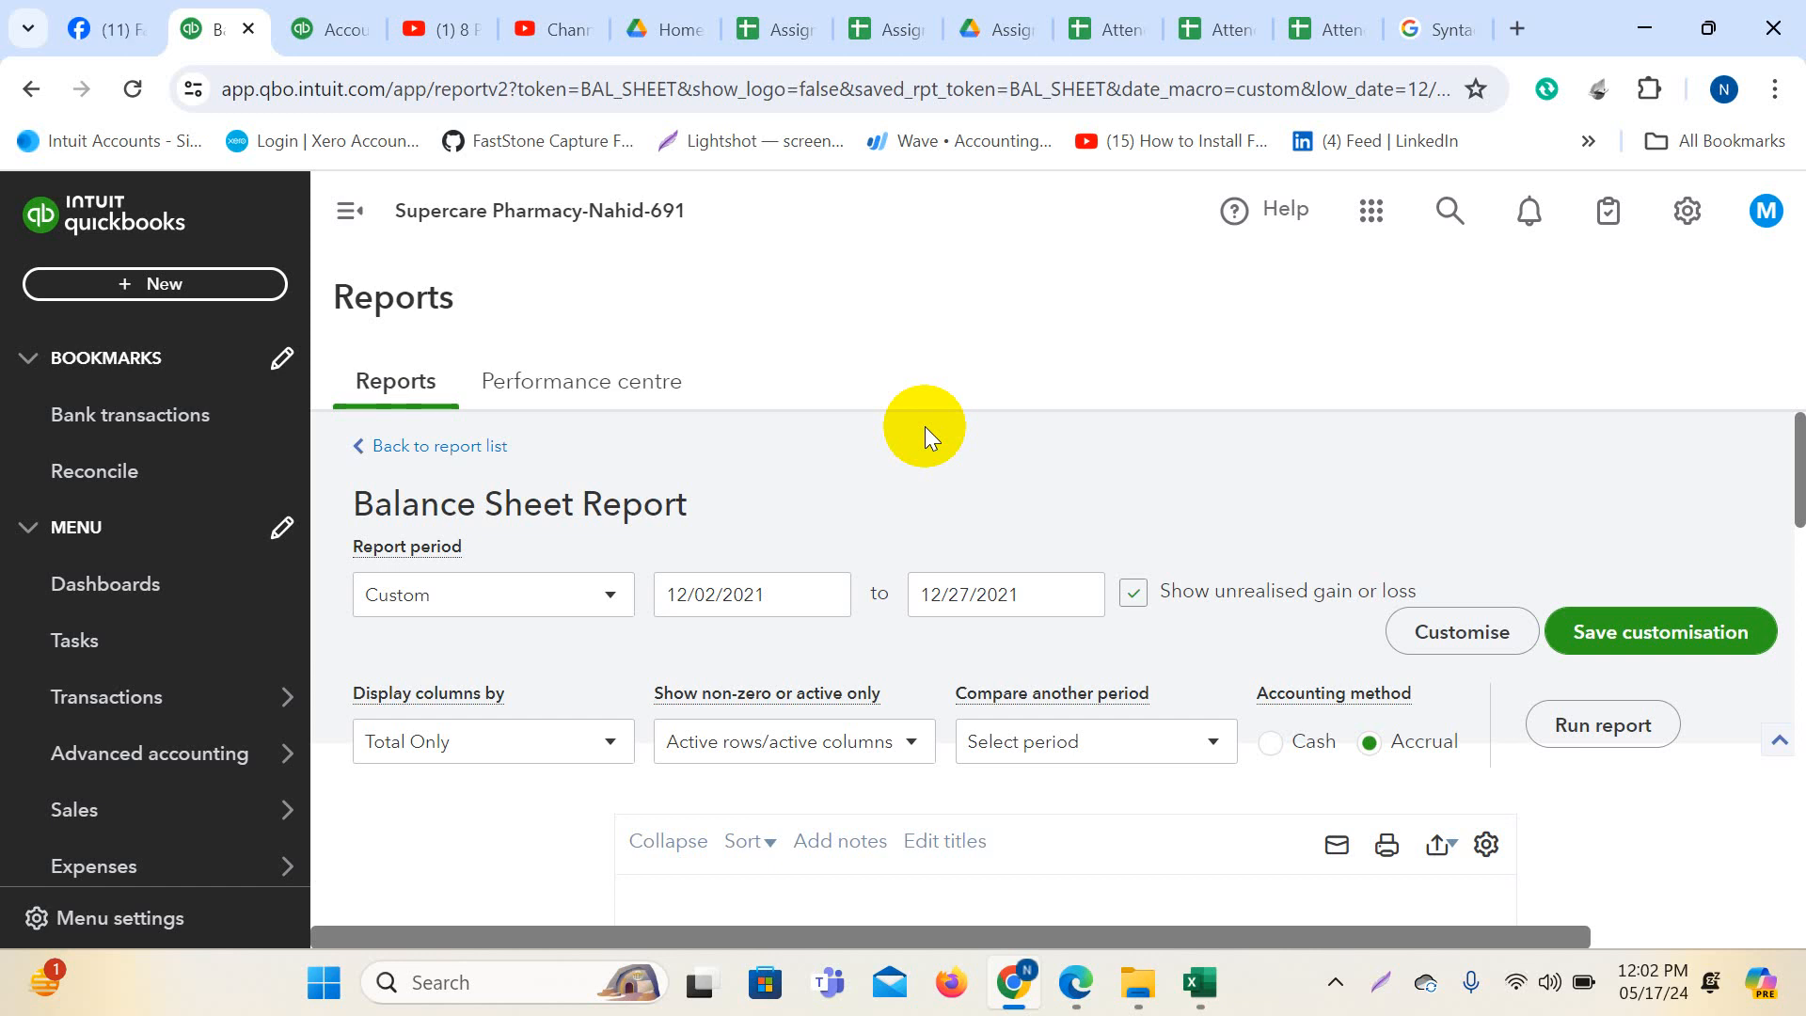
pyautogui.scroll(-5, 1234, 725)
pyautogui.scroll(5, 1233, 683)
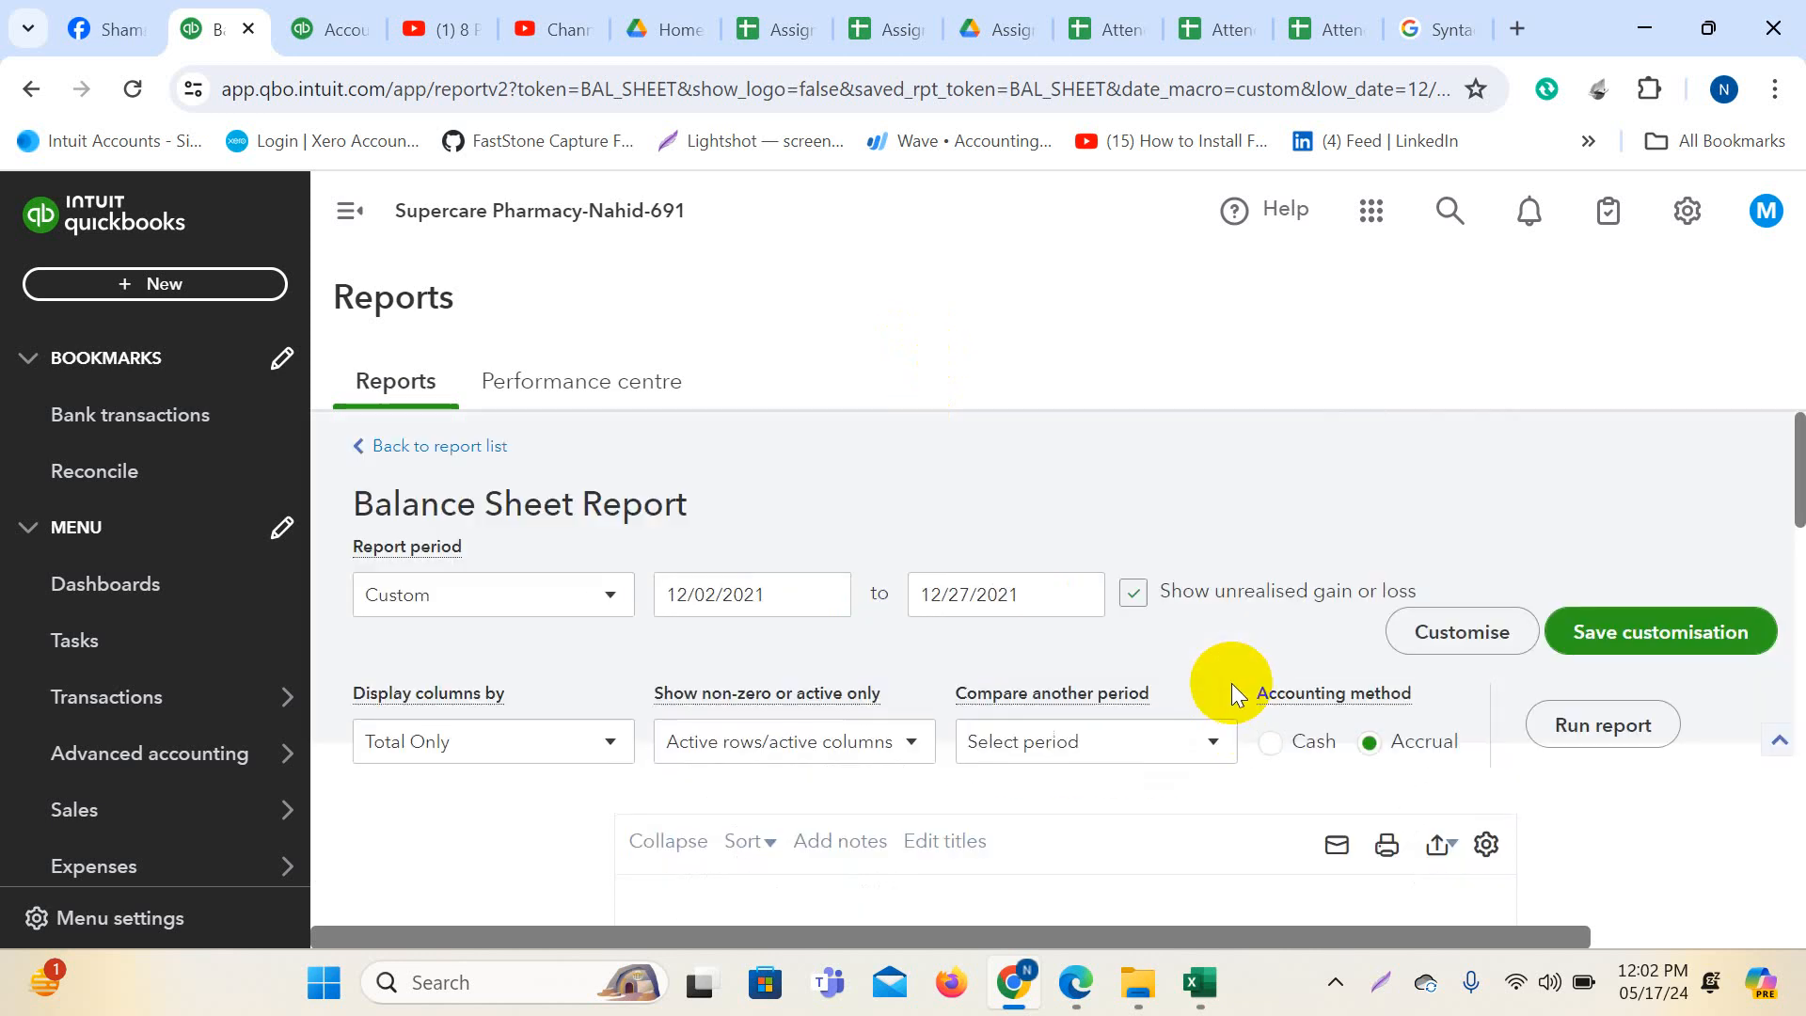
pyautogui.scroll(-5, 113, 583)
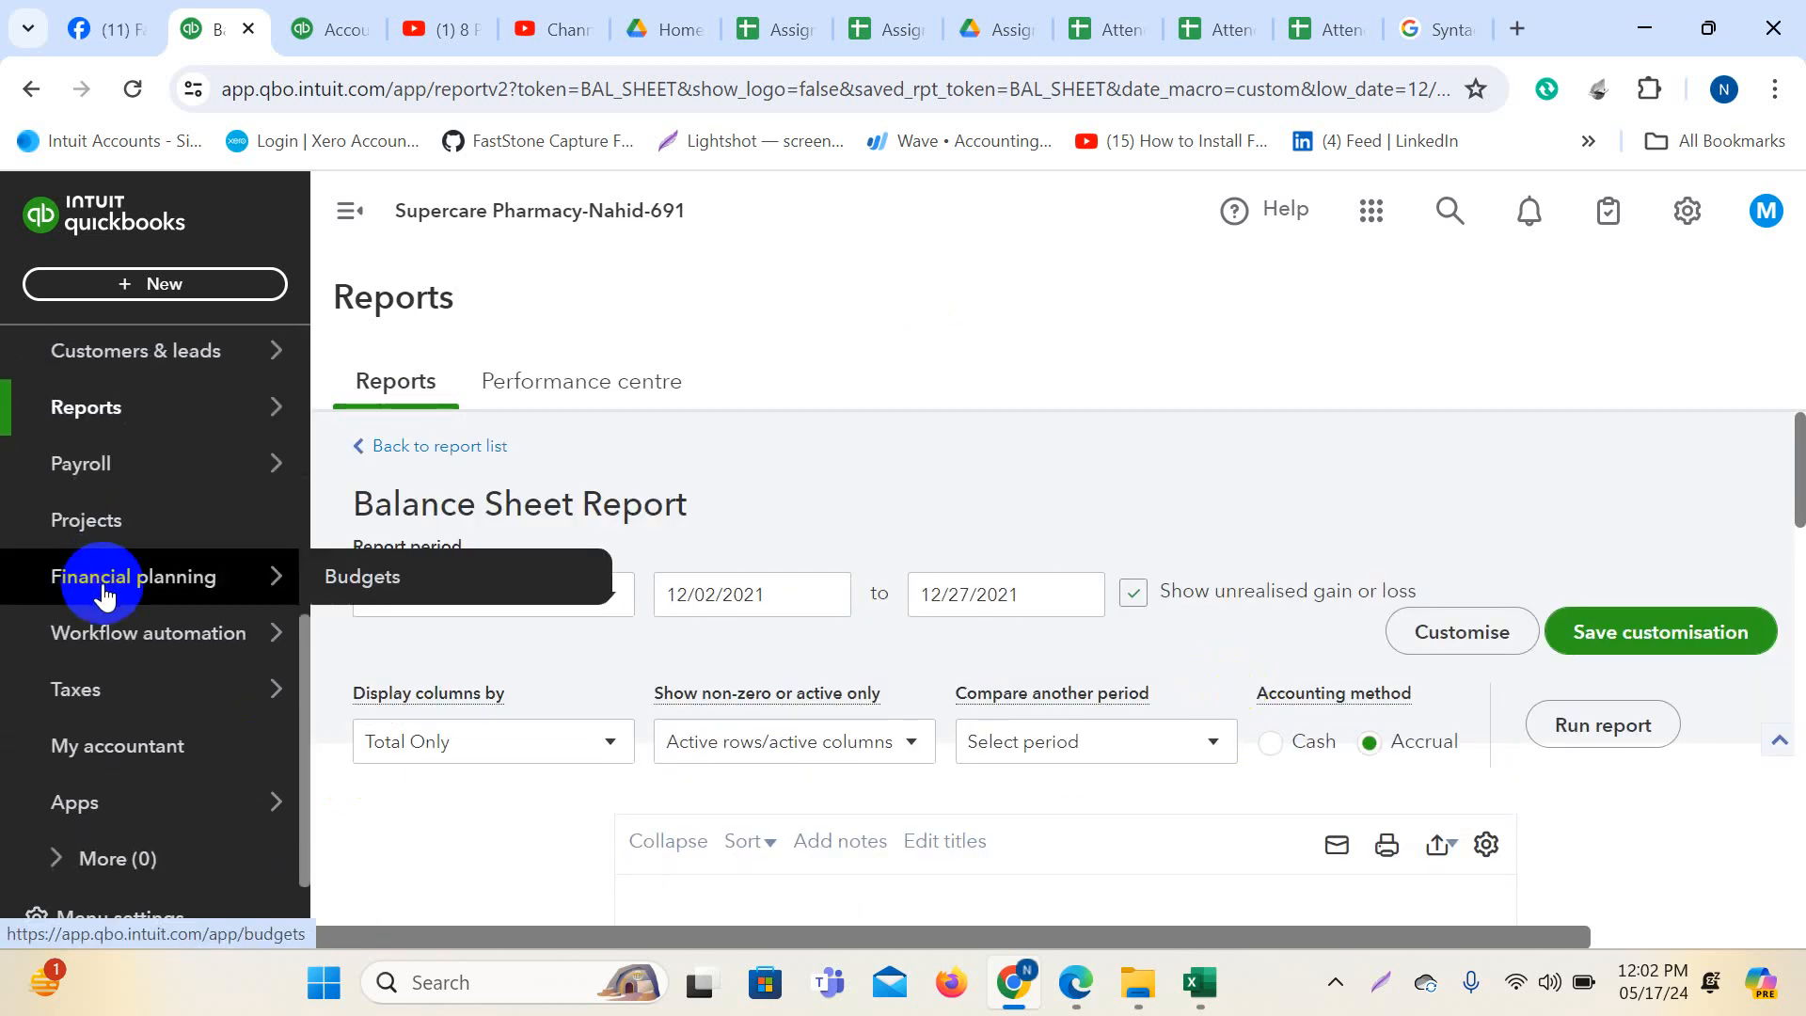
pyautogui.moveTo(240, 632)
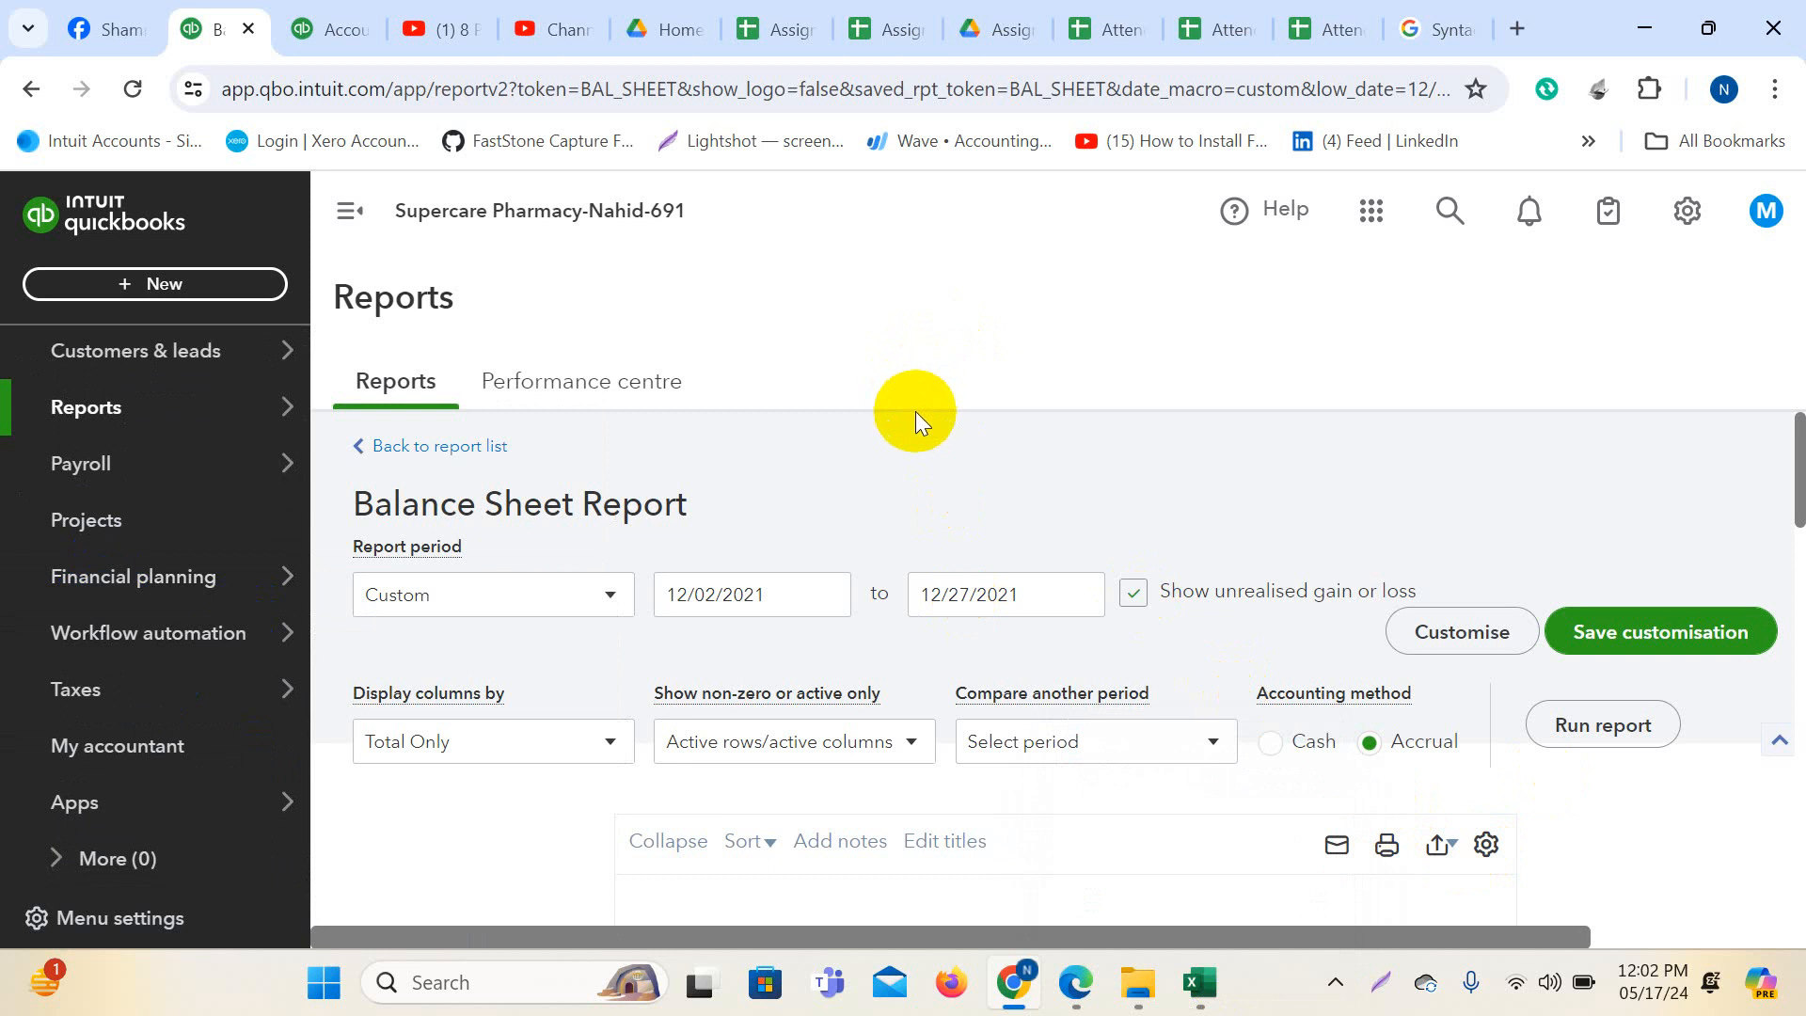
pyautogui.scroll(-10, 918, 412)
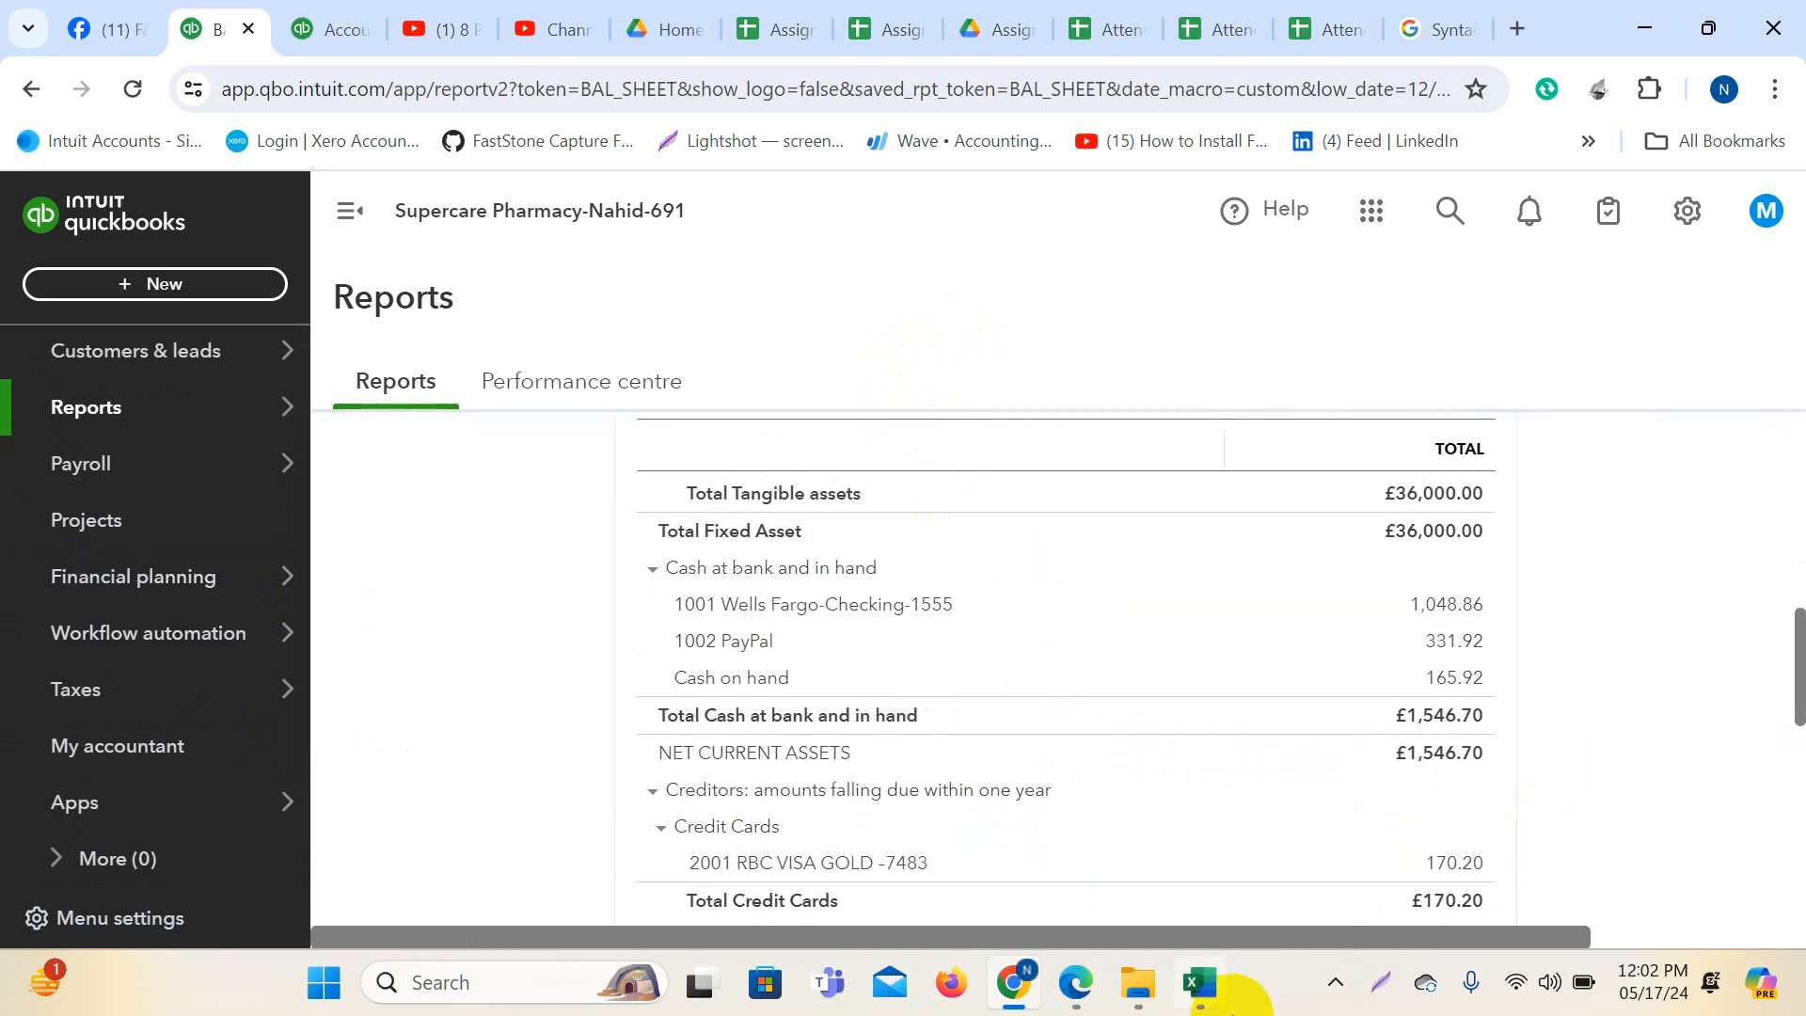
pyautogui.click(1355, 990)
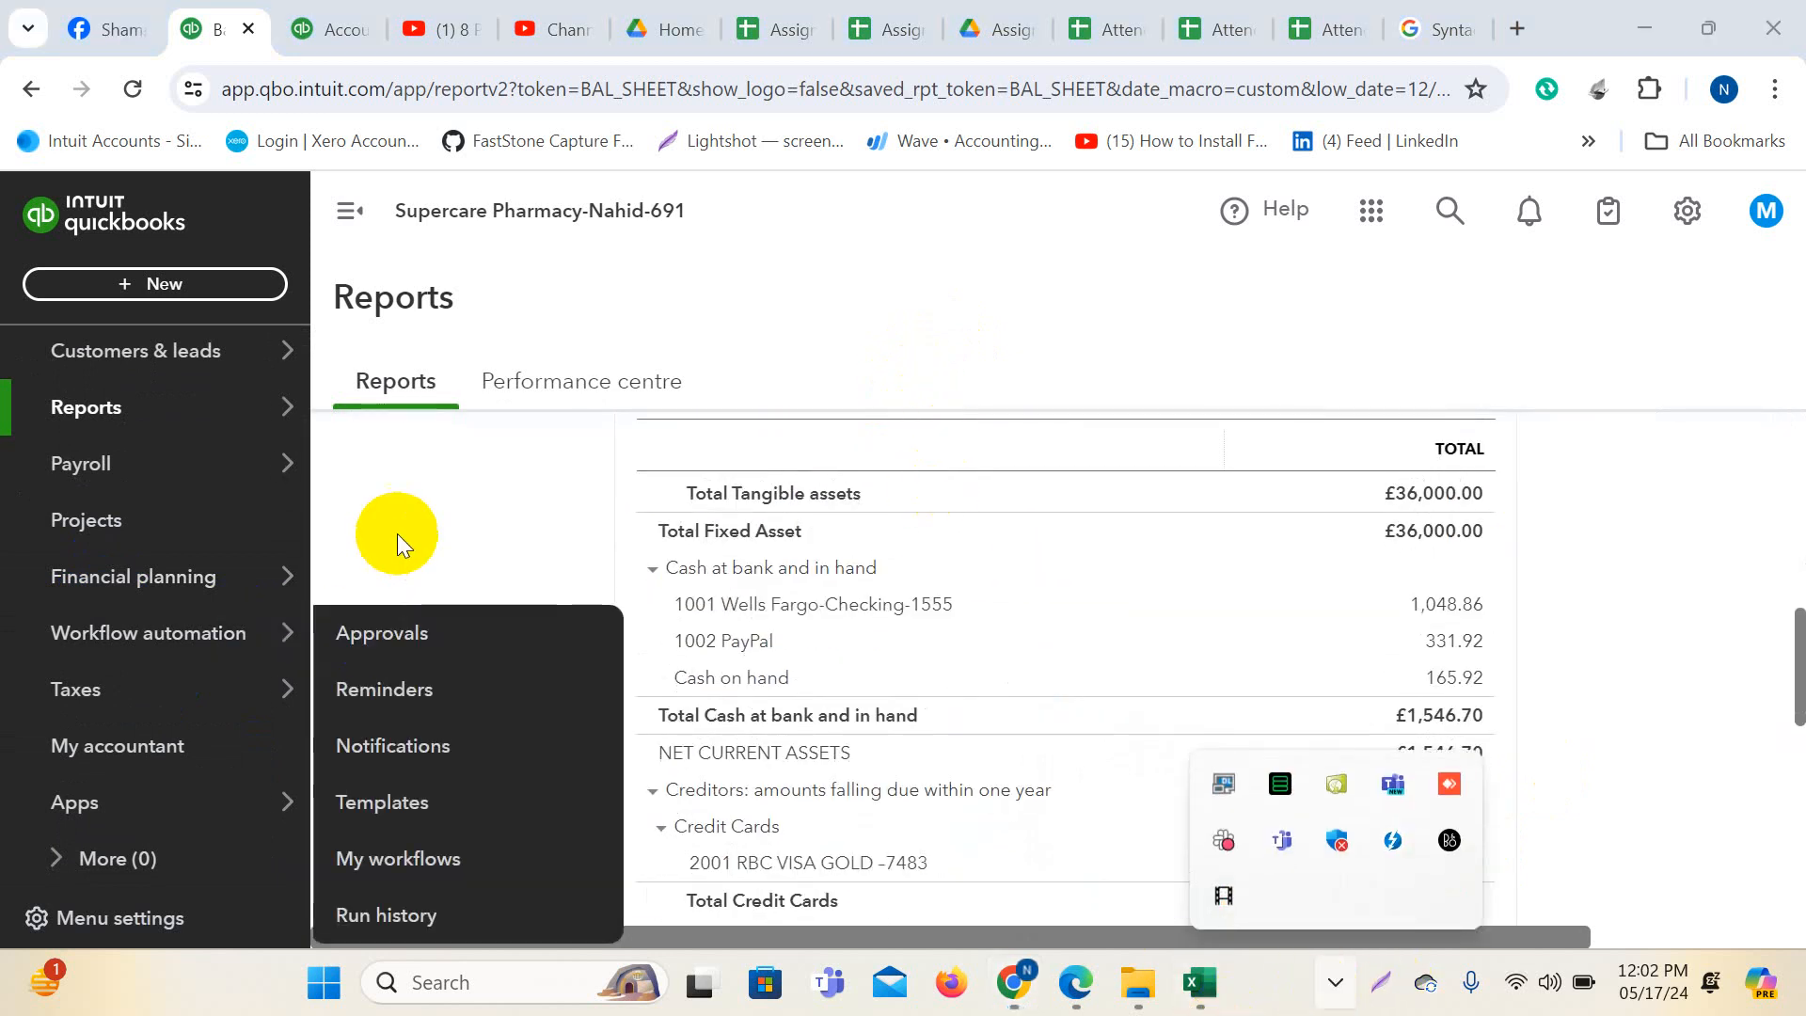
pyautogui.scroll(10, 381, 461)
# - Switch to File Explorer and open the Payroll-USA folder inside QB-Super Care Pharmacy's Payroll Journal folder
pyautogui.click(1138, 982)
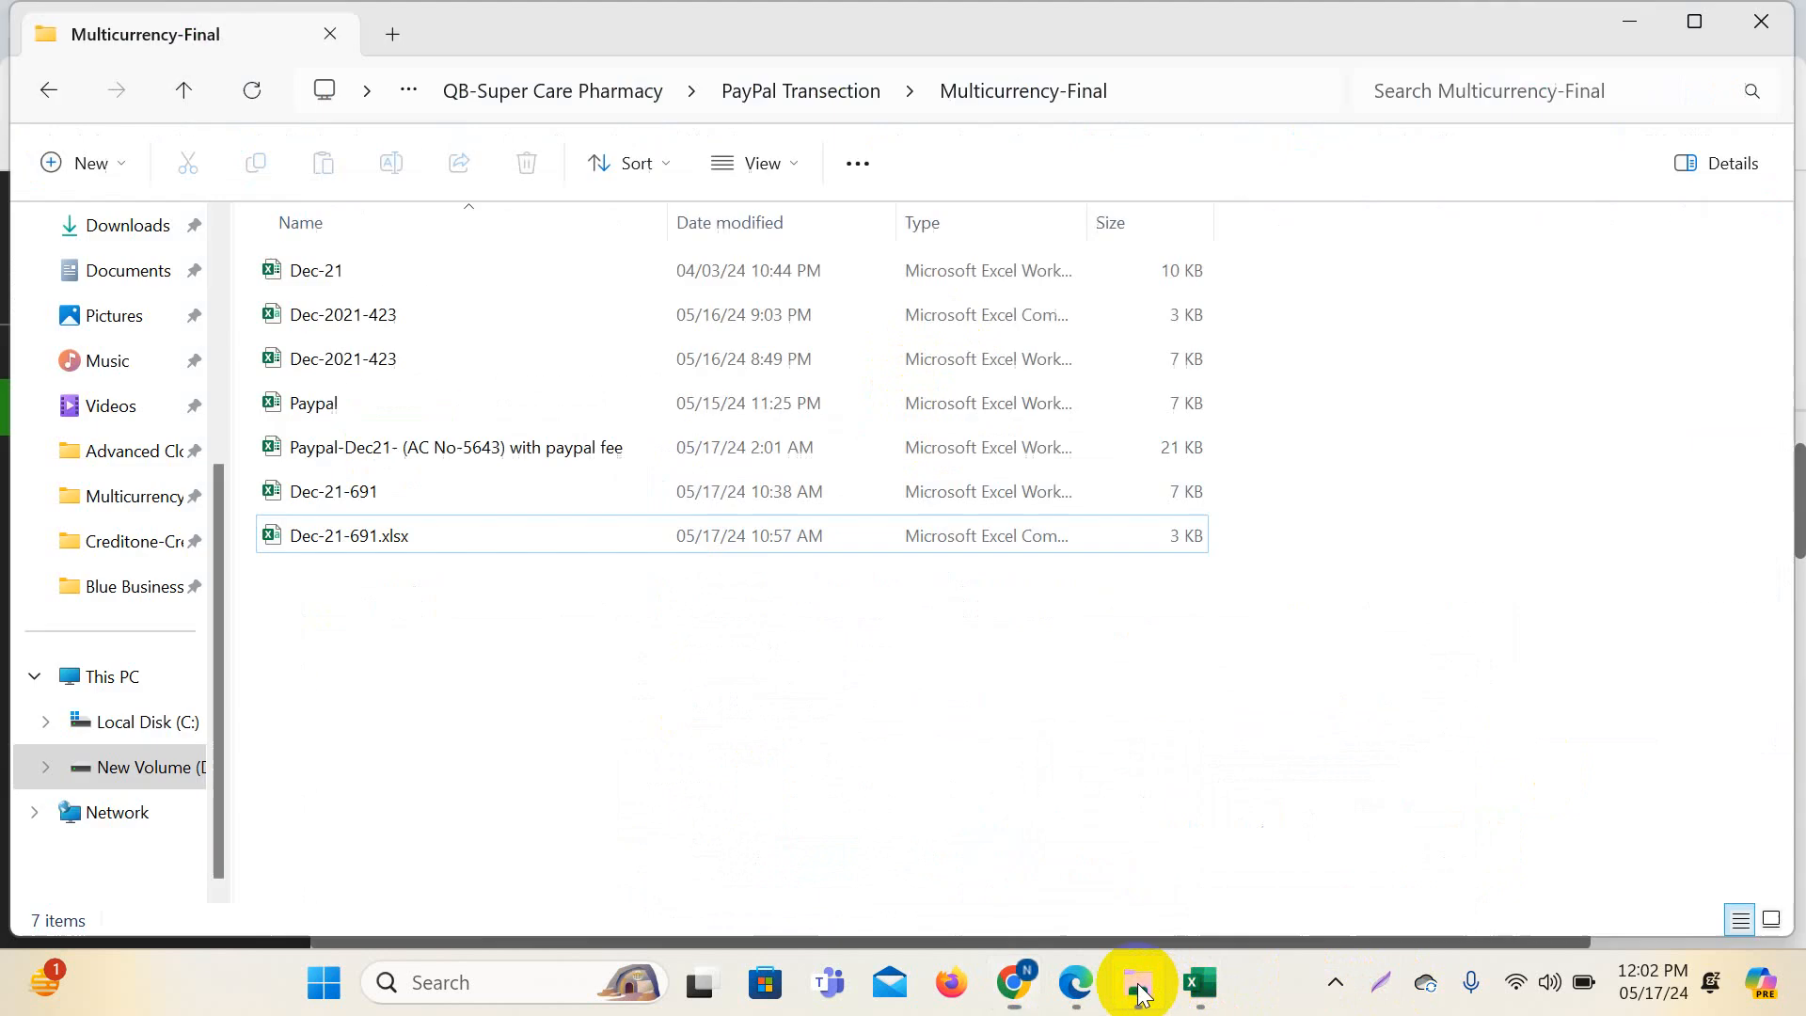
pyautogui.click(180, 90)
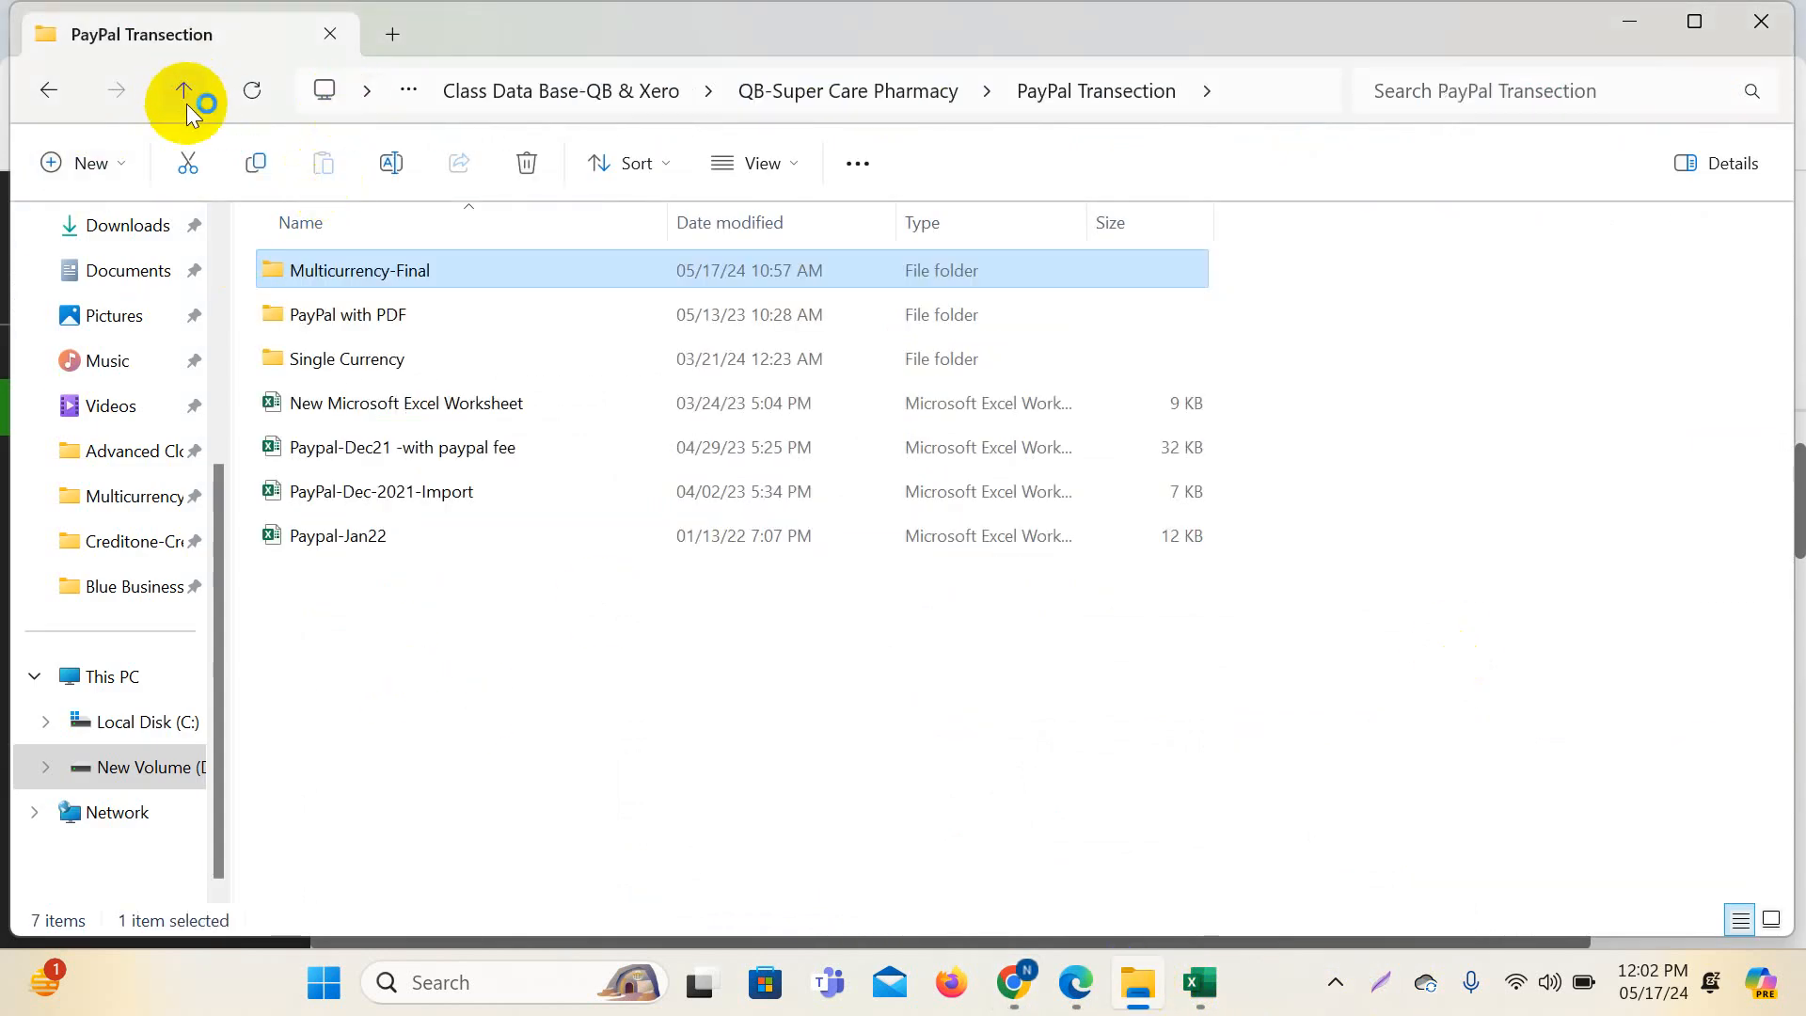
pyautogui.click(186, 101)
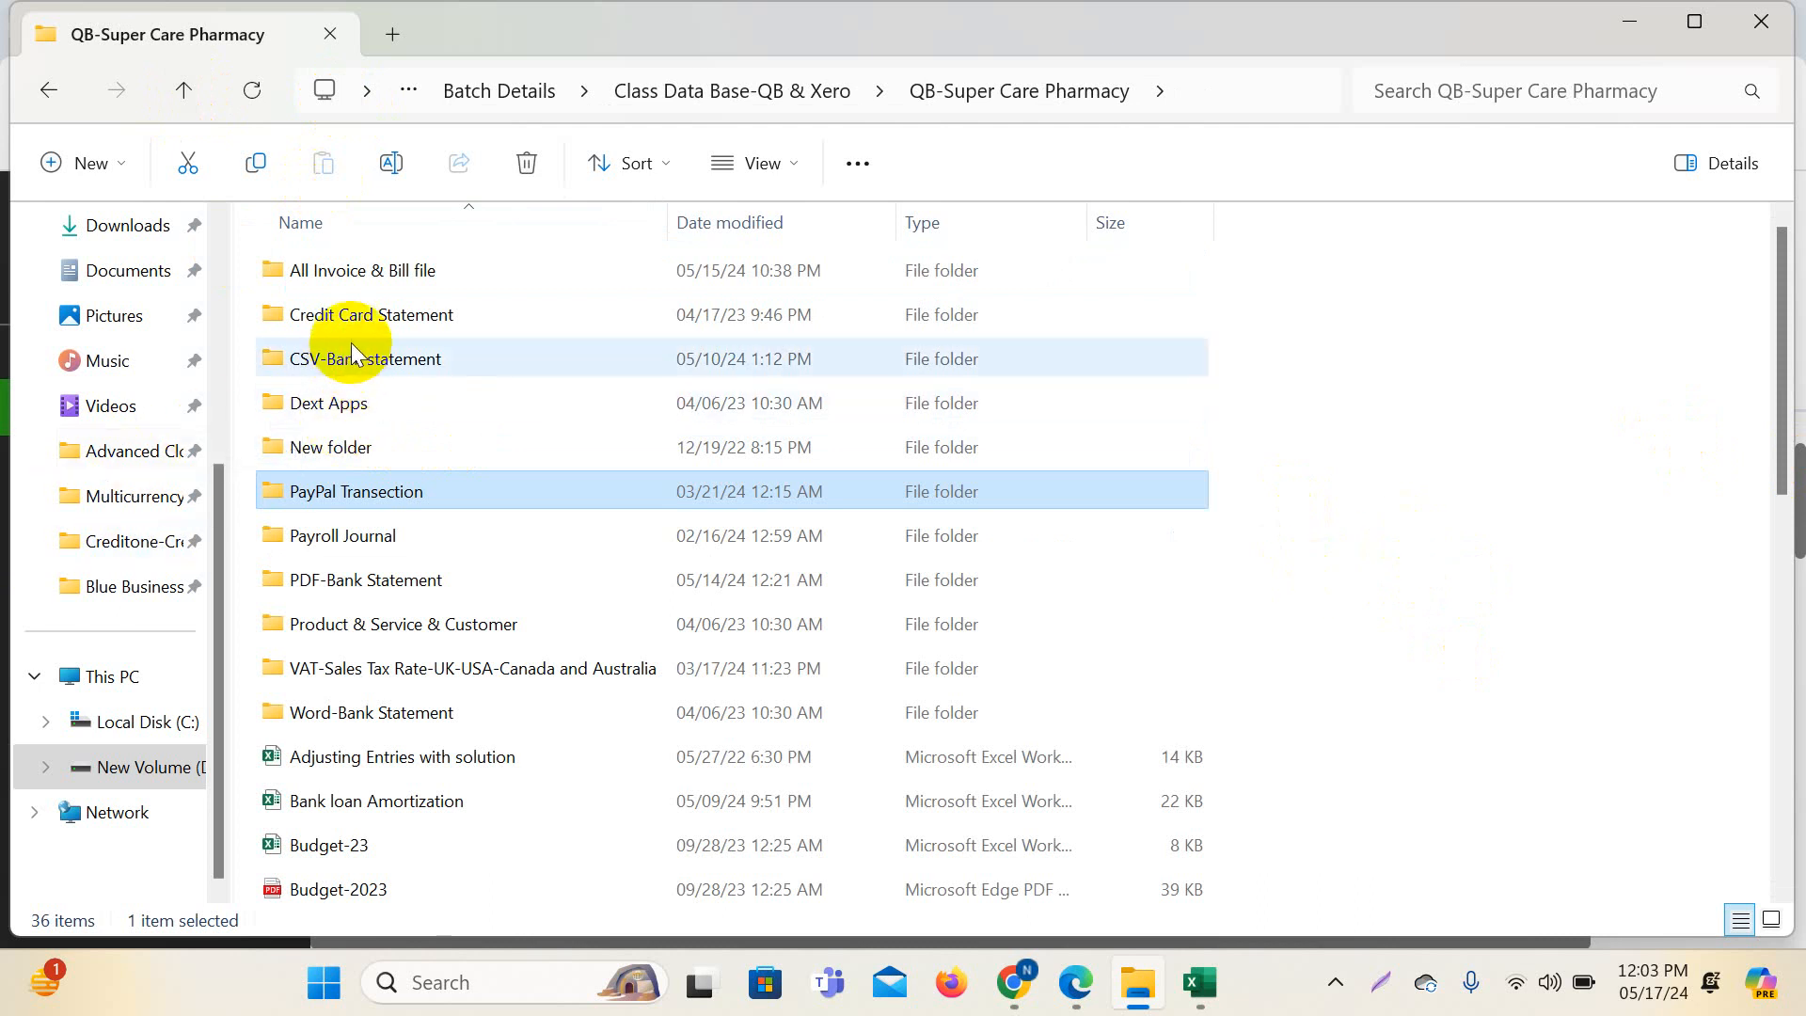
pyautogui.moveTo(347, 359)
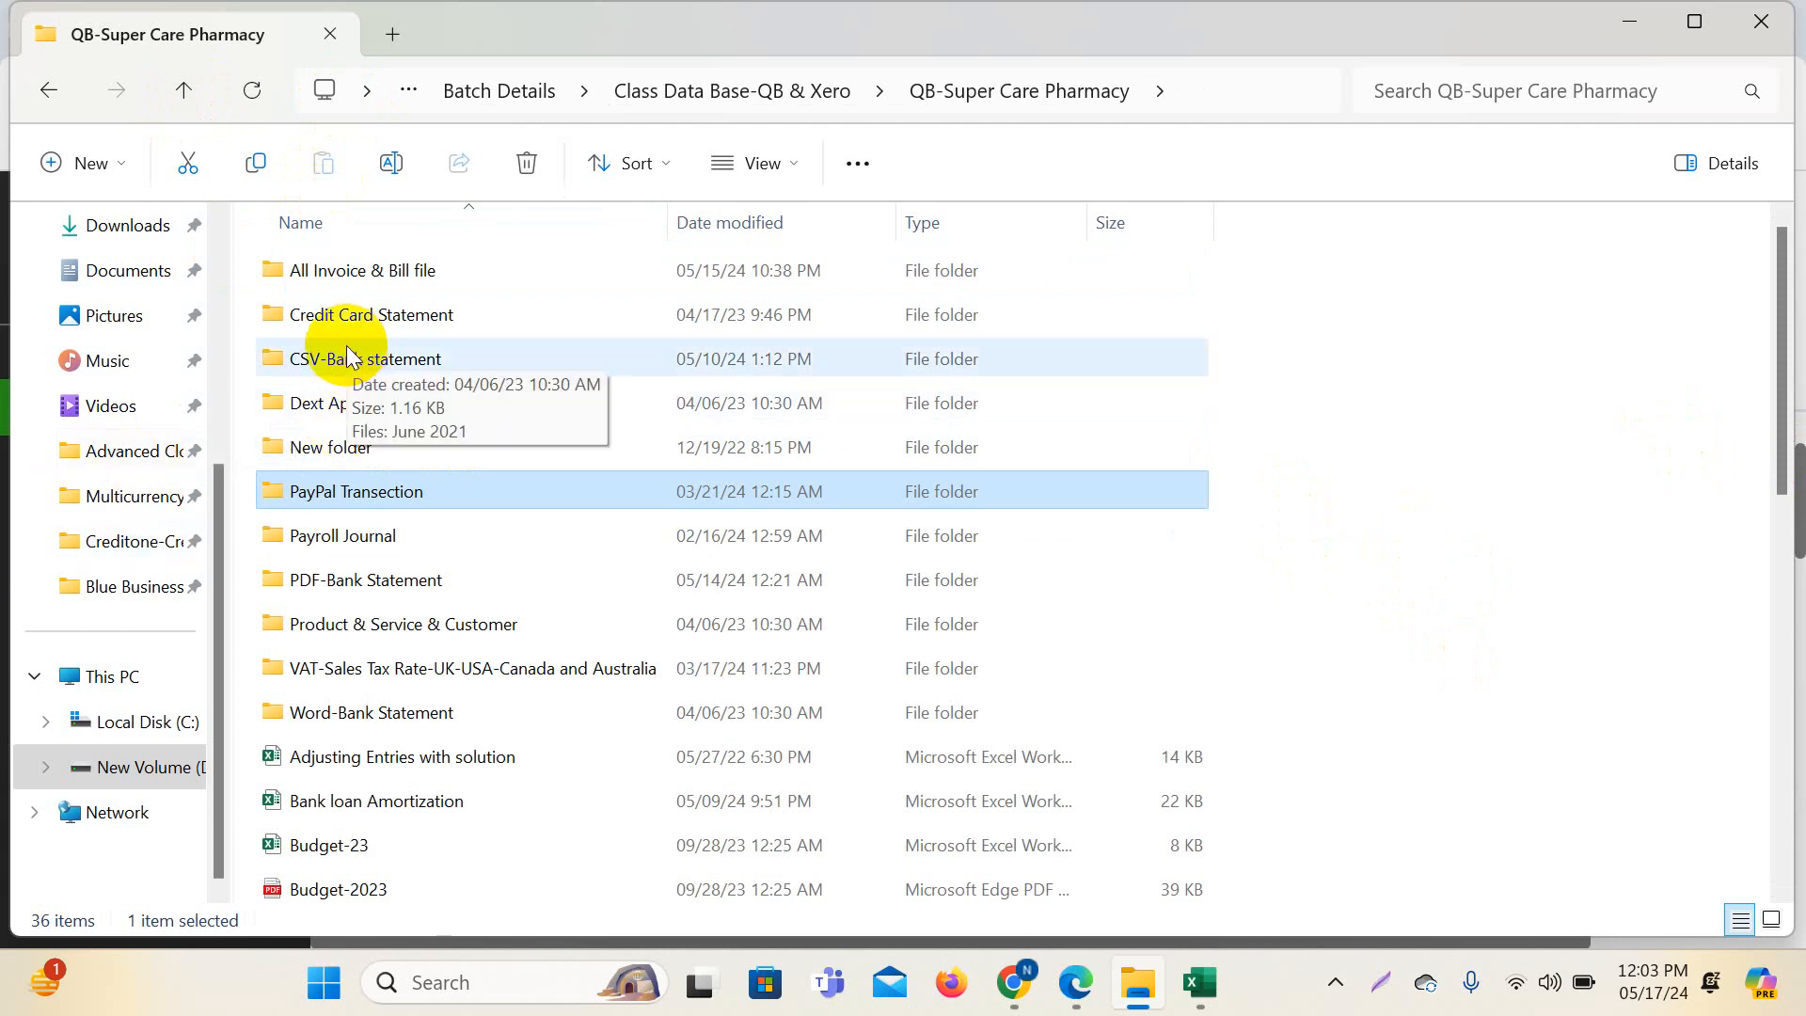
pyautogui.doubleClick(331, 544)
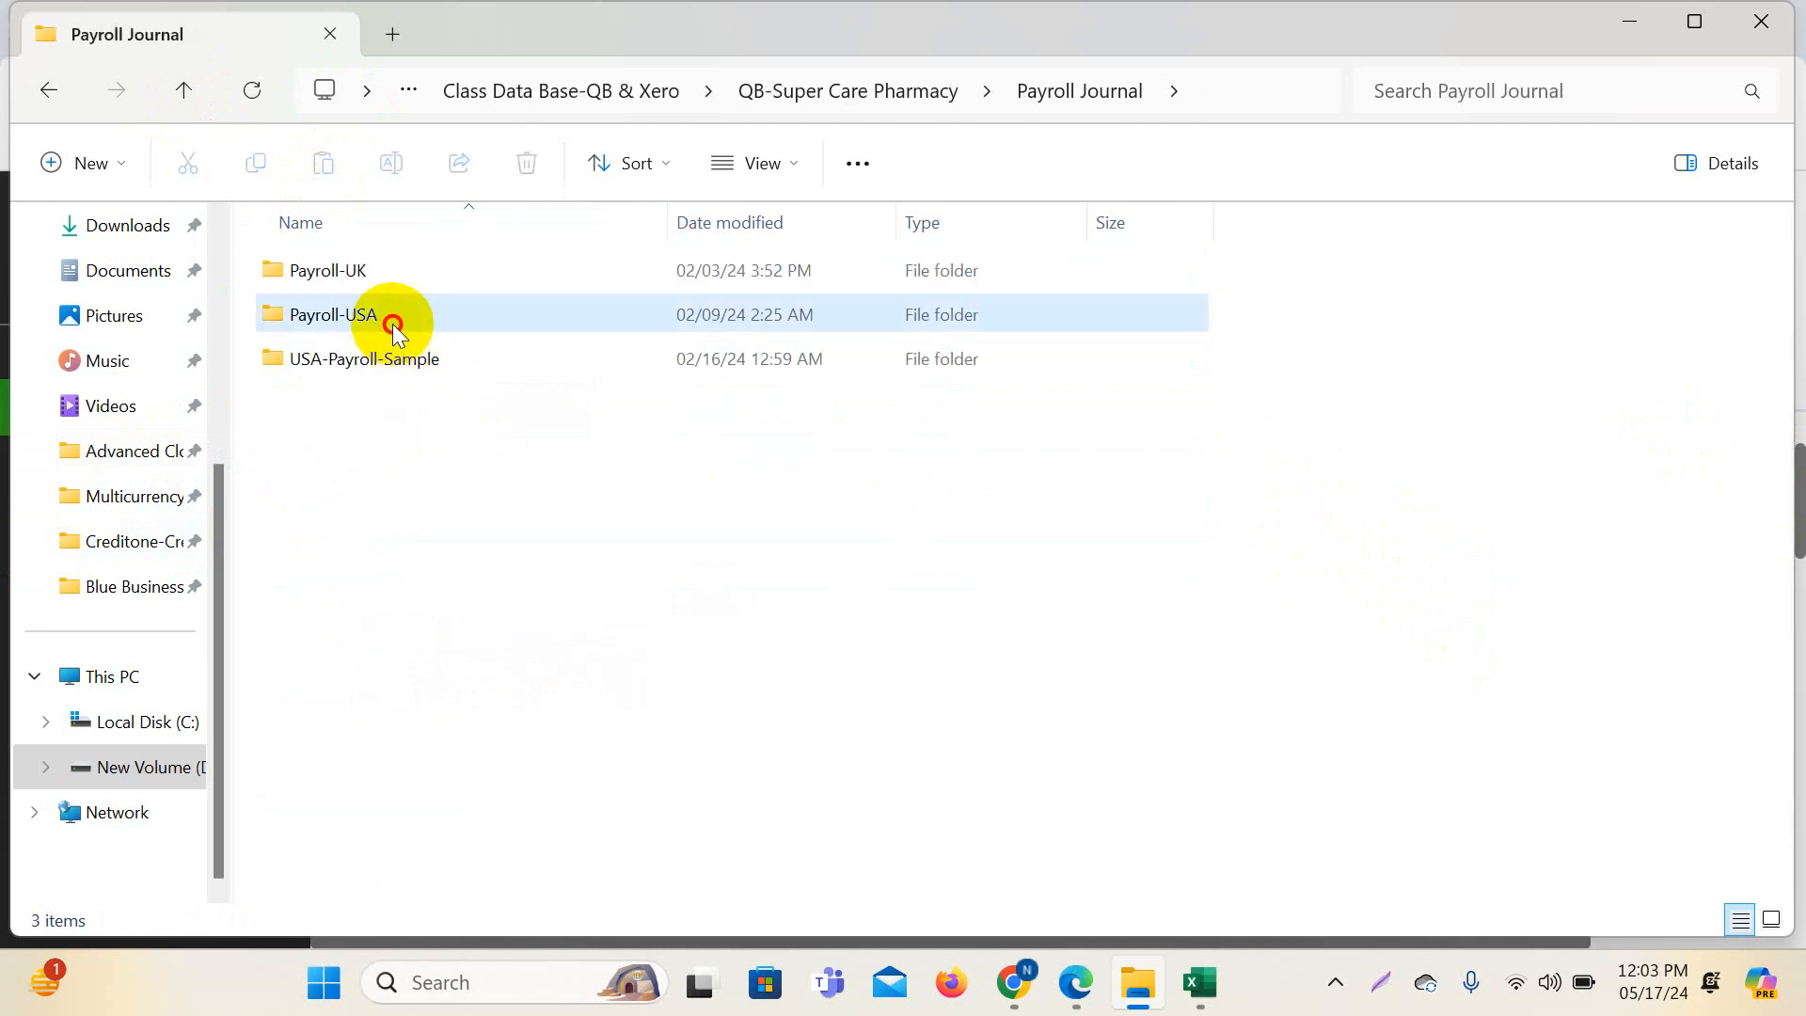
pyautogui.click(392, 323)
pyautogui.doubleClick(393, 323)
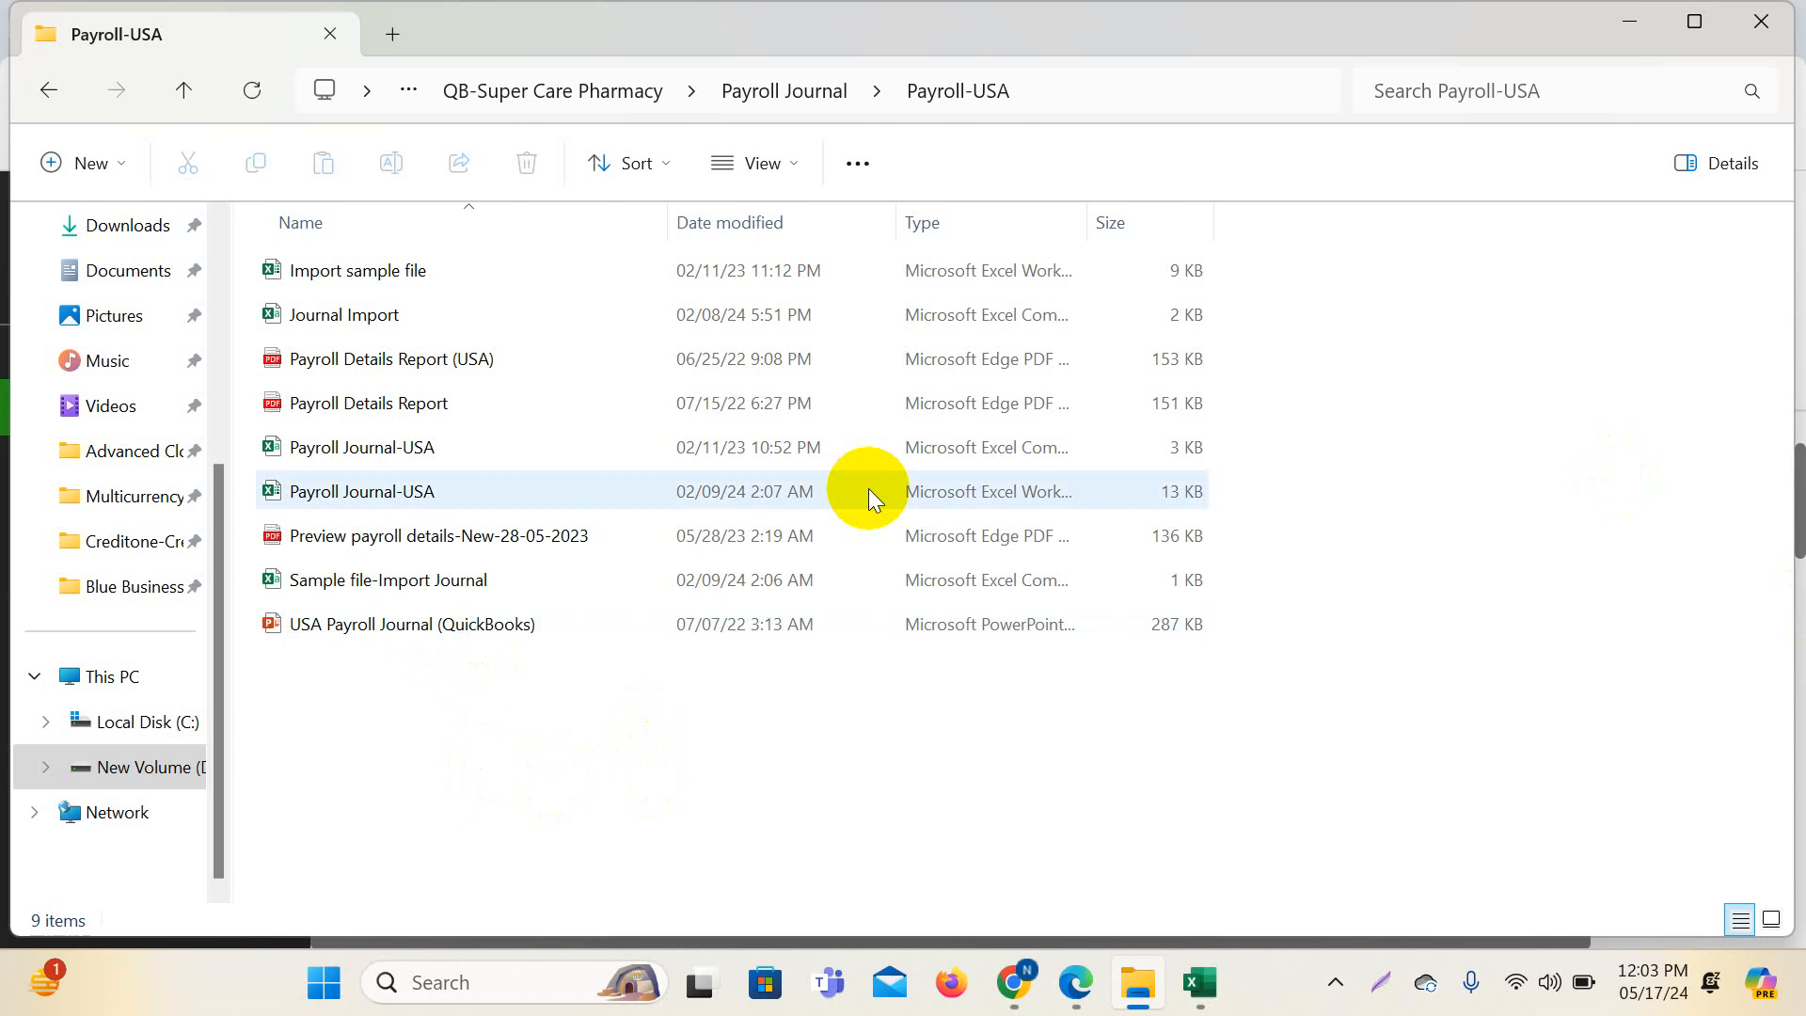
# - Open the USA Payroll Journal (QuickBooks) presentation, look over its Payroll Journal Posting (USA) topics, and return to the folder
pyautogui.click(519, 618)
pyautogui.click(821, 744)
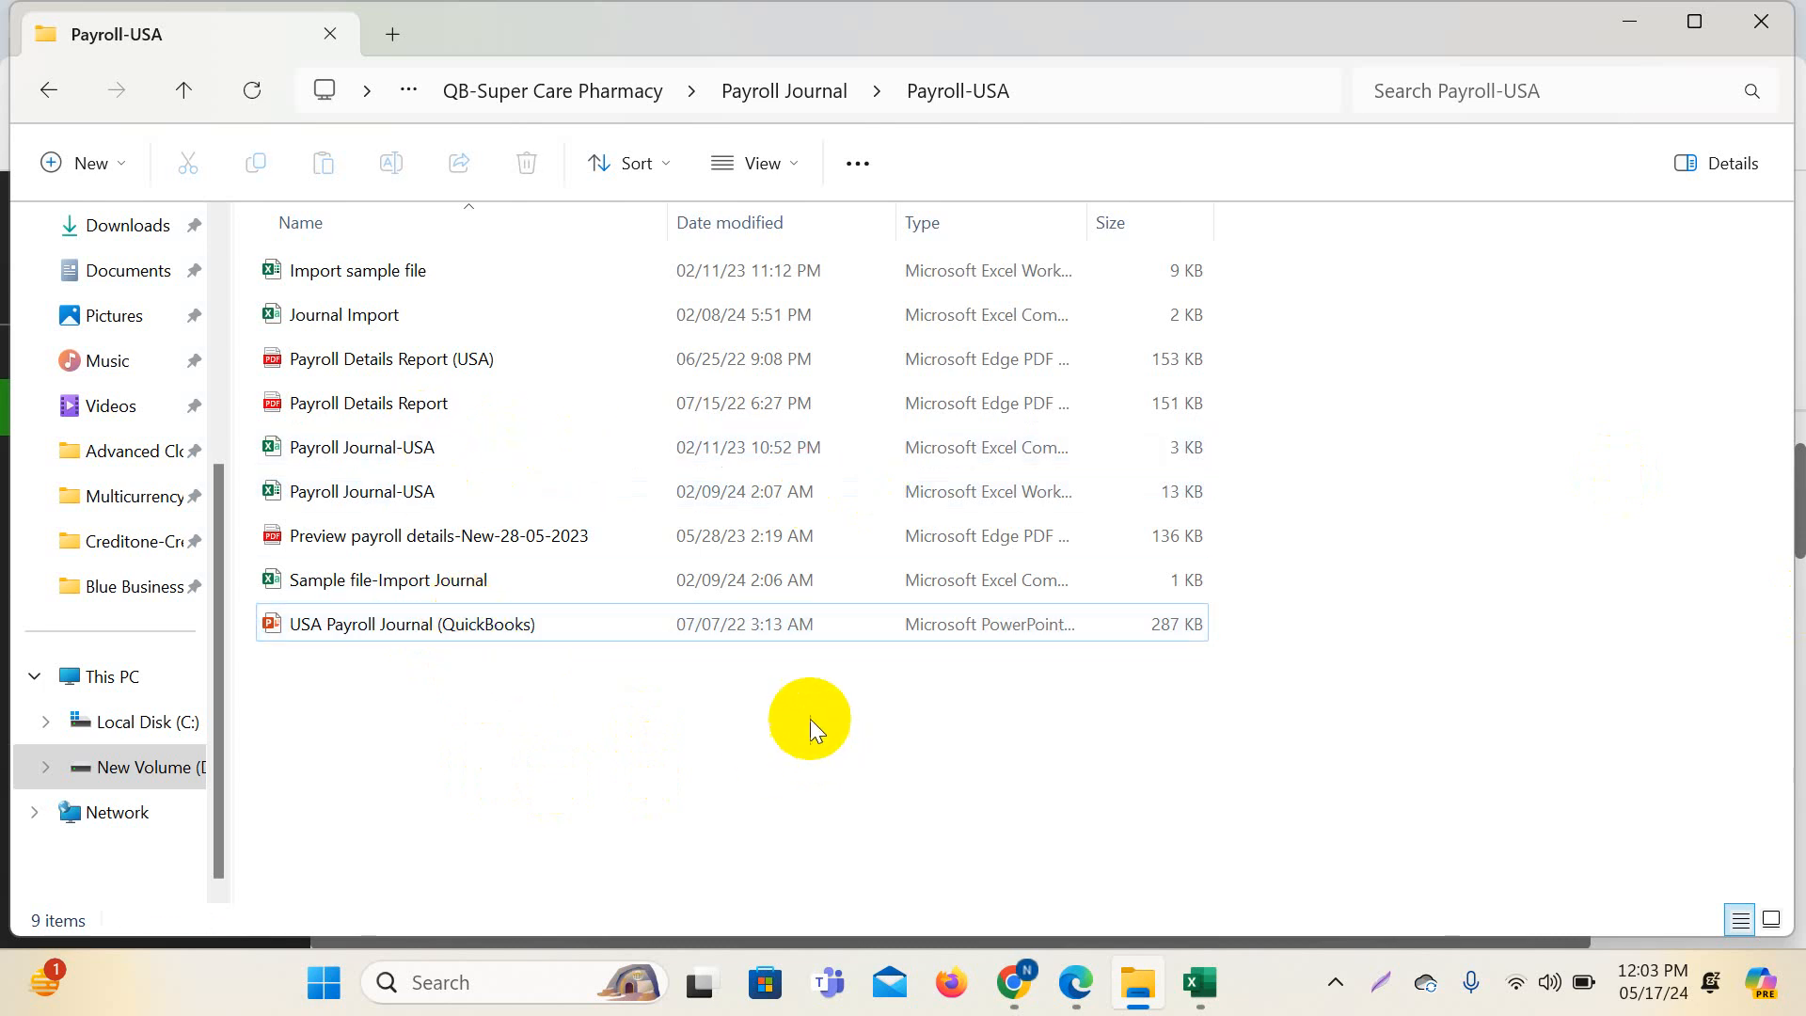
pyautogui.doubleClick(454, 621)
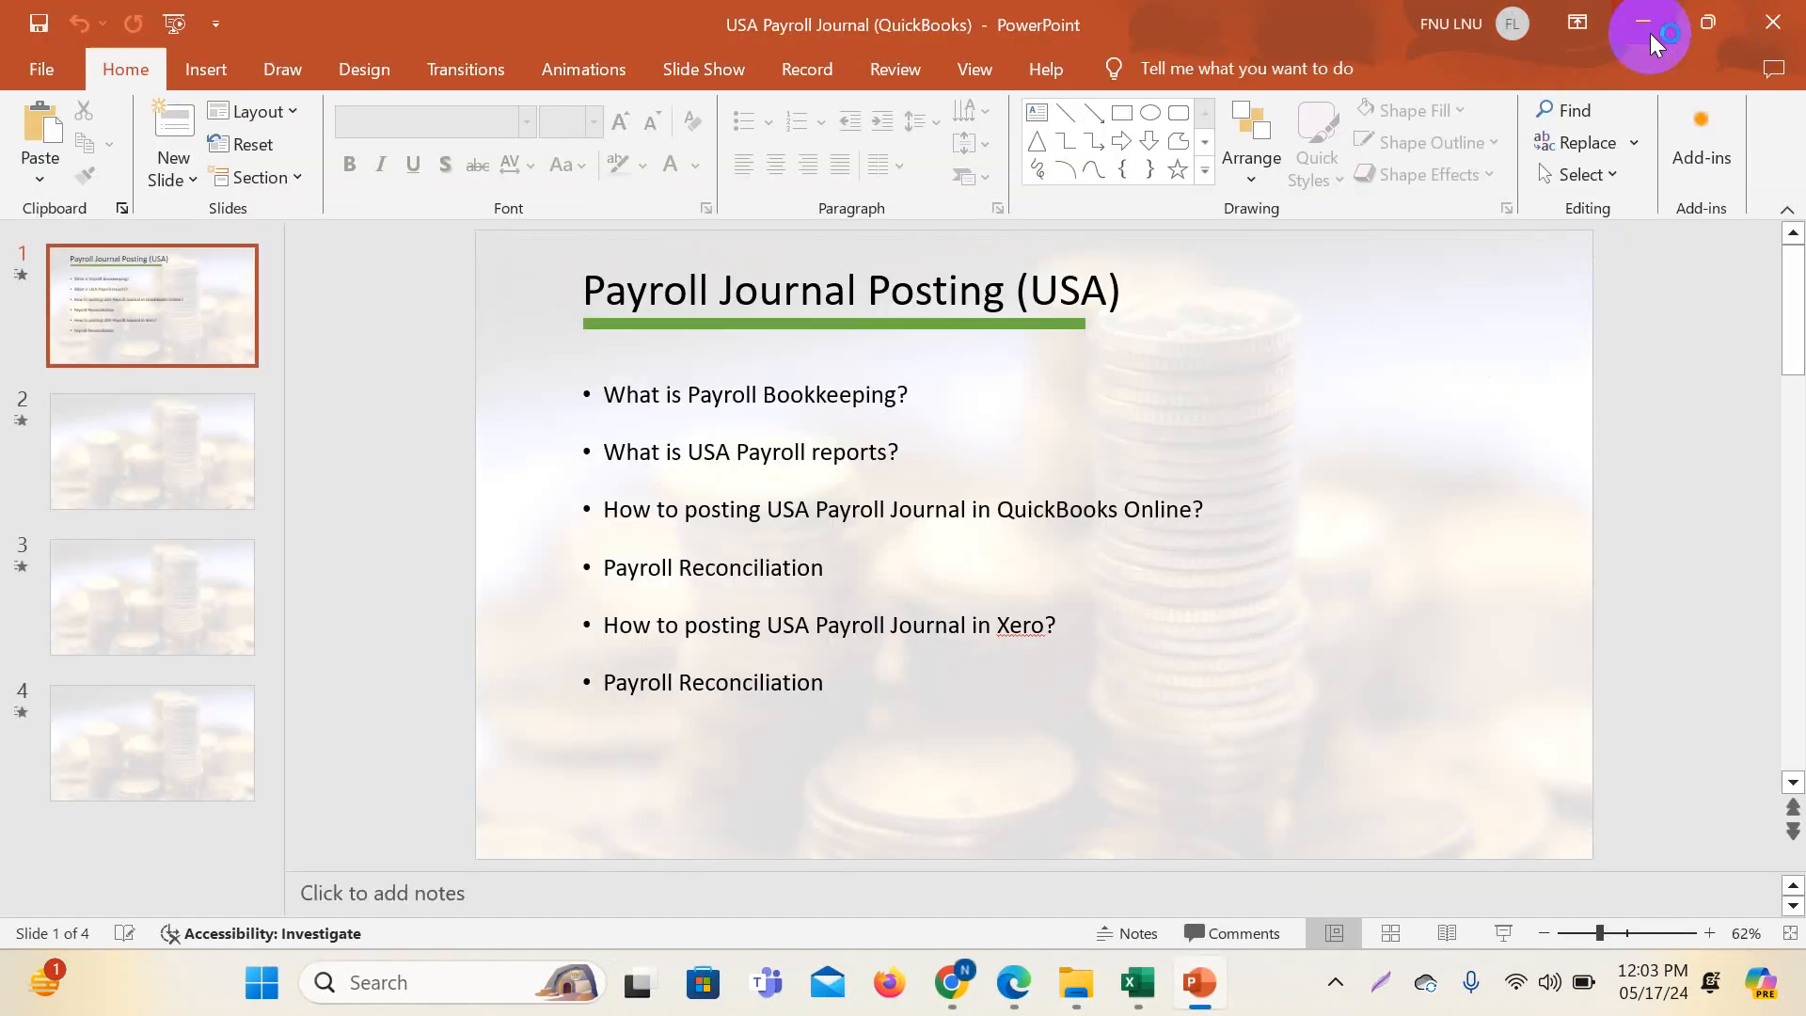
pyautogui.click(1645, 28)
pyautogui.click(552, 760)
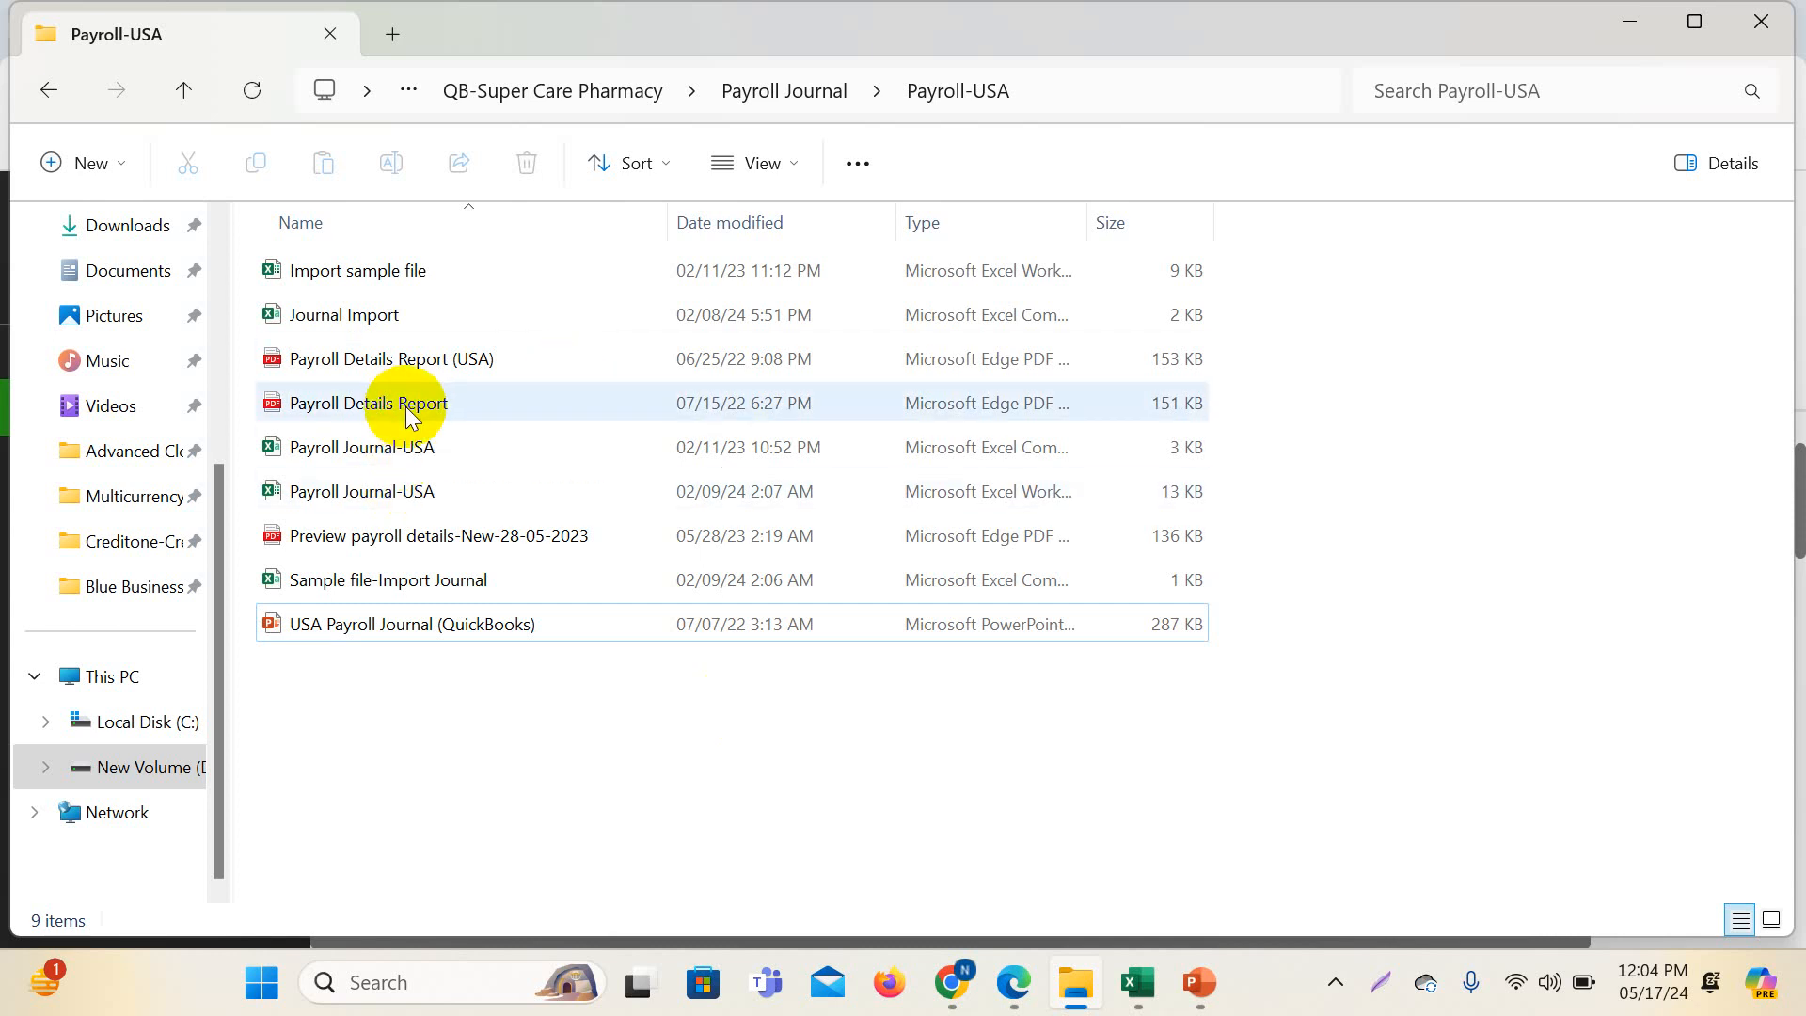
# - Open the Payroll Details Report (USA) PDF and look over its title and contents
pyautogui.doubleClick(361, 363)
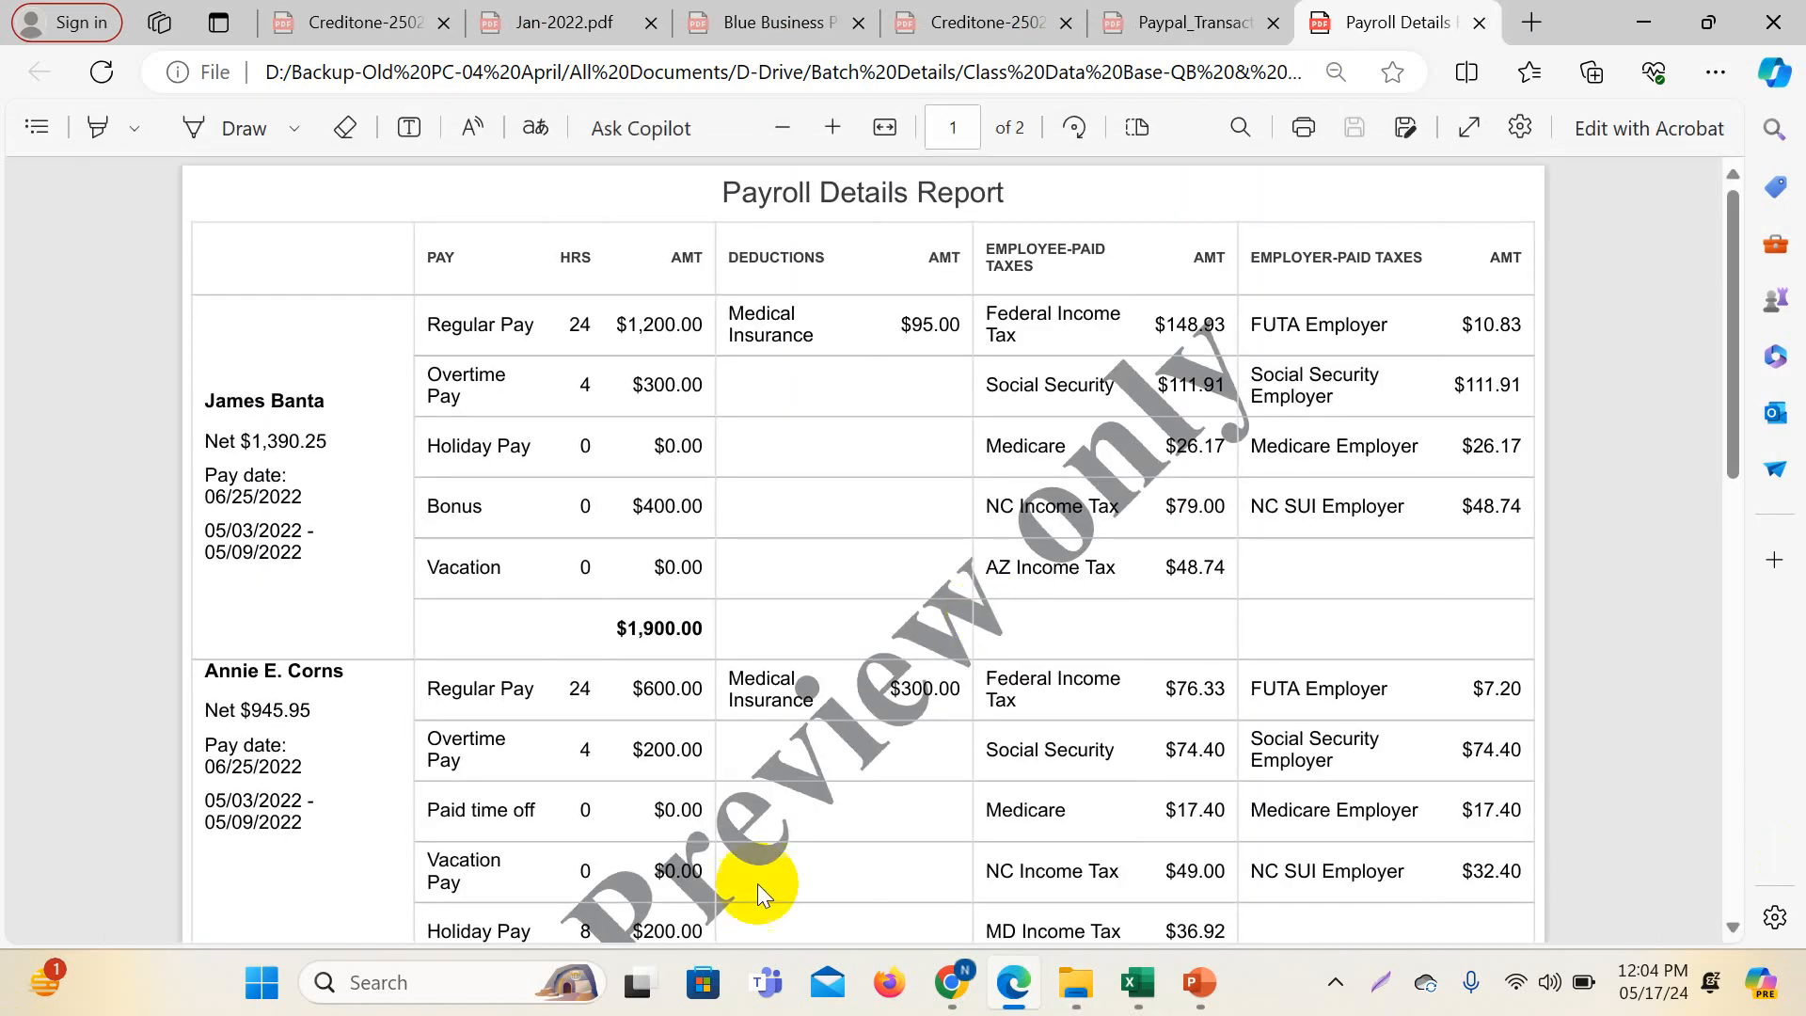
pyautogui.scroll(-9, 1028, 728)
pyautogui.scroll(9, 1018, 721)
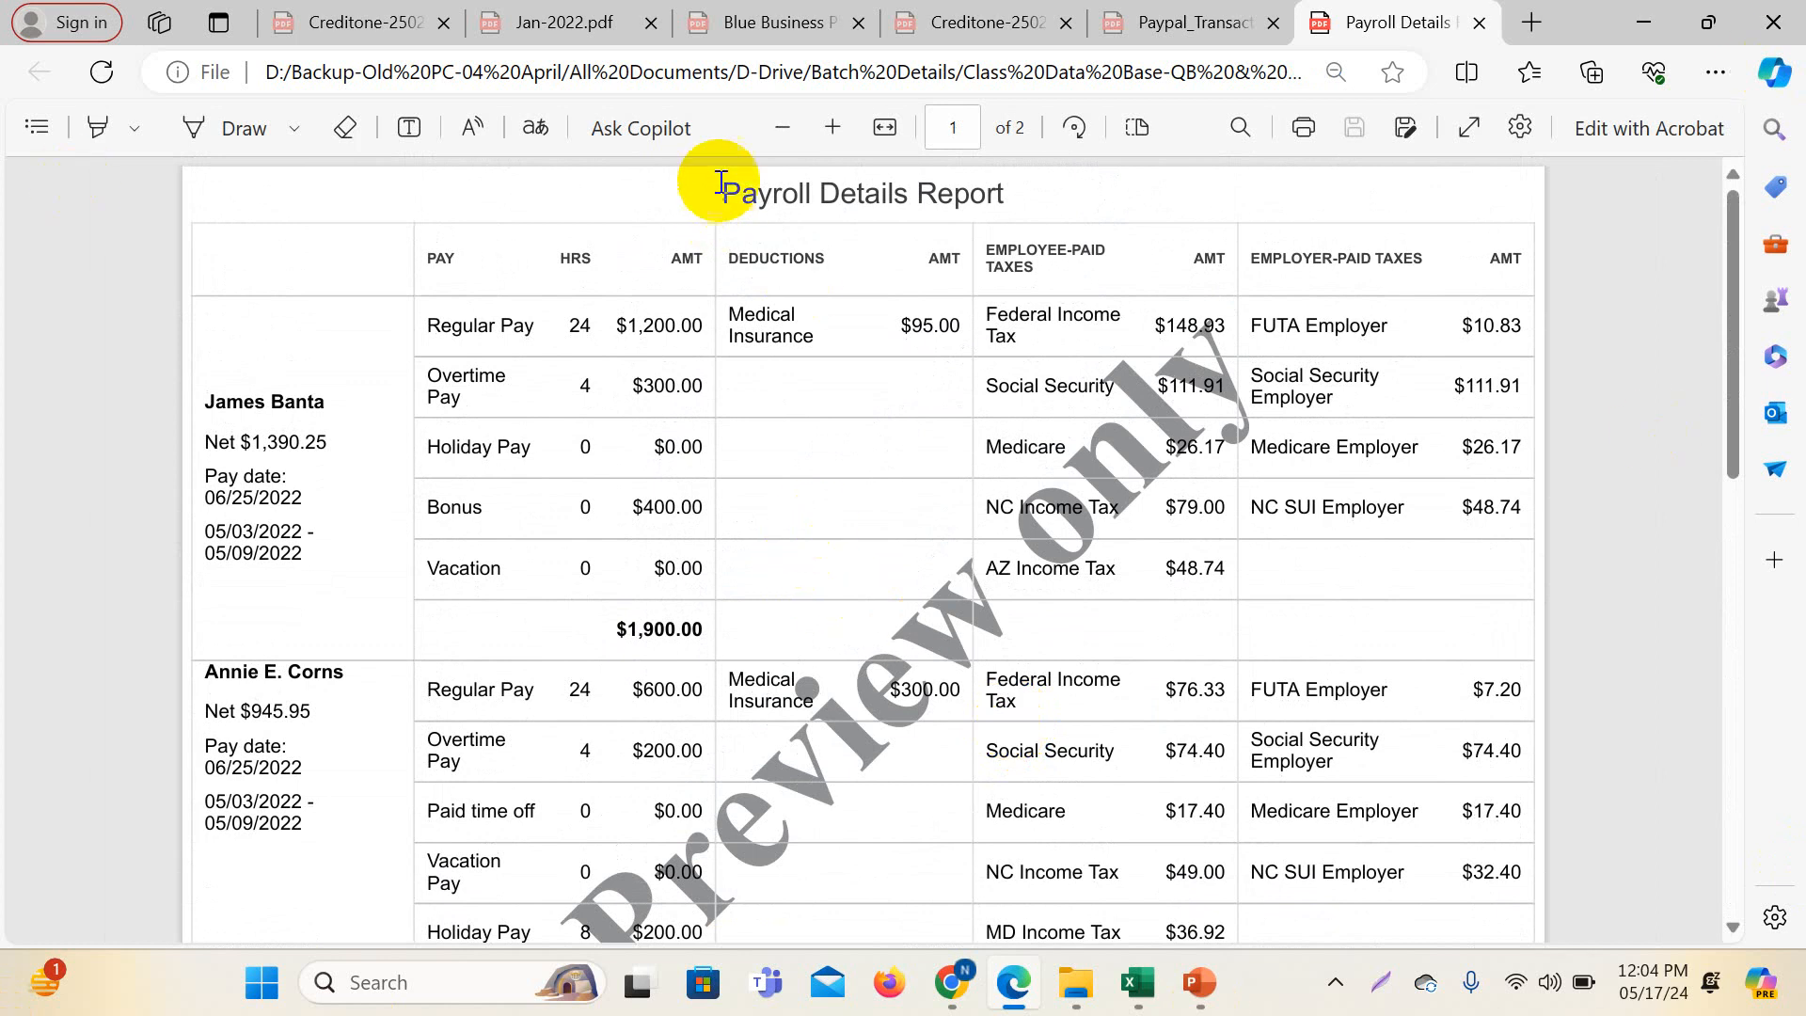
pyautogui.moveTo(720, 189); pyautogui.dragTo(1005, 202)
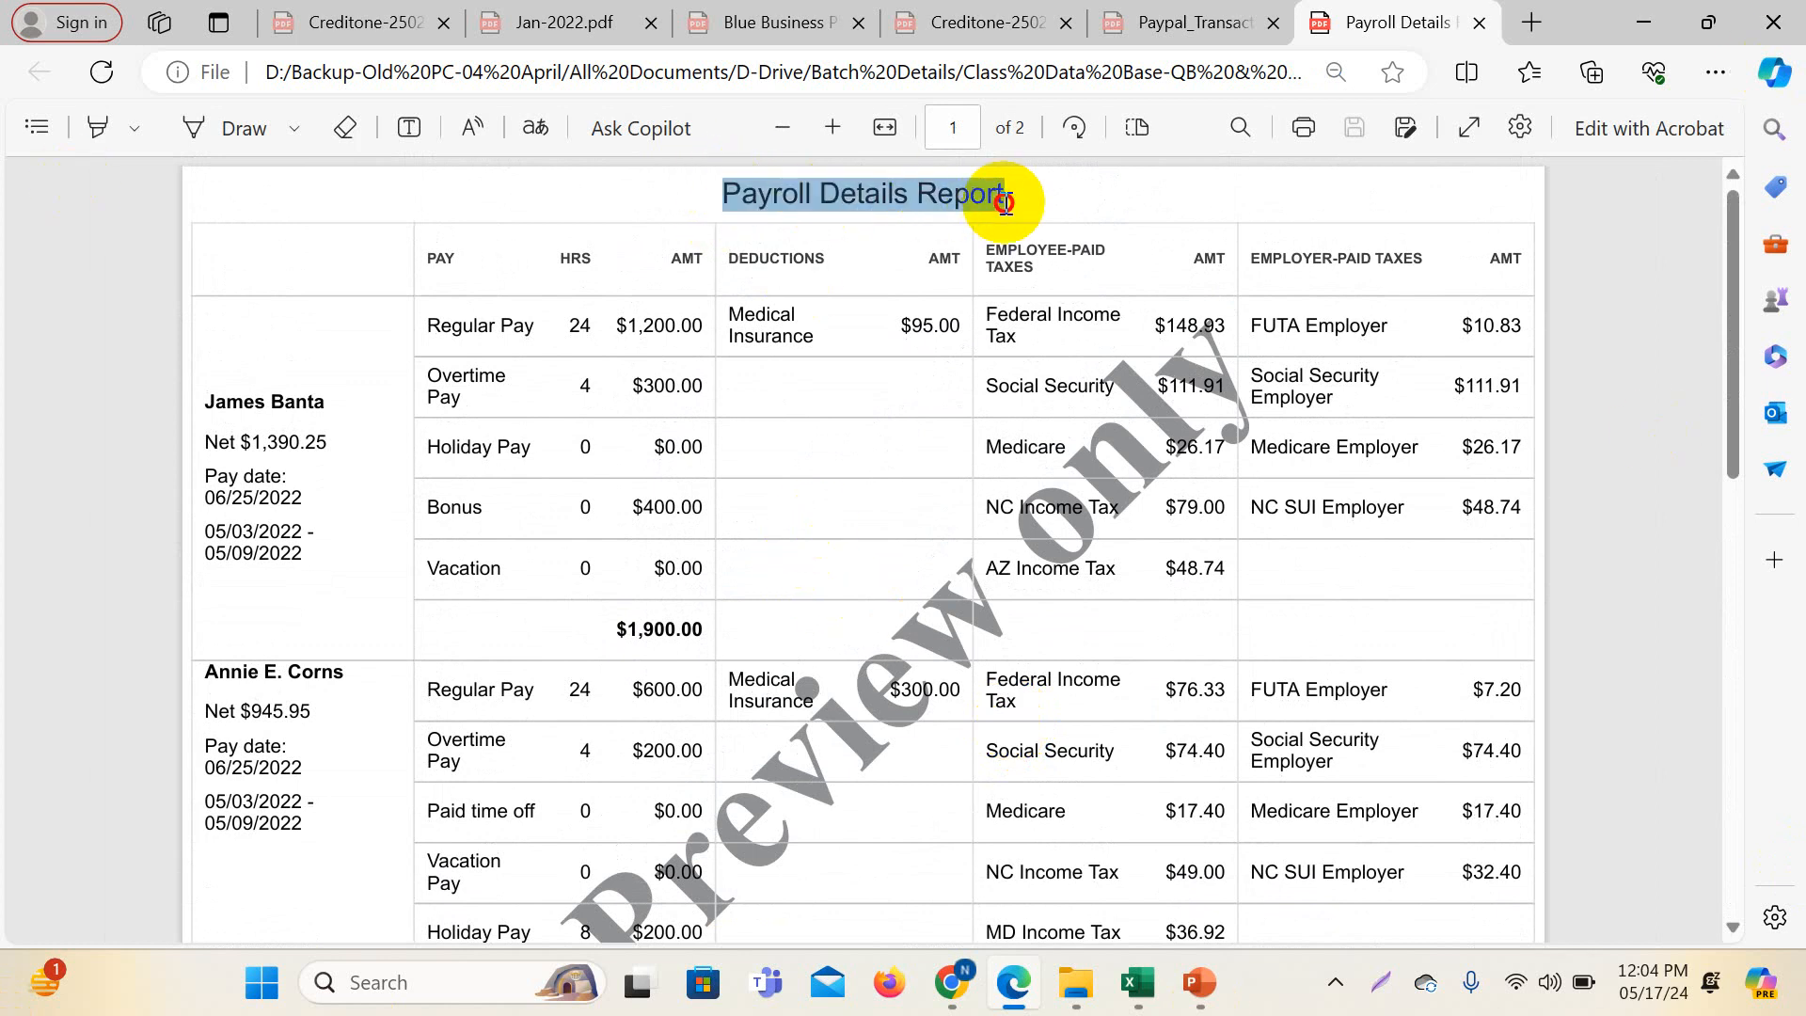
pyautogui.click(866, 512)
pyautogui.scroll(-3, 1063, 605)
pyautogui.scroll(3, 1063, 605)
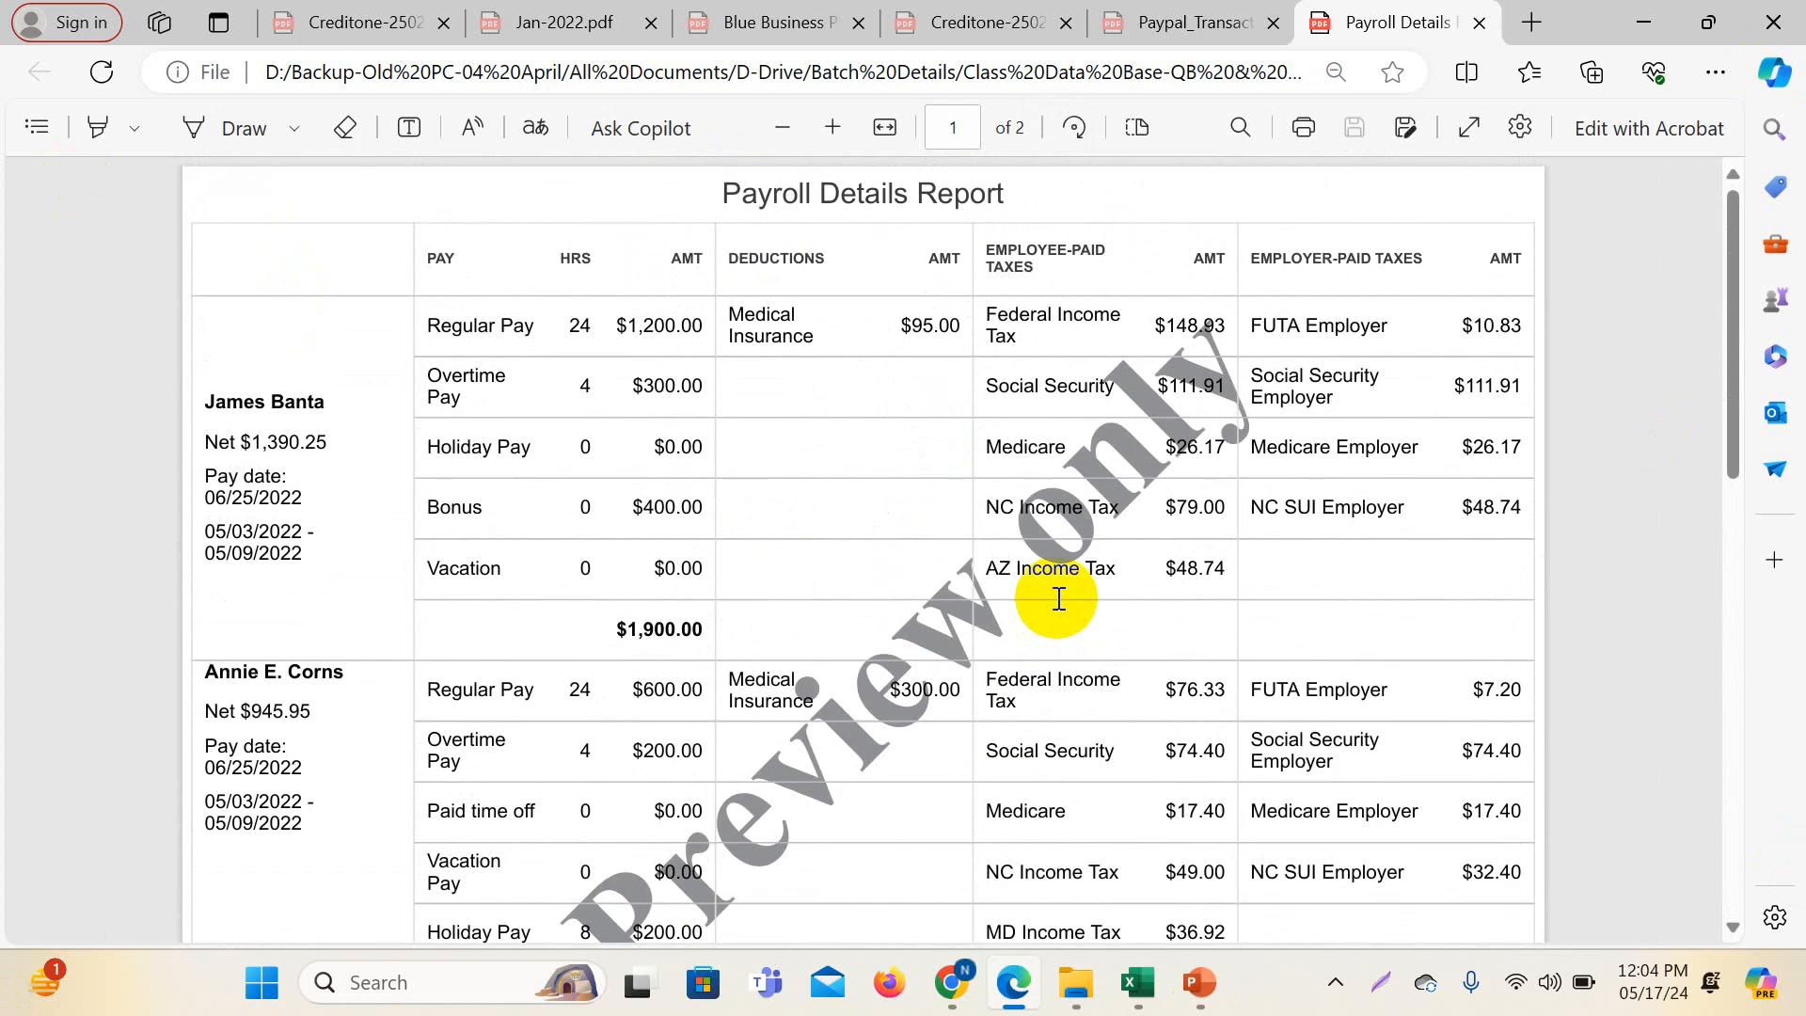
# - Examine the first two employees' entries in the Payroll Details Report
pyautogui.doubleClick(221, 400)
pyautogui.moveTo(223, 399); pyautogui.dragTo(309, 406)
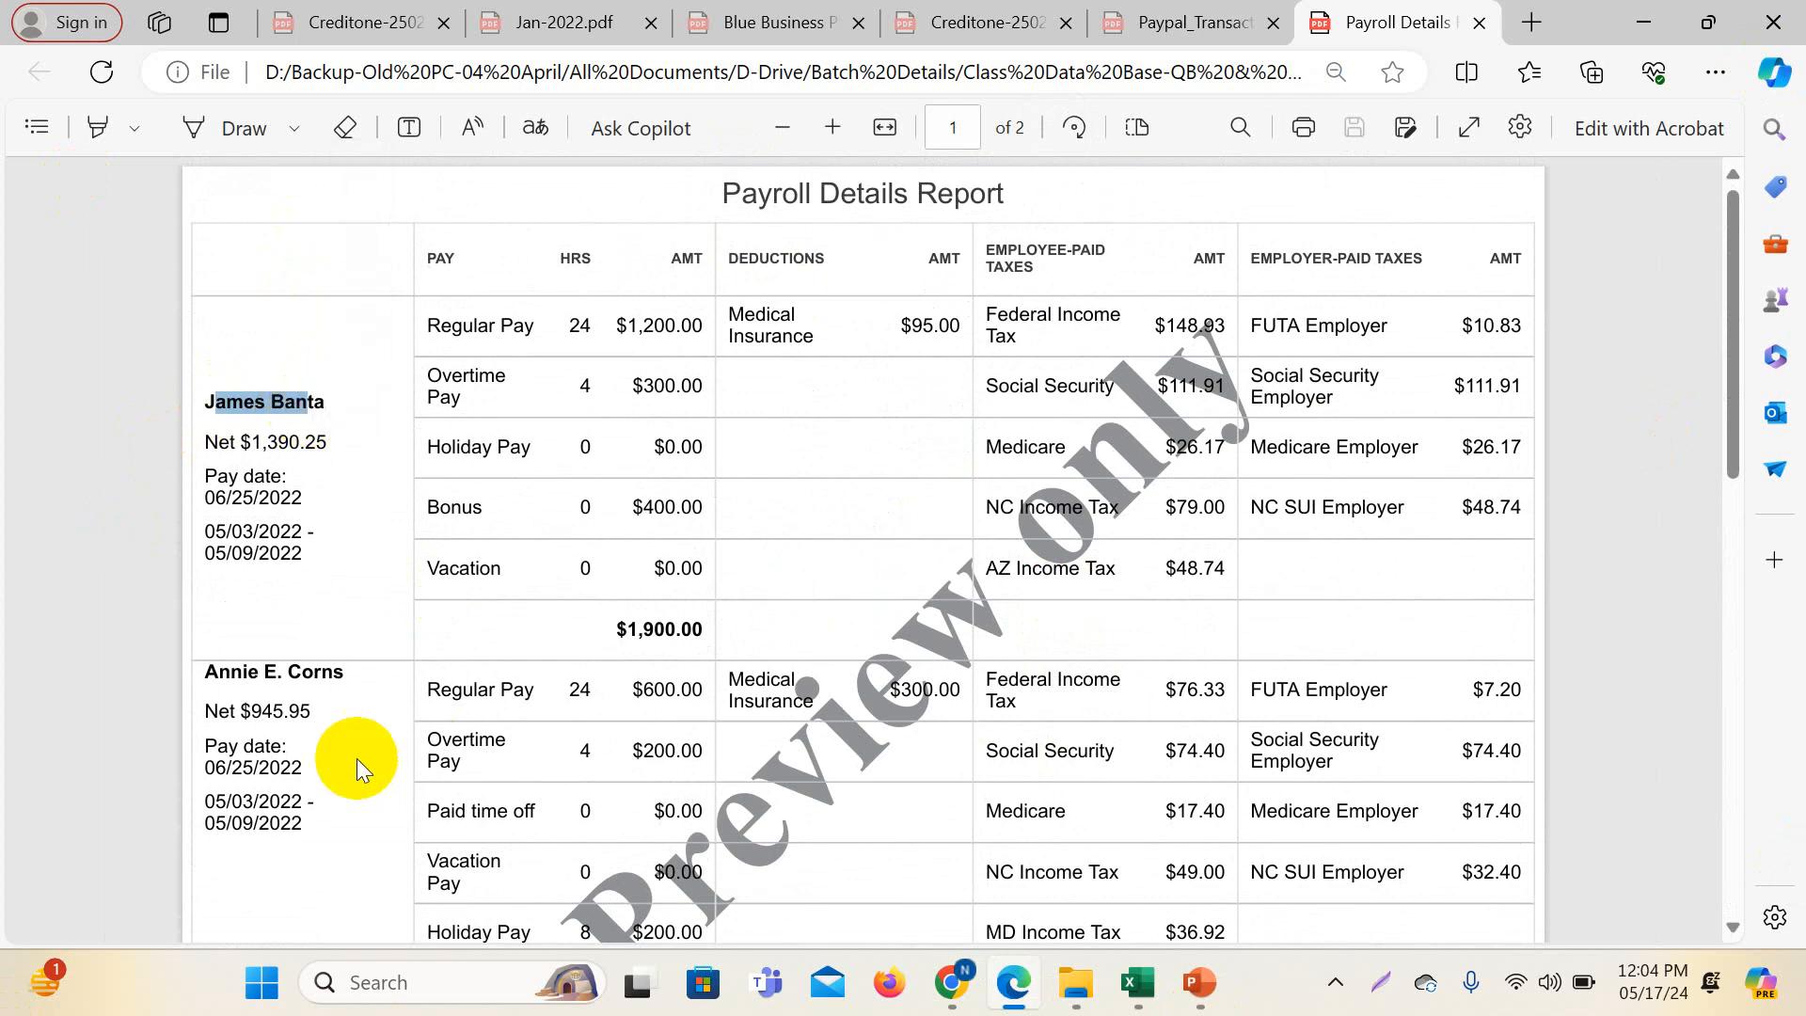
pyautogui.click(341, 474)
pyautogui.moveTo(222, 677); pyautogui.dragTo(403, 694)
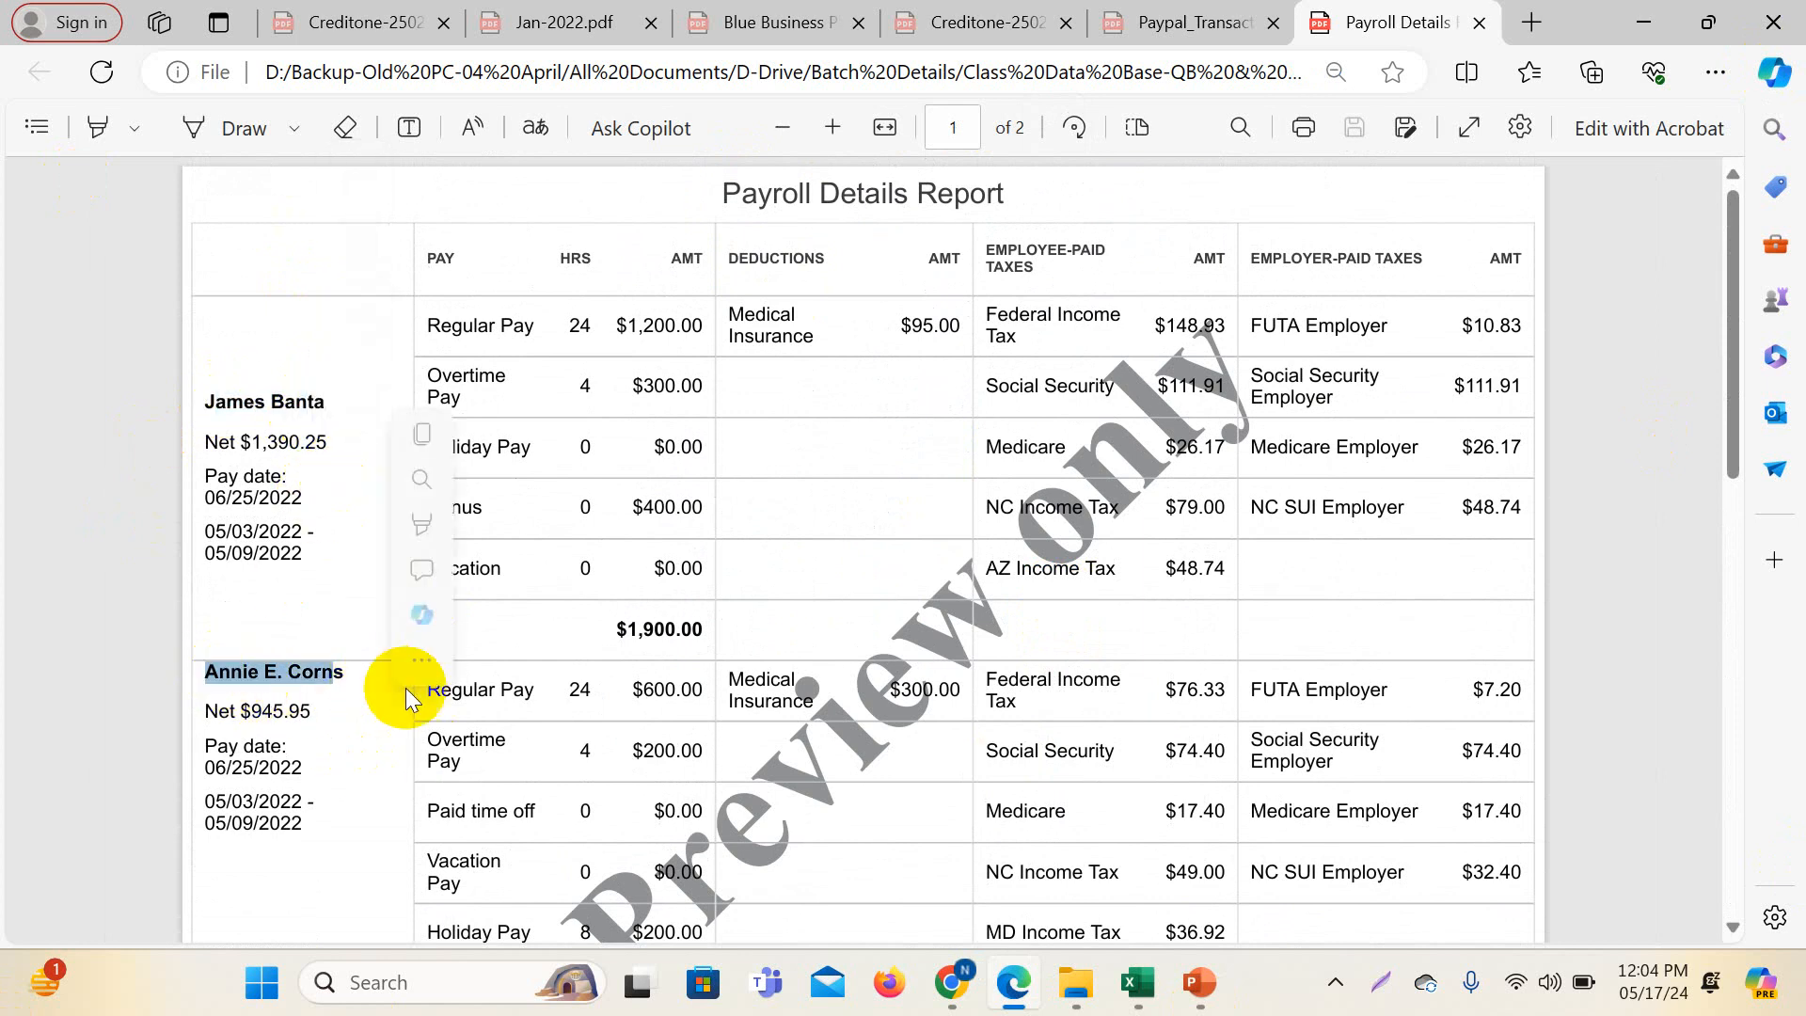
pyautogui.scroll(-3, 1071, 715)
pyautogui.scroll(3, 1070, 715)
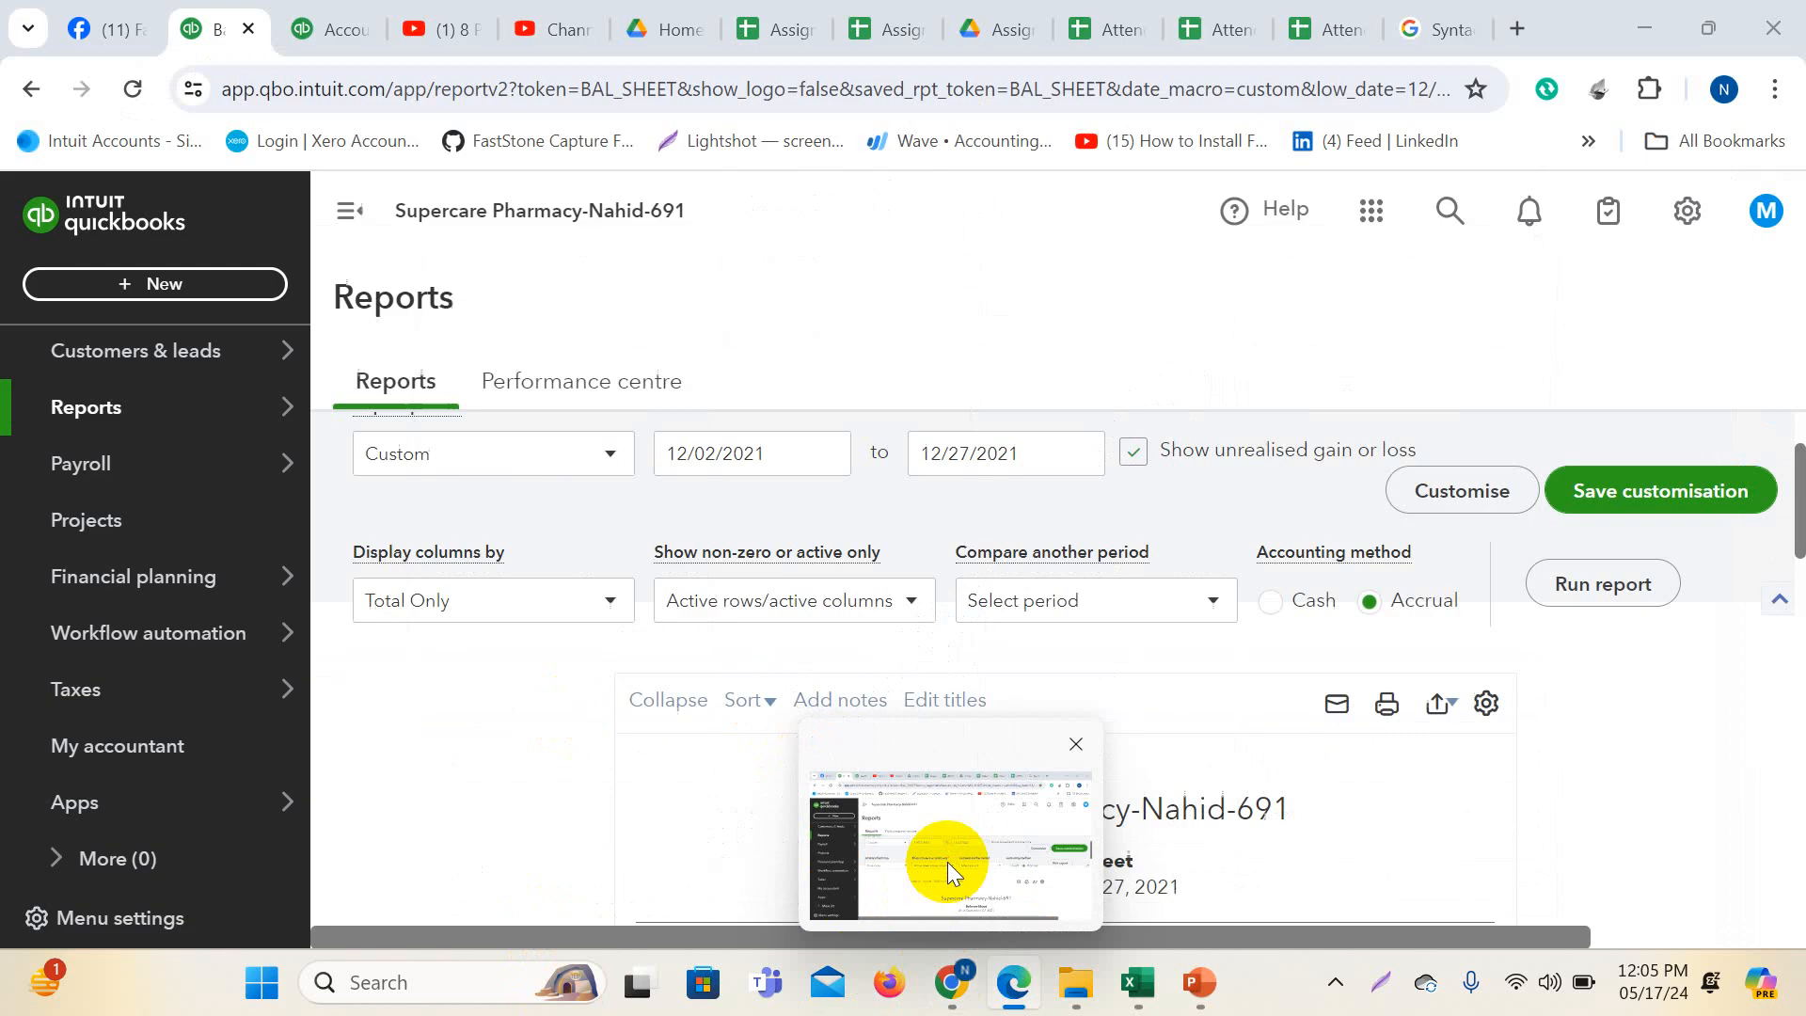
# - Switch back to QuickBooks Online and open the Payroll employee list
pyautogui.click(946, 861)
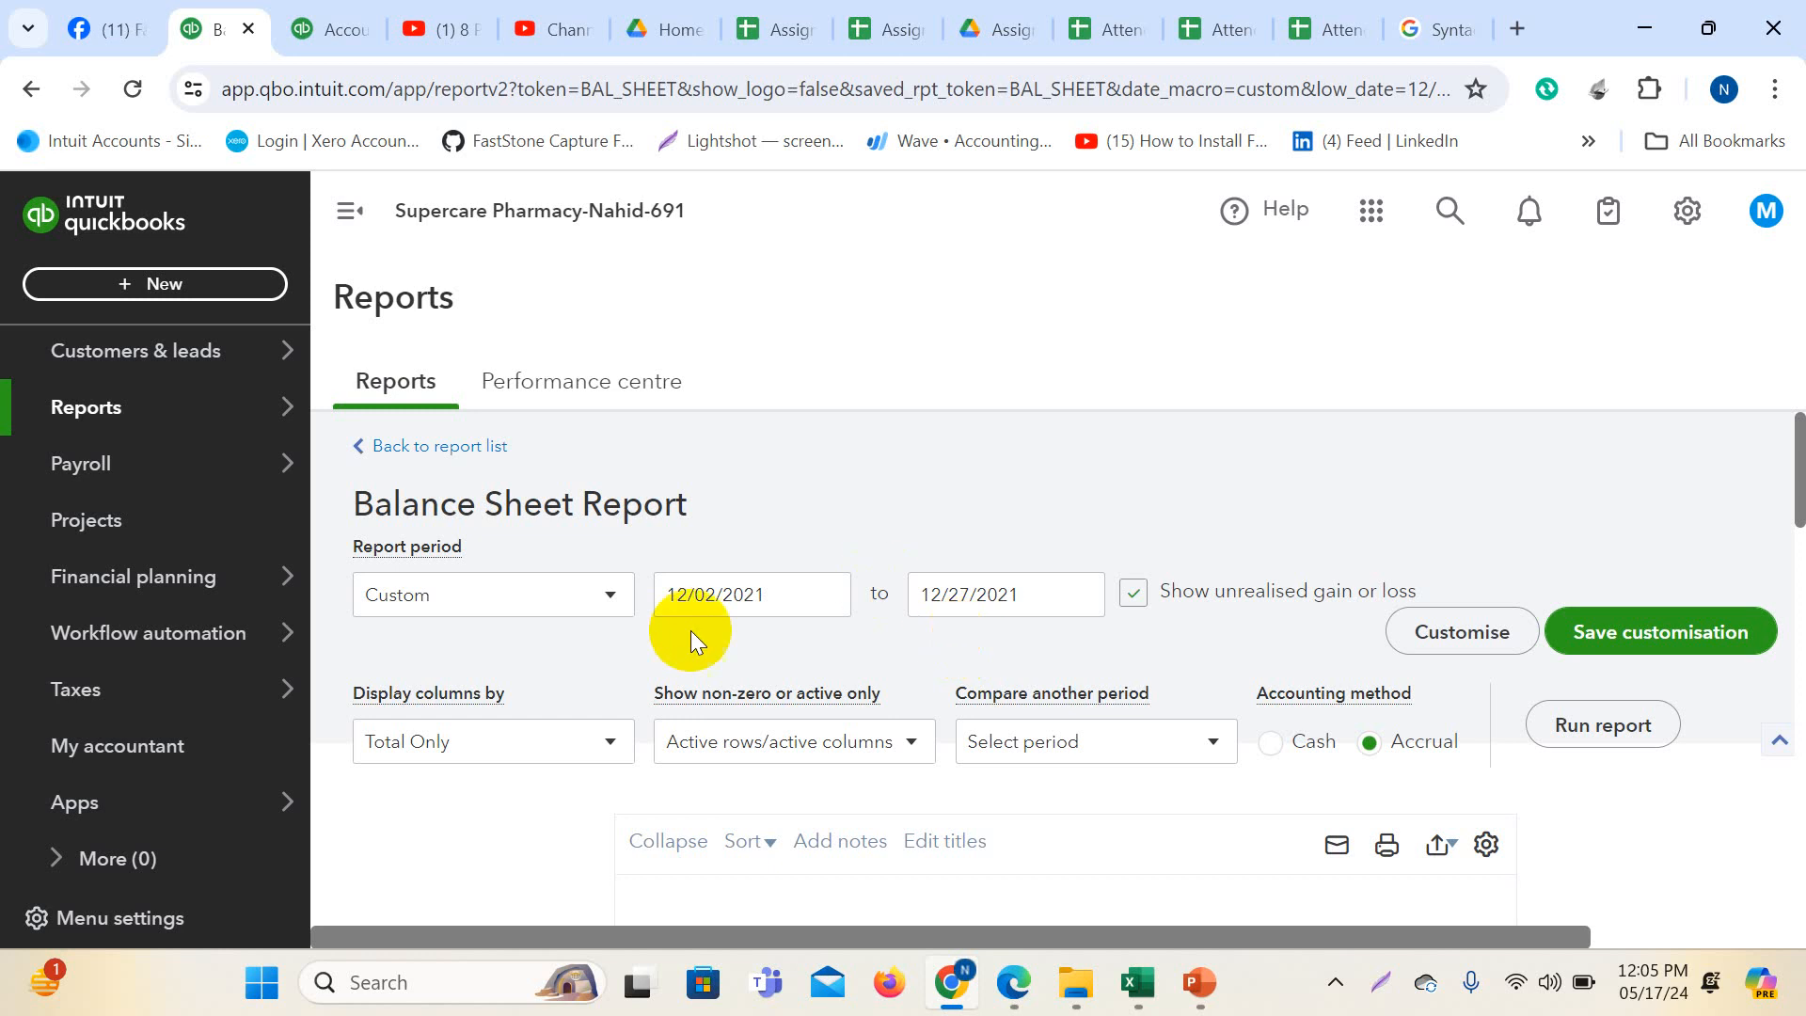
pyautogui.click(94, 470)
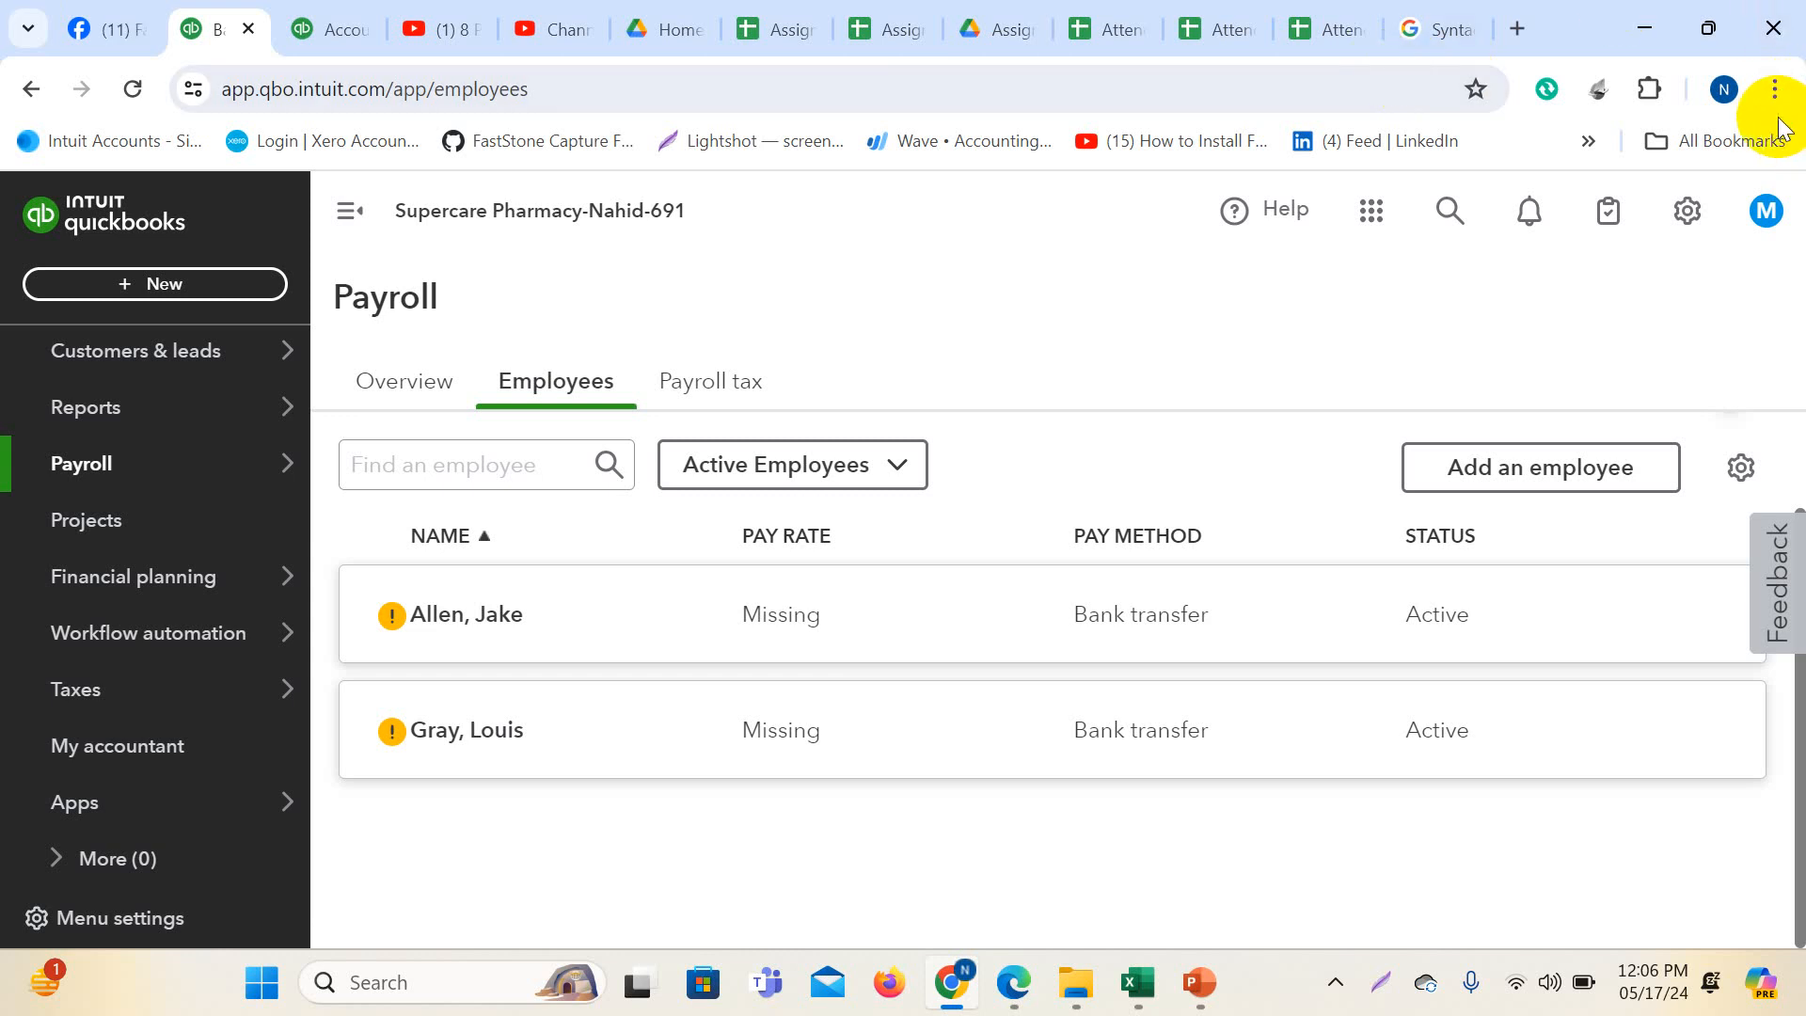
# - Open a new Incognito window and go to the US version of the quickbooks.intuit.com site
pyautogui.click(1775, 88)
pyautogui.click(1482, 239)
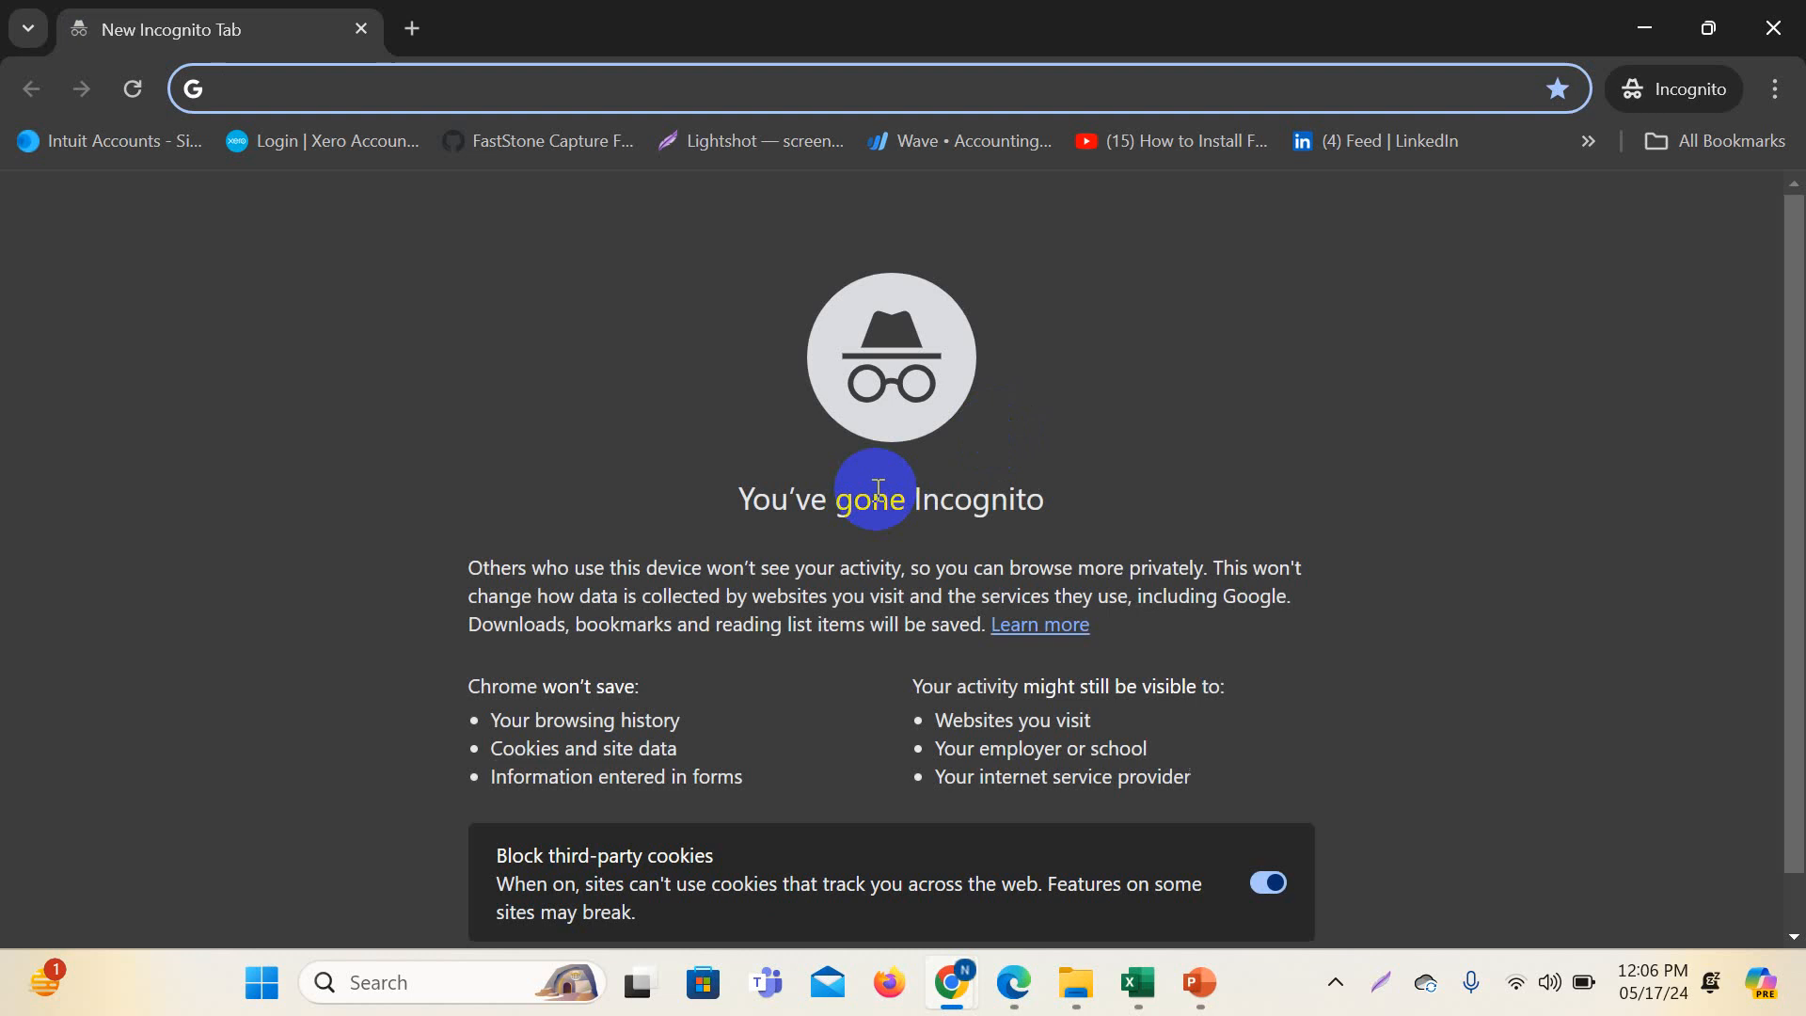
pyautogui.write('qui')
pyautogui.press('Return')
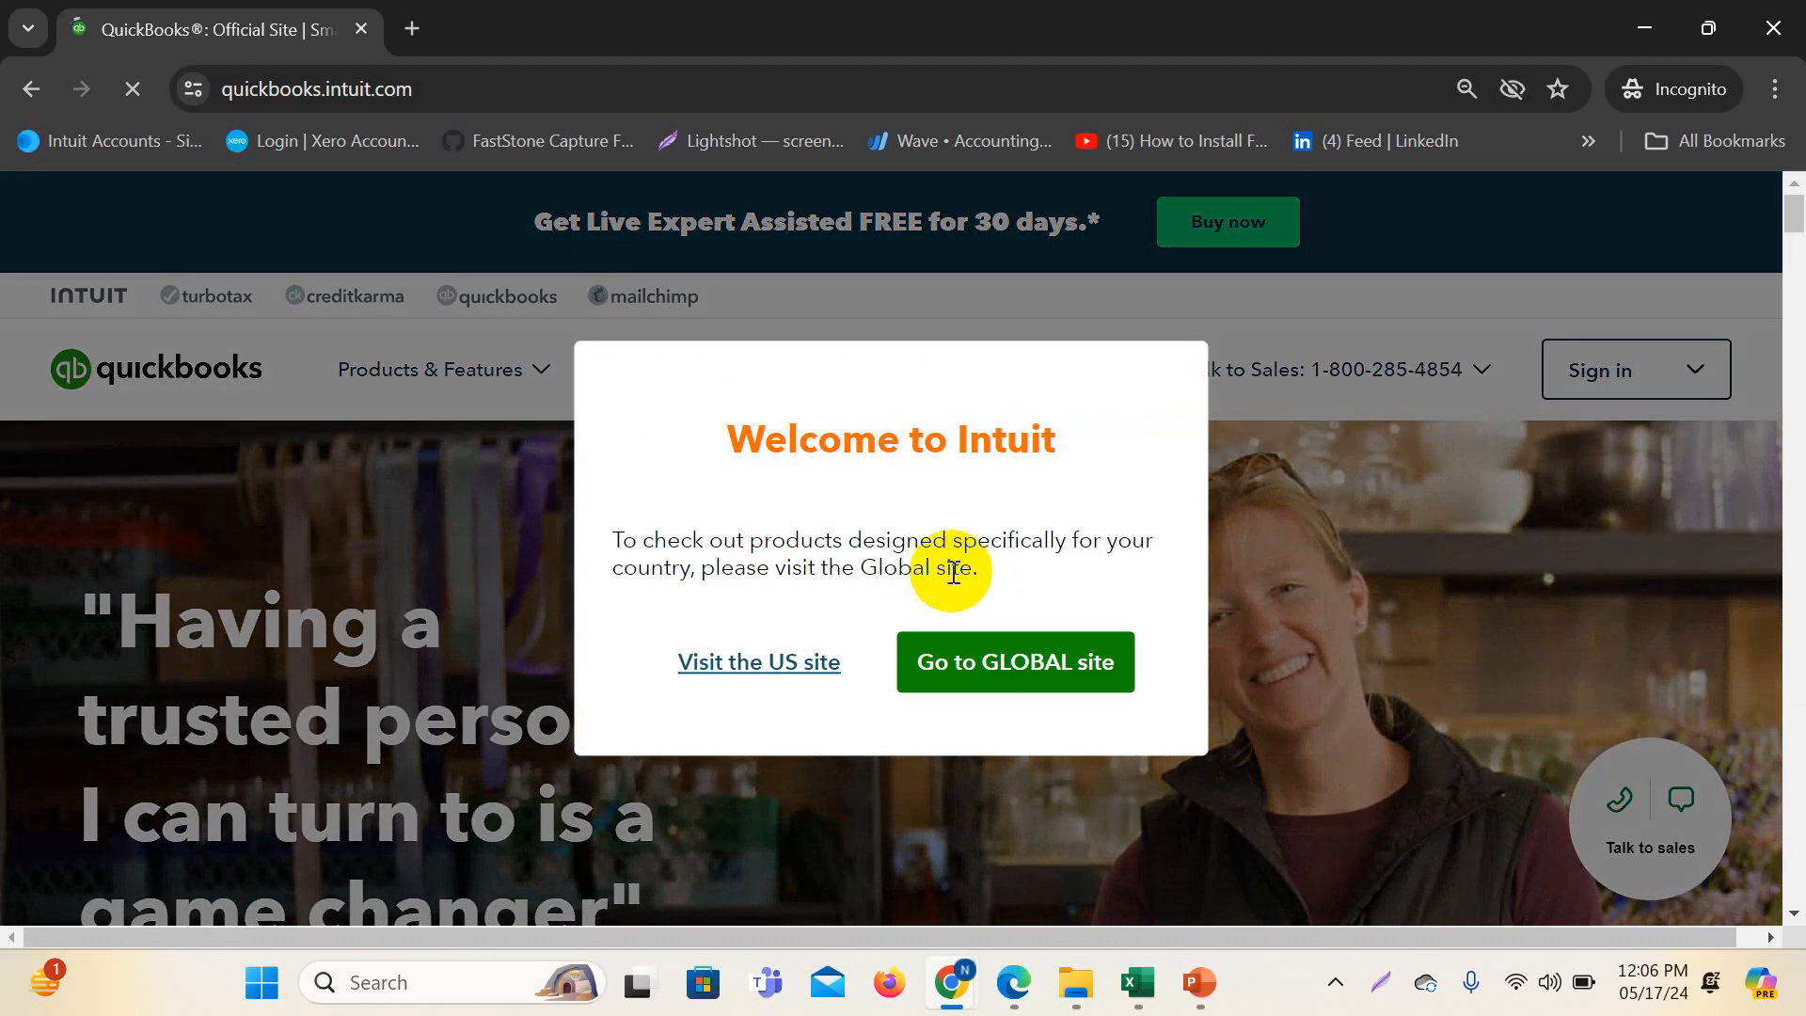
pyautogui.click(748, 668)
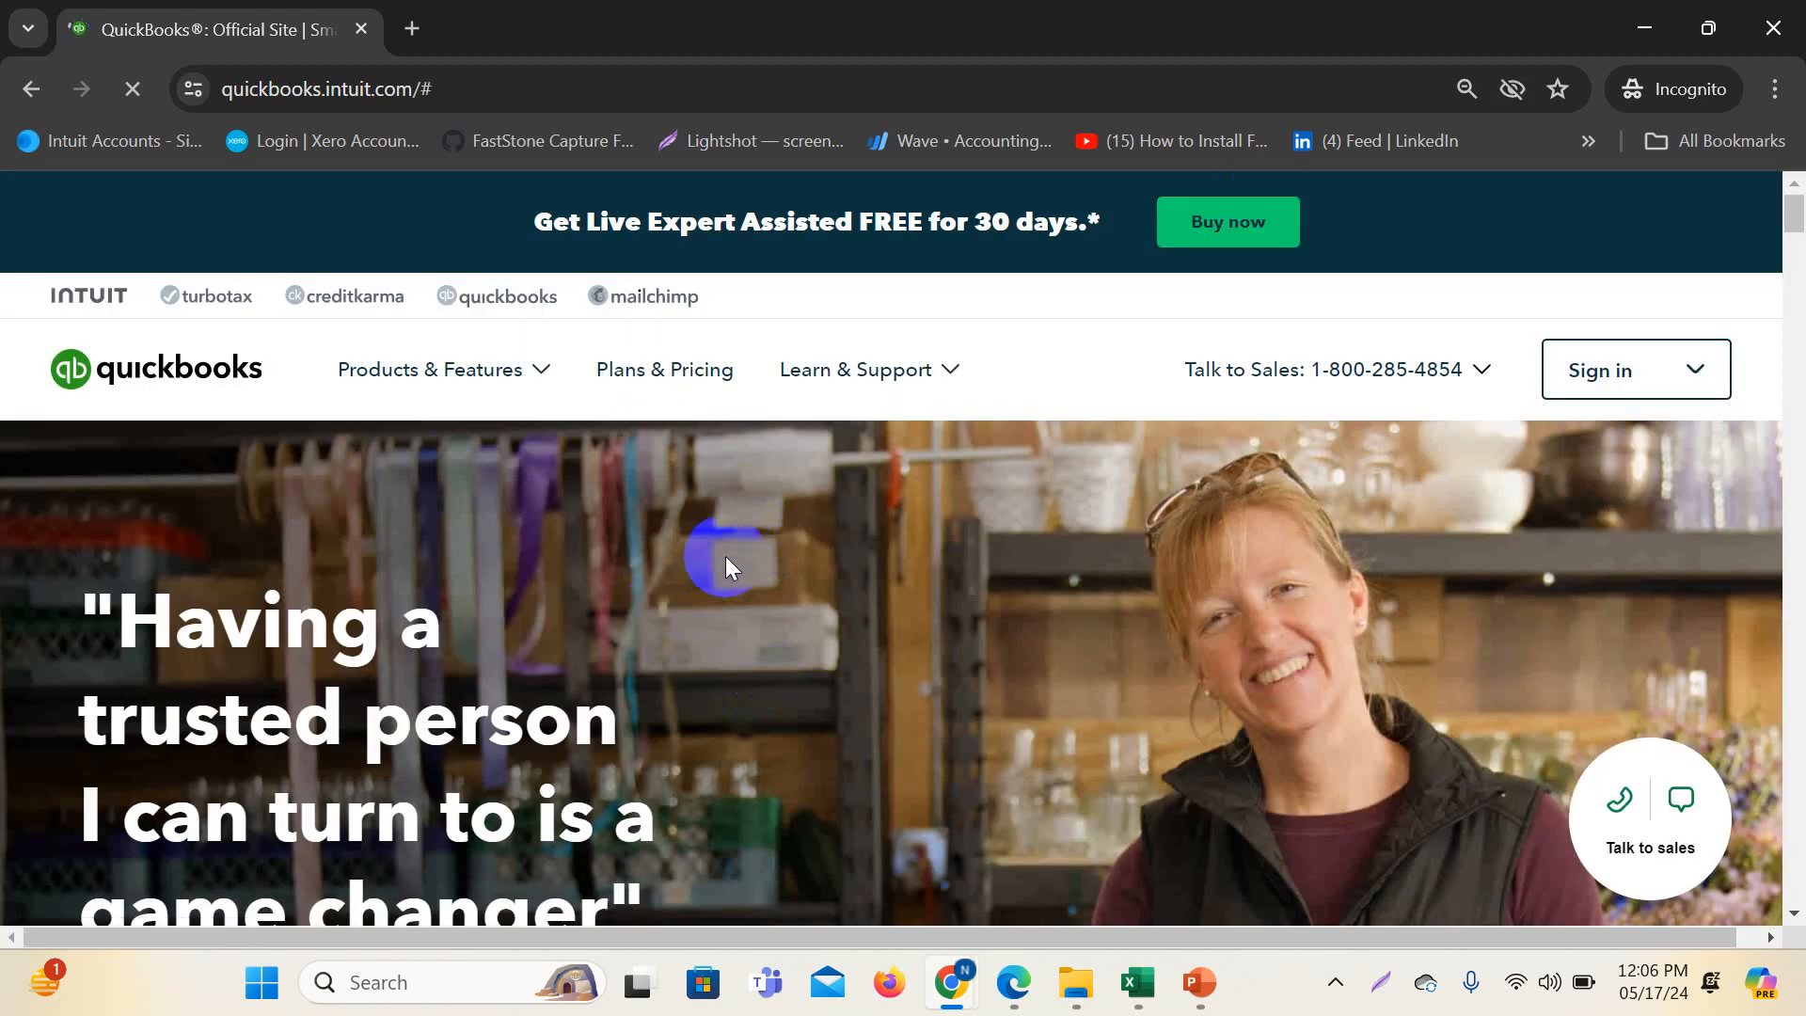
# - Compare the prices and features of the QuickBooks Online plans, and choose the Plus plan
pyautogui.scroll(-12, 775, 596)
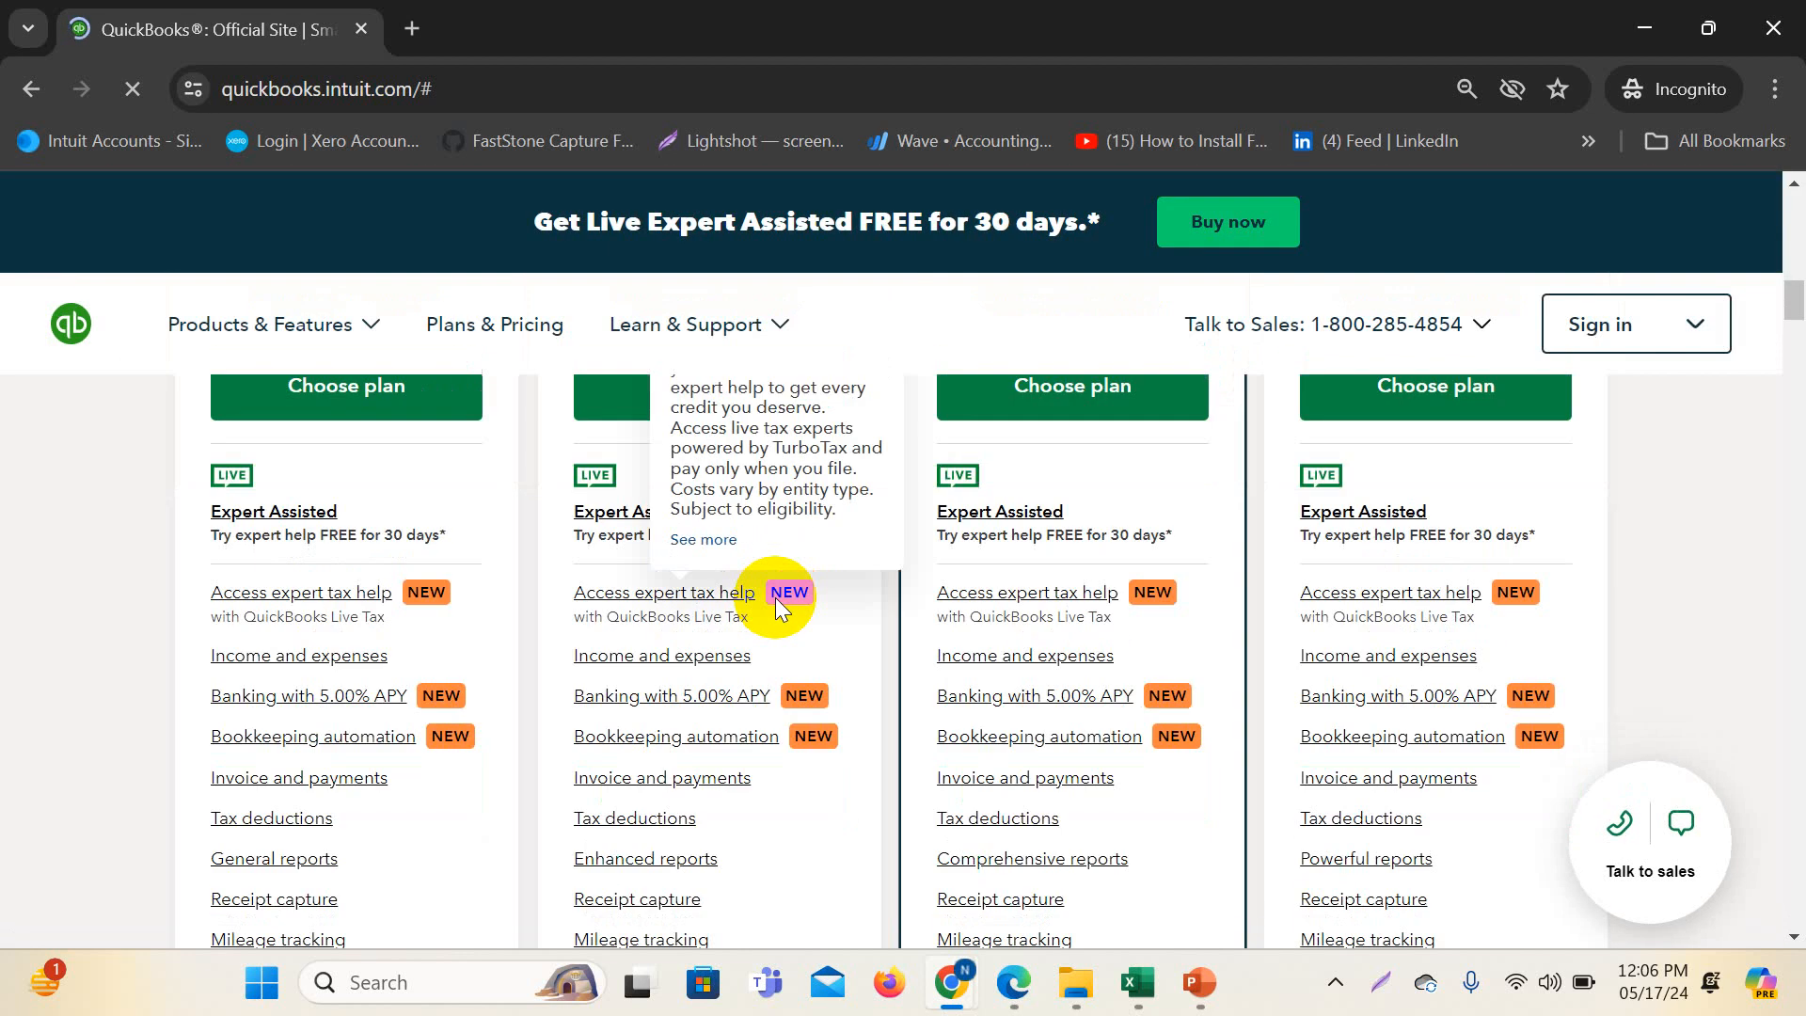
pyautogui.scroll(3, 775, 596)
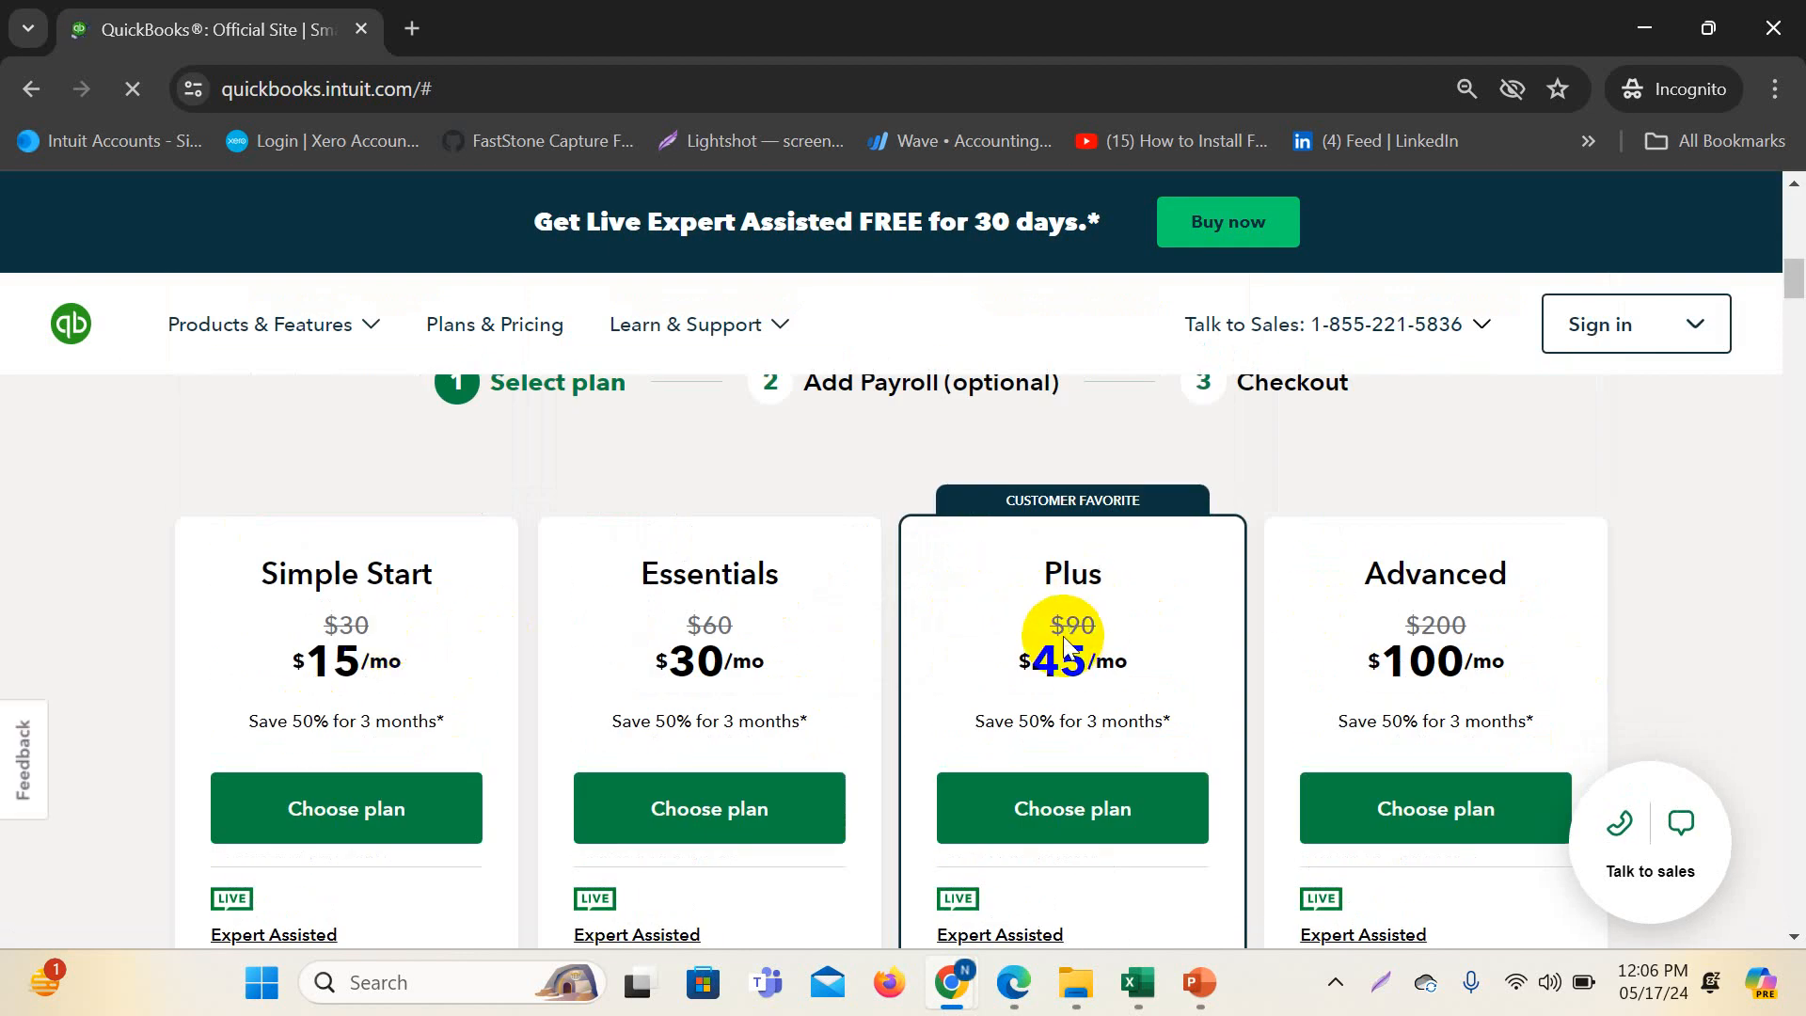
pyautogui.scroll(8, 384, 618)
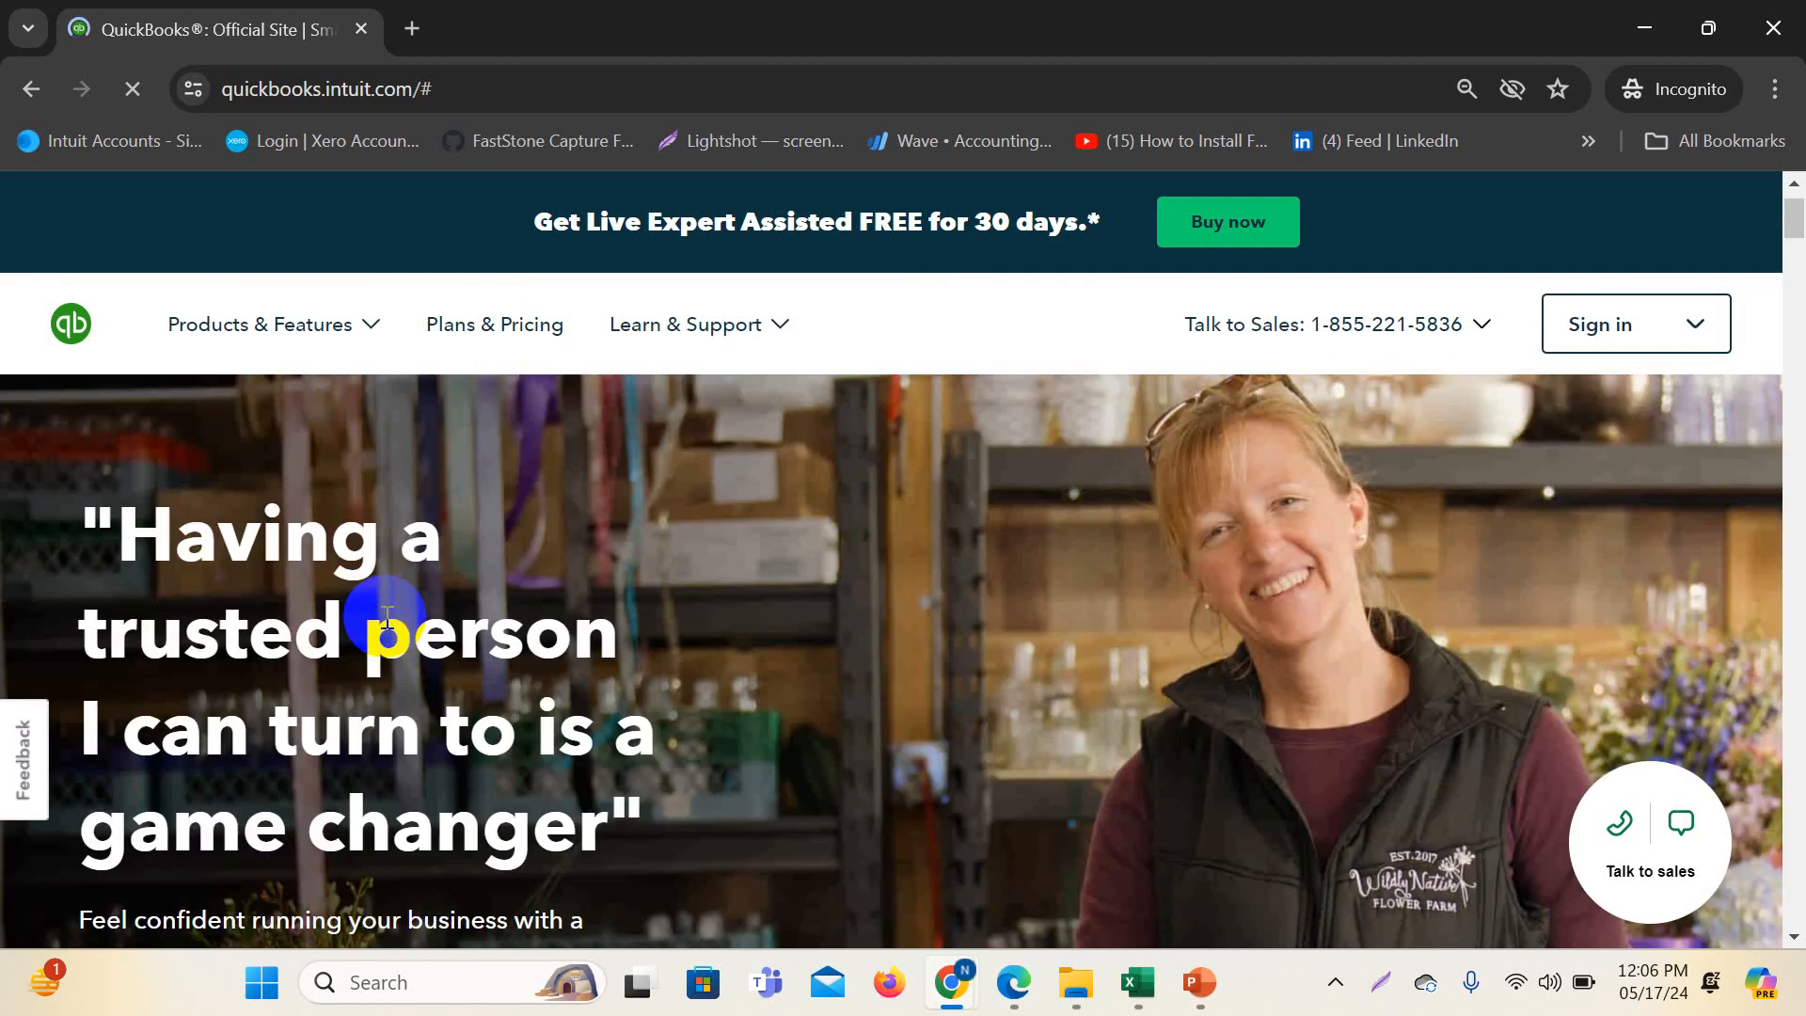
pyautogui.scroll(-4, 583, 568)
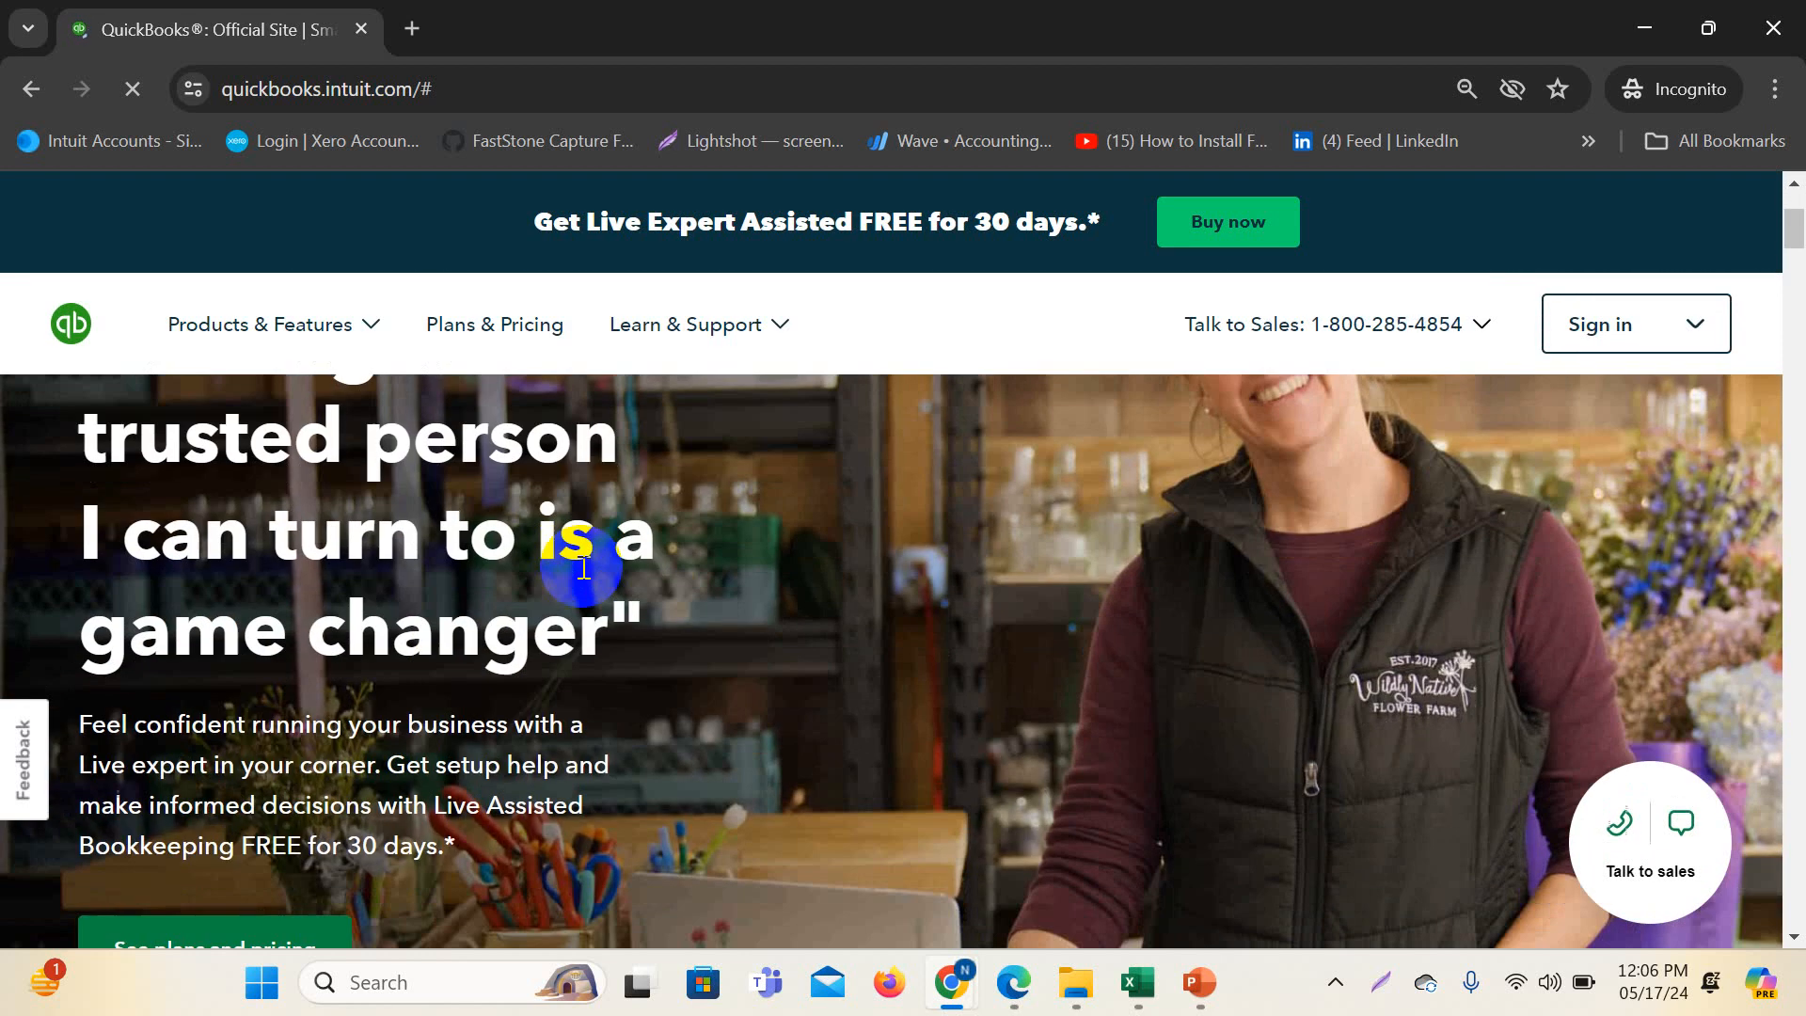
pyautogui.scroll(-8, 583, 568)
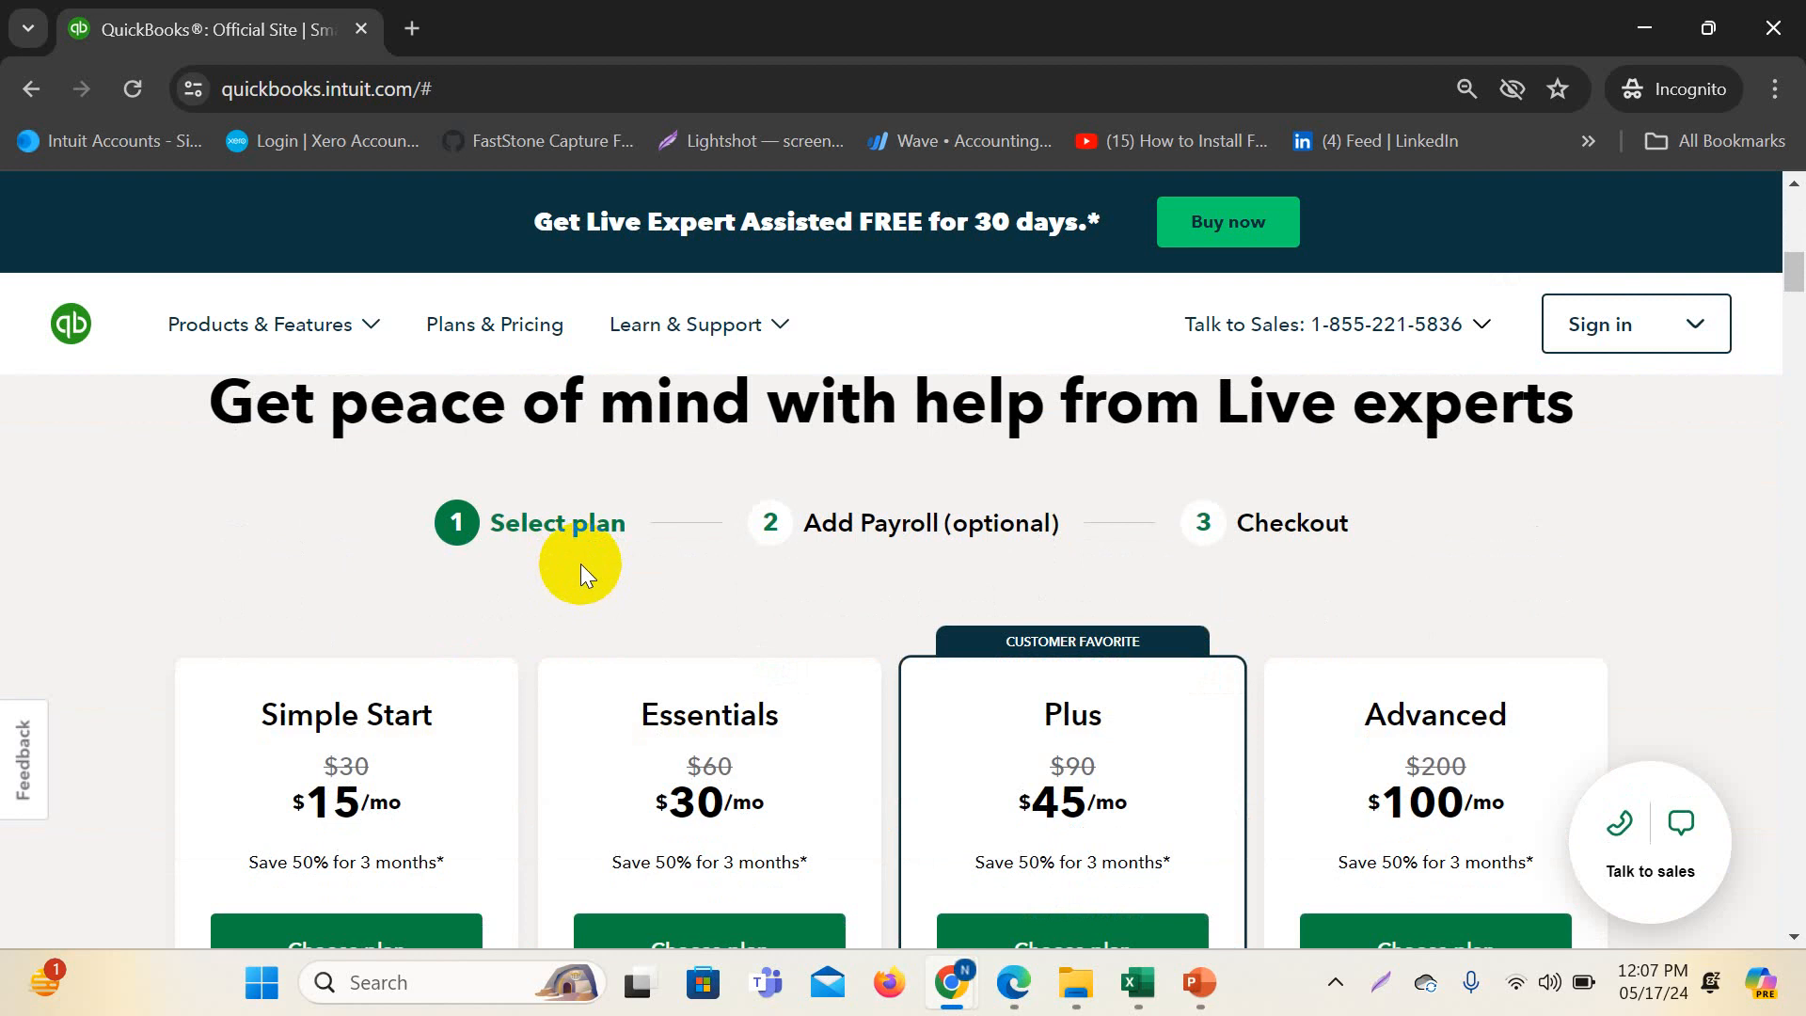
pyautogui.scroll(-3, 775, 686)
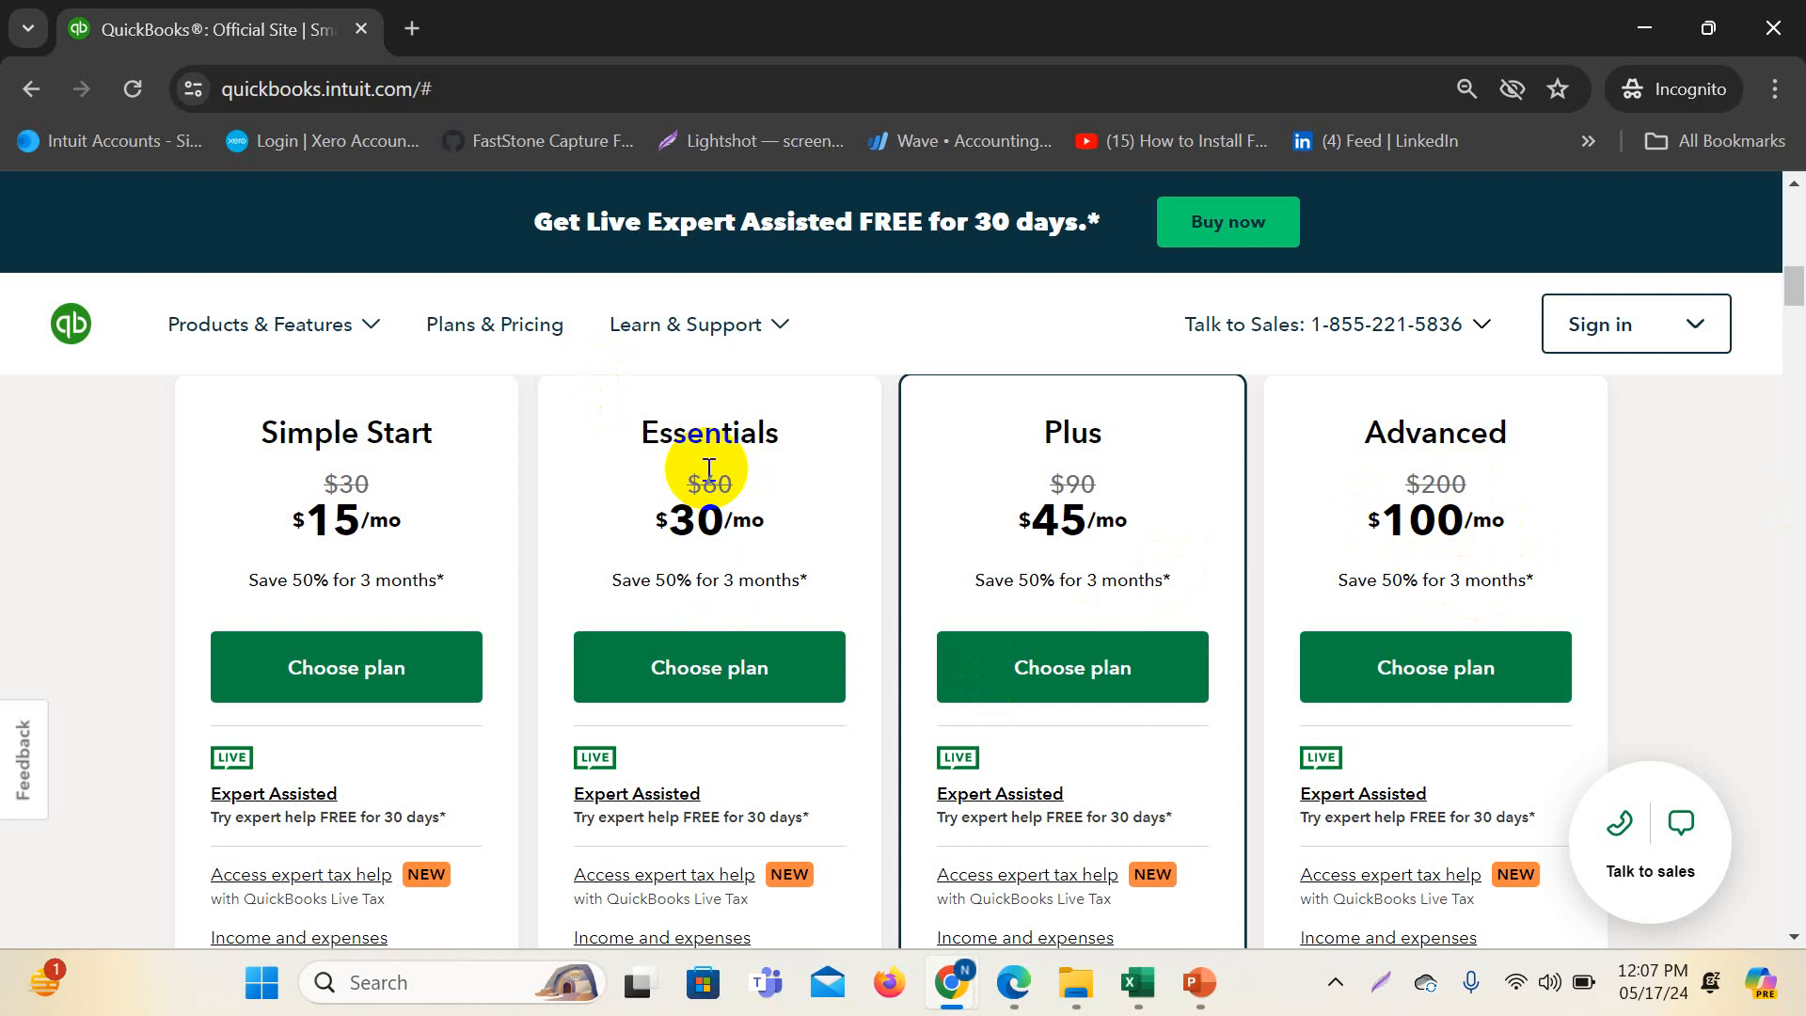
pyautogui.scroll(-3, 967, 705)
pyautogui.scroll(1, 859, 766)
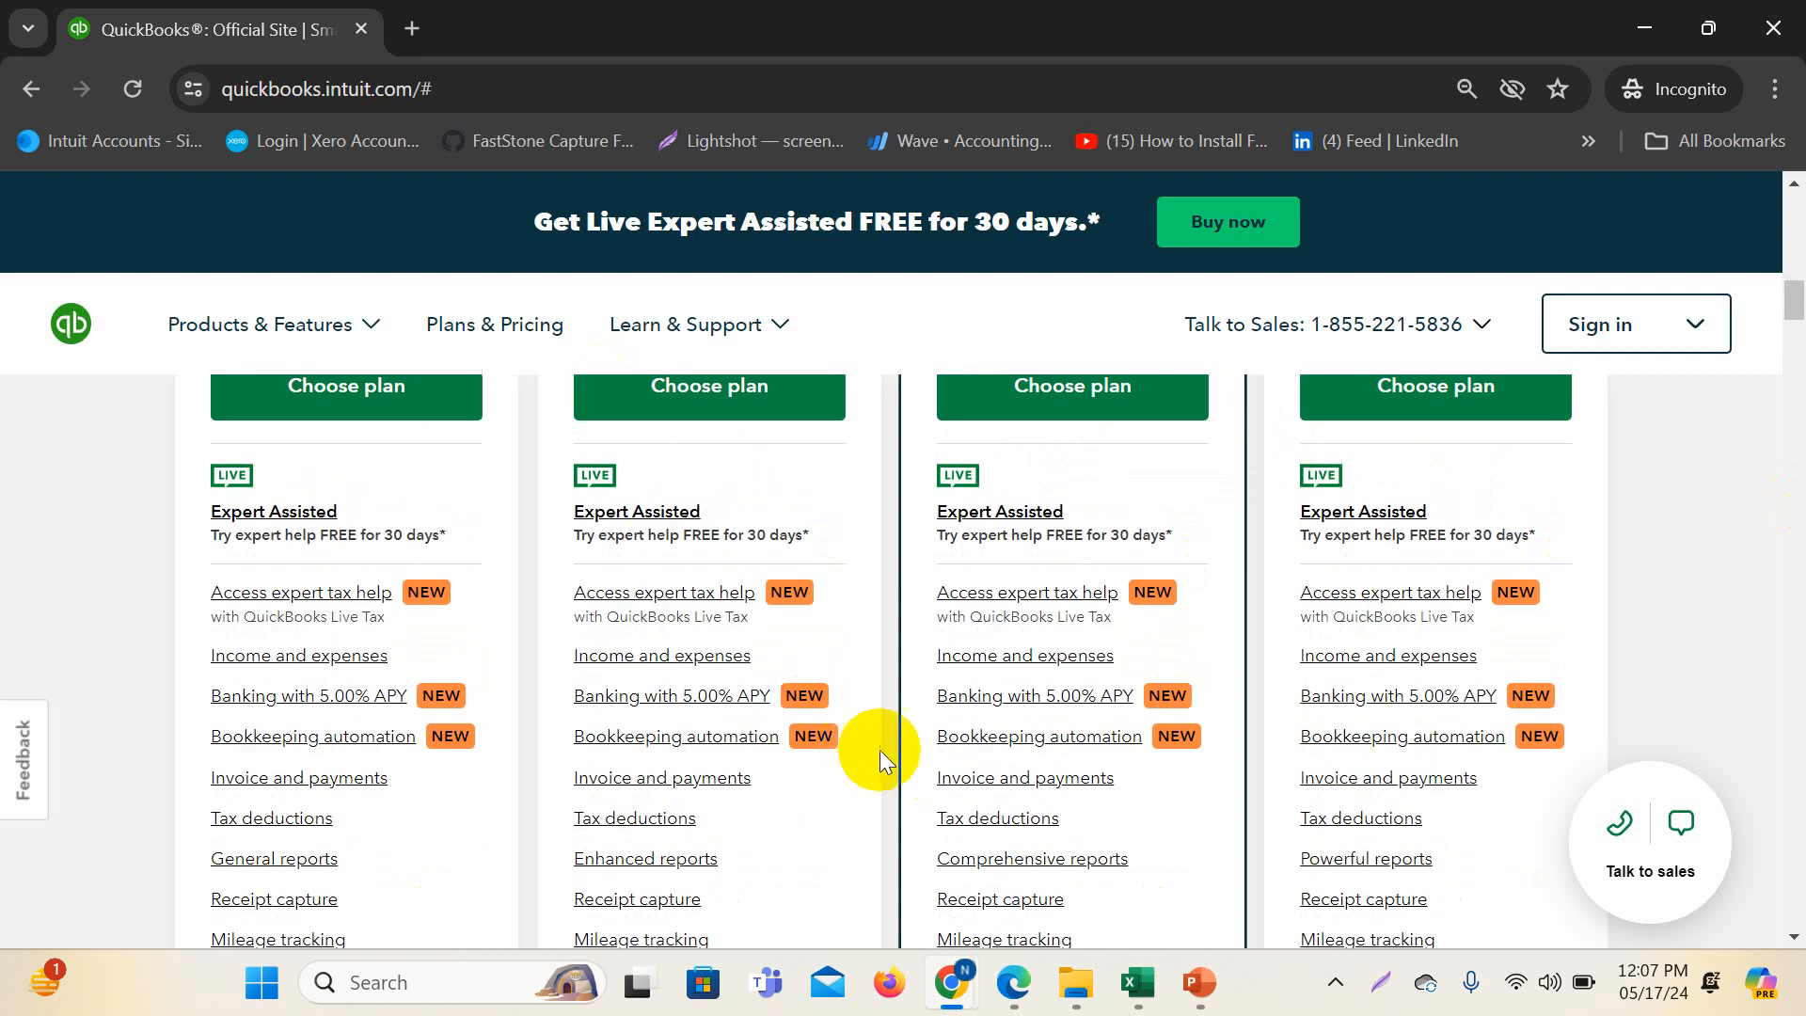
pyautogui.scroll(2, 401, 725)
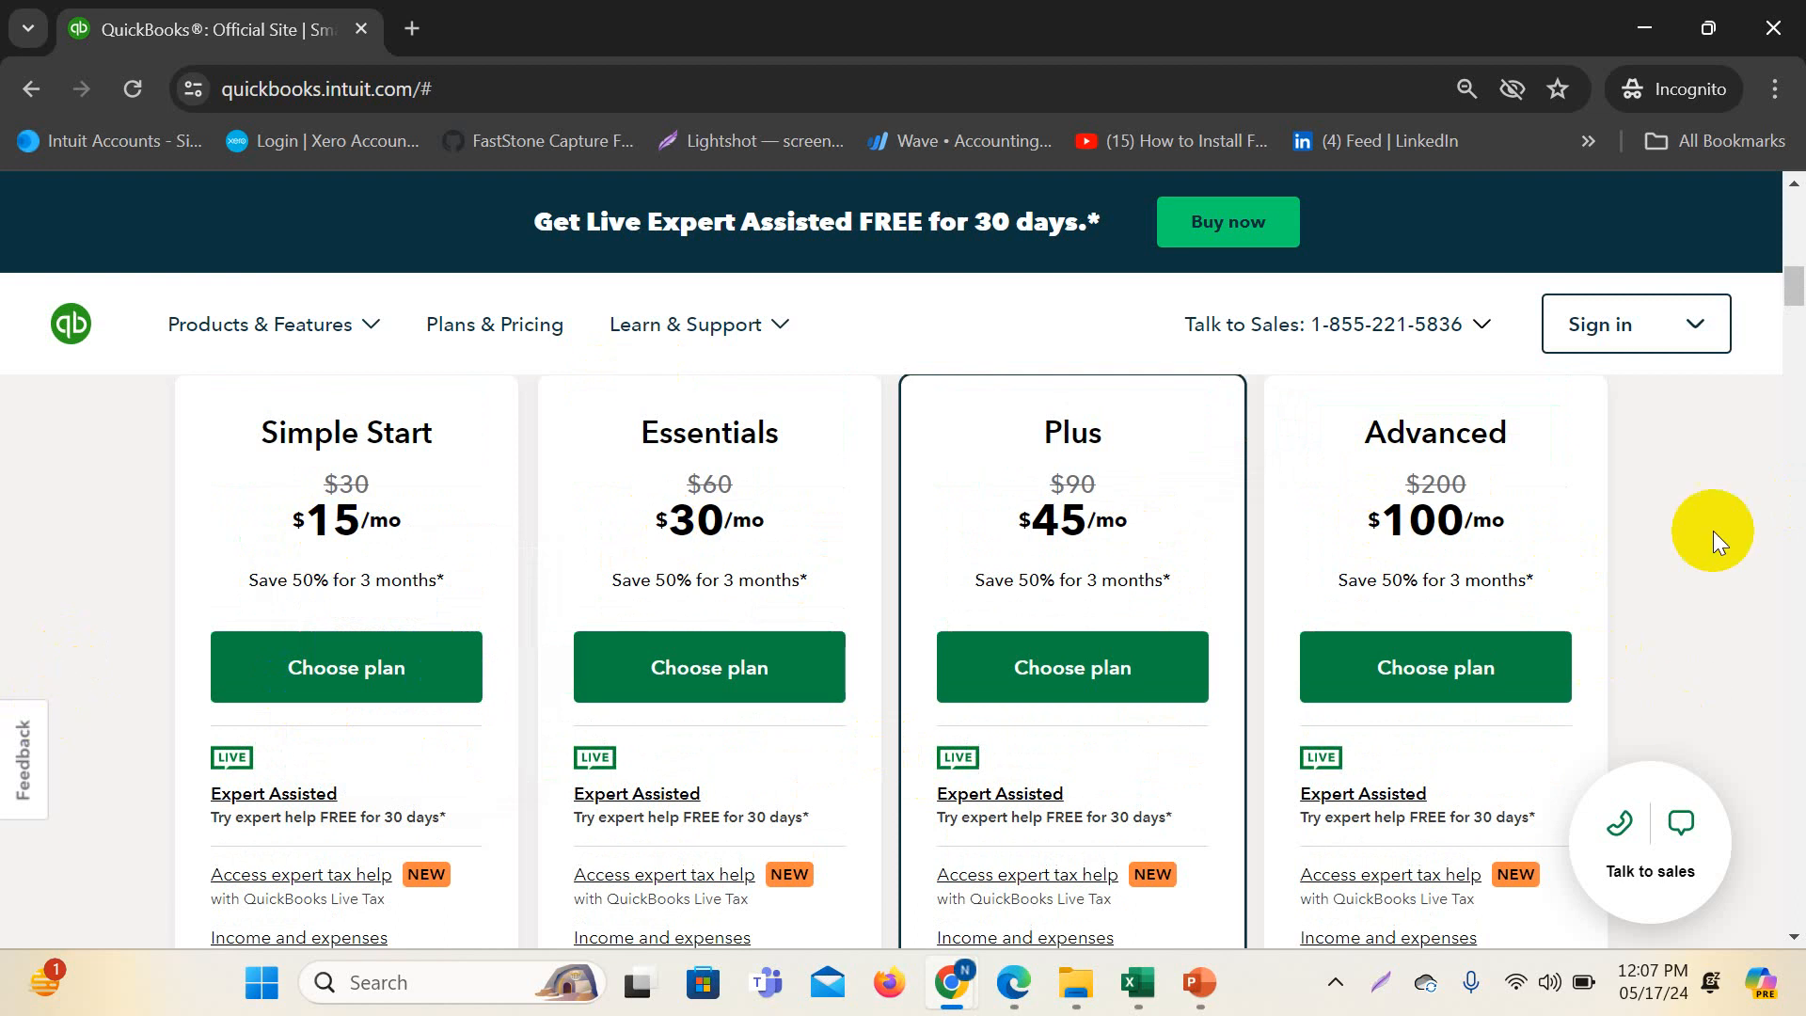
pyautogui.click(1073, 682)
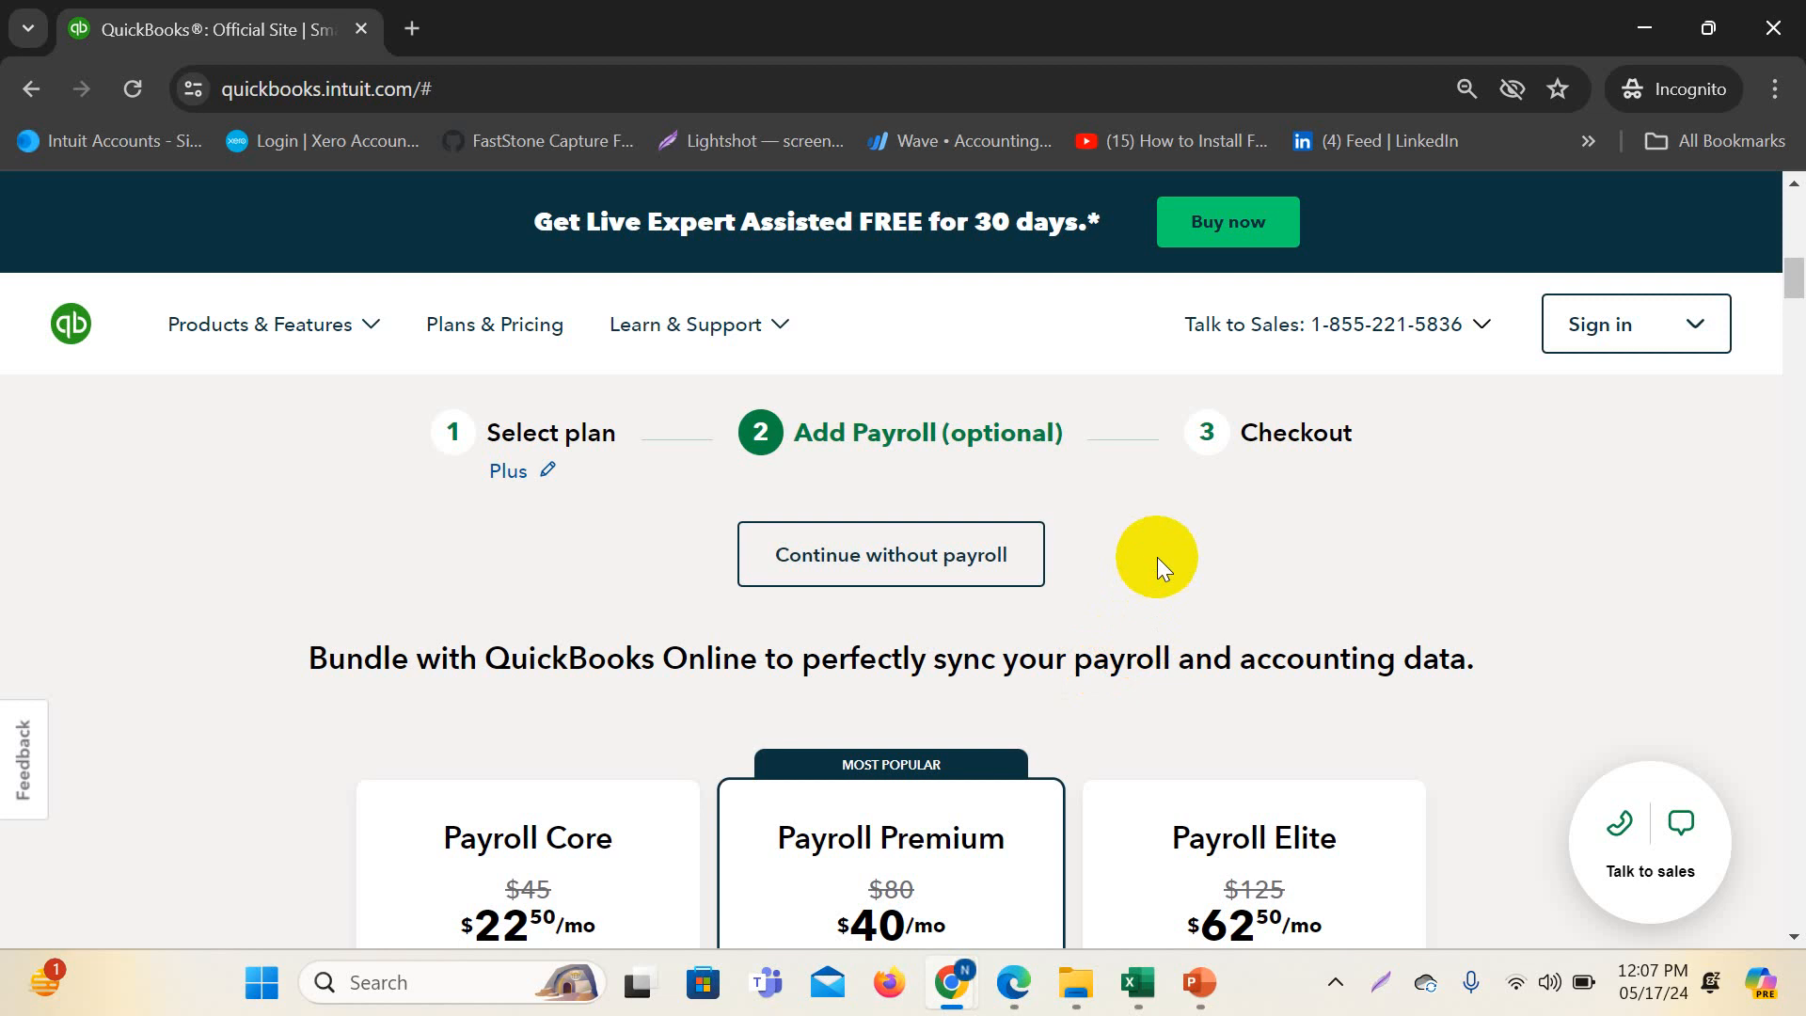
# - Capture the full screen of payroll add-ons and outline the Payroll Core, Payroll Premium and Payroll Elite names with red rectangles
pyautogui.scroll(-6, 1157, 557)
pyautogui.scroll(4, 1169, 552)
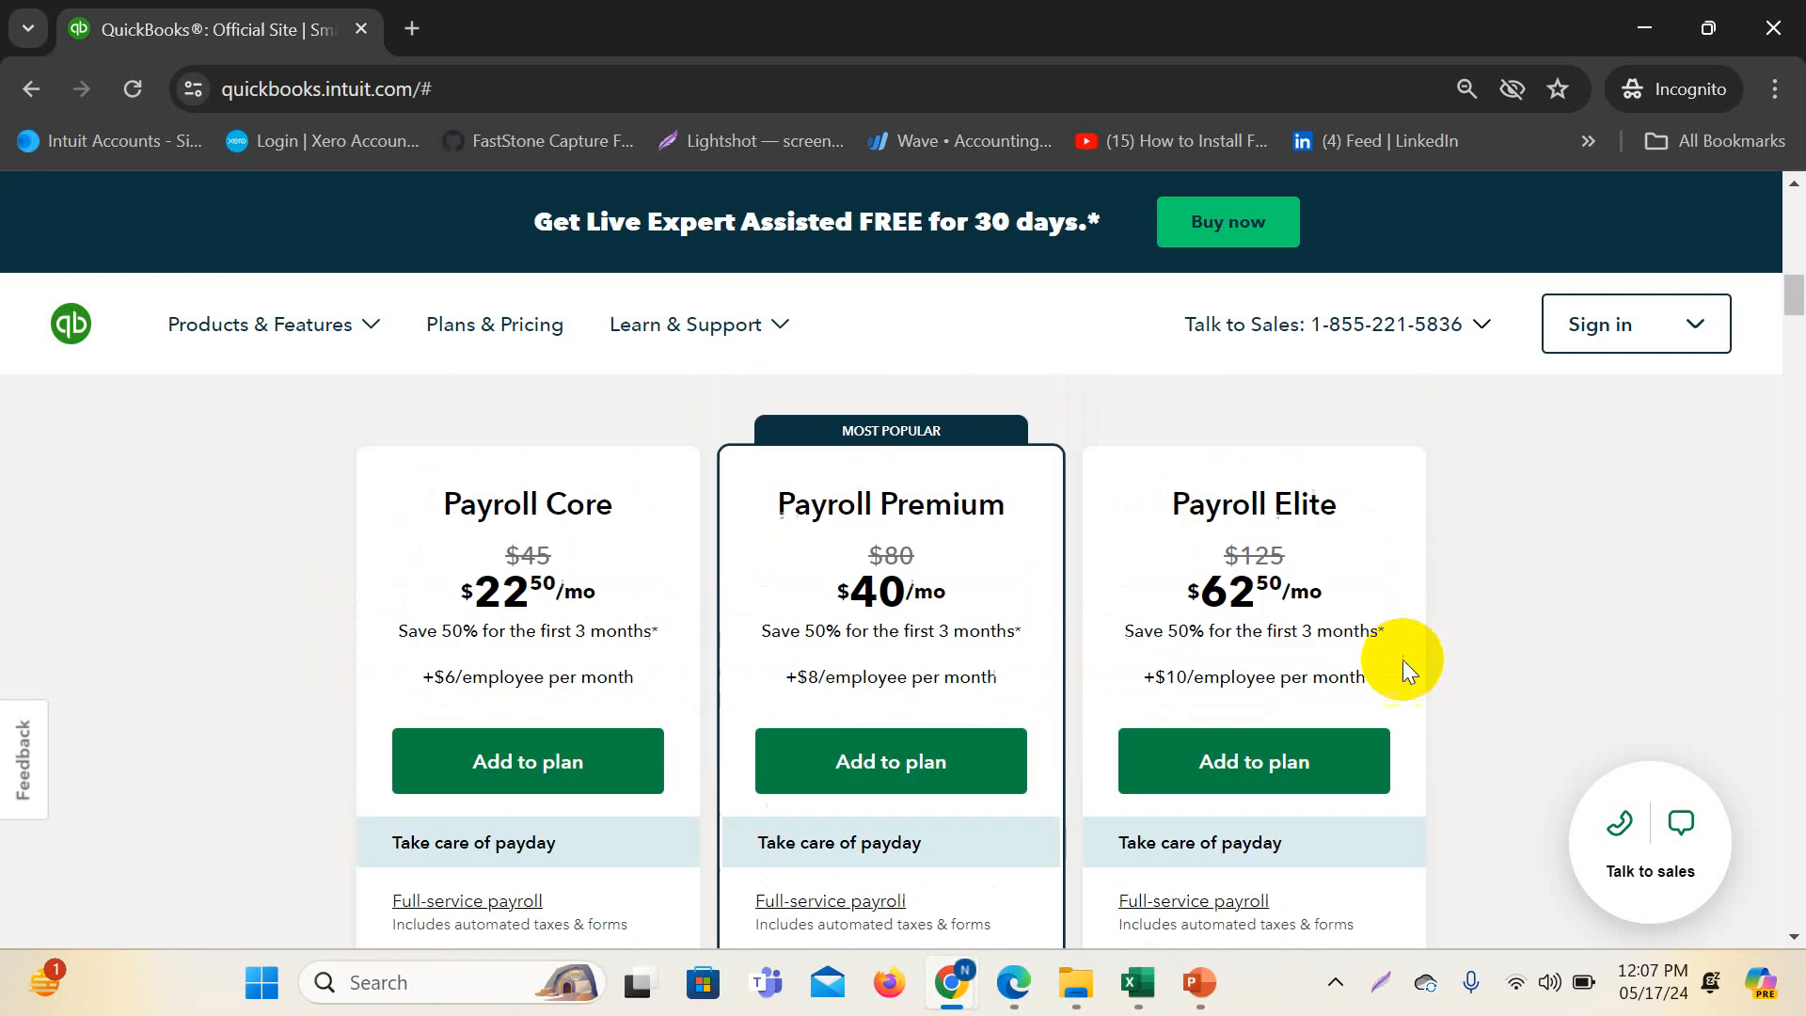
pyautogui.scroll(-1, 1584, 573)
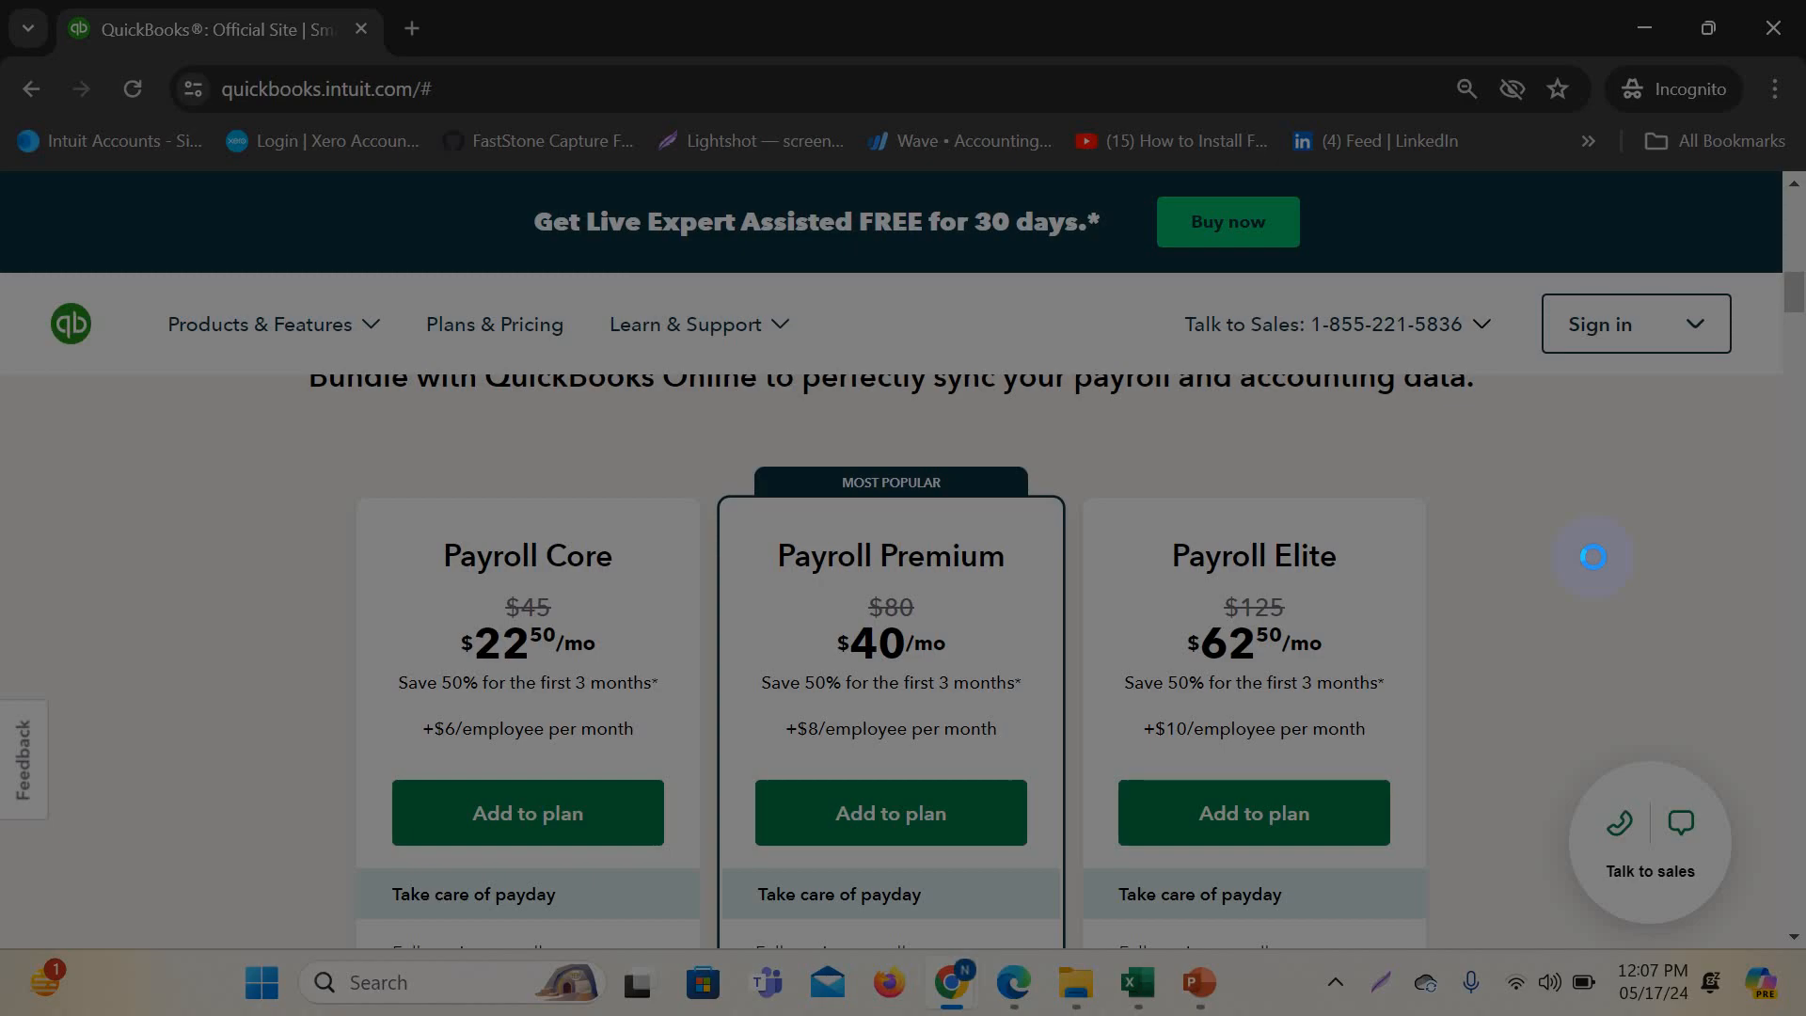
pyautogui.moveTo(1, 1); pyautogui.dragTo(1805, 1015)
pyautogui.click(1383, 796)
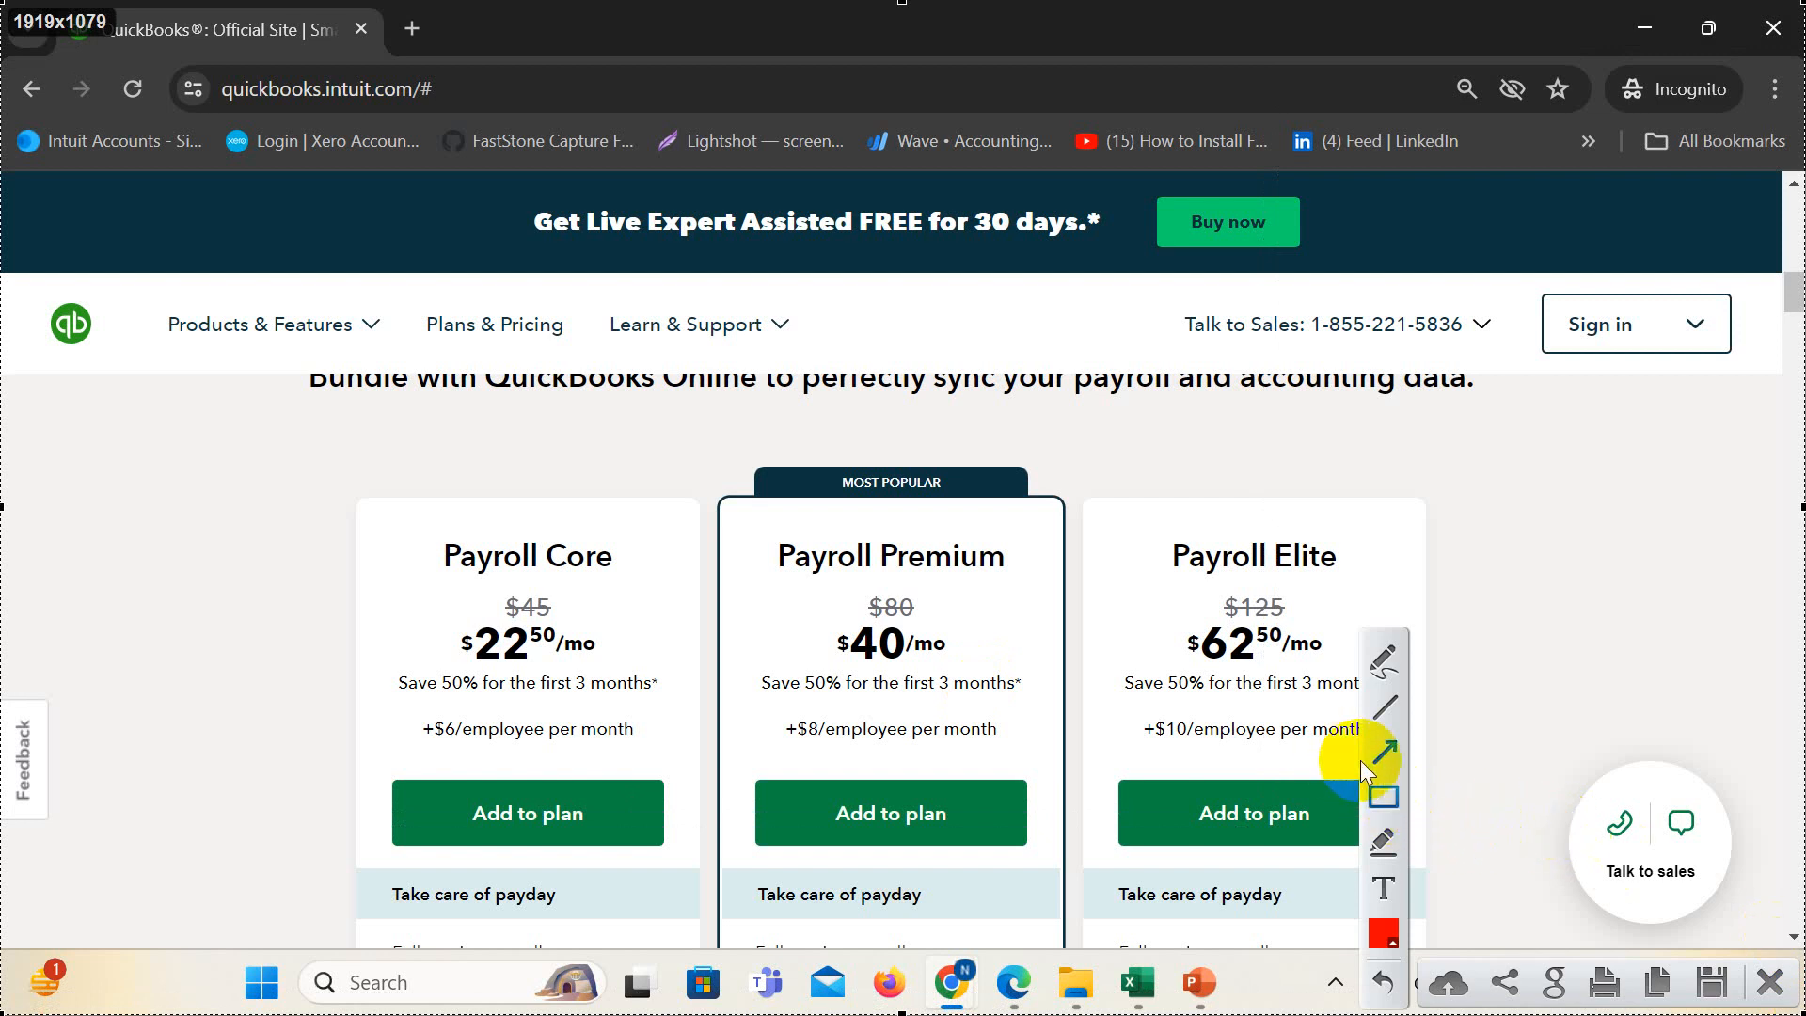
pyautogui.moveTo(417, 524)
pyautogui.mouseDown()
pyautogui.moveTo(488, 581)
pyautogui.moveTo(667, 612)
pyautogui.moveTo(641, 586)
pyautogui.mouseUp()
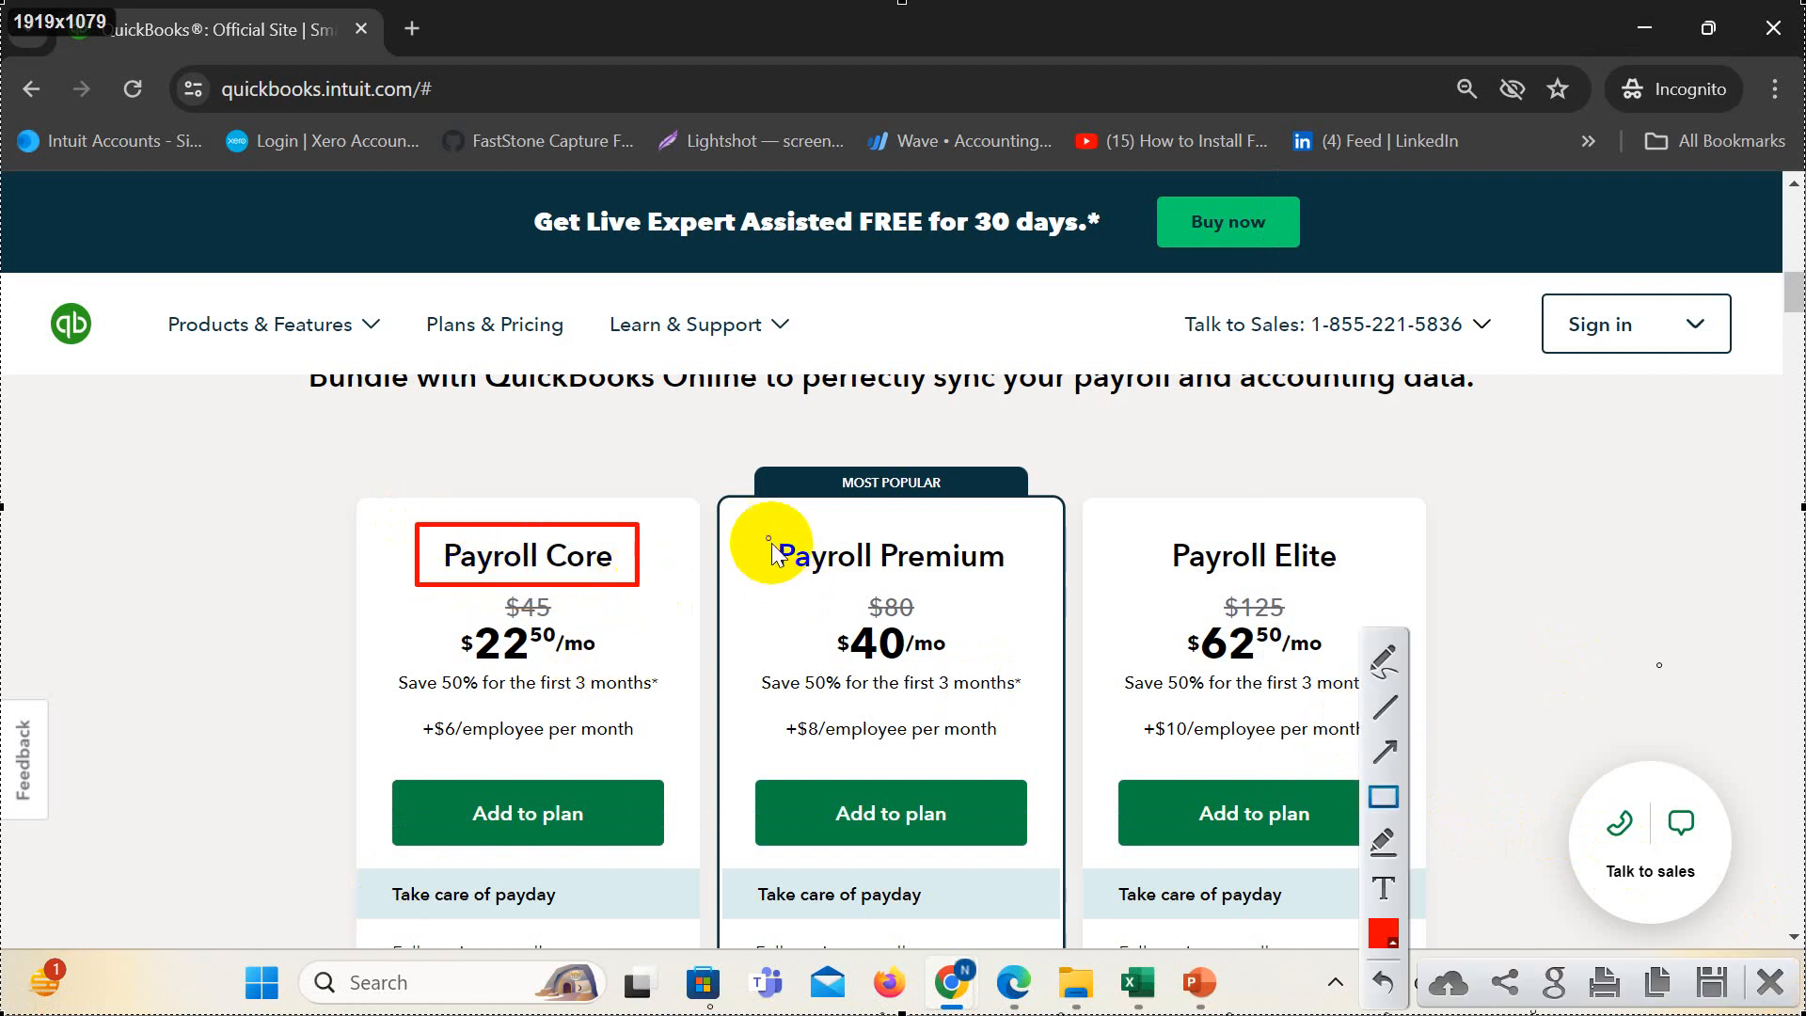
pyautogui.moveTo(764, 525)
pyautogui.mouseDown()
pyautogui.moveTo(1022, 602)
pyautogui.moveTo(1039, 584)
pyautogui.mouseUp()
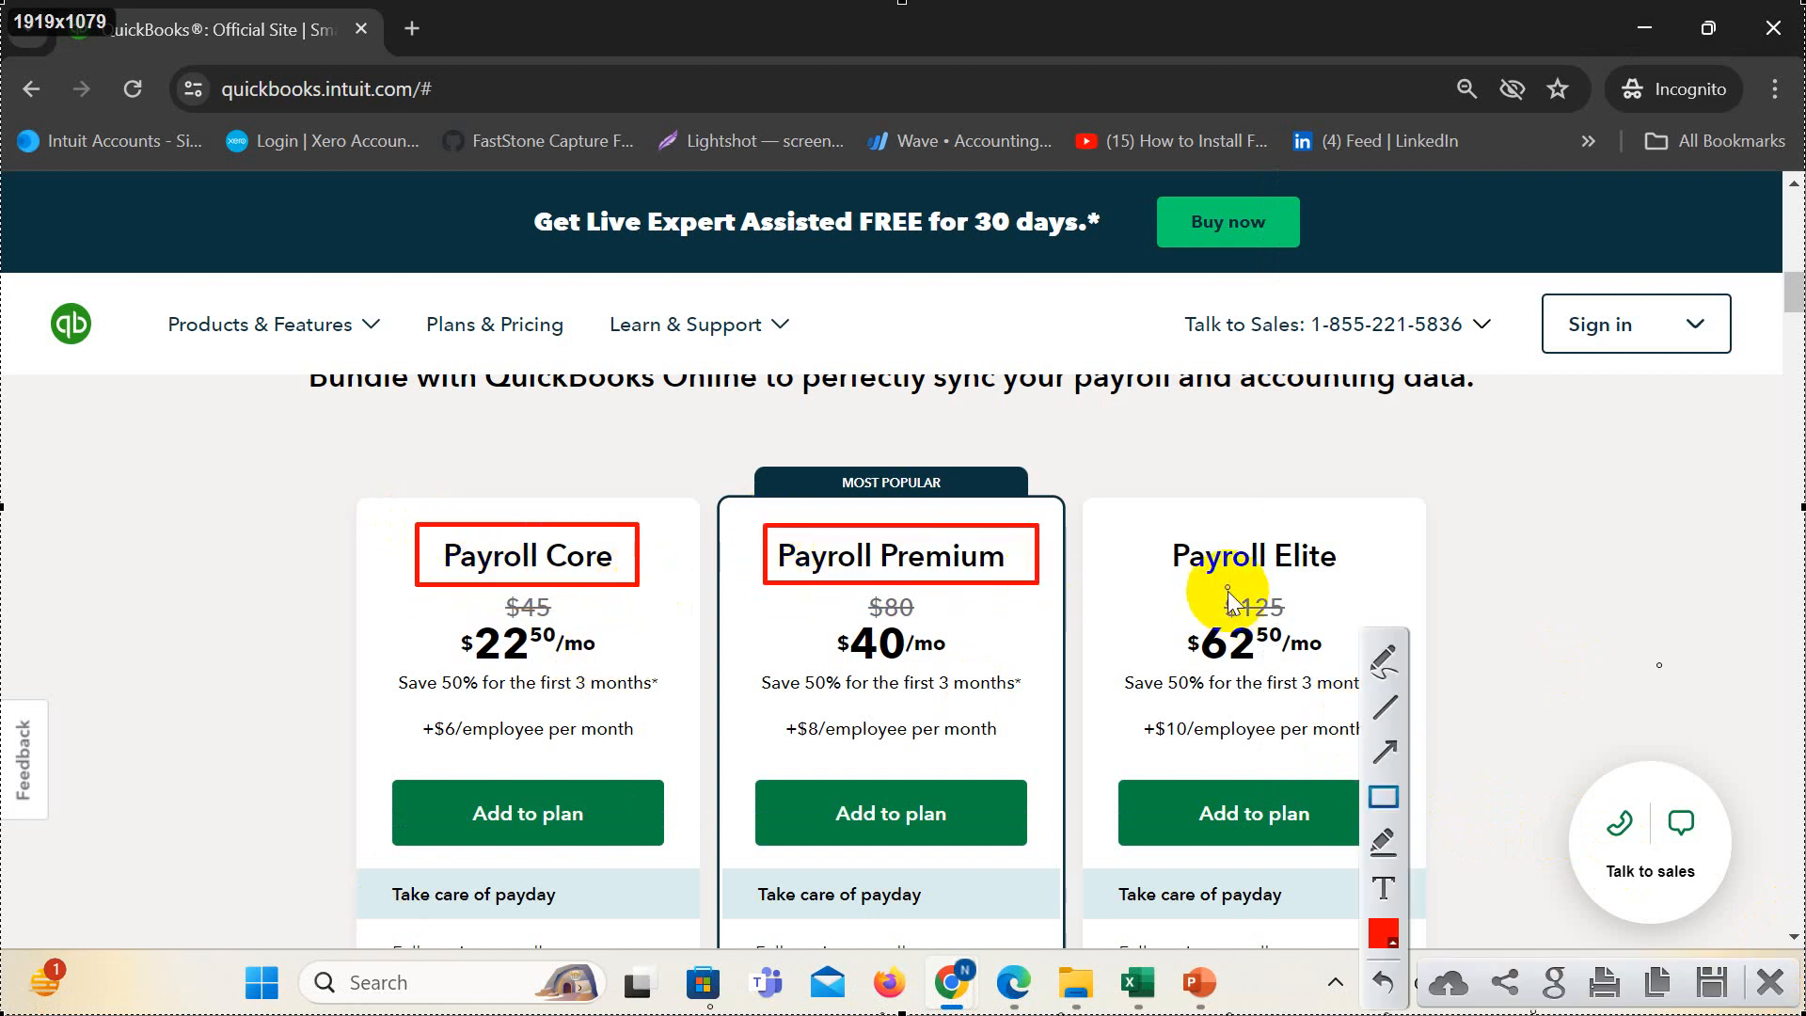
pyautogui.moveTo(1142, 519)
pyautogui.mouseDown()
pyautogui.moveTo(1371, 591)
pyautogui.moveTo(1261, 873)
pyautogui.moveTo(1436, 509)
pyautogui.moveTo(1358, 563)
pyautogui.moveTo(1371, 590)
pyautogui.mouseUp()
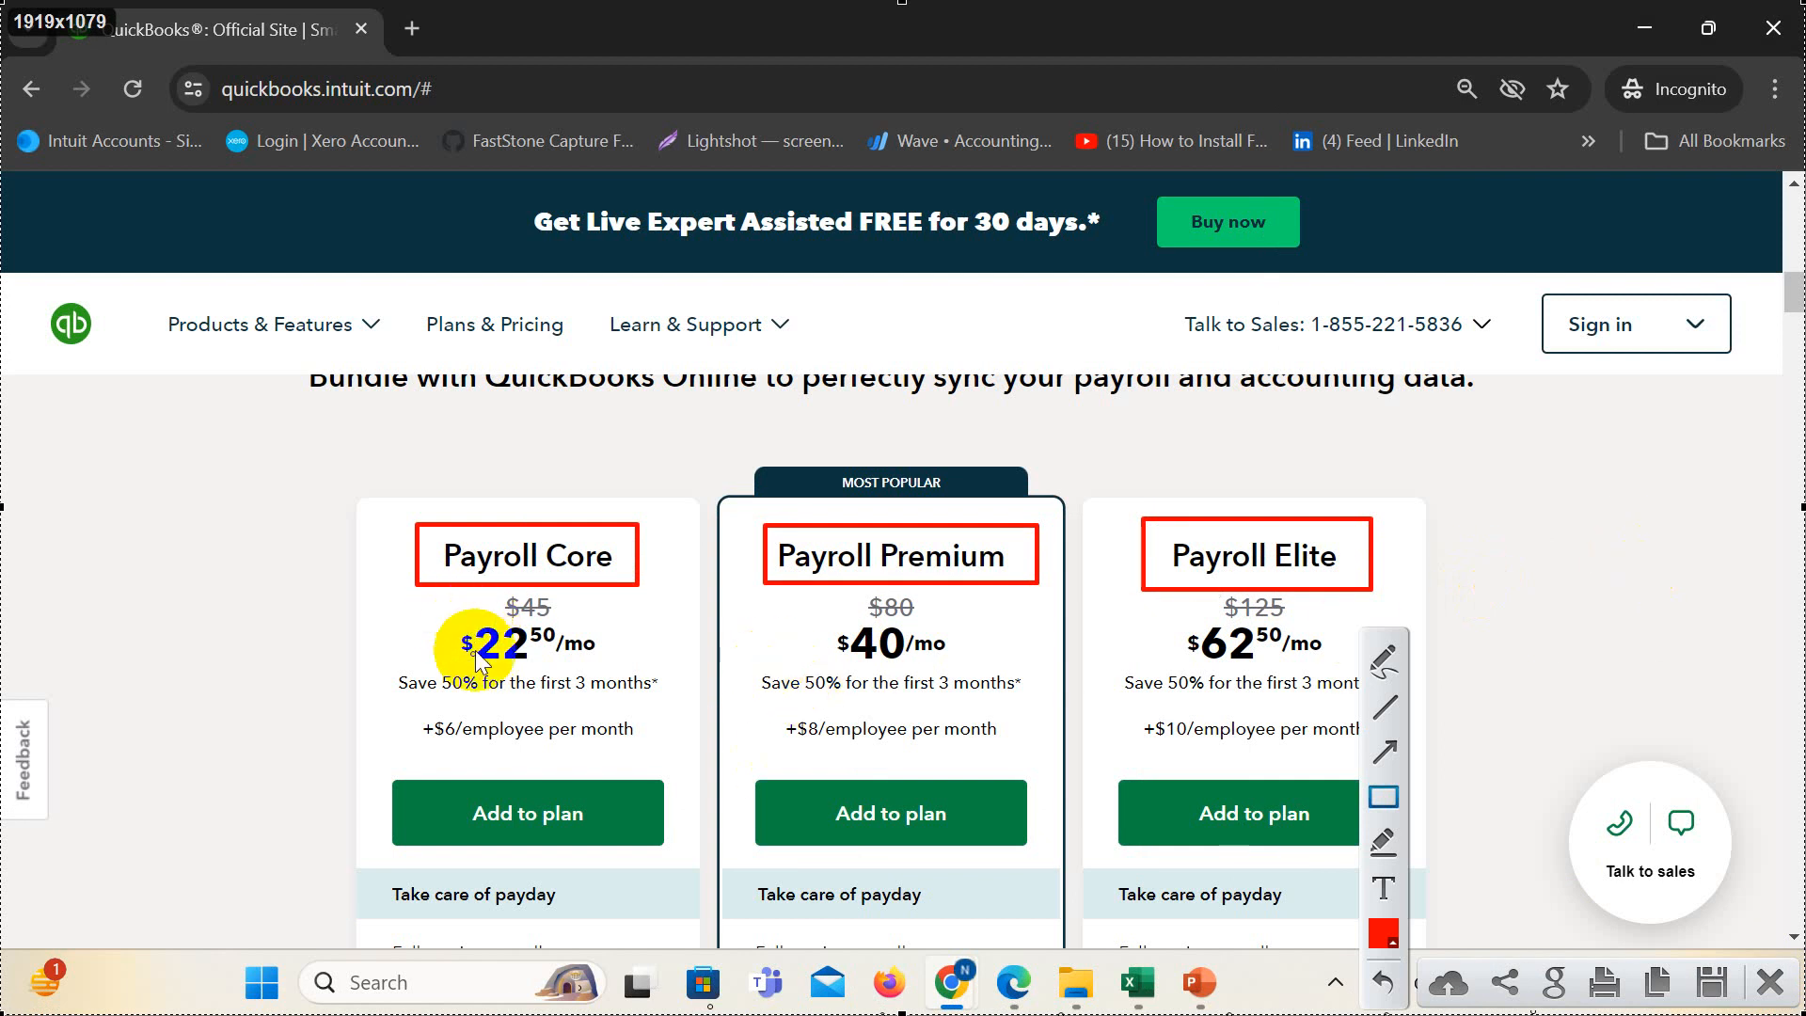
# - Outline the three discounted monthly prices, Core's 50% savings note, and the original prices of Premium and Elite in red
pyautogui.moveTo(454, 622); pyautogui.dragTo(620, 671)
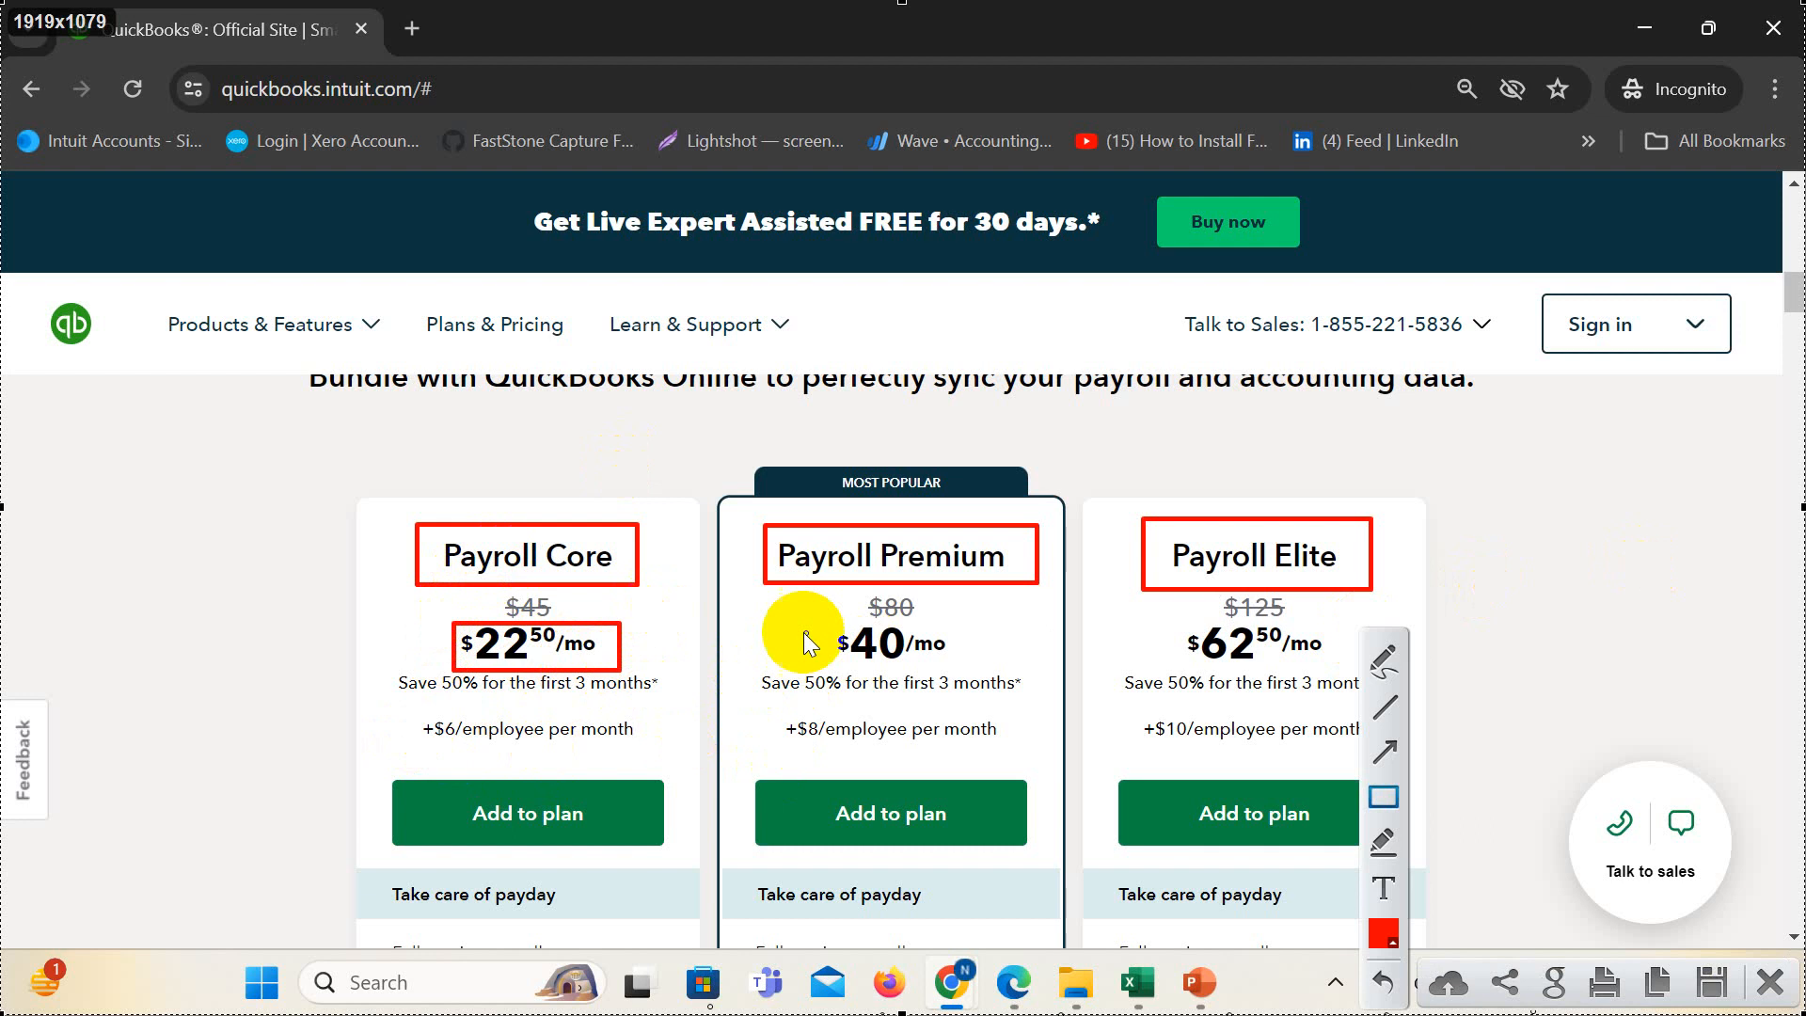
pyautogui.moveTo(817, 622); pyautogui.dragTo(981, 670)
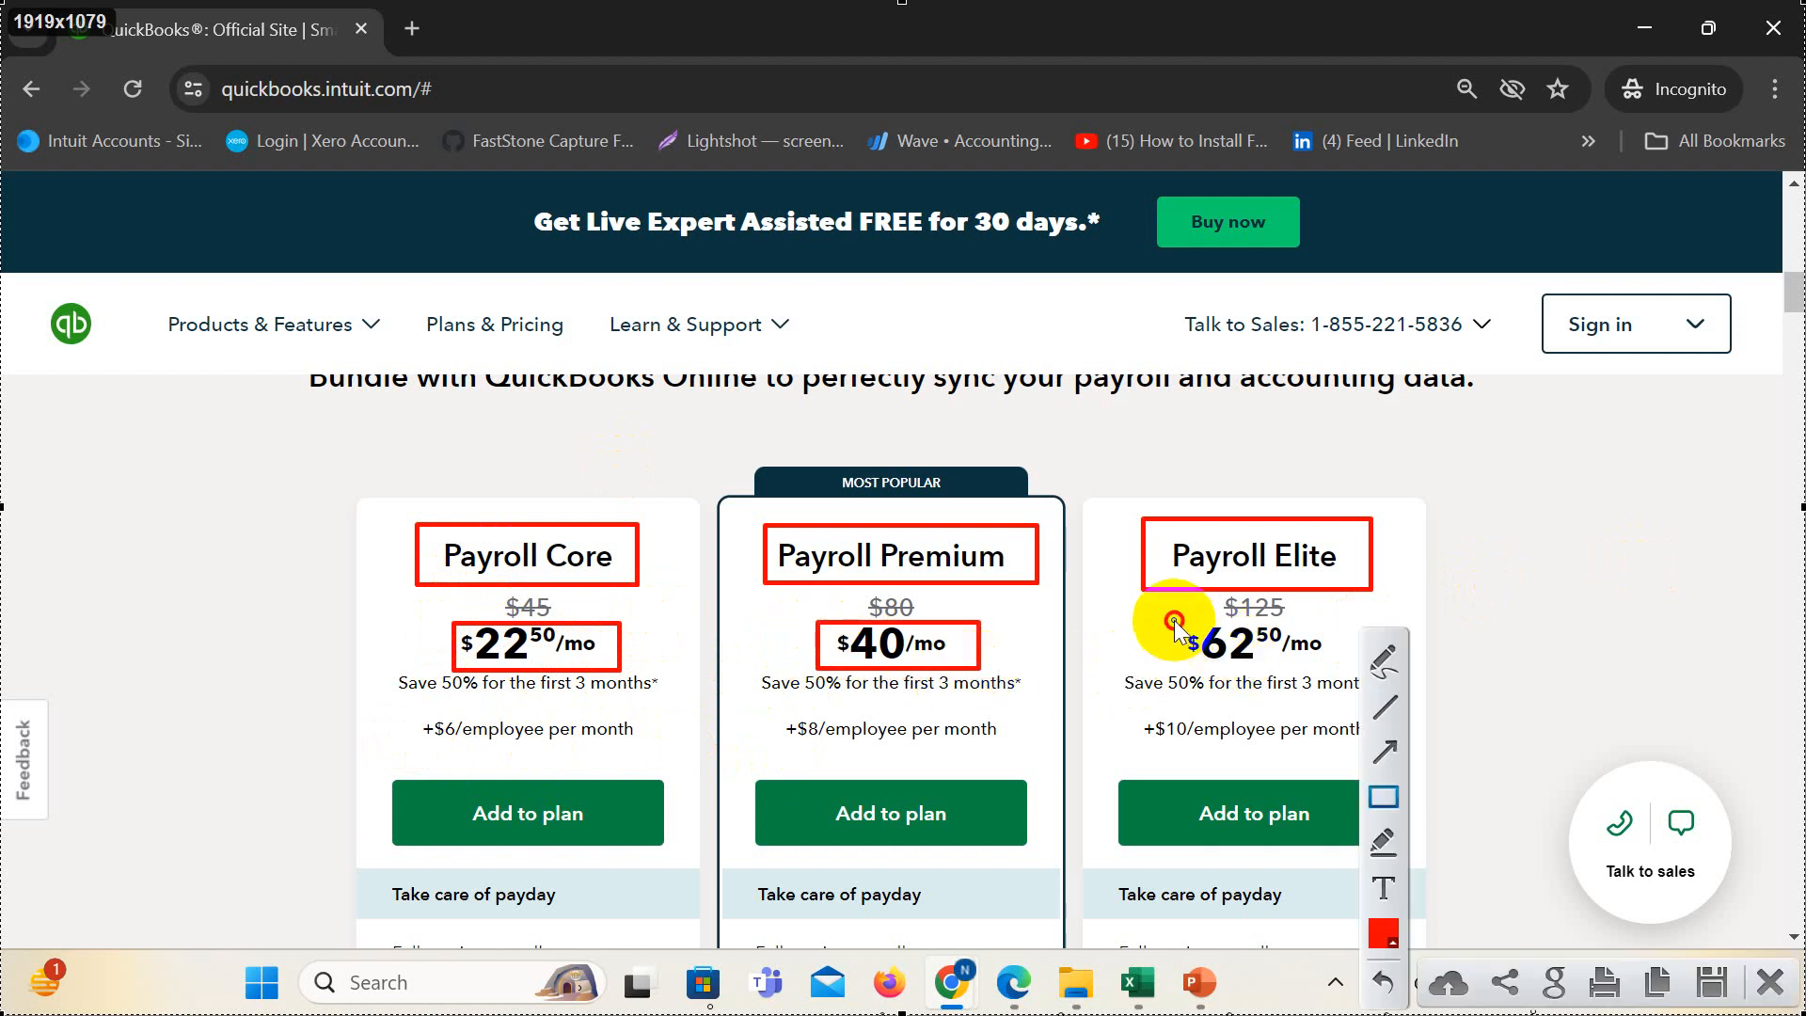
pyautogui.moveTo(1174, 619); pyautogui.dragTo(1335, 671)
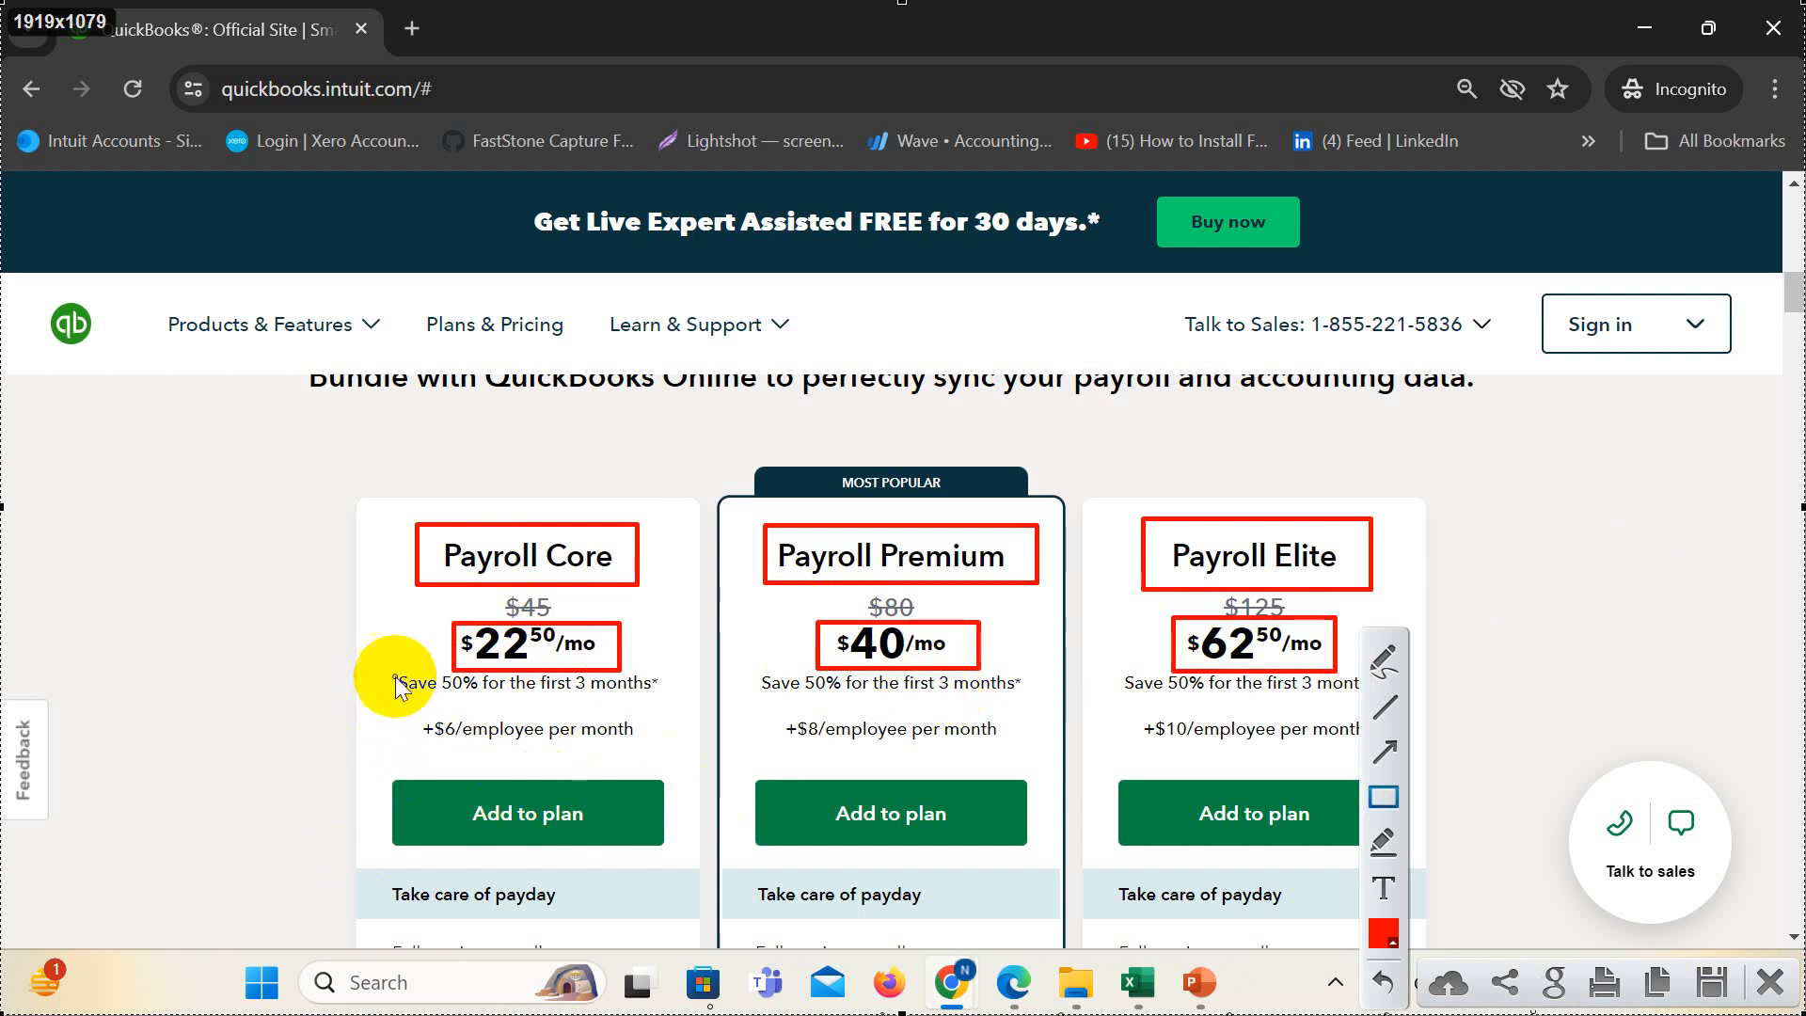
pyautogui.moveTo(394, 670); pyautogui.dragTo(707, 701)
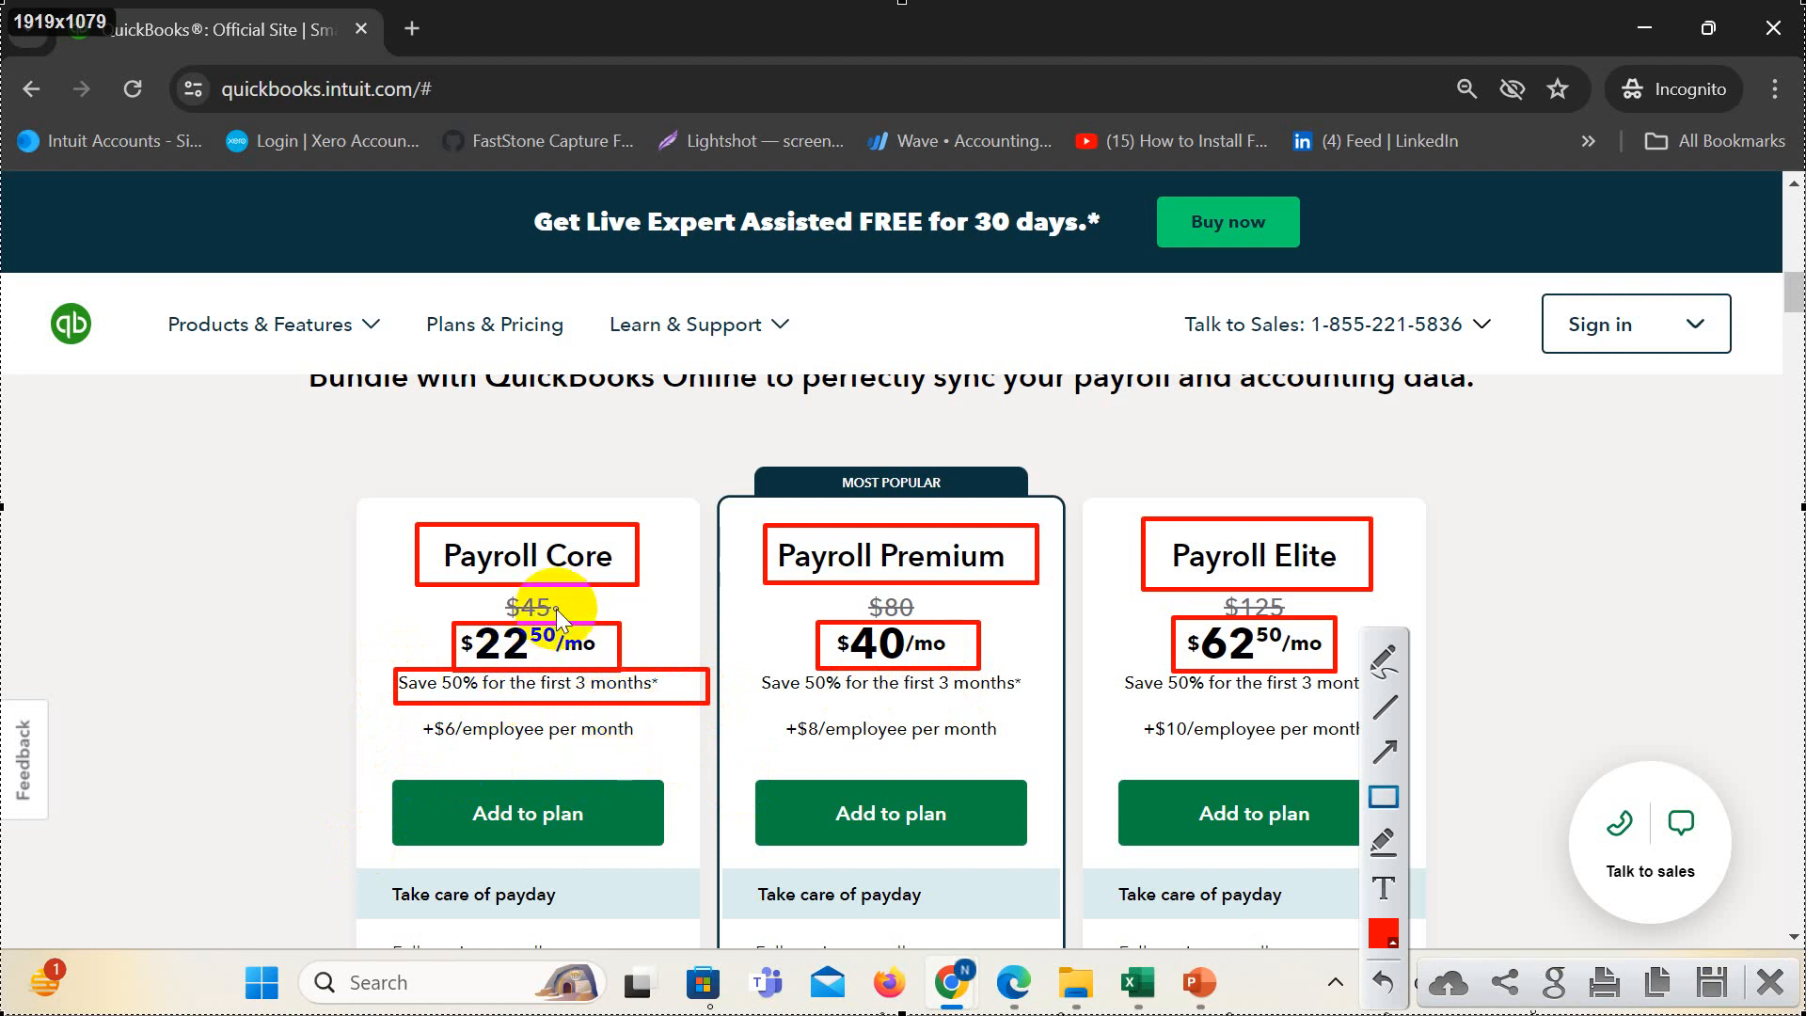
pyautogui.moveTo(848, 586); pyautogui.dragTo(930, 627)
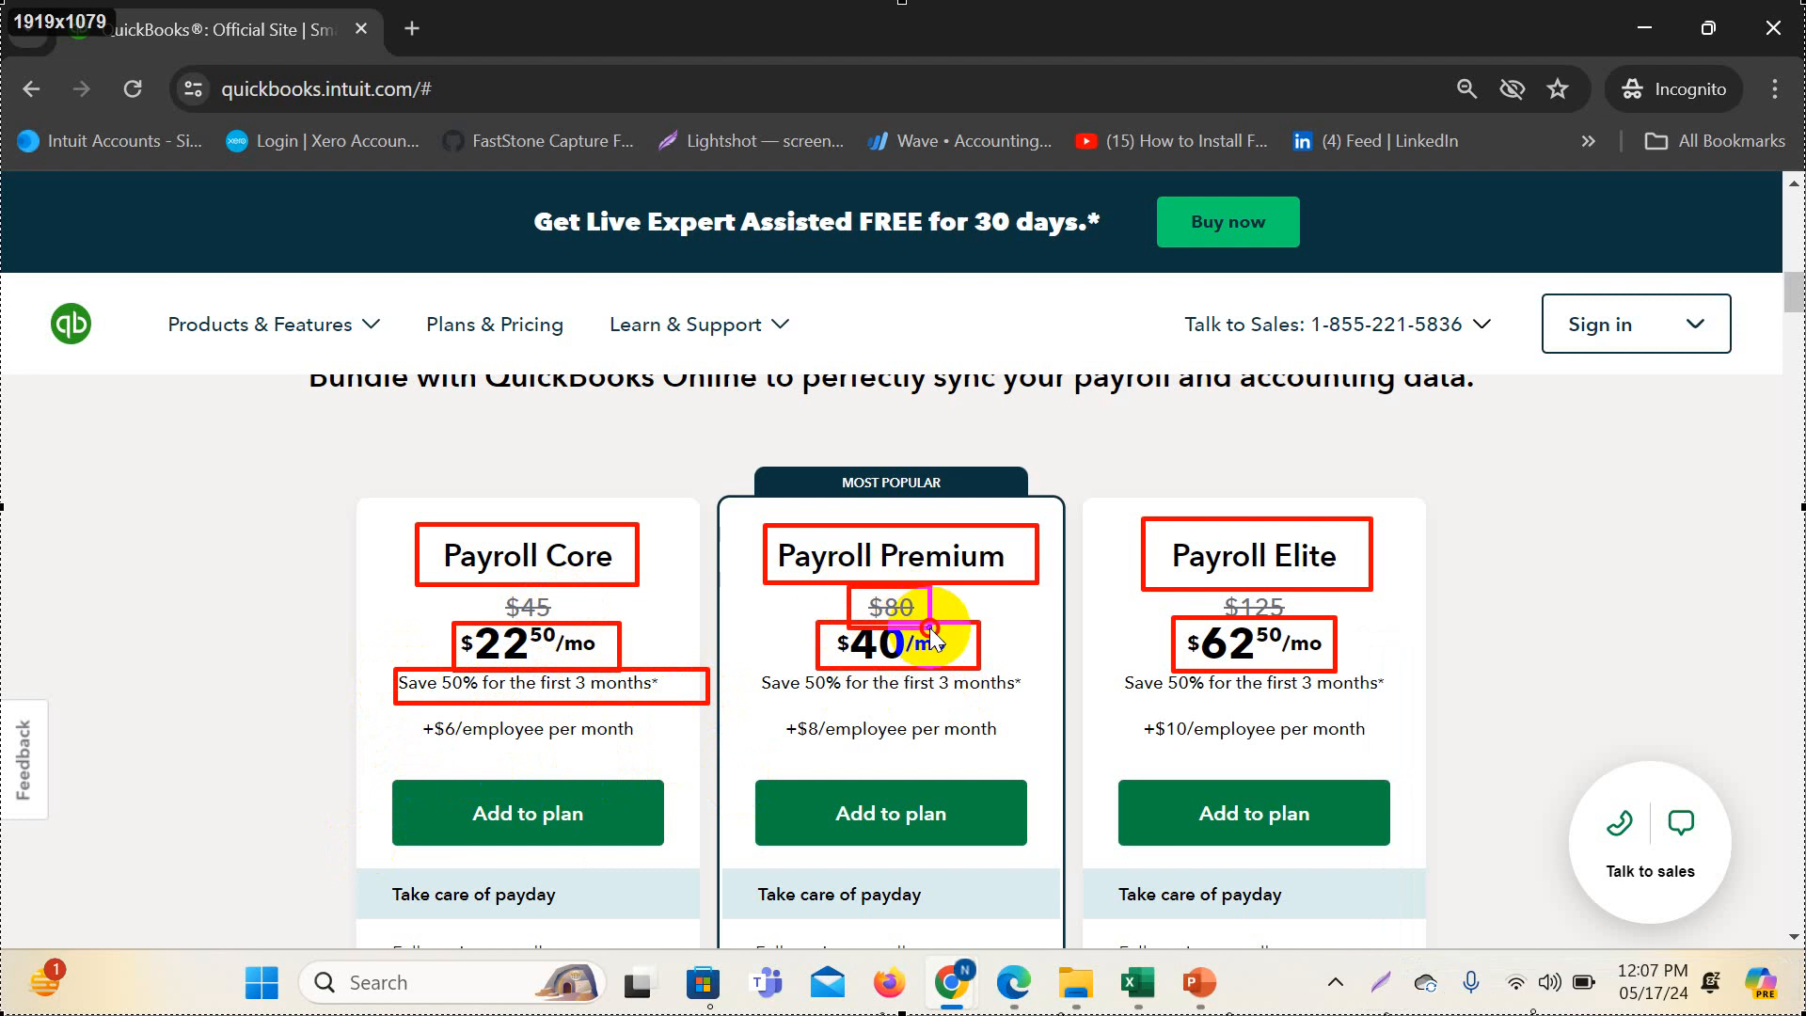
pyautogui.moveTo(1197, 590); pyautogui.dragTo(1307, 624)
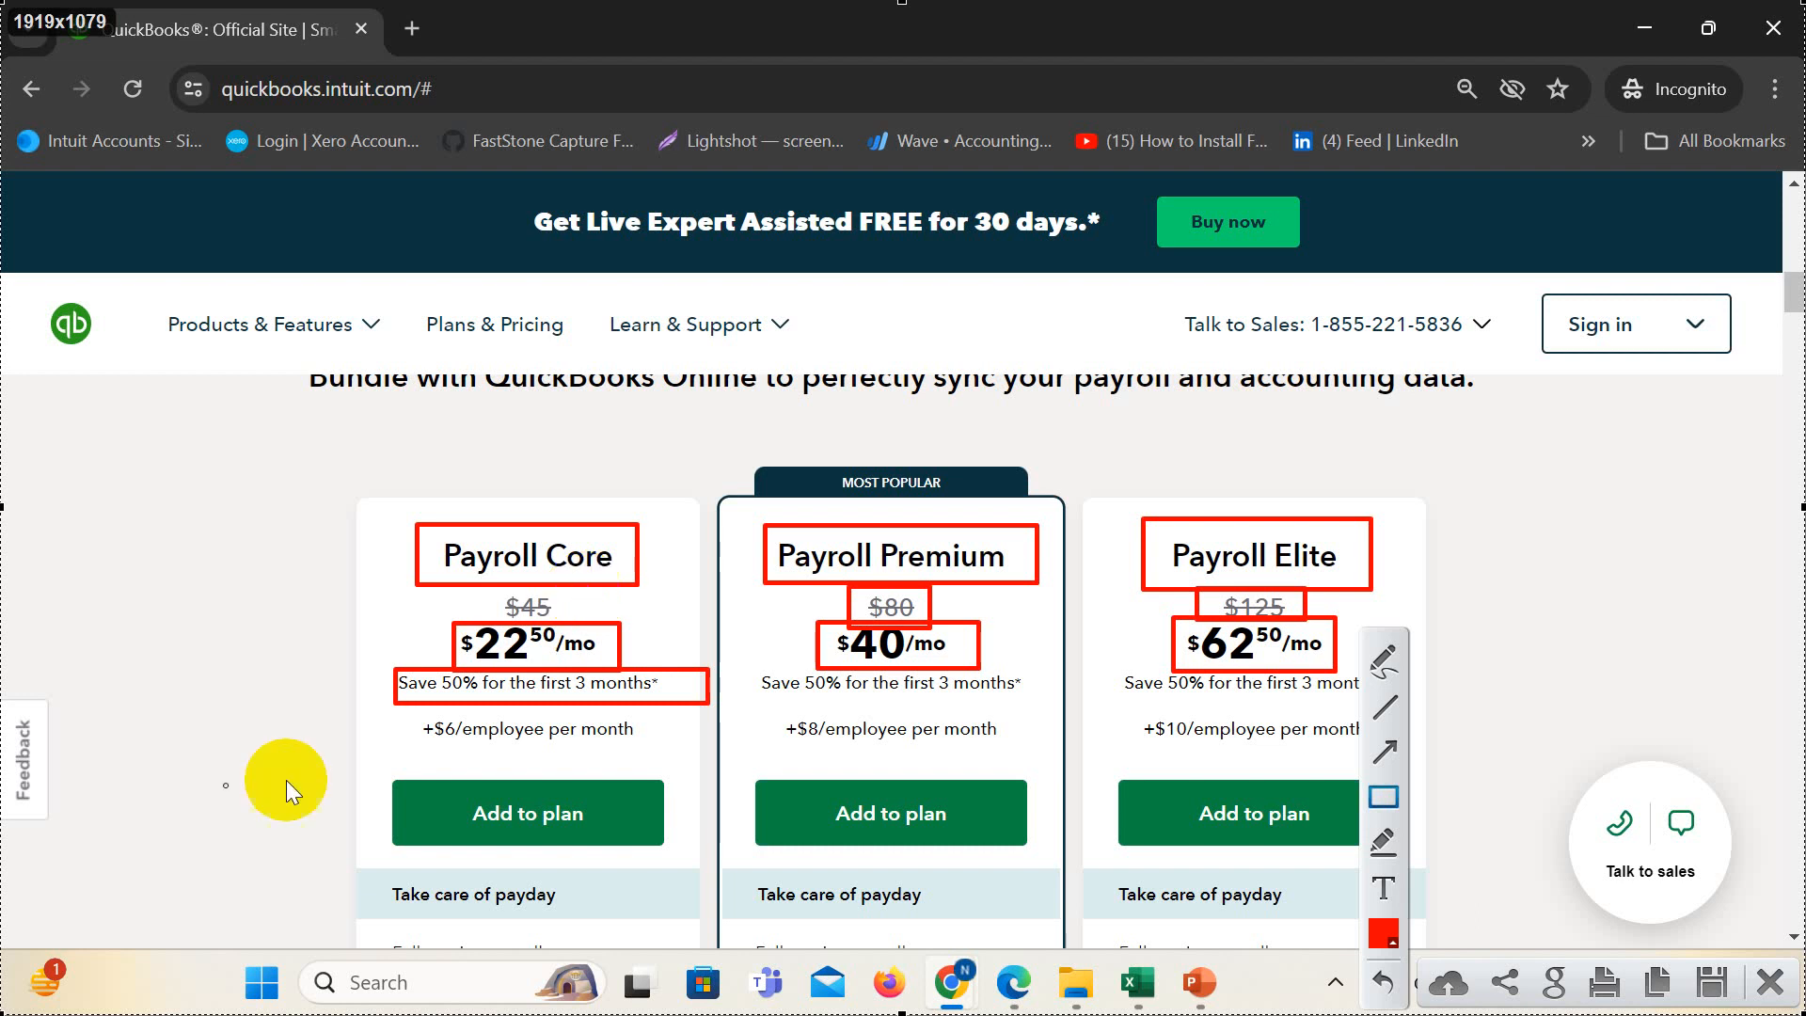
# - Outline the per-employee monthly fees of Payroll Core, Premium and Elite with red rectangles
pyautogui.moveTo(395, 670)
pyautogui.mouseDown()
pyautogui.moveTo(443, 698)
pyautogui.moveTo(701, 741)
pyautogui.moveTo(693, 757)
pyautogui.mouseUp()
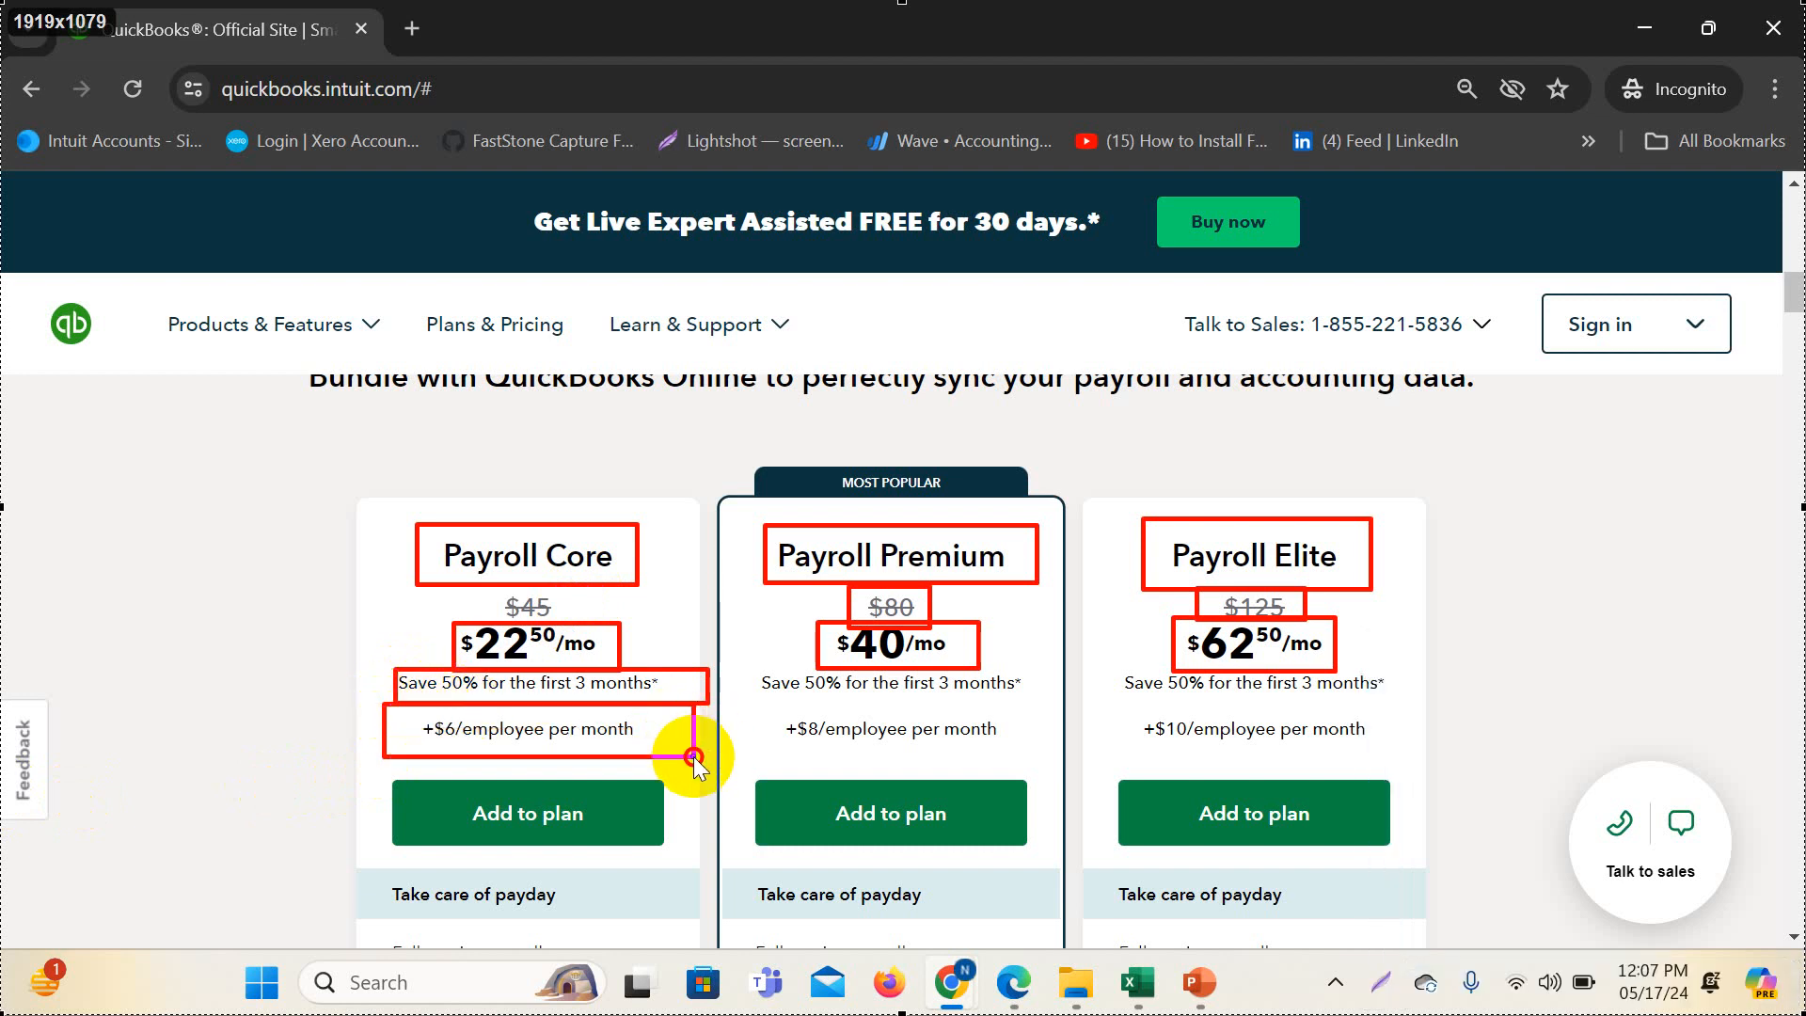
pyautogui.moveTo(693, 757)
pyautogui.mouseDown()
pyautogui.moveTo(527, 798)
pyautogui.moveTo(657, 755)
pyautogui.mouseUp()
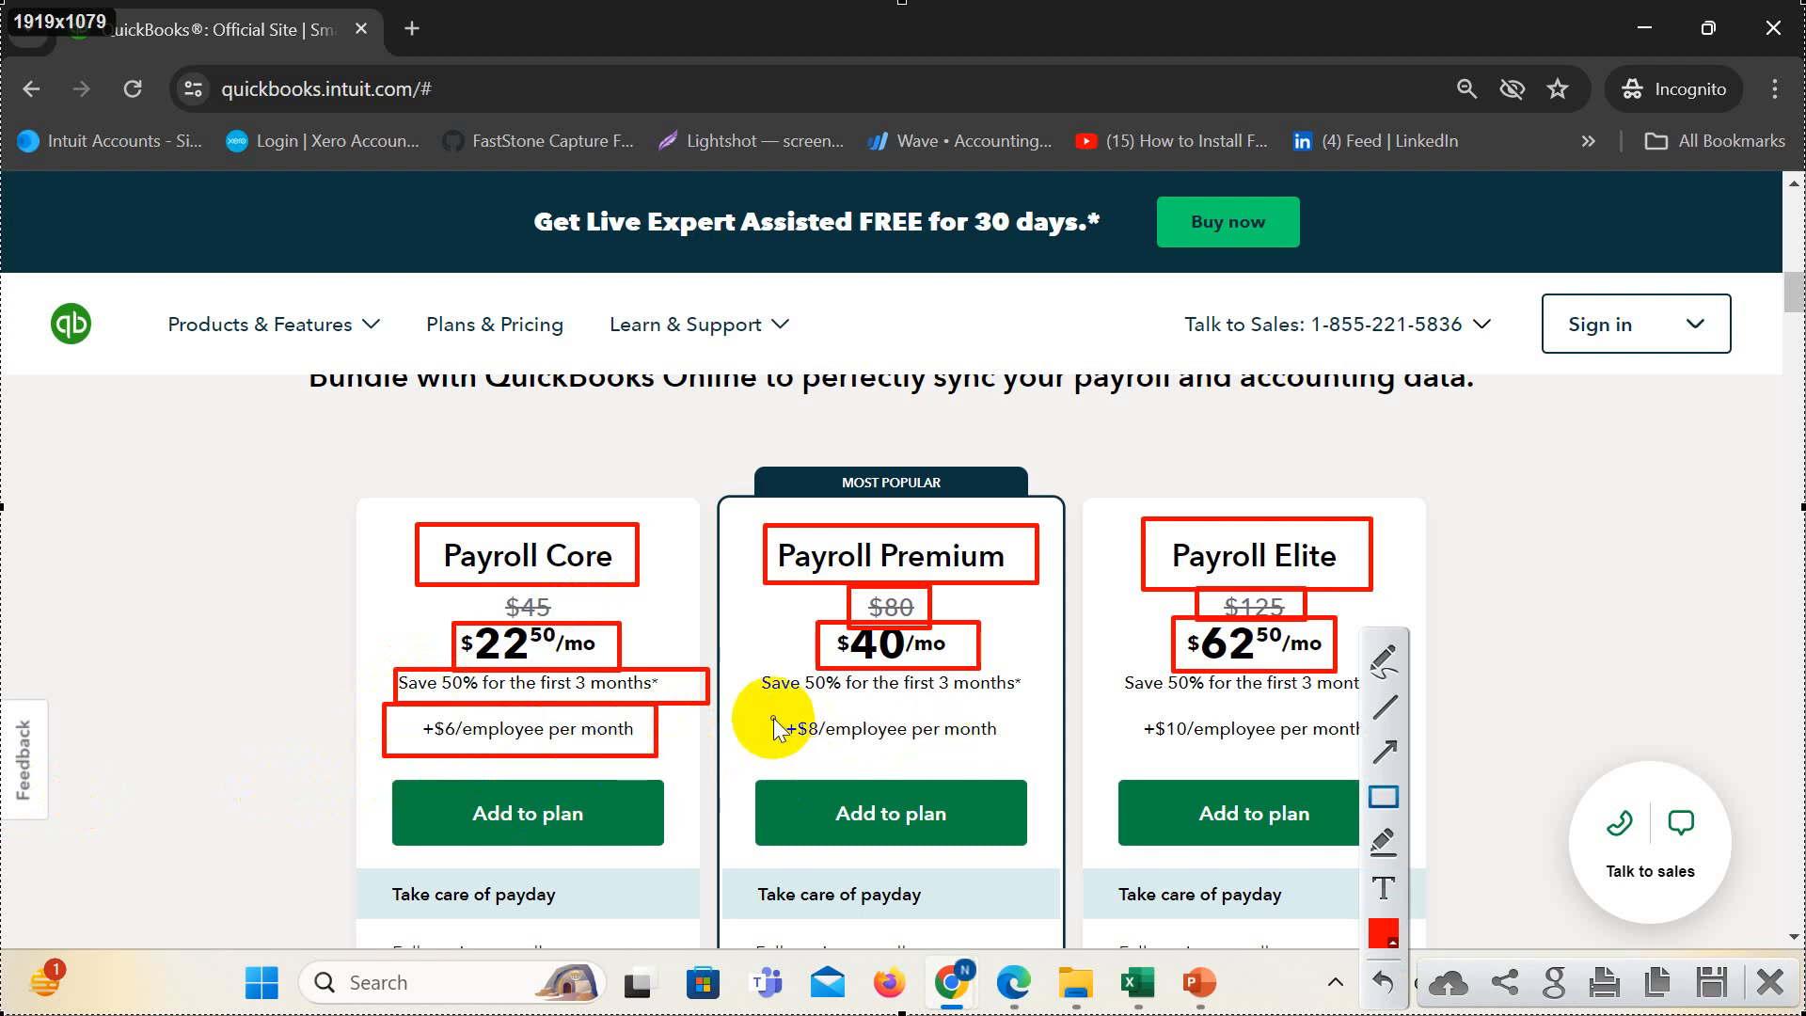
pyautogui.moveTo(768, 710)
pyautogui.mouseDown()
pyautogui.moveTo(935, 742)
pyautogui.moveTo(1082, 744)
pyautogui.moveTo(1058, 758)
pyautogui.mouseUp()
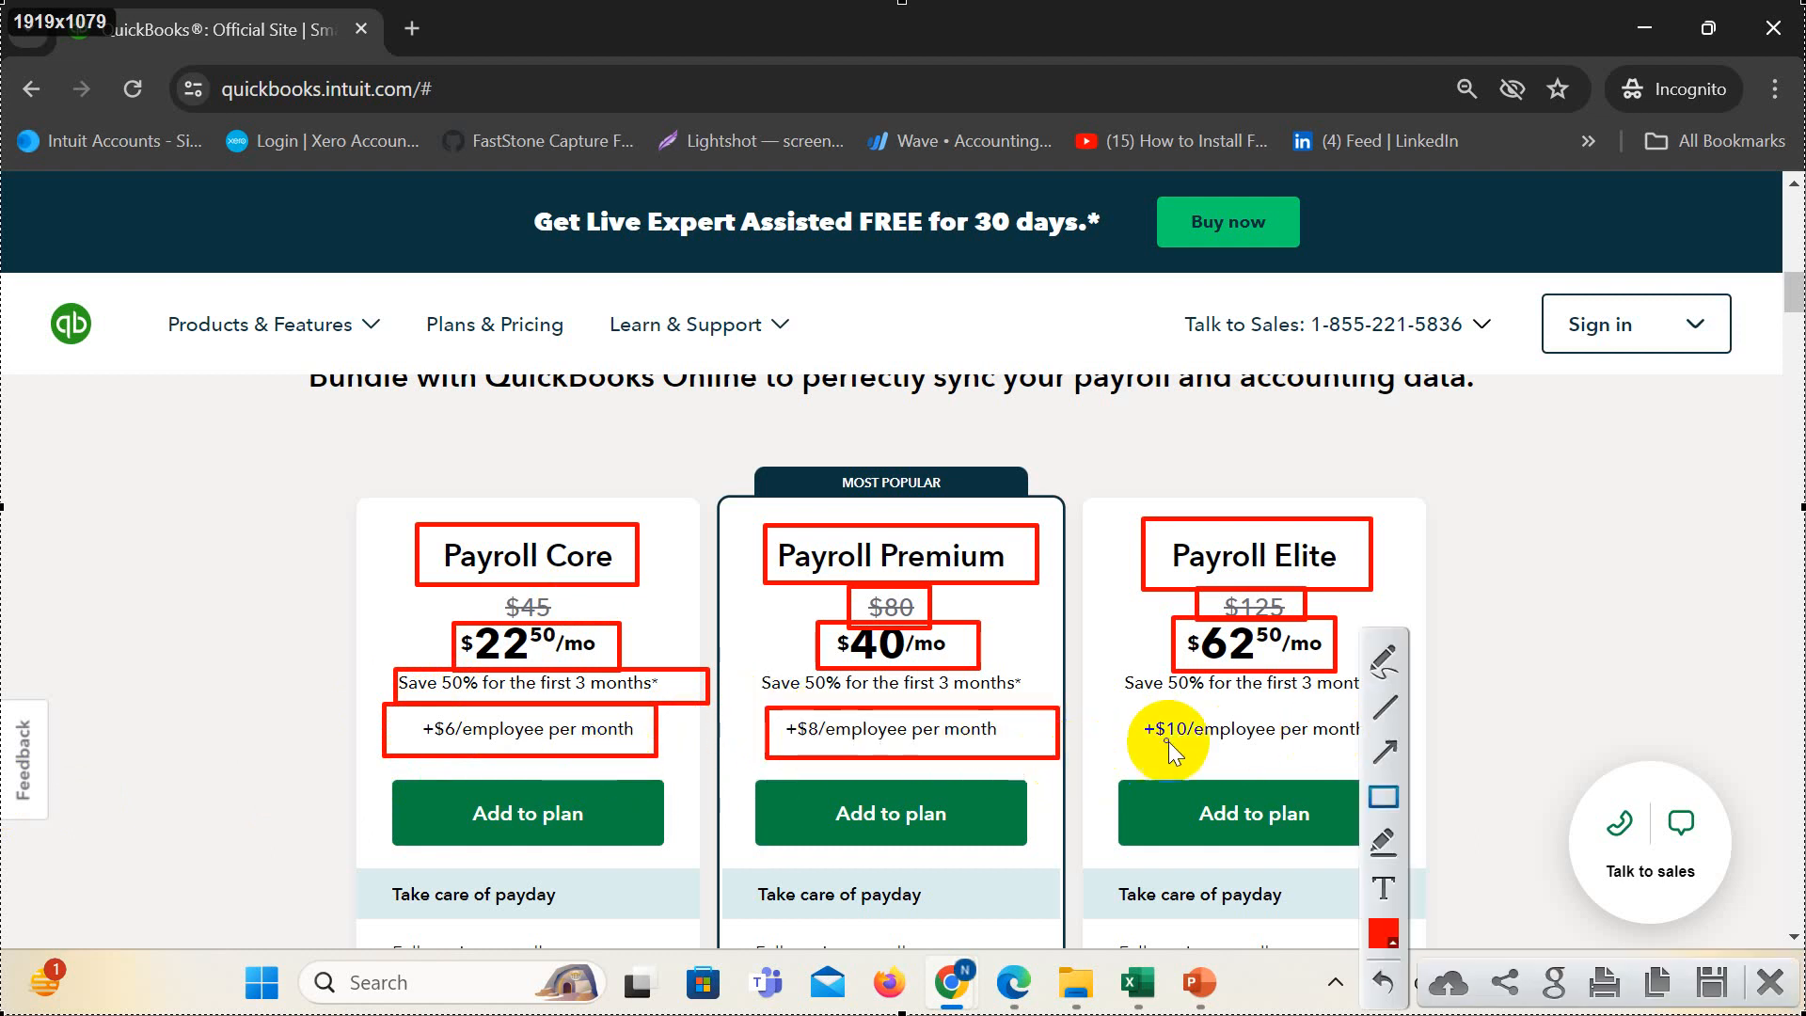
pyautogui.moveTo(1117, 699); pyautogui.dragTo(1413, 752)
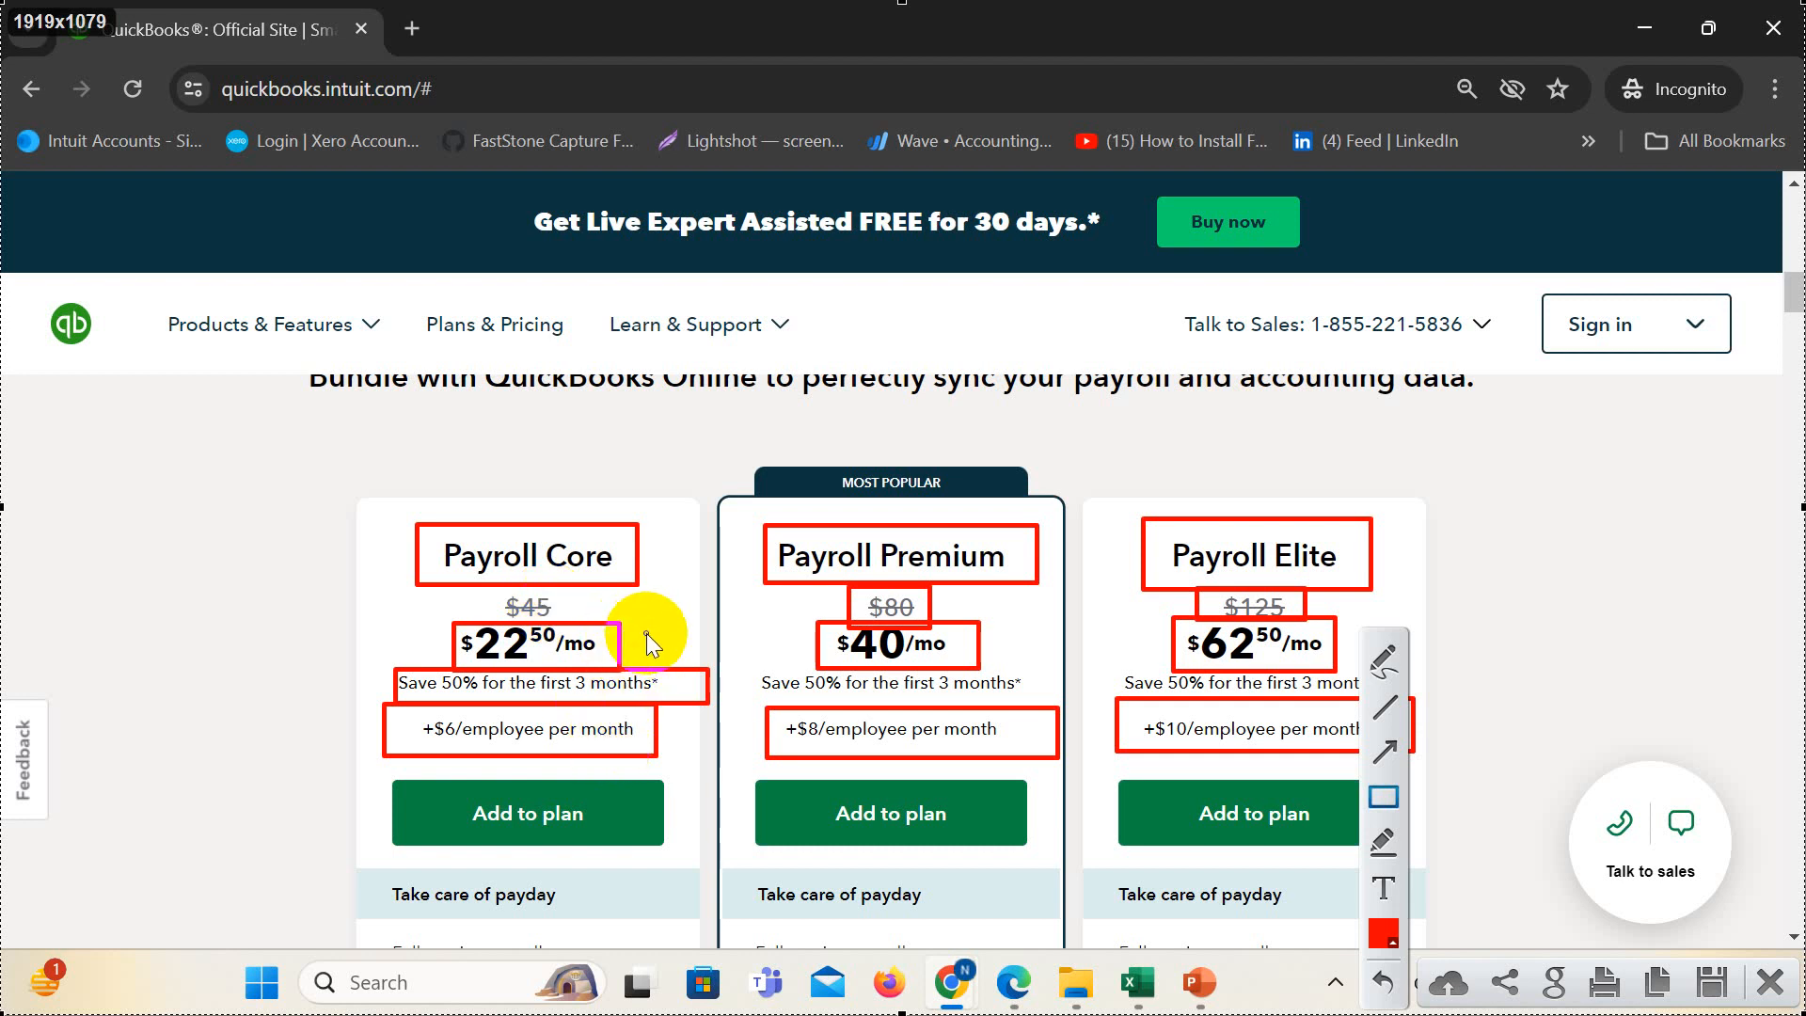
# - Discard the annotated screenshot and look through the features included in the three payroll plans
pyautogui.click(1770, 981)
pyautogui.scroll(-10, 751, 737)
pyautogui.scroll(-6, 751, 738)
pyautogui.scroll(10, 798, 796)
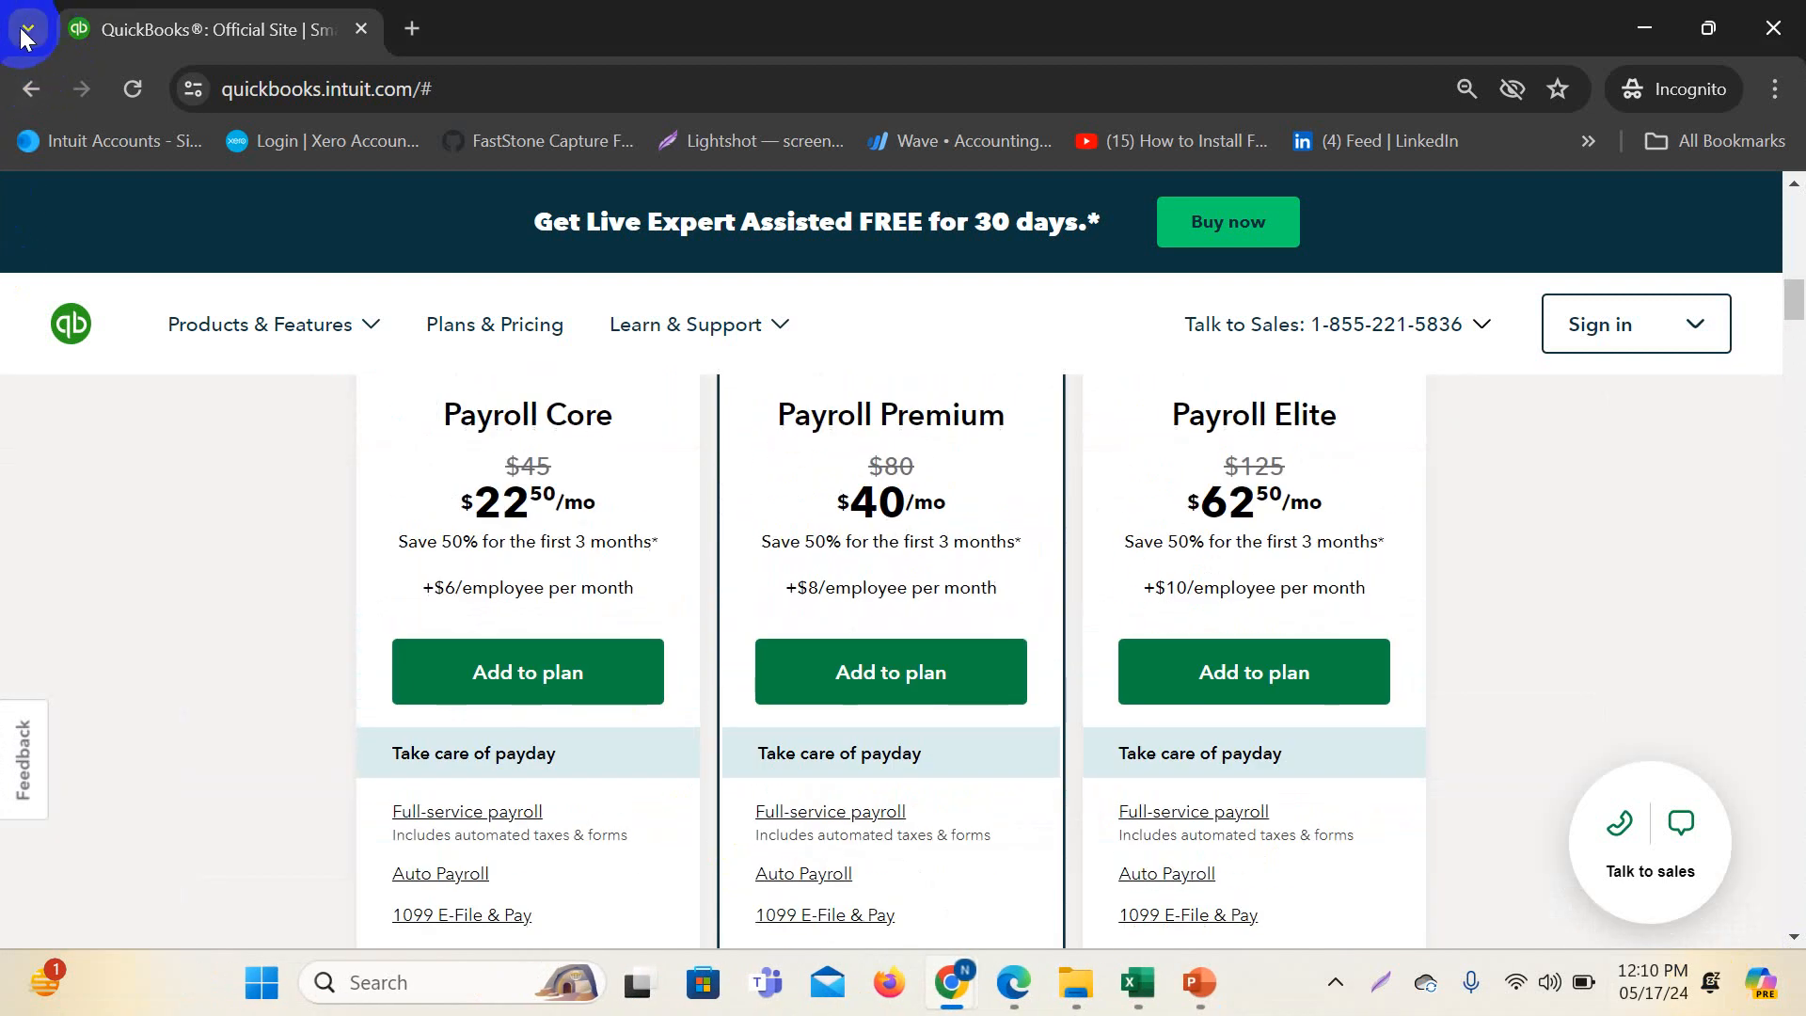
pyautogui.click(29, 88)
pyautogui.scroll(-8, 948, 636)
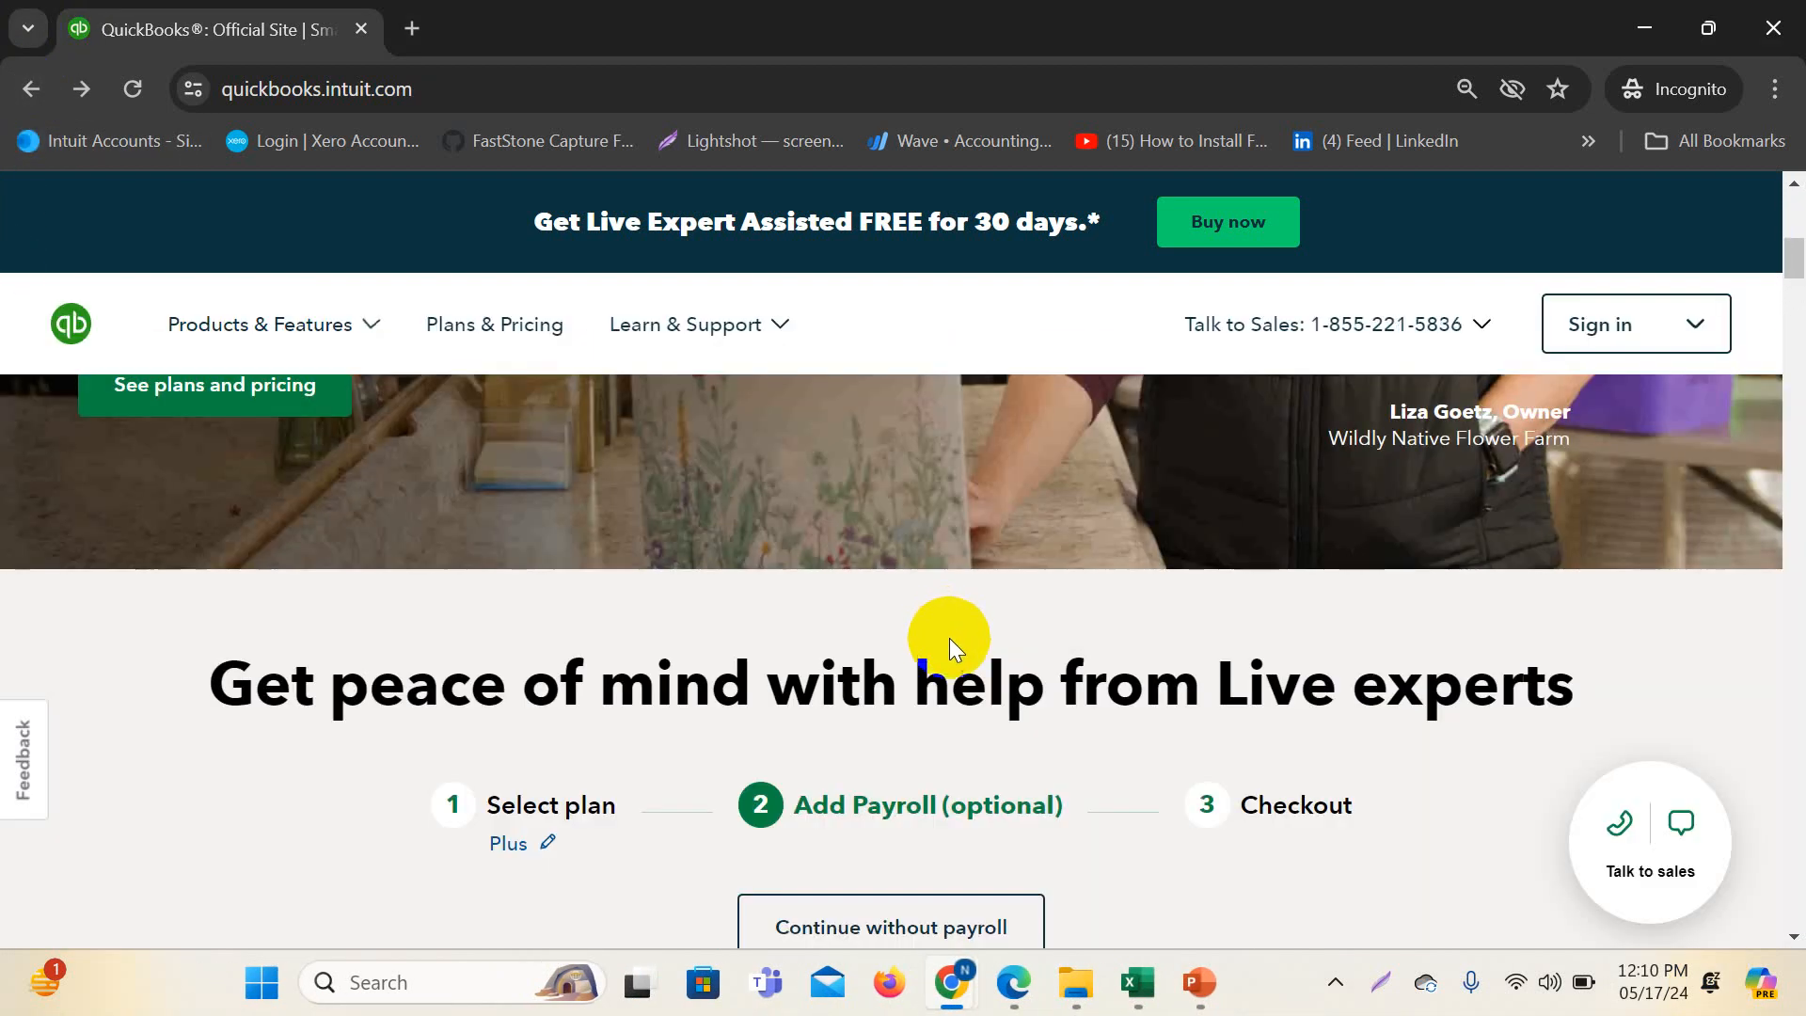
pyautogui.click(81, 86)
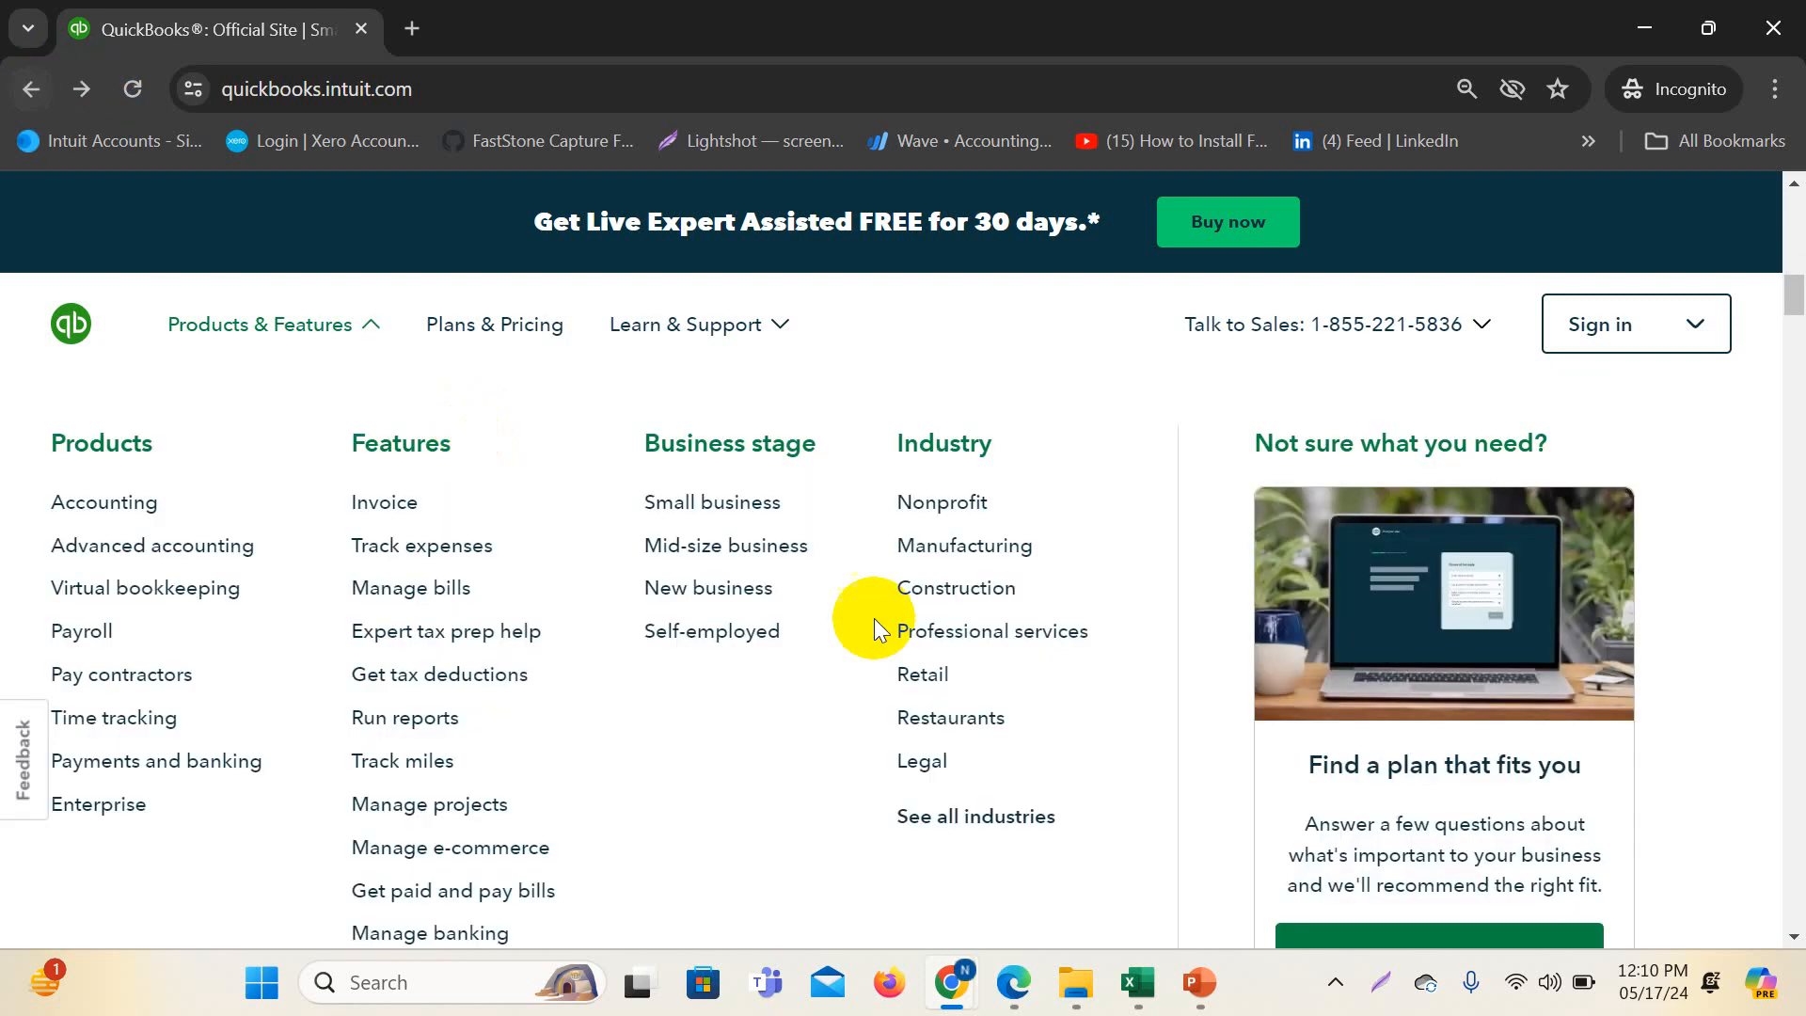
pyautogui.click(634, 349)
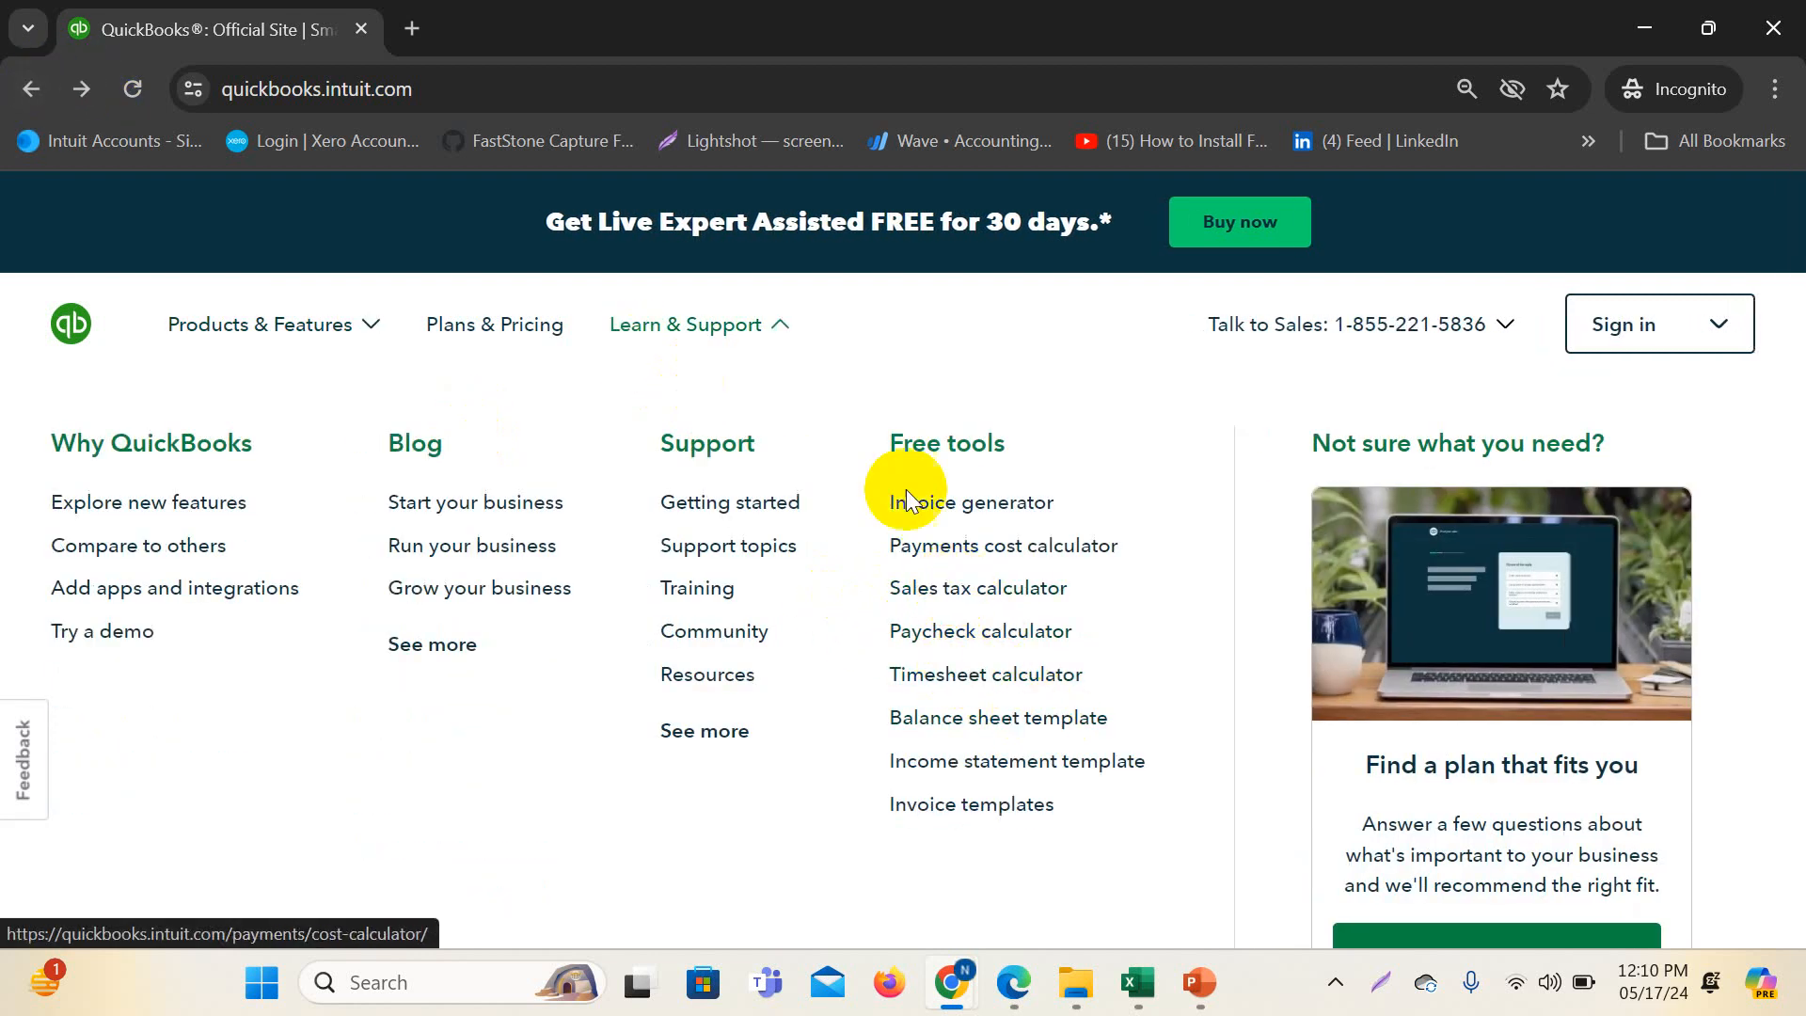
pyautogui.click(704, 348)
pyautogui.scroll(8, 909, 504)
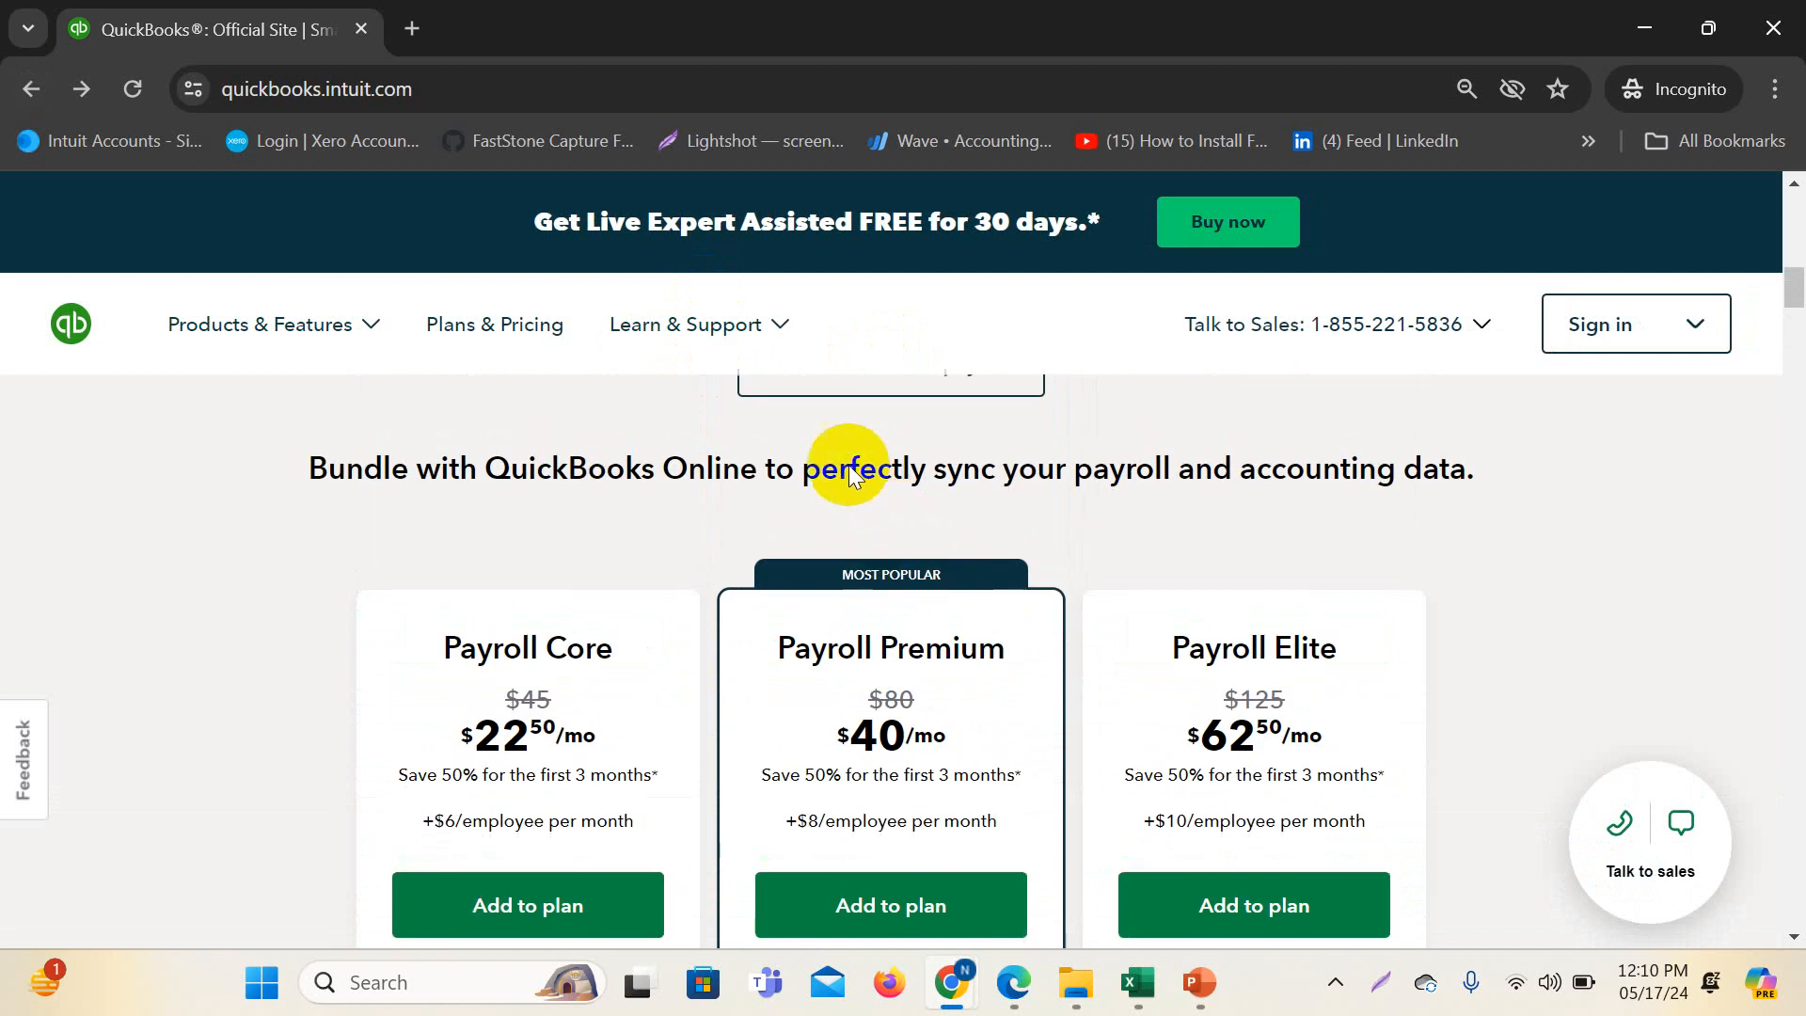
pyautogui.scroll(5, 744, 395)
pyautogui.click(636, 333)
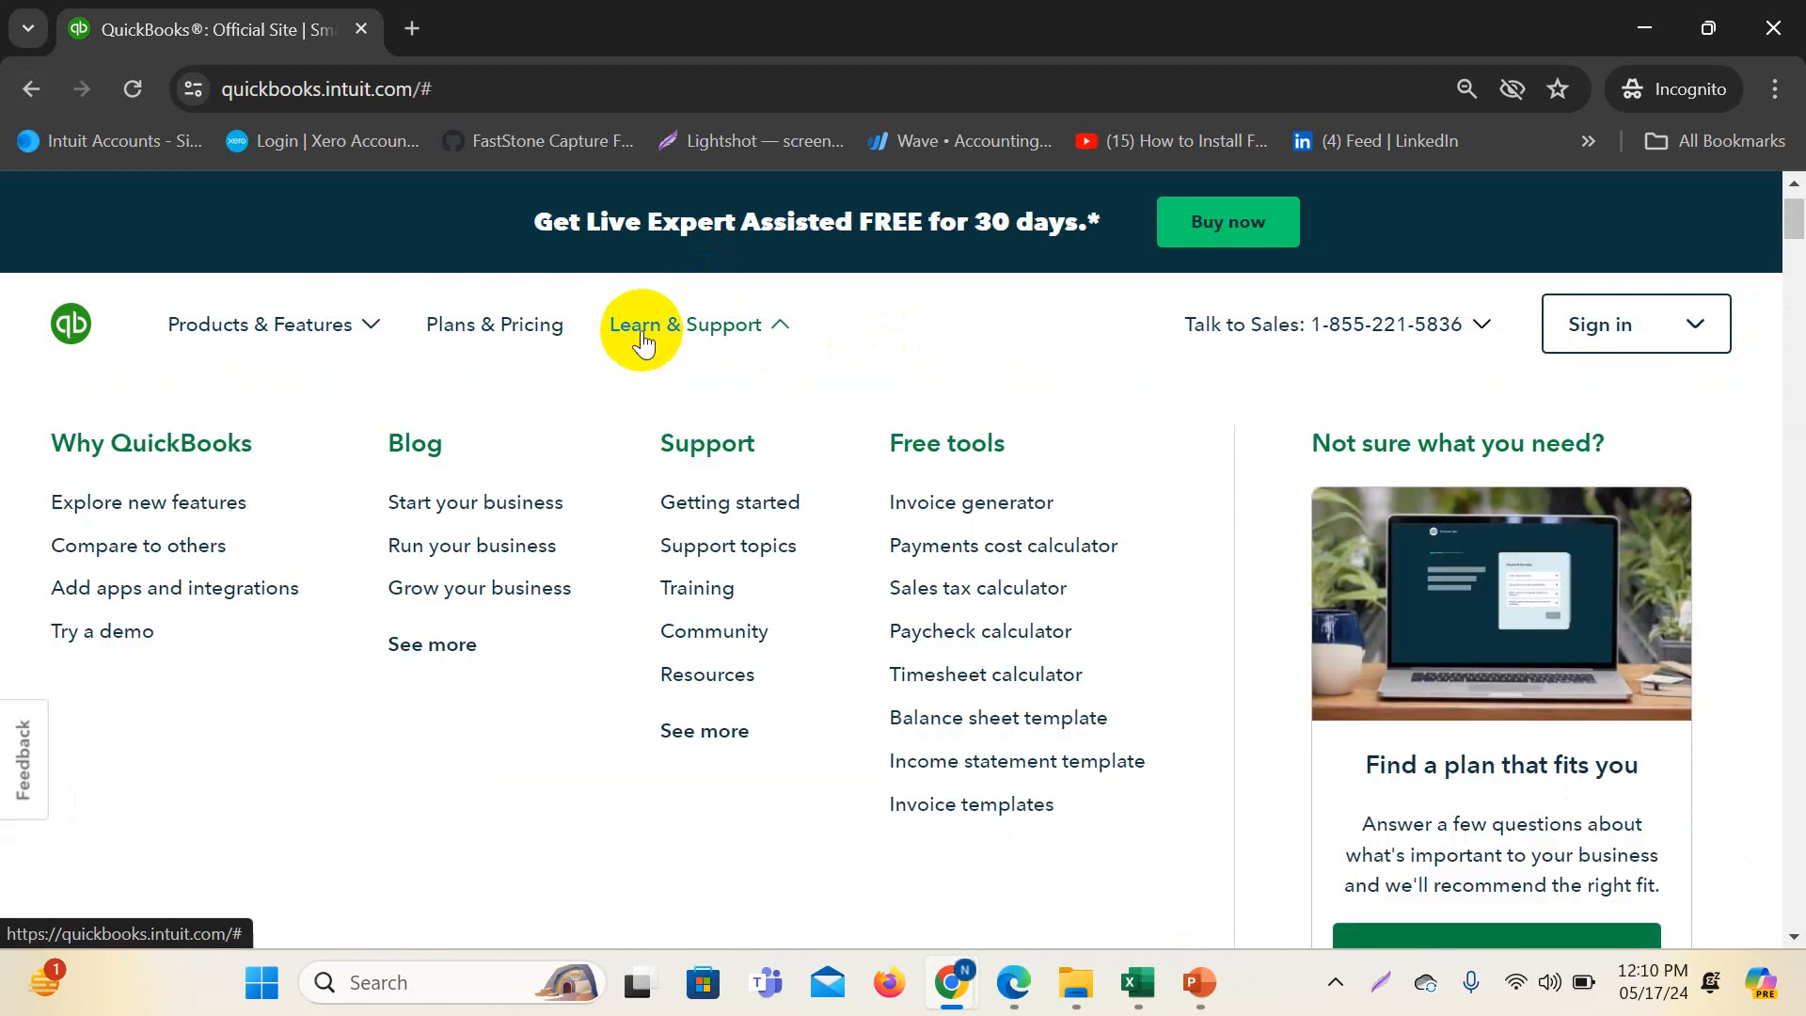
pyautogui.click(643, 339)
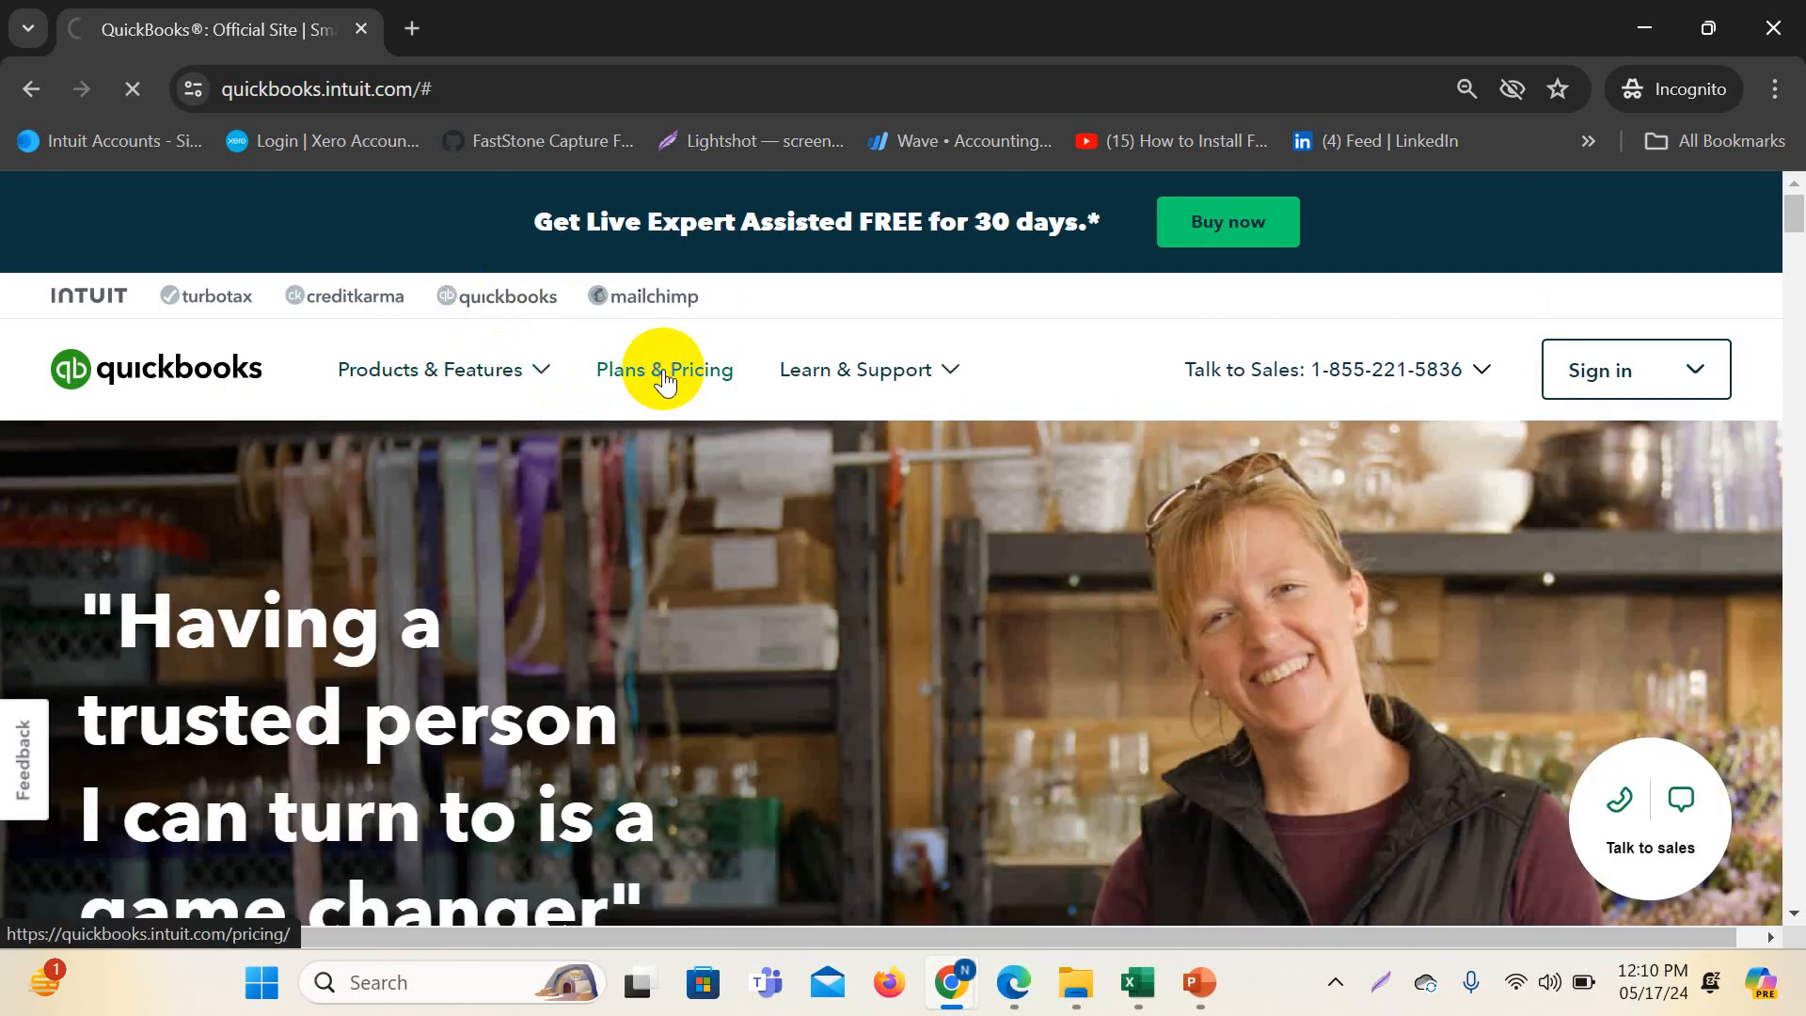
# - Open the US site's Plans & Pricing page and compare the Simple Start, Essentials, Plus and Advanced plans
pyautogui.click(665, 370)
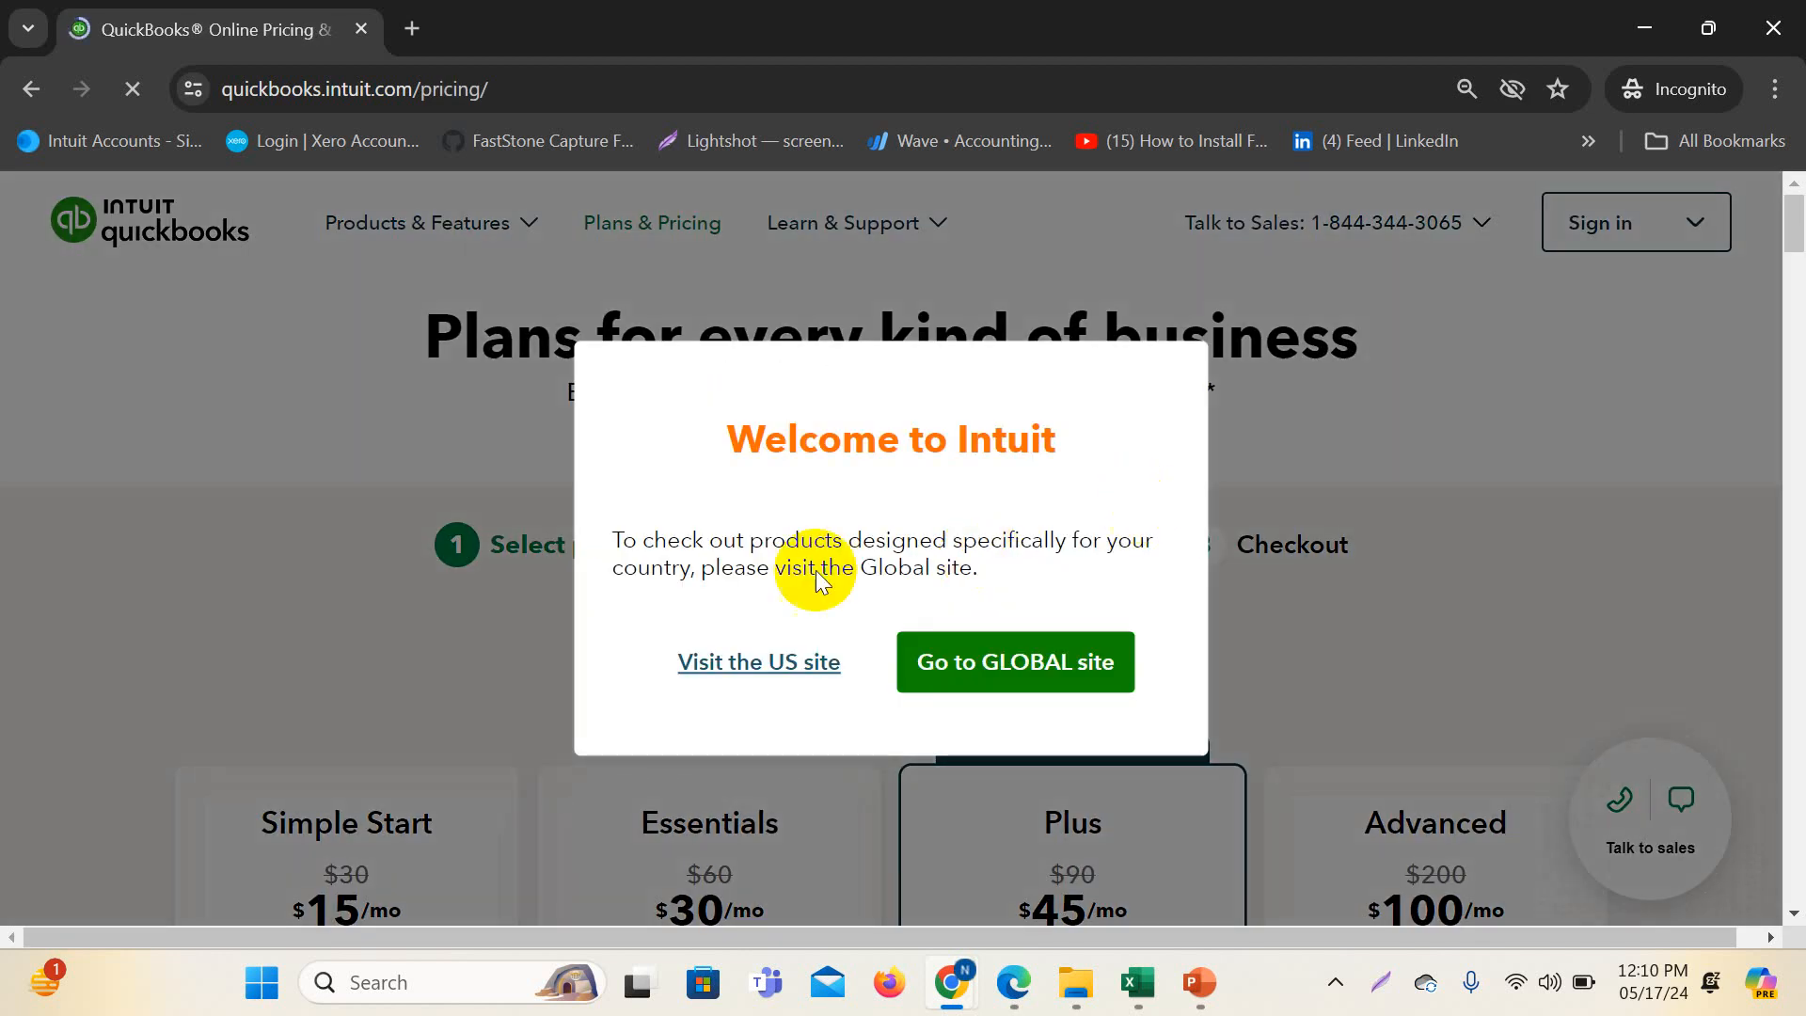
pyautogui.click(710, 664)
pyautogui.scroll(-1, 783, 832)
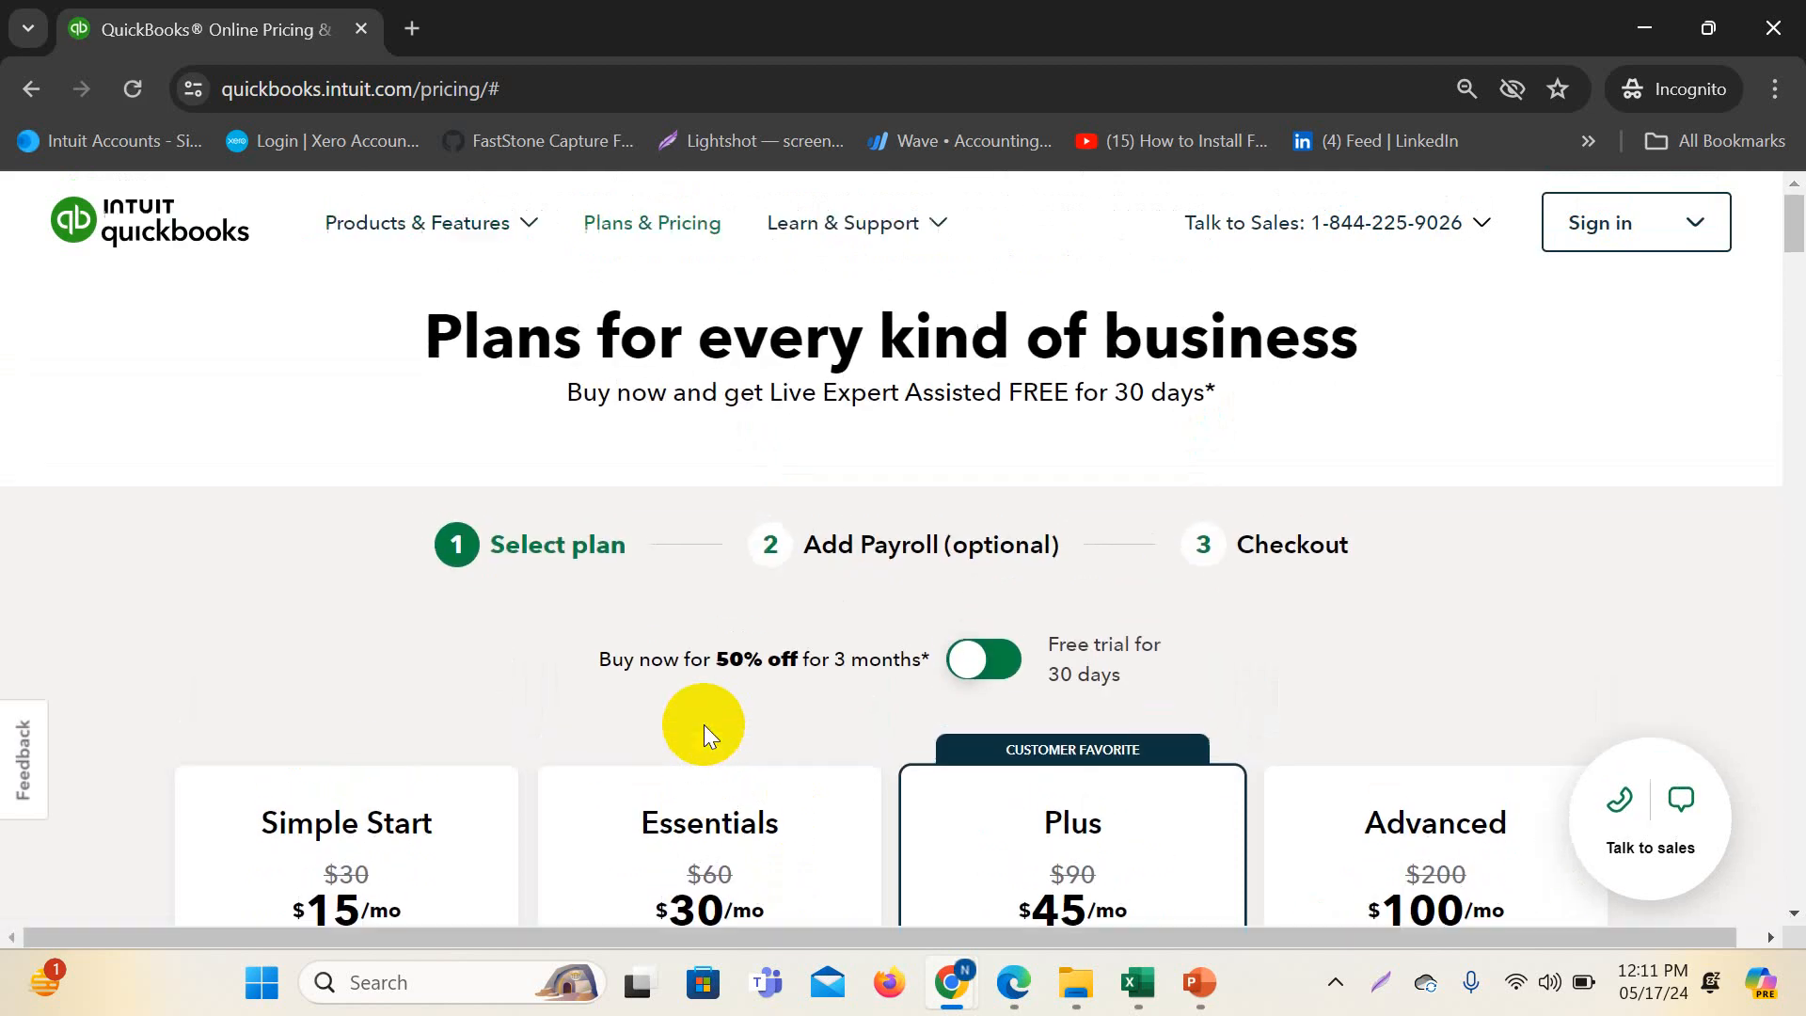
pyautogui.scroll(-2, 755, 746)
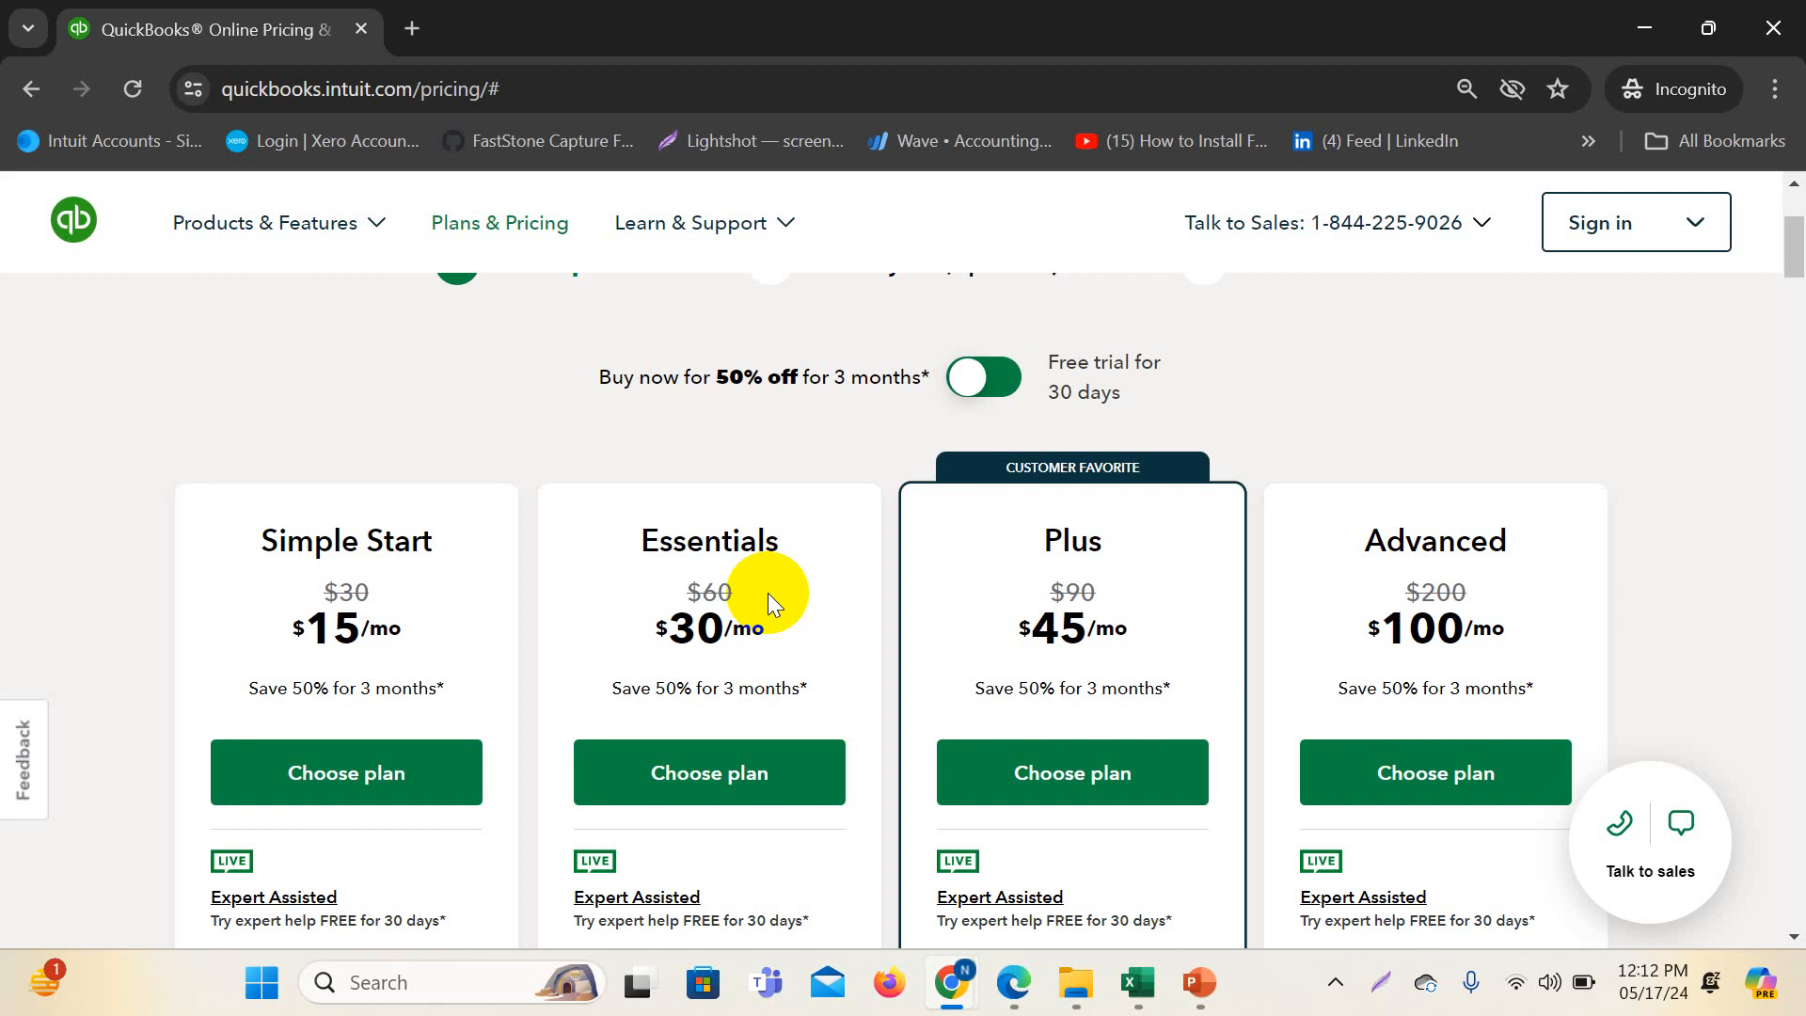
pyautogui.scroll(3, 804, 666)
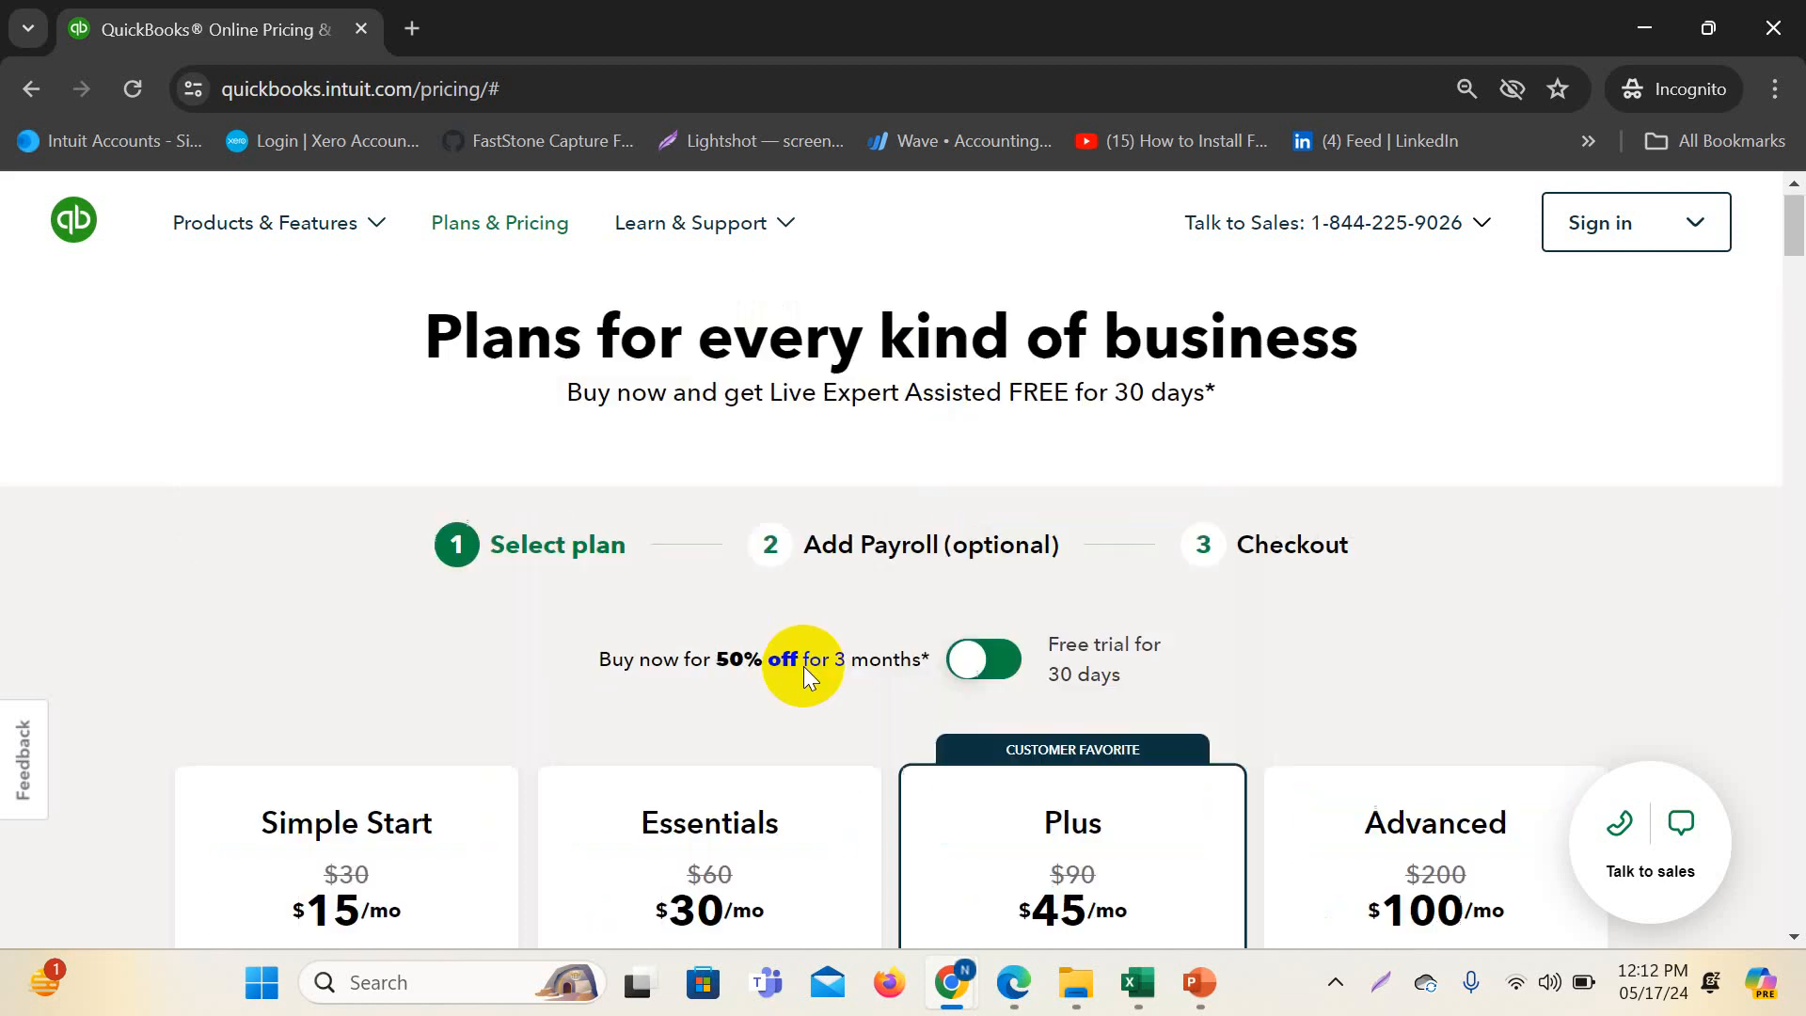
pyautogui.scroll(-7, 692, 672)
pyautogui.scroll(5, 690, 672)
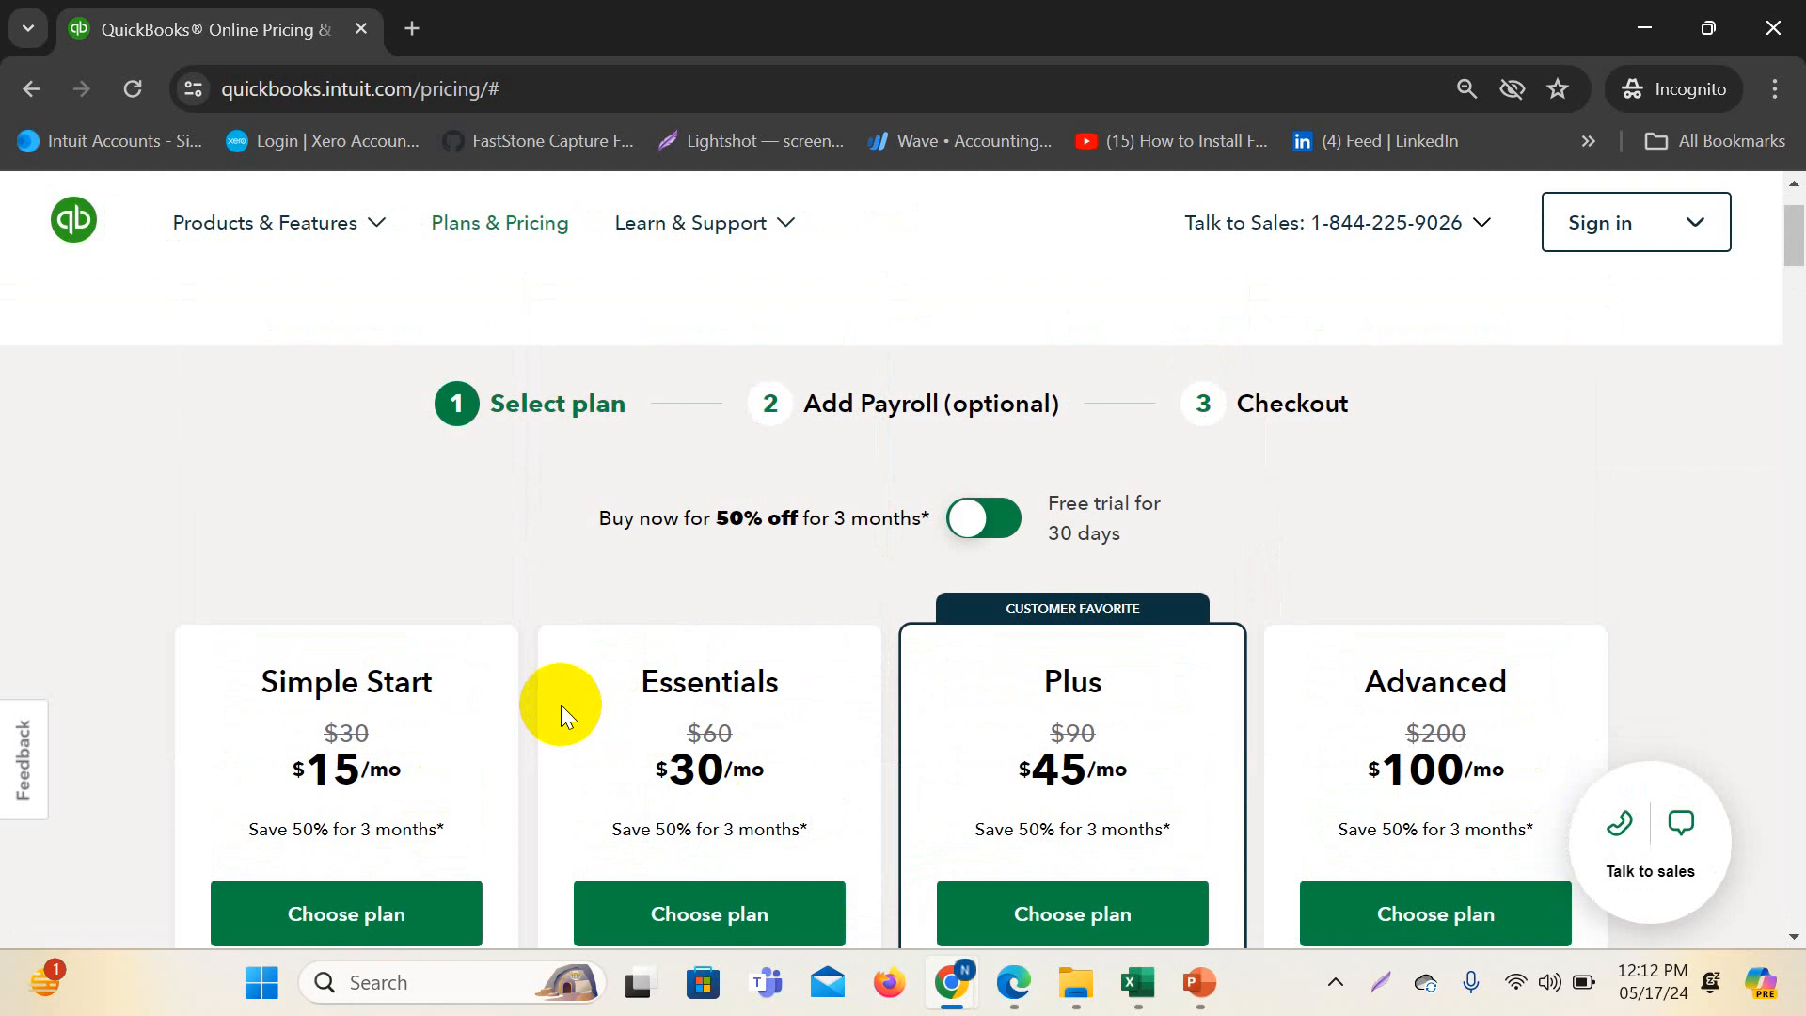
pyautogui.scroll(2, 766, 542)
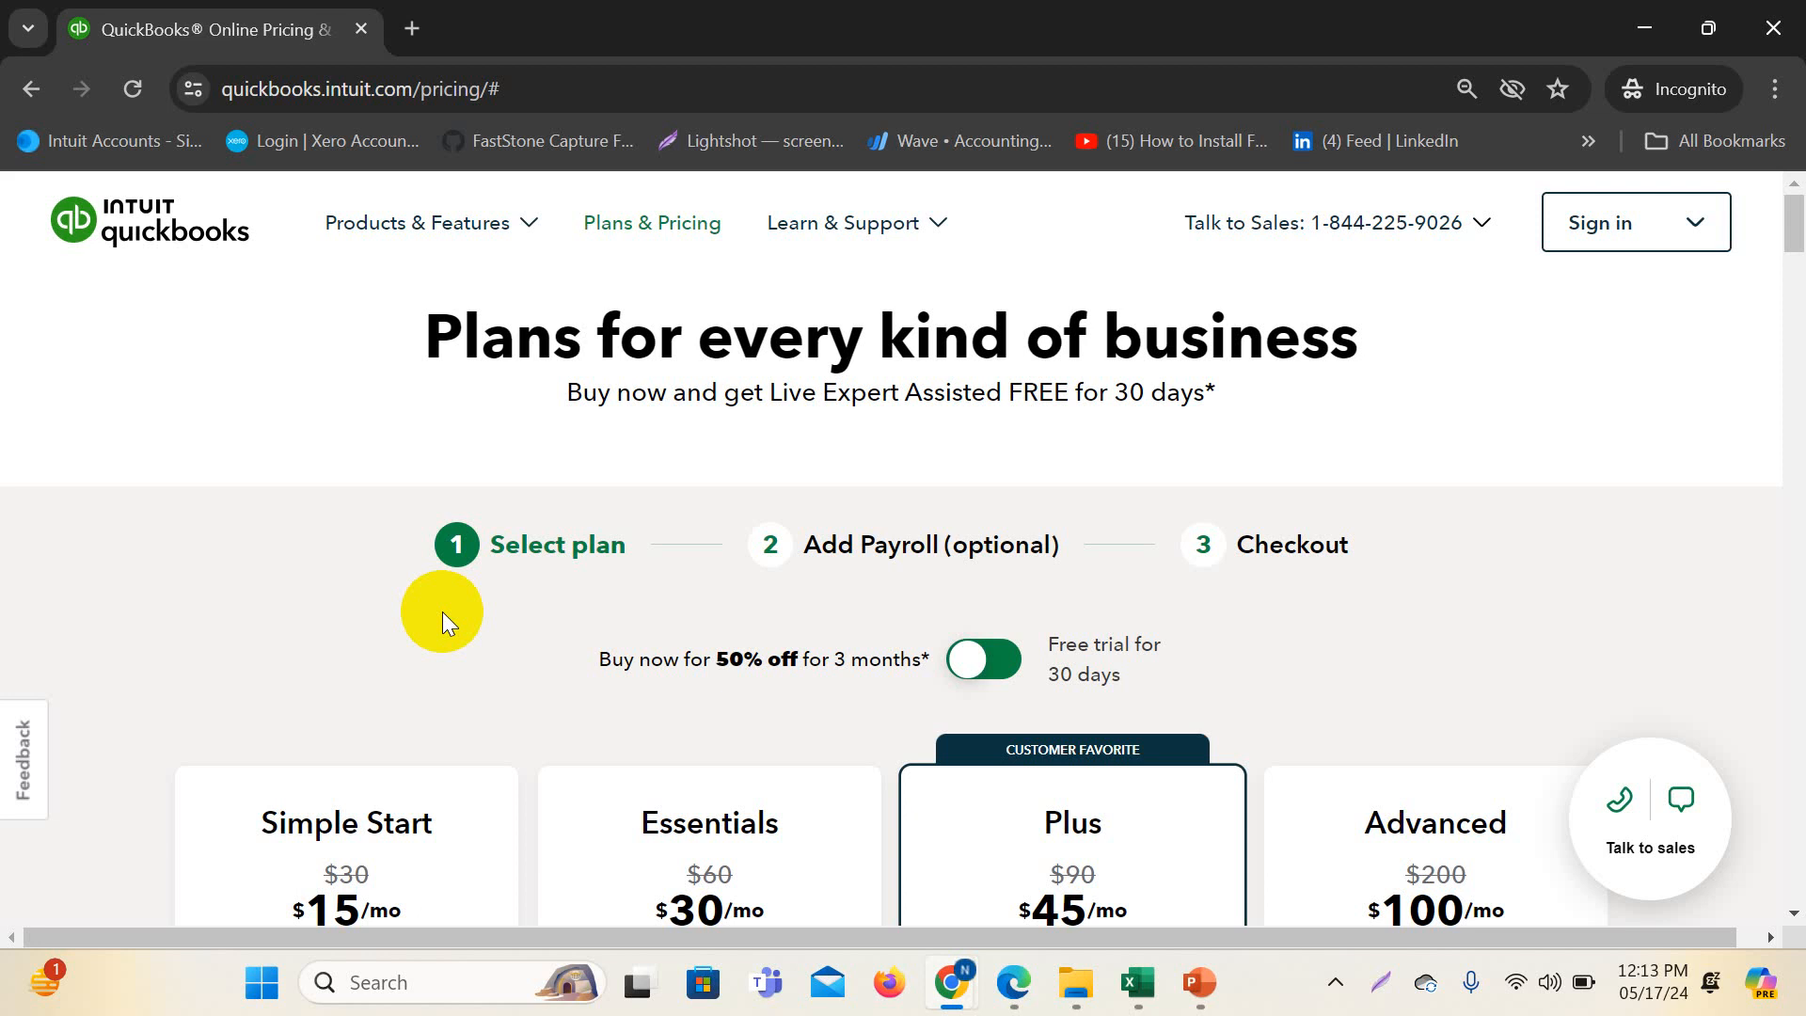
pyautogui.click(1332, 986)
pyautogui.scroll(-6, 1251, 567)
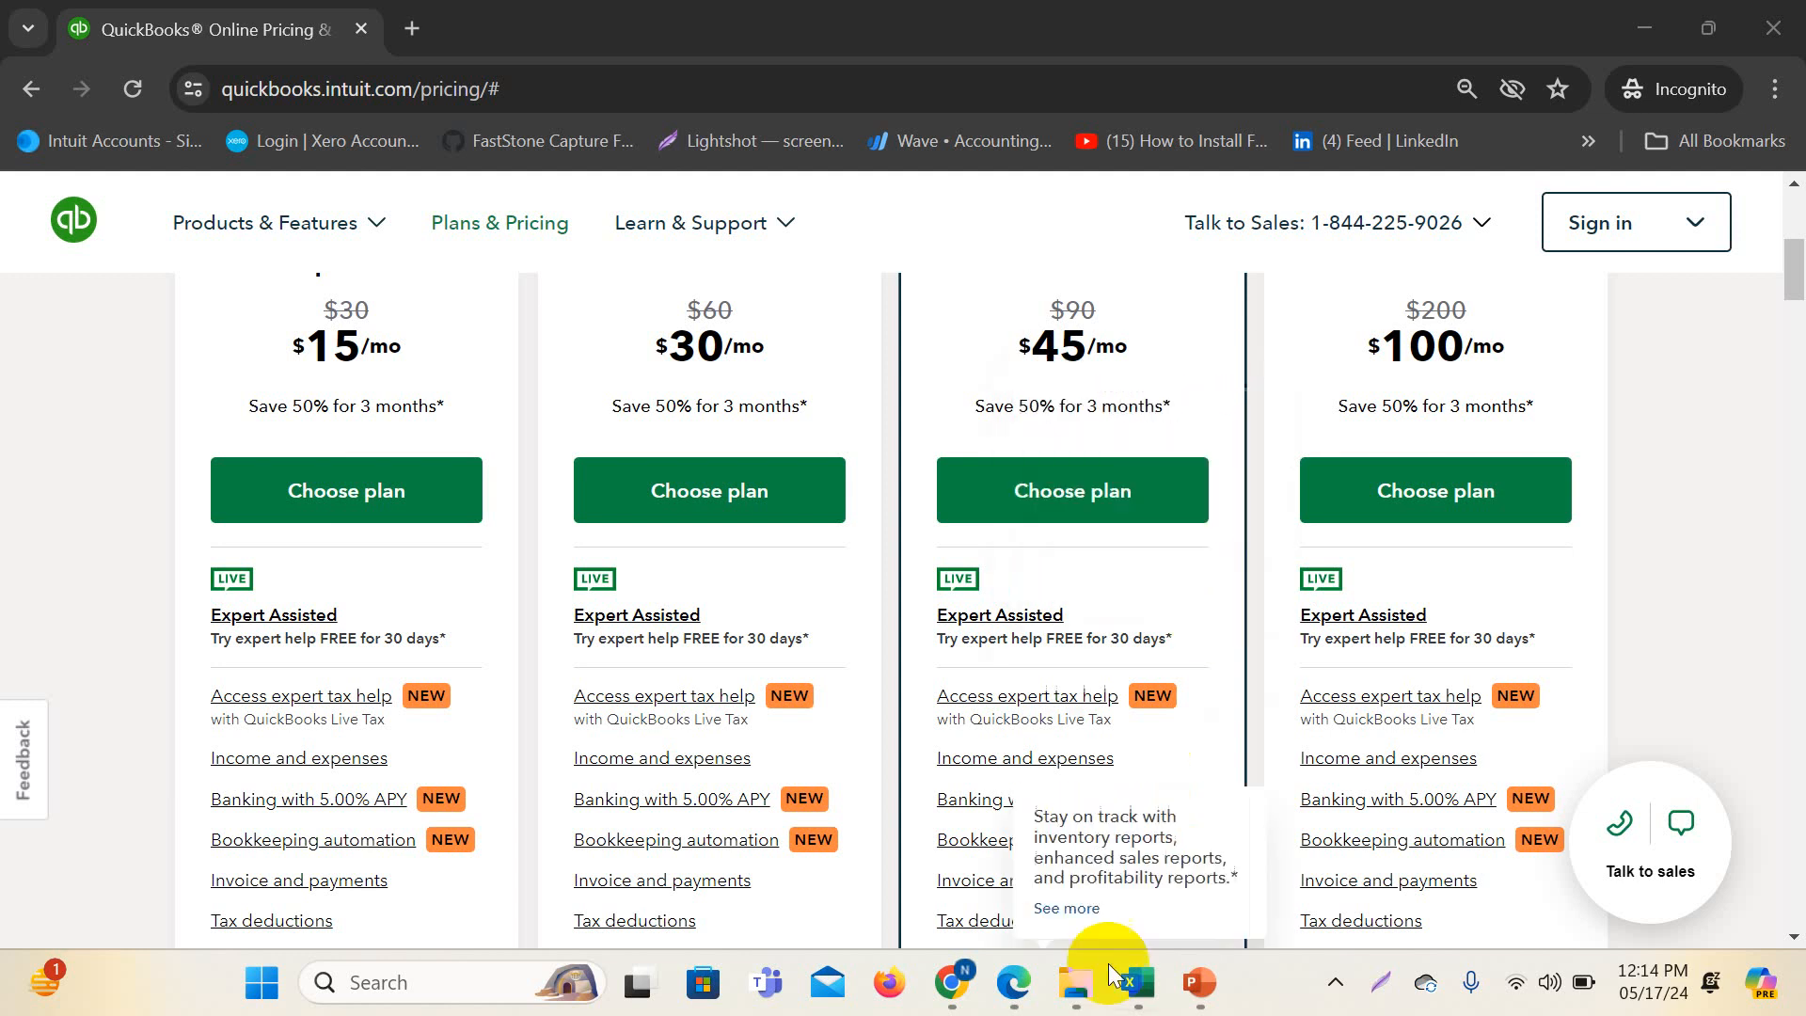
# - Switch back to the QuickBooks Online payroll employee list, and from there to the Payroll Details Report (USA) PDF in Edge
pyautogui.moveTo(947, 956)
pyautogui.click(799, 873)
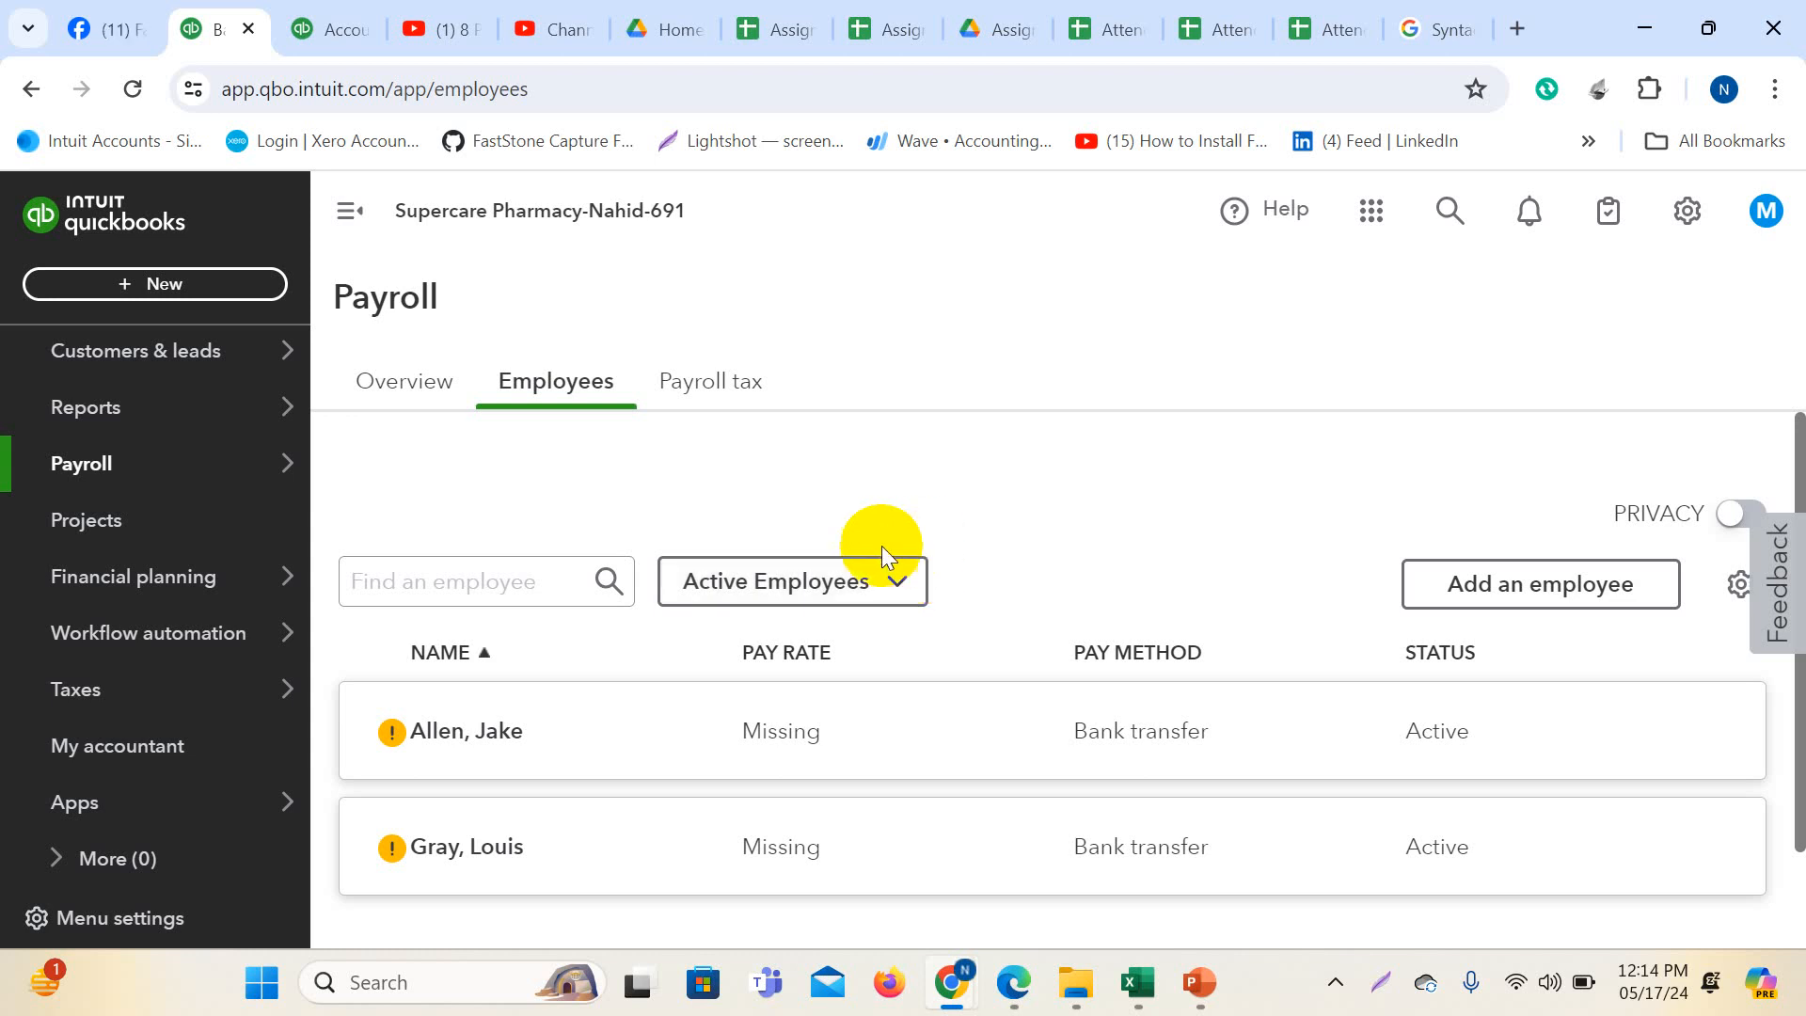
pyautogui.moveTo(1040, 981)
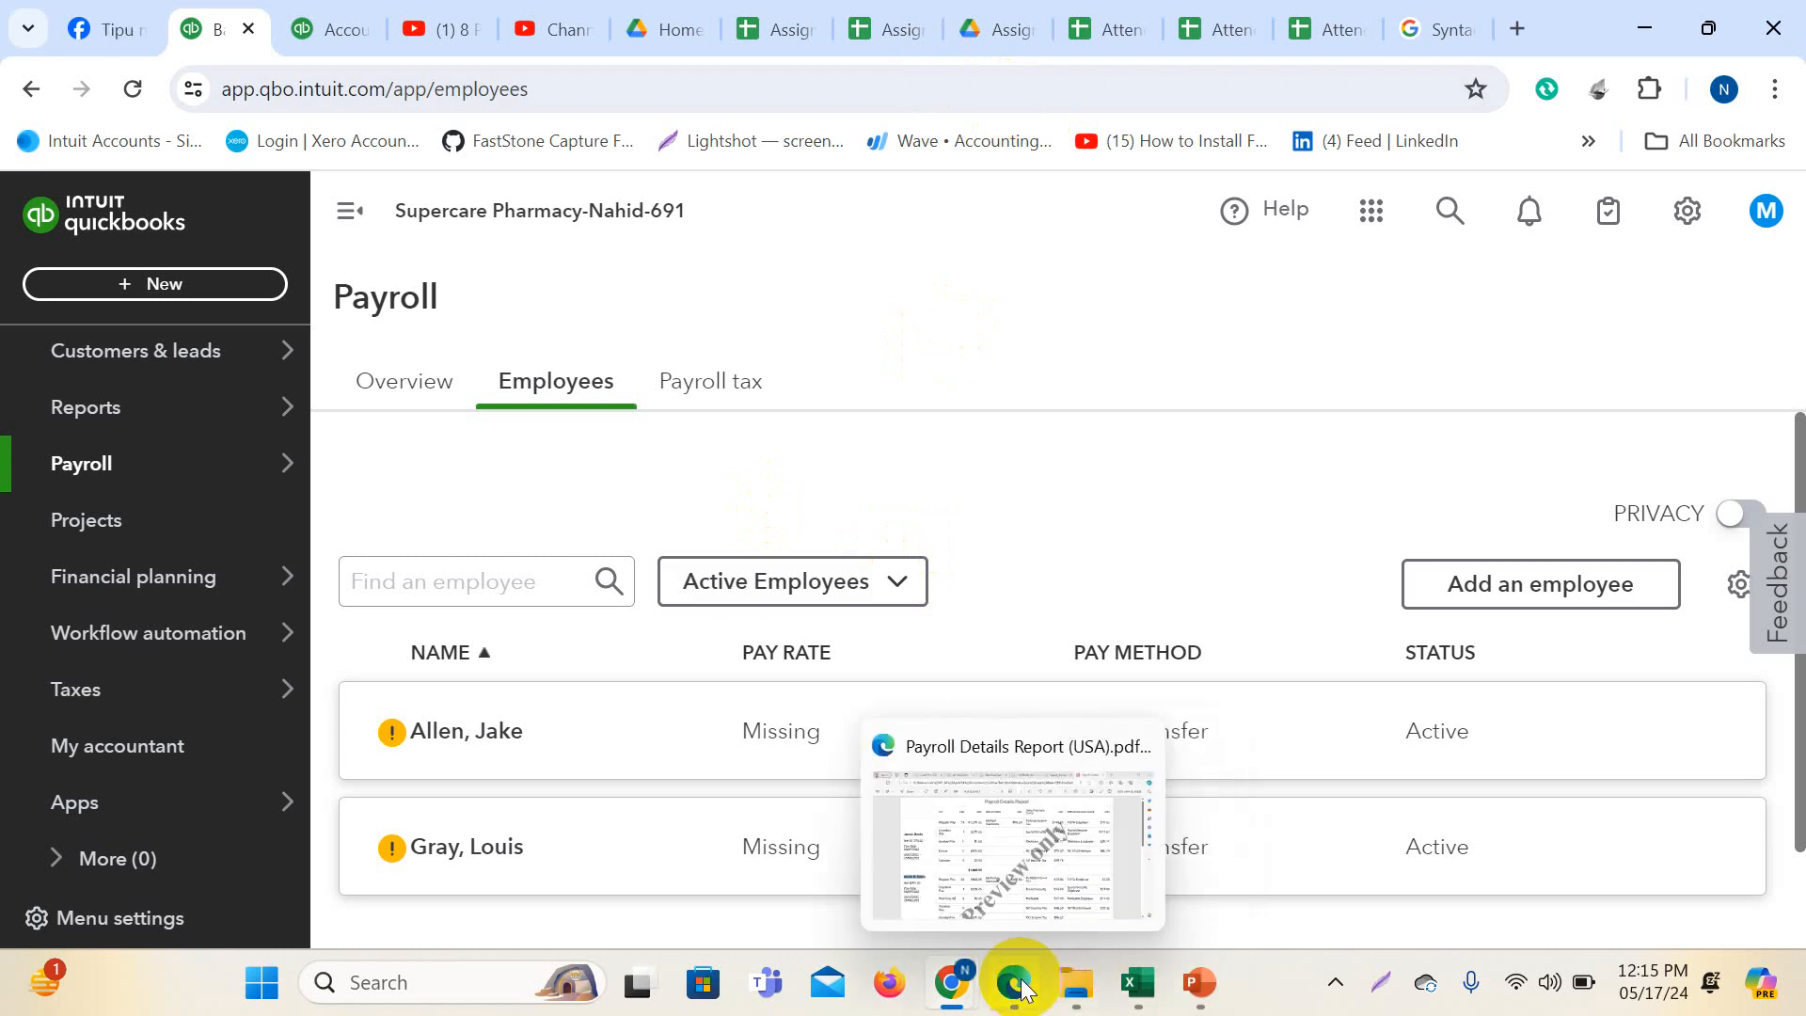
pyautogui.click(1016, 809)
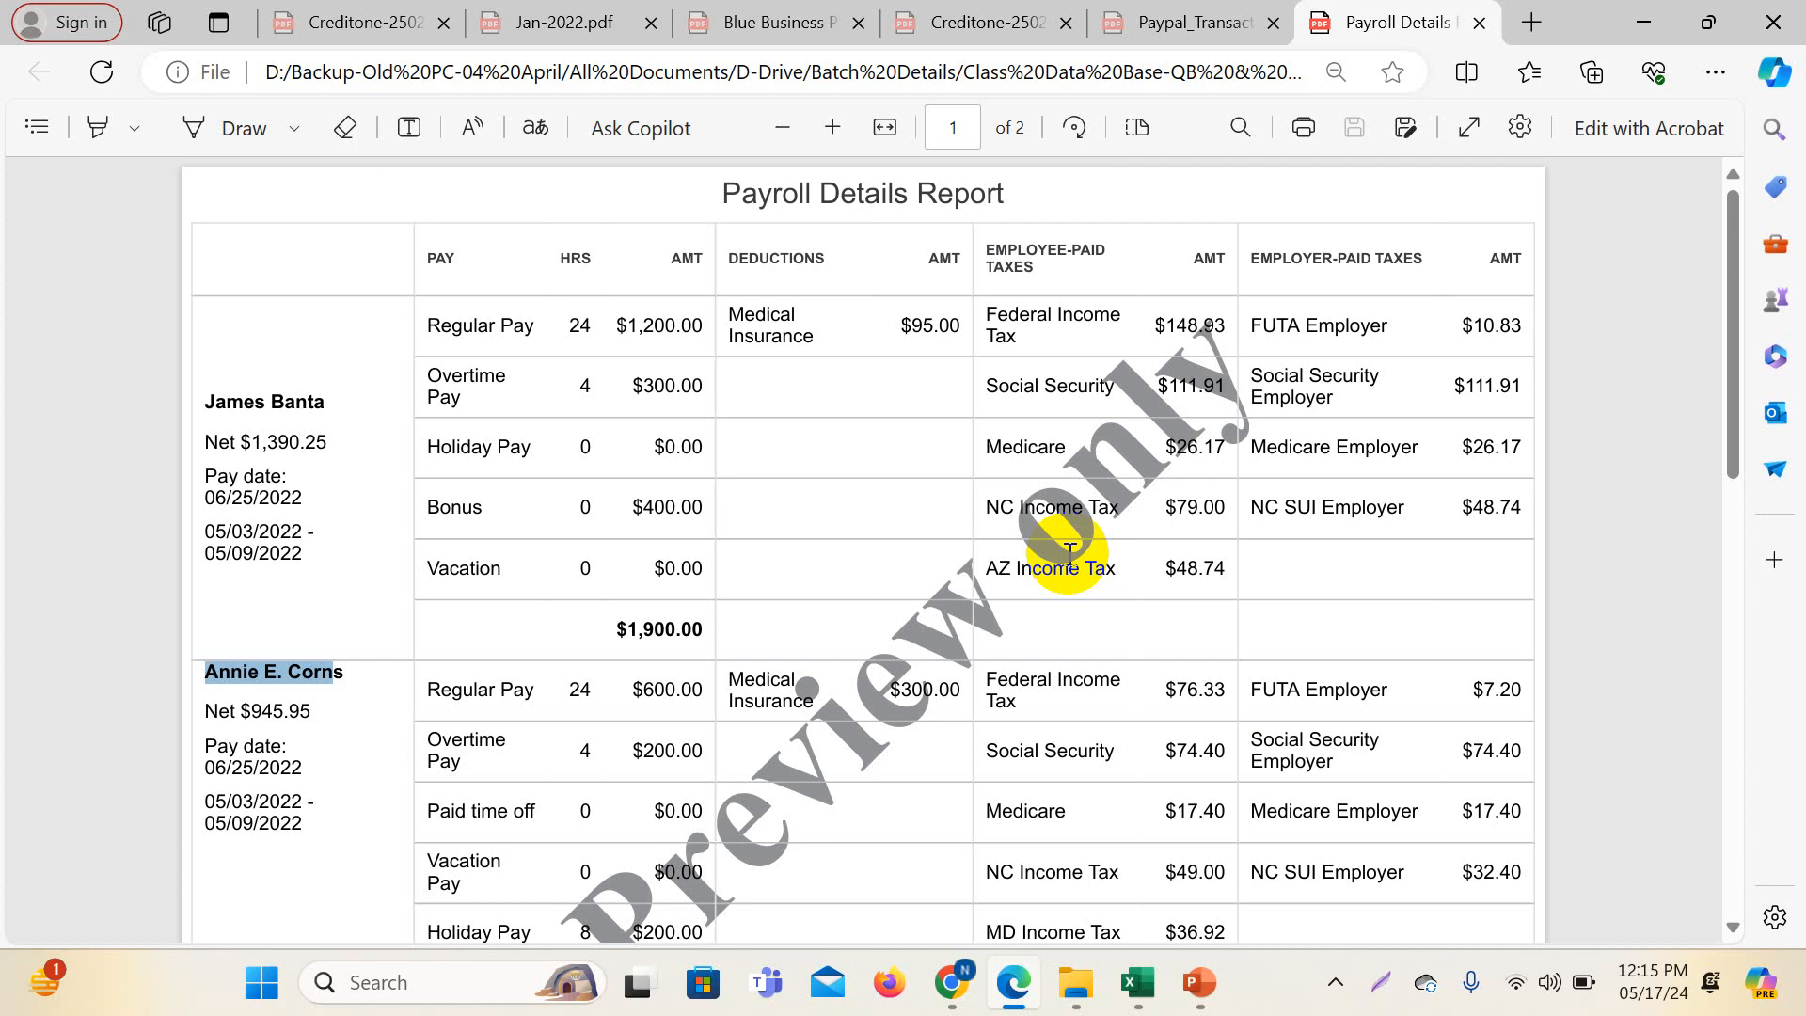
# - Capture the full screen and outline the report title and both employees' names with red rectangles
pyautogui.press('Print')
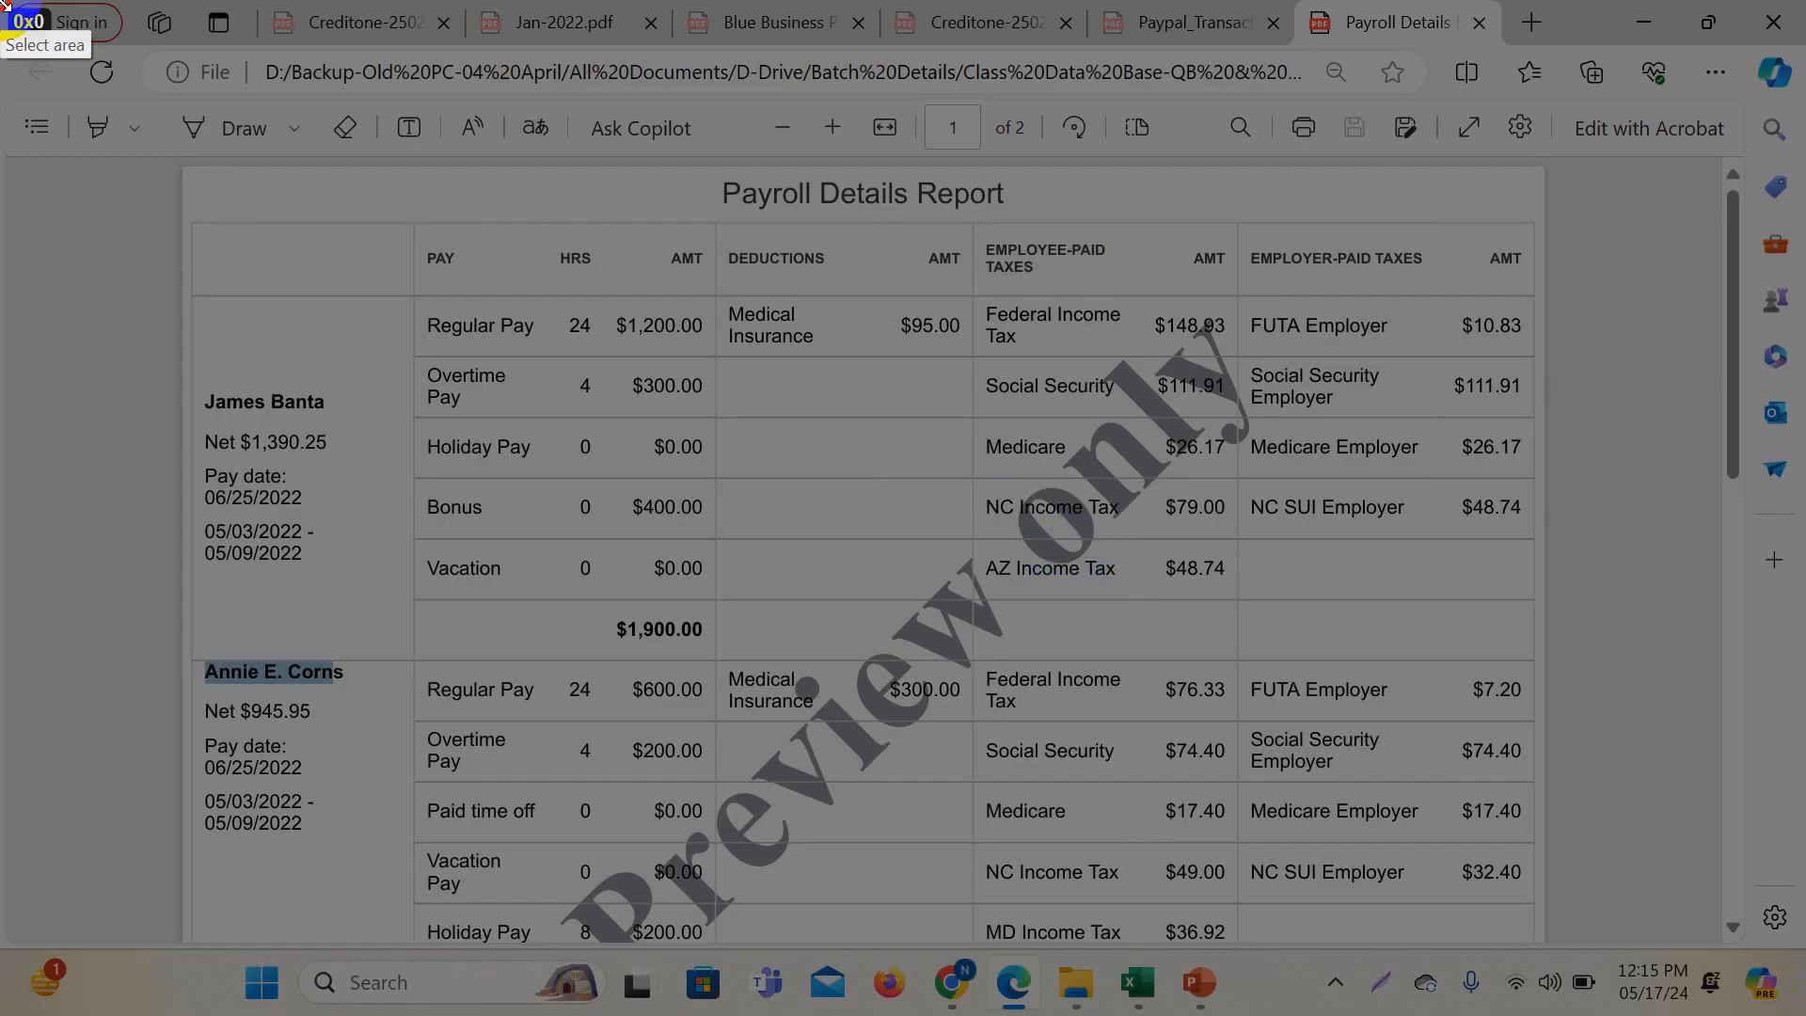
pyautogui.moveTo(2, 2)
pyautogui.mouseDown()
pyautogui.moveTo(1802, 958)
pyautogui.moveTo(1799, 1008)
pyautogui.mouseUp()
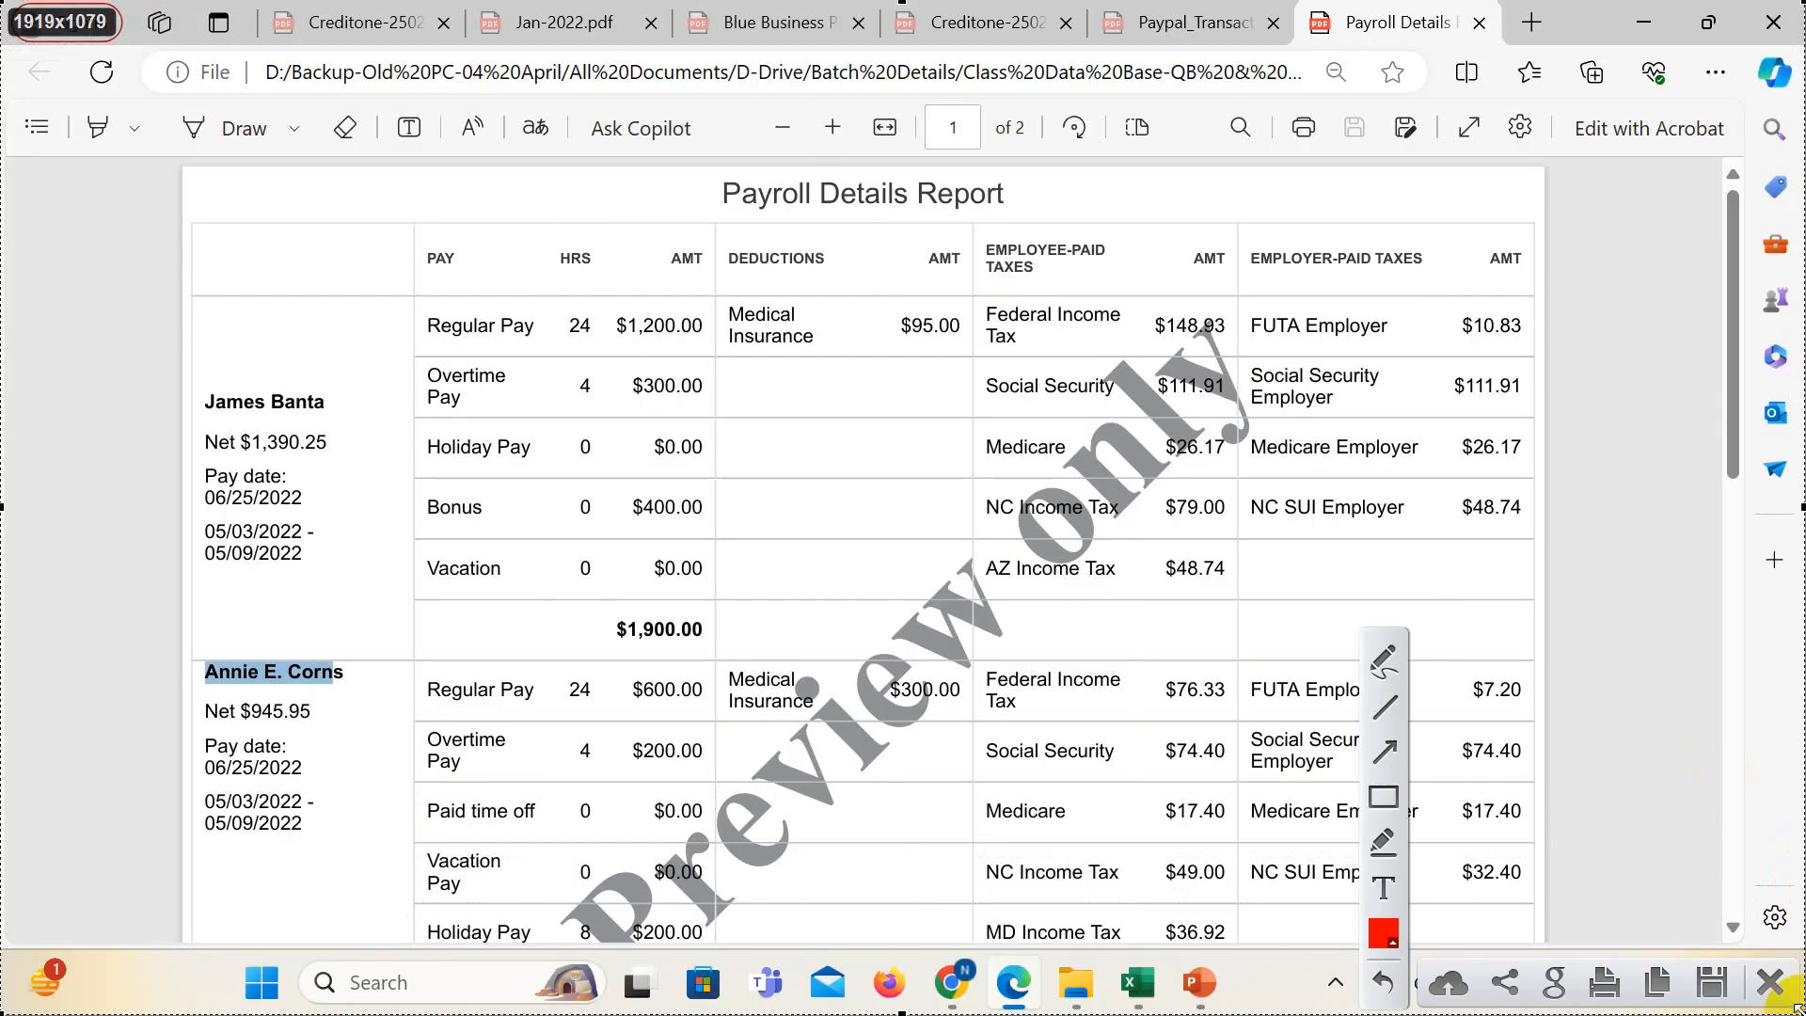
pyautogui.click(1383, 797)
pyautogui.moveTo(189, 383); pyautogui.dragTo(346, 429)
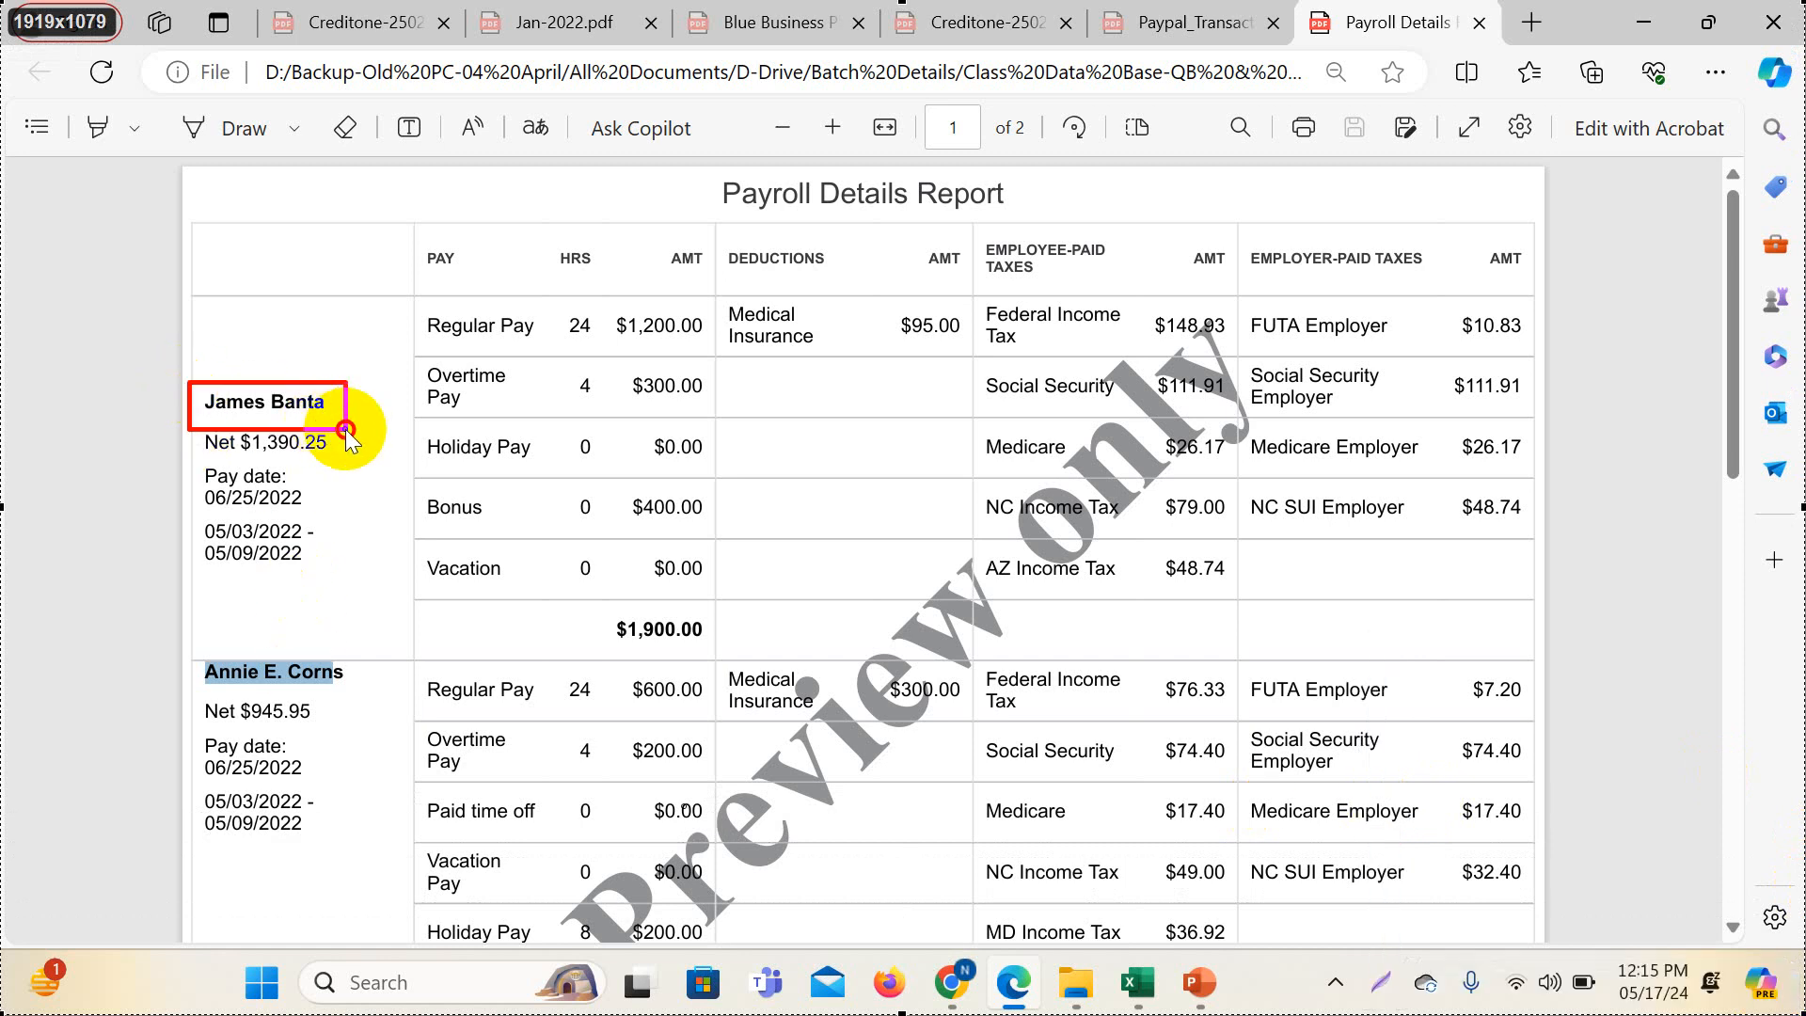
pyautogui.moveTo(347, 429); pyautogui.dragTo(348, 403)
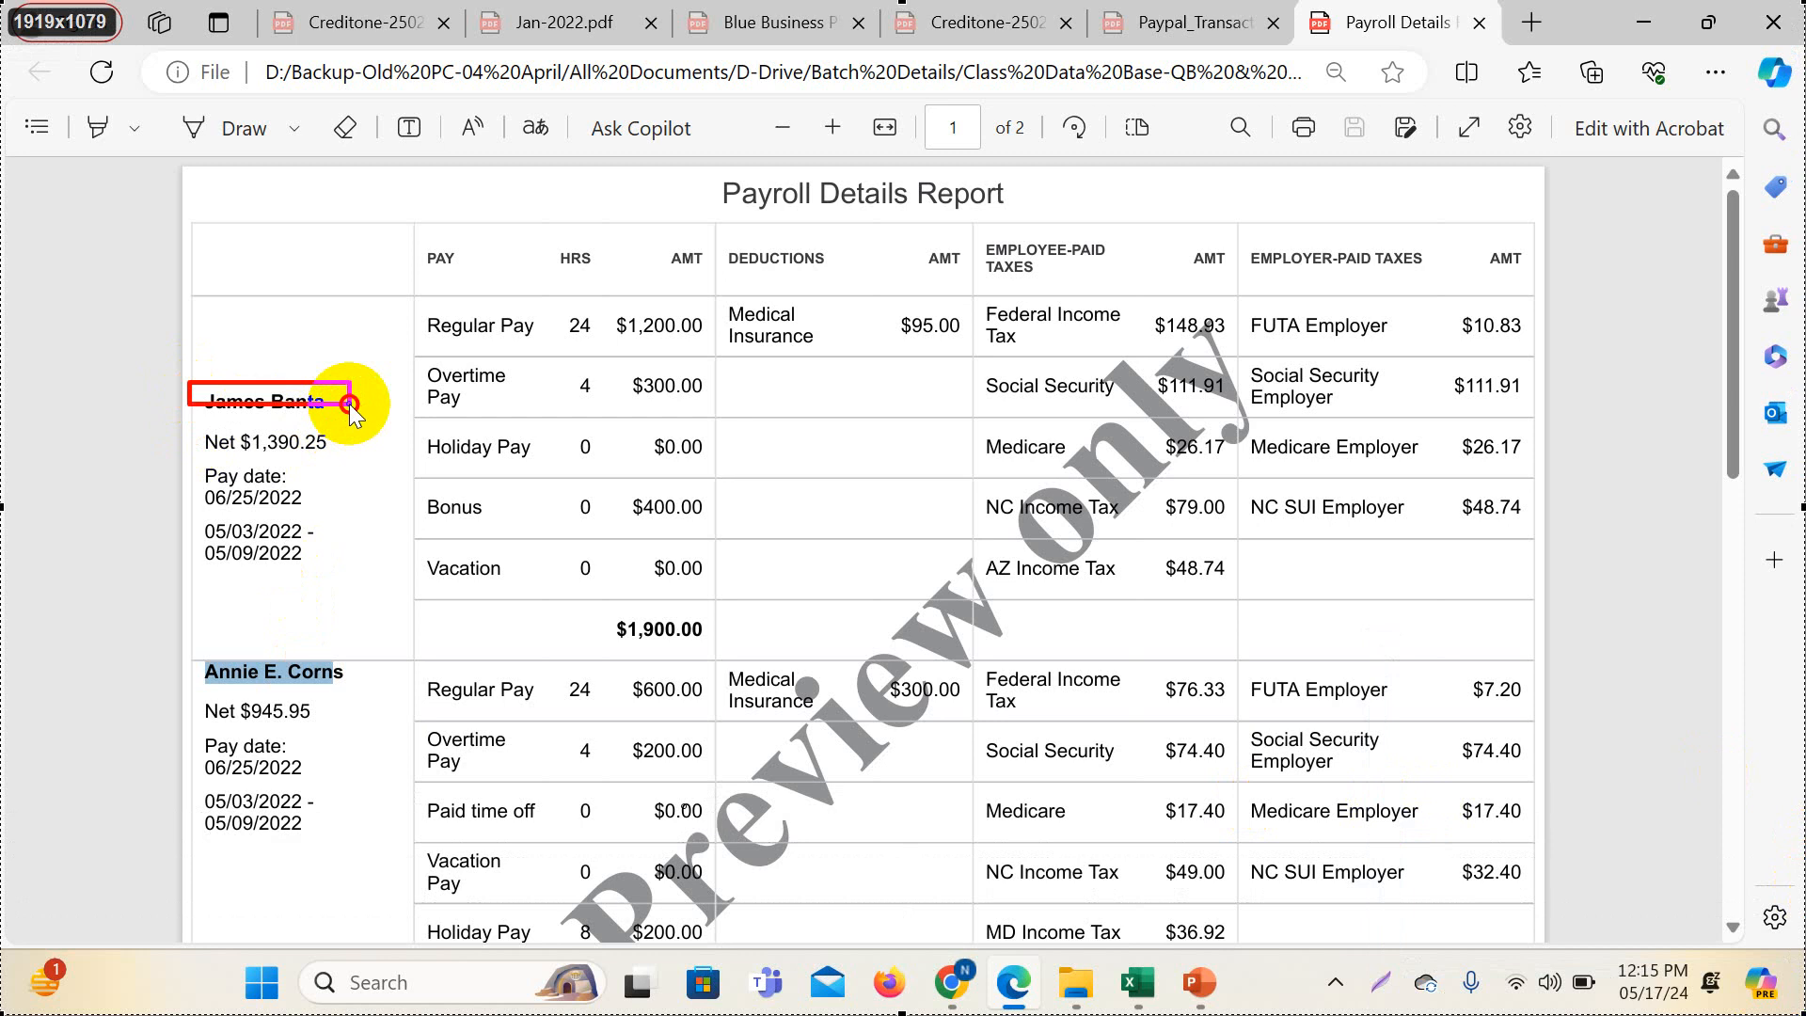
pyautogui.moveTo(349, 403)
pyautogui.mouseDown()
pyautogui.moveTo(613, 527)
pyautogui.moveTo(3, 3)
pyautogui.moveTo(16, 807)
pyautogui.moveTo(984, 951)
pyautogui.moveTo(1387, 766)
pyautogui.moveTo(148, 143)
pyautogui.moveTo(174, 123)
pyautogui.mouseUp()
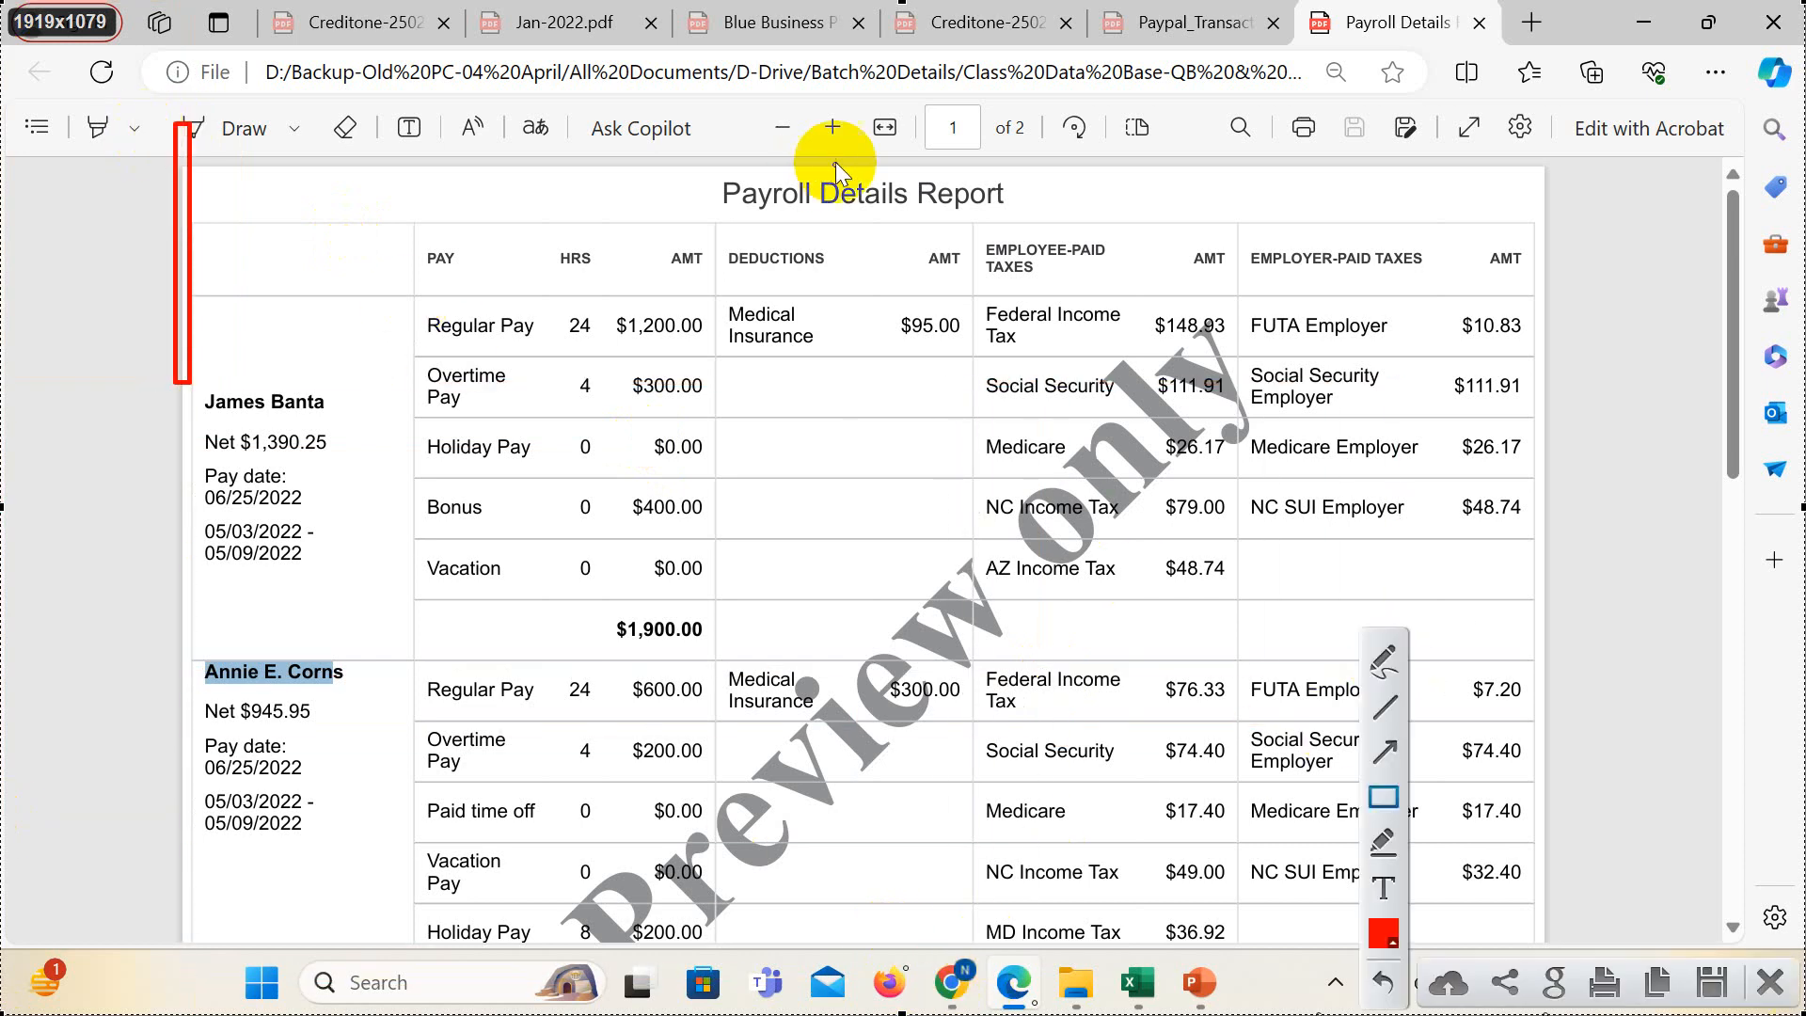
pyautogui.moveTo(711, 165); pyautogui.dragTo(1035, 221)
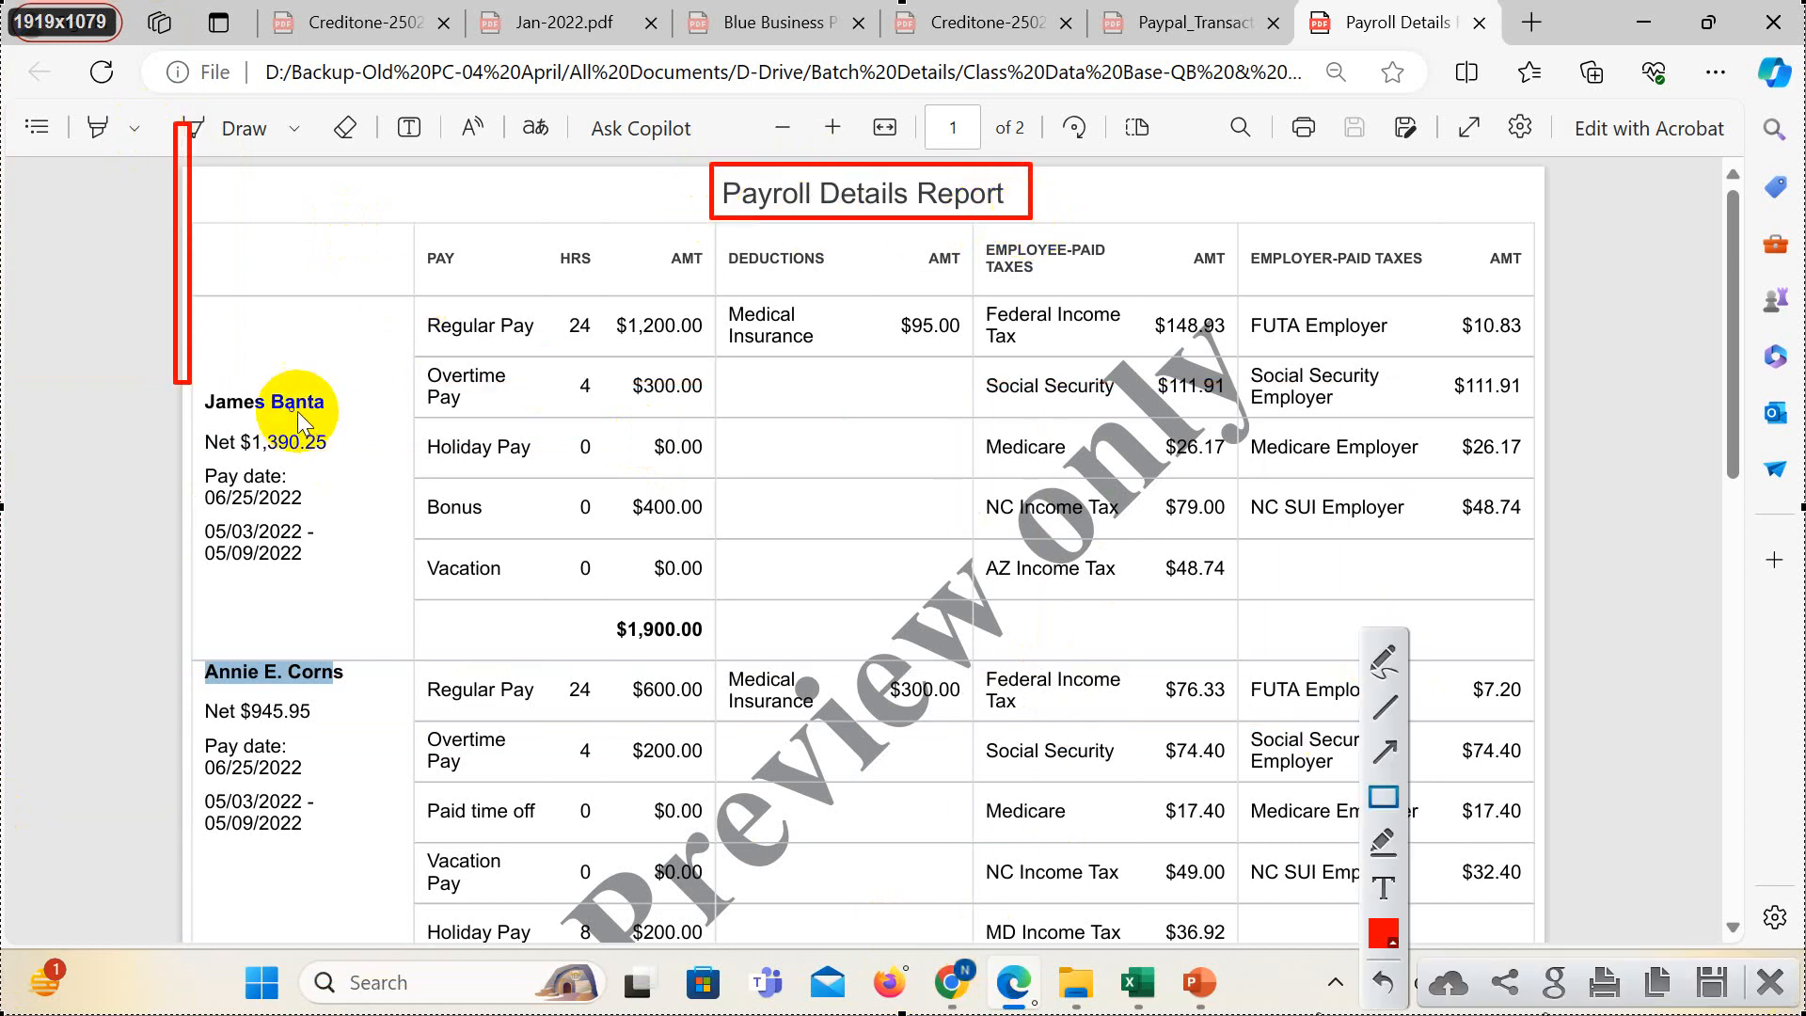
pyautogui.moveTo(197, 380)
pyautogui.mouseDown()
pyautogui.moveTo(254, 414)
pyautogui.moveTo(352, 422)
pyautogui.mouseUp()
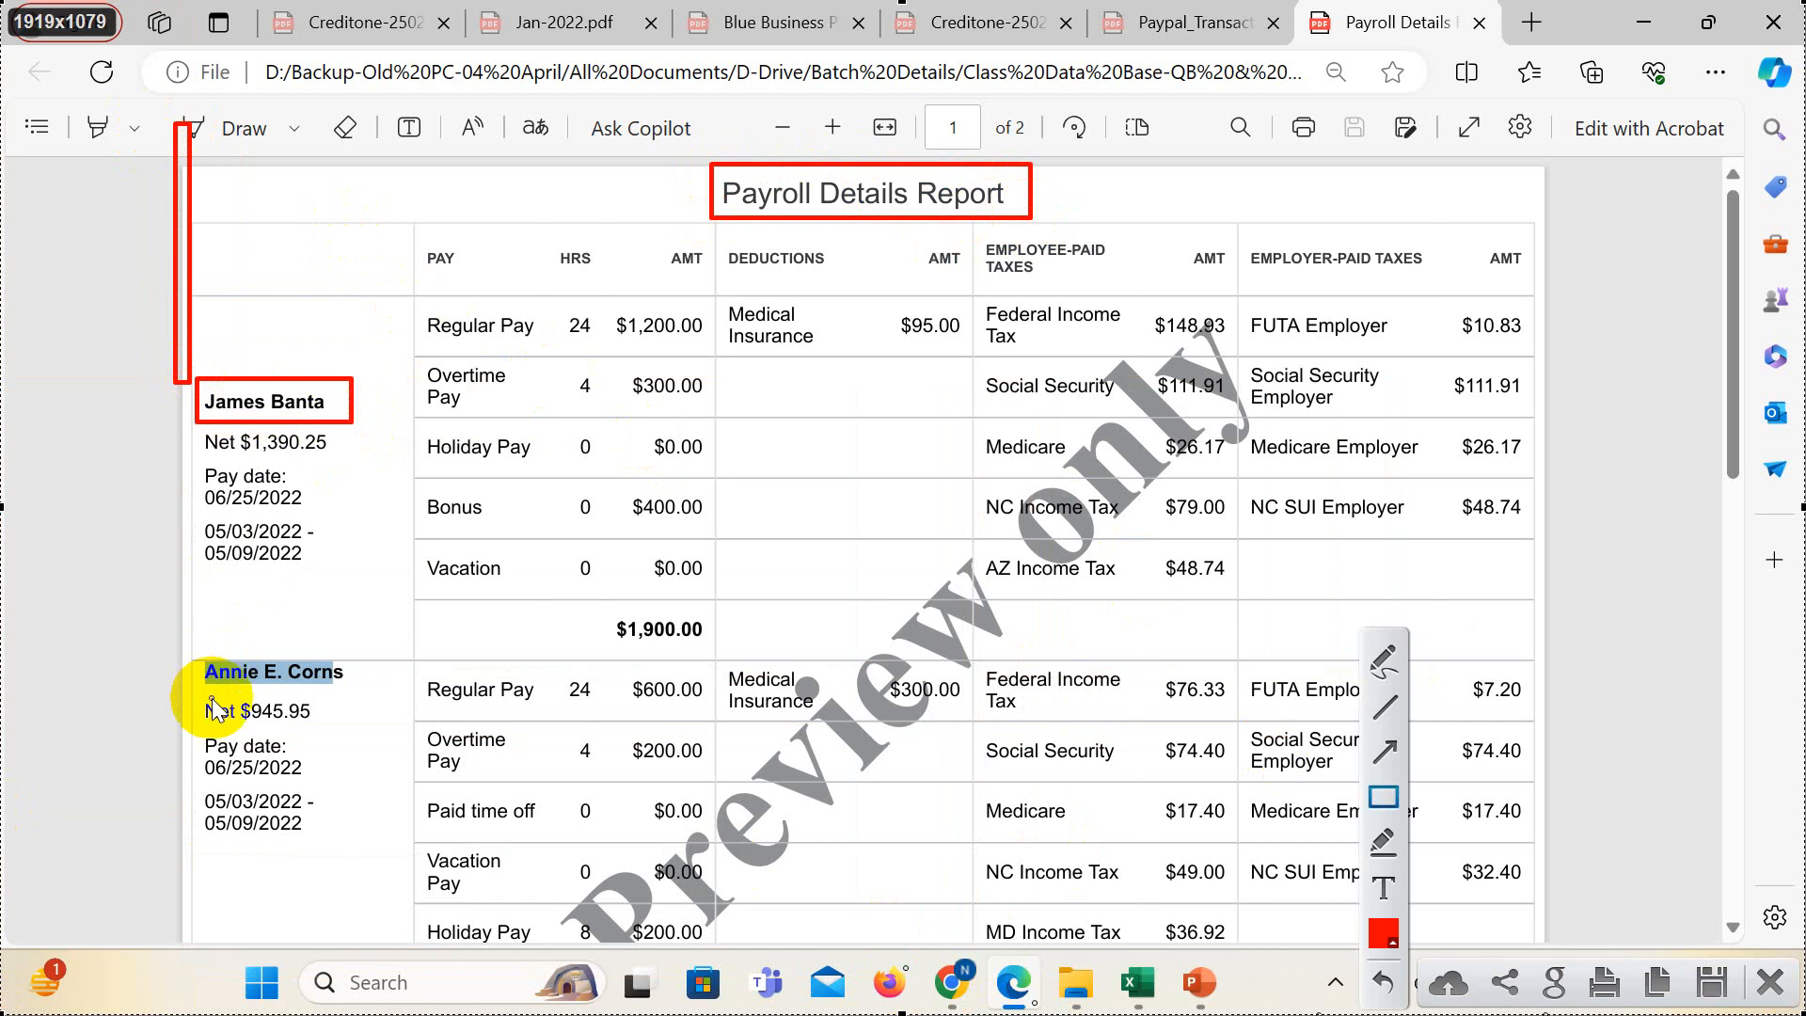
pyautogui.moveTo(197, 649); pyautogui.dragTo(378, 690)
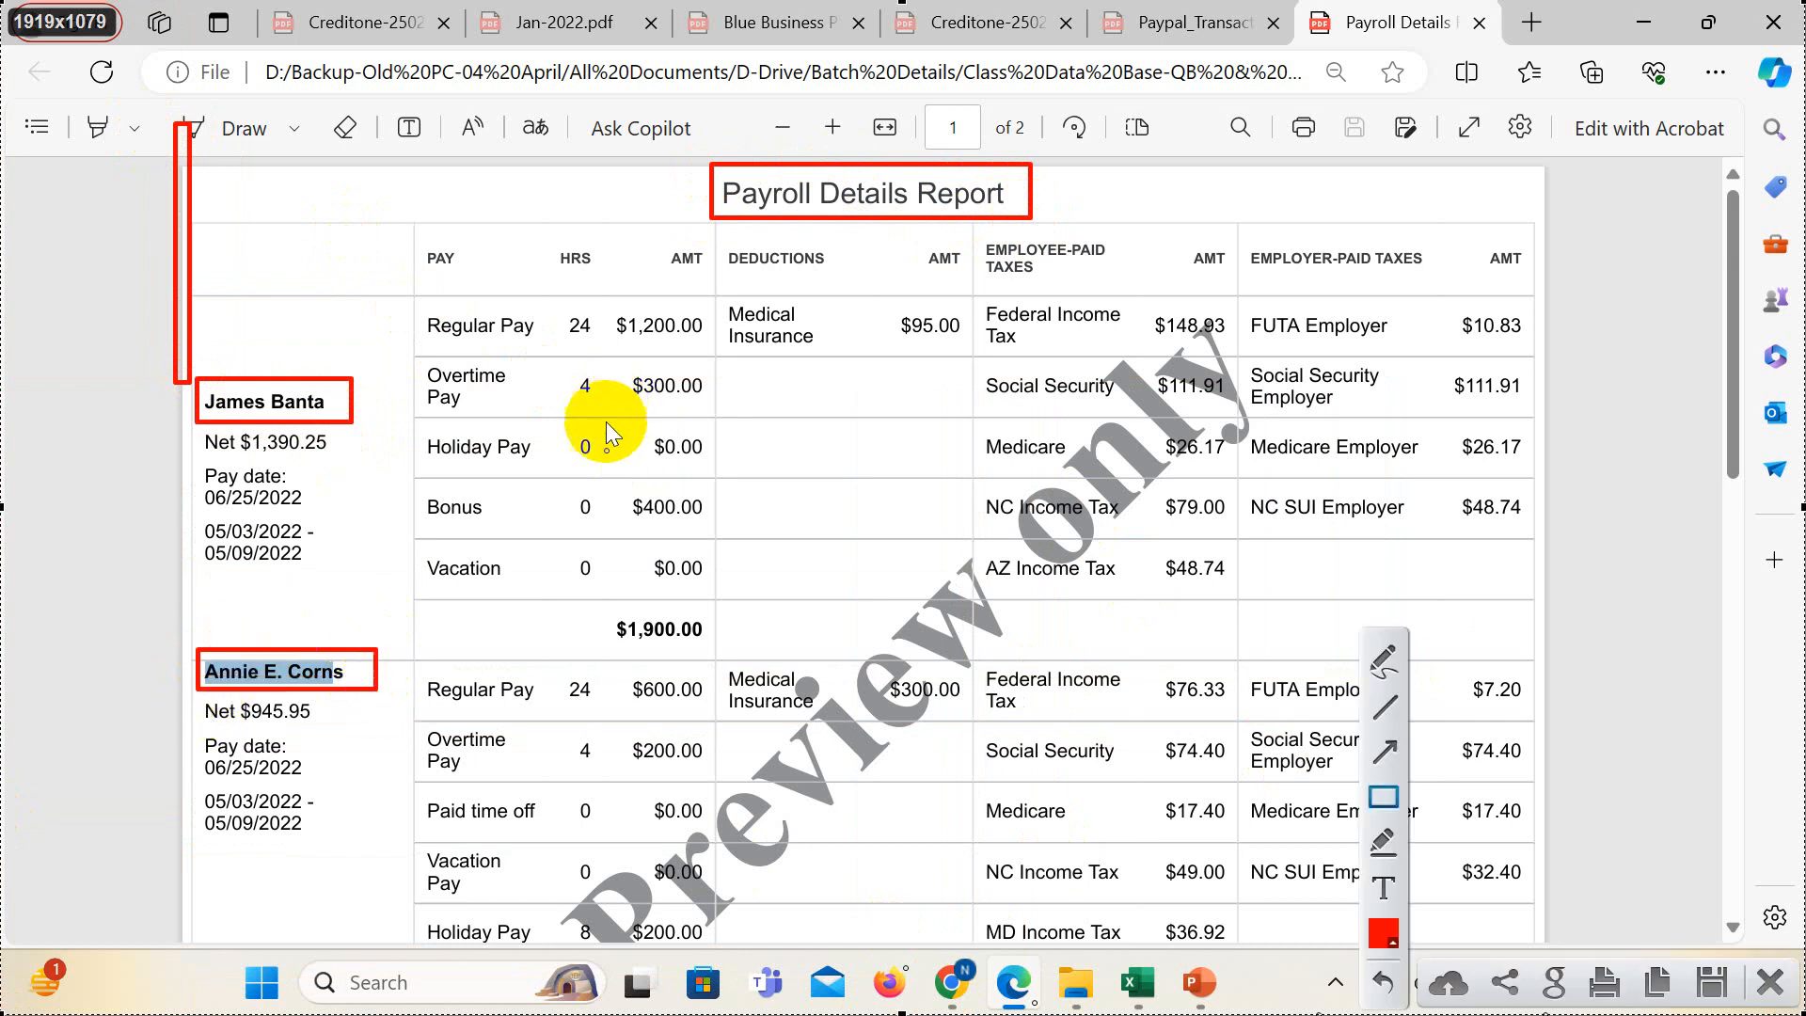
# - Outline the first employee's gross pay total, pay period, pay date and net pay with red rectangles
pyautogui.moveTo(601, 607)
pyautogui.mouseDown()
pyautogui.moveTo(737, 657)
pyautogui.moveTo(715, 658)
pyautogui.mouseUp()
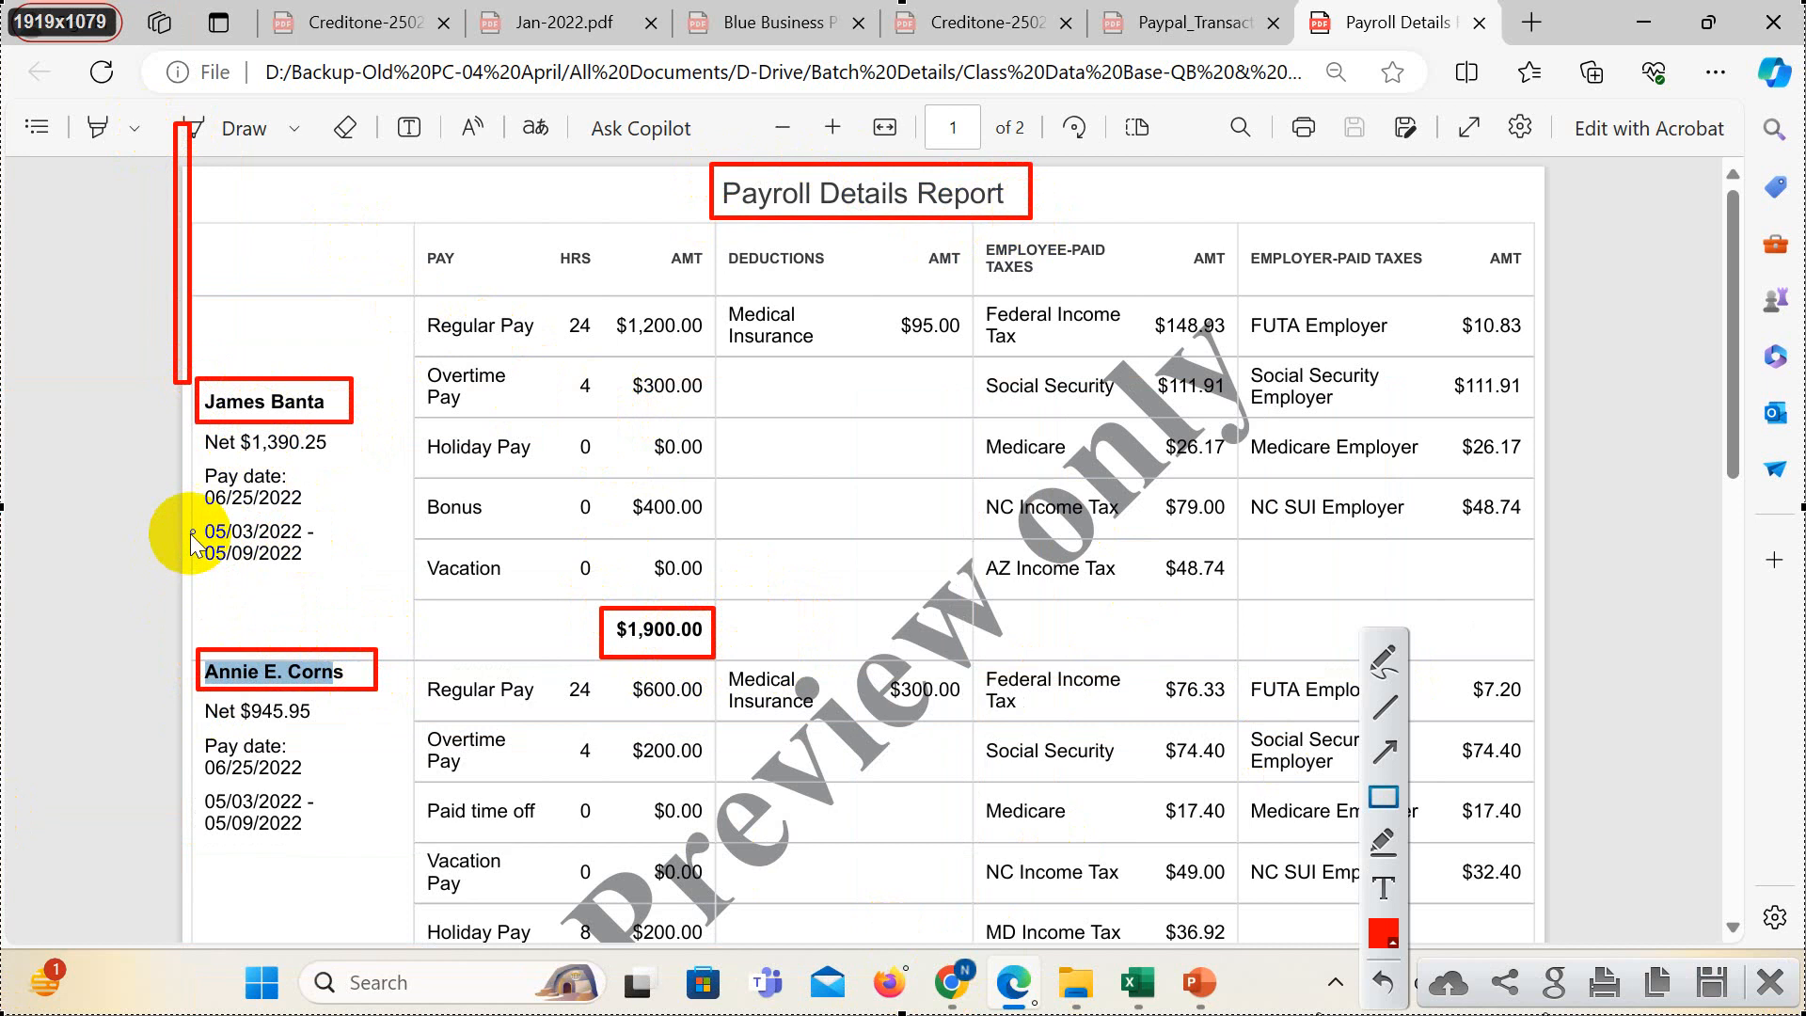
pyautogui.moveTo(196, 511); pyautogui.dragTo(327, 578)
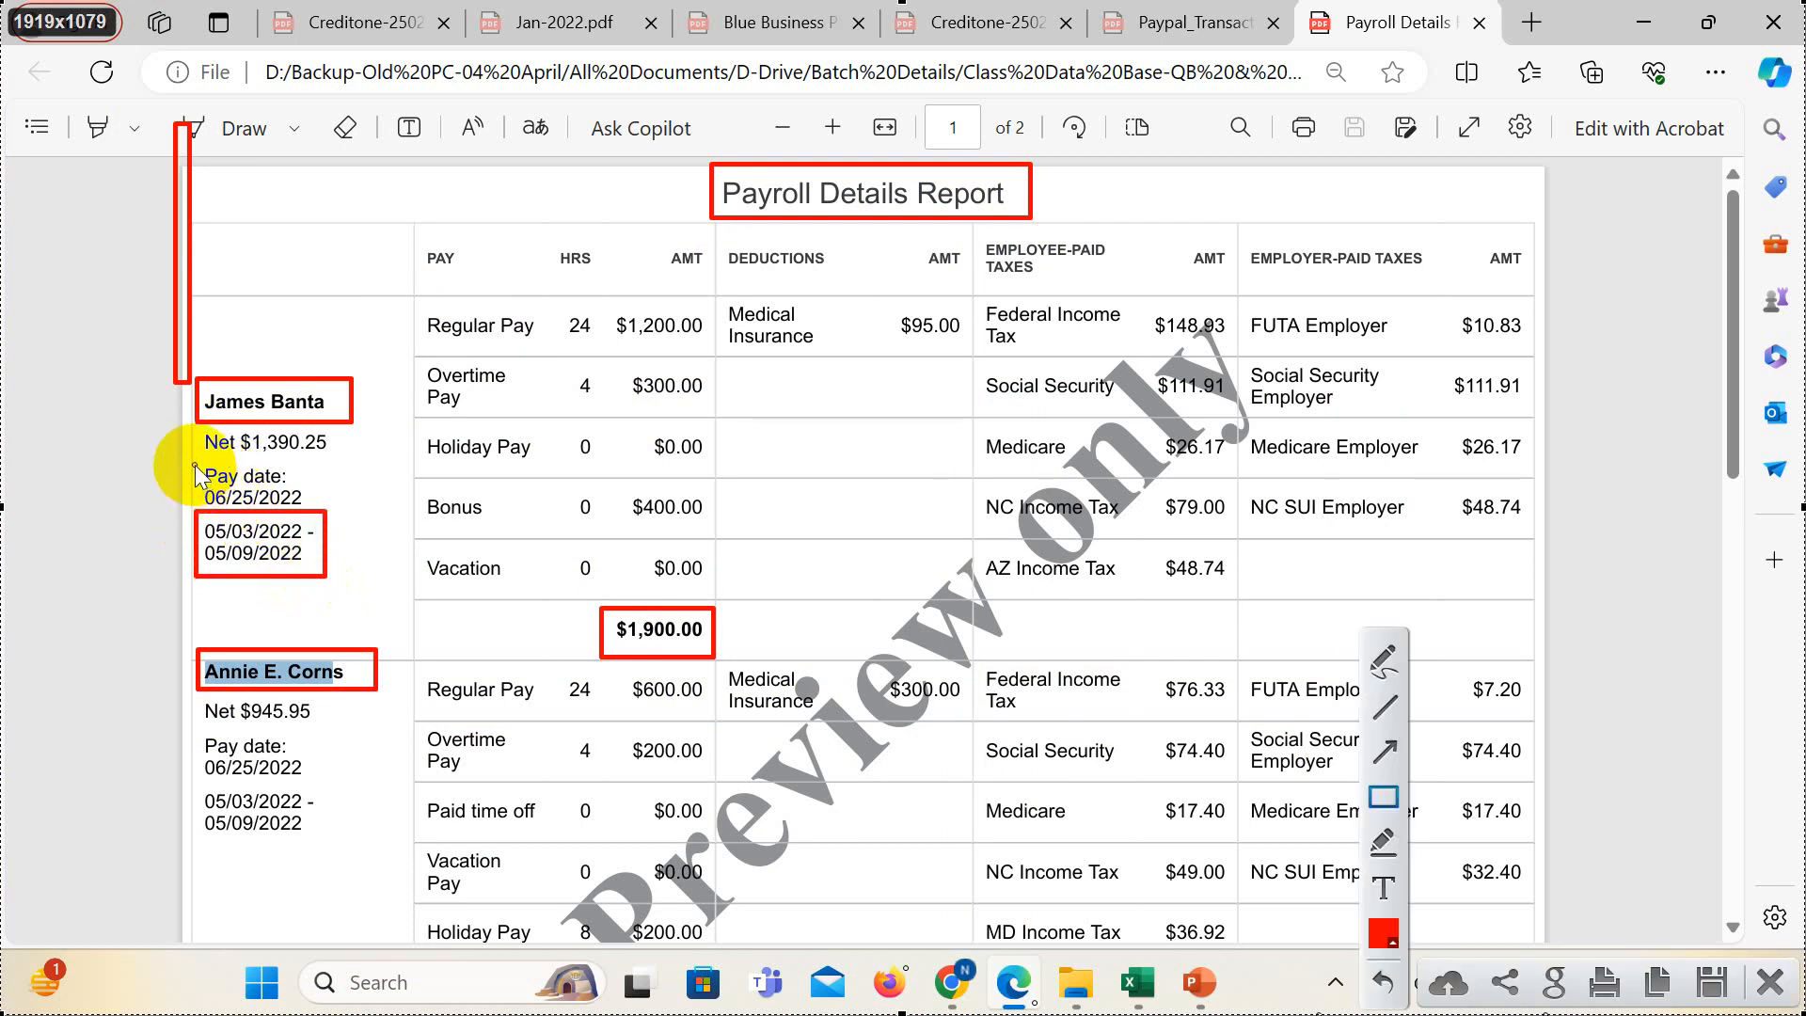
pyautogui.moveTo(194, 464); pyautogui.dragTo(348, 510)
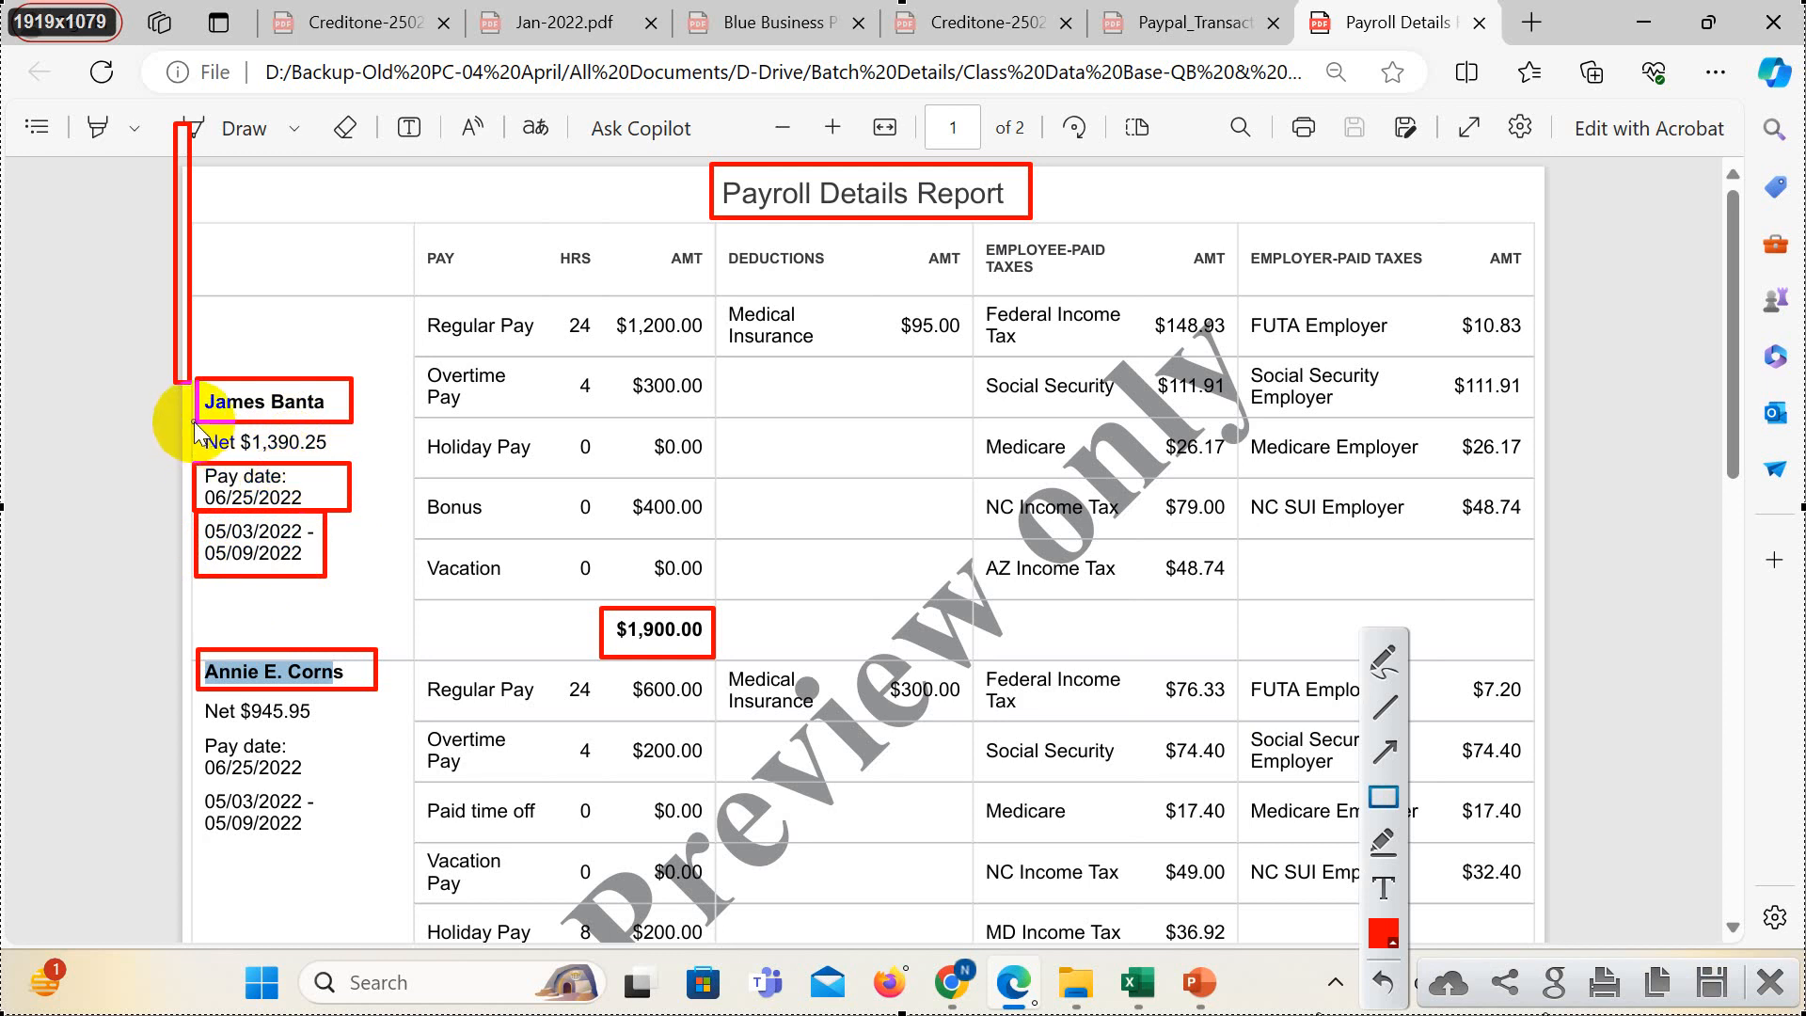
pyautogui.moveTo(158, 418); pyautogui.dragTo(386, 463)
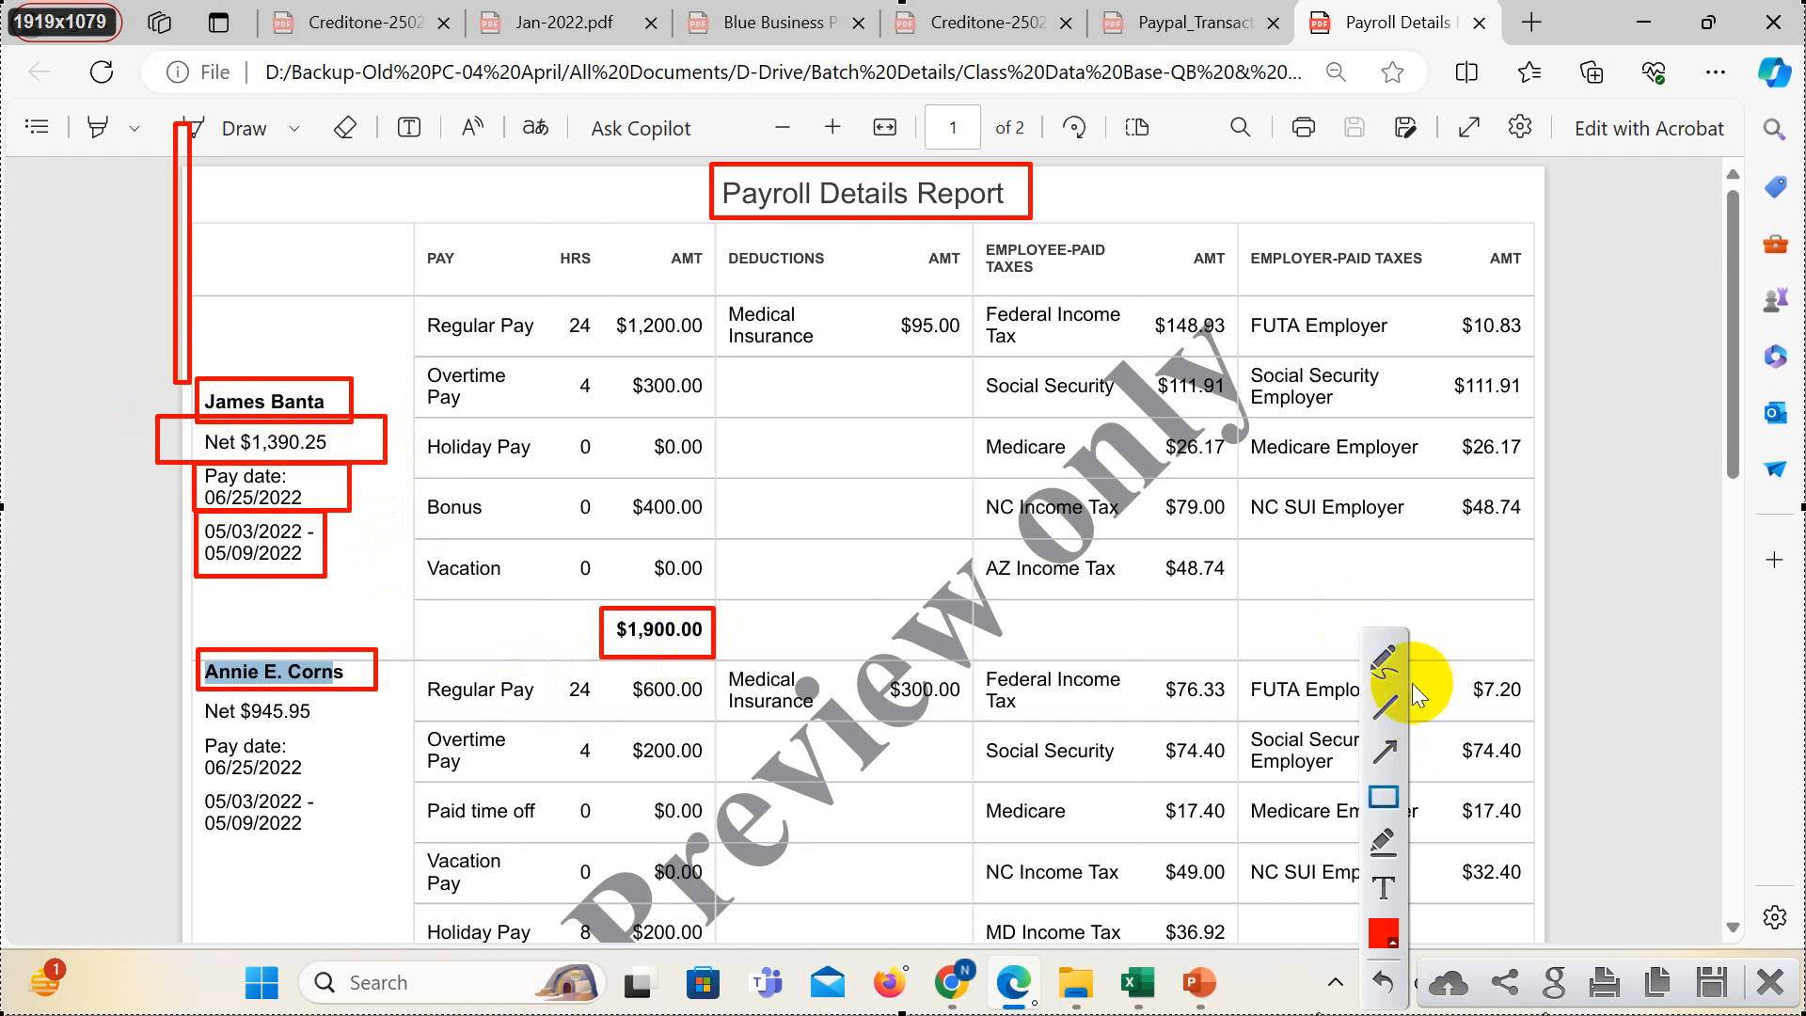
# - Draw a freehand arrow from the first employee's gross pay total to the net pay and circle the medical insurance deduction amount
pyautogui.click(1383, 662)
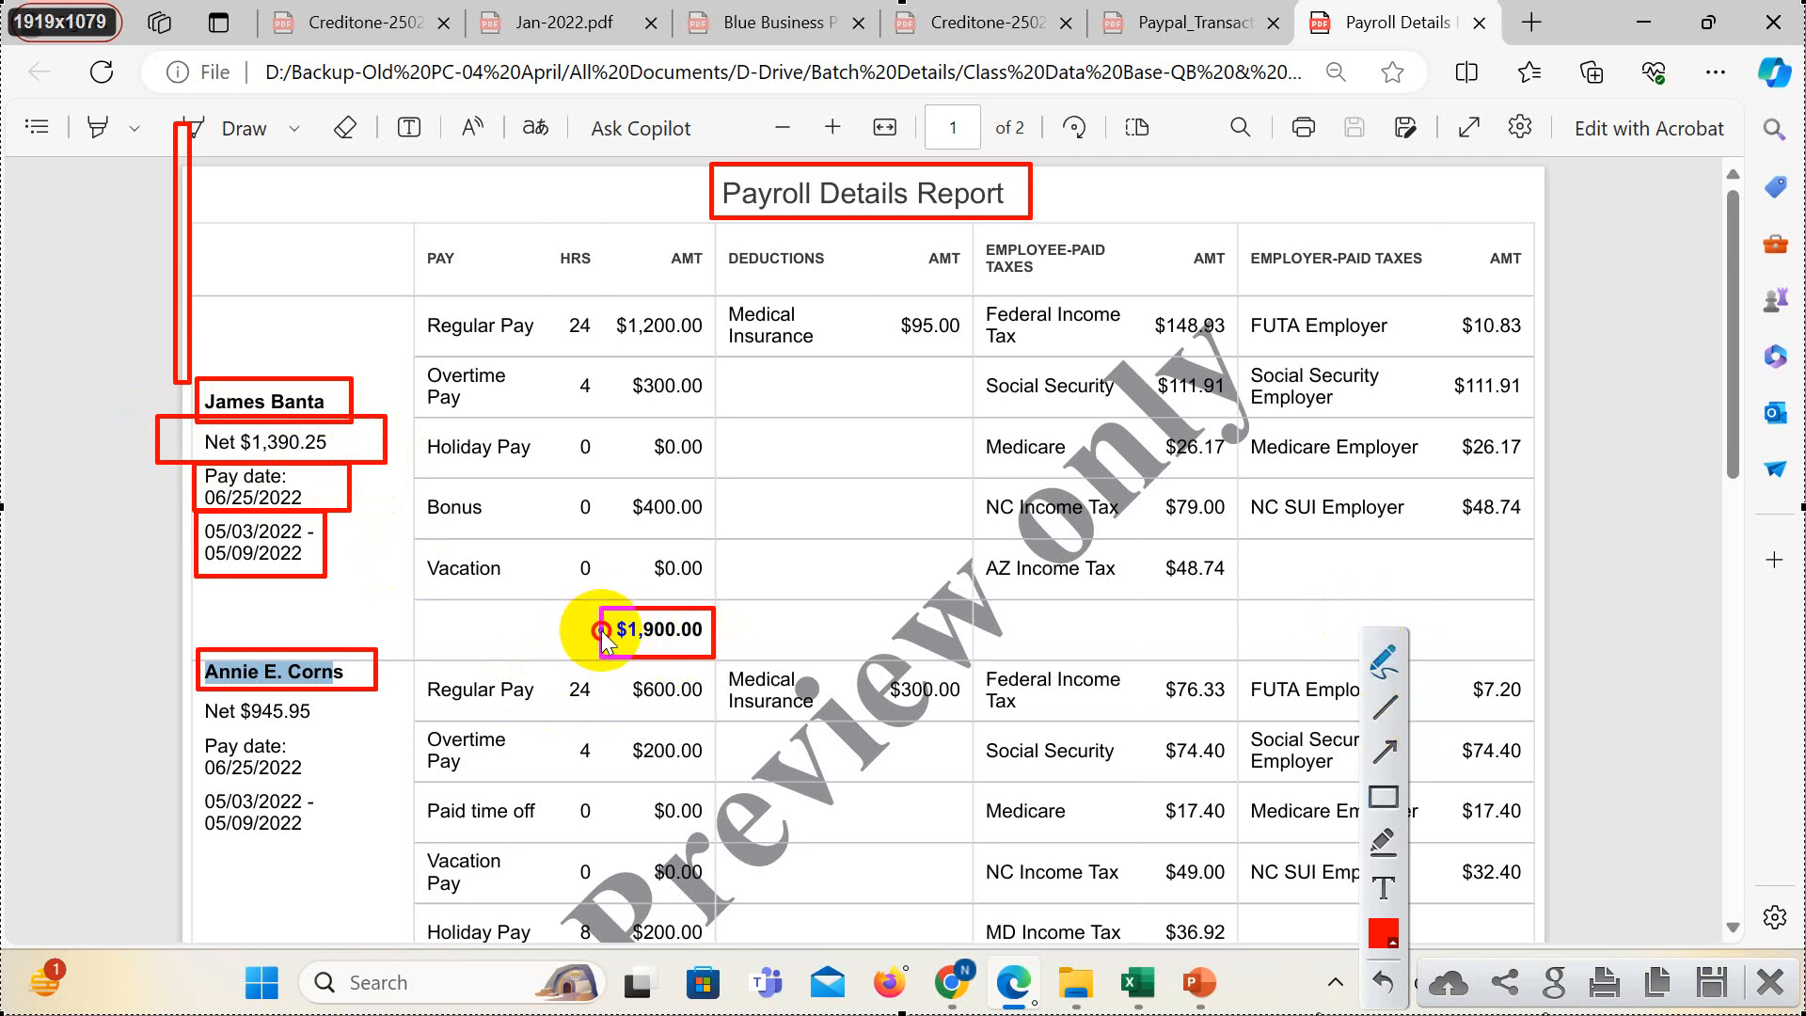
pyautogui.moveTo(601, 628)
pyautogui.mouseDown()
pyautogui.moveTo(428, 574)
pyautogui.moveTo(374, 462)
pyautogui.moveTo(396, 457)
pyautogui.mouseUp()
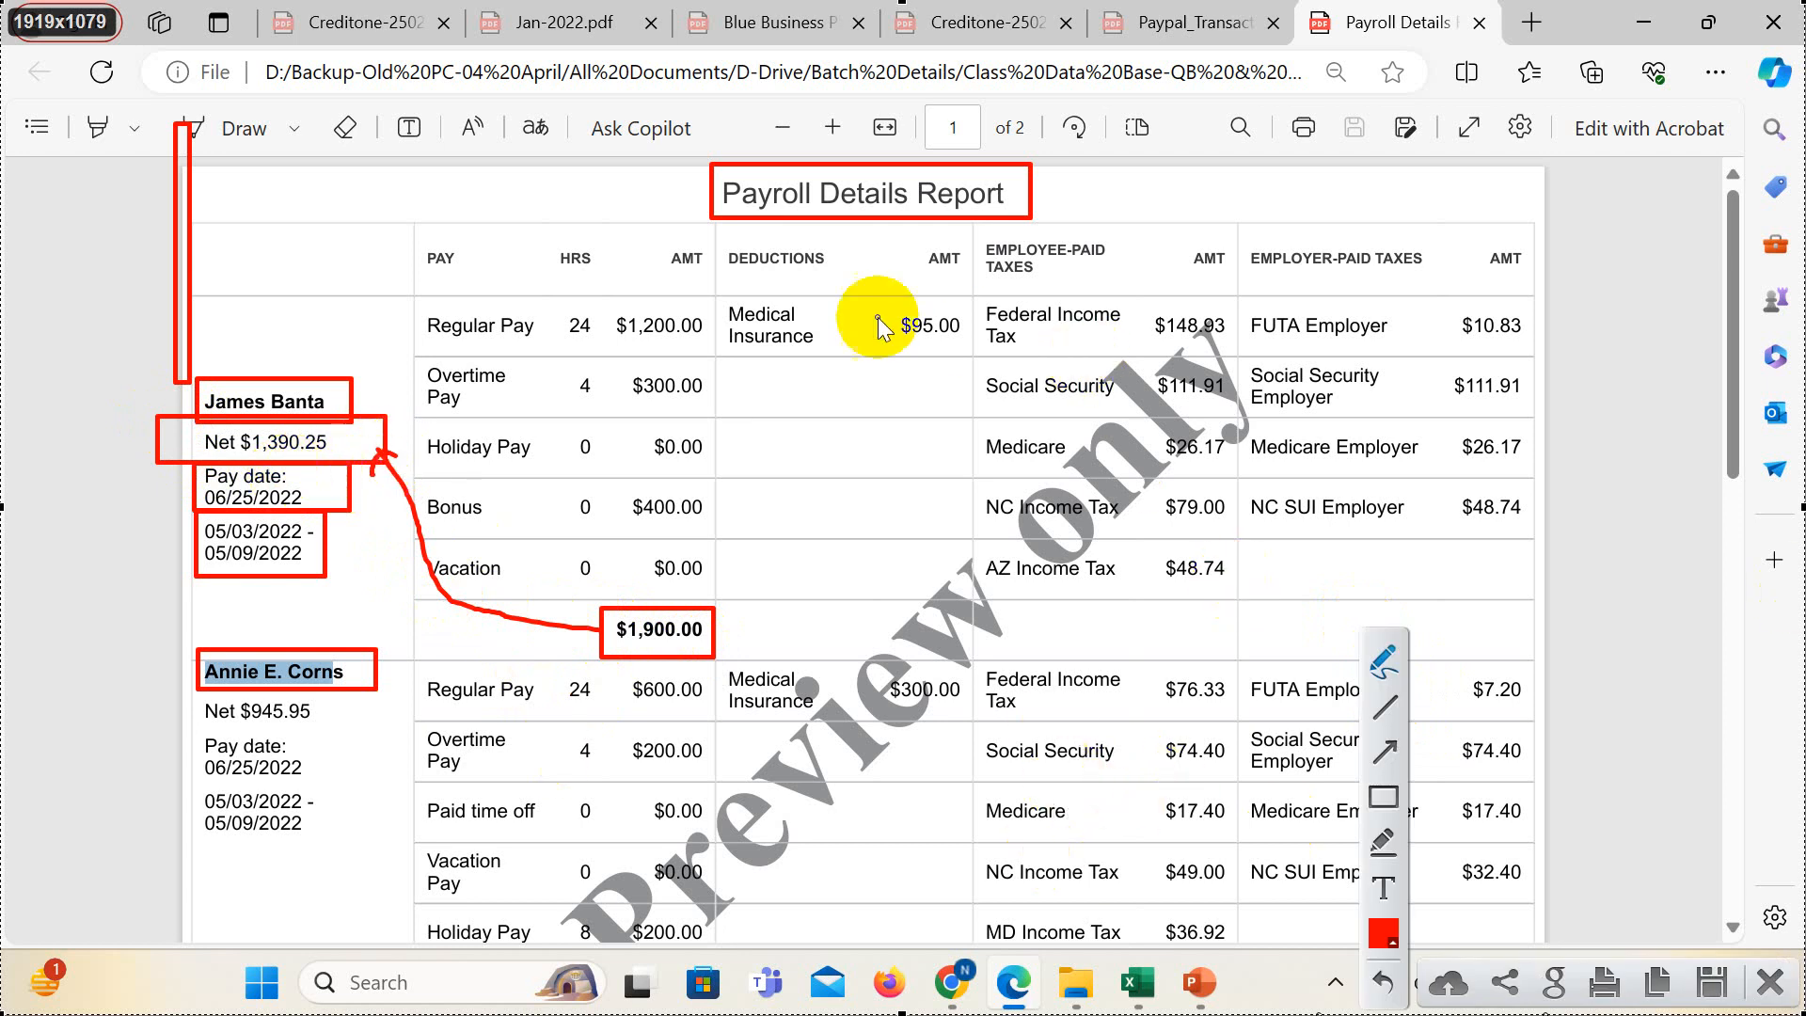
pyautogui.moveTo(863, 311)
pyautogui.mouseDown()
pyautogui.moveTo(951, 303)
pyautogui.moveTo(889, 350)
pyautogui.moveTo(864, 314)
pyautogui.mouseUp()
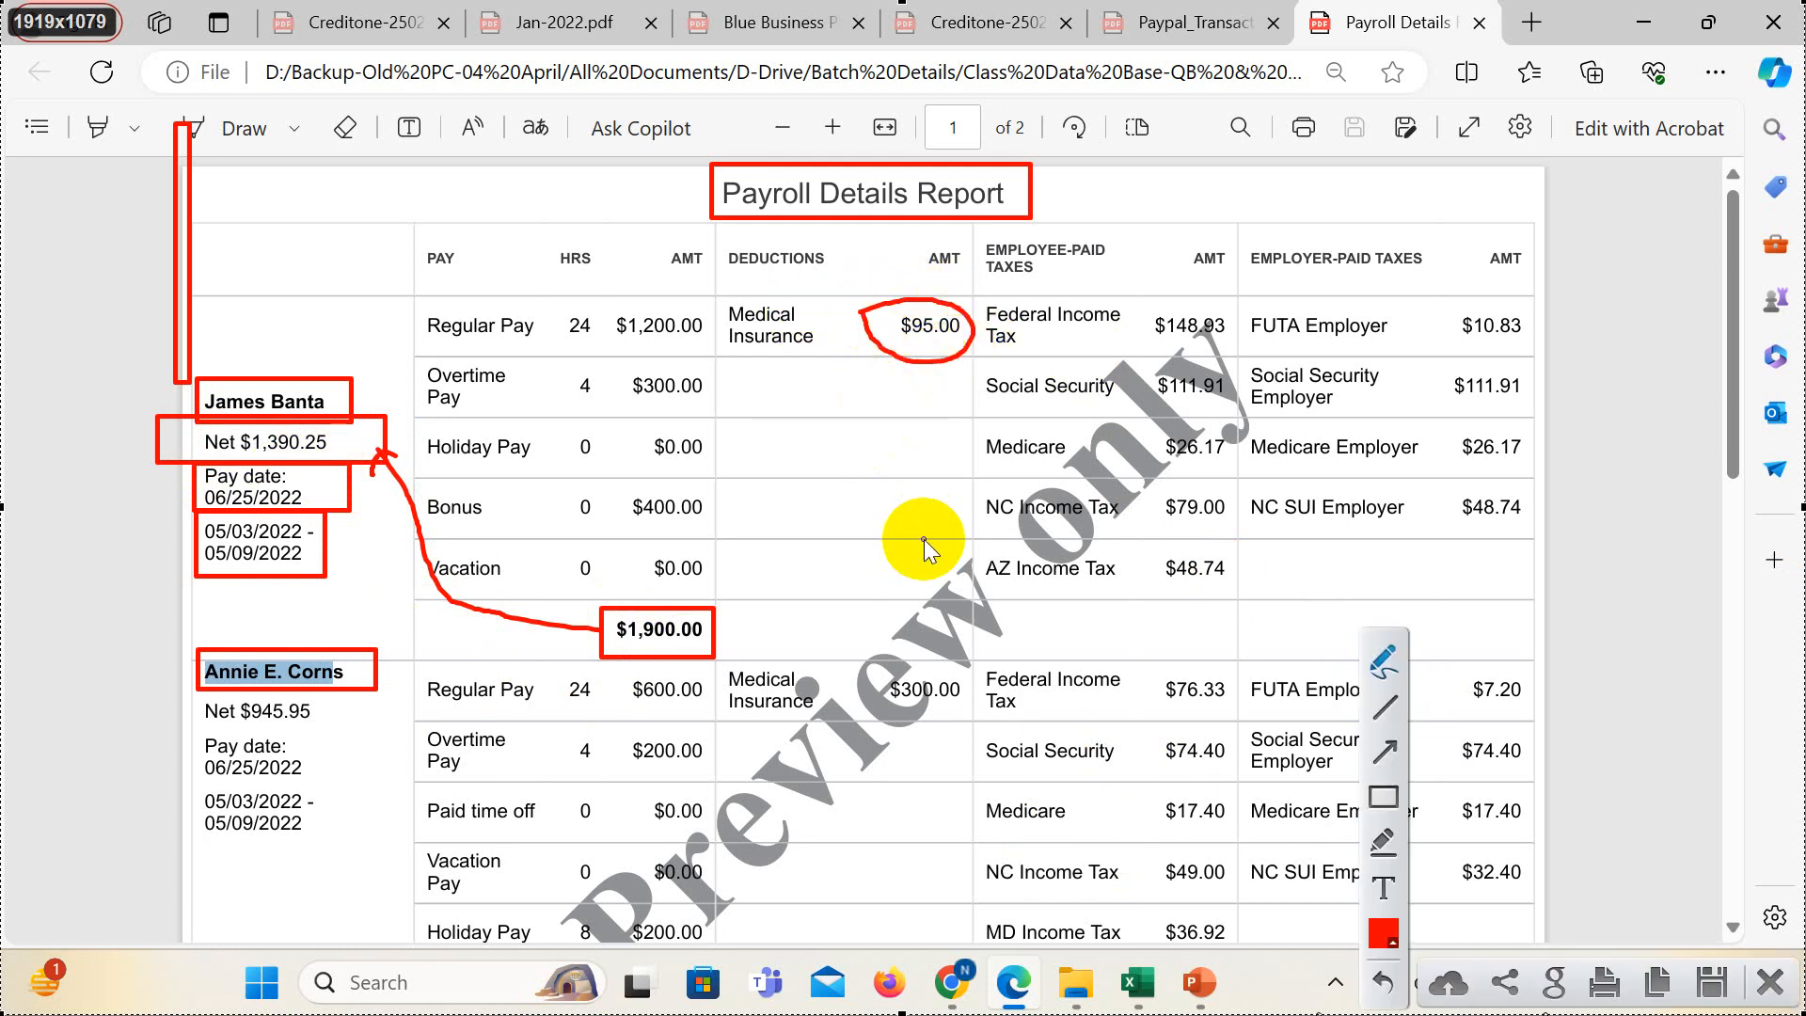
# - Circle the Employee-Paid Taxes heading and the first employee's tax lines and amounts, and draw an arrow to them from the gross pay total
pyautogui.moveTo(981, 254)
pyautogui.mouseDown()
pyautogui.moveTo(1085, 216)
pyautogui.moveTo(1131, 239)
pyautogui.moveTo(1039, 287)
pyautogui.moveTo(979, 243)
pyautogui.moveTo(982, 268)
pyautogui.mouseUp()
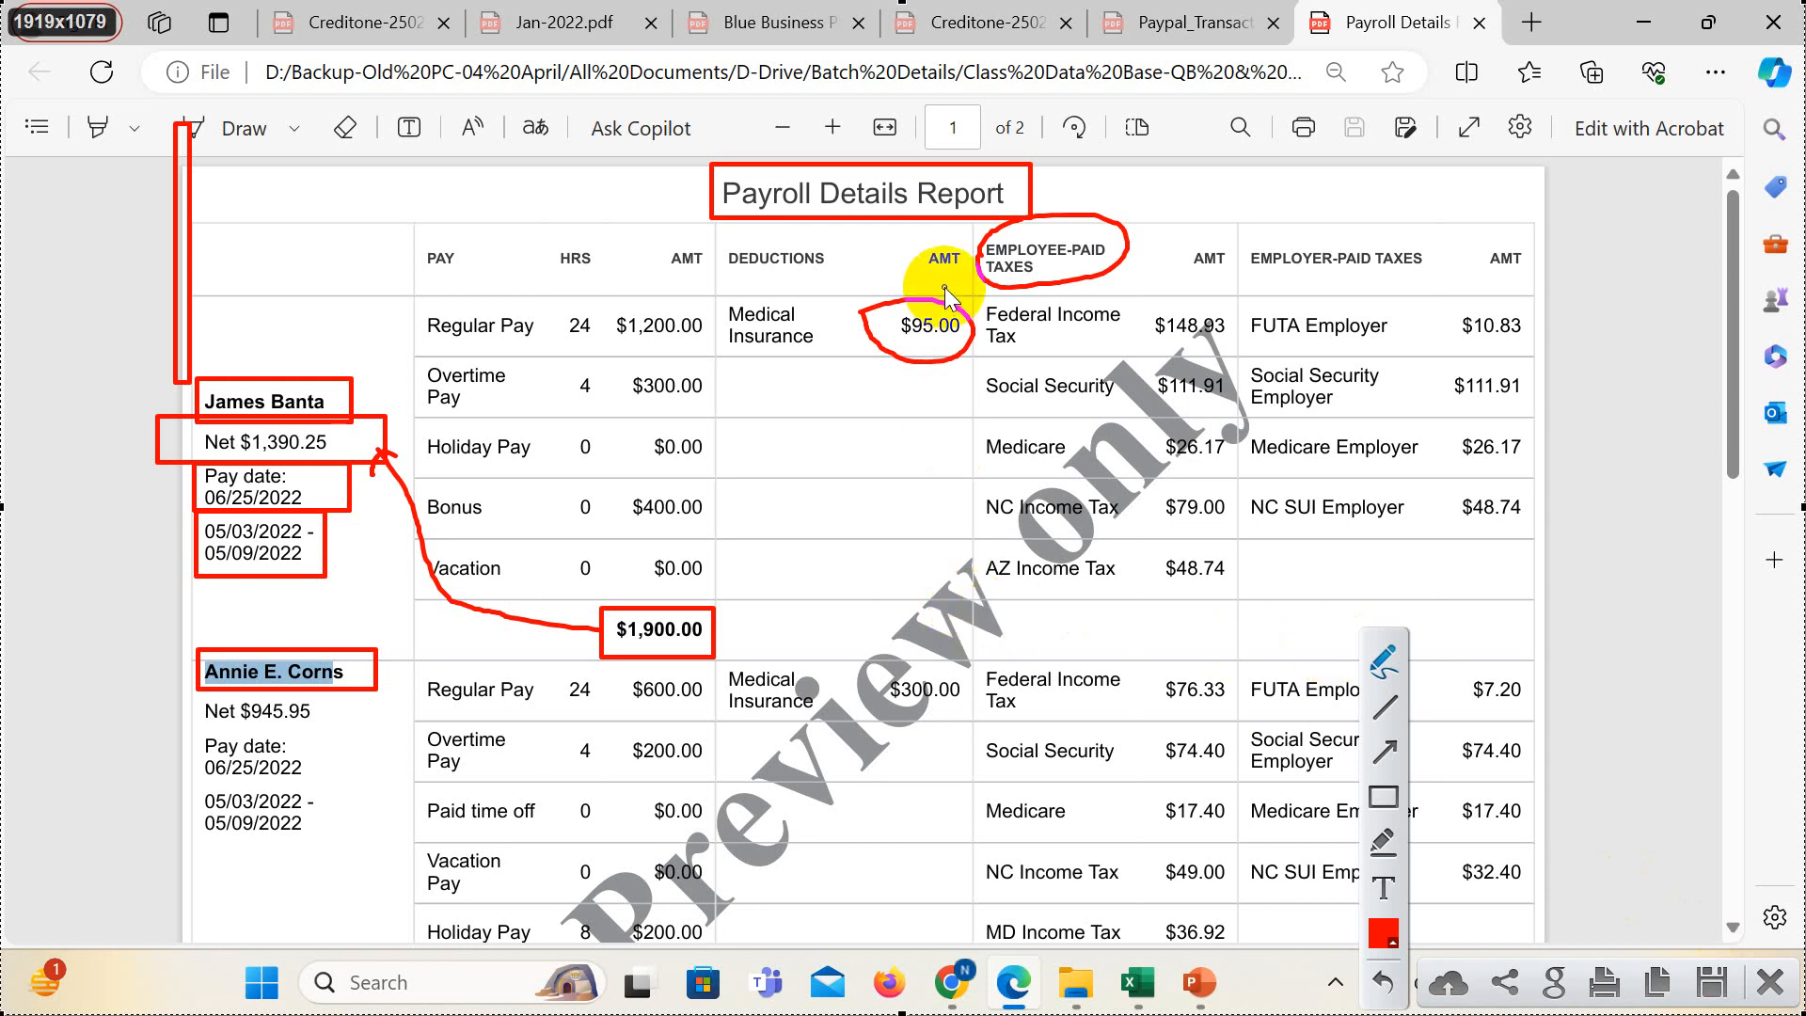
pyautogui.moveTo(965, 310)
pyautogui.mouseDown()
pyautogui.moveTo(1138, 301)
pyautogui.moveTo(1213, 324)
pyautogui.moveTo(1258, 508)
pyautogui.moveTo(1225, 588)
pyautogui.moveTo(1054, 621)
pyautogui.moveTo(946, 527)
pyautogui.moveTo(969, 296)
pyautogui.mouseUp()
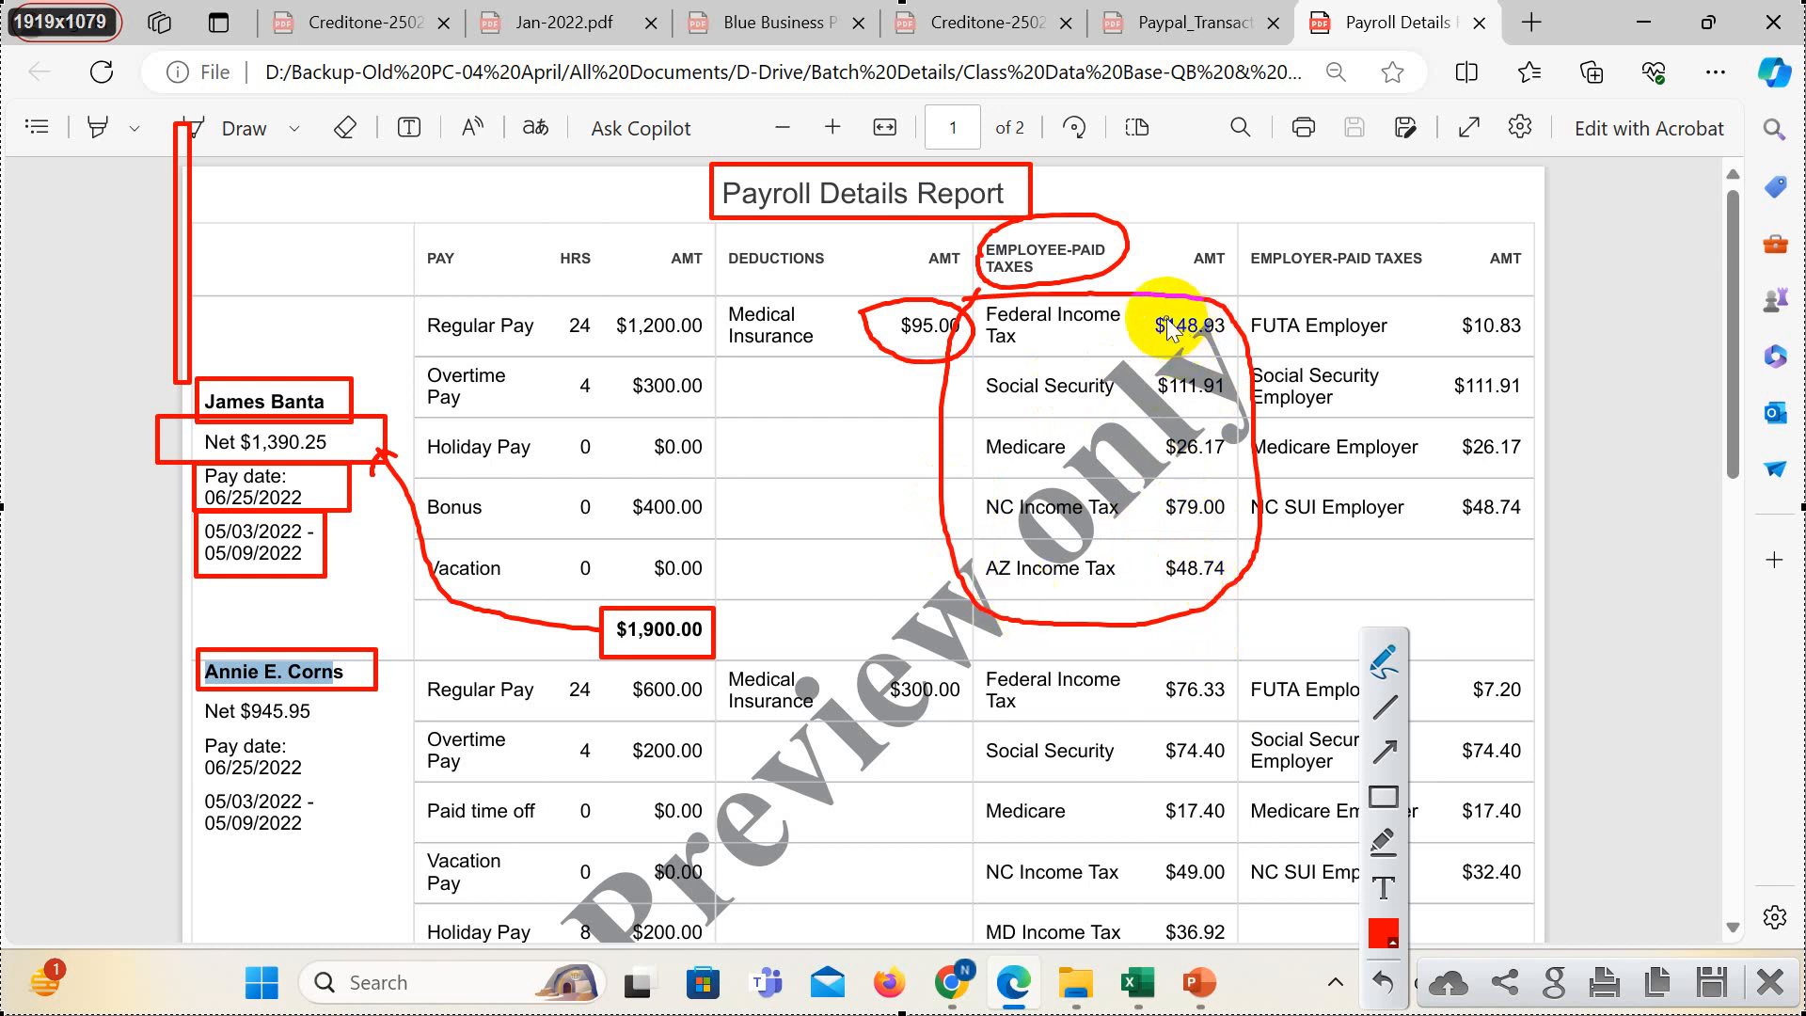
pyautogui.moveTo(1137, 296)
pyautogui.mouseDown()
pyautogui.moveTo(1167, 612)
pyautogui.moveTo(1218, 604)
pyautogui.moveTo(1256, 531)
pyautogui.moveTo(1246, 406)
pyautogui.moveTo(1214, 301)
pyautogui.moveTo(1140, 294)
pyautogui.mouseUp()
pyautogui.moveTo(861, 307)
pyautogui.mouseDown()
pyautogui.moveTo(892, 350)
pyautogui.moveTo(930, 343)
pyautogui.mouseUp()
pyautogui.moveTo(616, 657)
pyautogui.mouseDown()
pyautogui.moveTo(720, 654)
pyautogui.moveTo(922, 461)
pyautogui.moveTo(944, 467)
pyautogui.mouseUp()
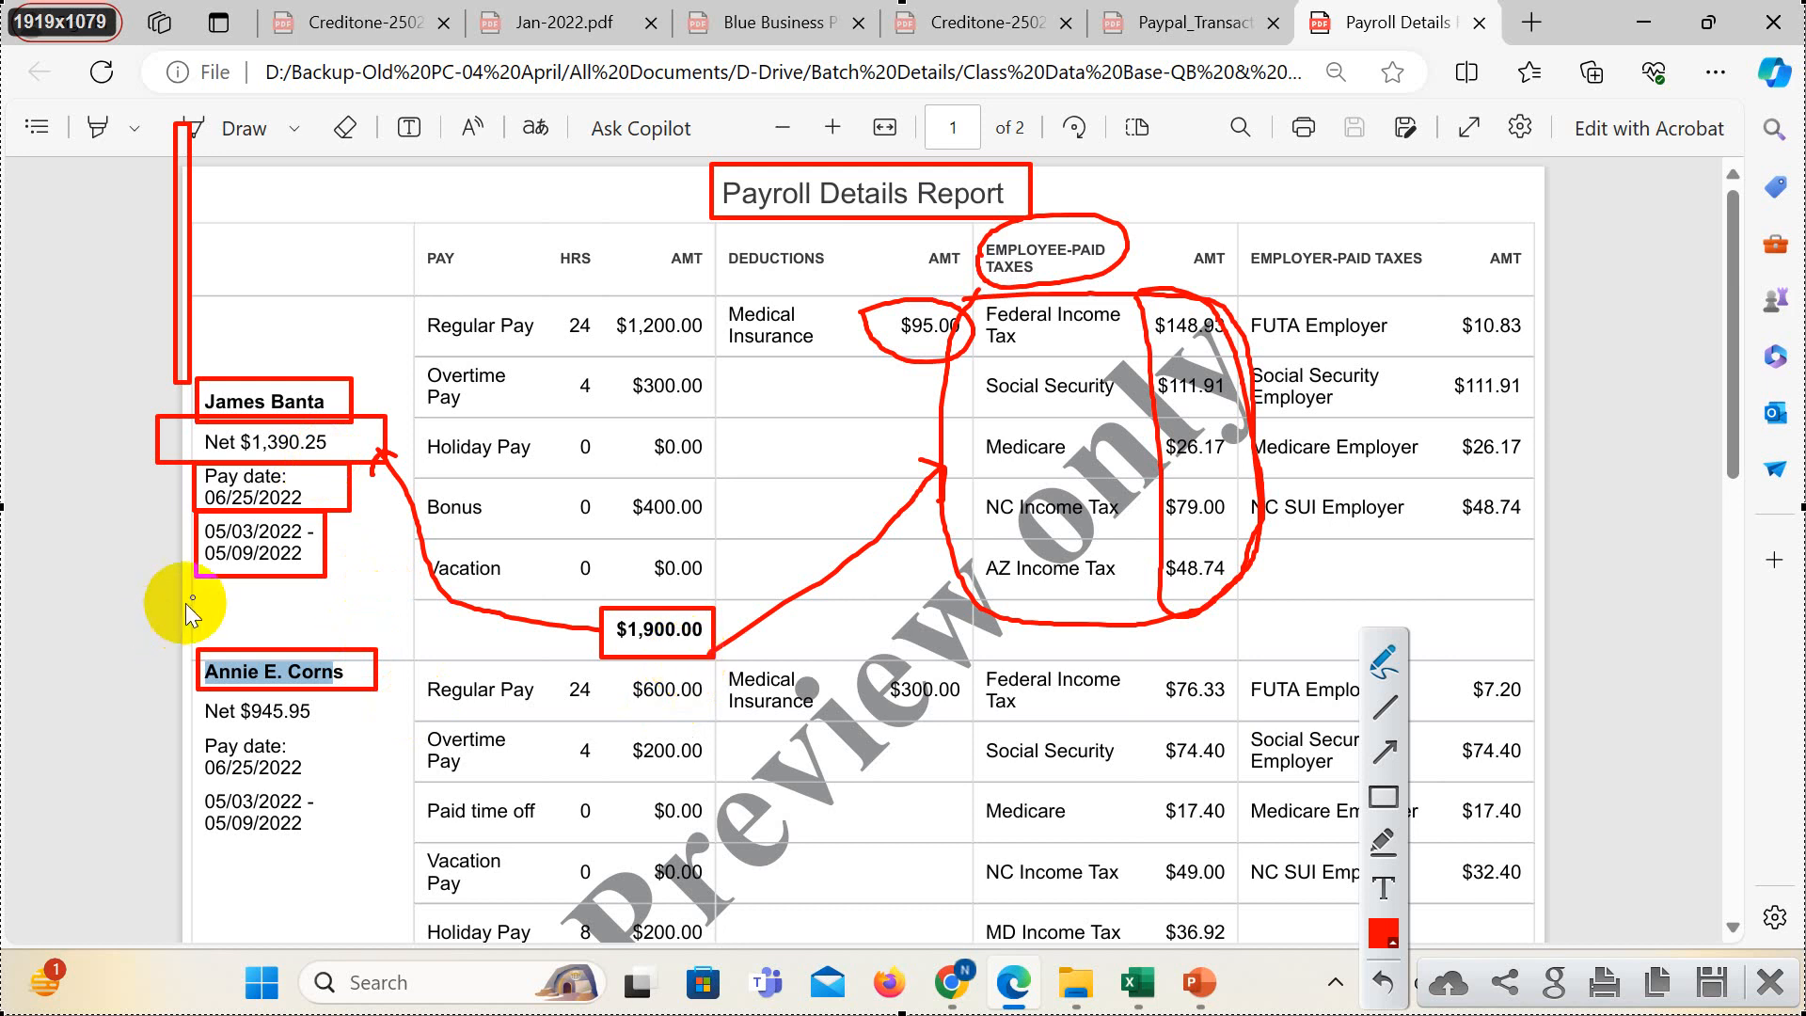
pyautogui.moveTo(270, 460); pyautogui.dragTo(312, 449)
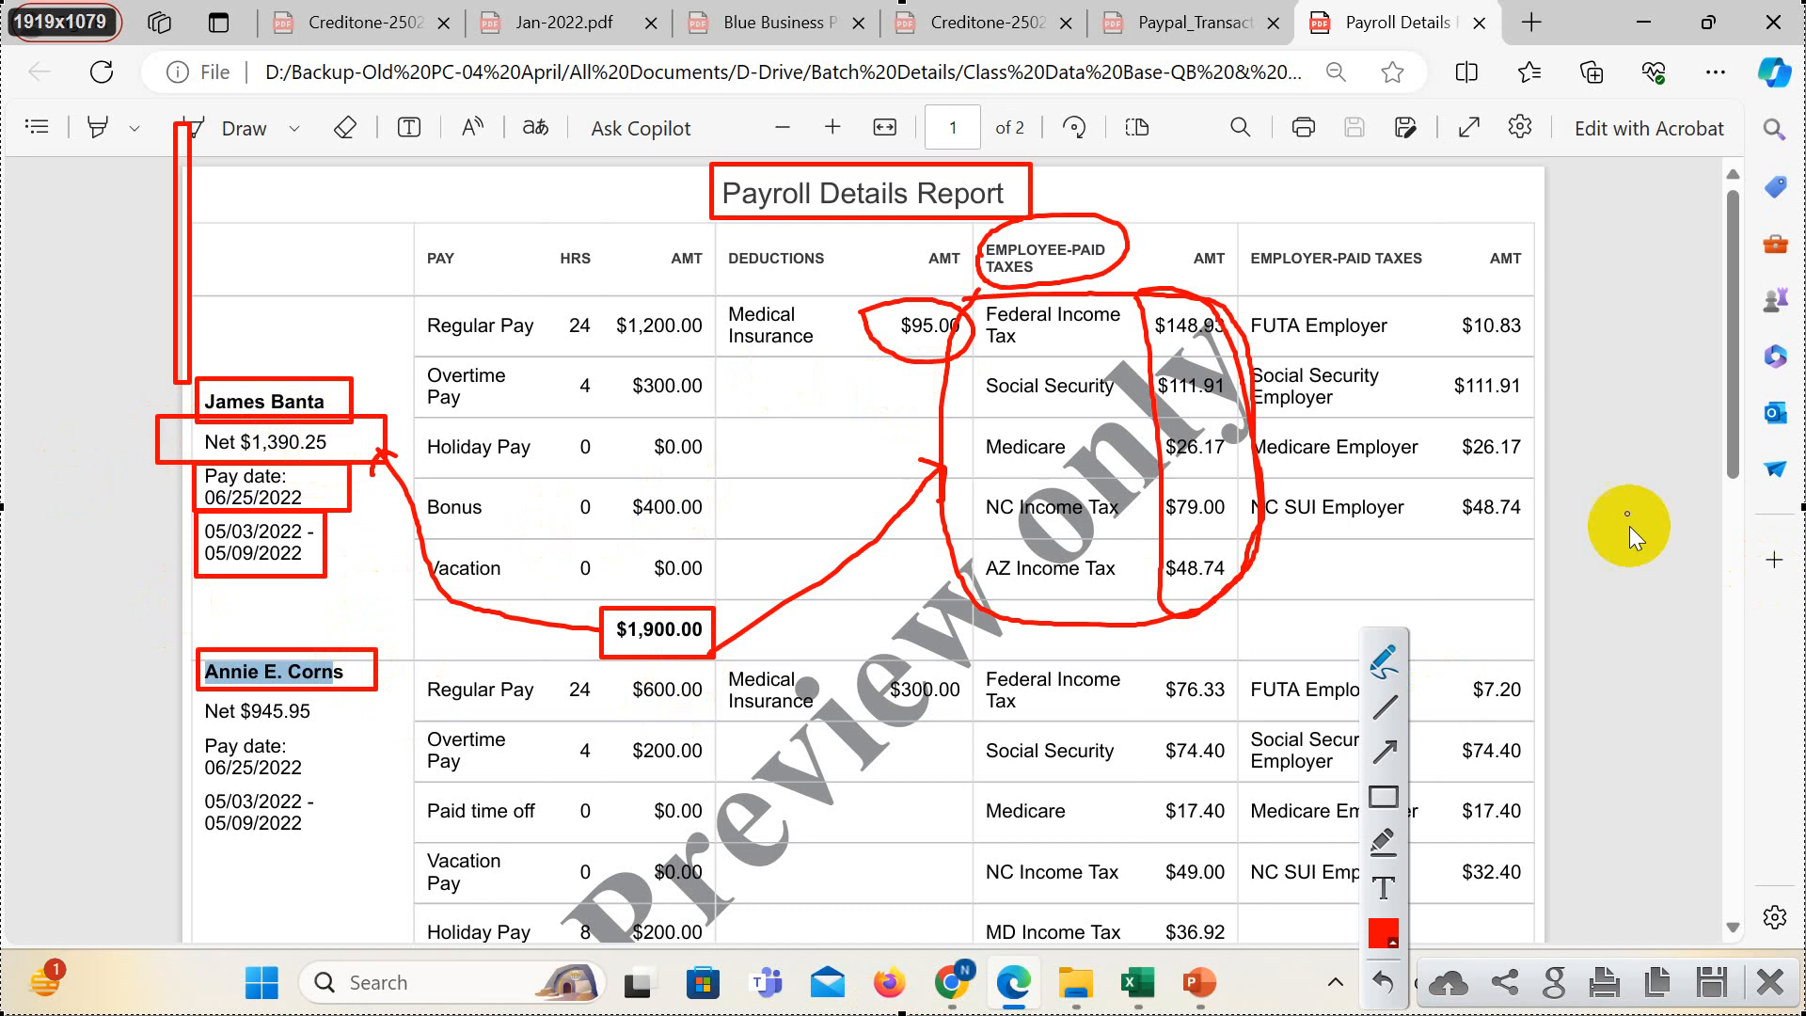
pyautogui.doubleClick(767, 337)
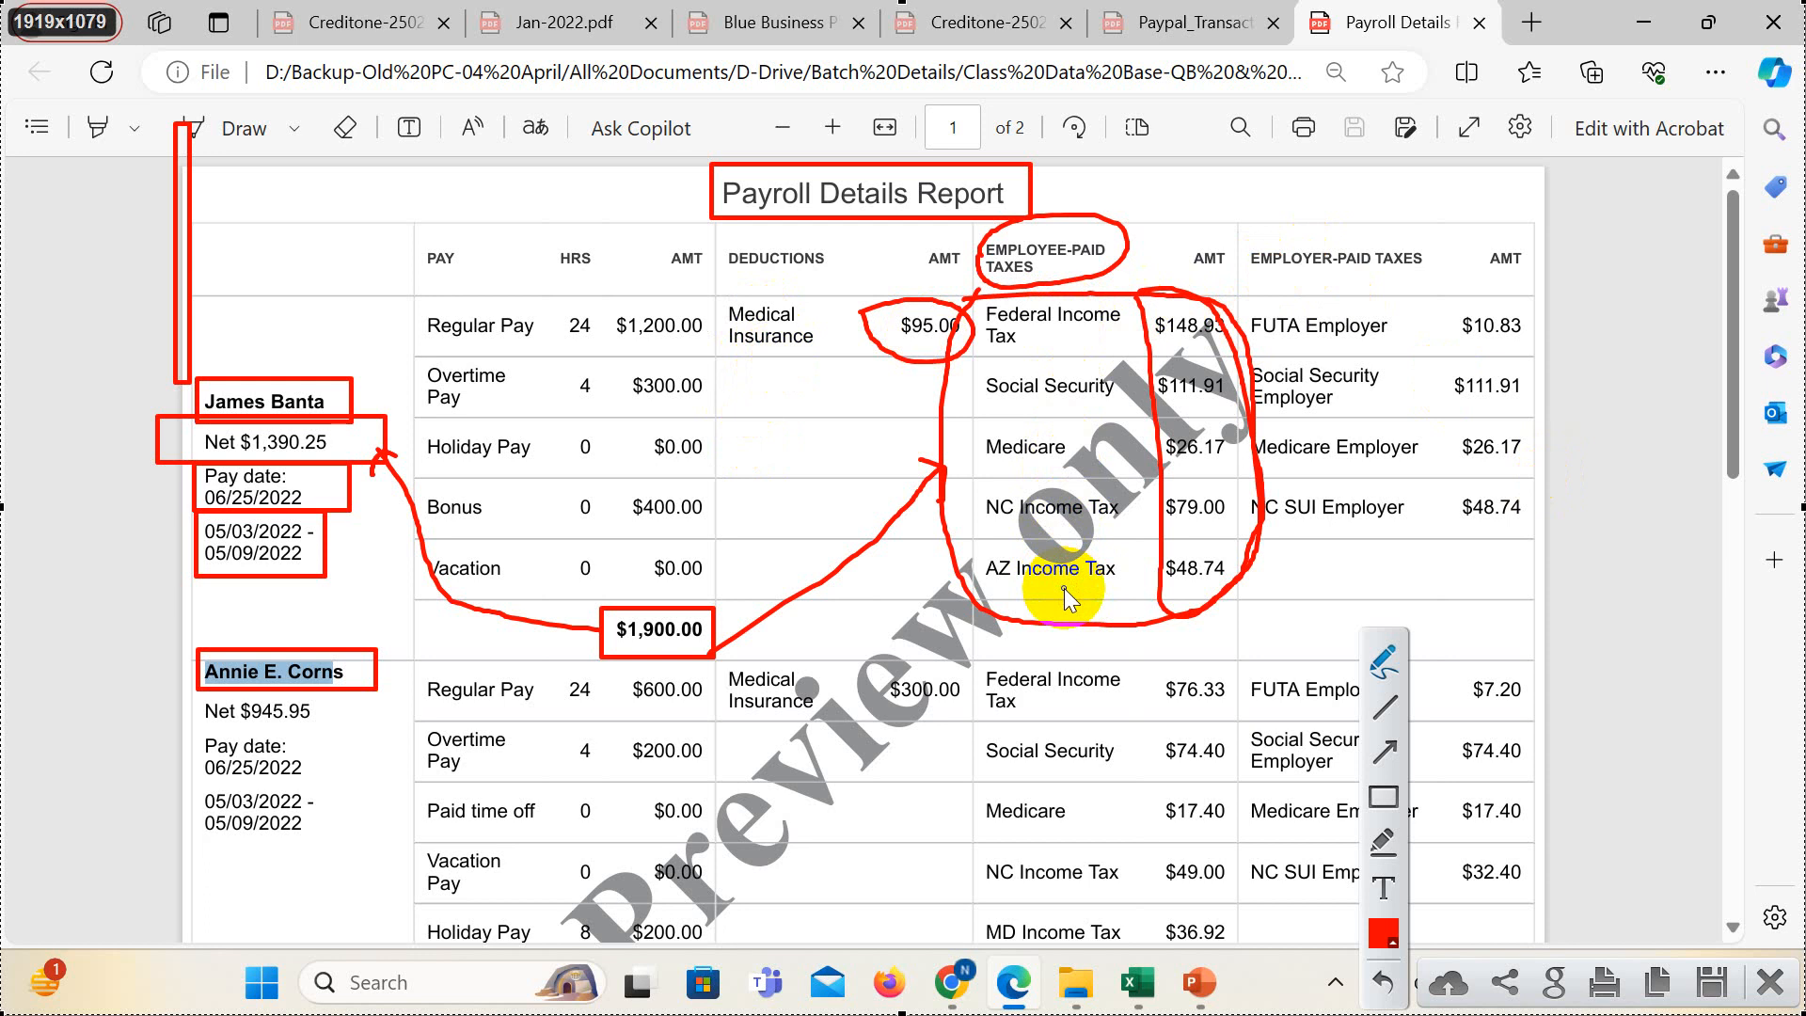
# - Discard the annotated screenshot and open the Journal Import file from the Payroll-USA folder in Excel
pyautogui.click(1770, 981)
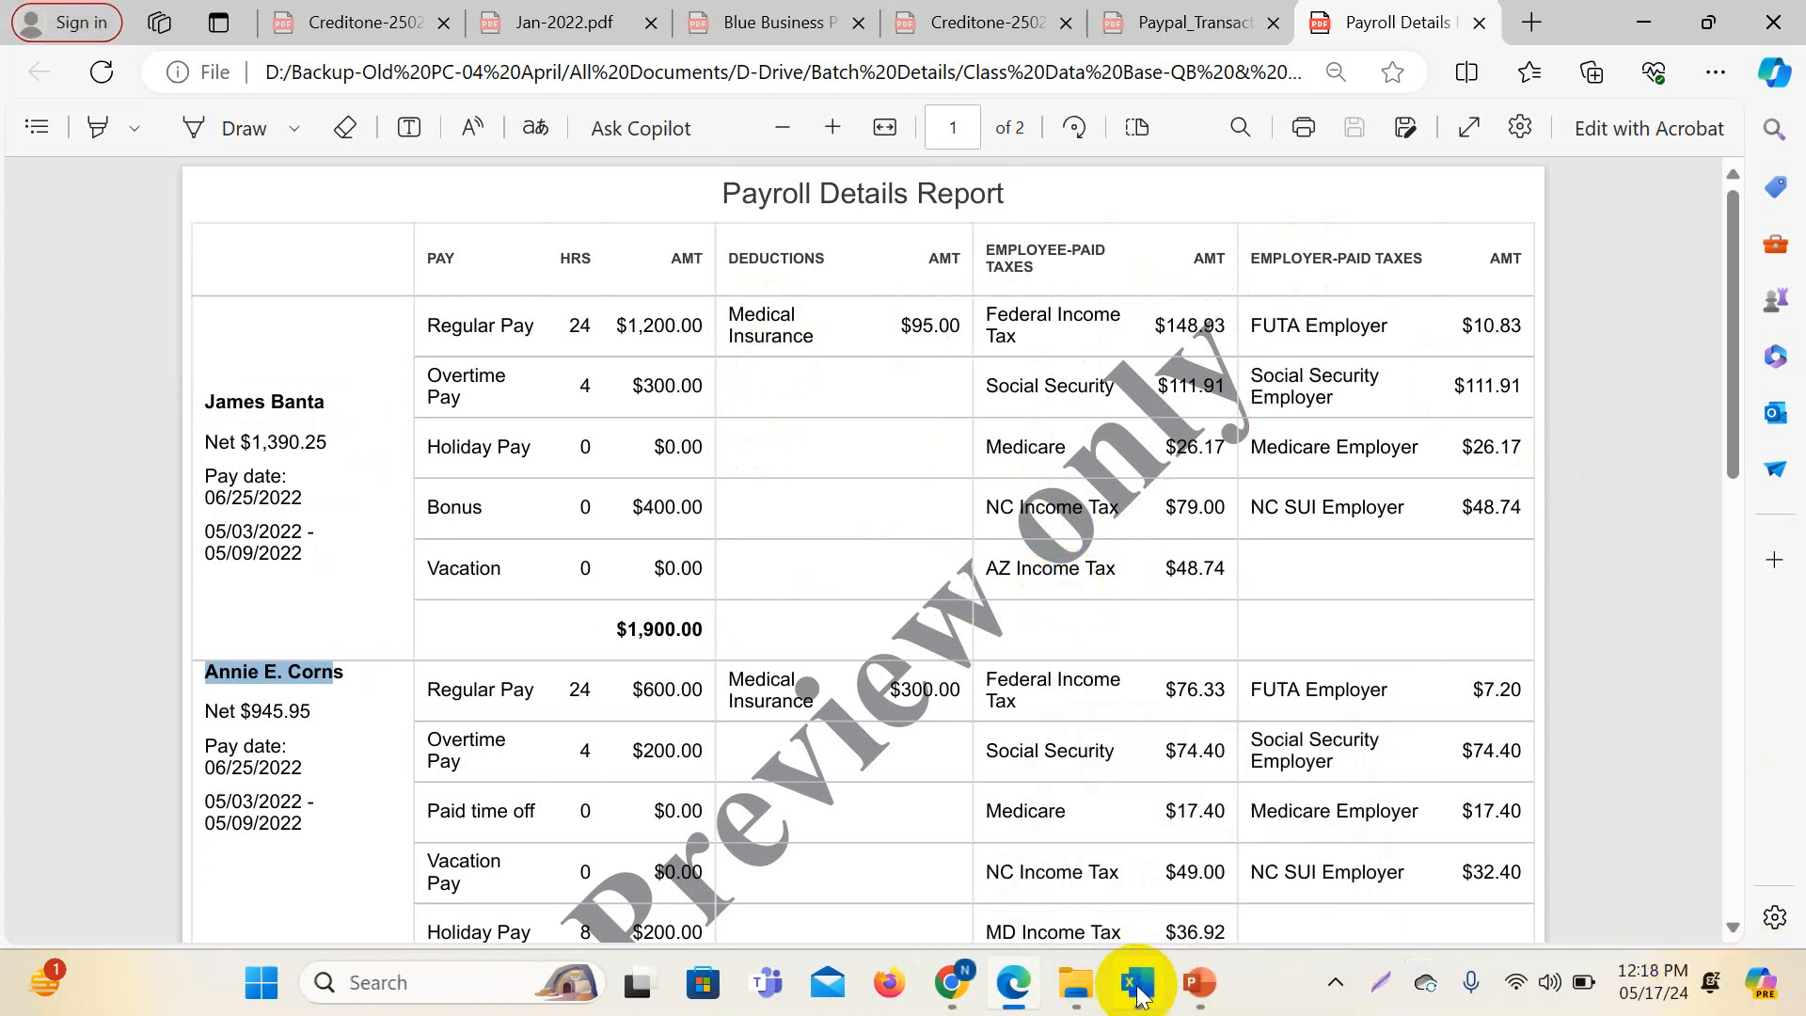
pyautogui.click(1106, 881)
pyautogui.click(986, 894)
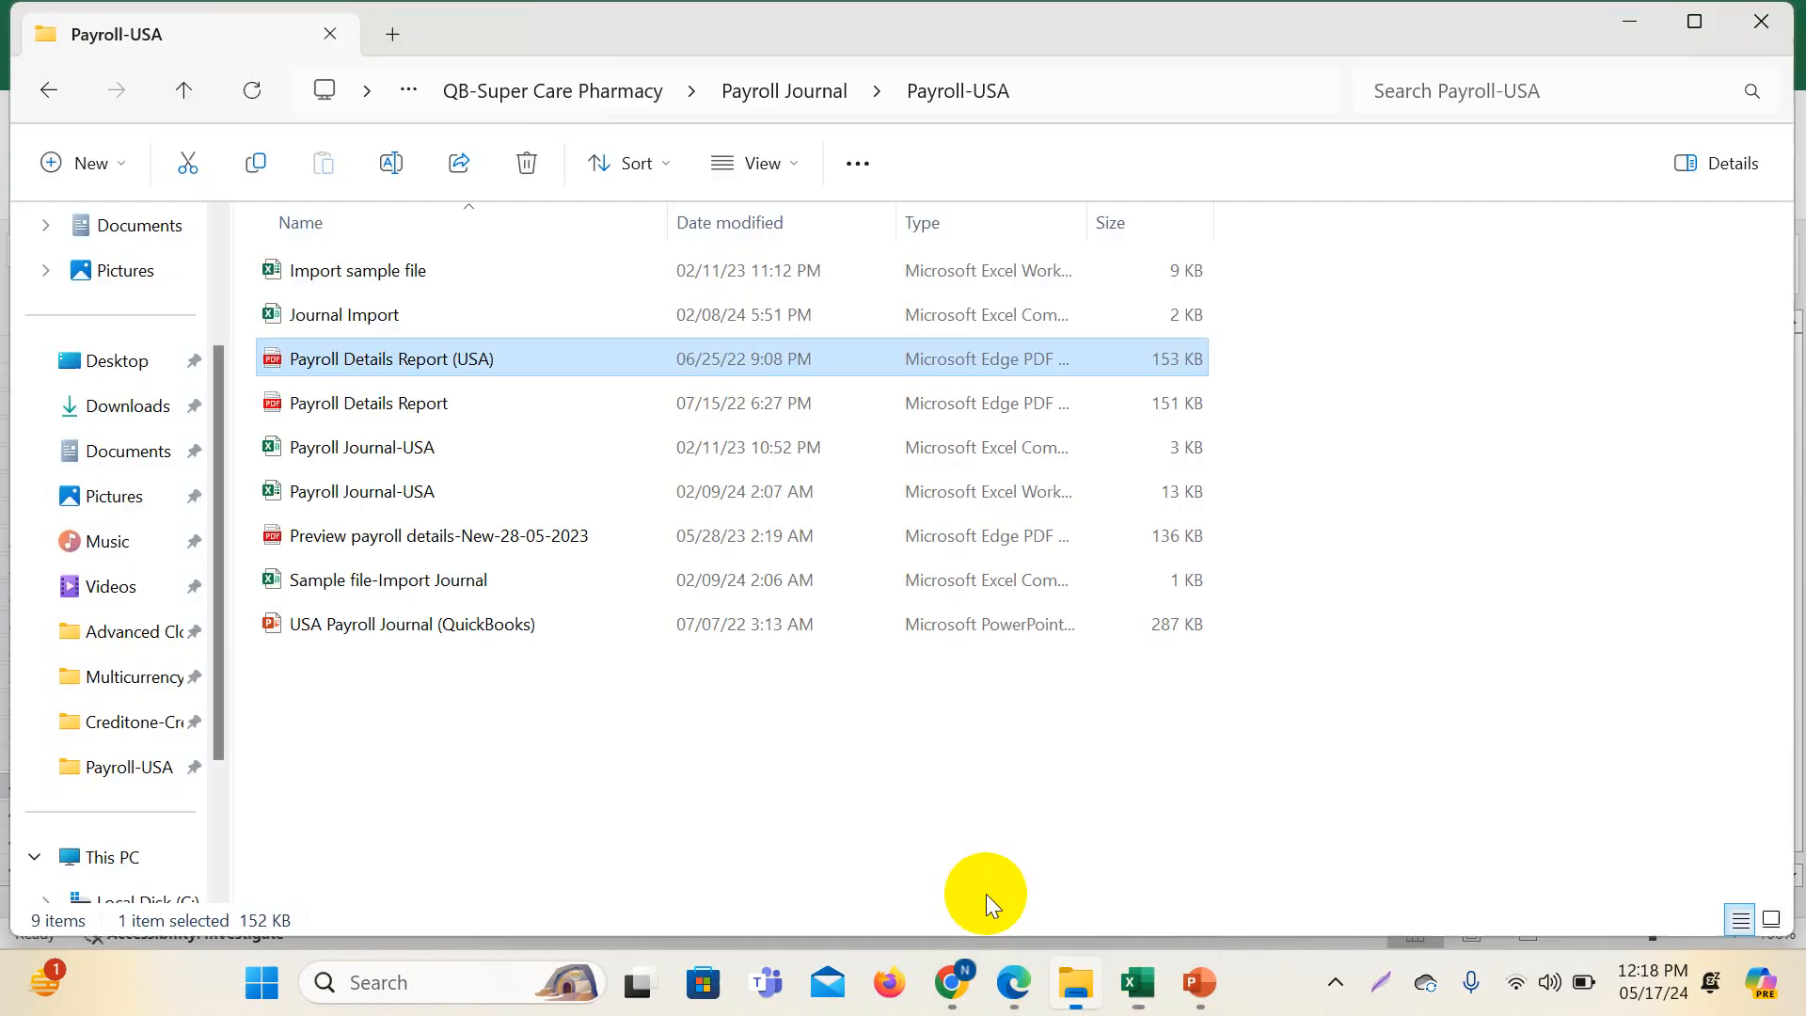
pyautogui.click(561, 687)
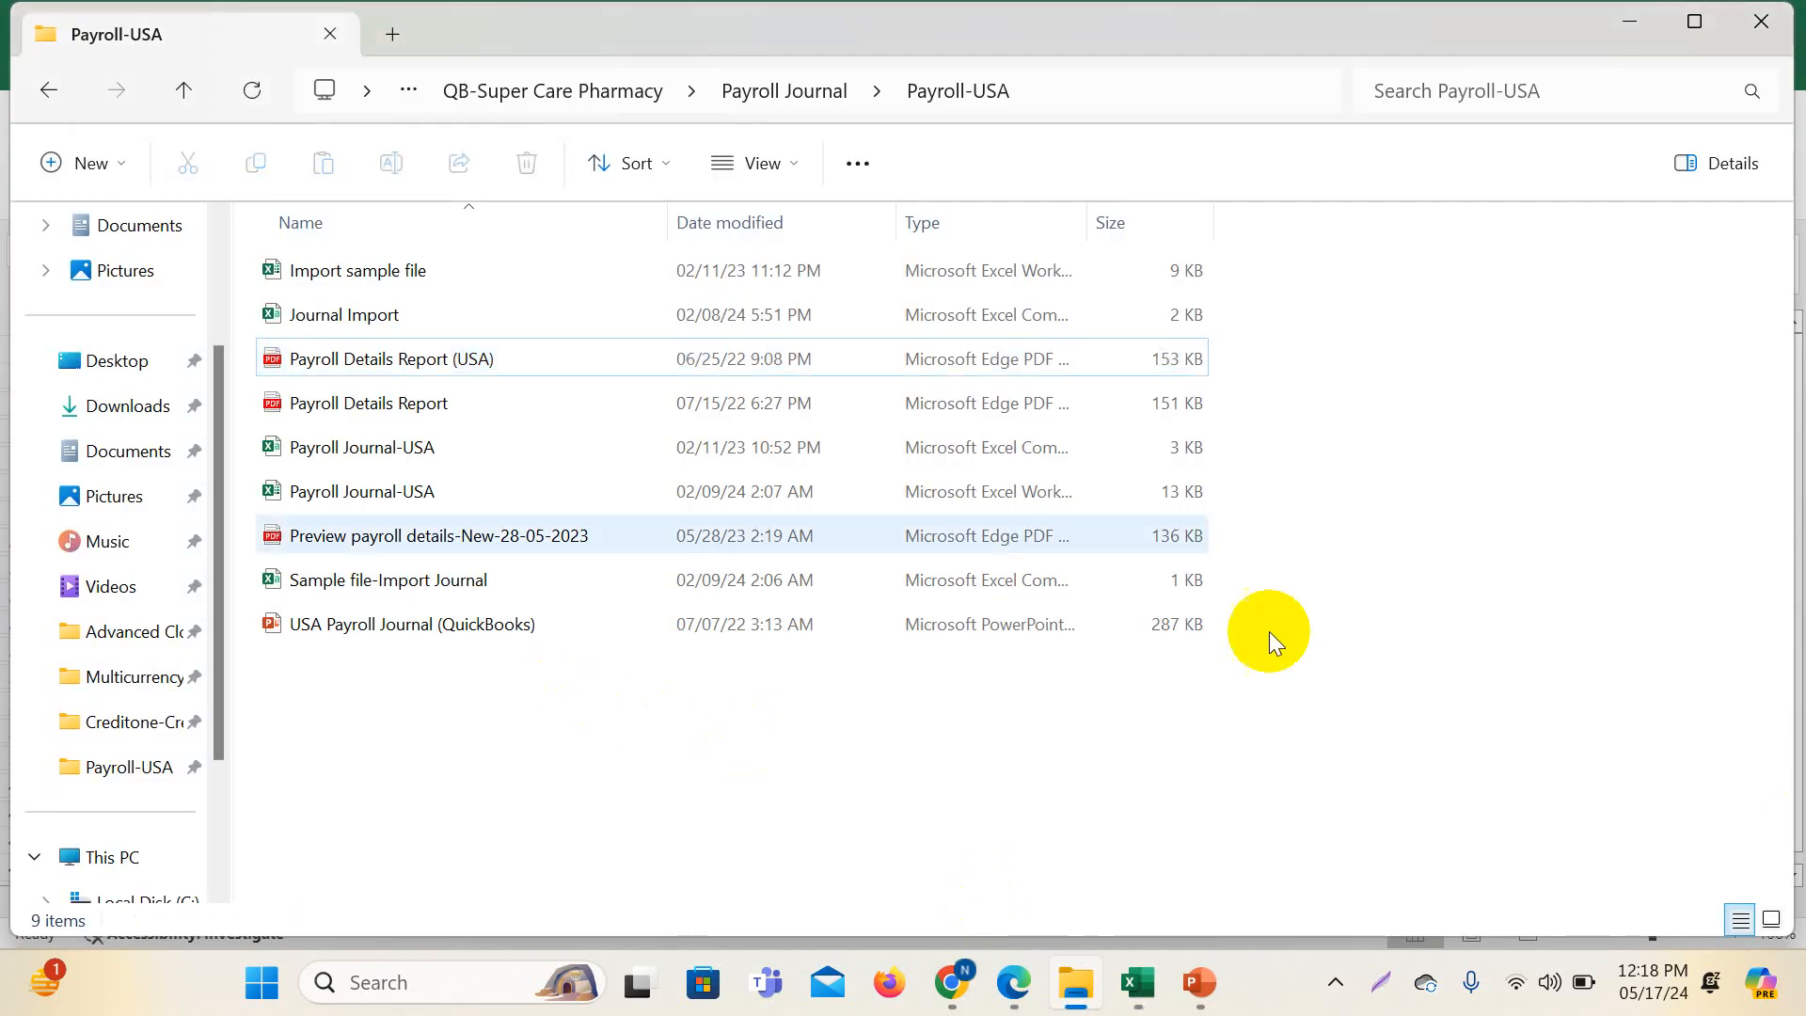
pyautogui.click(365, 321)
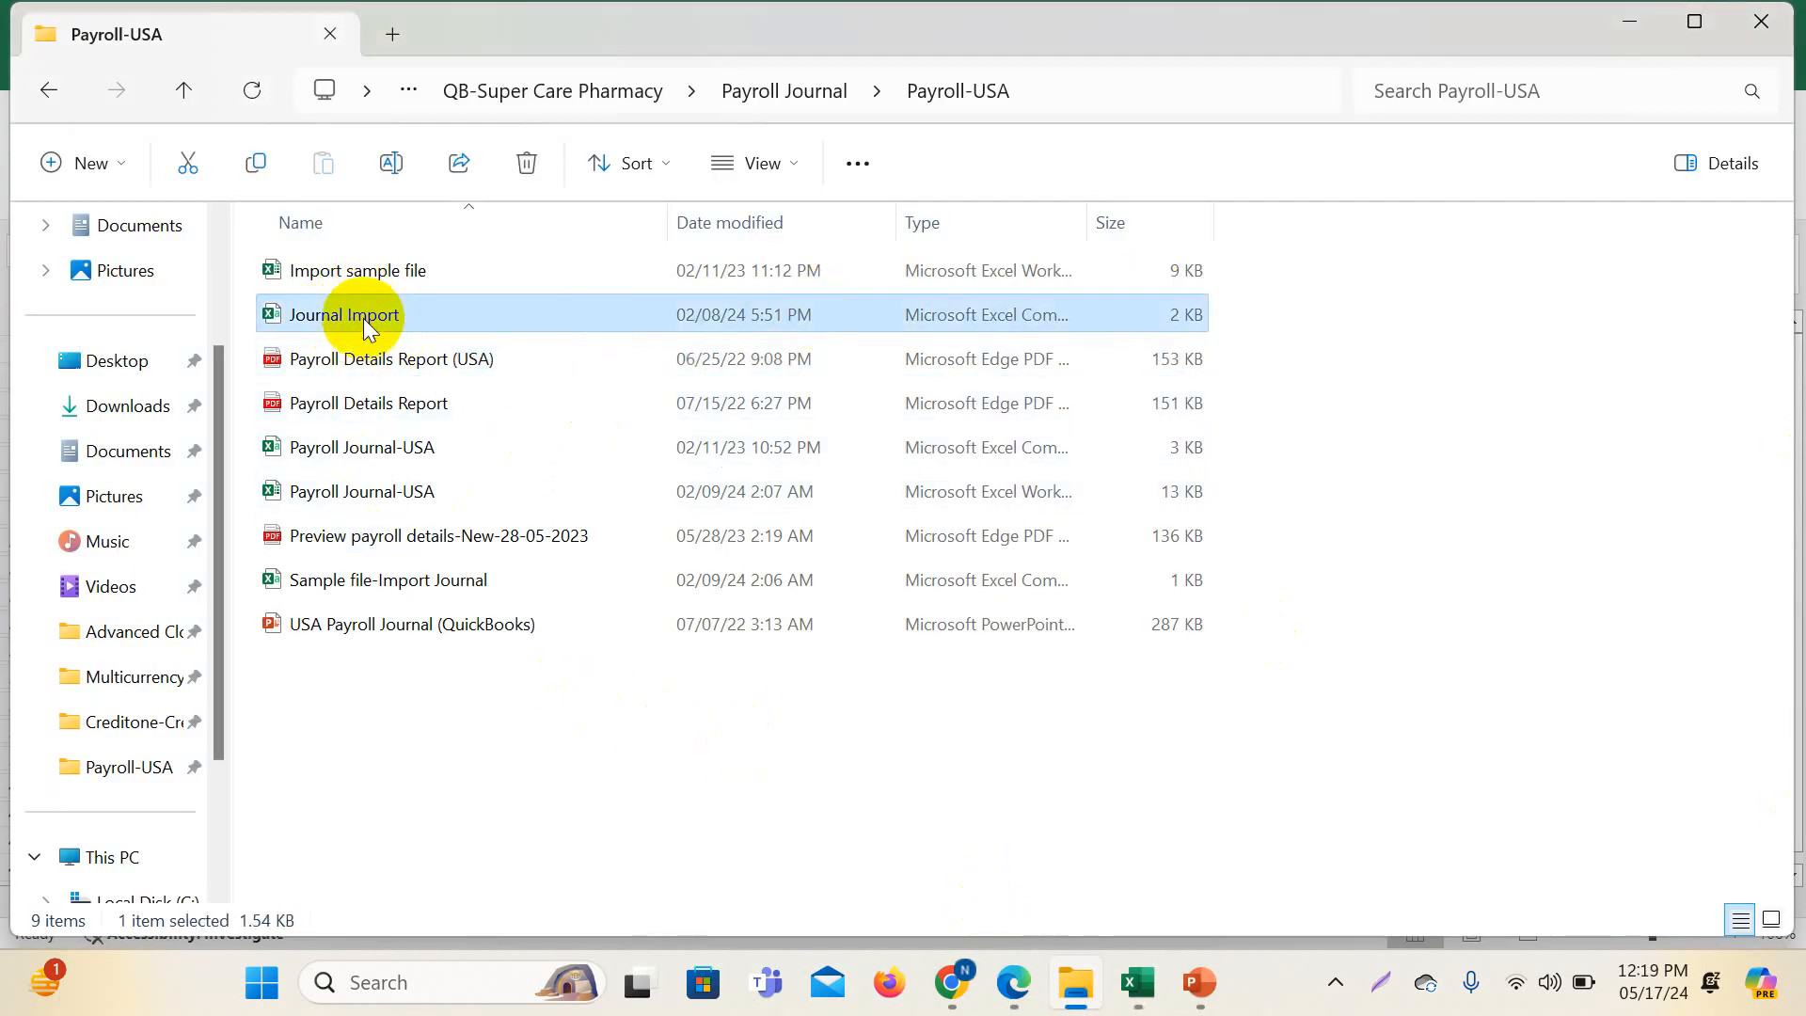
pyautogui.click(1799, 694)
pyautogui.click(979, 570)
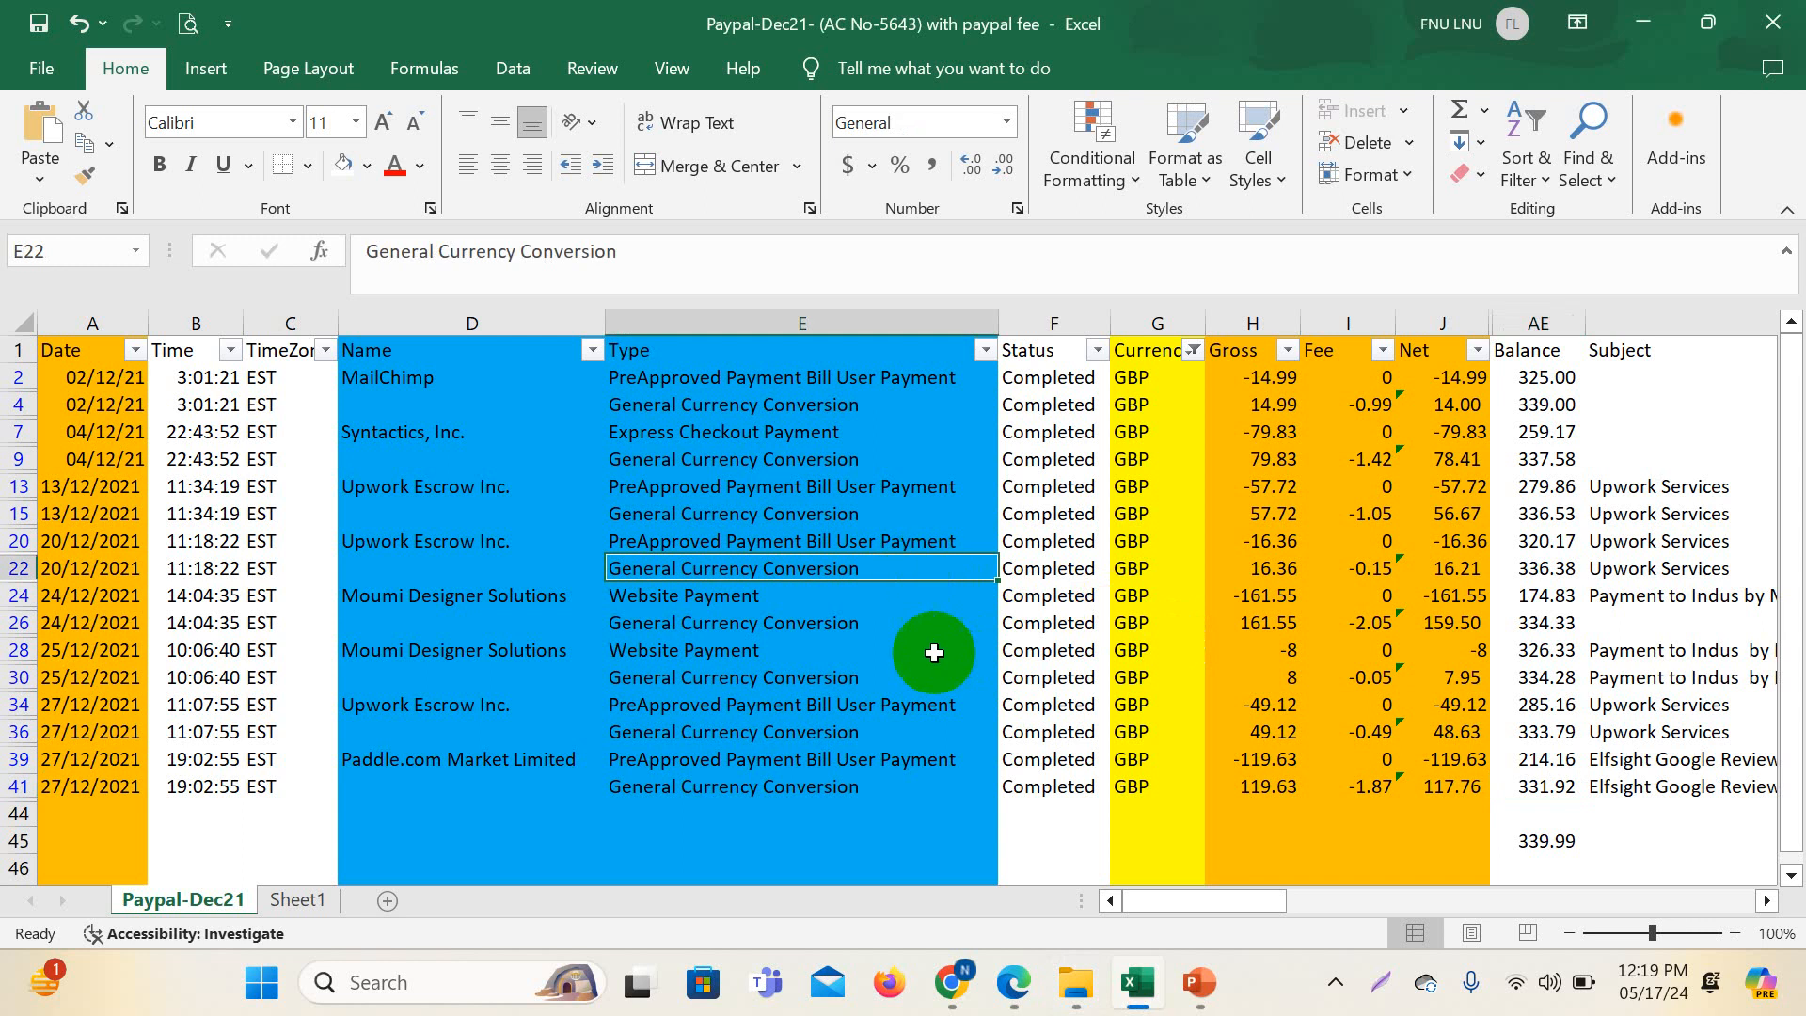
pyautogui.click(934, 653)
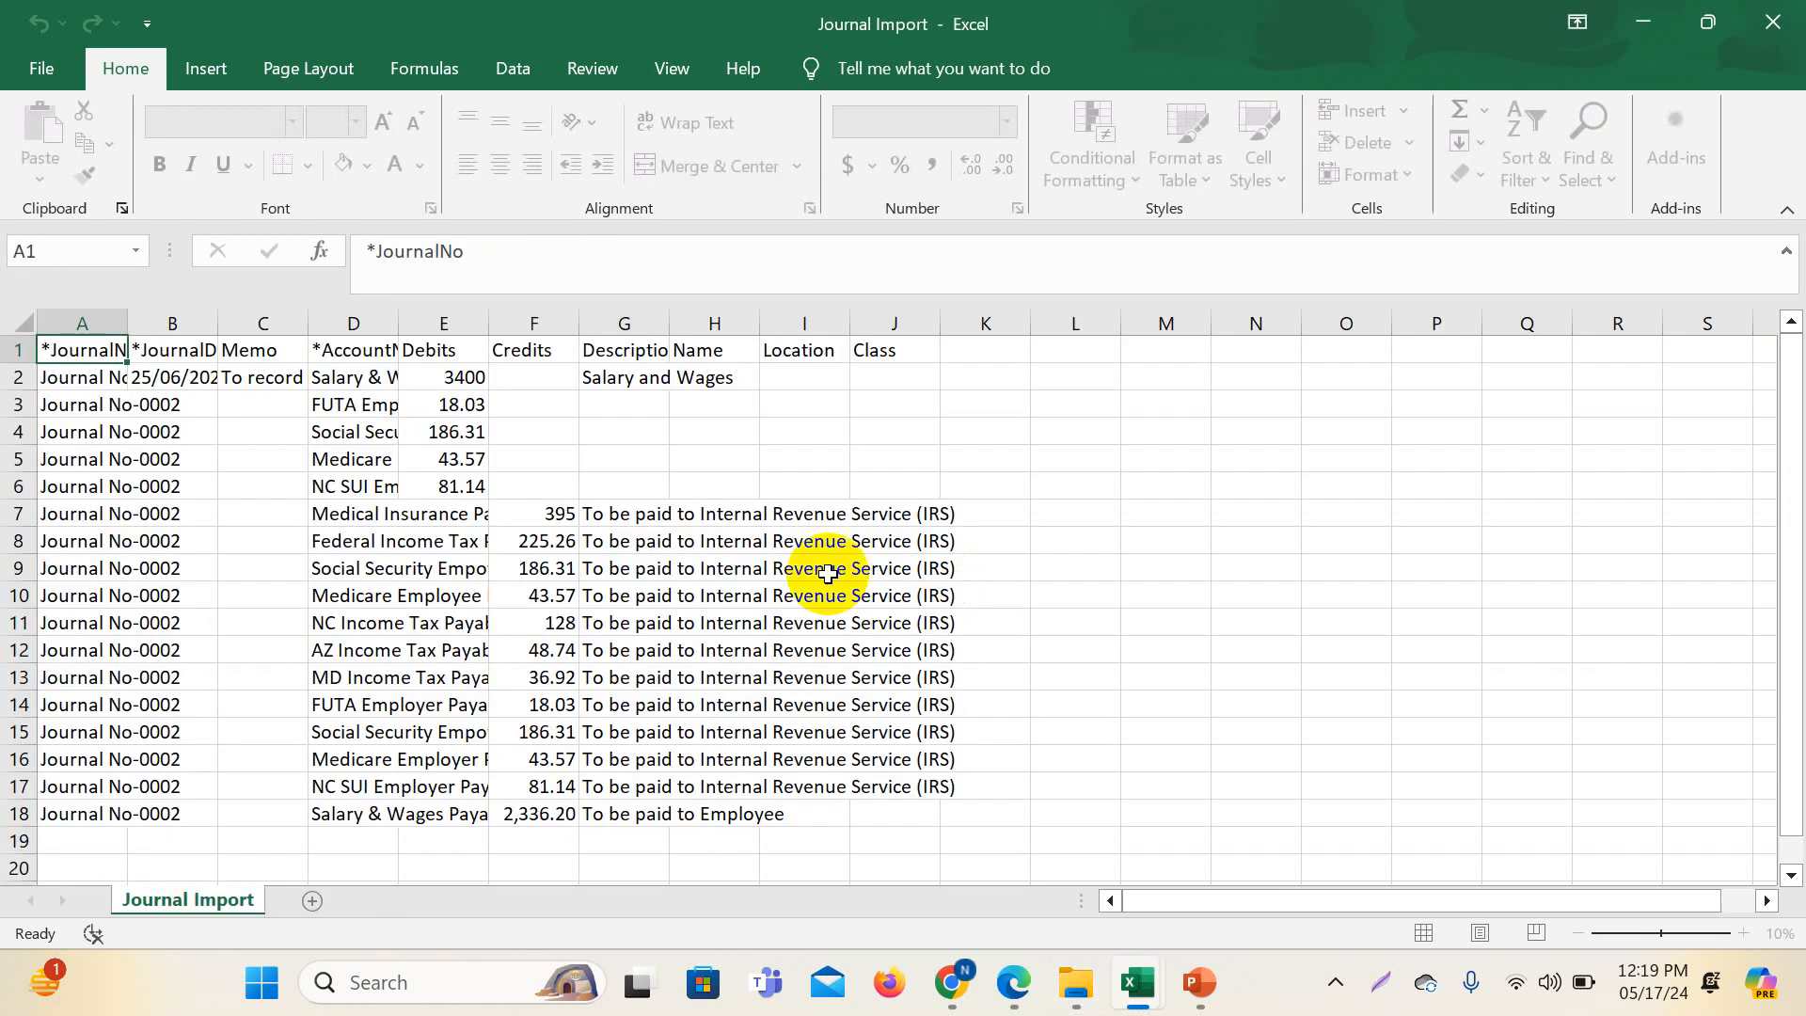
pyautogui.click(828, 571)
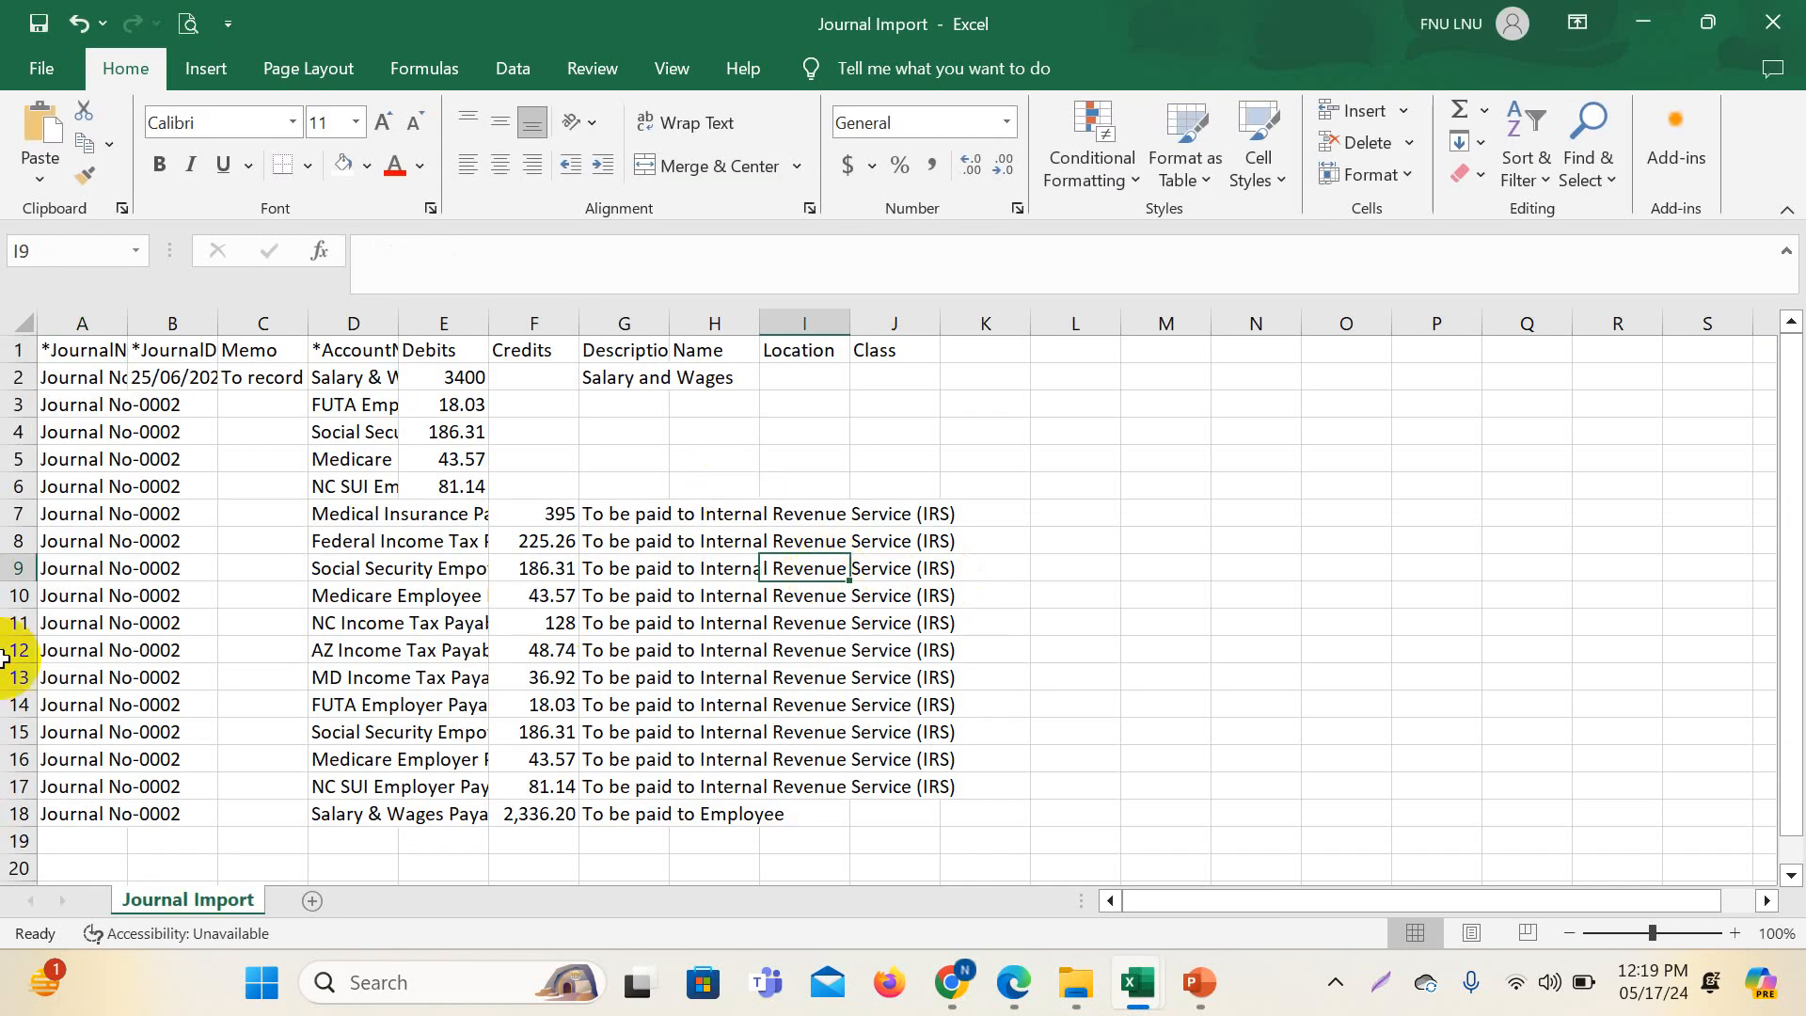
# - Fit the widths of the AccountName, Credits, JournalDate and Memo columns to their contents
pyautogui.doubleClick(390, 320)
pyautogui.click(483, 514)
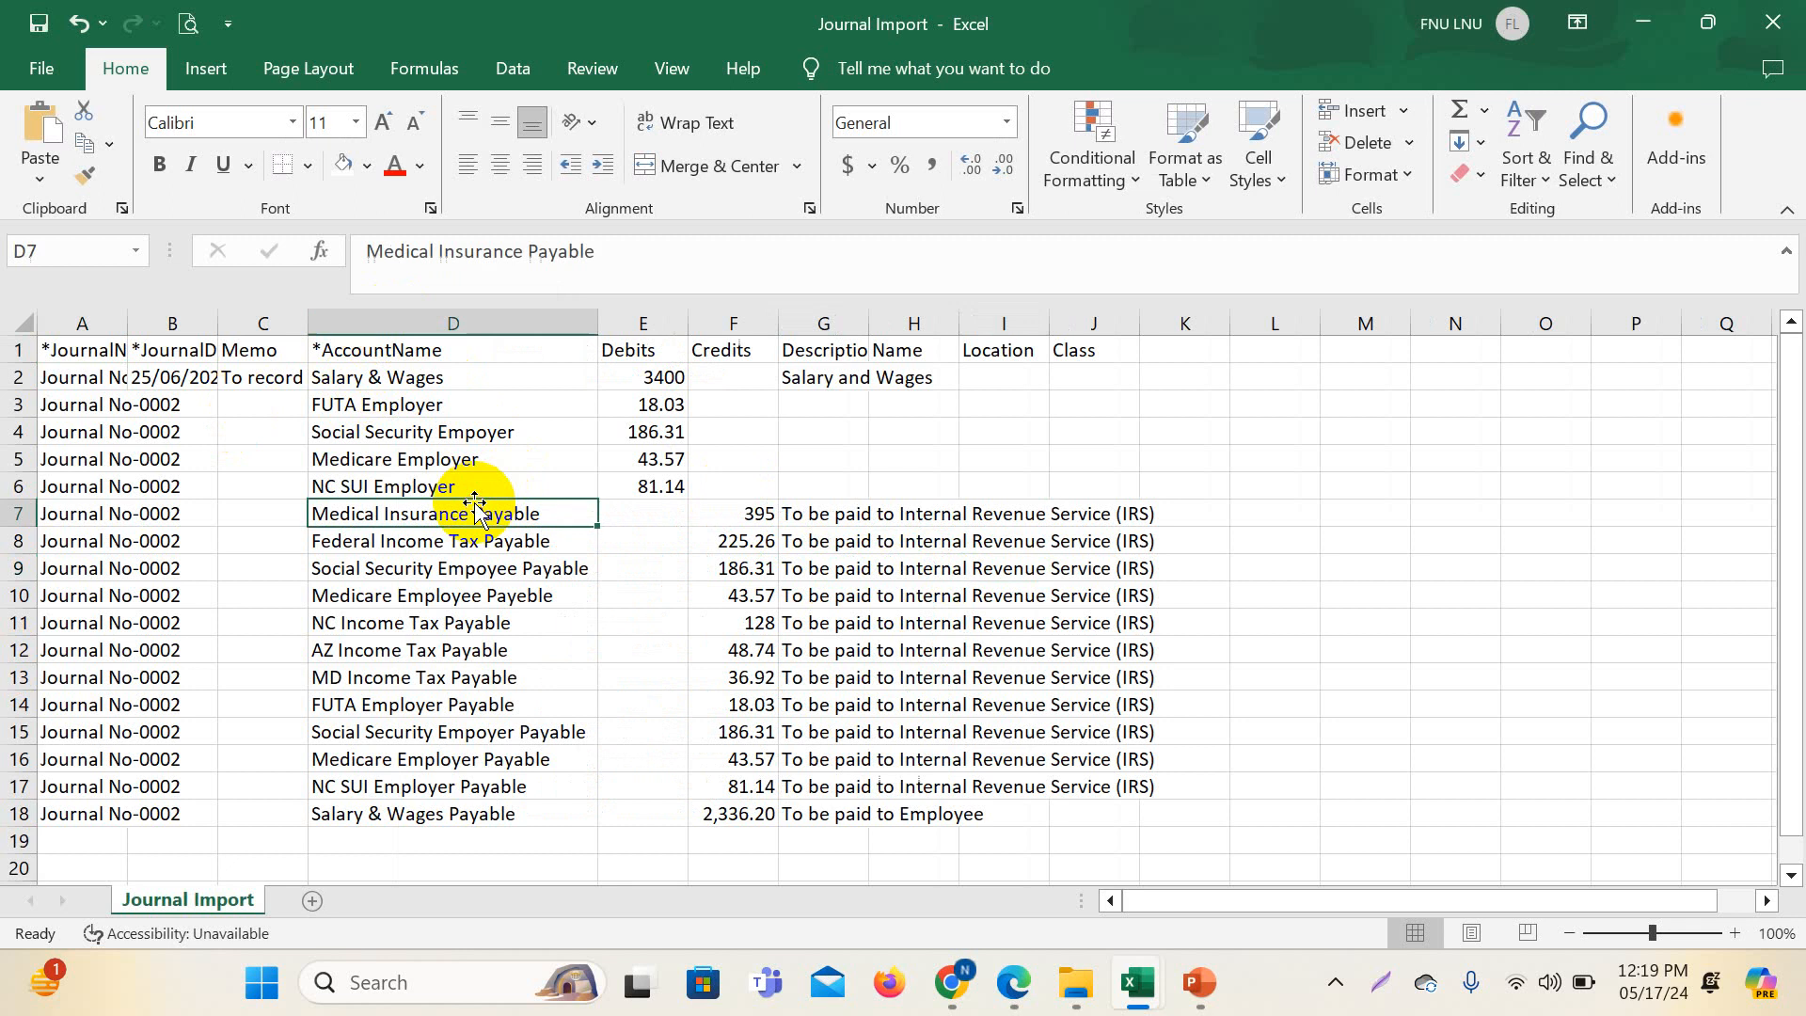
pyautogui.doubleClick(783, 316)
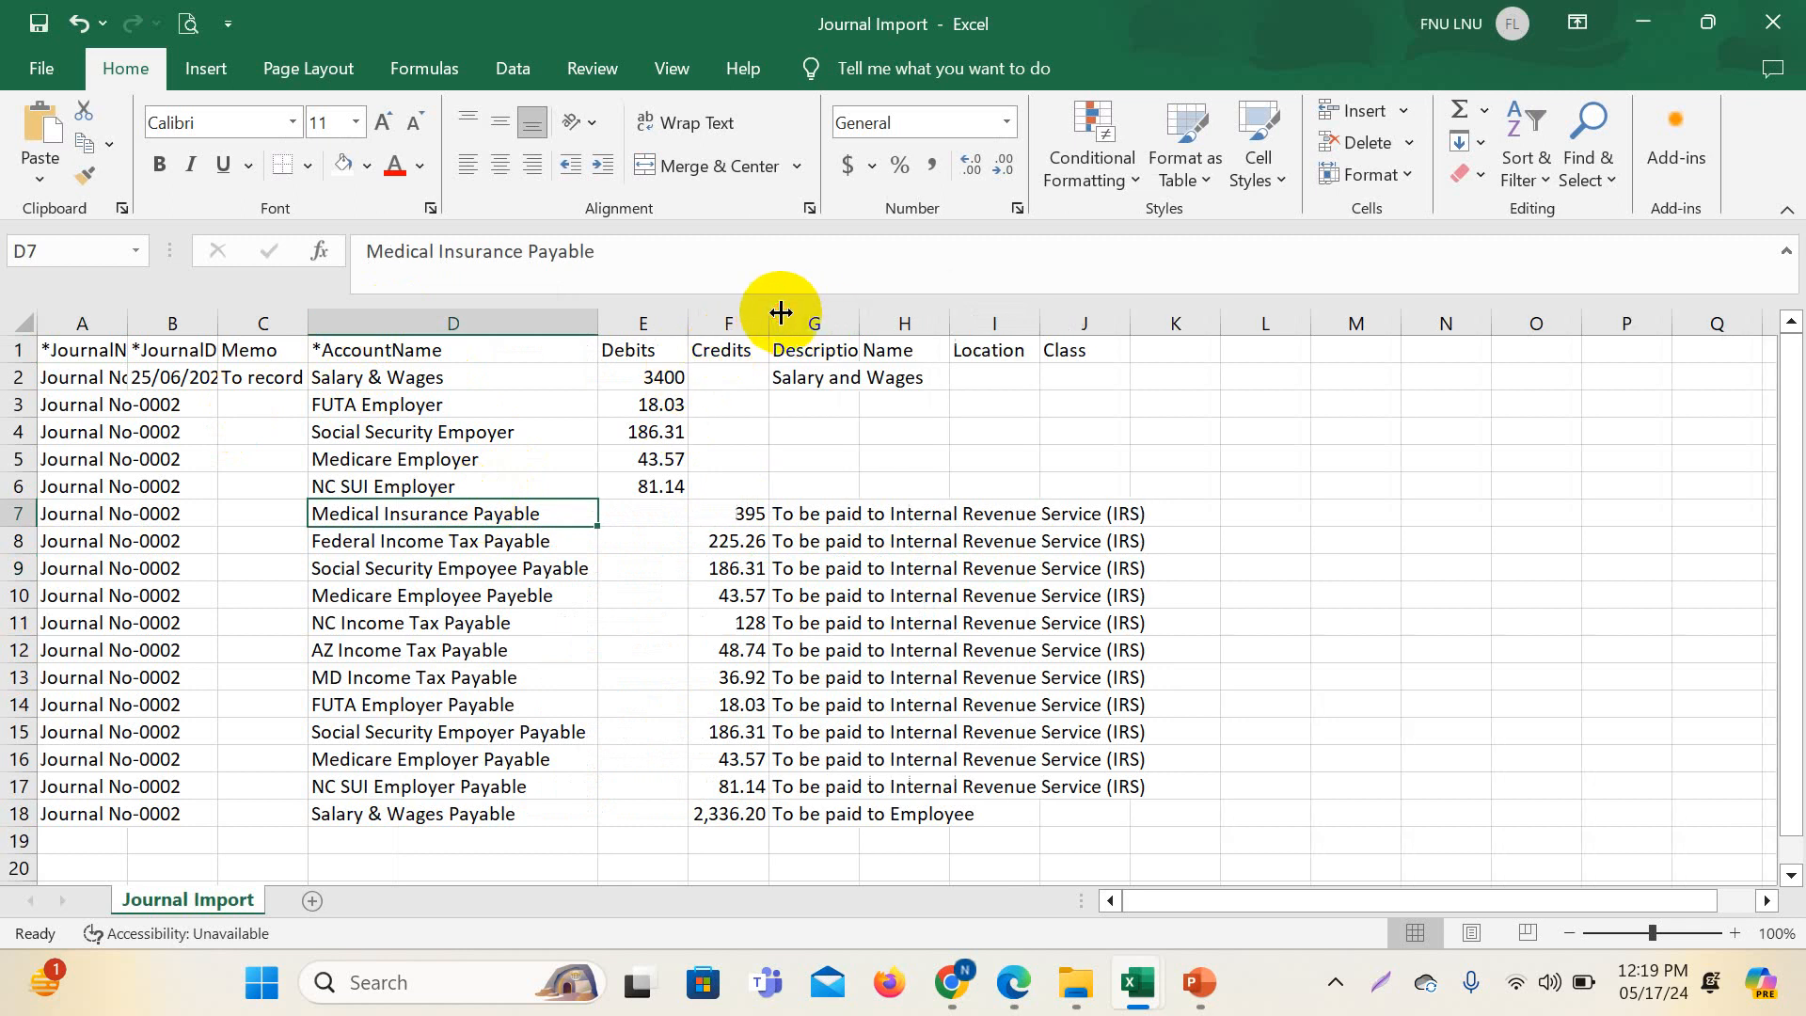
pyautogui.click(646, 625)
pyautogui.click(169, 435)
pyautogui.doubleClick(217, 323)
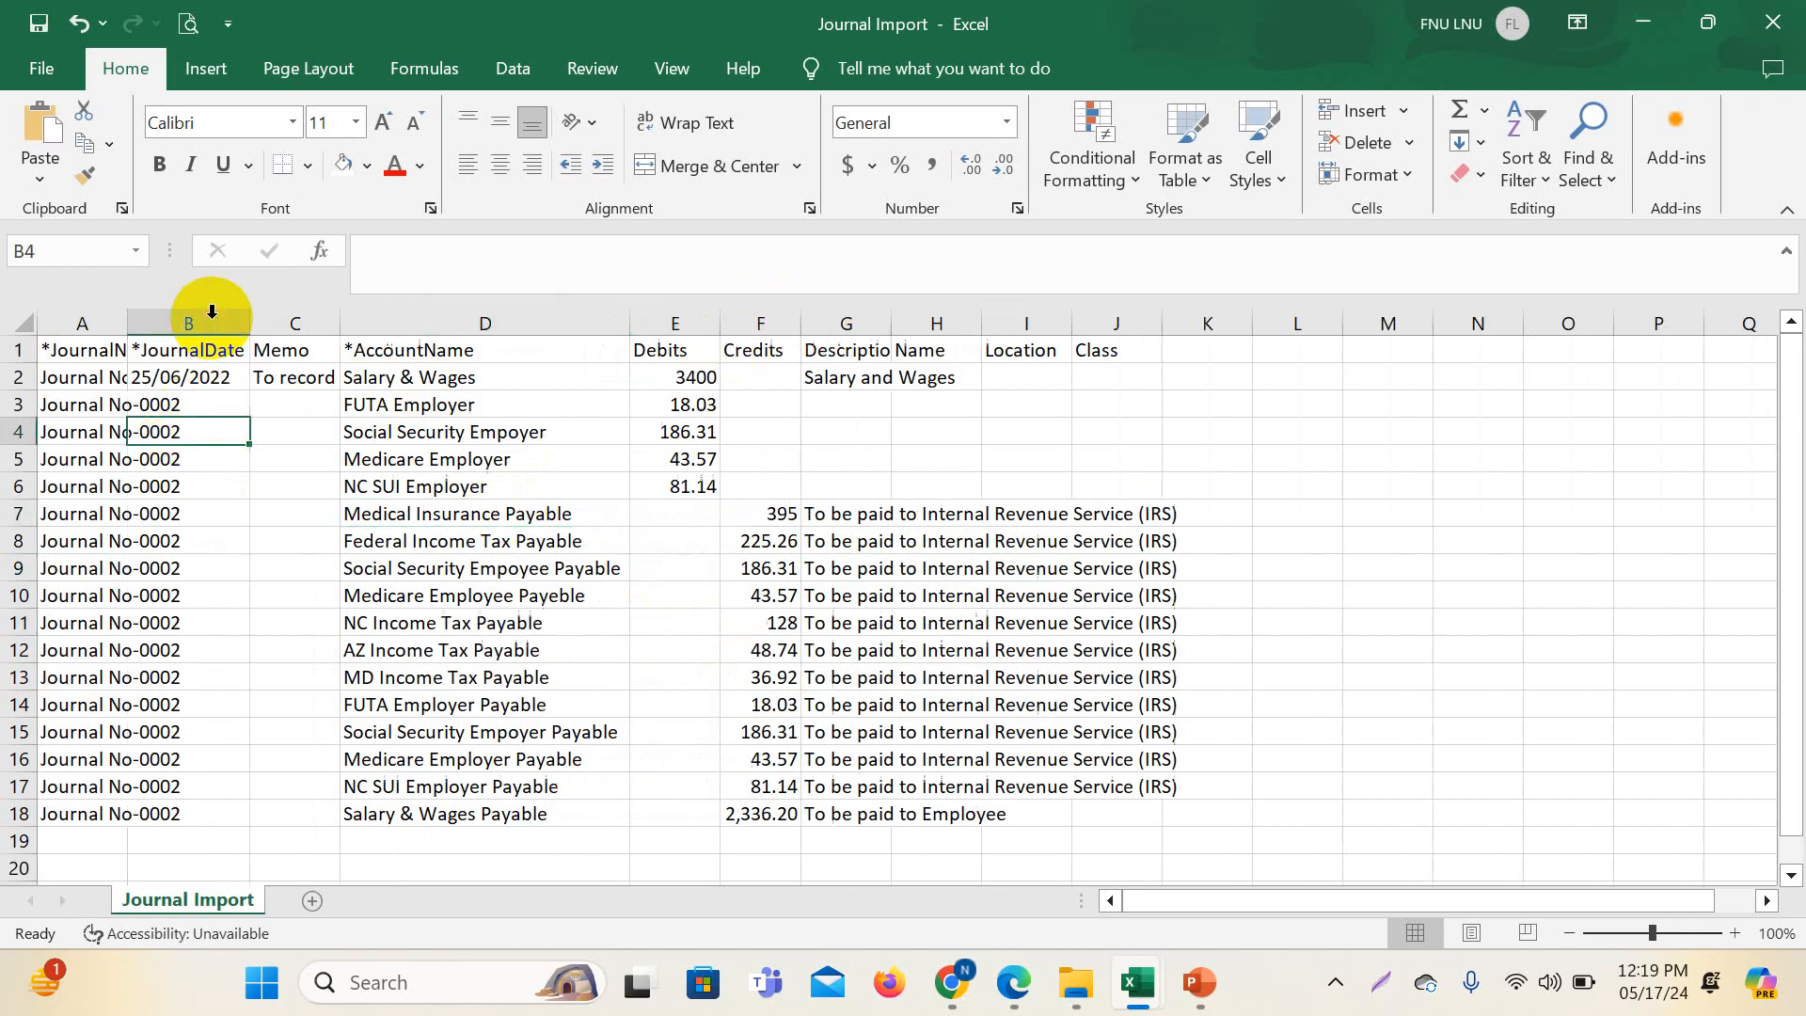
pyautogui.click(243, 489)
pyautogui.click(294, 377)
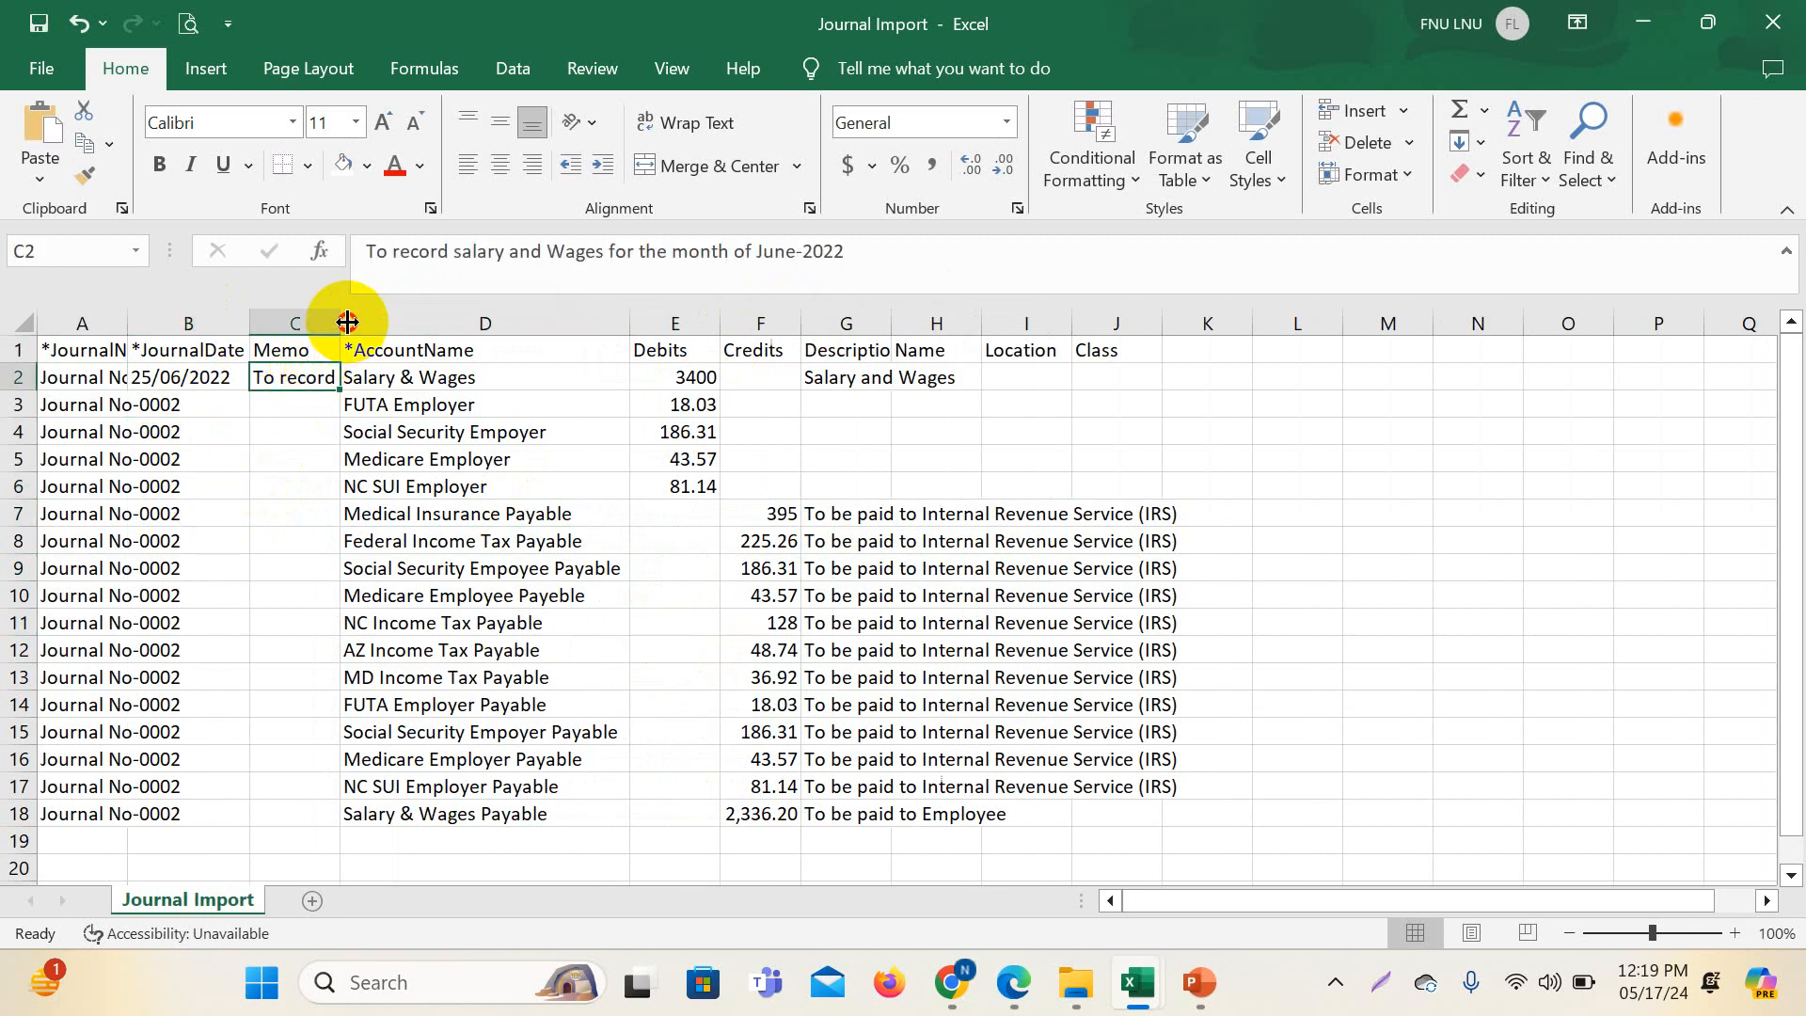
pyautogui.doubleClick(340, 322)
pyautogui.click(529, 541)
pyautogui.click(806, 404)
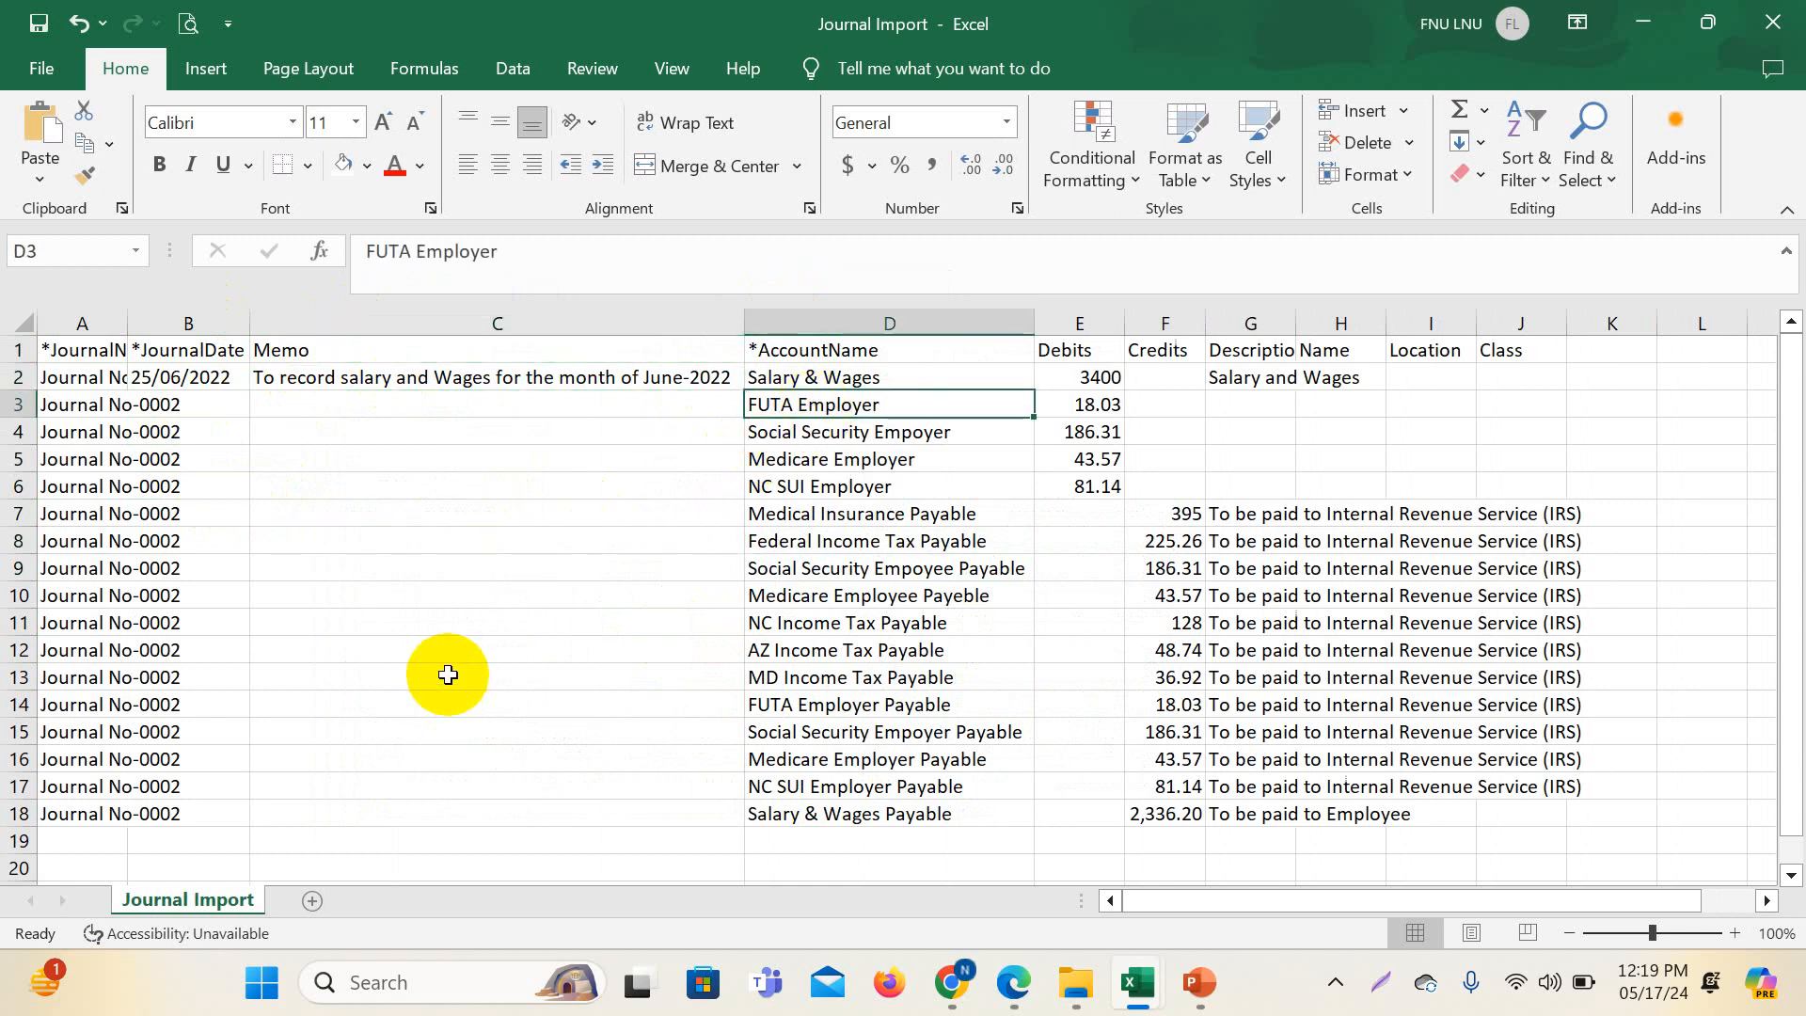
# - Examine the journal's memo, debit and credit columns
pyautogui.click(601, 574)
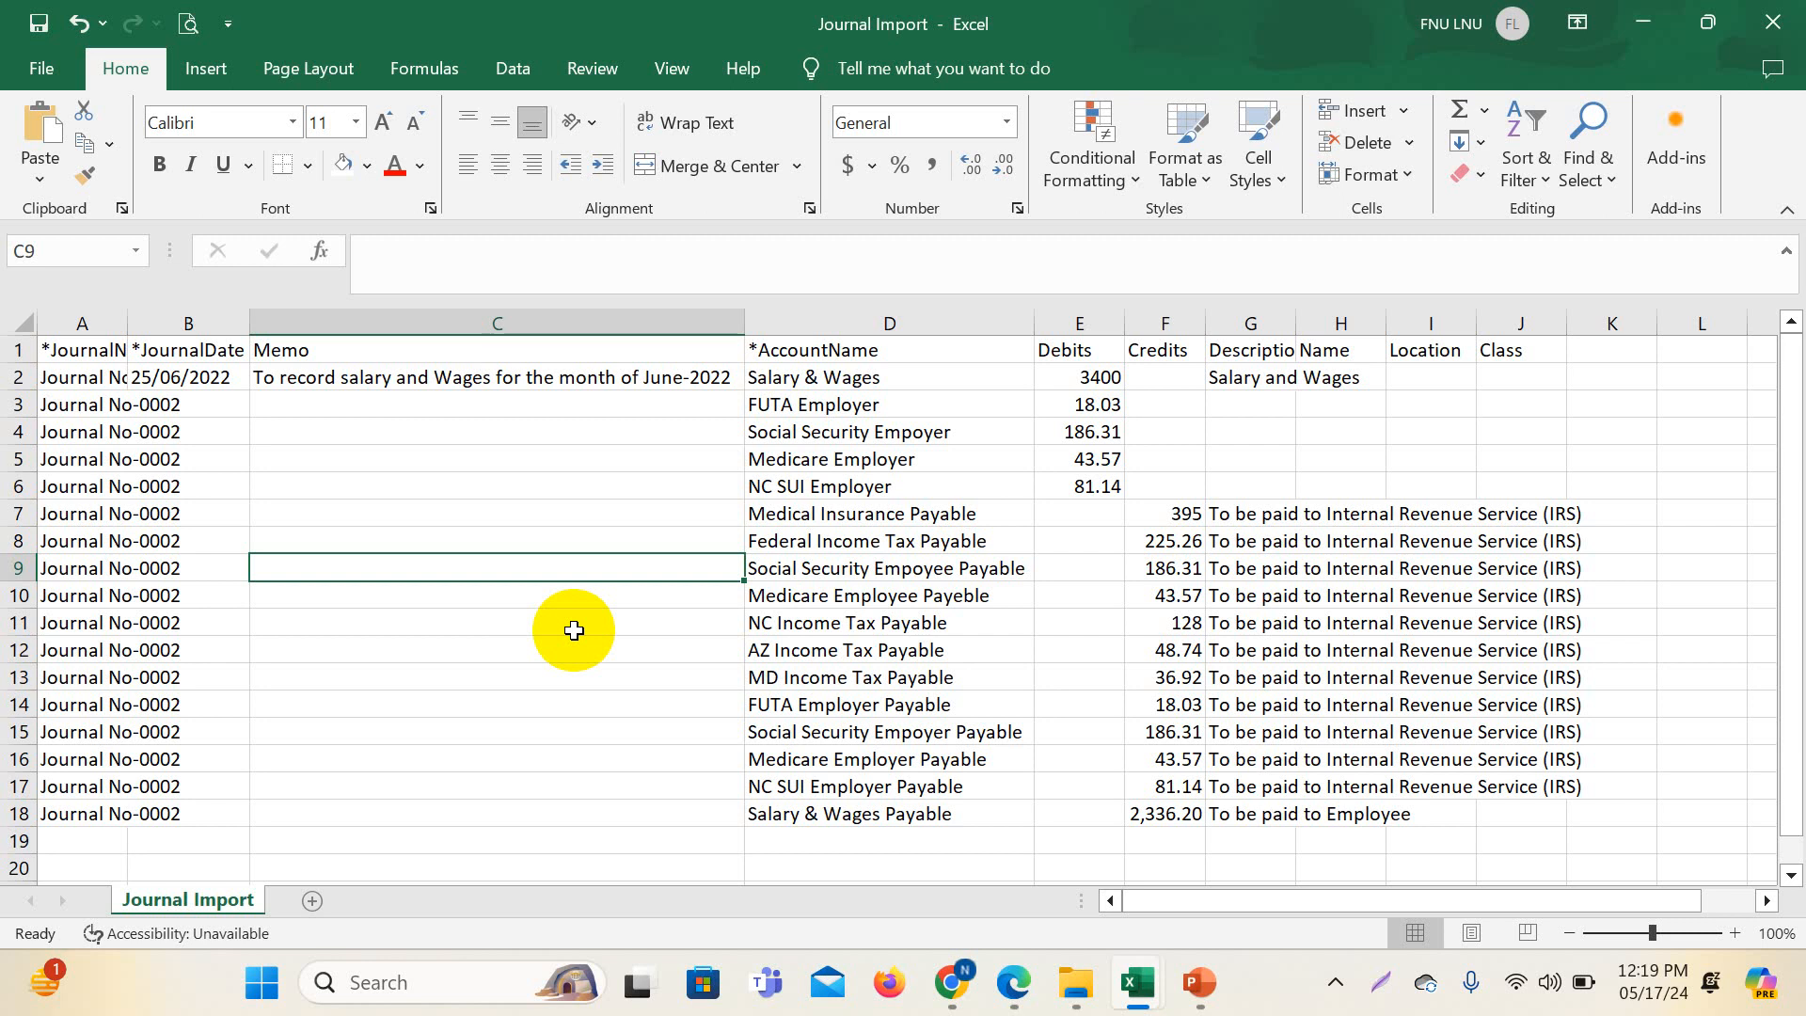
pyautogui.click(492, 670)
pyautogui.click(1101, 457)
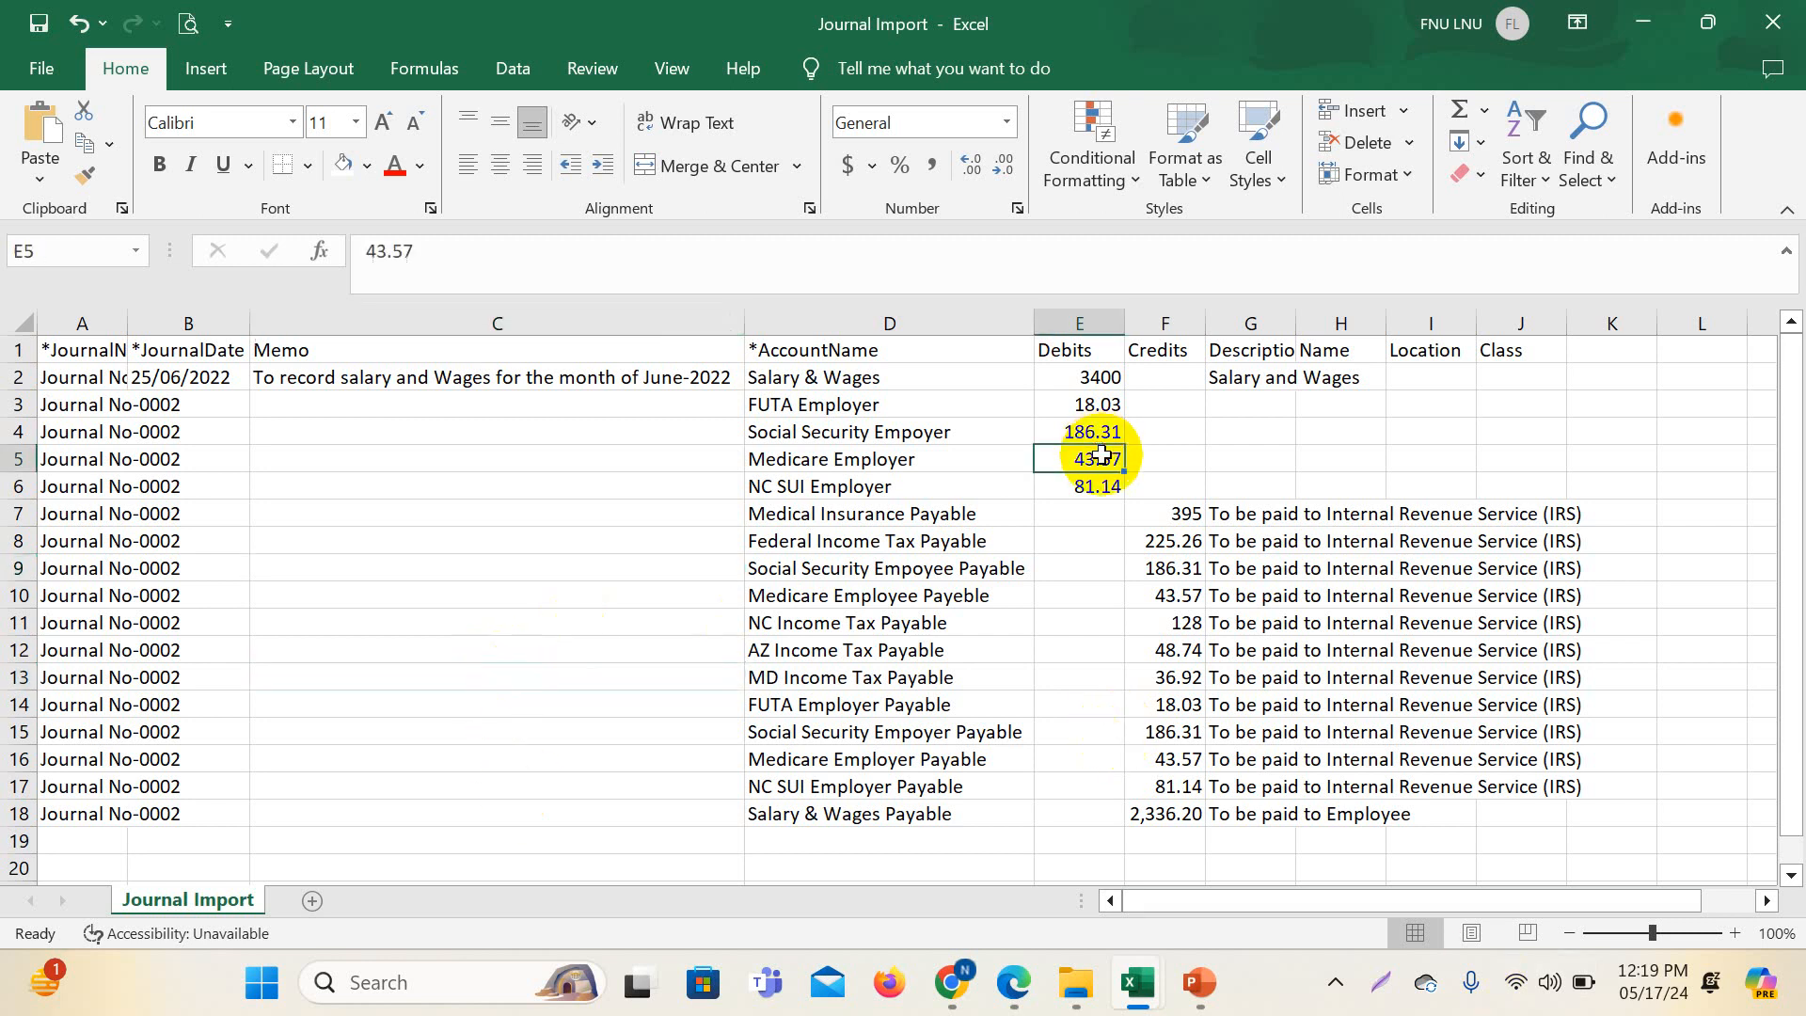
pyautogui.click(1132, 616)
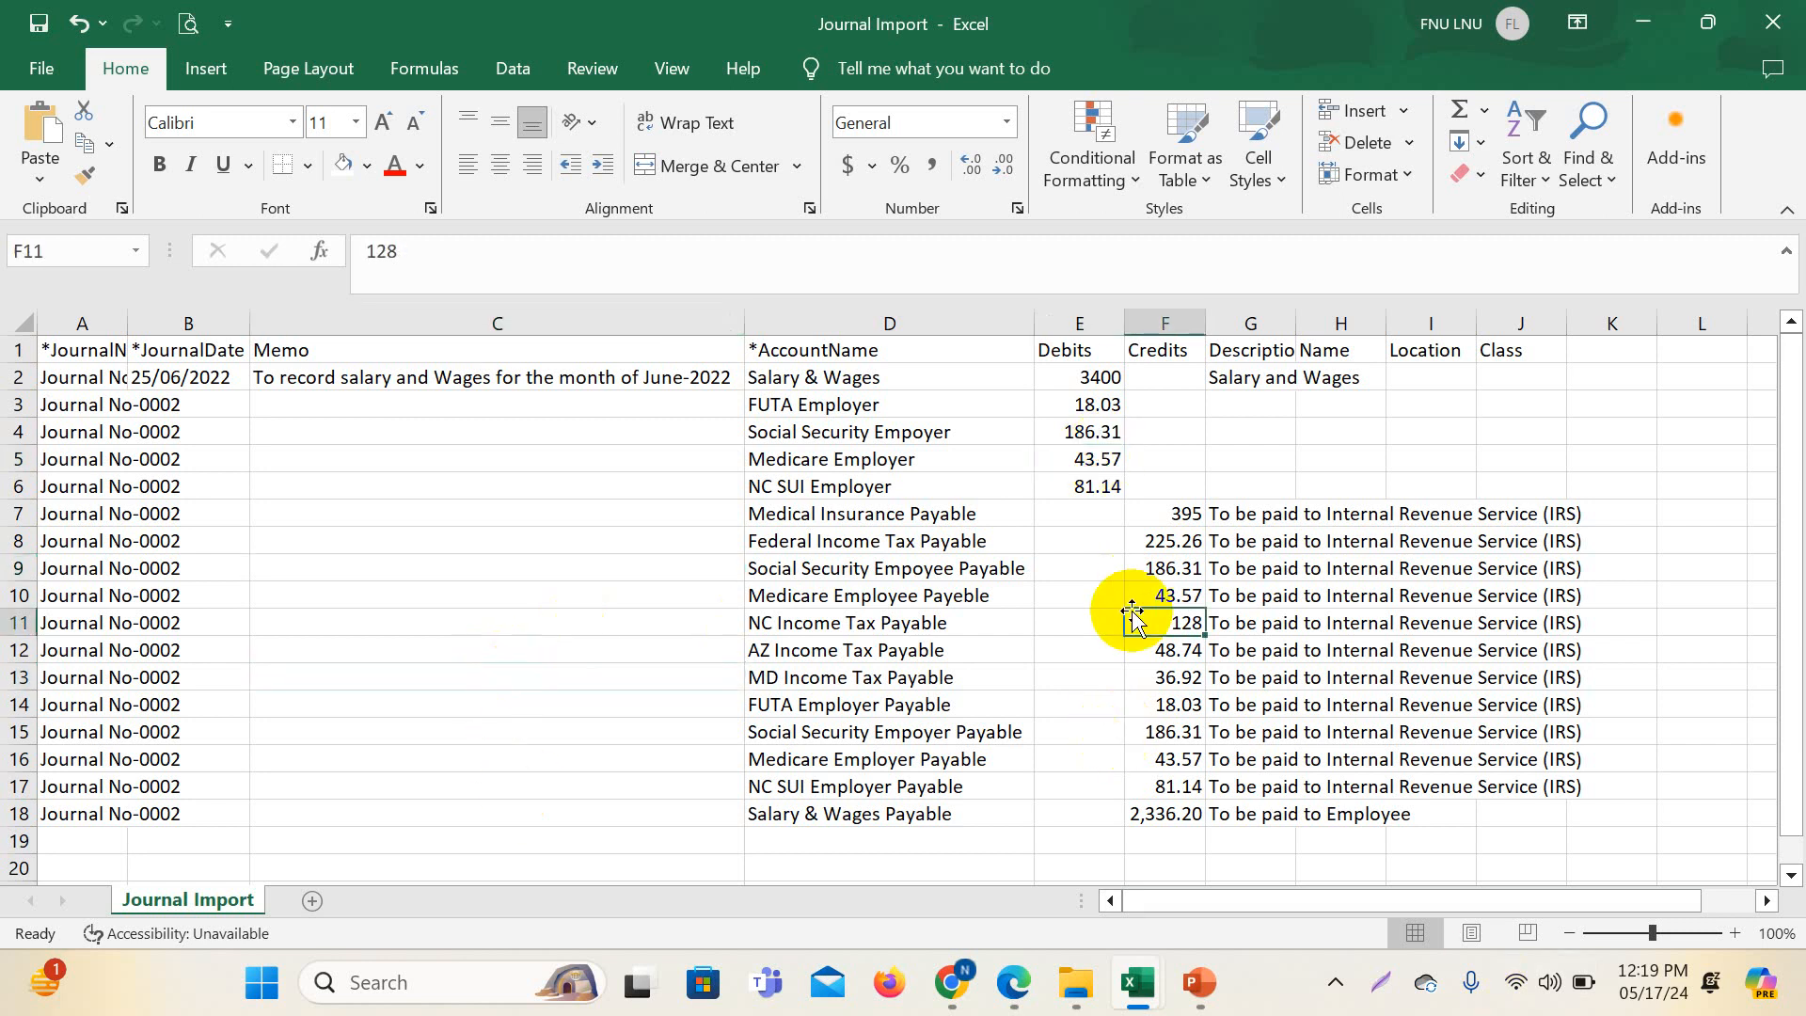
# - Fit the JournalNo column width to its contents and select the account names from Salary & Wages through Salary & Wages Payable
pyautogui.click(80, 377)
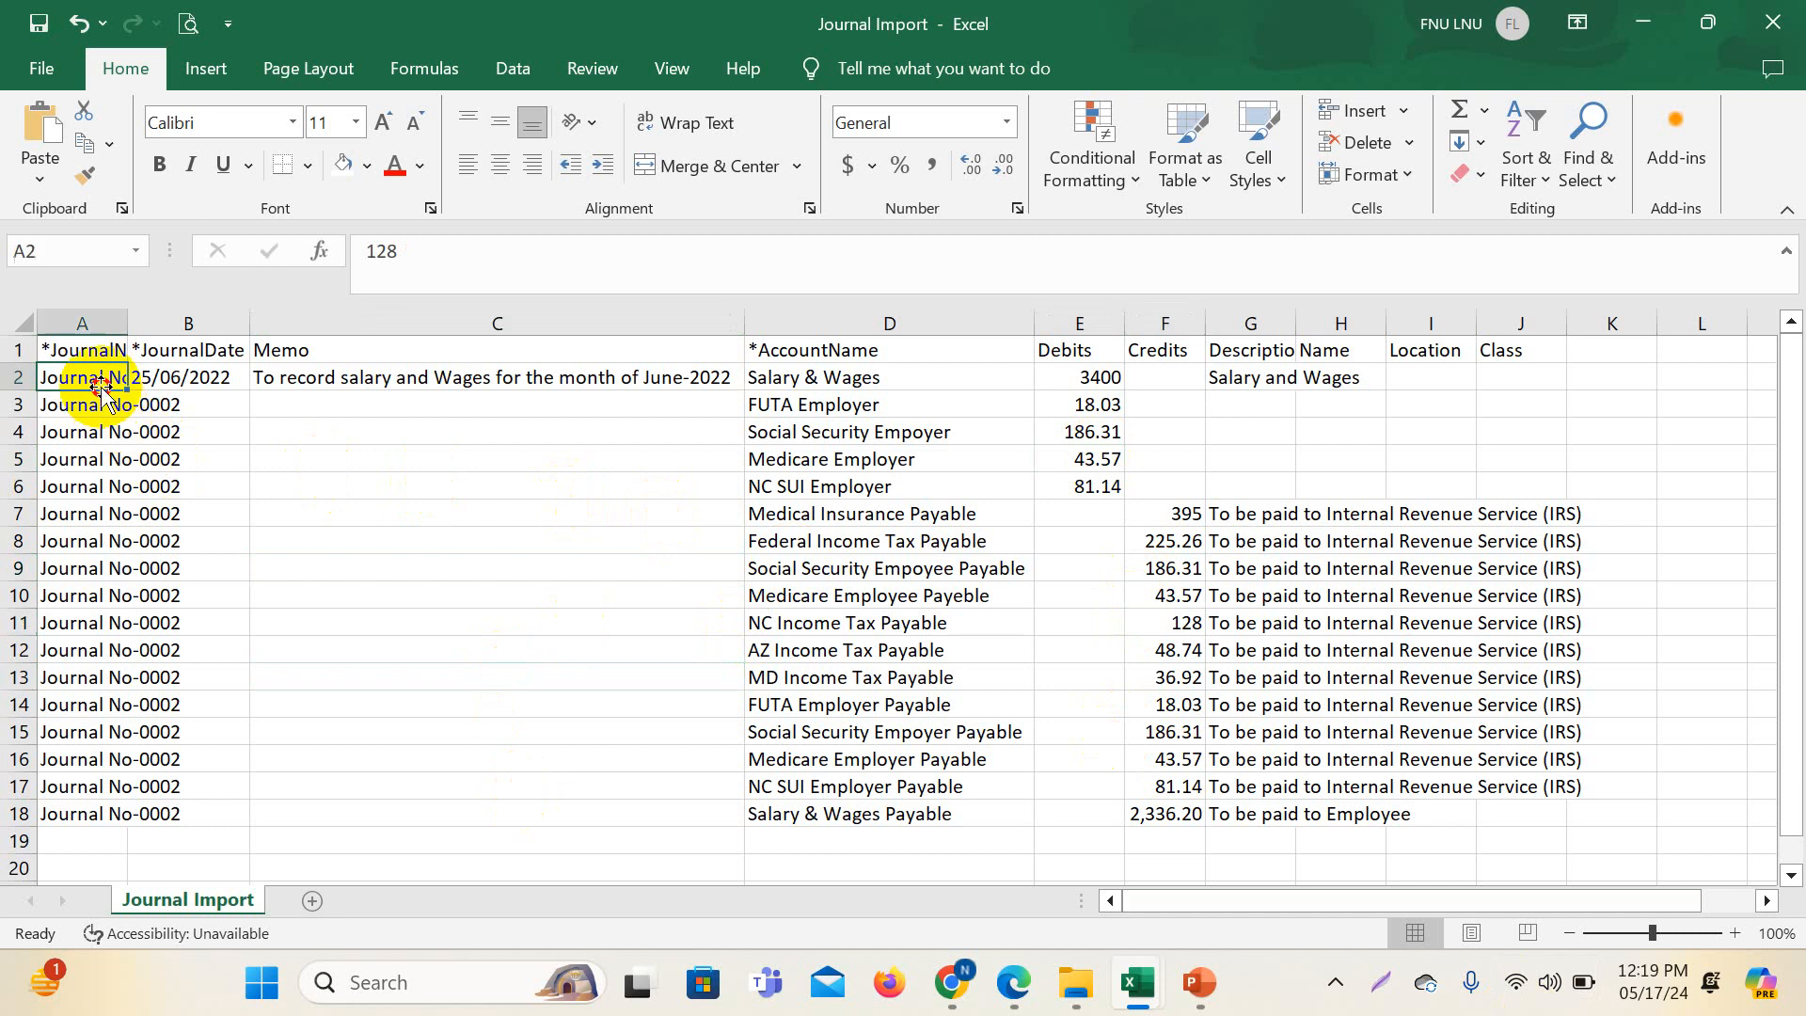
pyautogui.click(191, 377)
pyautogui.doubleClick(129, 320)
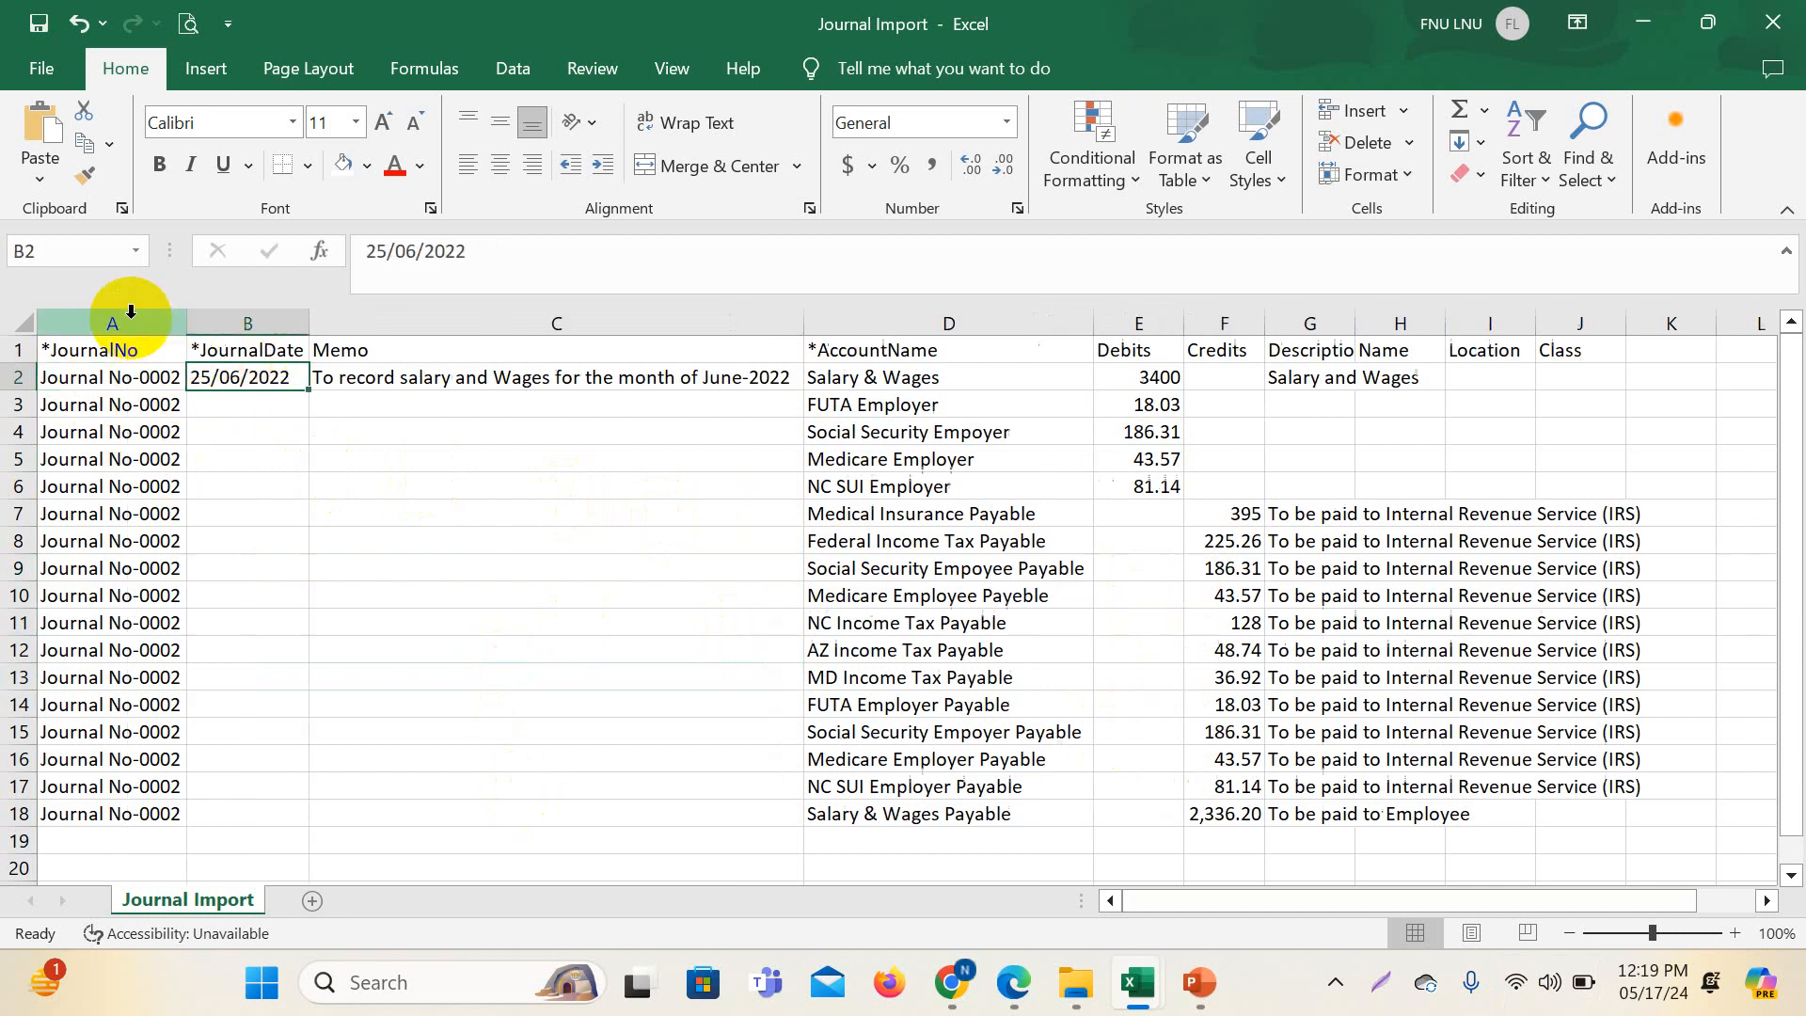
pyautogui.click(263, 510)
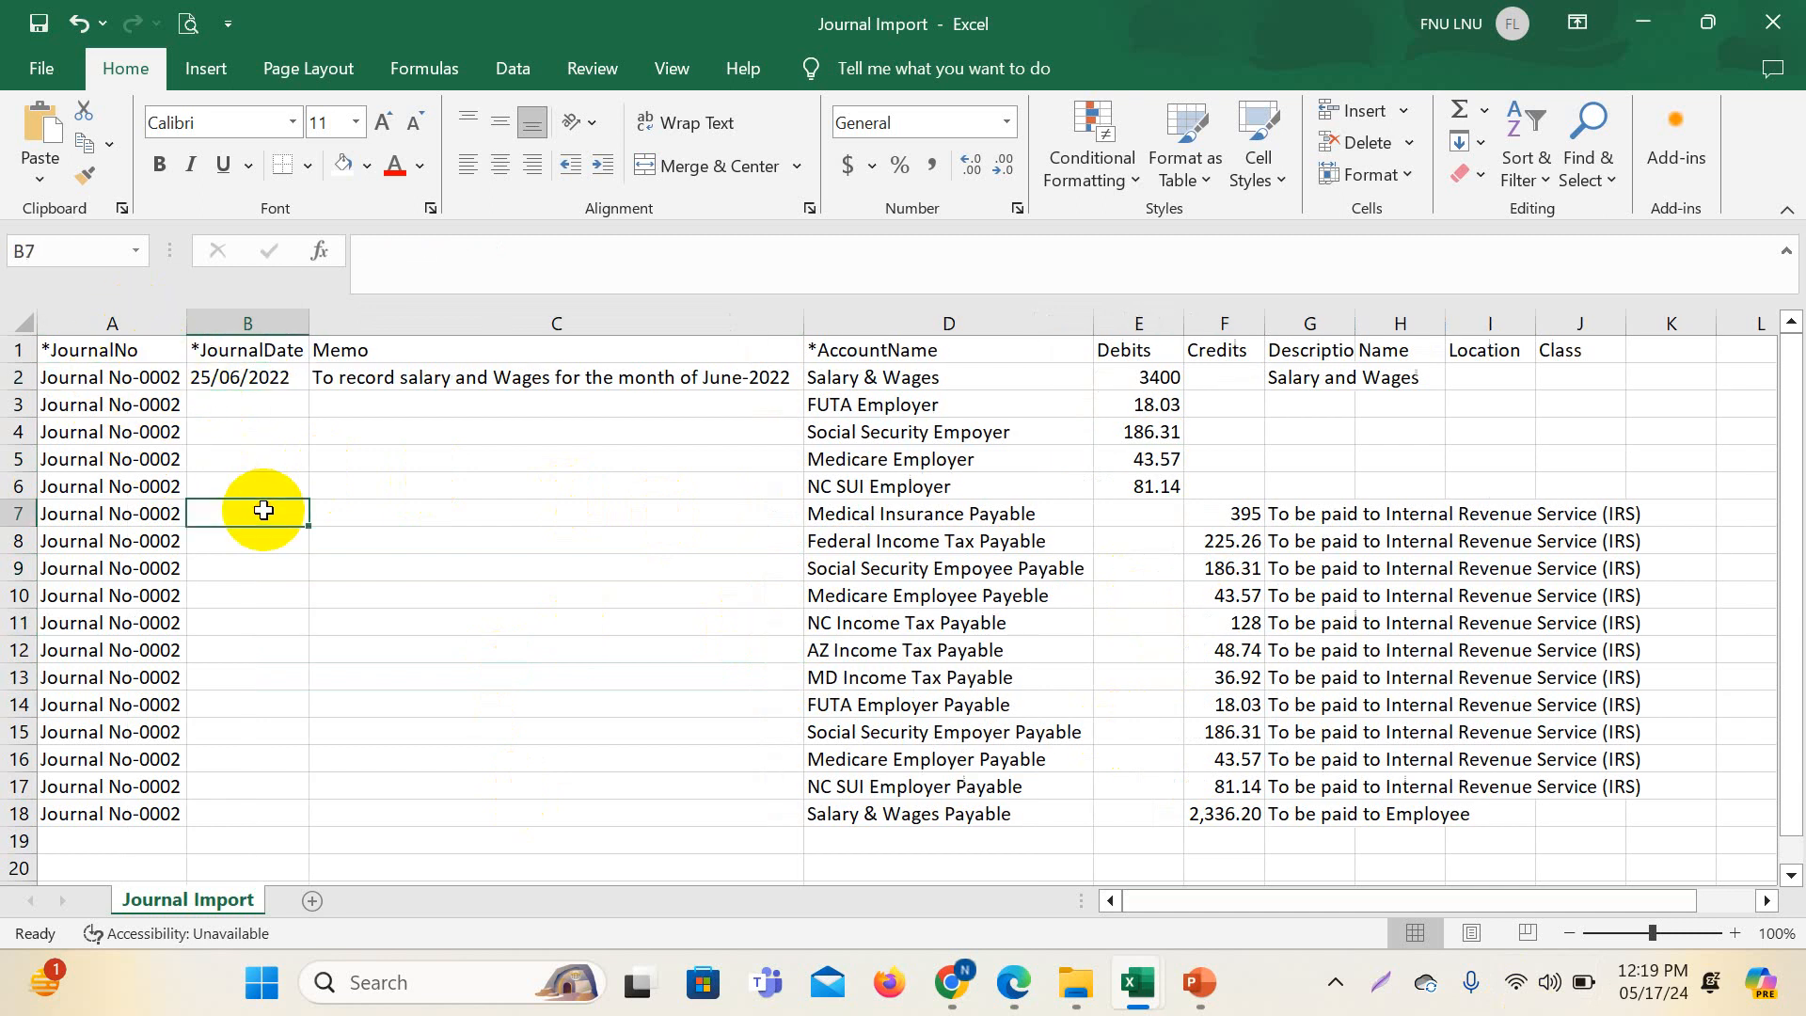
pyautogui.click(895, 404)
pyautogui.moveTo(895, 377); pyautogui.dragTo(911, 820)
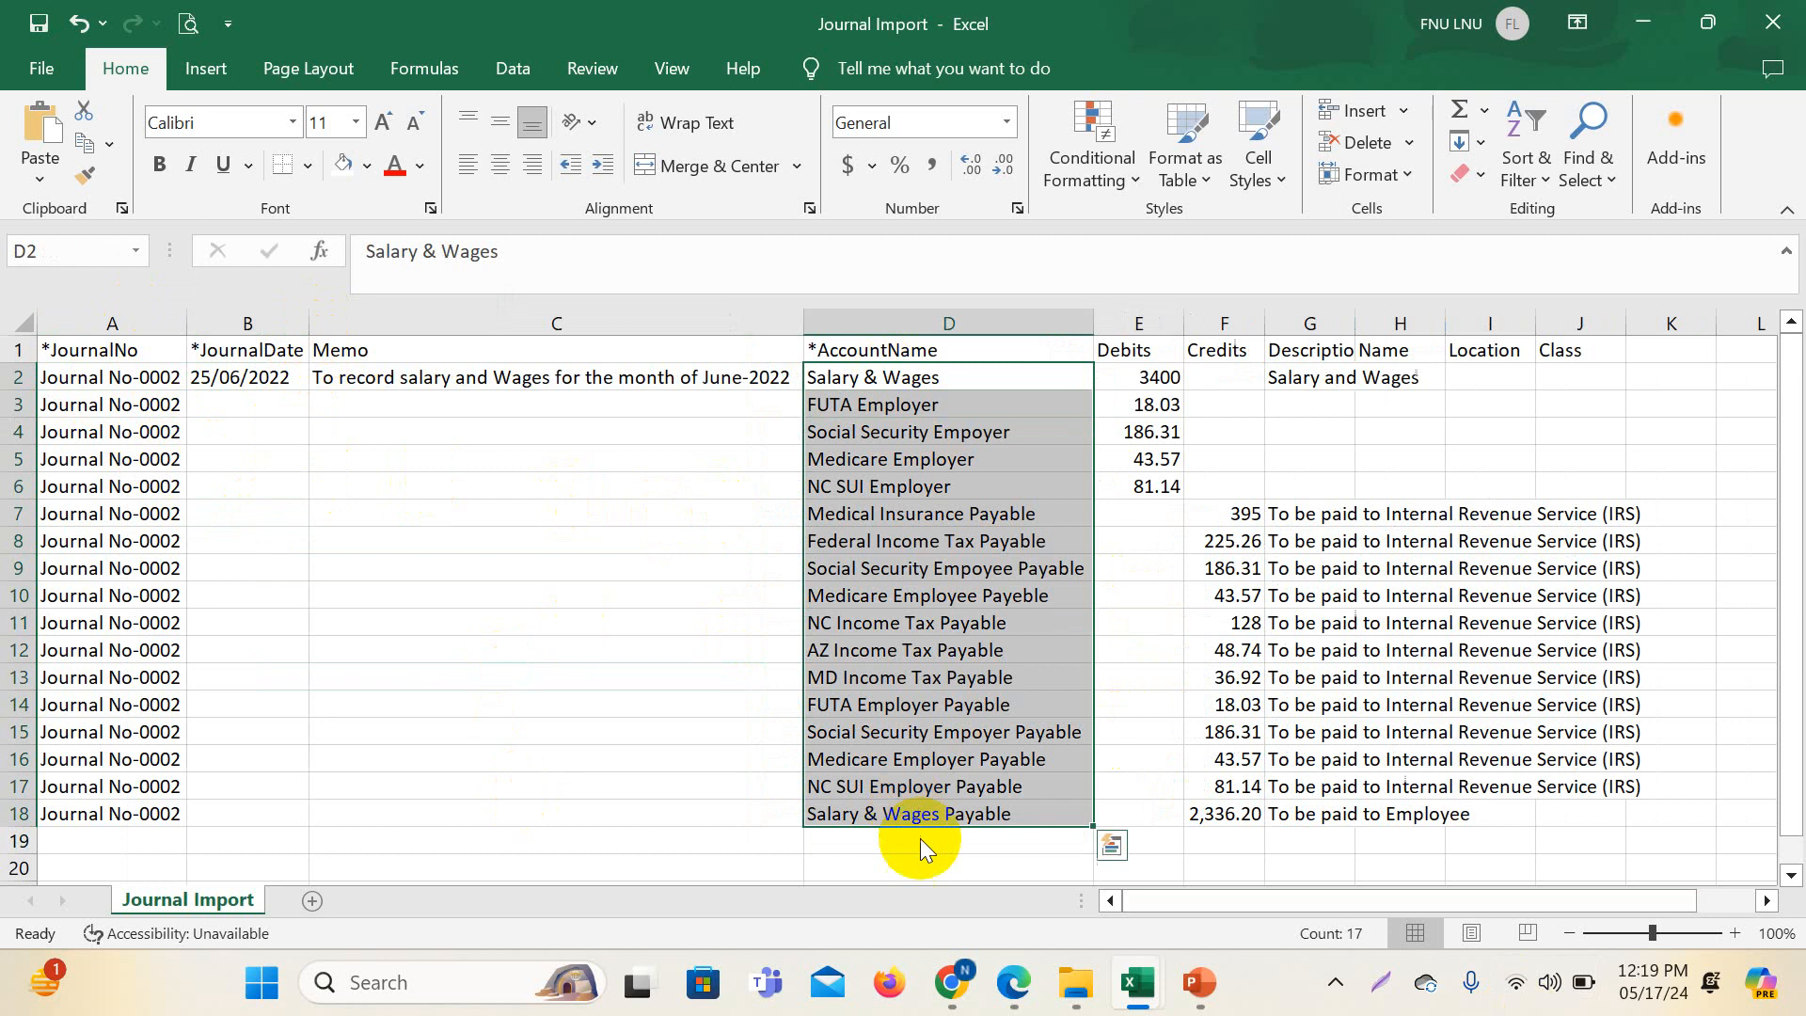
# - Switch to the Payroll Details Report in Edge and examine the total pay components and the grand total of gross pay
pyautogui.moveTo(1023, 1004)
pyautogui.scroll(-15, 1035, 792)
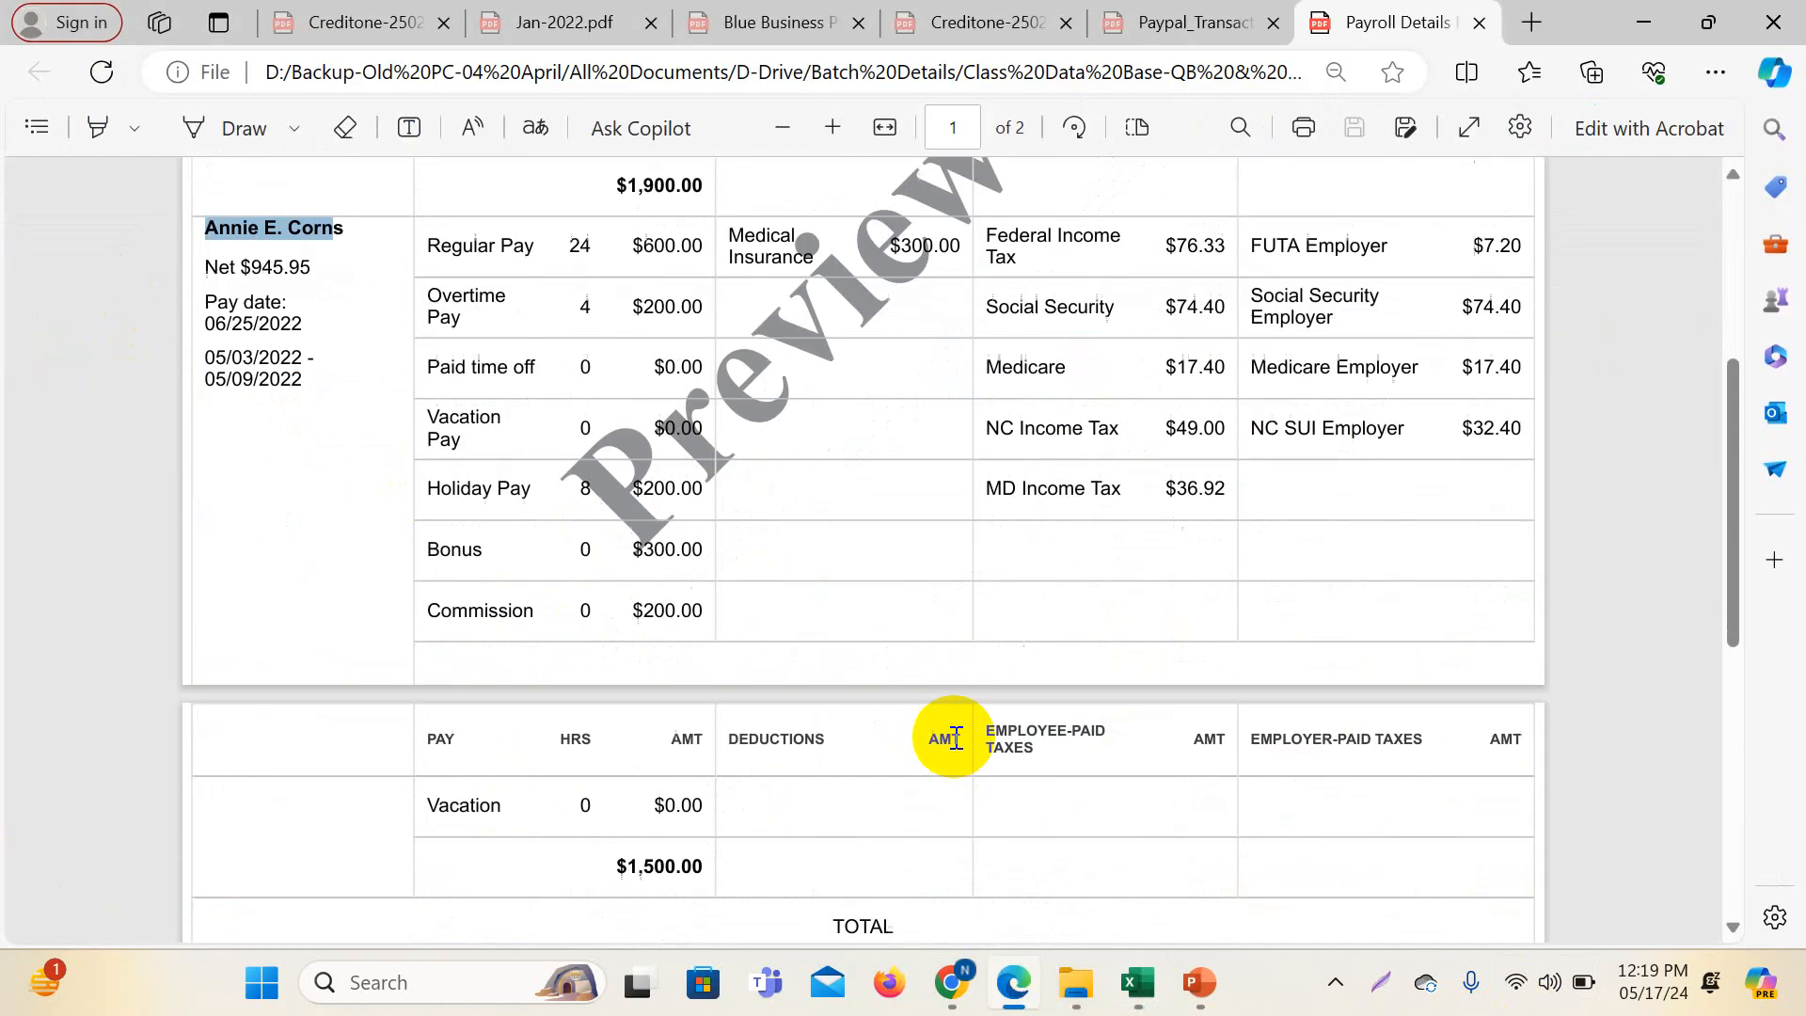
pyautogui.moveTo(700, 779)
pyautogui.mouseDown()
pyautogui.moveTo(625, 803)
pyautogui.moveTo(693, 806)
pyautogui.mouseUp()
pyautogui.scroll(3, 971, 717)
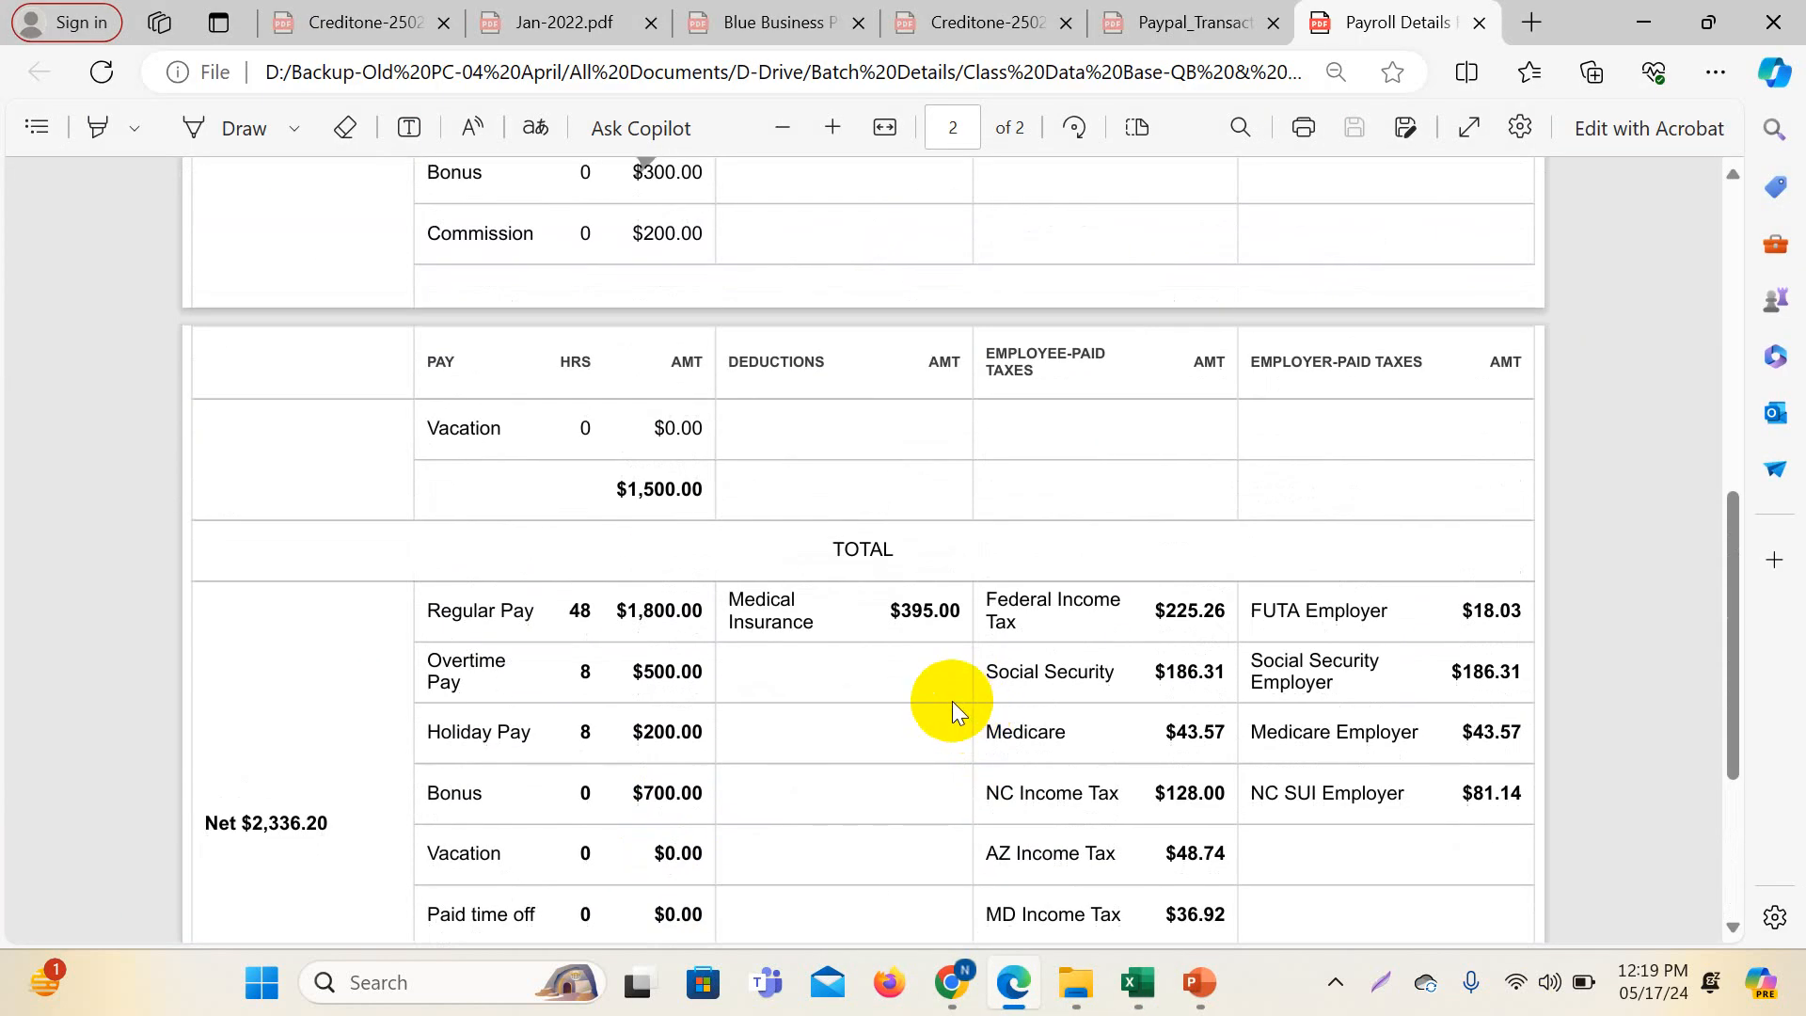
pyautogui.scroll(4, 952, 702)
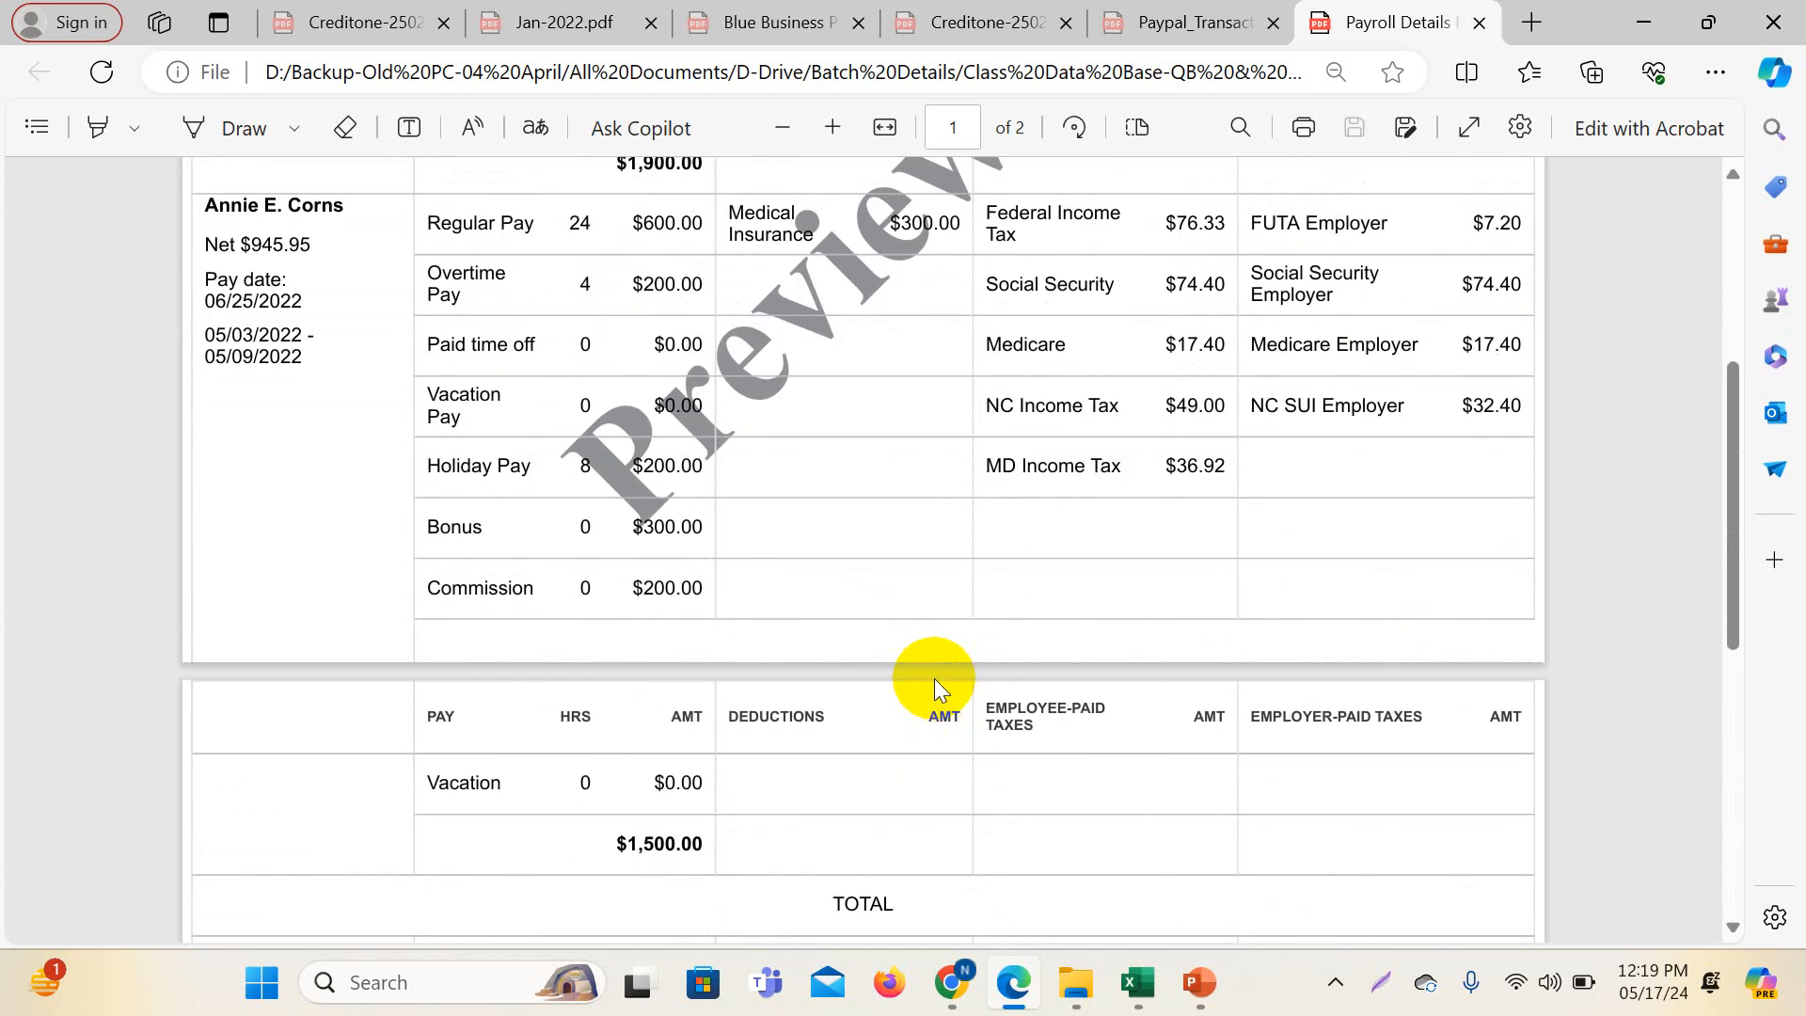
pyautogui.scroll(-7, 929, 685)
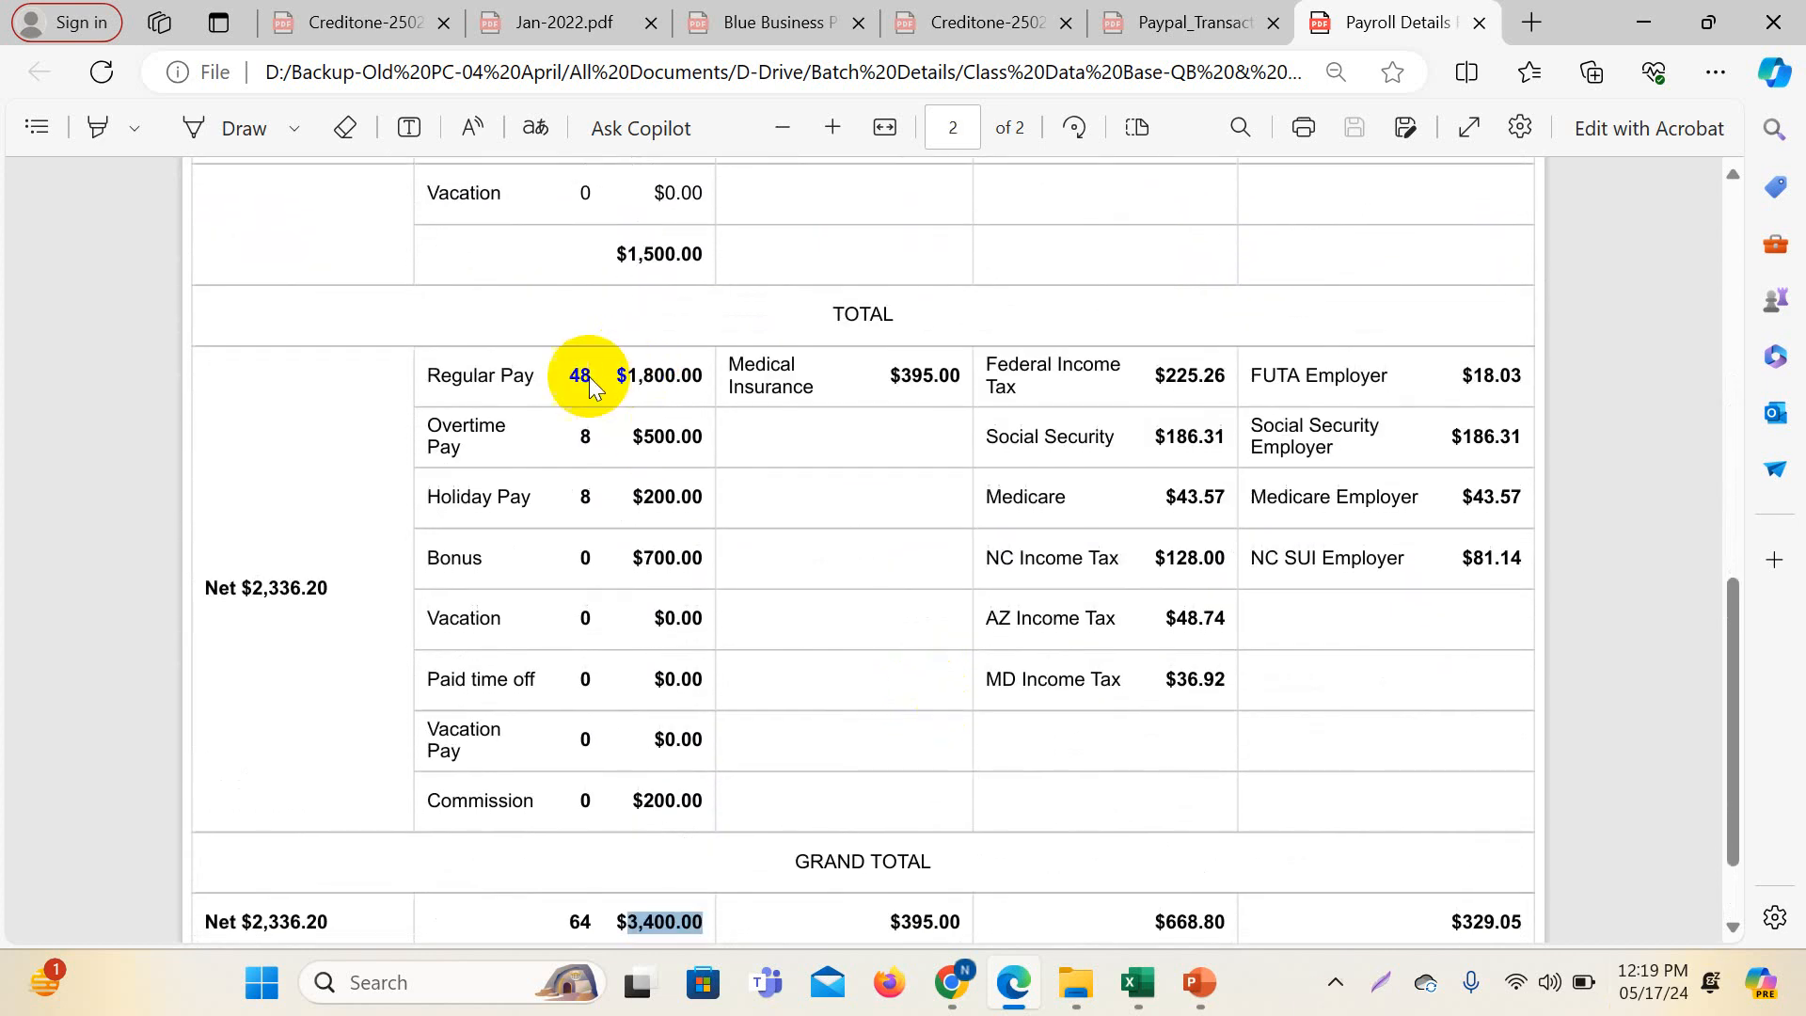
pyautogui.scroll(-2, 740, 717)
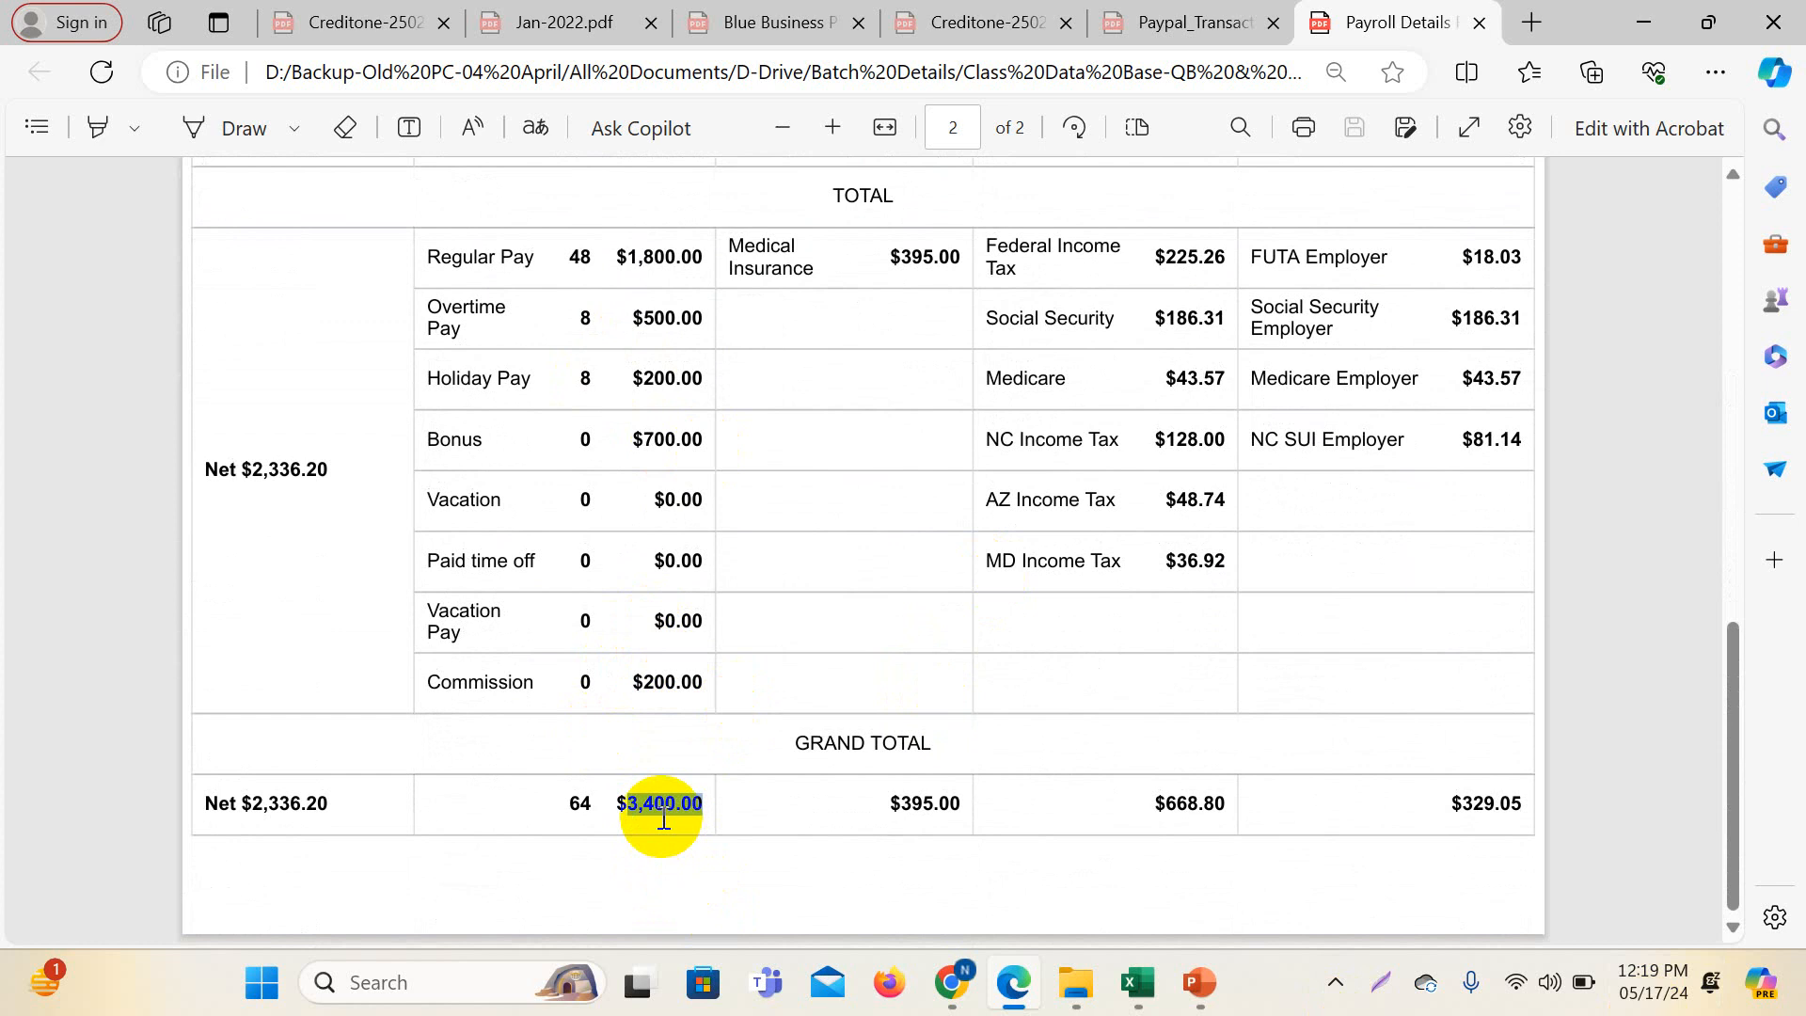
pyautogui.moveTo(453, 257); pyautogui.dragTo(501, 670)
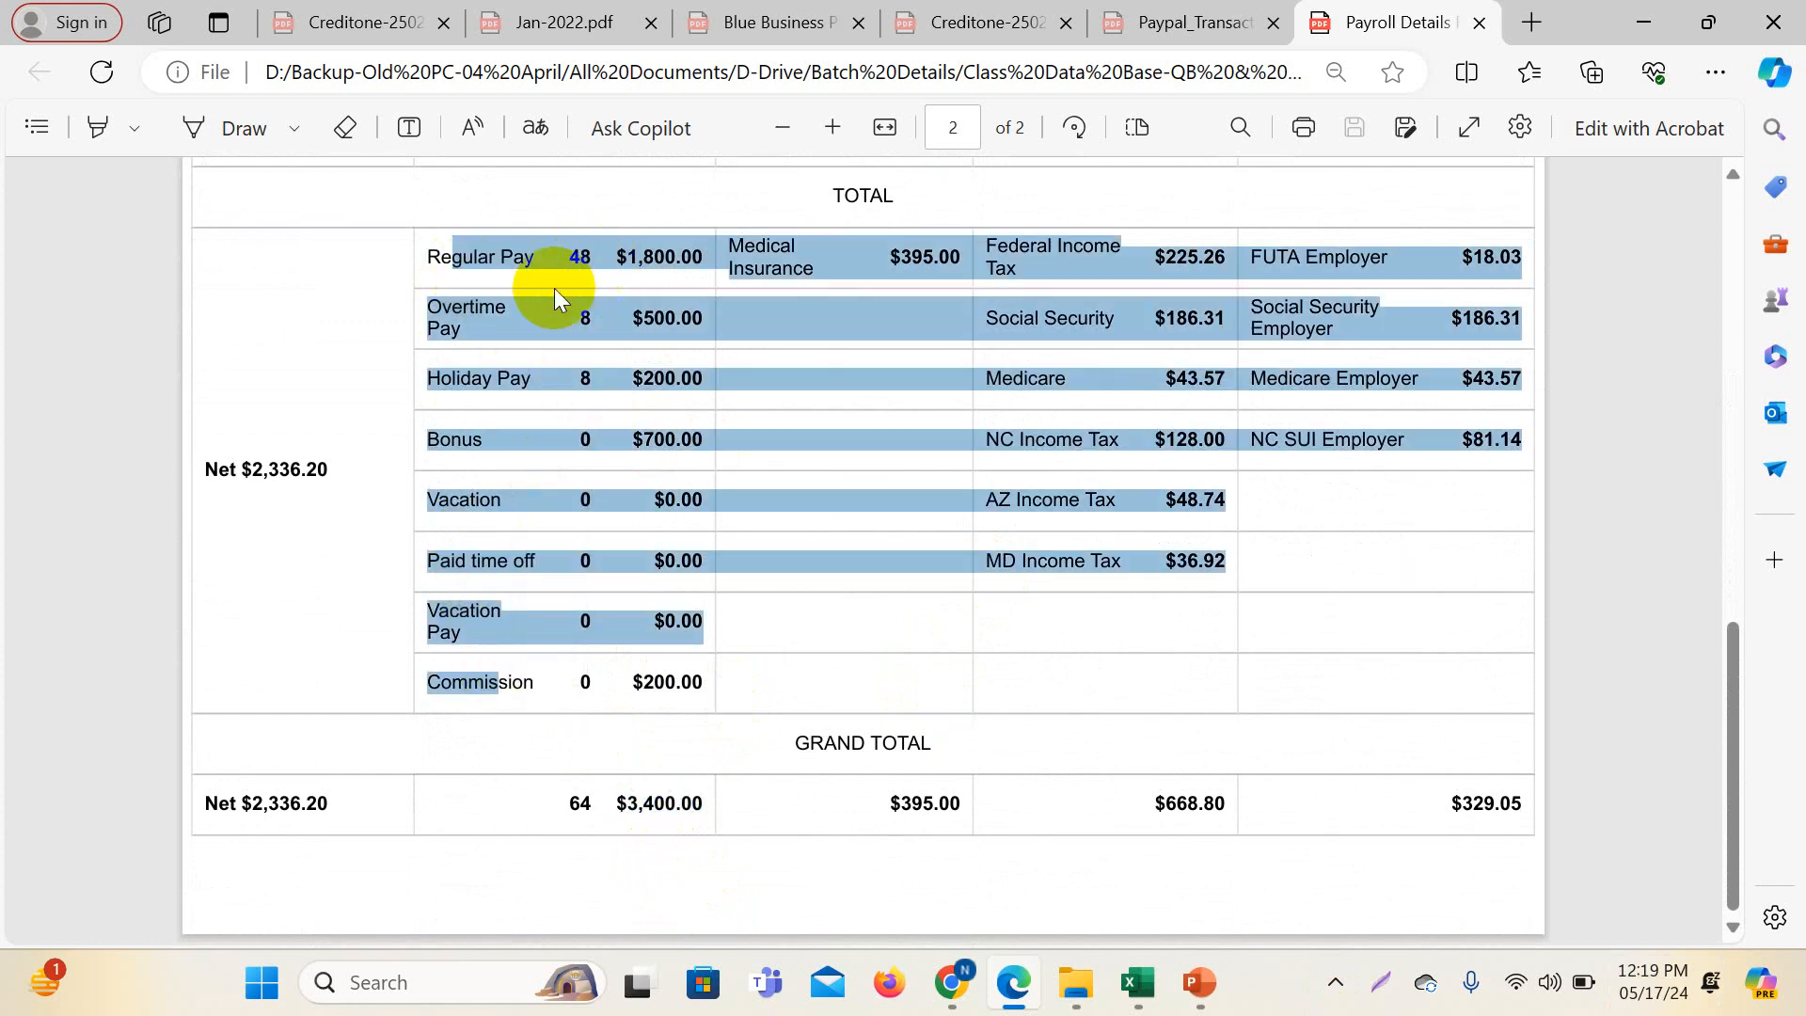
pyautogui.click(549, 354)
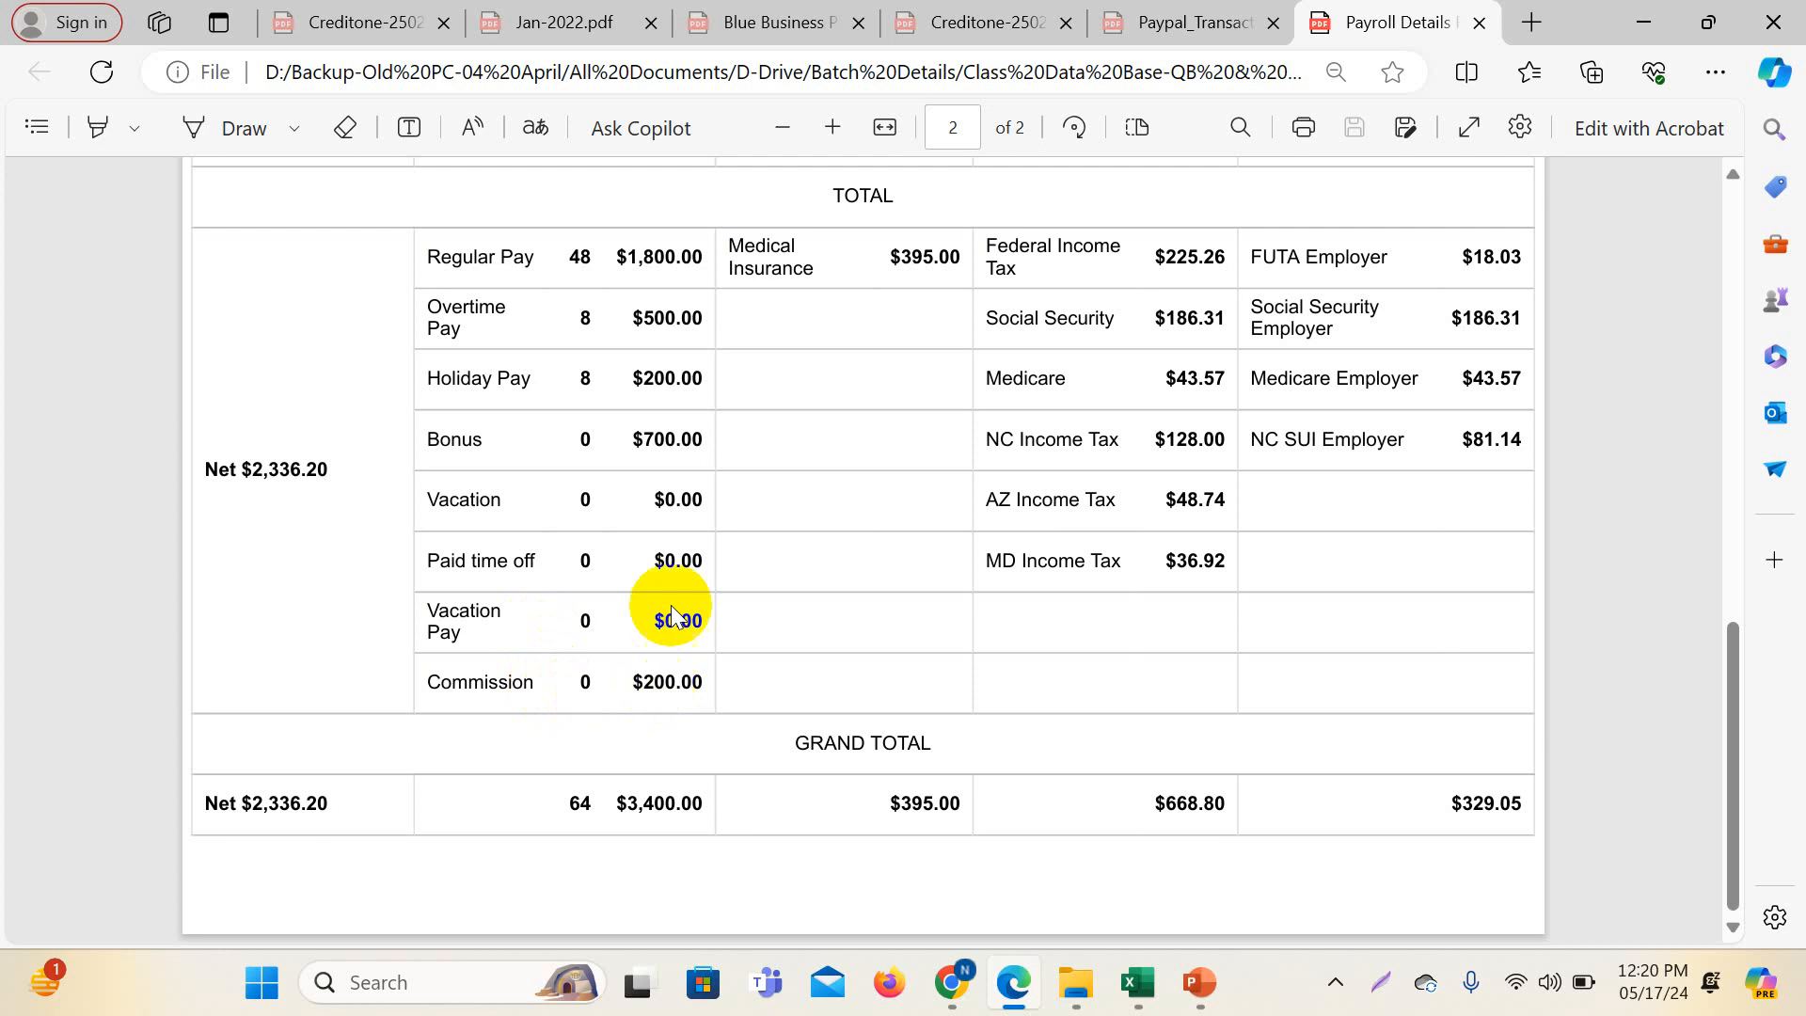
pyautogui.doubleClick(593, 619)
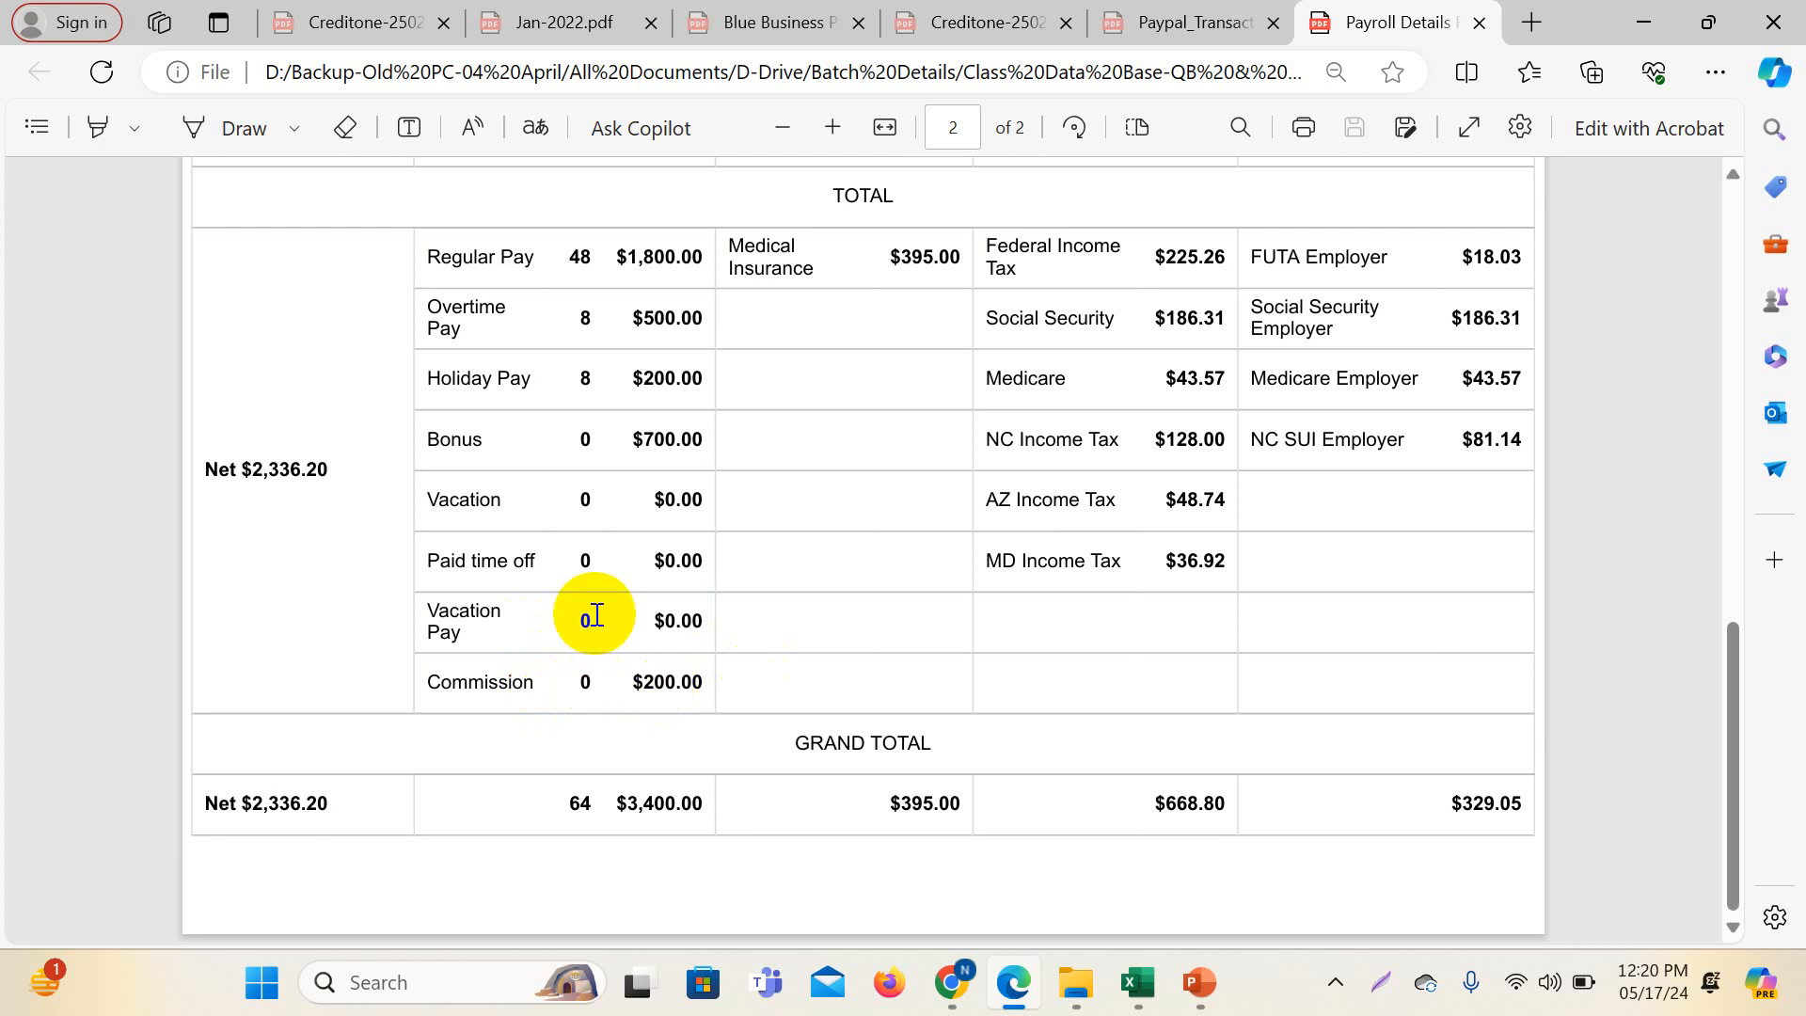
pyautogui.doubleClick(684, 817)
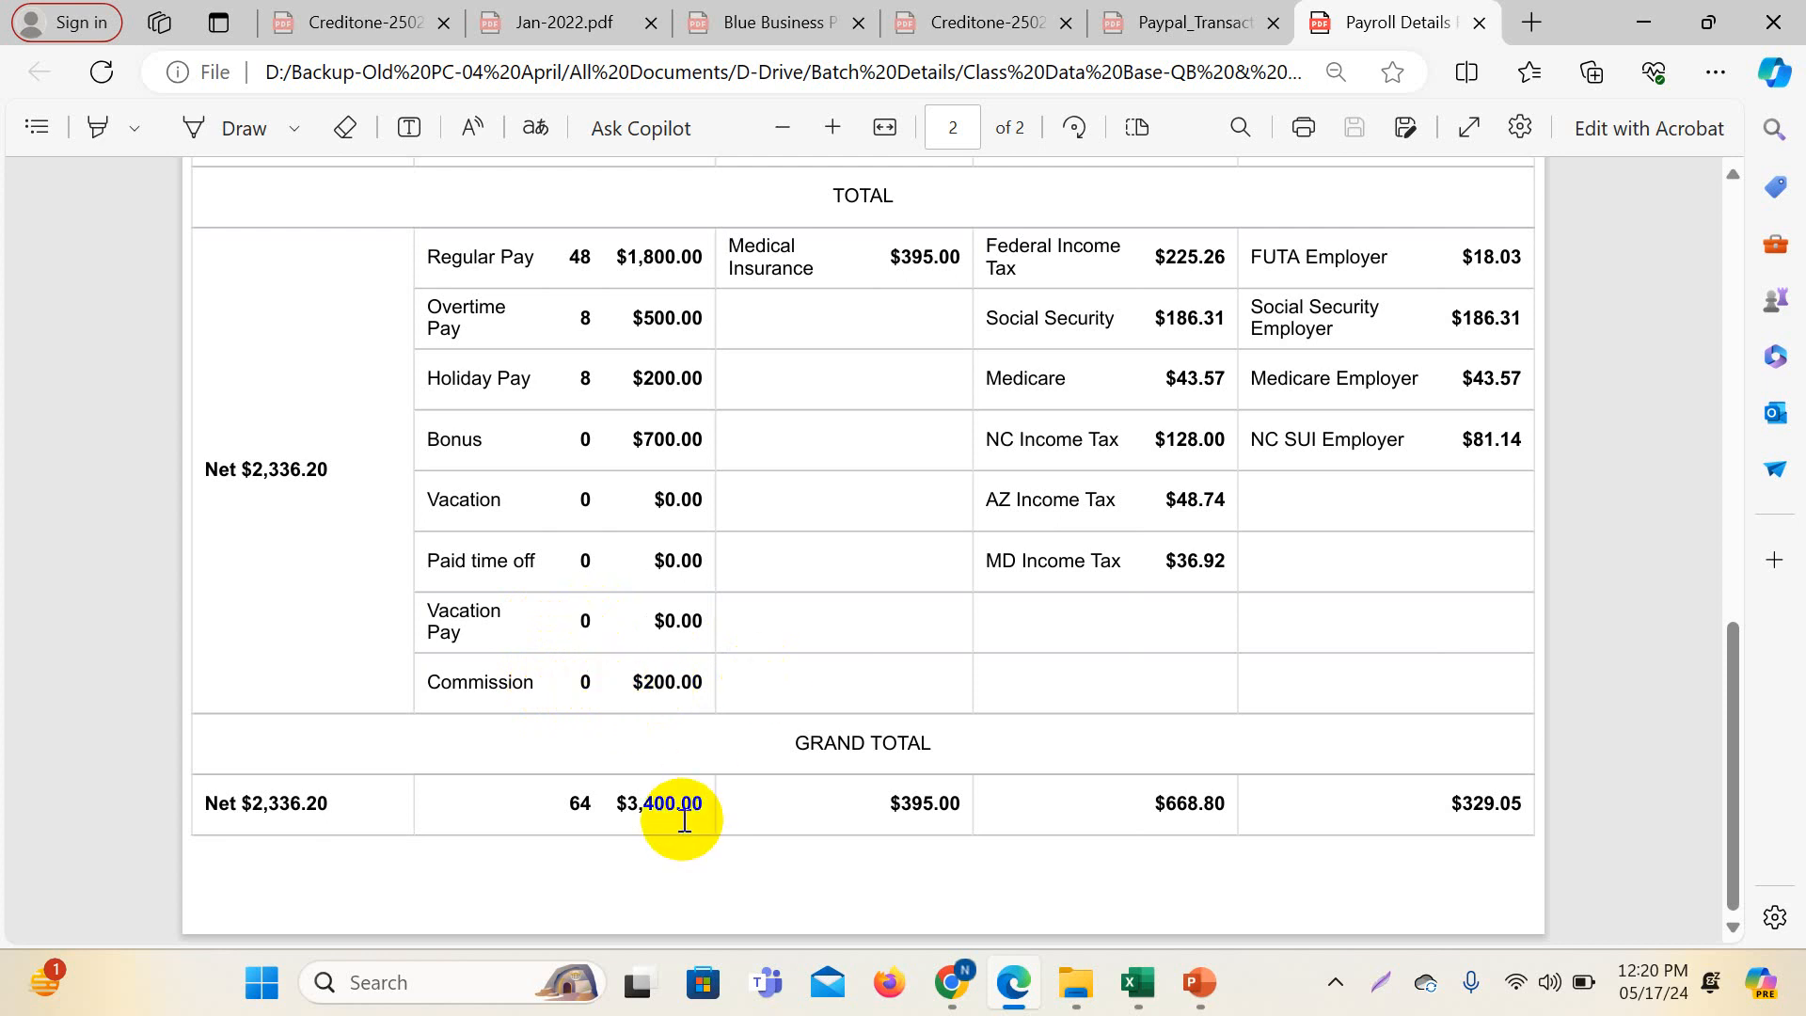
pyautogui.scroll(6, 754, 725)
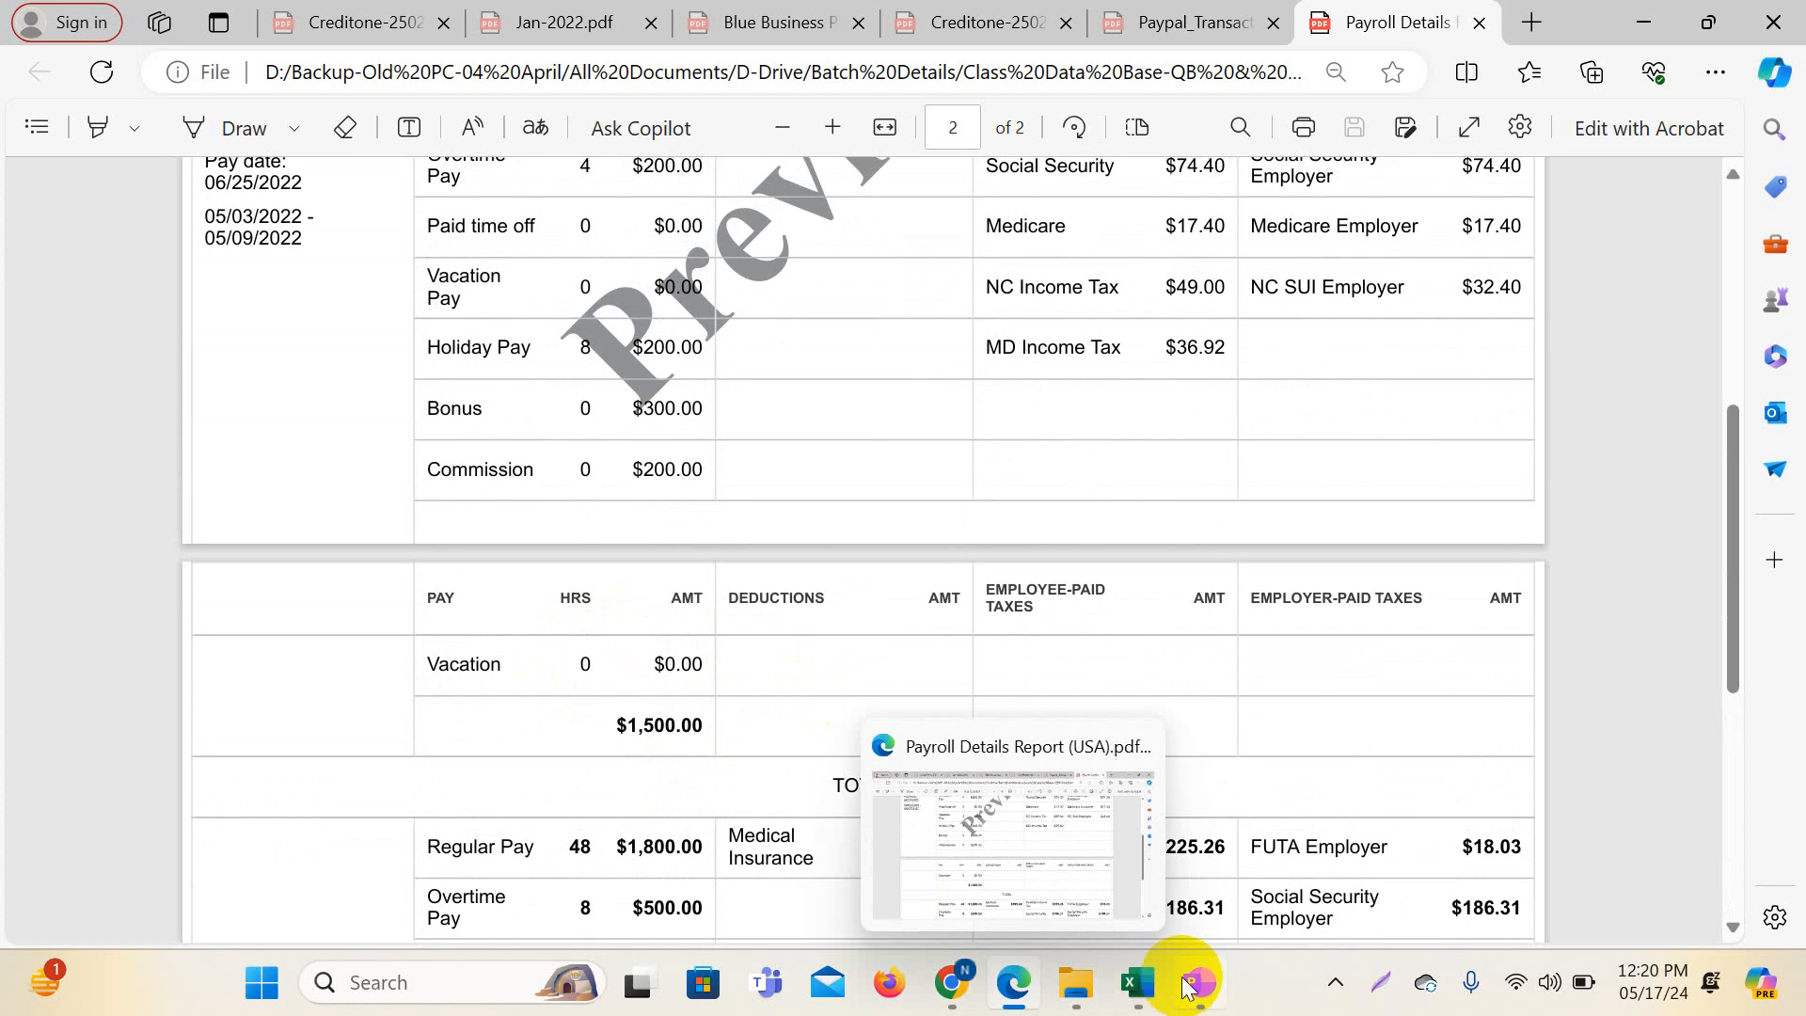
# - Return to the Journal Import workbook in Excel and fill the Salary & Wages account name and its debit with yellow
pyautogui.moveTo(1150, 987)
pyautogui.click(1260, 860)
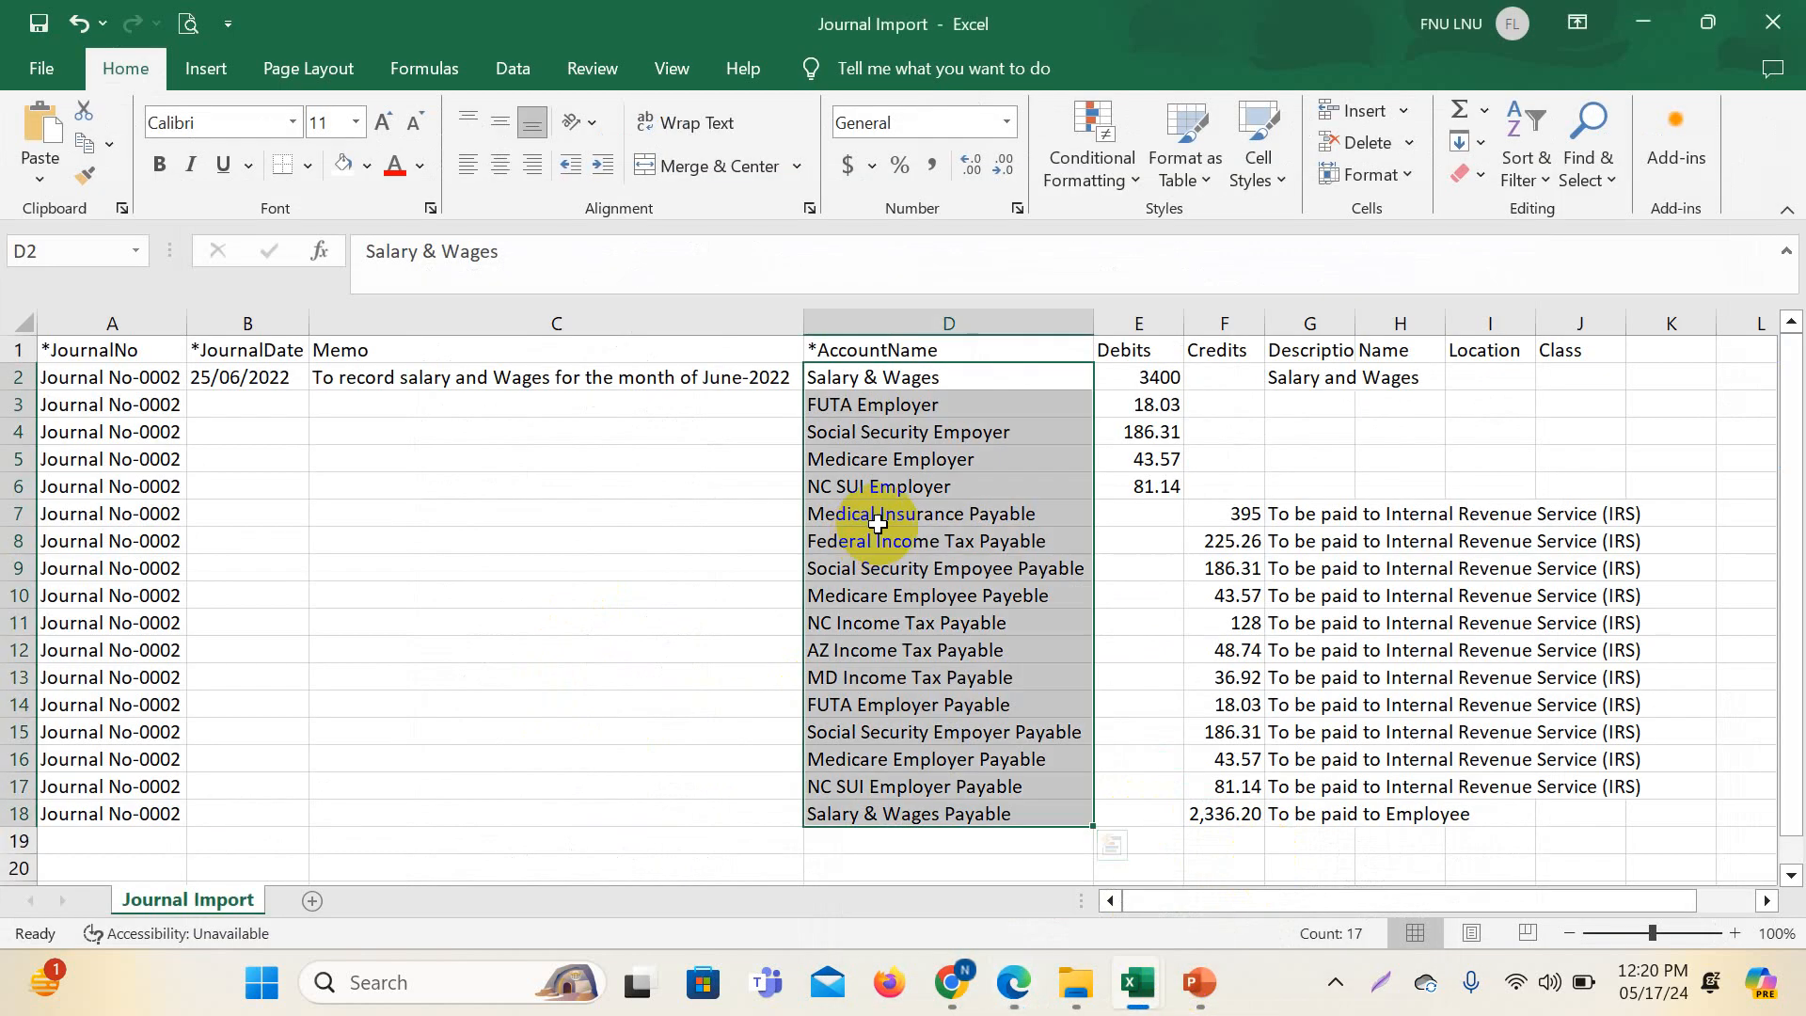
pyautogui.moveTo(899, 377); pyautogui.dragTo(1153, 375)
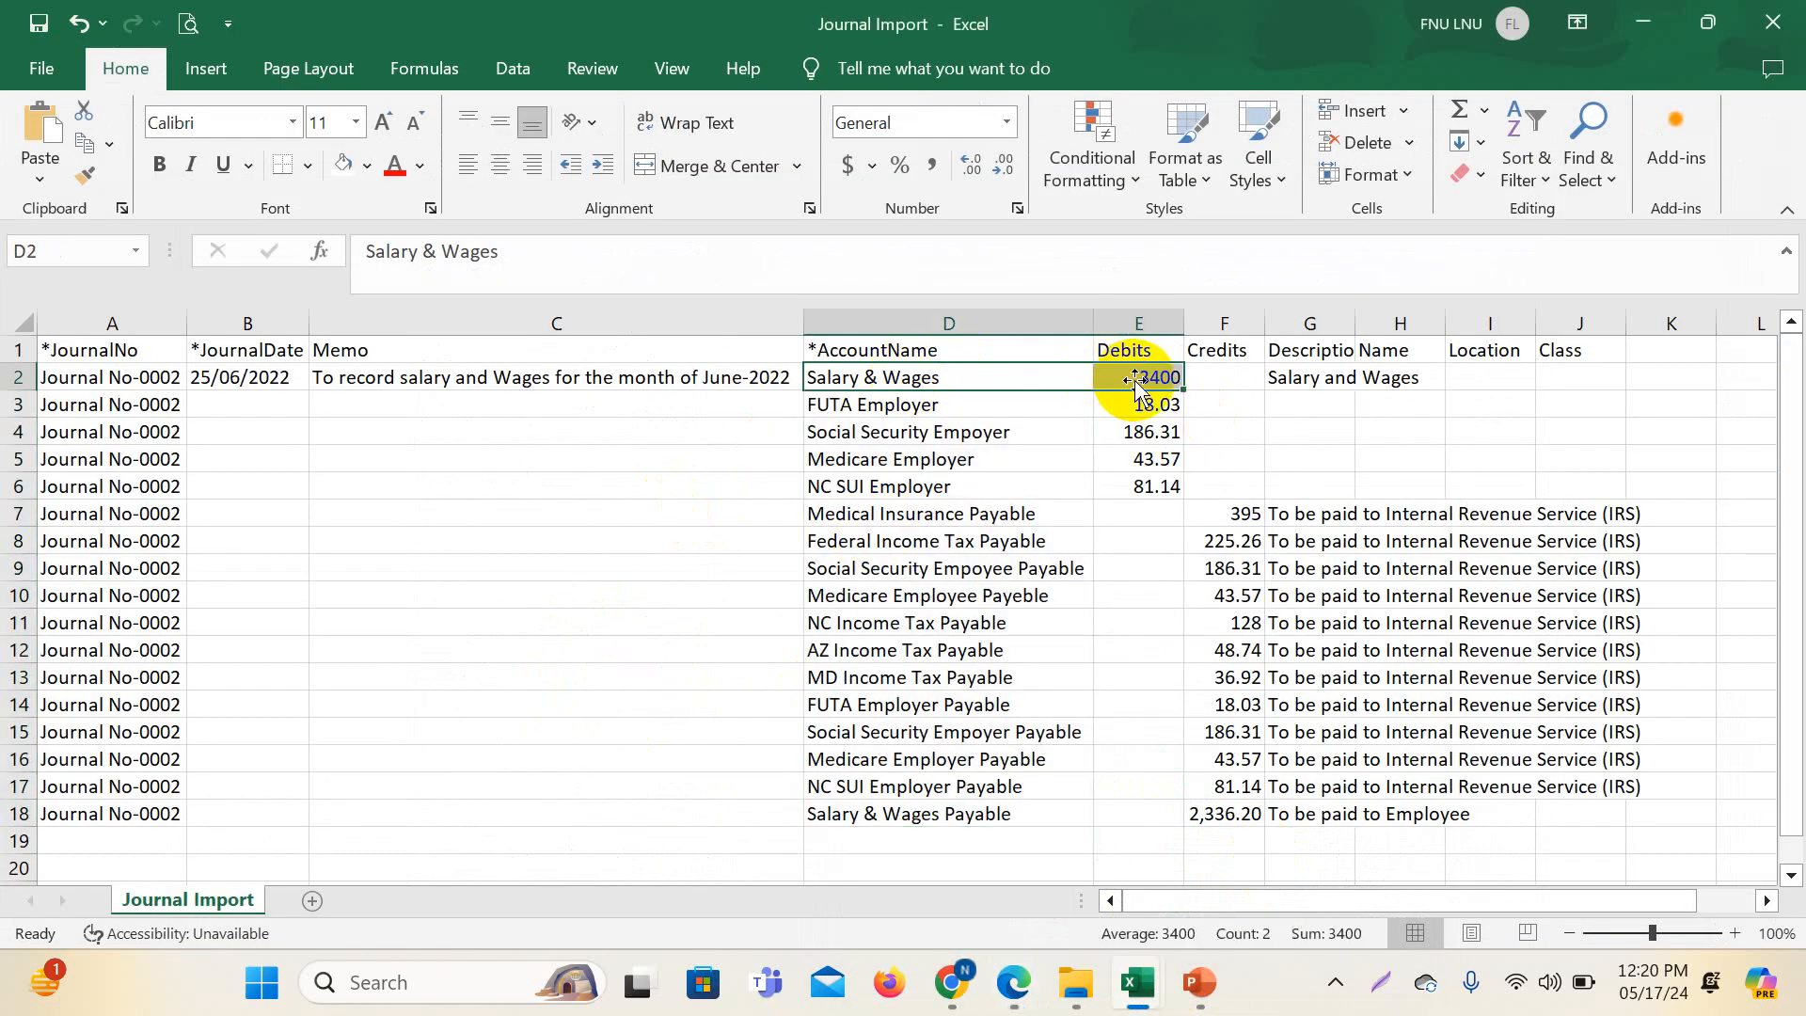
pyautogui.click(367, 166)
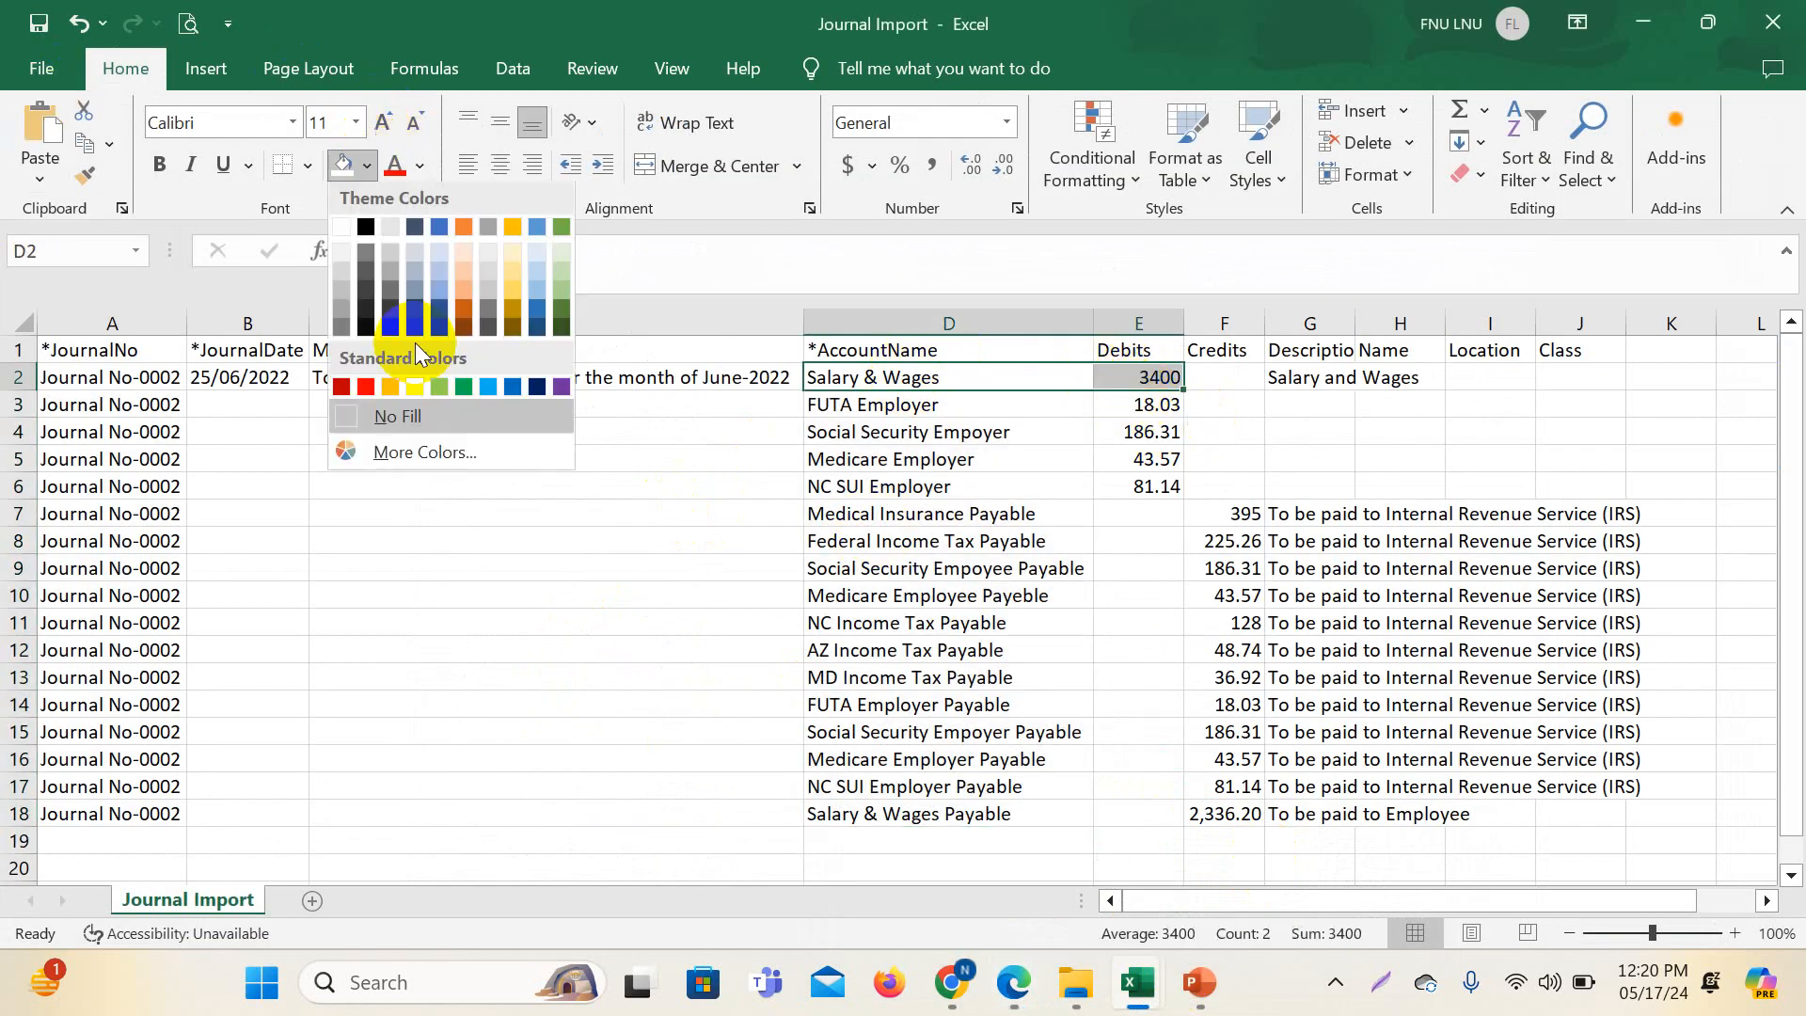
pyautogui.click(405, 393)
pyautogui.click(866, 431)
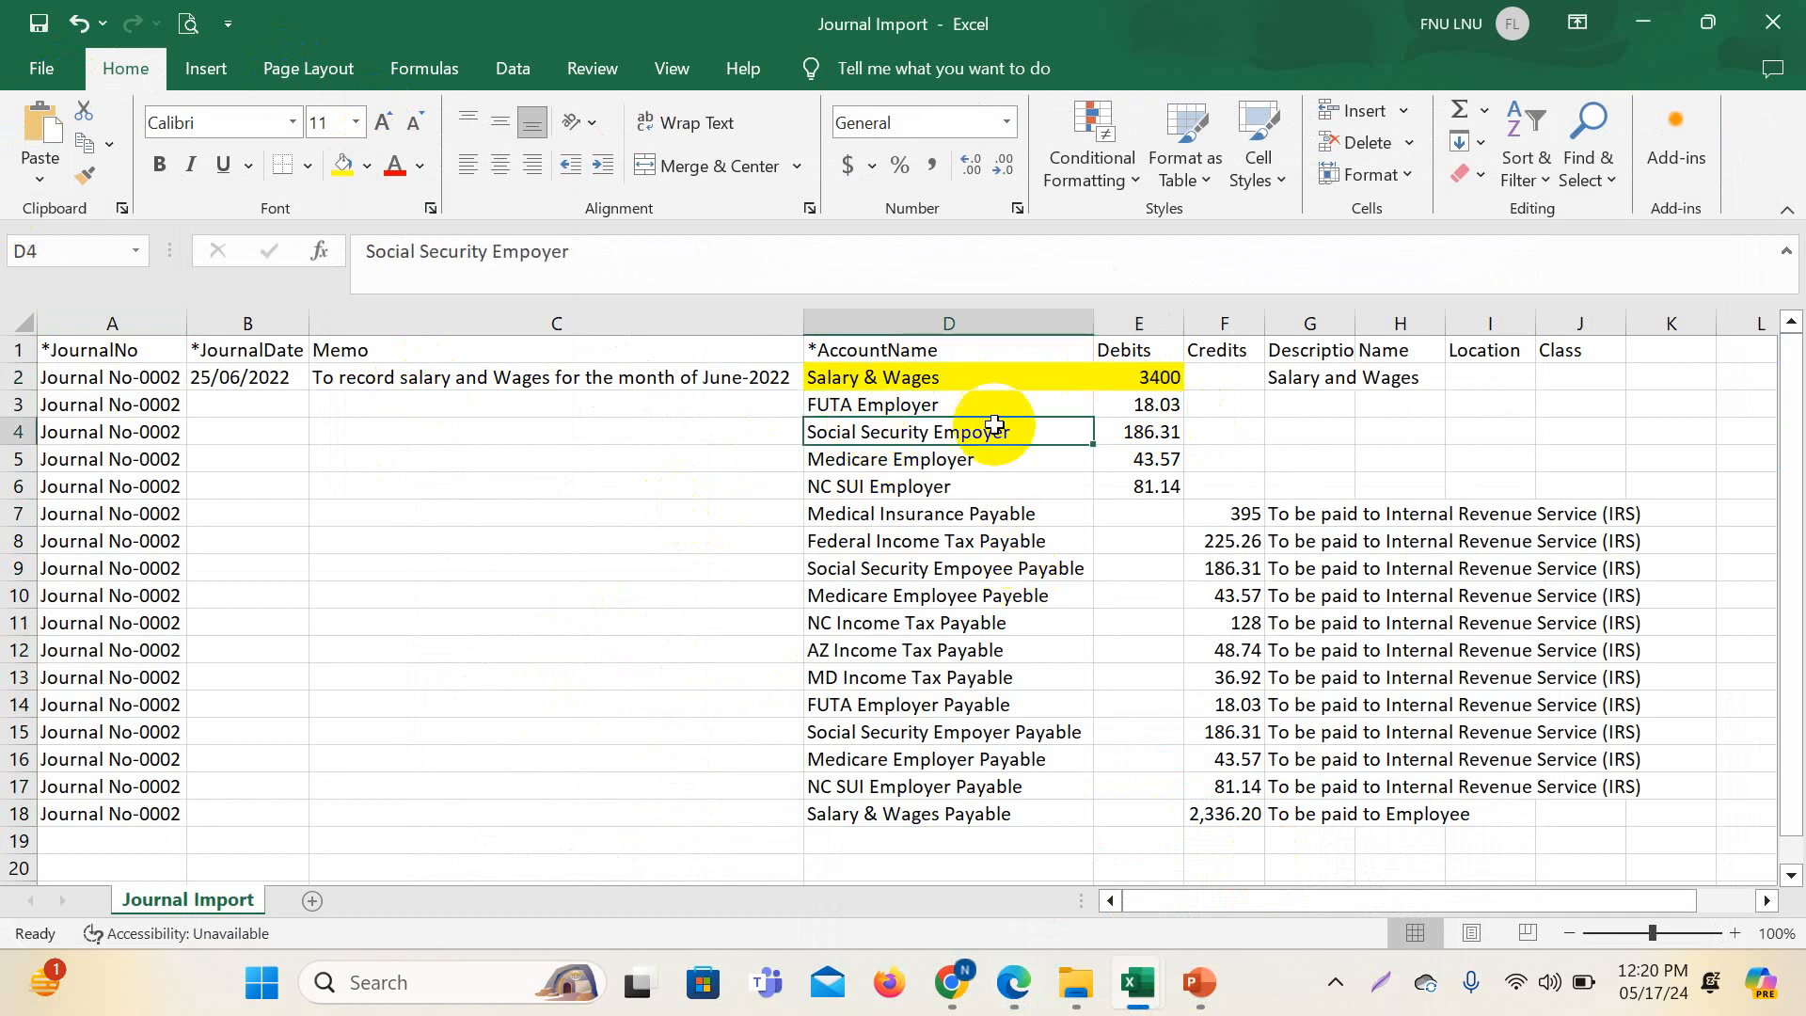
# - Fill the Salary & Wages Payable row yellow from the account name through the credit amount
pyautogui.click(1105, 410)
pyautogui.click(1239, 513)
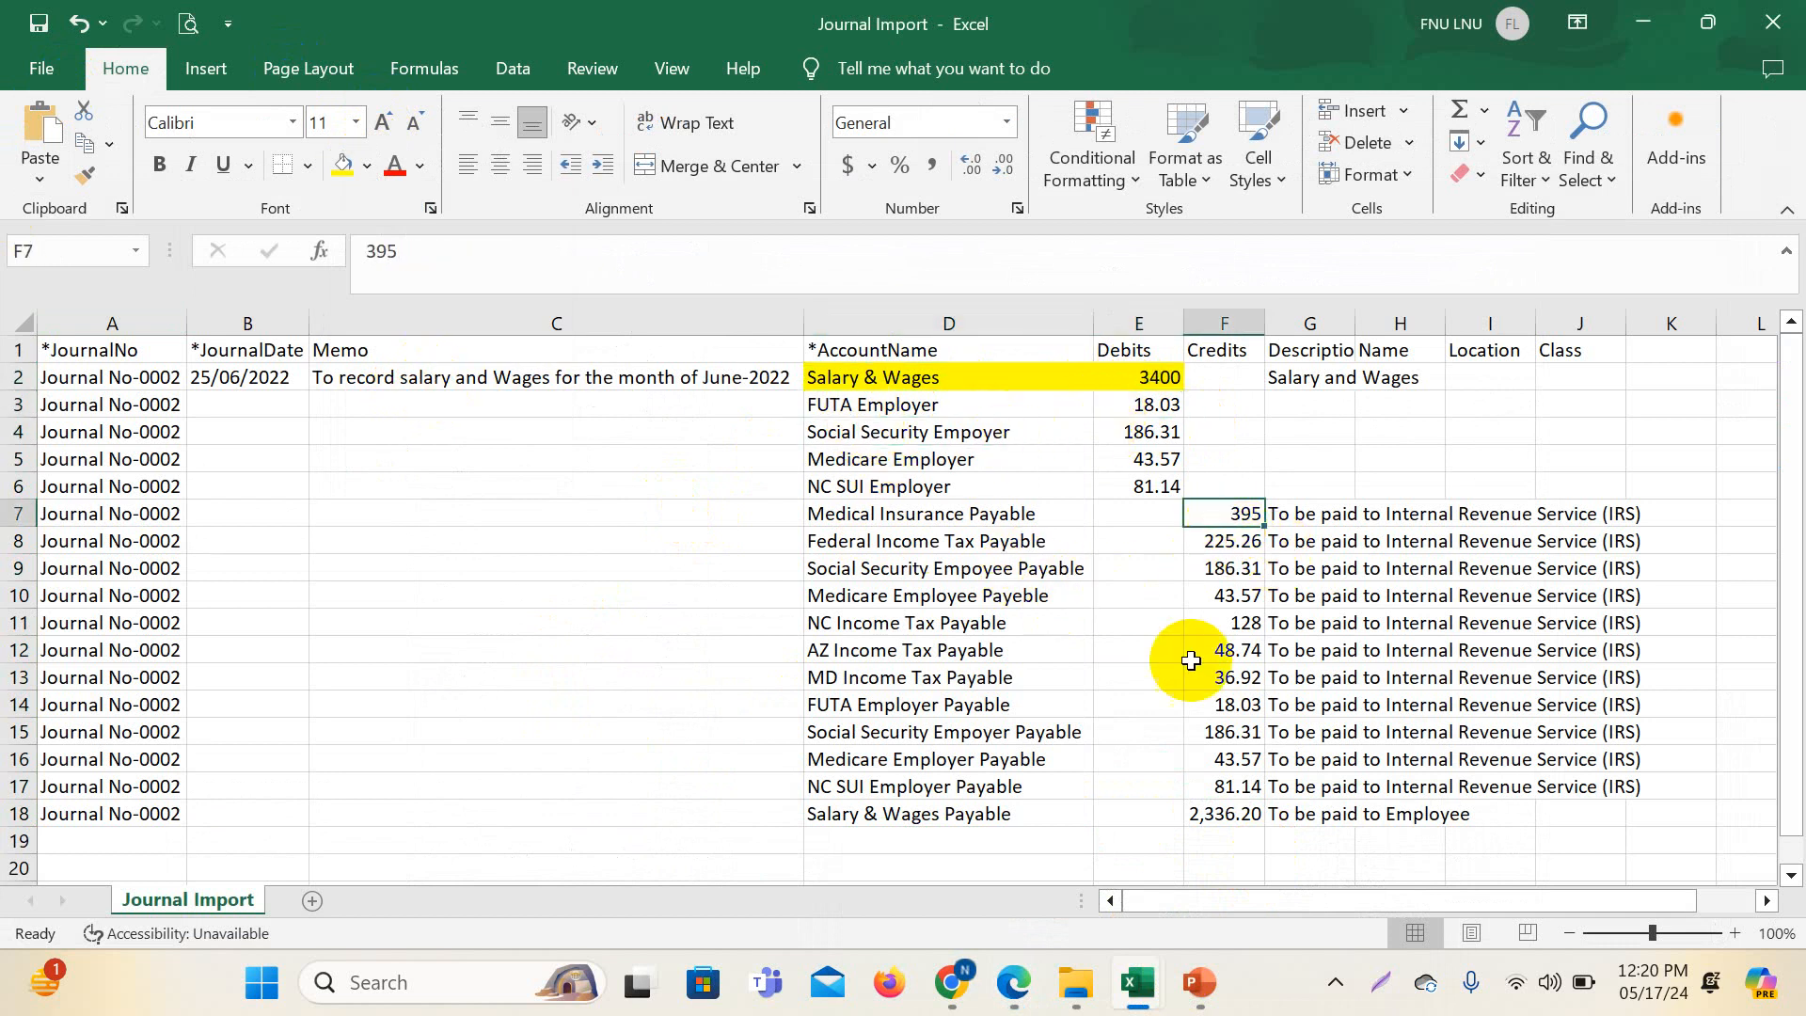
pyautogui.moveTo(907, 811); pyautogui.dragTo(1250, 820)
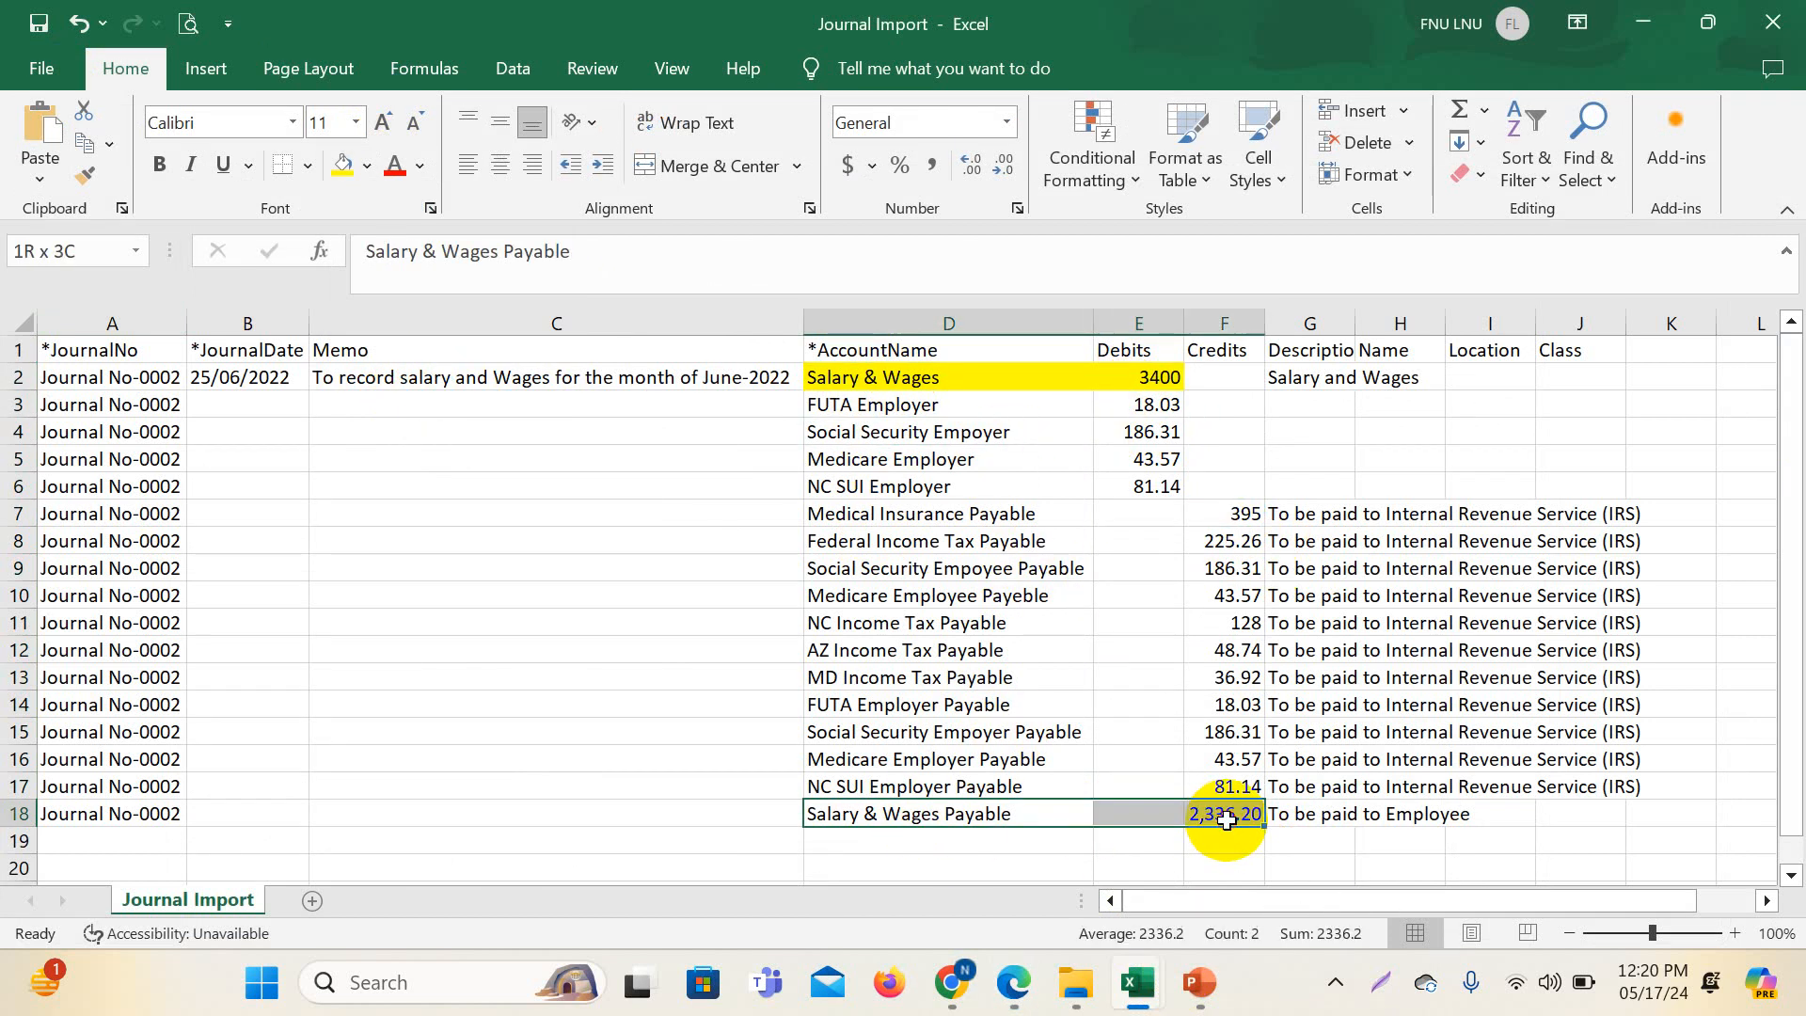
pyautogui.click(342, 166)
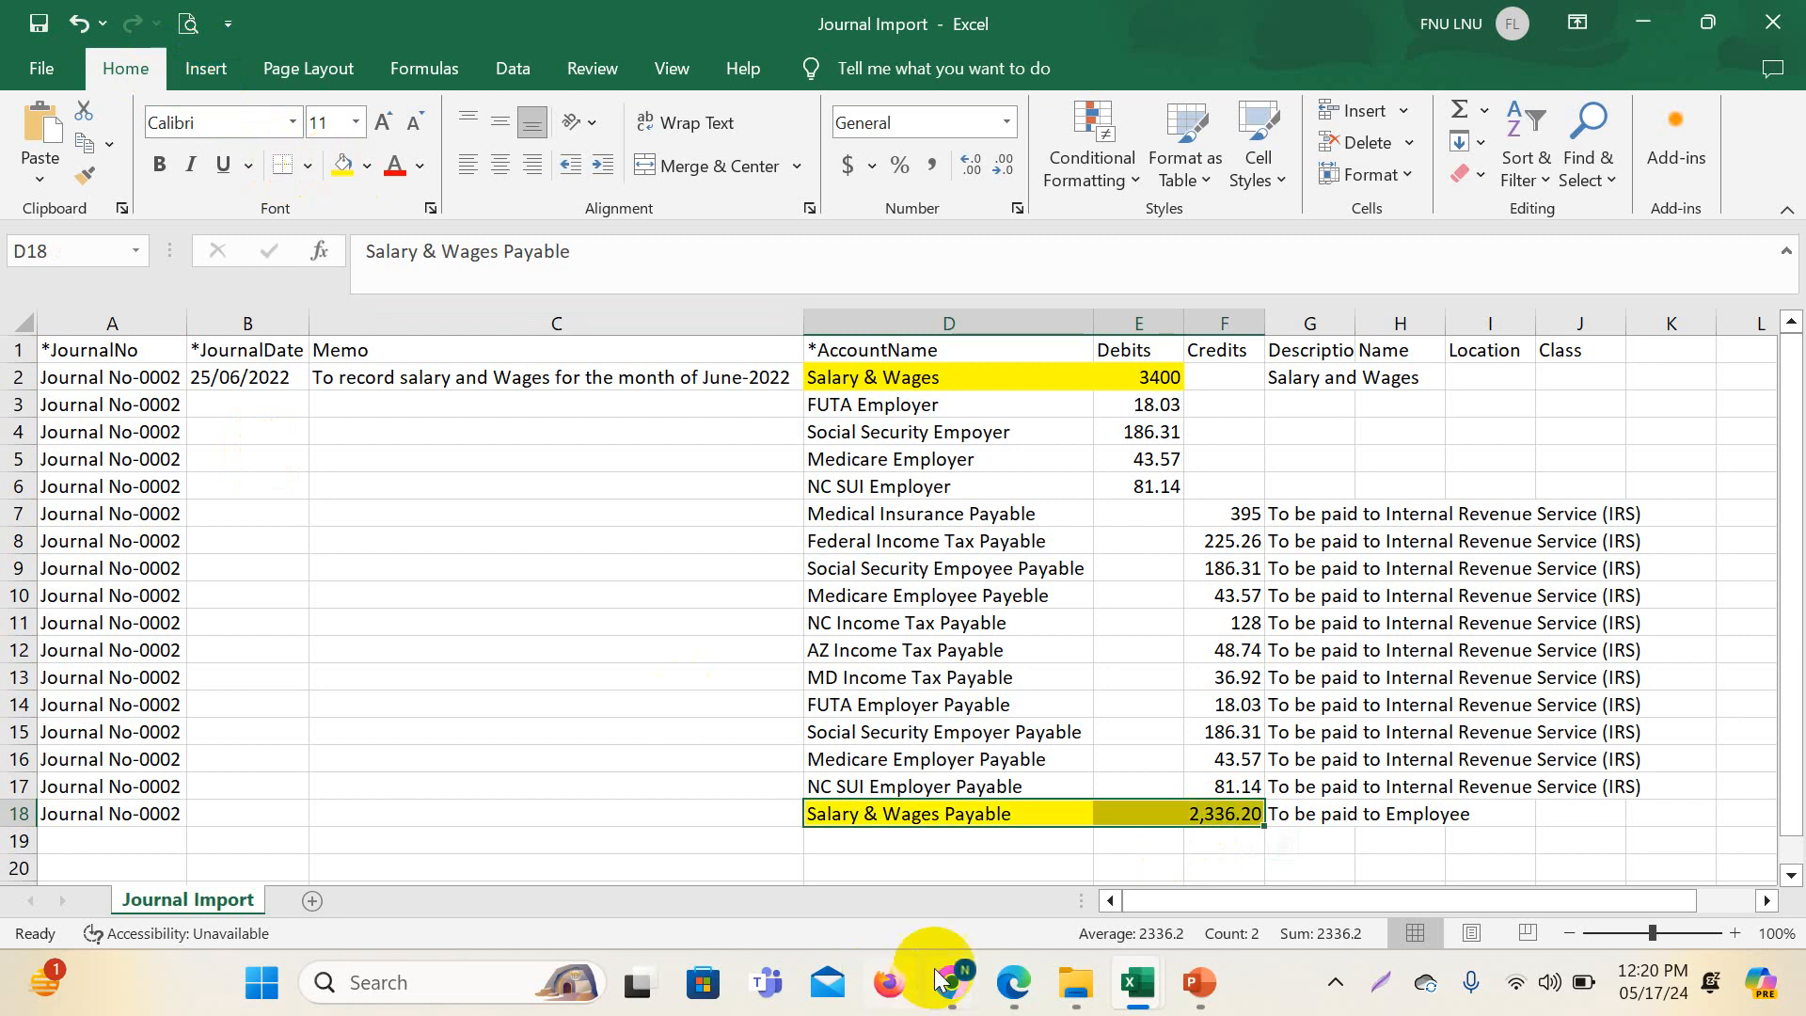
# - Compare the total net pay in the Payroll Details Report with the Salary & Wages Payable credit in the Journal Import workbook
pyautogui.click(1026, 983)
pyautogui.scroll(-5, 1000, 686)
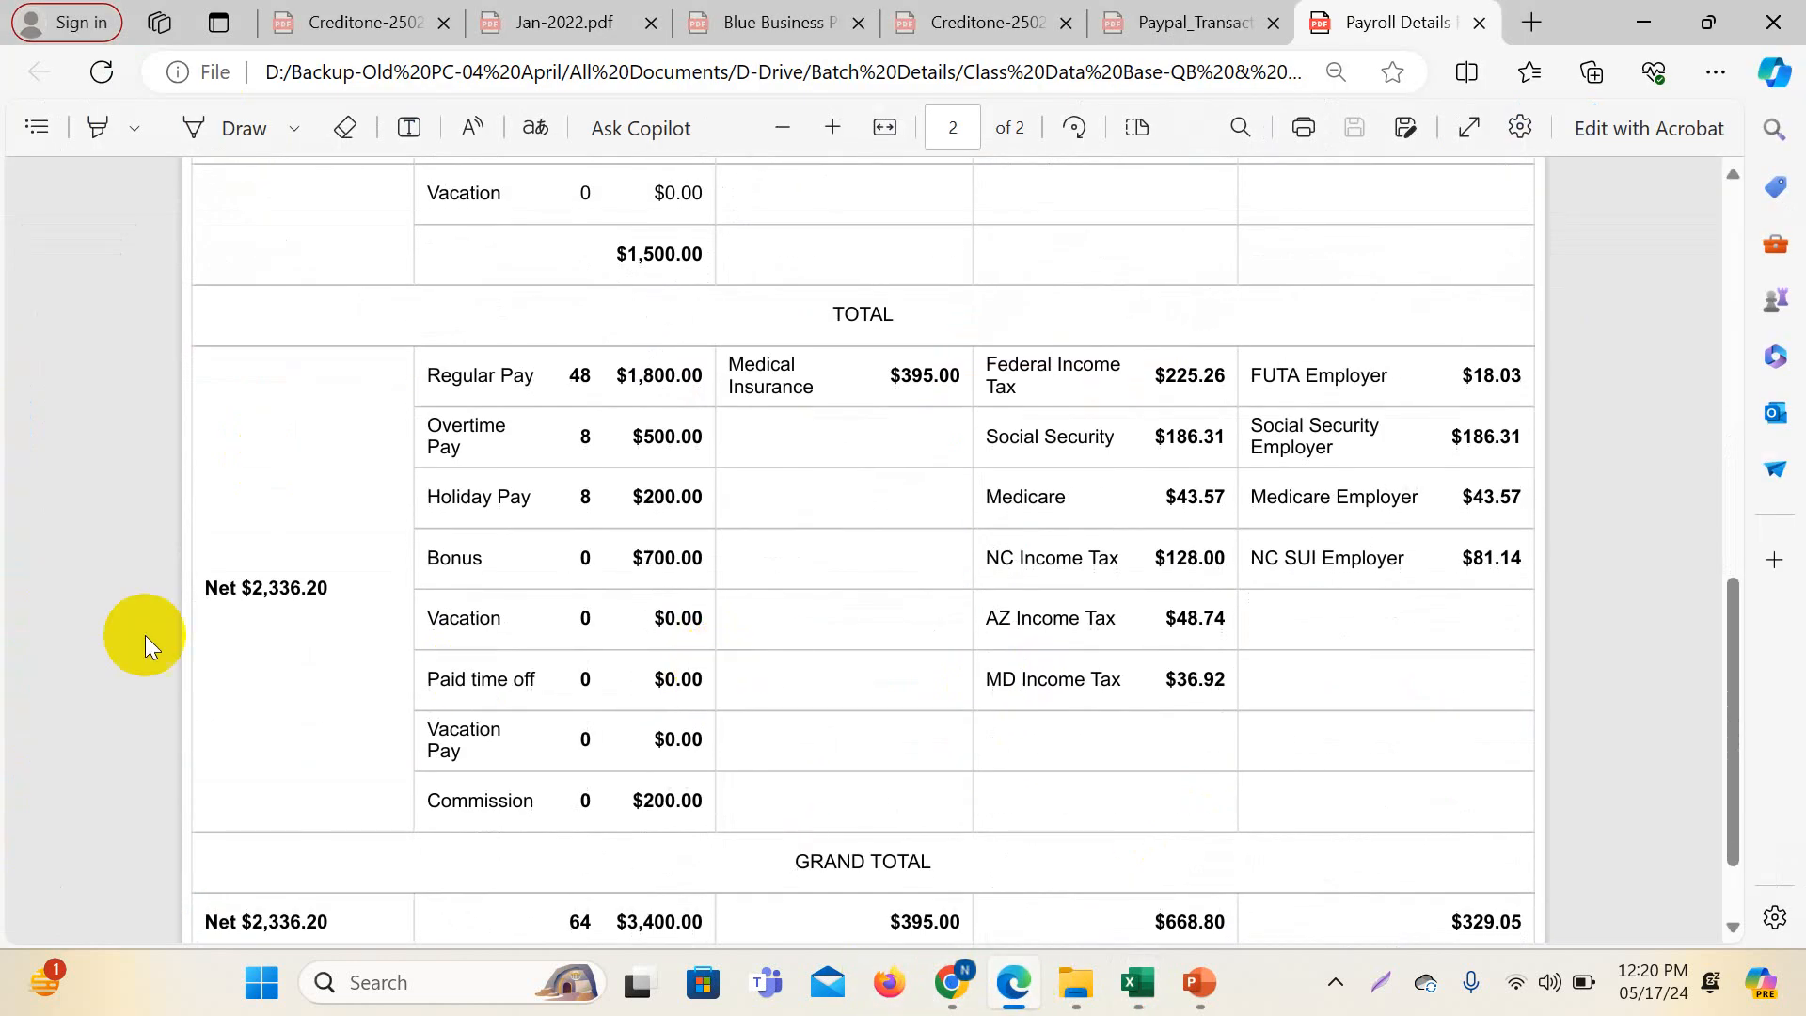
pyautogui.moveTo(250, 588); pyautogui.dragTo(329, 589)
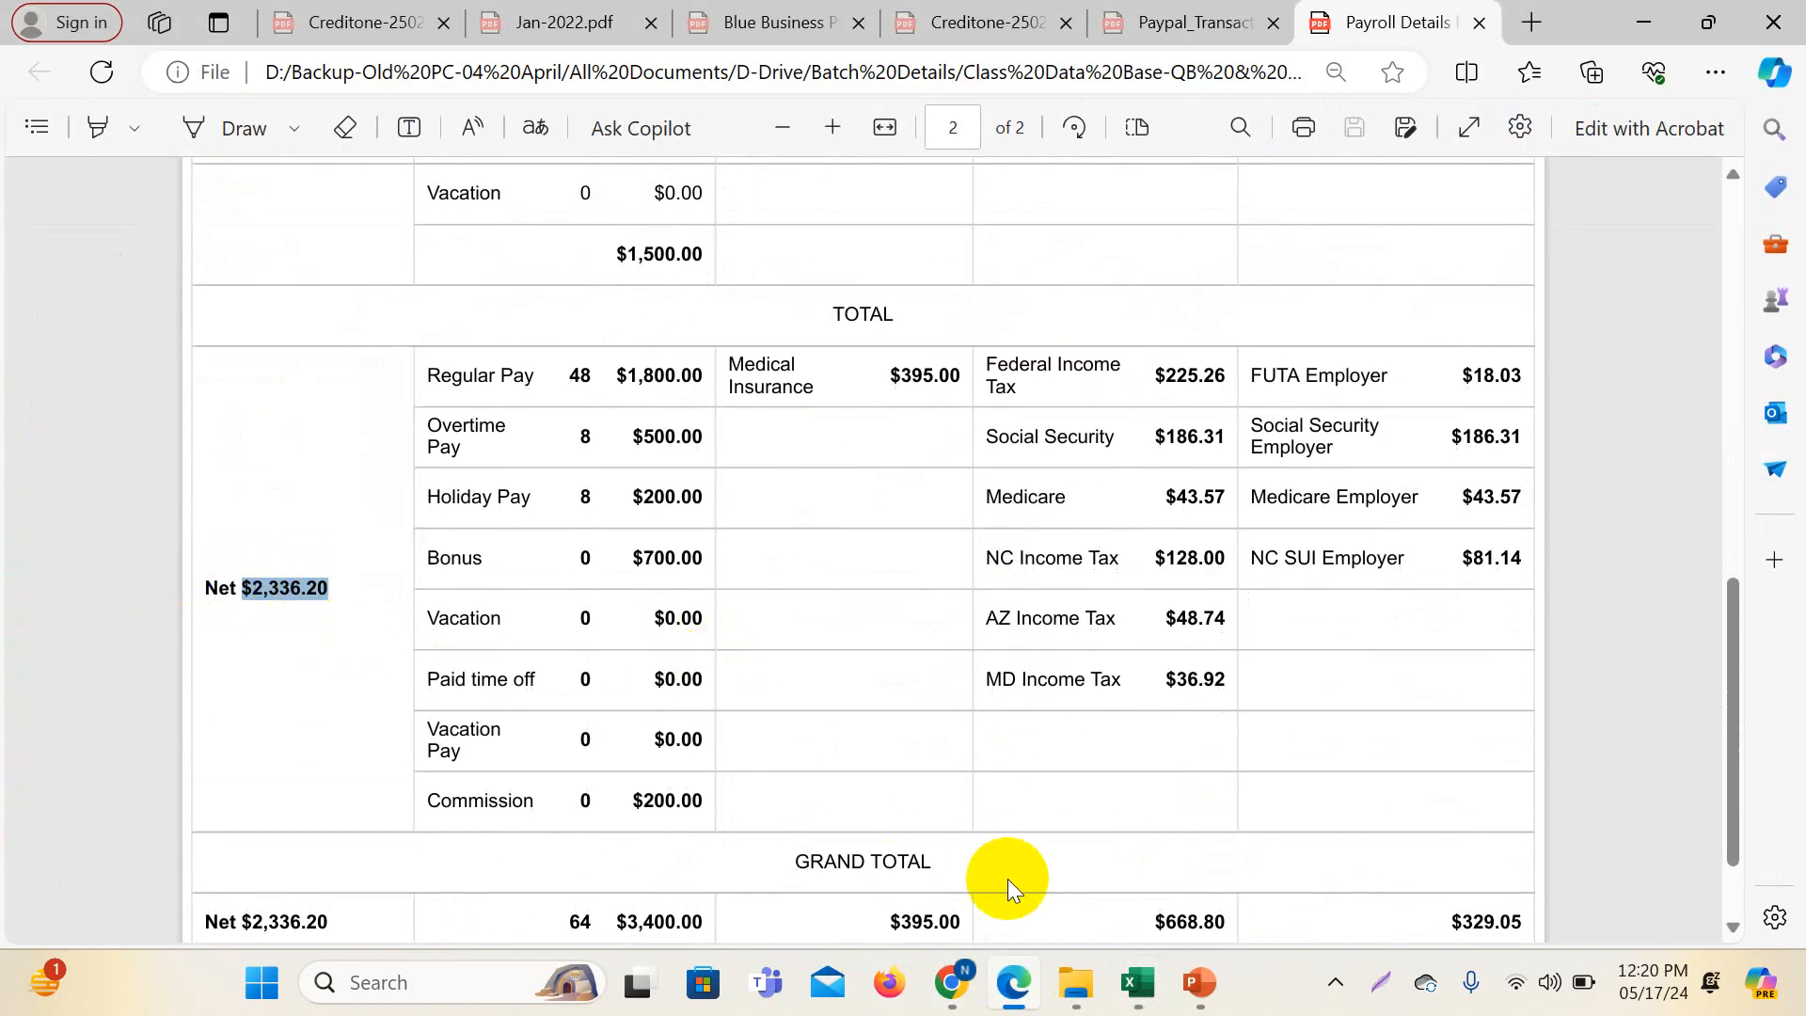
pyautogui.moveTo(1140, 983)
pyautogui.click(1291, 883)
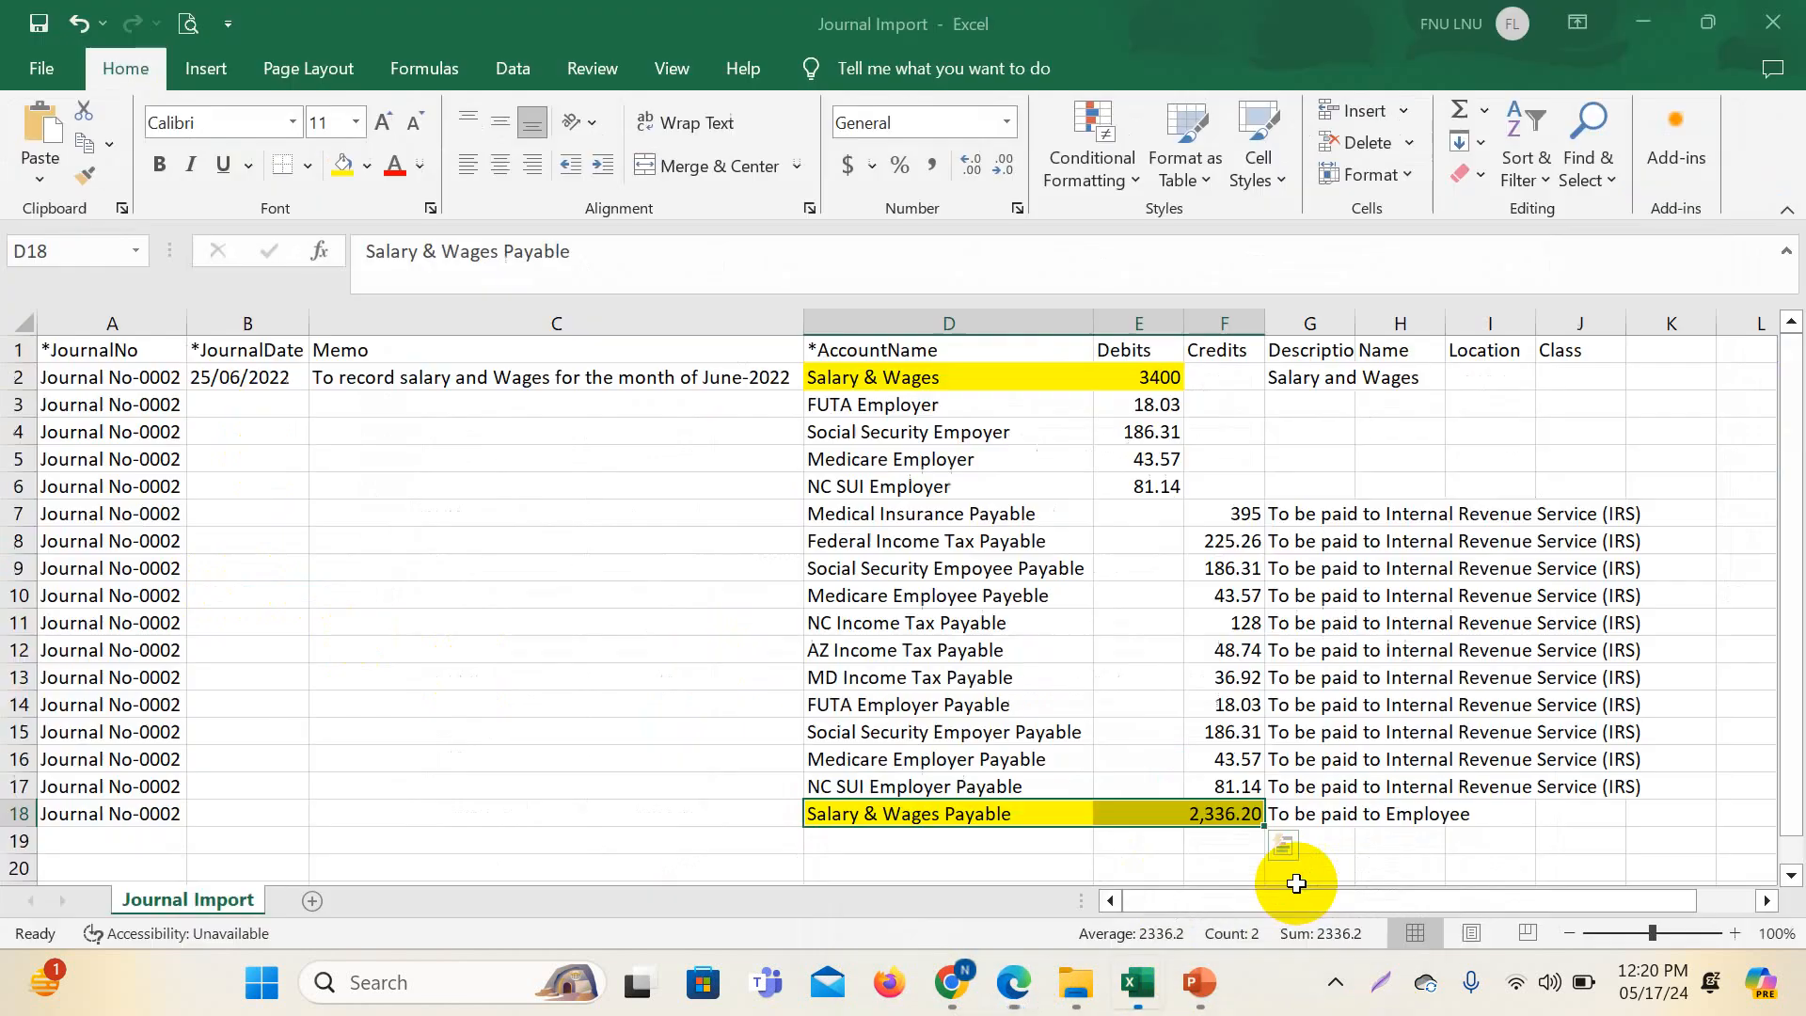
pyautogui.click(1218, 812)
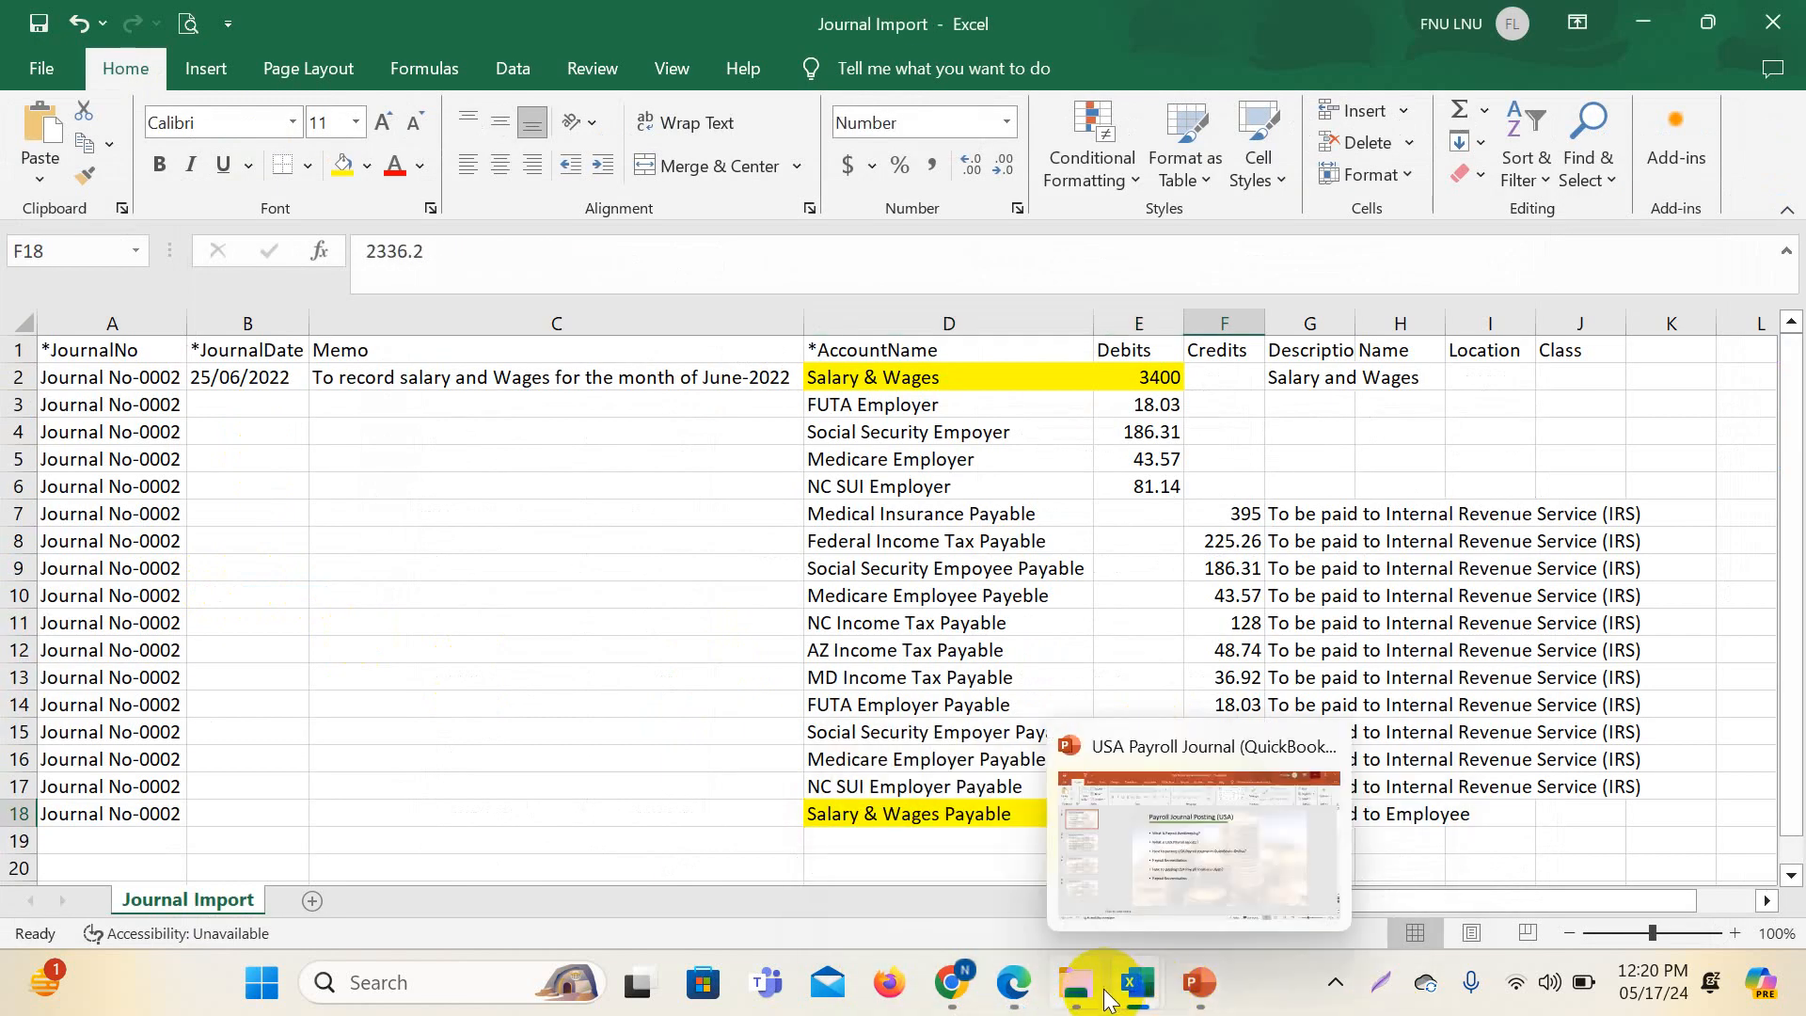
# - Switch to the Payroll Details Report in Edge and check the total Medical Insurance deduction
pyautogui.moveTo(1016, 983)
pyautogui.click(1058, 878)
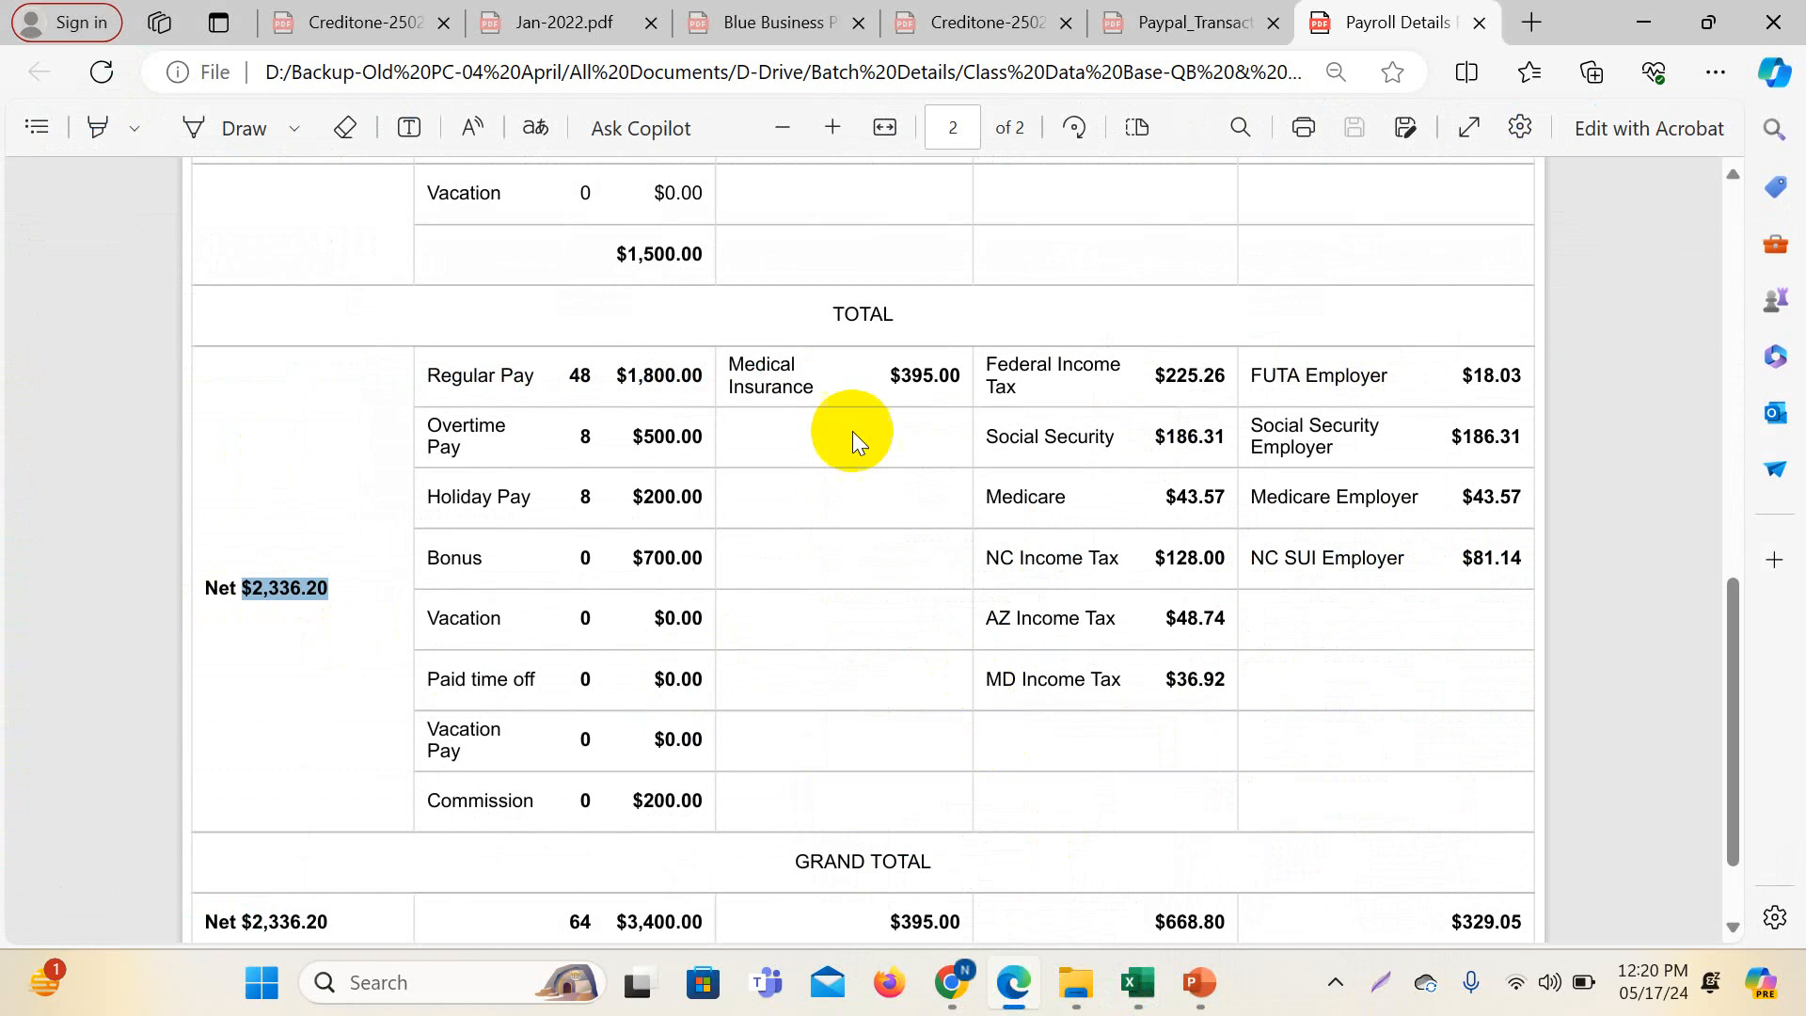
pyautogui.moveTo(894, 376); pyautogui.dragTo(955, 376)
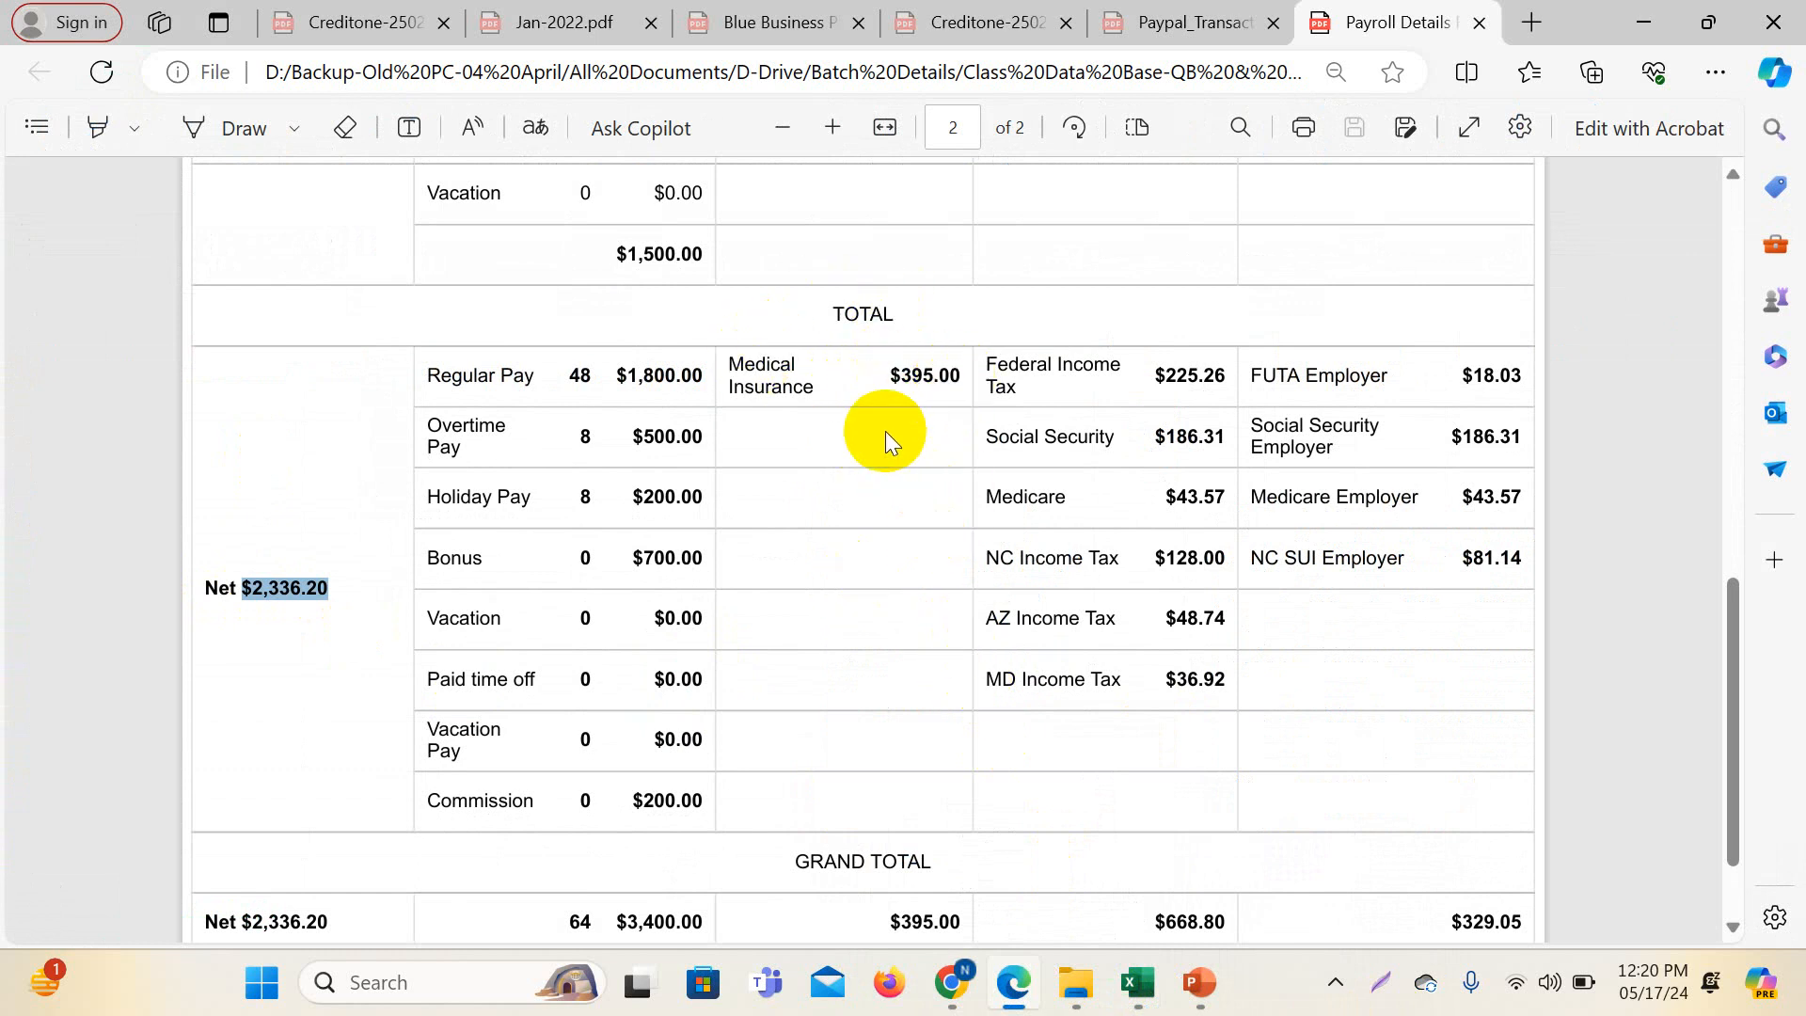
# - Return to the Journal Import workbook in Excel and fill the Medical Insurance Payable row yellow from account name through credit
pyautogui.moveTo(1139, 983)
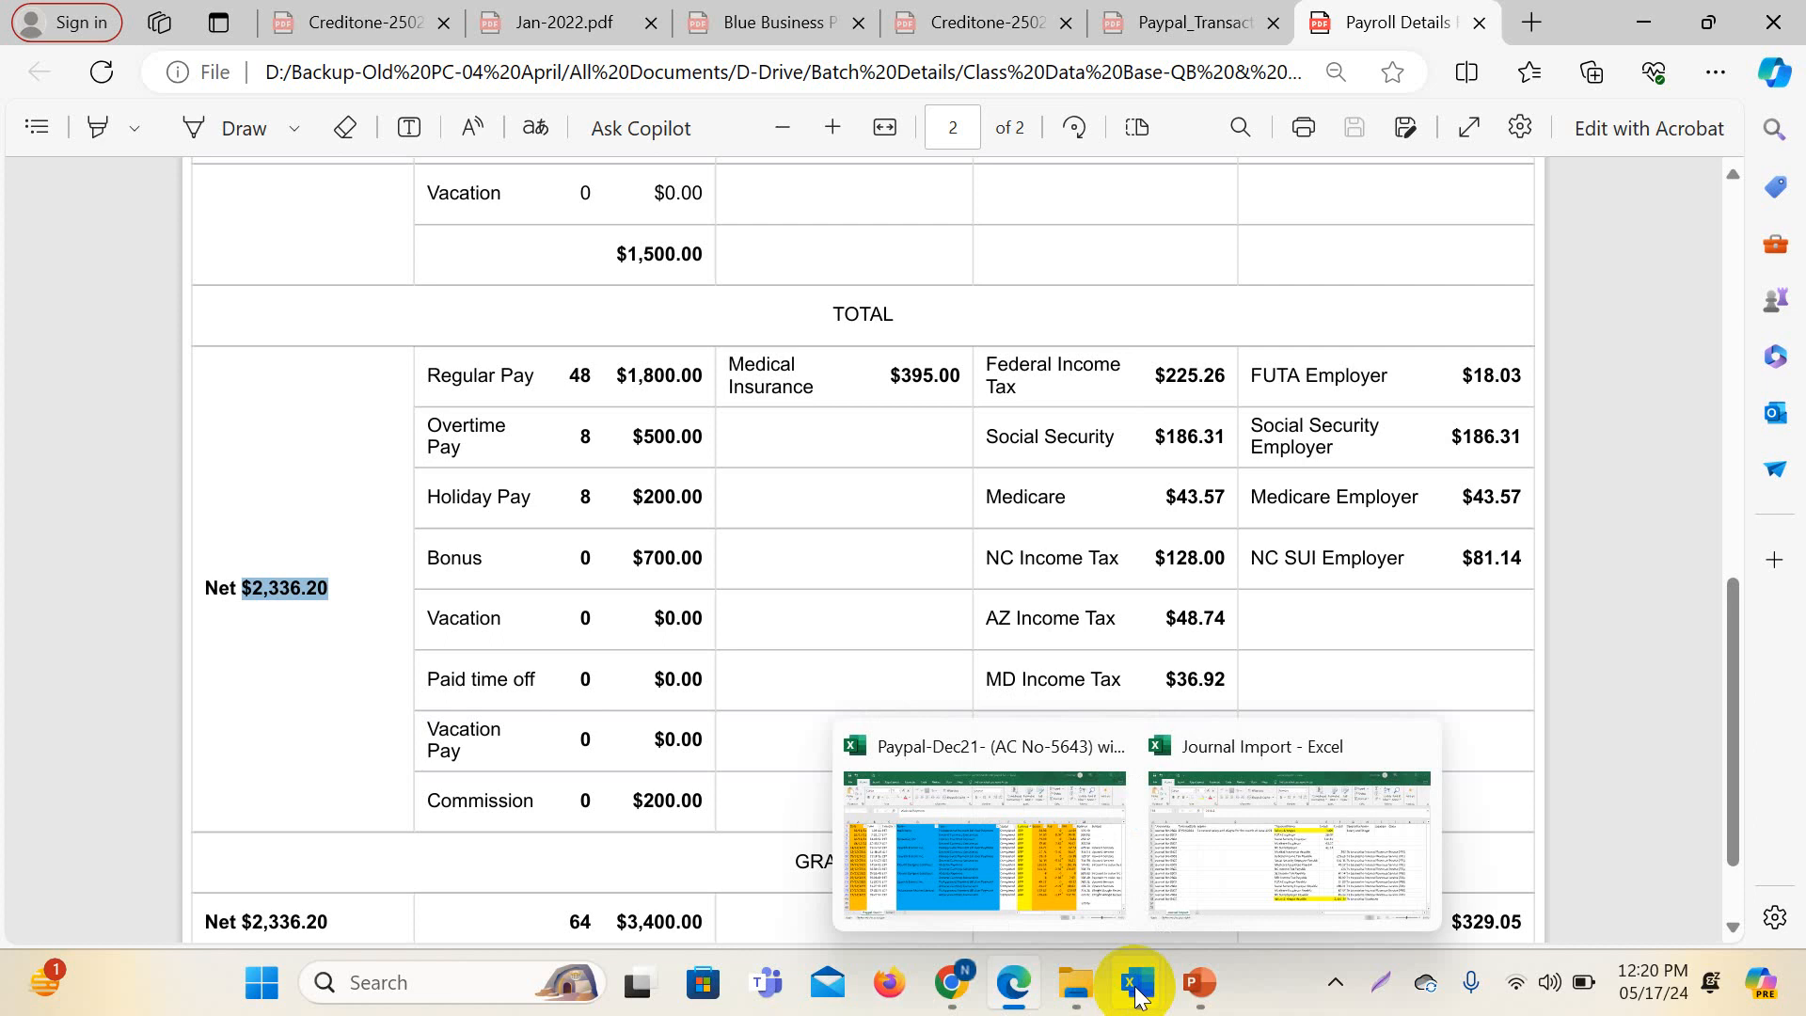
pyautogui.click(1280, 866)
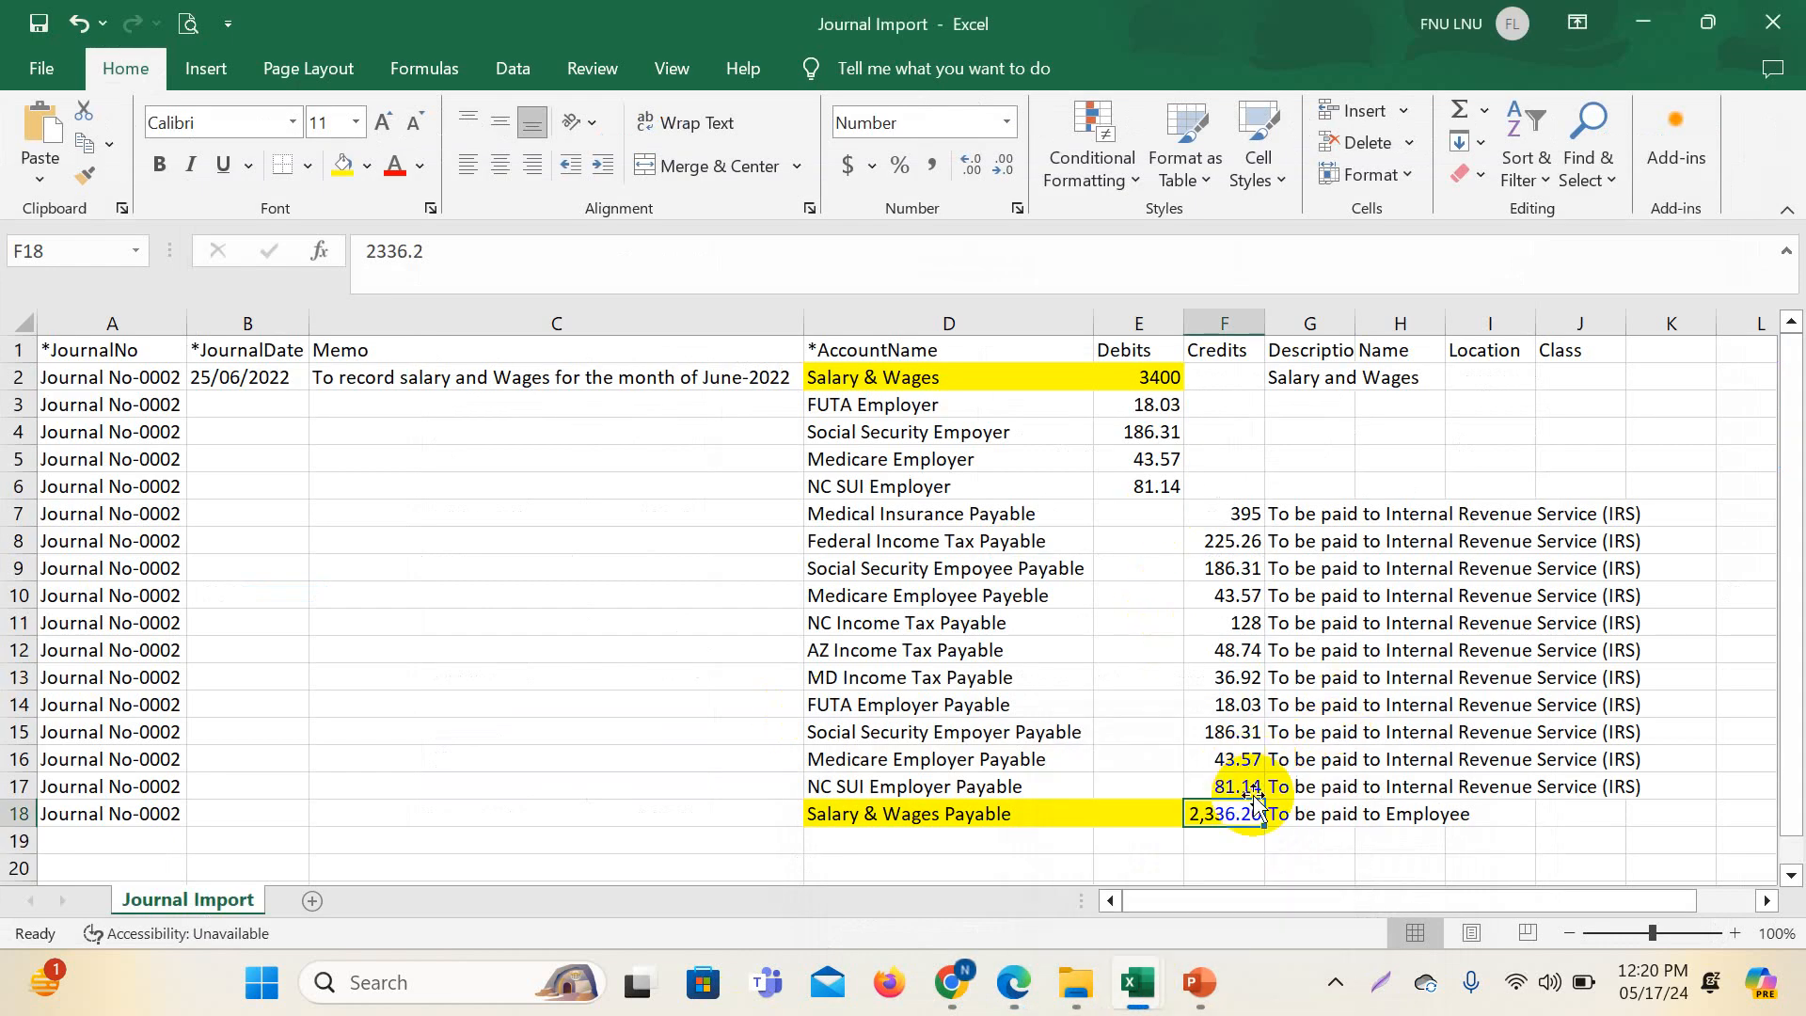
pyautogui.click(1223, 731)
pyautogui.click(1223, 513)
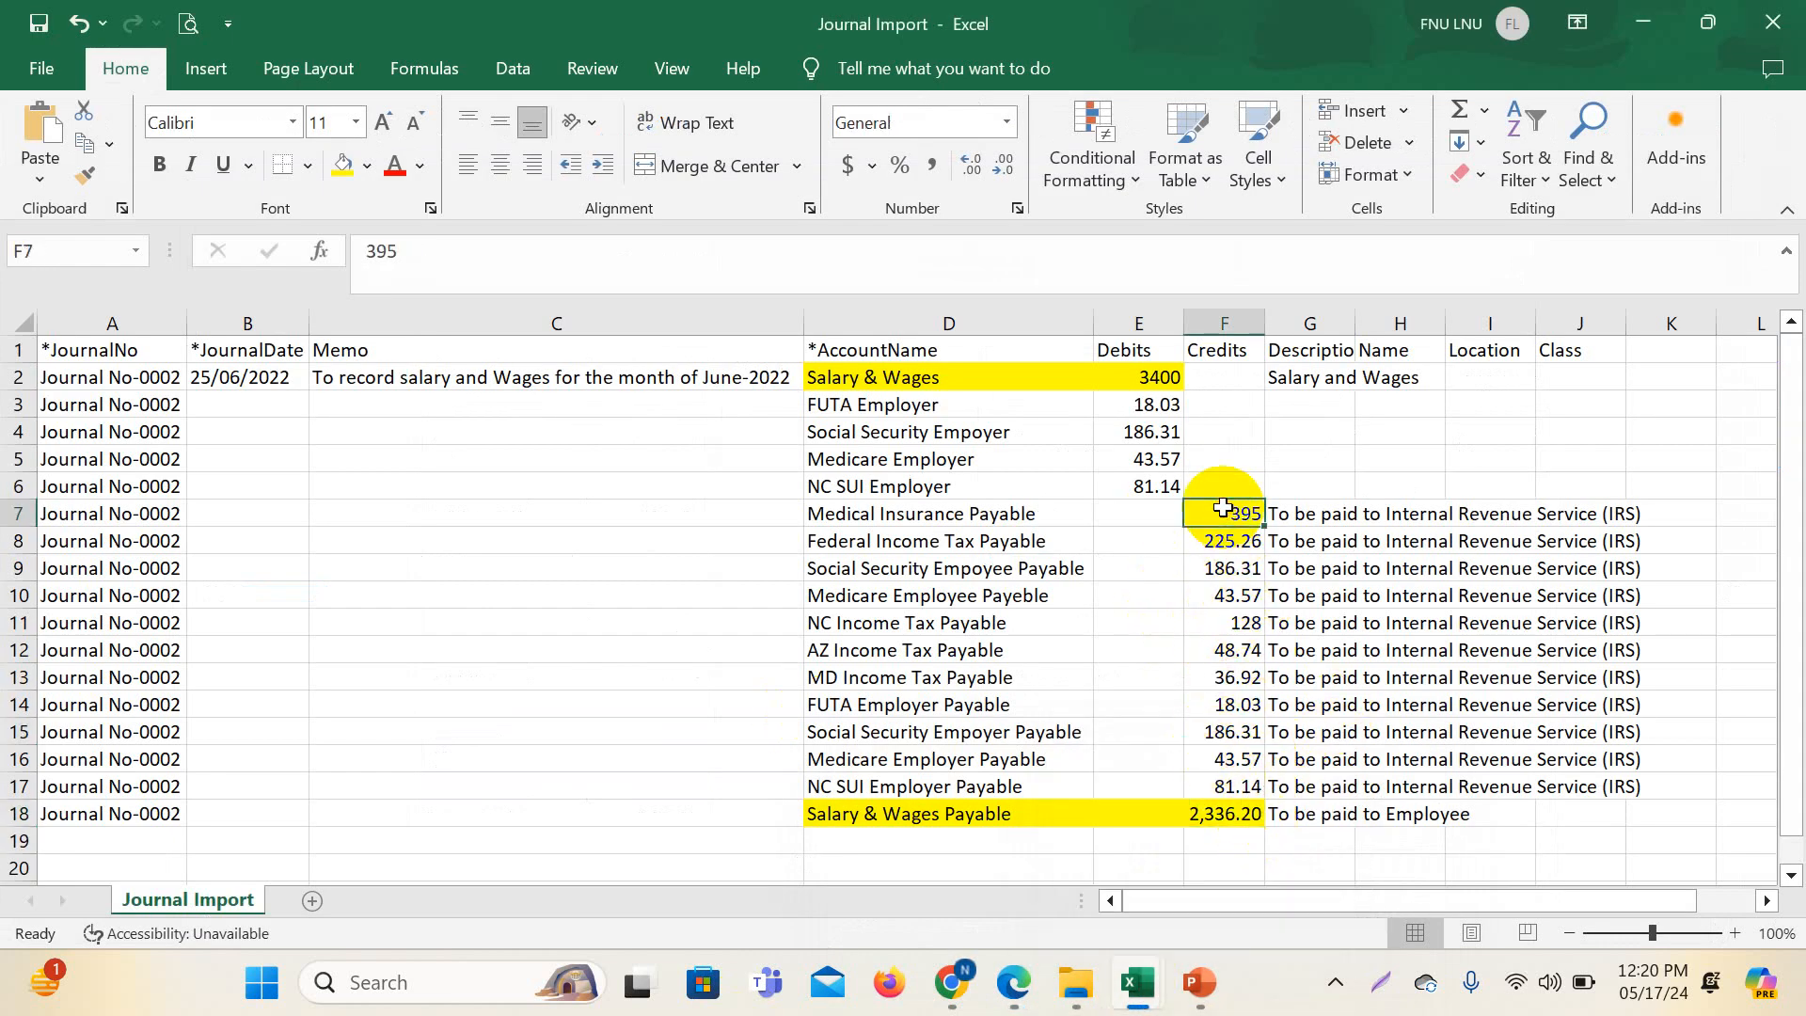
pyautogui.moveTo(906, 515); pyautogui.dragTo(1214, 514)
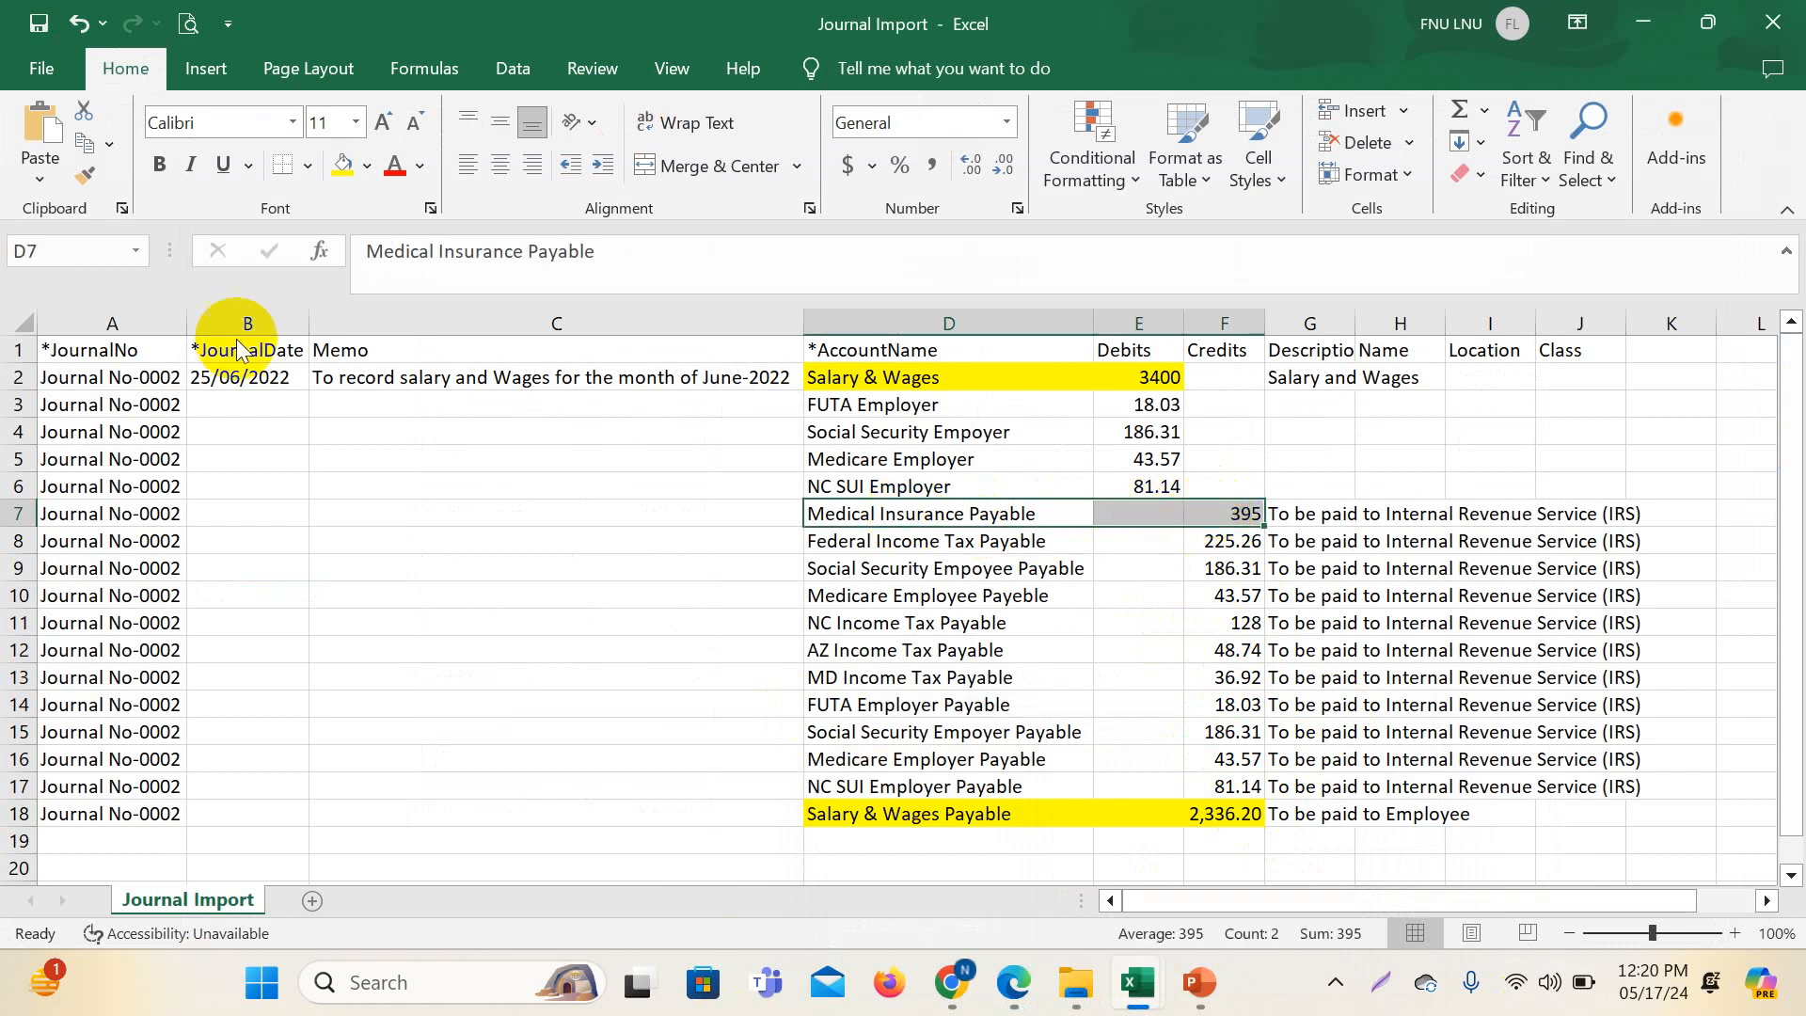
pyautogui.click(356, 165)
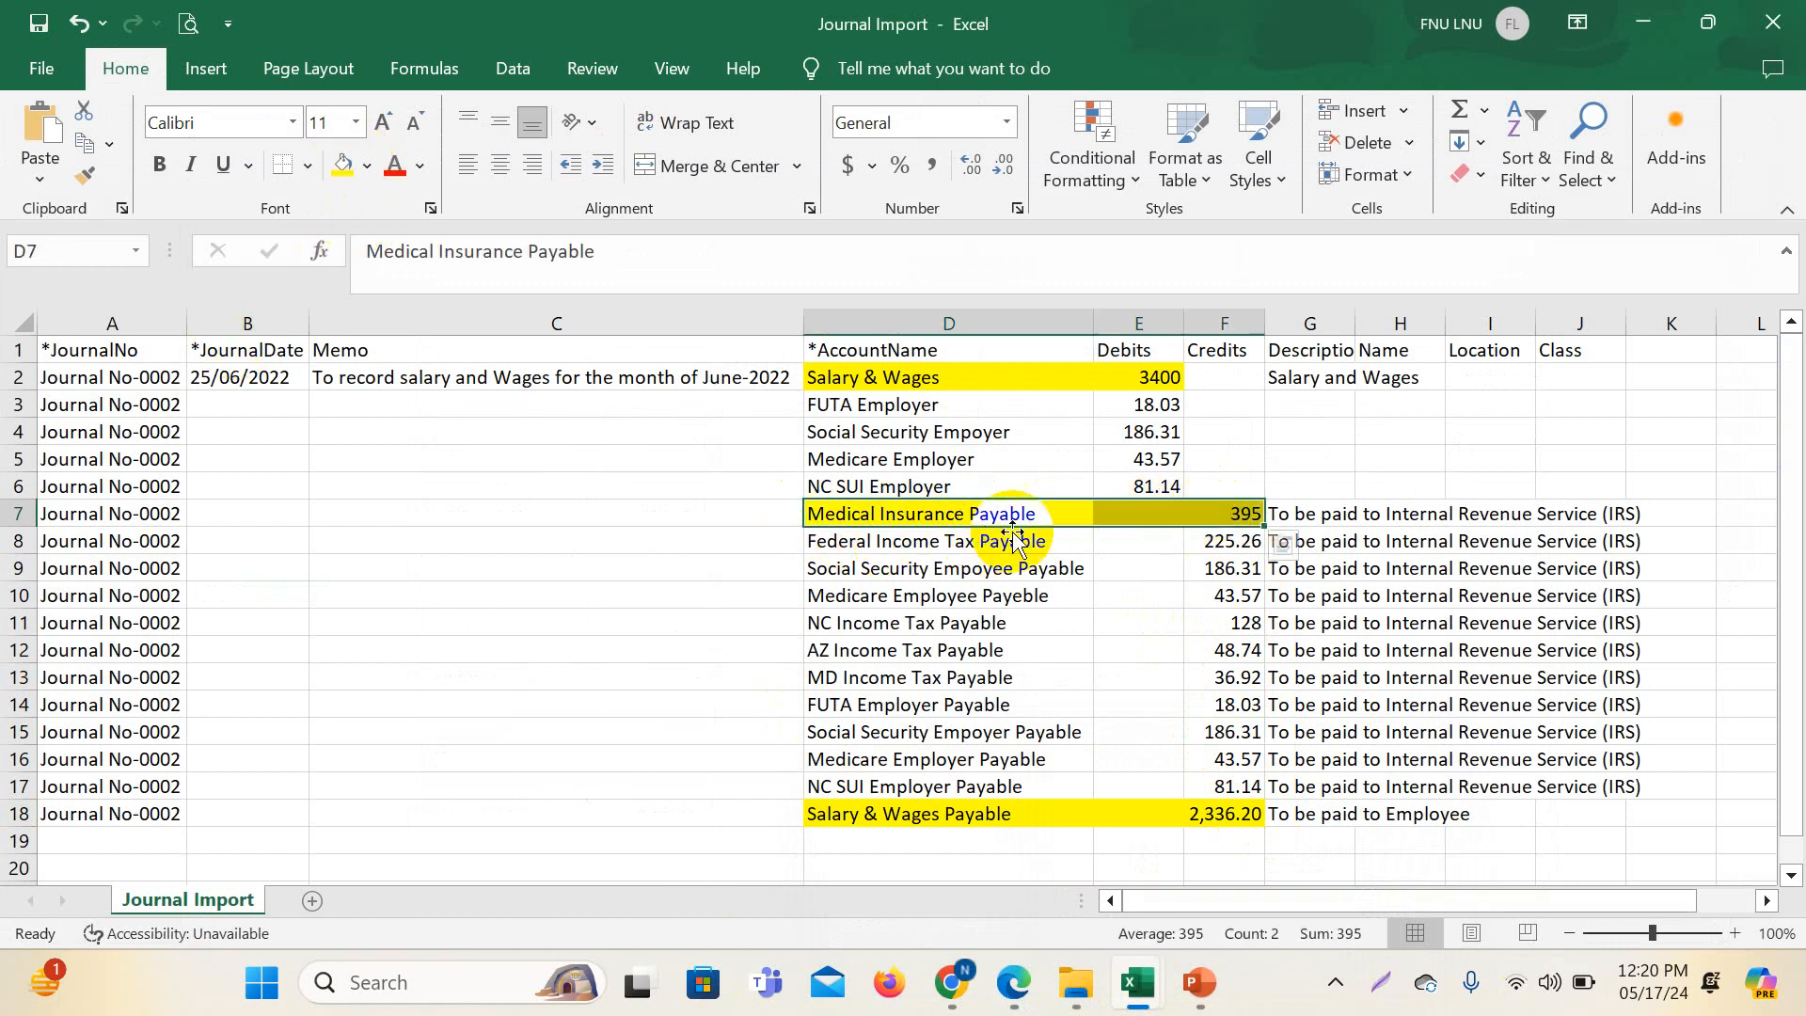
pyautogui.click(1303, 514)
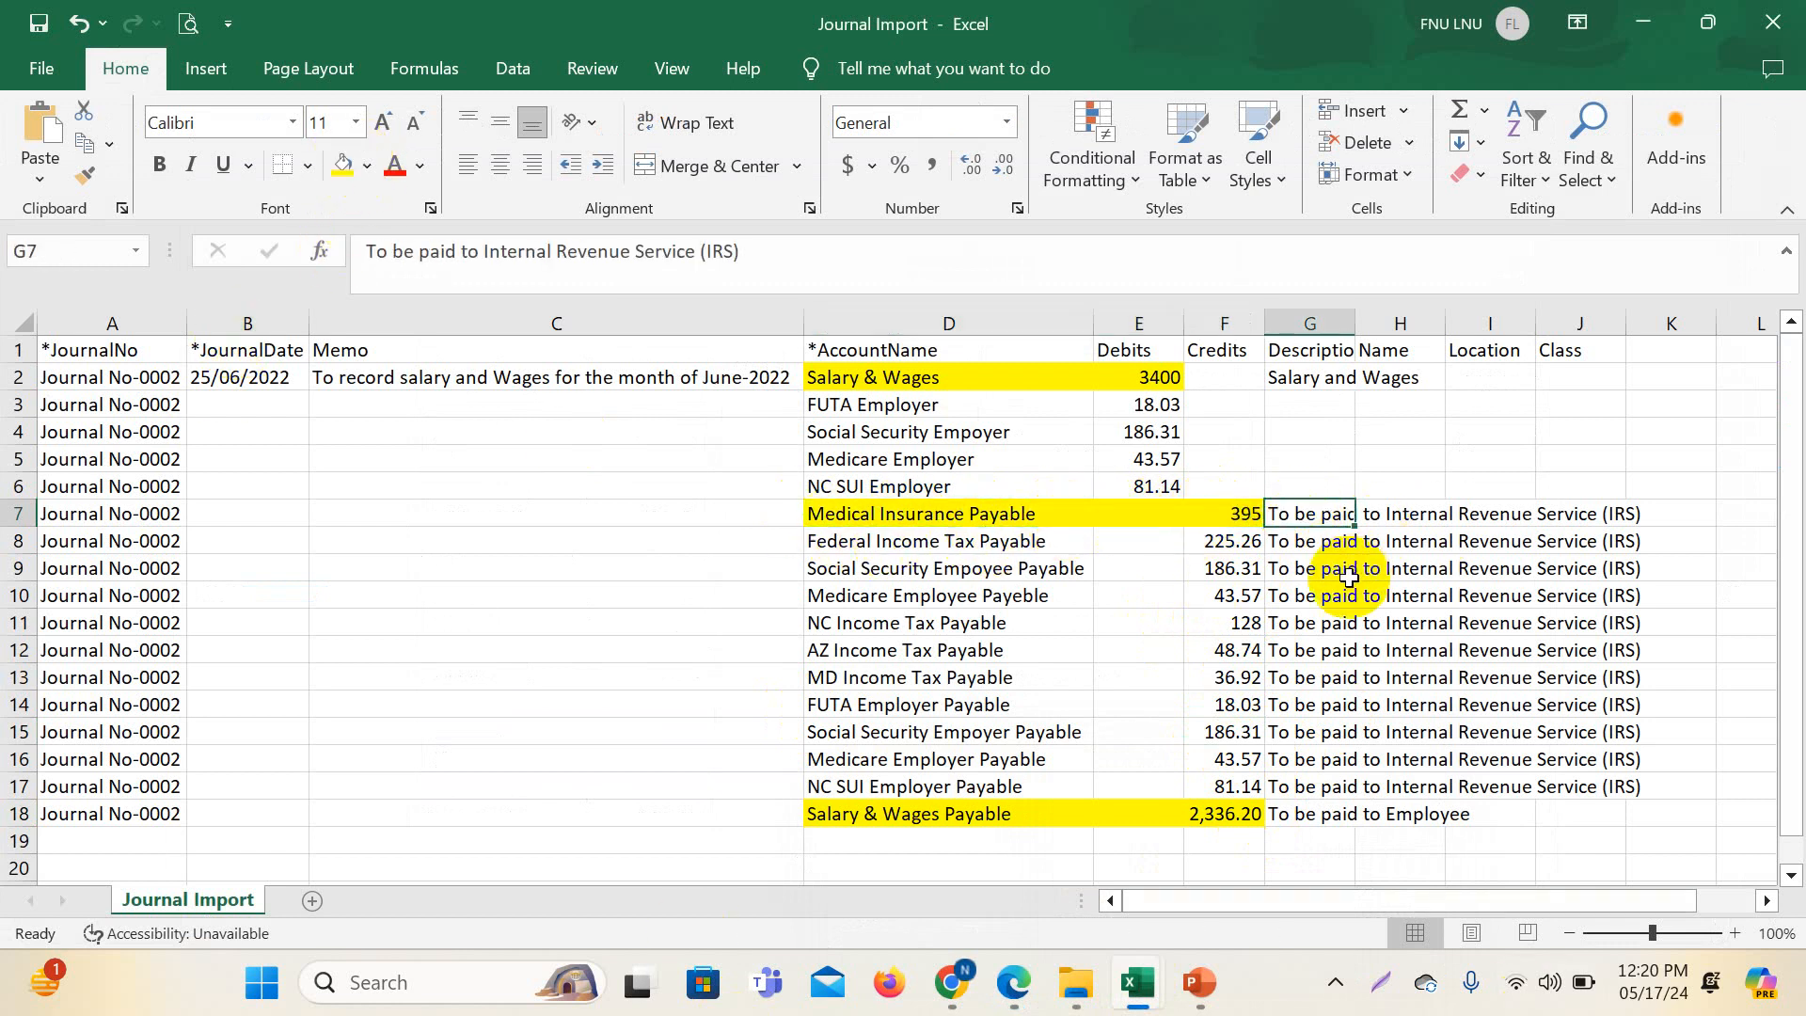
pyautogui.click(1016, 515)
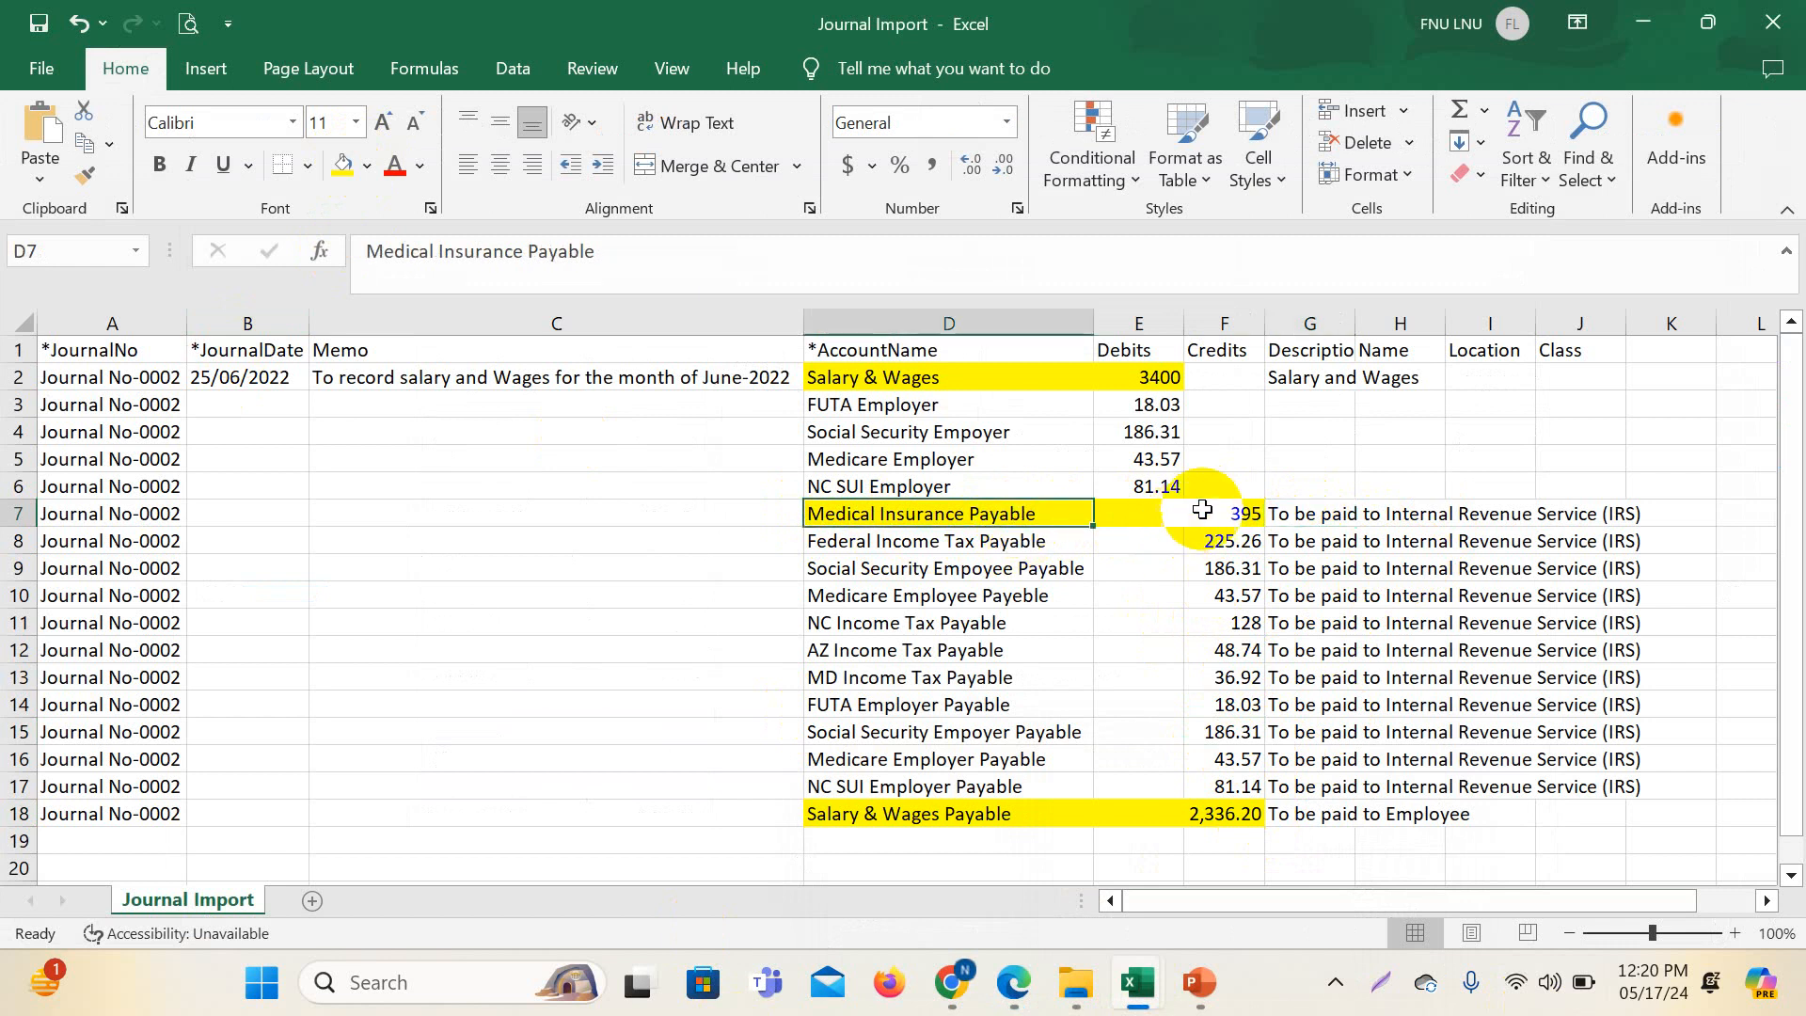
pyautogui.click(1204, 517)
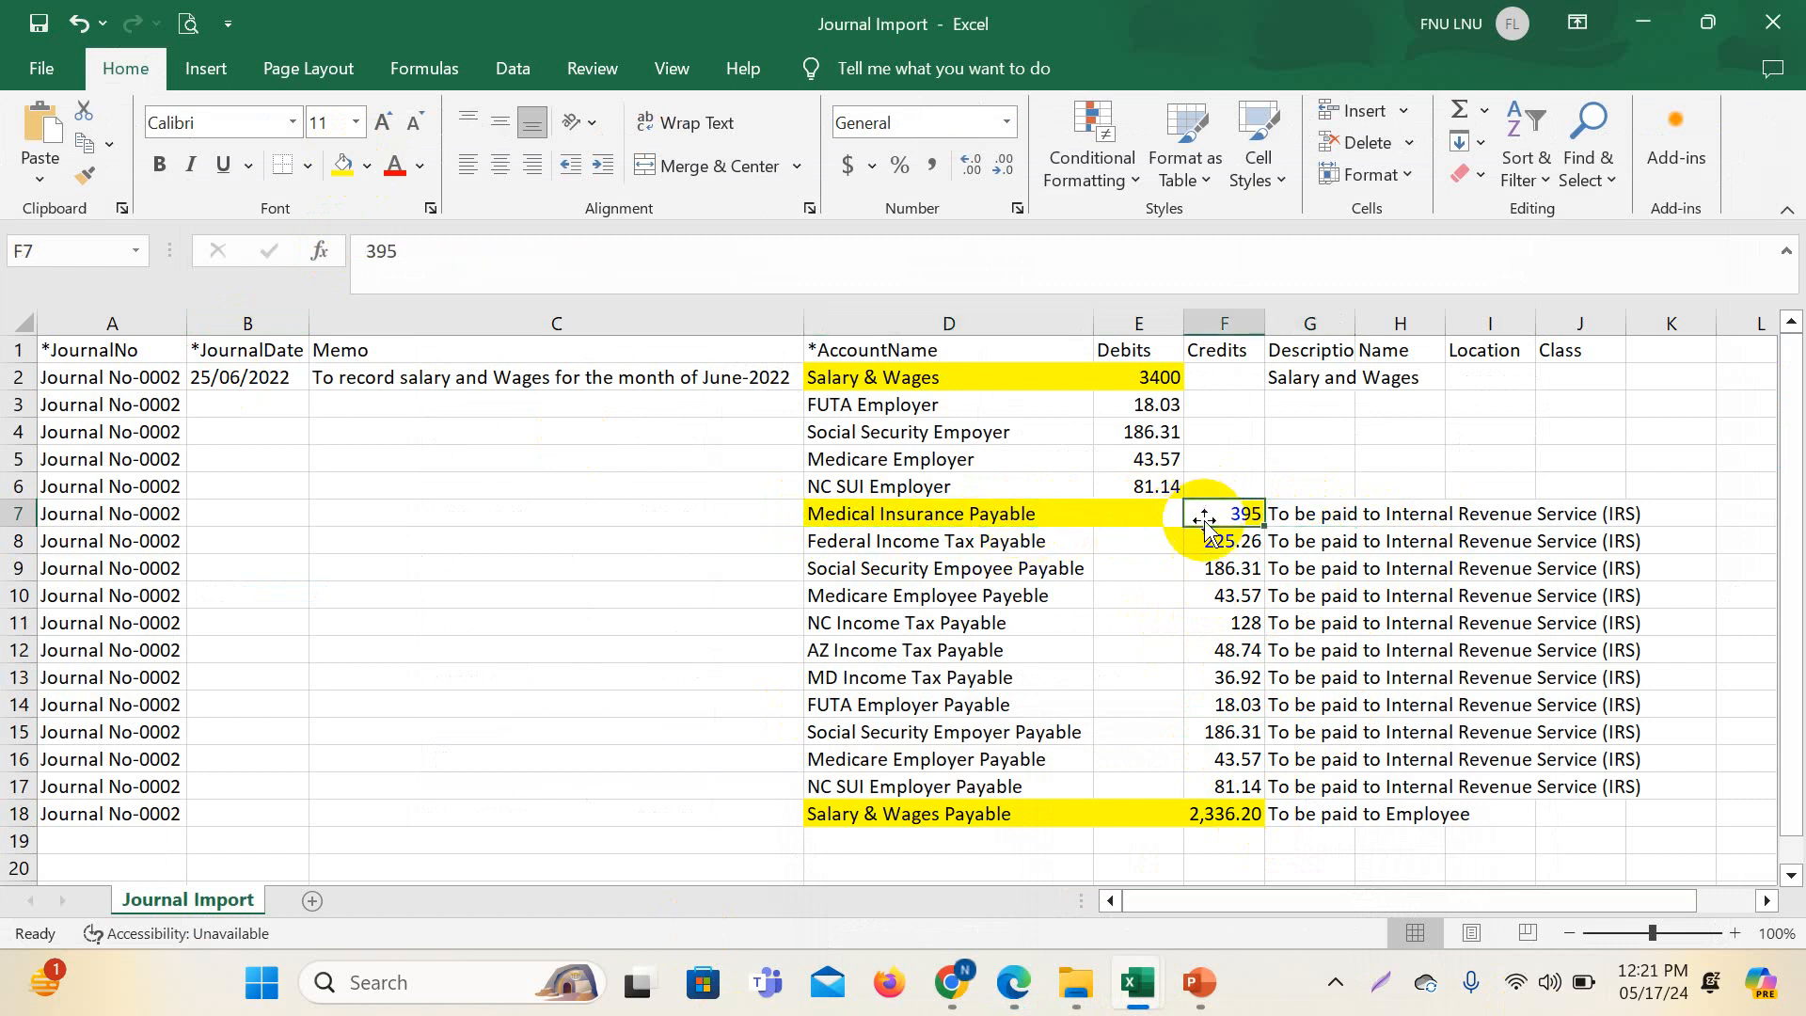
# - Switch to QuickBooks Online in Chrome and open the Transactions section
pyautogui.click(947, 515)
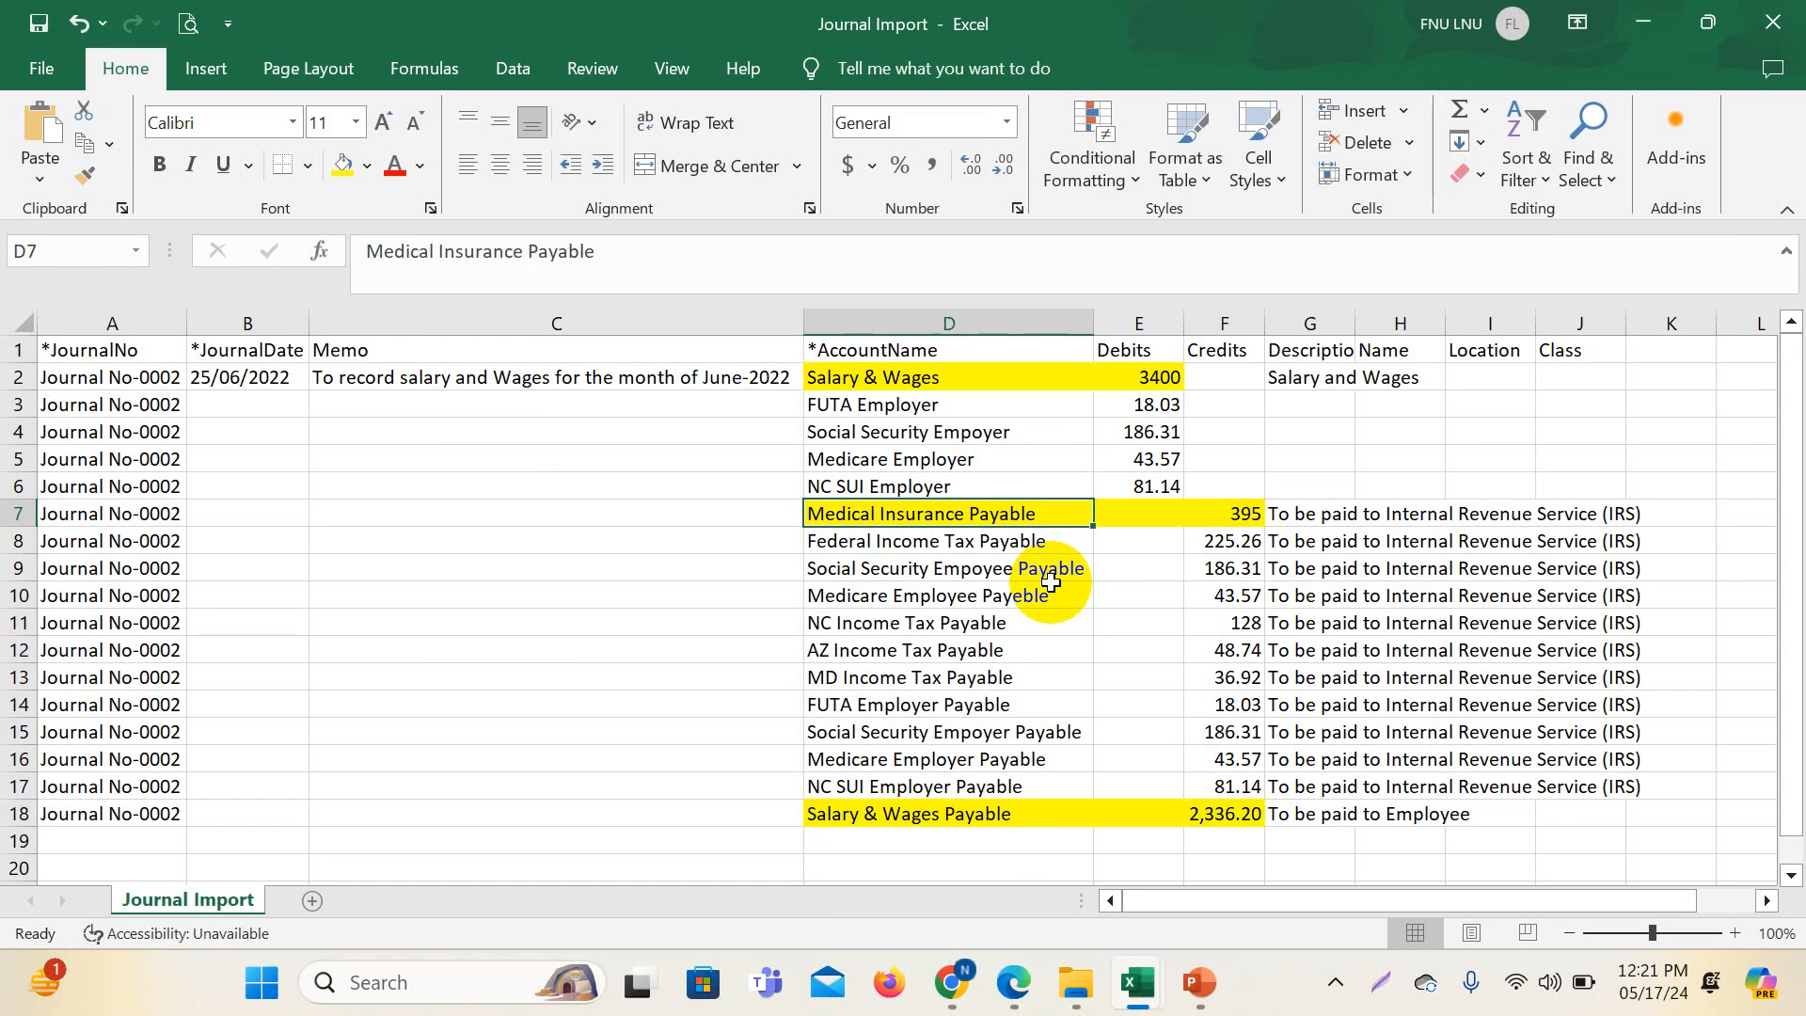
pyautogui.moveTo(951, 982)
pyautogui.click(801, 877)
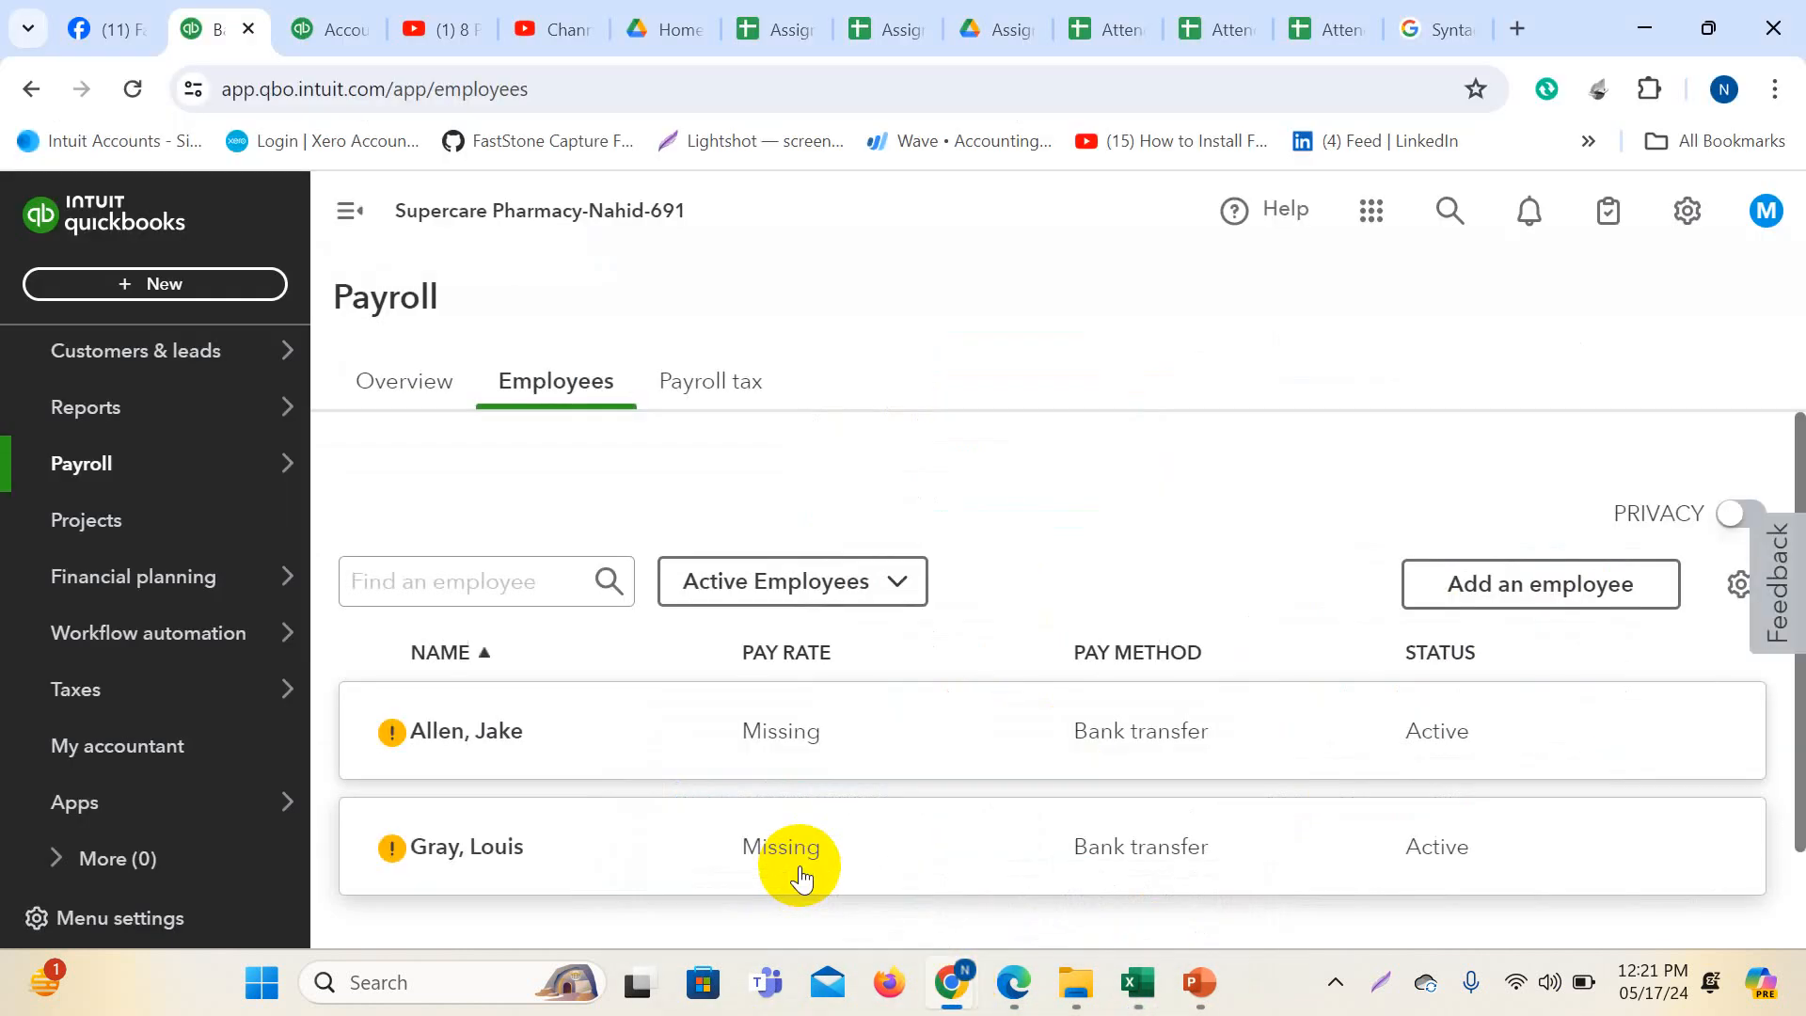
pyautogui.scroll(5, 236, 520)
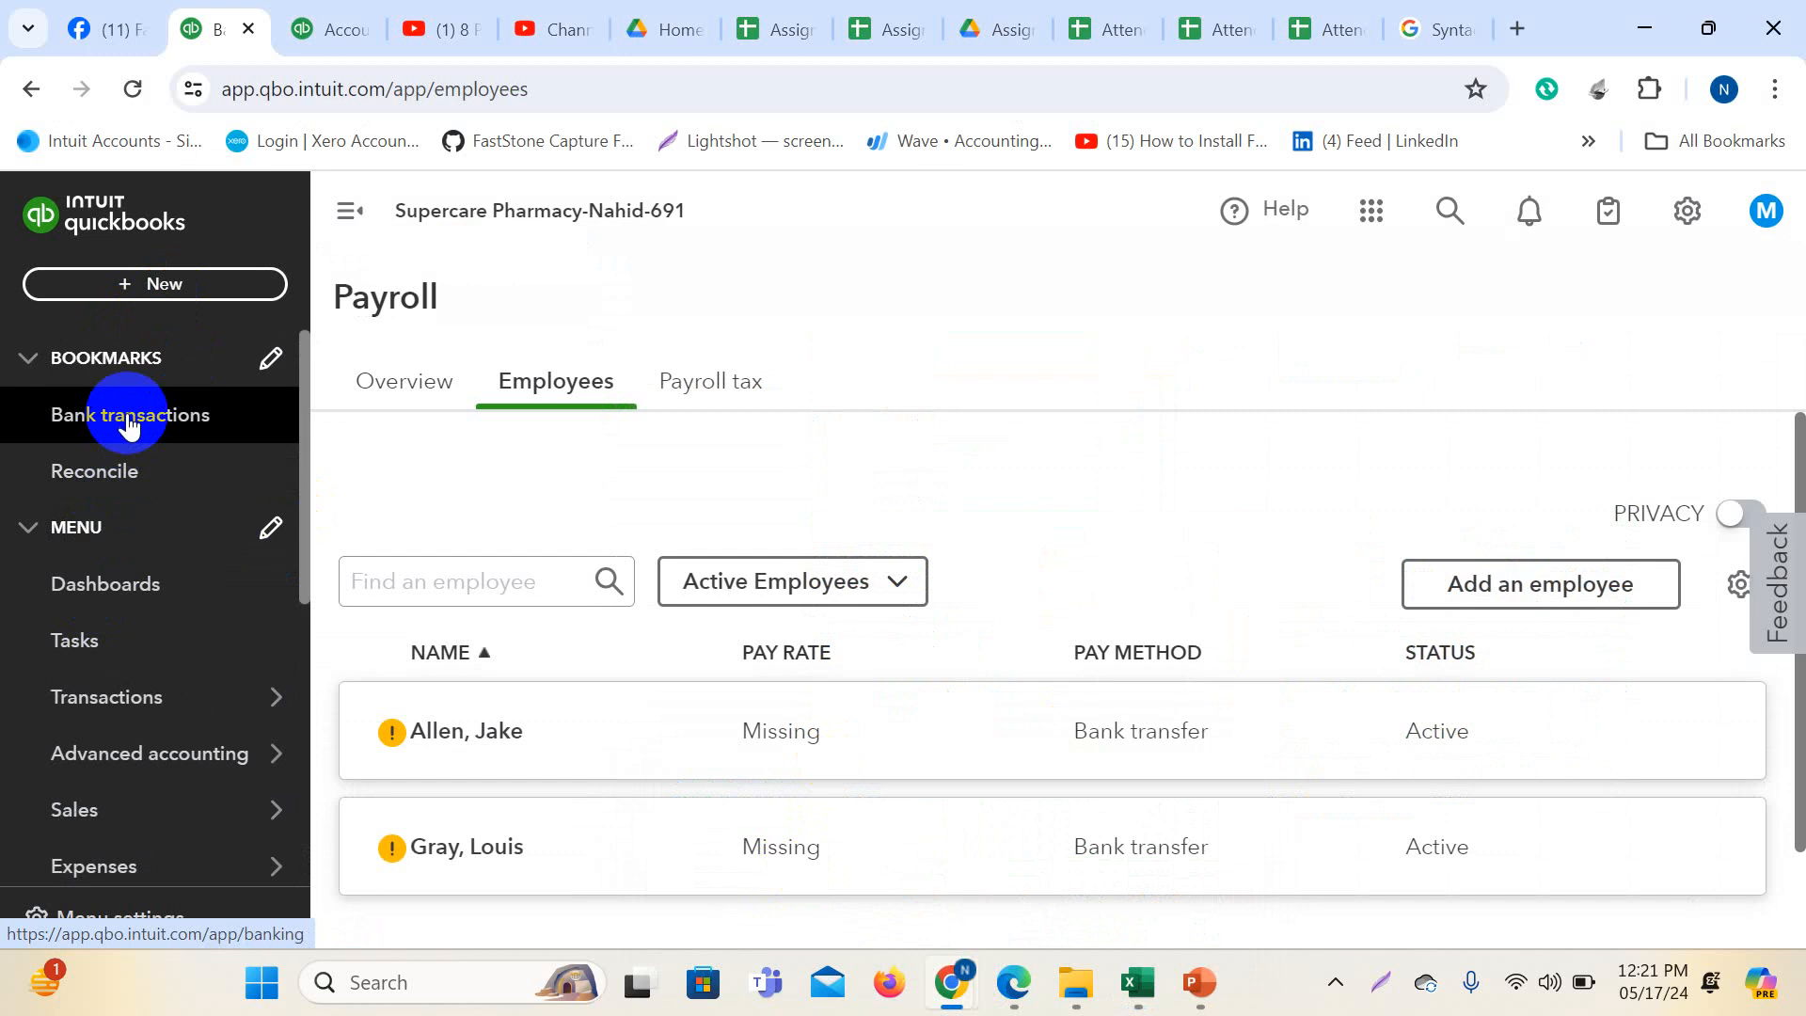
pyautogui.click(110, 696)
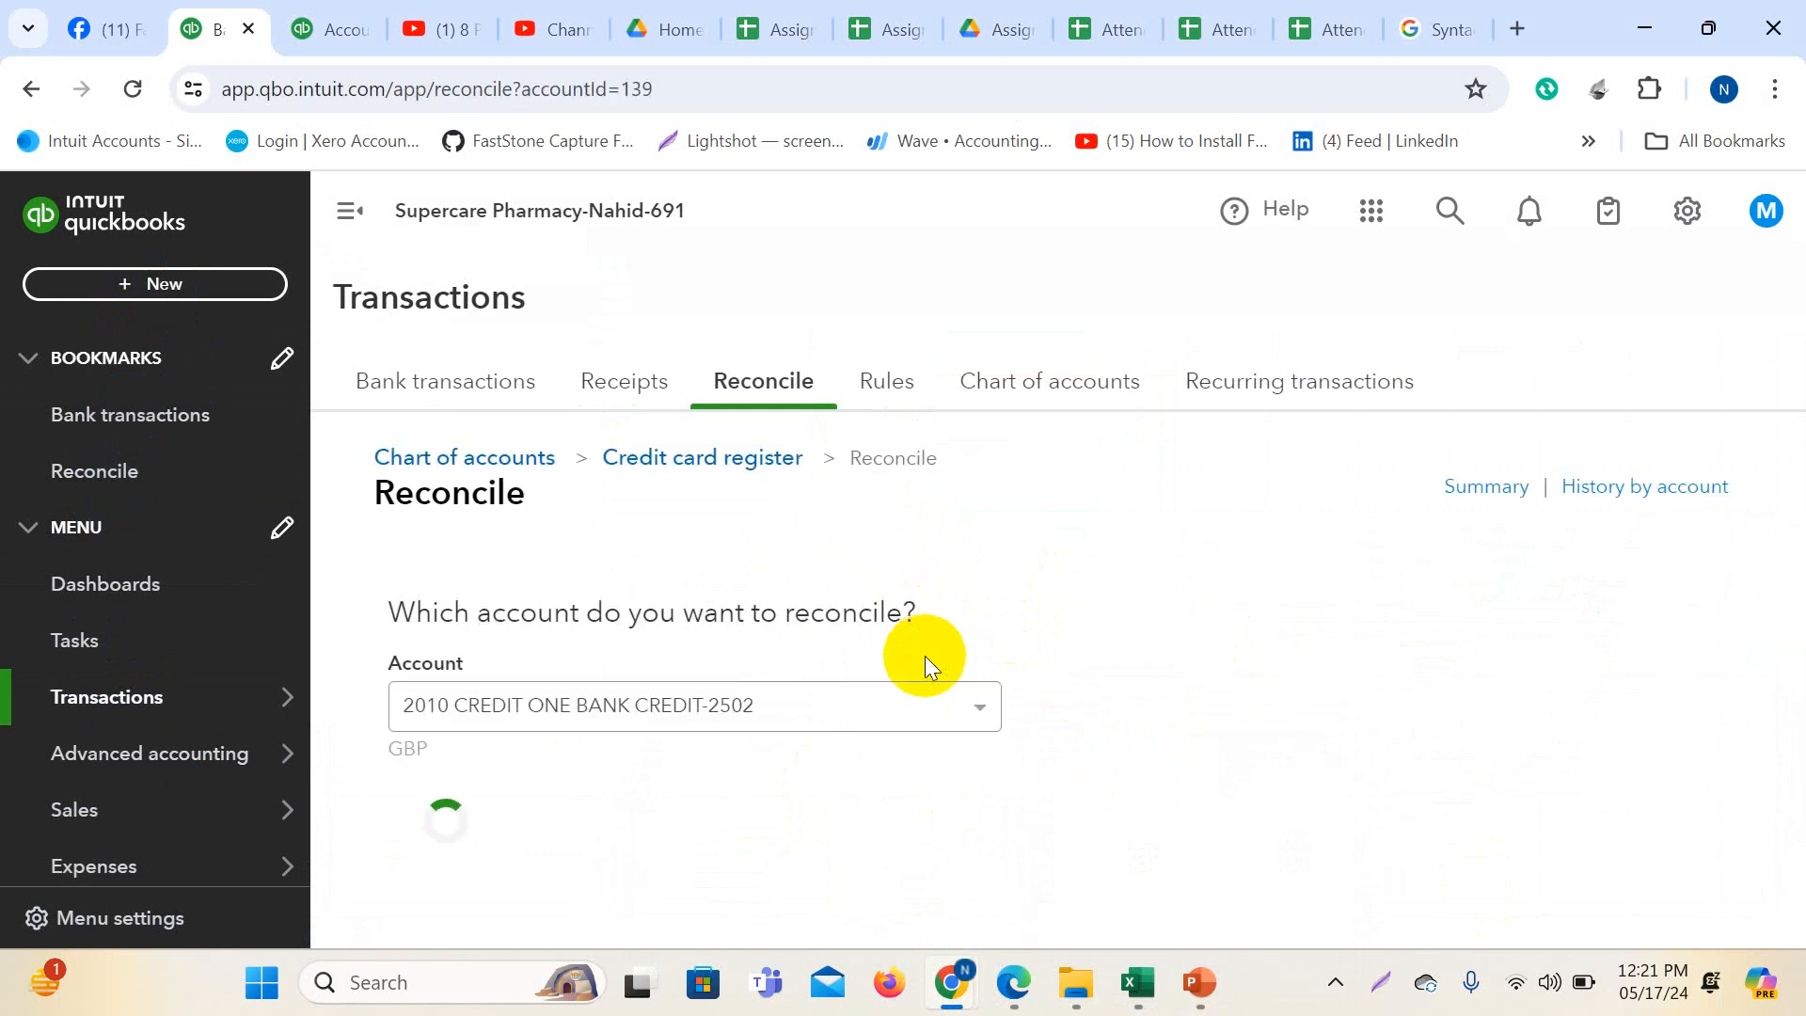
# - Check the Salary & Wages account in the Journal Import workbook and open the chart of accounts in QuickBooks Online
pyautogui.moveTo(1138, 982)
pyautogui.click(1270, 843)
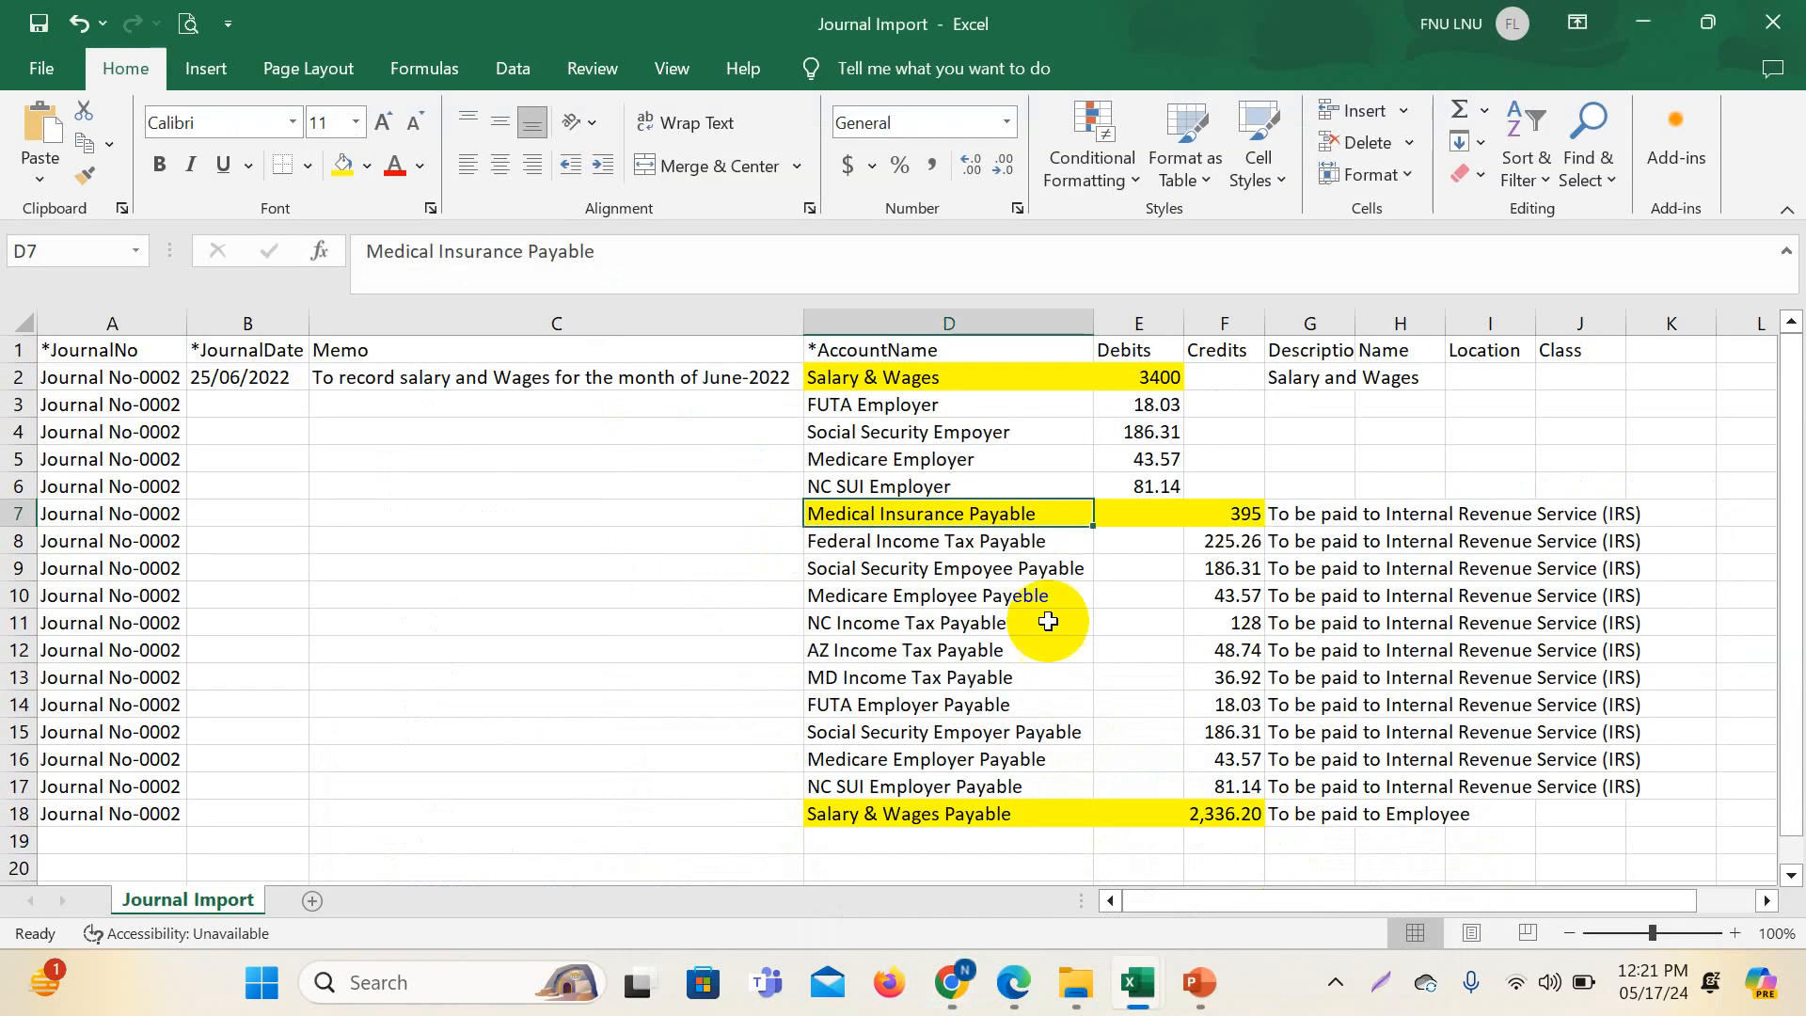
pyautogui.click(830, 375)
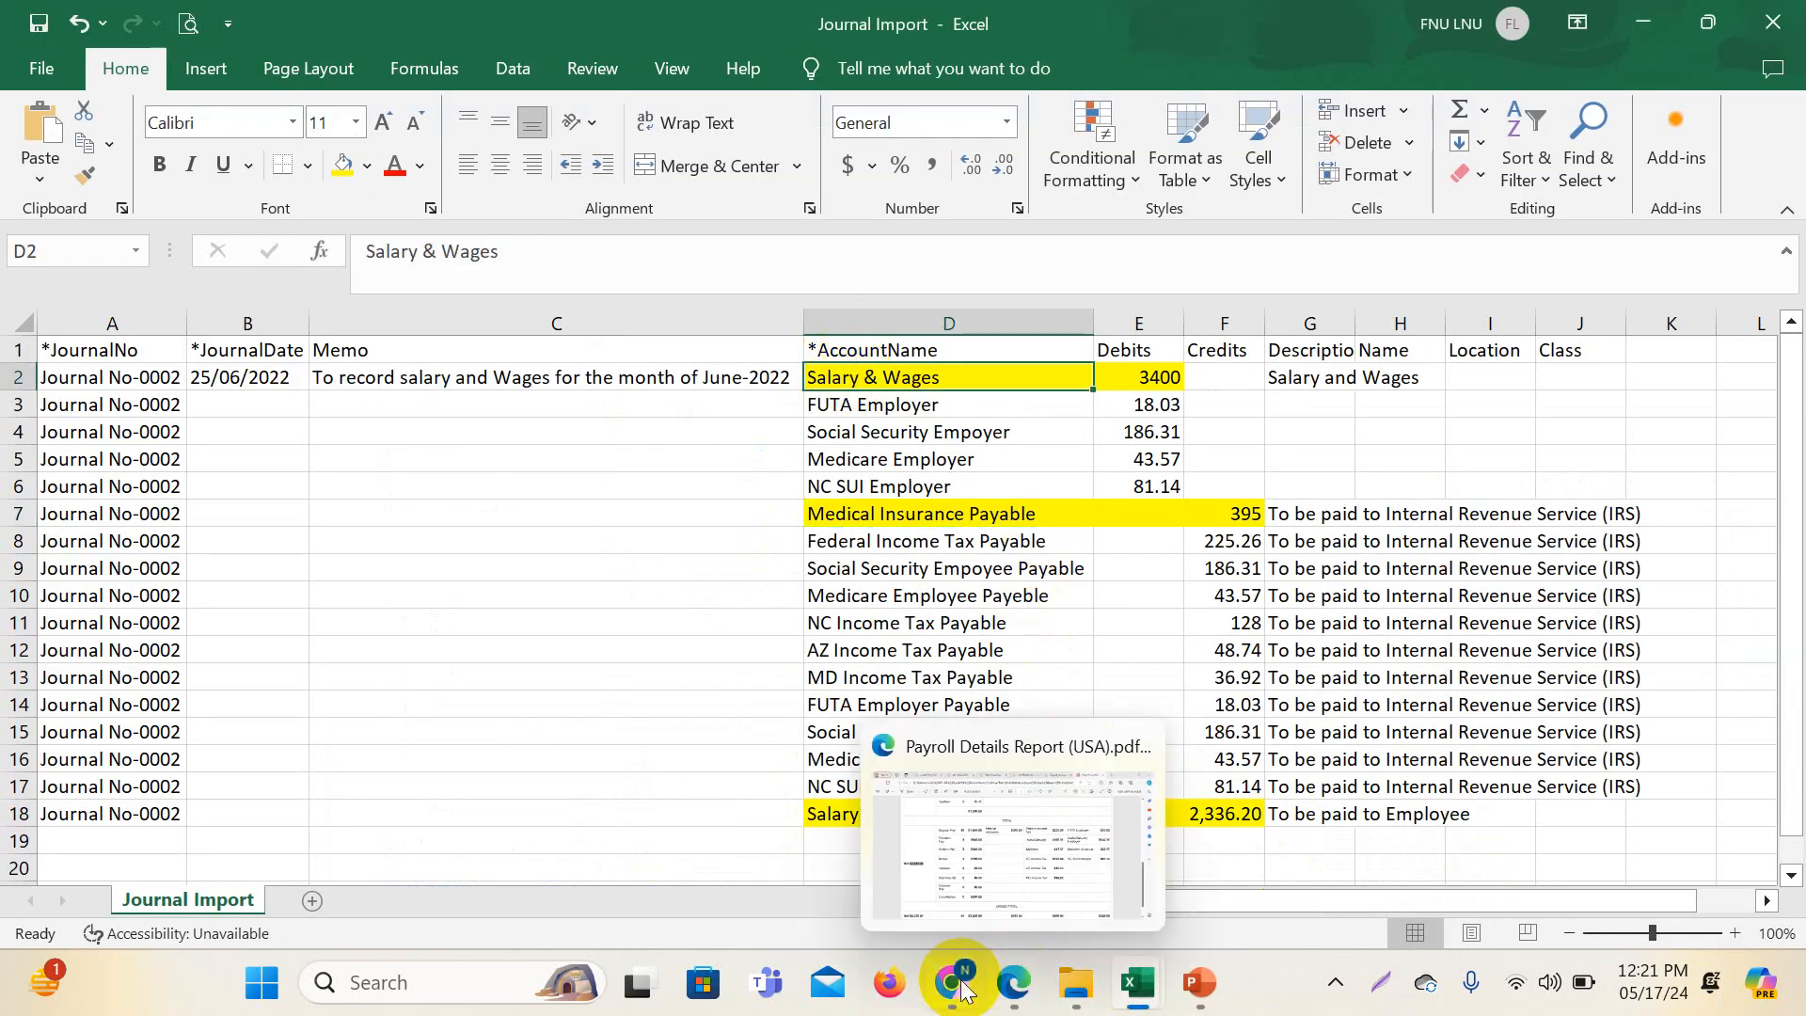
pyautogui.moveTo(952, 983)
pyautogui.click(878, 867)
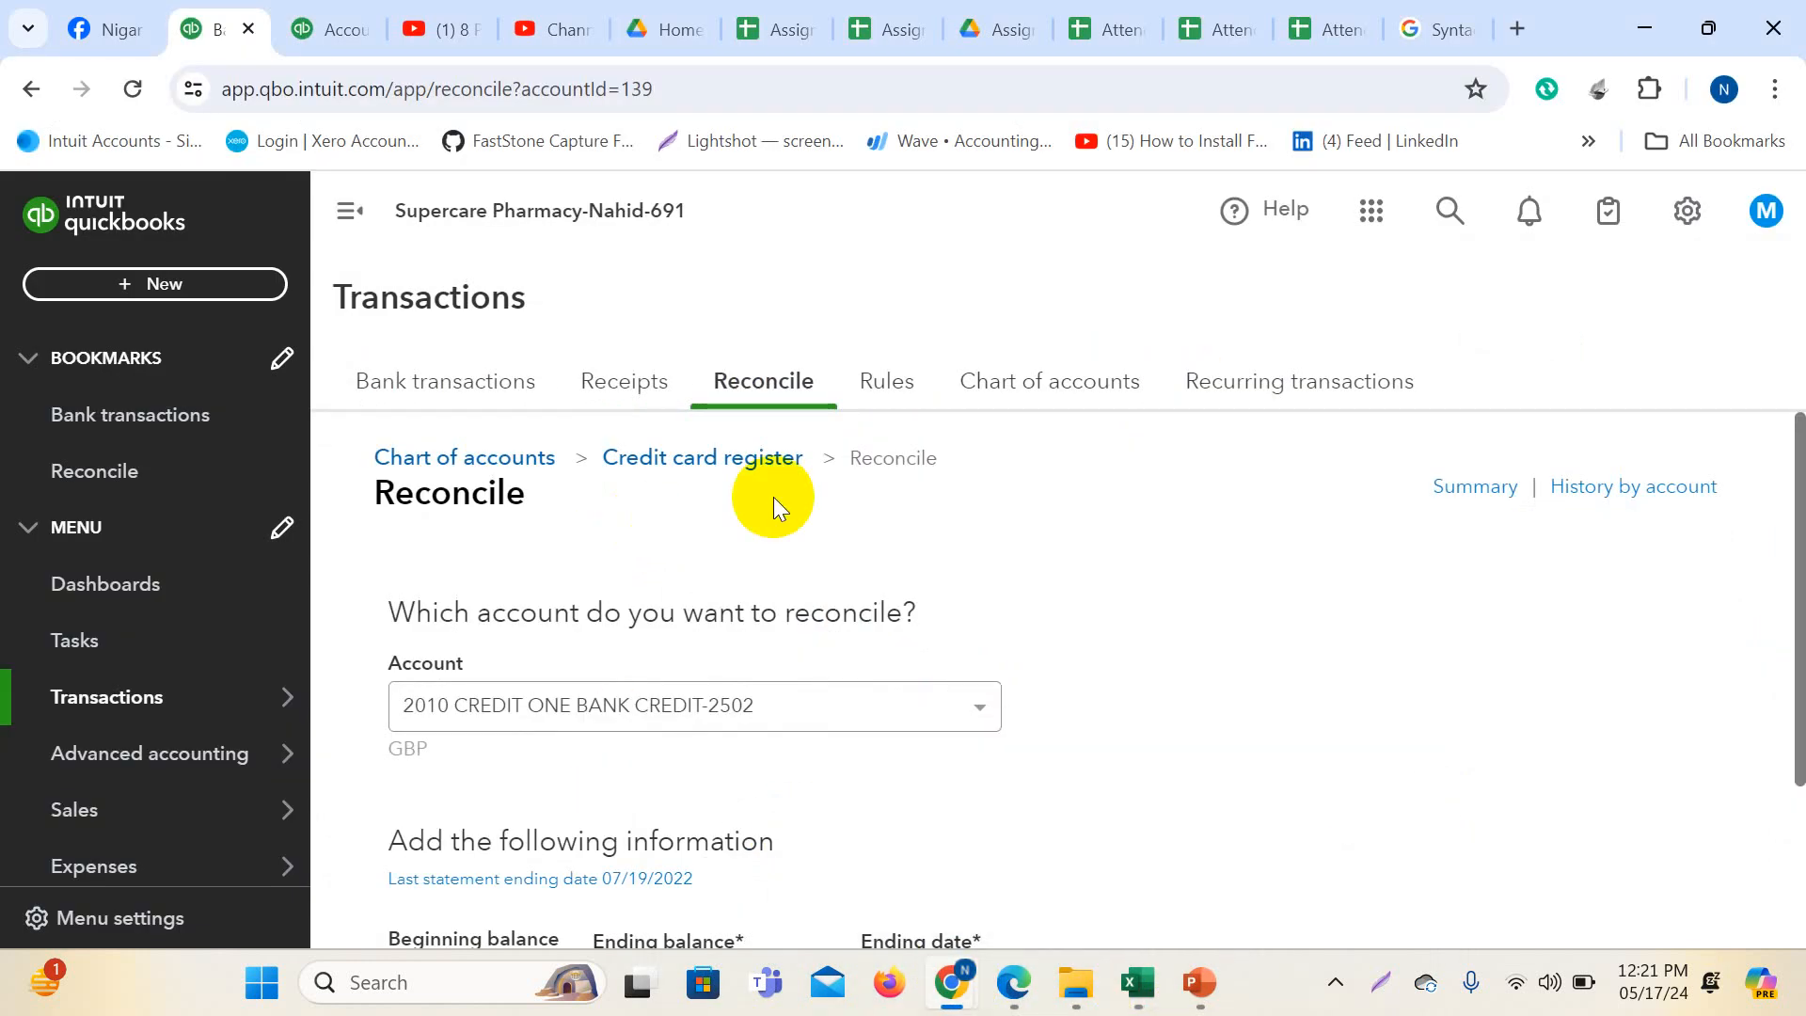
pyautogui.click(1069, 403)
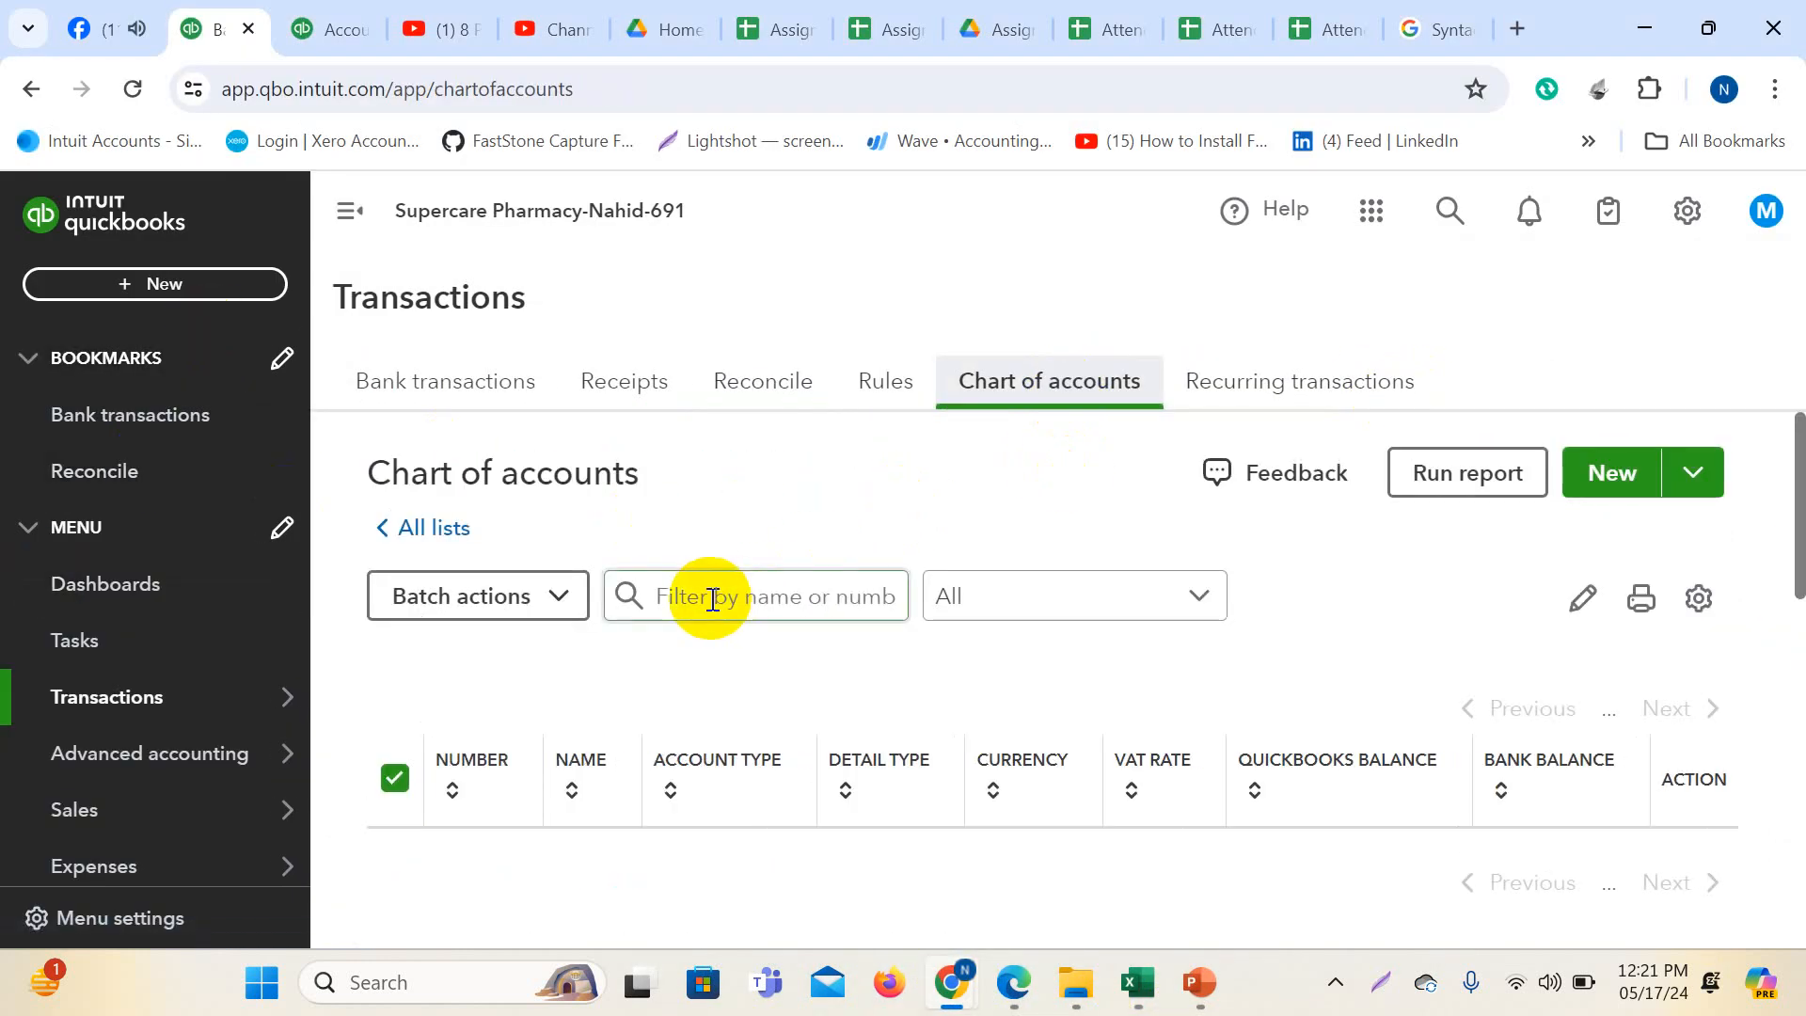
# - Filter the chart of accounts by "sala" to look for the Salary & Wages account
pyautogui.click(713, 599)
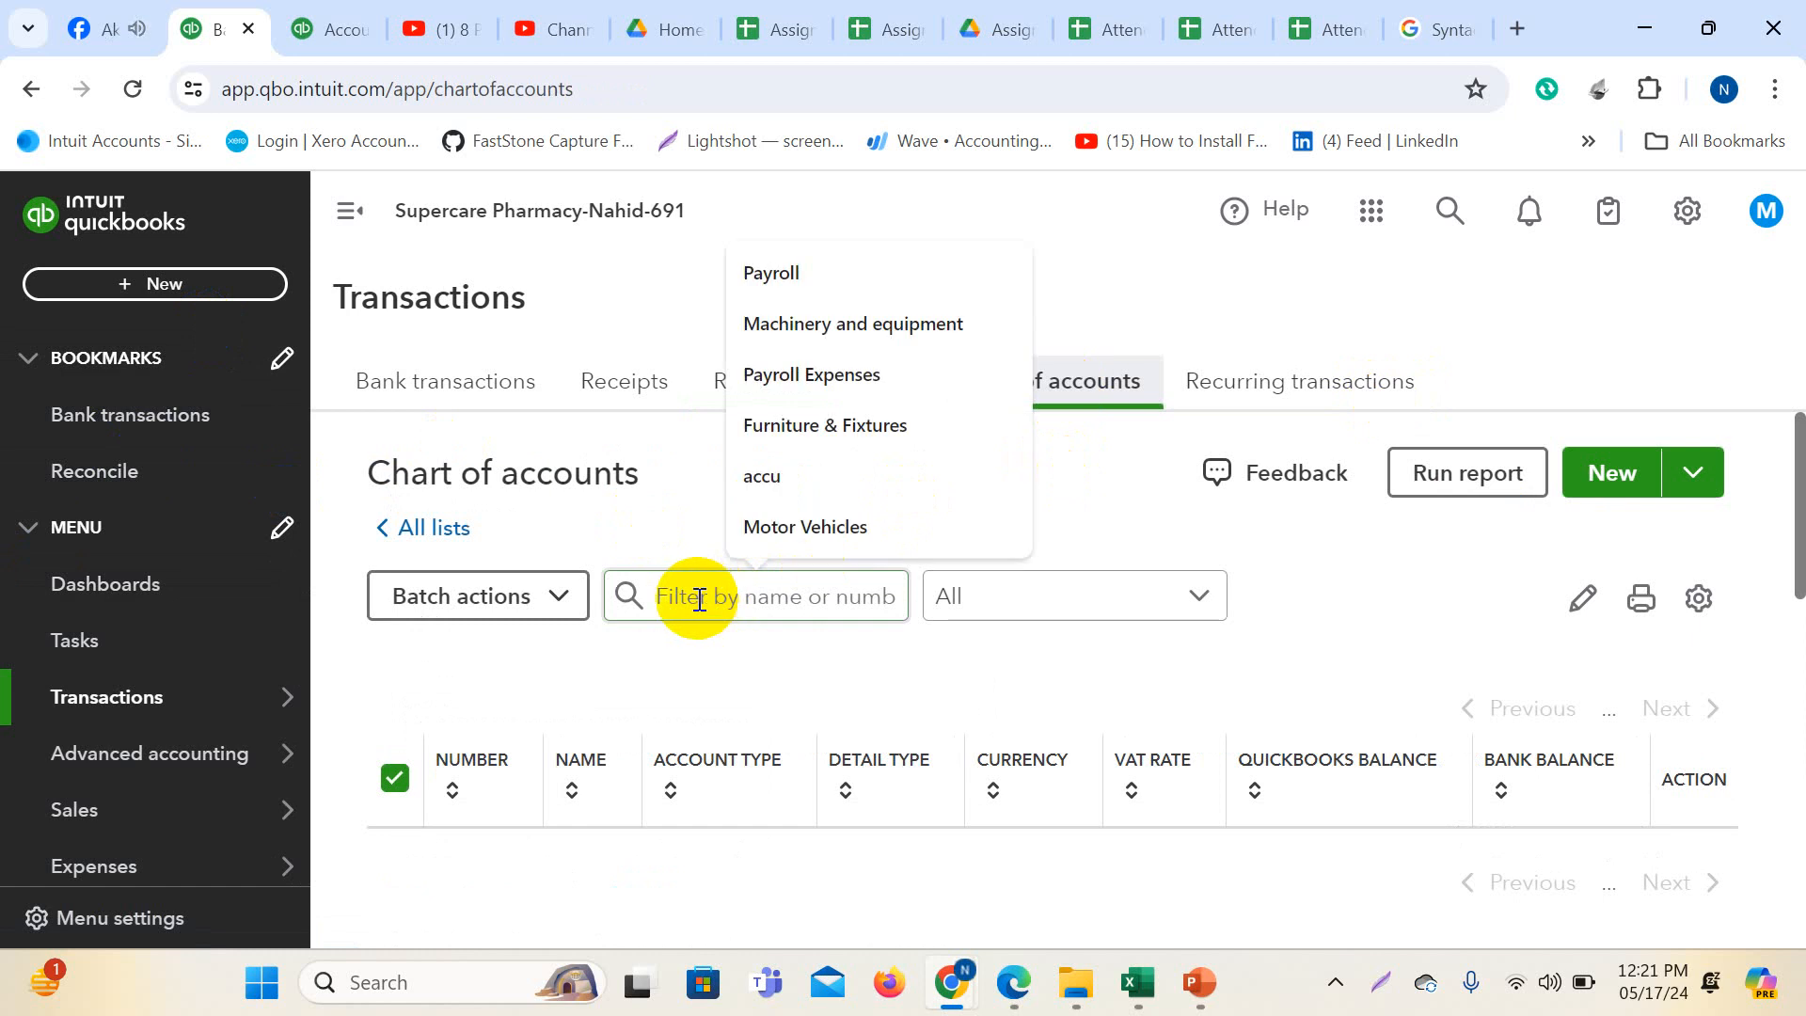
pyautogui.write('sa')
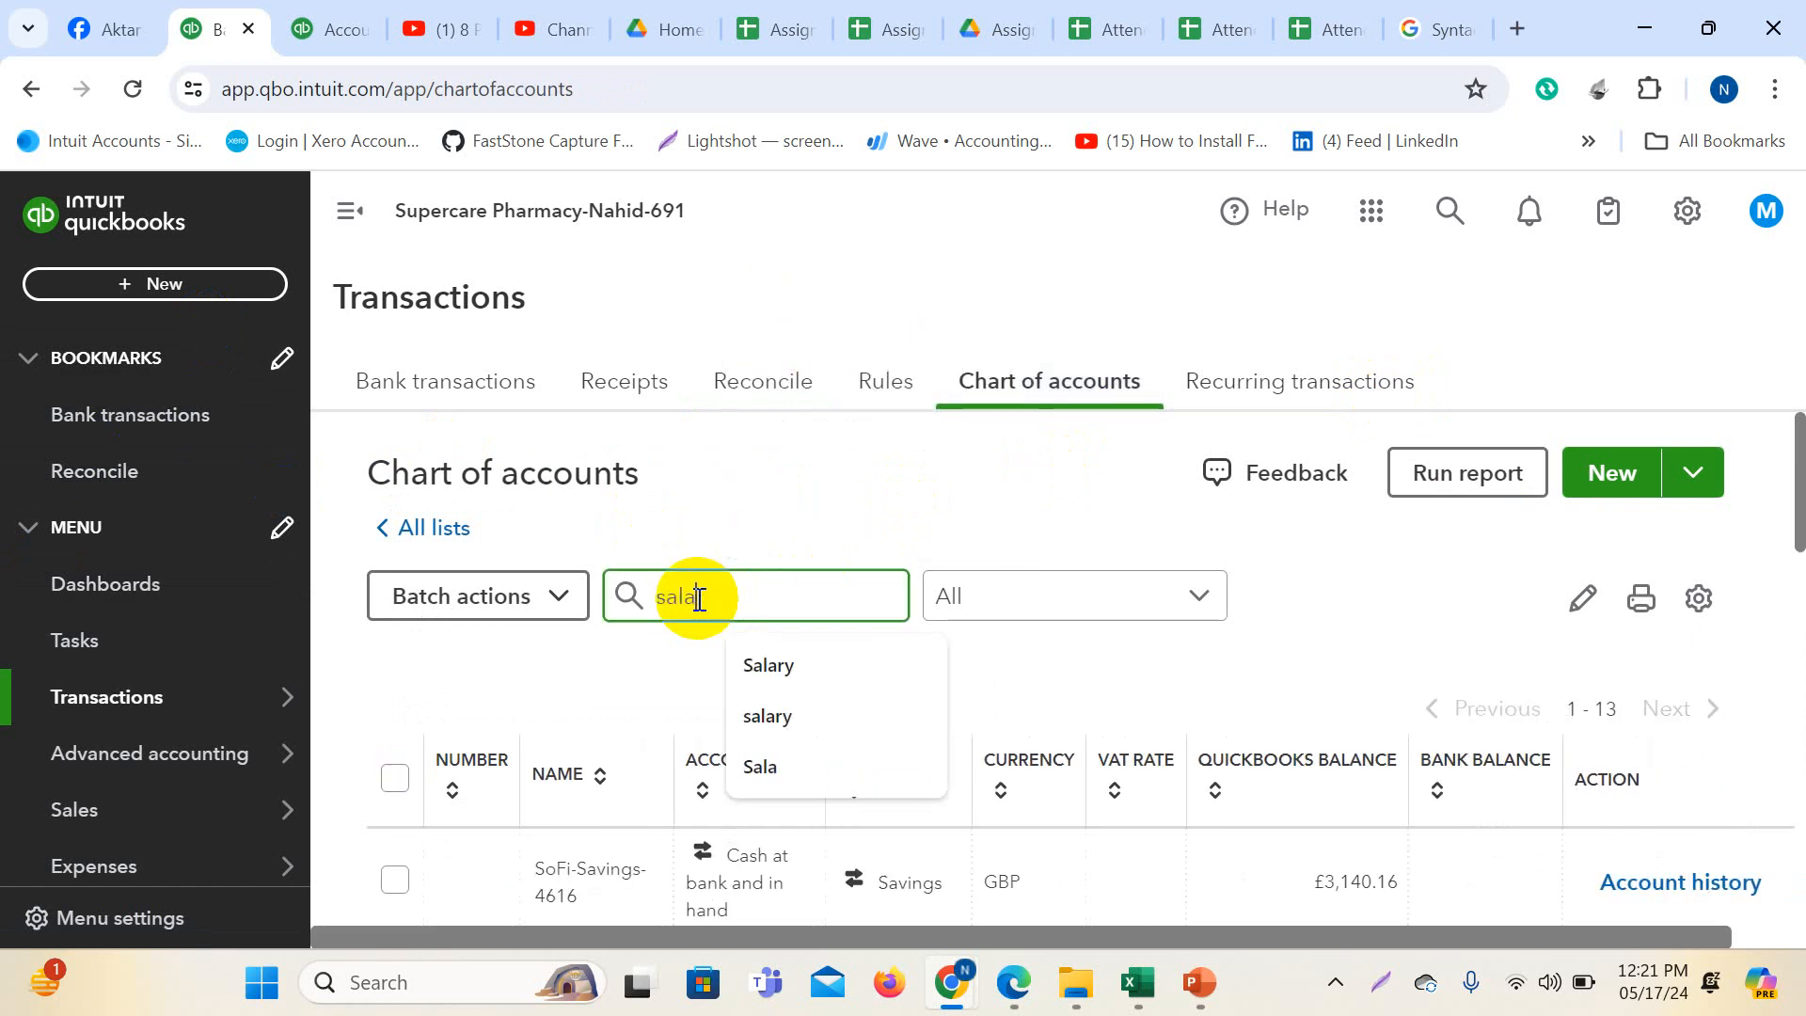
pyautogui.write('la')
pyautogui.scroll(-3, 1133, 806)
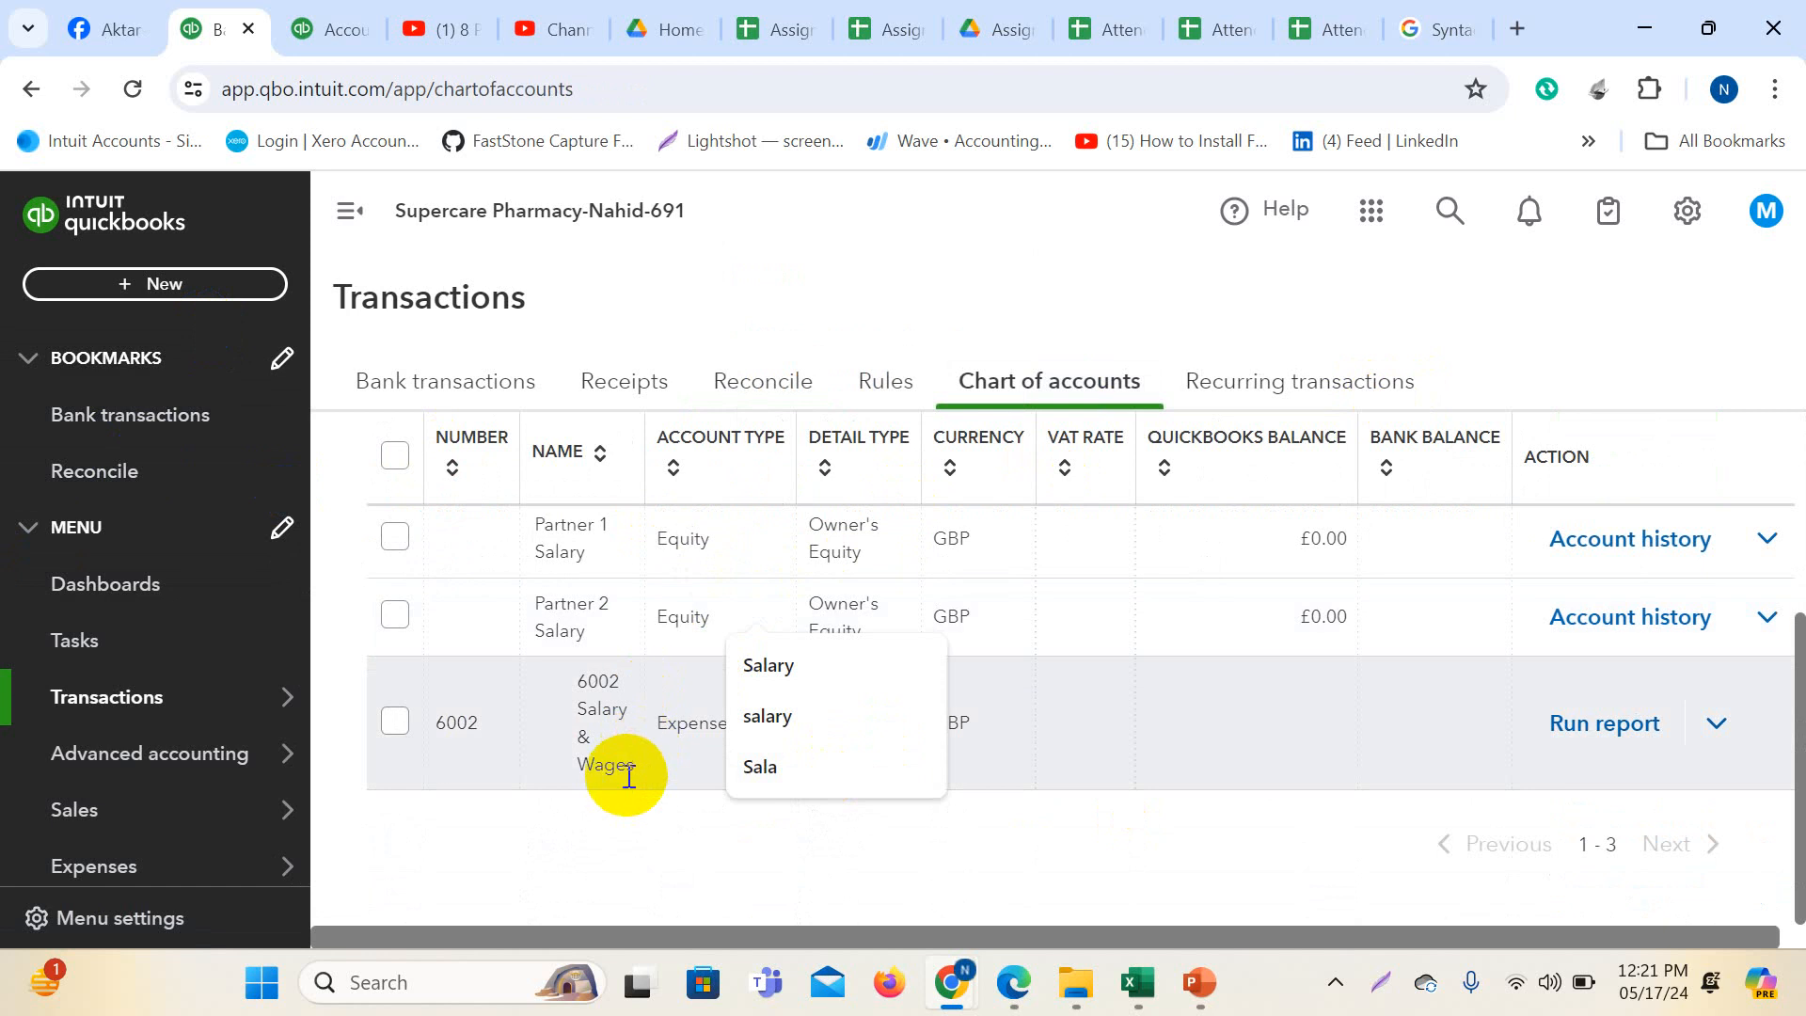
pyautogui.click(1129, 842)
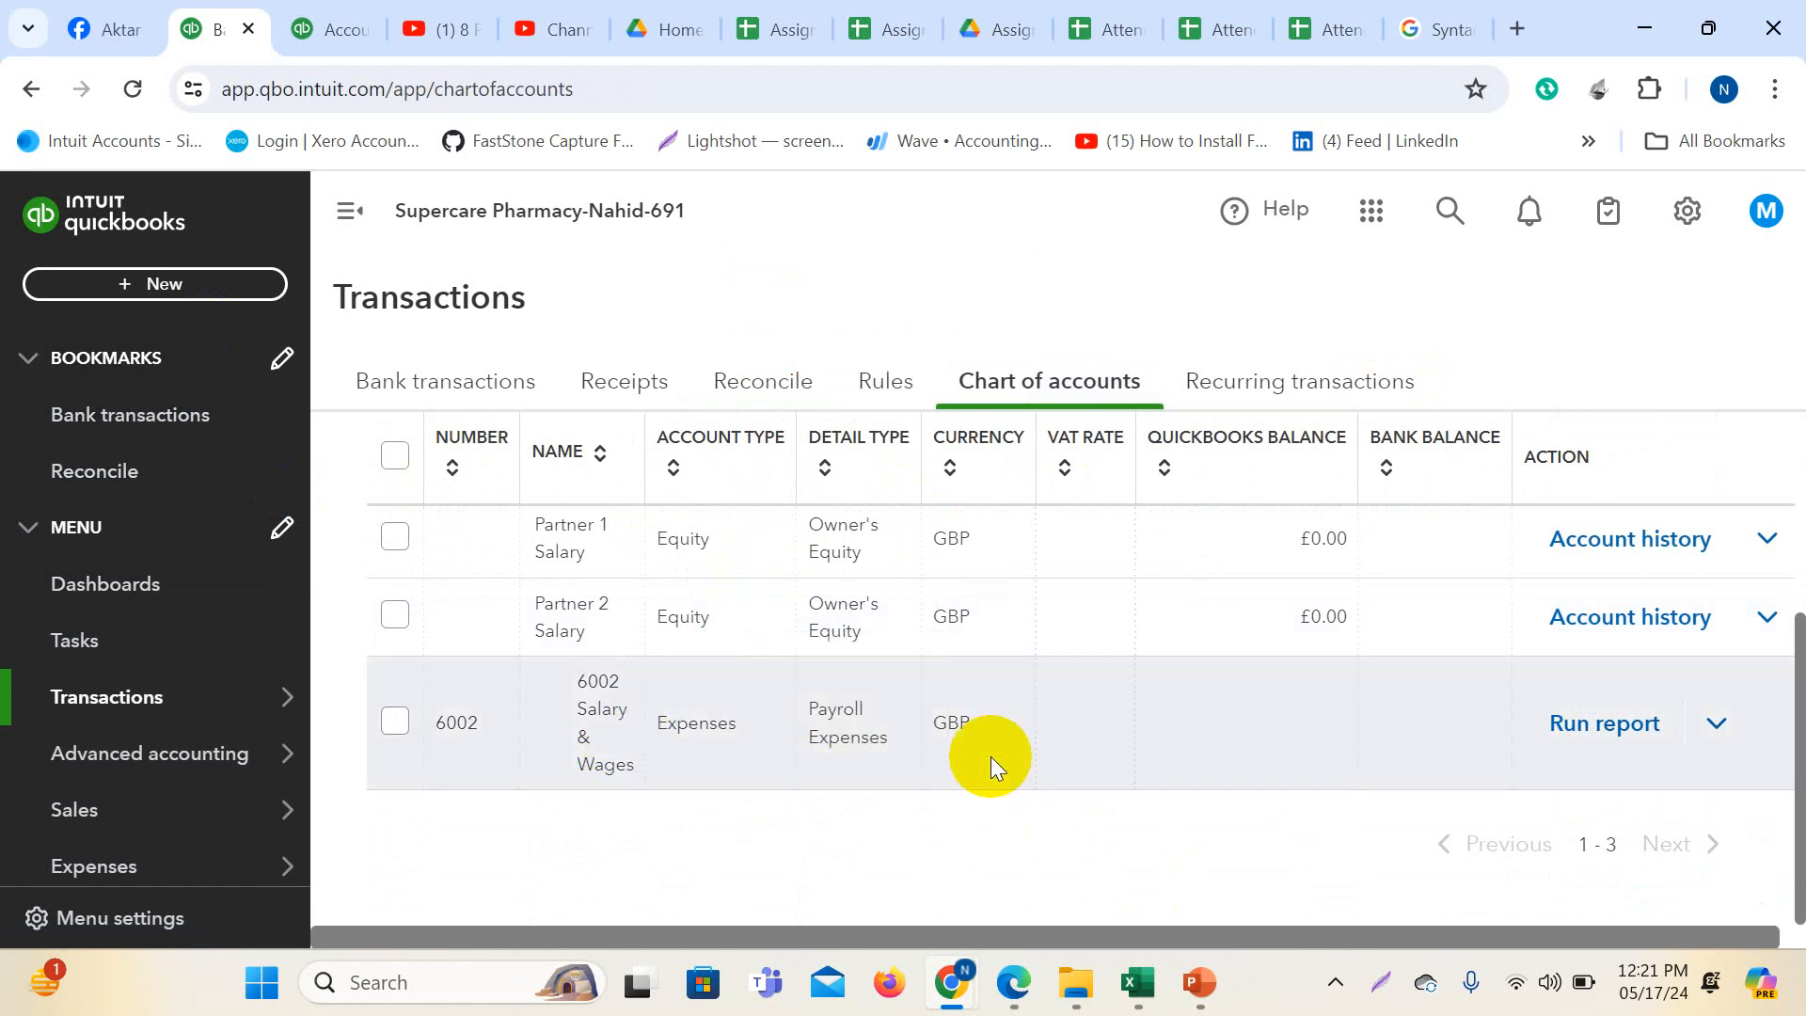
# - Return to the Journal Import workbook in Excel and check the Salary & Wages Payable account name and its credit
pyautogui.moveTo(1139, 981)
pyautogui.click(1272, 854)
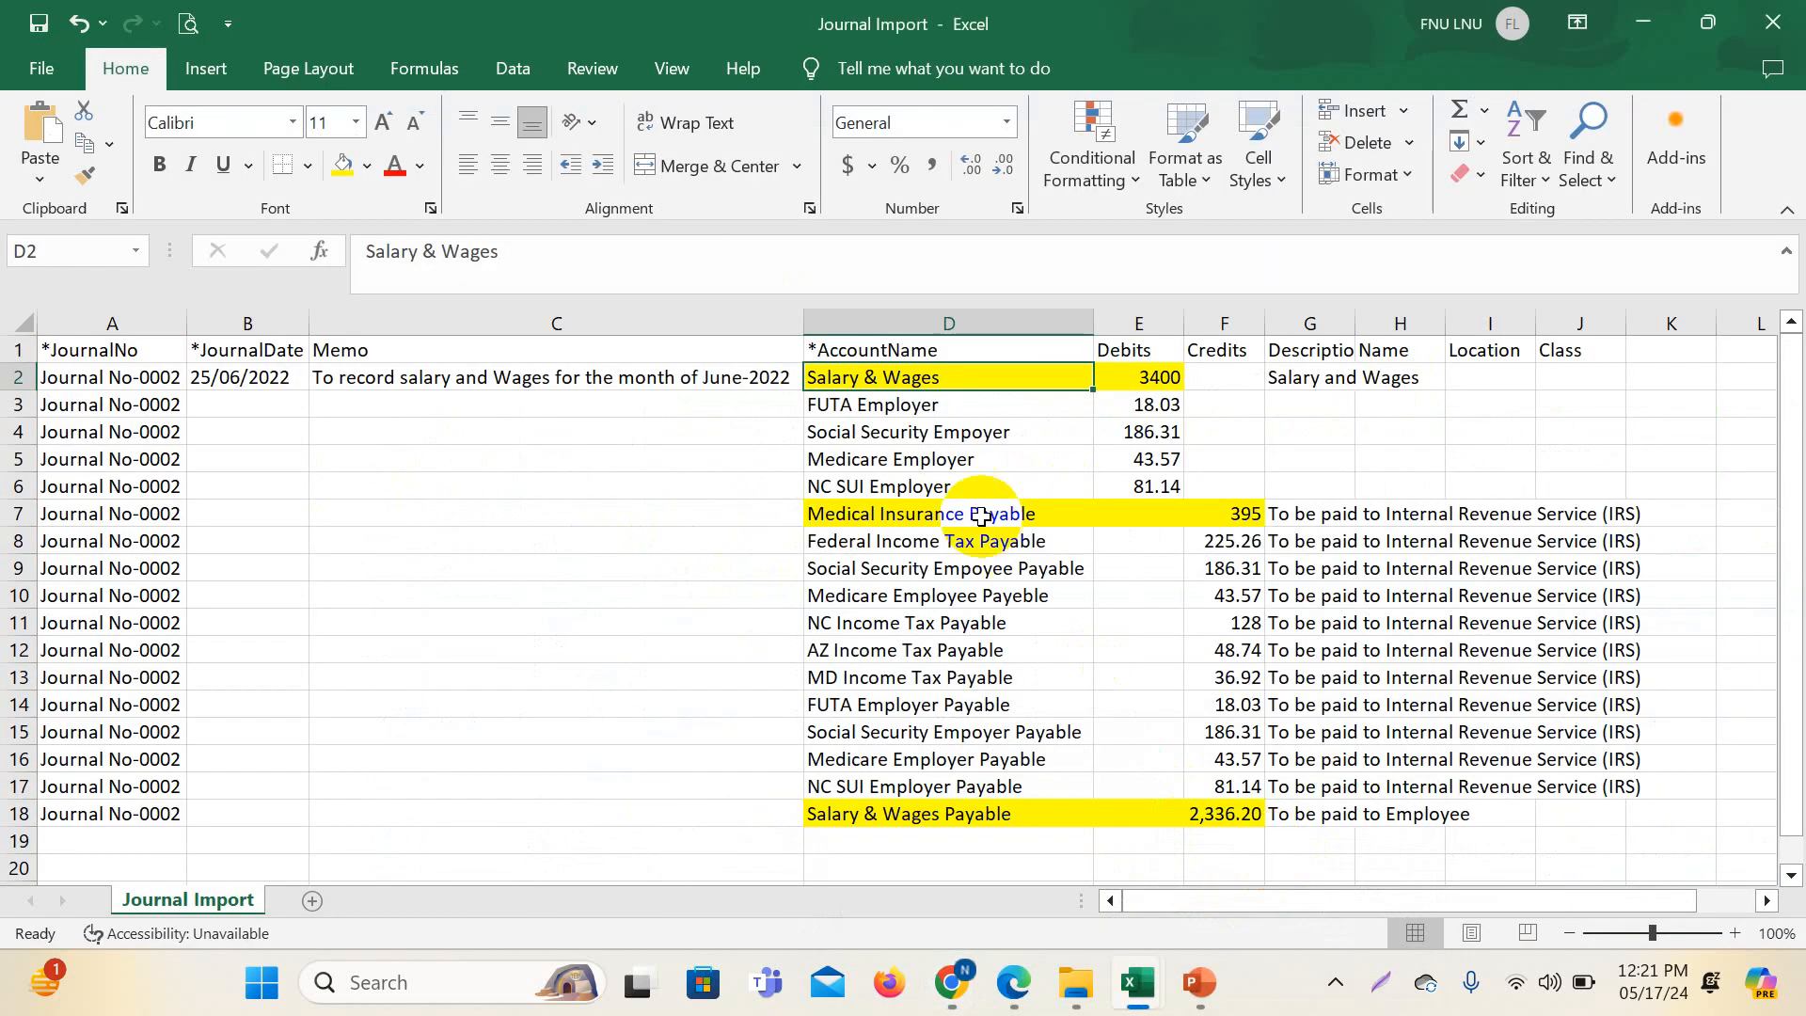
pyautogui.click(932, 815)
pyautogui.click(1223, 815)
pyautogui.moveTo(961, 993)
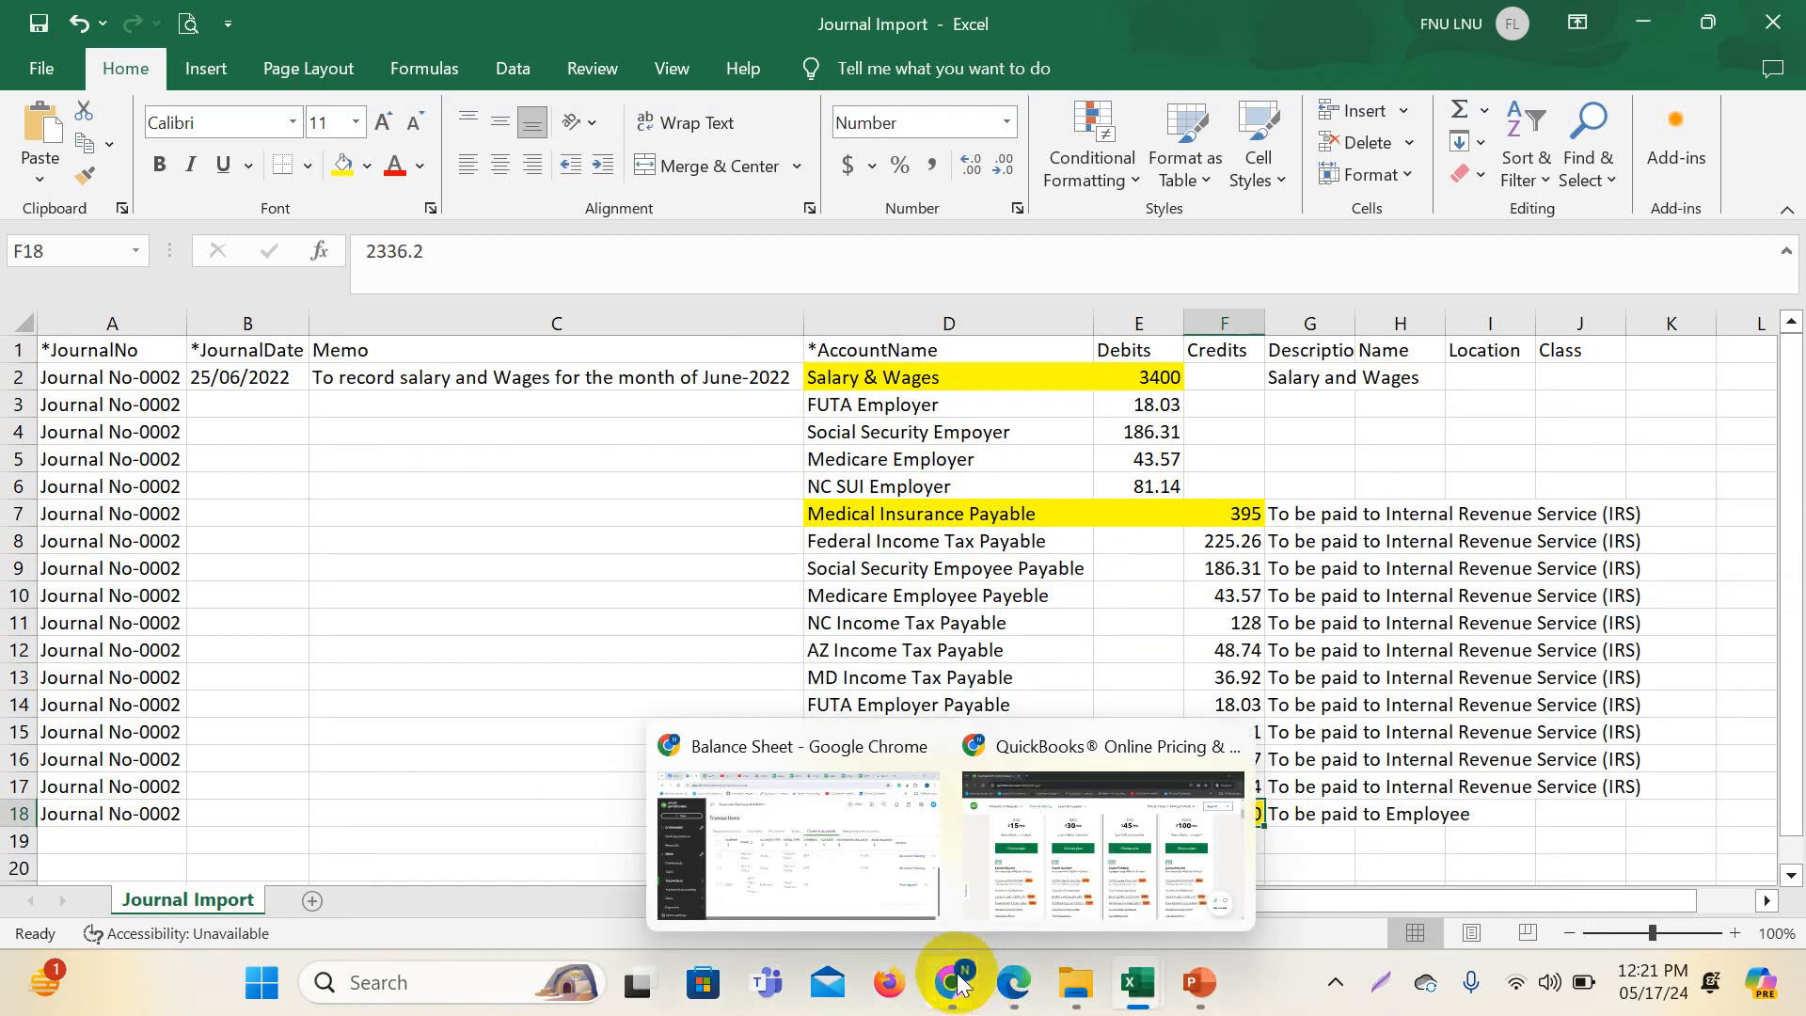
# - Switch back to QuickBooks Online in Chrome and filter the chart of accounts by "Wages payable" instead of "sala"
pyautogui.click(790, 865)
pyautogui.scroll(5, 832, 527)
pyautogui.click(749, 612)
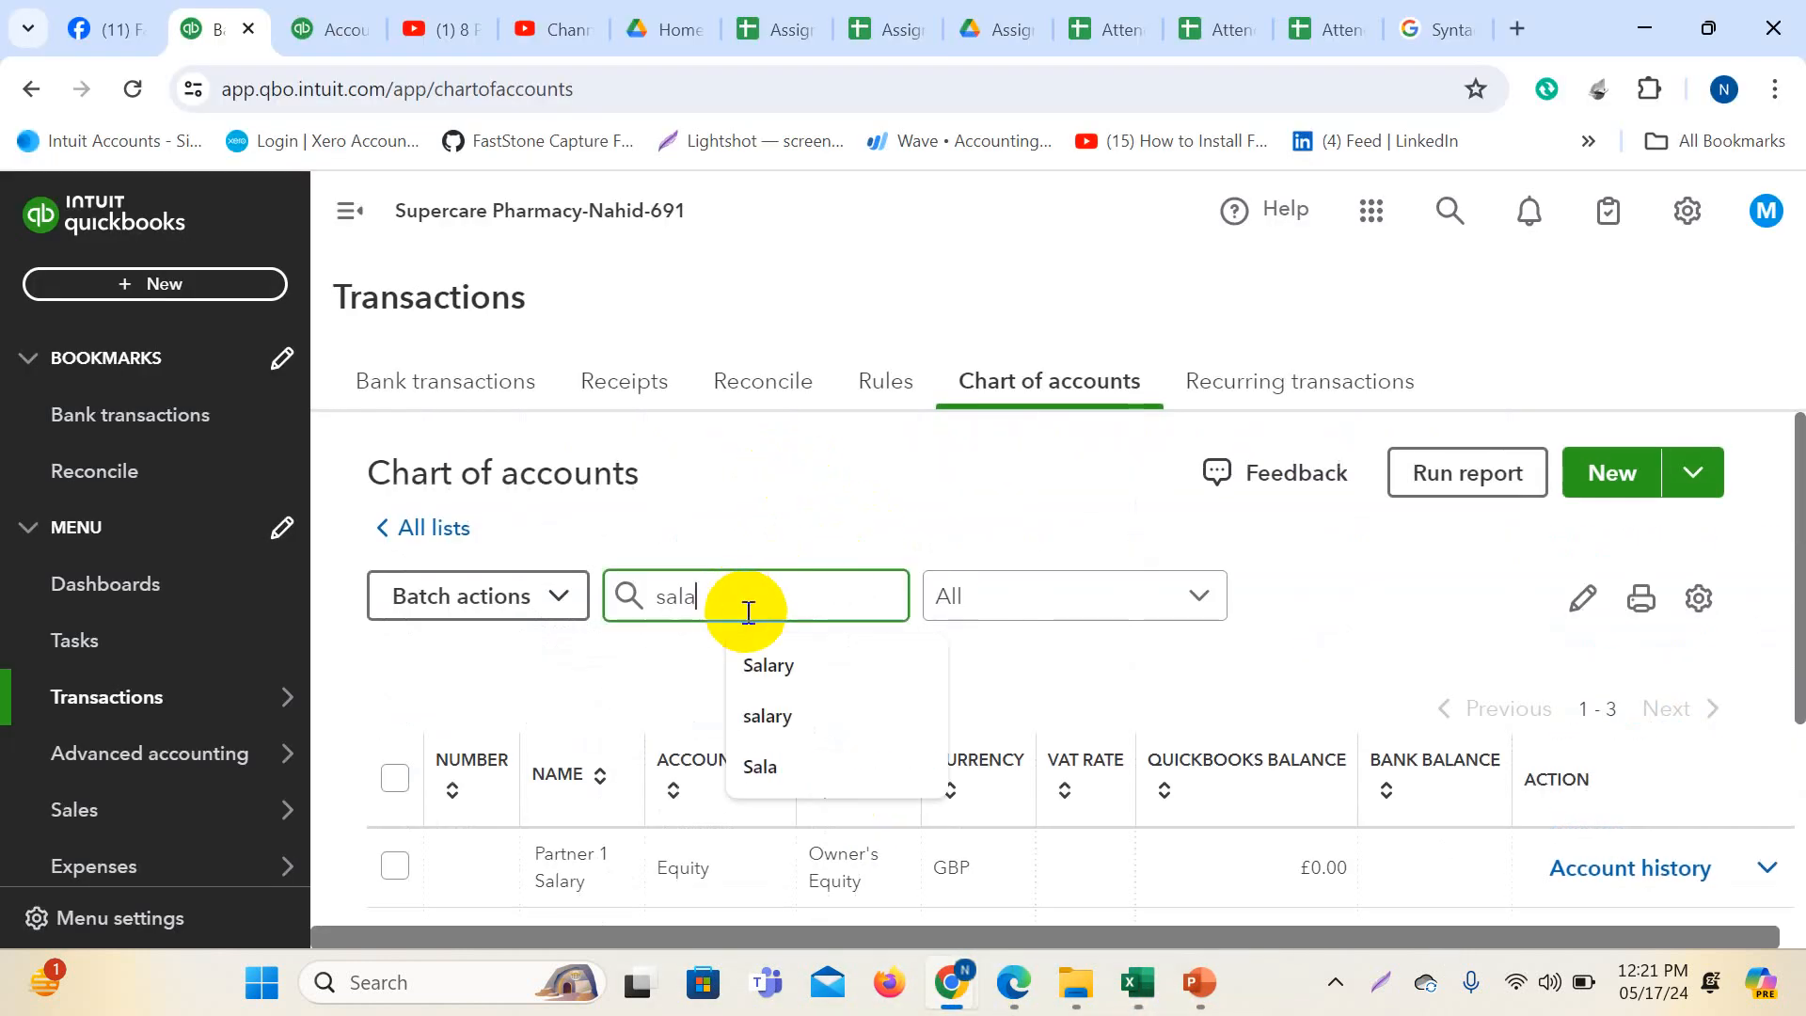
pyautogui.press('BackSpace')
pyautogui.press('BackSpace')
pyautogui.press('BackSpace')
pyautogui.press('BackSpace')
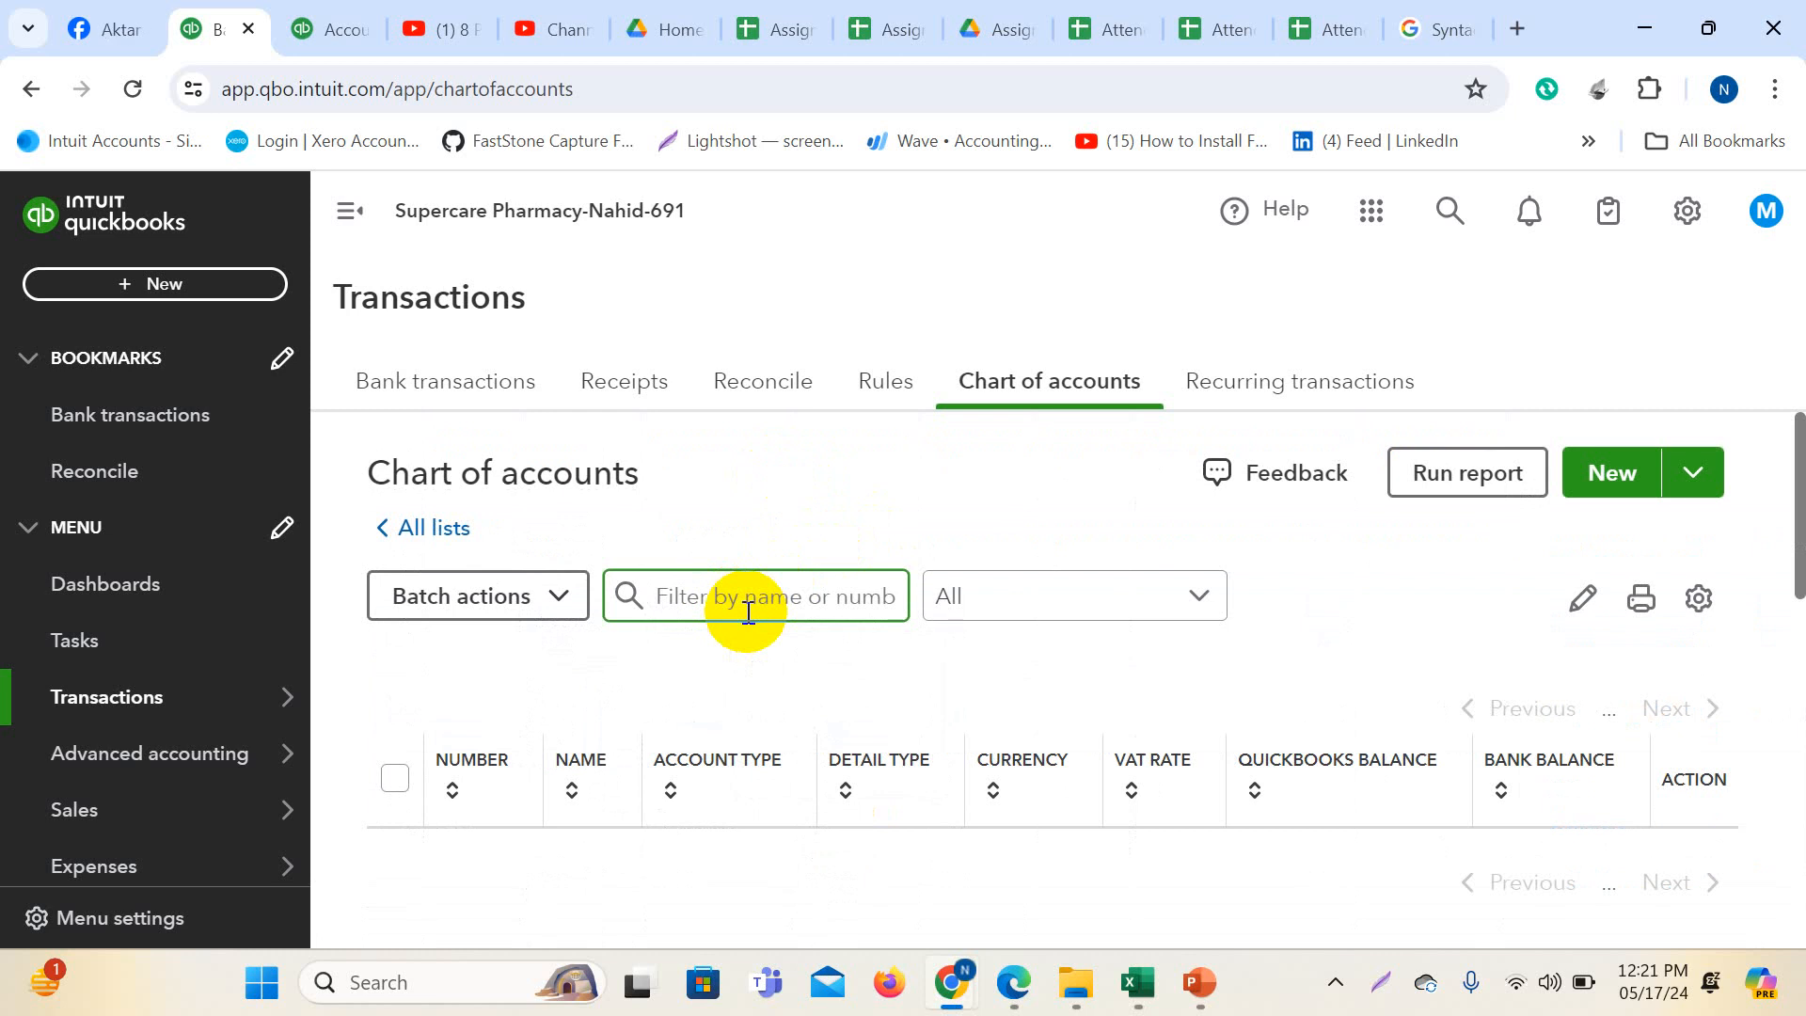
pyautogui.write('Wages payable')
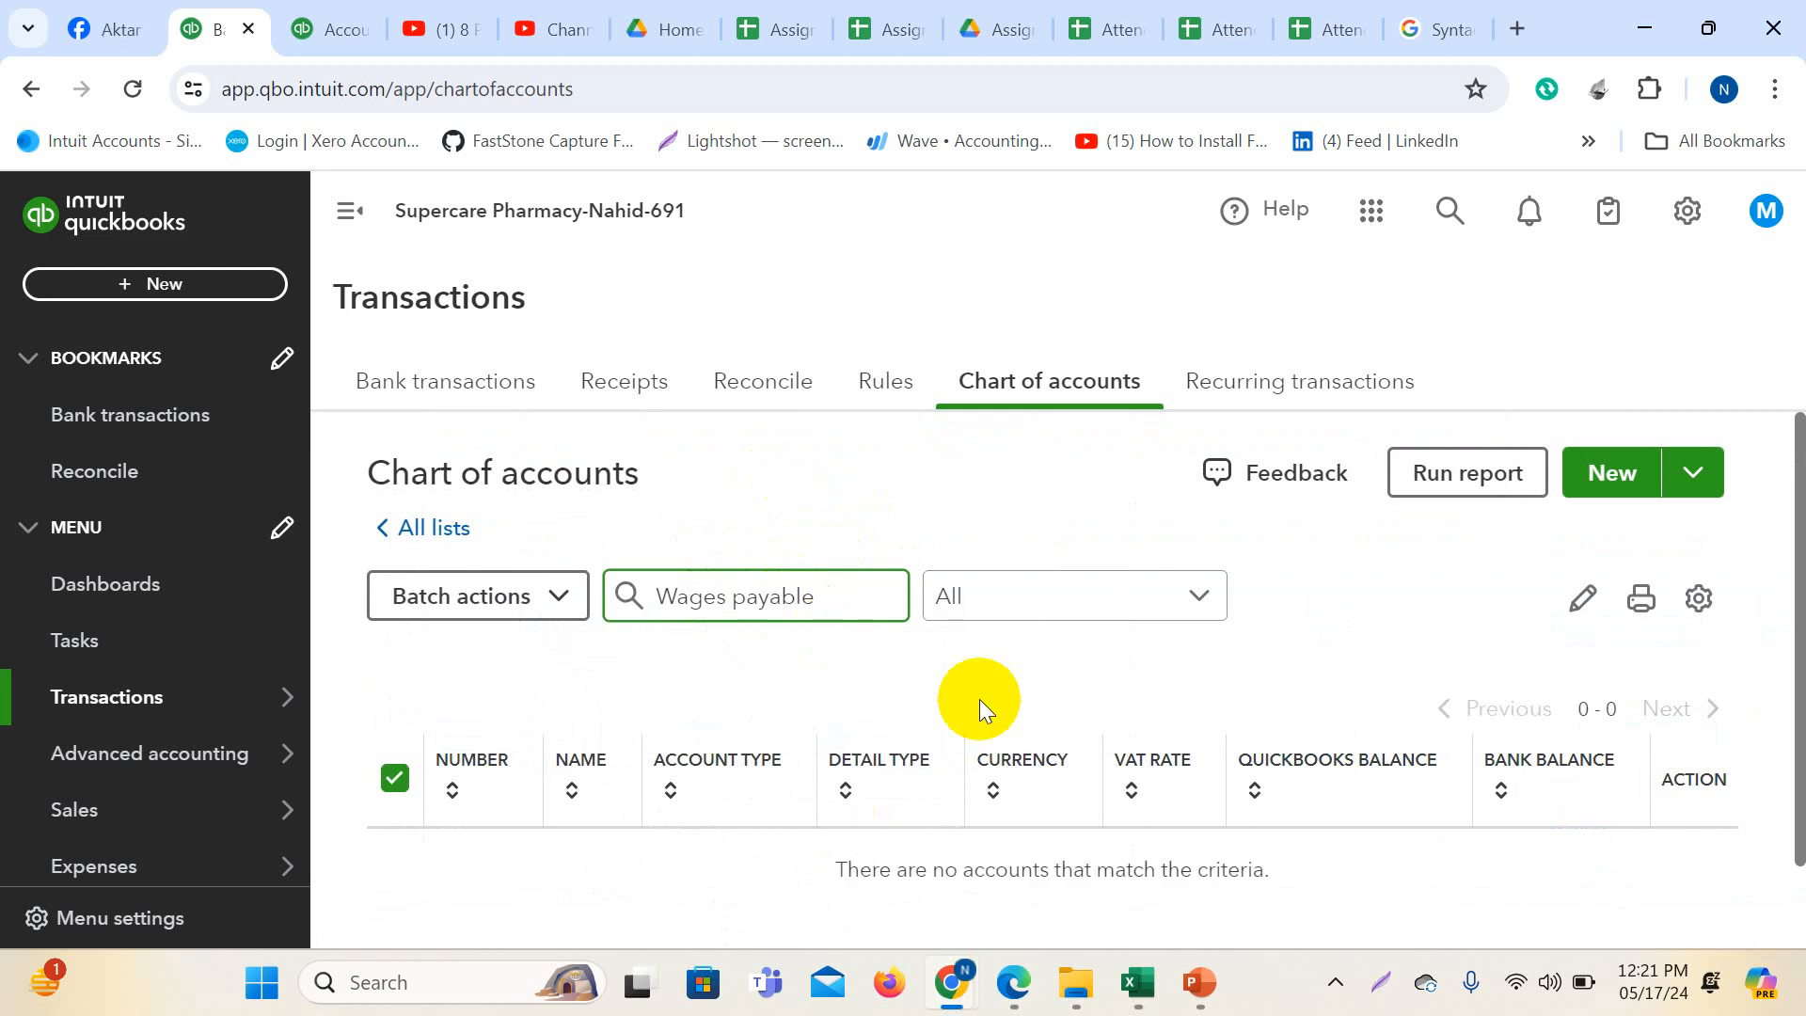
# - Clear the "Wages payable" filter from the chart of accounts
pyautogui.press('BackSpace')
pyautogui.press('BackSpace')
pyautogui.press('BackSpace')
pyautogui.press('BackSpace')
pyautogui.press('BackSpace')
pyautogui.press('BackSpace')
pyautogui.press('BackSpace')
pyautogui.press('BackSpace')
pyautogui.press('BackSpace')
pyautogui.press('BackSpace')
pyautogui.press('BackSpace')
pyautogui.press('BackSpace')
pyautogui.press('BackSpace')
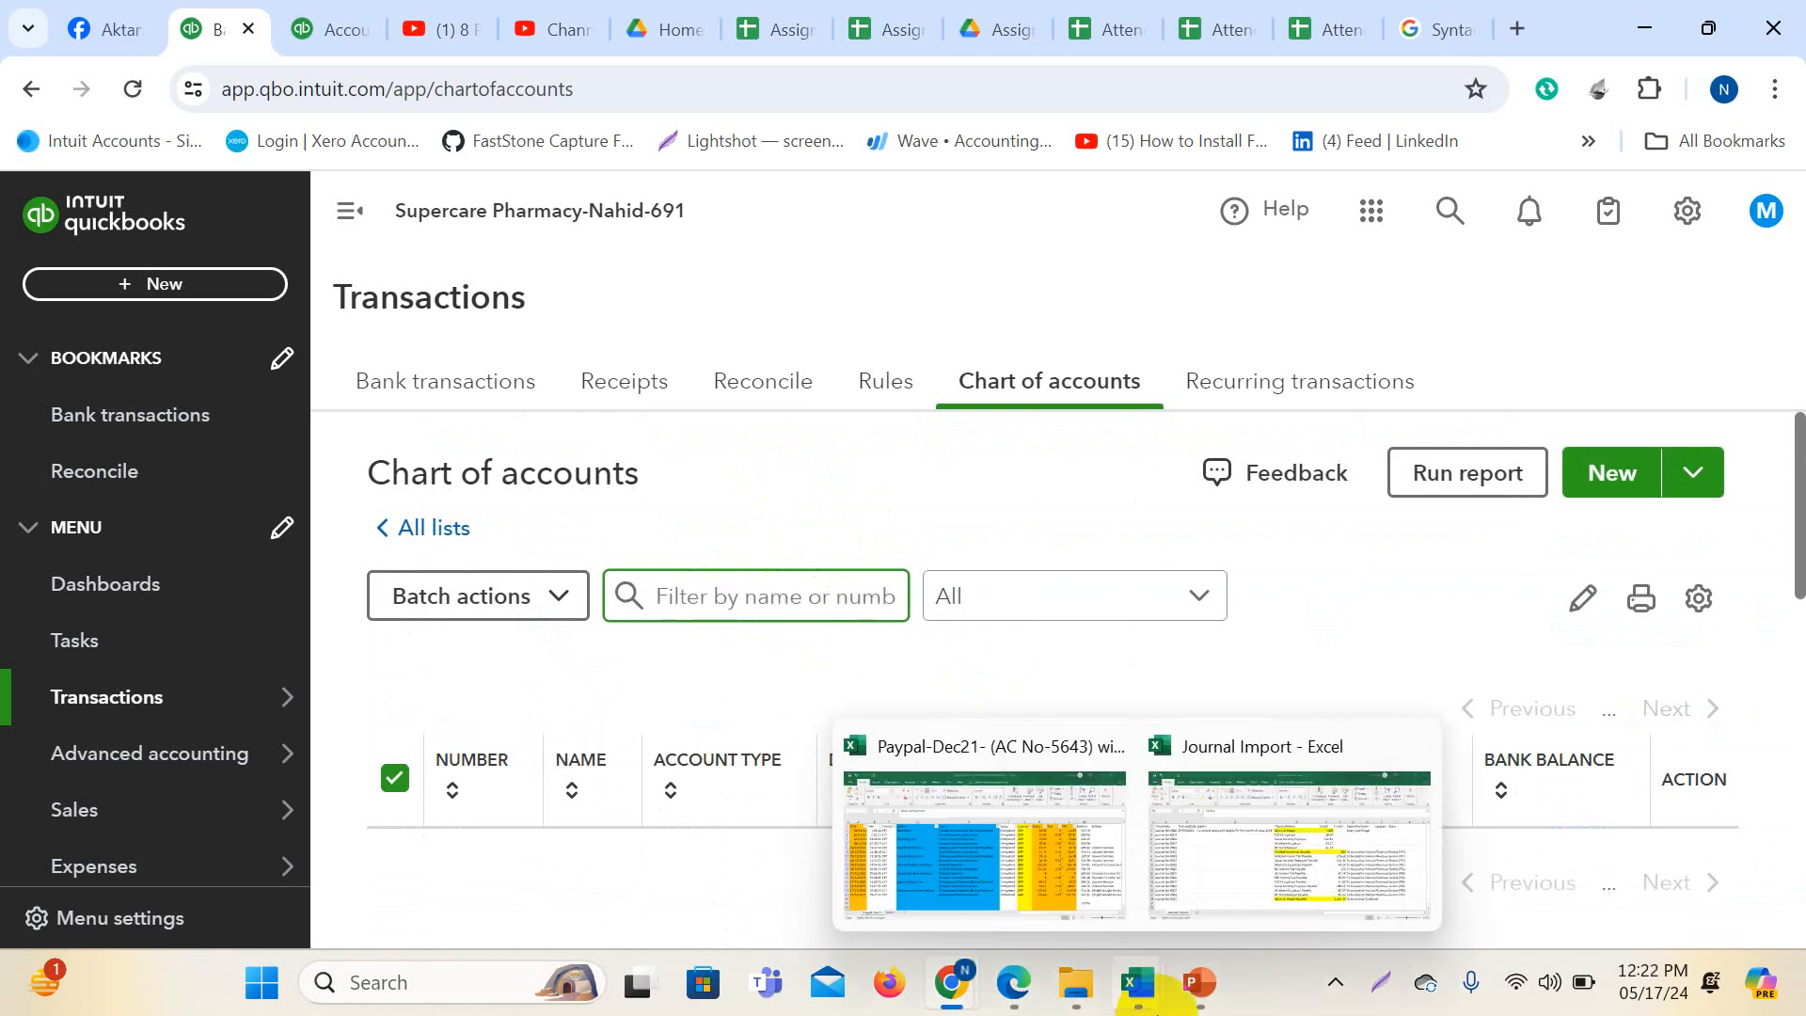
# - Return to the Journal Import workbook in Excel and select the account names in D2:D18
pyautogui.moveTo(1138, 982)
pyautogui.click(1295, 865)
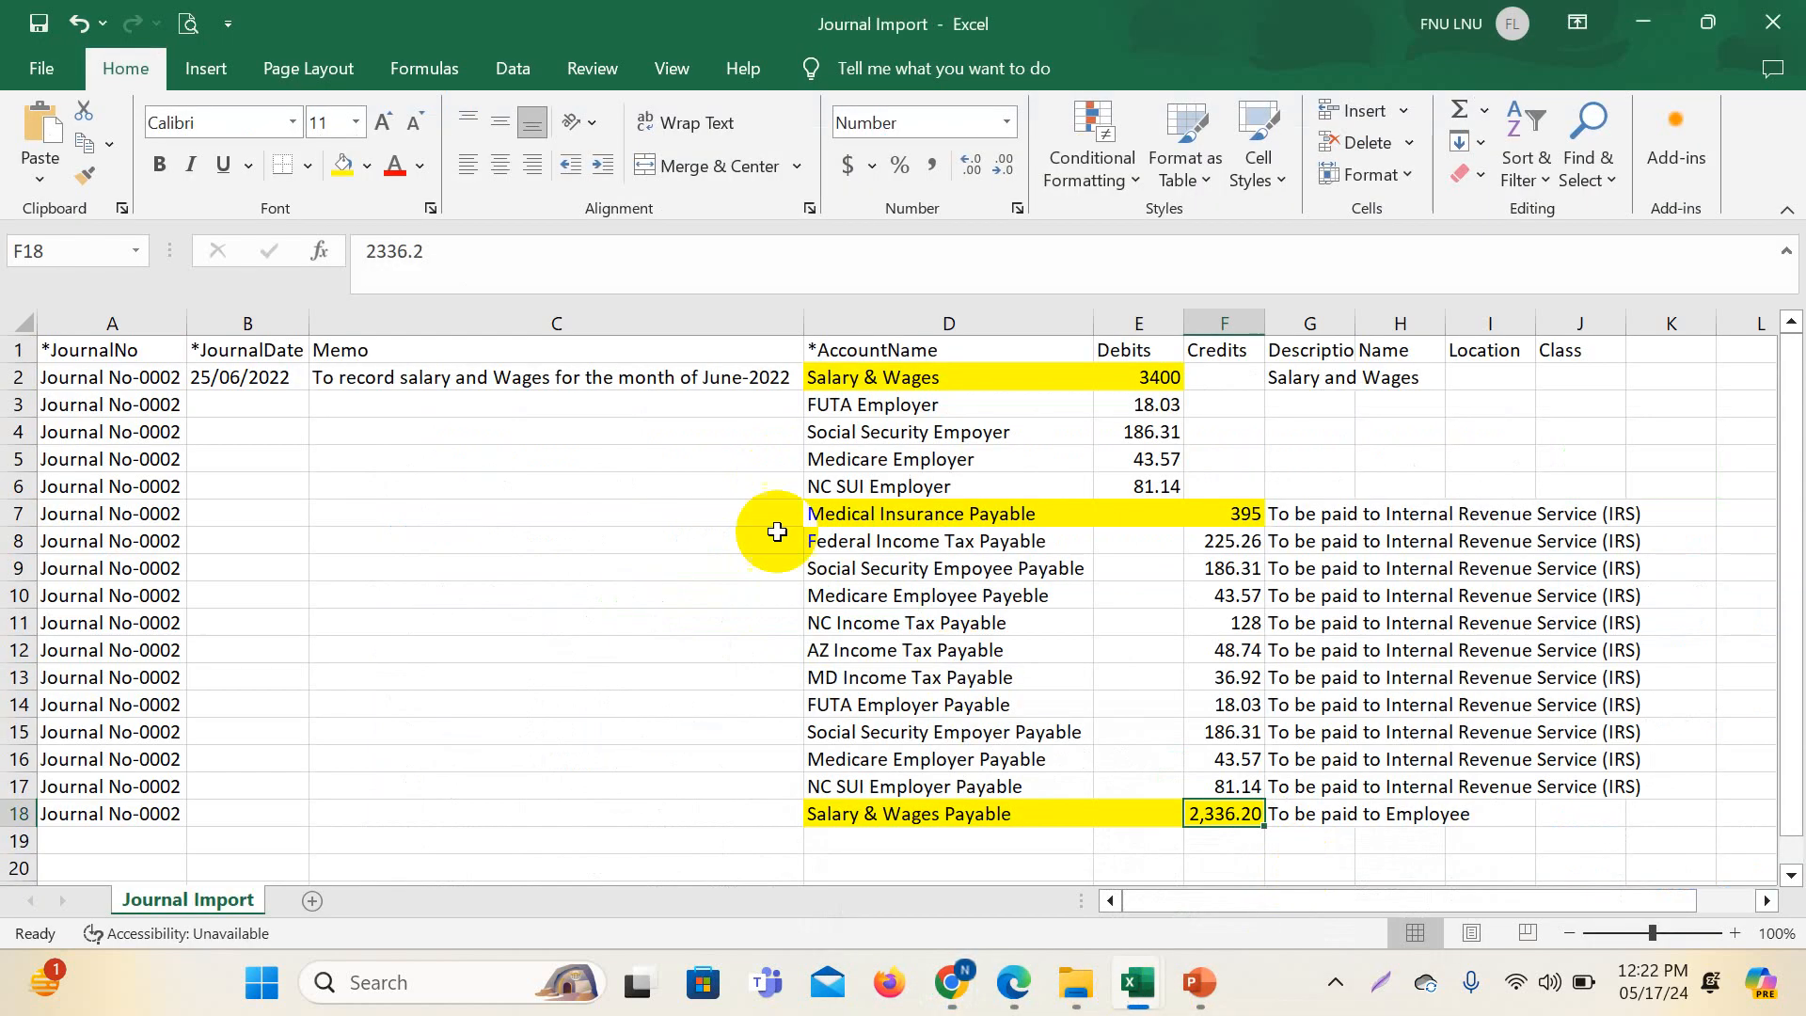
pyautogui.moveTo(927, 381); pyautogui.dragTo(967, 811)
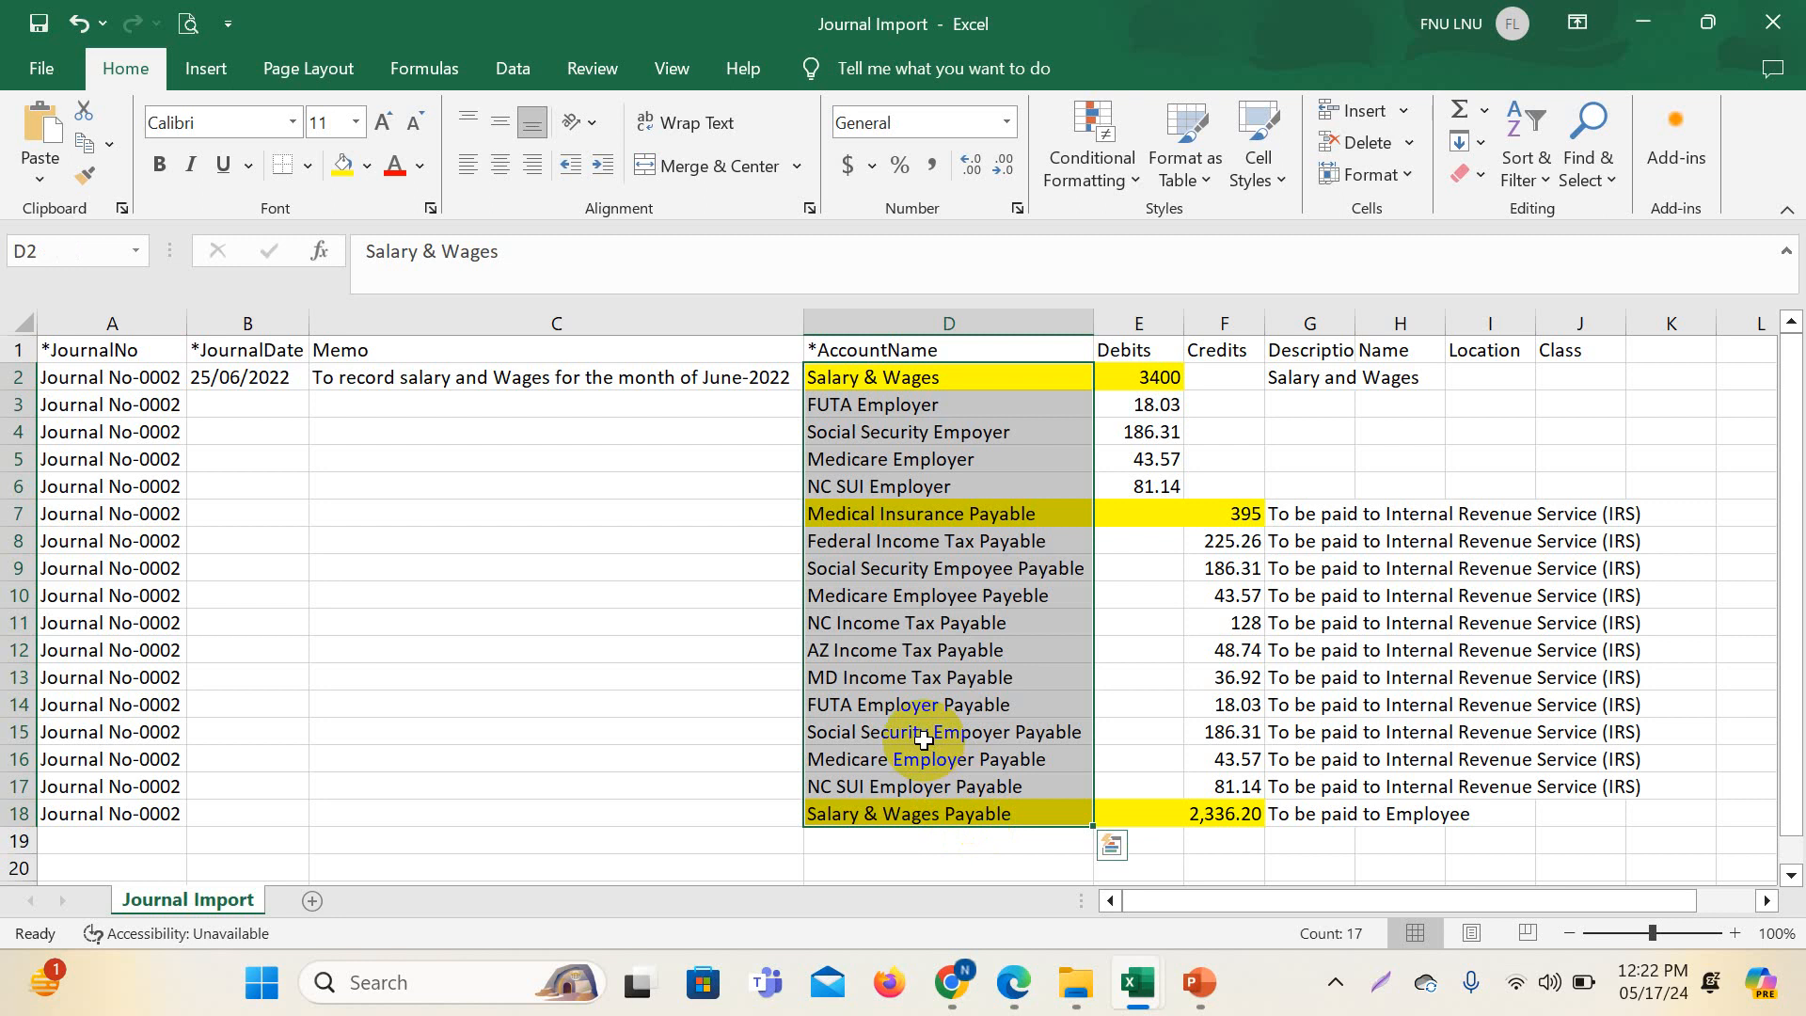
# - Capture the Payroll Details Report in Edge as a full-screen screenshot and box the total pay, insurance and employee tax columns in red
pyautogui.click(1013, 985)
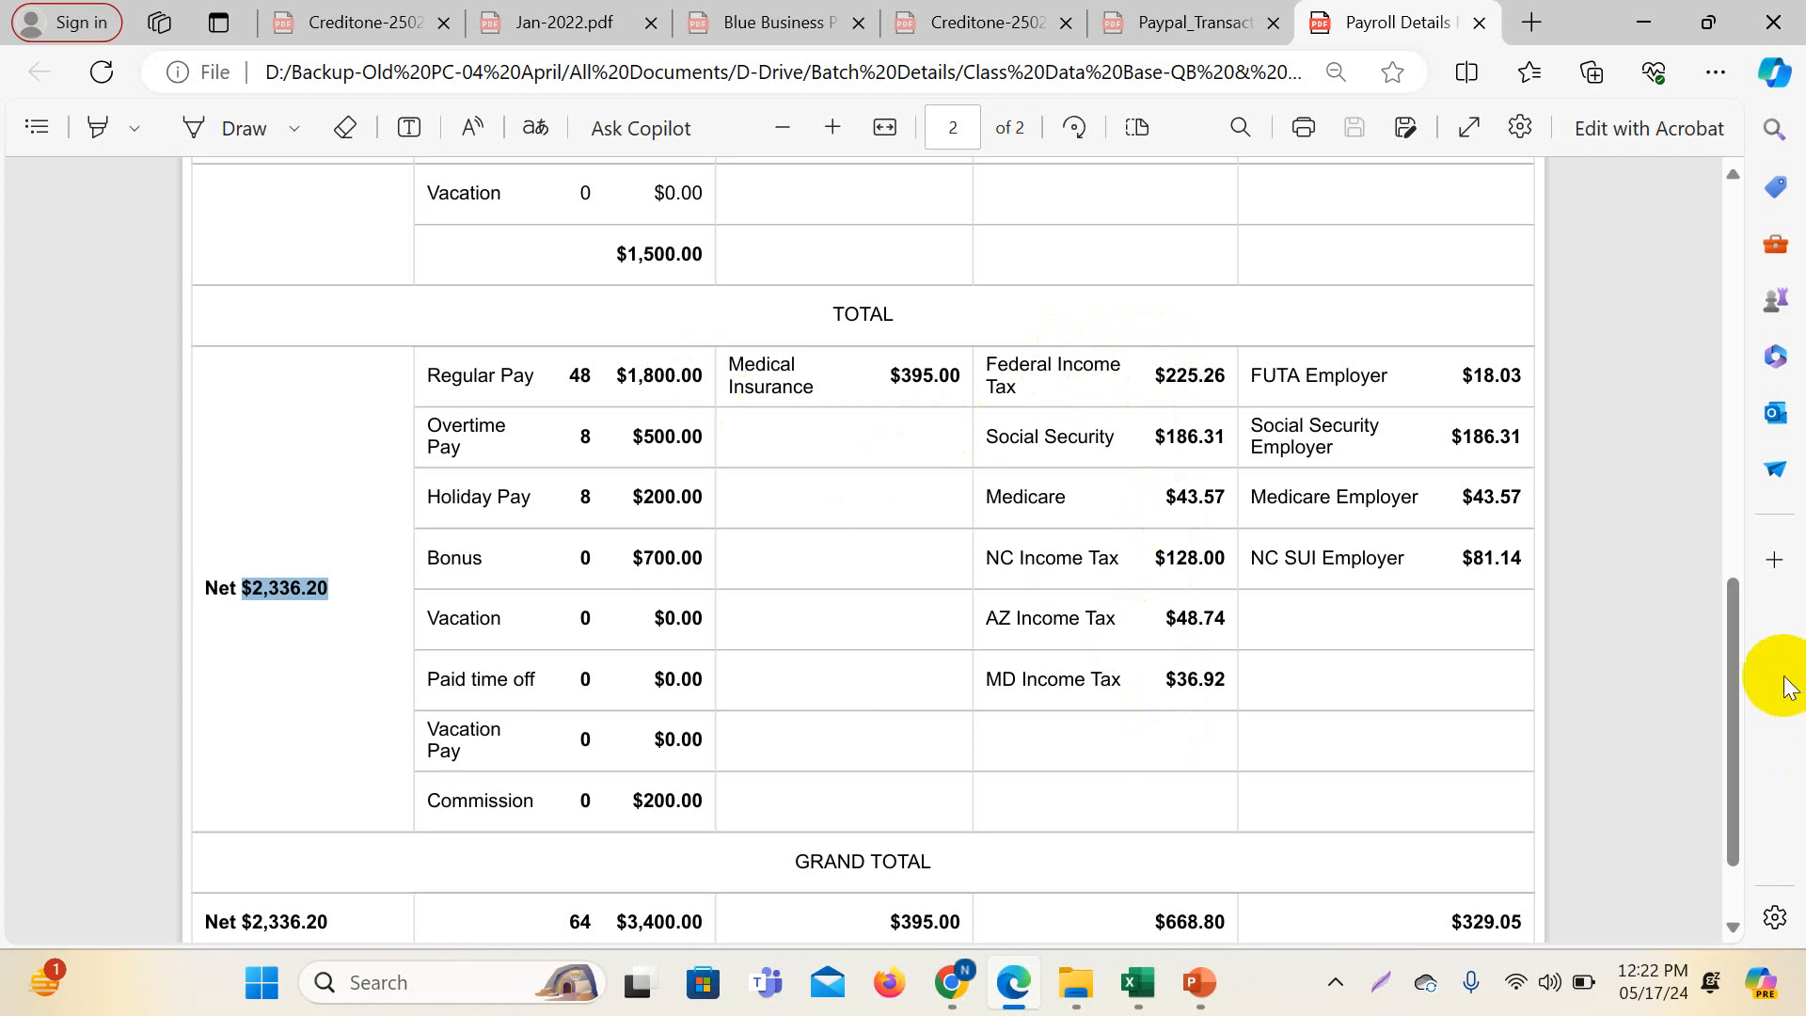
pyautogui.press('Print')
pyautogui.moveTo(0, 0); pyautogui.dragTo(1805, 1015)
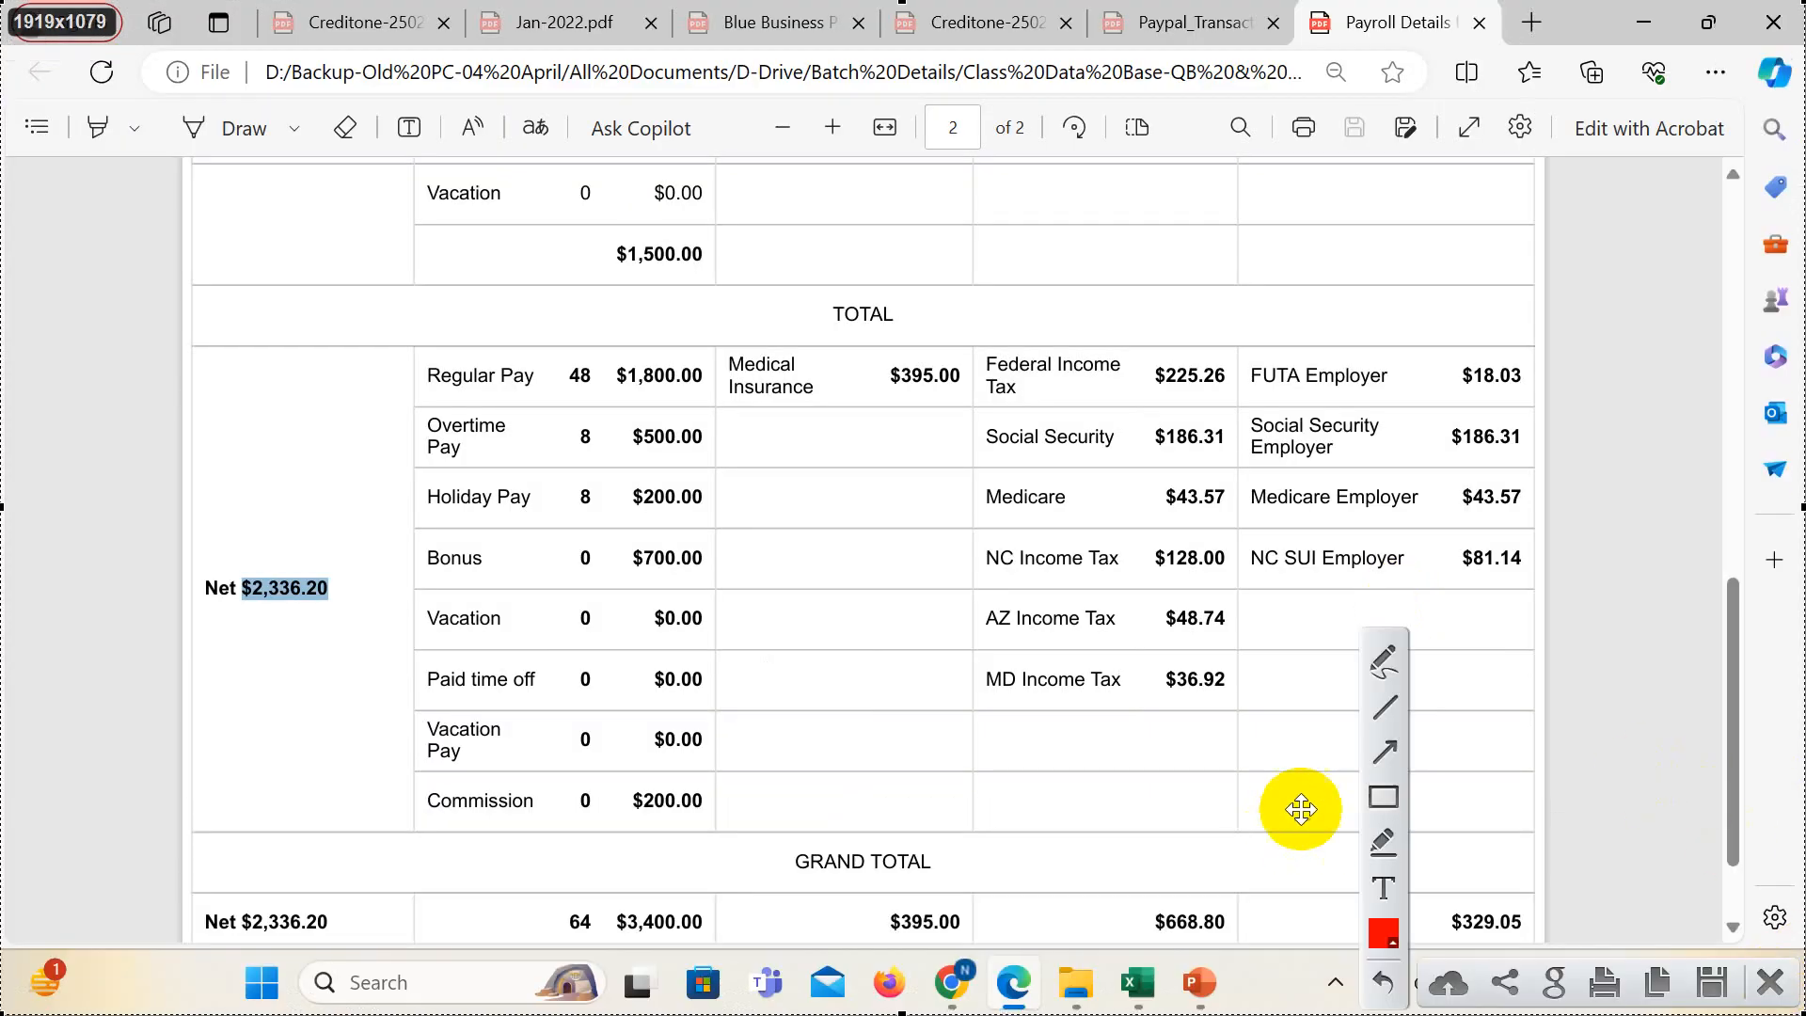
pyautogui.click(1384, 797)
pyautogui.moveTo(409, 335)
pyautogui.mouseDown()
pyautogui.moveTo(1124, 696)
pyautogui.moveTo(1223, 845)
pyautogui.moveTo(1223, 894)
pyautogui.moveTo(1239, 877)
pyautogui.mouseUp()
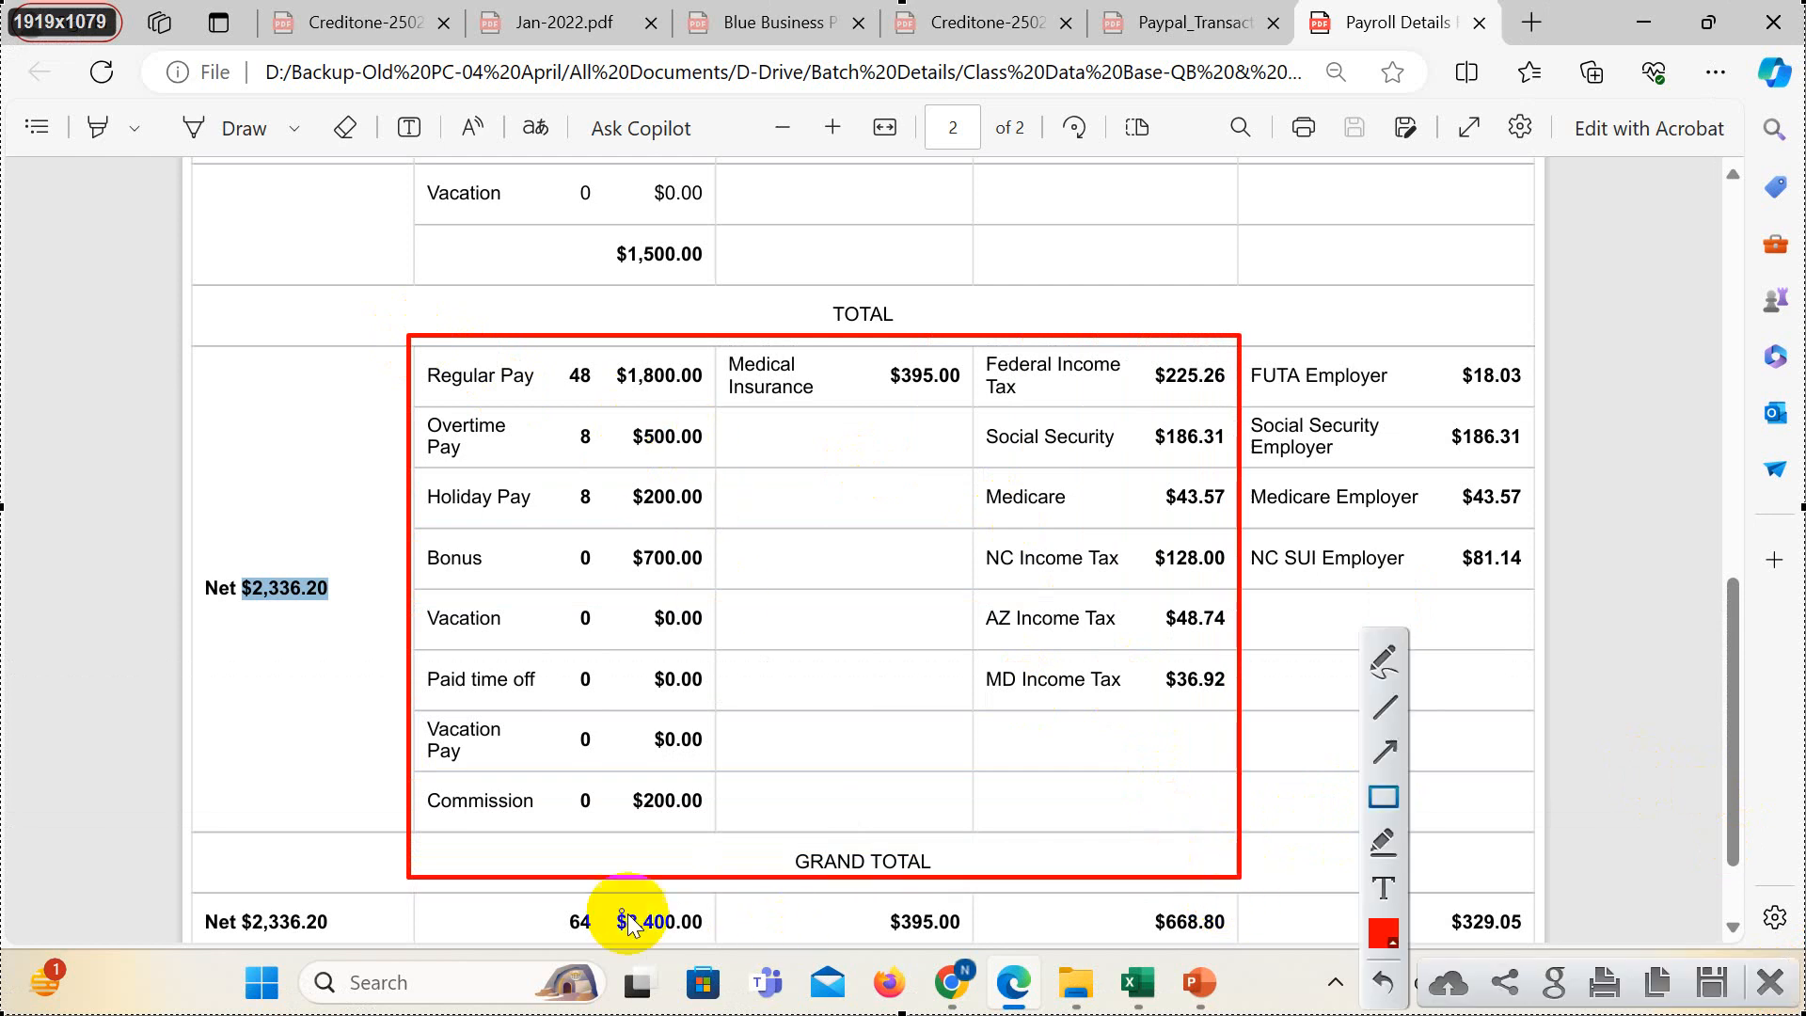
# - Box the grand totals for gross pay, medical insurance and employee taxes in red on the screenshot
pyautogui.moveTo(604, 902); pyautogui.dragTo(724, 954)
pyautogui.moveTo(872, 900)
pyautogui.mouseDown()
pyautogui.moveTo(900, 929)
pyautogui.moveTo(993, 954)
pyautogui.mouseUp()
pyautogui.click(1146, 898)
pyautogui.moveTo(1223, 951); pyautogui.dragTo(1234, 955)
# - Box the employee tax names, the employer taxes and their grand total in red, and close the screenshot without saving
pyautogui.moveTo(977, 332); pyautogui.dragTo(1139, 745)
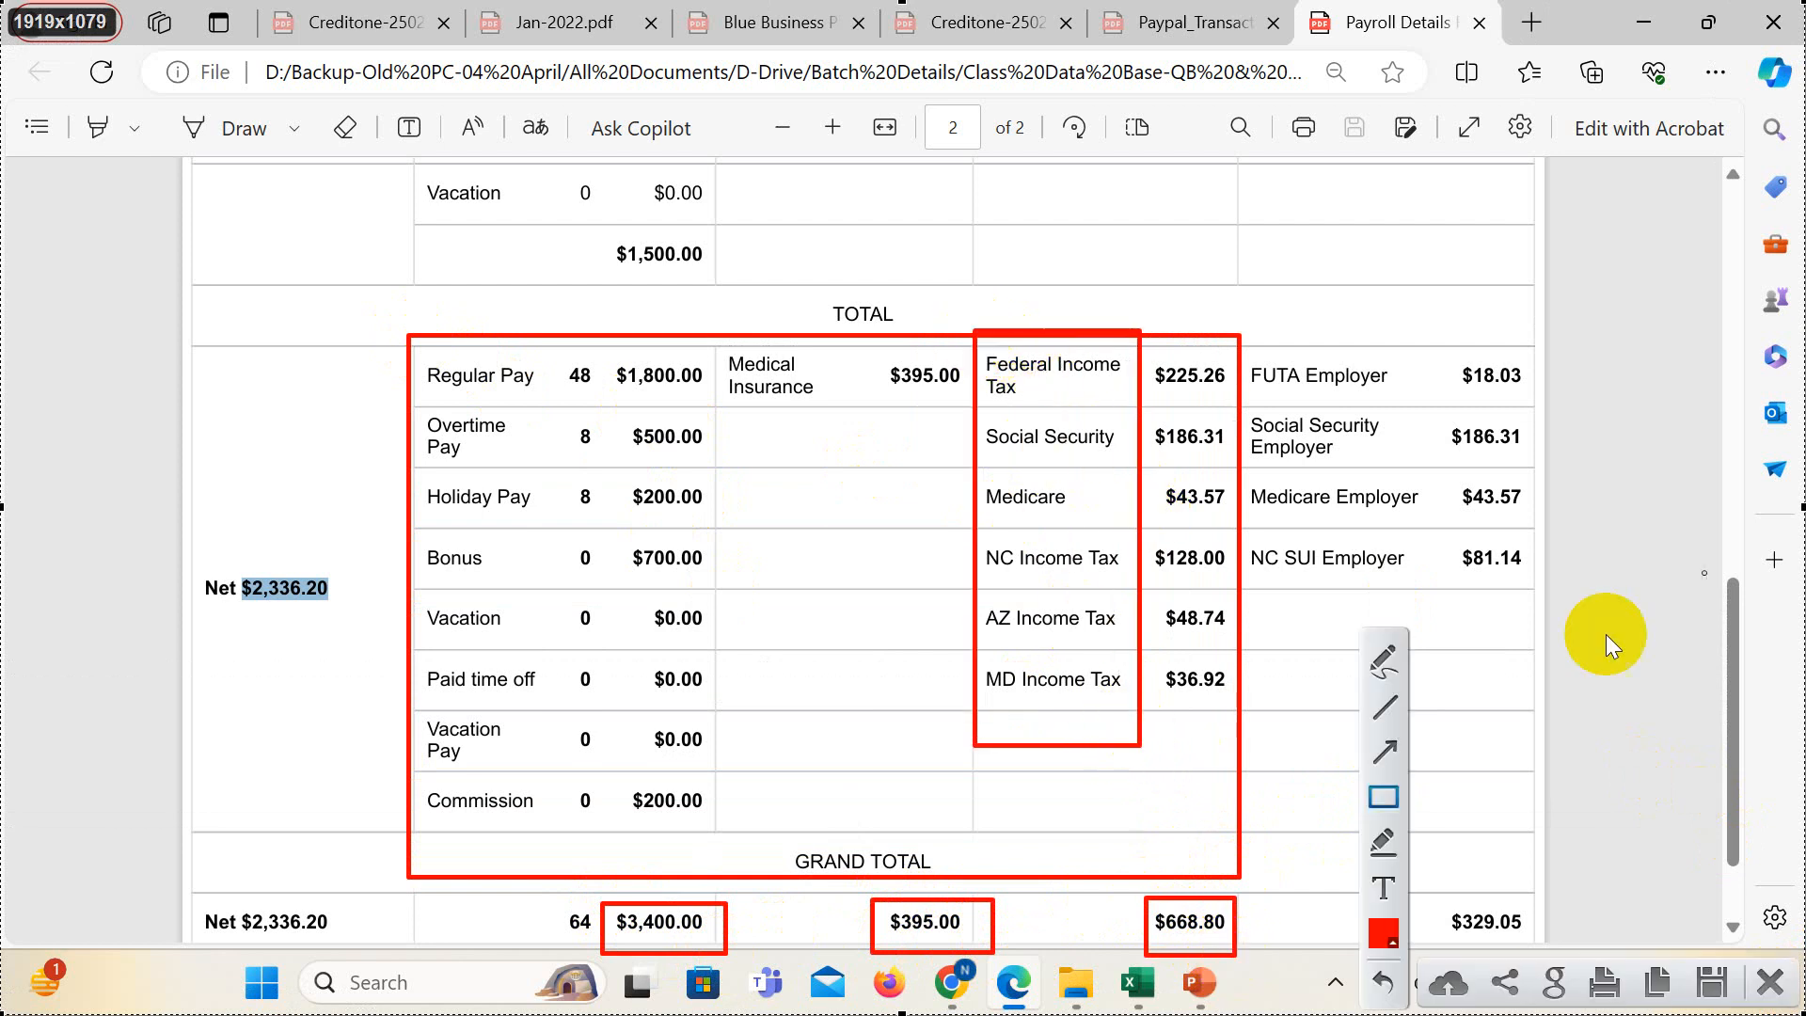
pyautogui.moveTo(1244, 337)
pyautogui.mouseDown()
pyautogui.moveTo(1369, 506)
pyautogui.moveTo(1431, 641)
pyautogui.moveTo(1568, 627)
pyautogui.mouseUp()
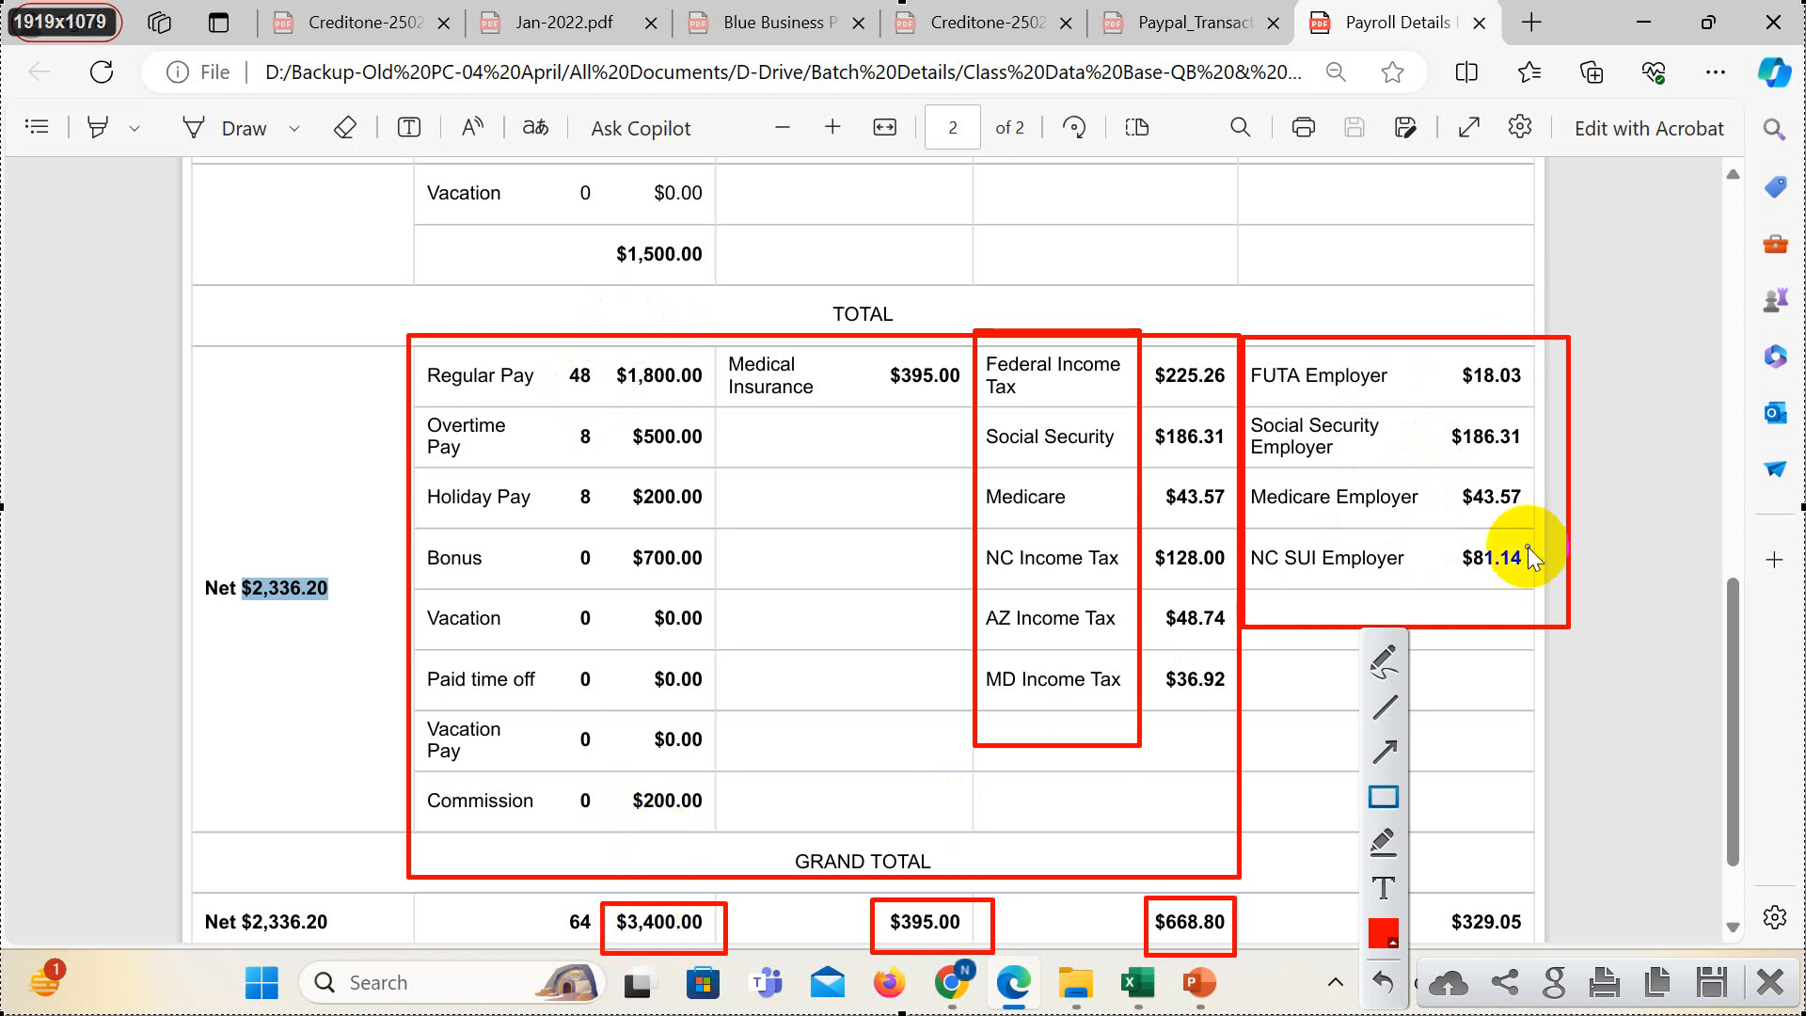
pyautogui.moveTo(1449, 856); pyautogui.dragTo(1604, 1012)
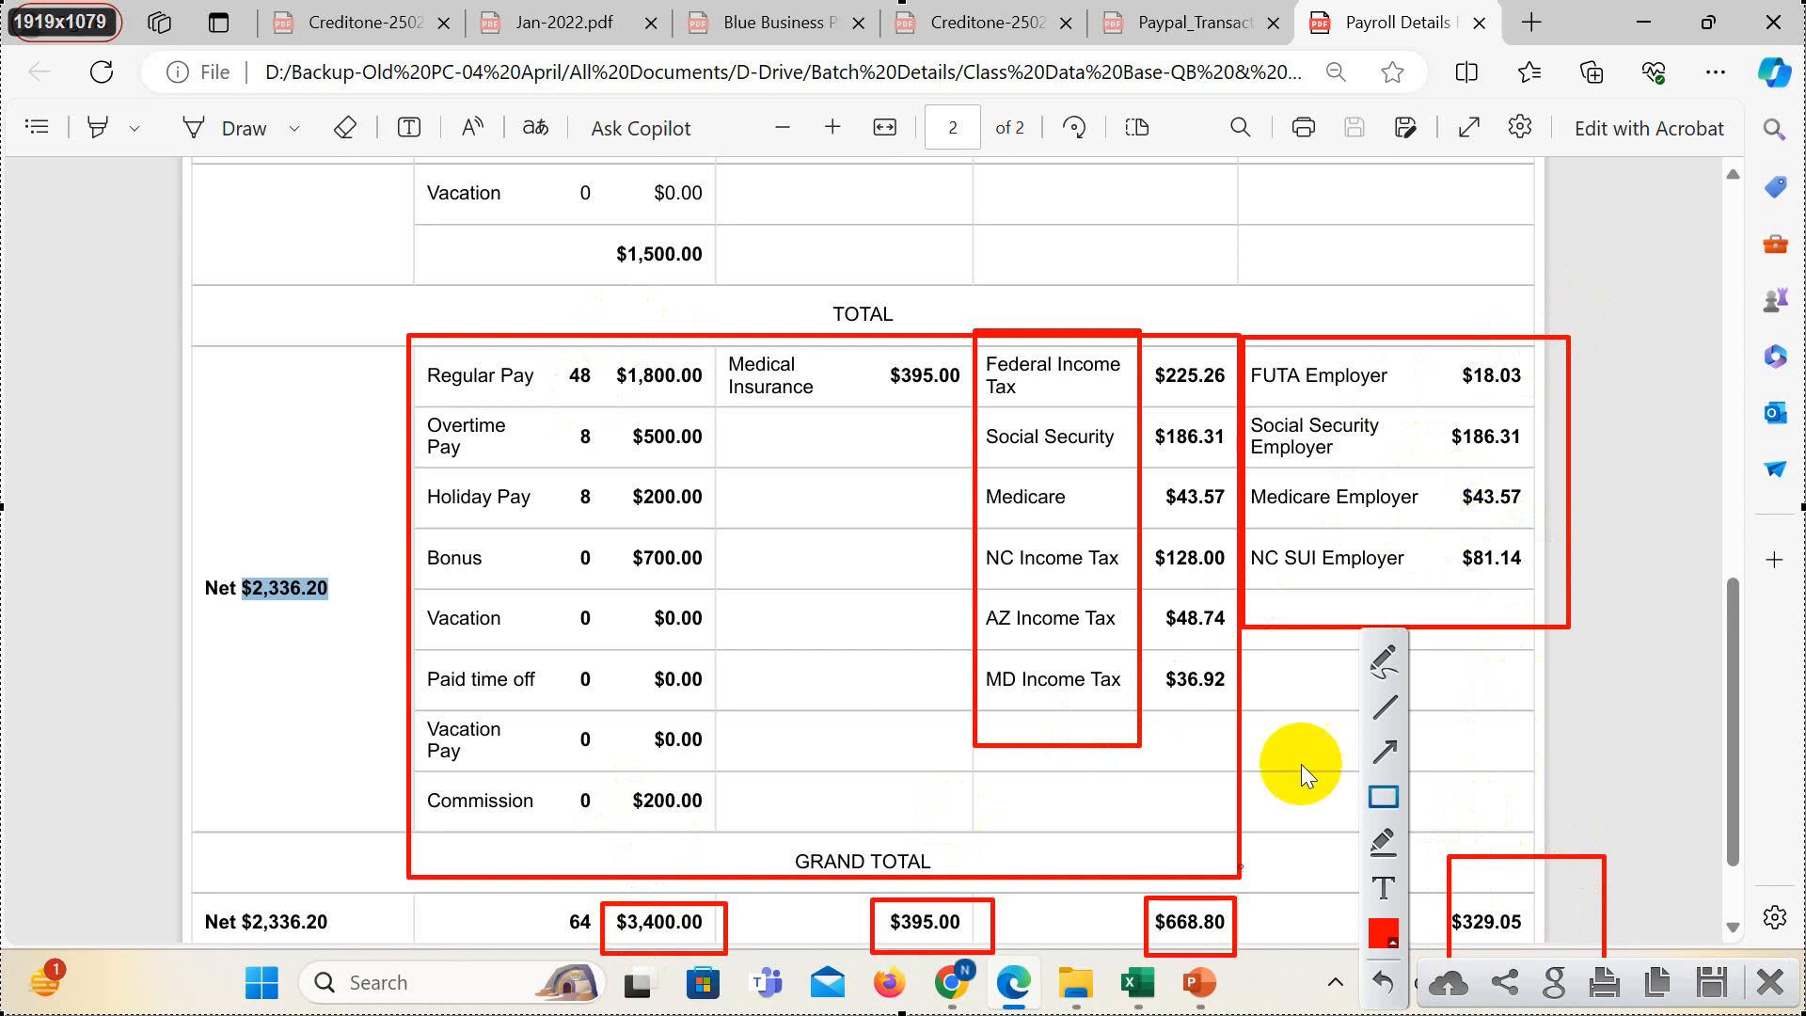
pyautogui.click(1769, 982)
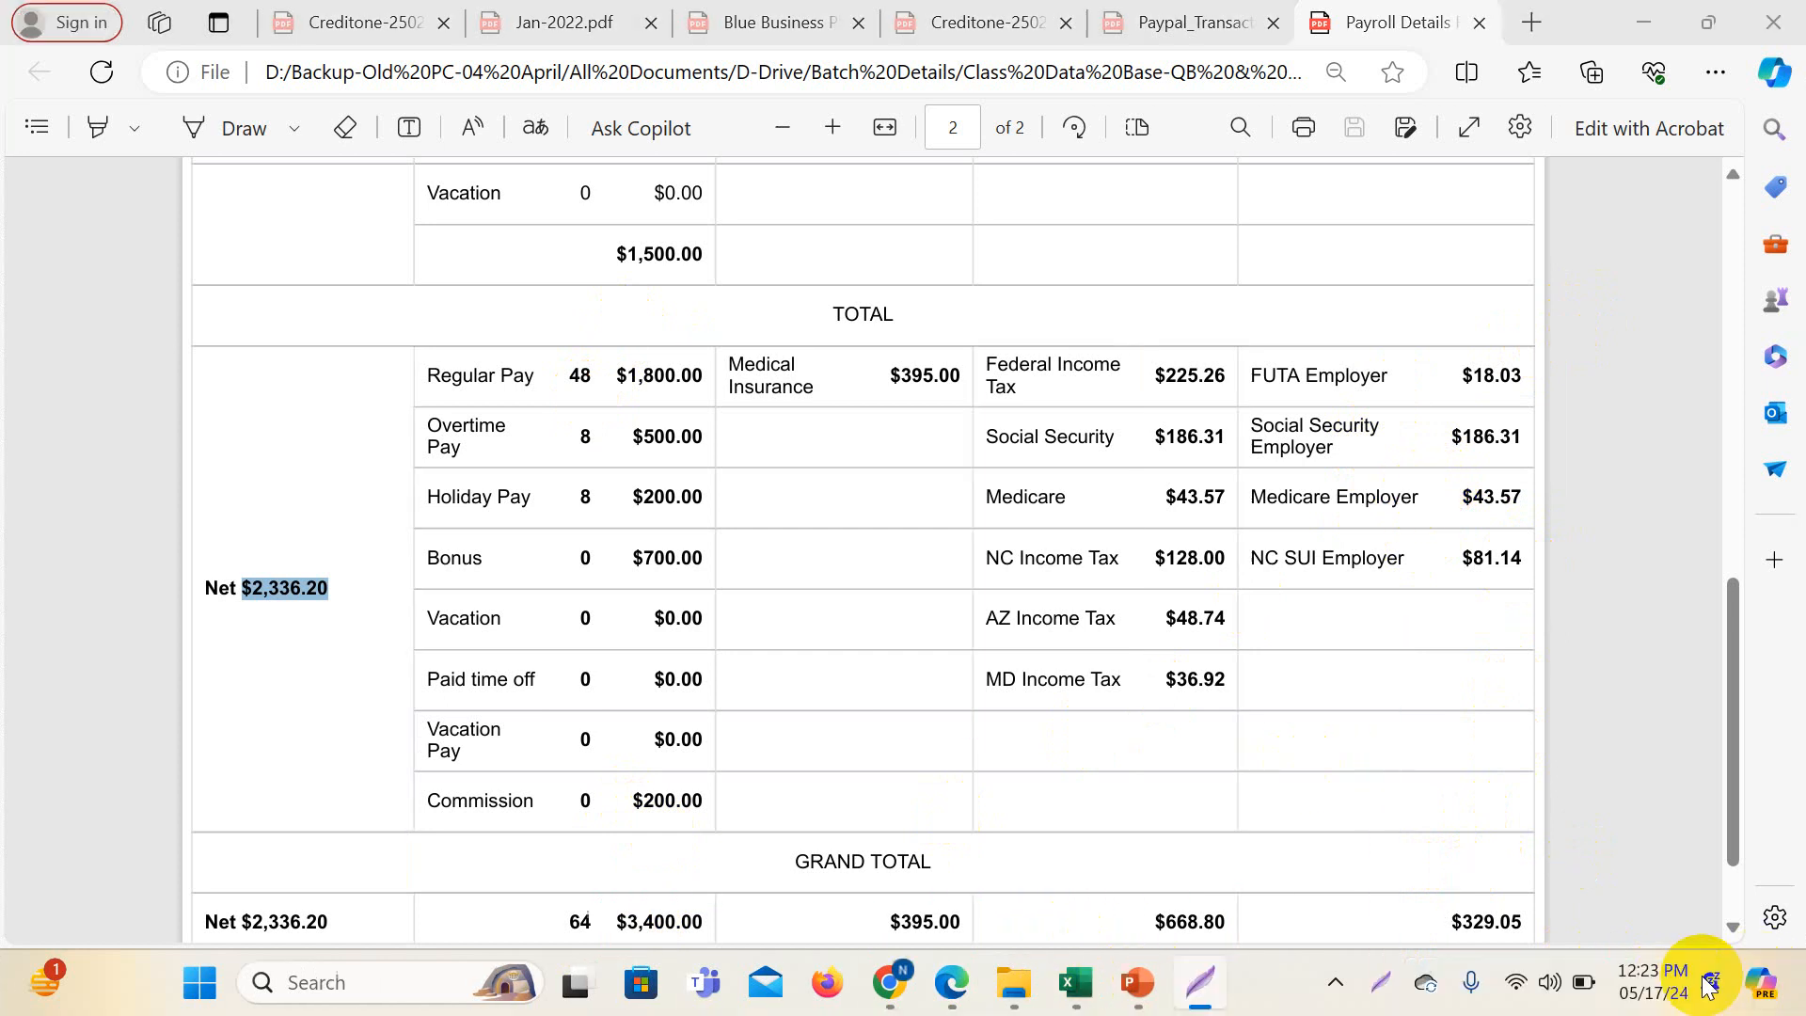
# - Return to the Journal Import workbook in Excel and fill the four employer tax expense rows, D3:E6, orange
pyautogui.moveTo(1159, 989)
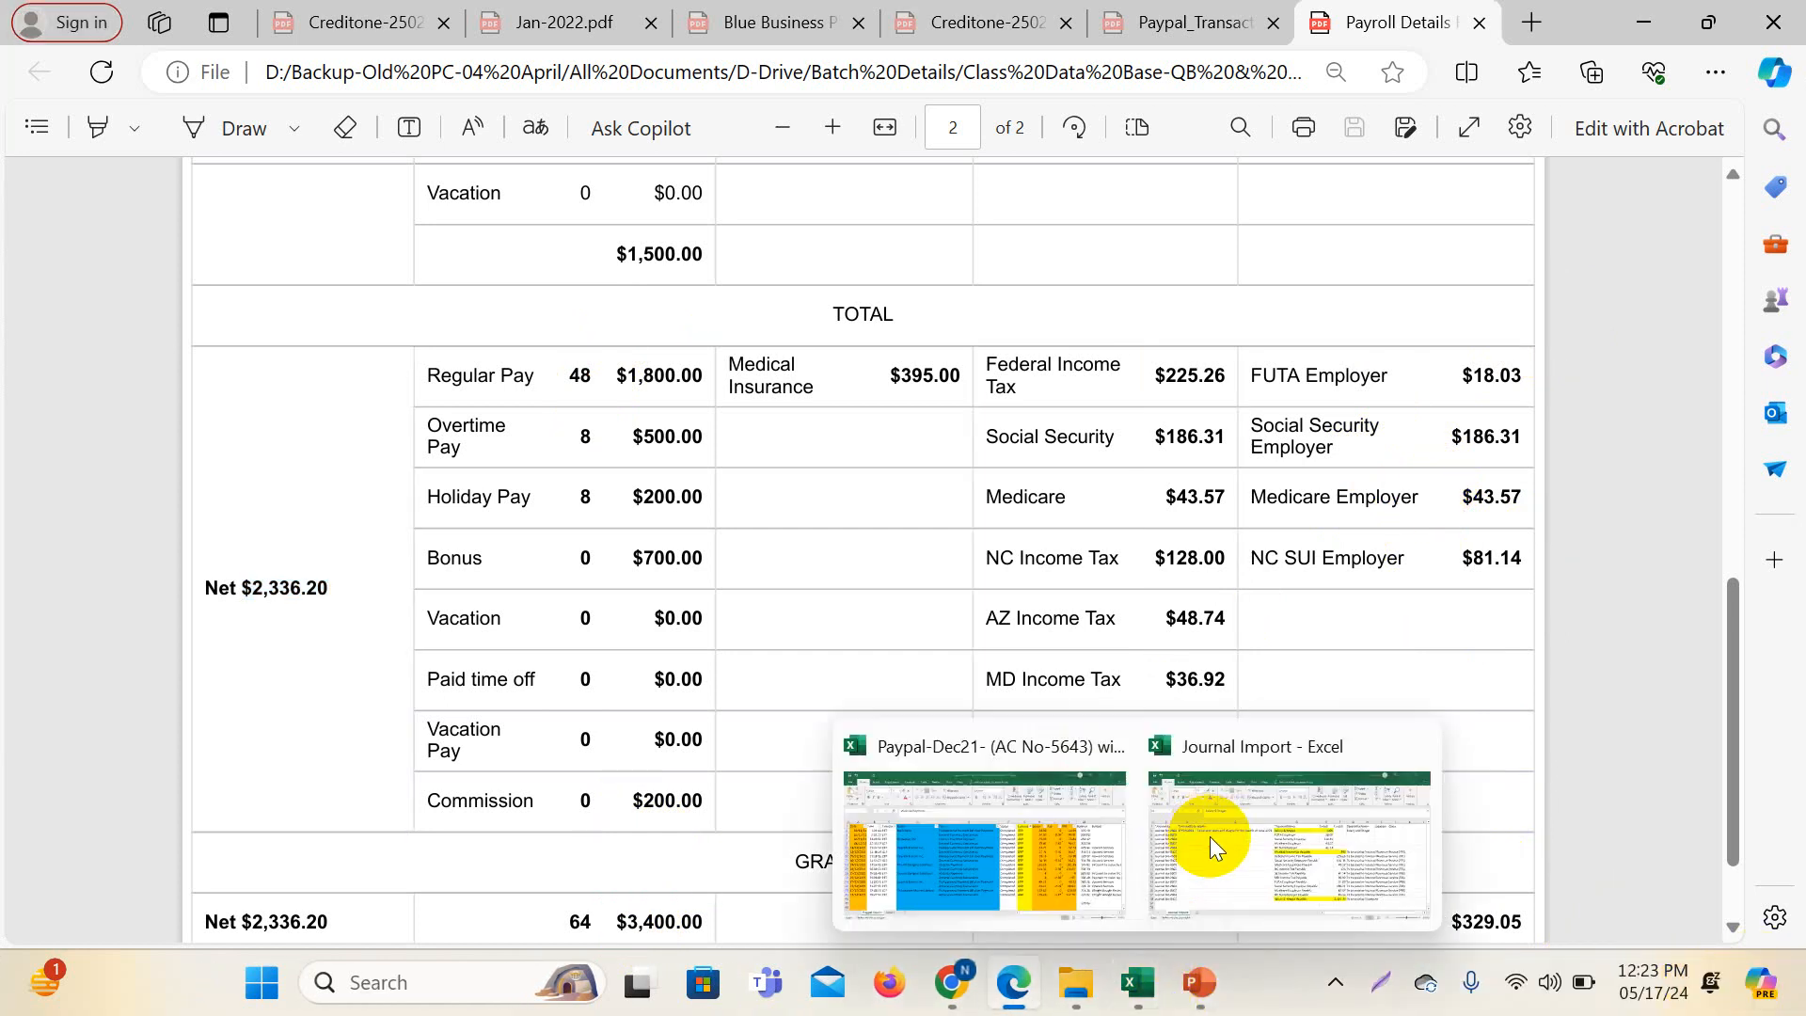
pyautogui.click(1210, 837)
pyautogui.click(1138, 405)
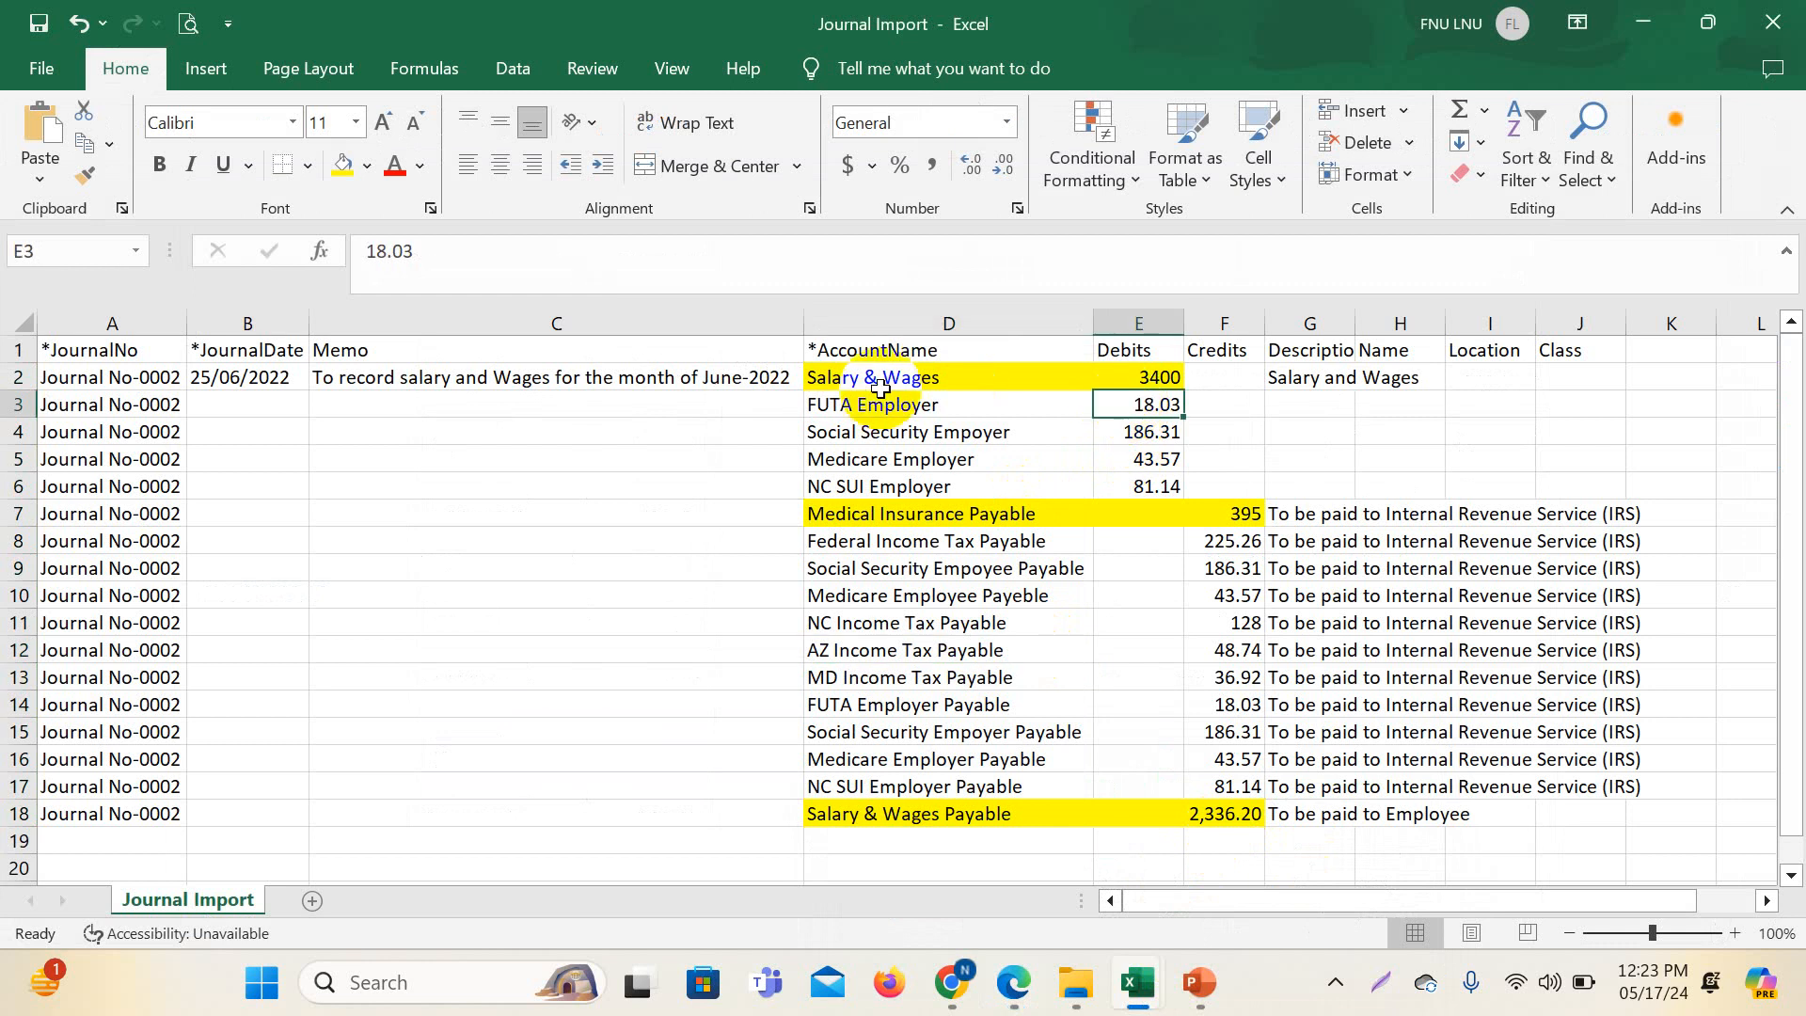
pyautogui.moveTo(878, 407); pyautogui.dragTo(1129, 482)
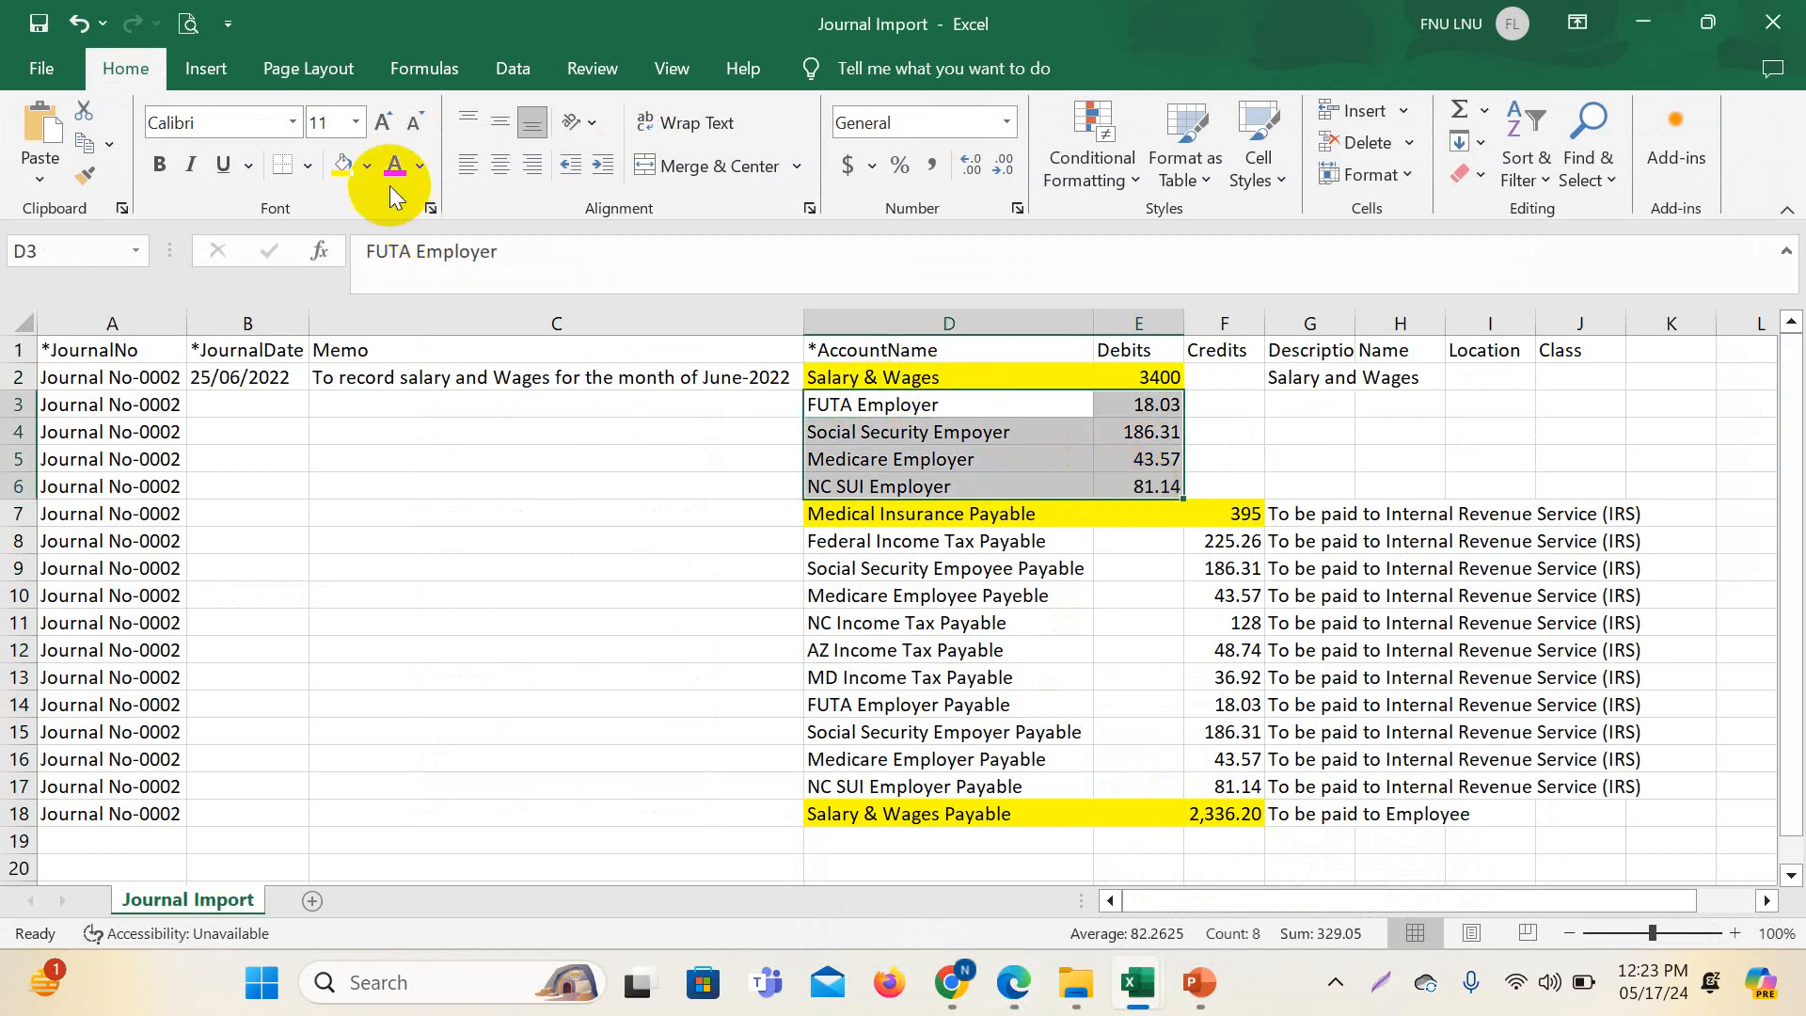
pyautogui.click(366, 166)
pyautogui.click(374, 386)
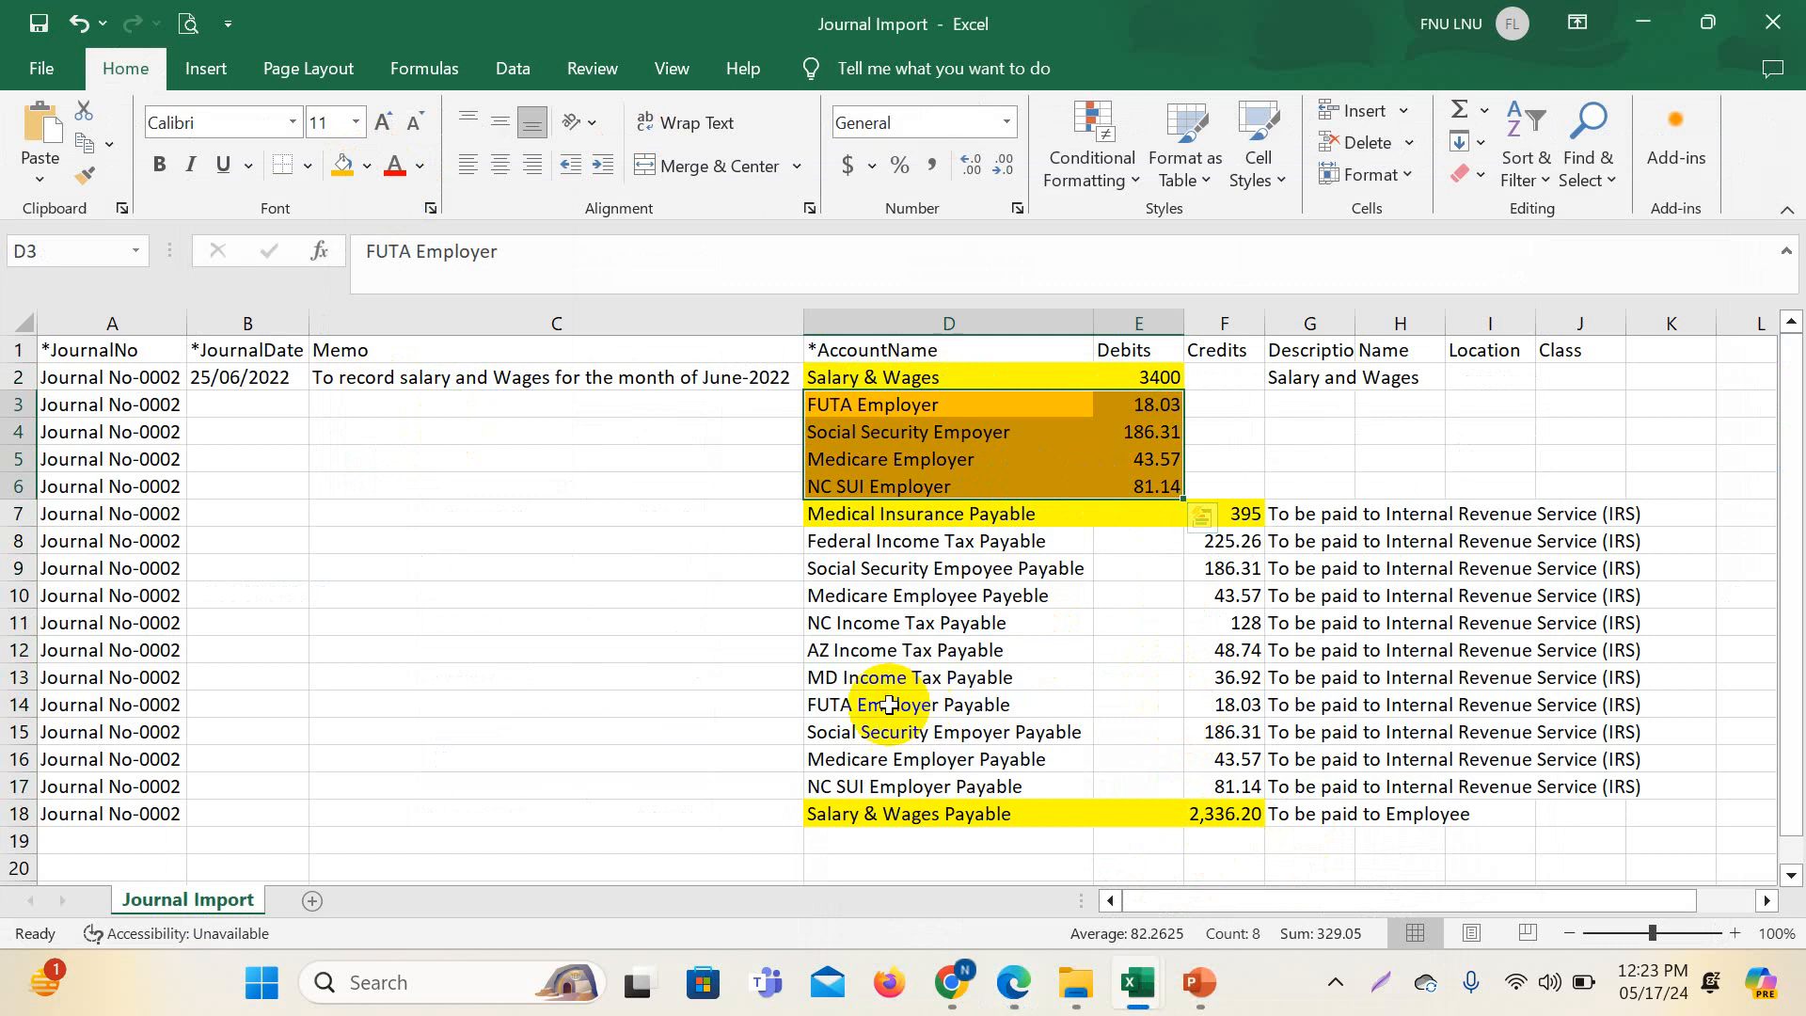
# - Fill the four employer tax payable rows, D14:F17, yellow and reselect them
pyautogui.moveTo(884, 706); pyautogui.dragTo(1261, 795)
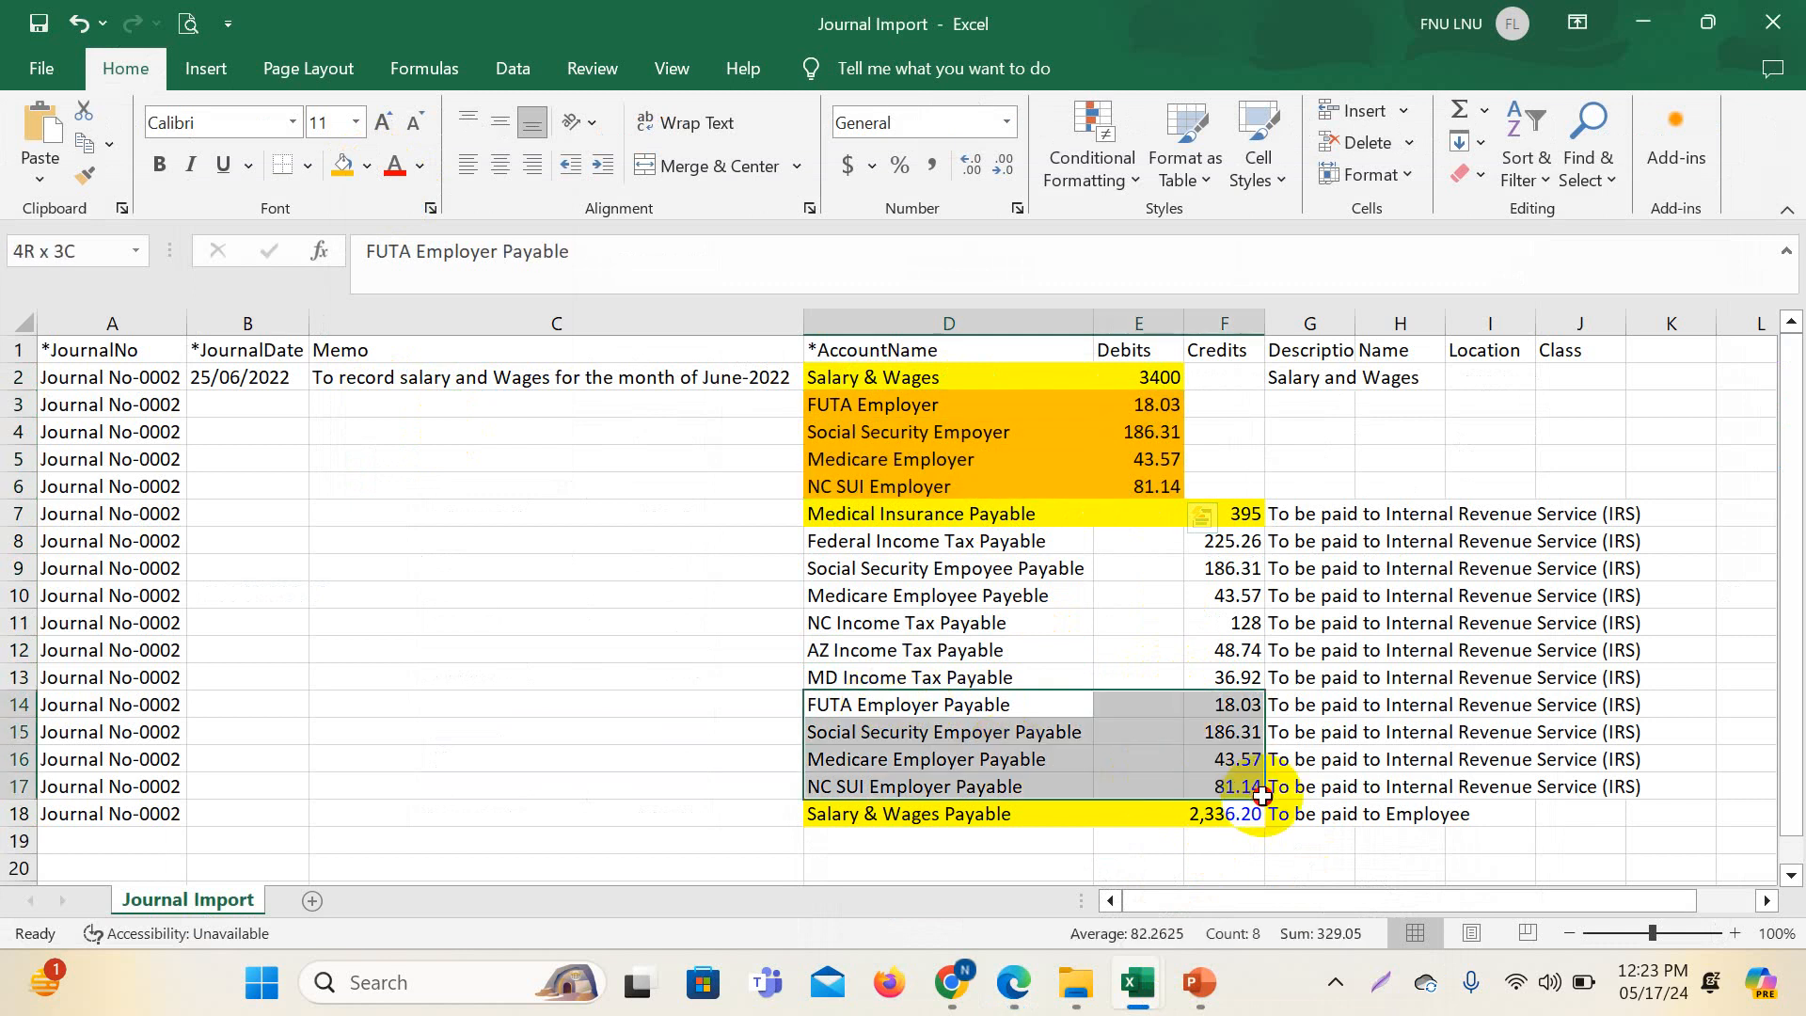
pyautogui.click(366, 166)
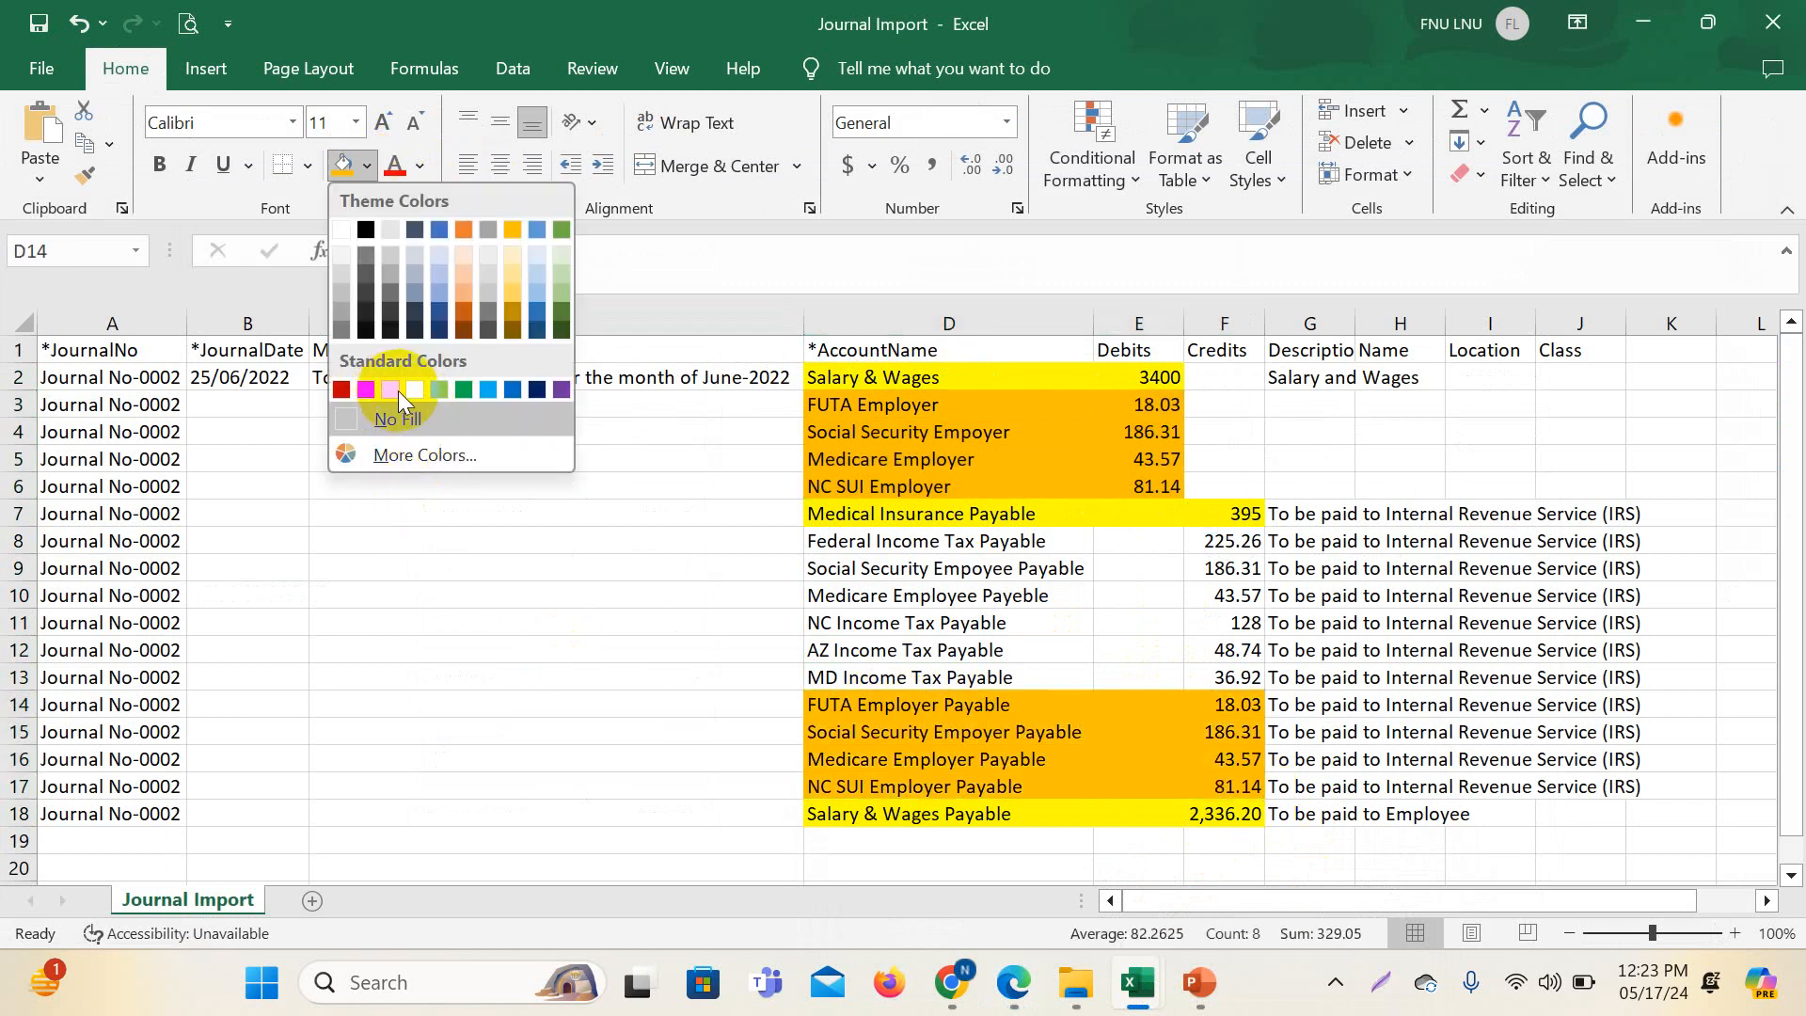
pyautogui.click(414, 390)
pyautogui.click(1449, 677)
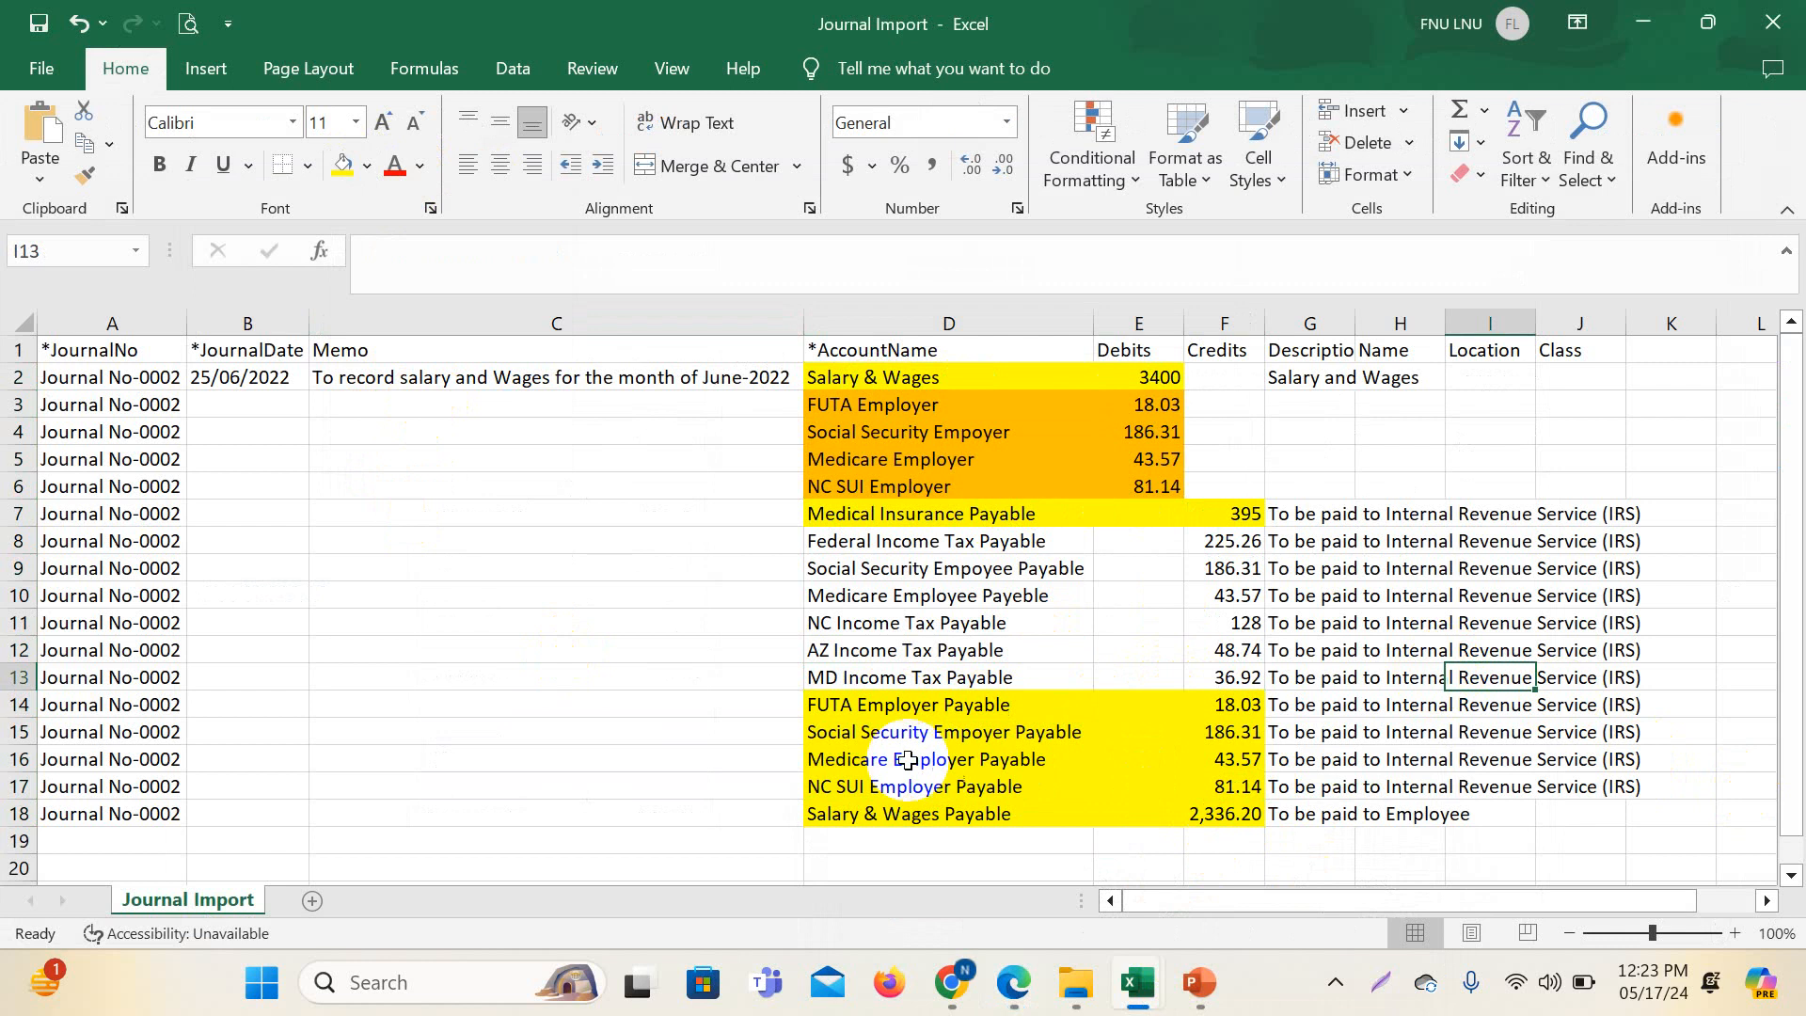
pyautogui.moveTo(842, 706); pyautogui.dragTo(1218, 797)
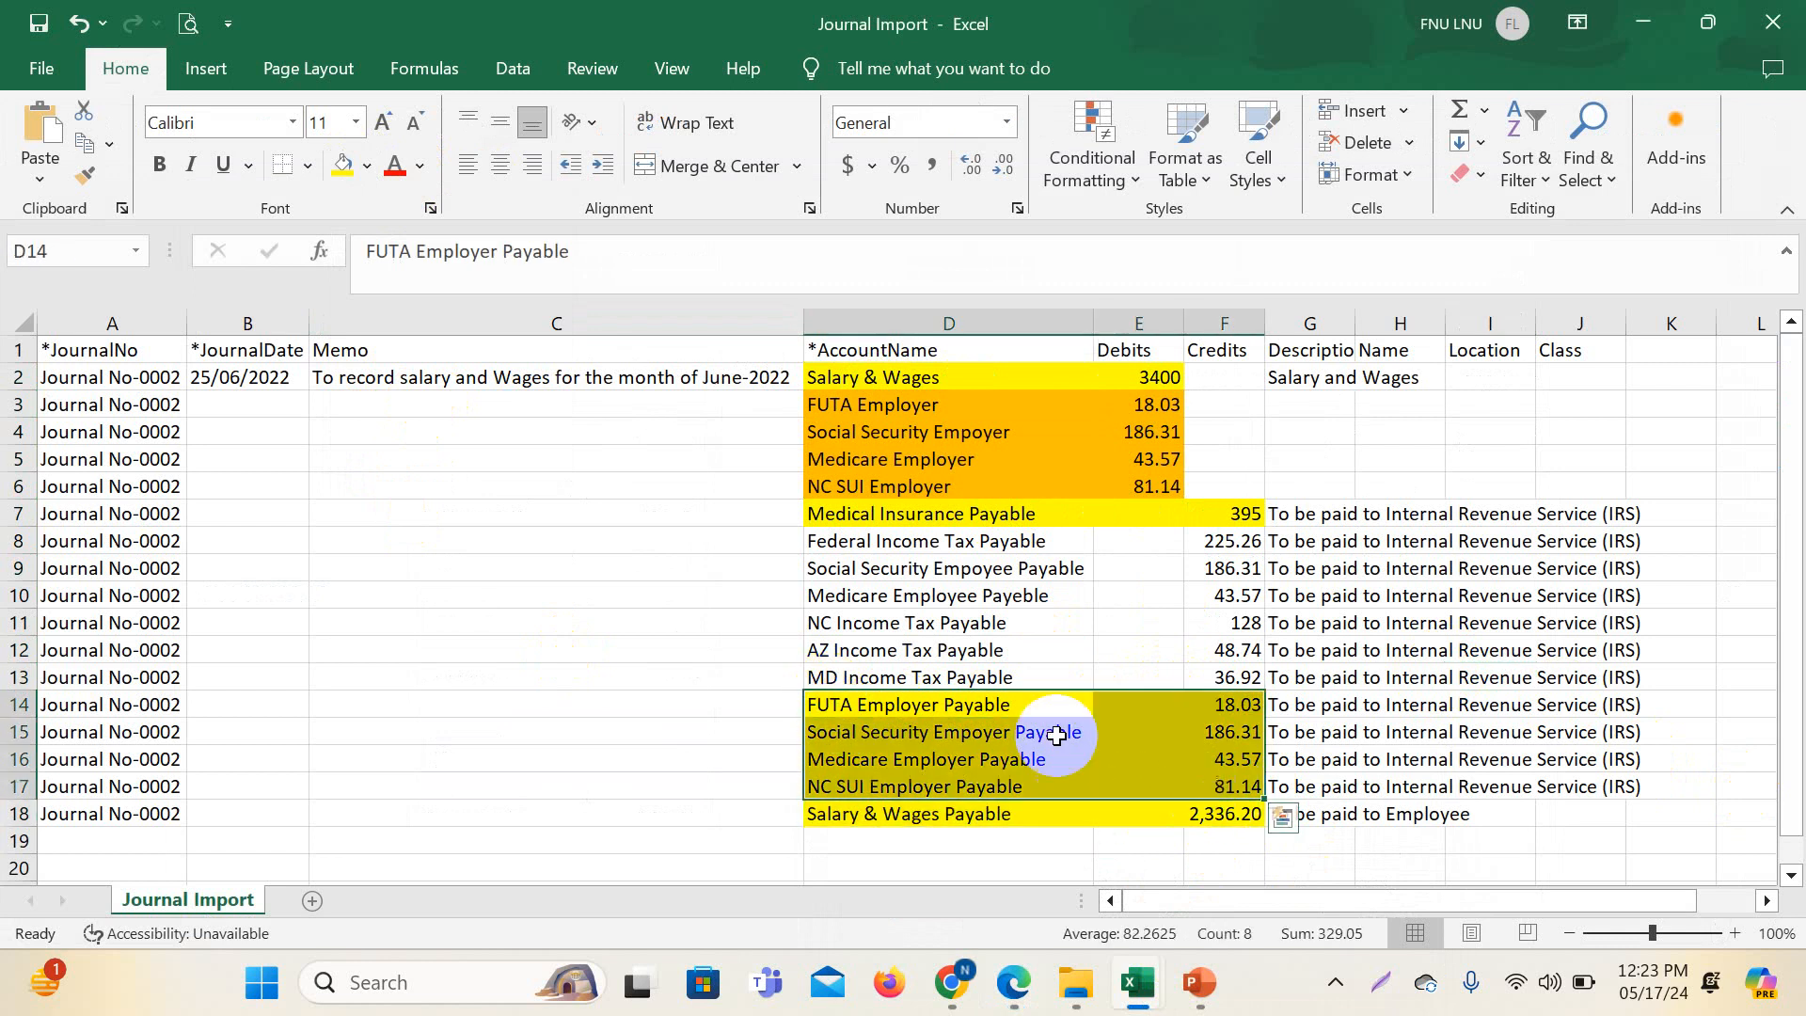
# - Recolor the four employer tax payable rows, D14:F17, with a light blue fill
pyautogui.click(366, 167)
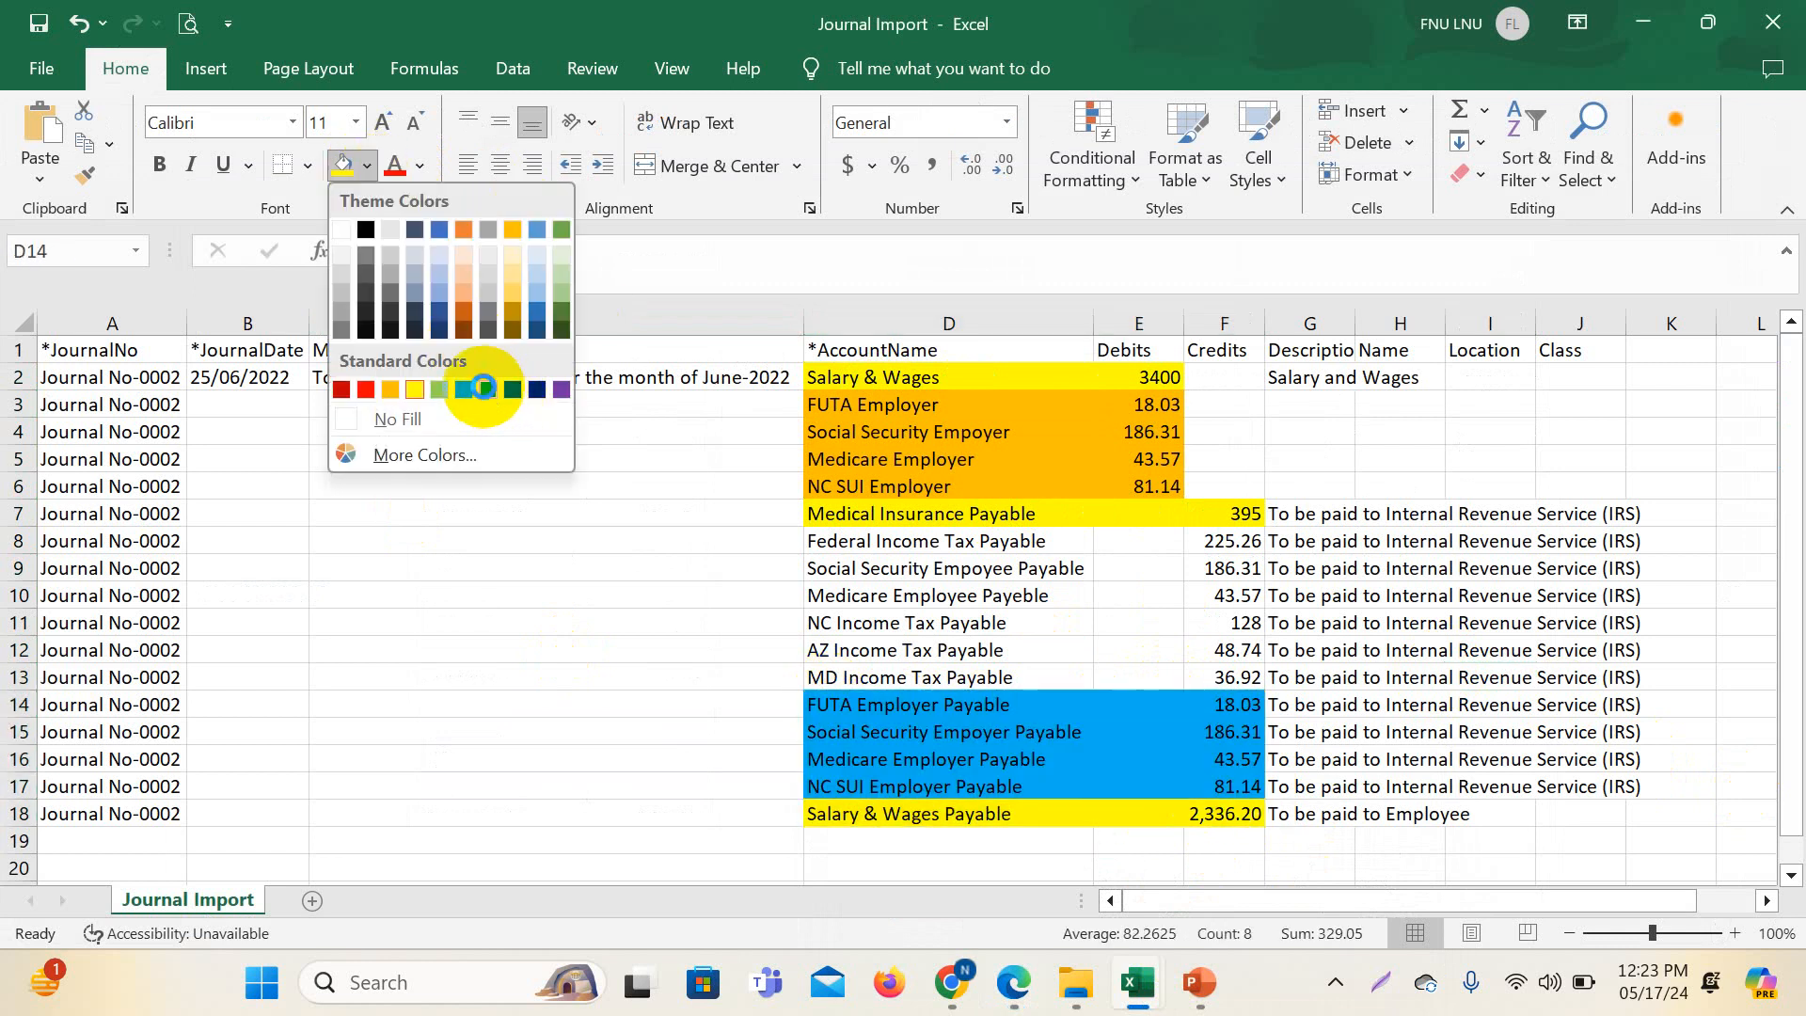
pyautogui.click(489, 389)
pyautogui.click(1399, 623)
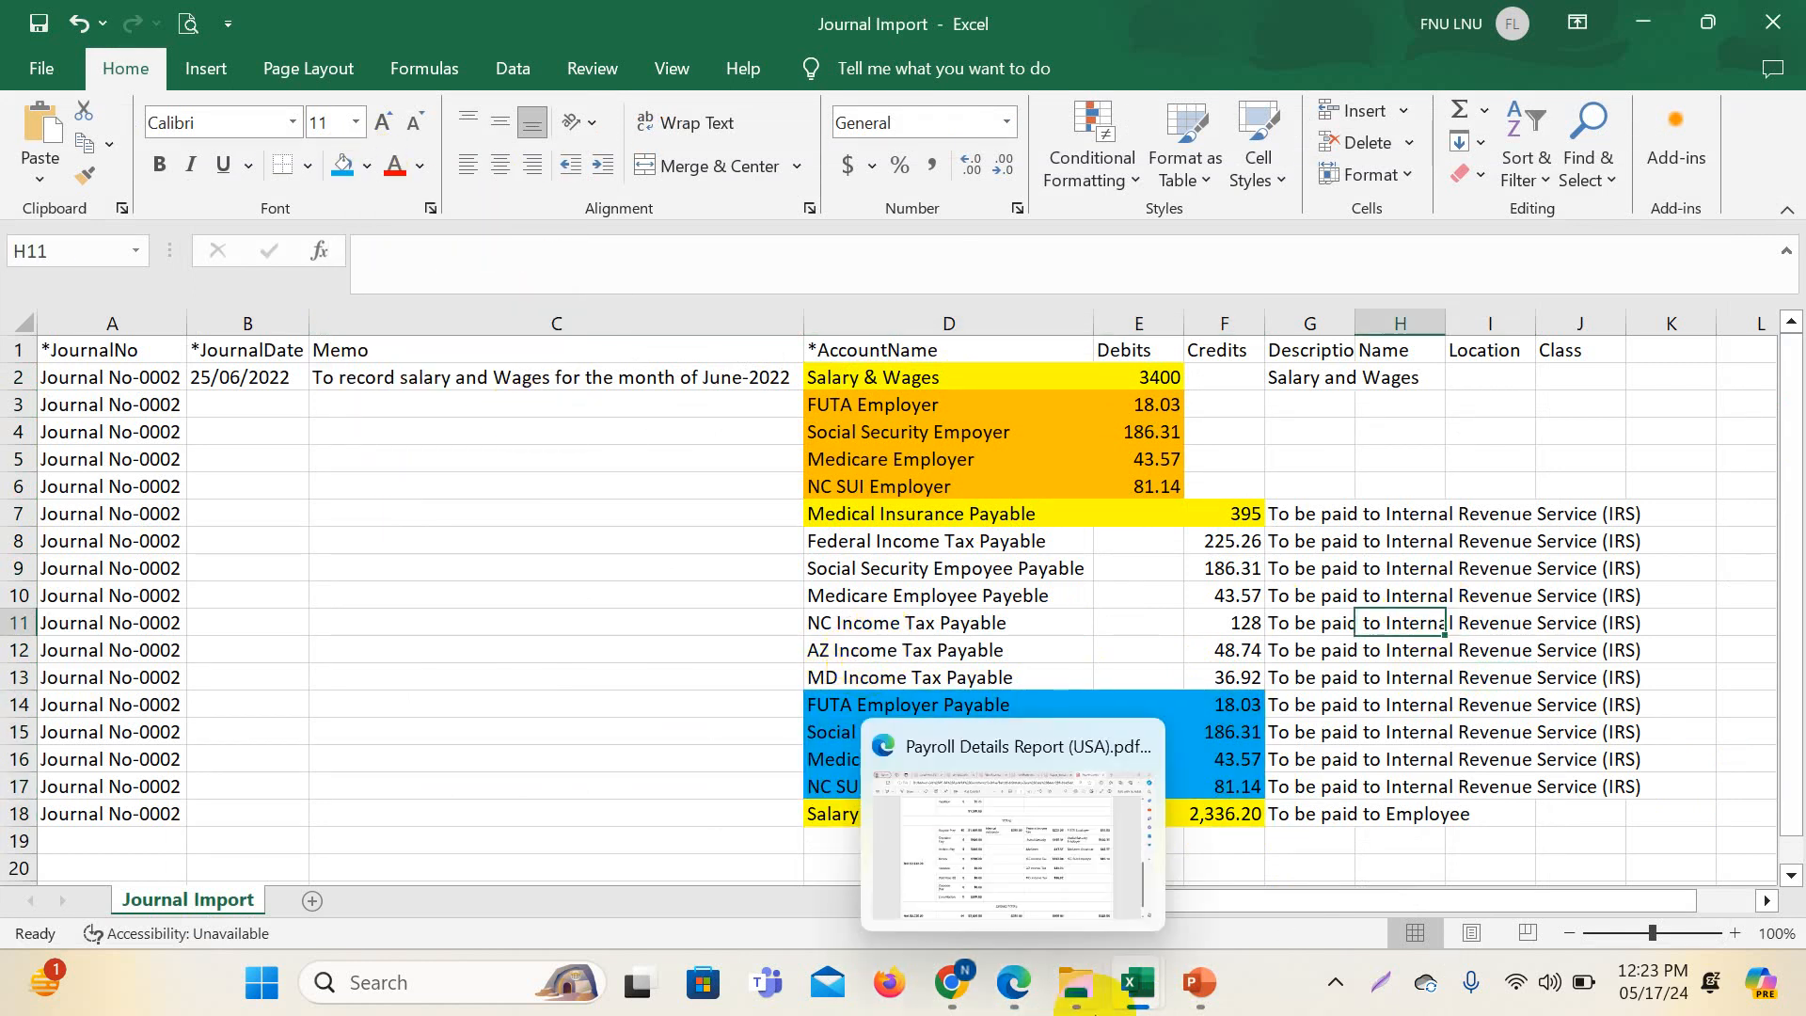
# - Switch to QuickBooks Online in Chrome and start an accounts import from the chart of accounts
pyautogui.moveTo(952, 983)
pyautogui.click(868, 884)
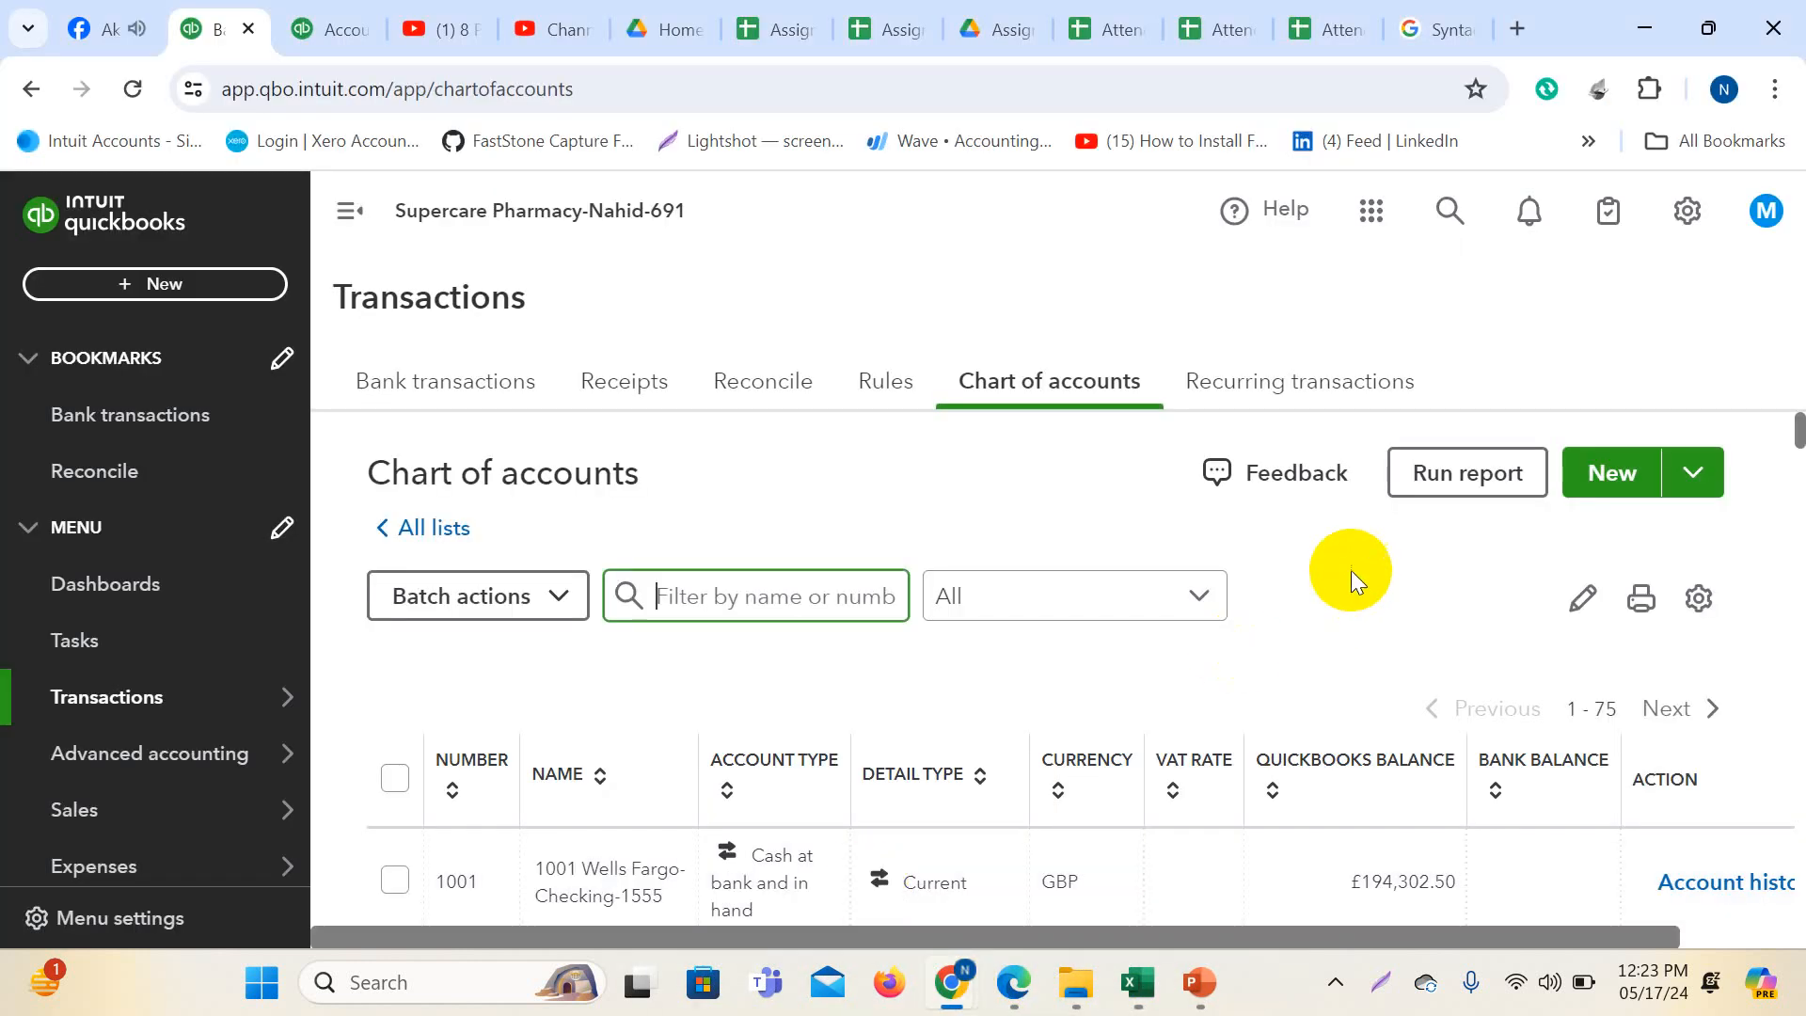
pyautogui.click(1693, 472)
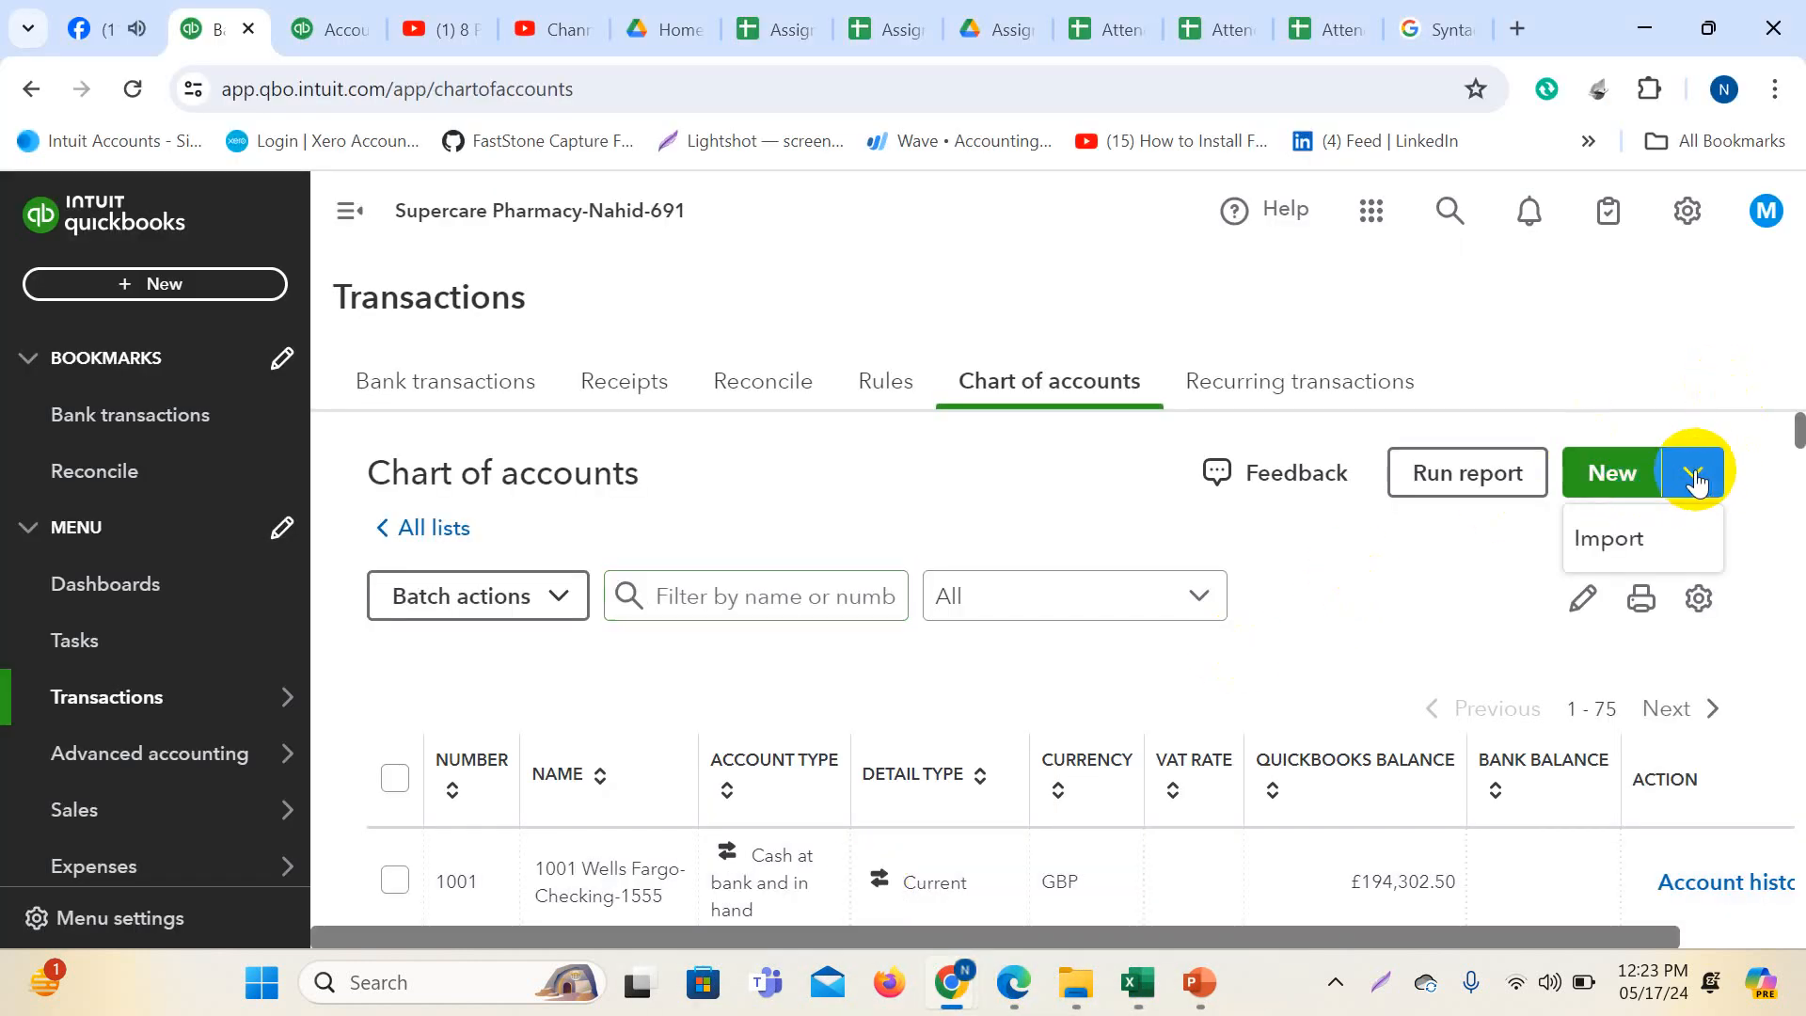
pyautogui.click(1607, 534)
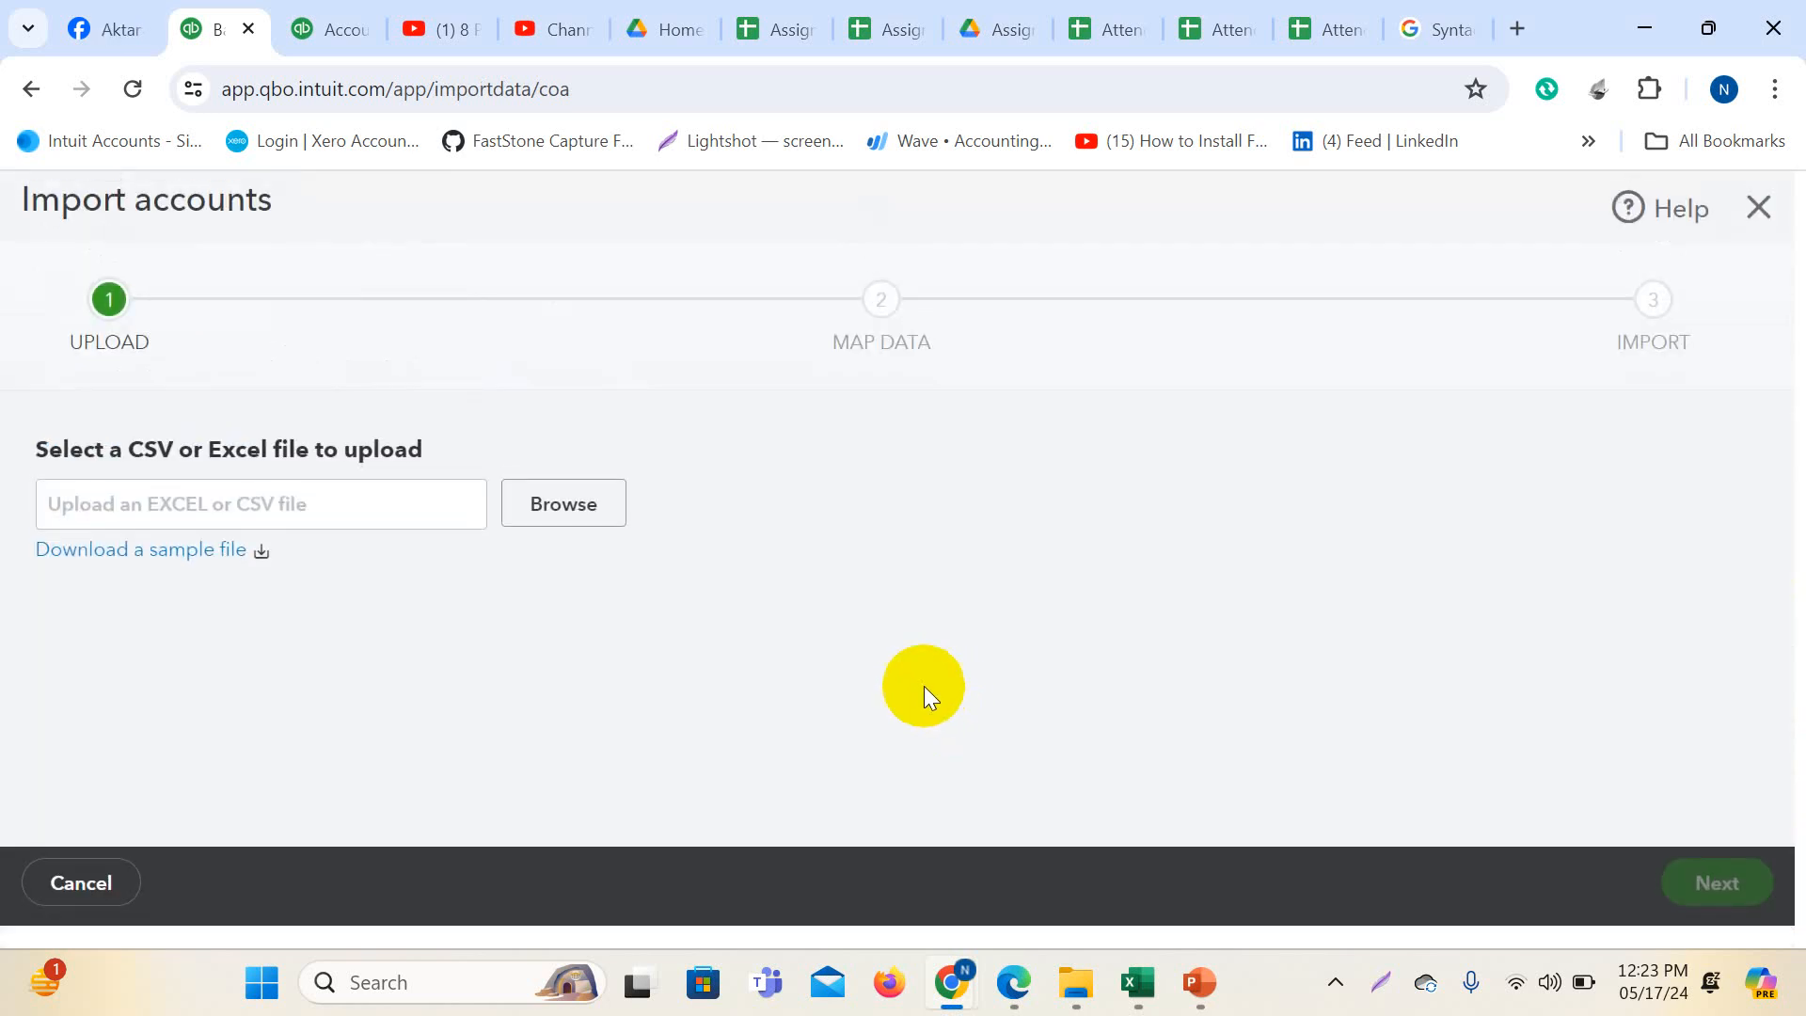
# - Try to download the sample file for the accounts import, and return to the upload page
pyautogui.click(190, 547)
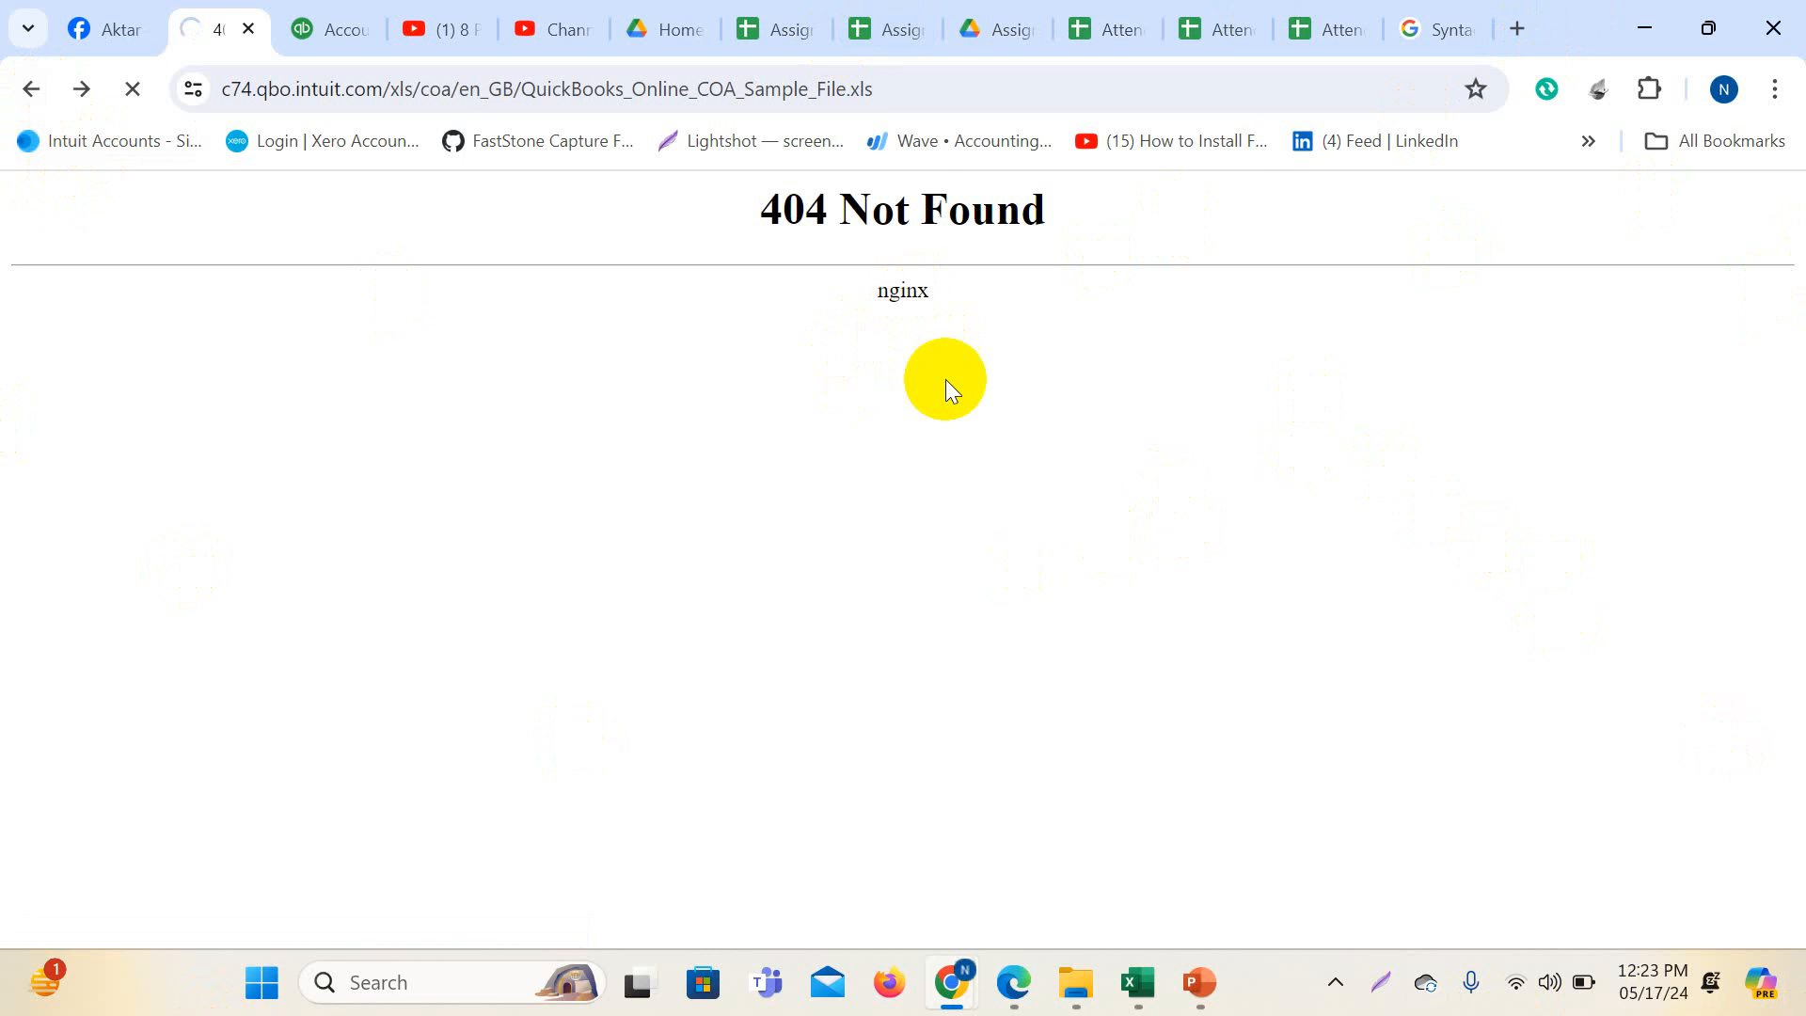
pyautogui.moveTo(1162, 986)
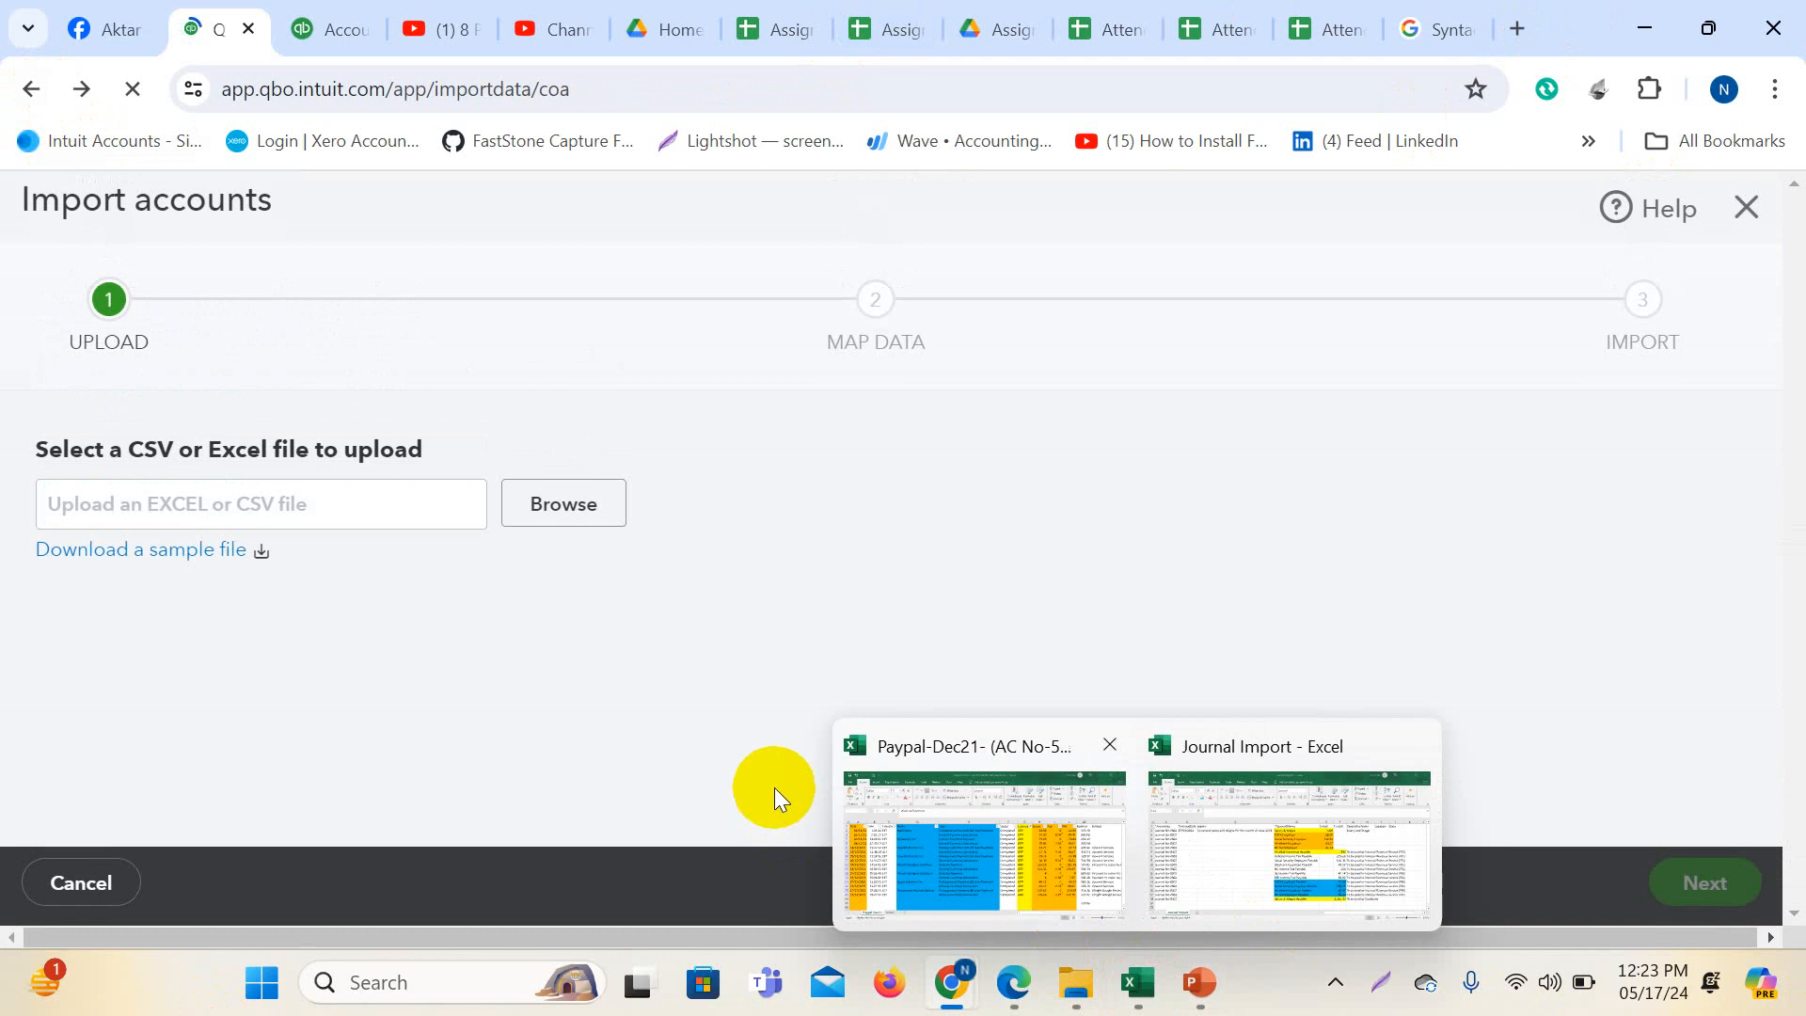
pyautogui.click(179, 551)
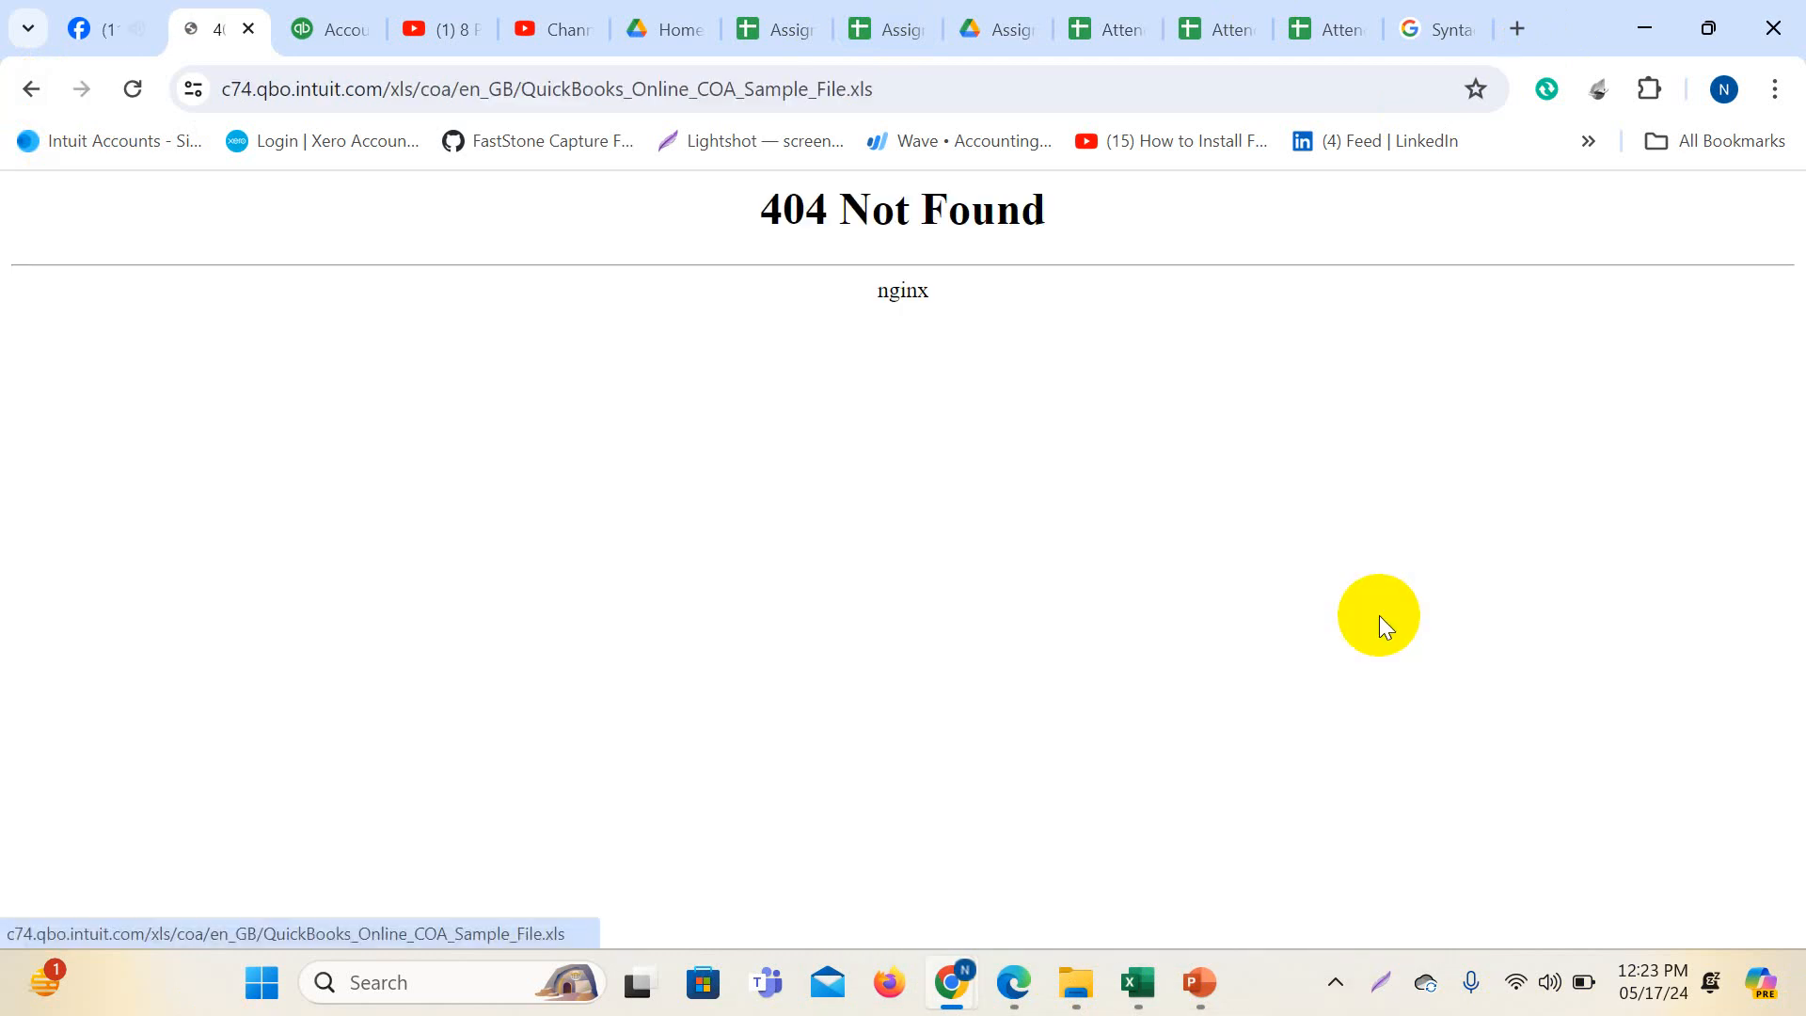
pyautogui.click(31, 88)
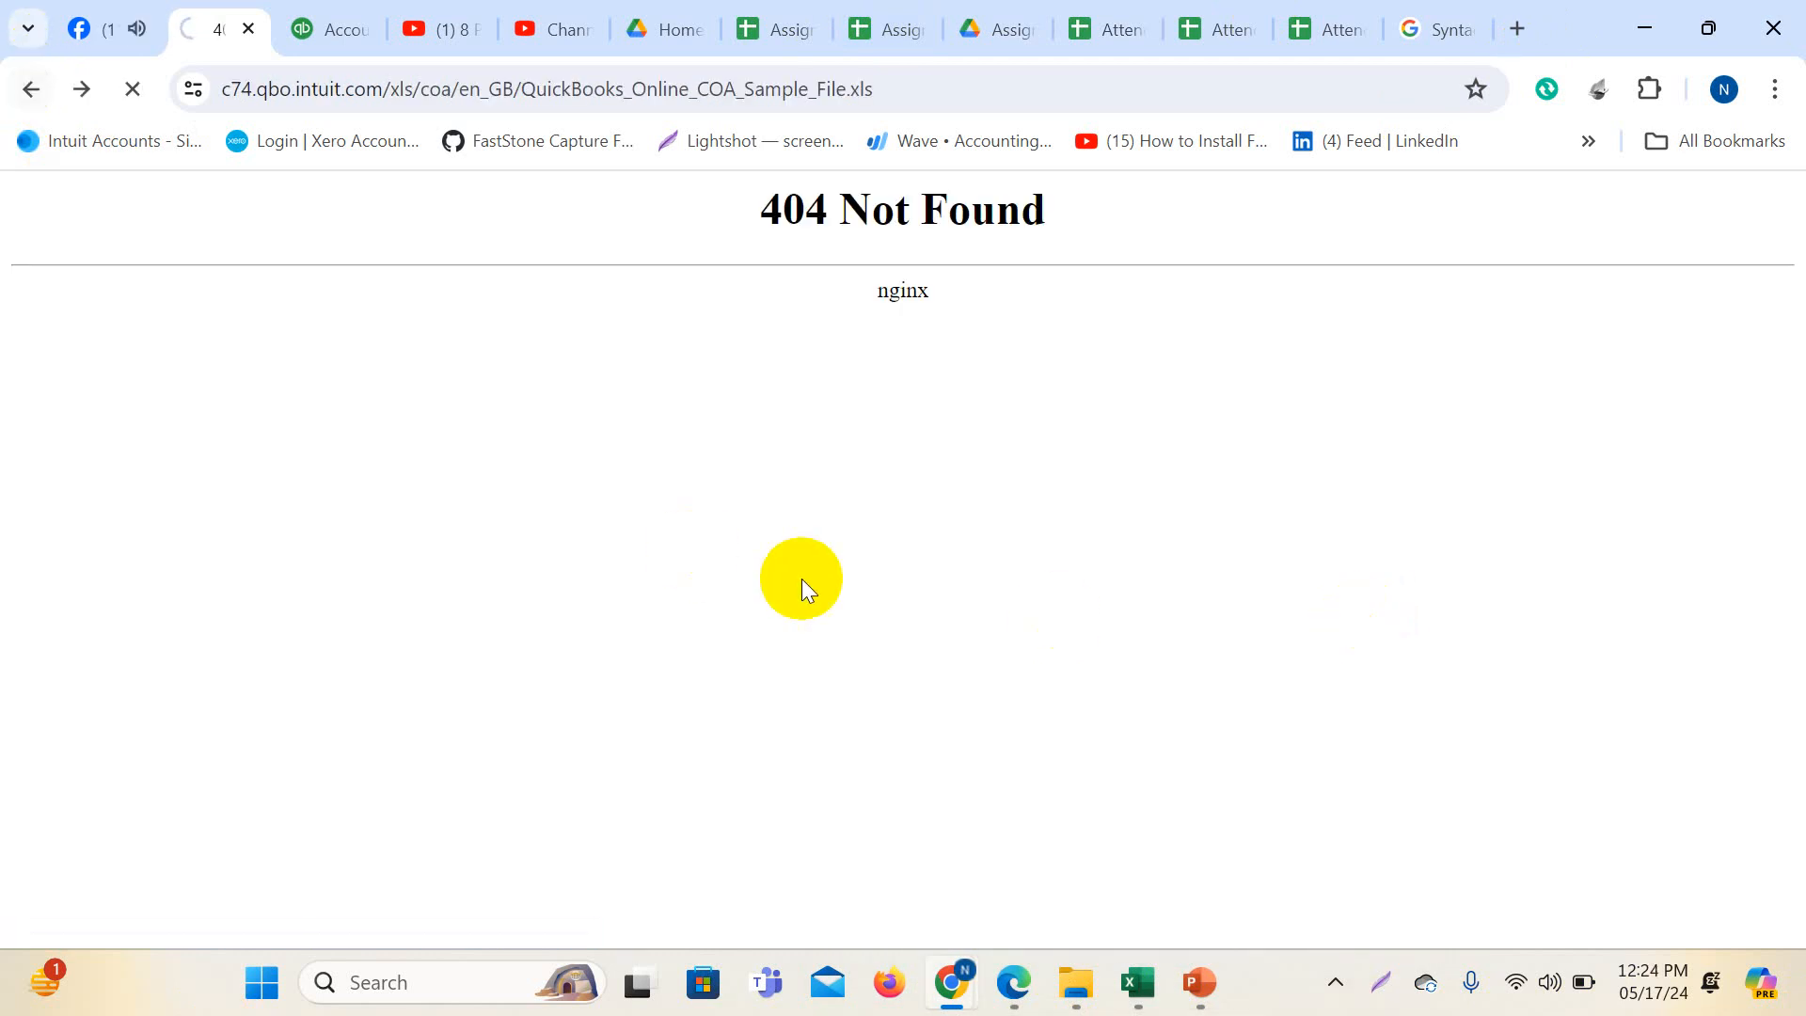
# - Switch to File Explorer, go up to the QB-Super Care Pharmacy folder and copy the COA workbook
pyautogui.click(1076, 982)
pyautogui.click(694, 760)
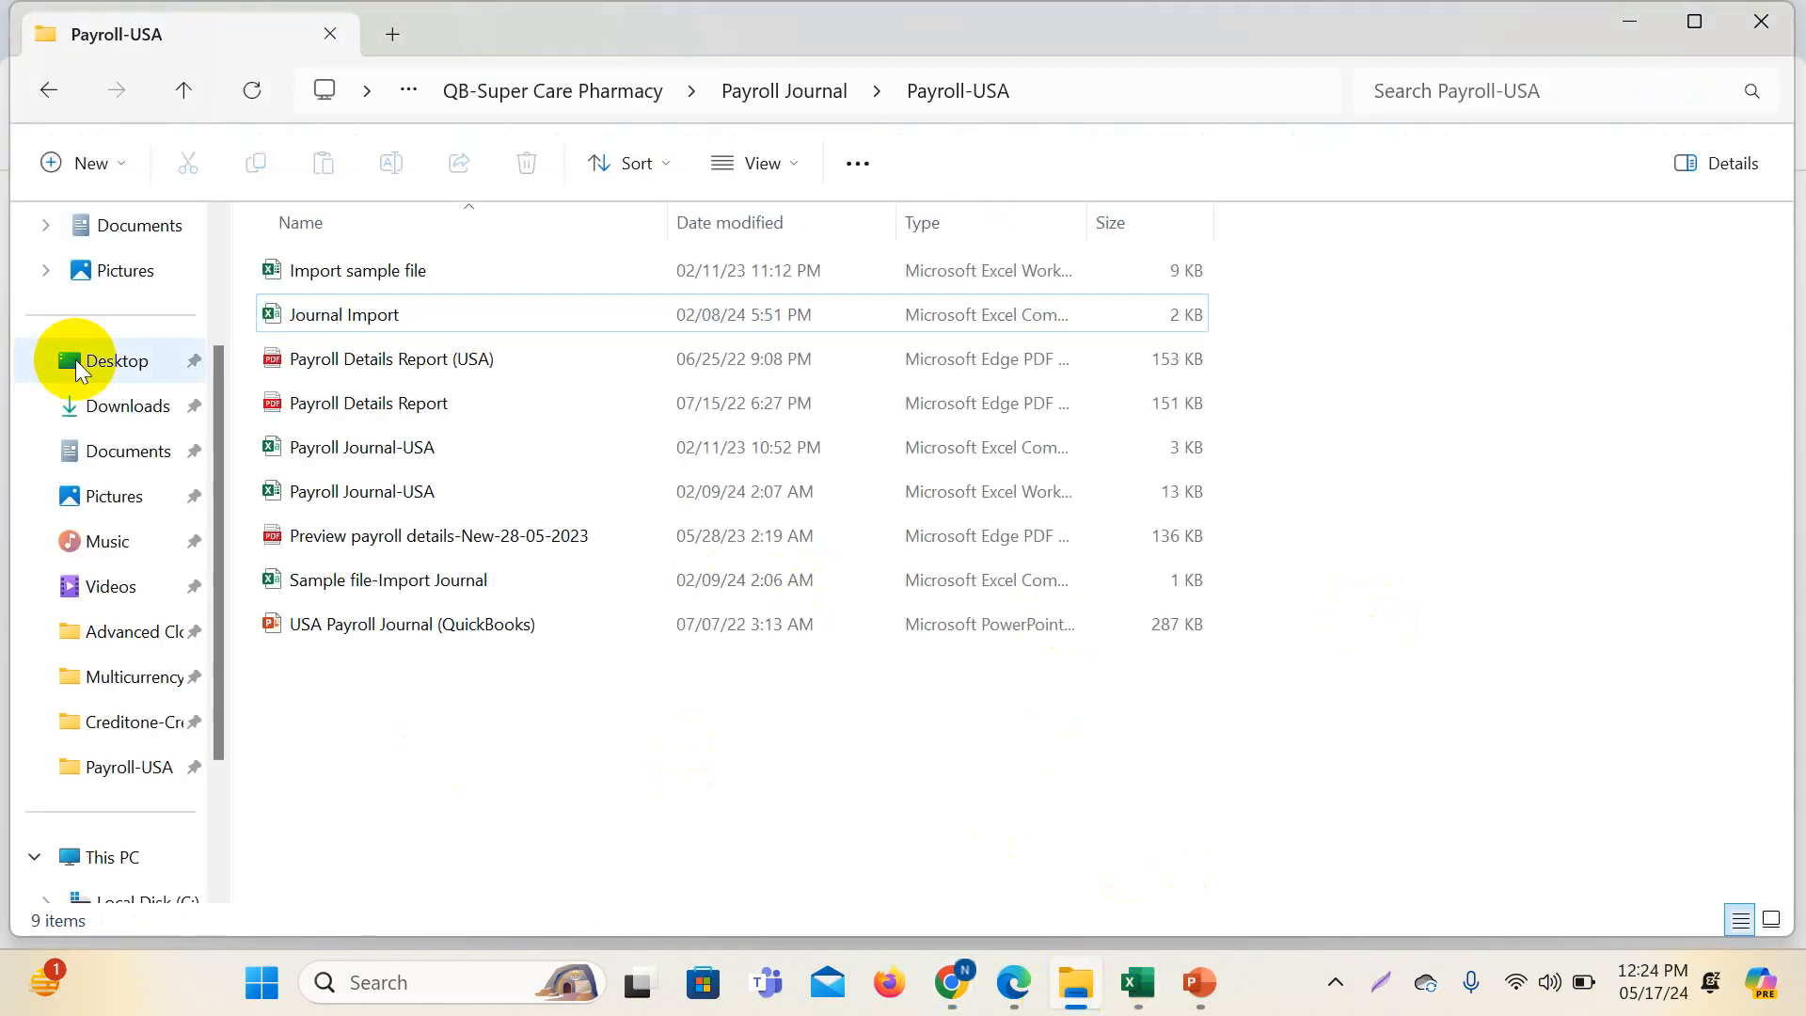
pyautogui.click(184, 88)
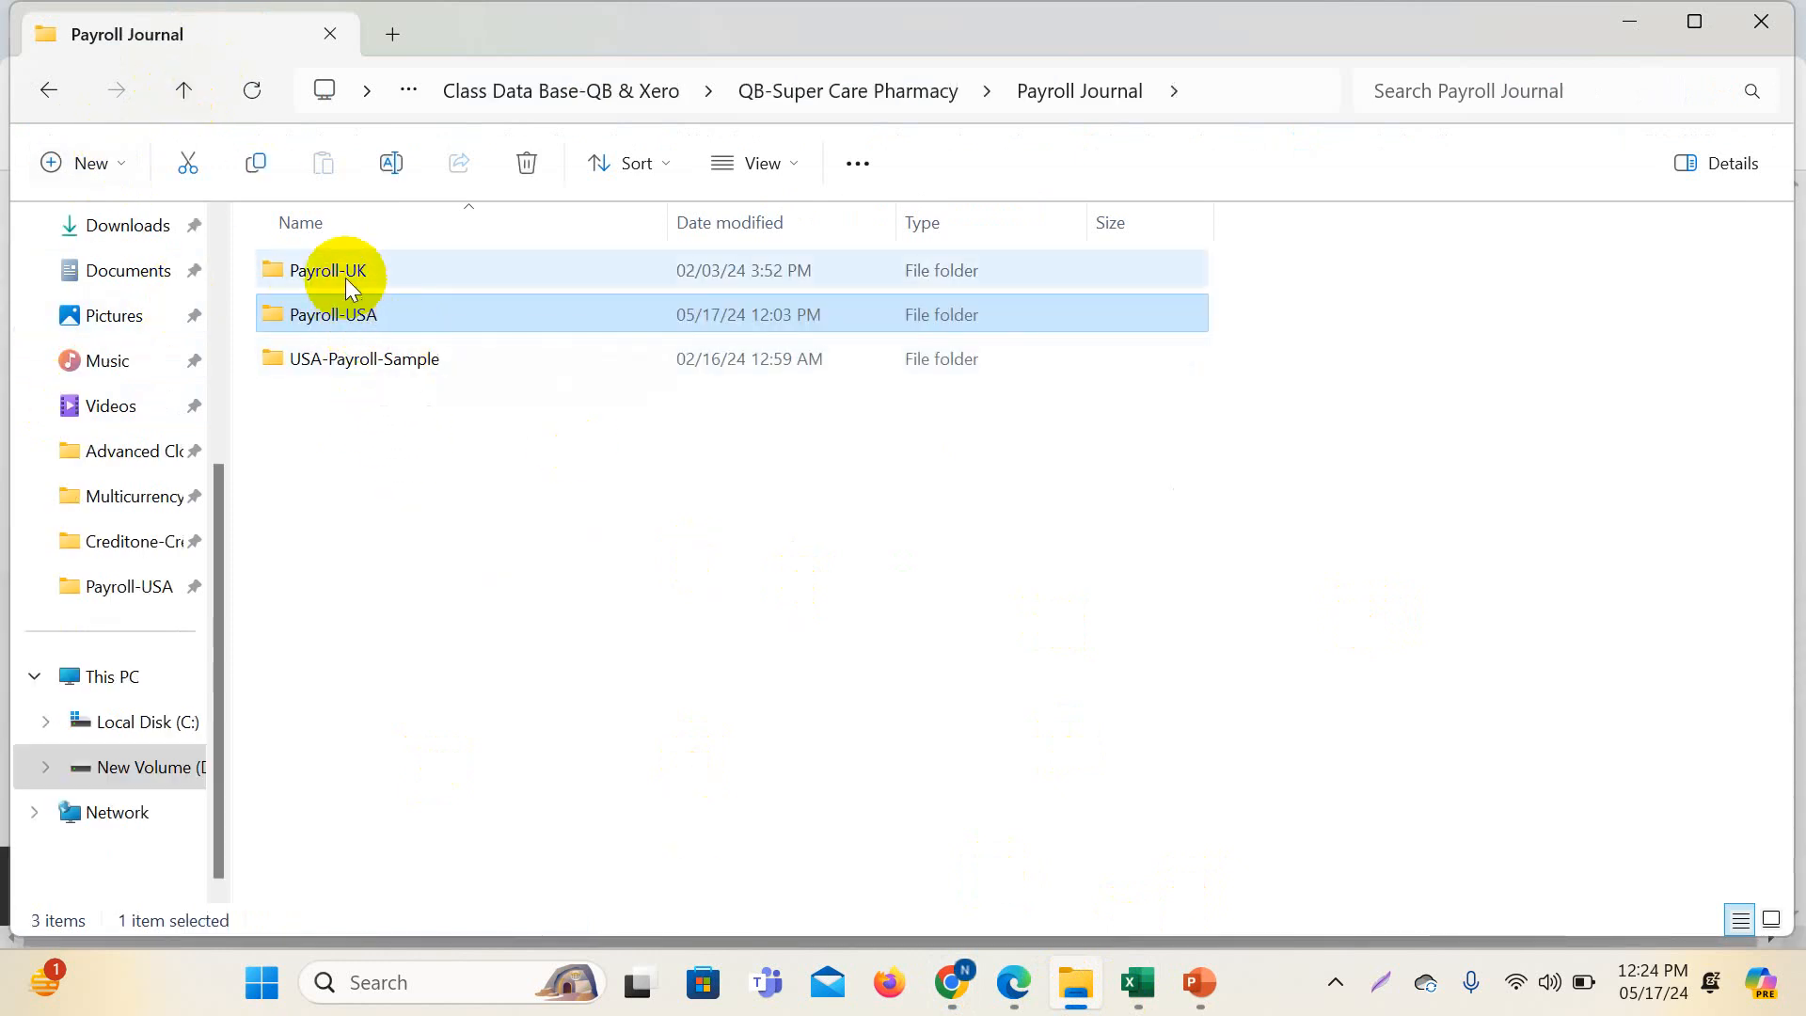
pyautogui.click(188, 105)
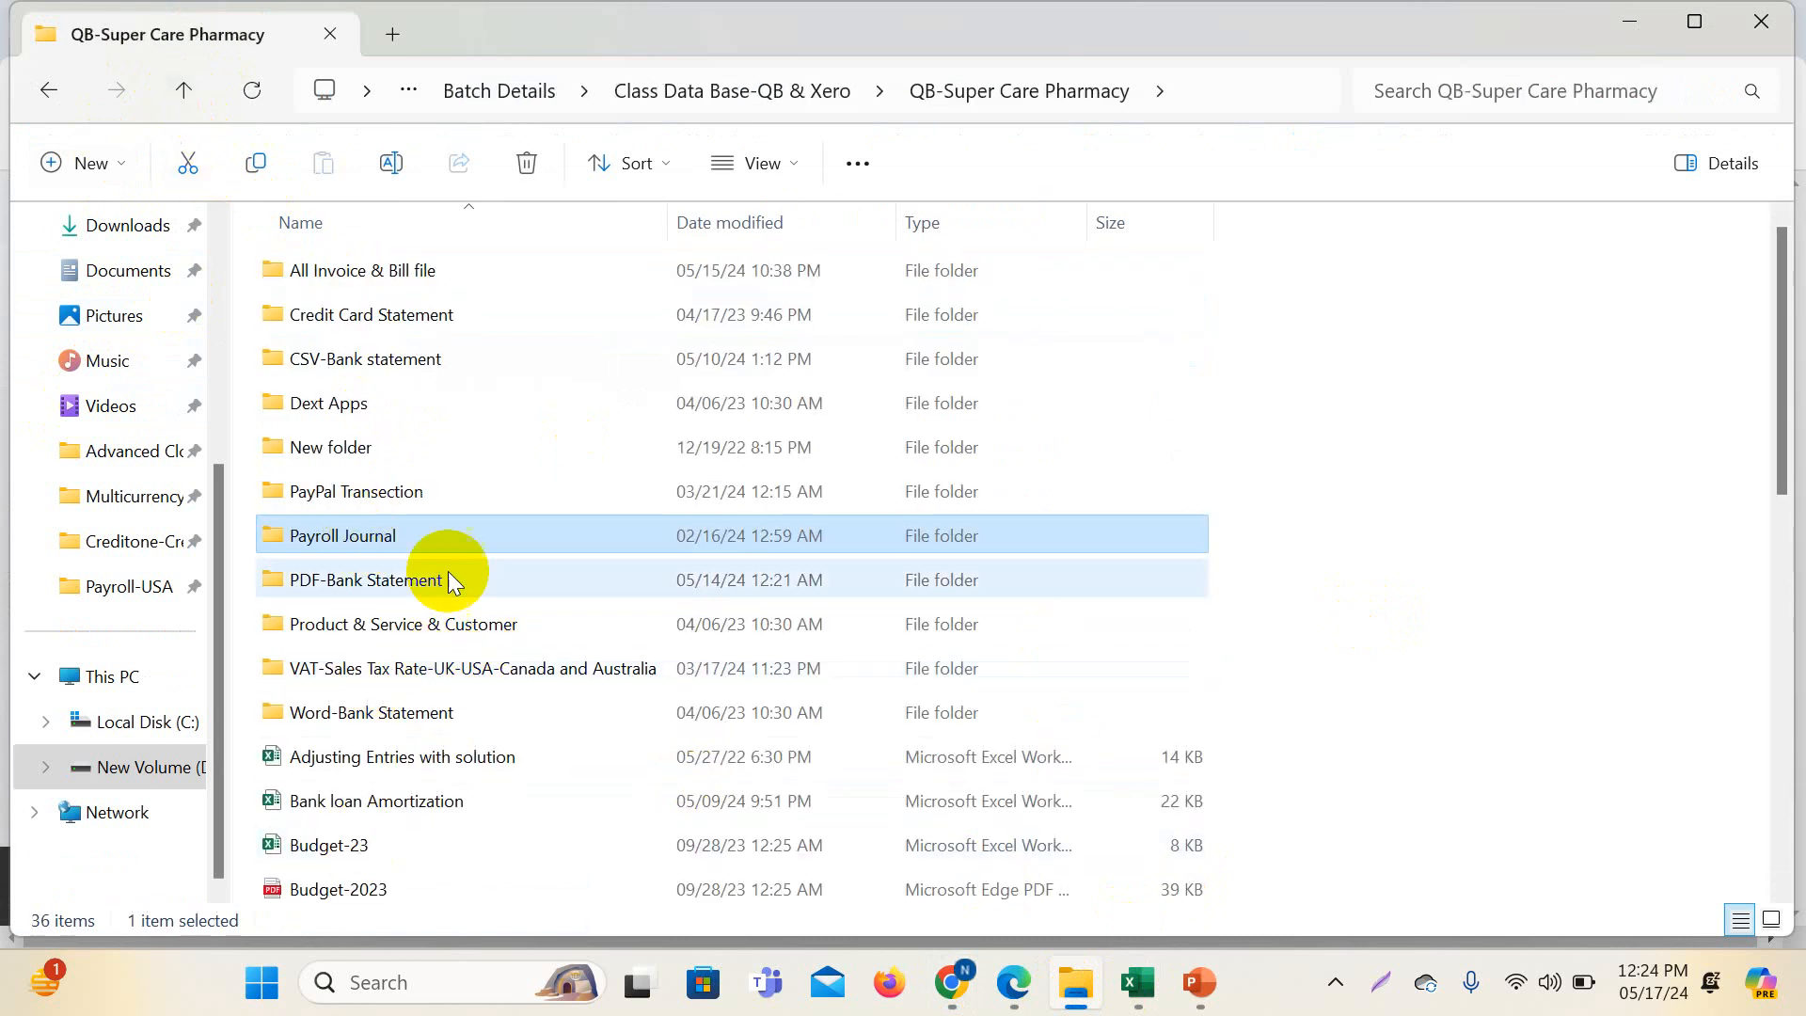
pyautogui.scroll(-3, 438, 659)
pyautogui.click(318, 713)
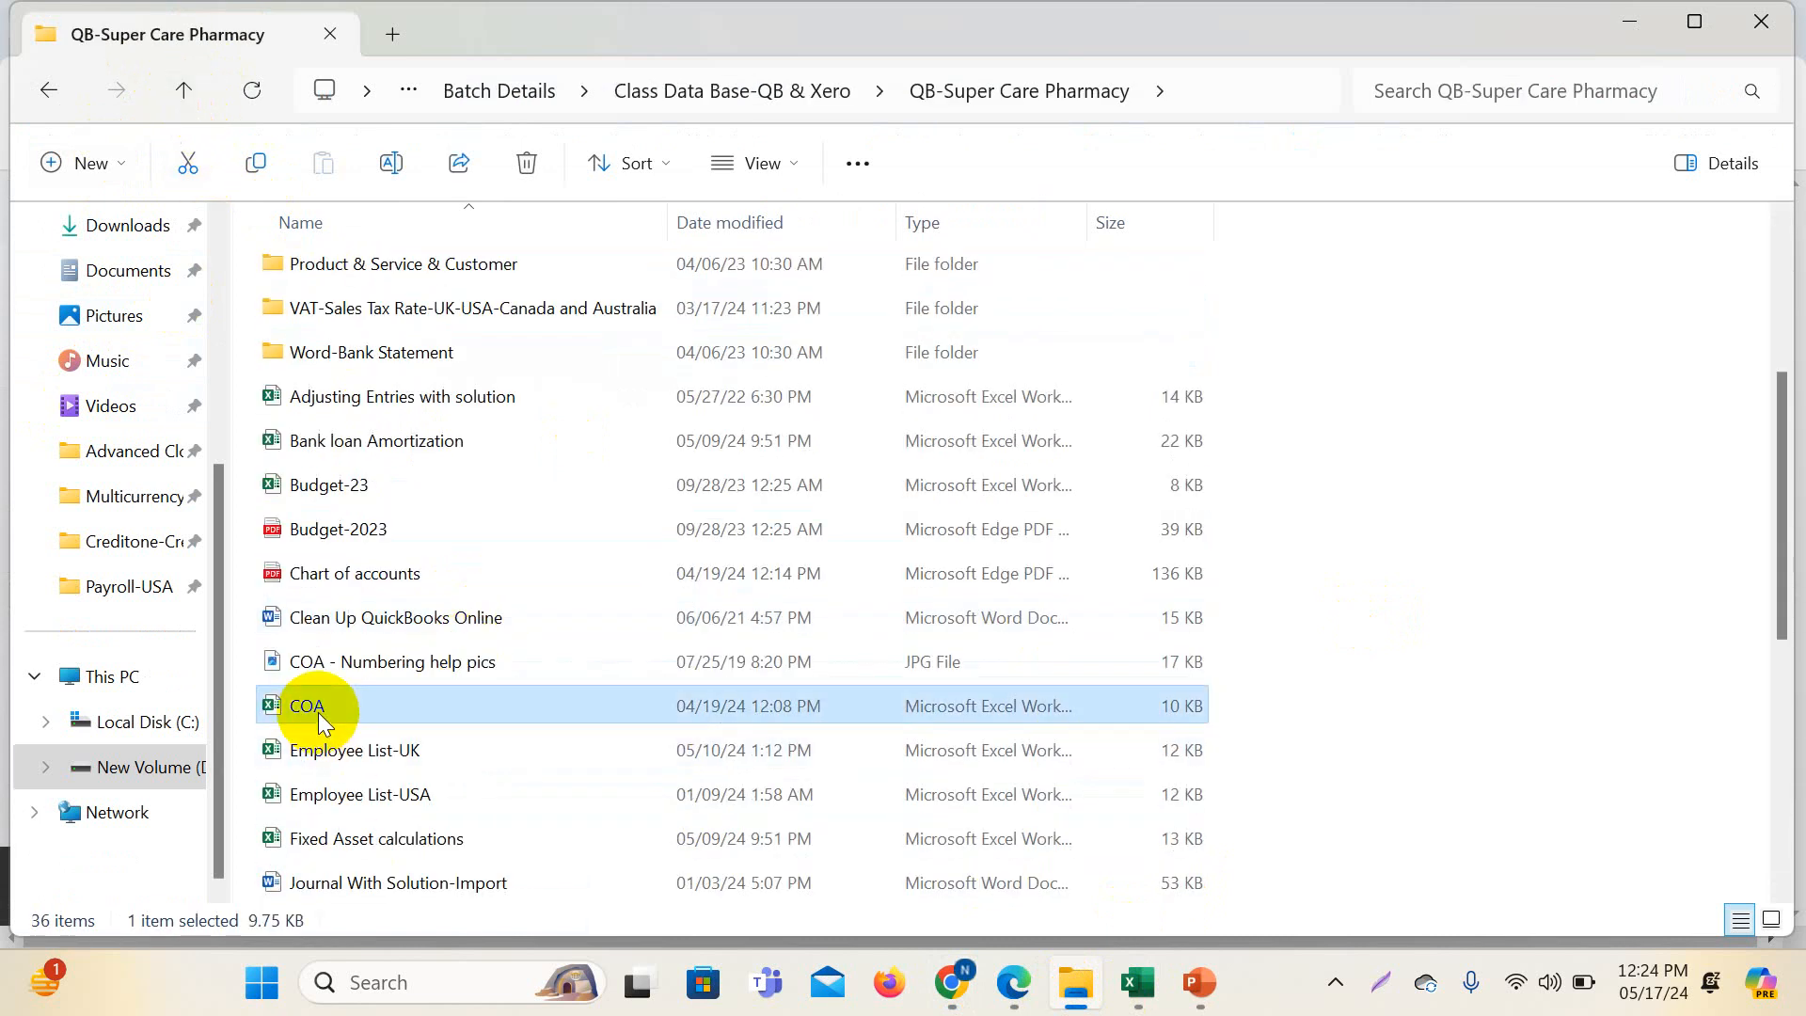
pyautogui.rightClick(318, 713)
pyautogui.click(453, 684)
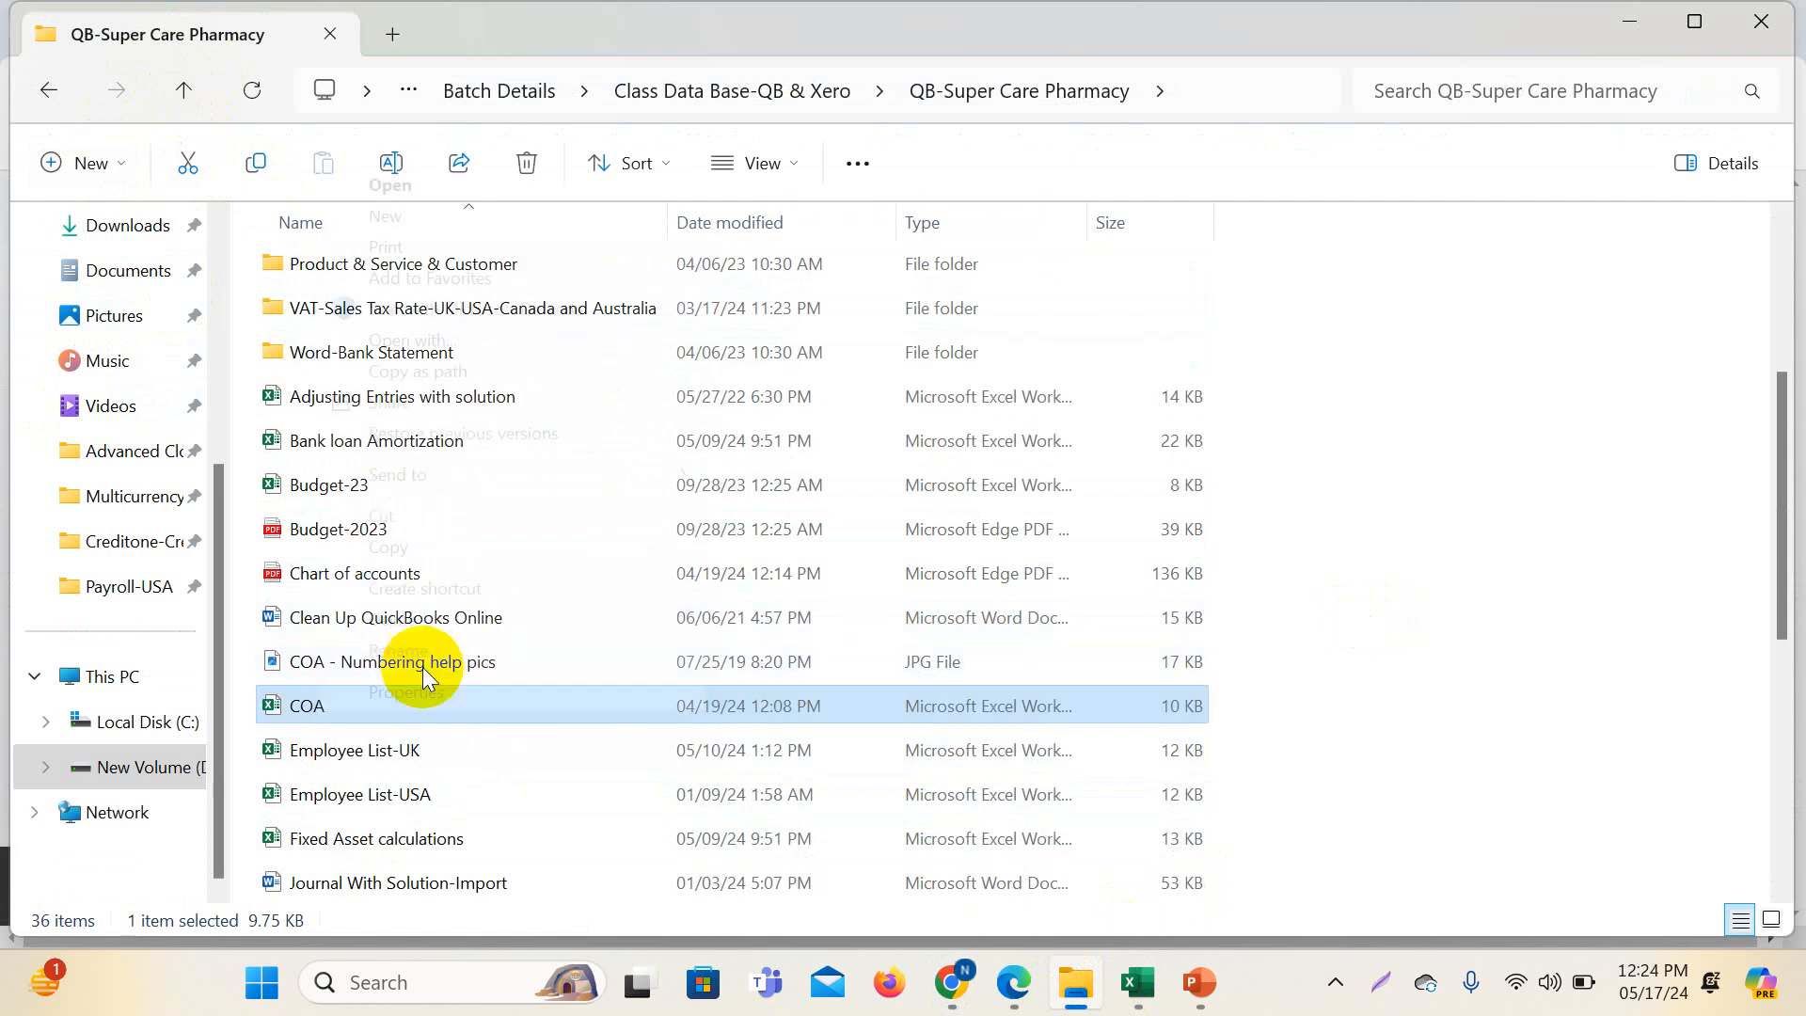
pyautogui.click(389, 547)
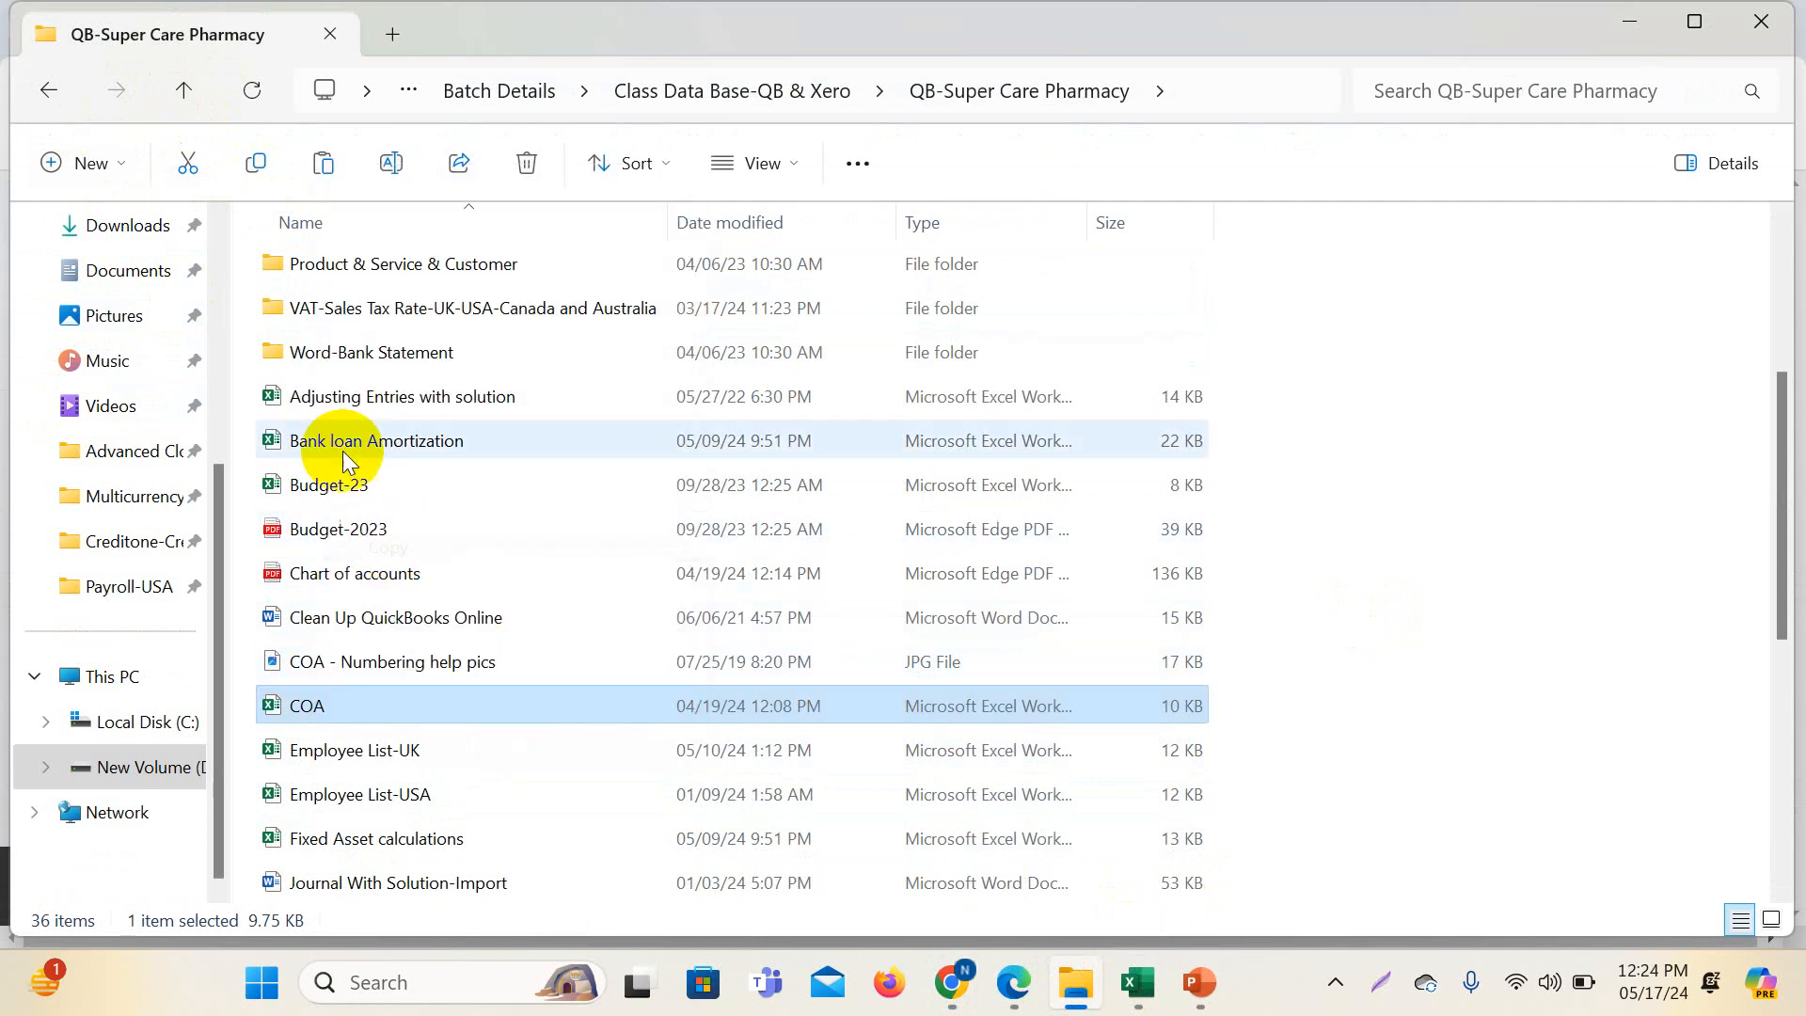
# - Paste the COA workbook into the Payroll-USA folder inside Payroll Journal and open the copy in Excel
pyautogui.click(183, 93)
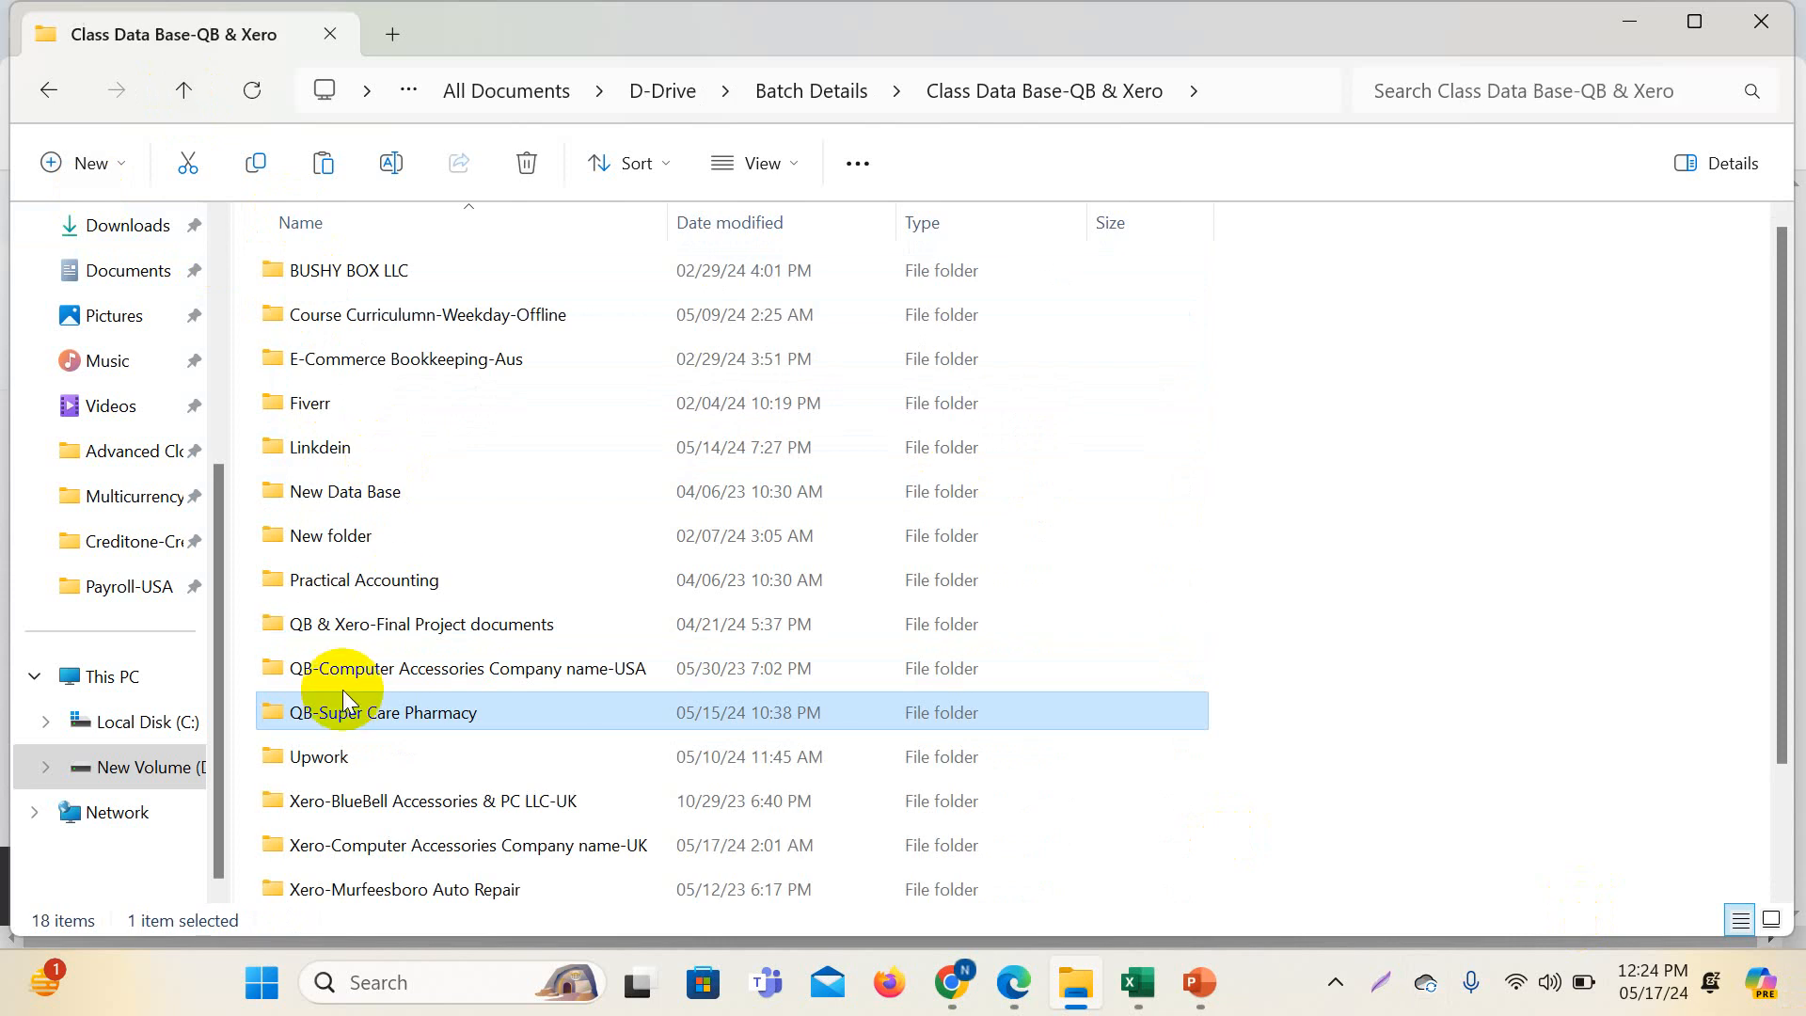
pyautogui.doubleClick(336, 715)
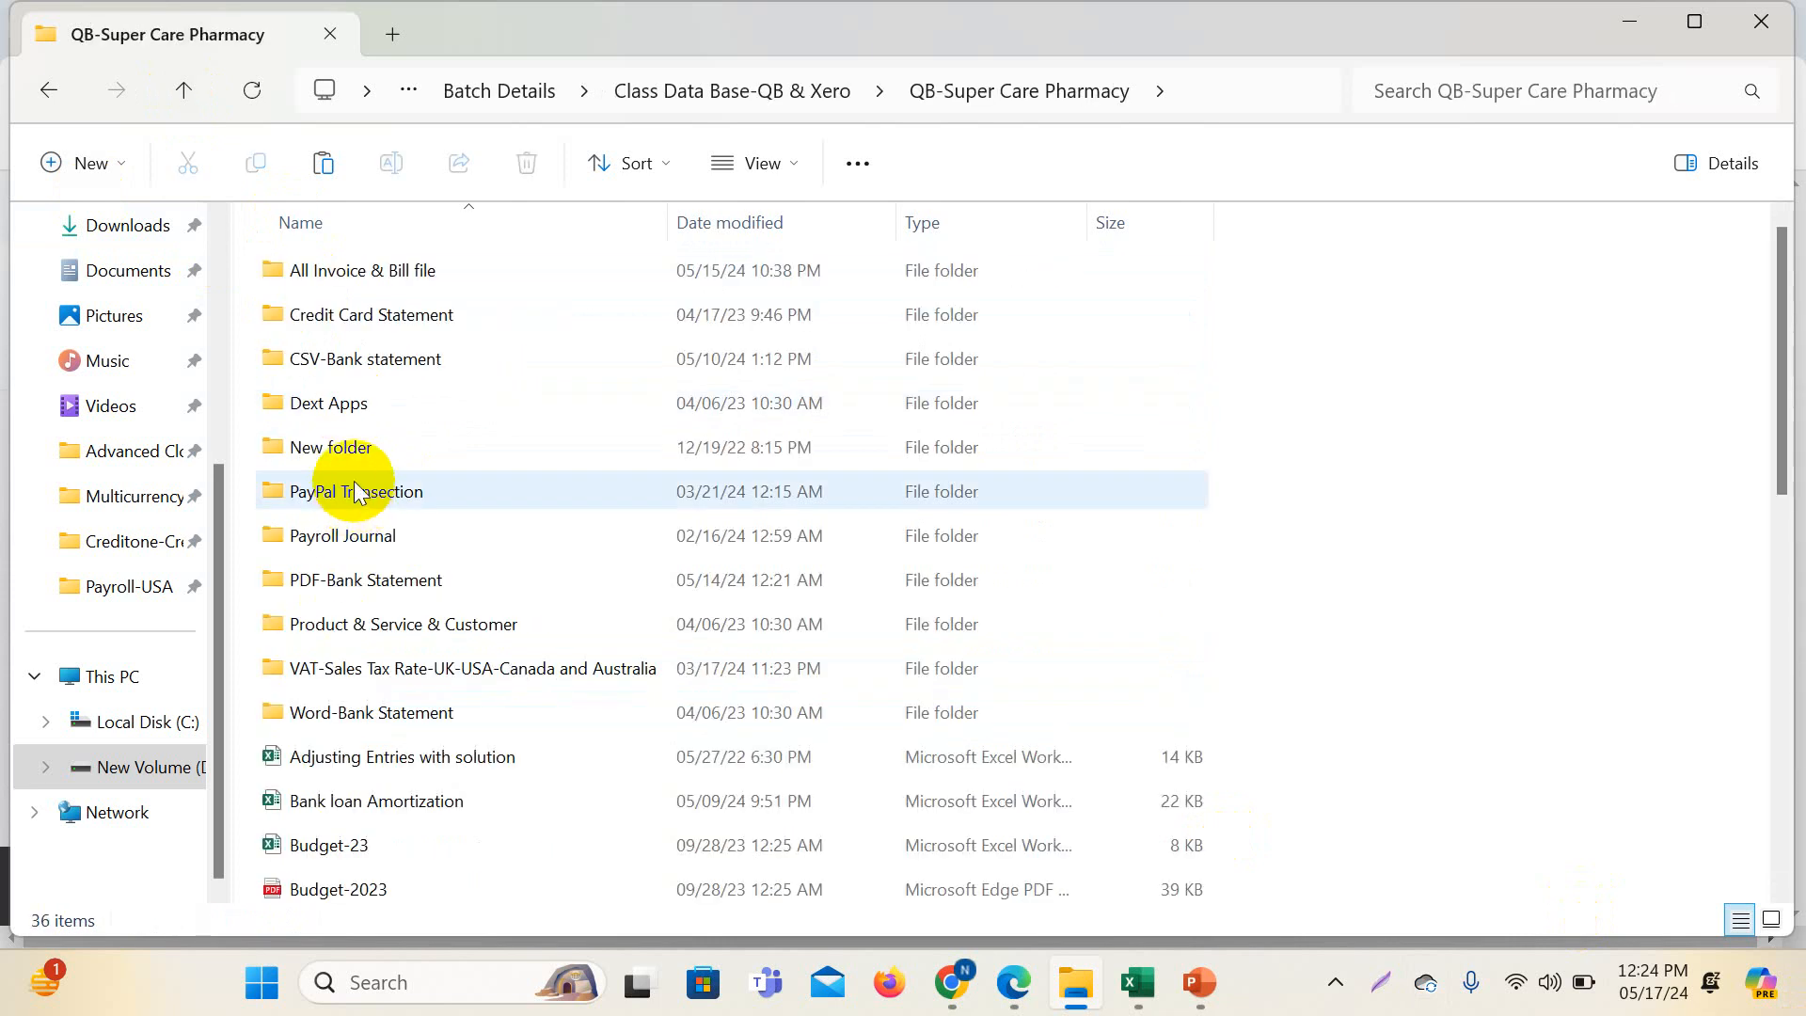
pyautogui.click(336, 540)
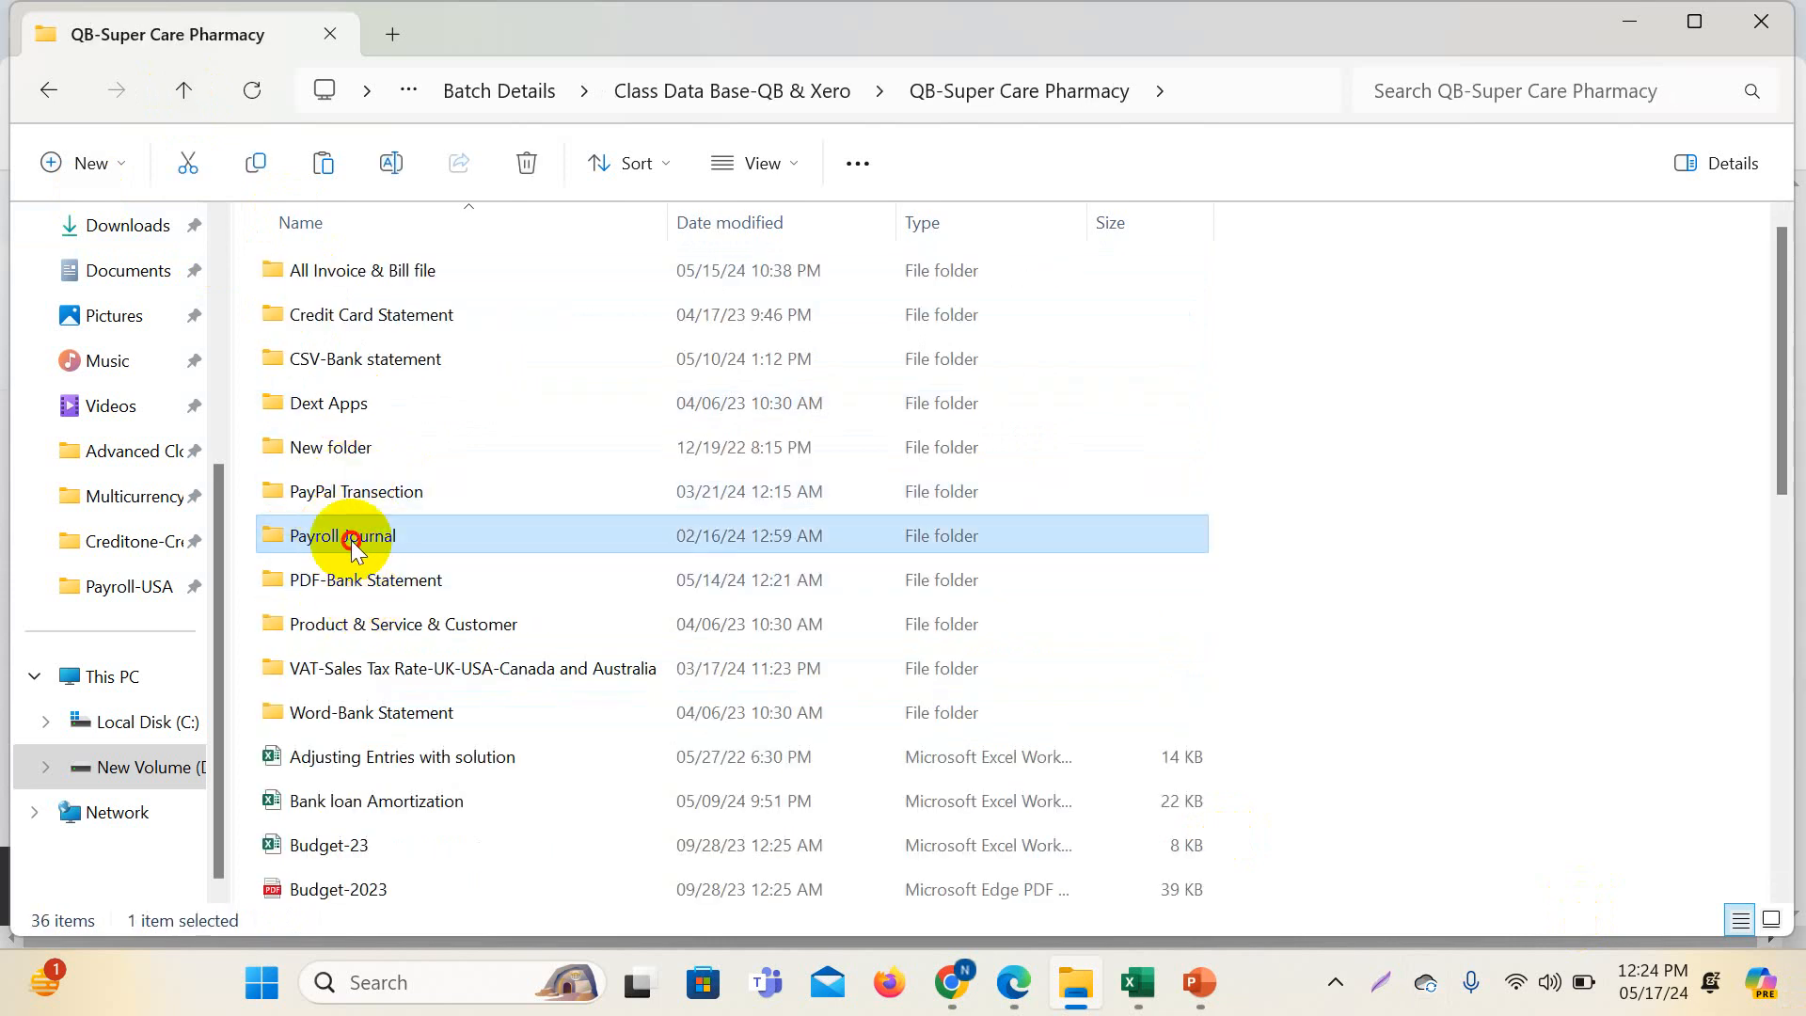
pyautogui.doubleClick(324, 534)
pyautogui.doubleClick(363, 311)
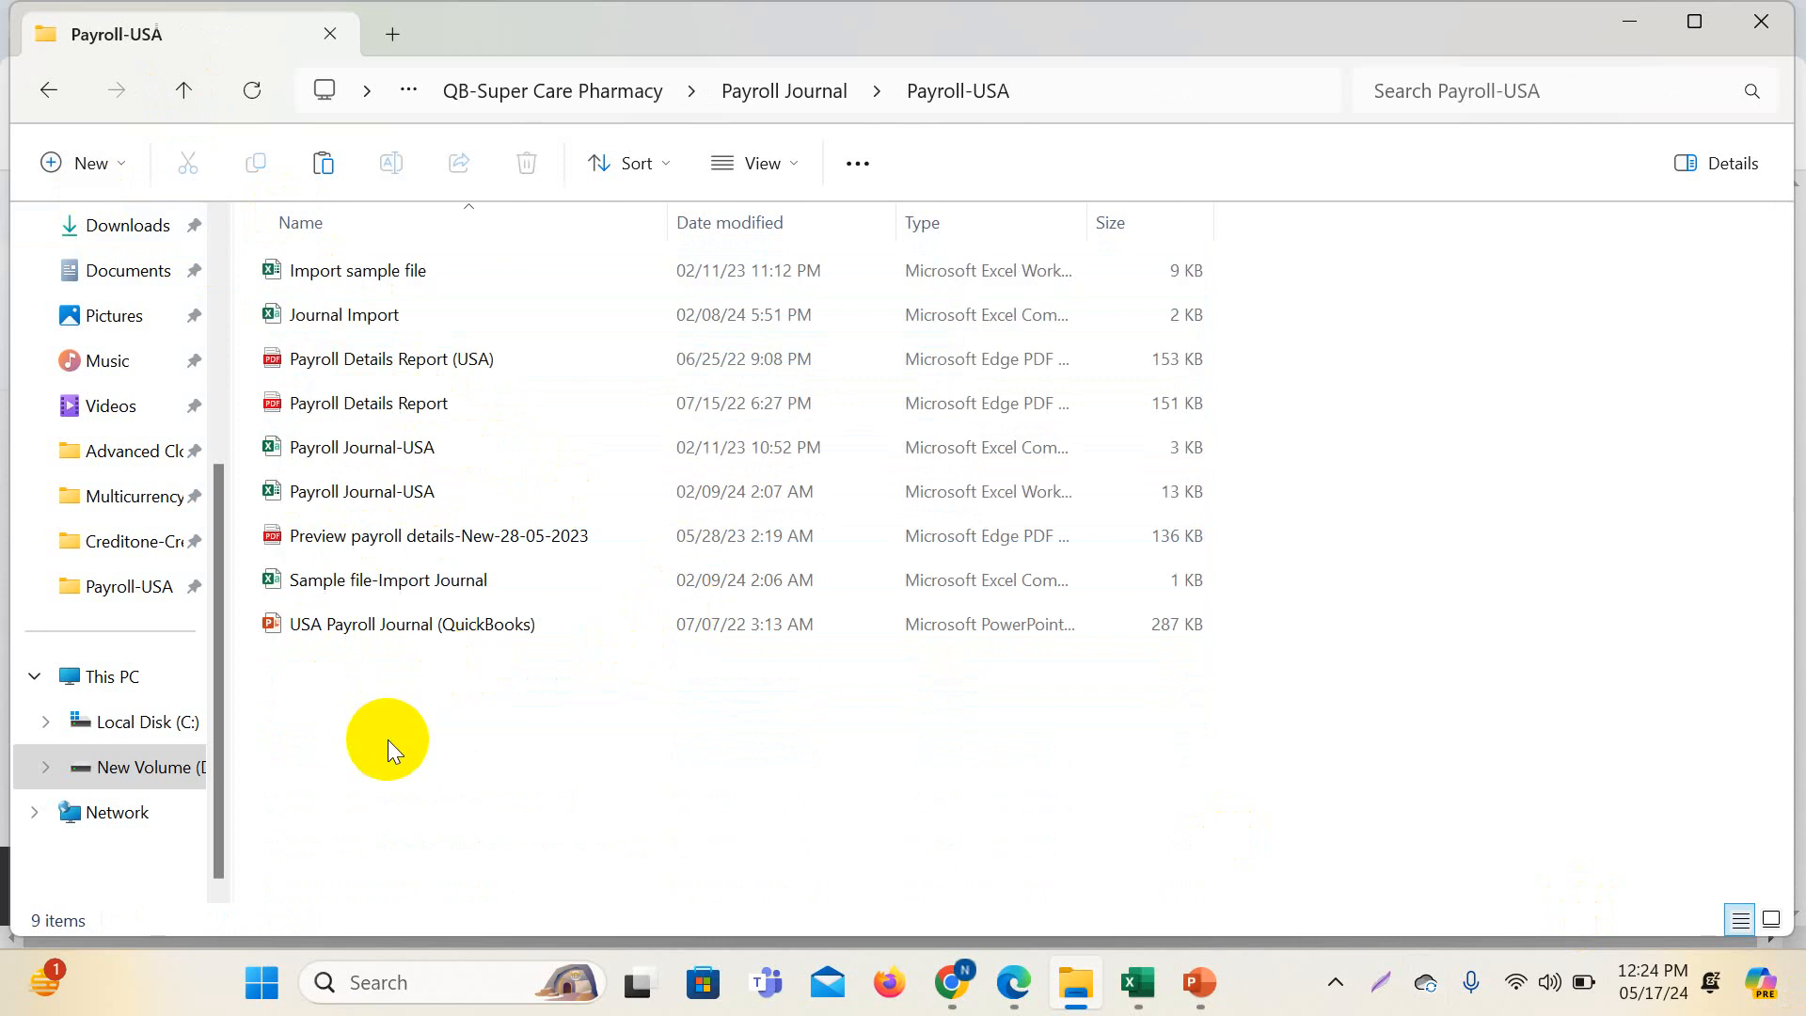
pyautogui.hotkey('ctrl', 'v')
pyautogui.doubleClick(422, 675)
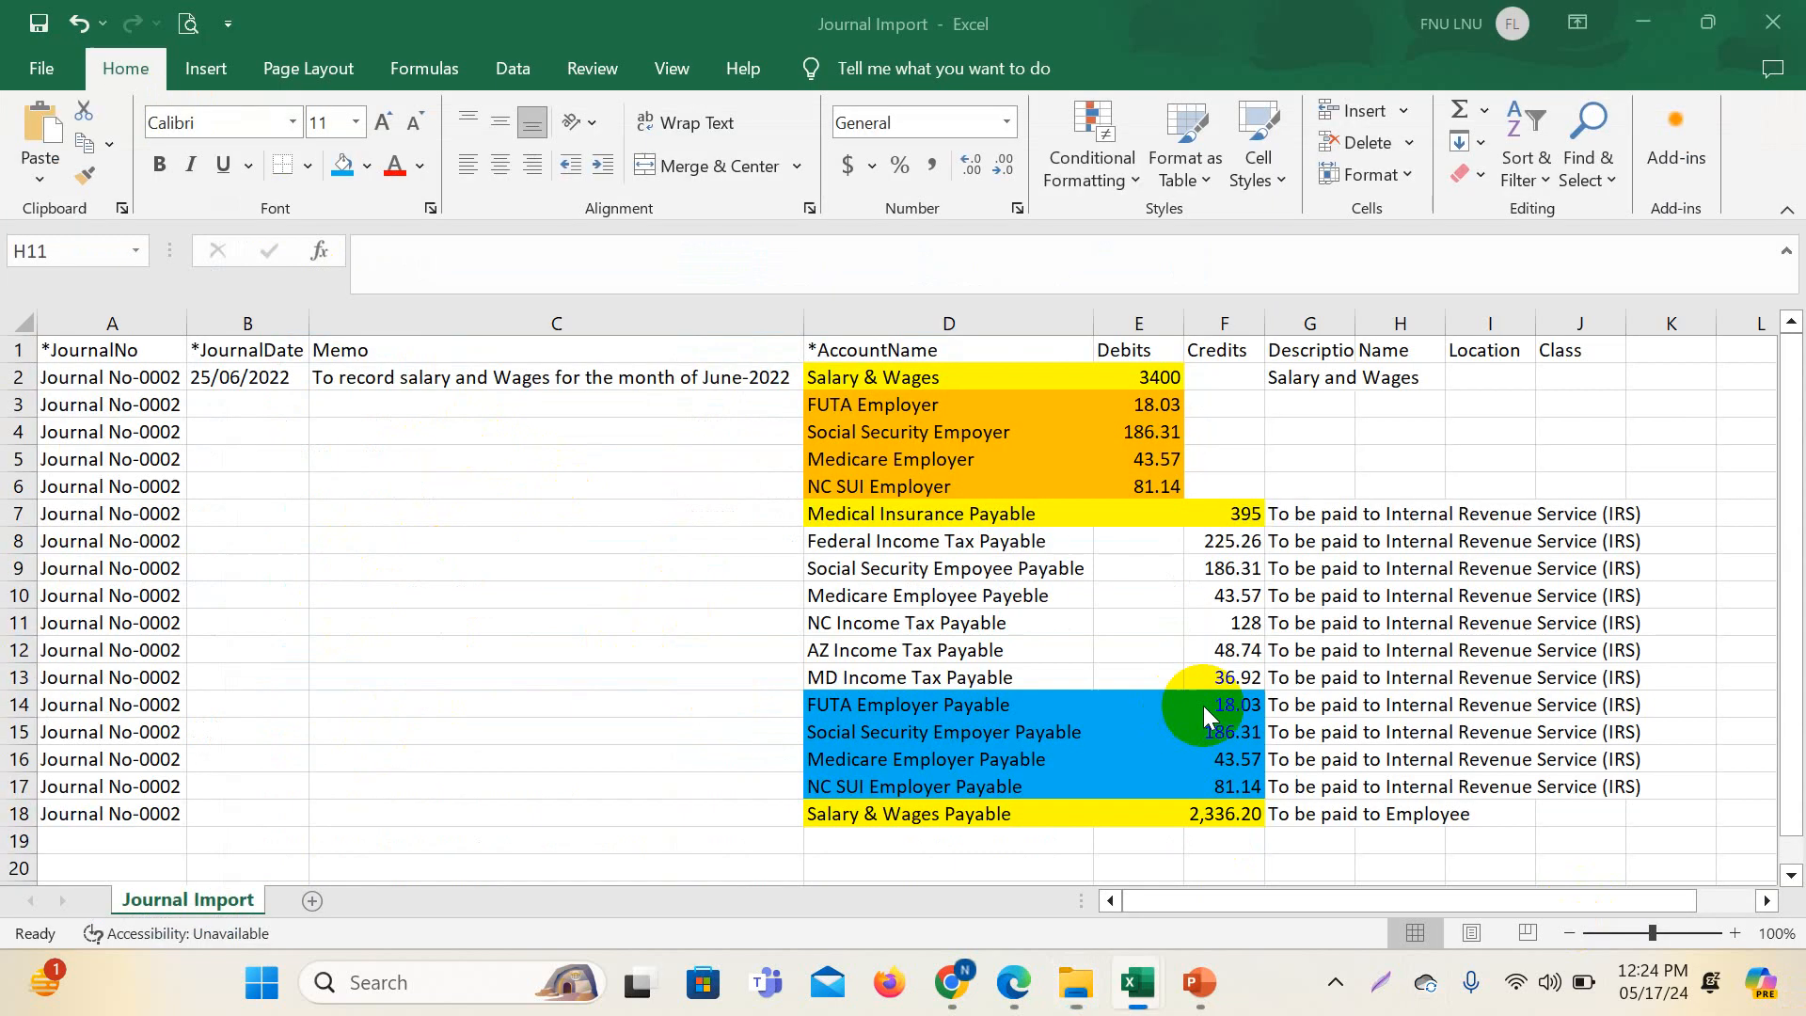
pyautogui.click(725, 701)
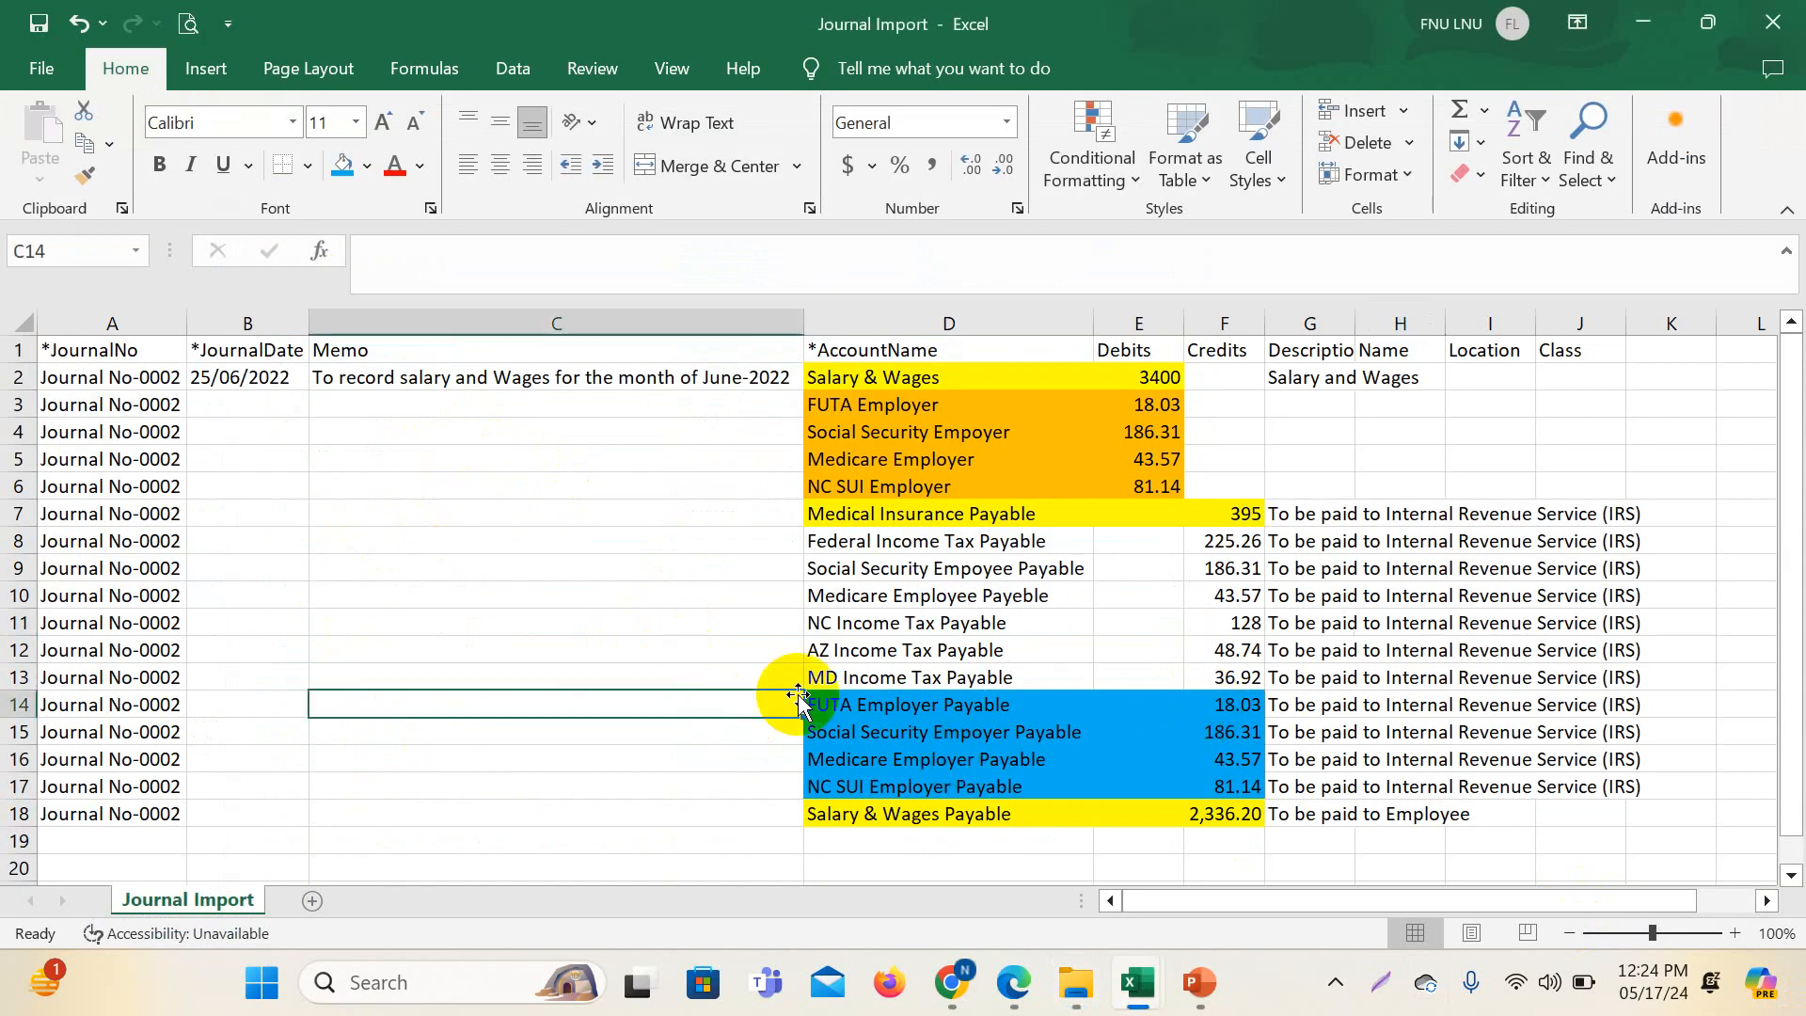
pyautogui.click(719, 677)
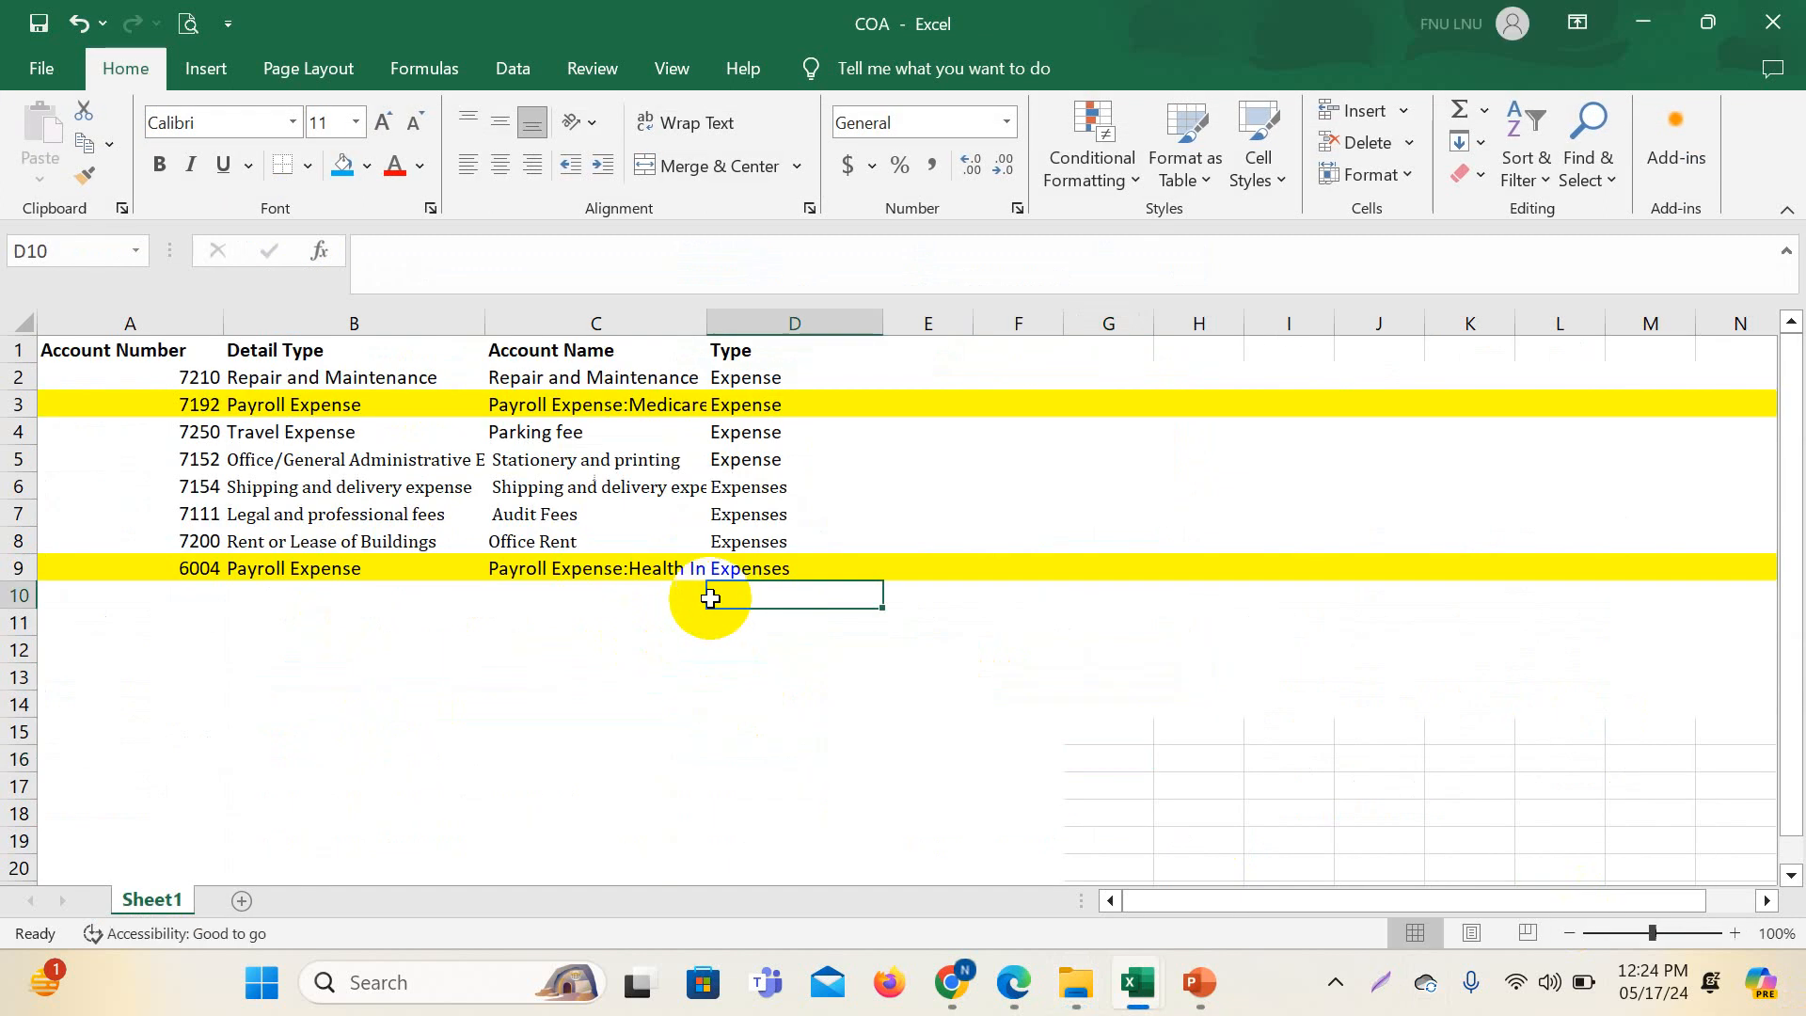
# - Copy the account names D2:D18 from the Journal Import workbook into the COA workbook's Account Name column, starting at C2
pyautogui.click(539, 677)
pyautogui.moveTo(188, 376); pyautogui.dragTo(174, 567)
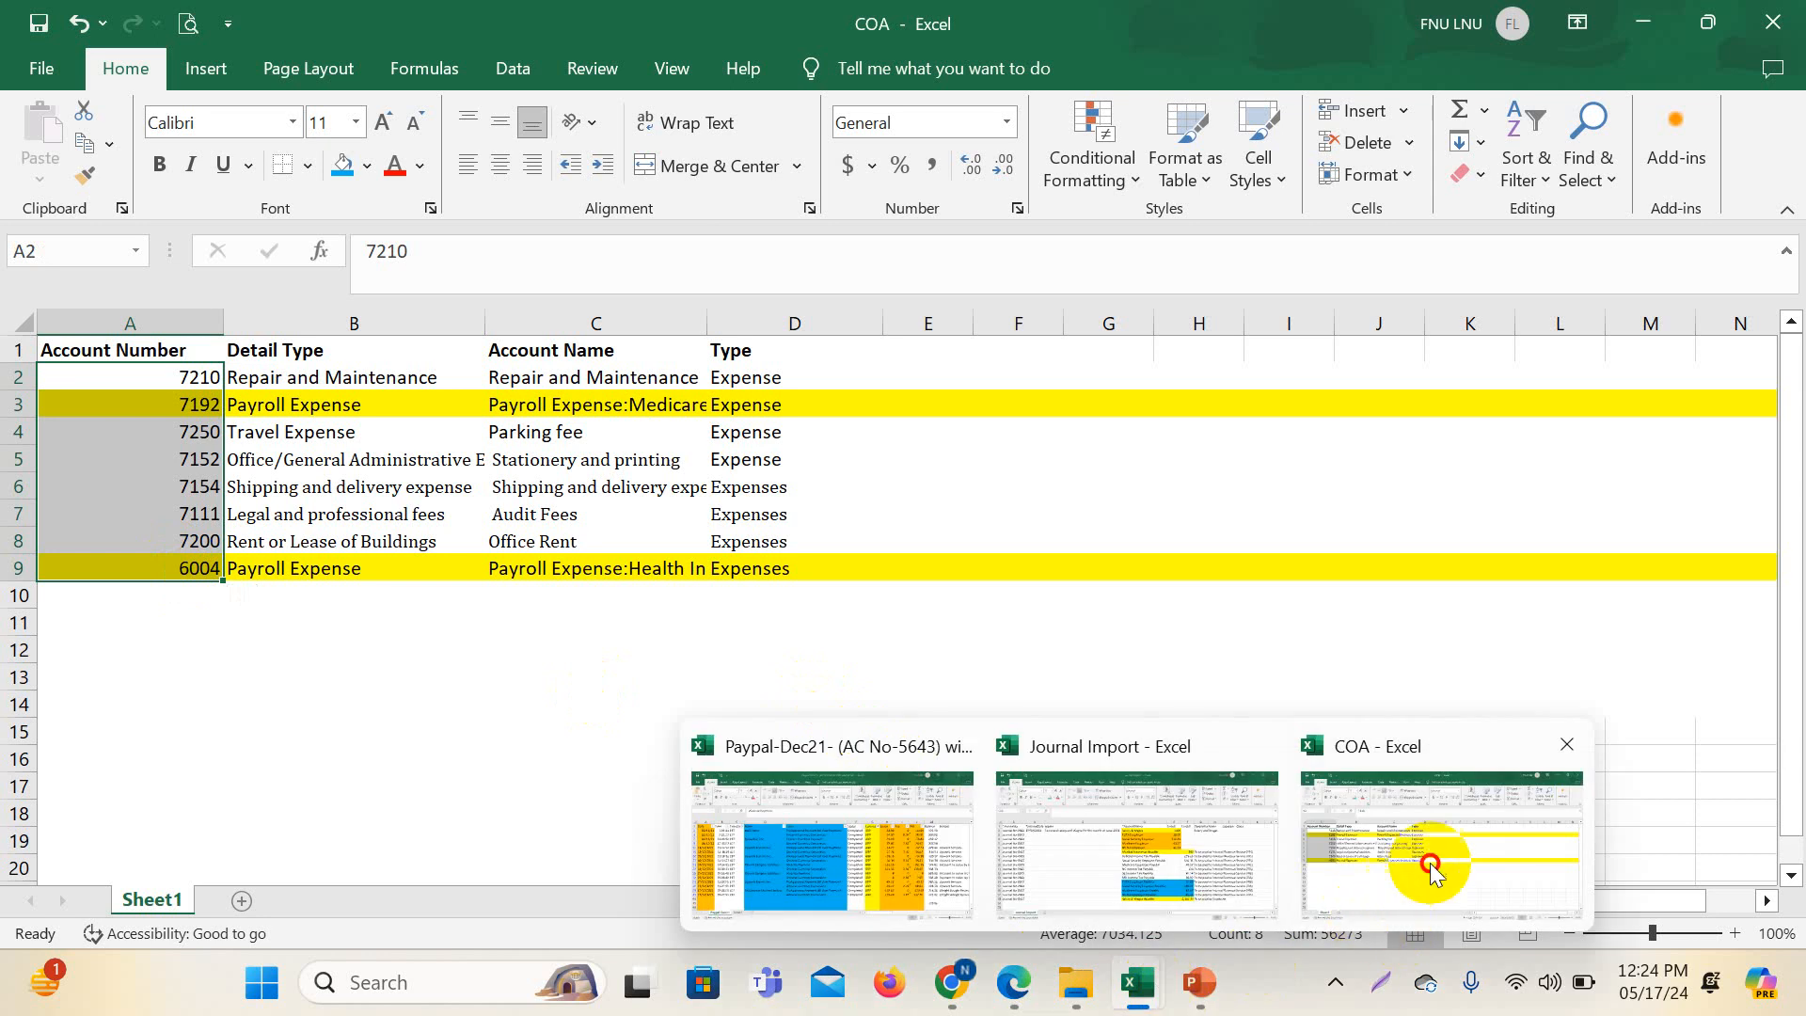
pyautogui.moveTo(1148, 997)
pyautogui.click(1225, 906)
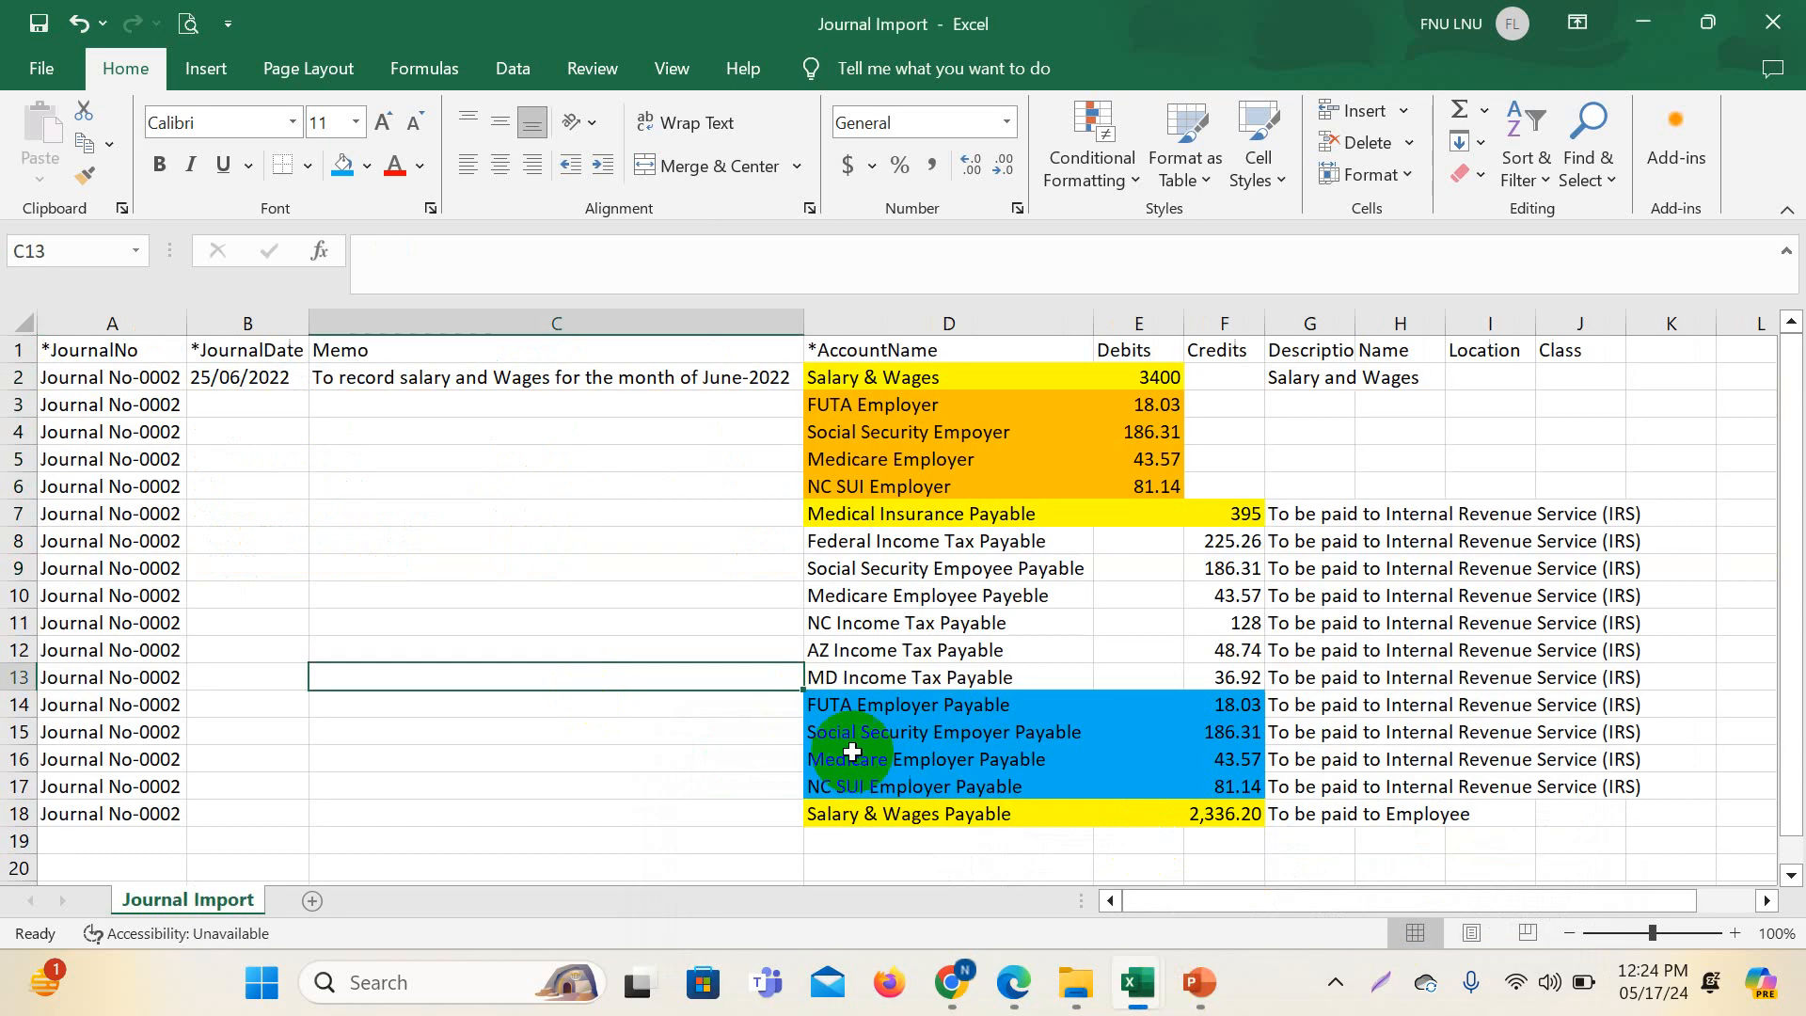
pyautogui.click(653, 641)
pyautogui.moveTo(887, 376); pyautogui.dragTo(954, 810)
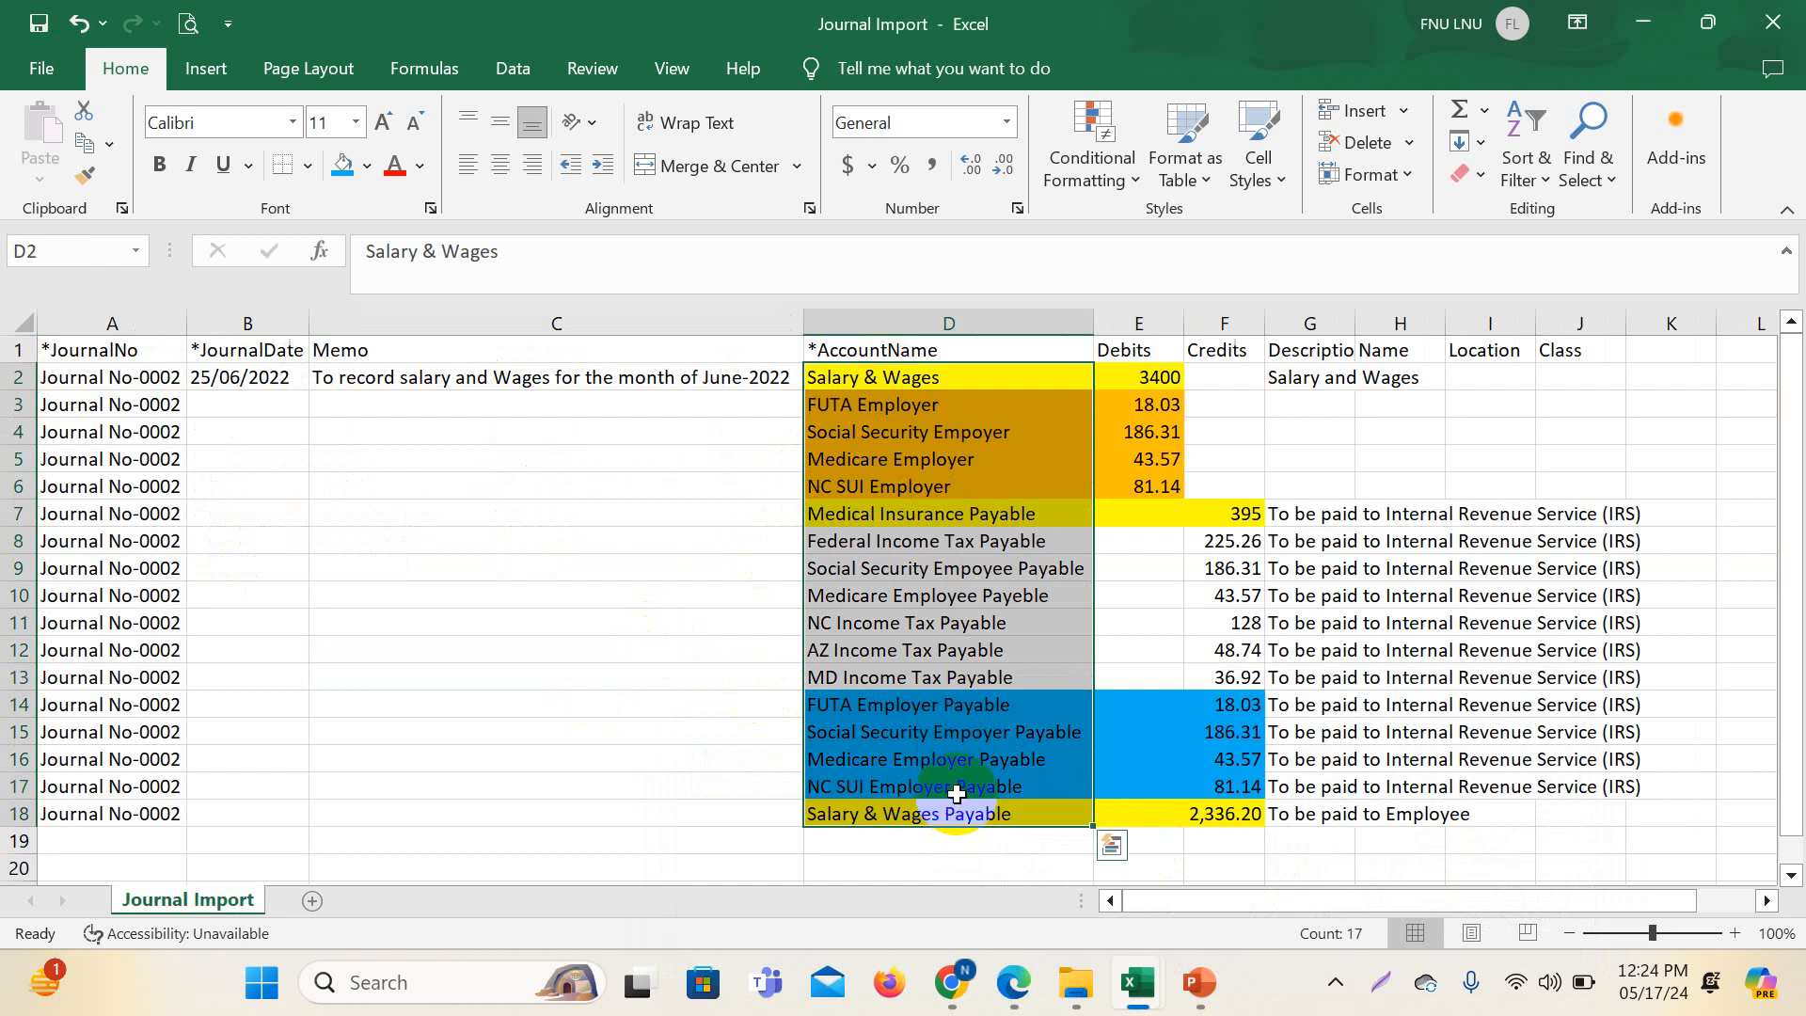
pyautogui.hotkey('ctrl', 'c')
pyautogui.moveTo(1143, 984)
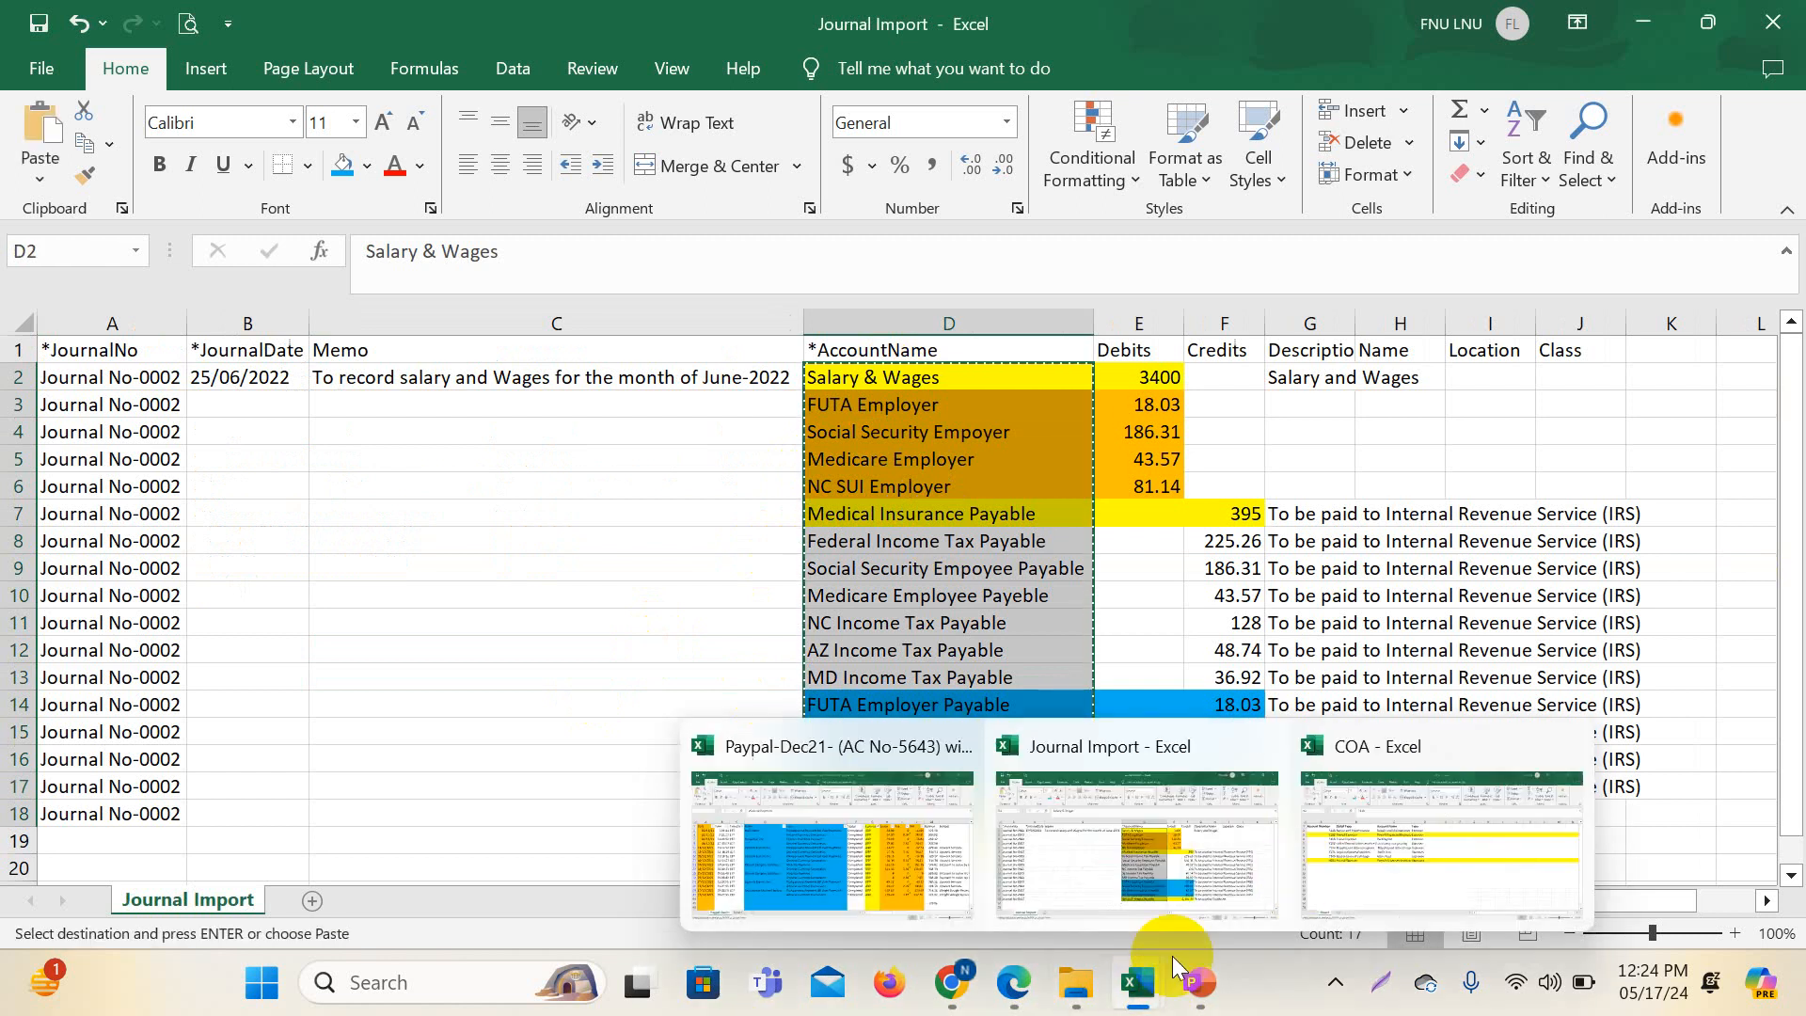
pyautogui.click(1429, 866)
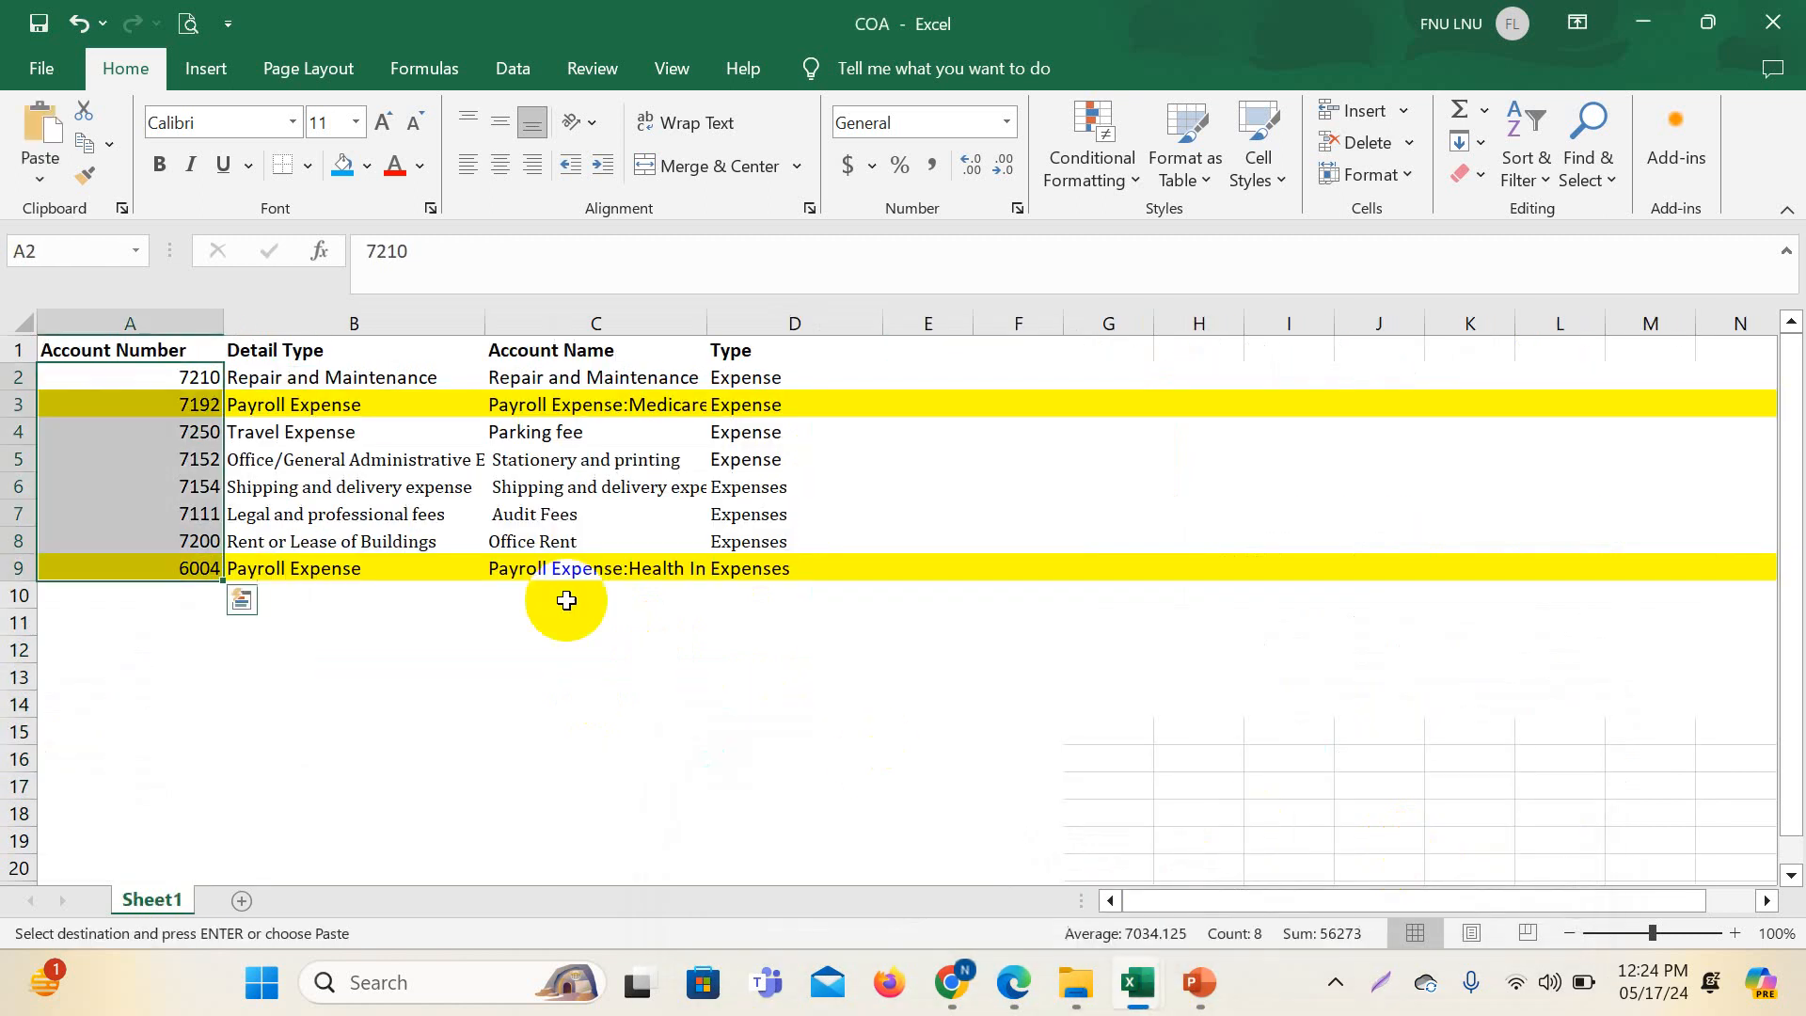
pyautogui.click(576, 374)
pyautogui.hotkey('ctrl', 'v')
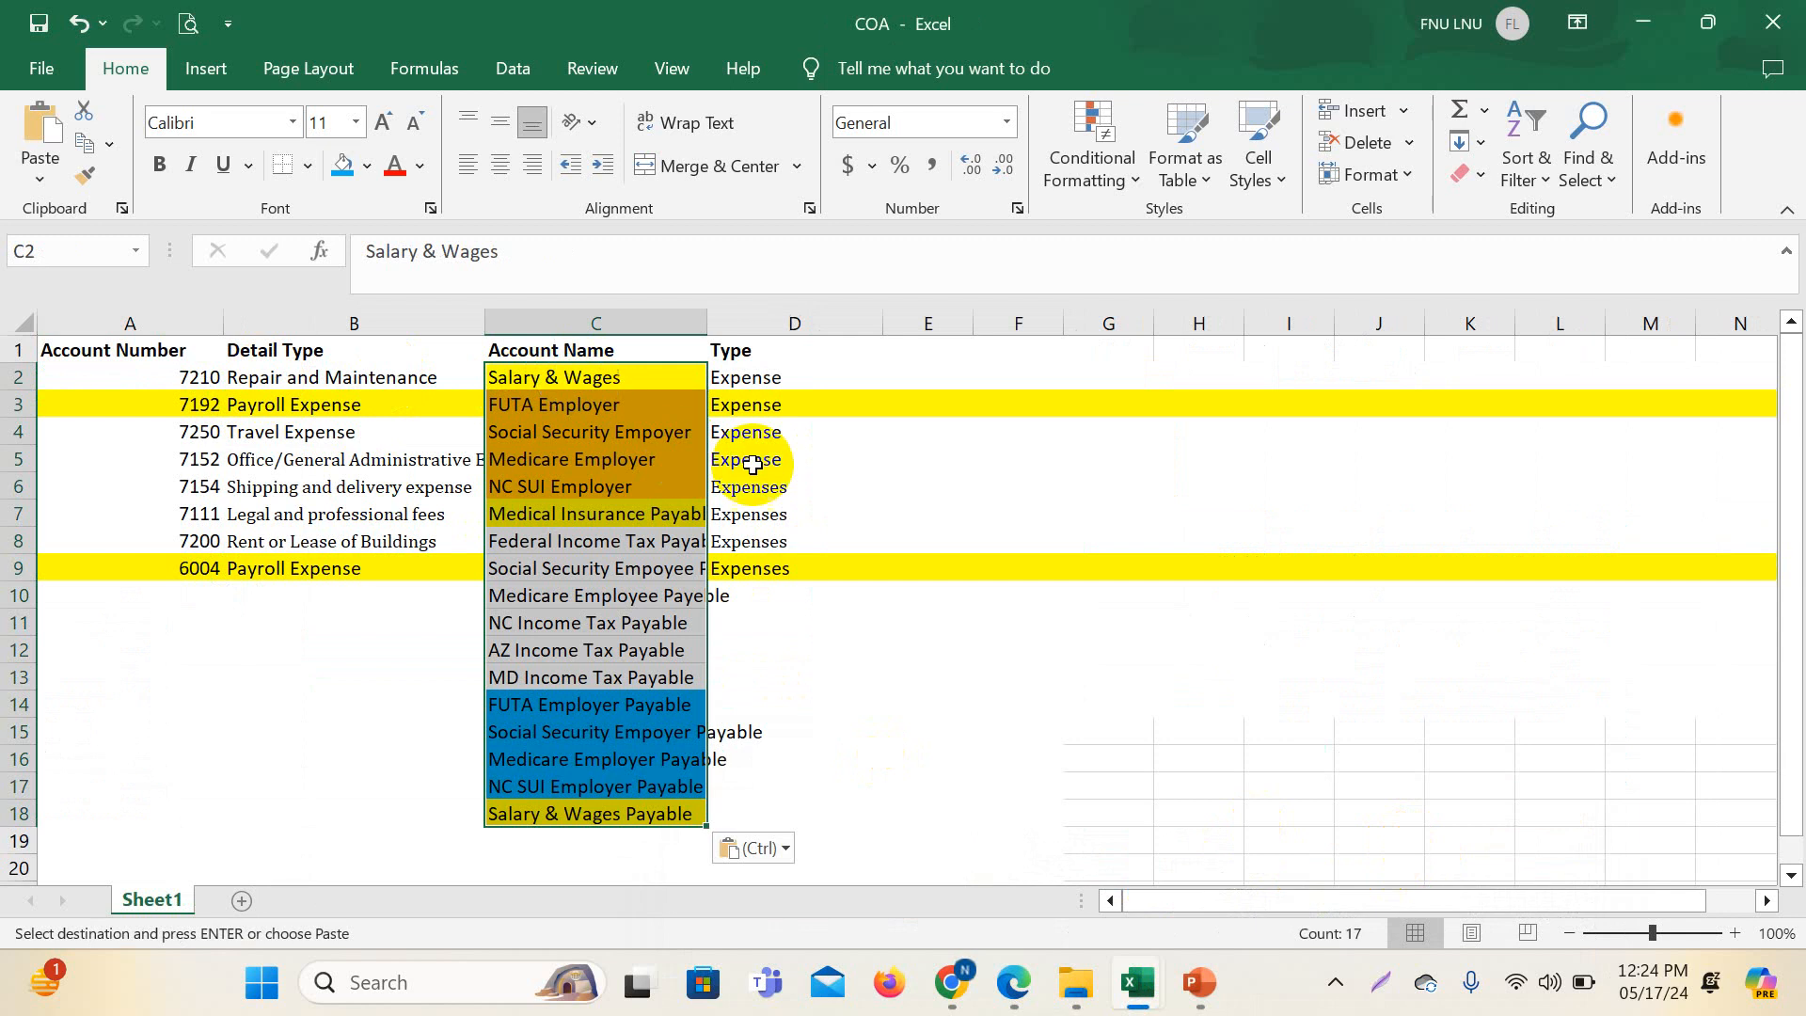
# - Widen the Account Name column in the COA sheet so the pasted names fit
pyautogui.scroll(-2, 752, 574)
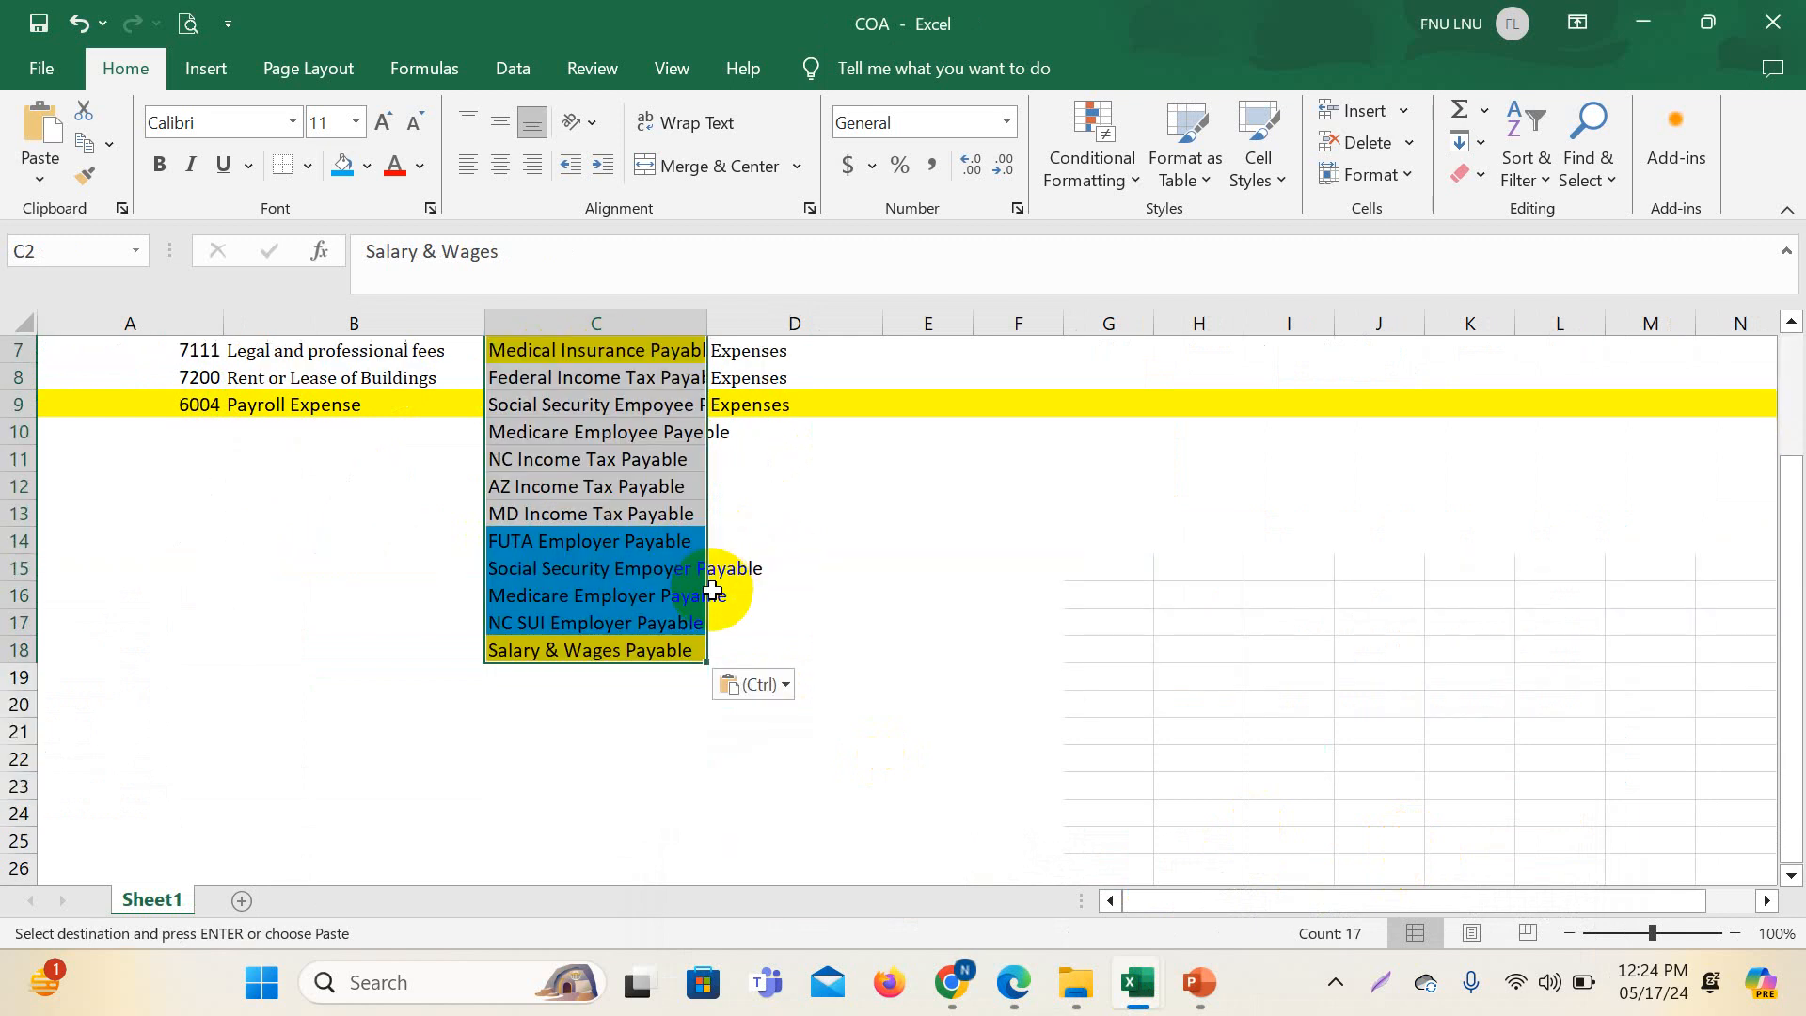
pyautogui.scroll(2, 931, 690)
pyautogui.click(768, 382)
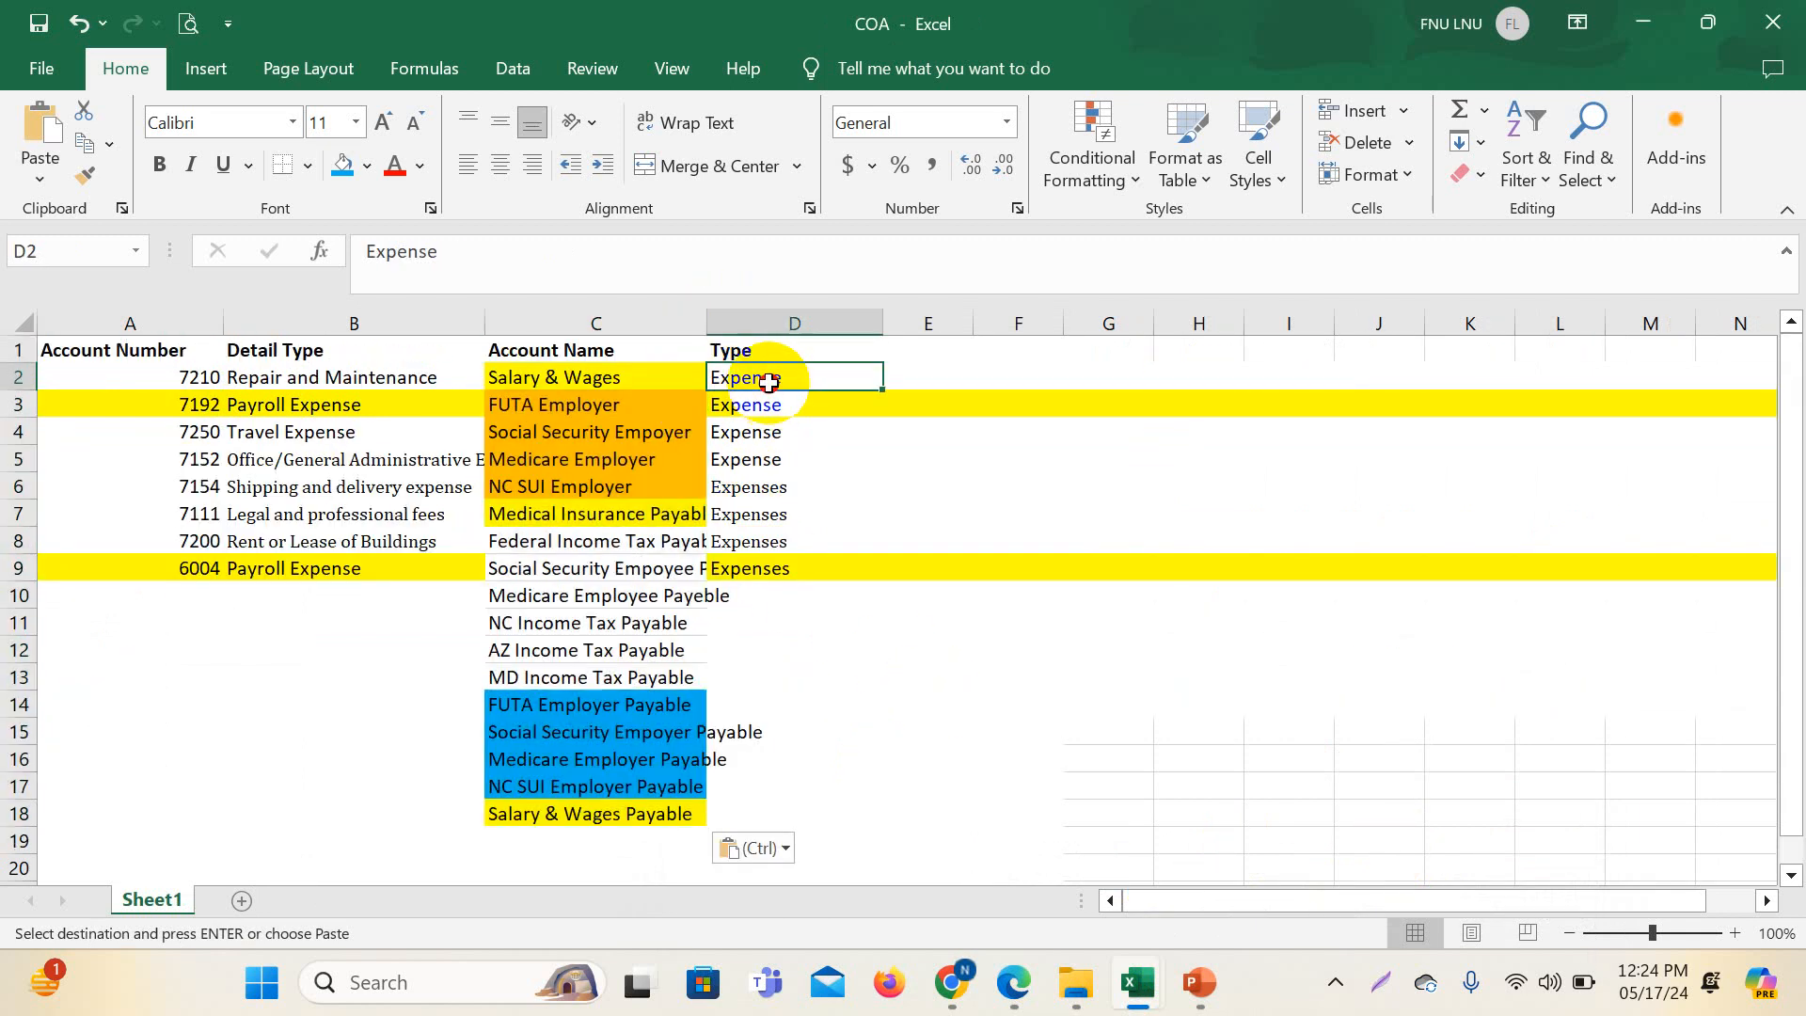
pyautogui.click(596, 621)
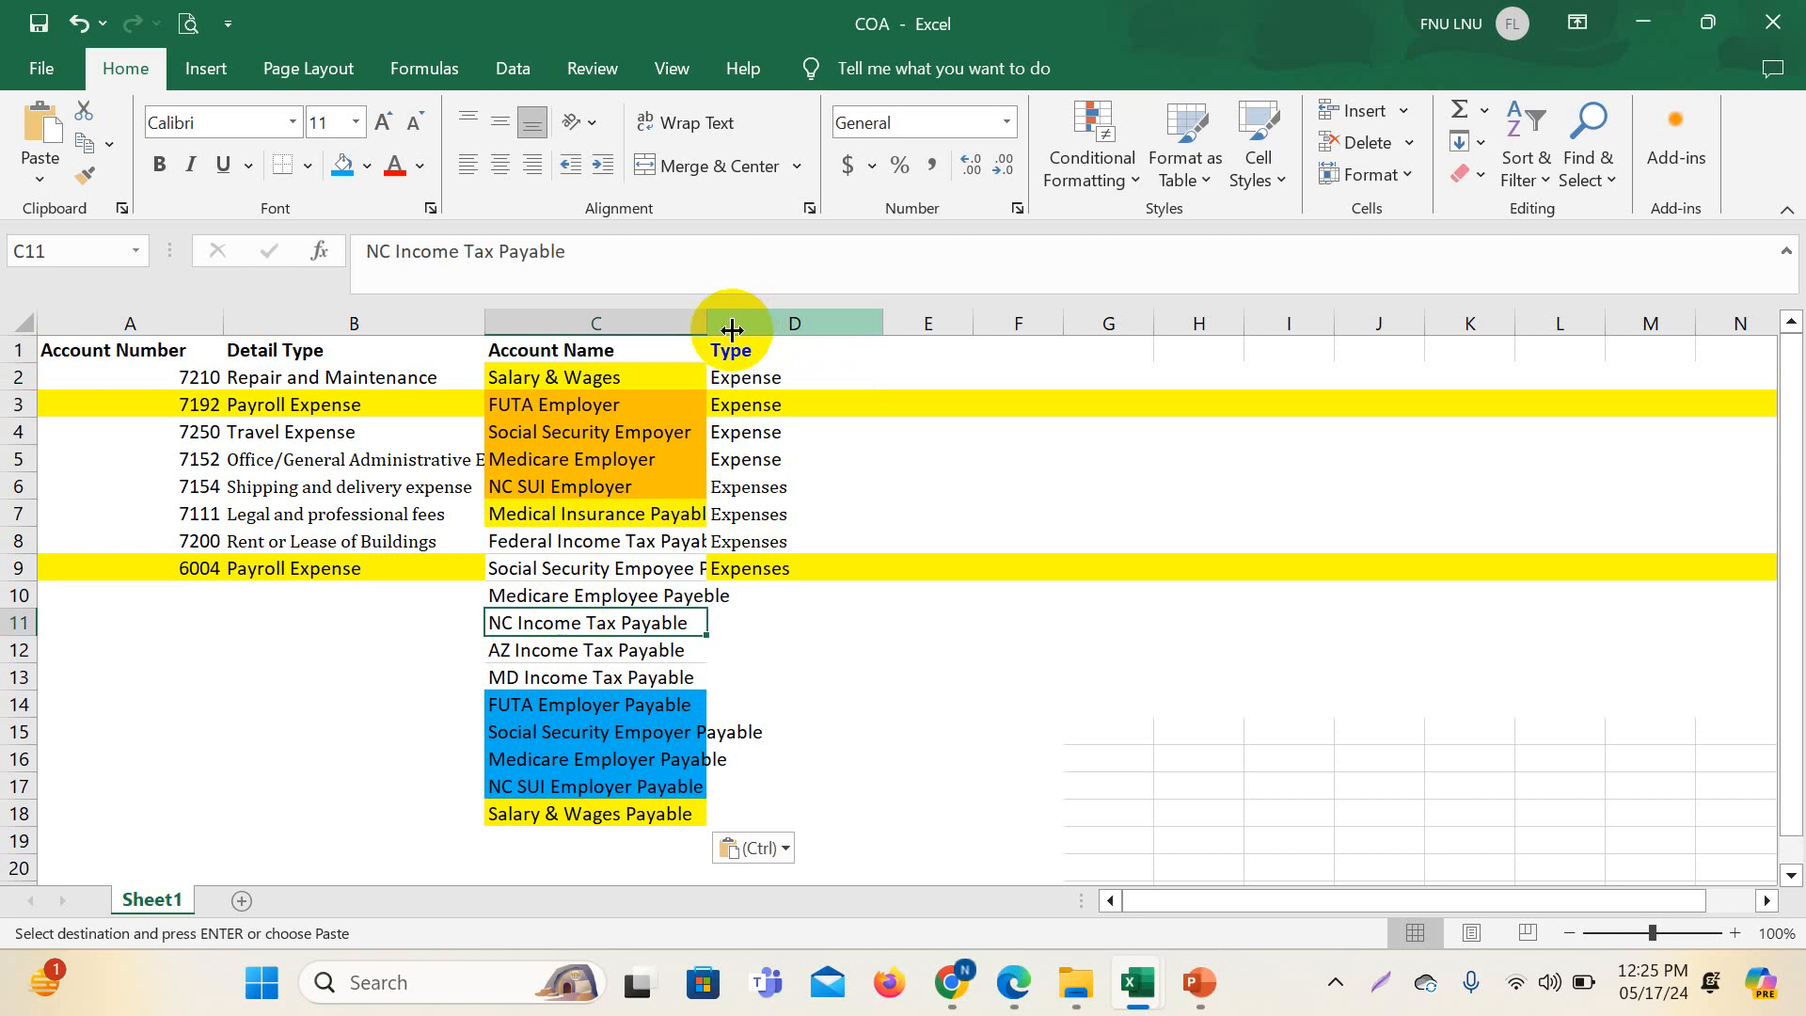
pyautogui.moveTo(708, 331); pyautogui.dragTo(842, 354)
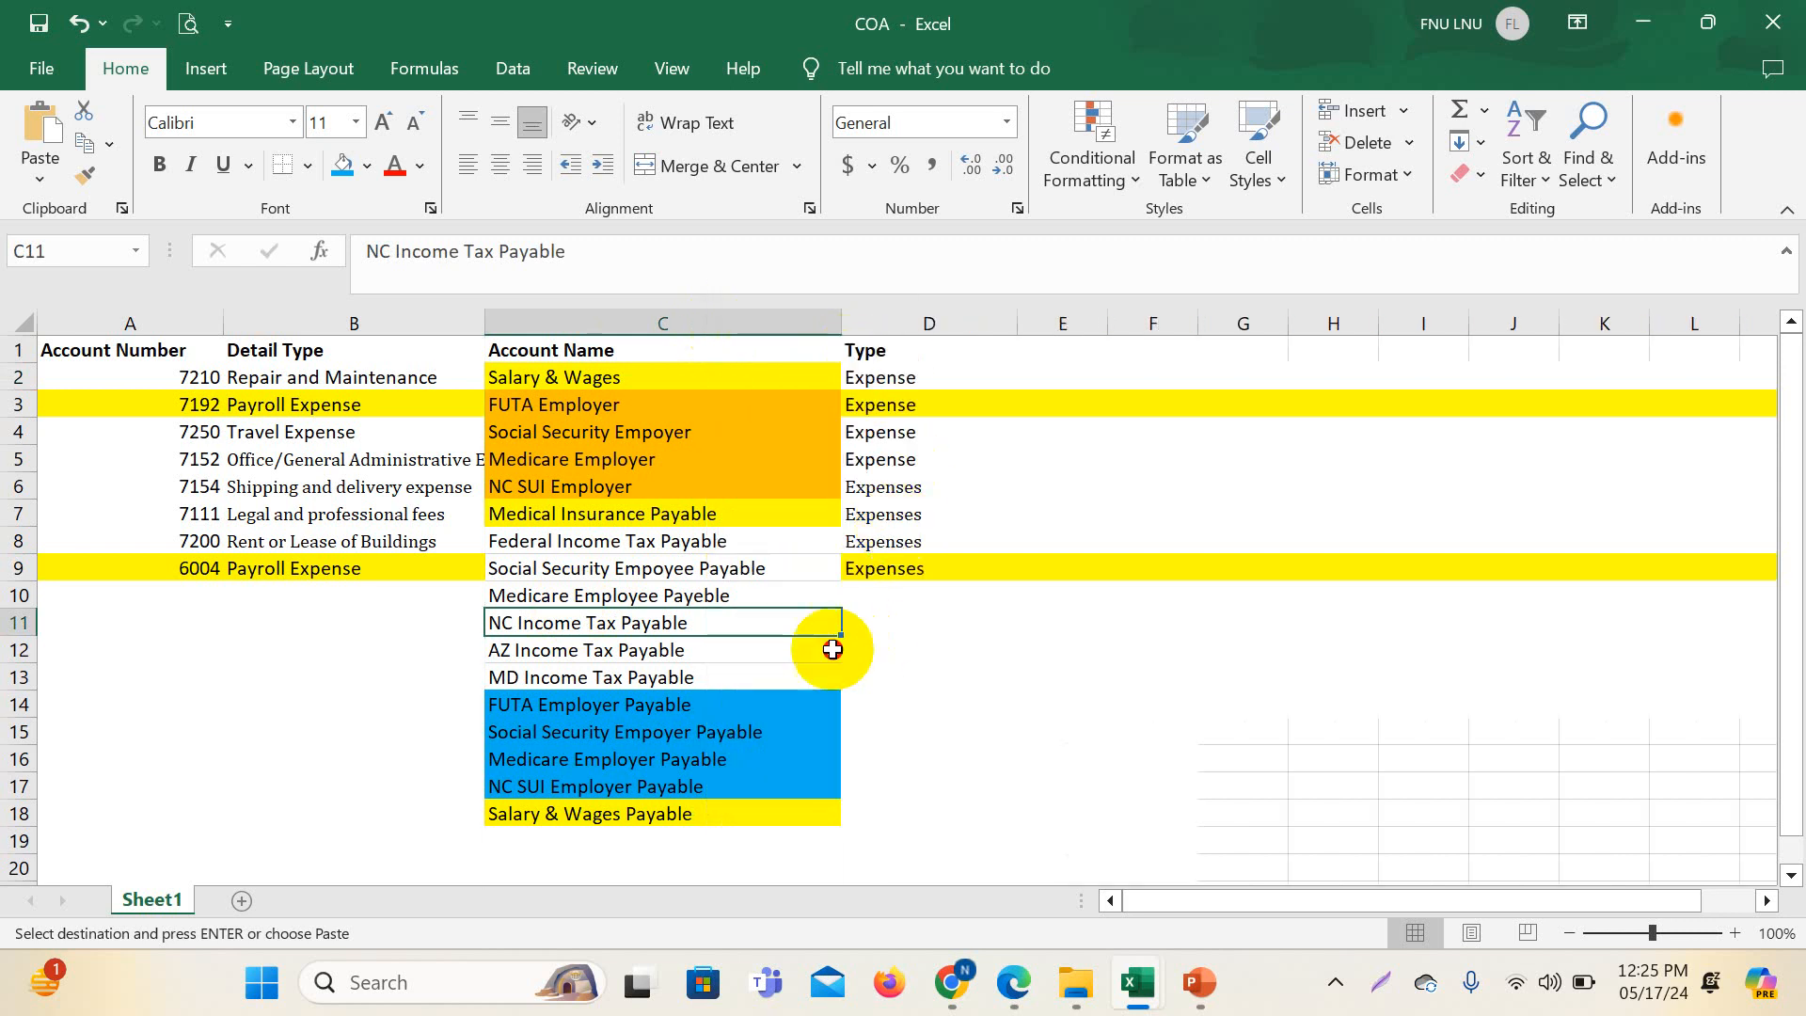
# - Compare the payroll account names with the entries in the Type column of the COA sheet
pyautogui.click(827, 645)
pyautogui.click(900, 373)
pyautogui.click(603, 376)
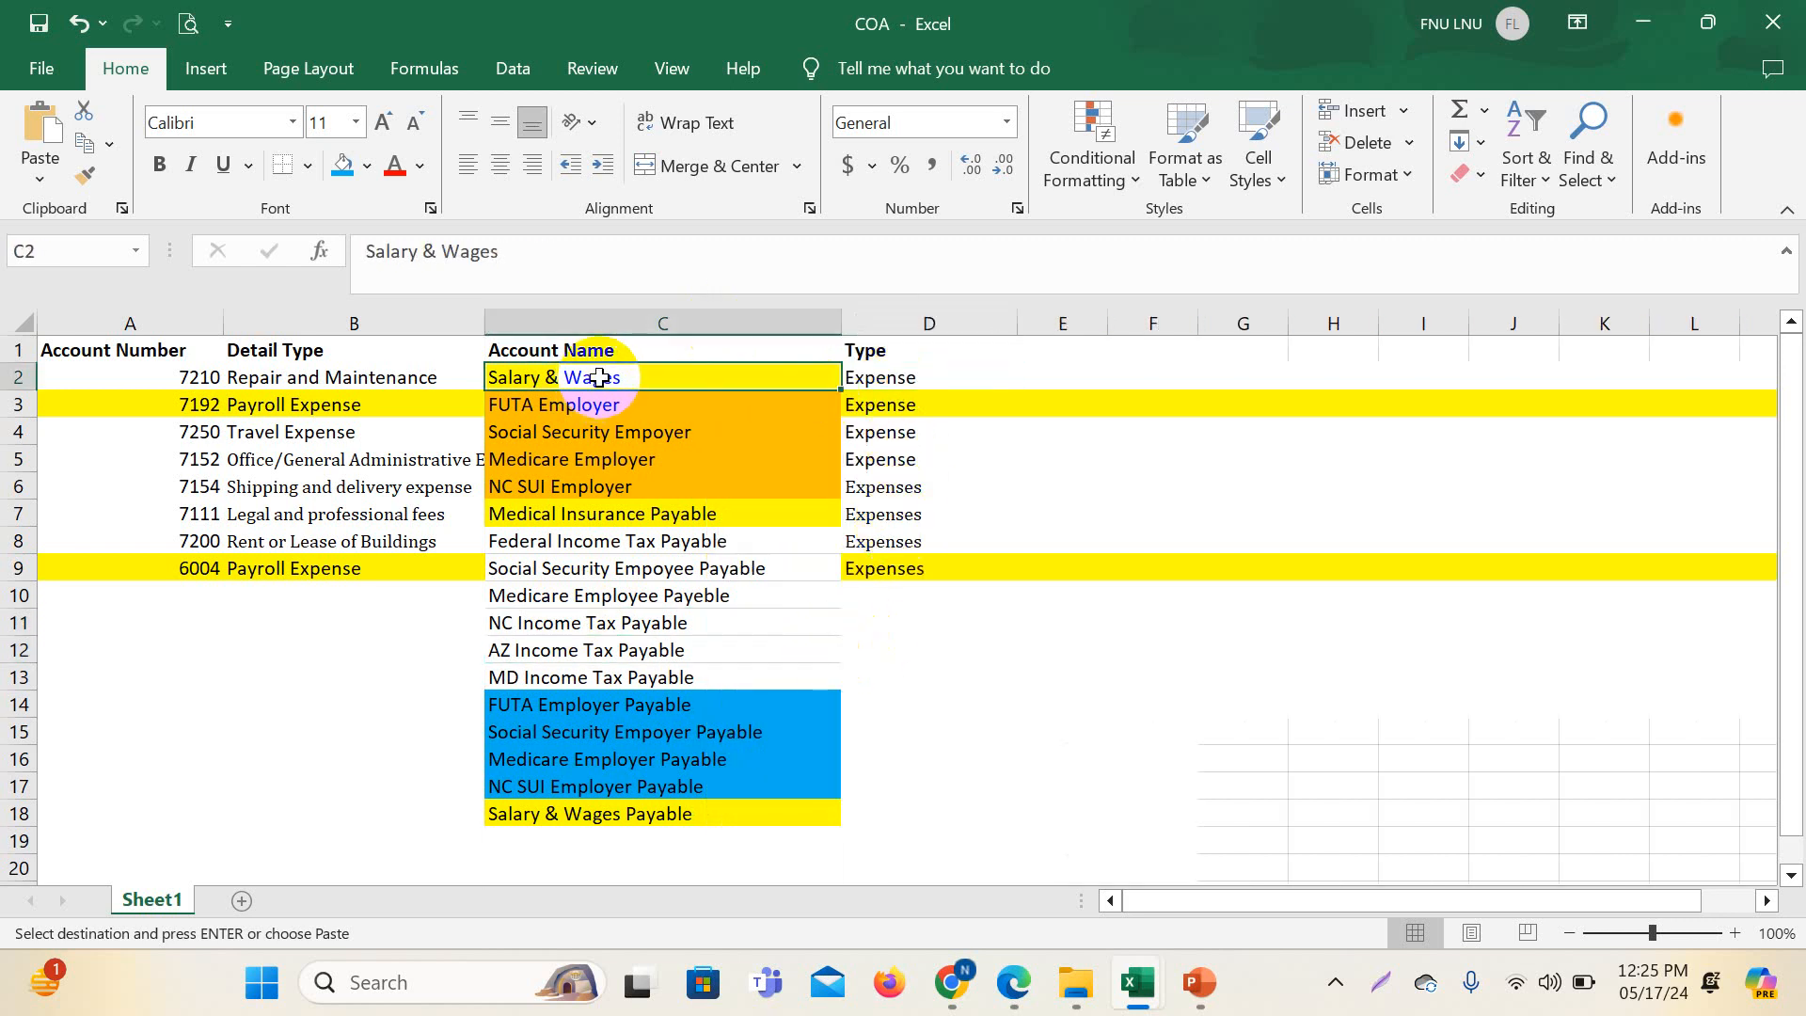
pyautogui.moveTo(927, 384); pyautogui.dragTo(871, 540)
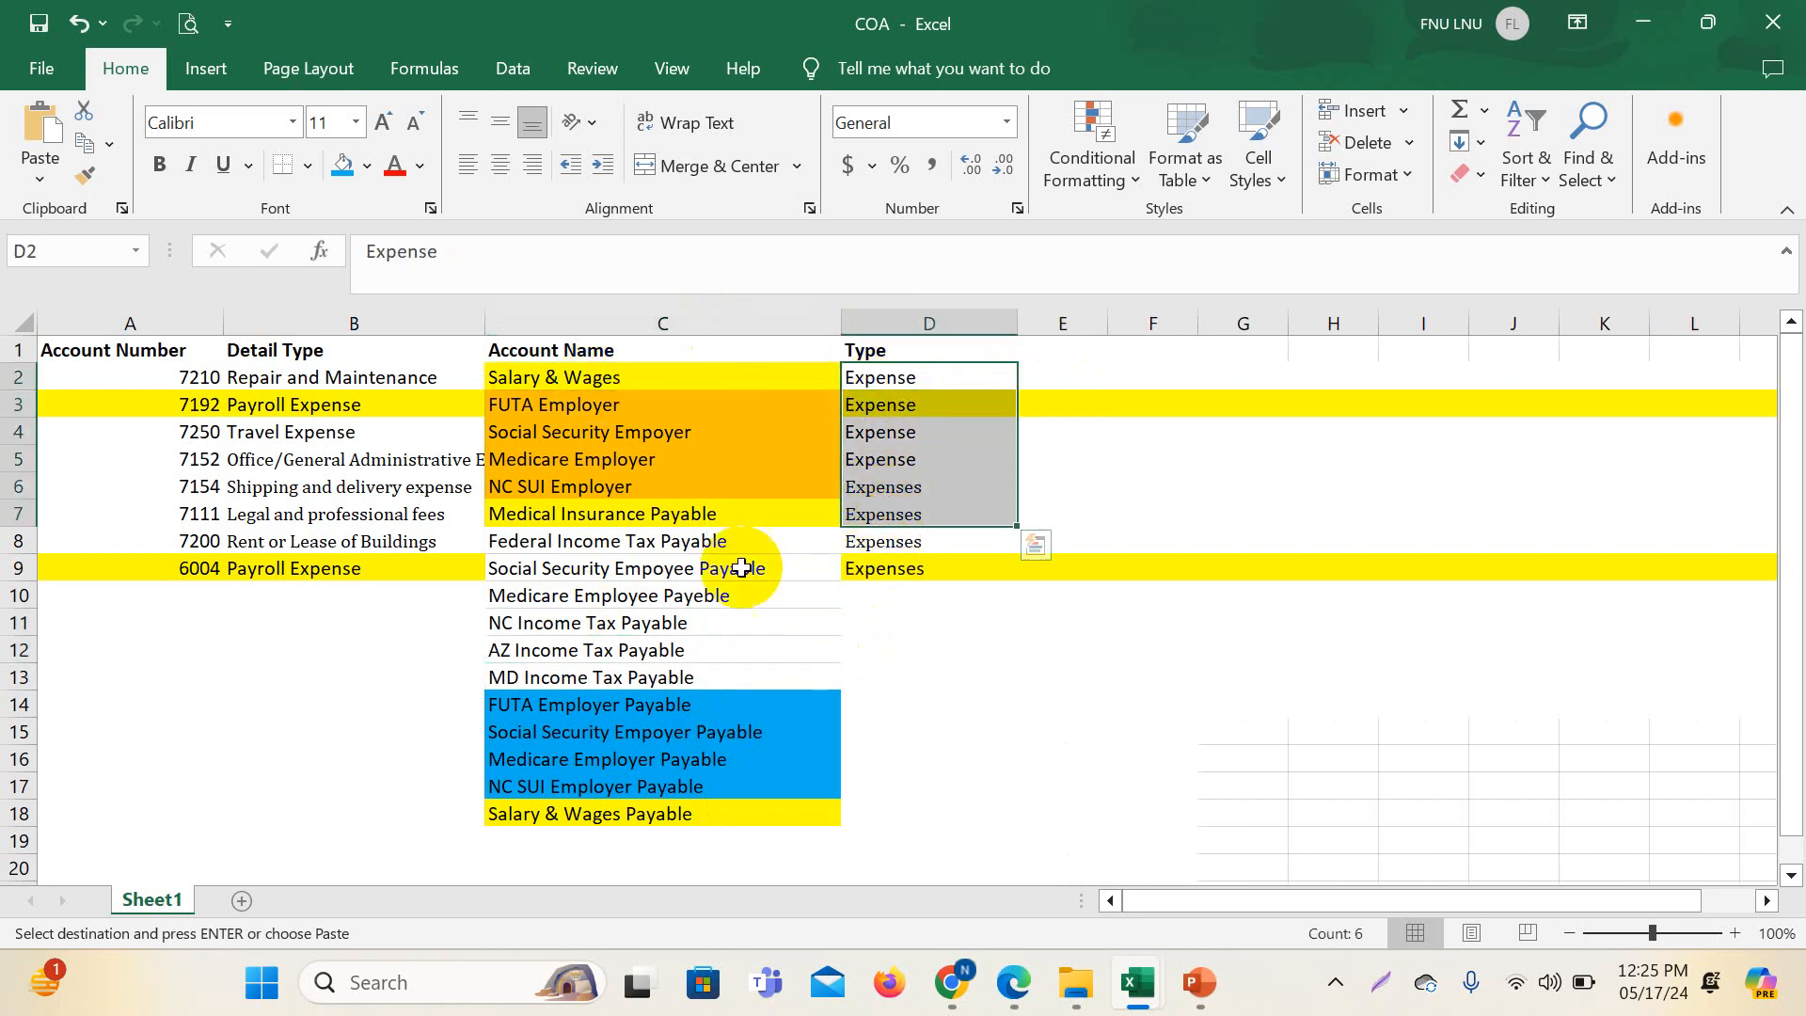
pyautogui.click(694, 544)
pyautogui.click(916, 549)
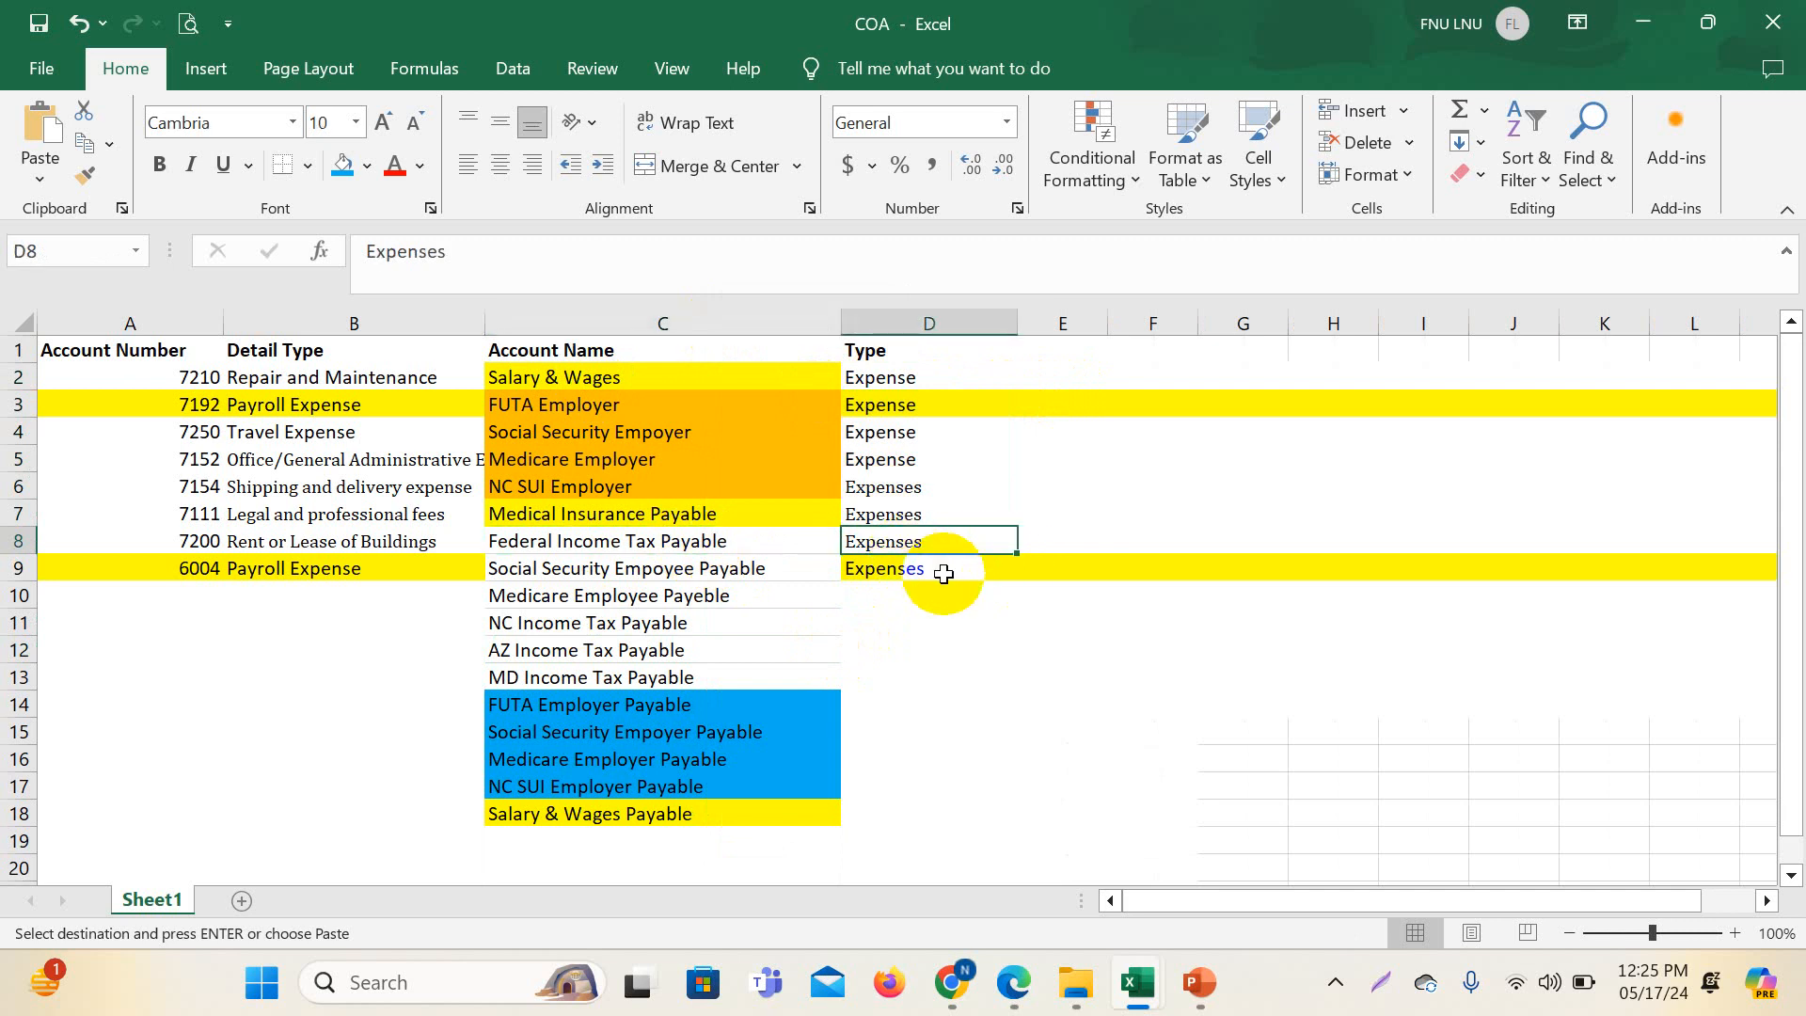
# - Switch to QuickBooks in Chrome, leave the account import page and open a new account form from the chart of accounts
pyautogui.moveTo(952, 979)
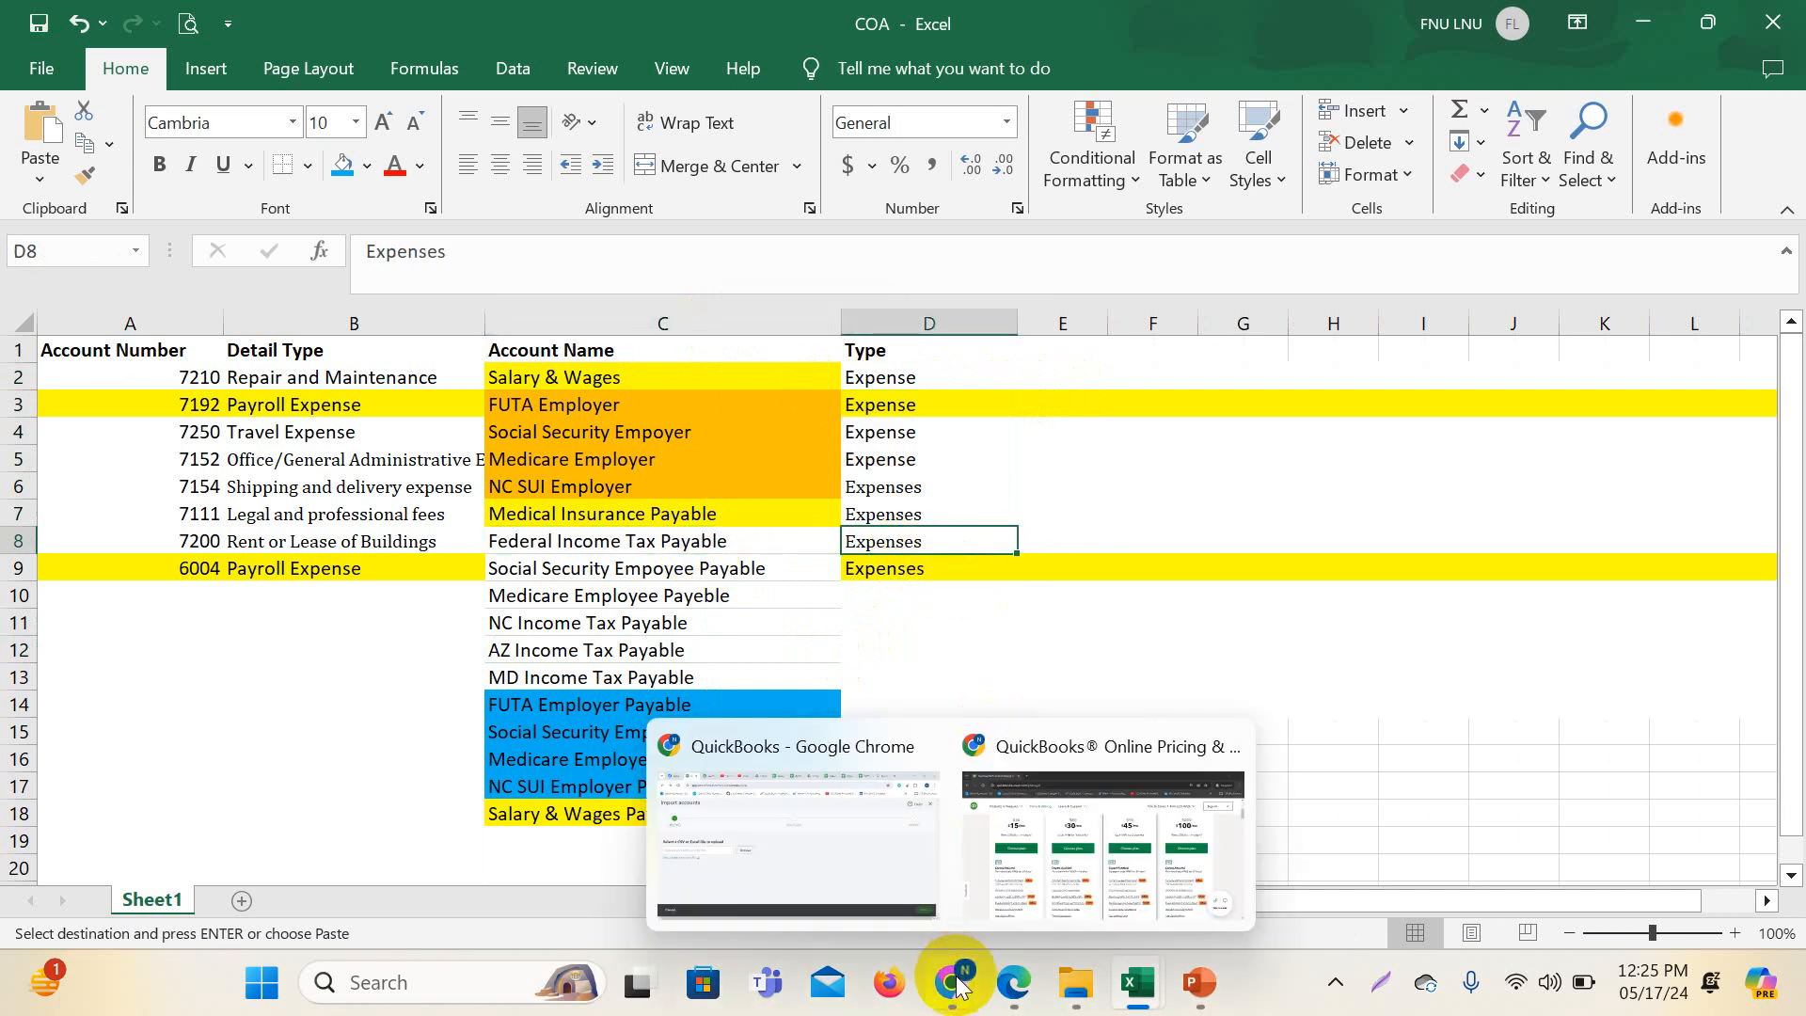
pyautogui.click(862, 847)
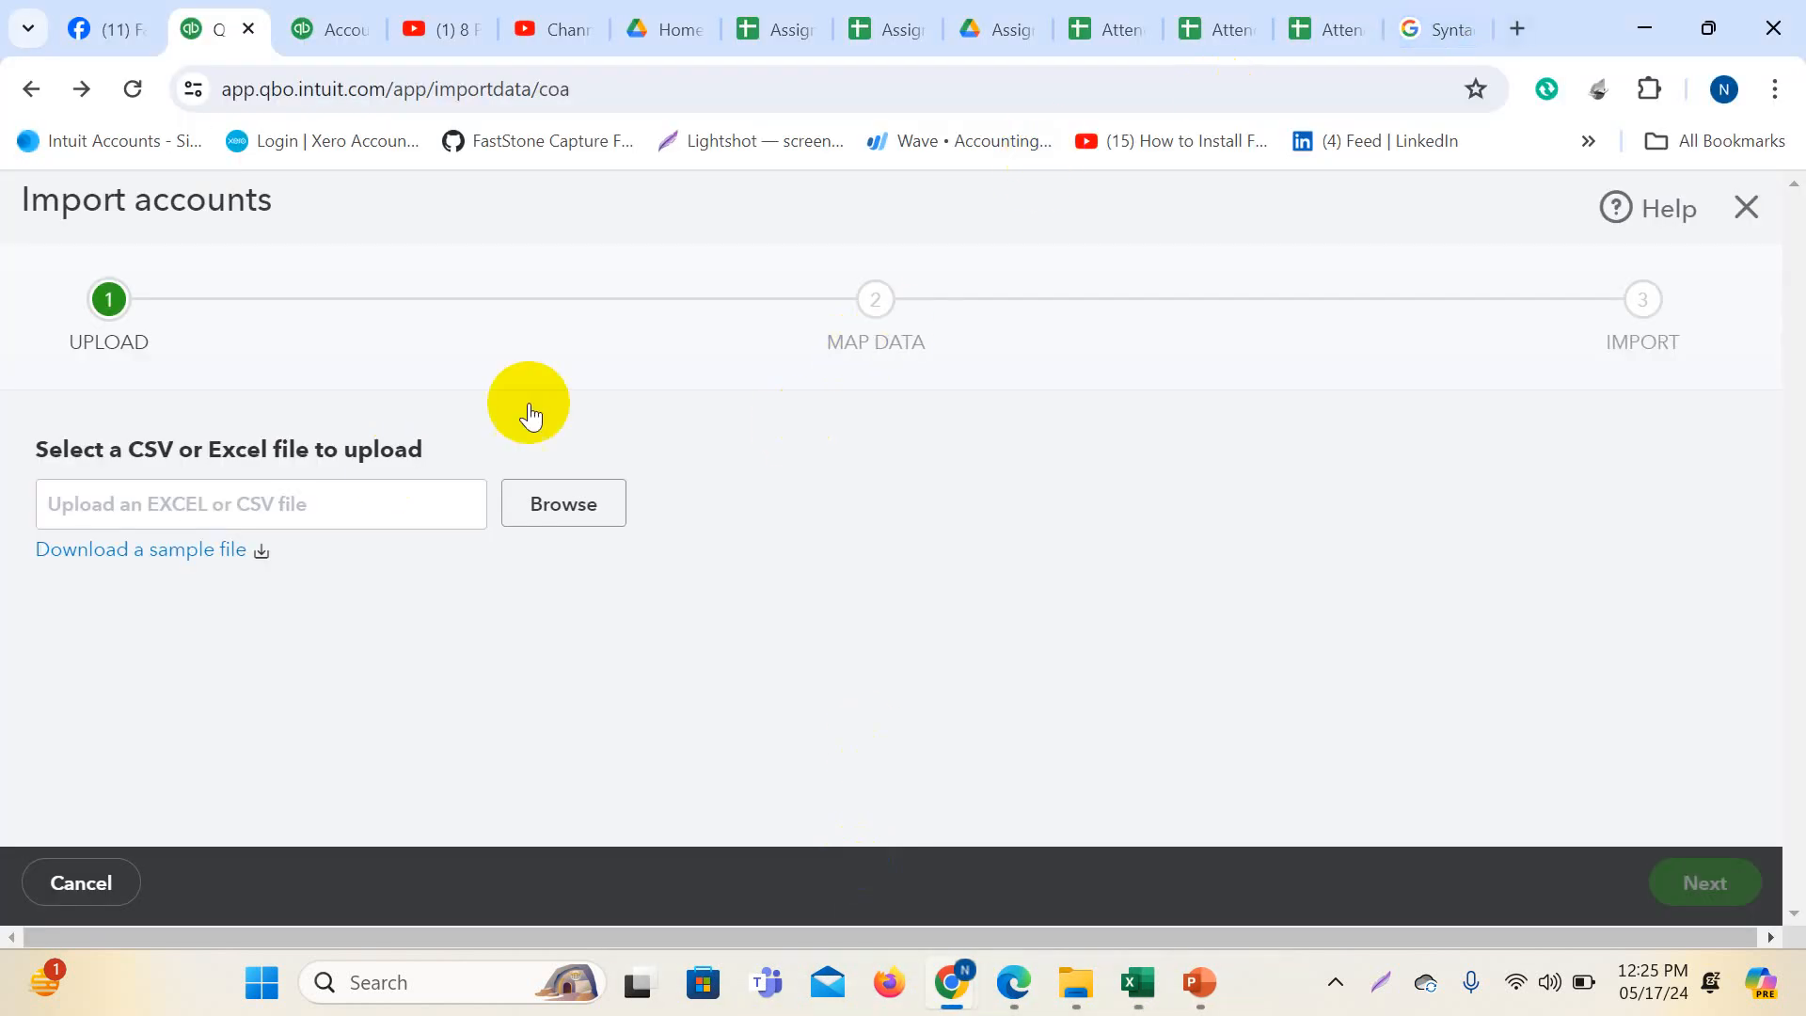
pyautogui.click(1739, 218)
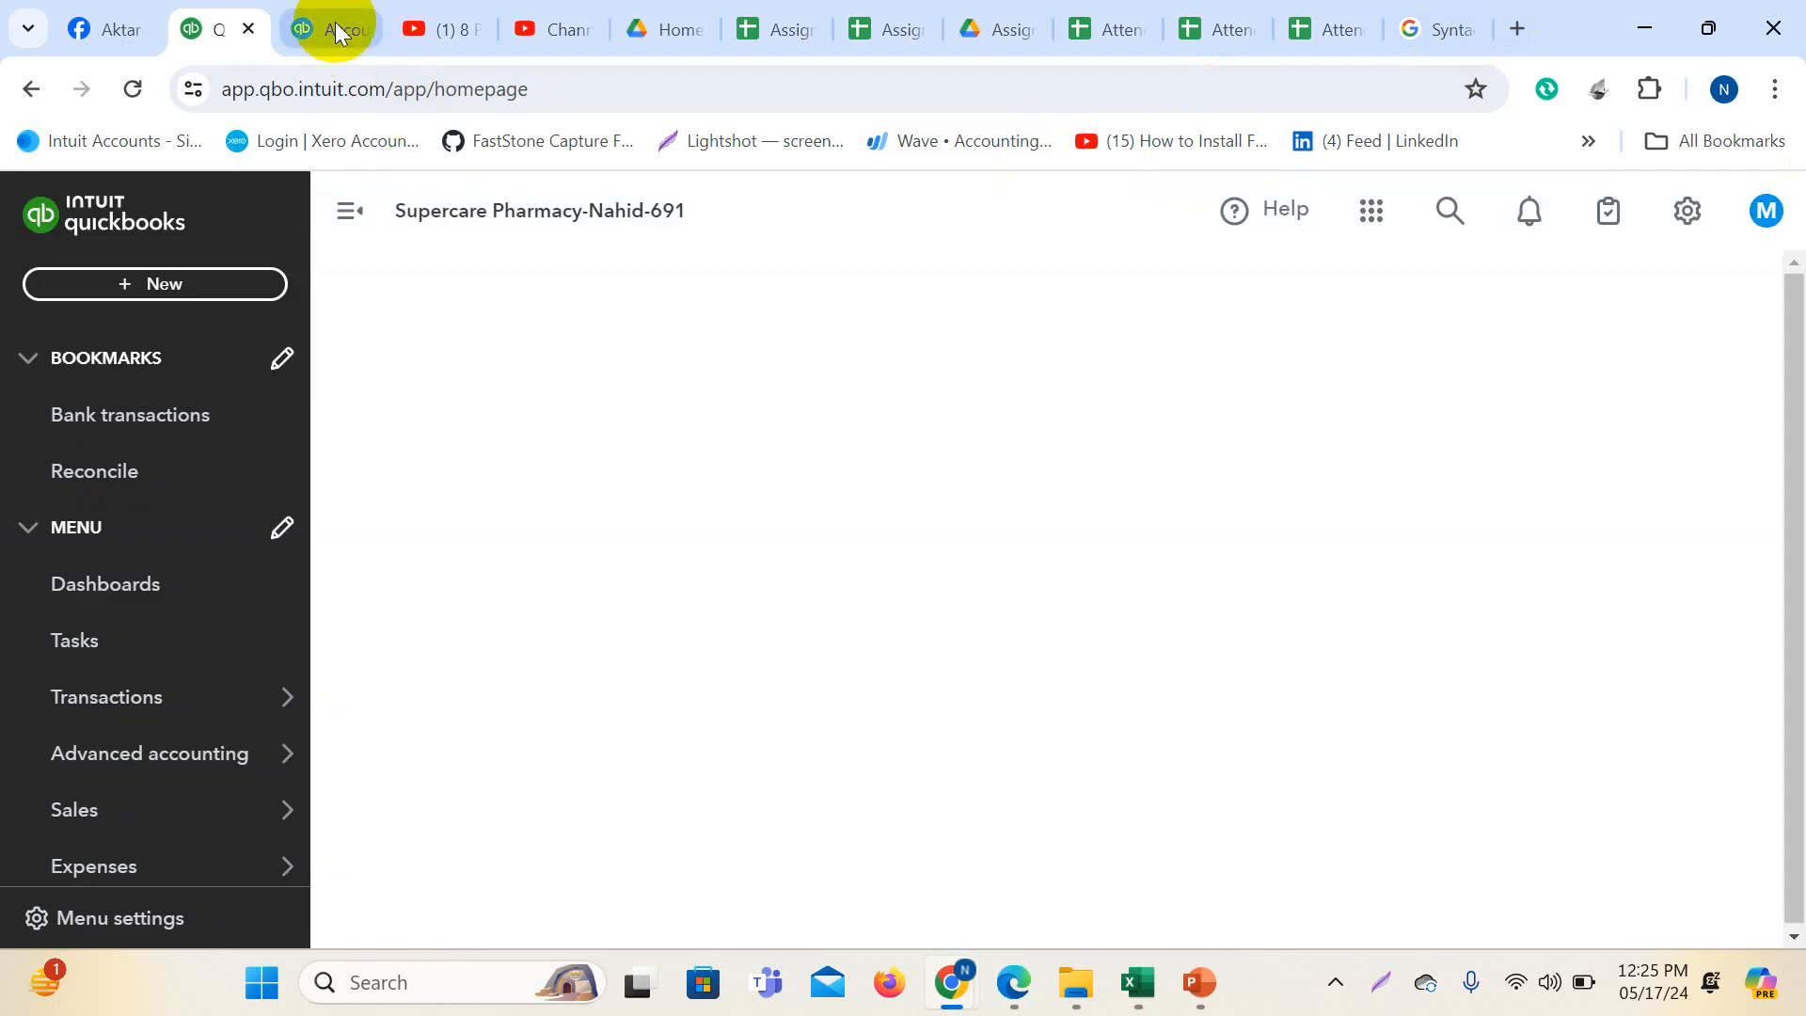
pyautogui.click(343, 28)
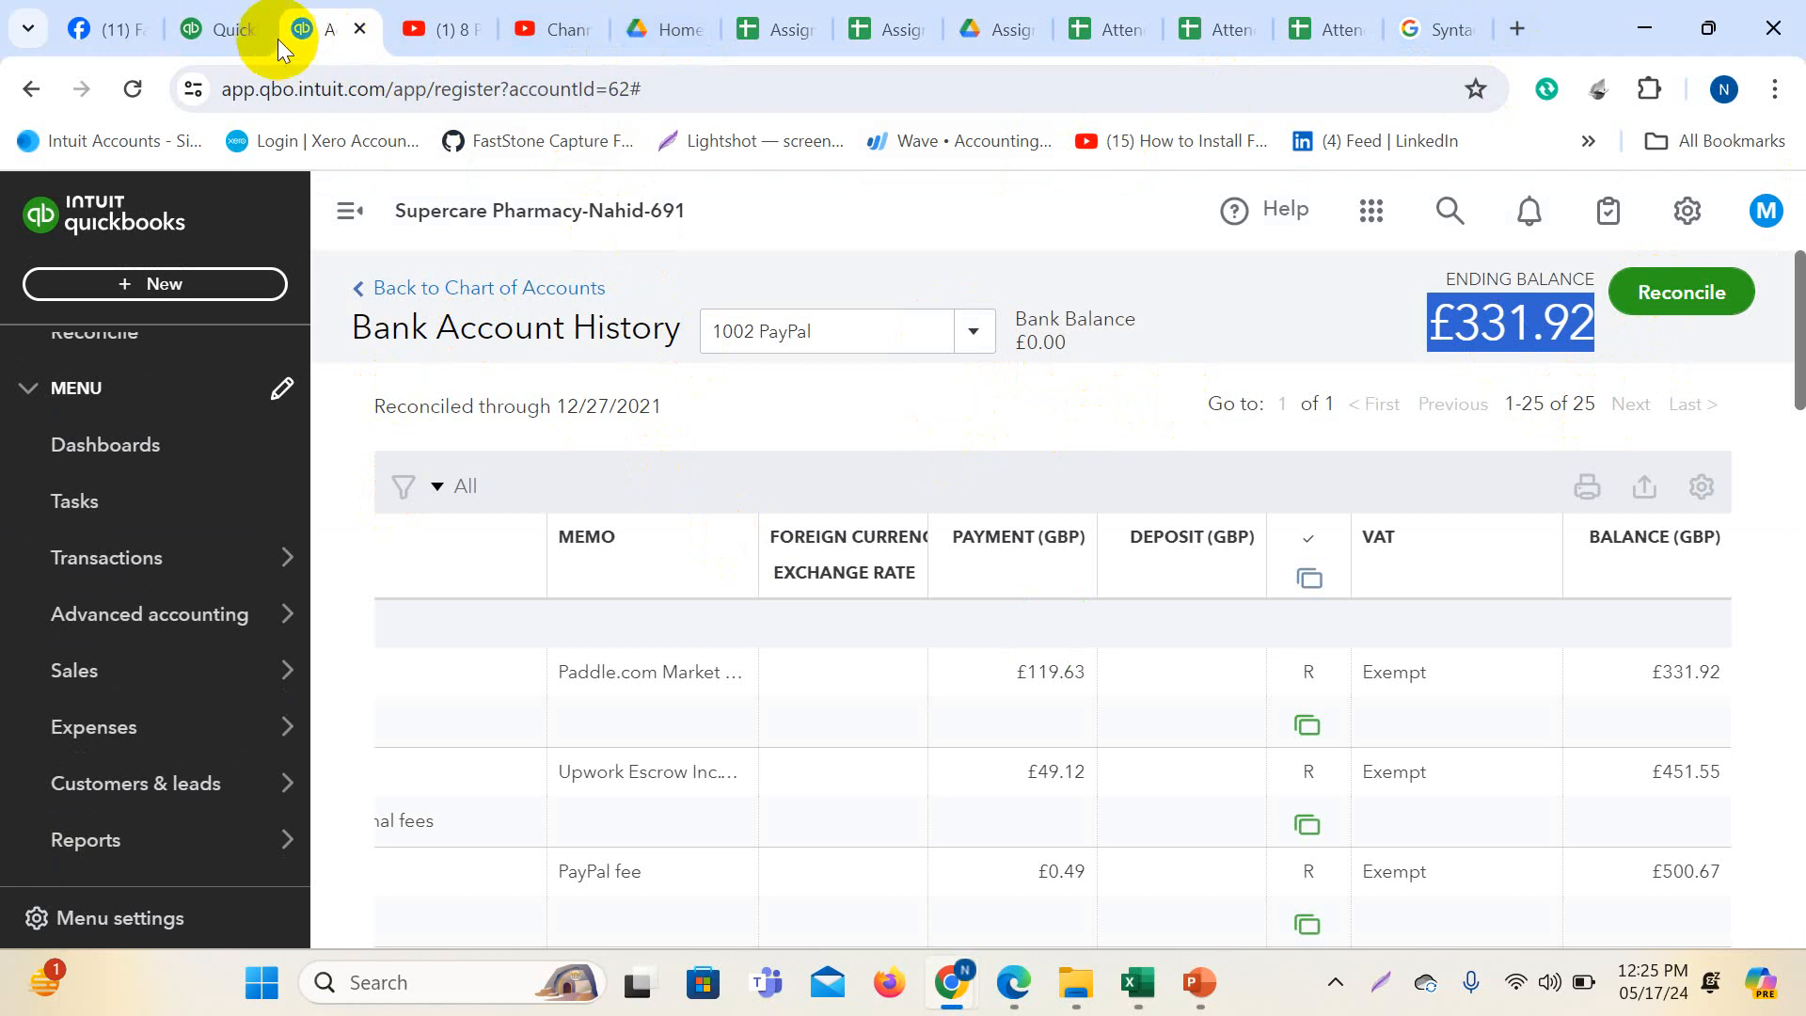
pyautogui.click(239, 32)
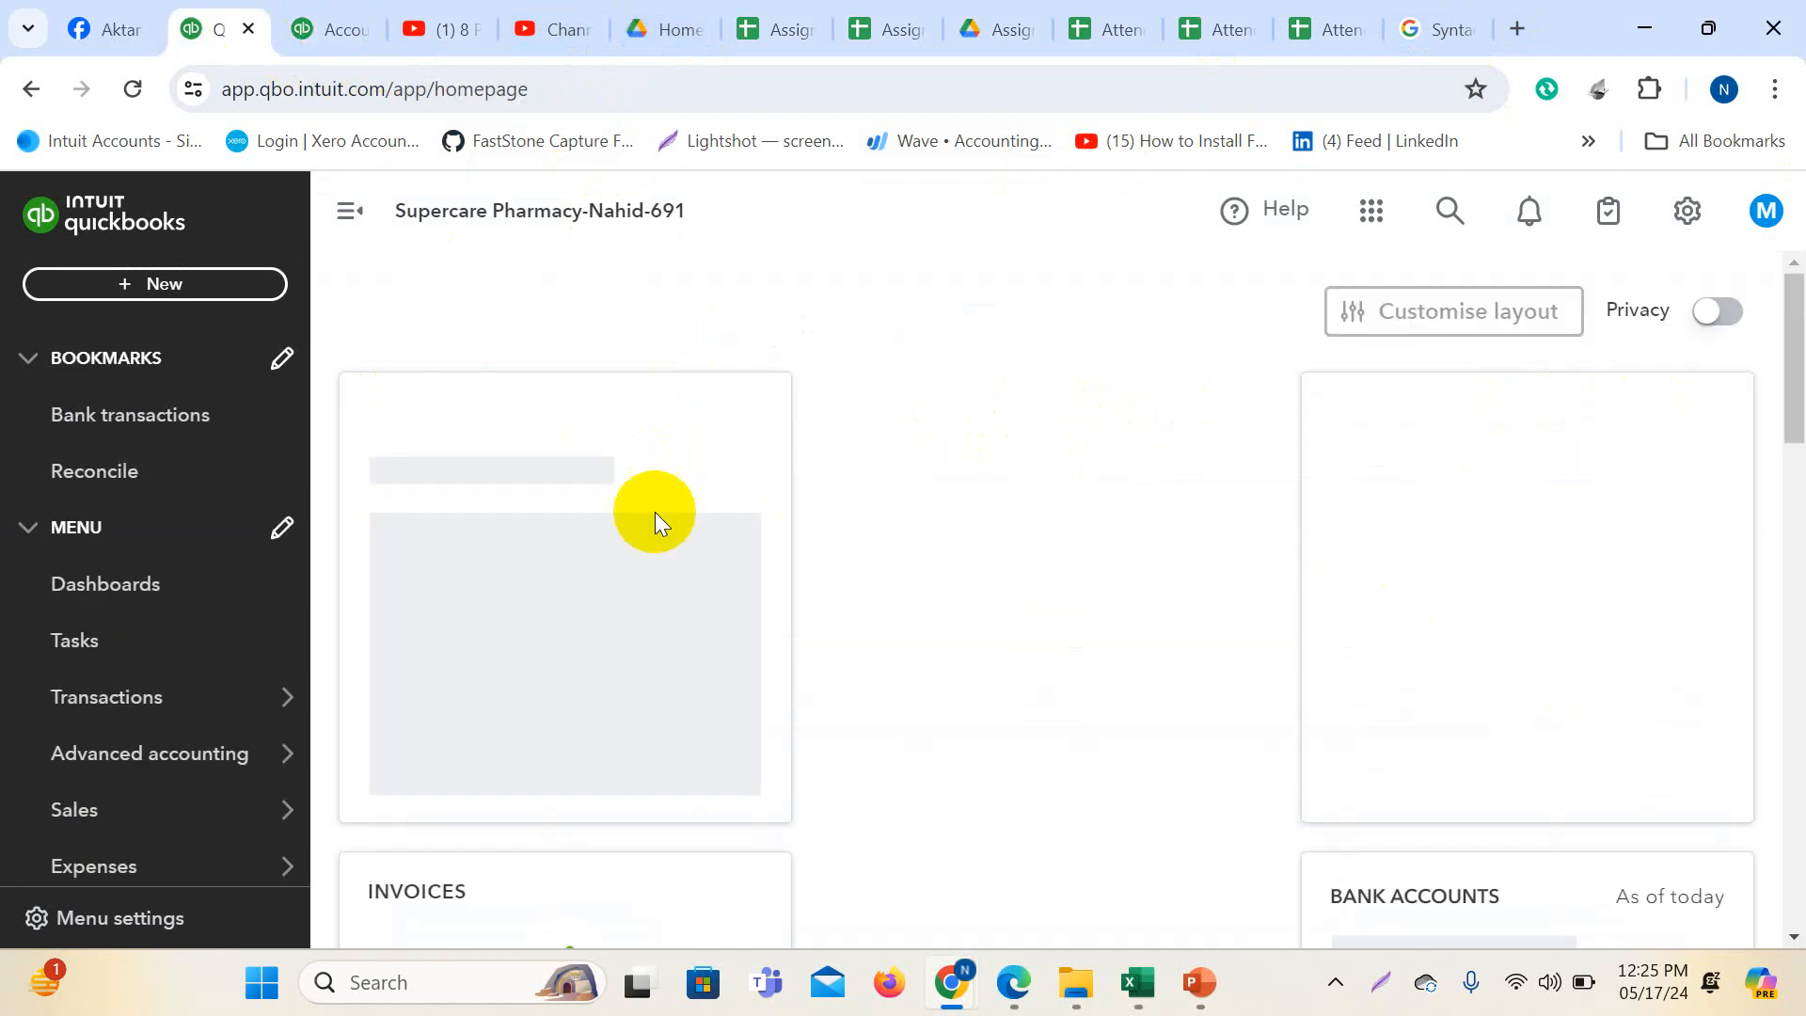
pyautogui.click(114, 684)
pyautogui.click(400, 640)
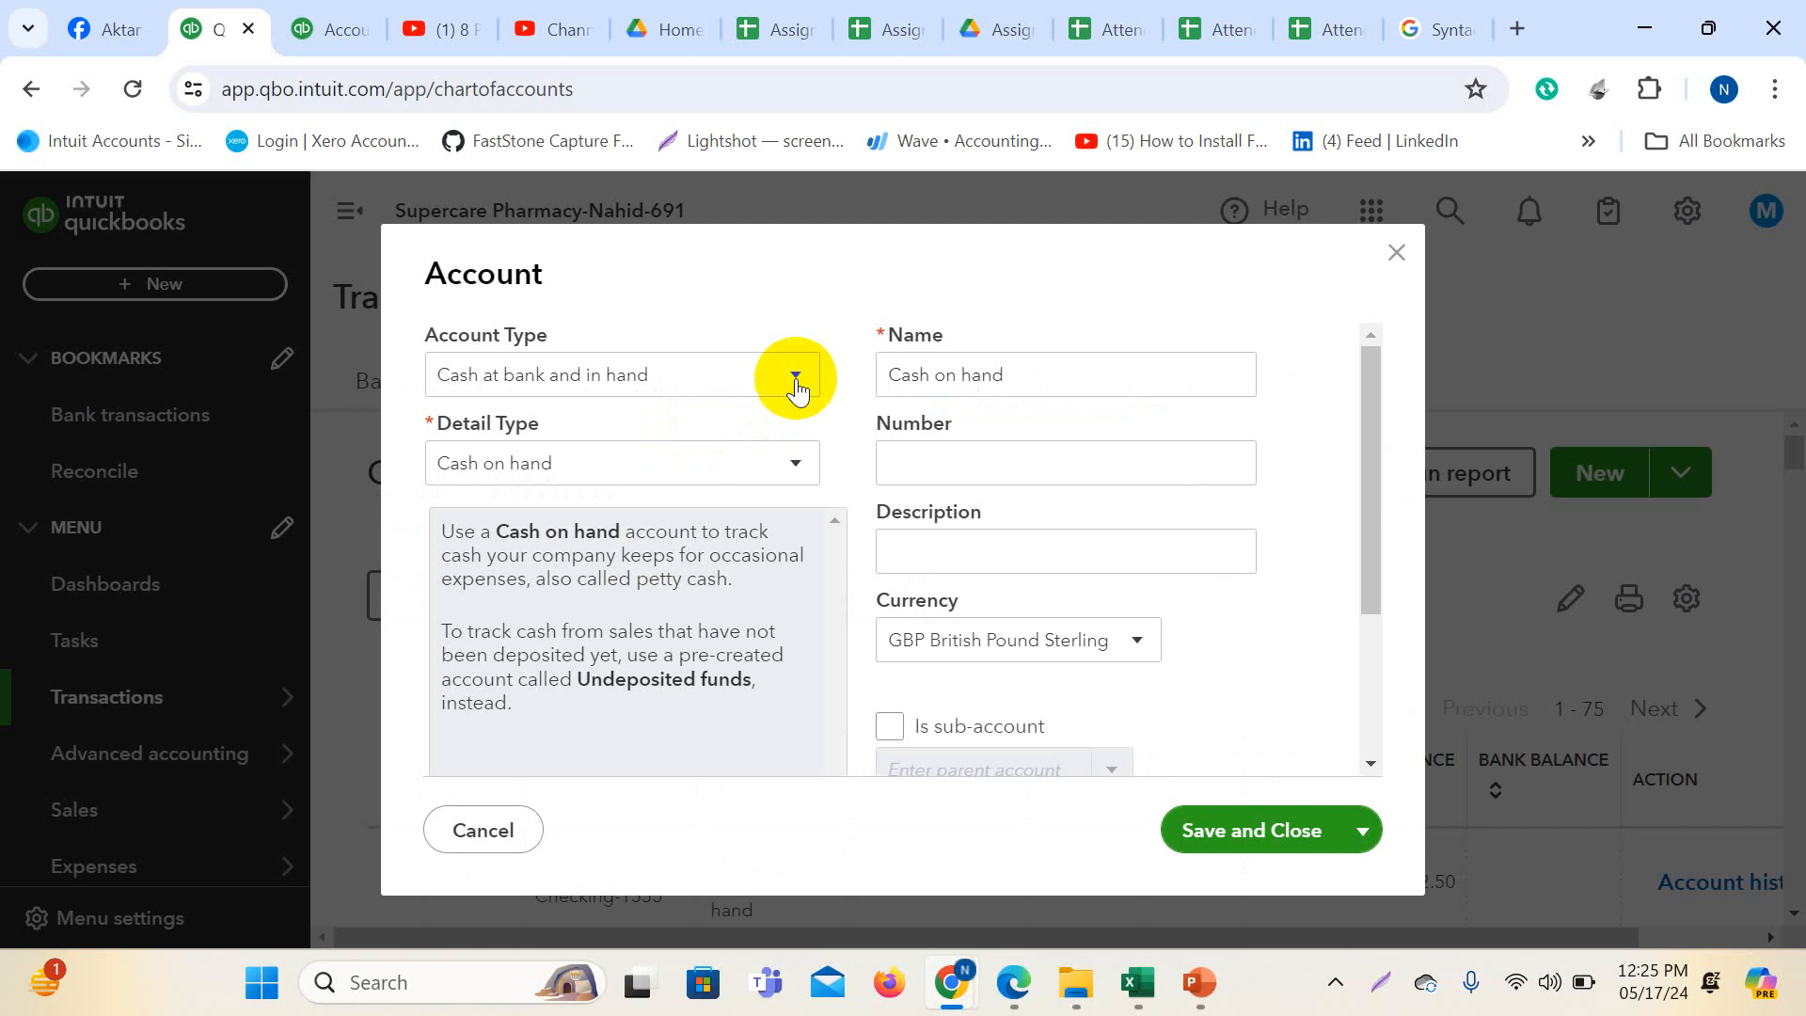
# - Look through the account types for the new account and choose Current liabilities
pyautogui.click(795, 375)
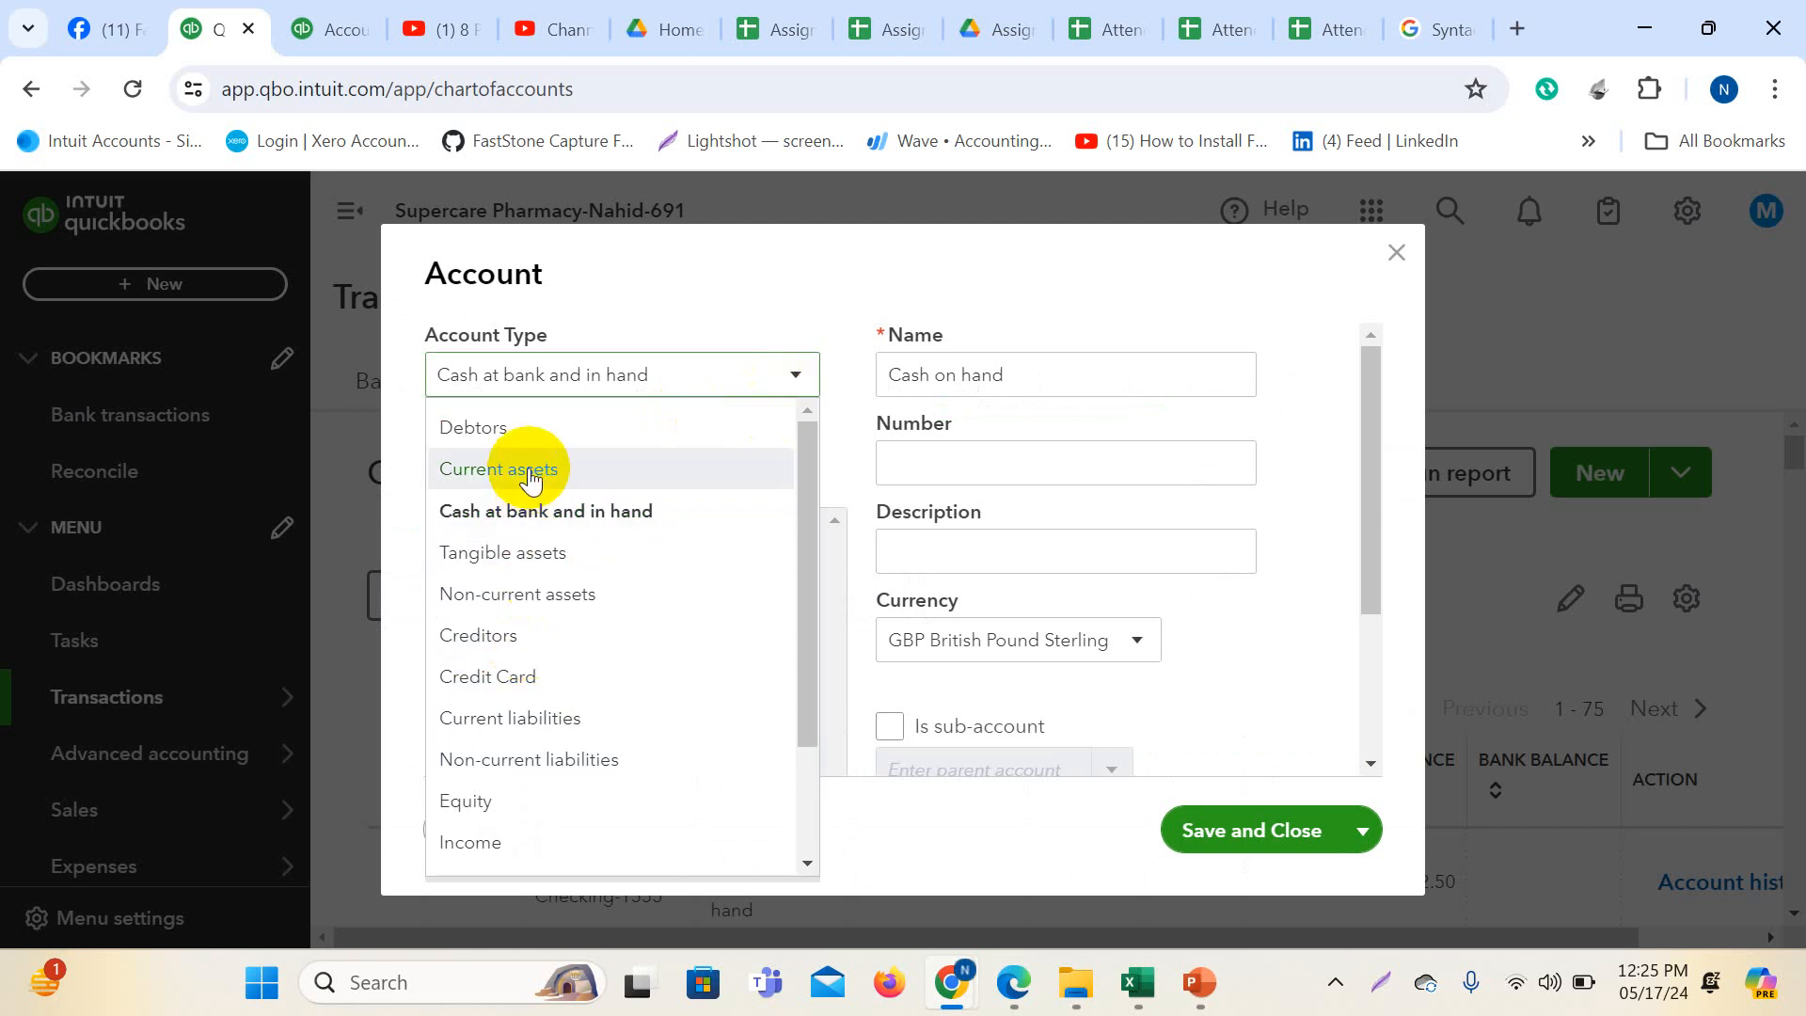
pyautogui.scroll(-2, 521, 710)
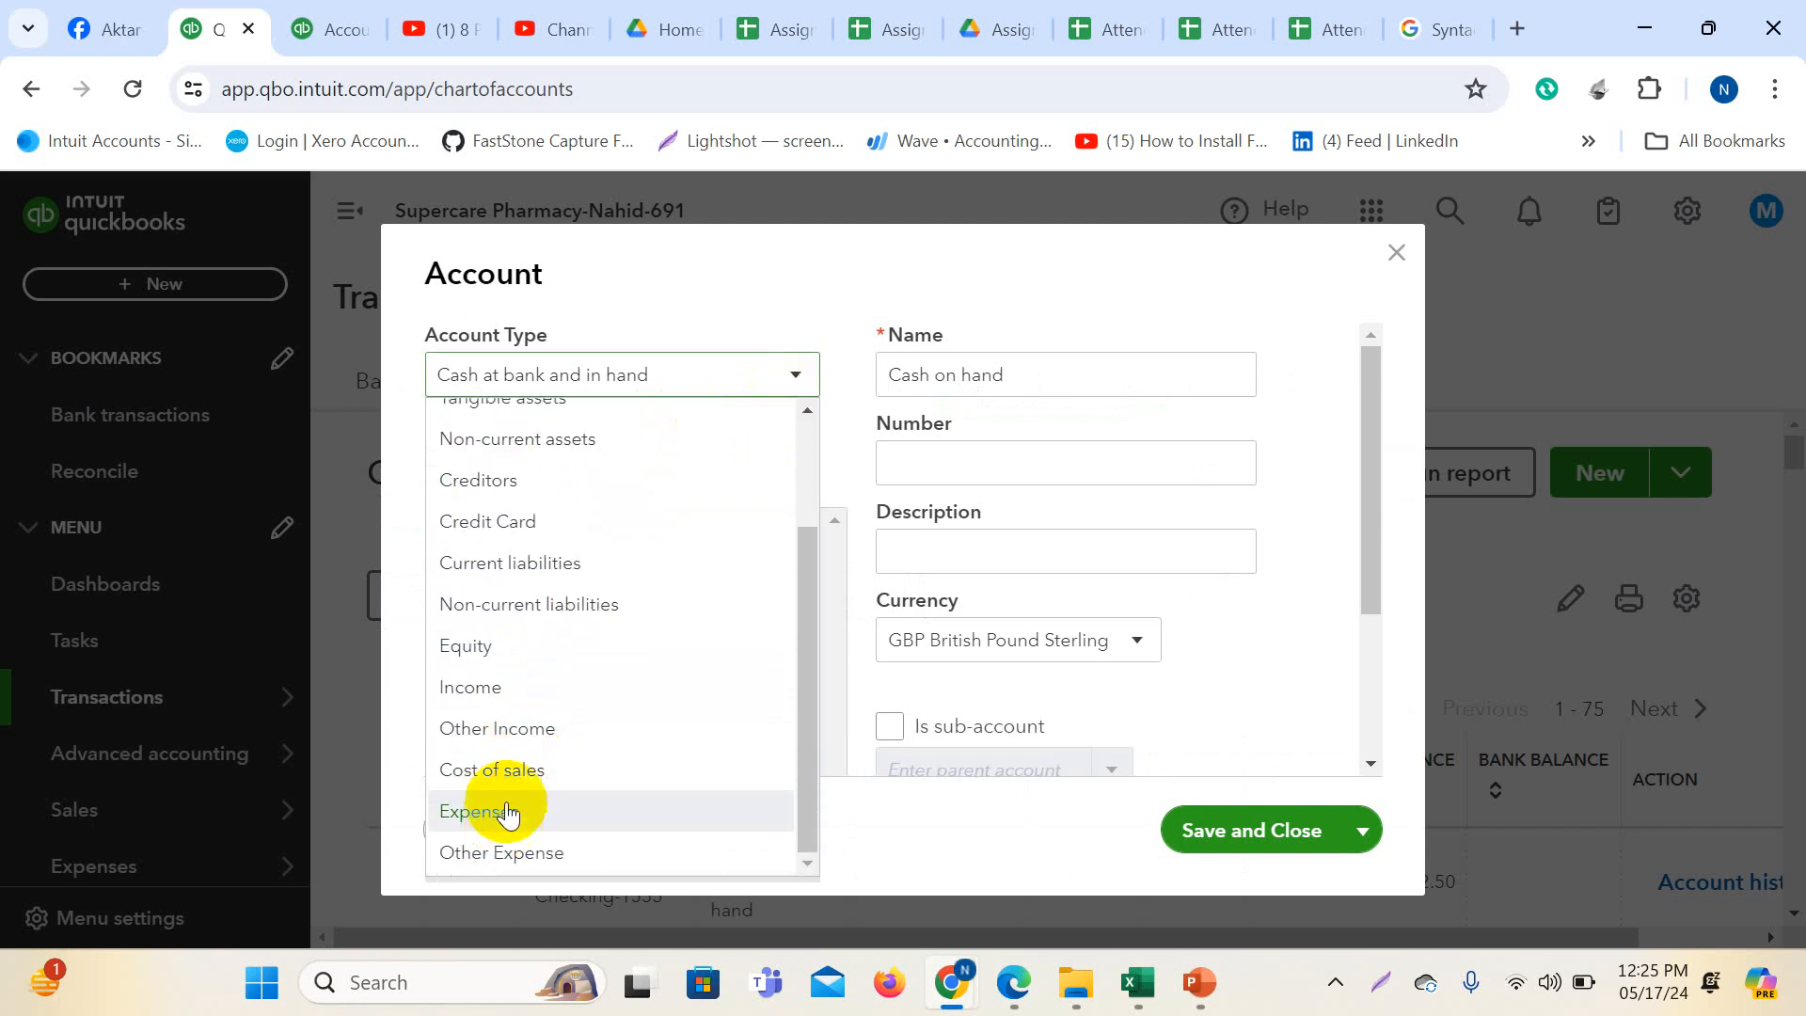
pyautogui.scroll(2, 555, 668)
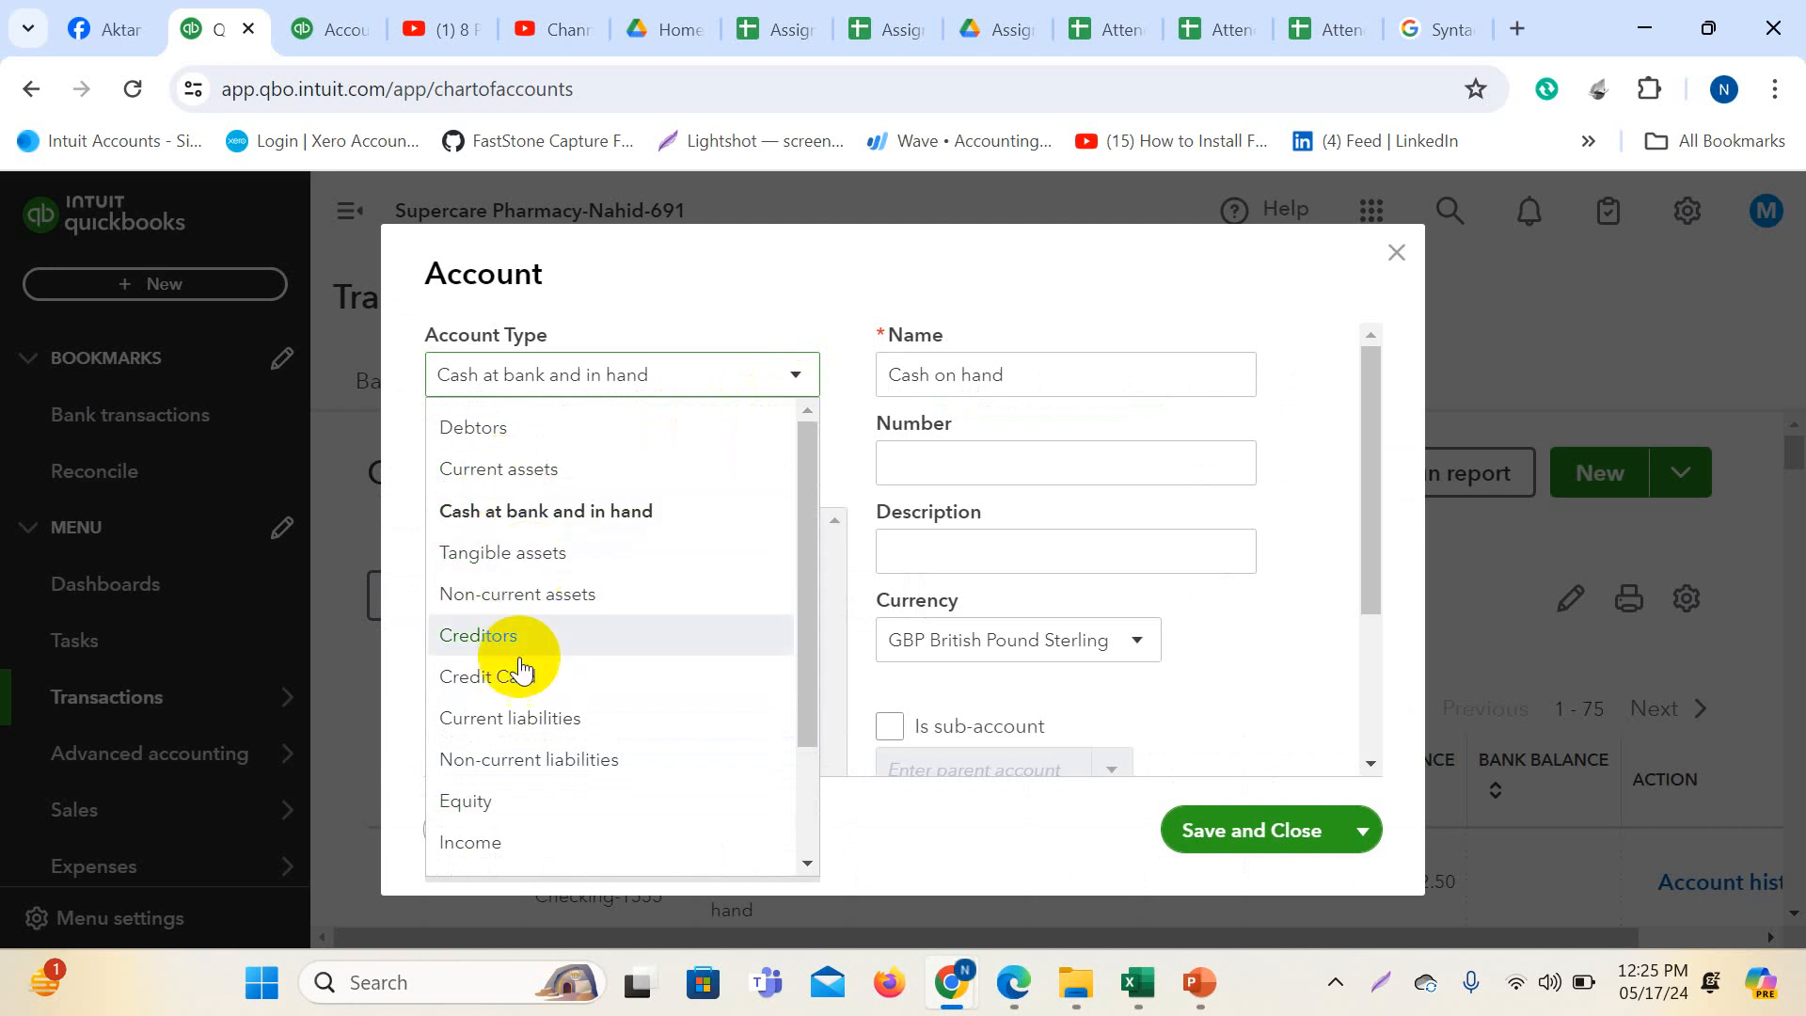
pyautogui.click(518, 718)
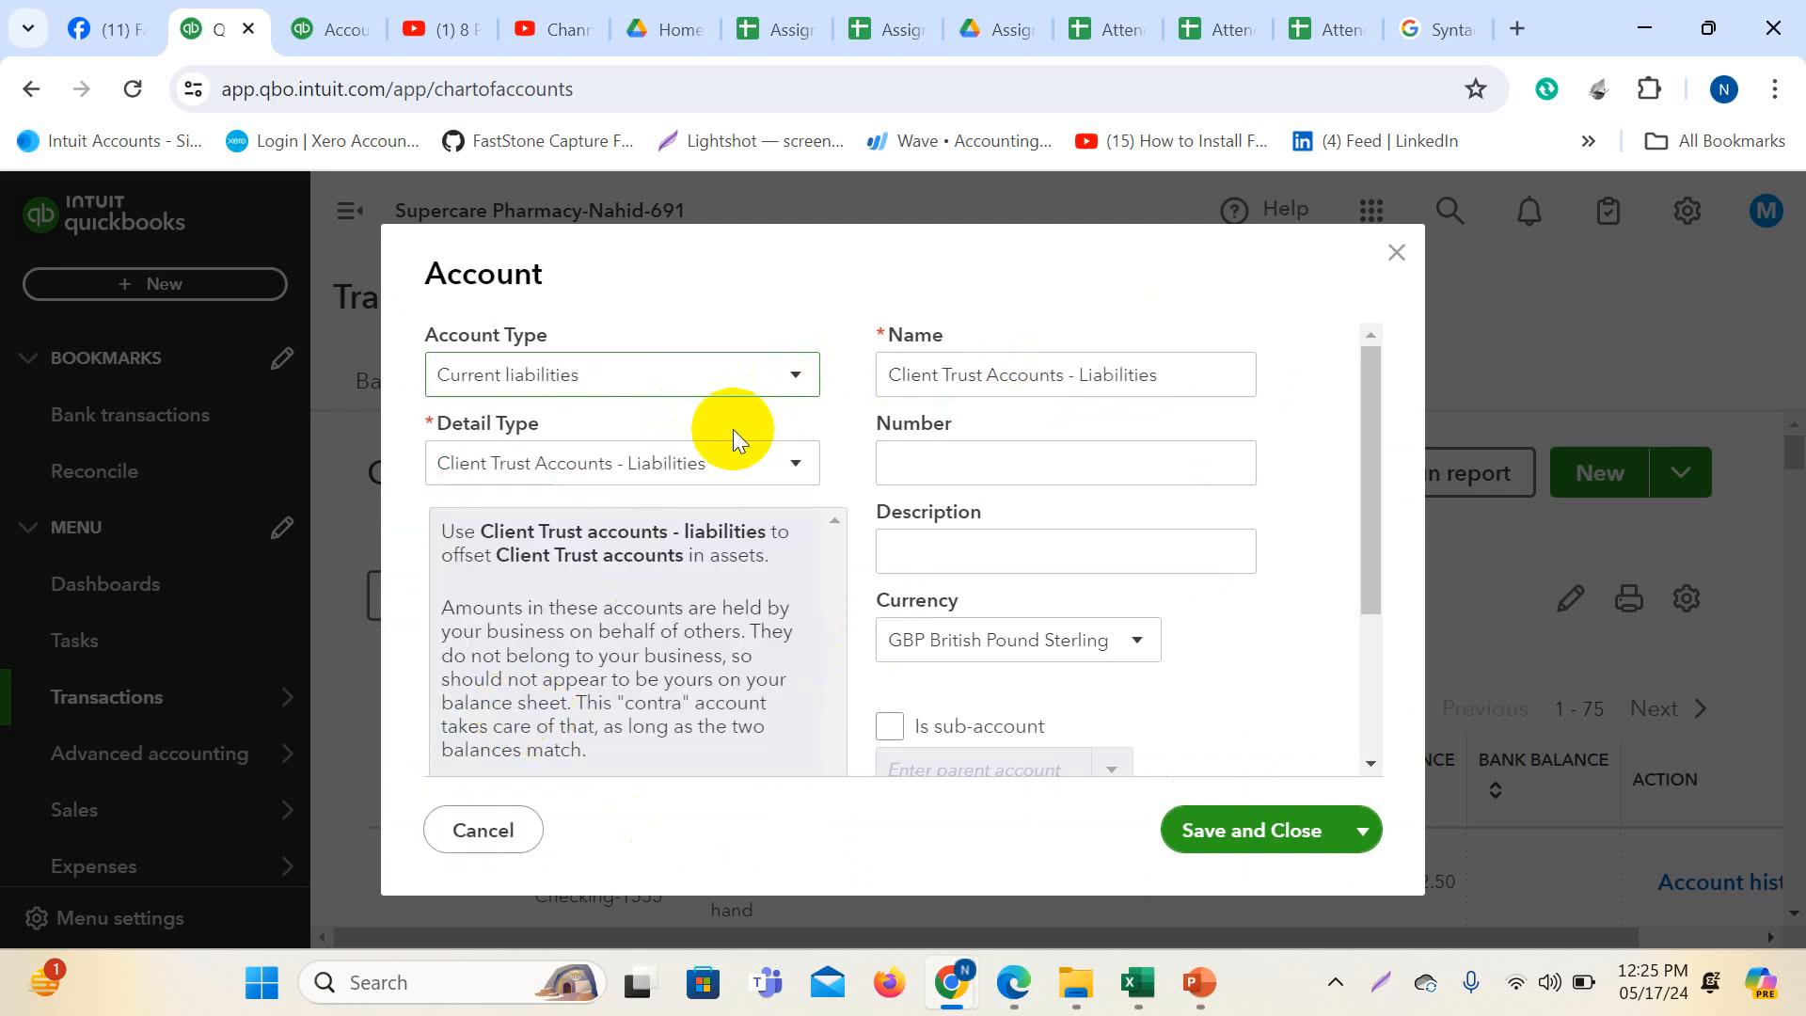
# - Recheck the Current liabilities account type and view the detail types offered for it
pyautogui.click(610, 376)
pyautogui.click(476, 373)
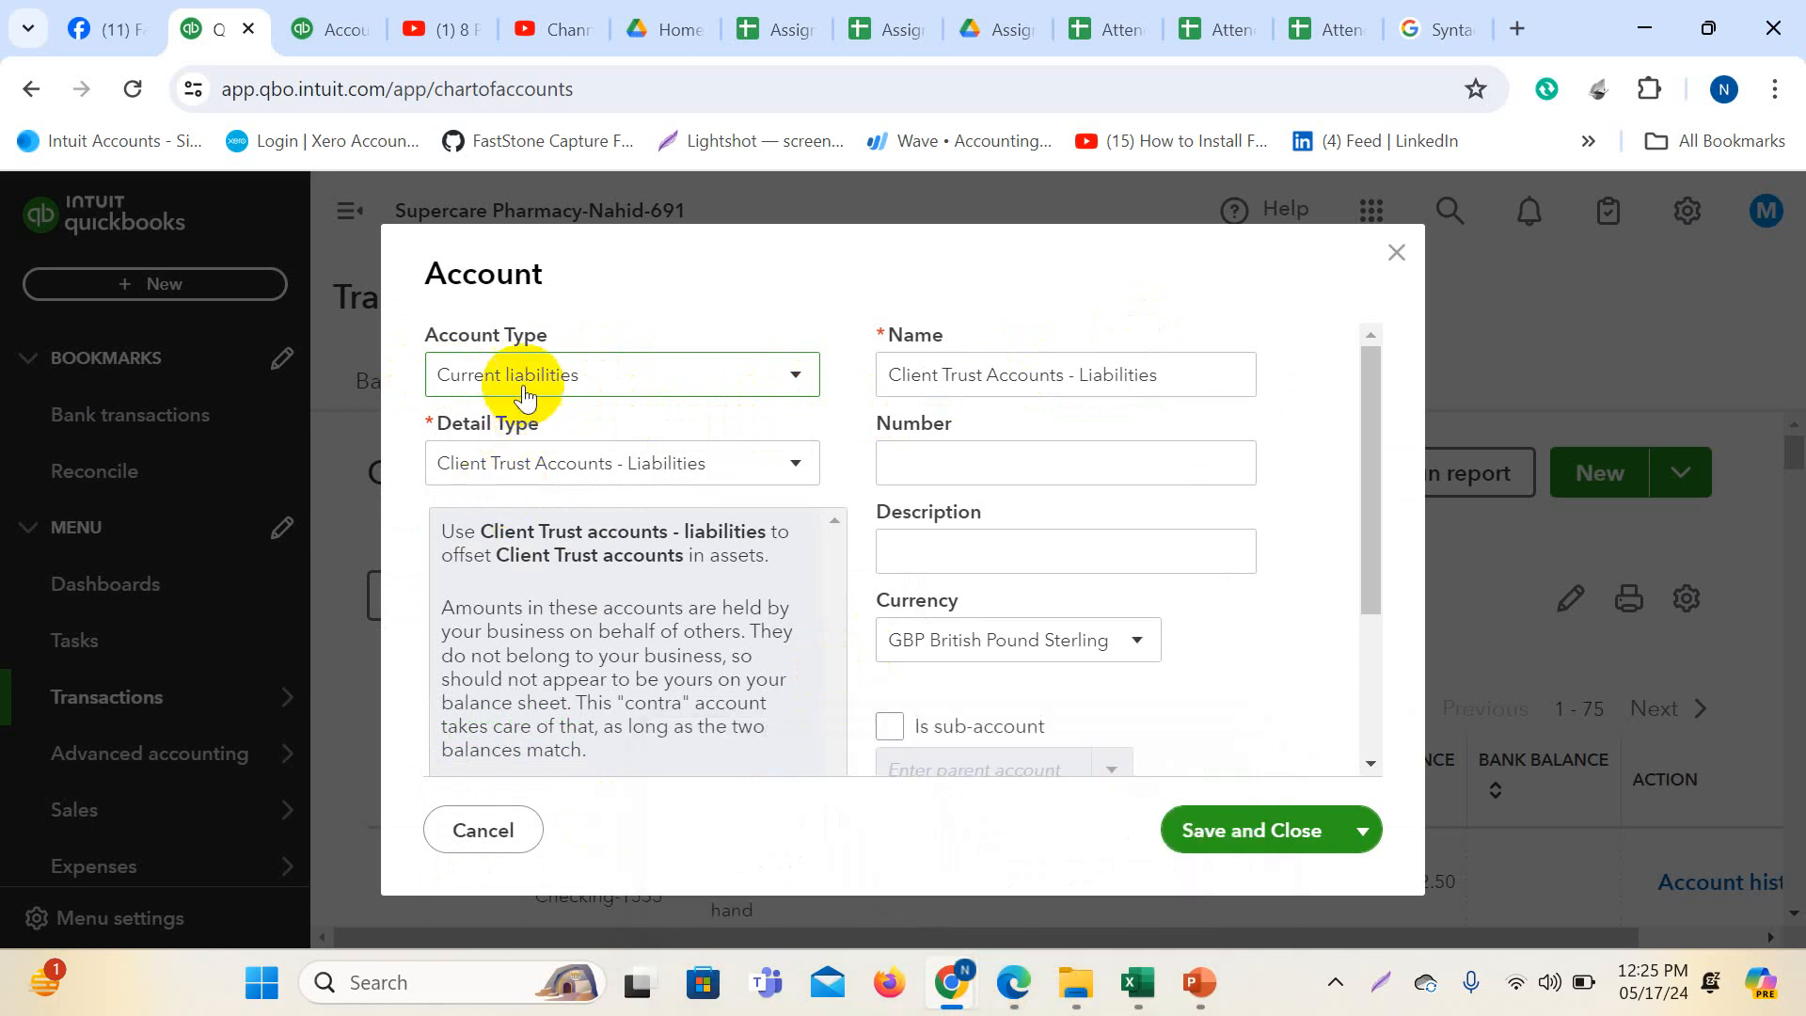
pyautogui.click(516, 377)
pyautogui.click(512, 376)
pyautogui.click(516, 376)
pyautogui.click(517, 718)
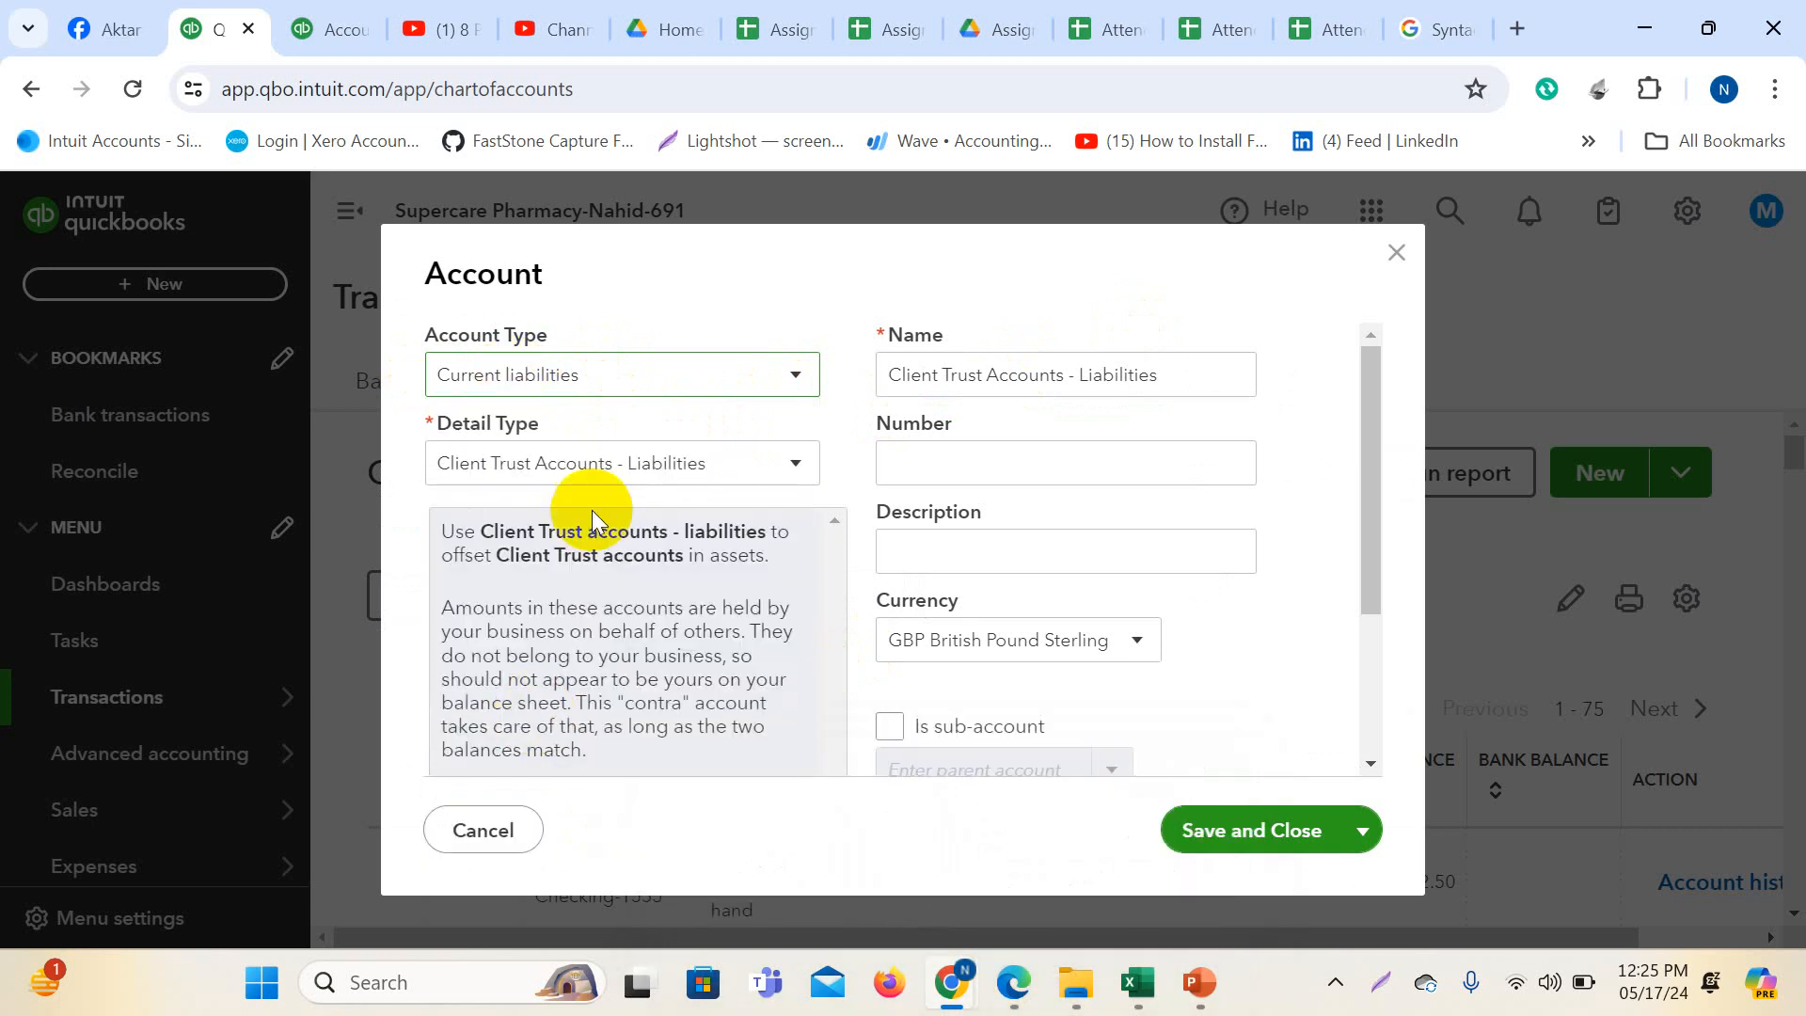
pyautogui.click(581, 470)
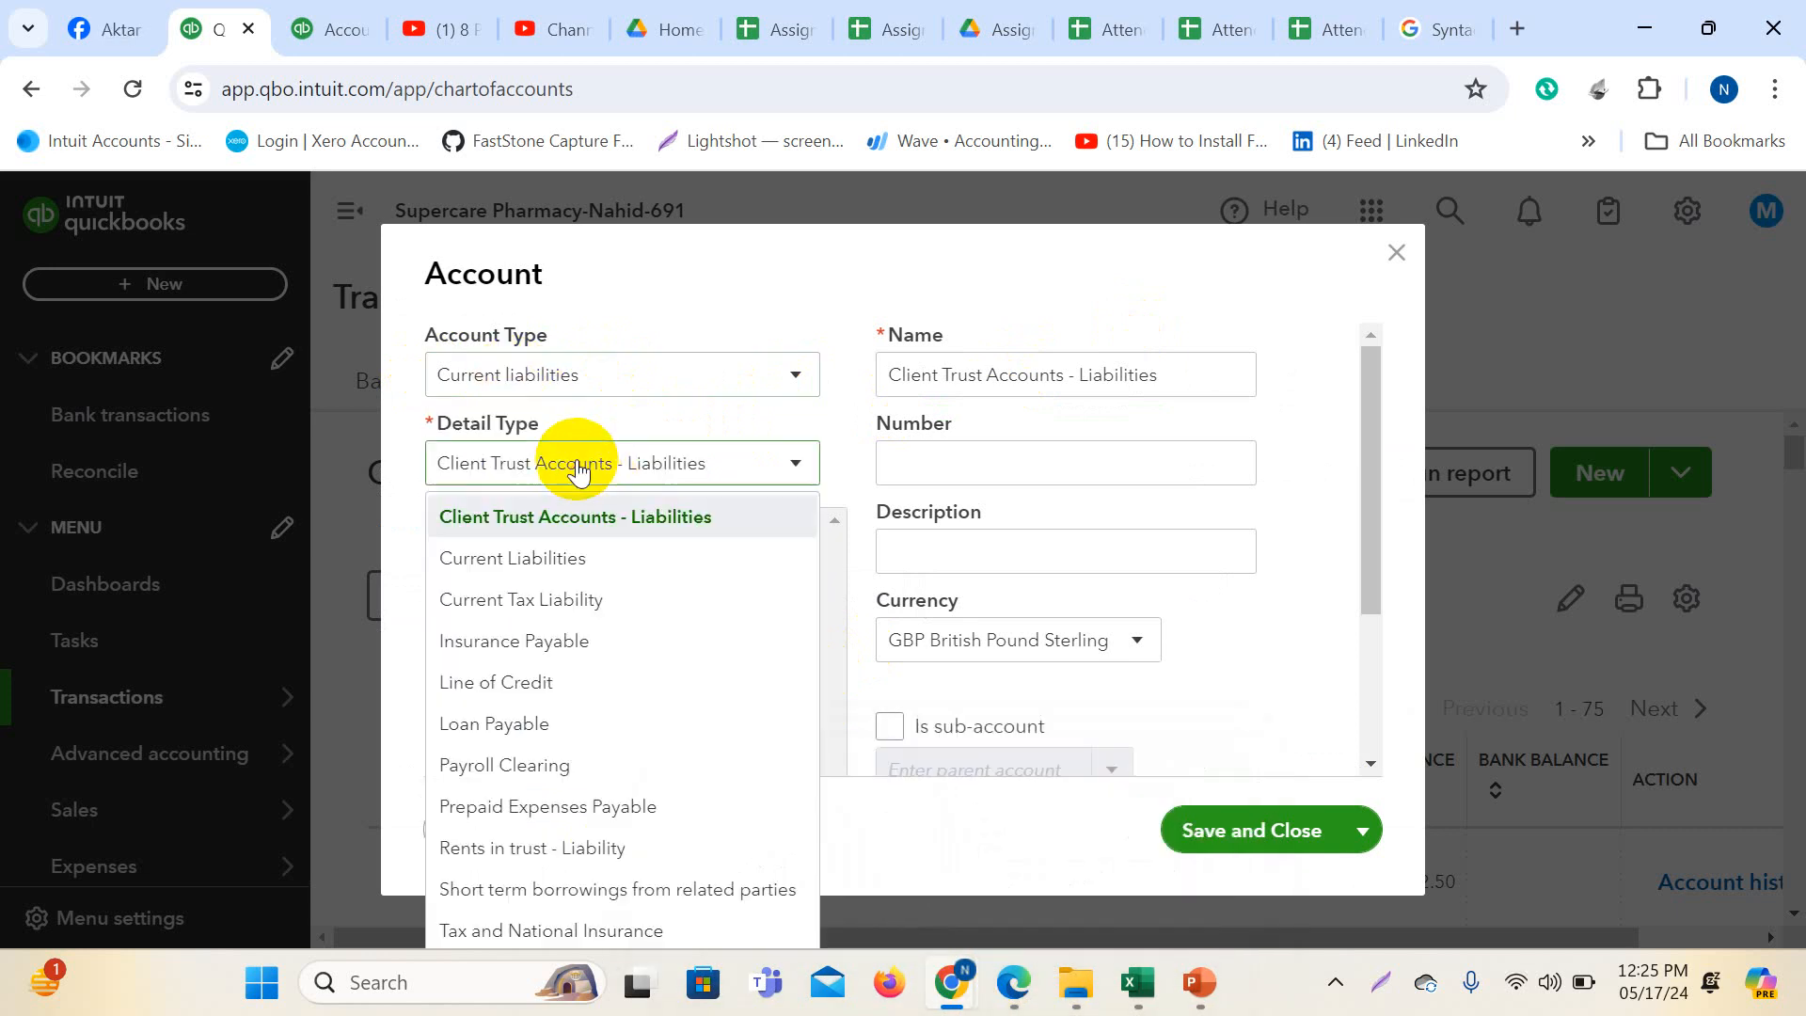
pyautogui.click(993, 381)
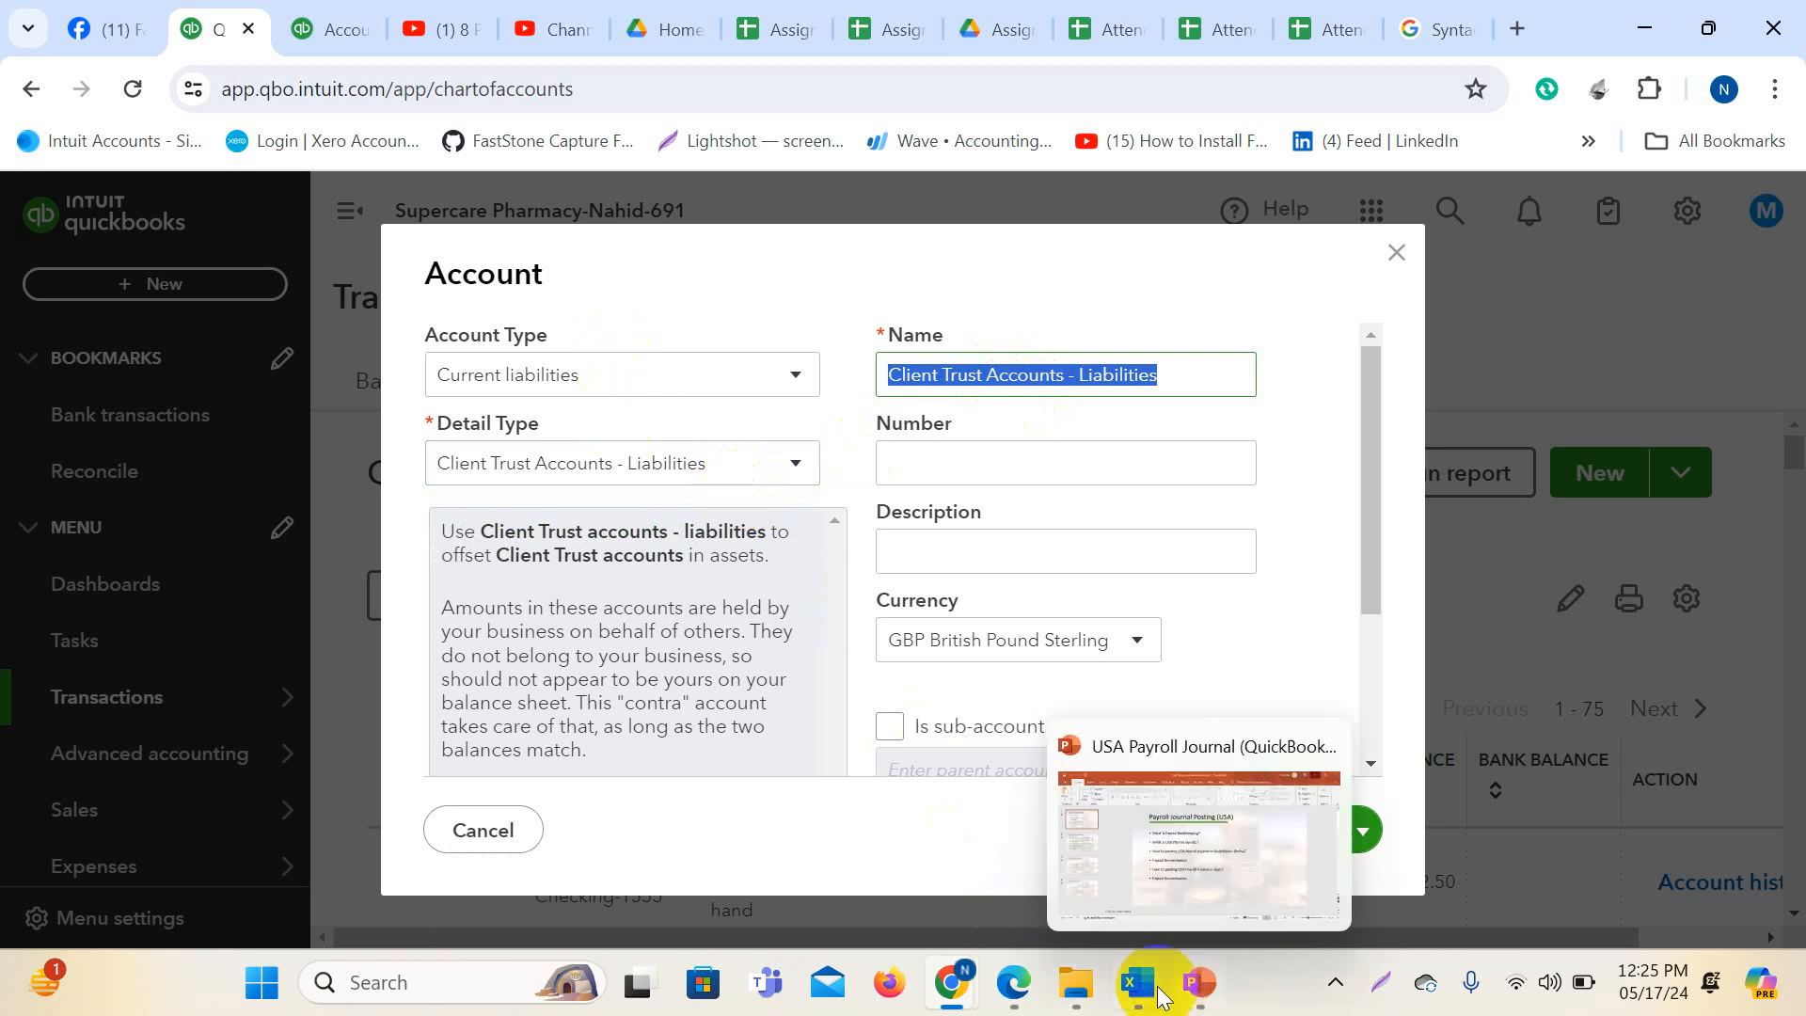
# - Switch to the COA workbook in Excel and compare the Detail Type column with the account names
pyautogui.moveTo(1138, 982)
pyautogui.click(1440, 881)
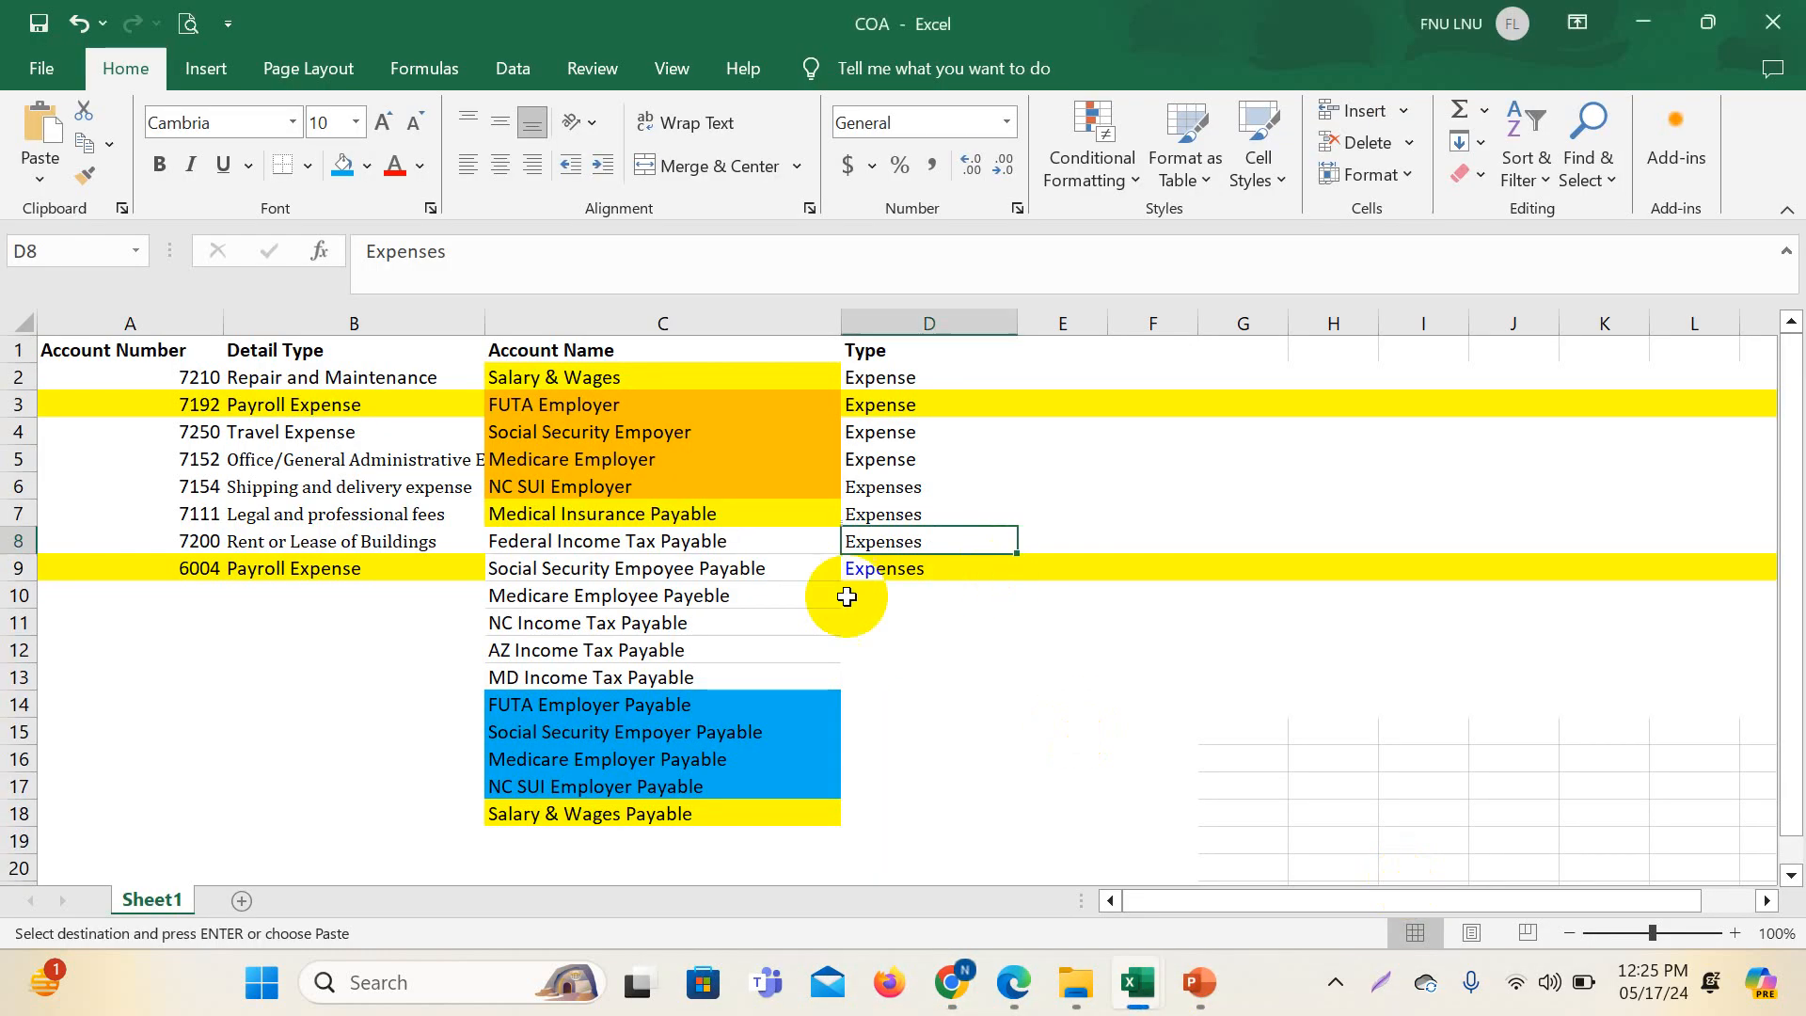
pyautogui.click(325, 568)
pyautogui.click(696, 563)
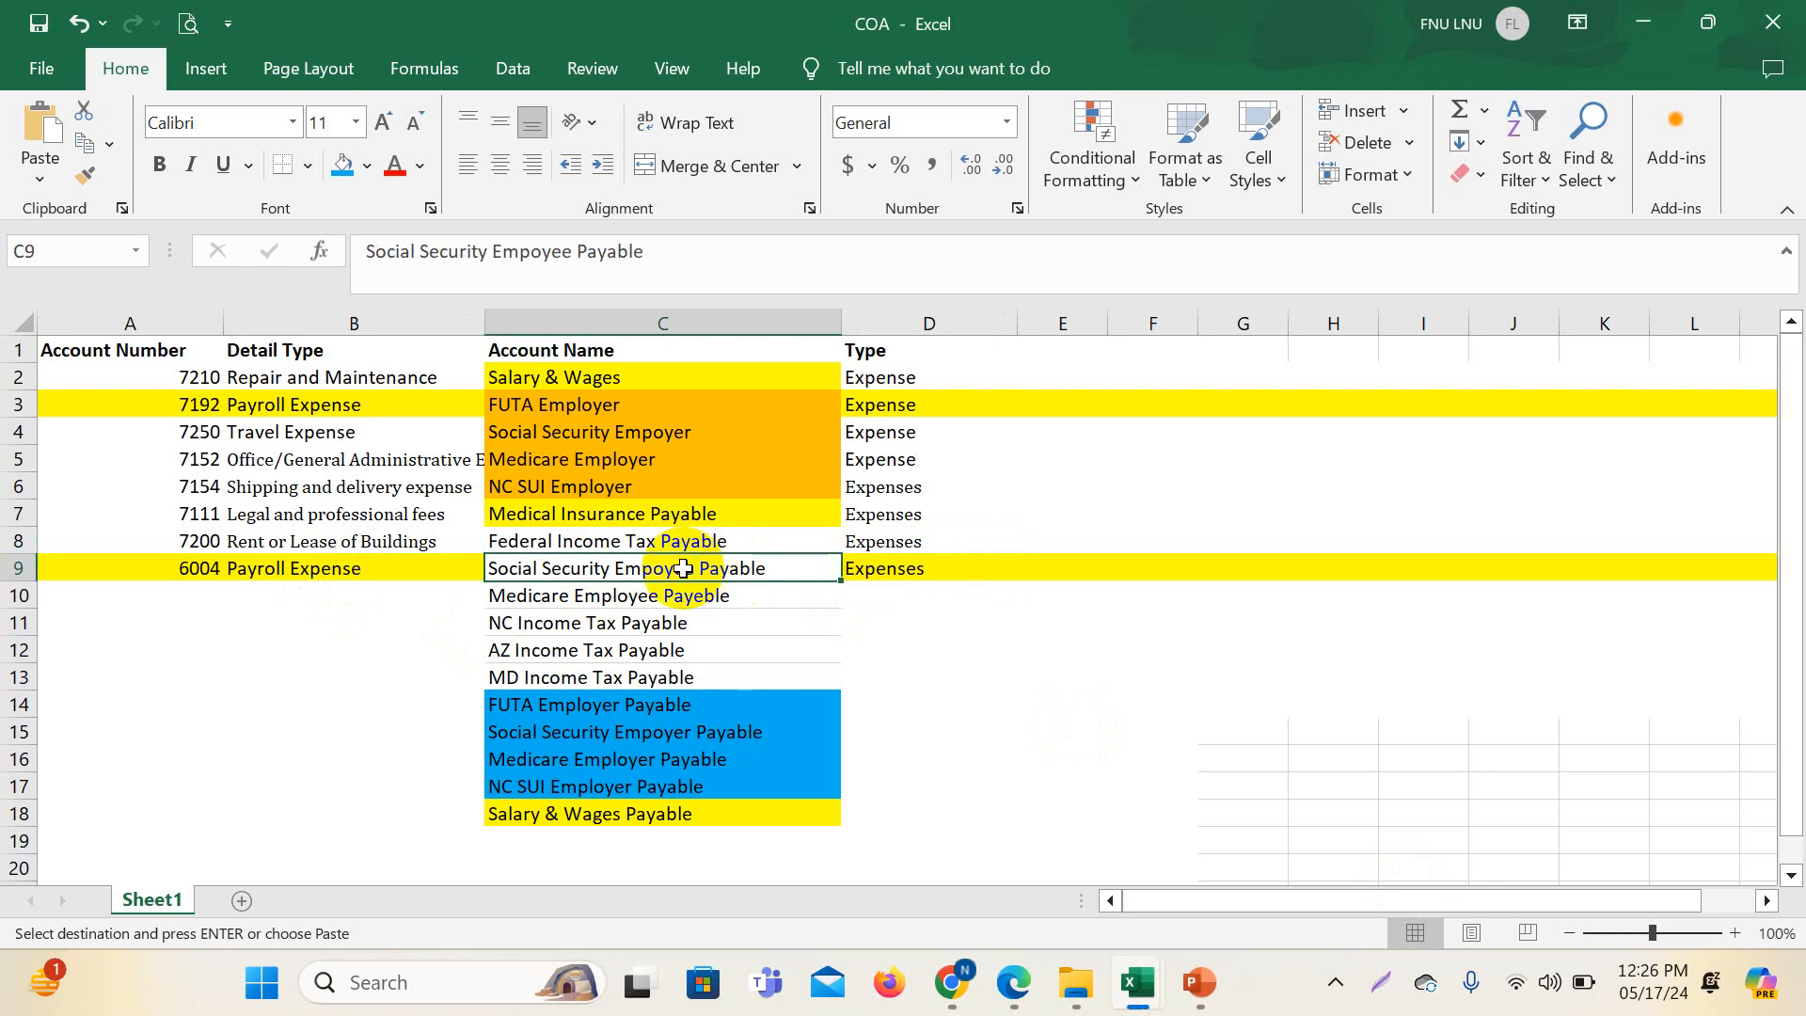
pyautogui.click(325, 565)
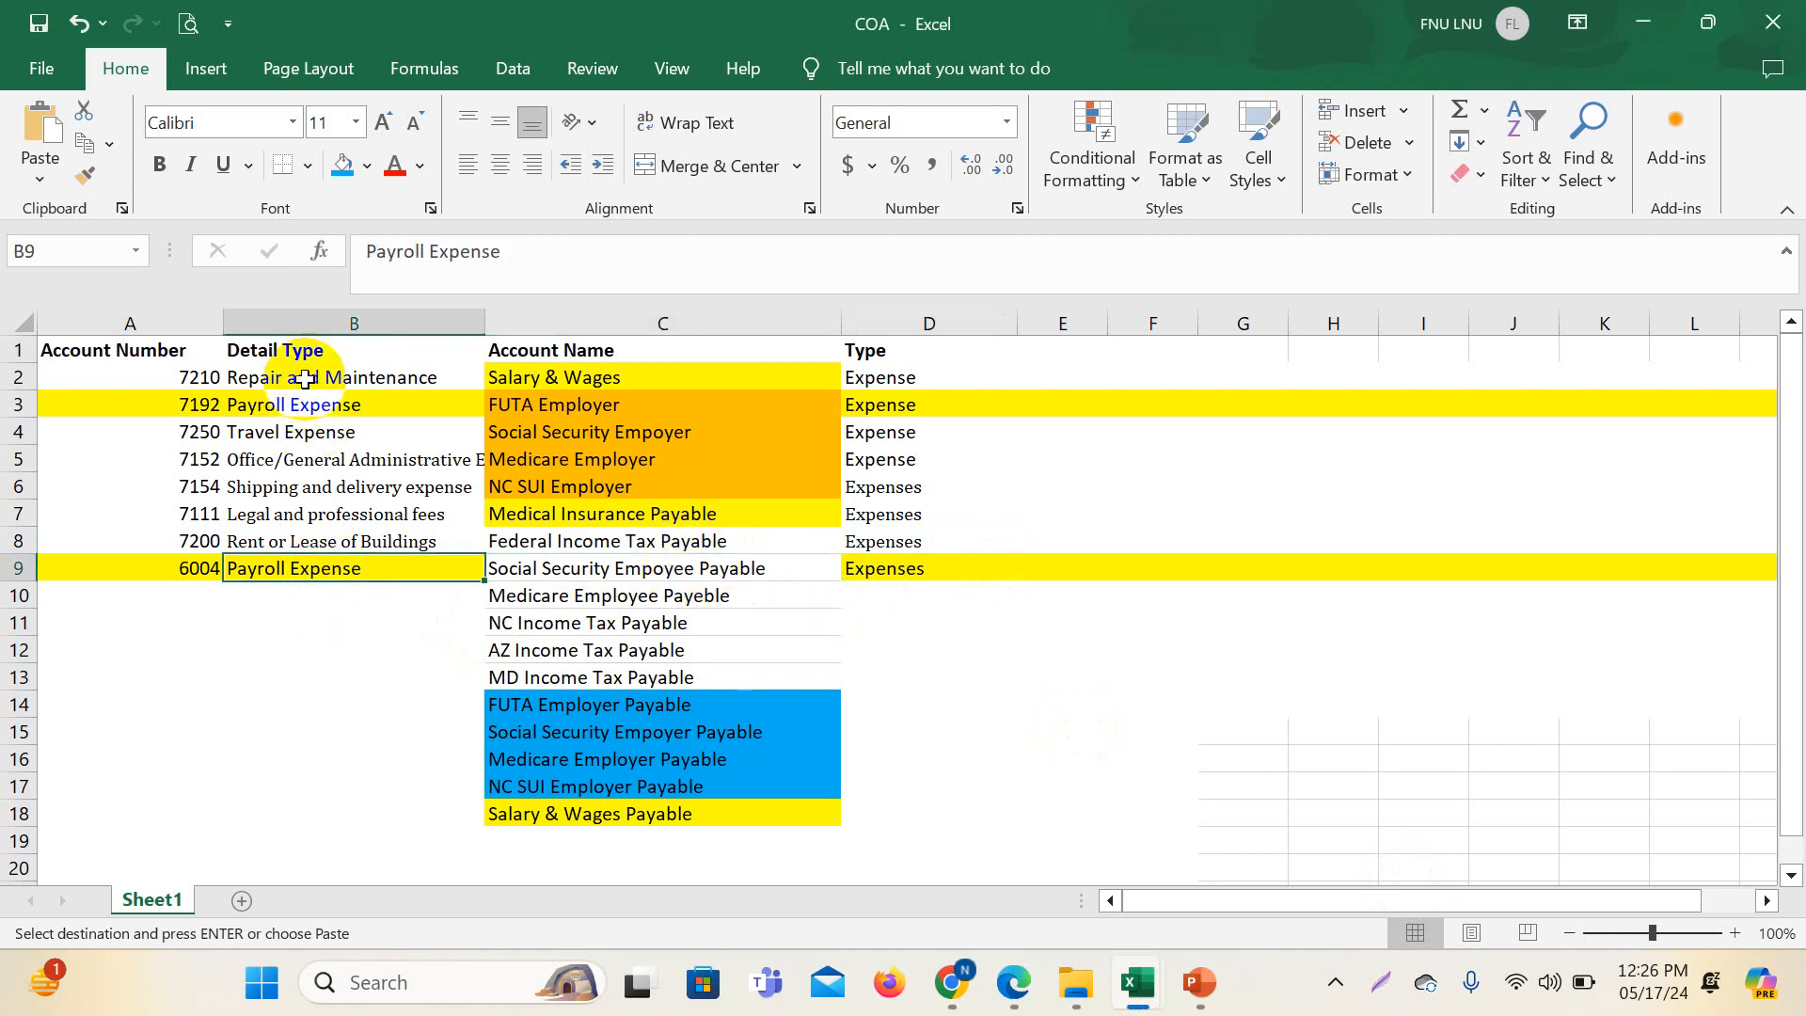
pyautogui.moveTo(305, 377); pyautogui.dragTo(335, 612)
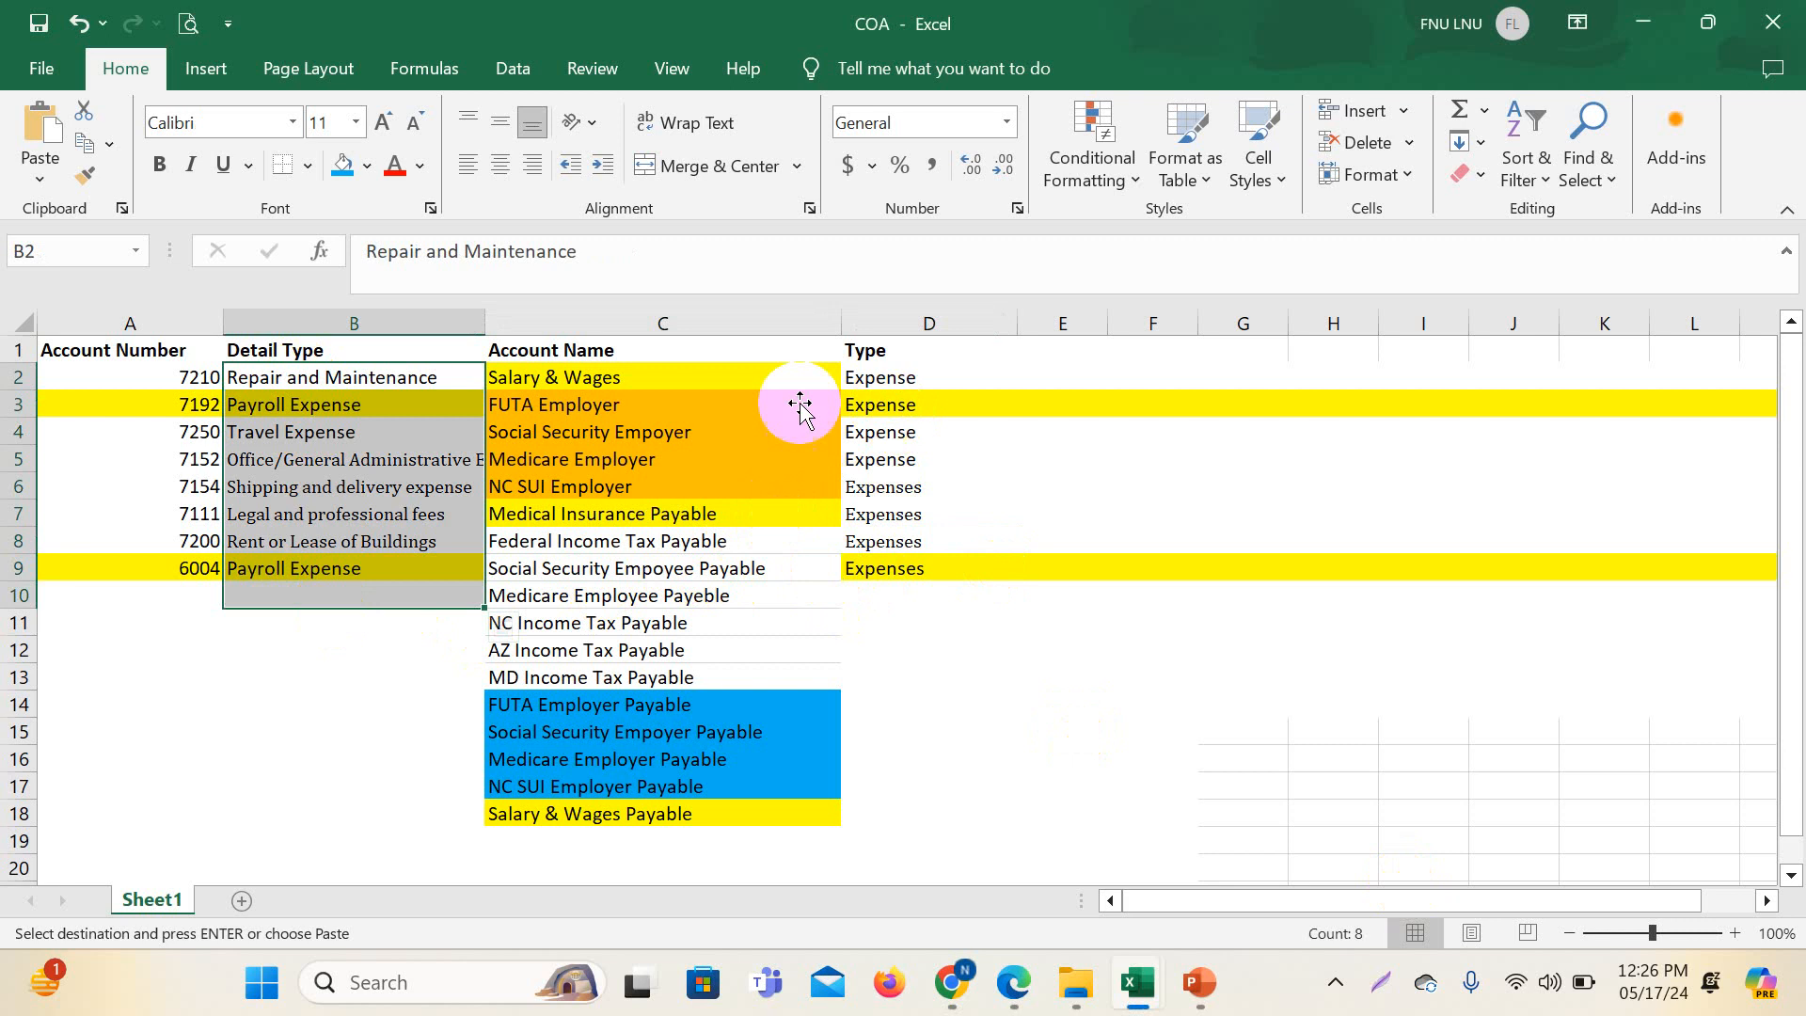
# - Remove the fill colour from rows 2 to 22 of the COA sheet
pyautogui.moveTo(21, 377); pyautogui.dragTo(19, 841)
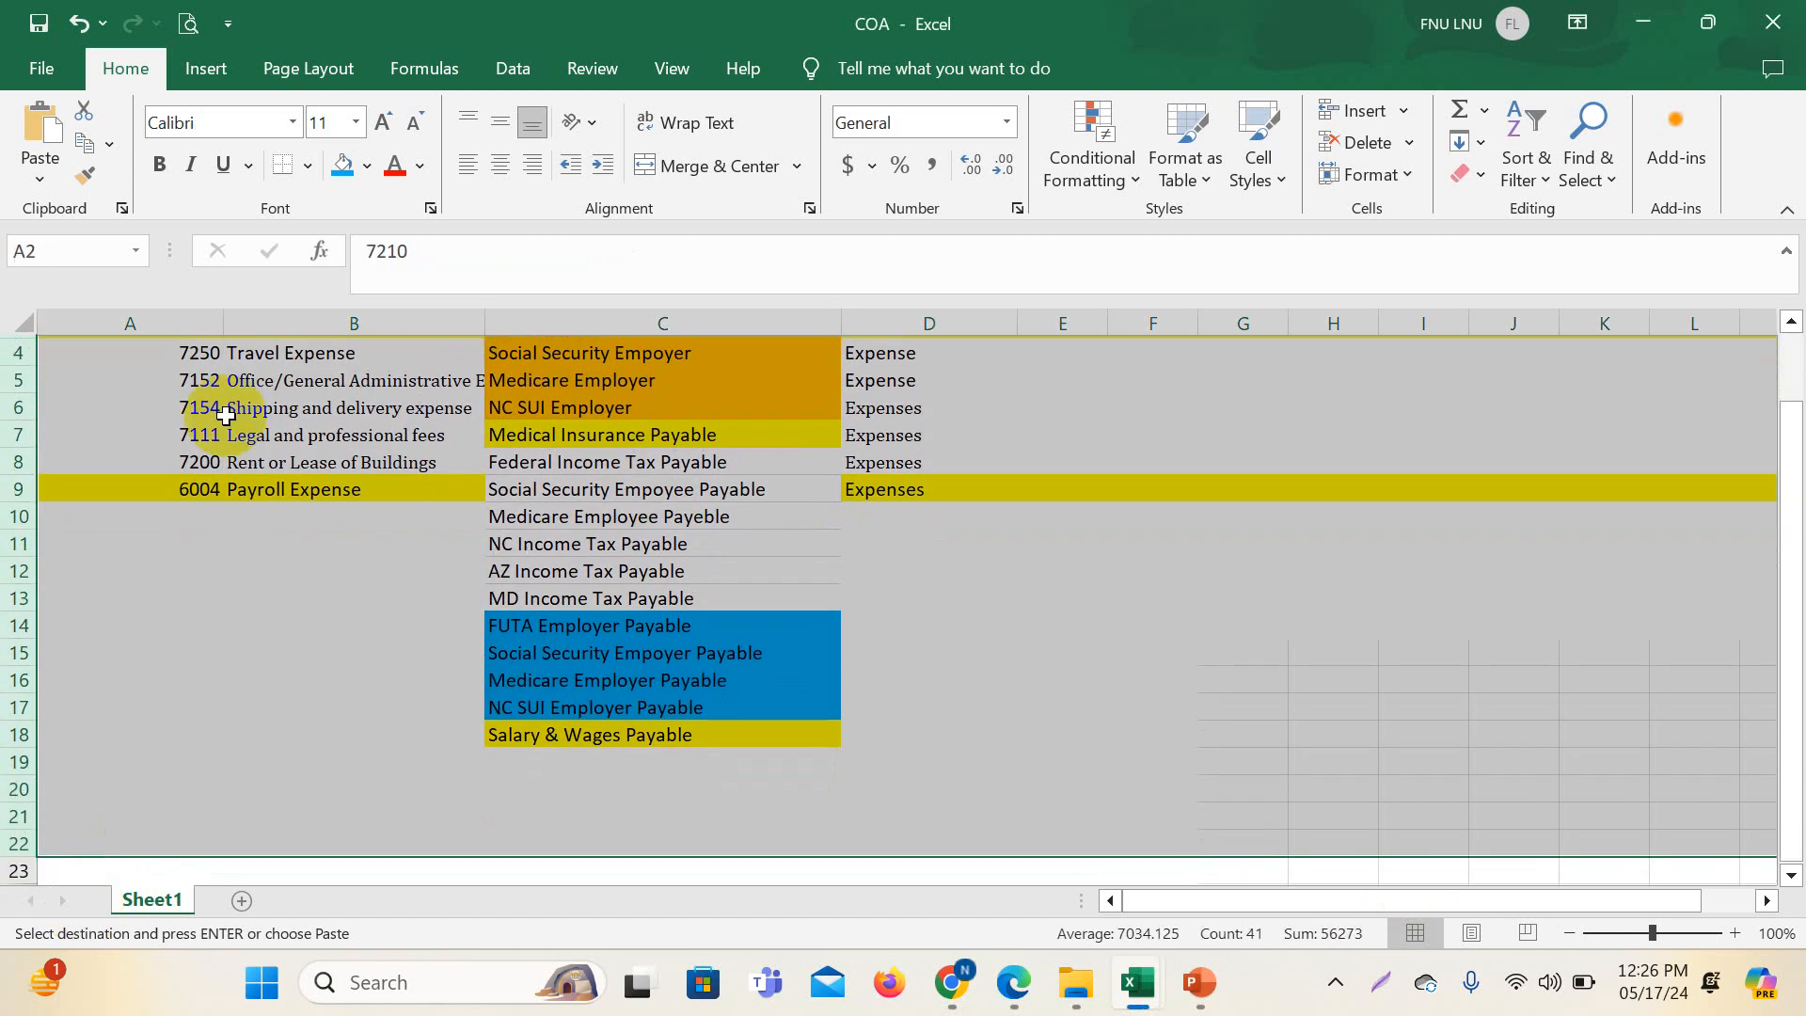
pyautogui.click(368, 171)
pyautogui.click(391, 415)
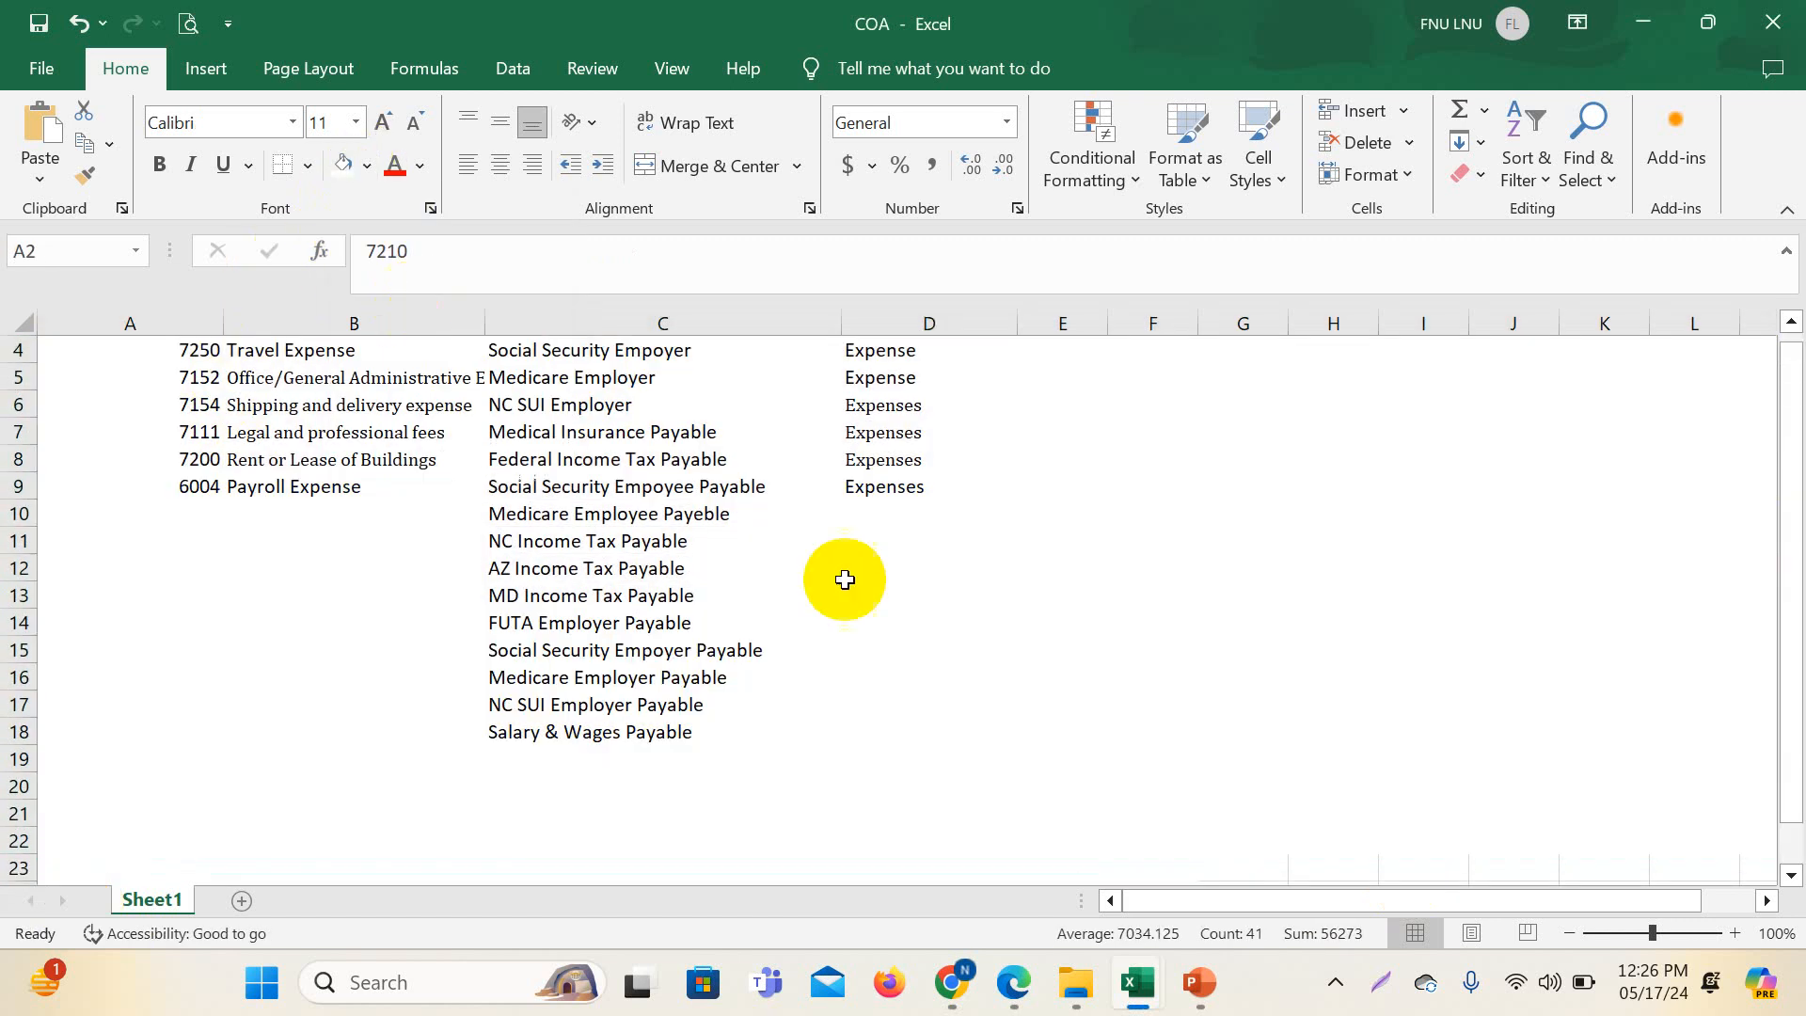
pyautogui.scroll(1, 843, 577)
pyautogui.click(1062, 622)
# - Enter Current Liabilites as the type of Medical Insurance Payable in D7
pyautogui.moveTo(592, 386); pyautogui.dragTo(602, 814)
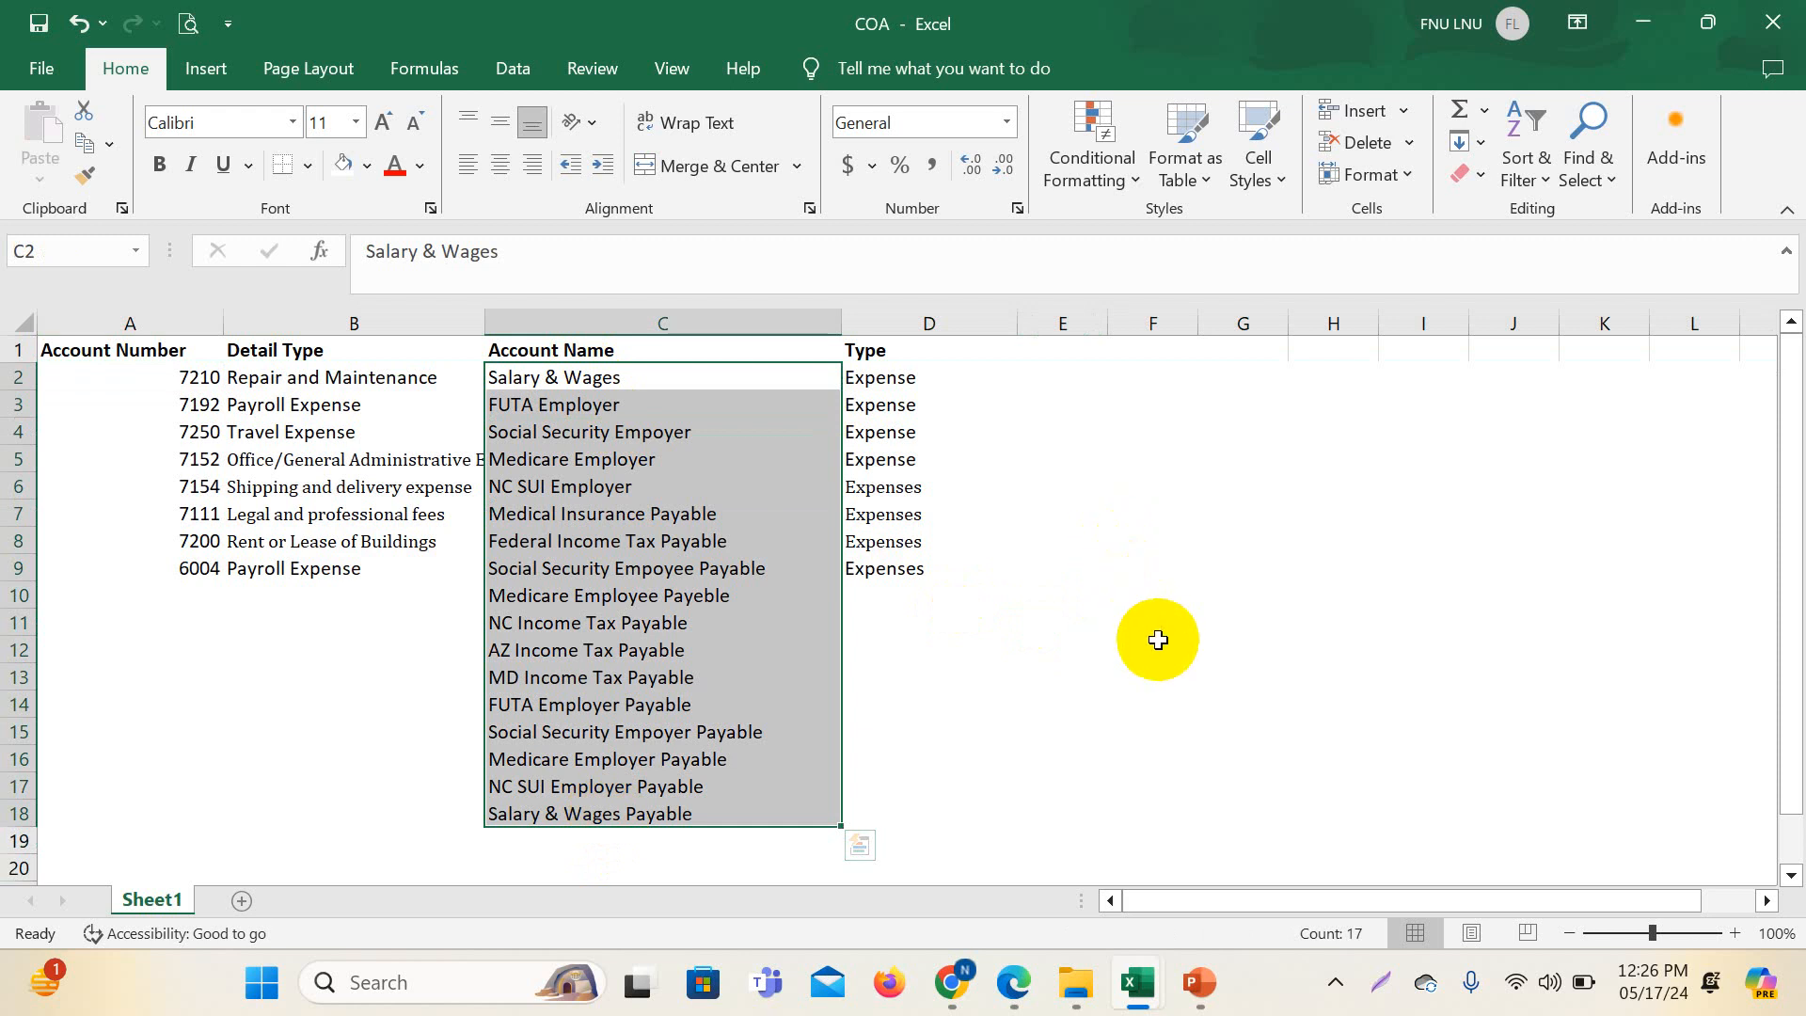
pyautogui.click(613, 381)
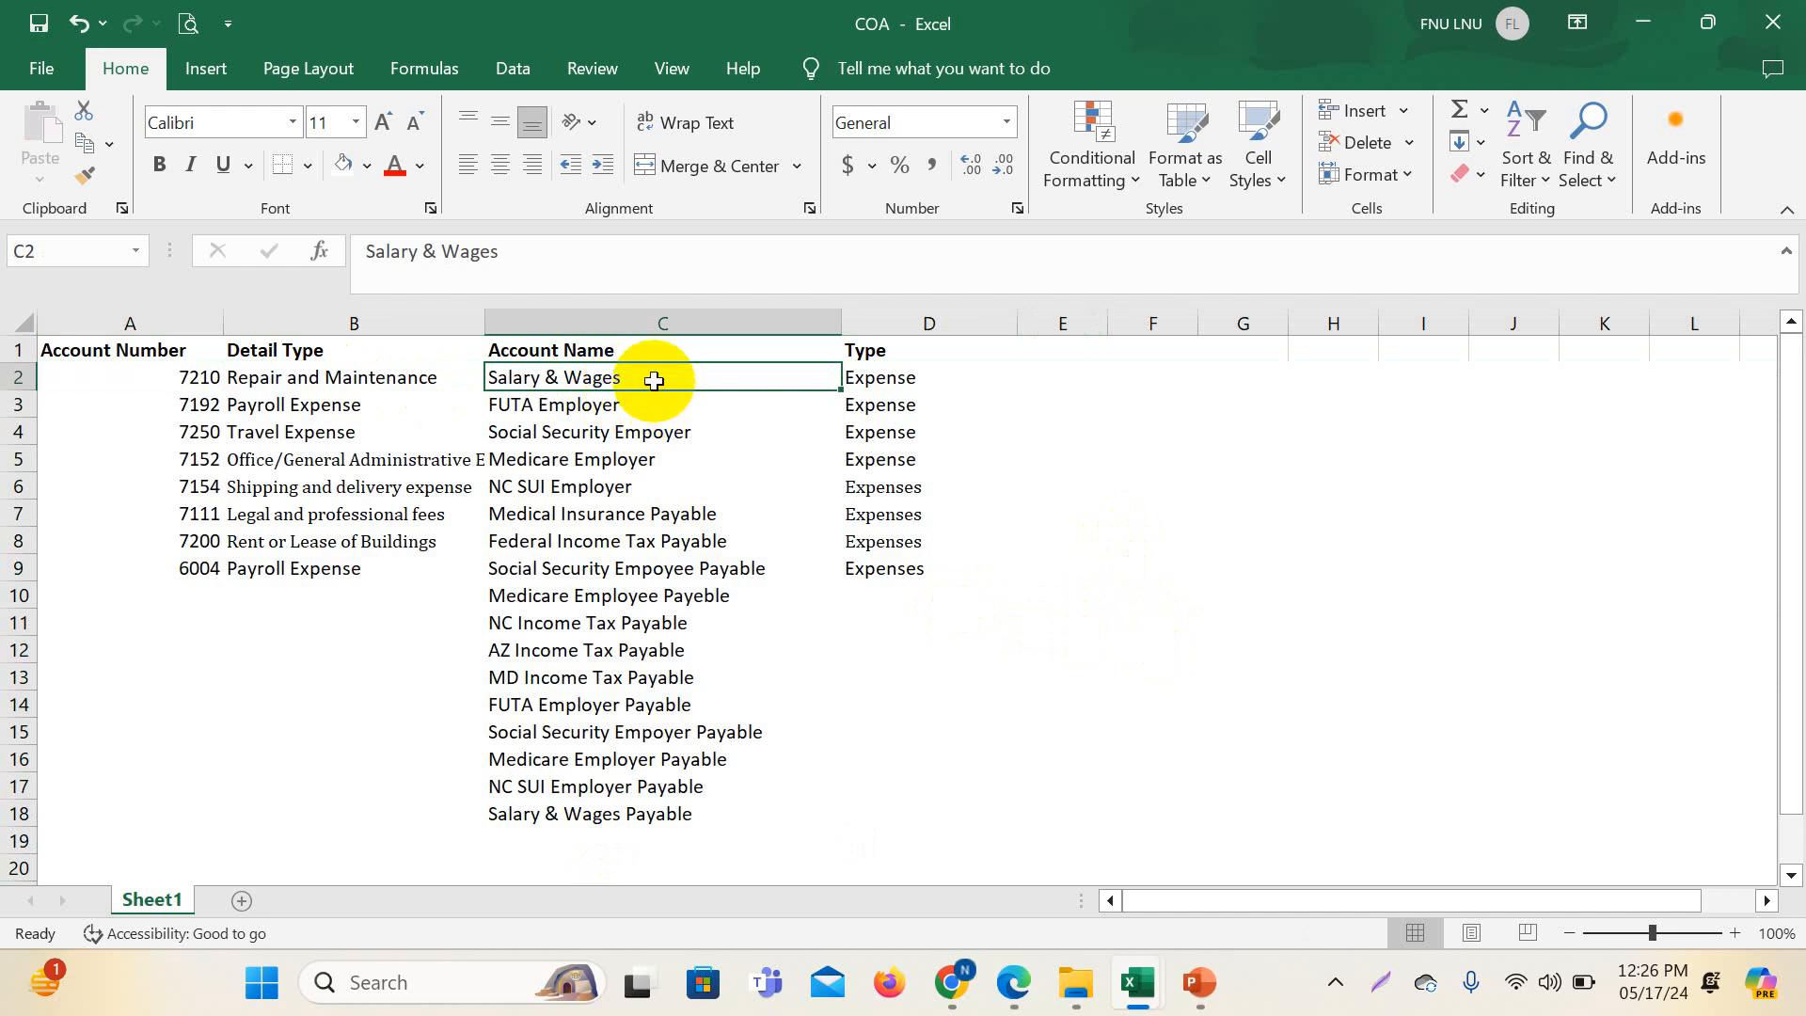
pyautogui.click(891, 383)
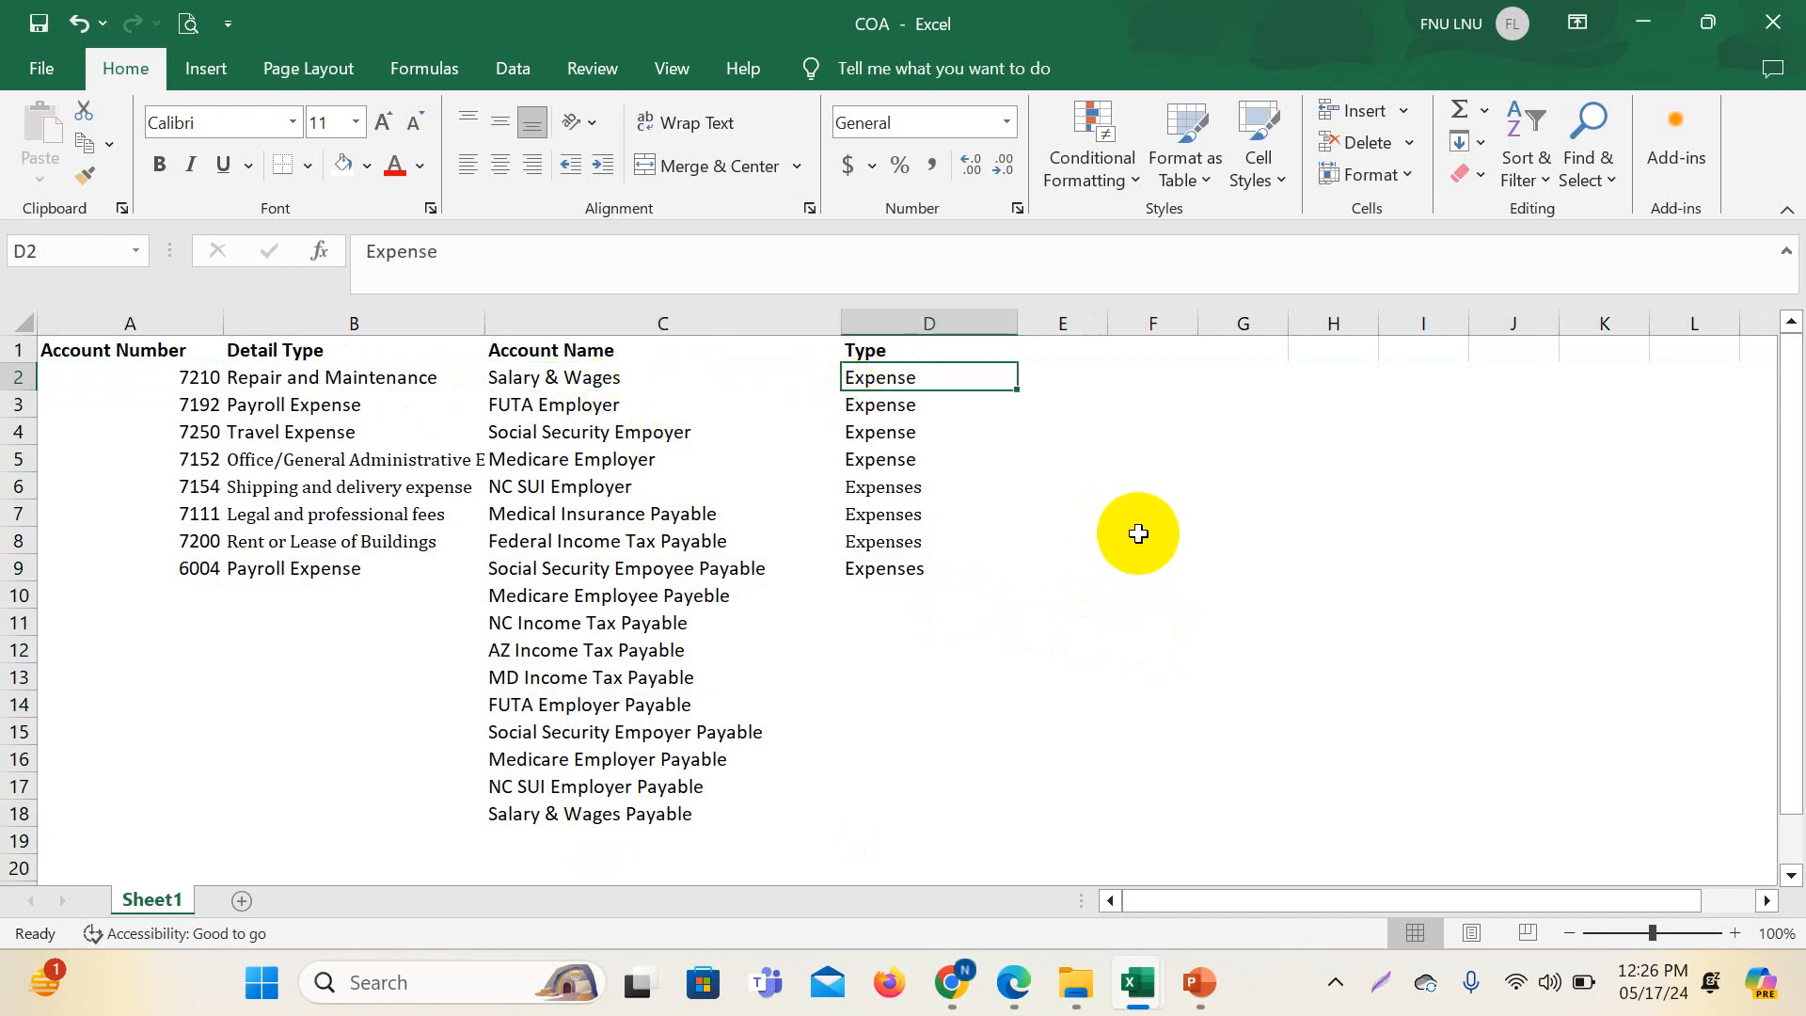
pyautogui.press('Down')
pyautogui.press('Down')
pyautogui.press('Down')
pyautogui.press('Down')
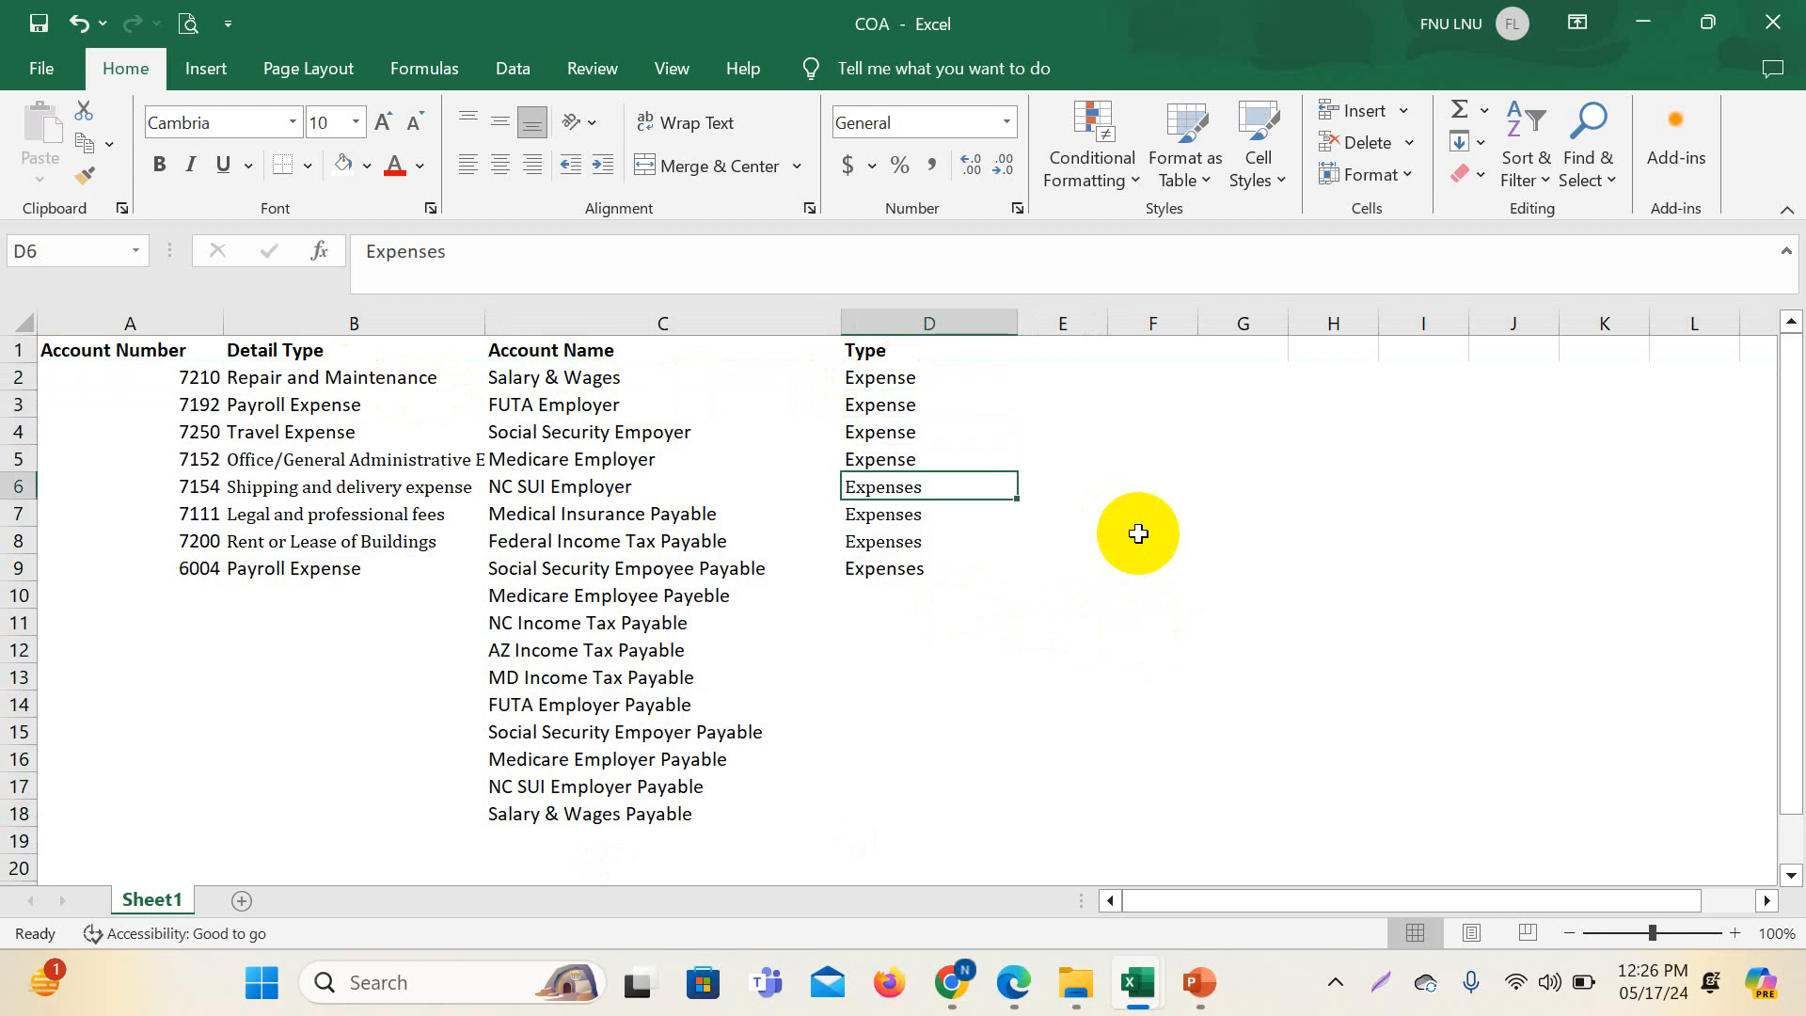
pyautogui.press('Down')
pyautogui.write('C')
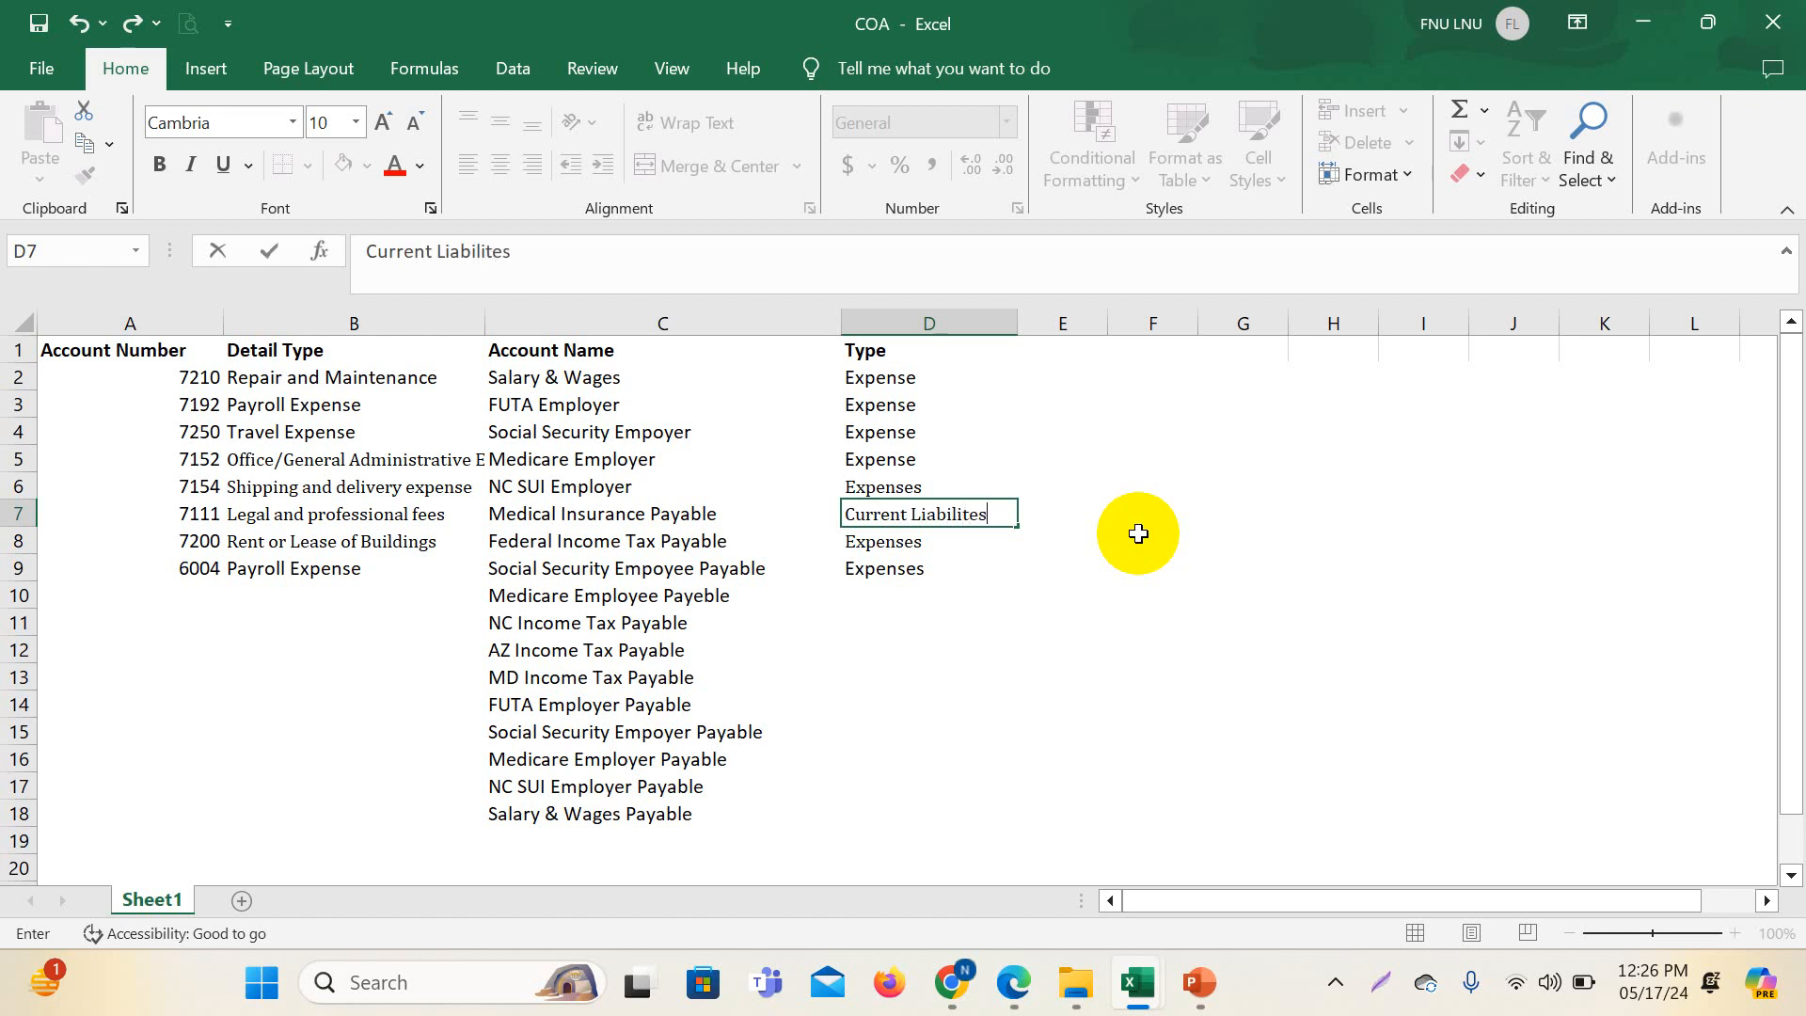
# - Check the account type wording in the QuickBooks account form, then return to the COA workbook
pyautogui.click(958, 999)
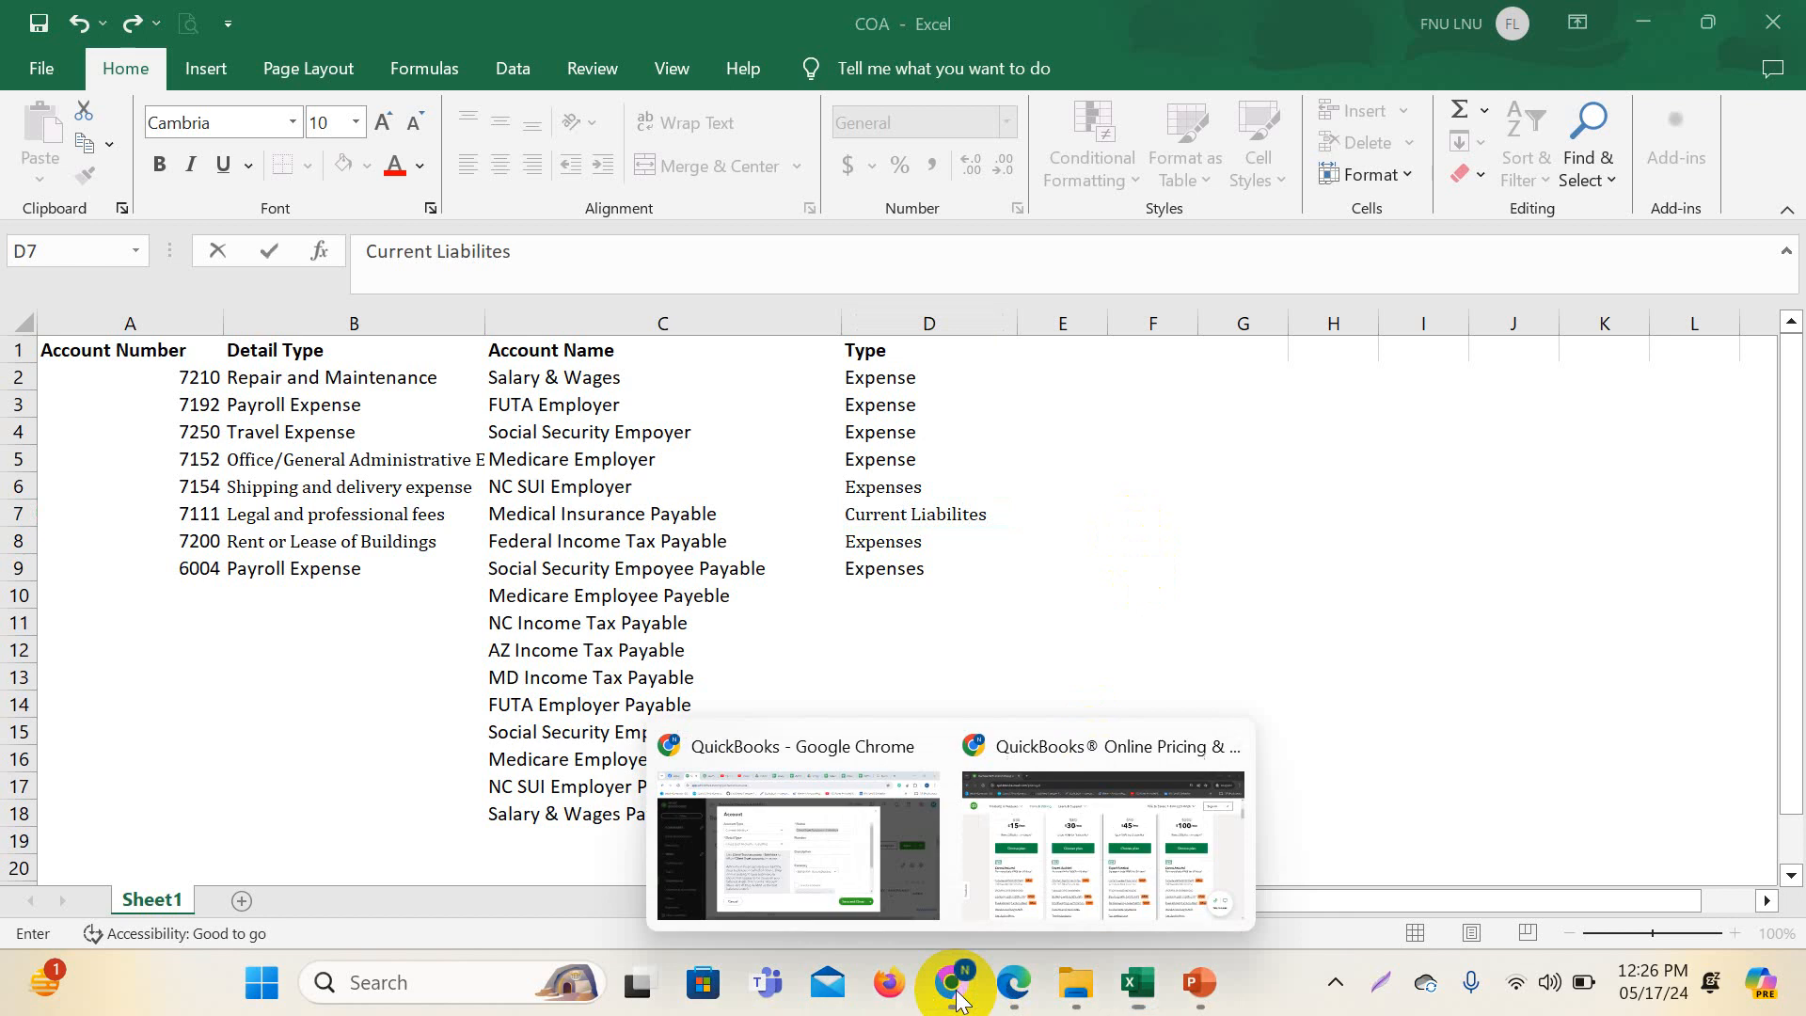
pyautogui.click(801, 884)
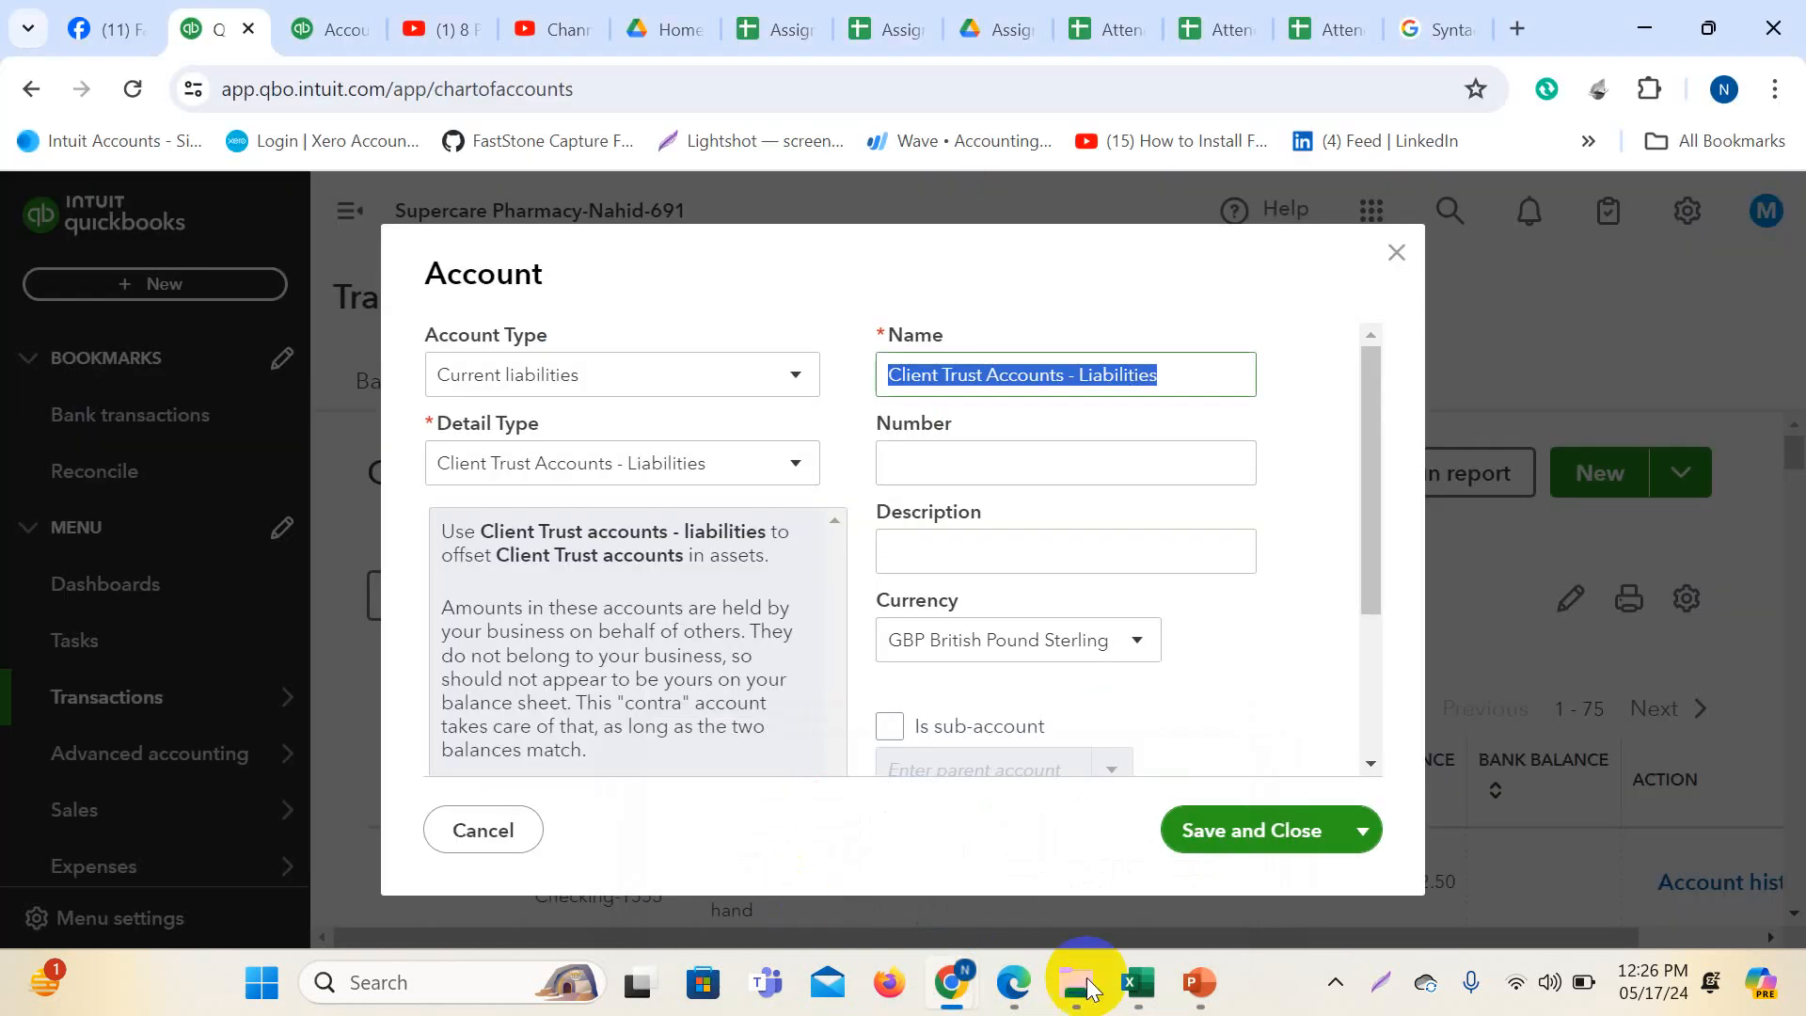
pyautogui.moveTo(1138, 983)
pyautogui.click(1408, 899)
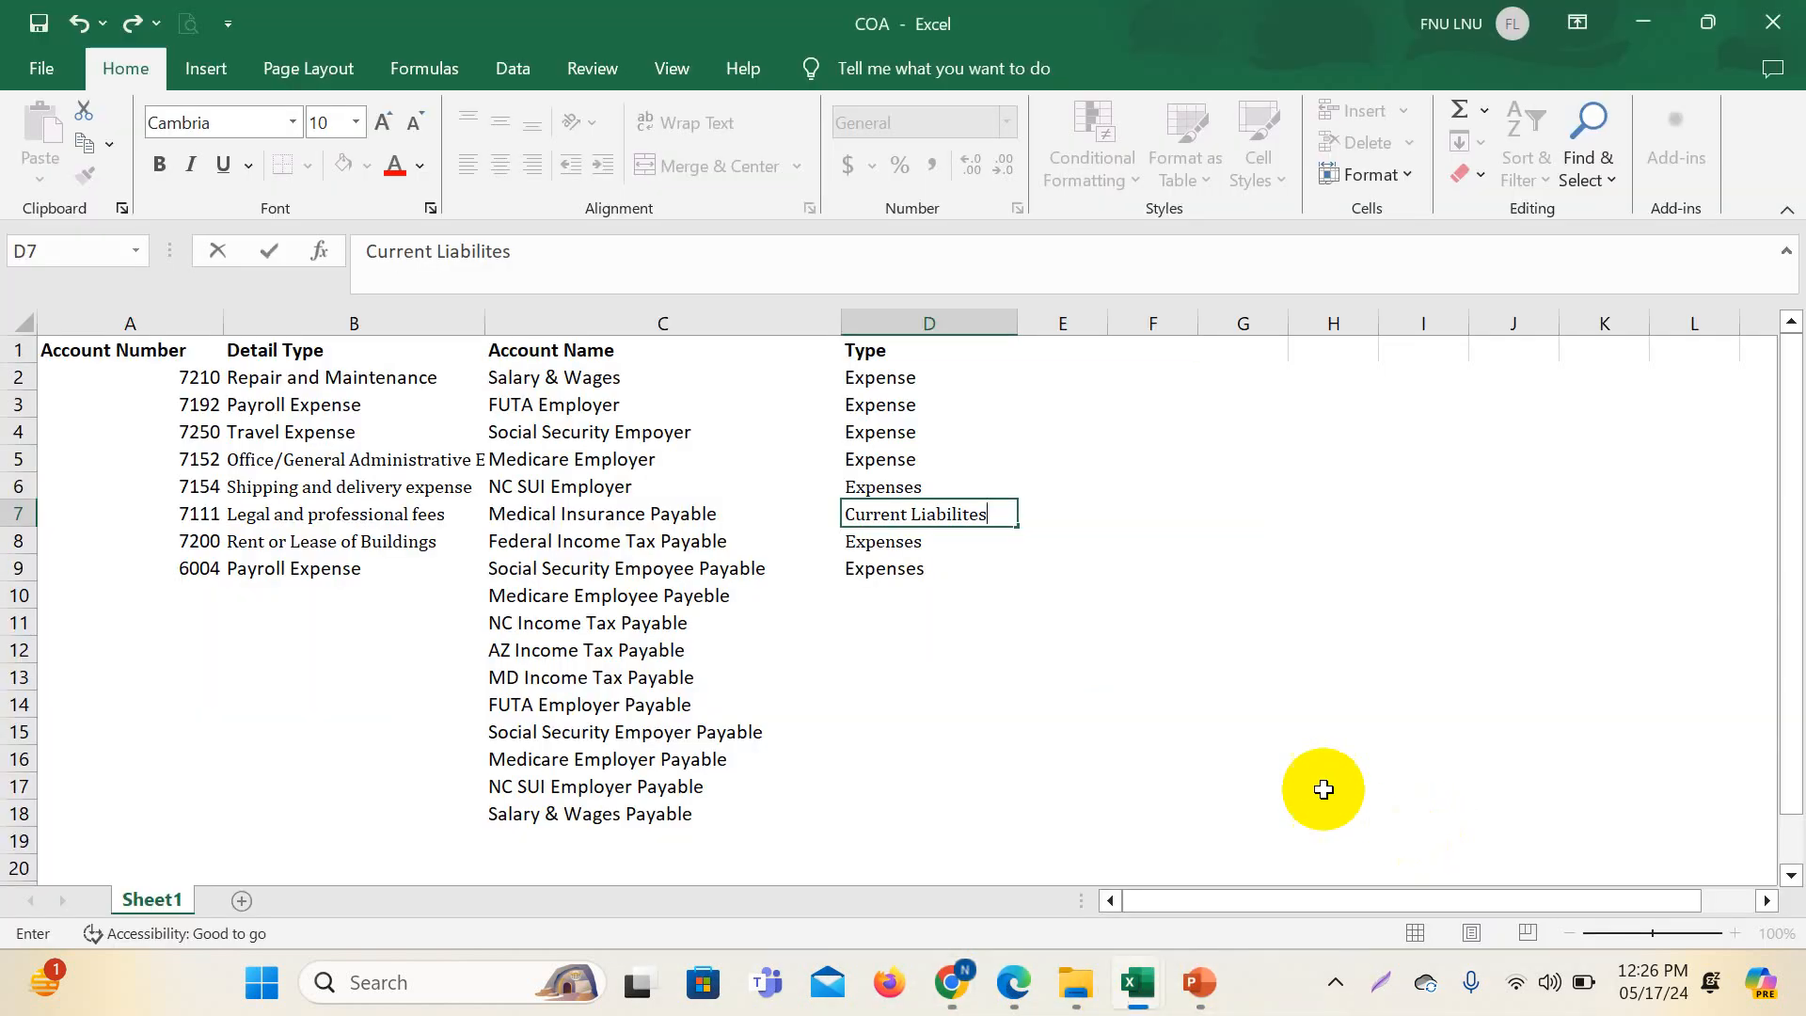
# - Fill the Current Liabilites type from D7 down to D18 for all the payable accounts
pyautogui.click(983, 649)
pyautogui.moveTo(940, 512); pyautogui.dragTo(900, 813)
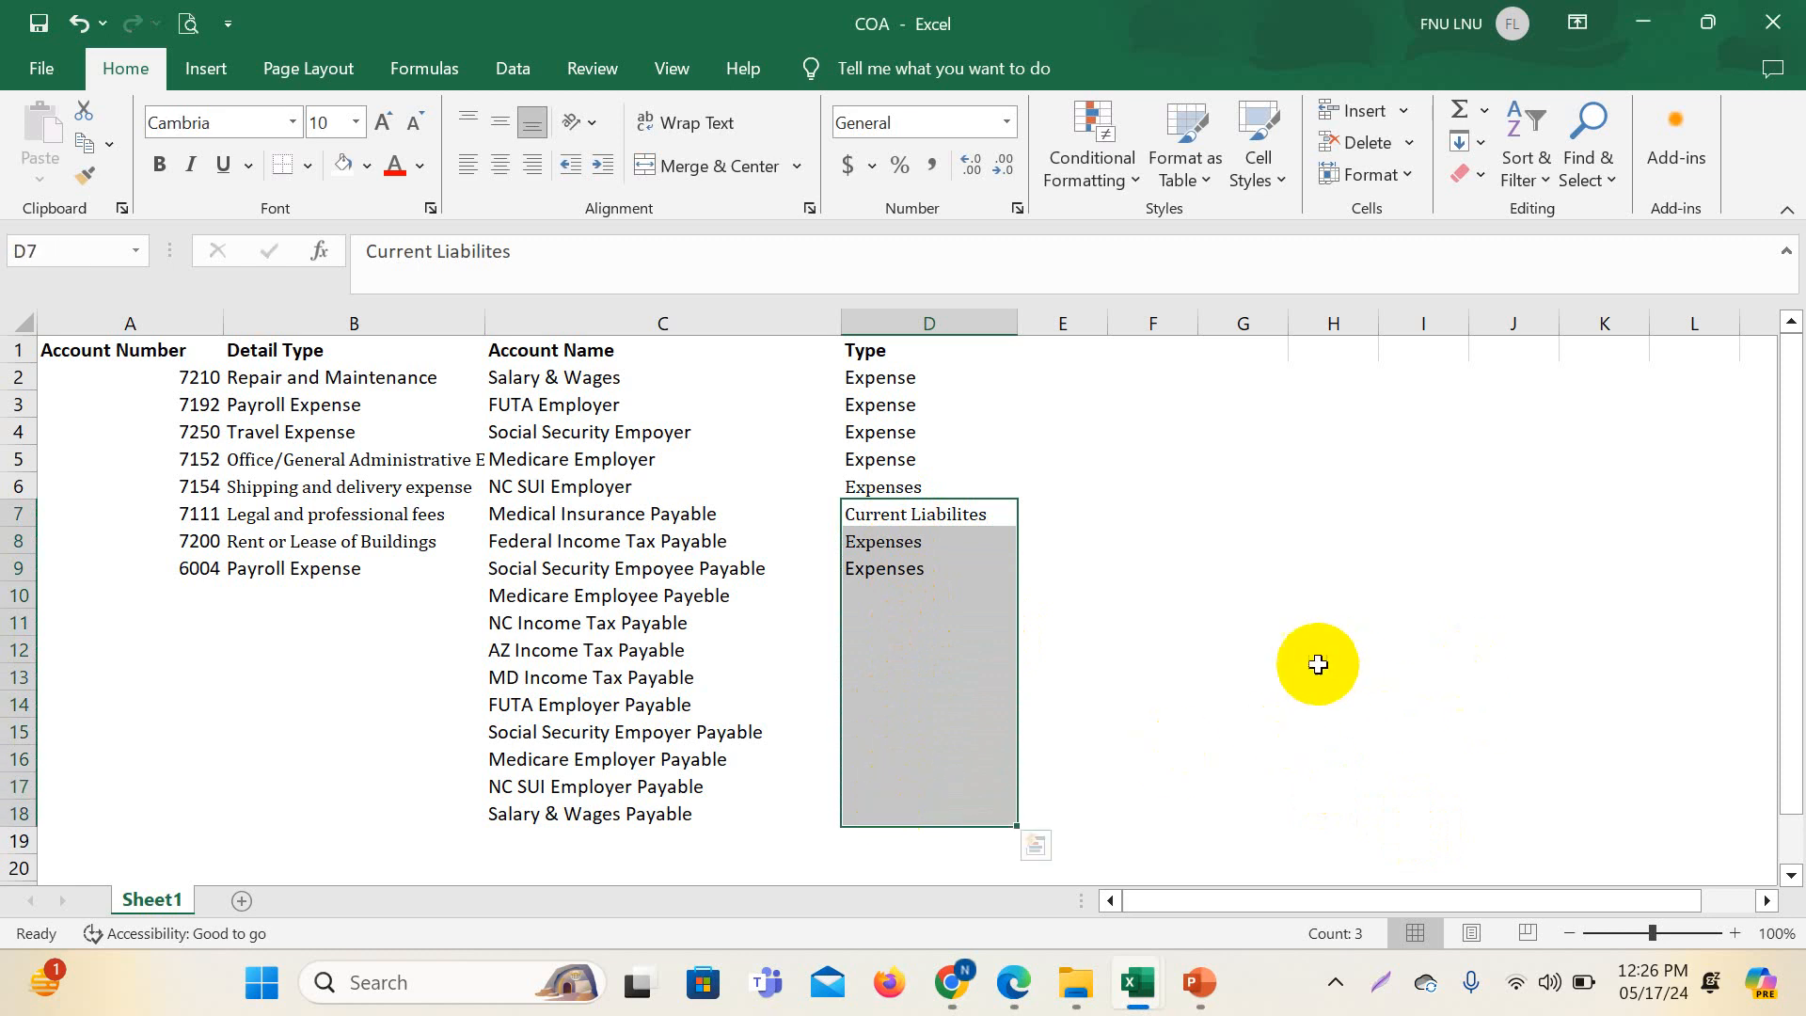
pyautogui.hotkey('ctrl', 'd')
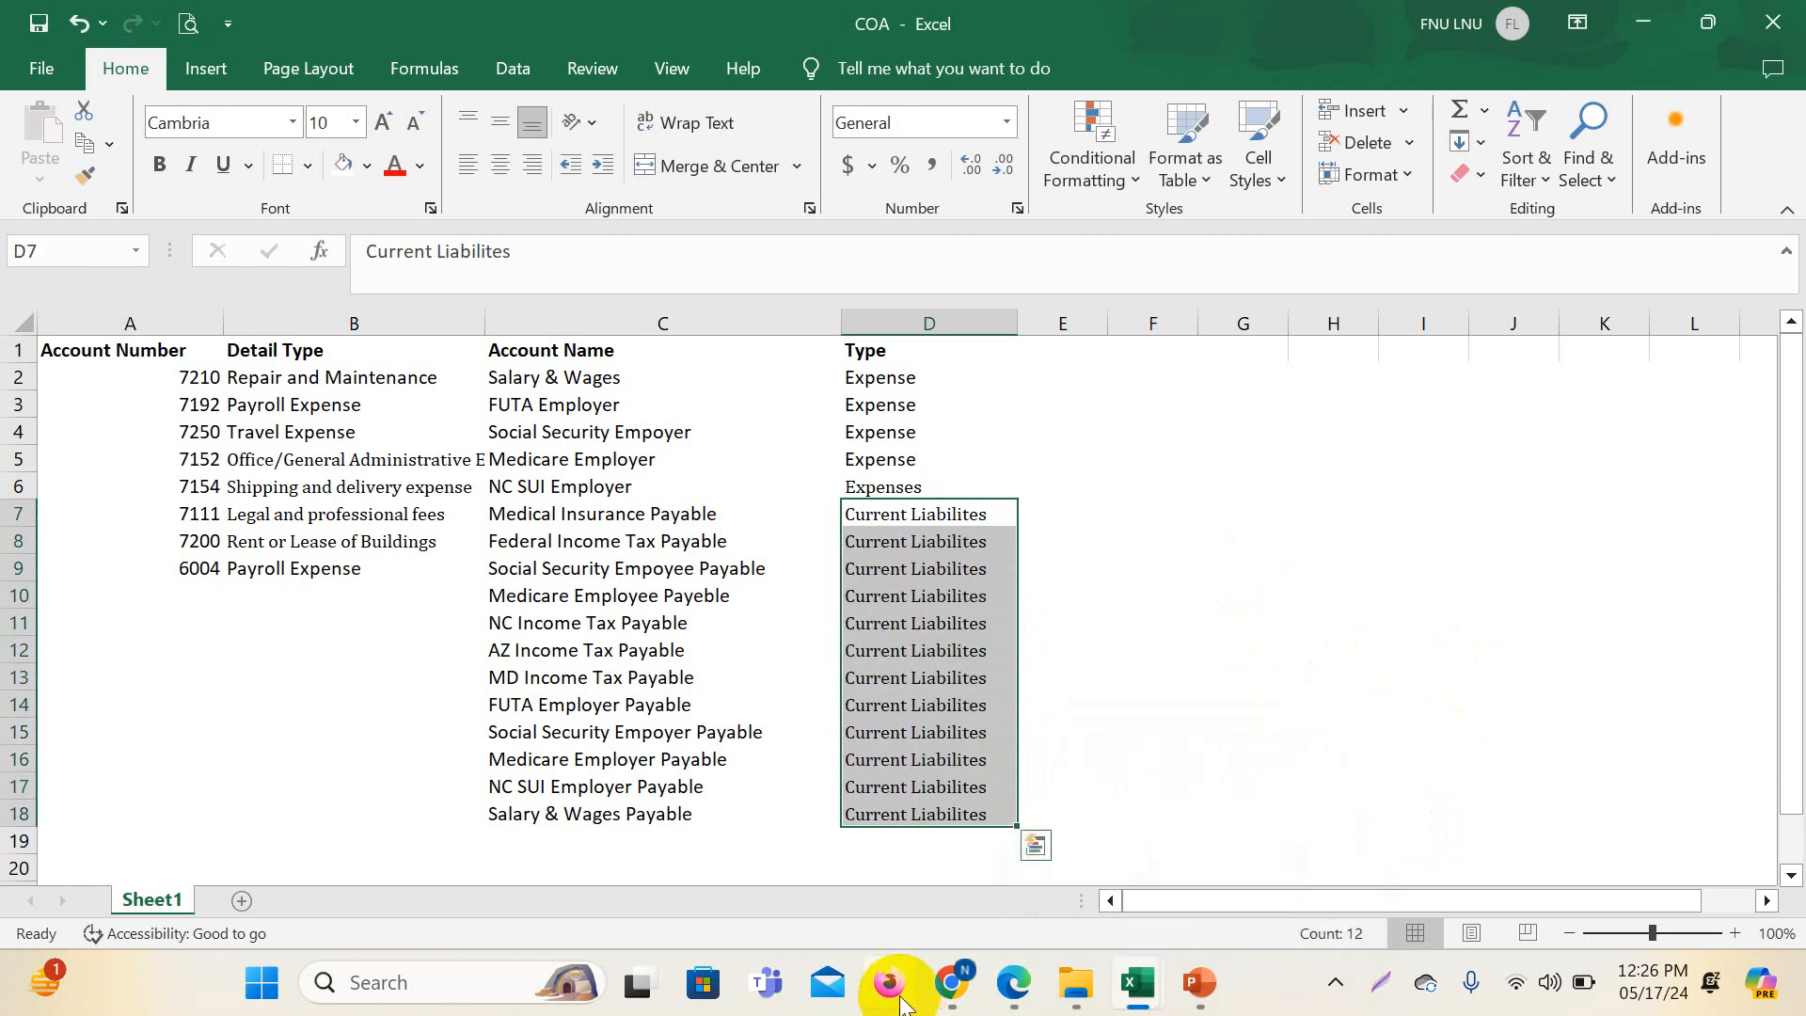
# - Review the available account types in the QuickBooks account form, then return to the COA workbook
pyautogui.moveTo(939, 980)
pyautogui.click(833, 877)
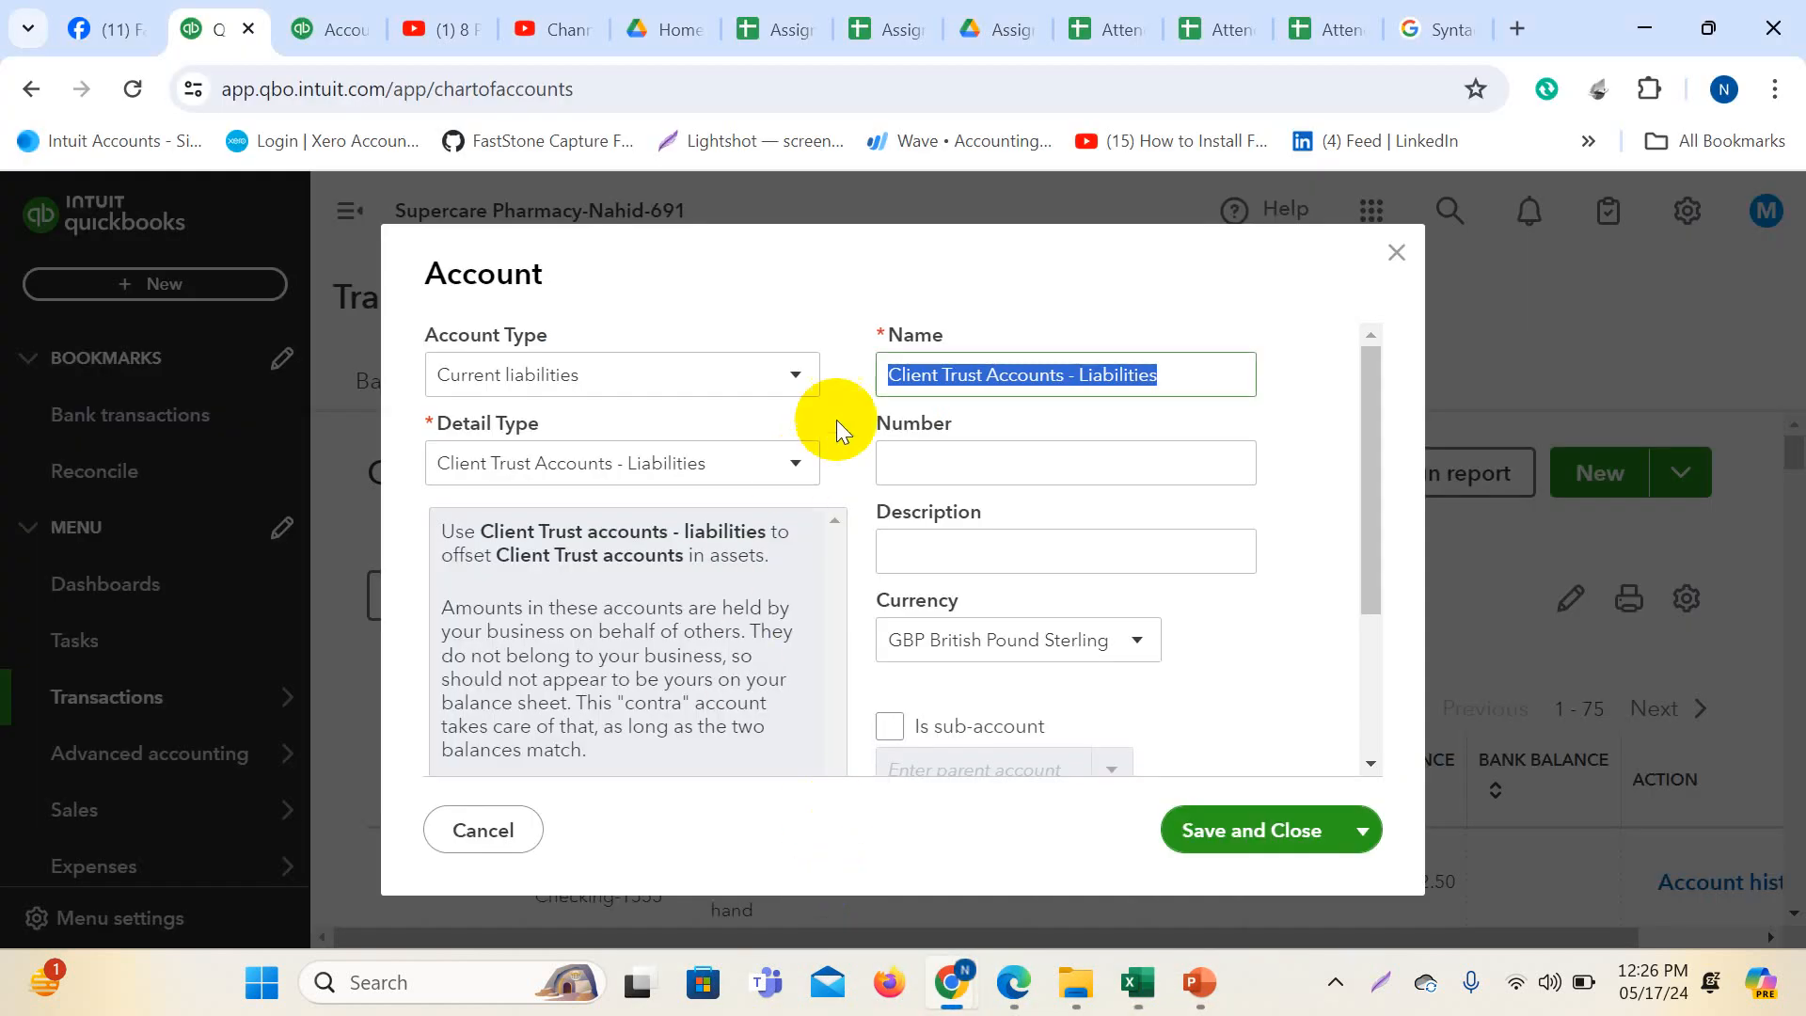
pyautogui.click(799, 379)
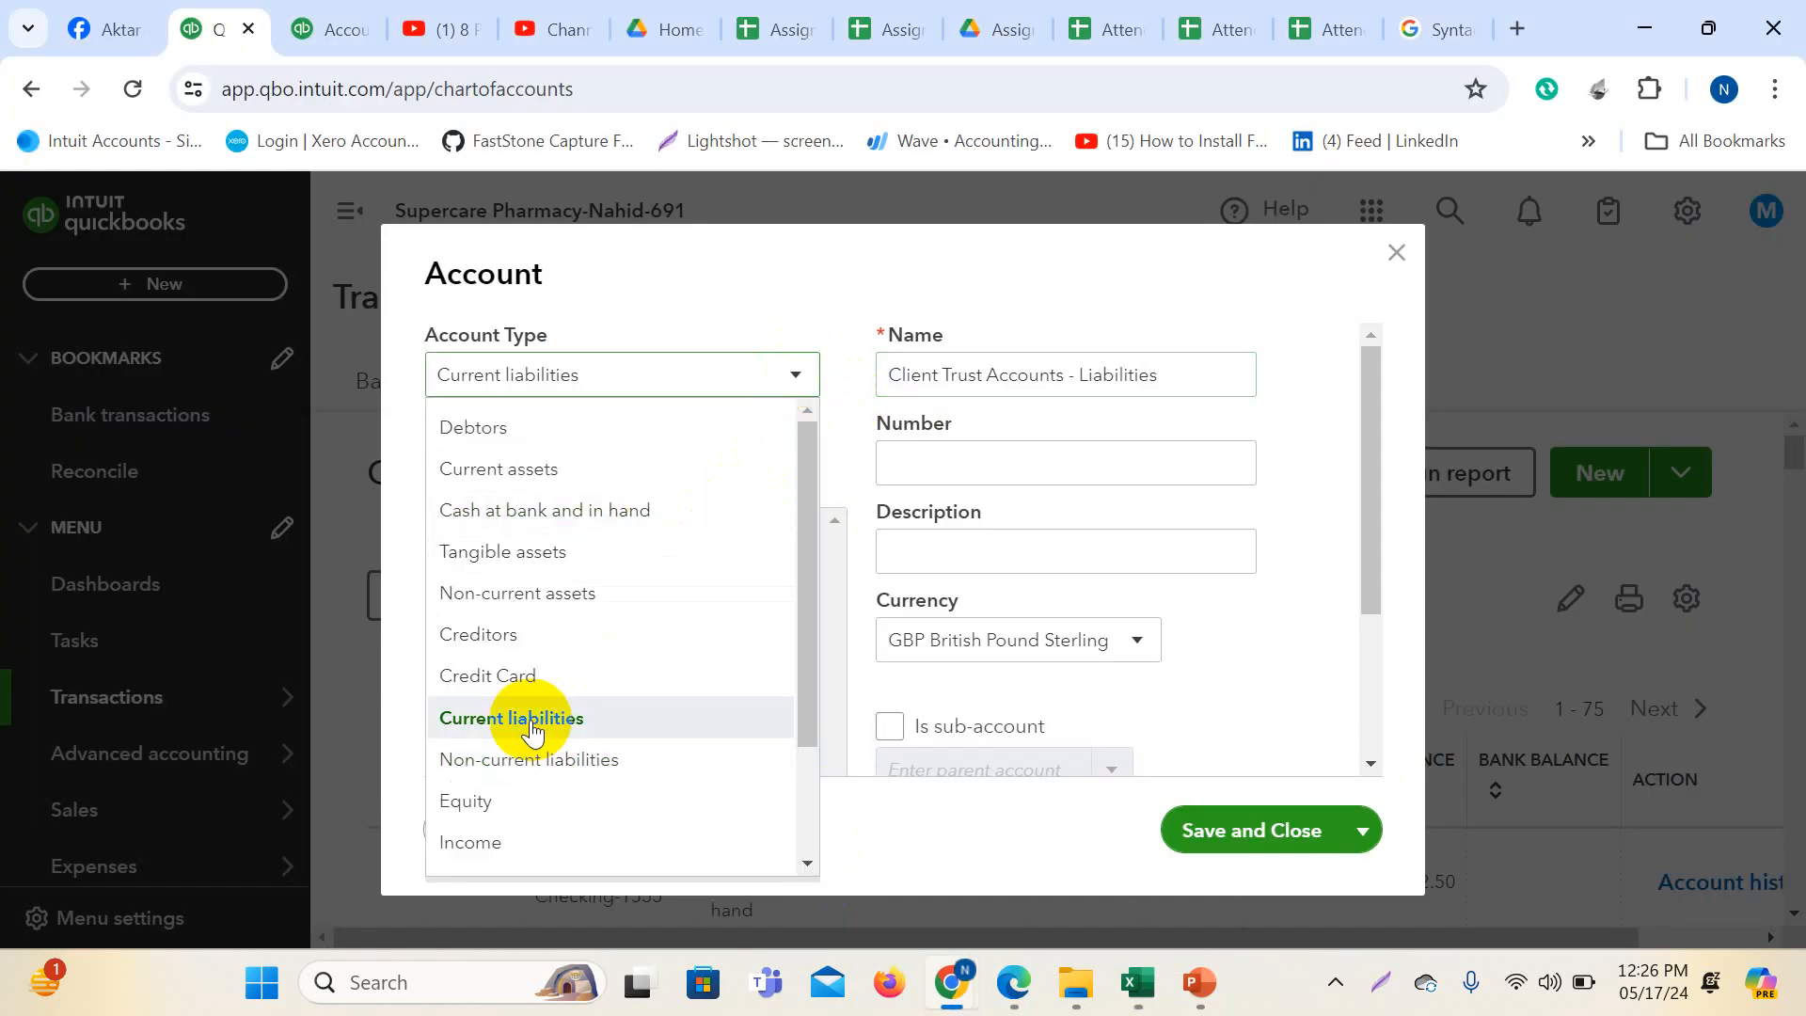
pyautogui.scroll(-2, 527, 659)
pyautogui.scroll(2, 524, 726)
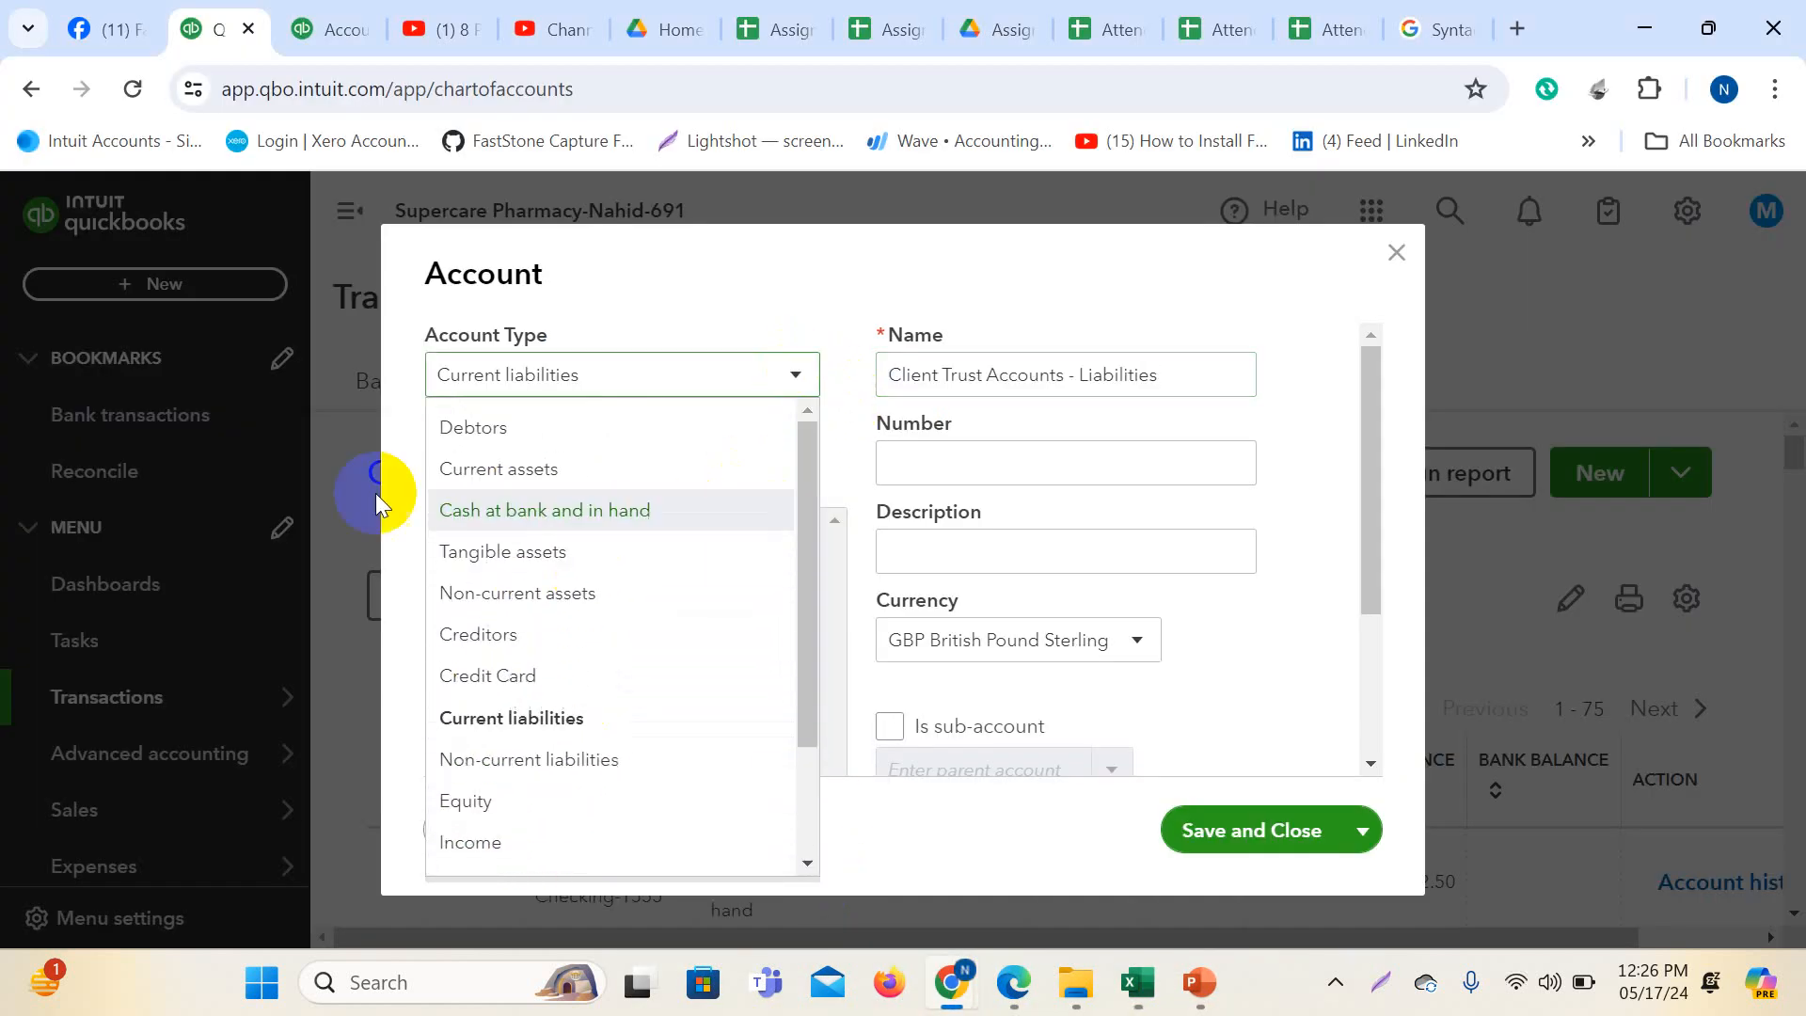
pyautogui.click(1198, 297)
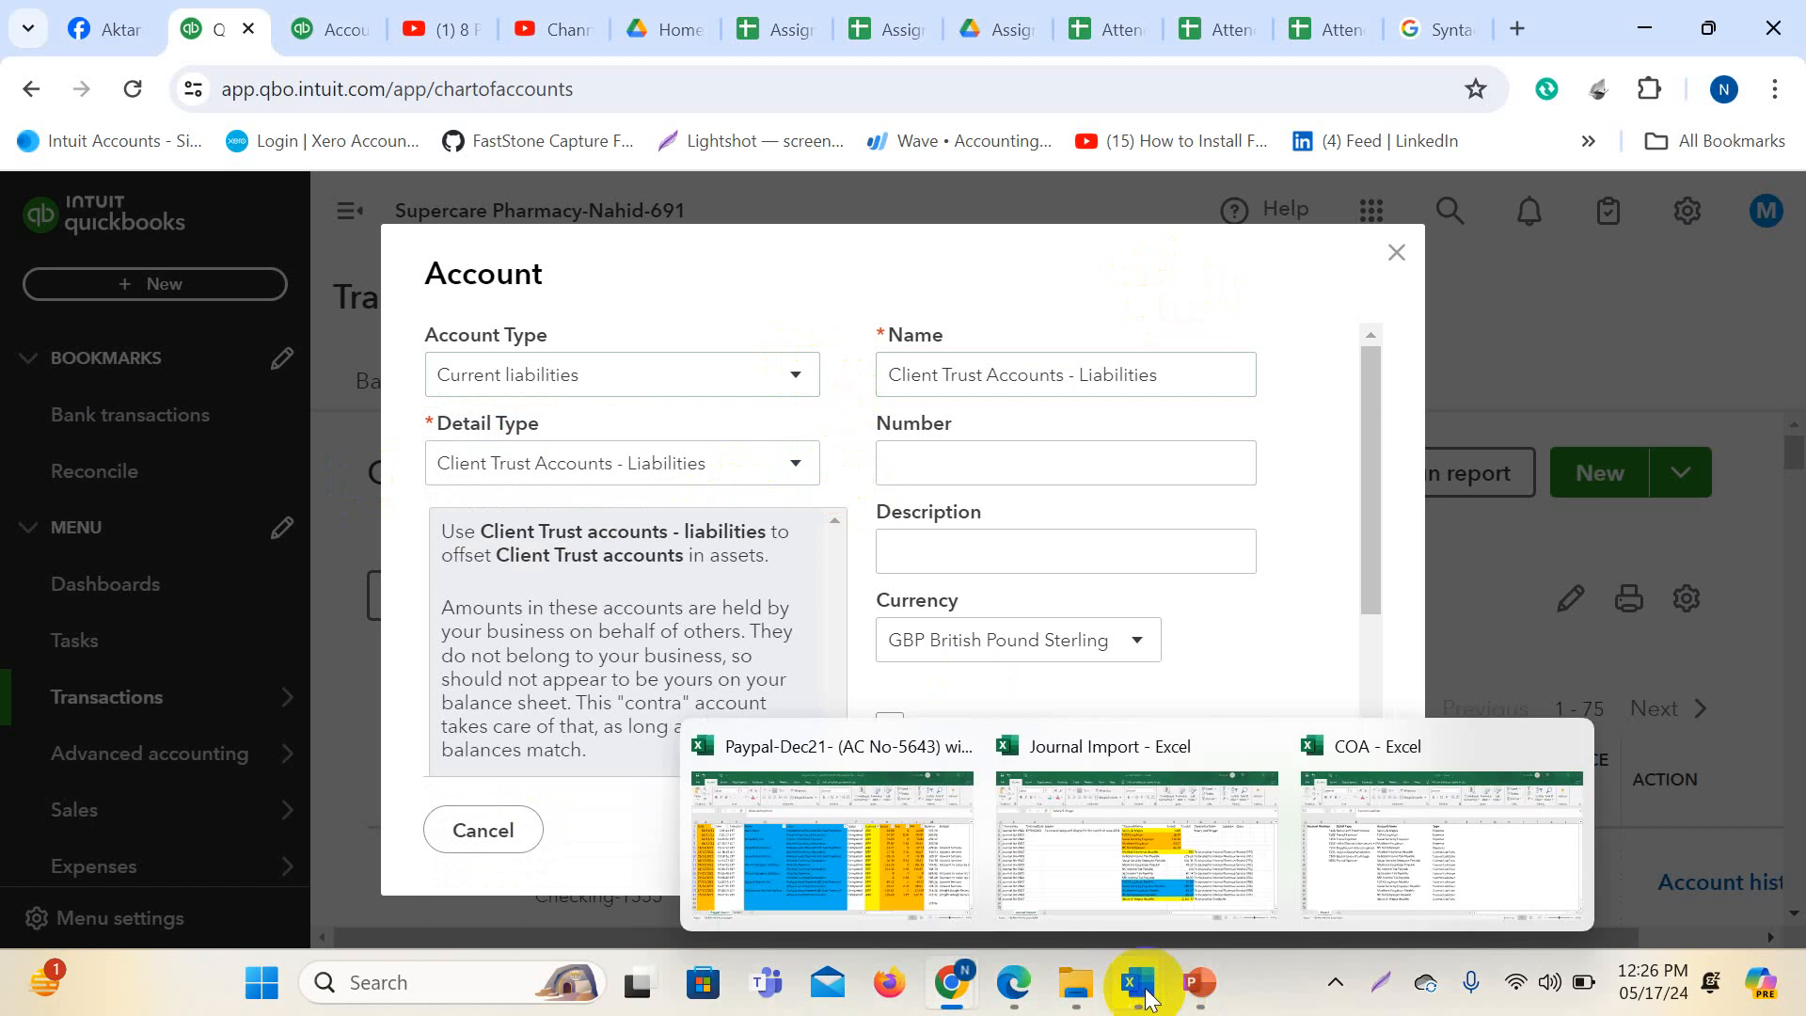
pyautogui.click(1439, 842)
pyautogui.click(951, 541)
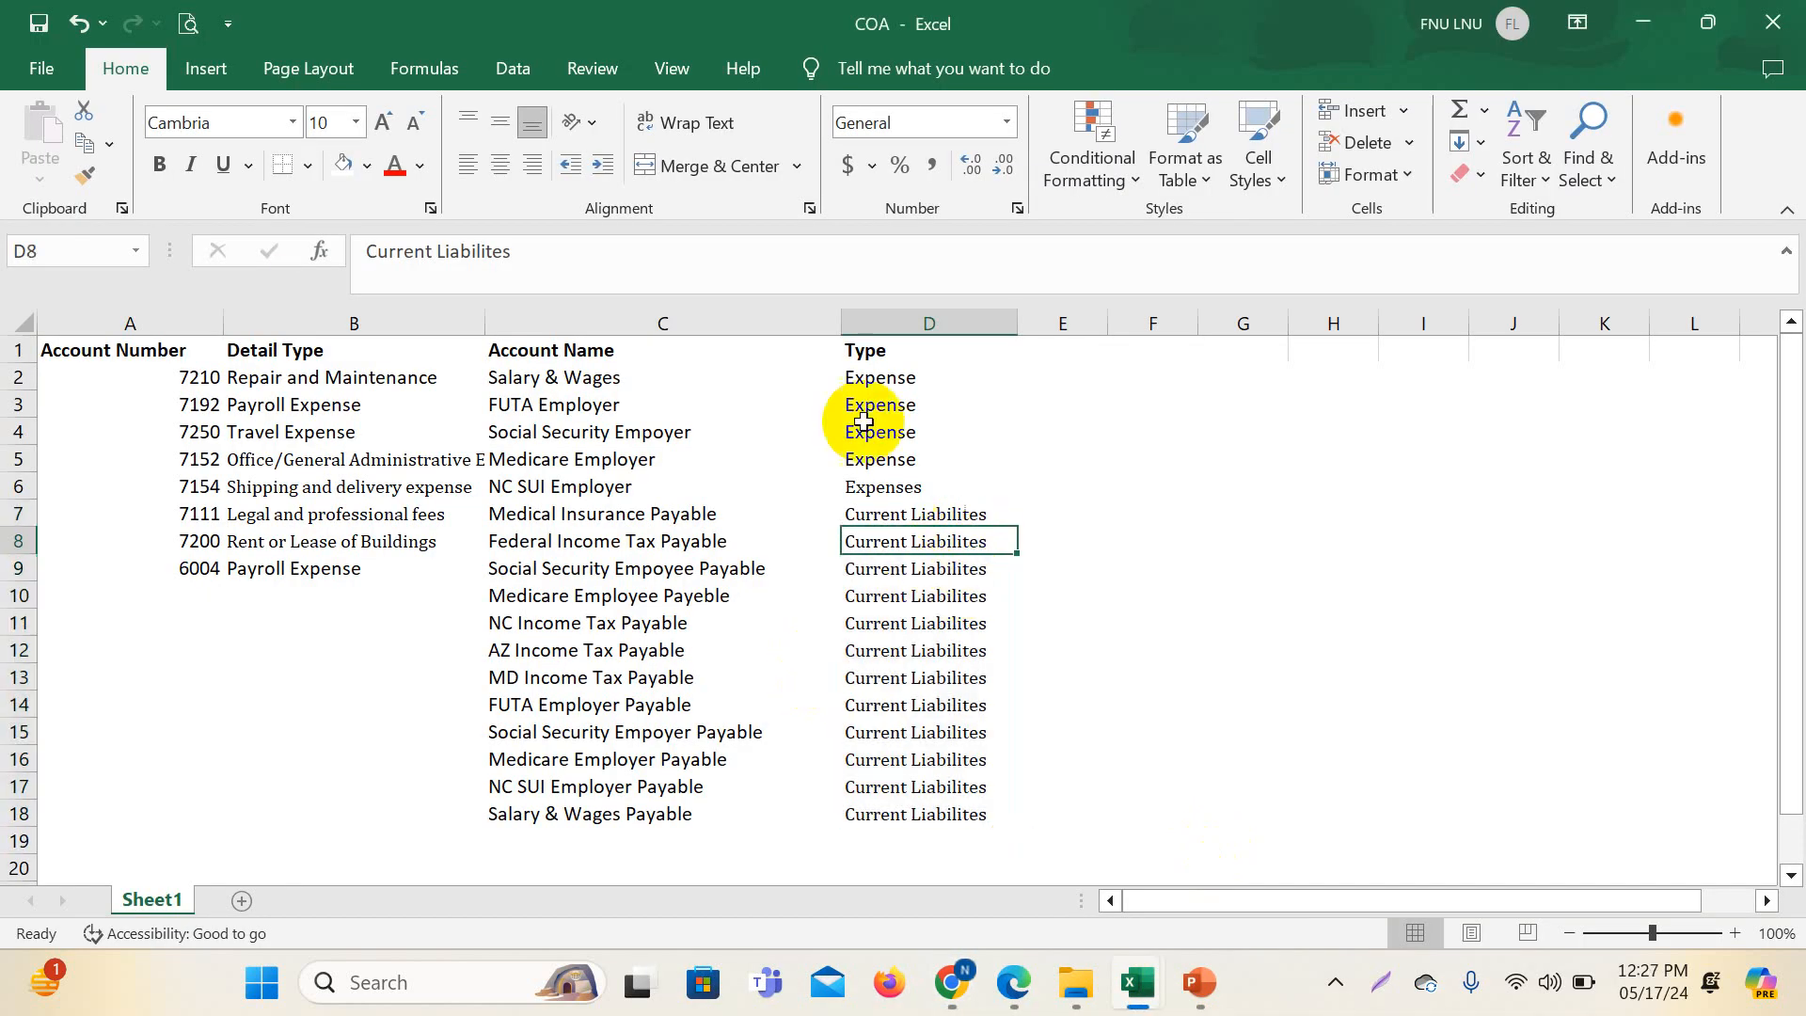
# - Clear the old detail types from B2:B14 of the COA sheet
pyautogui.moveTo(661, 383); pyautogui.dragTo(678, 813)
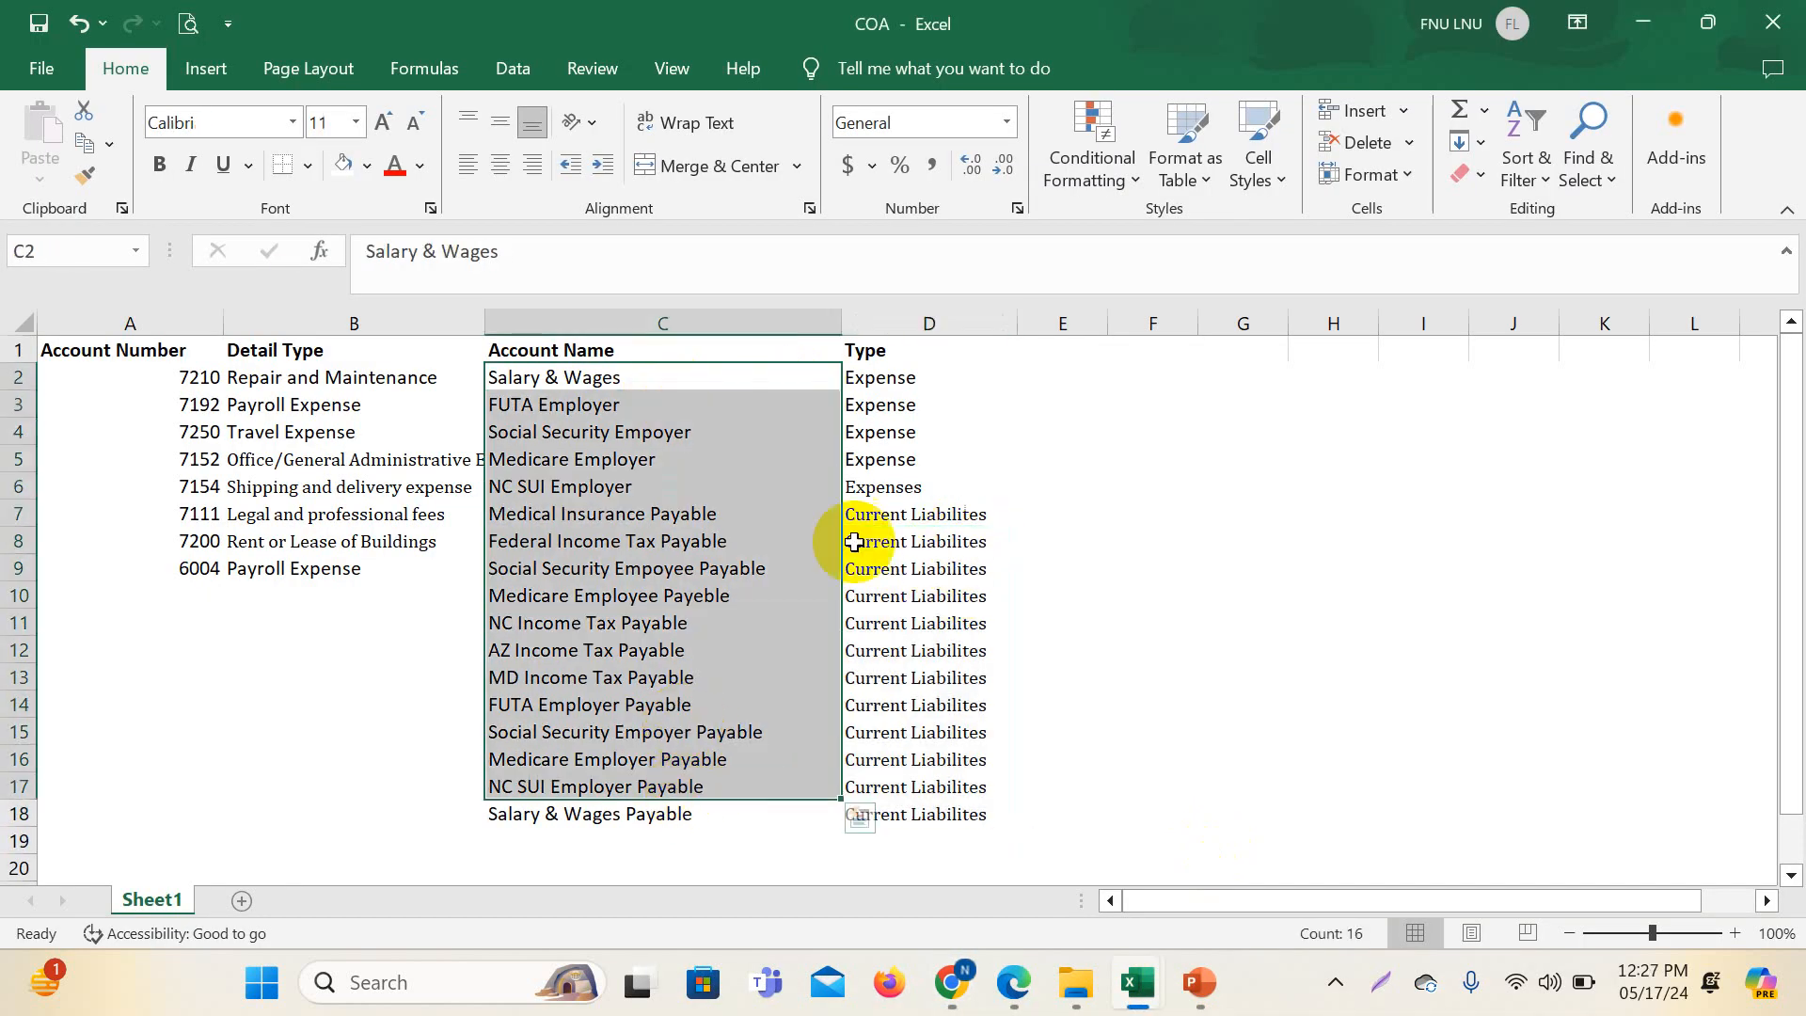
pyautogui.click(927, 404)
pyautogui.moveTo(954, 559); pyautogui.dragTo(979, 814)
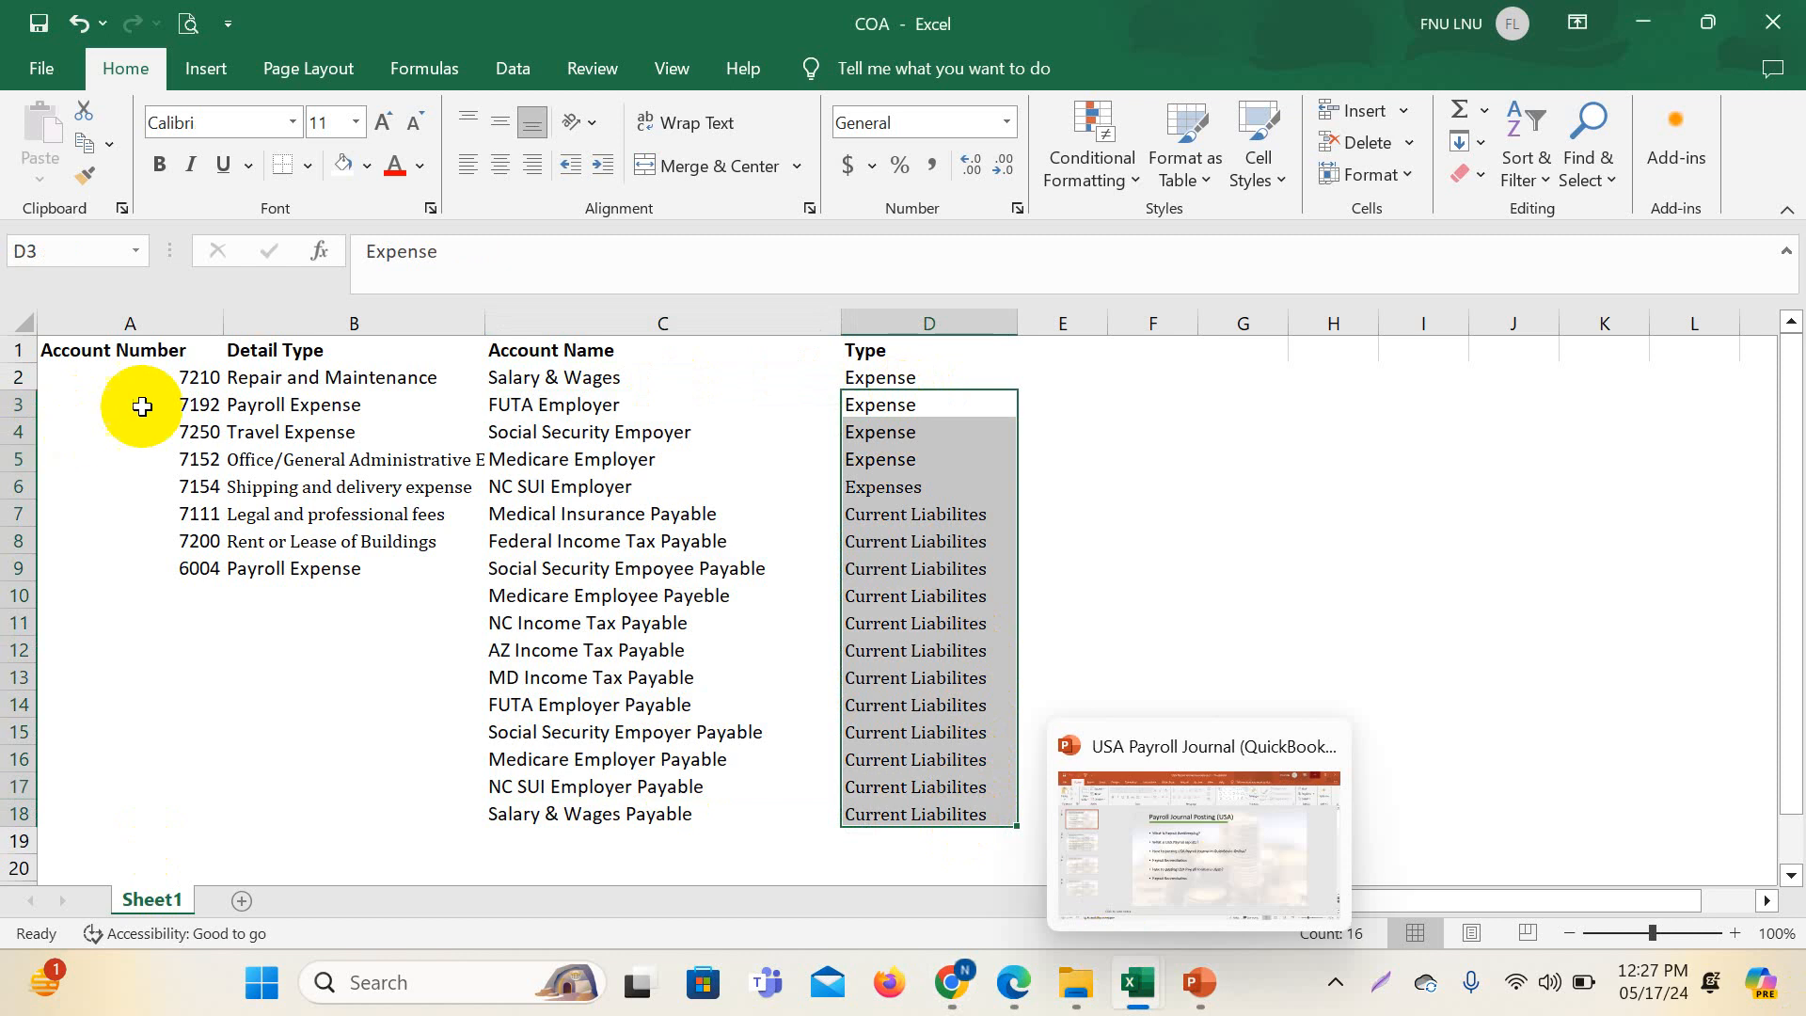
pyautogui.moveTo(287, 381); pyautogui.dragTo(364, 679)
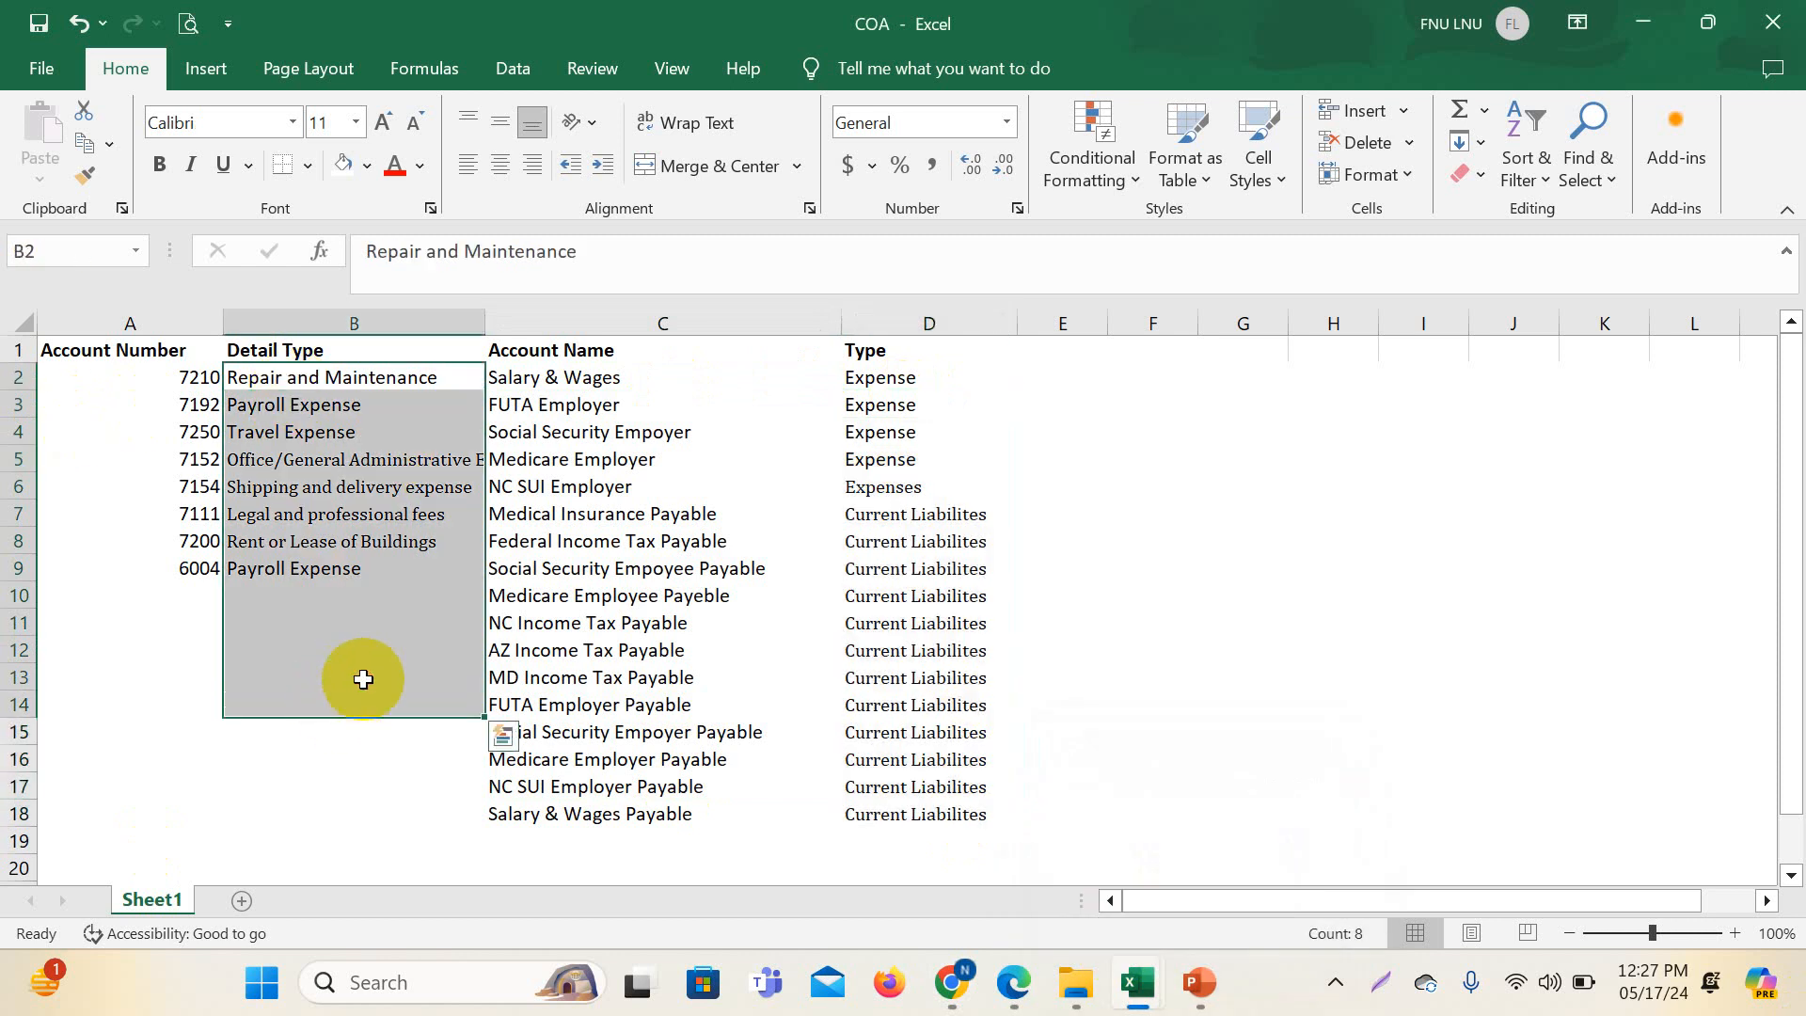
pyautogui.press('Delete')
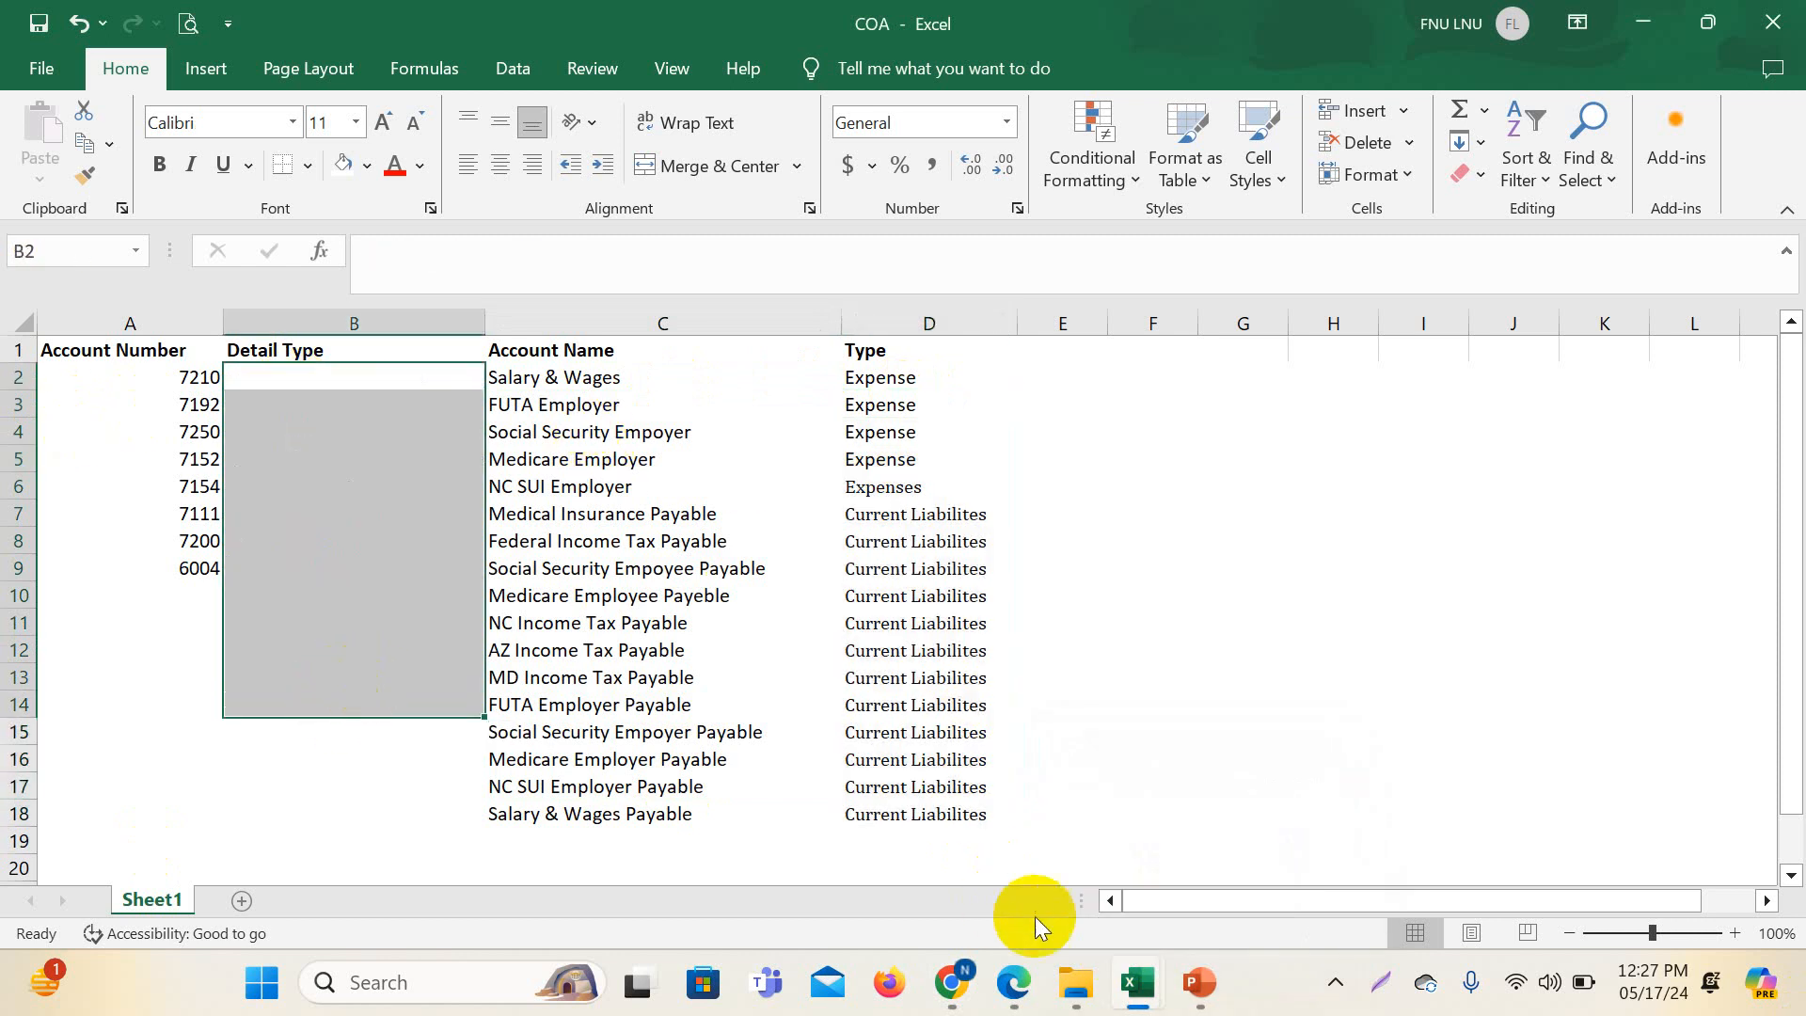
pyautogui.click(1127, 649)
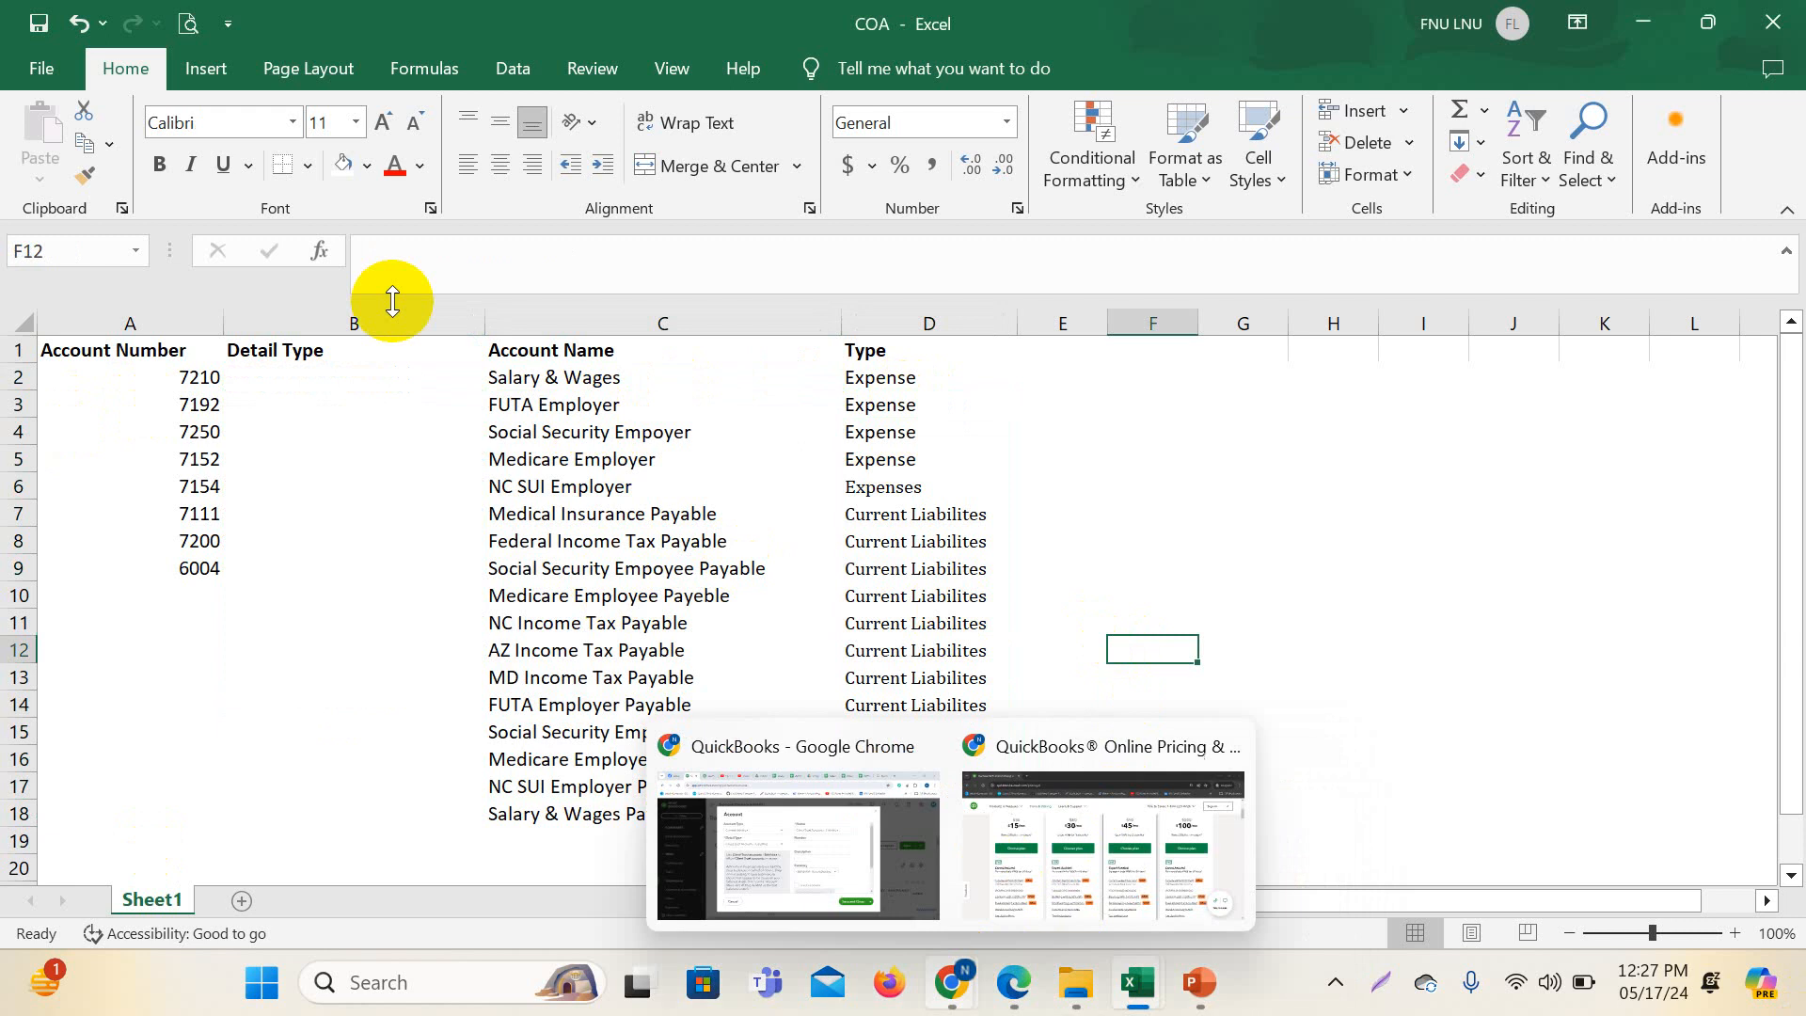
# - Enter Payroll Expenses as the detail type in B2 and fill it down to B6 for the expense accounts
pyautogui.click(299, 378)
pyautogui.write('Payroll Expenses')
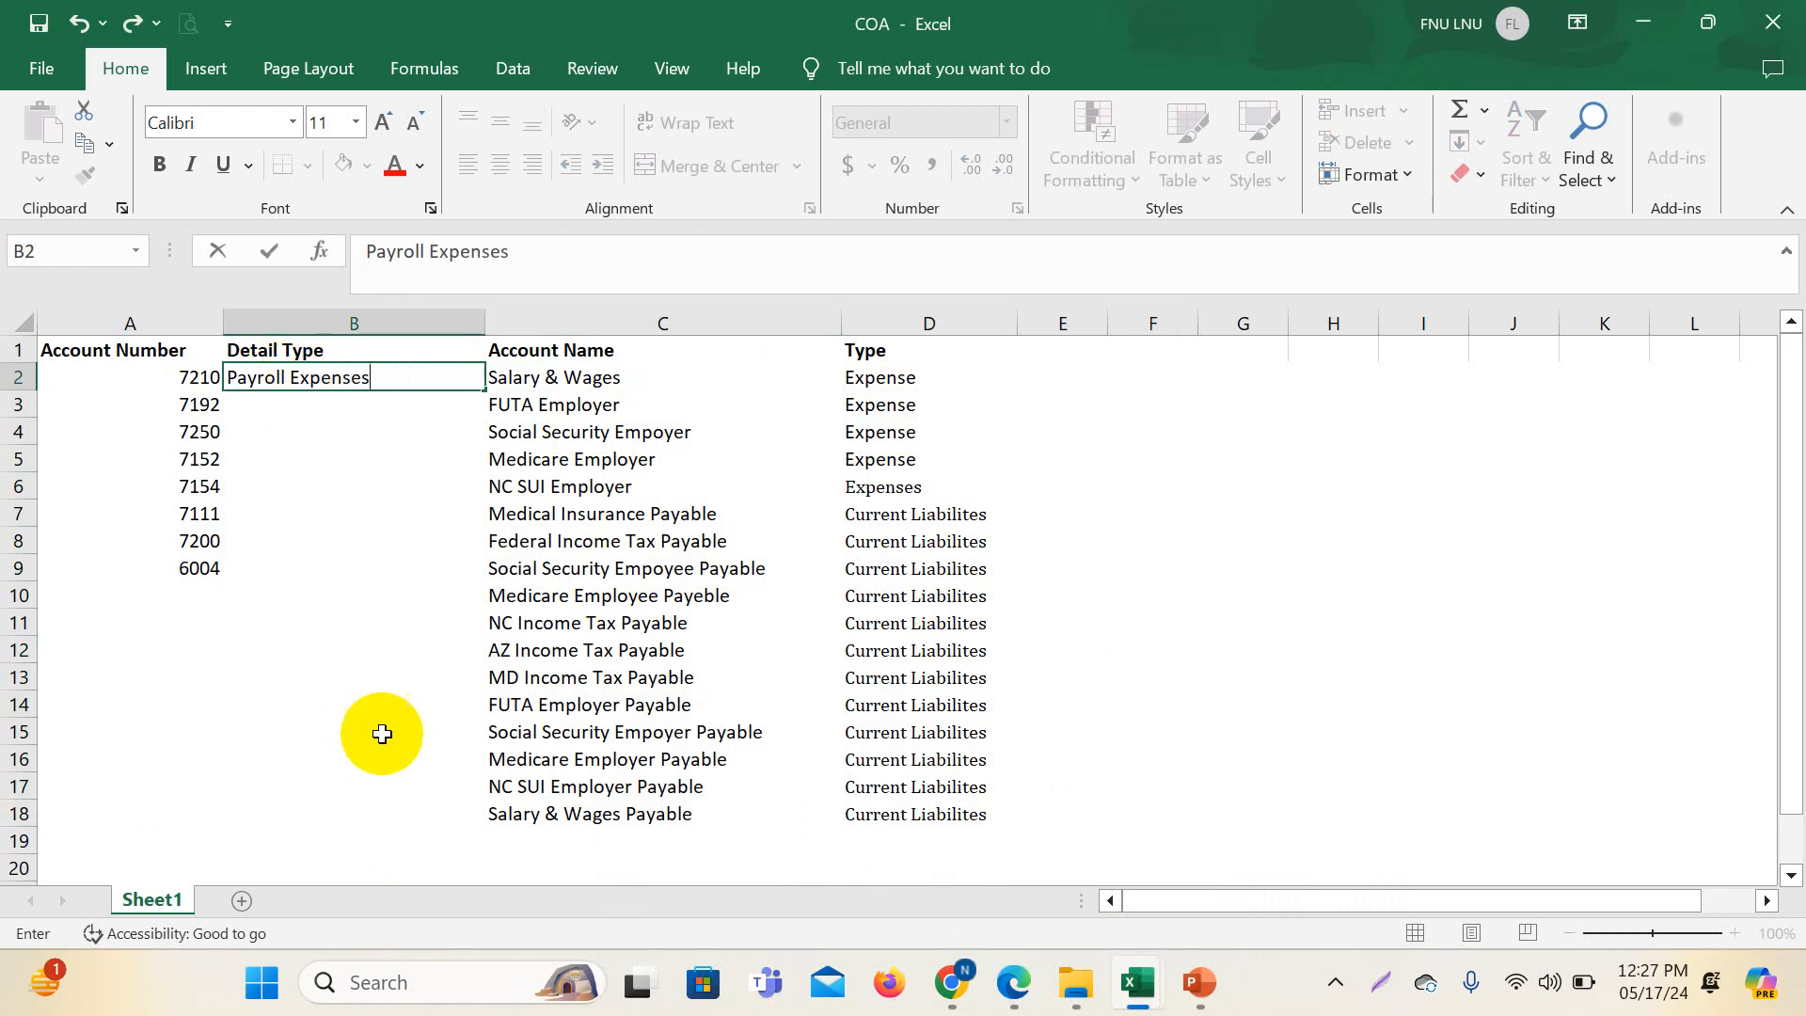
pyautogui.click(376, 649)
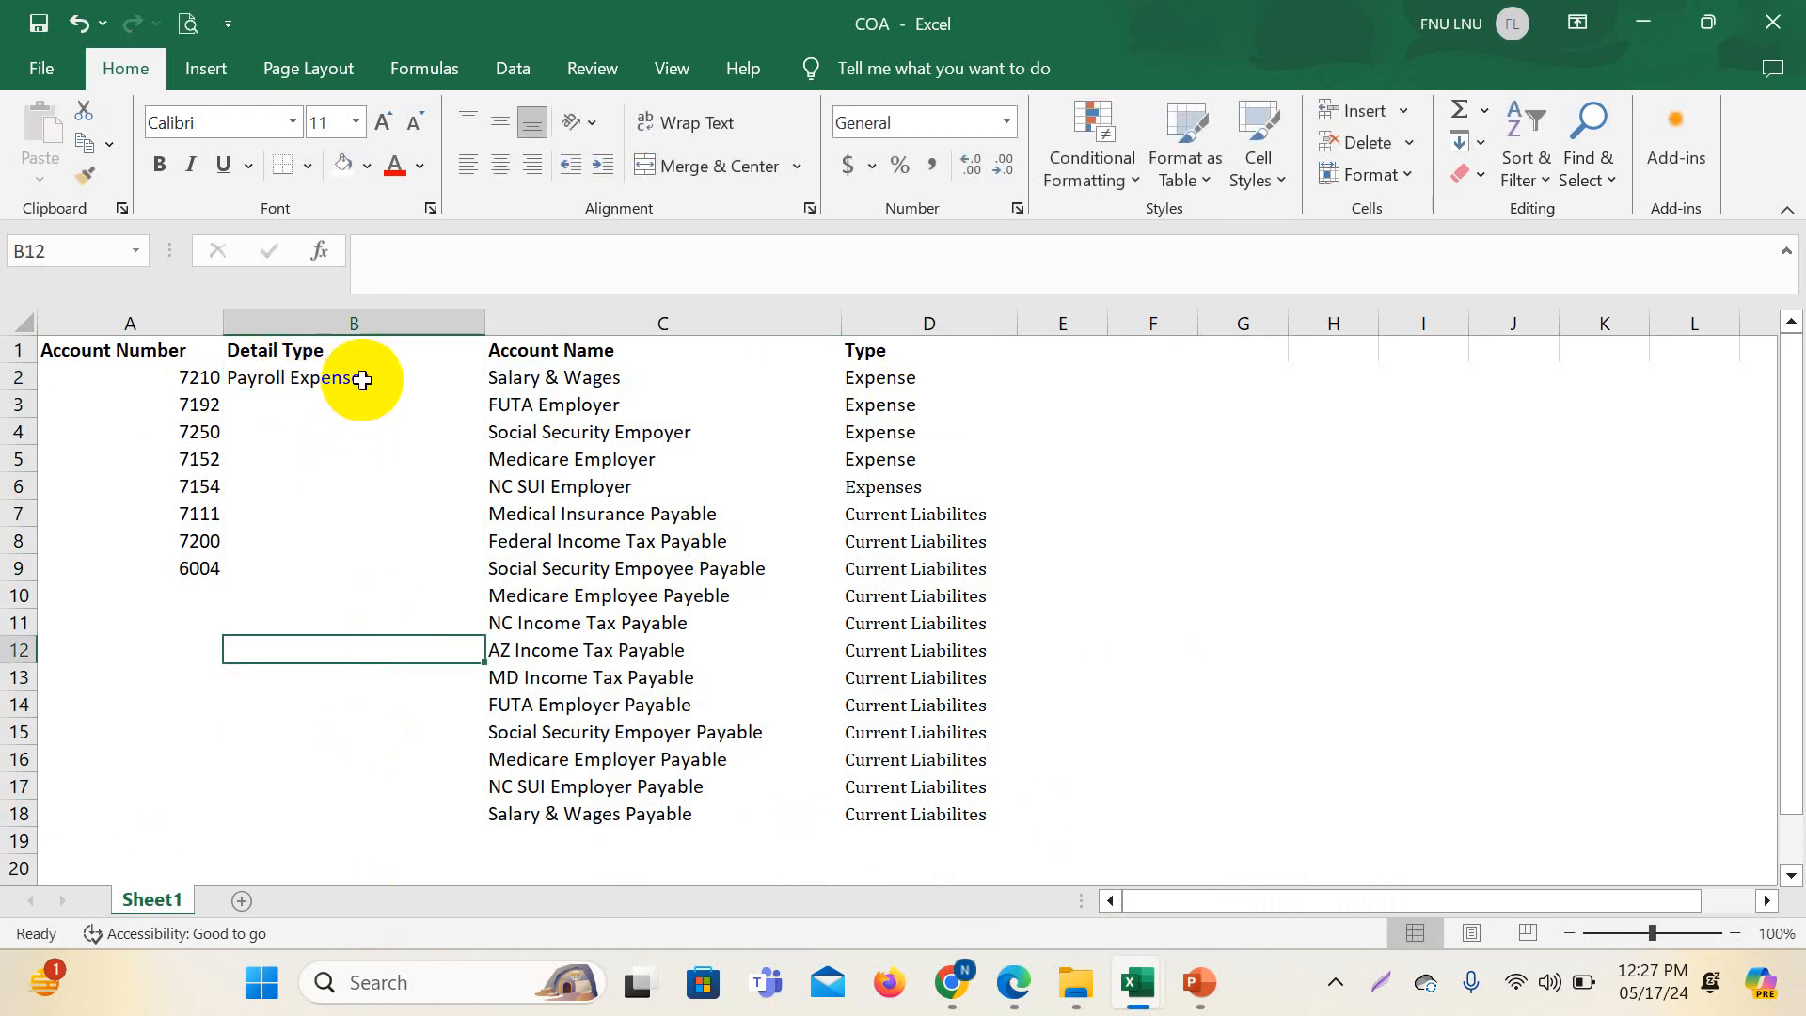
pyautogui.moveTo(359, 377); pyautogui.dragTo(427, 482)
pyautogui.hotkey('ctrl', 'd')
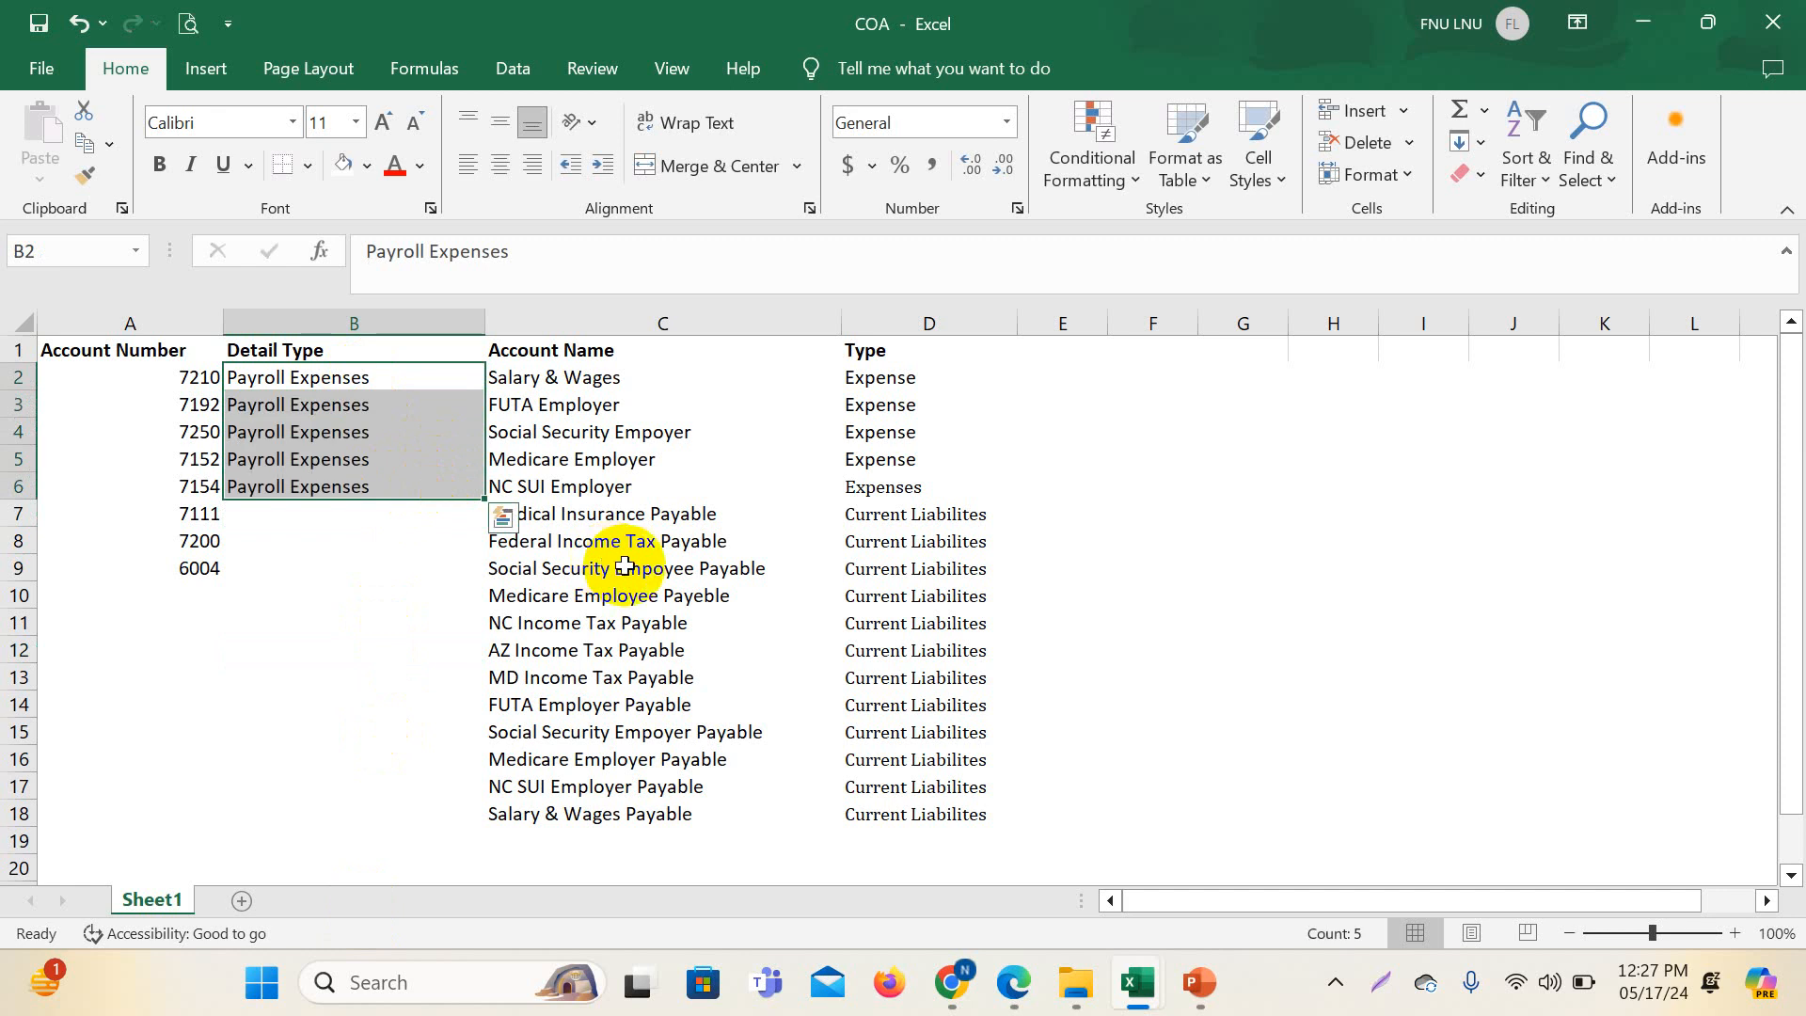
# - Check the detail types offered for current liabilities in the QuickBooks account form, view the Journal Import workbook, then return to the COA workbook
pyautogui.click(588, 514)
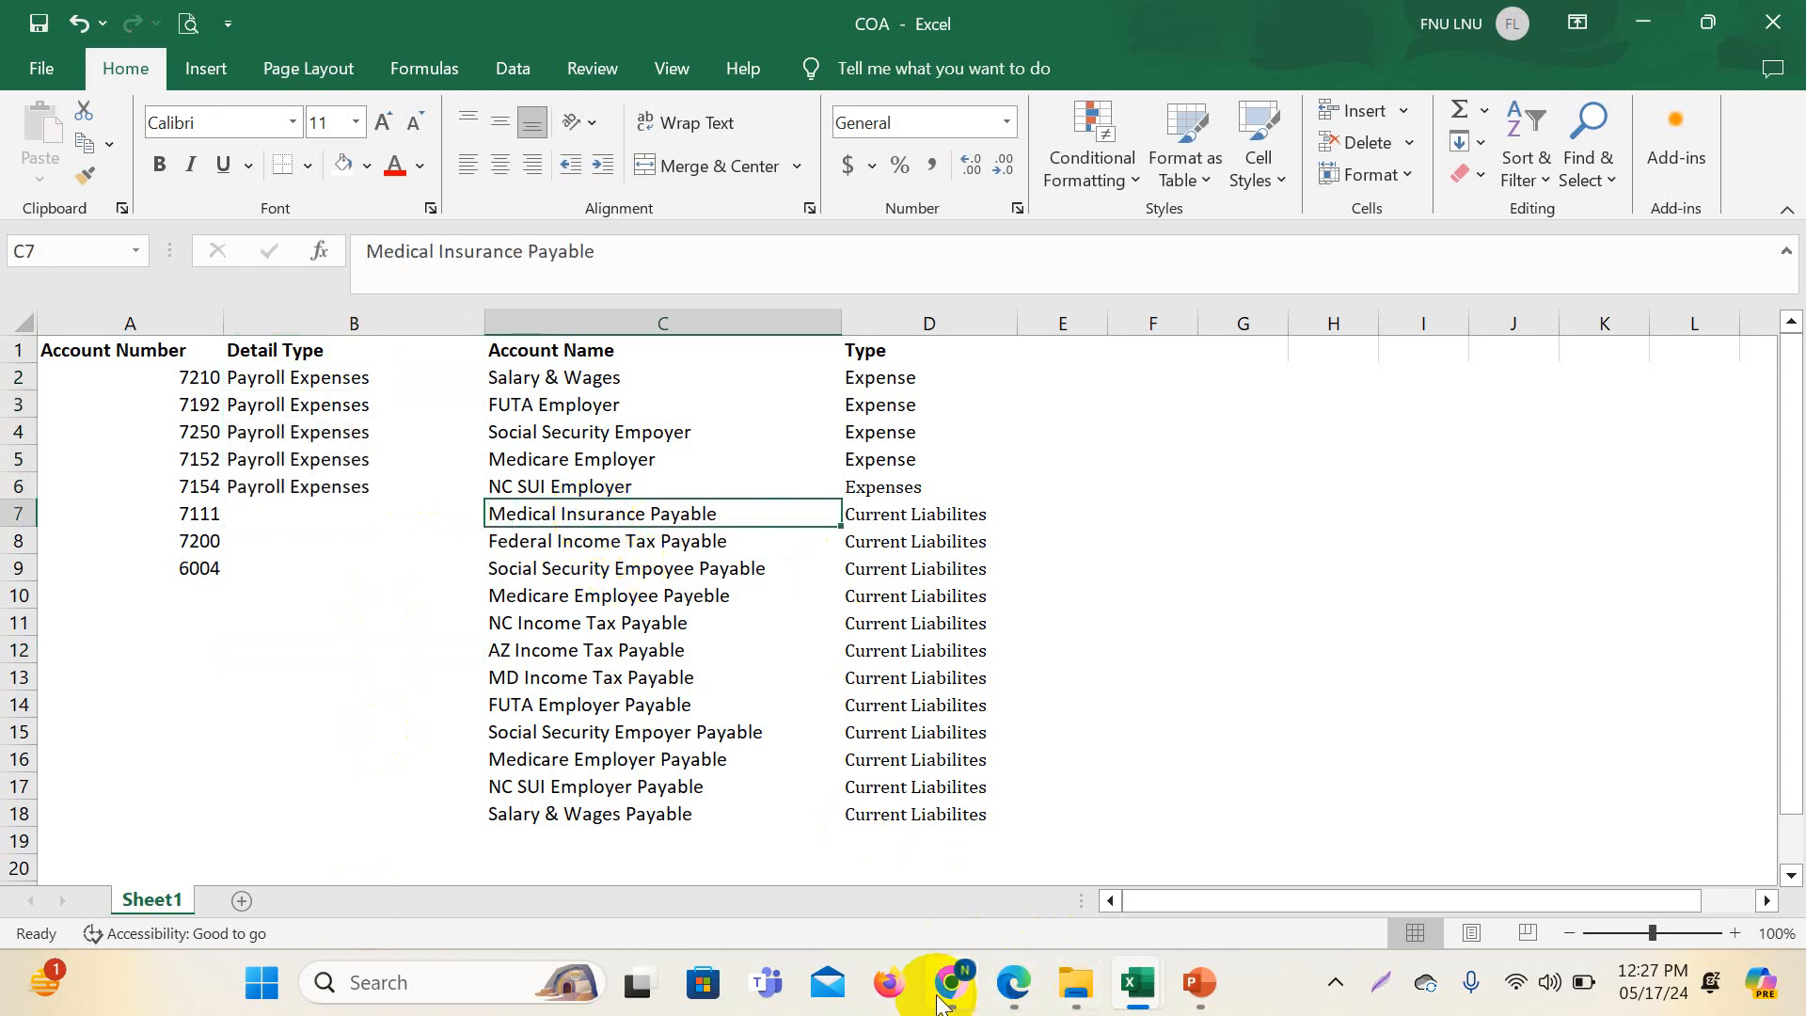
pyautogui.moveTo(945, 981)
pyautogui.click(798, 871)
pyautogui.click(794, 464)
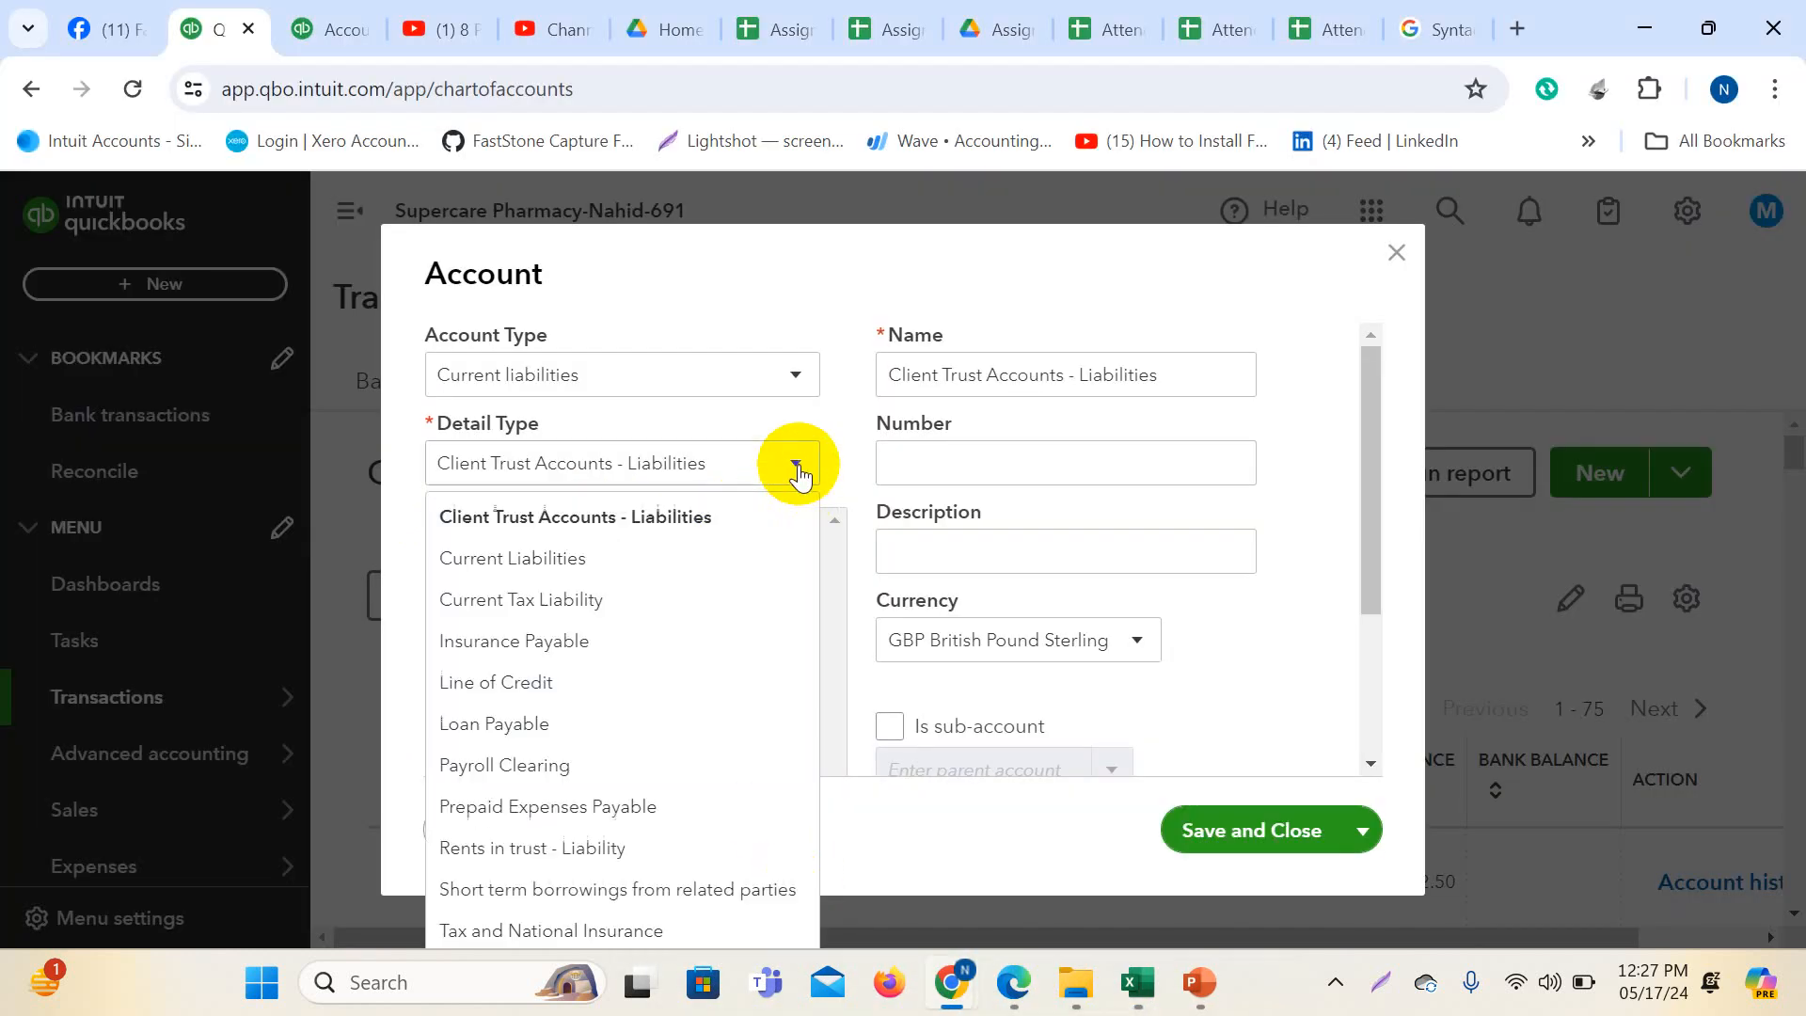
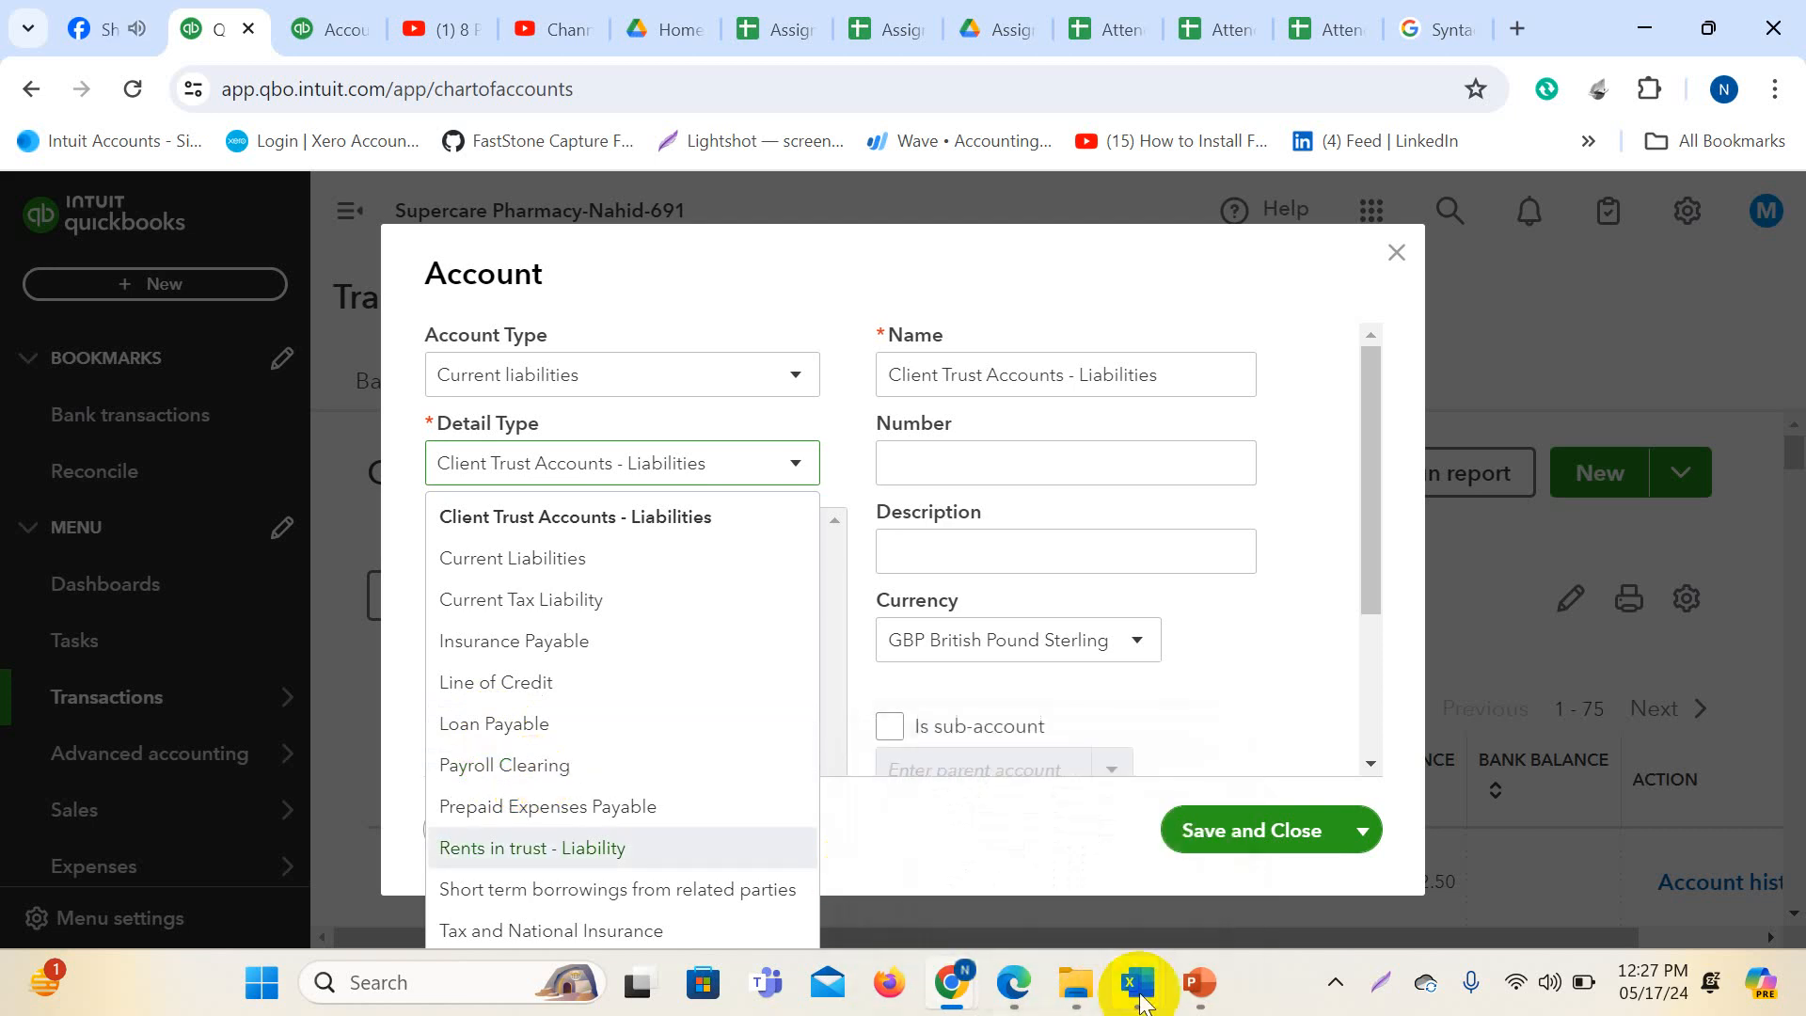
pyautogui.moveTo(1142, 1001)
pyautogui.click(1225, 856)
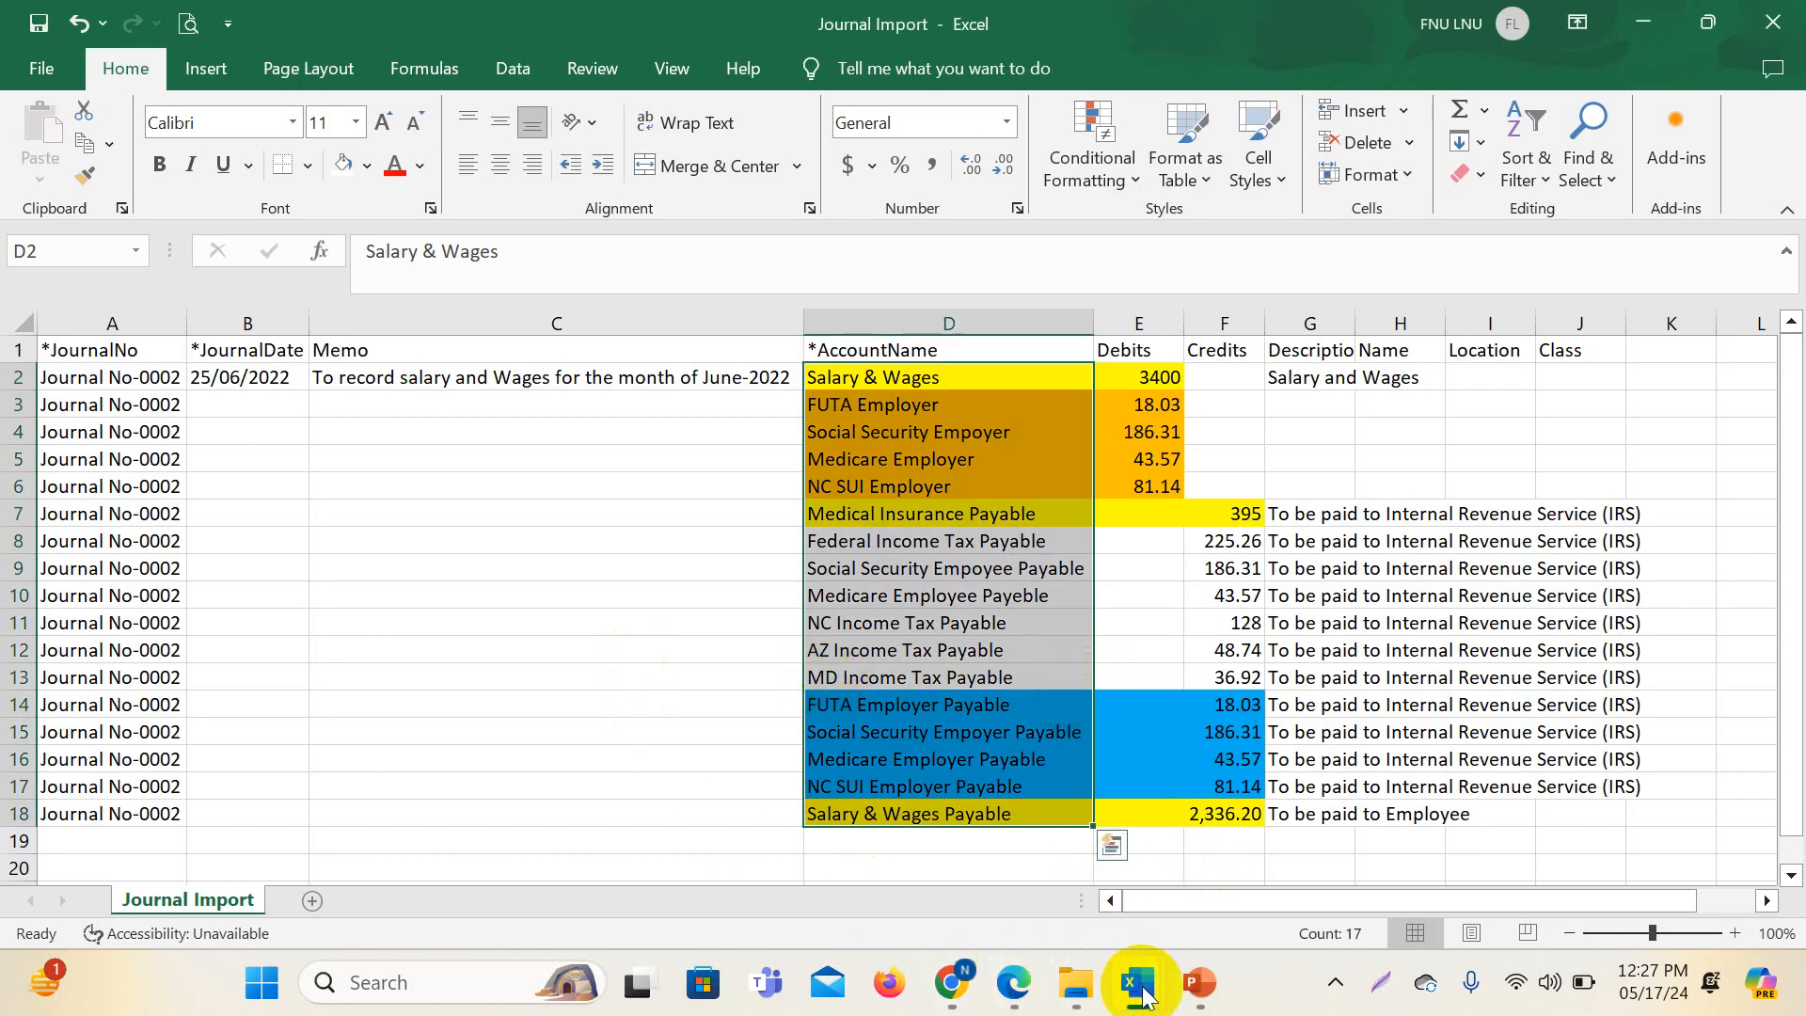
pyautogui.moveTo(1141, 983)
pyautogui.click(1398, 870)
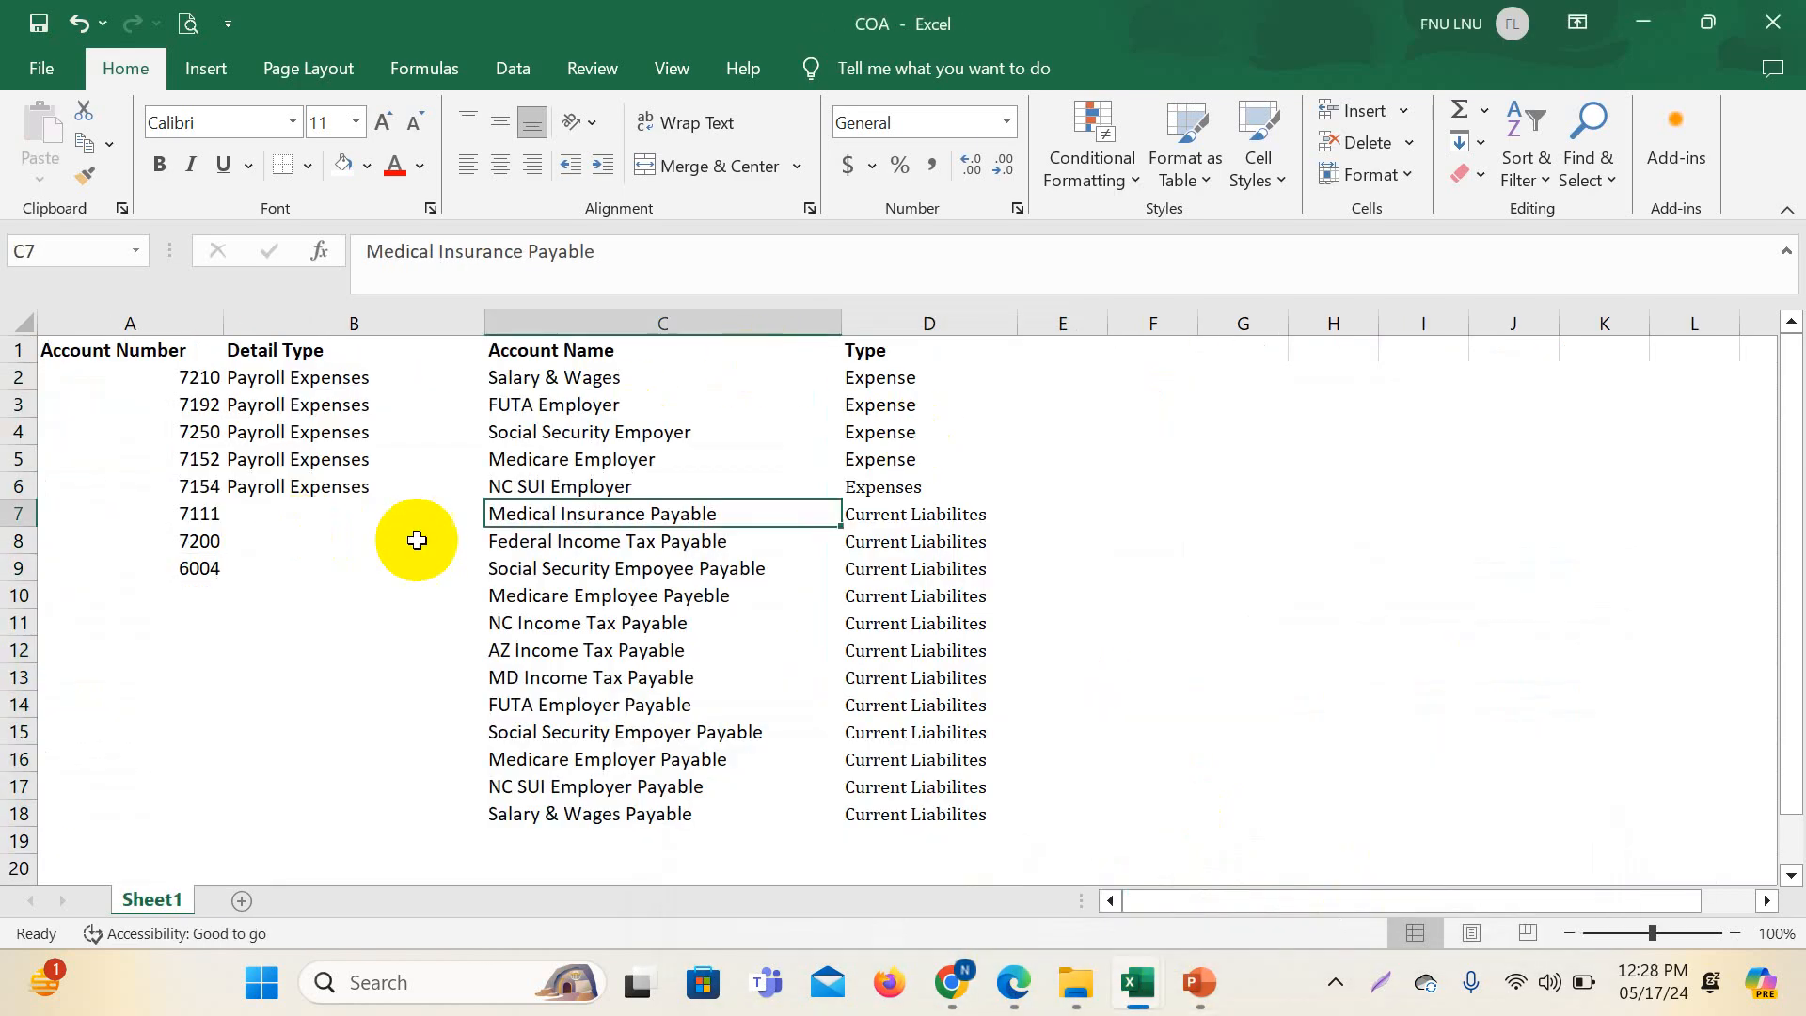
pyautogui.click(900, 517)
pyautogui.rightClick(898, 516)
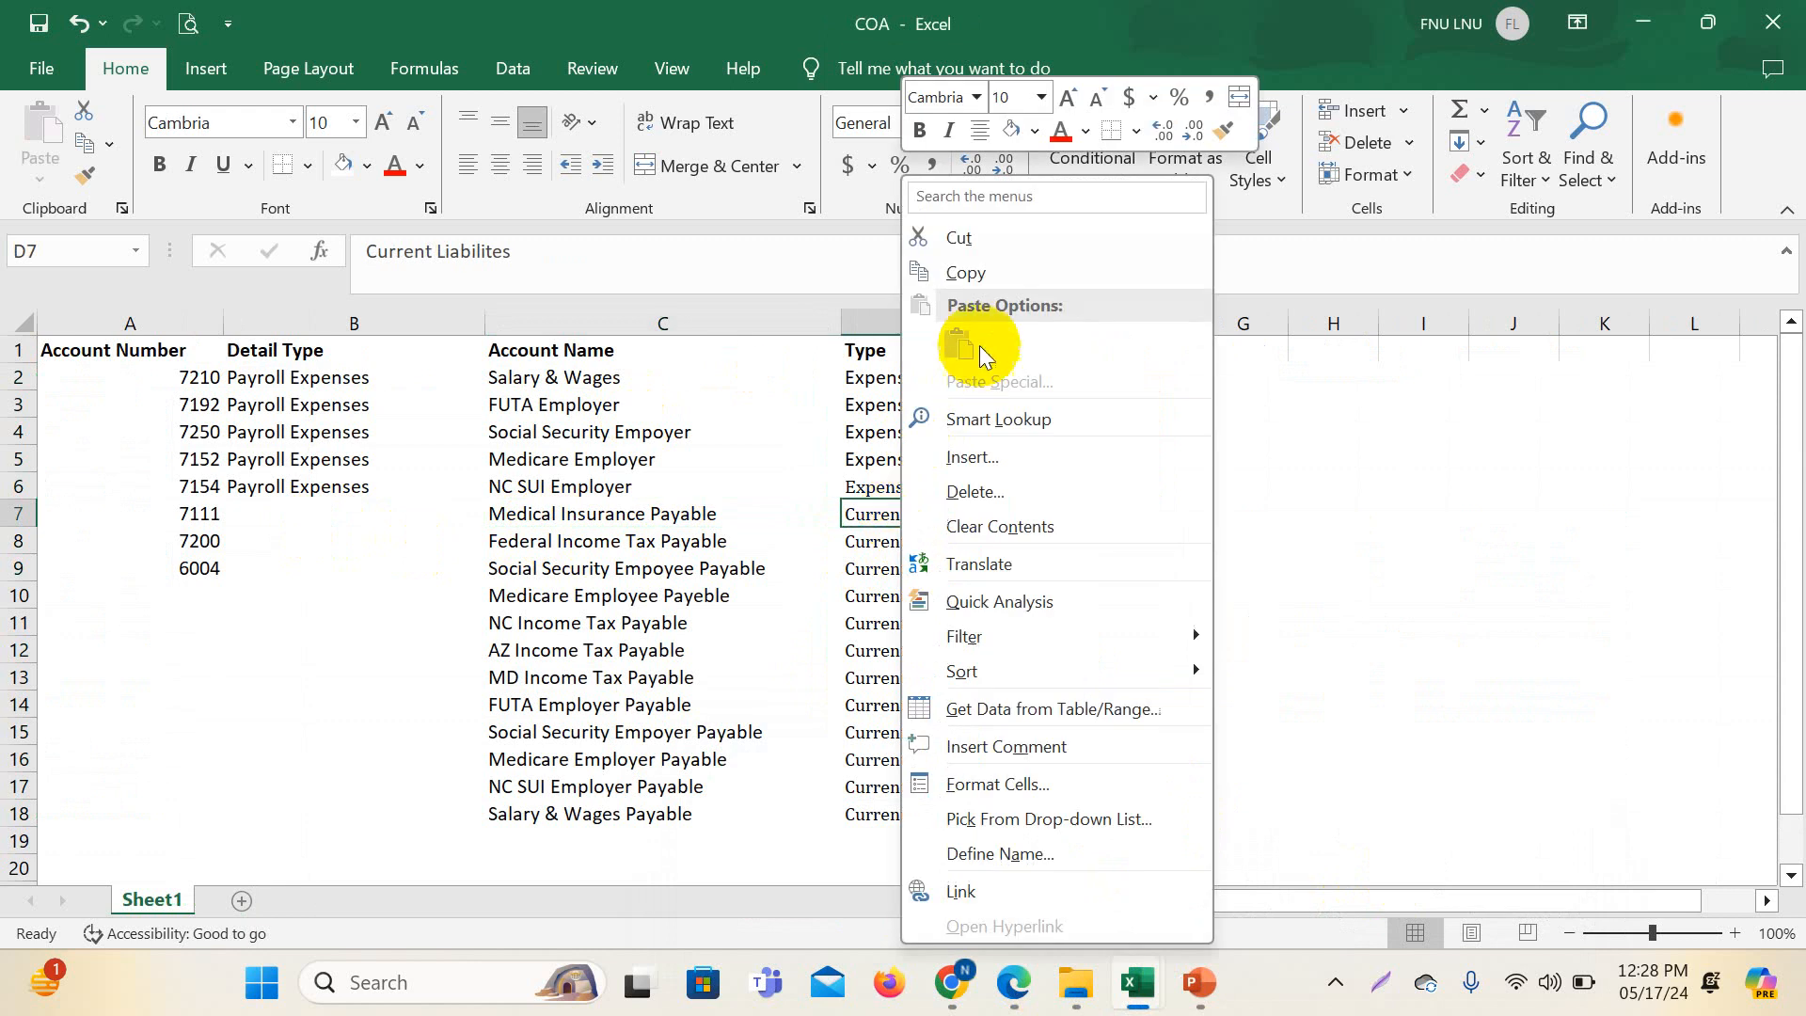
pyautogui.click(975, 268)
pyautogui.moveTo(294, 513); pyautogui.dragTo(330, 805)
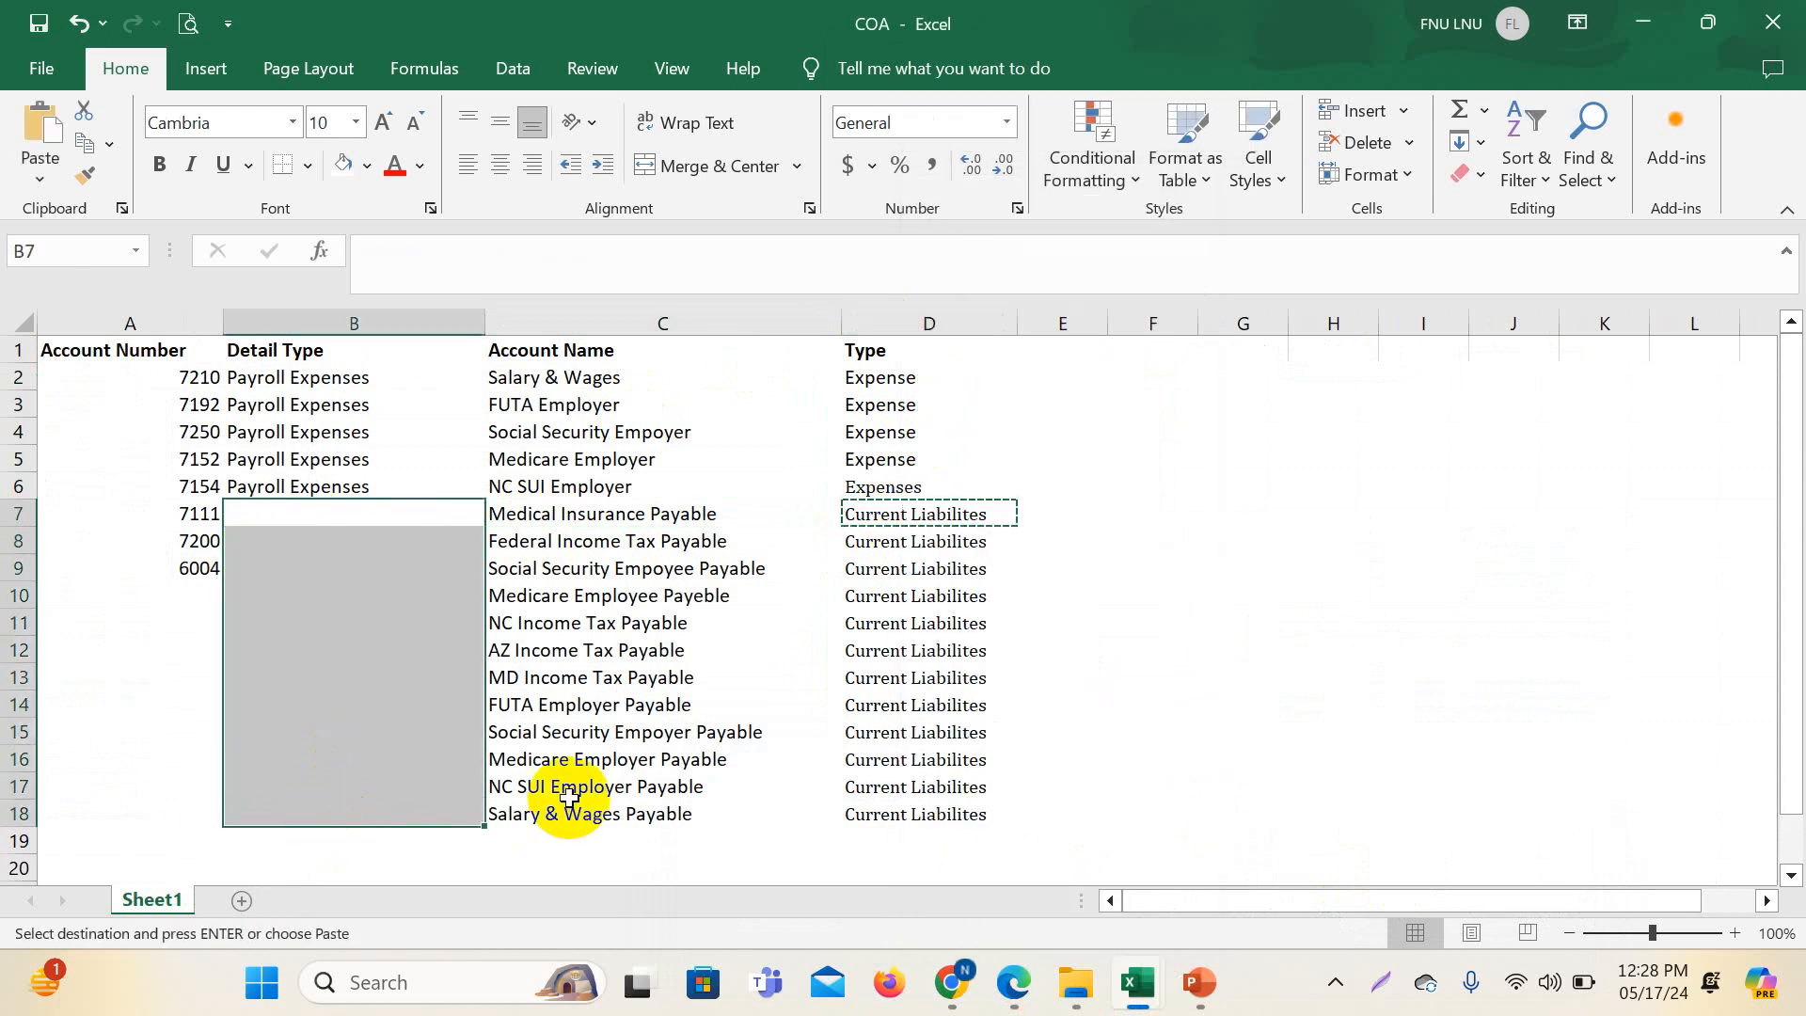
pyautogui.press('Escape')
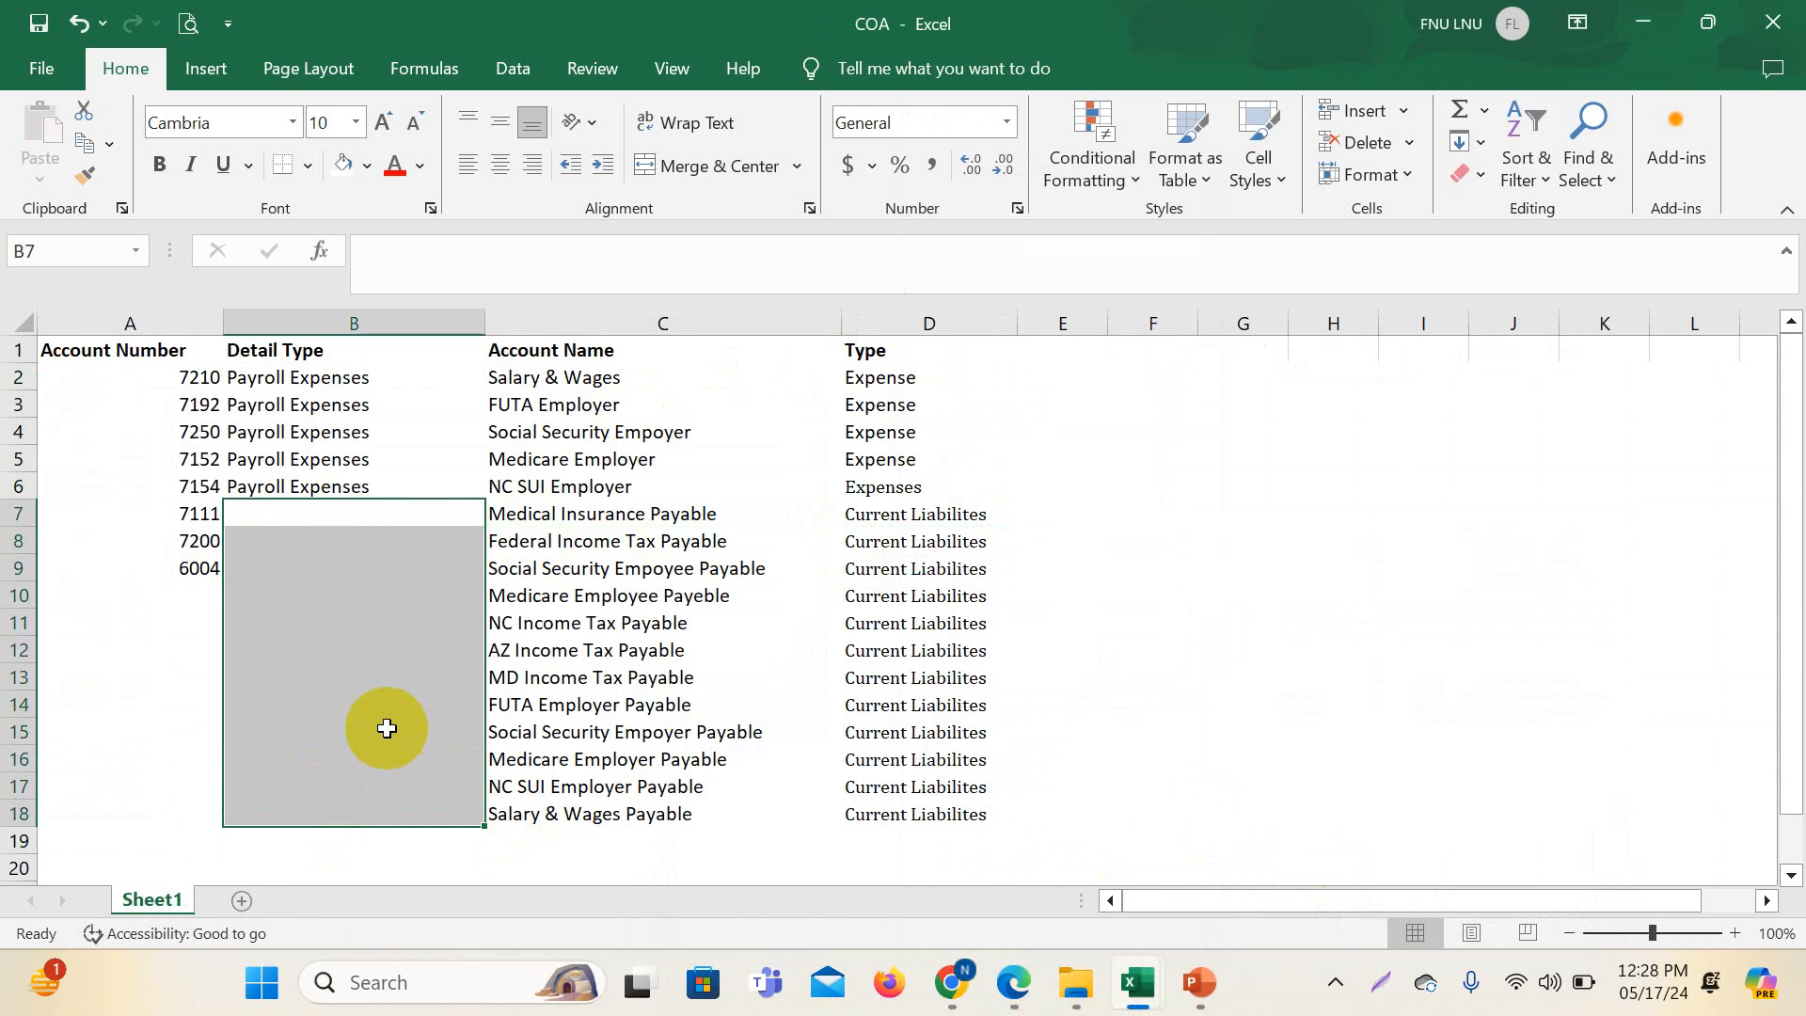
pyautogui.click(326, 649)
# - Copy Current Liabilites from D7 into the detail type cells B7:B18 for all the payable accounts
pyautogui.click(879, 519)
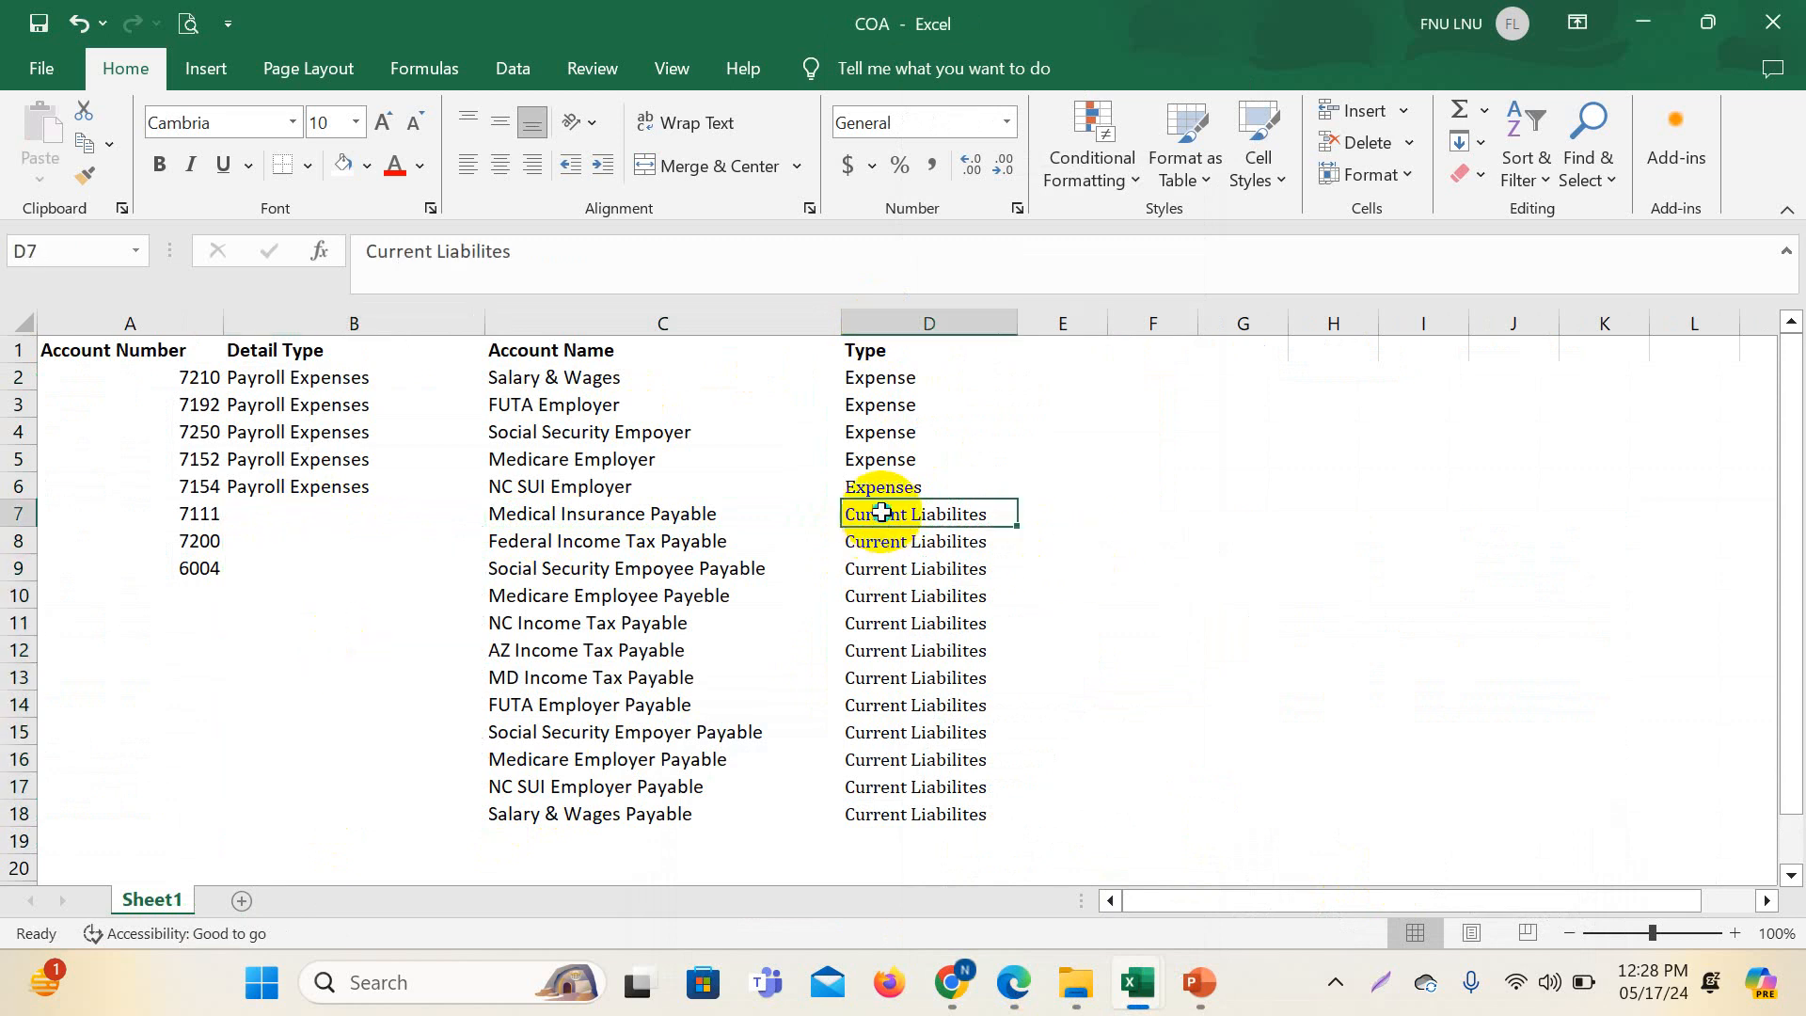
pyautogui.rightClick(881, 513)
pyautogui.click(945, 276)
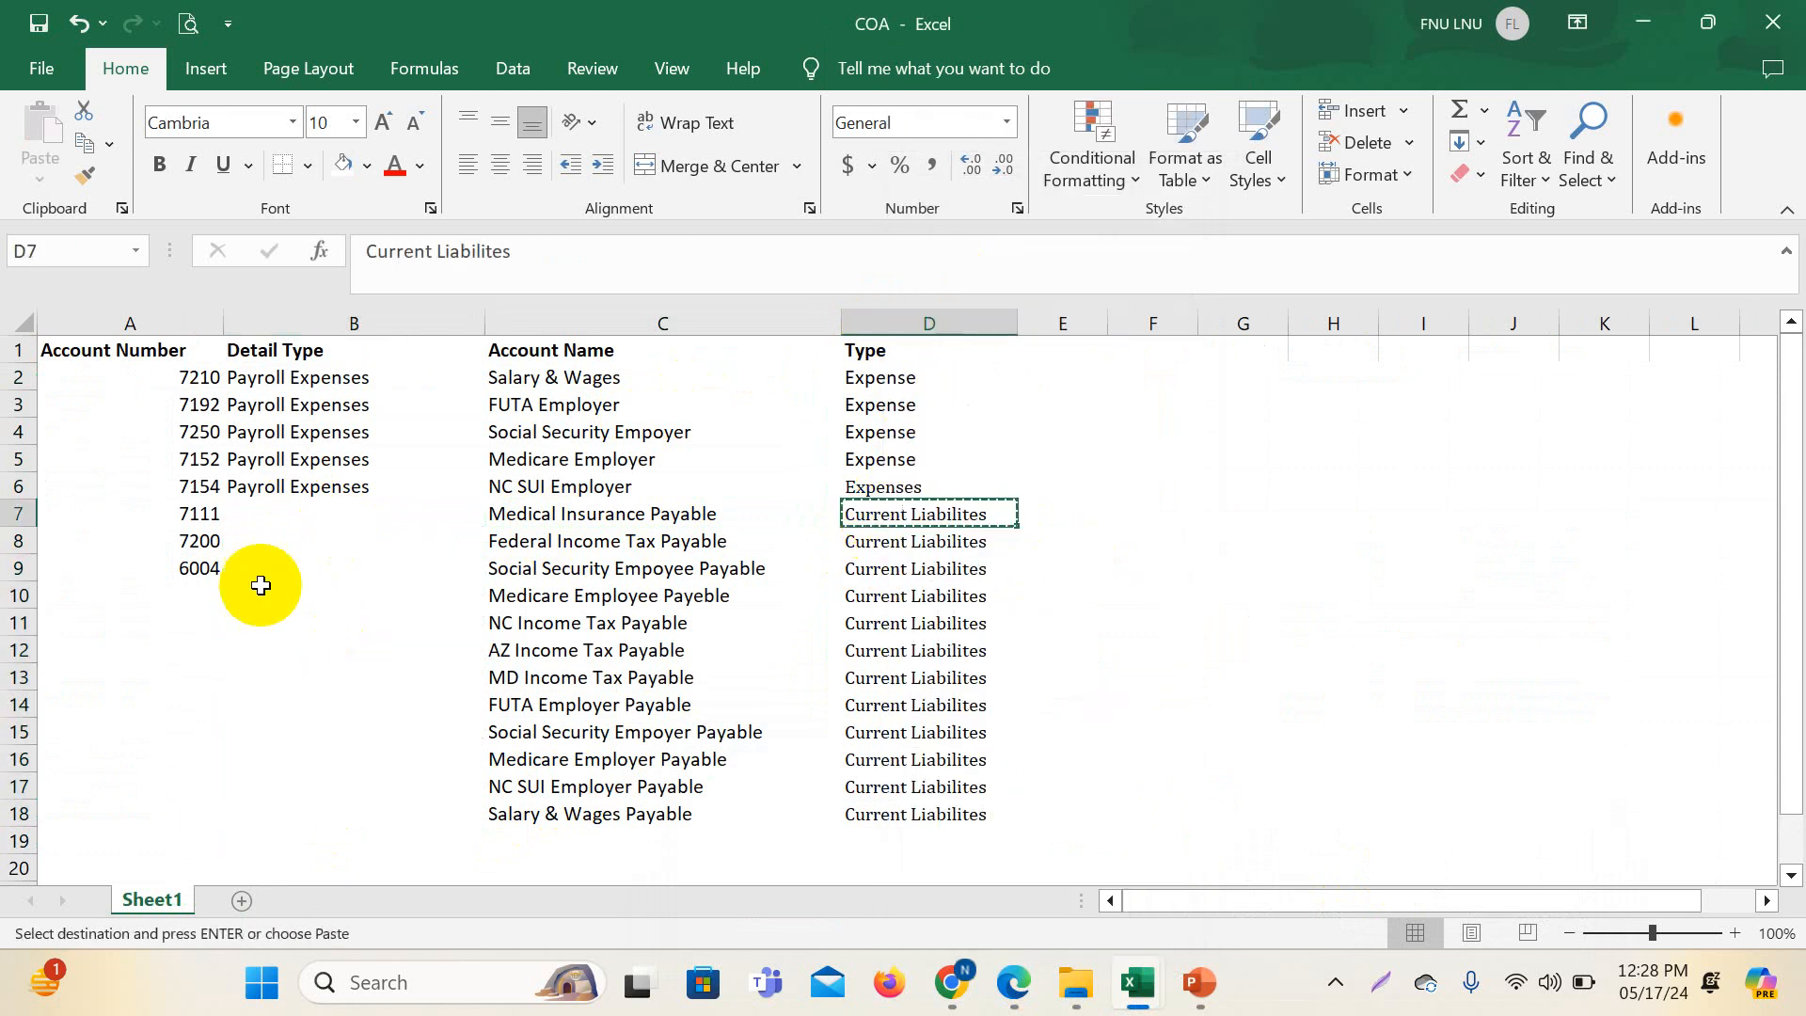
pyautogui.click(289, 507)
pyautogui.hotkey('ctrl', 'v')
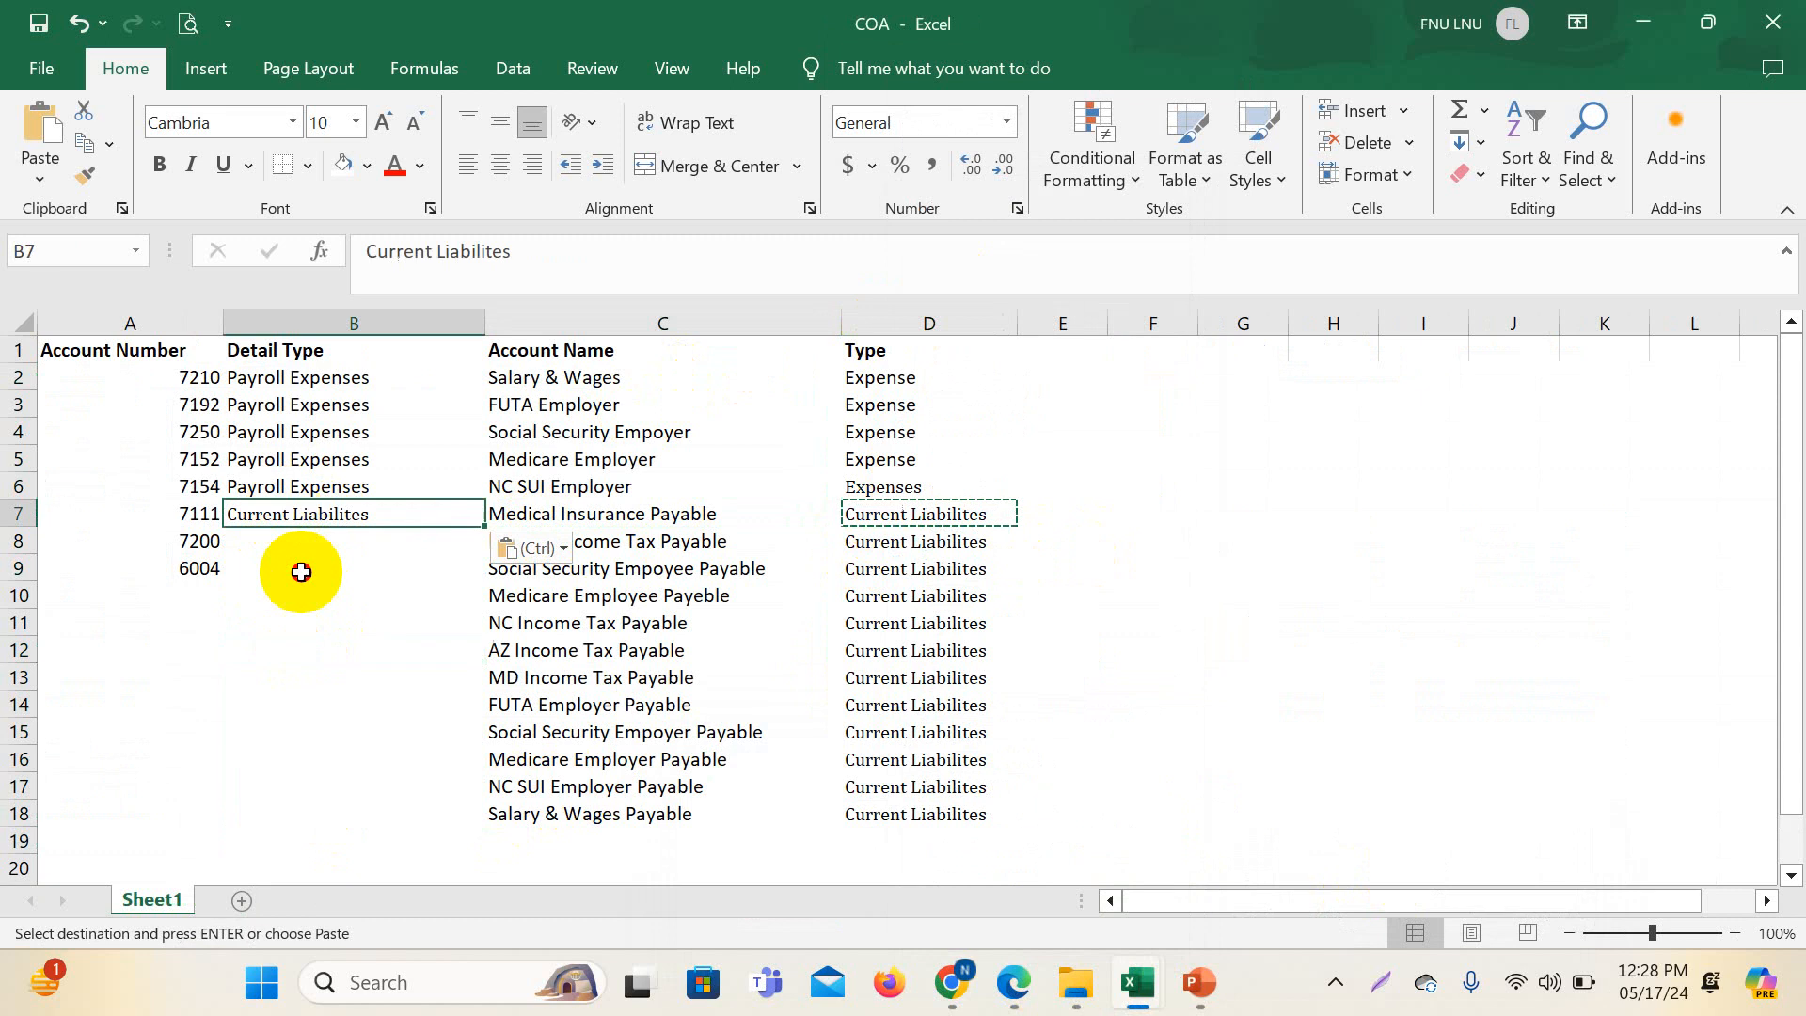
pyautogui.moveTo(291, 514); pyautogui.dragTo(351, 813)
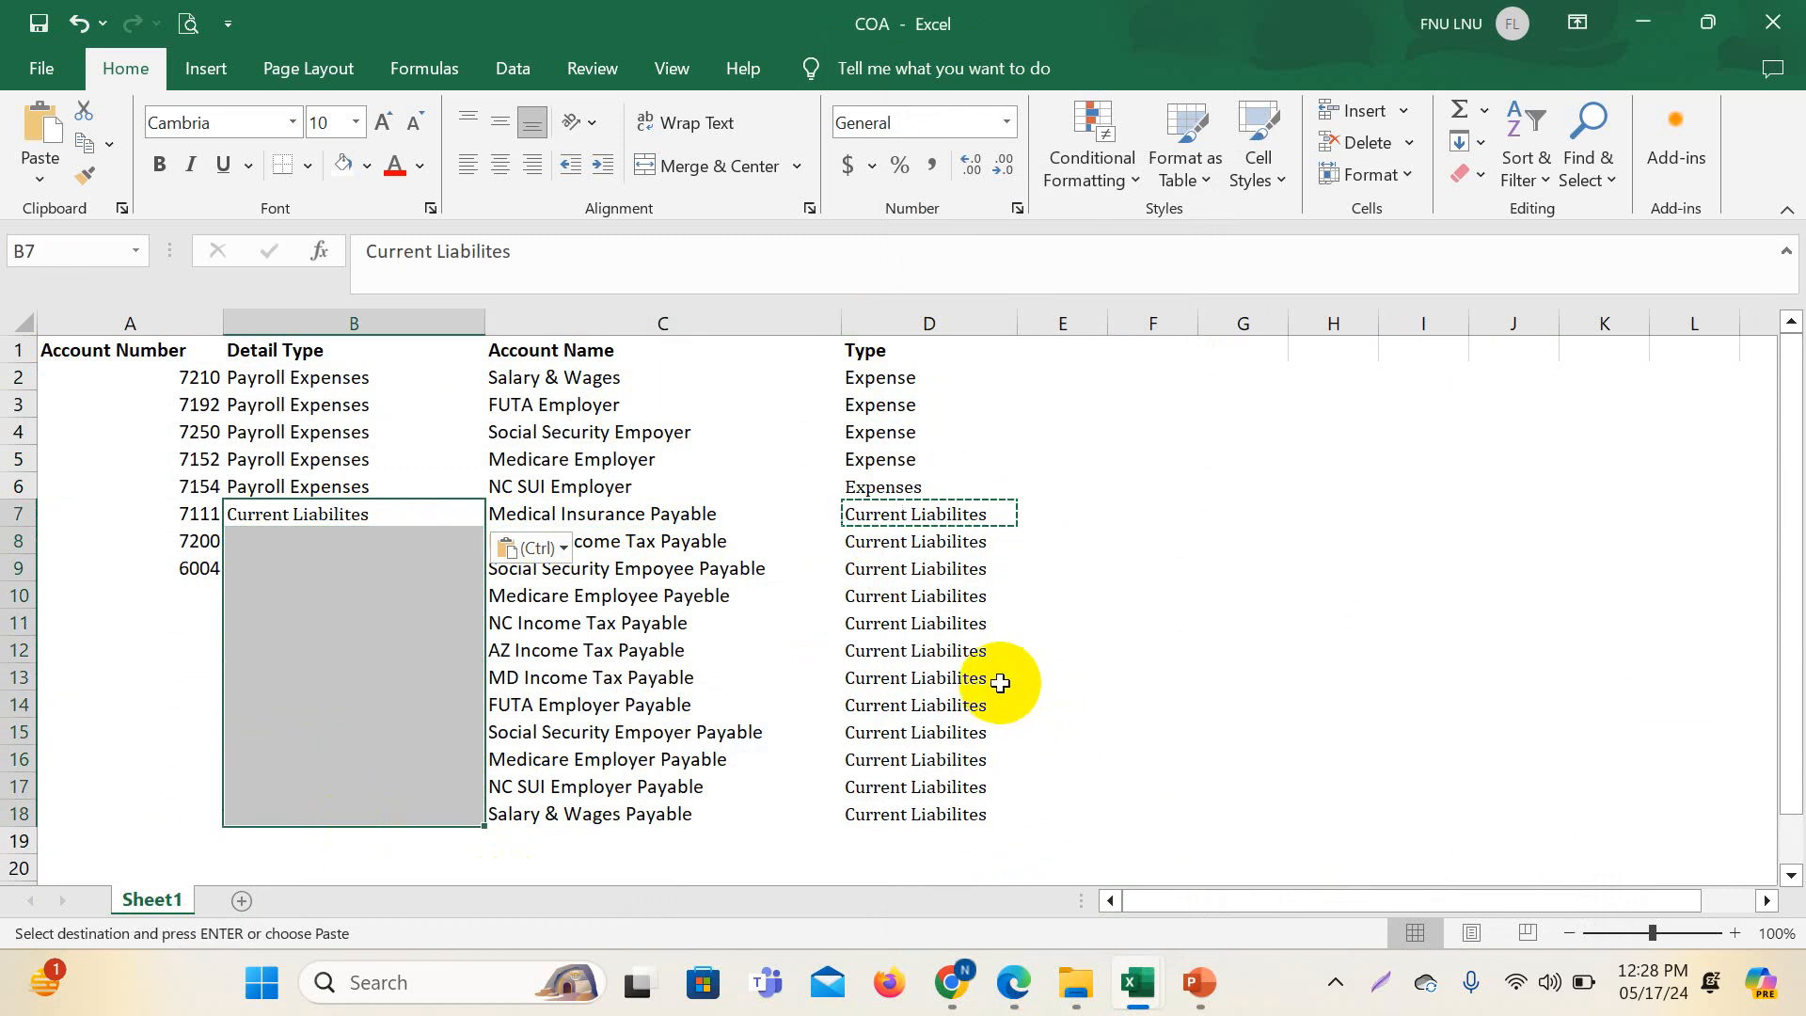
pyautogui.press('Return')
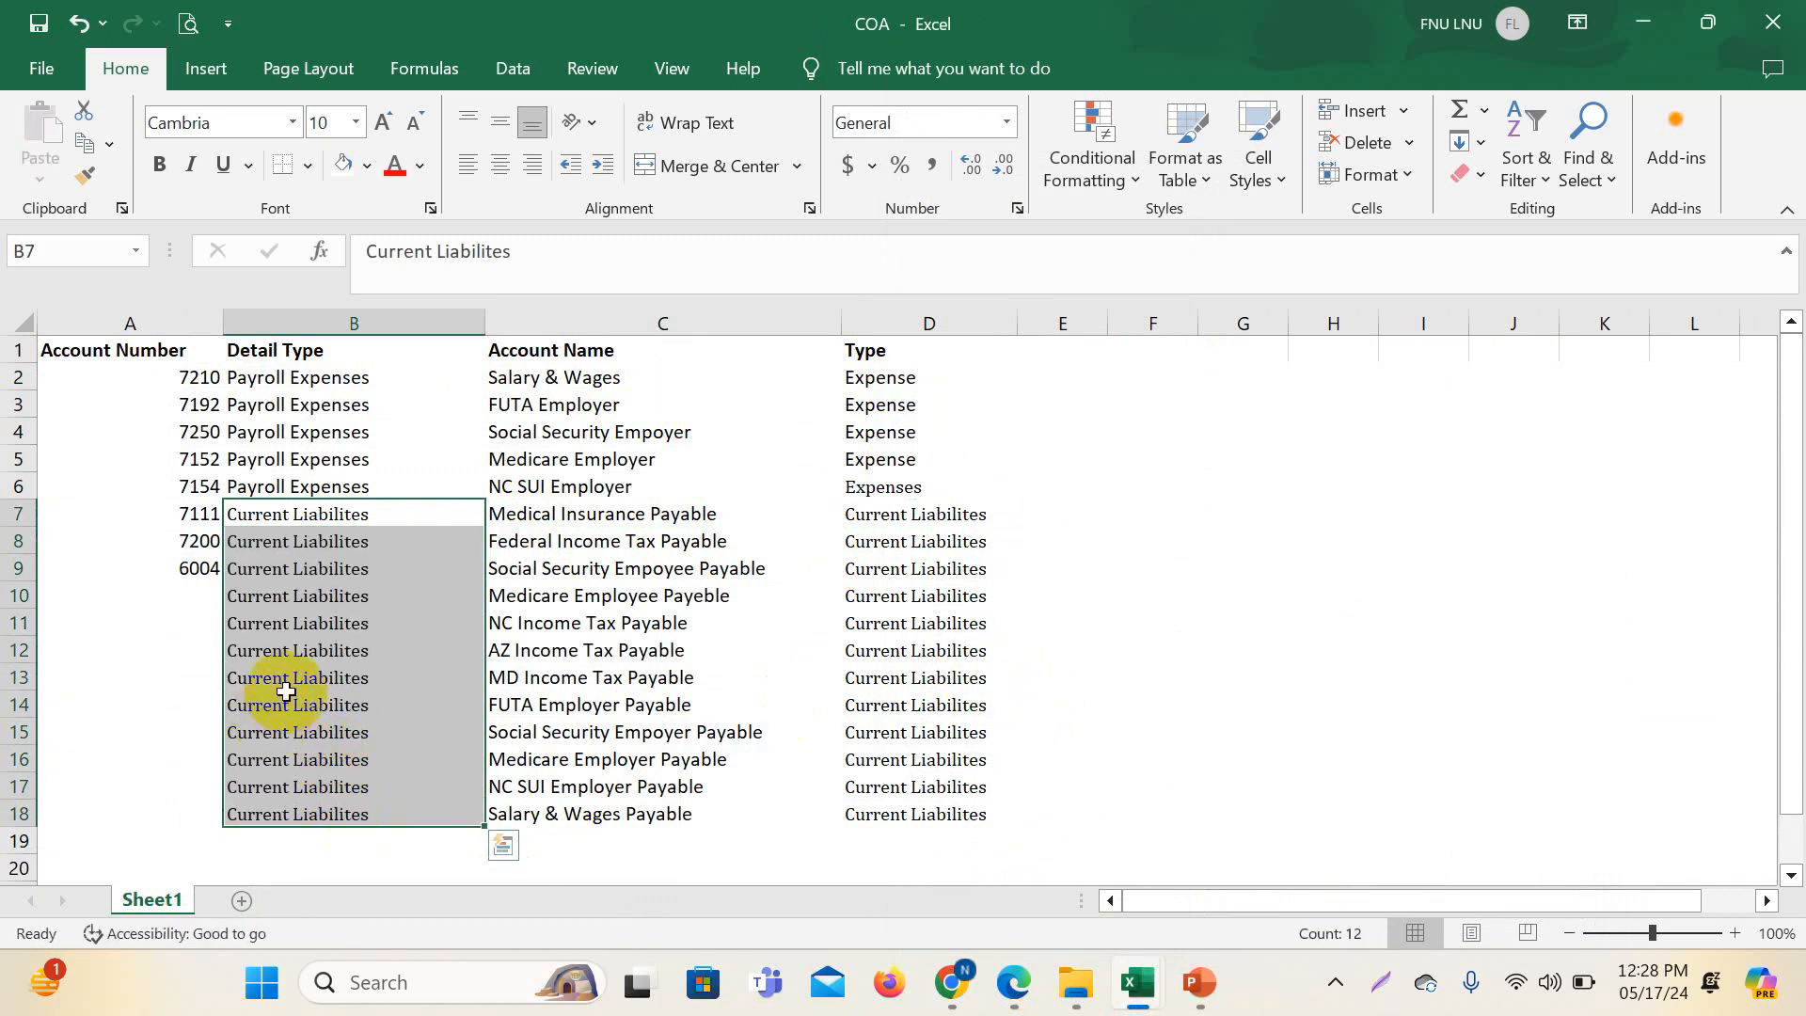
# - Enter ledger codes 8110 in A2 and 8111 in A3, and extend the series down to 8114 in A6
pyautogui.click(174, 547)
pyautogui.click(153, 375)
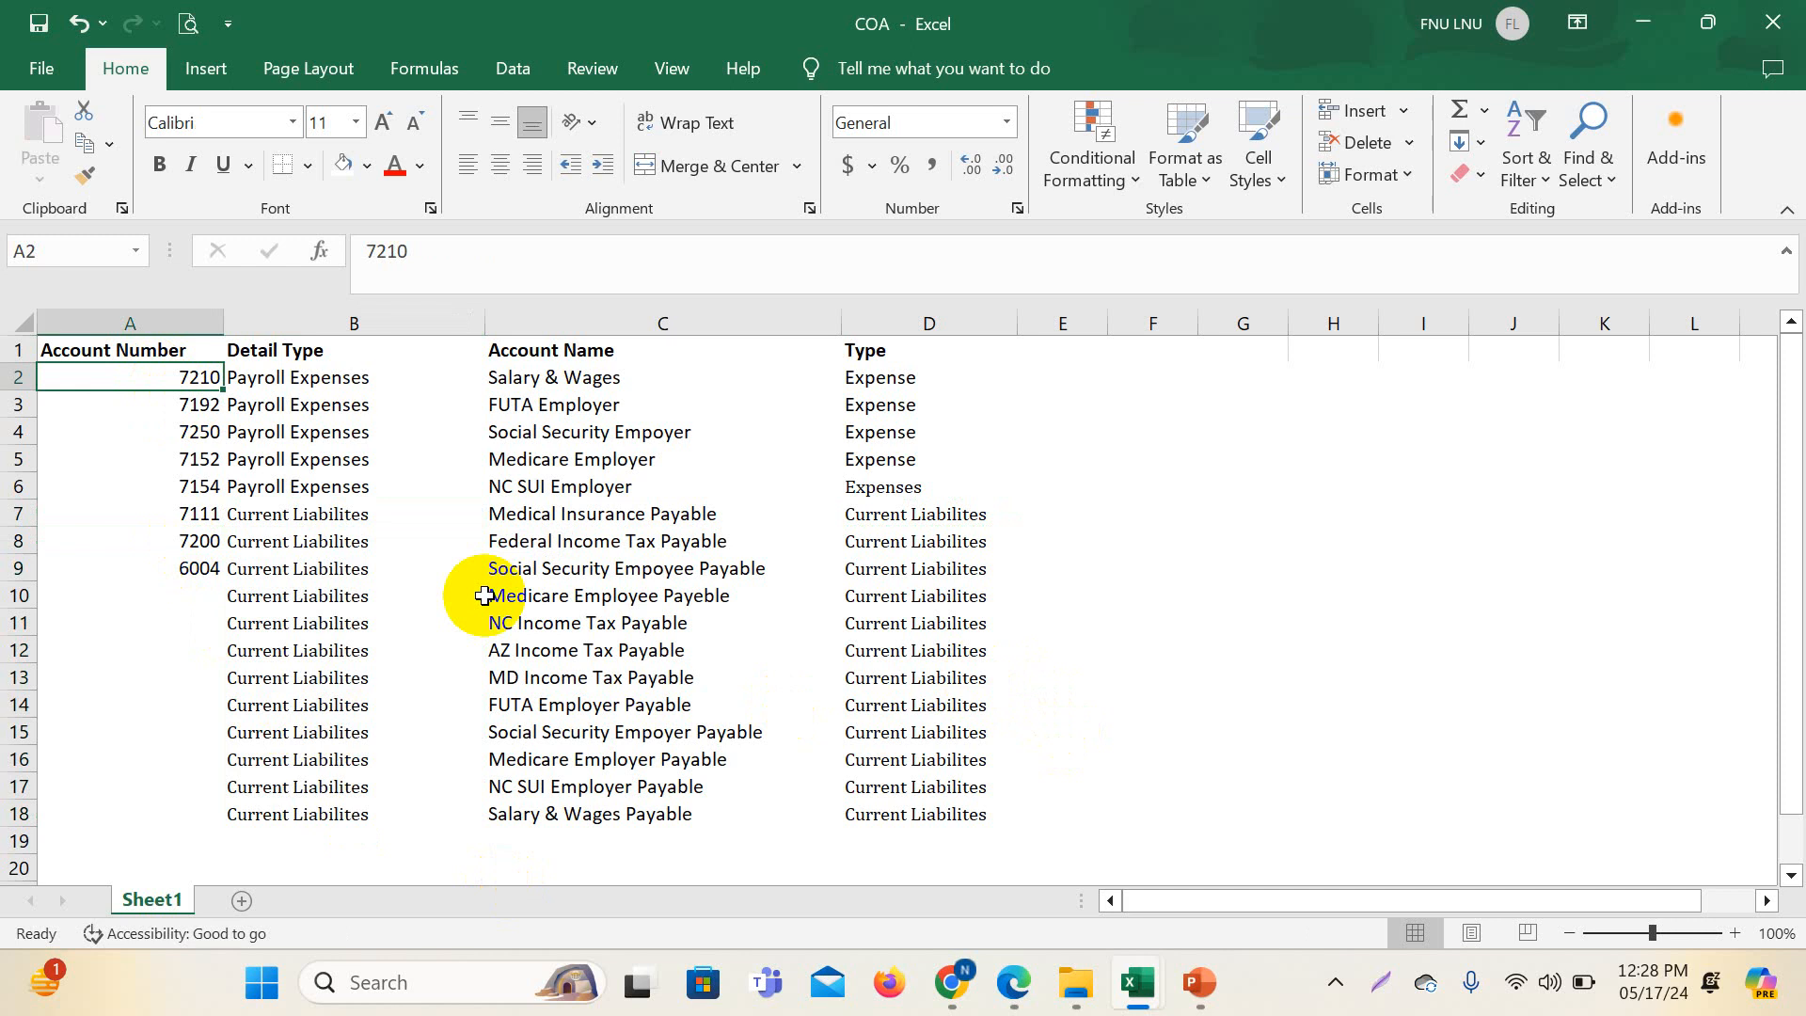
pyautogui.write('6')
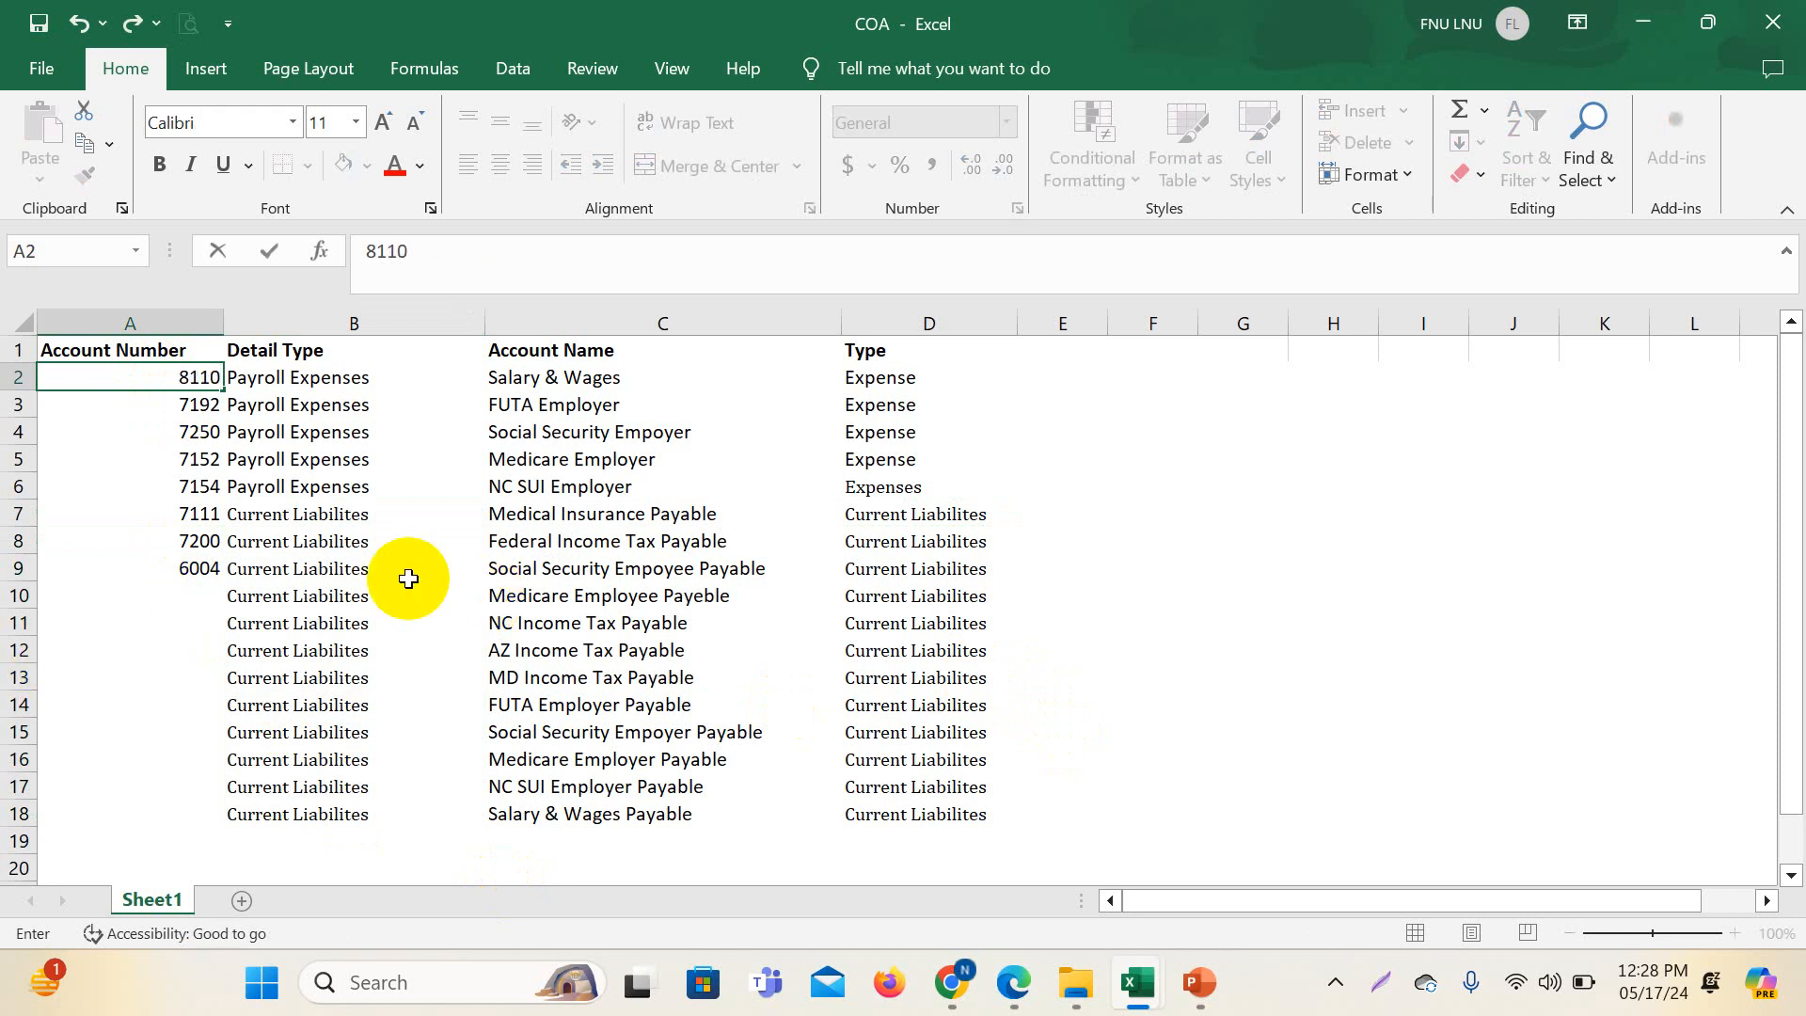
pyautogui.press('Return')
pyautogui.write('811')
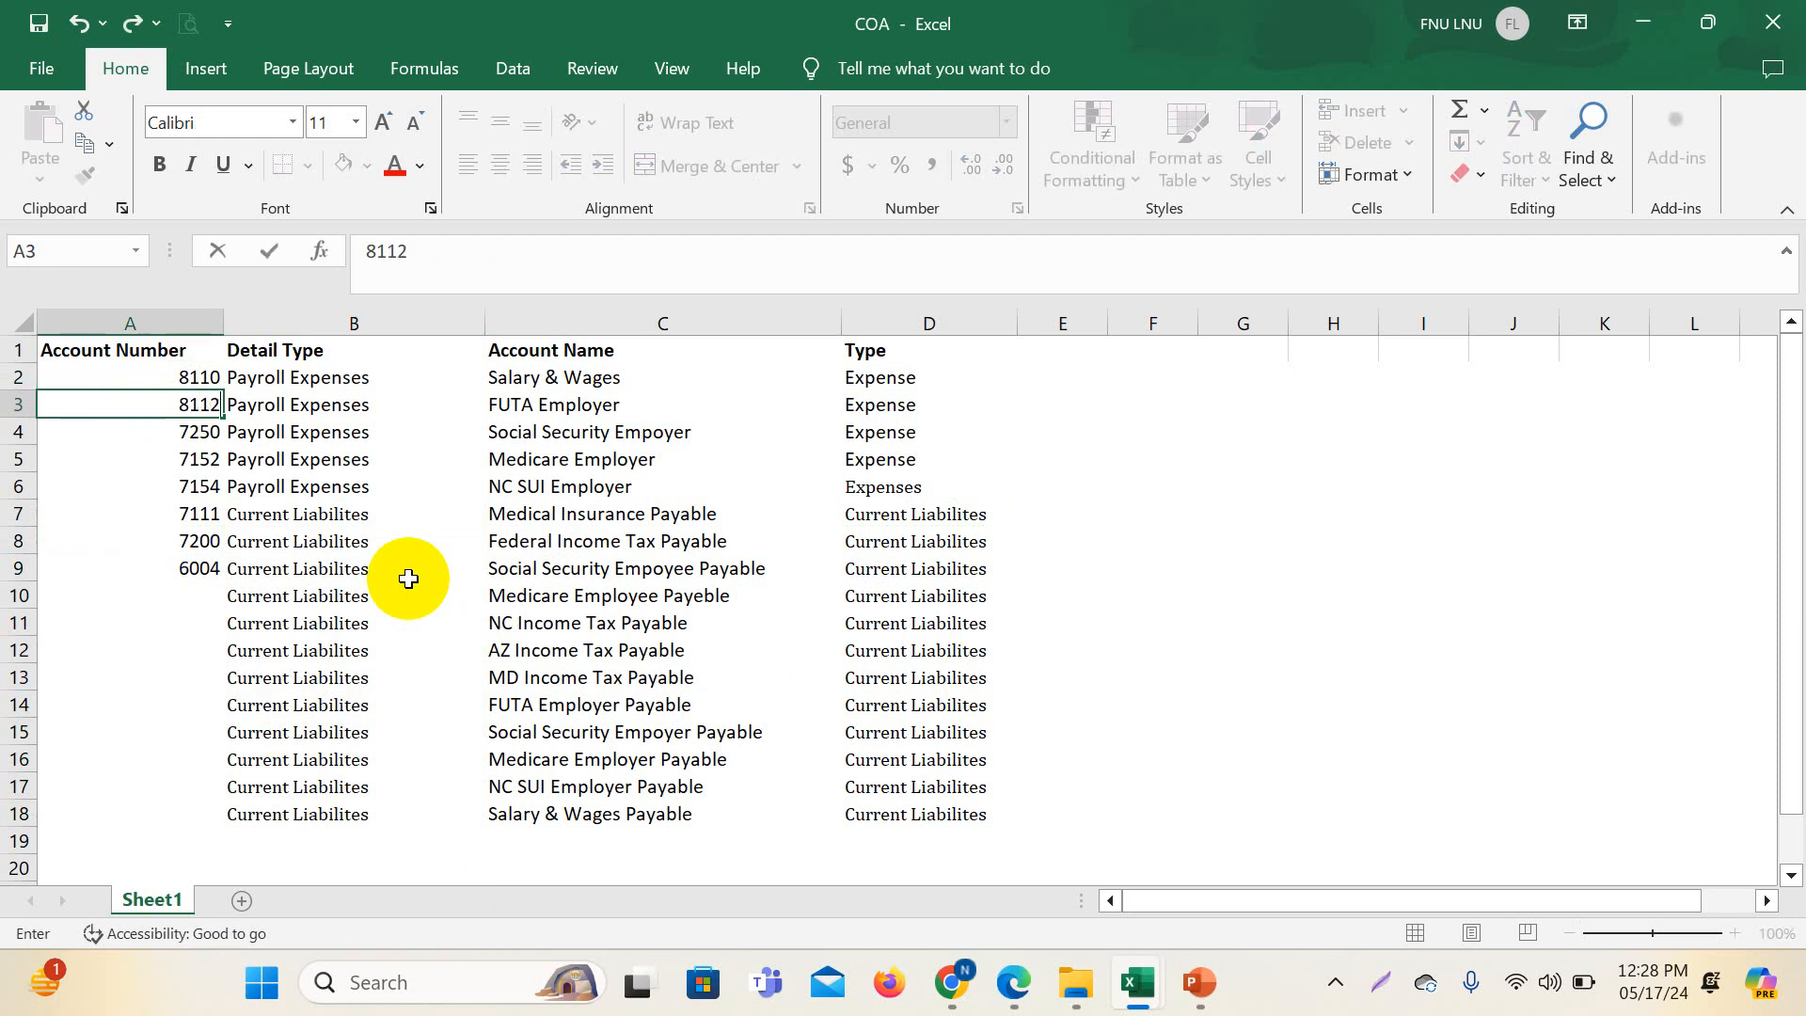
pyautogui.write('1')
pyautogui.click(409, 578)
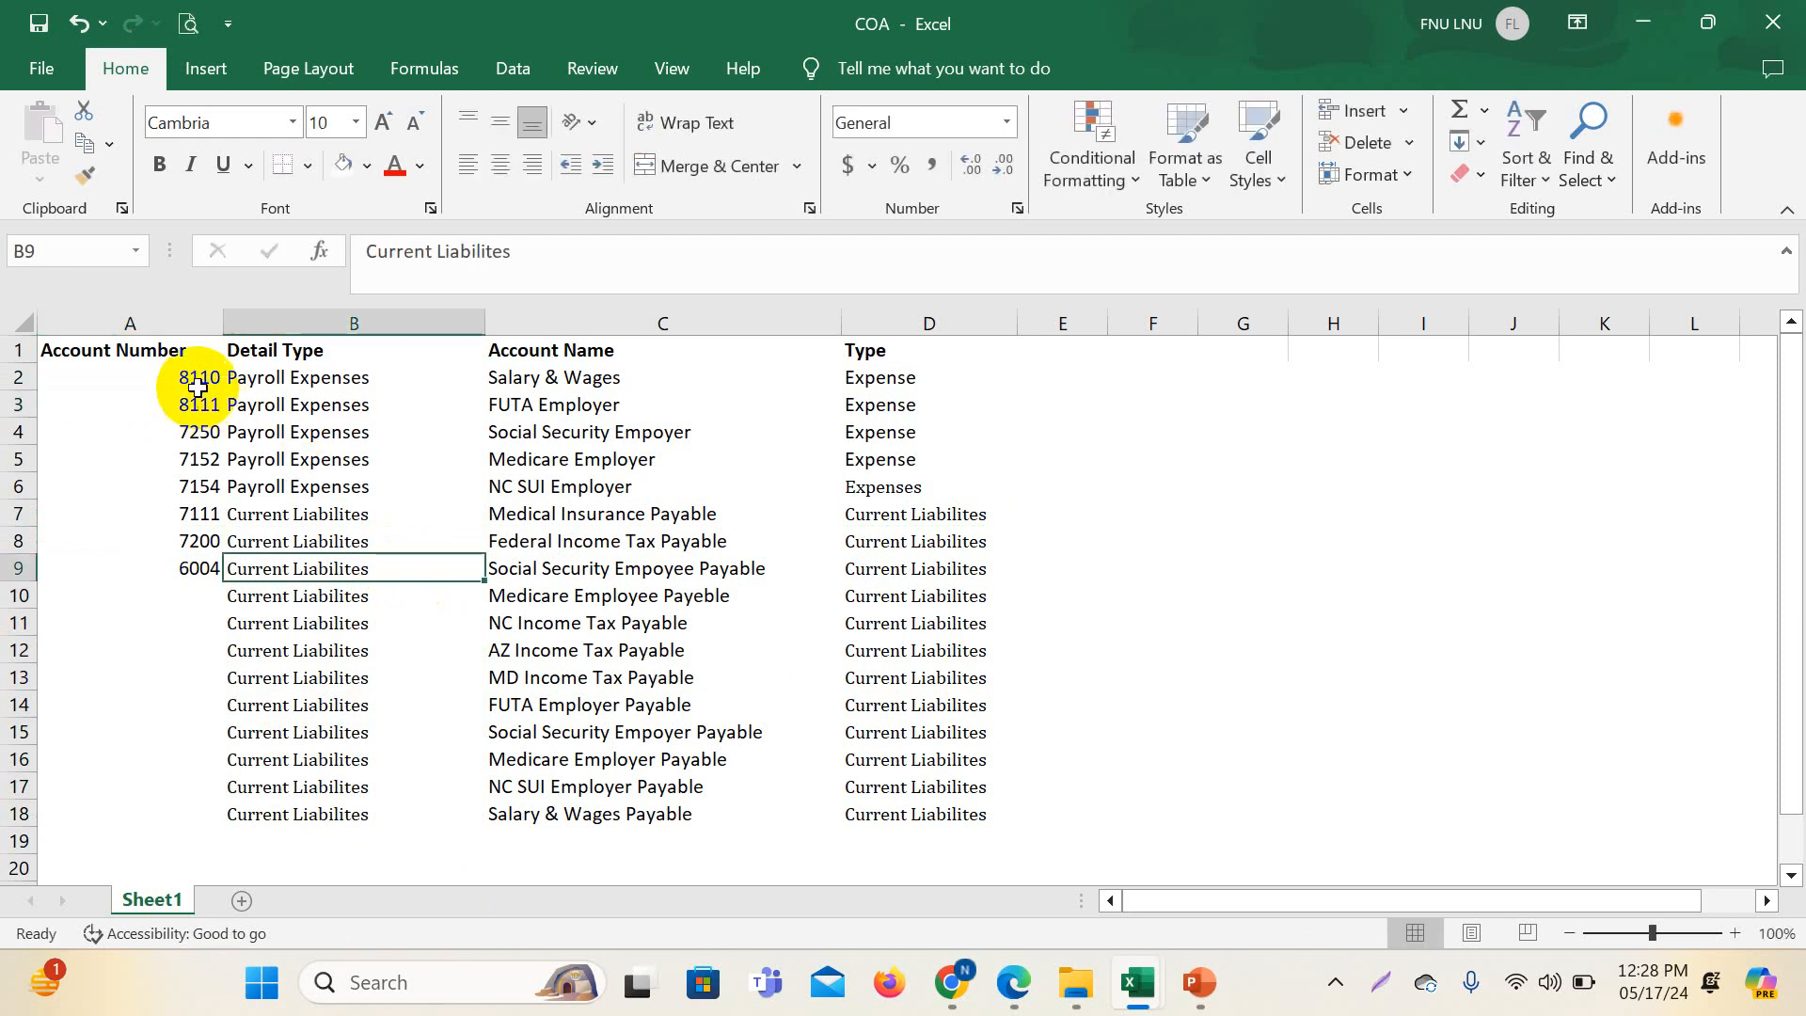
pyautogui.moveTo(194, 379); pyautogui.dragTo(223, 497)
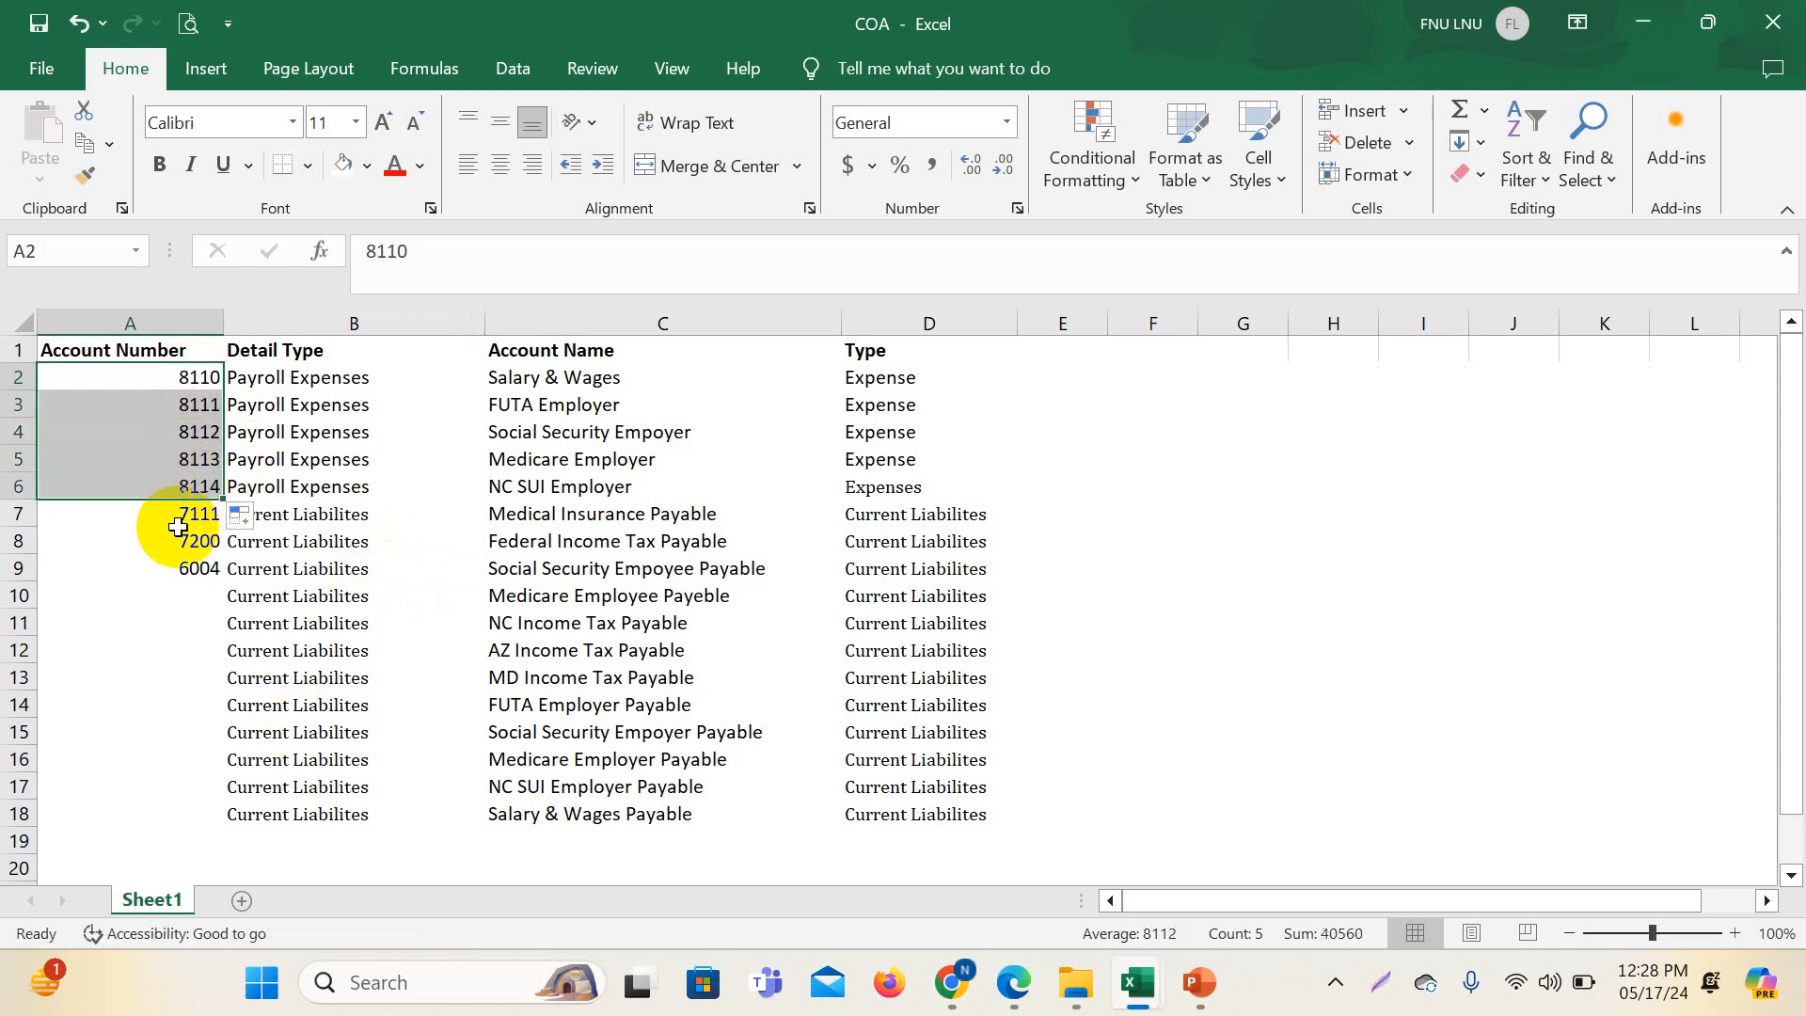
# - Enter ledger code 2050 for Medical Insurance Payable in A7 and 2051 for Federal Income Tax Payable in A8
pyautogui.click(15, 513)
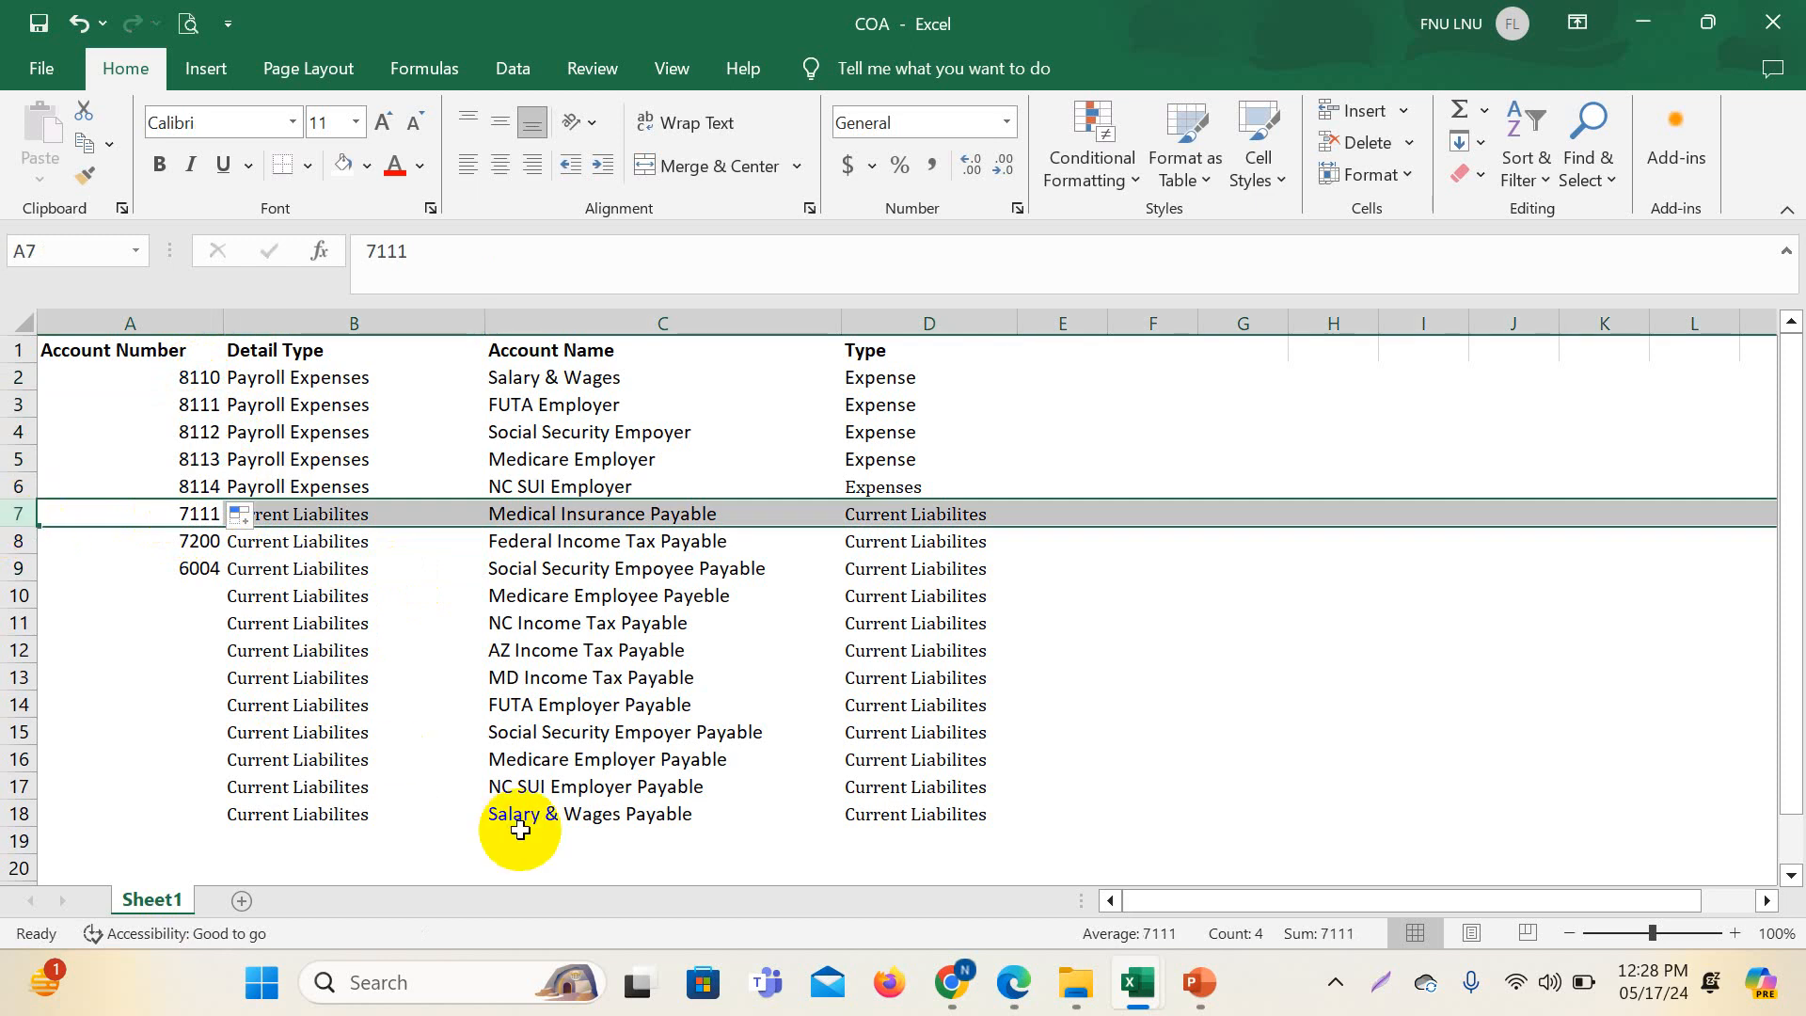
pyautogui.click(162, 515)
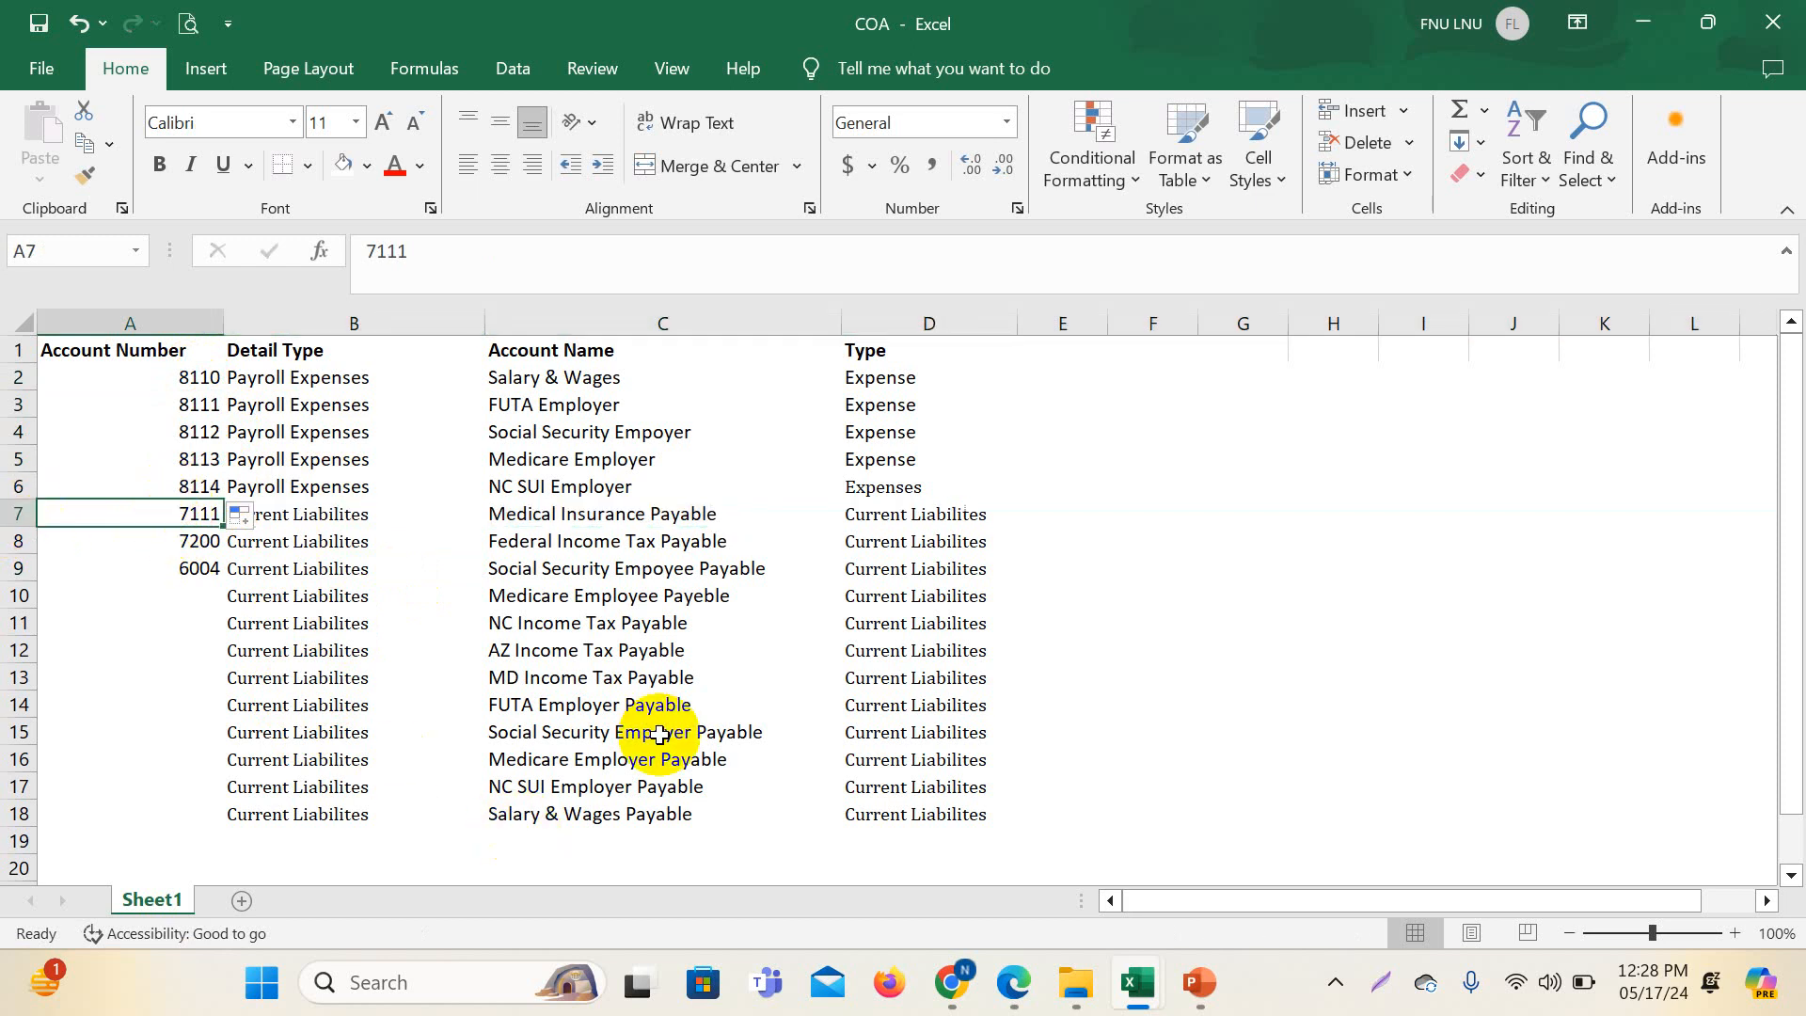
pyautogui.write('2')
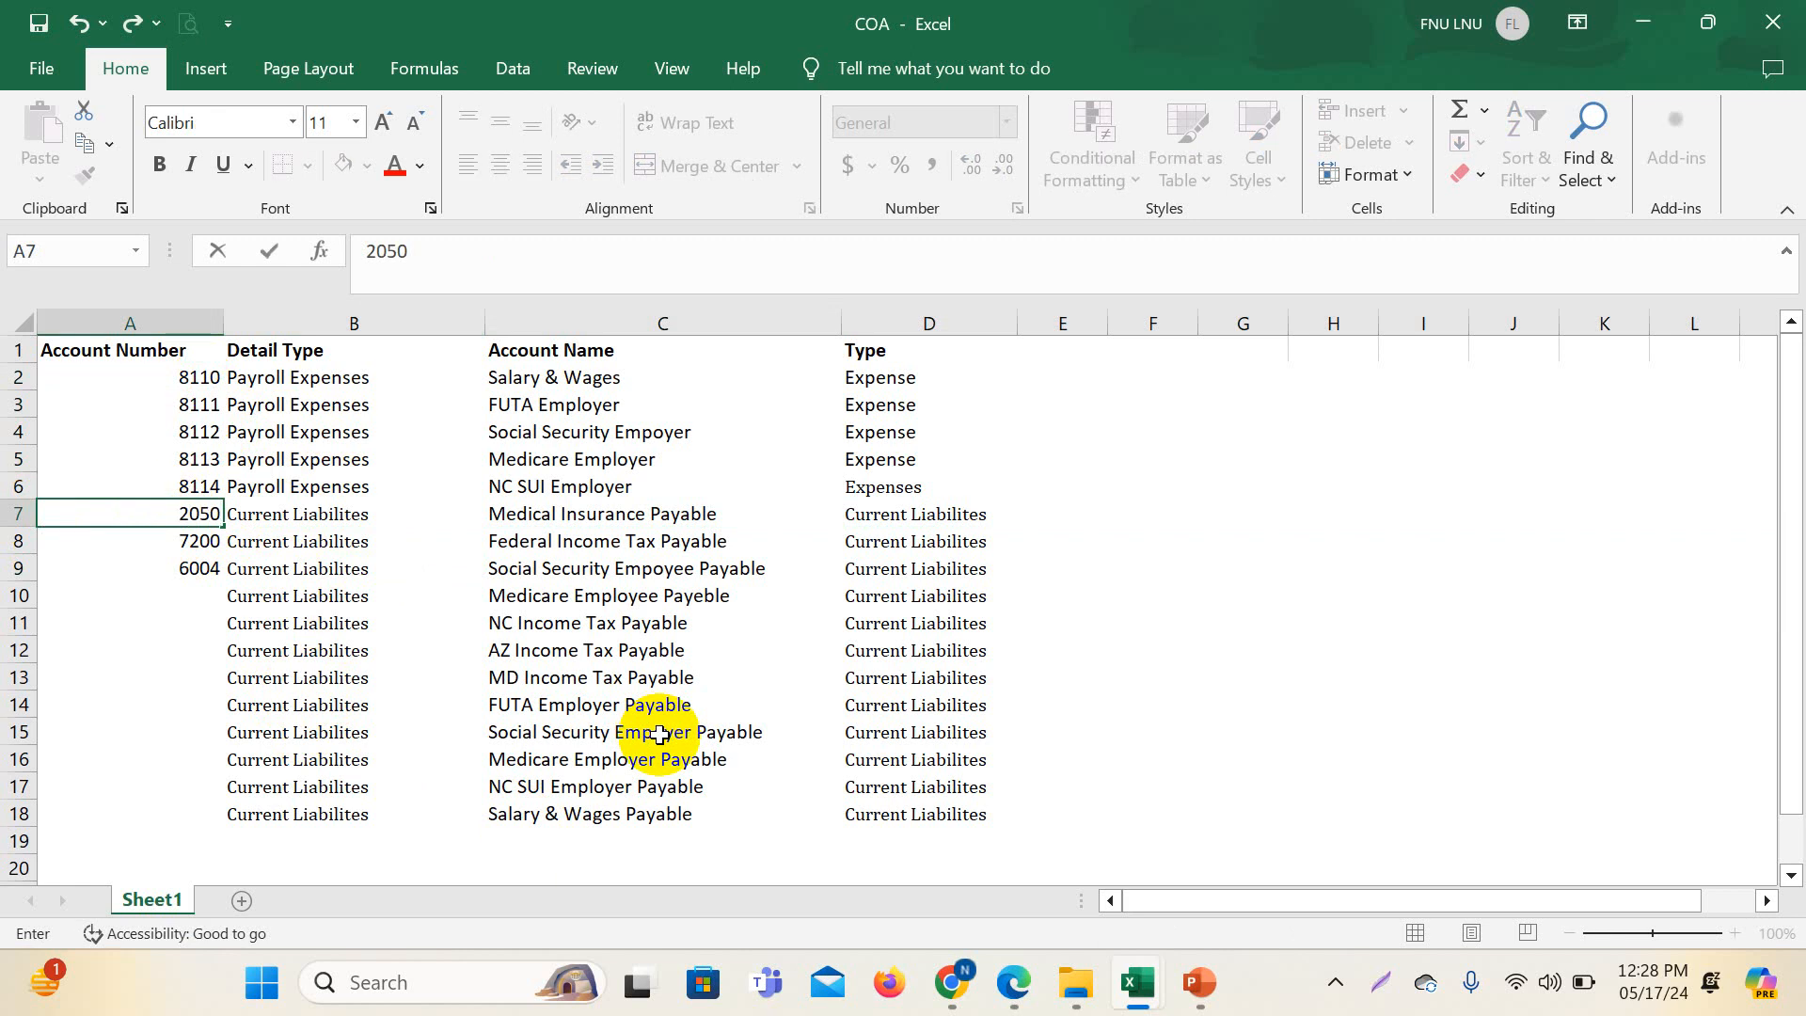
pyautogui.write('050')
pyautogui.press('Return')
pyautogui.write('202')
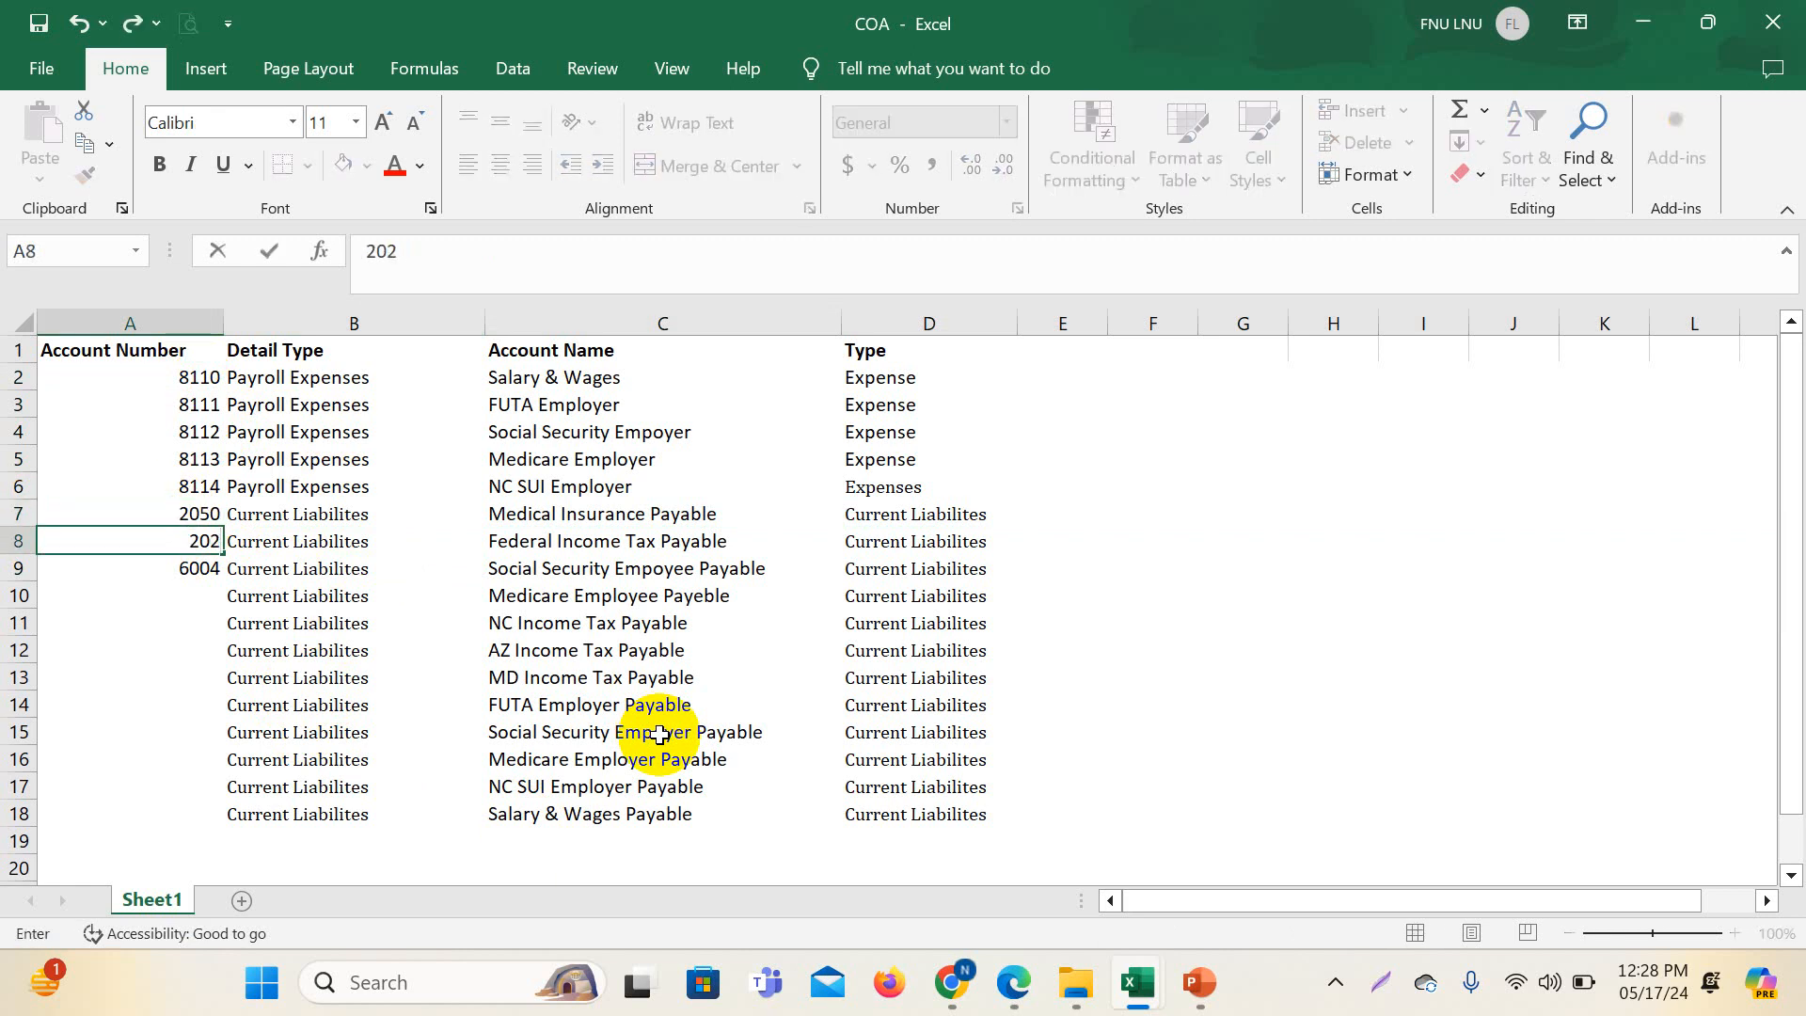
pyautogui.write('1')
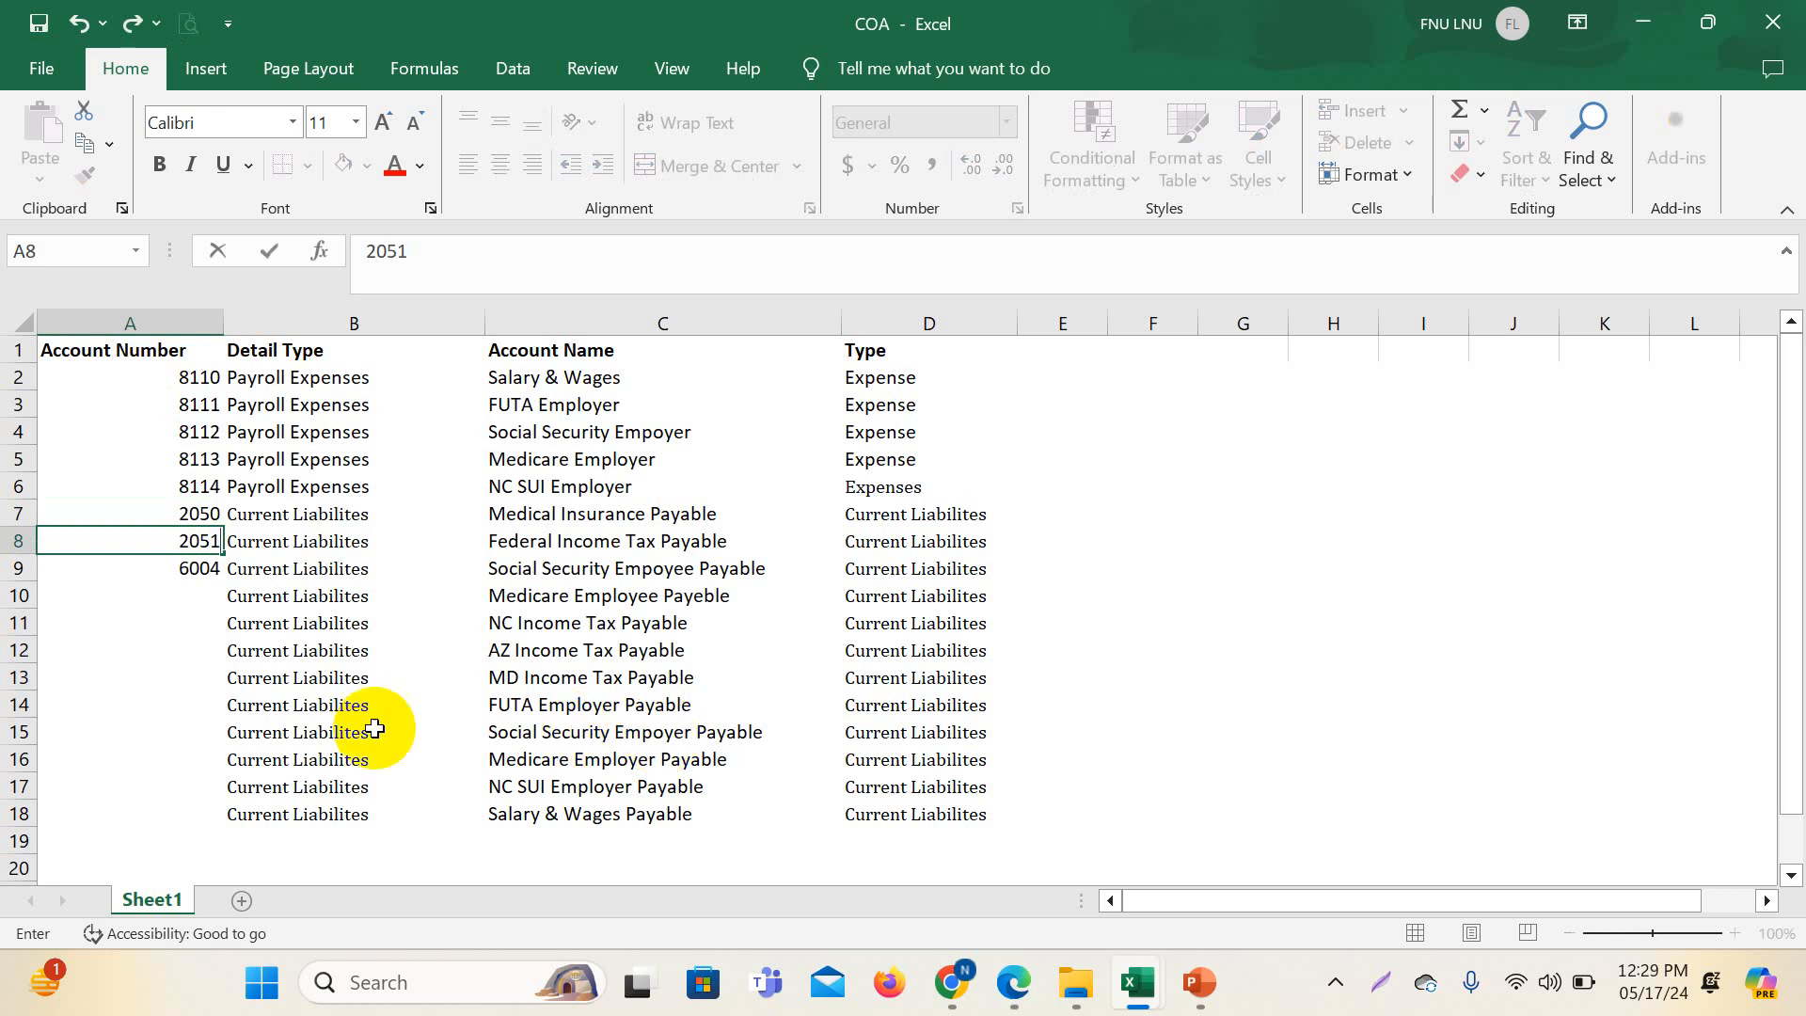
# - Fill cells A7:A18 for the current liabilities accounts with consecutive numbers from 2050 to 2061
pyautogui.click(341, 623)
pyautogui.moveTo(201, 515); pyautogui.dragTo(228, 818)
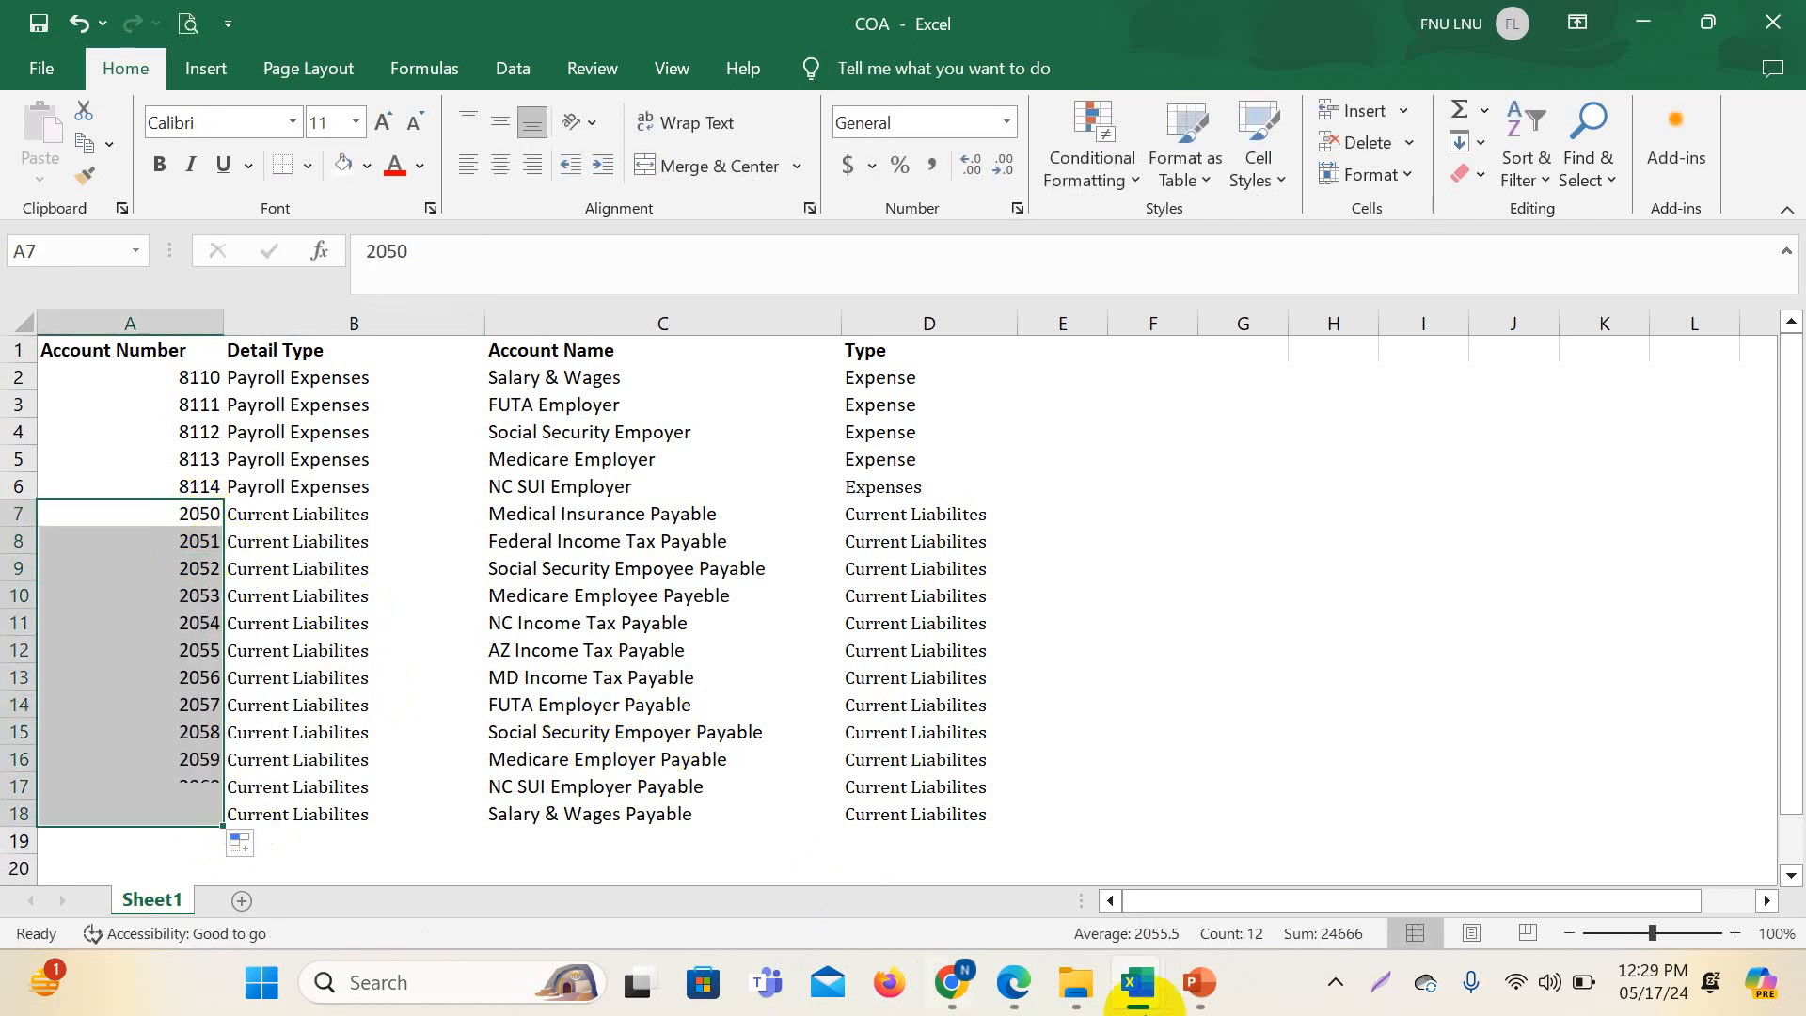
pyautogui.click(156, 374)
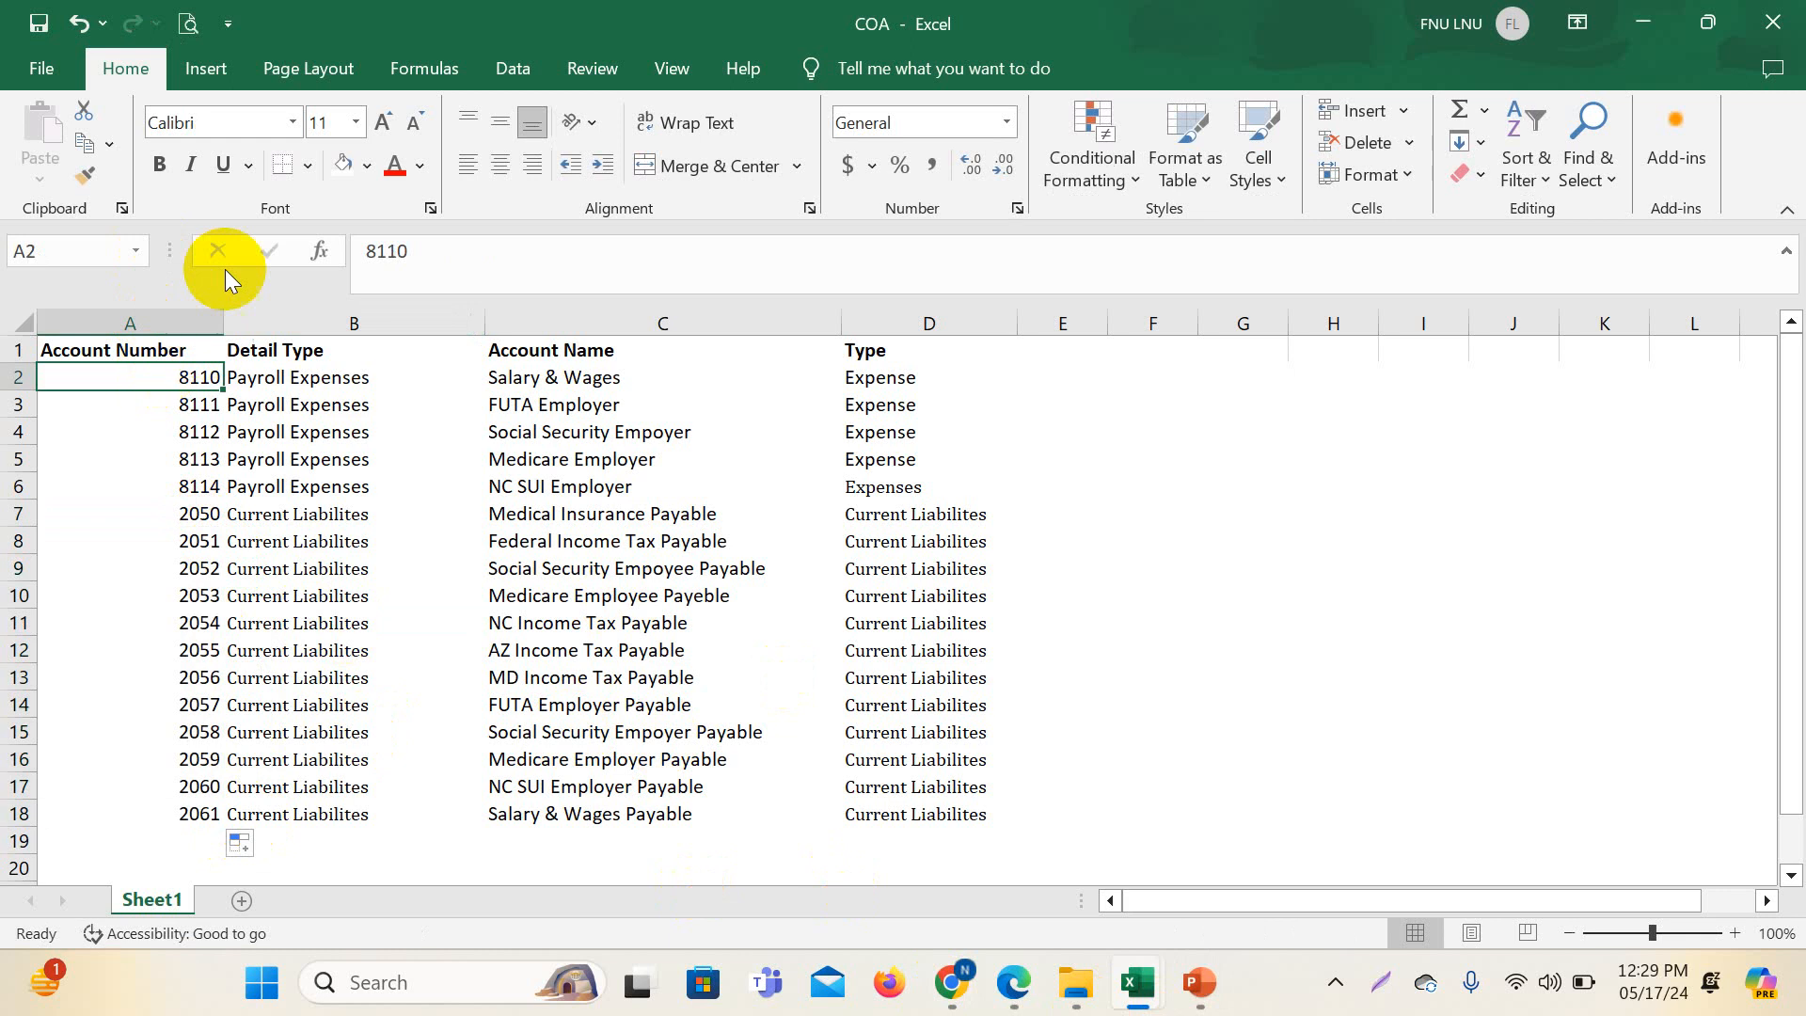
# - Centre the Account Number column's contents and save the COA workbook
pyautogui.click(162, 316)
pyautogui.click(510, 163)
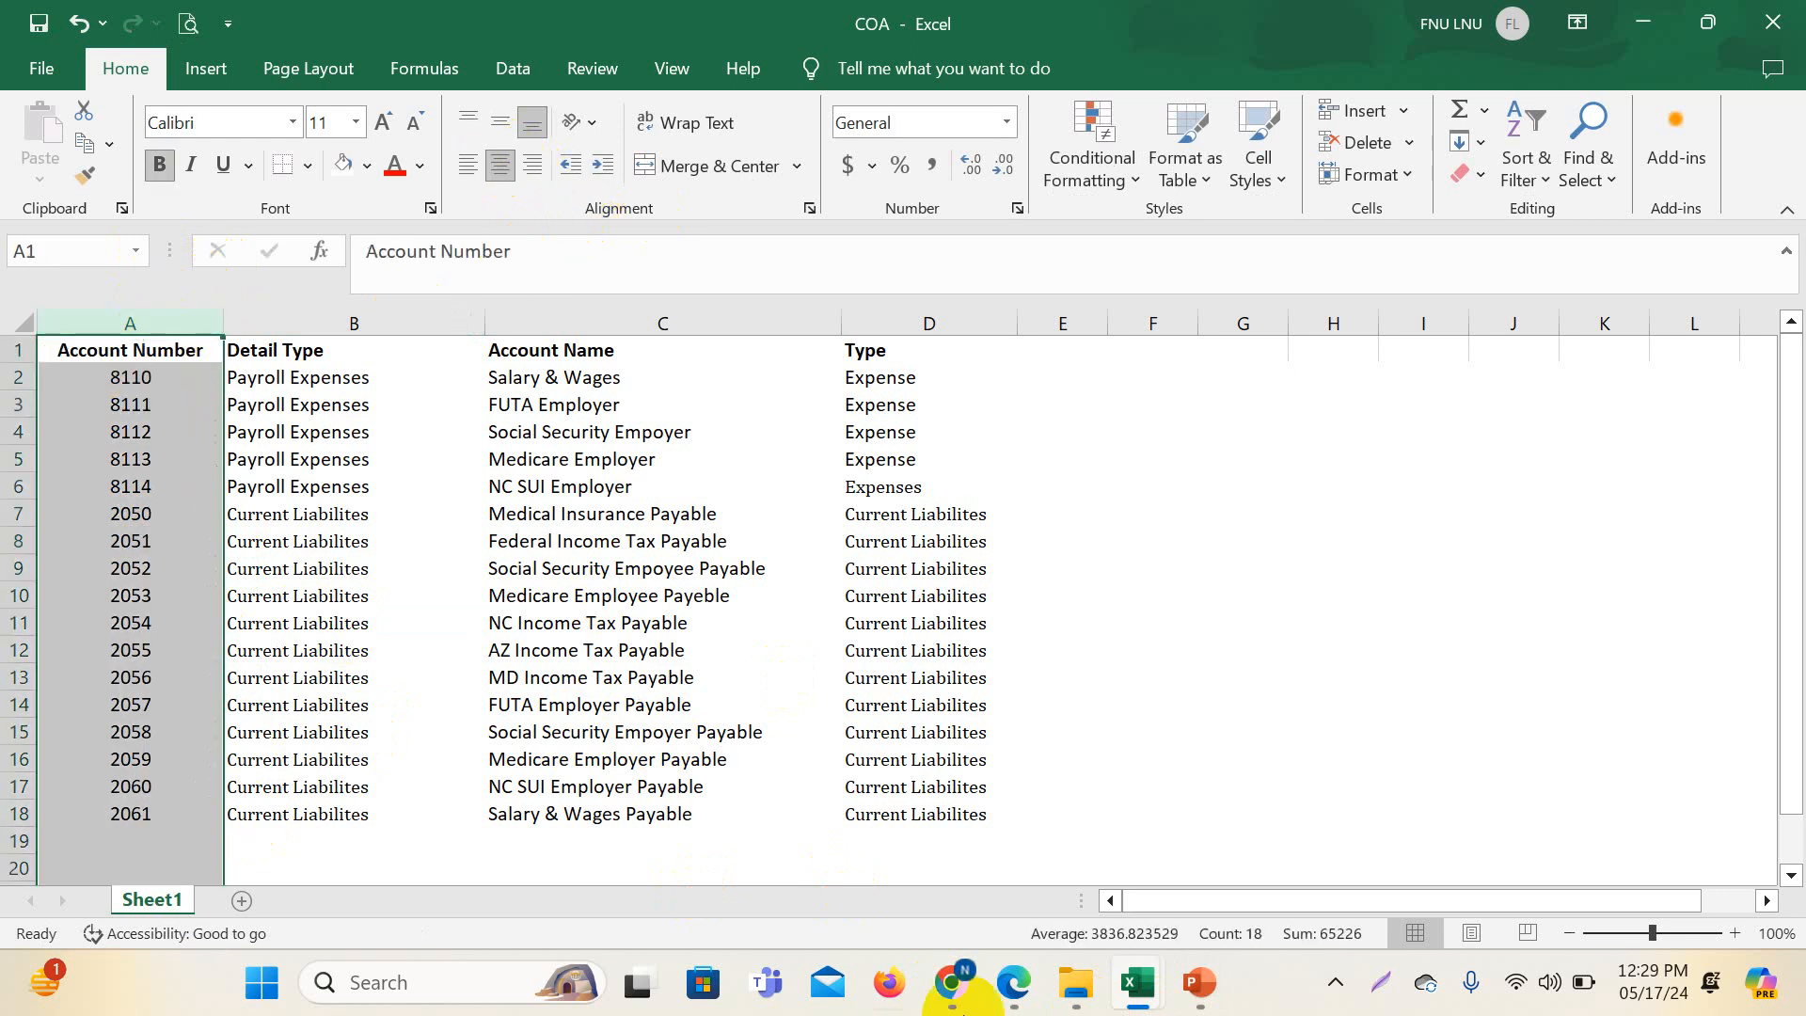
pyautogui.click(1223, 569)
pyautogui.click(604, 625)
pyautogui.doubleClick(1354, 617)
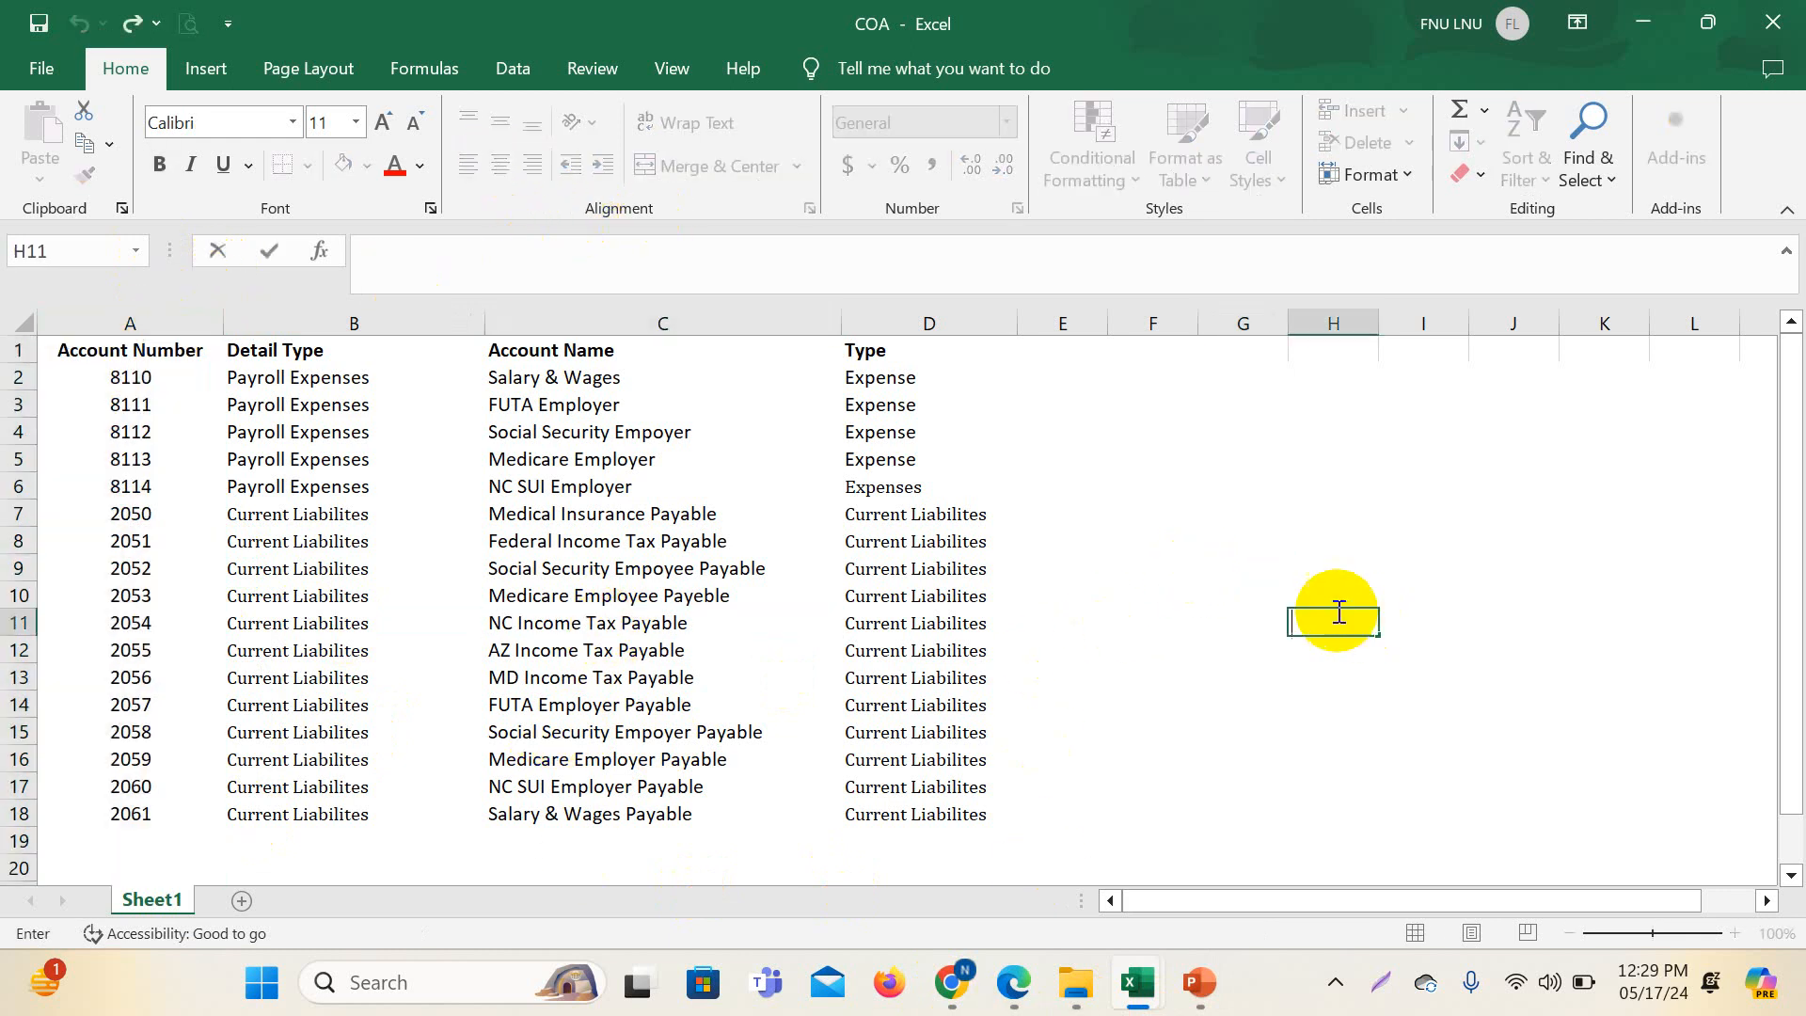
pyautogui.click(39, 22)
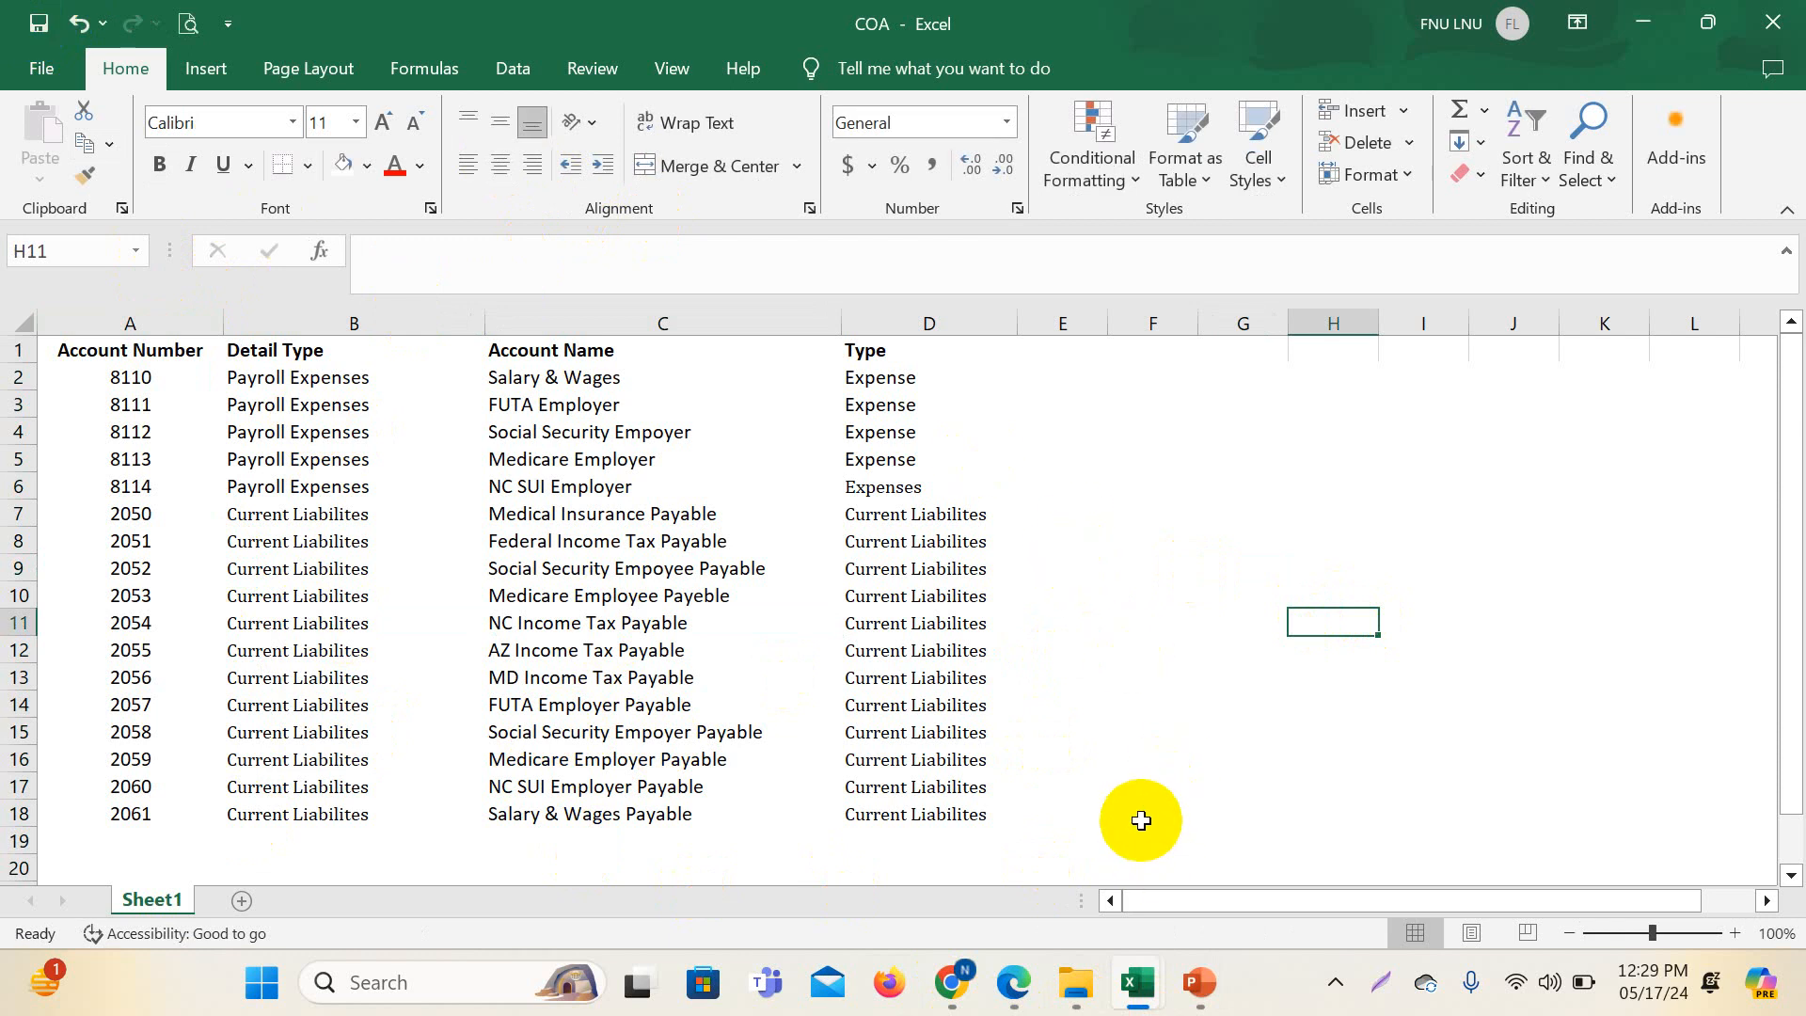
pyautogui.click(42, 23)
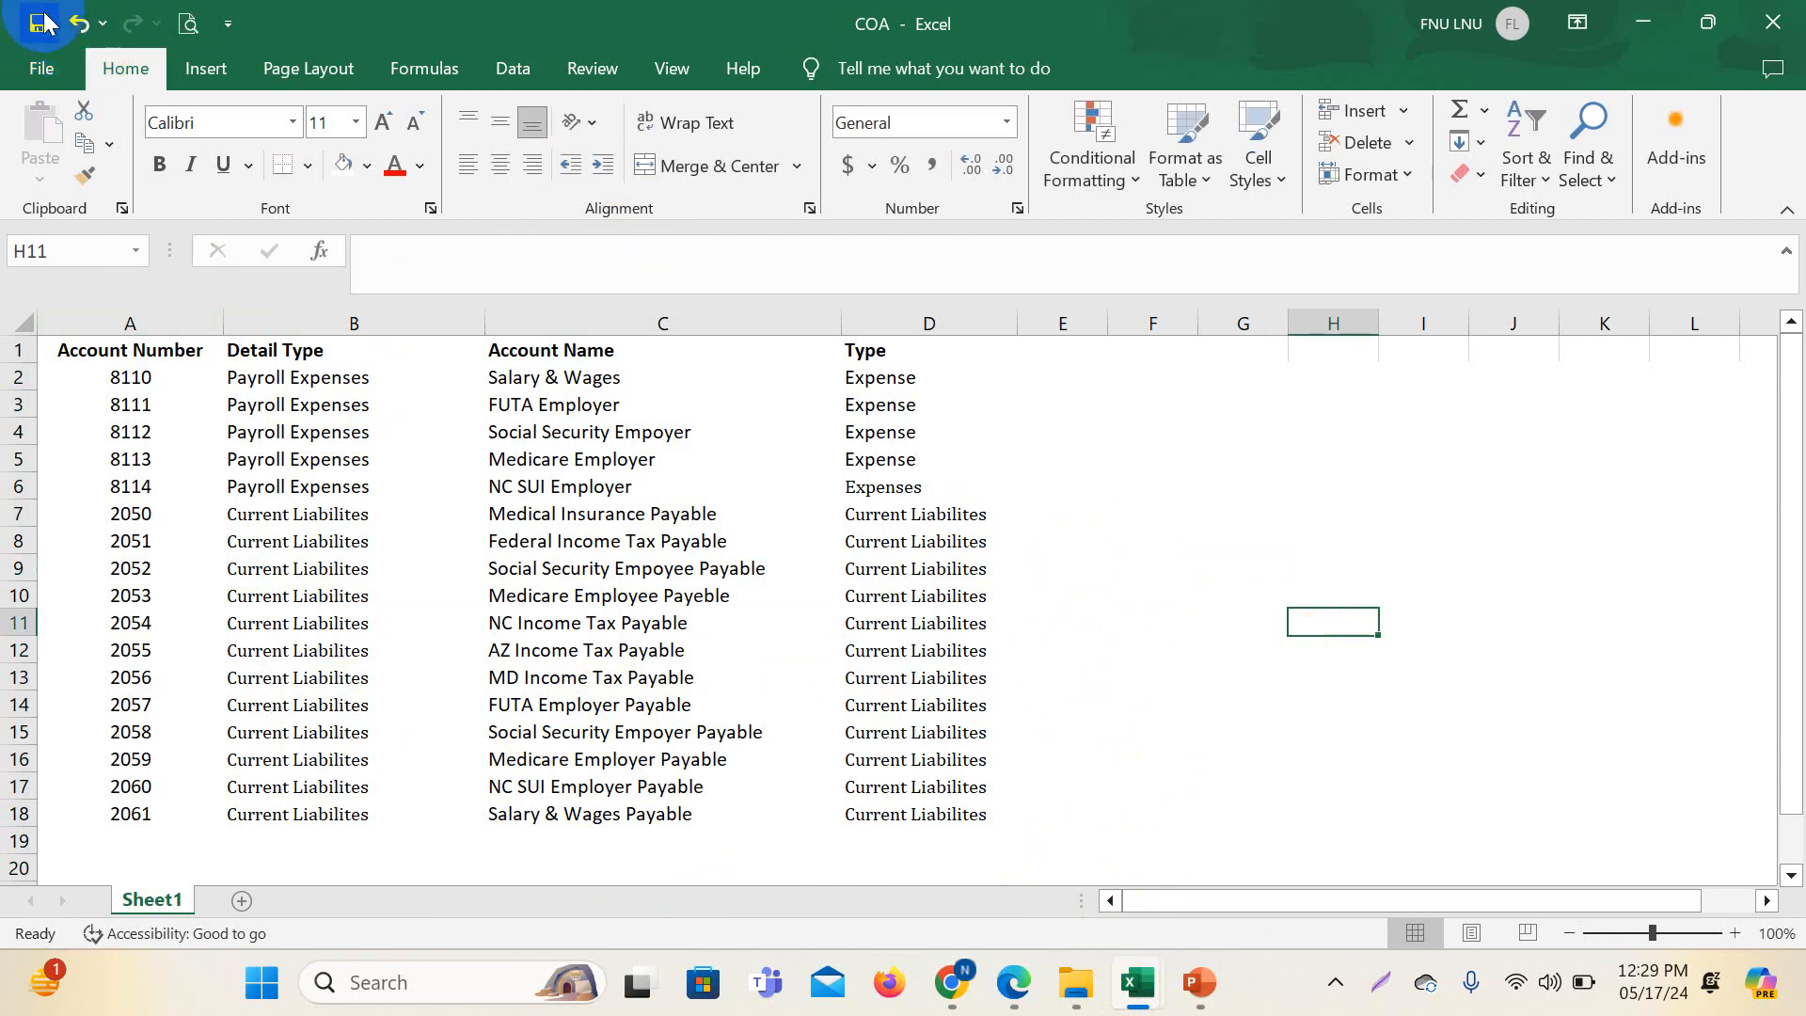
# - Switch to QuickBooks in Chrome, close the unsaved Account form and open the account import for the chart of accounts
pyautogui.moveTo(949, 981)
pyautogui.click(808, 875)
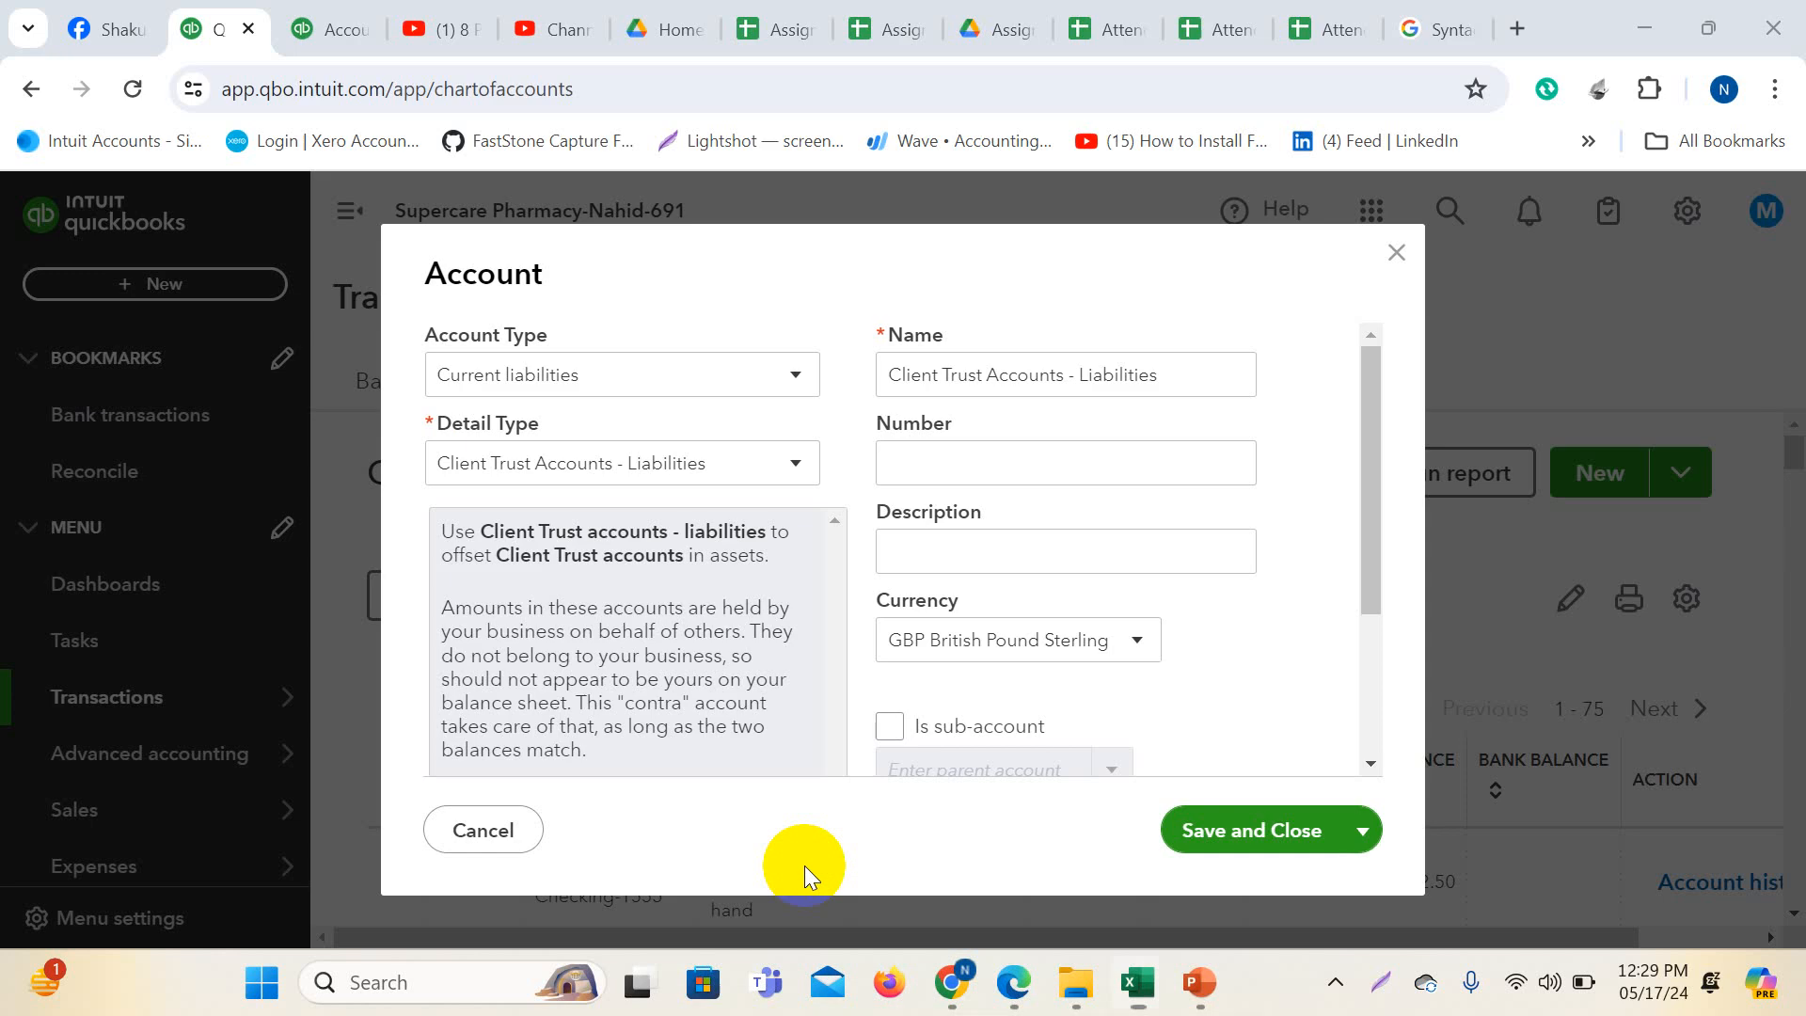
pyautogui.click(1400, 256)
pyautogui.click(1680, 472)
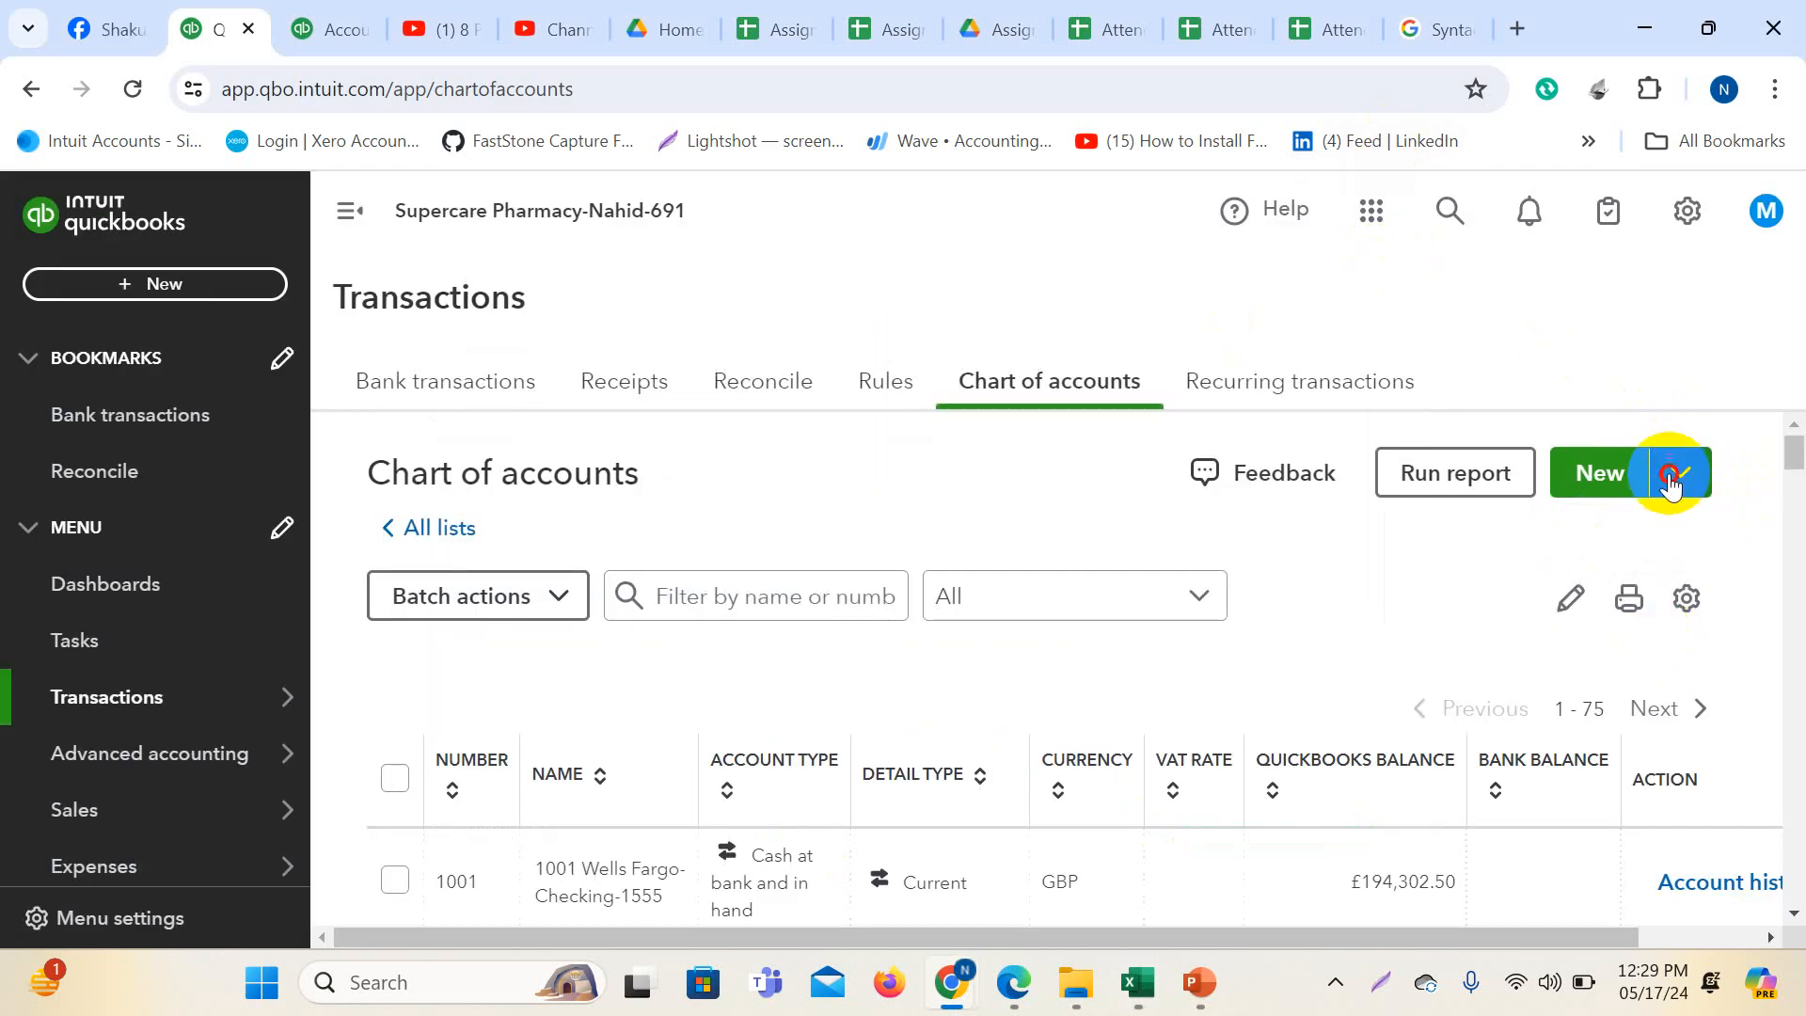
pyautogui.click(1680, 472)
pyautogui.click(1596, 538)
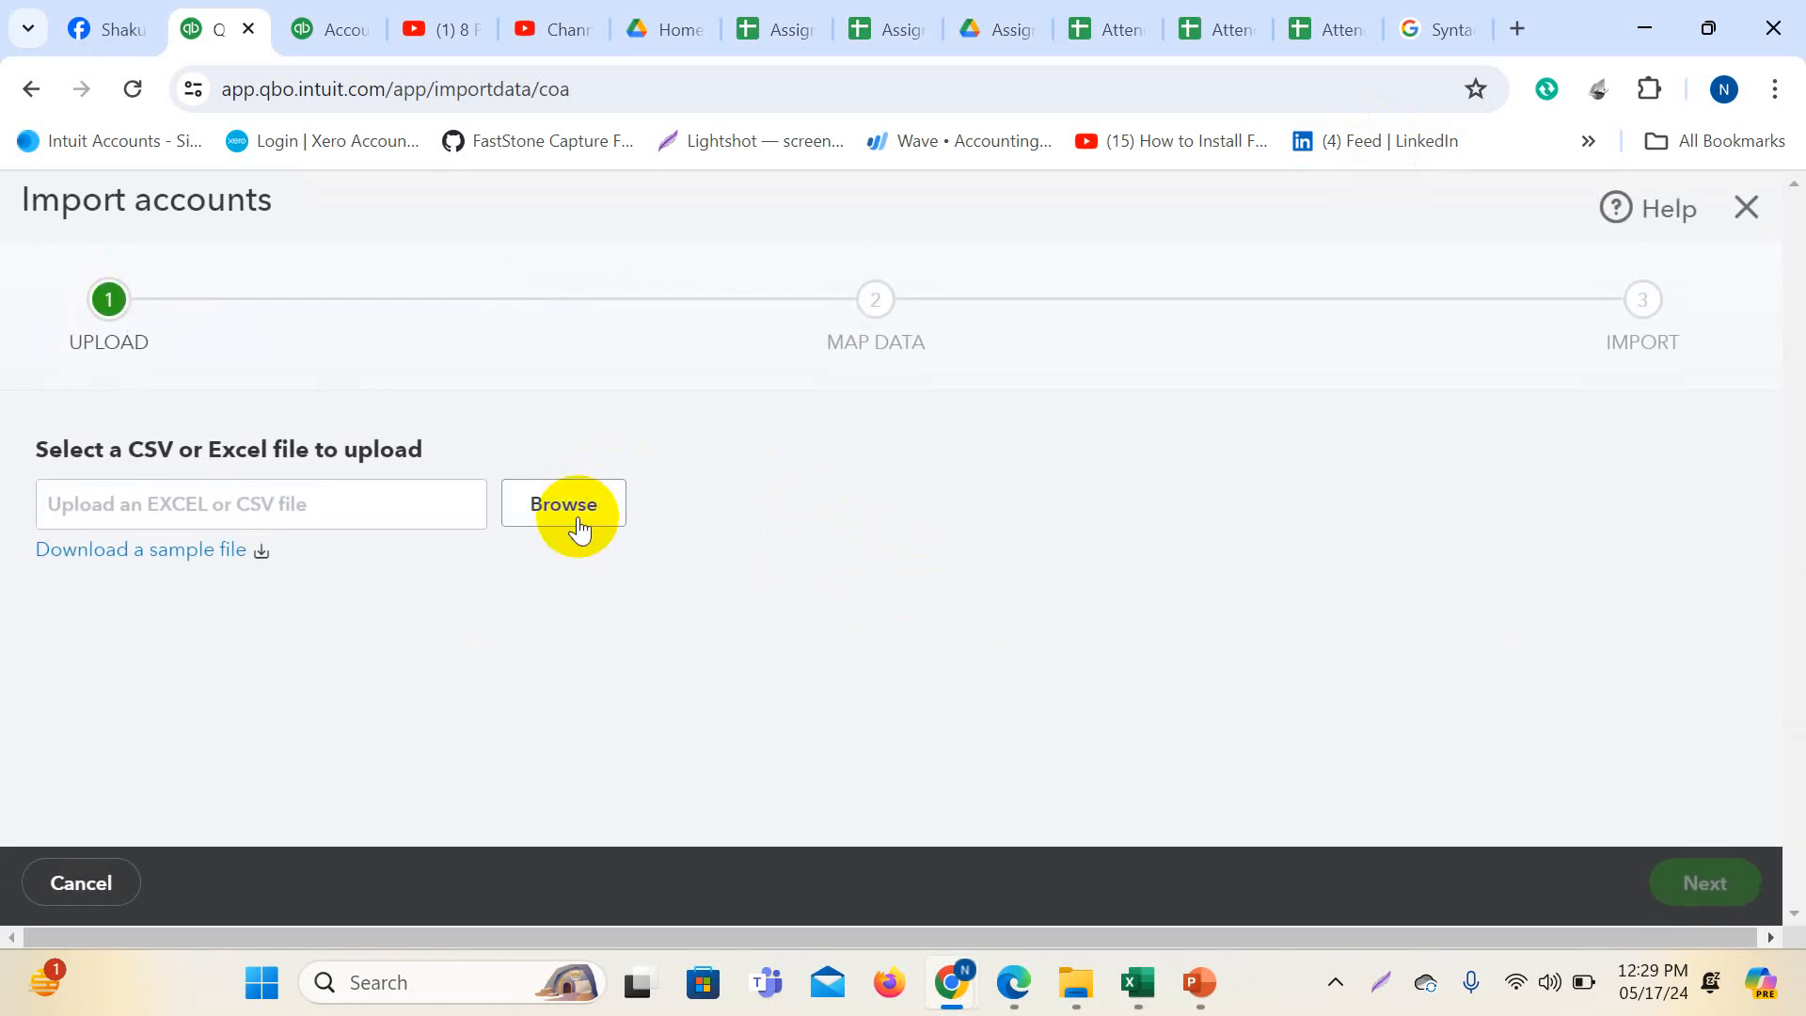
# - Choose the COA workbook from the Payroll-USA folder inside Payroll Journal as the file to upload
pyautogui.click(573, 516)
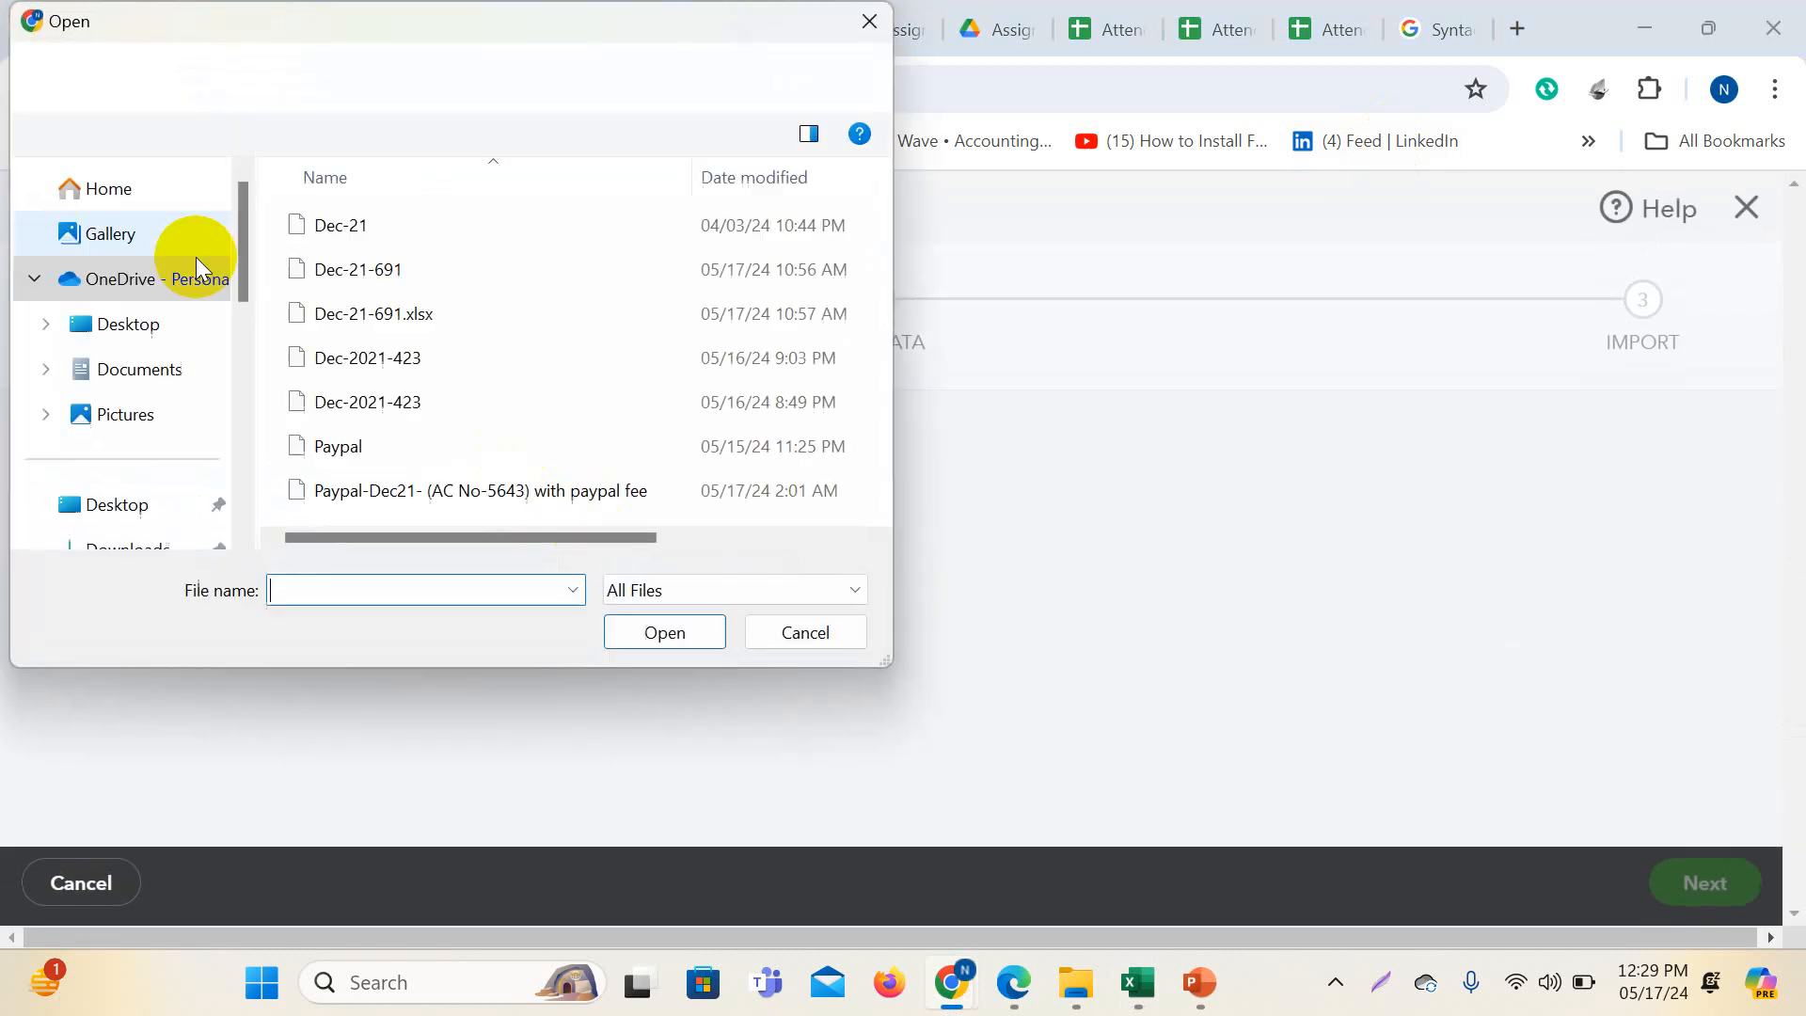
pyautogui.click(179, 81)
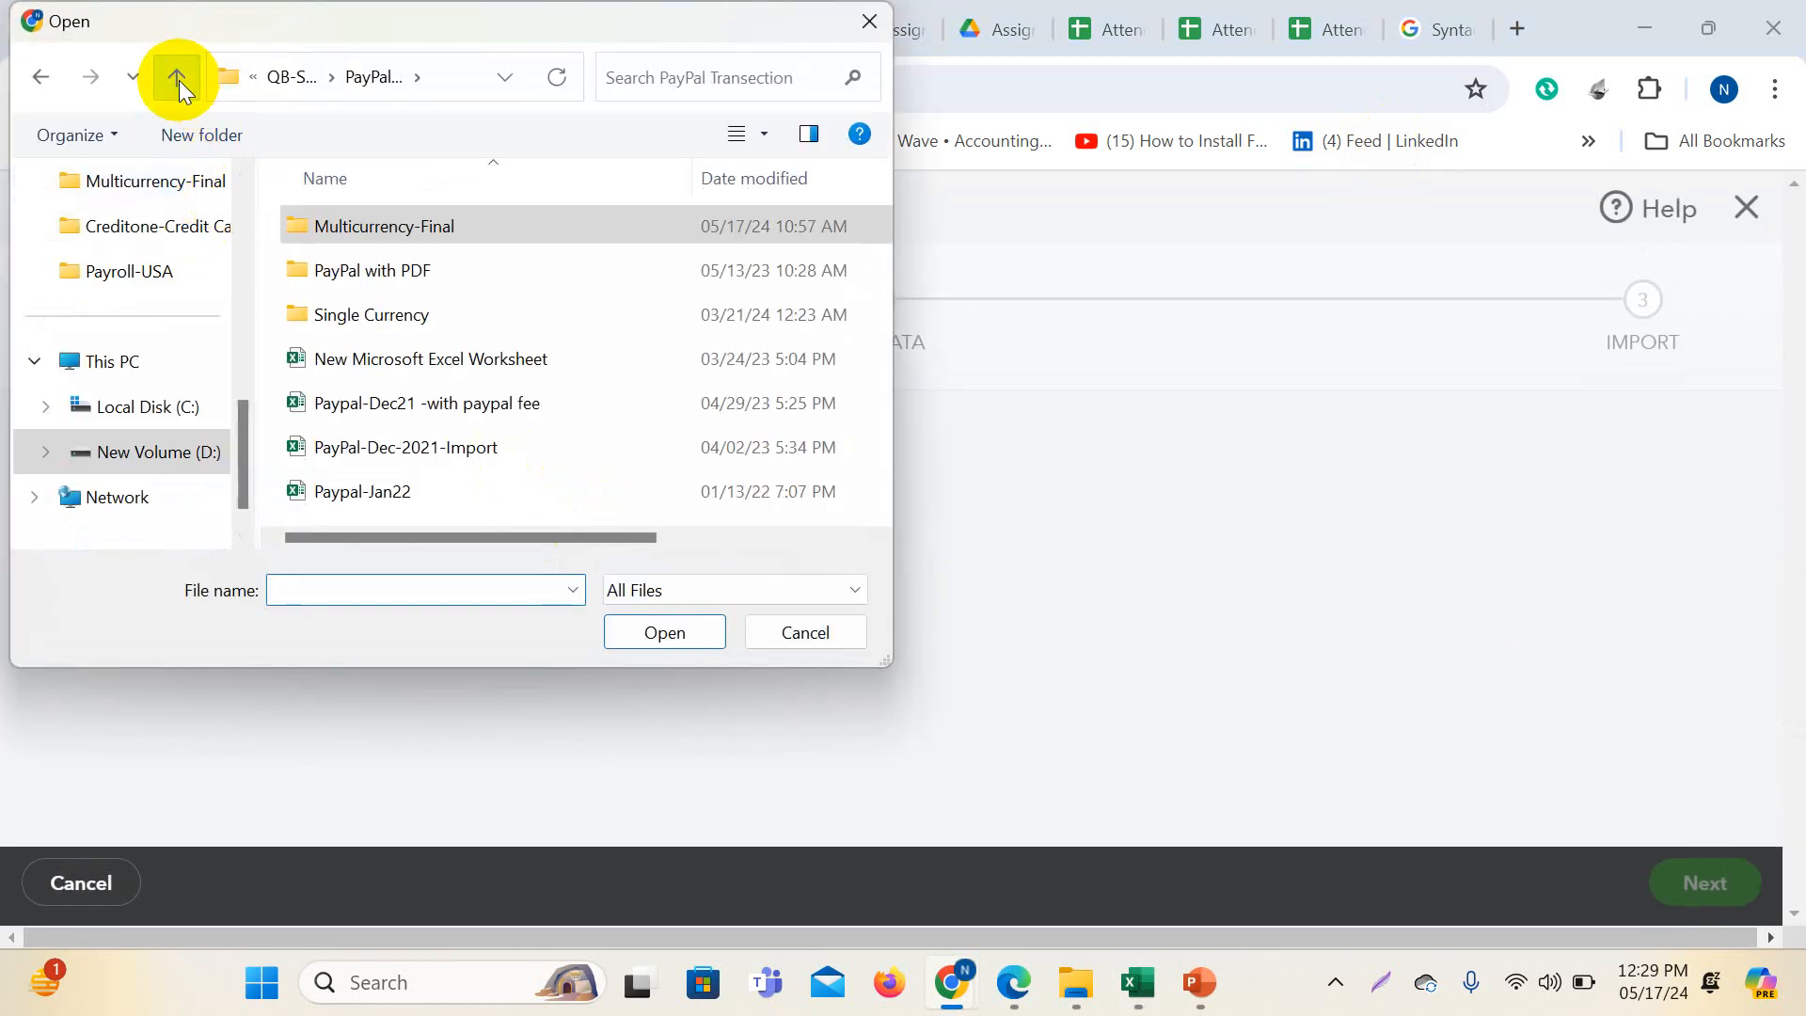
pyautogui.click(179, 81)
pyautogui.scroll(-1, 376, 454)
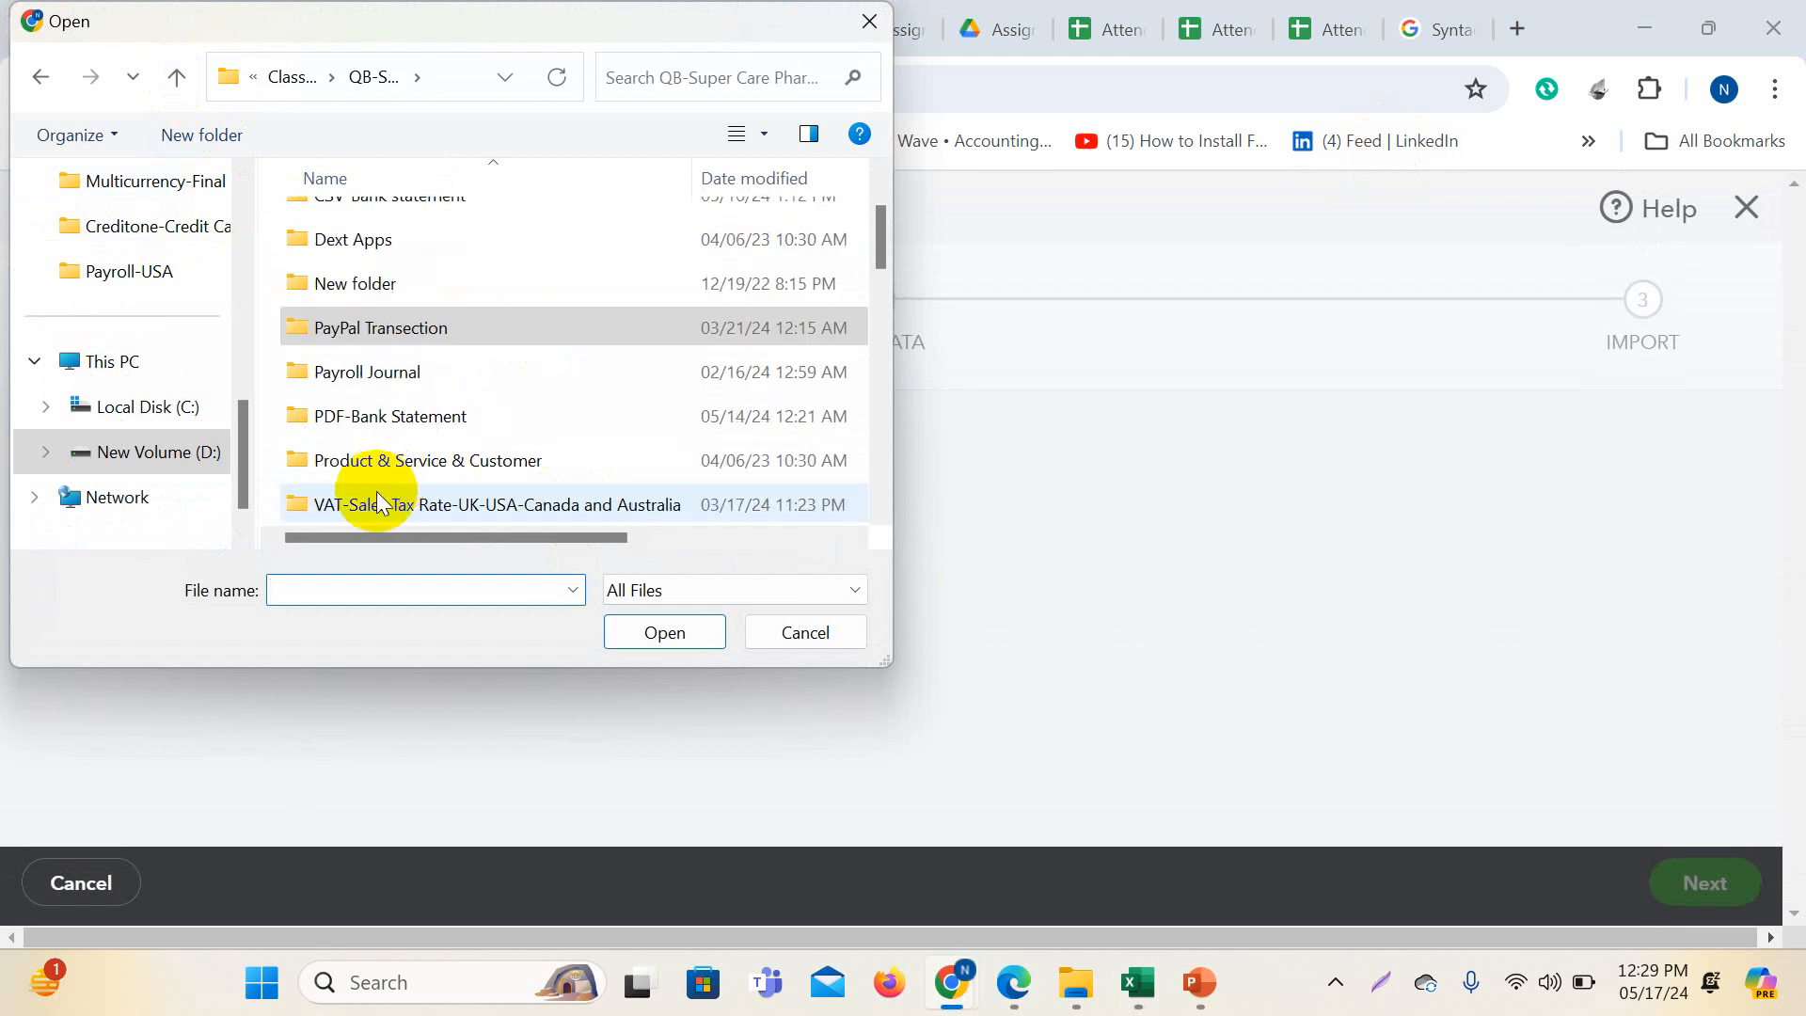
pyautogui.click(375, 371)
pyautogui.doubleClick(374, 371)
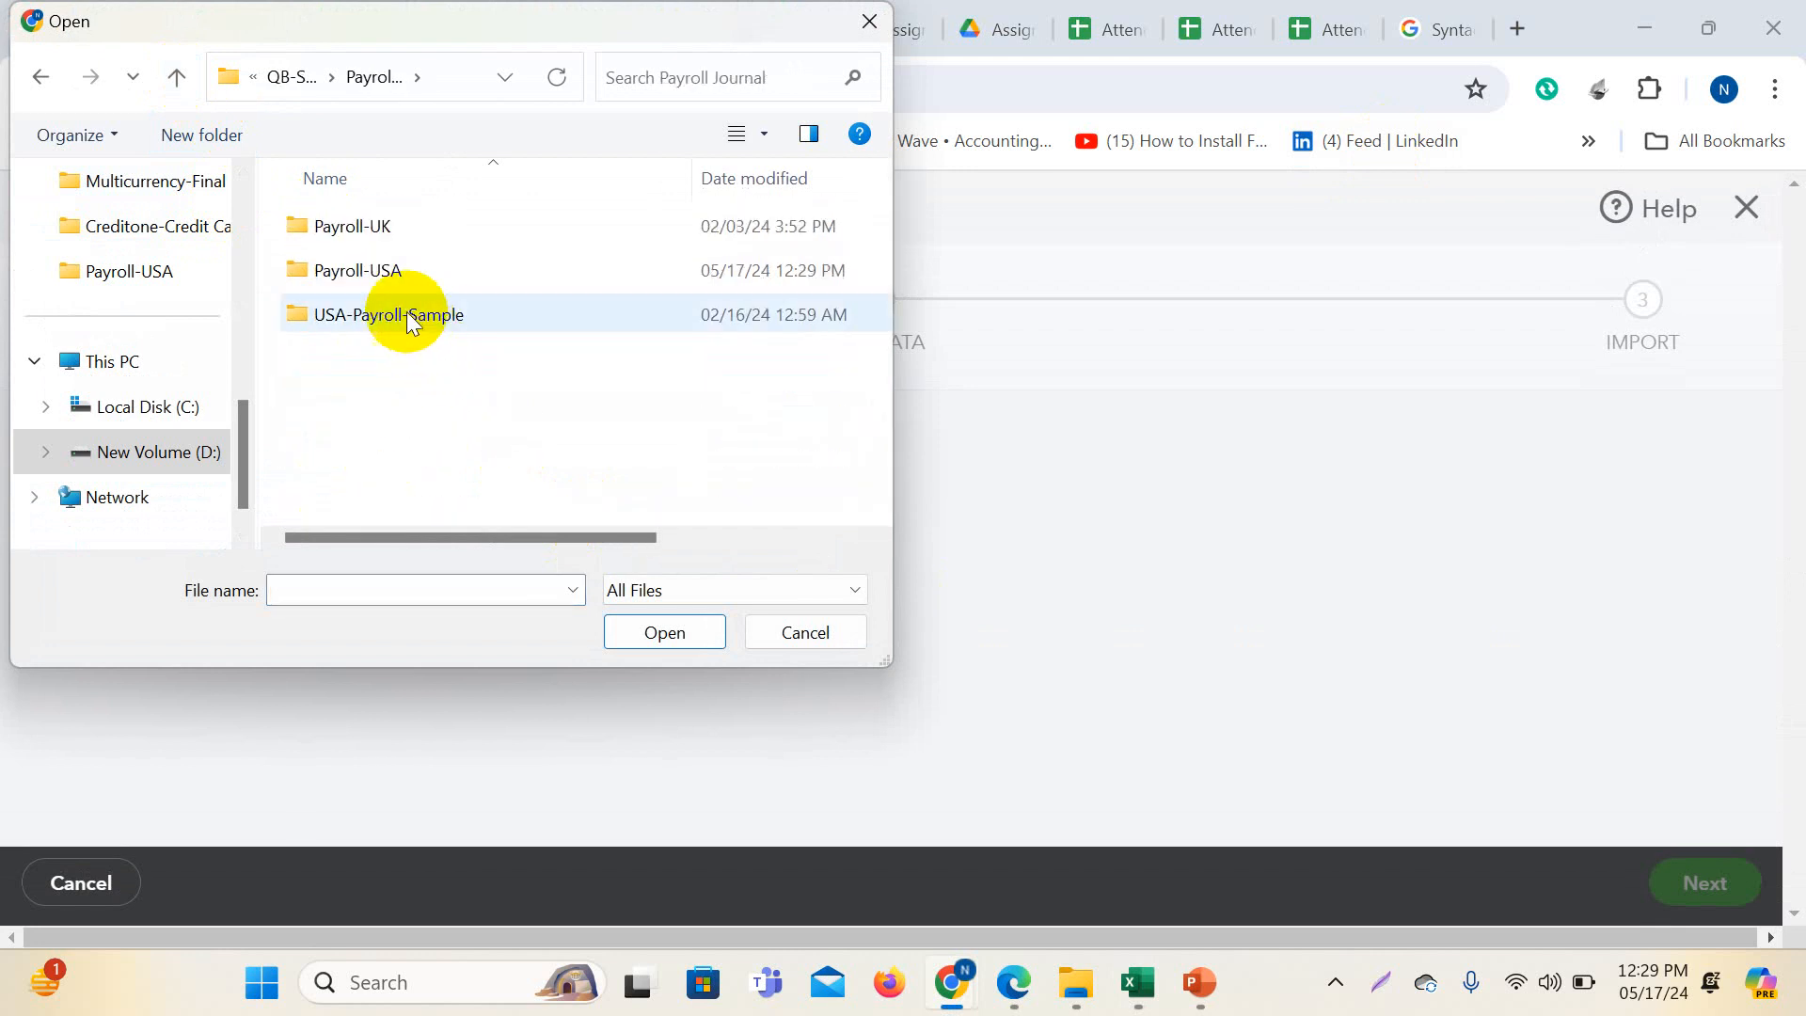
pyautogui.doubleClick(377, 271)
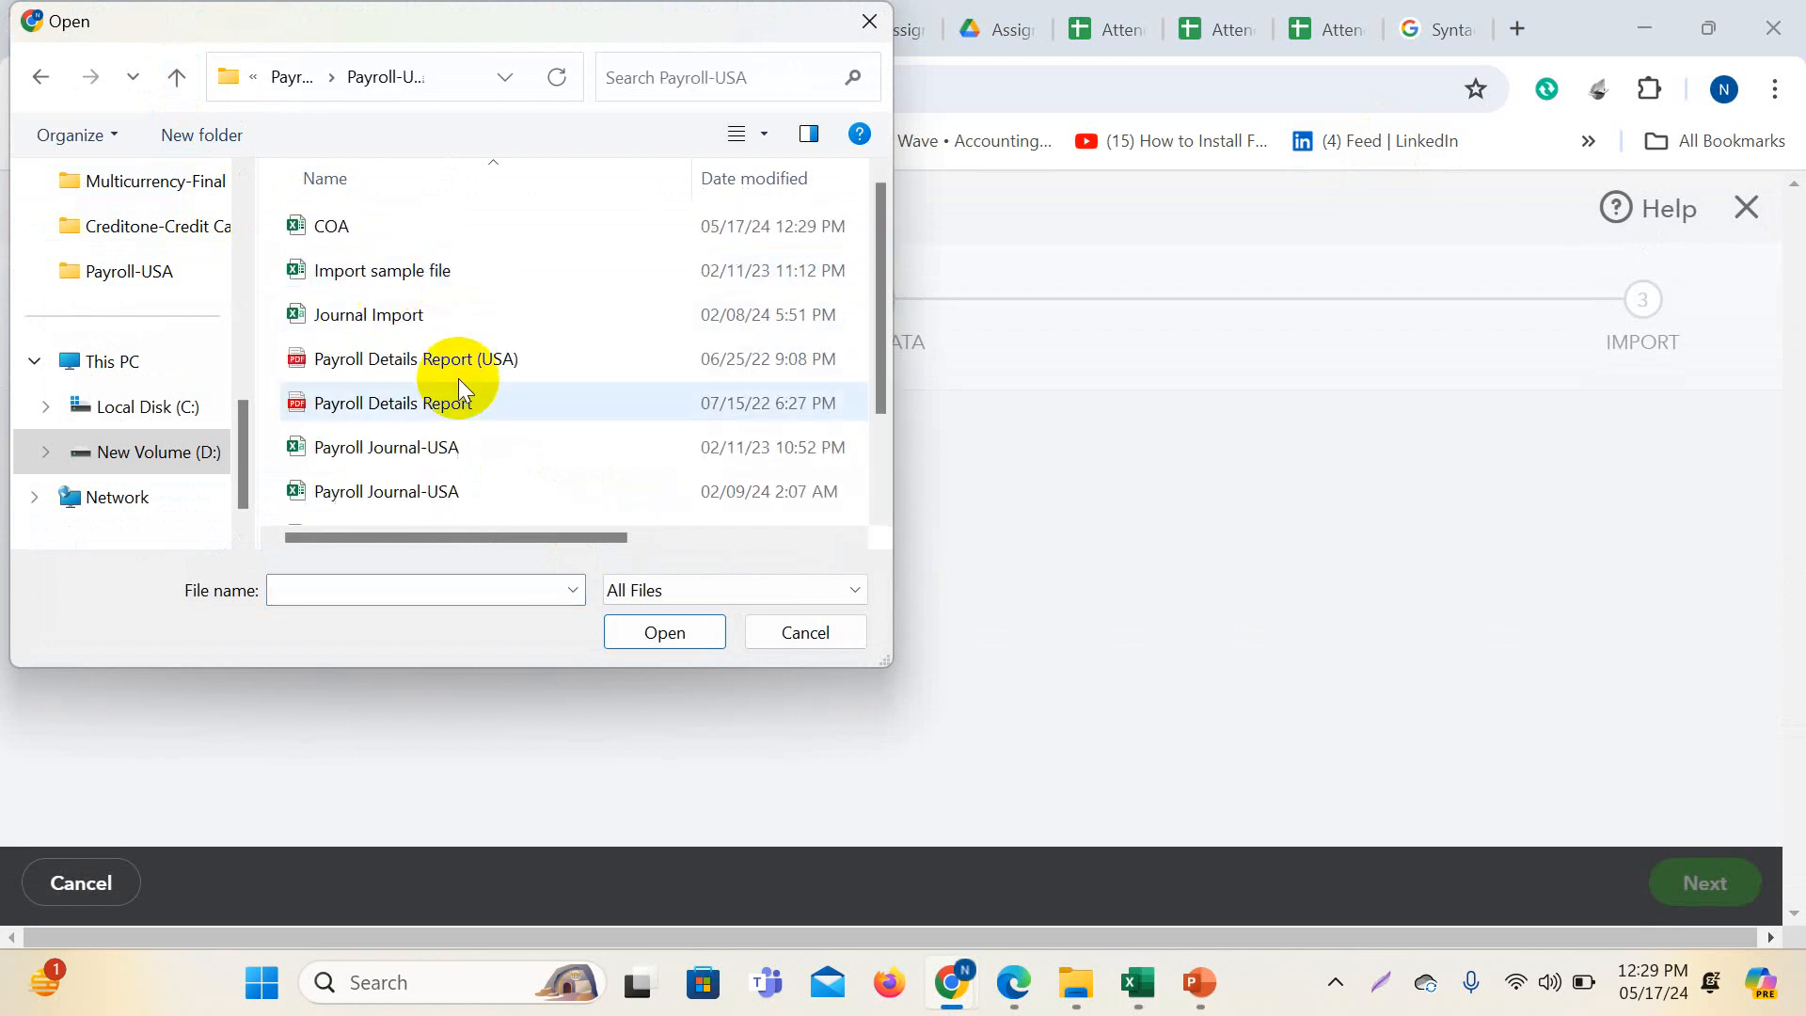
pyautogui.click(344, 227)
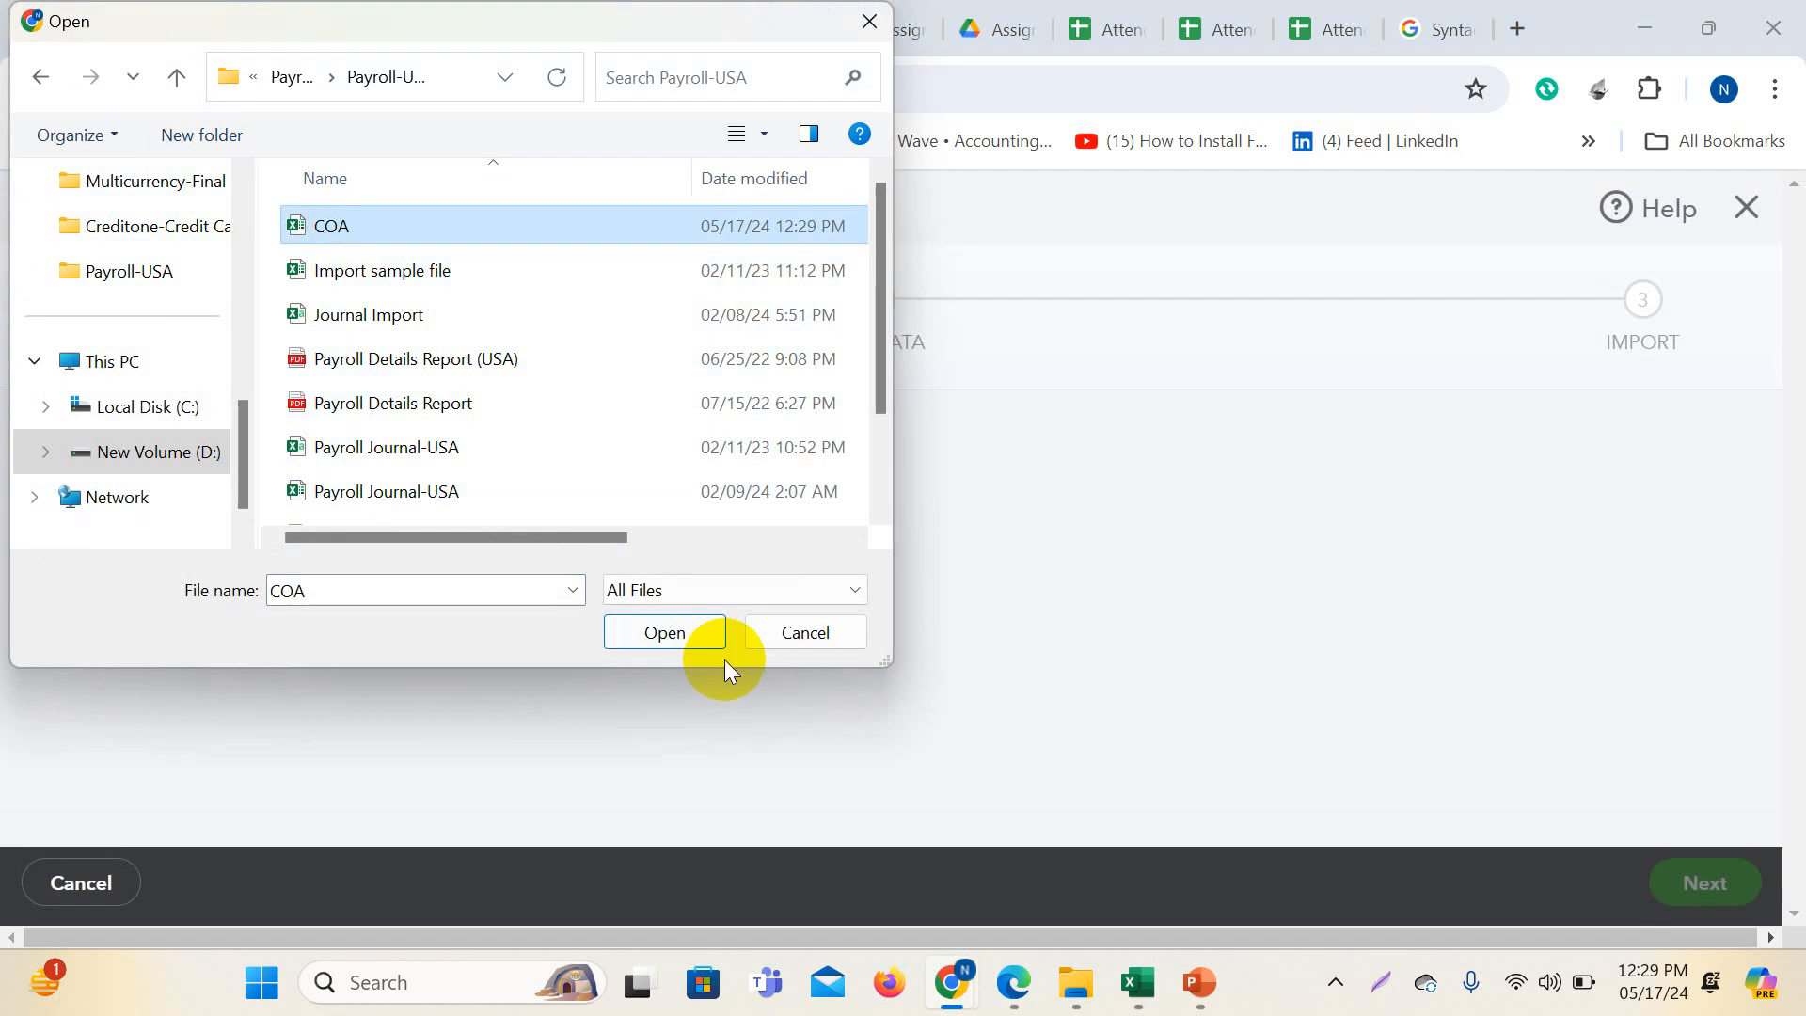
pyautogui.click(700, 638)
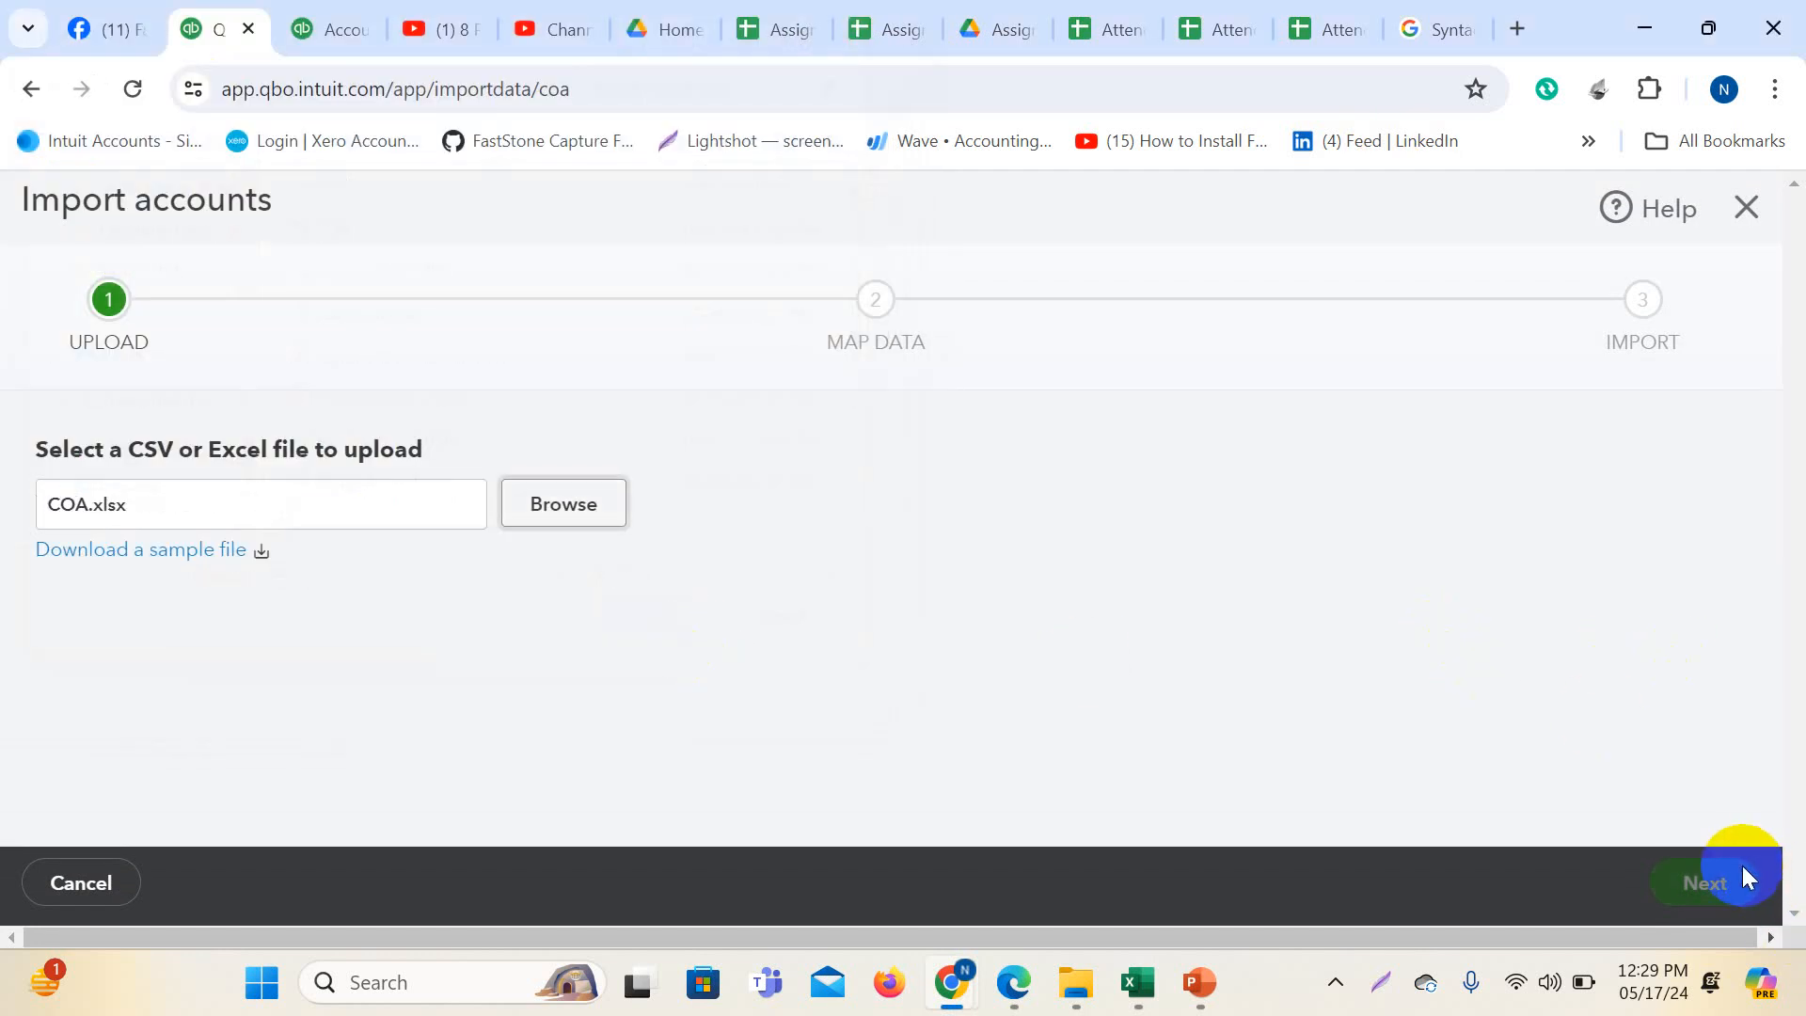
# - Upload the chosen file and accept the matched field mapping, leaving Currency as No Match, to reach the import review
pyautogui.click(1718, 894)
pyautogui.scroll(-1, 805, 549)
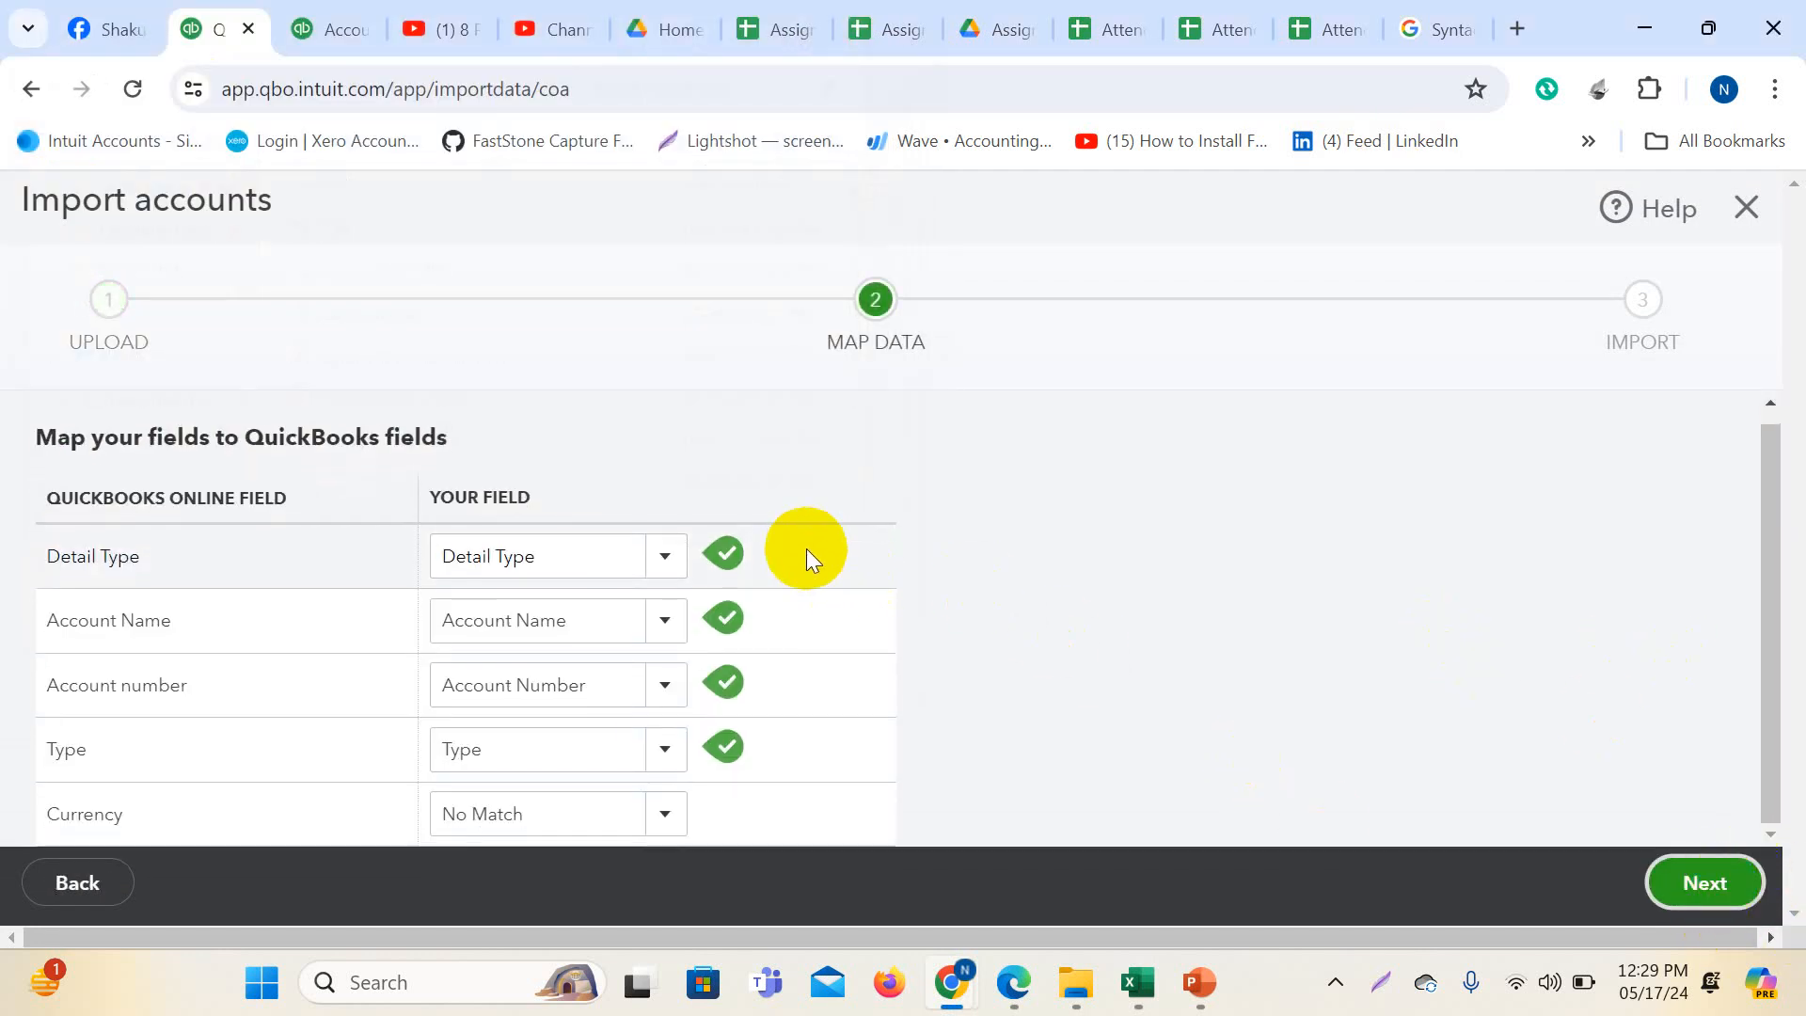
pyautogui.click(1714, 884)
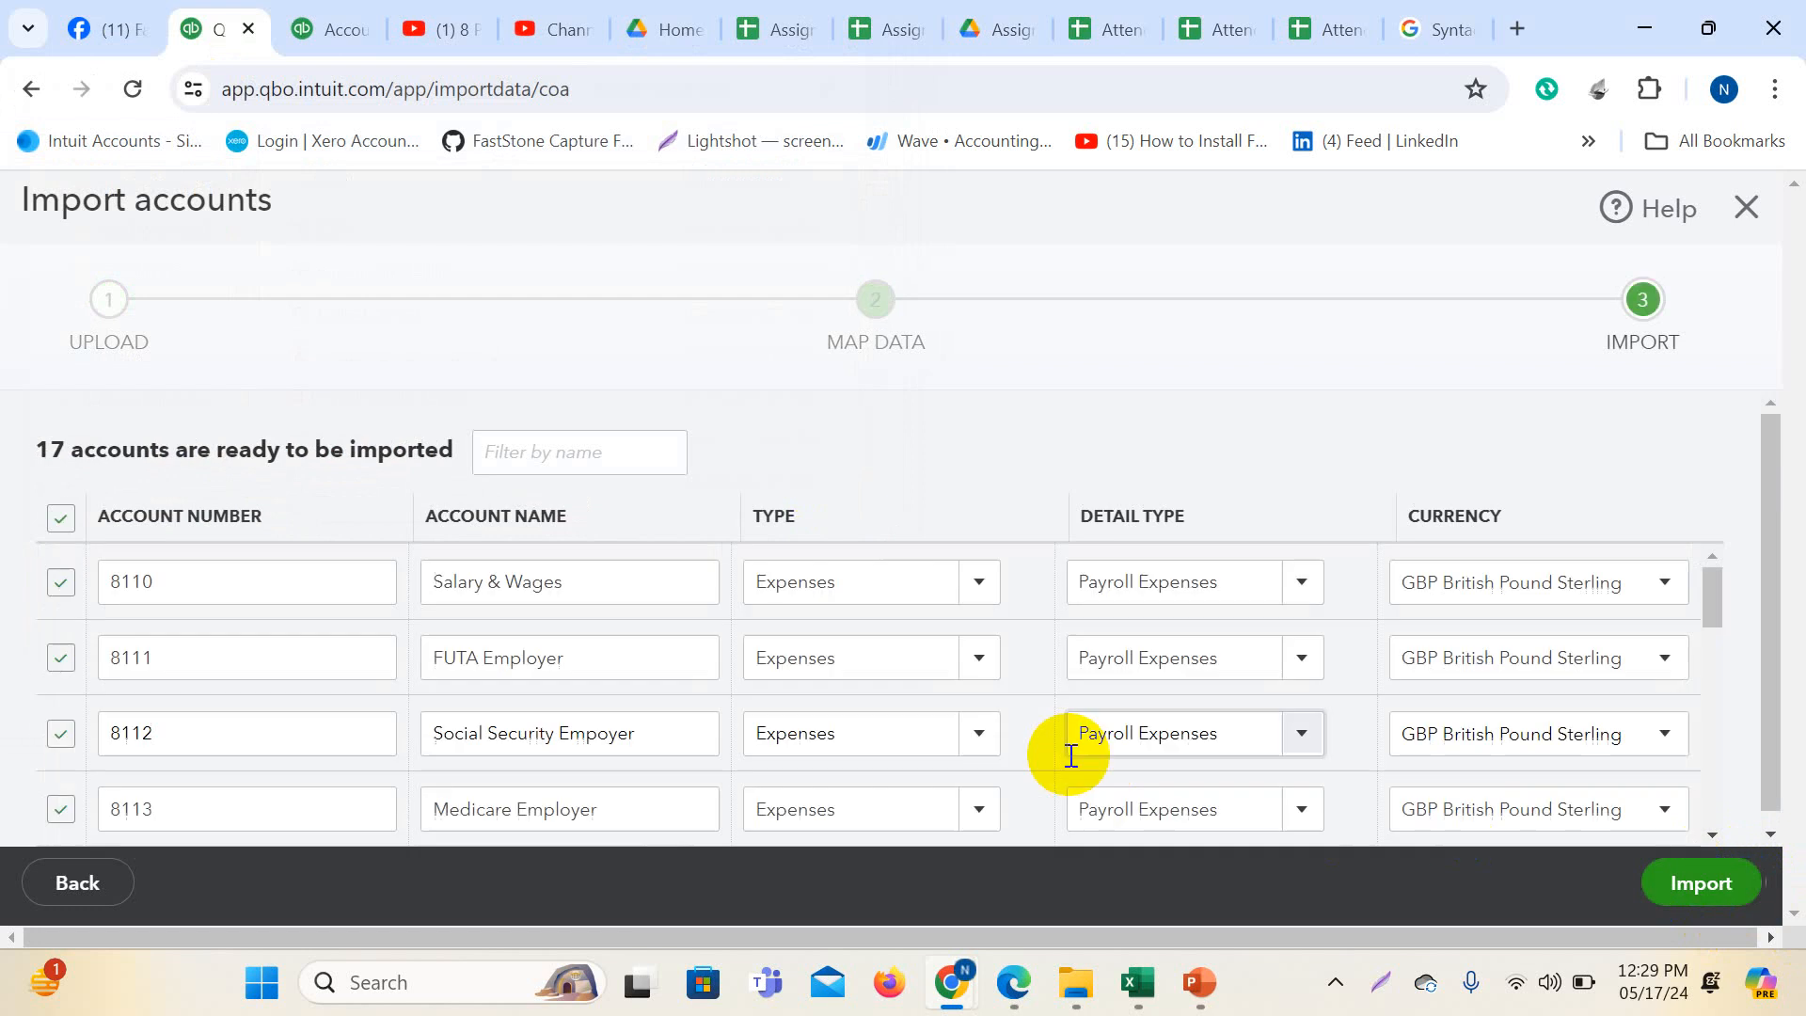
# - Review the type and detail type of every account in the import list for entries marked in red
pyautogui.scroll(-10, 827, 646)
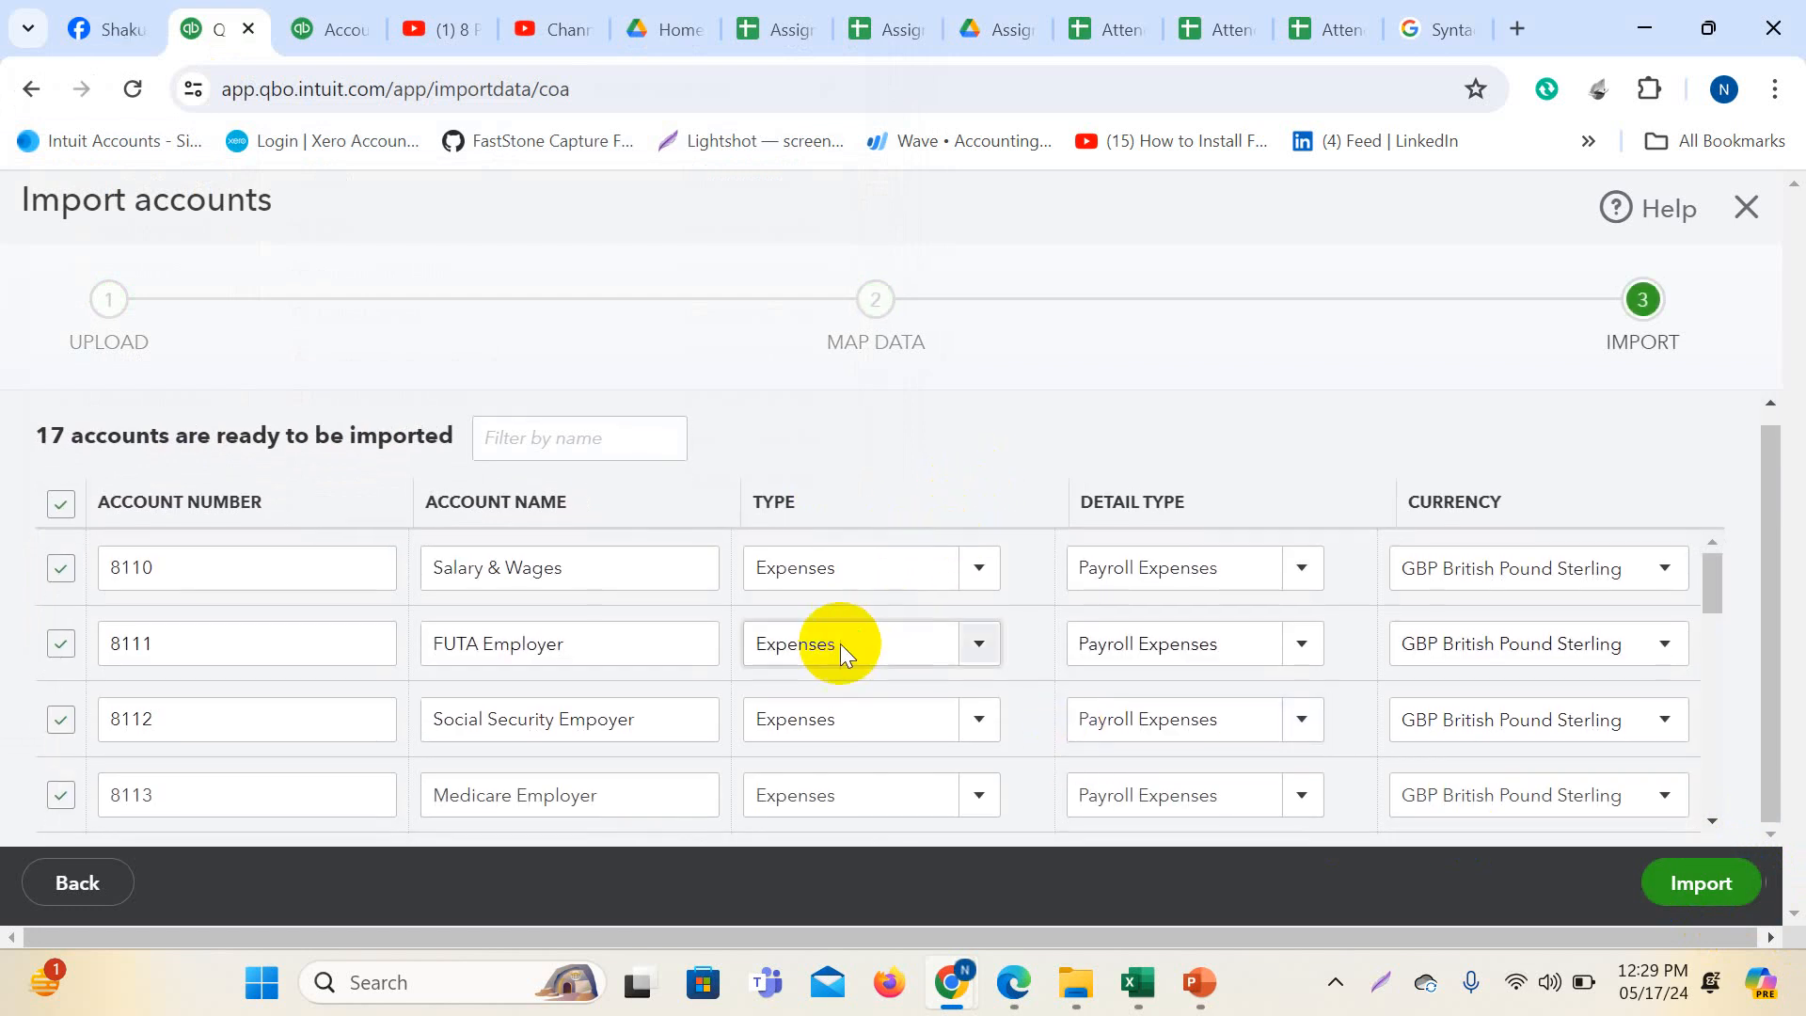
pyautogui.scroll(10, 649, 757)
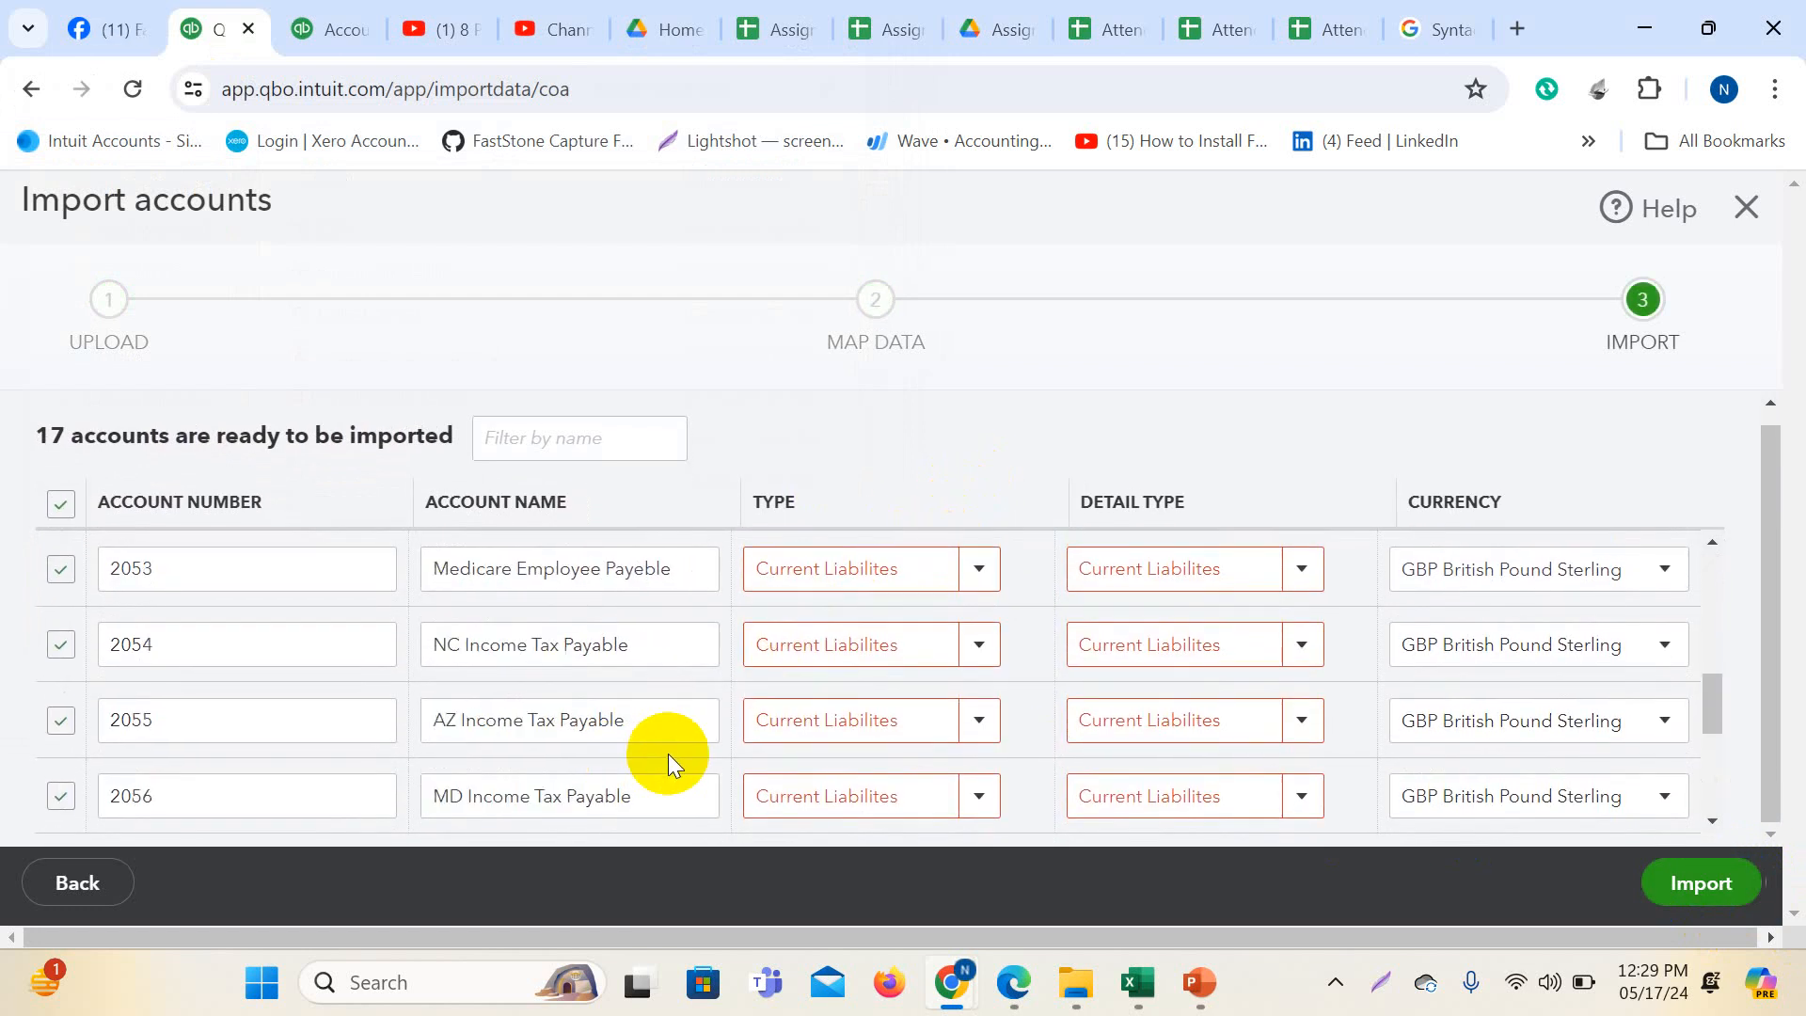
pyautogui.scroll(-5, 800, 677)
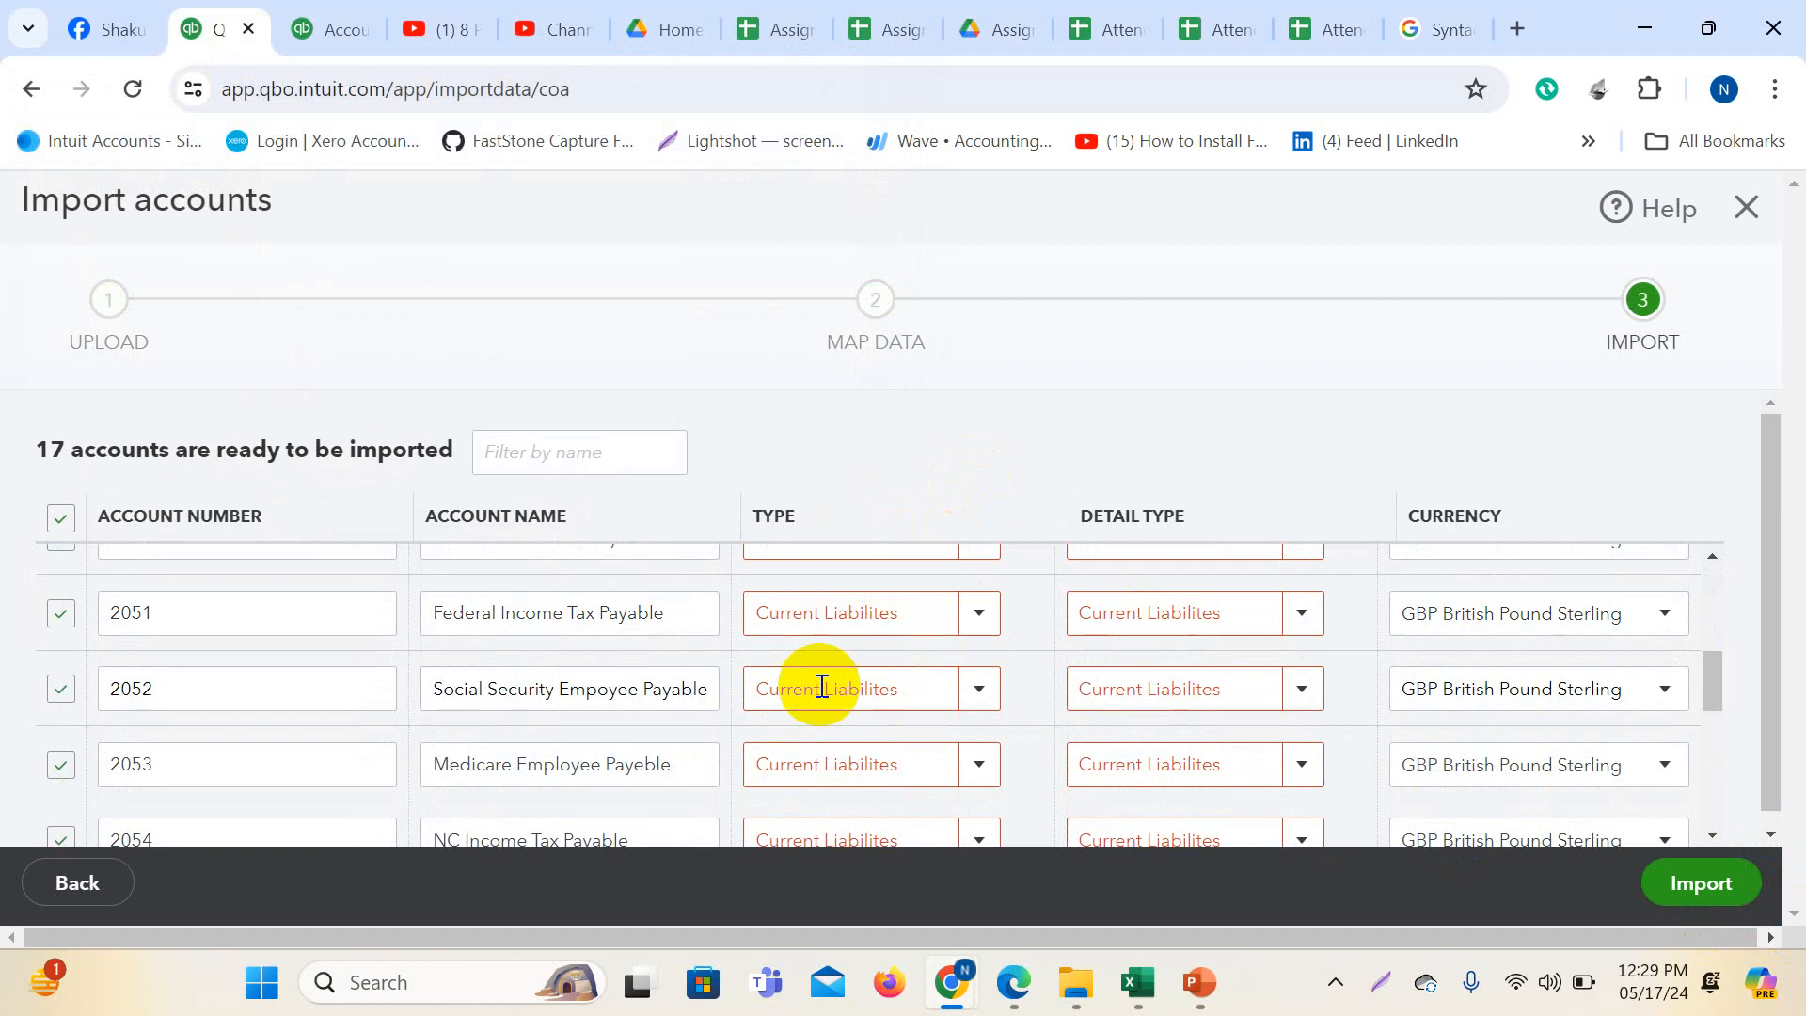
pyautogui.scroll(5, 818, 686)
pyautogui.scroll(-10, 216, 602)
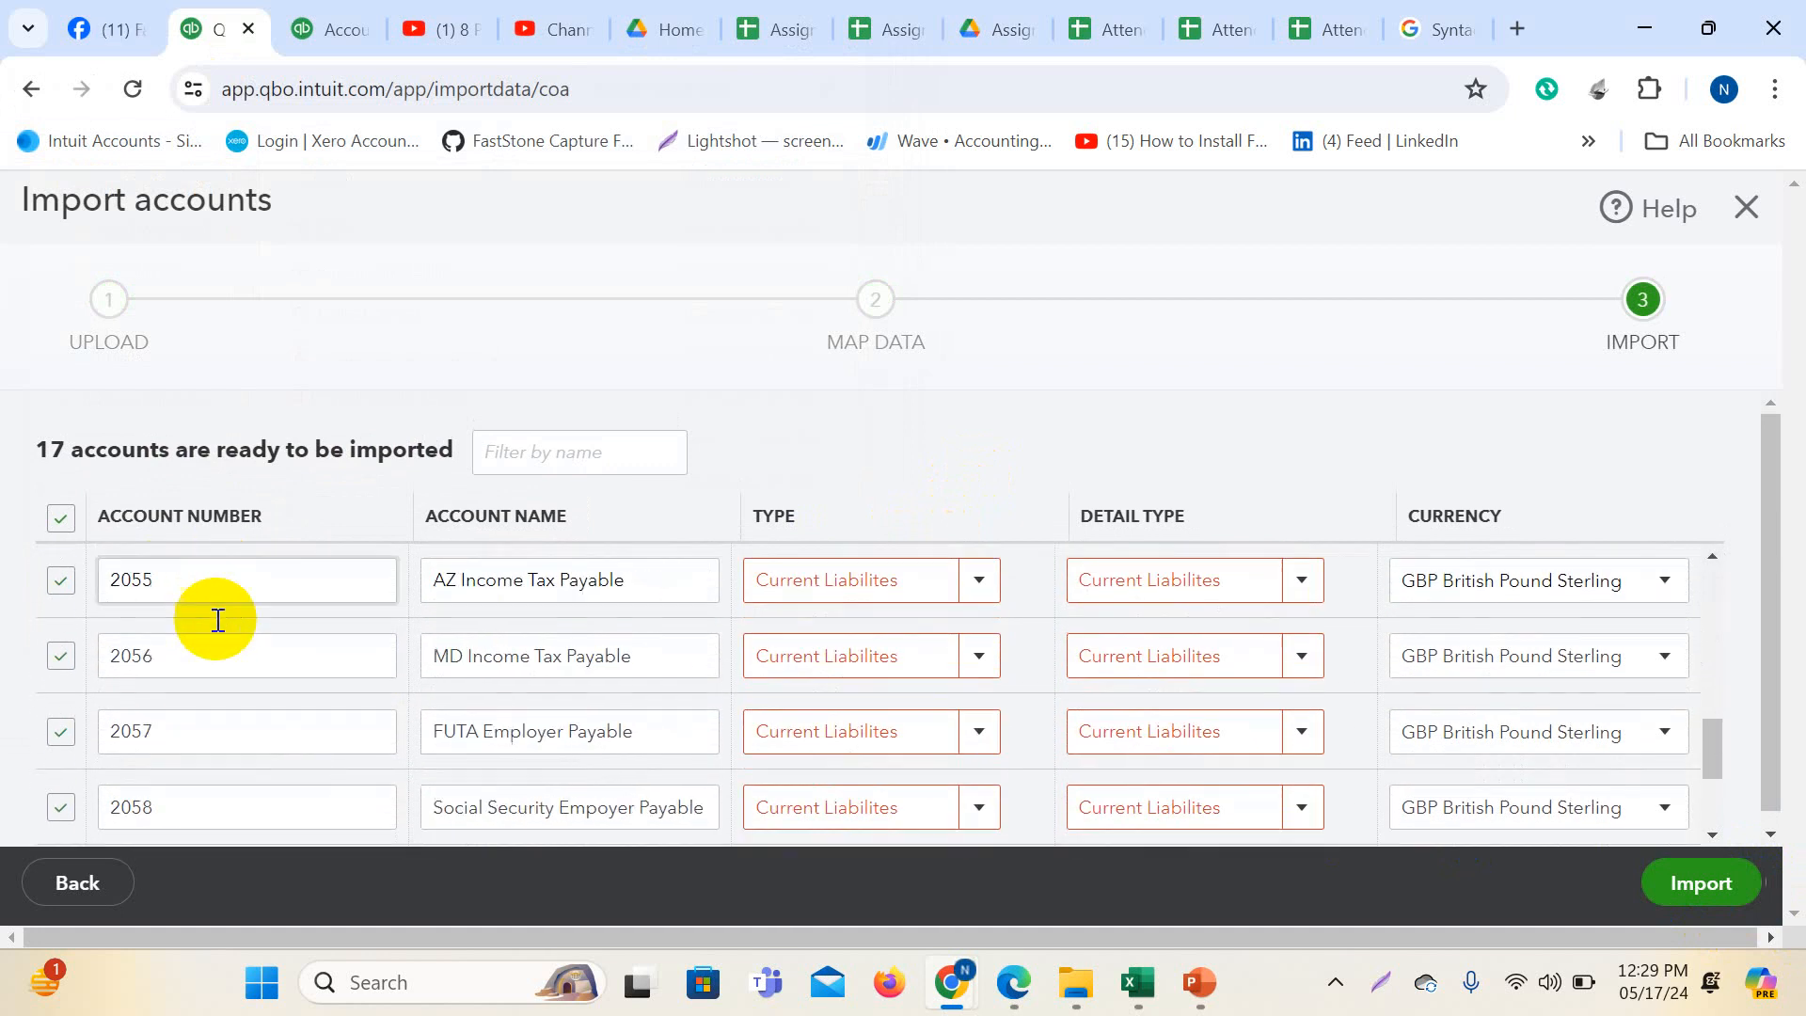
pyautogui.scroll(10, 618, 769)
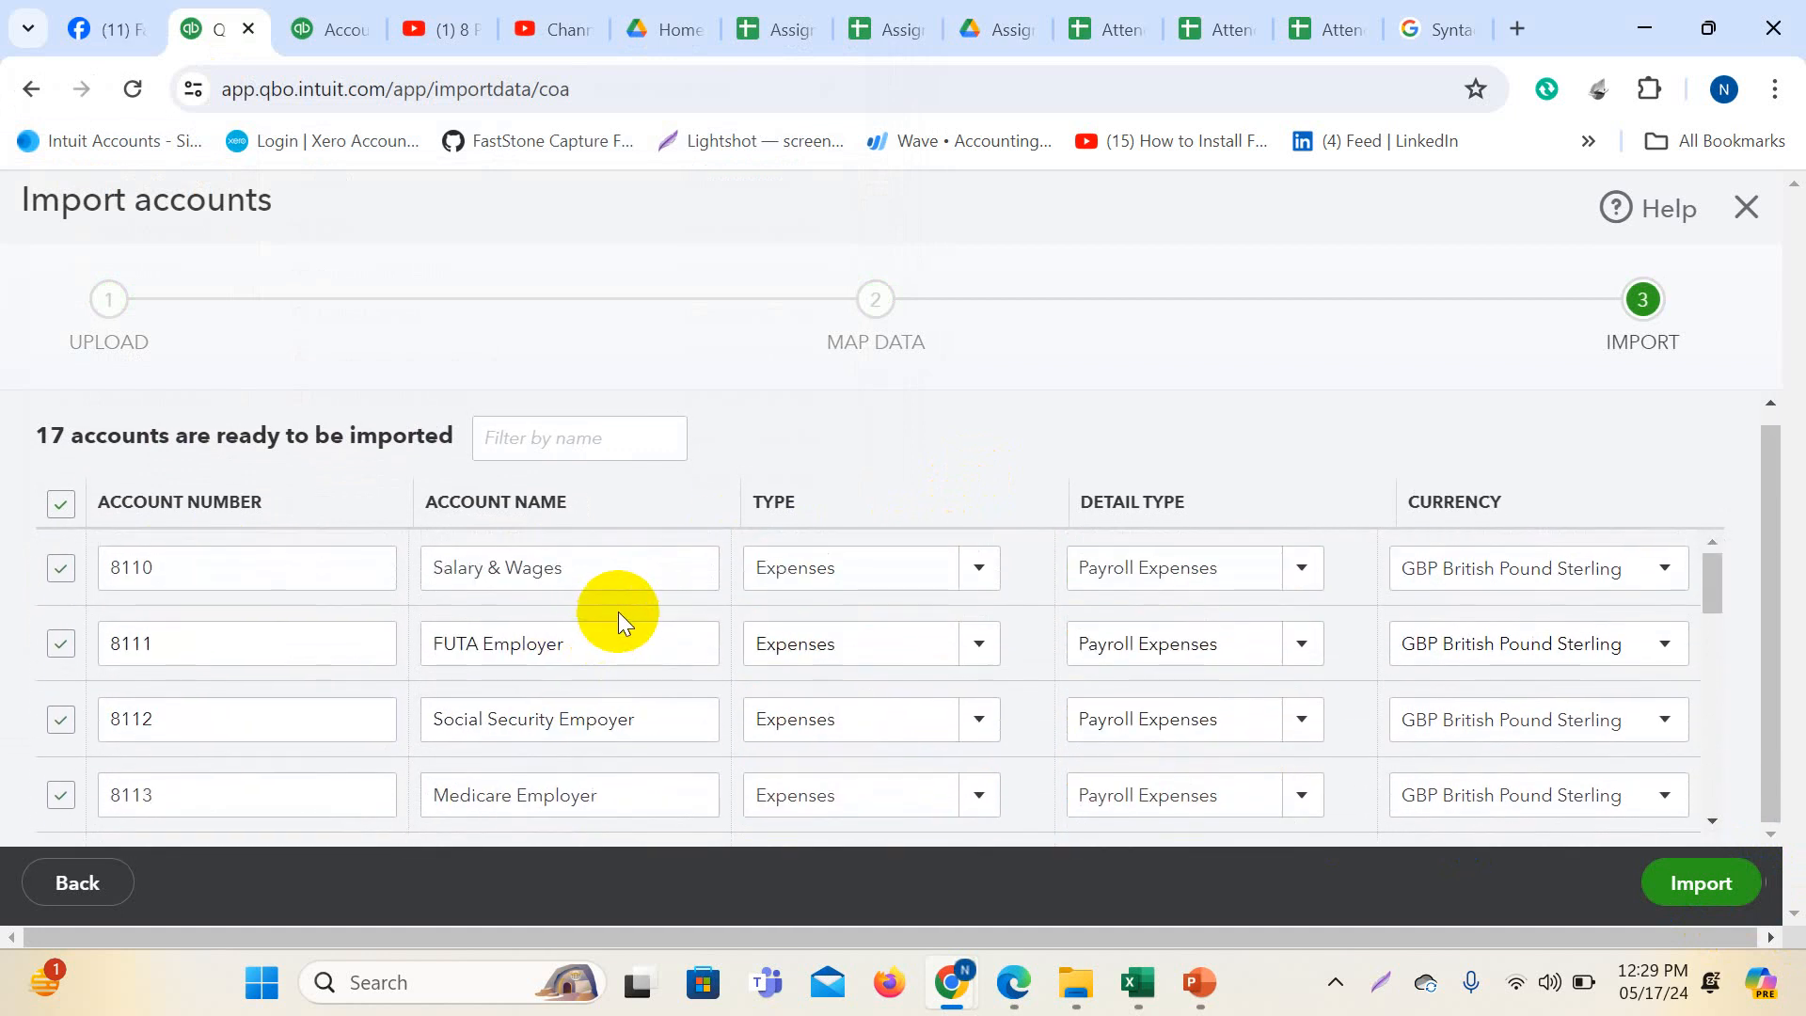
pyautogui.scroll(-10, 866, 588)
pyautogui.scroll(2, 879, 617)
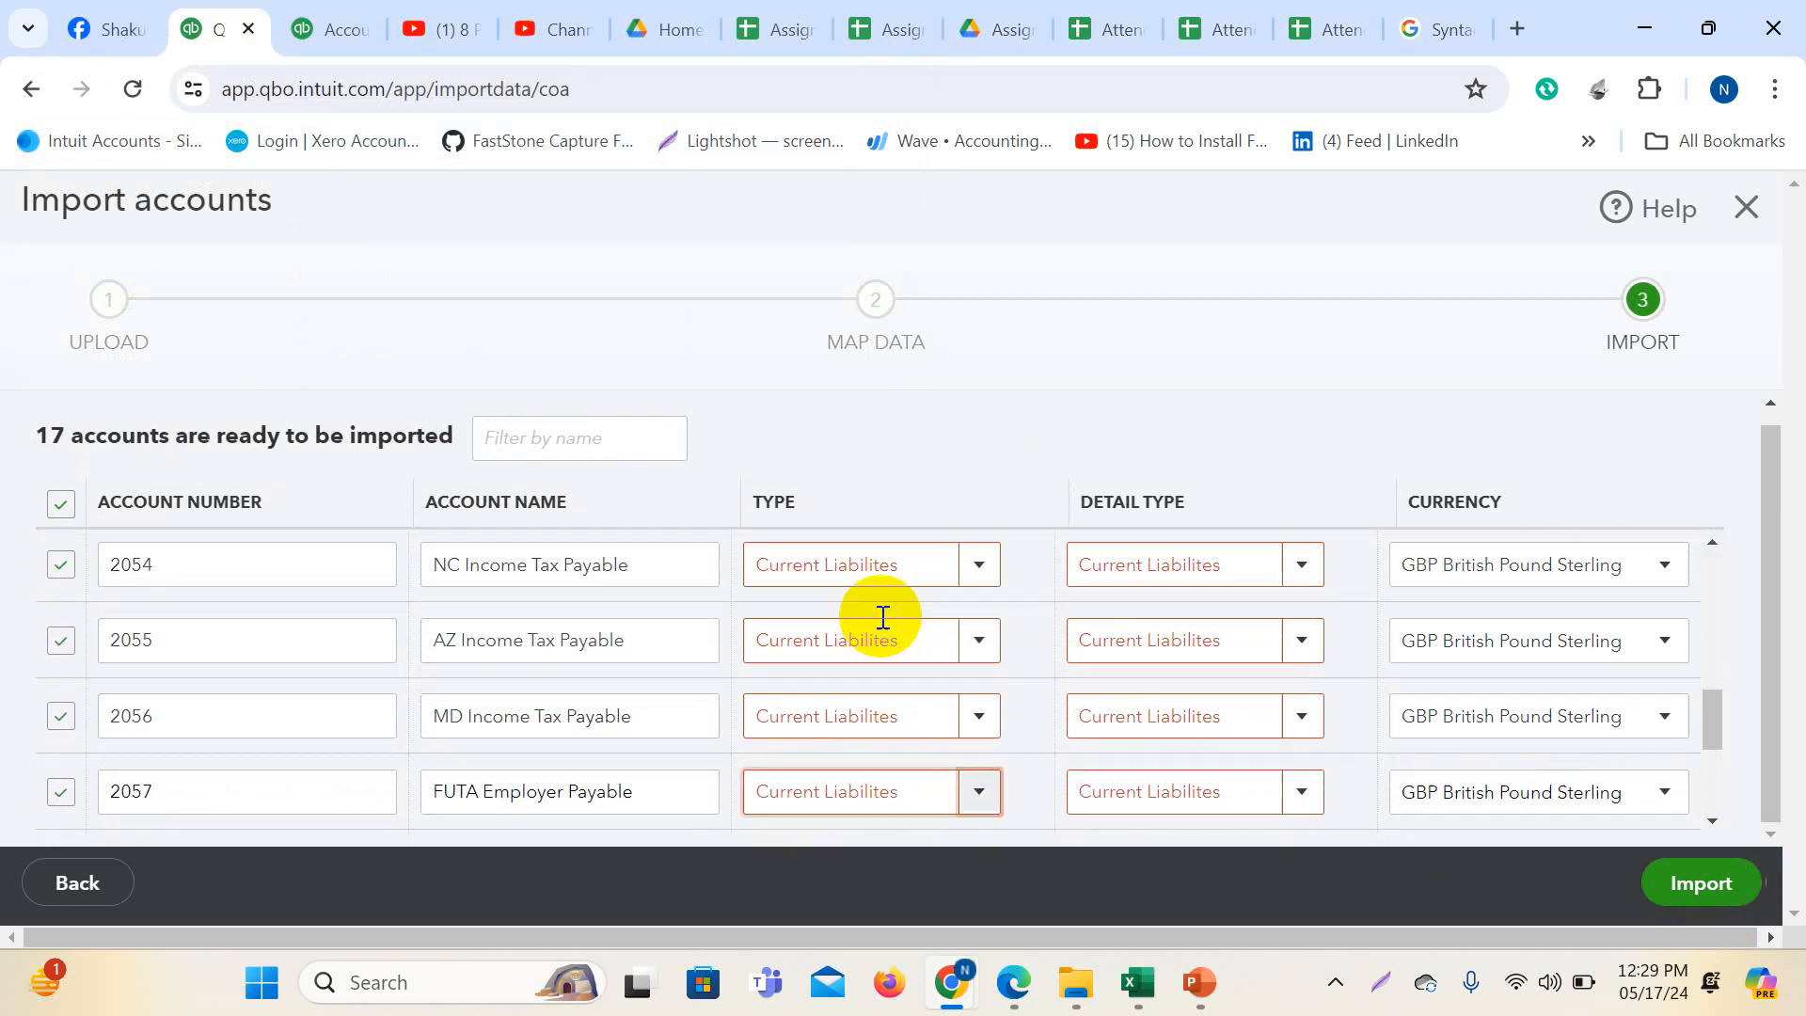
pyautogui.scroll(6, 883, 618)
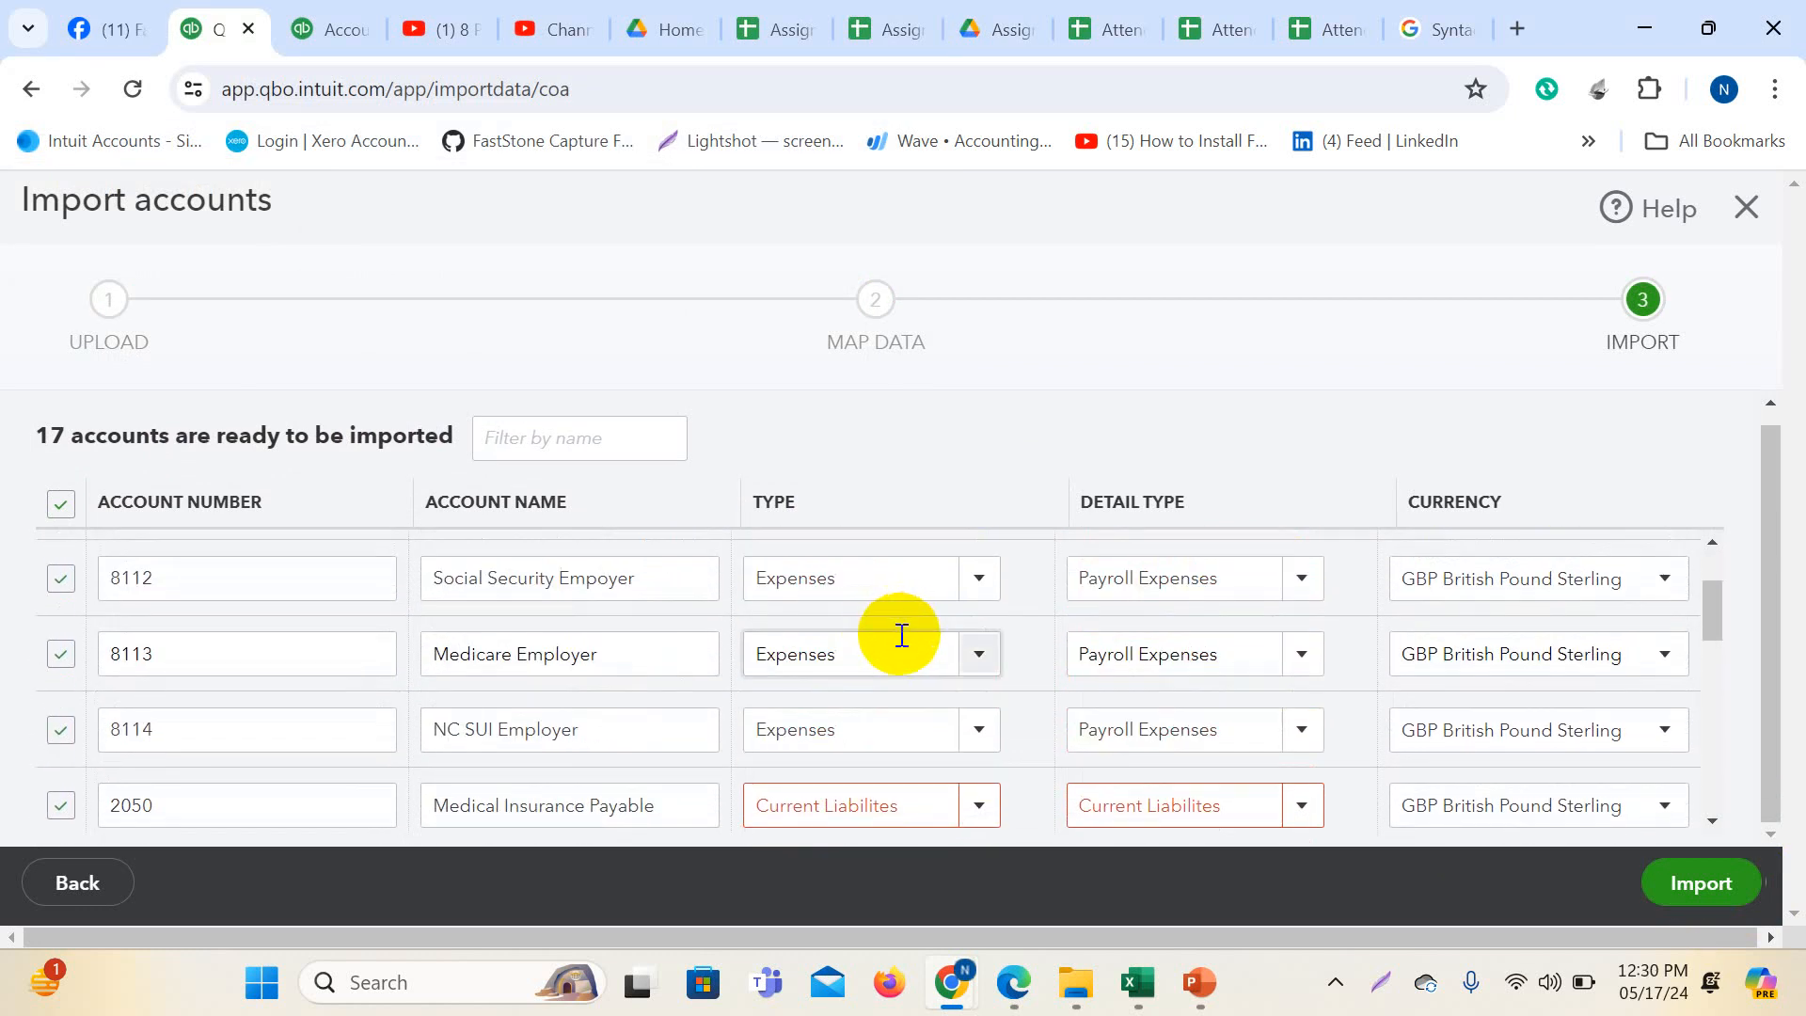
pyautogui.scroll(-2, 900, 634)
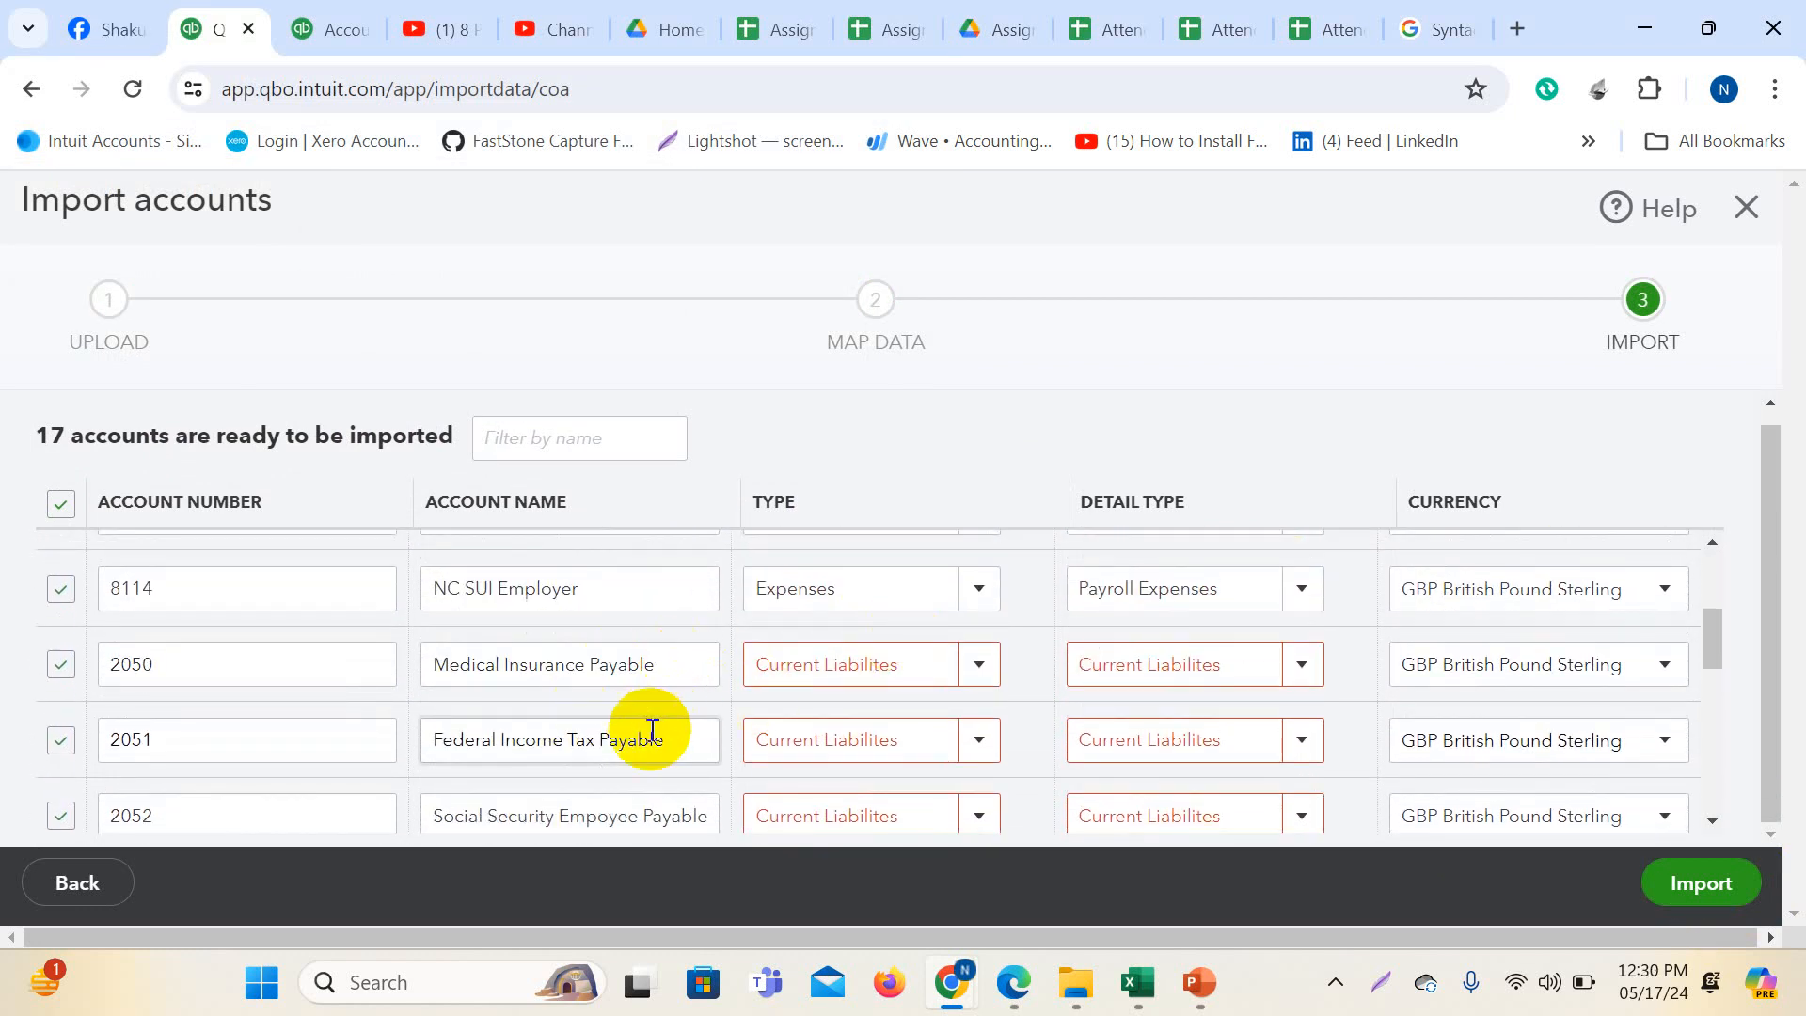
pyautogui.scroll(-5, 652, 730)
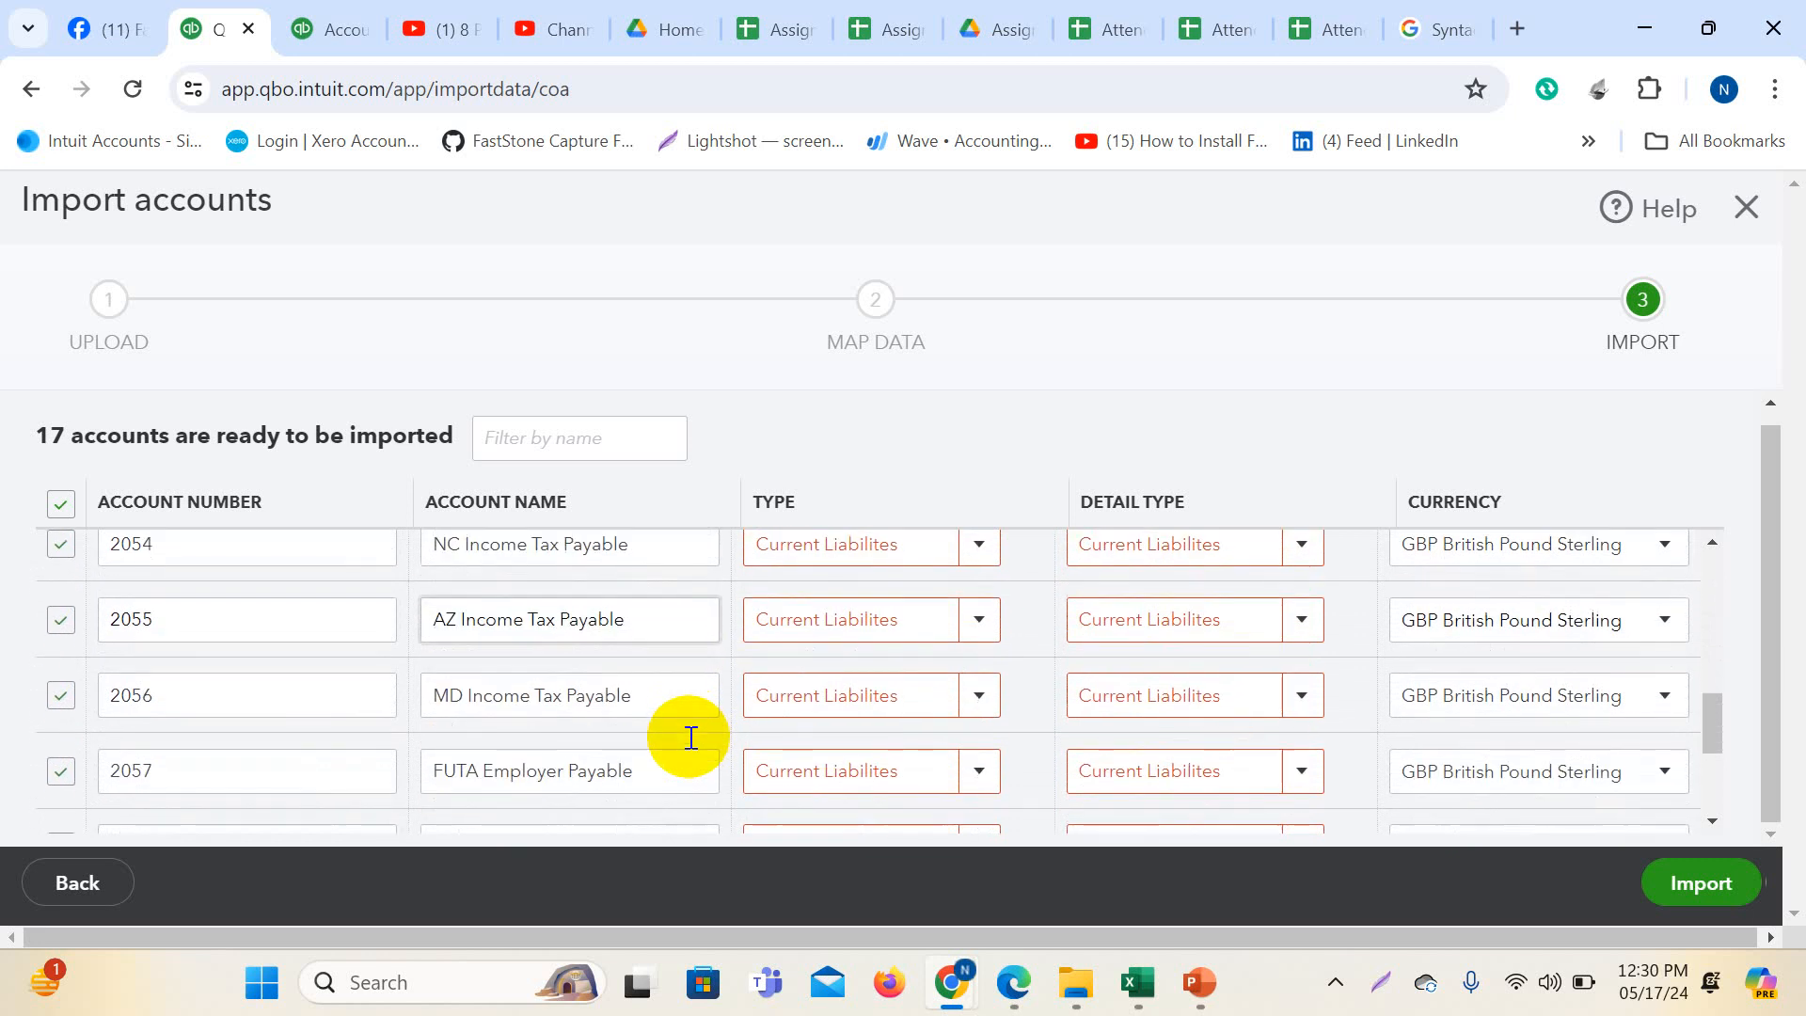
pyautogui.scroll(-4, 692, 736)
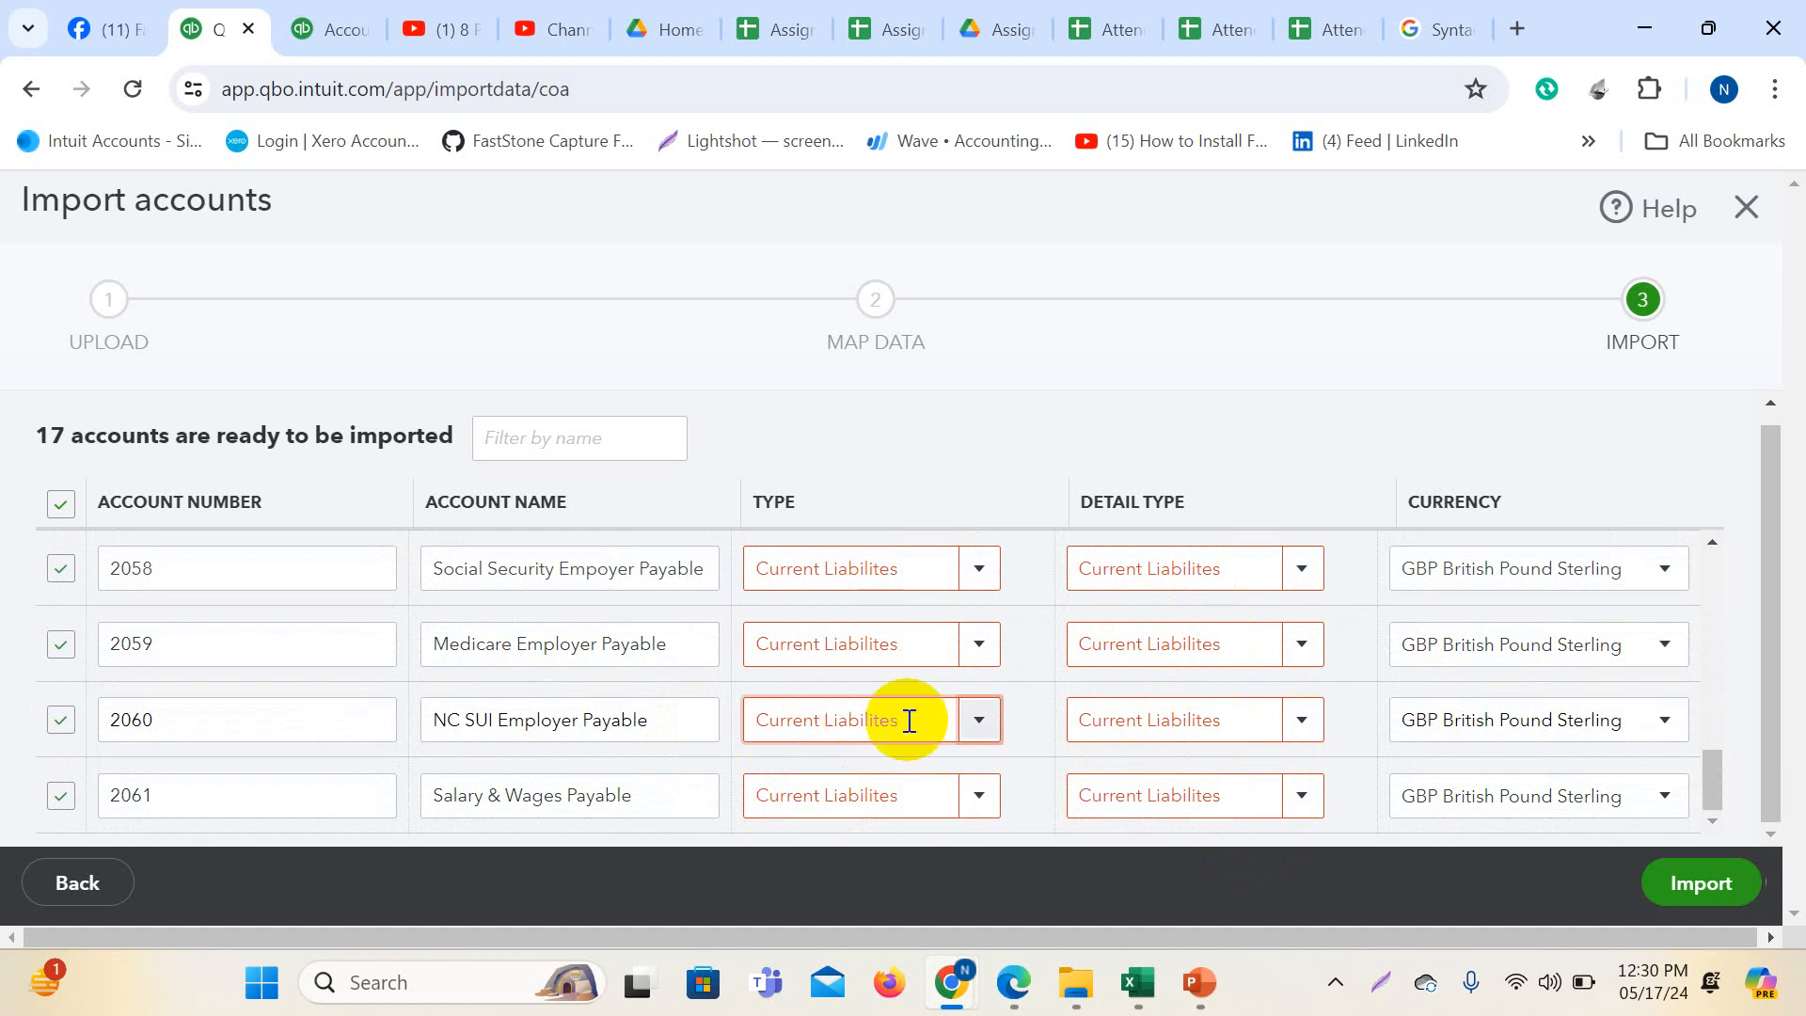
# - Set the type to Current liabilities for the Medical Insurance Payable, Federal Income Tax Payable and Social Security Empoyee Payable accounts
pyautogui.scroll(9, 908, 715)
pyautogui.scroll(-1, 931, 713)
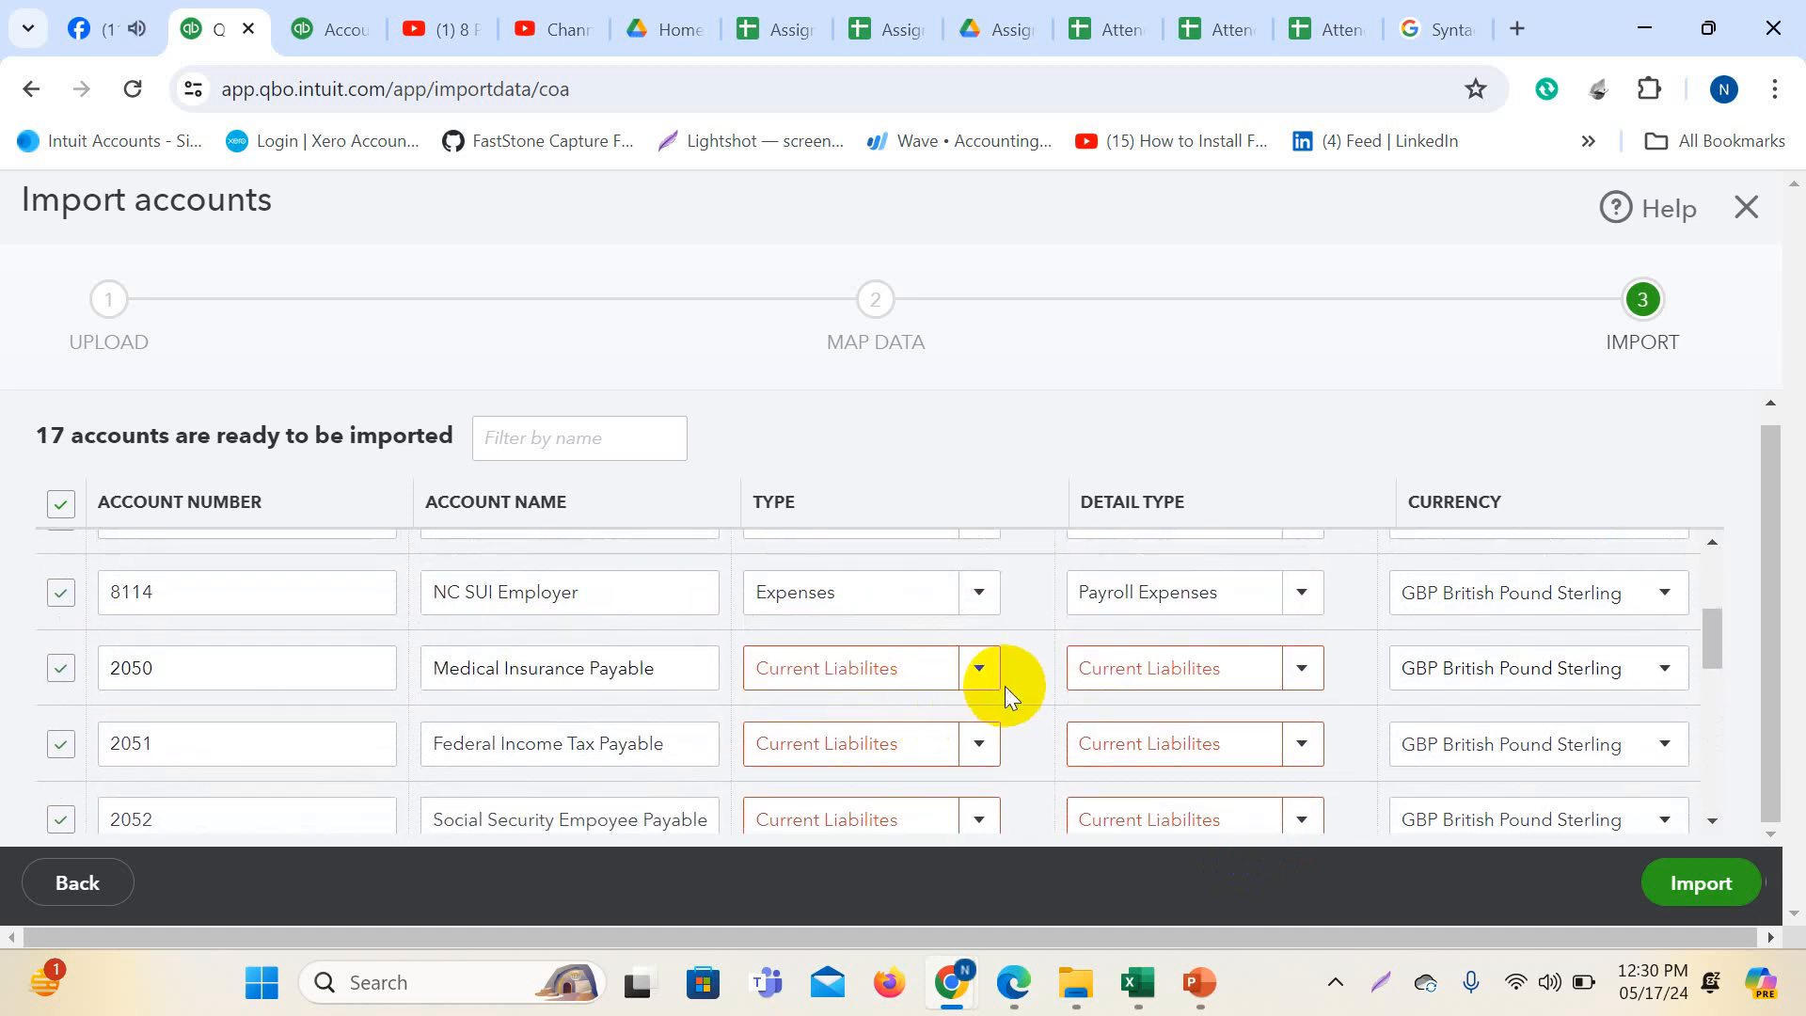
pyautogui.click(981, 670)
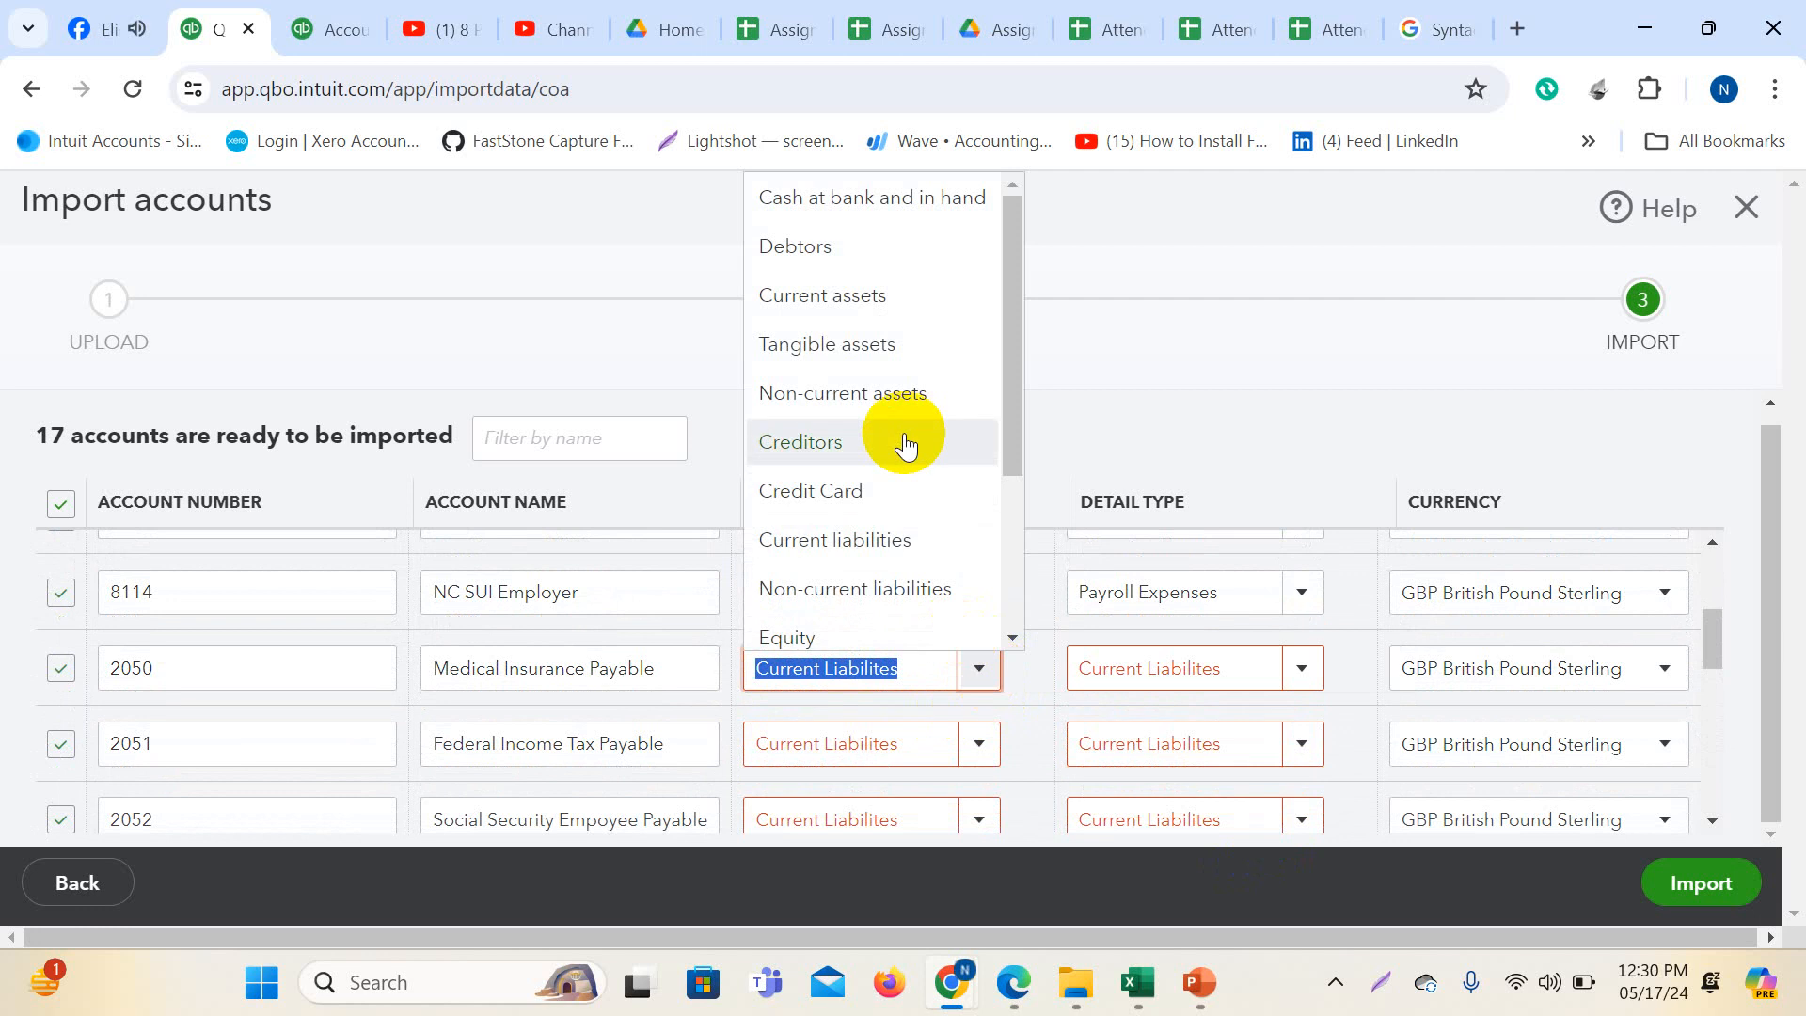
pyautogui.scroll(-3, 927, 447)
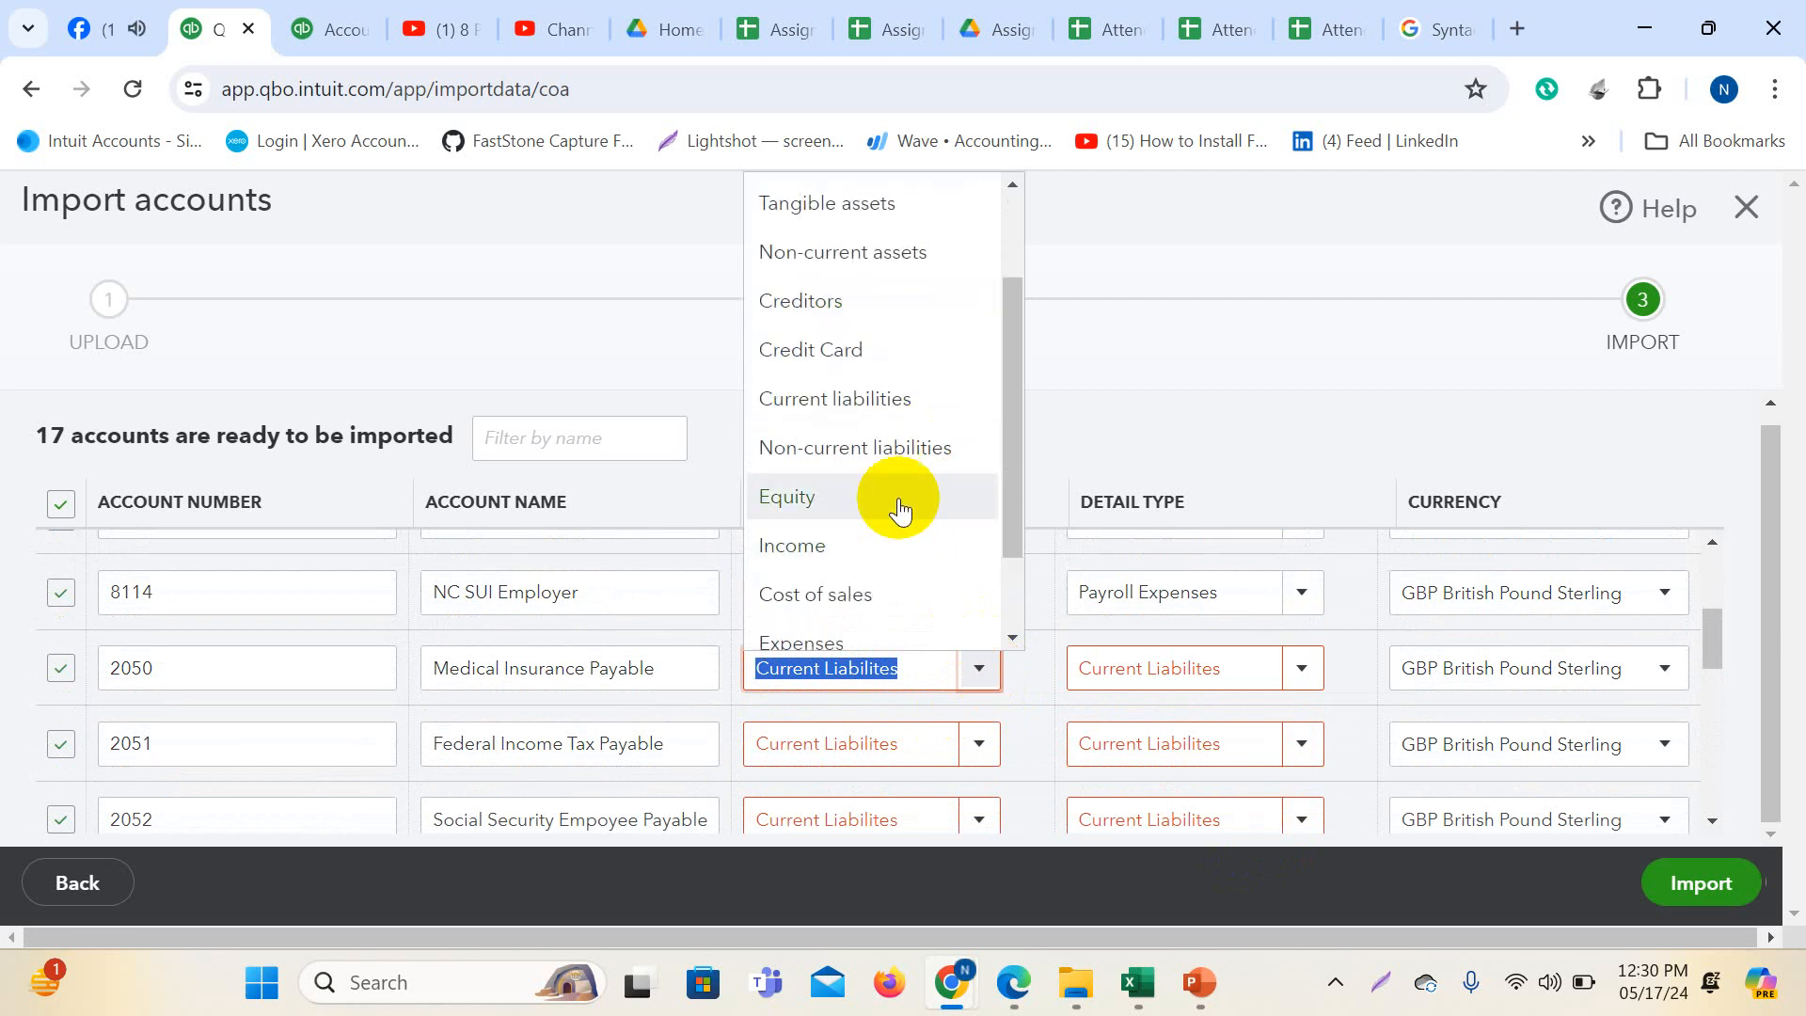
pyautogui.click(875, 403)
pyautogui.click(984, 746)
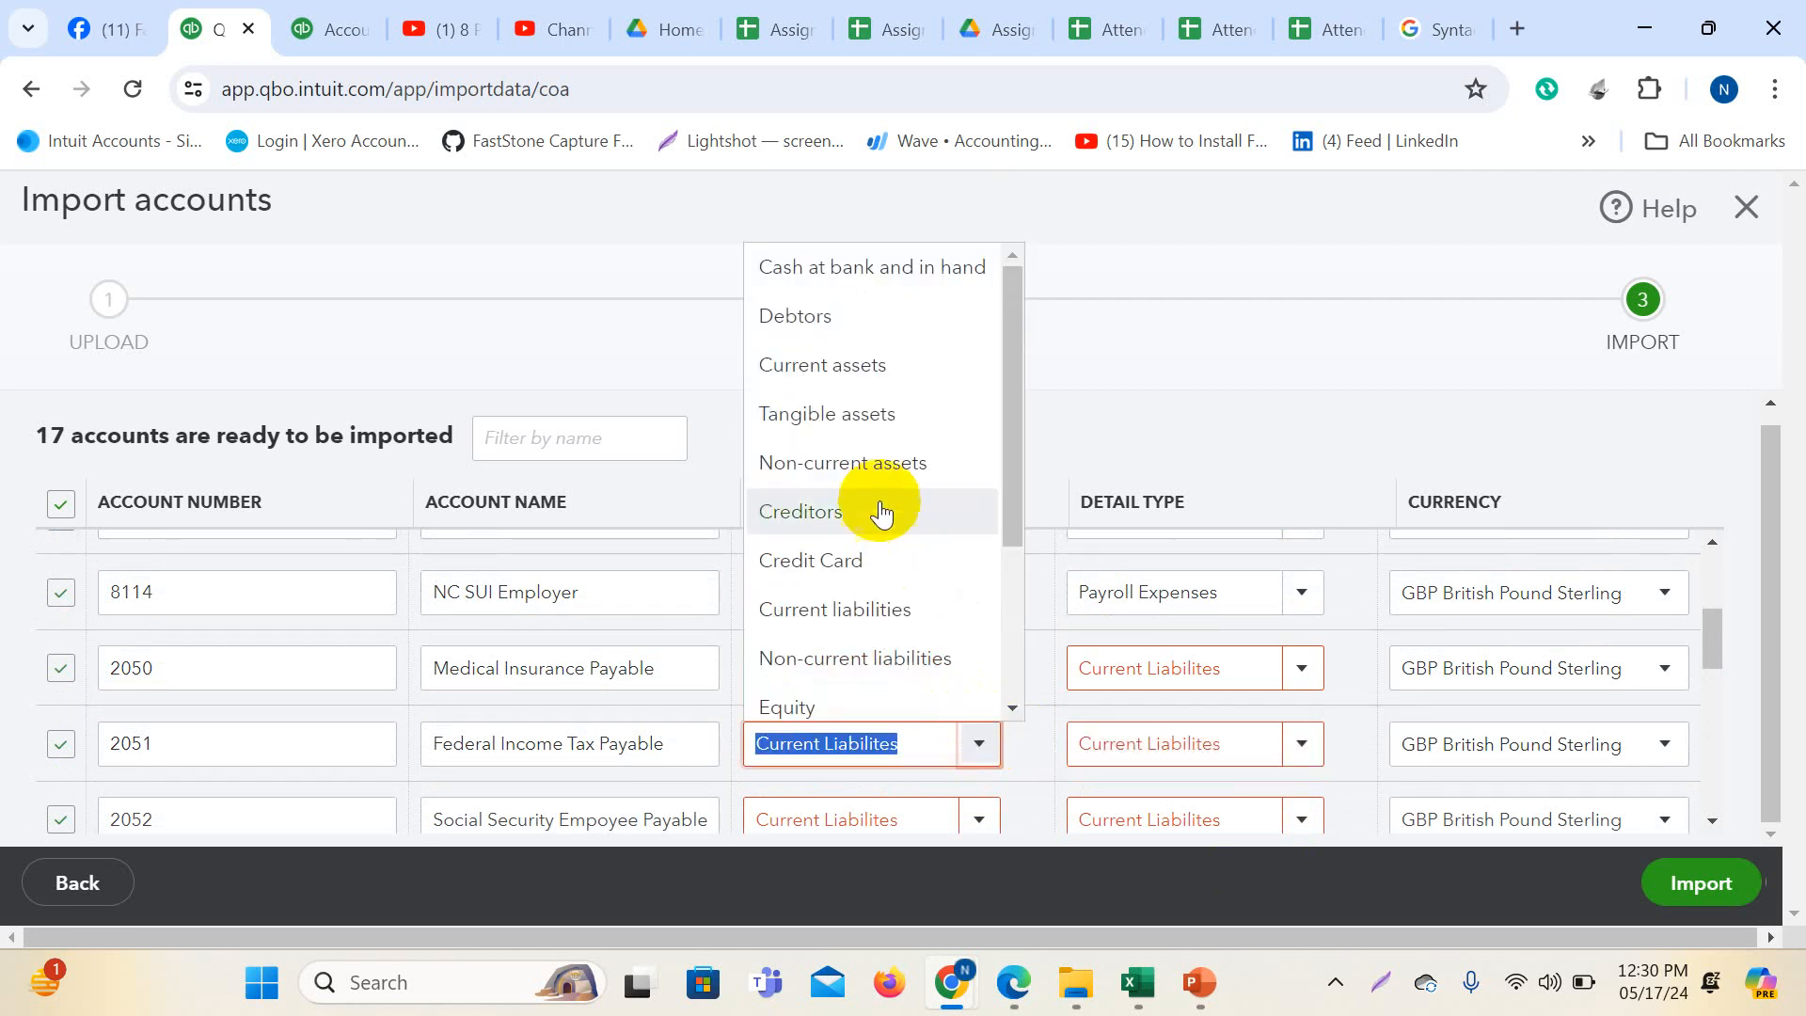
pyautogui.click(878, 607)
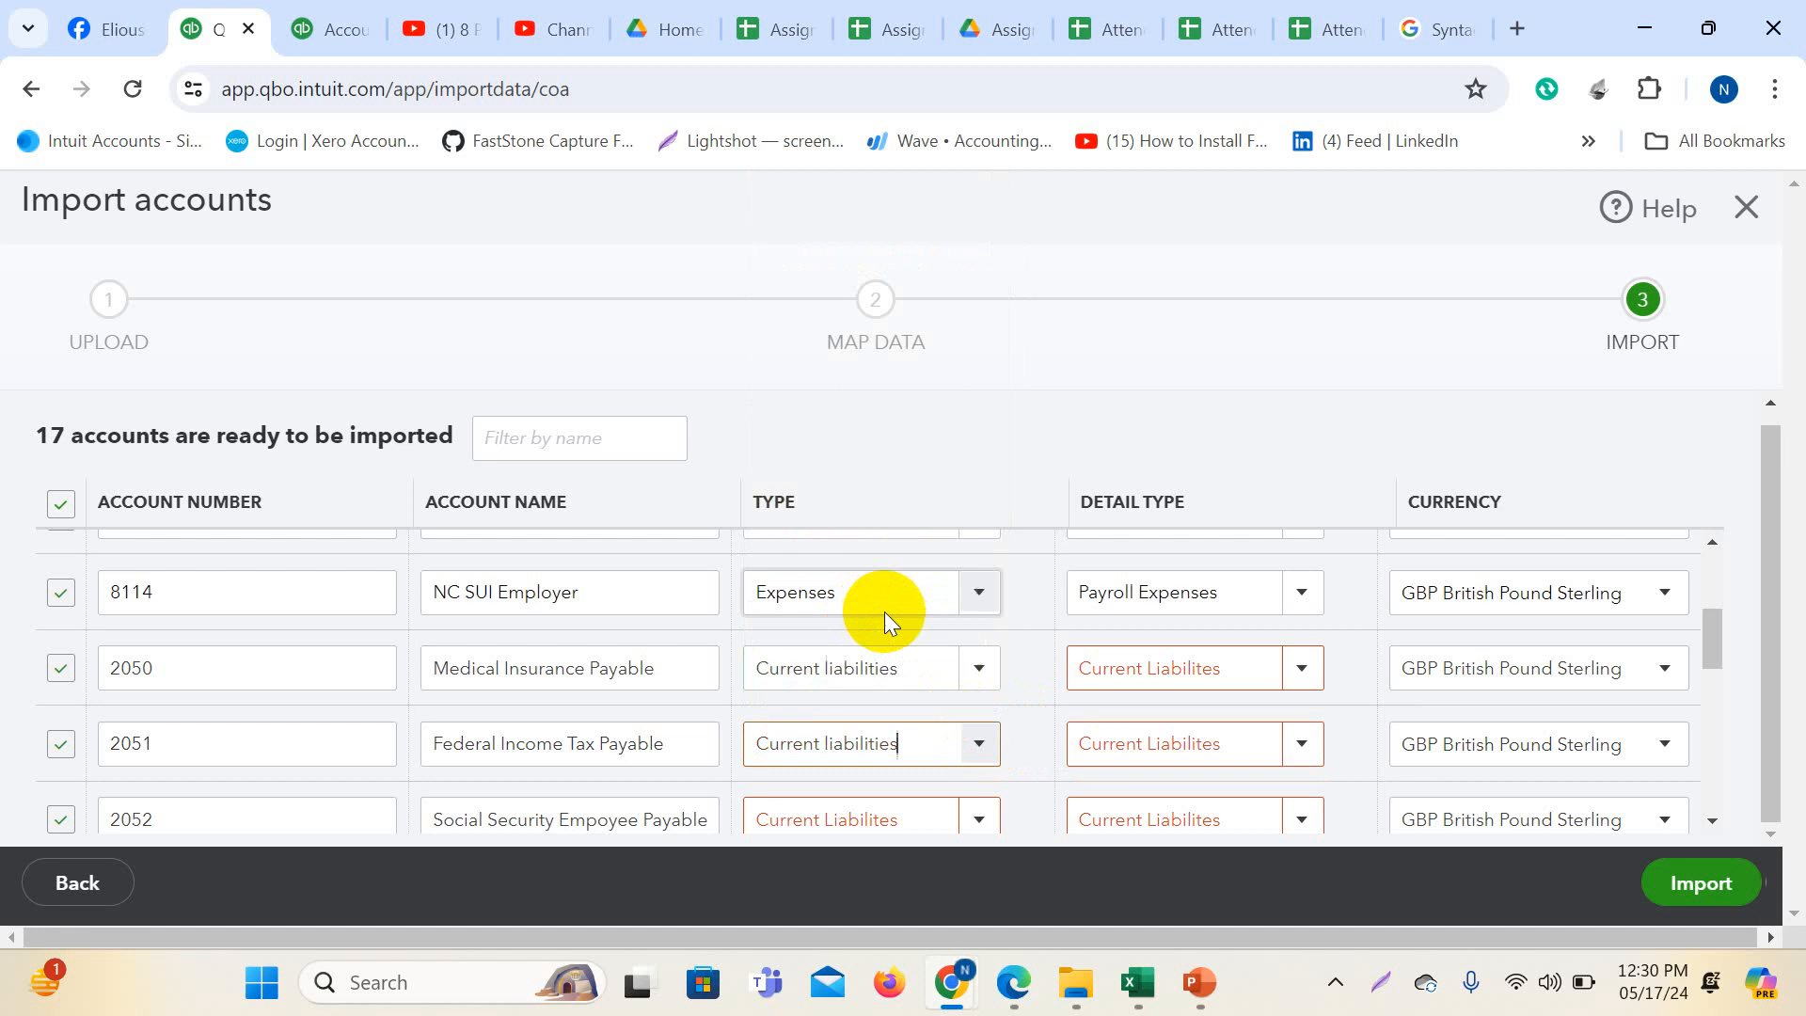
pyautogui.scroll(-2, 959, 646)
pyautogui.click(978, 682)
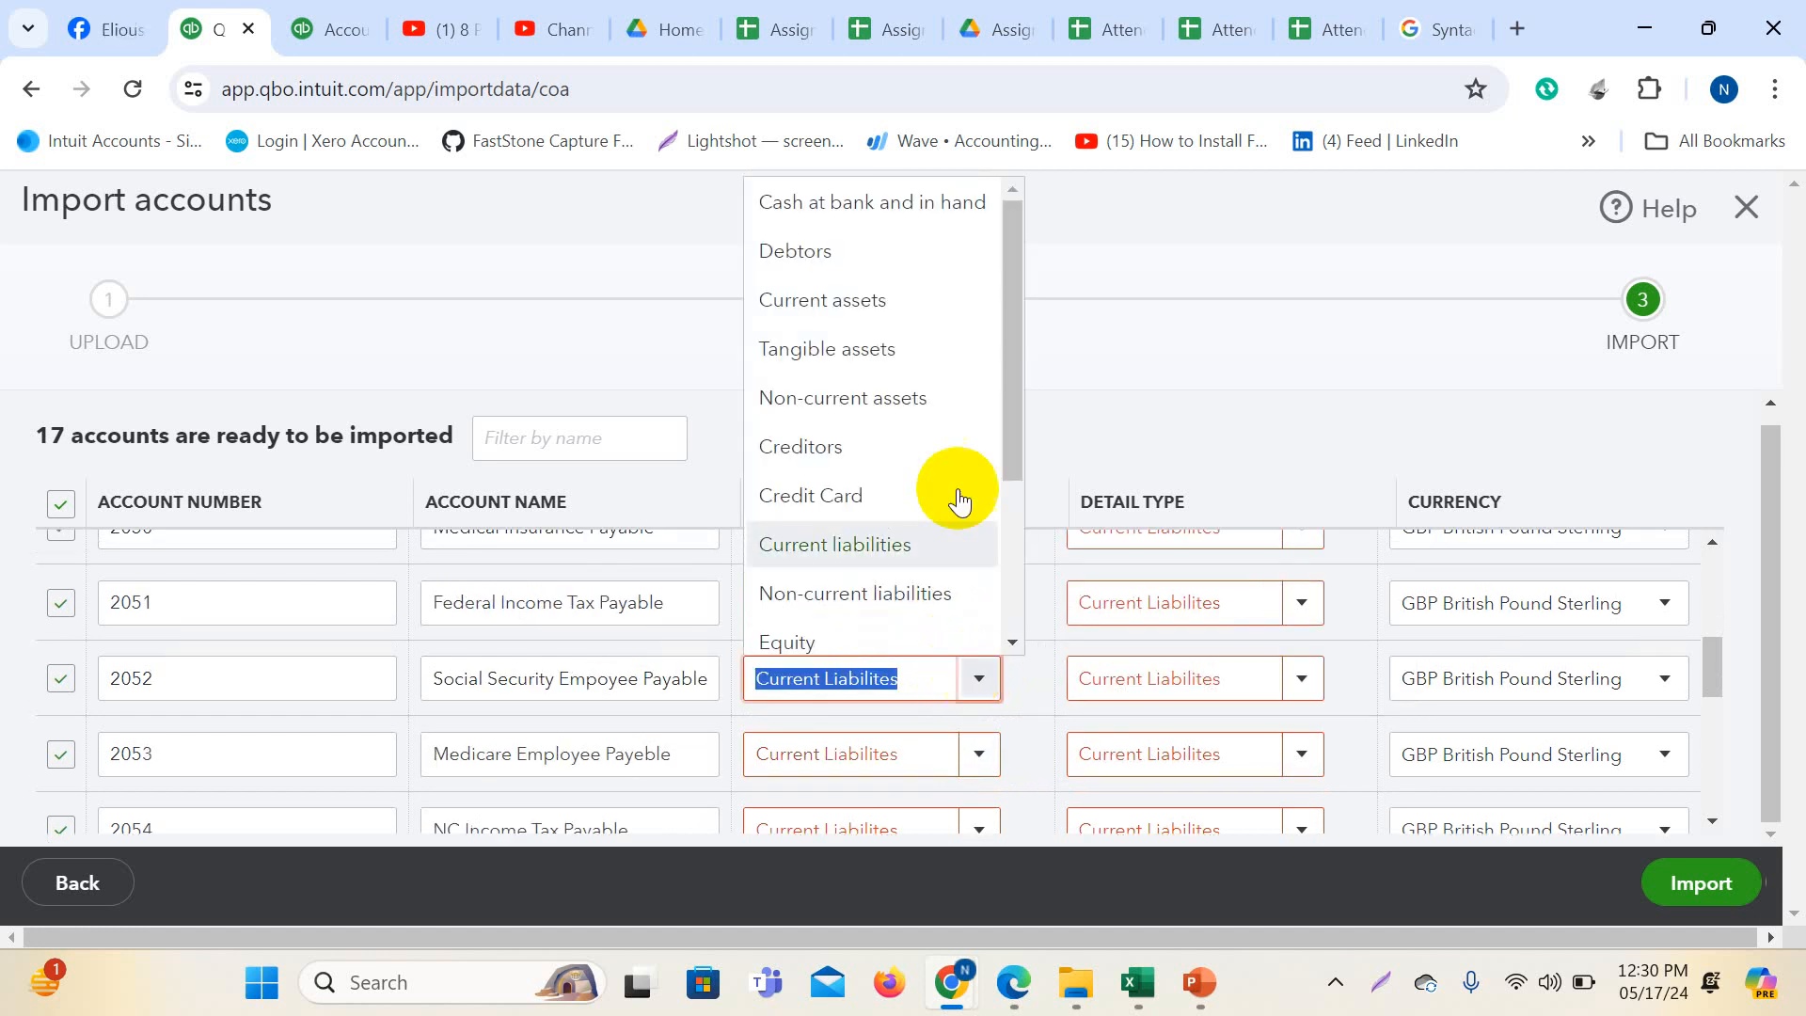
pyautogui.click(894, 558)
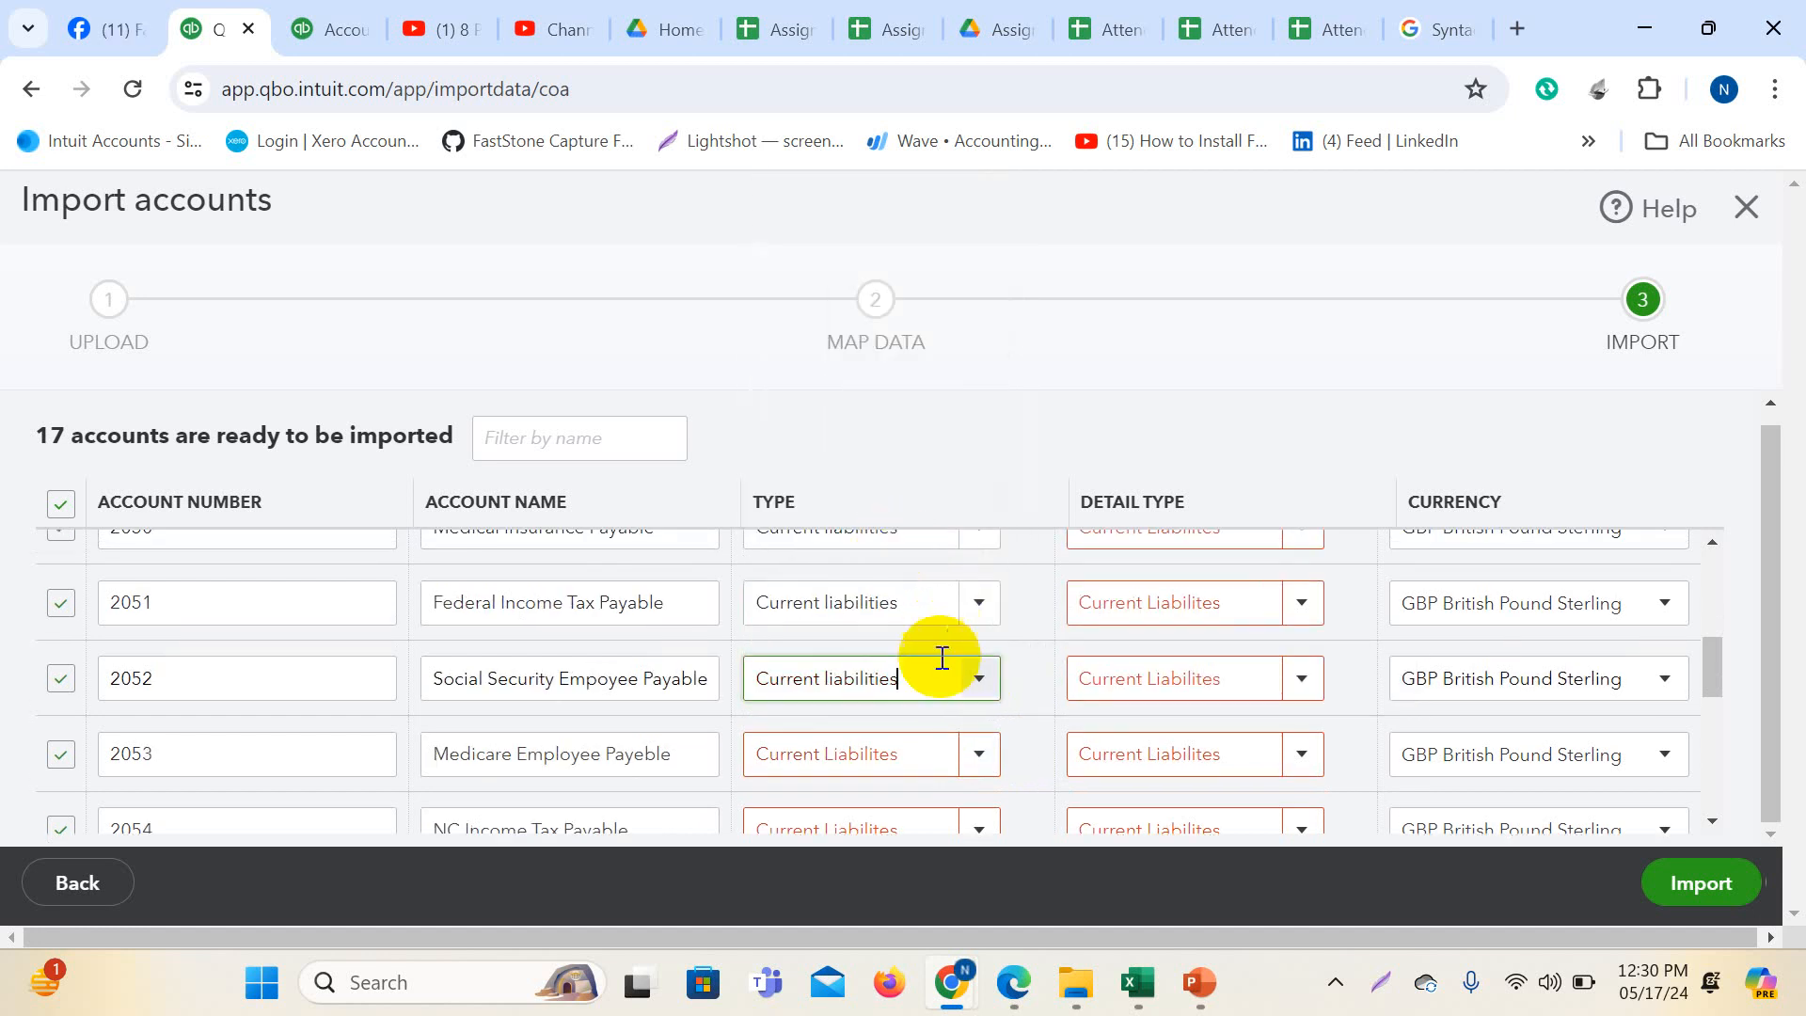
# - Set the type to Current liabilities for the Medicare Employee Payeble and NC Income Tax Payable accounts
pyautogui.click(978, 754)
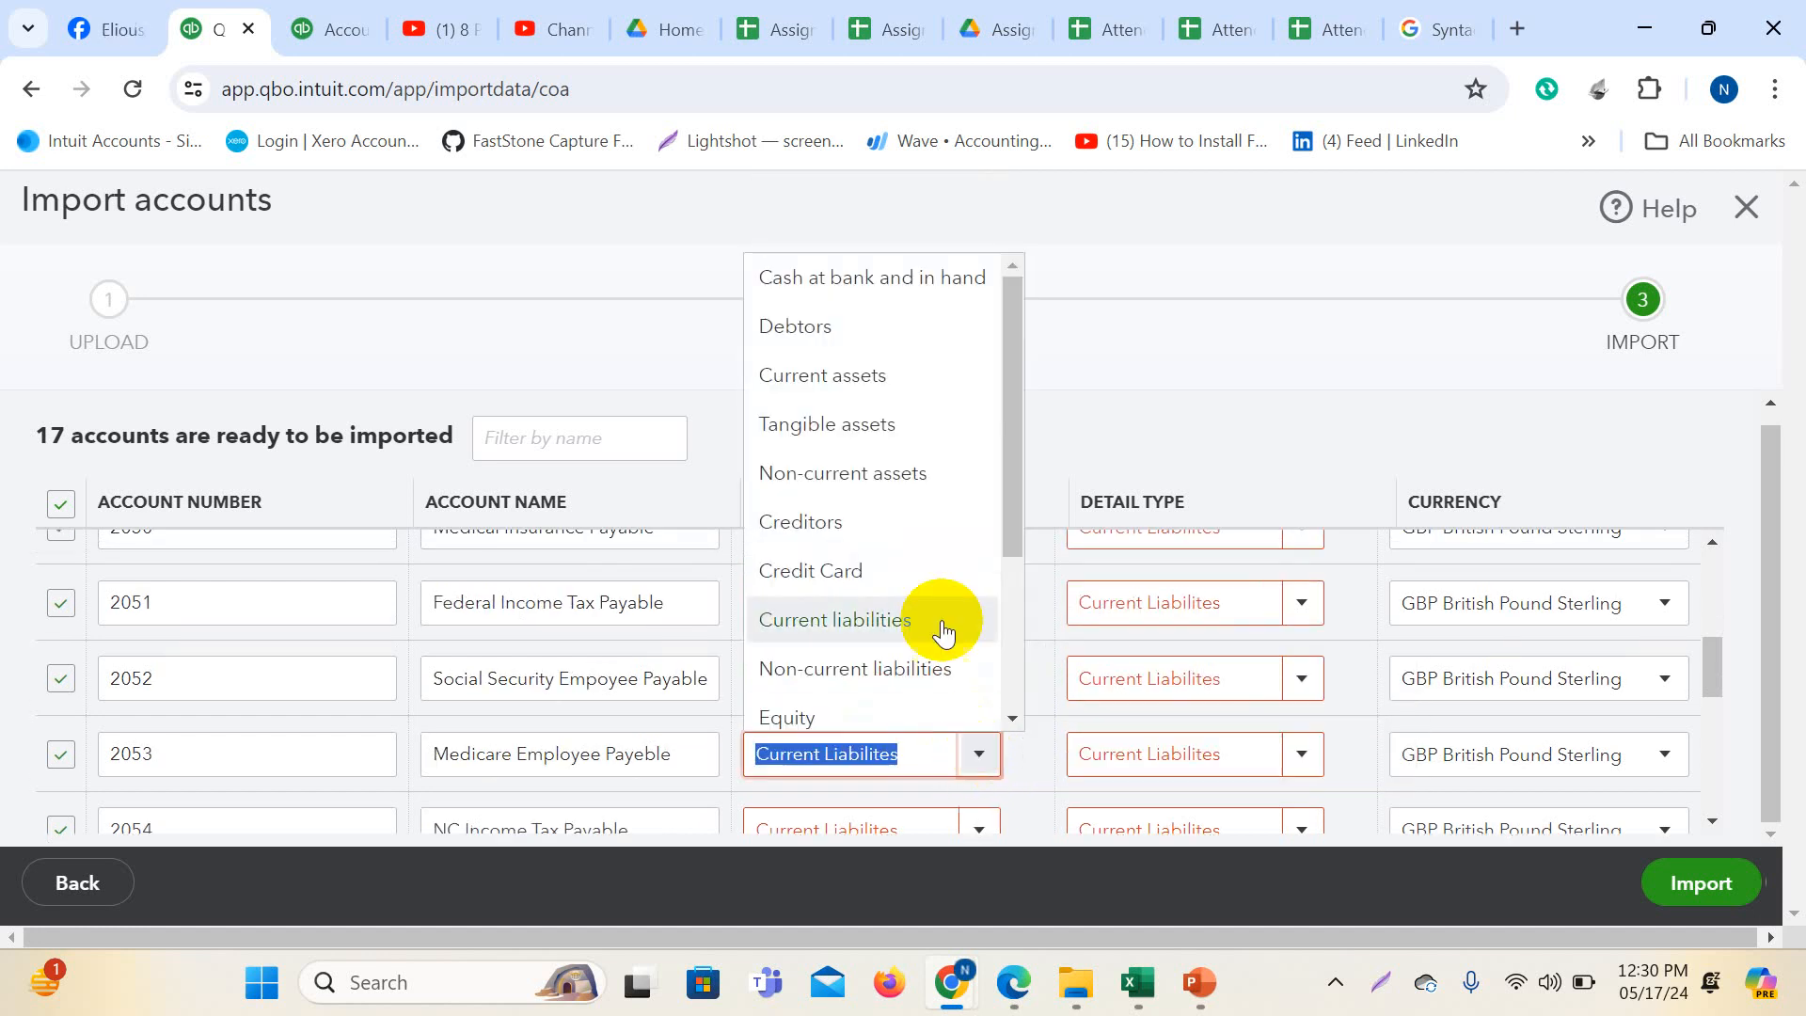
pyautogui.click(880, 619)
pyautogui.scroll(-1, 932, 649)
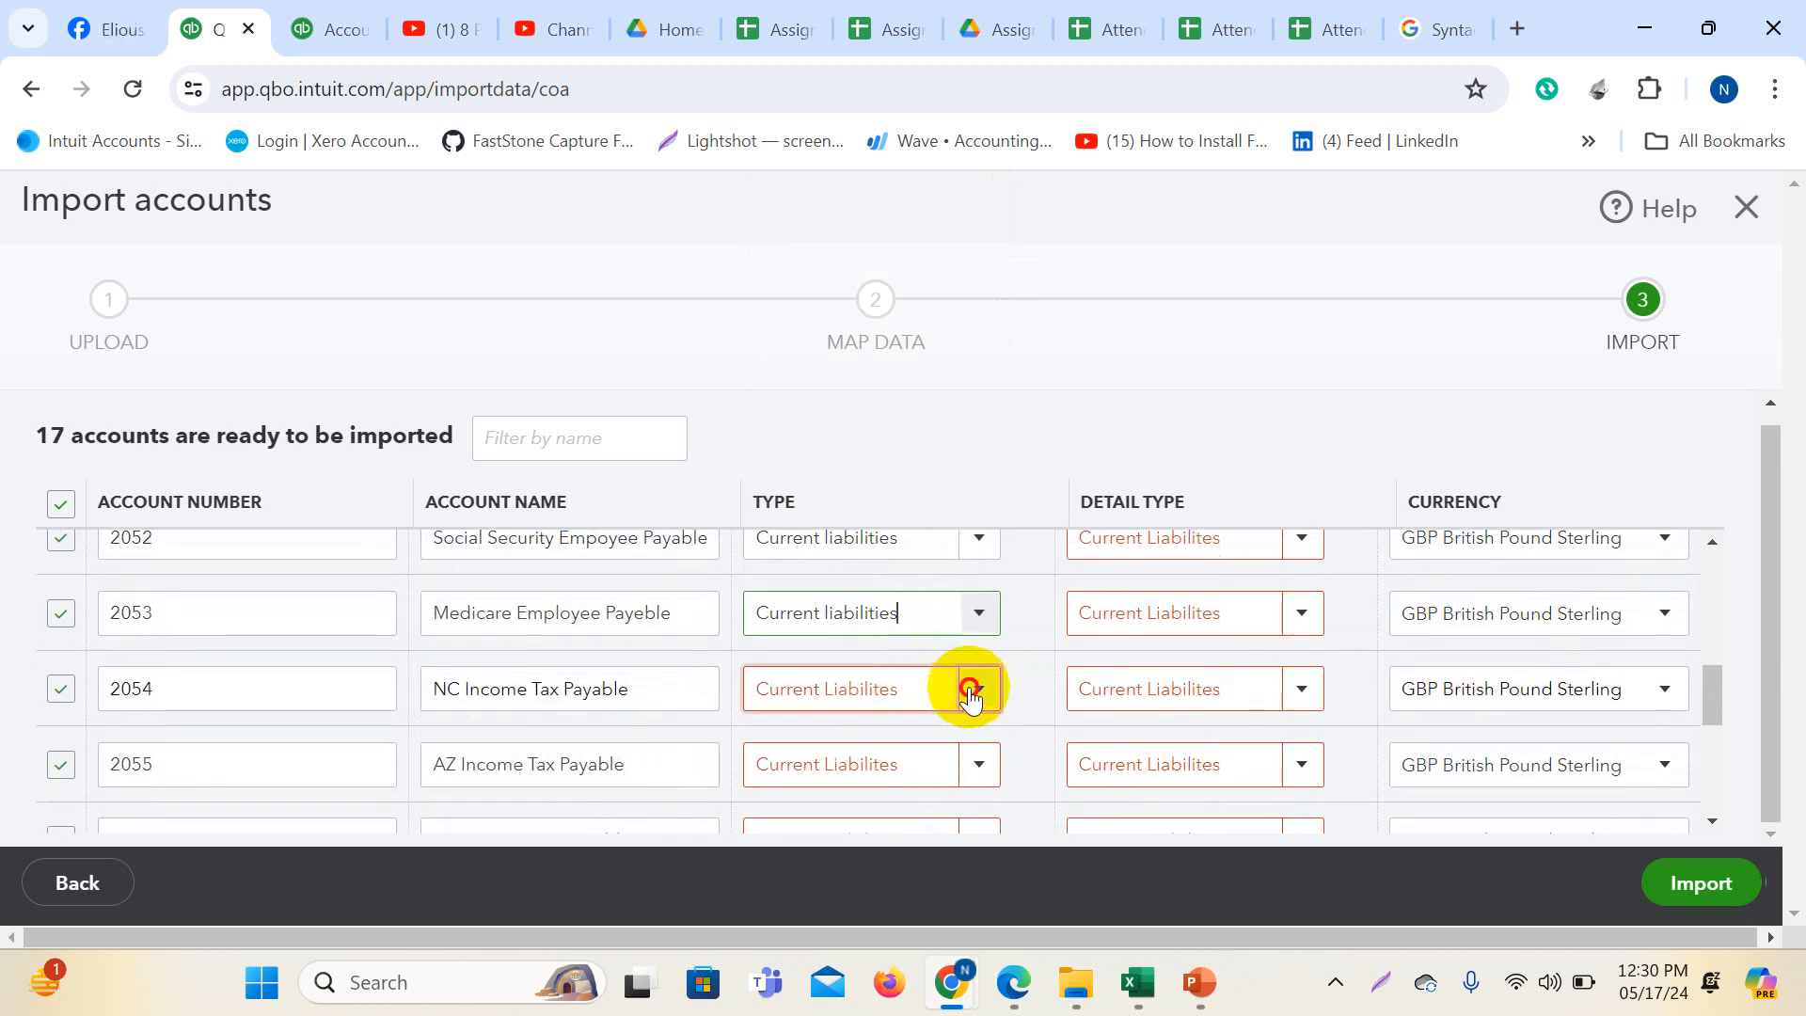
pyautogui.click(974, 687)
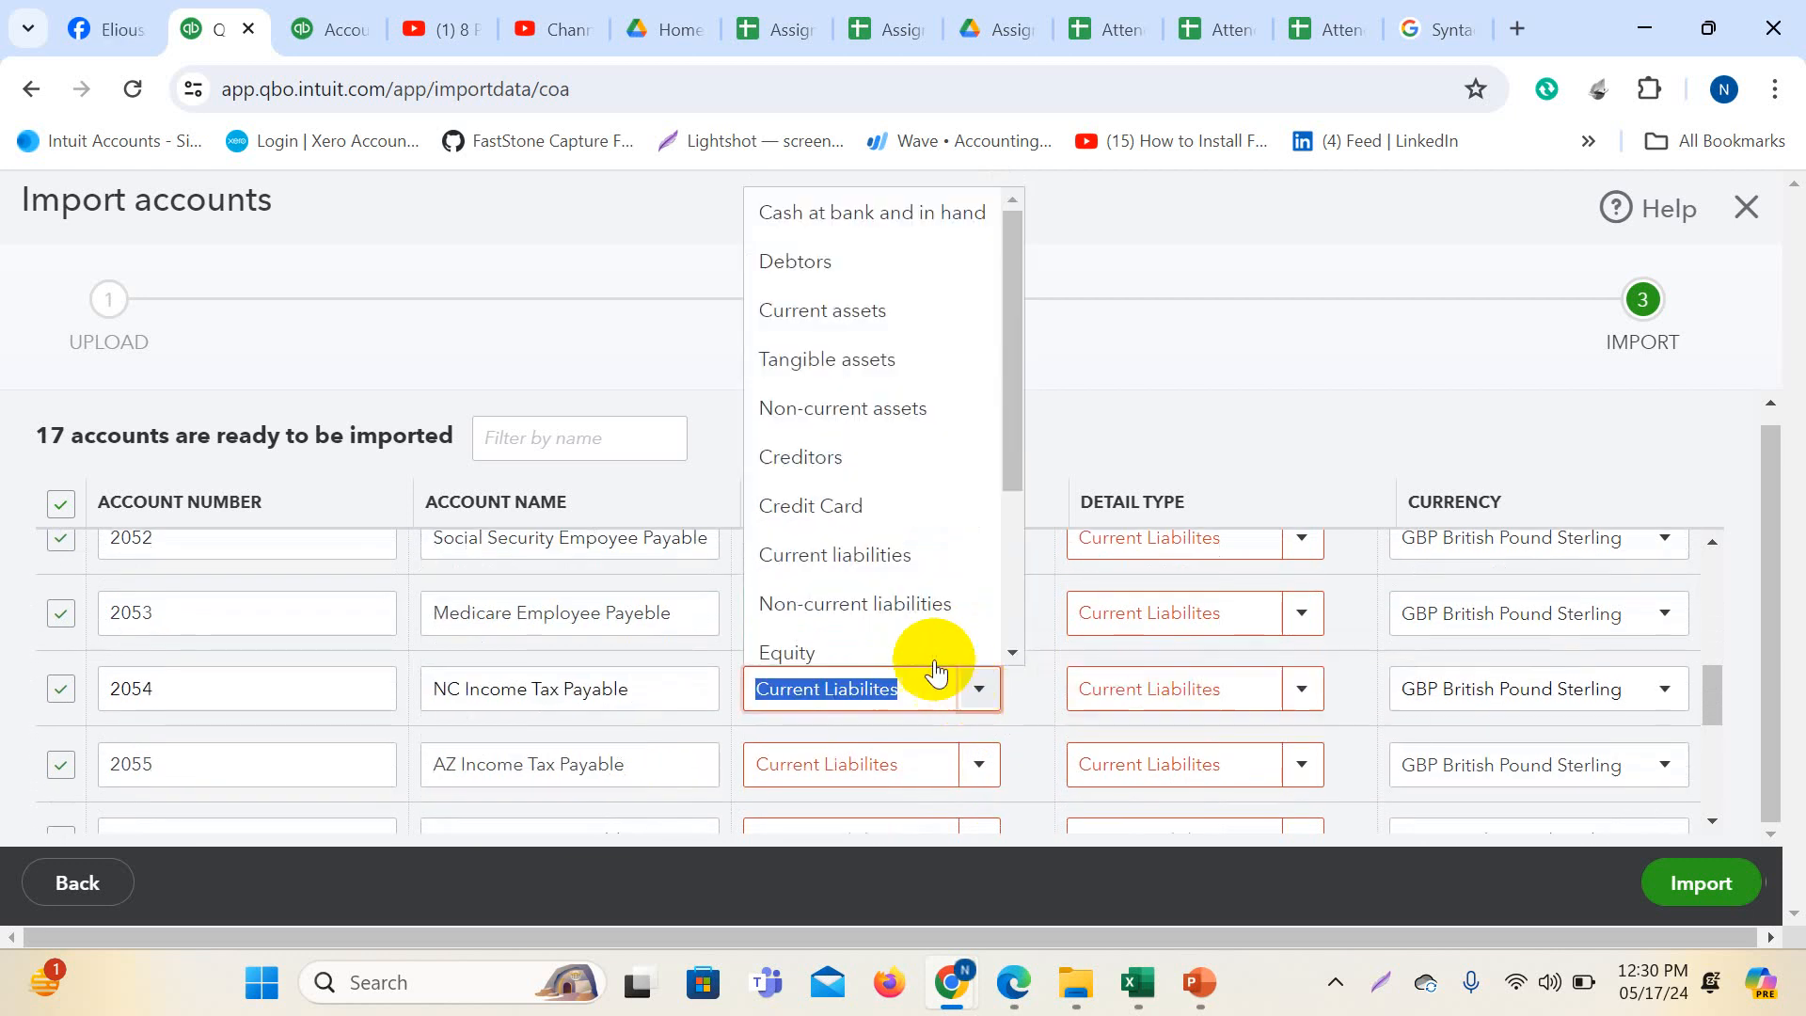
pyautogui.click(907, 557)
# - Set the type to Current liabilities for the AZ Income Tax Payable and MD Income Tax Payable accounts
pyautogui.scroll(-1, 941, 592)
pyautogui.scroll(-3, 1002, 646)
pyautogui.scroll(2, 1020, 628)
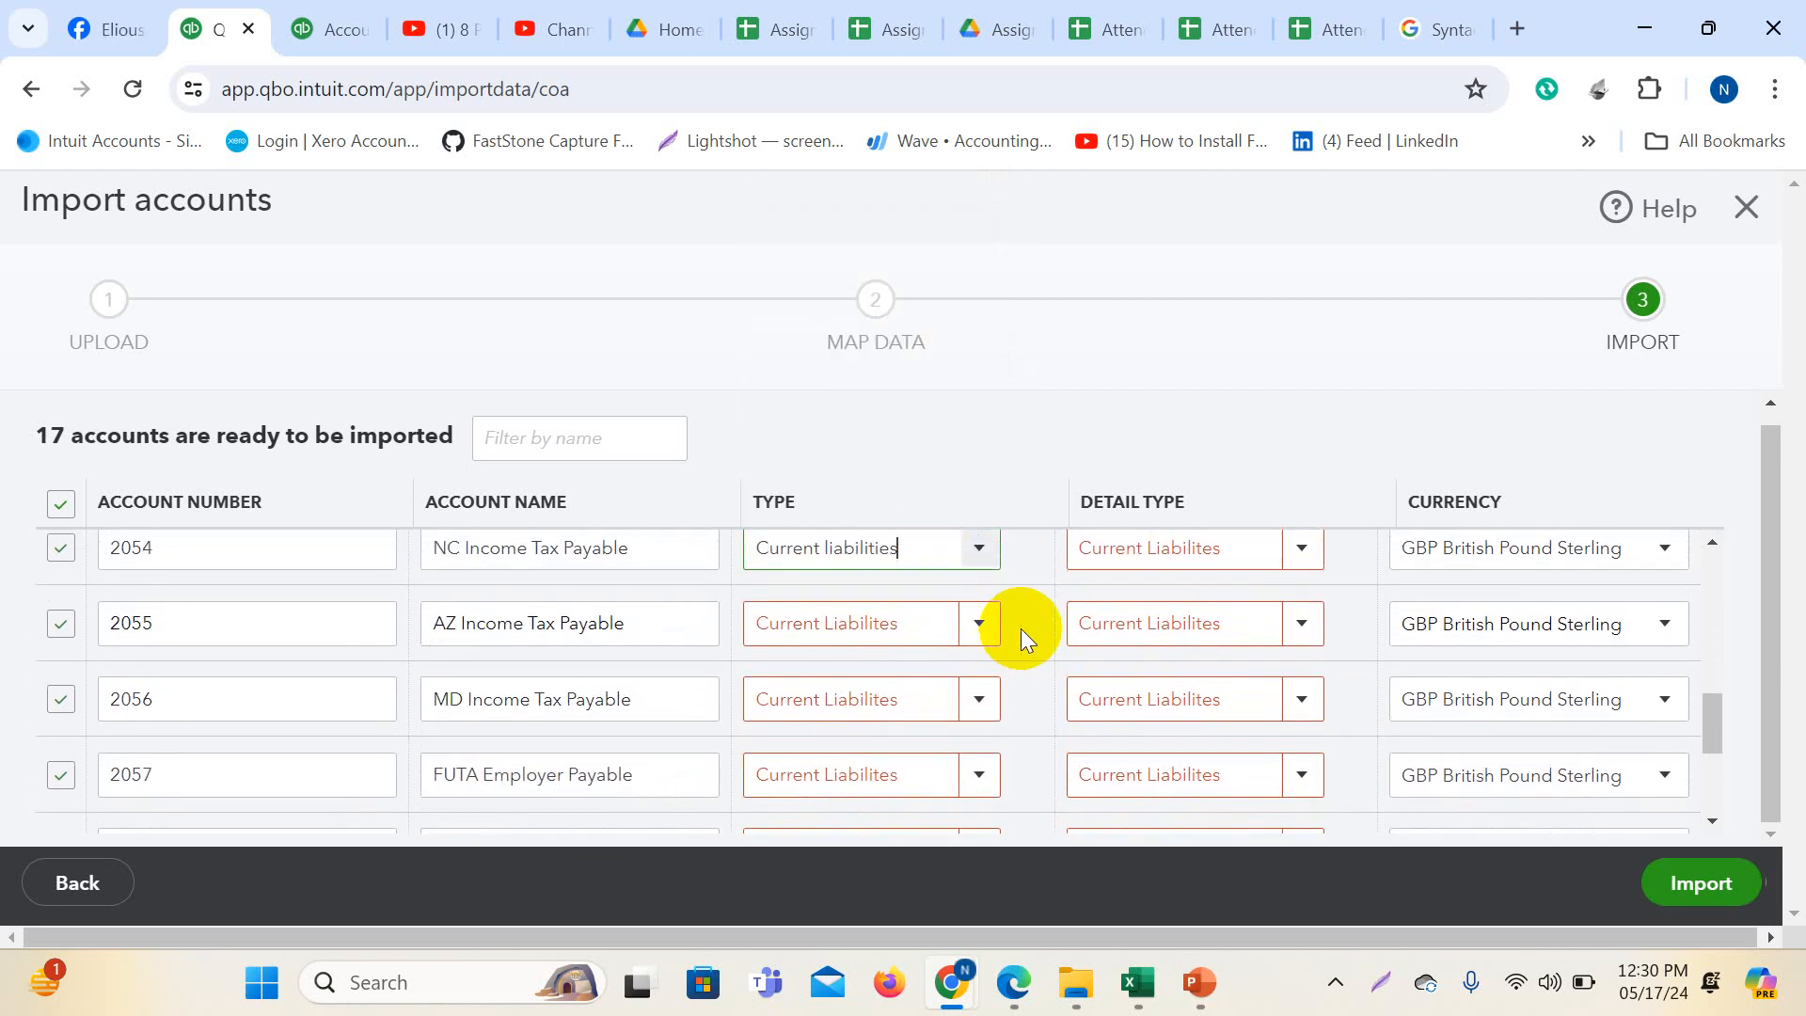
pyautogui.click(967, 629)
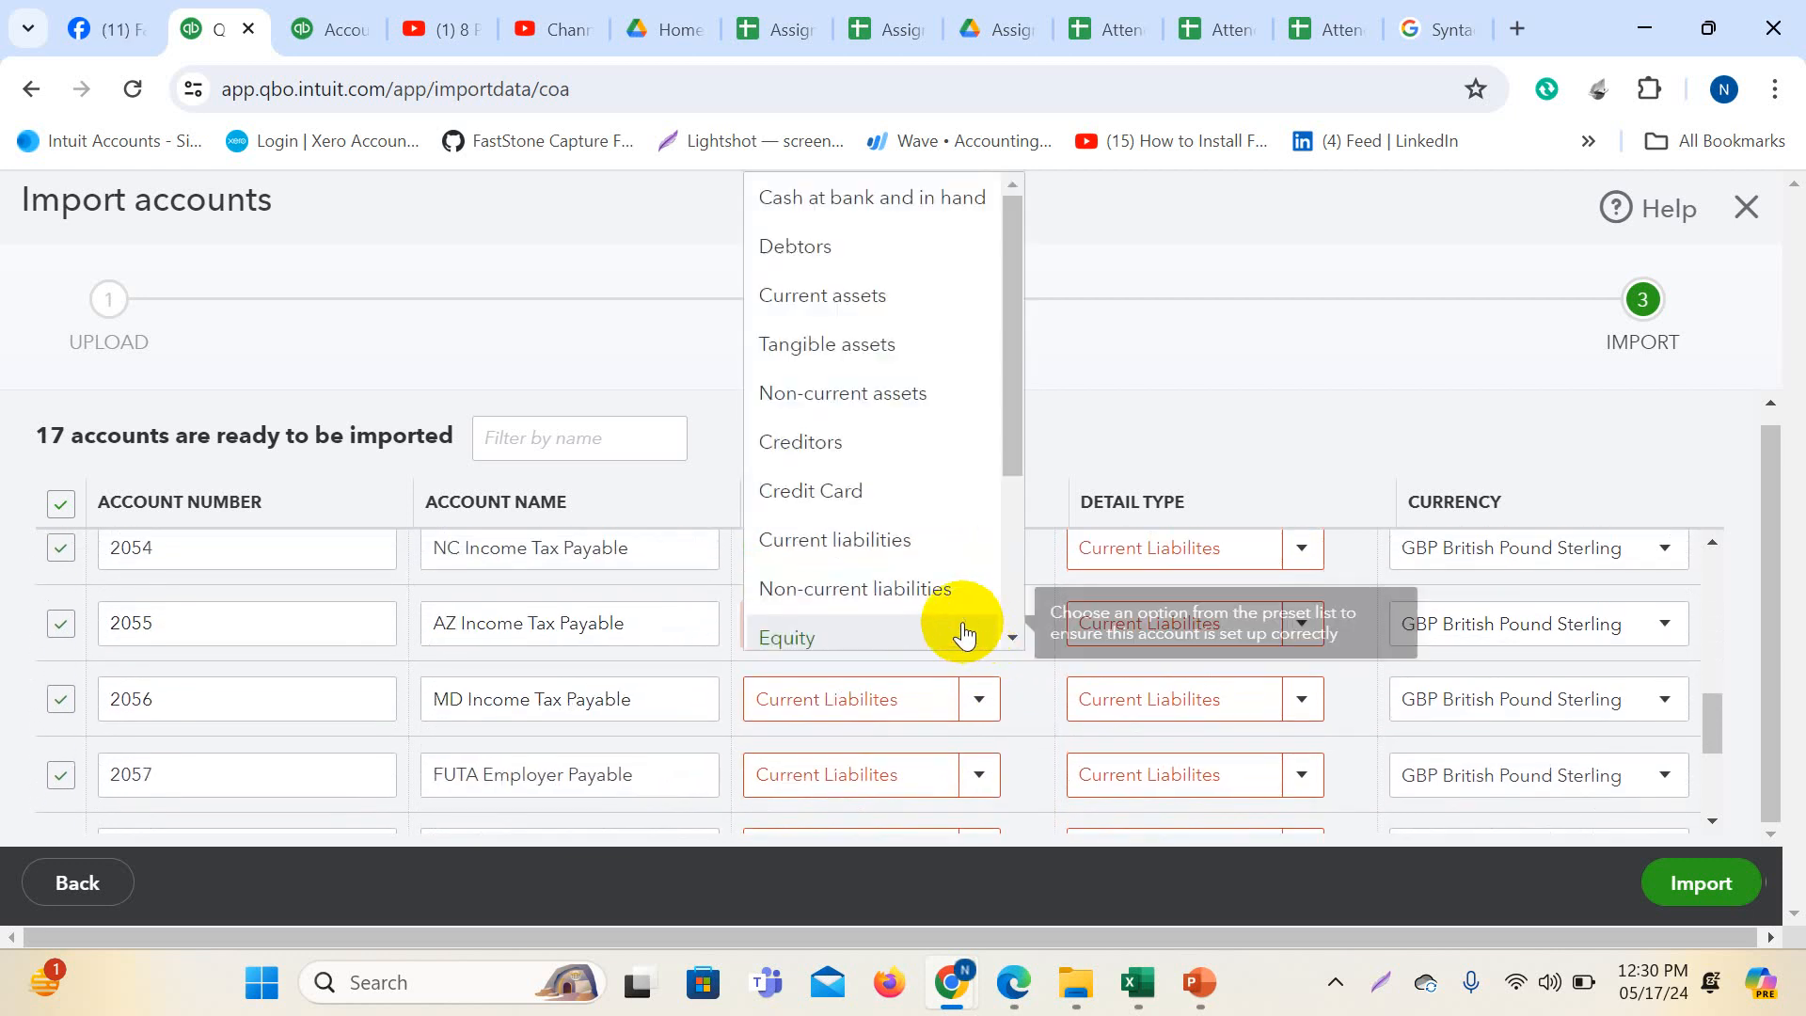
pyautogui.click(875, 539)
pyautogui.click(969, 715)
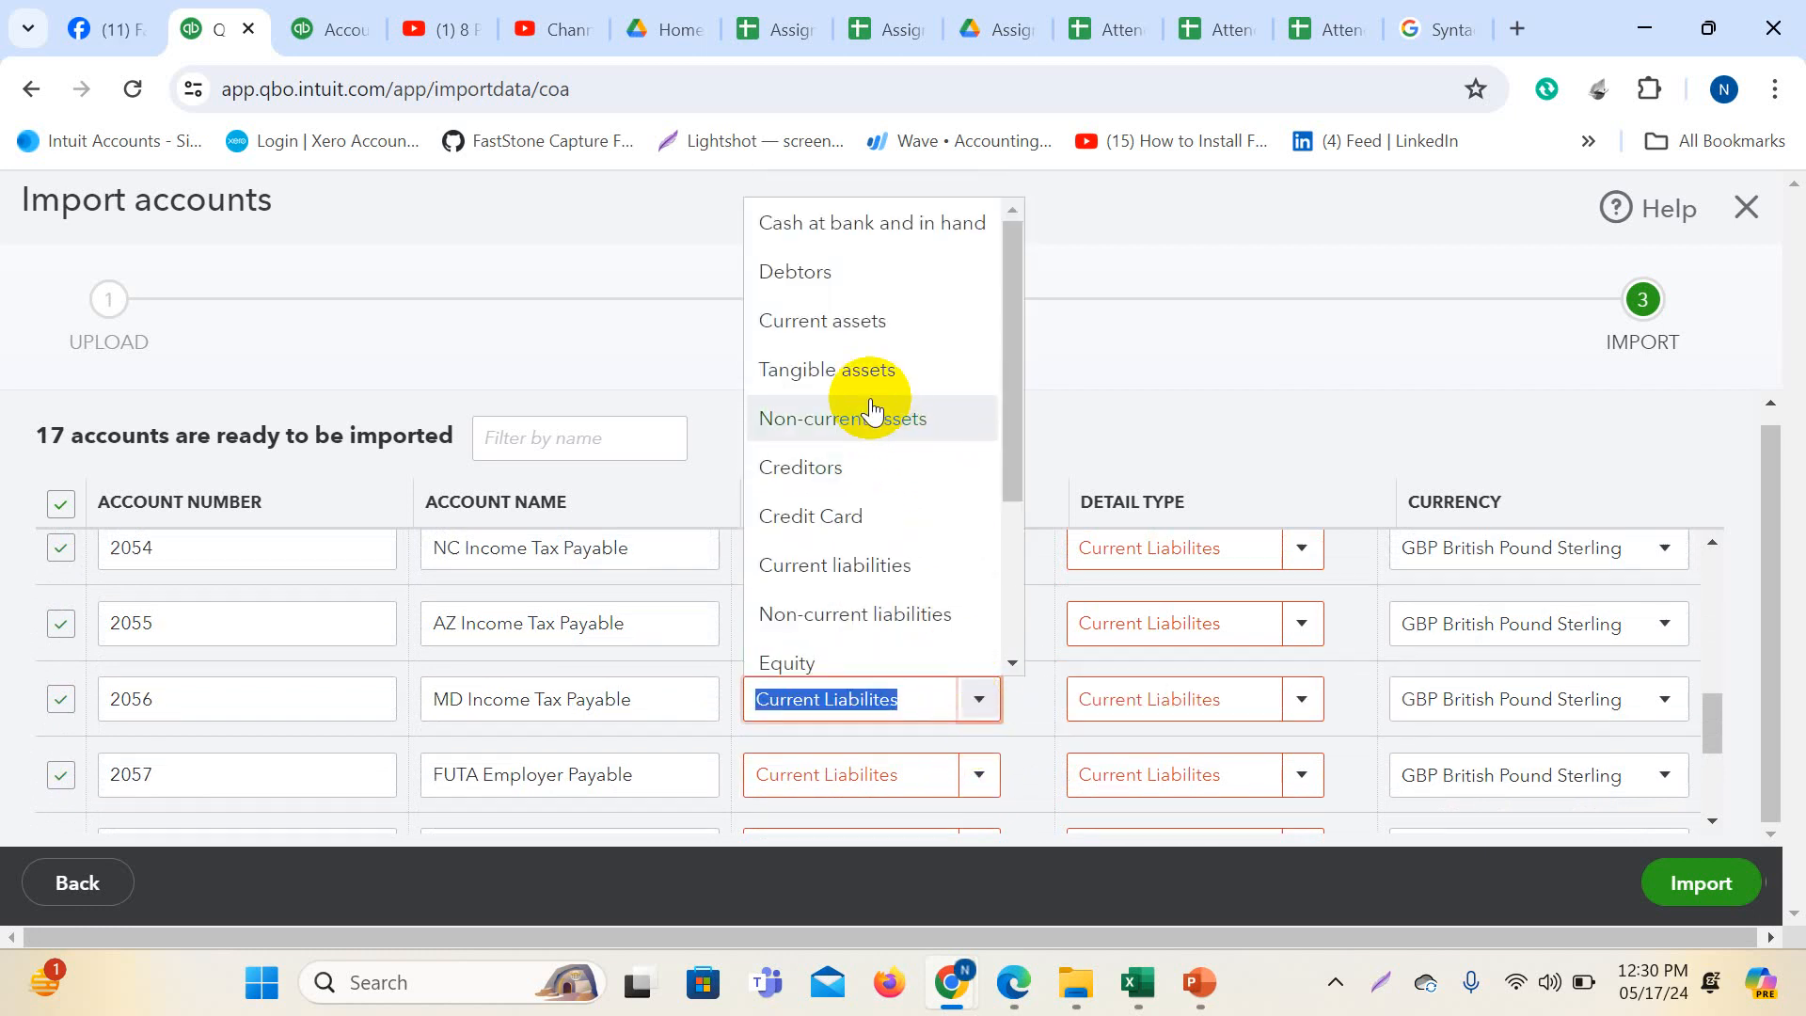
pyautogui.click(861, 565)
# - Set the type to Current liabilities for the FUTA Employer Payable and Social Security Empoyer Payable accounts
pyautogui.scroll(-1, 988, 715)
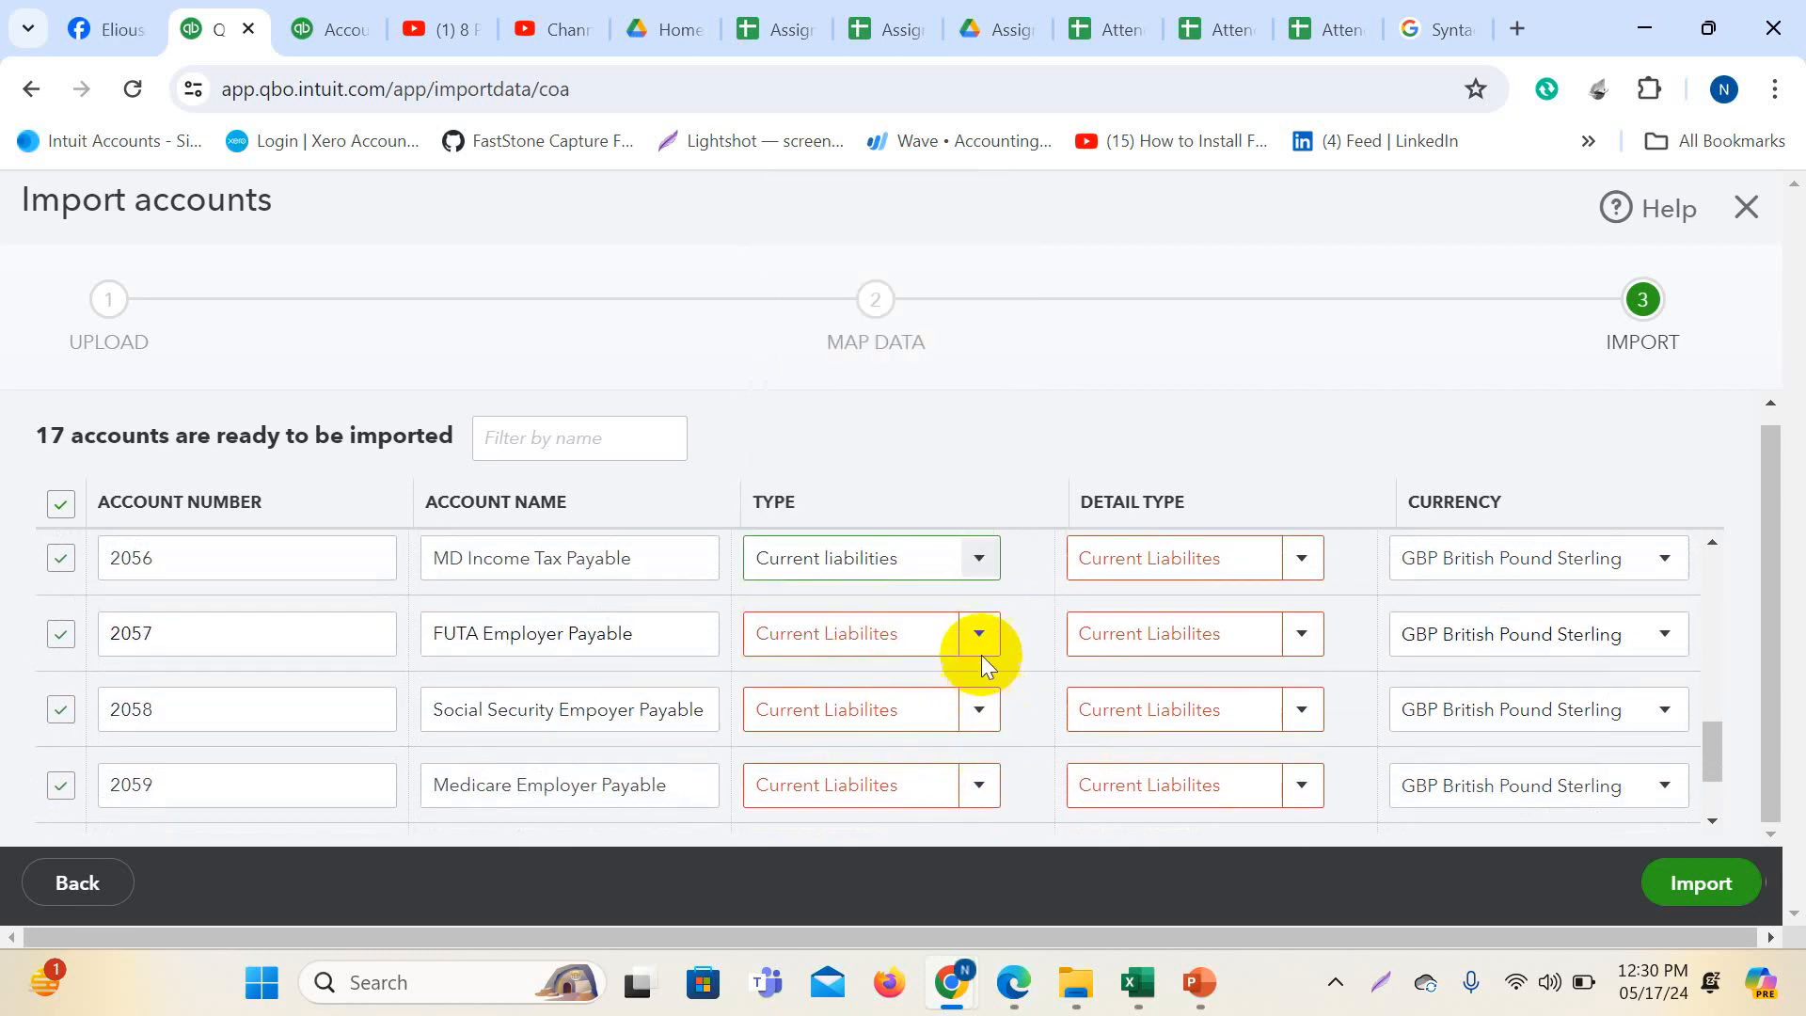
pyautogui.click(979, 645)
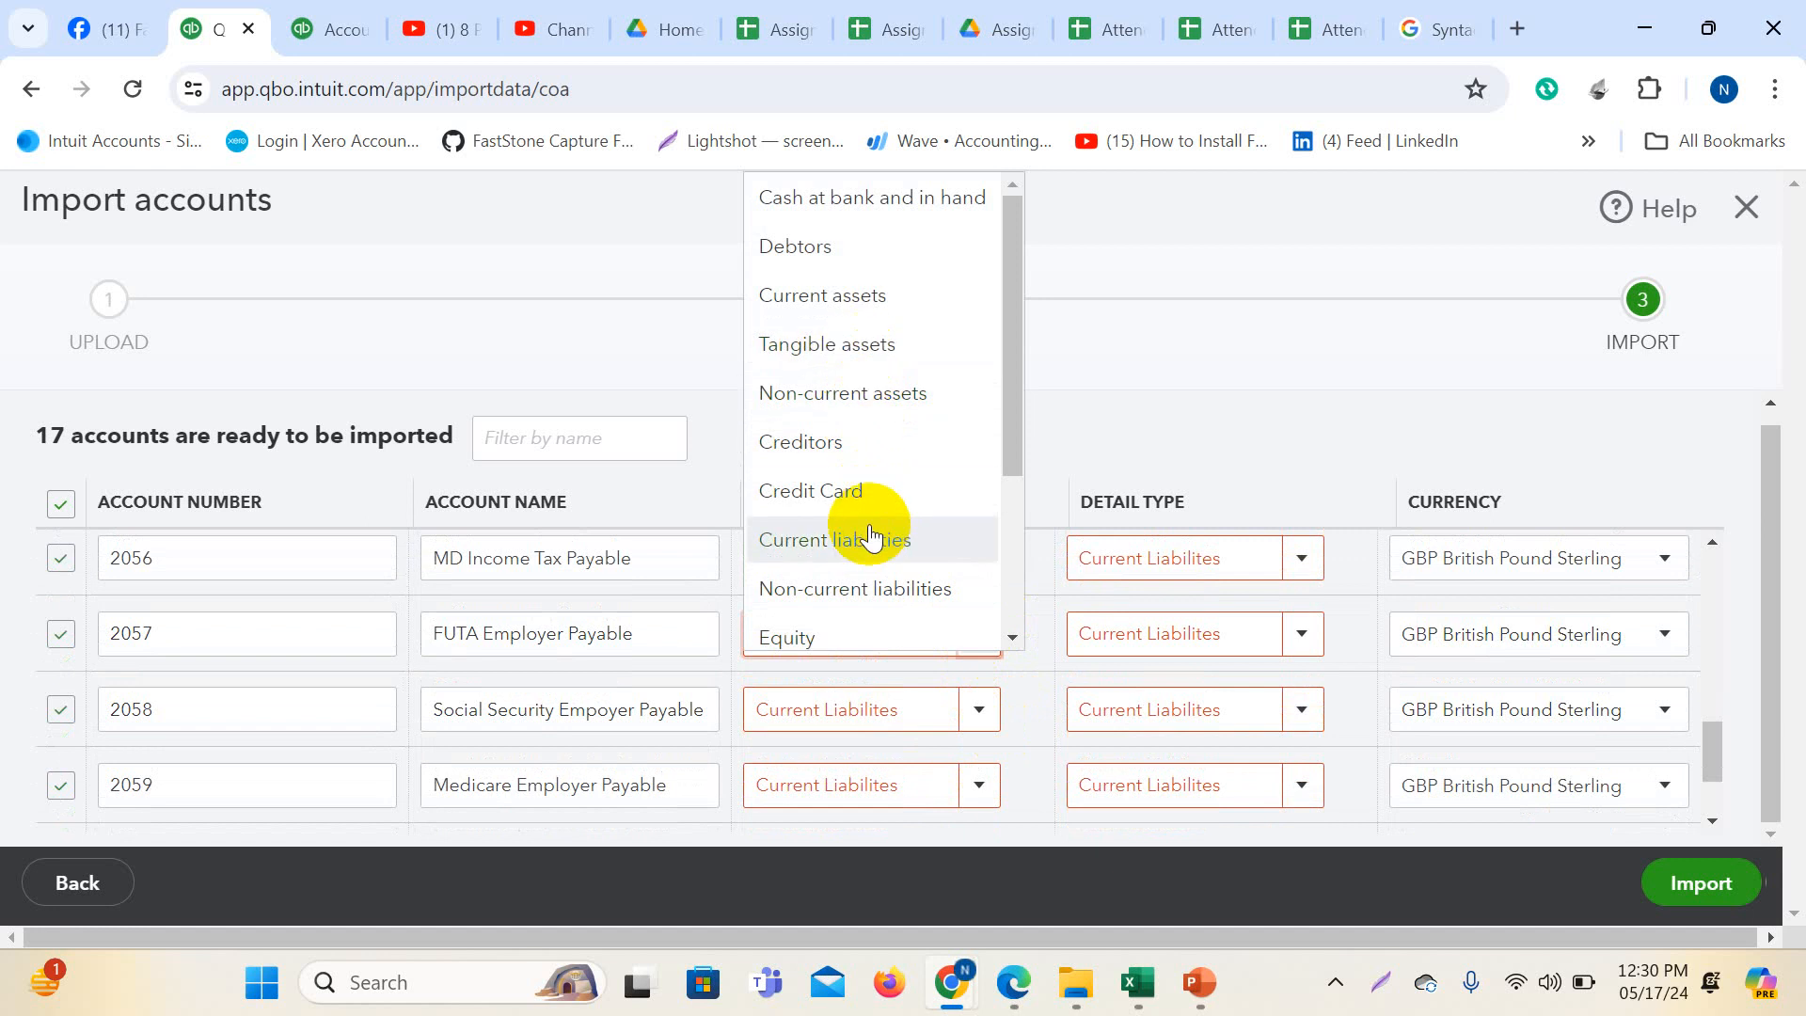
pyautogui.click(864, 539)
pyautogui.click(978, 715)
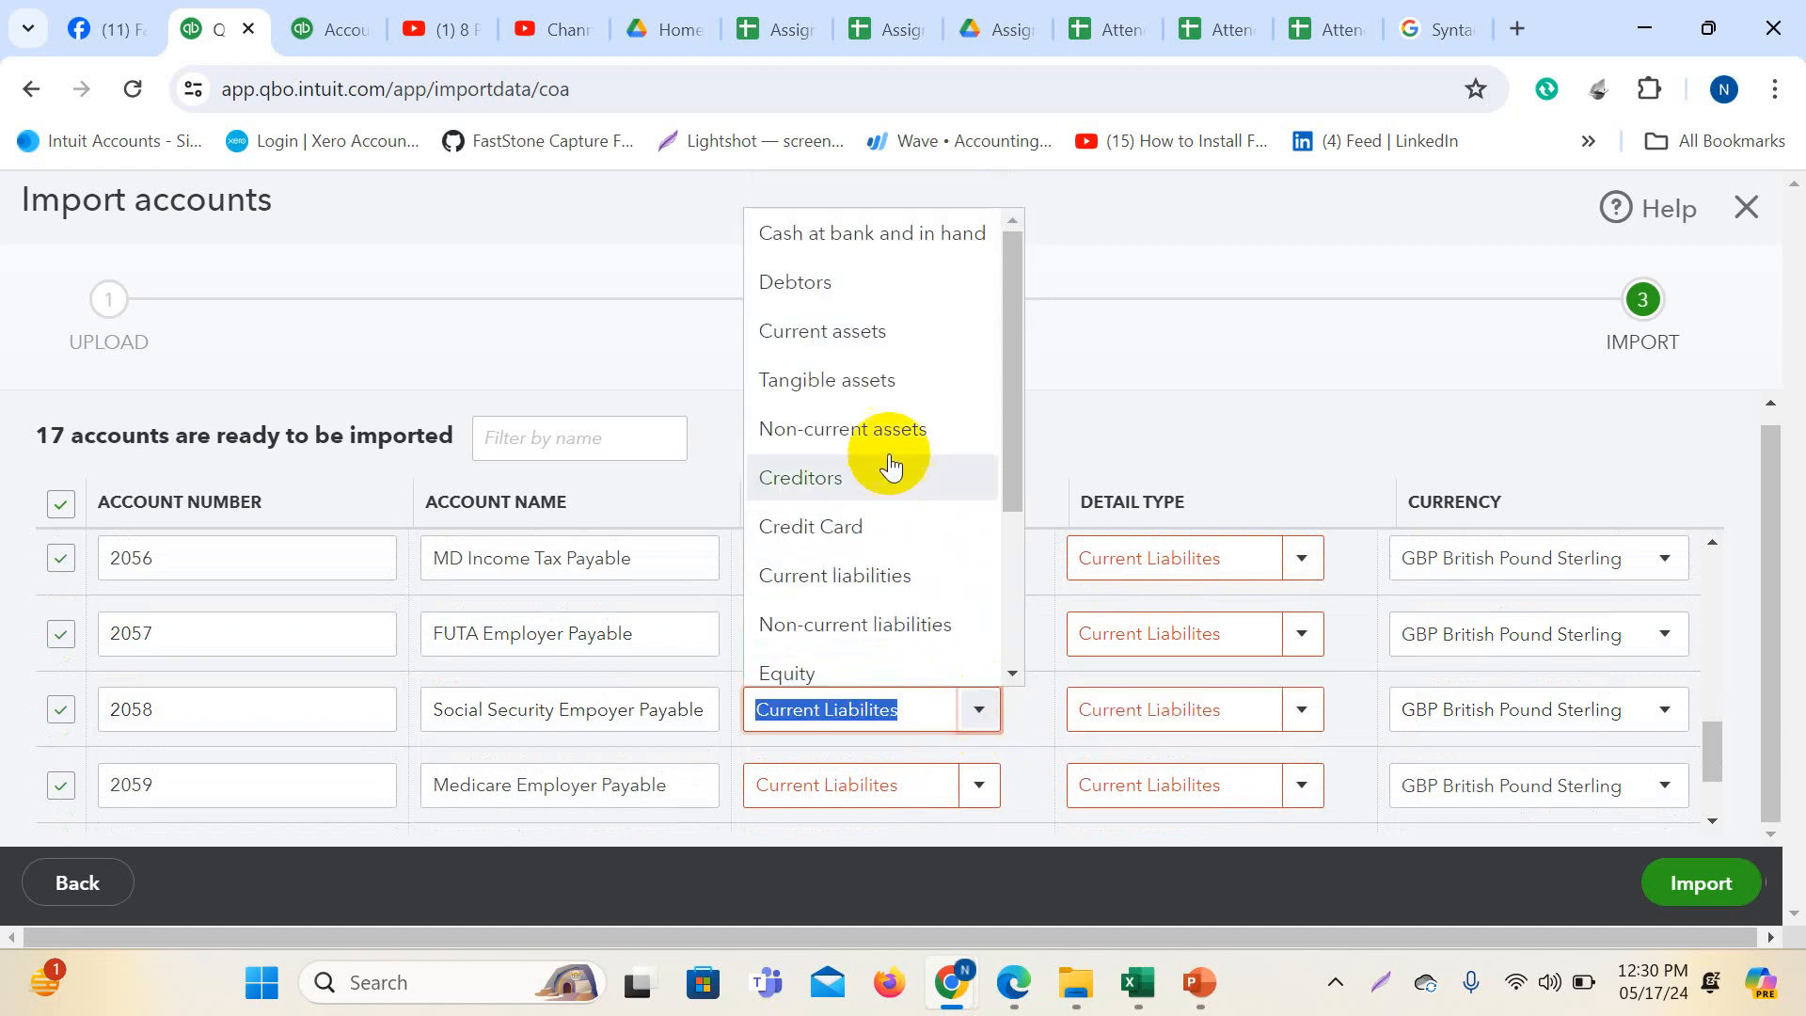
pyautogui.click(888, 583)
# - Set the type to Current liabilities for the Medicare Employer Payable, NC SUI Employer Payable and Salary & Wages Payable accounts
pyautogui.scroll(-2, 984, 727)
pyautogui.click(981, 646)
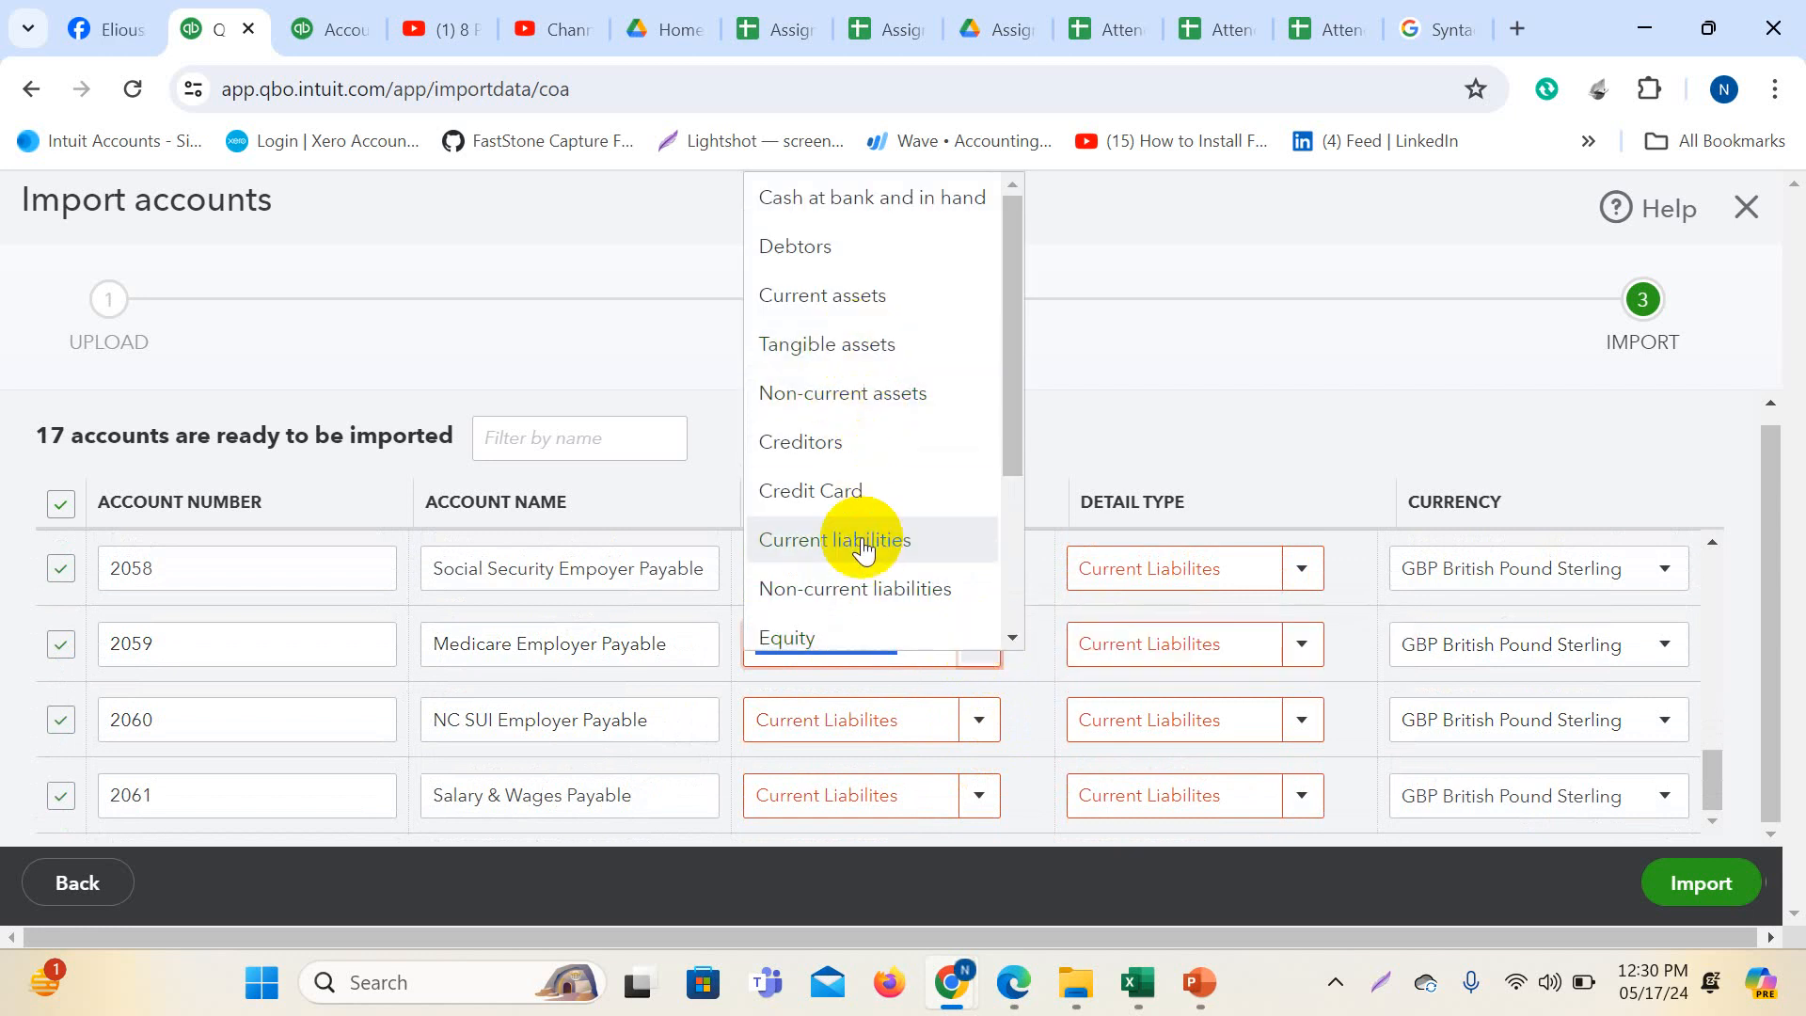
pyautogui.click(864, 542)
pyautogui.click(979, 719)
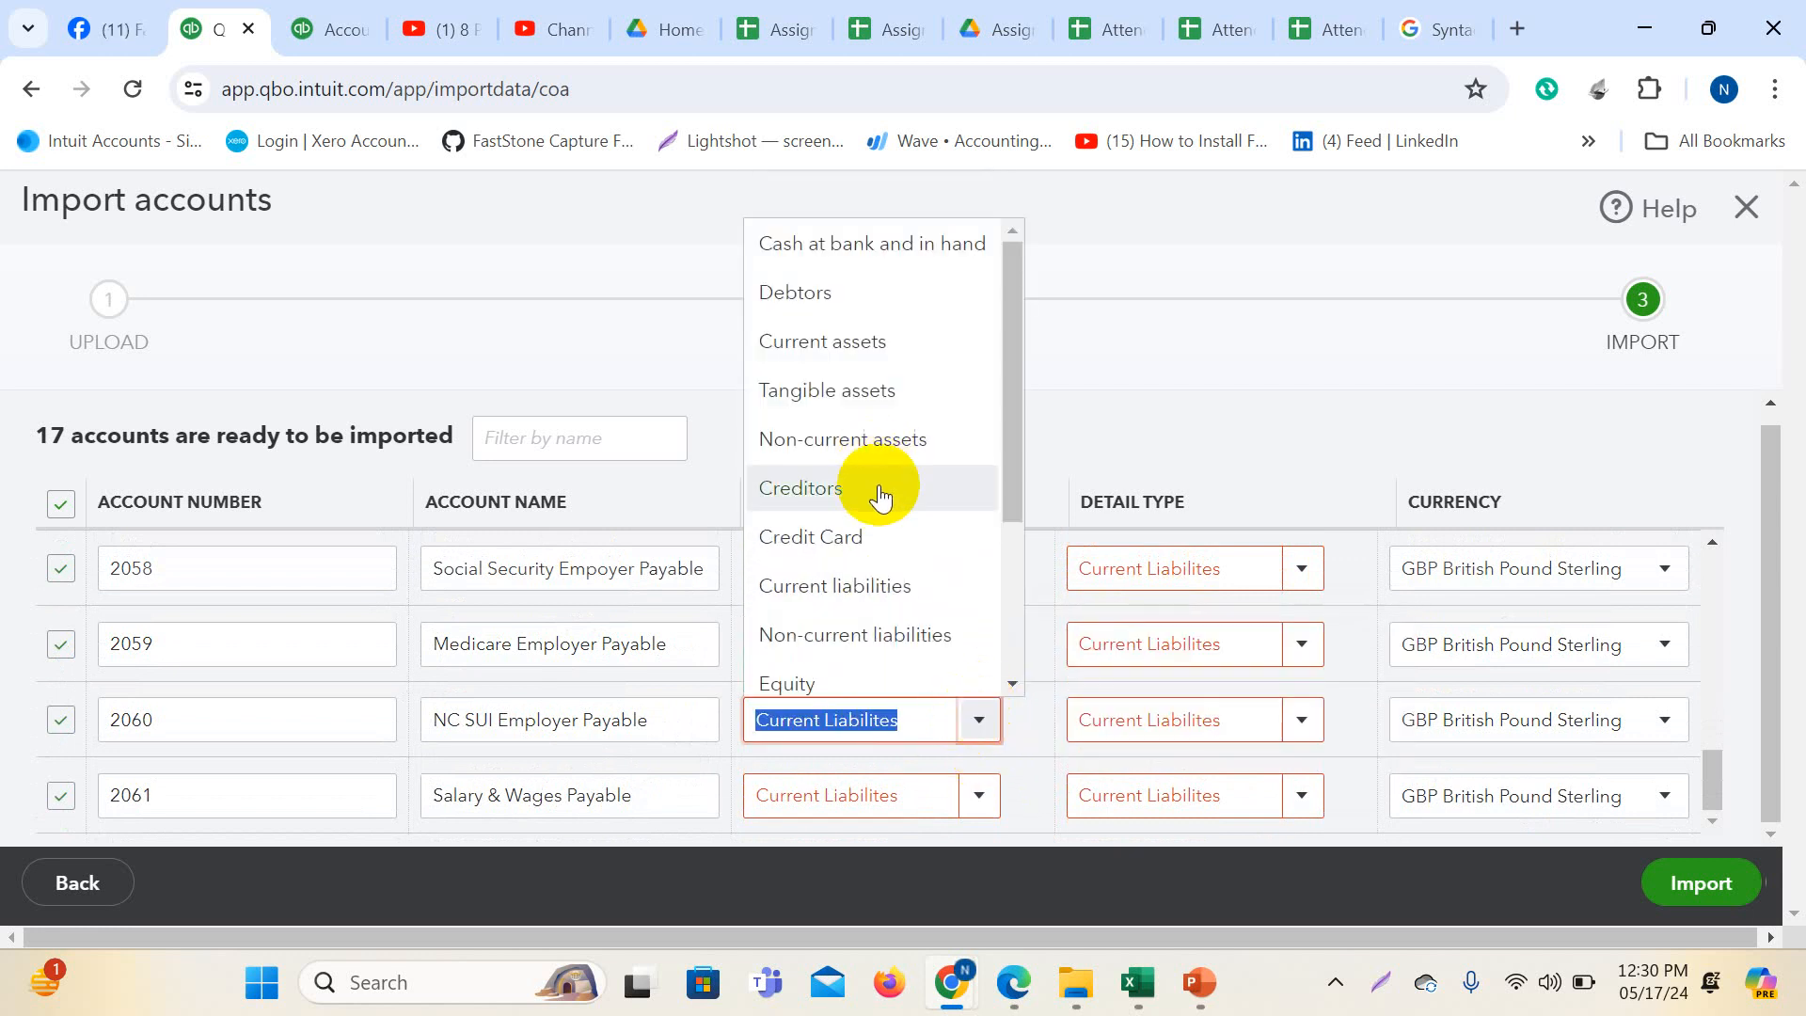
pyautogui.click(875, 585)
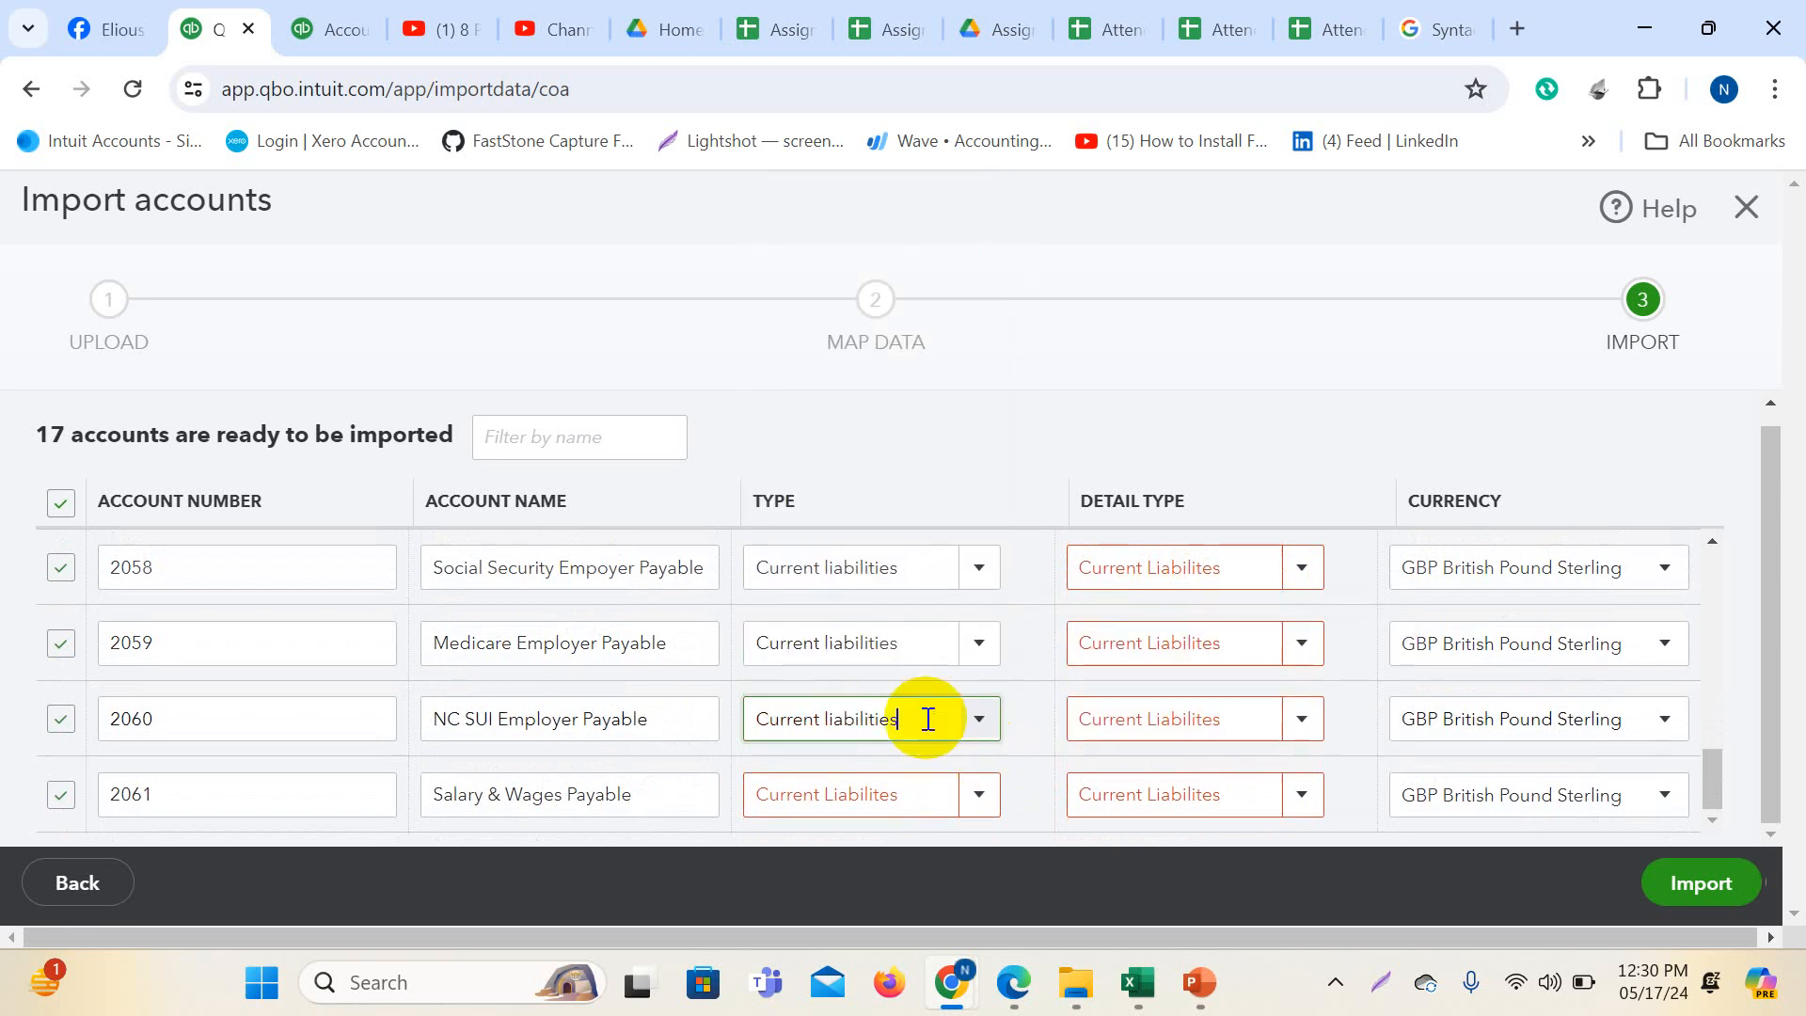
pyautogui.click(977, 795)
pyautogui.click(903, 661)
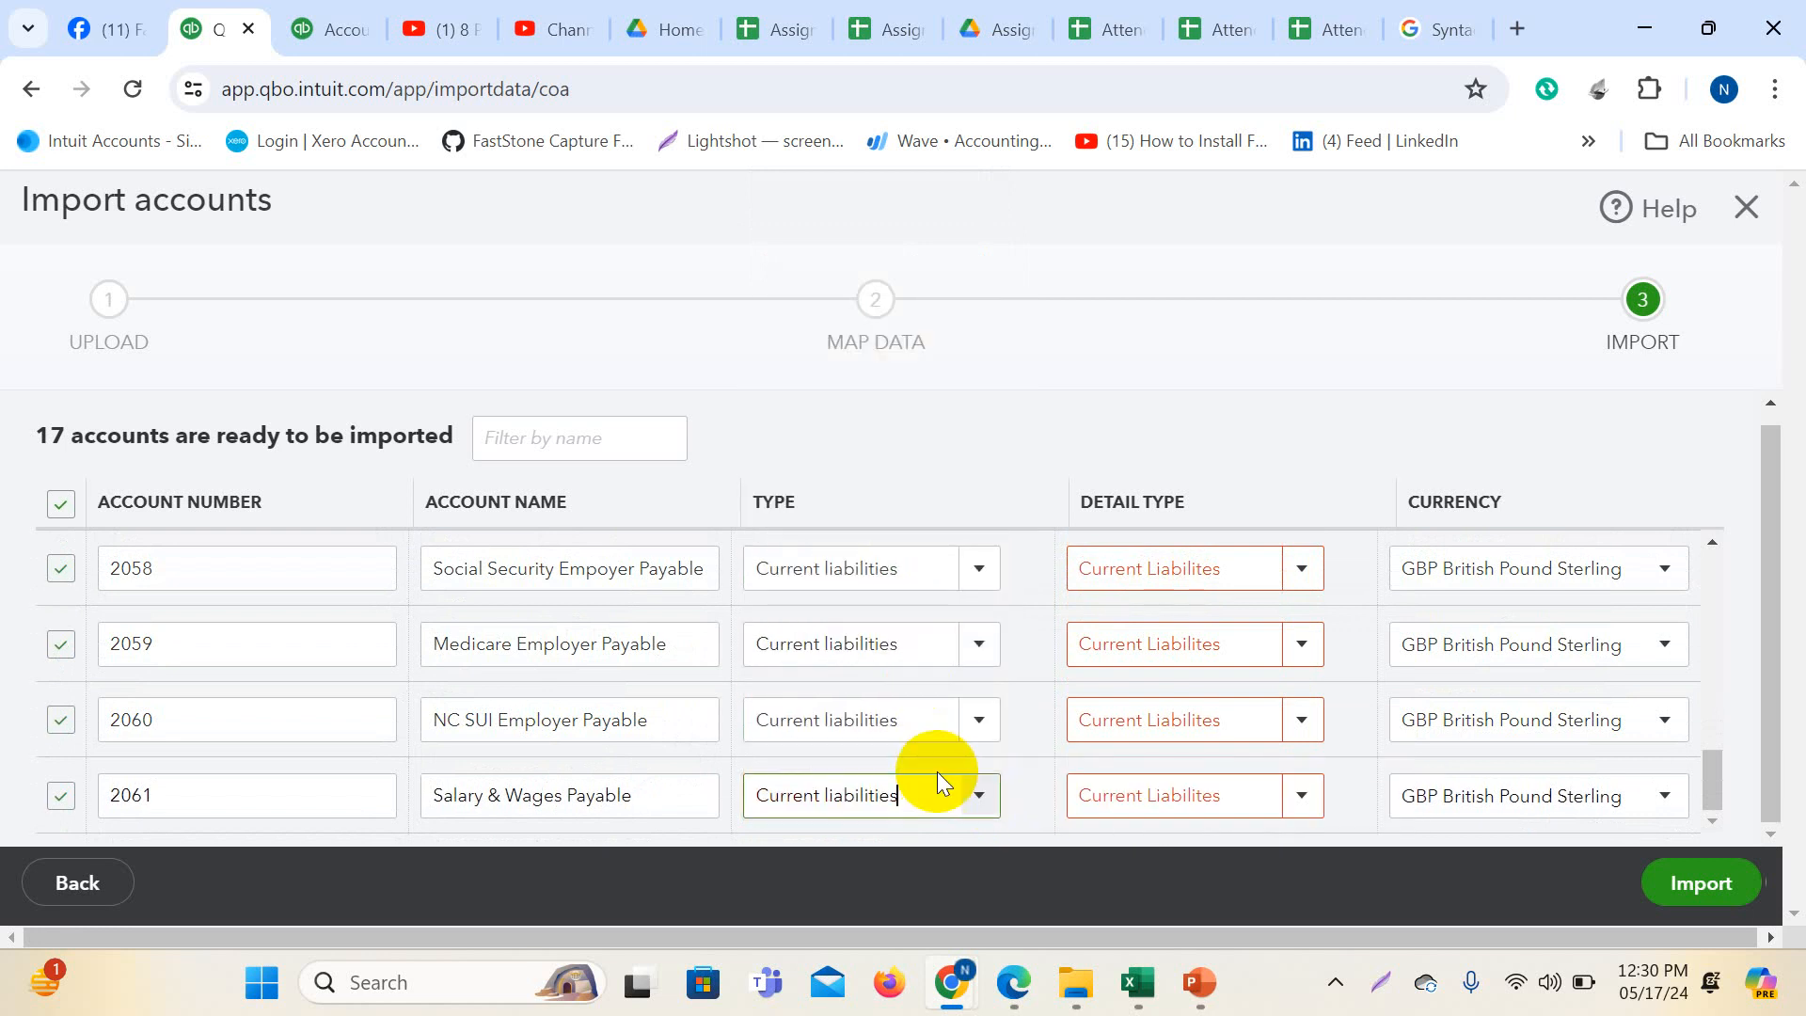
# - Set the detail type to Current Liabilities for the Medical Insurance Payable and Federal Income Tax Payable accounts
pyautogui.scroll(3, 937, 776)
pyautogui.scroll(5, 1166, 719)
pyautogui.scroll(-3, 1223, 701)
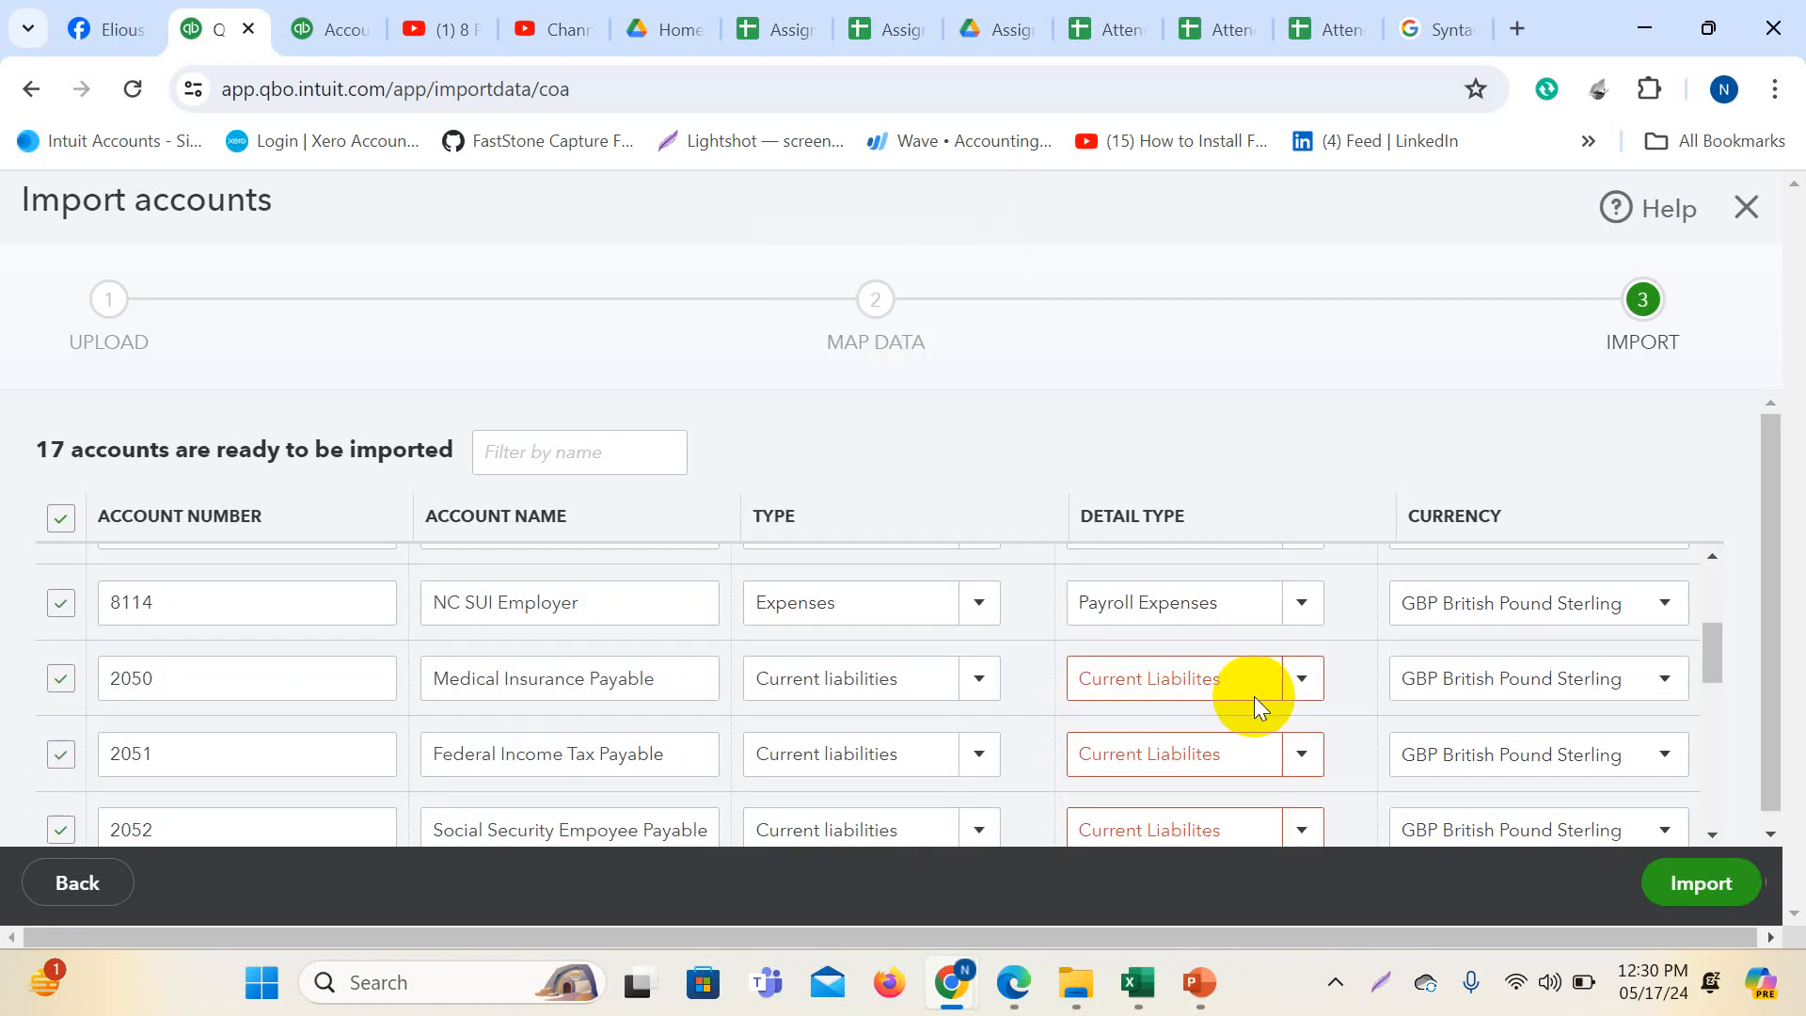
pyautogui.click(1287, 679)
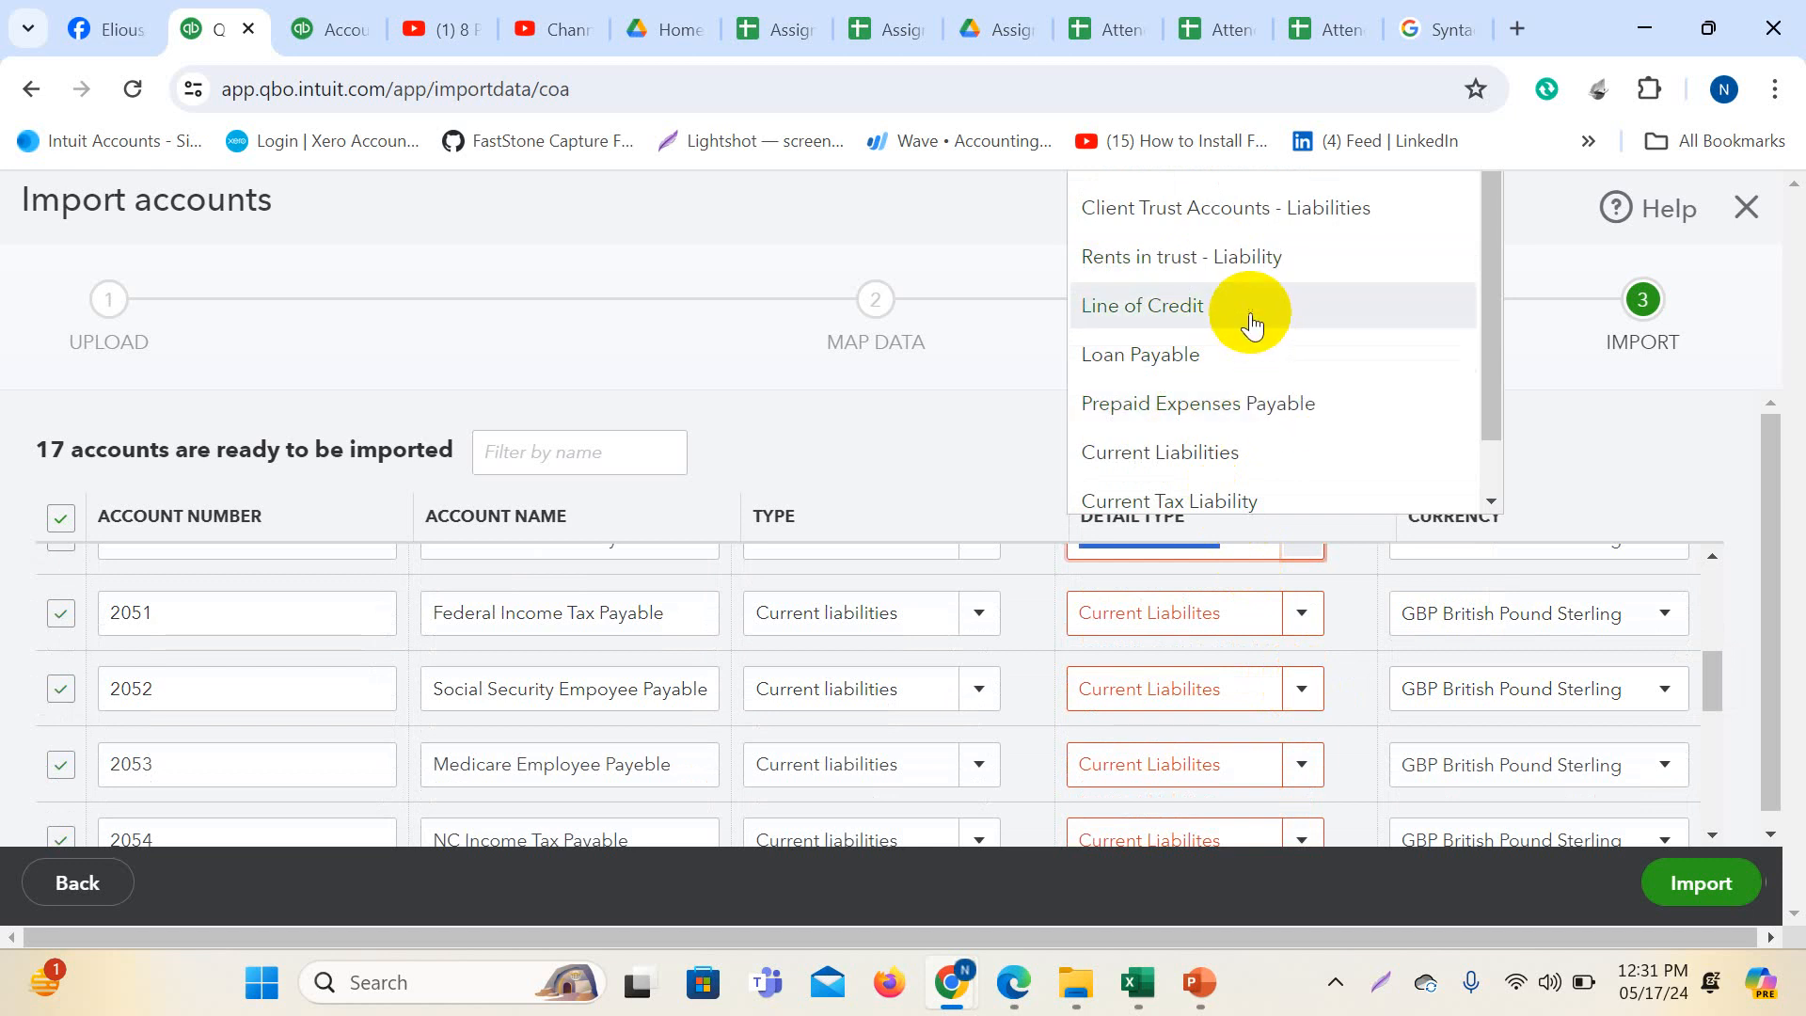
pyautogui.scroll(-1, 1227, 426)
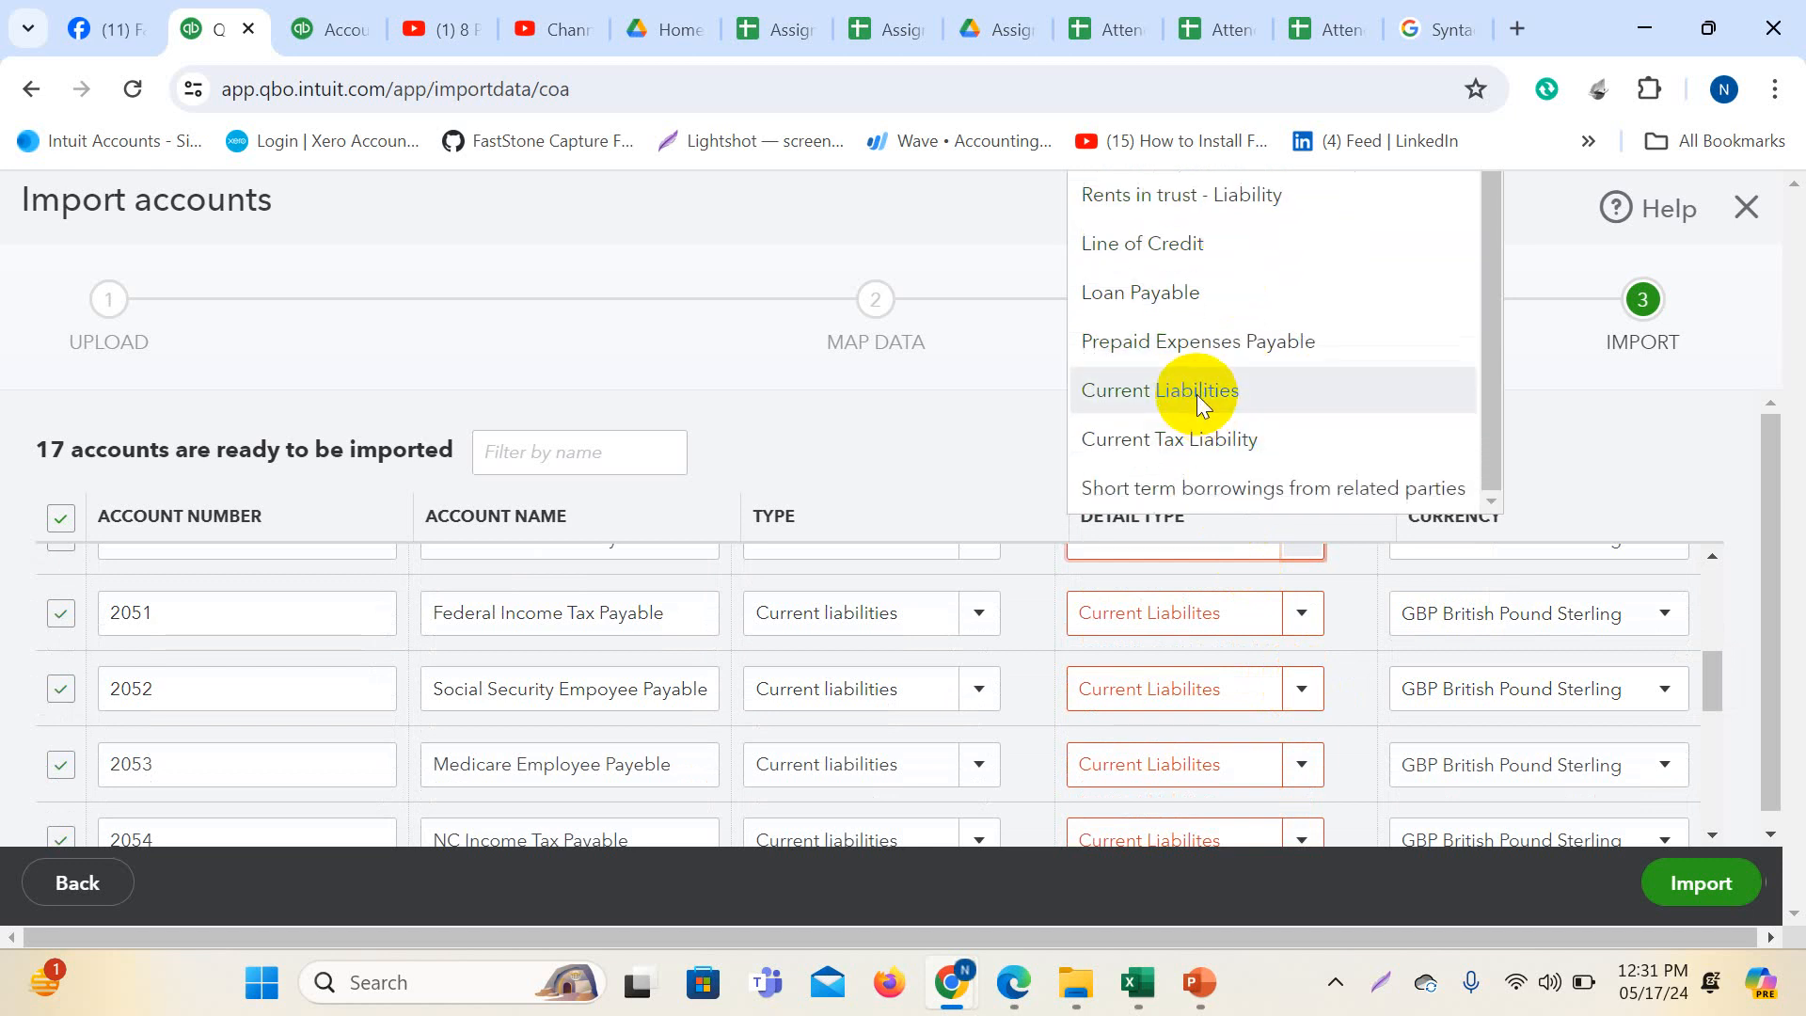
pyautogui.click(1197, 393)
pyautogui.click(1302, 644)
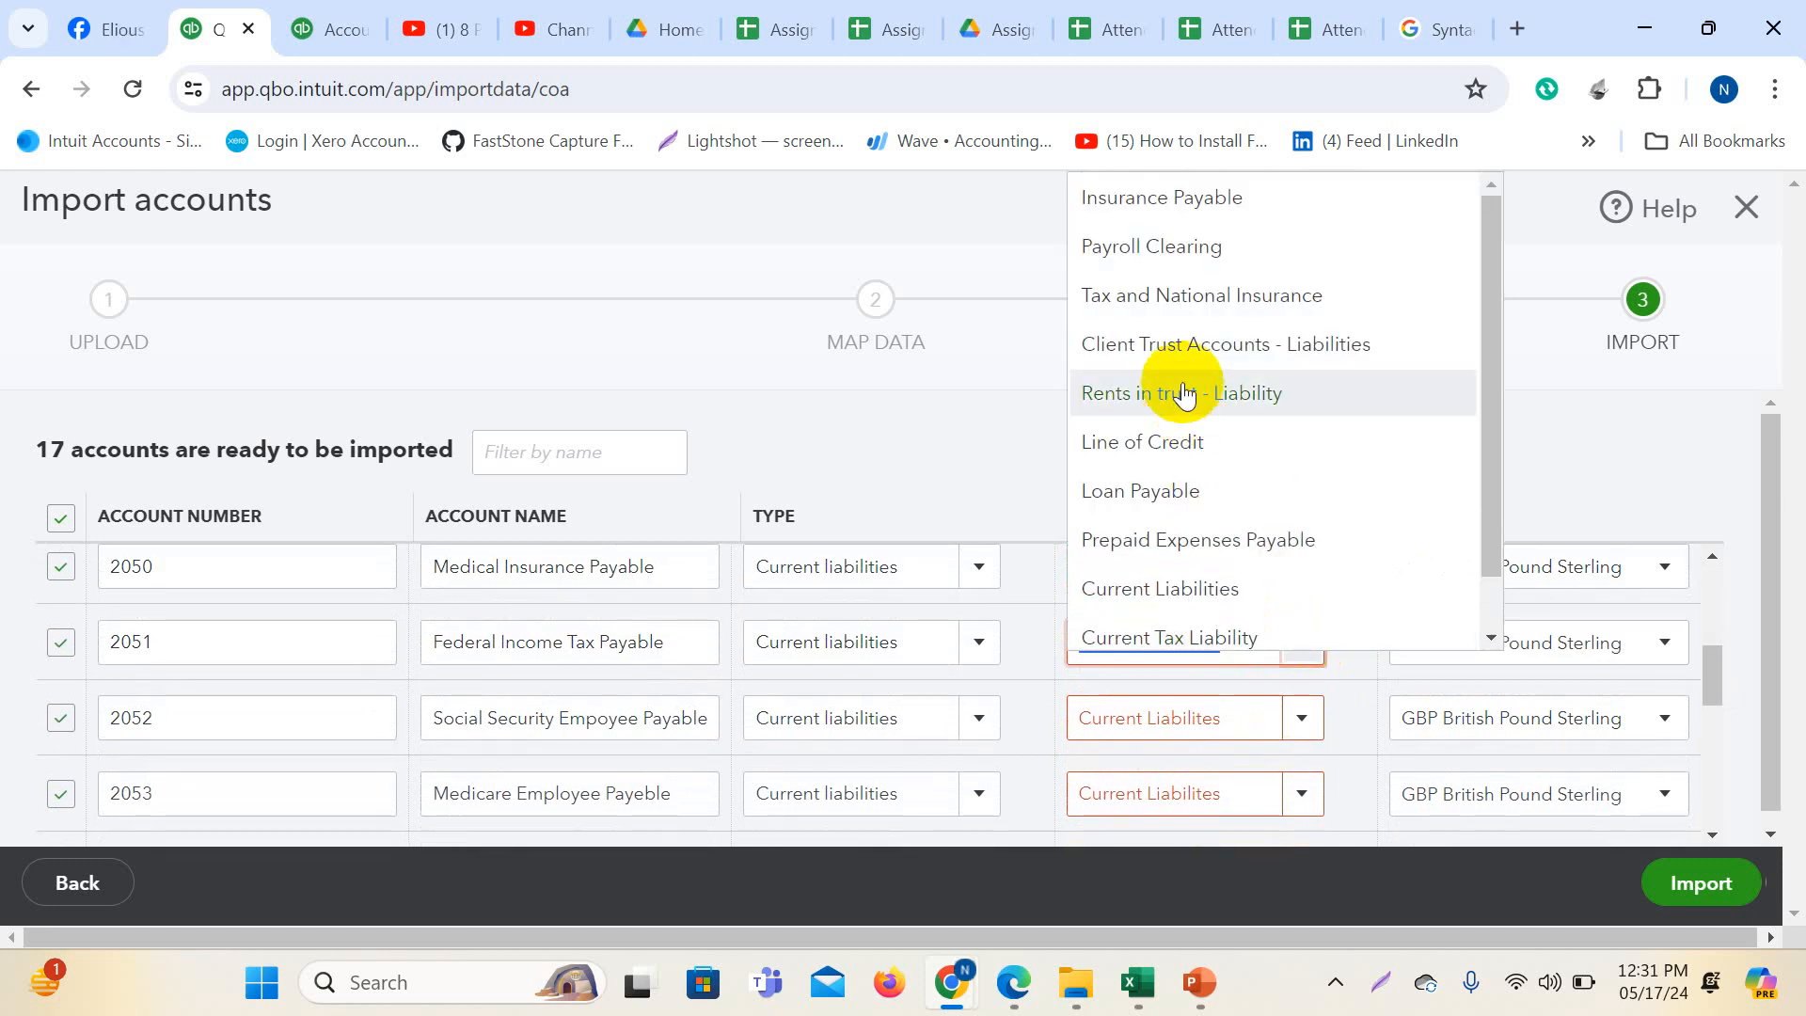
pyautogui.click(1179, 591)
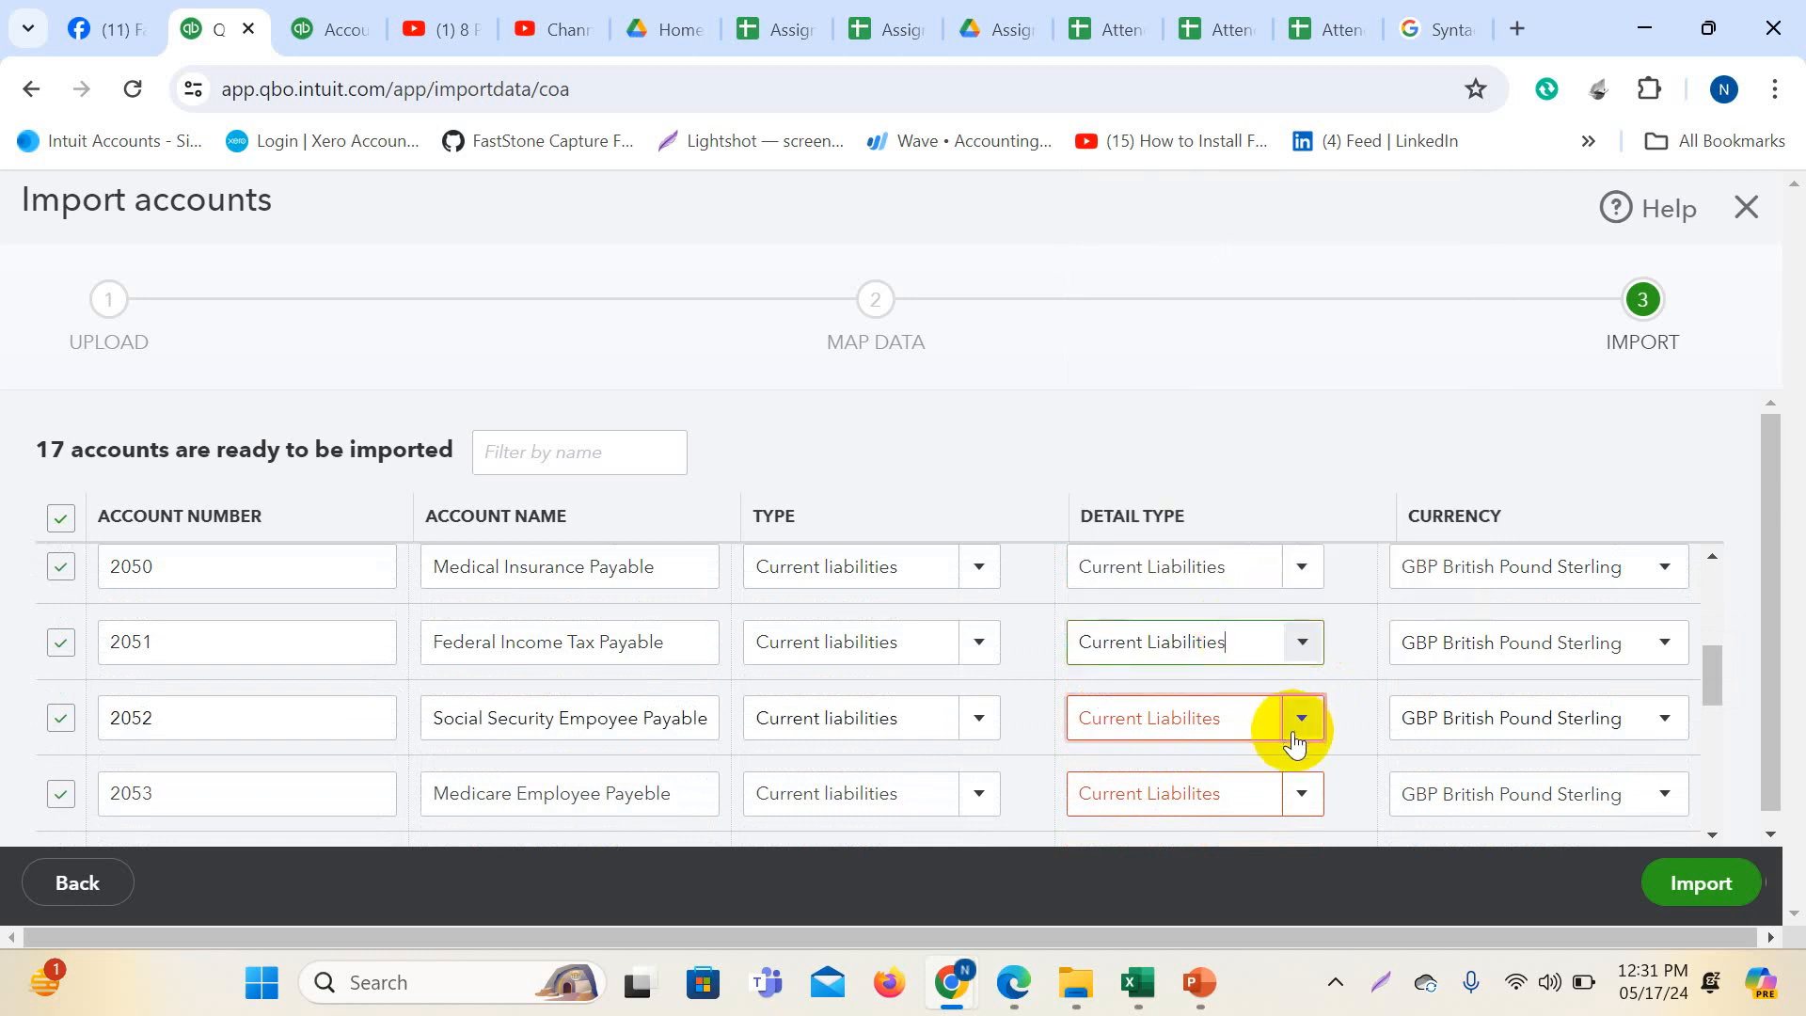
# - Set the detail type to Current Liabilities for the Social Security Empoyee Payable and Medicare Employee Payeble accounts
pyautogui.click(1298, 725)
pyautogui.click(1221, 649)
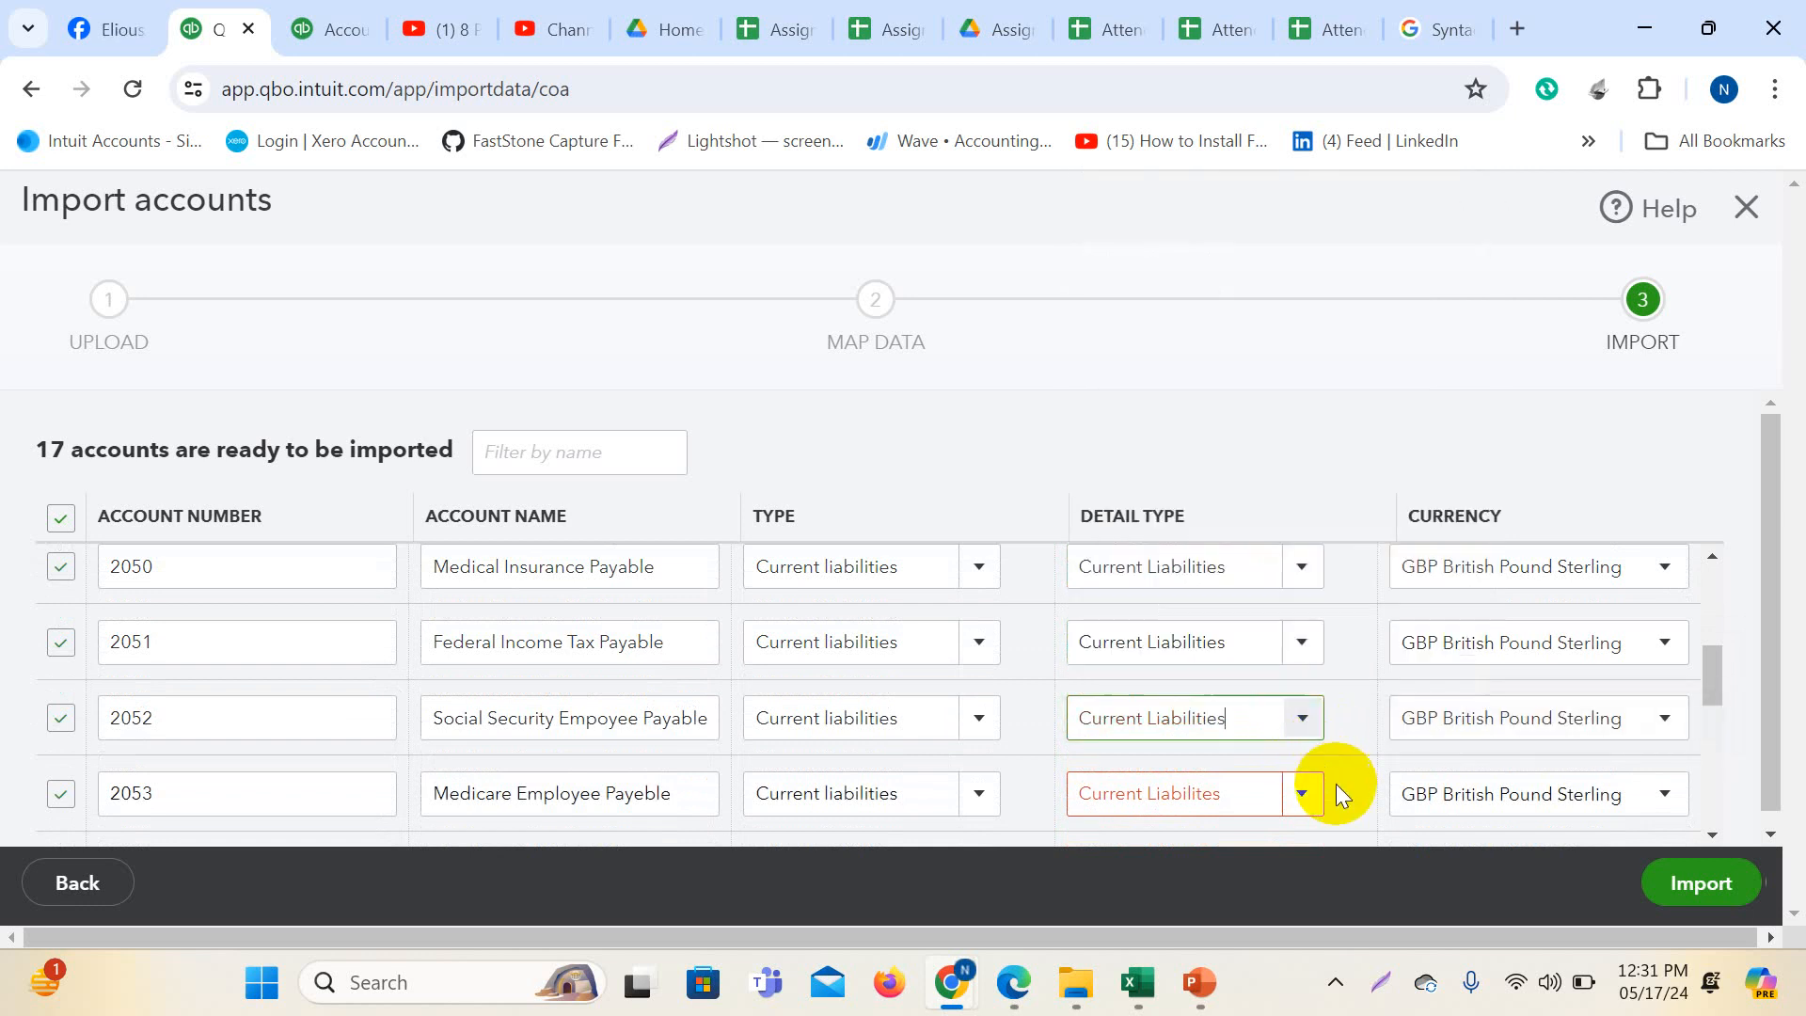
pyautogui.click(1298, 790)
pyautogui.scroll(-1, 1242, 621)
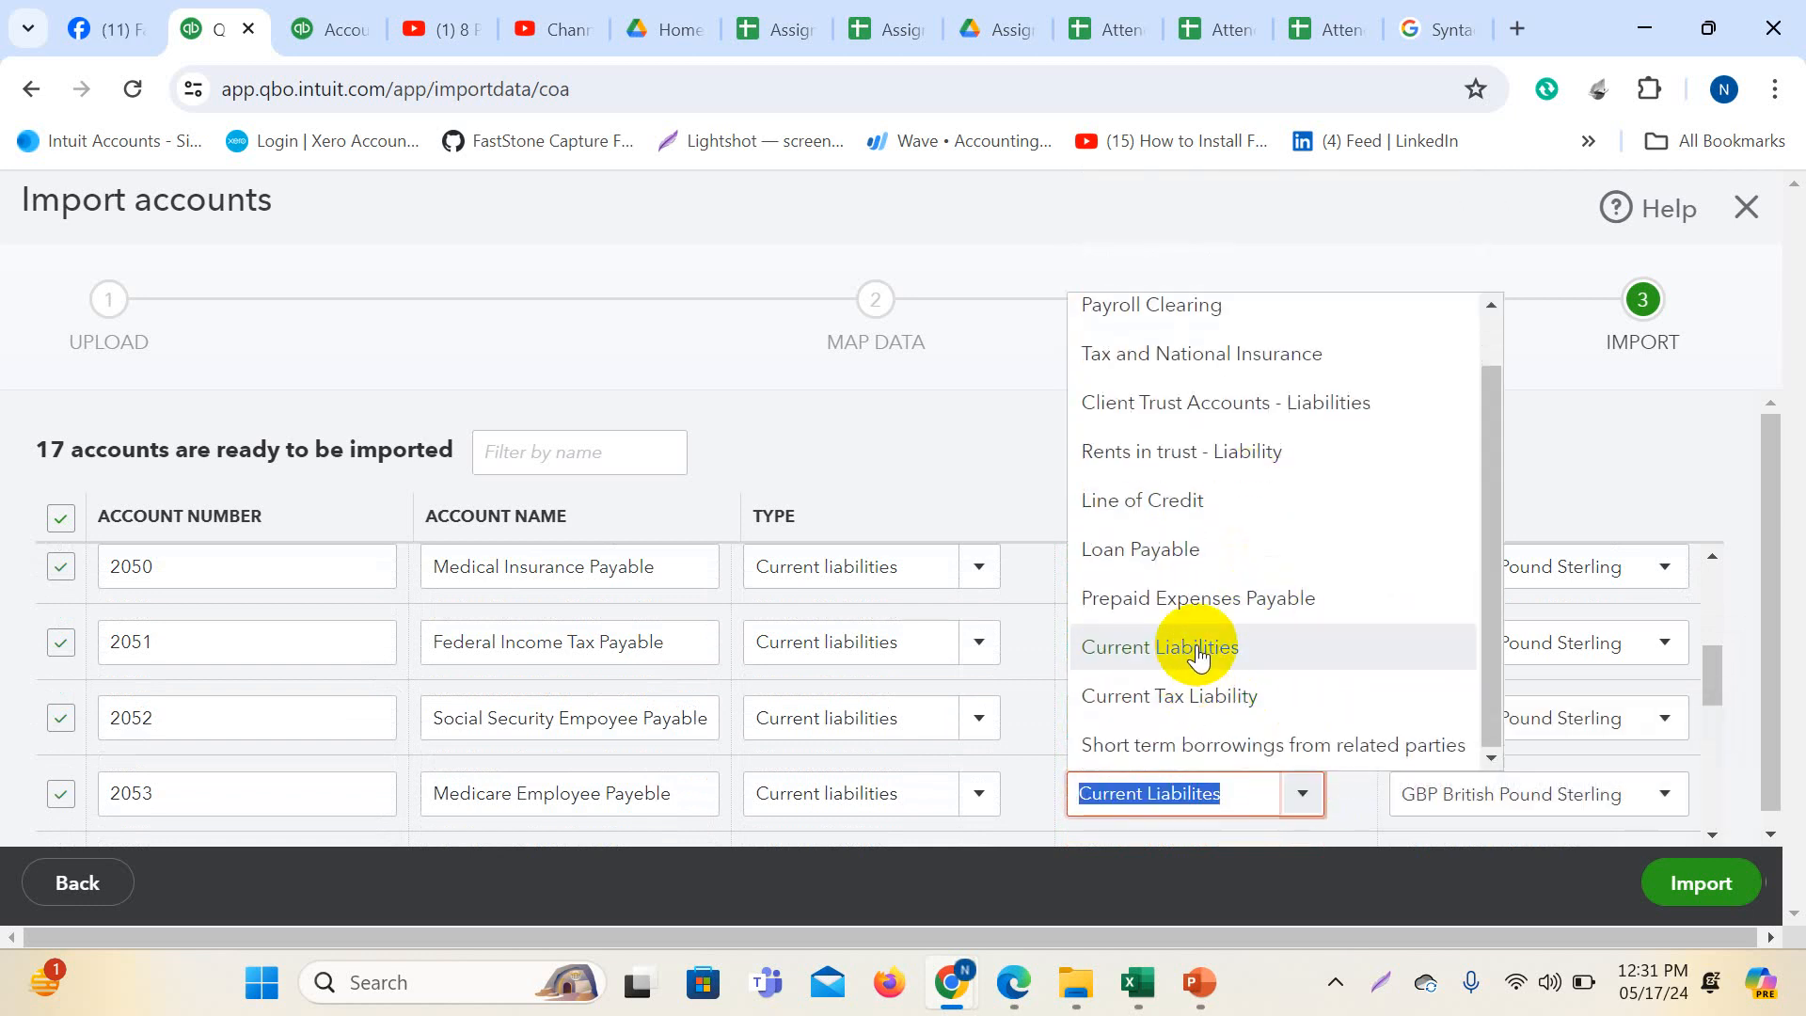
pyautogui.click(1240, 647)
# - Set the detail type to Current Liabilities for the Social Security Empoyer Payable, NC SUI Employer Payable and Medicare Employer Payable accounts
pyautogui.scroll(-5, 1305, 772)
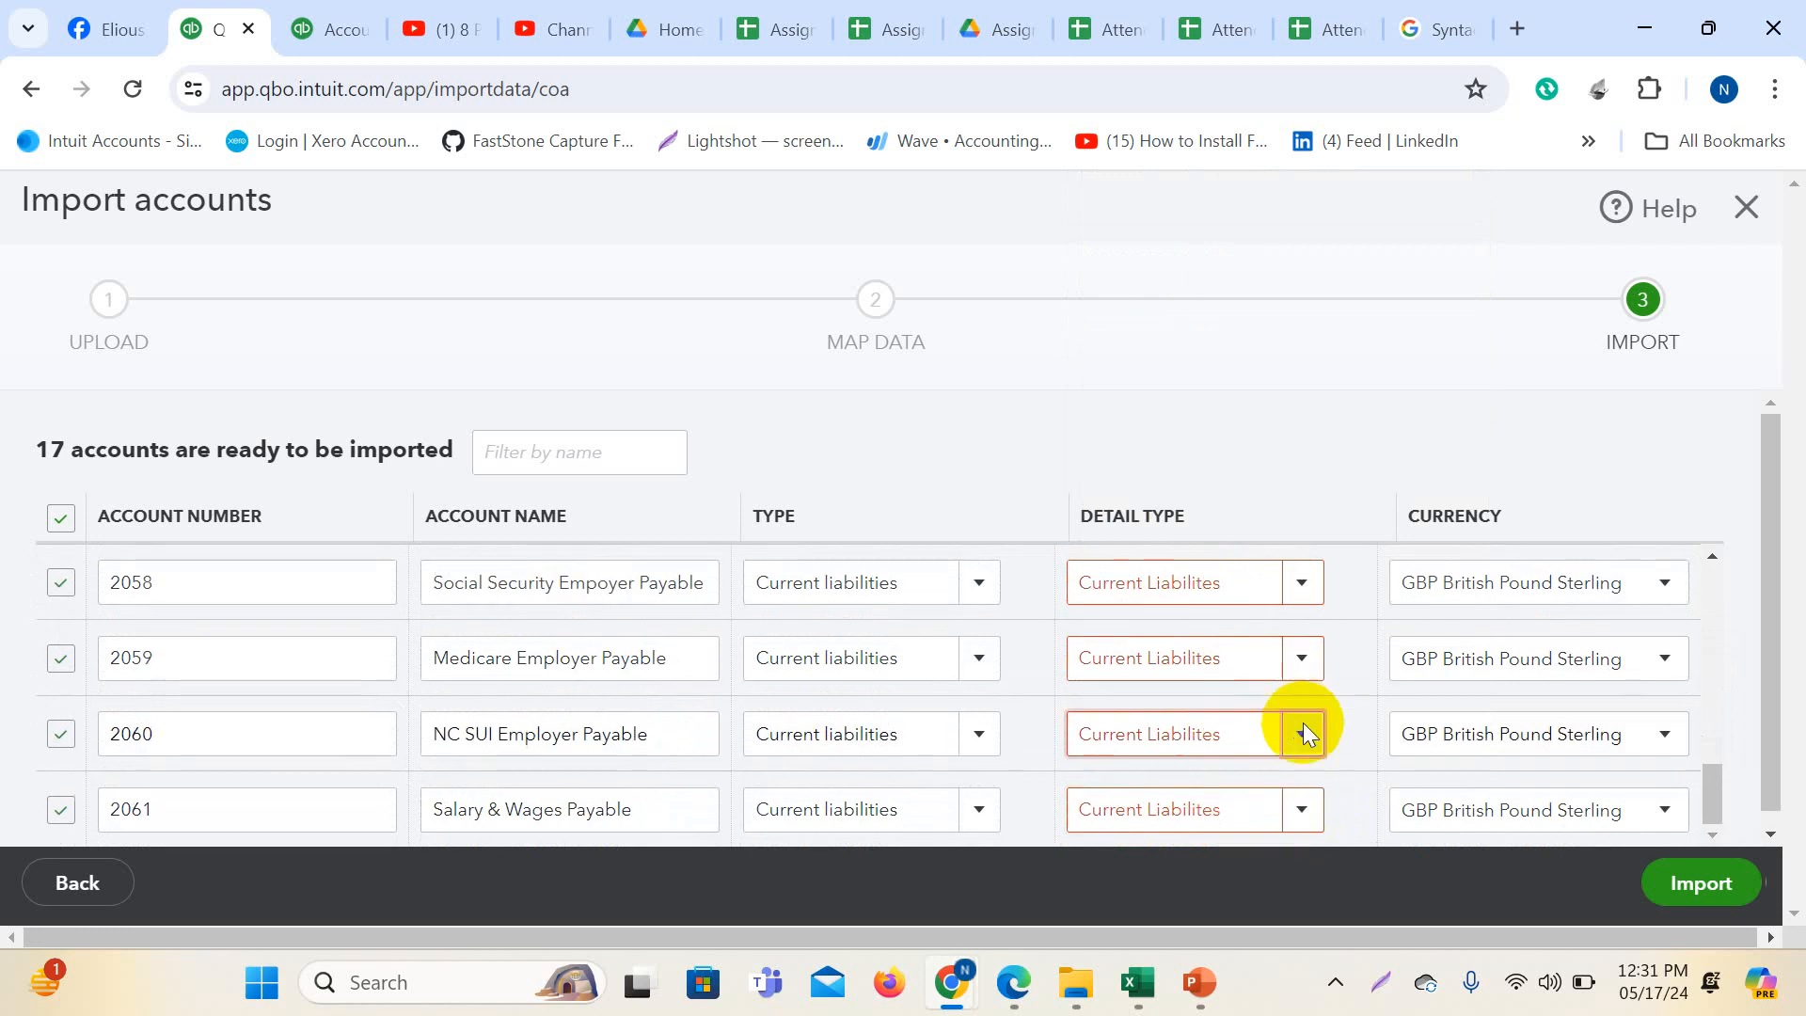
pyautogui.click(1302, 584)
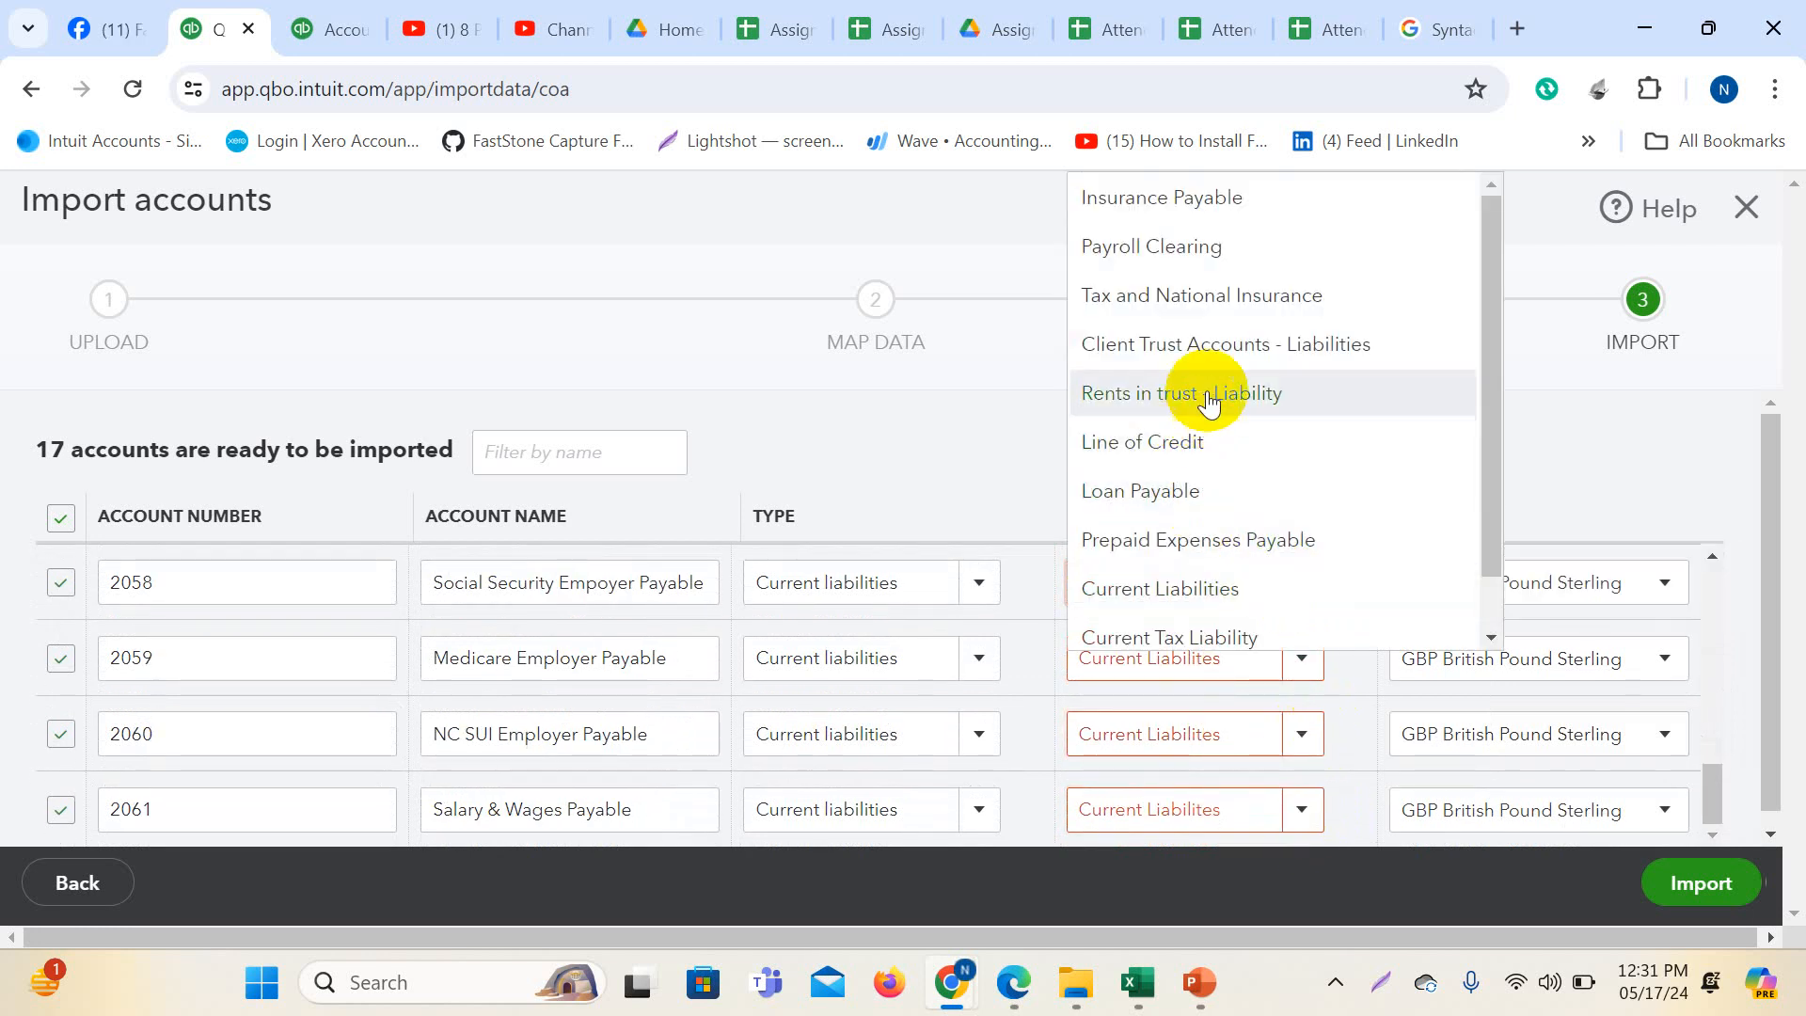
pyautogui.click(1189, 588)
pyautogui.click(1302, 734)
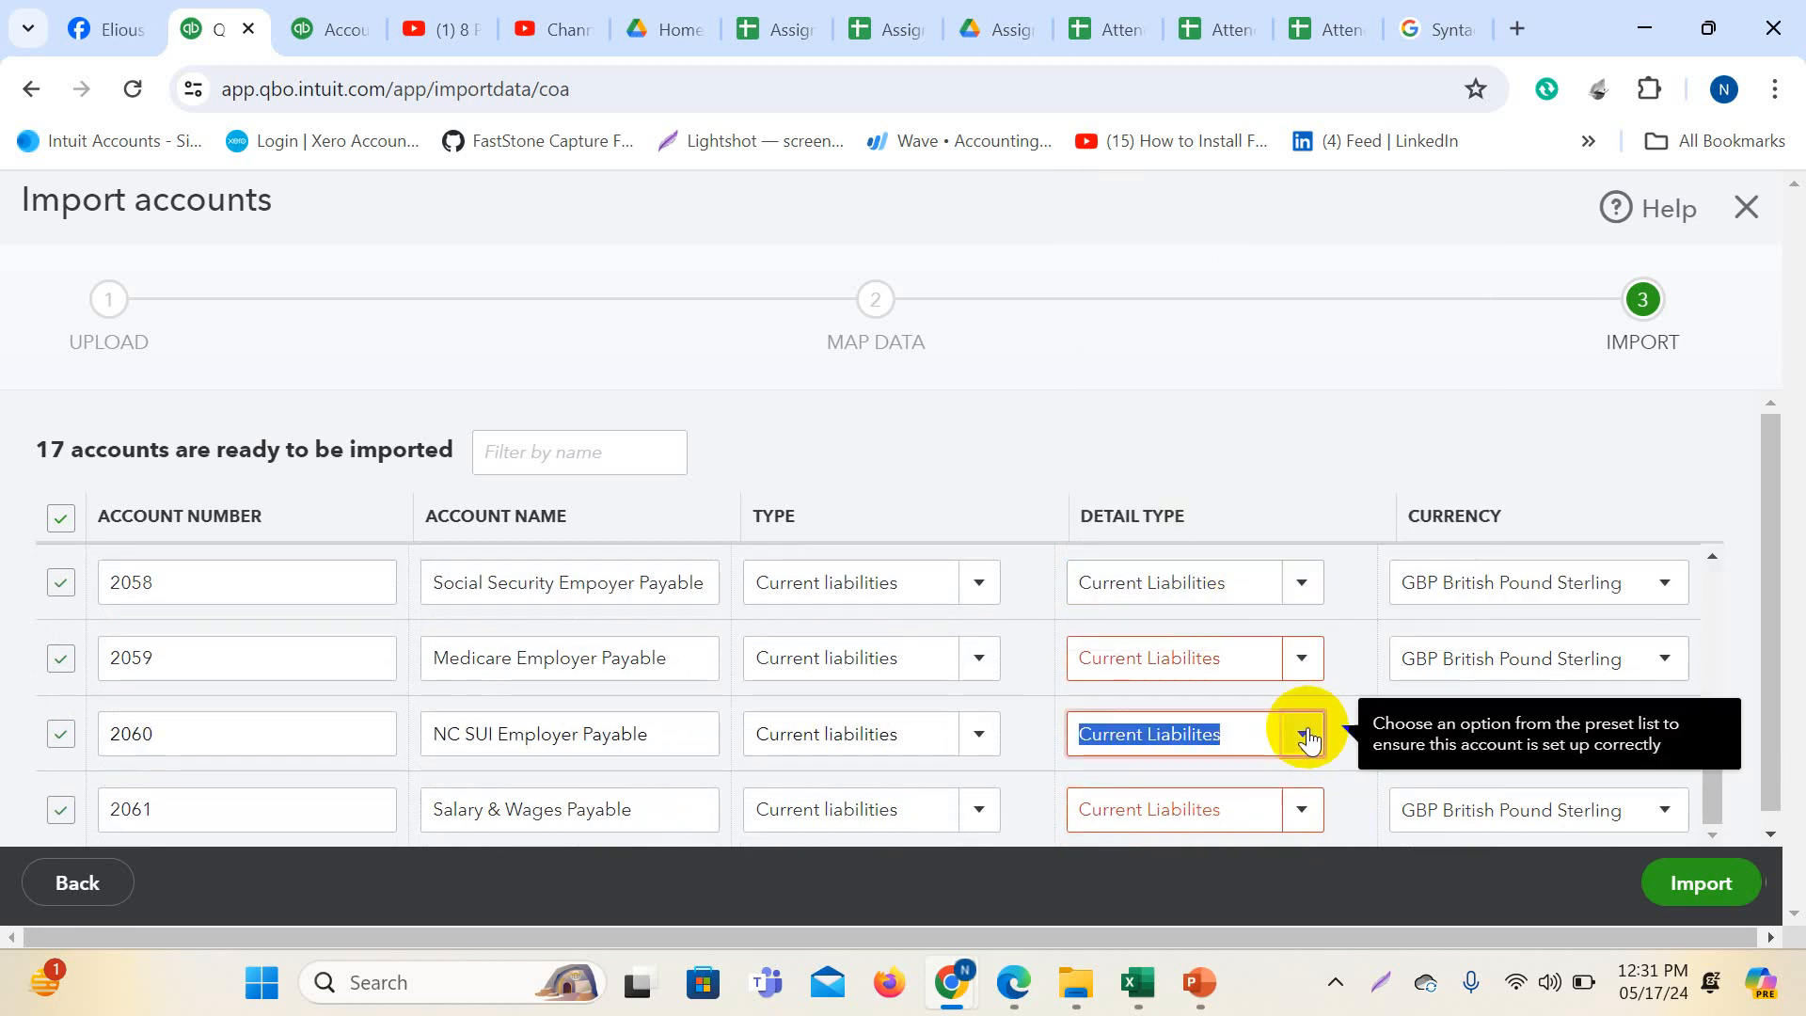
pyautogui.click(1210, 645)
pyautogui.click(1304, 670)
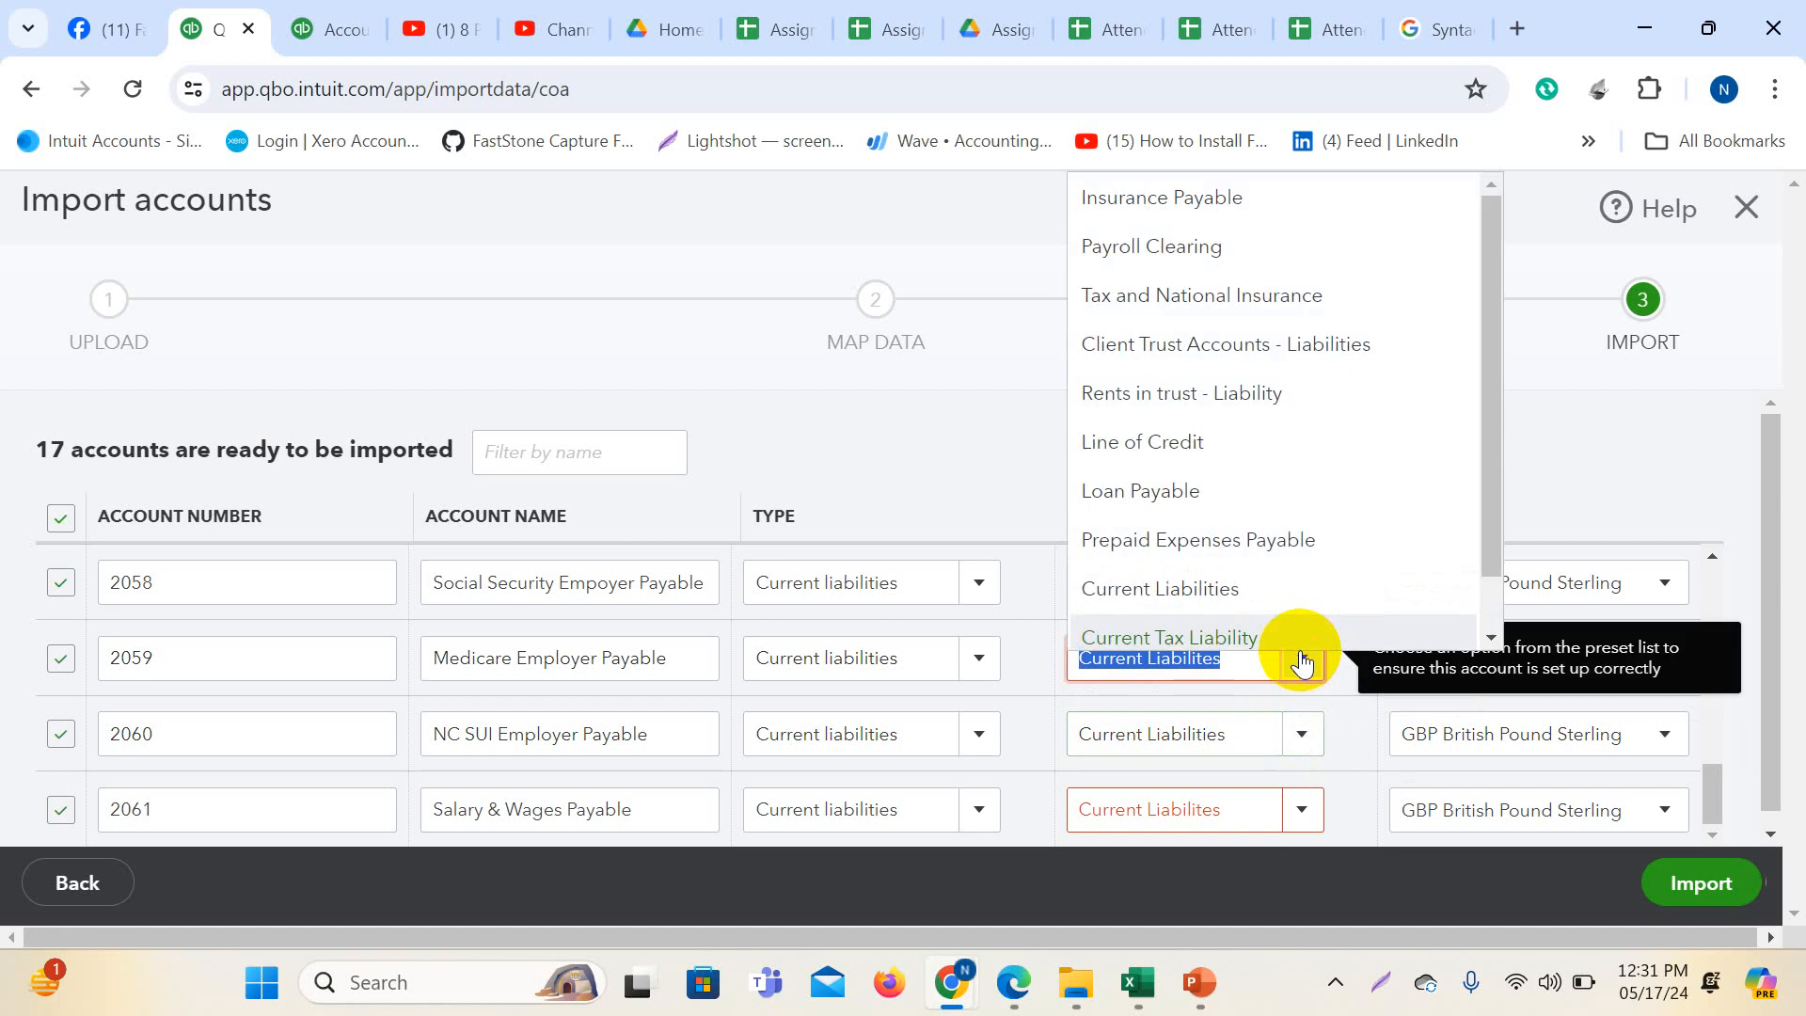
pyautogui.click(1194, 589)
# - Set the Salary & Wages Payable account's detail type to Current Liabilities and import the listed accounts
pyautogui.scroll(-1, 1290, 783)
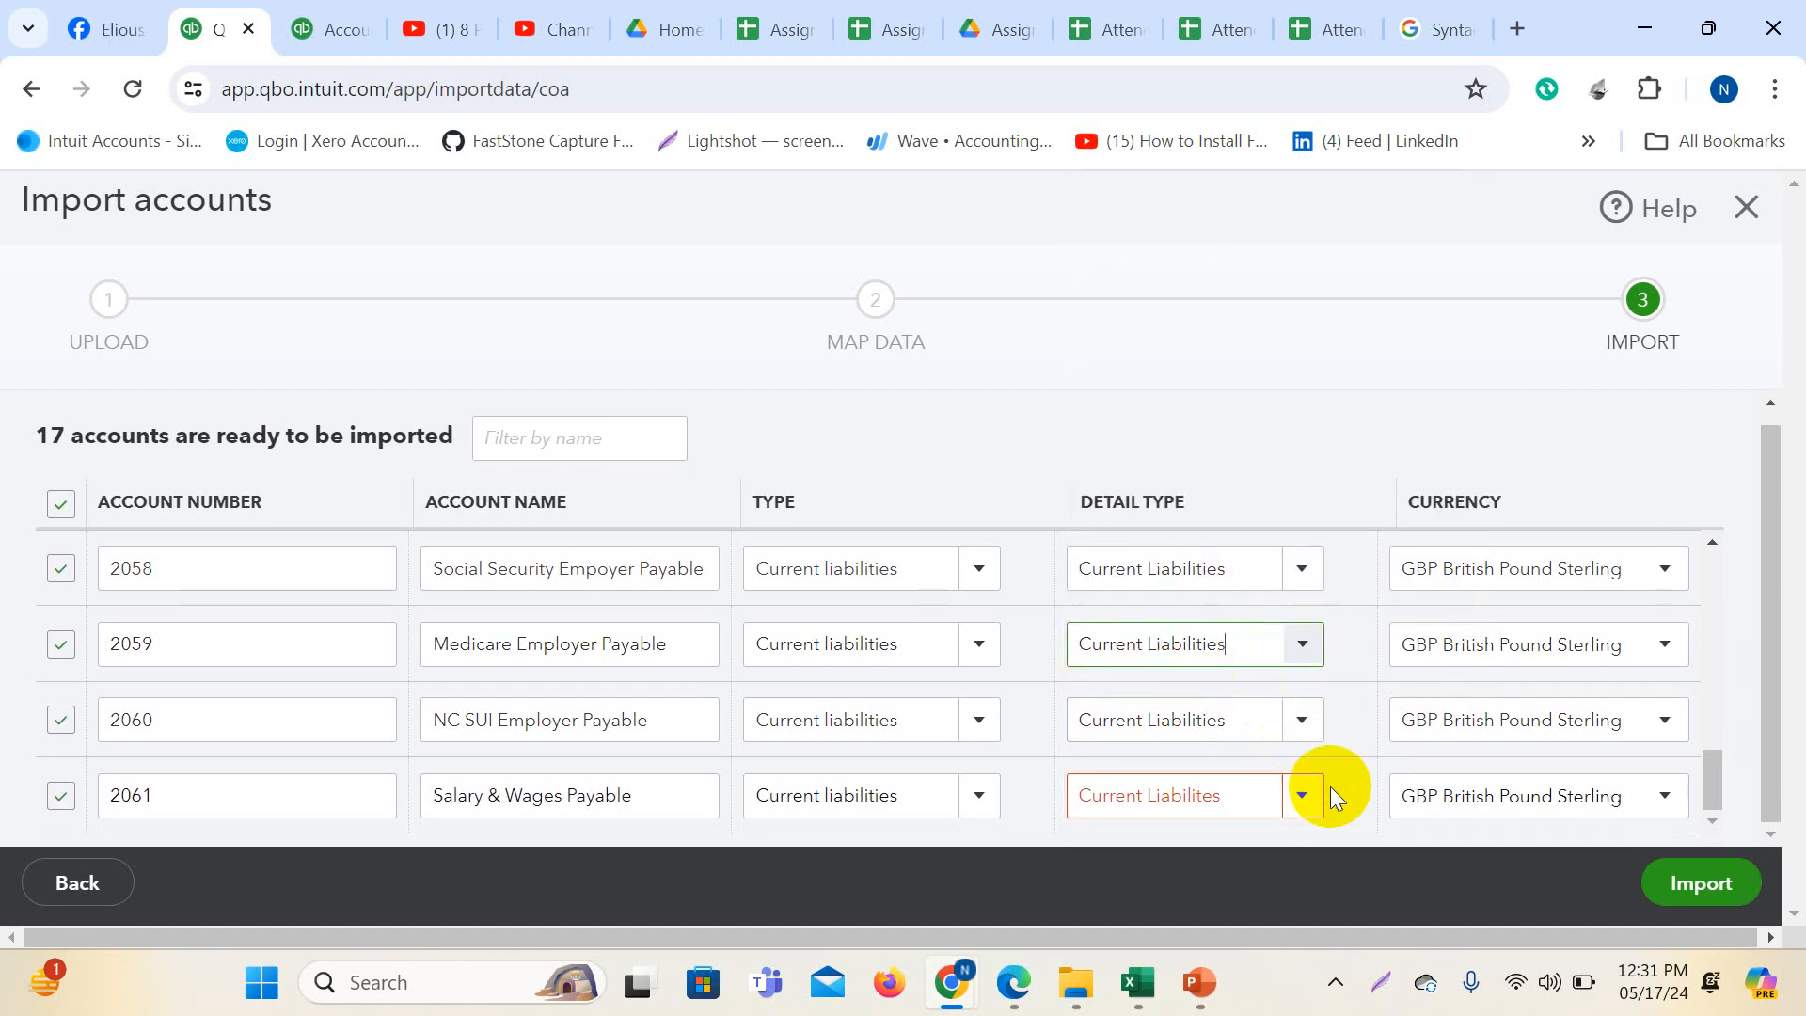
pyautogui.click(1302, 795)
pyautogui.scroll(-1, 1213, 668)
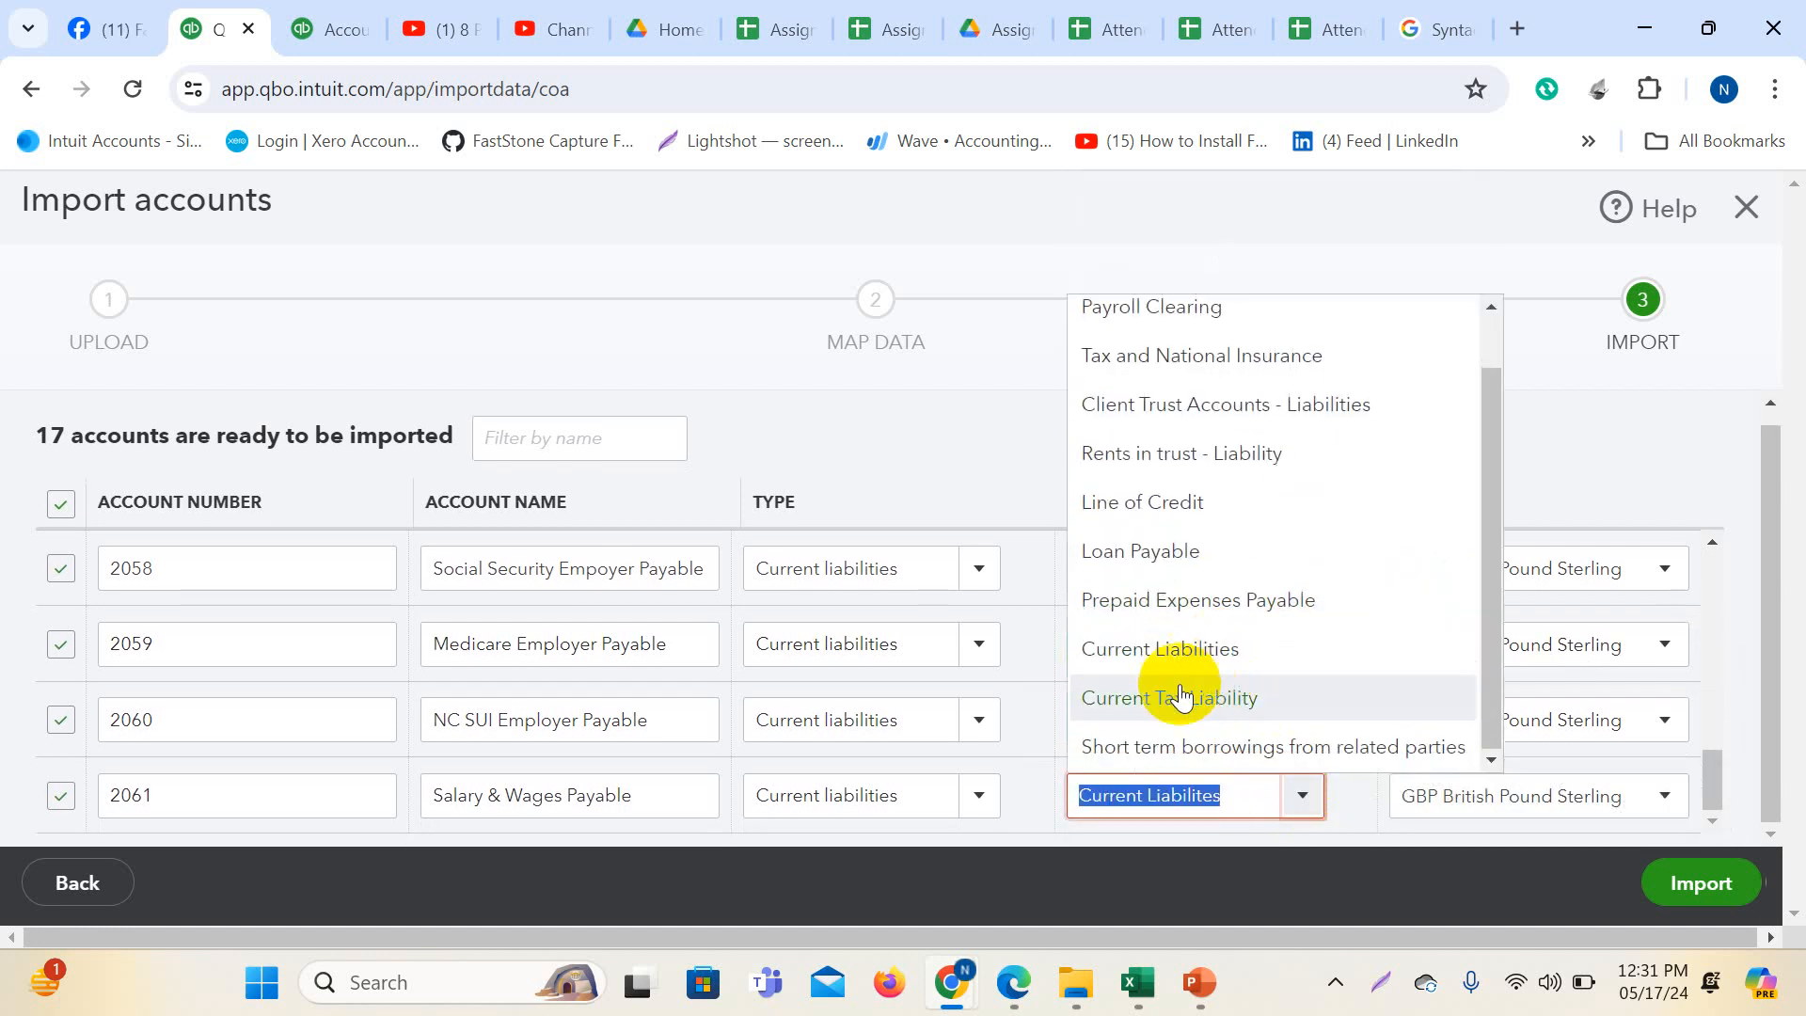
pyautogui.click(1157, 649)
pyautogui.scroll(5, 1289, 682)
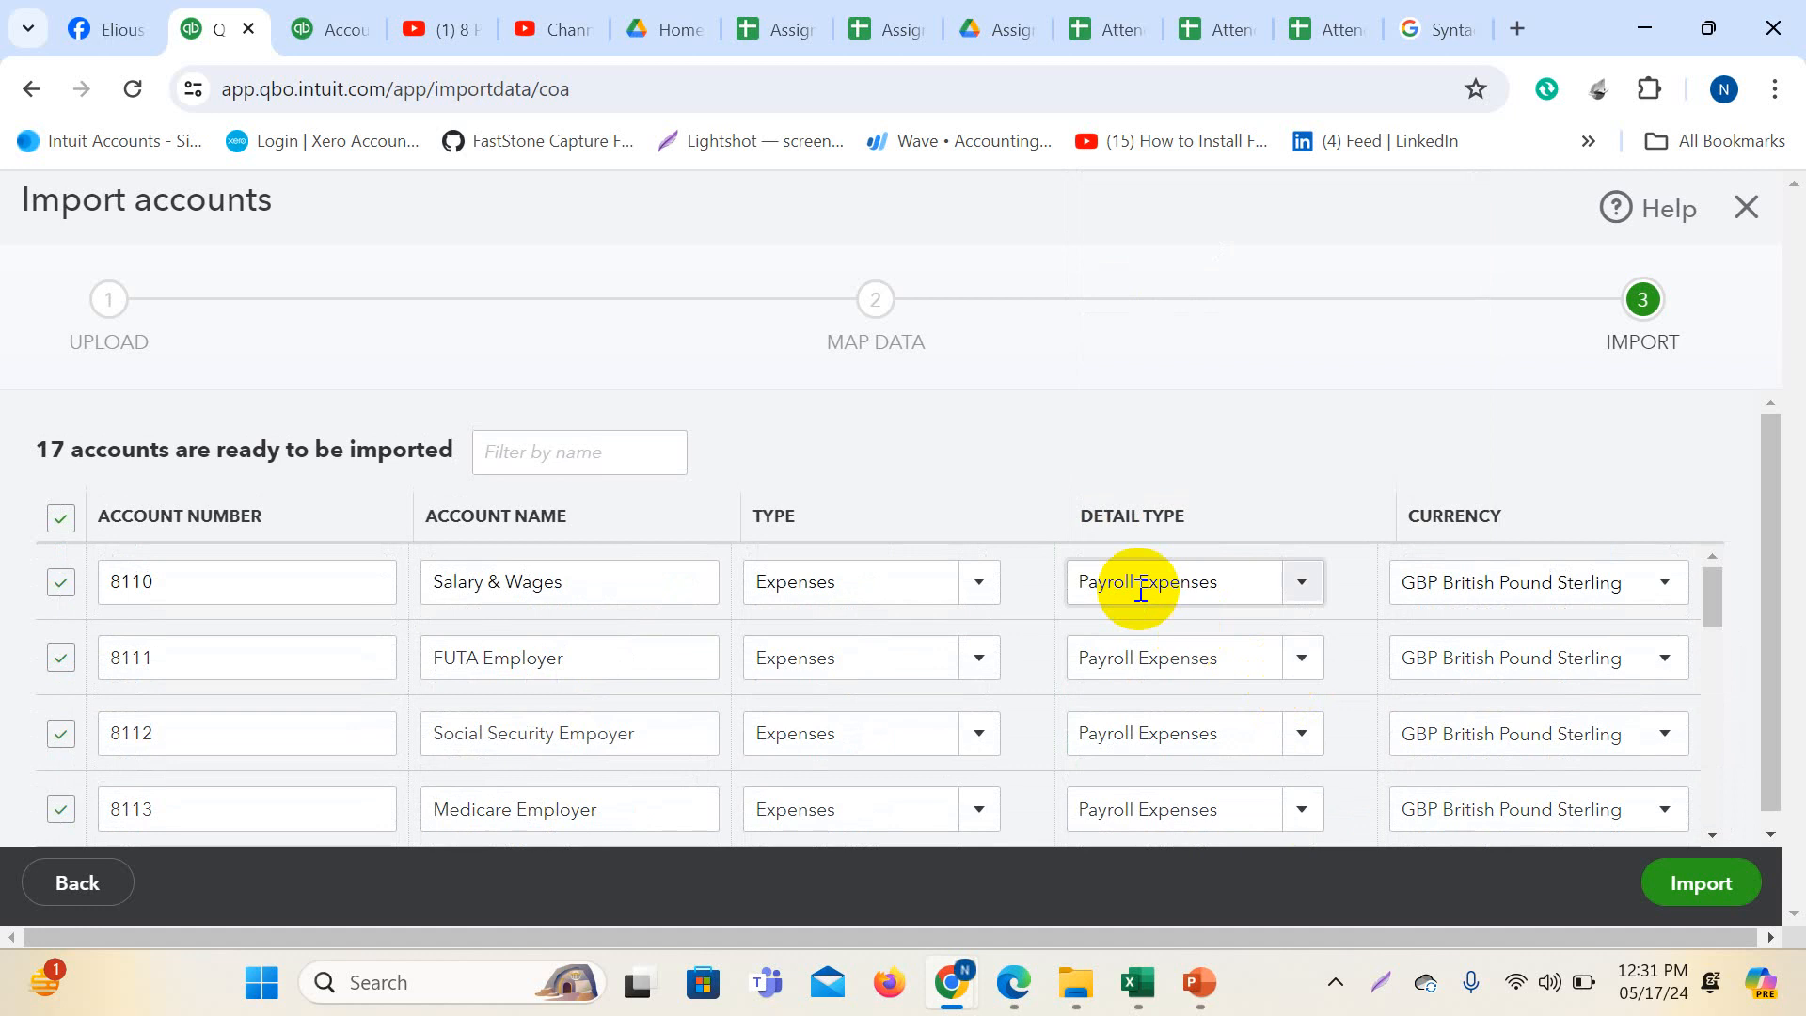
pyautogui.click(1669, 889)
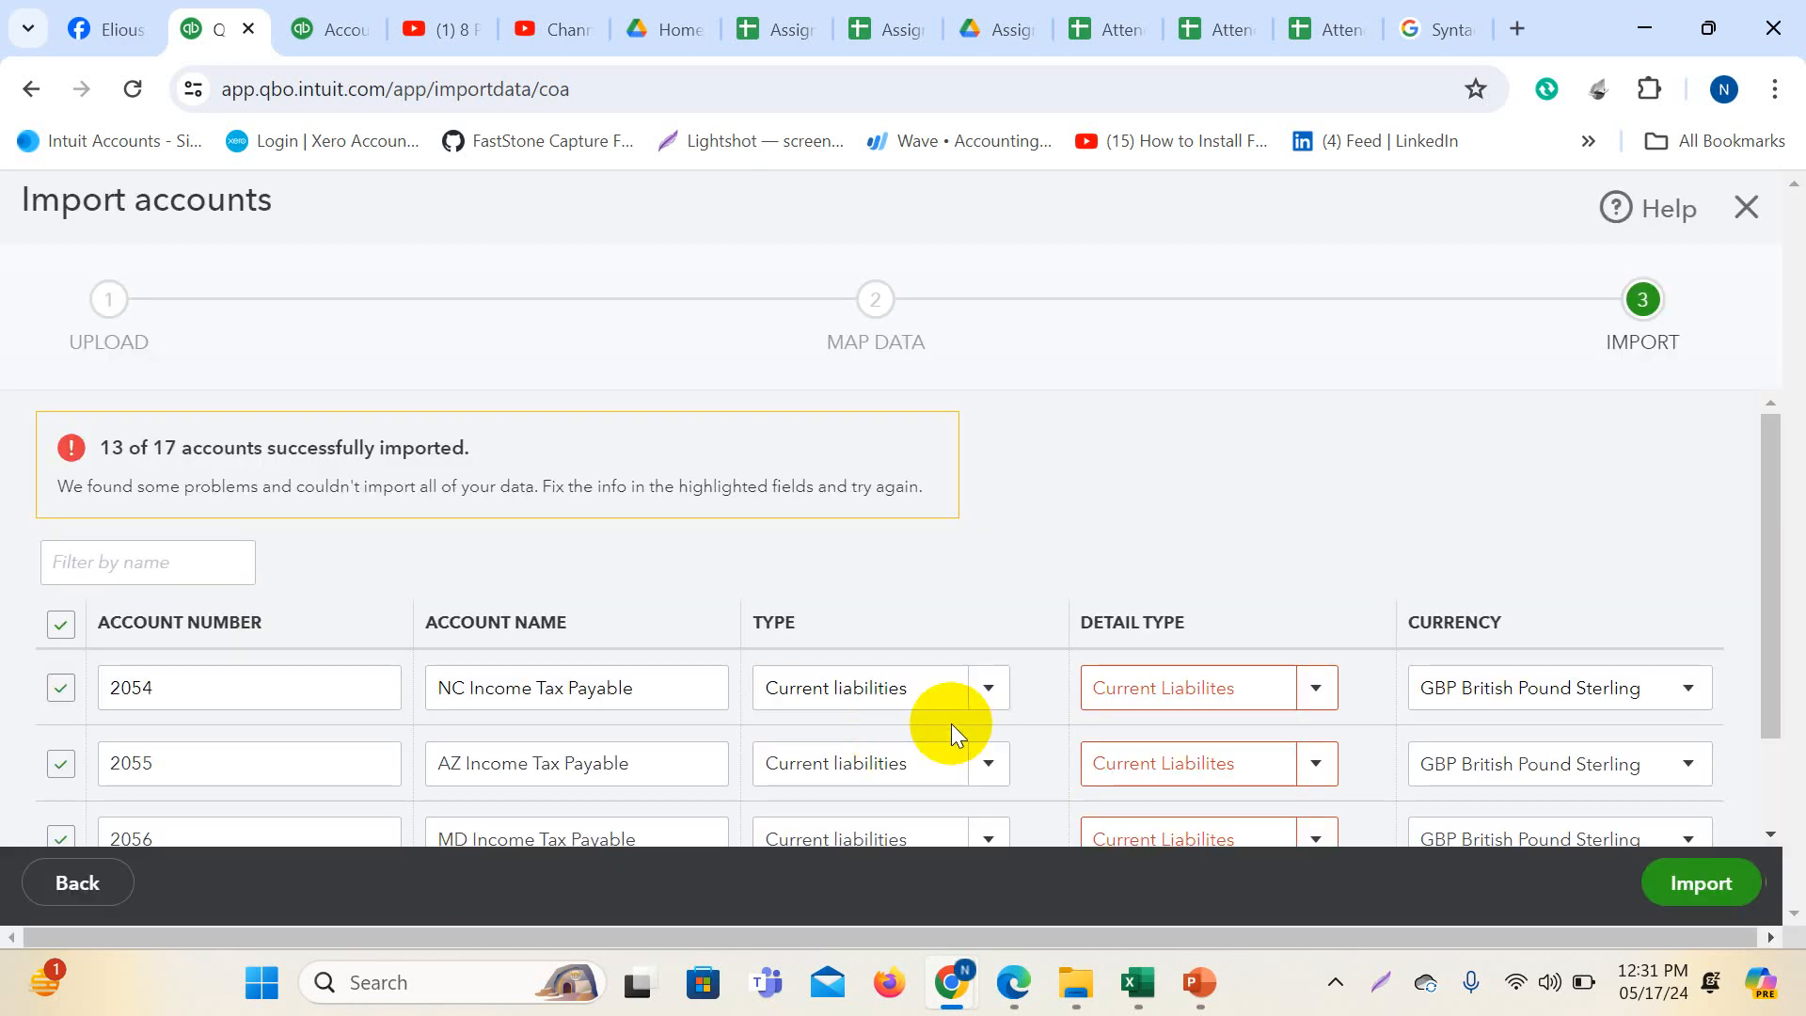
# - Set the detail type to Current Liabilities for the NC Income Tax Payable and AZ Income Tax Payable accounts
pyautogui.scroll(-2, 725, 619)
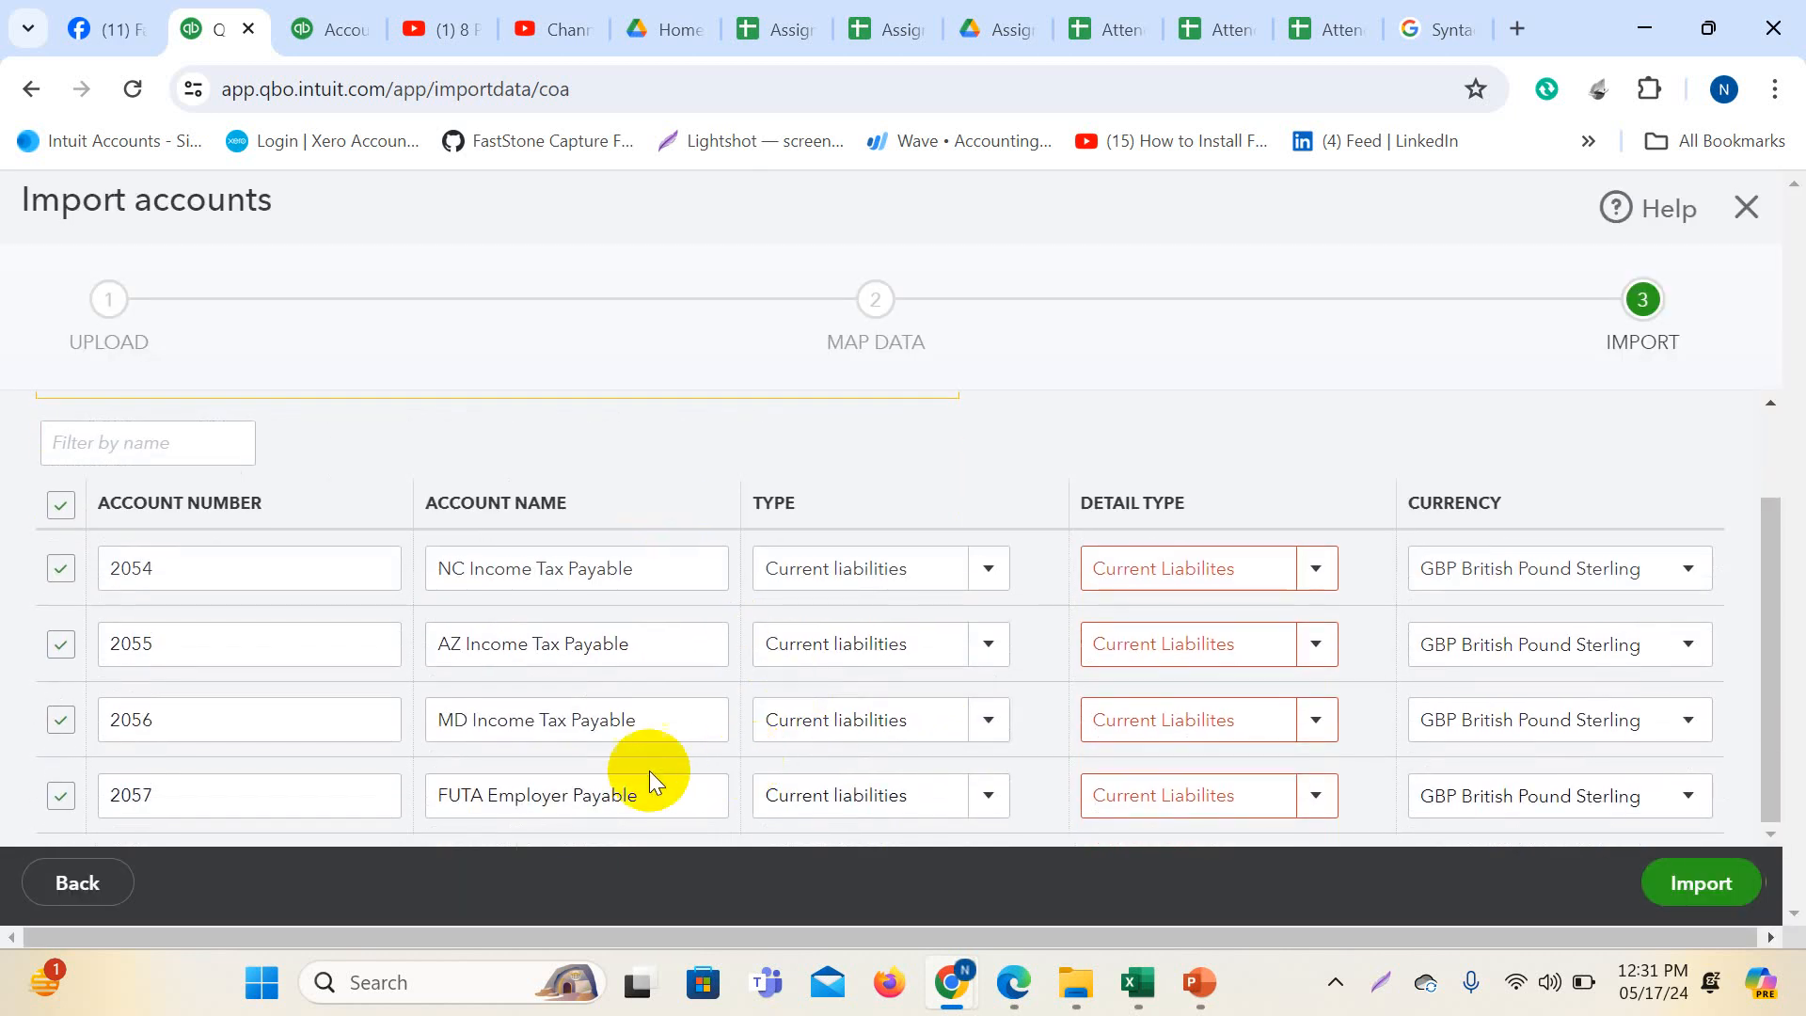
pyautogui.scroll(2, 915, 683)
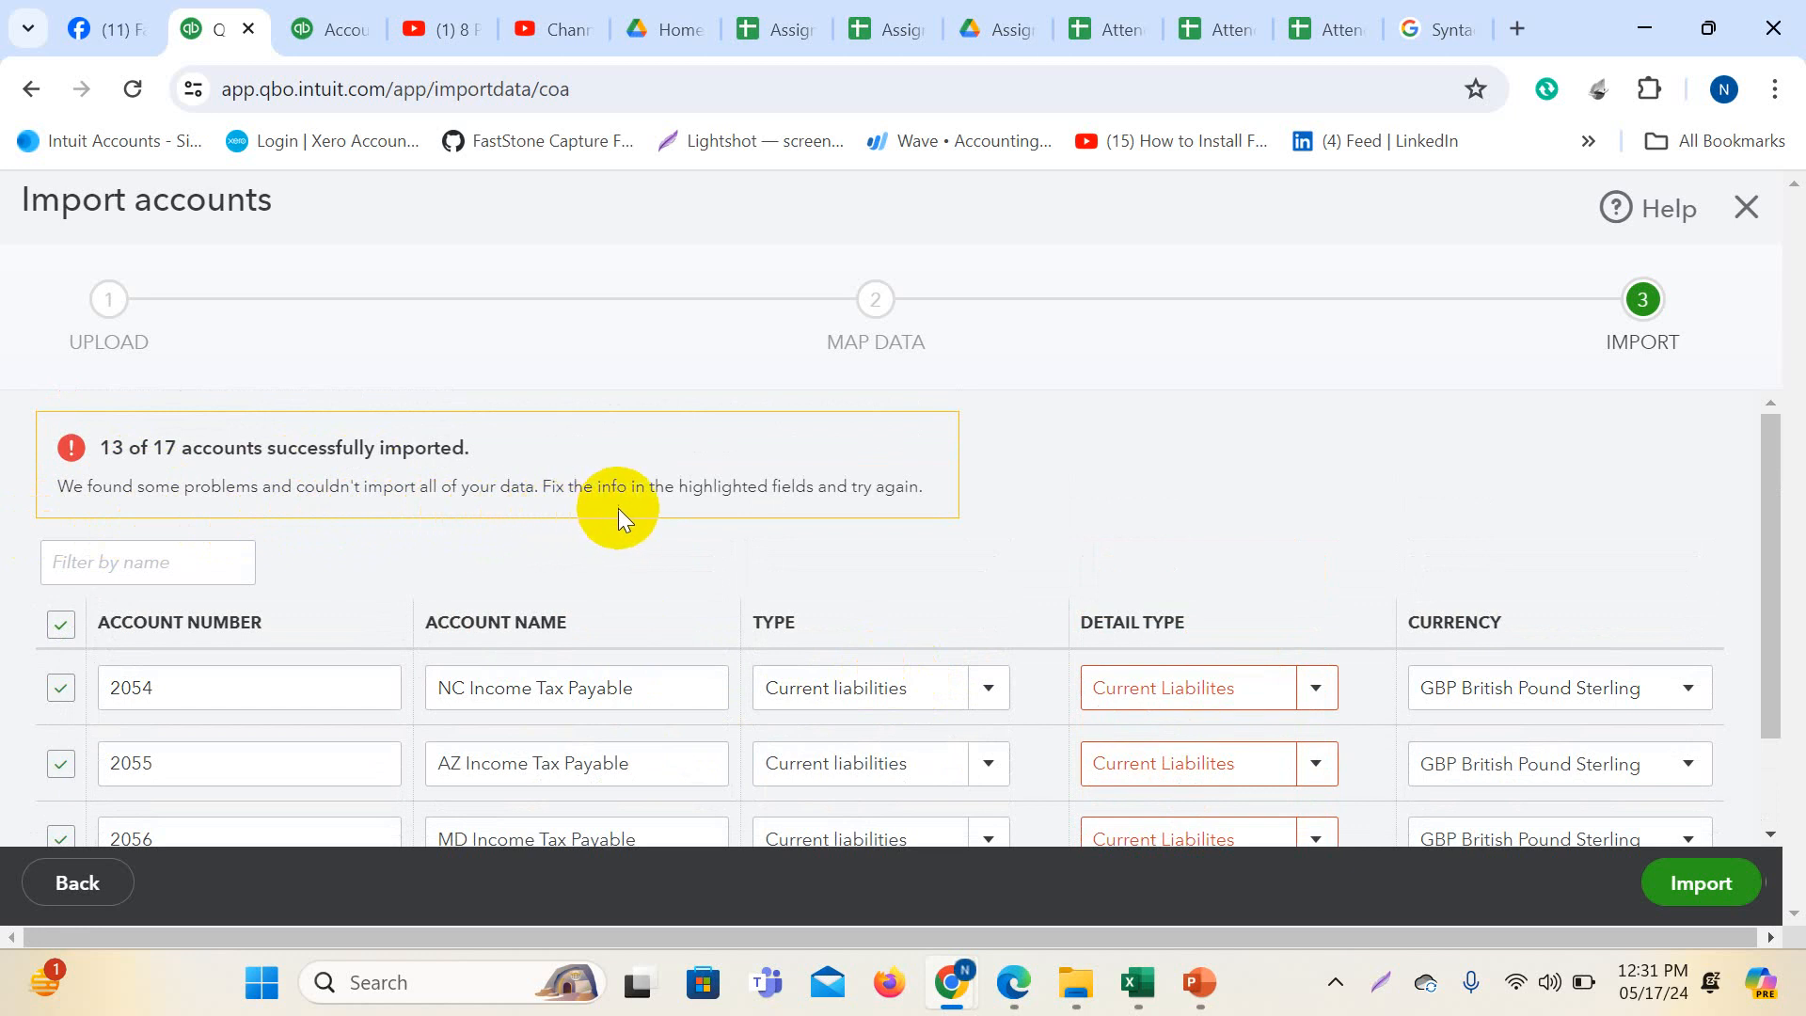
pyautogui.scroll(-2, 1176, 522)
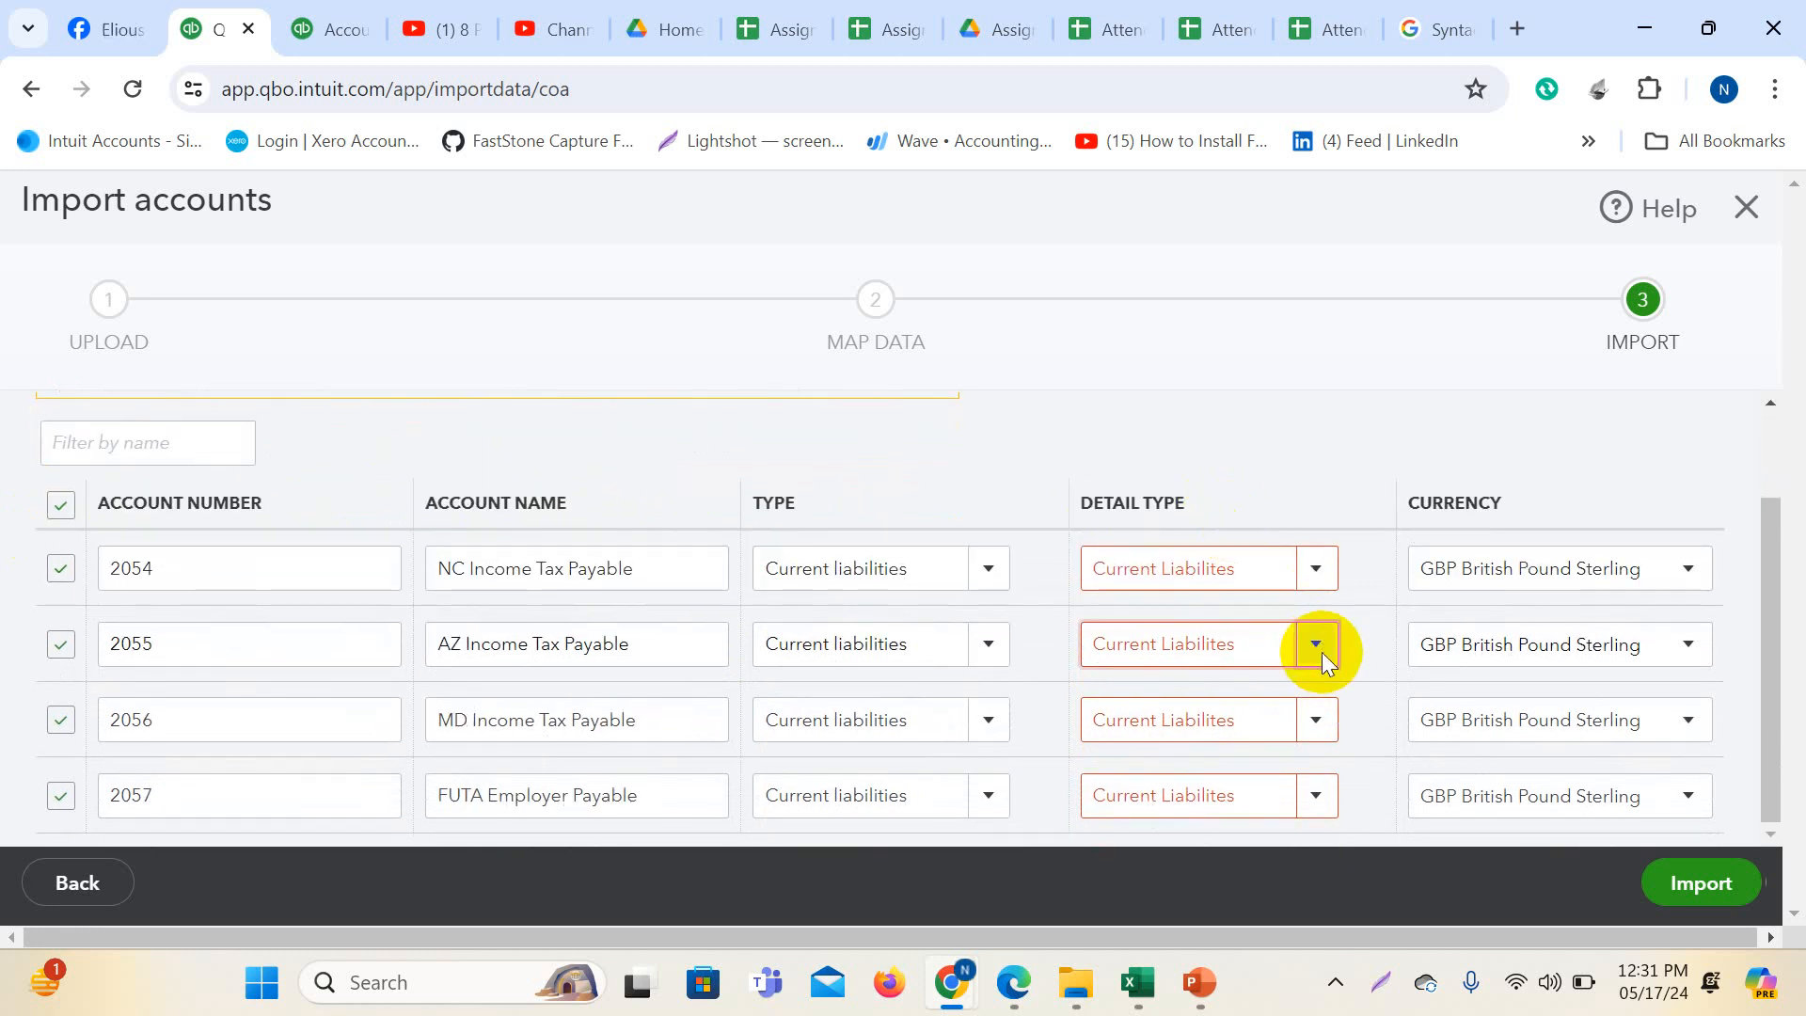
pyautogui.scroll(2, 1336, 631)
pyautogui.scroll(-2, 1343, 606)
pyautogui.click(1321, 575)
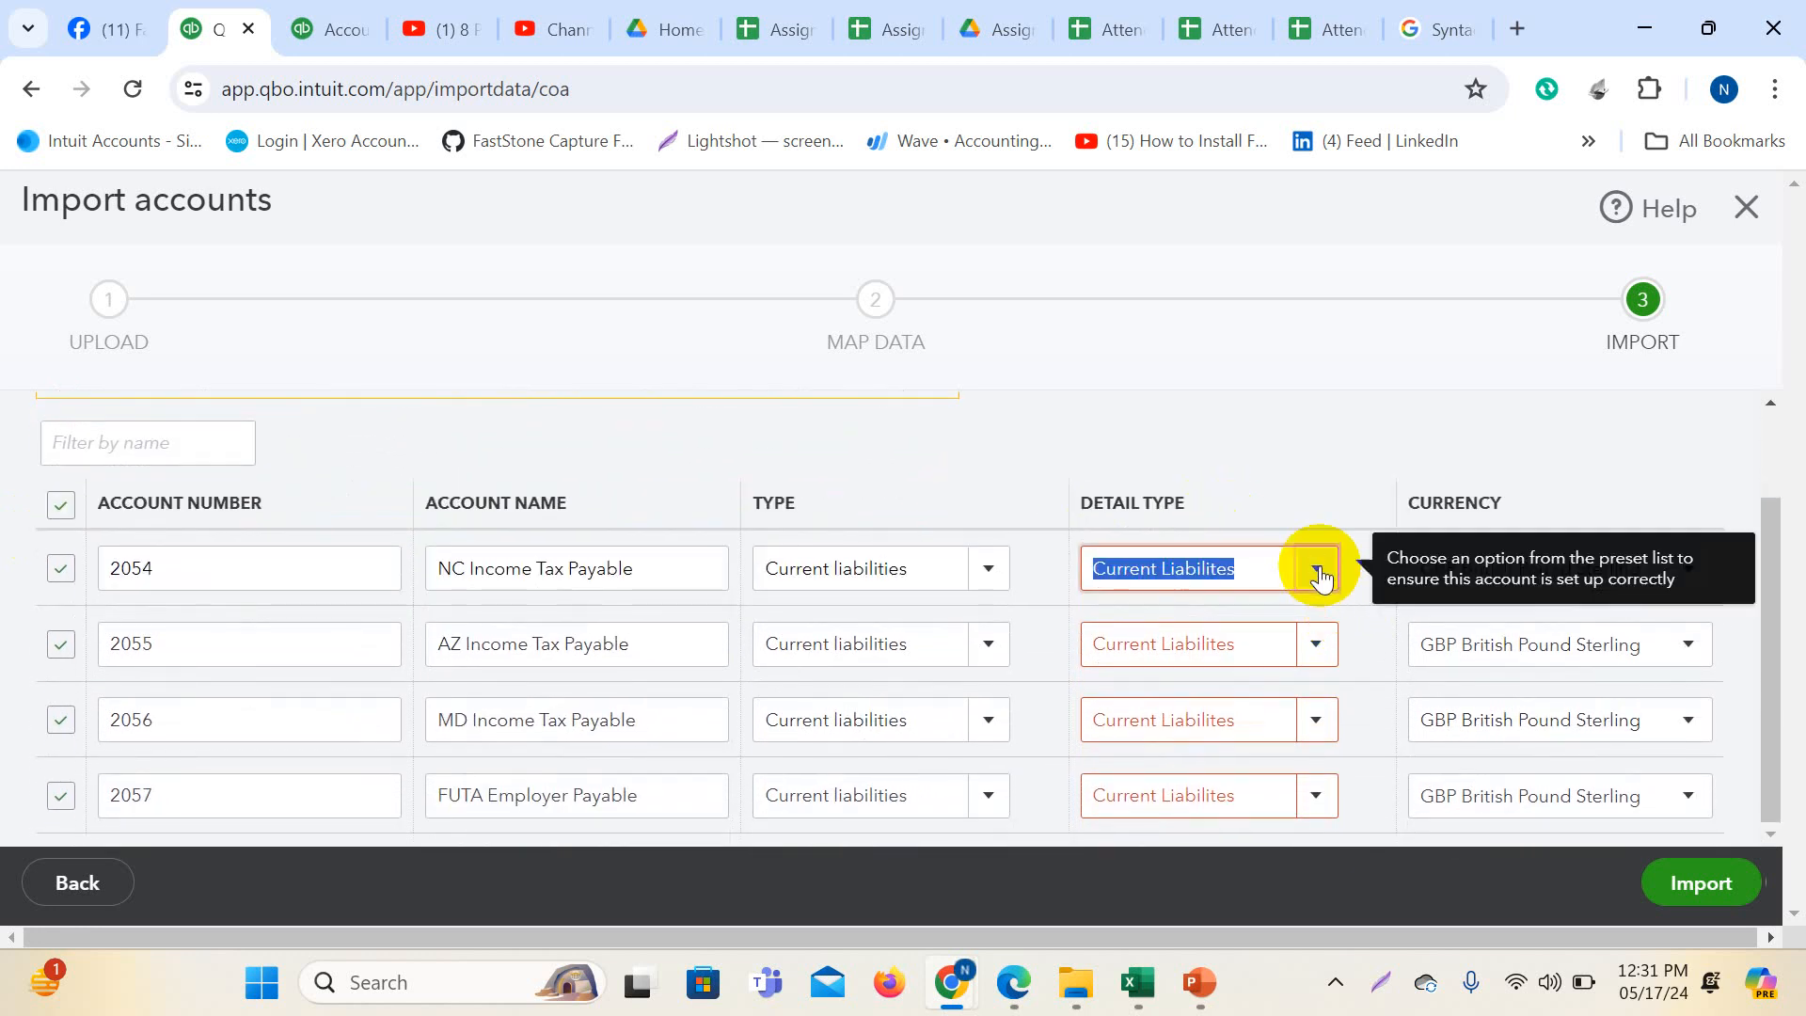
pyautogui.click(1236, 598)
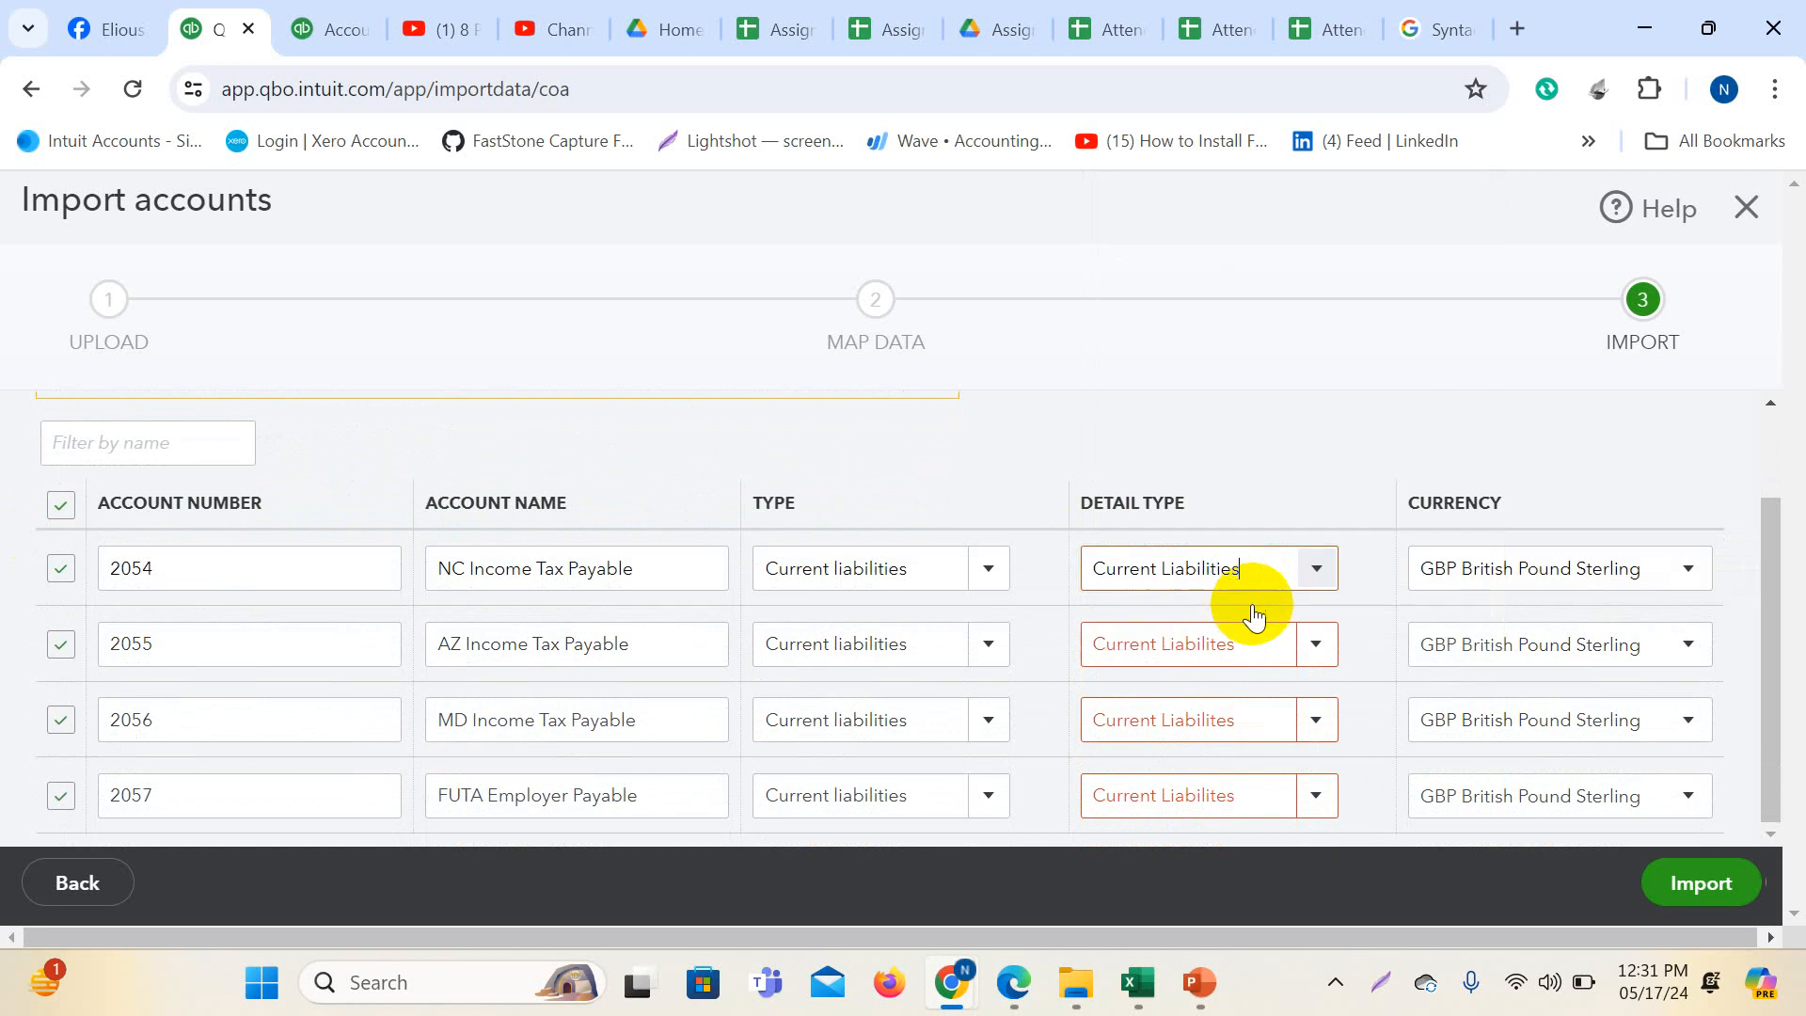
pyautogui.click(1306, 645)
pyautogui.click(1255, 602)
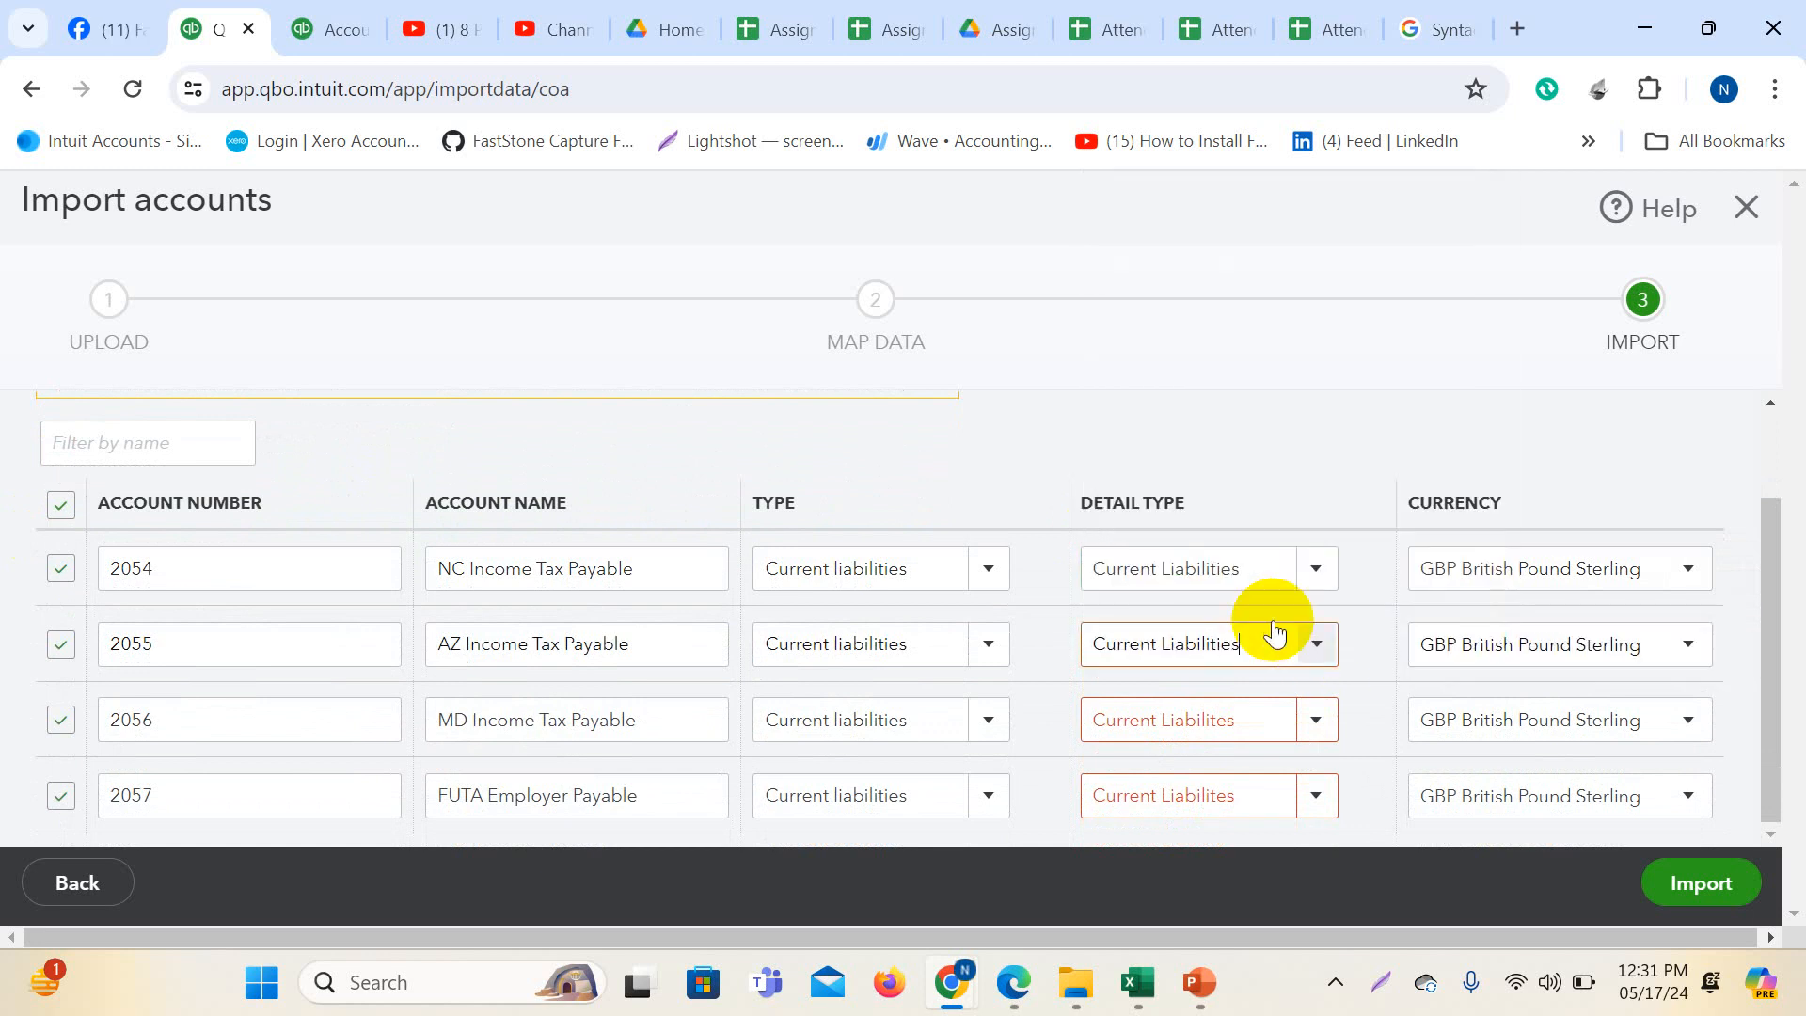
# - Set the MD Income Tax Payable and FUTA Employer Payable accounts' detail type to Current Liabilities and import the remaining accounts
pyautogui.click(1317, 715)
pyautogui.scroll(-1, 1275, 609)
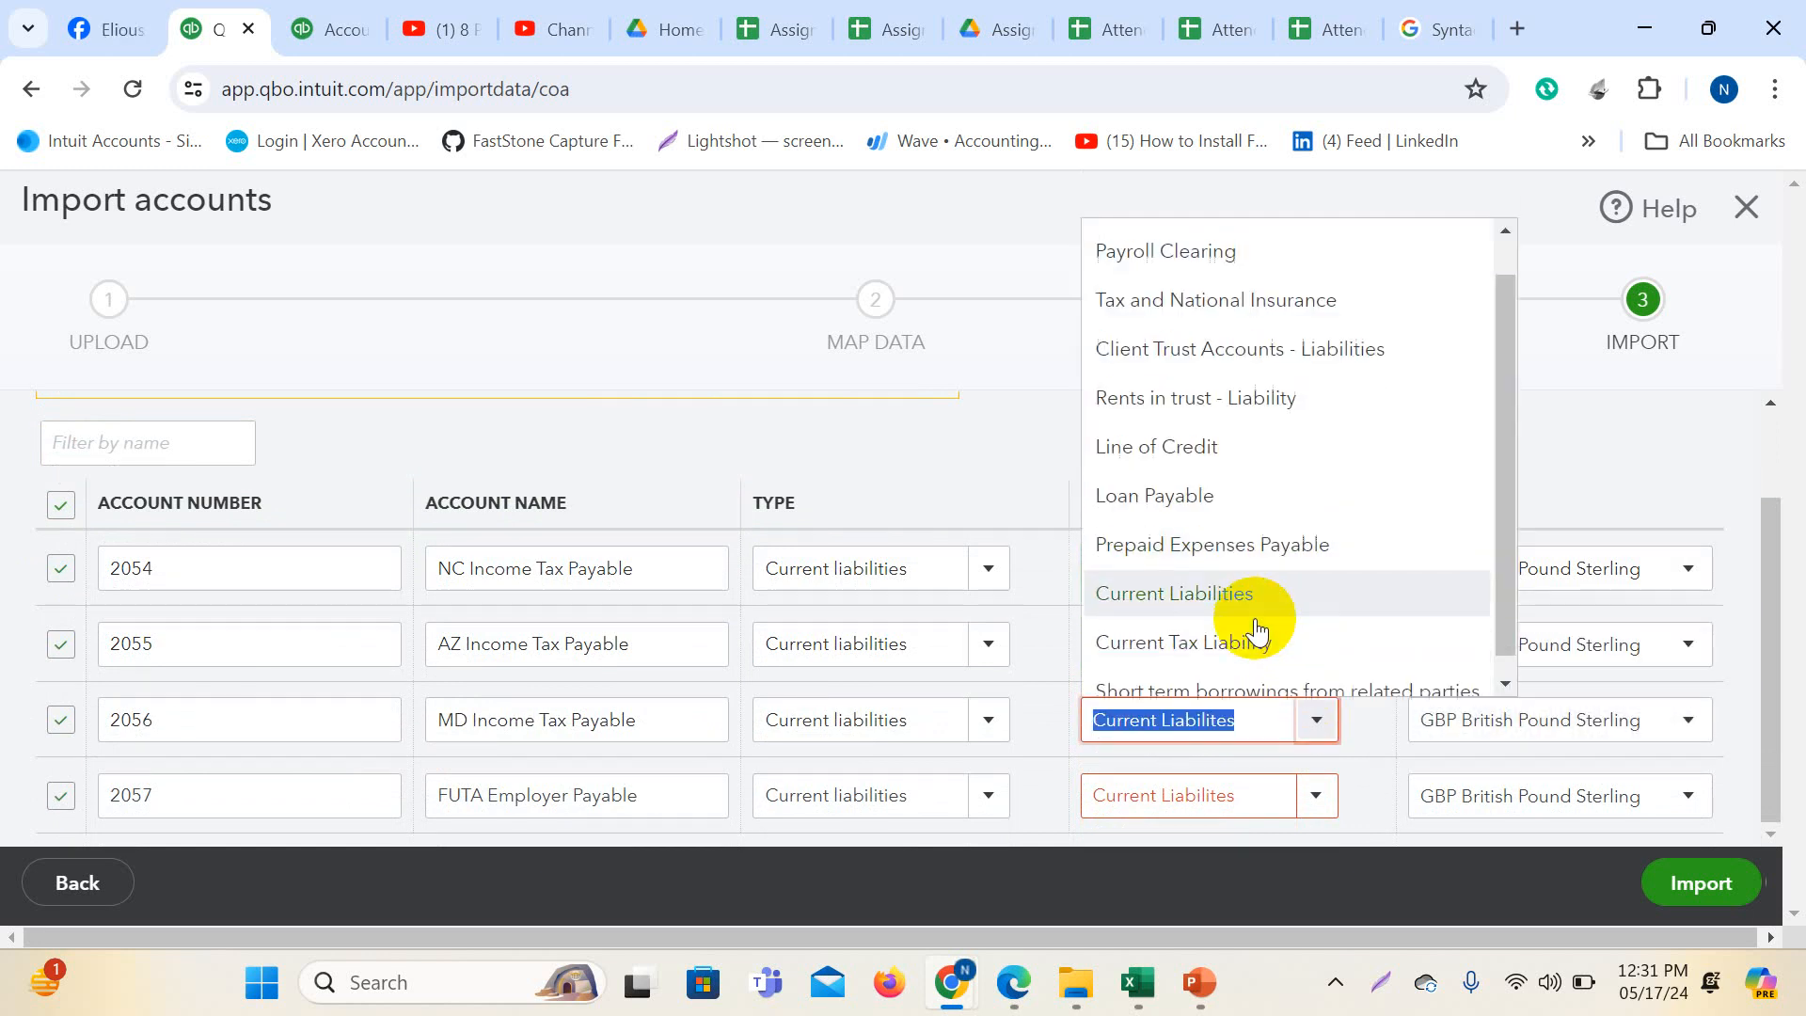
pyautogui.click(1251, 606)
pyautogui.click(1320, 800)
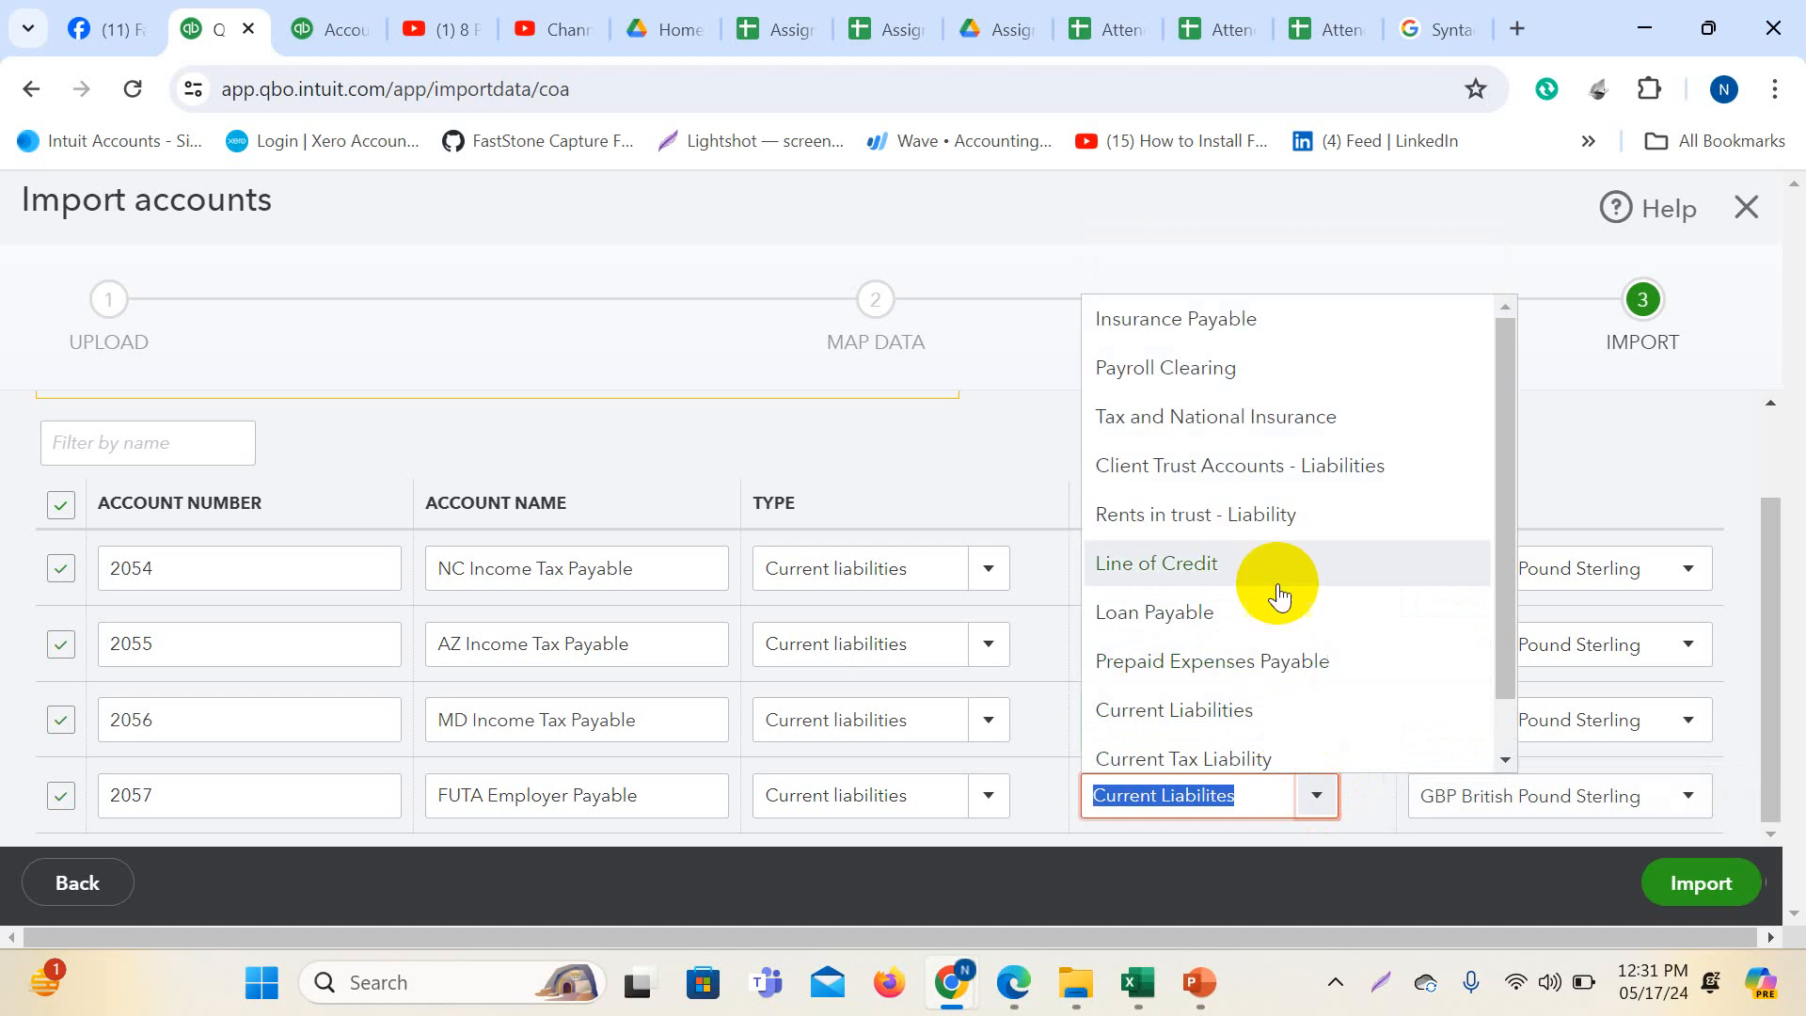
pyautogui.scroll(-1, 1274, 602)
pyautogui.click(1222, 642)
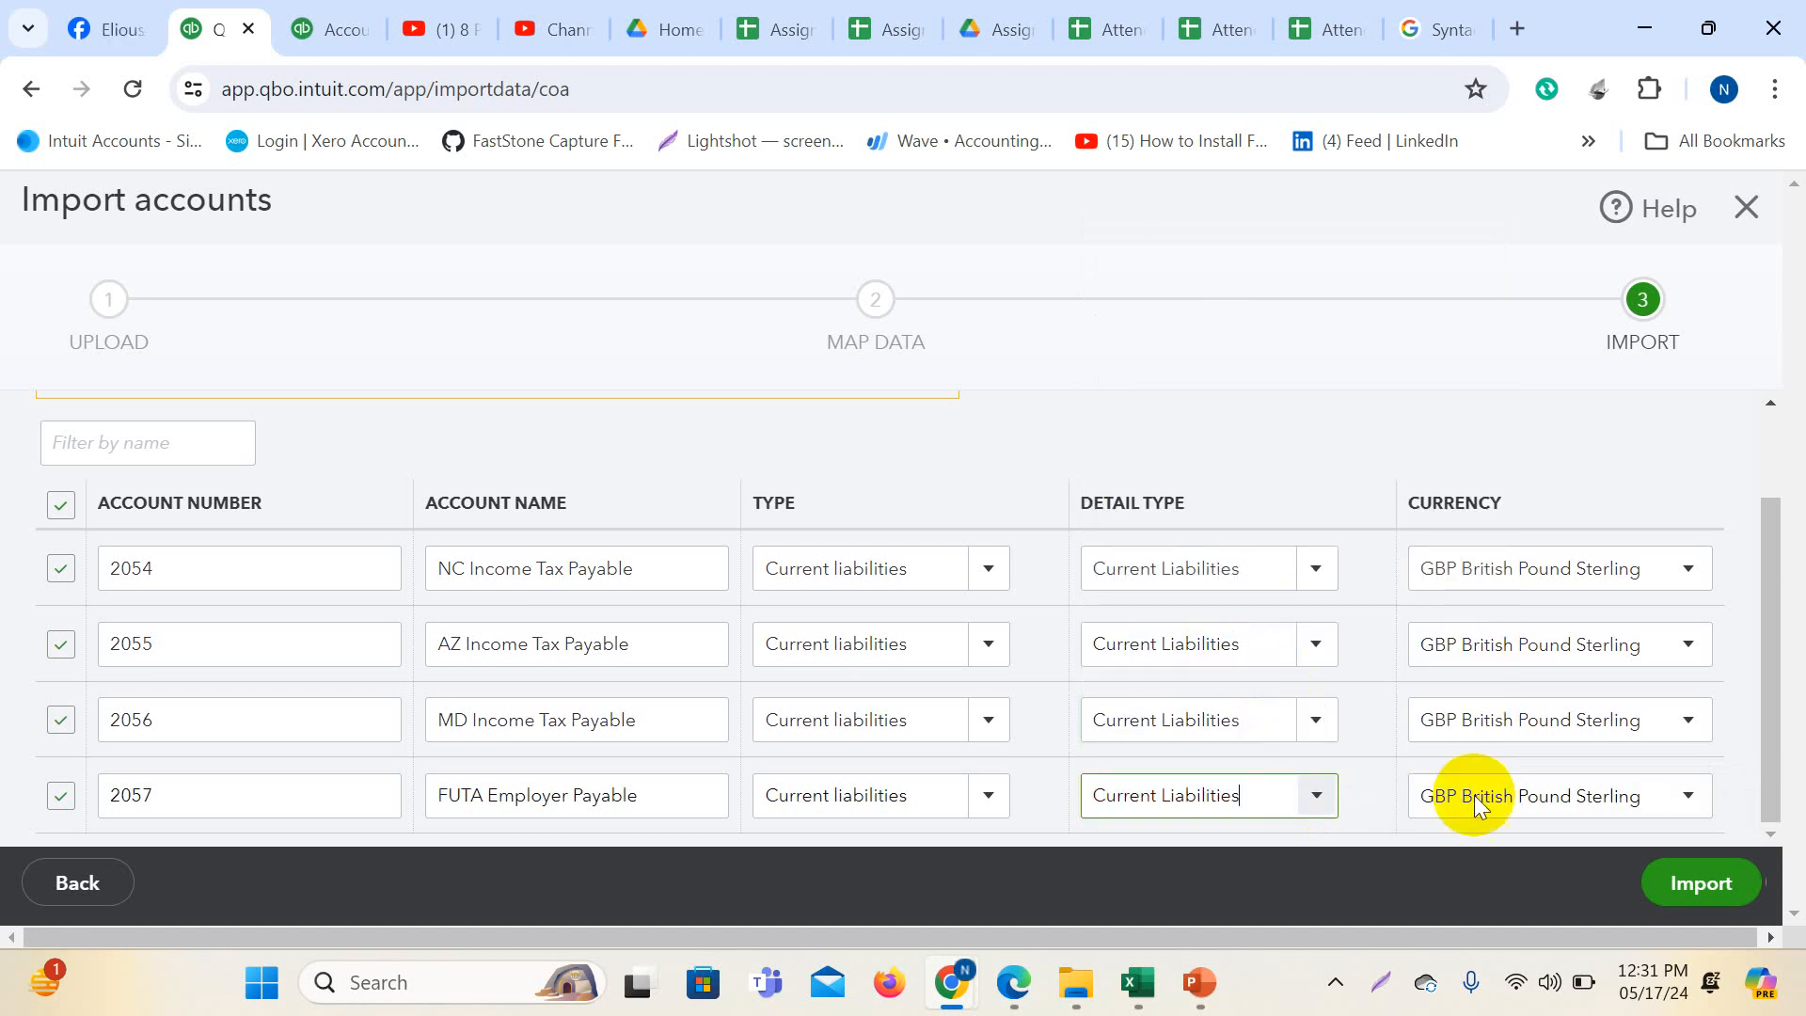
pyautogui.click(1705, 885)
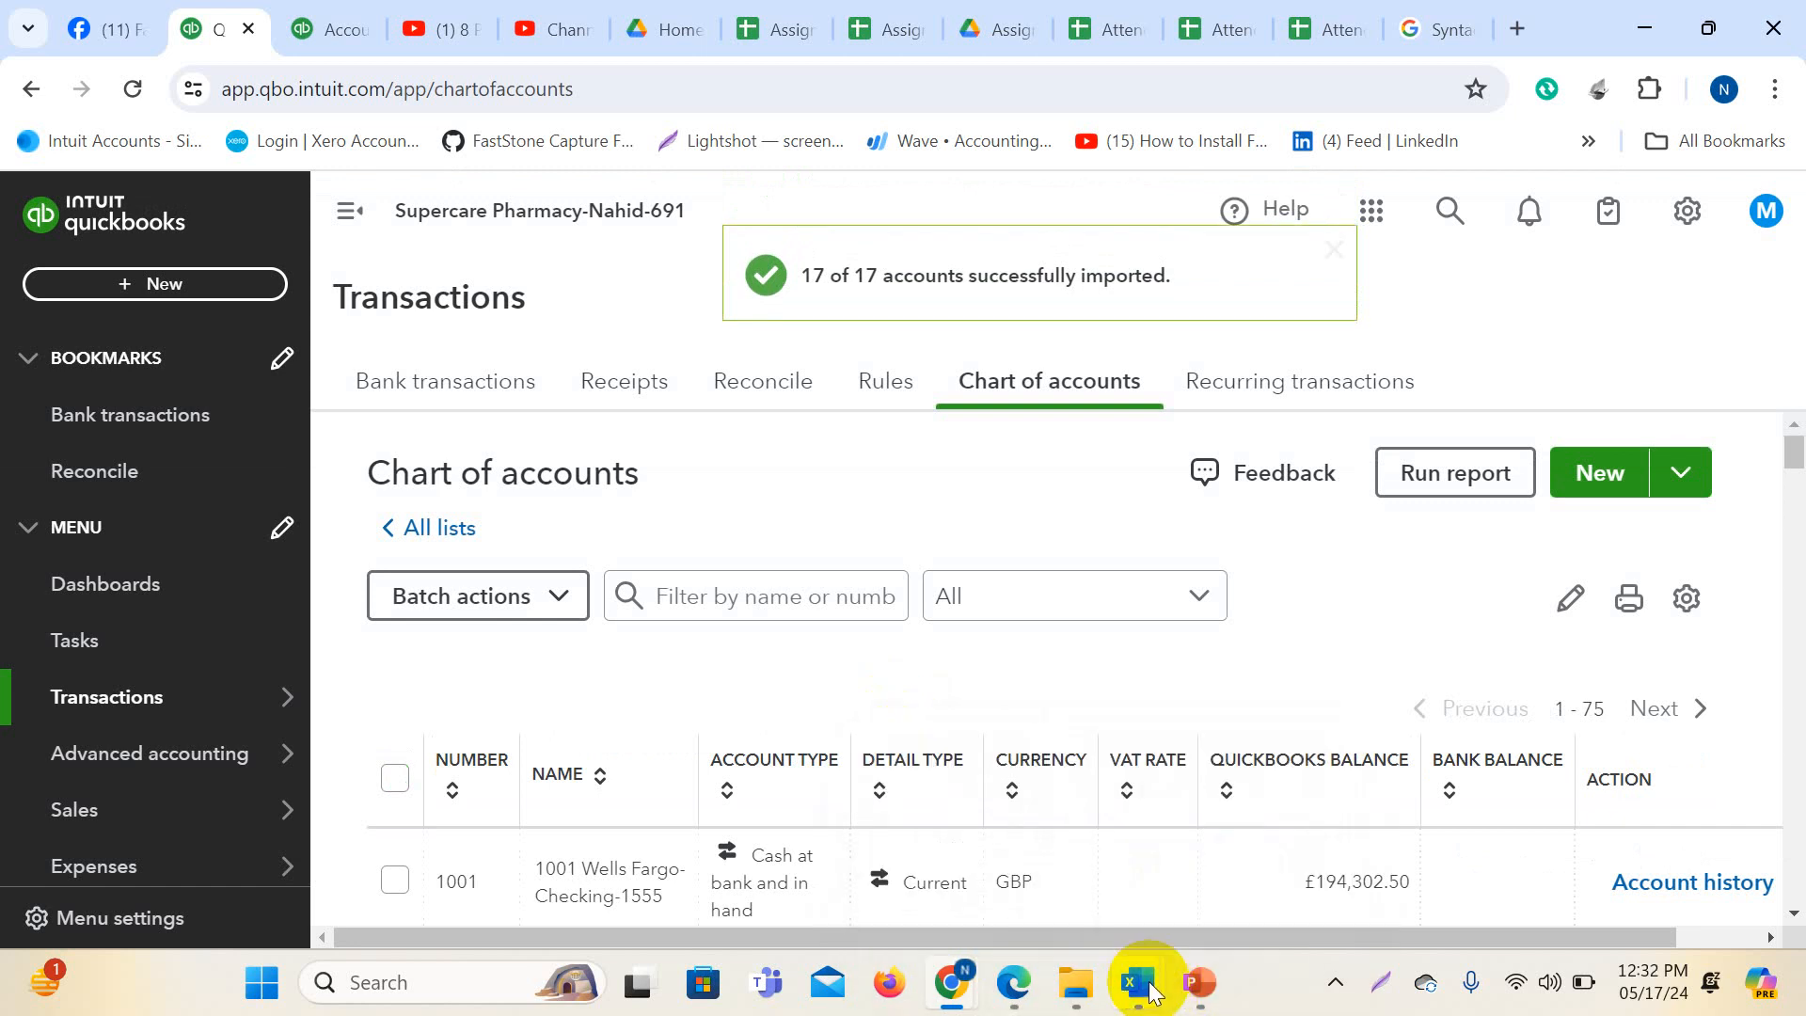
# - Switch to the Journal Import workbook in Excel and look over the payroll accounts in the AccountName column
pyautogui.moveTo(1165, 968)
pyautogui.click(1374, 865)
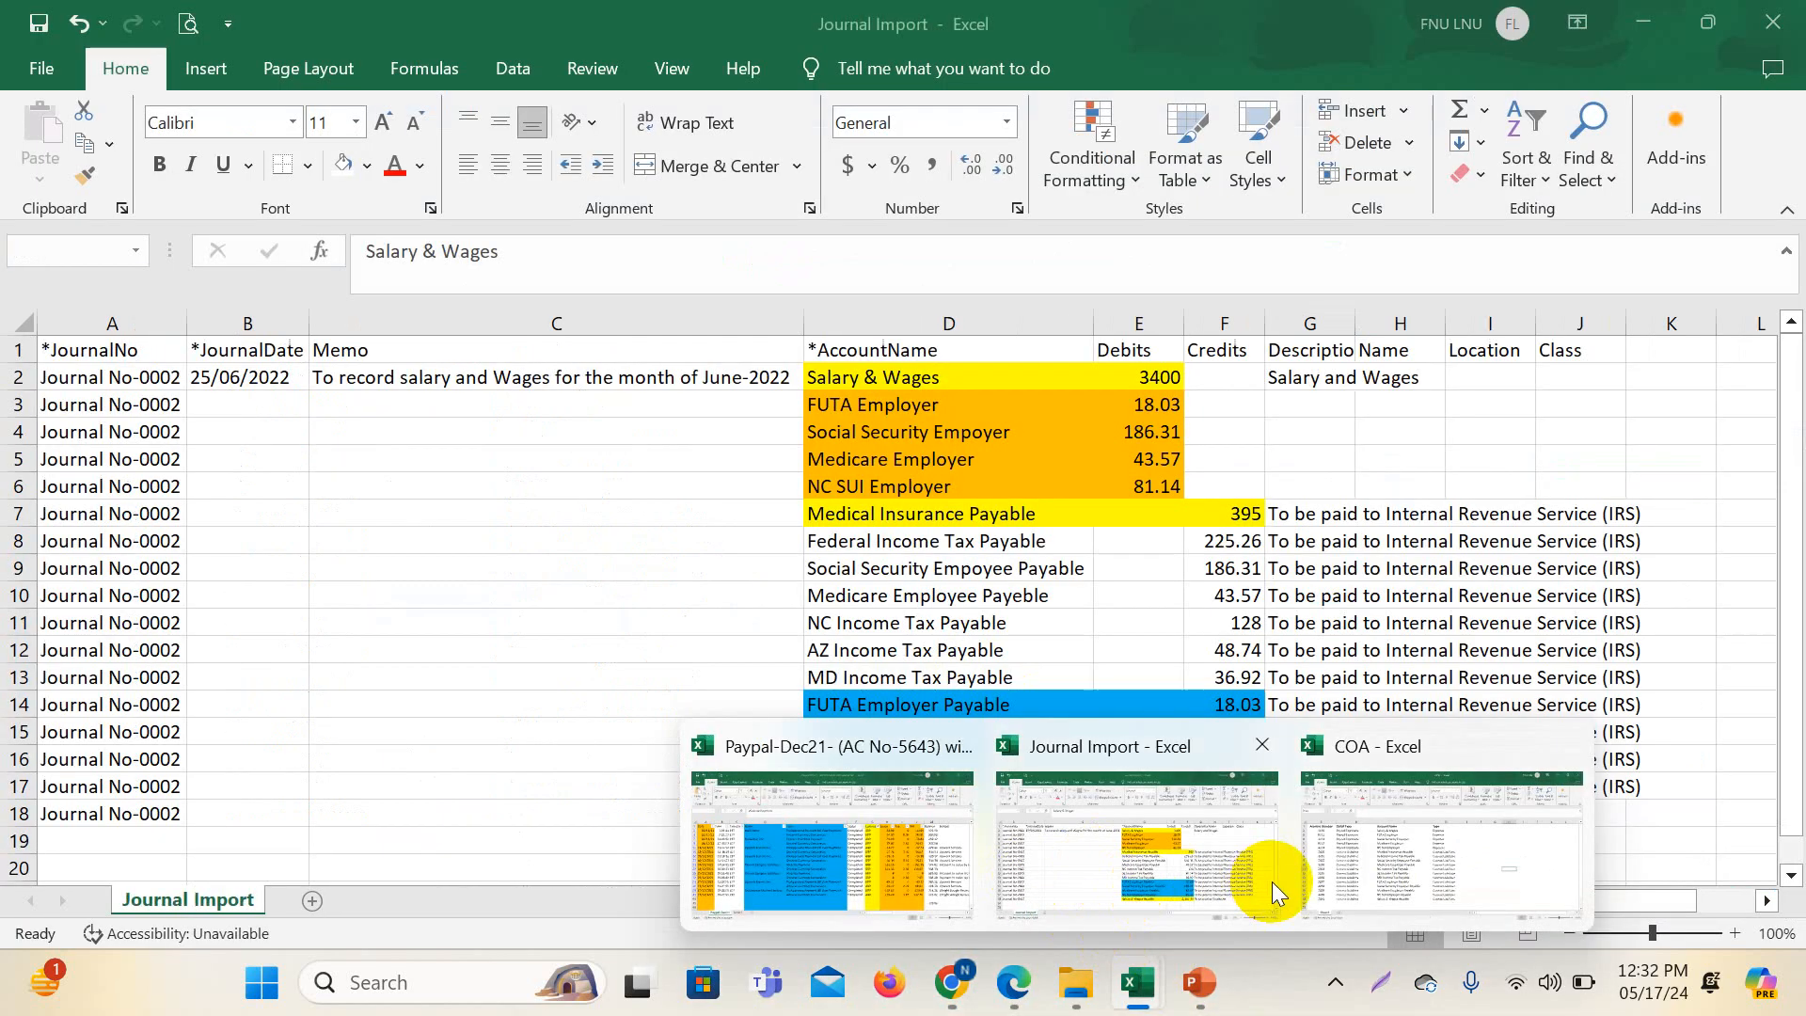
pyautogui.click(1124, 898)
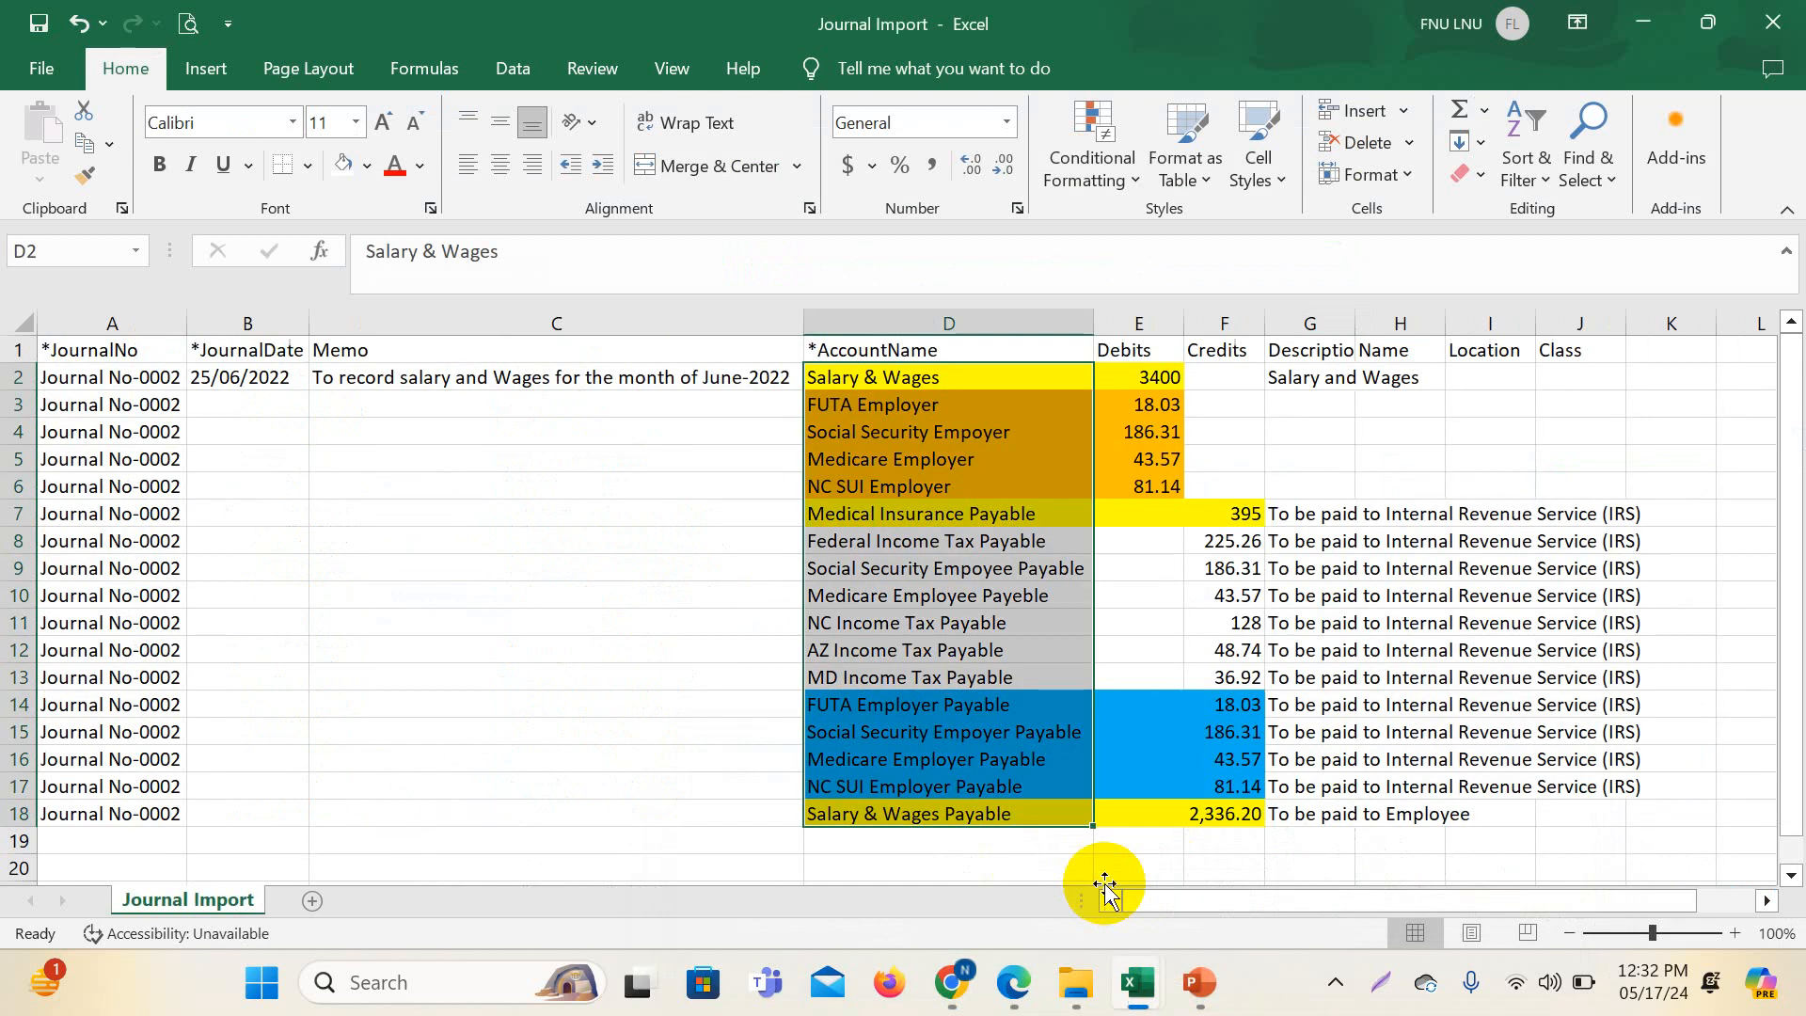
pyautogui.moveTo(877, 414); pyautogui.dragTo(897, 558)
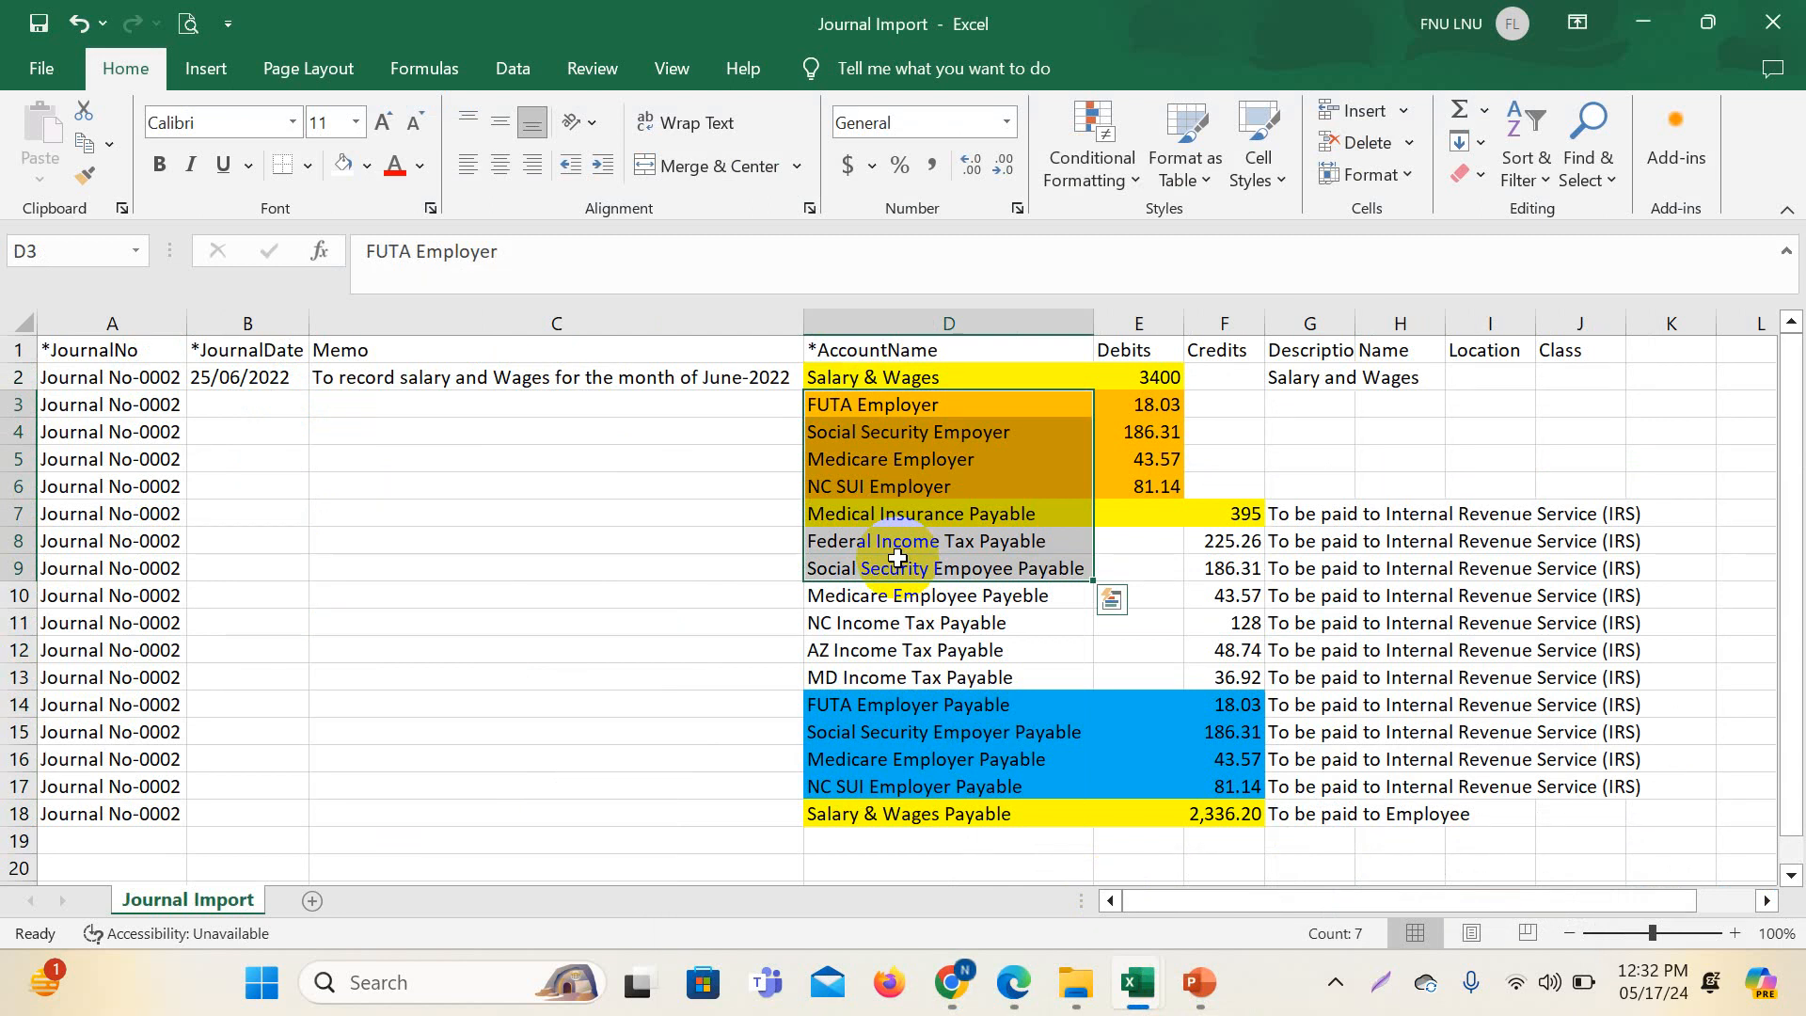
pyautogui.click(467, 602)
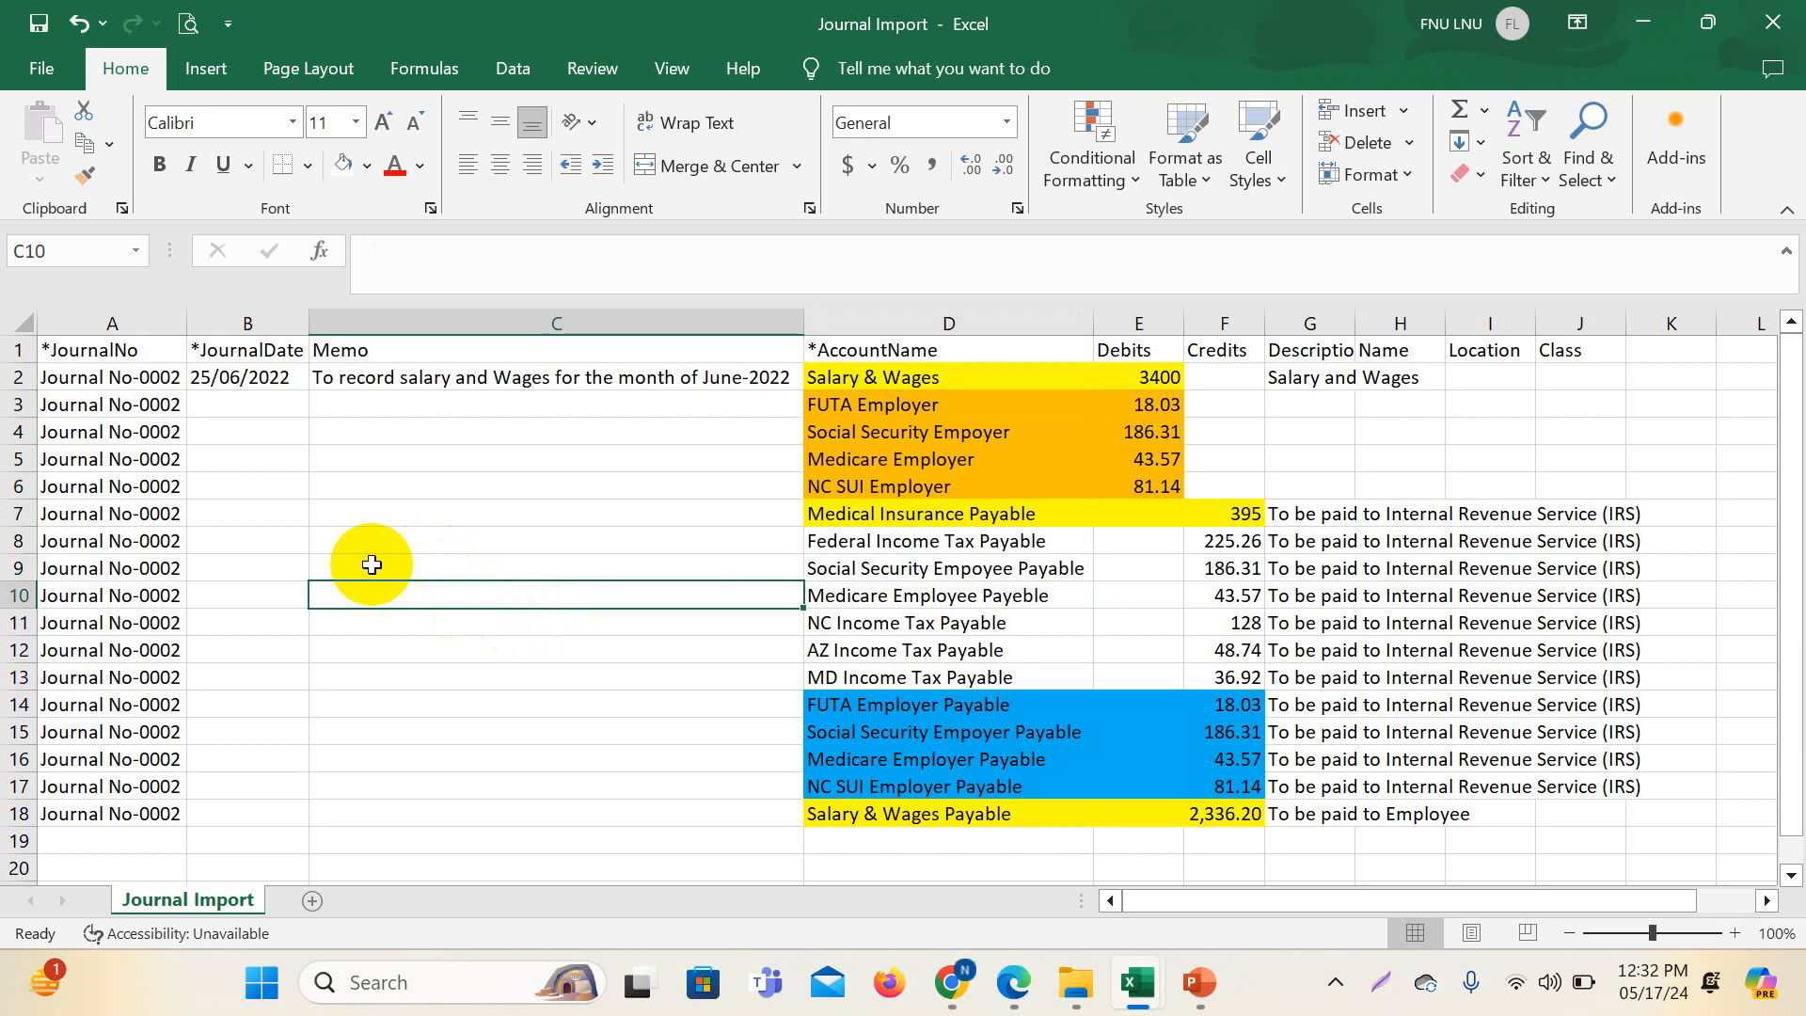
# - Review the journal number, date, memo, account name, debit and credit columns of the payroll journal
pyautogui.click(94, 385)
pyautogui.click(72, 351)
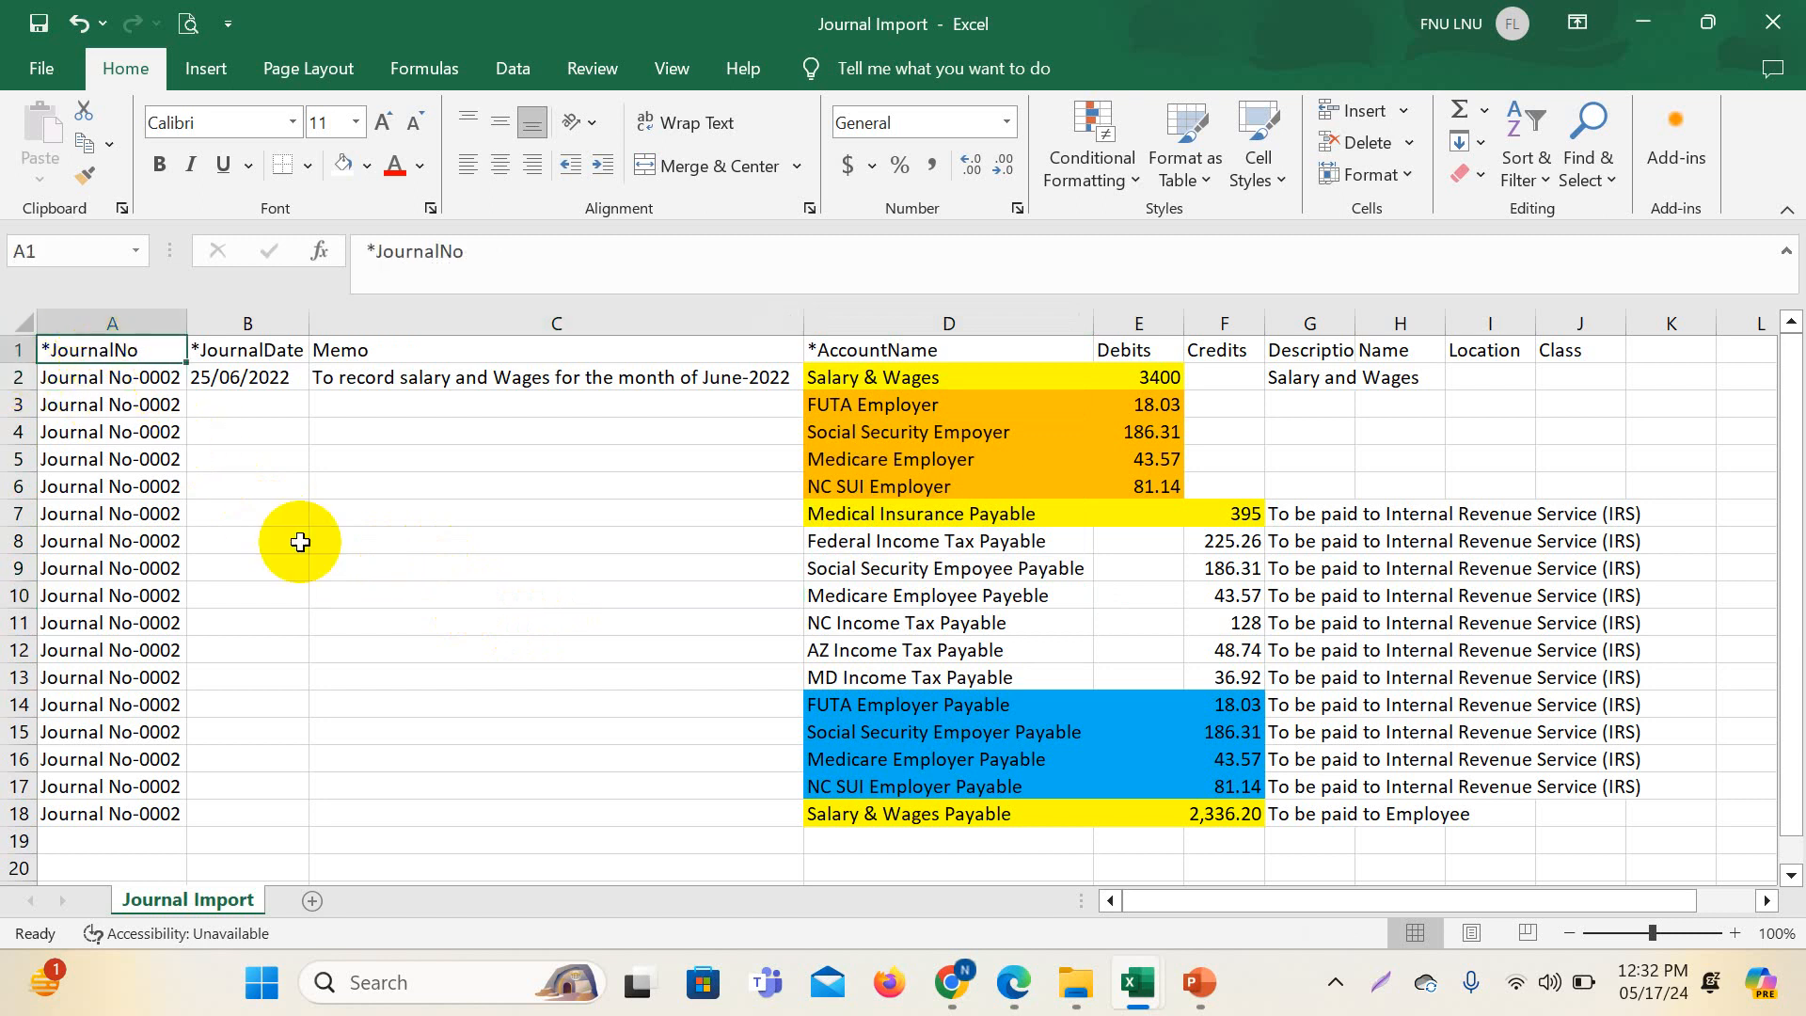
pyautogui.click(355, 563)
pyautogui.moveTo(94, 379); pyautogui.dragTo(126, 811)
pyautogui.click(249, 379)
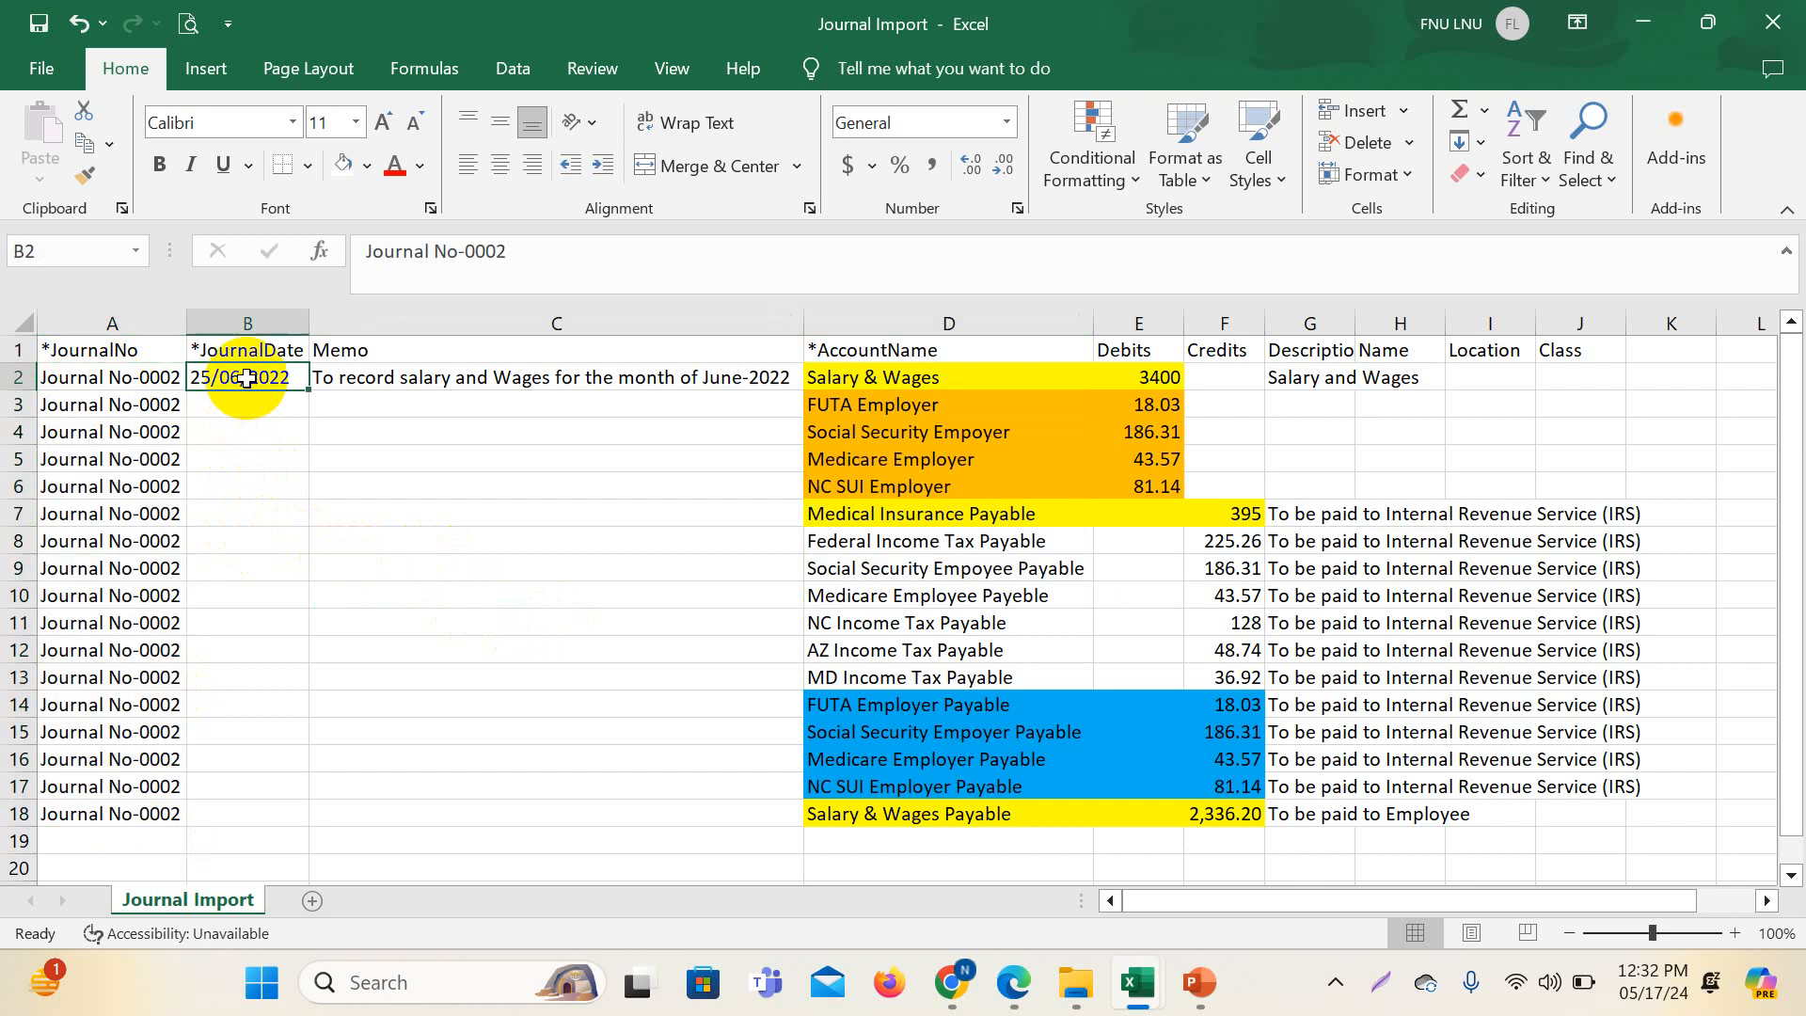
pyautogui.click(426, 379)
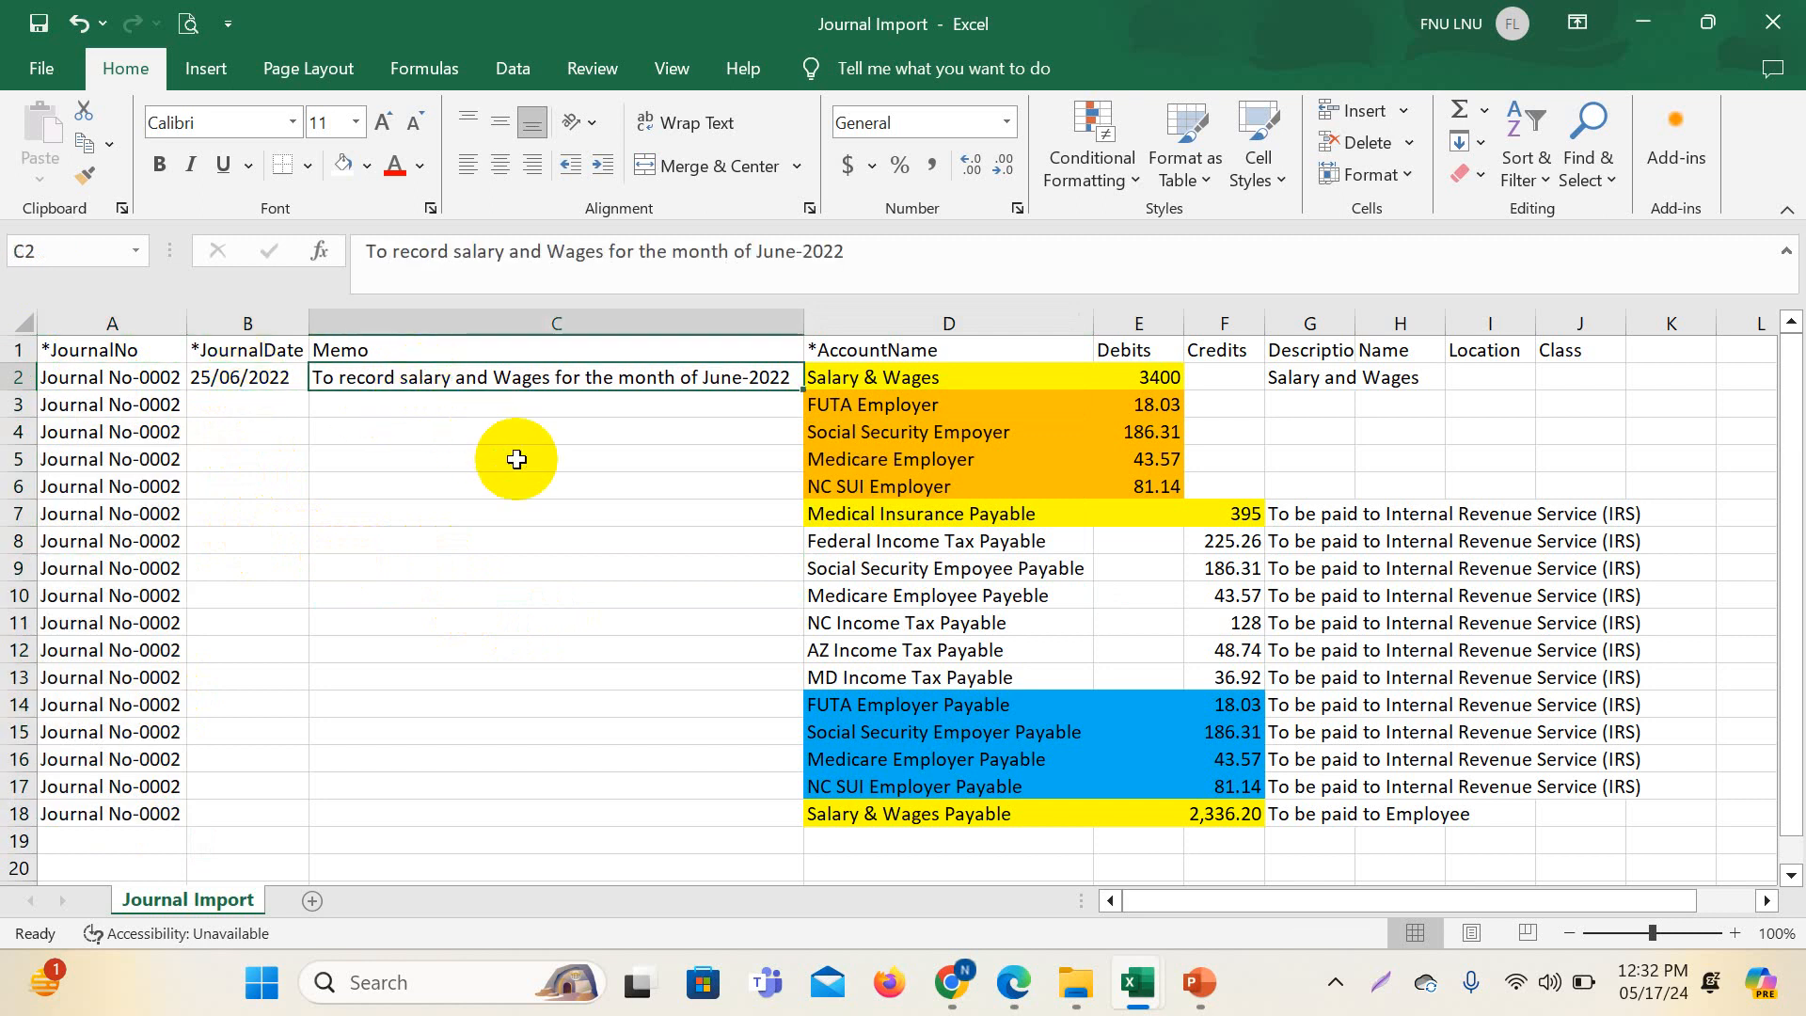
pyautogui.moveTo(892, 386); pyautogui.dragTo(980, 814)
pyautogui.moveTo(1148, 377); pyautogui.dragTo(1233, 843)
pyautogui.click(570, 626)
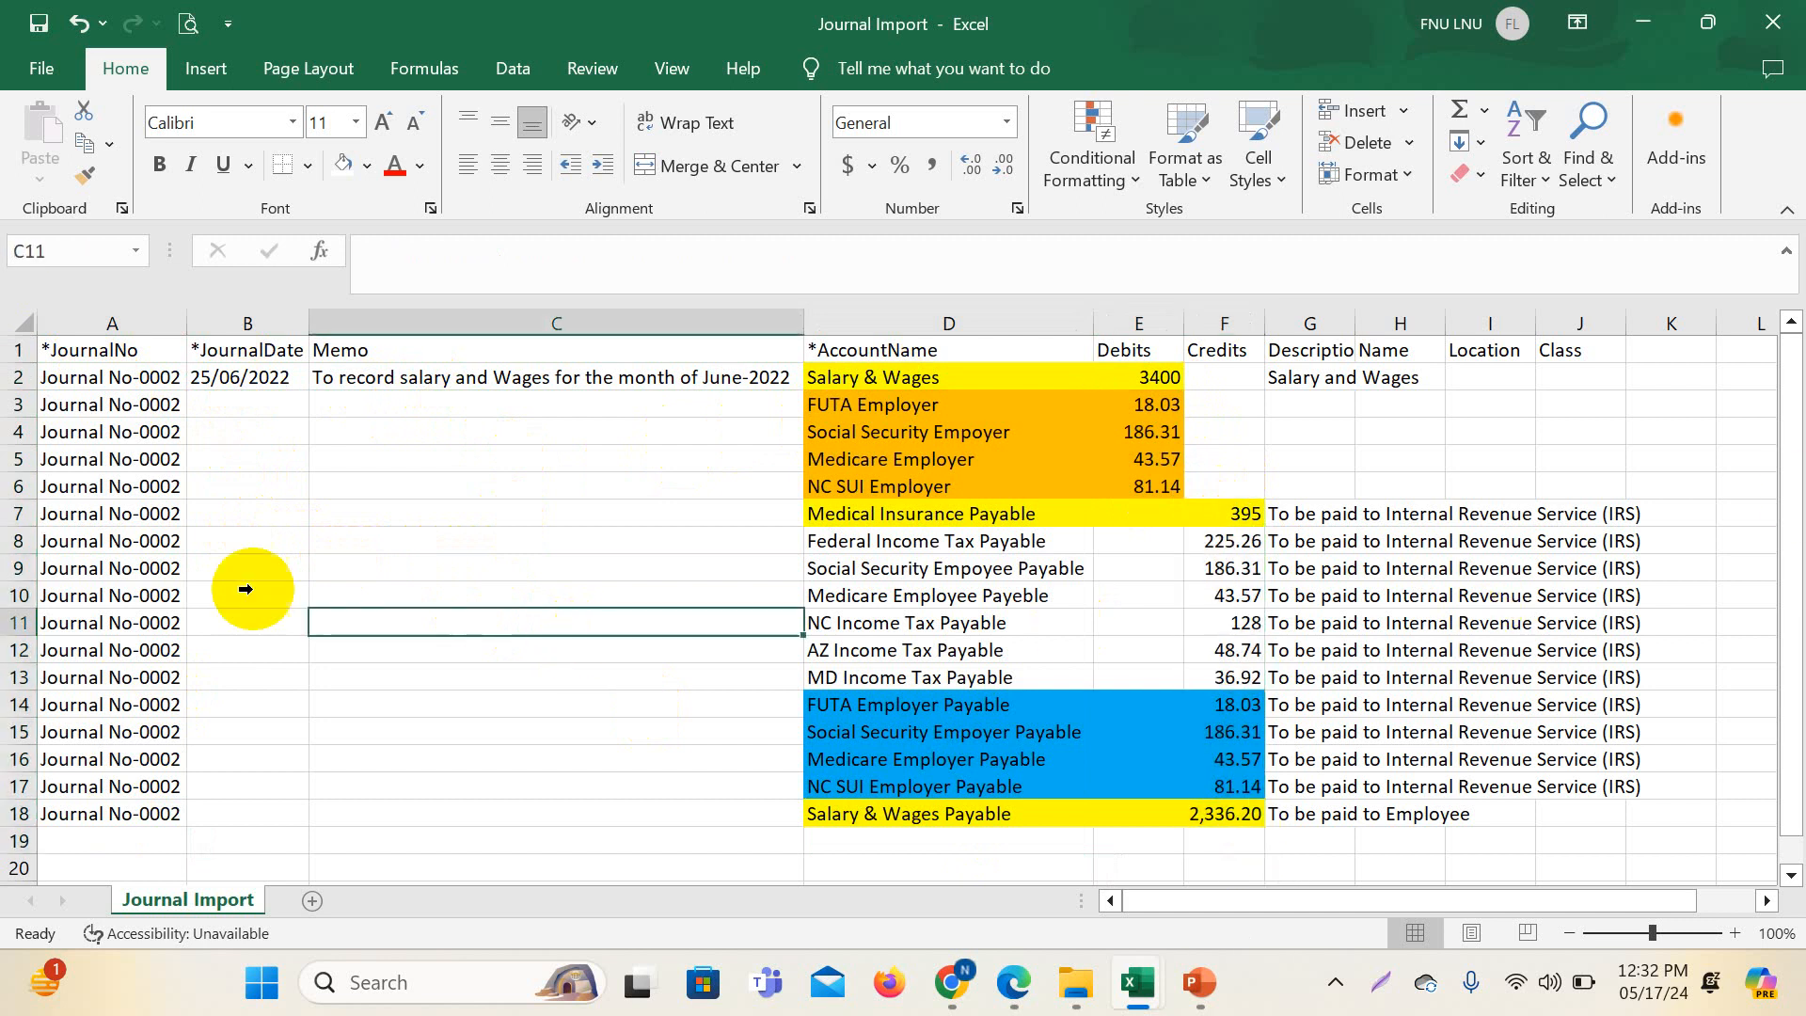
# - Apply a white fill to the journal rows from row 2 down to remove the coloured highlighting
pyautogui.moveTo(19, 377); pyautogui.dragTo(148, 853)
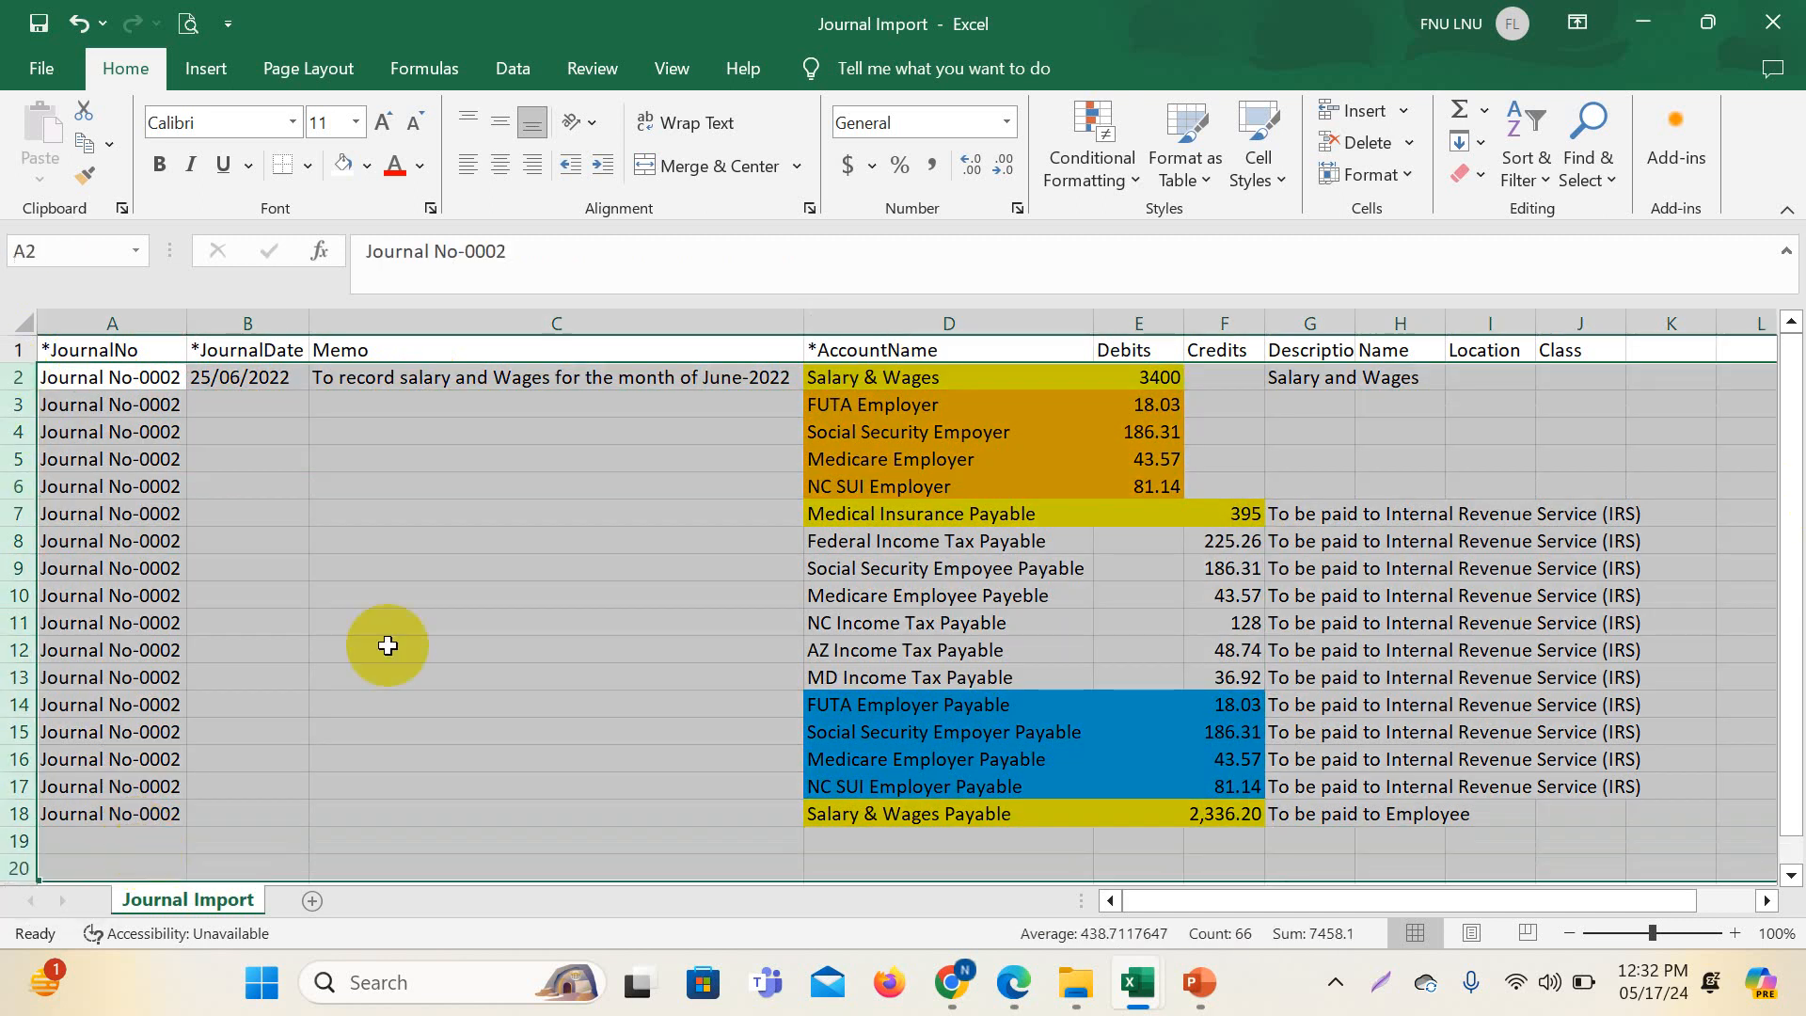
pyautogui.click(345, 166)
pyautogui.click(1075, 616)
pyautogui.scroll(-3, 1081, 612)
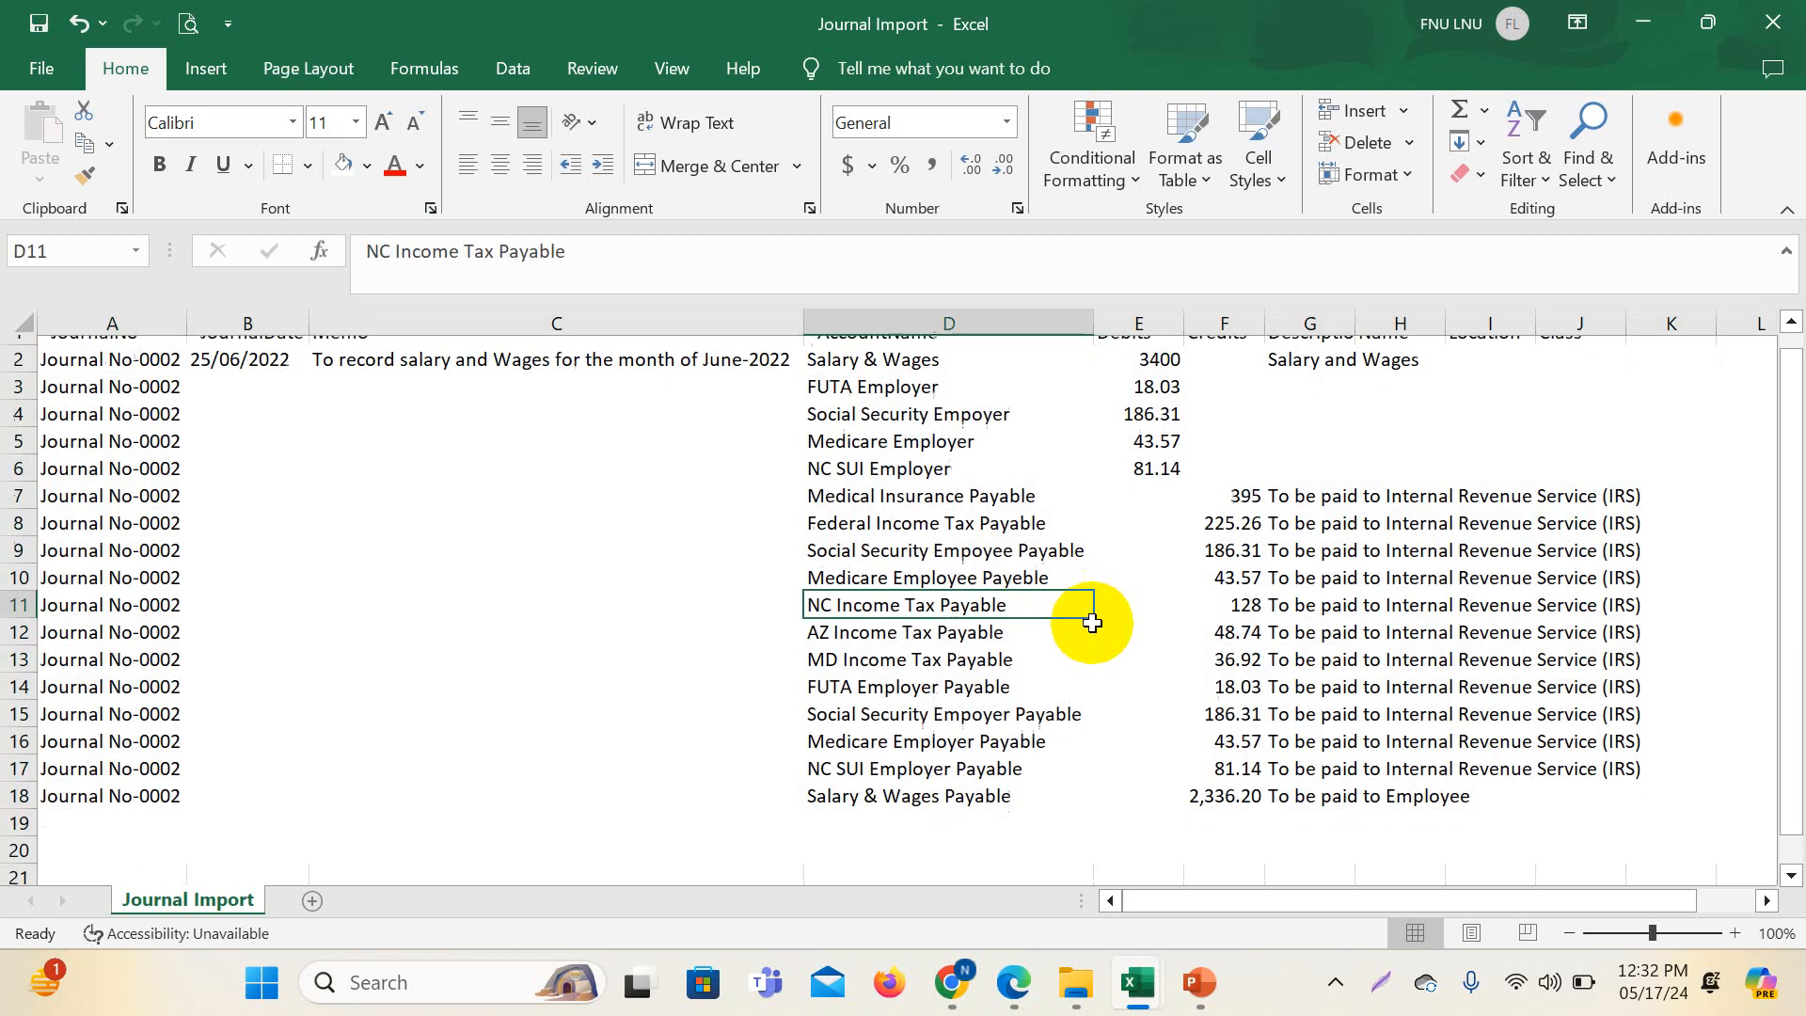
pyautogui.scroll(3, 1492, 565)
pyautogui.click(1399, 581)
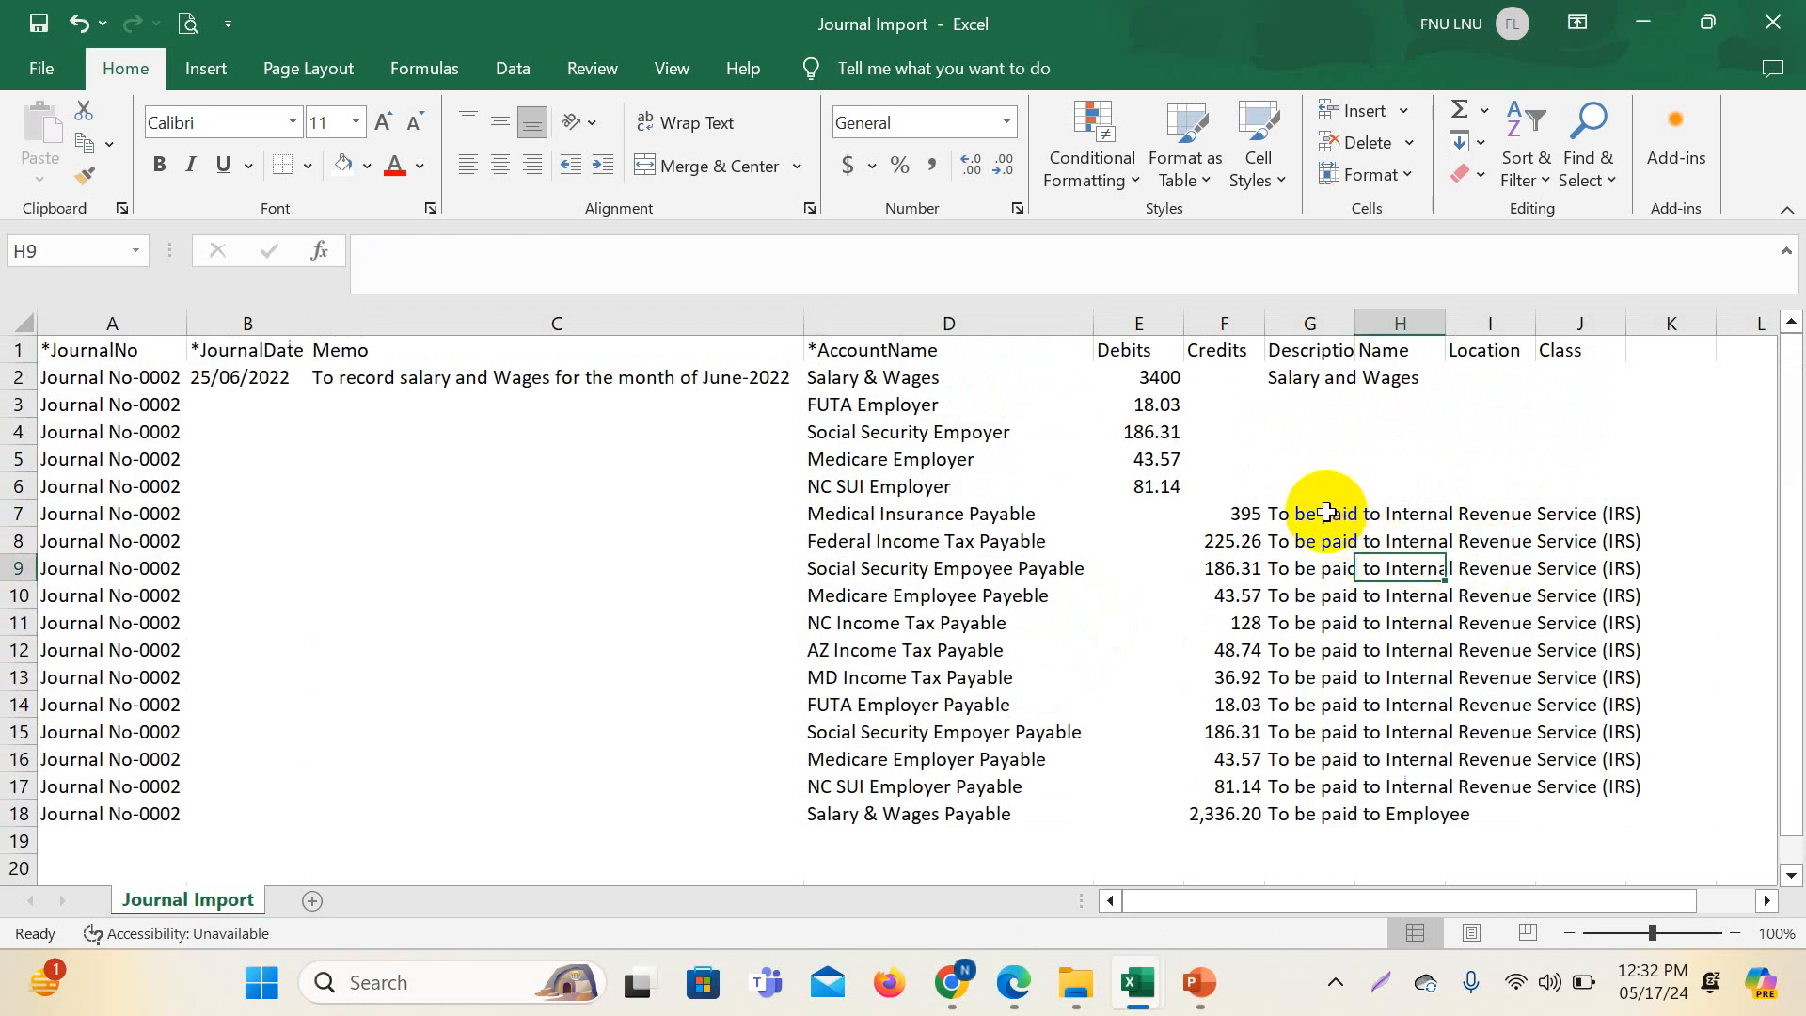
# - Examine the JournalNo column entries and the journal date and memo in row 2
pyautogui.click(435, 425)
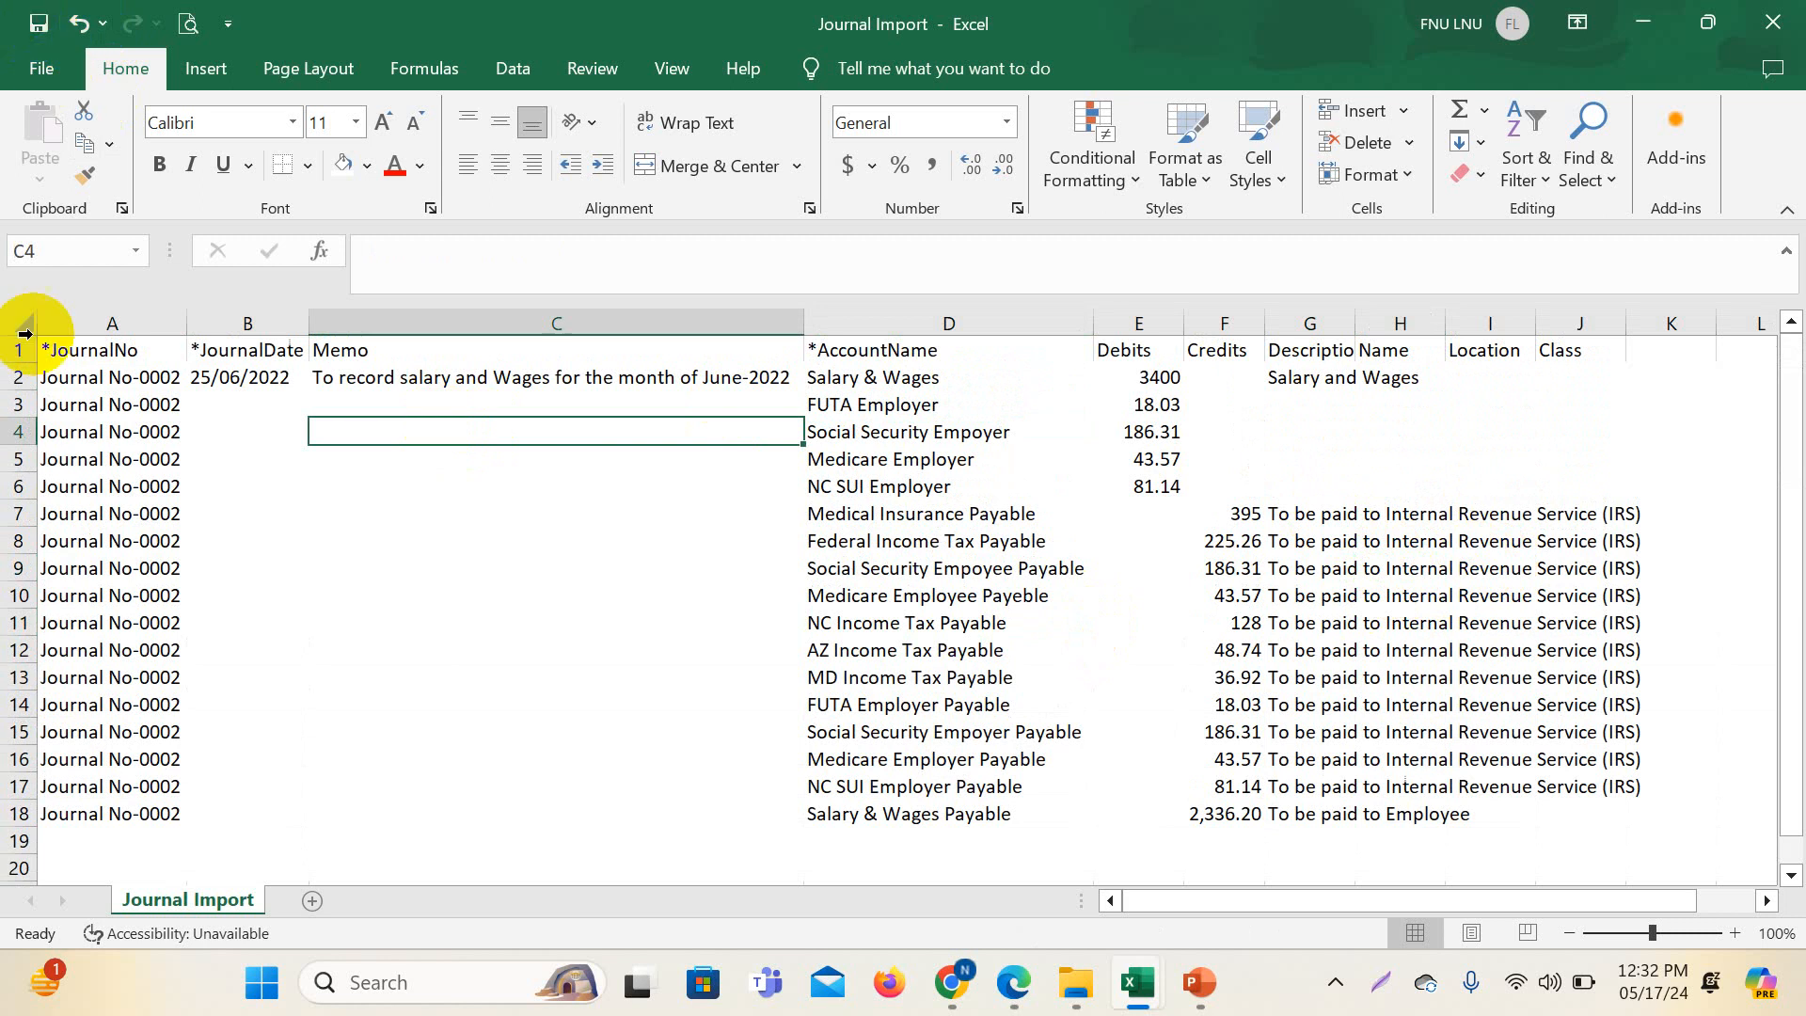
pyautogui.click(84, 429)
pyautogui.click(85, 352)
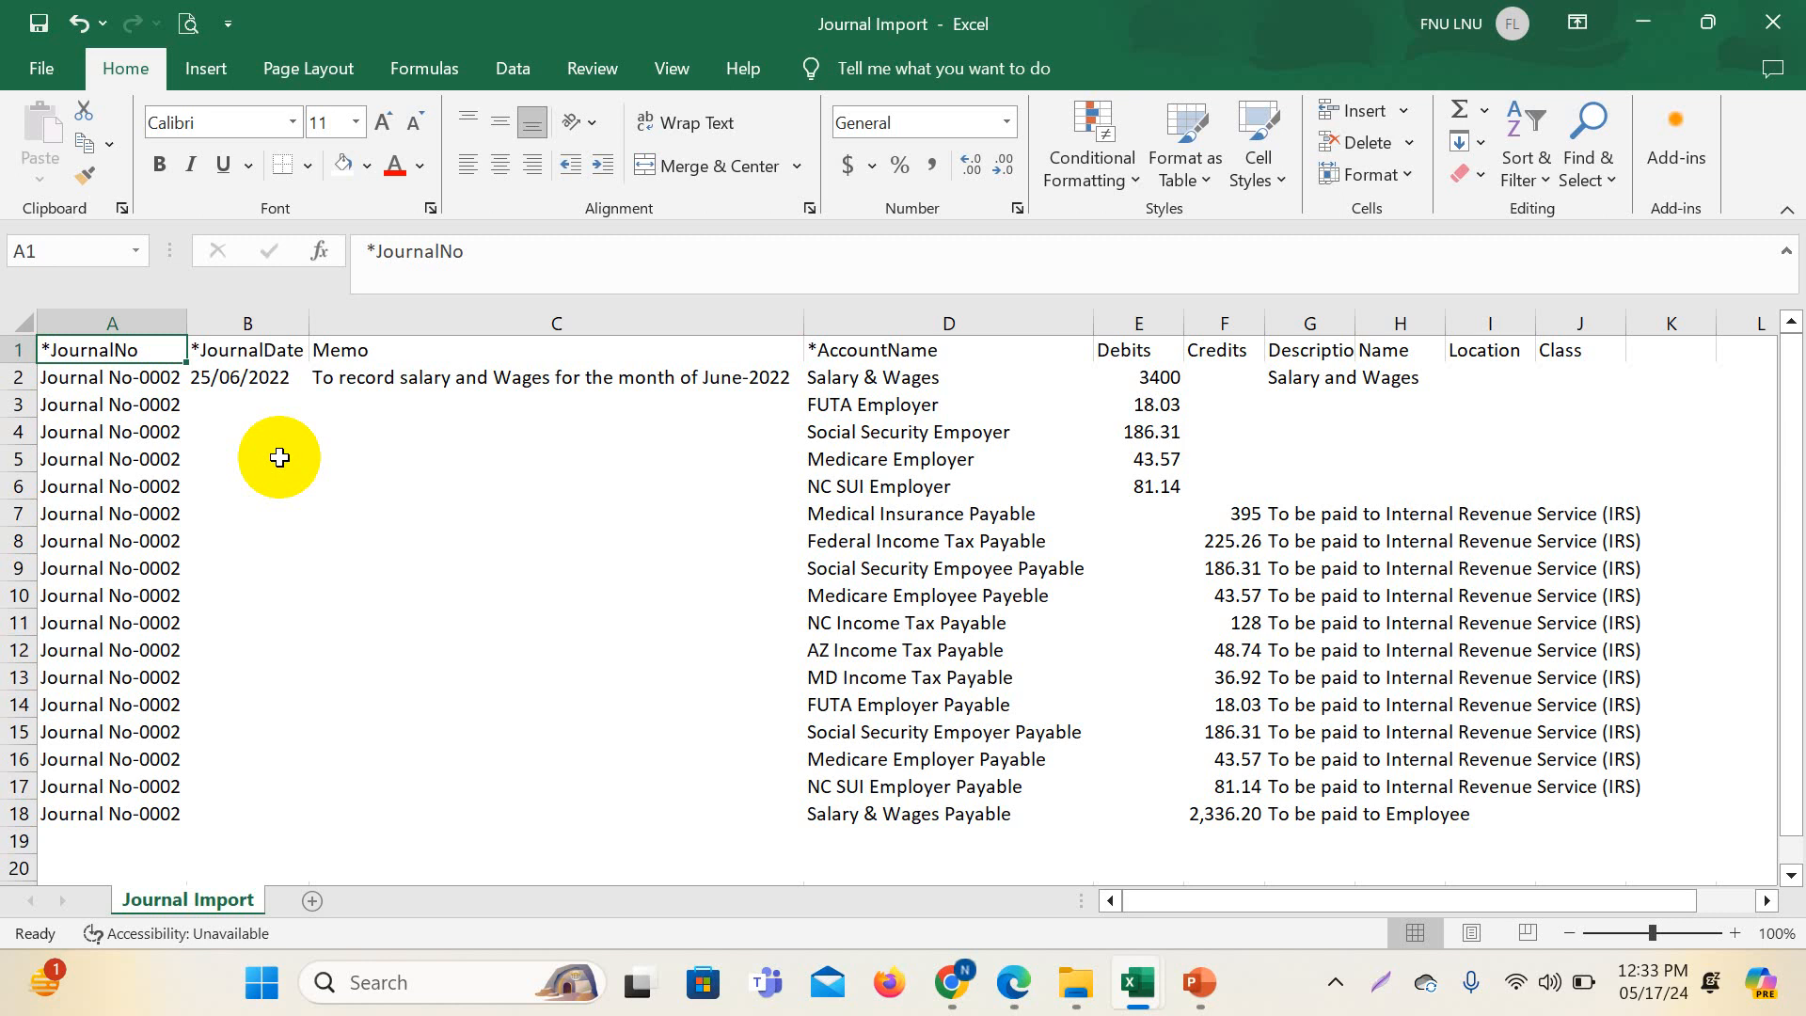
pyautogui.click(403, 510)
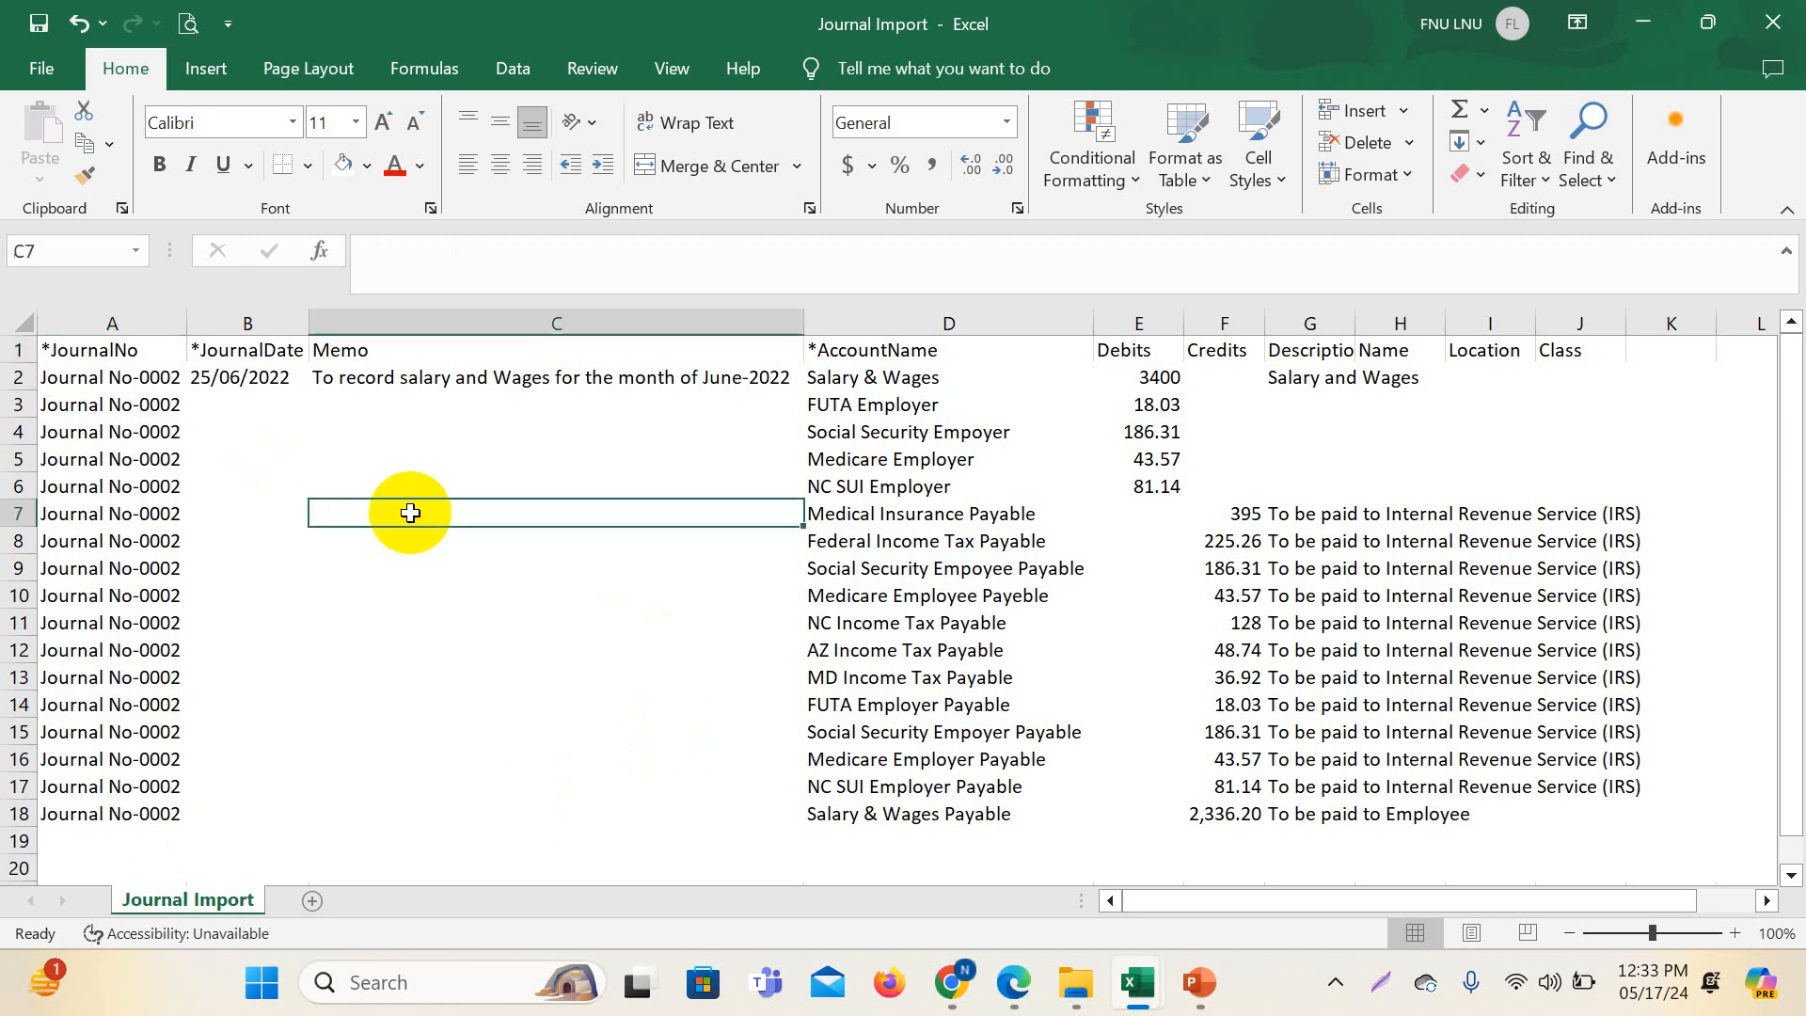
pyautogui.click(62, 348)
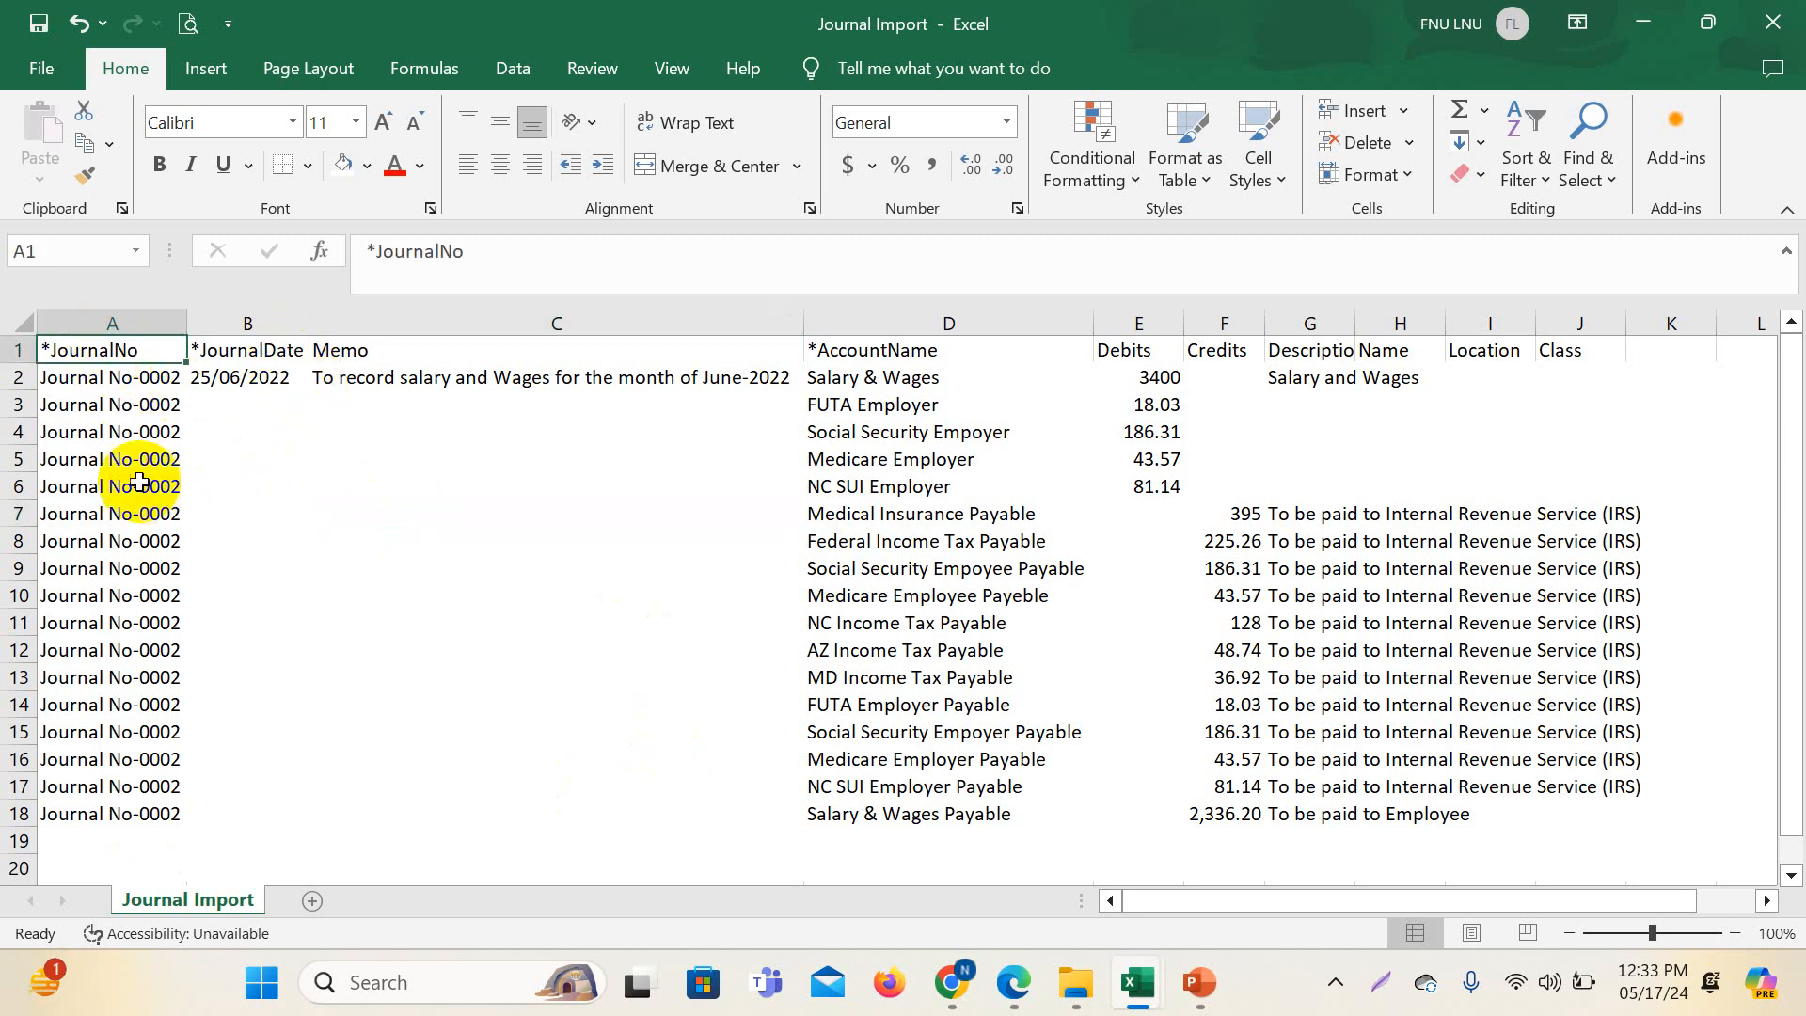
pyautogui.click(117, 406)
pyautogui.moveTo(117, 411); pyautogui.dragTo(133, 802)
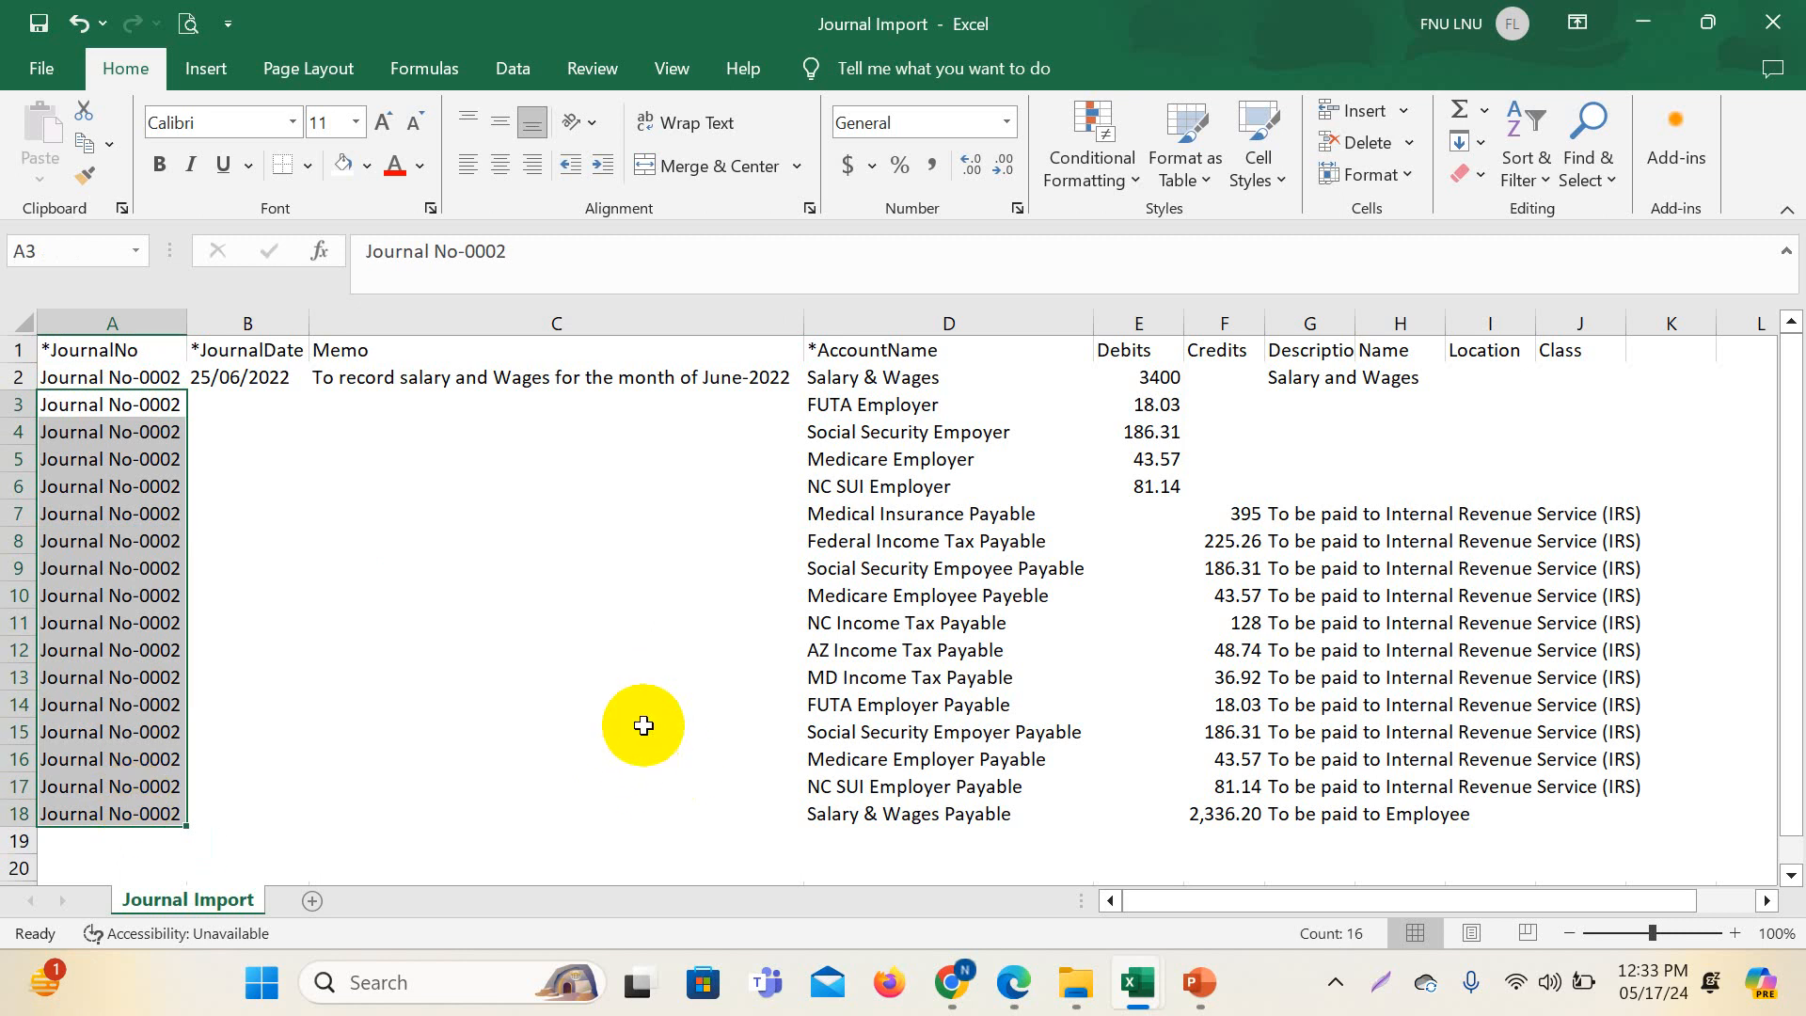
pyautogui.click(231, 380)
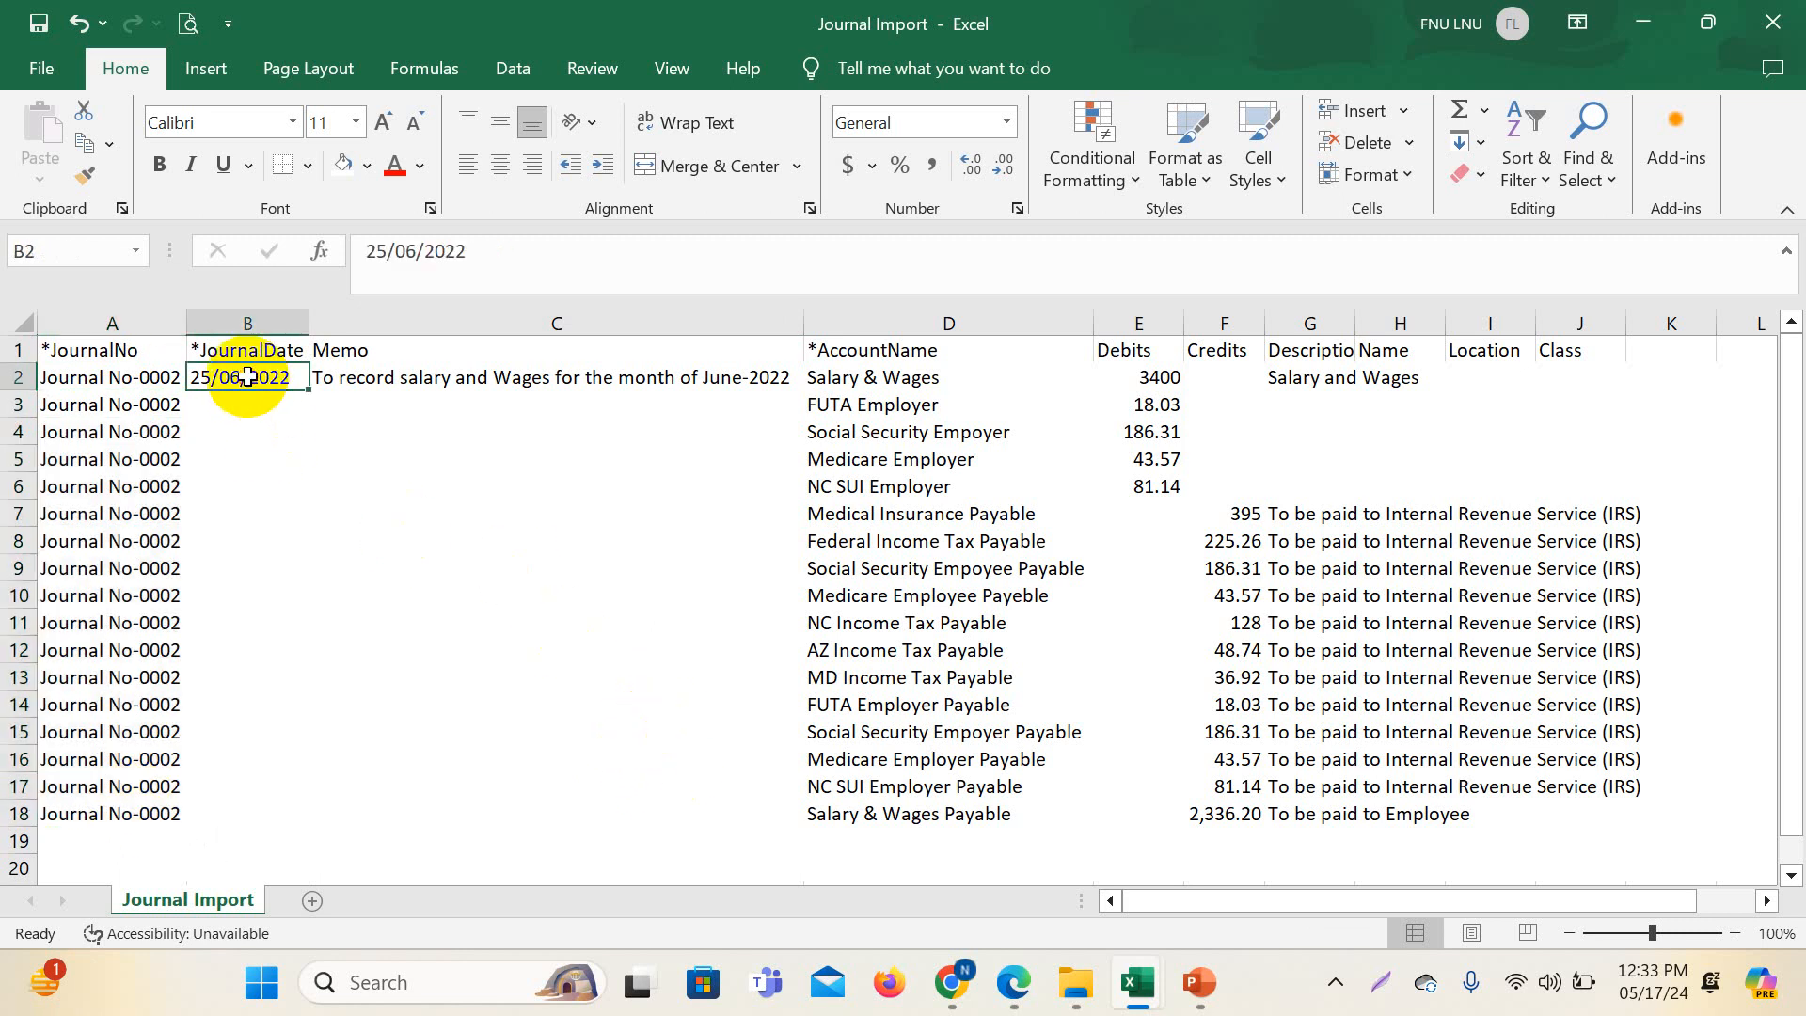
pyautogui.click(360, 376)
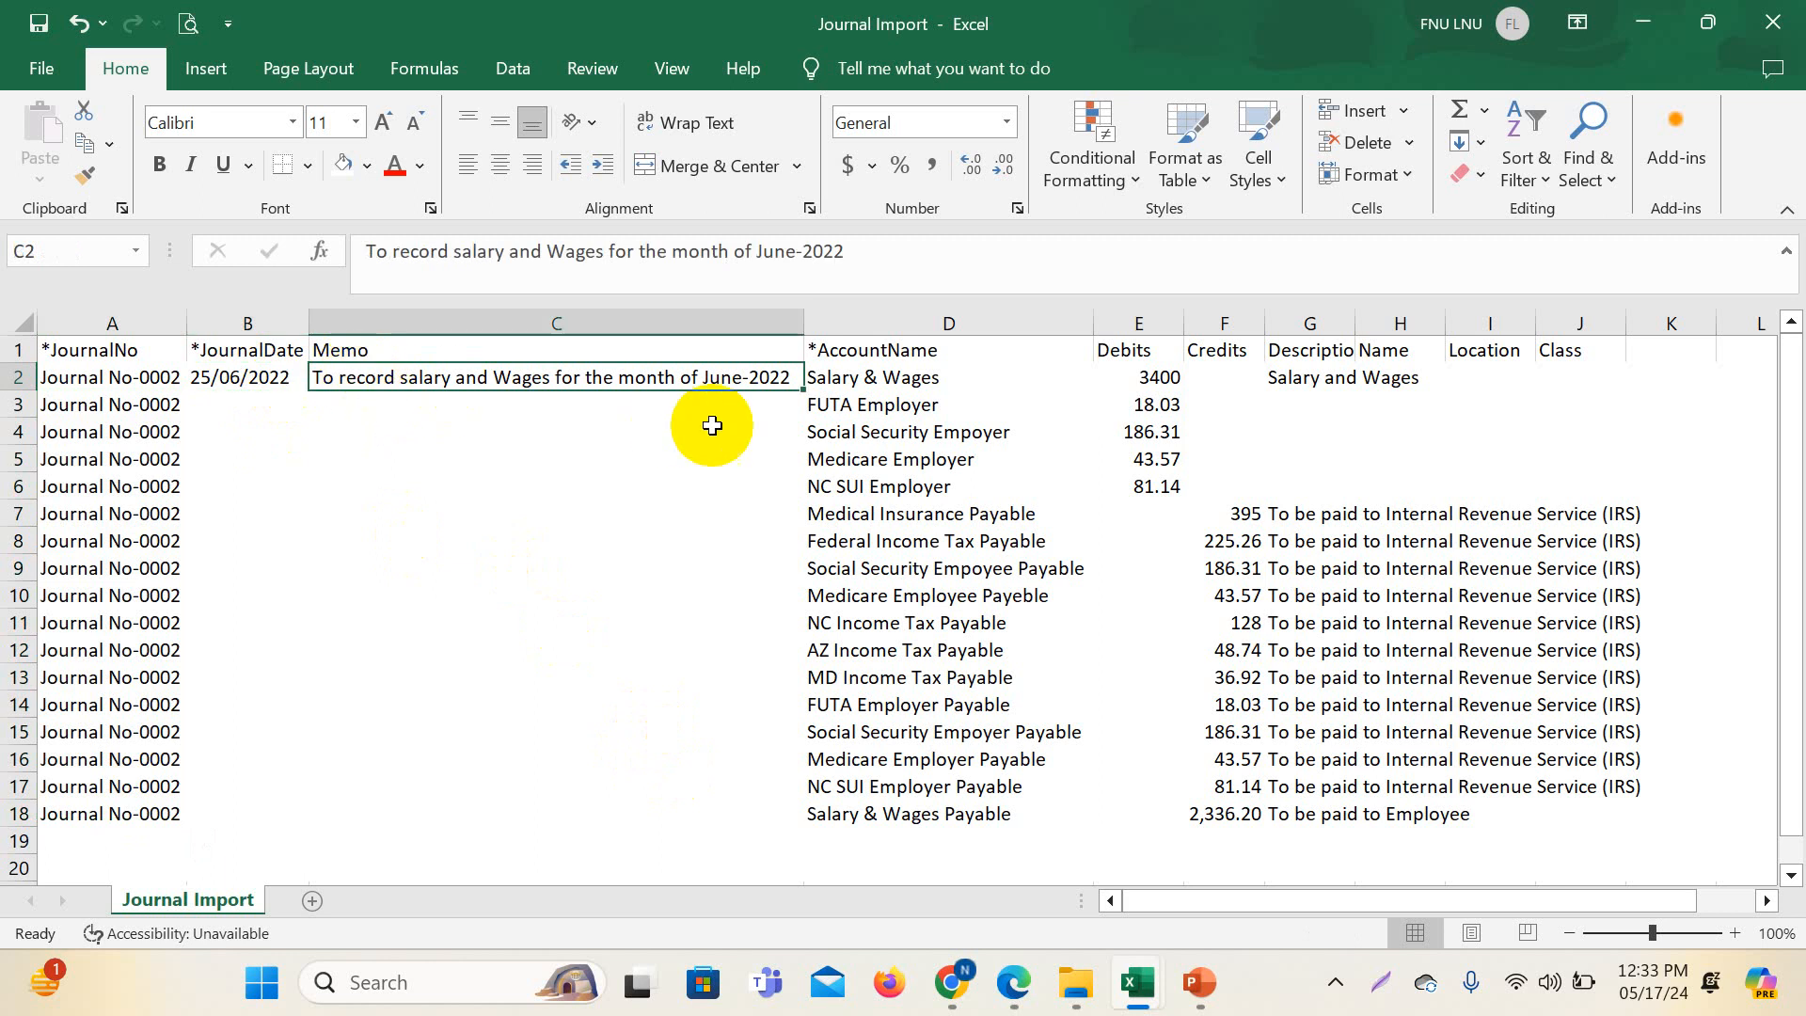
# - Switch to the Payroll Details Report PDF in Edge and check the employees' pay dates against the journal date
pyautogui.click(263, 381)
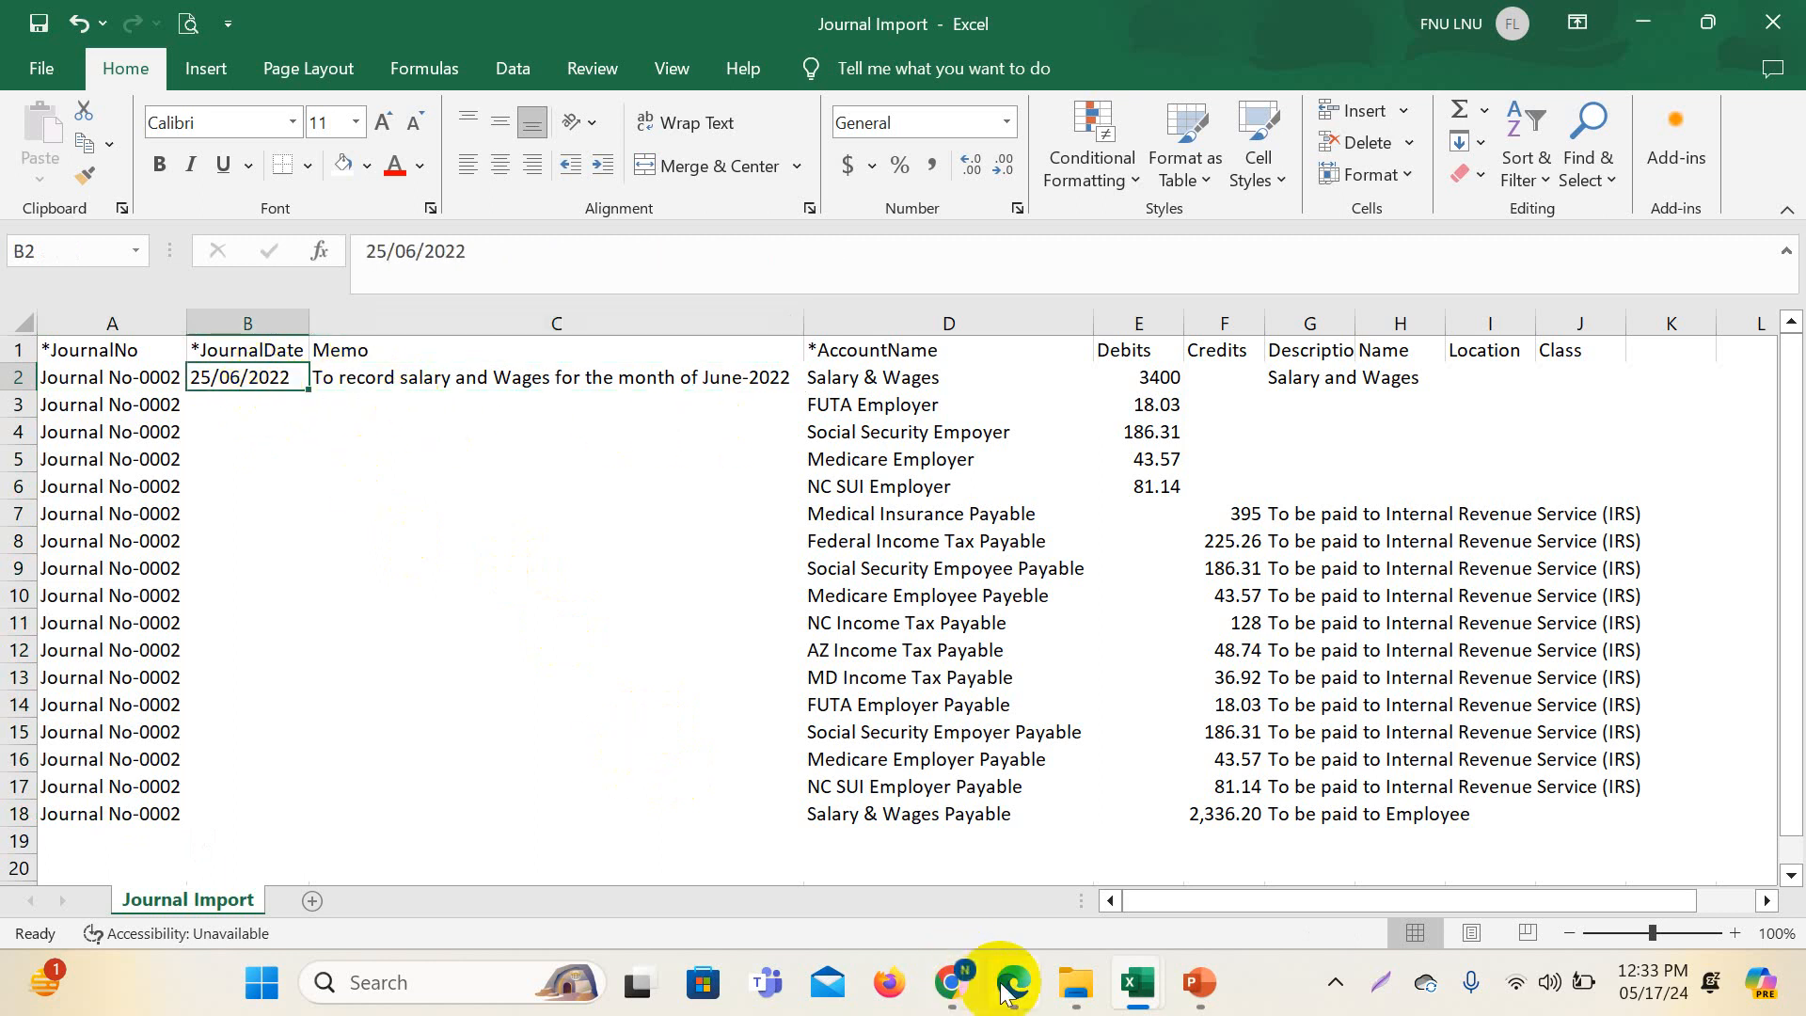
pyautogui.moveTo(1018, 981)
pyautogui.click(1023, 858)
pyautogui.scroll(10, 596, 589)
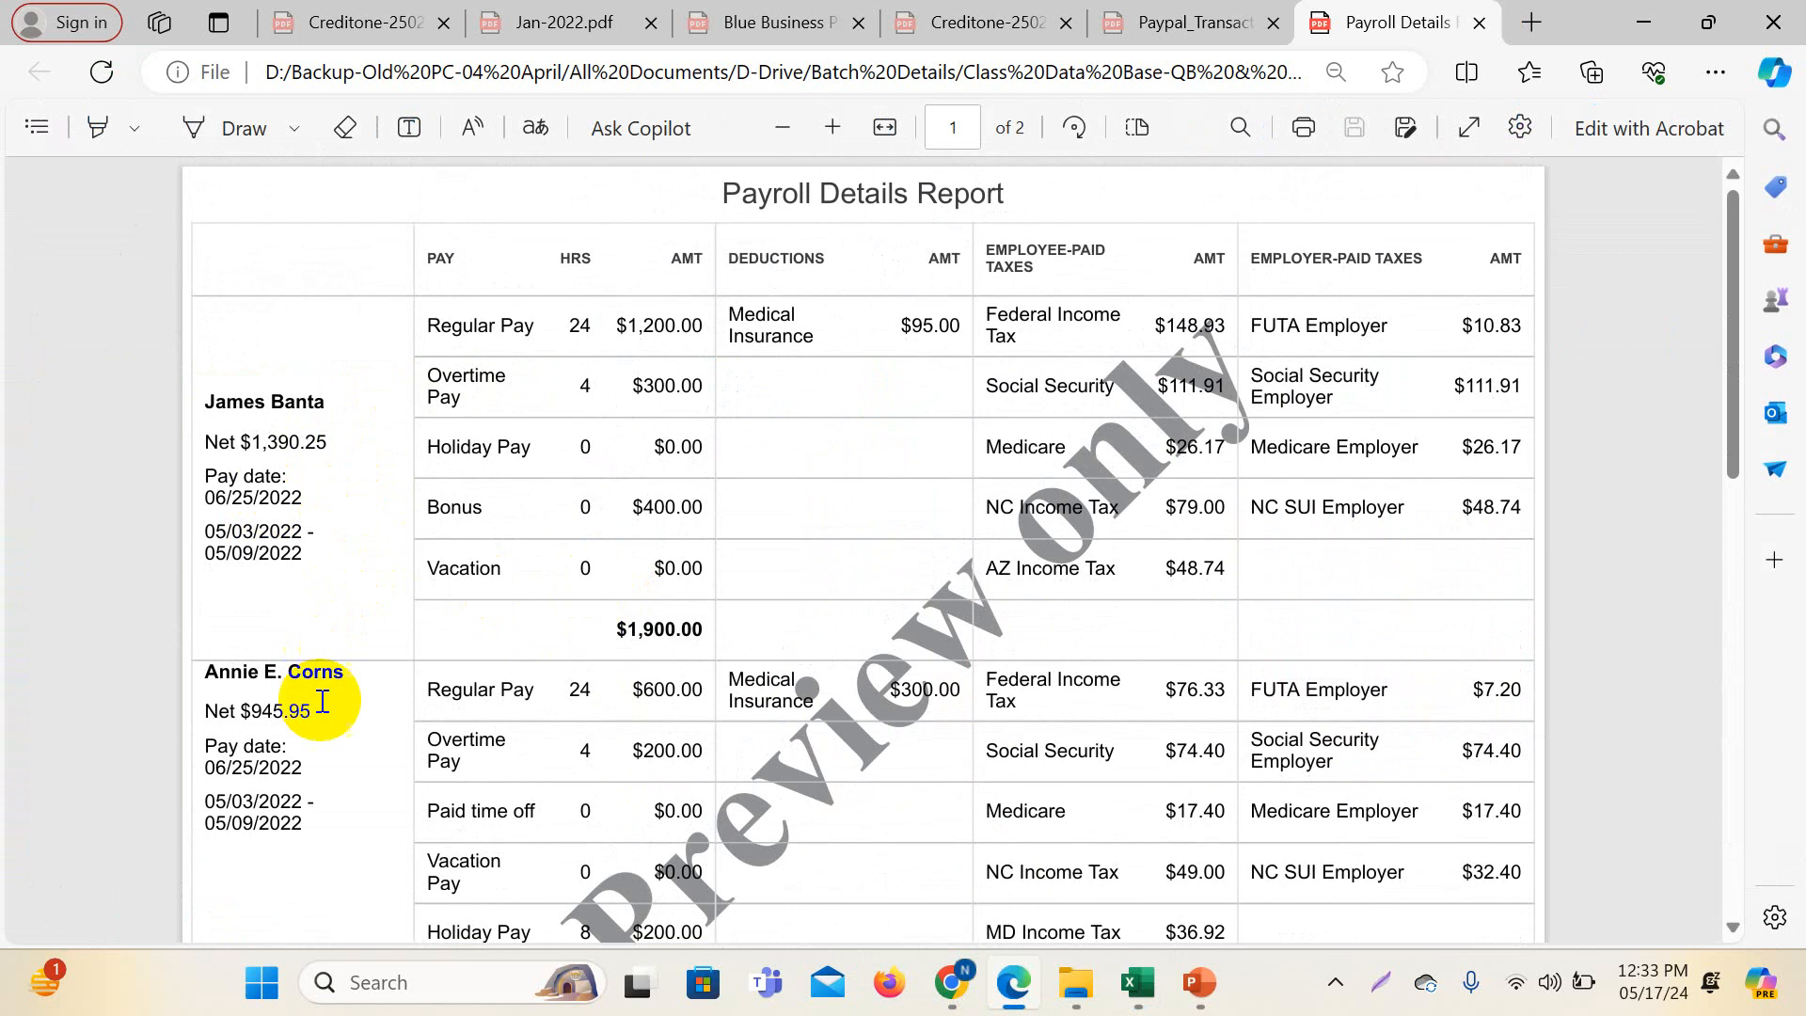
pyautogui.click(295, 765)
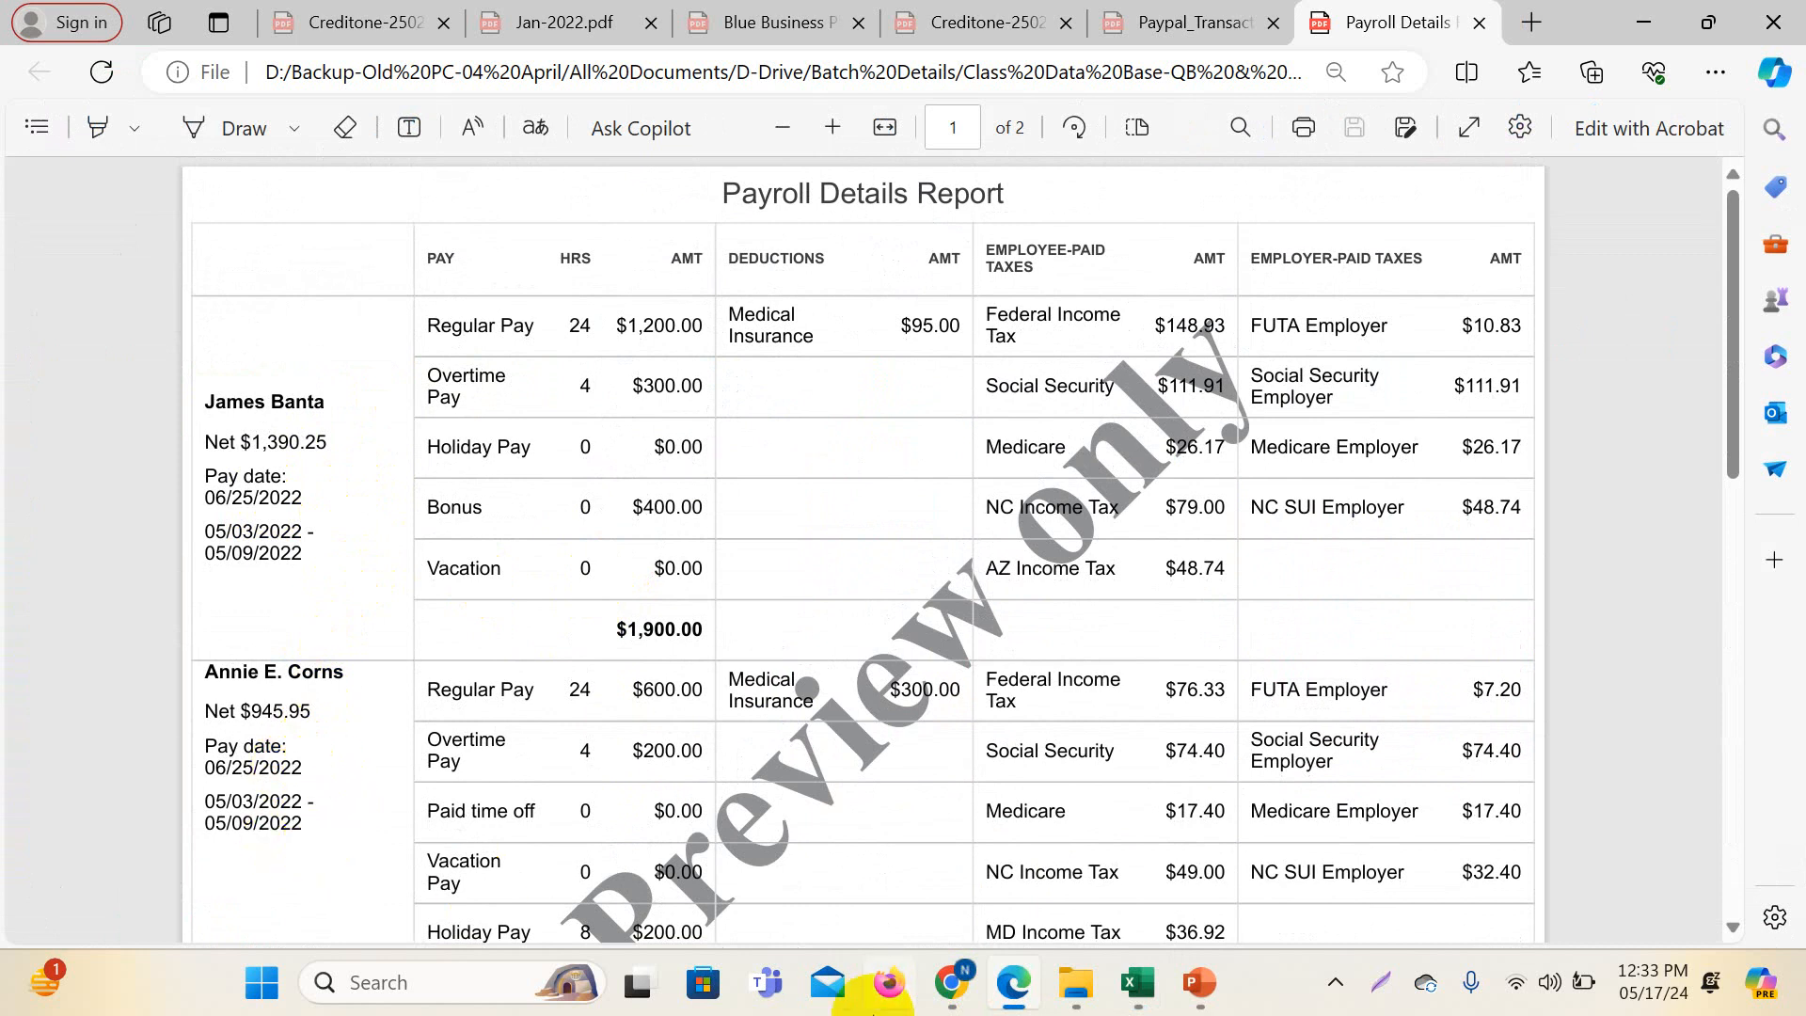
# - Return to the Journal Import workbook in Excel and set the journal date in B2 to 20/06/2022
pyautogui.moveTo(1139, 982)
pyautogui.moveTo(1366, 857)
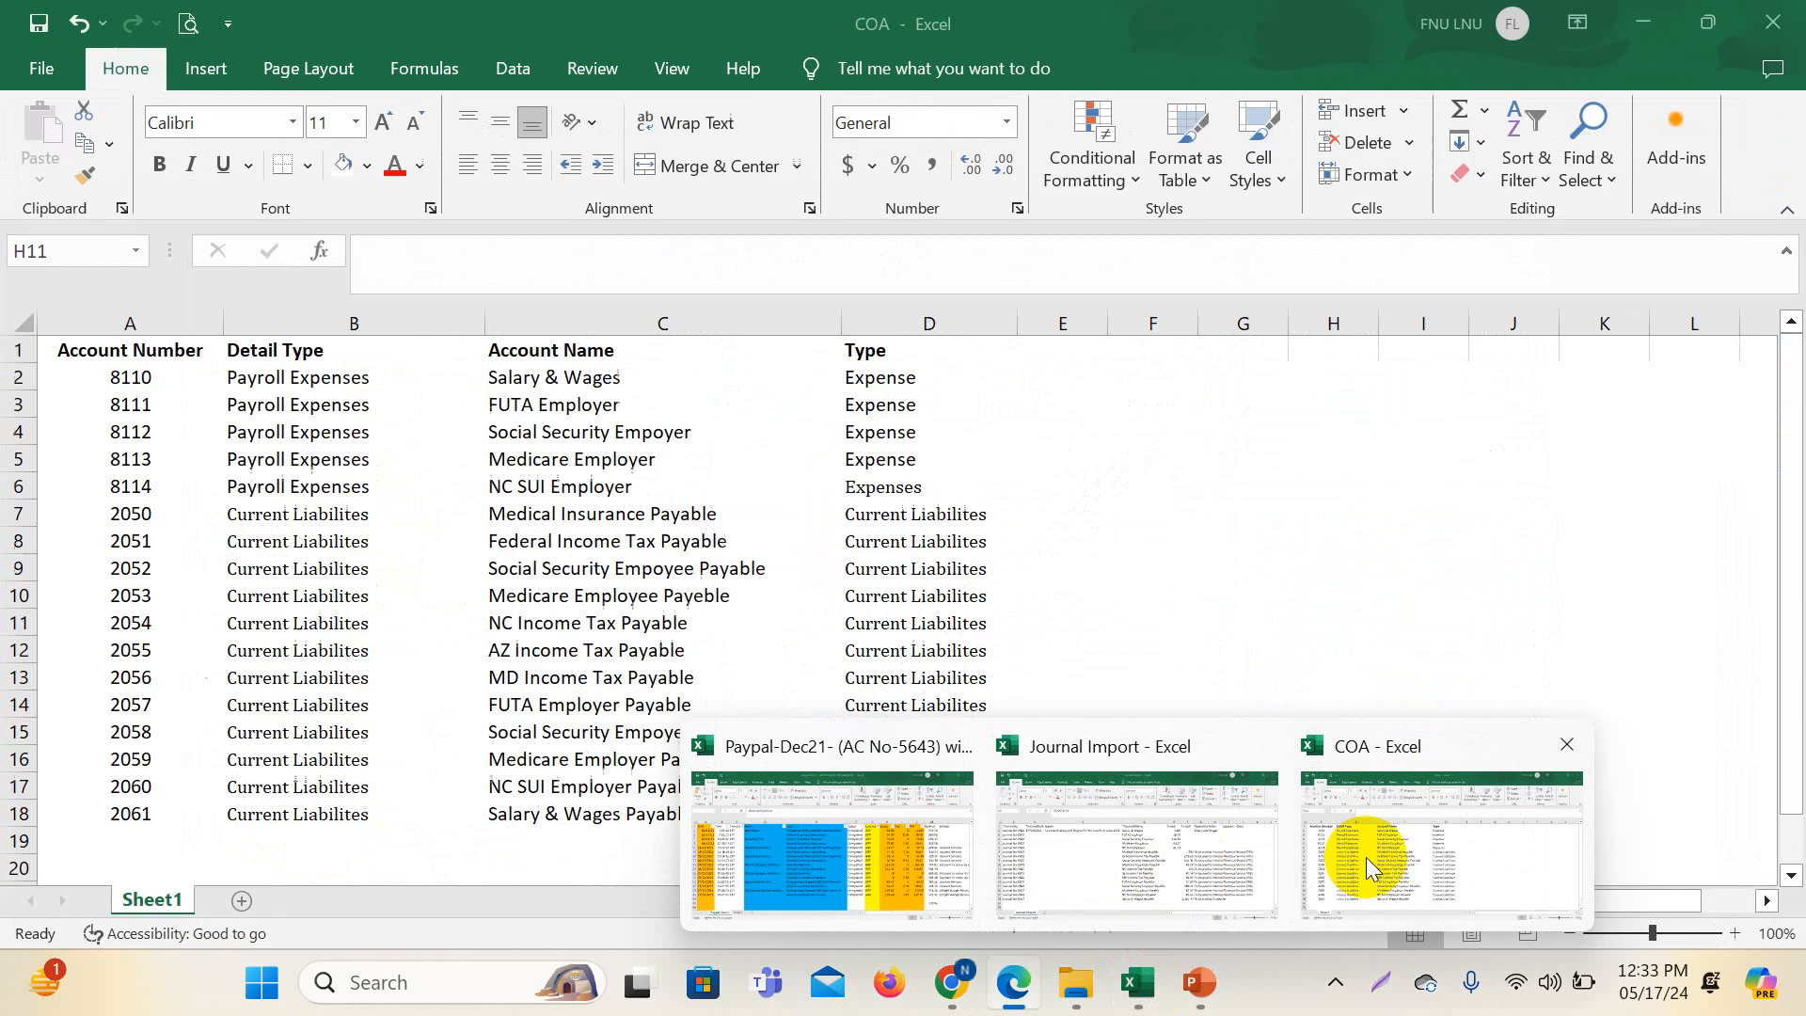
pyautogui.click(1125, 823)
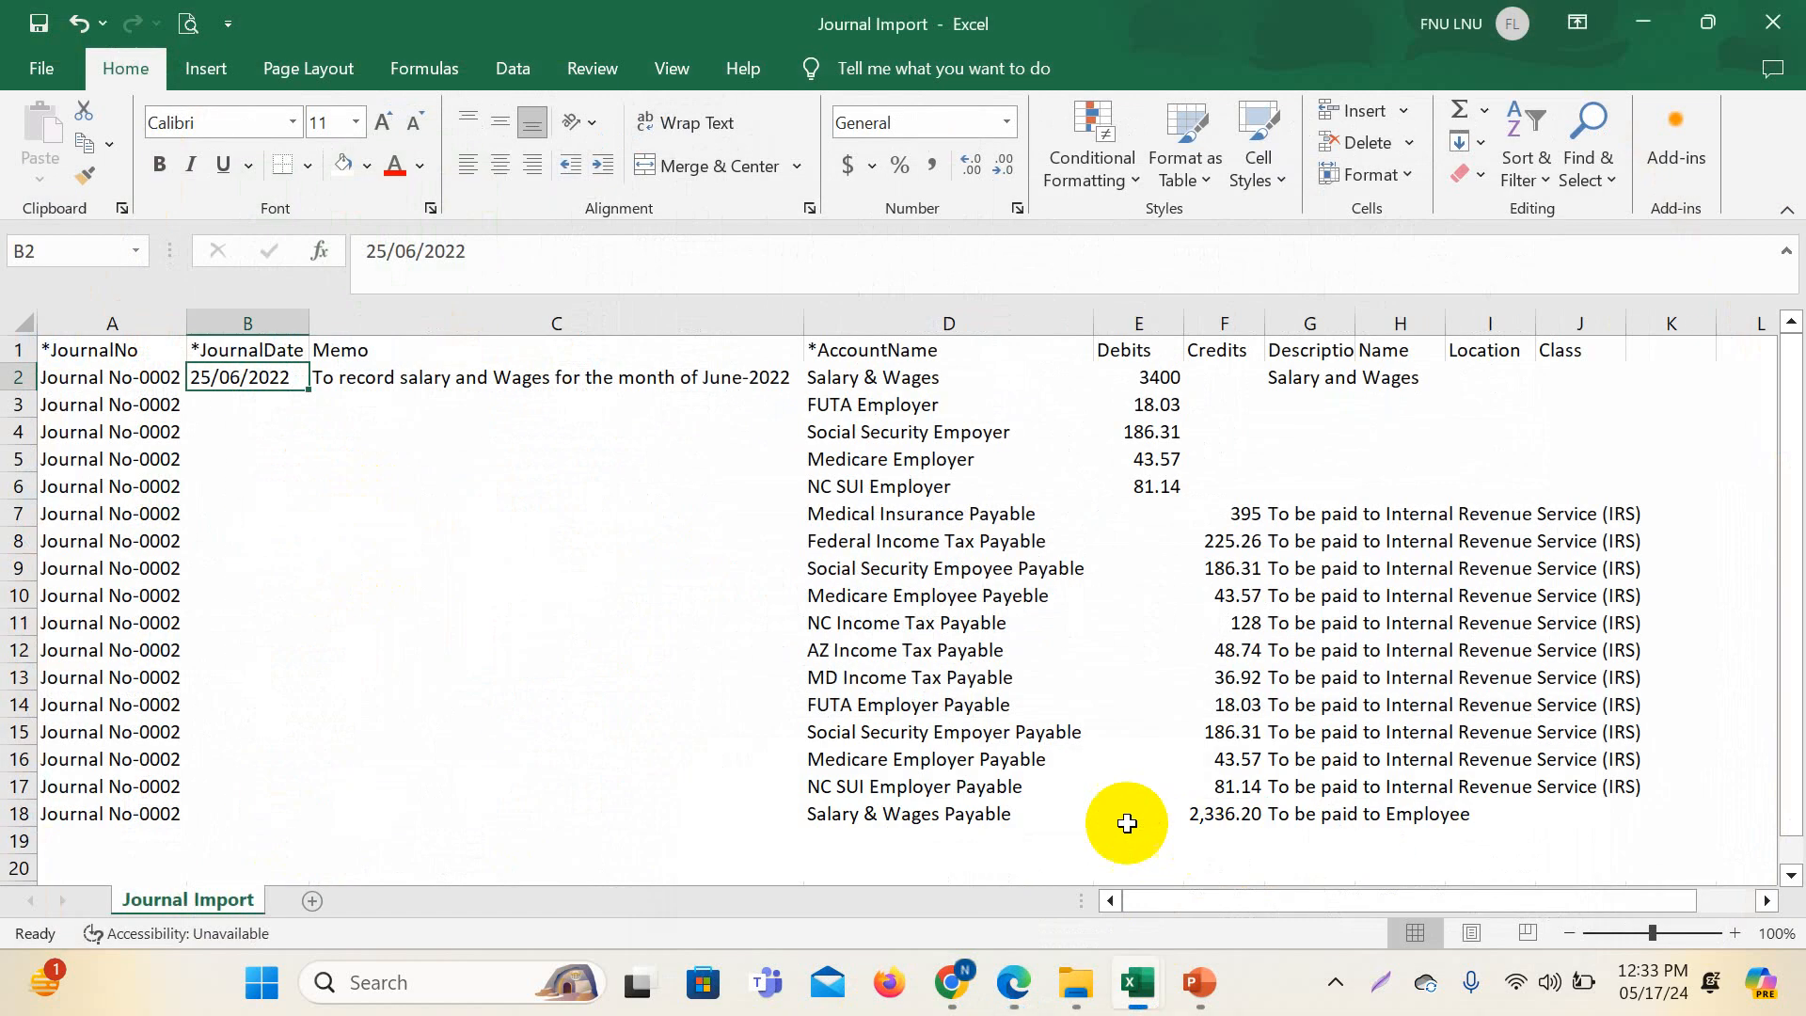
pyautogui.click(389, 250)
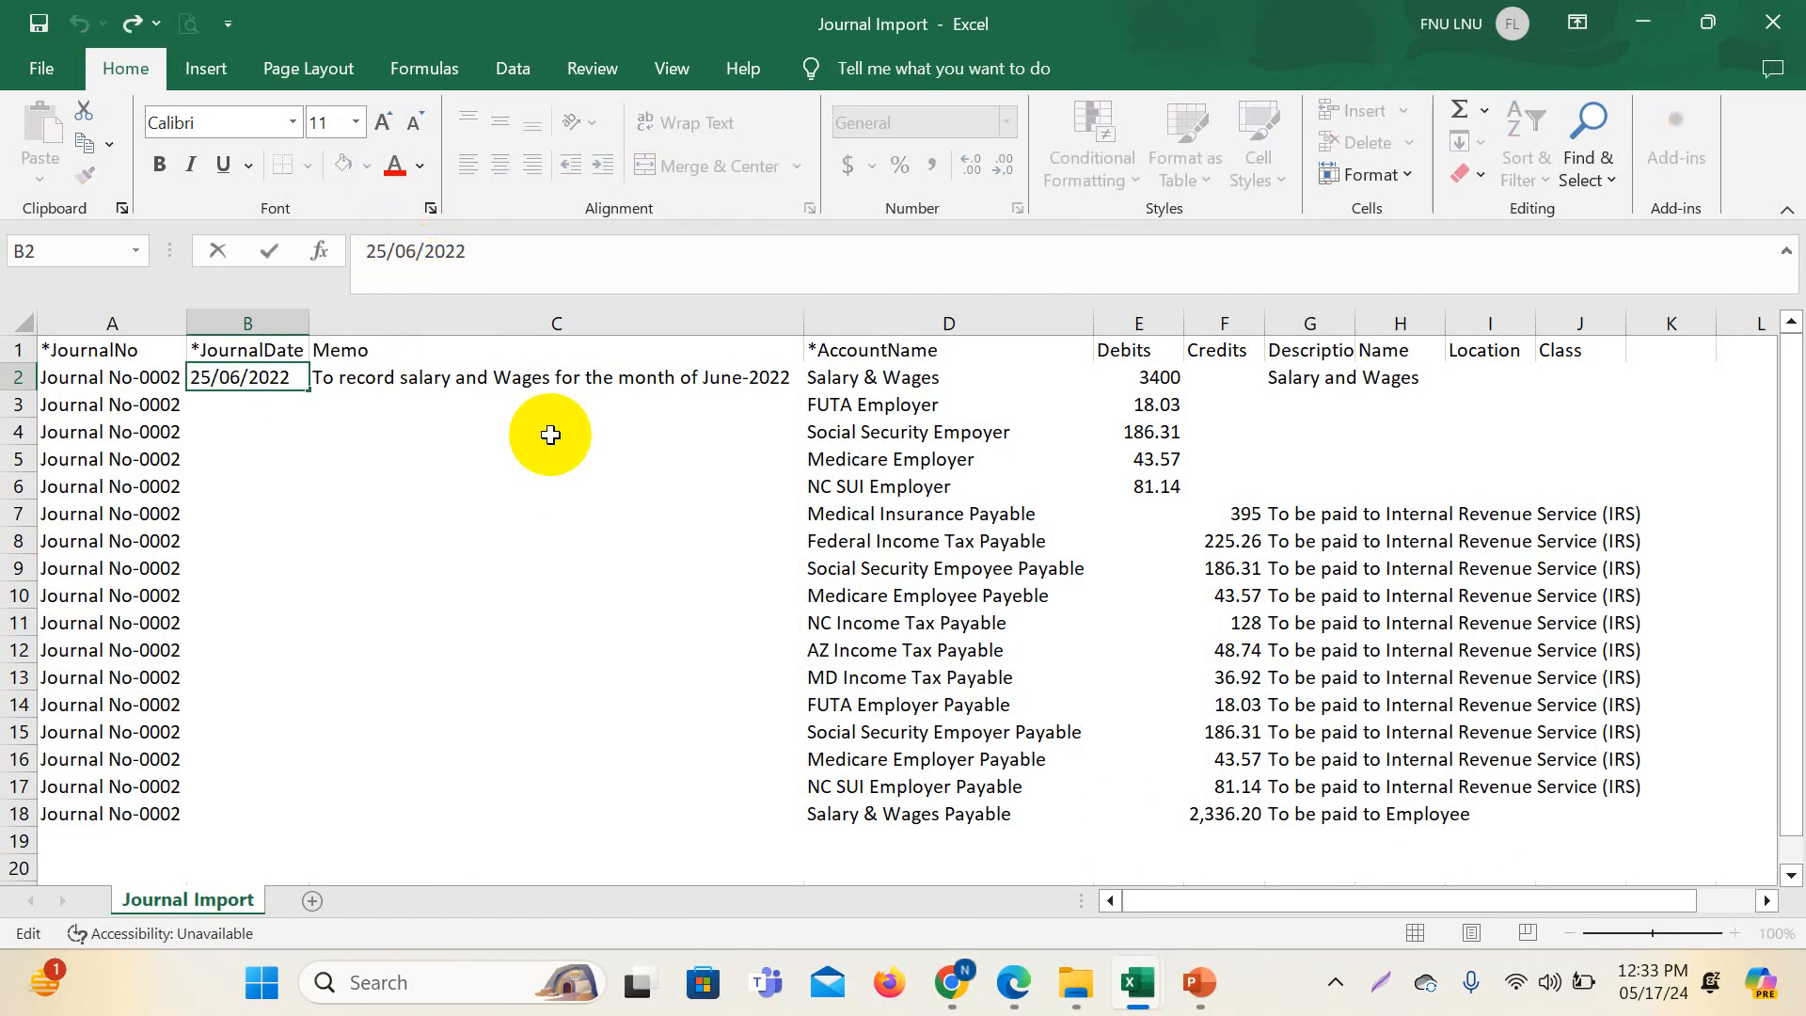
pyautogui.click(537, 533)
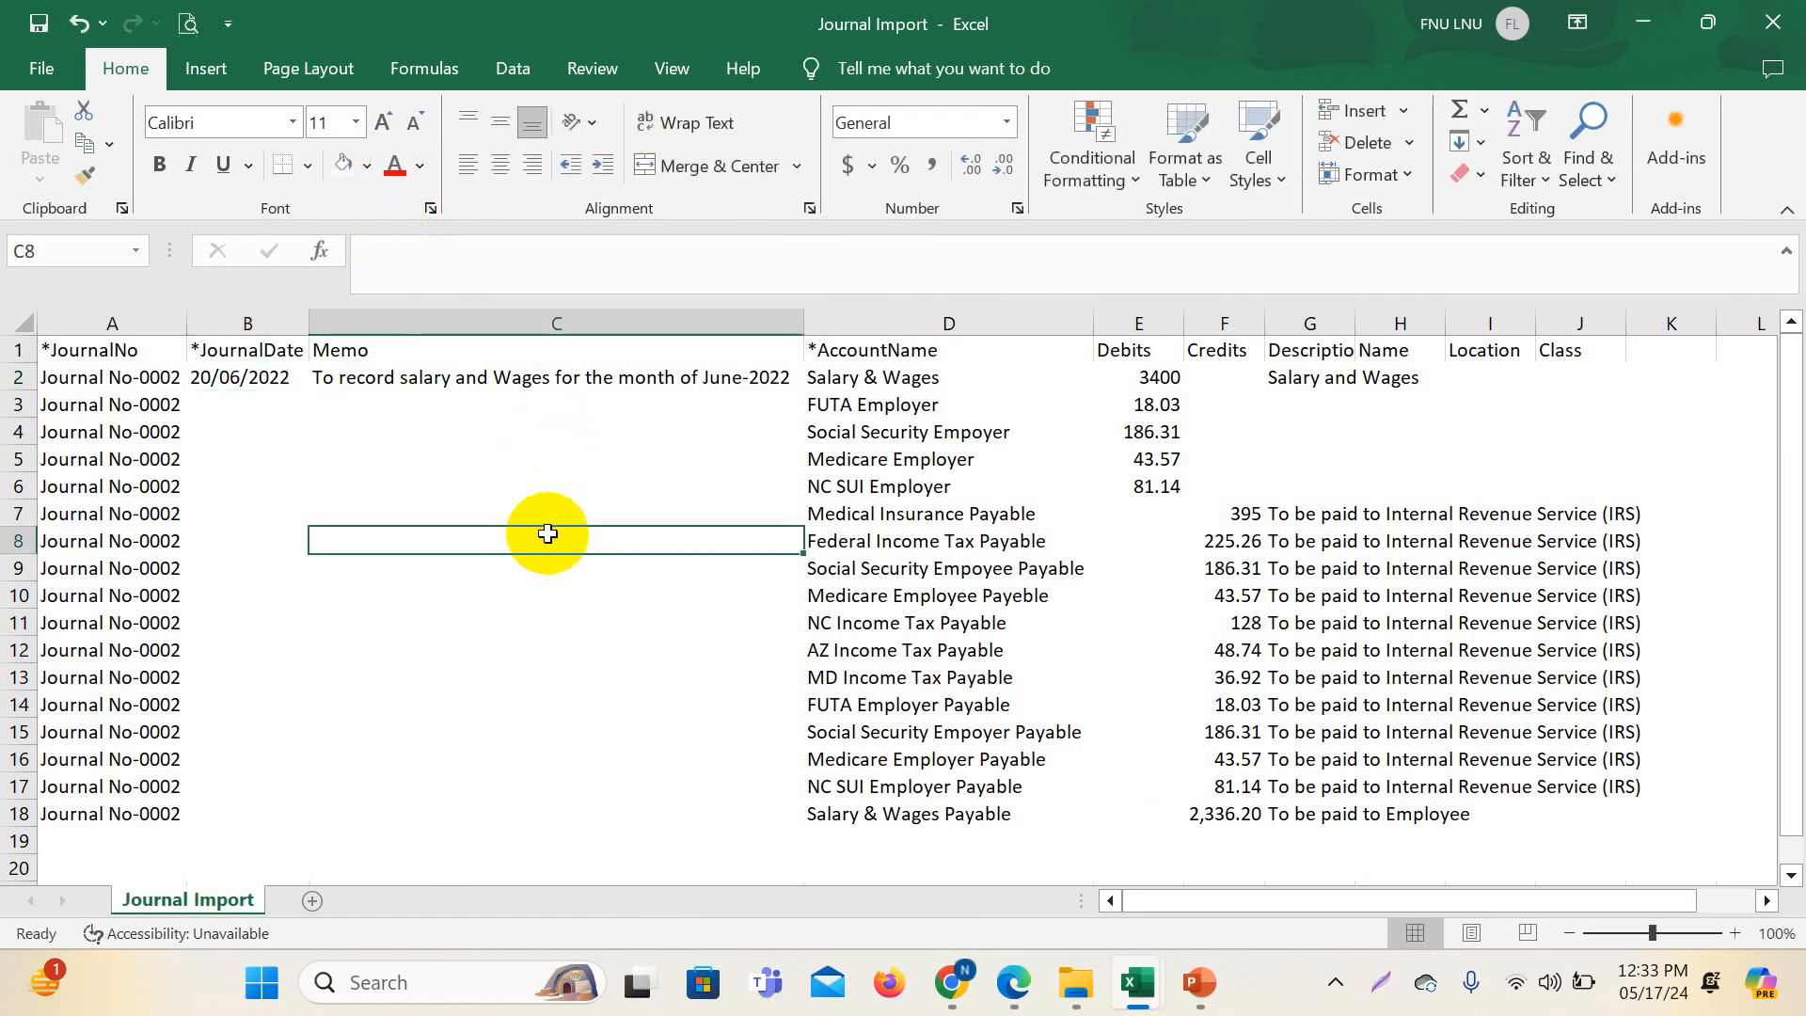
# - Save the Journal Import workbook and switch to QuickBooks Online in Chrome
pyautogui.click(471, 435)
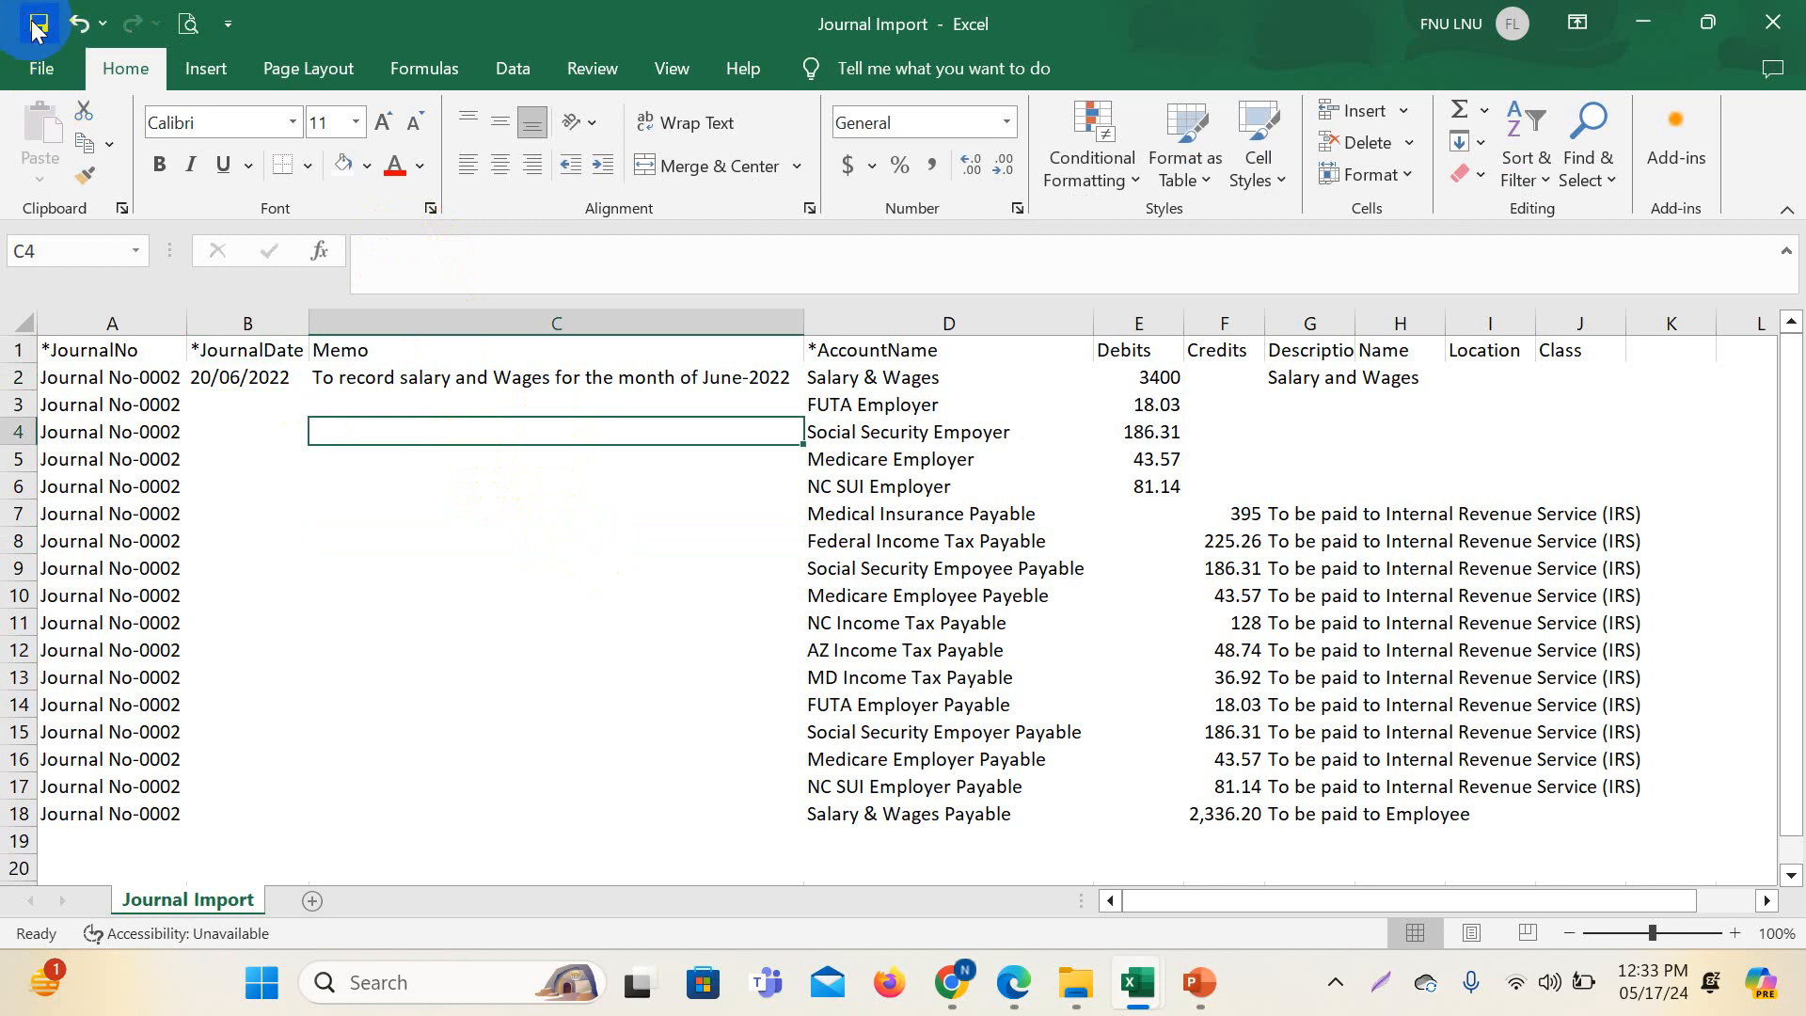
pyautogui.click(685, 621)
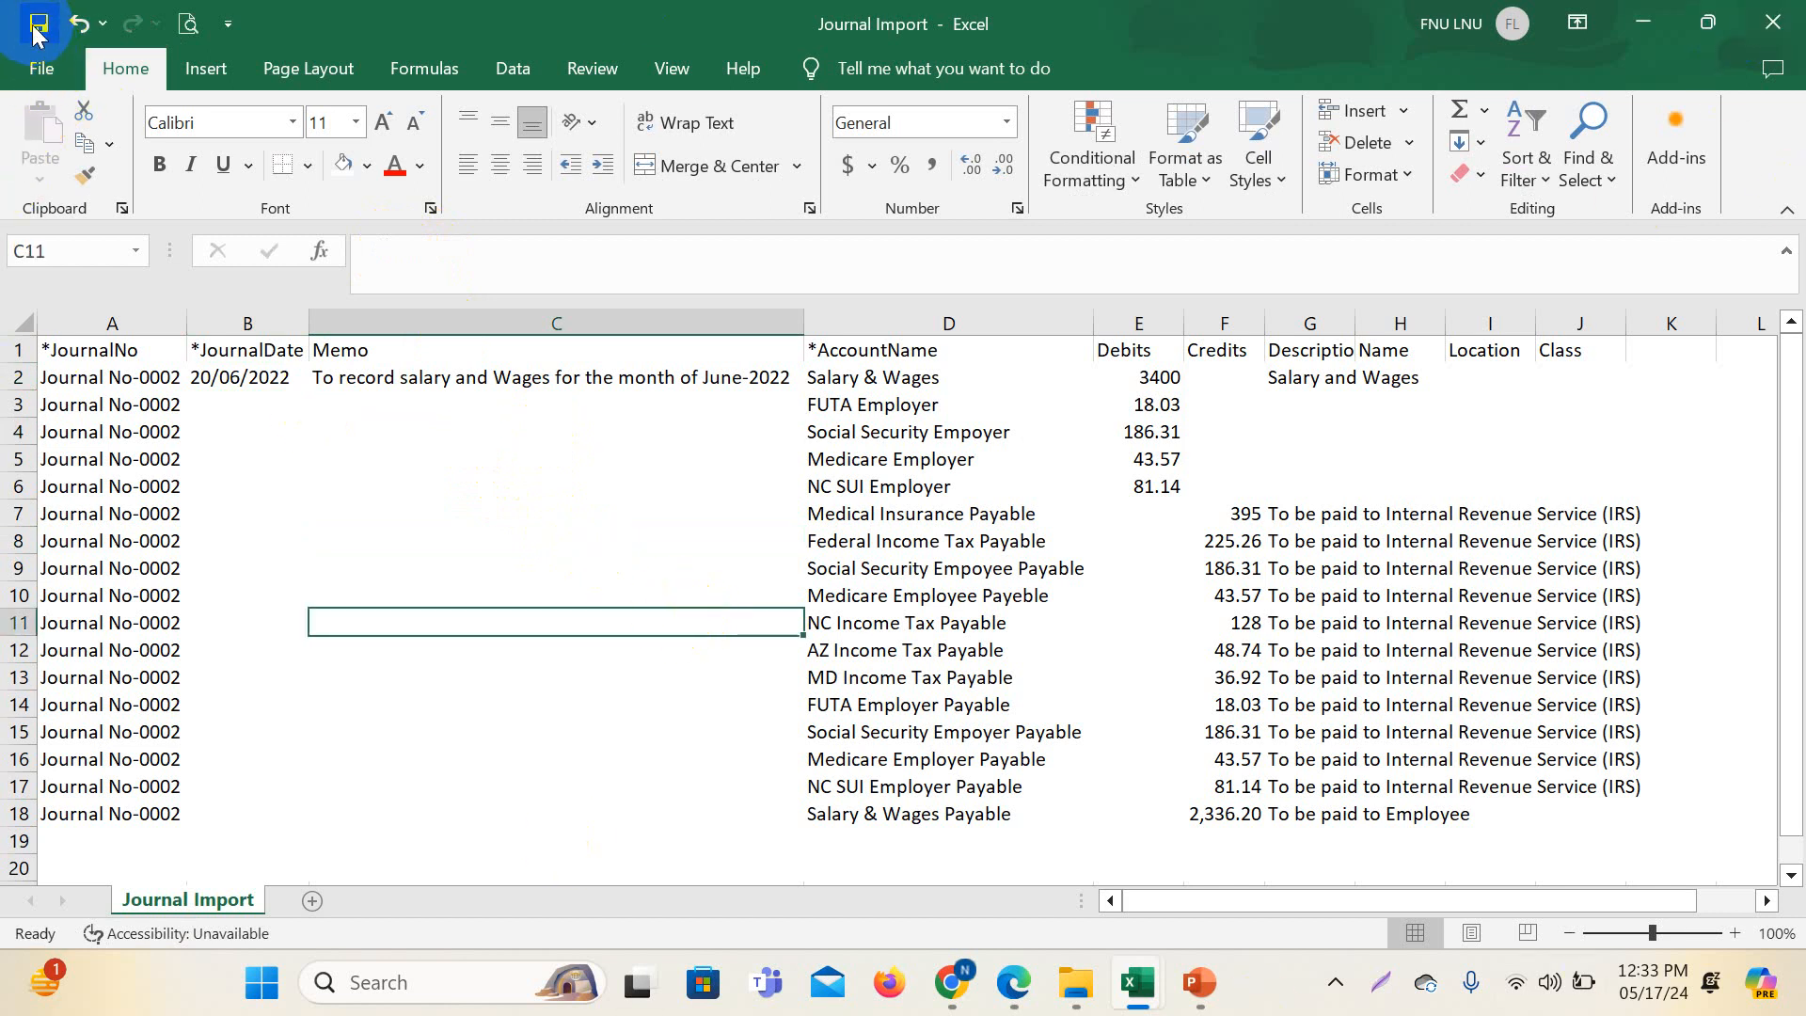
pyautogui.moveTo(946, 982)
pyautogui.click(878, 867)
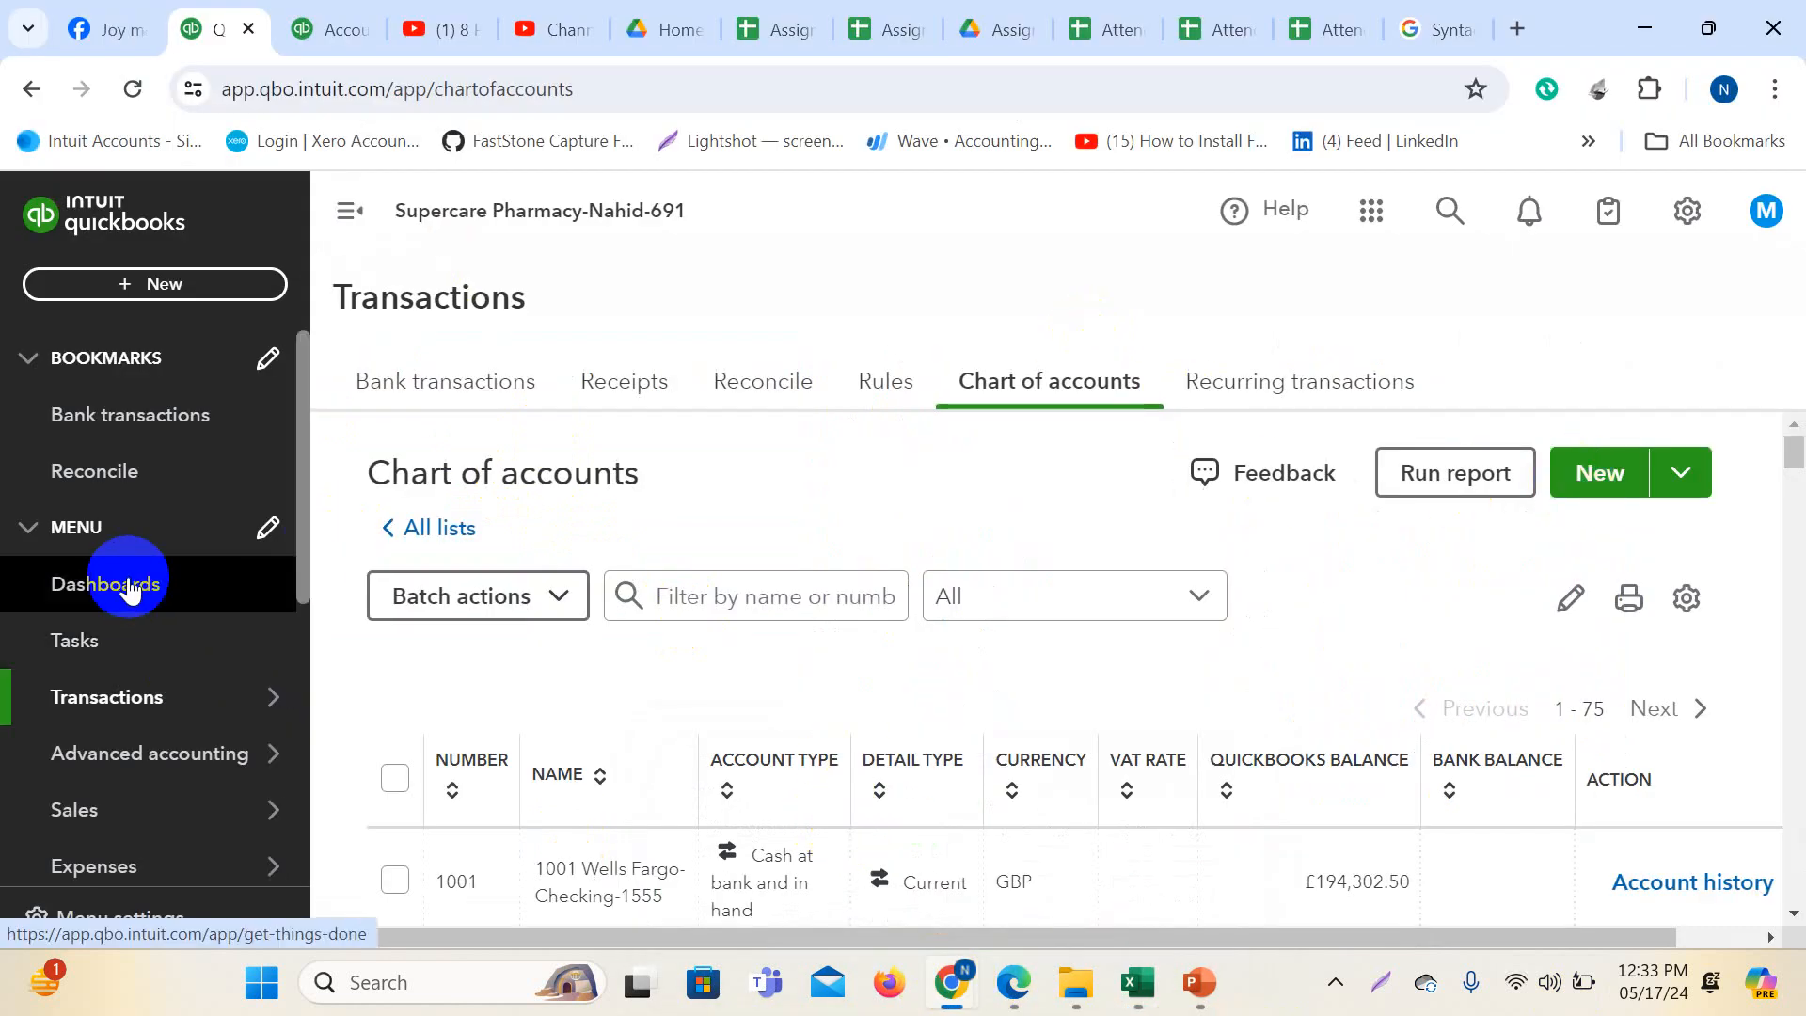
# - Open the Import Data page in QuickBooks and start a journal entries import
pyautogui.click(1687, 211)
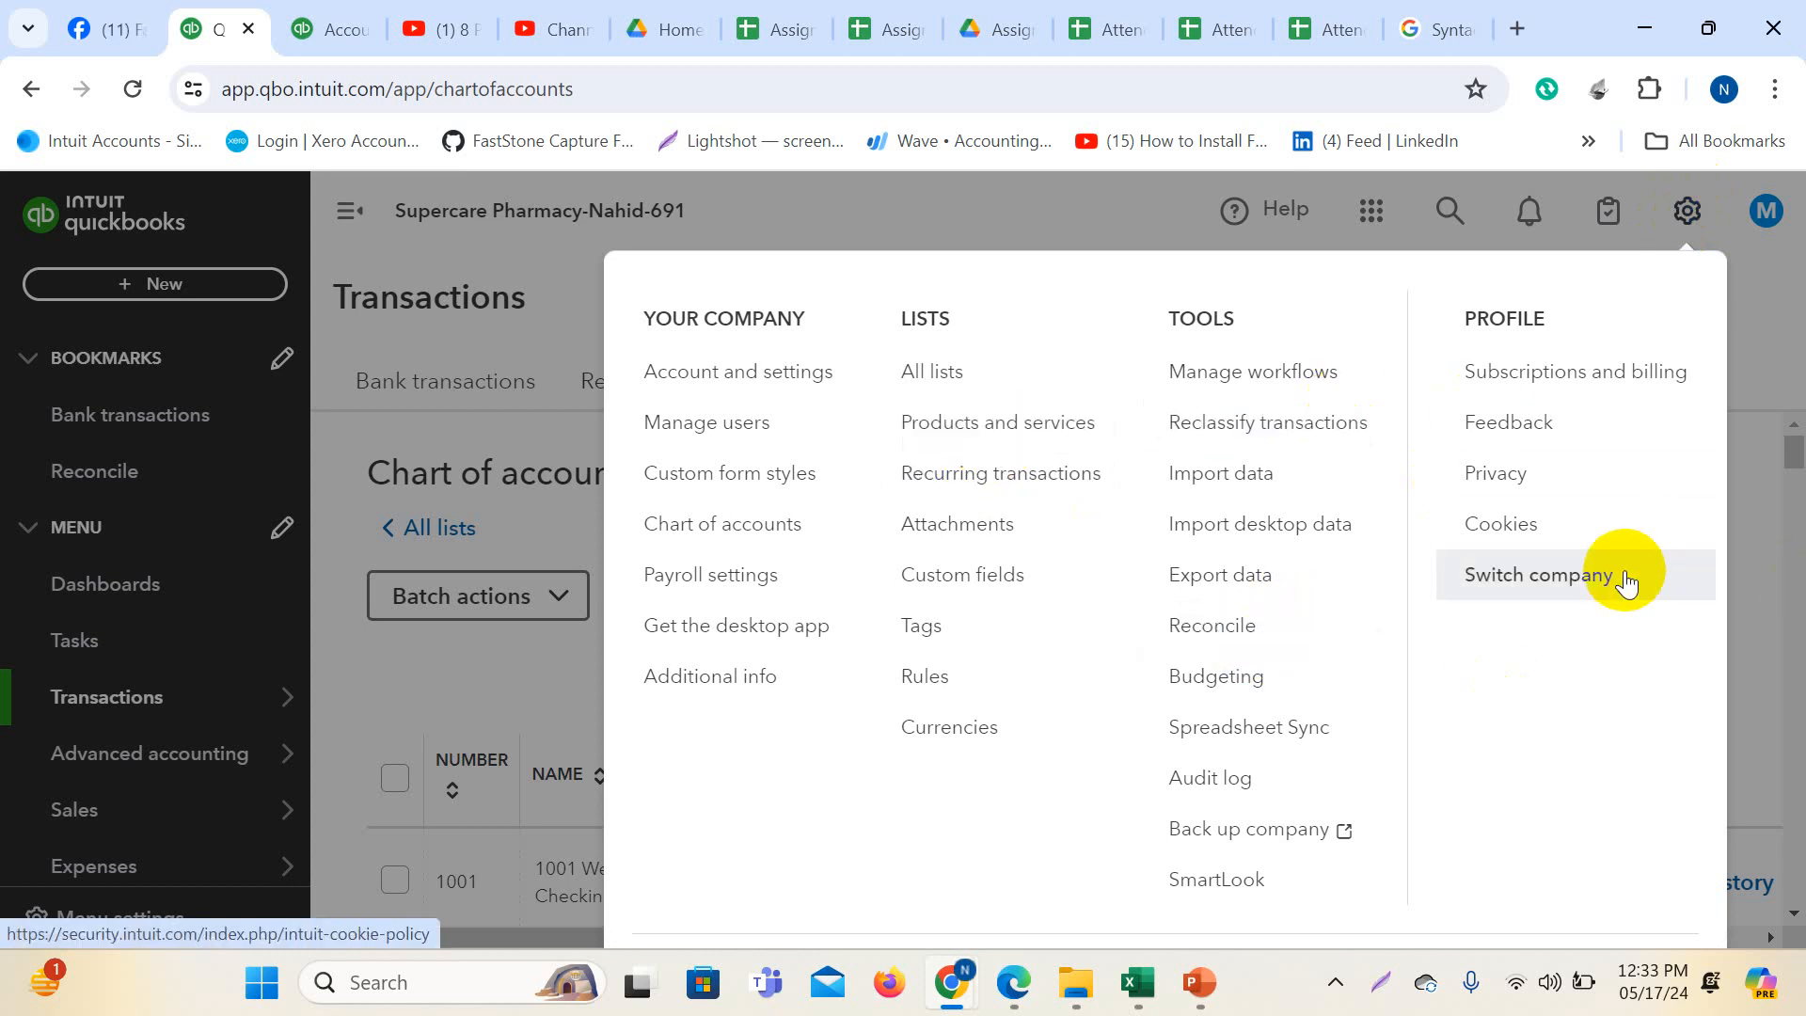
pyautogui.click(1215, 475)
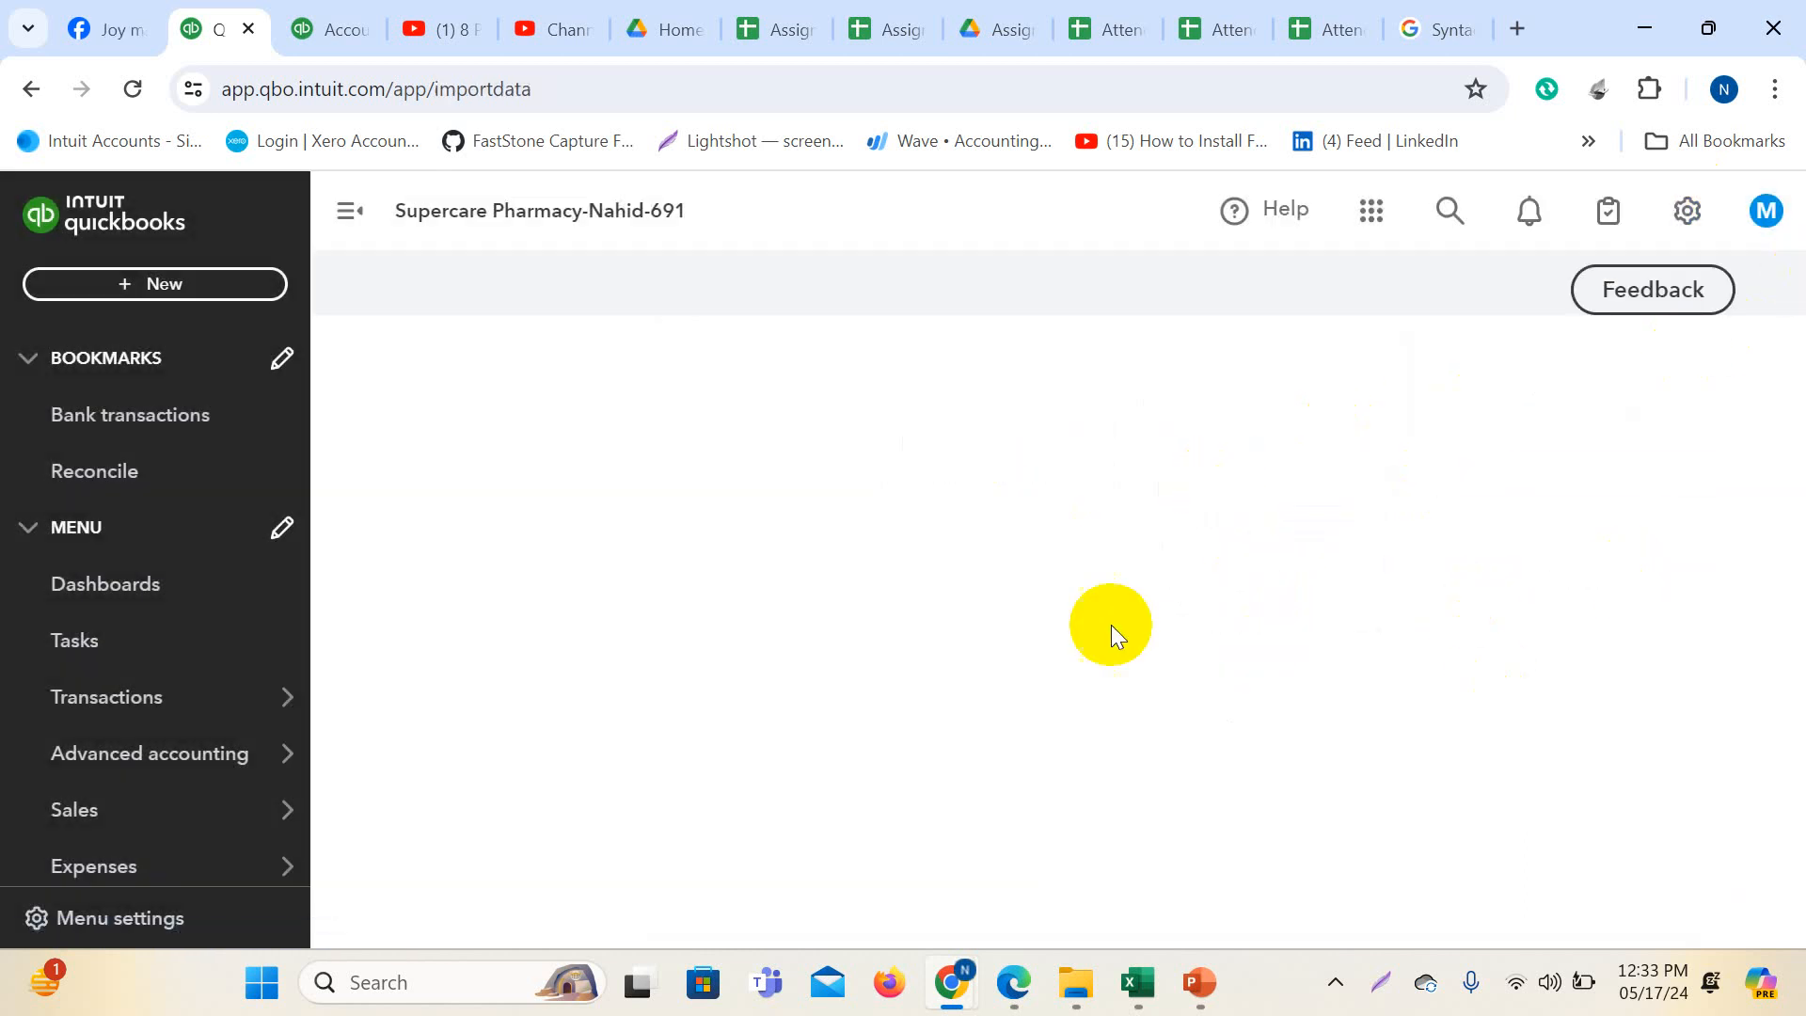
pyautogui.scroll(-5, 1056, 602)
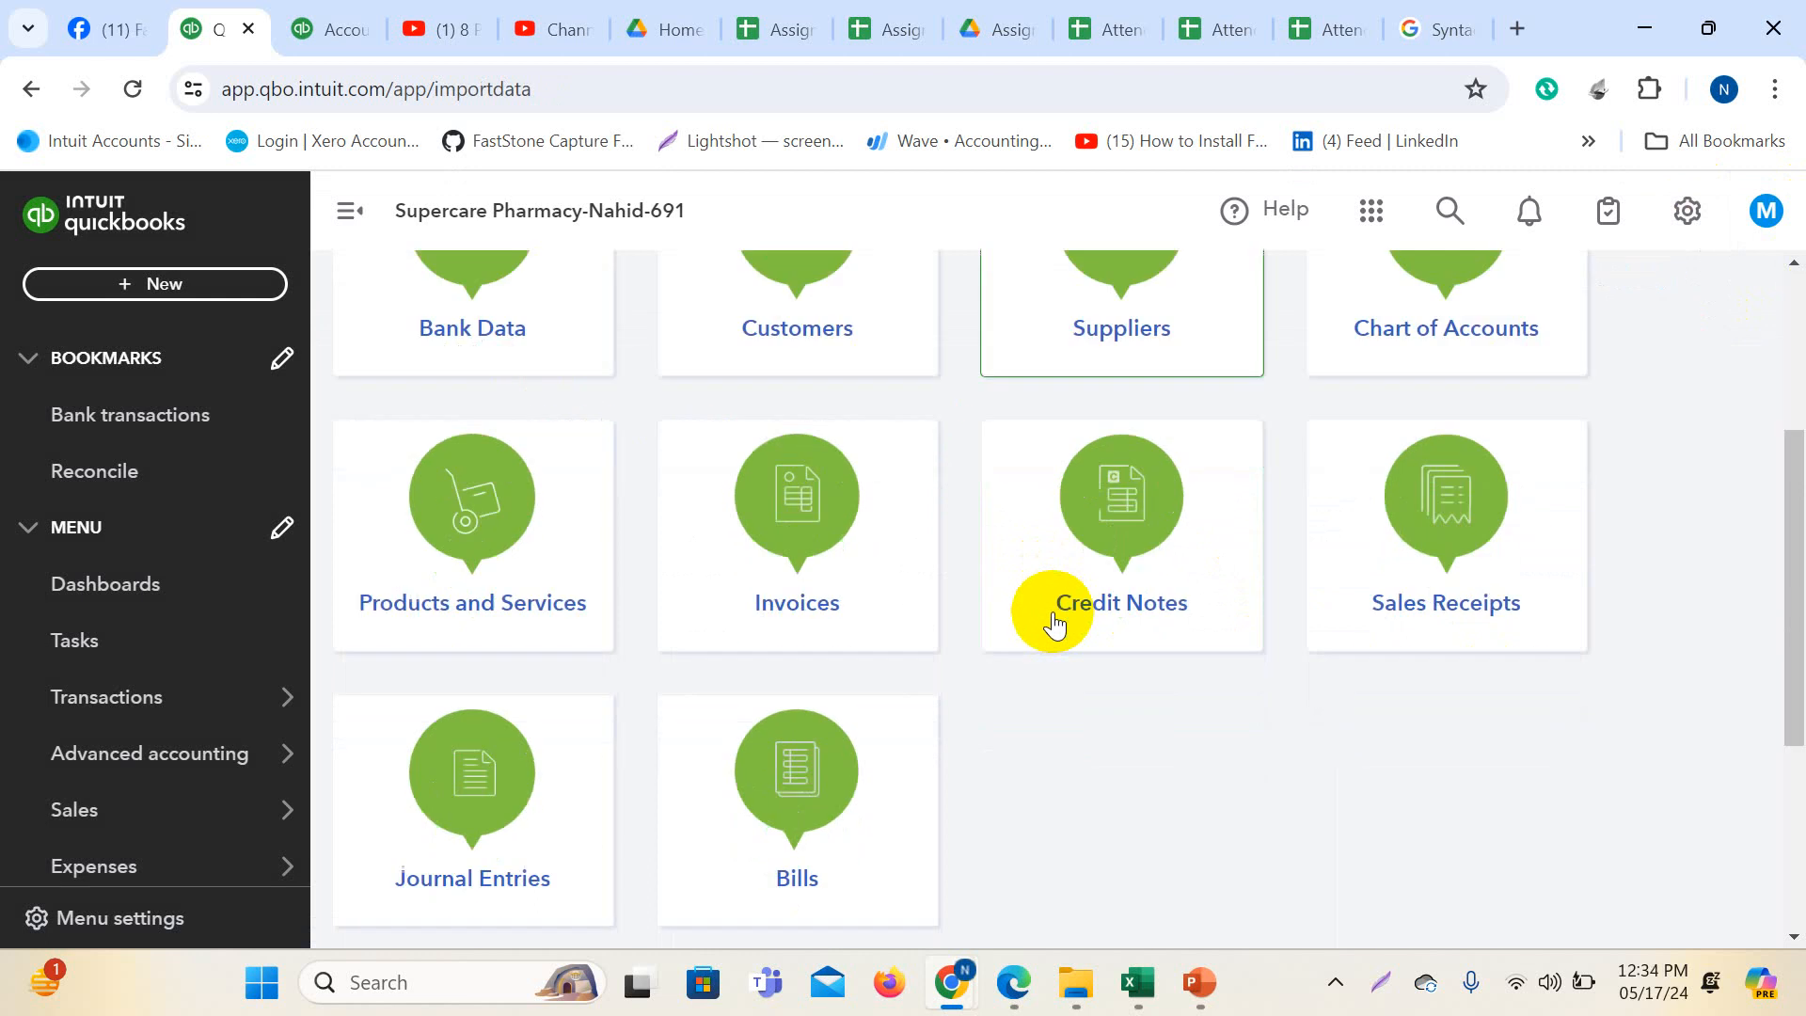
pyautogui.scroll(2, 1056, 625)
pyautogui.click(511, 773)
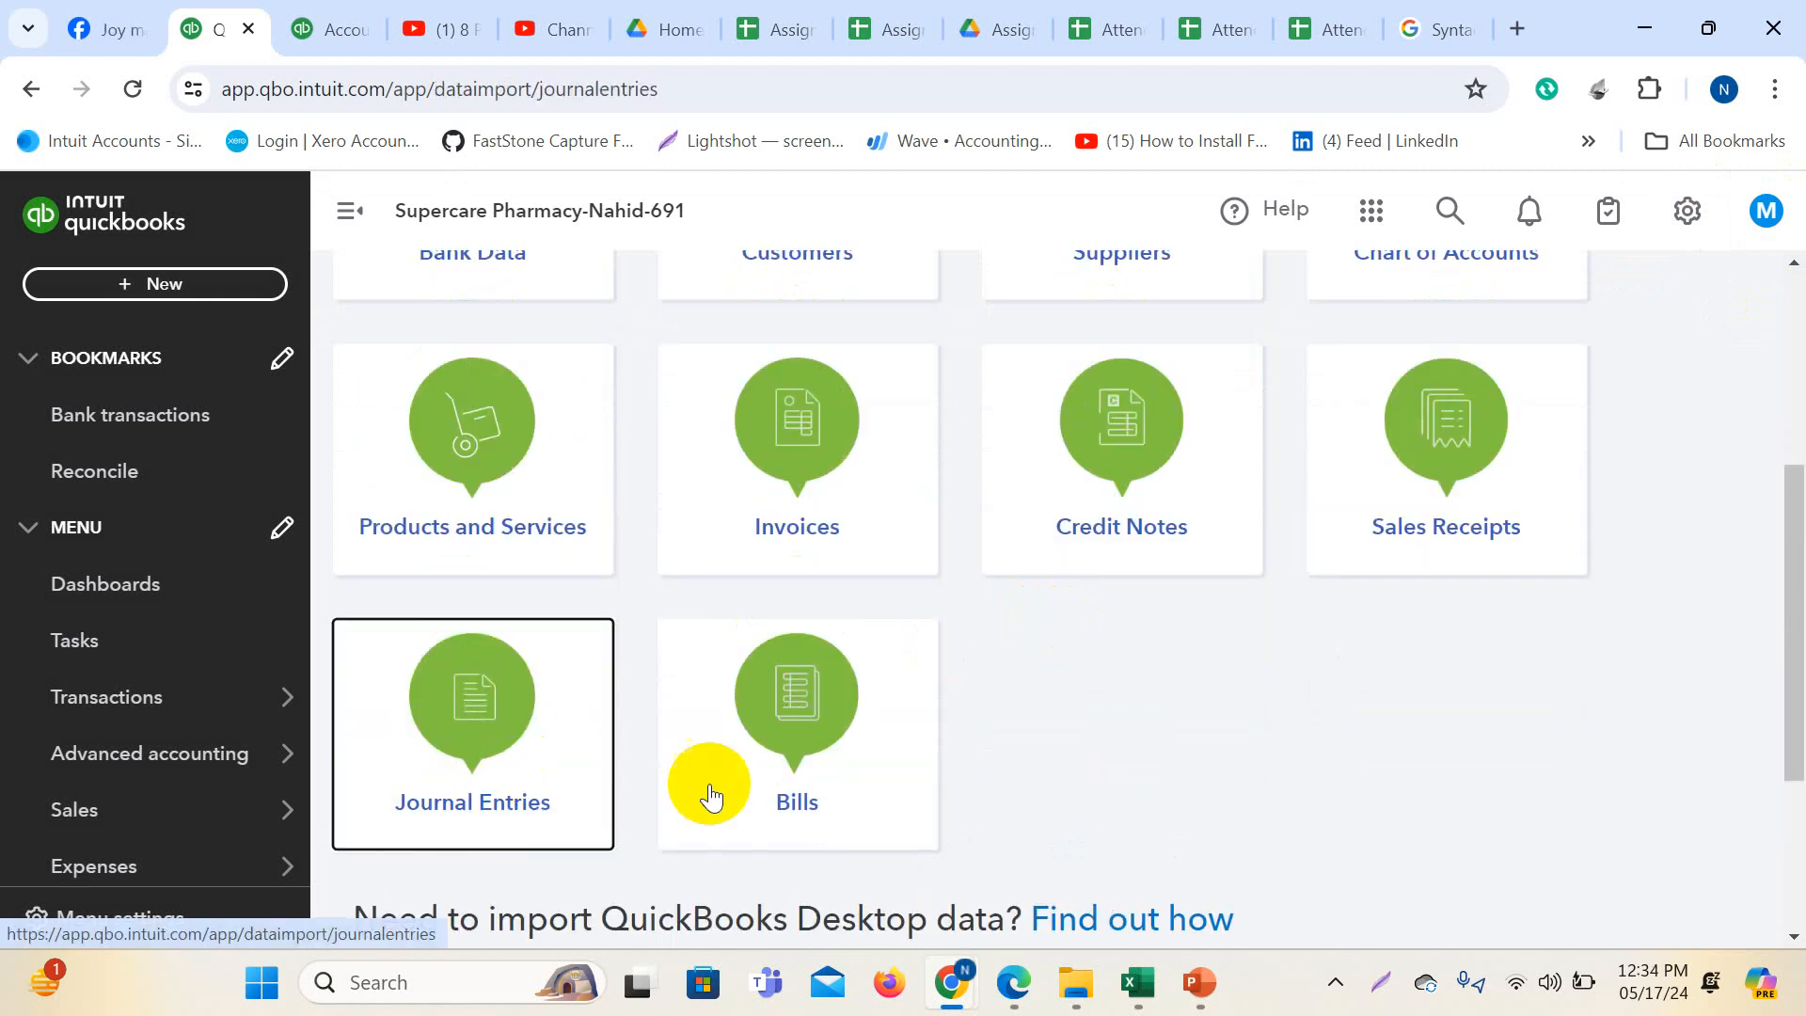
# - Upload Journal Import.csv from the Payroll-USA folder for the journal entries import and continue to field mapping
pyautogui.scroll(-2, 1026, 690)
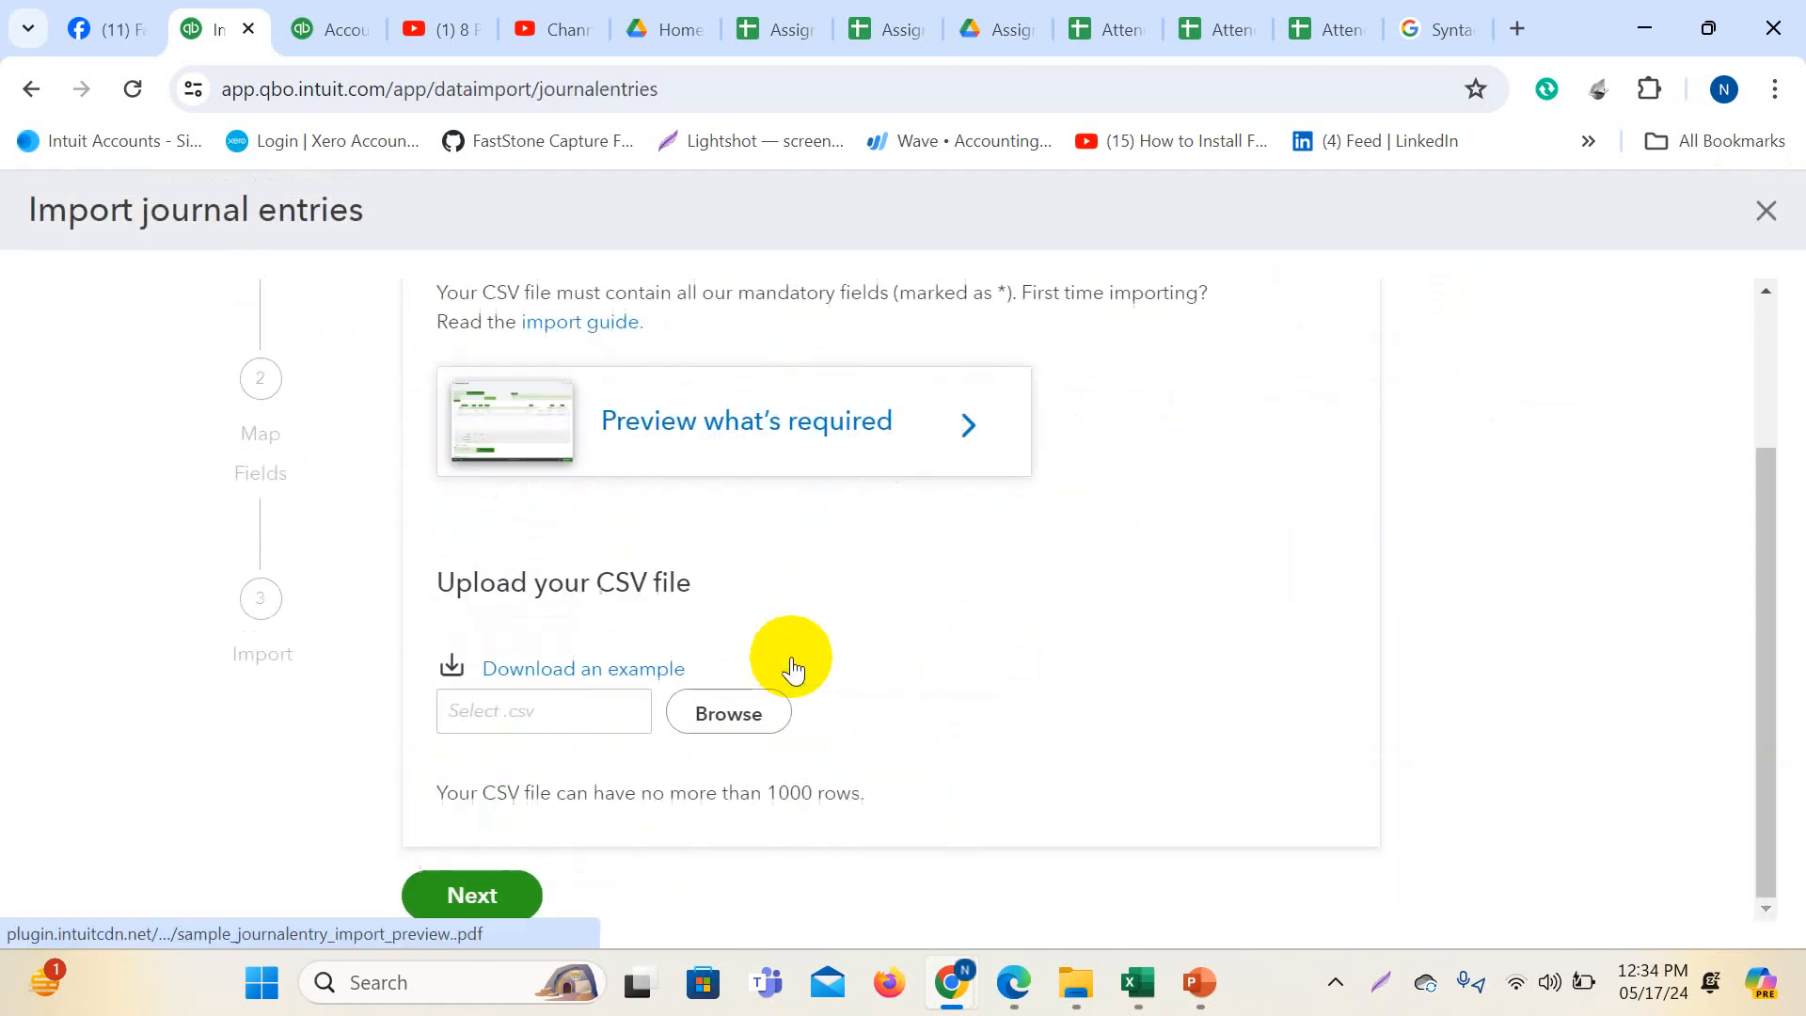
pyautogui.click(735, 719)
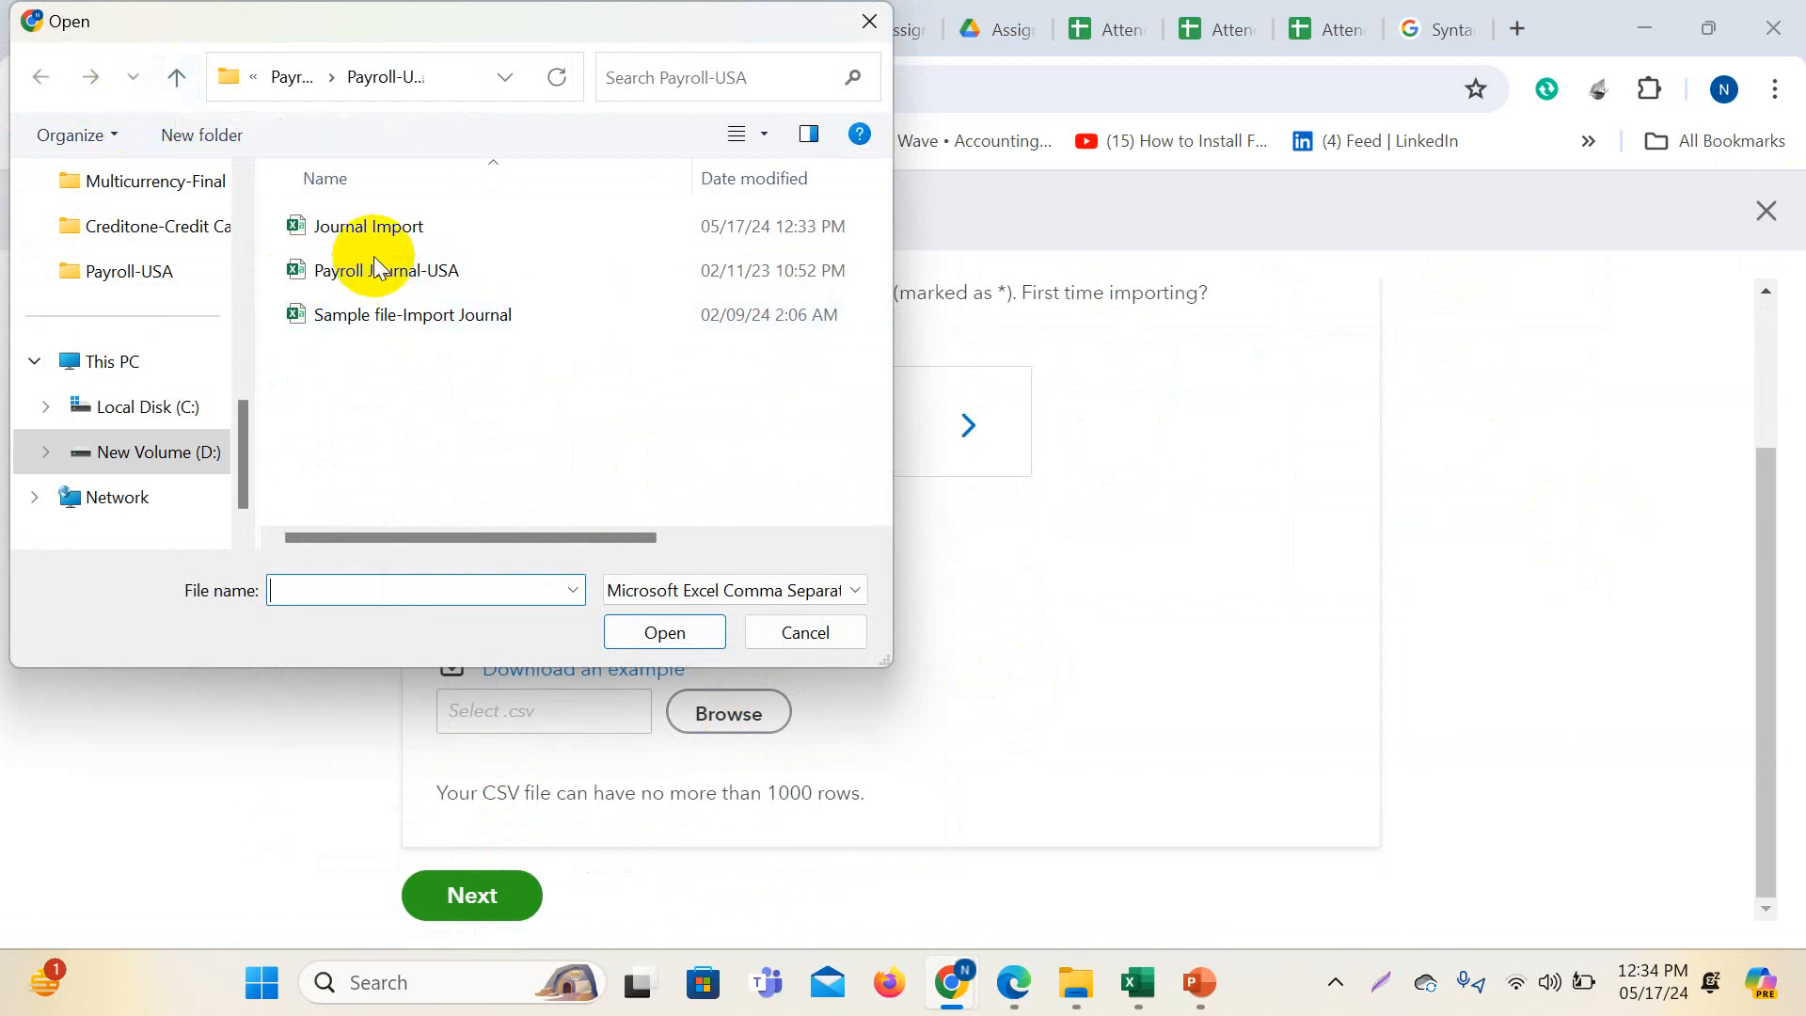
pyautogui.click(177, 89)
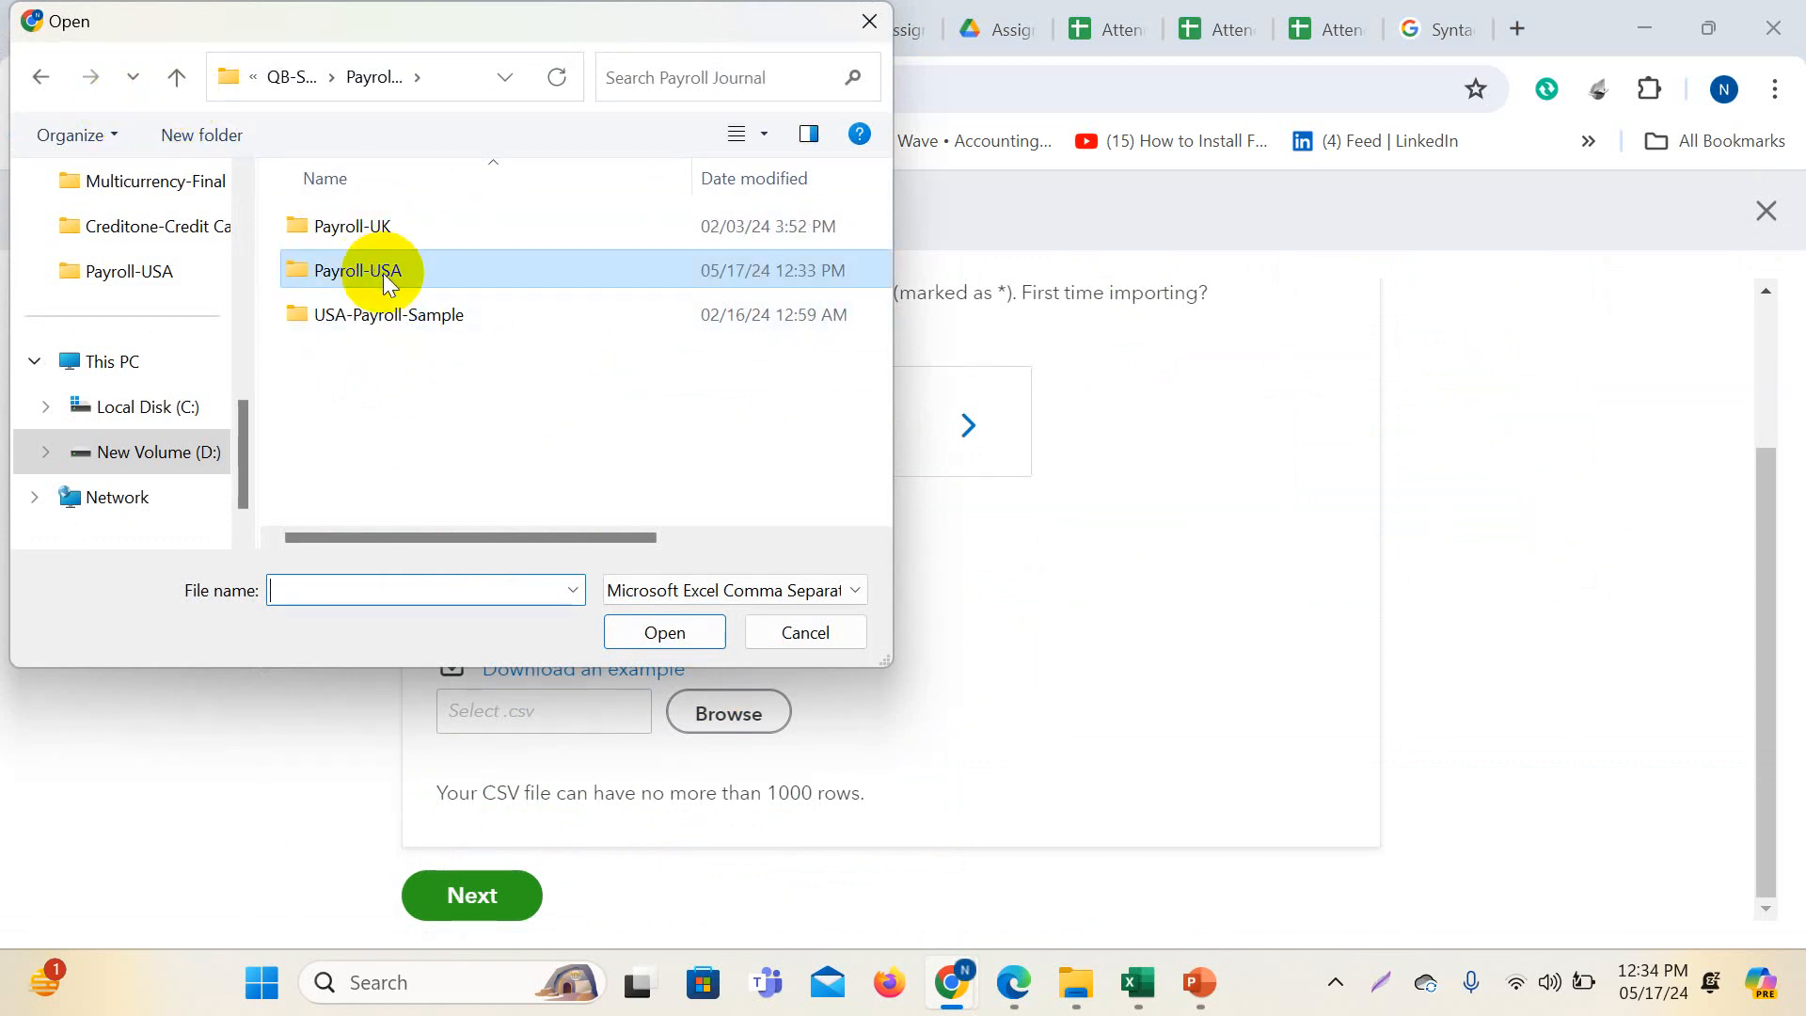
pyautogui.doubleClick(382, 273)
pyautogui.click(396, 235)
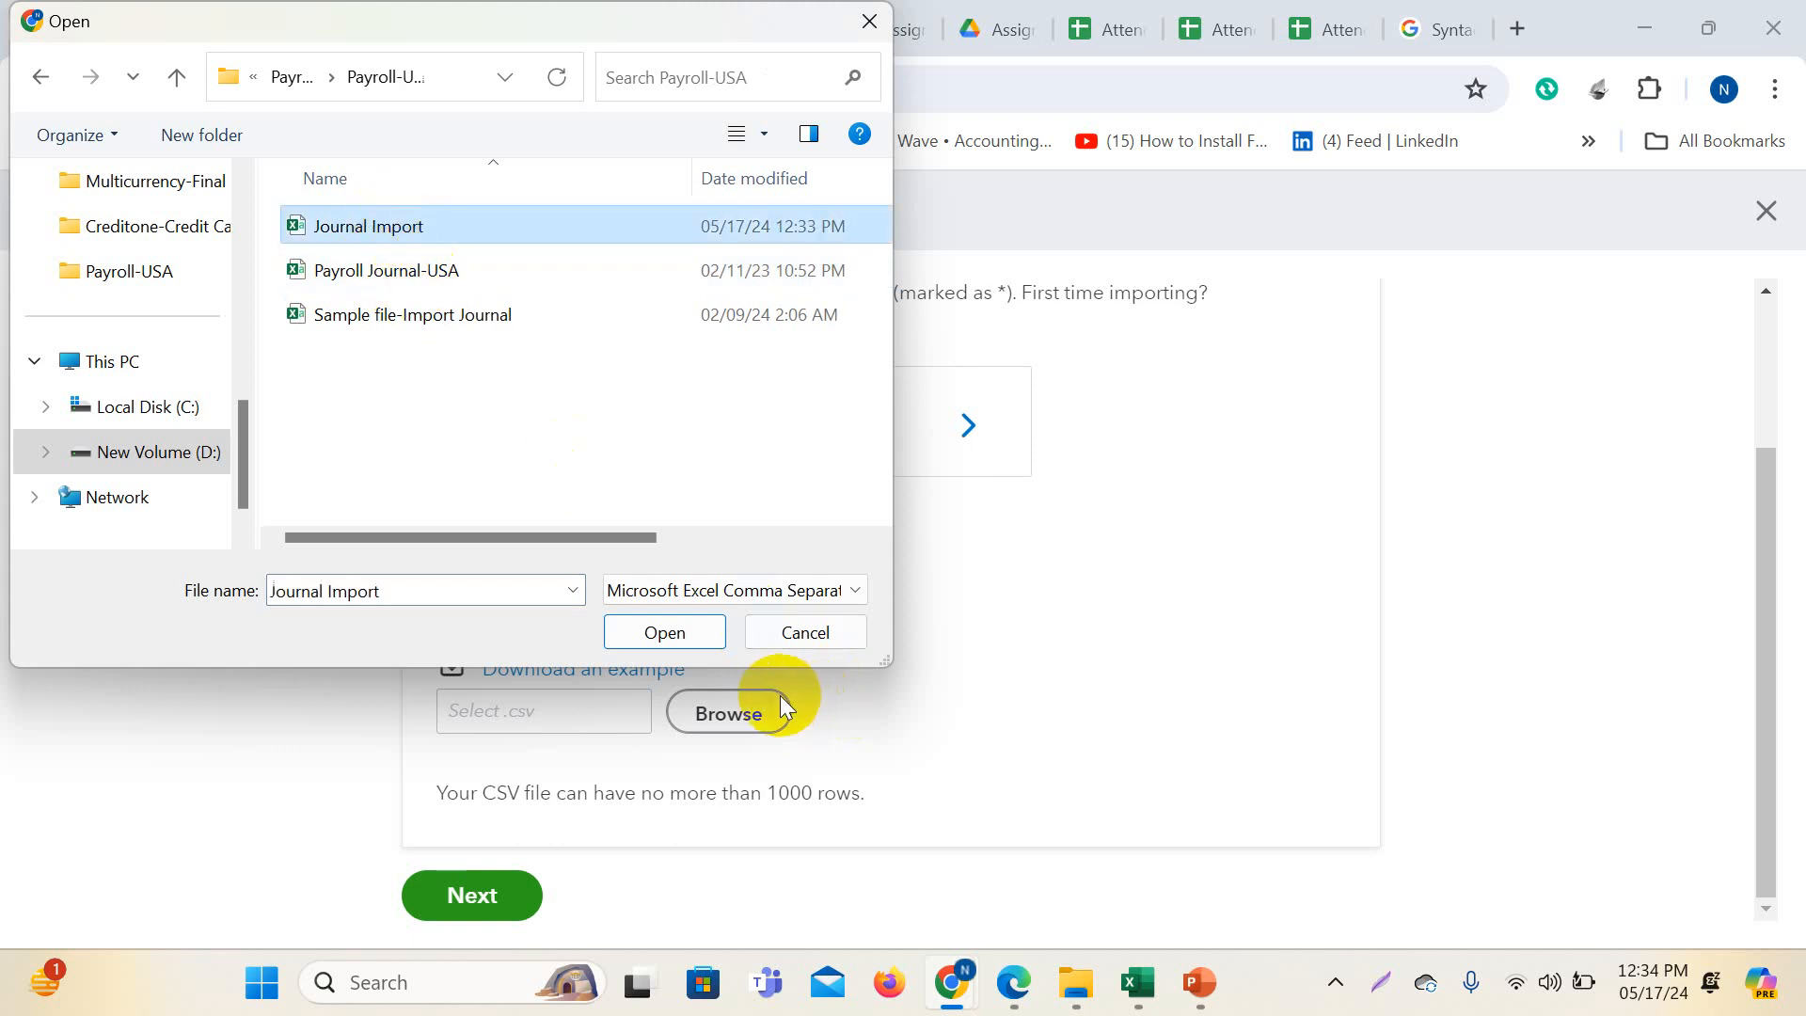
pyautogui.click(668, 633)
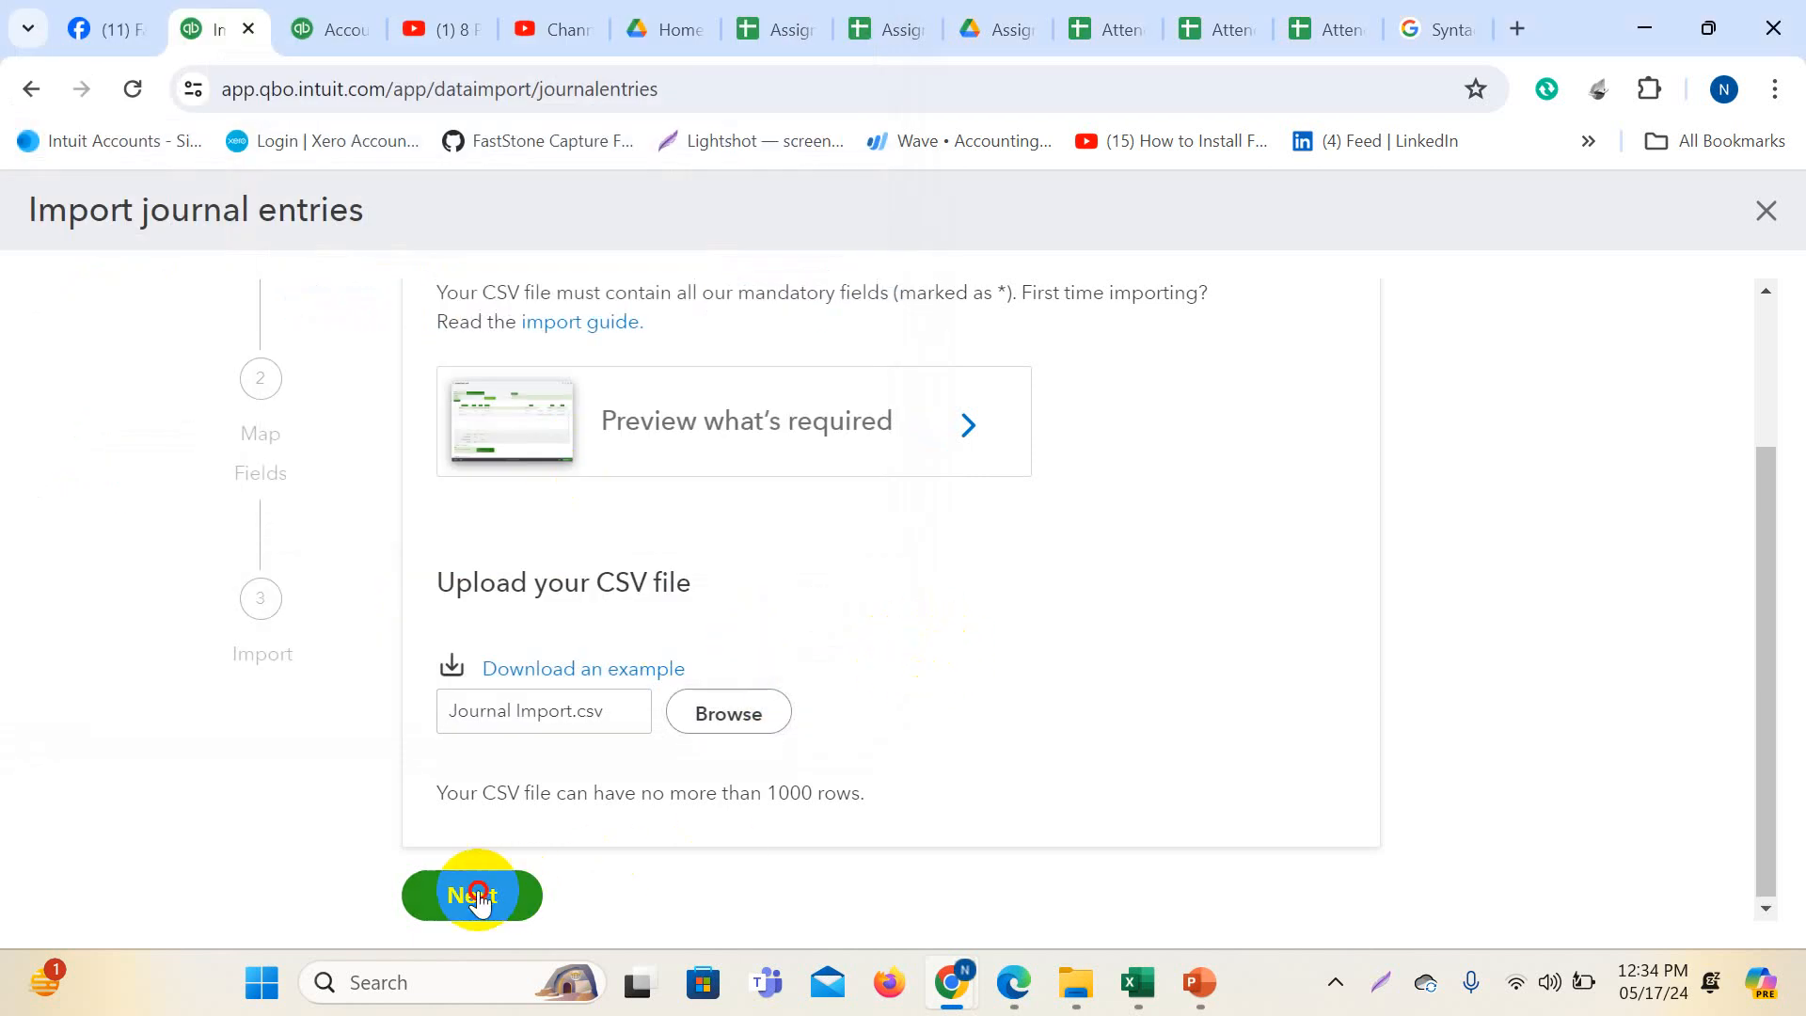
pyautogui.click(474, 894)
# - Review the mapped journal fields, check the date format of B2 in Excel's Journal Import workbook, and return to the import in Chrome
pyautogui.scroll(-8, 1180, 566)
pyautogui.scroll(3, 1223, 593)
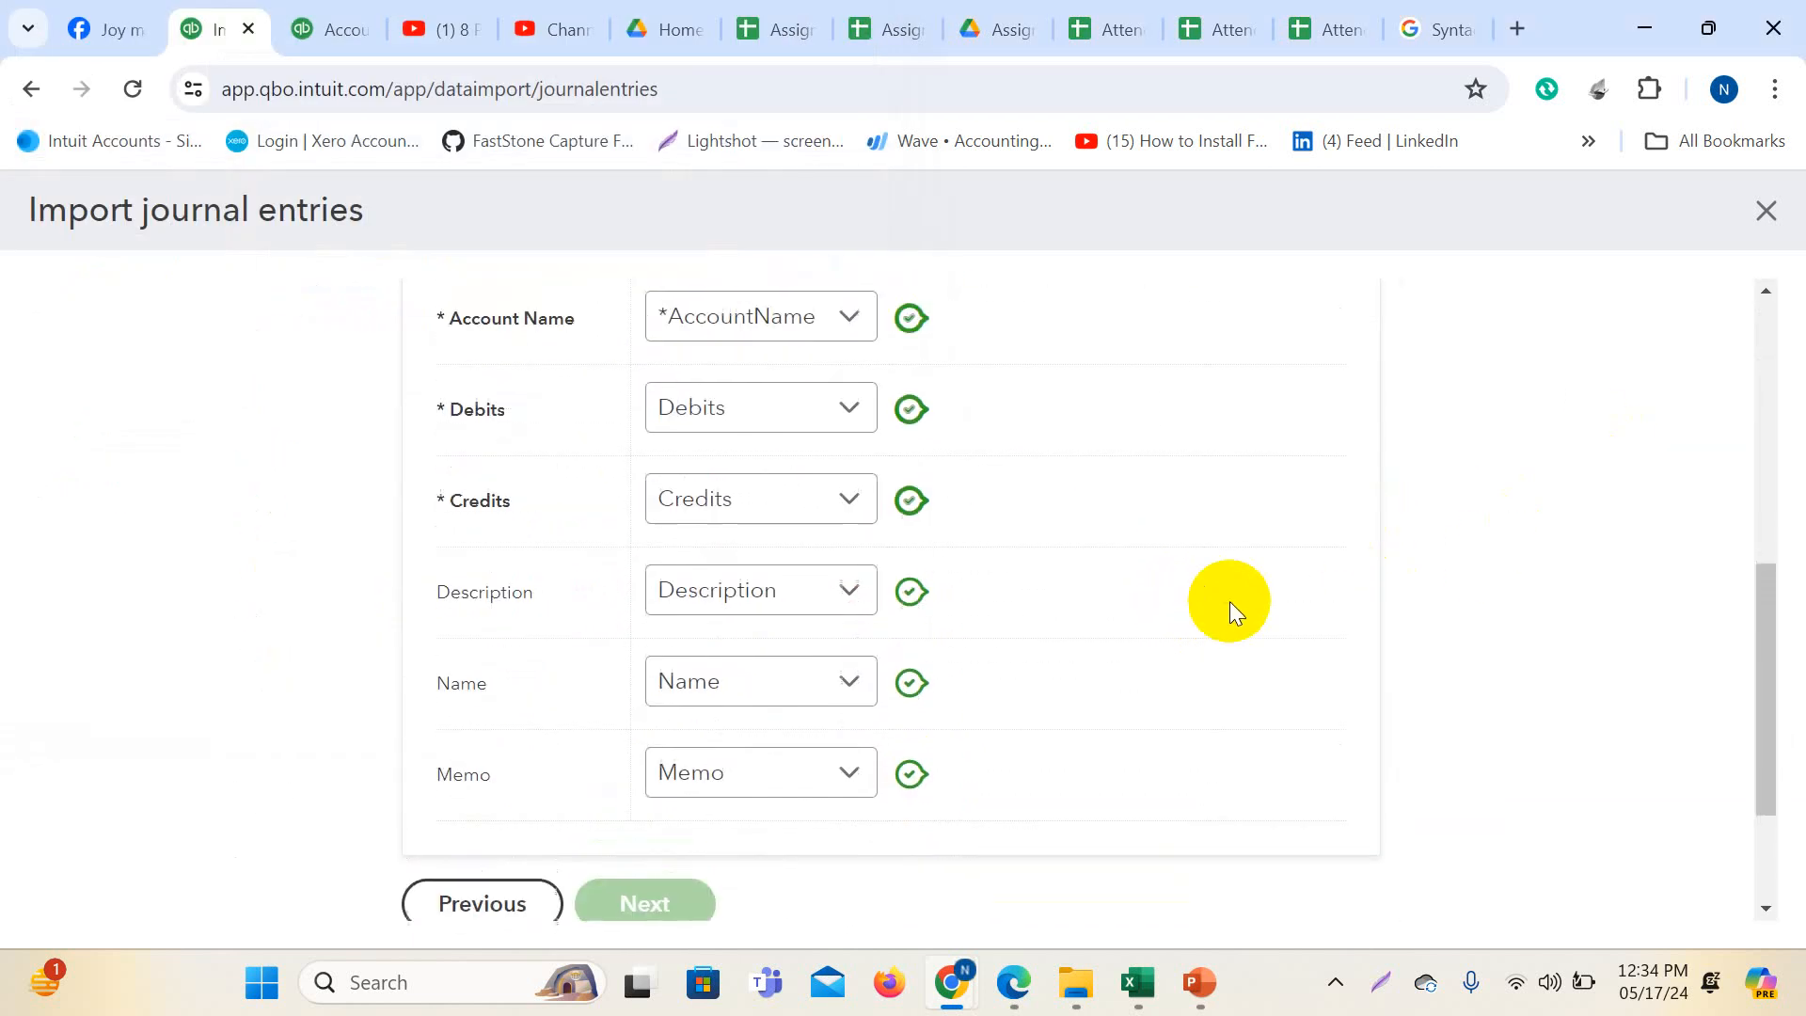
pyautogui.moveTo(1131, 999)
pyautogui.click(1423, 893)
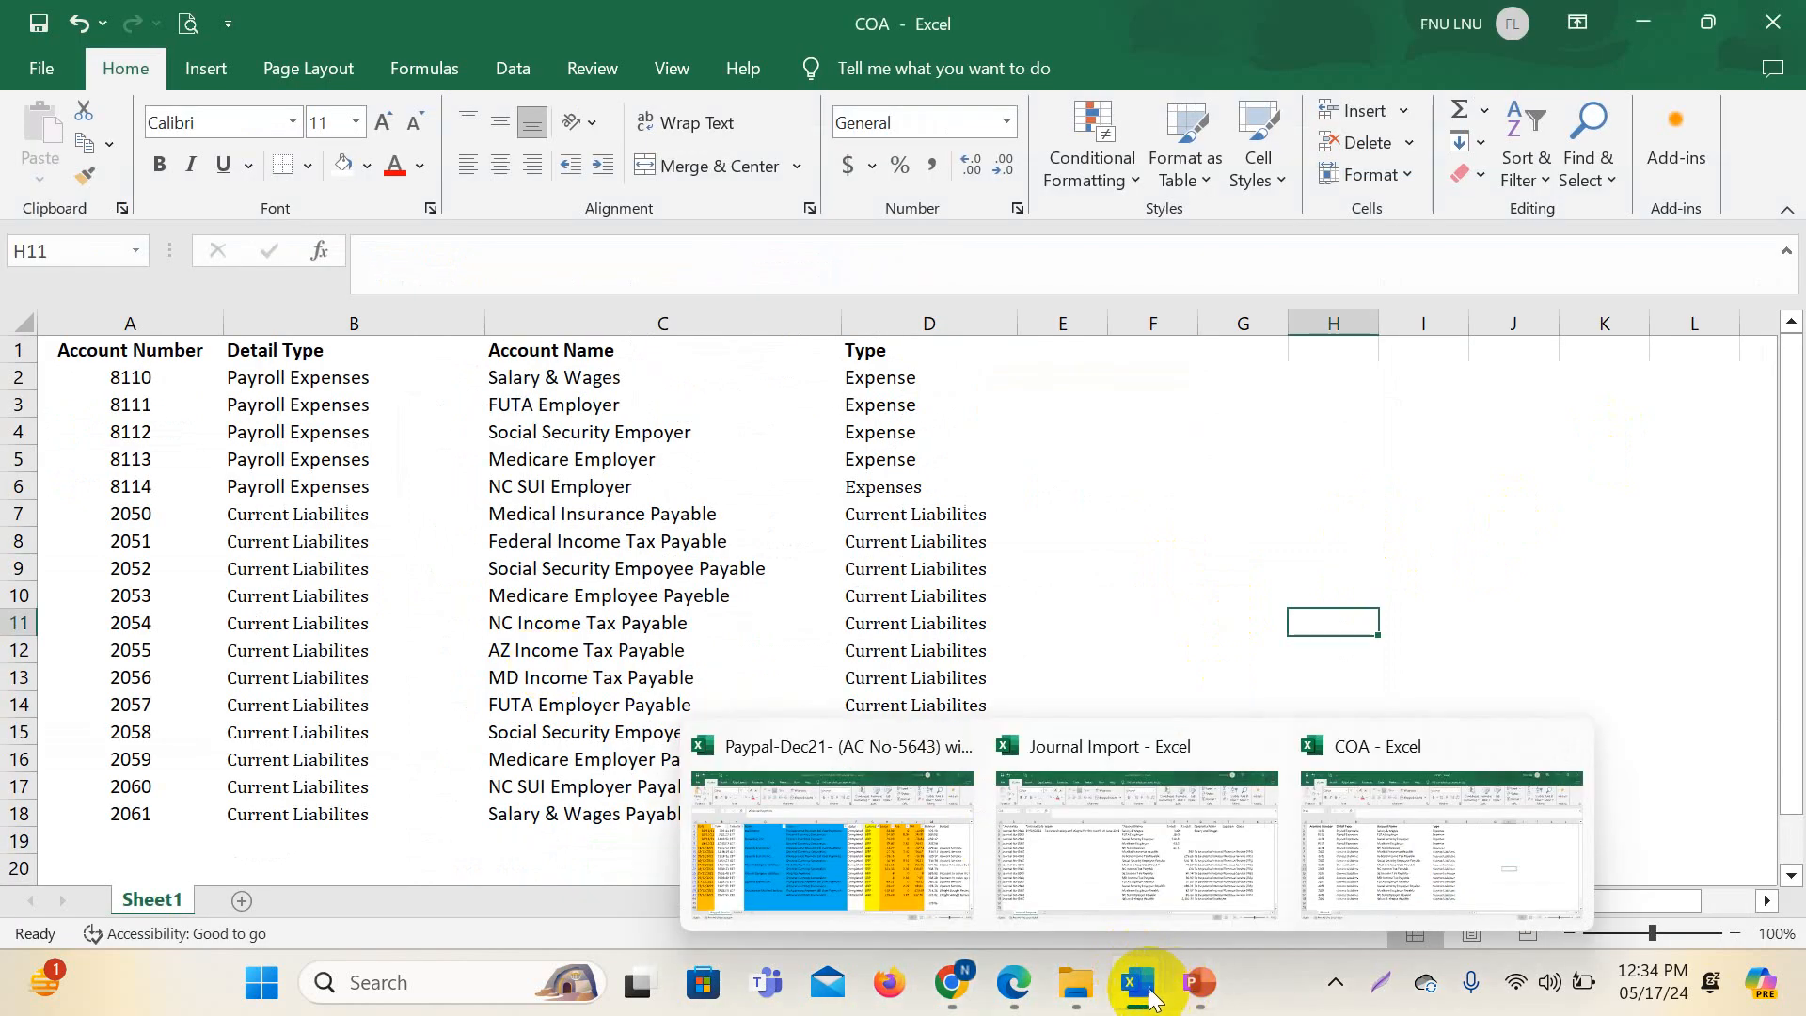
pyautogui.click(1238, 859)
pyautogui.click(278, 391)
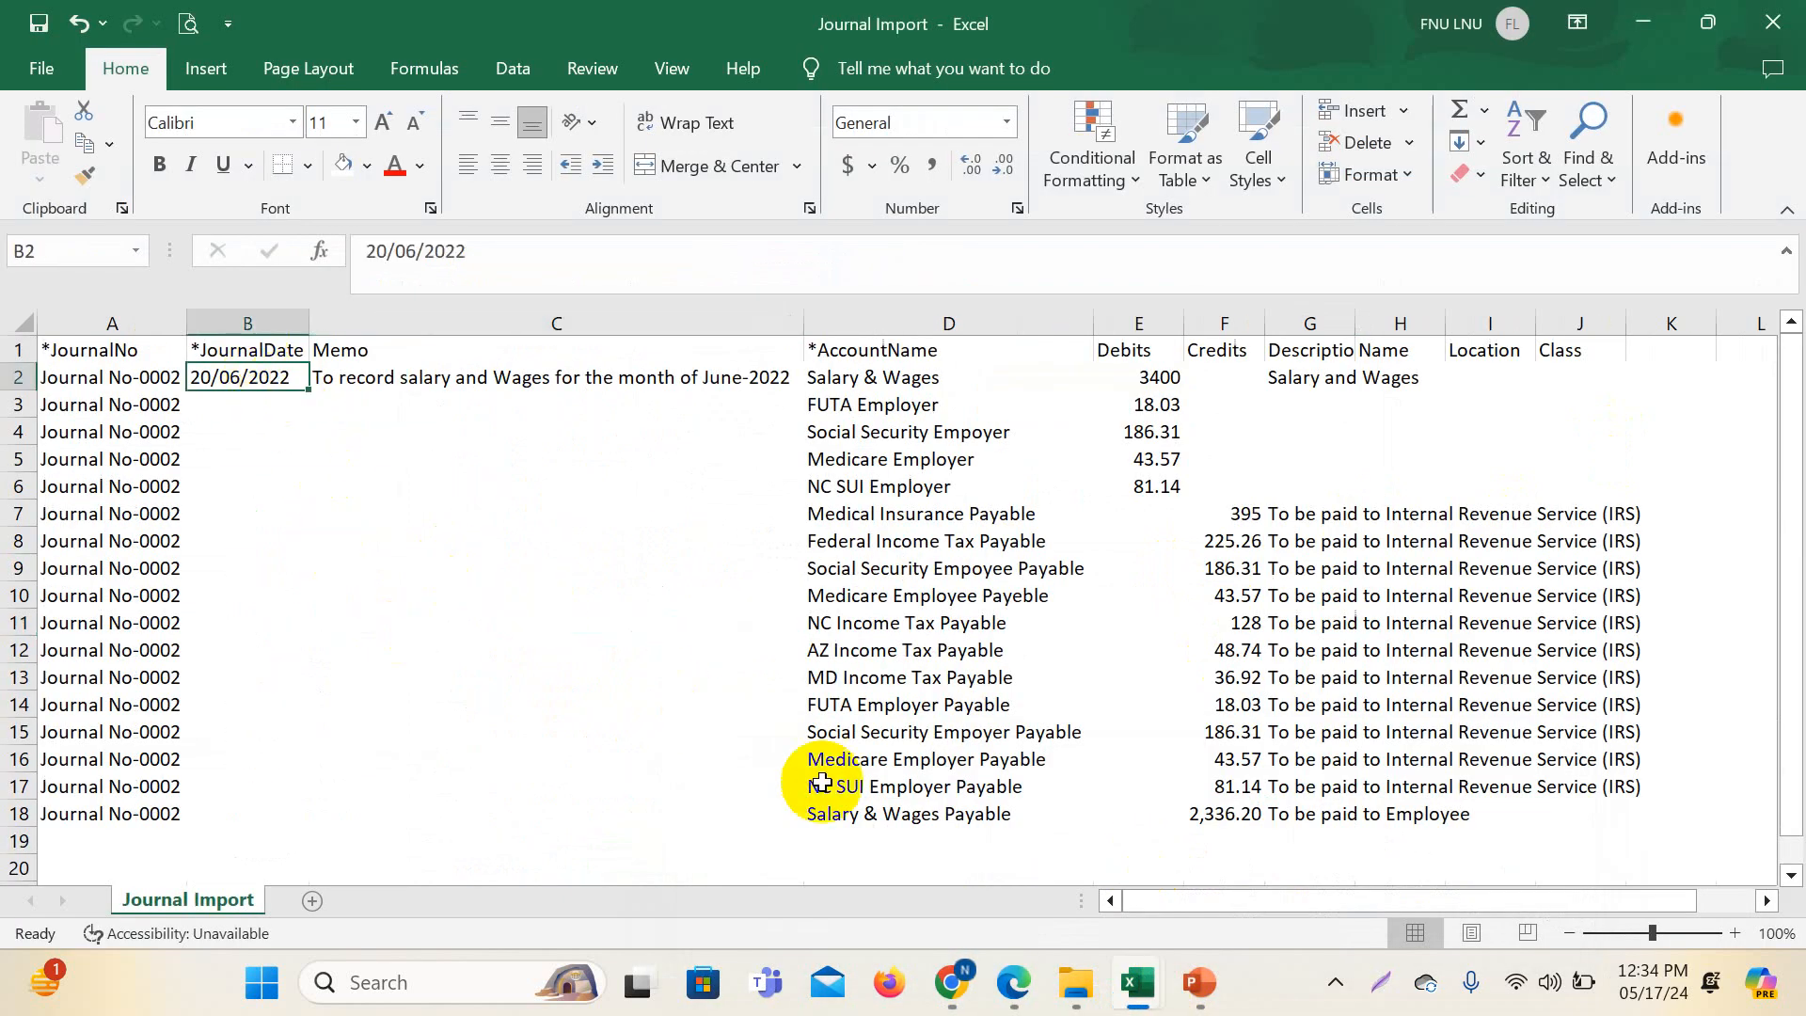
pyautogui.moveTo(947, 978)
pyautogui.click(937, 925)
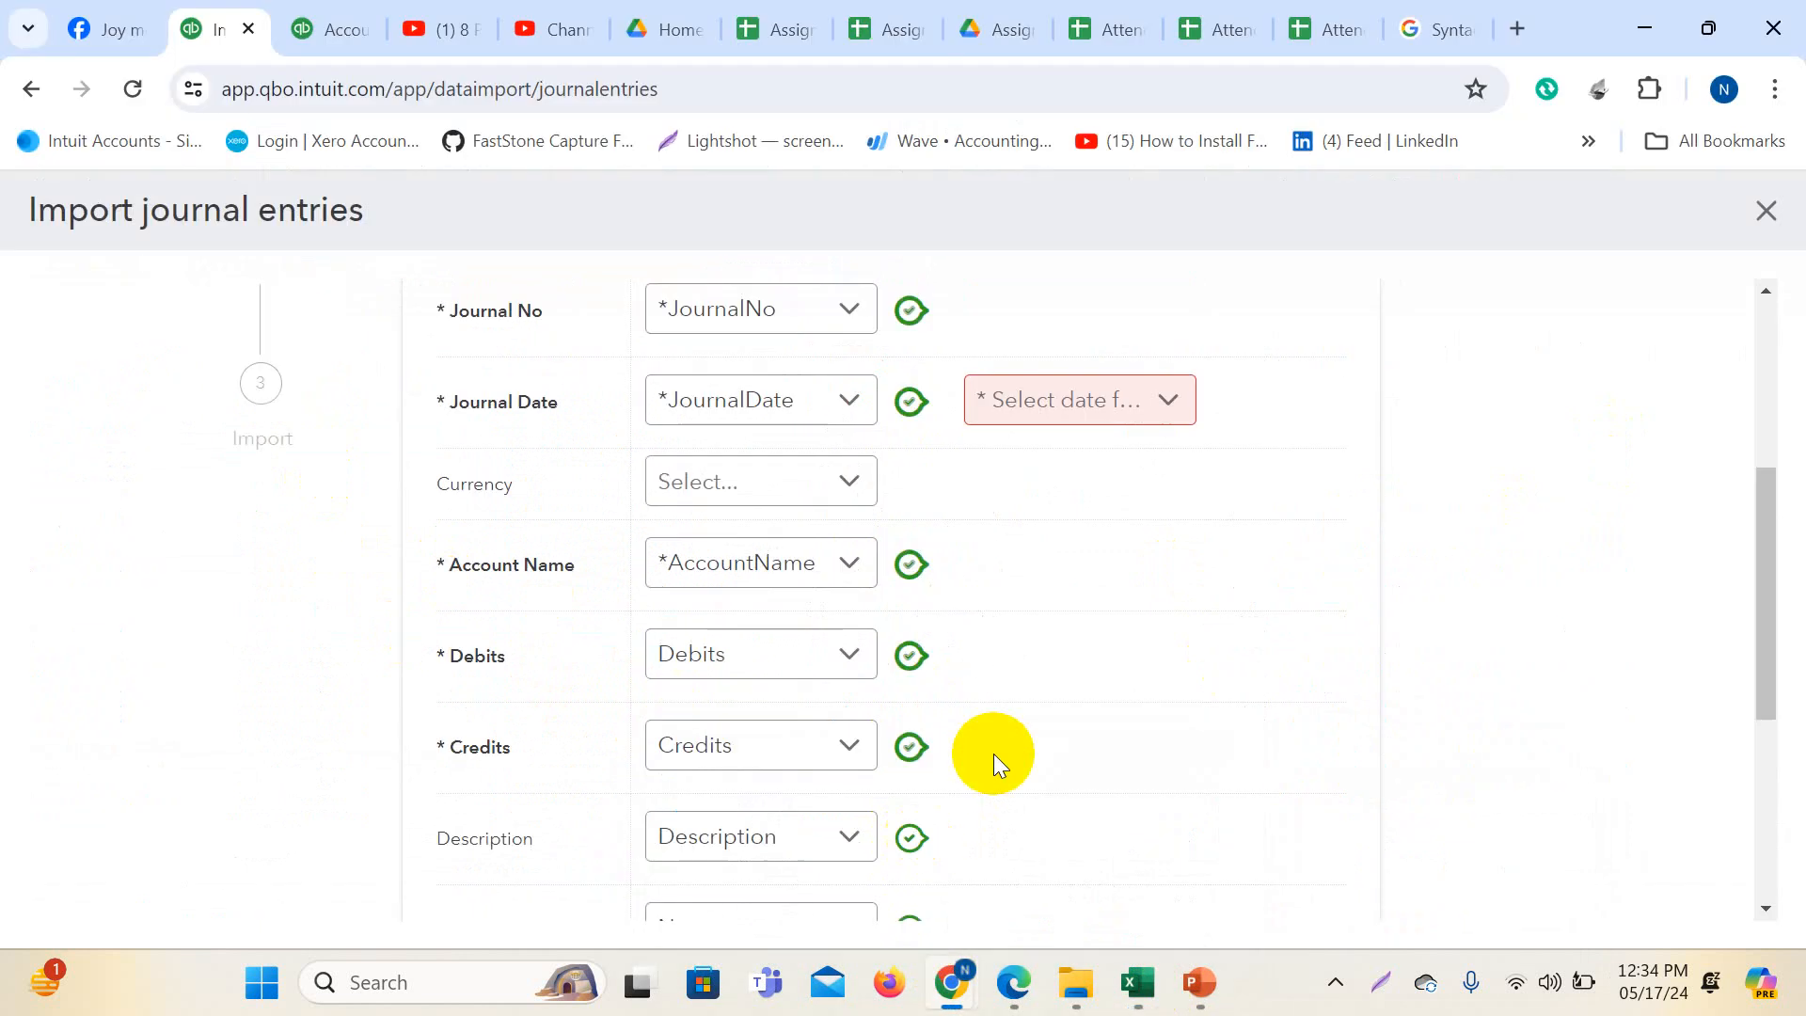
# - Set the journal date format to D/M/YYYY and try to continue the import with the mapped fields
pyautogui.click(1171, 403)
pyautogui.click(1063, 466)
pyautogui.scroll(-5, 1303, 665)
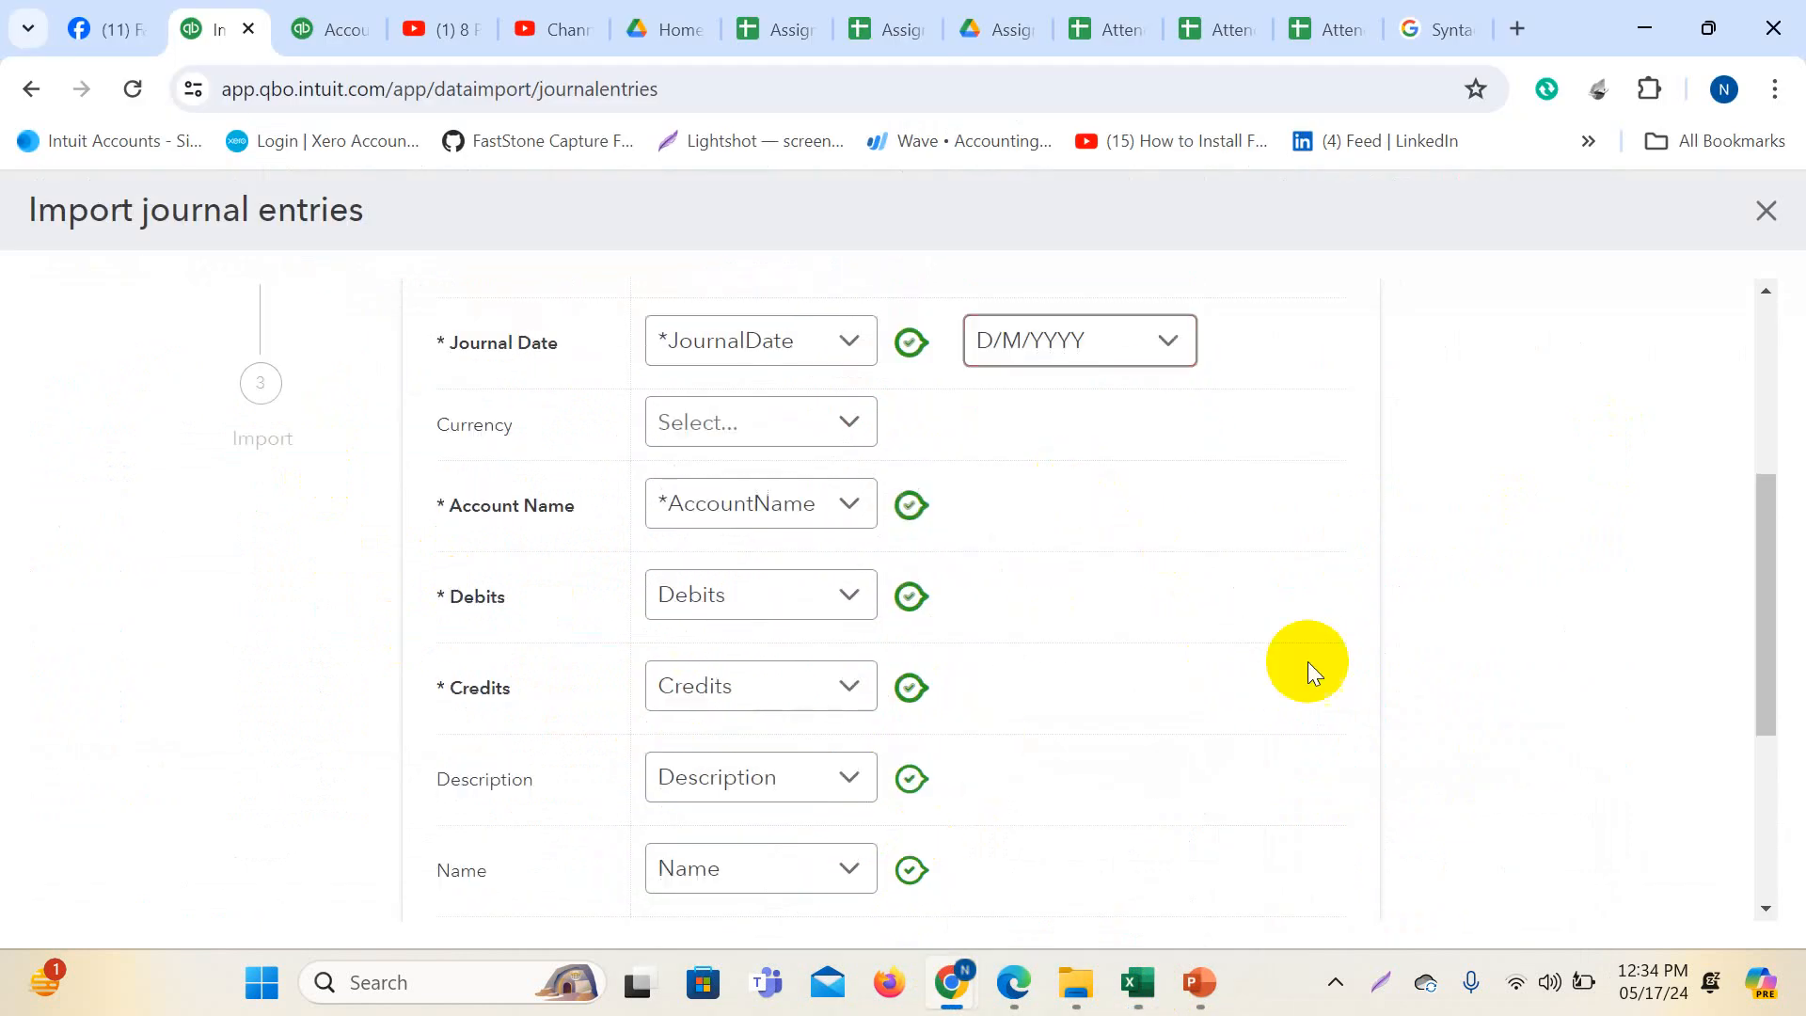
pyautogui.click(645, 696)
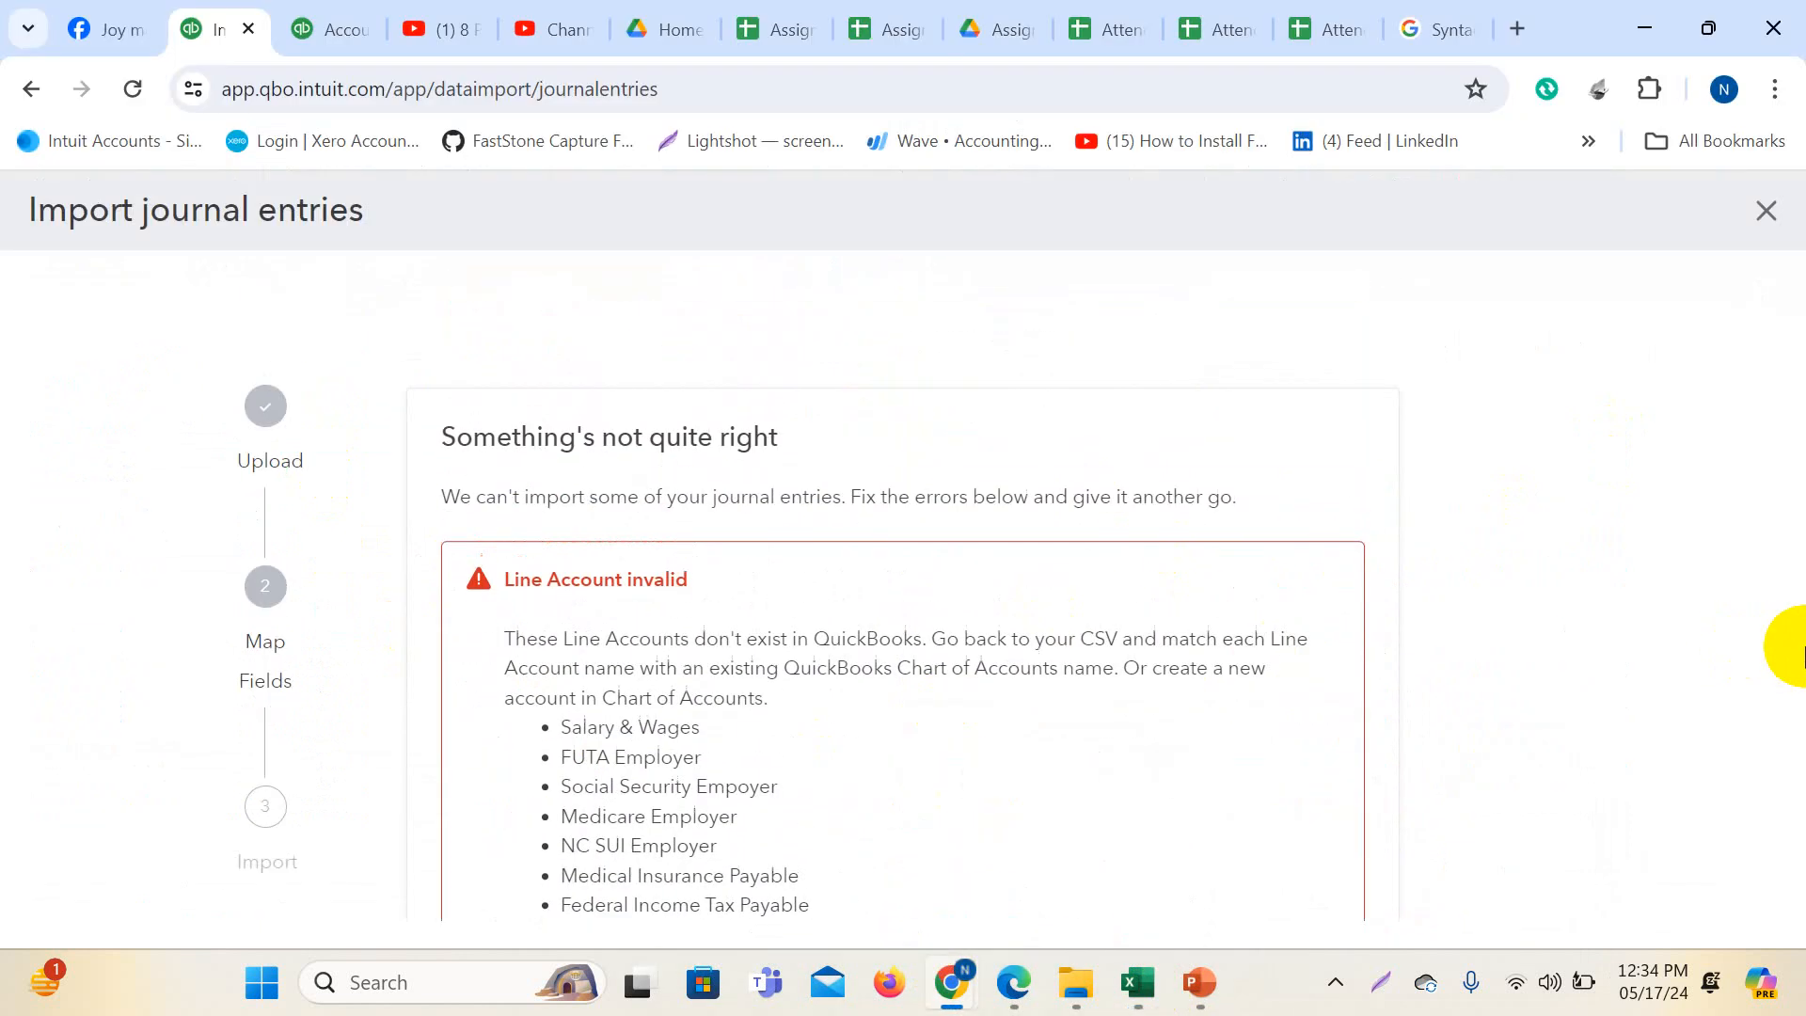
# - Examine the line accounts listed in the import error, and go back to the Import Data page and reload it
pyautogui.scroll(-6, 998, 675)
pyautogui.scroll(5, 990, 675)
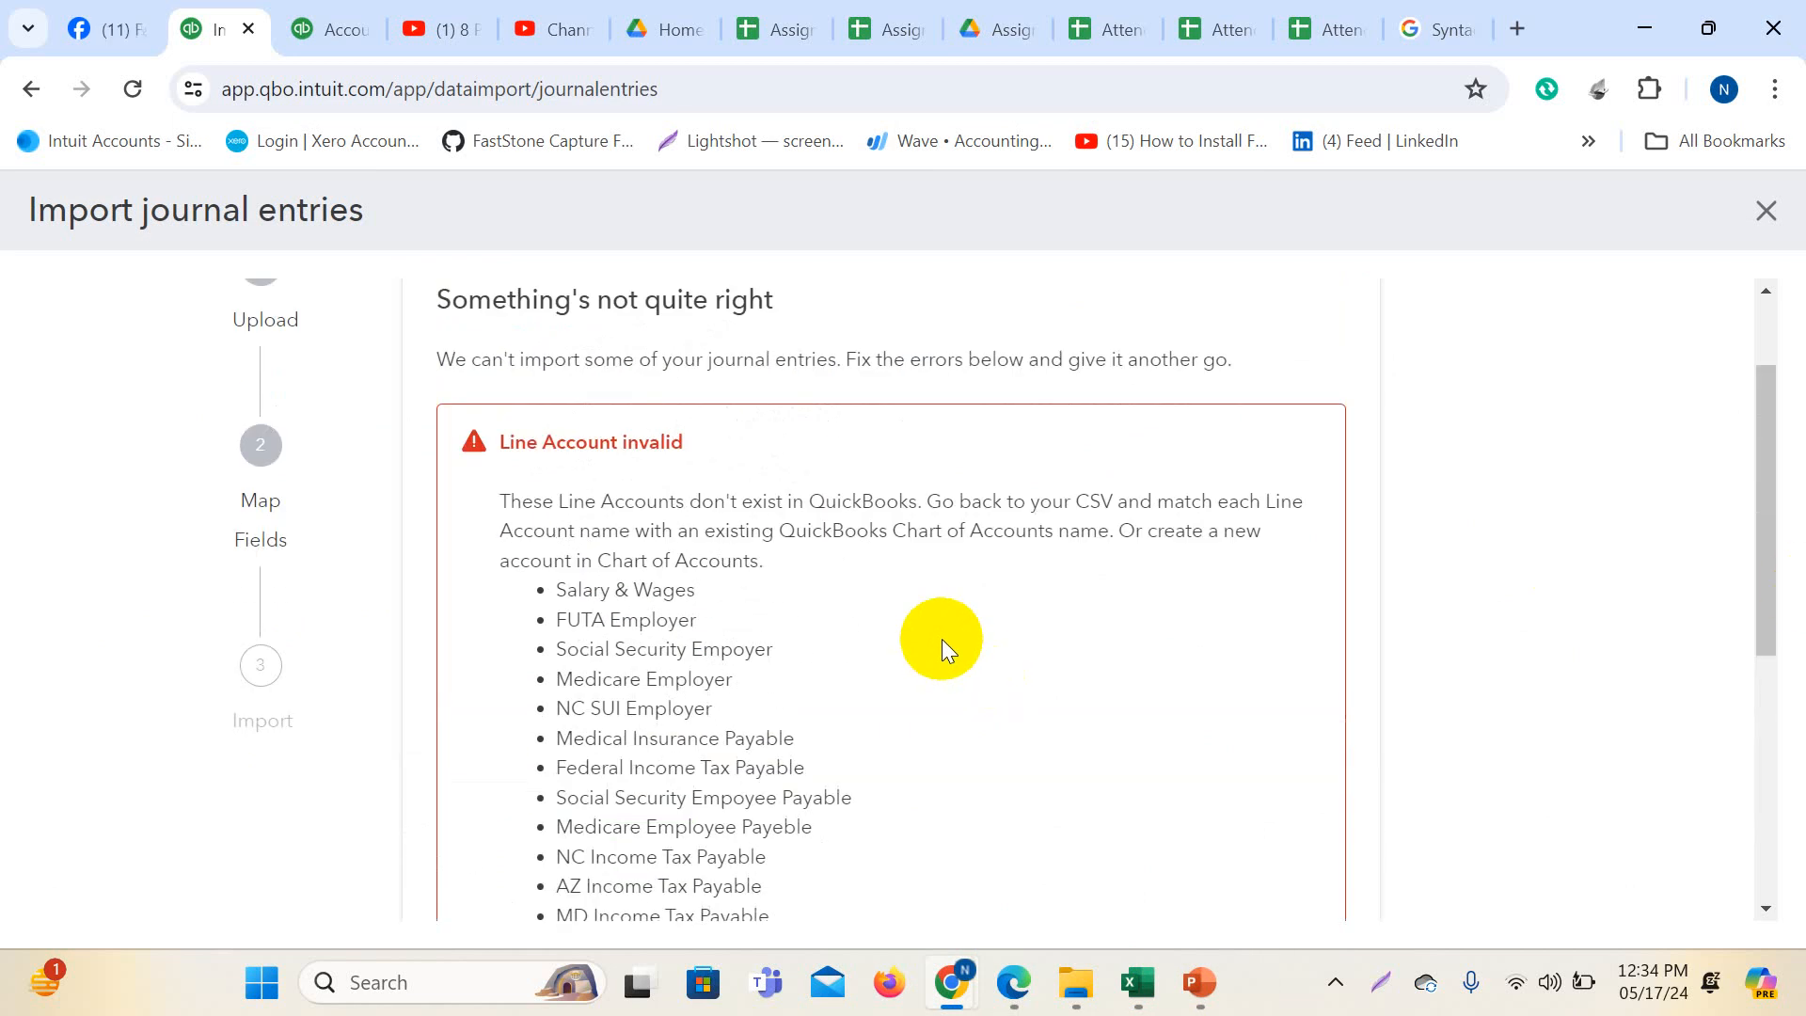
pyautogui.click(31, 88)
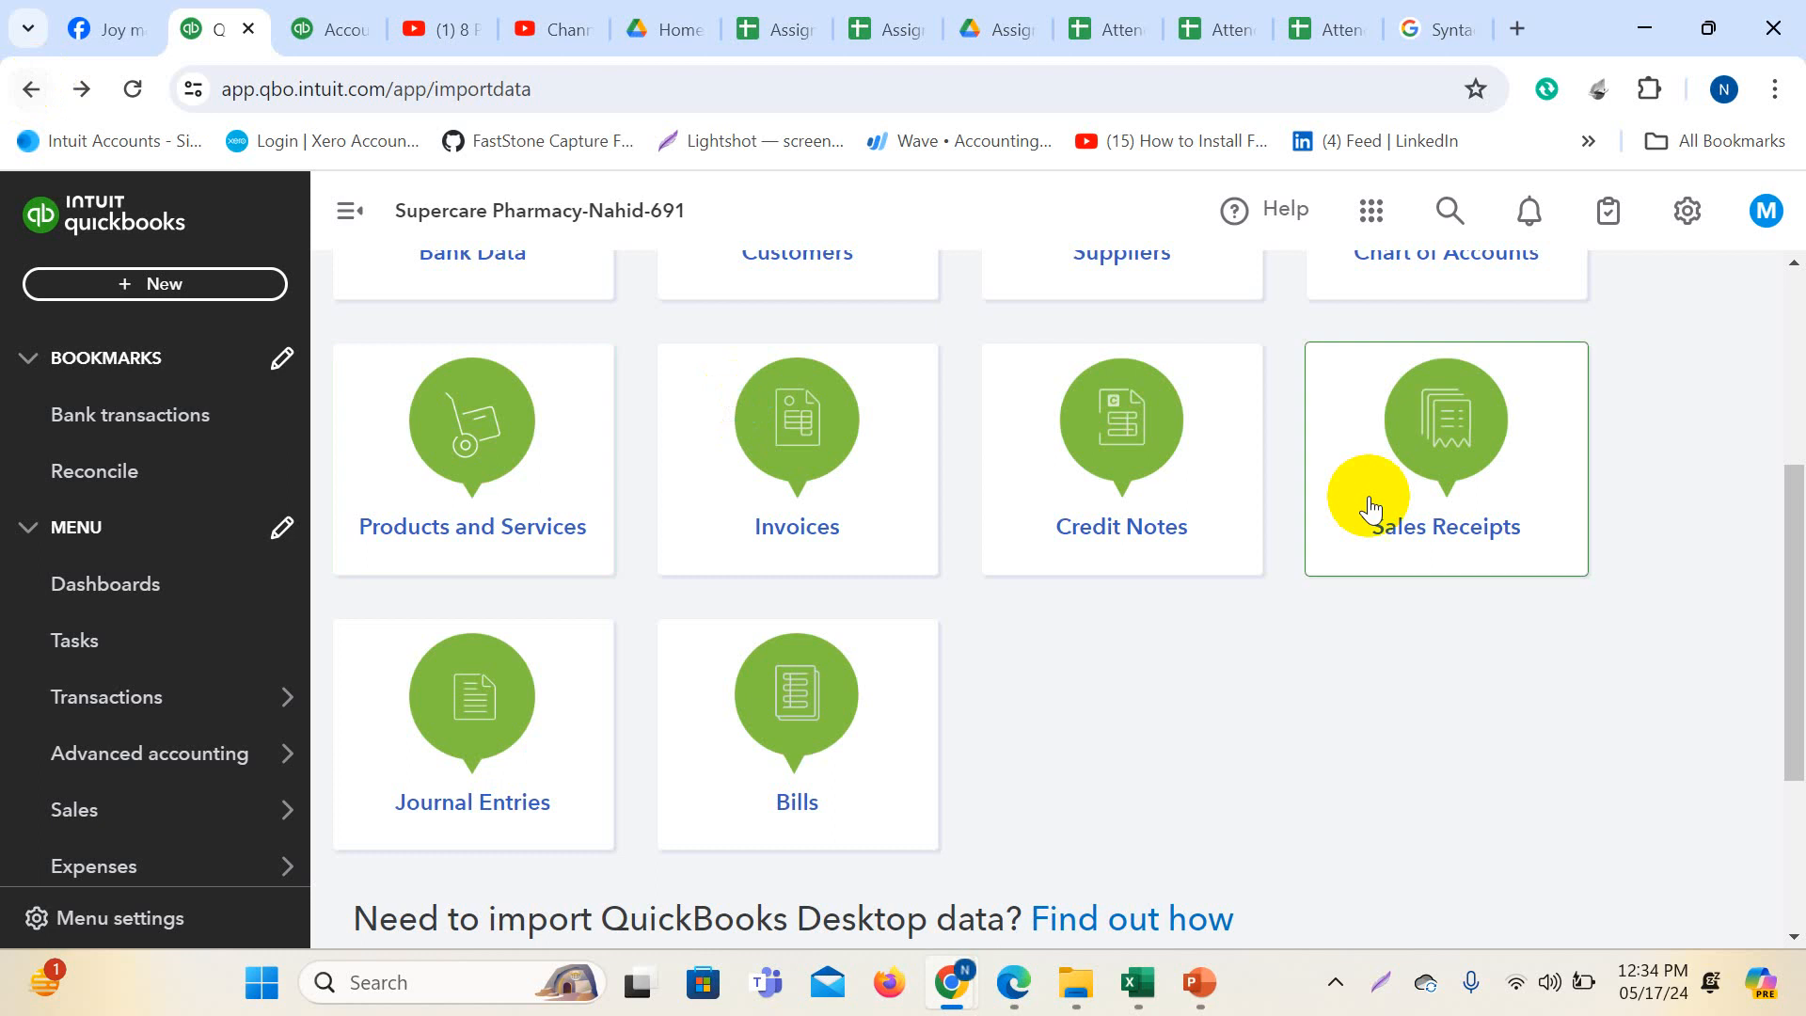
pyautogui.scroll(5, 1143, 584)
pyautogui.click(132, 89)
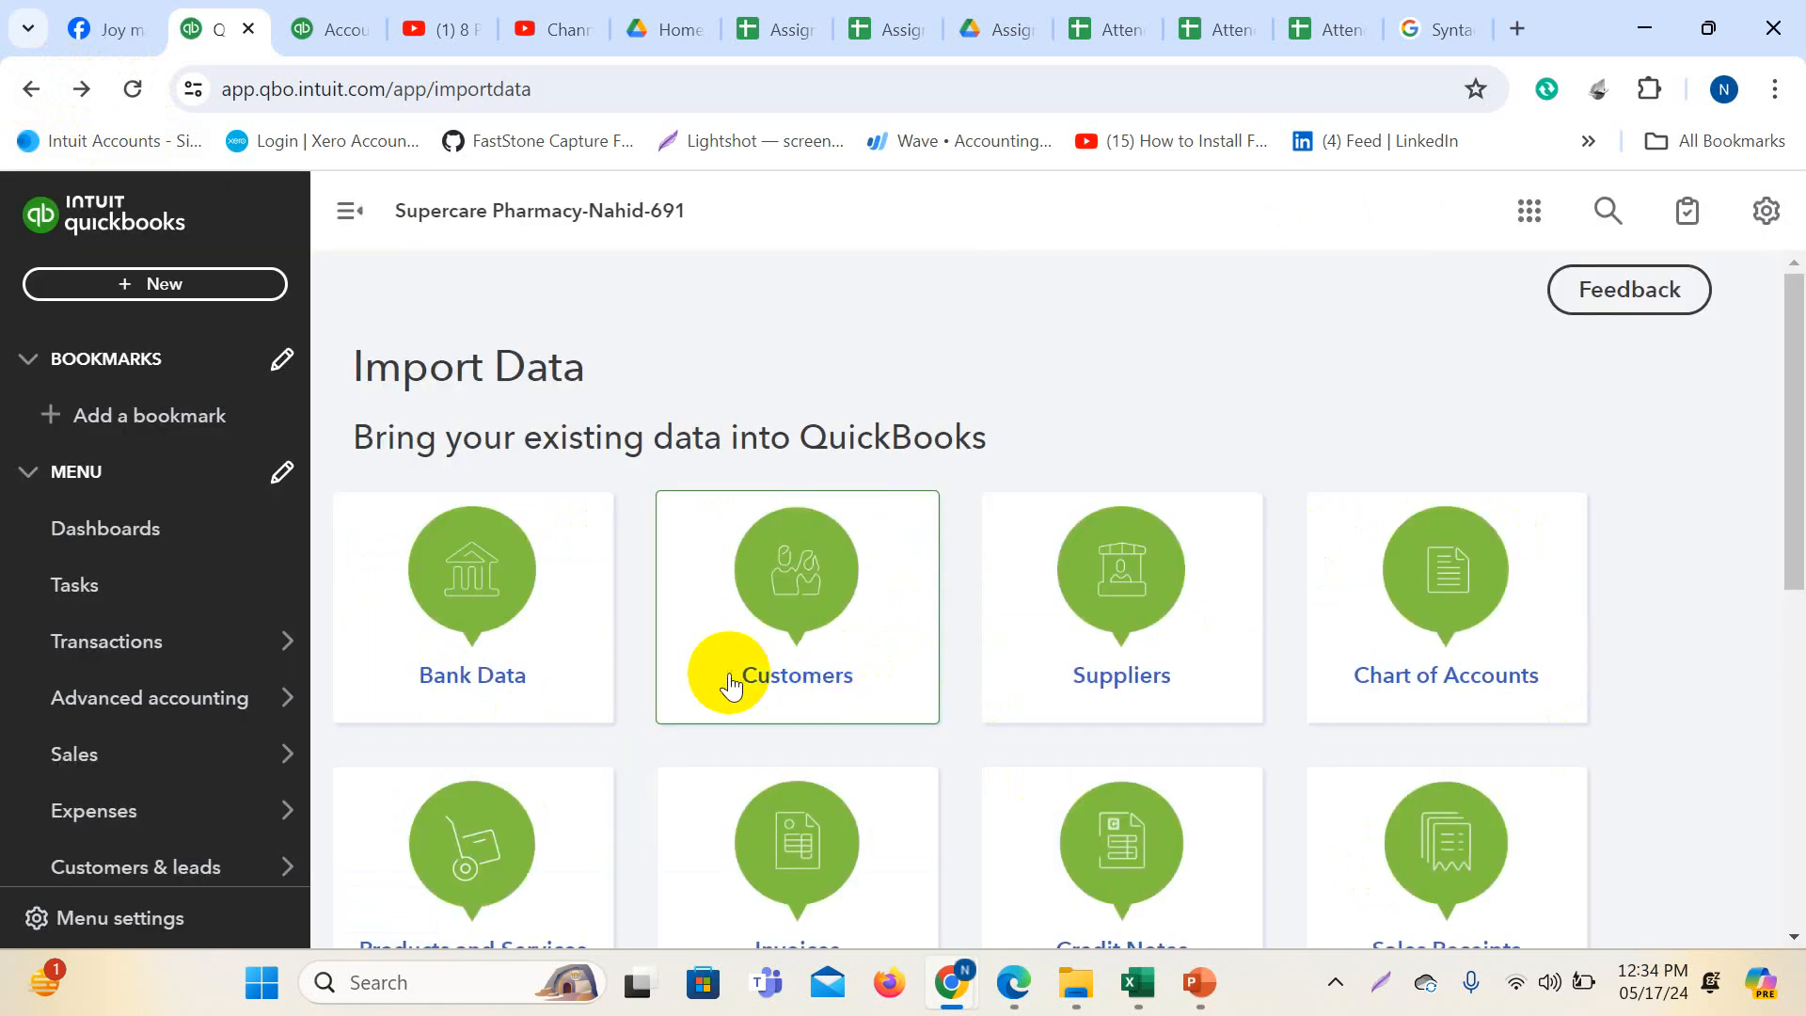
# - Open the company's chart of accounts by way of the bank transactions page
pyautogui.scroll(-5, 718, 678)
pyautogui.moveTo(243, 771)
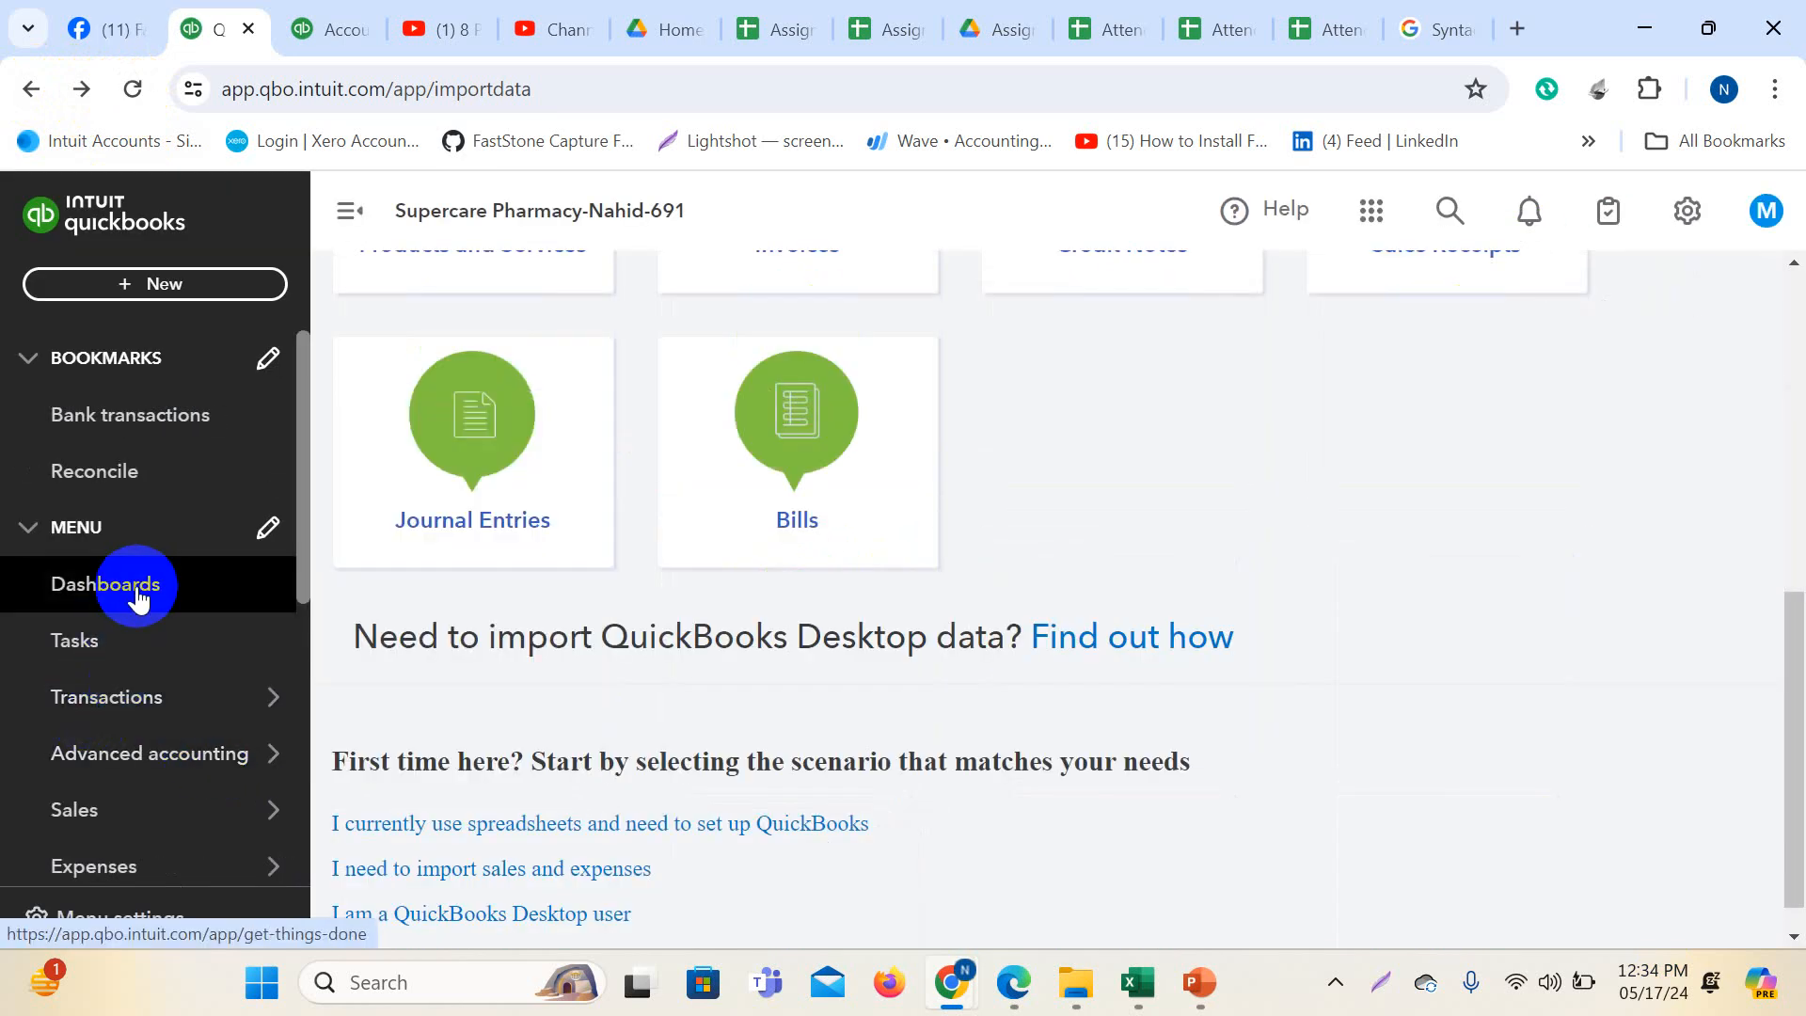
pyautogui.click(150, 431)
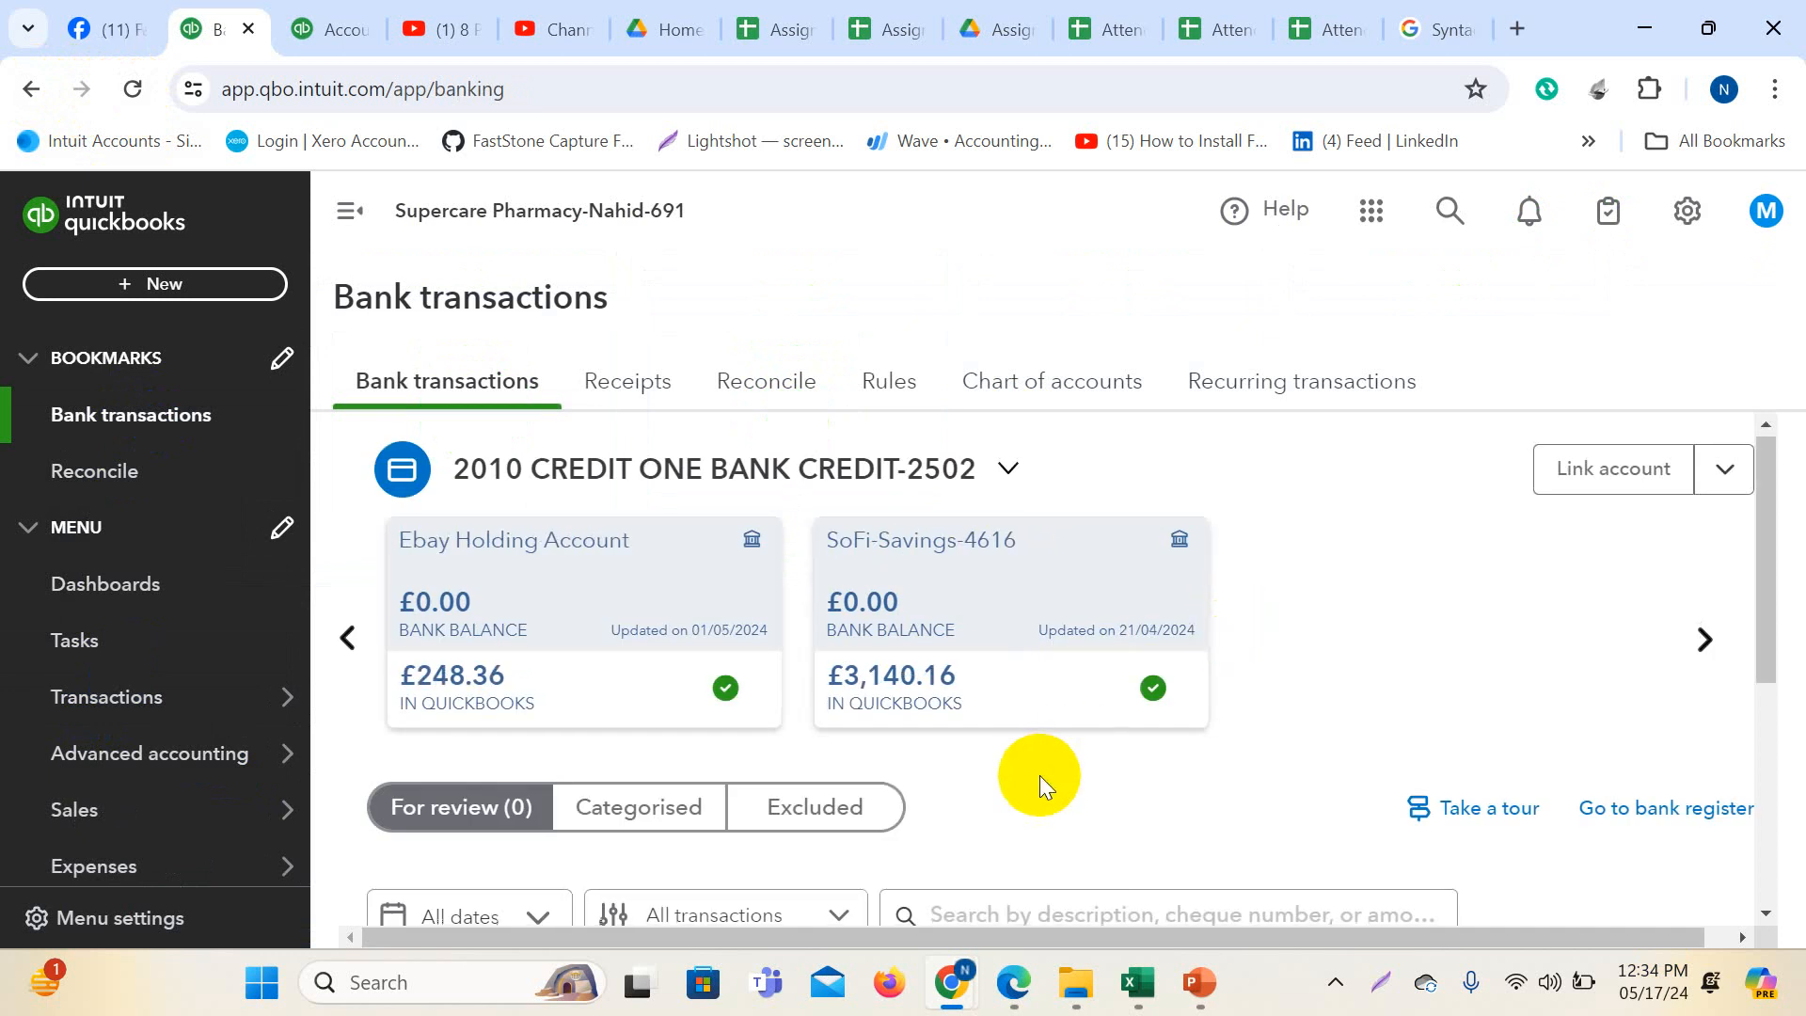
pyautogui.click(1038, 387)
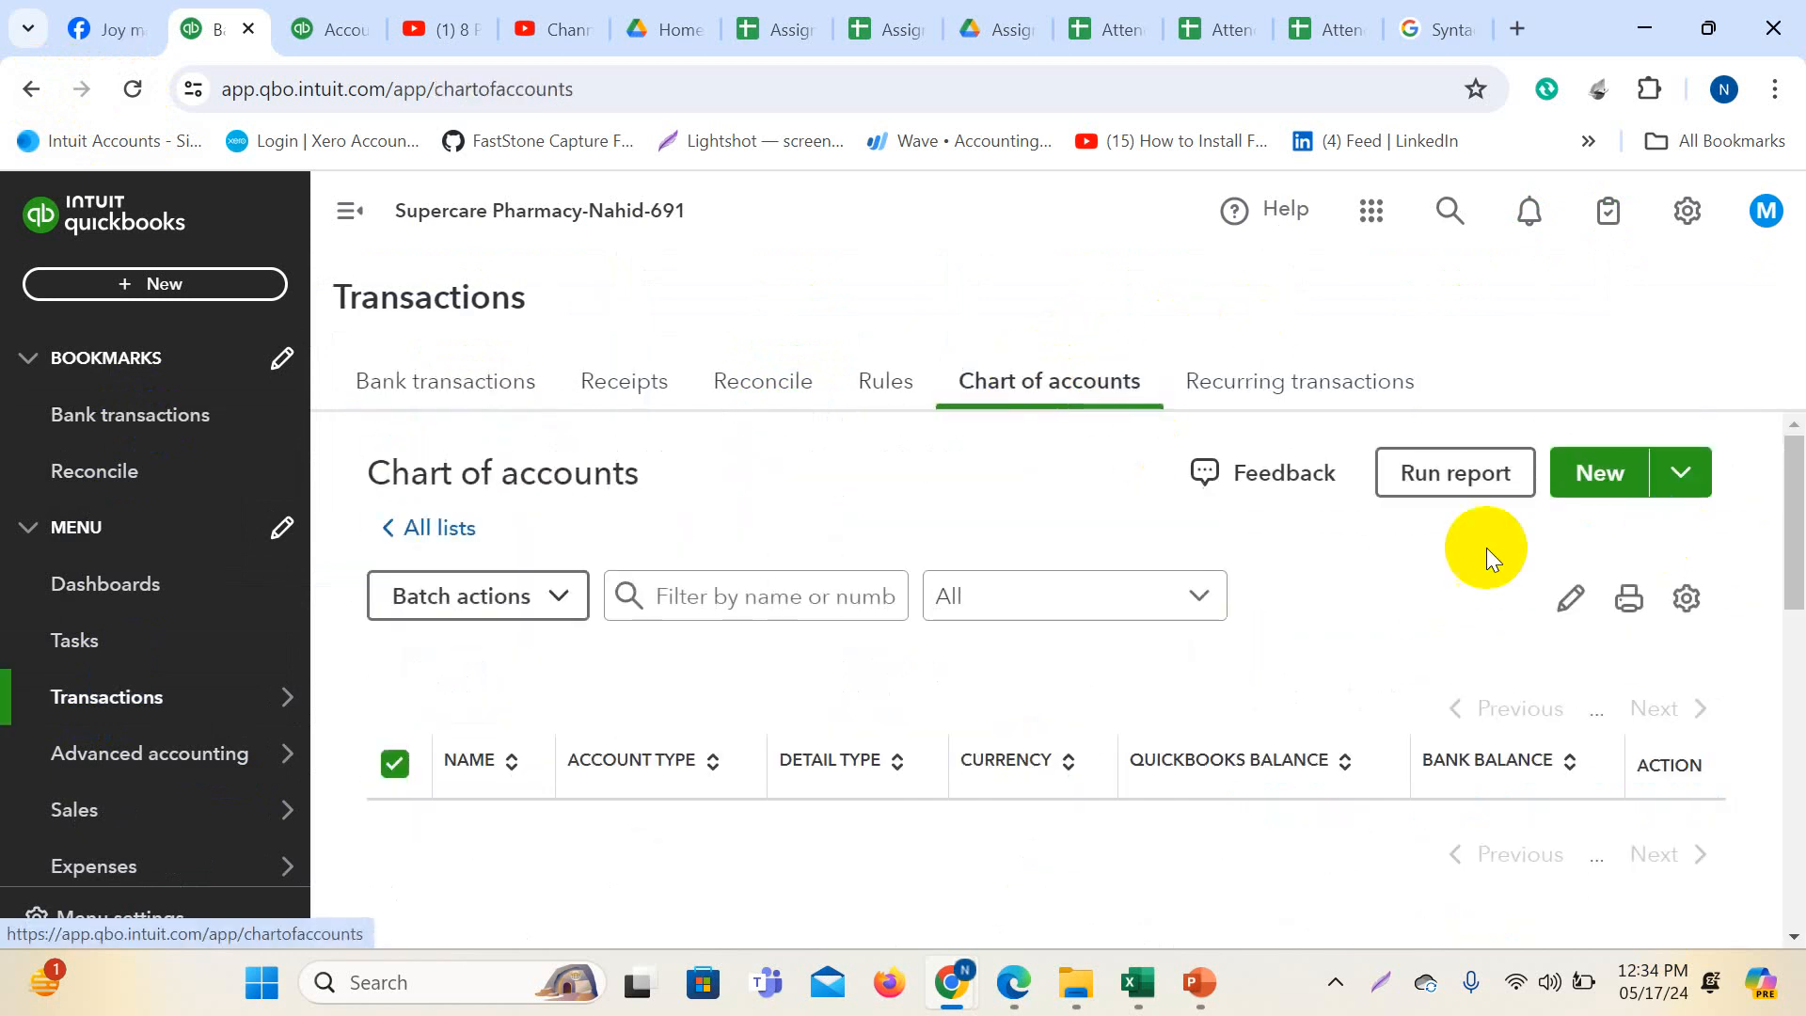
# - Look through the chart of accounts for the payroll accounts and examine their numbers and names against the journal's account names
pyautogui.scroll(-15, 831, 772)
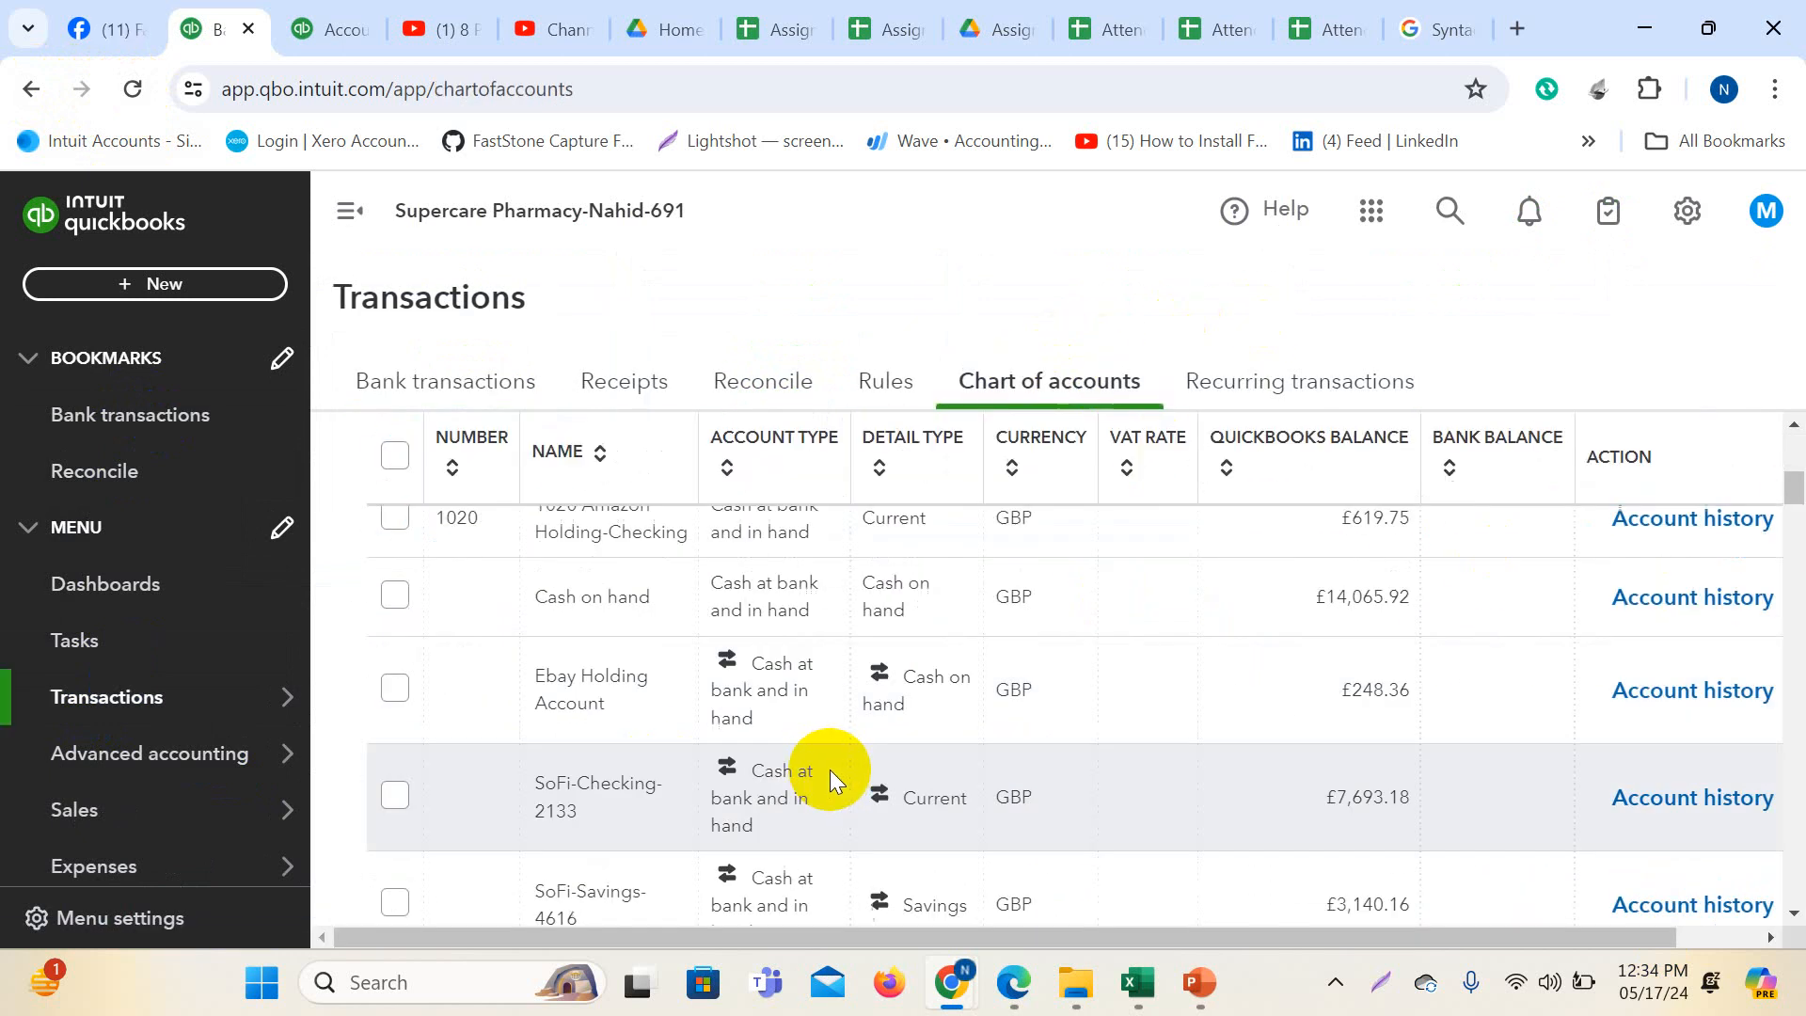
pyautogui.scroll(-20, 832, 771)
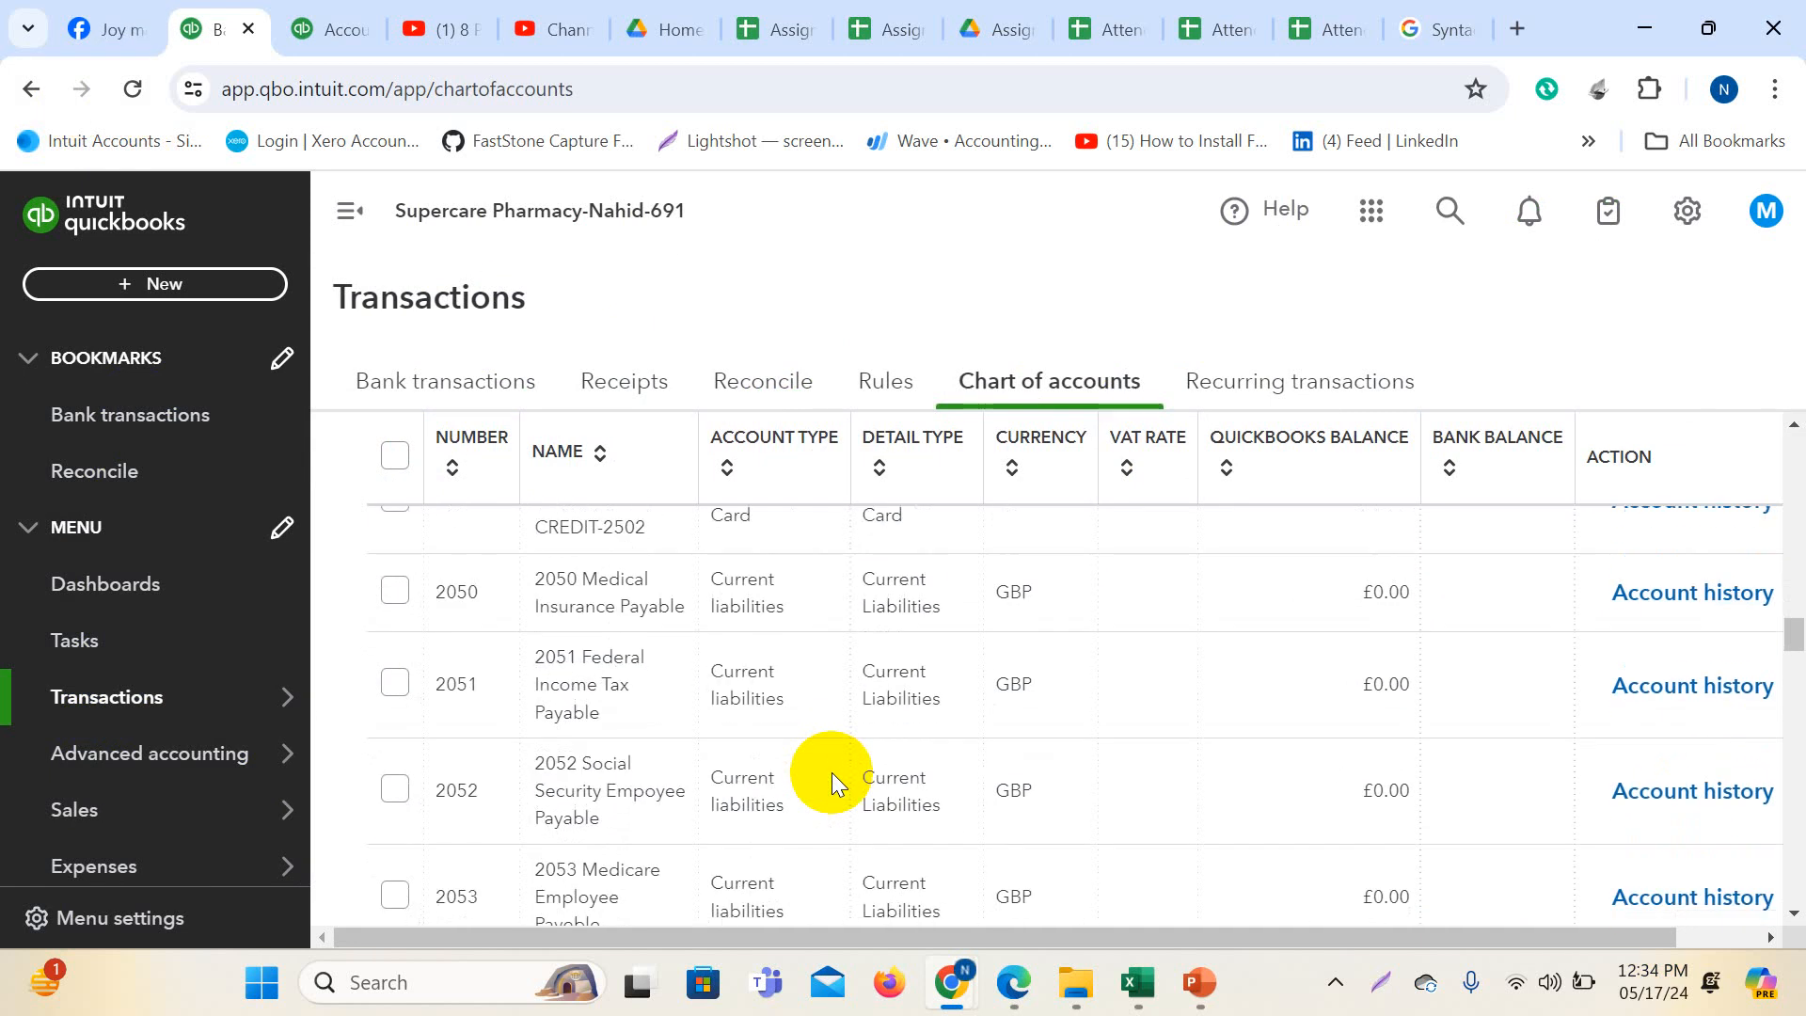
pyautogui.scroll(-20, 655, 725)
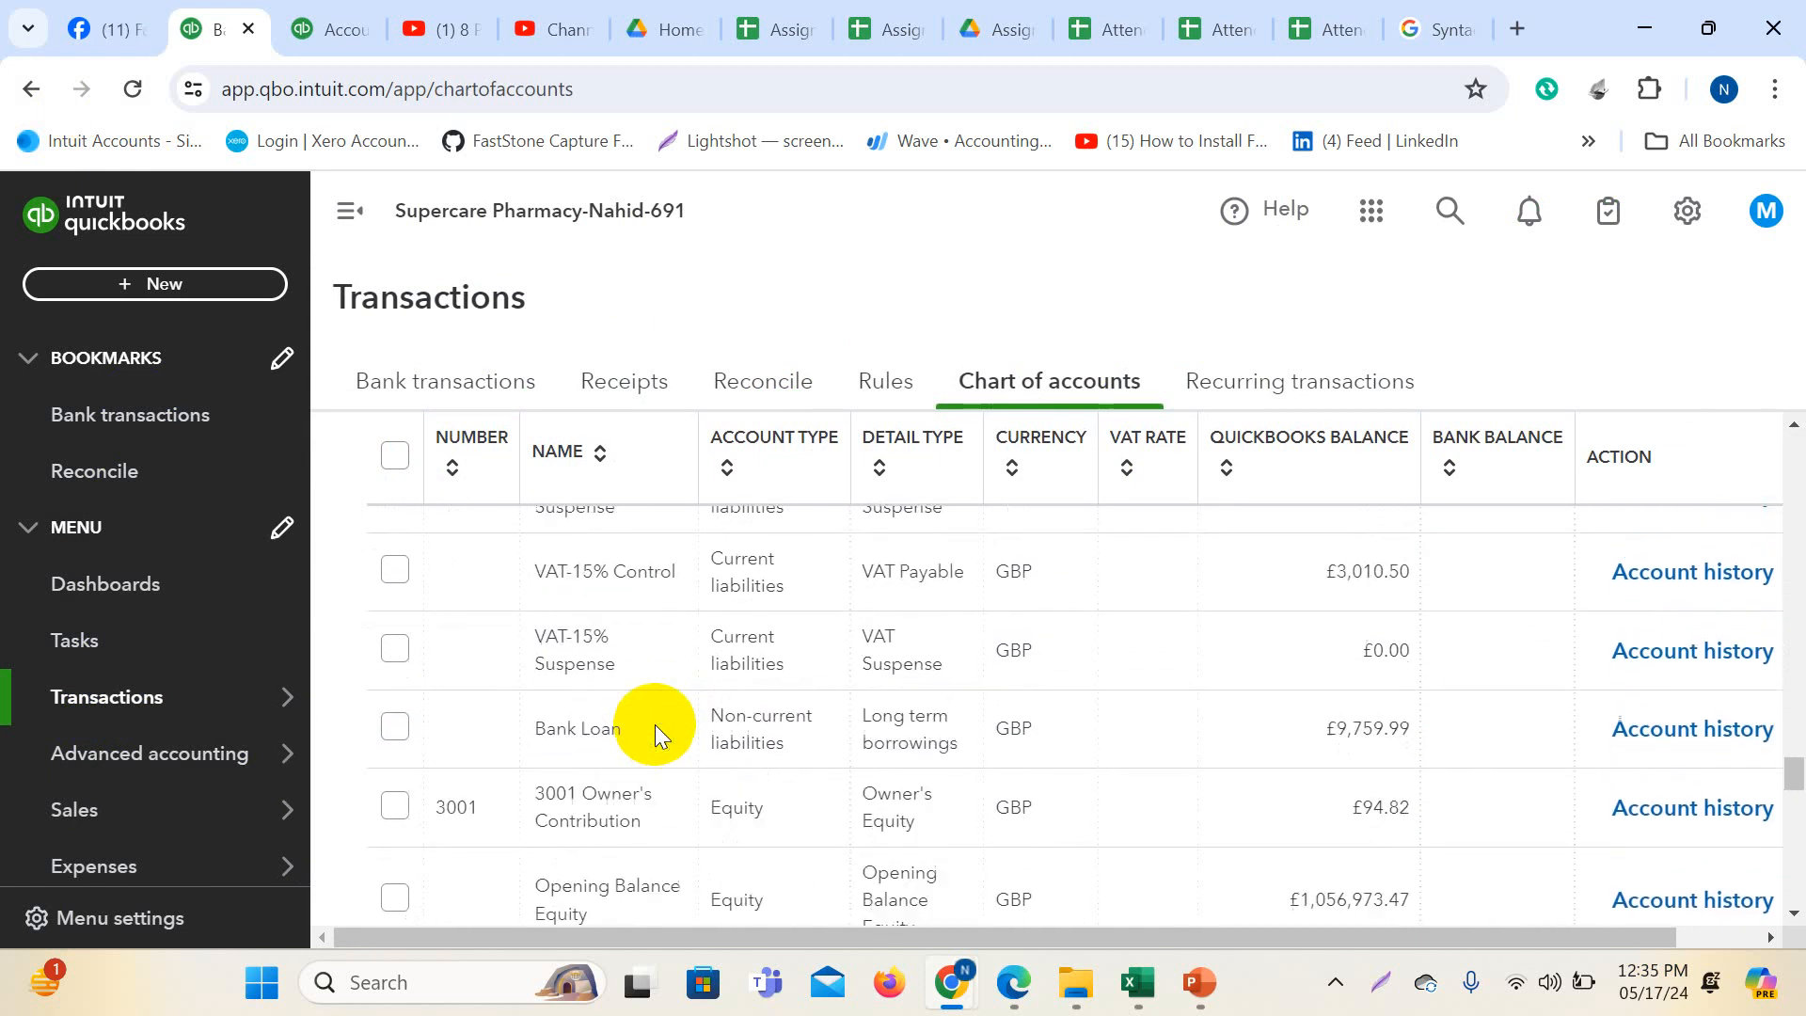
pyautogui.scroll(10, 687, 742)
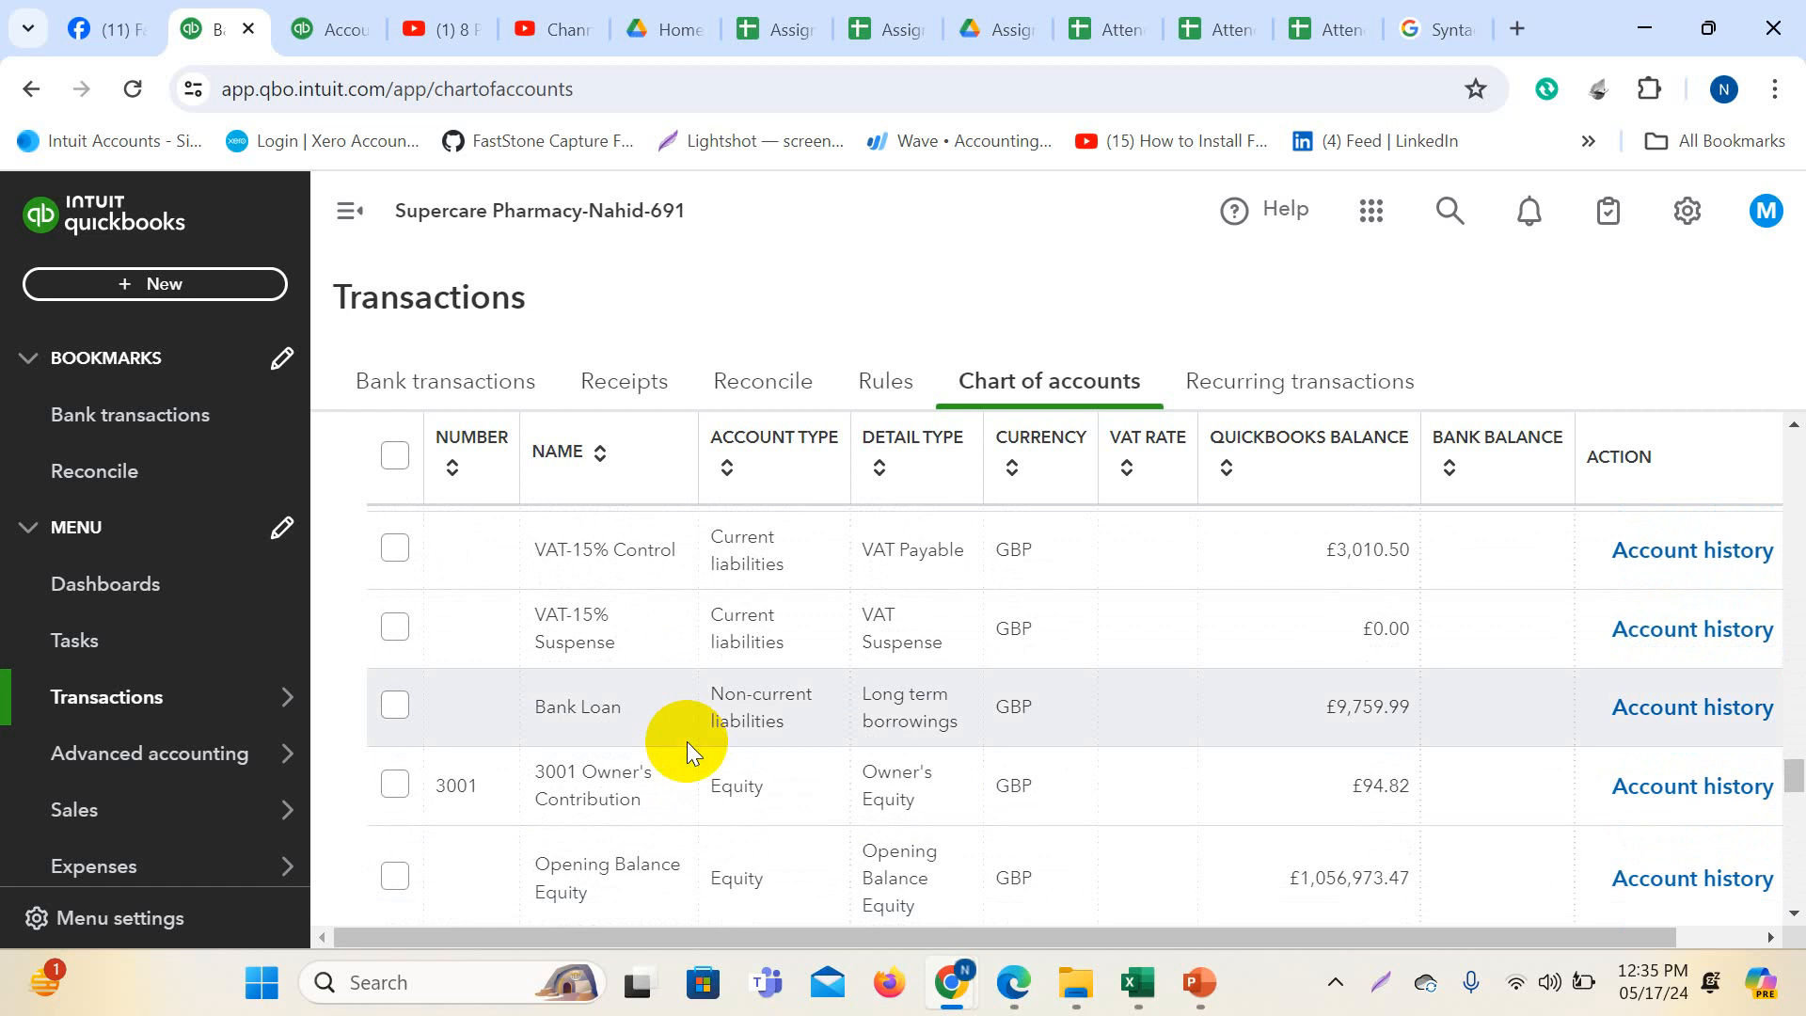
pyautogui.scroll(8, 687, 741)
pyautogui.scroll(10, 687, 741)
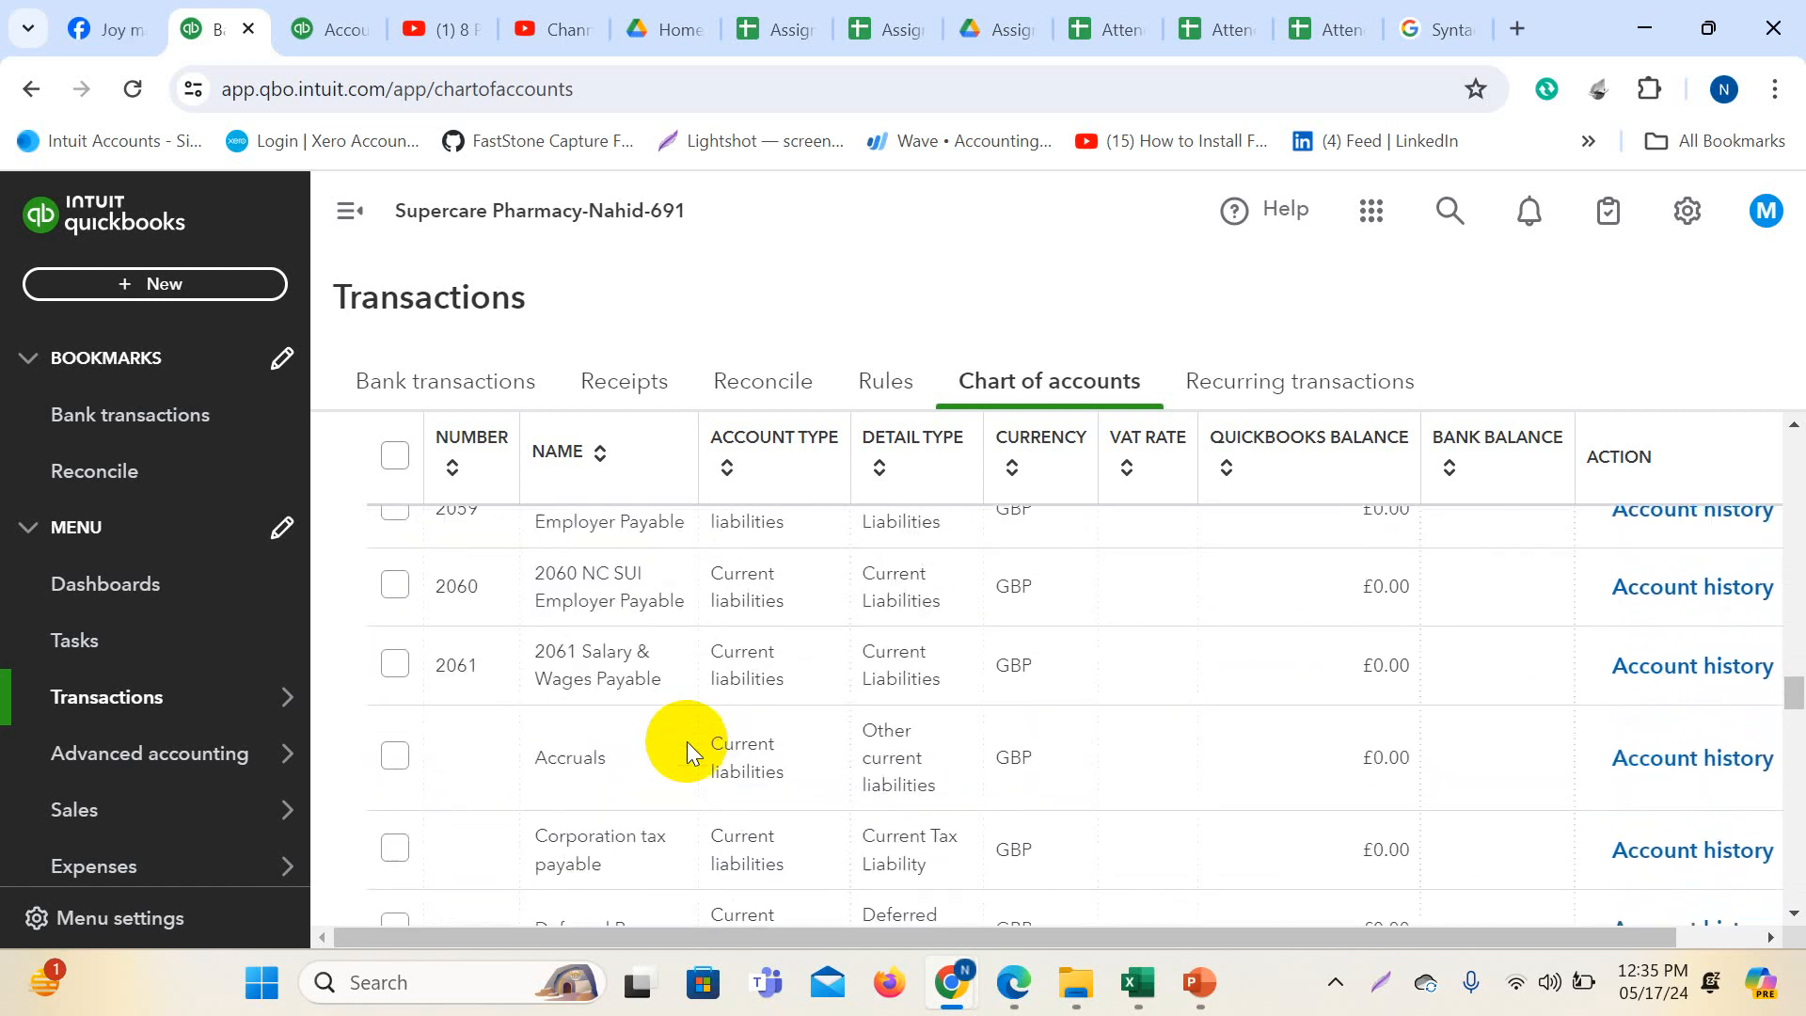
pyautogui.scroll(2, 687, 742)
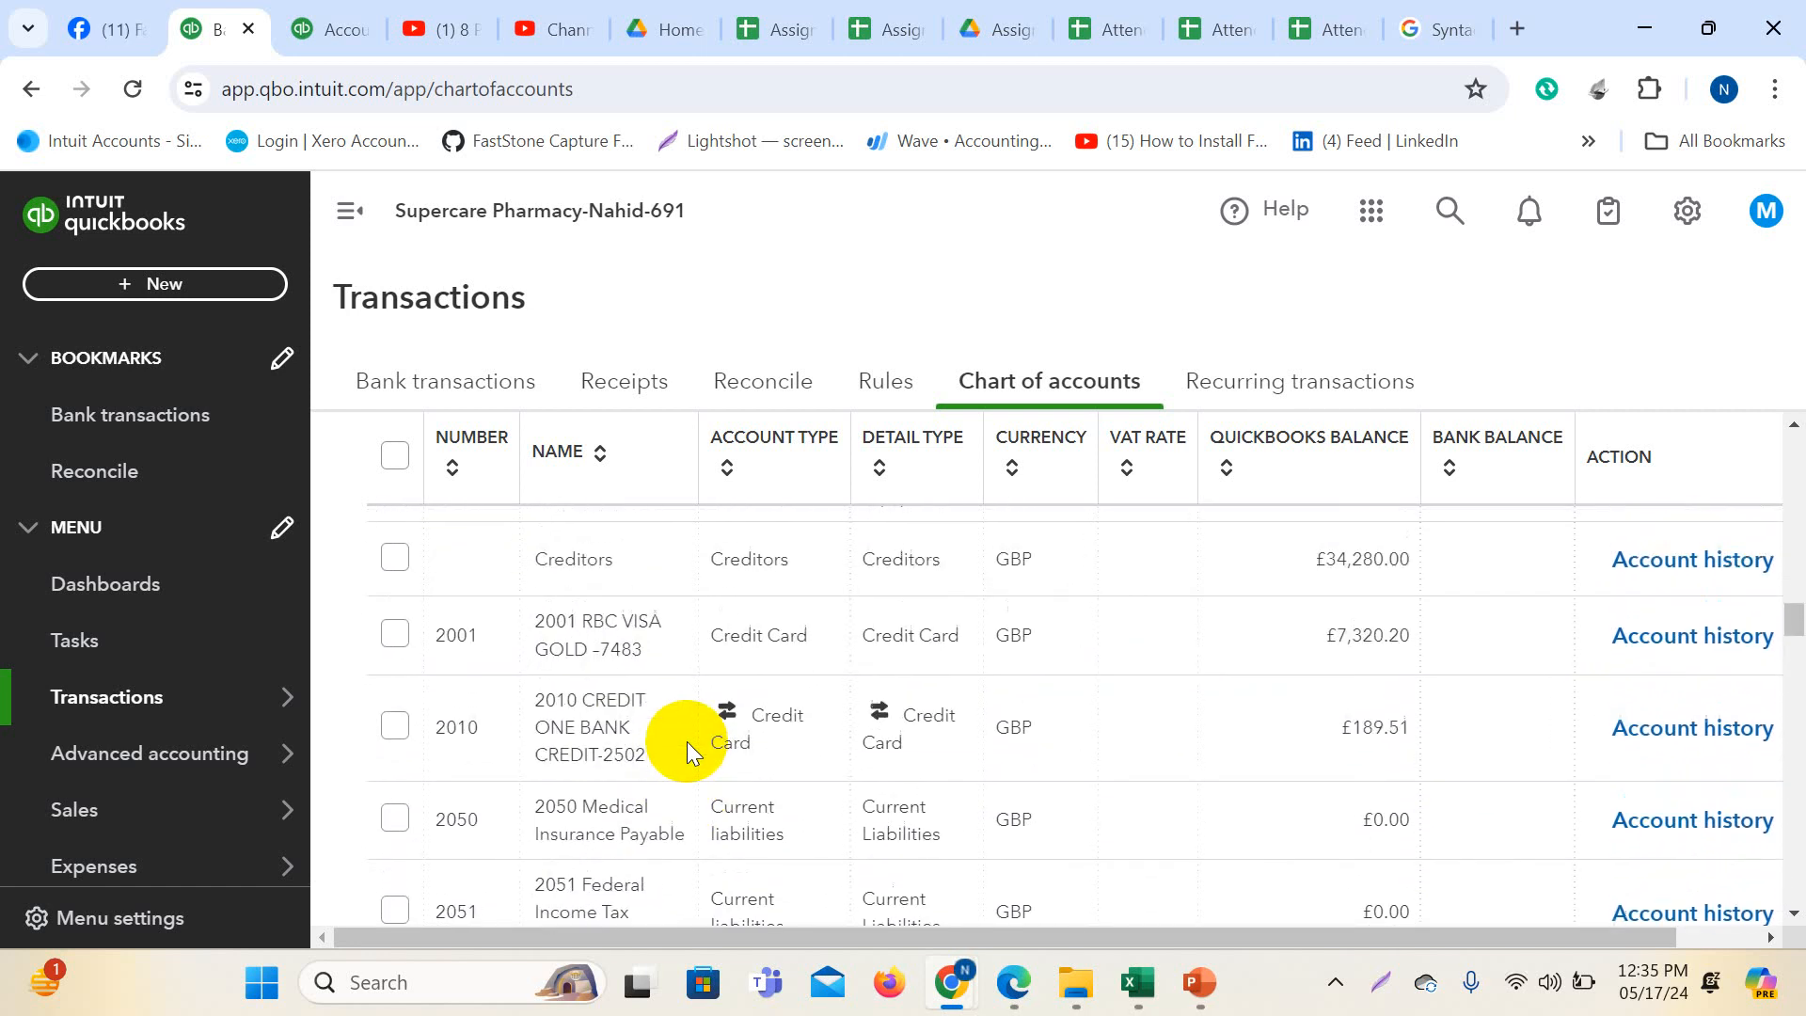
pyautogui.scroll(-2, 687, 741)
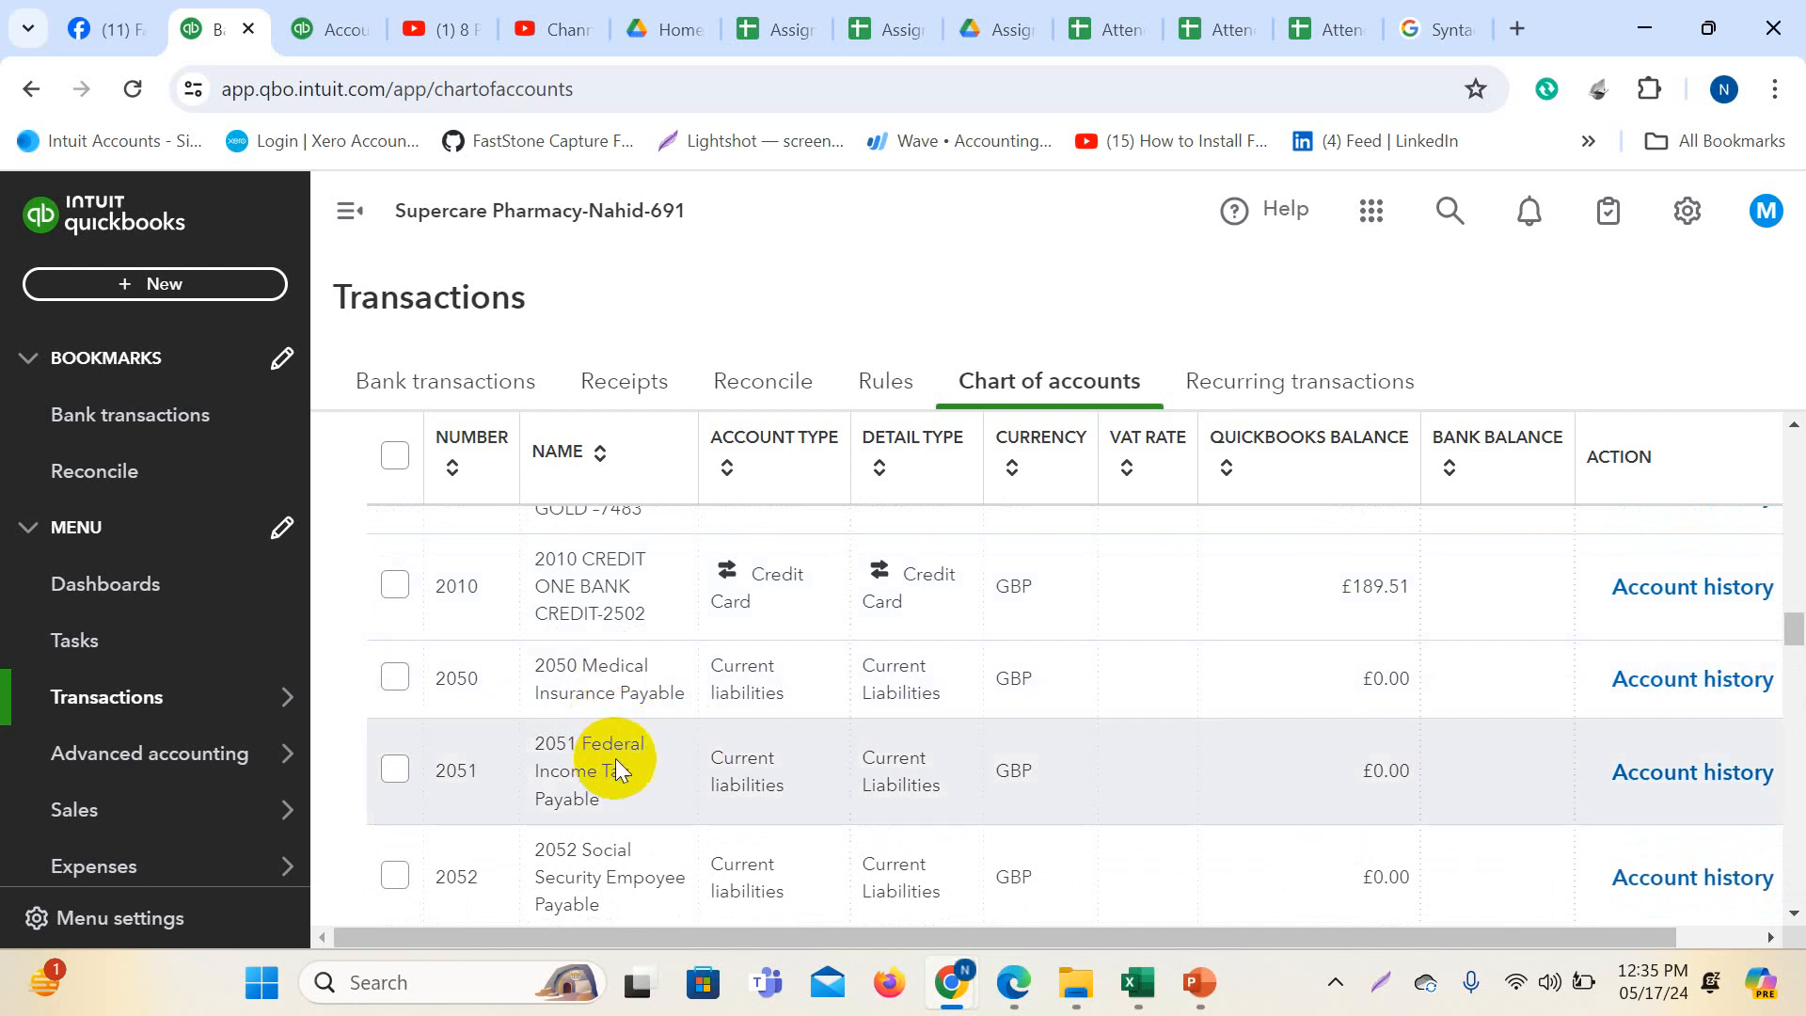
pyautogui.scroll(1, 635, 787)
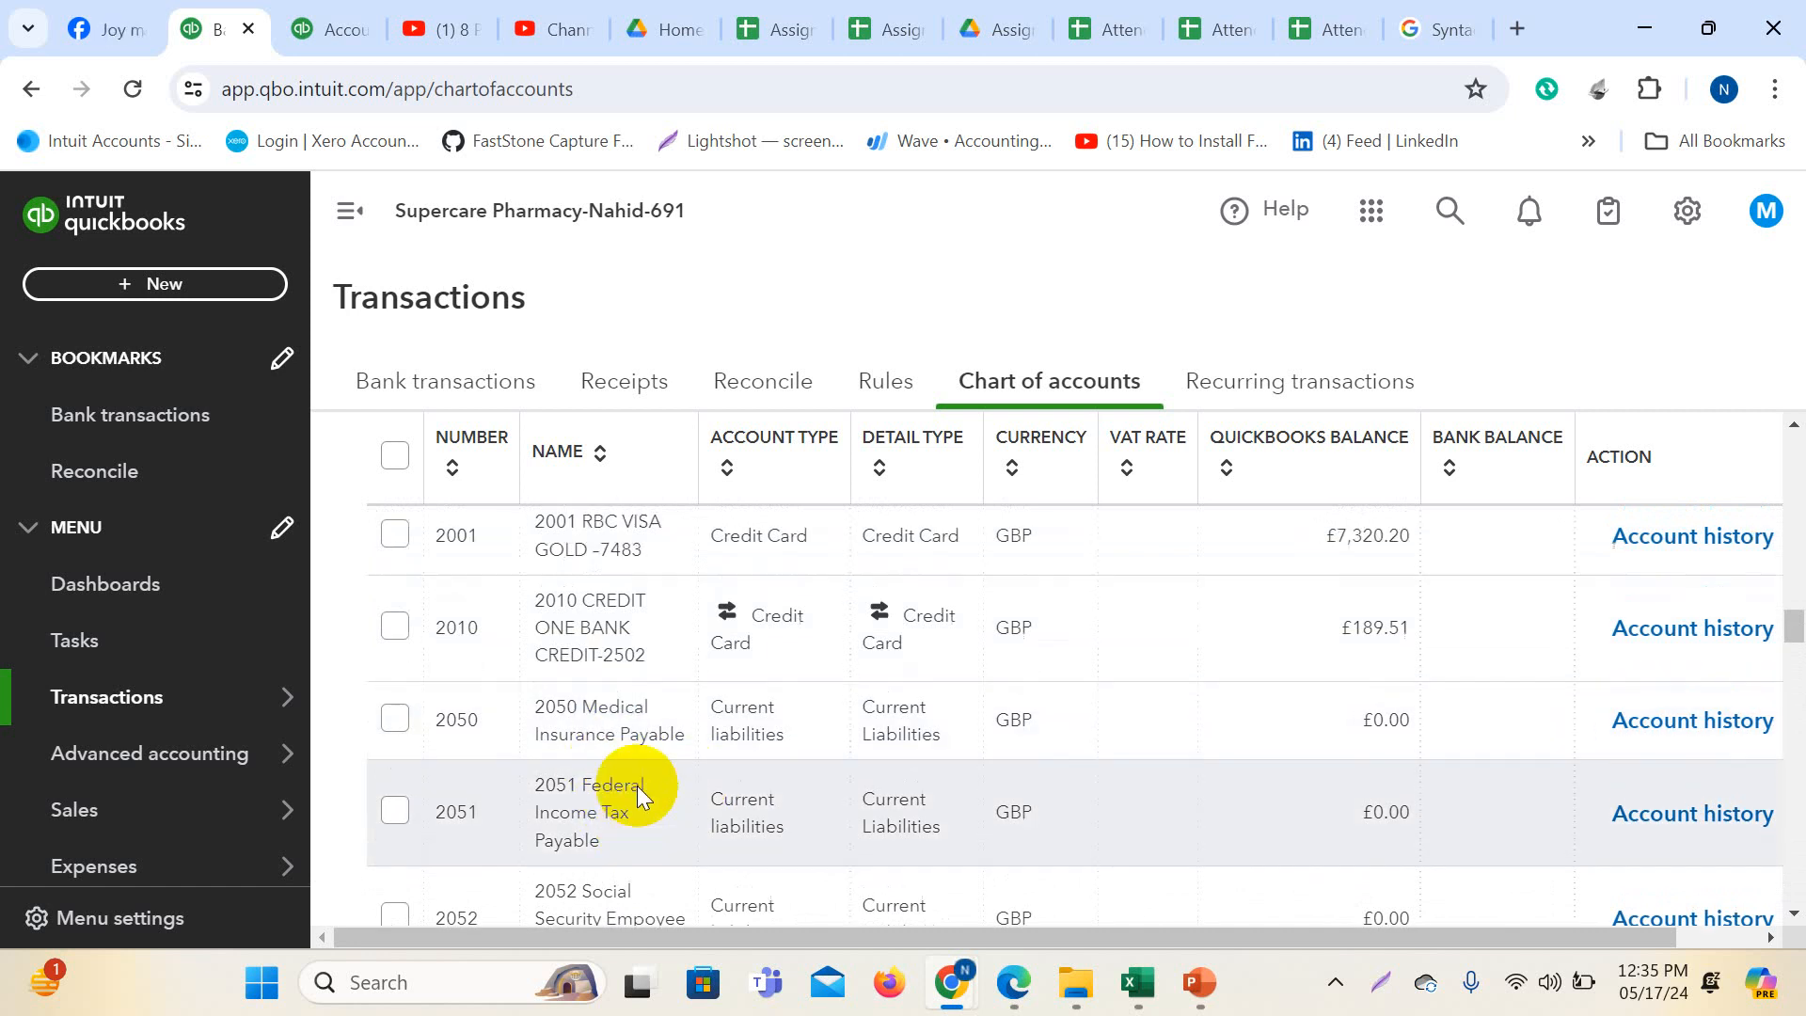
pyautogui.scroll(10, 636, 786)
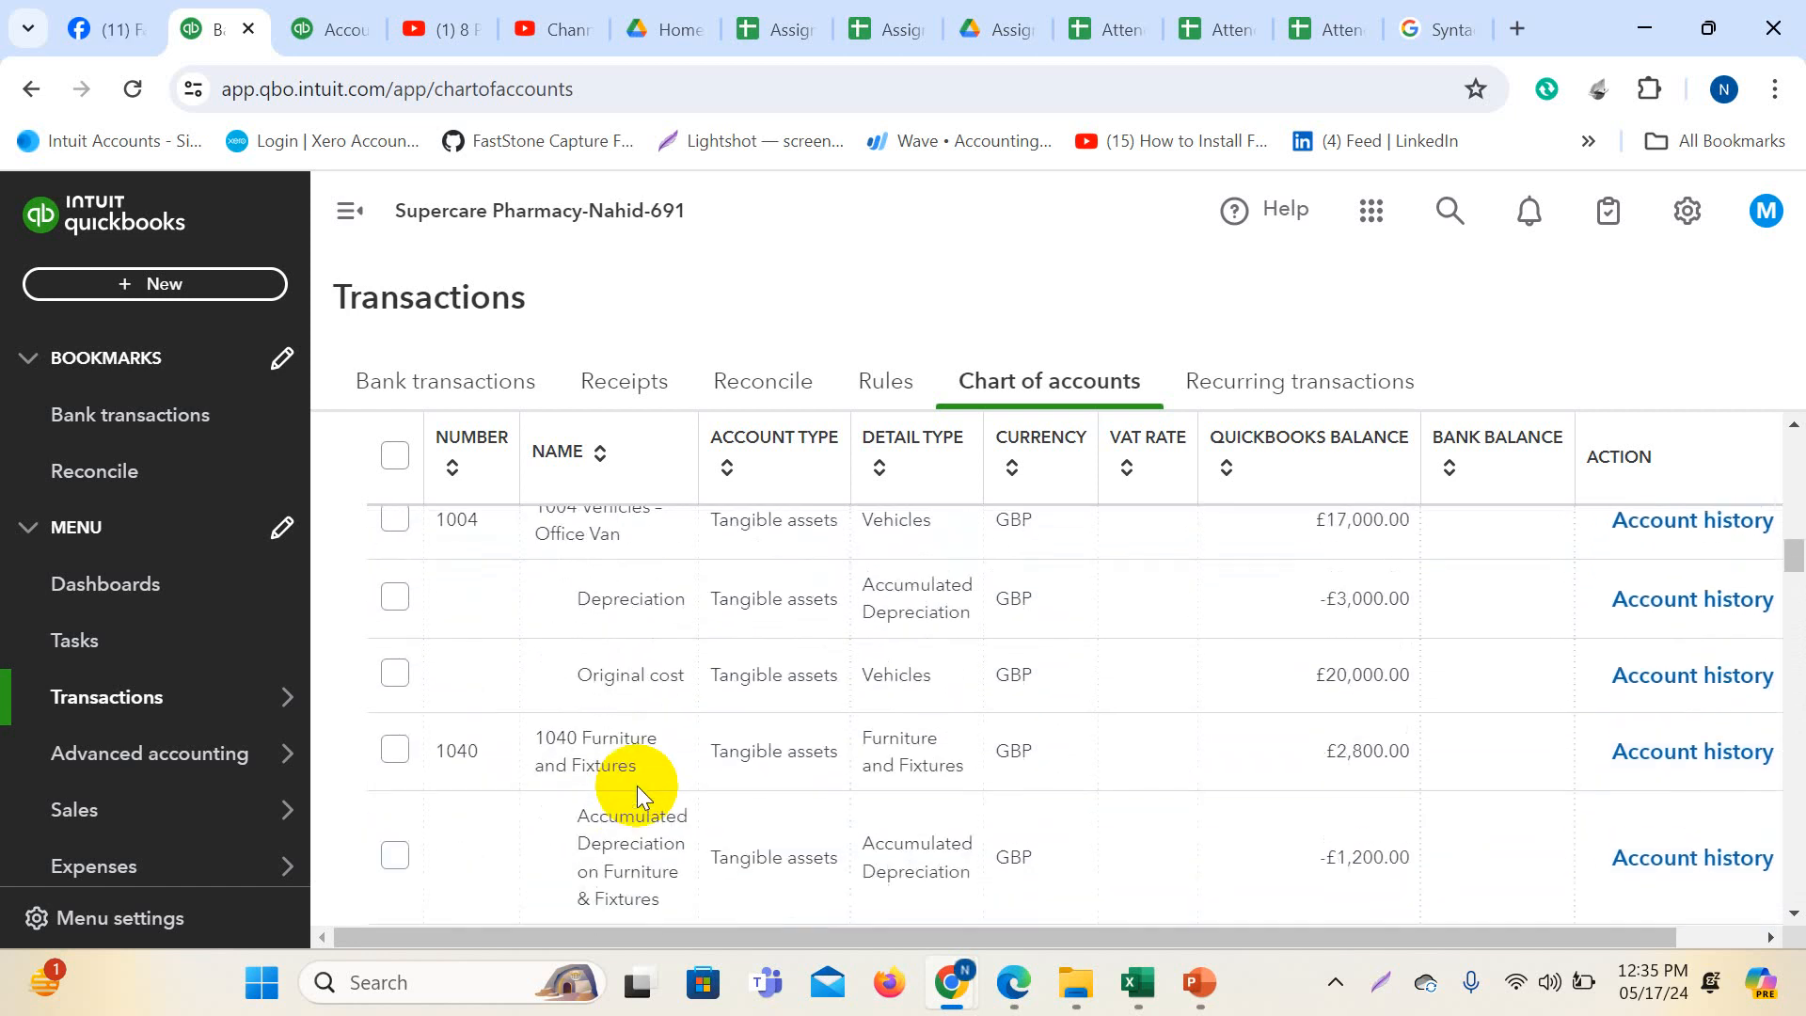
pyautogui.scroll(6, 636, 786)
pyautogui.scroll(-15, 657, 786)
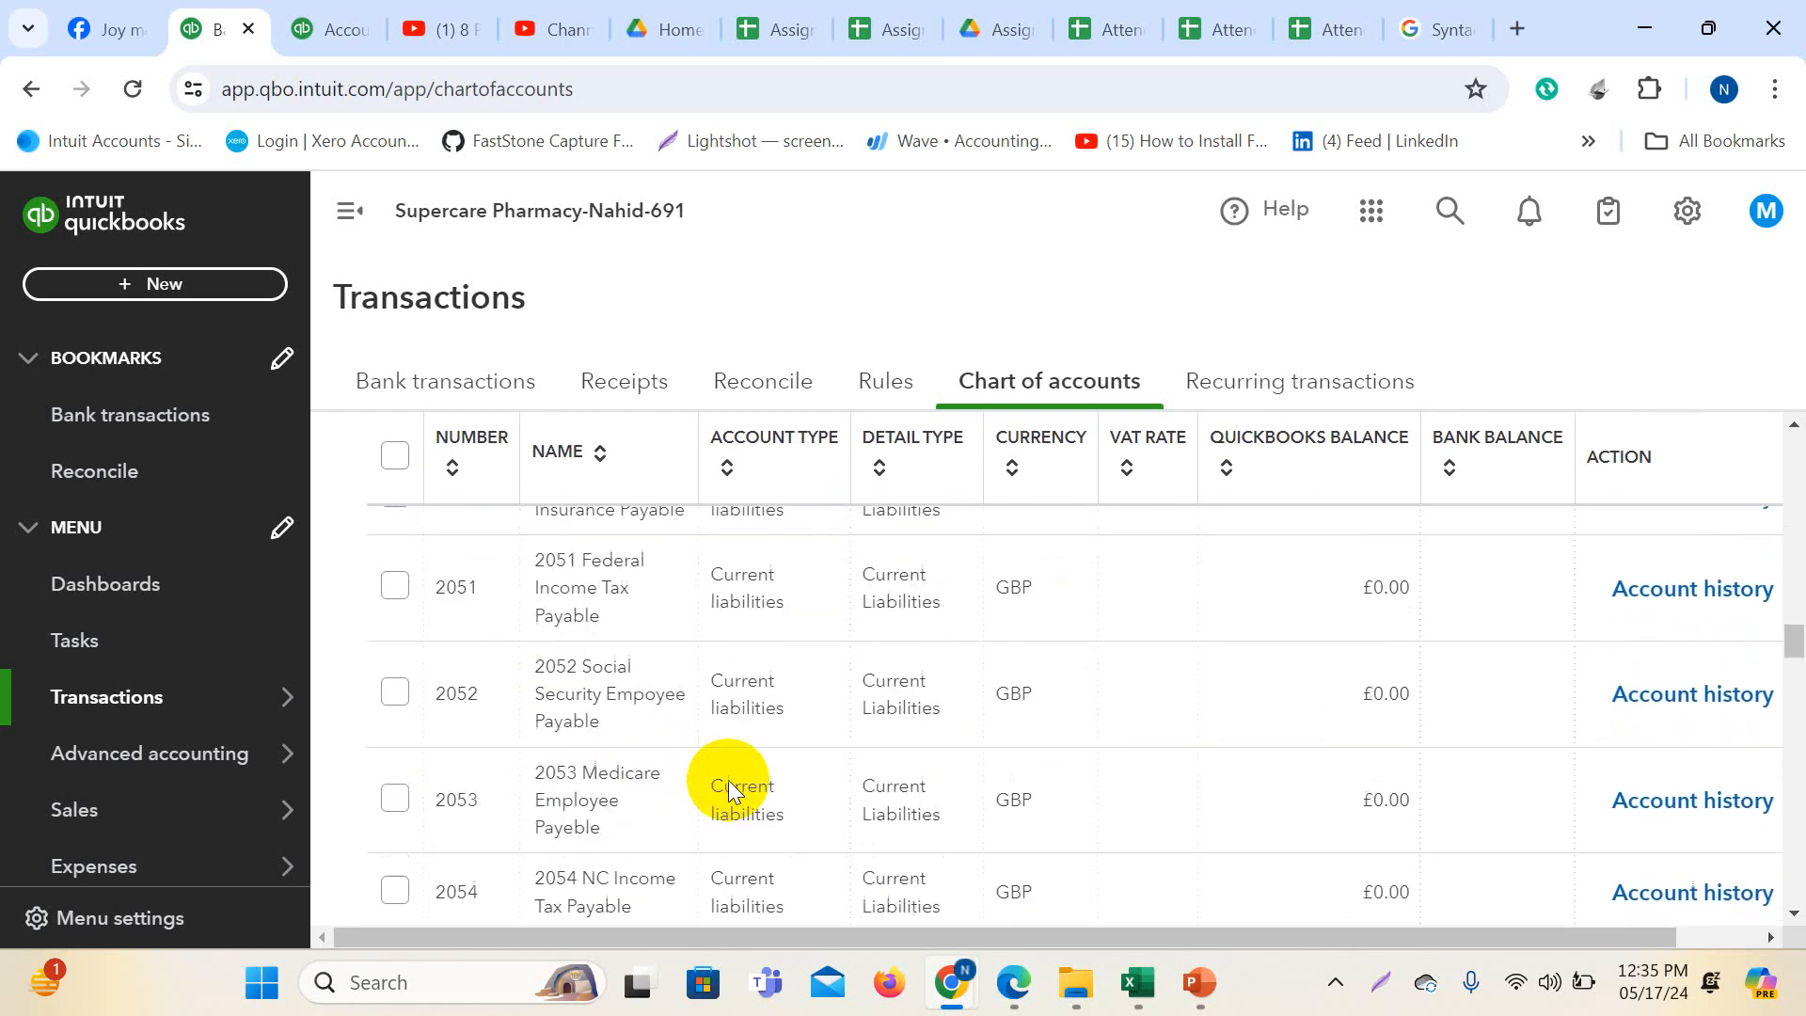
pyautogui.scroll(-15, 732, 789)
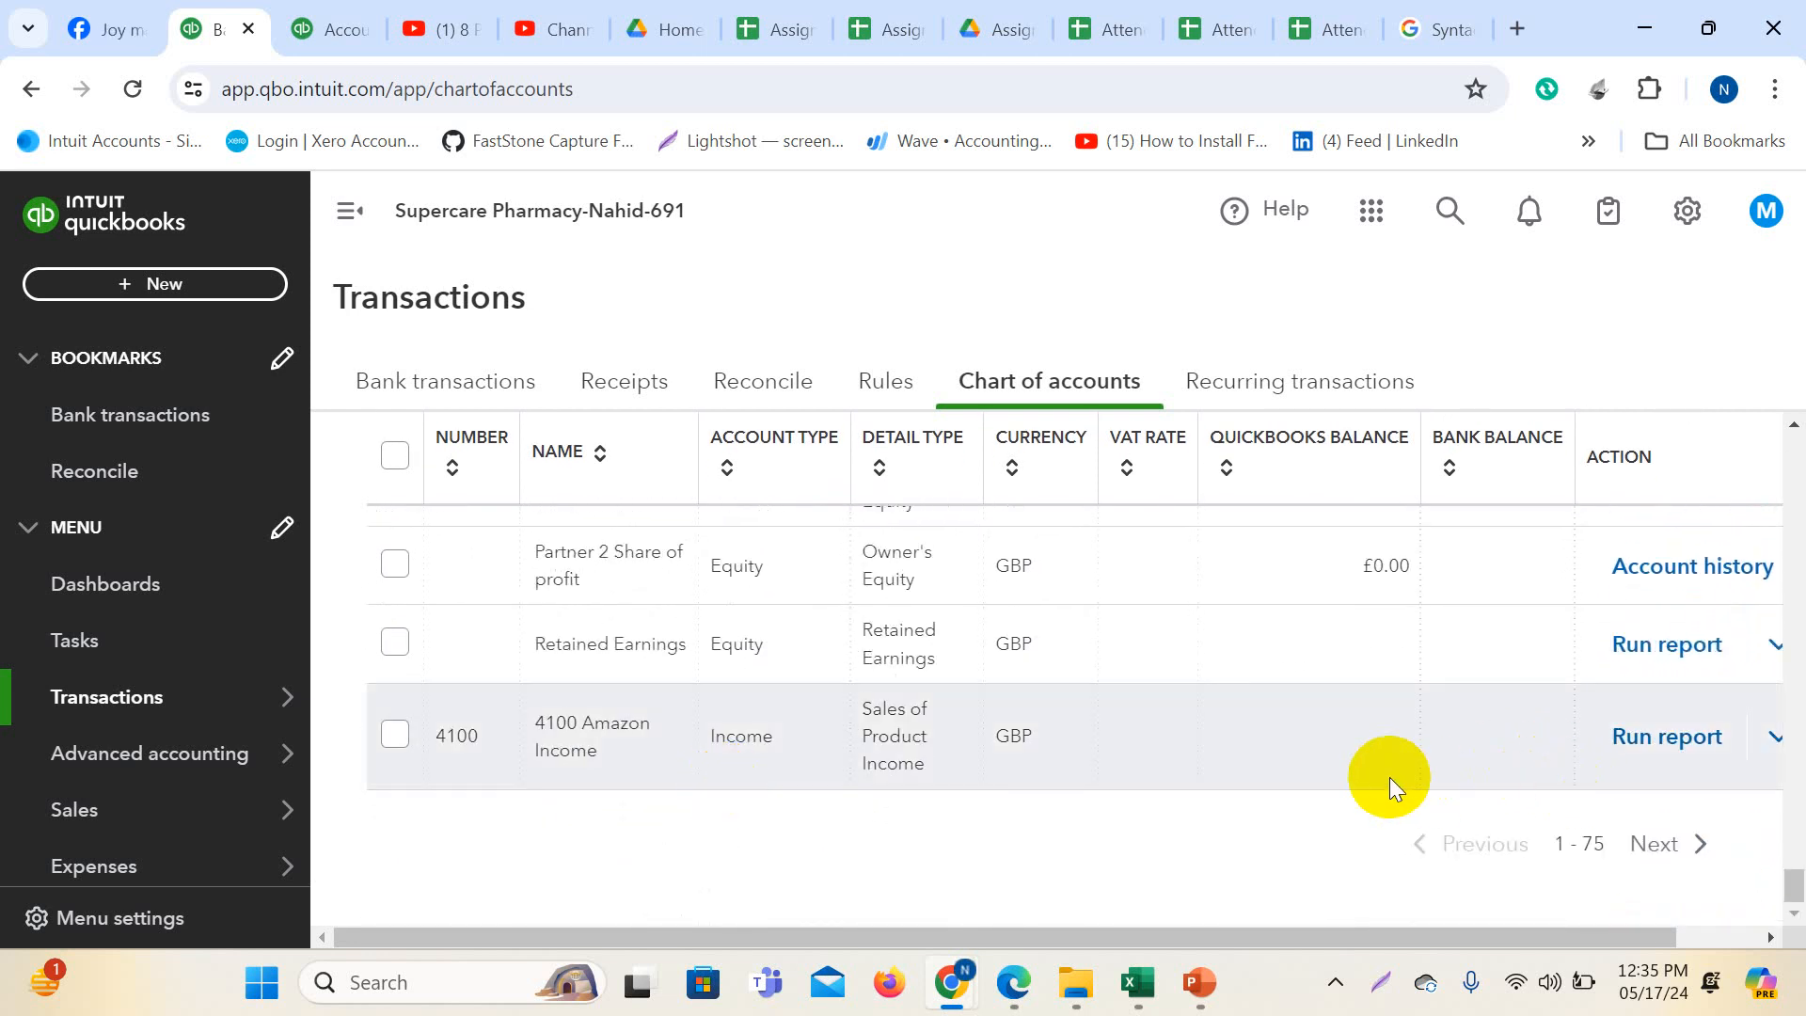
# - Go to the next page of the chart of accounts and examine how the payroll expense accounts 8110 to 8114 are numbered and named
pyautogui.click(1694, 845)
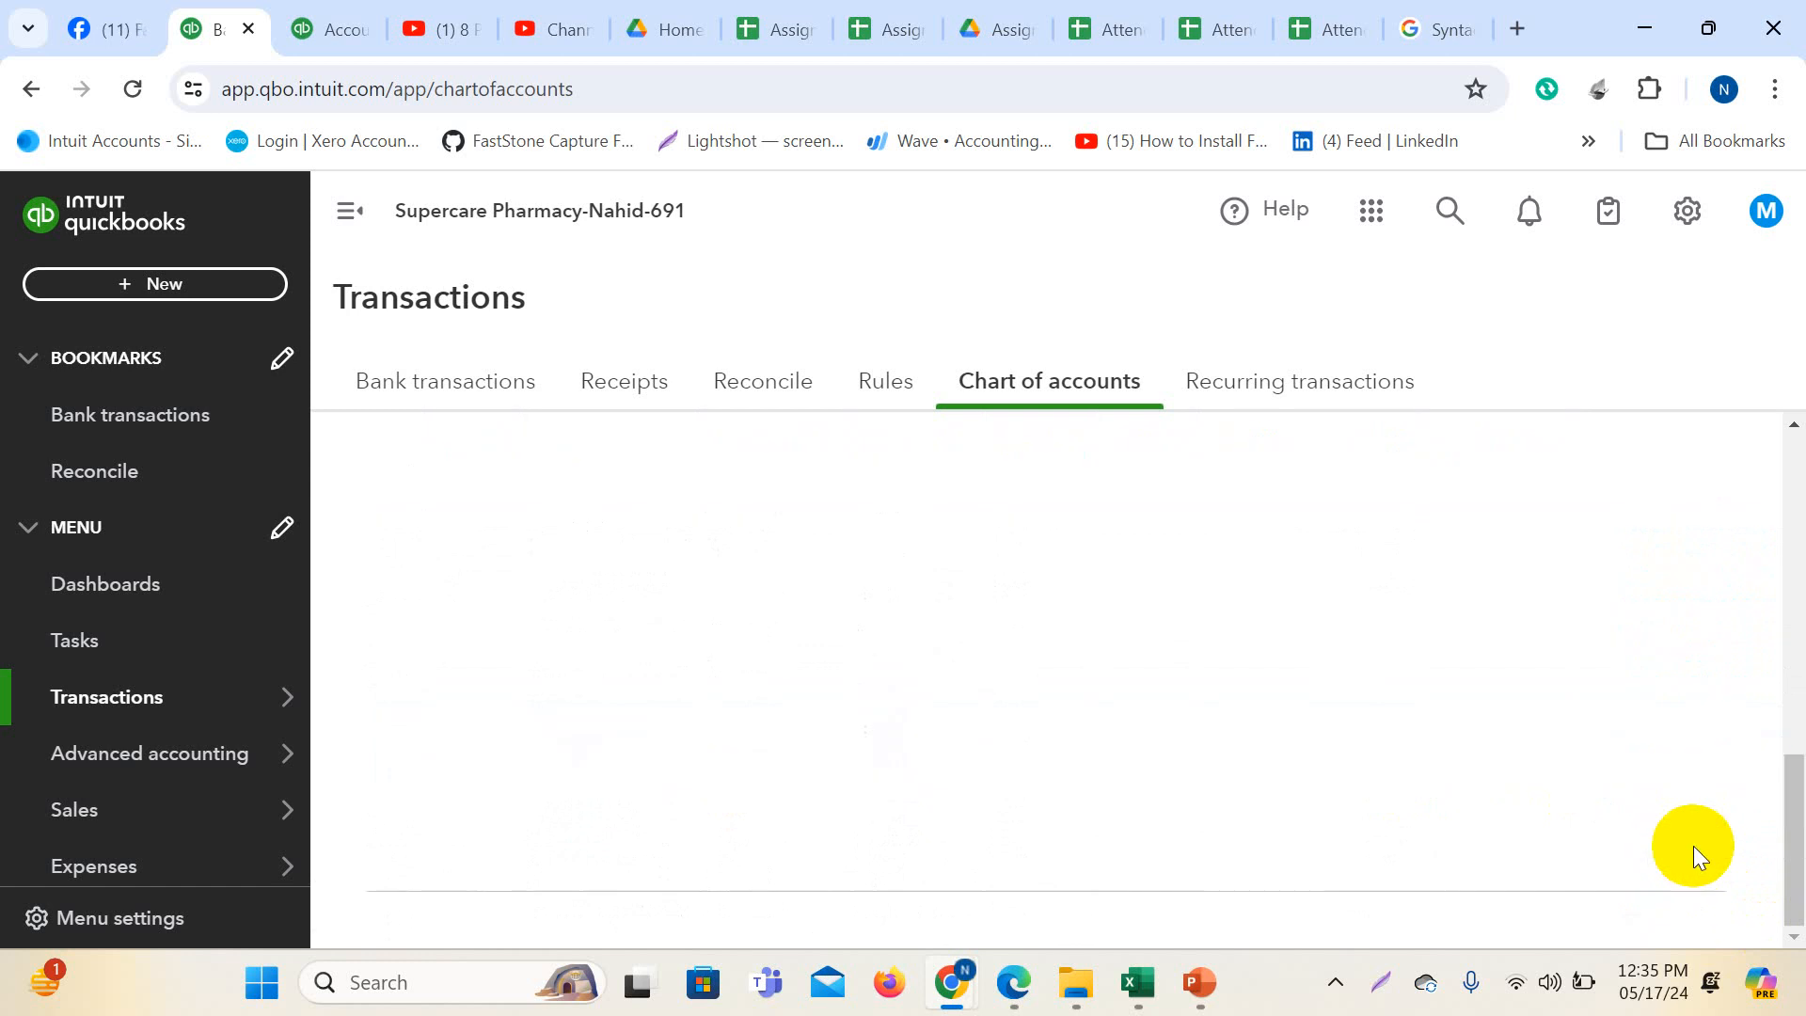
pyautogui.scroll(-3, 1099, 693)
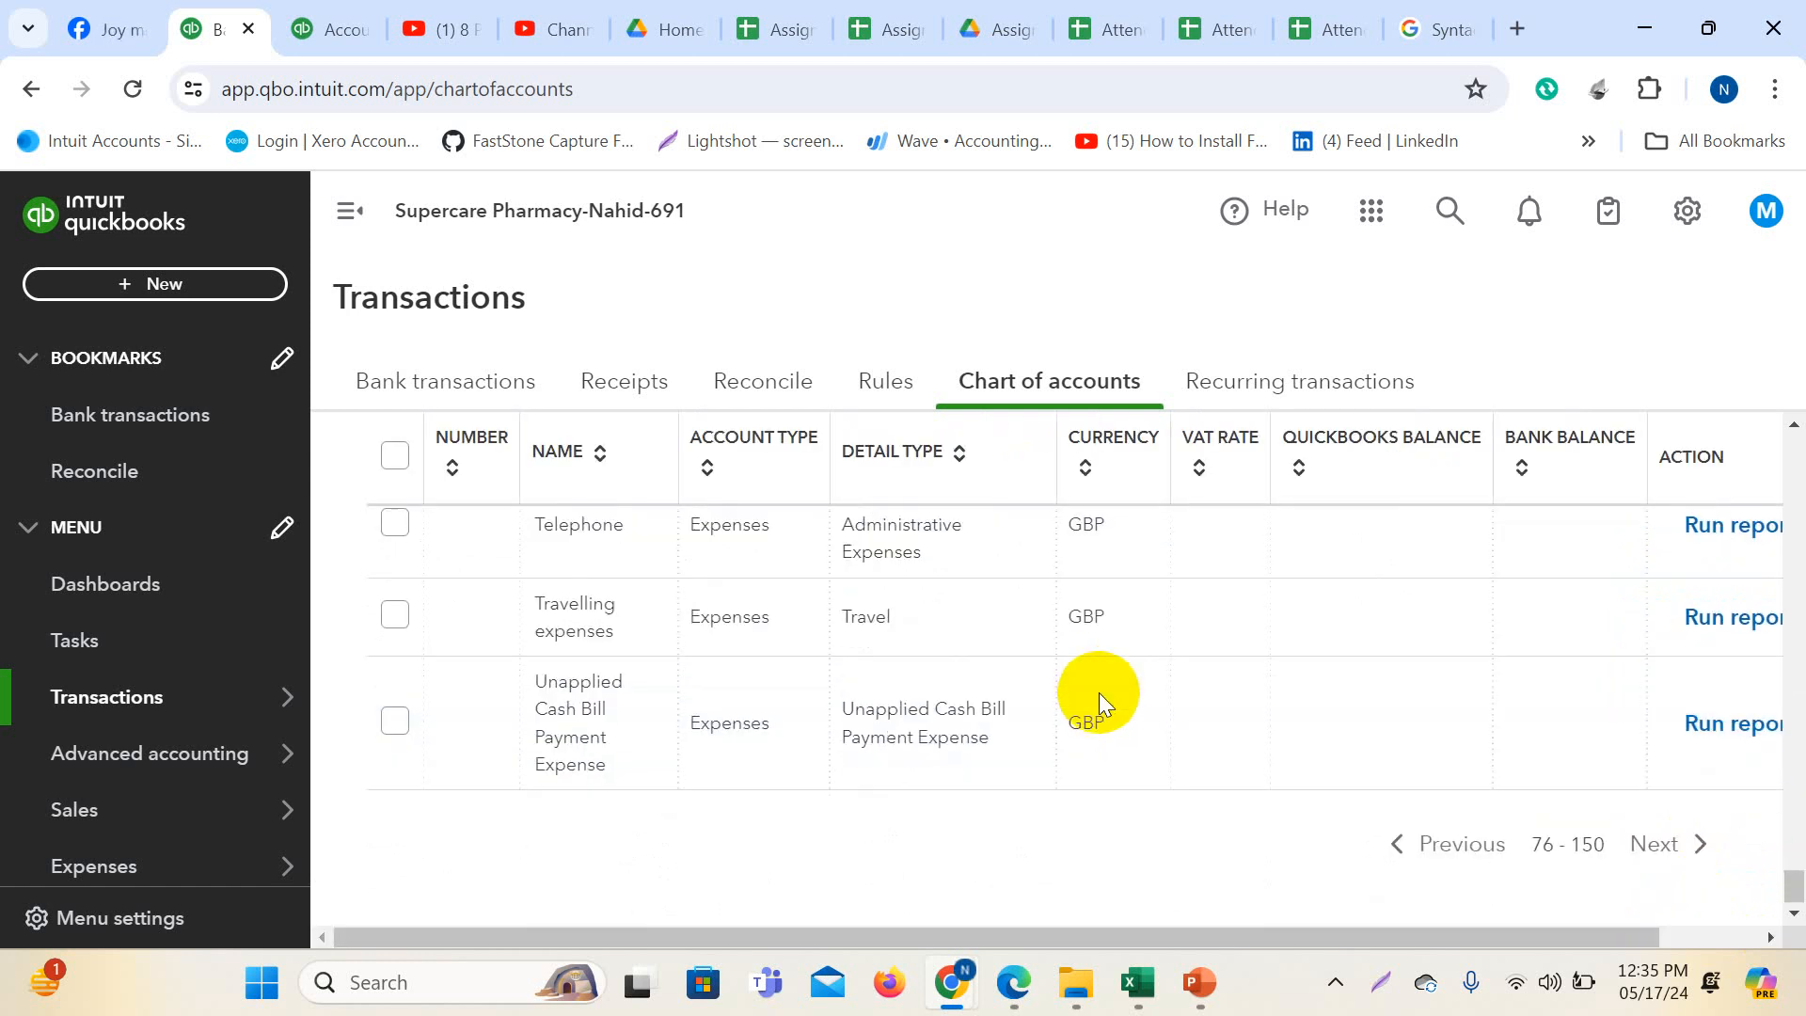
pyautogui.scroll(5, 1105, 694)
pyautogui.scroll(6, 1108, 694)
pyautogui.scroll(-5, 1108, 694)
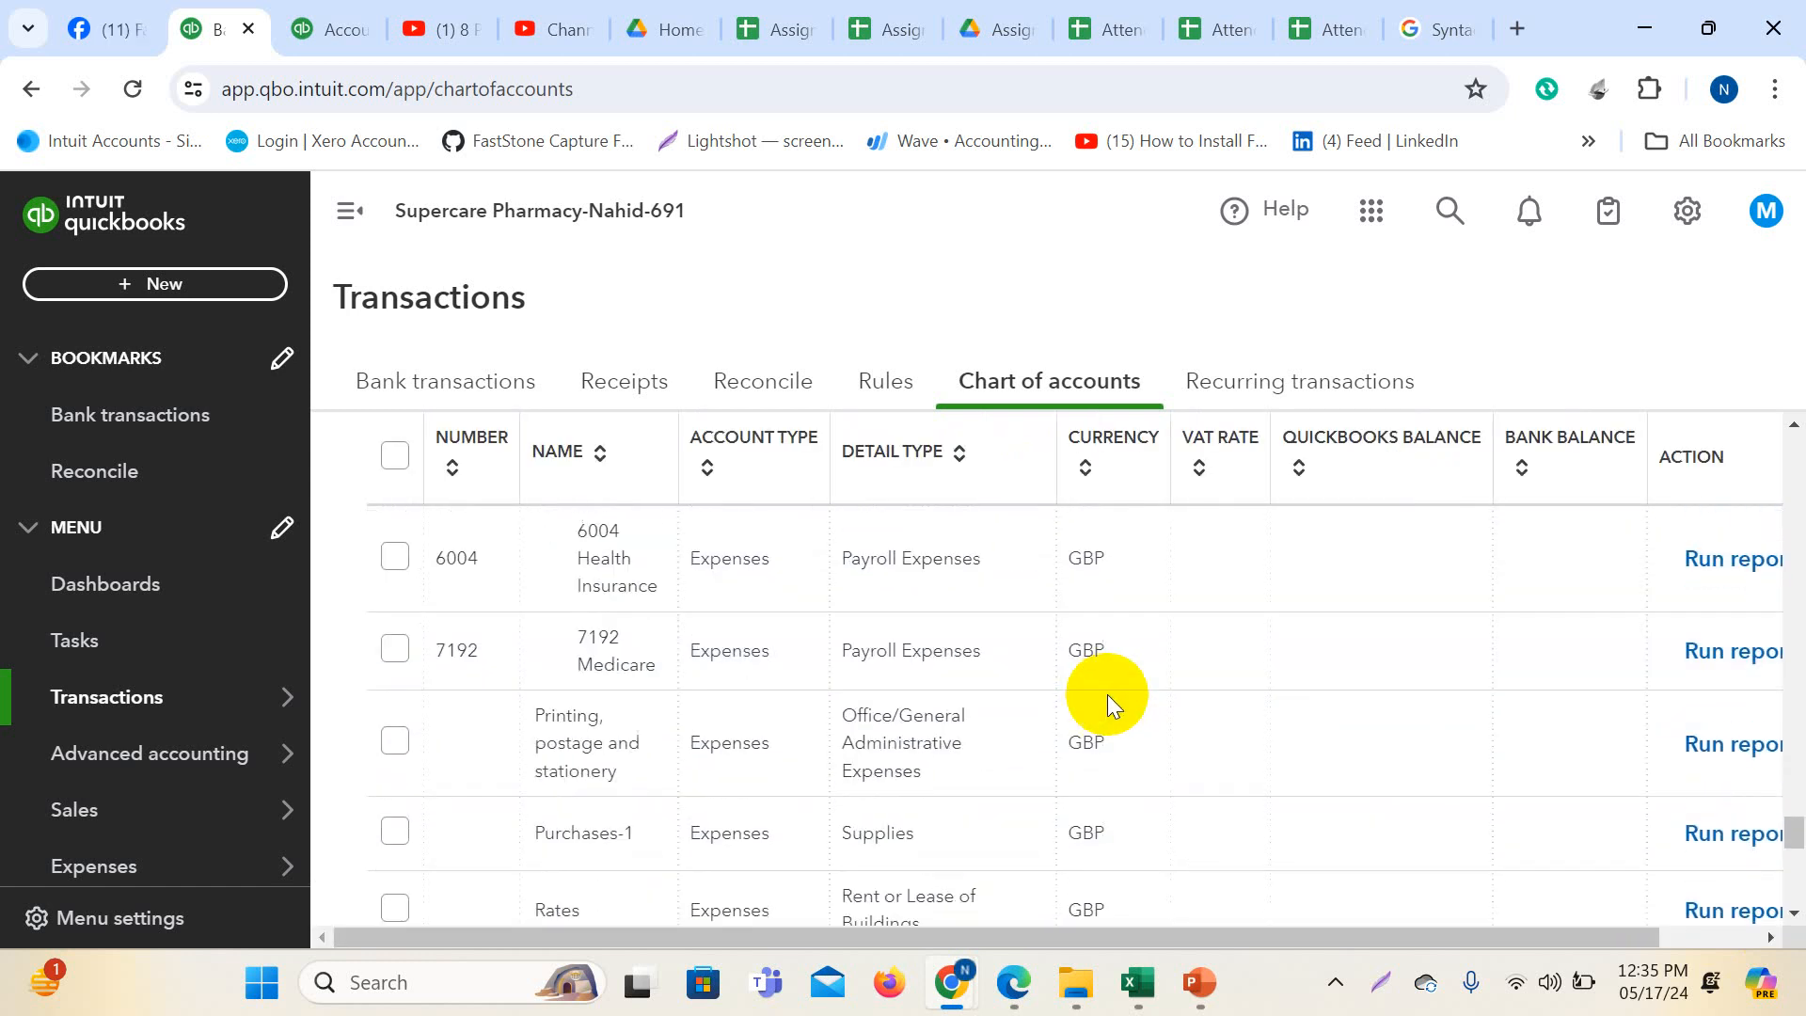
pyautogui.scroll(5, 1108, 694)
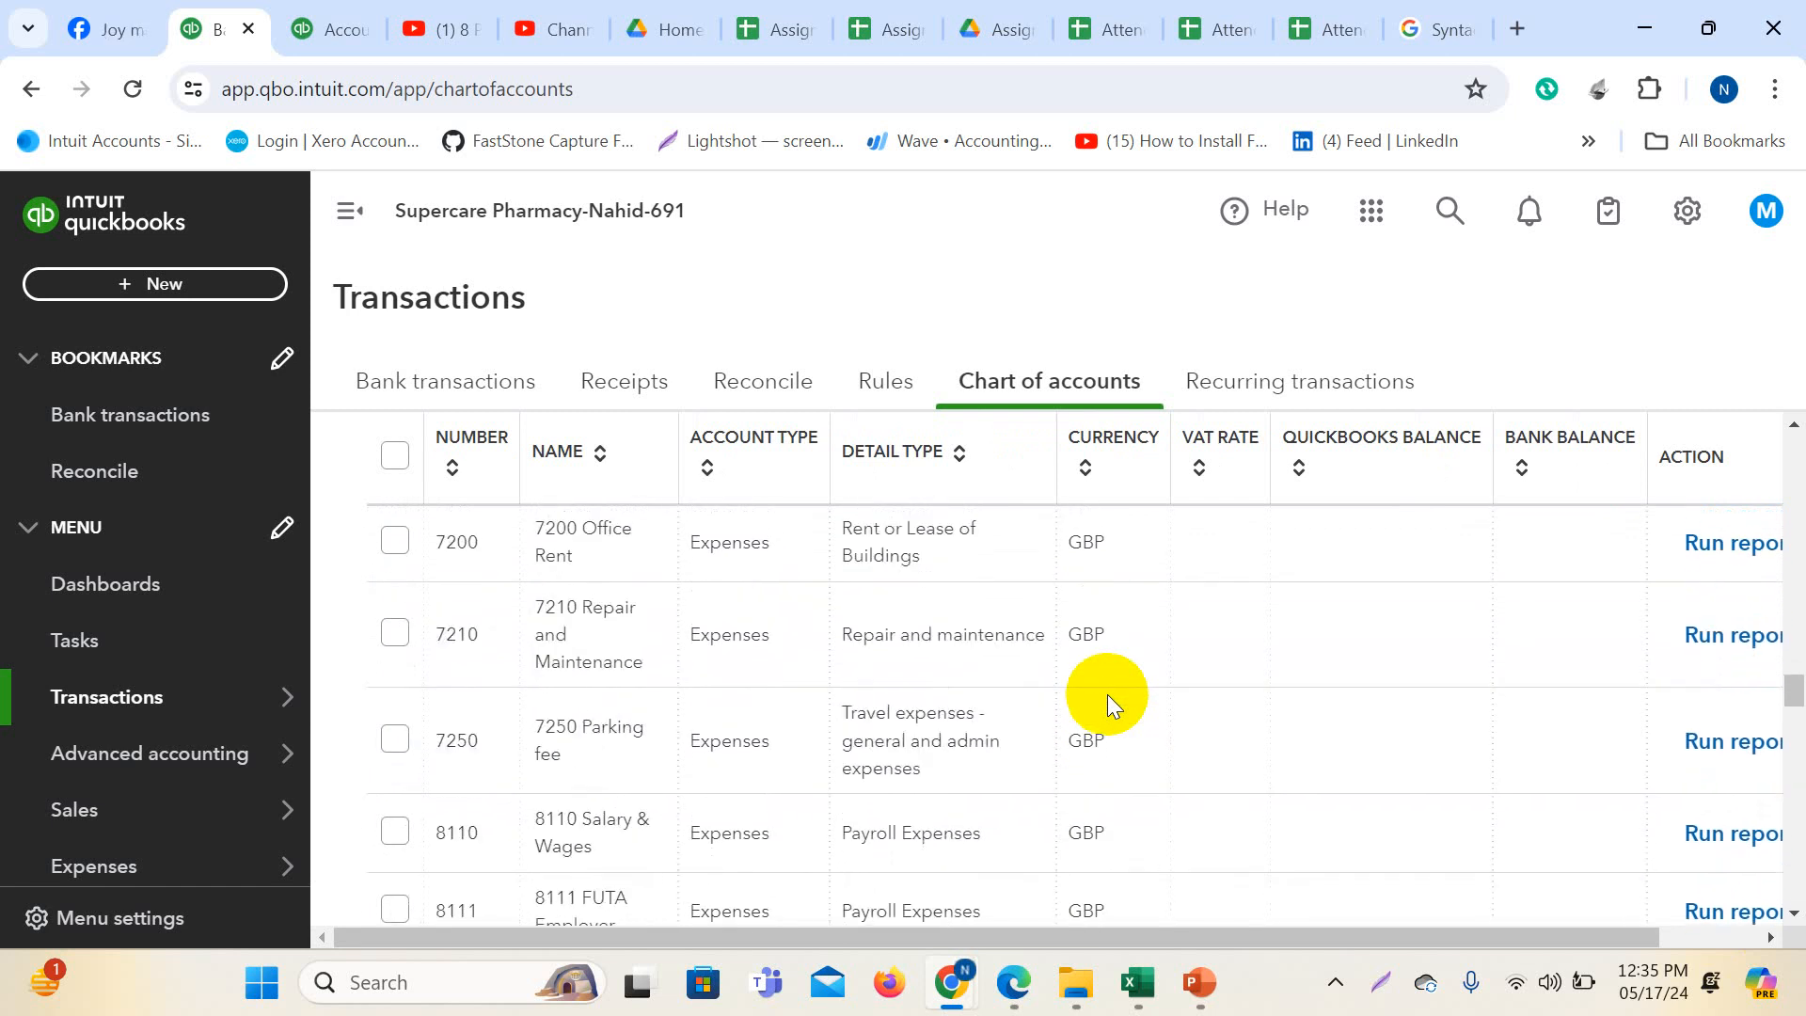
pyautogui.scroll(-5, 1109, 695)
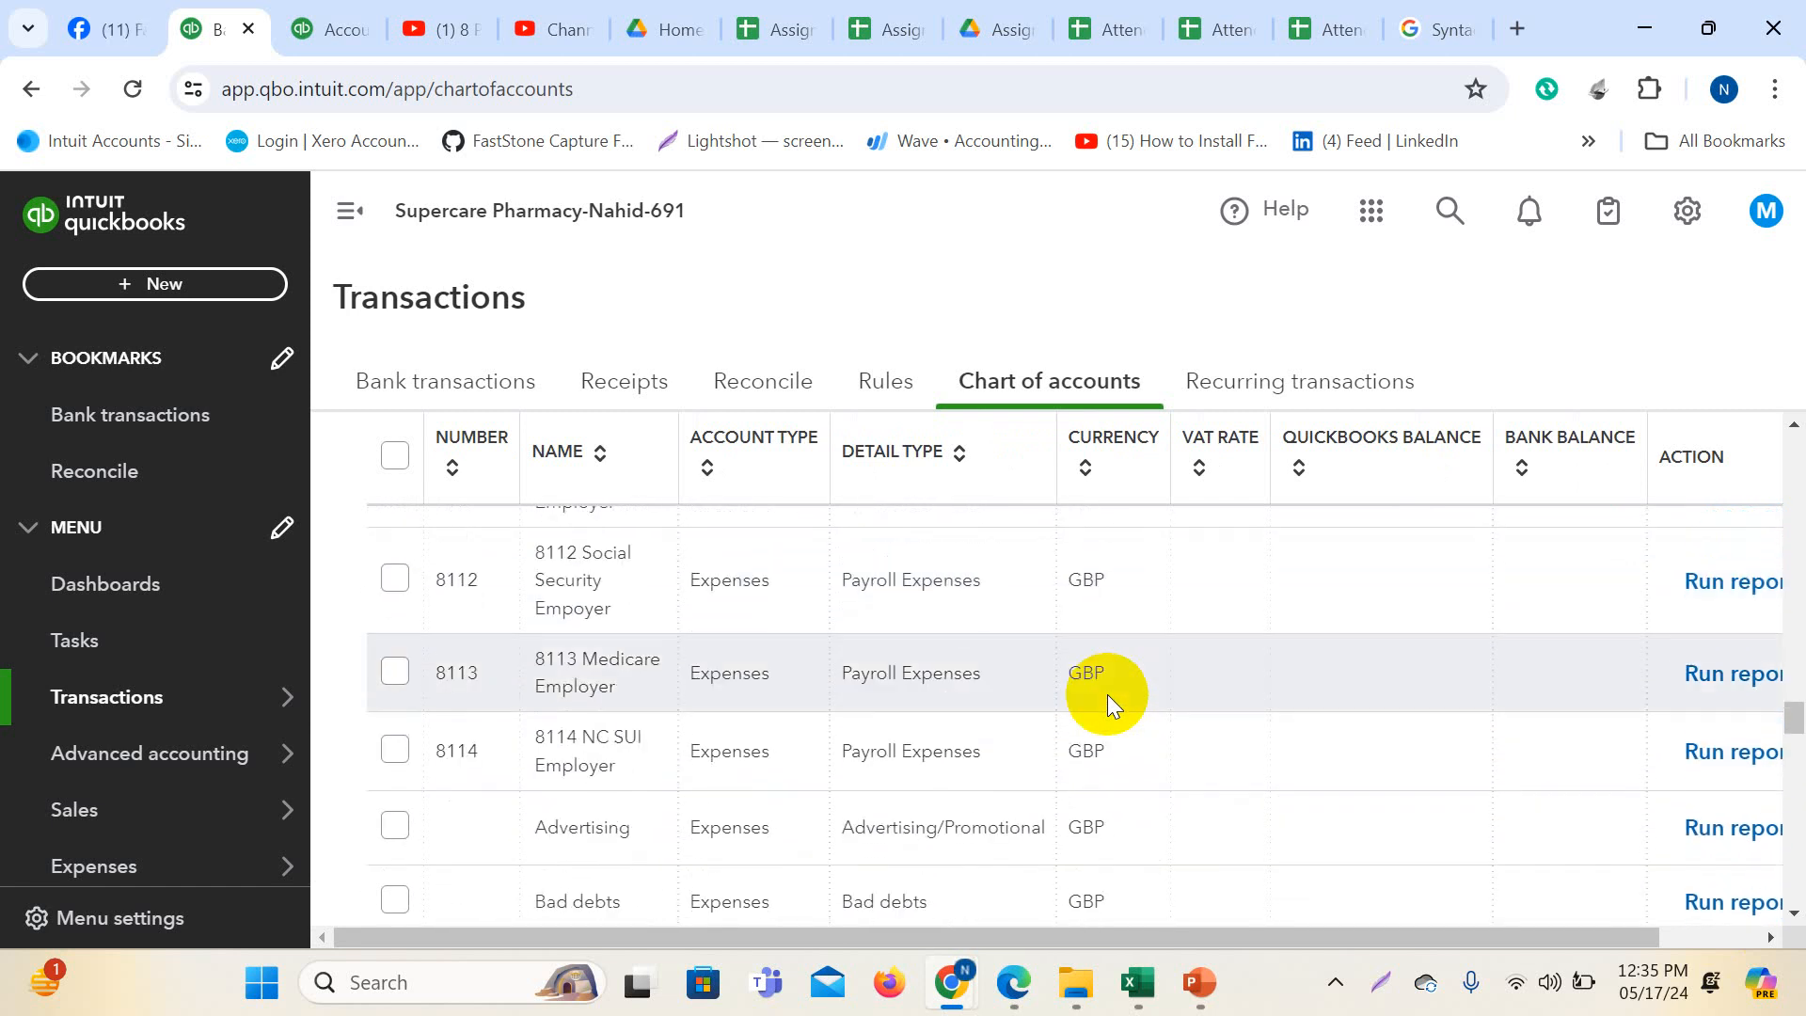
pyautogui.scroll(2, 1108, 694)
pyautogui.scroll(2, 1108, 694)
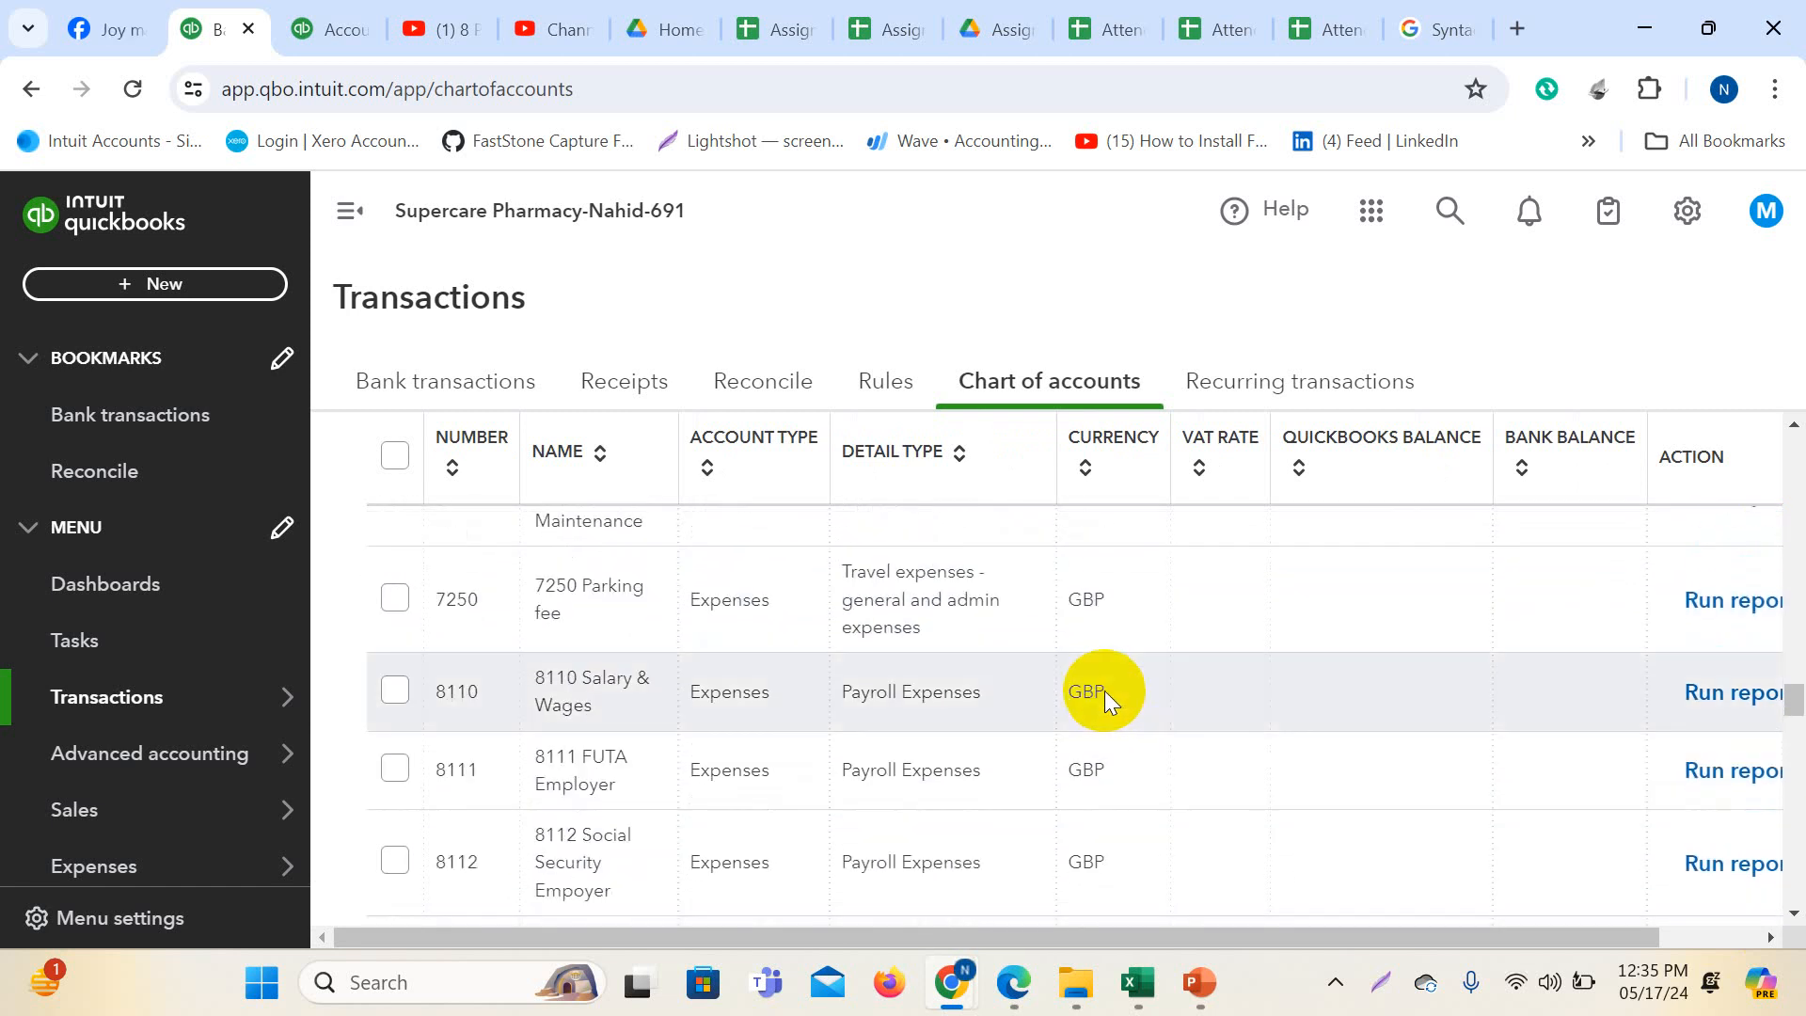
pyautogui.scroll(-2, 1104, 691)
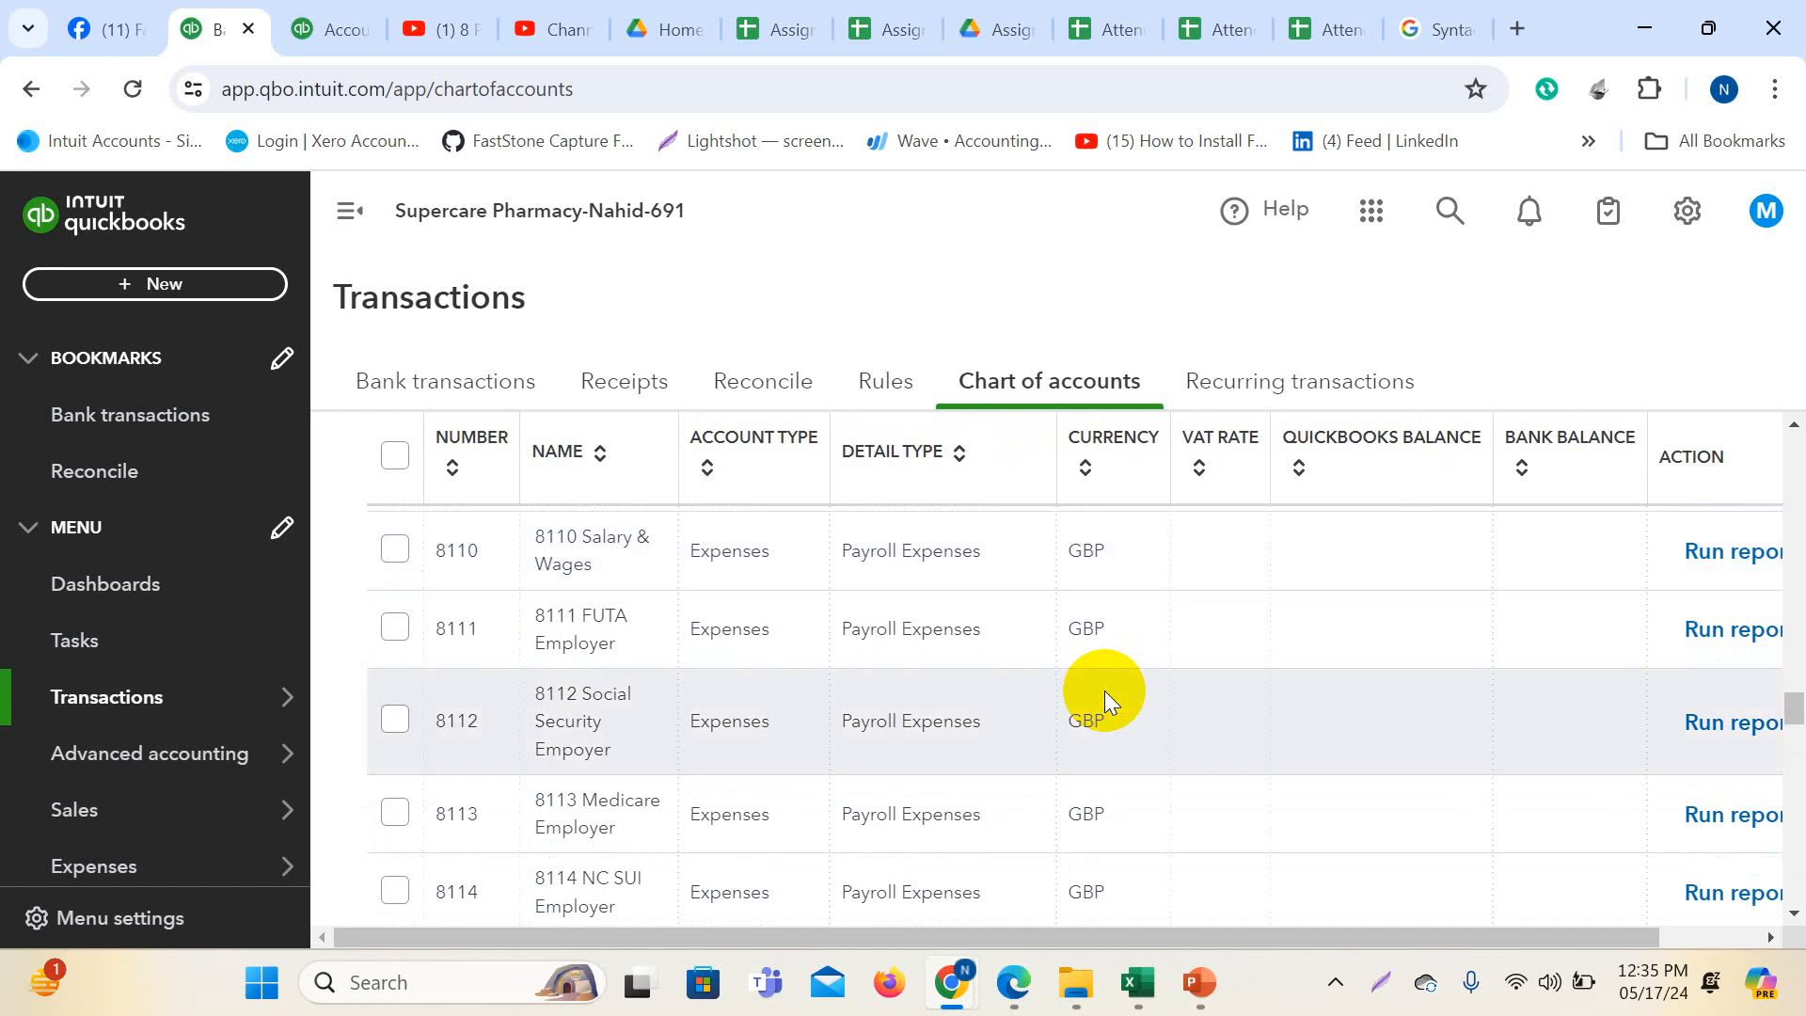
pyautogui.scroll(-3, 1104, 691)
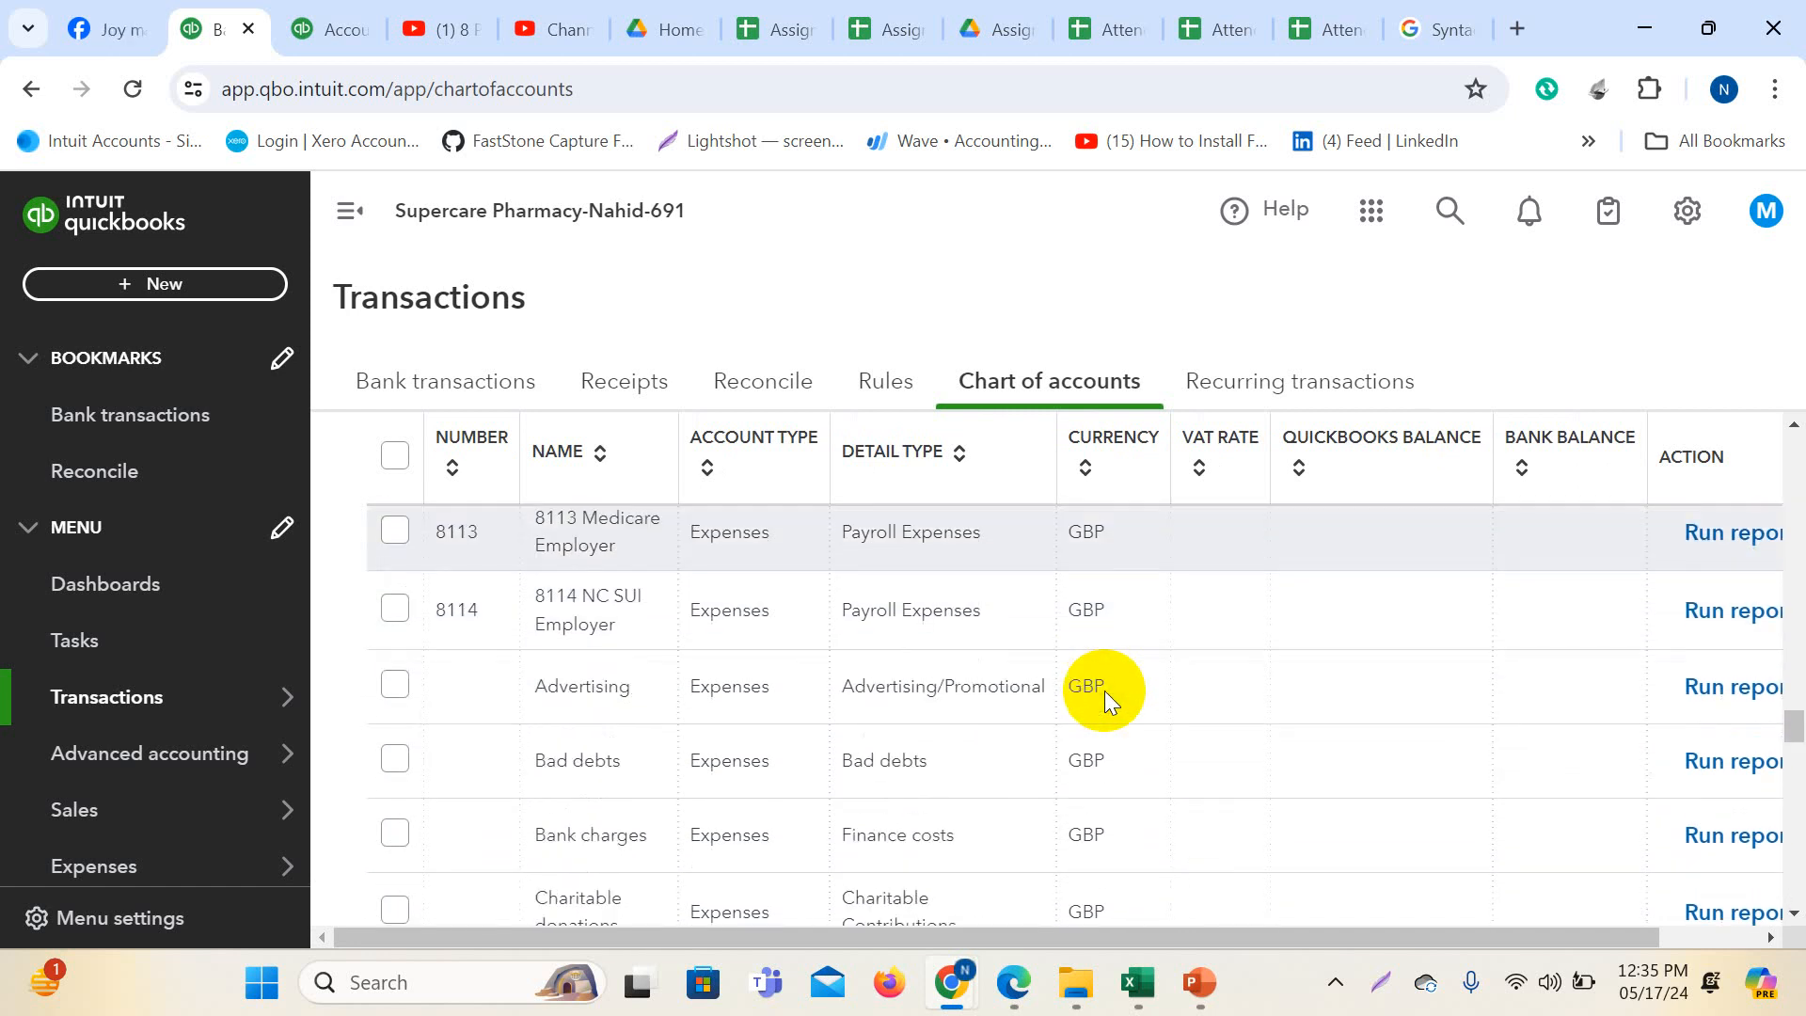
# - Switch to the Journal Import workbook in Excel and examine the account names in the *AccountName column, D2 to D18
pyautogui.moveTo(1139, 981)
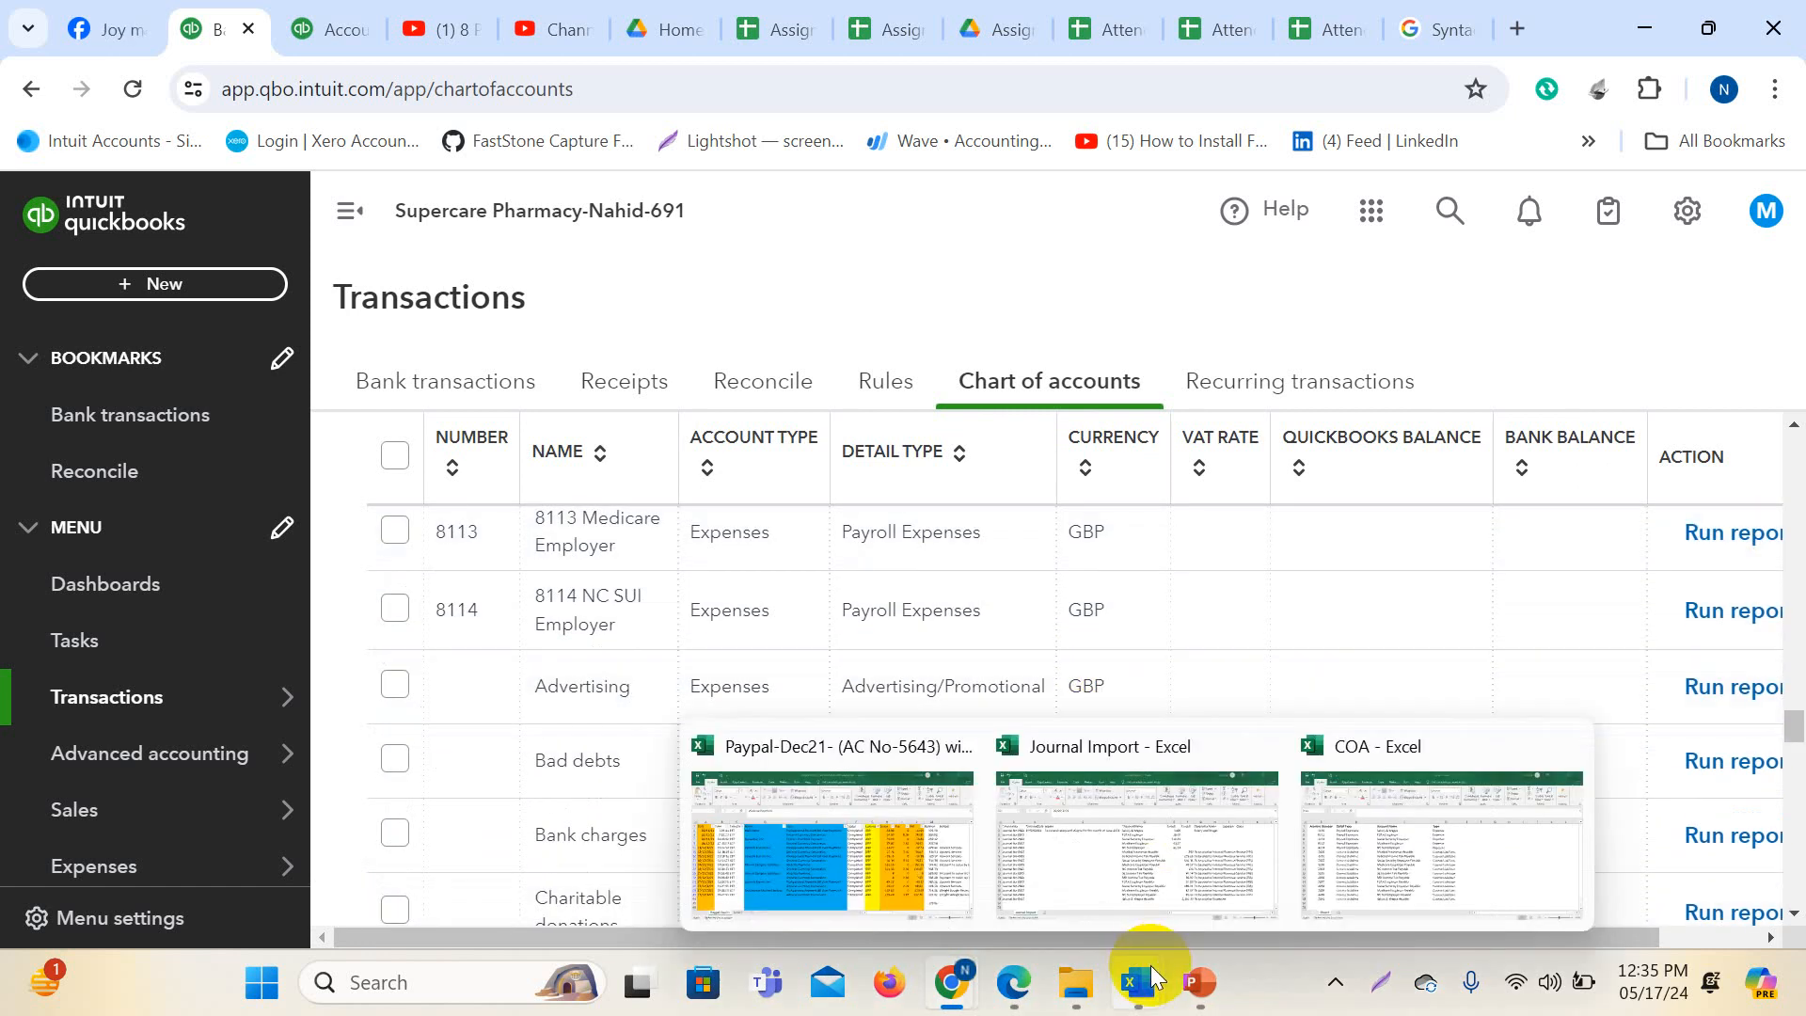
pyautogui.click(1161, 890)
pyautogui.click(901, 623)
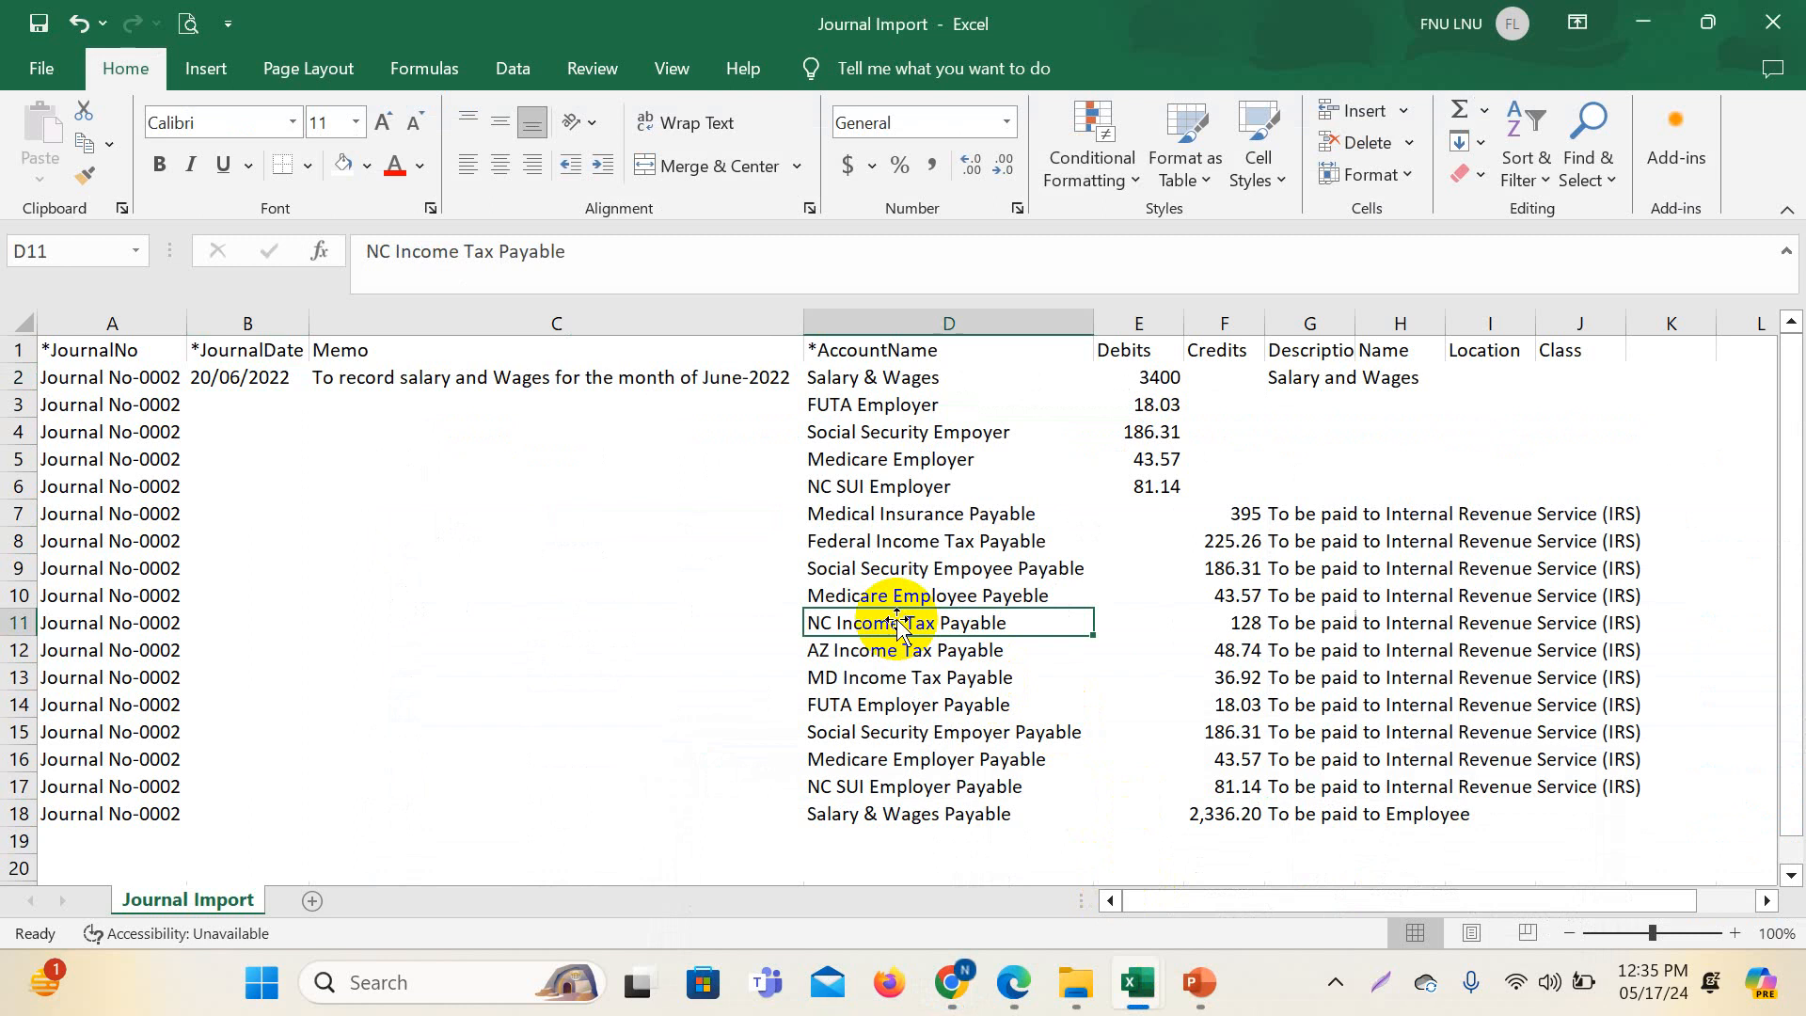
pyautogui.click(941, 715)
pyautogui.moveTo(879, 381); pyautogui.dragTo(927, 840)
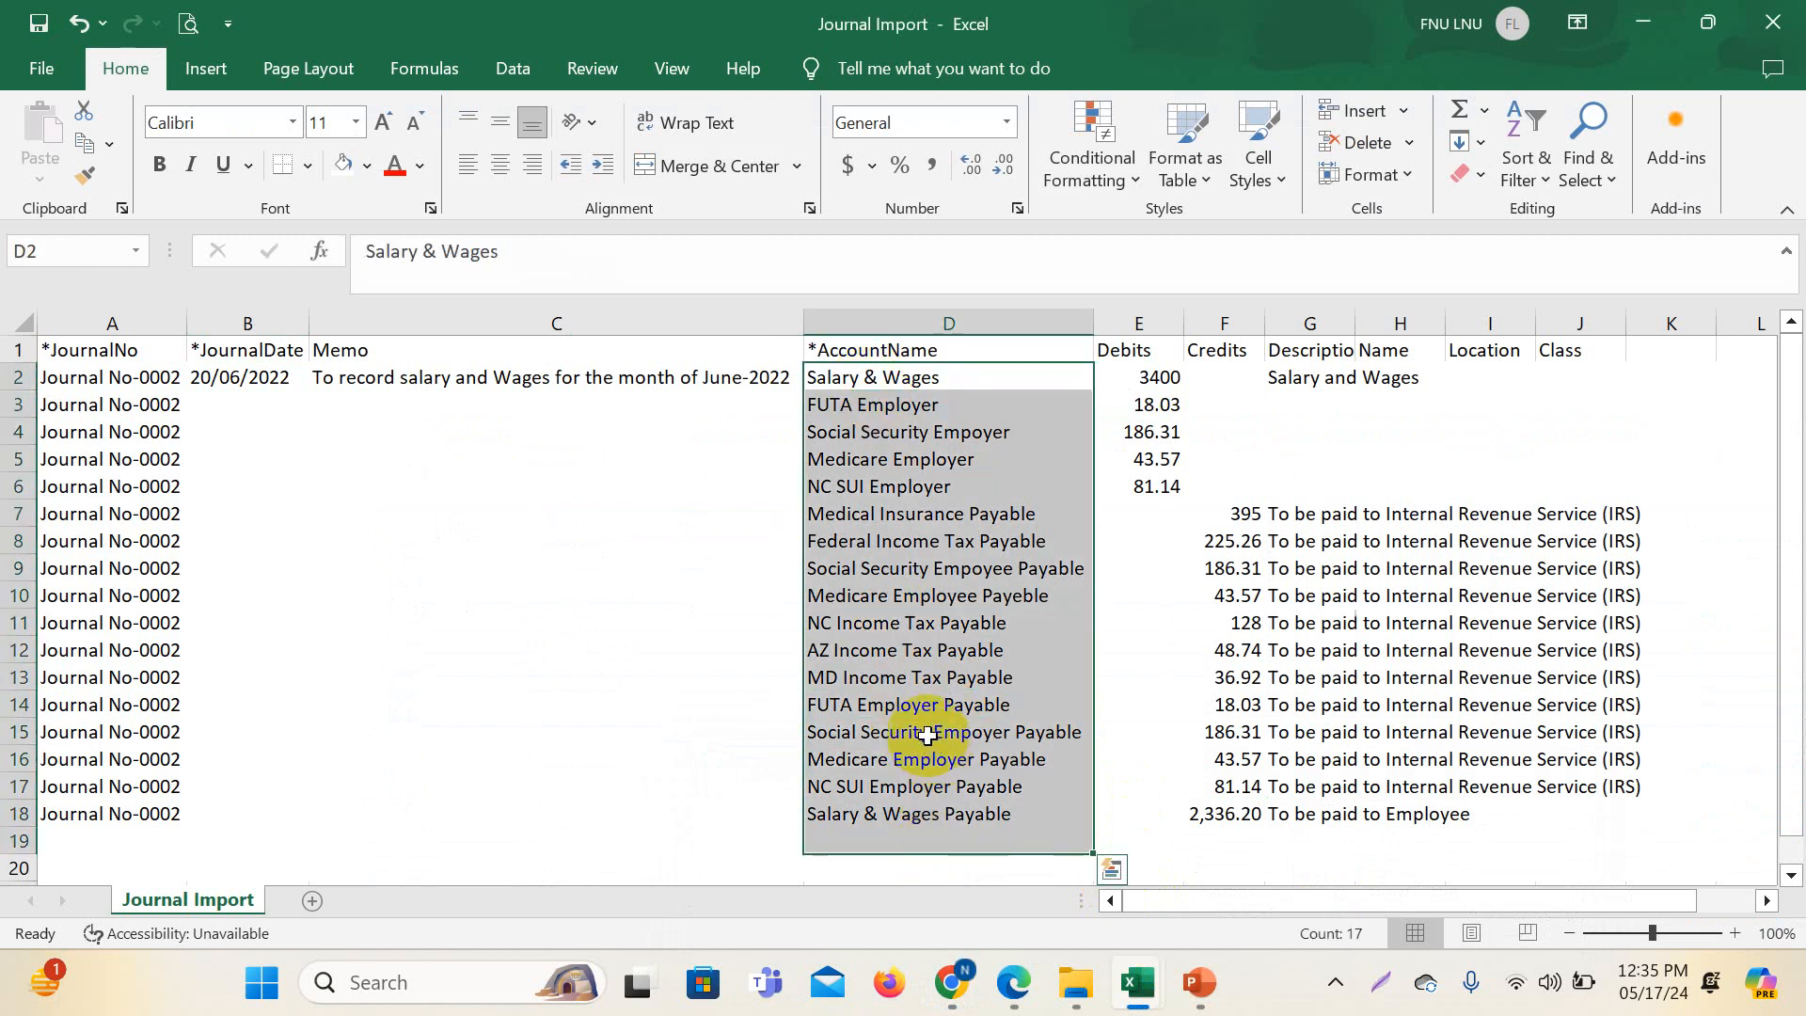
pyautogui.click(846, 380)
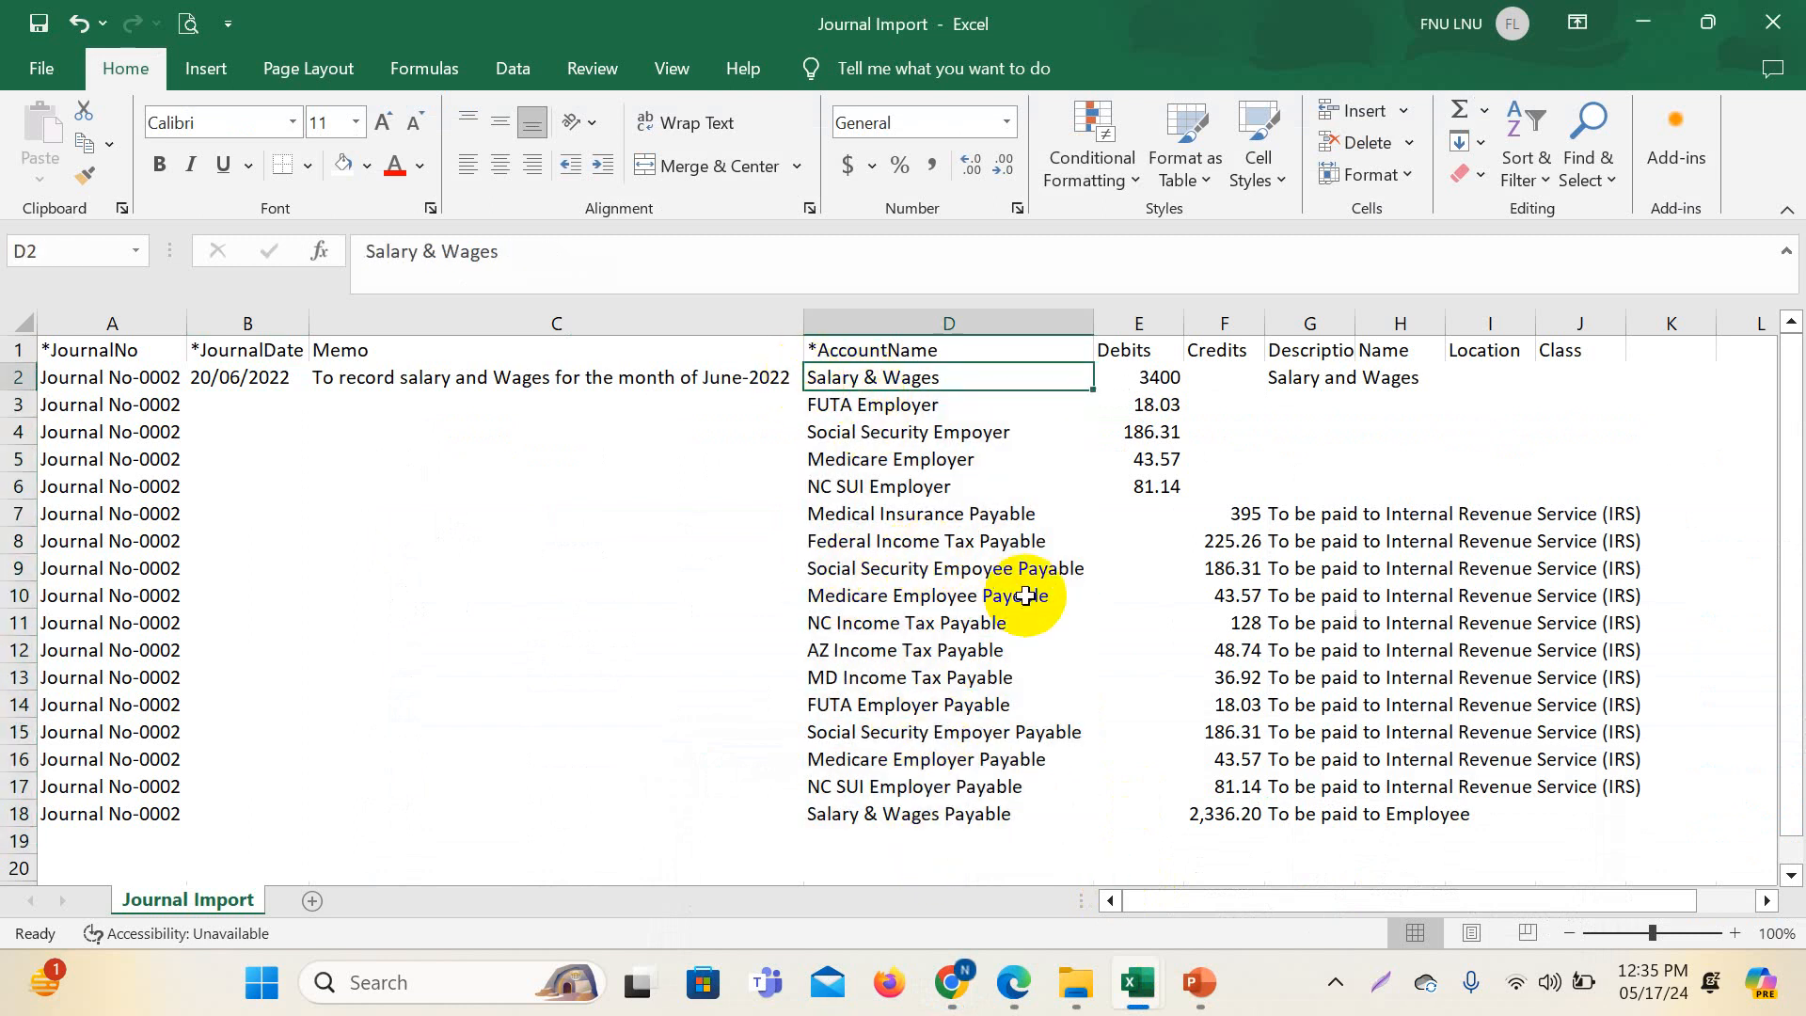
pyautogui.click(899, 567)
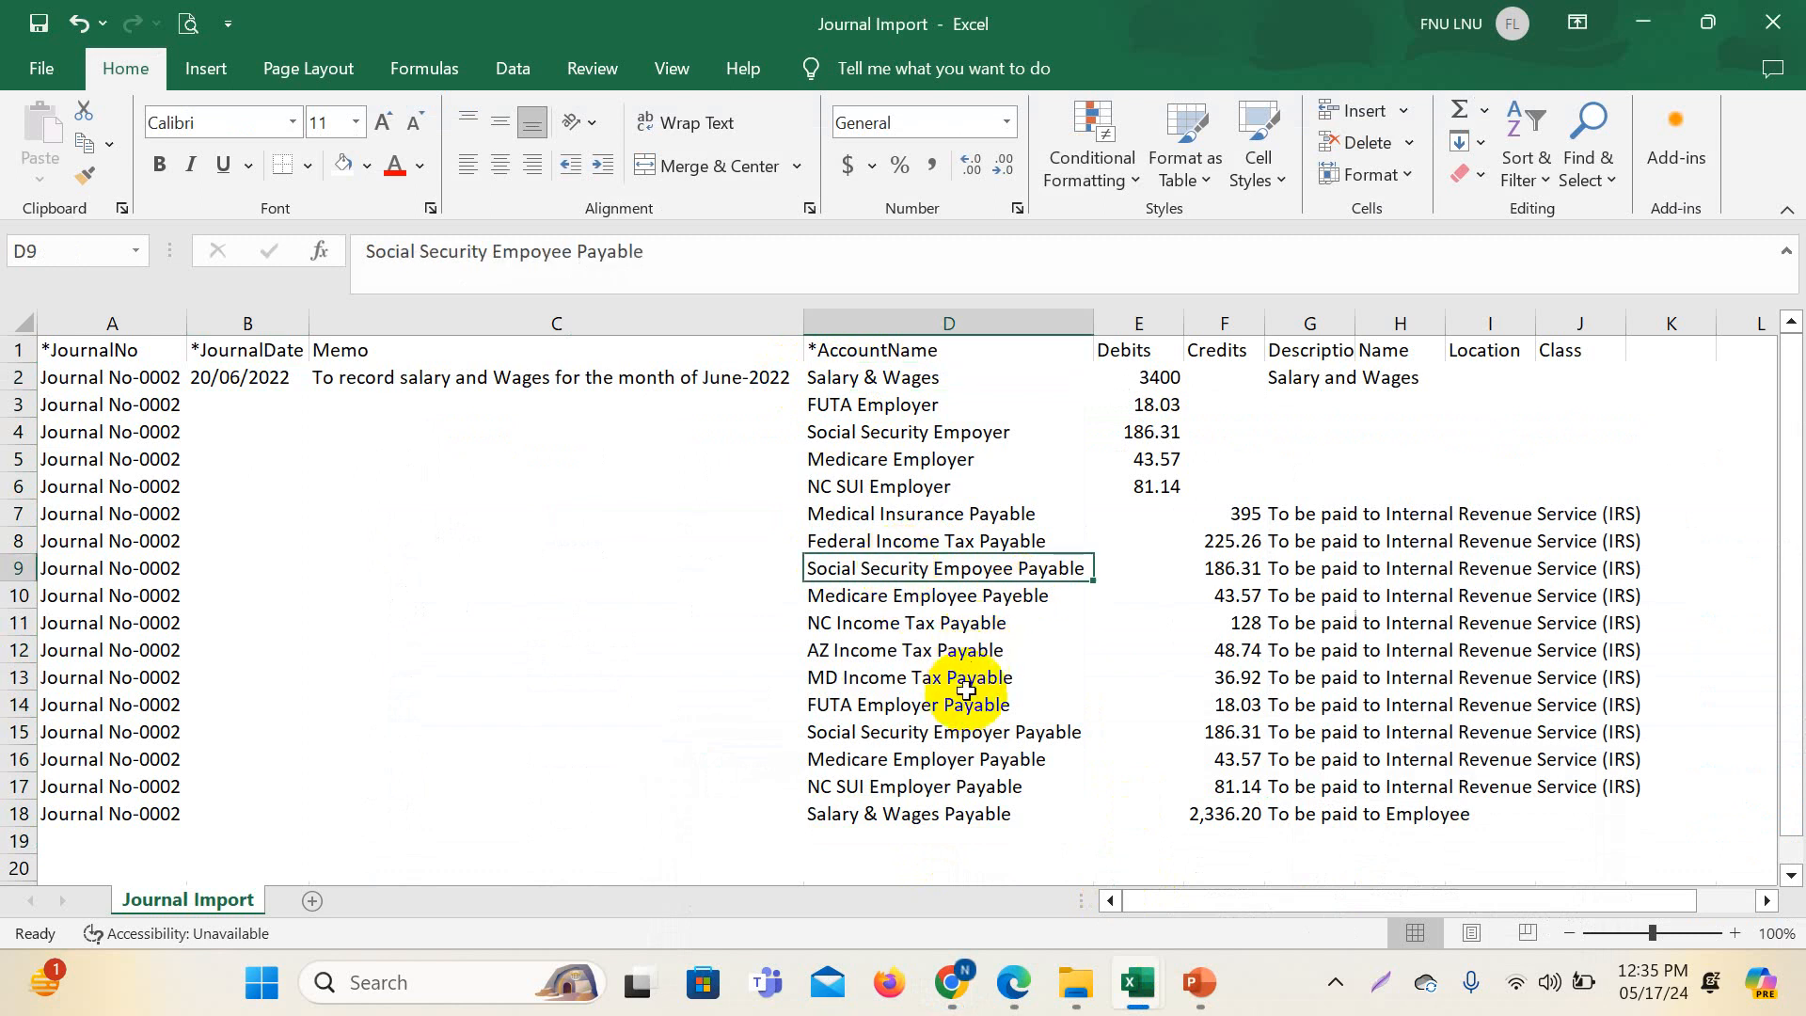
# - Examine the account numbers and matching account names in the COA workbook
pyautogui.moveTo(1138, 1002)
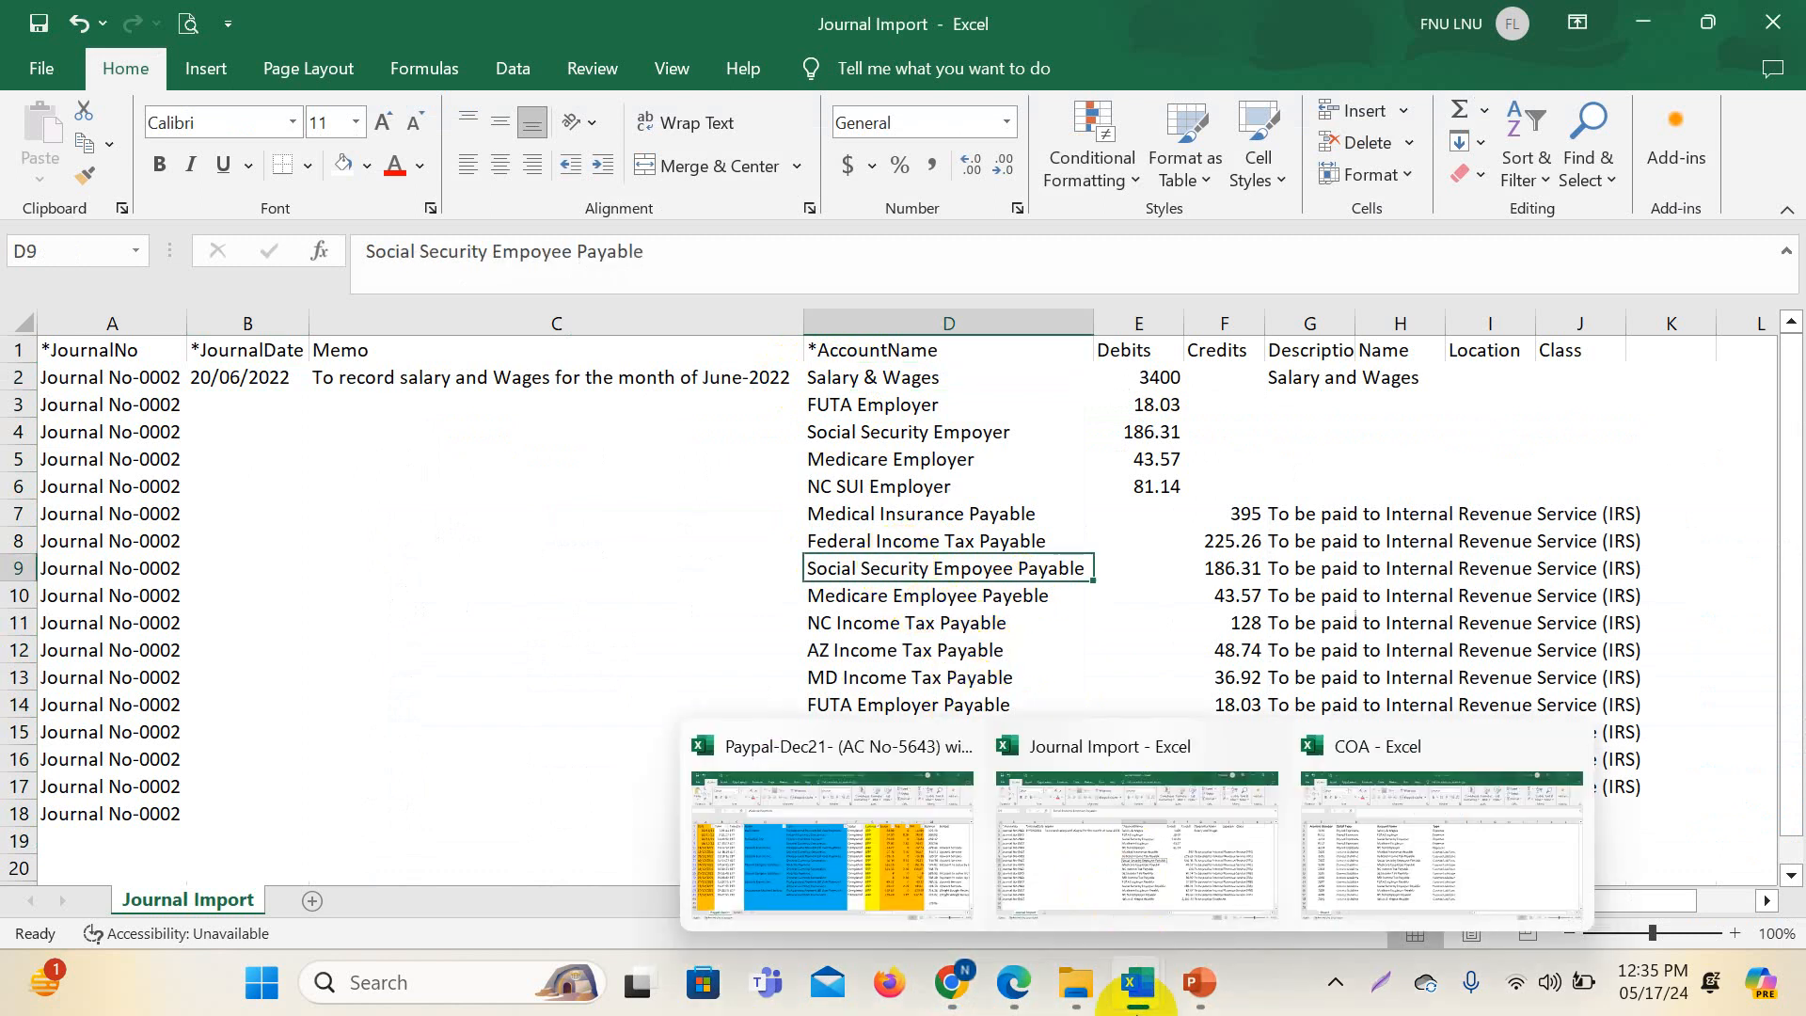
pyautogui.click(1428, 850)
pyautogui.click(282, 513)
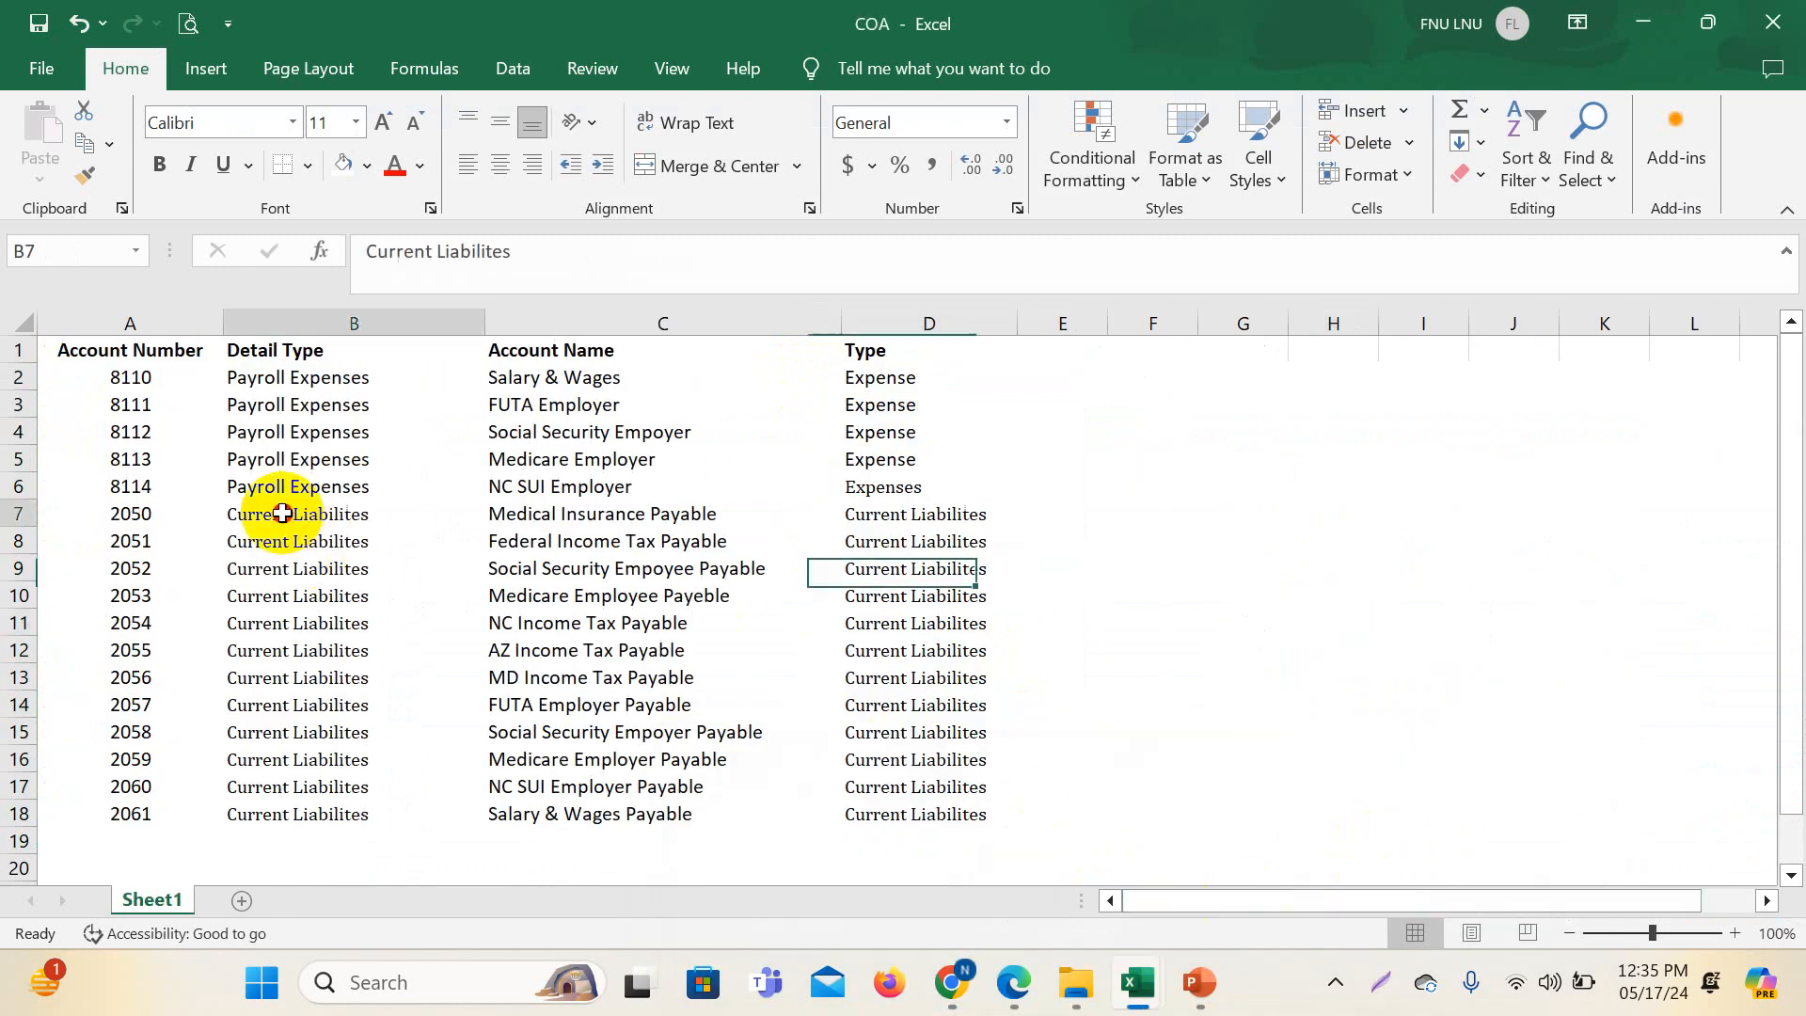
pyautogui.click(593, 541)
pyautogui.moveTo(132, 381); pyautogui.dragTo(132, 815)
pyautogui.rightClick(151, 623)
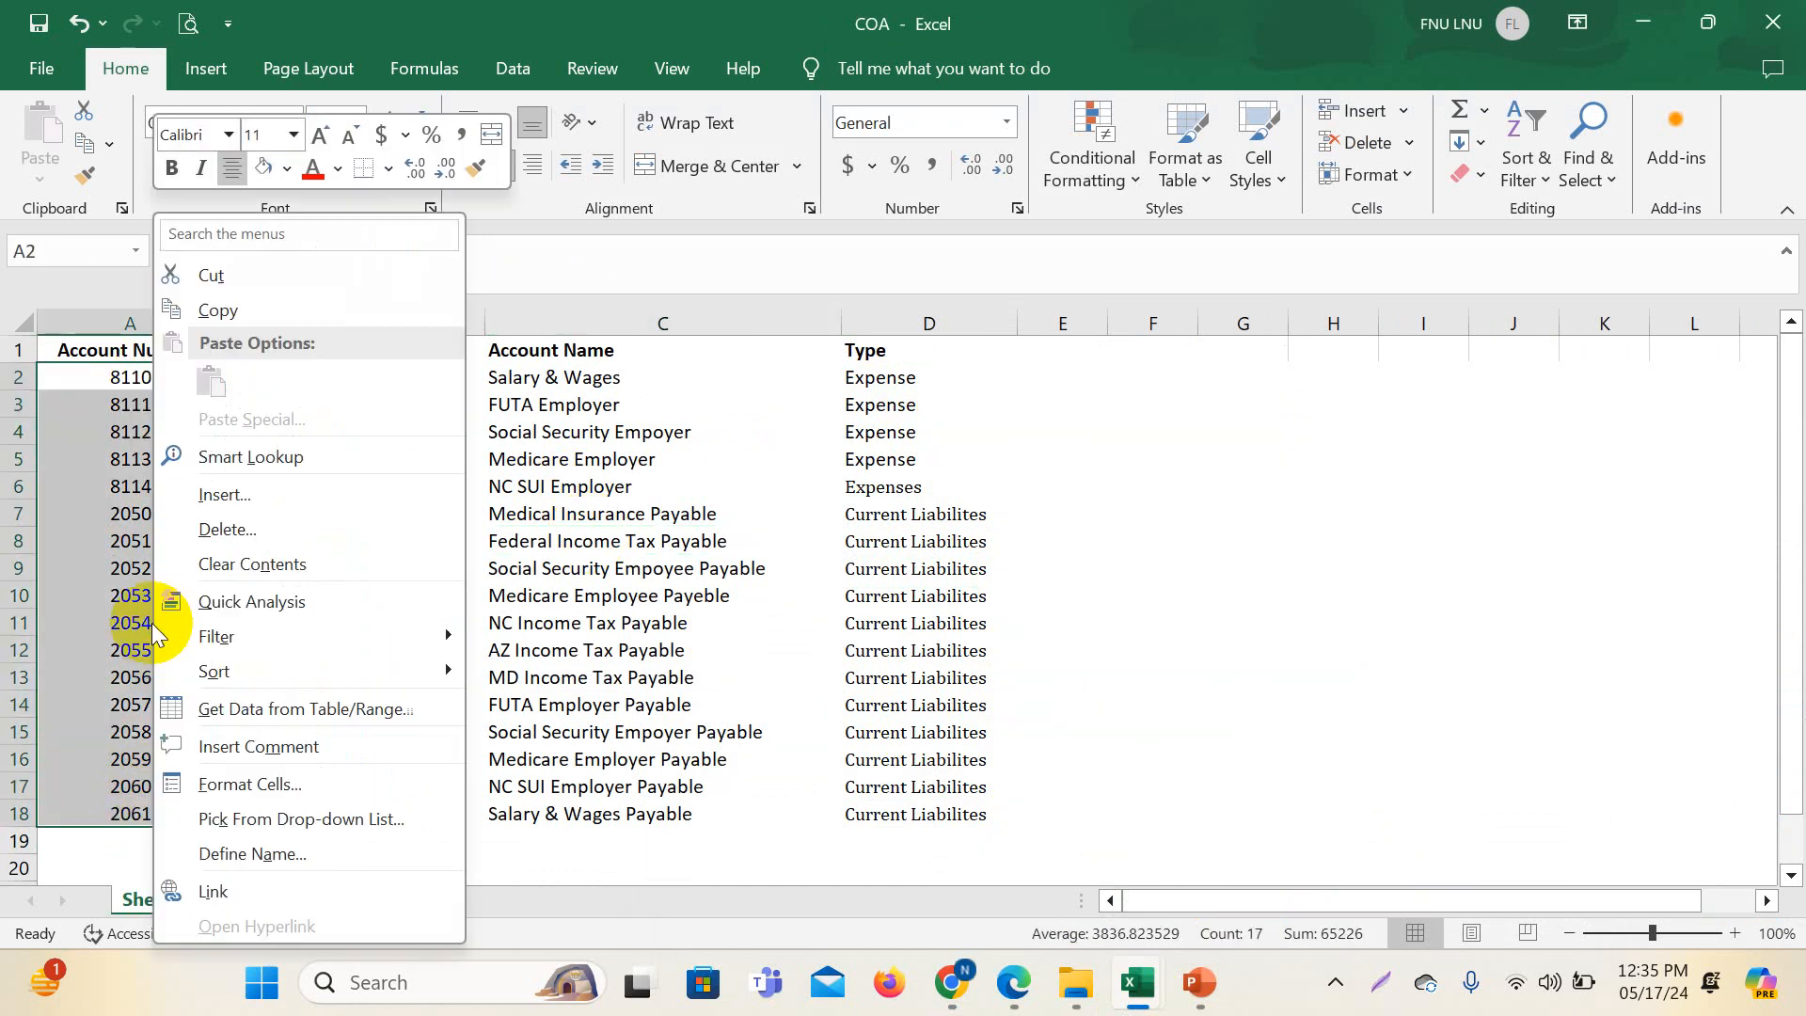
pyautogui.press('Escape')
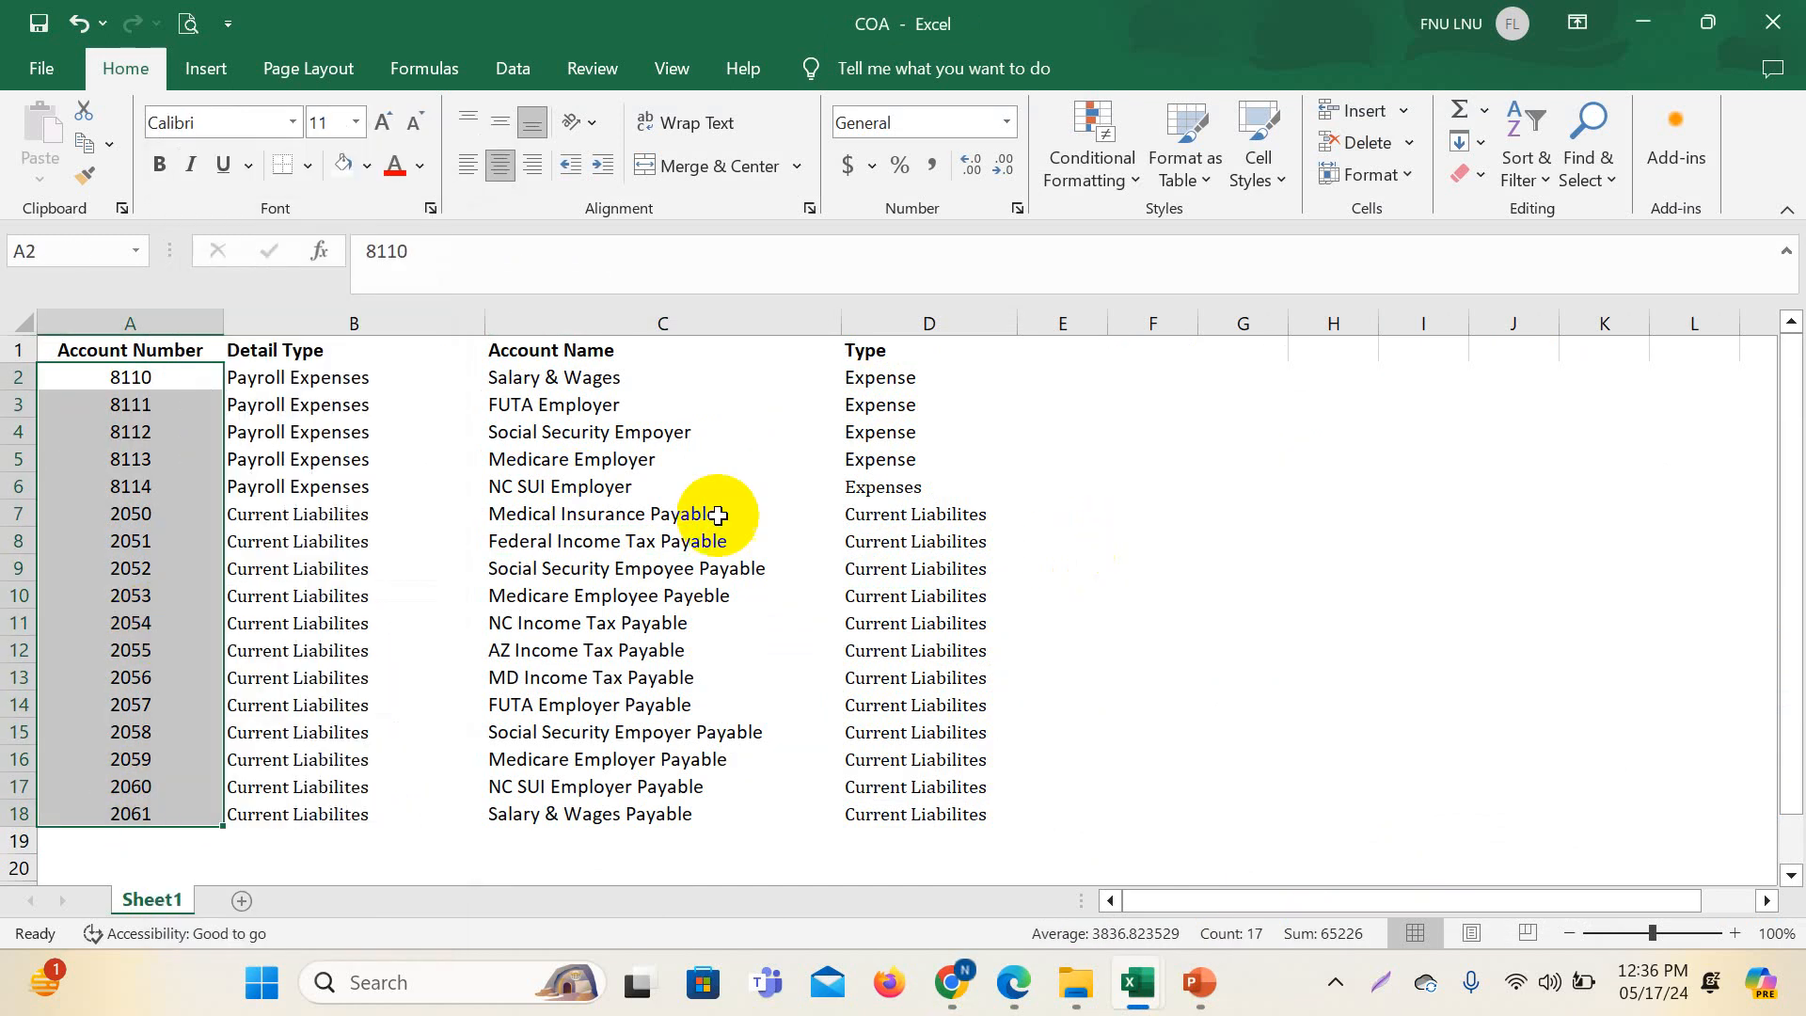
pyautogui.click(184, 404)
pyautogui.moveTo(1139, 979)
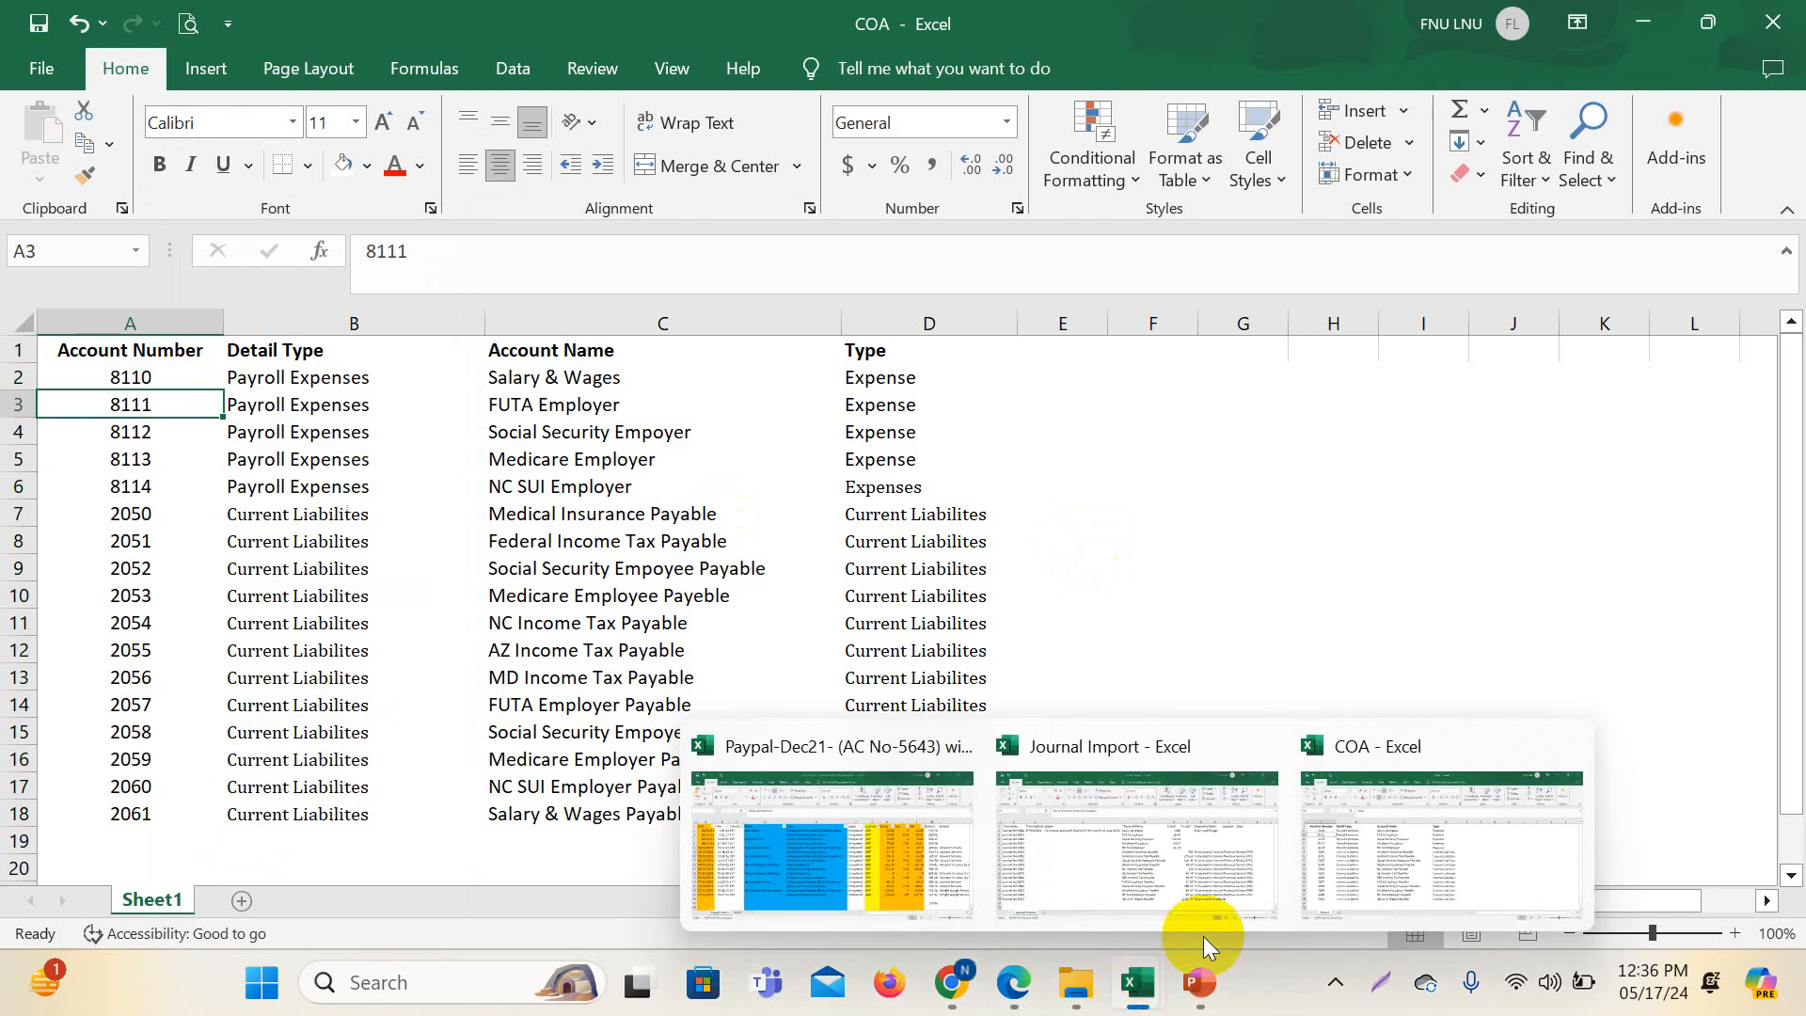
pyautogui.click(1370, 866)
pyautogui.click(515, 378)
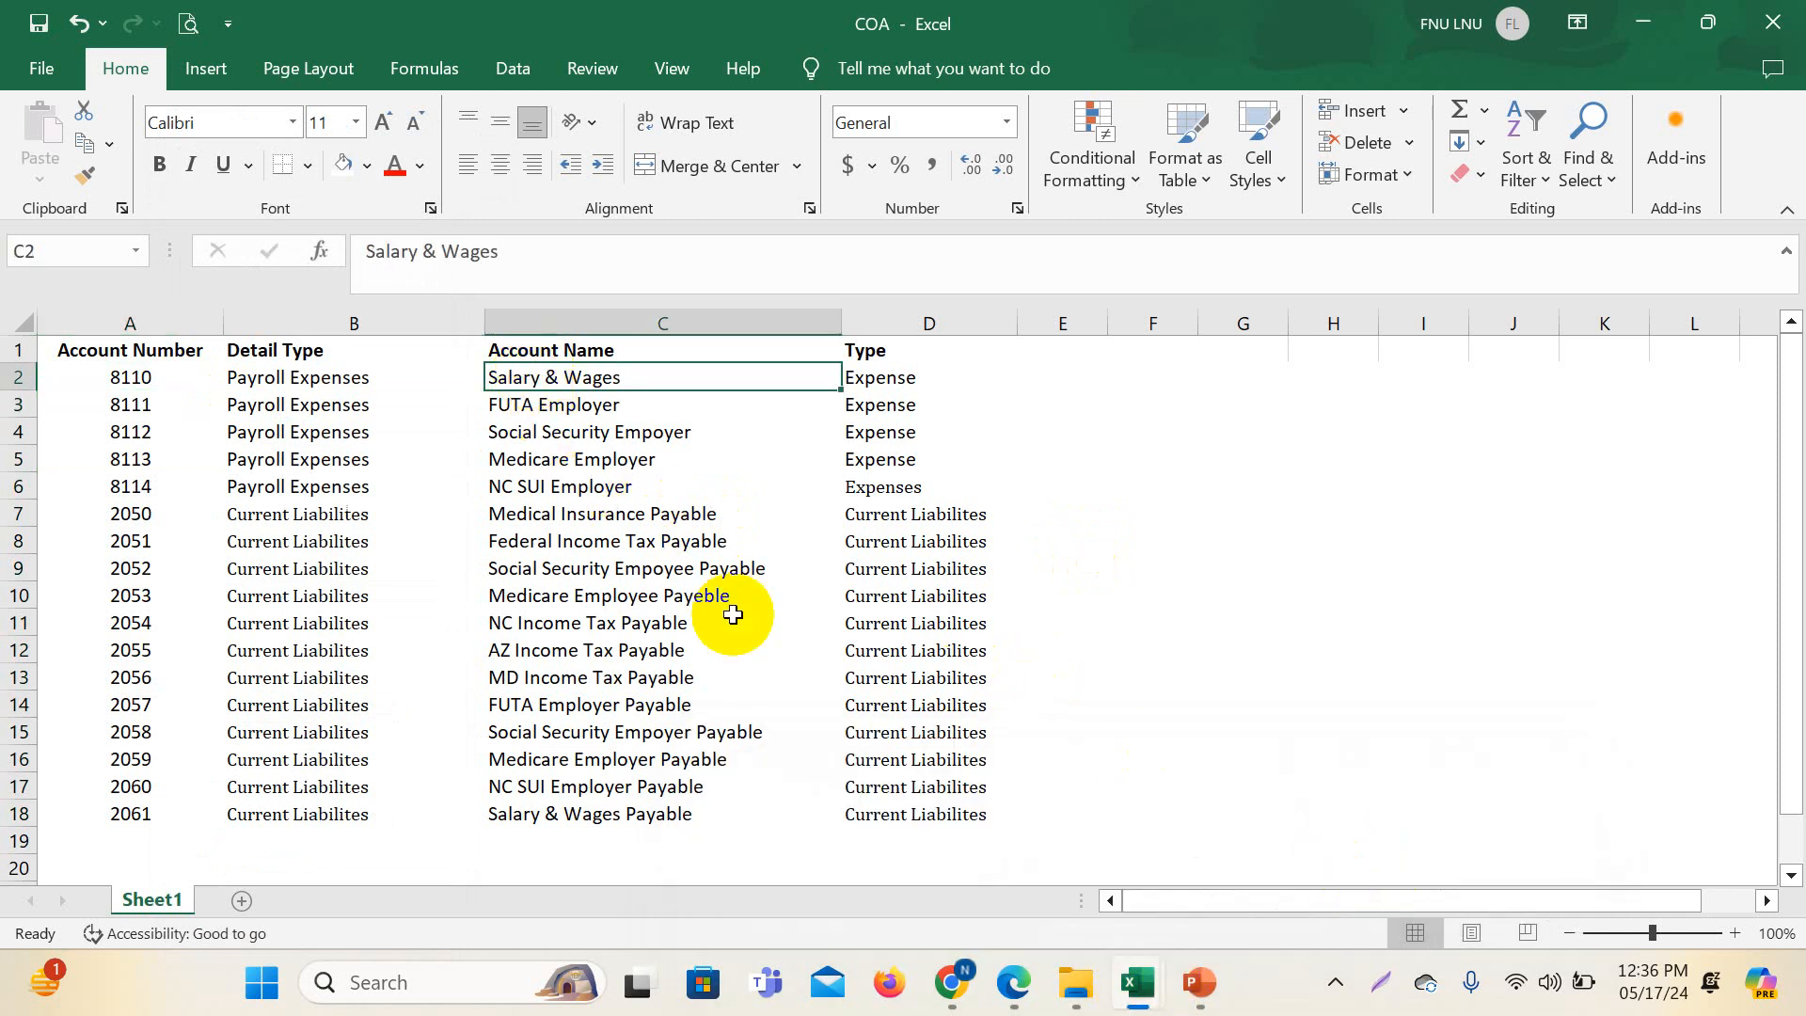
# - In the Journal Import workbook, prefix the Salary & Wages account name in D2 with 8110 and FUTA Employer in D3 with 8111
pyautogui.moveTo(1142, 972)
pyautogui.click(1169, 851)
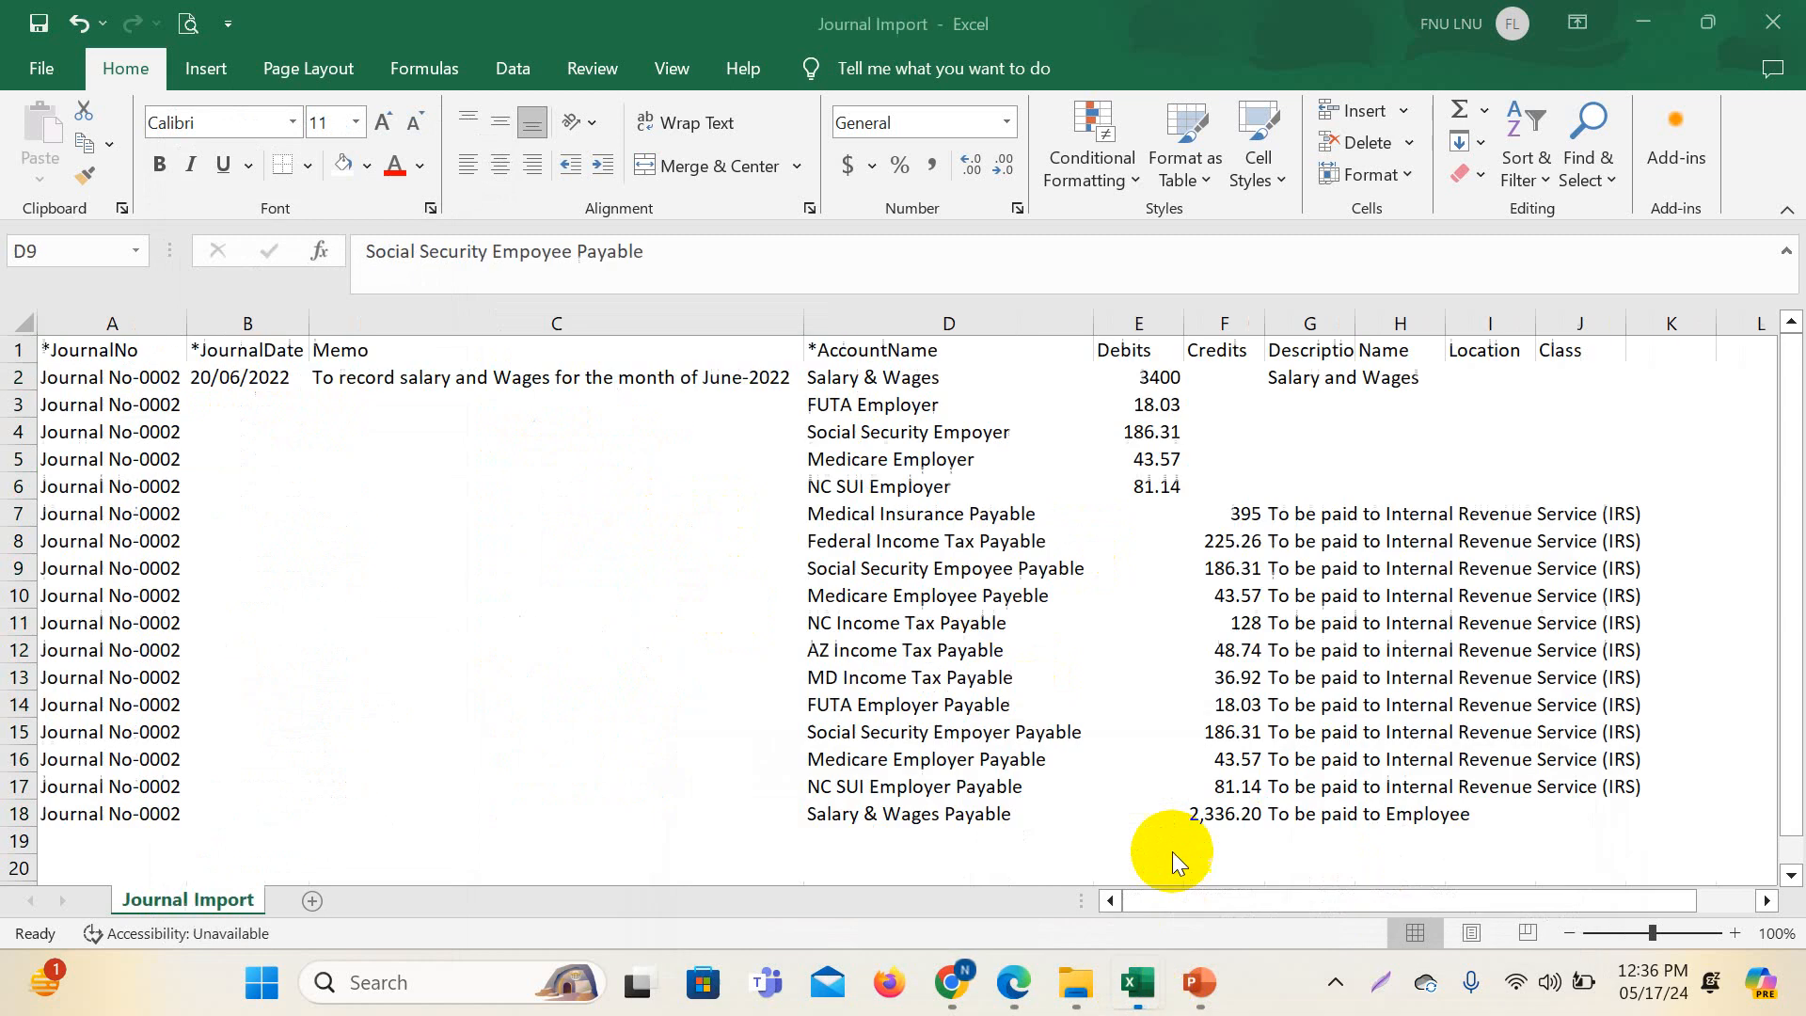
pyautogui.click(849, 377)
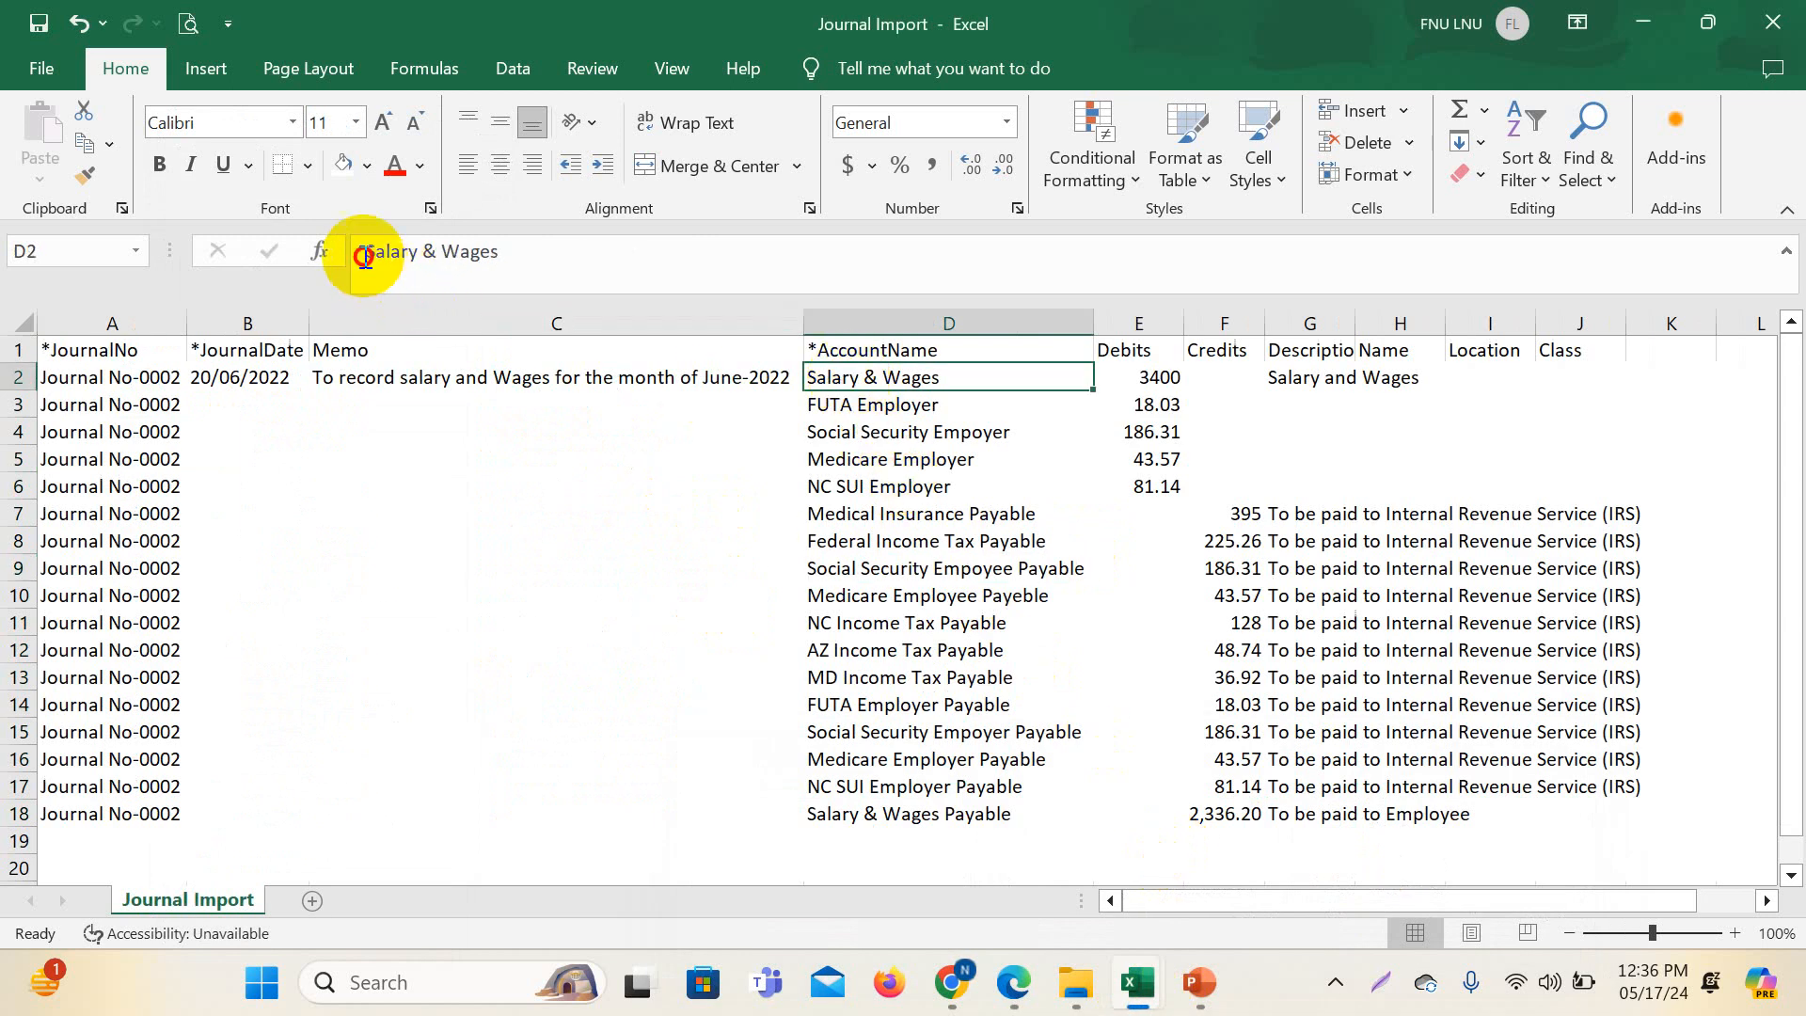
pyautogui.click(365, 251)
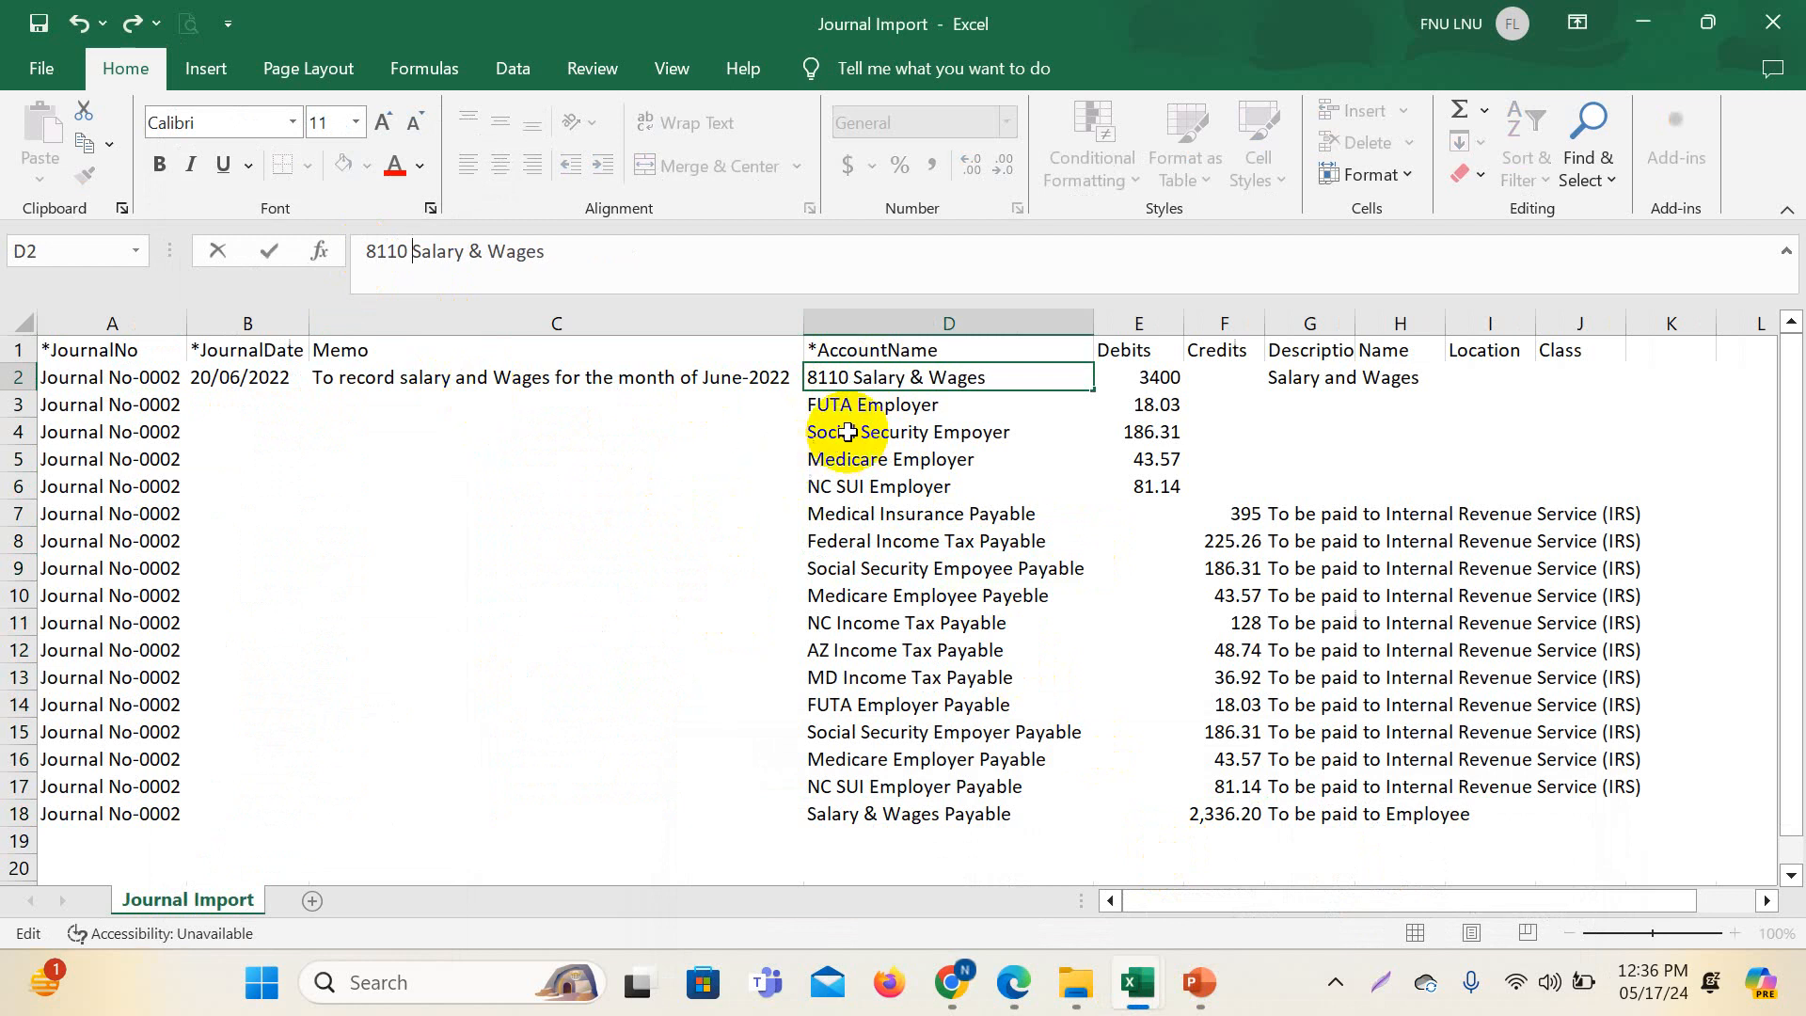
pyautogui.click(855, 402)
pyautogui.doubleClick(811, 406)
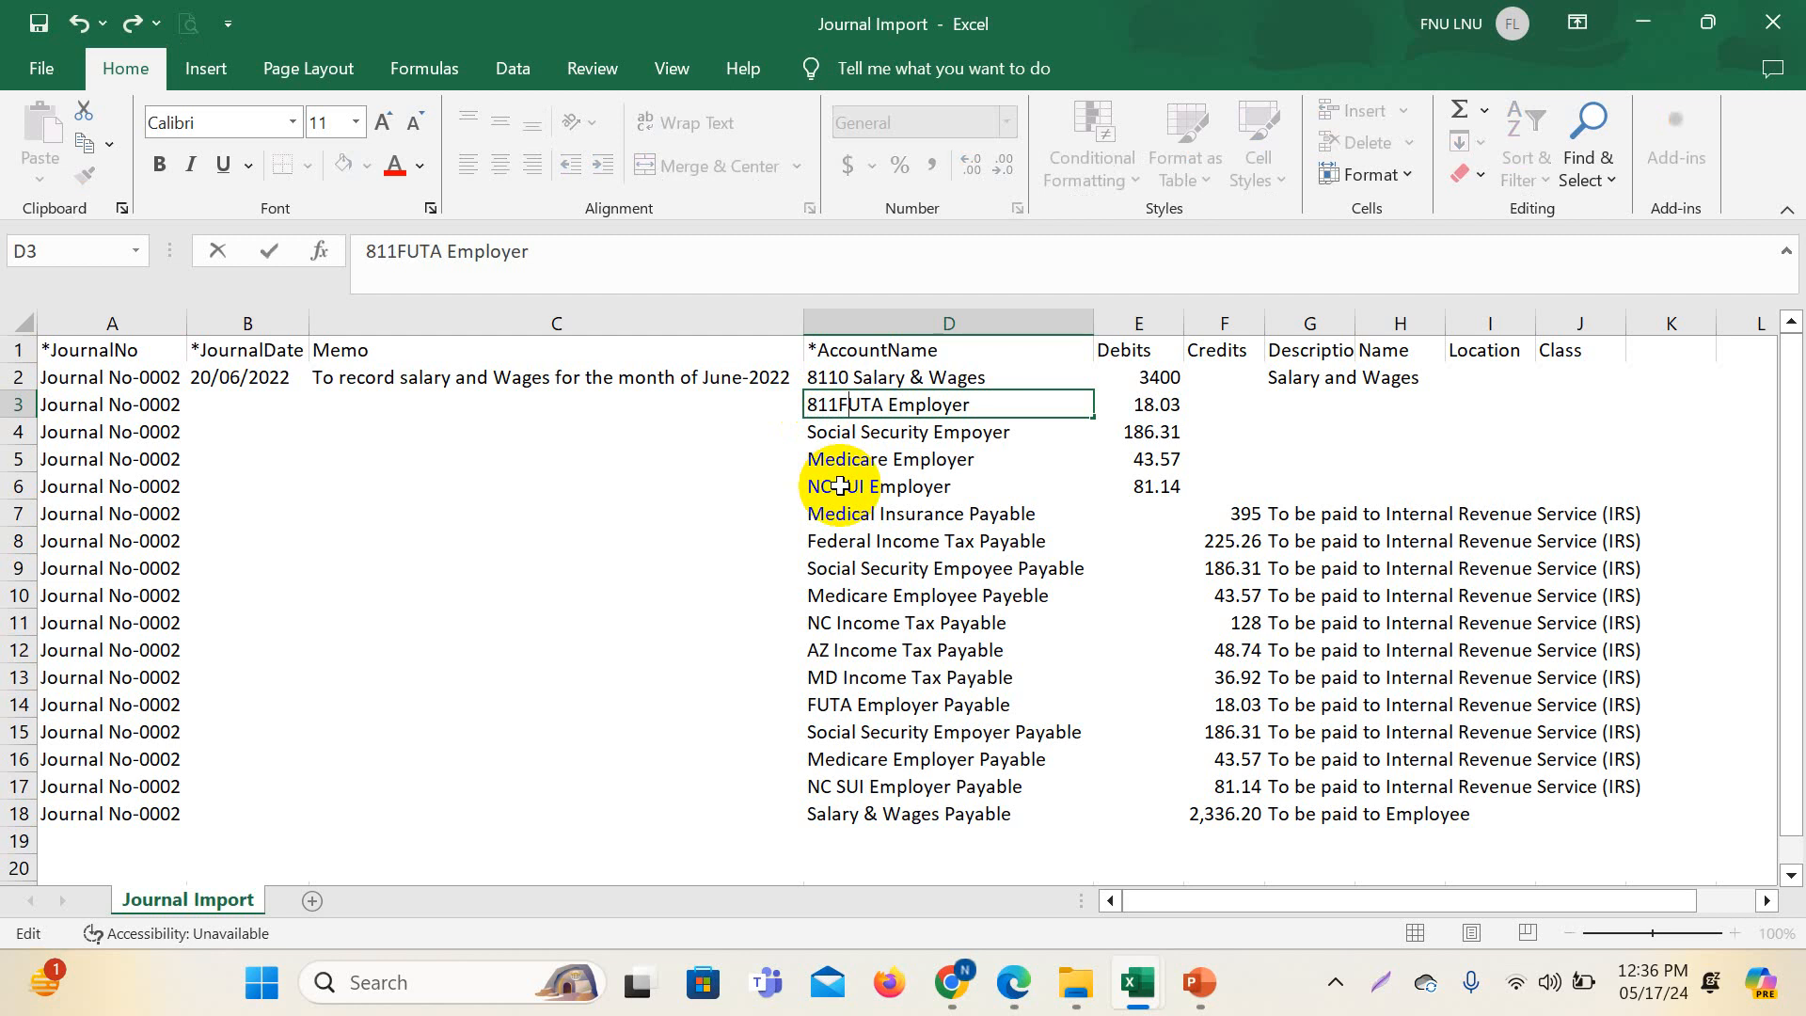
pyautogui.click(840, 434)
pyautogui.press('Left')
pyautogui.press('Left')
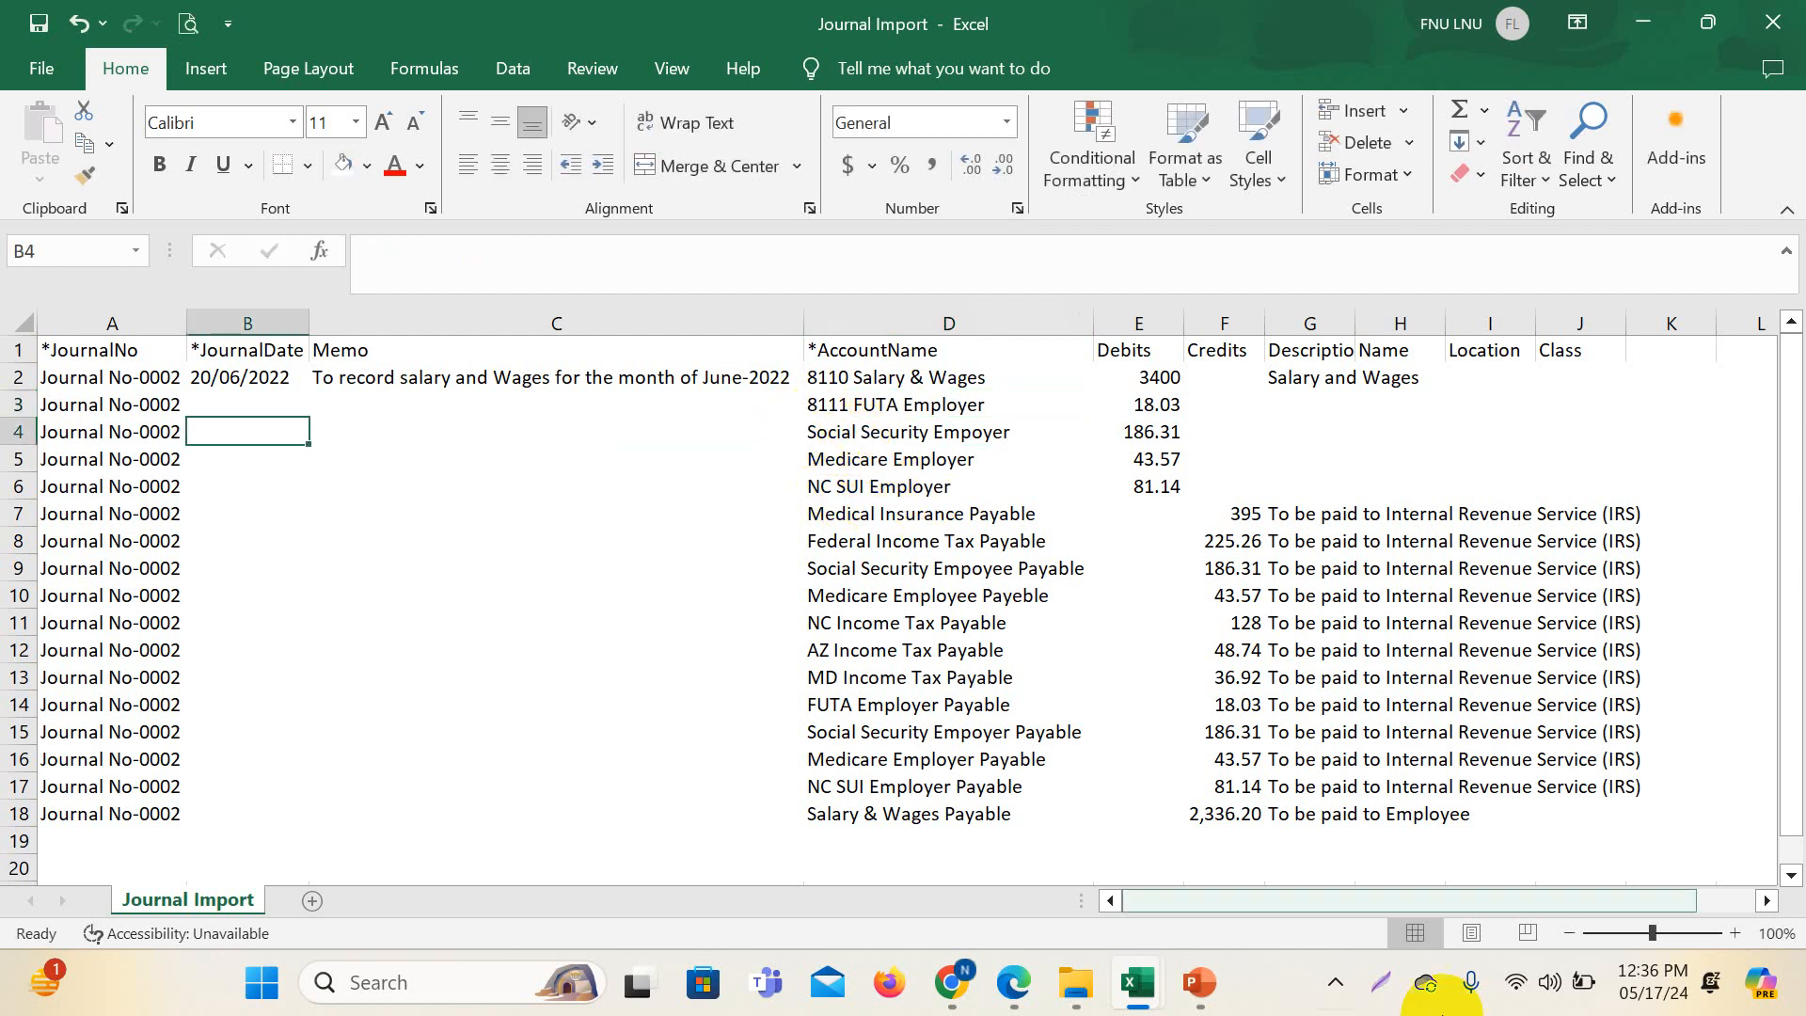
# - Prefix the Social Security Empoyer account name in D4 with 8112 and Medicare Employer in D5 with 8113, each followed by a space
pyautogui.doubleClick(819, 435)
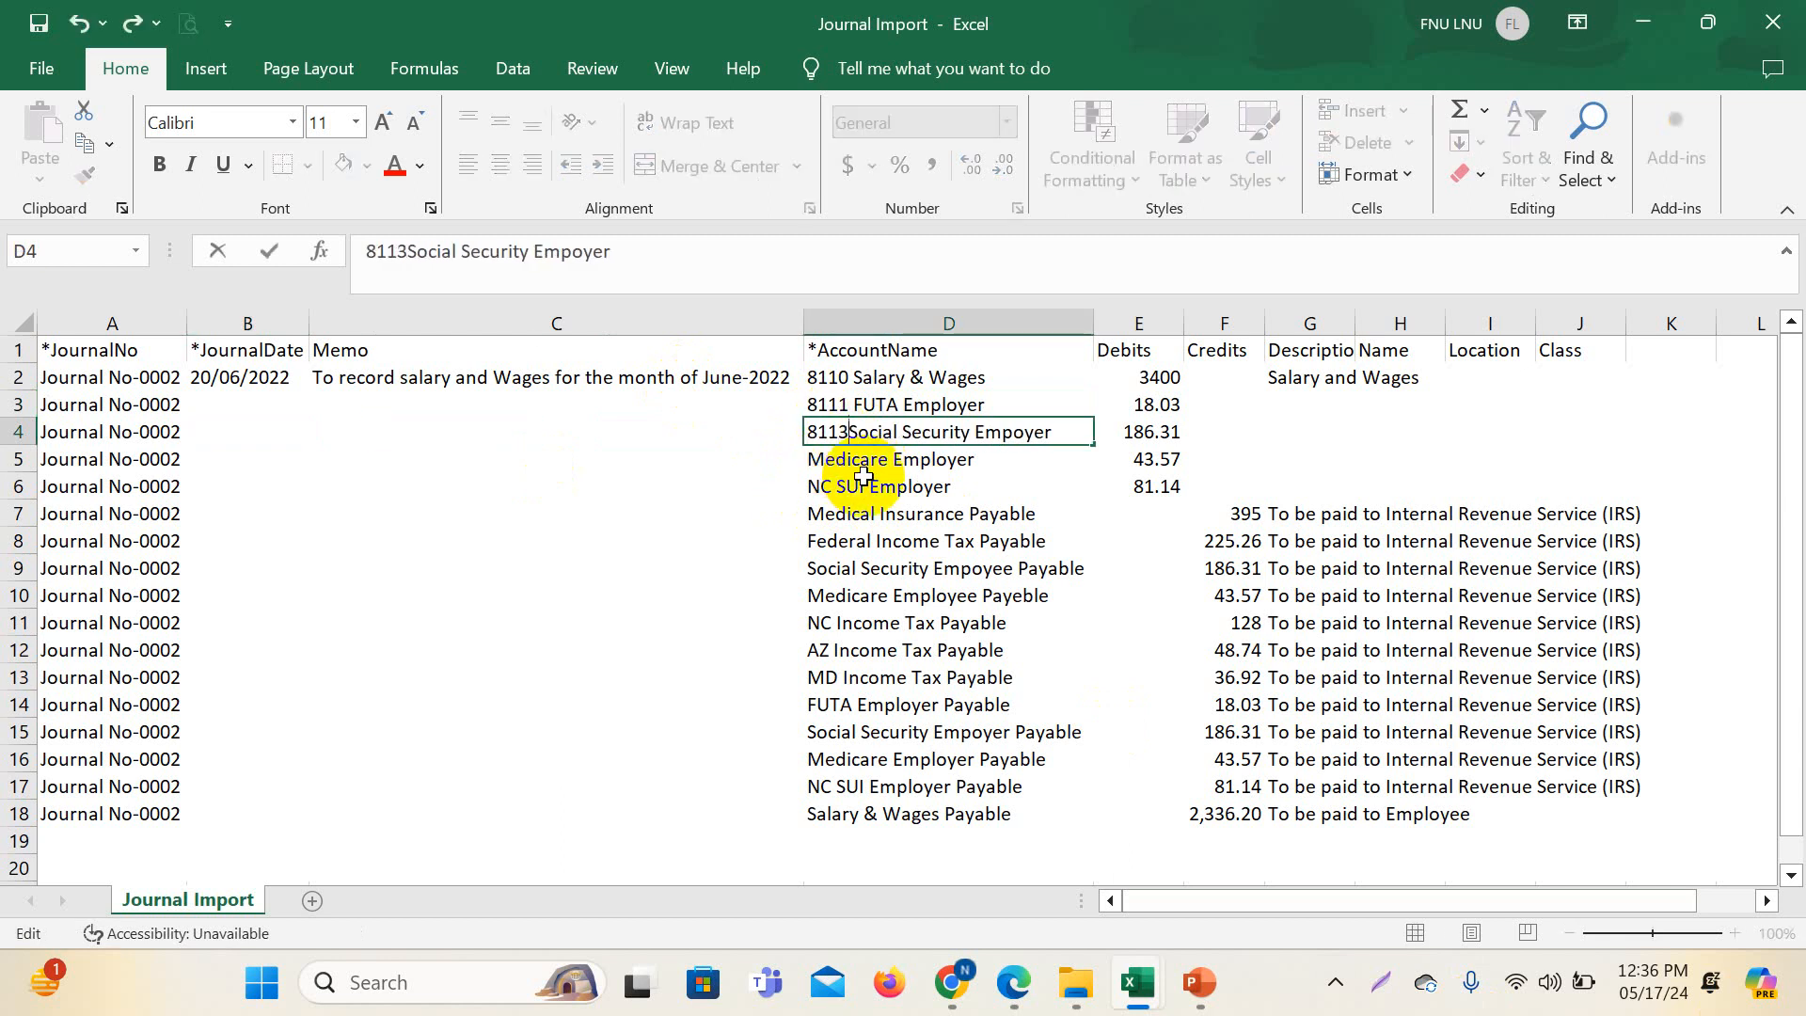
pyautogui.click(864, 470)
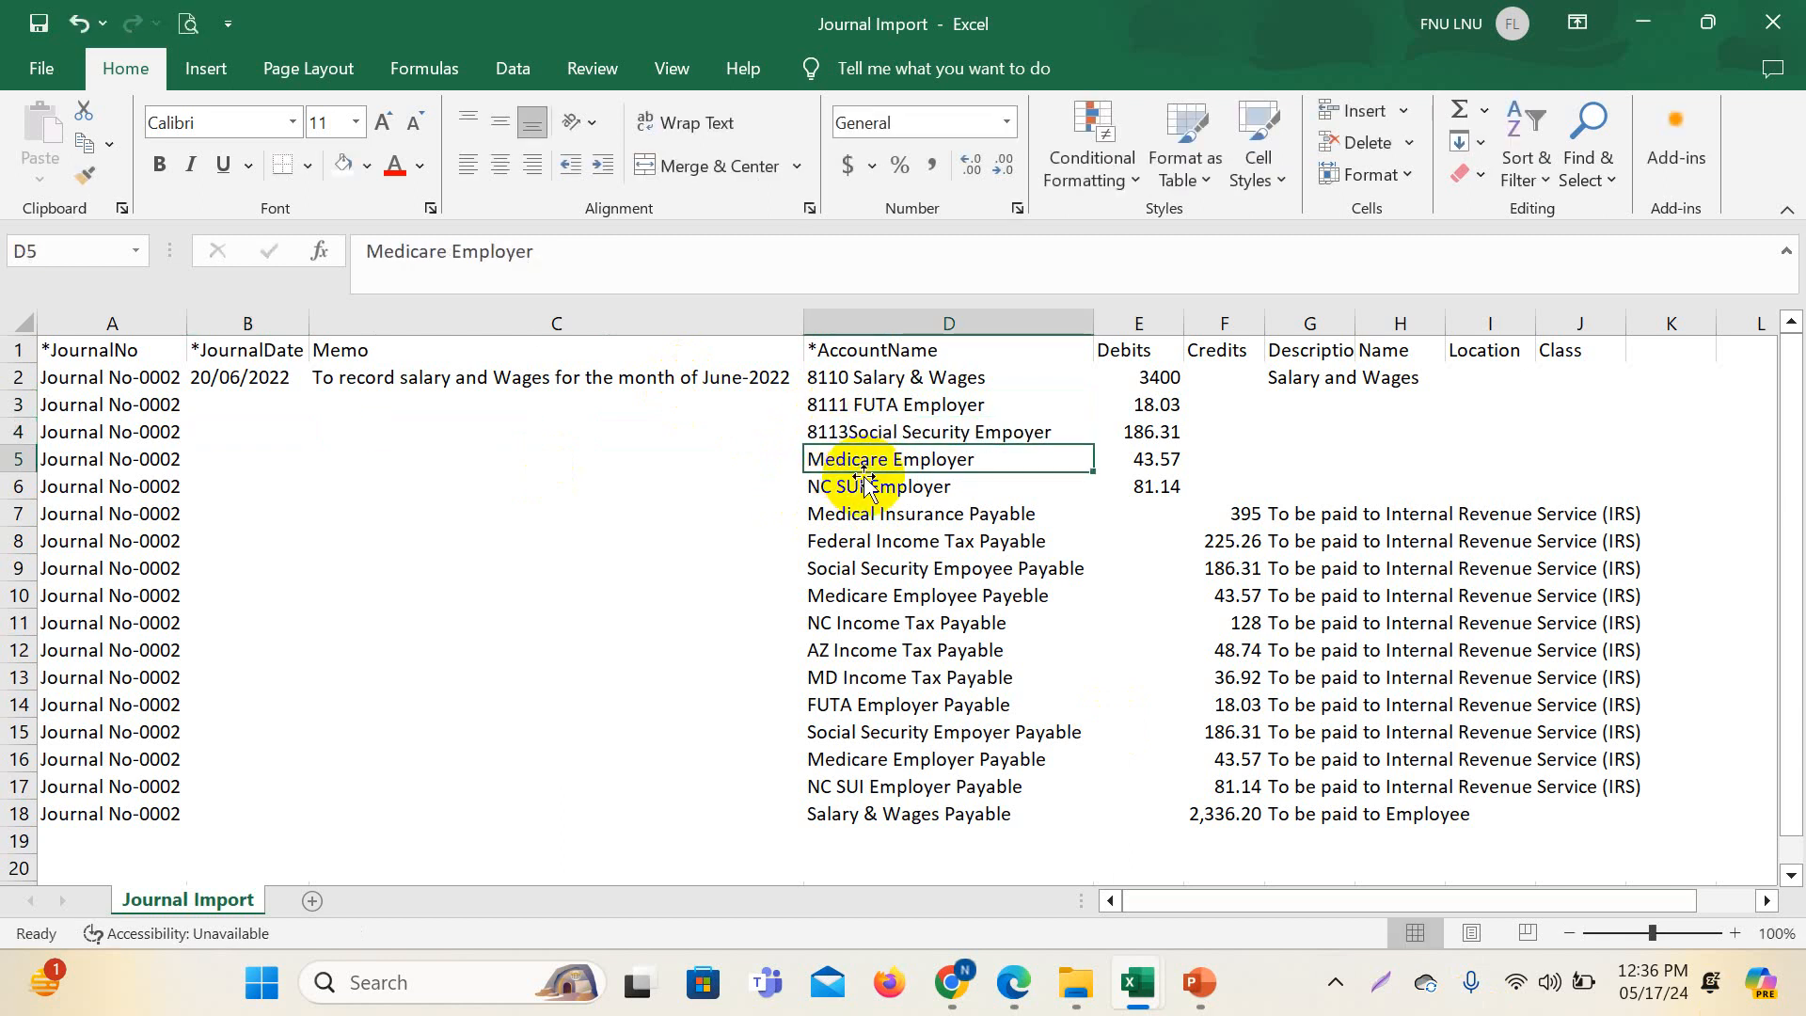
pyautogui.doubleClick(857, 428)
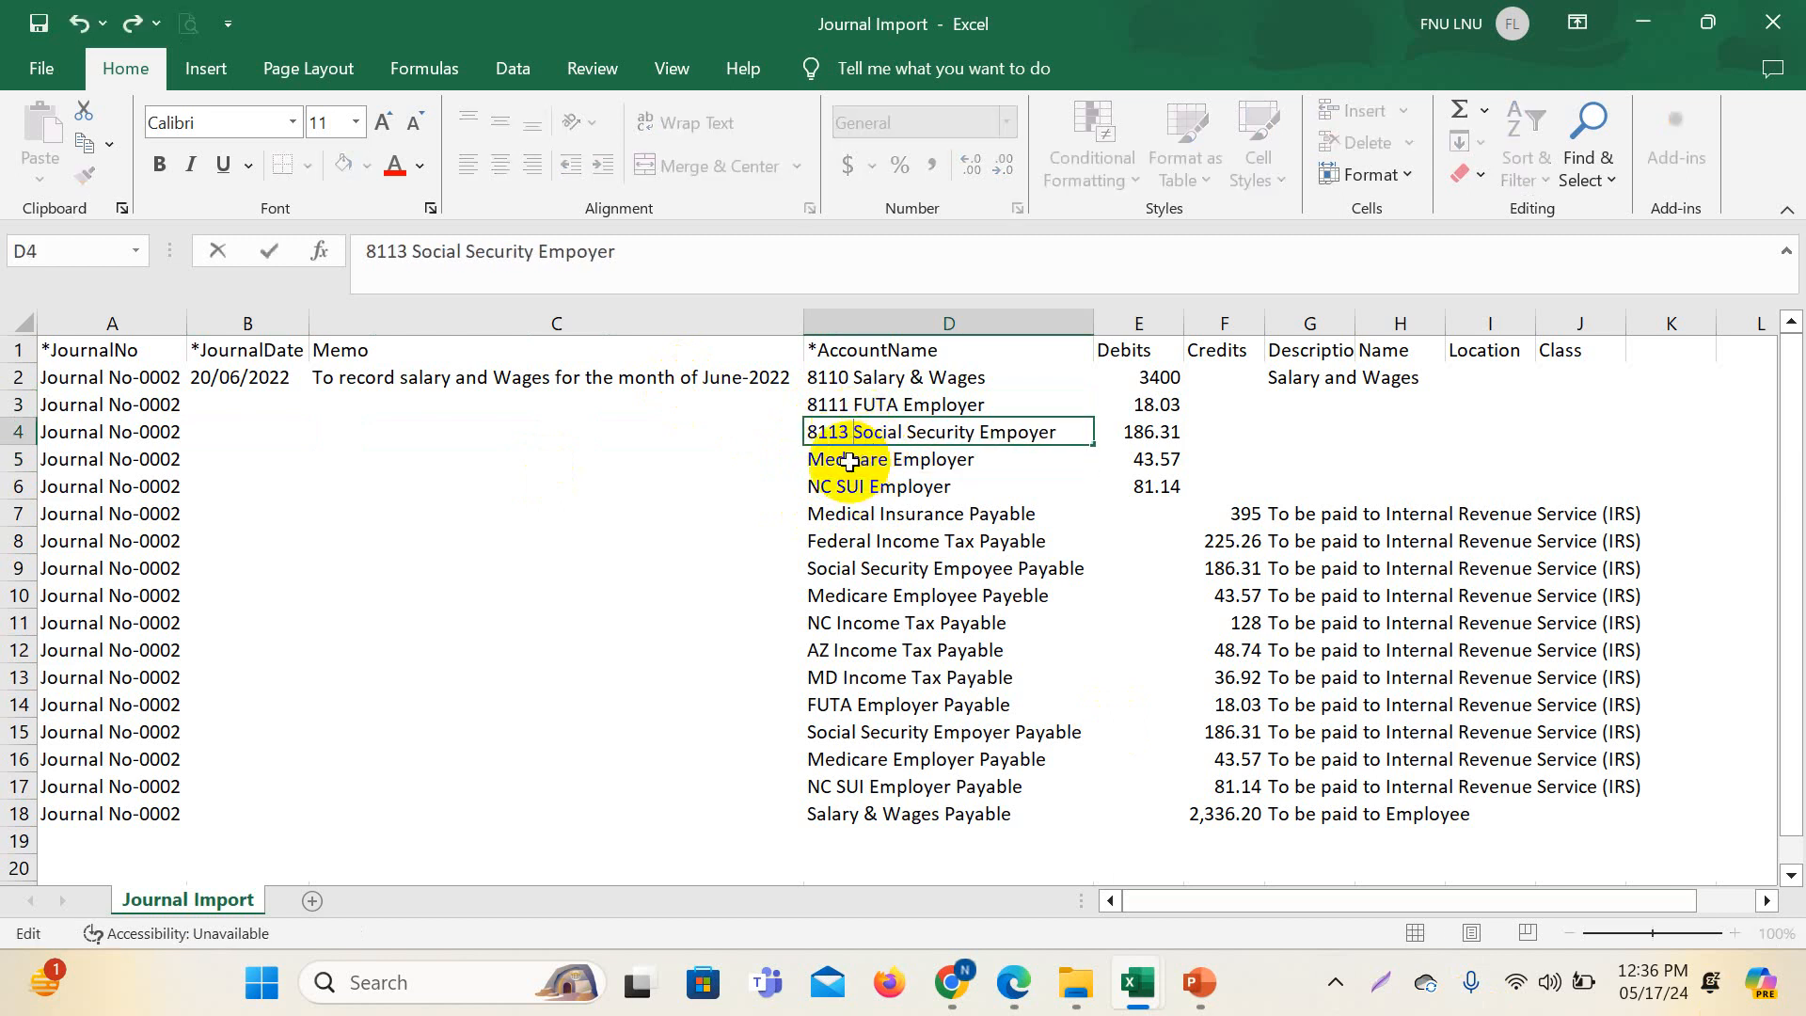
pyautogui.doubleClick(847, 459)
pyautogui.click(809, 459)
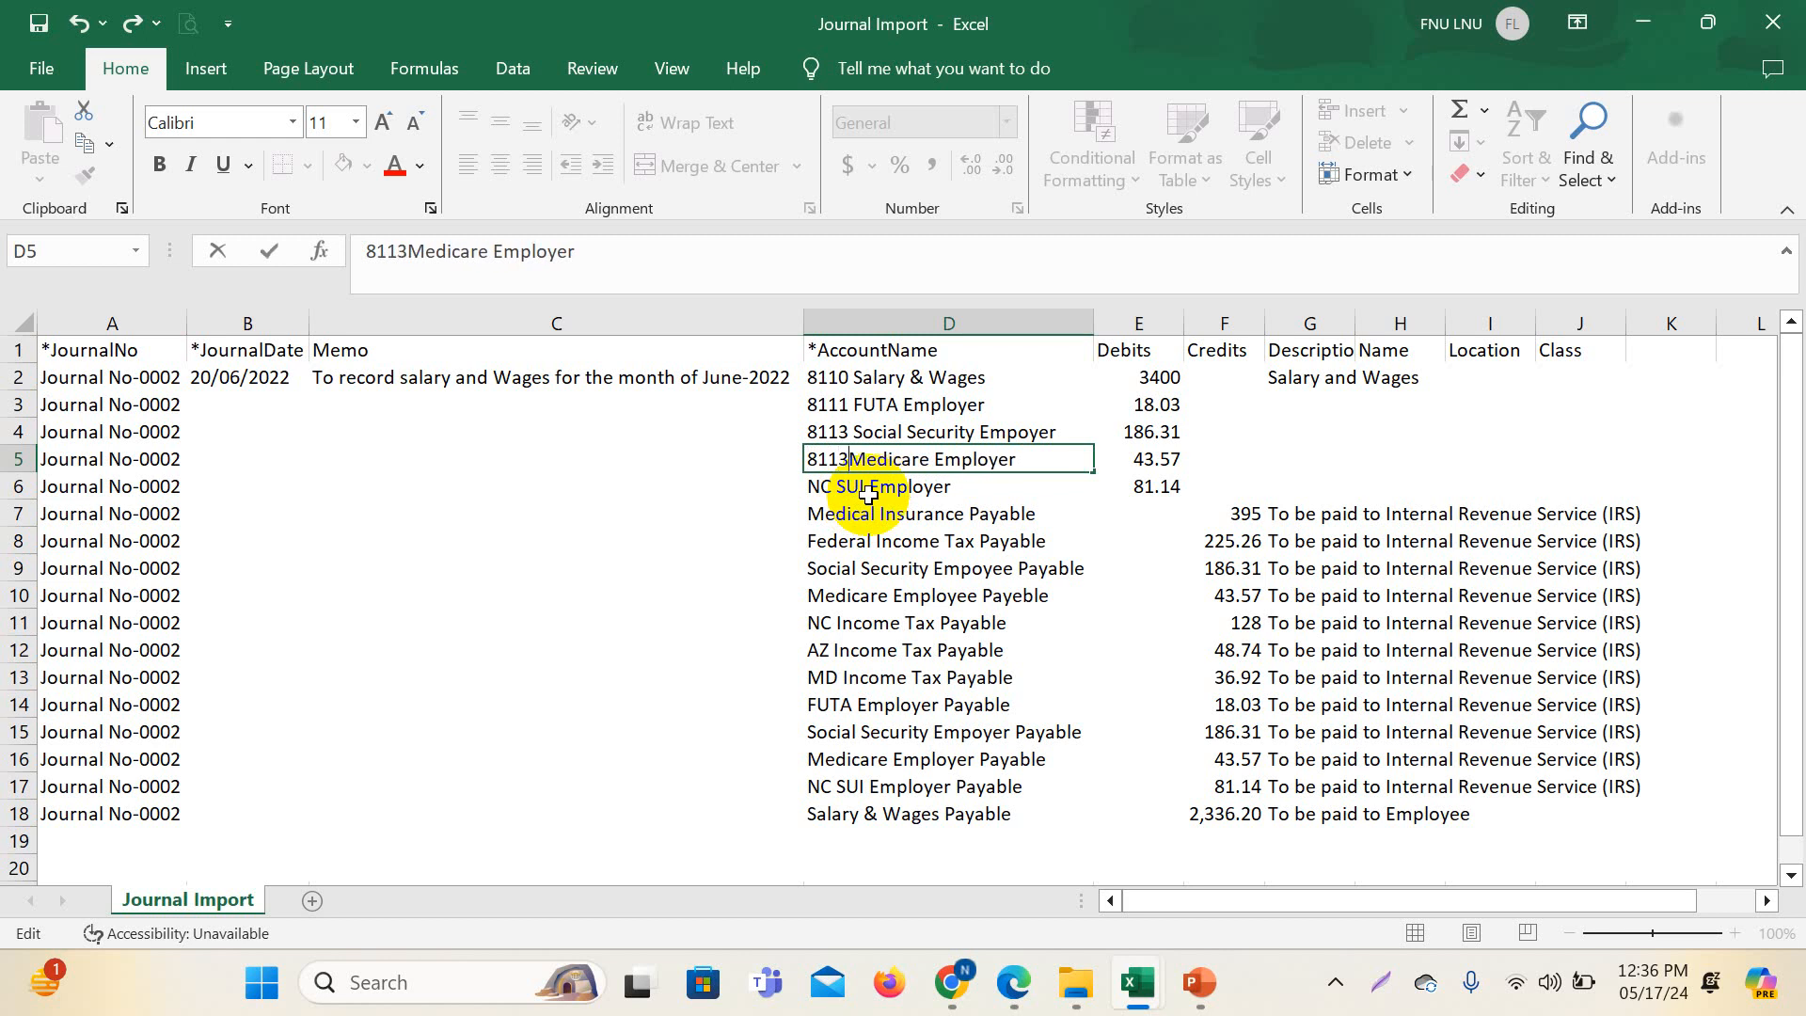
pyautogui.doubleClick(842, 433)
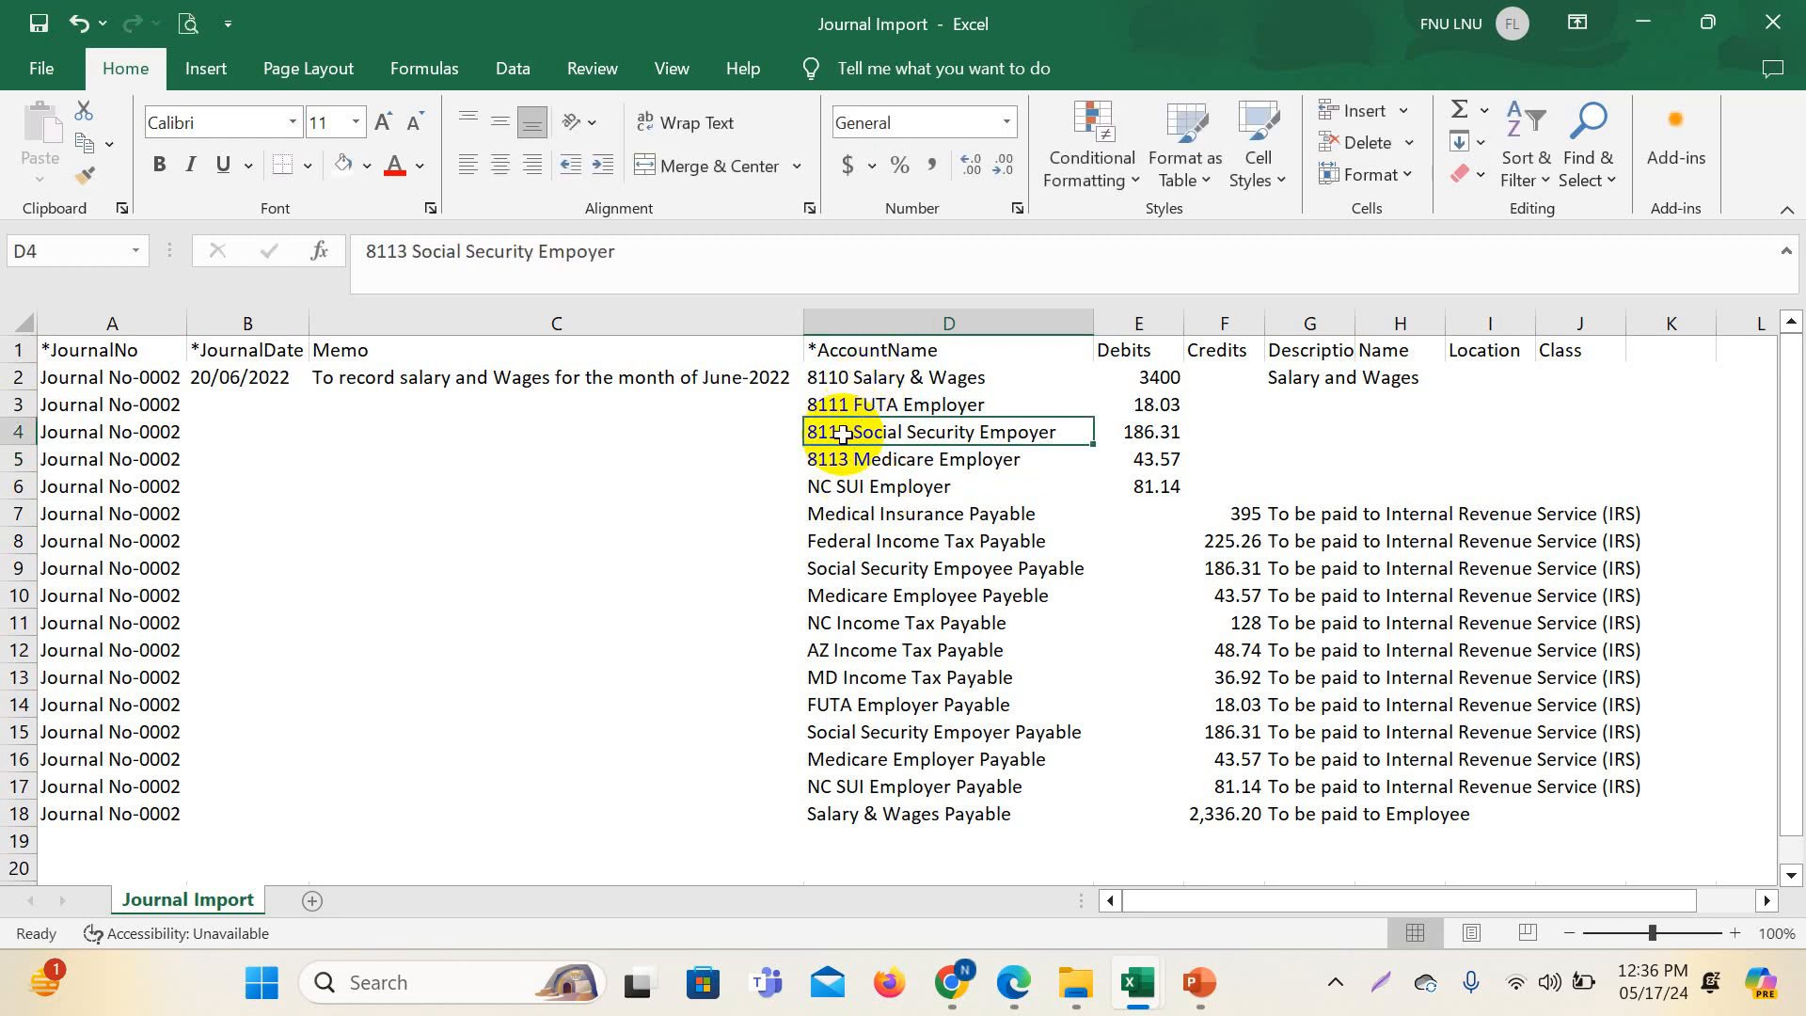
pyautogui.write('2')
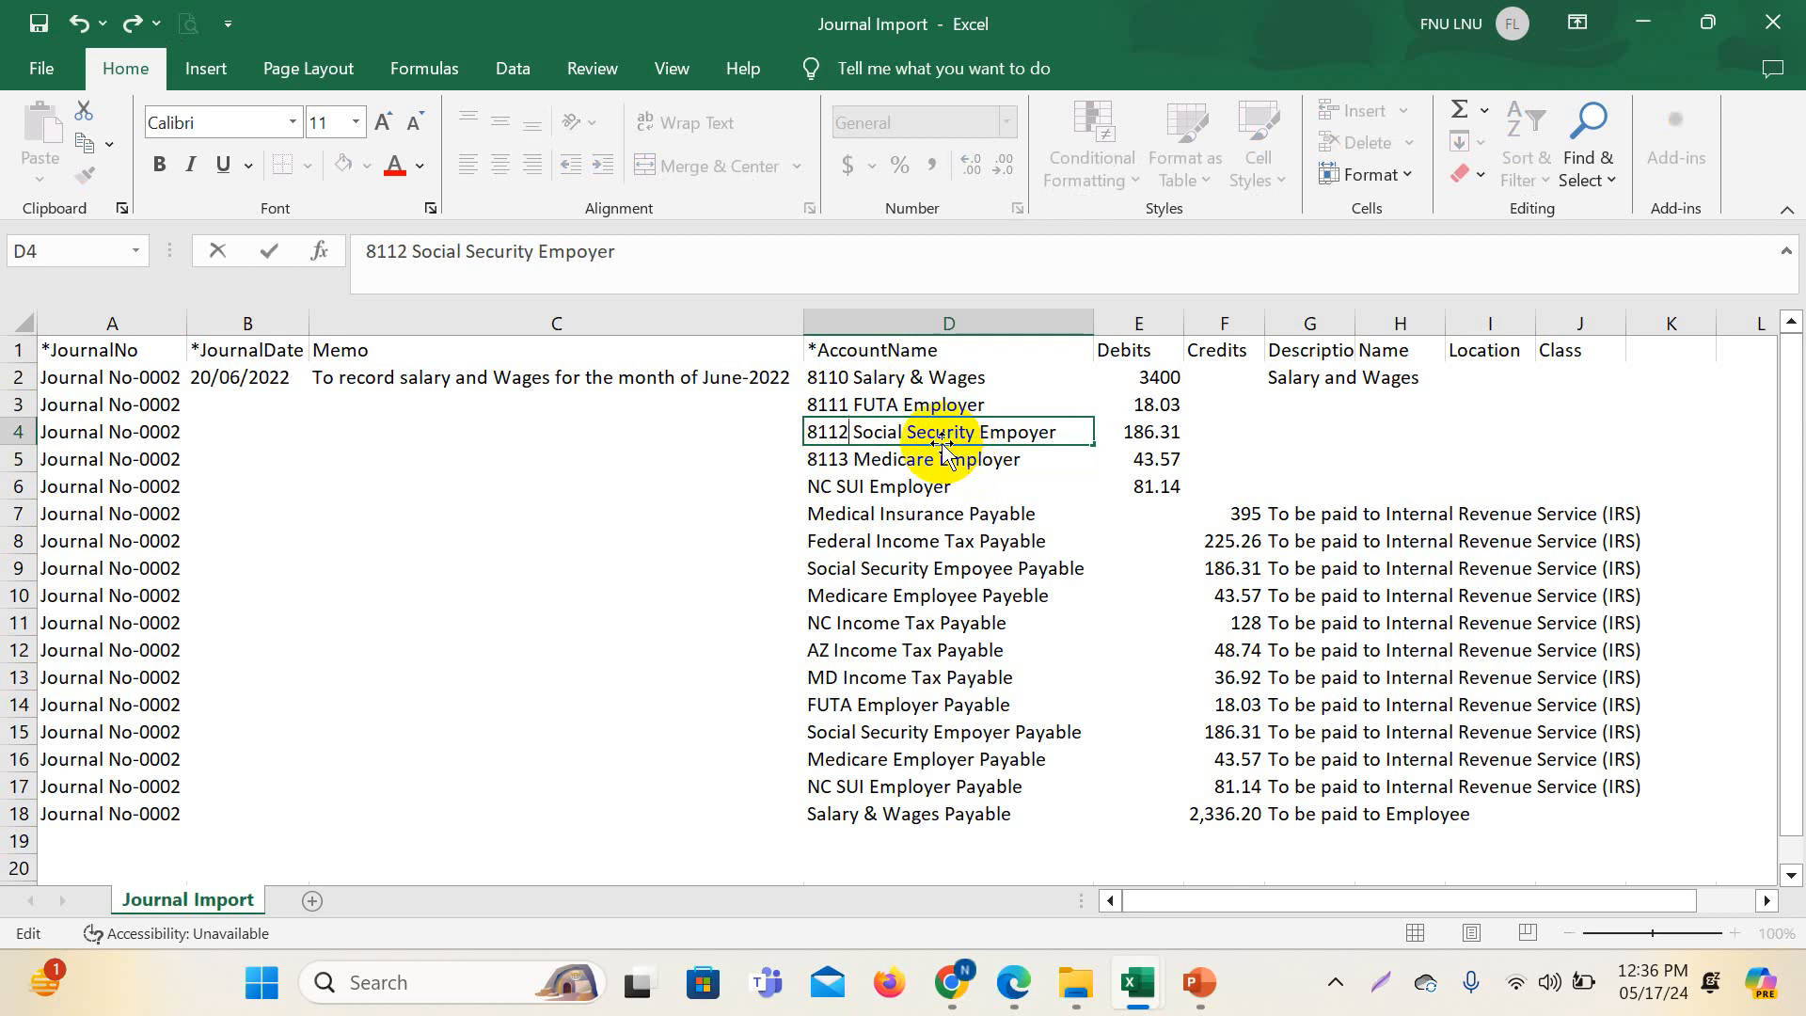
# - Prefix the NC SUI Employer account name in D6 with 8114 and a space
pyautogui.click(851, 488)
pyautogui.doubleClick(810, 488)
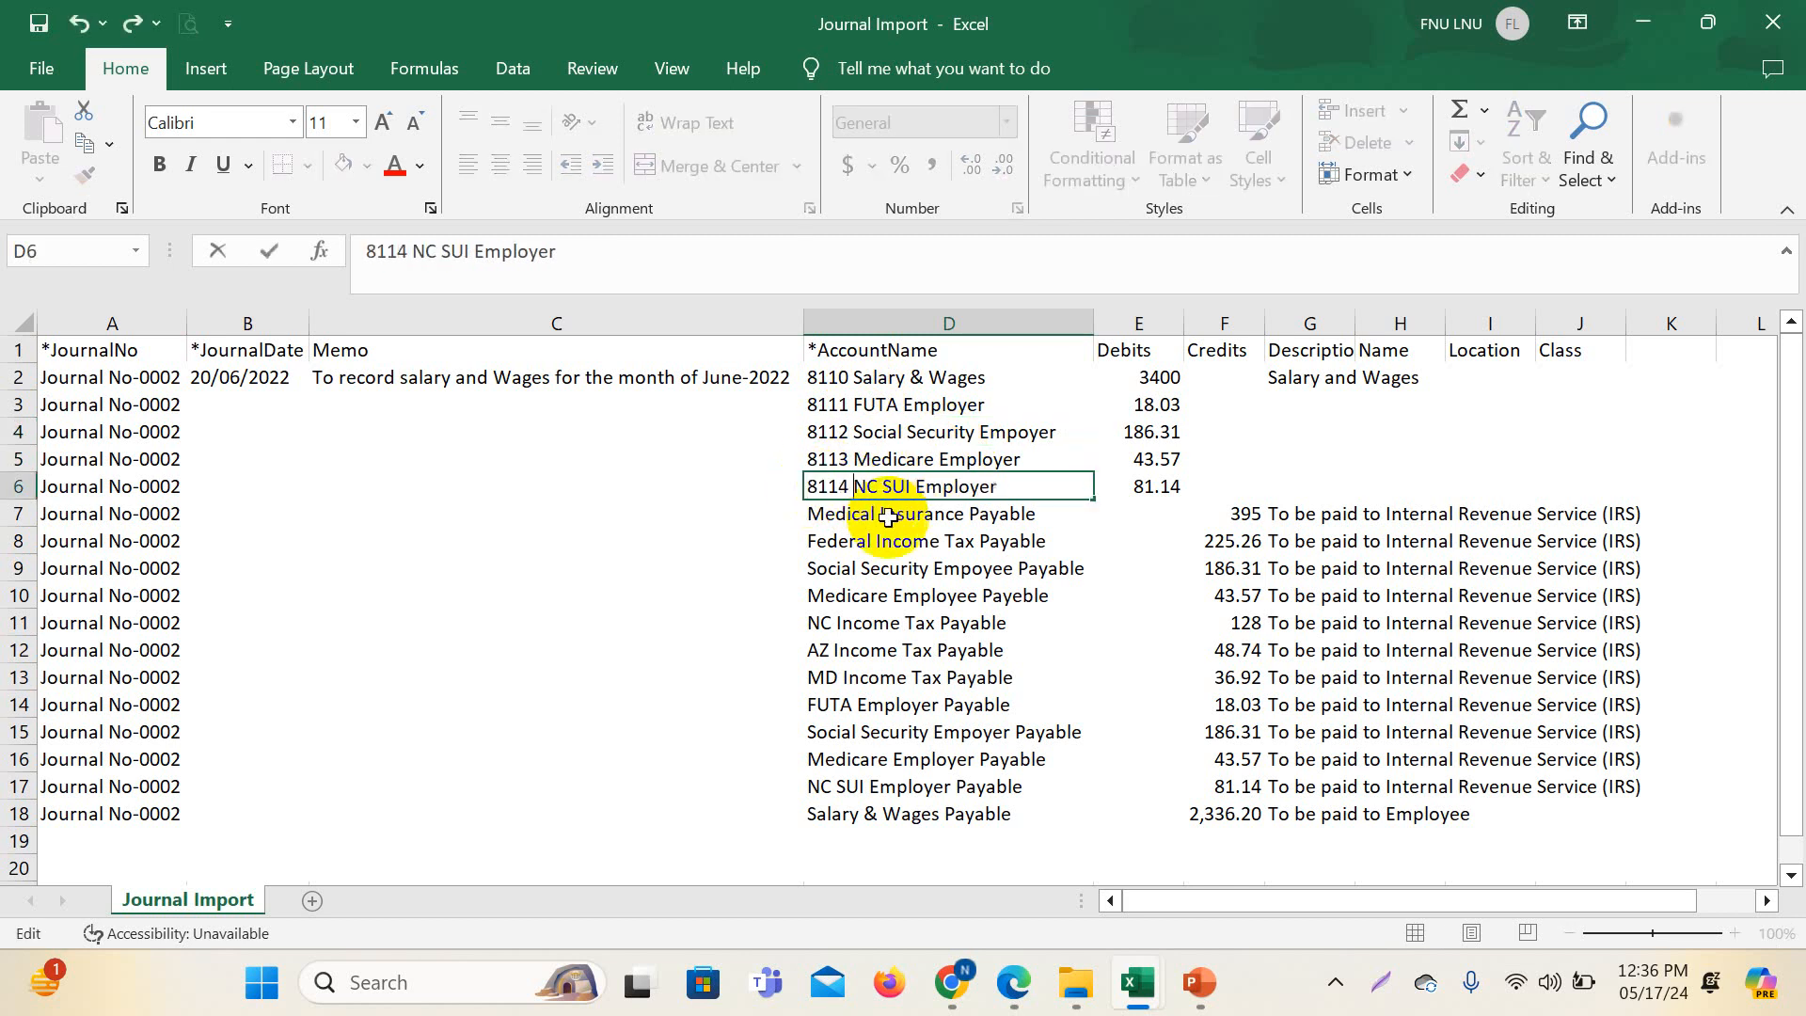
pyautogui.click(926, 514)
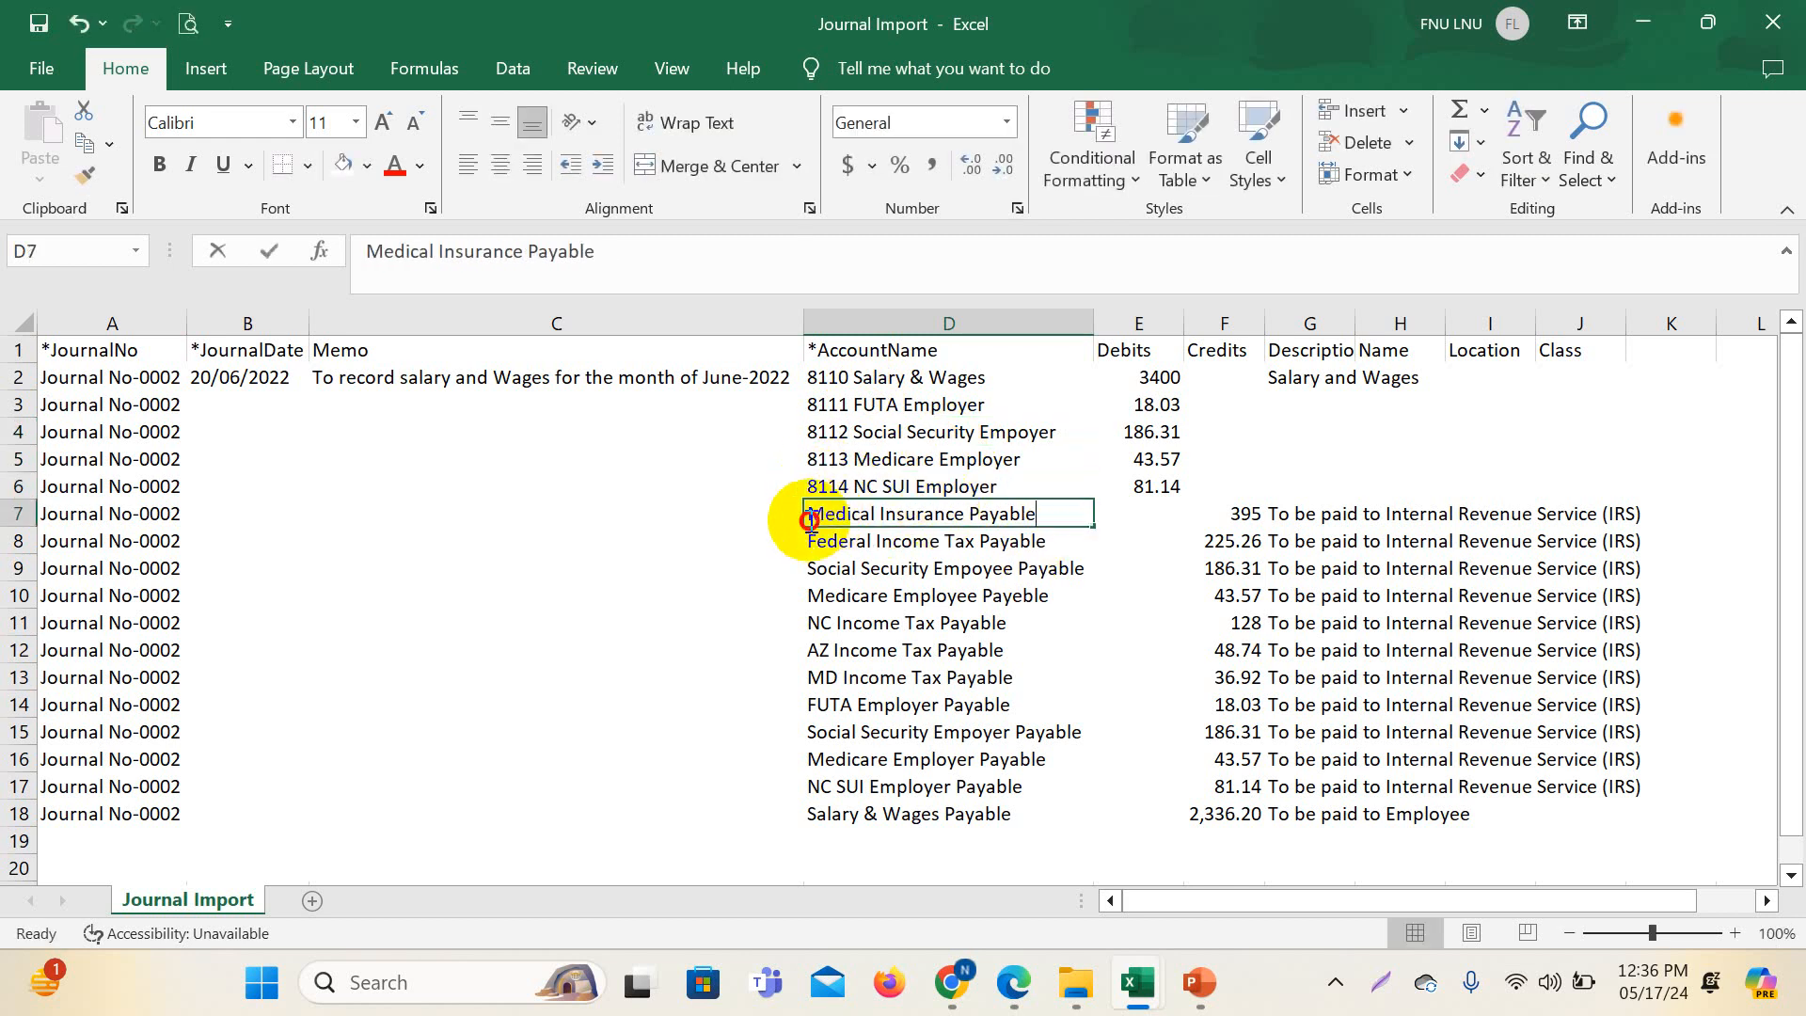
# - Look up the account number of Medical Insurance Payable in the COA workbook
pyautogui.moveTo(1143, 1002)
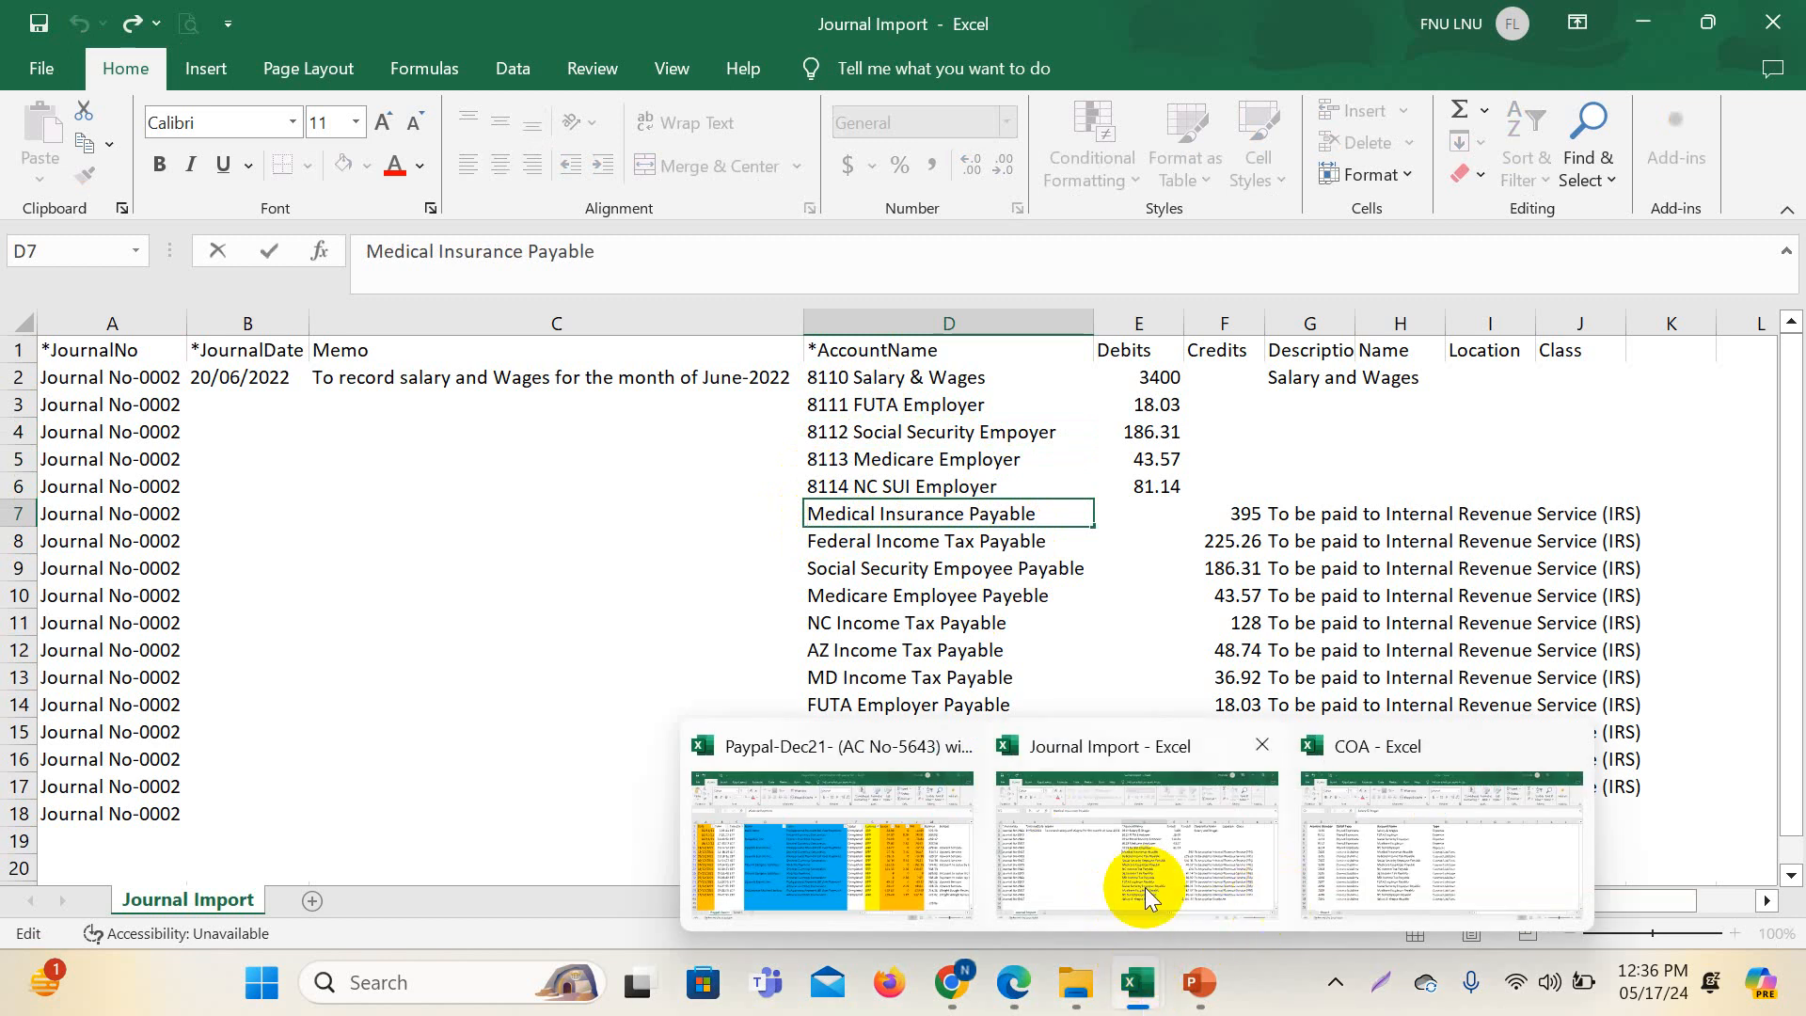
pyautogui.click(1144, 888)
pyautogui.click(1157, 969)
pyautogui.click(1388, 870)
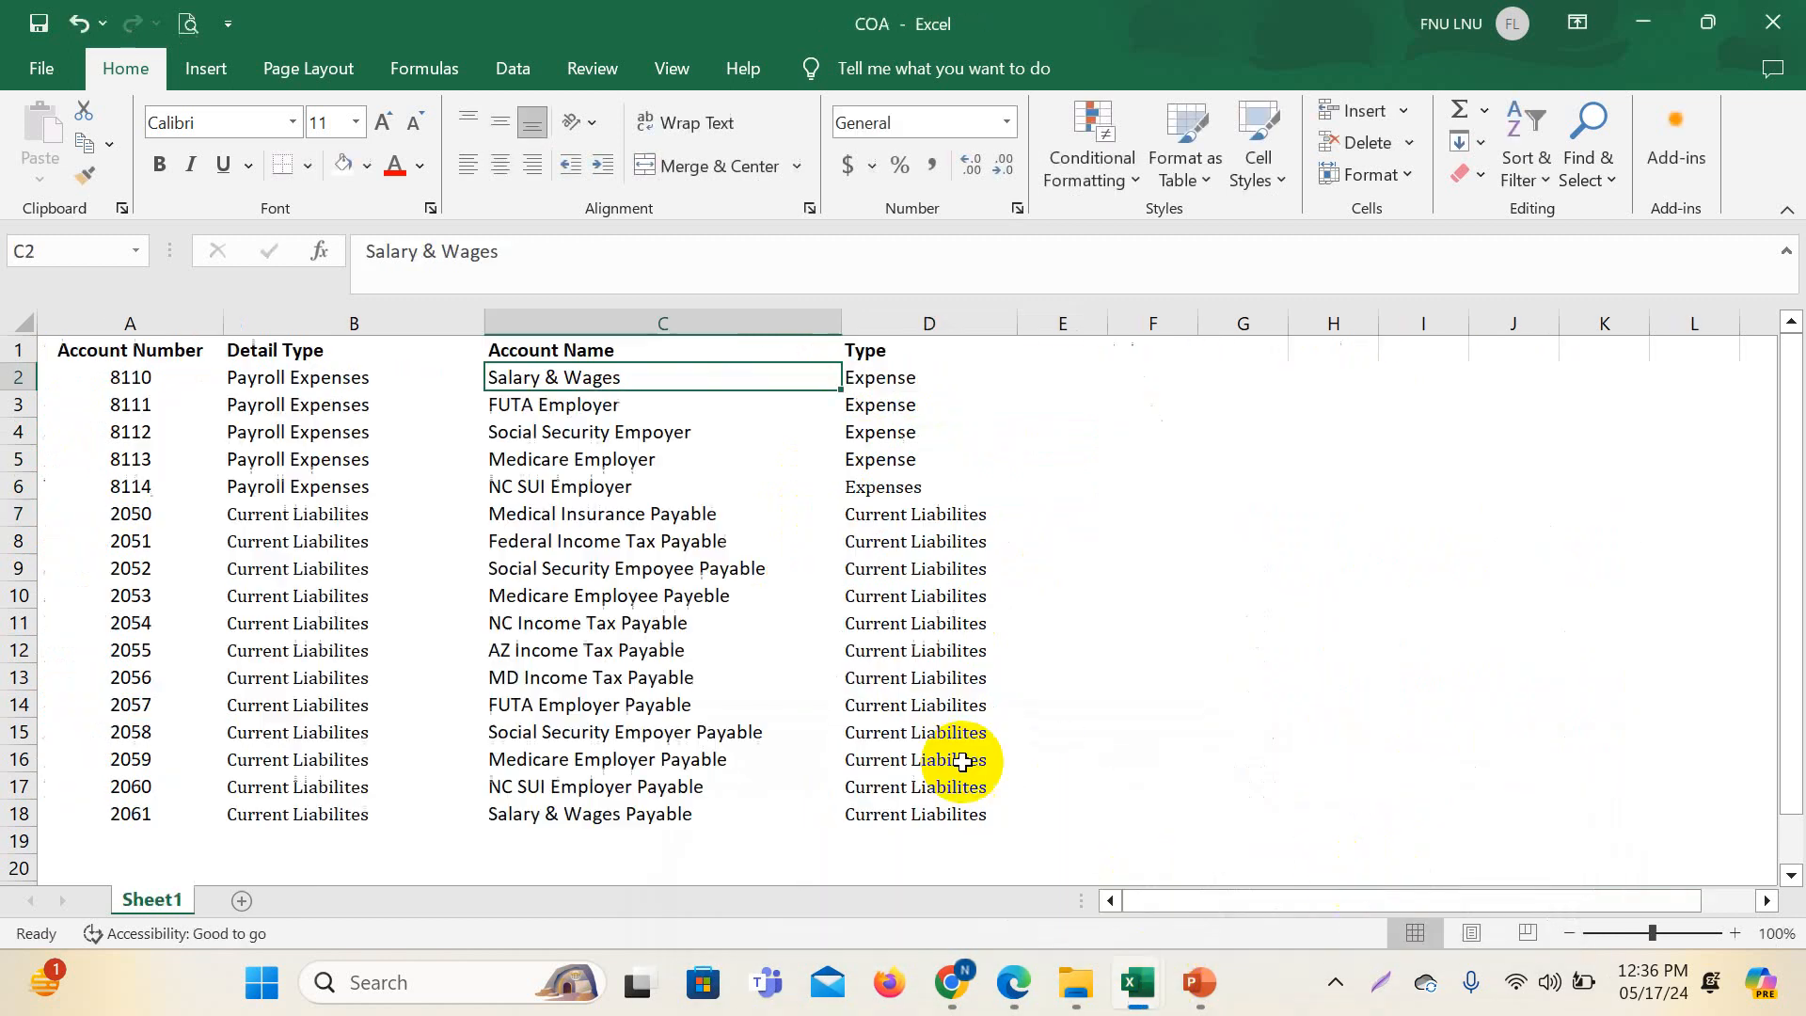
pyautogui.click(141, 486)
pyautogui.click(10, 513)
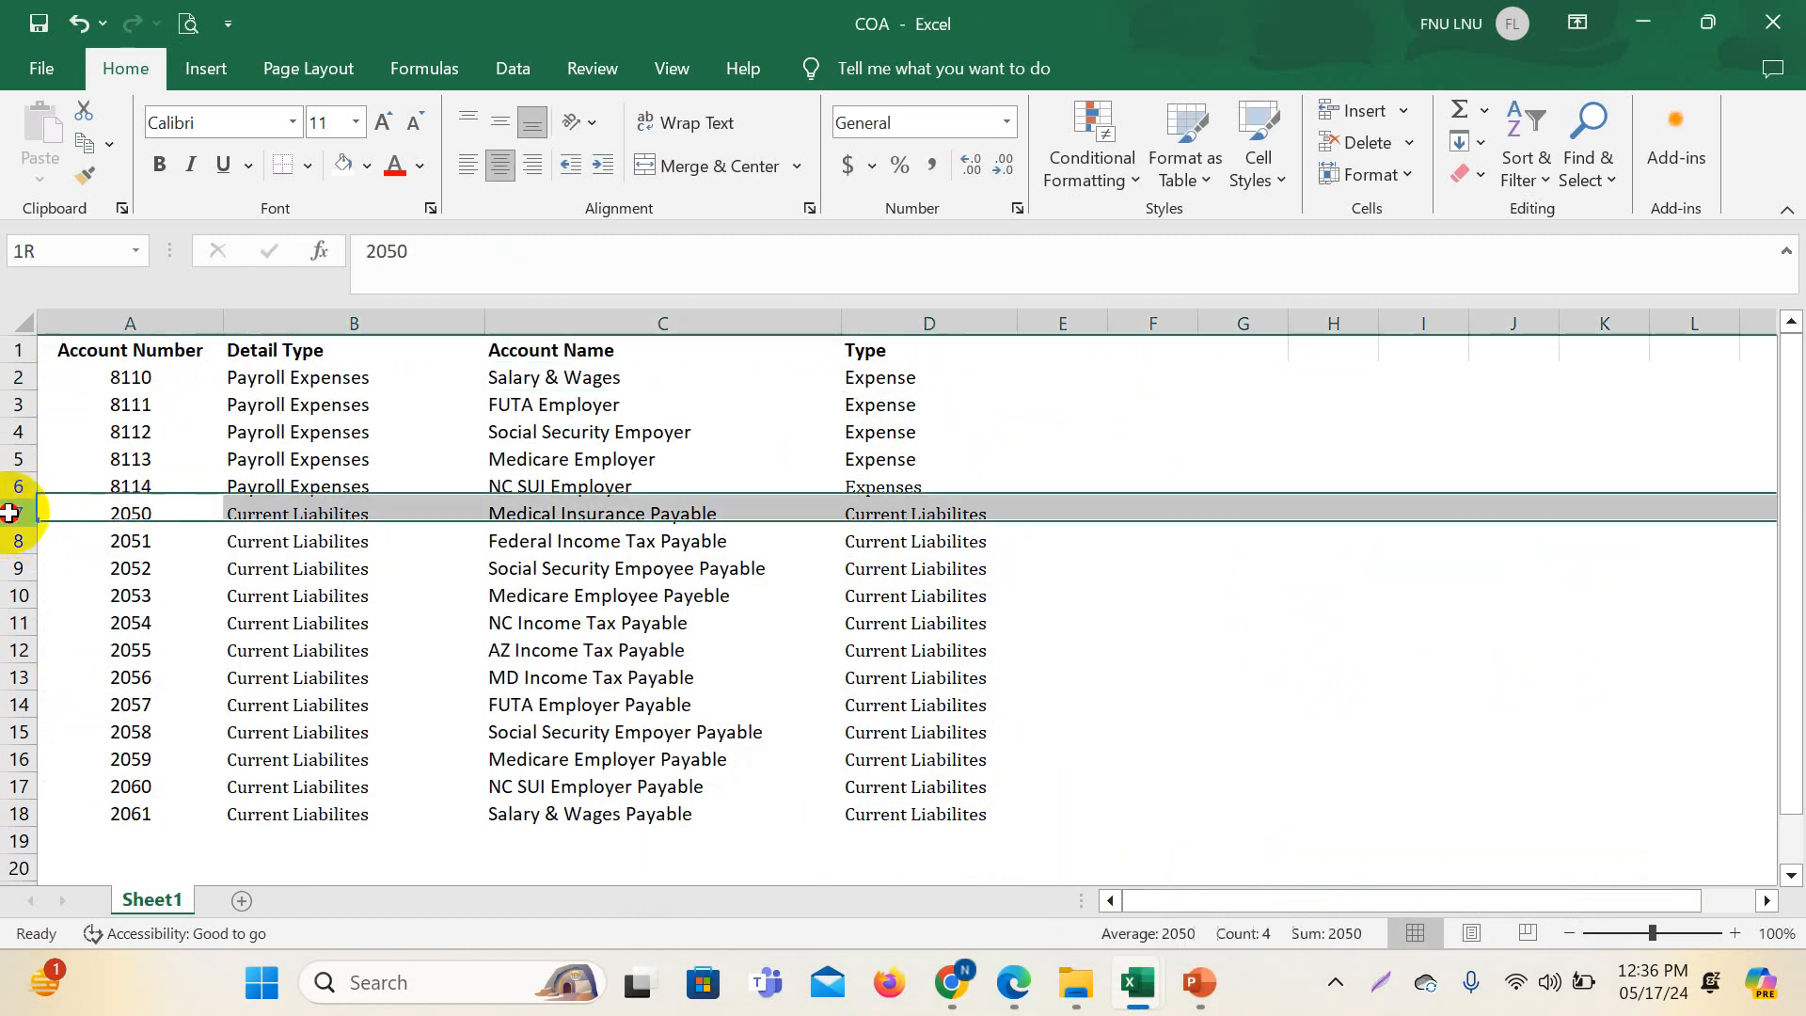
# - Highlight rows 7 to 18 of the COA sheet with a yellow fill
pyautogui.moveTo(10, 512); pyautogui.dragTo(89, 812)
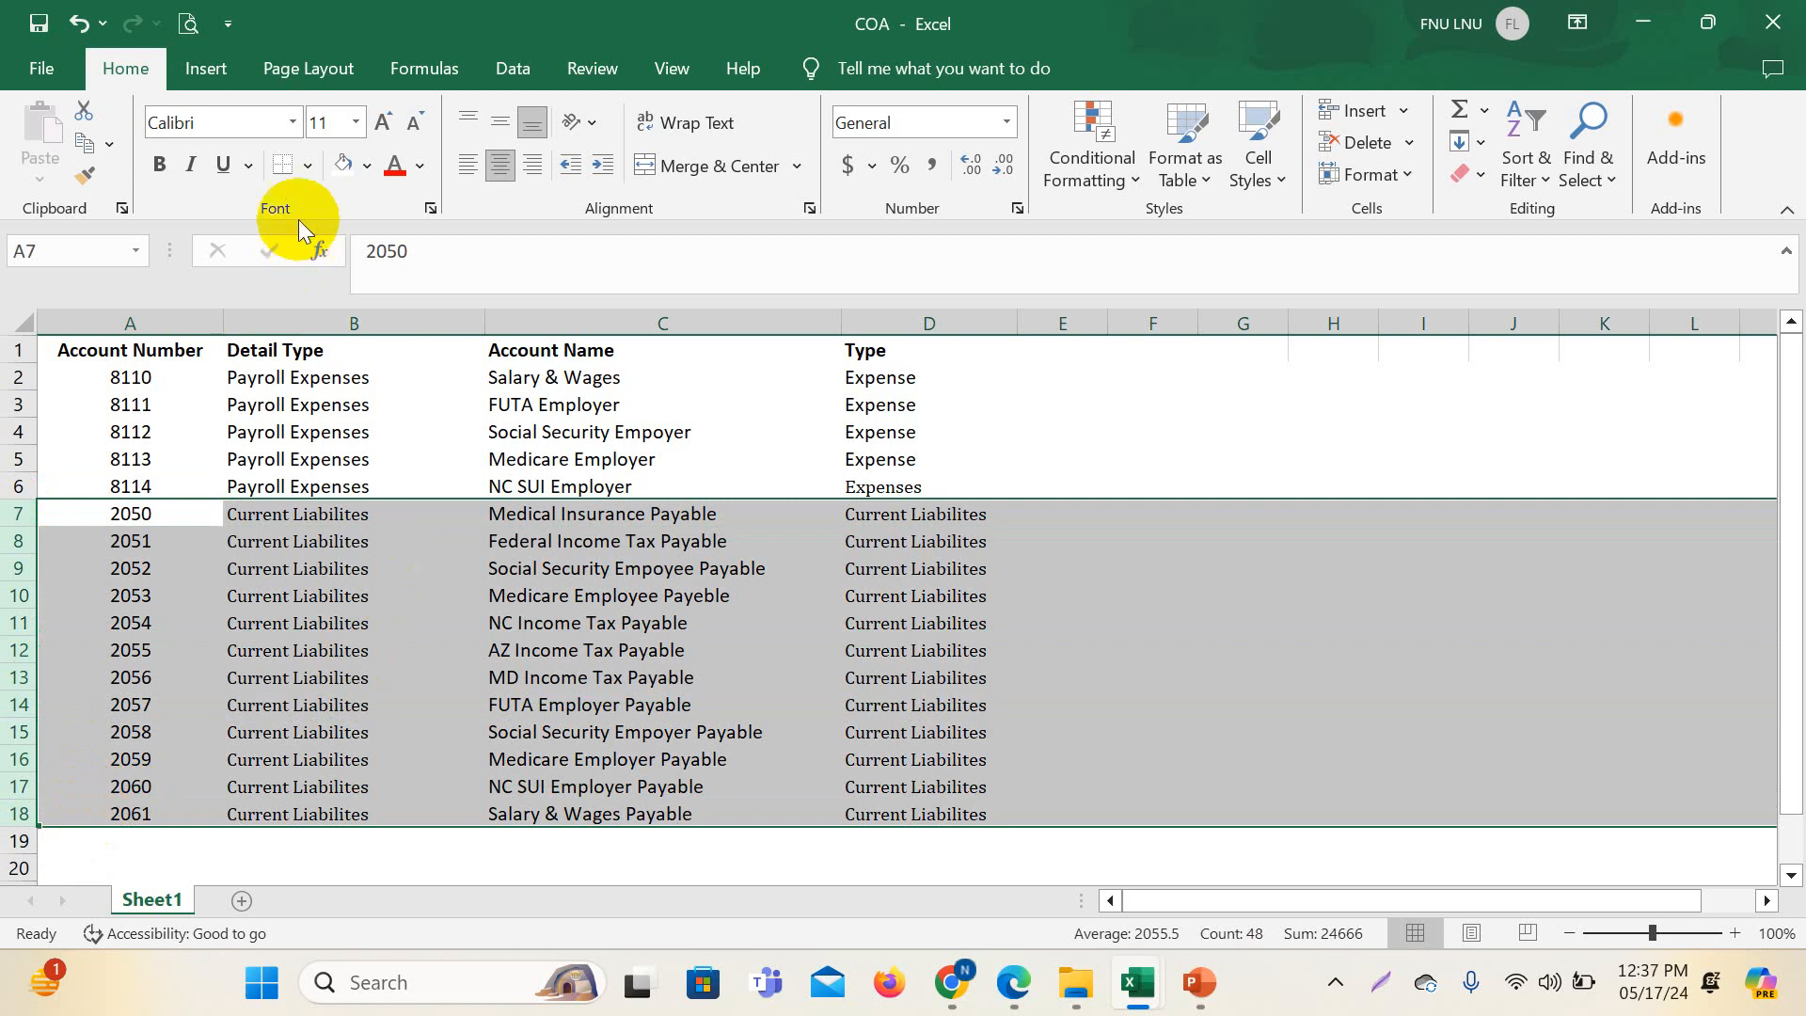
pyautogui.click(367, 165)
pyautogui.click(389, 392)
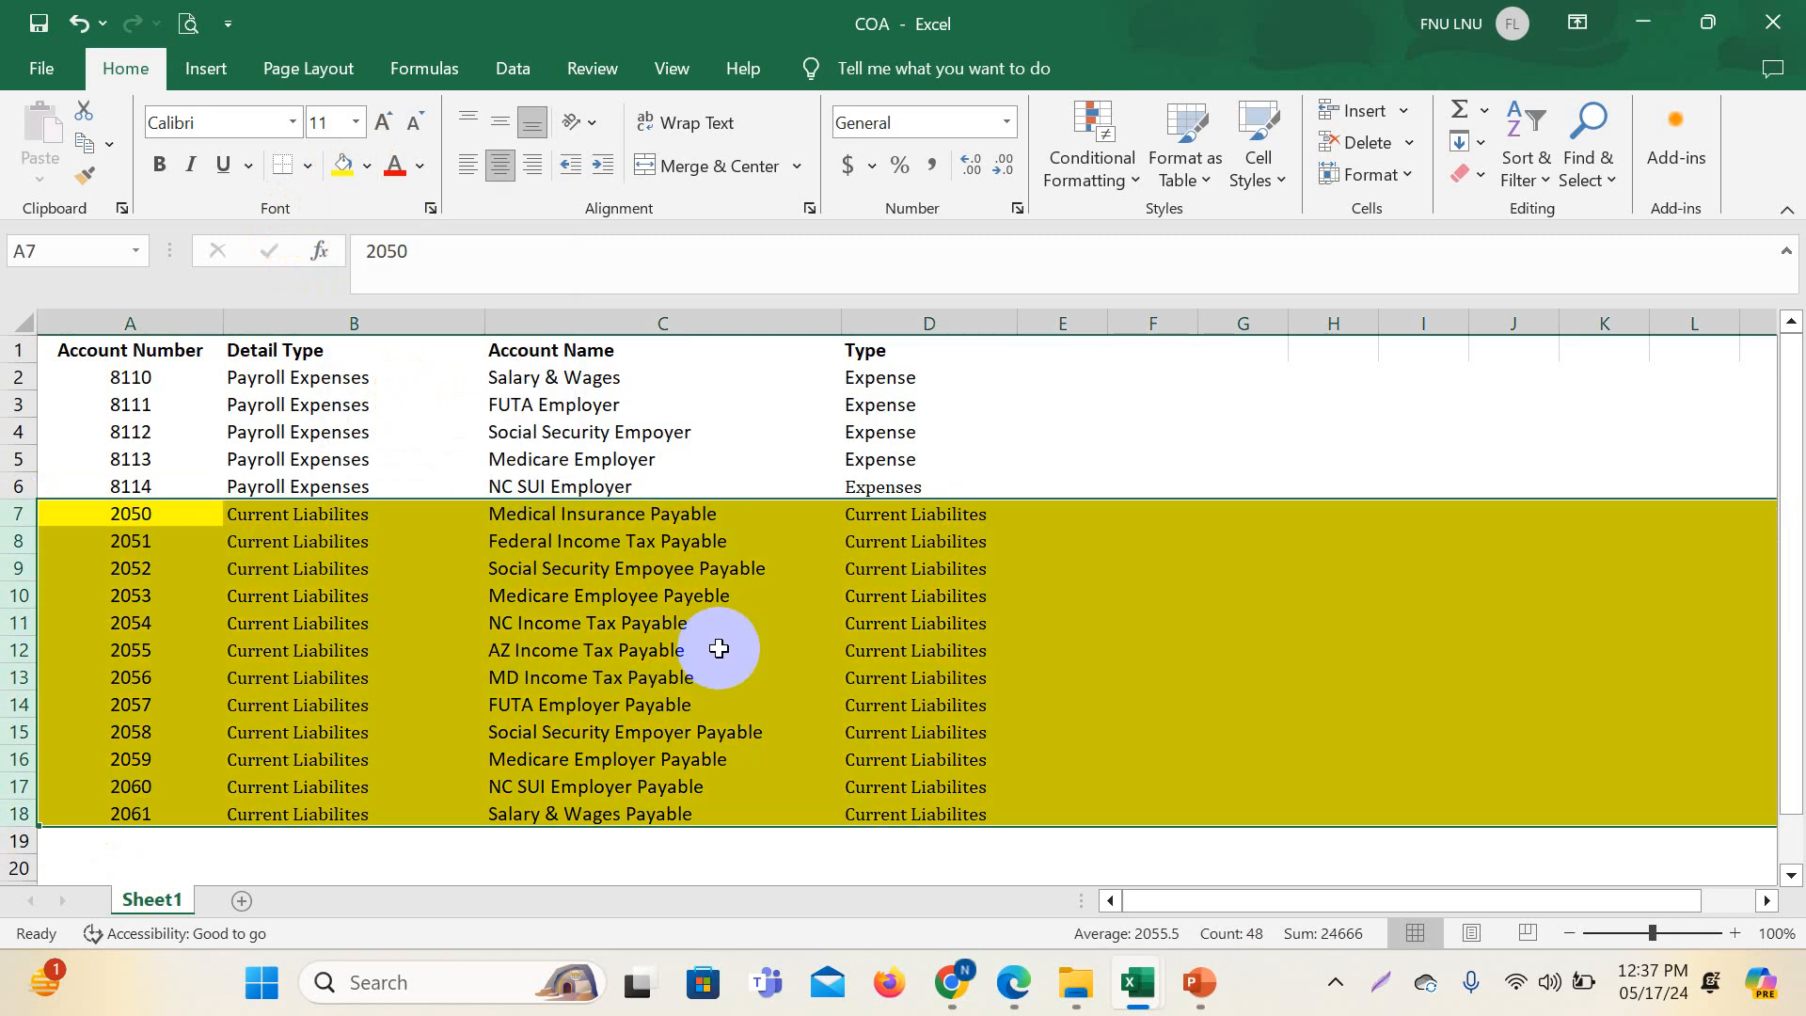
pyautogui.click(723, 676)
# - In the Journal Import workbook, prefix the Medical Insurance Payable account name in D7 with 2051 and a space
pyautogui.moveTo(1138, 979)
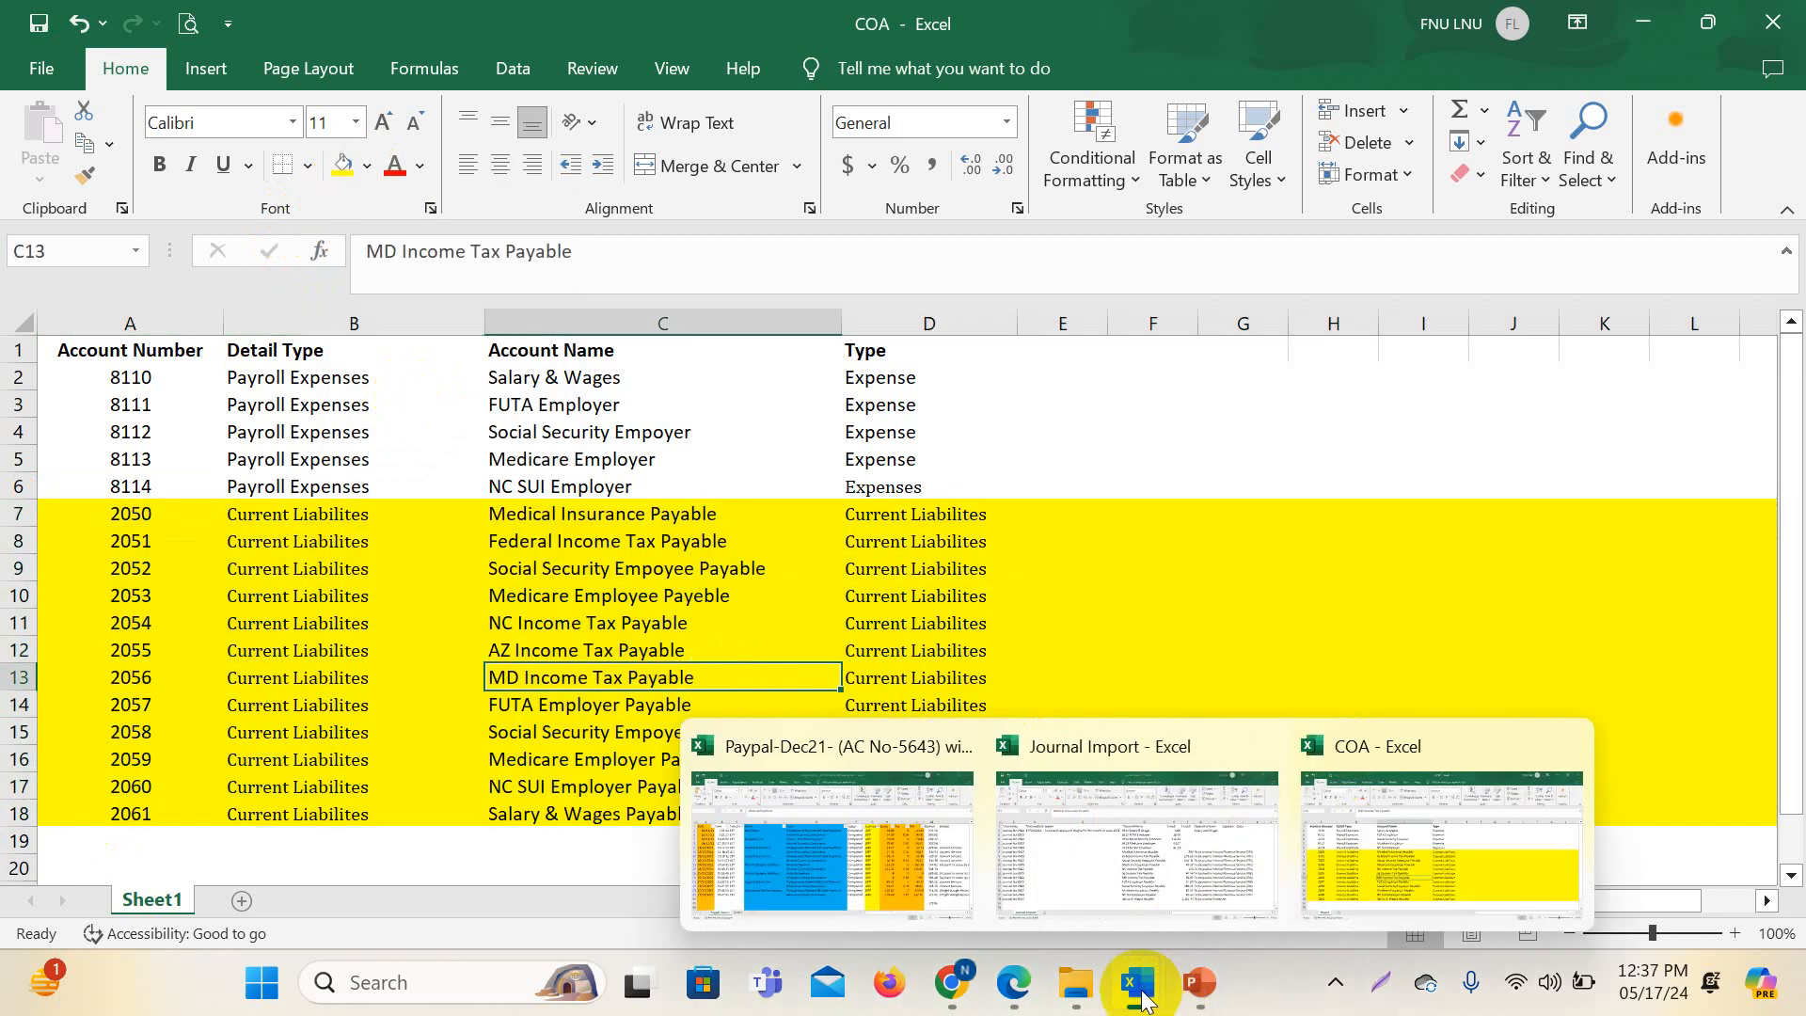
pyautogui.click(1156, 862)
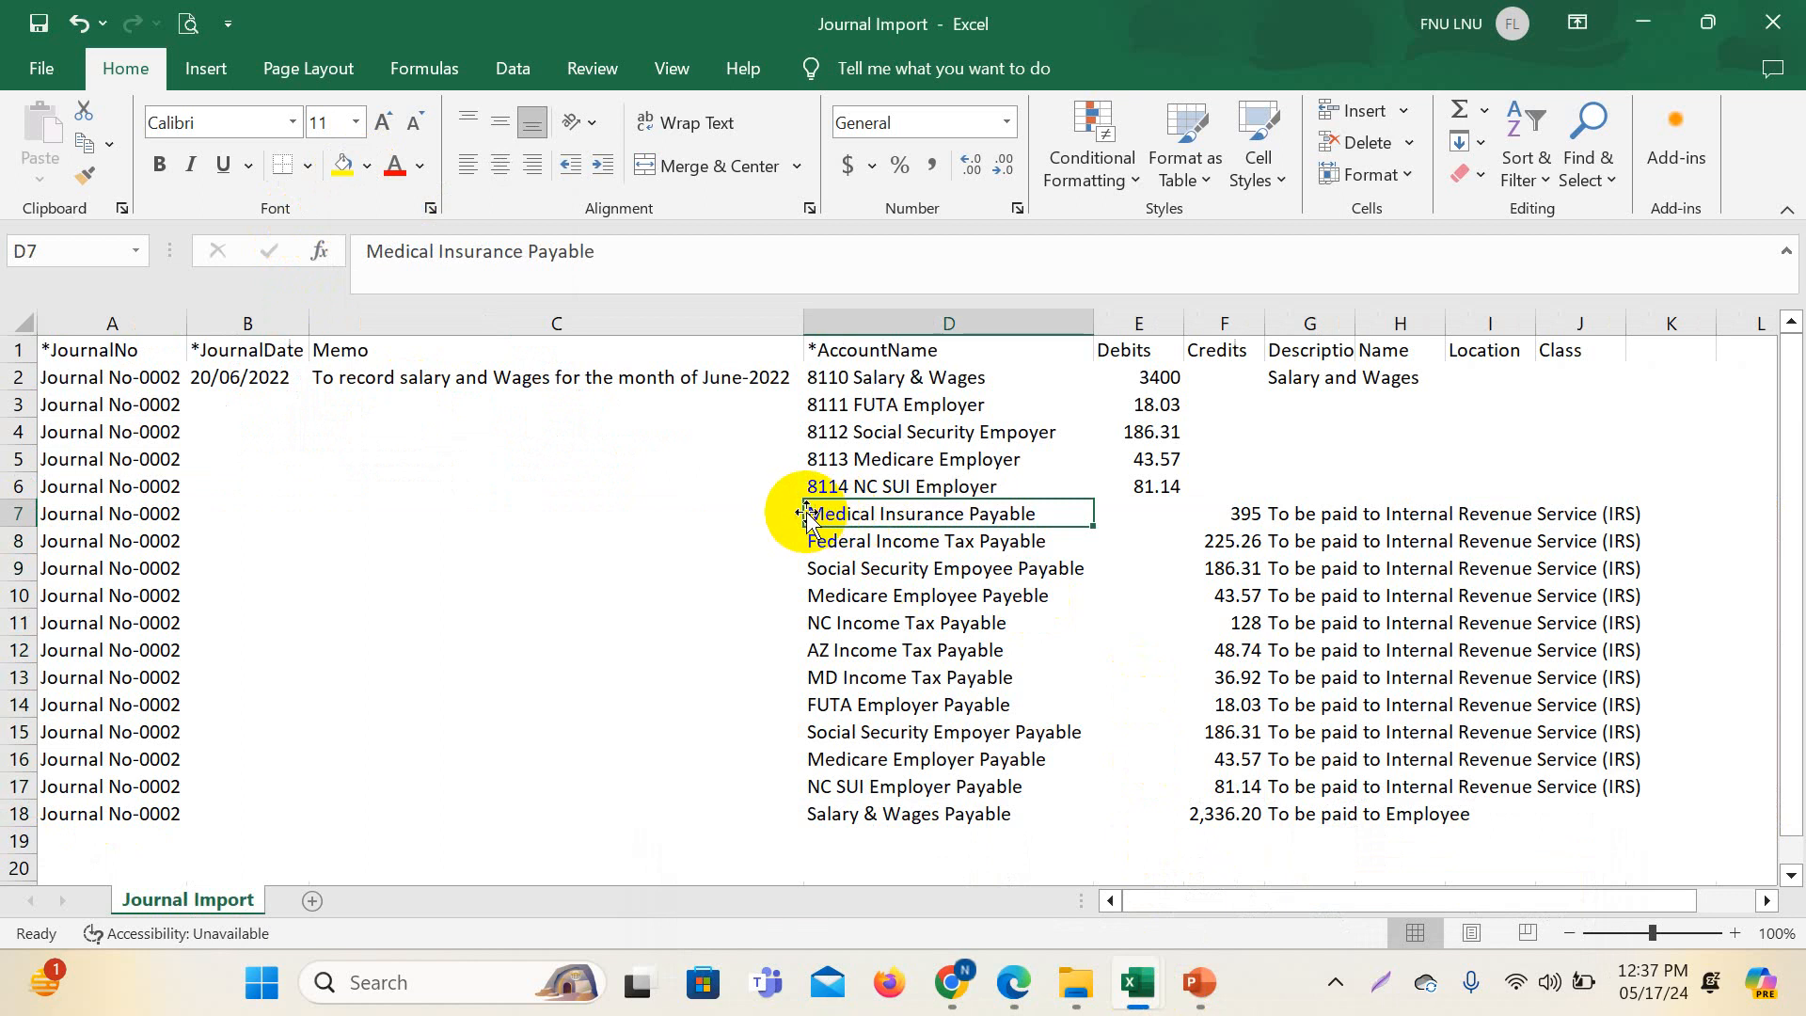
pyautogui.press('F2')
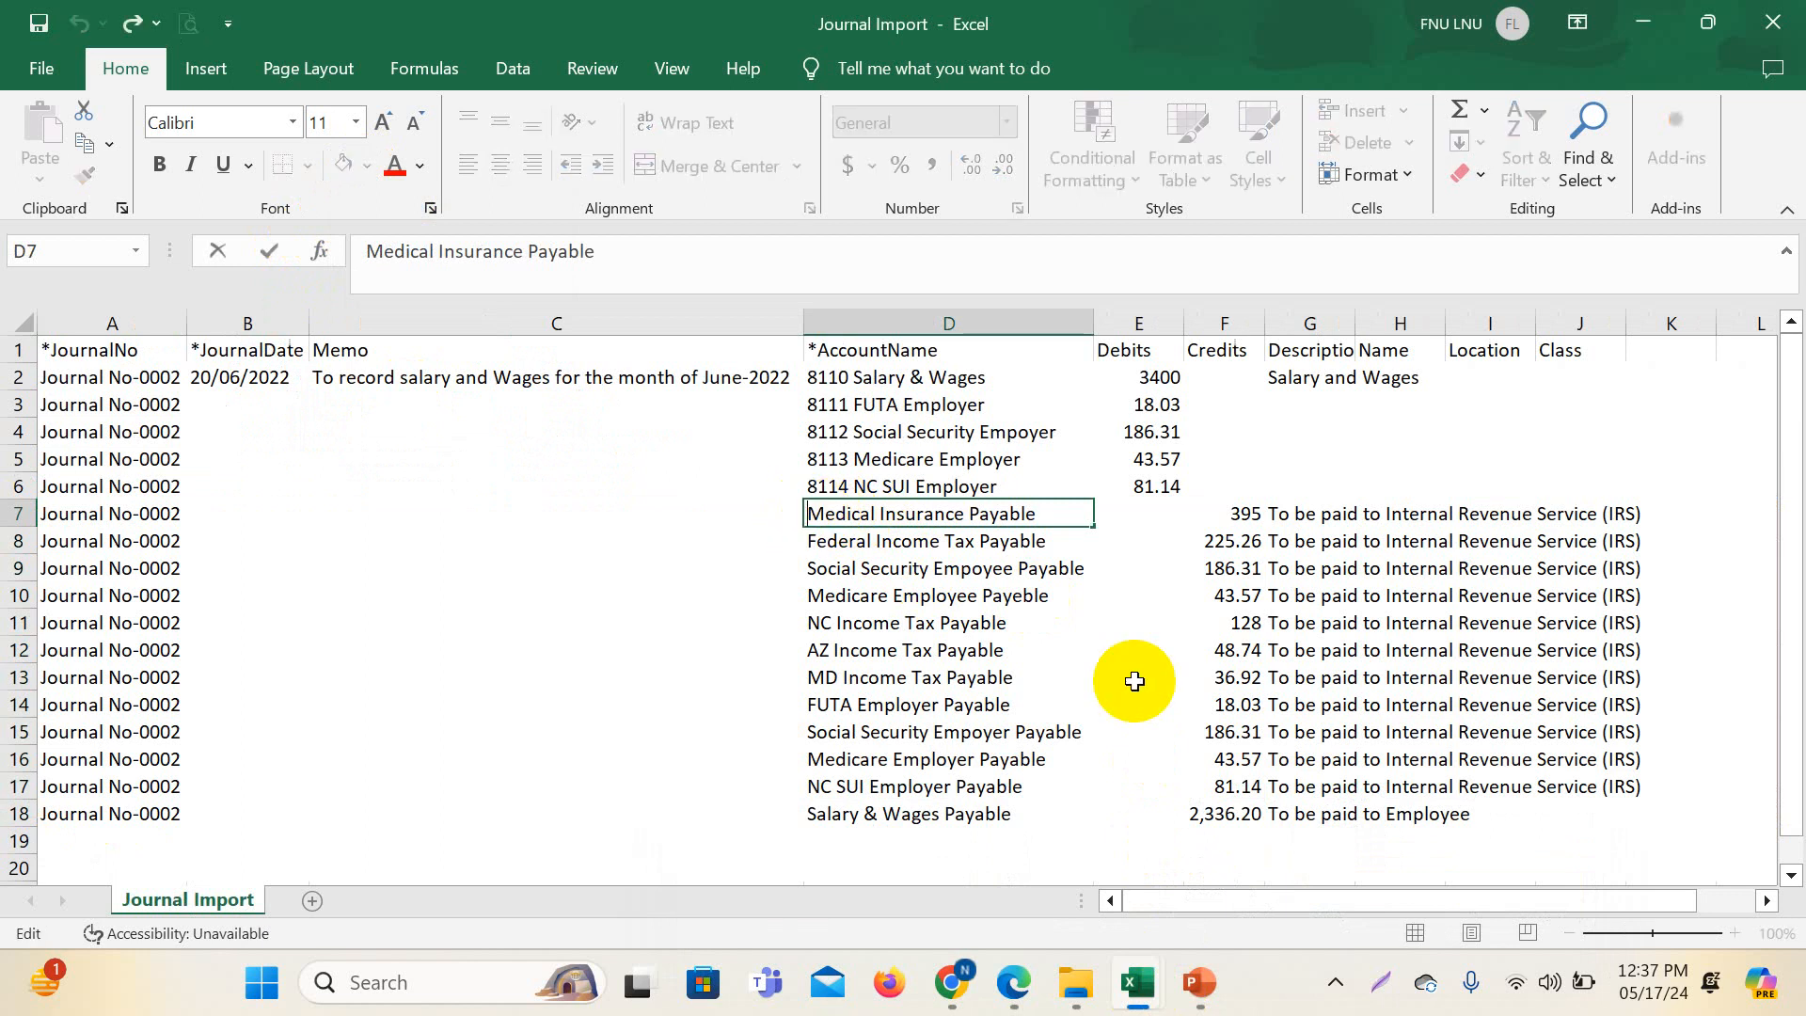
pyautogui.write('29')
pyautogui.press('BackSpace')
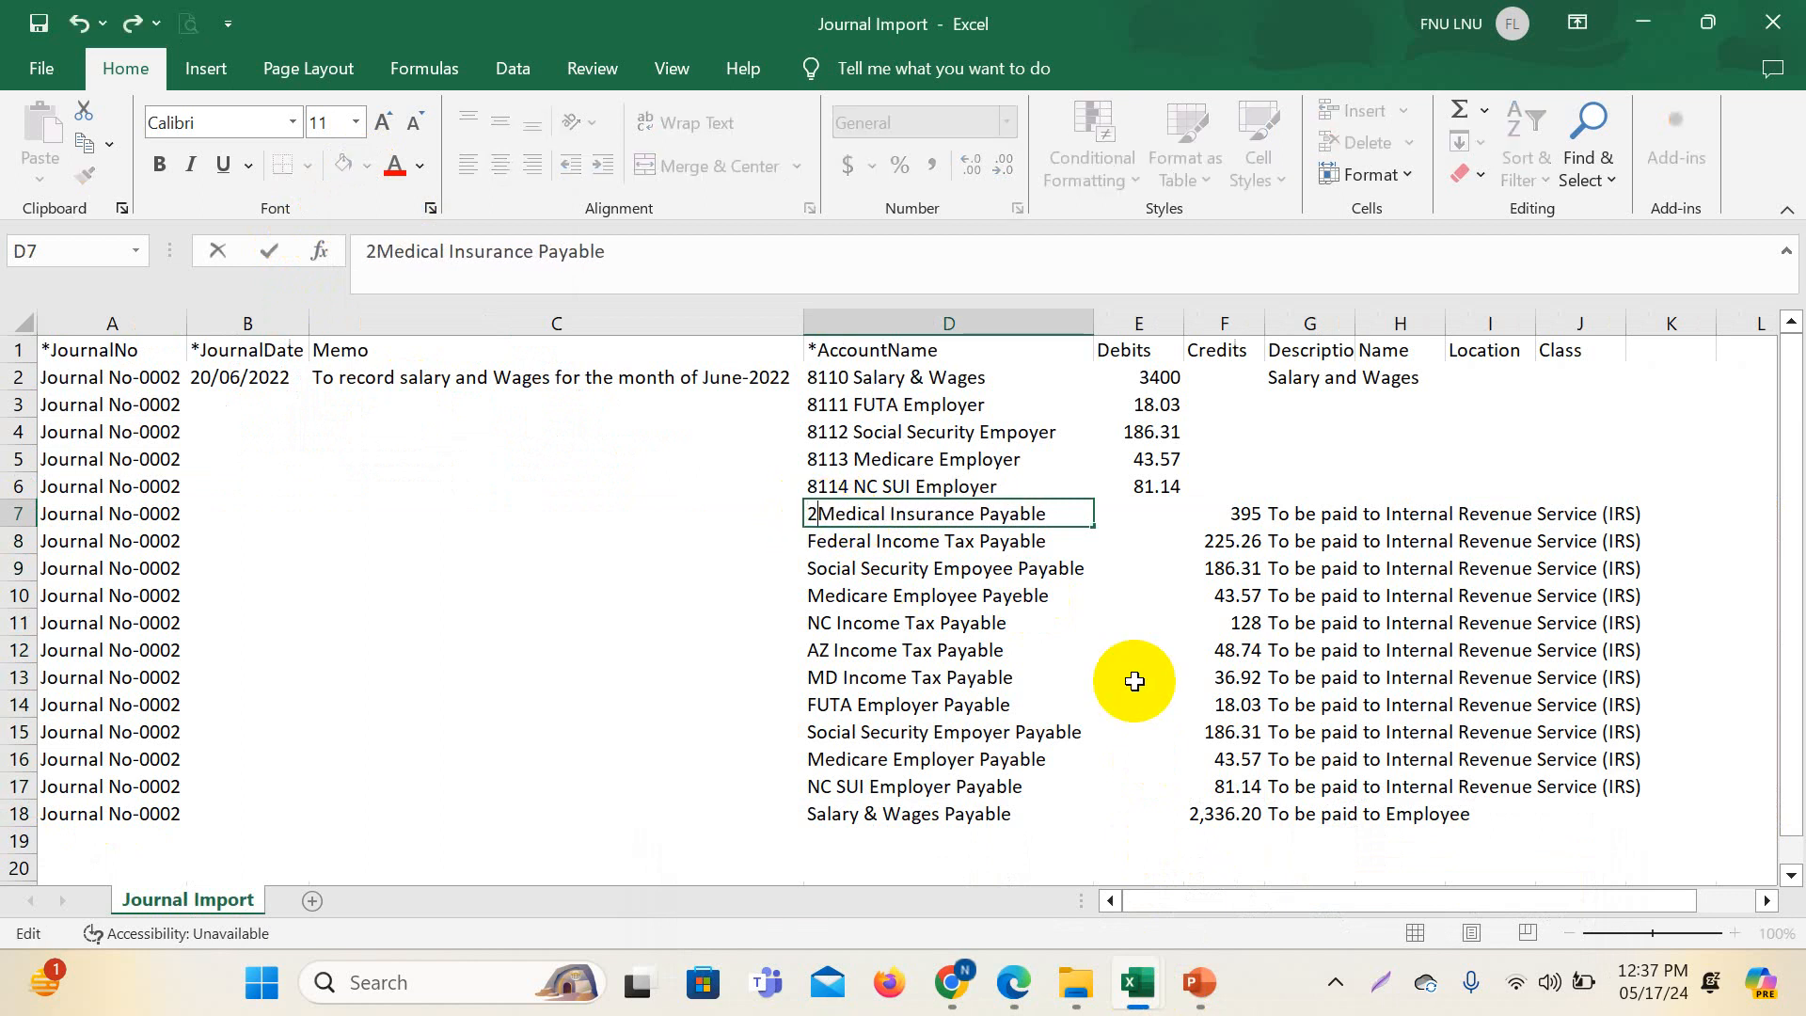
pyautogui.write('051')
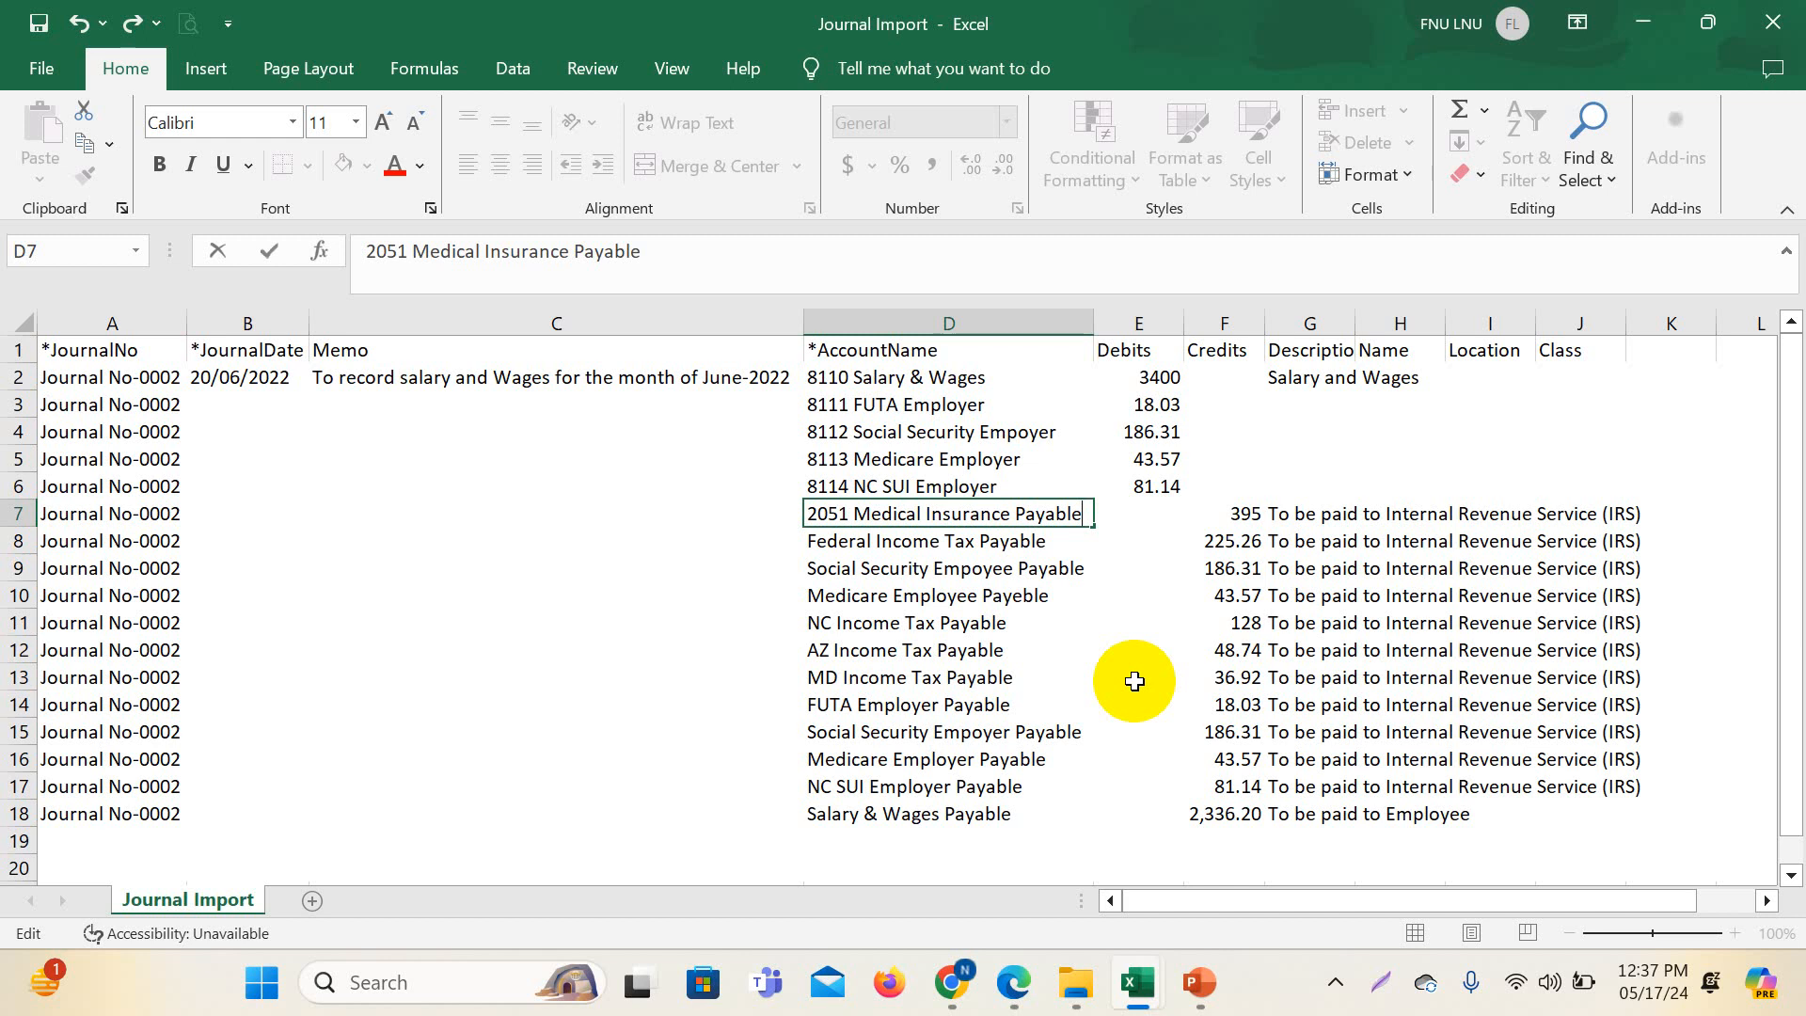
pyautogui.click(669, 541)
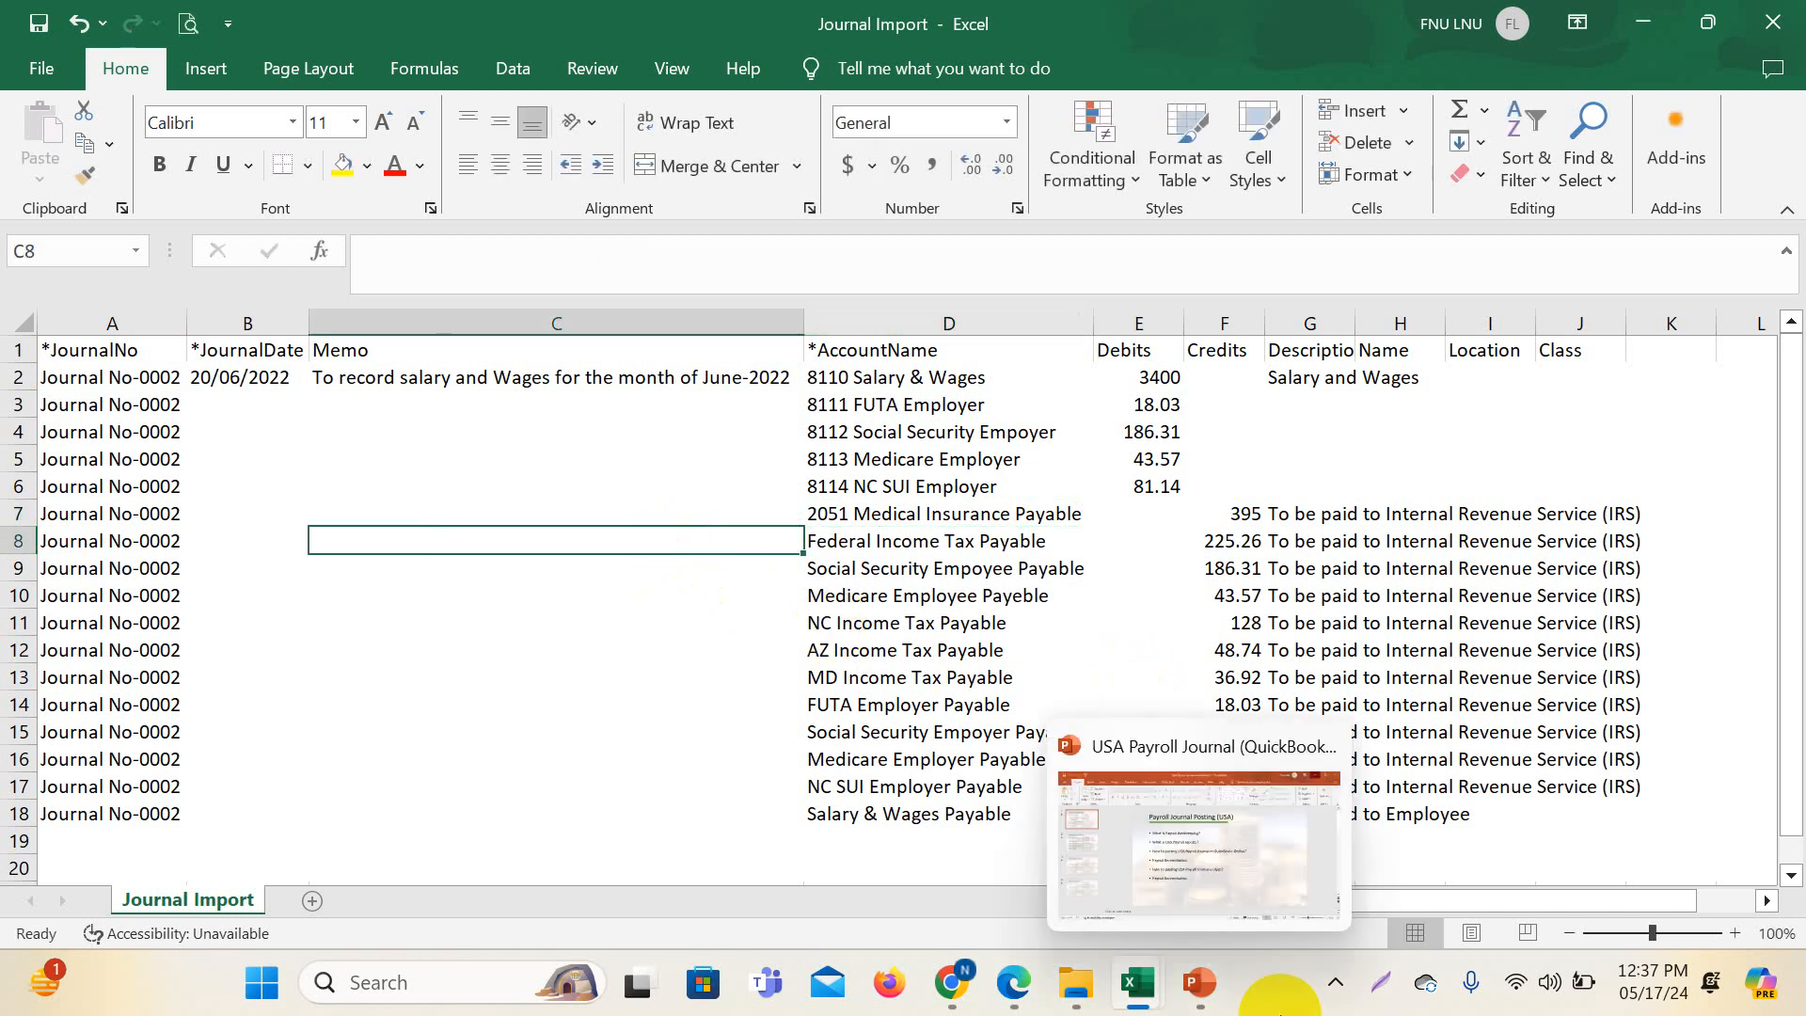
# - Look up the account numbers of the current liability accounts in the COA workbook
pyautogui.moveTo(1150, 992)
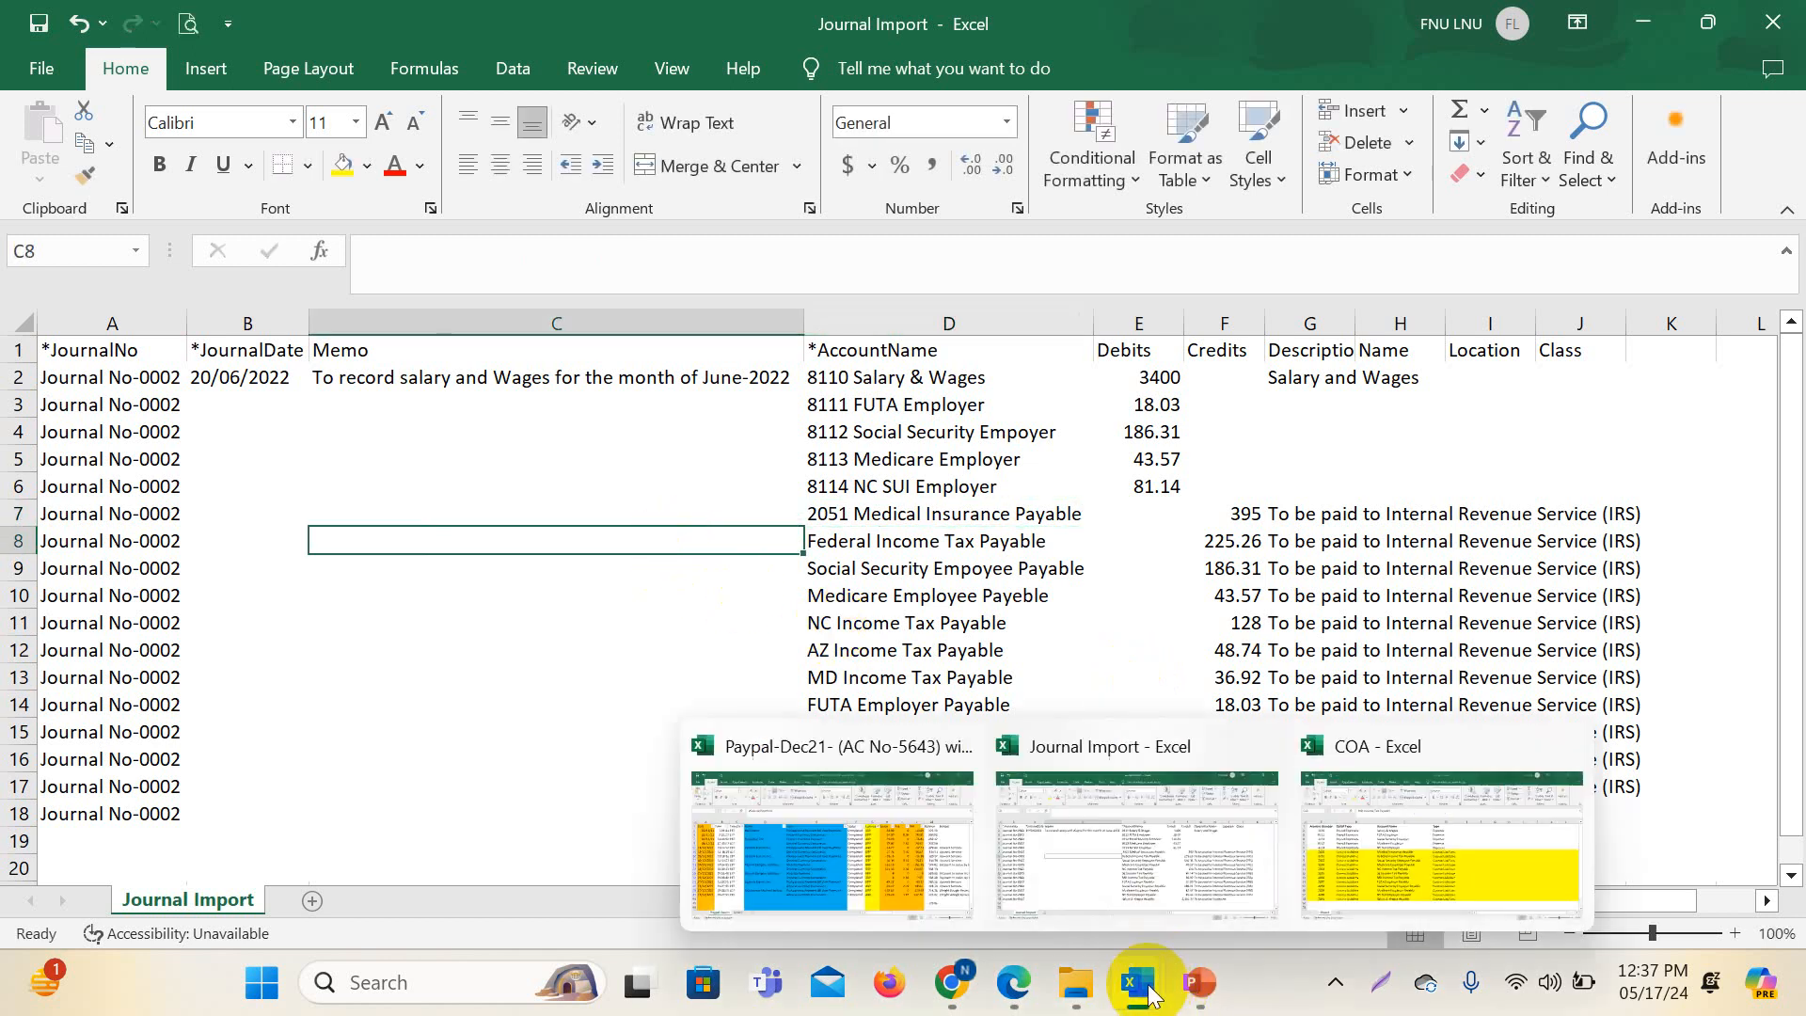
pyautogui.click(1359, 856)
pyautogui.click(657, 733)
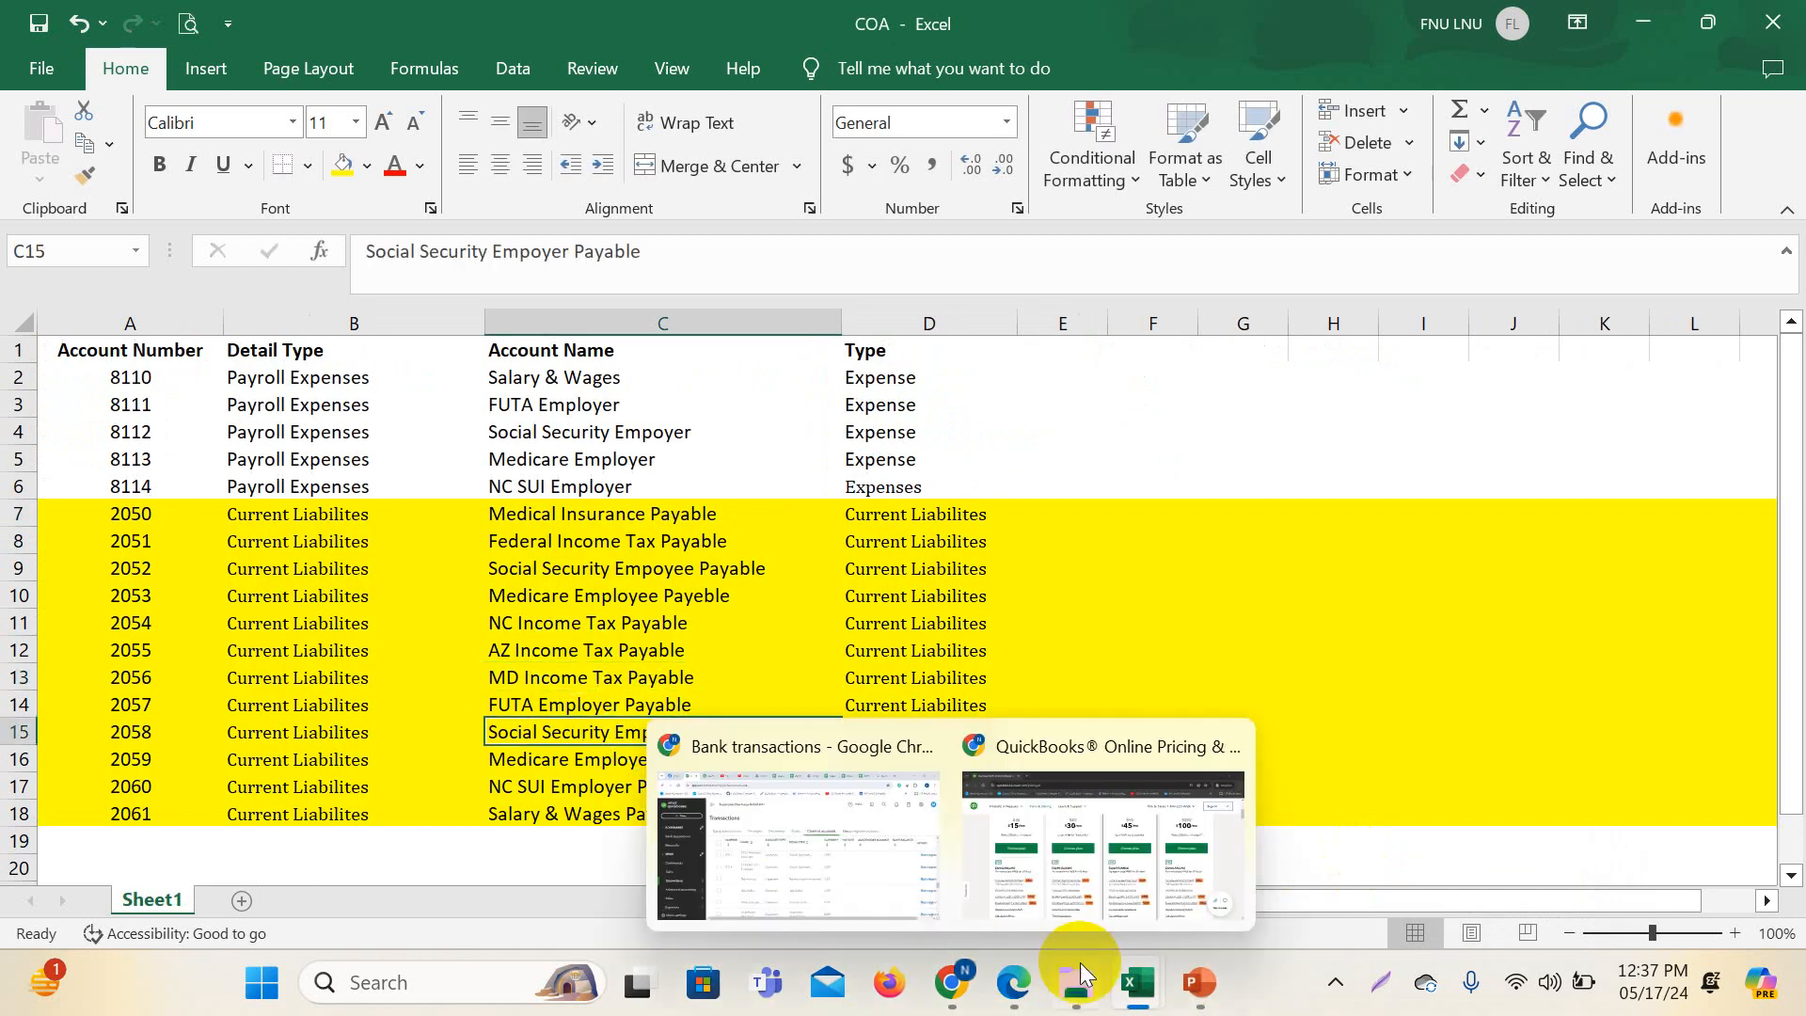
pyautogui.moveTo(1155, 955)
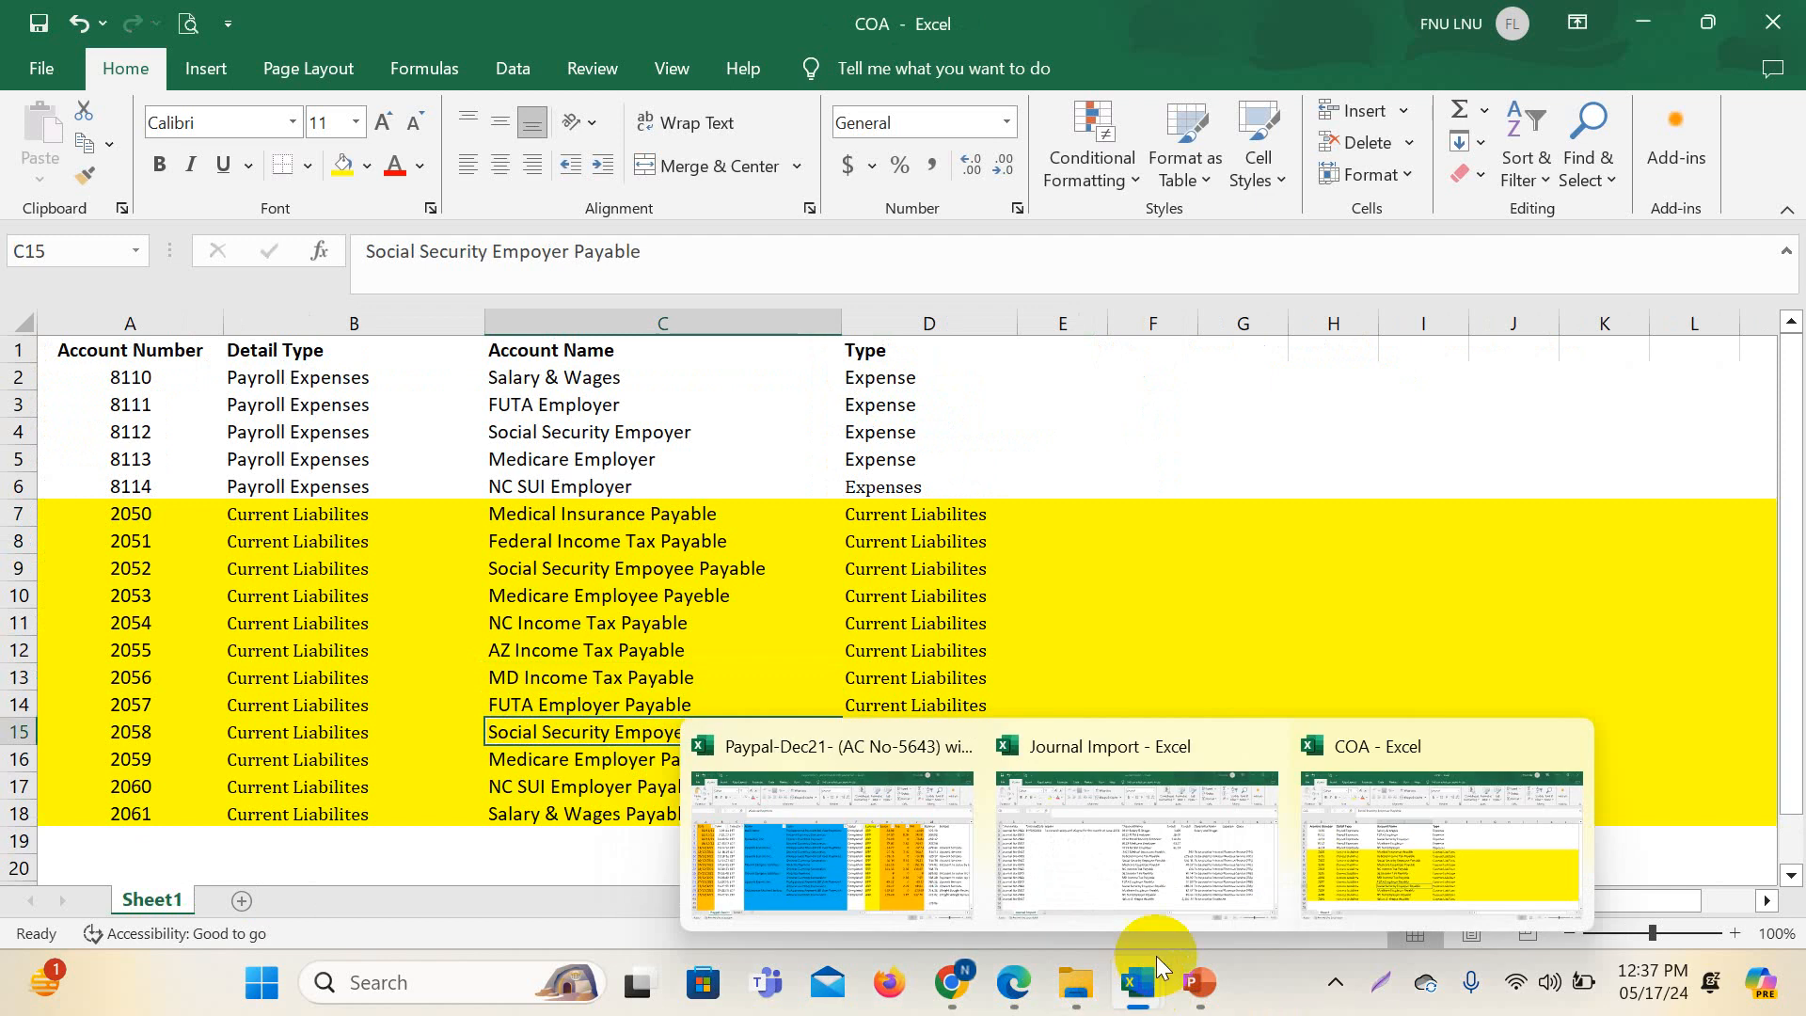
pyautogui.click(1150, 870)
pyautogui.moveTo(1139, 983)
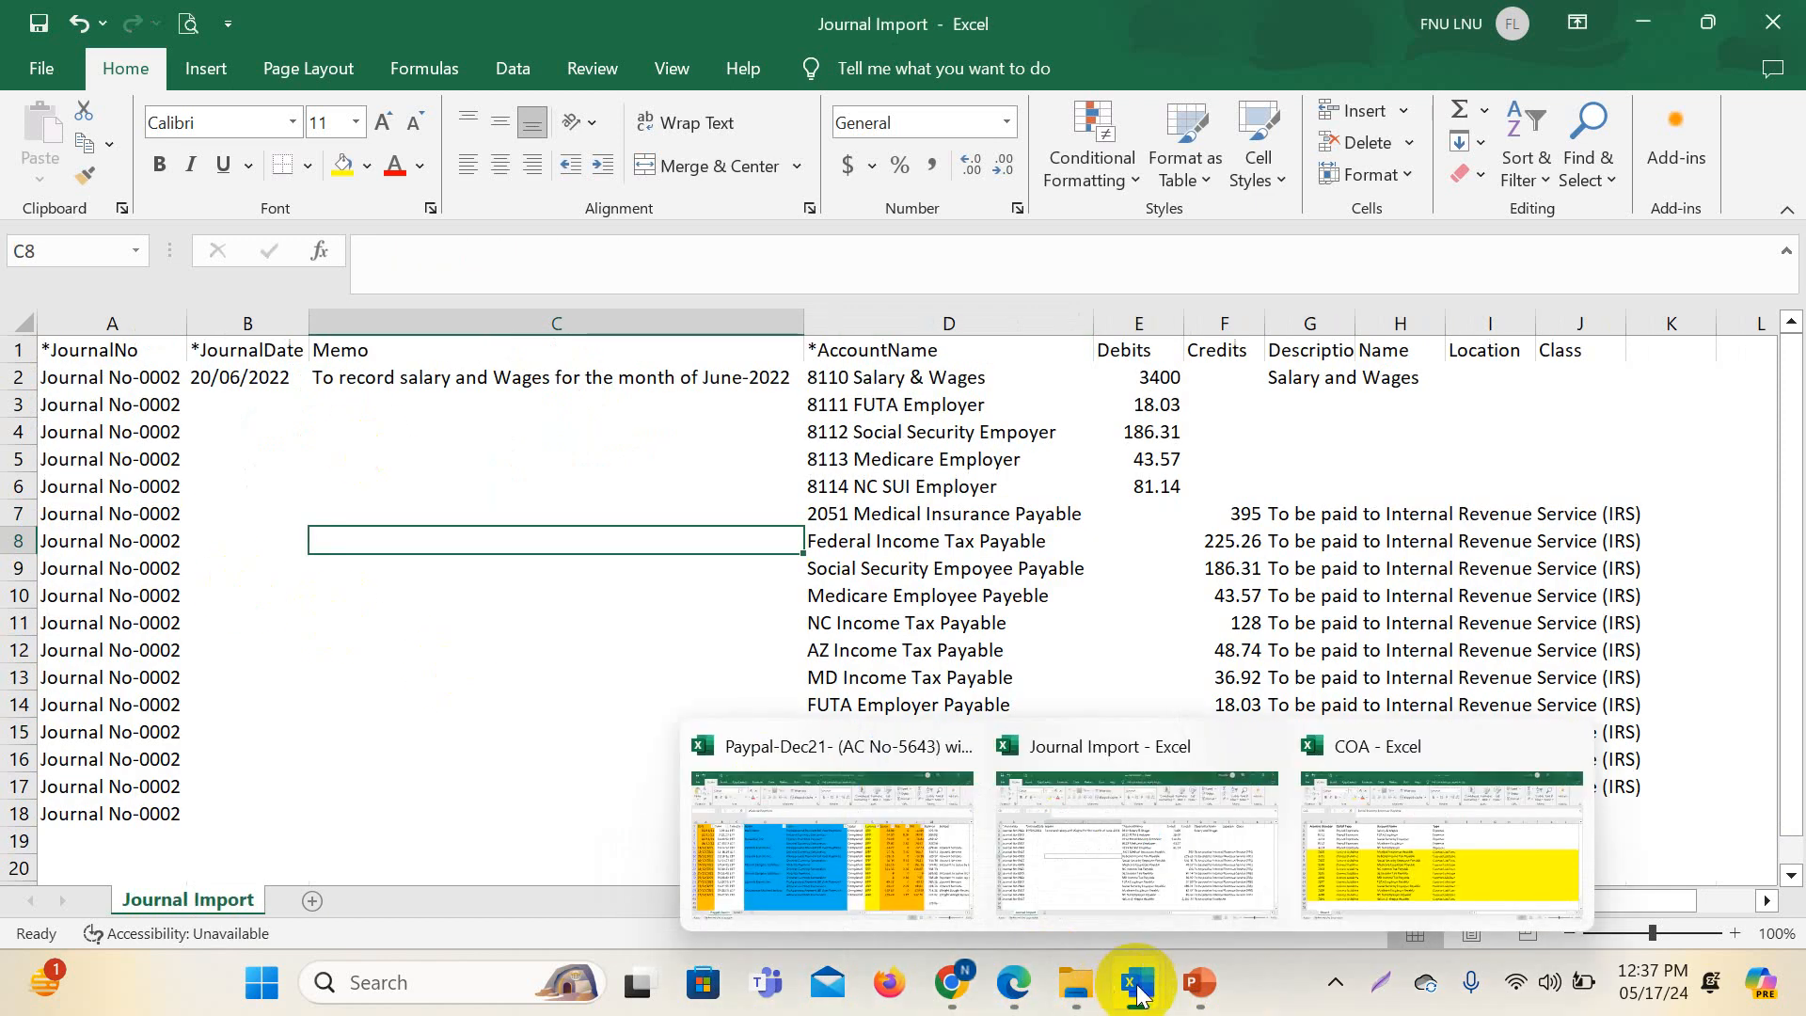
pyautogui.click(1402, 860)
pyautogui.moveTo(139, 524); pyautogui.dragTo(150, 819)
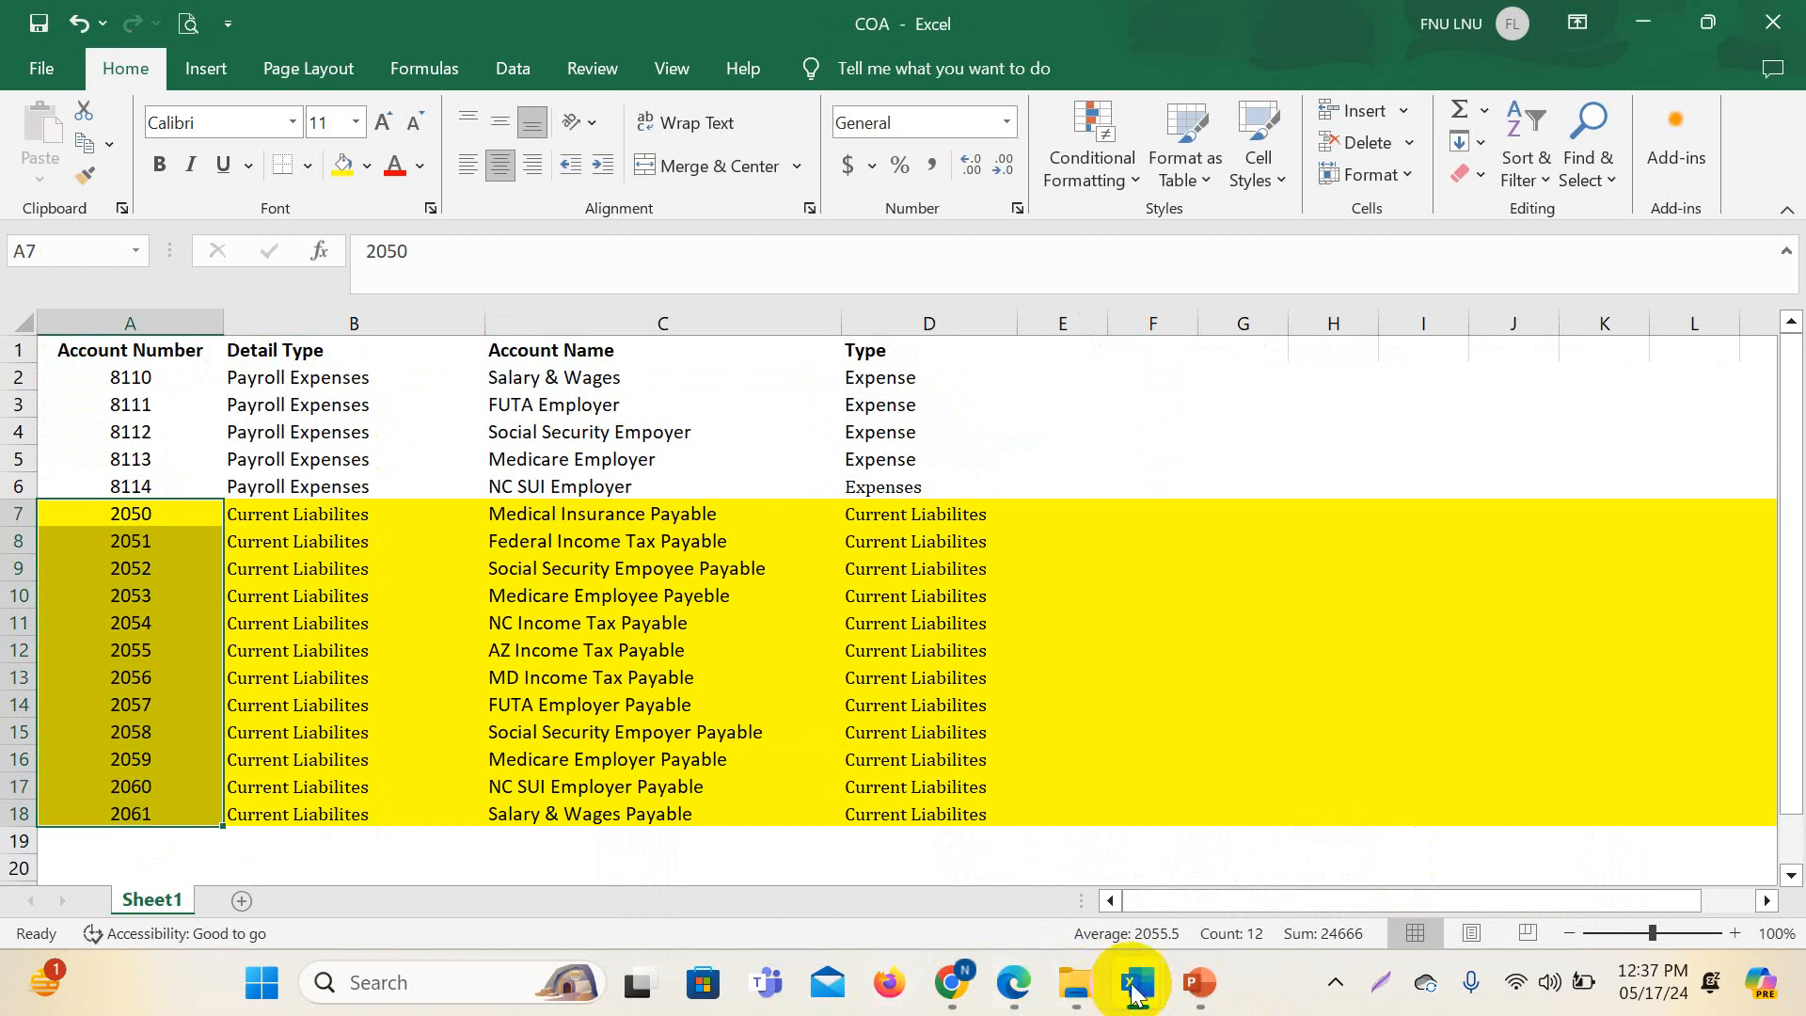
# - In the Journal Import workbook, insert a blank column before the AccountName column
pyautogui.moveTo(1139, 983)
pyautogui.click(1164, 846)
pyautogui.click(847, 322)
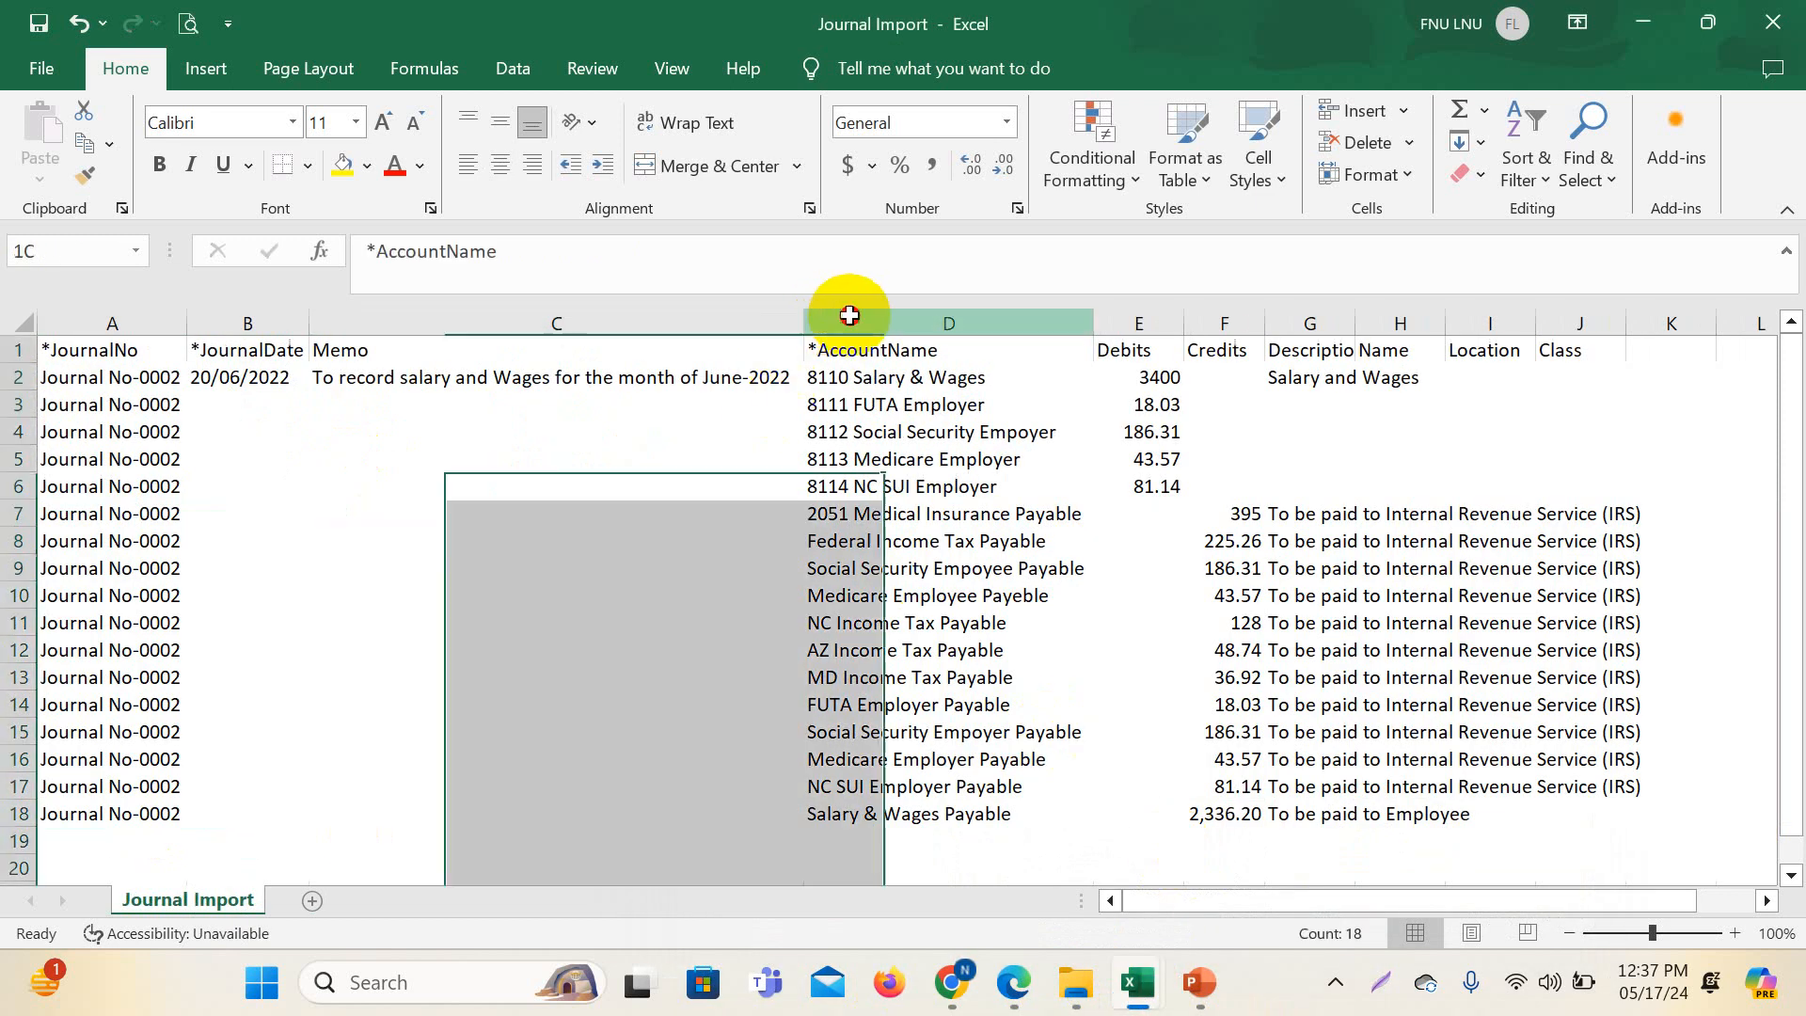
pyautogui.rightClick(847, 323)
pyautogui.click(943, 559)
pyautogui.click(943, 558)
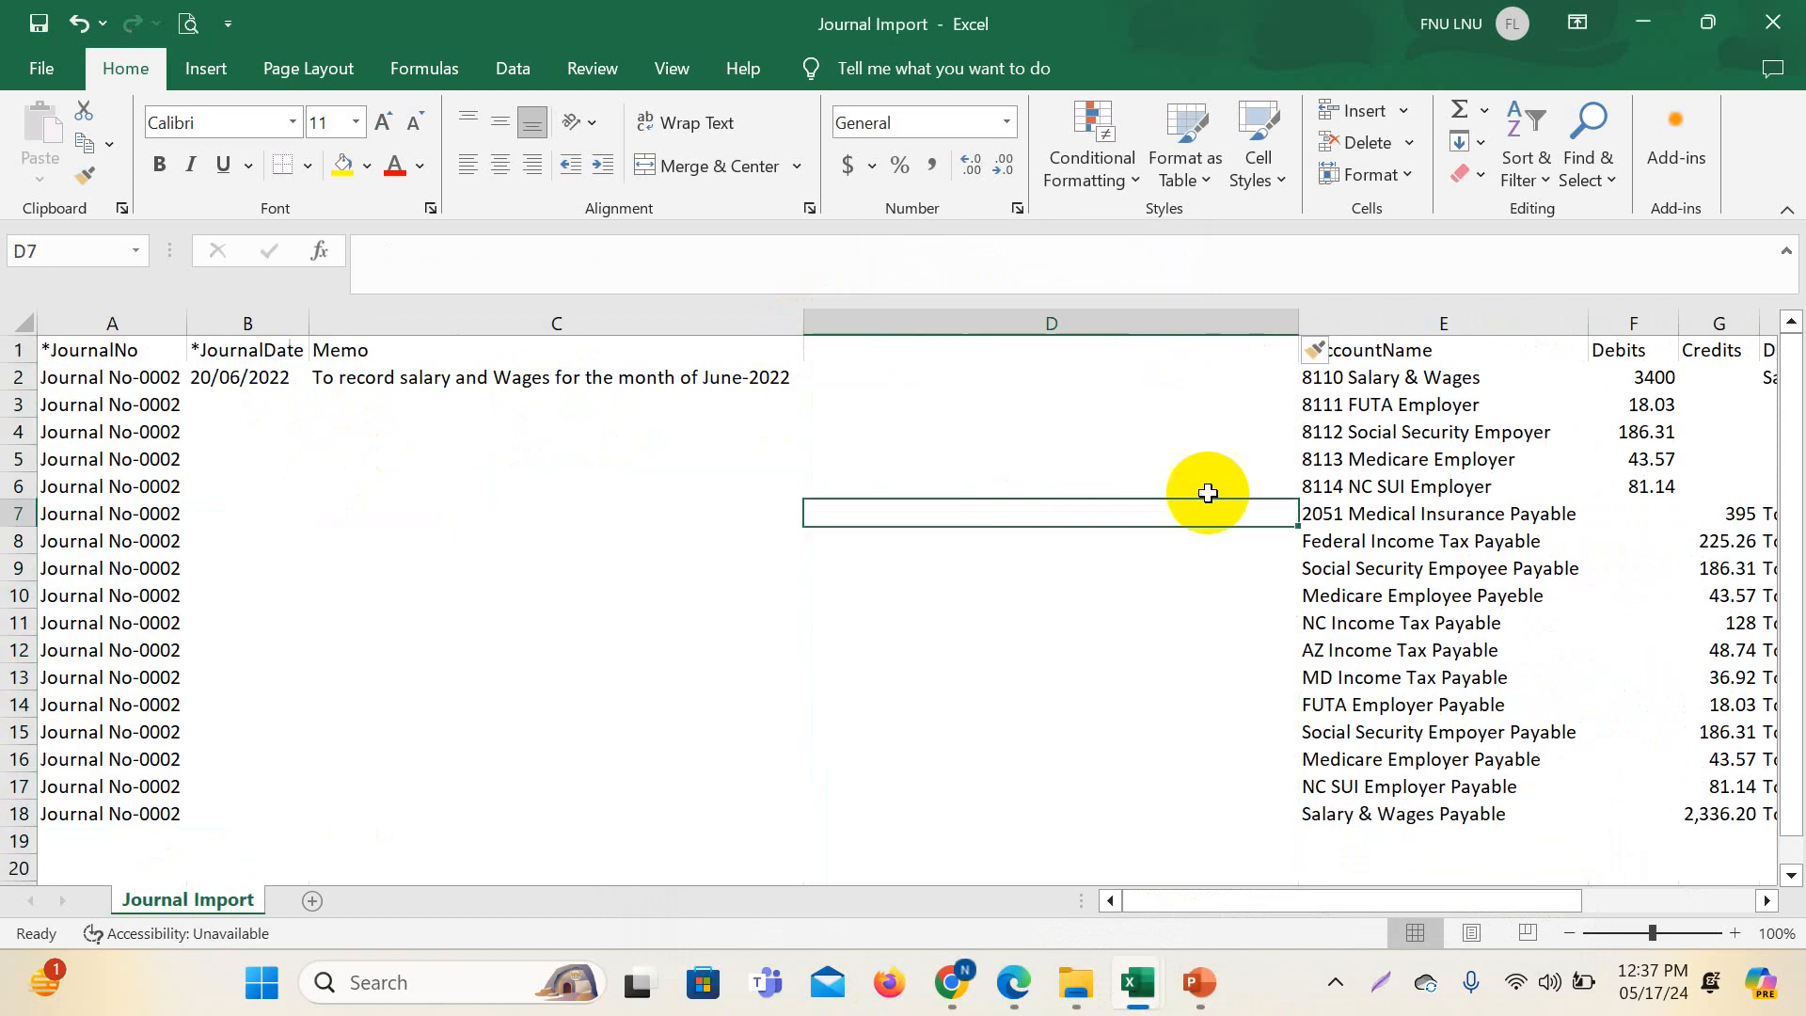
# - Insert a blank column before Debits and narrow the empty column D
pyautogui.click(1444, 323)
pyautogui.click(1620, 323)
pyautogui.rightClick(1620, 320)
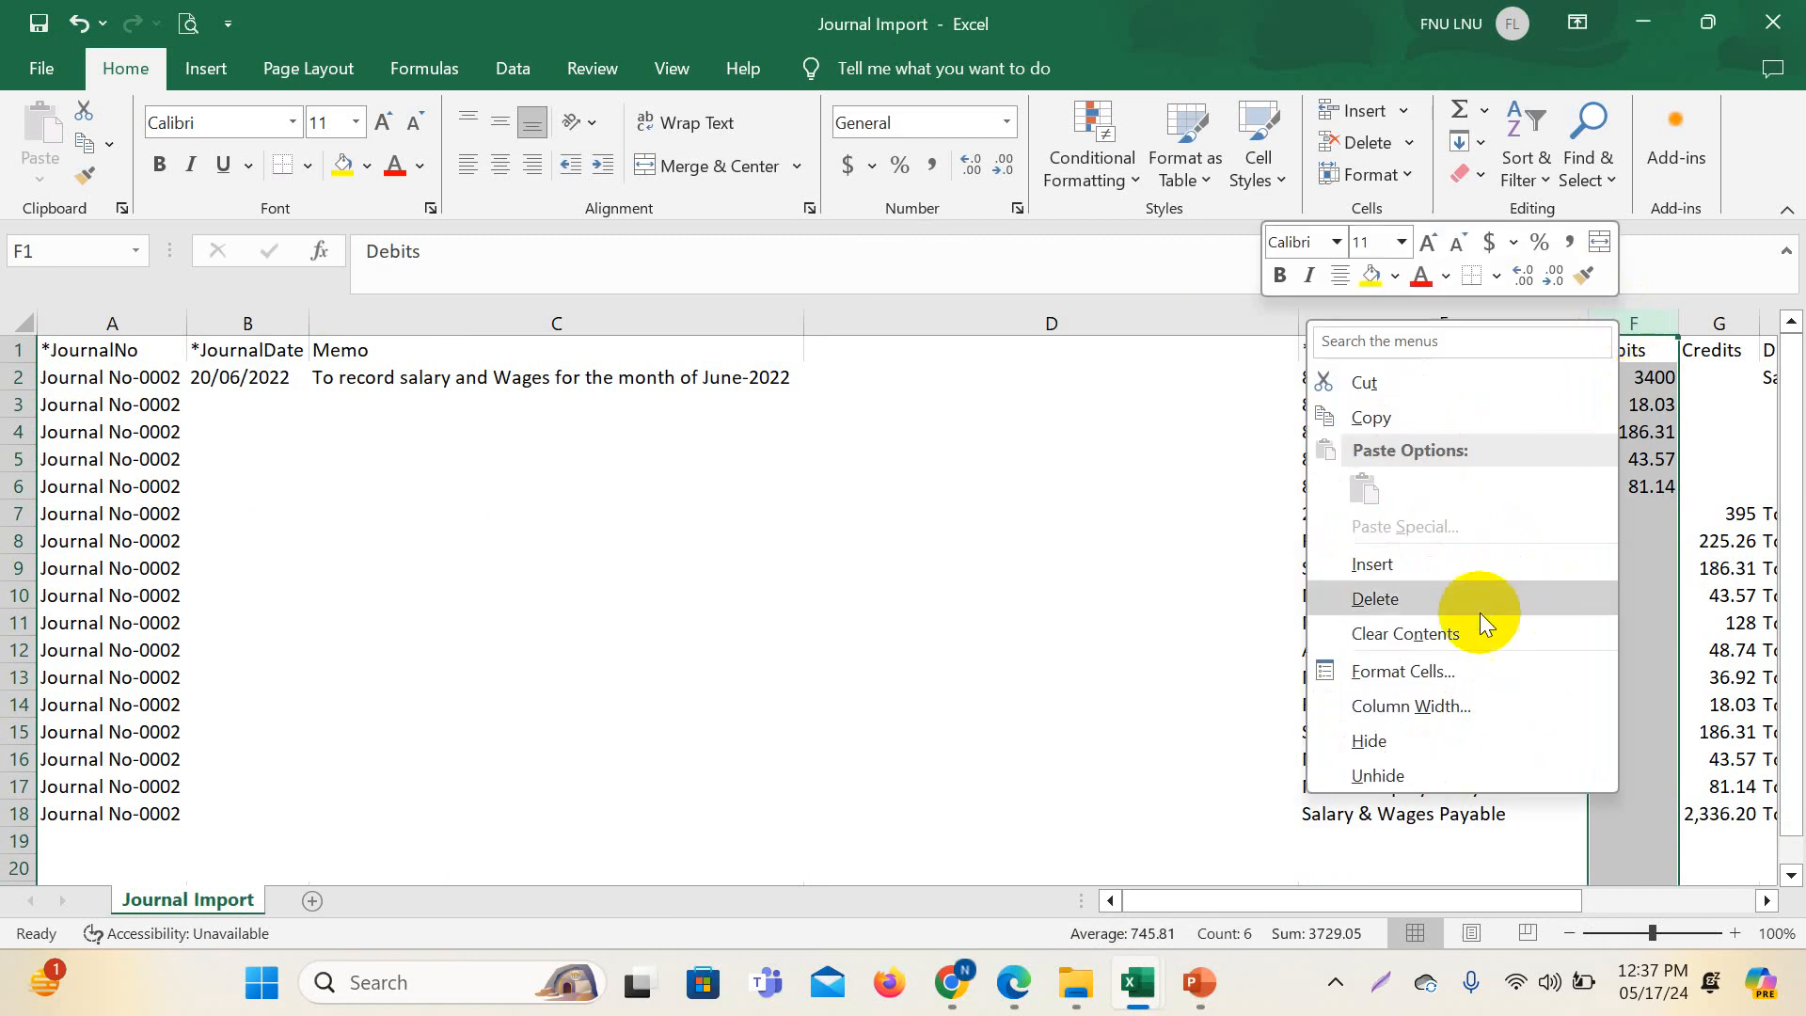
pyautogui.click(1396, 594)
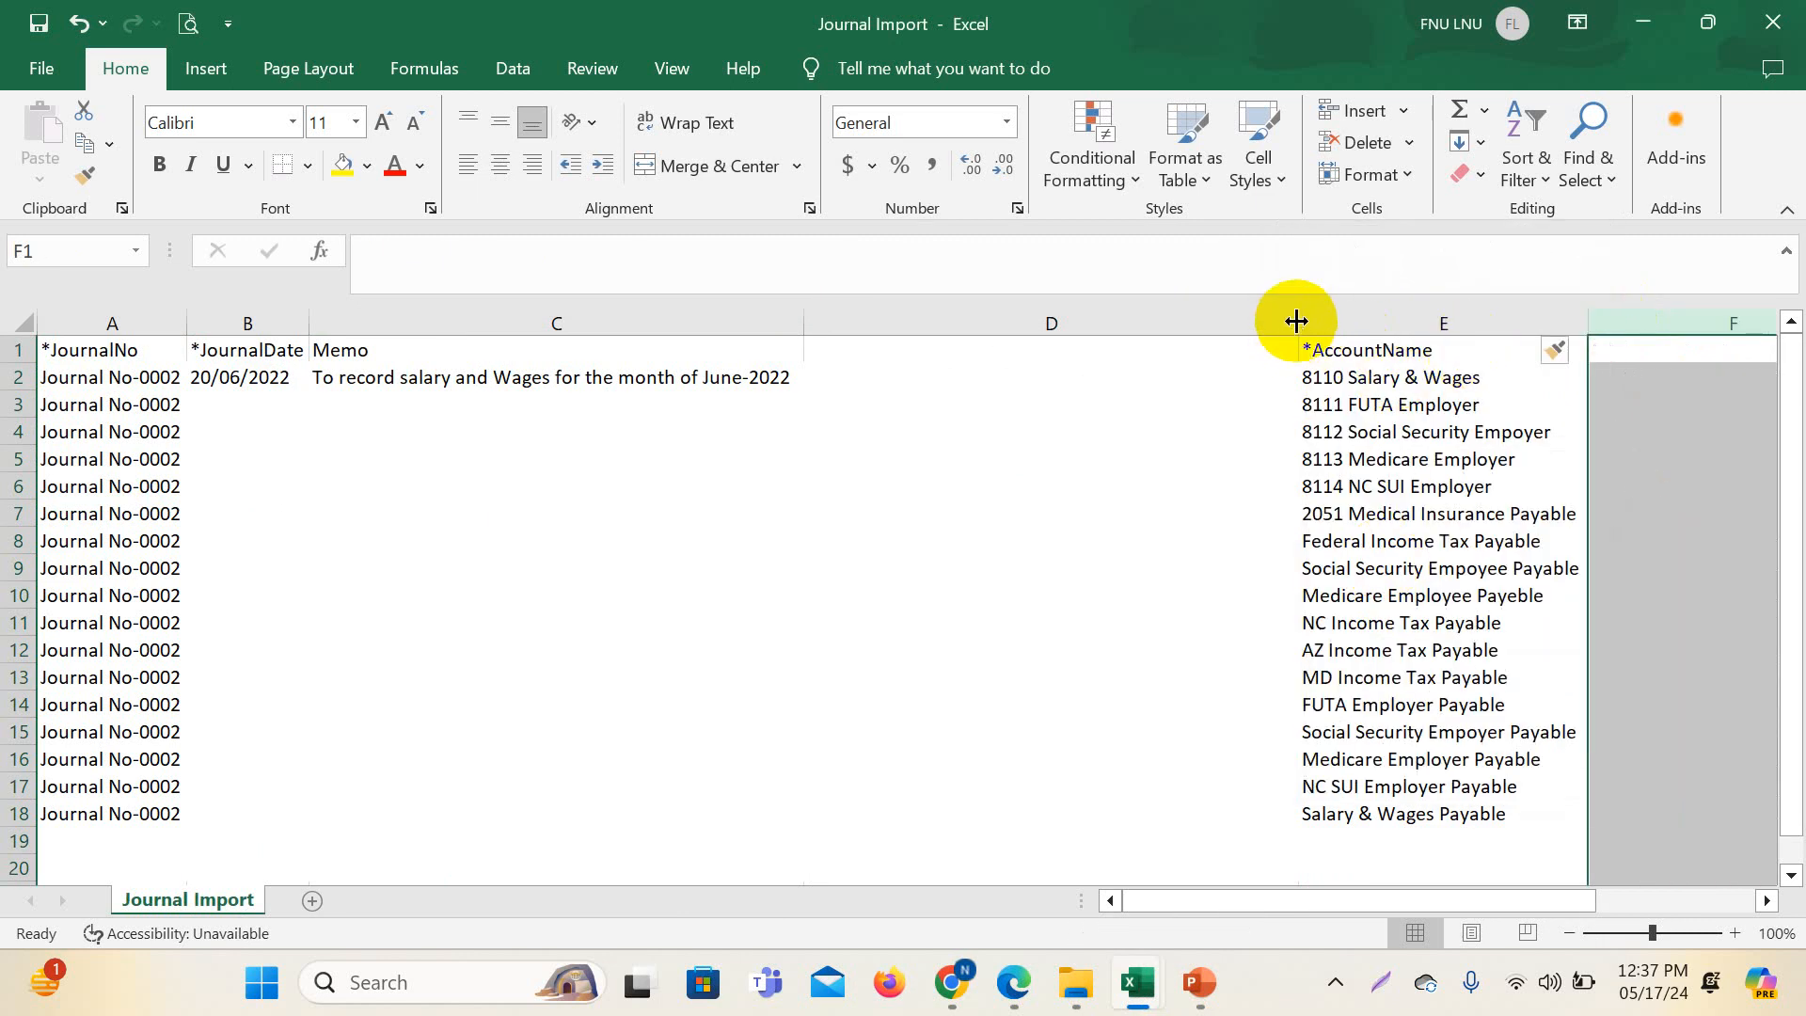
pyautogui.moveTo(1298, 323); pyautogui.dragTo(891, 322)
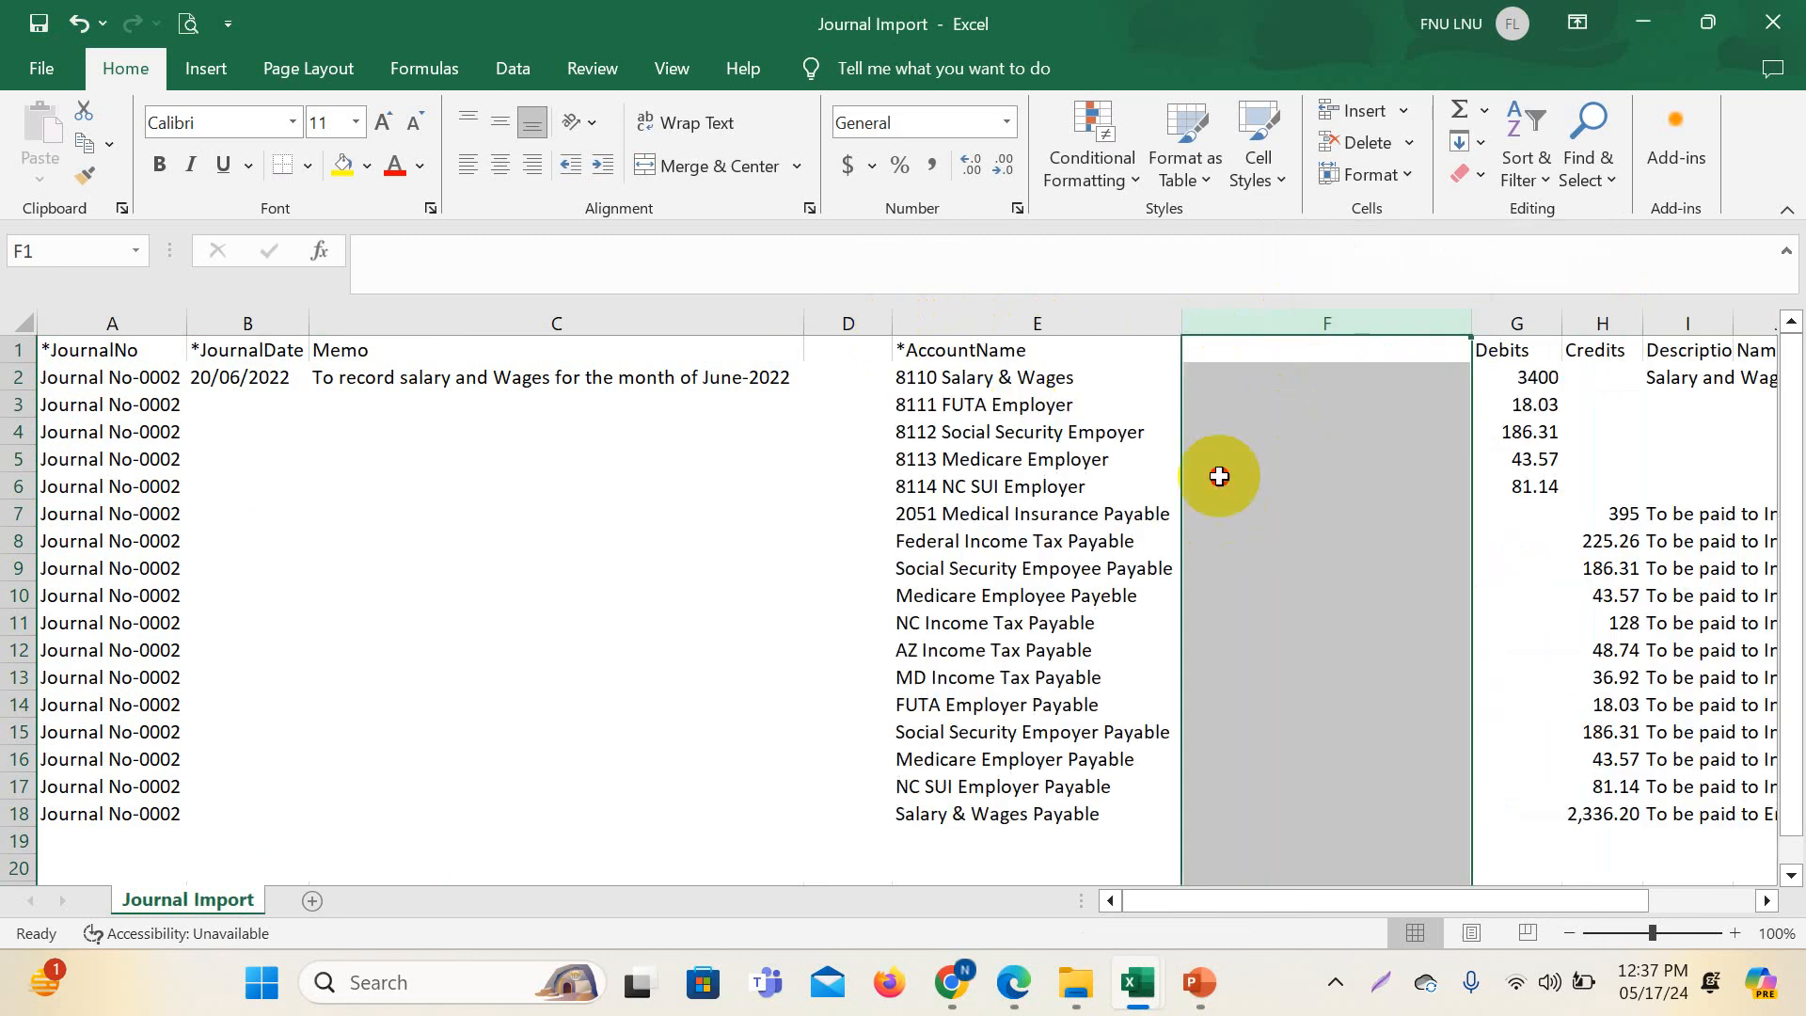
pyautogui.click(1219, 482)
# - Enter 2052 in D8 beside Federal Income Tax Payable and 2053 in D9 beside Social Security Empoyee Payable
pyautogui.click(840, 538)
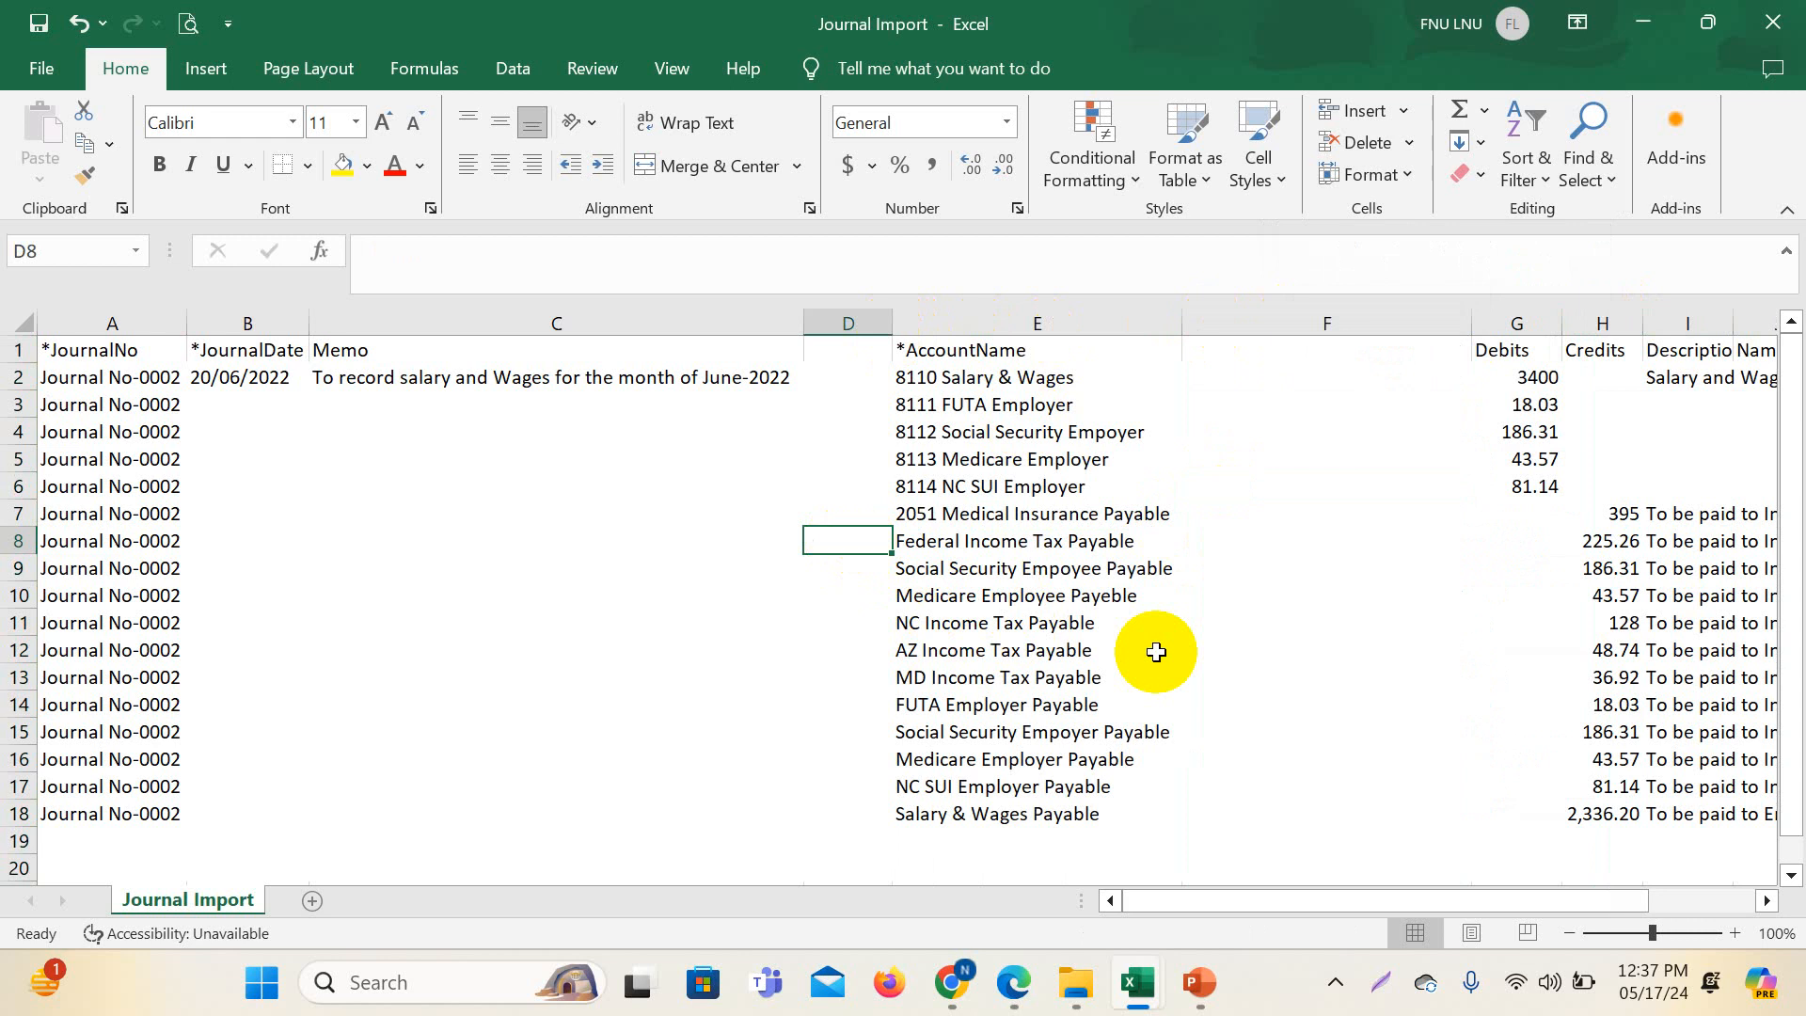
pyautogui.write('205')
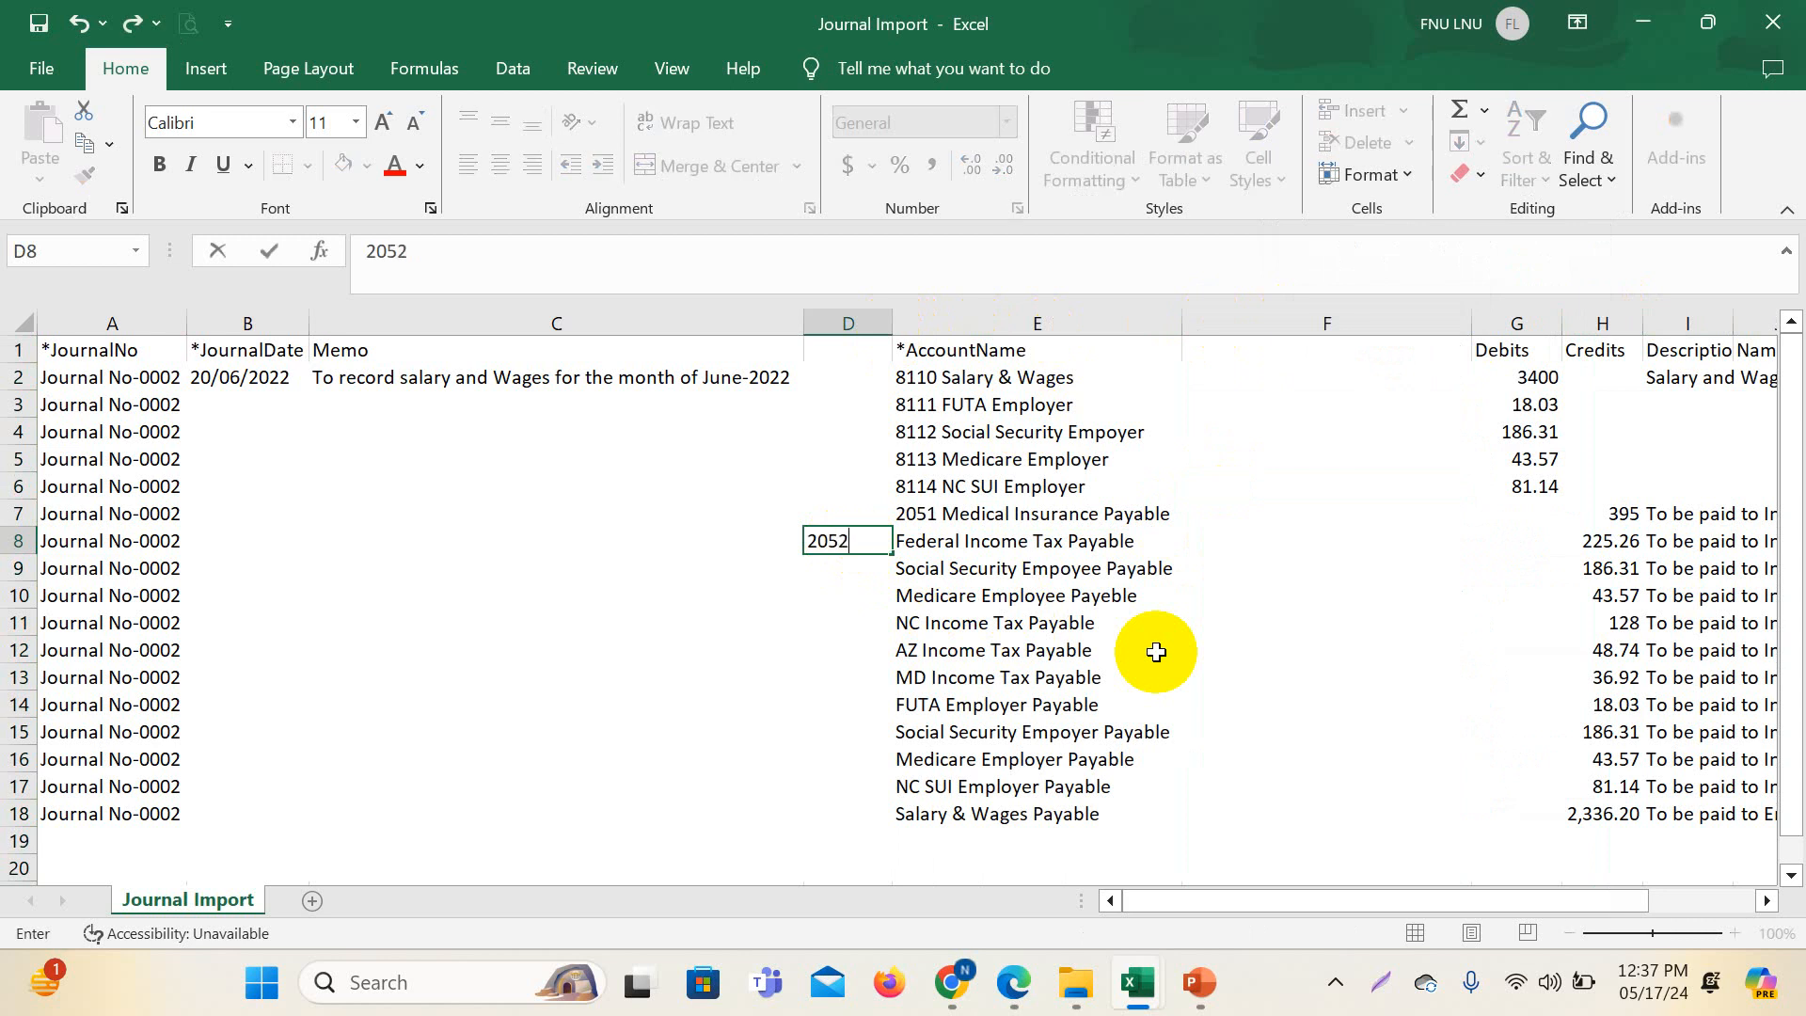
pyautogui.write('2053')
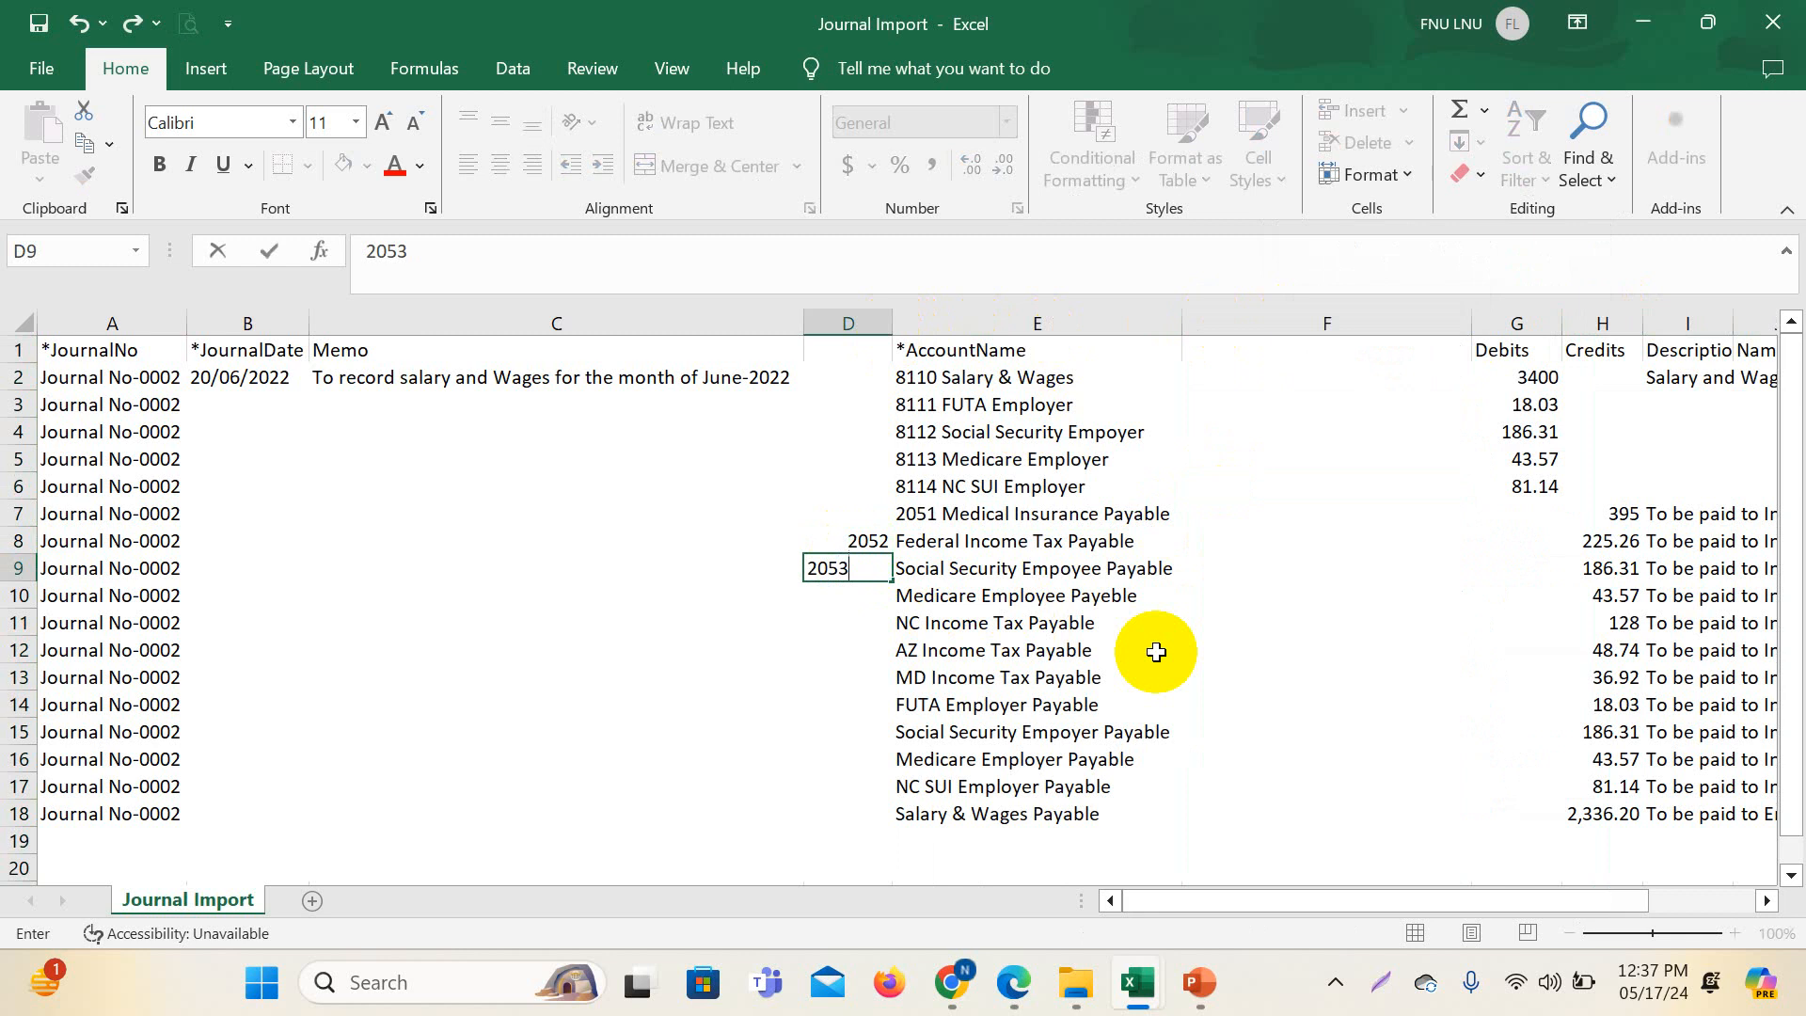
pyautogui.click(969, 622)
# - Correct the account number prefix of Medical Insurance Payable in E7 to 2050
pyautogui.click(918, 516)
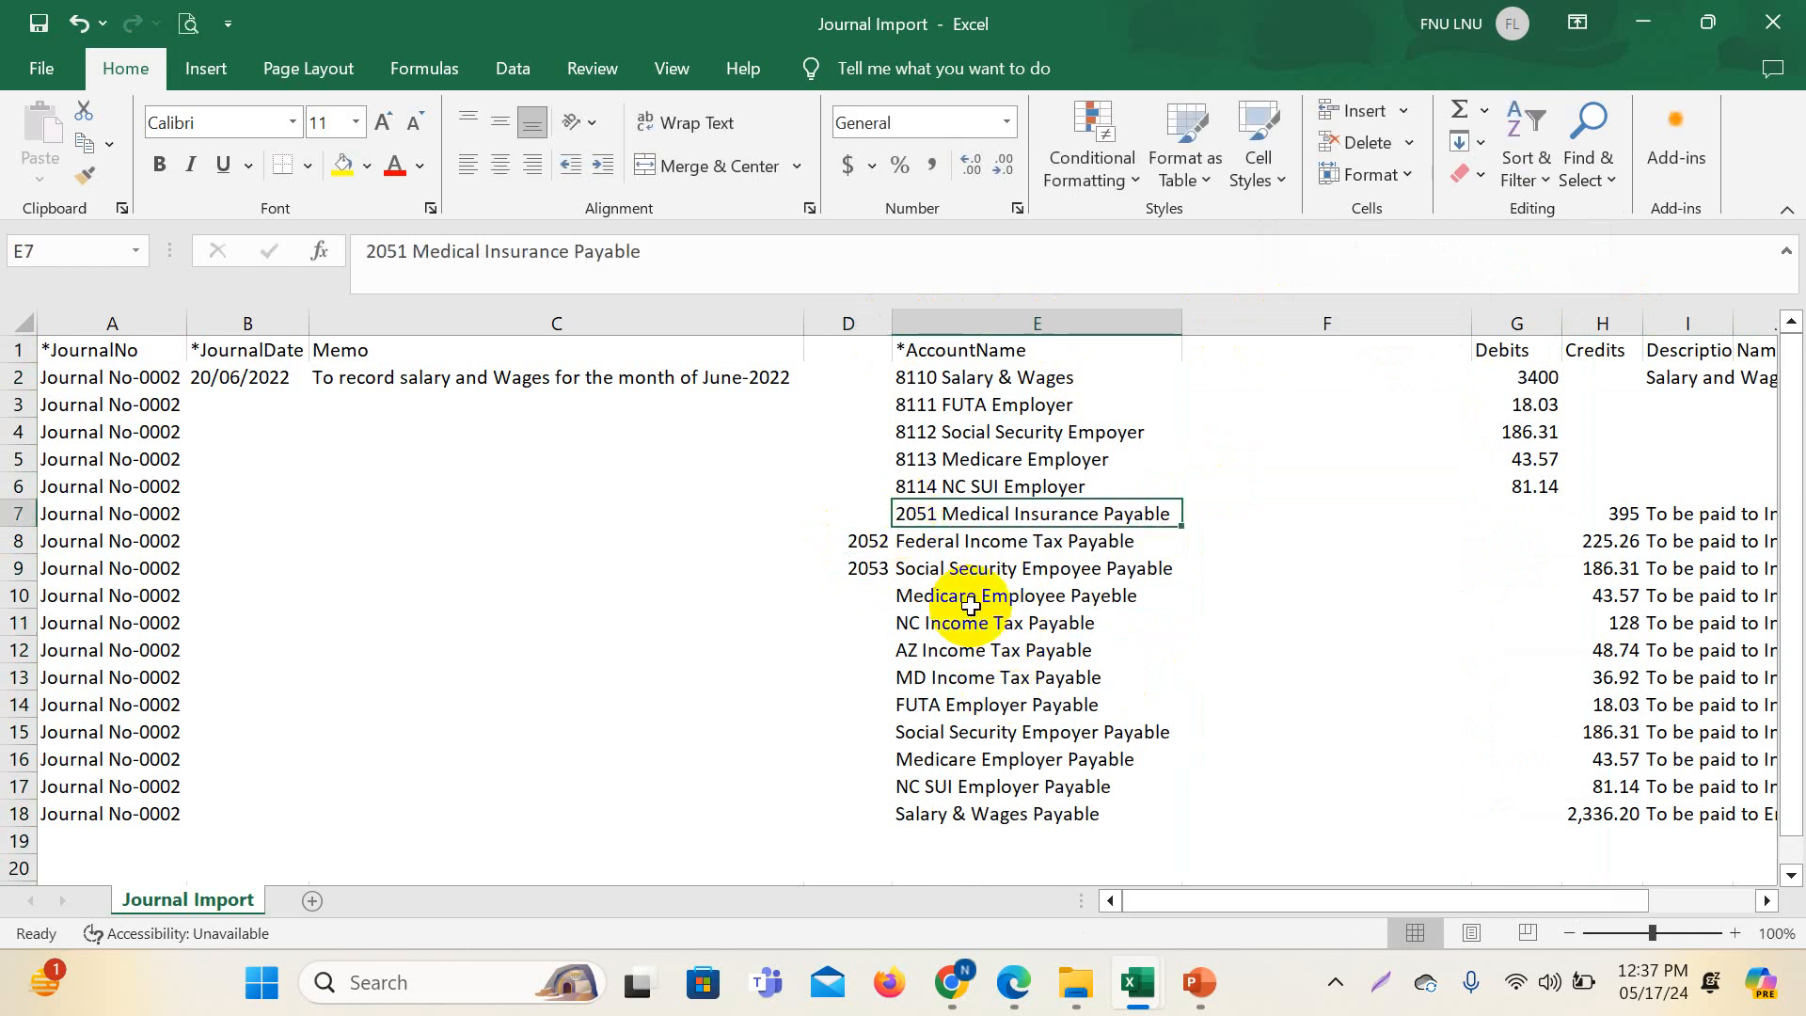
pyautogui.doubleClick(929, 515)
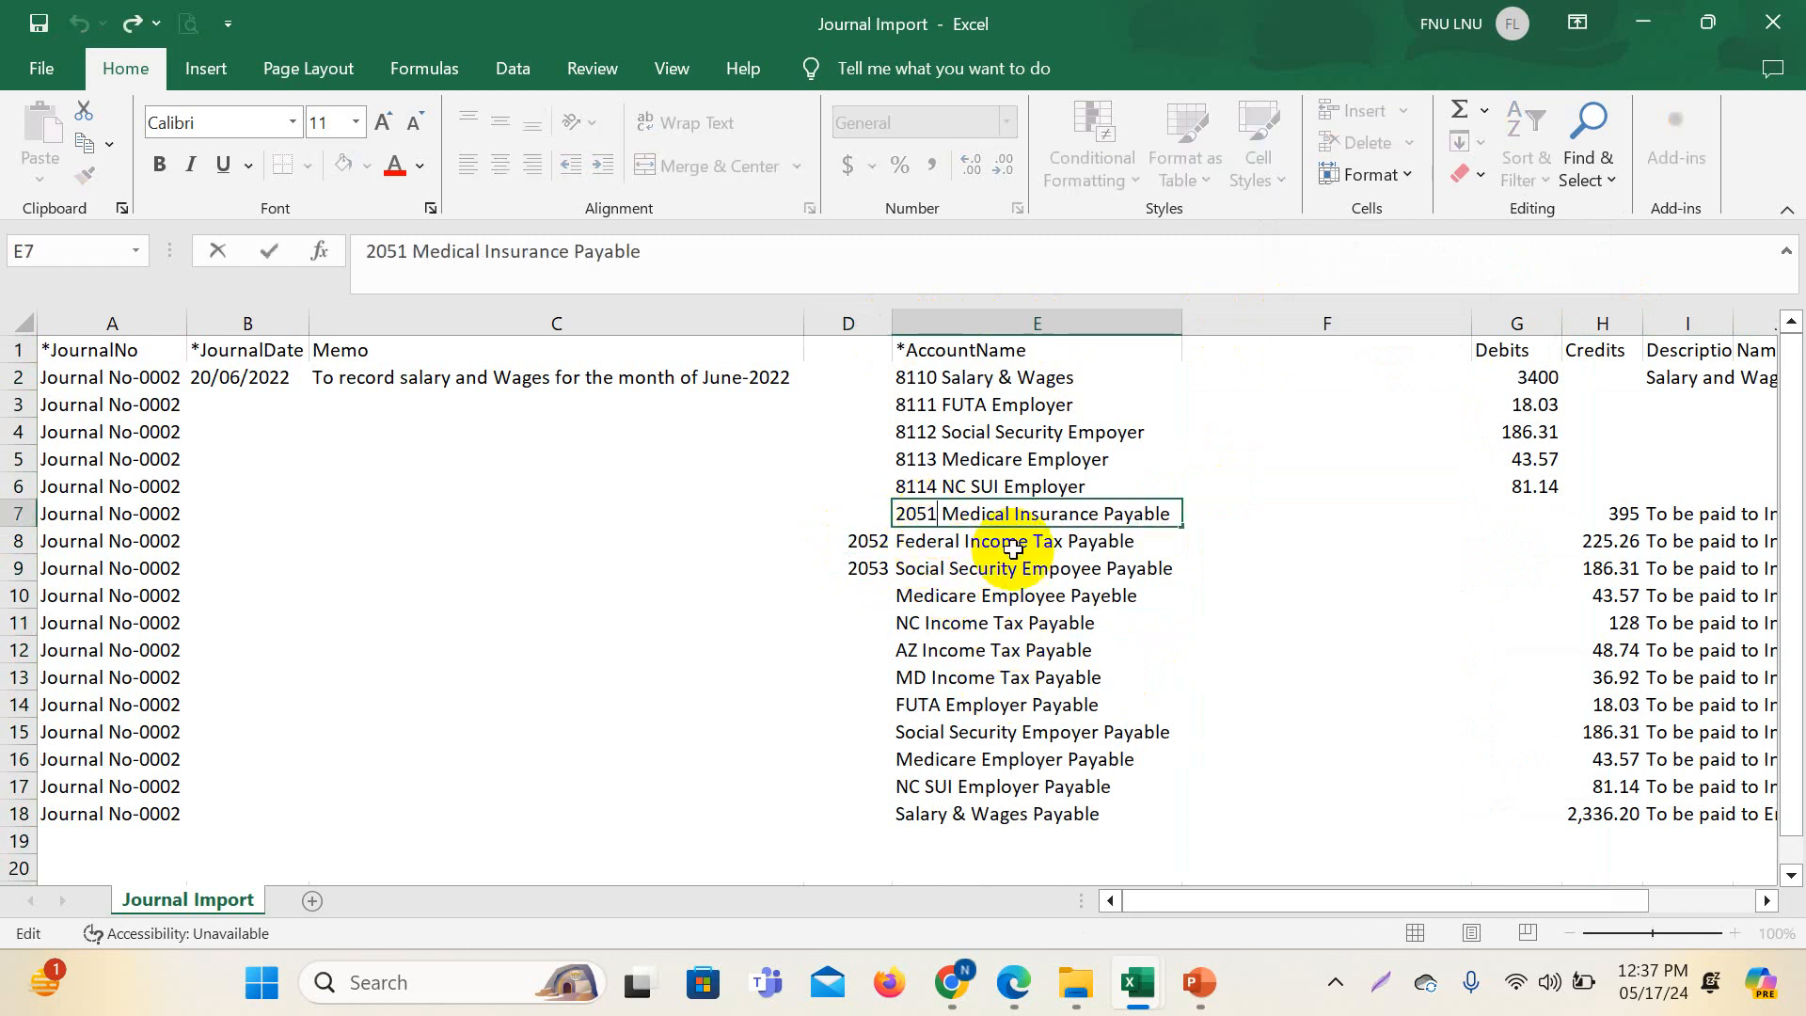
pyautogui.press('BackSpace')
pyautogui.write('0')
pyautogui.press('Return')
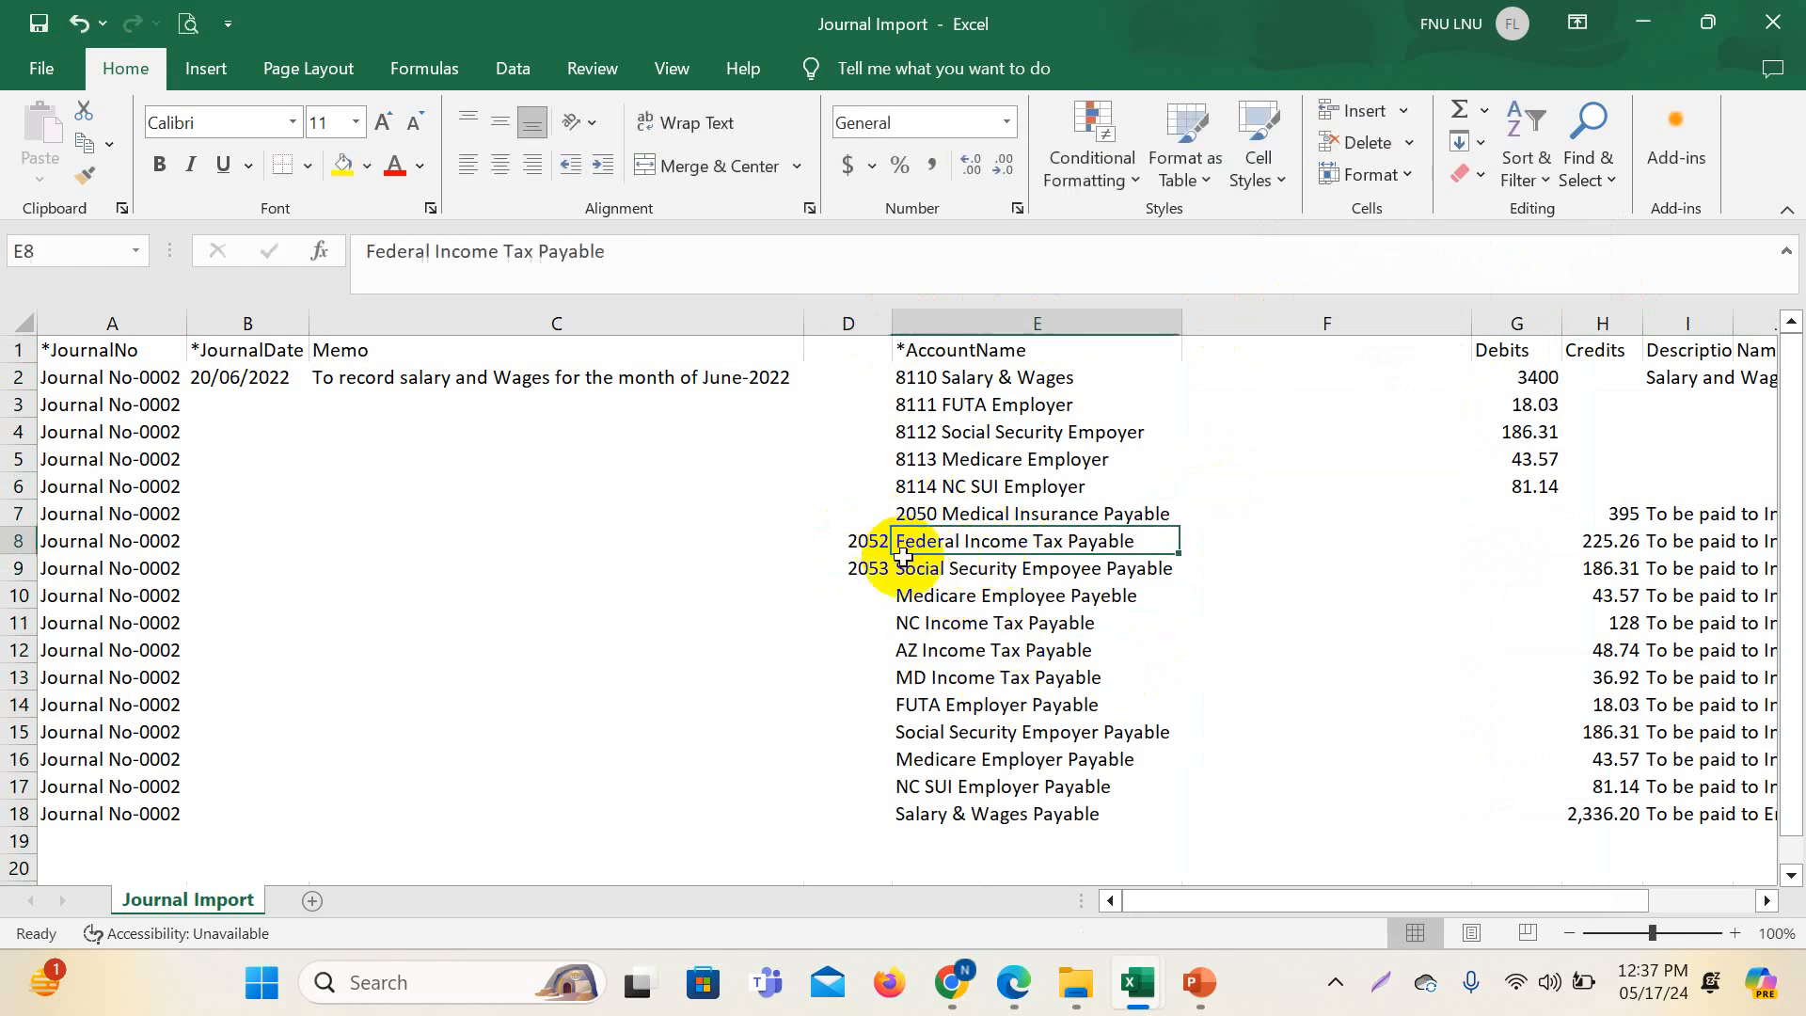
# - Set D8 to 2051 and D9 to 2052, and fill the series down to 2061 in D18
pyautogui.doubleClick(878, 542)
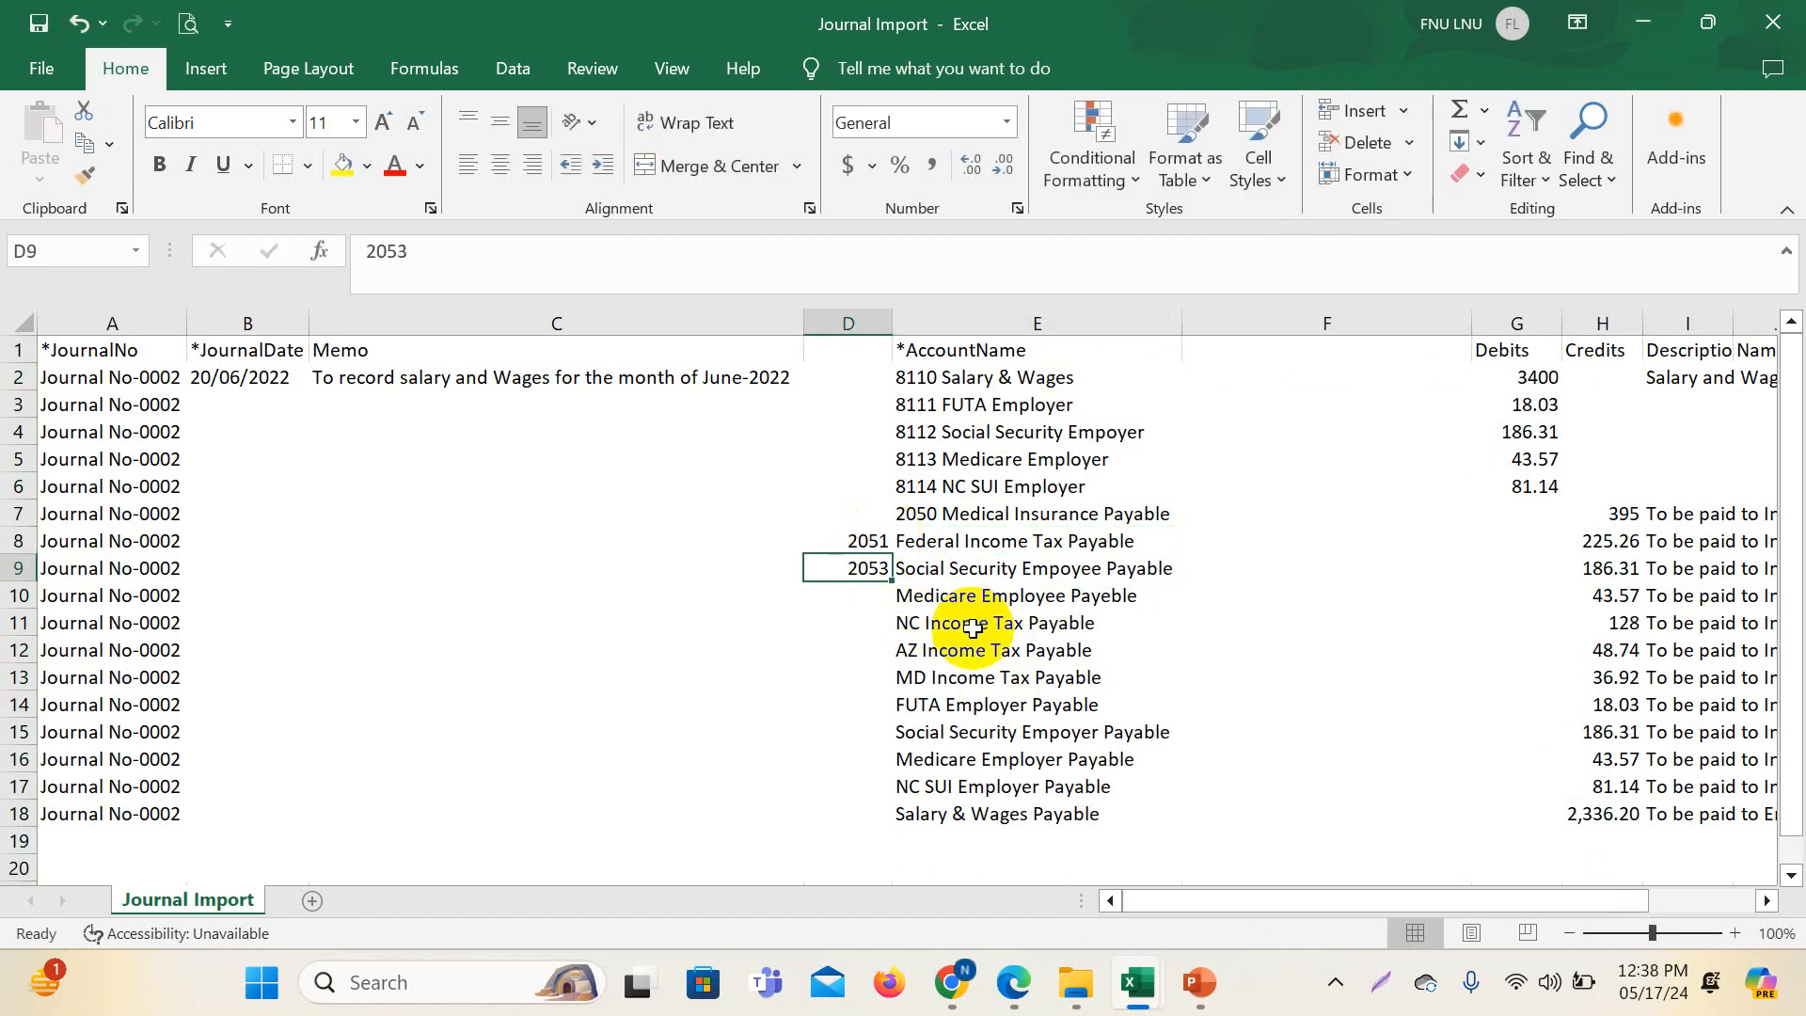
pyautogui.doubleClick(882, 568)
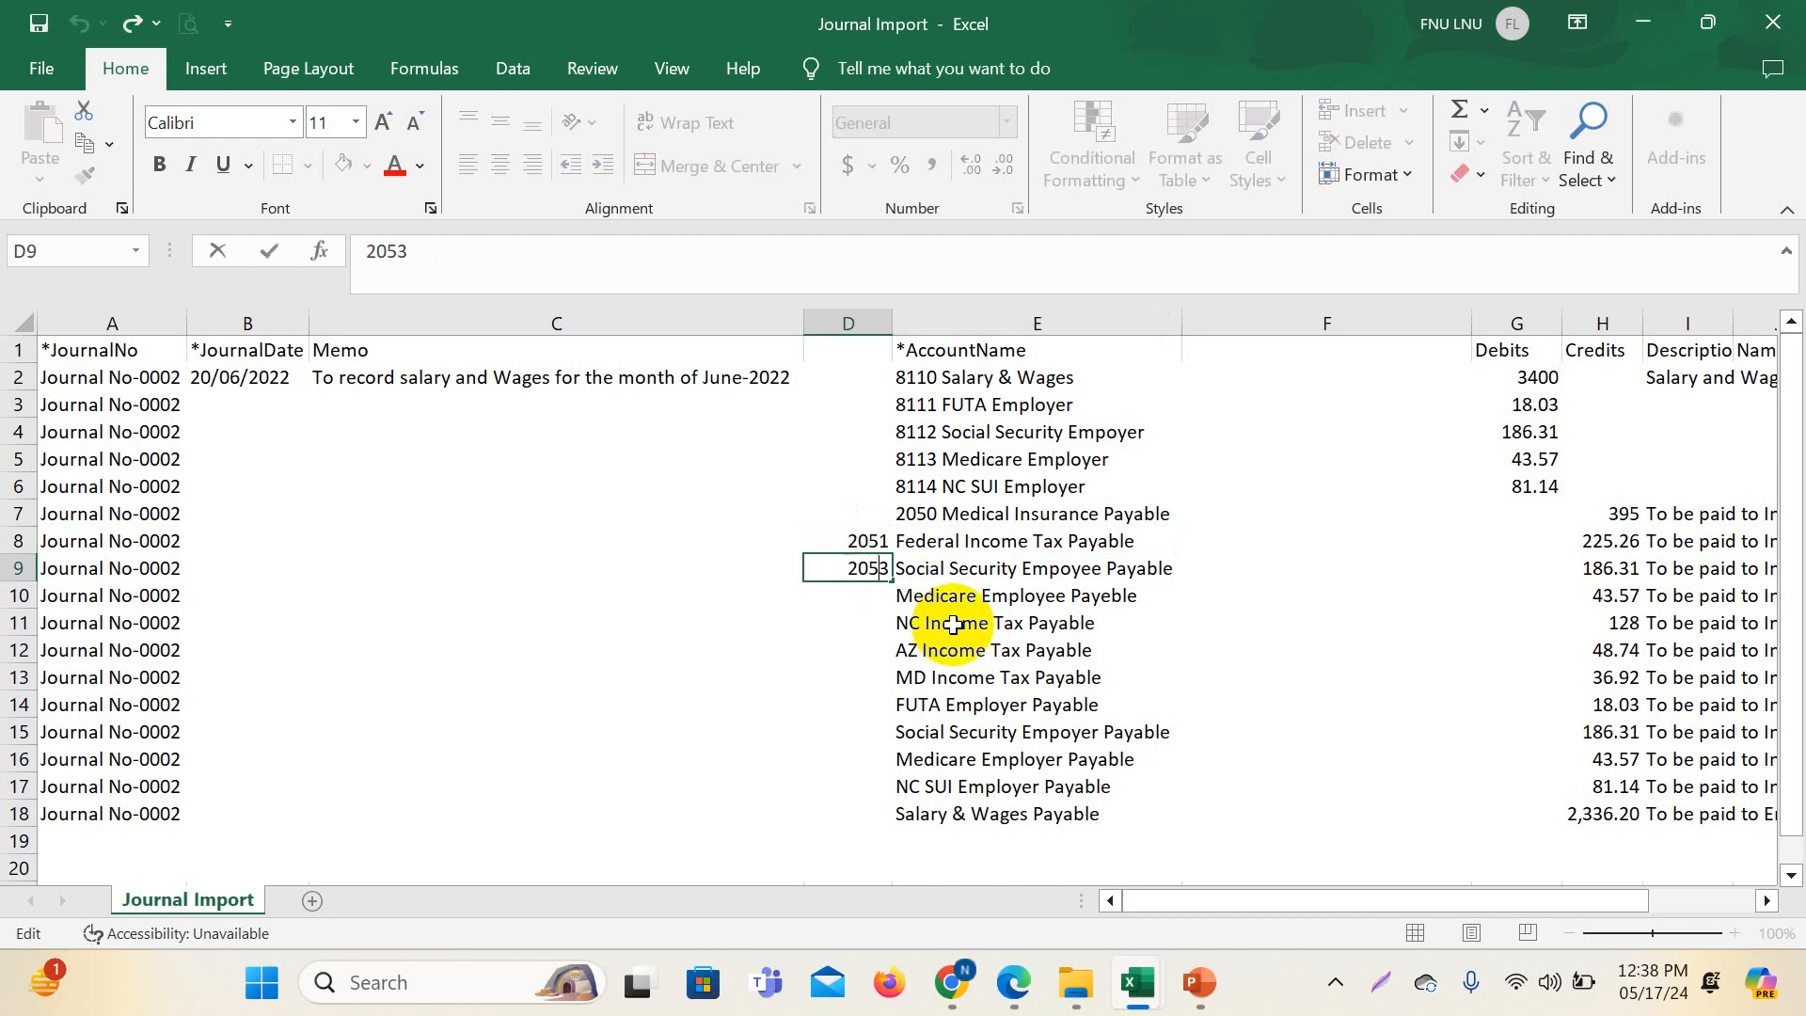
pyautogui.click(953, 624)
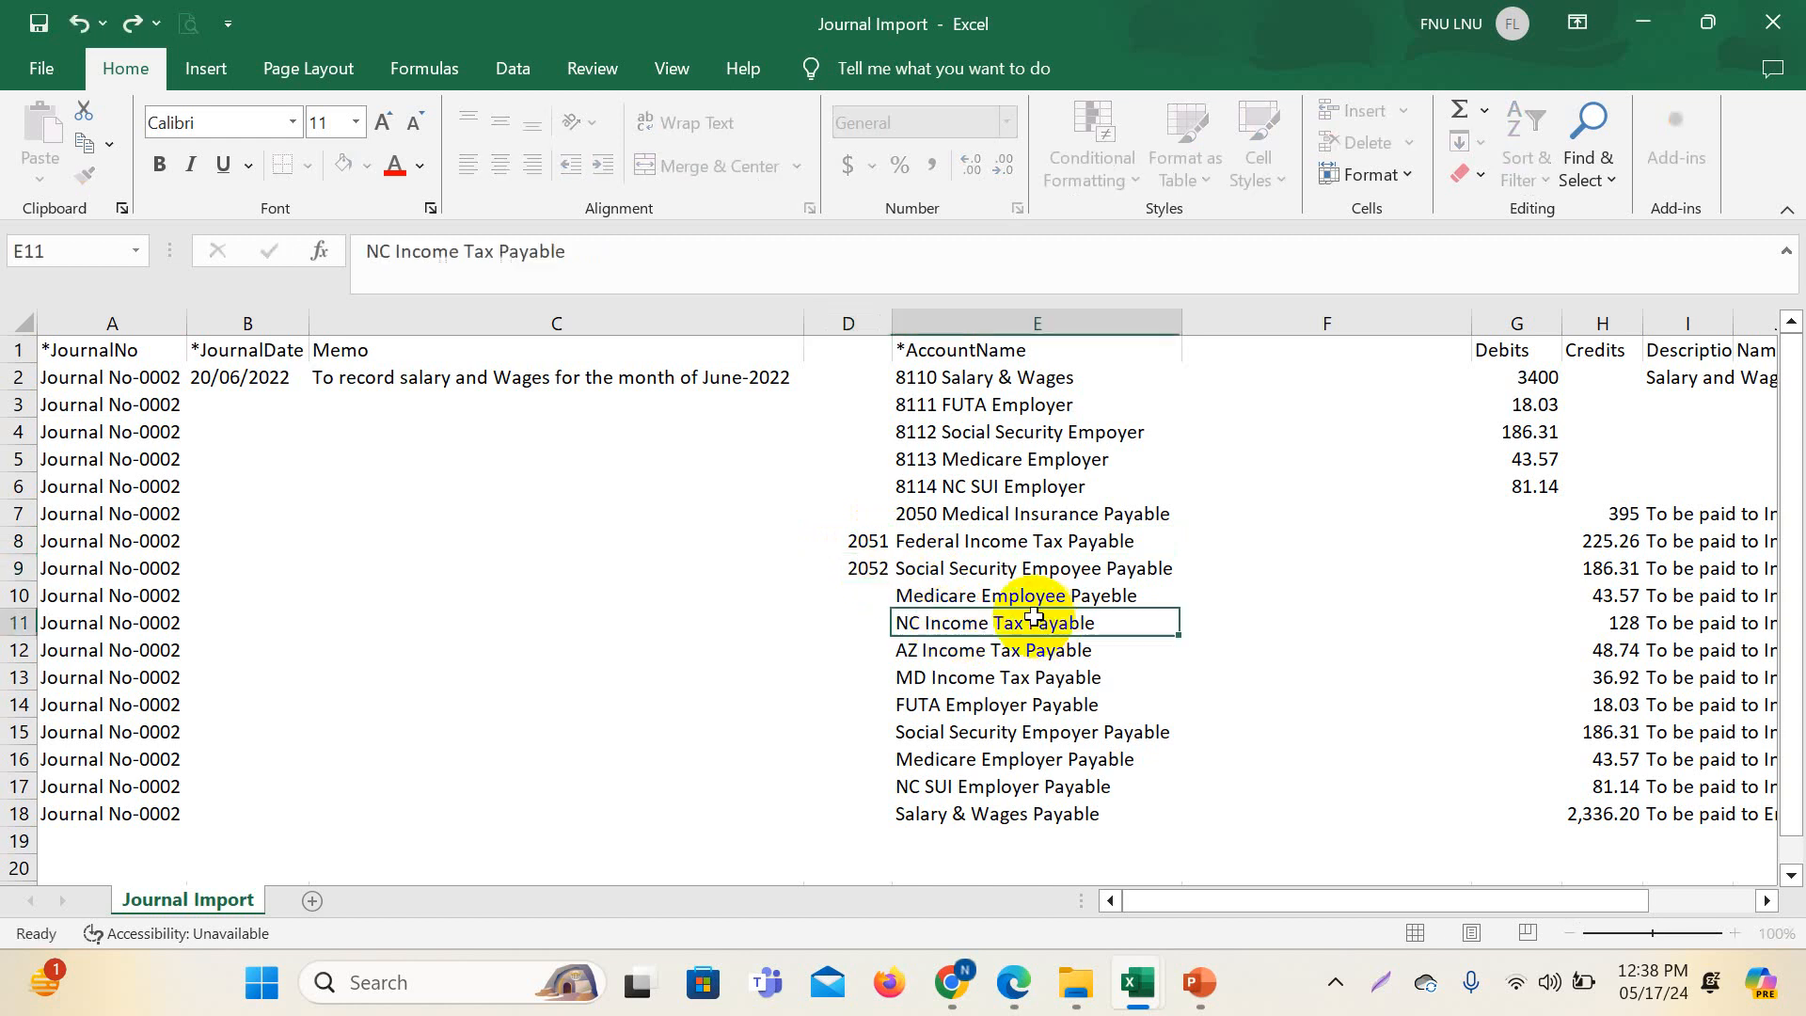
pyautogui.click(848, 545)
pyautogui.moveTo(849, 549); pyautogui.dragTo(891, 824)
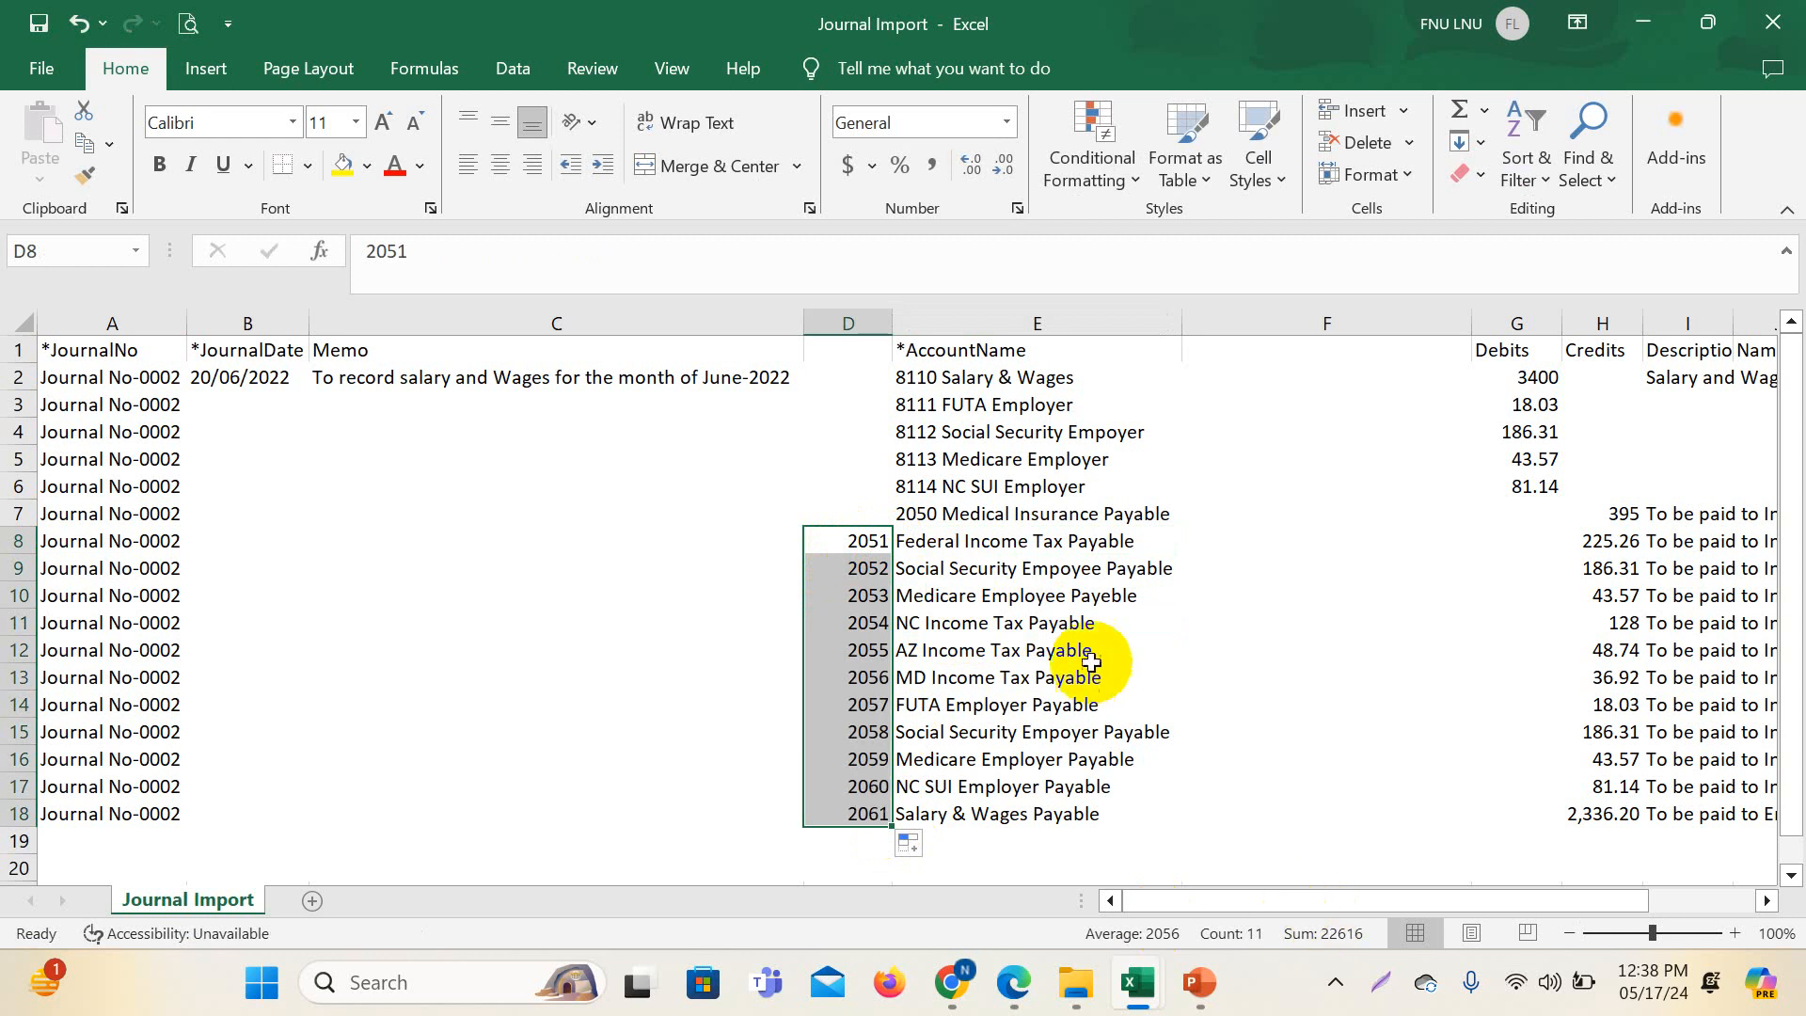
pyautogui.click(1246, 543)
# - Enter the formula =CONCATENATE(D8, " ") in F8, beside Federal Income Tax Payable
pyautogui.click(859, 542)
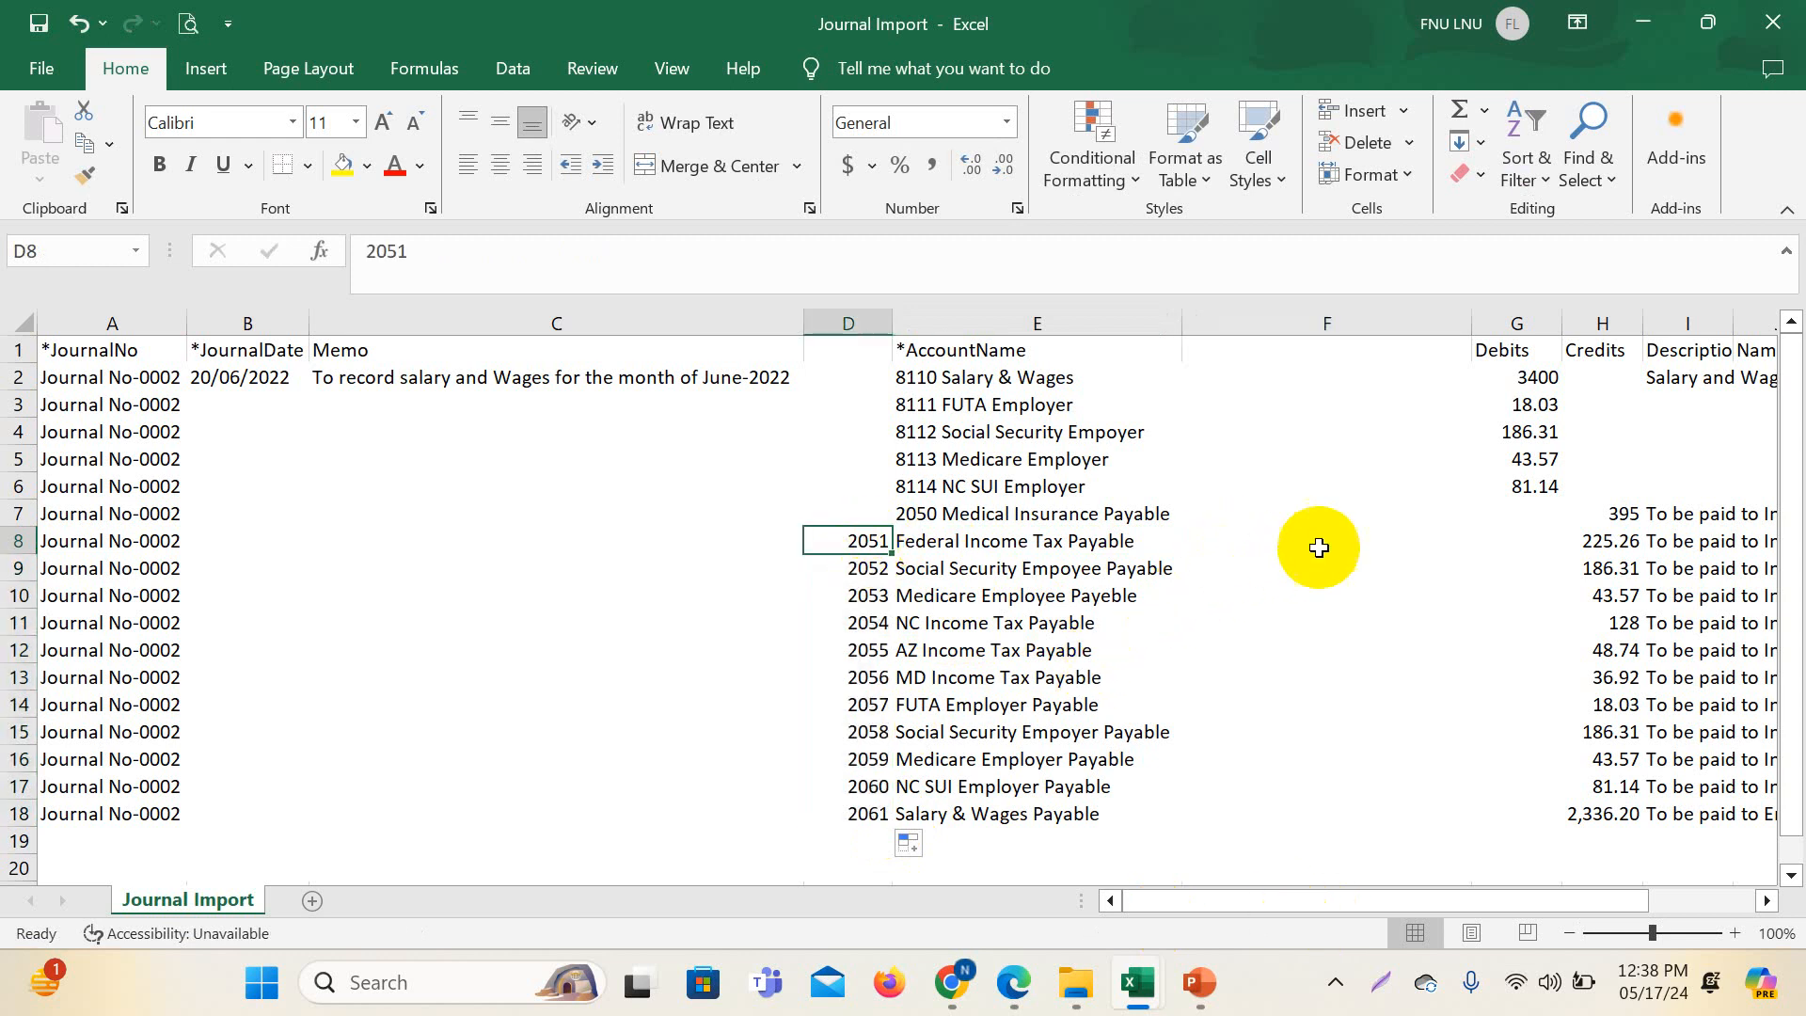
pyautogui.click(1314, 544)
pyautogui.write('=')
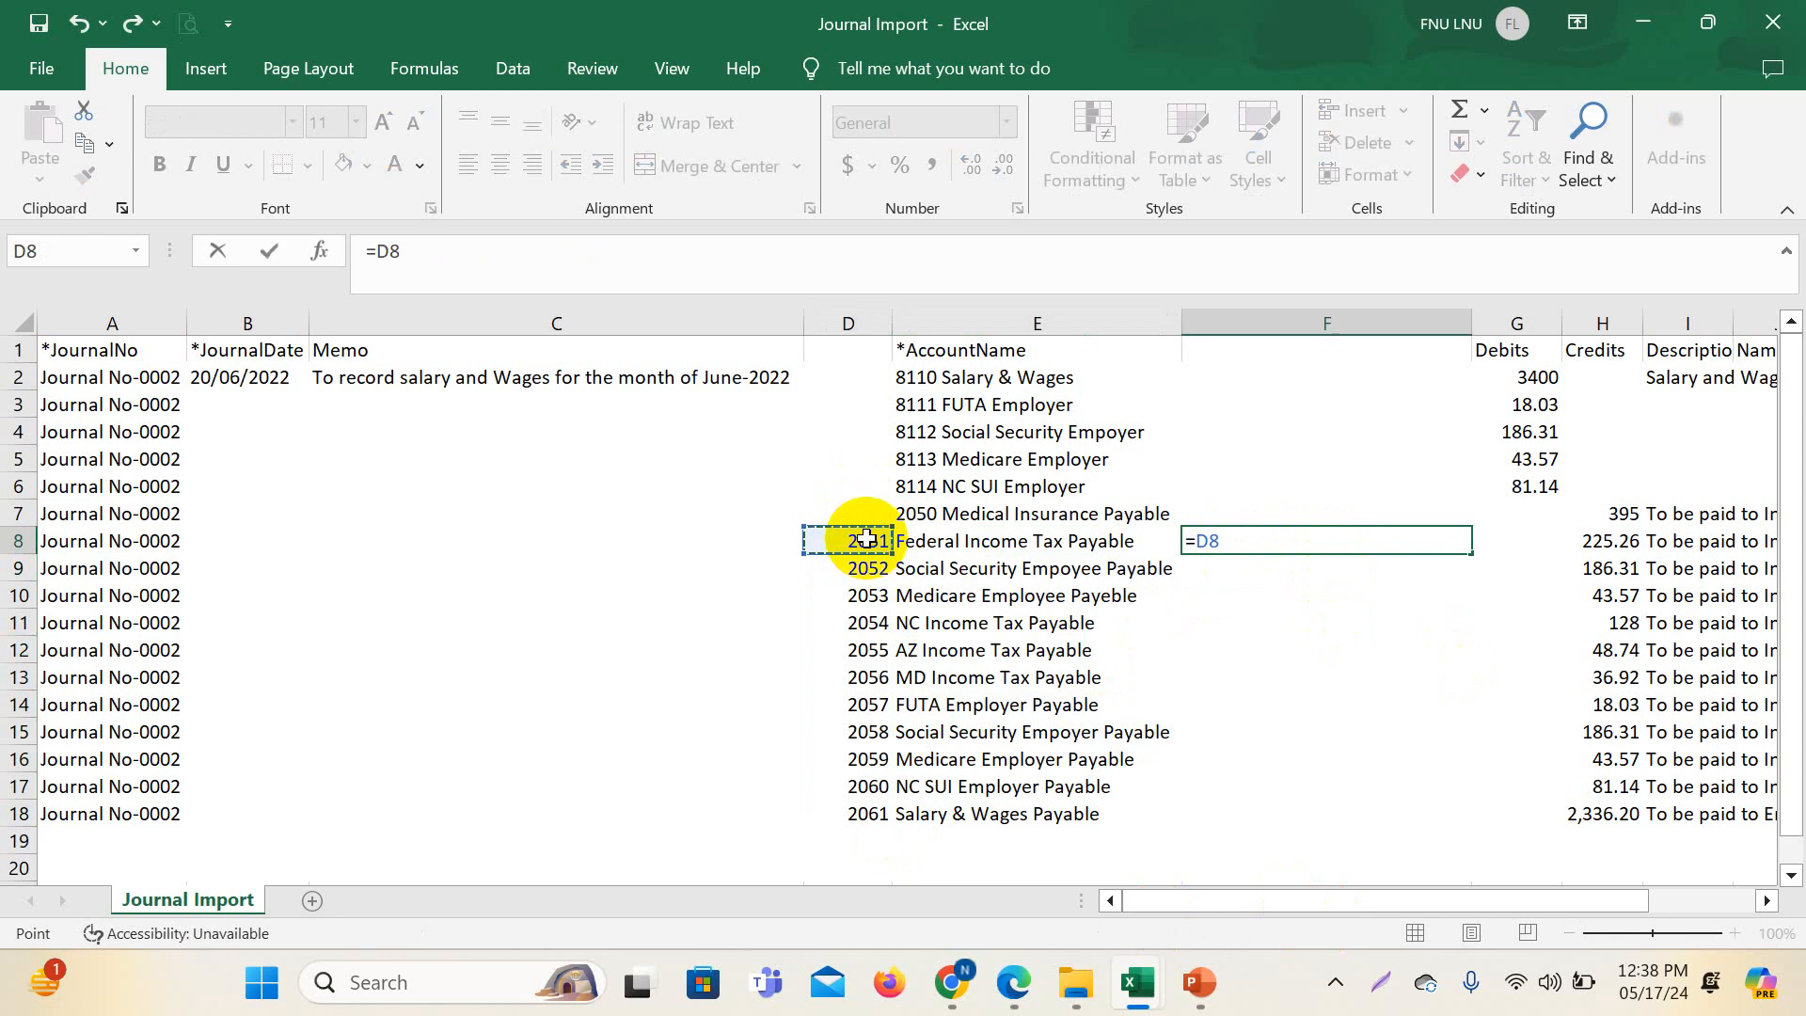
pyautogui.press('BackSpace')
pyautogui.press('BackSpace')
pyautogui.write('conc')
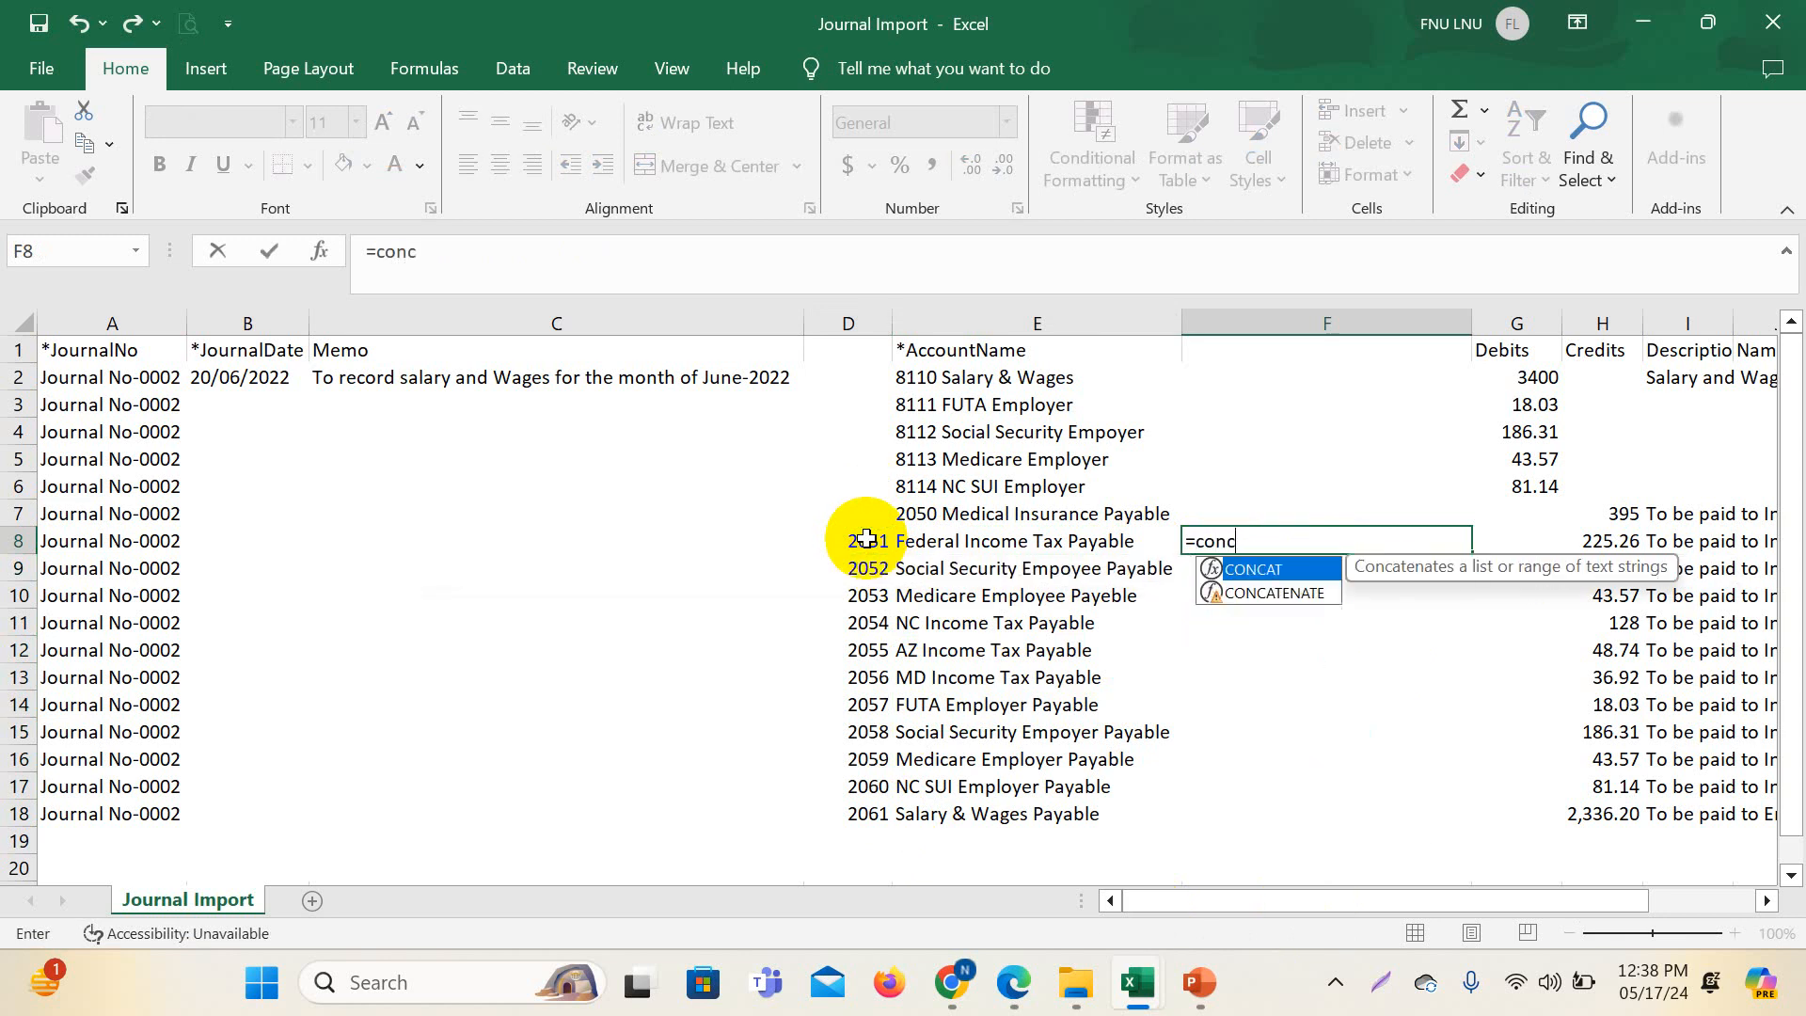
pyautogui.doubleClick(1275, 592)
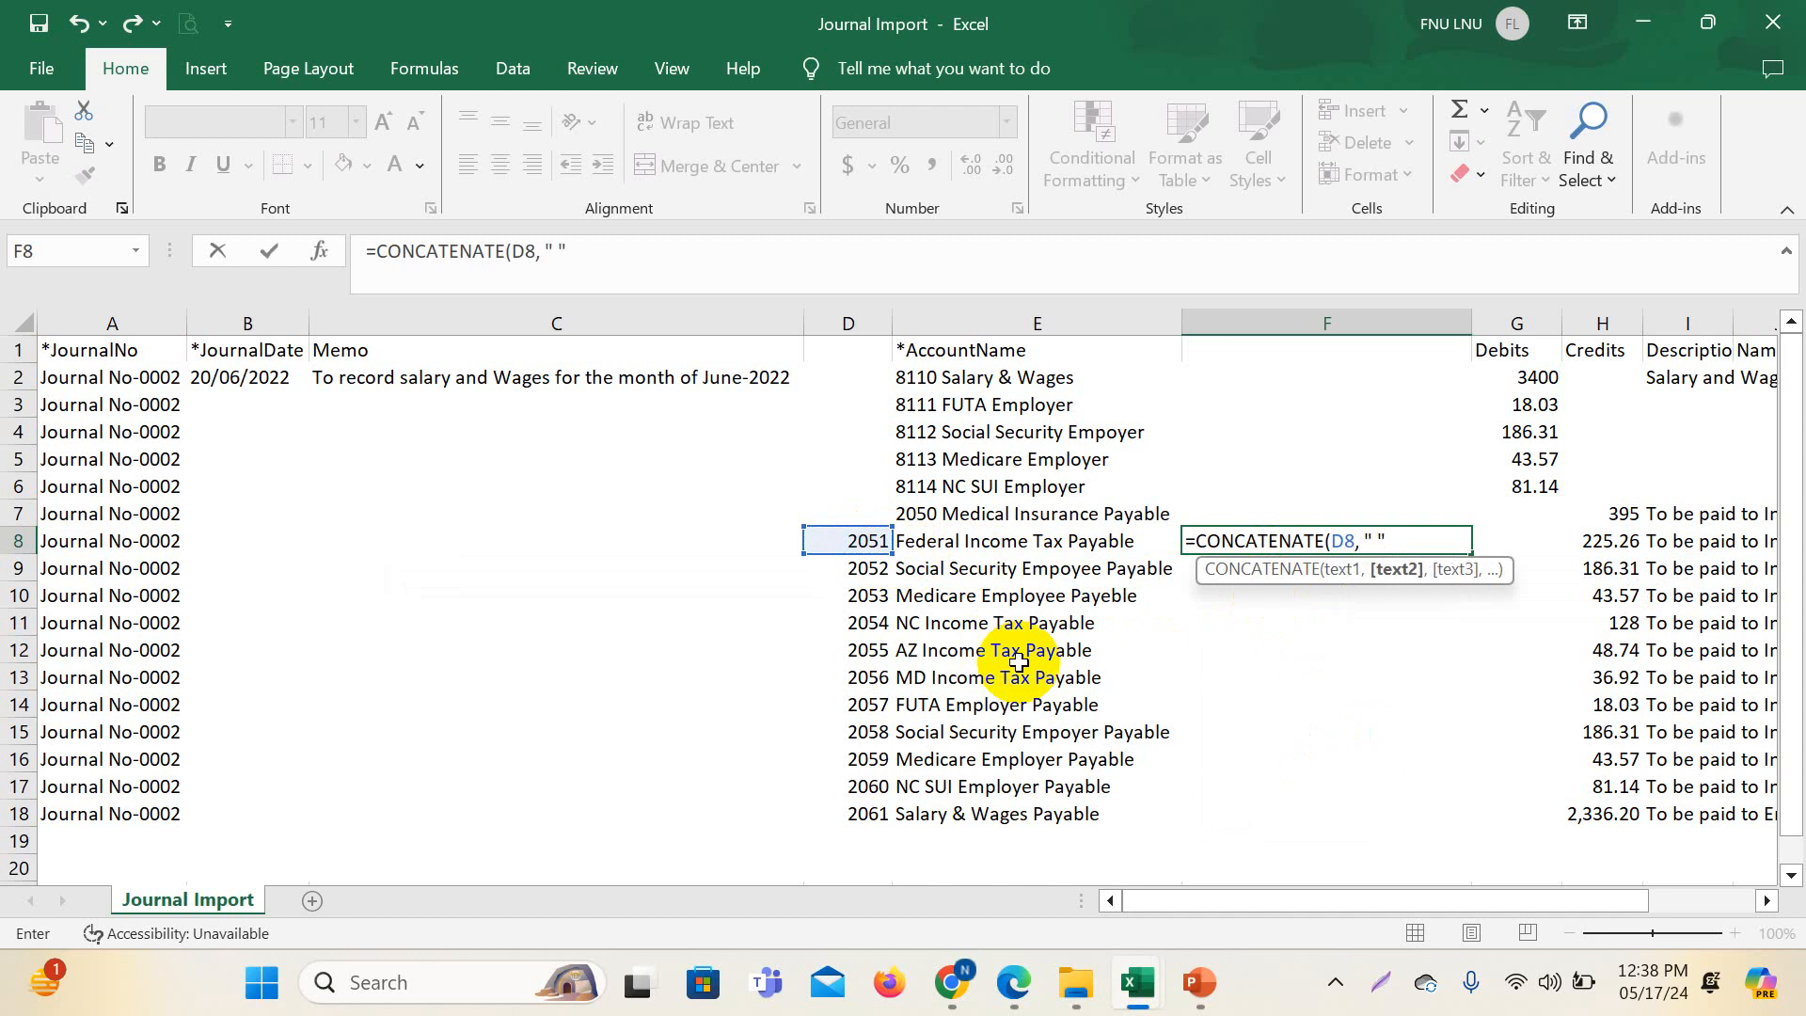
pyautogui.click(1021, 542)
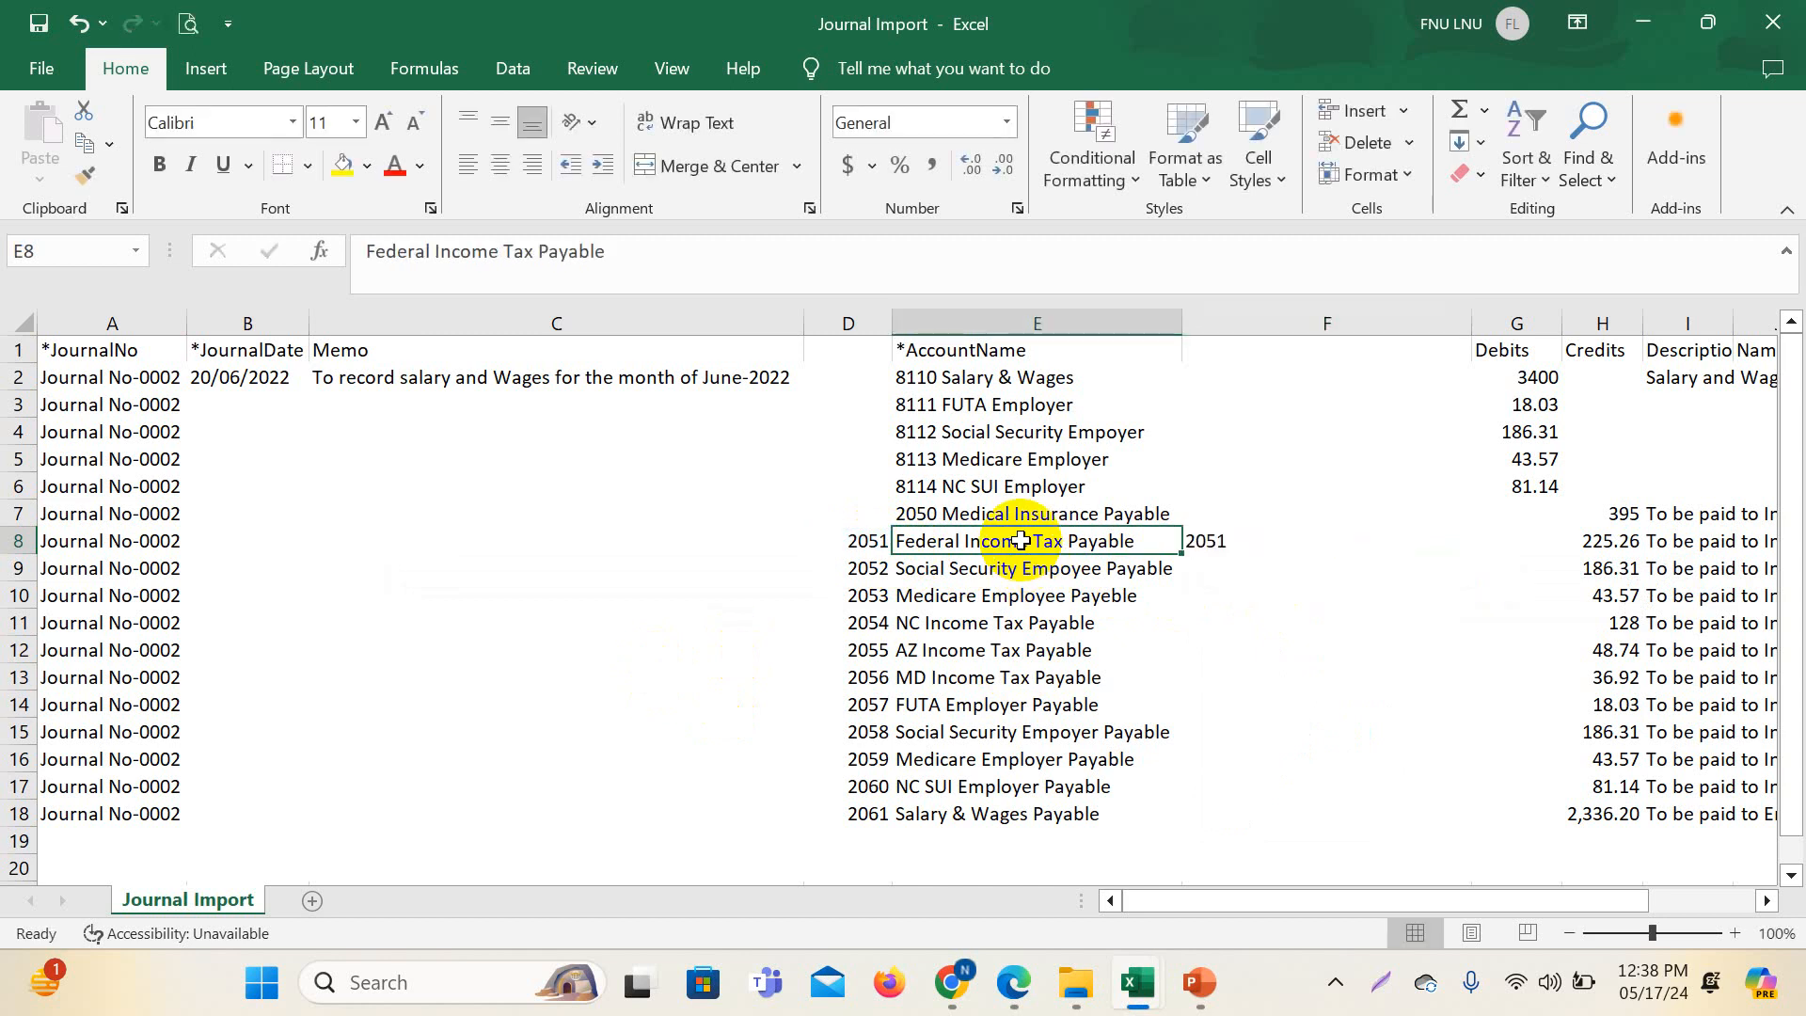
# - Extend the formula in F8 to =CONCATENATE(D8, " ",E8) and fill it down to F18
pyautogui.click(1201, 539)
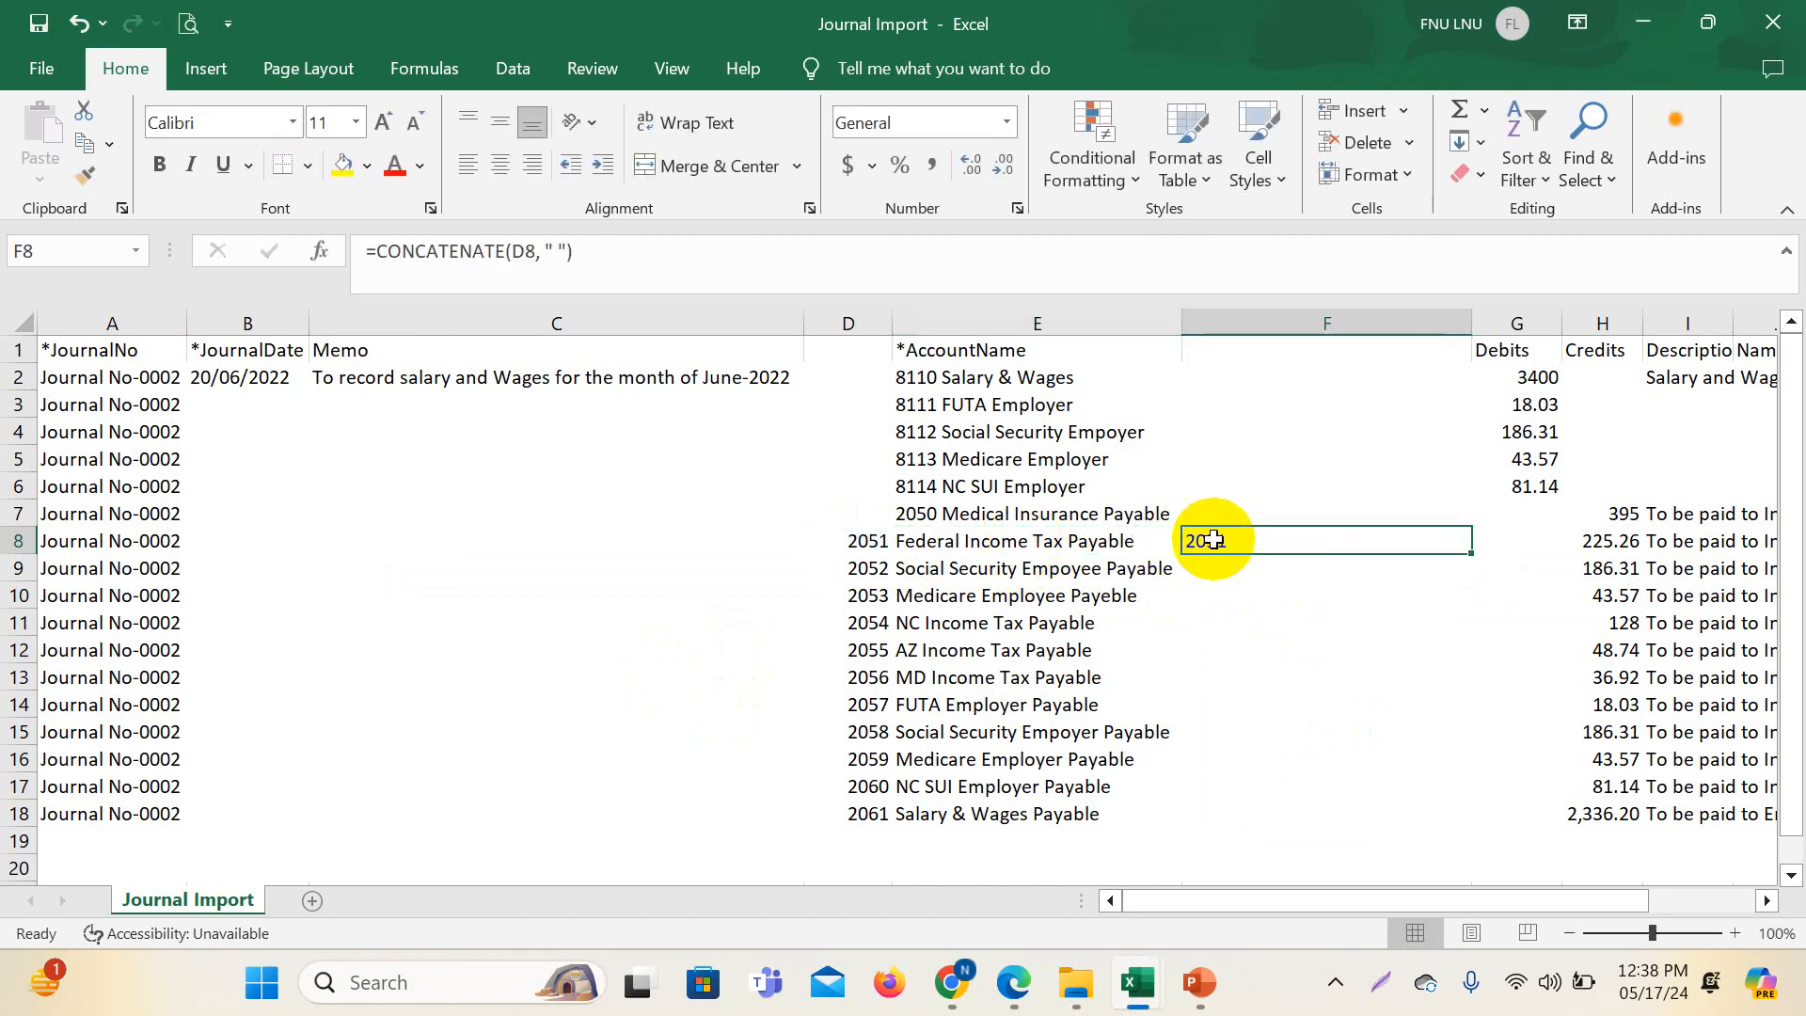
pyautogui.click(583, 254)
pyautogui.click(545, 254)
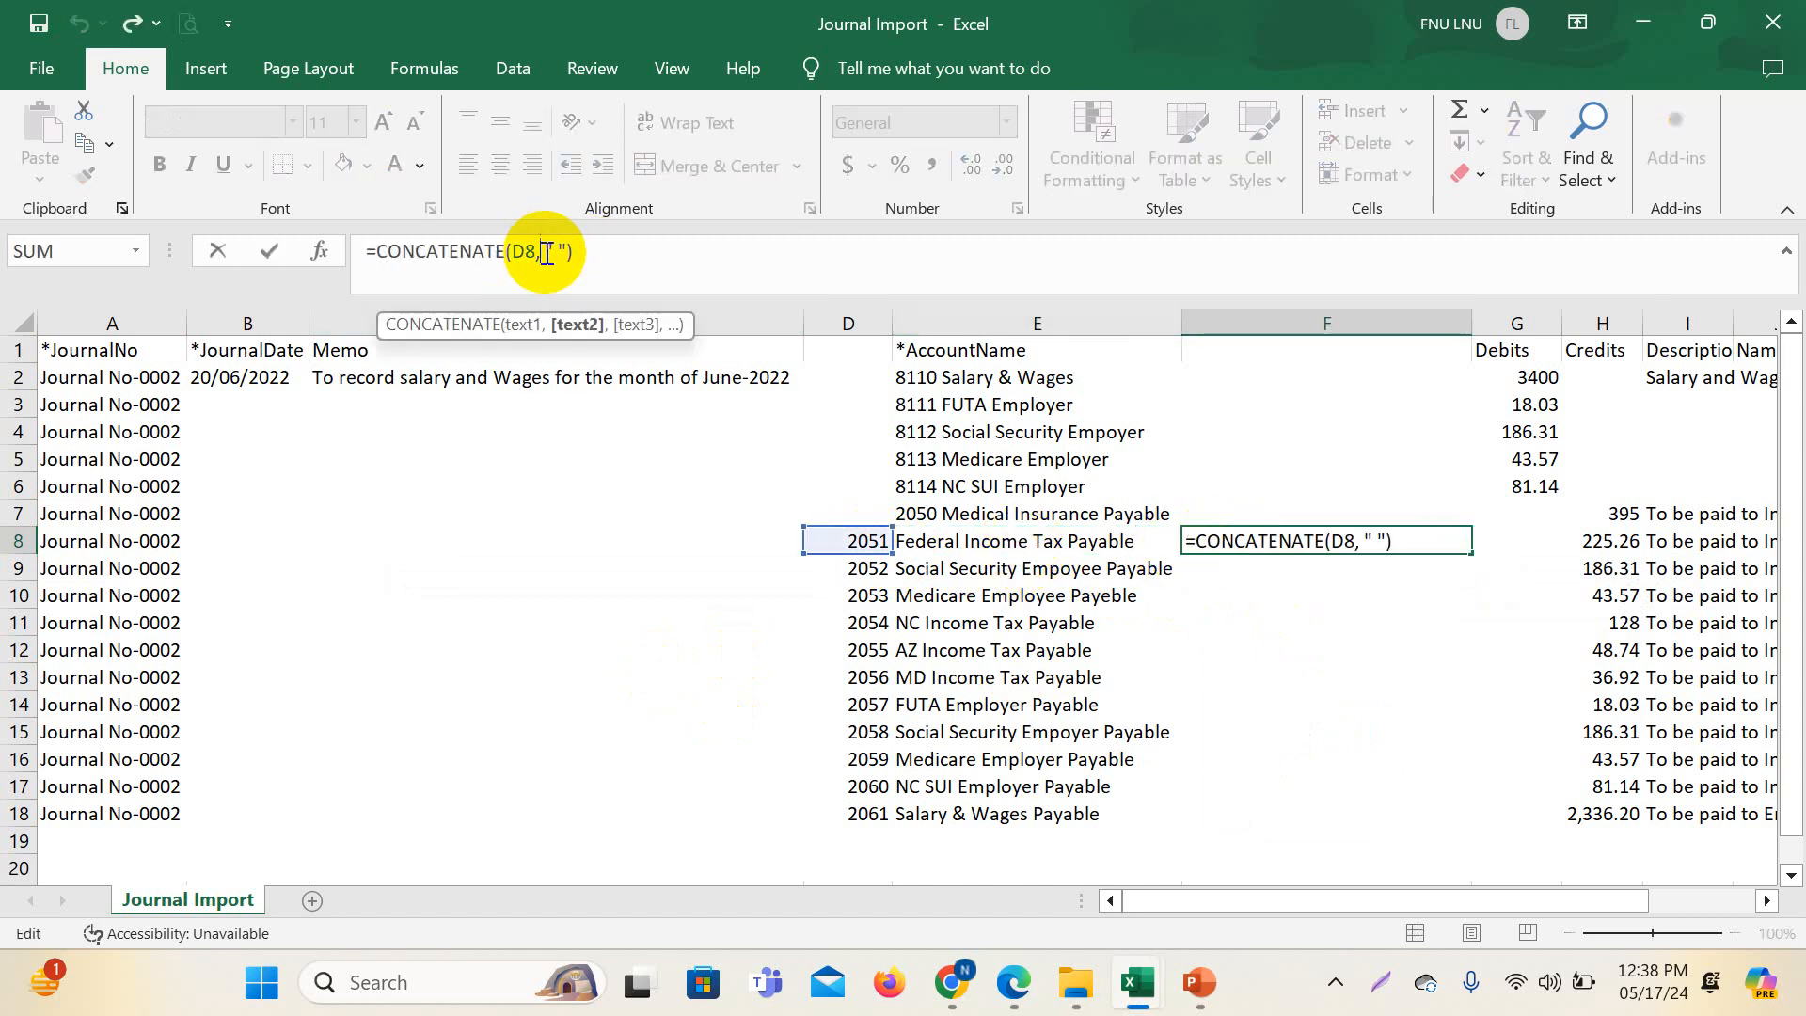
pyautogui.click(602, 258)
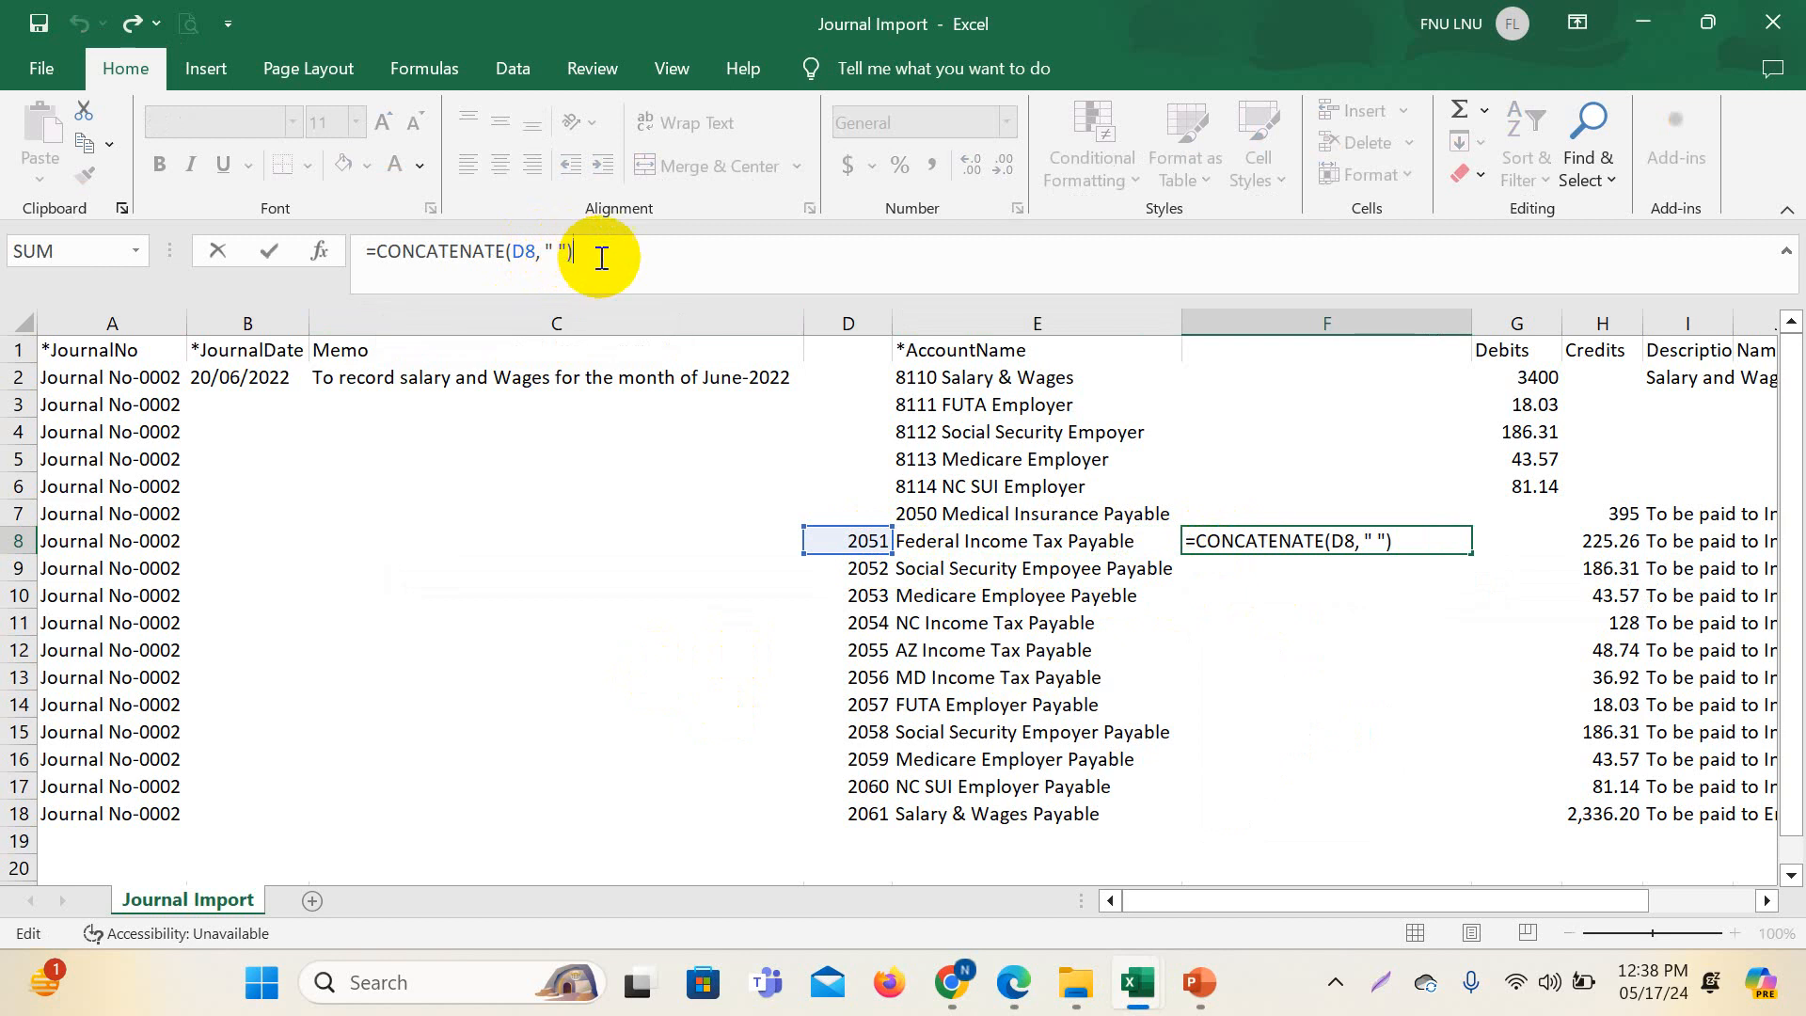
pyautogui.click(568, 251)
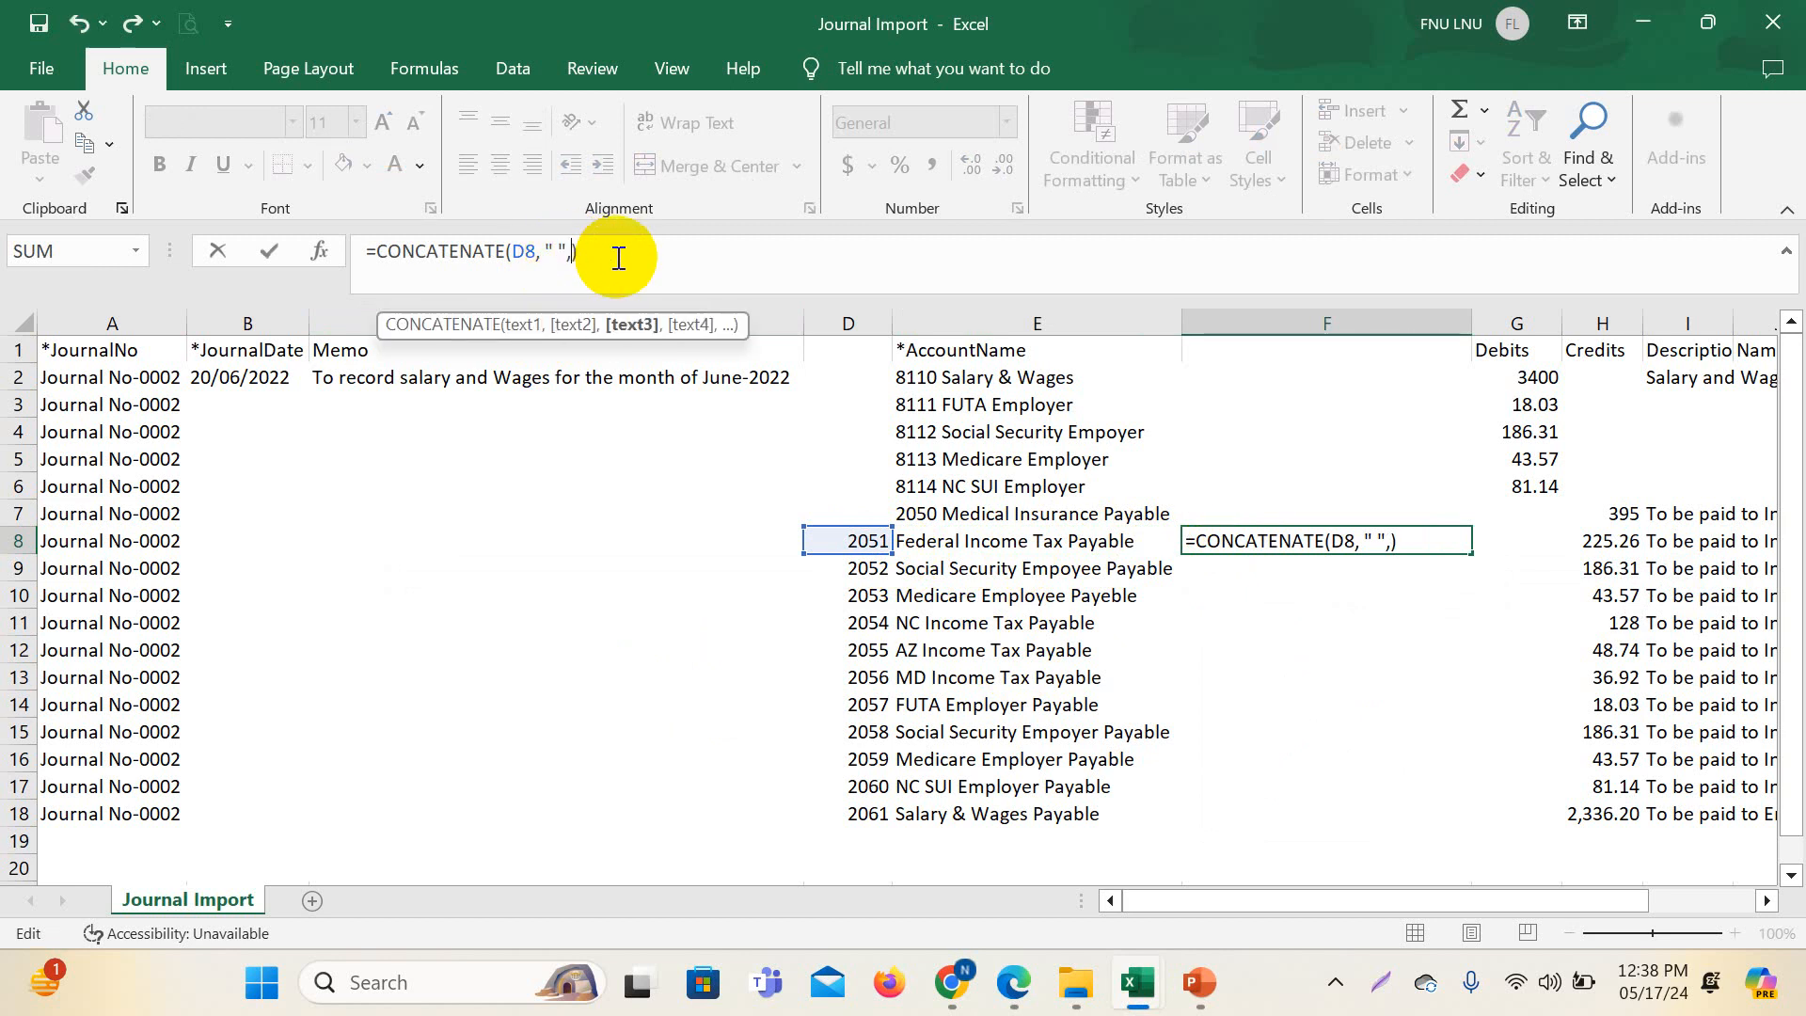
pyautogui.write(',')
pyautogui.click(969, 542)
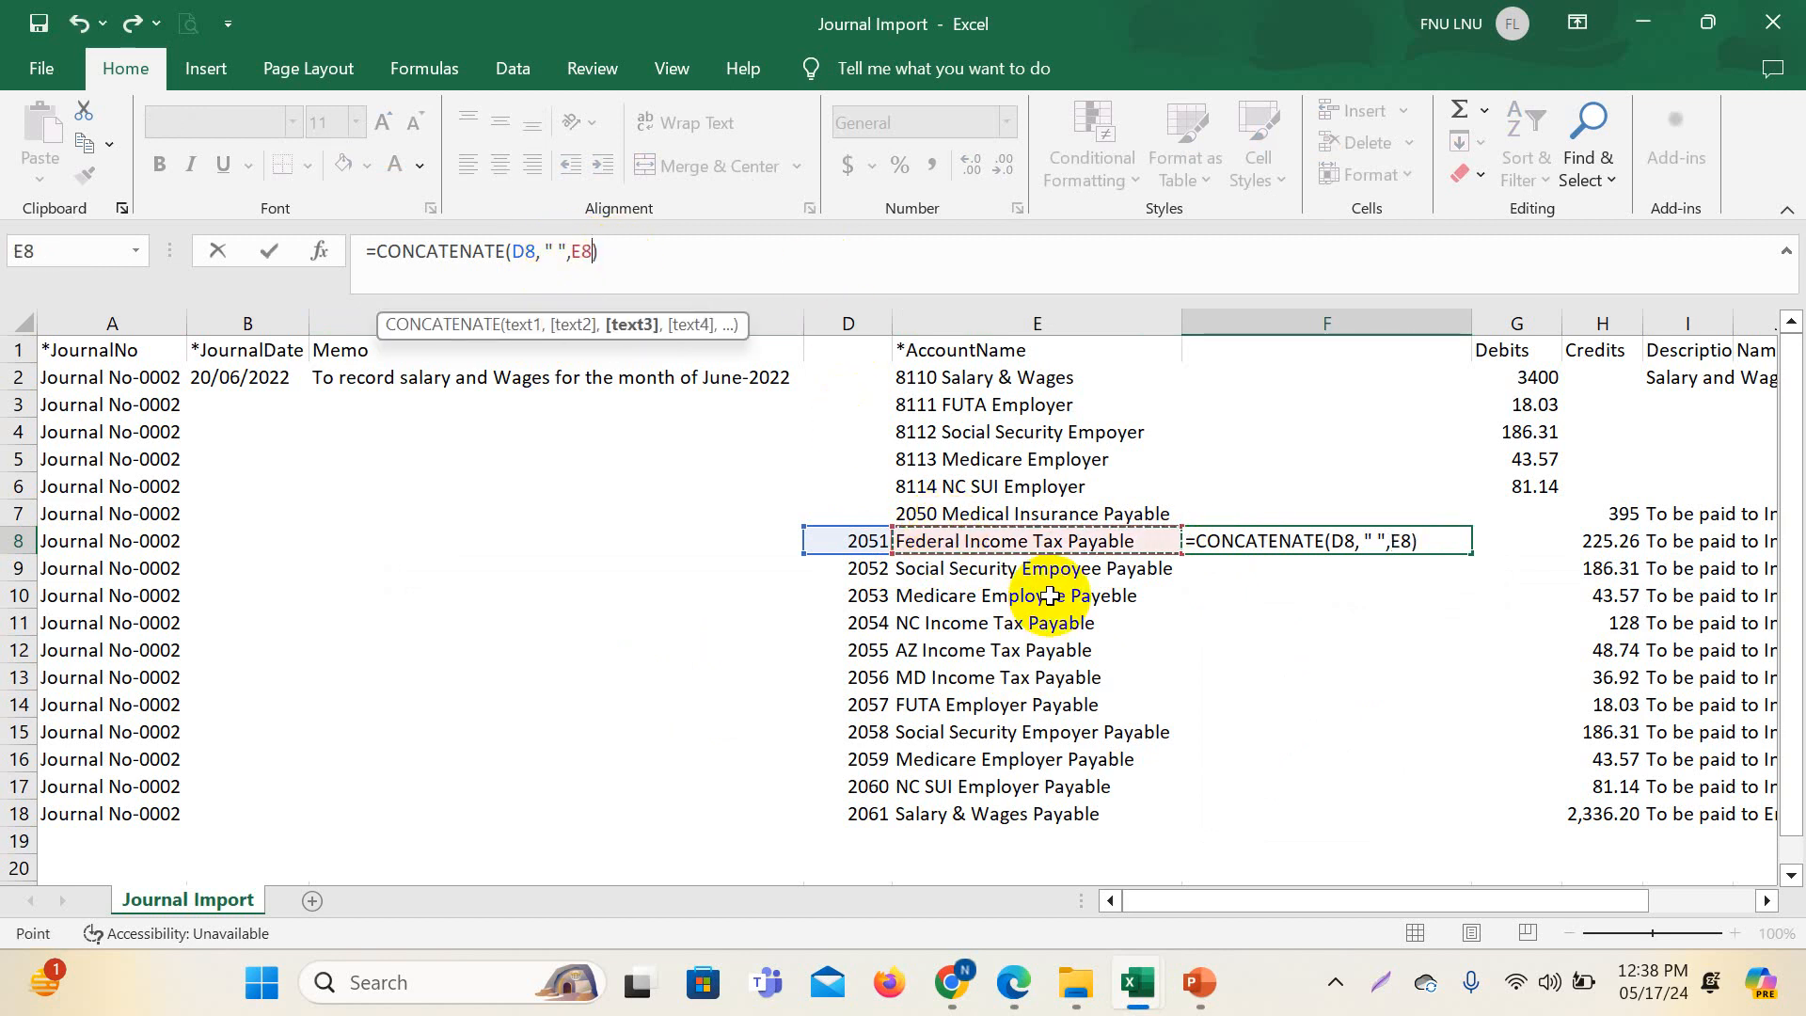
pyautogui.press('Return')
pyautogui.moveTo(1304, 543); pyautogui.dragTo(1307, 819)
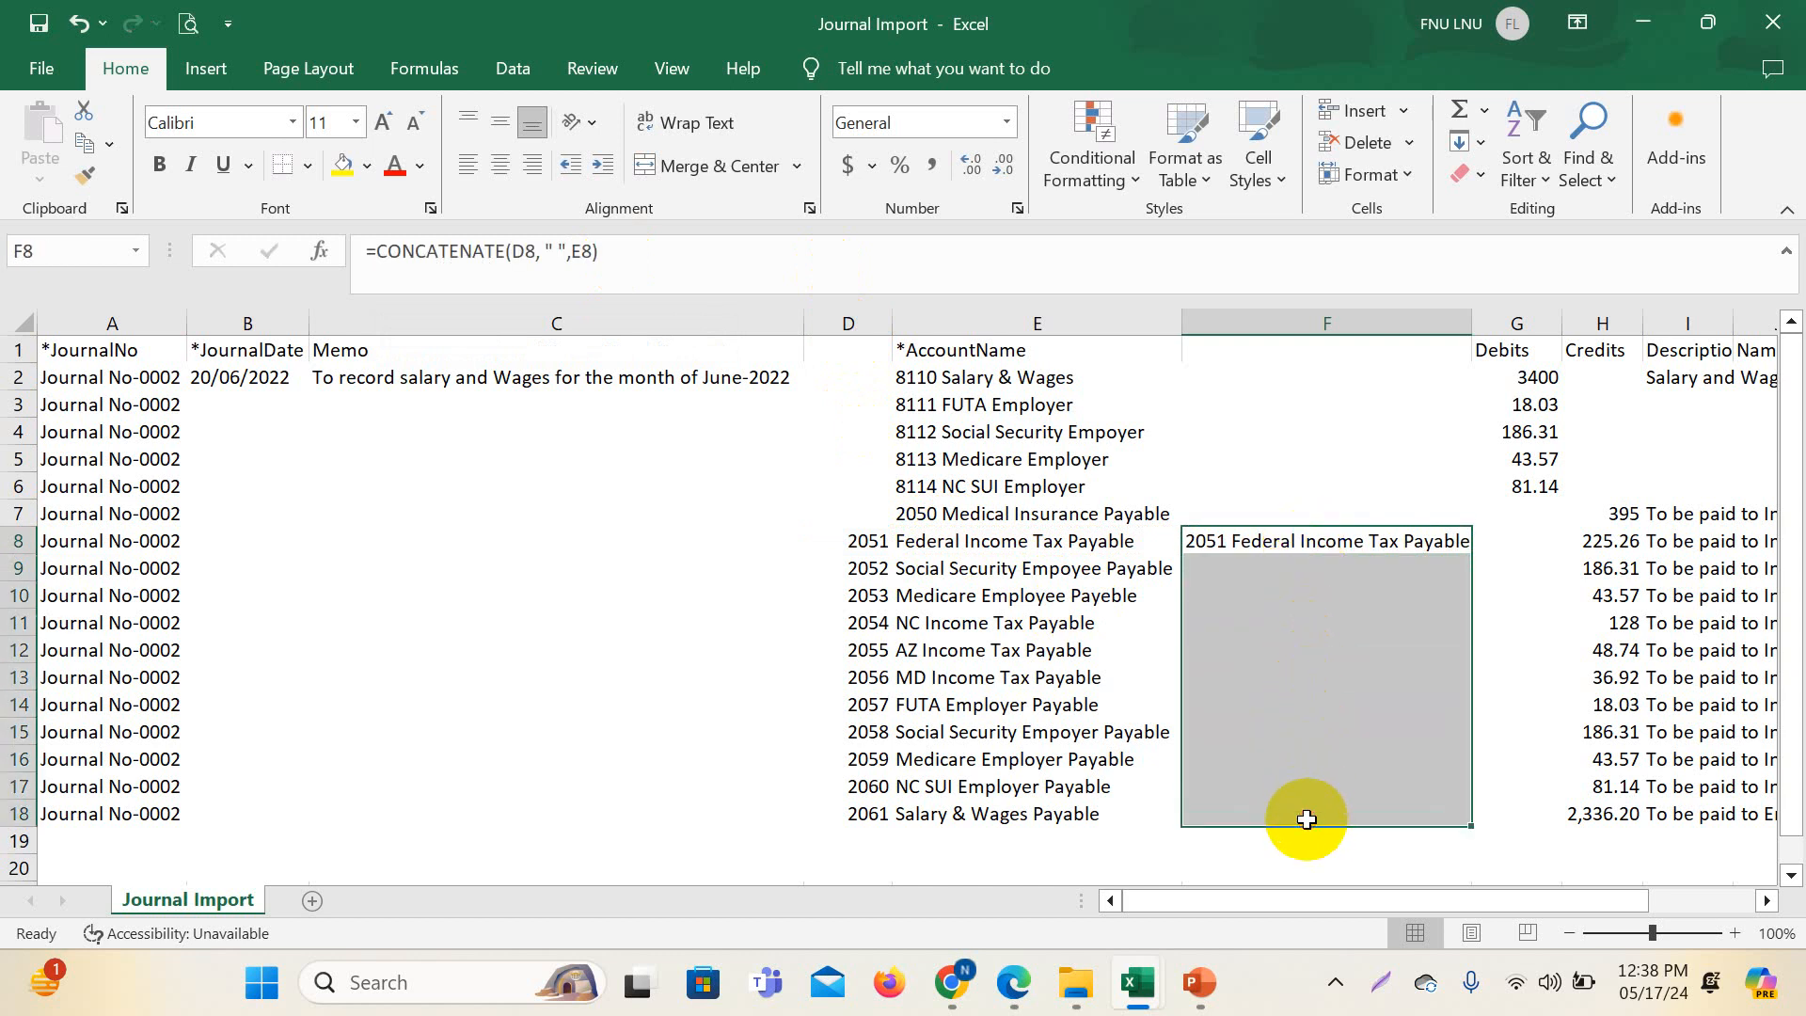
pyautogui.hotkey('ctrl', 'd')
# - Replace the formulas in F8:F18 with their values by copying the range and pasting it in place as values
pyautogui.rightClick(1270, 673)
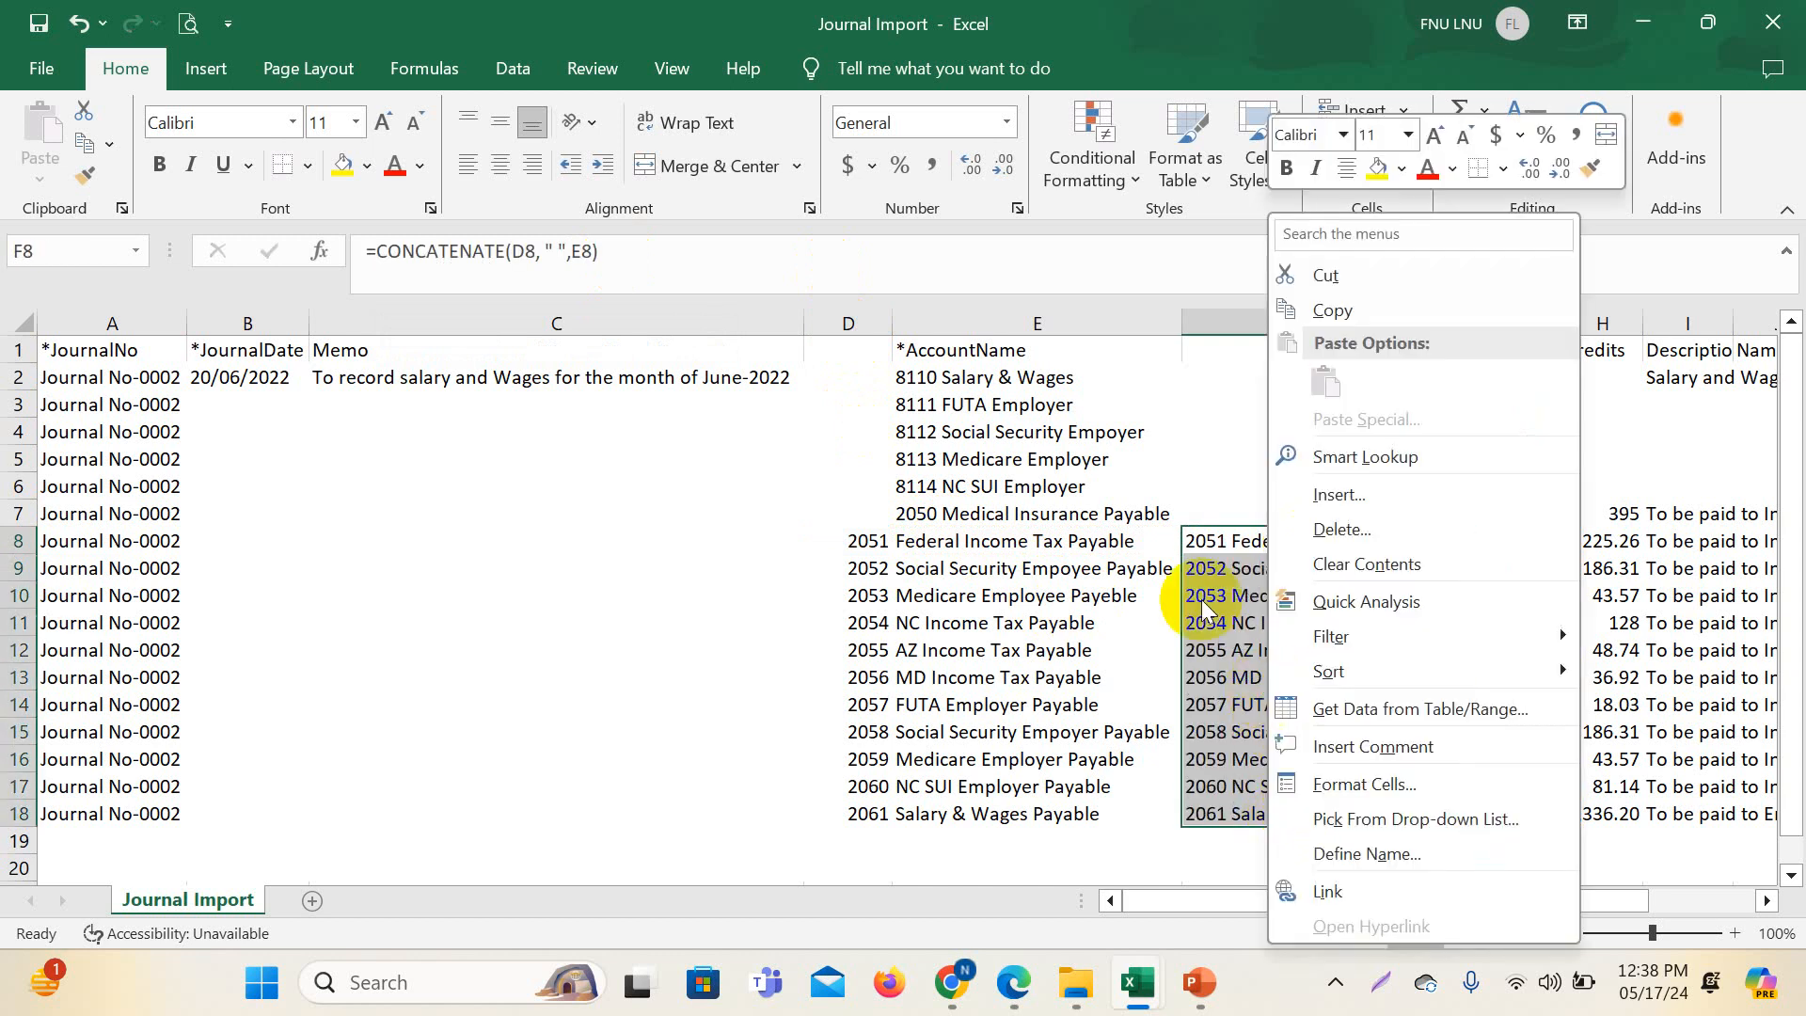
pyautogui.click(1366, 324)
pyautogui.rightClick(1298, 625)
pyautogui.click(1350, 415)
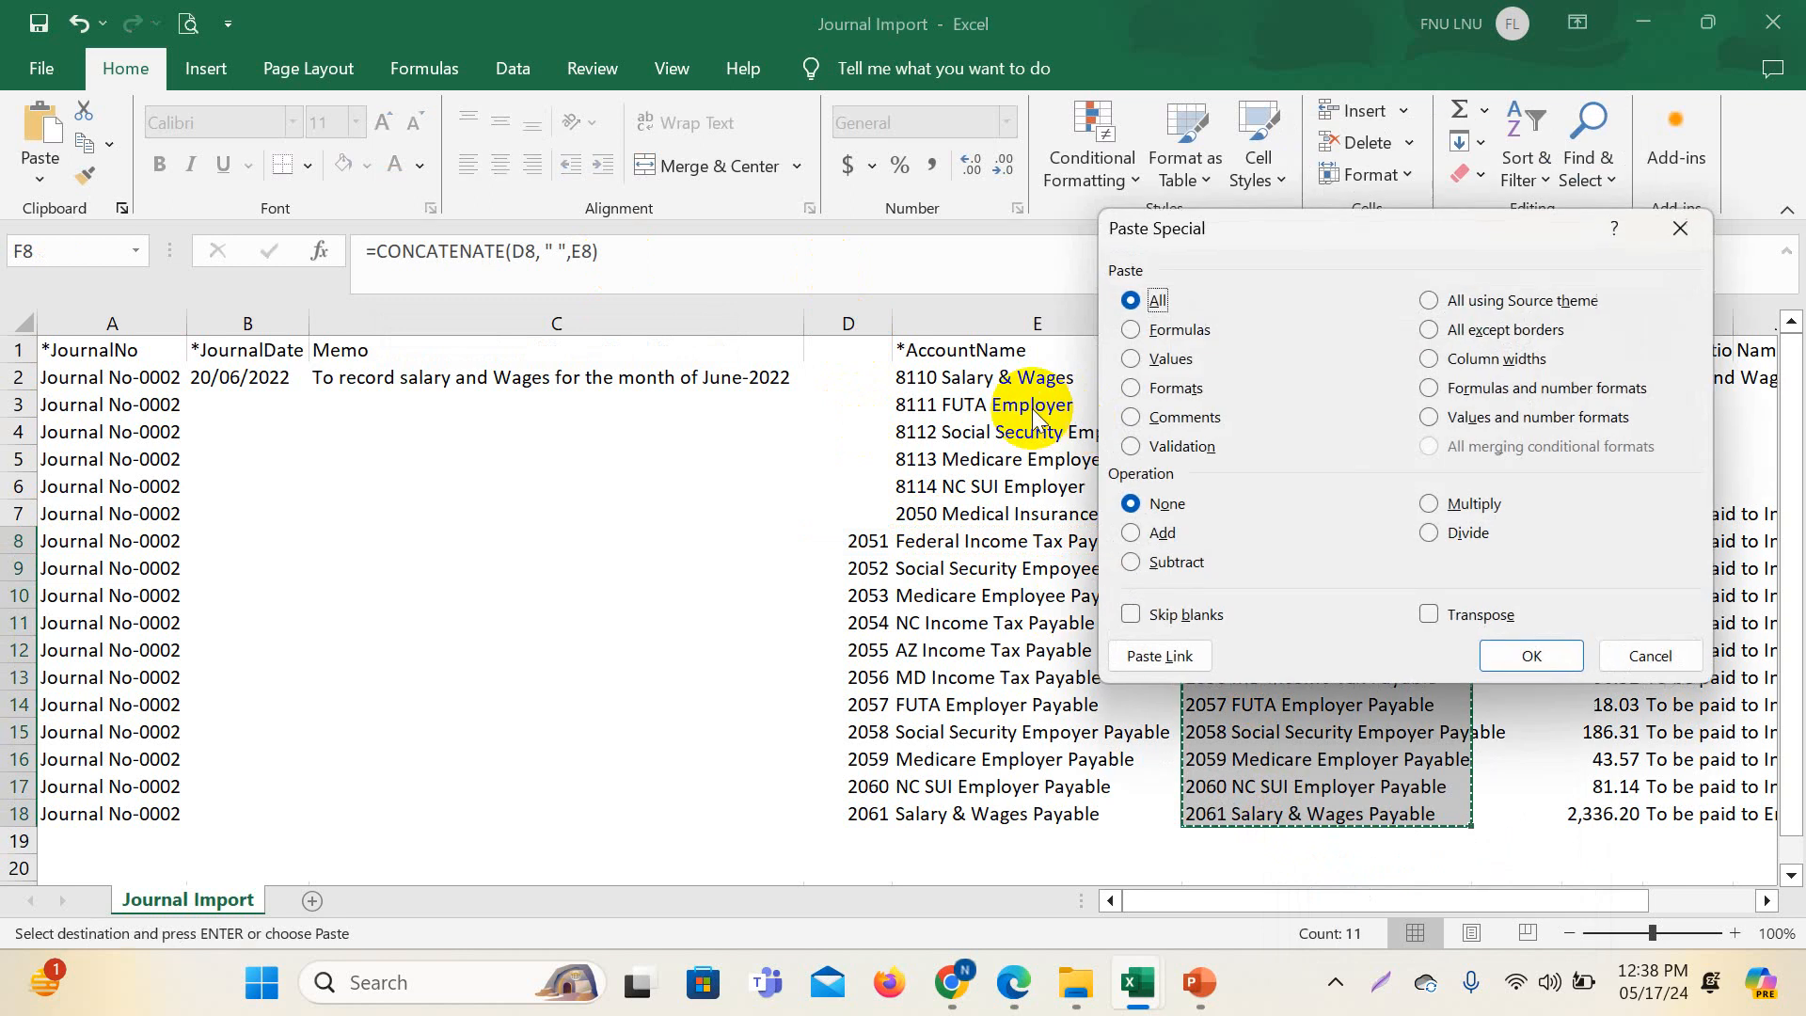
pyautogui.click(1173, 358)
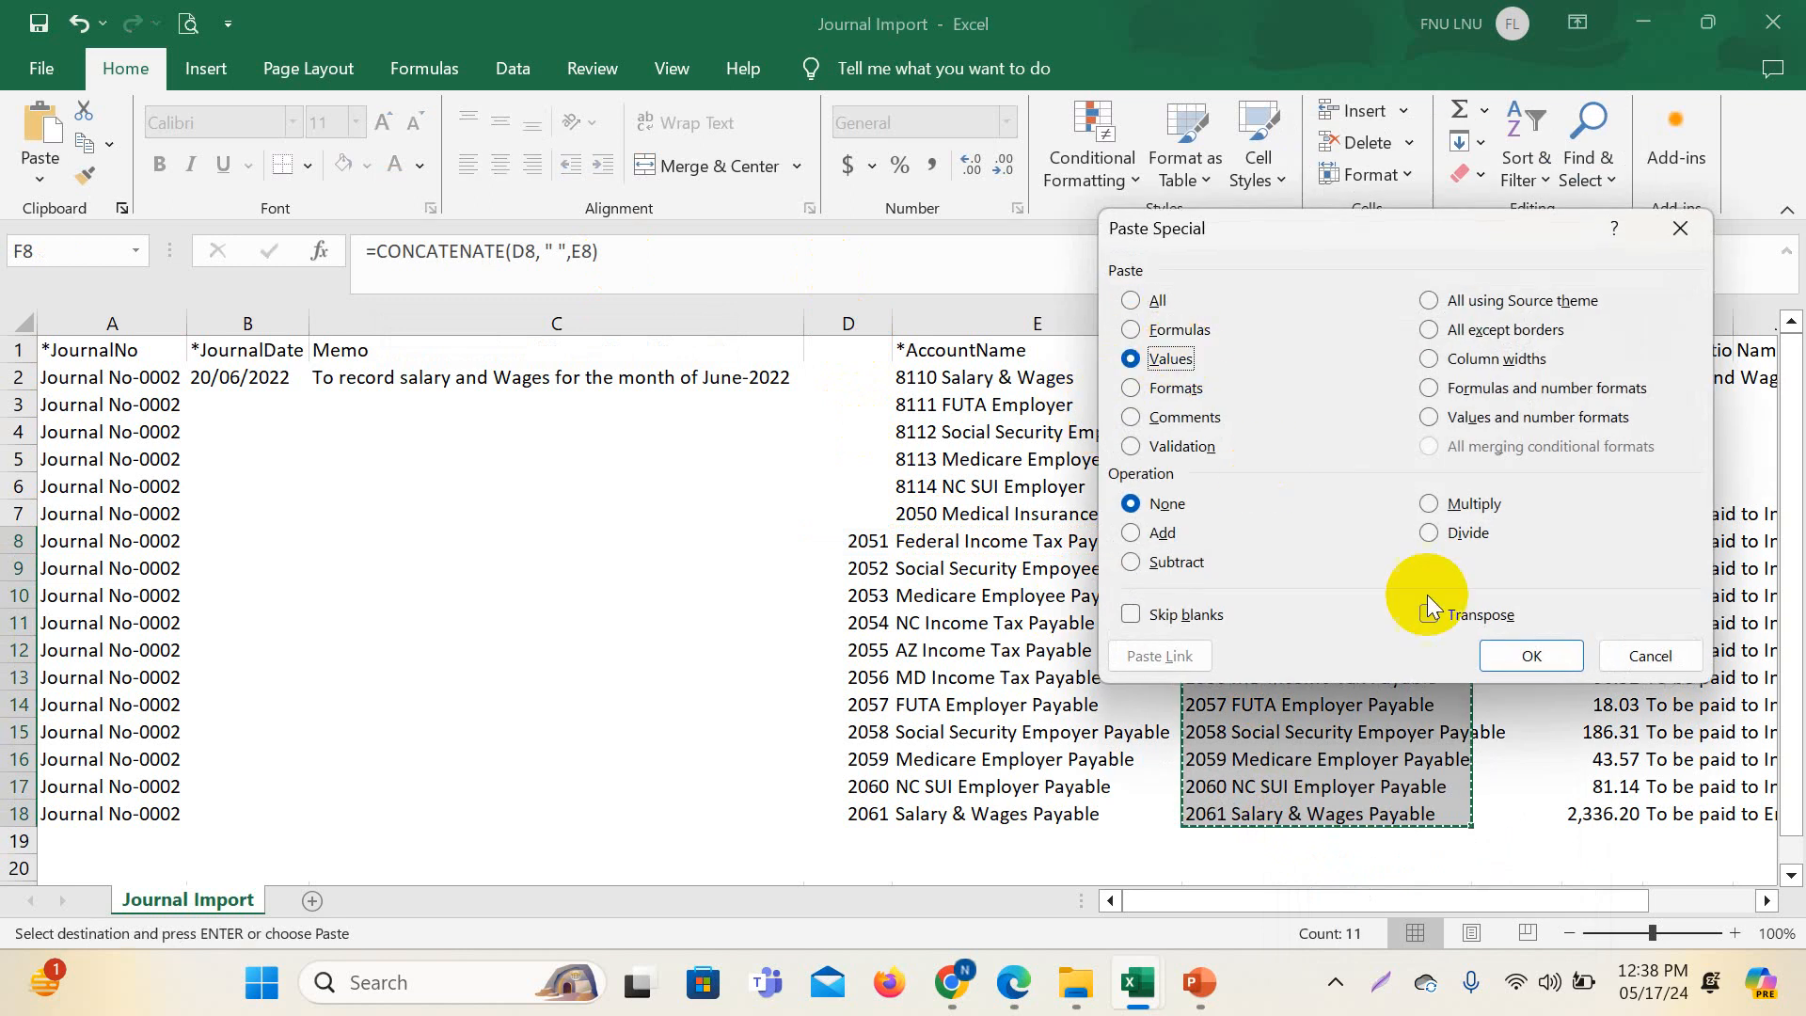
pyautogui.click(1496, 649)
pyautogui.click(1218, 620)
# - Clear the separate account numbers and account names in D8:E18
pyautogui.click(907, 546)
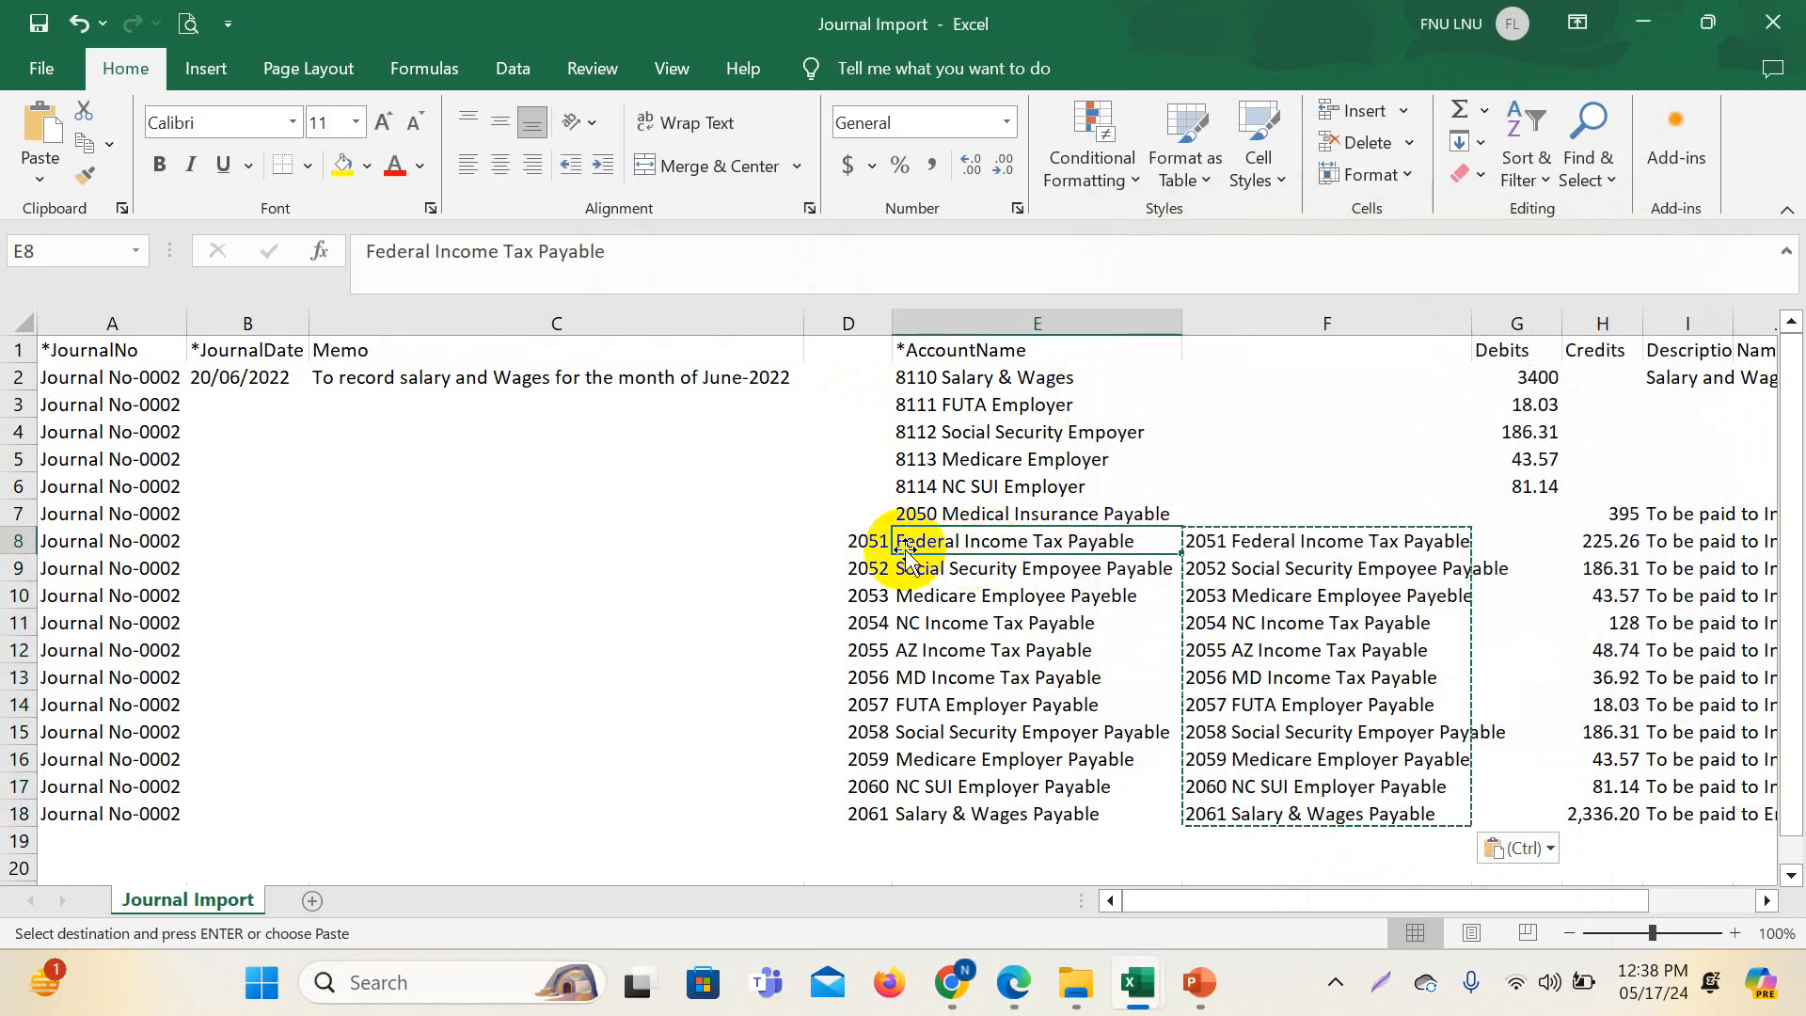
pyautogui.moveTo(870, 543); pyautogui.dragTo(1013, 810)
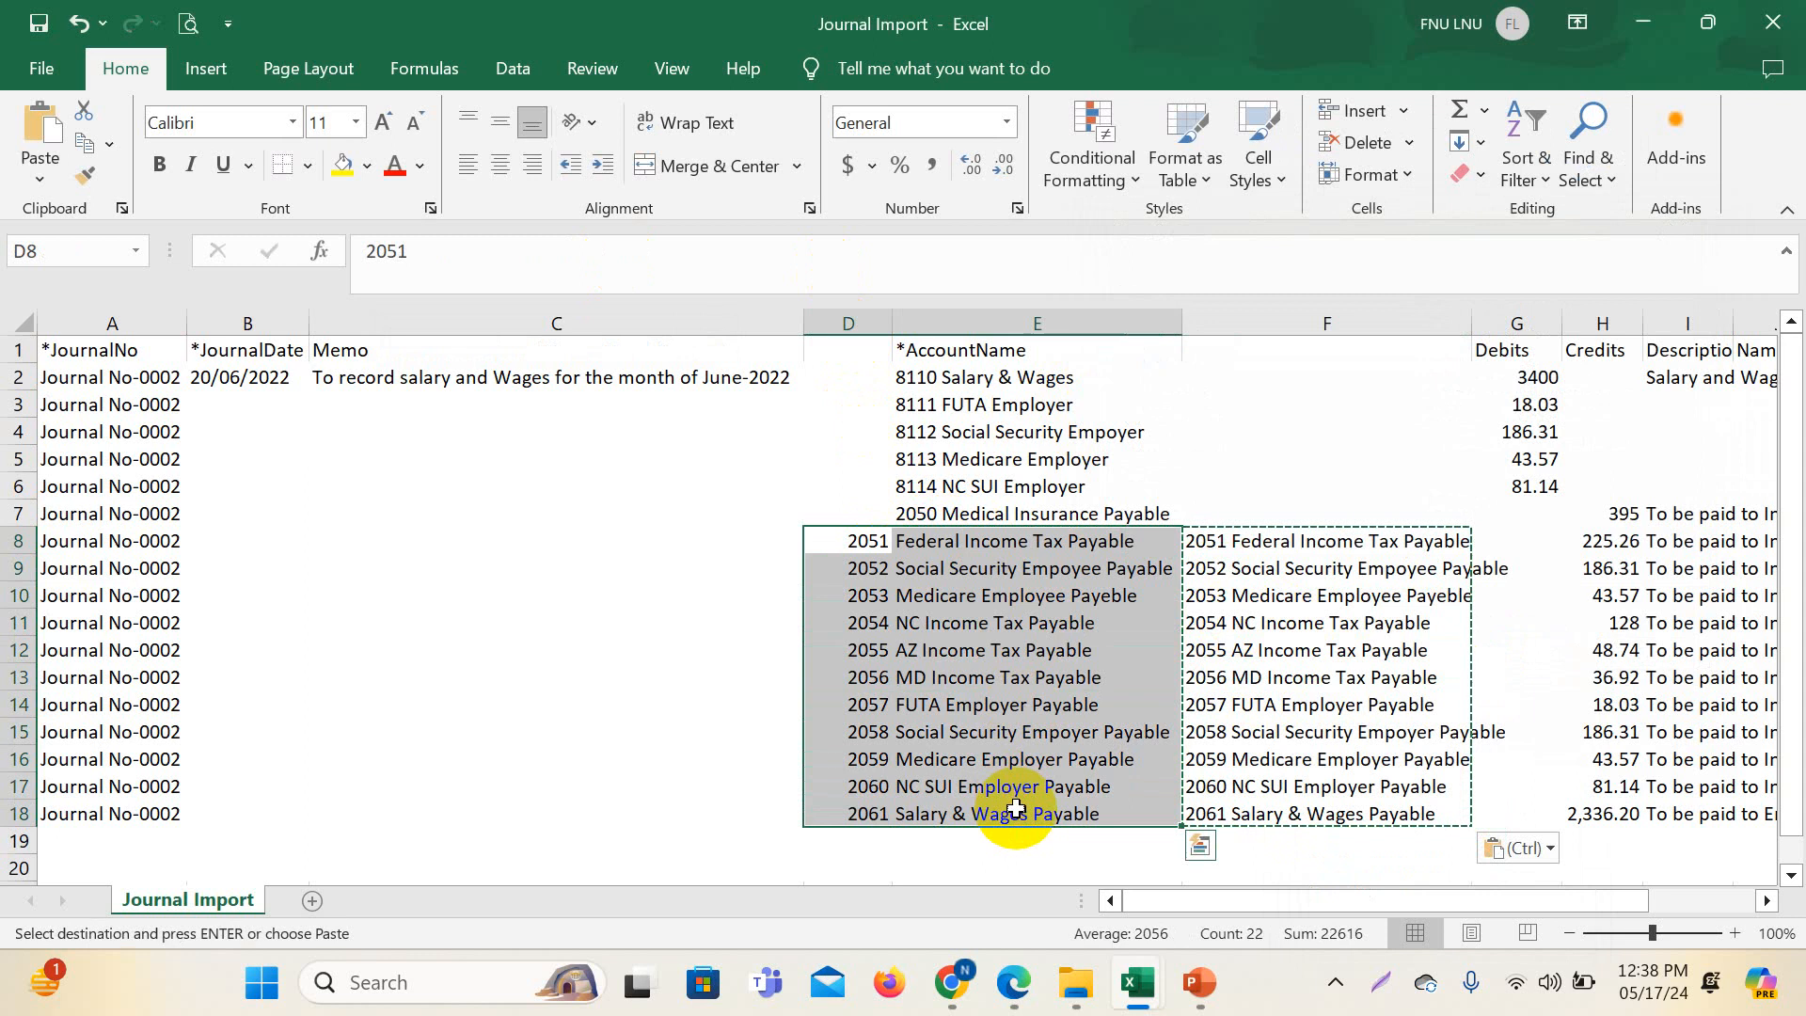
pyautogui.press('Delete')
# - Move the combined account names from F8:F18 into the *AccountName column, starting at E8
pyautogui.moveTo(1223, 543); pyautogui.dragTo(1232, 811)
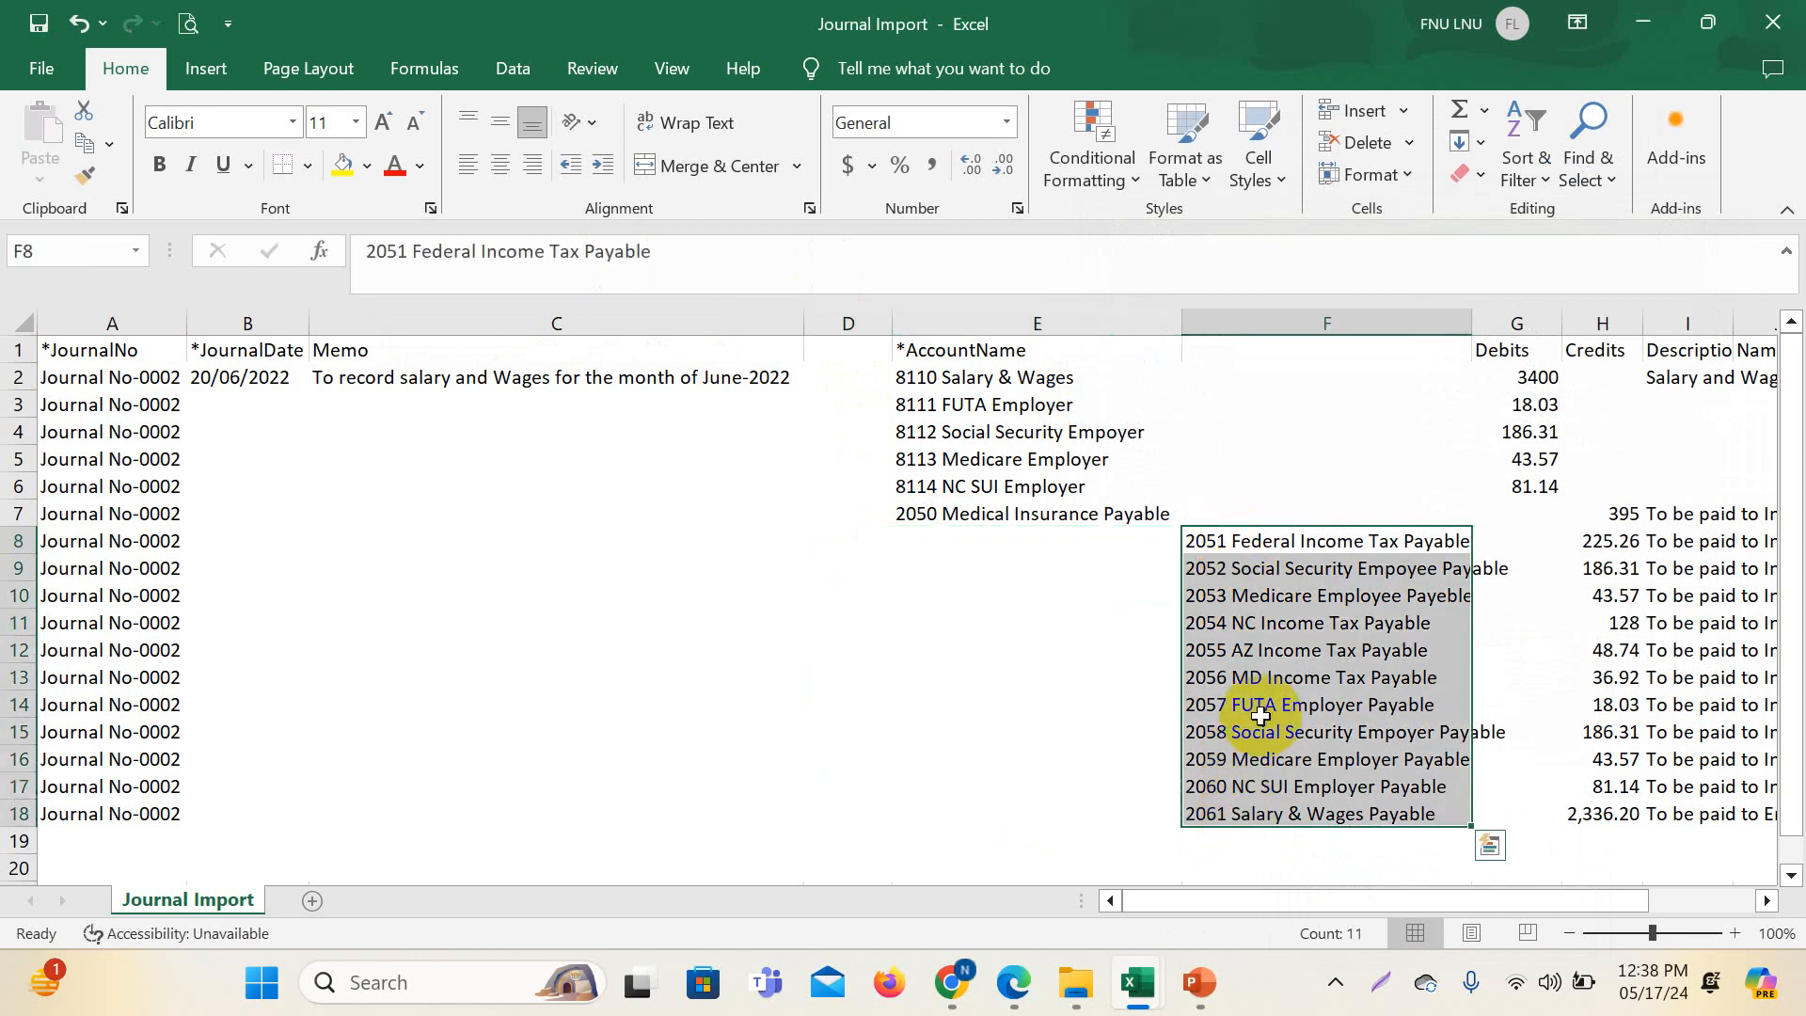
pyautogui.rightClick(1260, 717)
pyautogui.click(1345, 264)
pyautogui.click(943, 542)
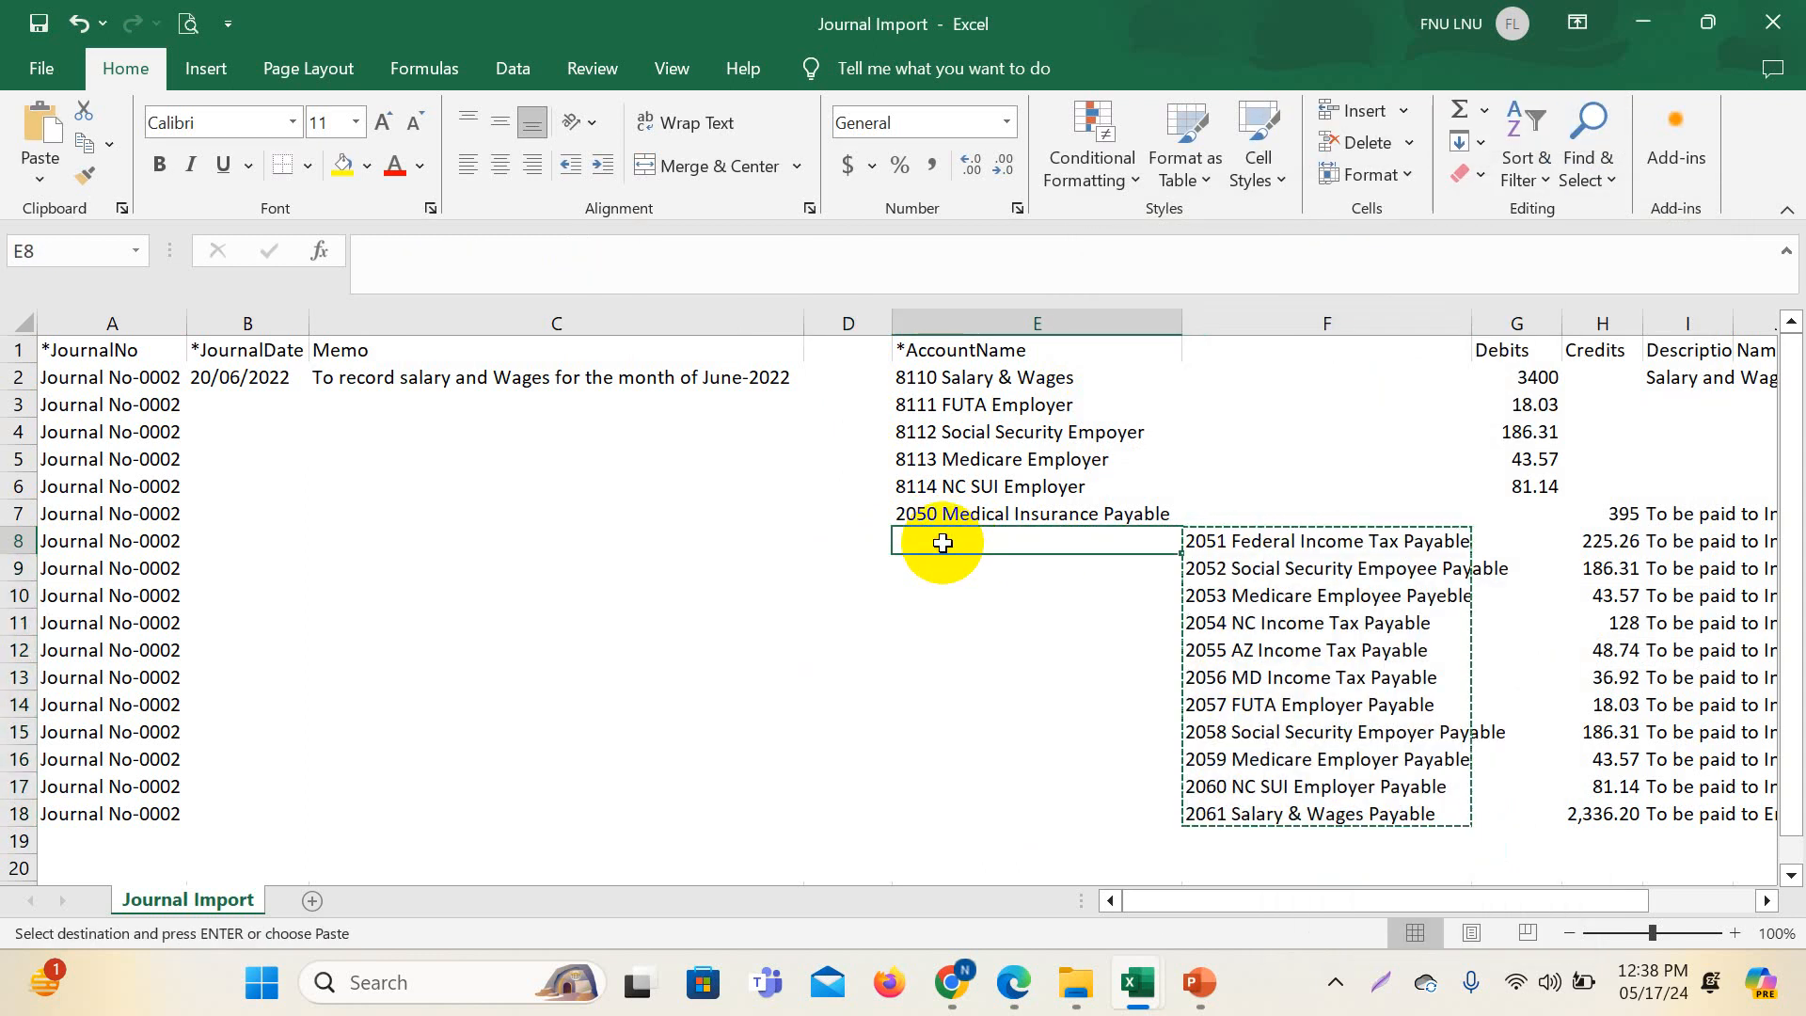
pyautogui.rightClick(943, 543)
pyautogui.click(1001, 371)
# - Delete helper column F and the empty column D so that *AccountName directly follows Memo
pyautogui.click(1263, 310)
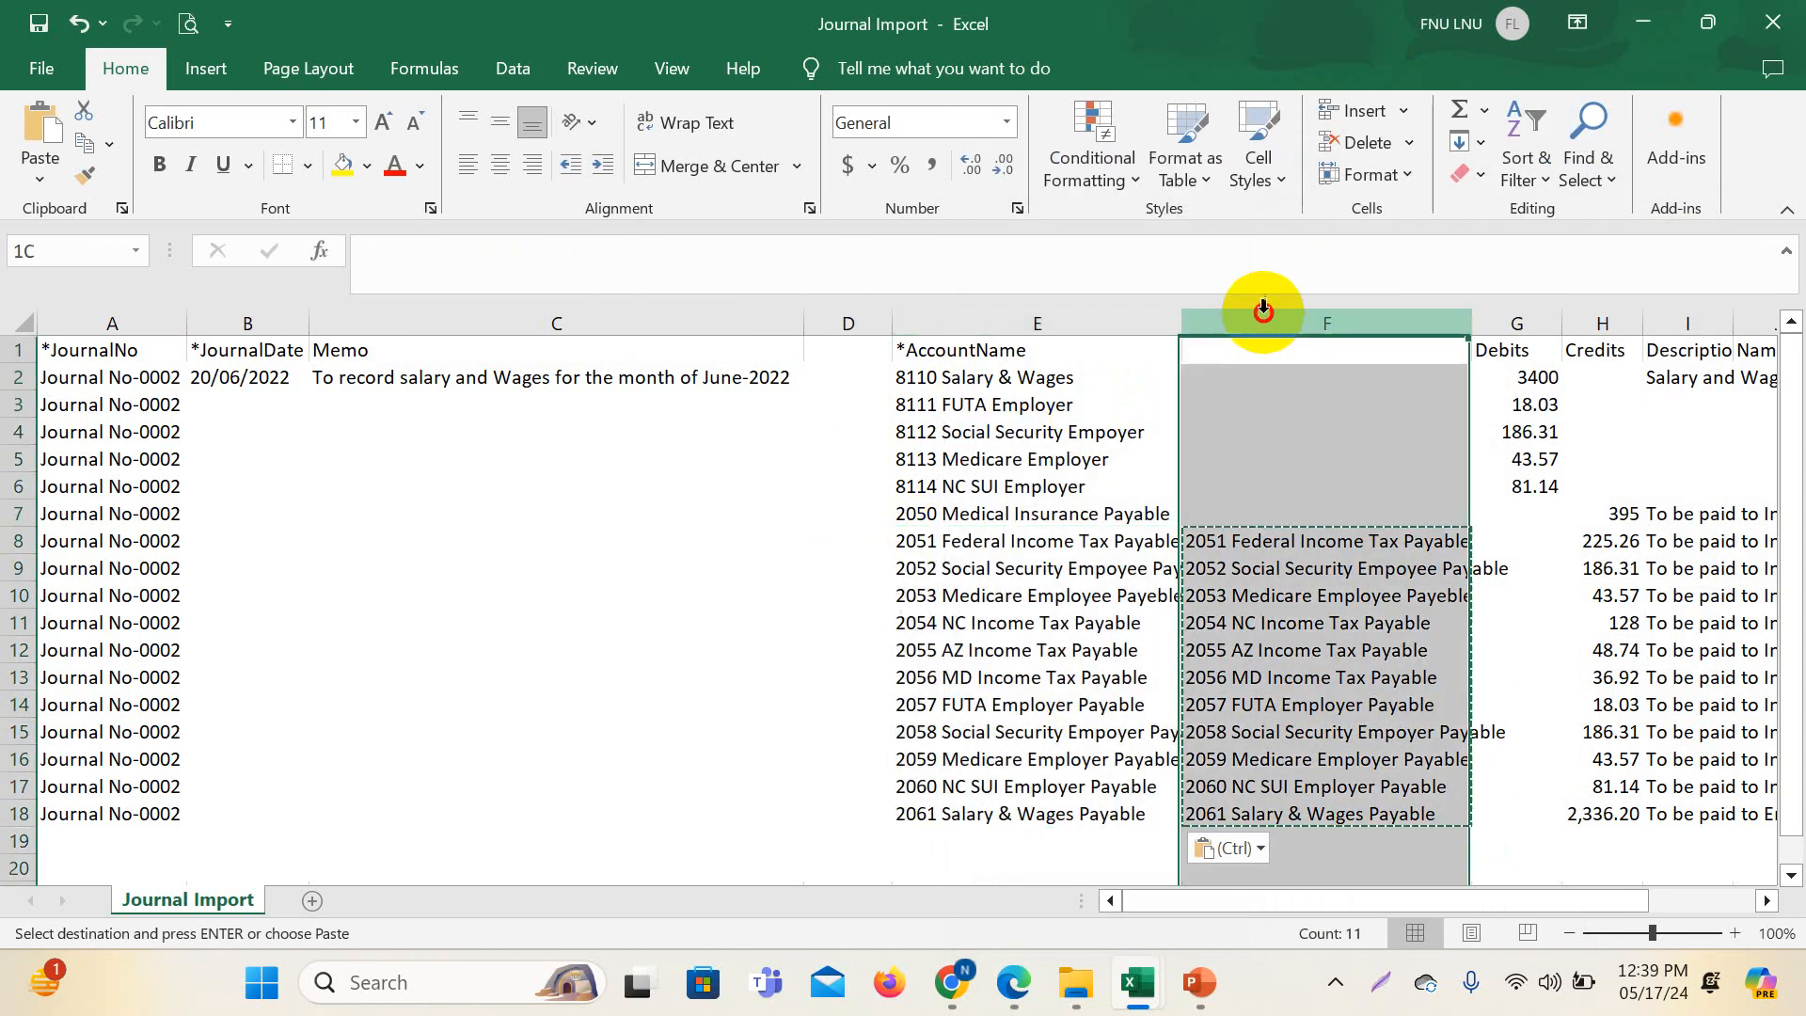
pyautogui.rightClick(1264, 315)
pyautogui.click(1329, 585)
pyautogui.click(988, 541)
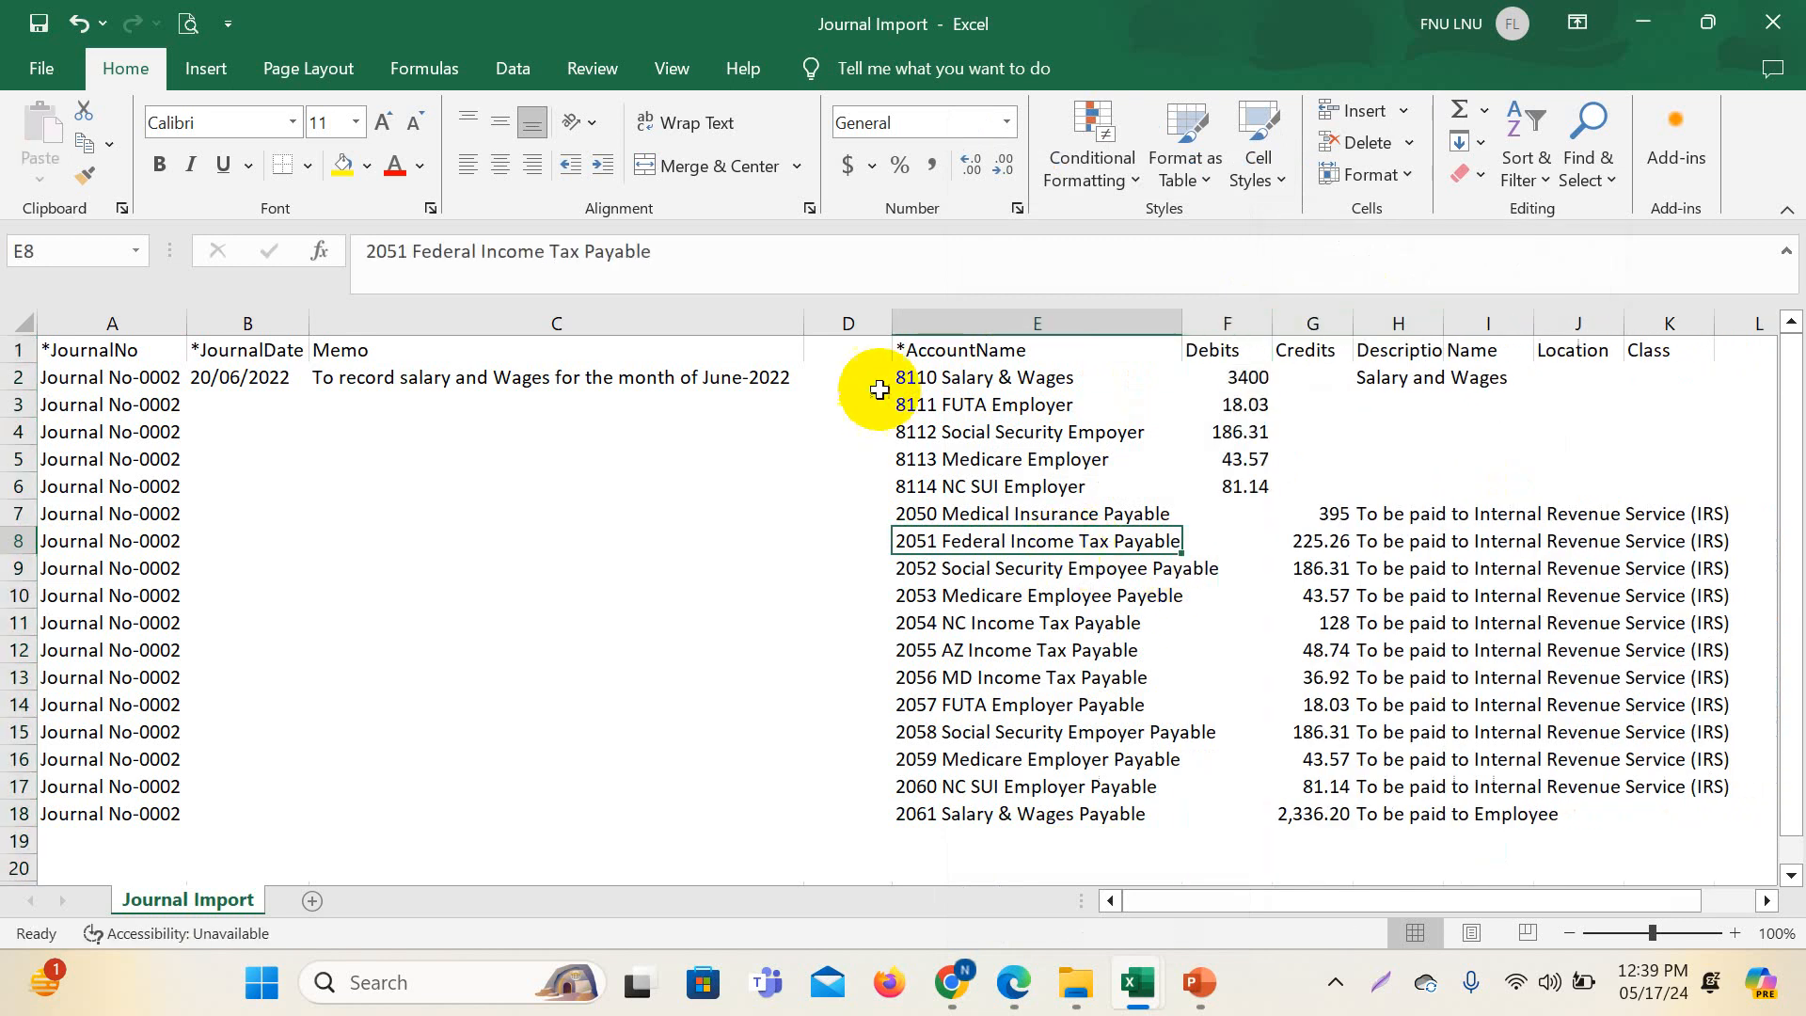
pyautogui.rightClick(842, 323)
pyautogui.click(895, 591)
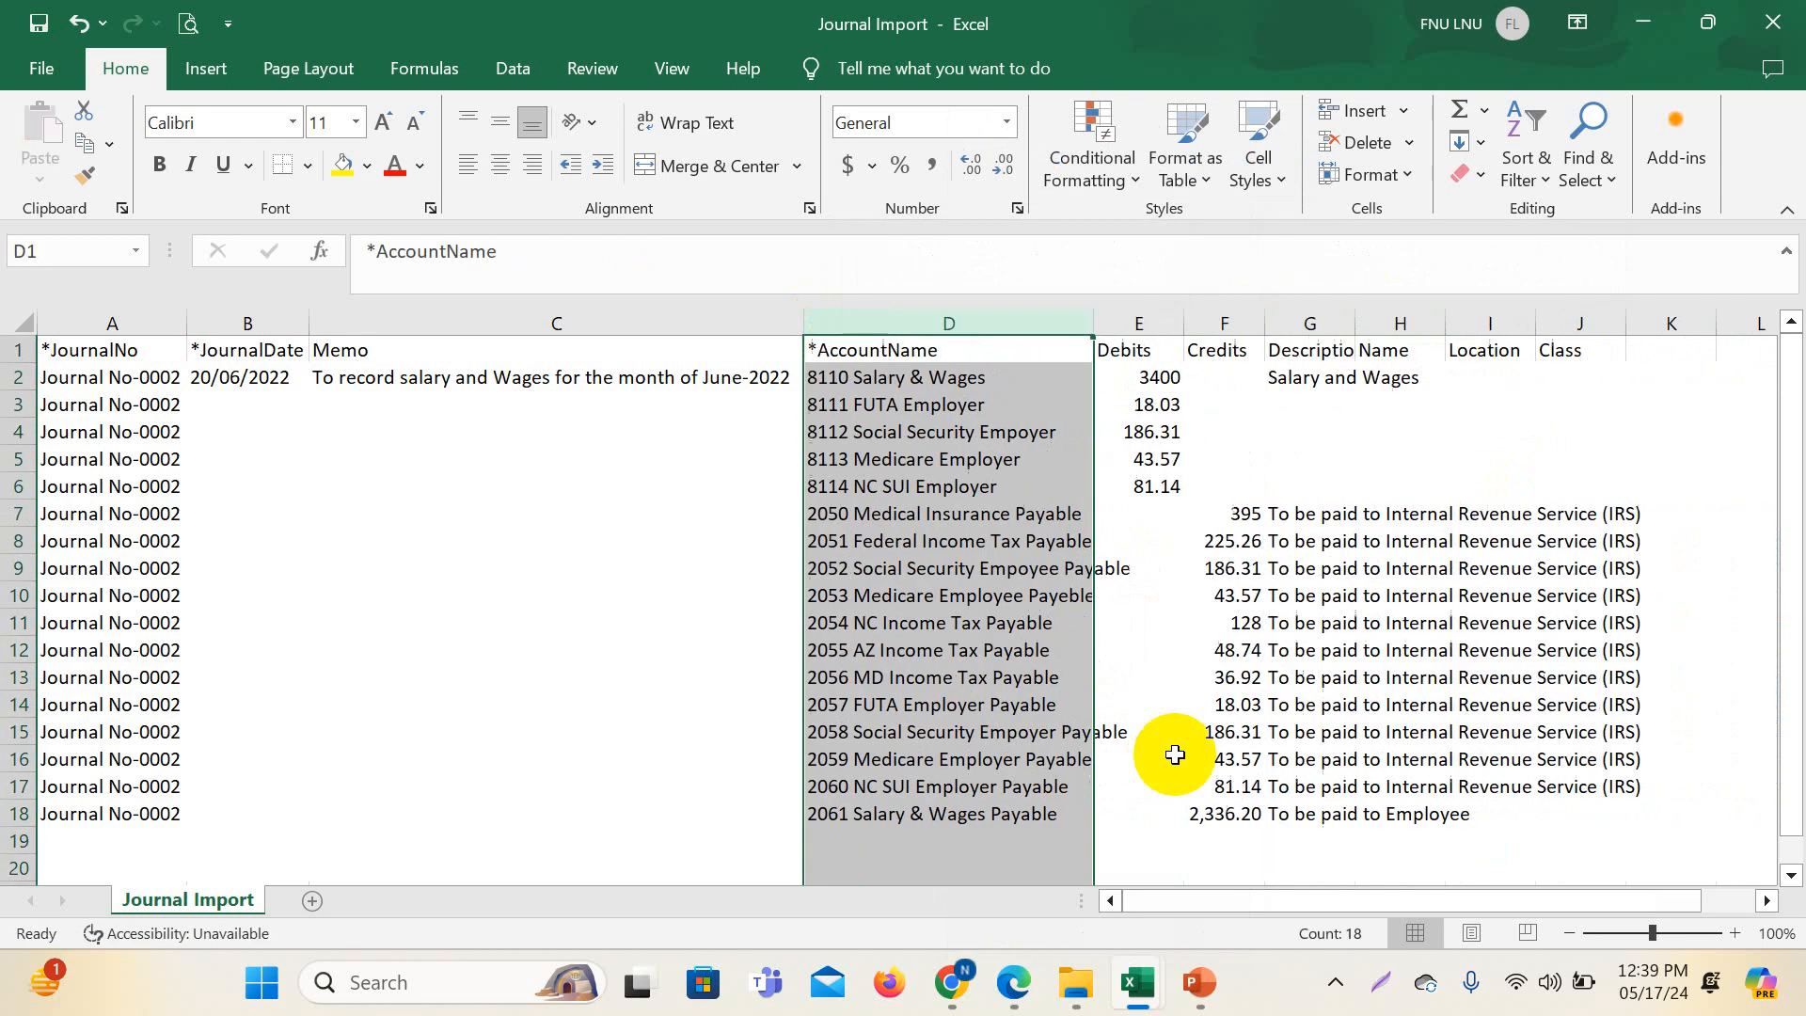
# - Review the numbered account names in the *AccountName column and save the Journal Import workbook
pyautogui.click(875, 598)
pyautogui.click(918, 705)
pyautogui.click(862, 514)
pyautogui.click(912, 623)
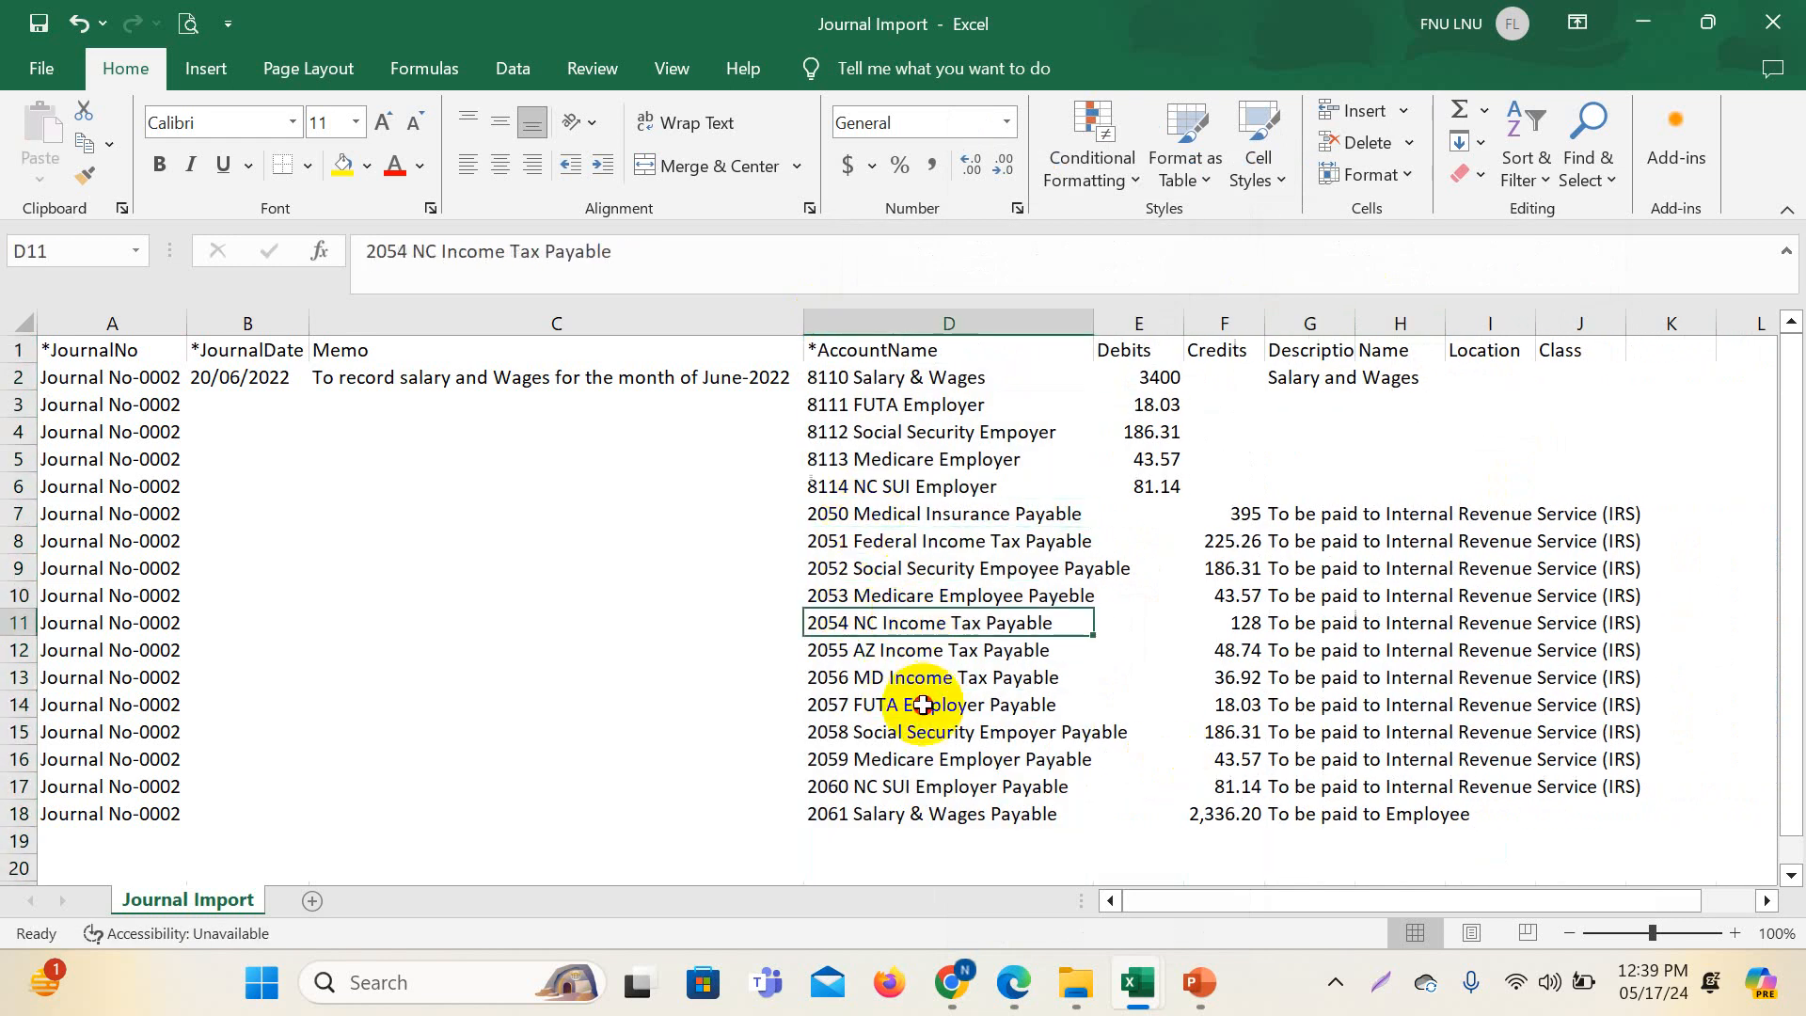
pyautogui.click(923, 705)
pyautogui.click(1053, 817)
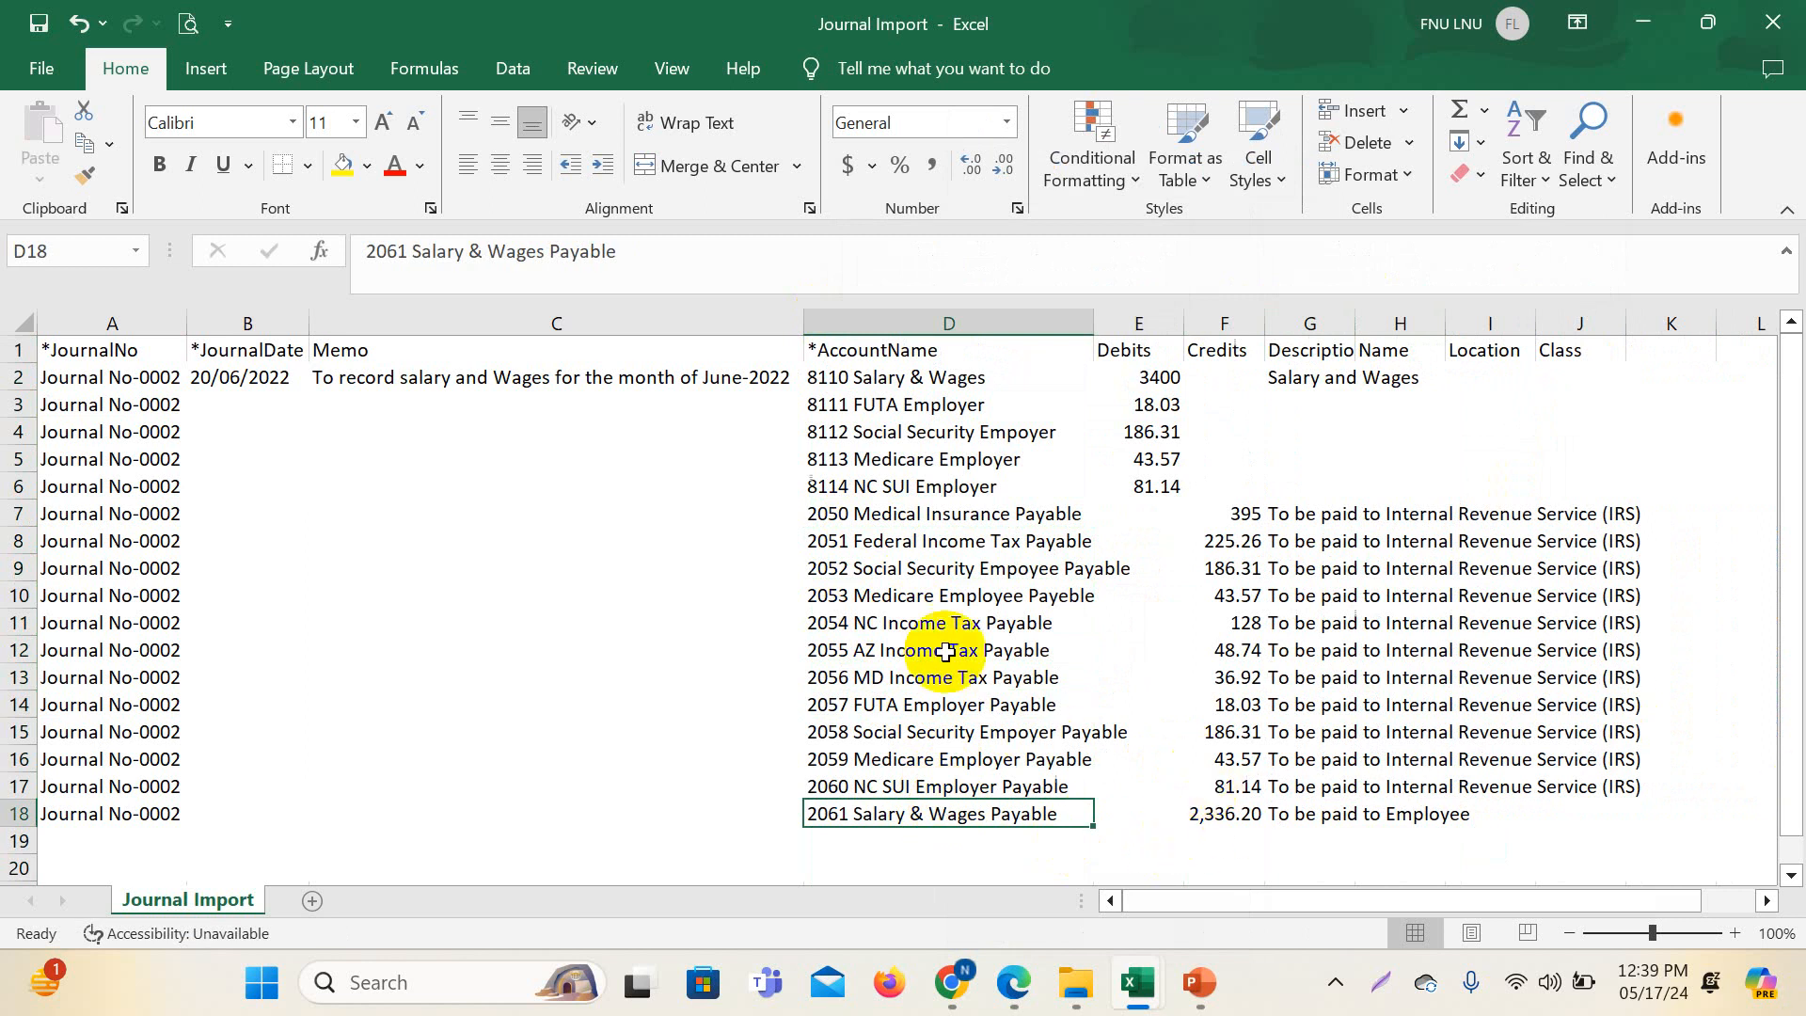
pyautogui.click(1072, 568)
pyautogui.click(1120, 548)
pyautogui.click(1156, 705)
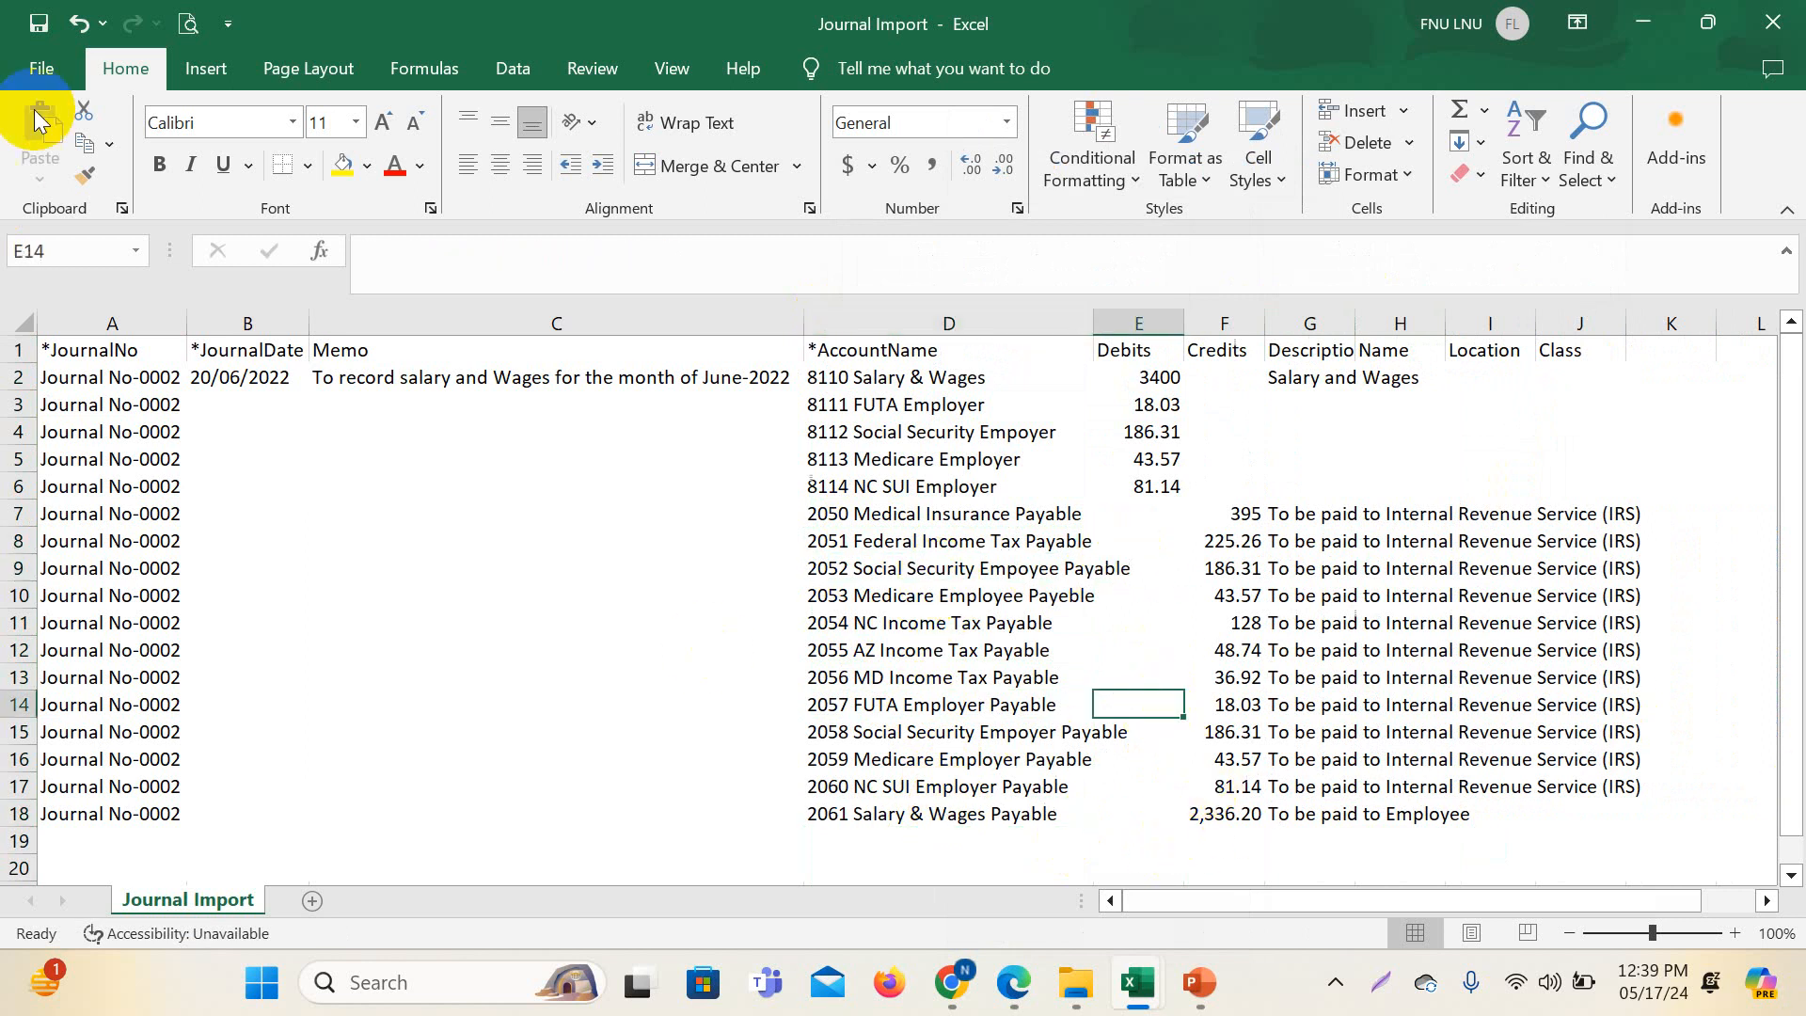
pyautogui.click(38, 28)
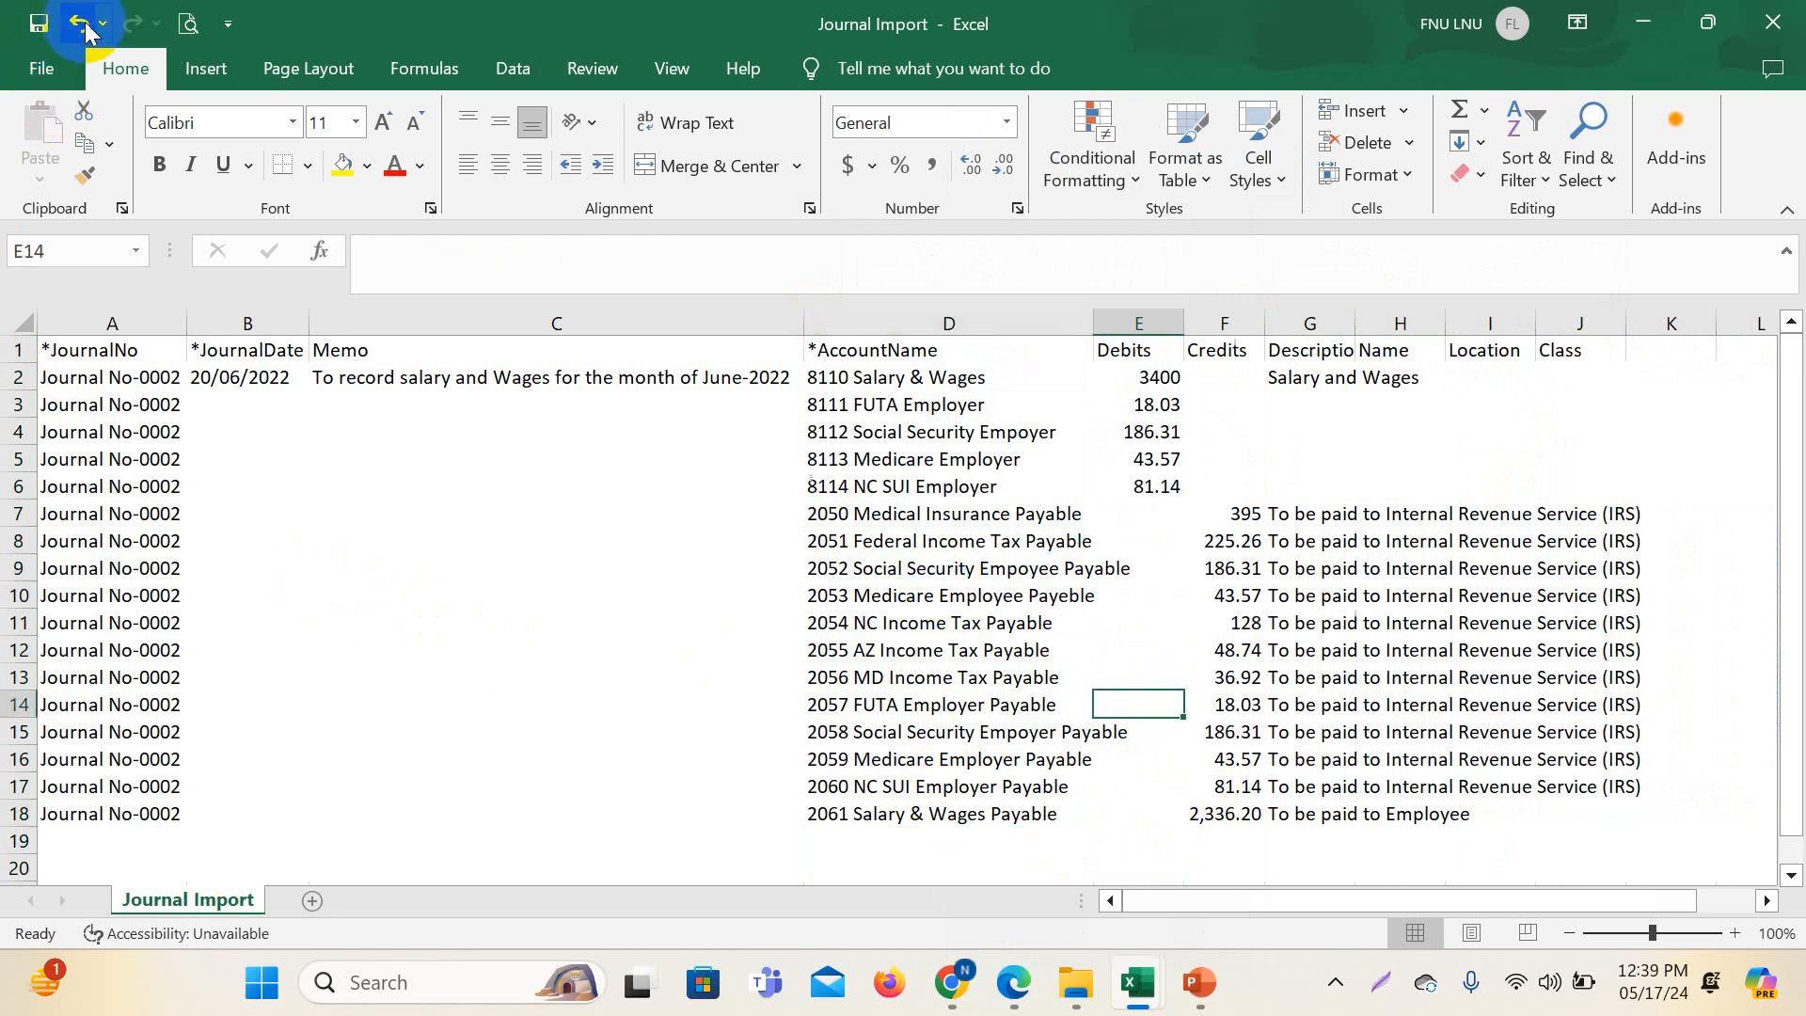
# - Switch to QuickBooks Online in Chrome and open the data import for Journal Entries
pyautogui.moveTo(951, 983)
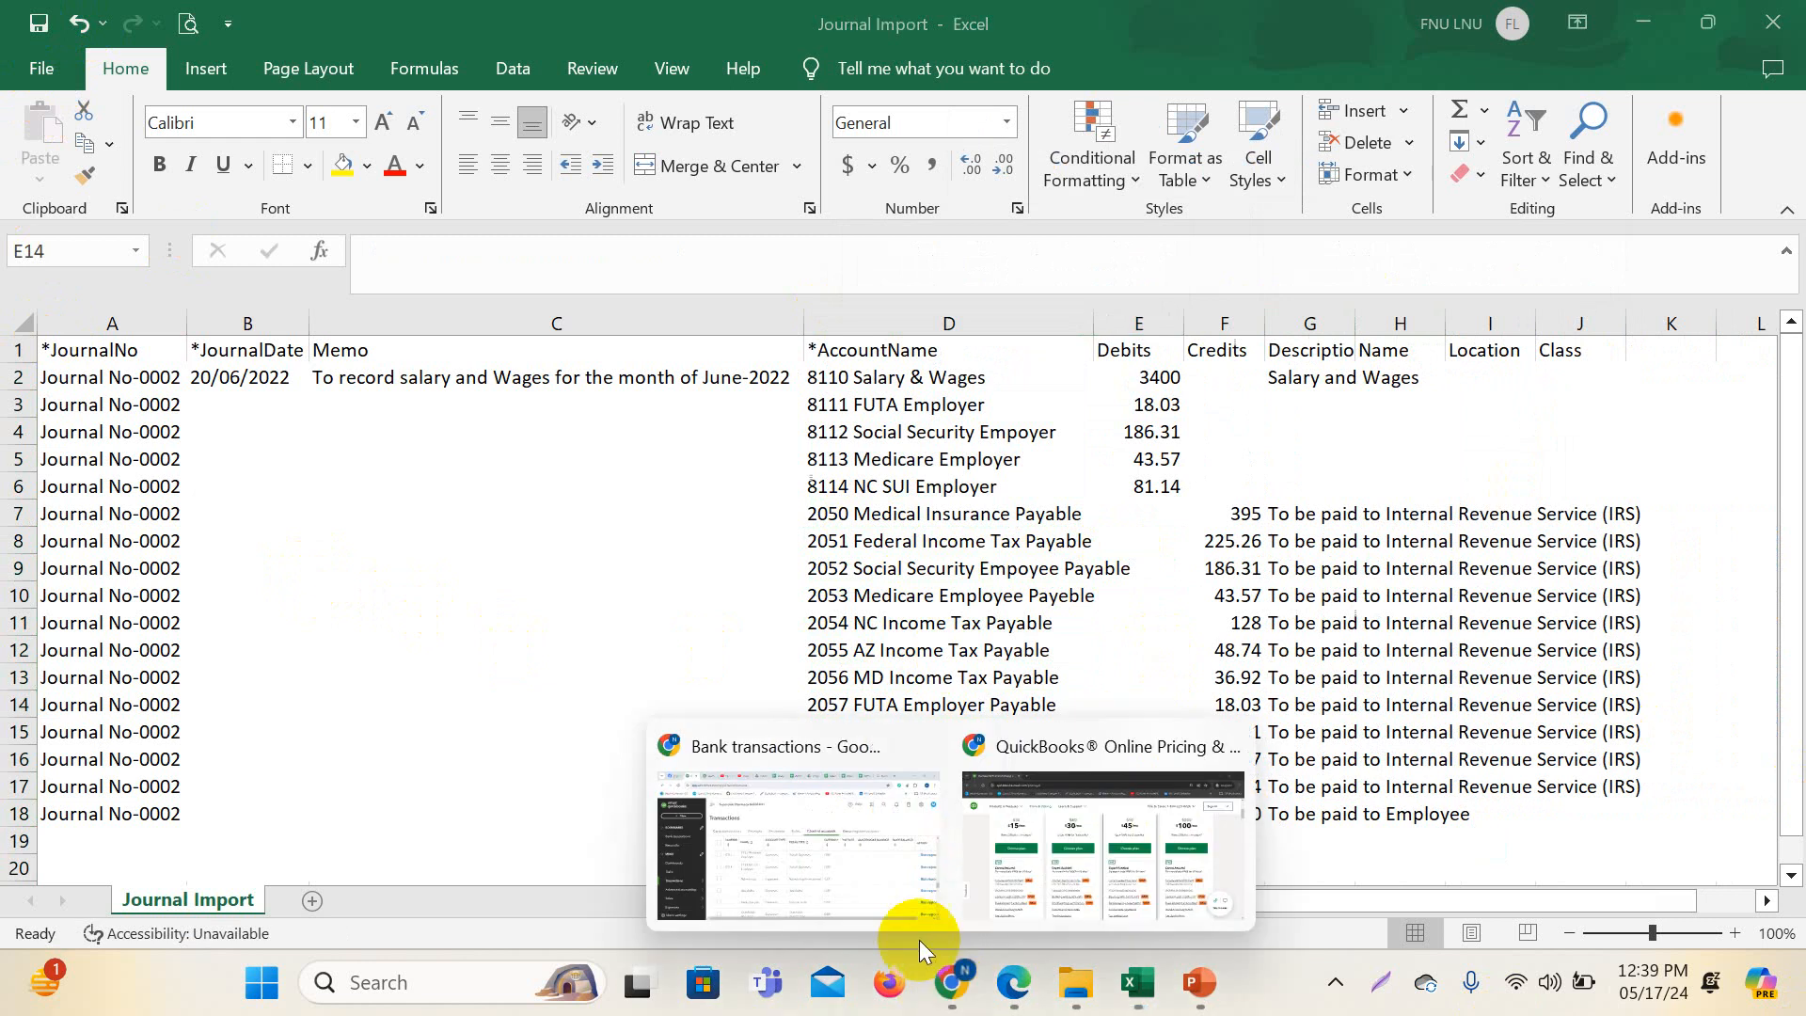
pyautogui.click(776, 809)
pyautogui.scroll(5, 776, 809)
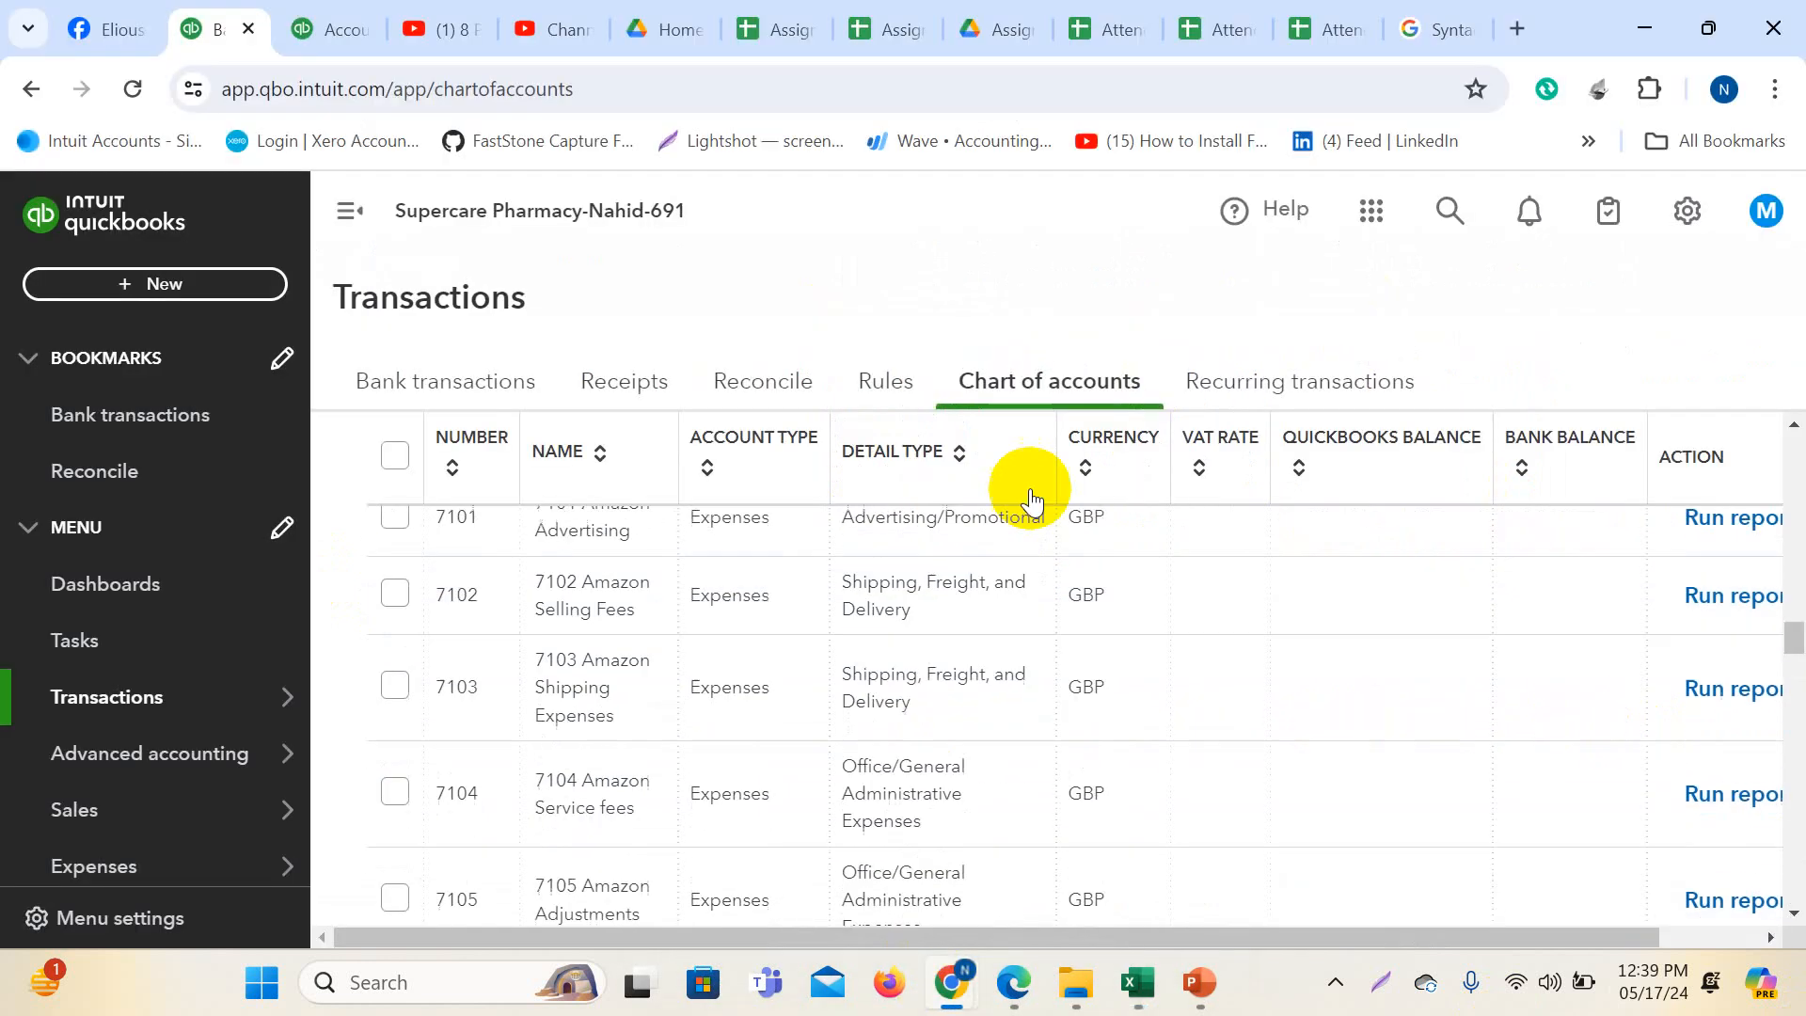
pyautogui.click(344, 21)
pyautogui.click(156, 688)
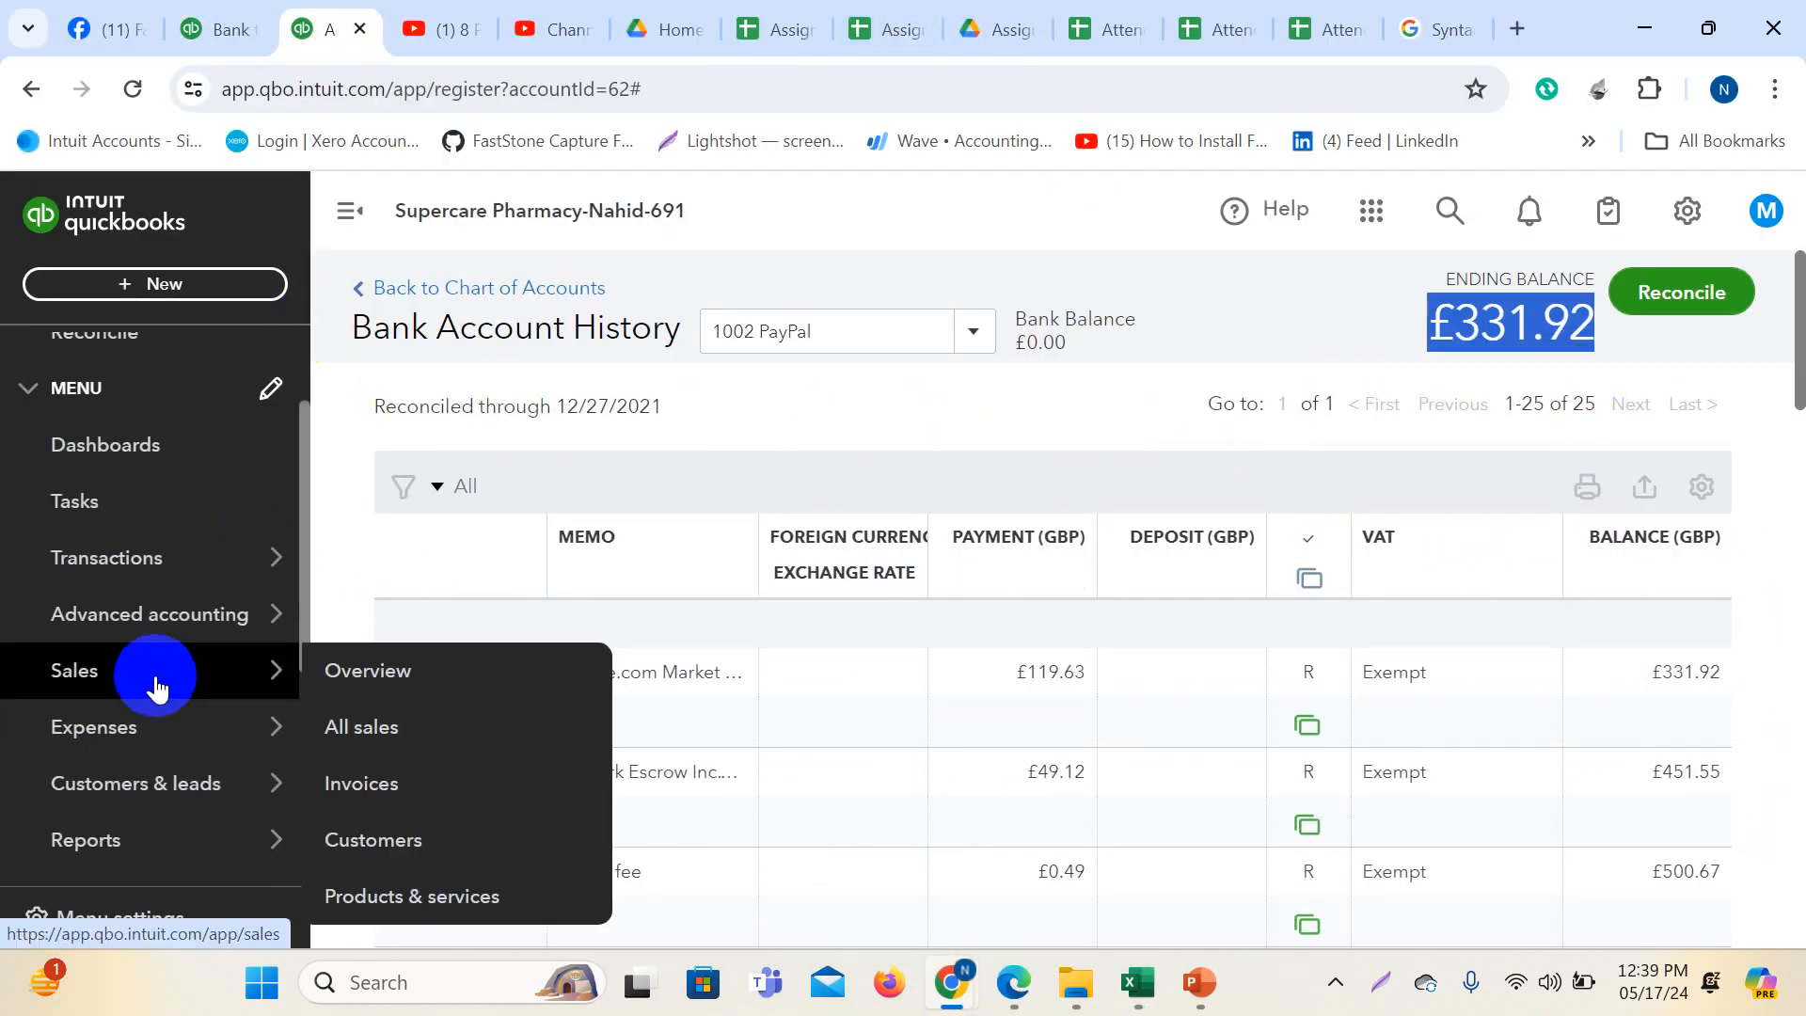
pyautogui.click(1687, 212)
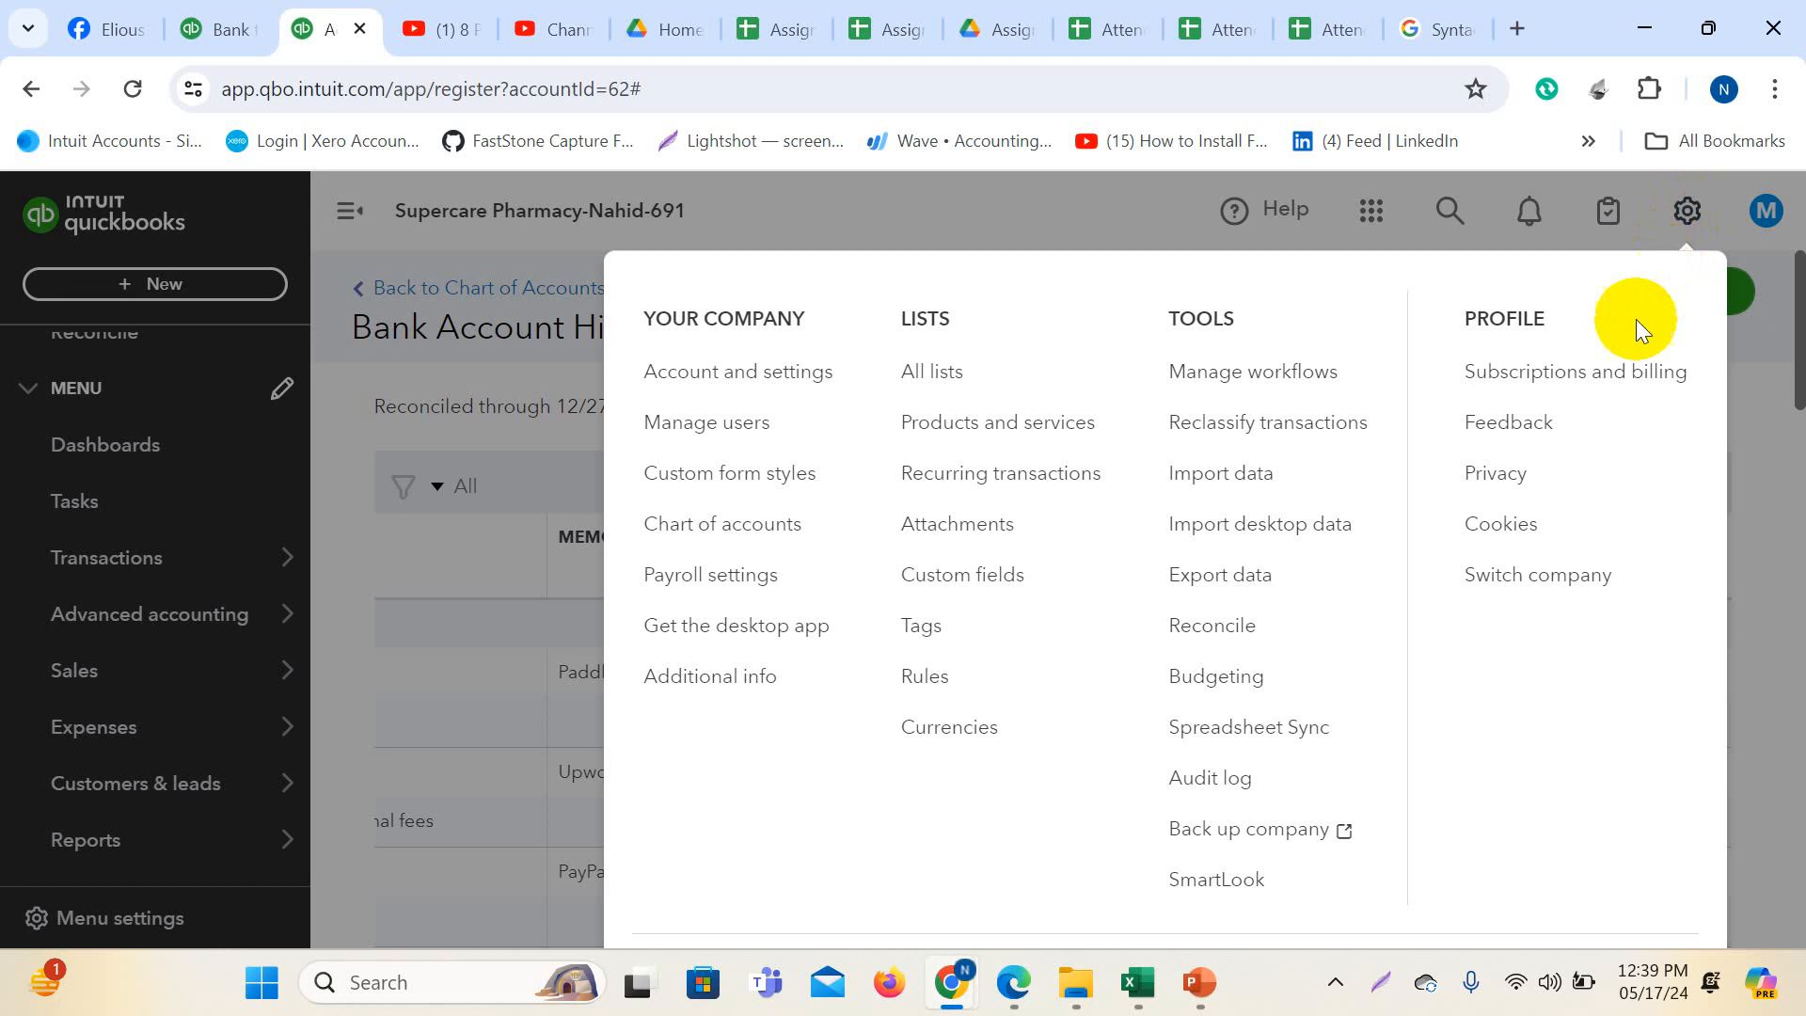
pyautogui.click(1229, 477)
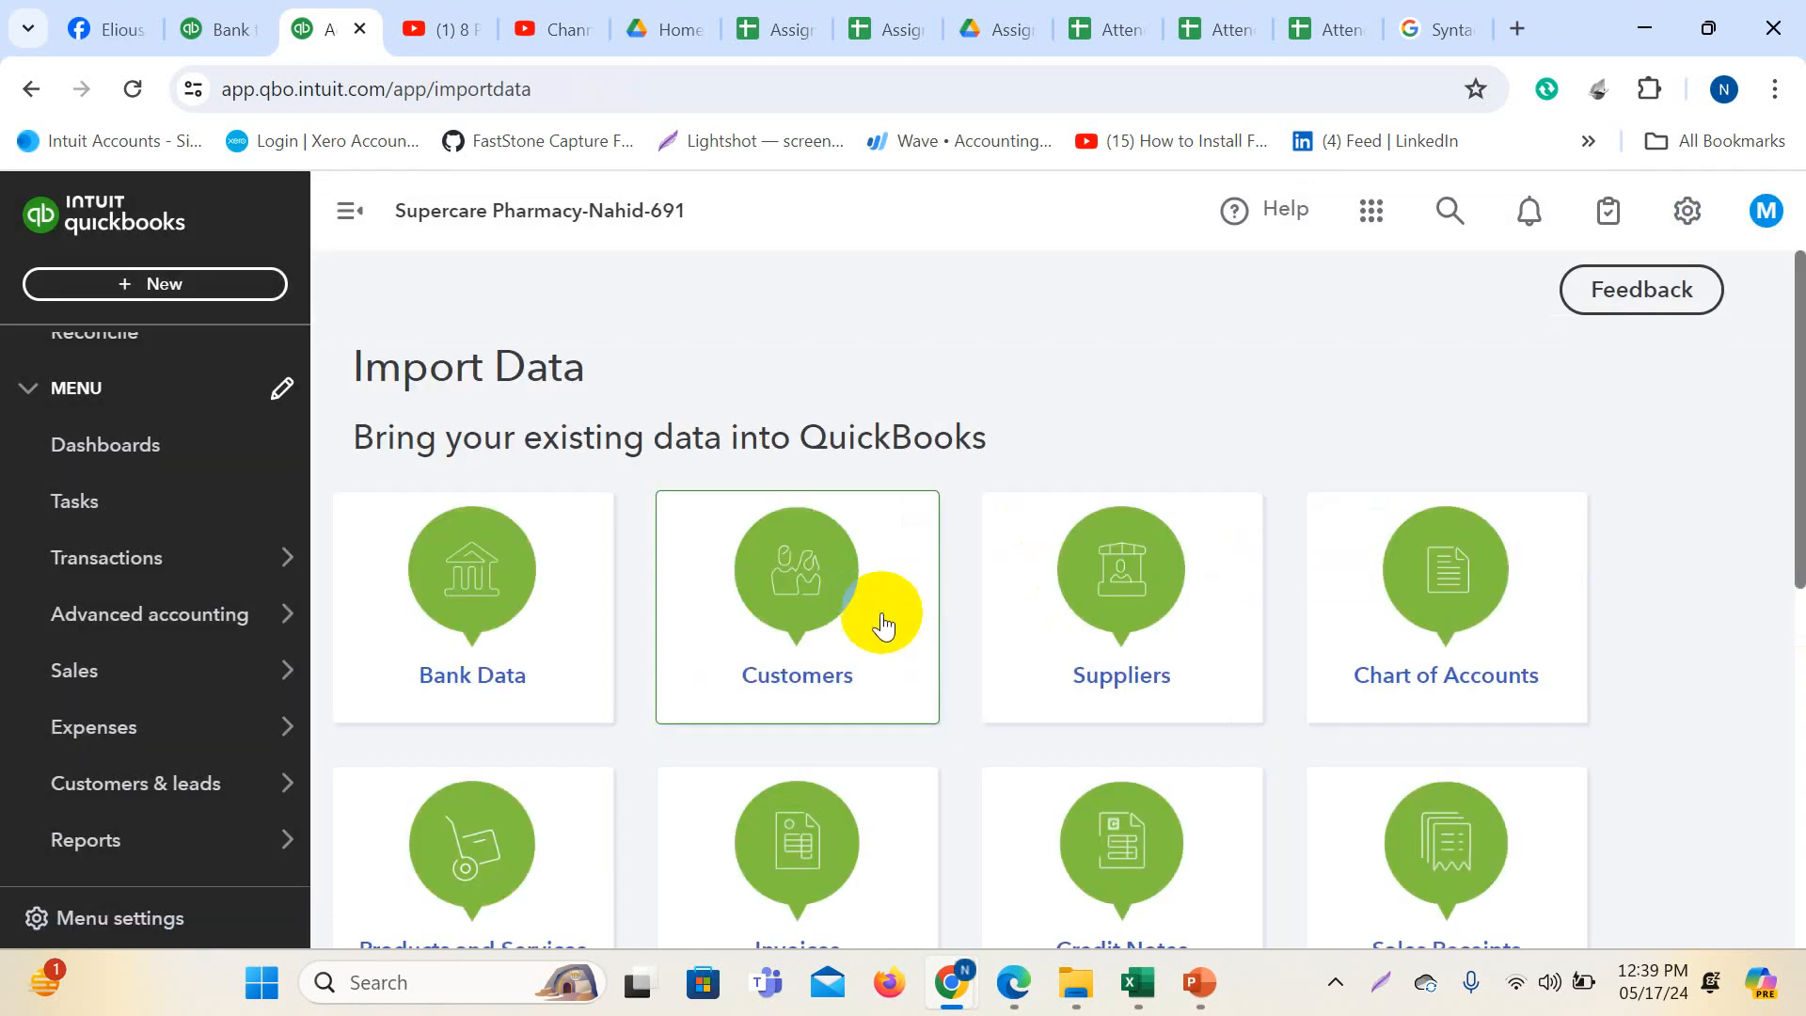
pyautogui.scroll(-3, 882, 658)
pyautogui.click(484, 837)
pyautogui.scroll(-2, 471, 752)
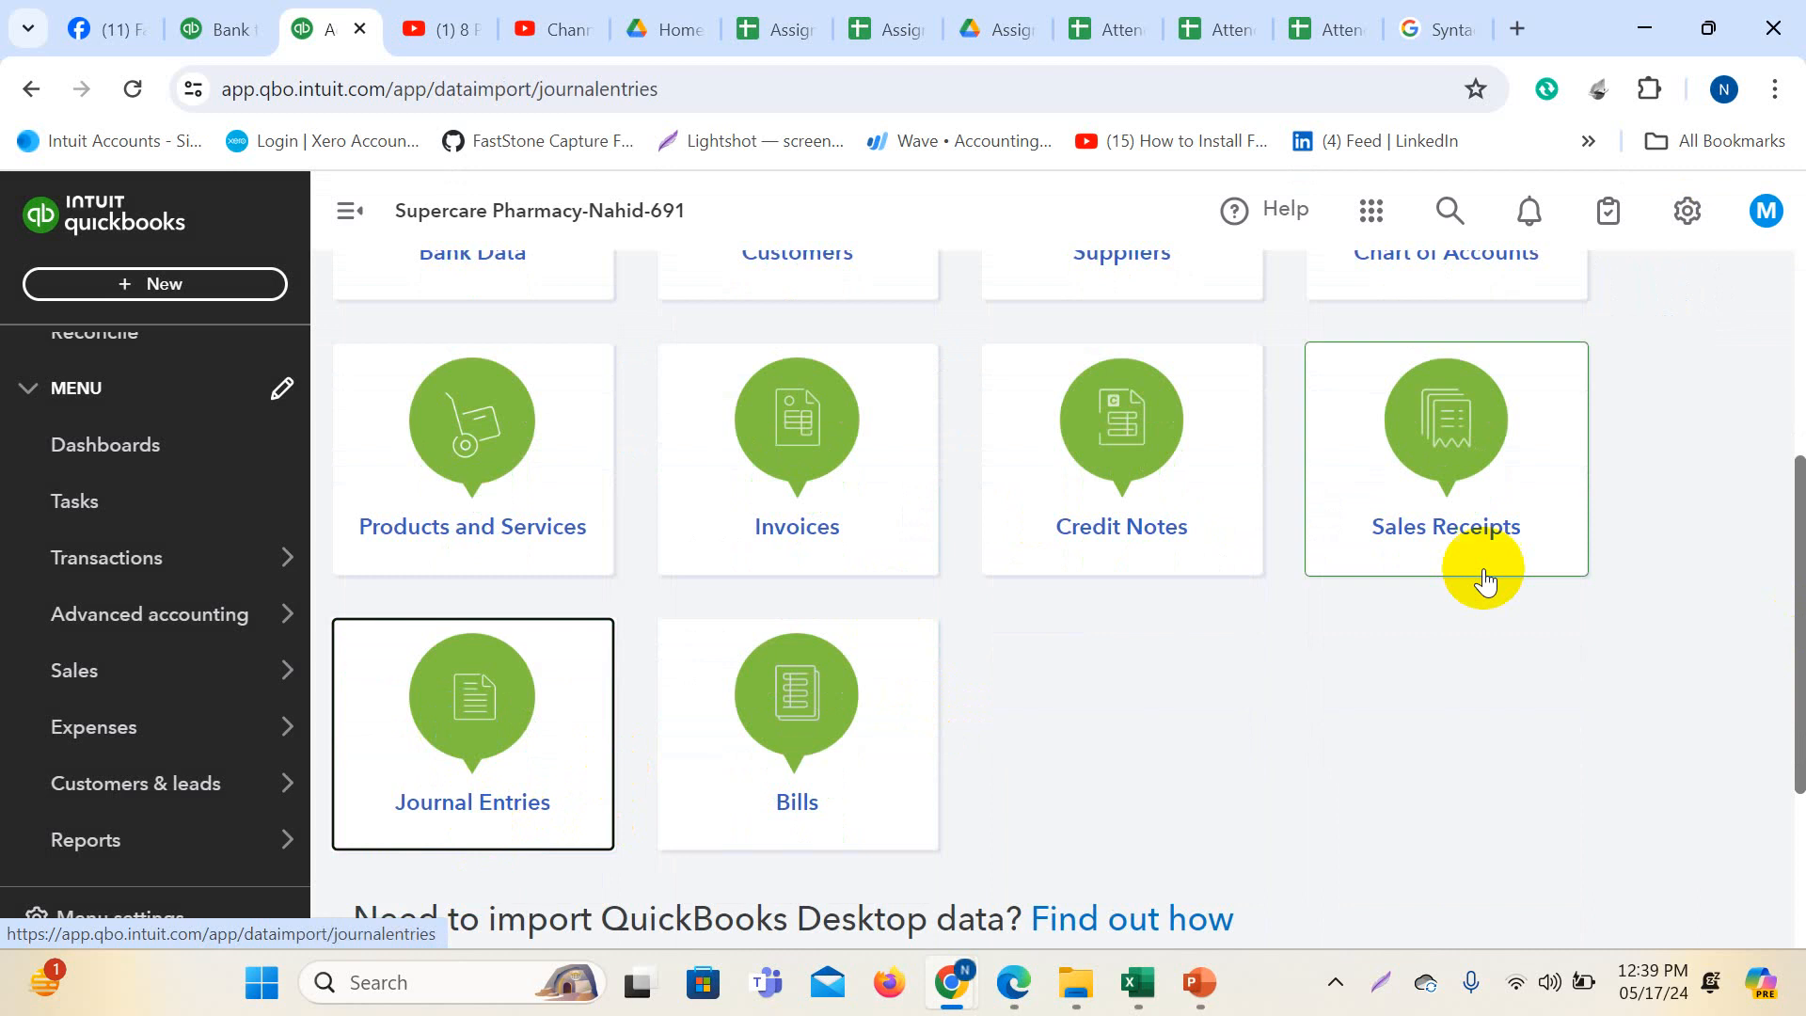
pyautogui.scroll(-2, 799, 659)
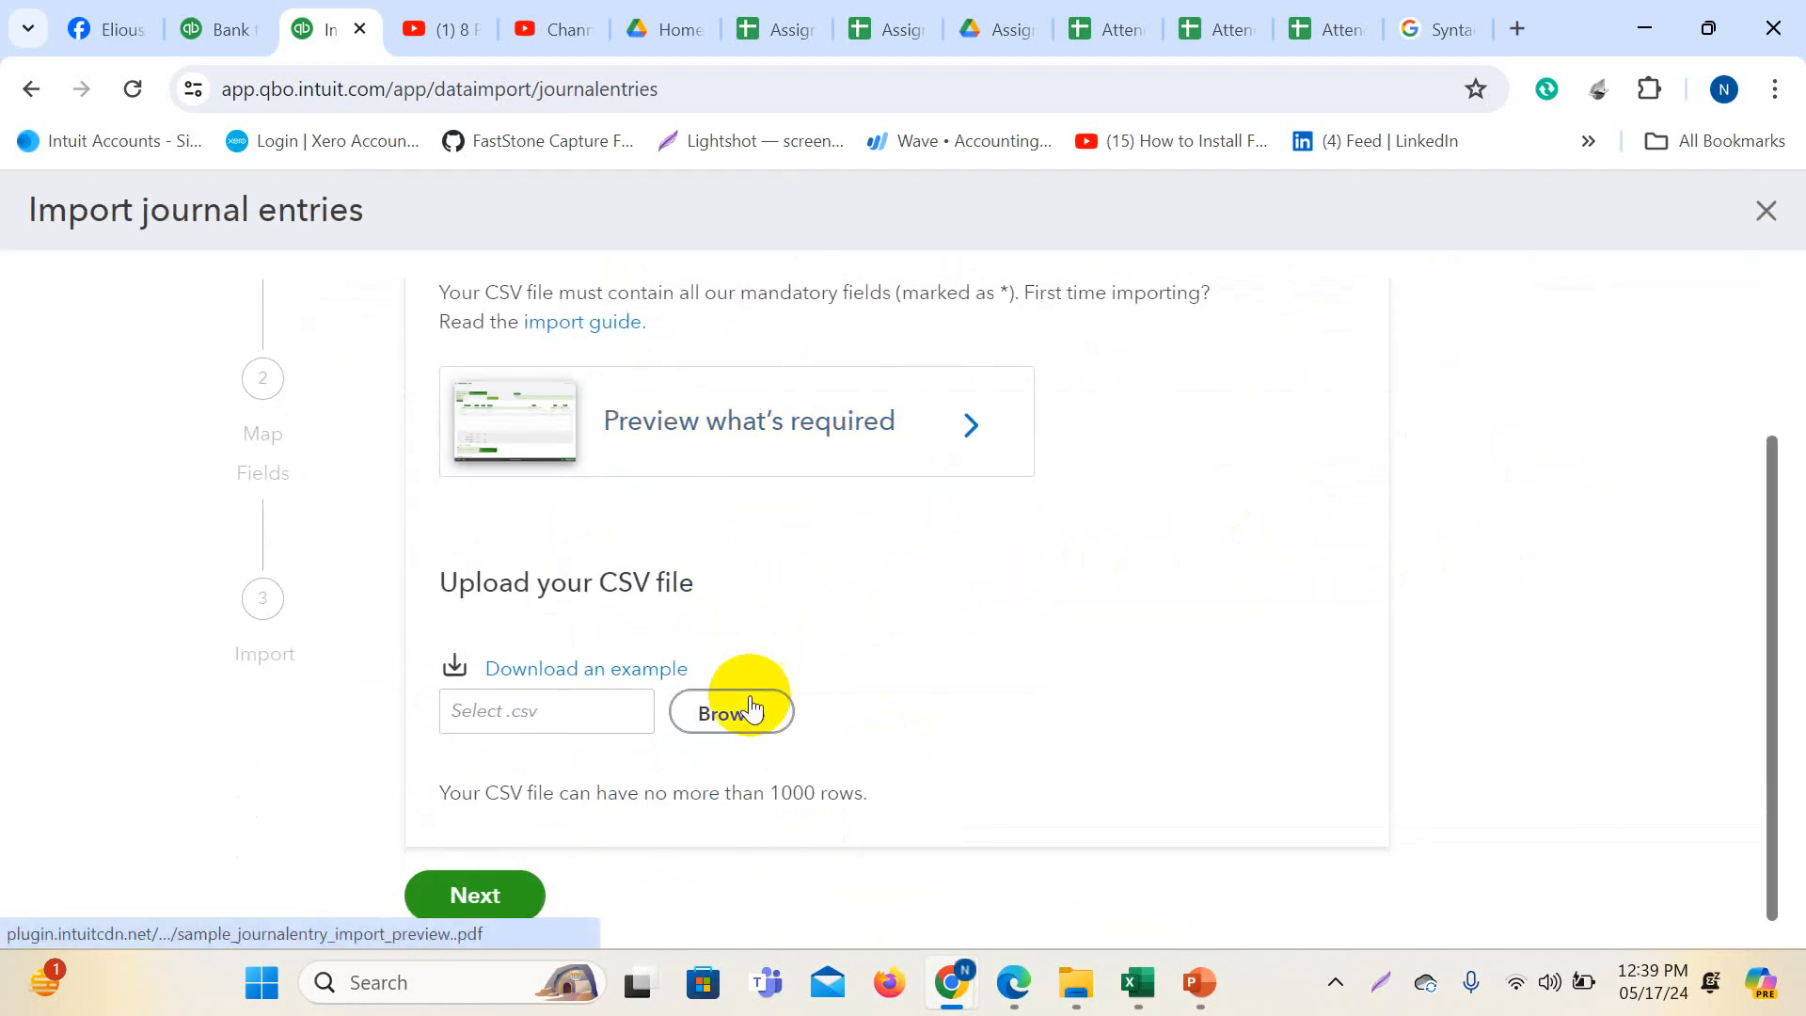
# - Upload the Journal Import CSV file from the payroll folder and proceed to field mapping
pyautogui.click(751, 711)
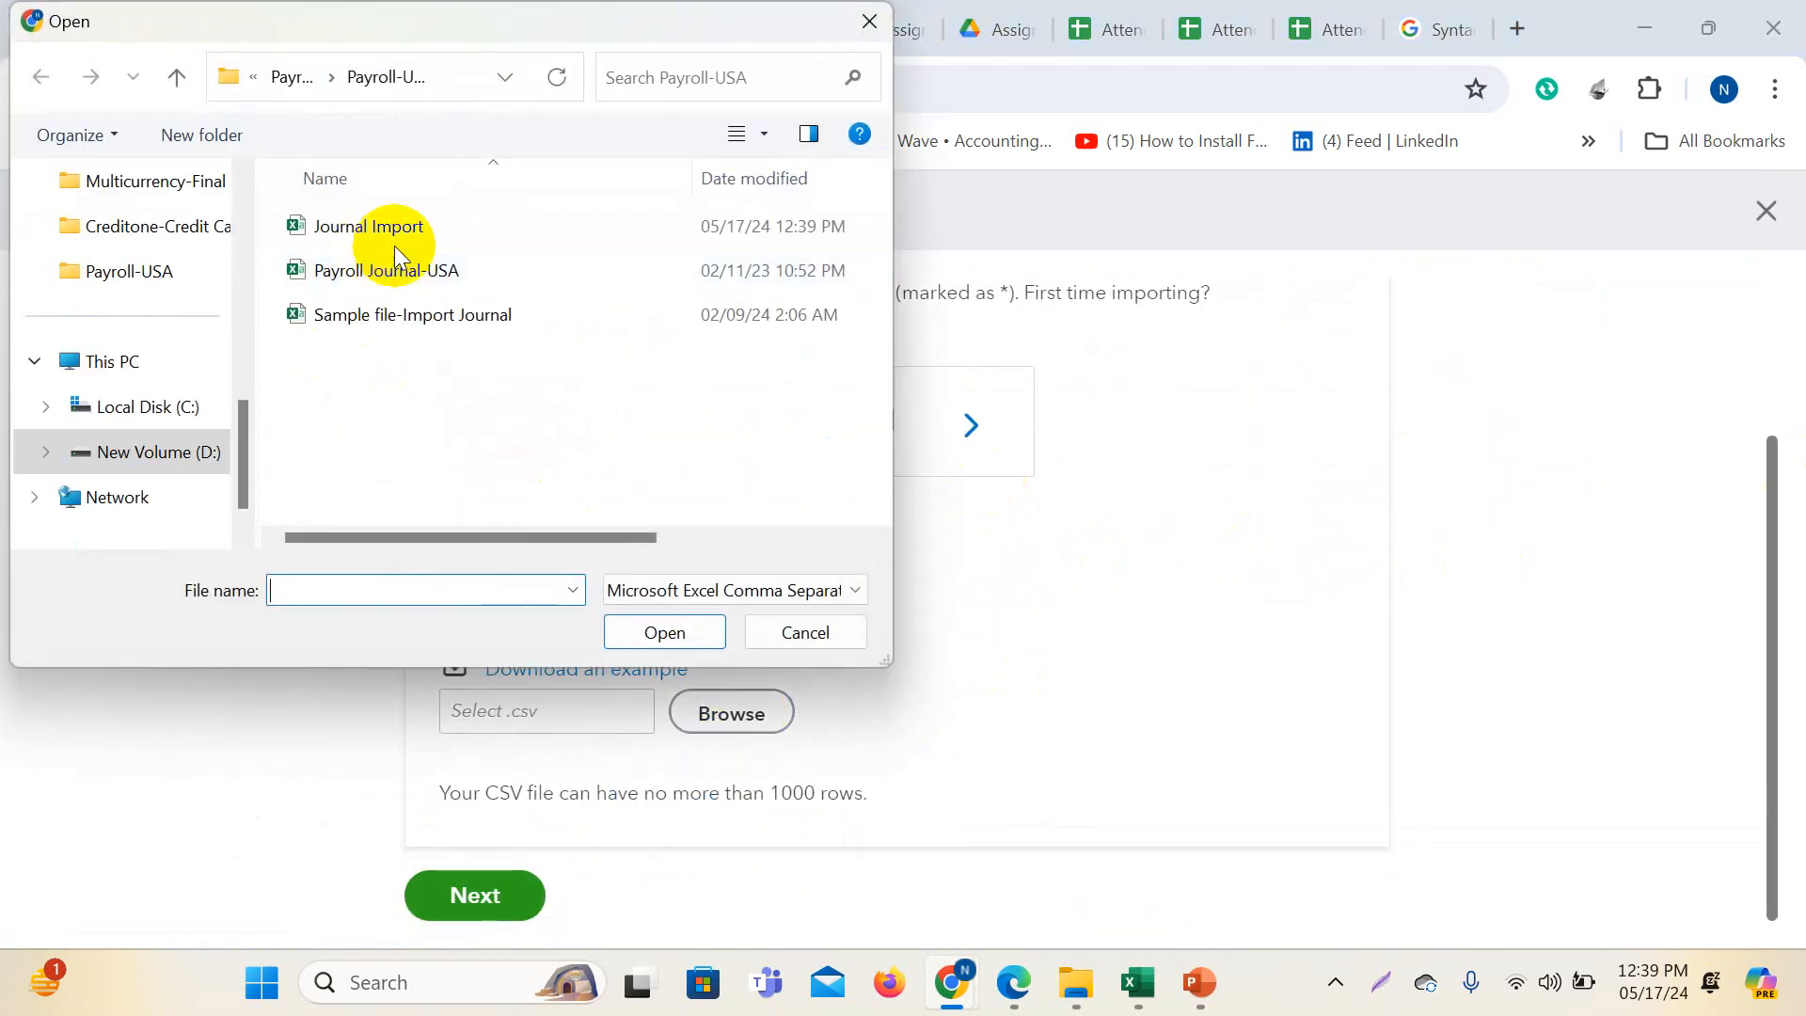
pyautogui.click(384, 235)
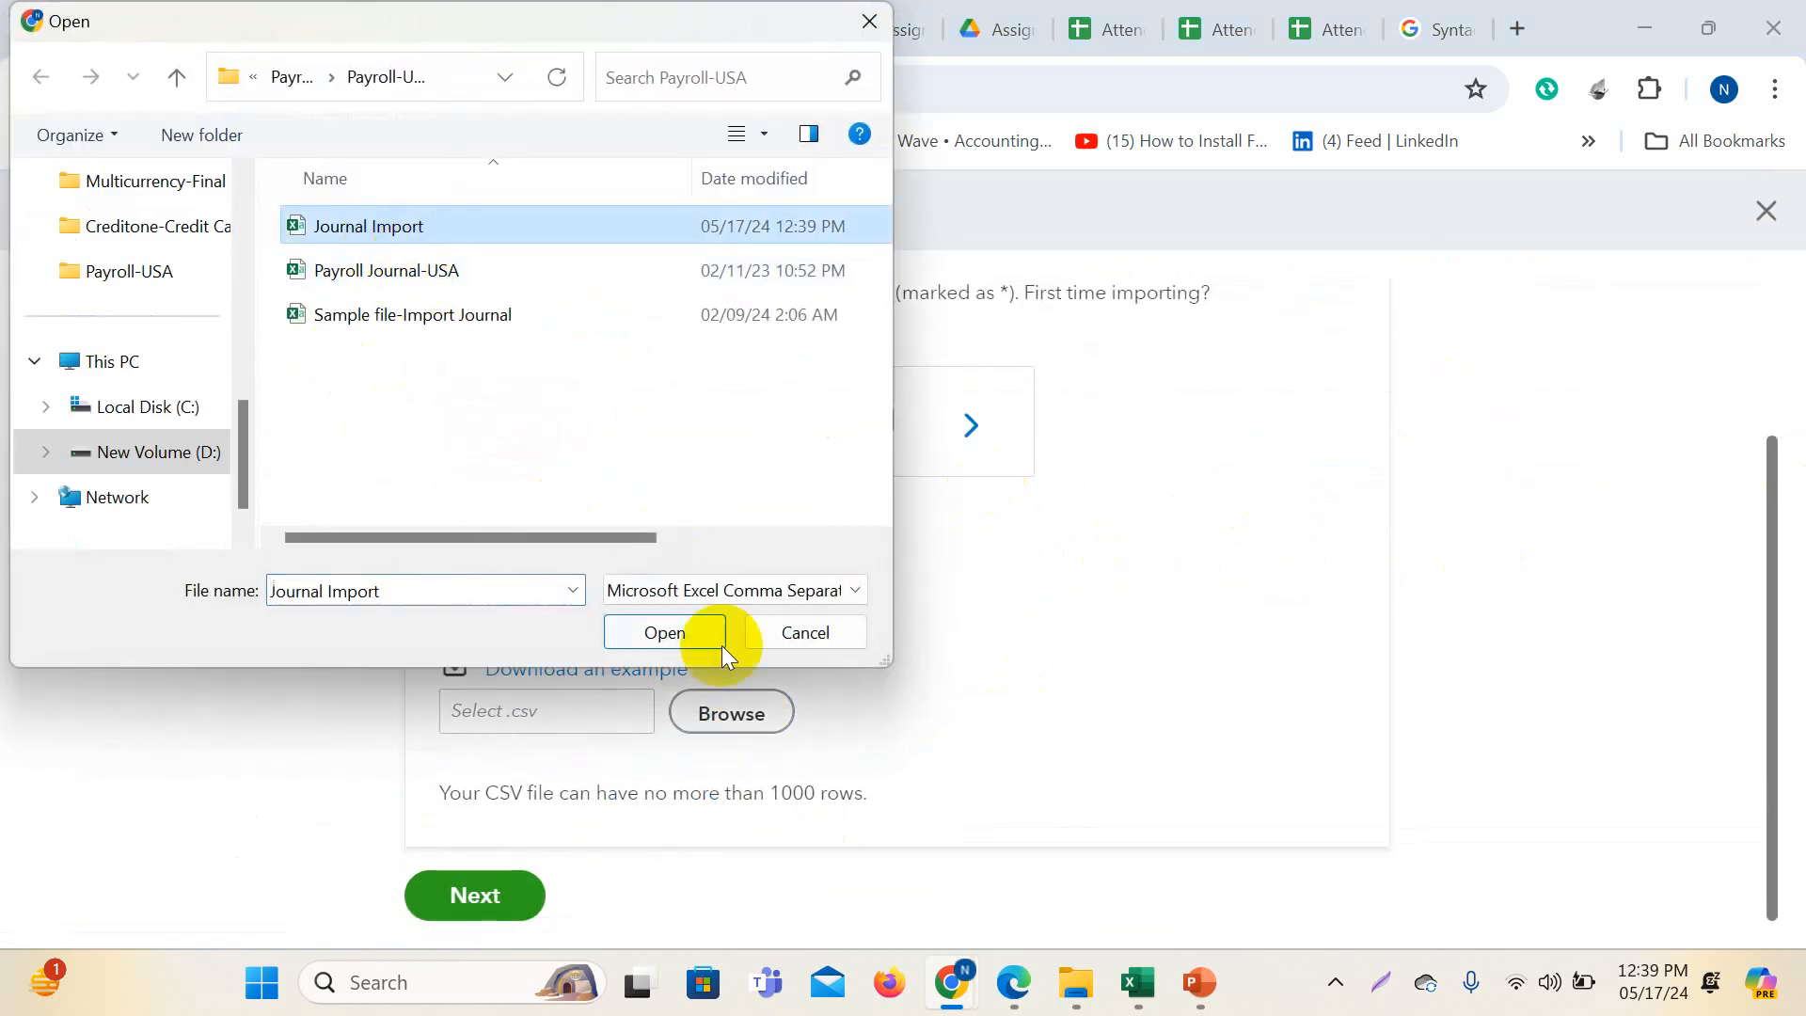
pyautogui.click(664, 632)
pyautogui.click(465, 898)
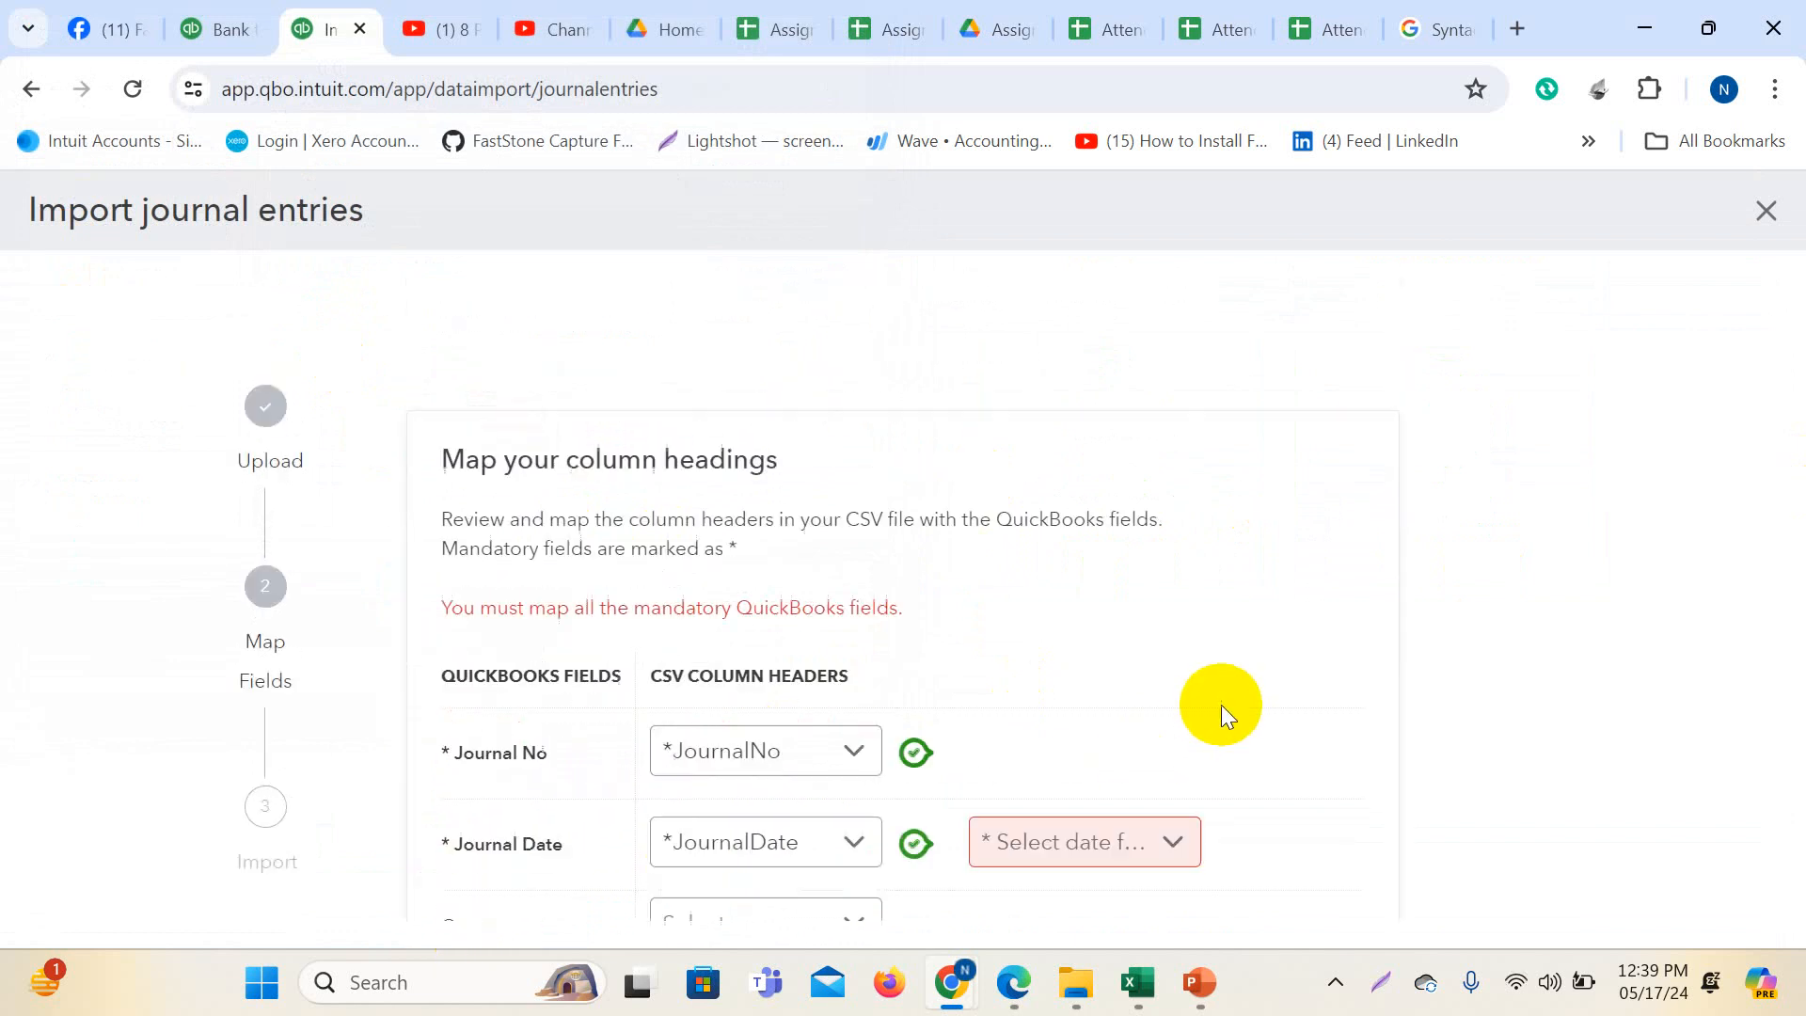
# - Set the Journal Date format to D/M/YYYY and accept the column mapping
pyautogui.scroll(-3, 961, 640)
pyautogui.click(1176, 541)
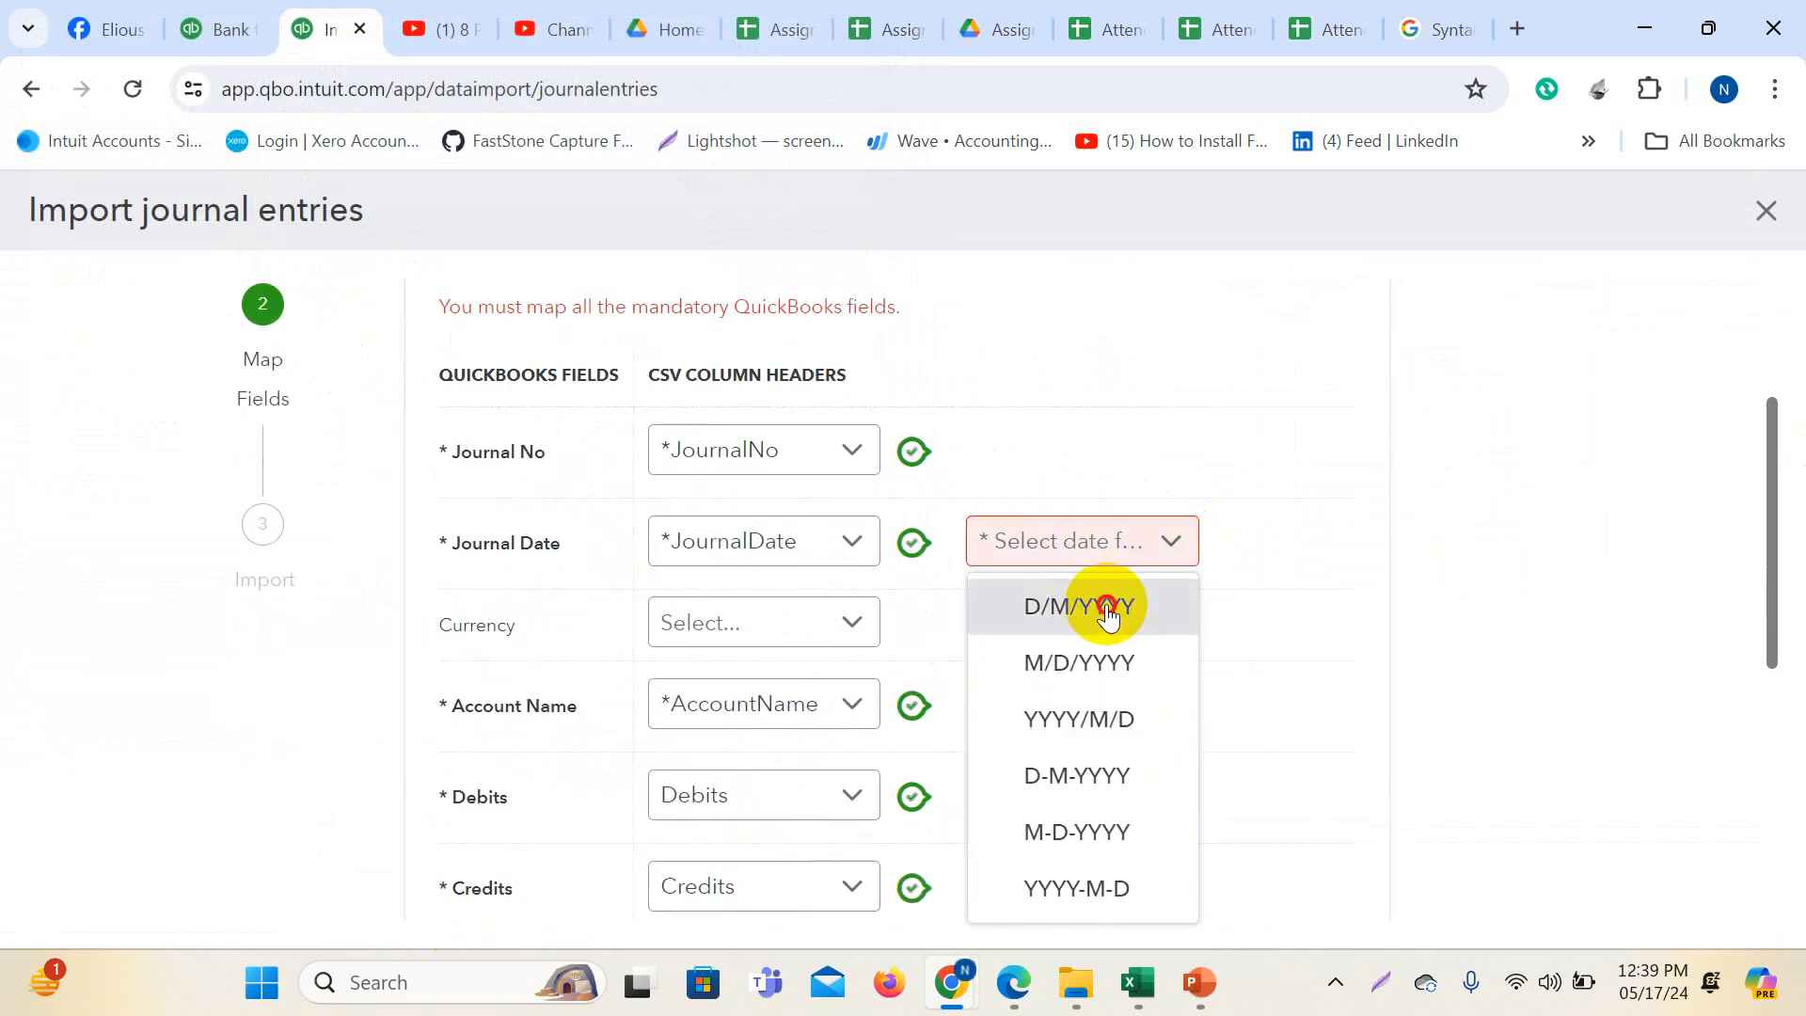
pyautogui.click(1109, 609)
pyautogui.scroll(-6, 1170, 610)
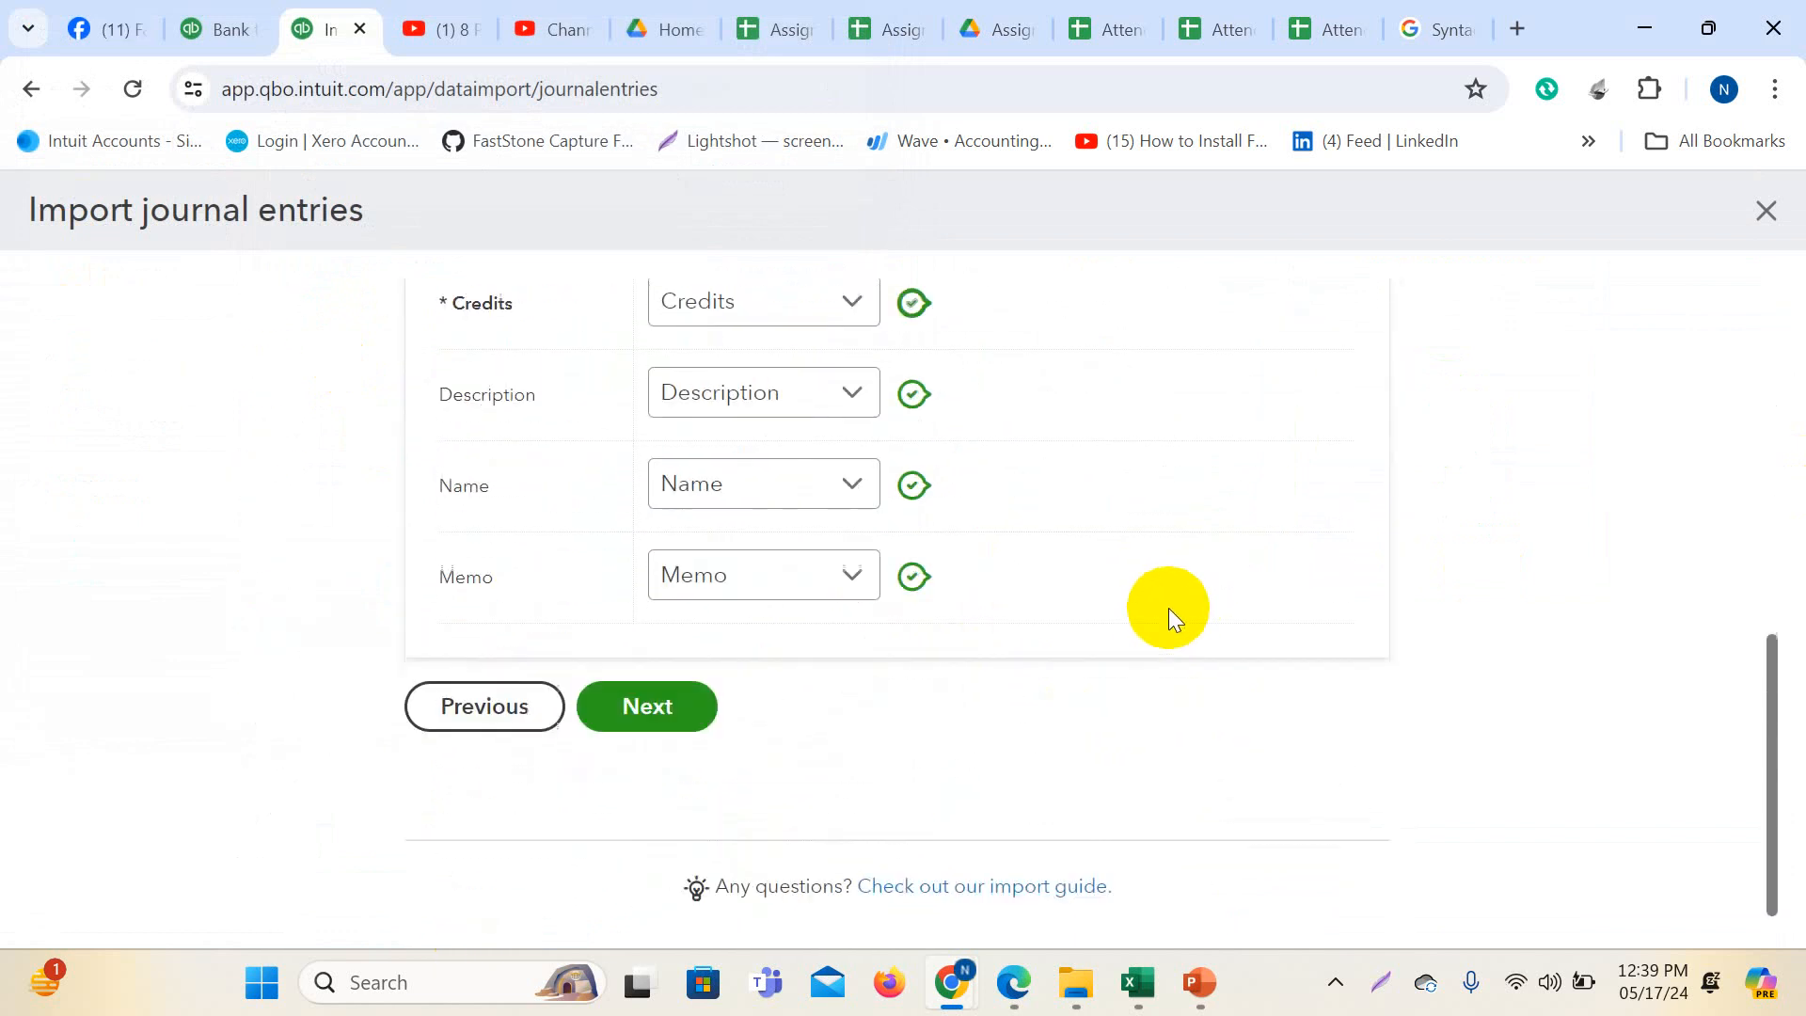
pyautogui.click(641, 698)
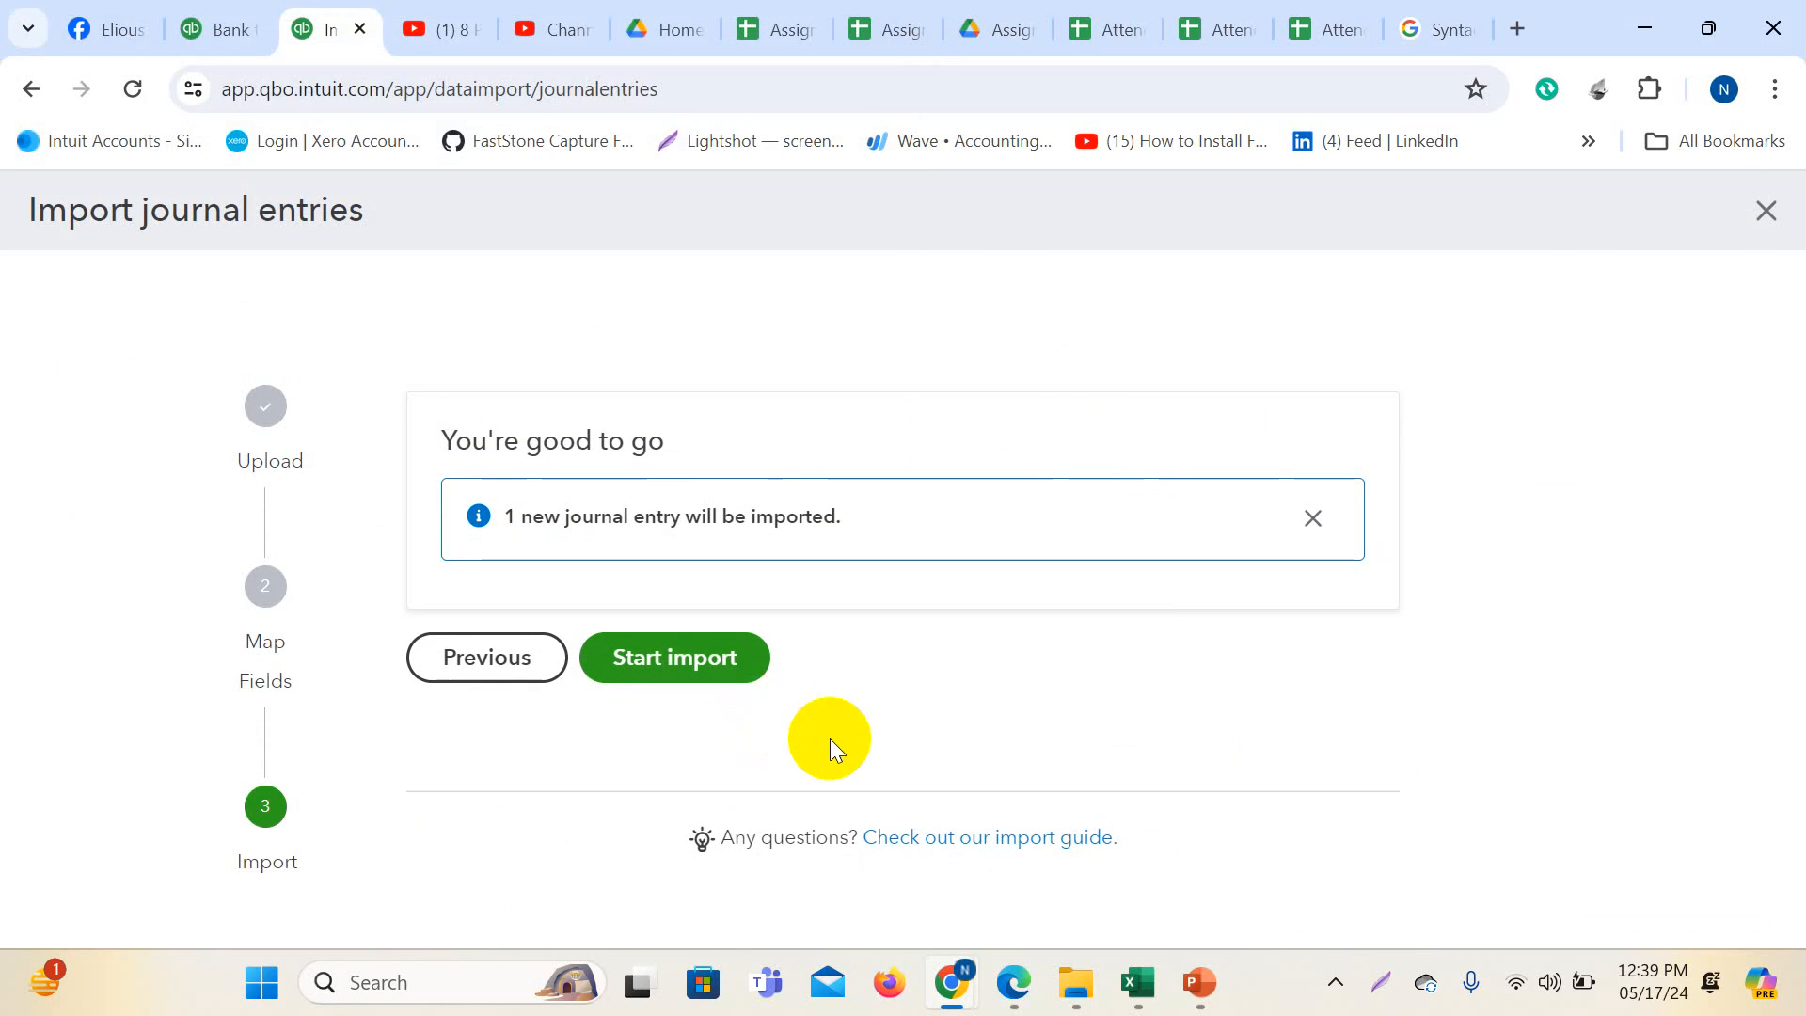
# - Run the journal entry import and close its completion screen
pyautogui.click(674, 659)
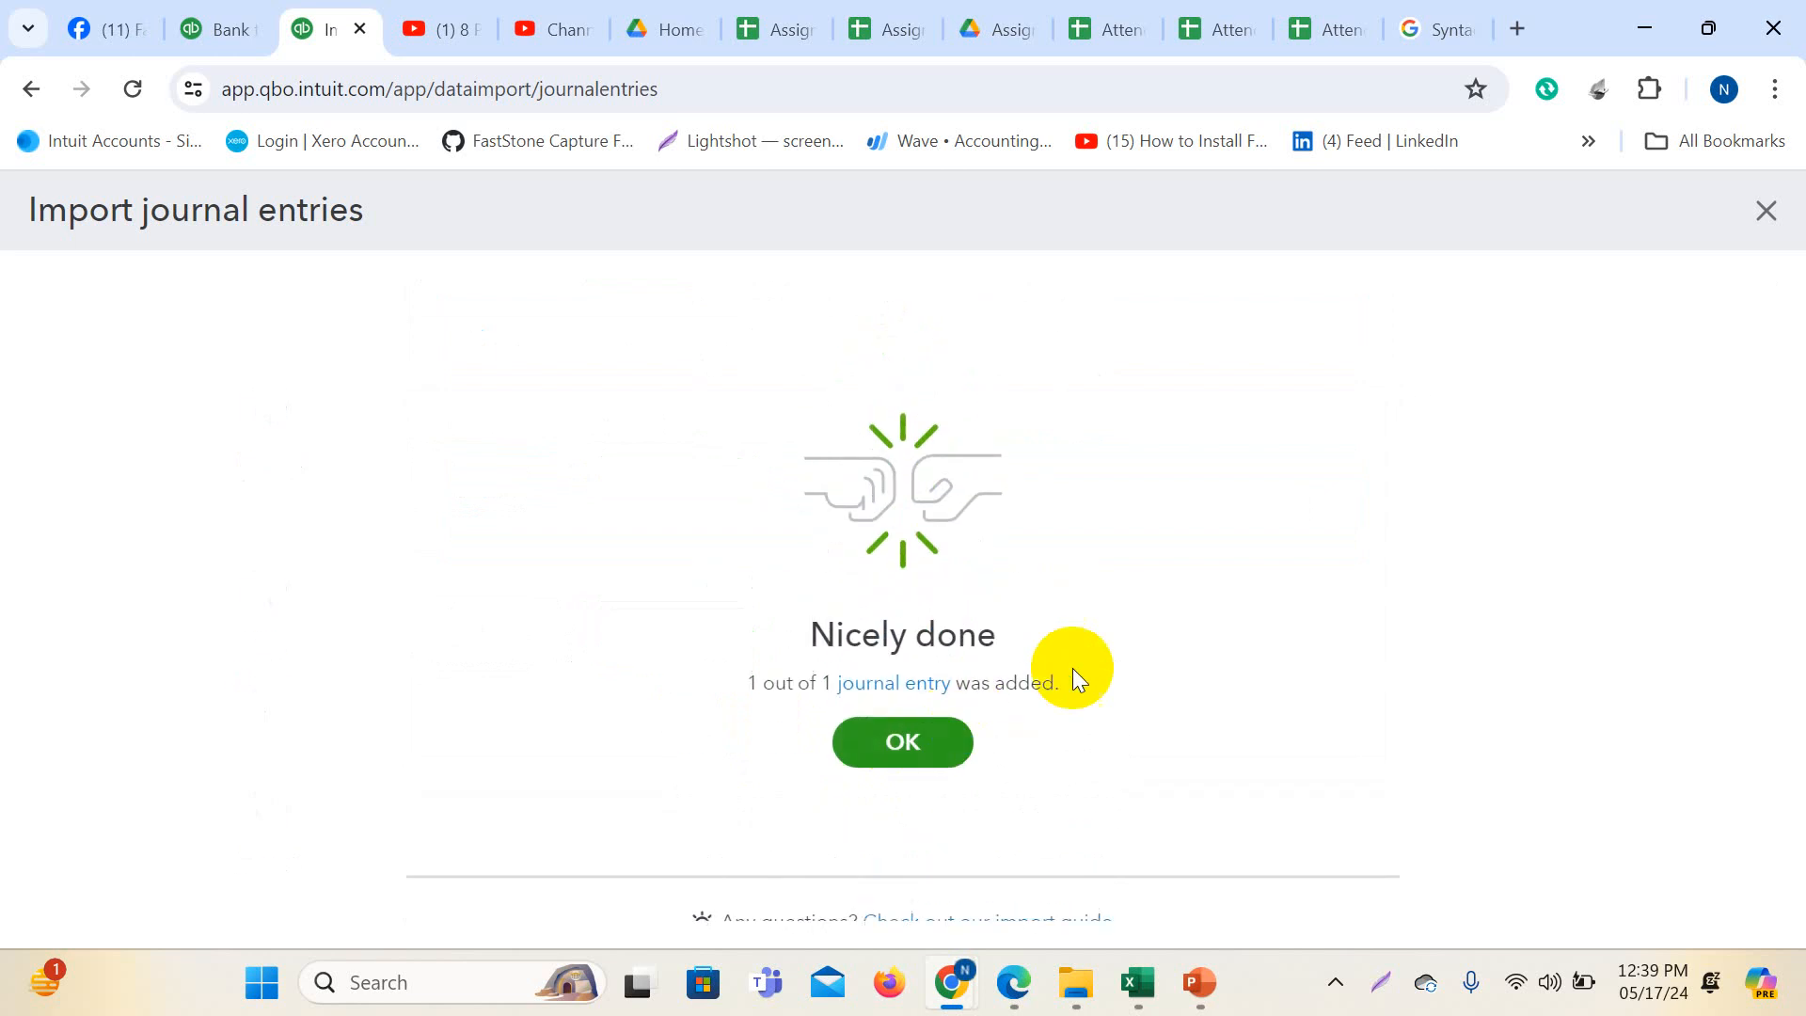
pyautogui.click(918, 746)
pyautogui.scroll(-3, 1245, 686)
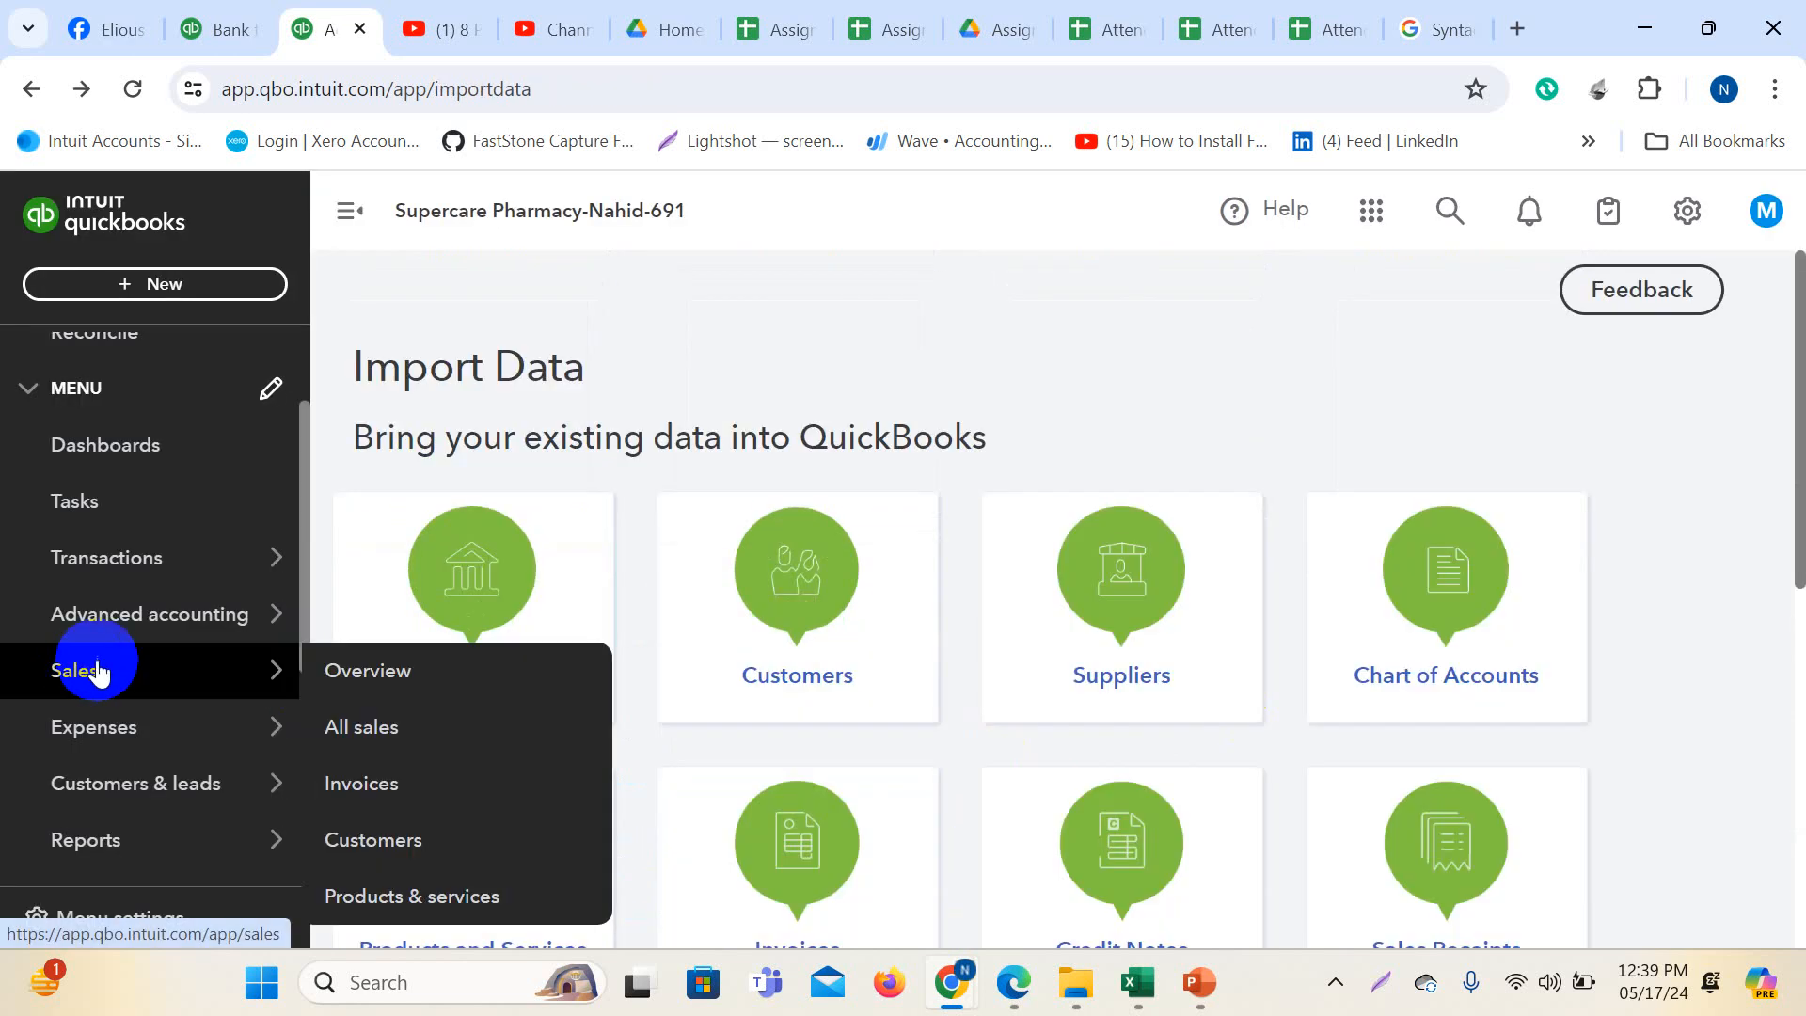
pyautogui.moveTo(150, 572)
pyautogui.scroll(-8, 952, 550)
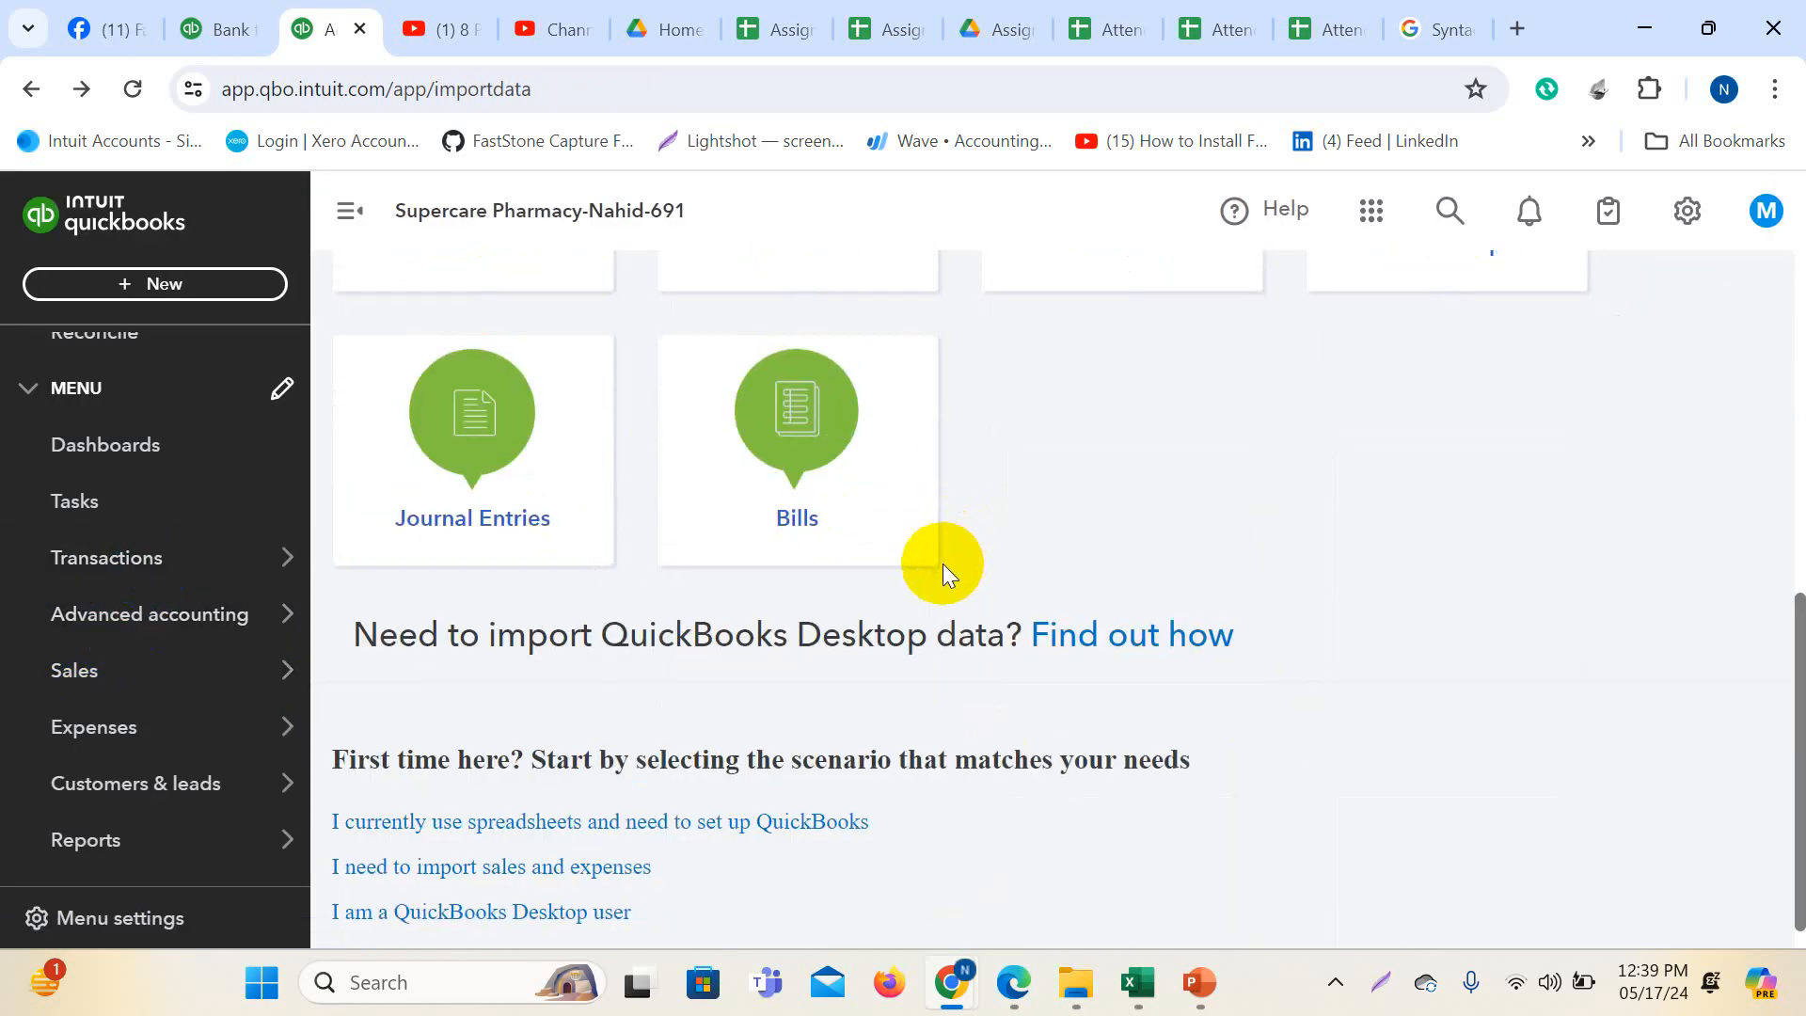
pyautogui.scroll(5, 943, 563)
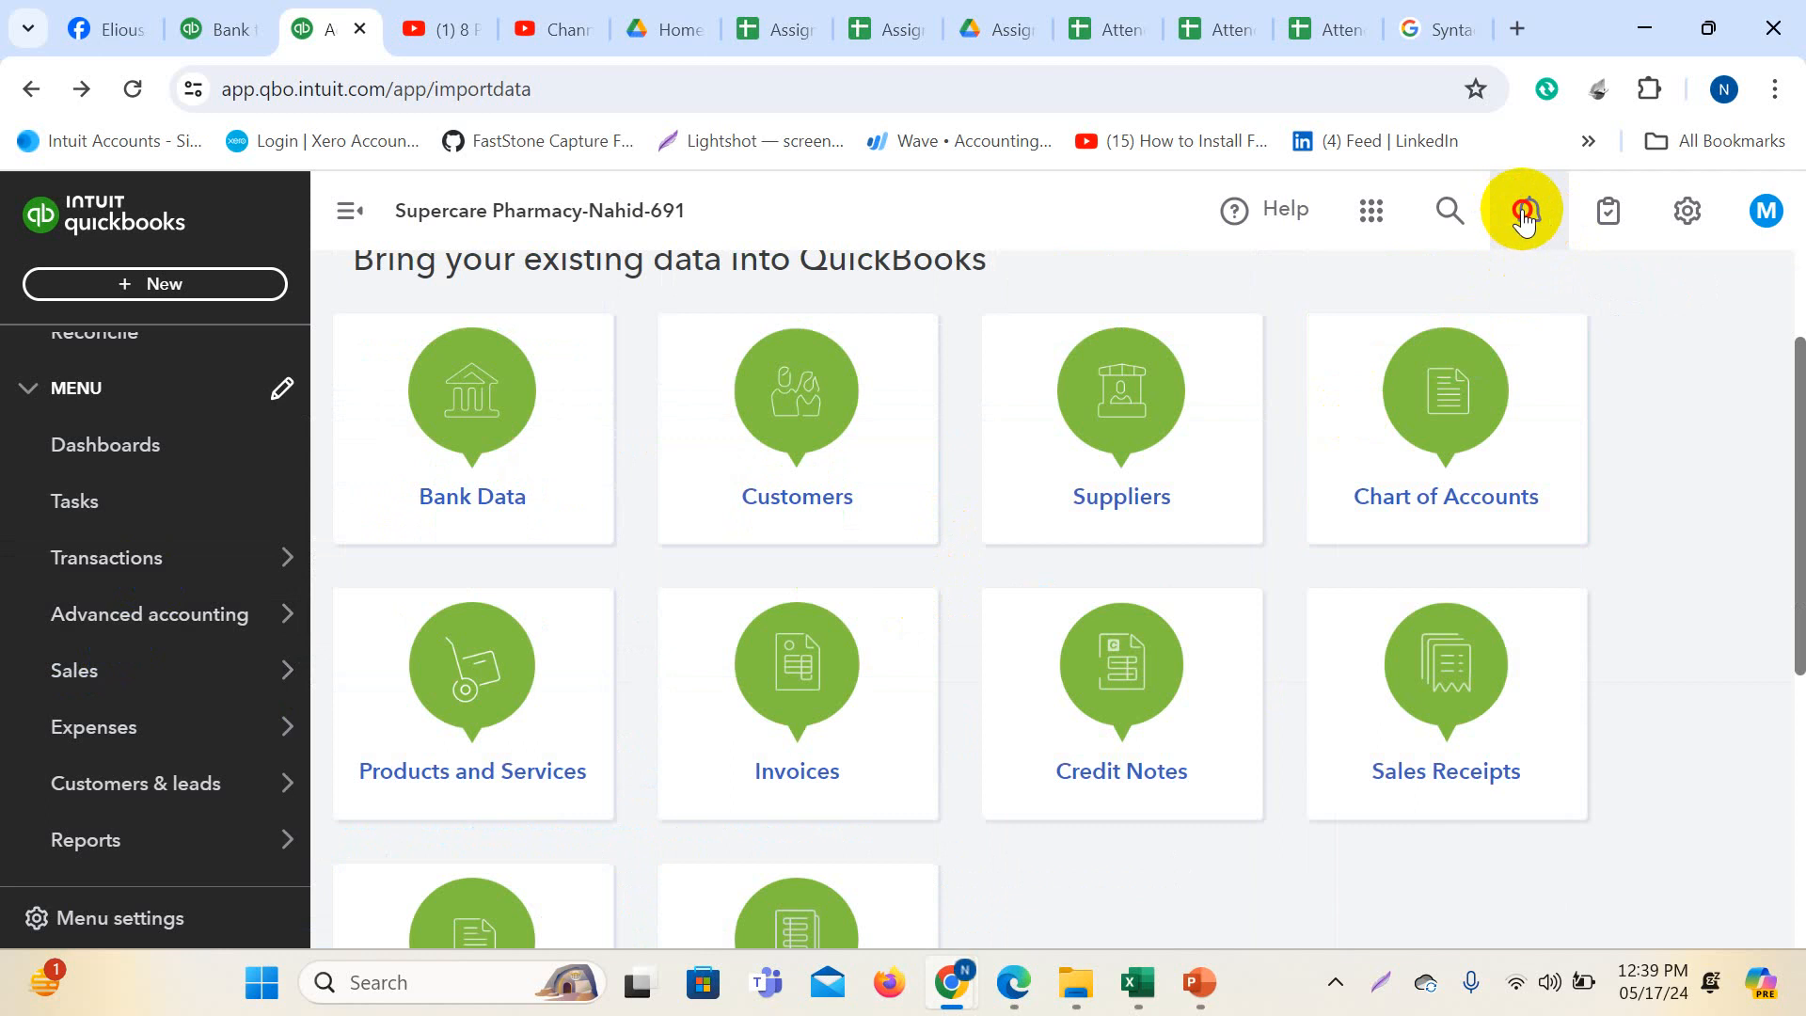
pyautogui.click(1529, 216)
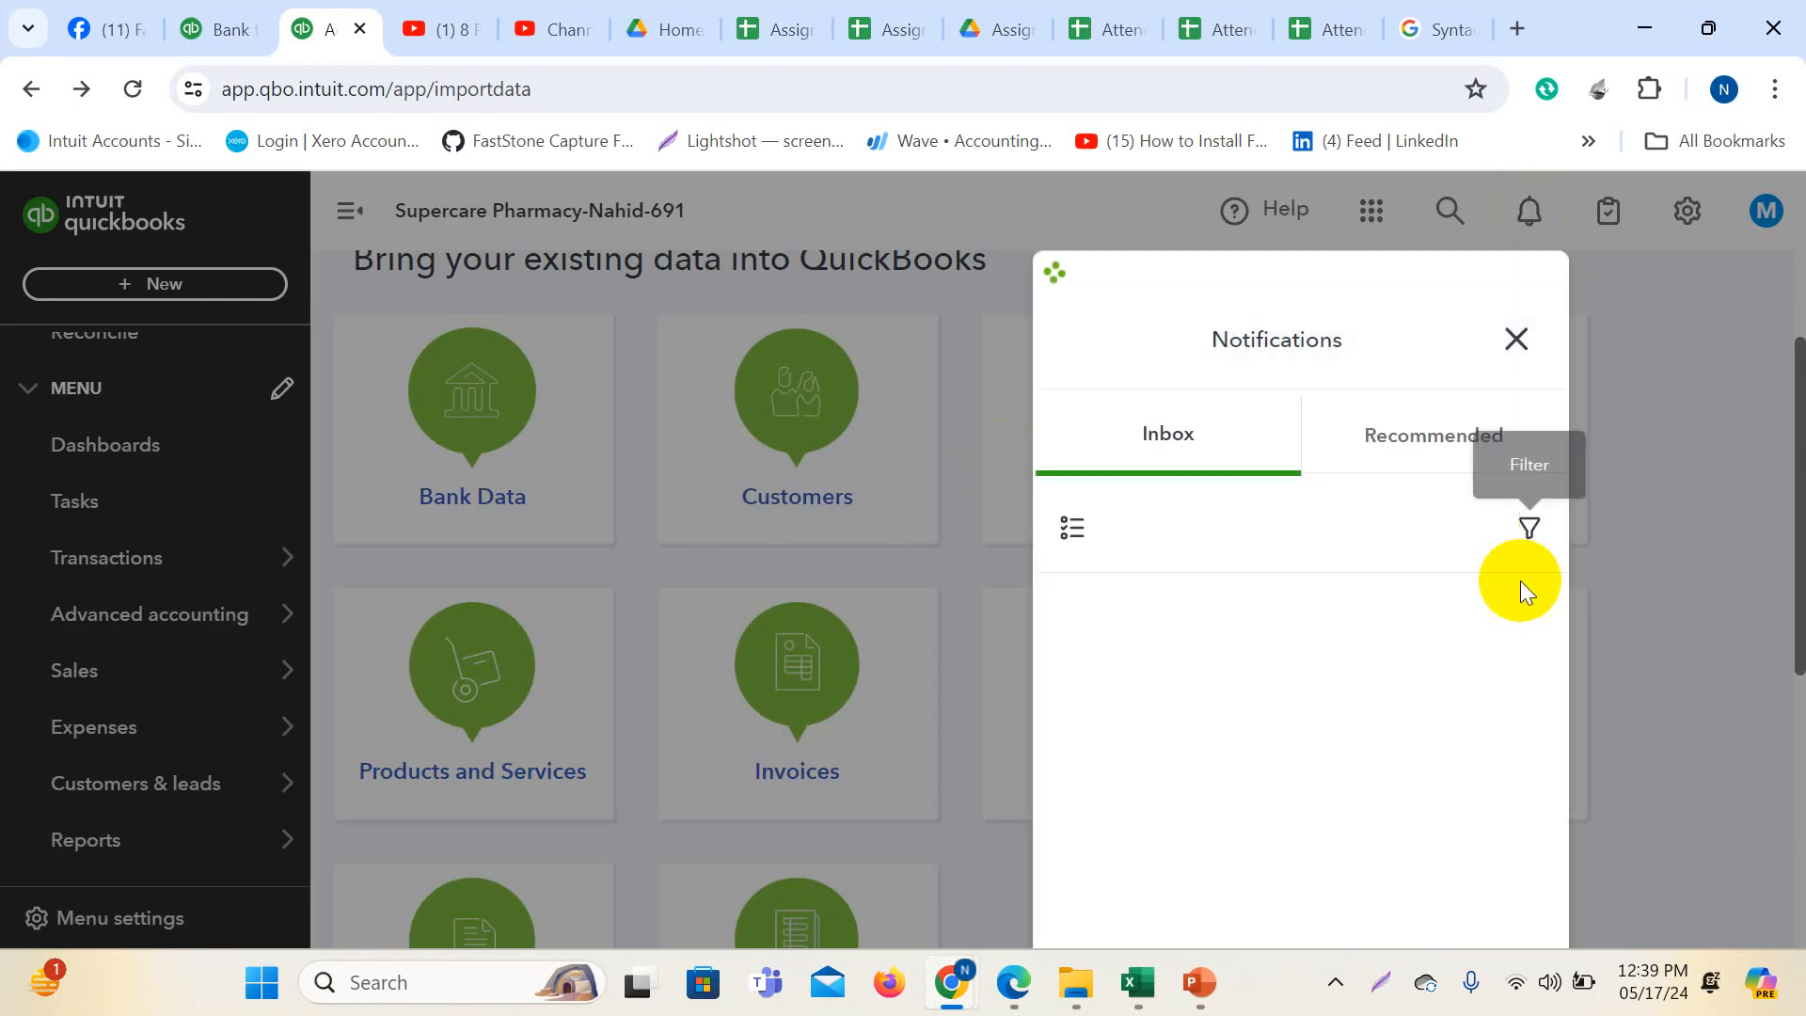
pyautogui.click(1519, 309)
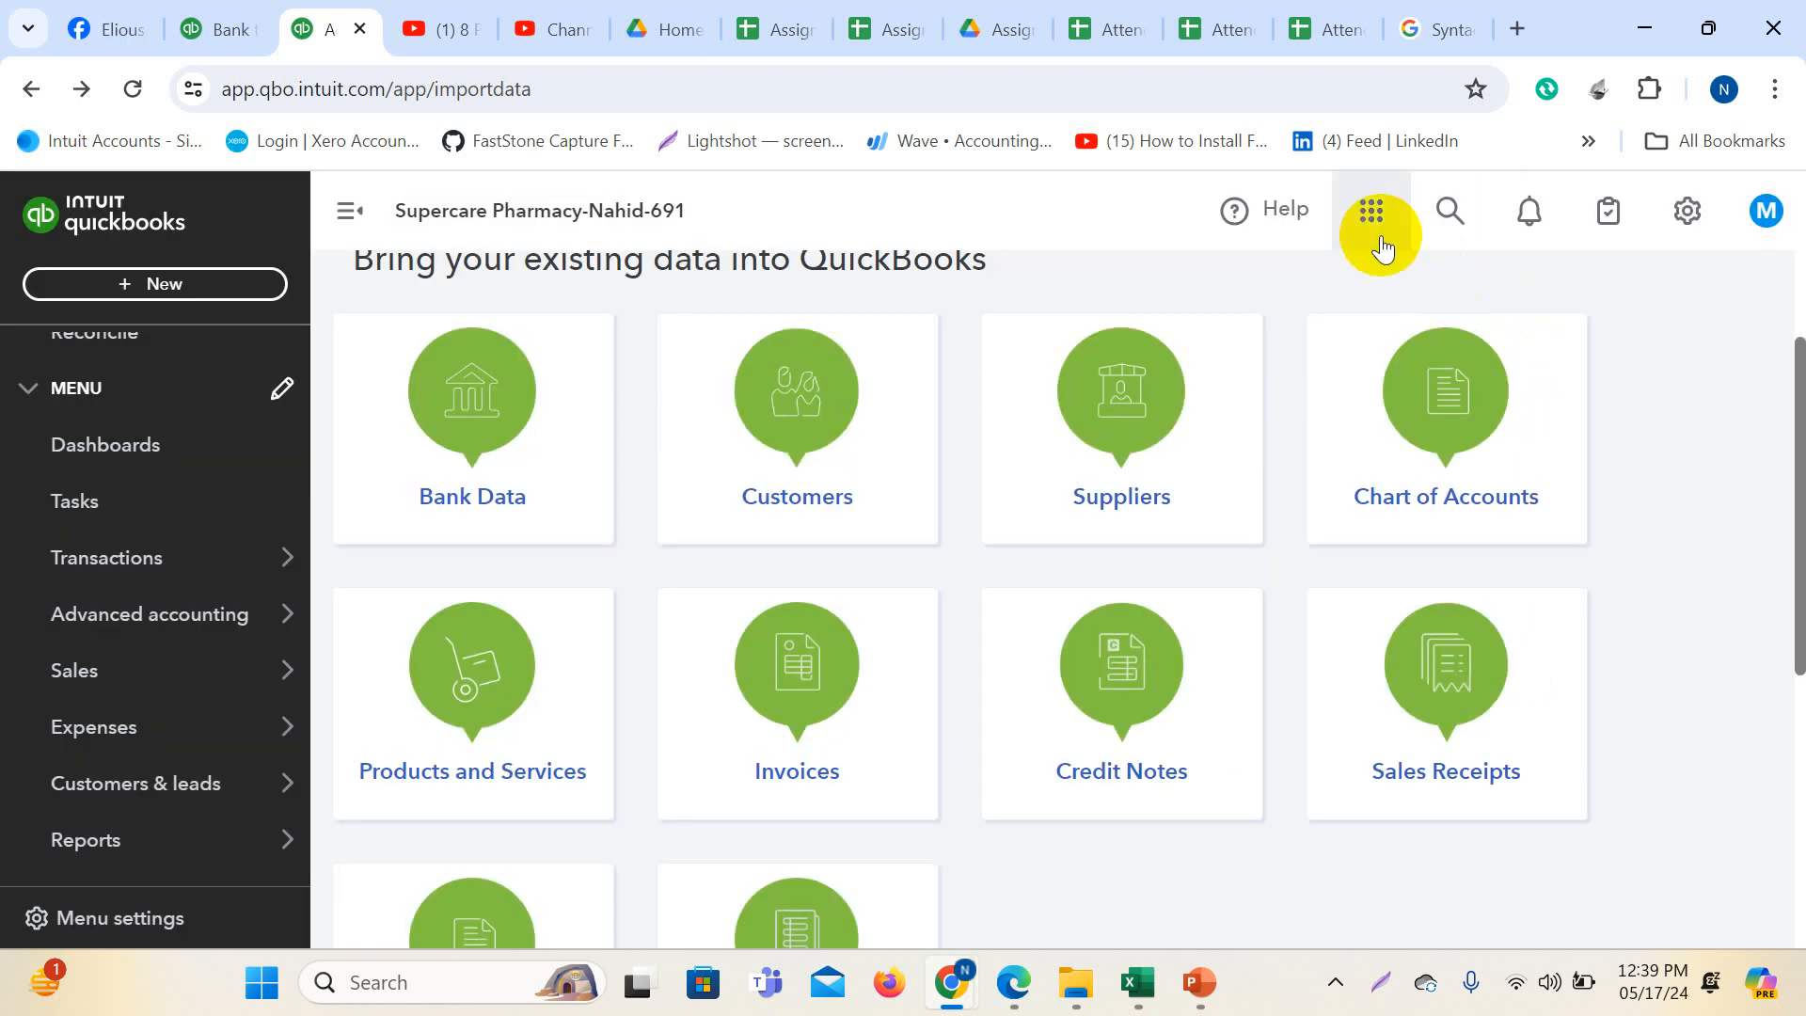
# - Open the recent journal entry Journal No-0002 dated 06/20/2022 through search and review its debit and credit lines
pyautogui.click(1446, 209)
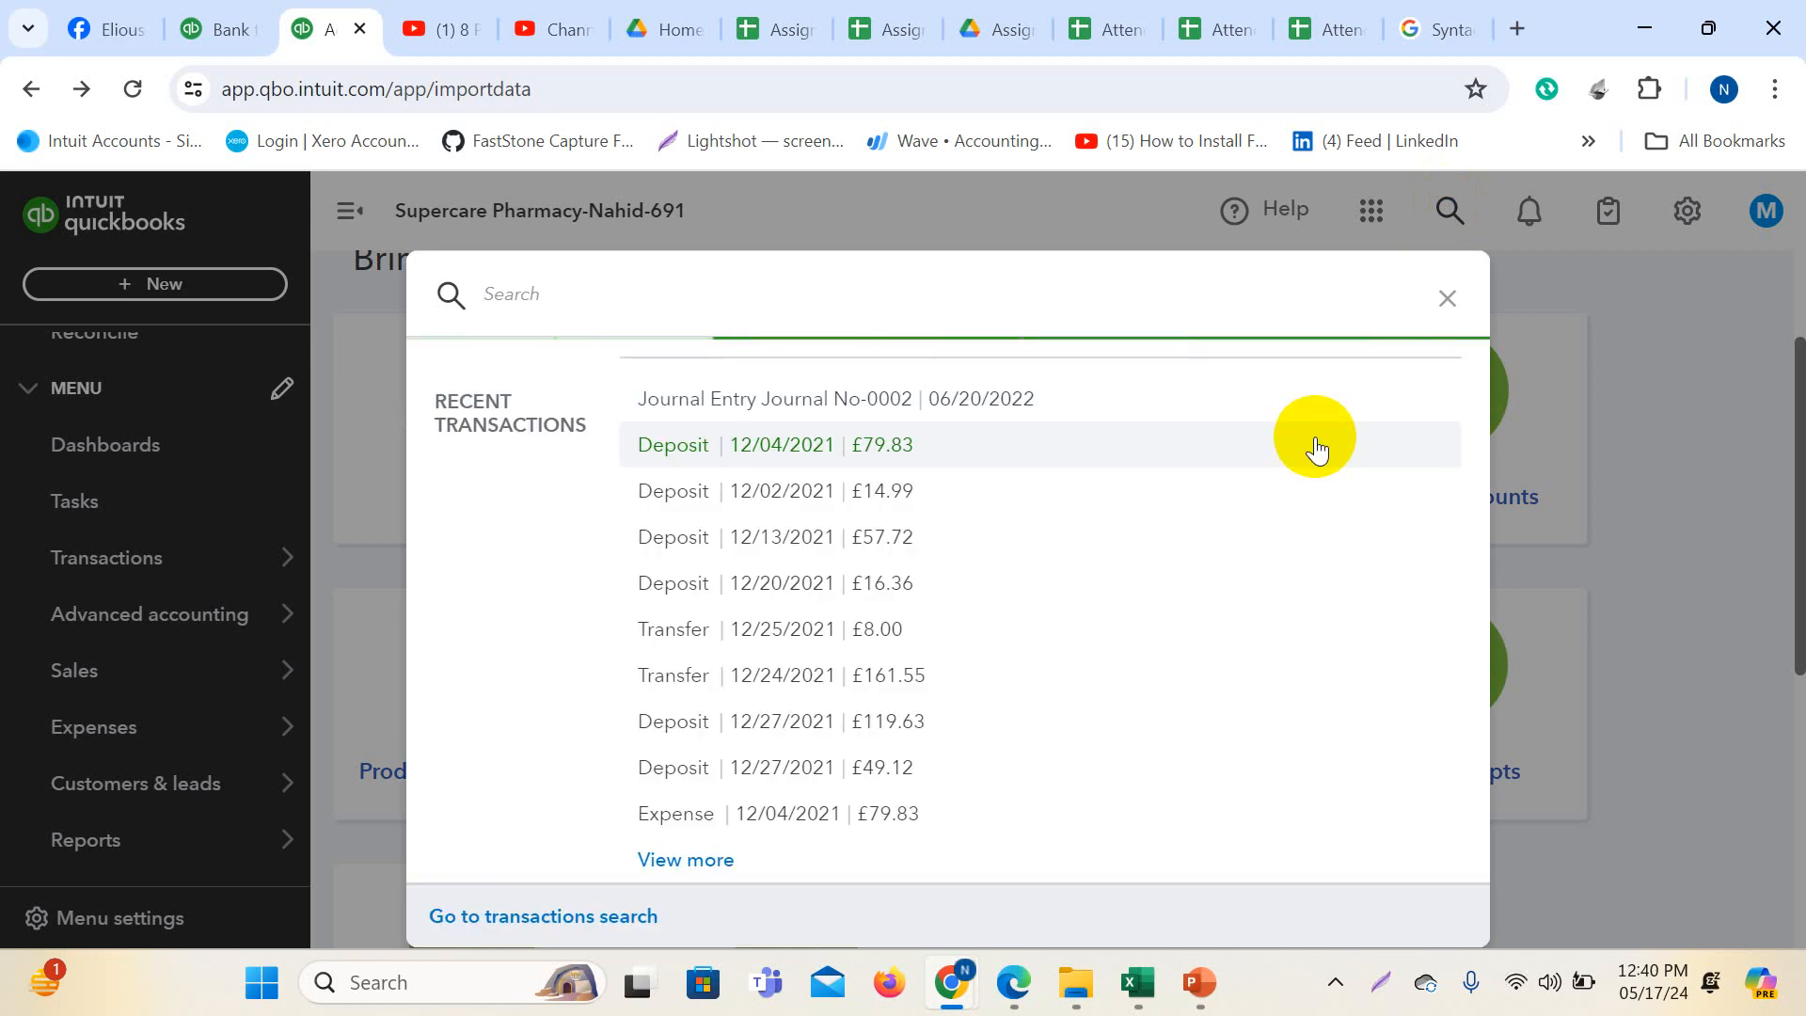
pyautogui.click(876, 641)
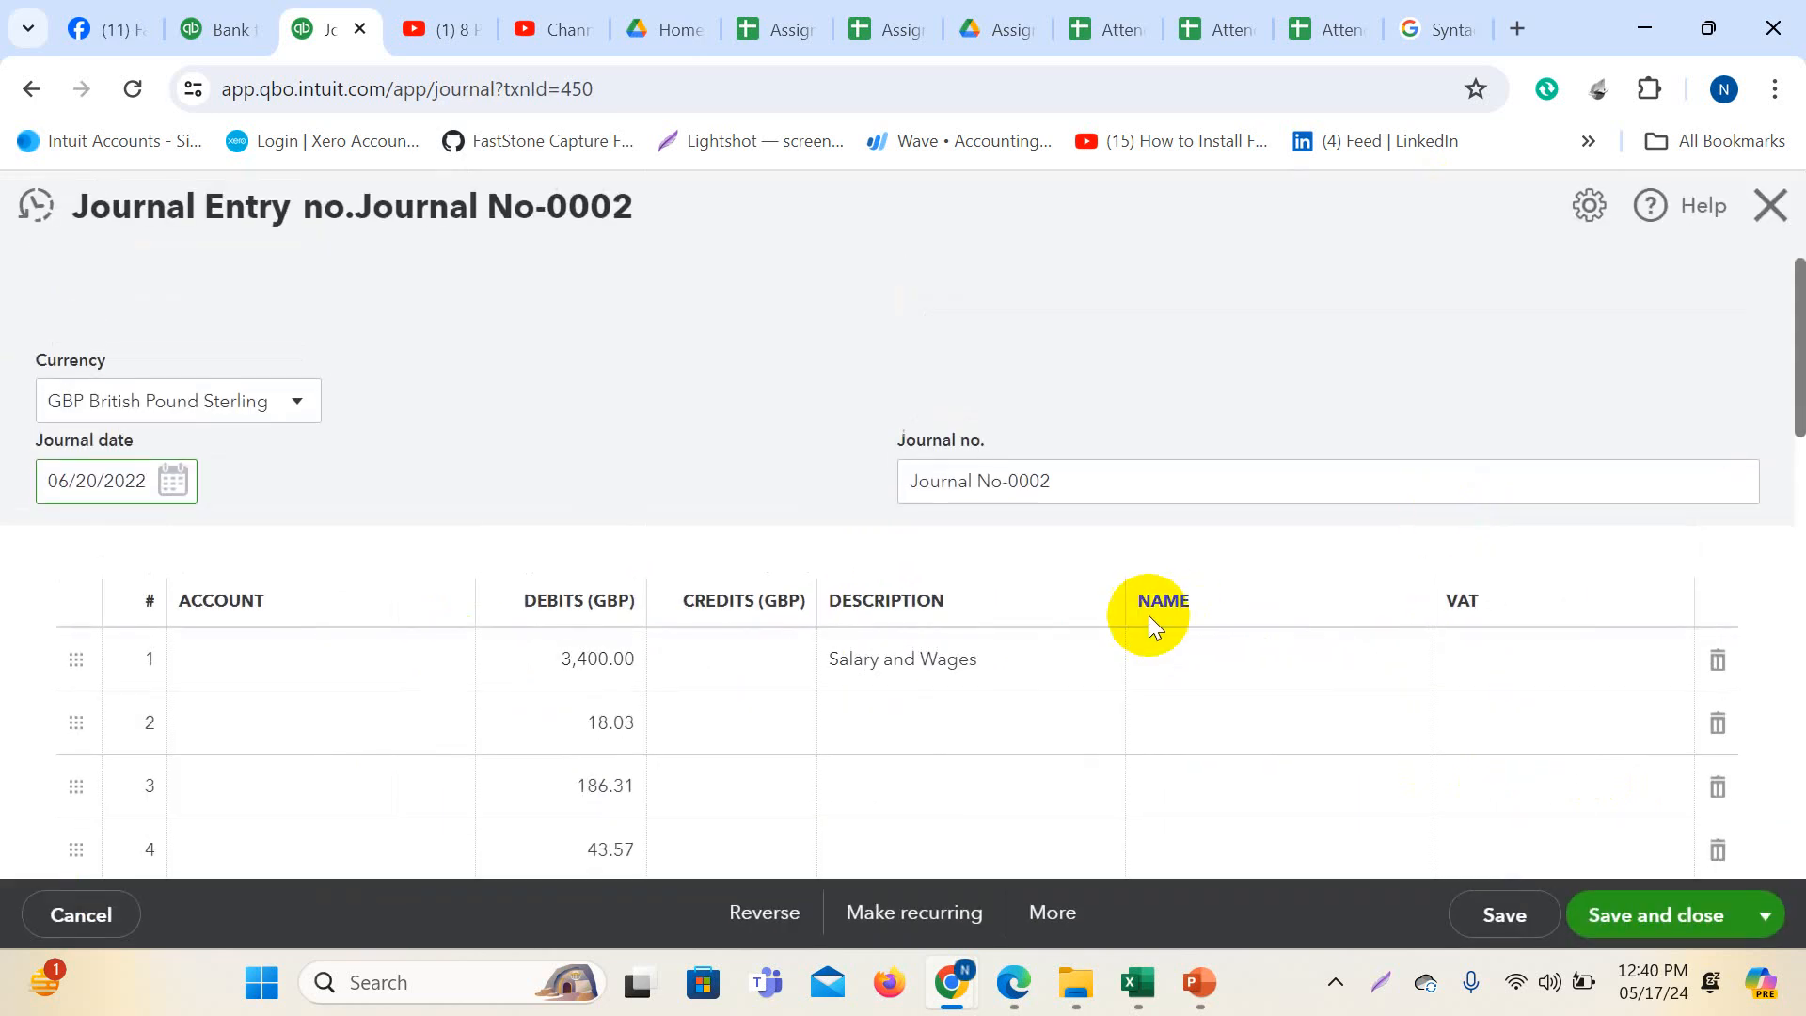
pyautogui.scroll(-5, 1149, 621)
pyautogui.scroll(-6, 1117, 651)
pyautogui.scroll(6, 1118, 651)
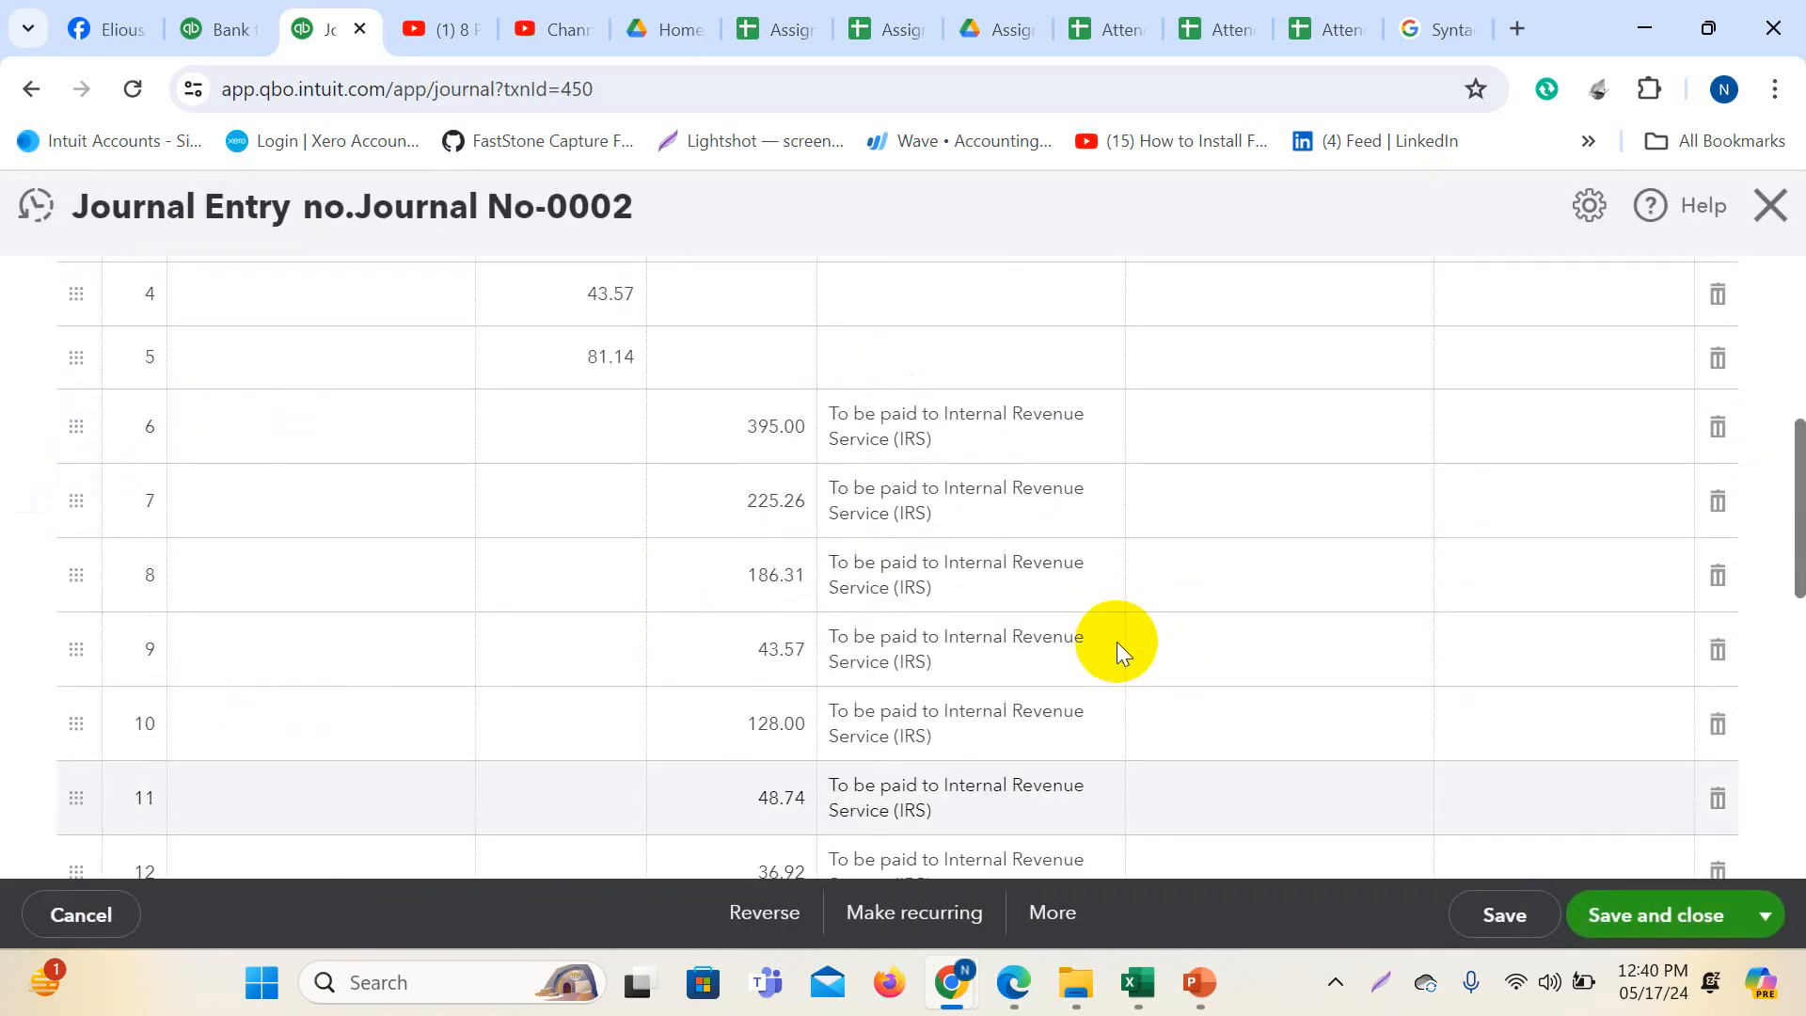
pyautogui.scroll(3, 1118, 651)
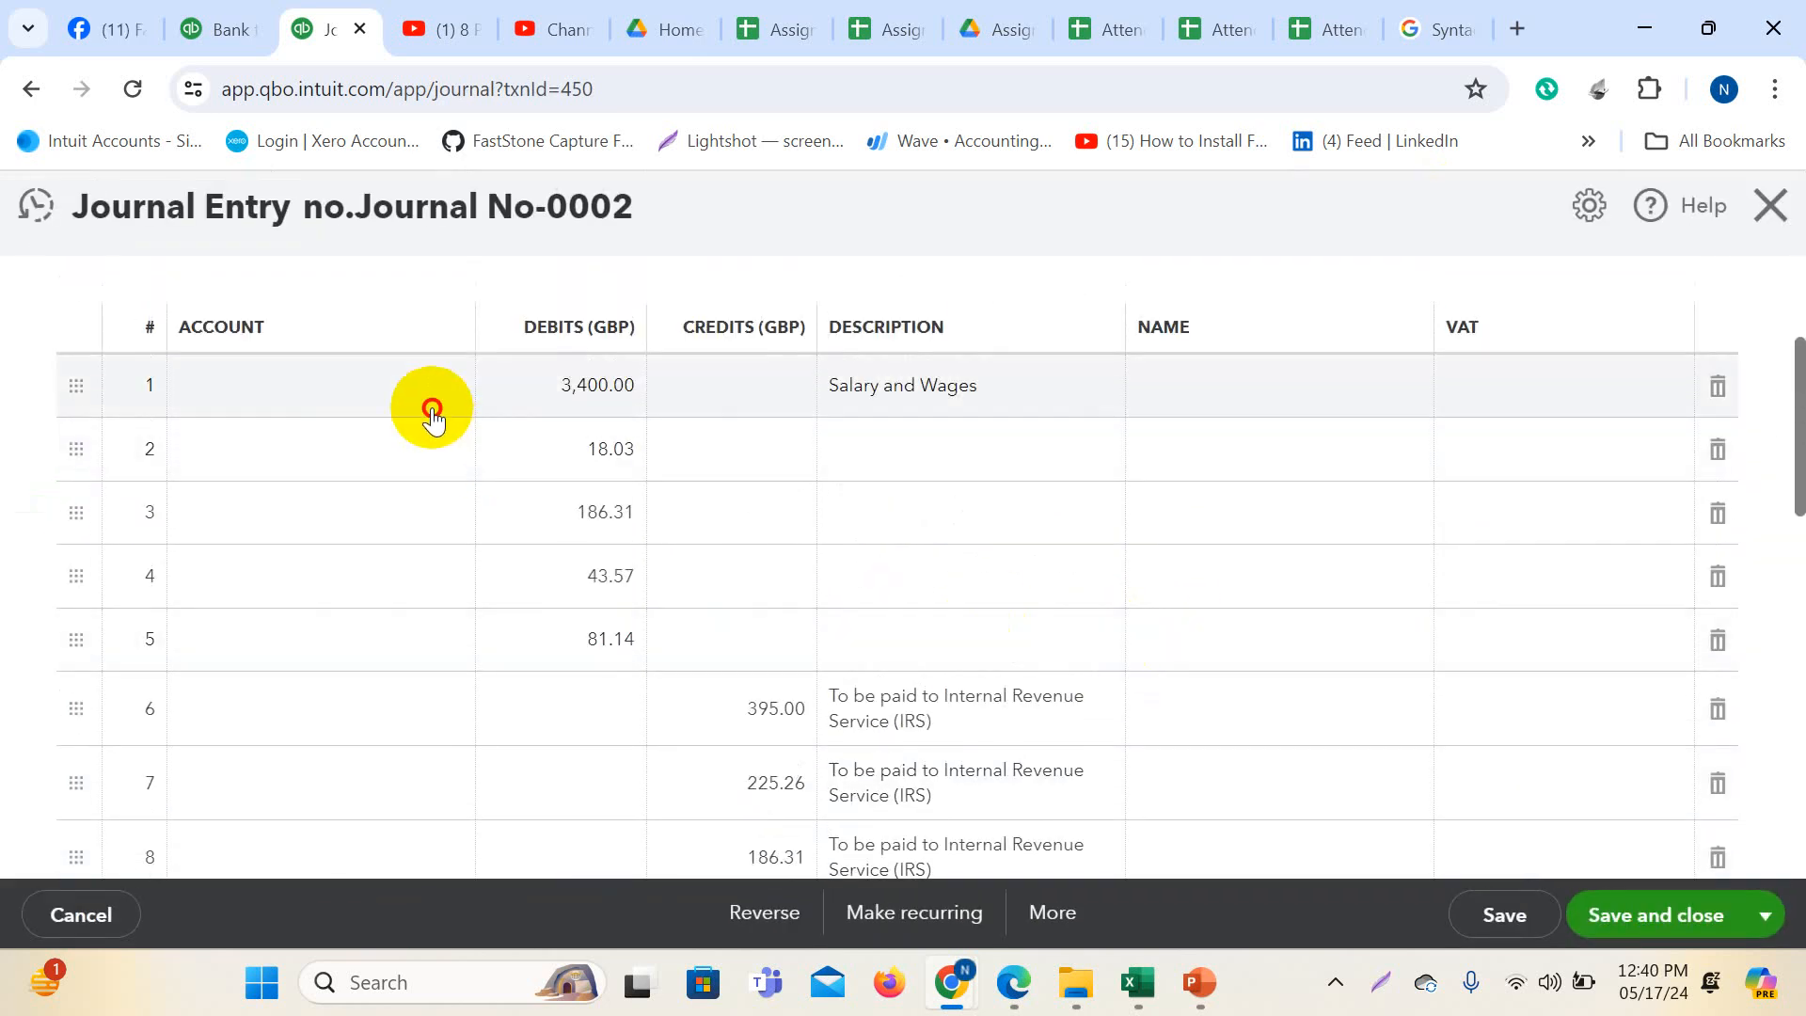
# - Check the account on line 1 of the journal entry, look over the remaining lines, and leave without saving
pyautogui.click(433, 403)
pyautogui.scroll(-6, 940, 668)
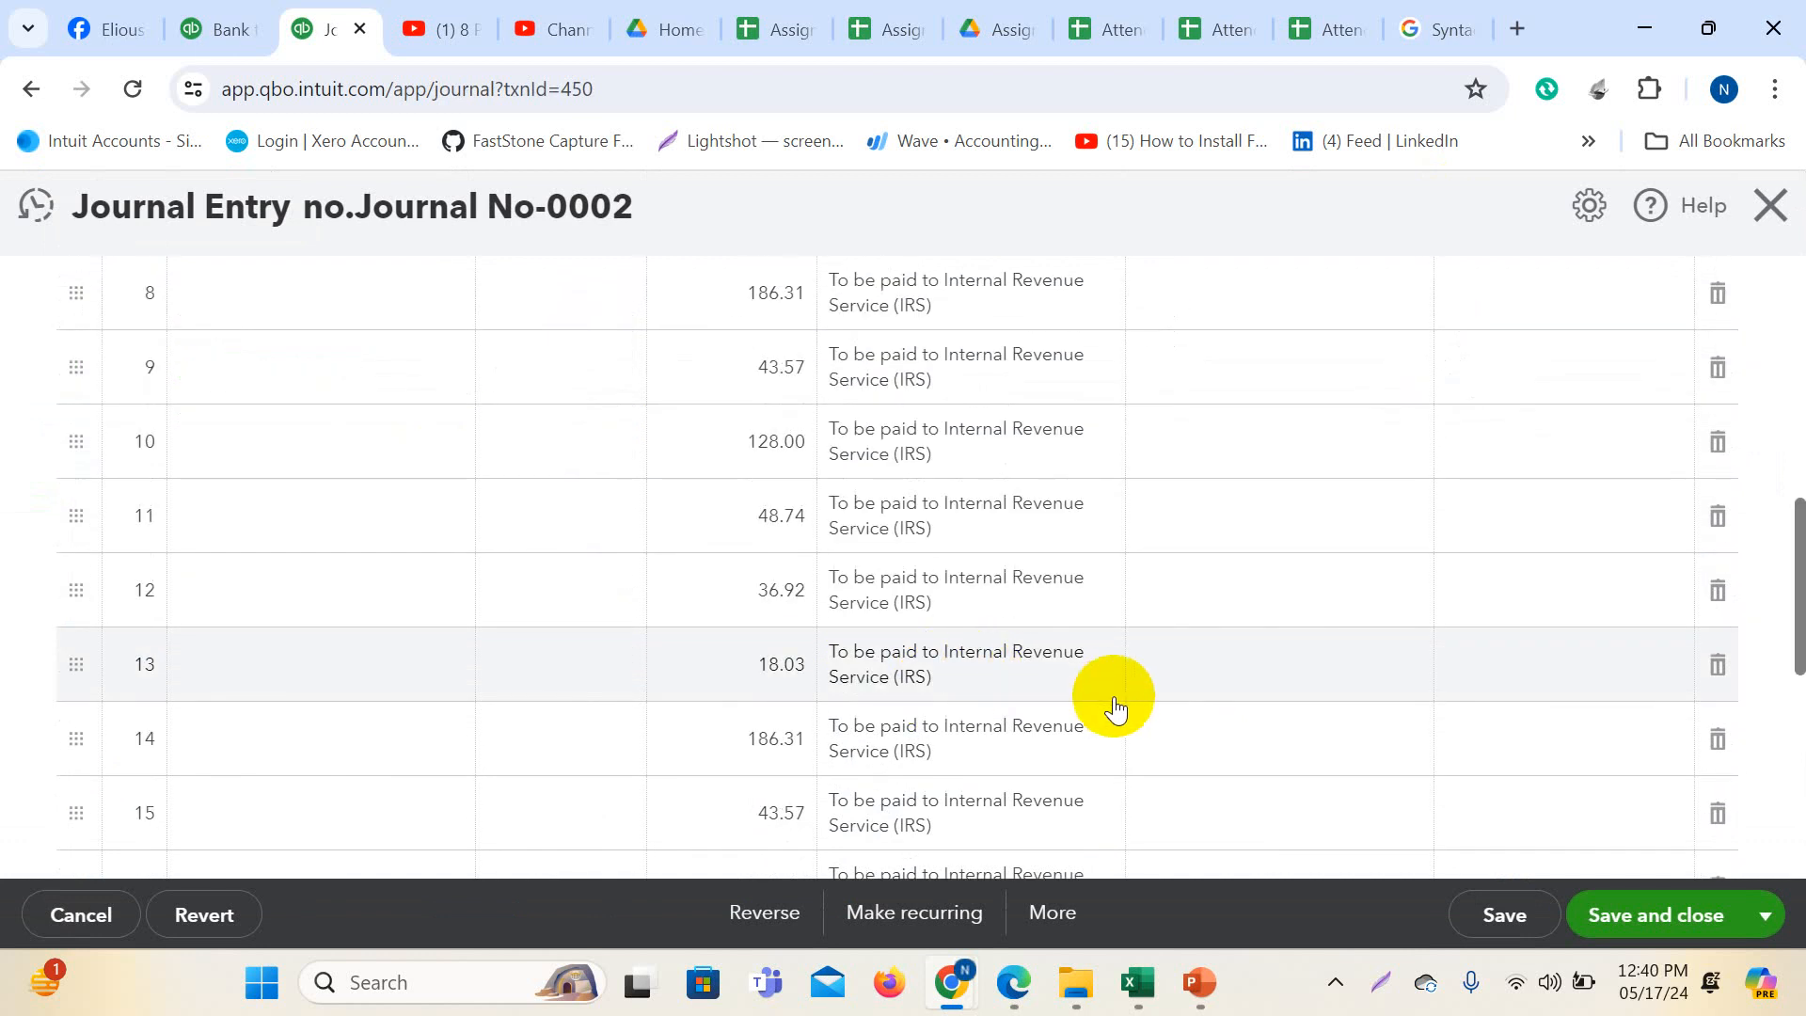
pyautogui.scroll(-5, 1109, 705)
pyautogui.scroll(6, 1096, 691)
pyautogui.scroll(5, 1096, 692)
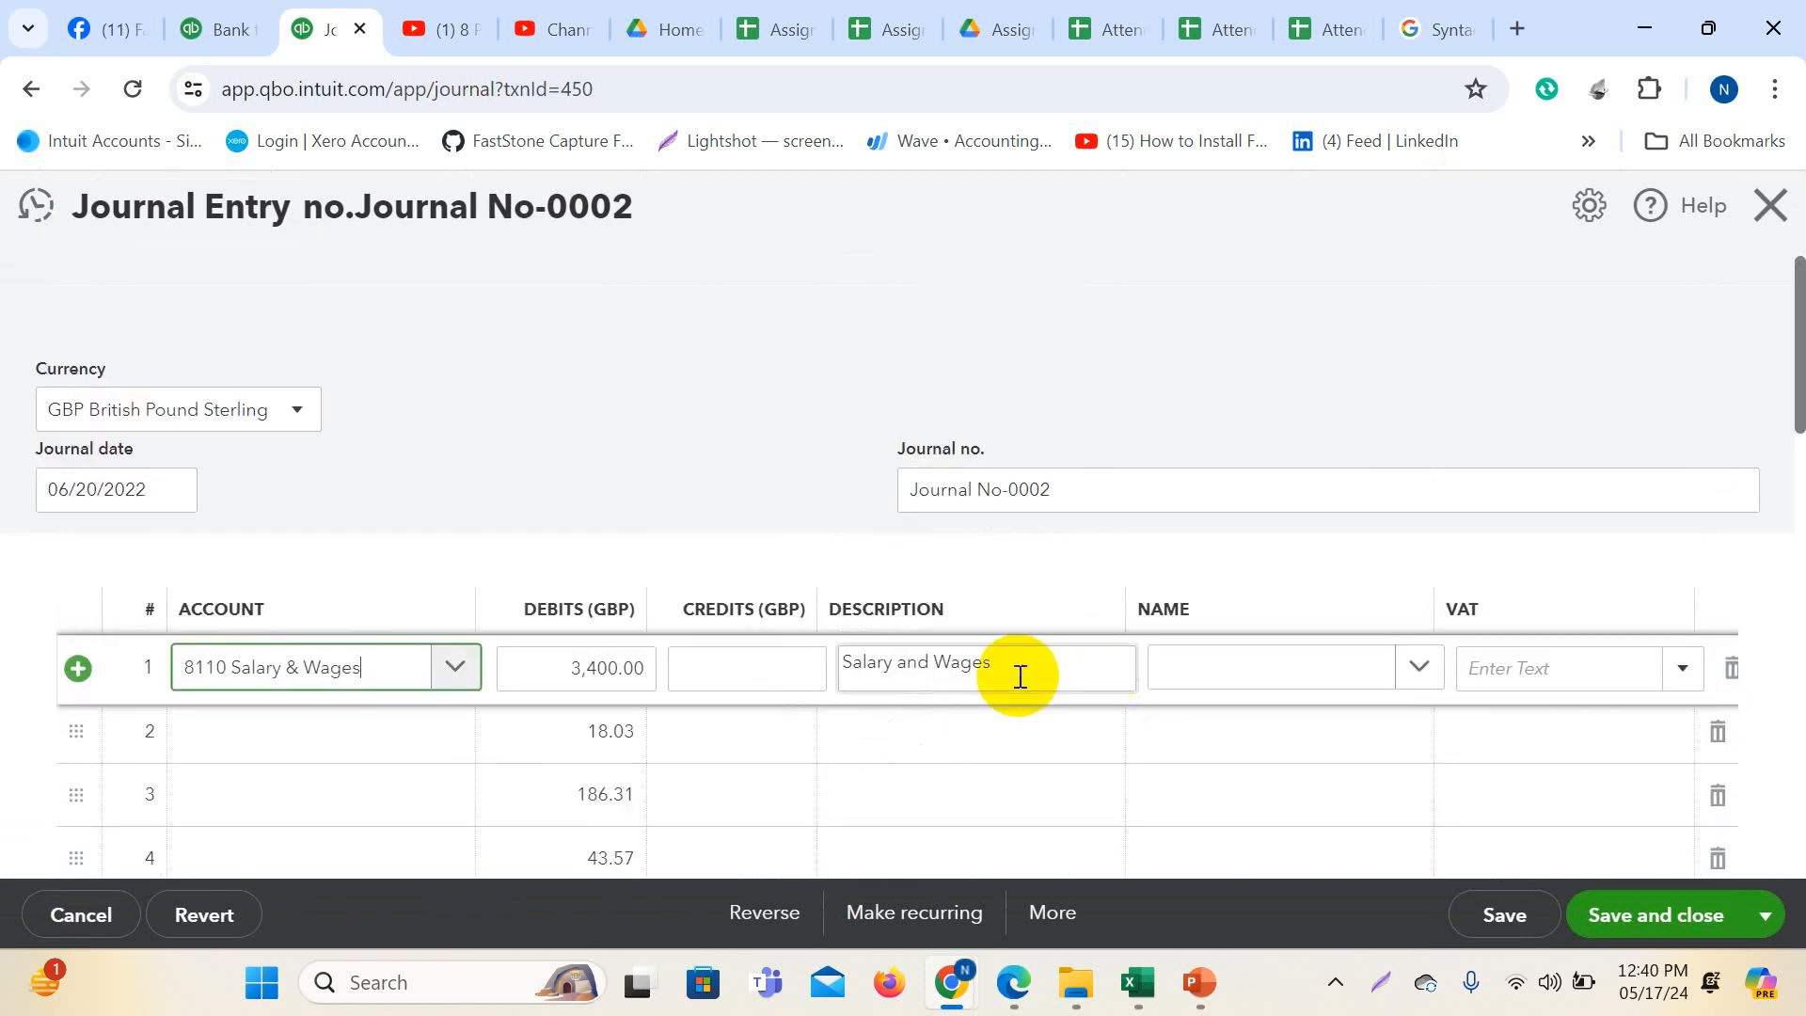
pyautogui.click(1769, 204)
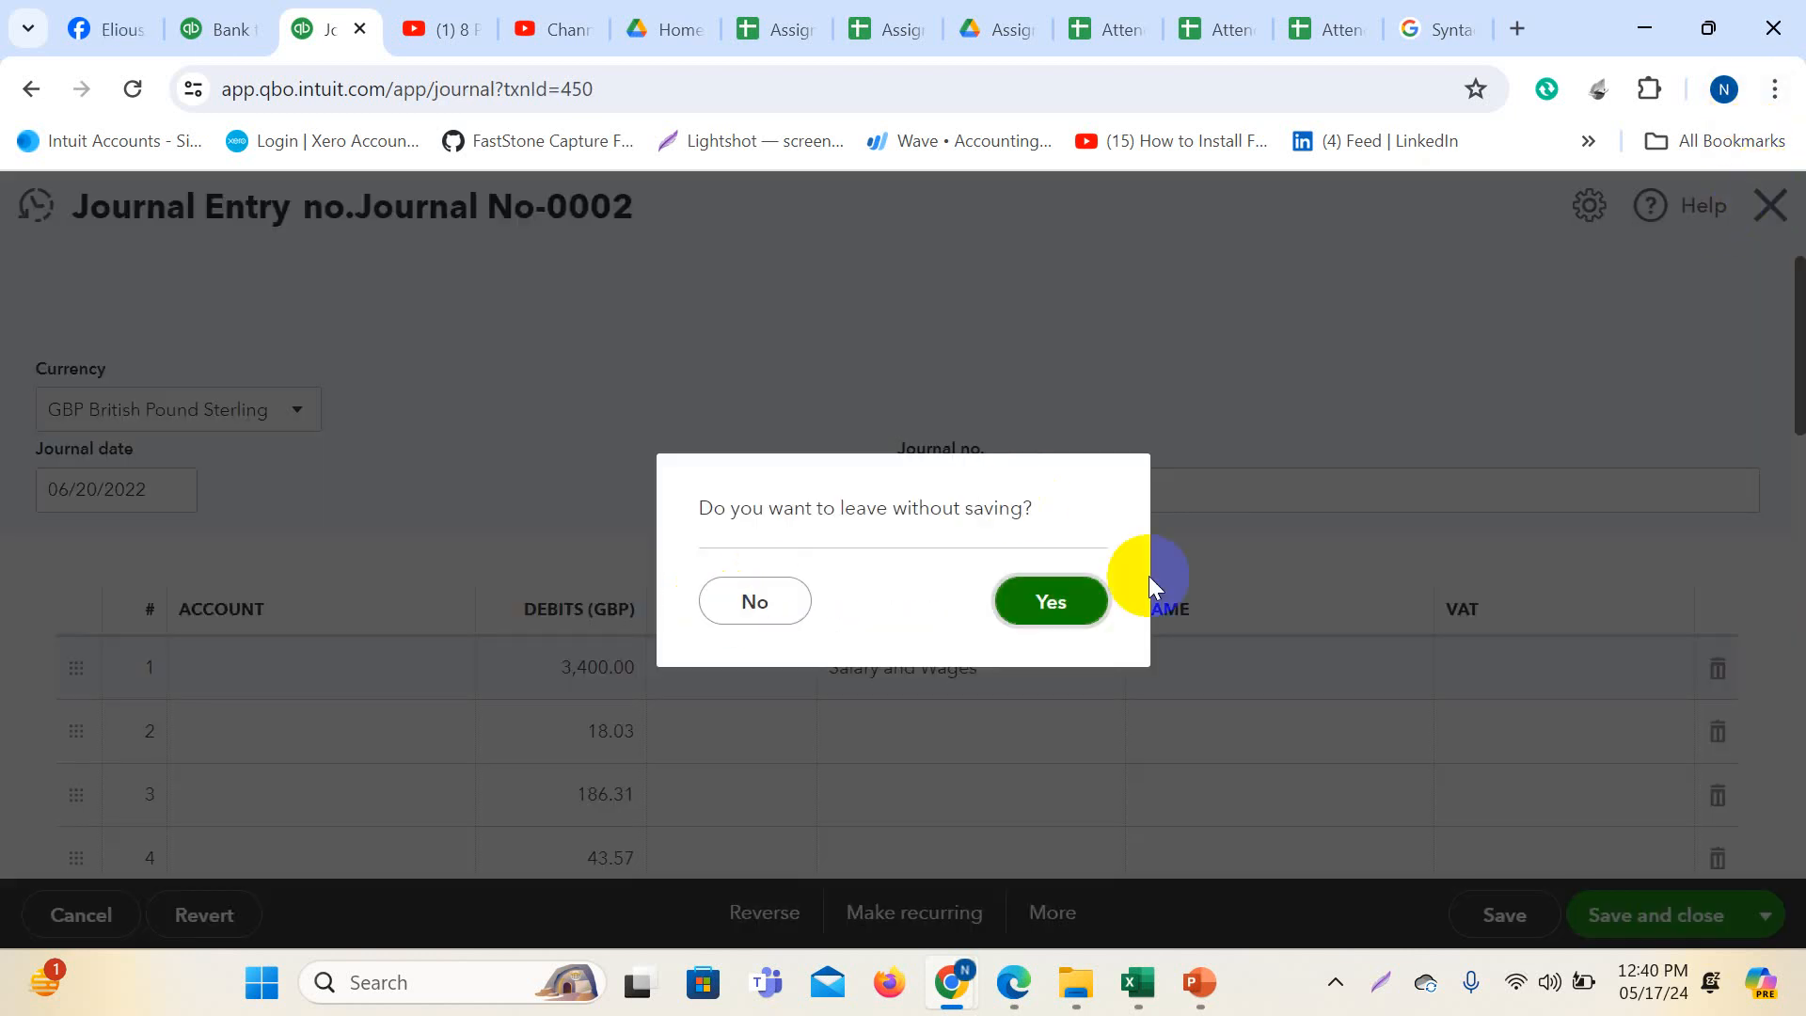
pyautogui.click(1050, 597)
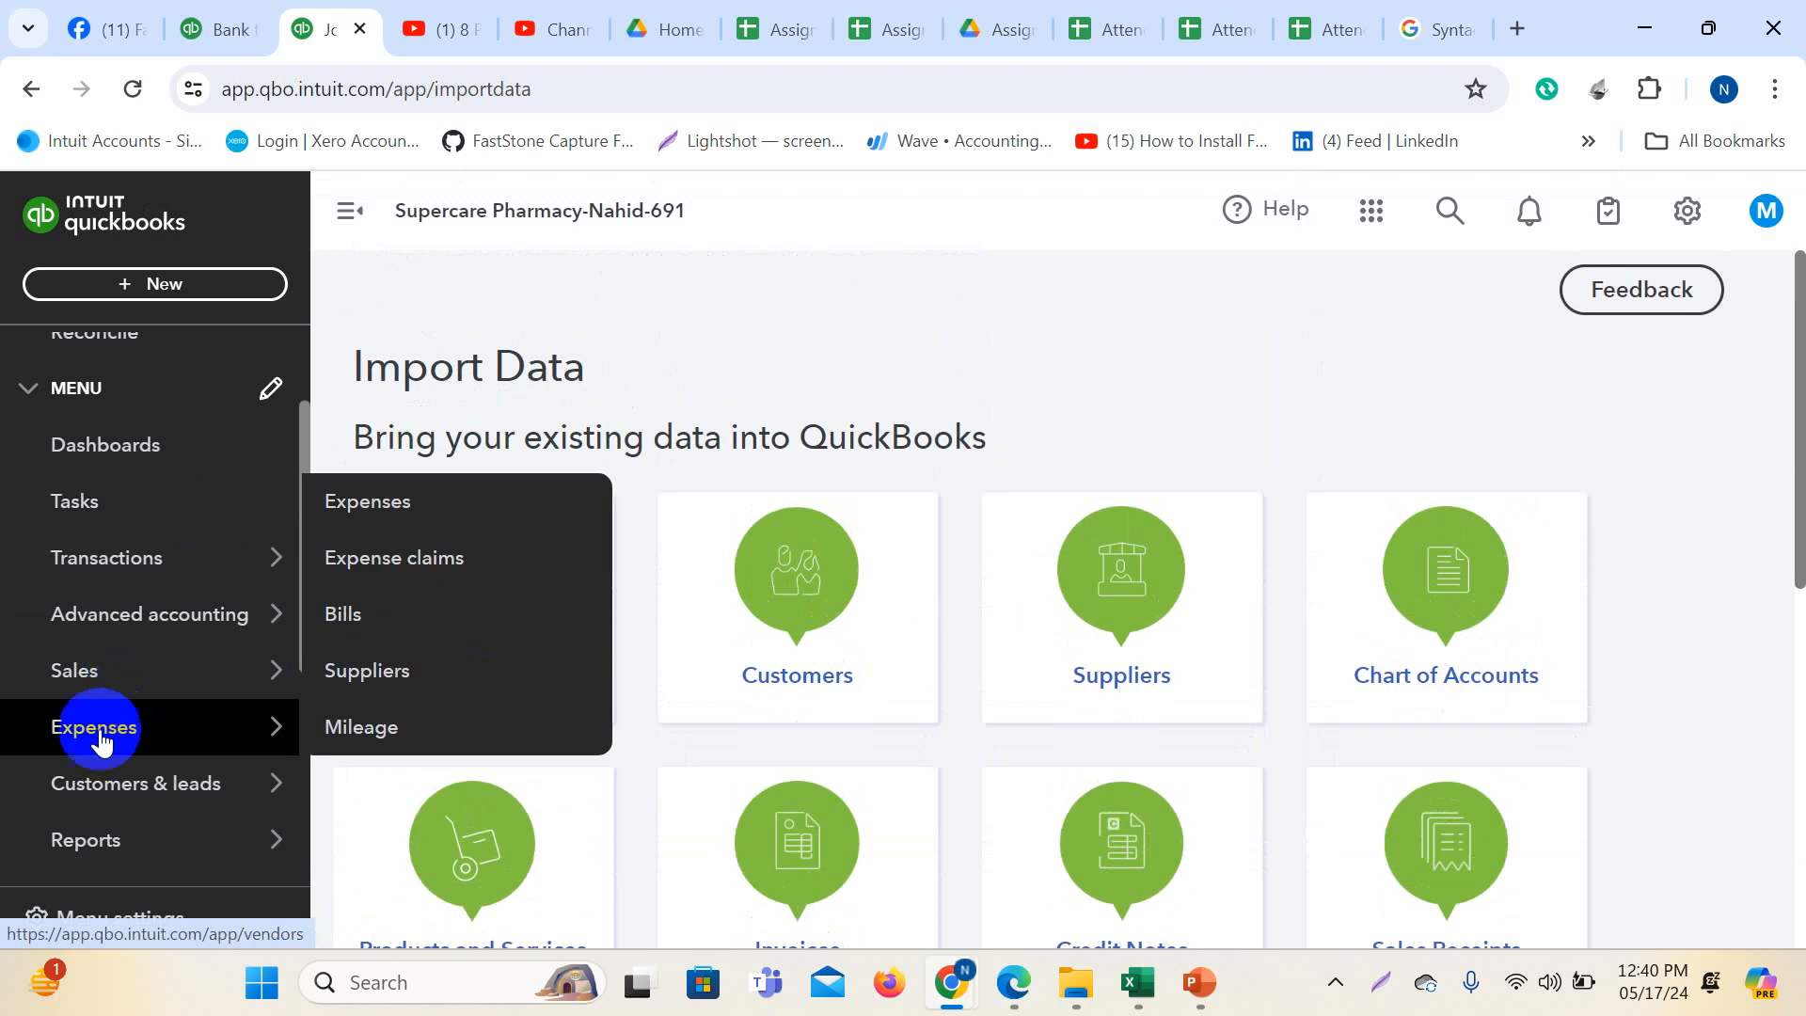
# - Open the Profit and Loss report from the favourite standard reports
pyautogui.moveTo(118, 625)
pyautogui.scroll(-5, 119, 626)
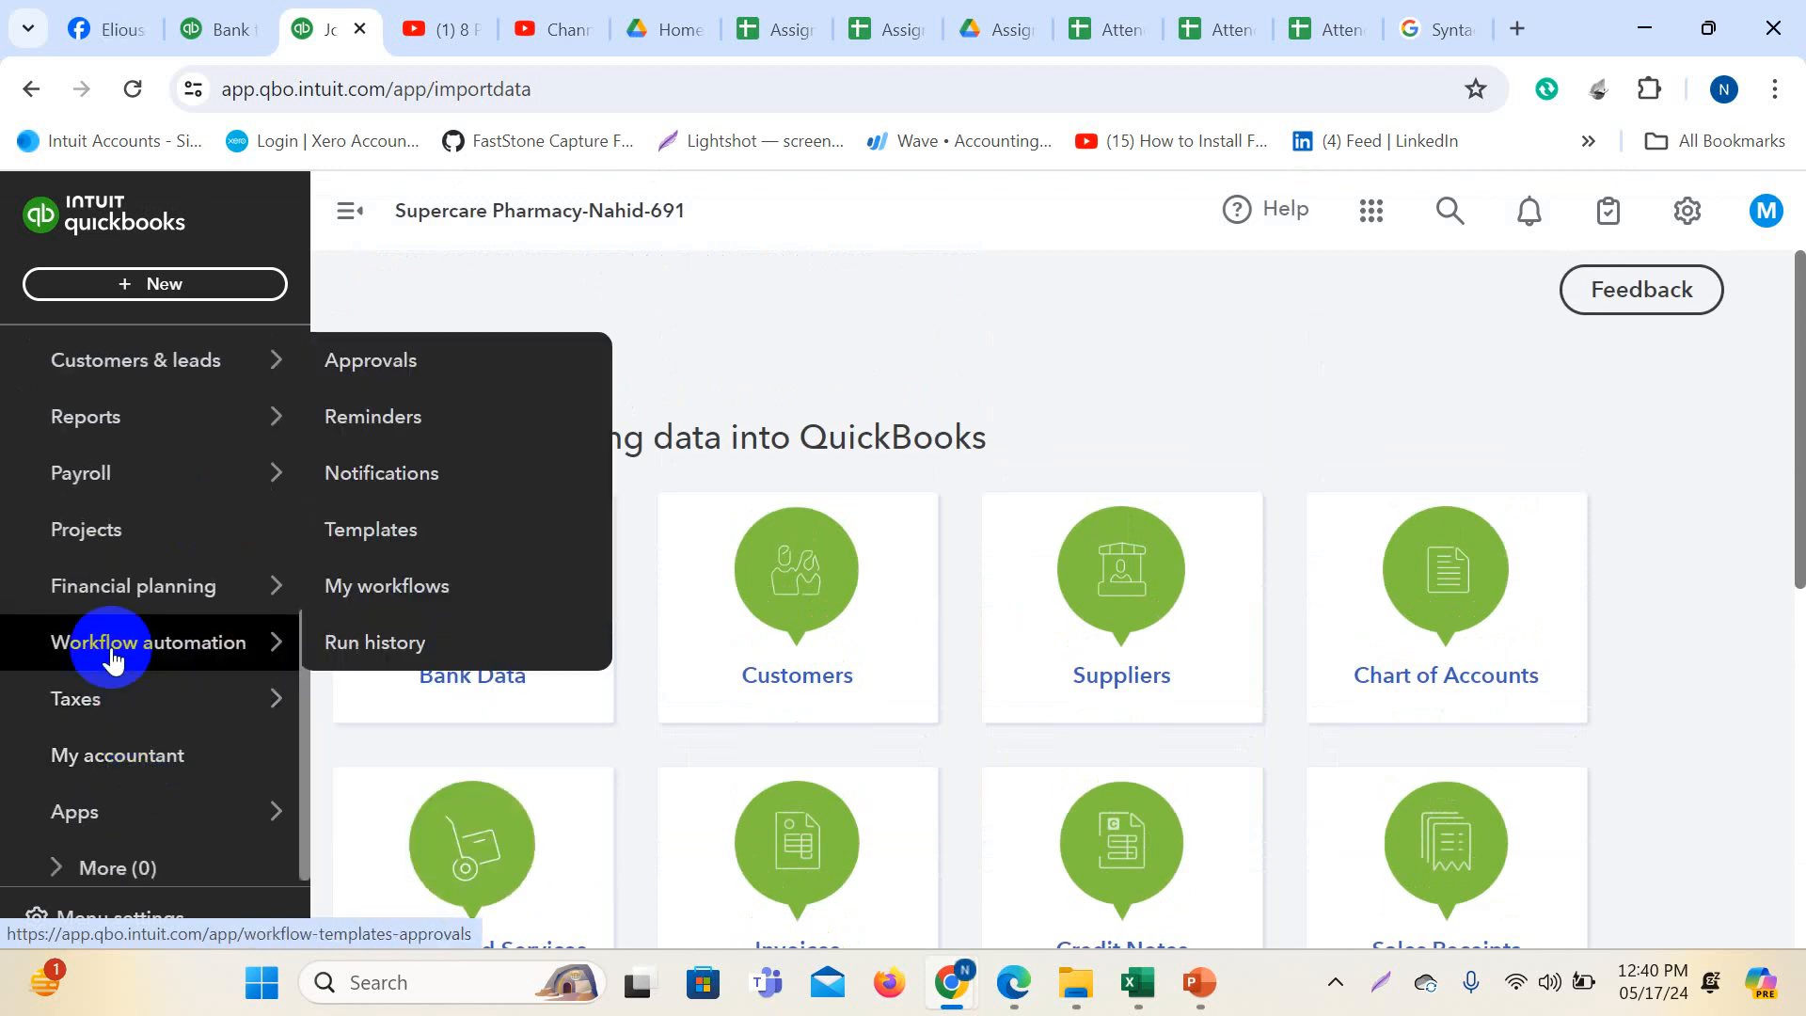
pyautogui.moveTo(94, 708)
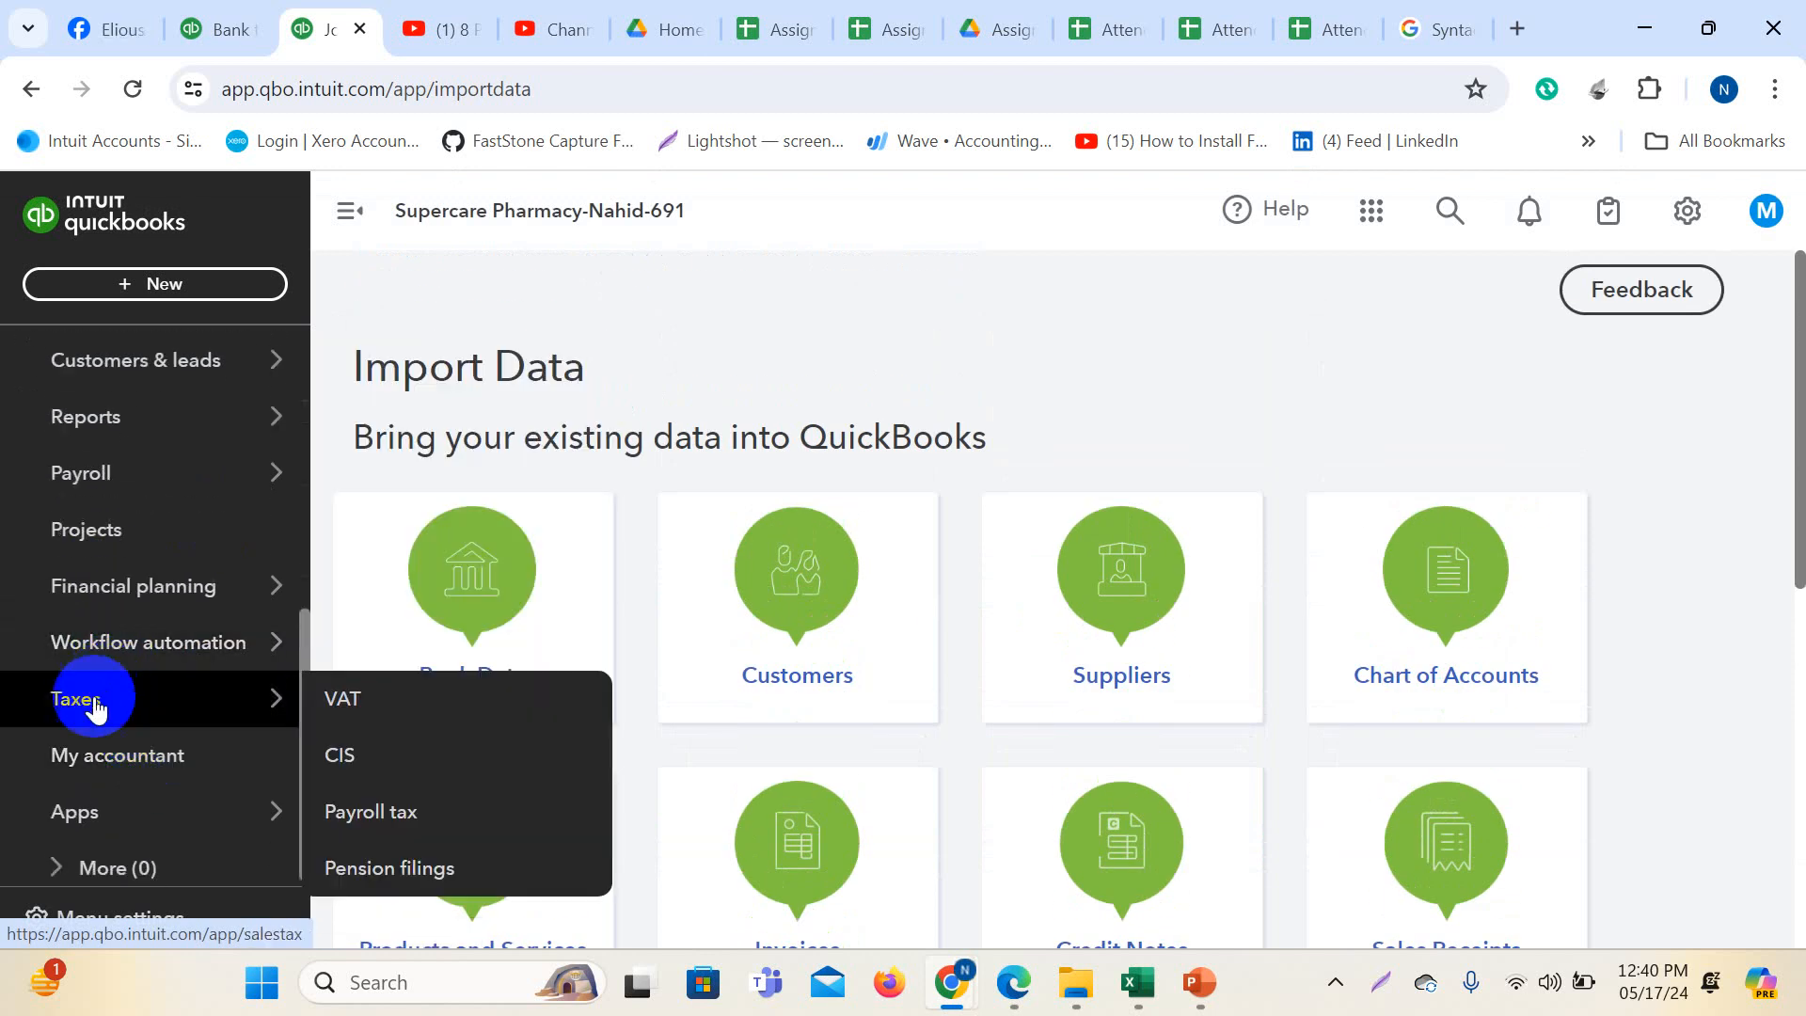
pyautogui.click(106, 414)
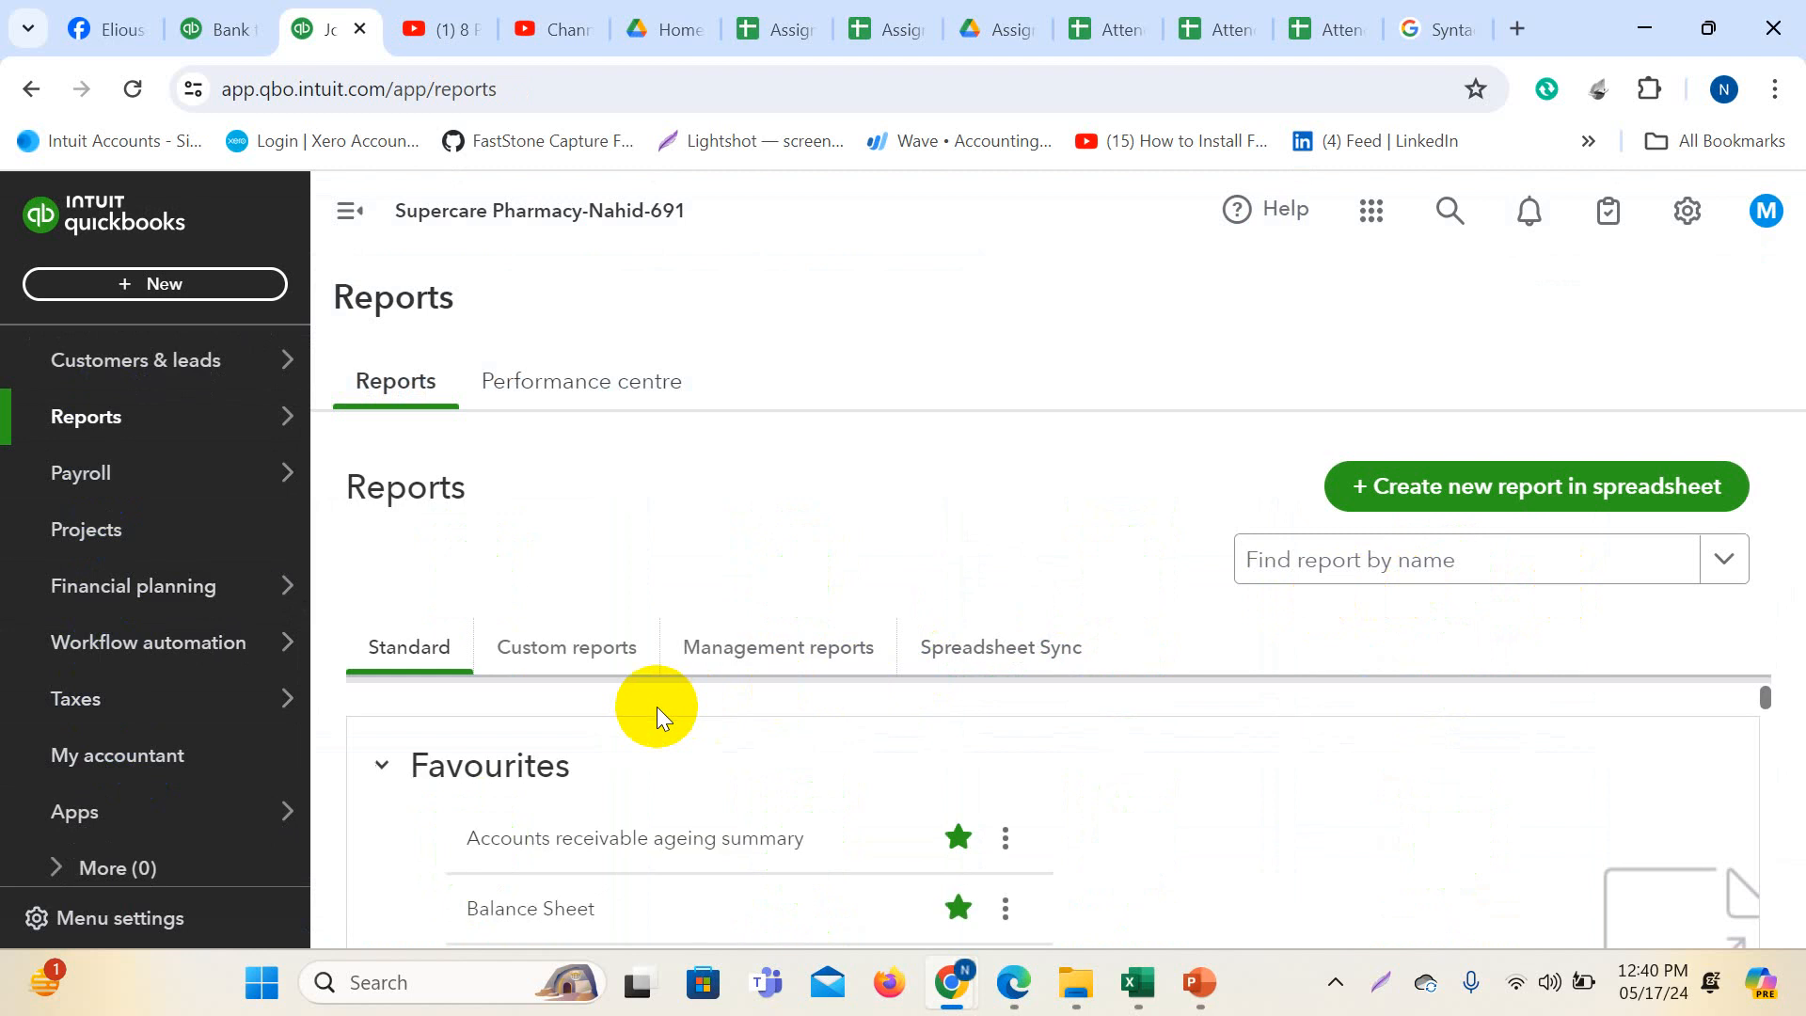
pyautogui.scroll(-2, 657, 711)
pyautogui.scroll(1, 640, 753)
pyautogui.click(487, 840)
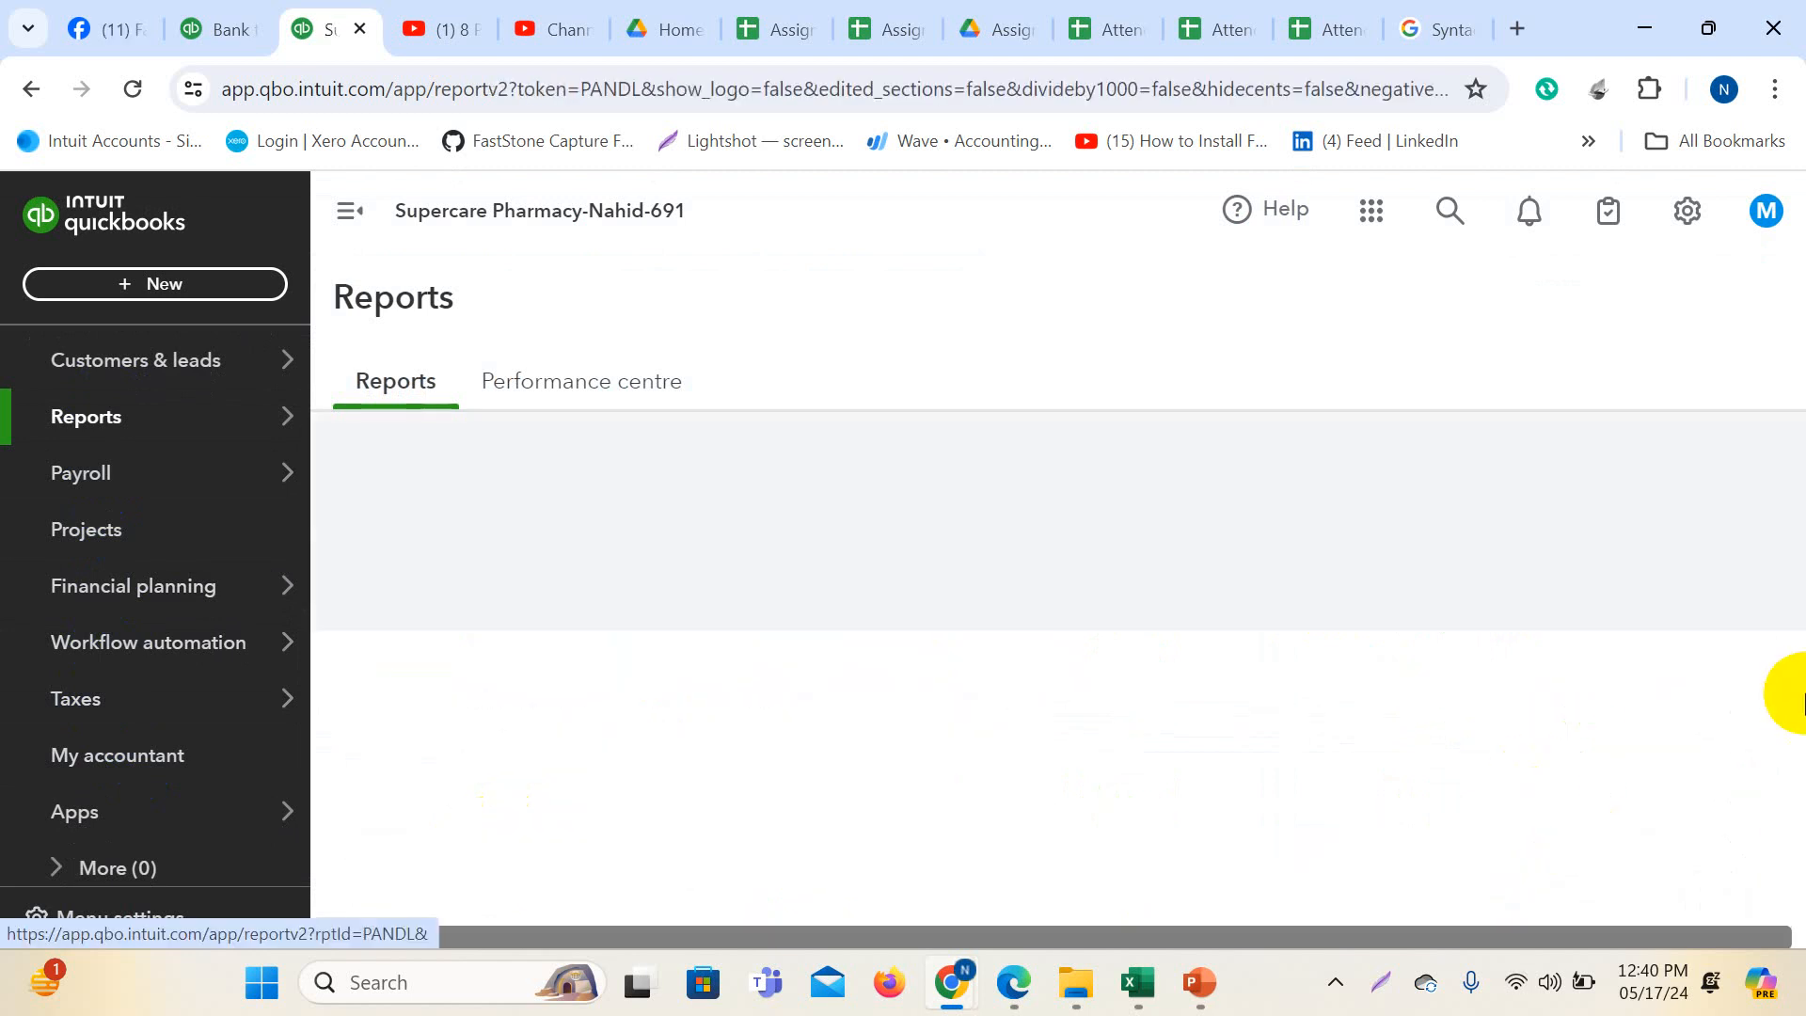
# - Set the Profit and Loss report period to All Dates and rerun the report
pyautogui.scroll(-3, 1035, 659)
pyautogui.scroll(-3, 1072, 687)
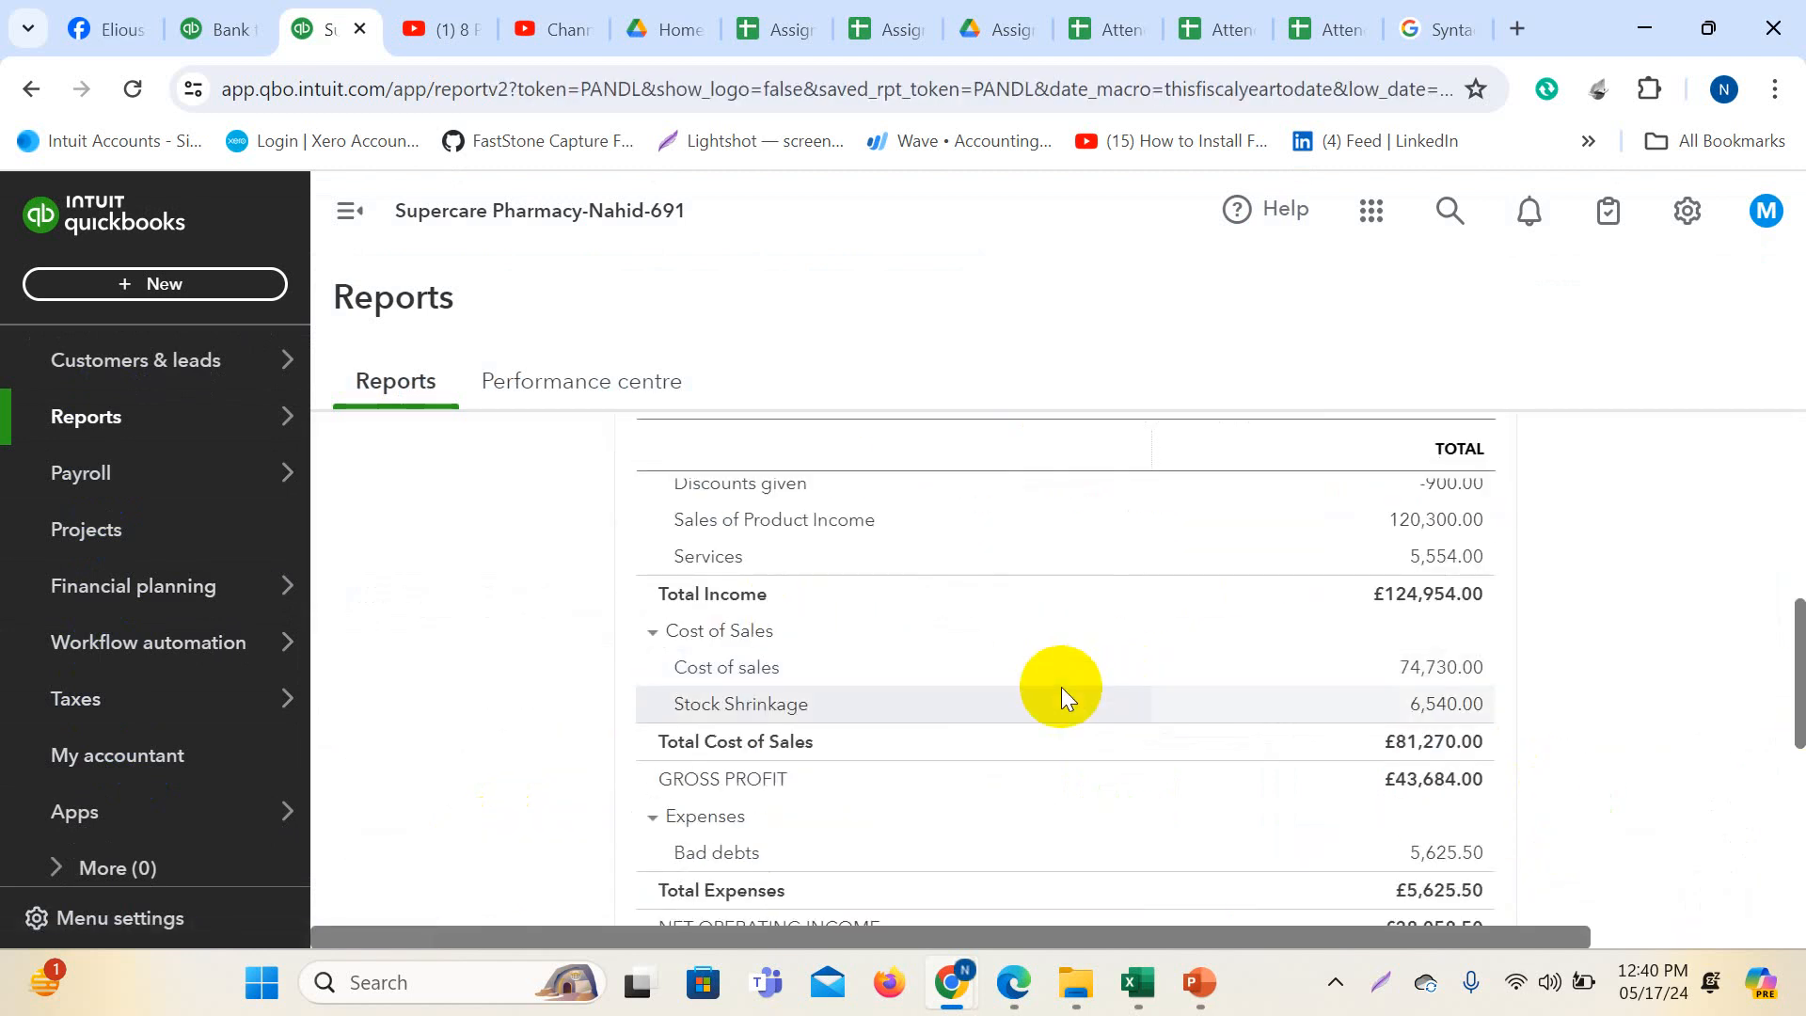
pyautogui.scroll(-3, 1057, 691)
pyautogui.scroll(8, 988, 682)
pyautogui.scroll(2, 955, 669)
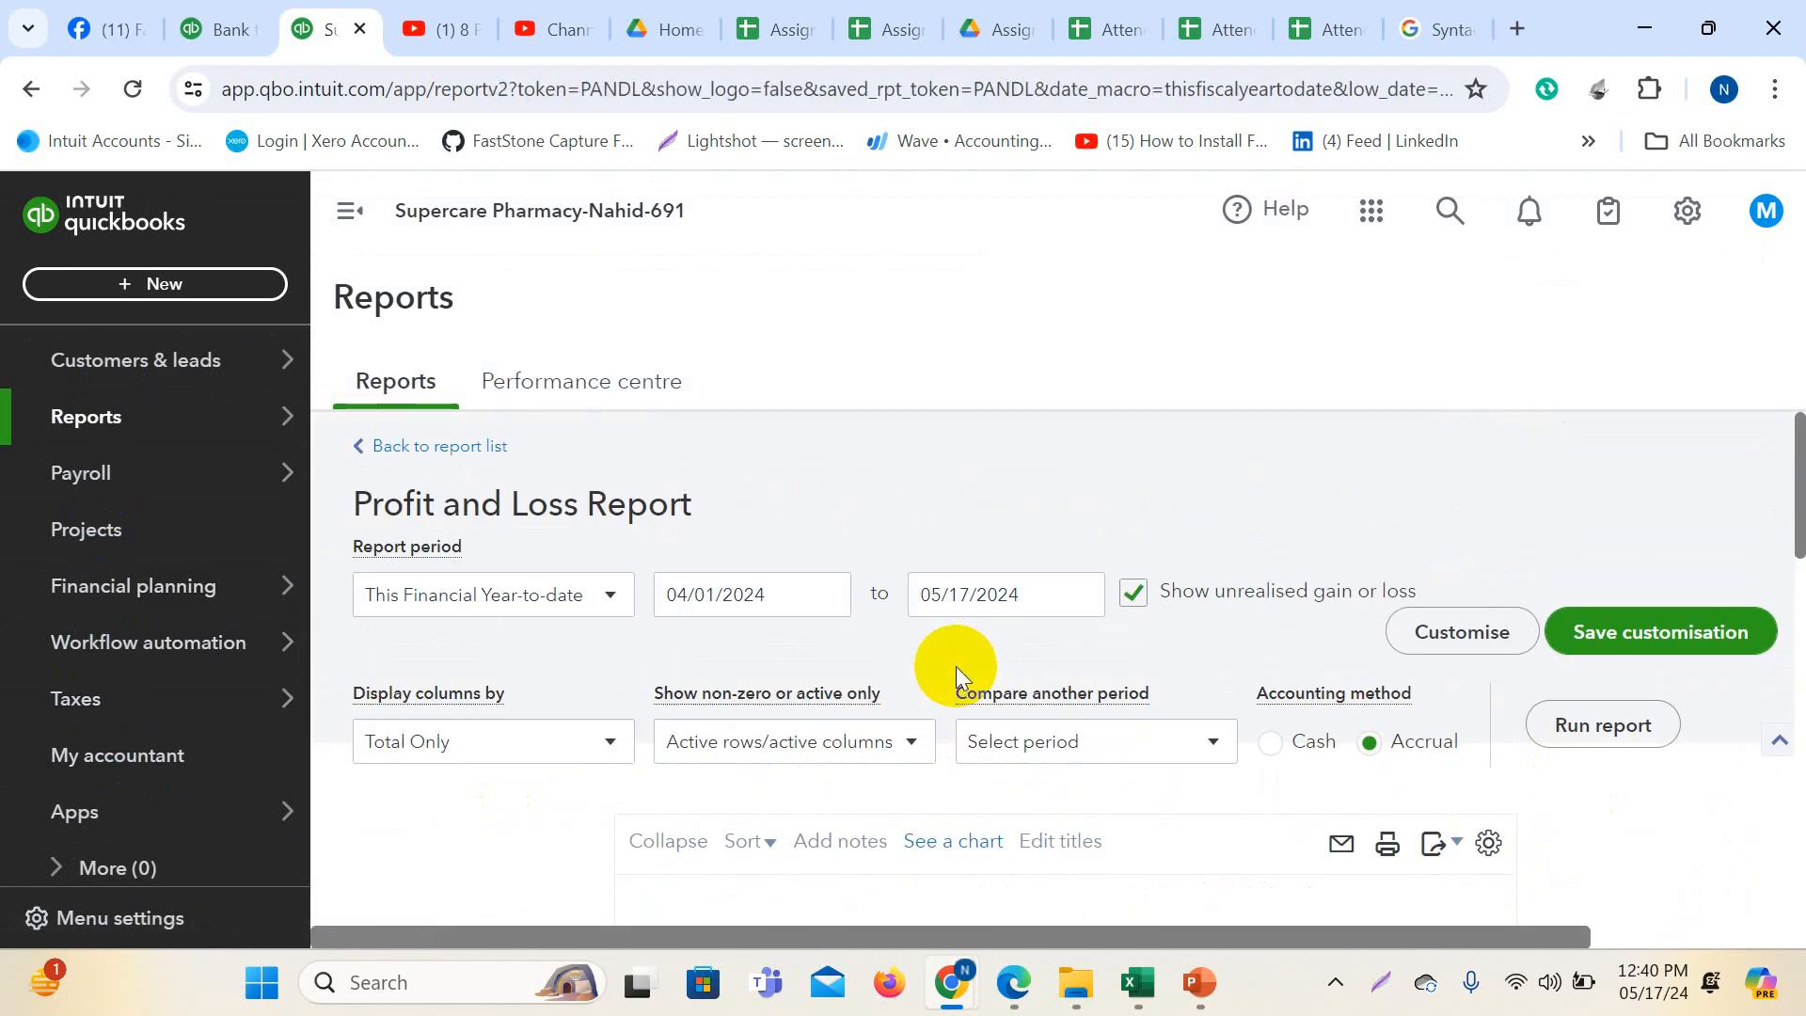
pyautogui.click(612, 595)
pyautogui.scroll(5, 498, 376)
pyautogui.click(423, 200)
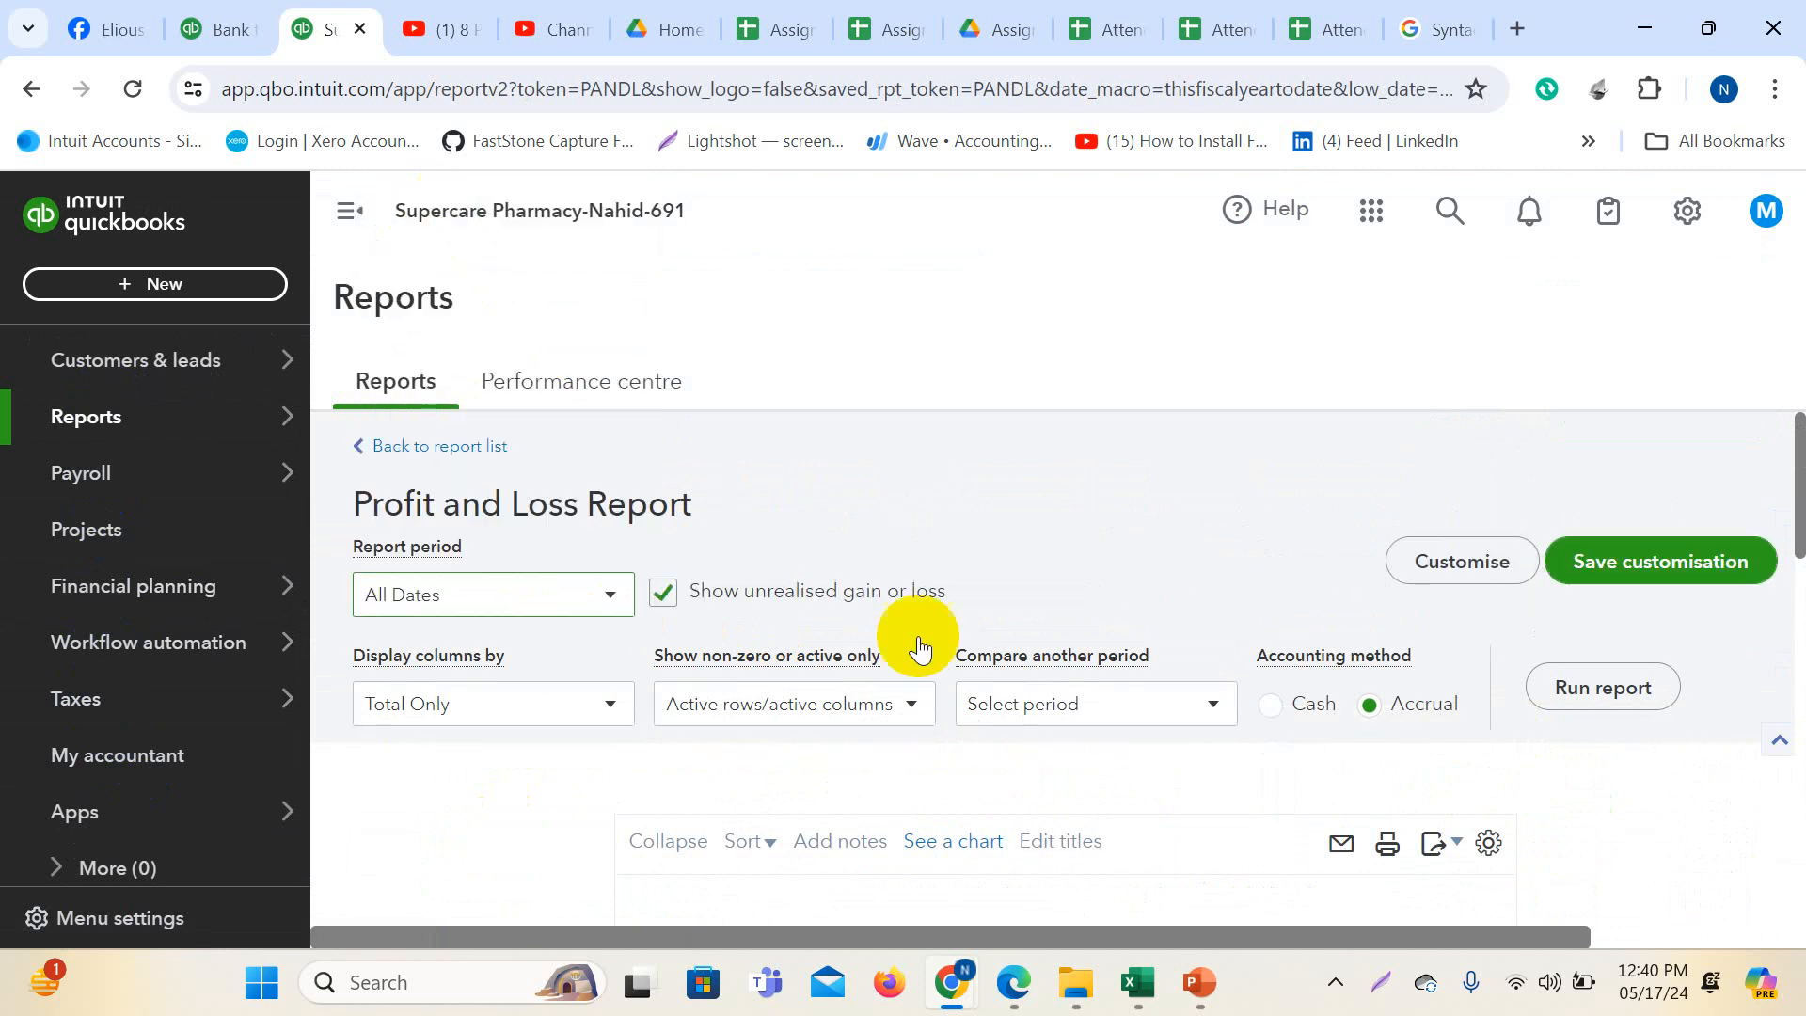
pyautogui.click(1604, 687)
# - Examine the Profit and Loss expenses for the imported salary and employer payroll tax amounts
pyautogui.scroll(-5, 1079, 629)
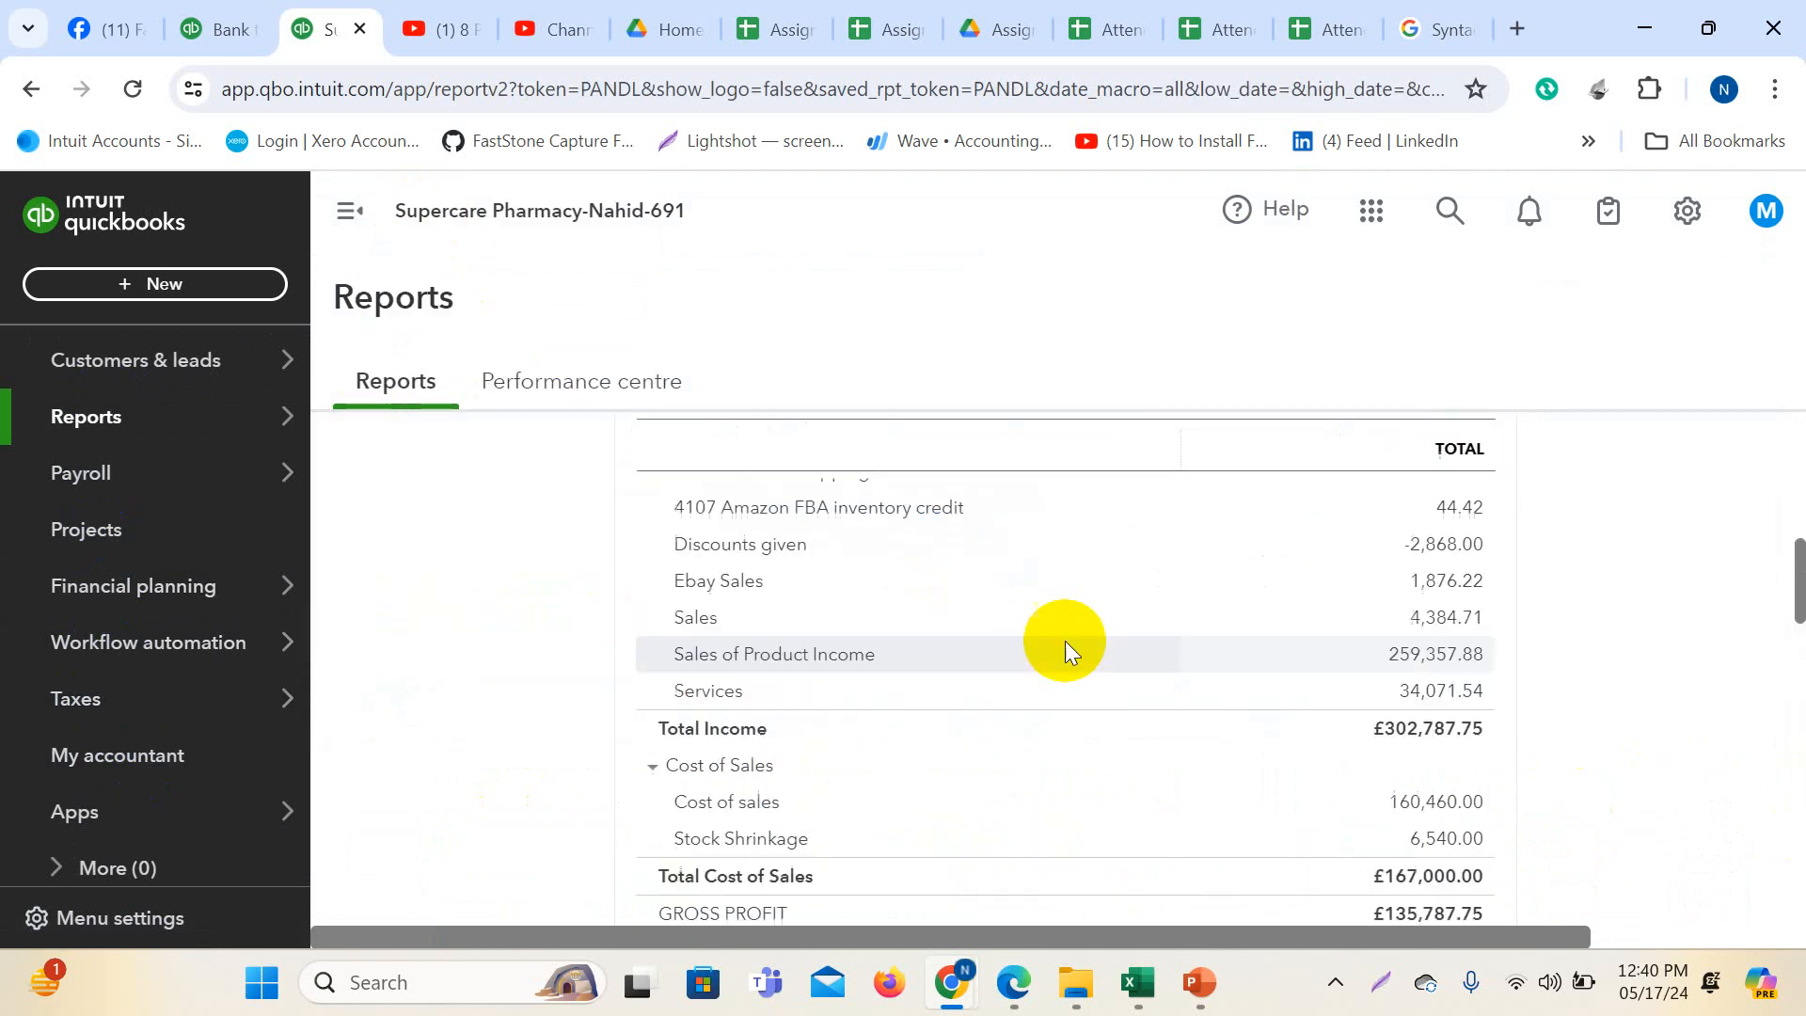
pyautogui.scroll(3, 1204, 696)
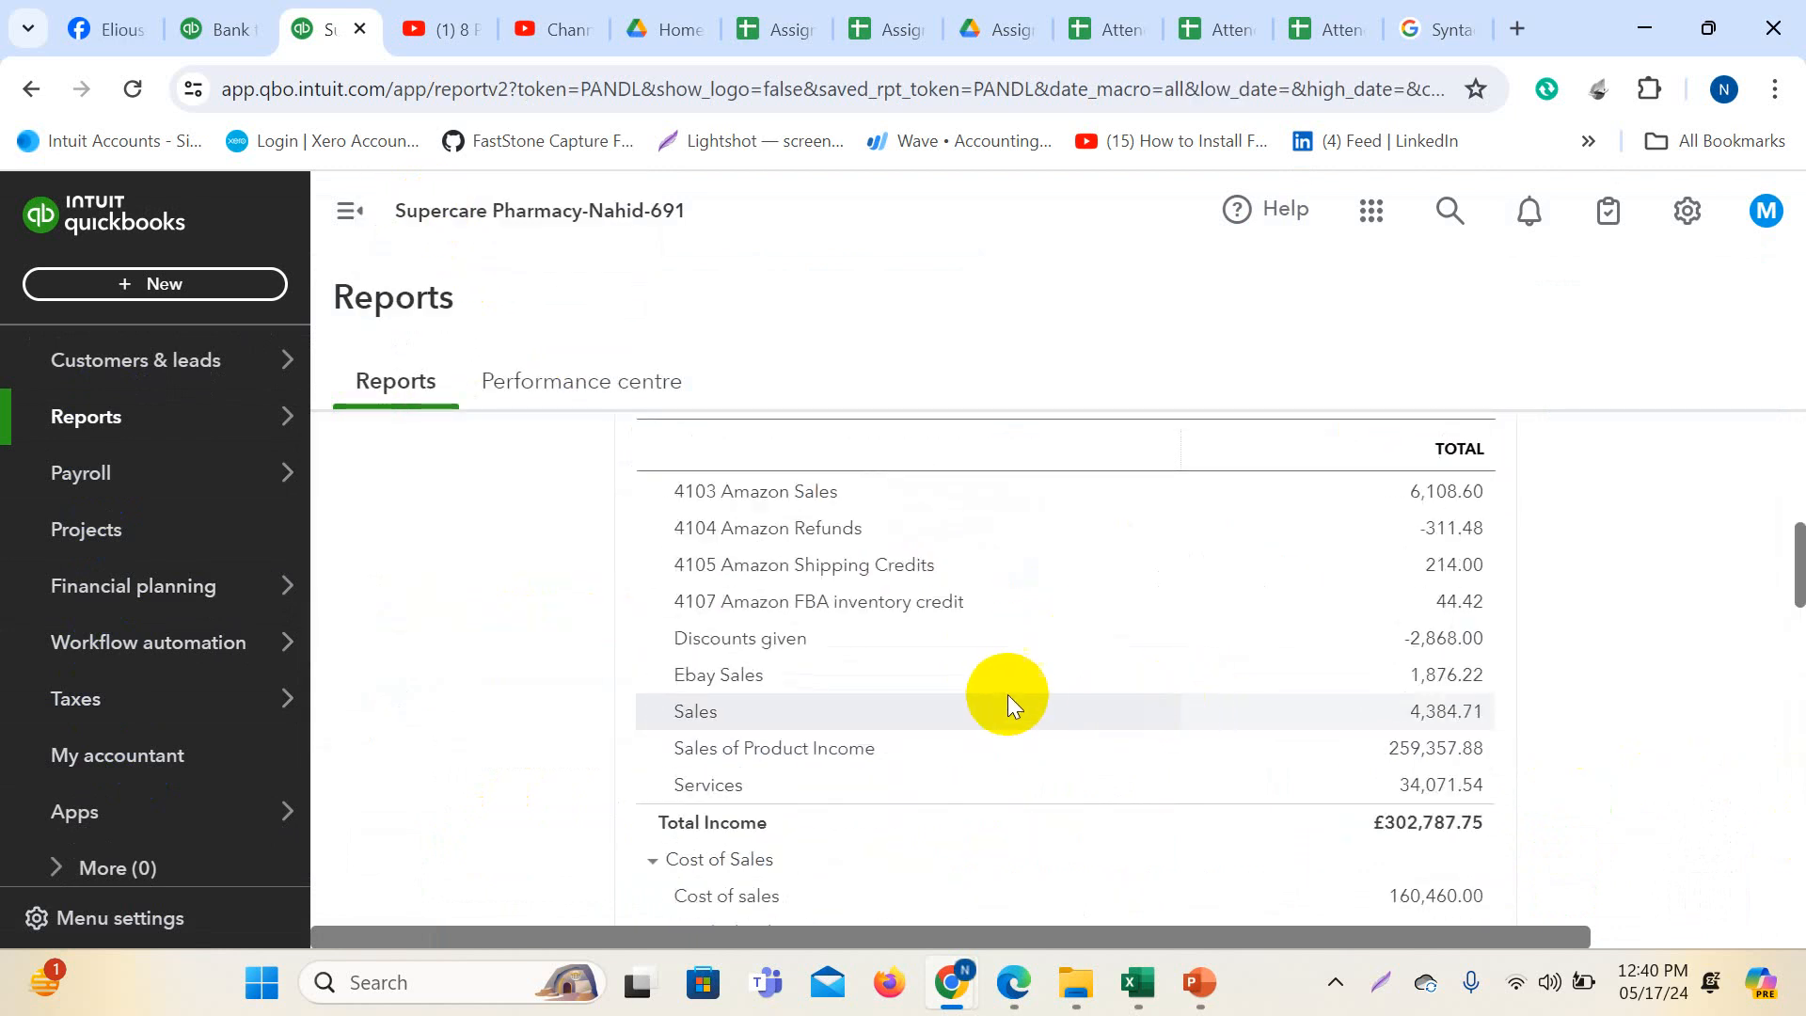
pyautogui.scroll(4, 1002, 694)
pyautogui.scroll(-9, 996, 691)
pyautogui.scroll(-5, 996, 691)
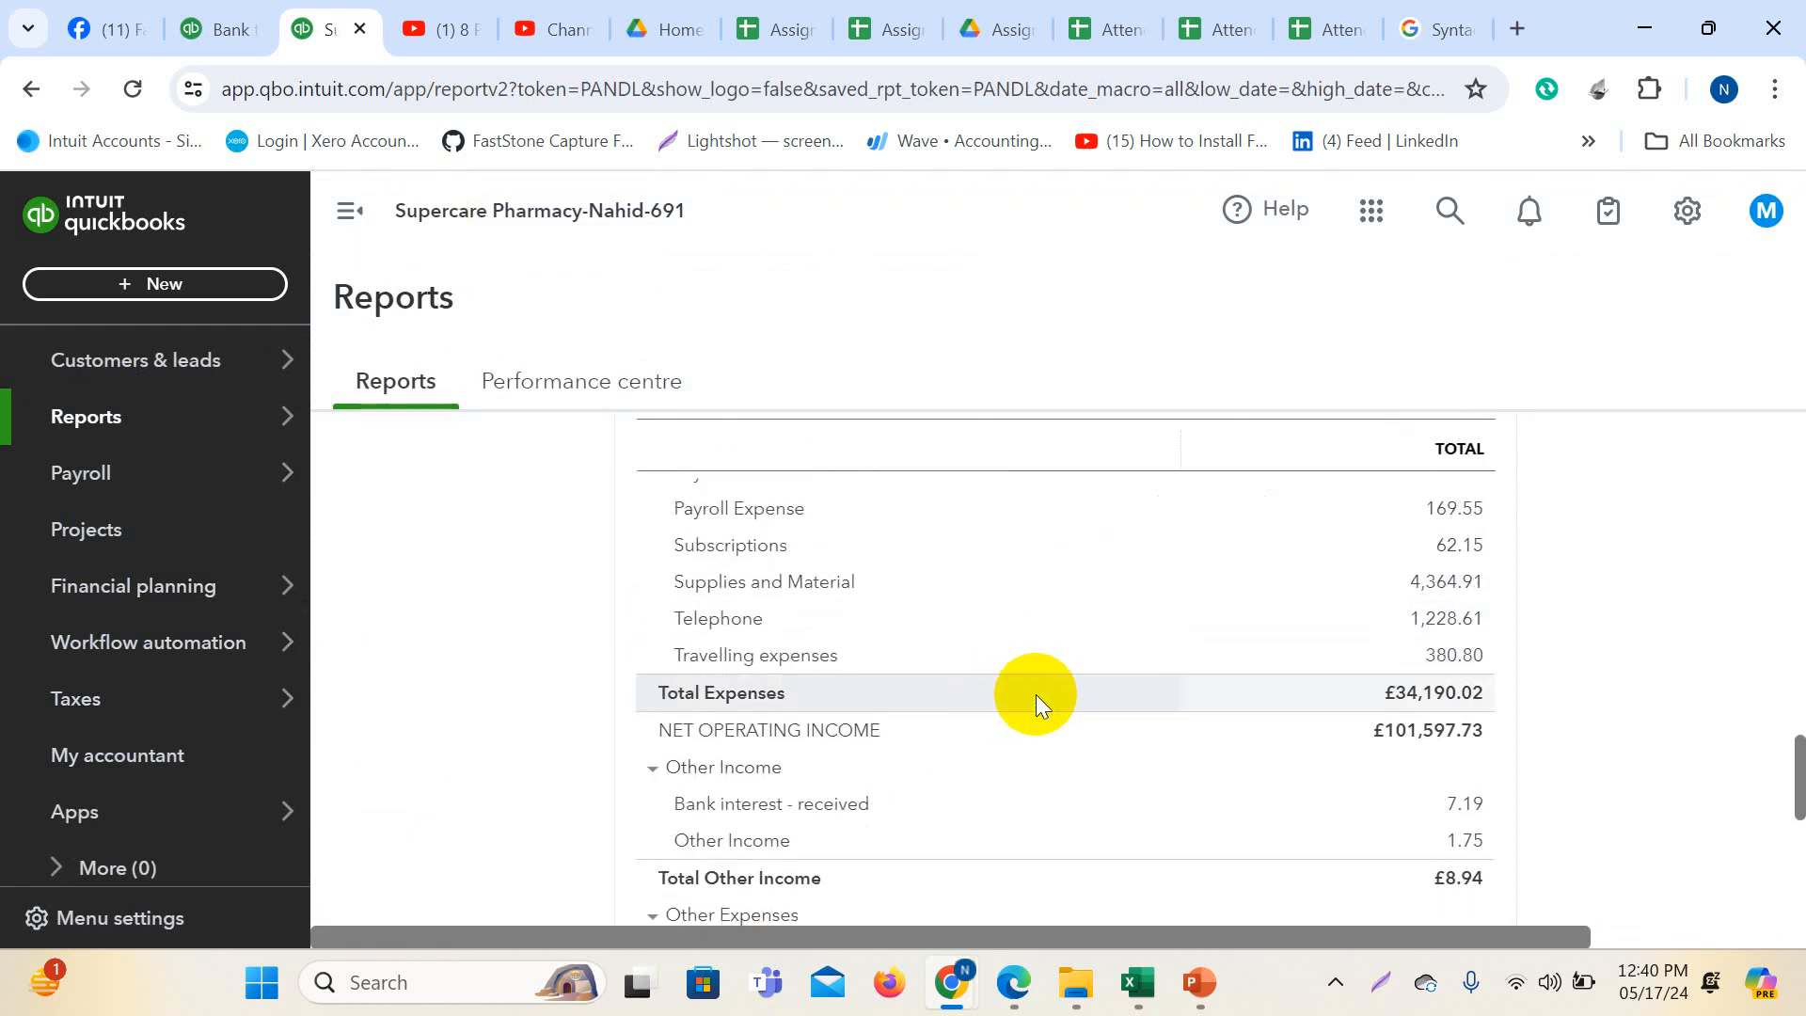
pyautogui.scroll(2, 978, 690)
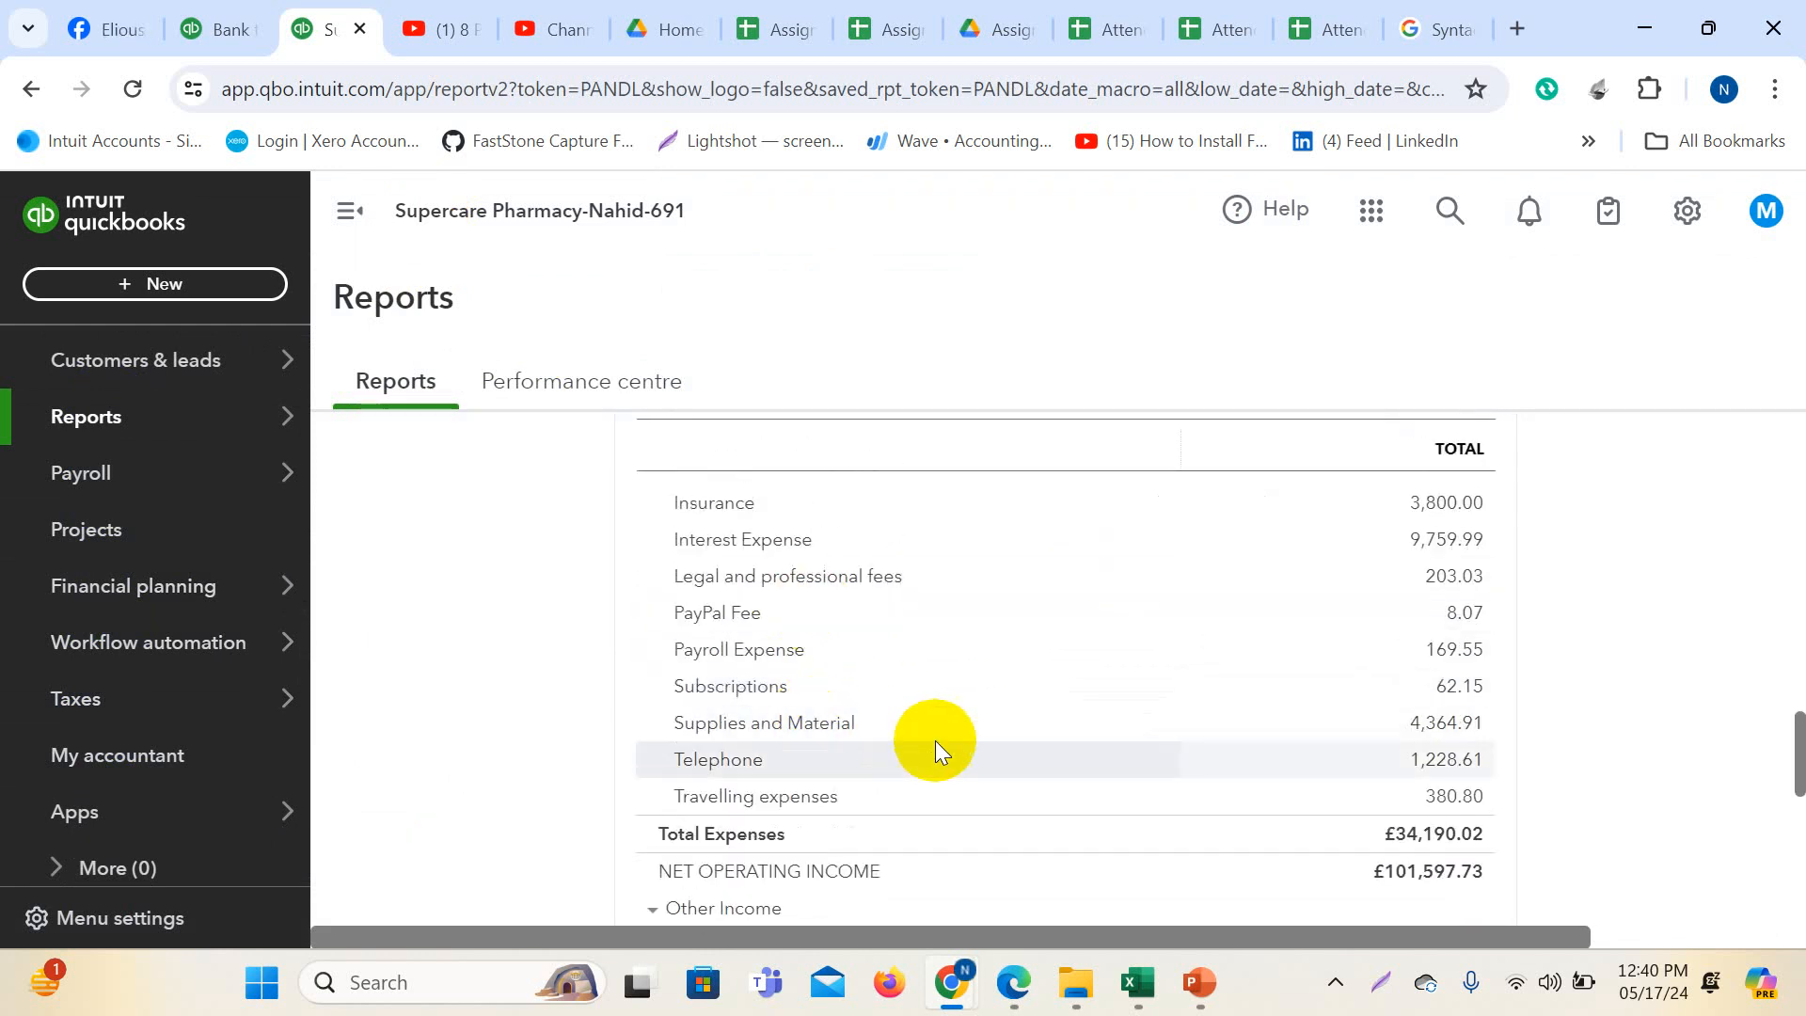
pyautogui.scroll(-1, 935, 742)
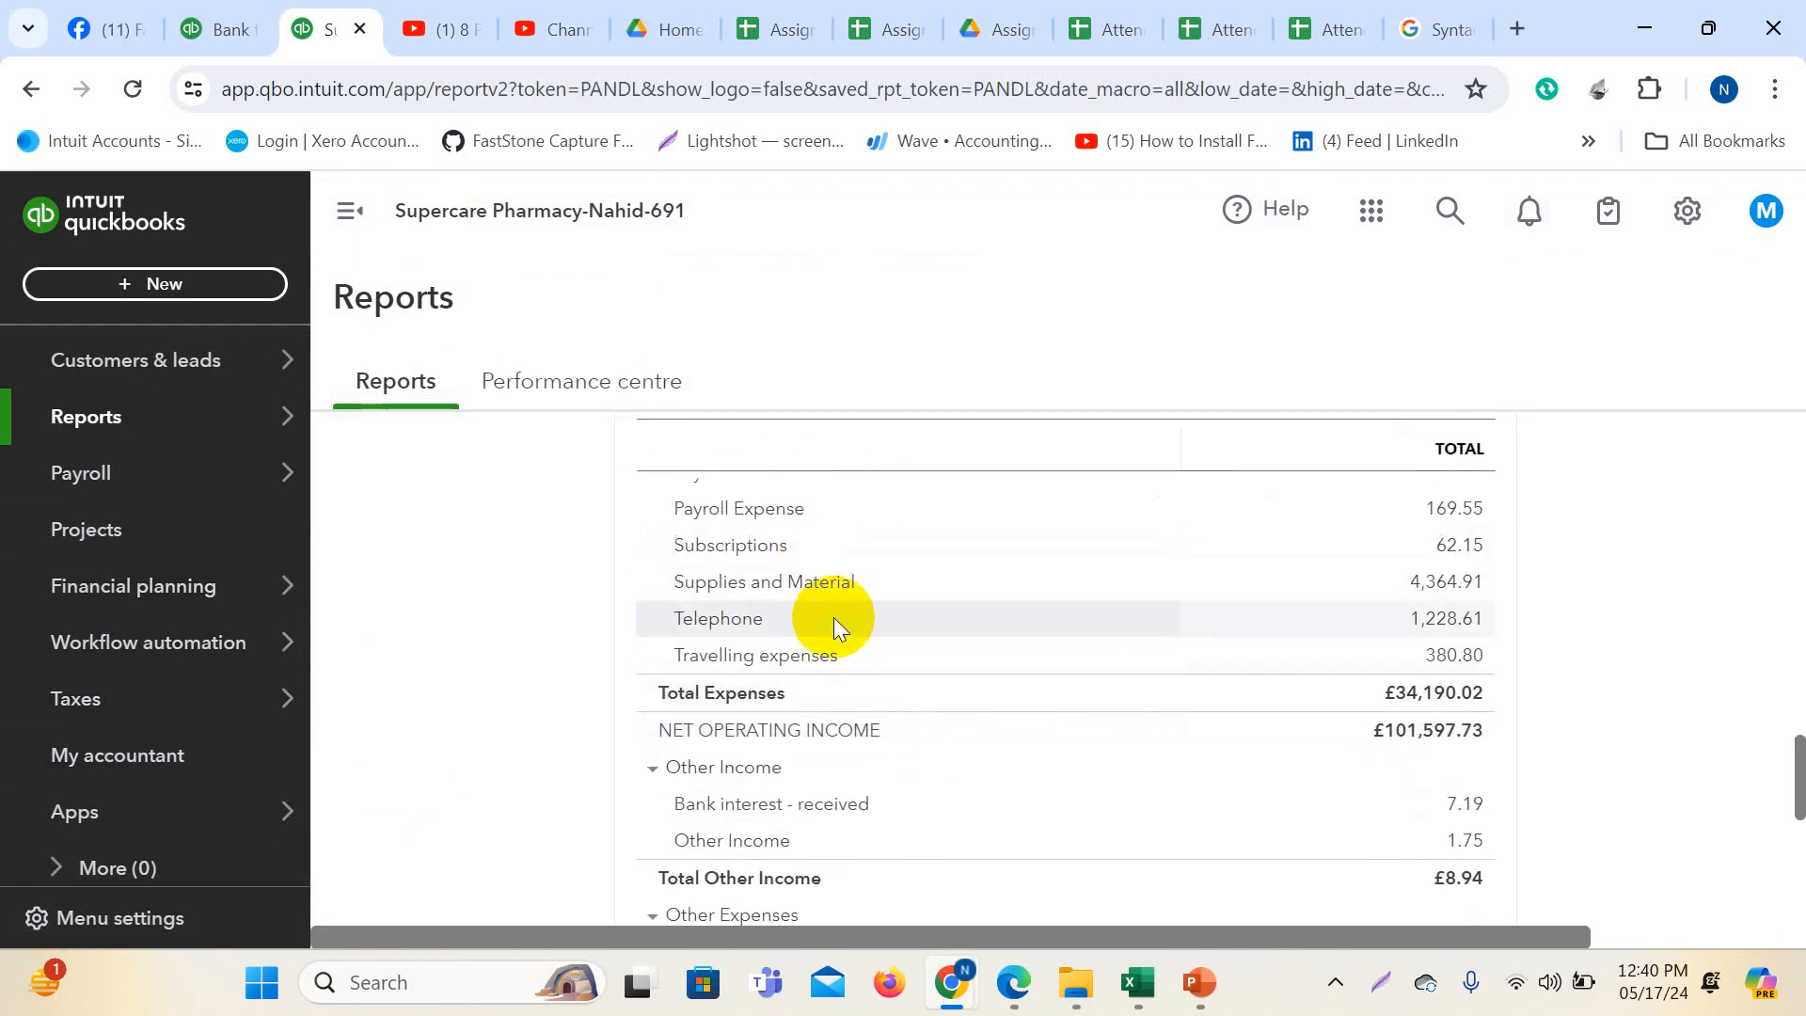
pyautogui.scroll(1, 856, 565)
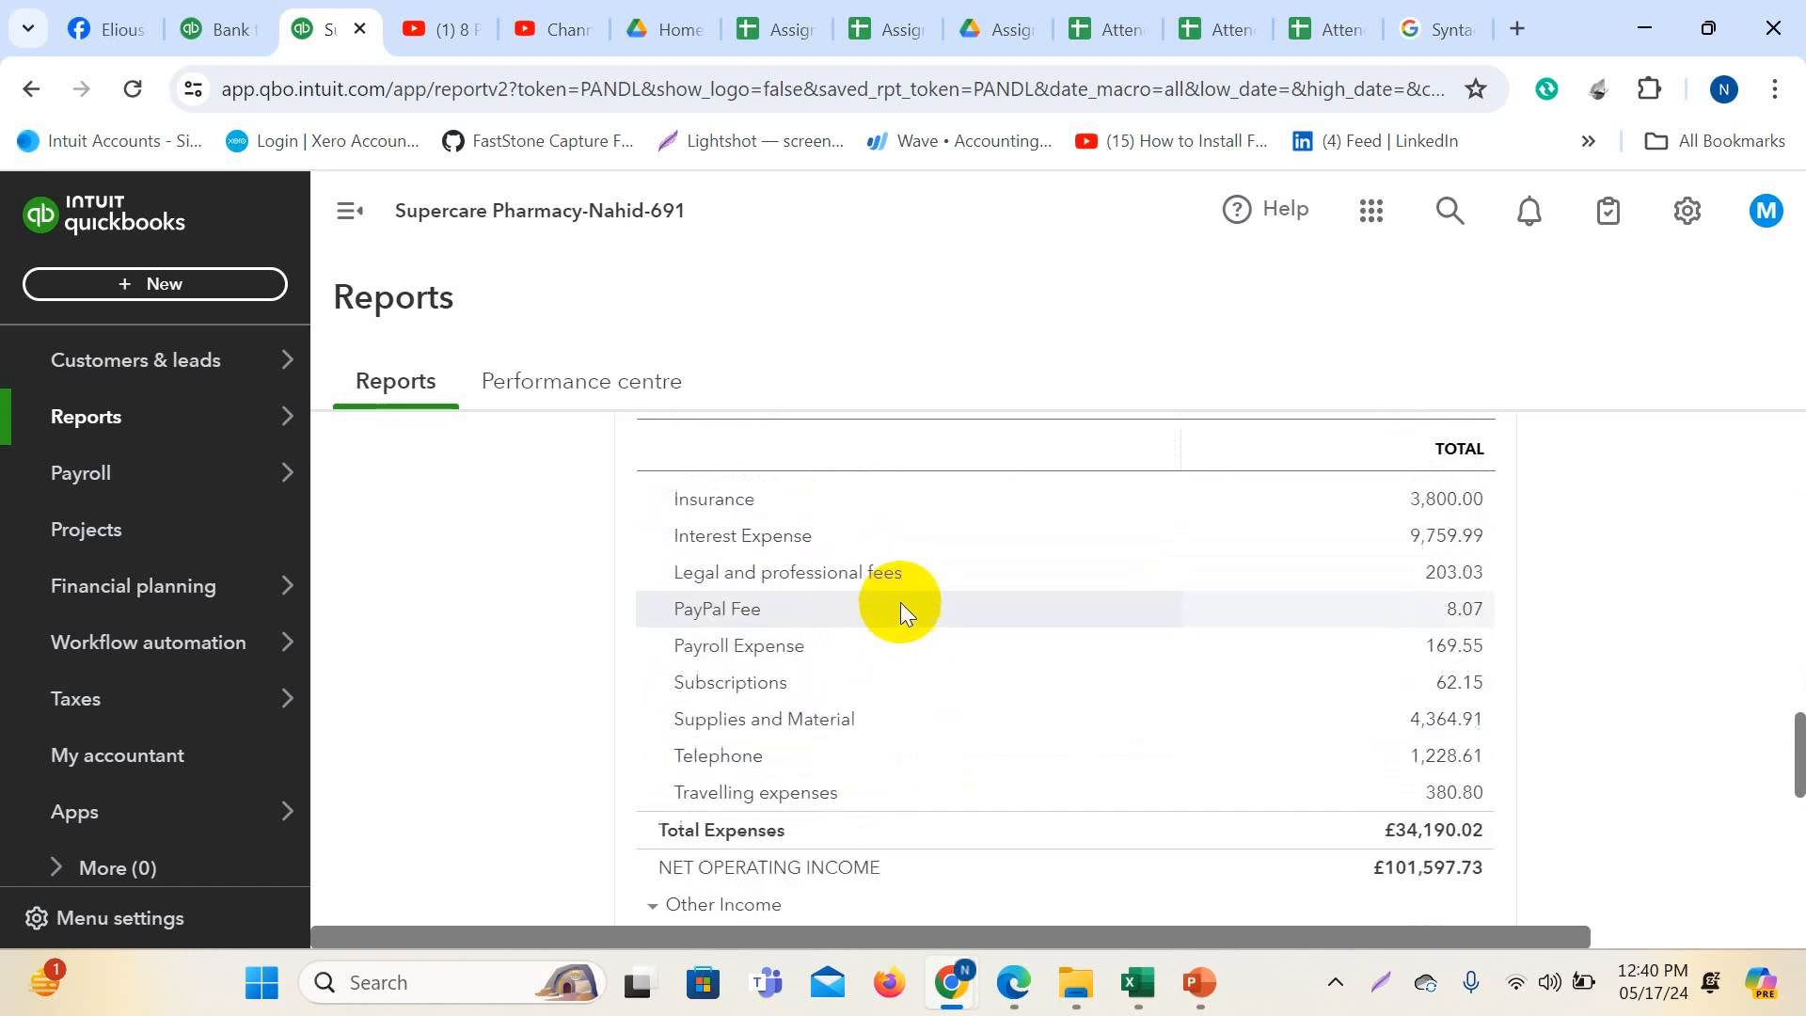
pyautogui.scroll(1, 837, 662)
pyautogui.scroll(3, 838, 662)
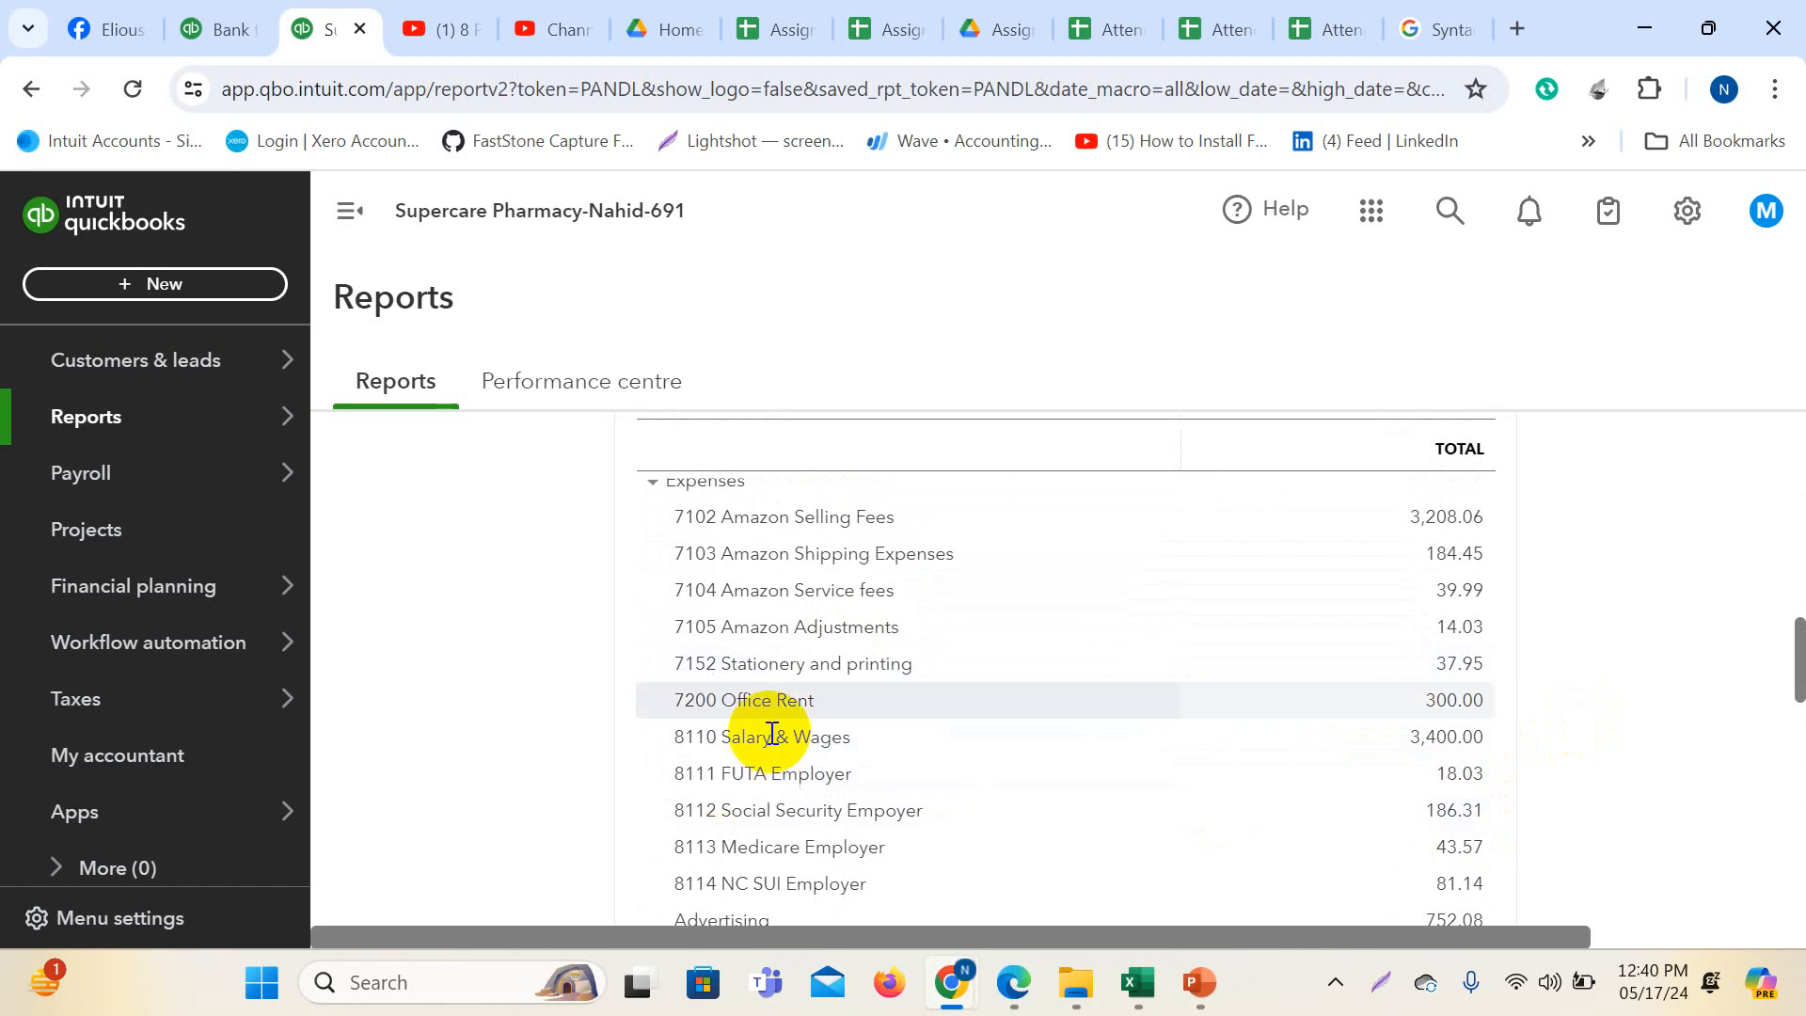
pyautogui.scroll(-1, 868, 816)
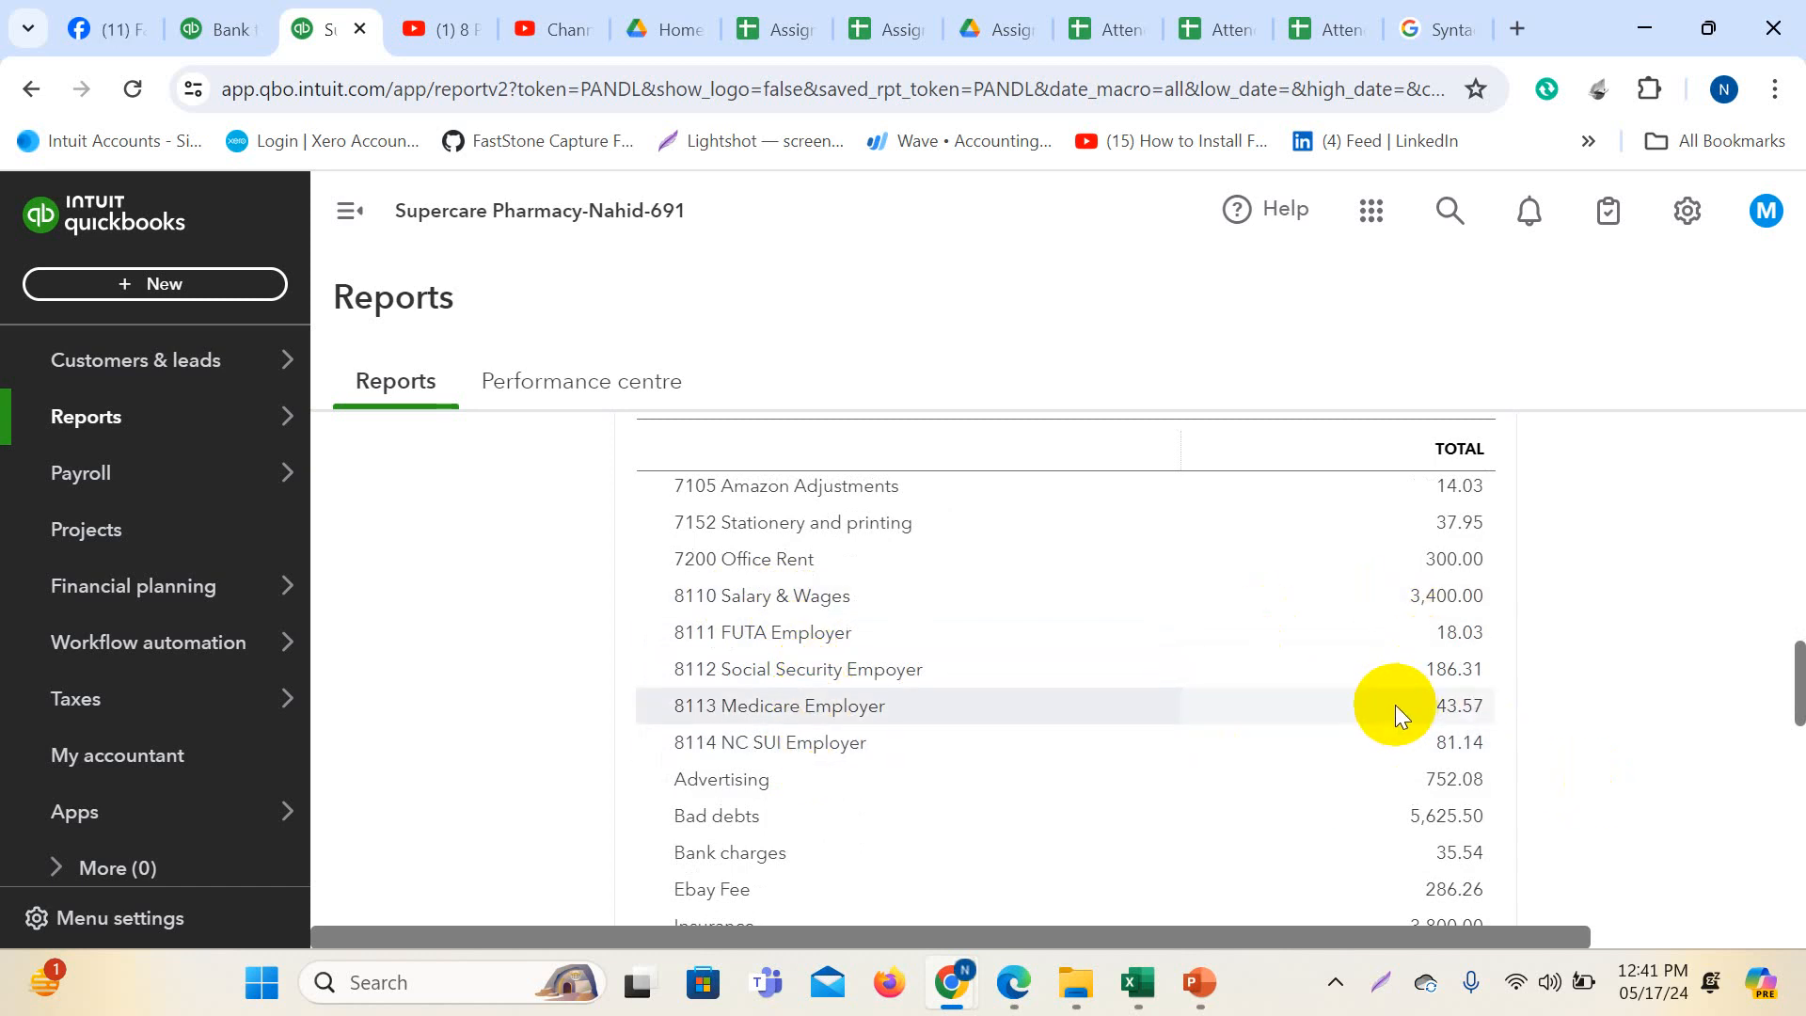
pyautogui.scroll(10, 1261, 701)
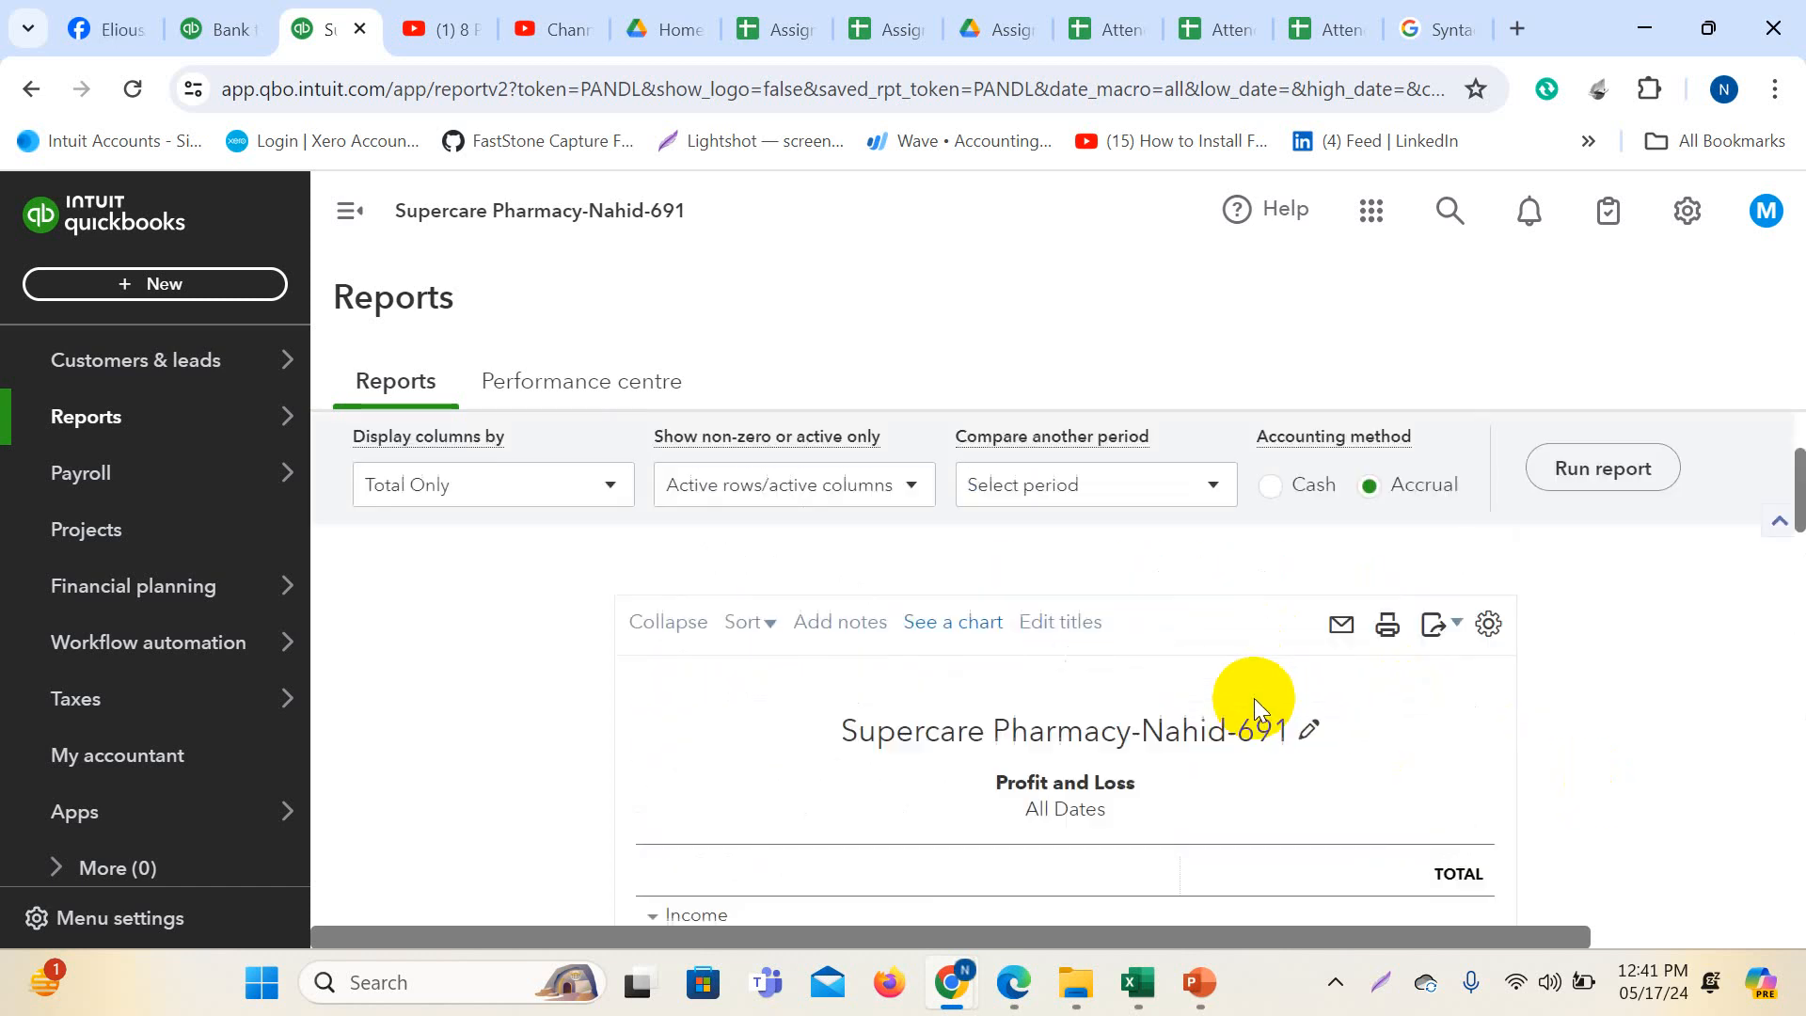
# - Switch to the other QuickBooks browser tab and open the Balance Sheet report there
pyautogui.click(231, 29)
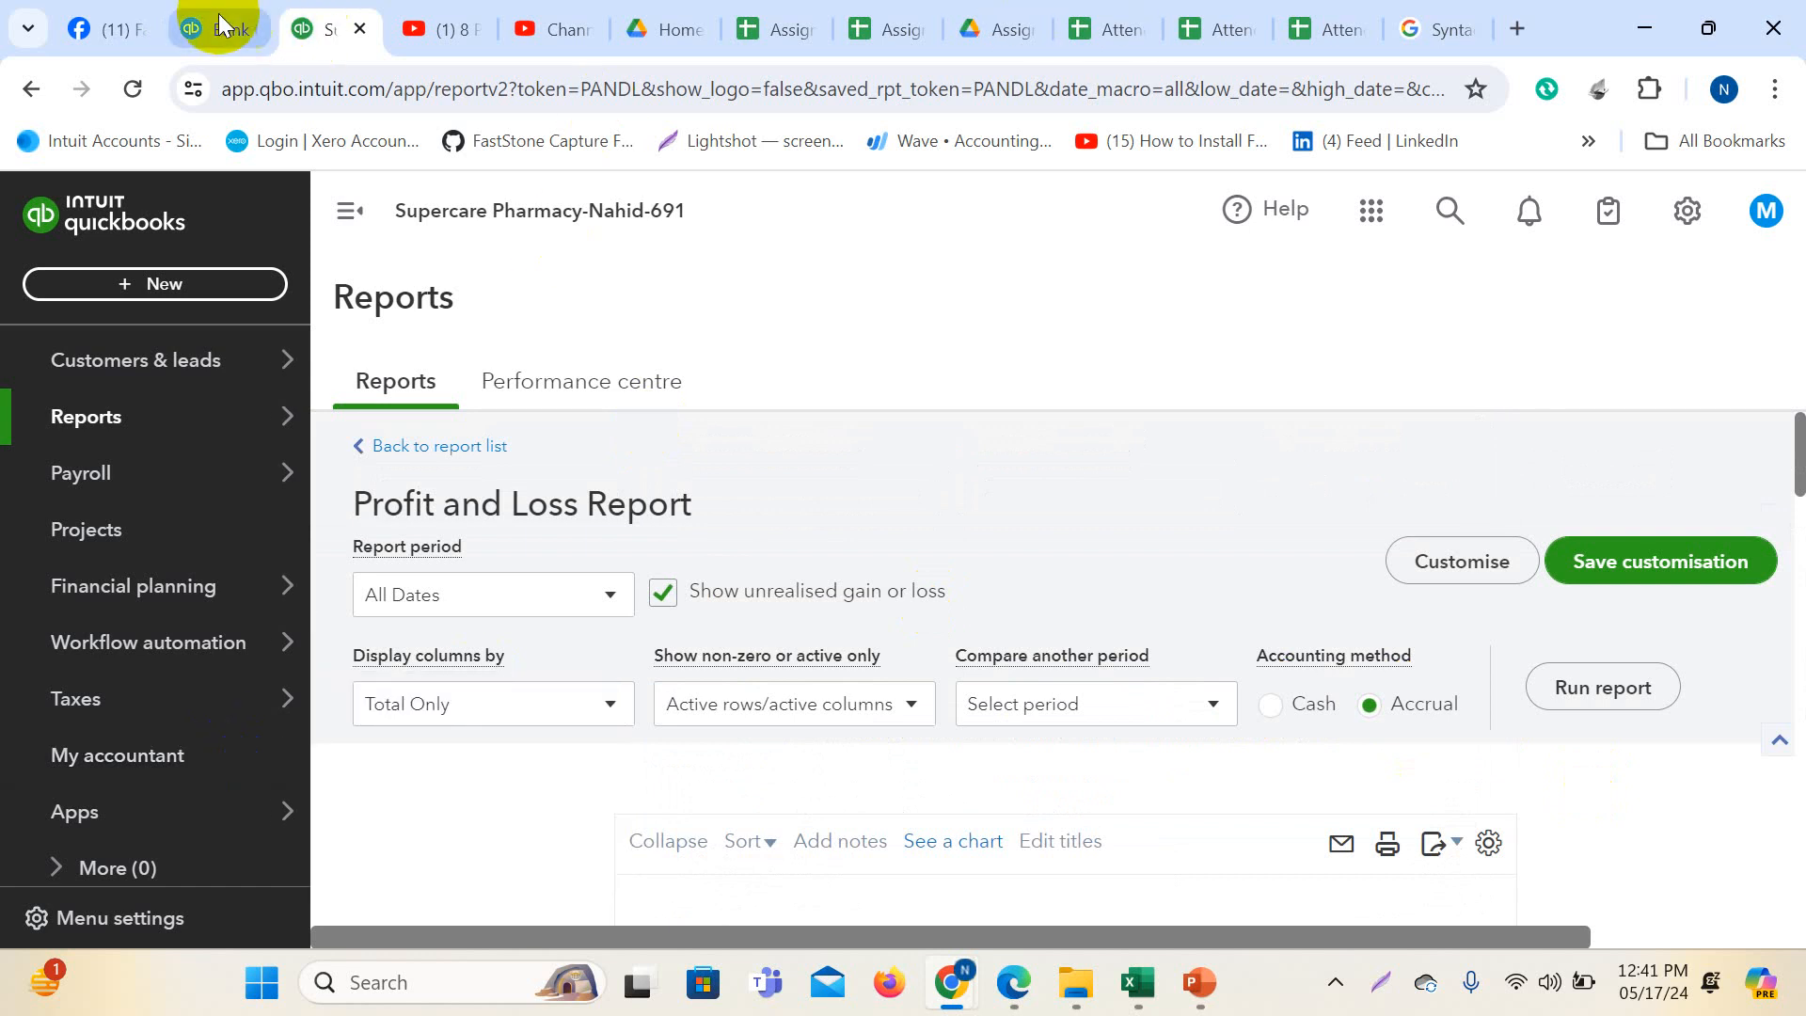
pyautogui.moveTo(100, 767)
pyautogui.scroll(-3, 113, 715)
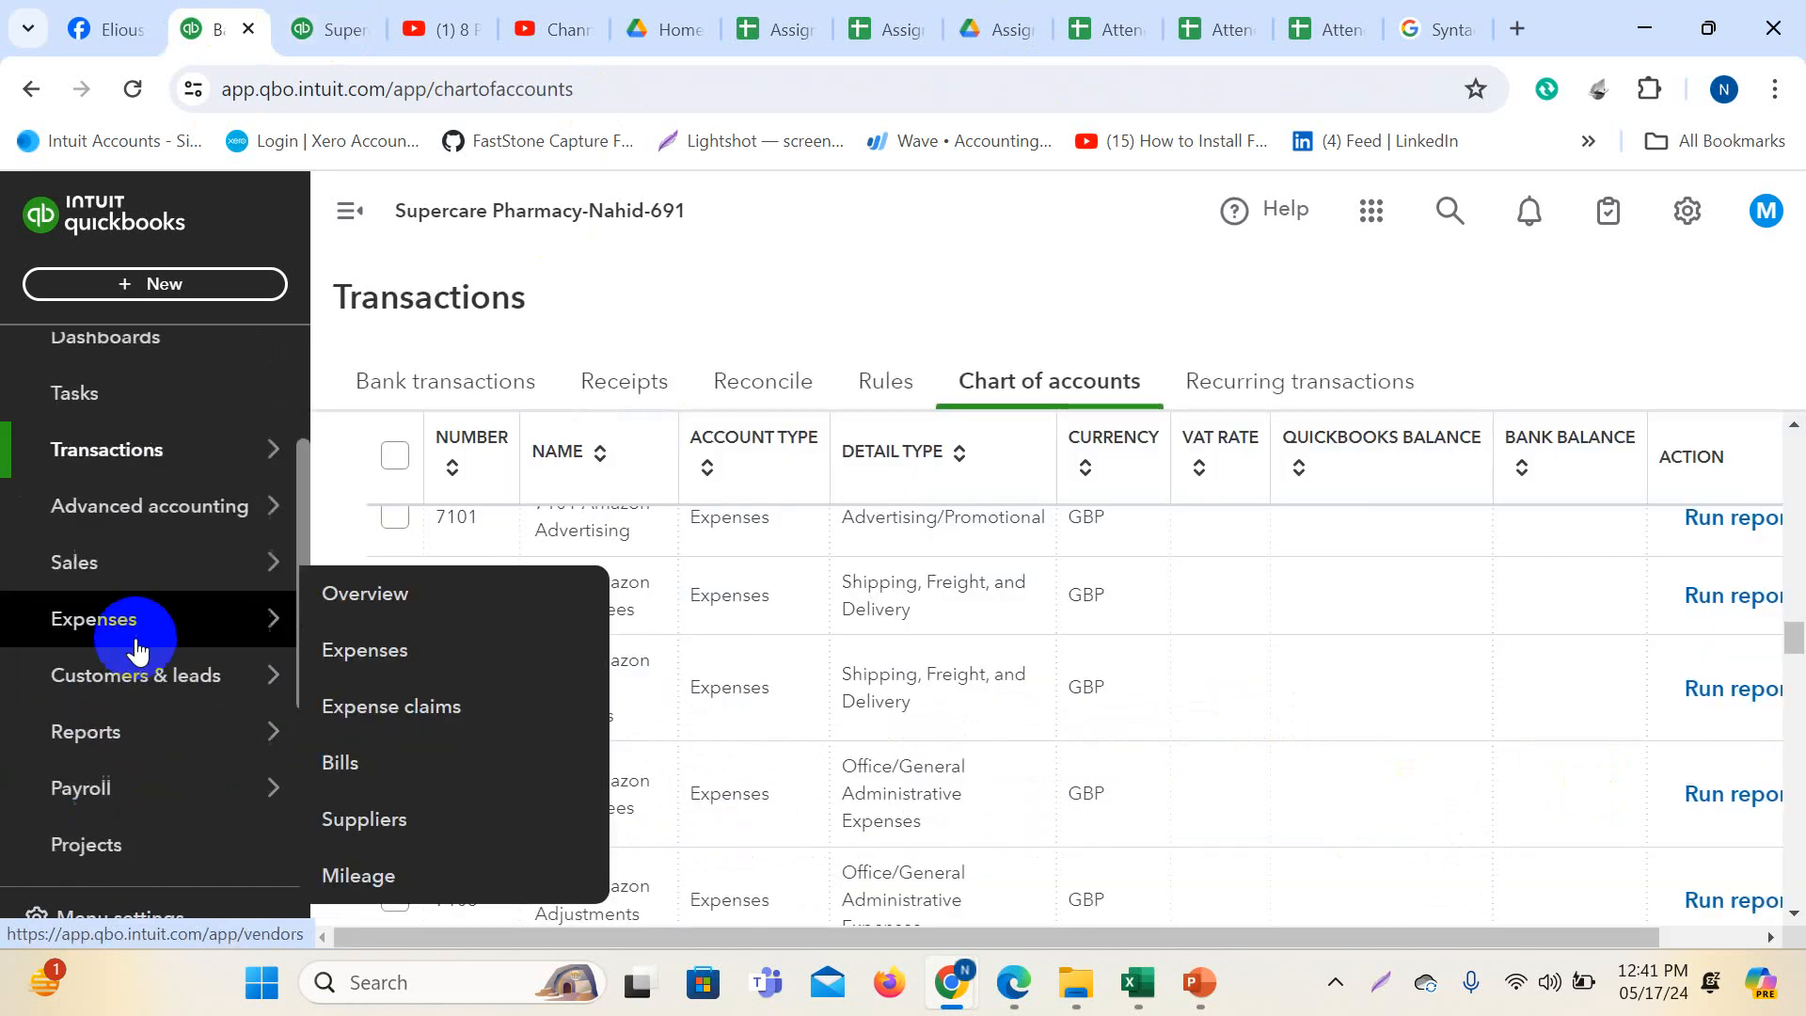
pyautogui.moveTo(125, 702)
pyautogui.click(538, 721)
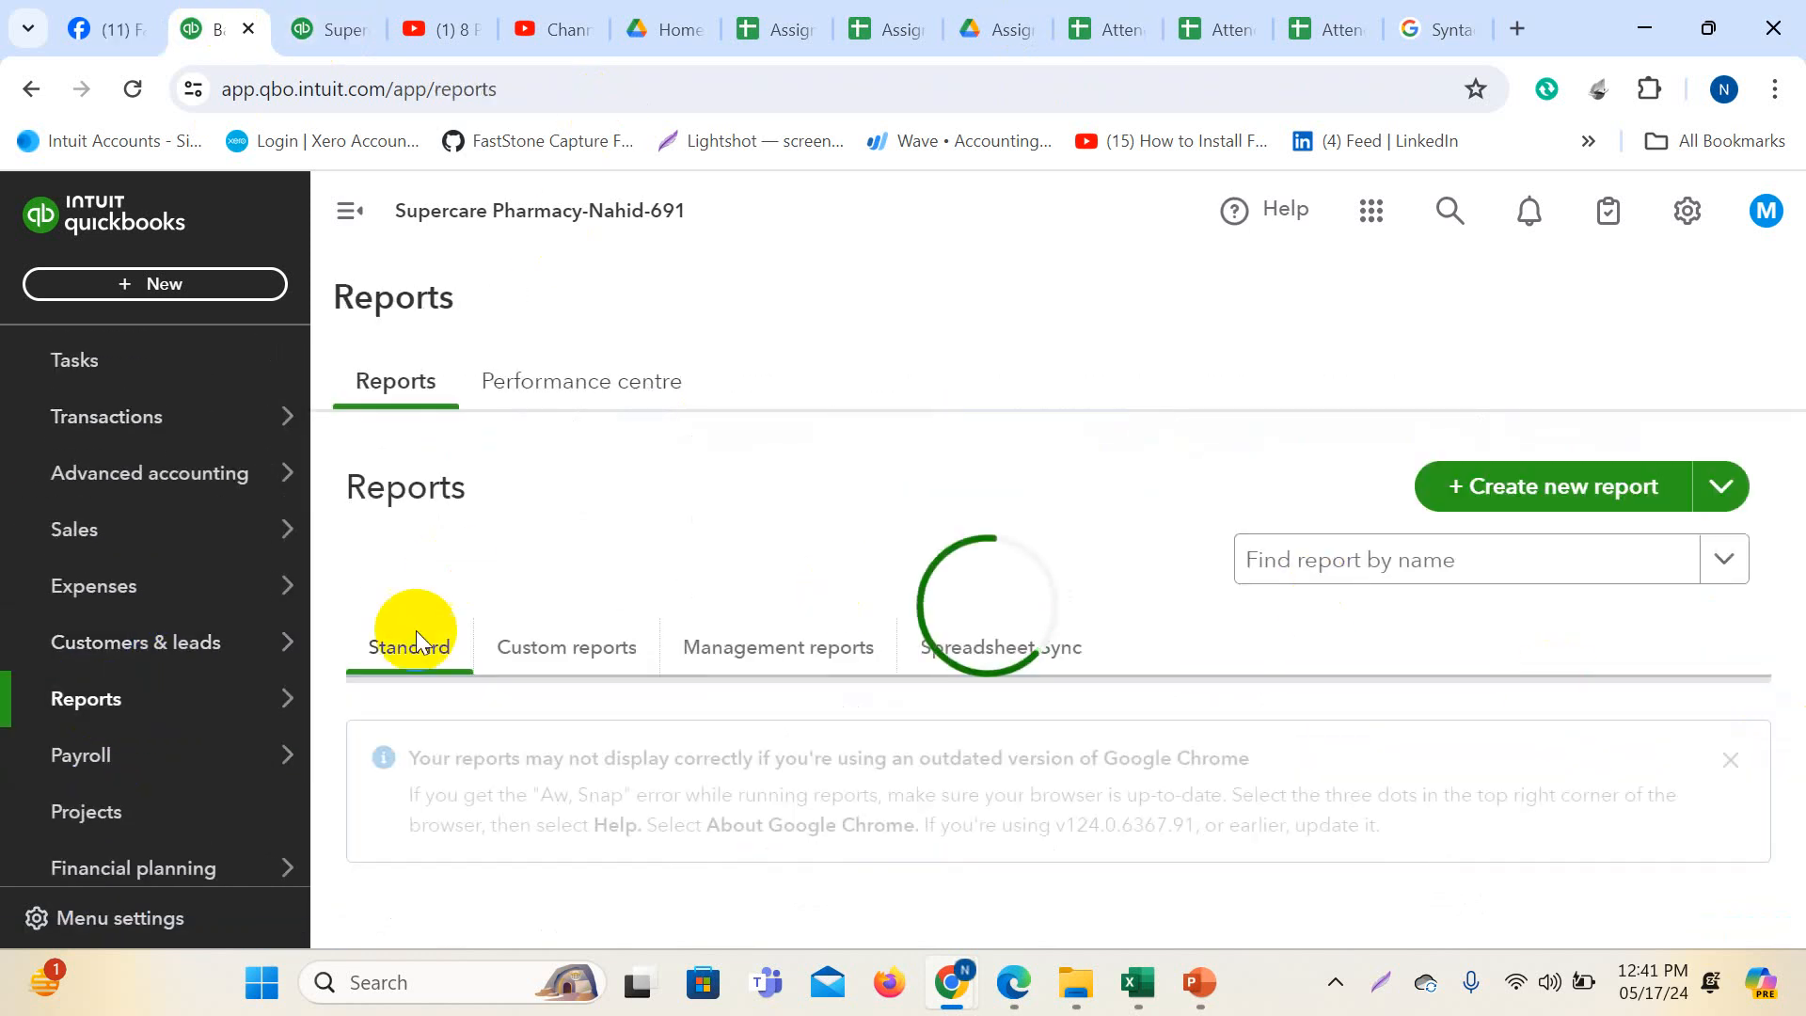
pyautogui.scroll(-3, 662, 768)
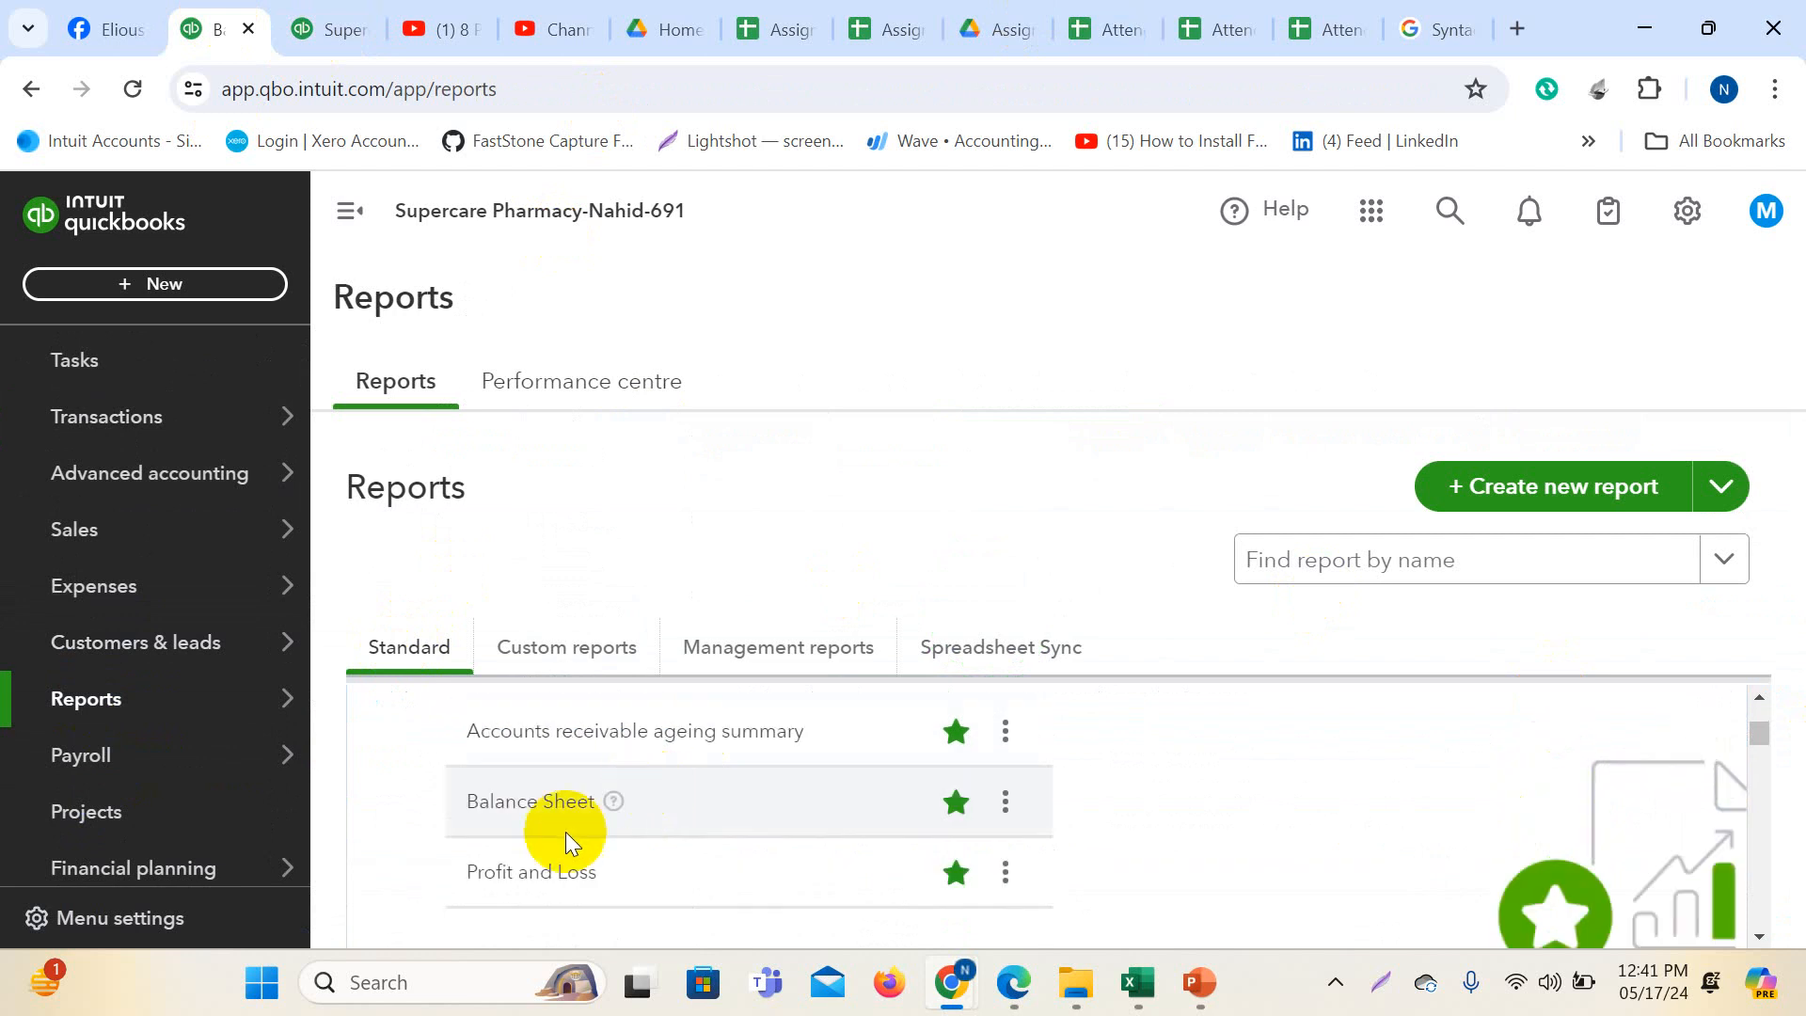
pyautogui.click(550, 813)
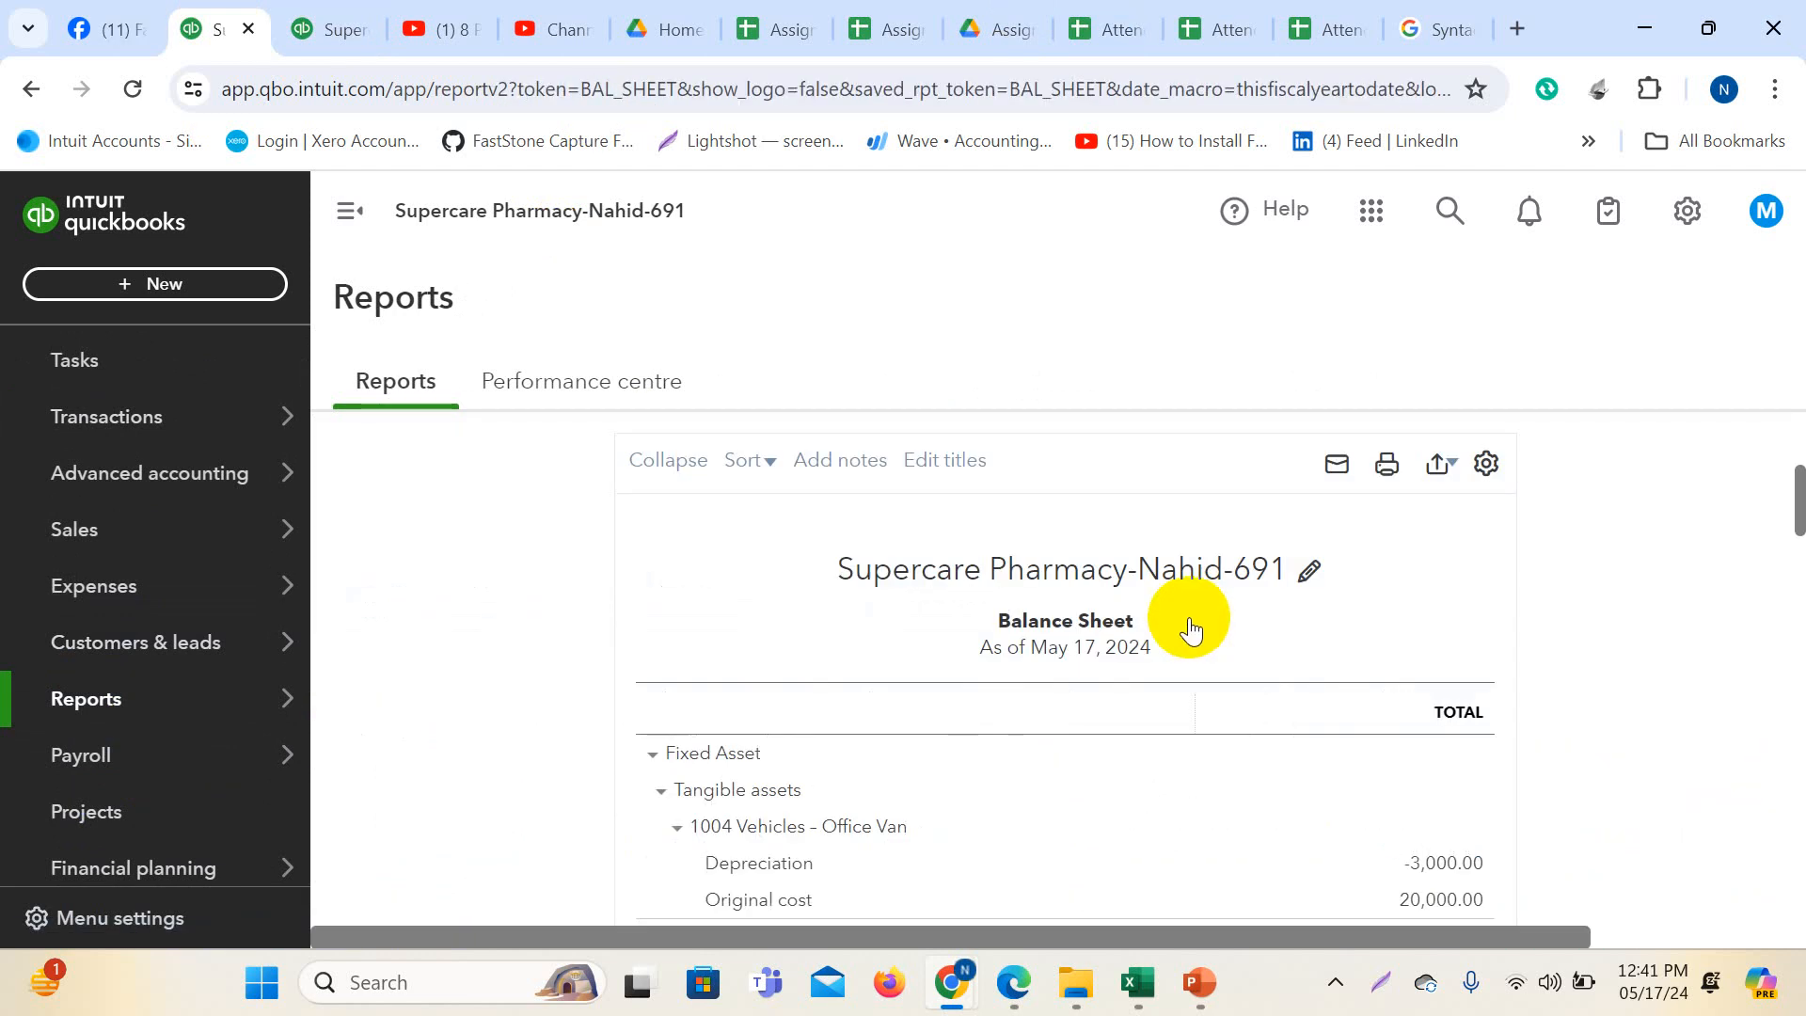
# - Run the Balance Sheet for All Dates and review the payroll tax and wages payable accounts
pyautogui.click(607, 602)
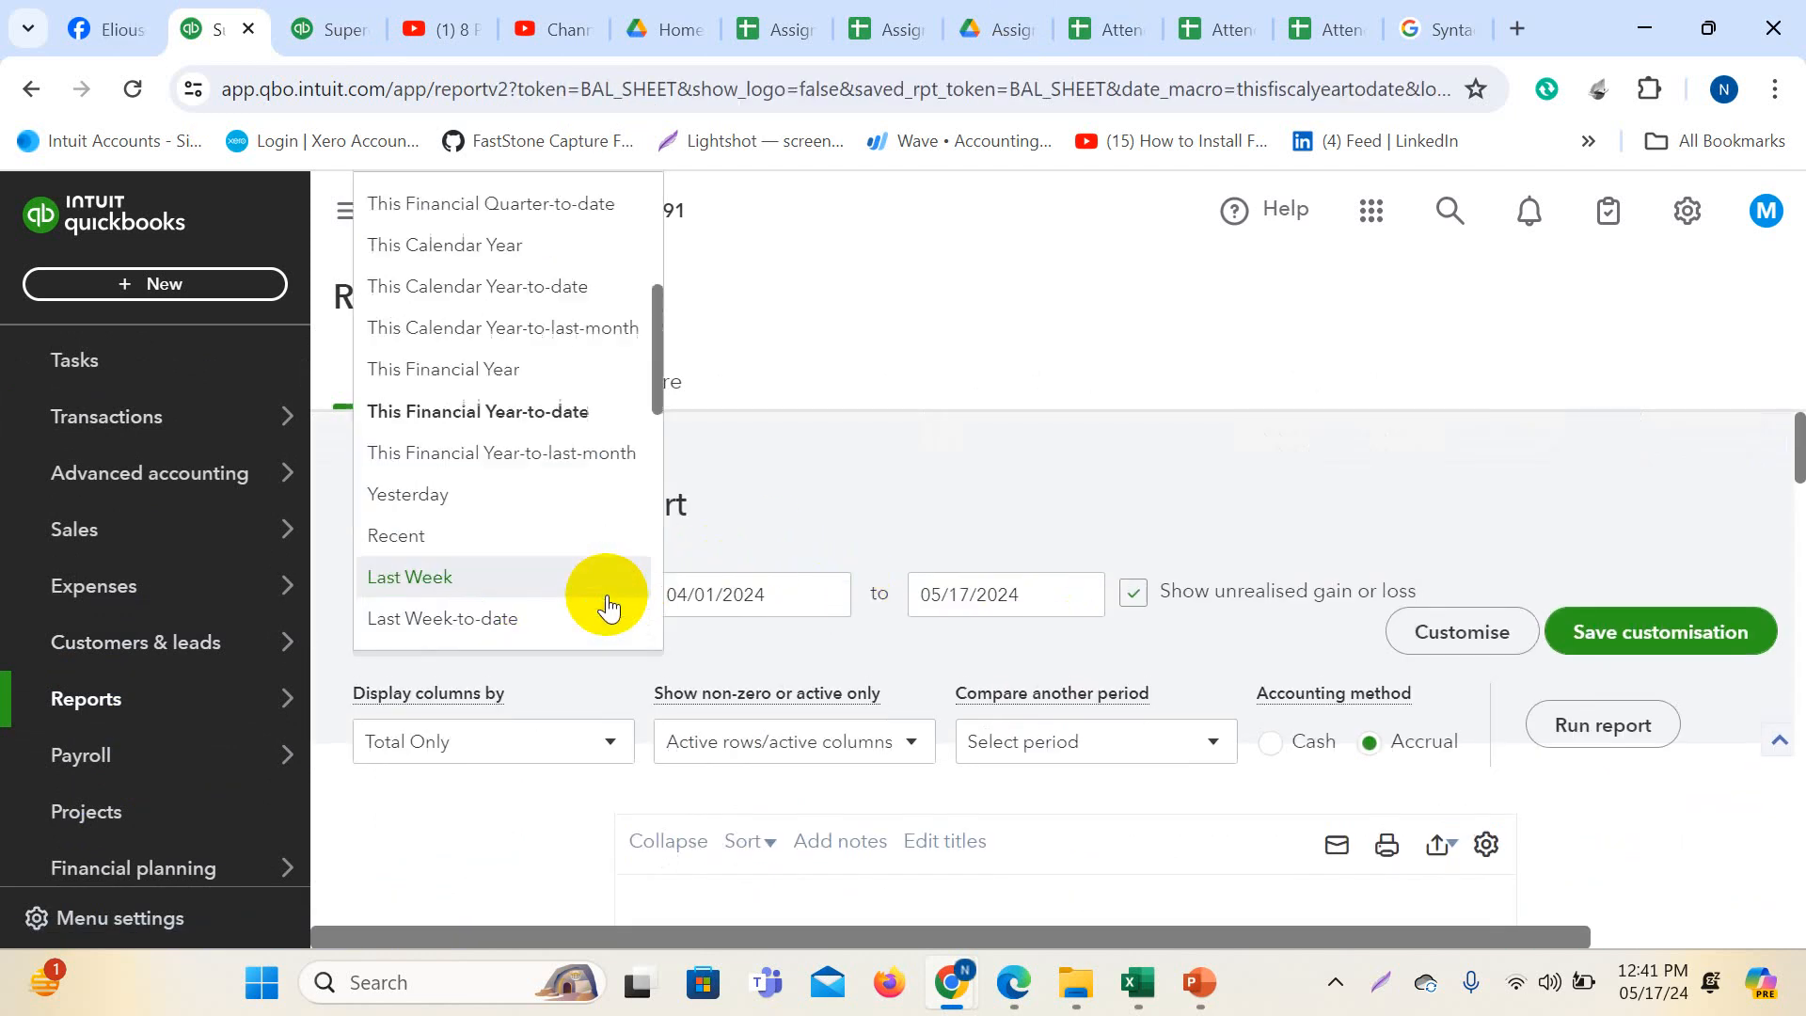
pyautogui.scroll(5, 605, 597)
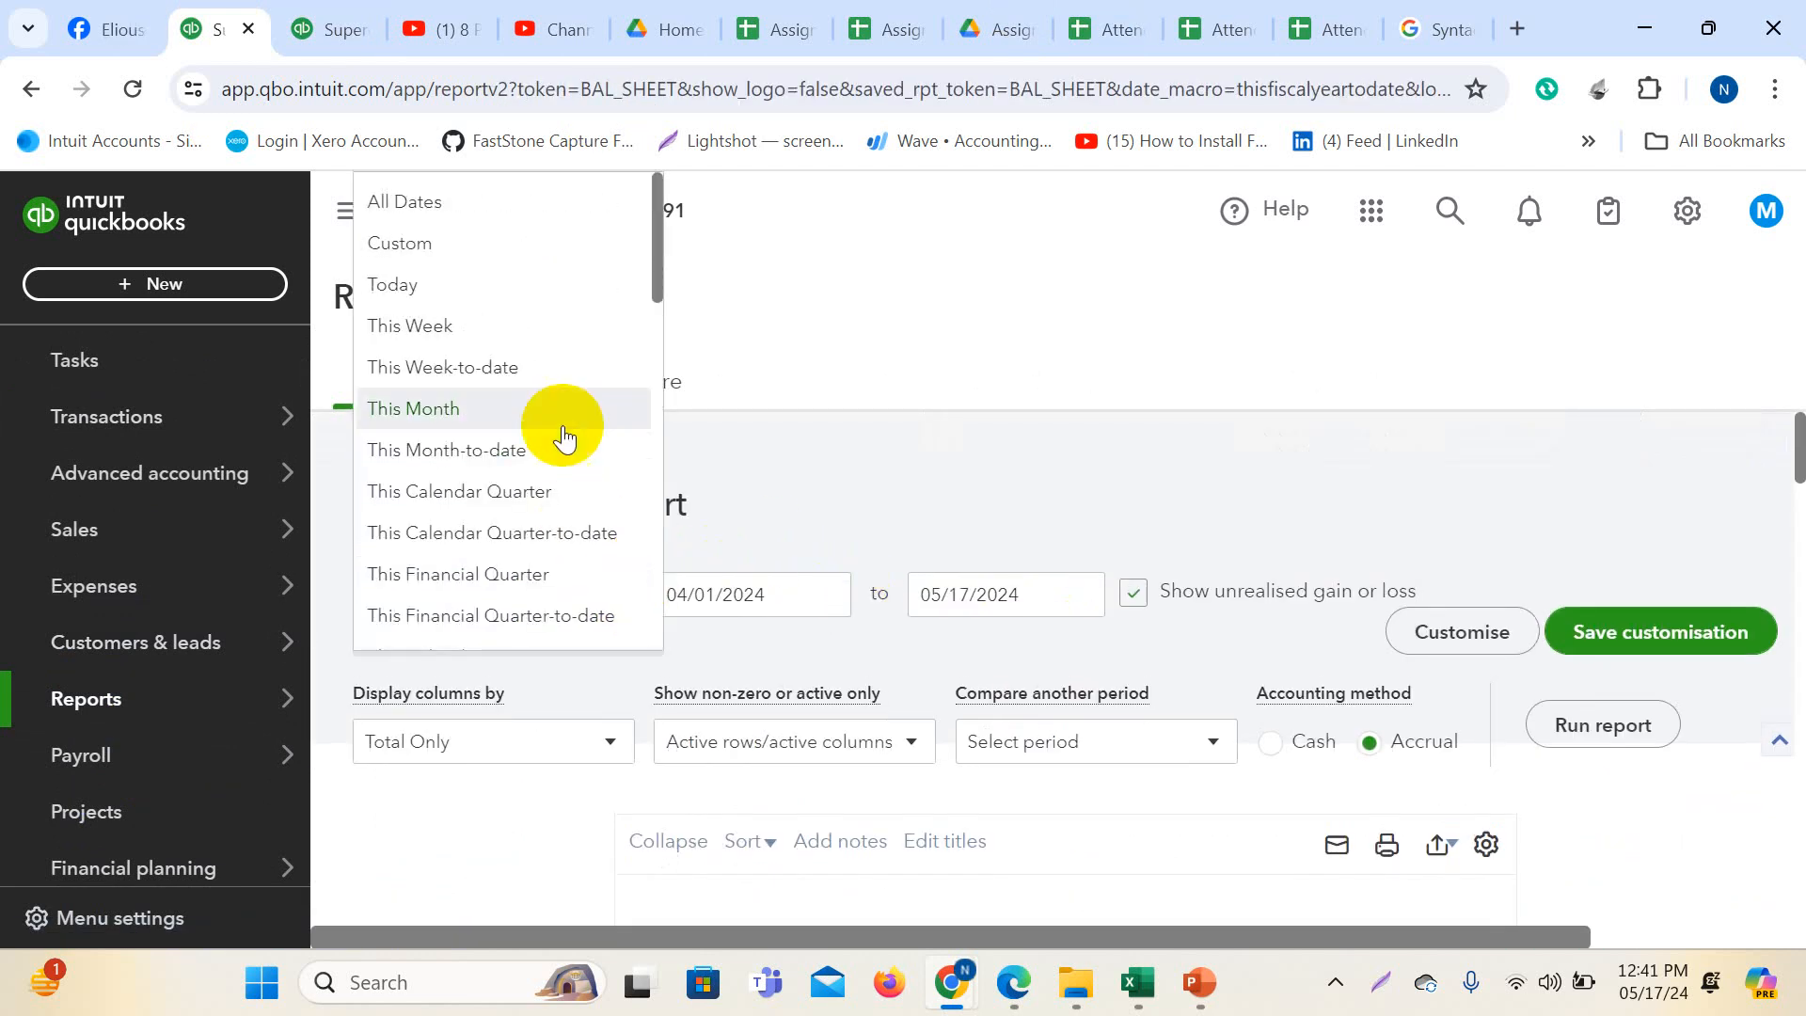
pyautogui.click(416, 203)
pyautogui.click(1595, 691)
pyautogui.scroll(-10, 999, 670)
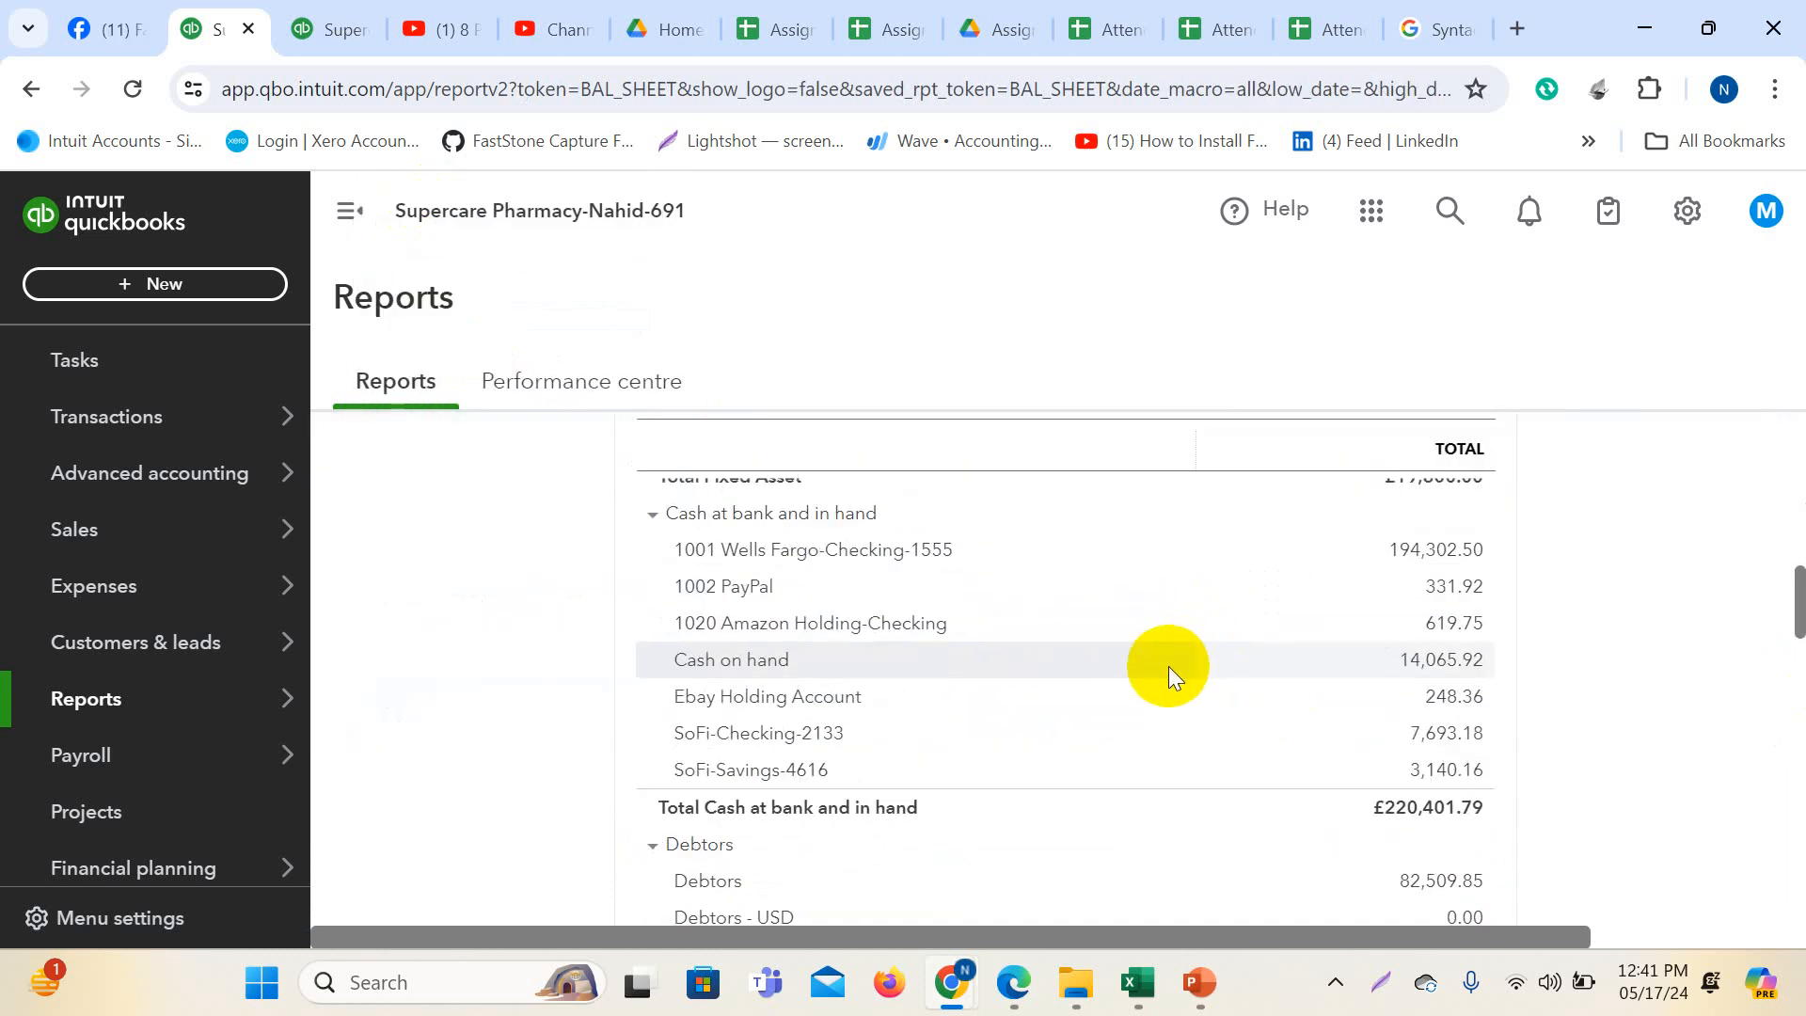
pyautogui.scroll(-10, 1166, 666)
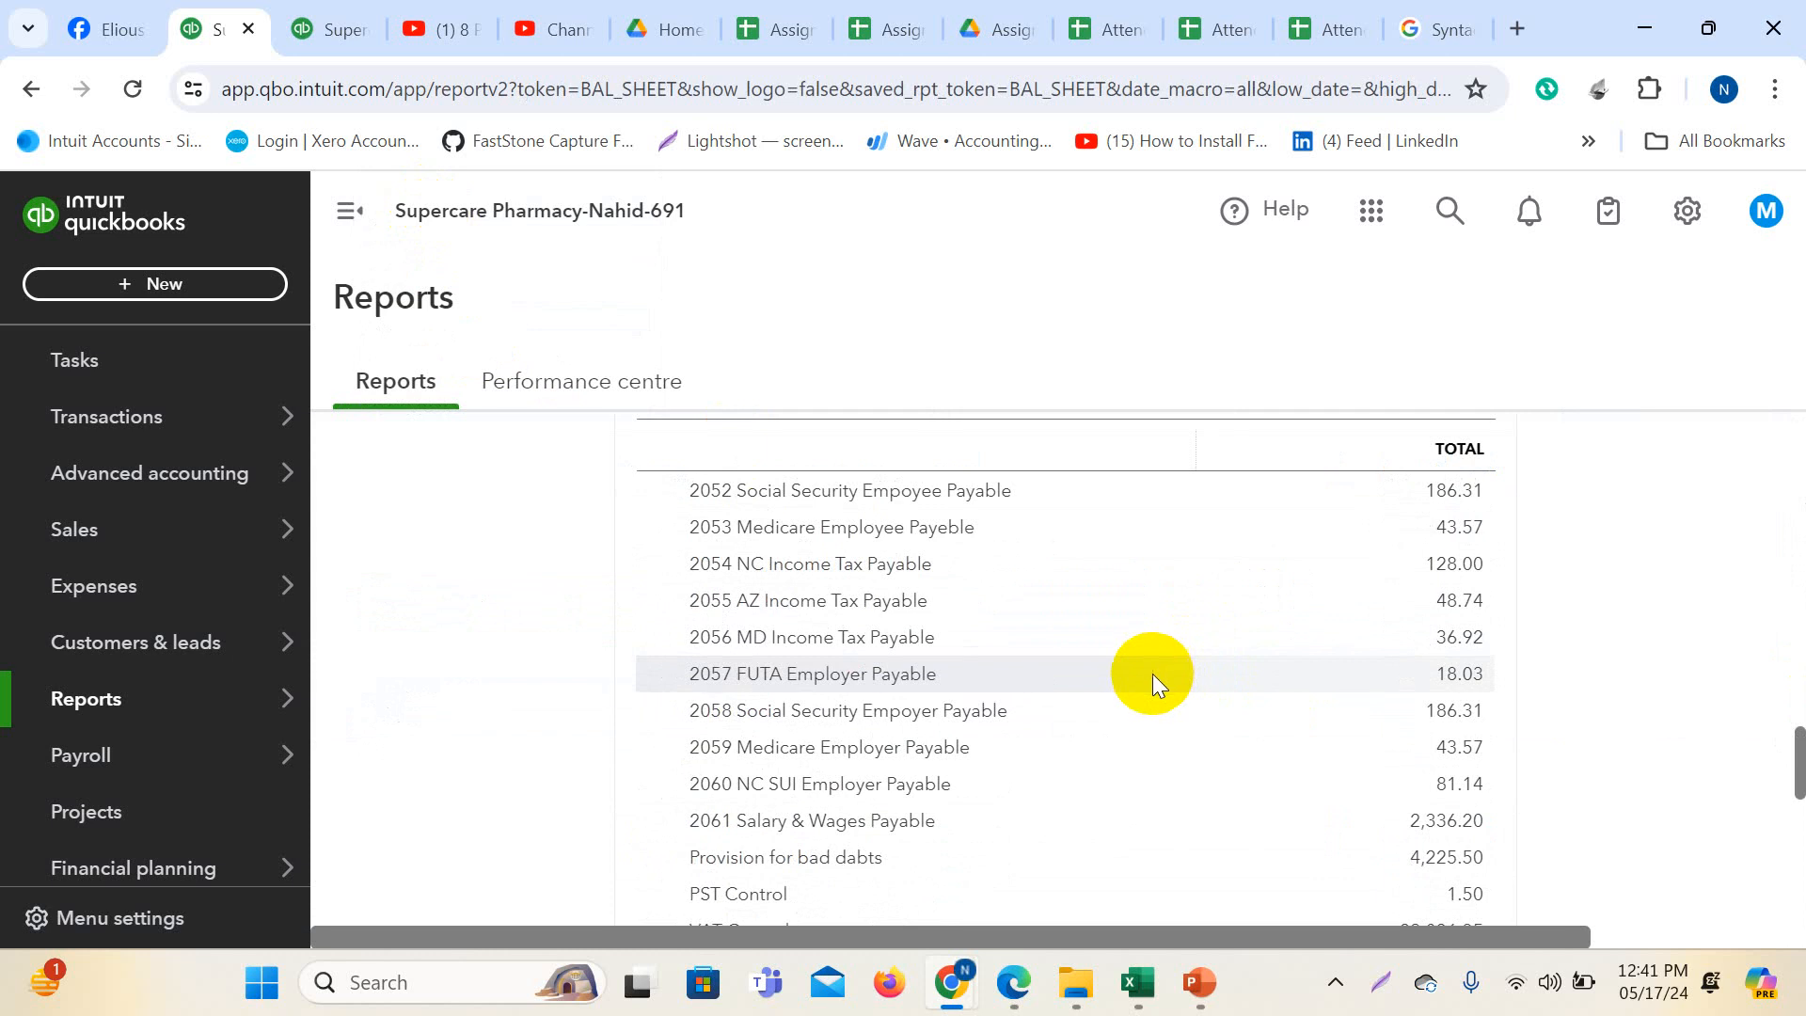
# - Examine the payroll liability accounts listed under Current Liabilities in the balance sheet report
pyautogui.scroll(2, 1154, 674)
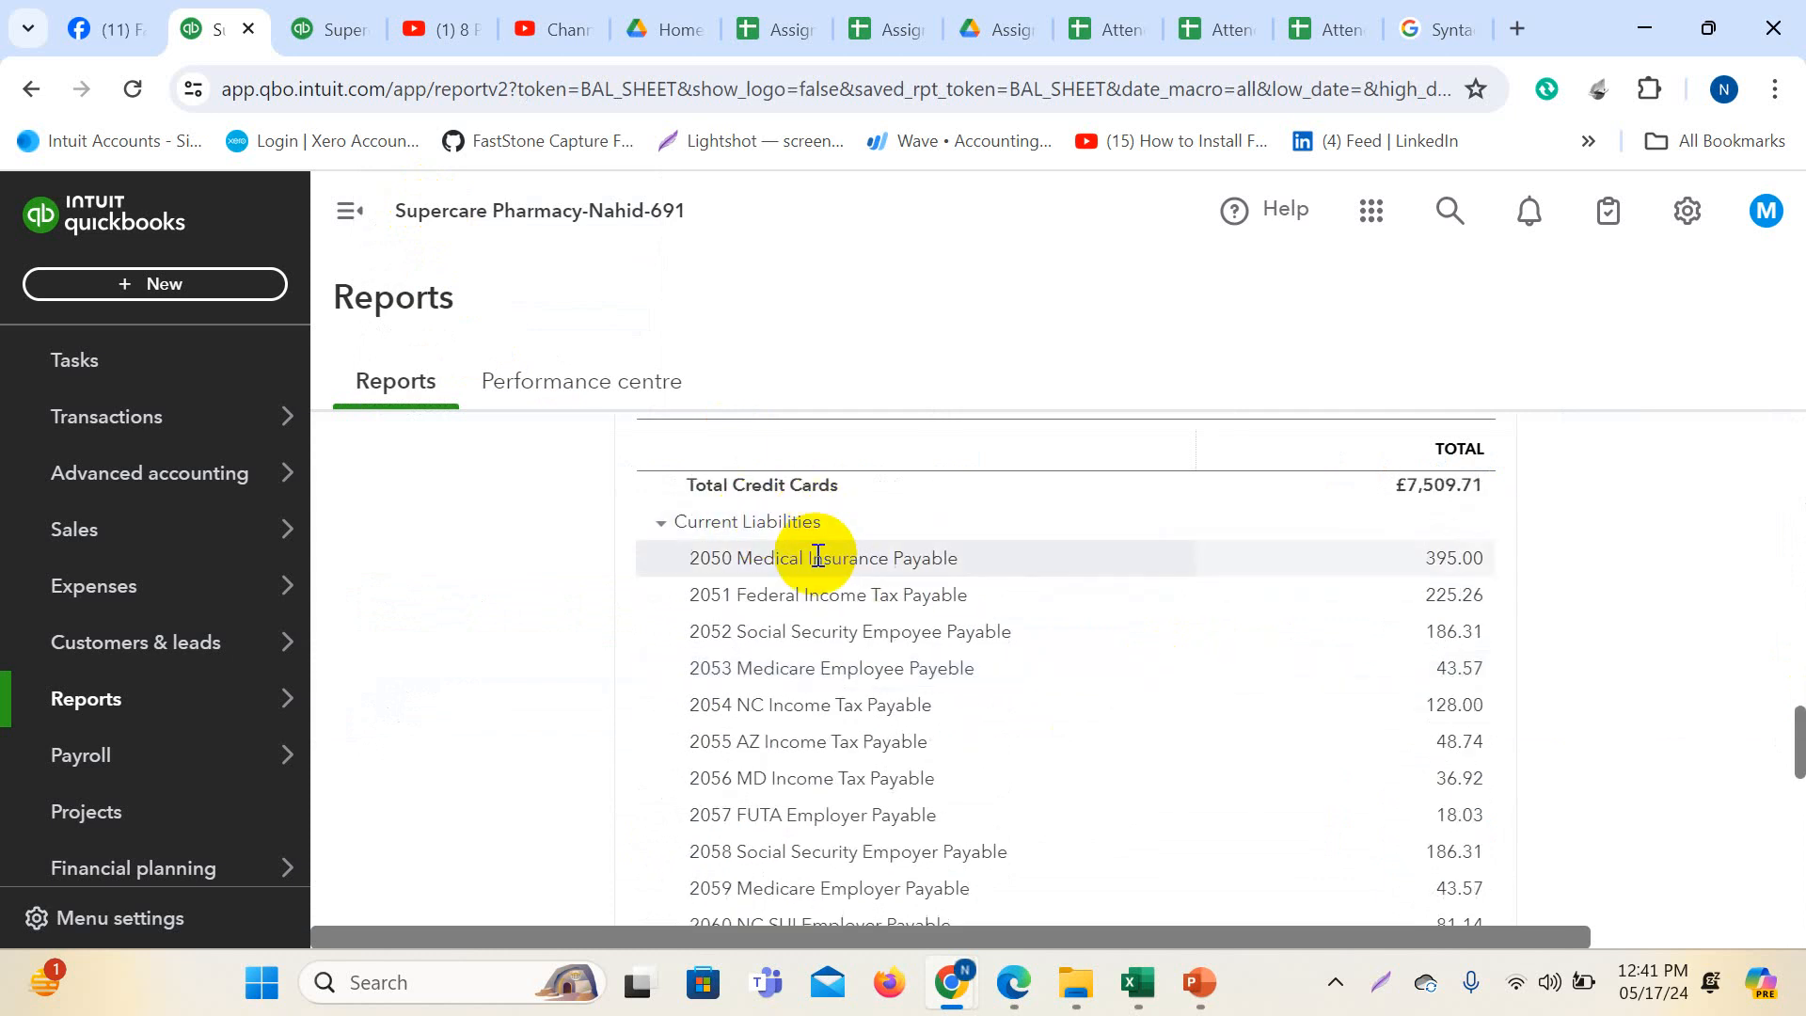
pyautogui.scroll(-3, 895, 593)
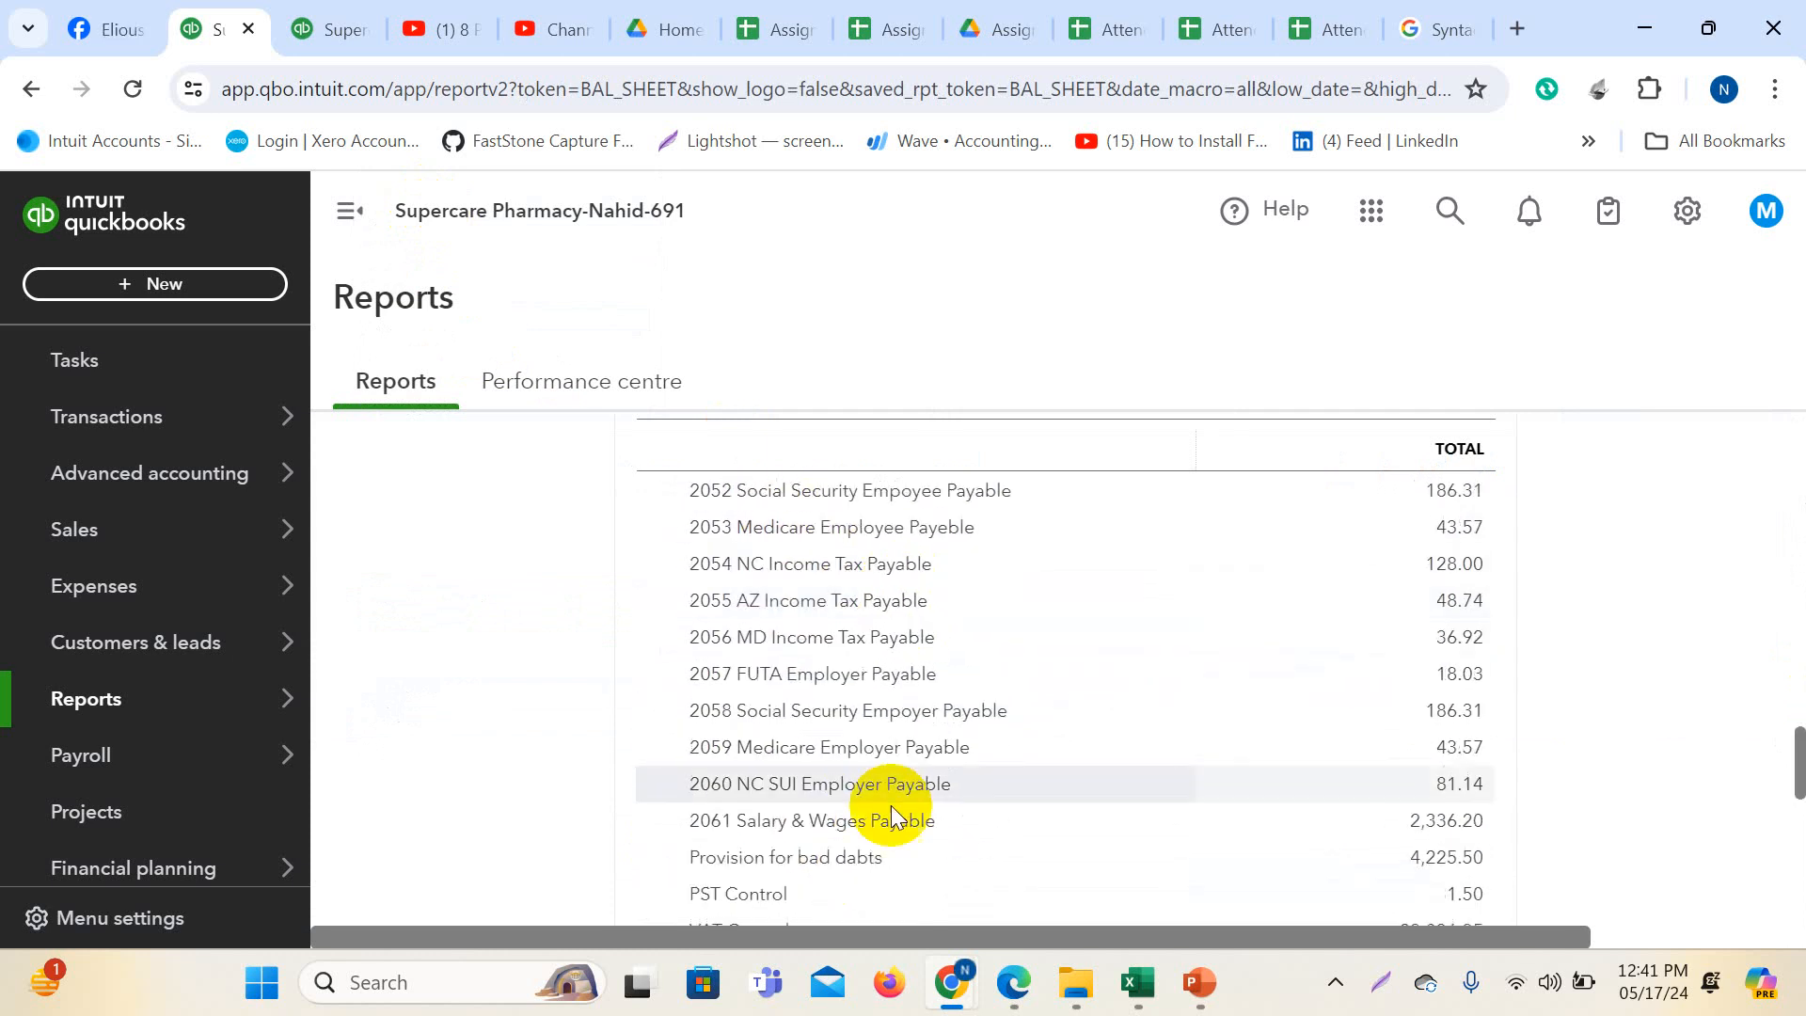
pyautogui.scroll(3, 904, 753)
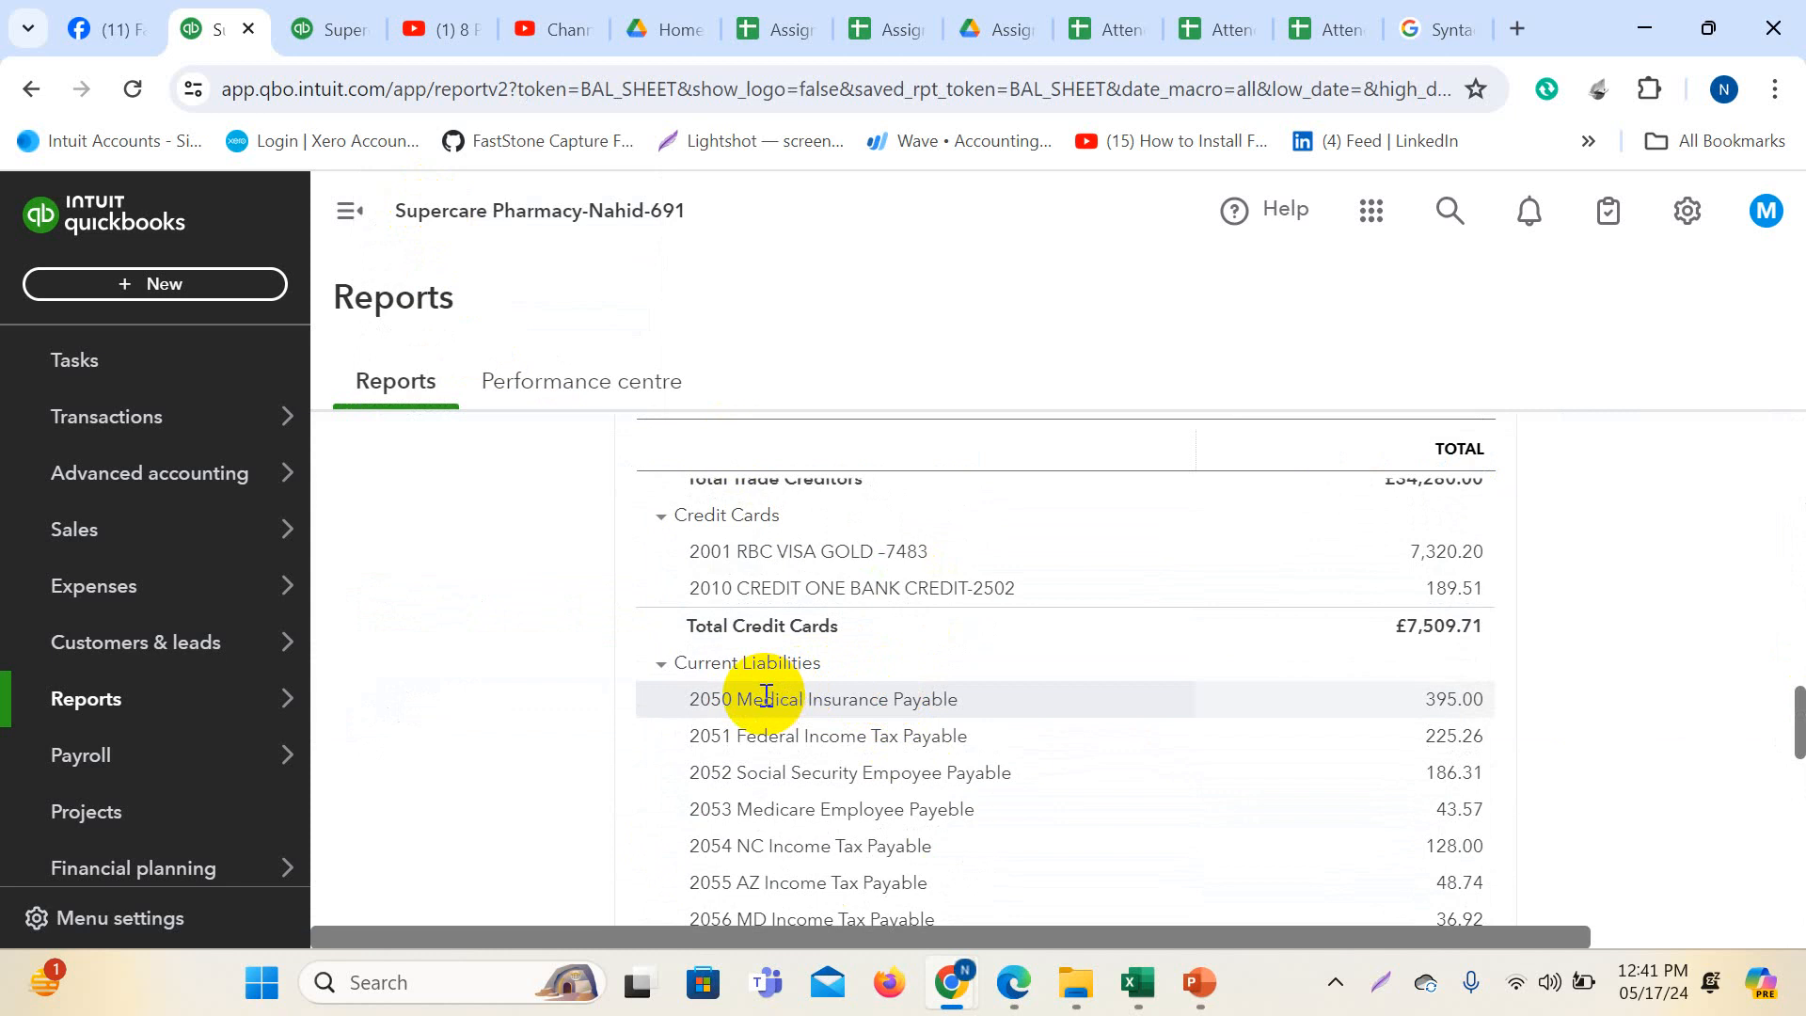
pyautogui.scroll(-5, 767, 695)
pyautogui.scroll(2, 792, 704)
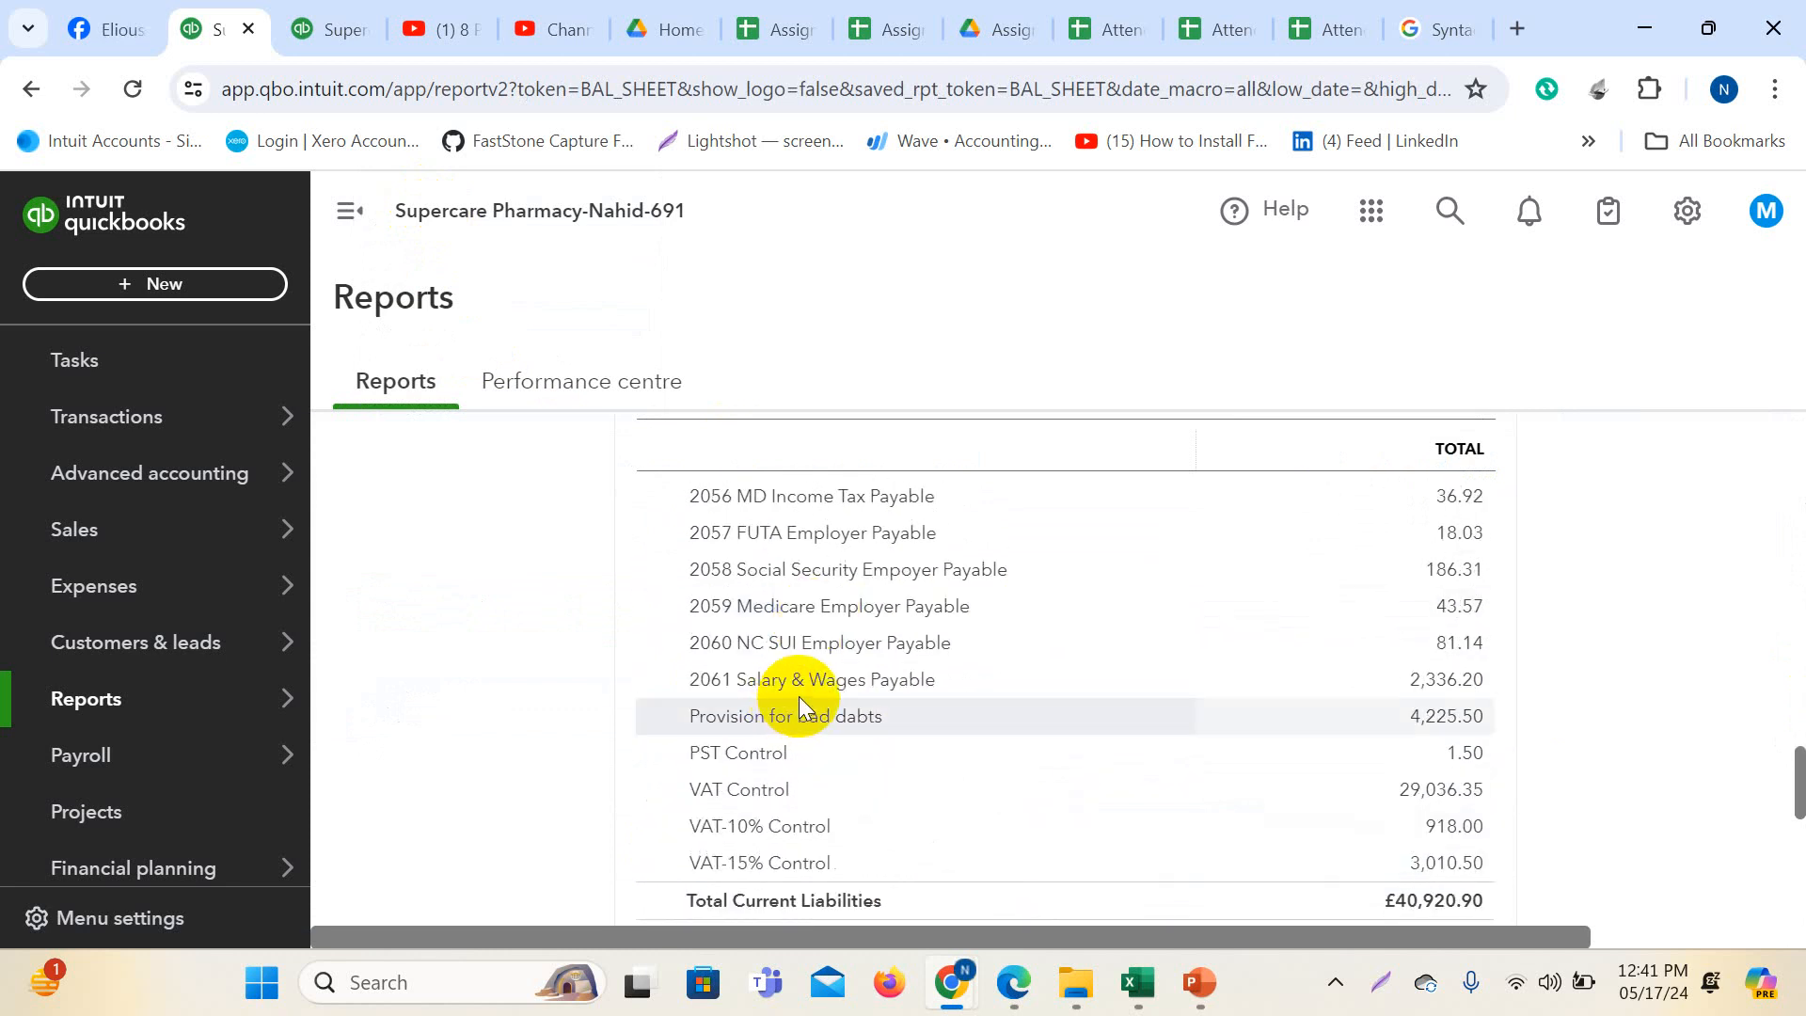
pyautogui.scroll(2, 1412, 642)
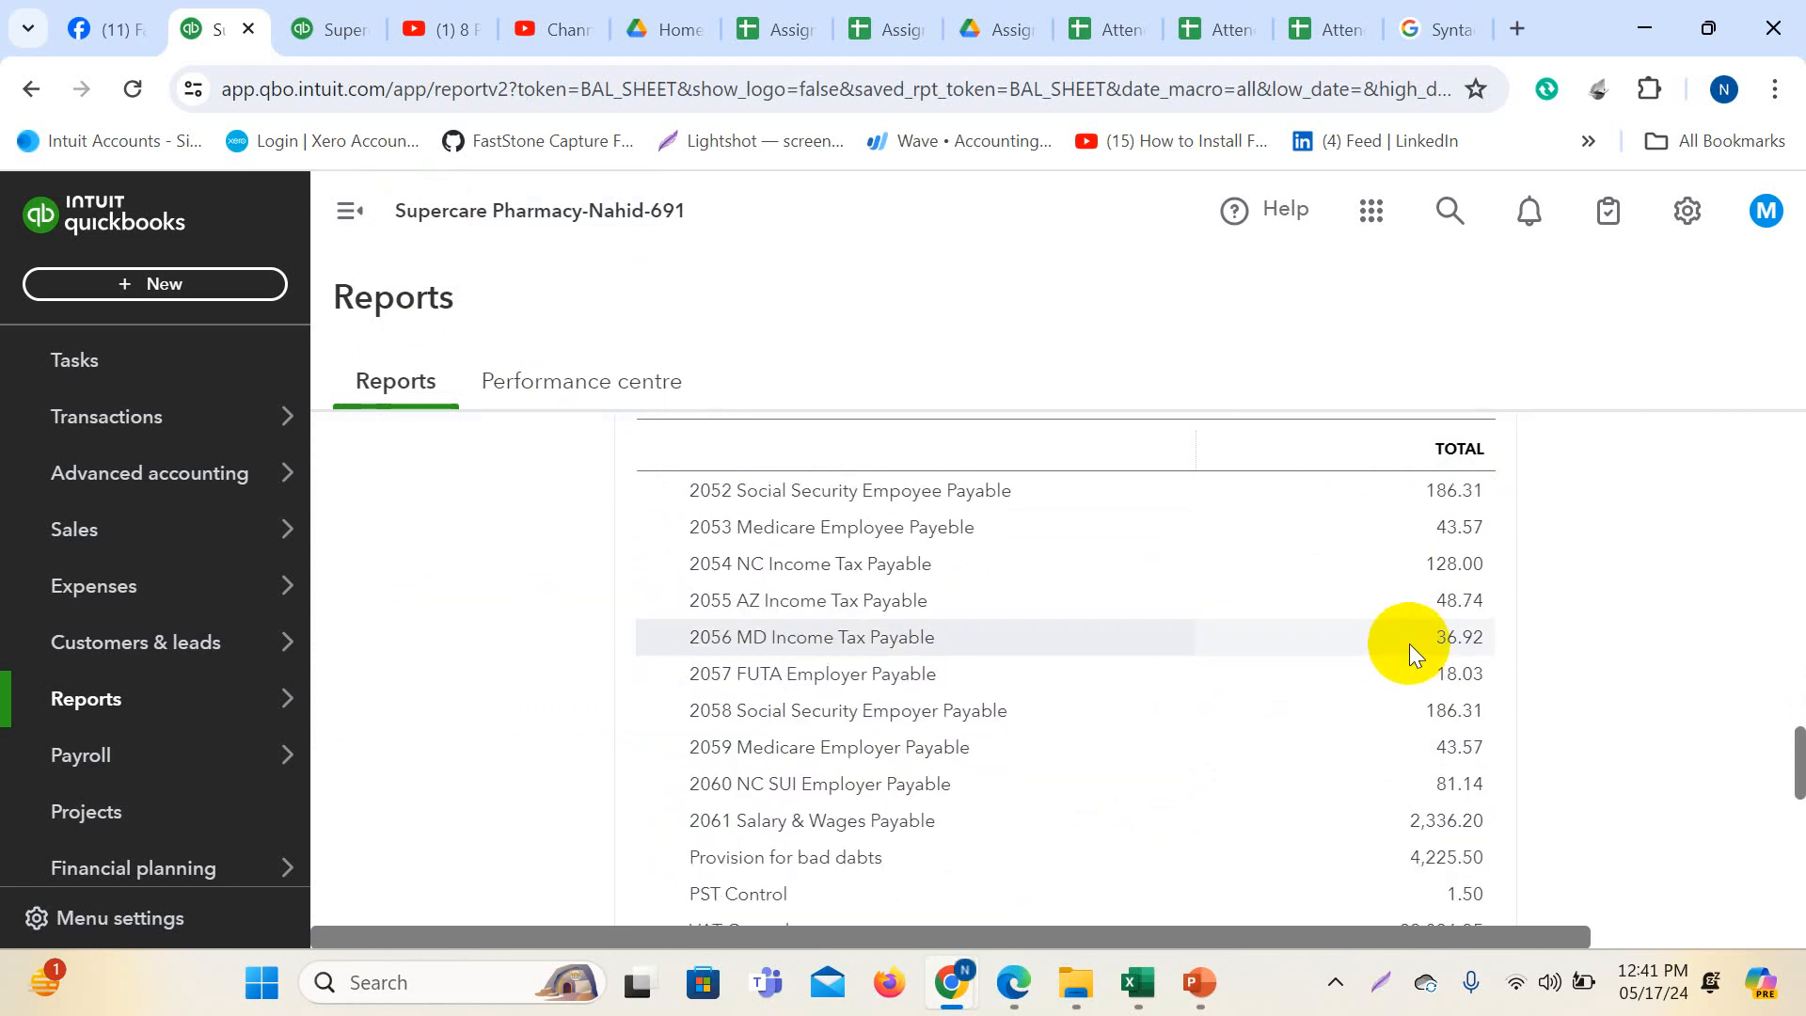
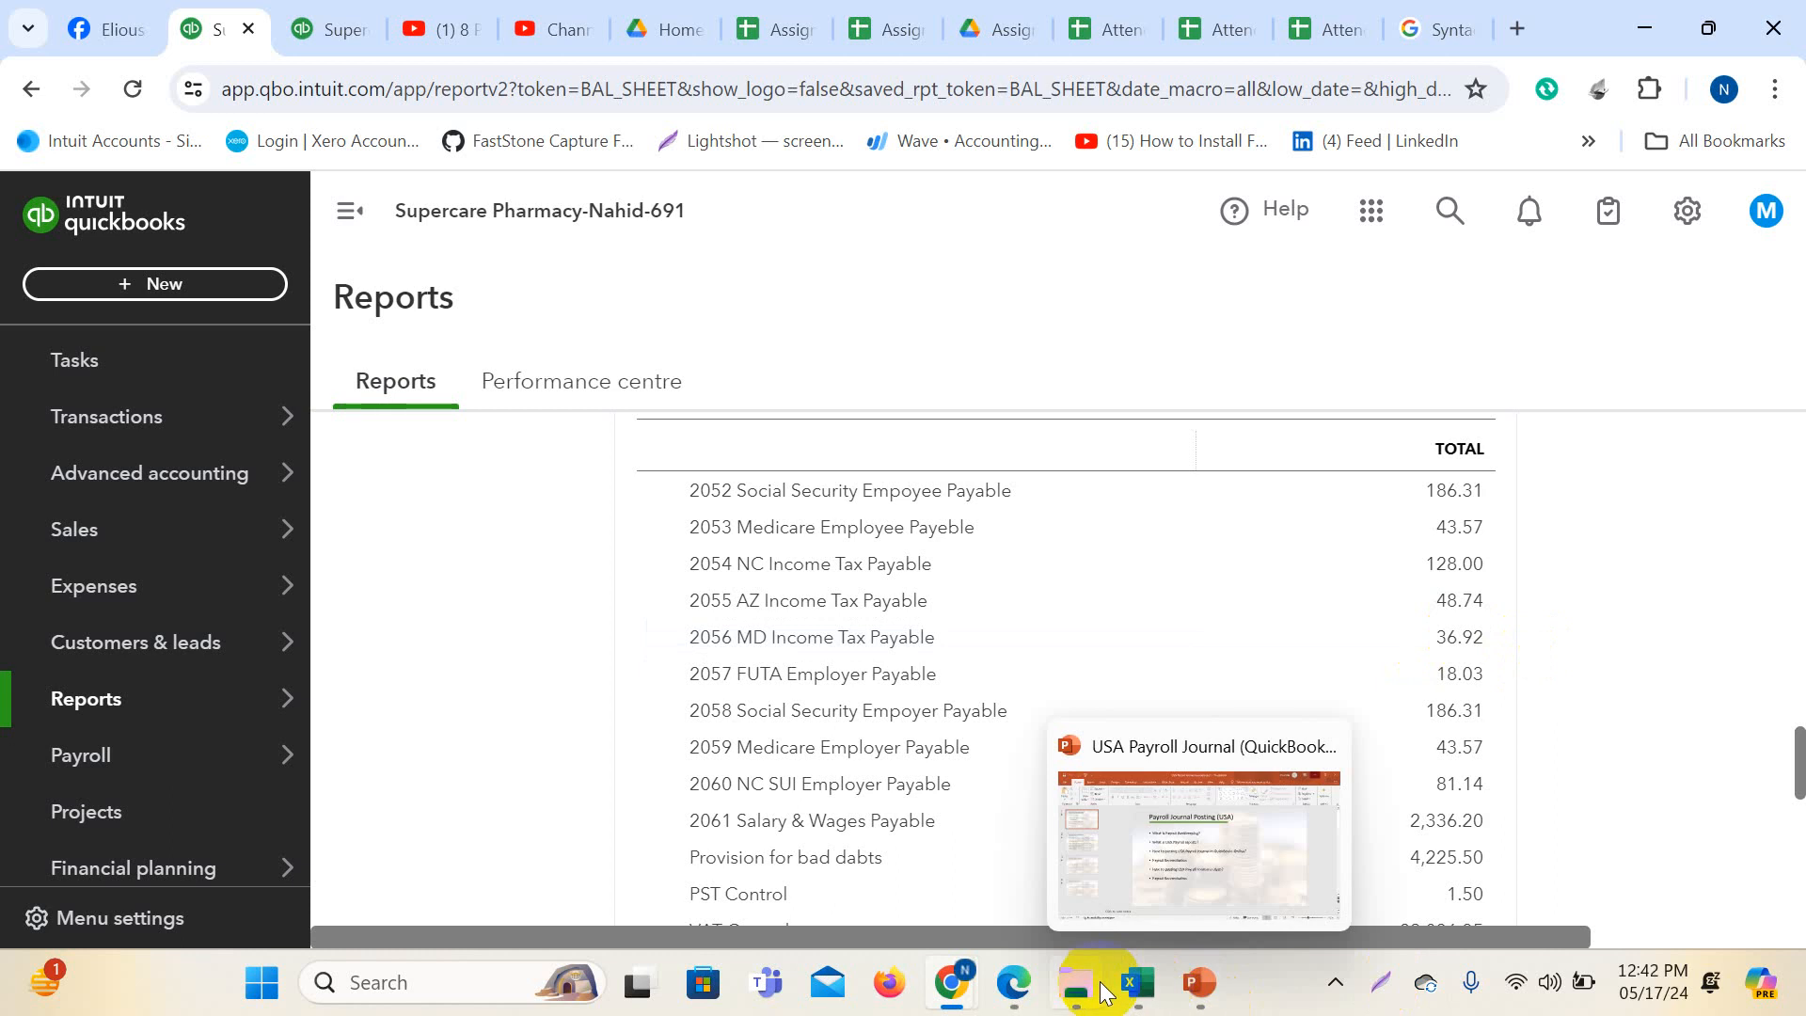
# - Switch to the Journal Import workbook in Excel and select the account names from D2 to D18
pyautogui.moveTo(1132, 988)
pyautogui.click(1182, 871)
pyautogui.click(940, 542)
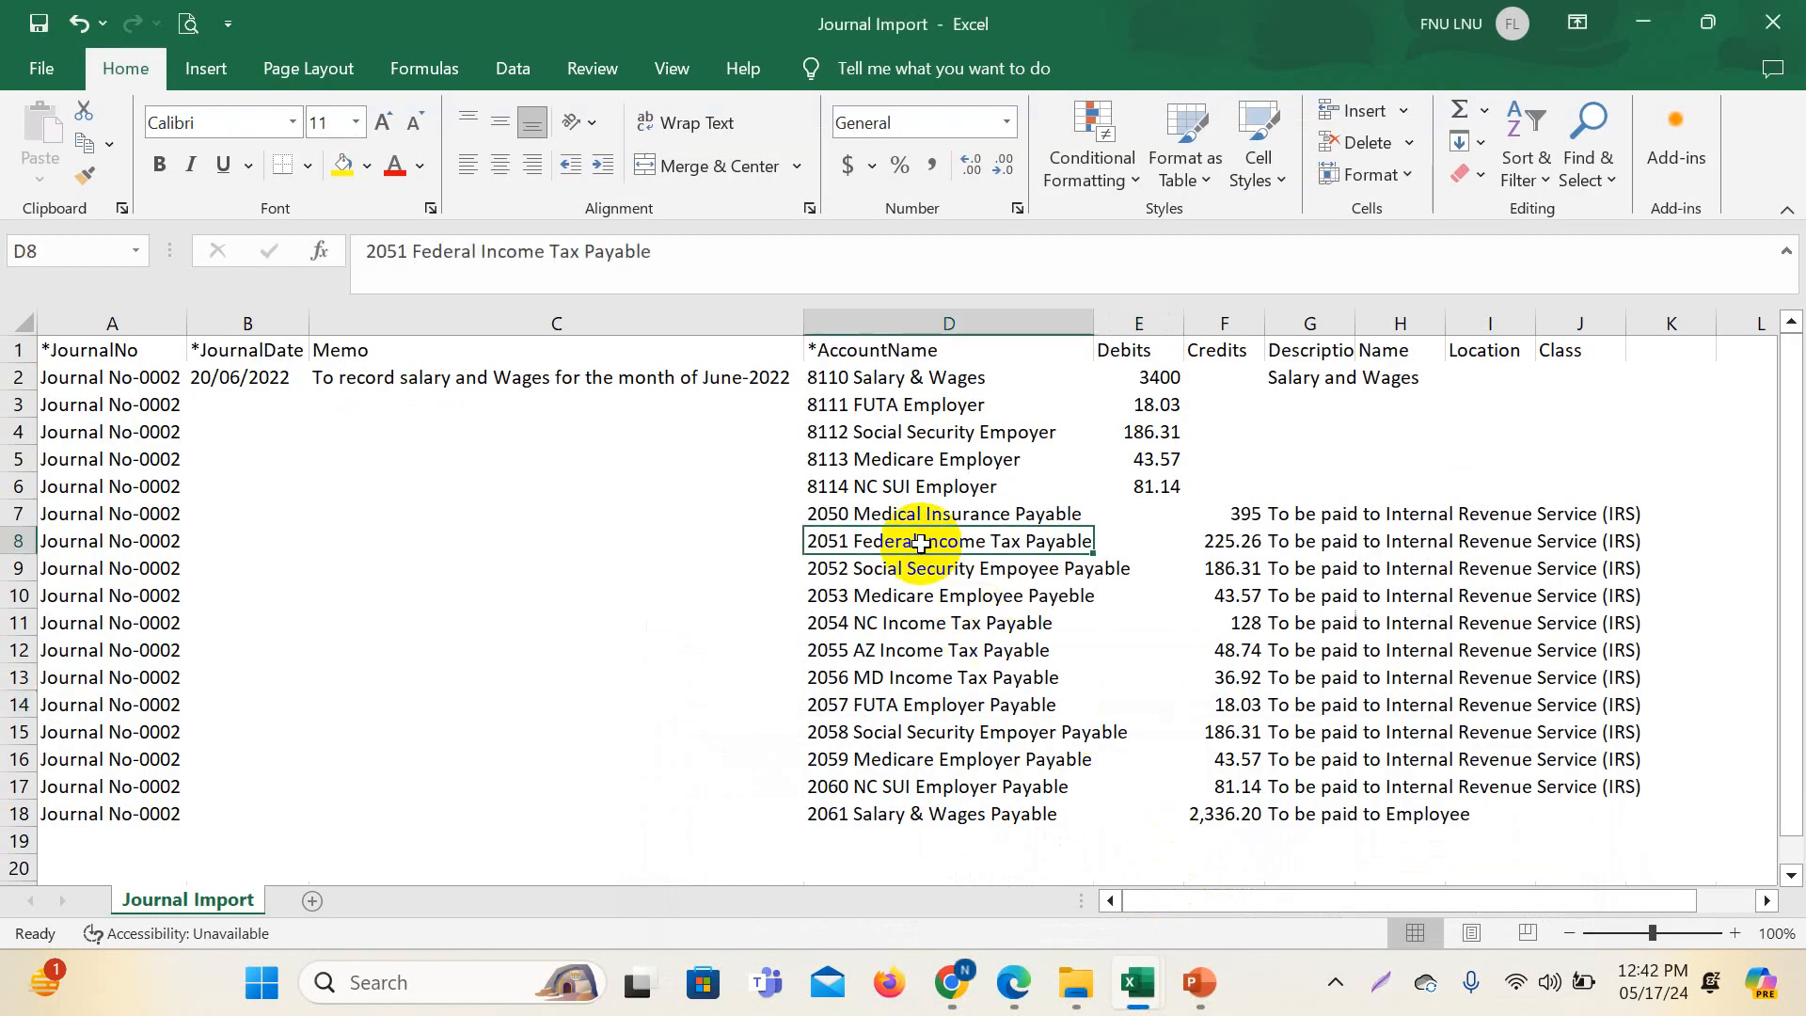
pyautogui.moveTo(899, 379); pyautogui.dragTo(965, 808)
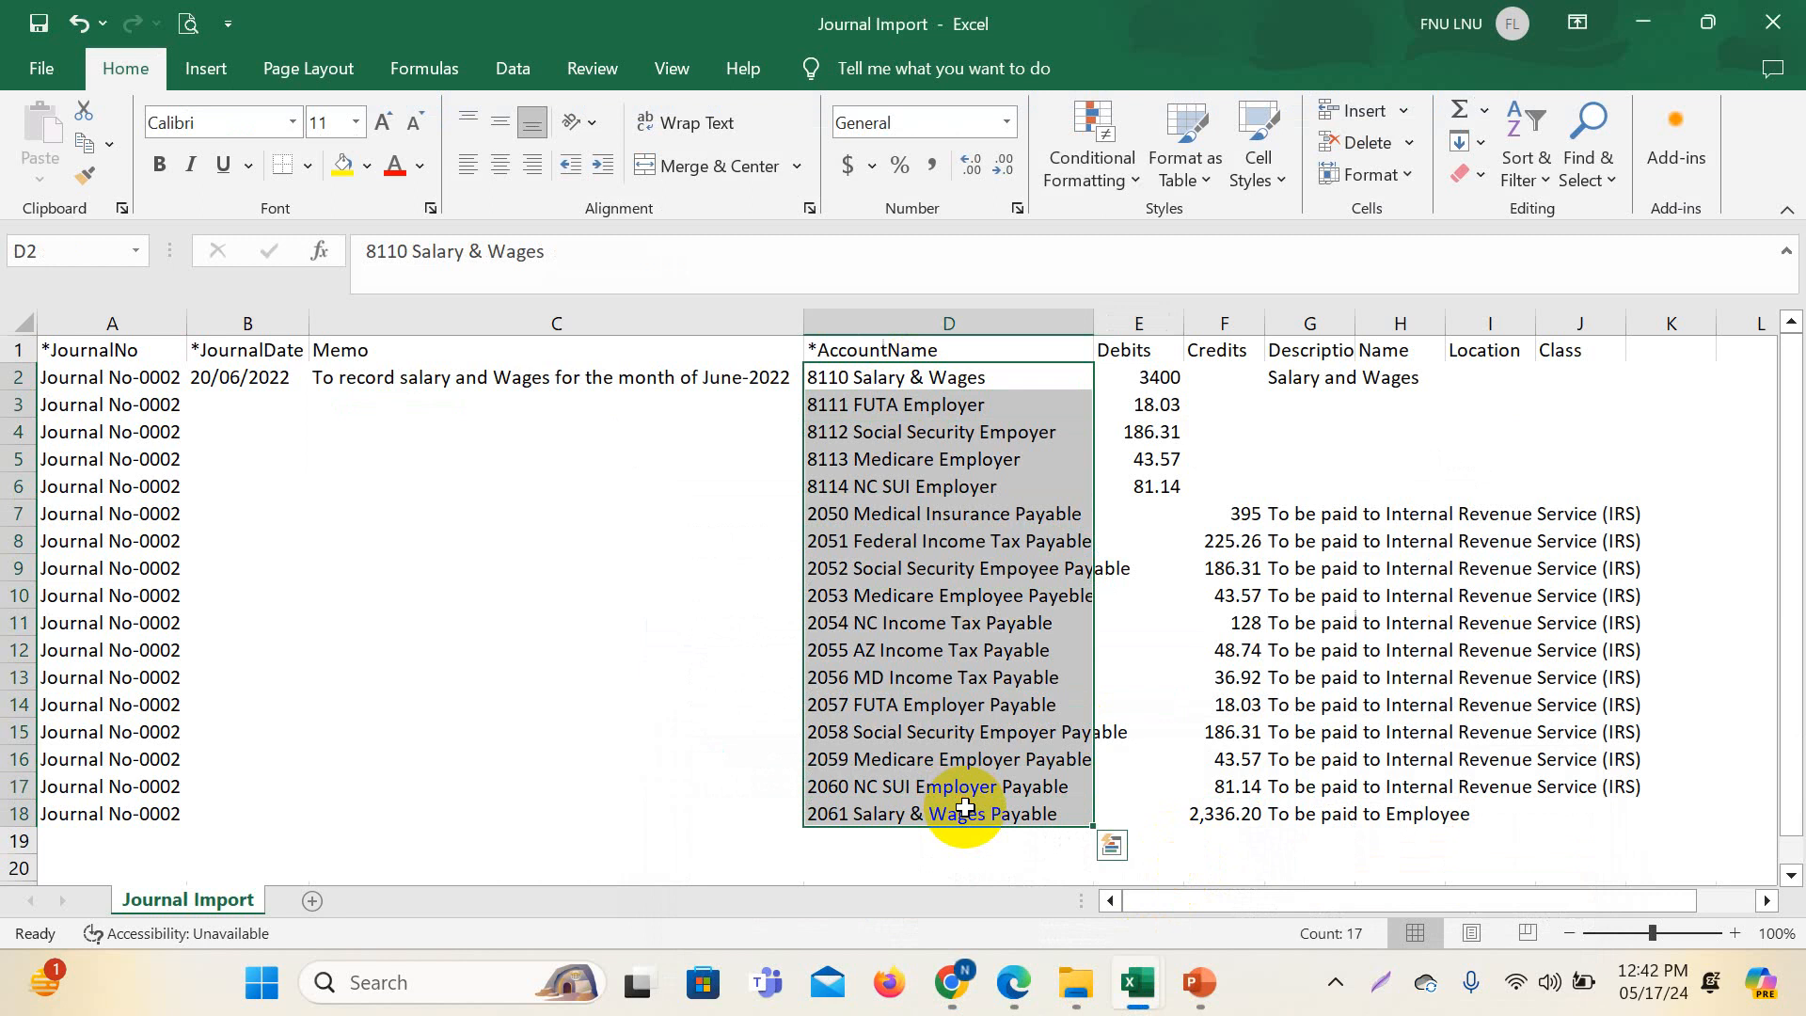
# - Switch to the COA workbook and examine the detail types and types assigned to the payroll accounts
pyautogui.moveTo(1138, 982)
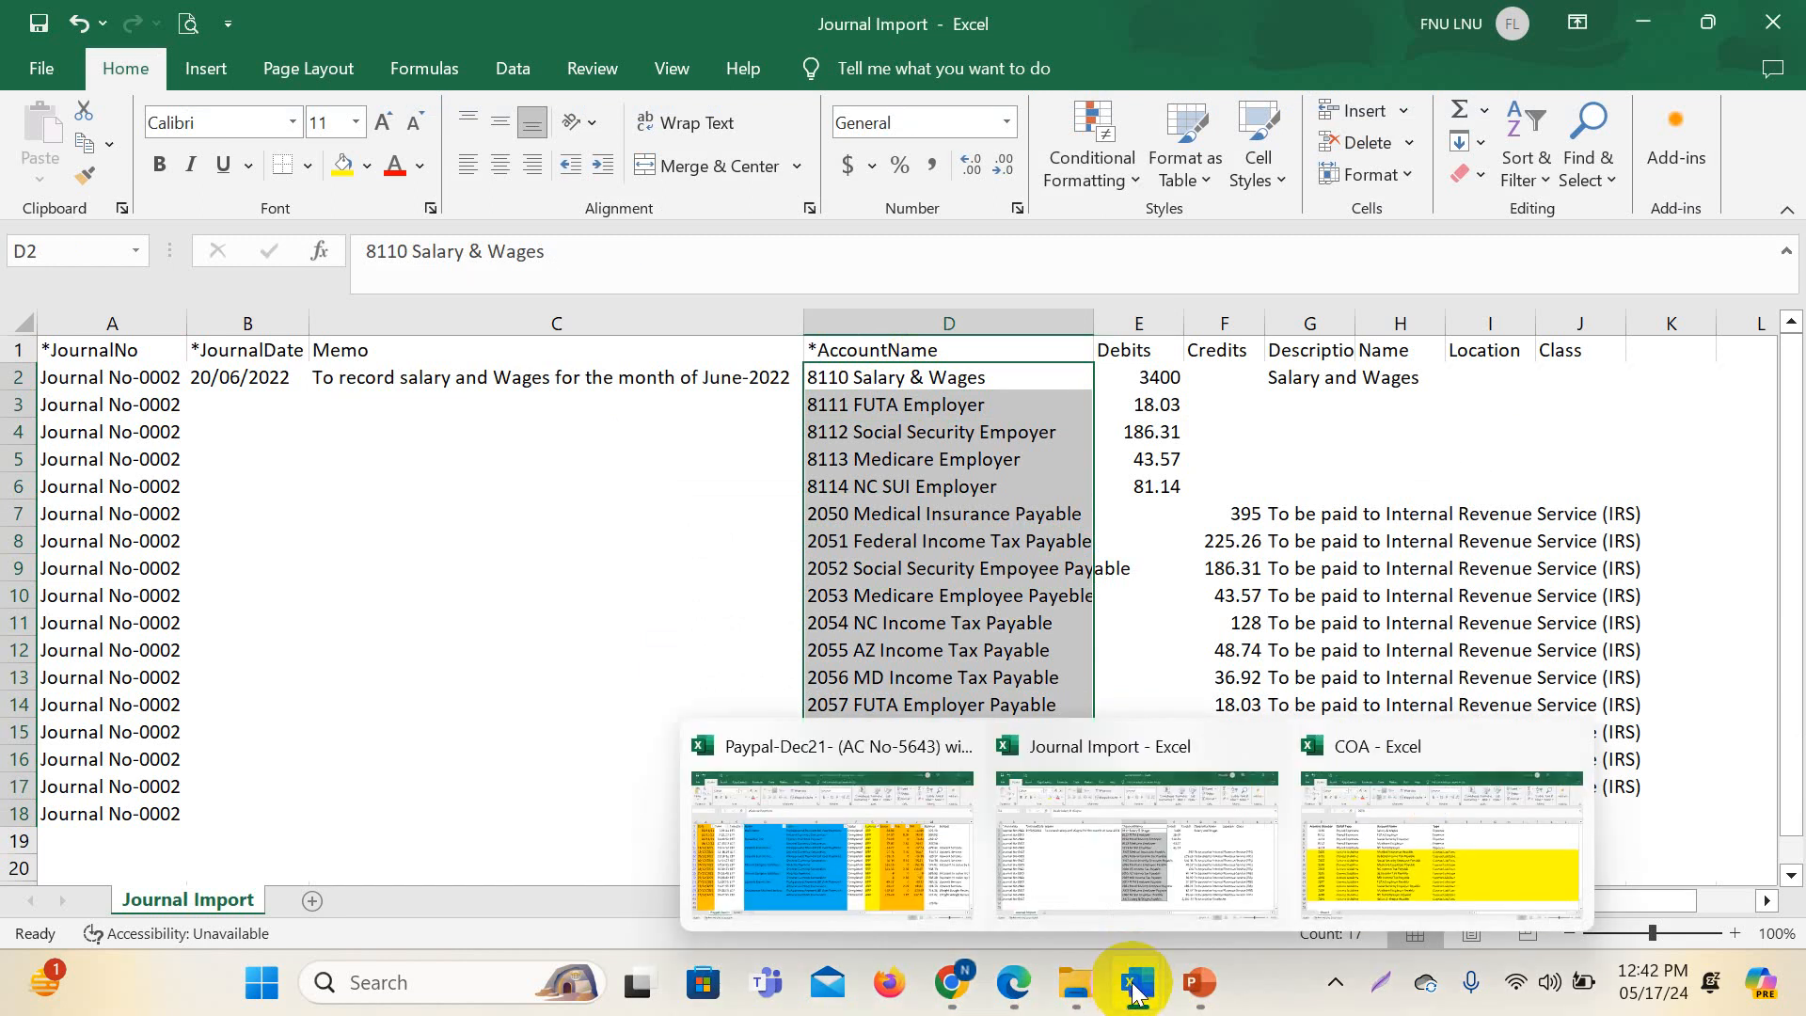
pyautogui.click(1358, 872)
pyautogui.click(723, 513)
pyautogui.click(234, 515)
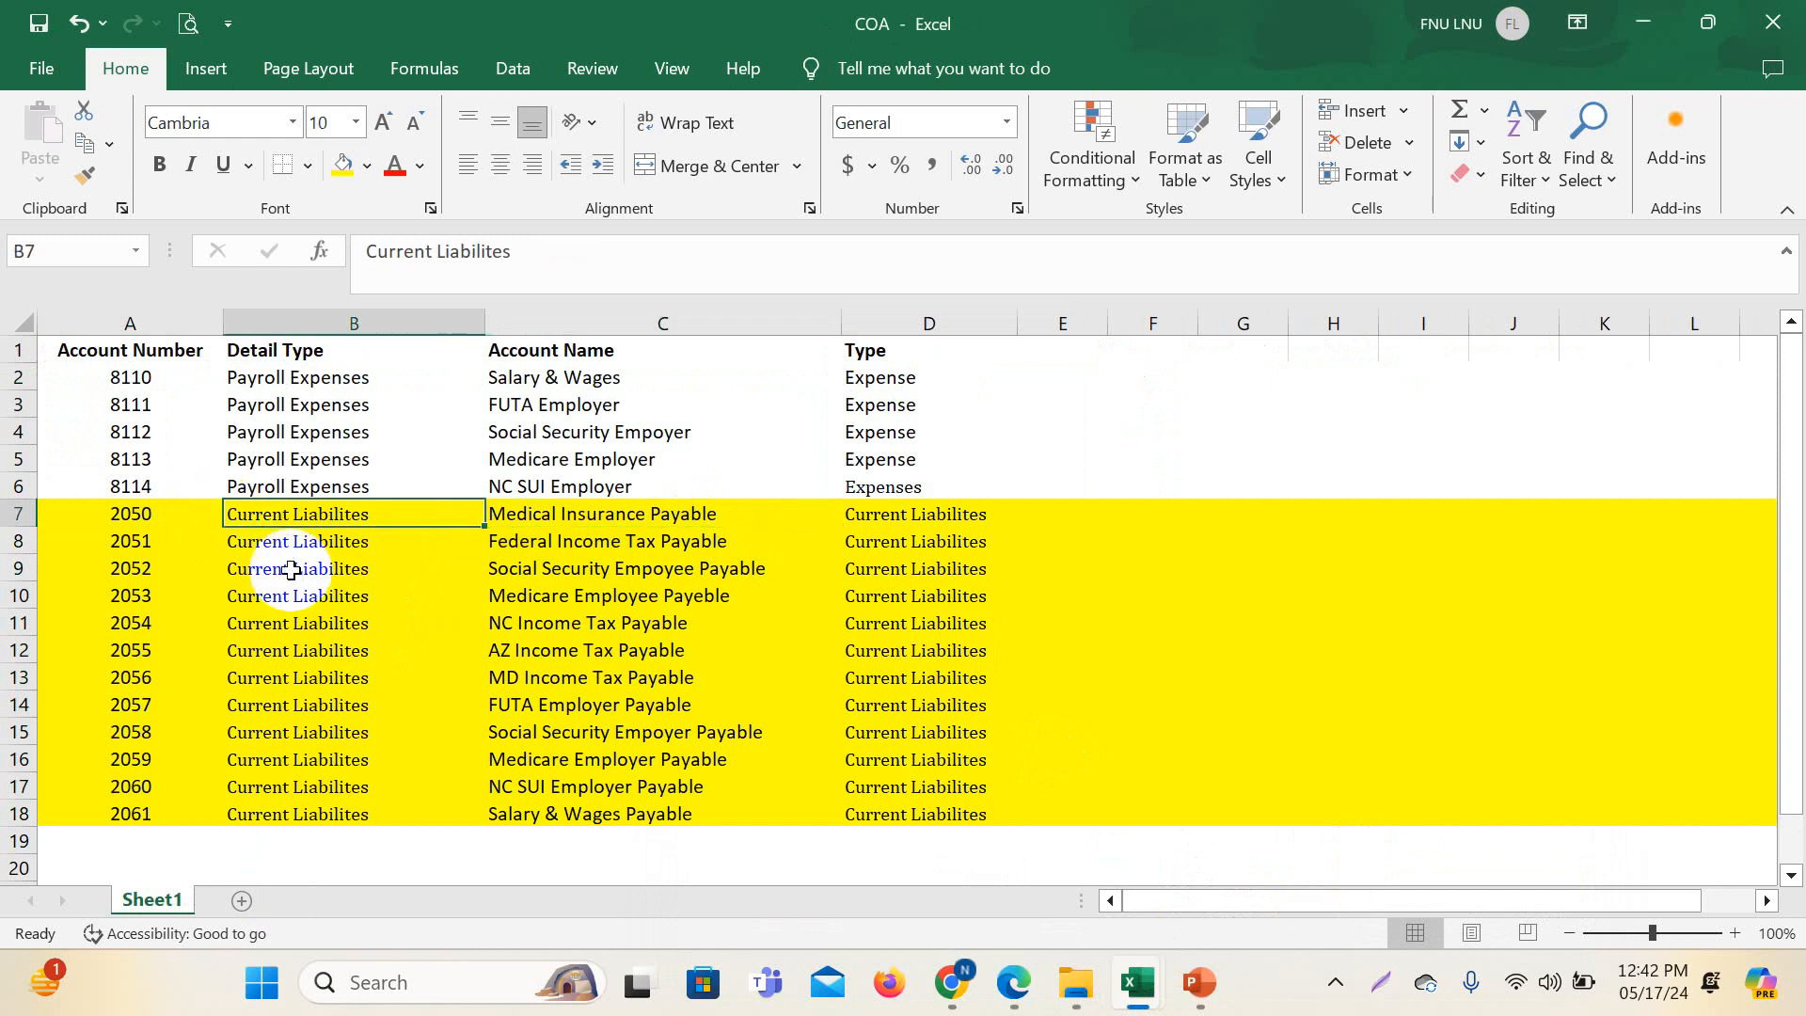
pyautogui.moveTo(282, 459); pyautogui.dragTo(311, 825)
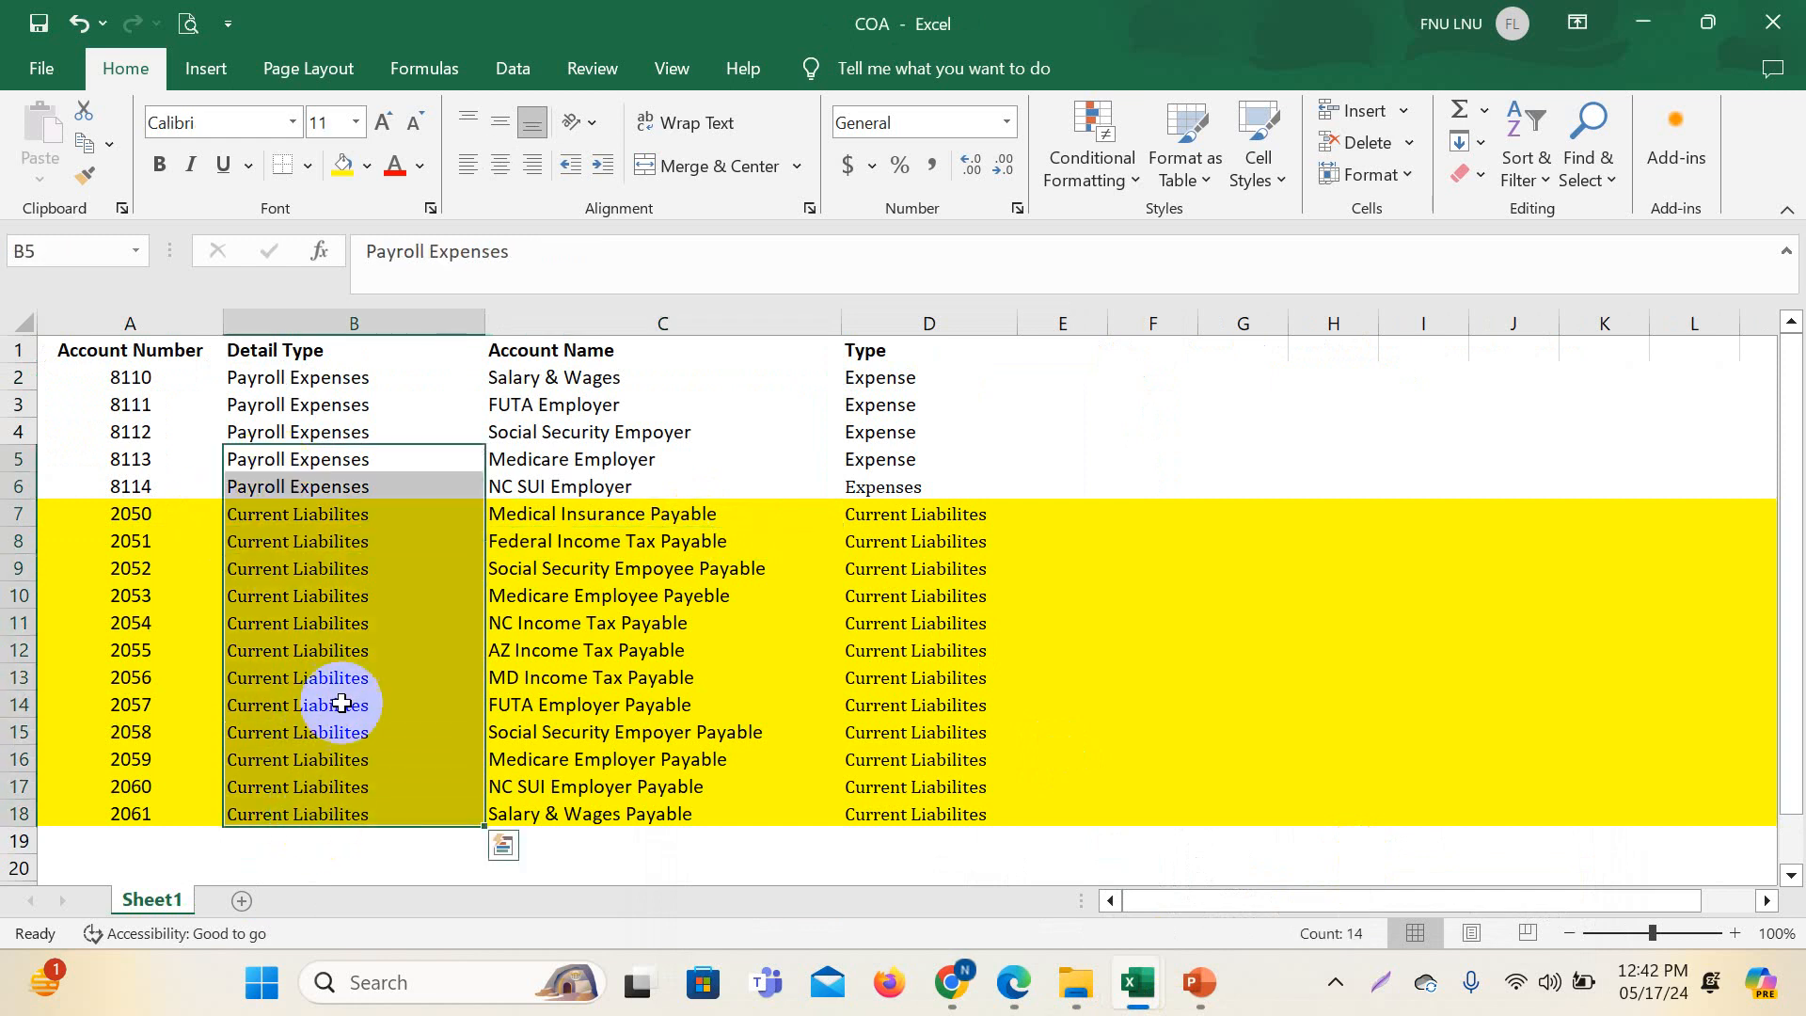
pyautogui.click(353, 570)
pyautogui.click(358, 667)
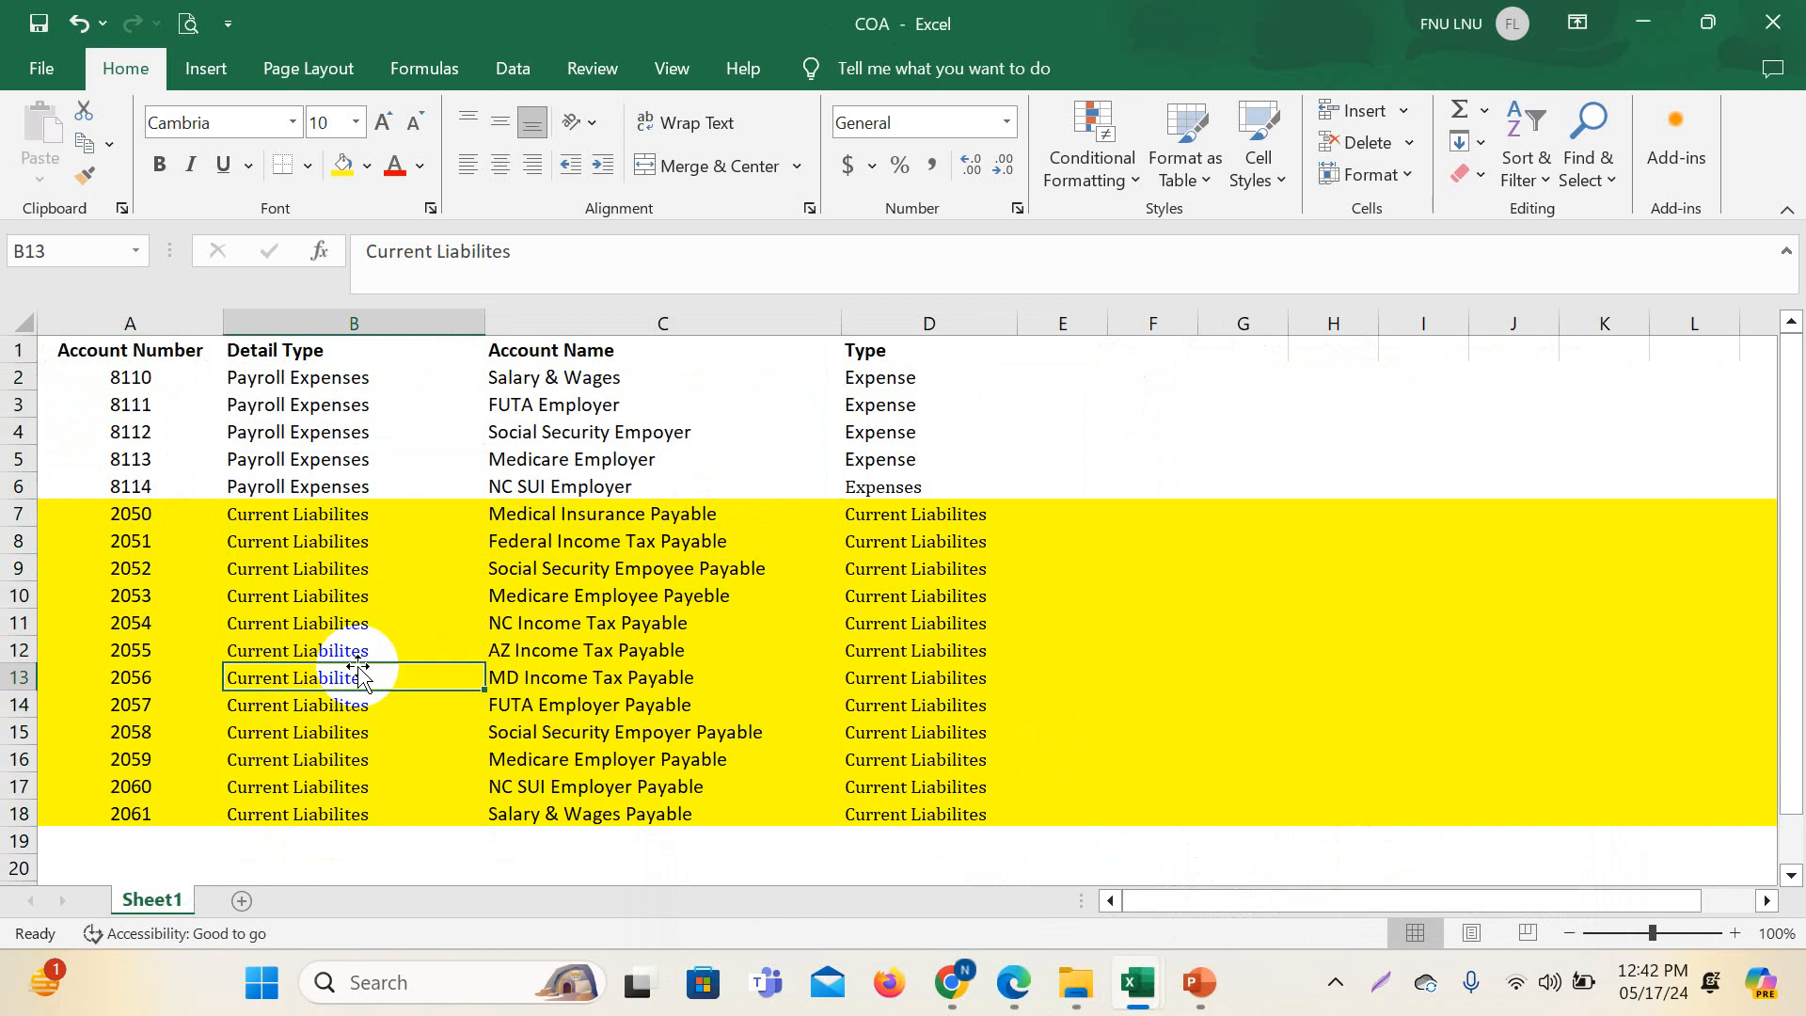
pyautogui.click(819, 623)
pyautogui.click(1033, 616)
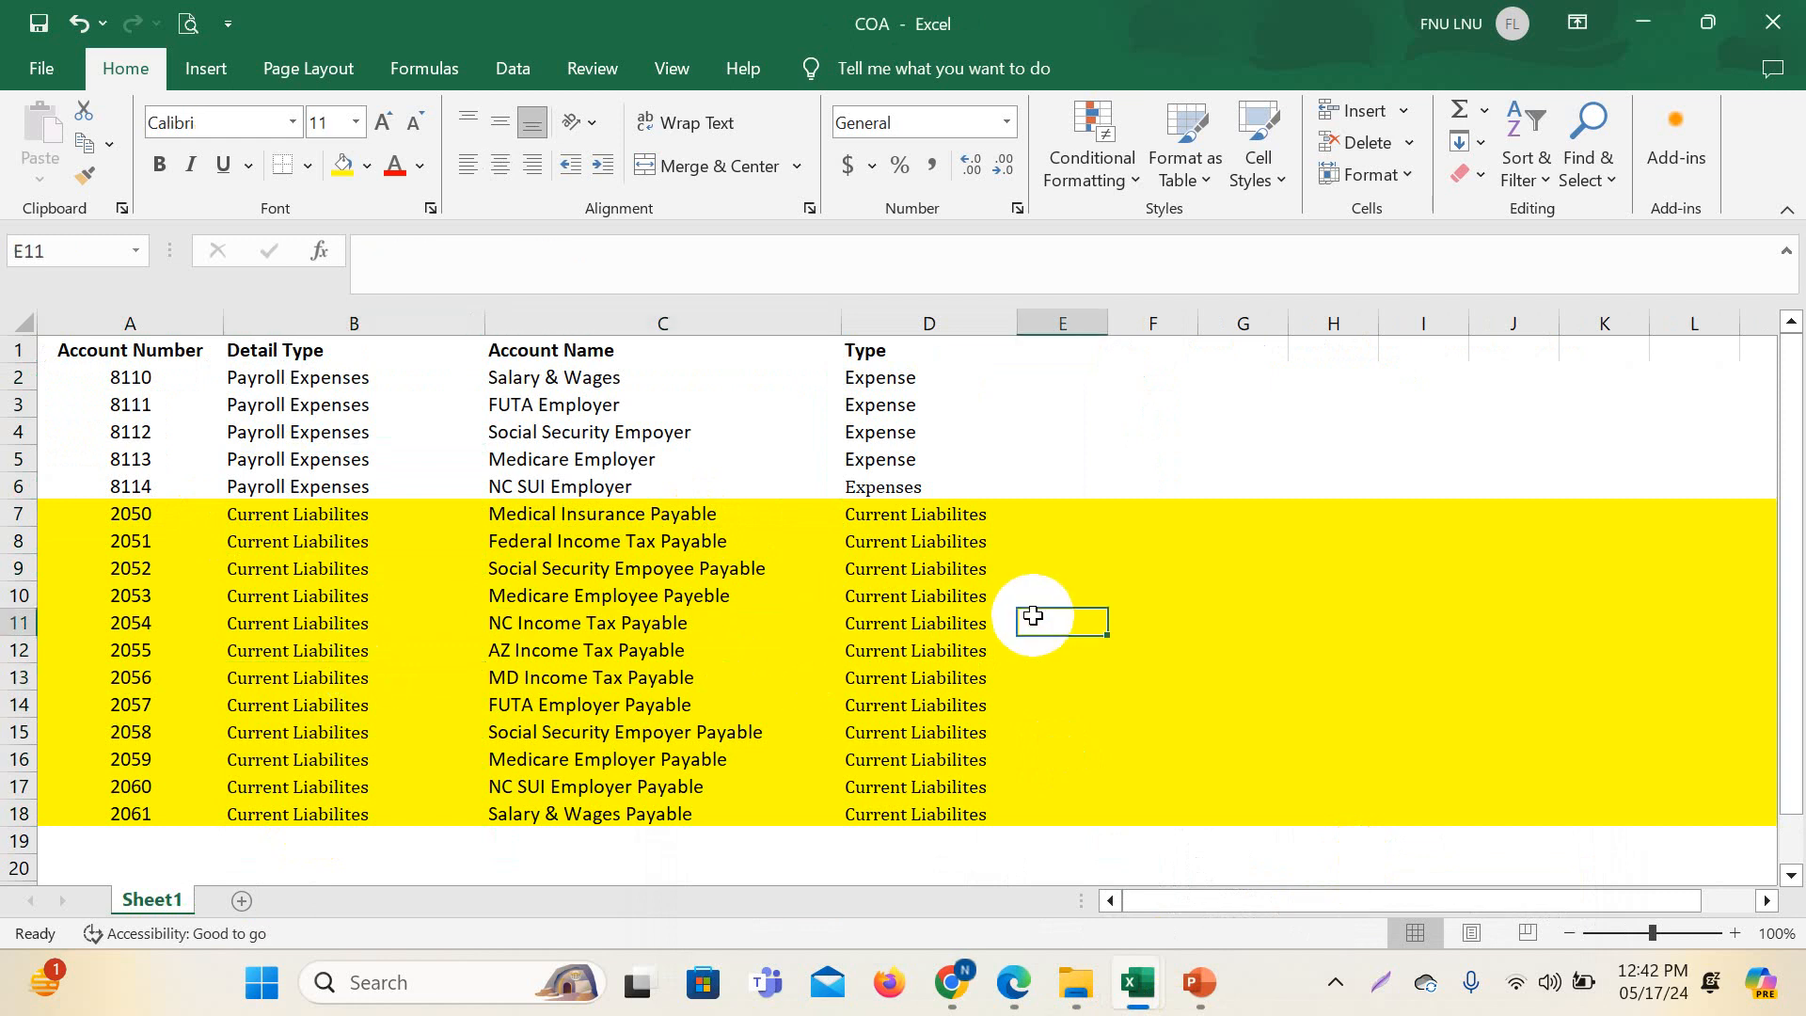
pyautogui.click(1270, 701)
pyautogui.click(1177, 625)
# - Switch back to QuickBooks in Chrome and open the employee list in the Payroll section
pyautogui.moveTo(987, 983)
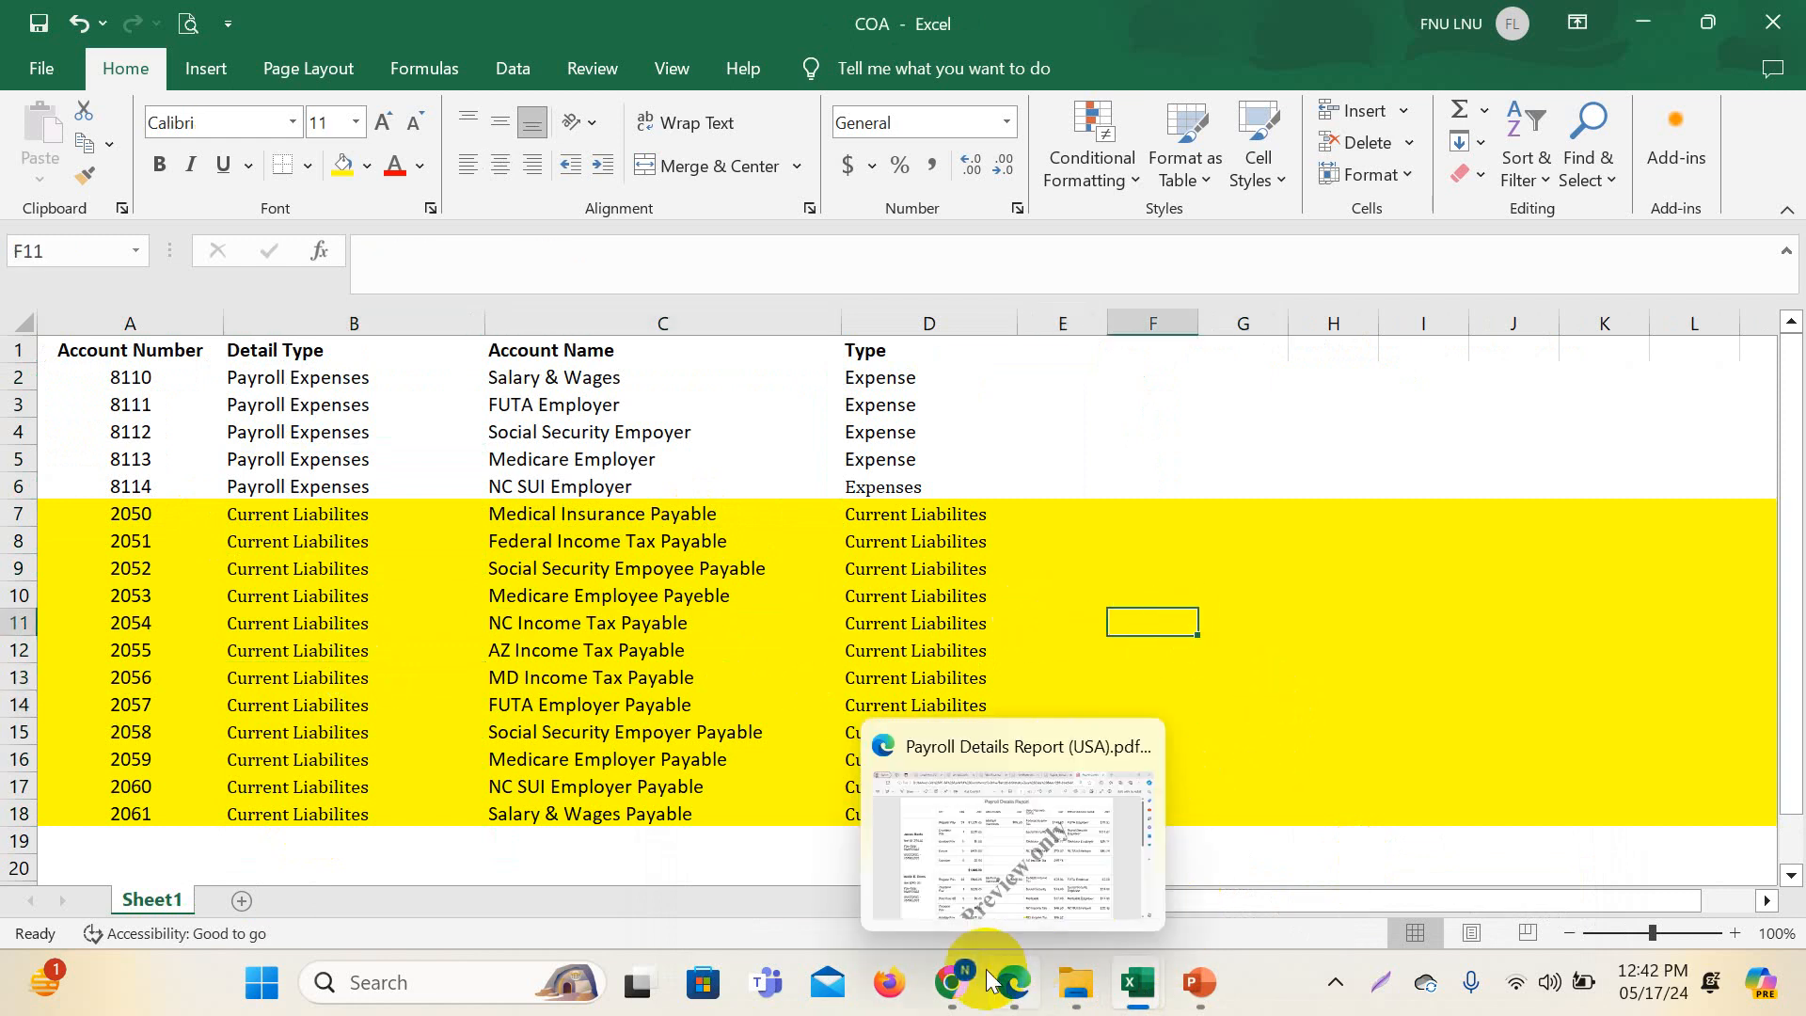
pyautogui.click(835, 817)
pyautogui.scroll(-1, 850, 602)
pyautogui.scroll(2, 851, 595)
pyautogui.scroll(2, 47, 673)
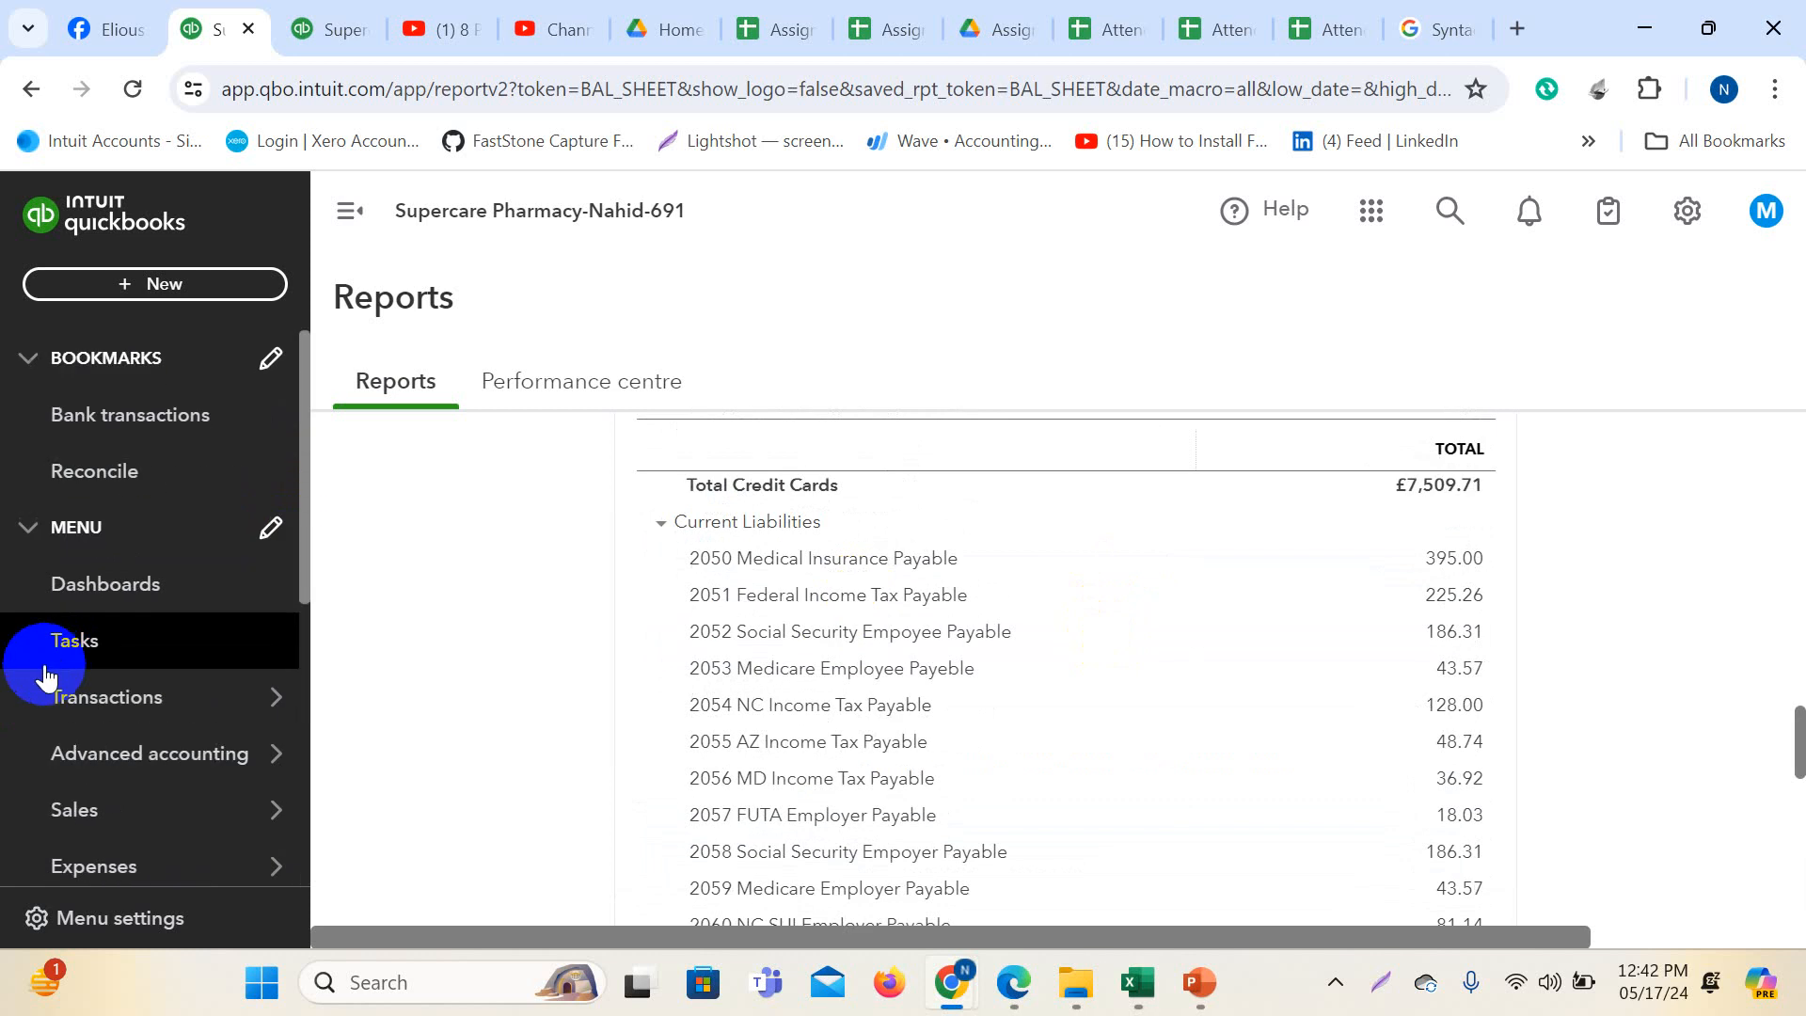
pyautogui.scroll(-4, 123, 649)
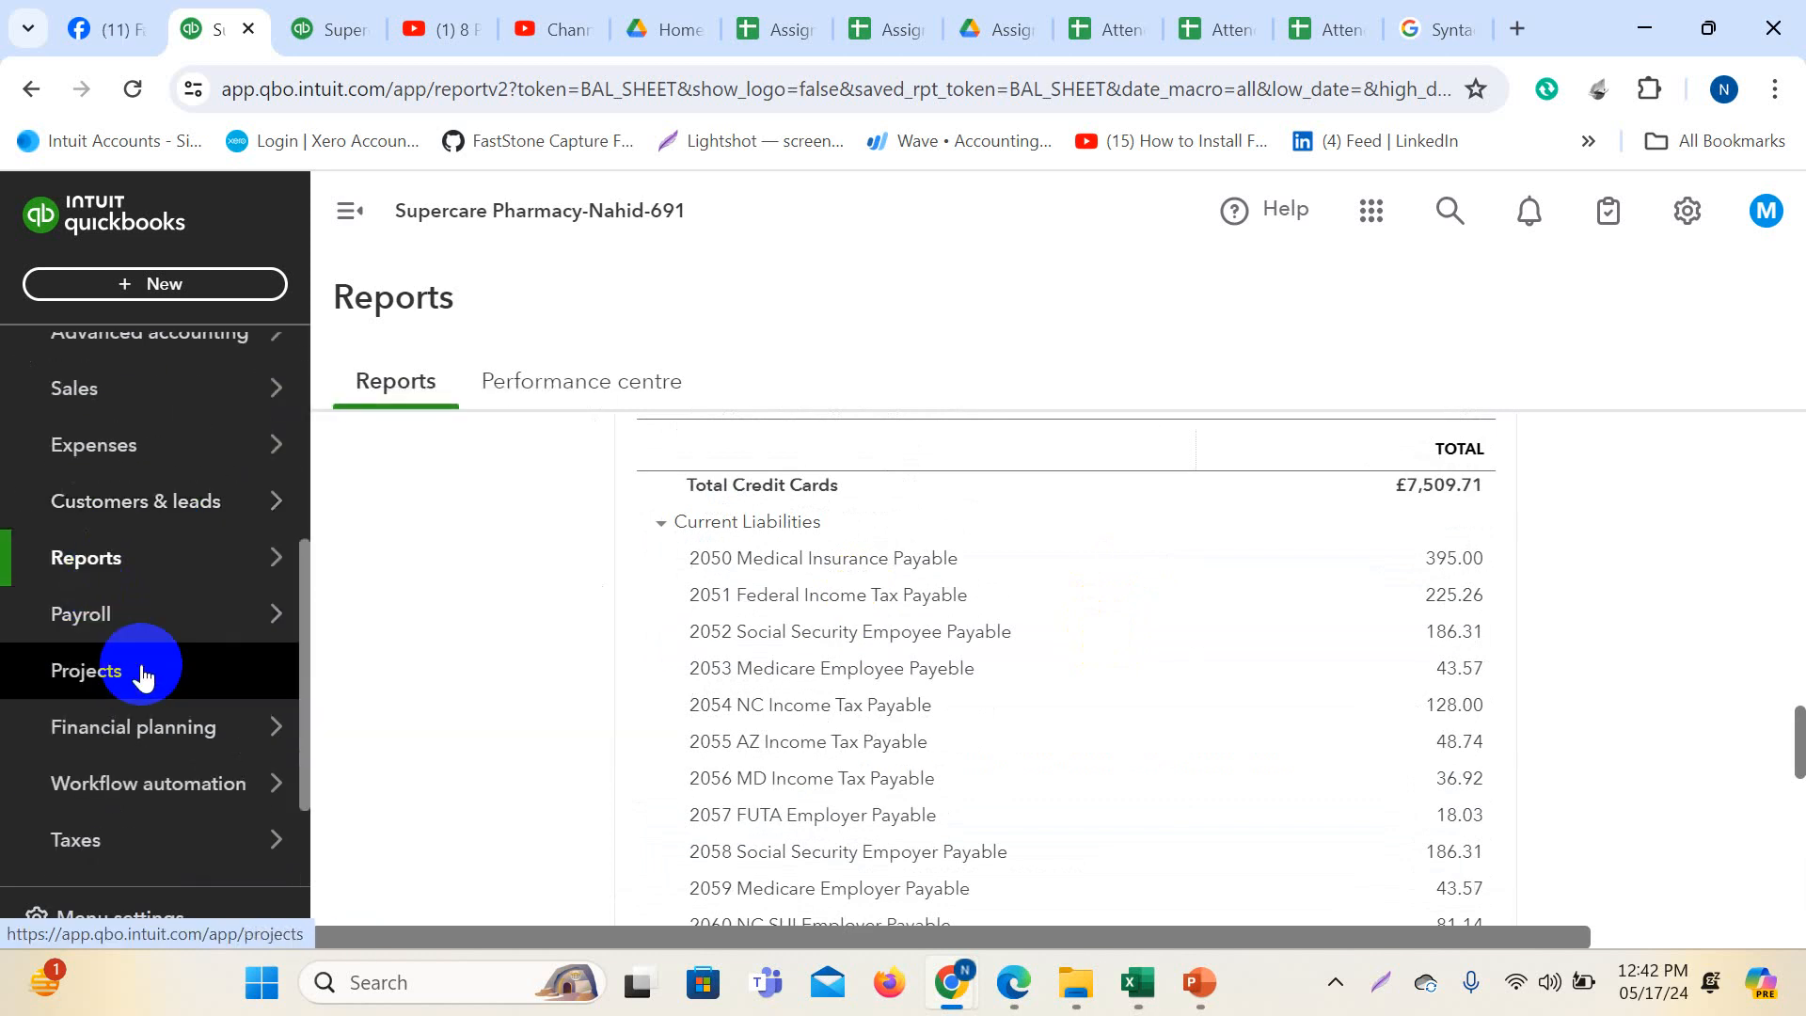
pyautogui.click(80, 617)
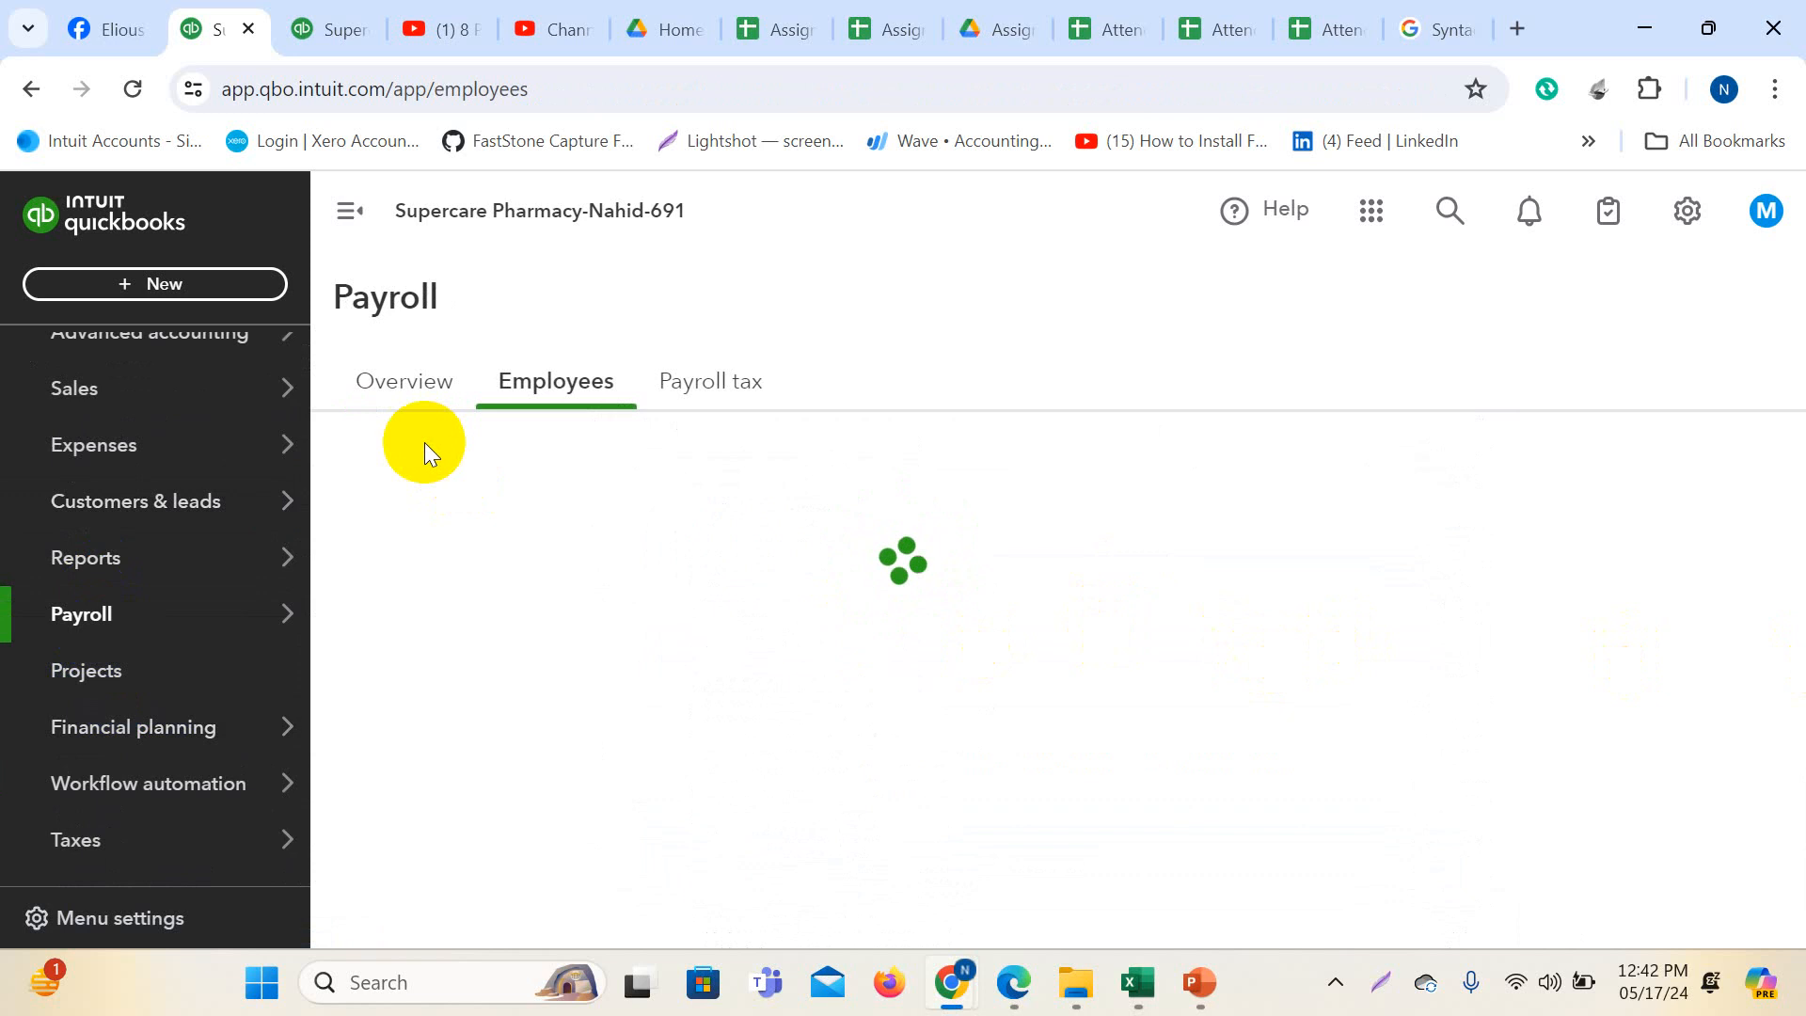
# - Open the VAT page of the Taxes section and look over the VAT-10% summary and its returns
pyautogui.scroll(5, 173, 653)
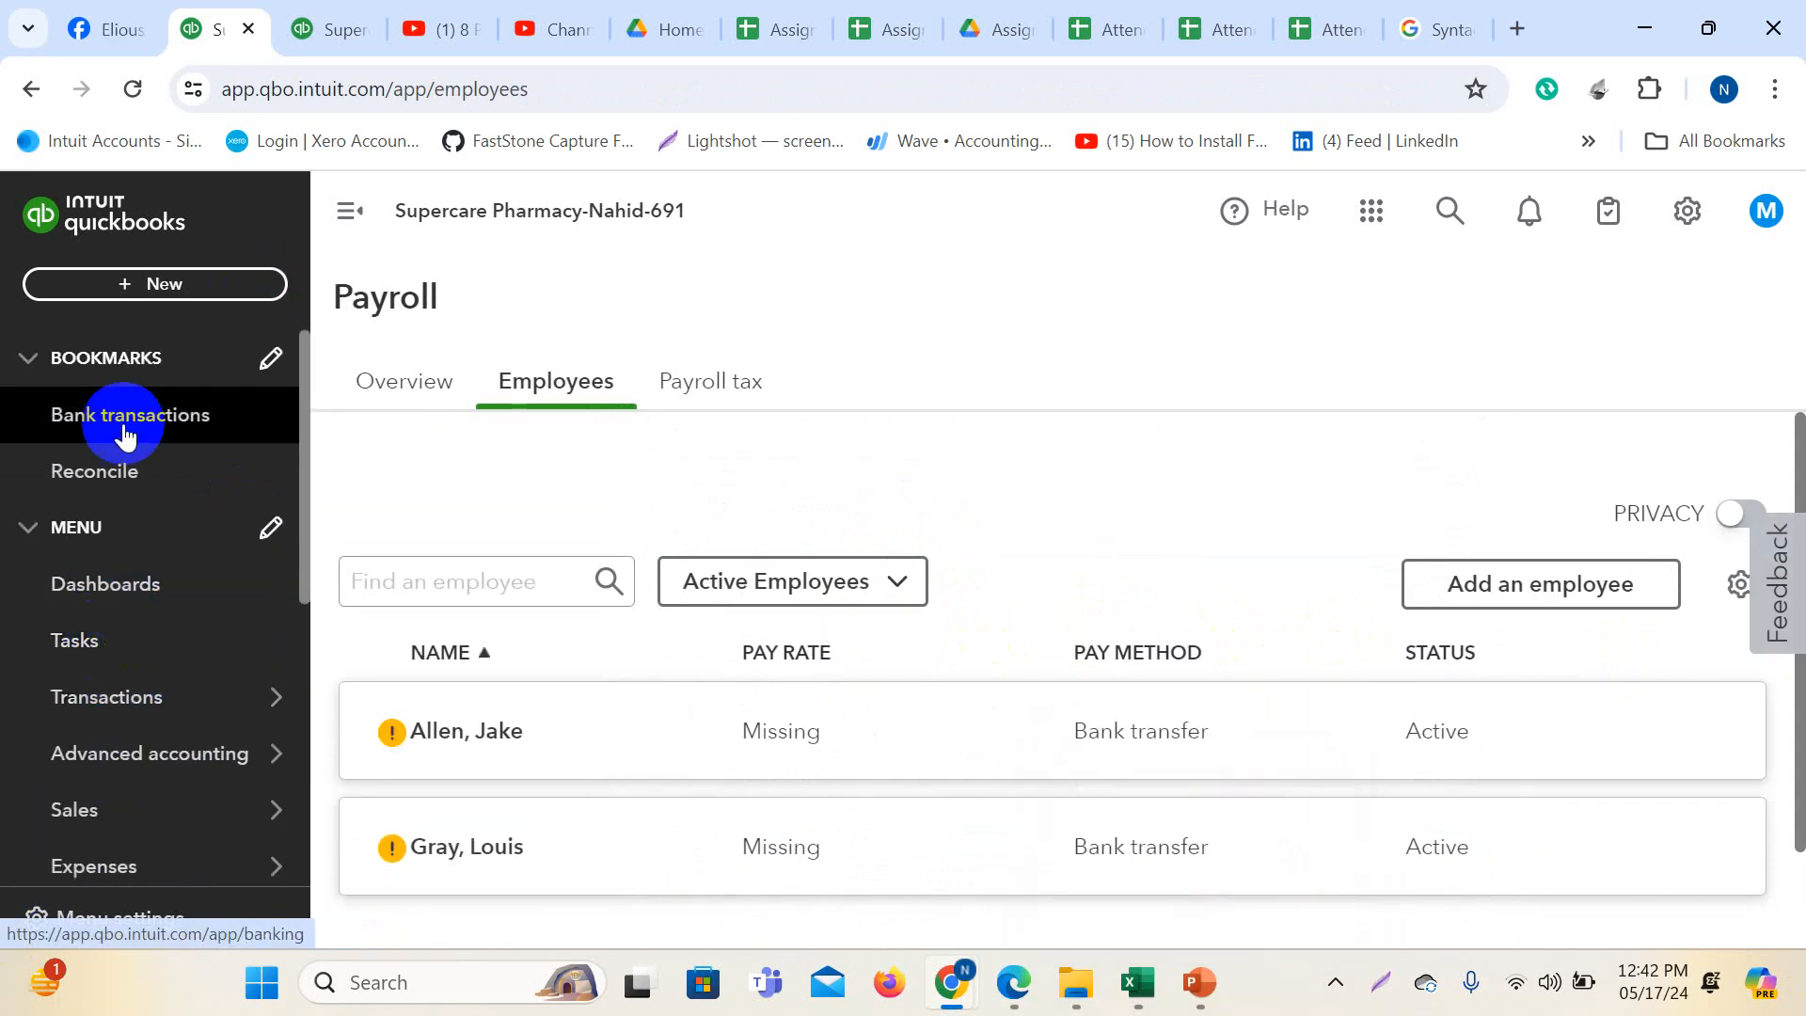
pyautogui.scroll(-3, 122, 490)
pyautogui.moveTo(100, 659)
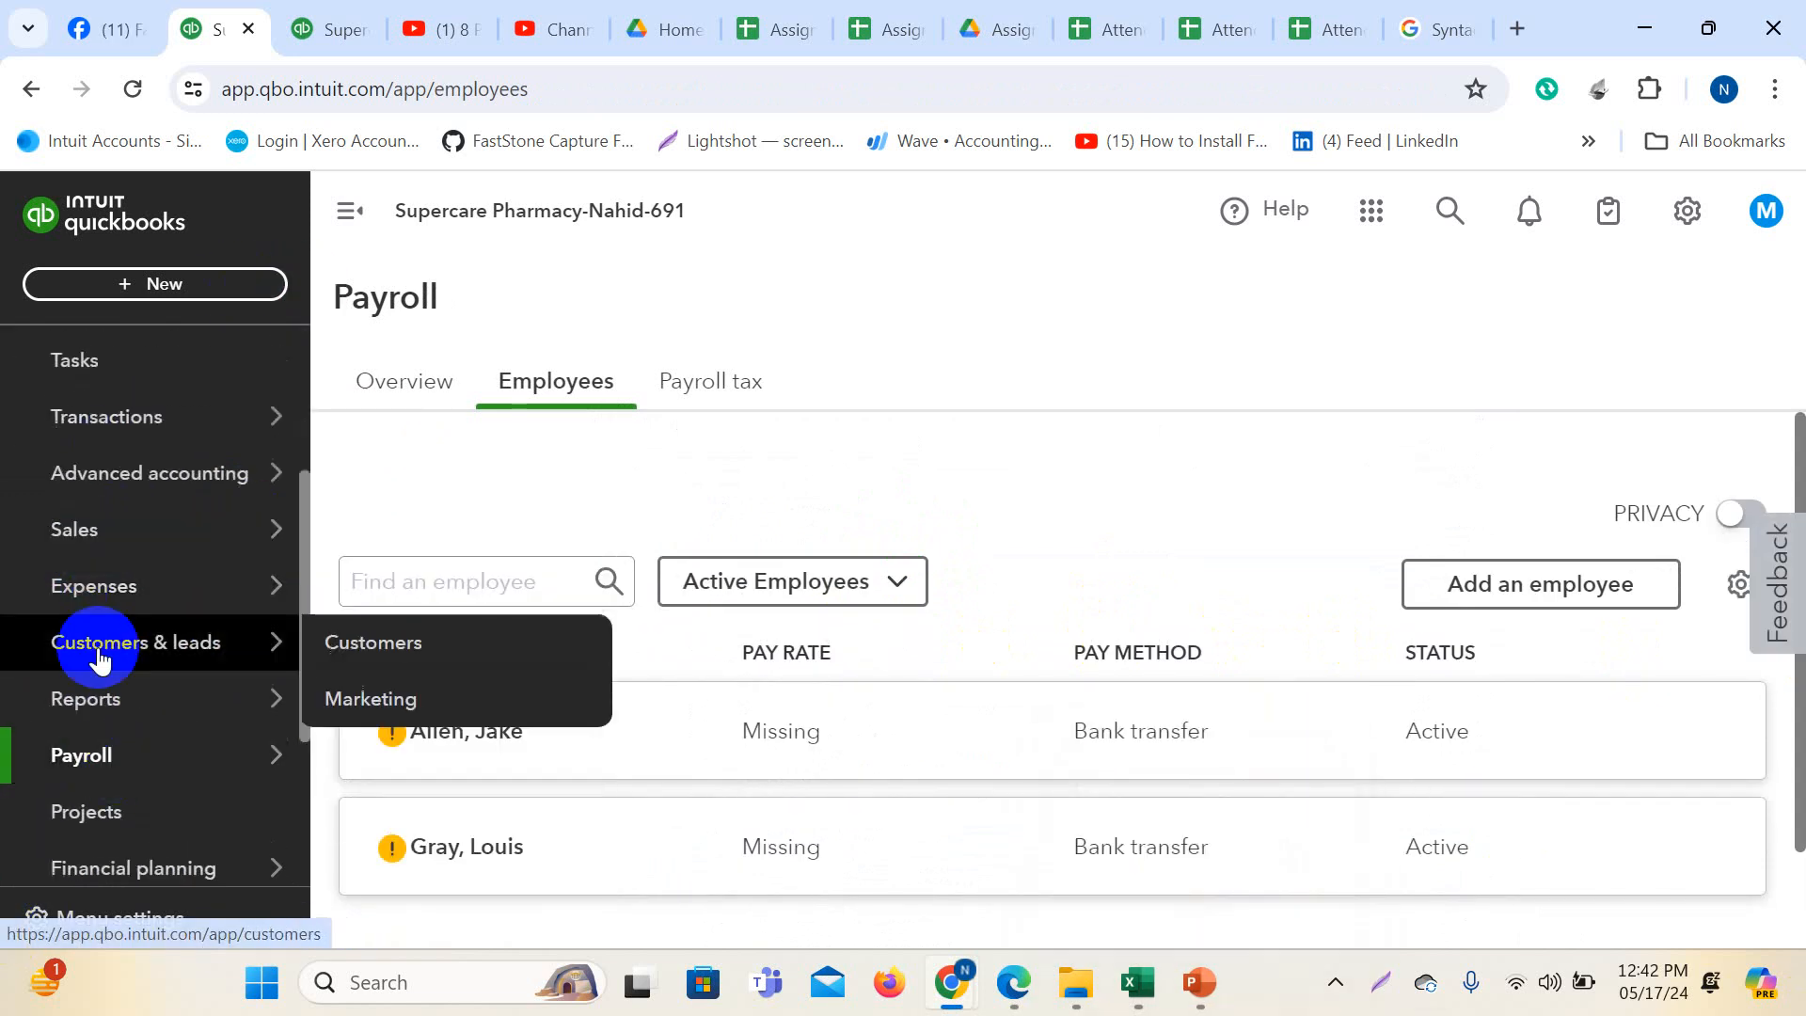
pyautogui.scroll(-3, 132, 758)
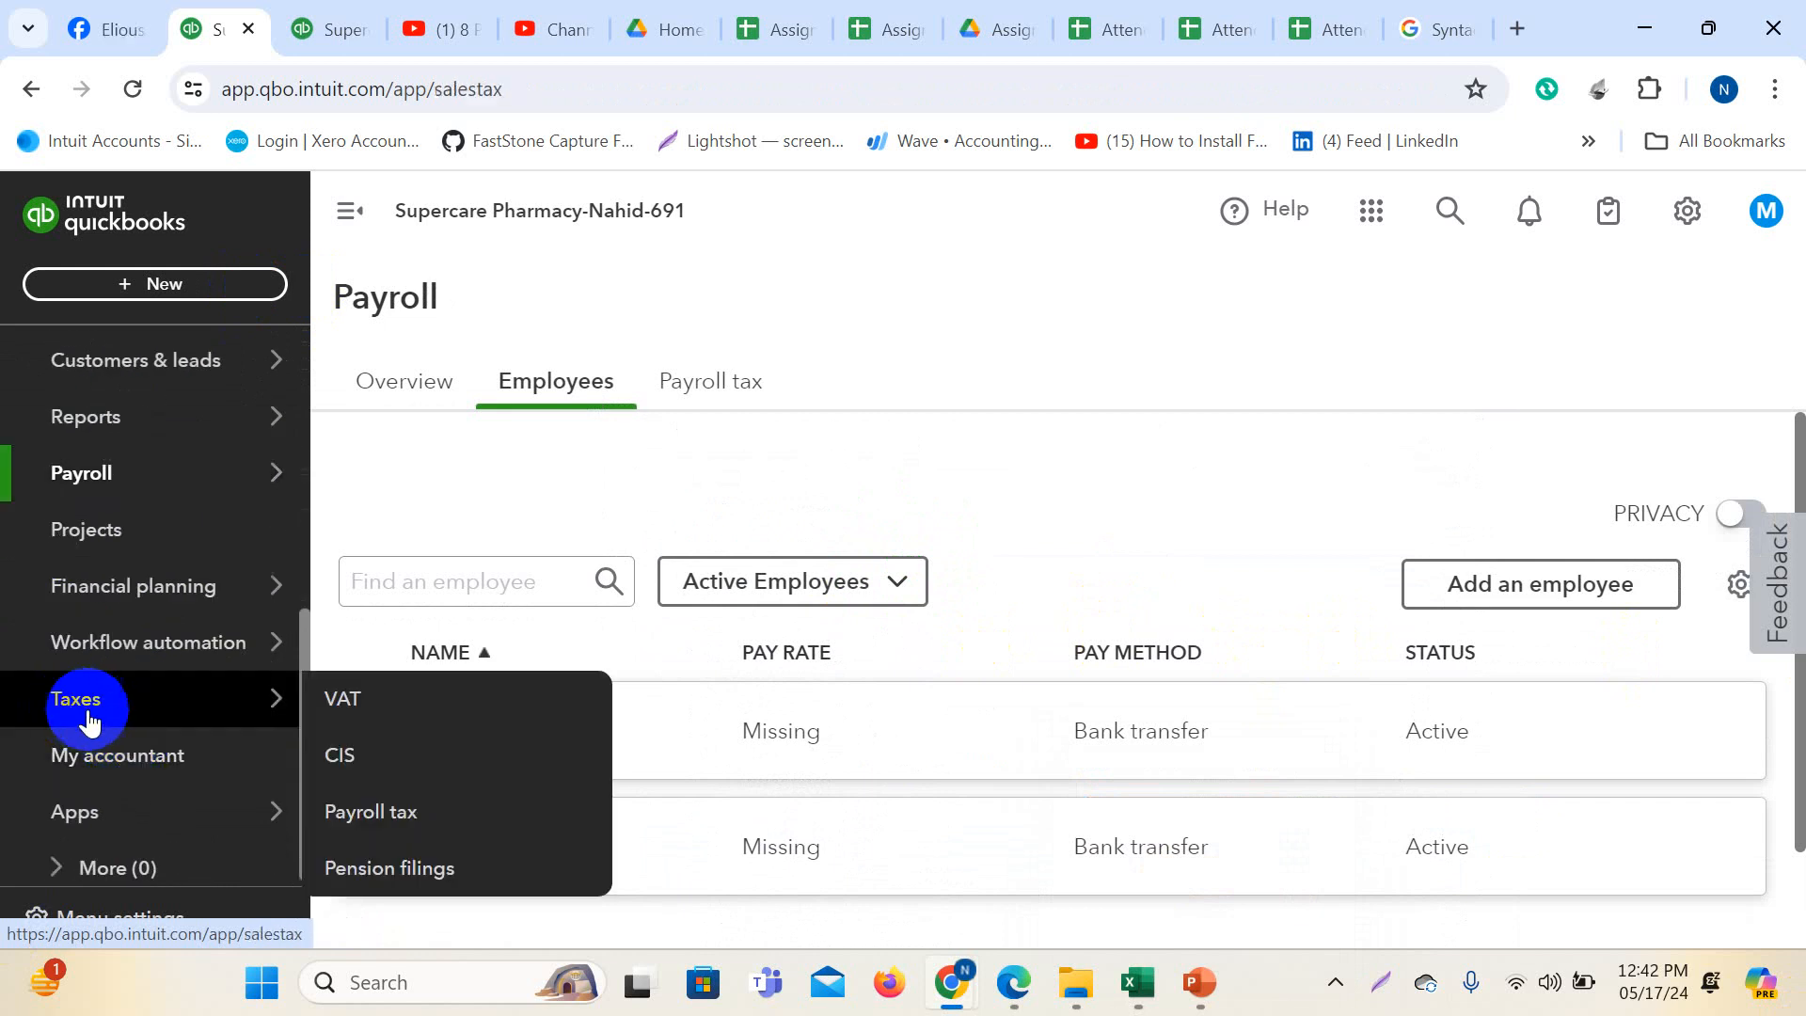
pyautogui.click(89, 720)
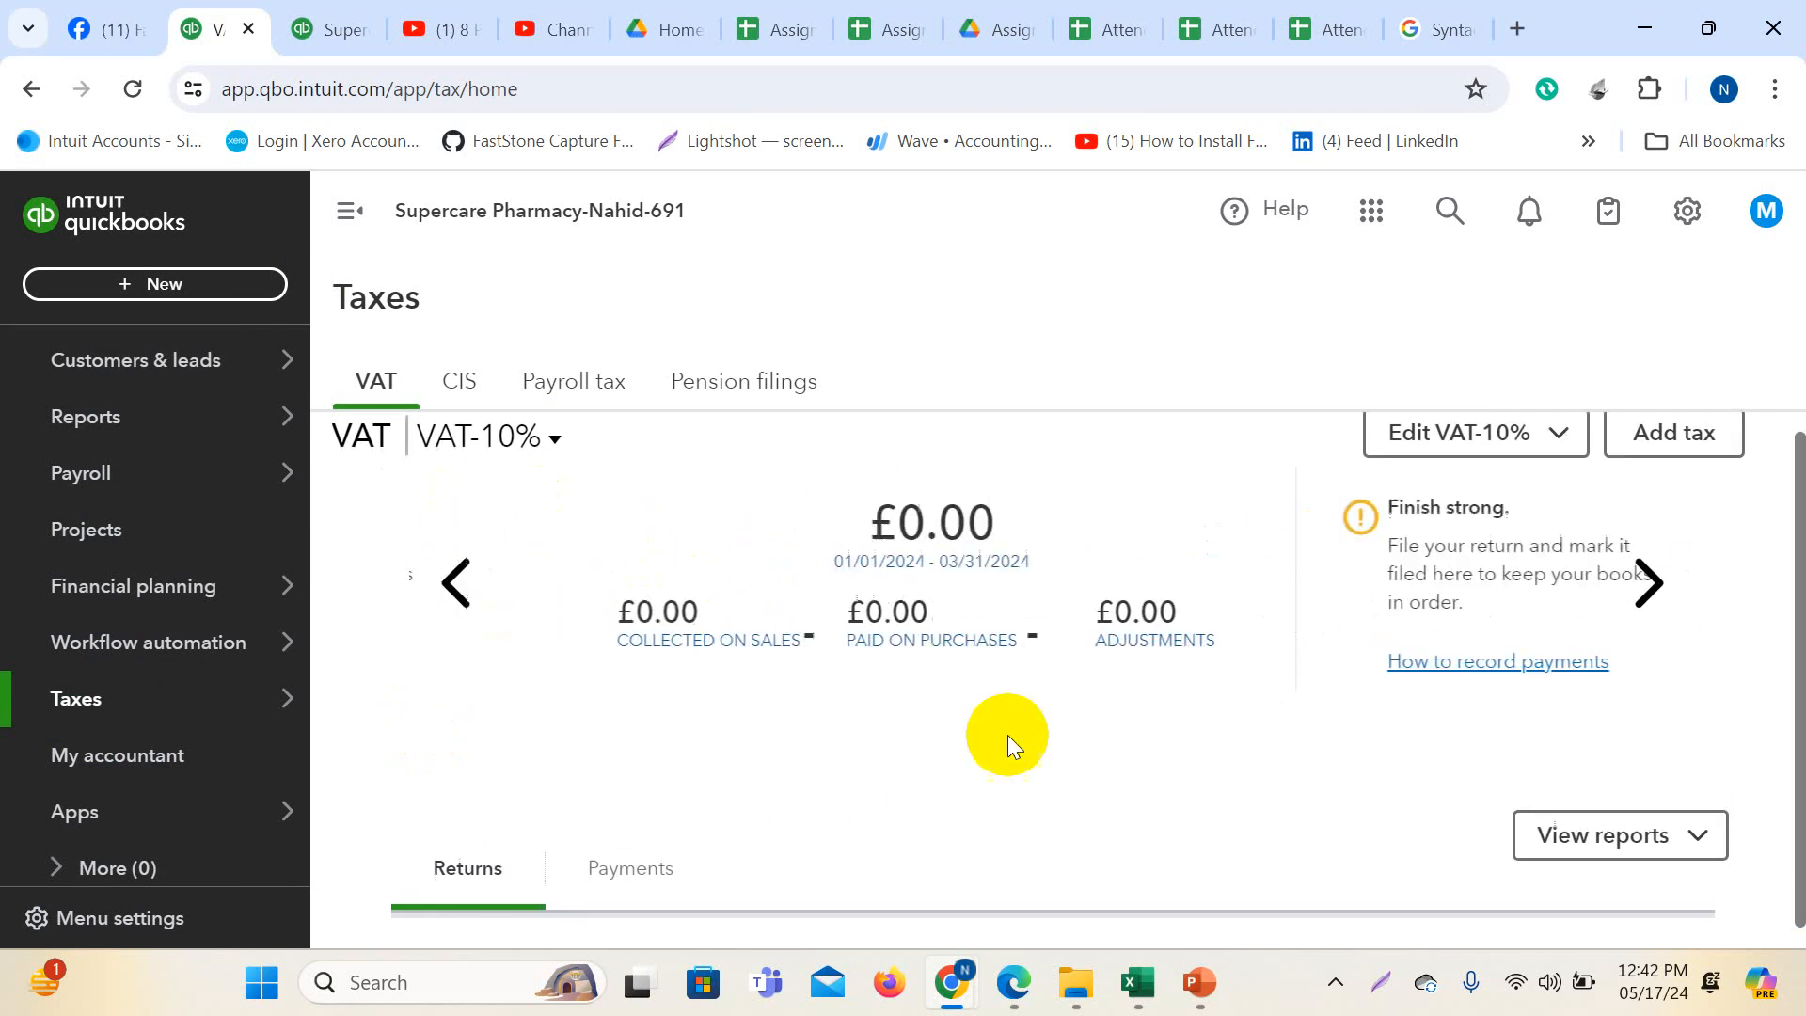
pyautogui.scroll(-3, 1114, 691)
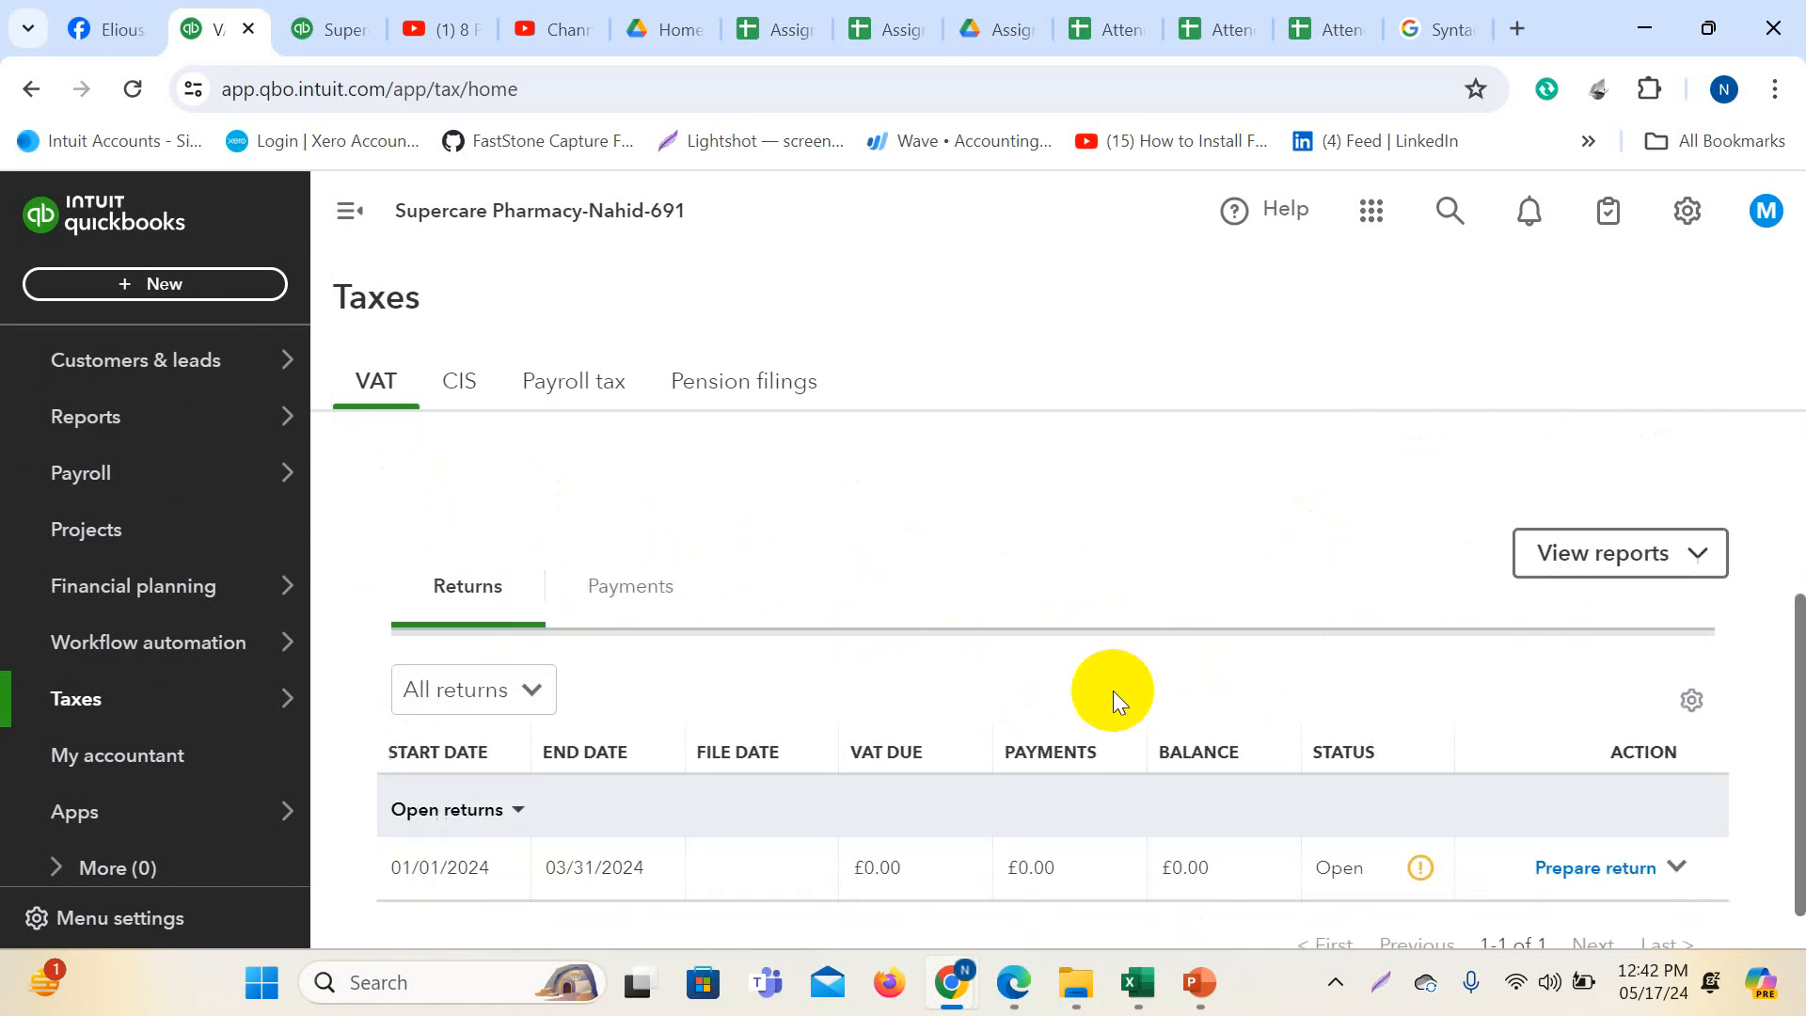
pyautogui.scroll(3, 1114, 691)
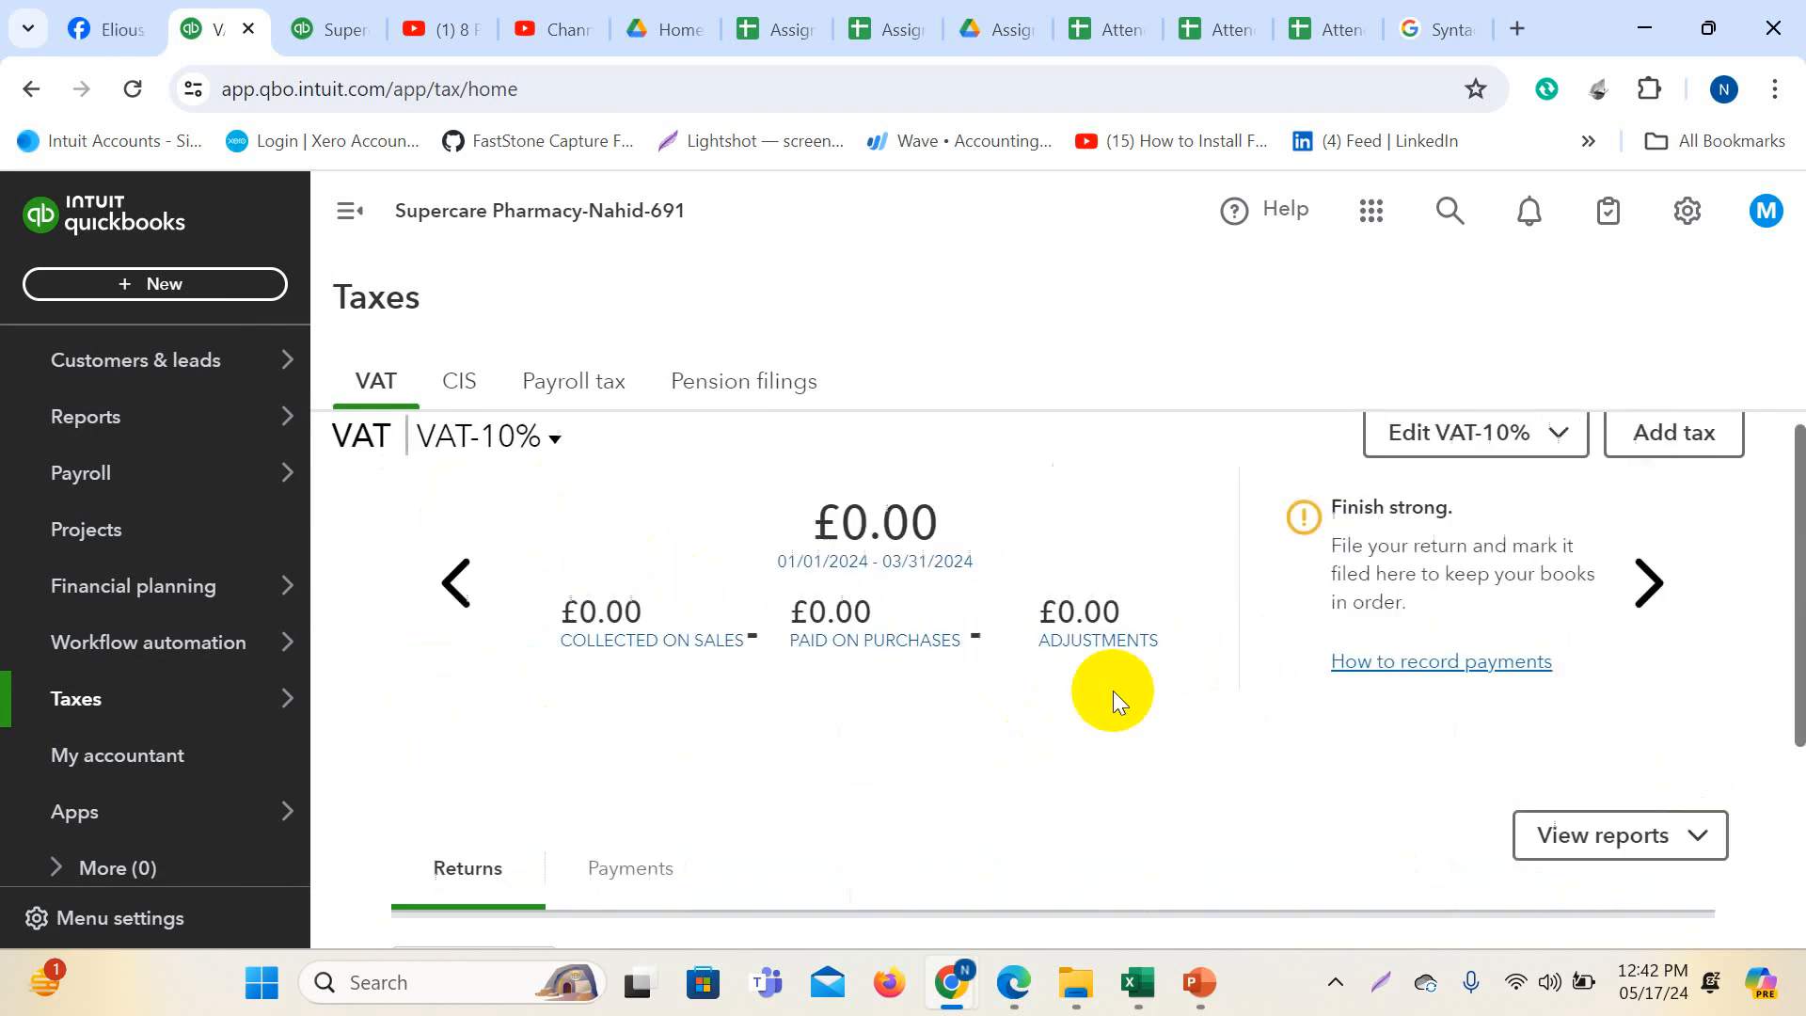
# - Show the VAT summary for the VAT agency instead of VAT-10%
pyautogui.click(538, 438)
pyautogui.click(500, 550)
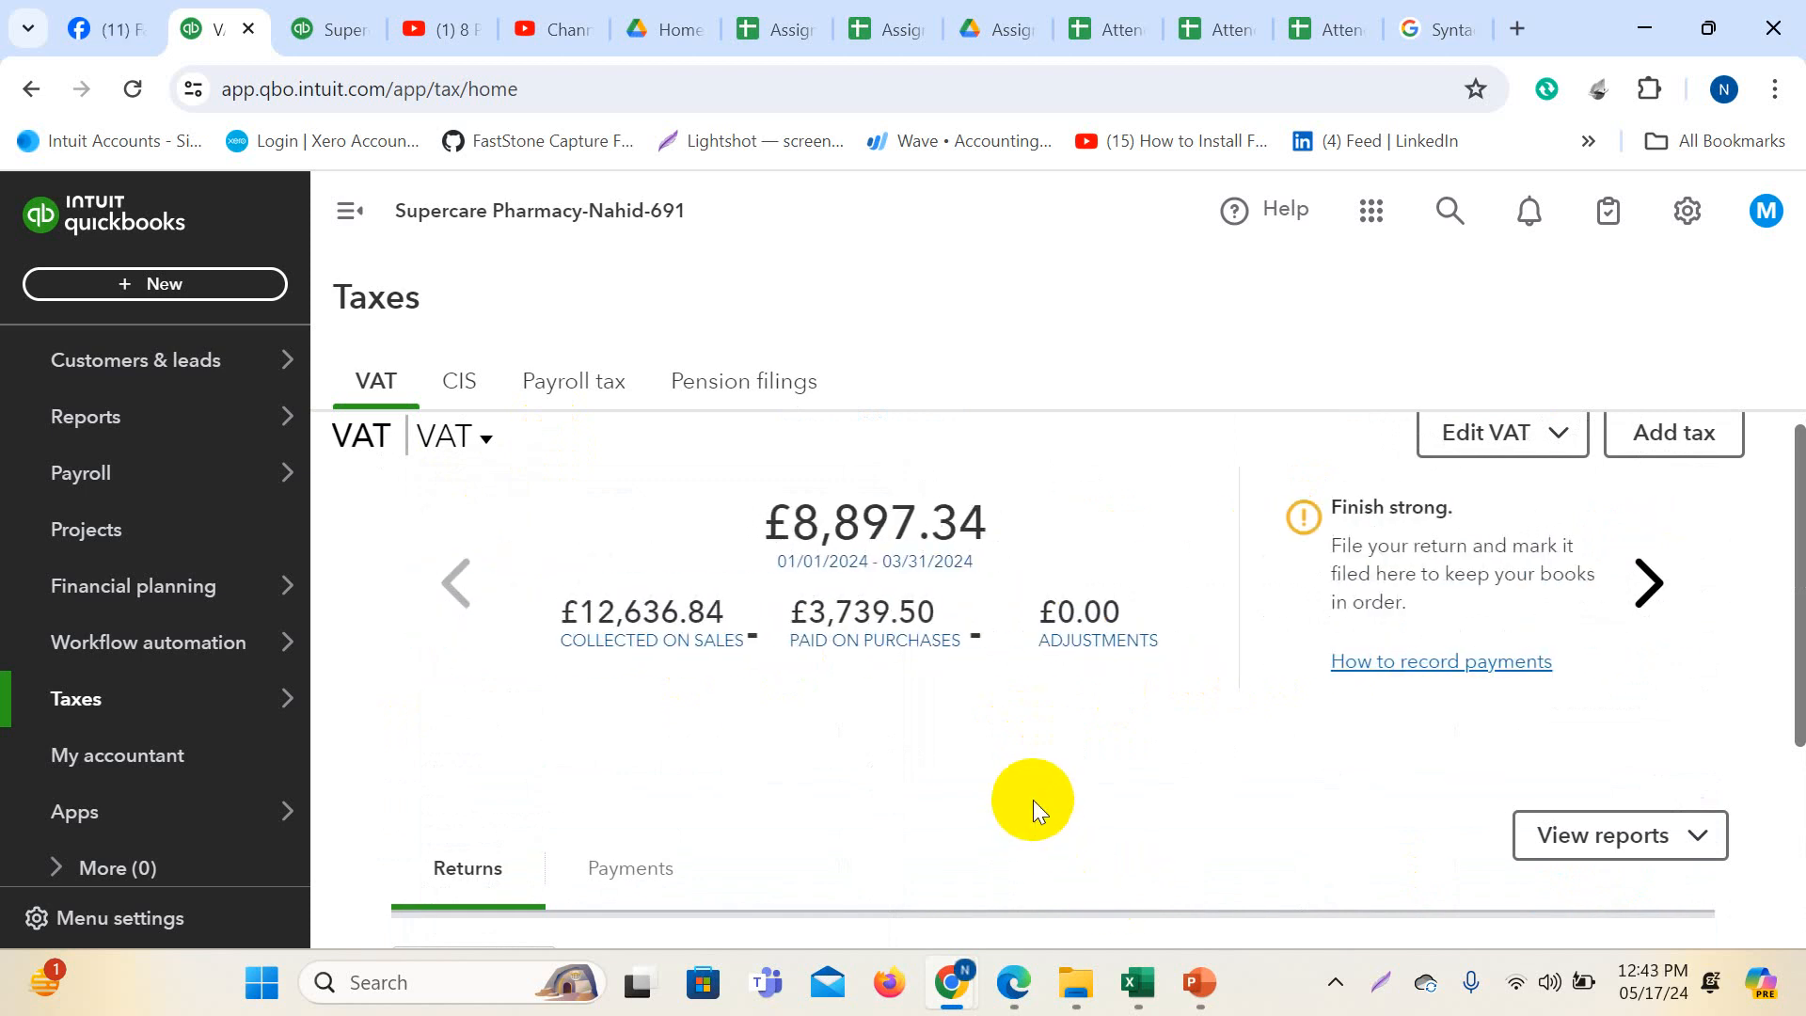
pyautogui.scroll(-1, 1033, 800)
pyautogui.scroll(2, 1017, 748)
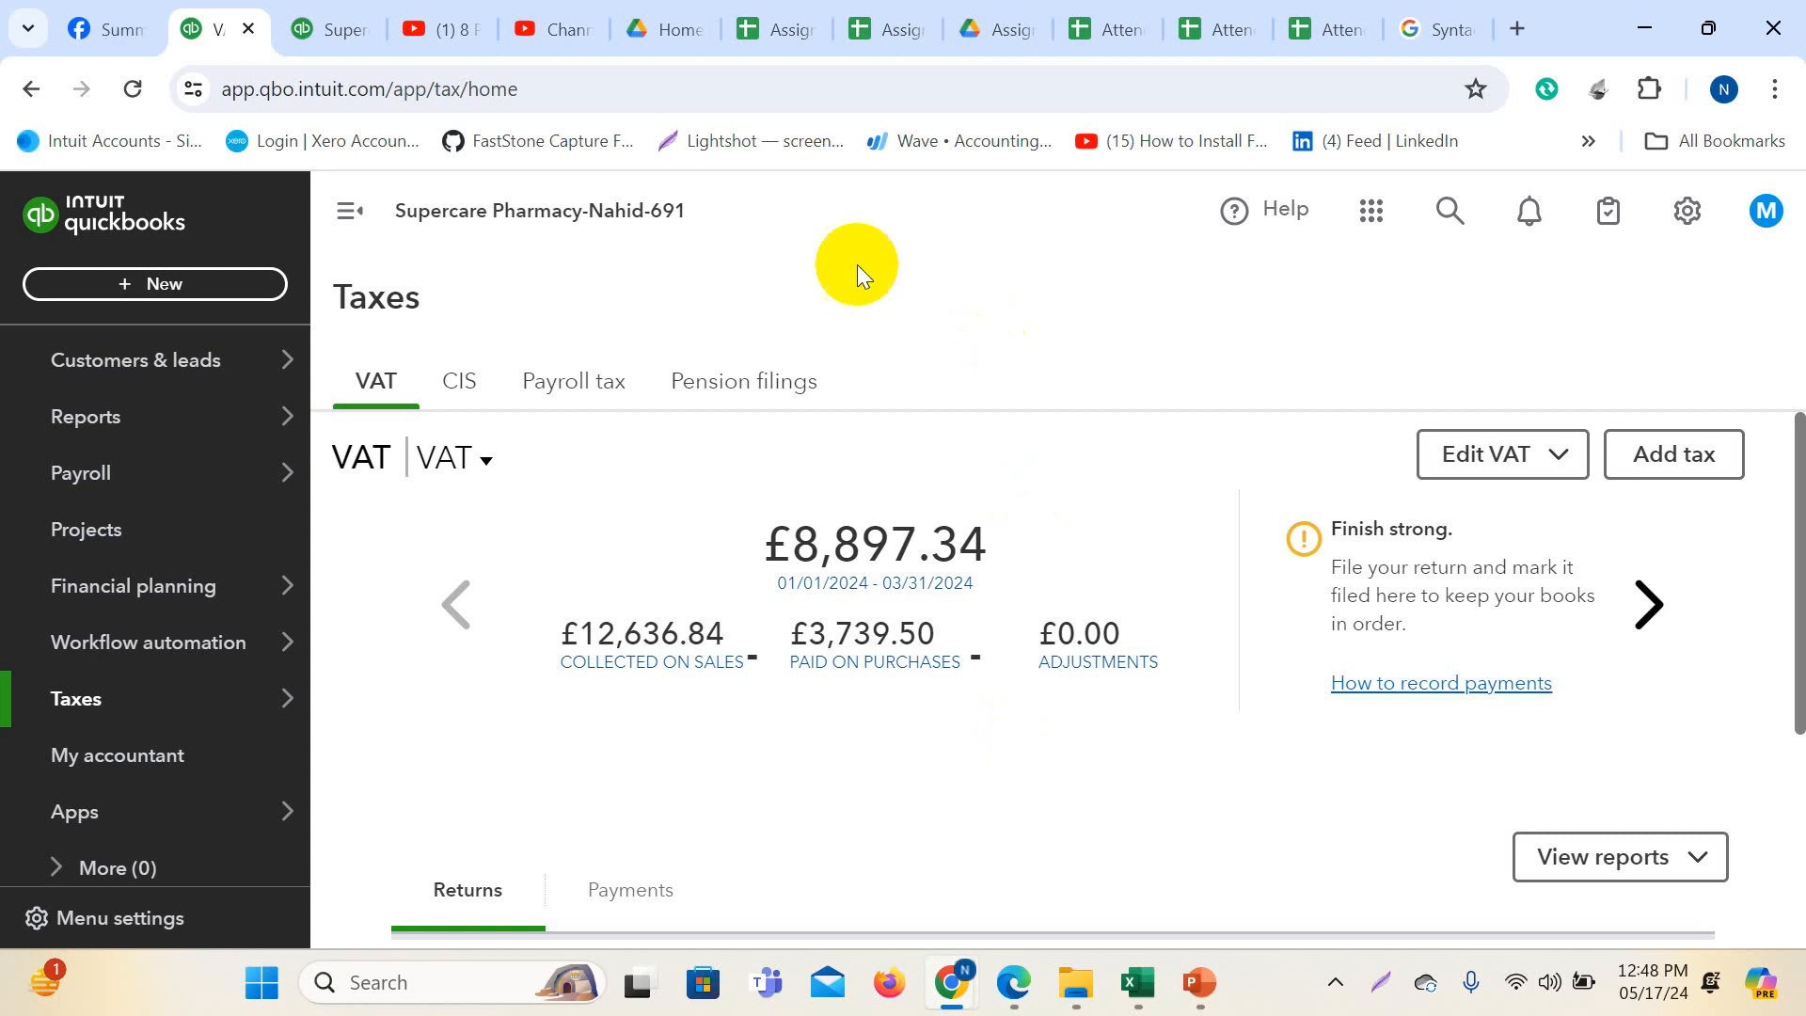
# - Switch to the browser tab with the Profit and Loss report and look it over
pyautogui.click(327, 12)
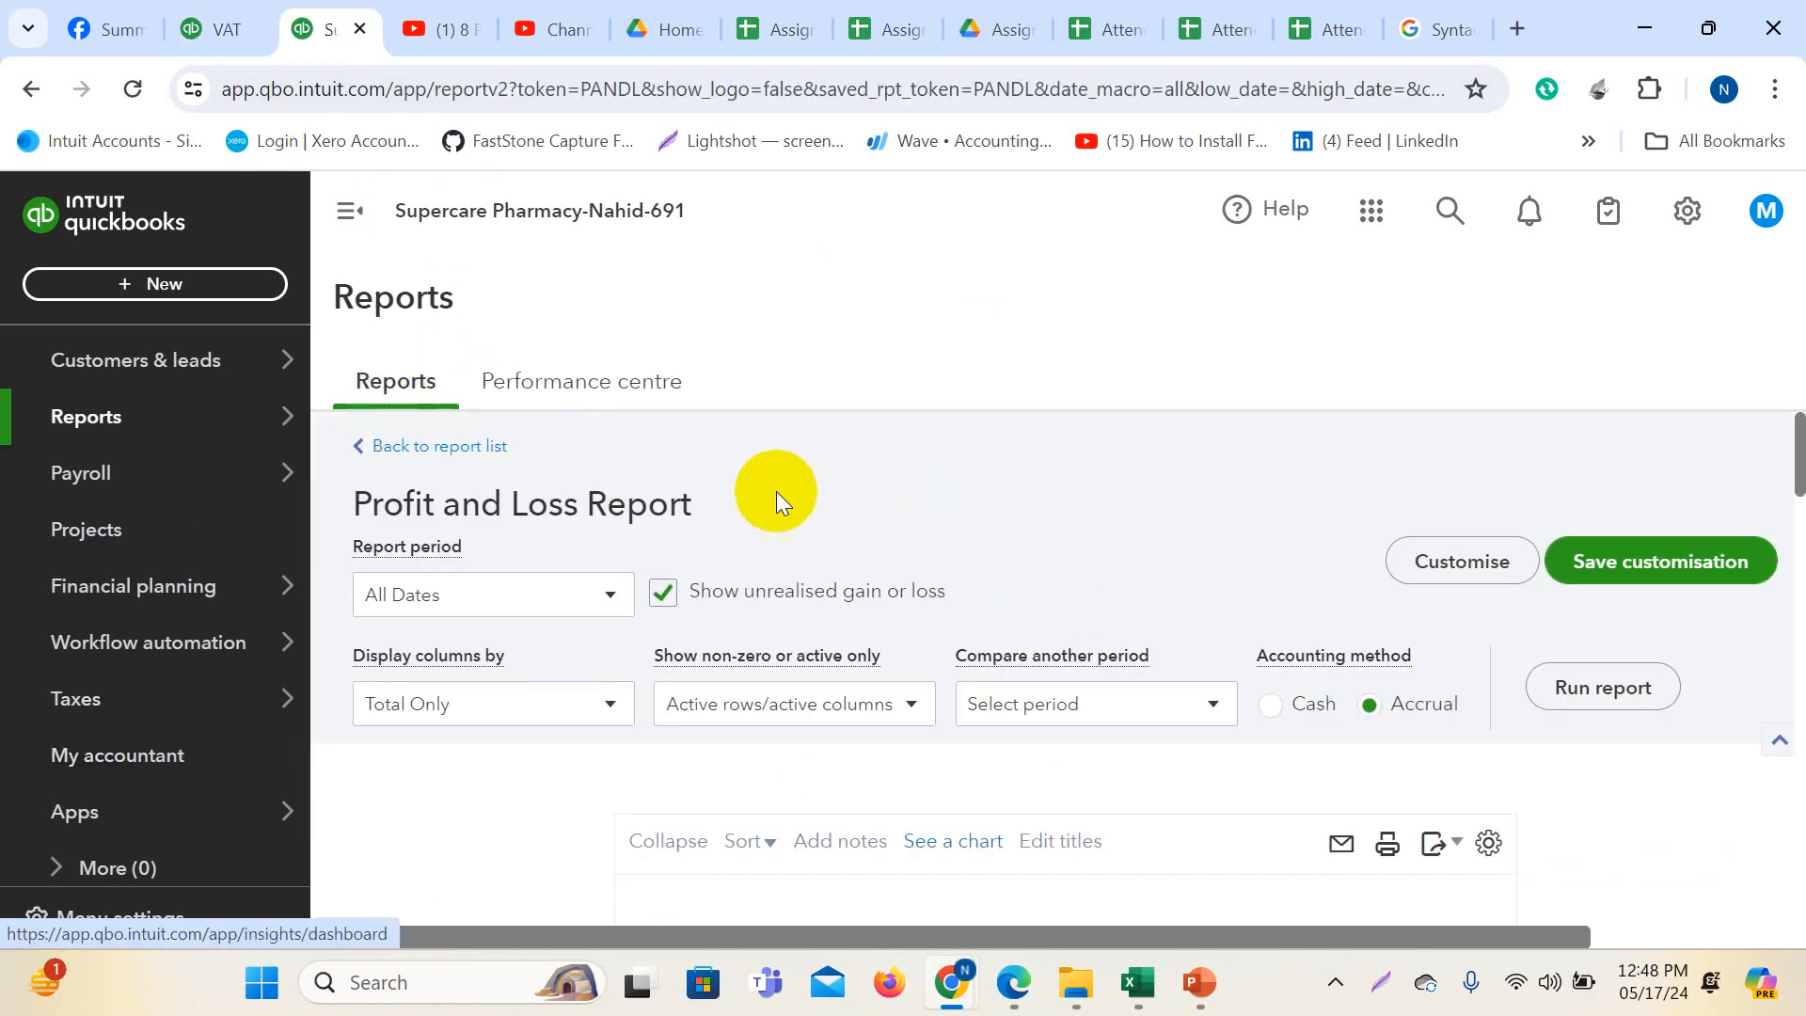
pyautogui.scroll(-5, 1331, 758)
pyautogui.scroll(5, 1310, 746)
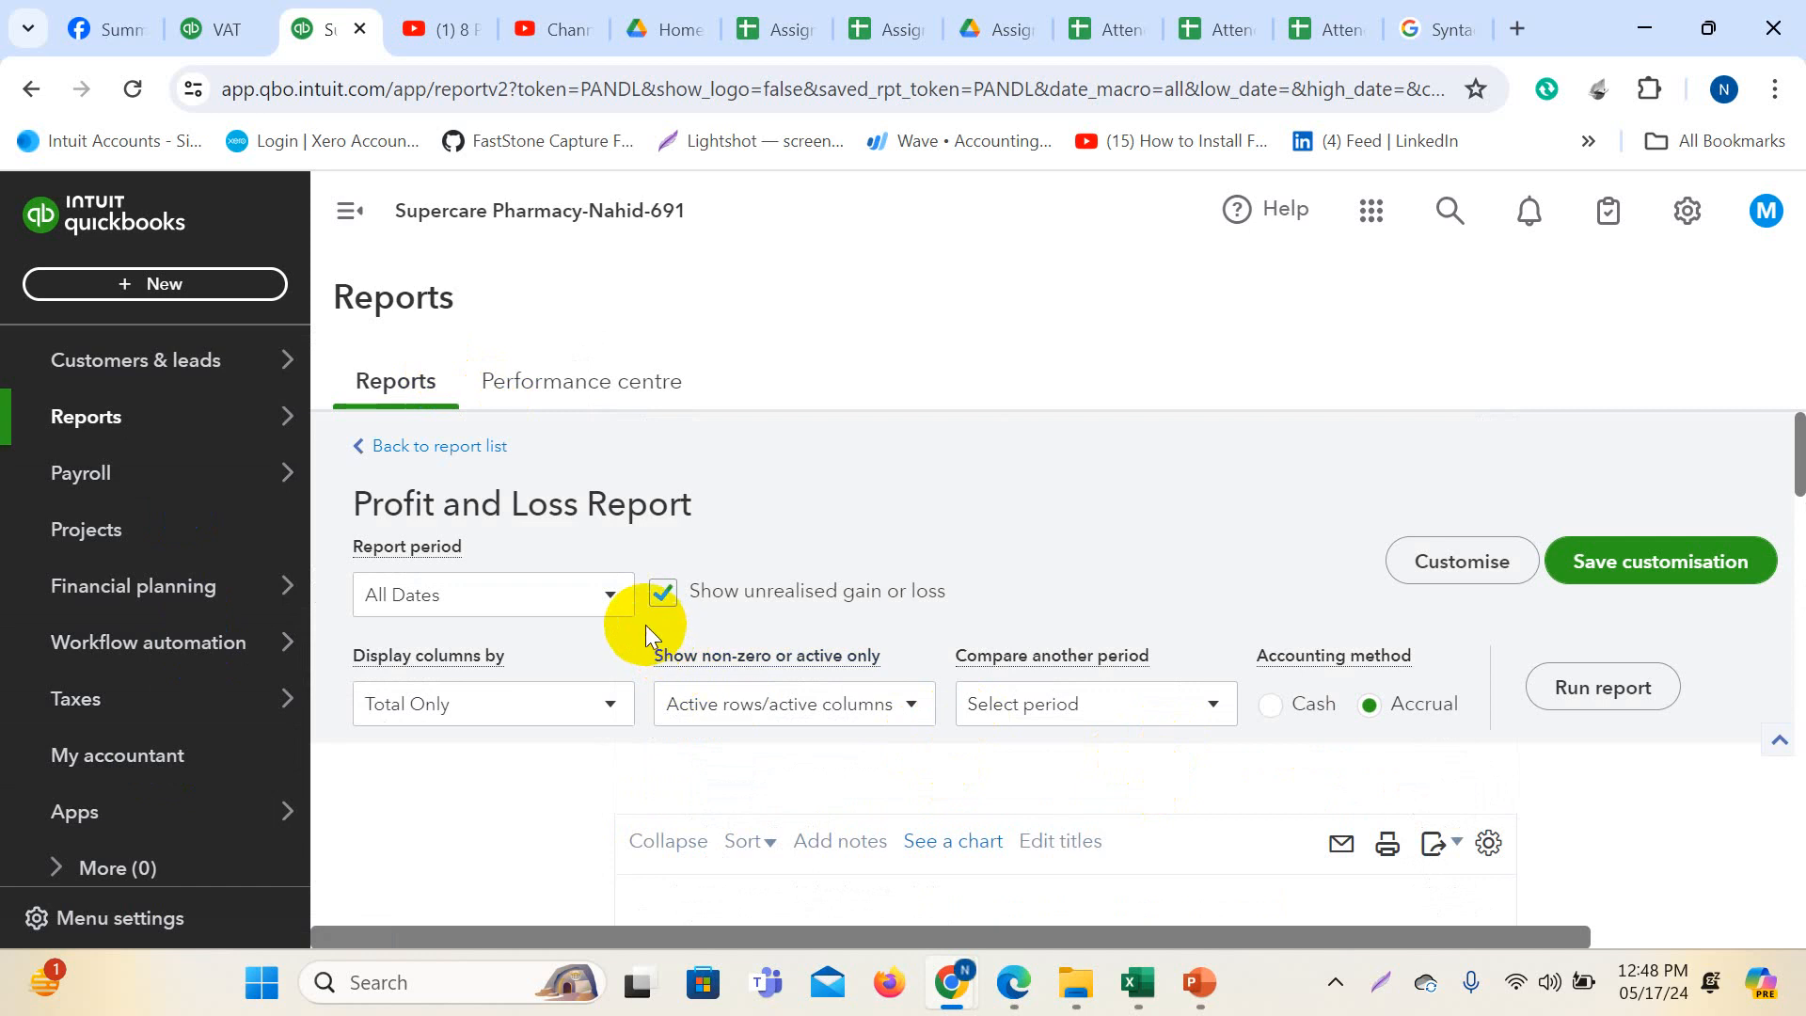
# - Return to the report list, dismiss the outdated Google Chrome notice and open the Balance Sheet report from the favourites
pyautogui.click(461, 448)
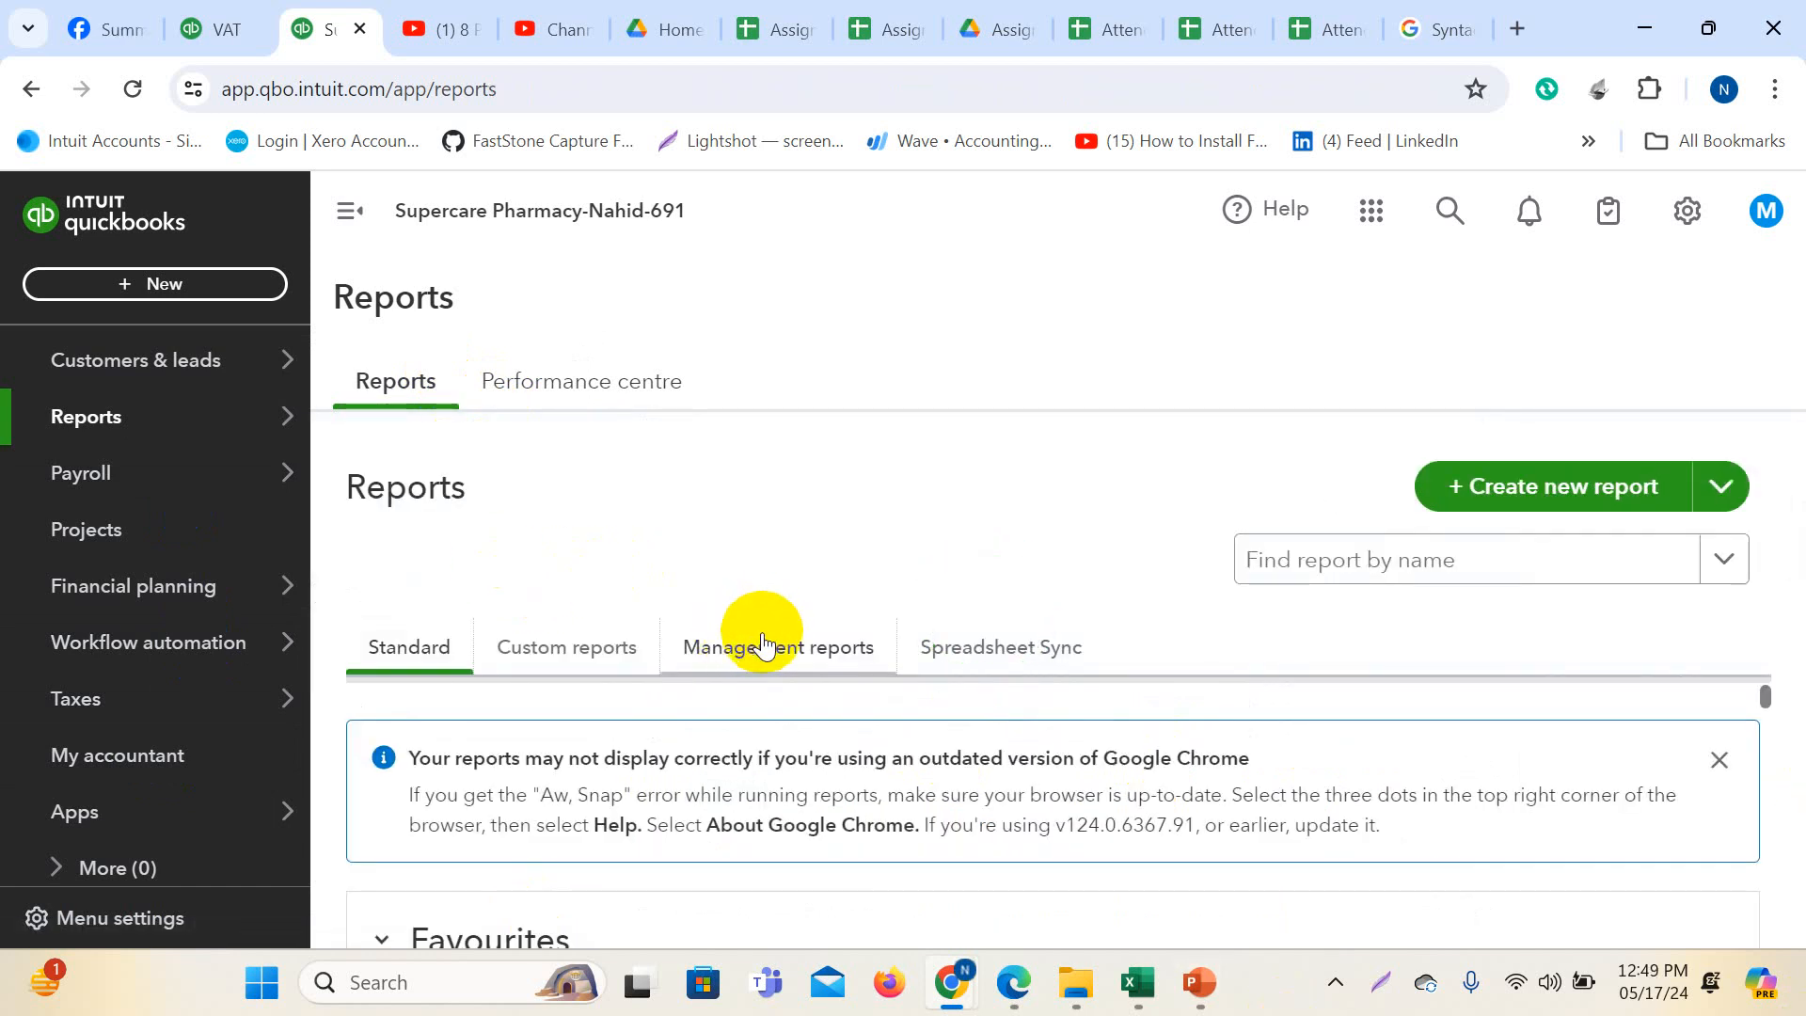
pyautogui.click(1719, 760)
pyautogui.scroll(-15, 1031, 703)
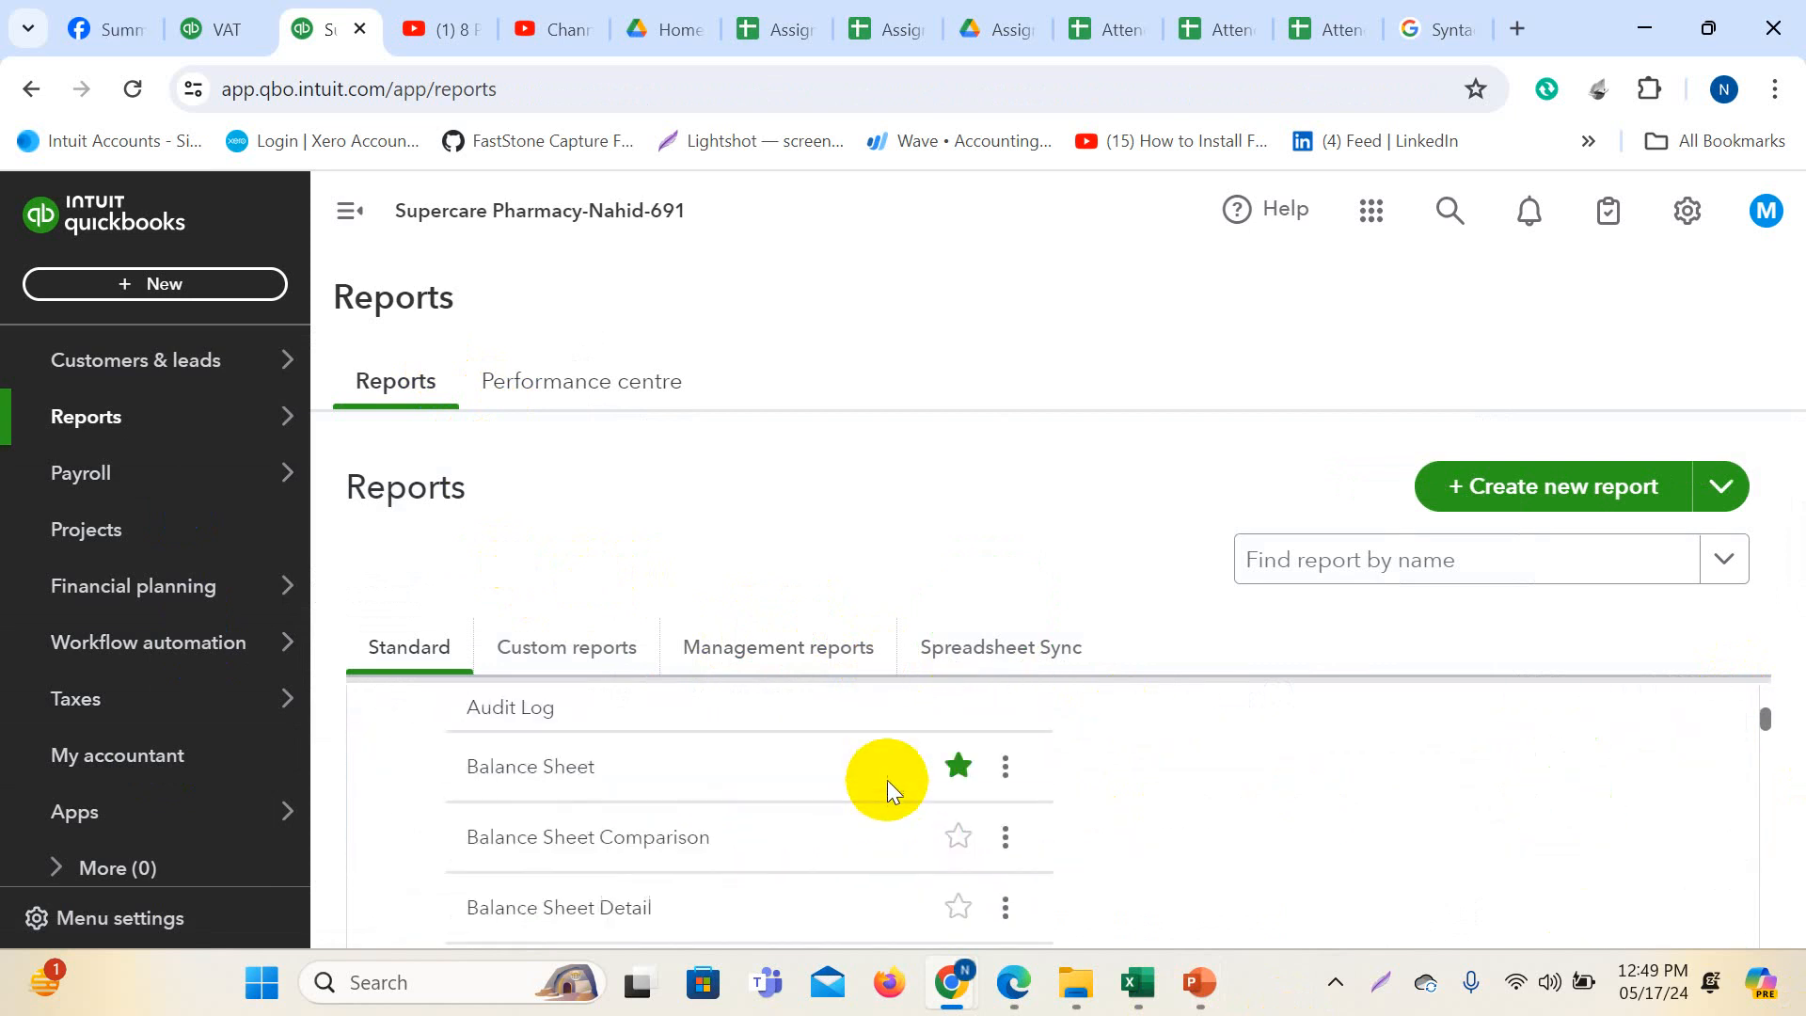
pyautogui.scroll(10, 886, 783)
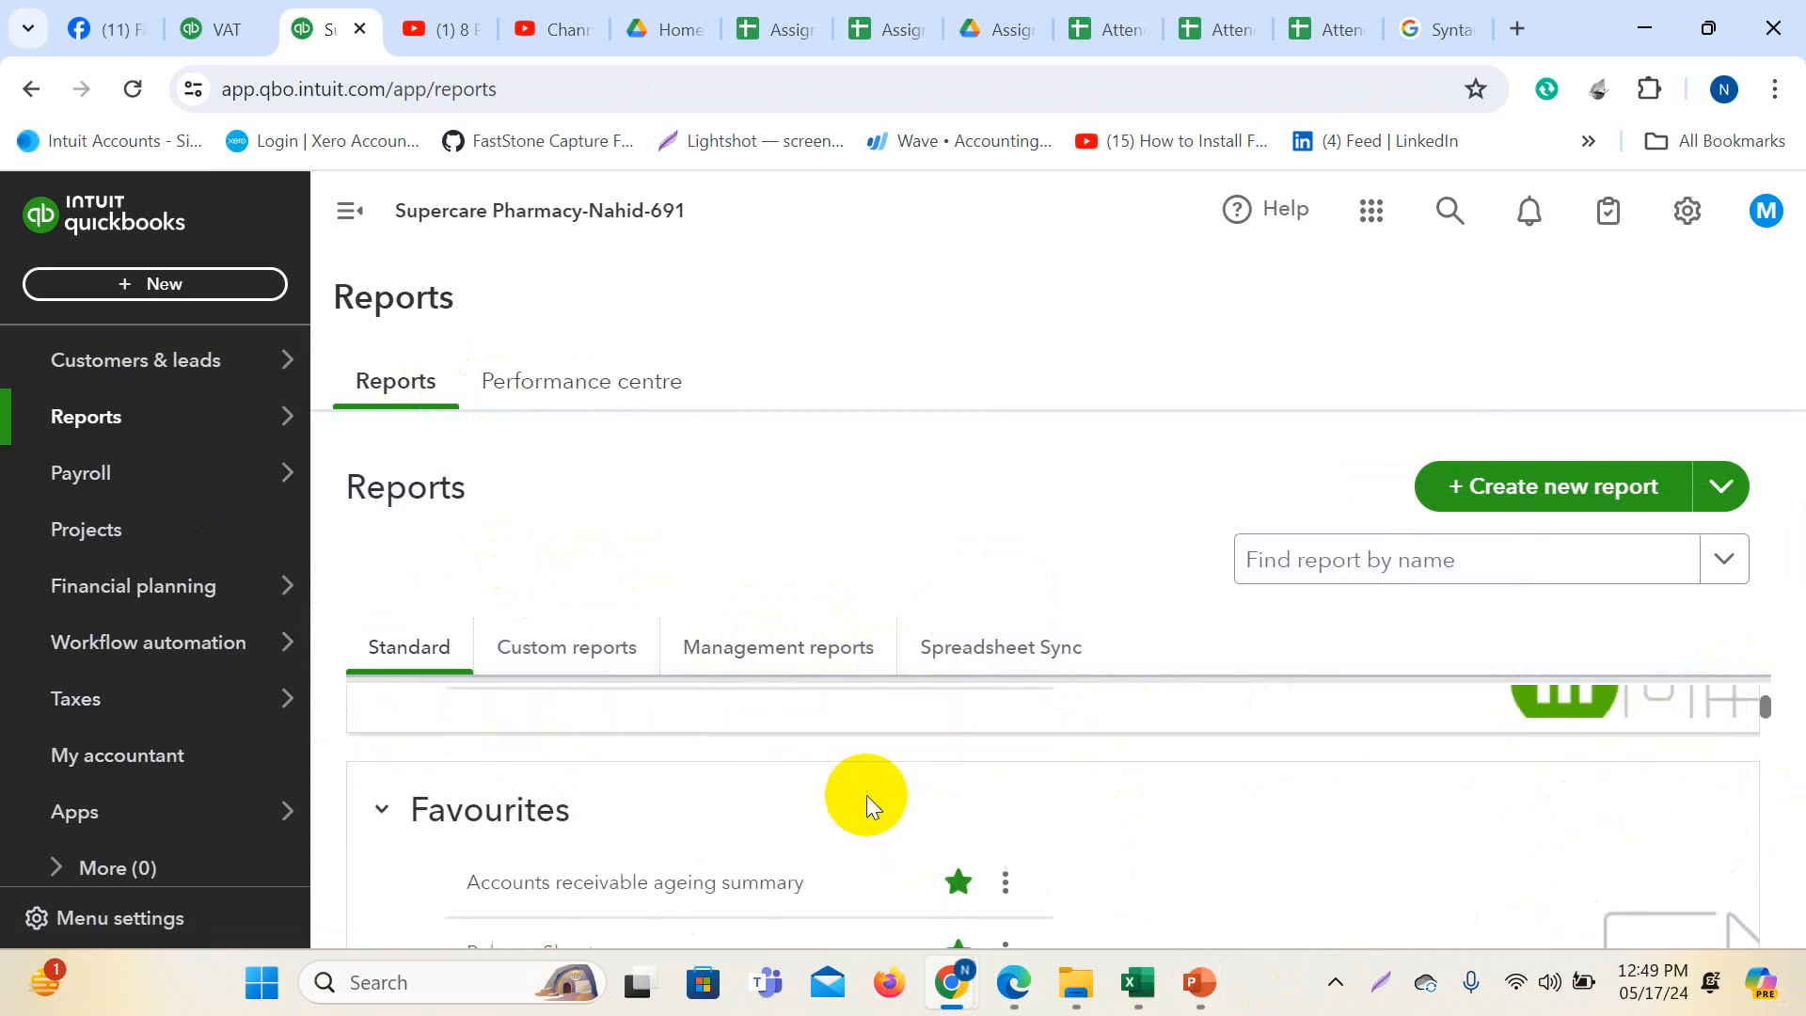
pyautogui.scroll(-2, 867, 796)
pyautogui.click(591, 827)
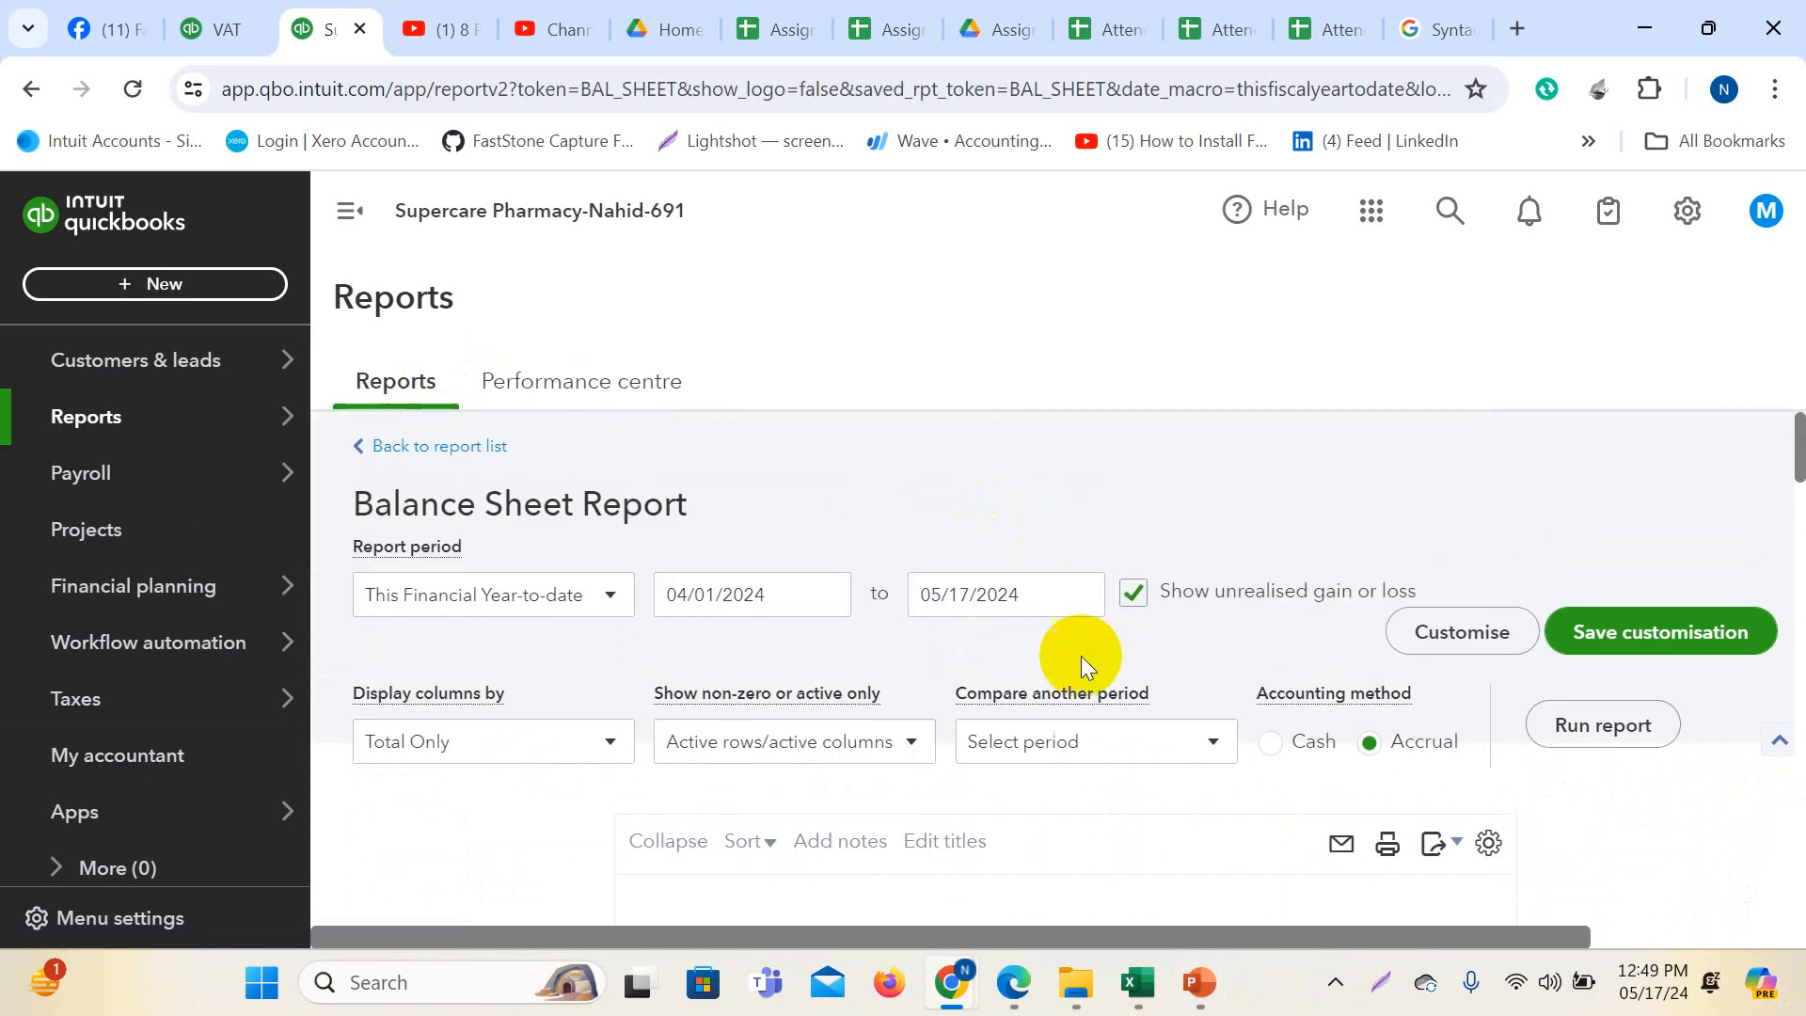
# - Set the Balance Sheet report period to Custom
pyautogui.click(827, 596)
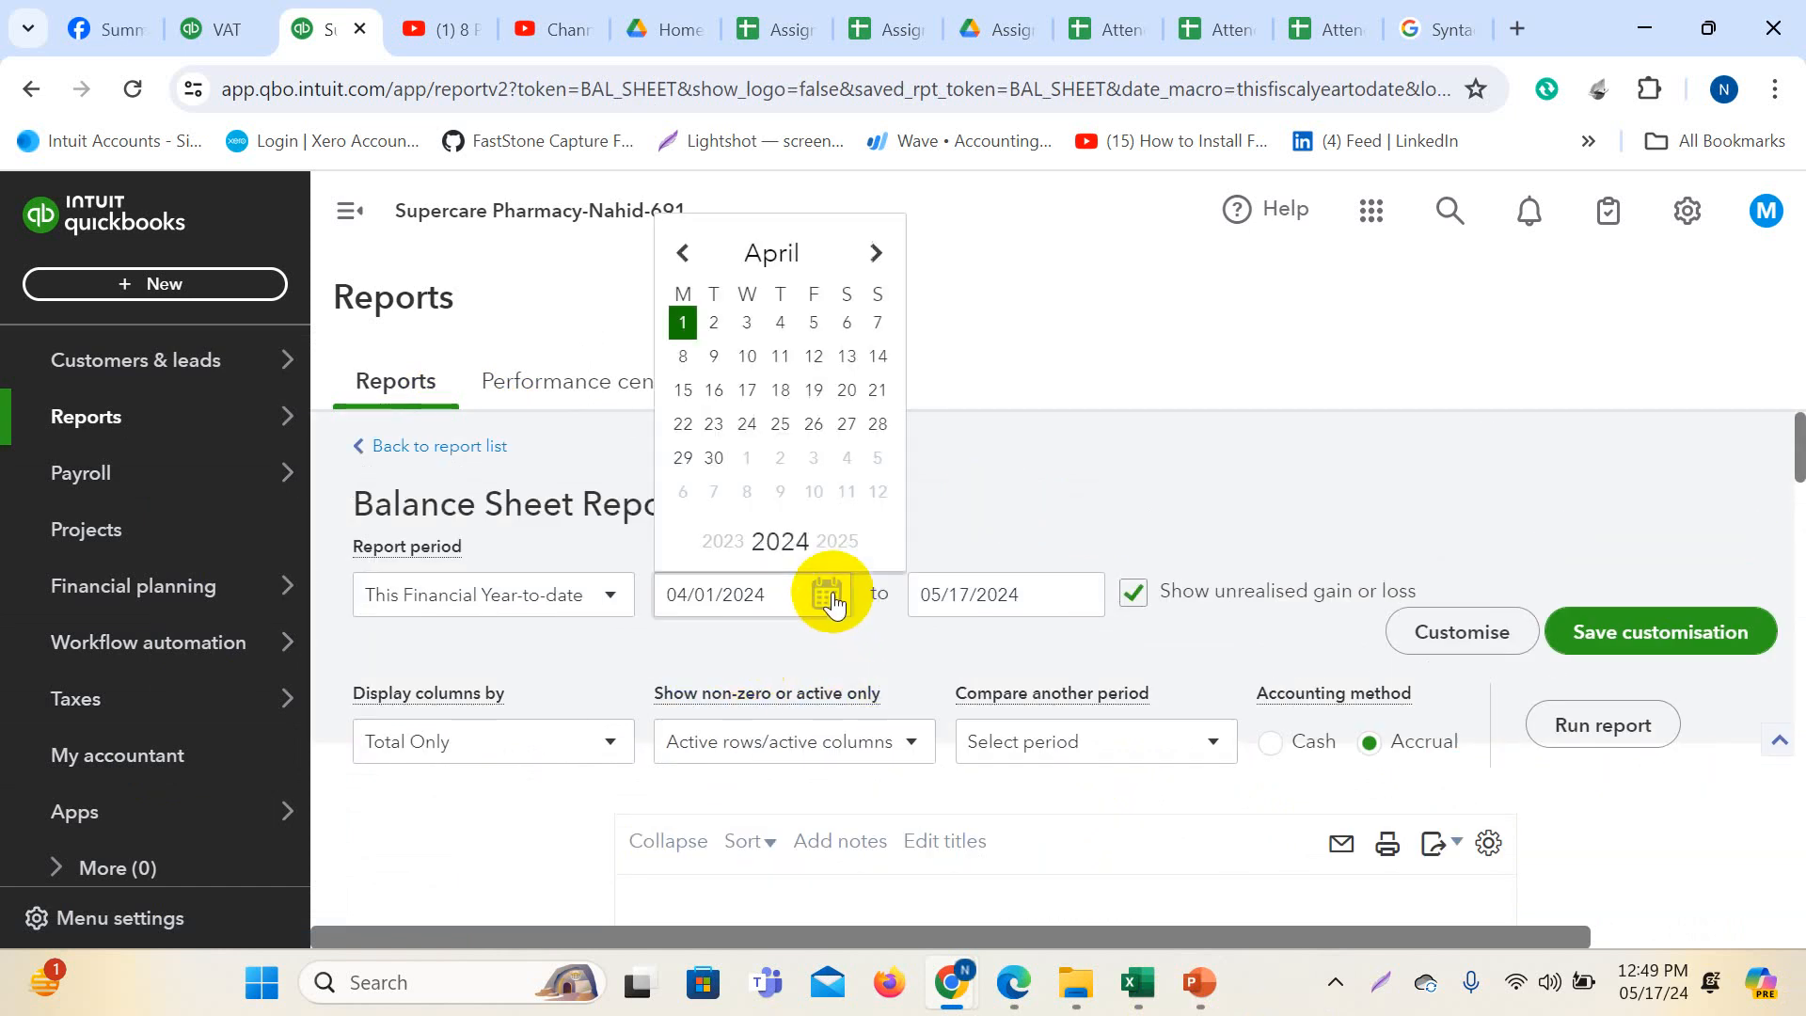
pyautogui.click(613, 610)
pyautogui.scroll(5, 565, 565)
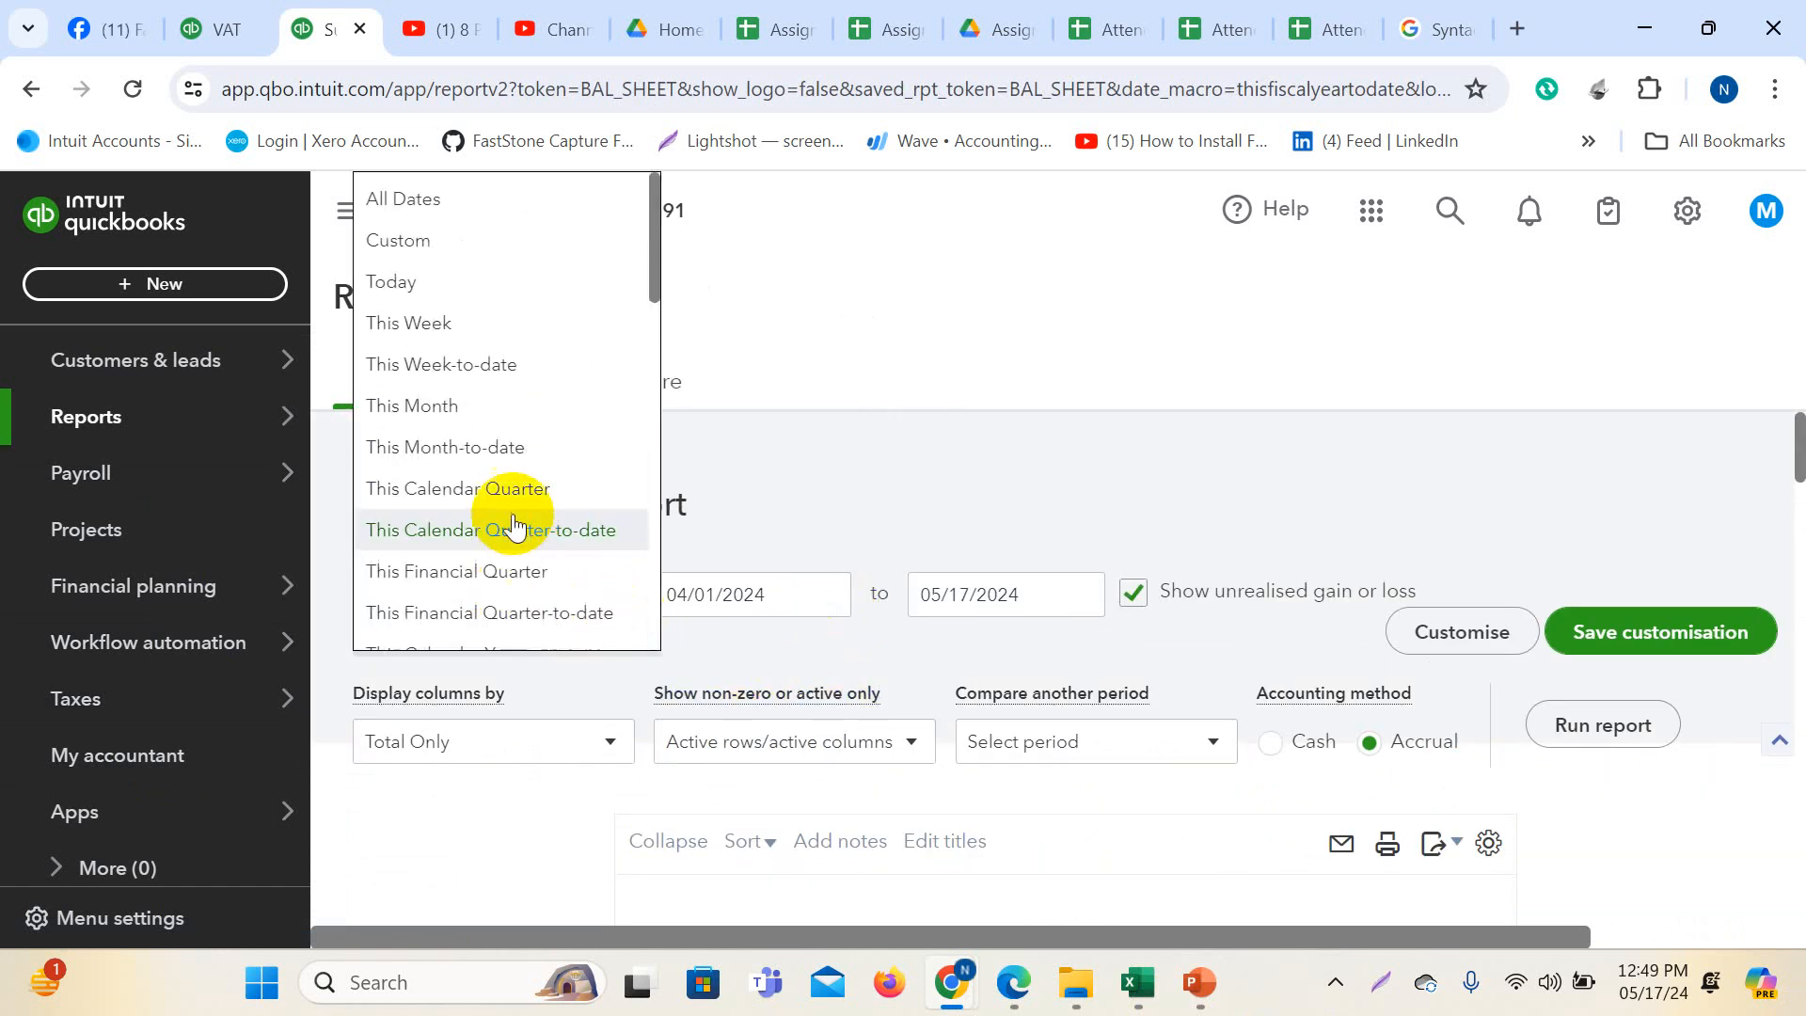
pyautogui.click(428, 243)
# - Set the Balance Sheet report's custom date range to 01/01/2024 through 03/31/2024
pyautogui.click(827, 595)
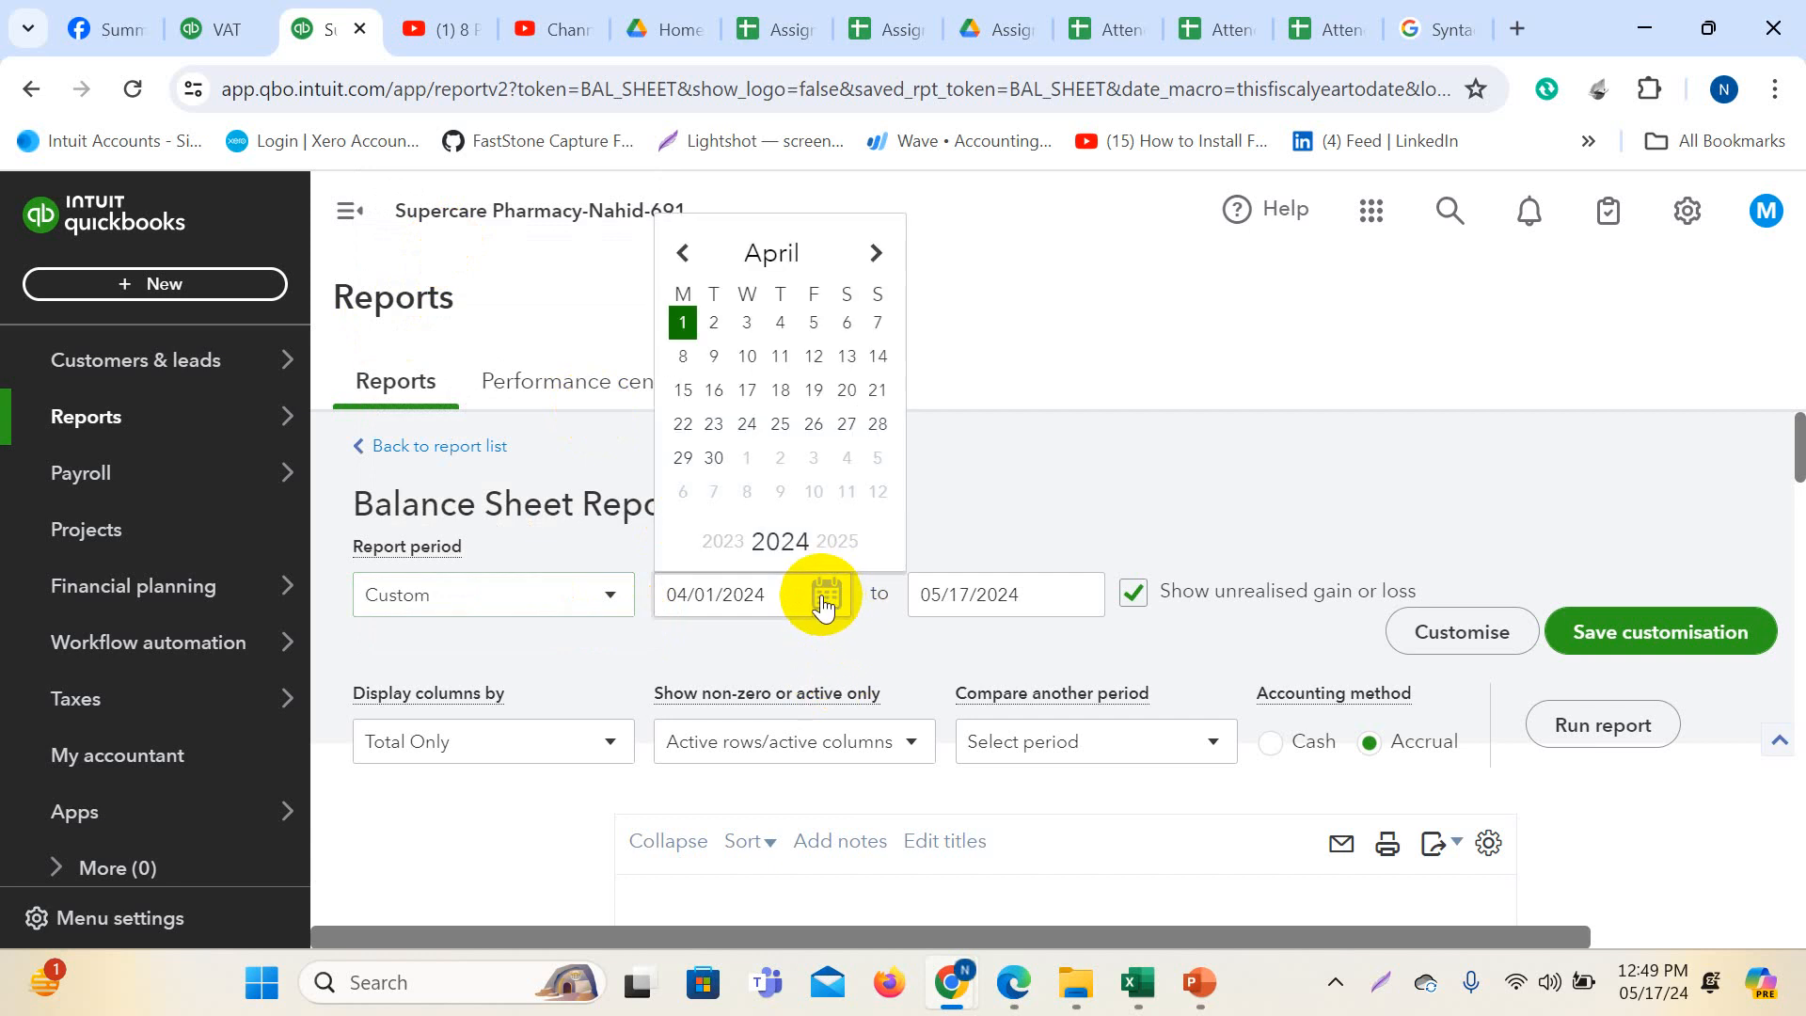
pyautogui.click(770, 252)
pyautogui.click(766, 291)
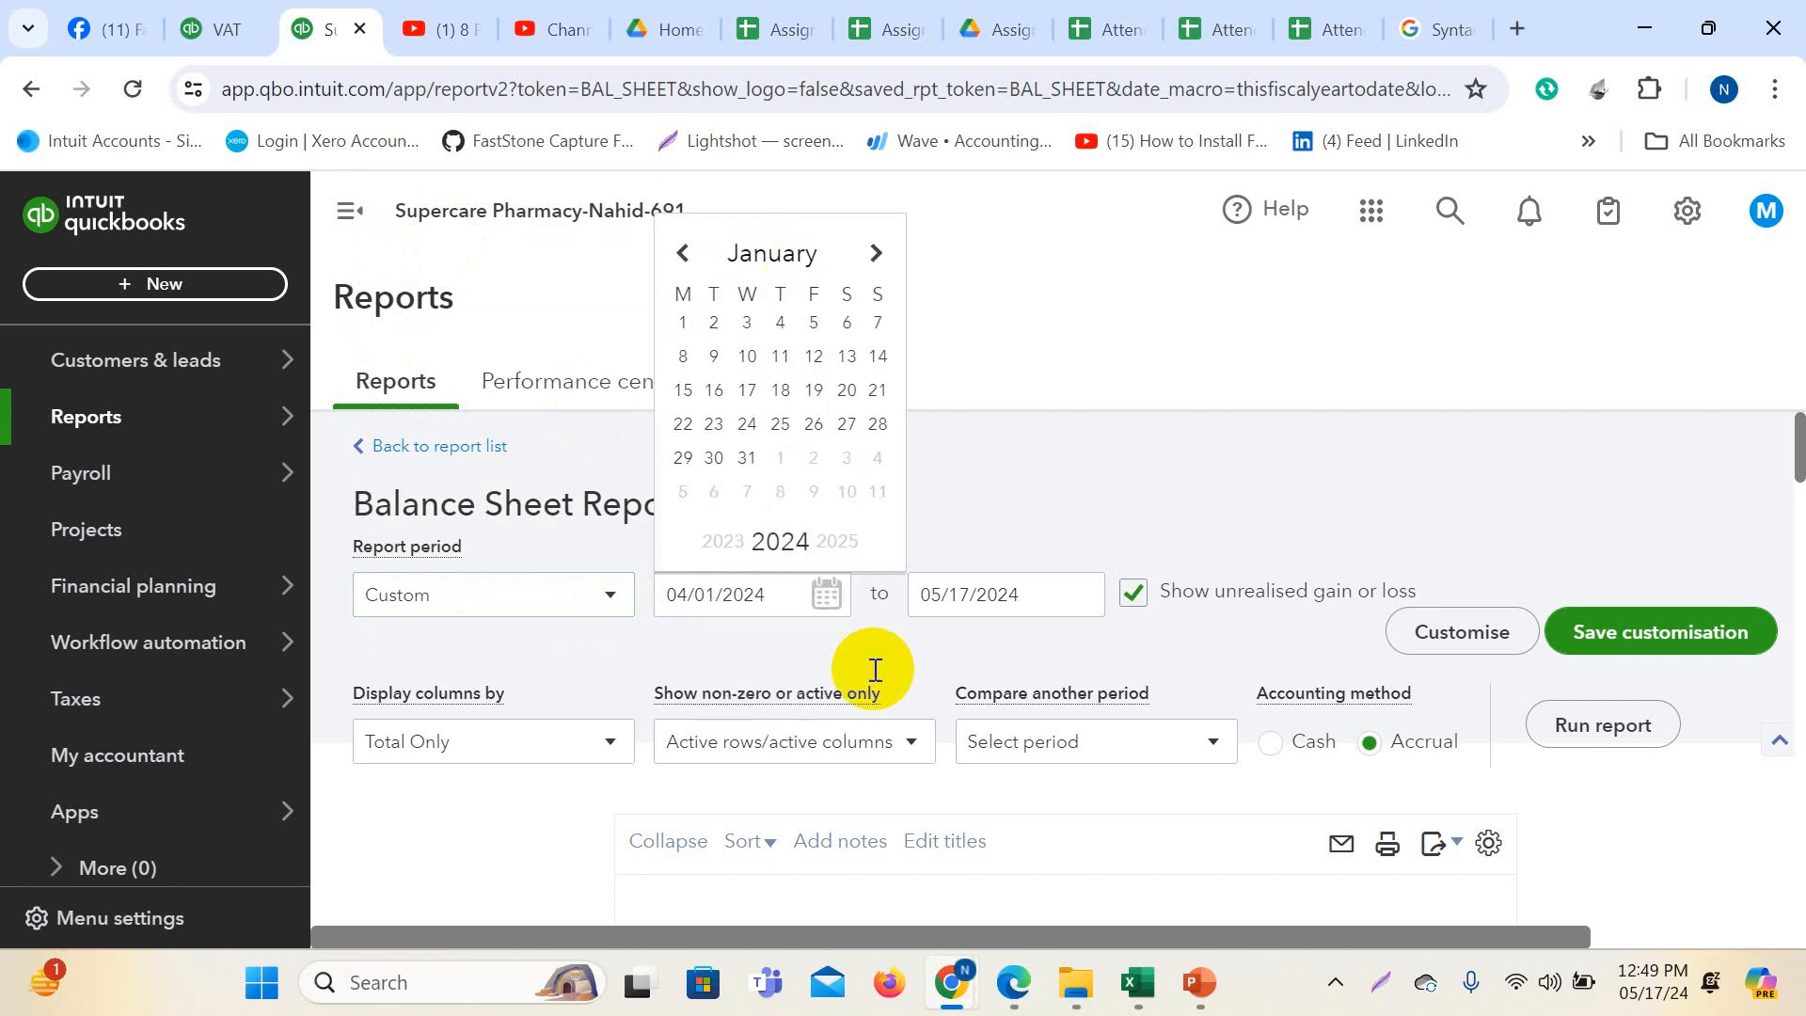
pyautogui.click(684, 323)
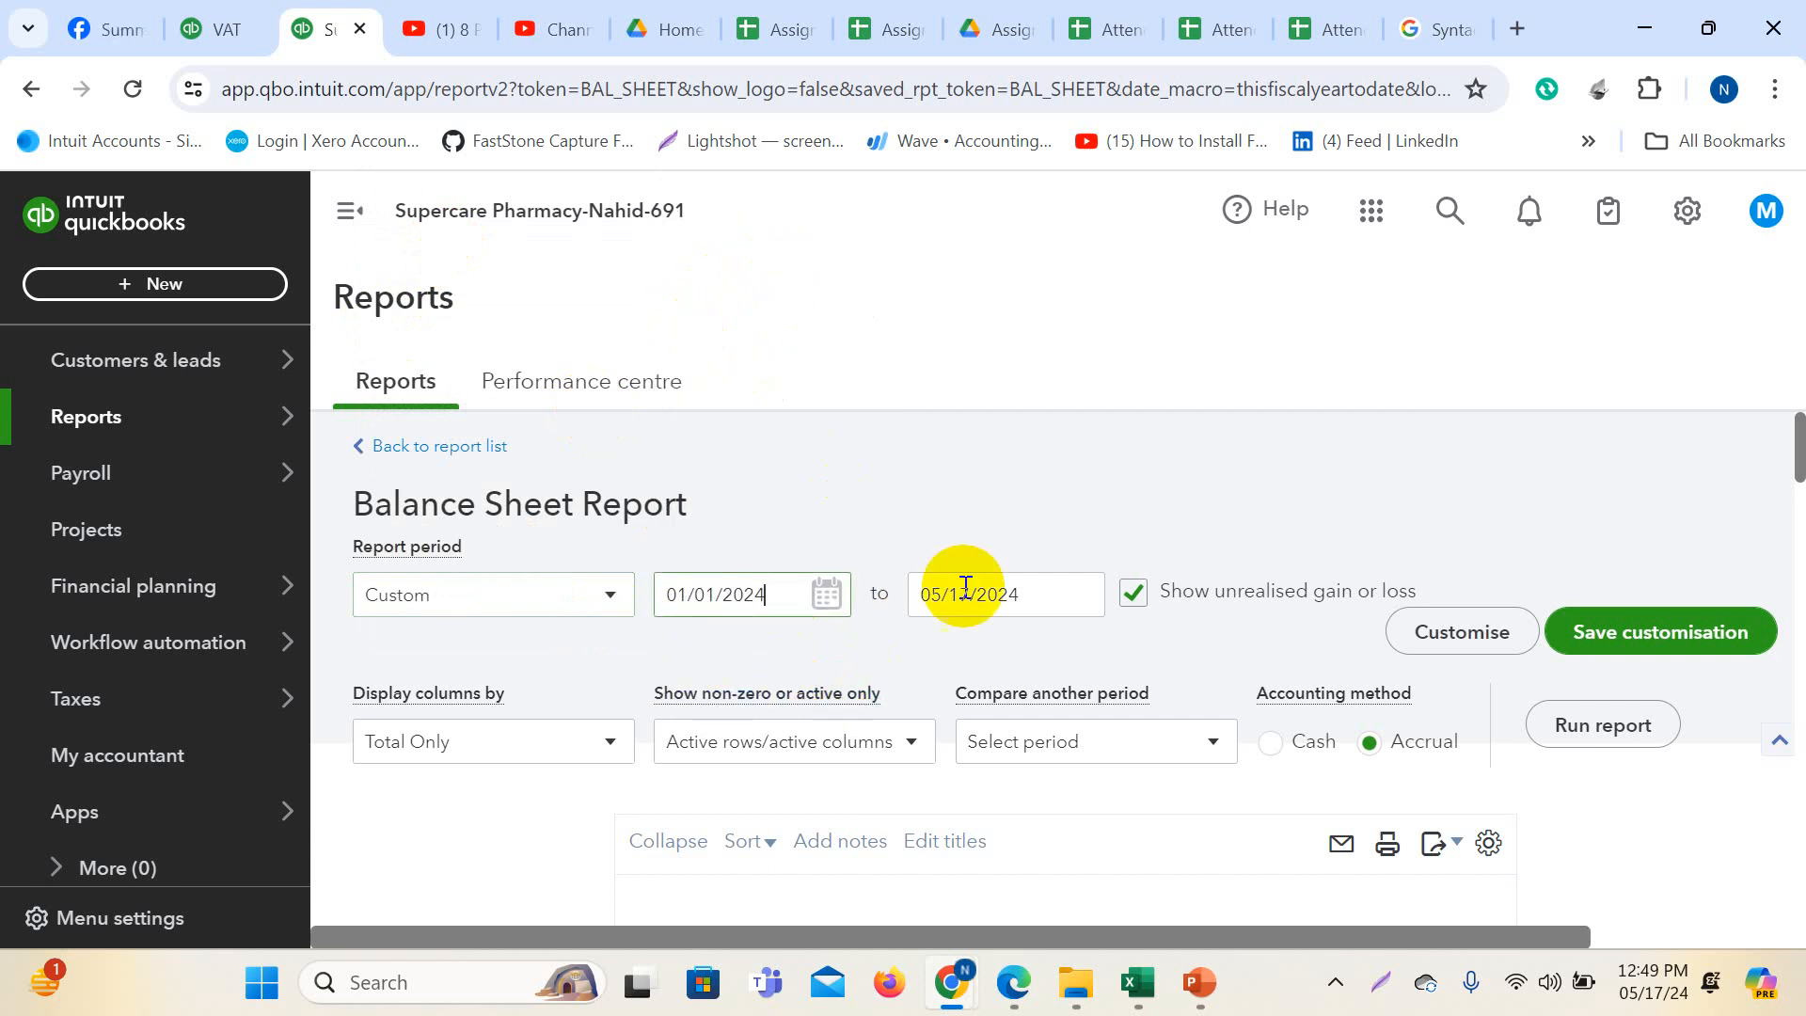
pyautogui.click(1105, 618)
pyautogui.click(1027, 254)
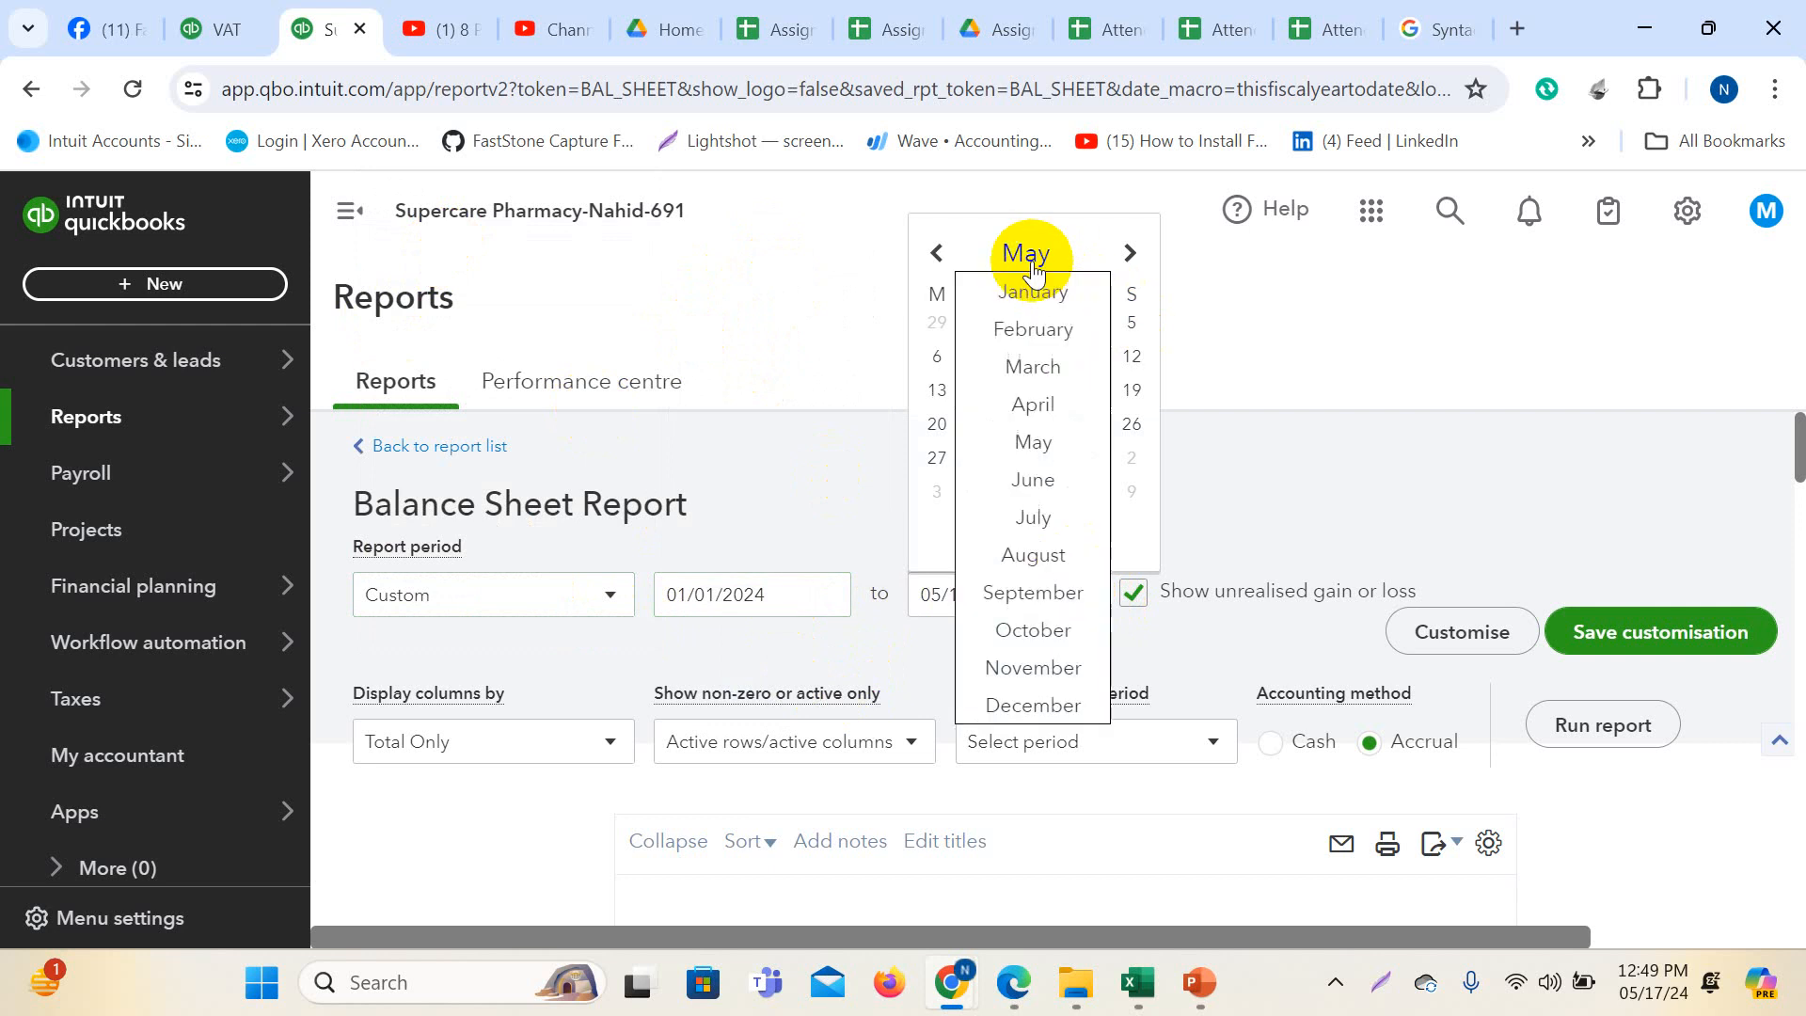
pyautogui.click(1067, 367)
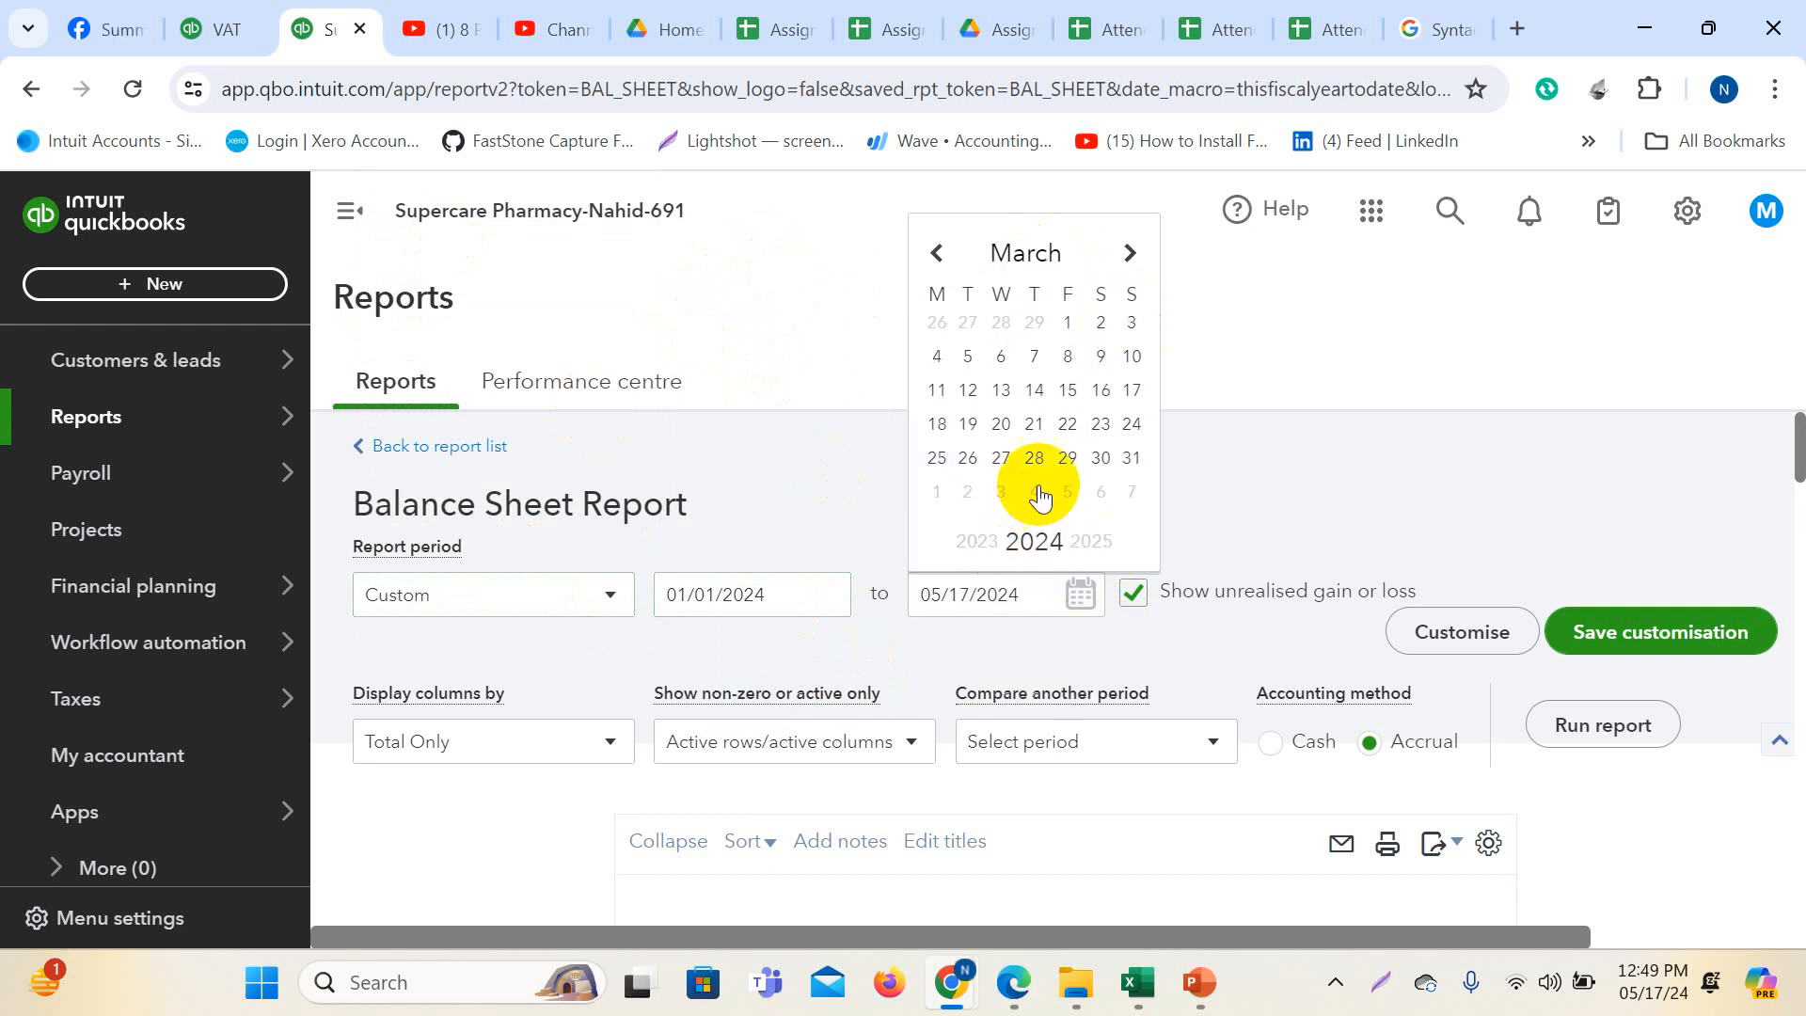
pyautogui.click(1133, 461)
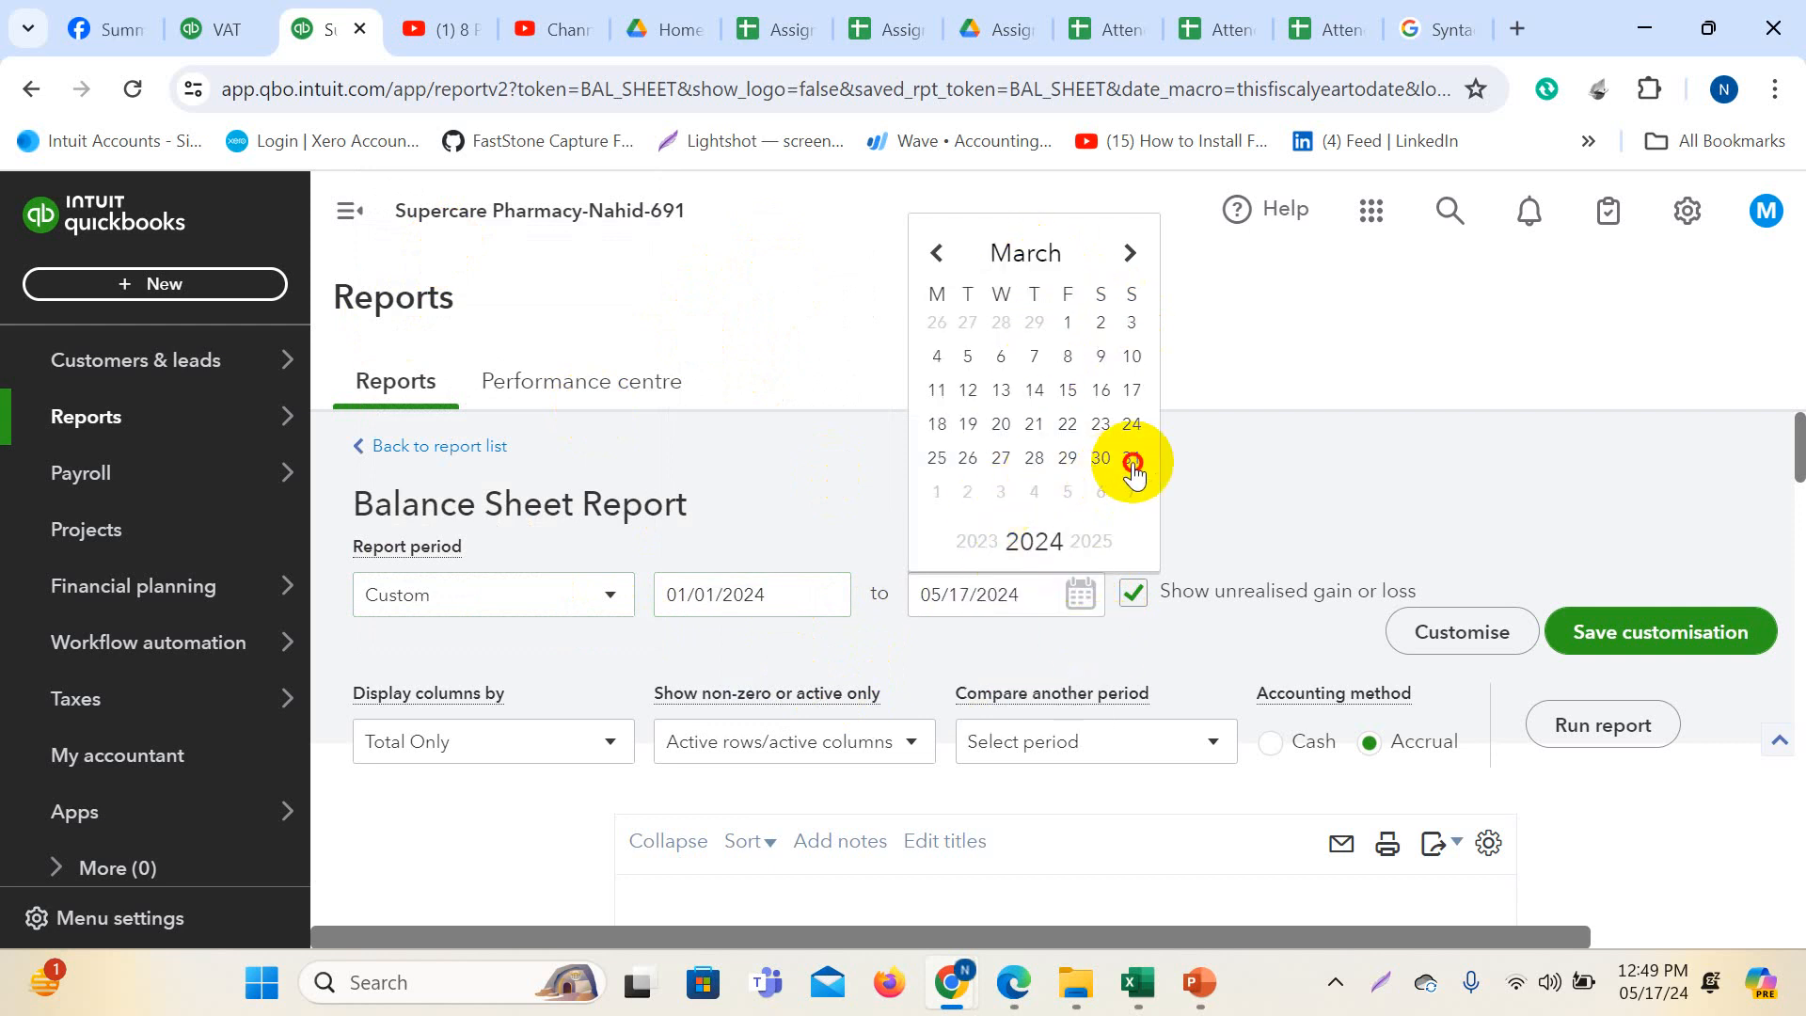
# - Run the Balance Sheet report and review its current liabilities, including the VAT control accounts
pyautogui.click(1605, 729)
pyautogui.scroll(-5, 1588, 689)
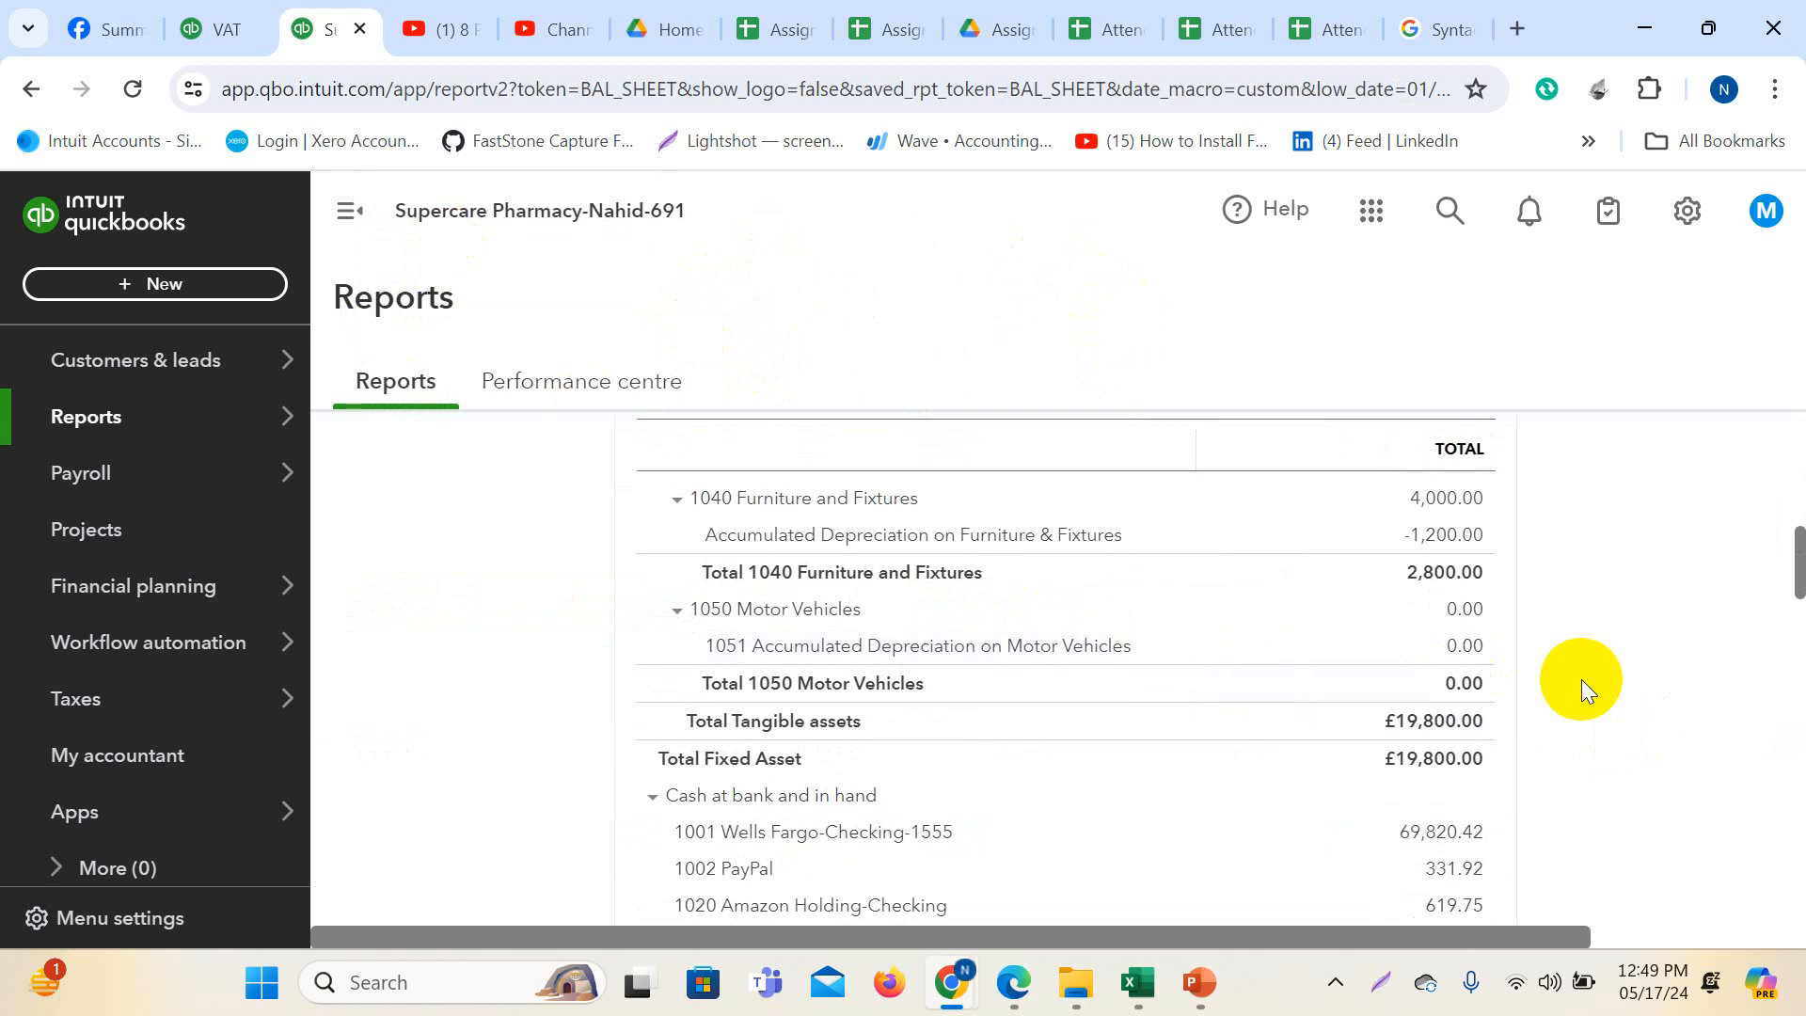
pyautogui.scroll(-10, 1583, 680)
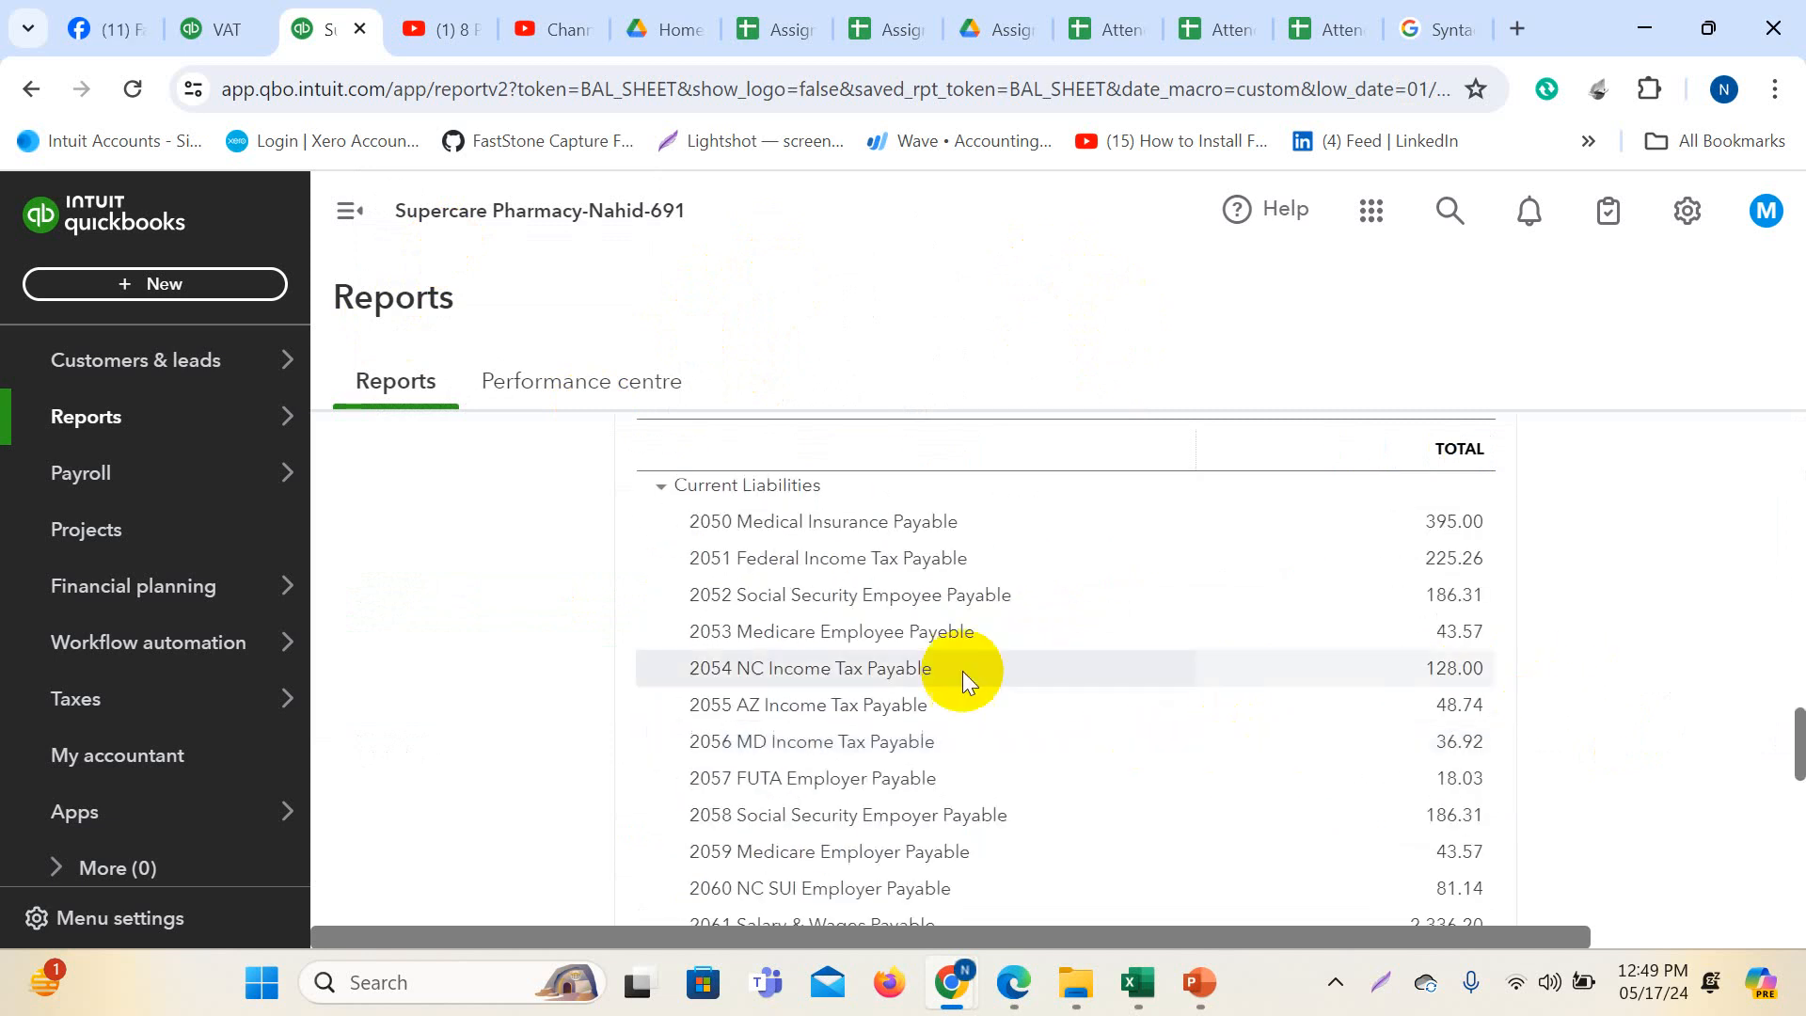
pyautogui.scroll(-9, 1084, 672)
pyautogui.scroll(5, 1078, 676)
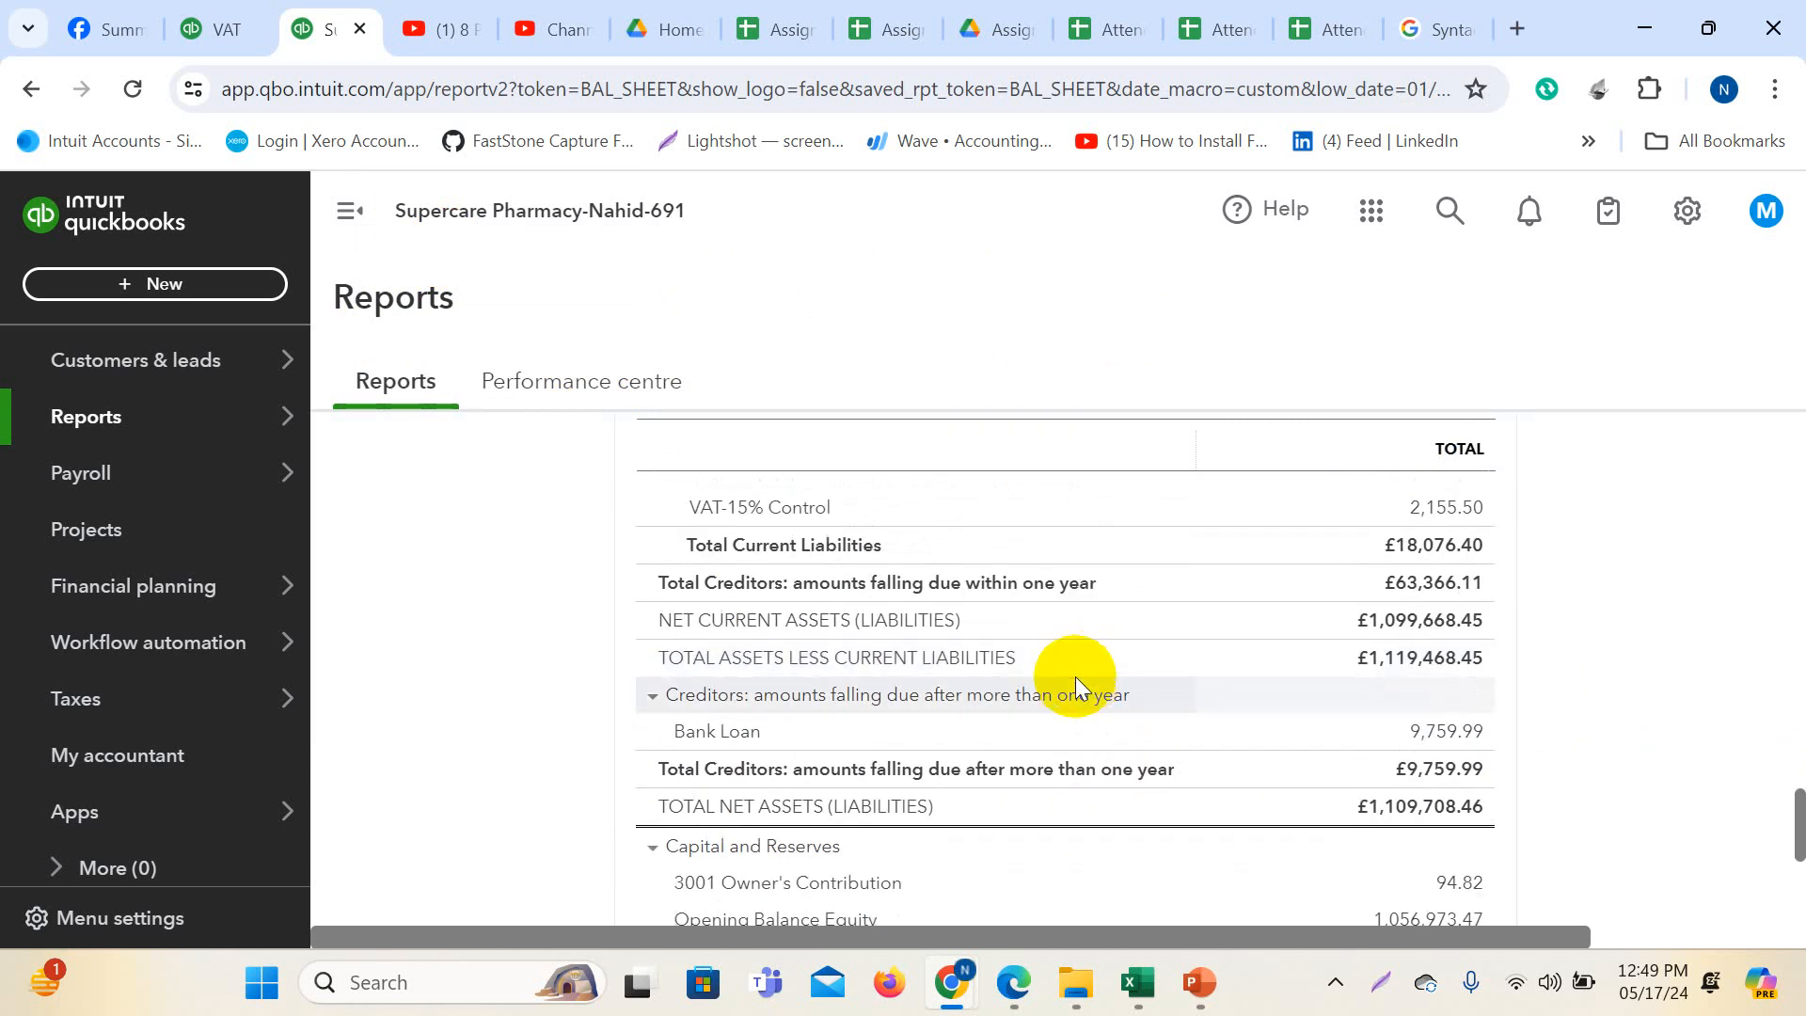
pyautogui.scroll(1, 1063, 683)
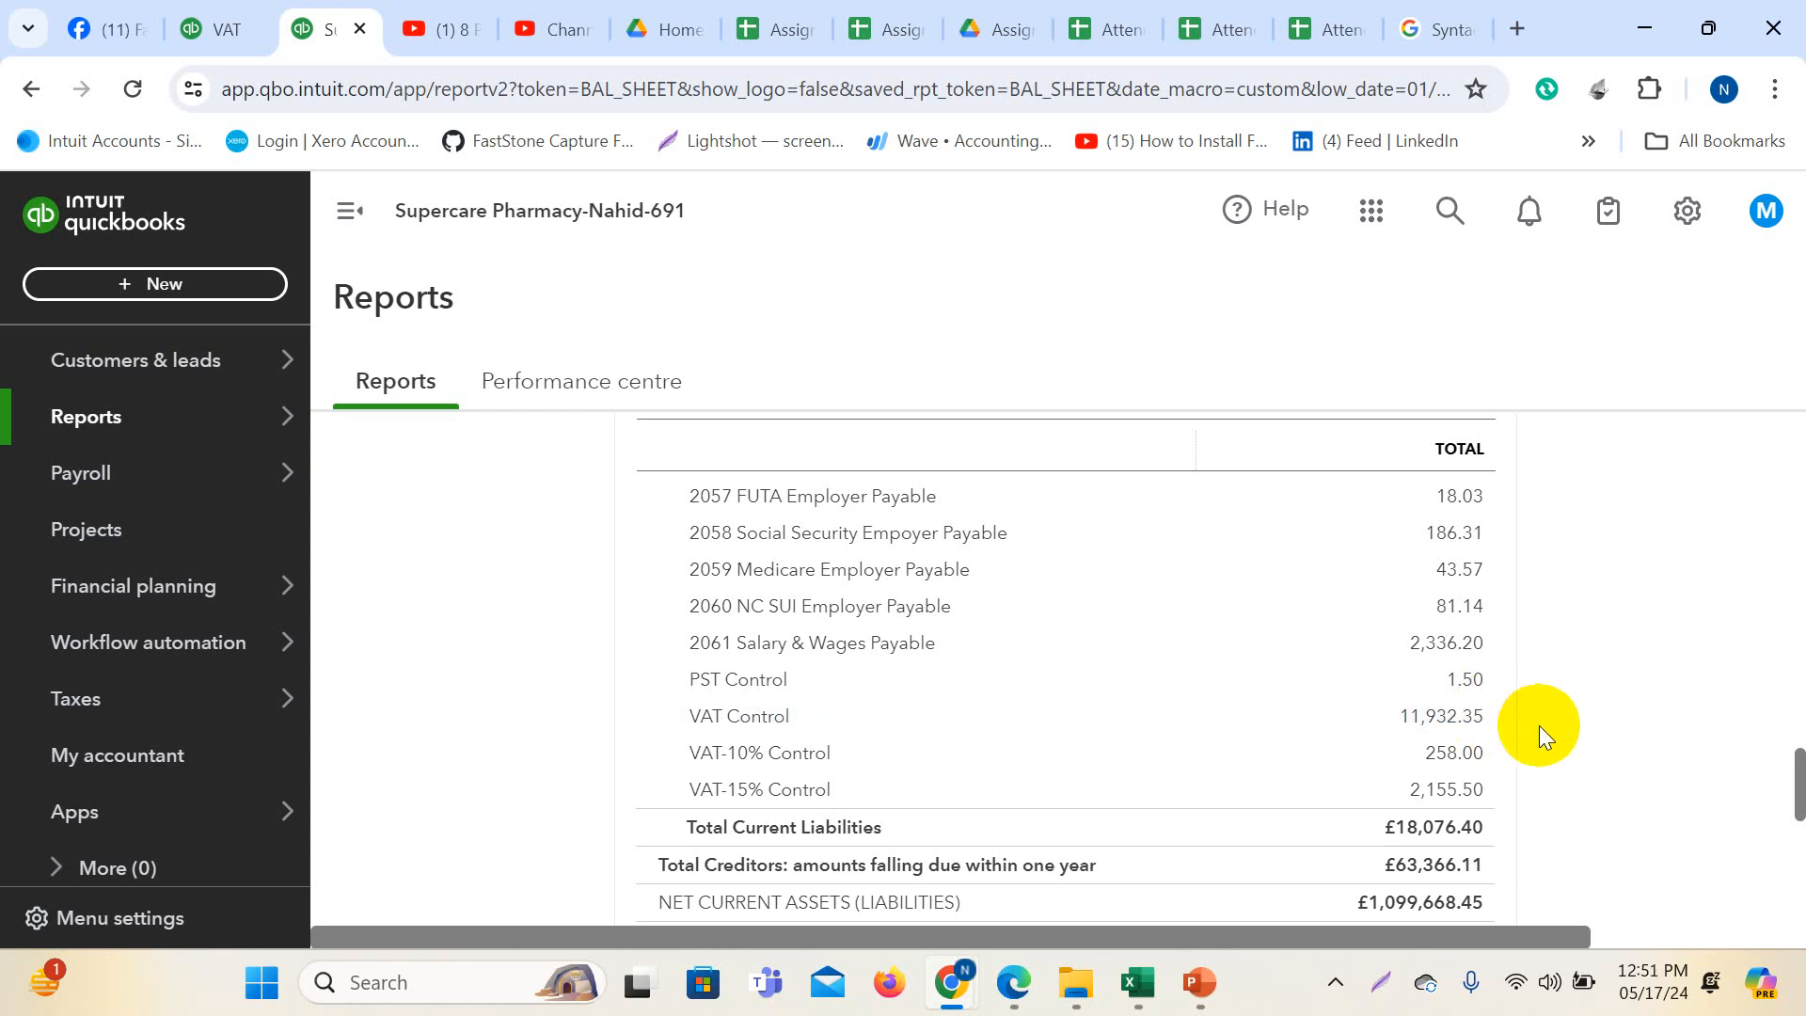
# - Switch to the browser tab with the VAT page and check the VAT amount due for 01/01/2024 - 03/31/2024
pyautogui.click(219, 26)
pyautogui.scroll(-2, 1069, 677)
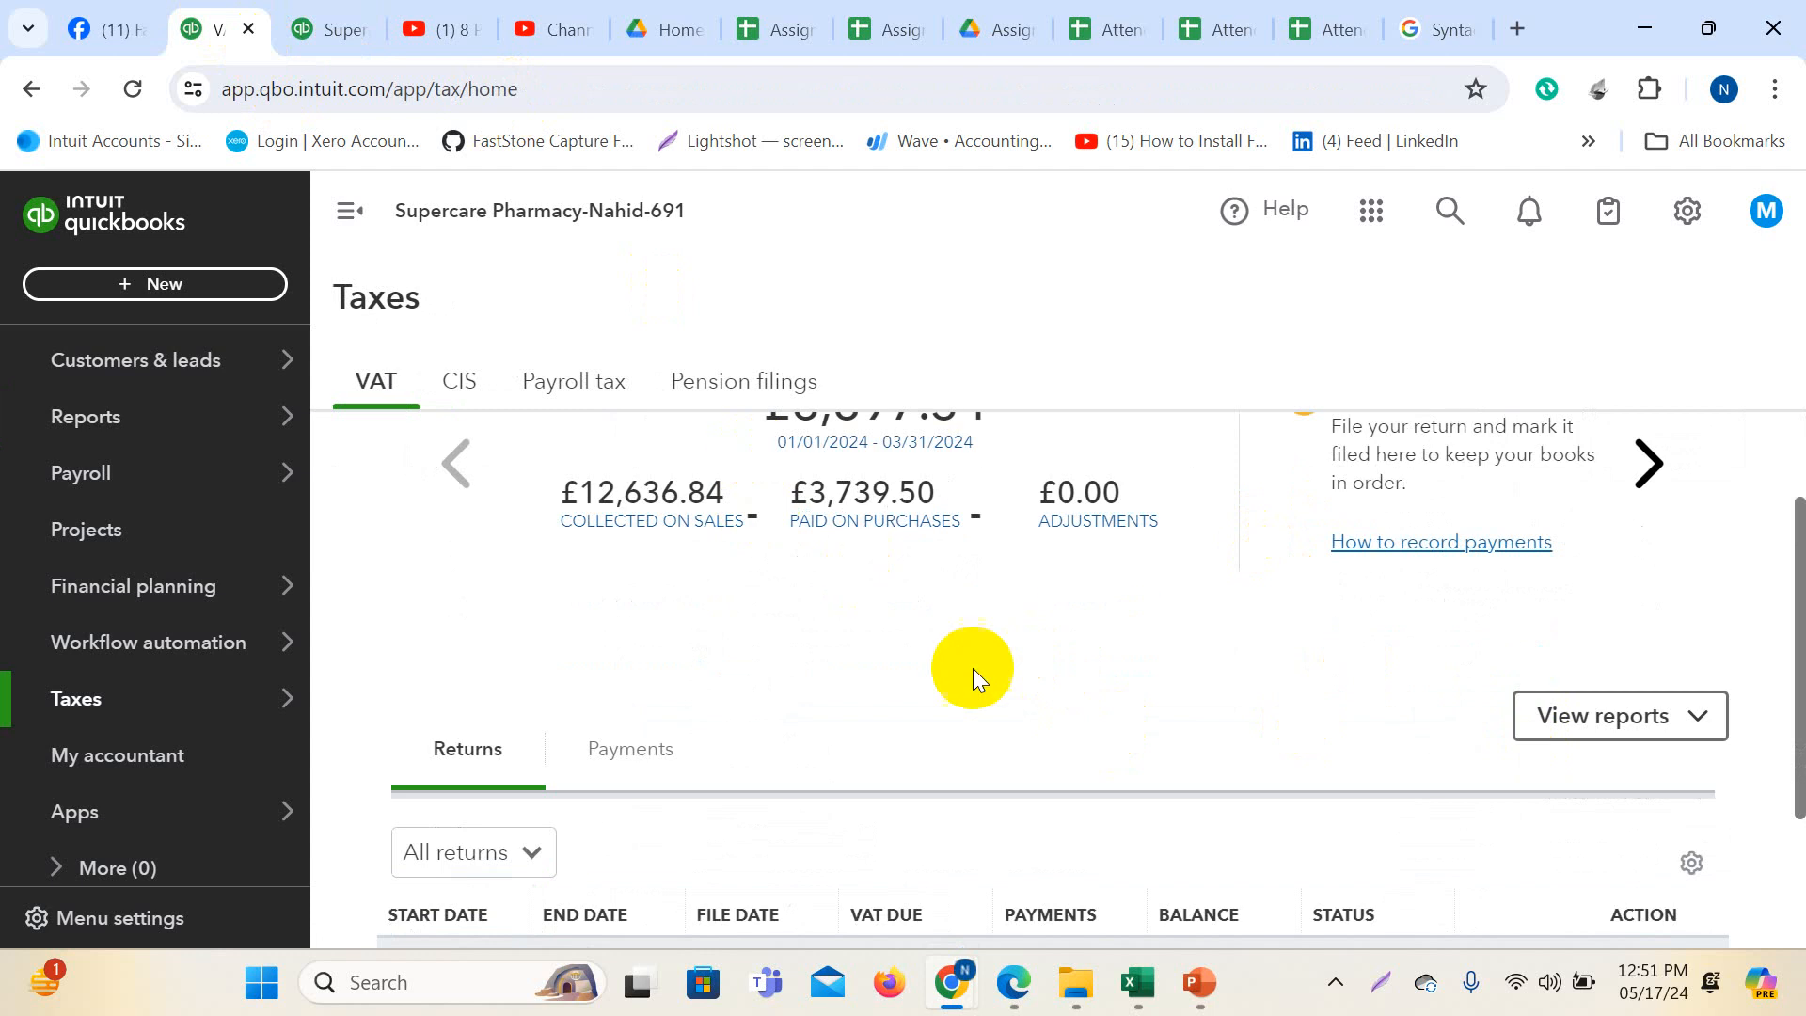
pyautogui.scroll(2, 976, 673)
pyautogui.moveTo(762, 555); pyautogui.dragTo(1011, 543)
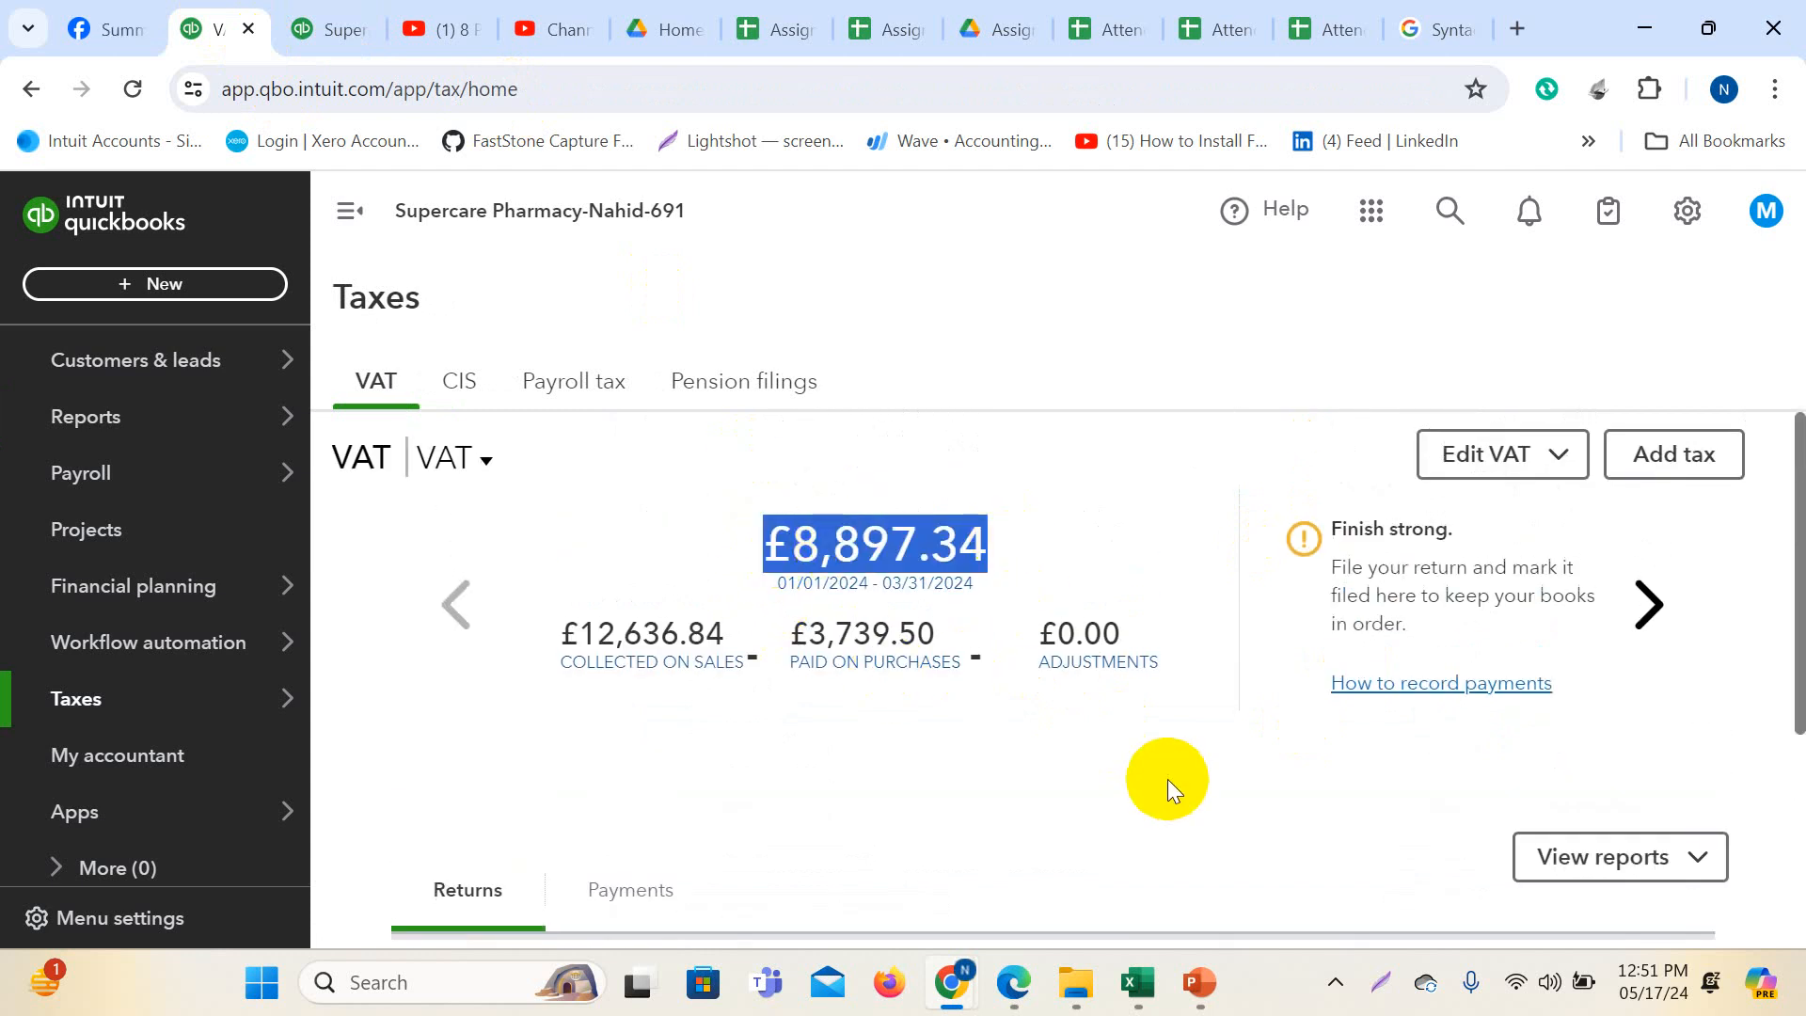
# - Duplicate the Balance Sheet browser tab and open the Reports list in the copy
pyautogui.click(331, 28)
pyautogui.rightClick(332, 28)
pyautogui.click(435, 285)
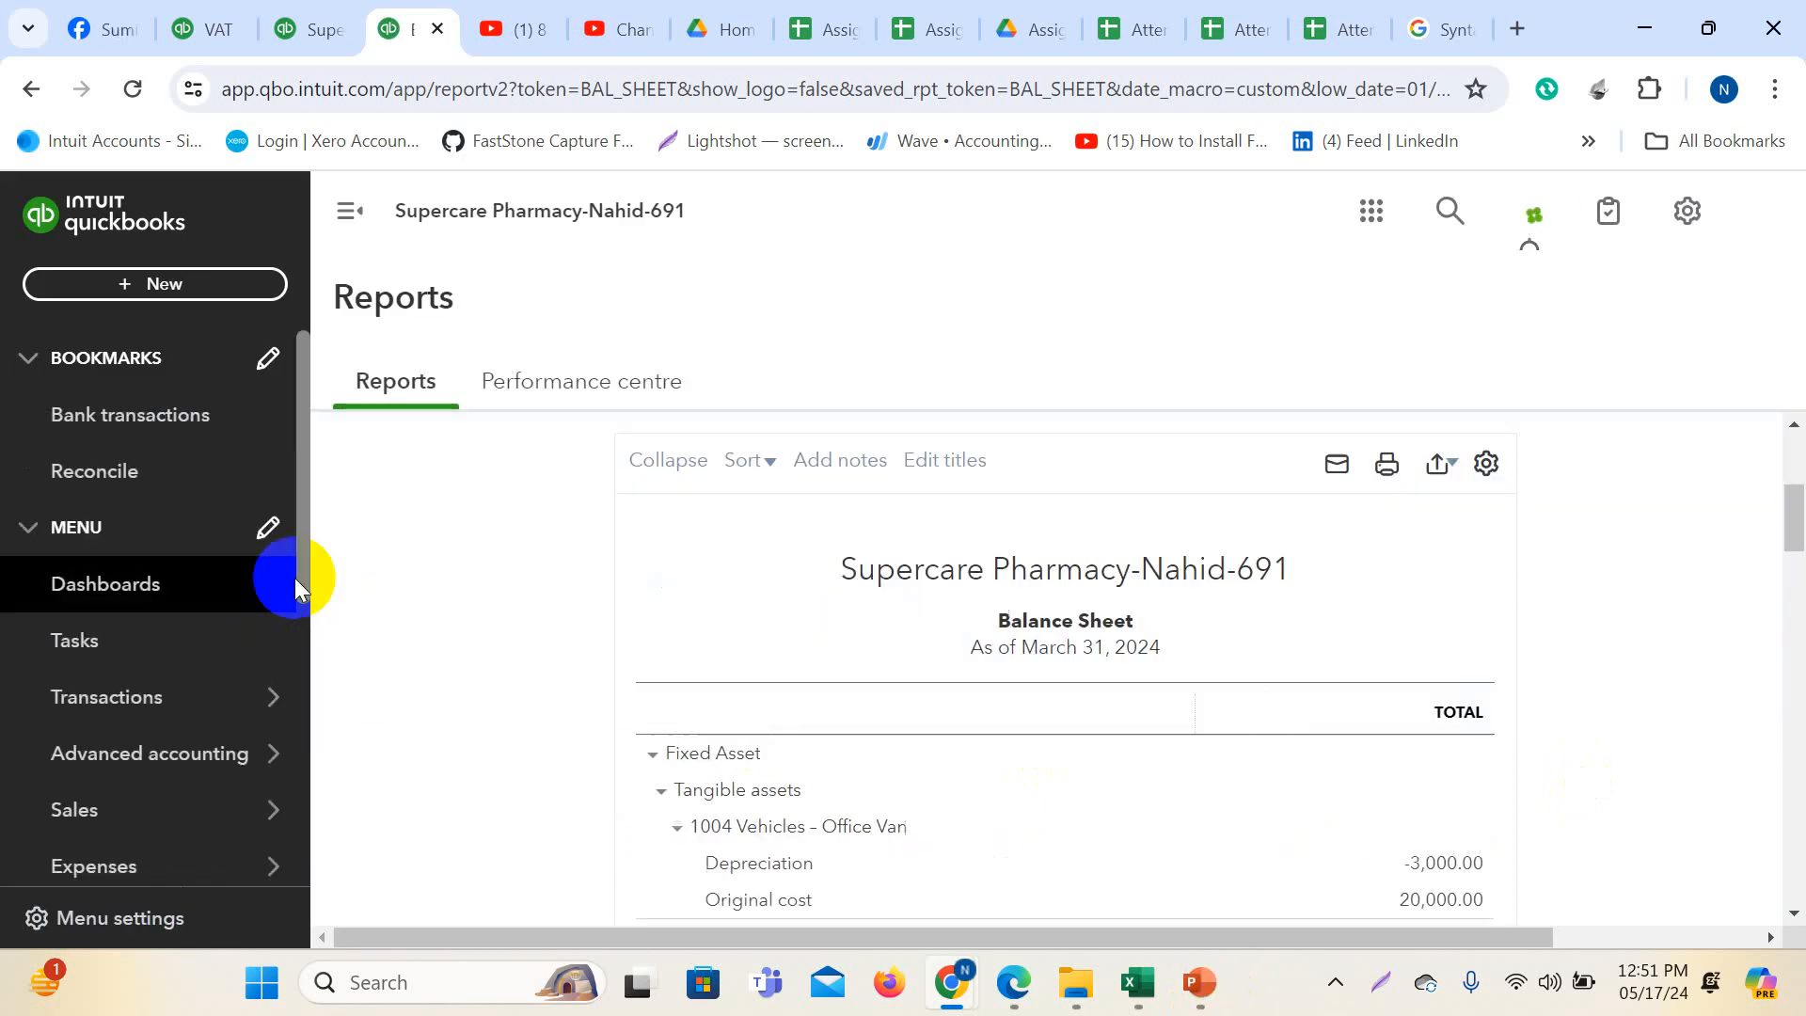
pyautogui.scroll(-1, 165, 730)
pyautogui.scroll(1, 141, 710)
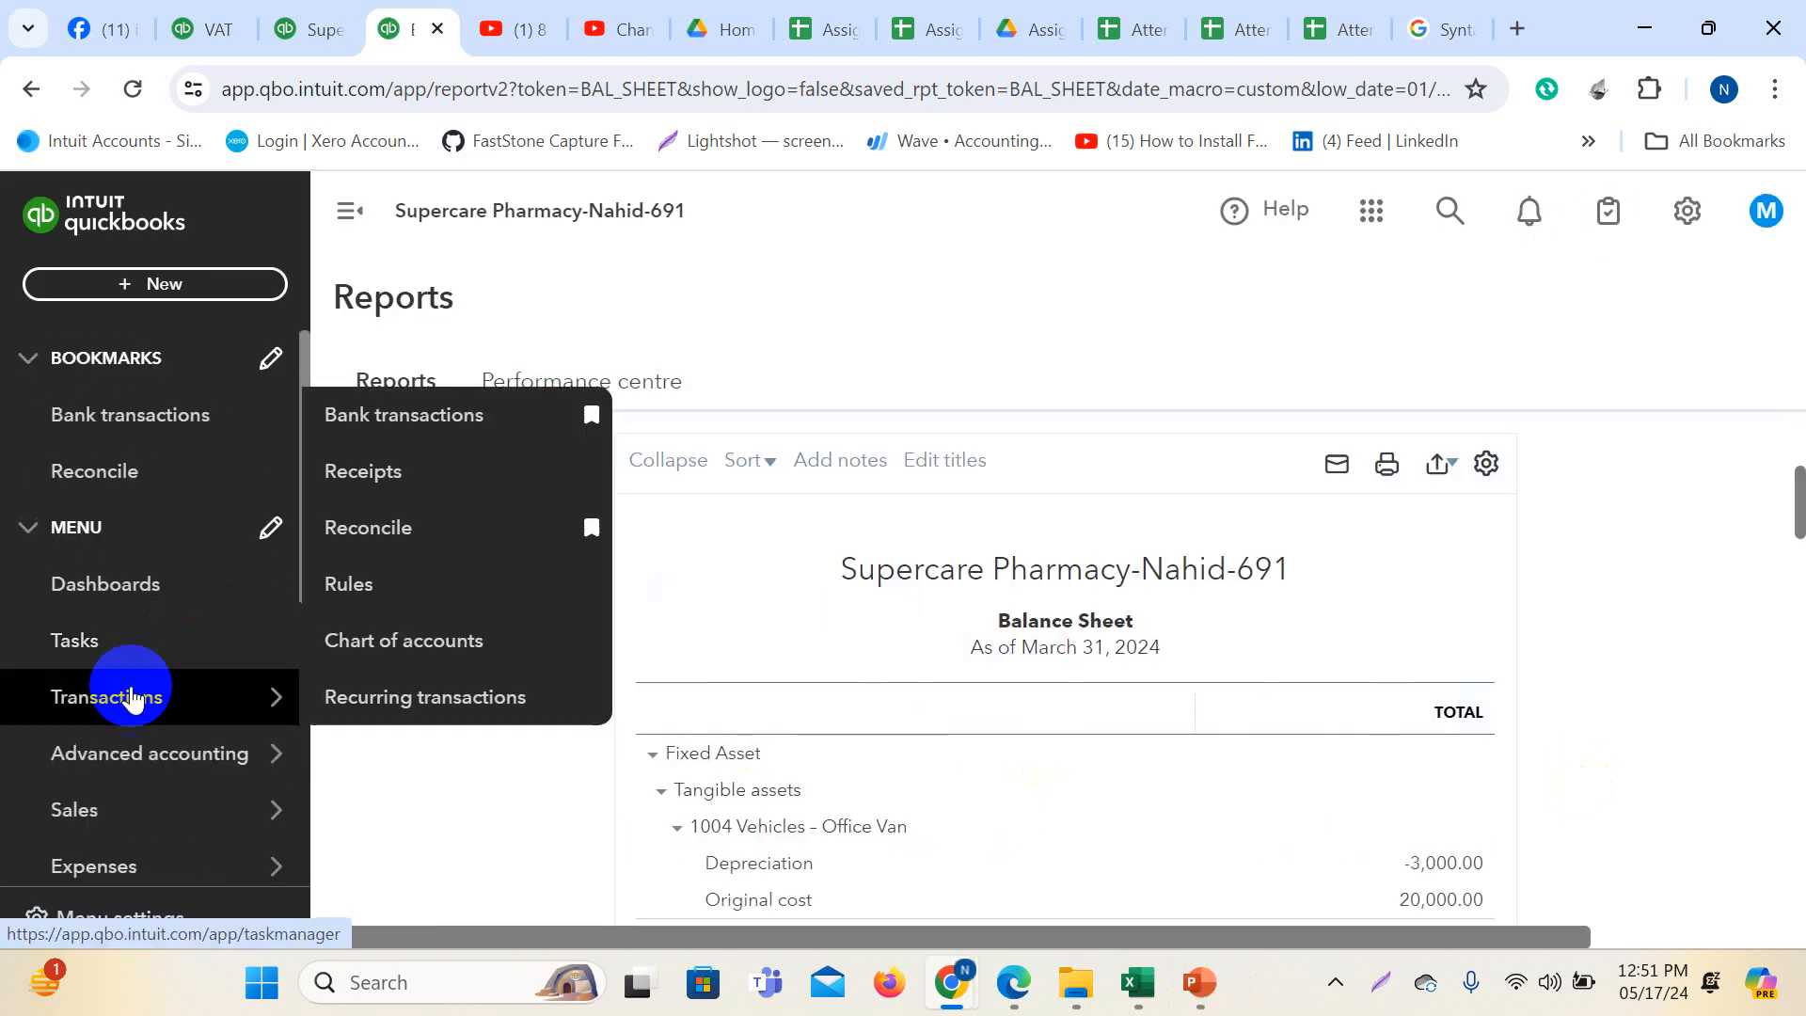
pyautogui.scroll(-2, 131, 704)
pyautogui.moveTo(133, 708)
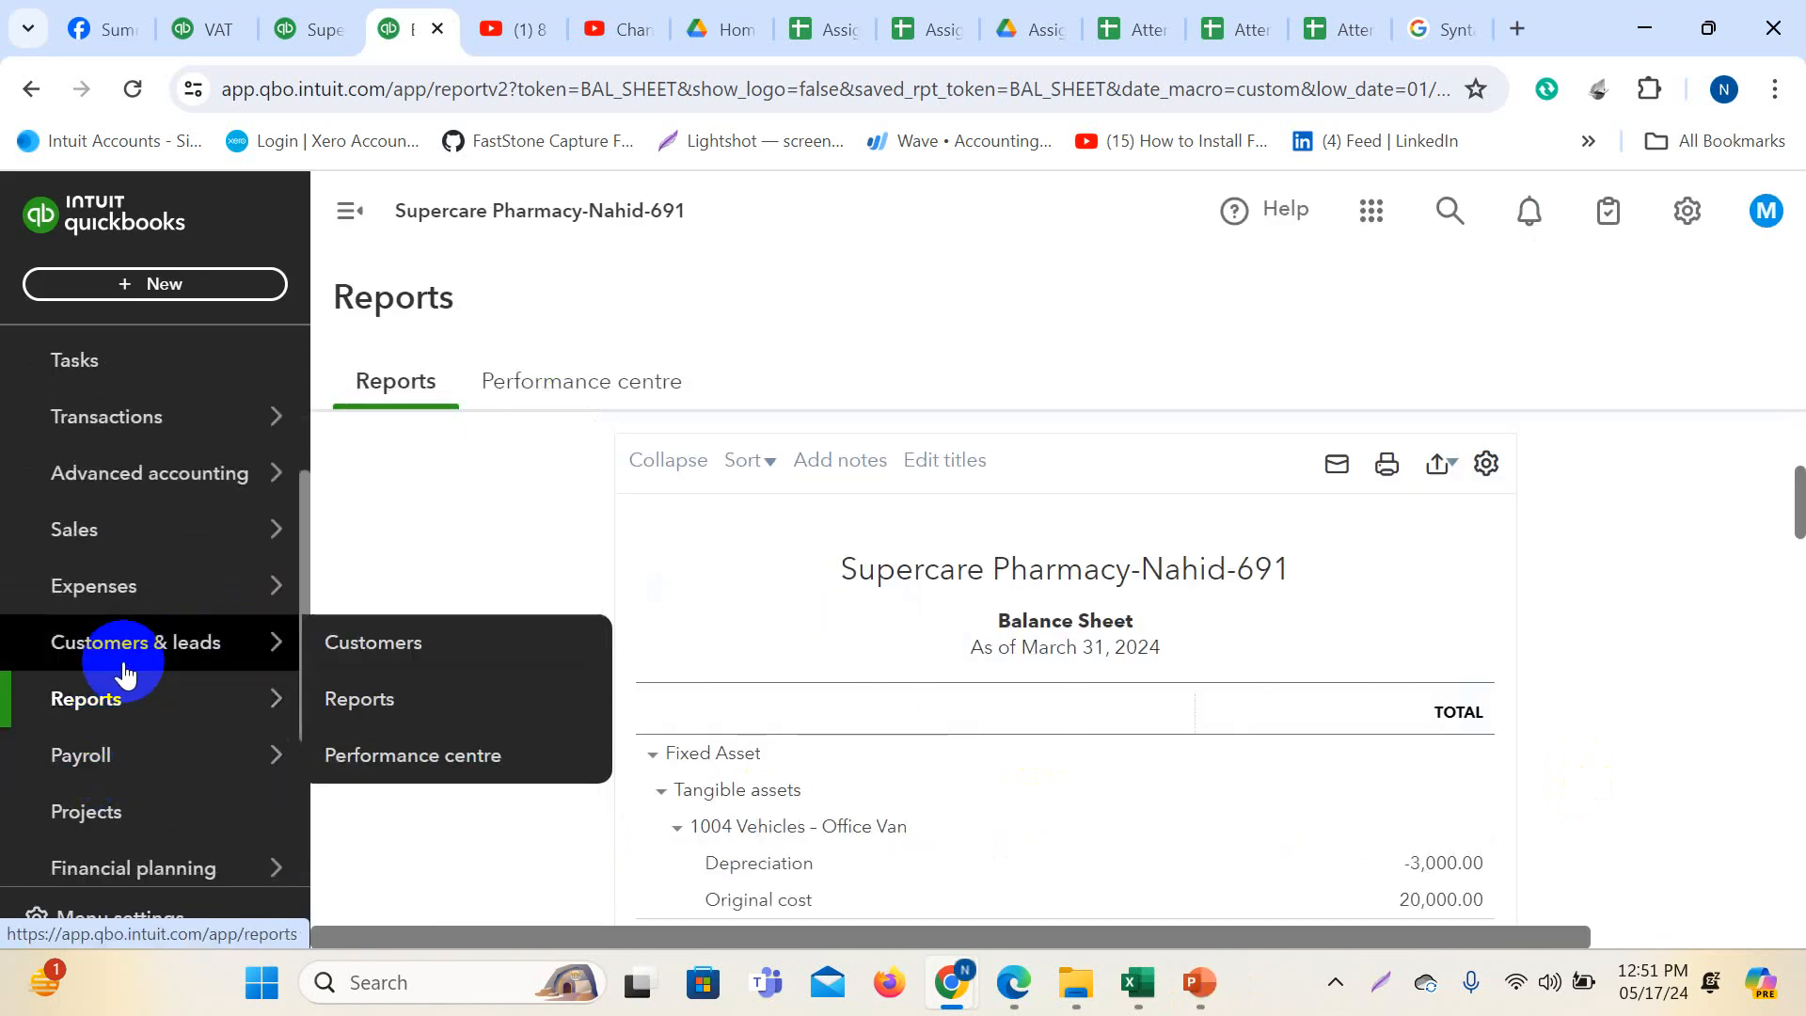
pyautogui.click(110, 707)
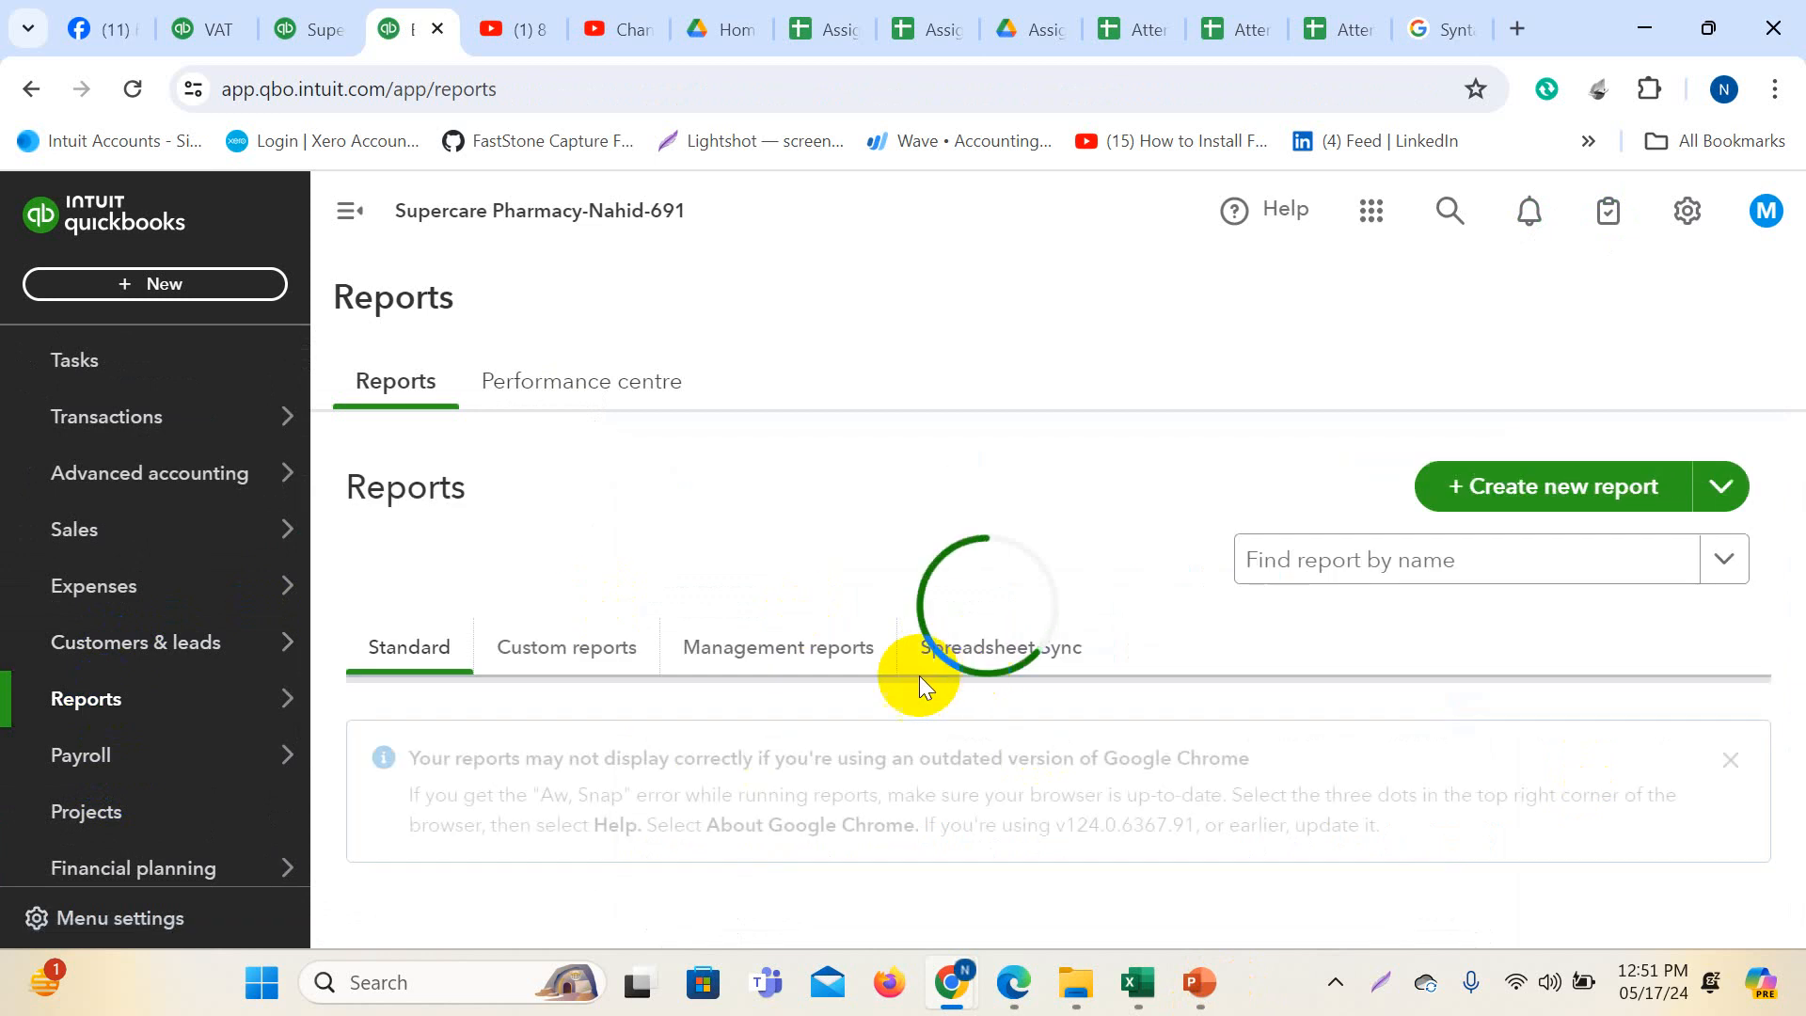
# - Look through the standard report list and examine the reports available under Manage VAT
pyautogui.scroll(-10, 811, 734)
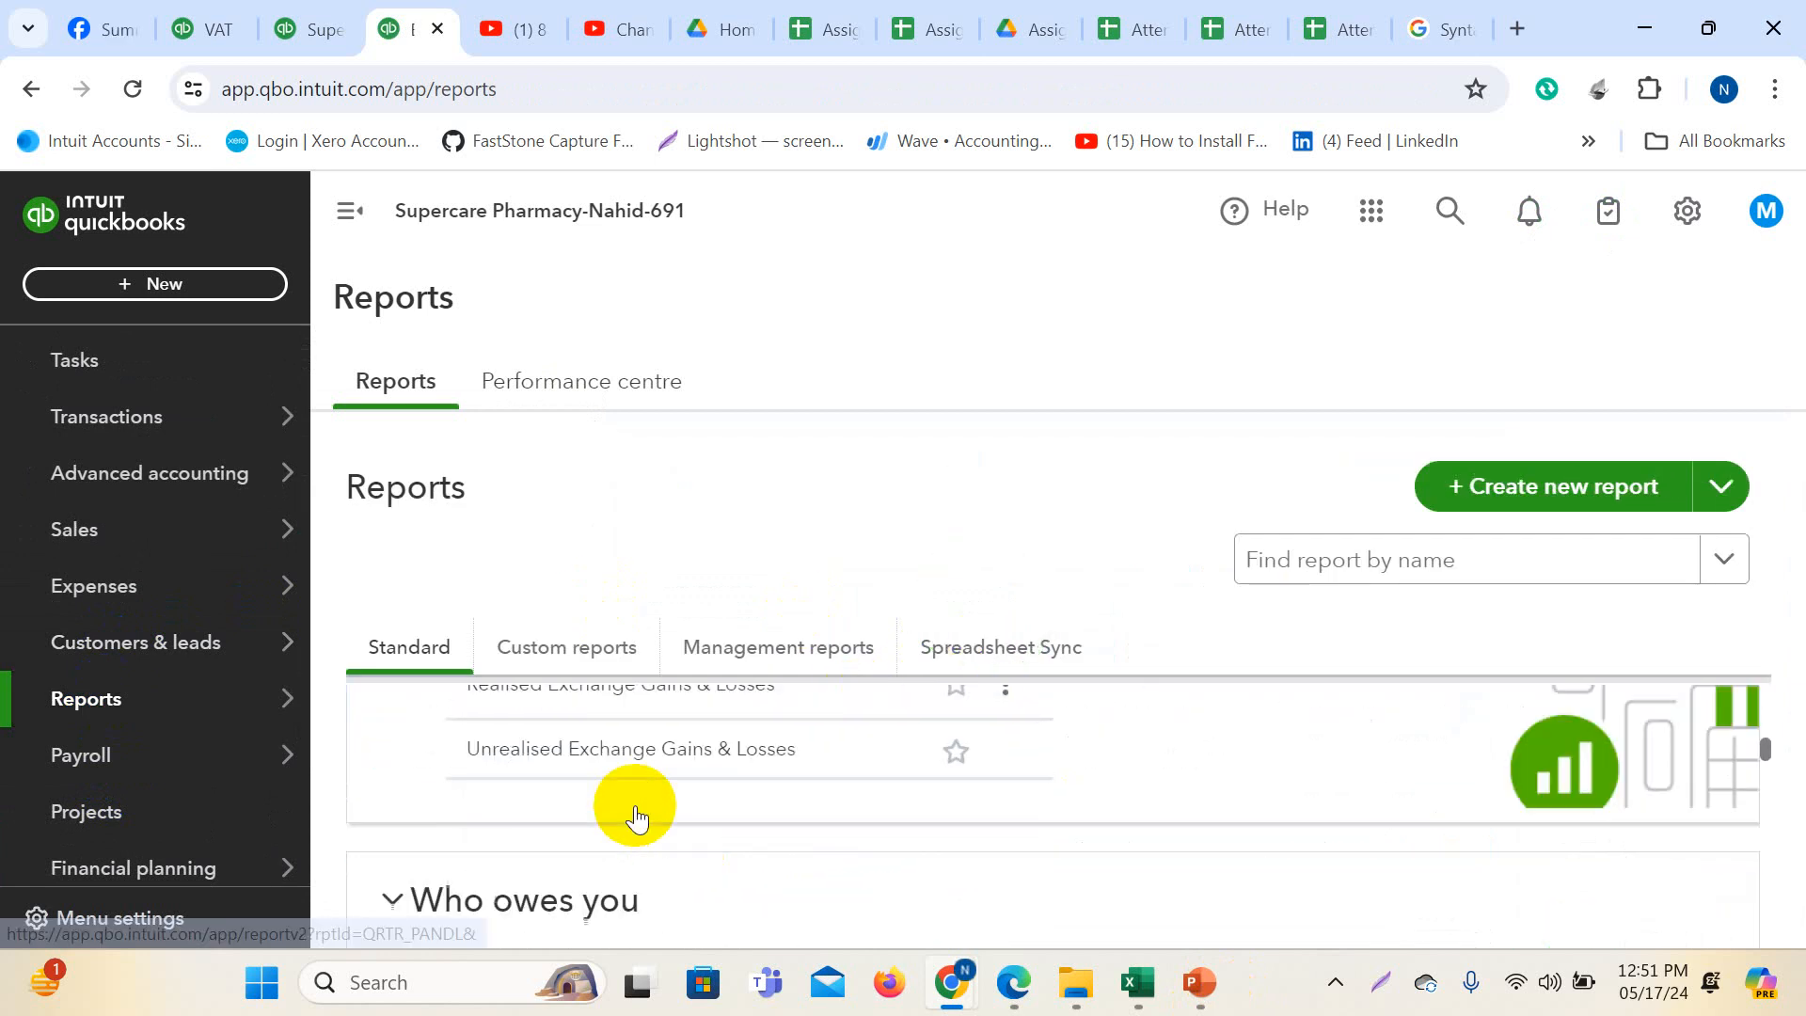
pyautogui.scroll(1, 995, 747)
pyautogui.scroll(-10, 633, 836)
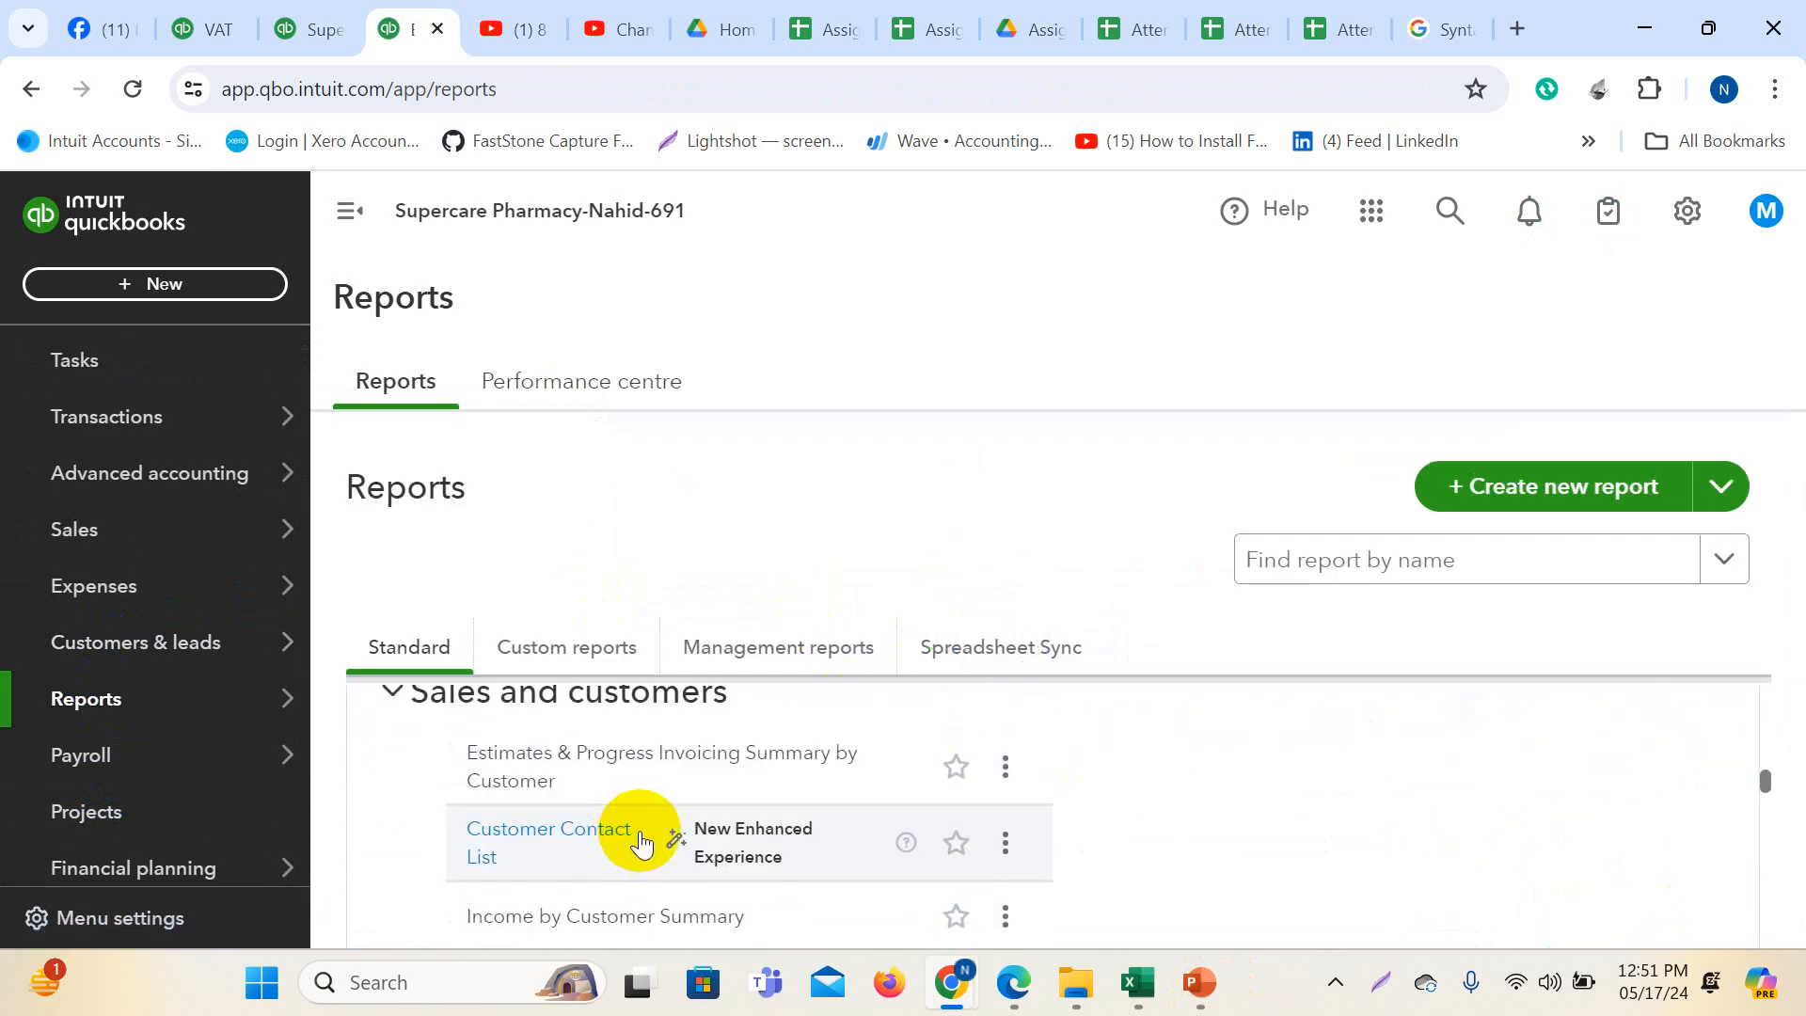
pyautogui.scroll(-15, 696, 827)
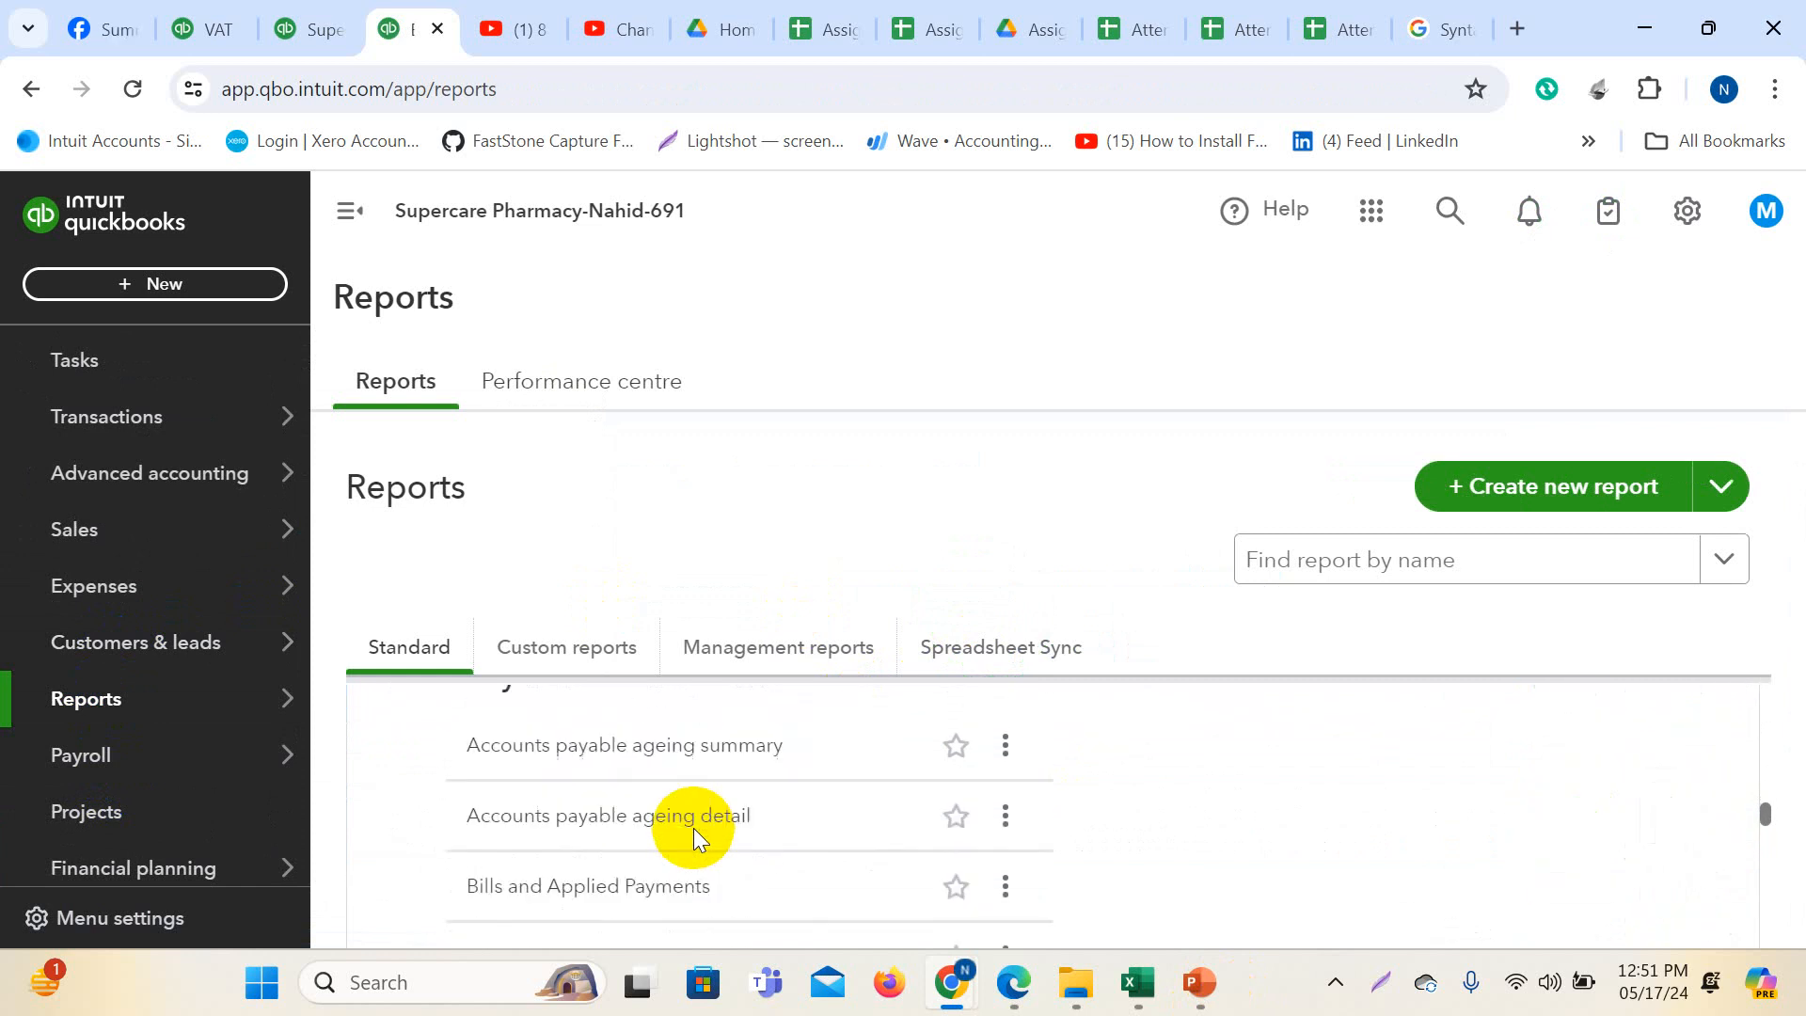
pyautogui.scroll(-15, 696, 833)
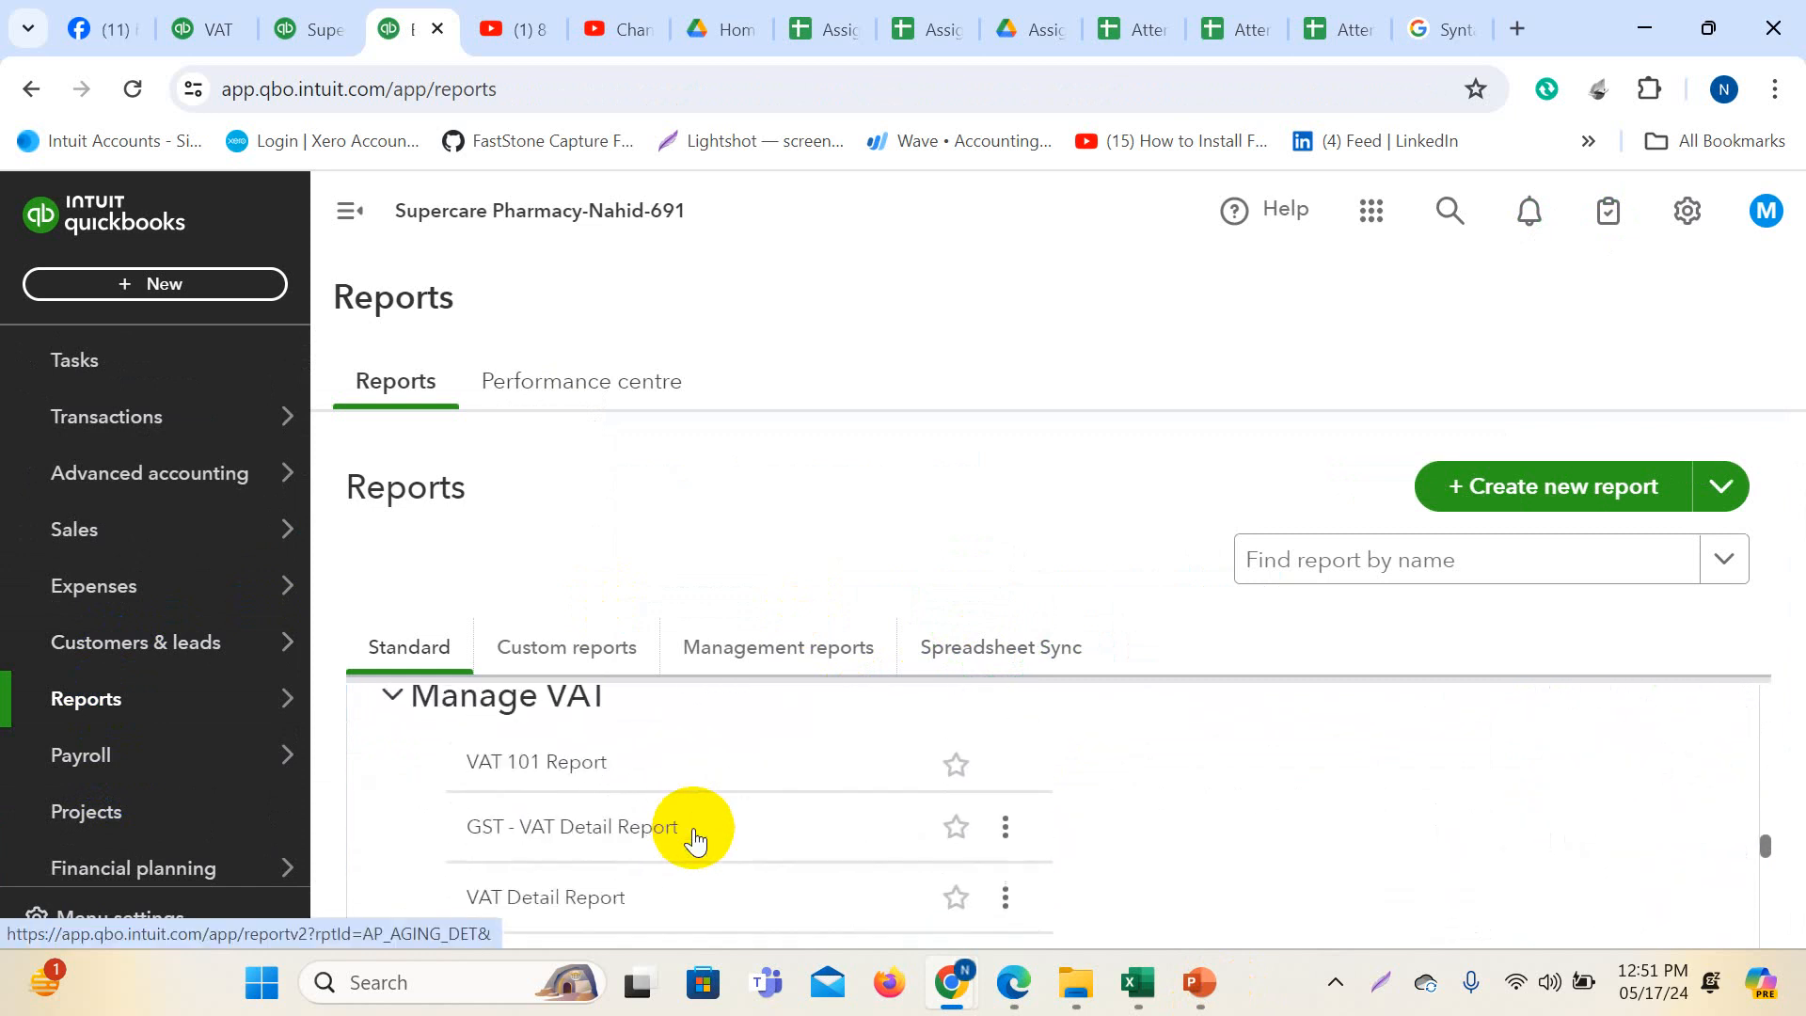
pyautogui.scroll(1, 659, 830)
pyautogui.scroll(-2, 771, 791)
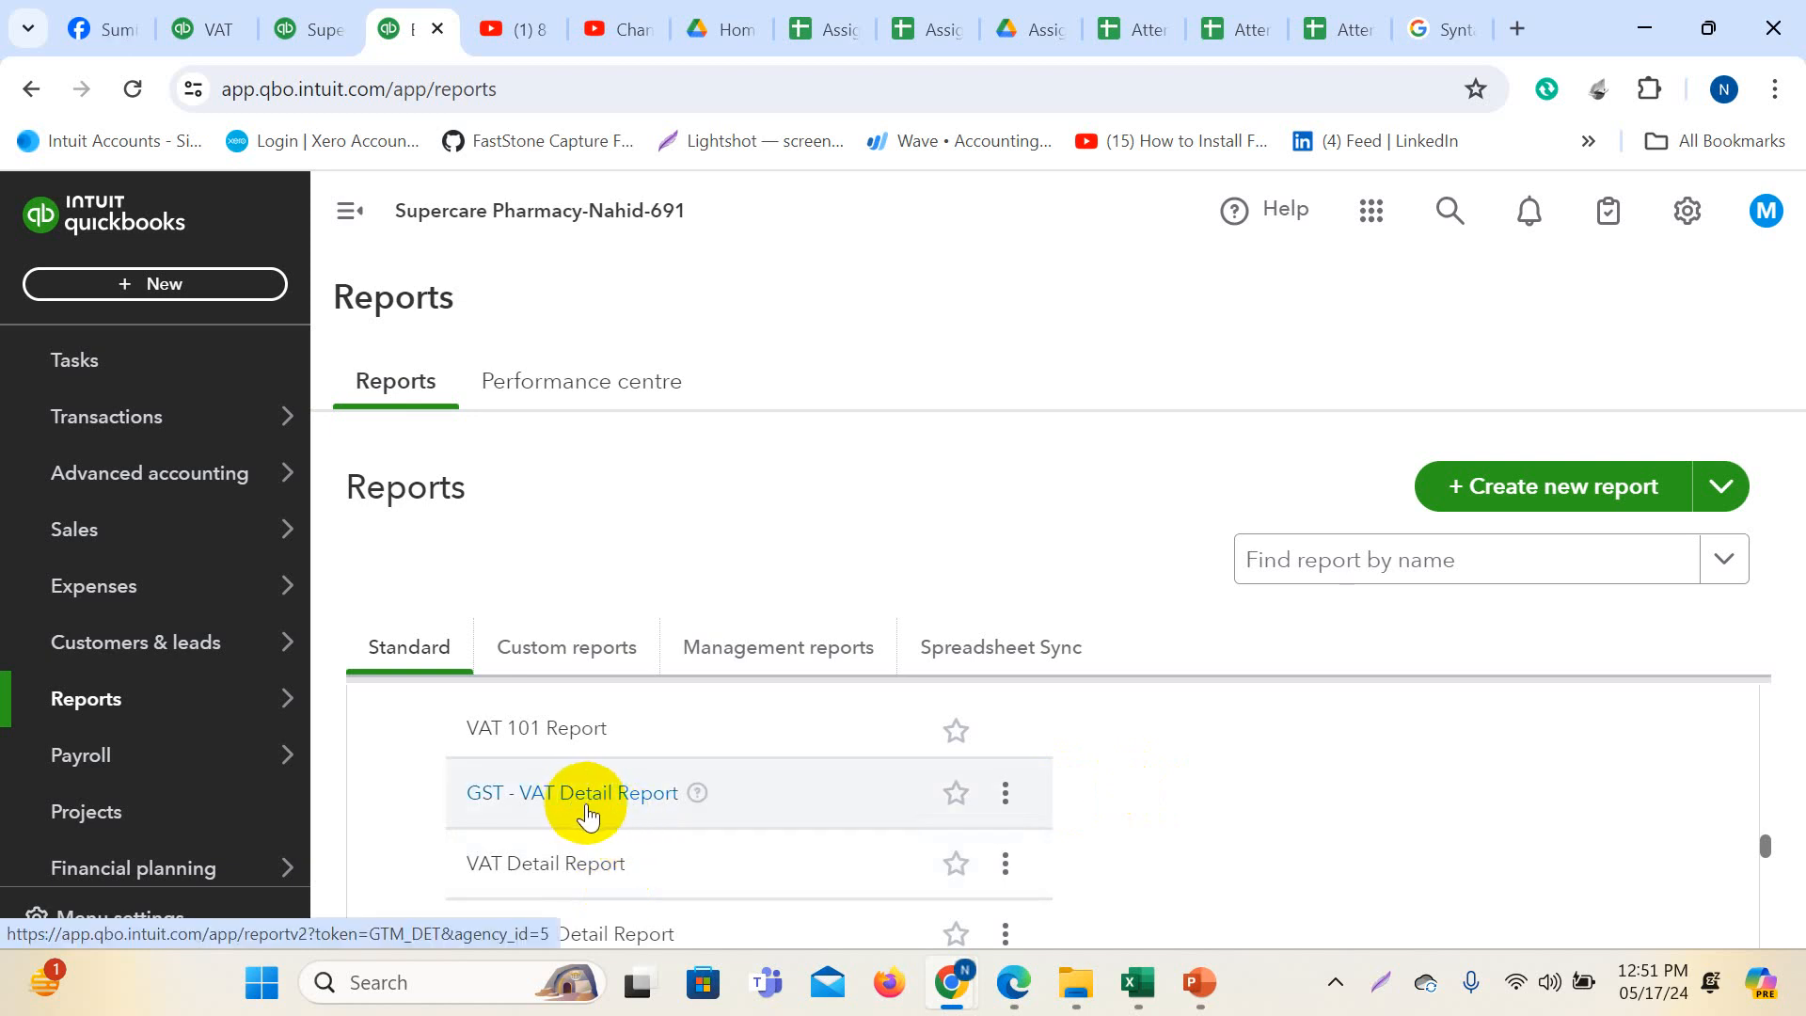
pyautogui.scroll(-2, 612, 815)
pyautogui.scroll(-4, 706, 839)
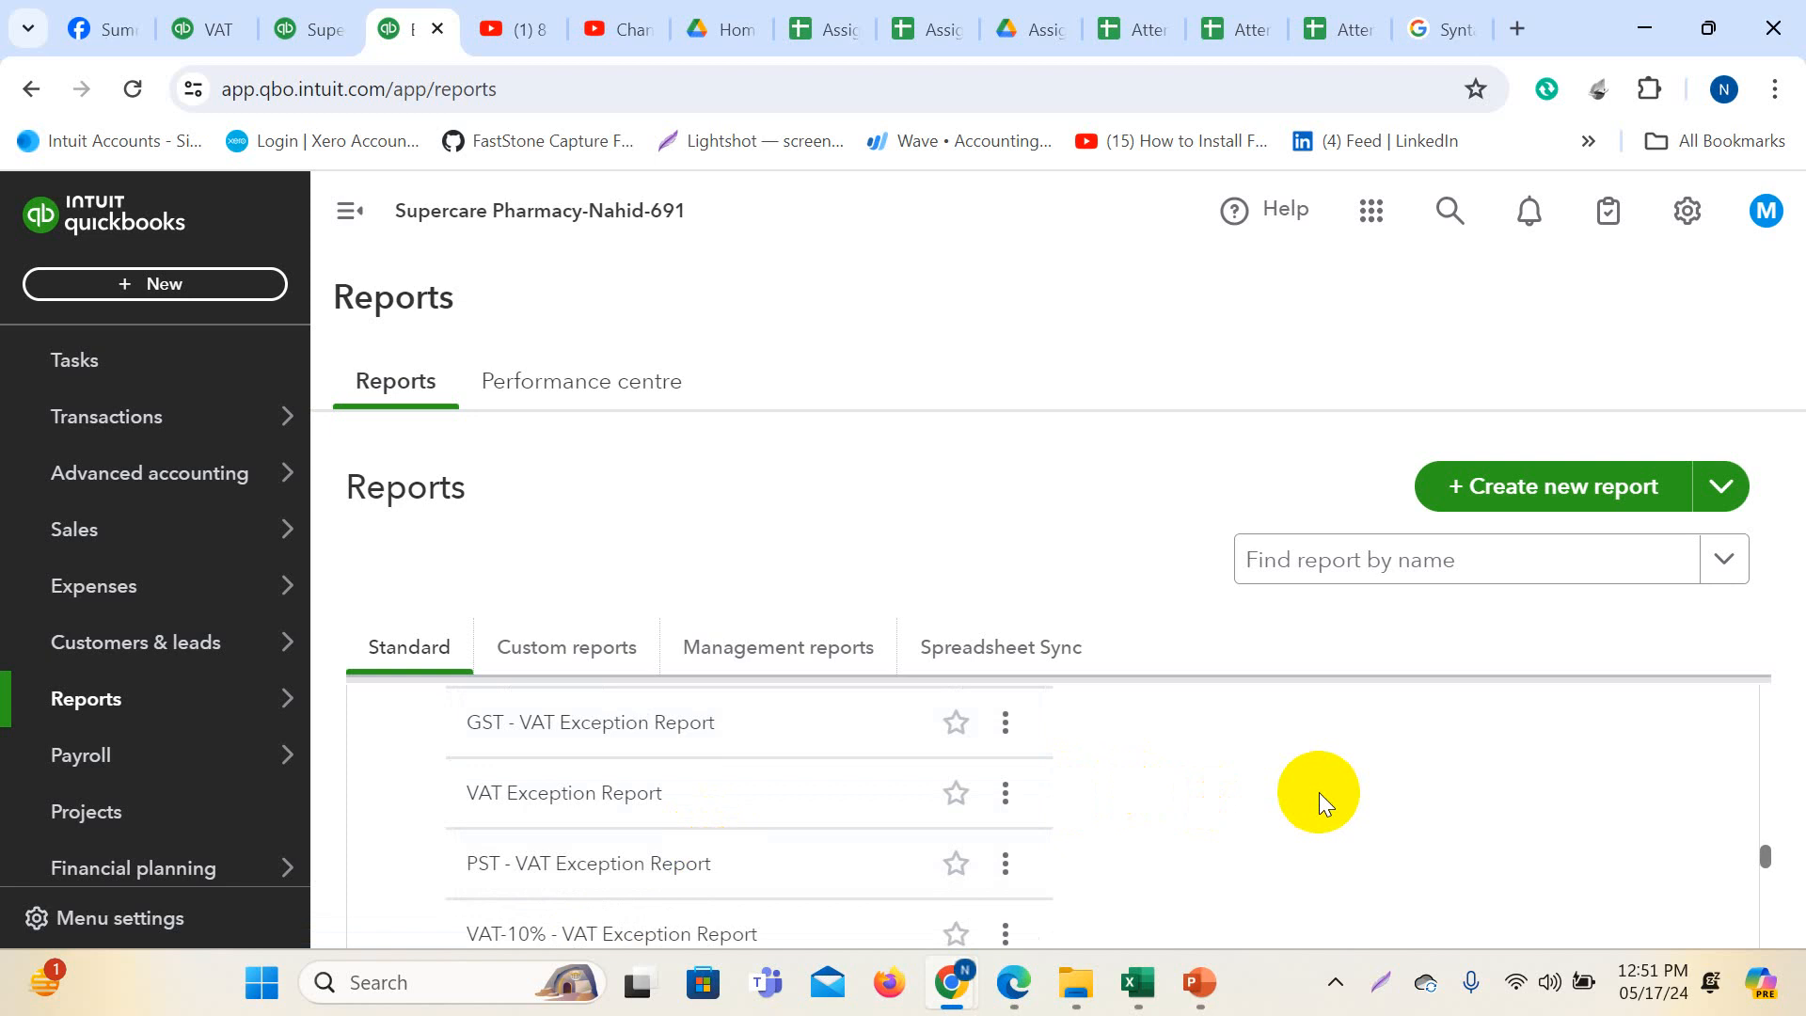
pyautogui.scroll(-8, 1065, 860)
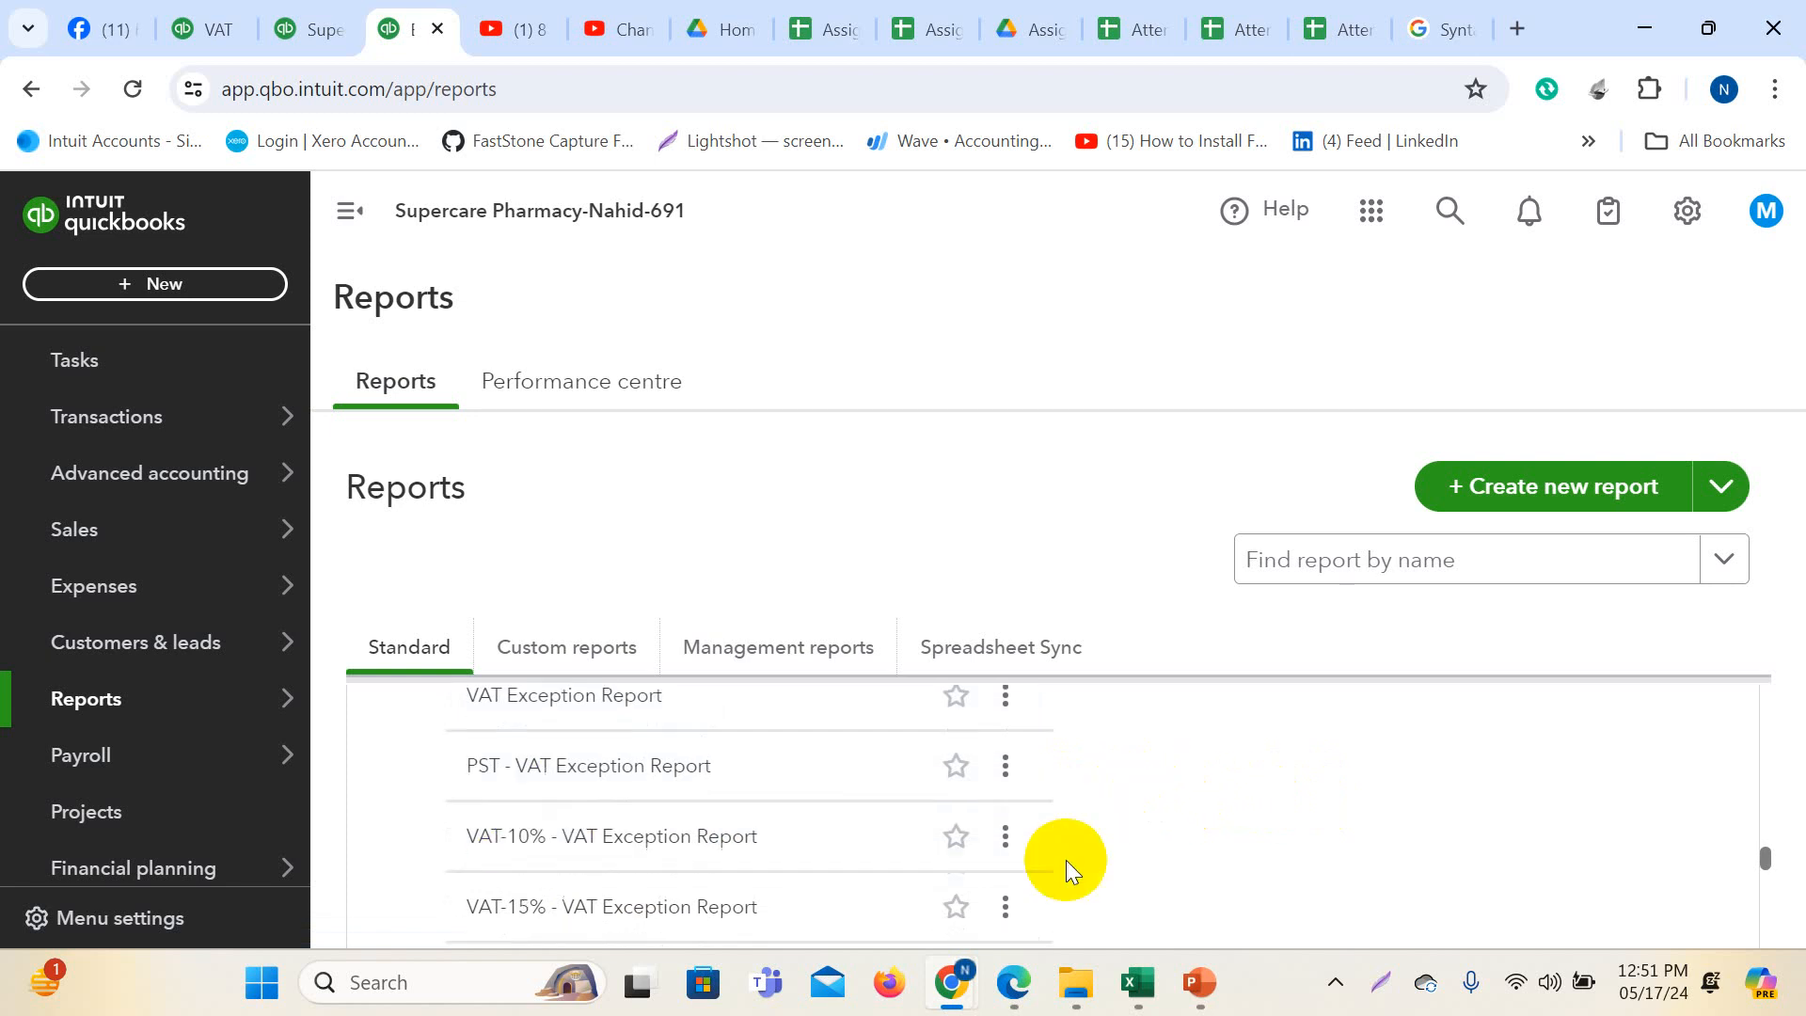
pyautogui.scroll(-3, 1213, 842)
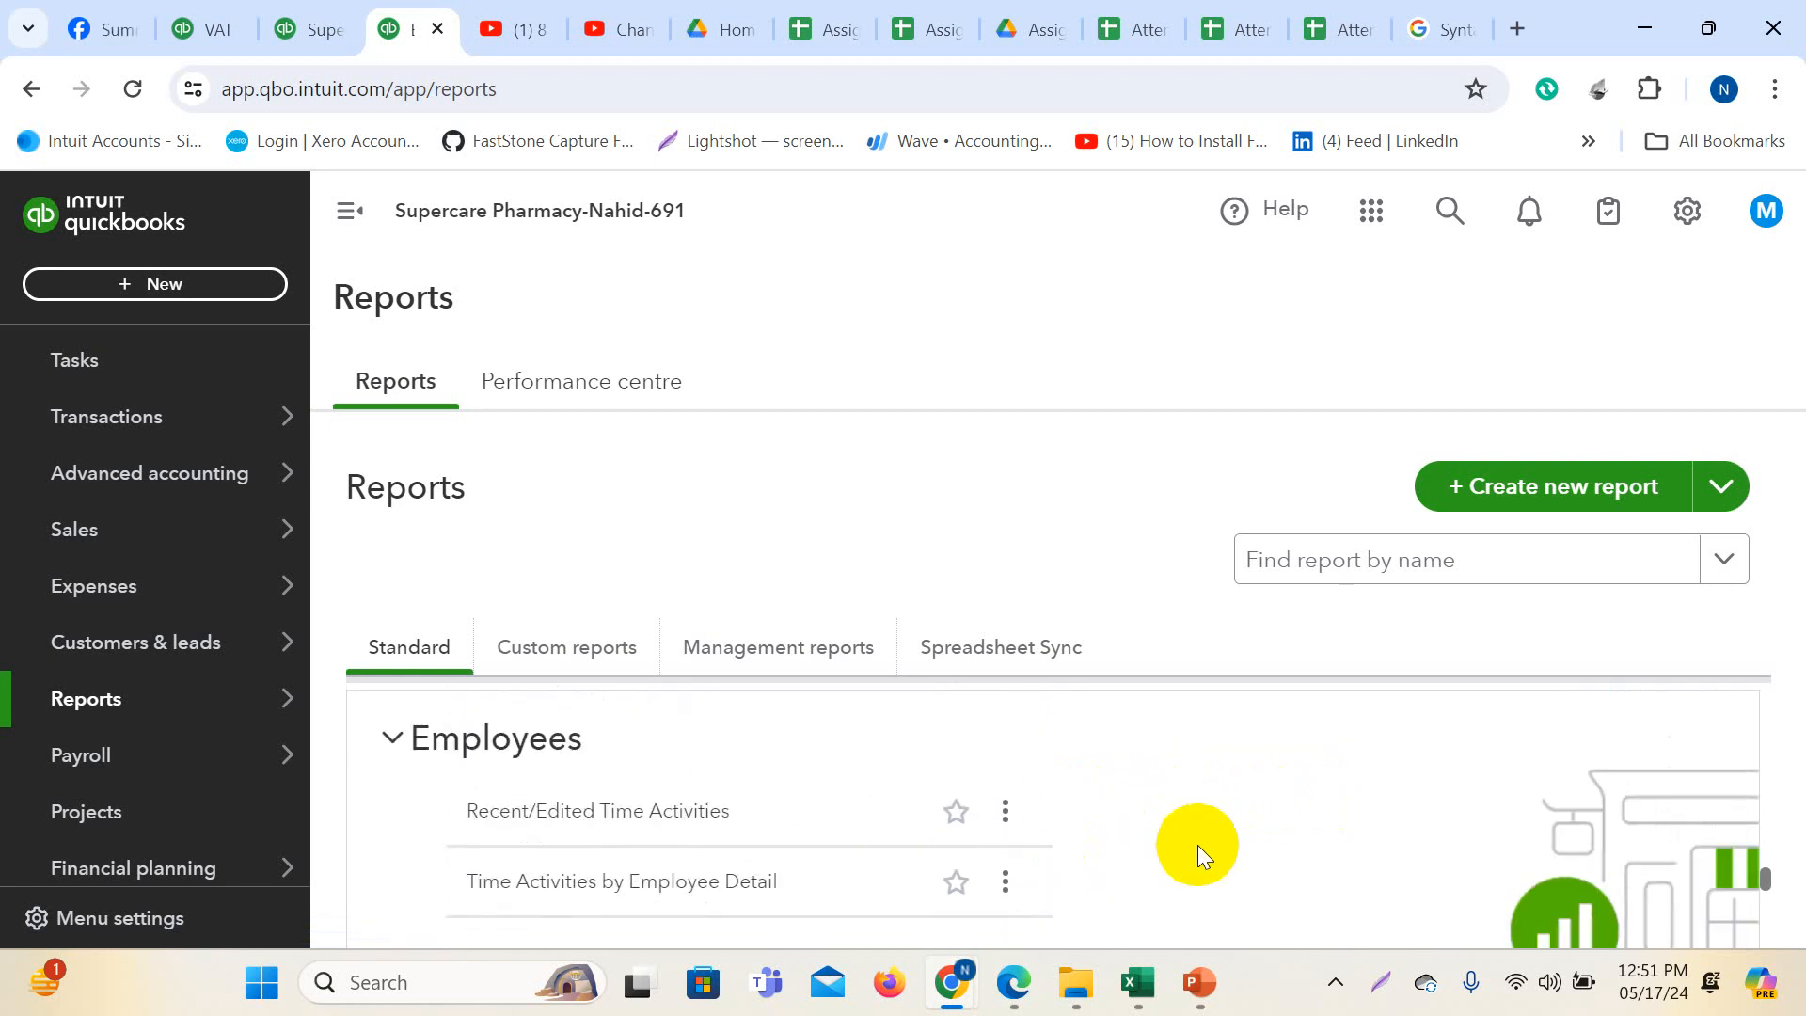
pyautogui.scroll(5, 821, 878)
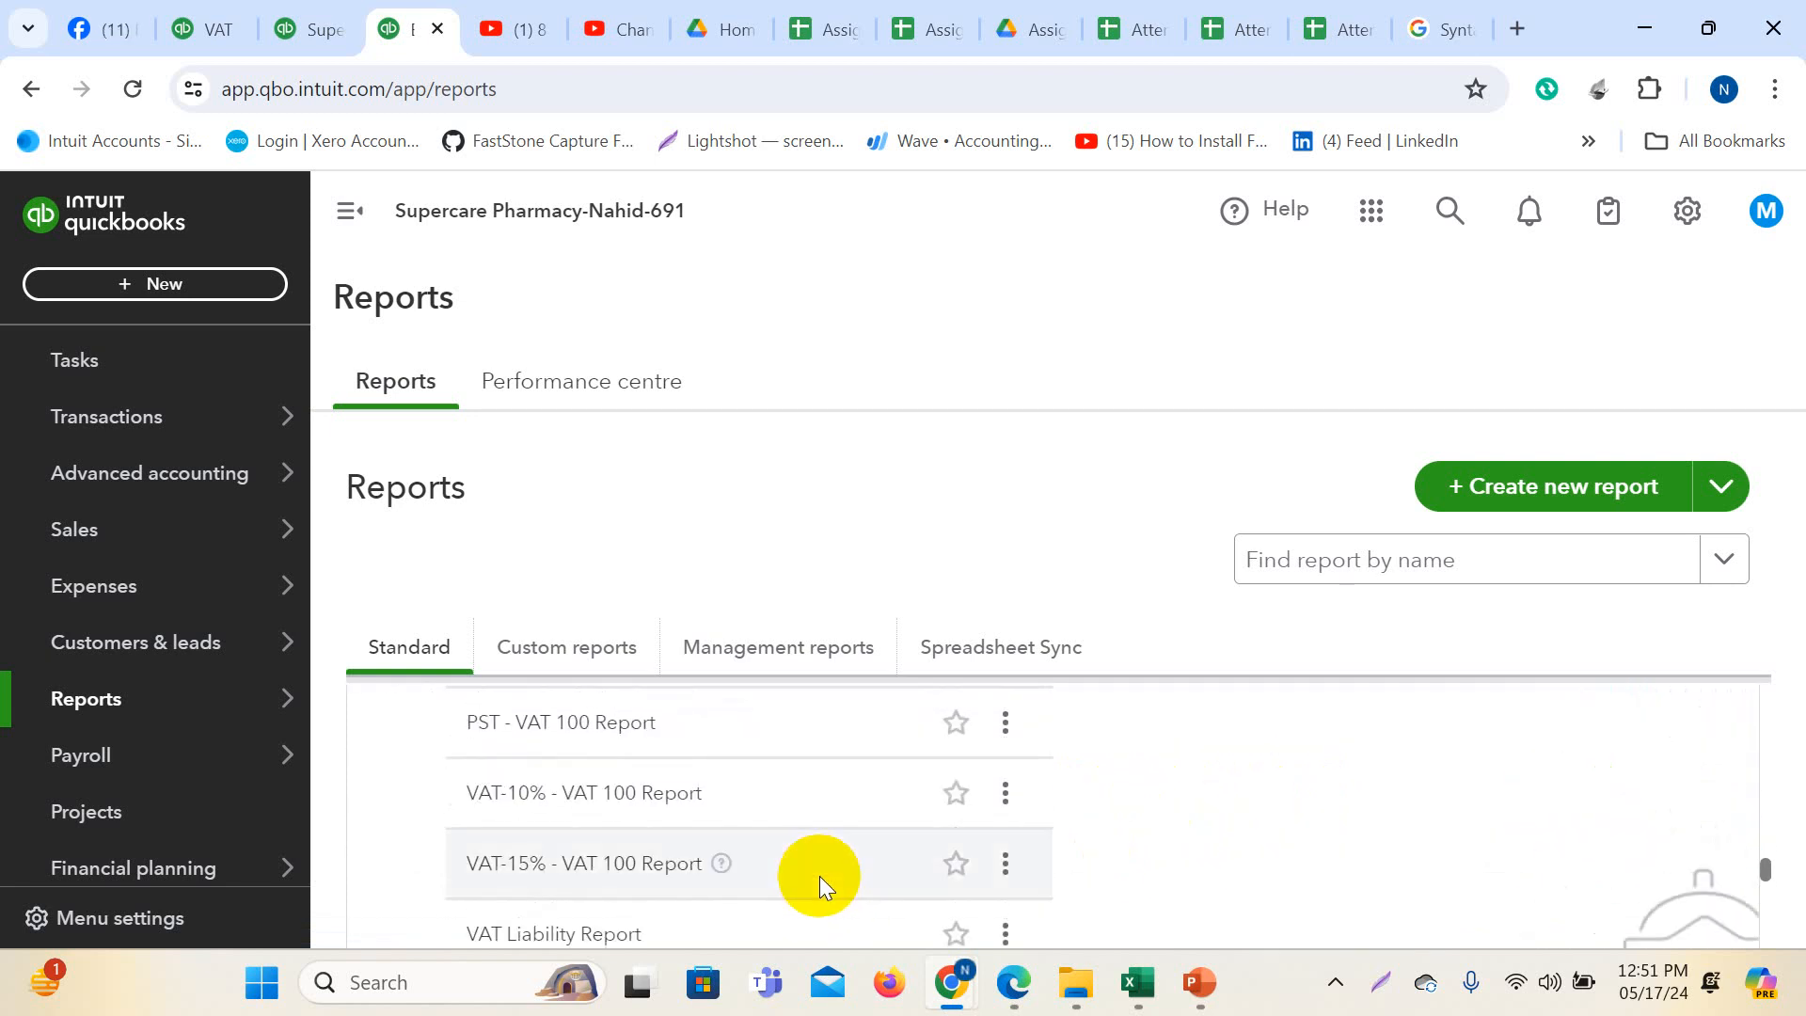
pyautogui.scroll(-2, 820, 877)
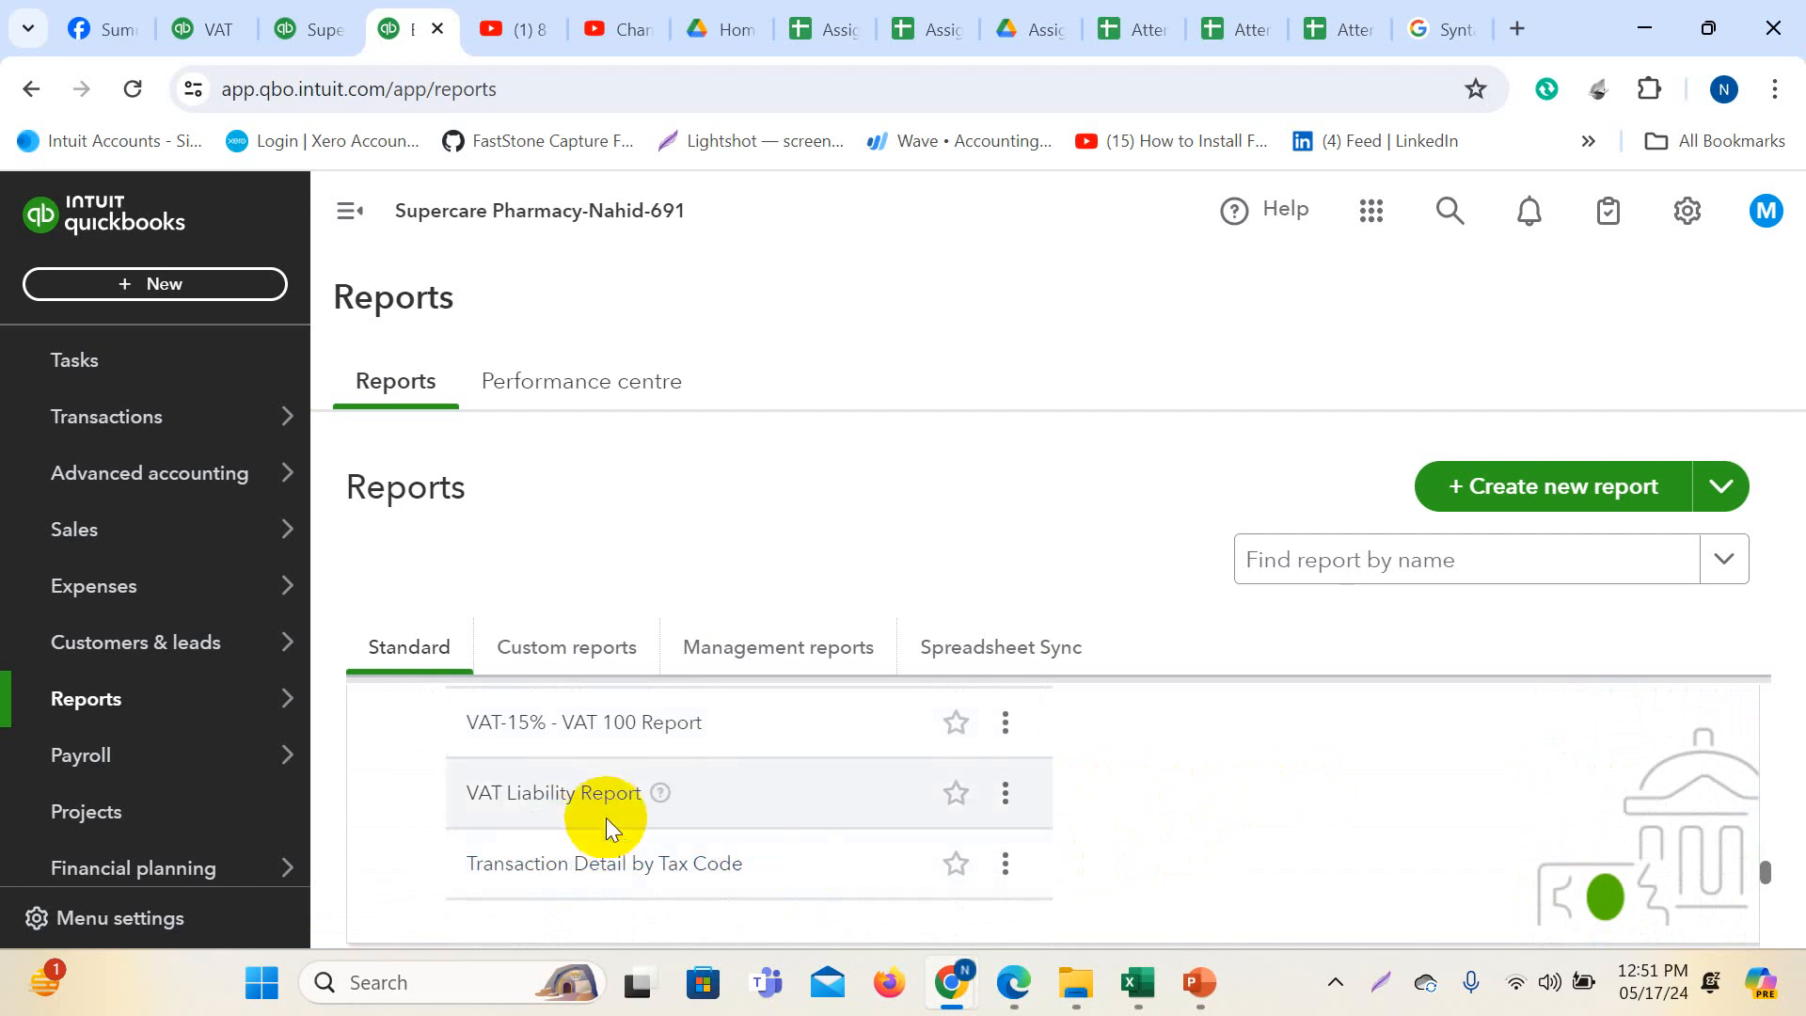
pyautogui.scroll(6, 658, 813)
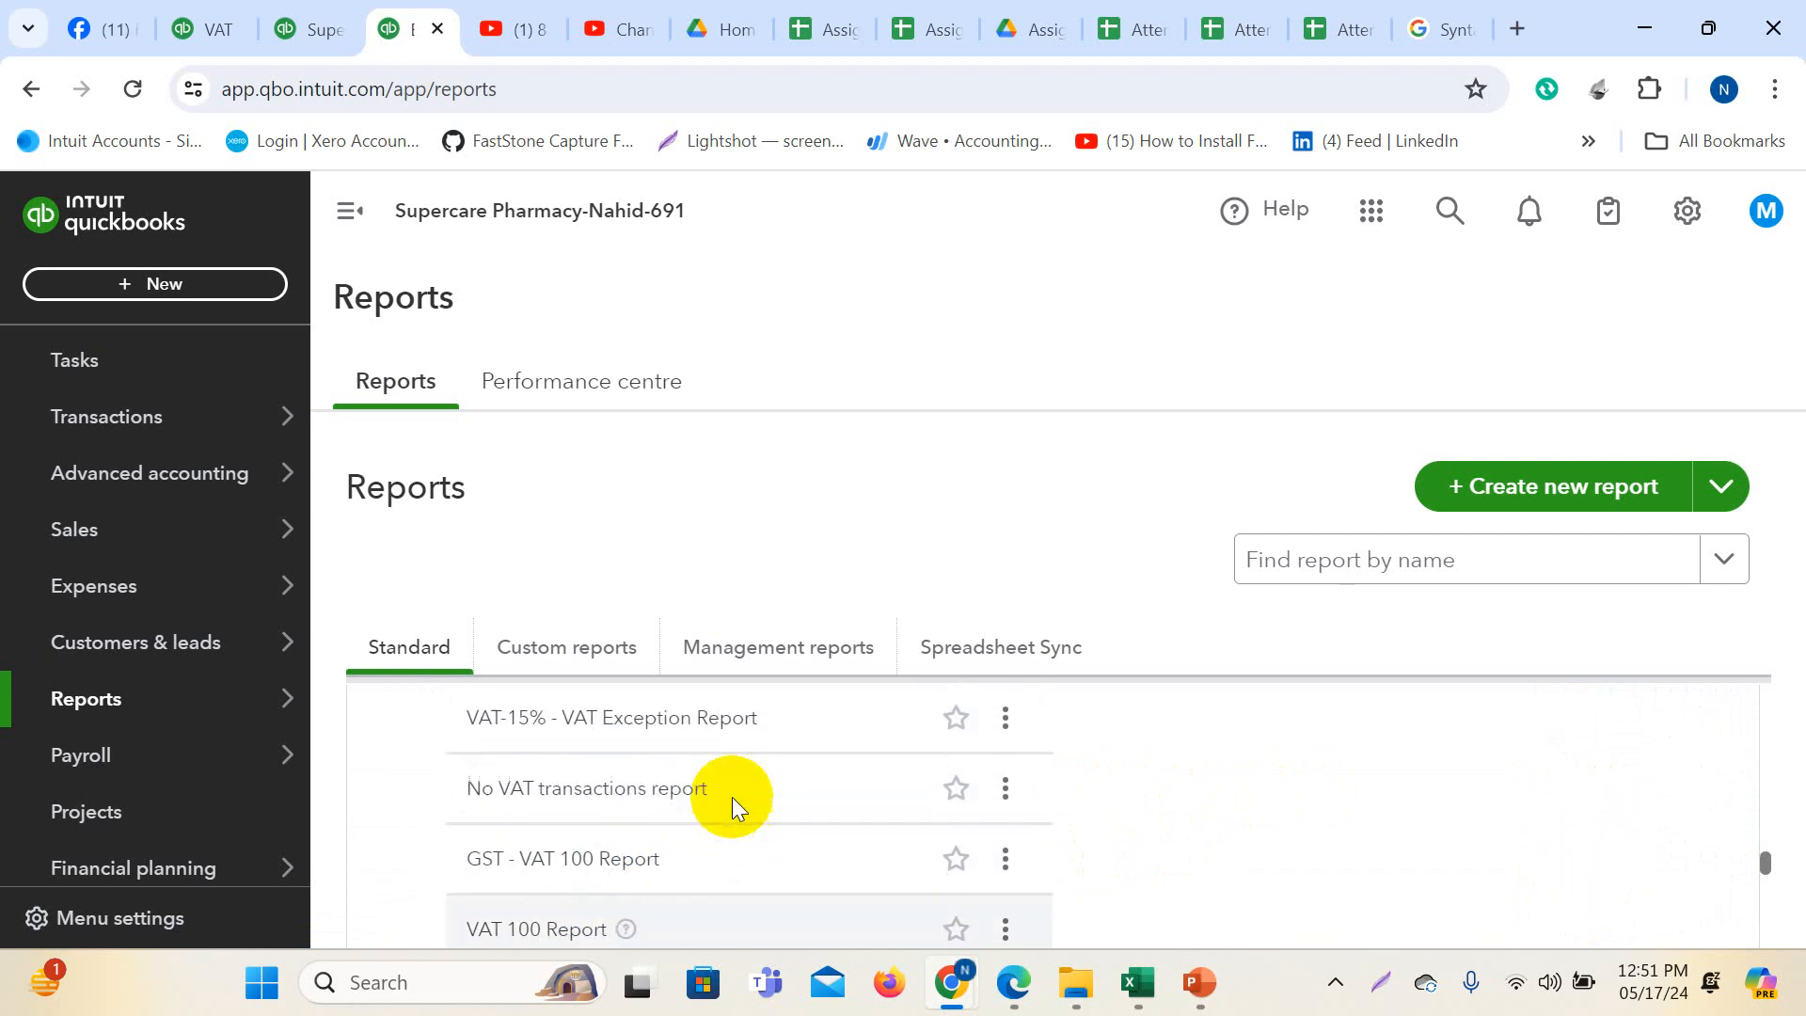
pyautogui.scroll(6, 732, 798)
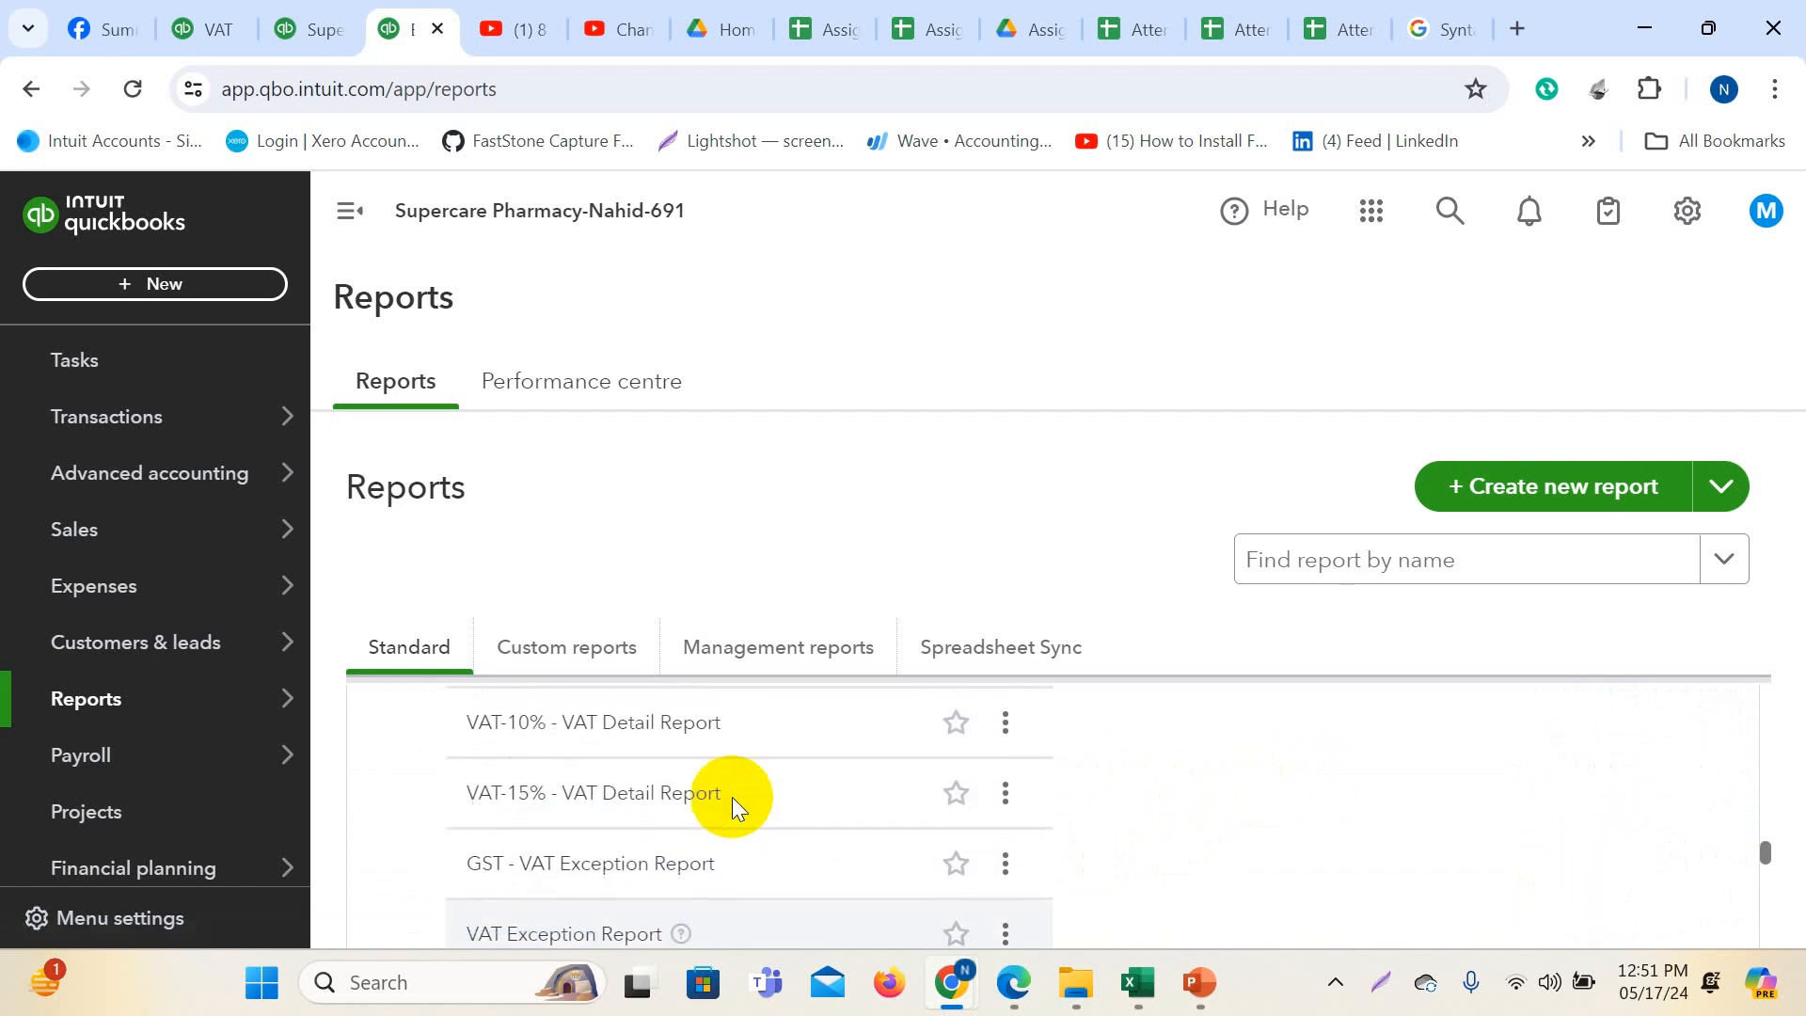
pyautogui.scroll(2, 732, 800)
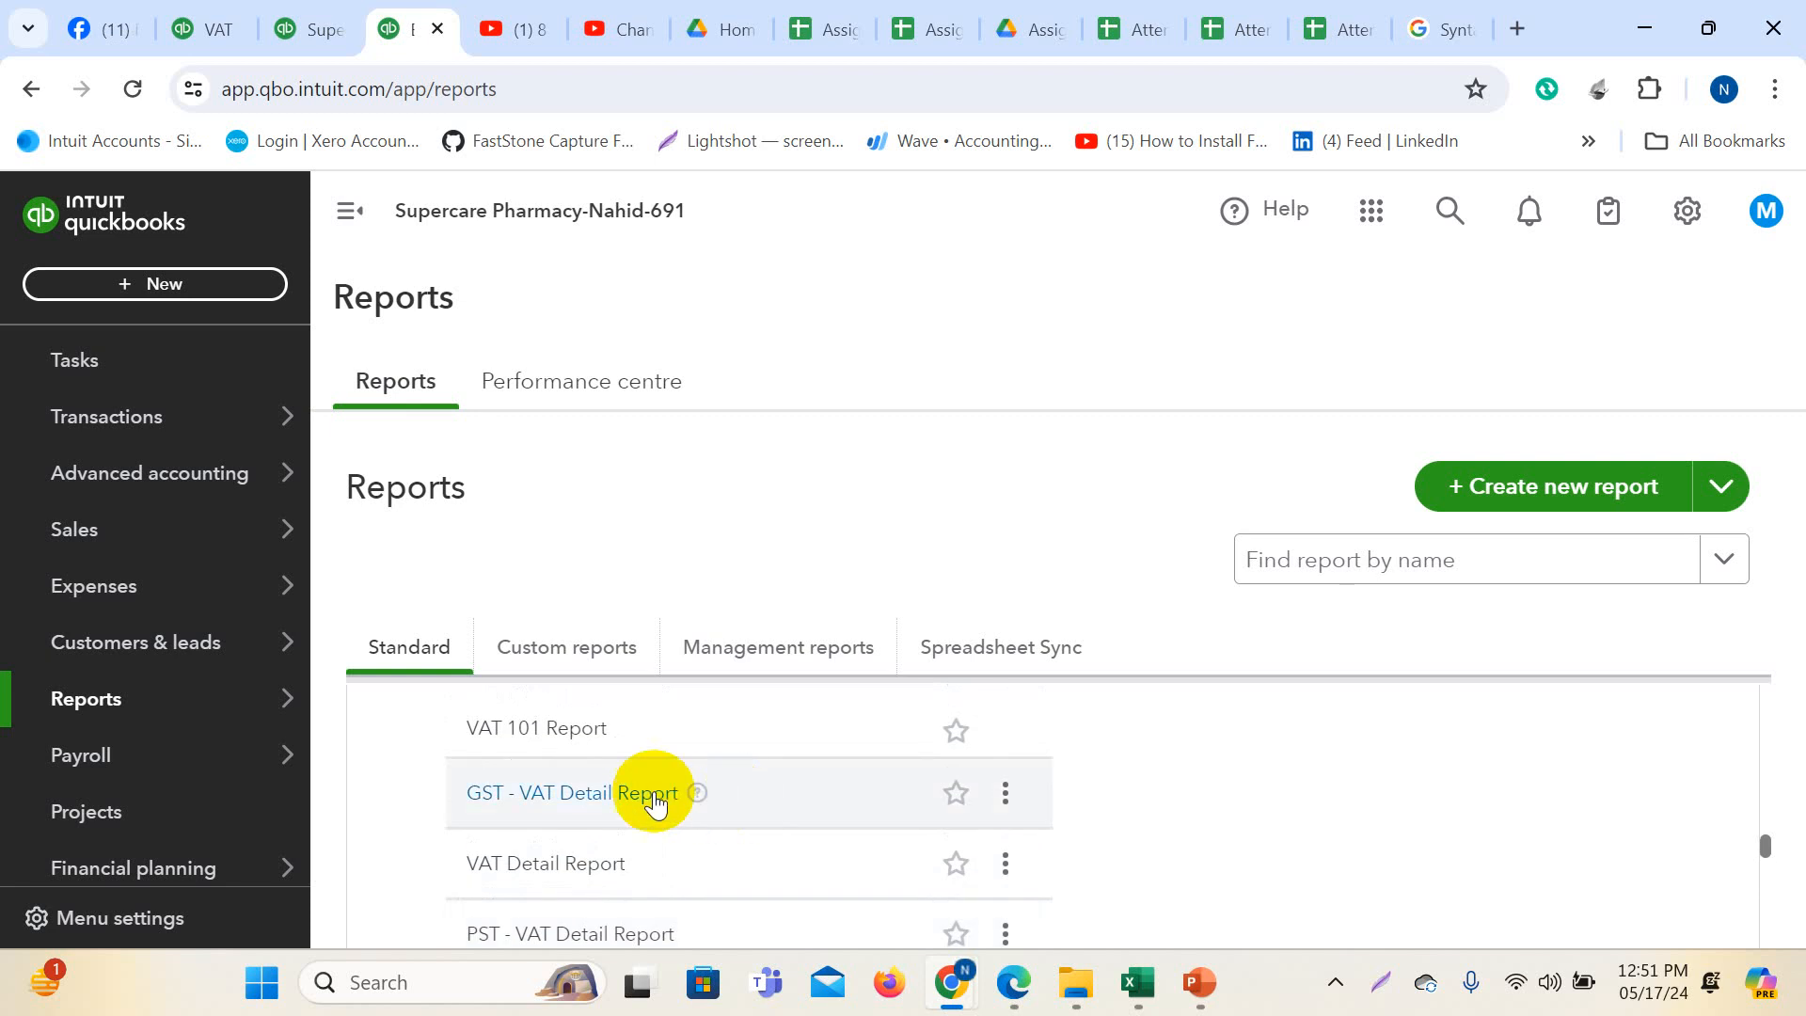
pyautogui.scroll(2, 753, 790)
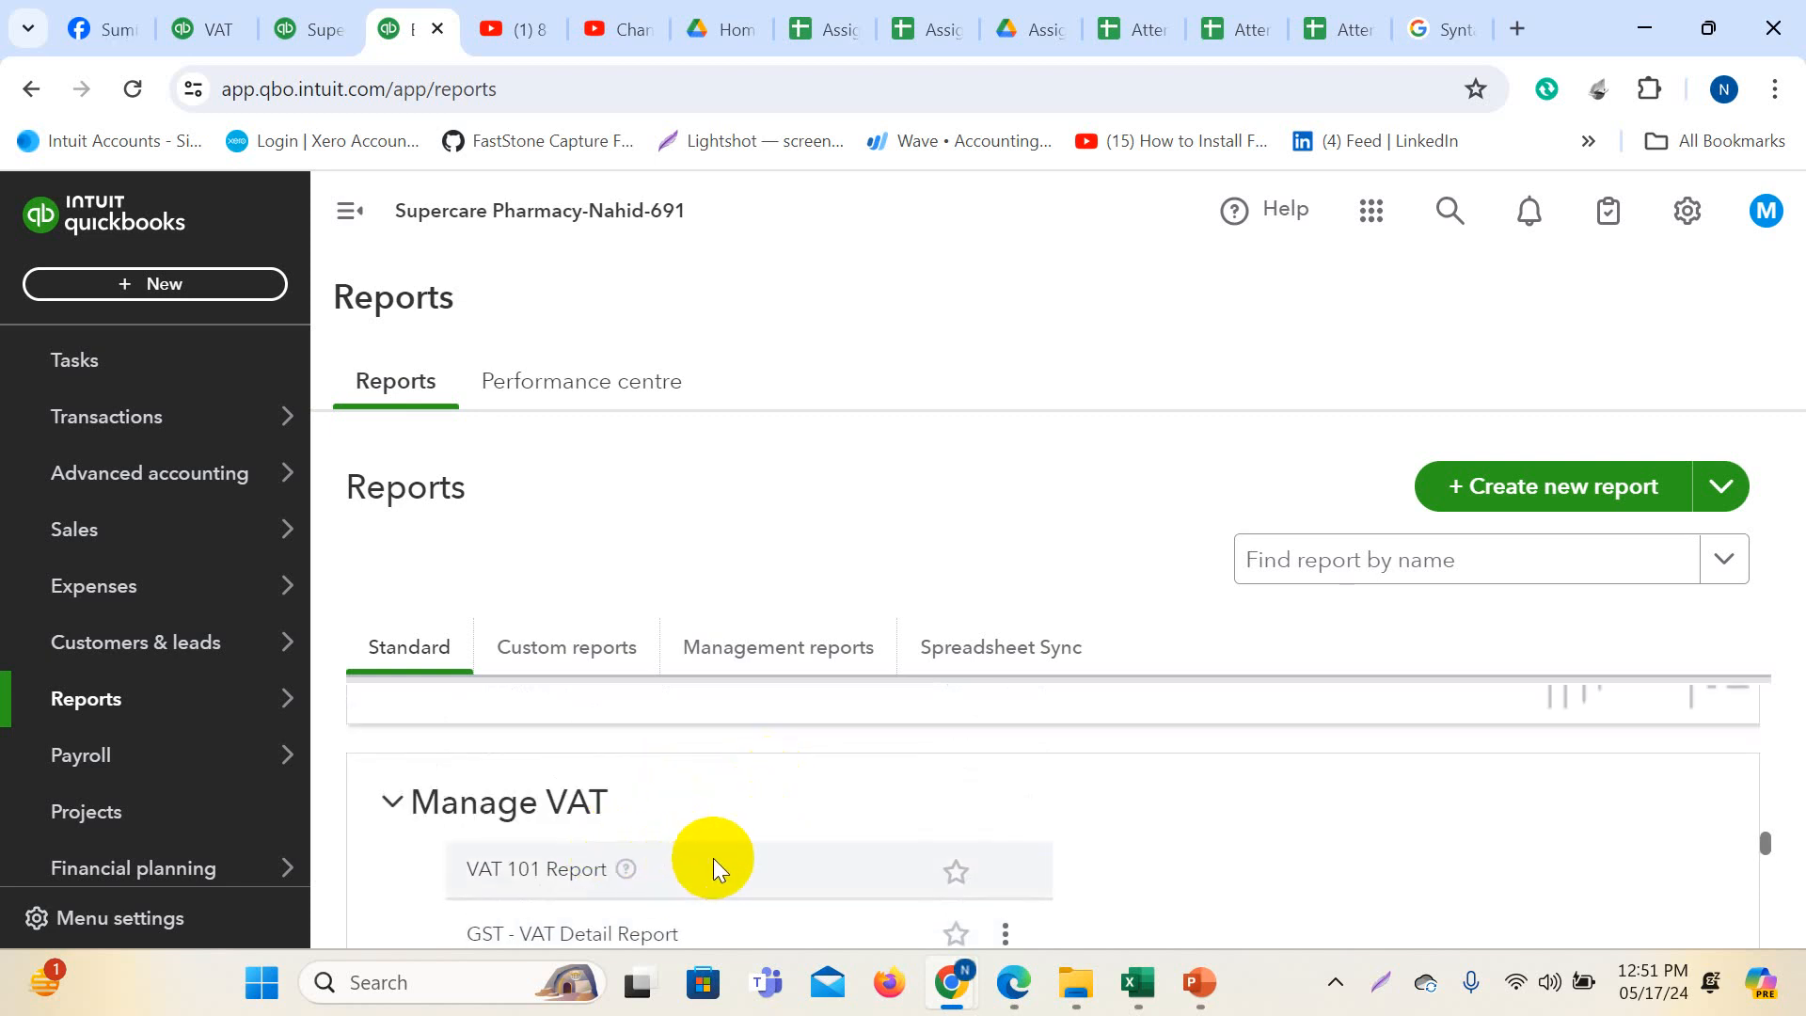
# - Open the VAT Detail Report from the Manage VAT group and look over its transactions, VAT codes, rates and amounts
pyautogui.scroll(-2, 713, 858)
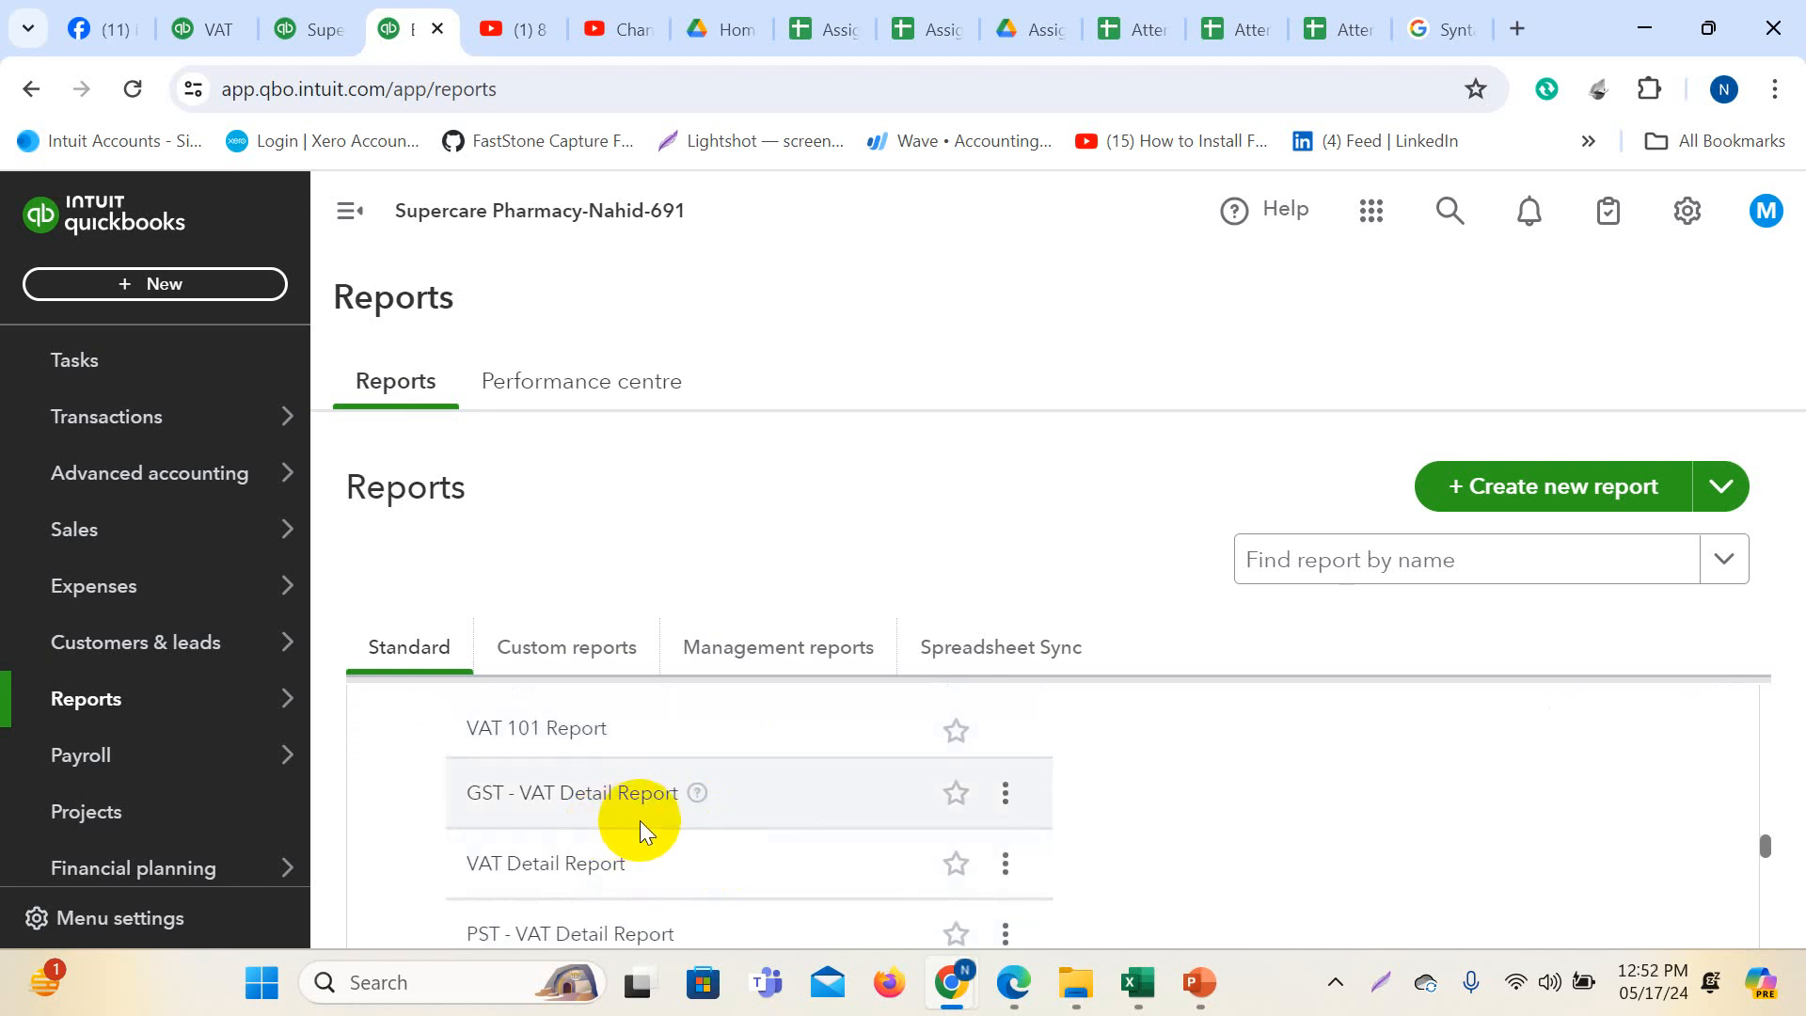
pyautogui.scroll(-2, 662, 817)
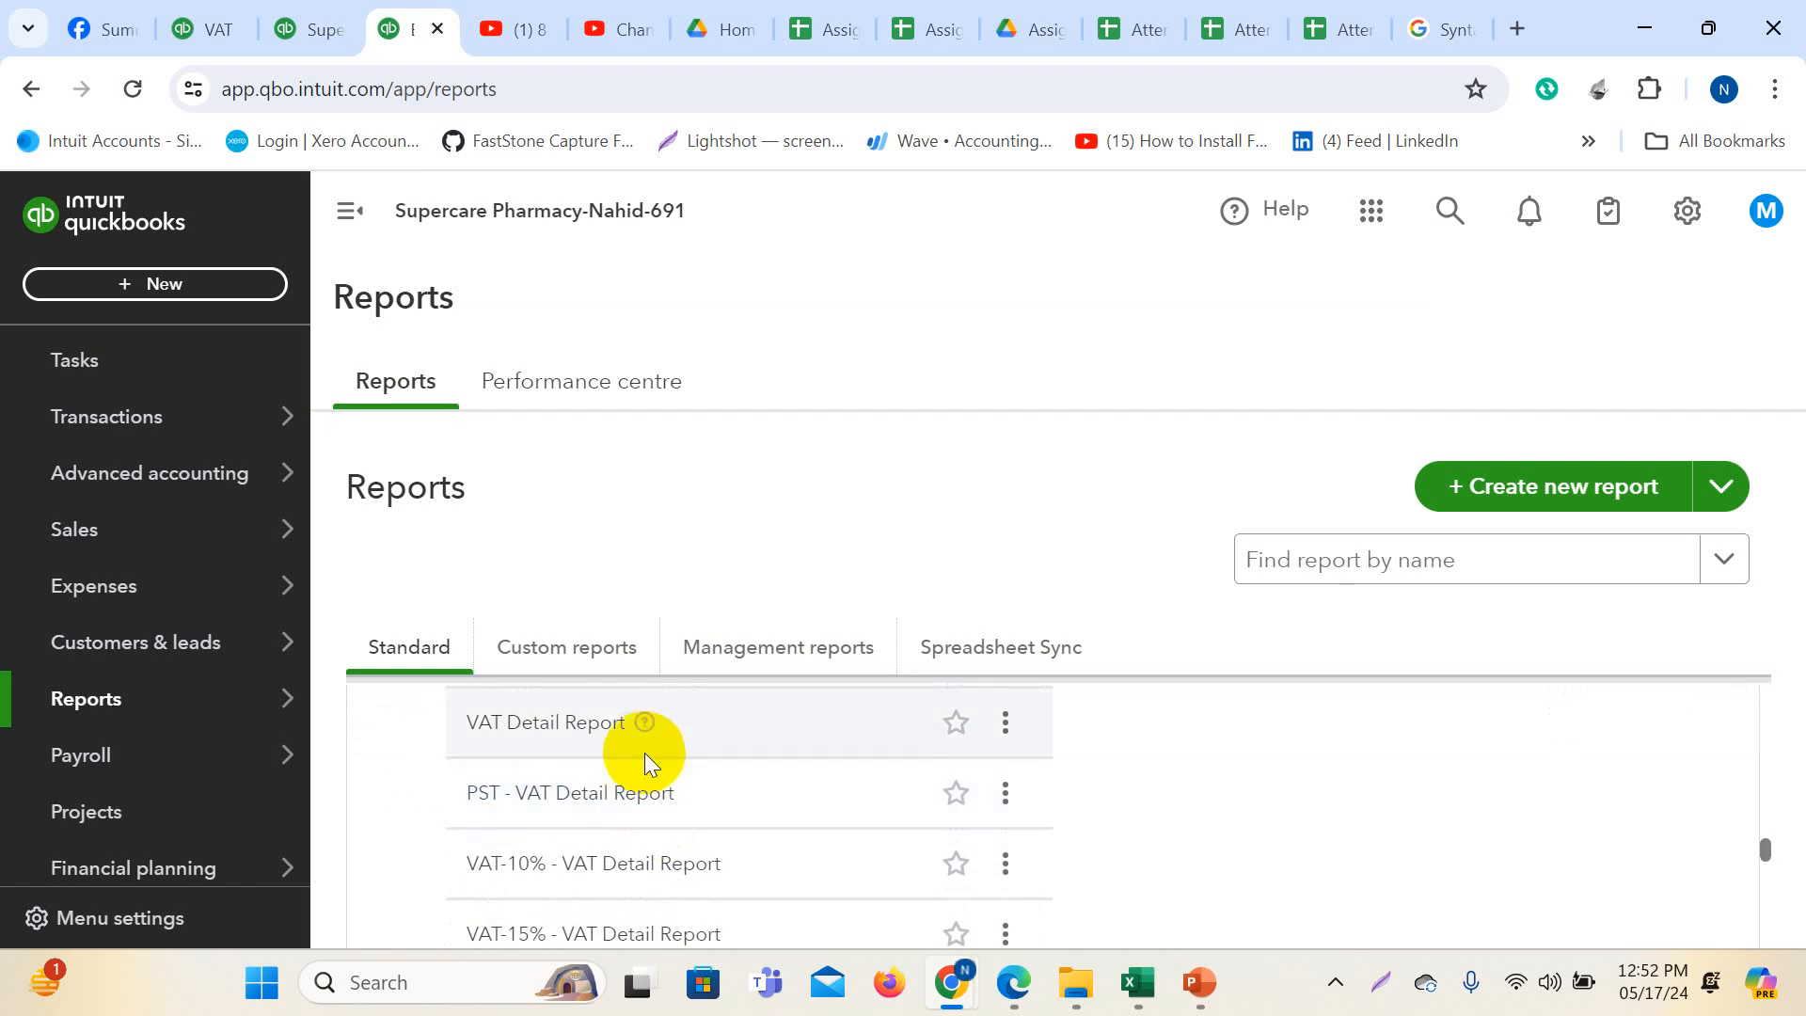
pyautogui.click(572, 736)
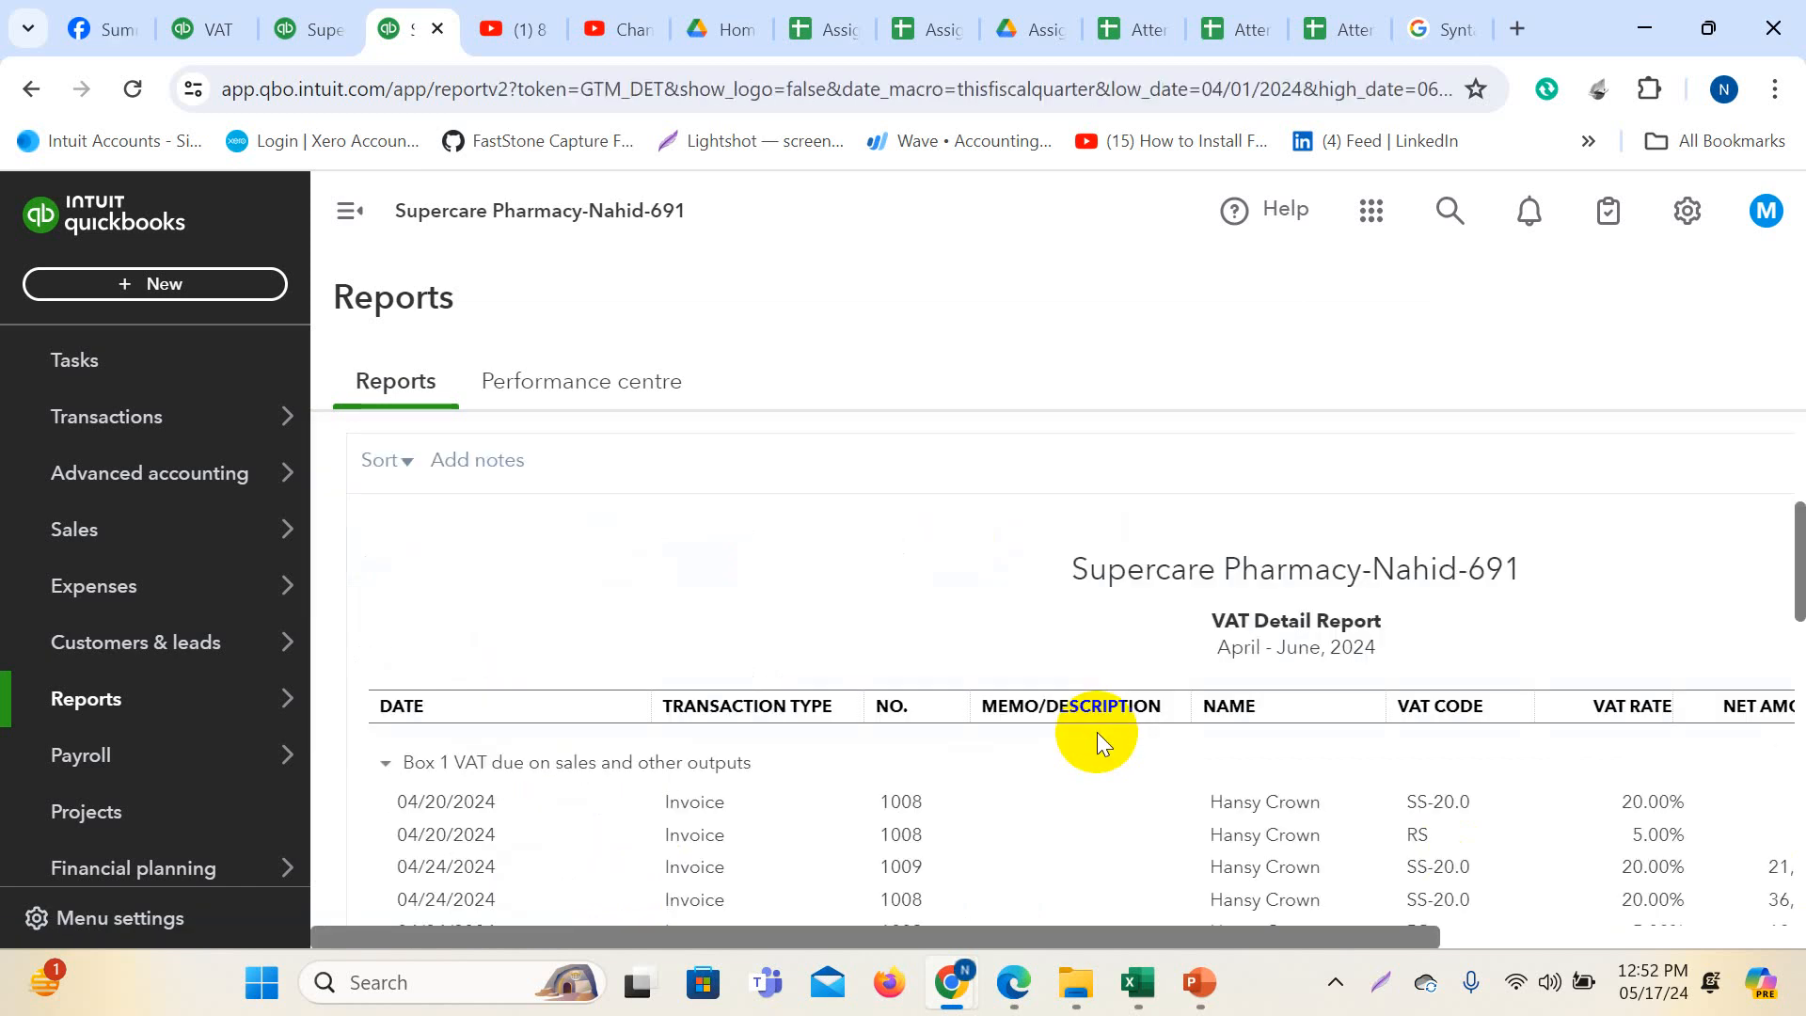
pyautogui.scroll(-5, 1312, 756)
pyautogui.scroll(1, 1311, 757)
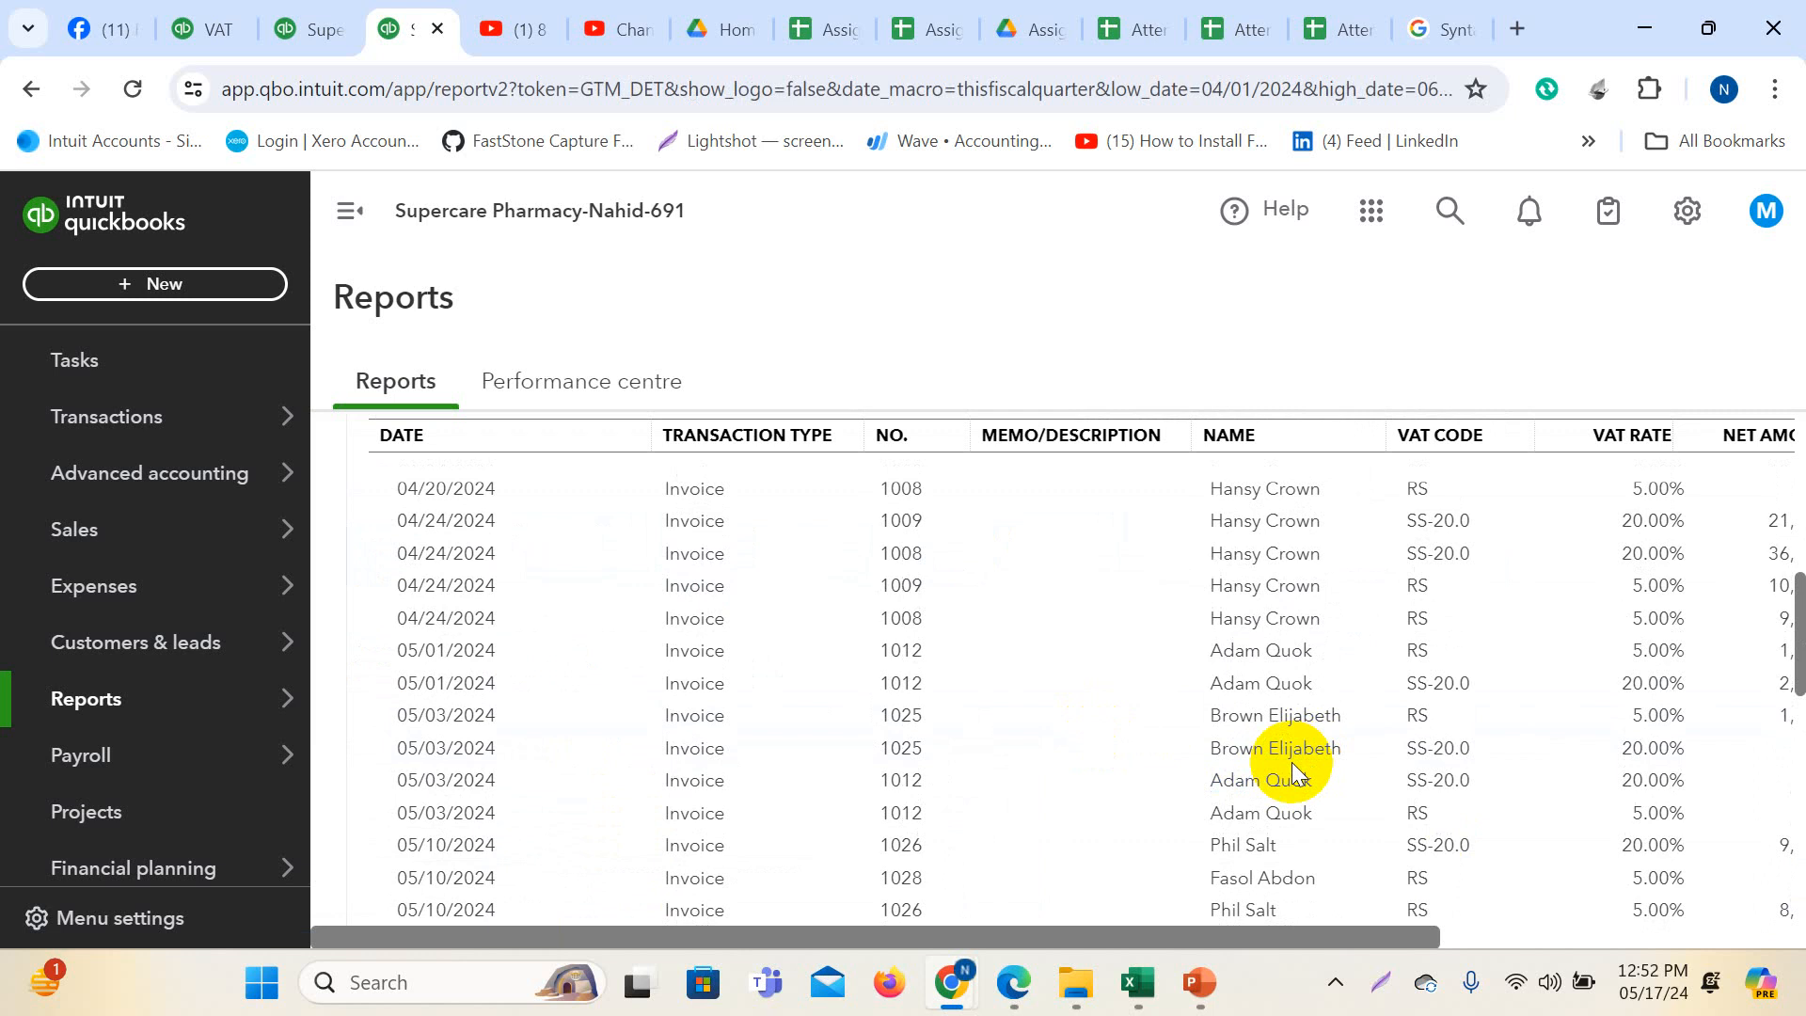
pyautogui.moveTo(1289, 935); pyautogui.dragTo(1551, 935)
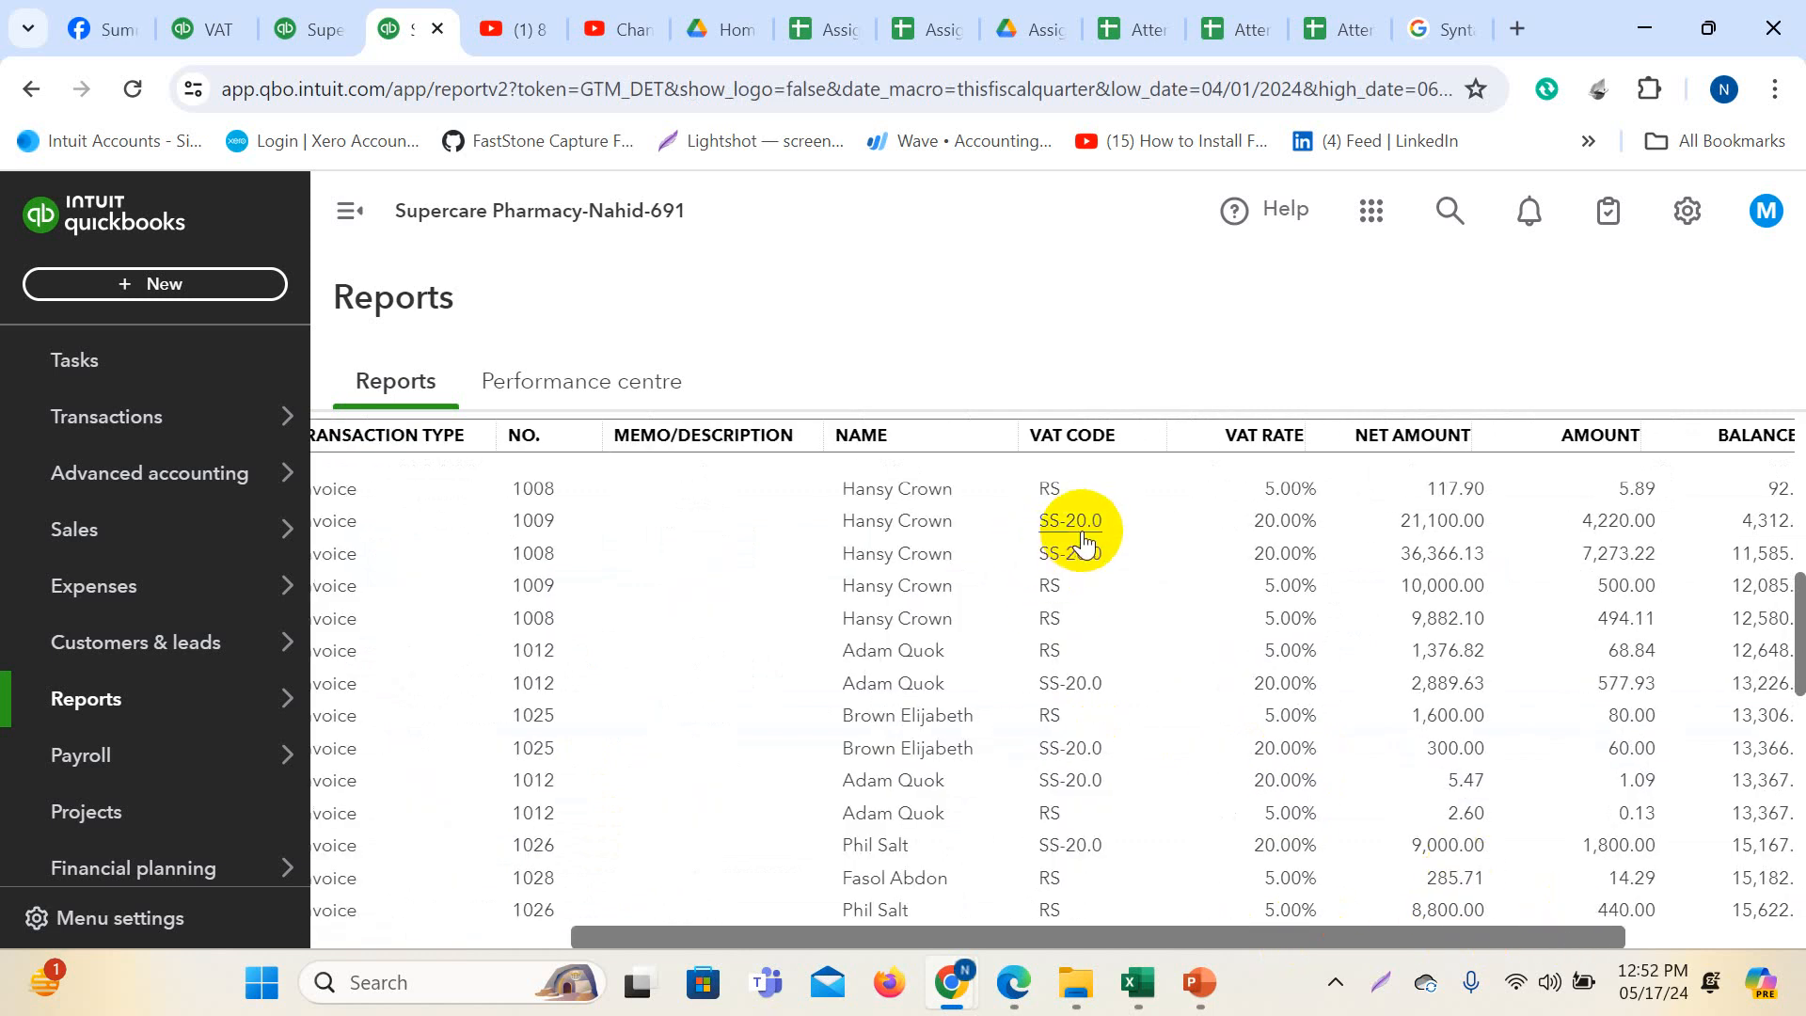
# - Look through the remaining rows and box totals of the current-quarter VAT Detail Report
pyautogui.scroll(-5, 1096, 696)
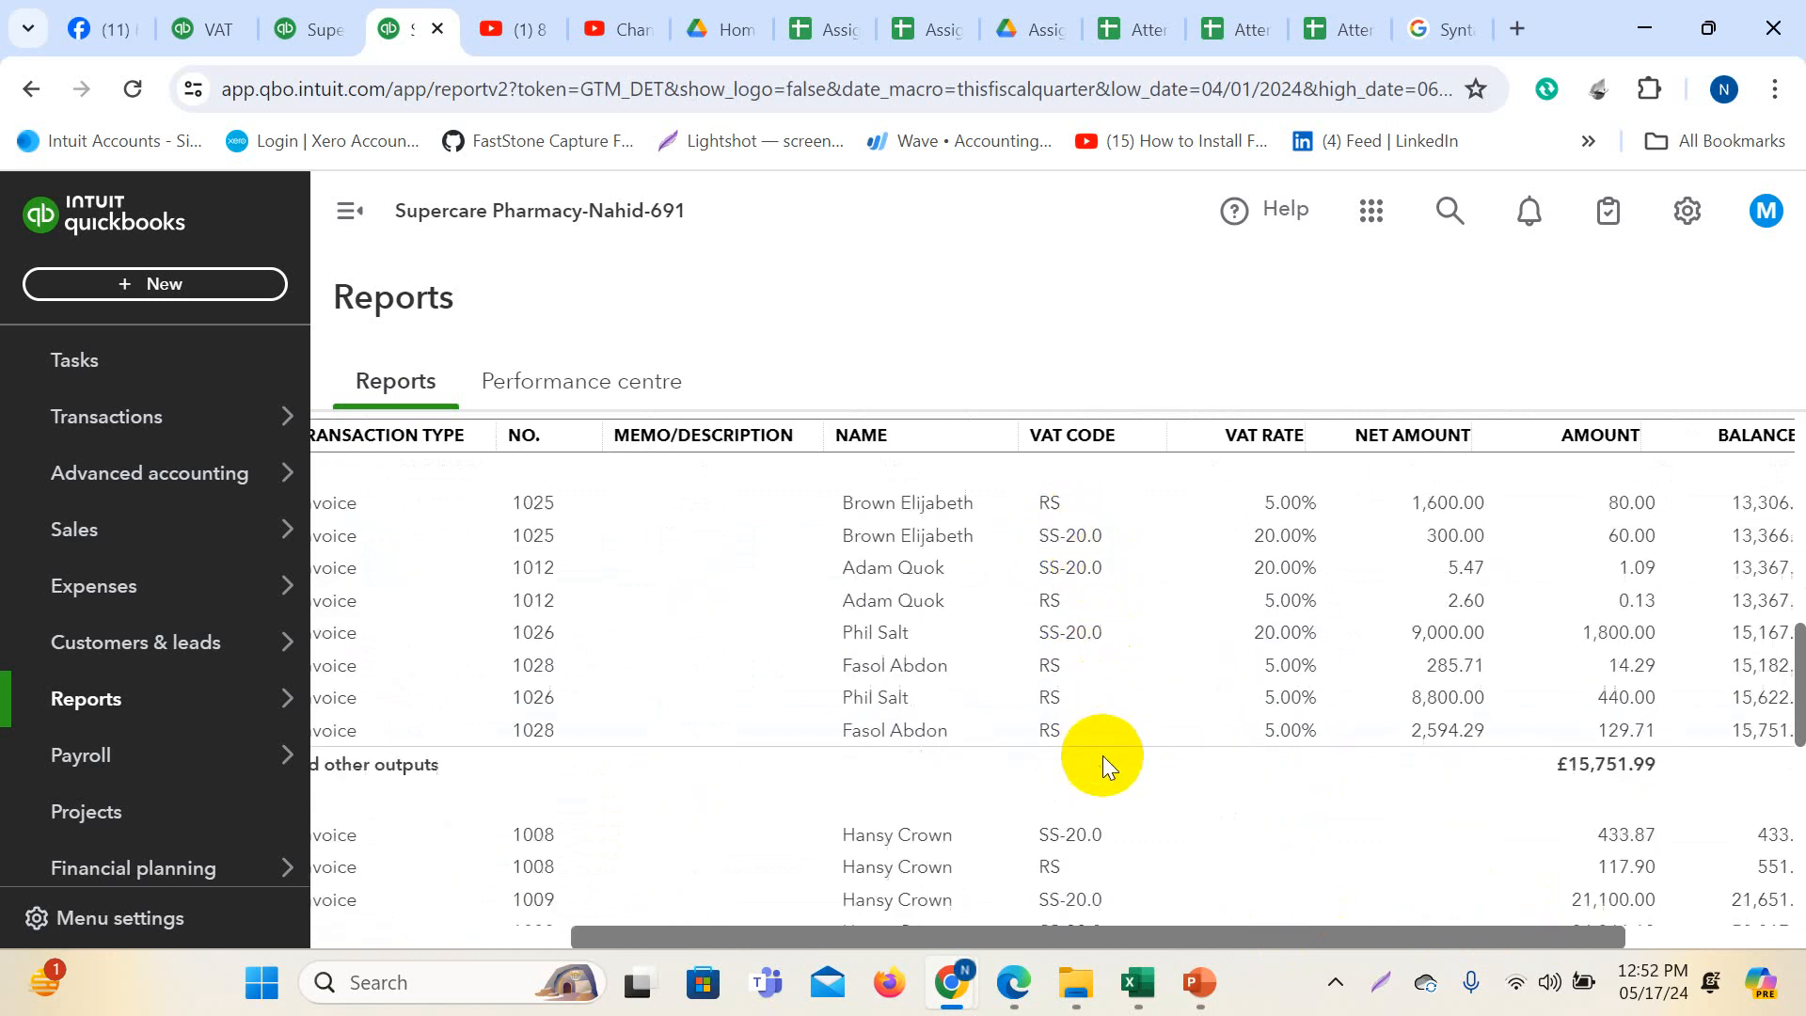
pyautogui.scroll(-5, 1136, 739)
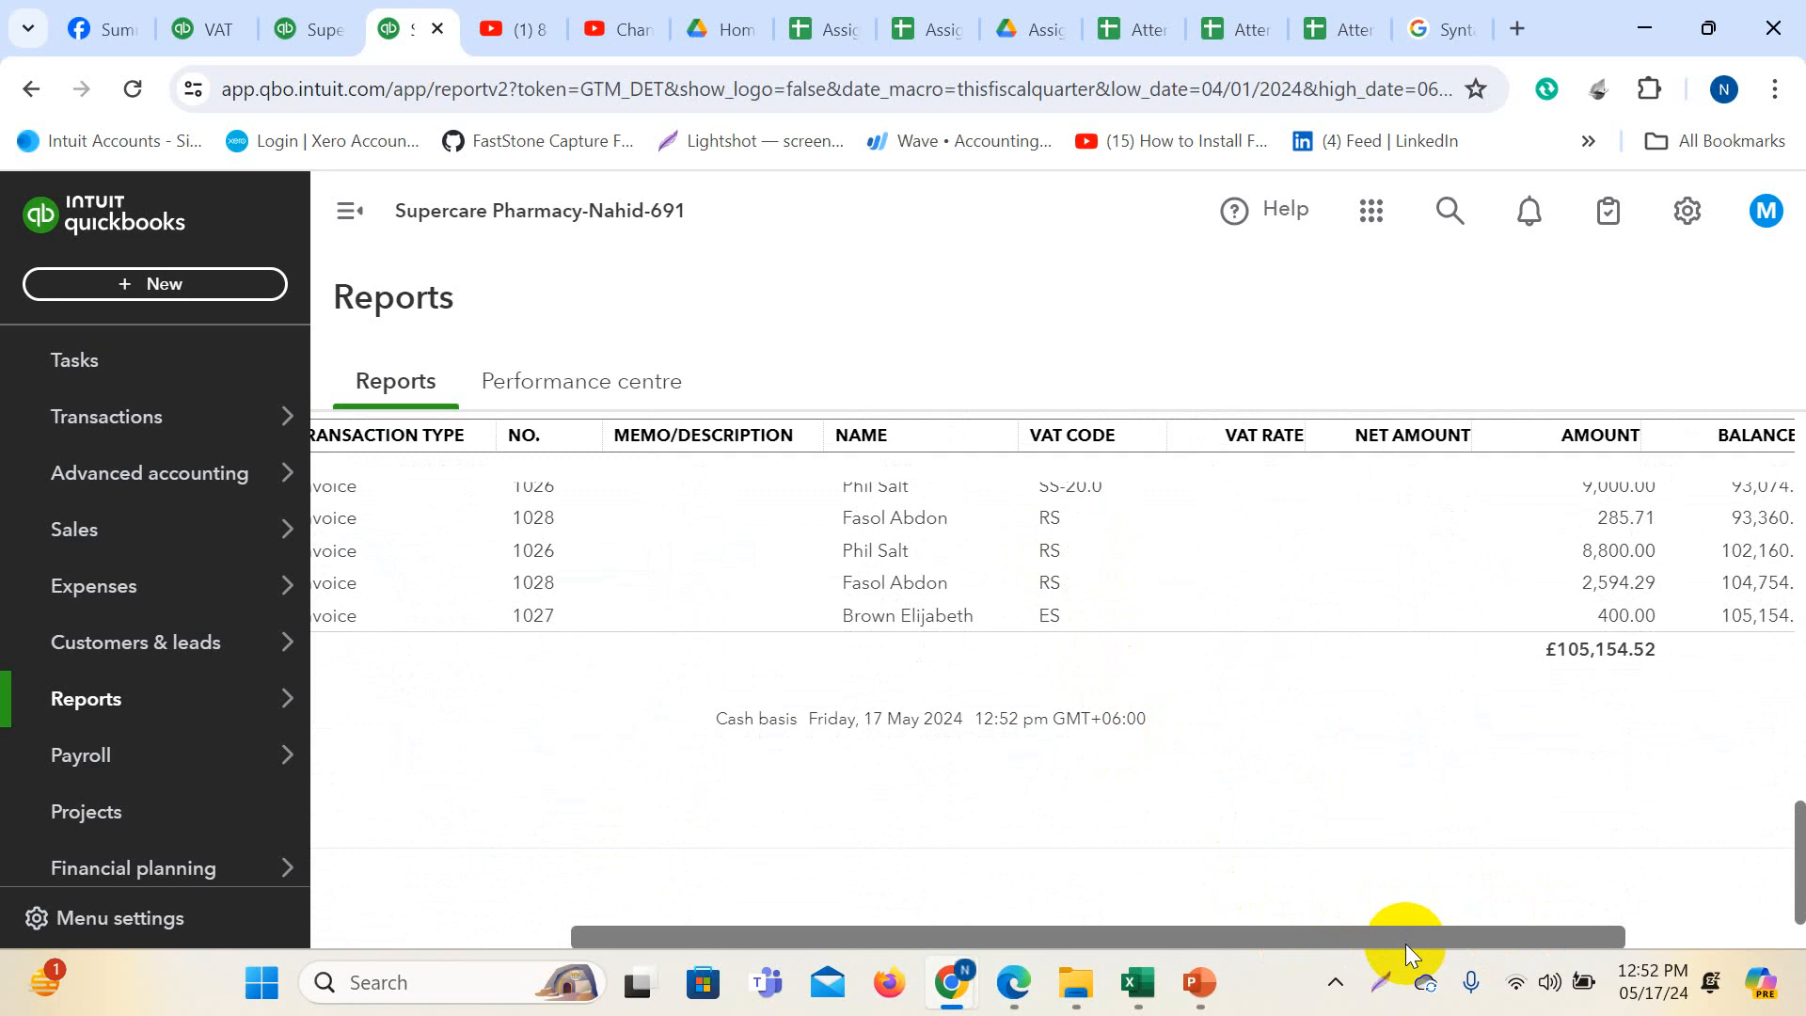
pyautogui.moveTo(1406, 945); pyautogui.dragTo(791, 912)
pyautogui.scroll(8, 1113, 791)
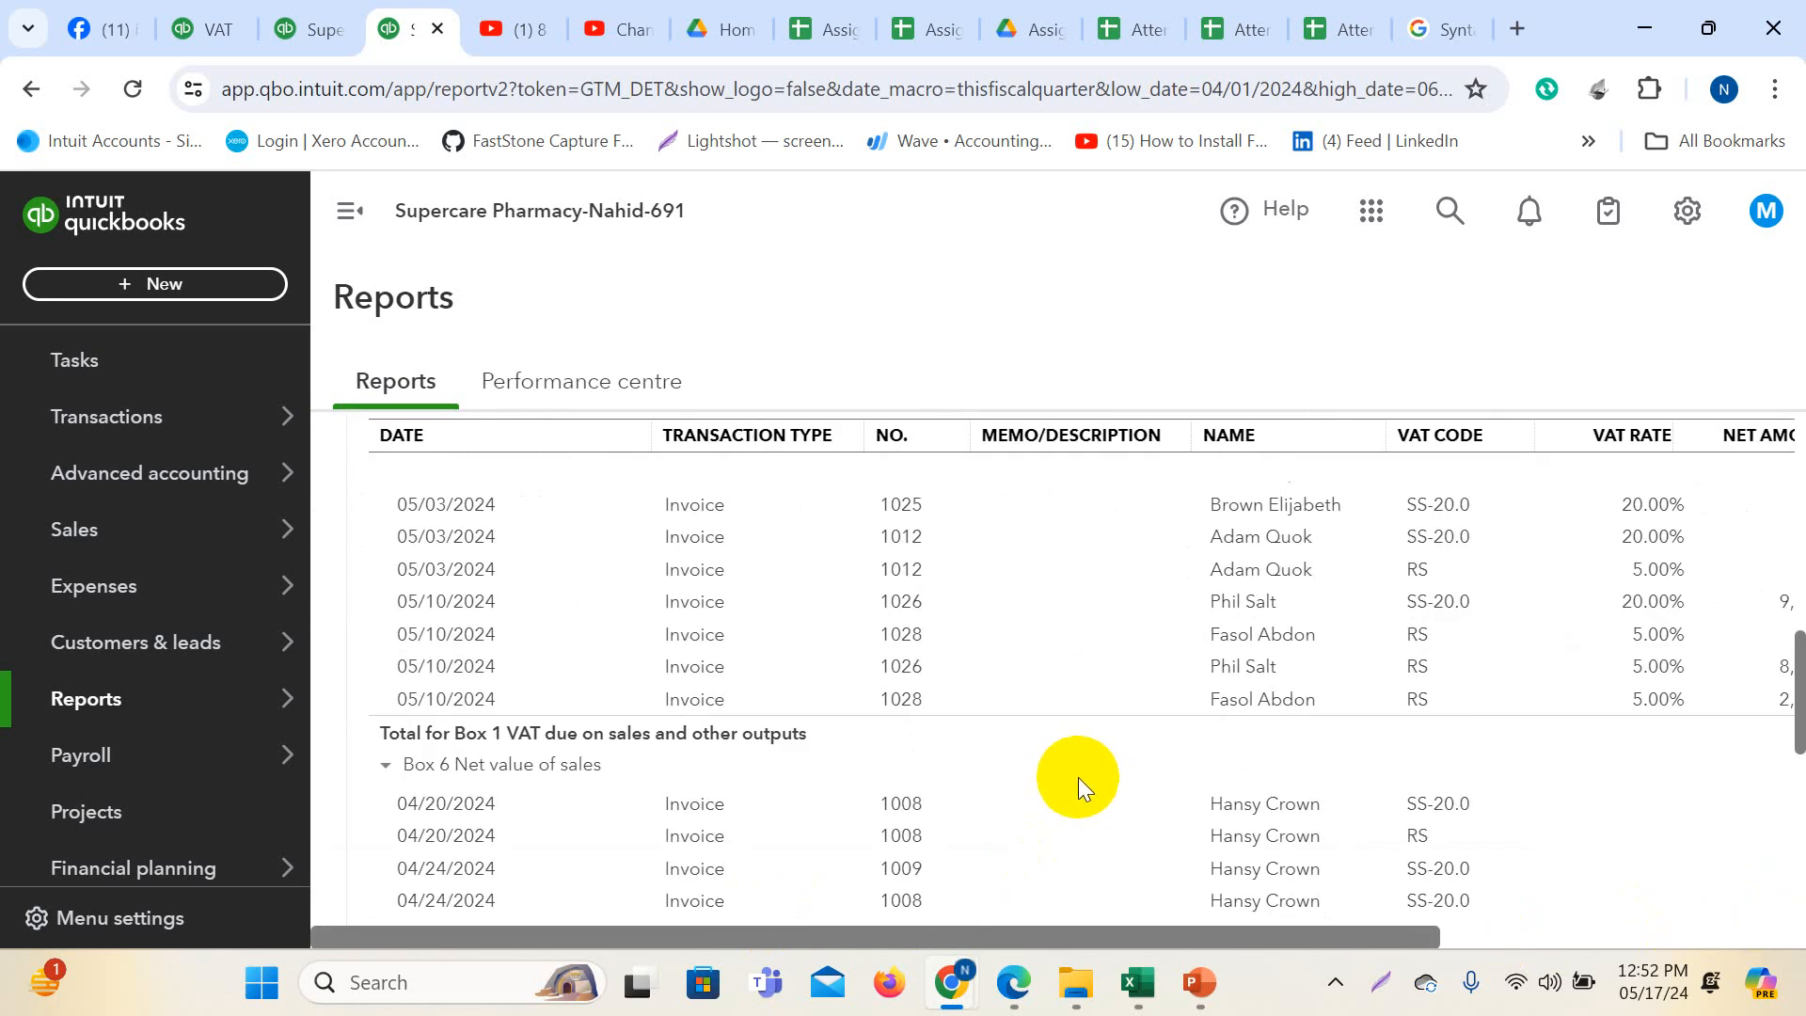
pyautogui.scroll(10, 1073, 734)
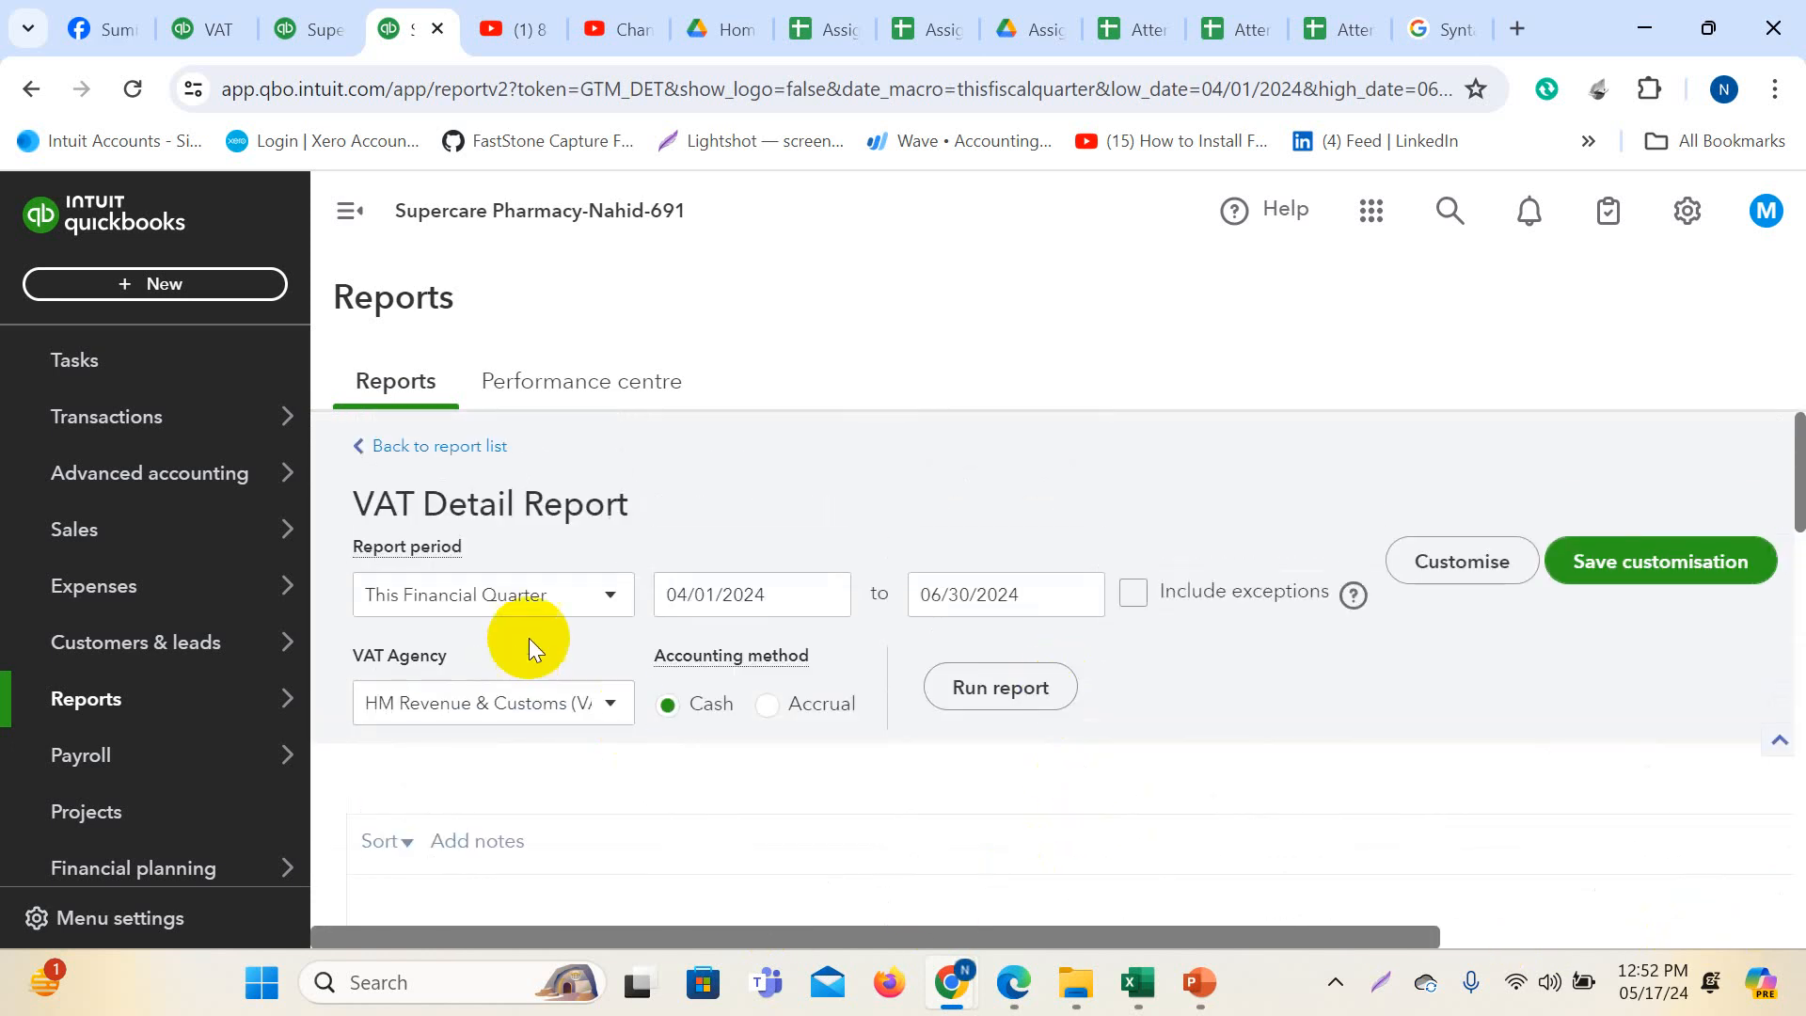
# - Set the VAT Detail Report's period to Custom
pyautogui.click(613, 599)
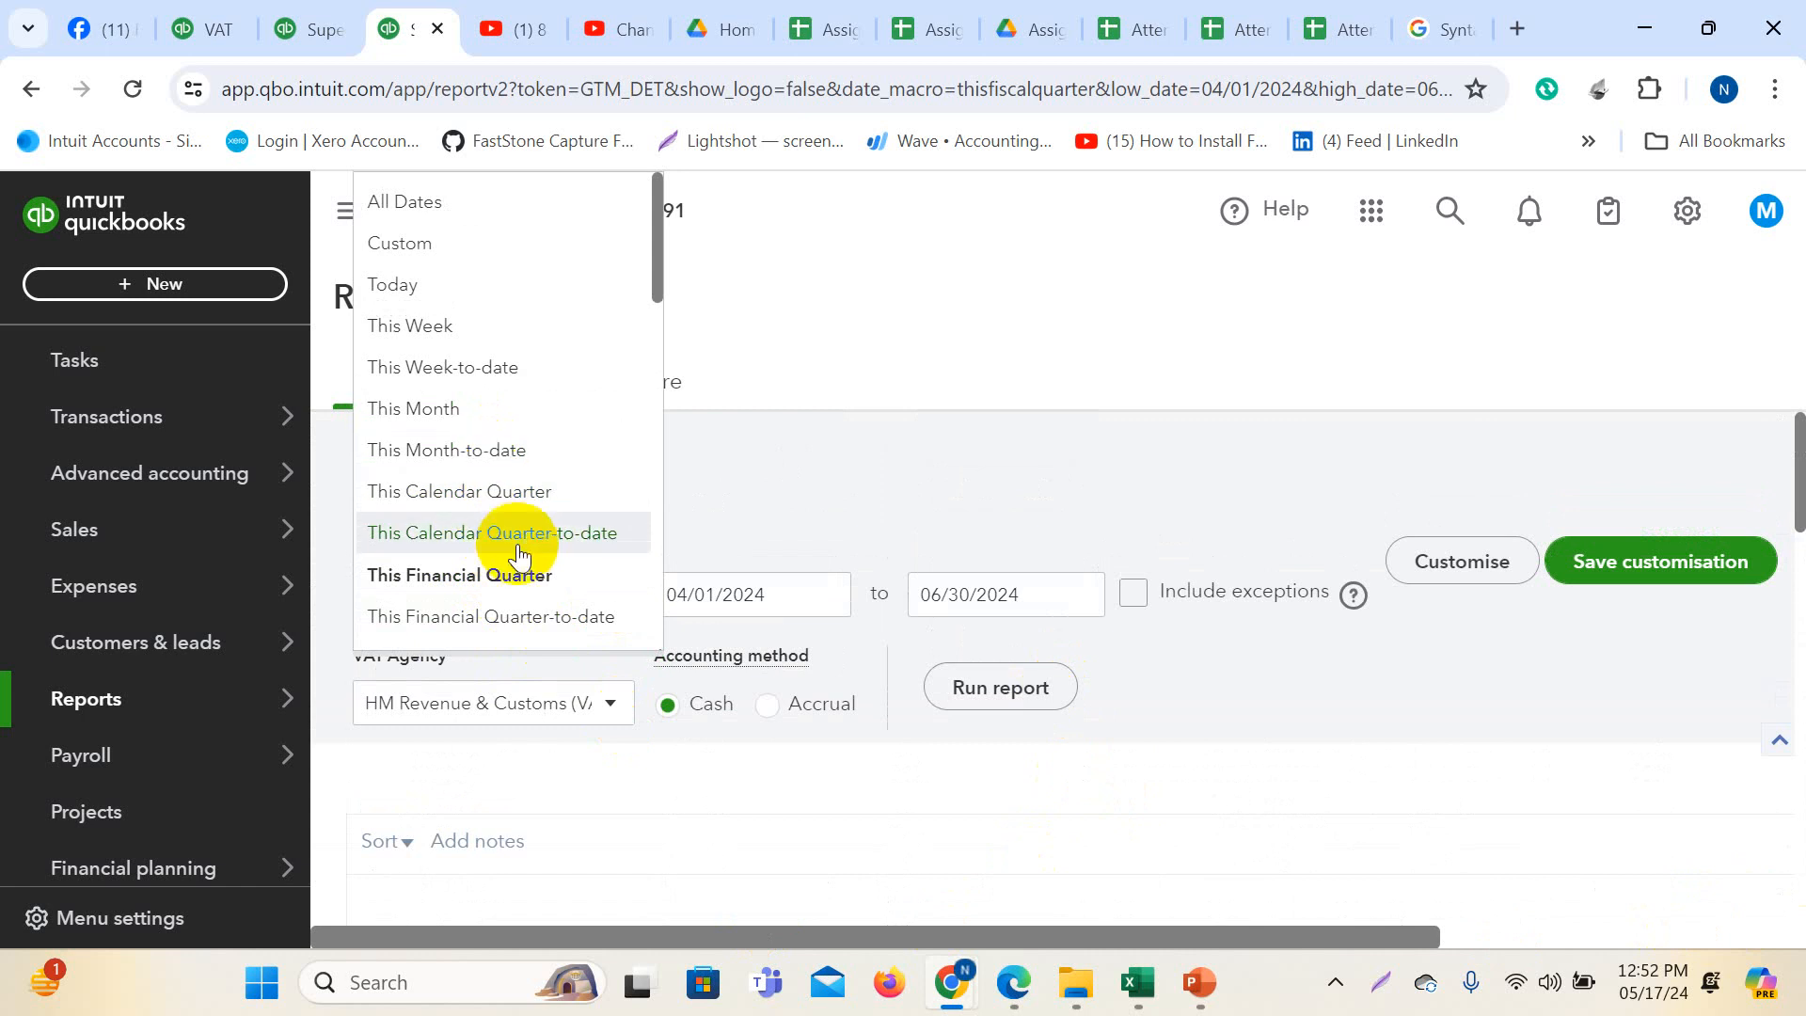
pyautogui.scroll(-1, 512, 546)
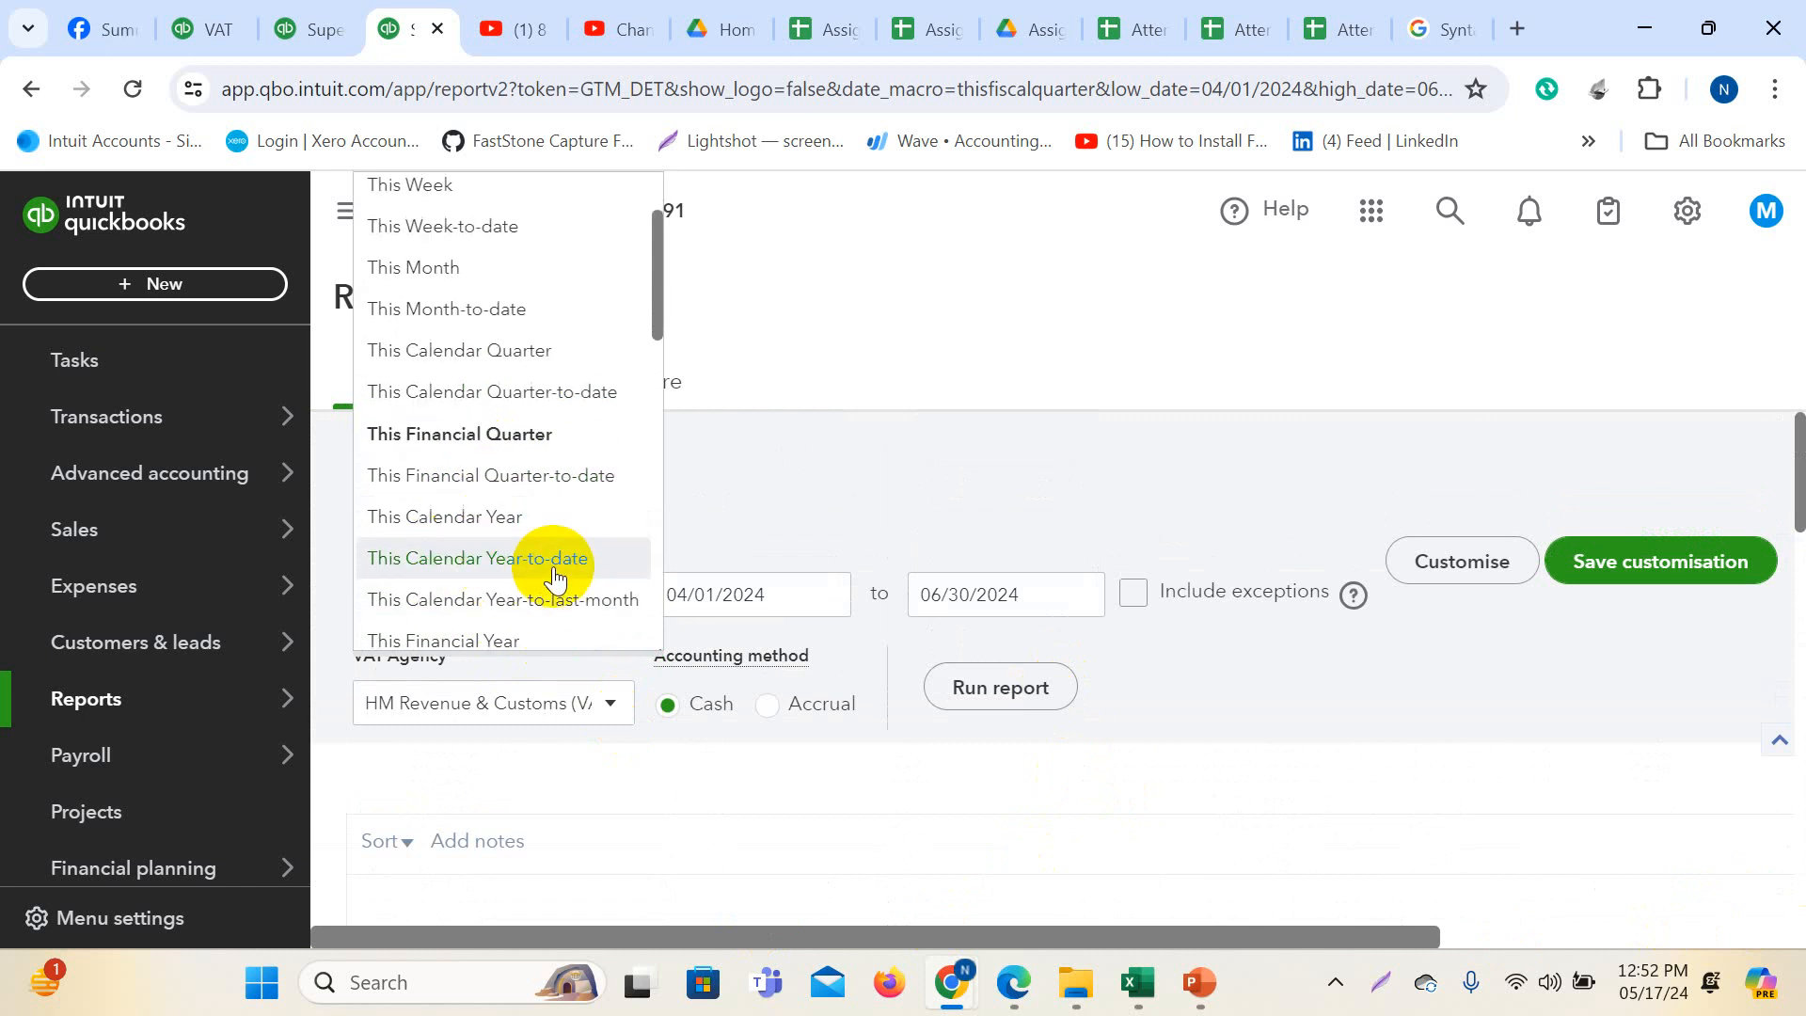
pyautogui.scroll(-1, 553, 613)
pyautogui.scroll(-1, 553, 613)
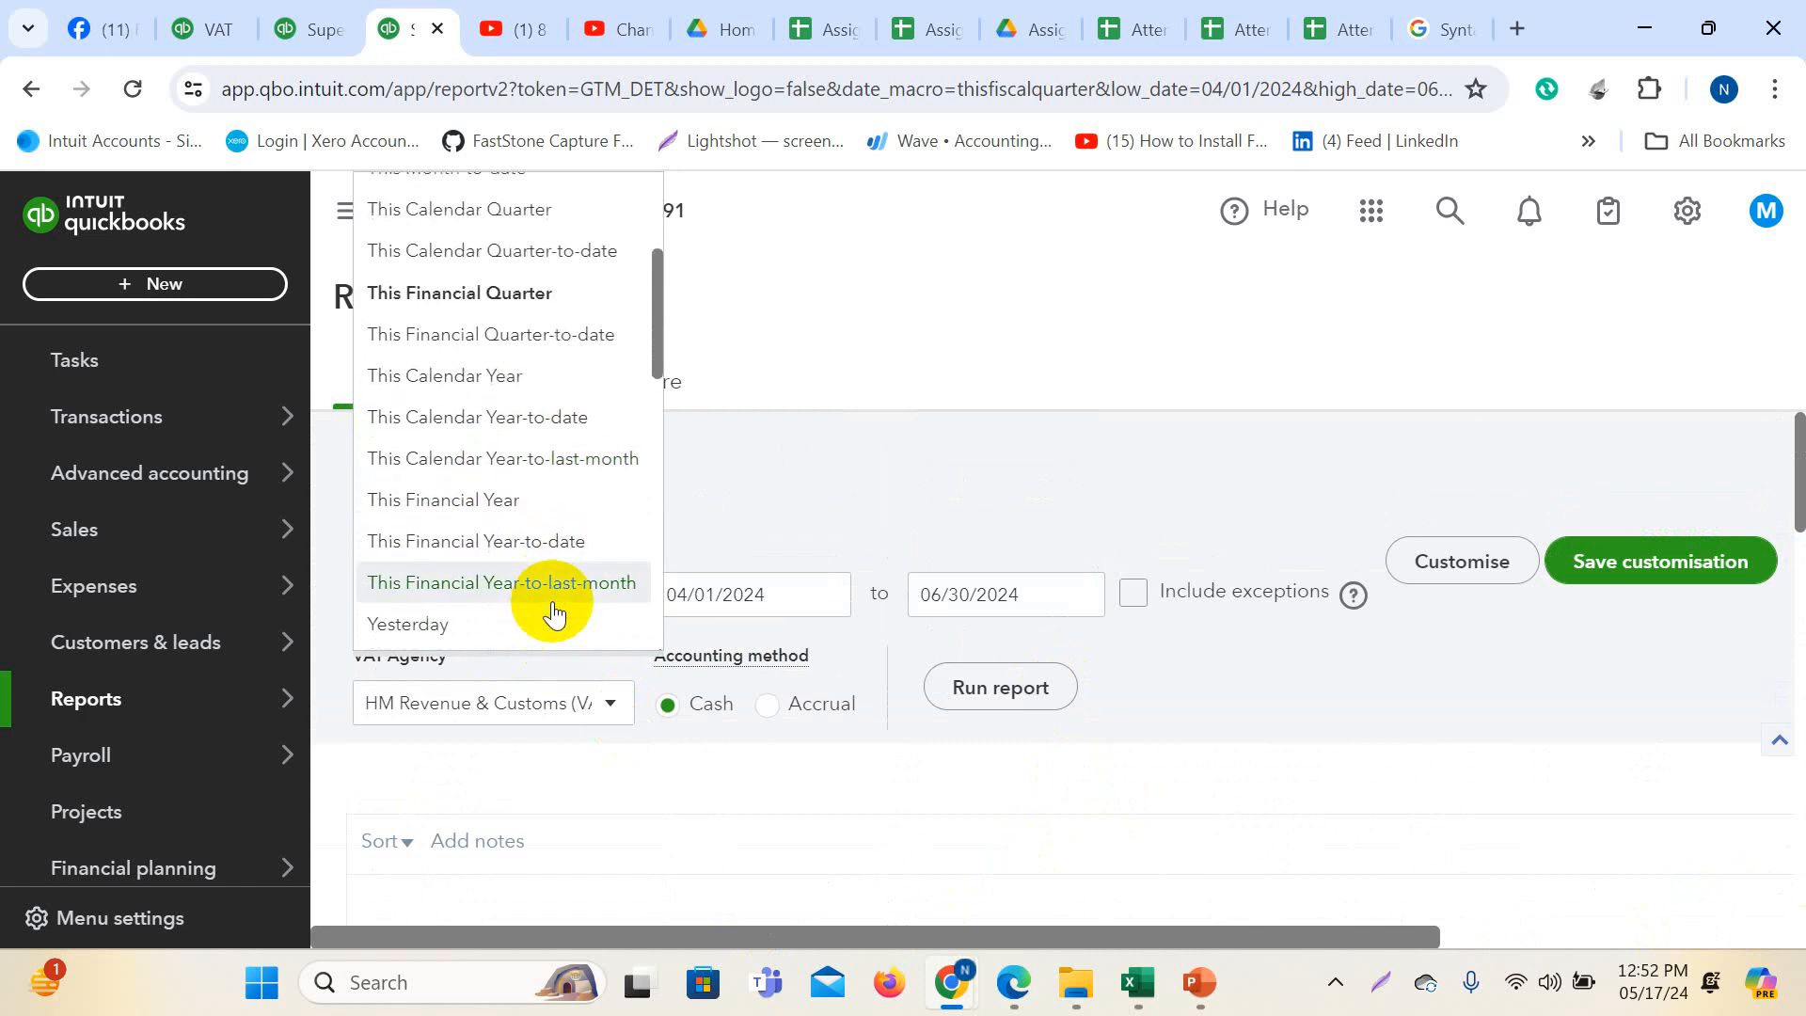
pyautogui.scroll(3, 553, 607)
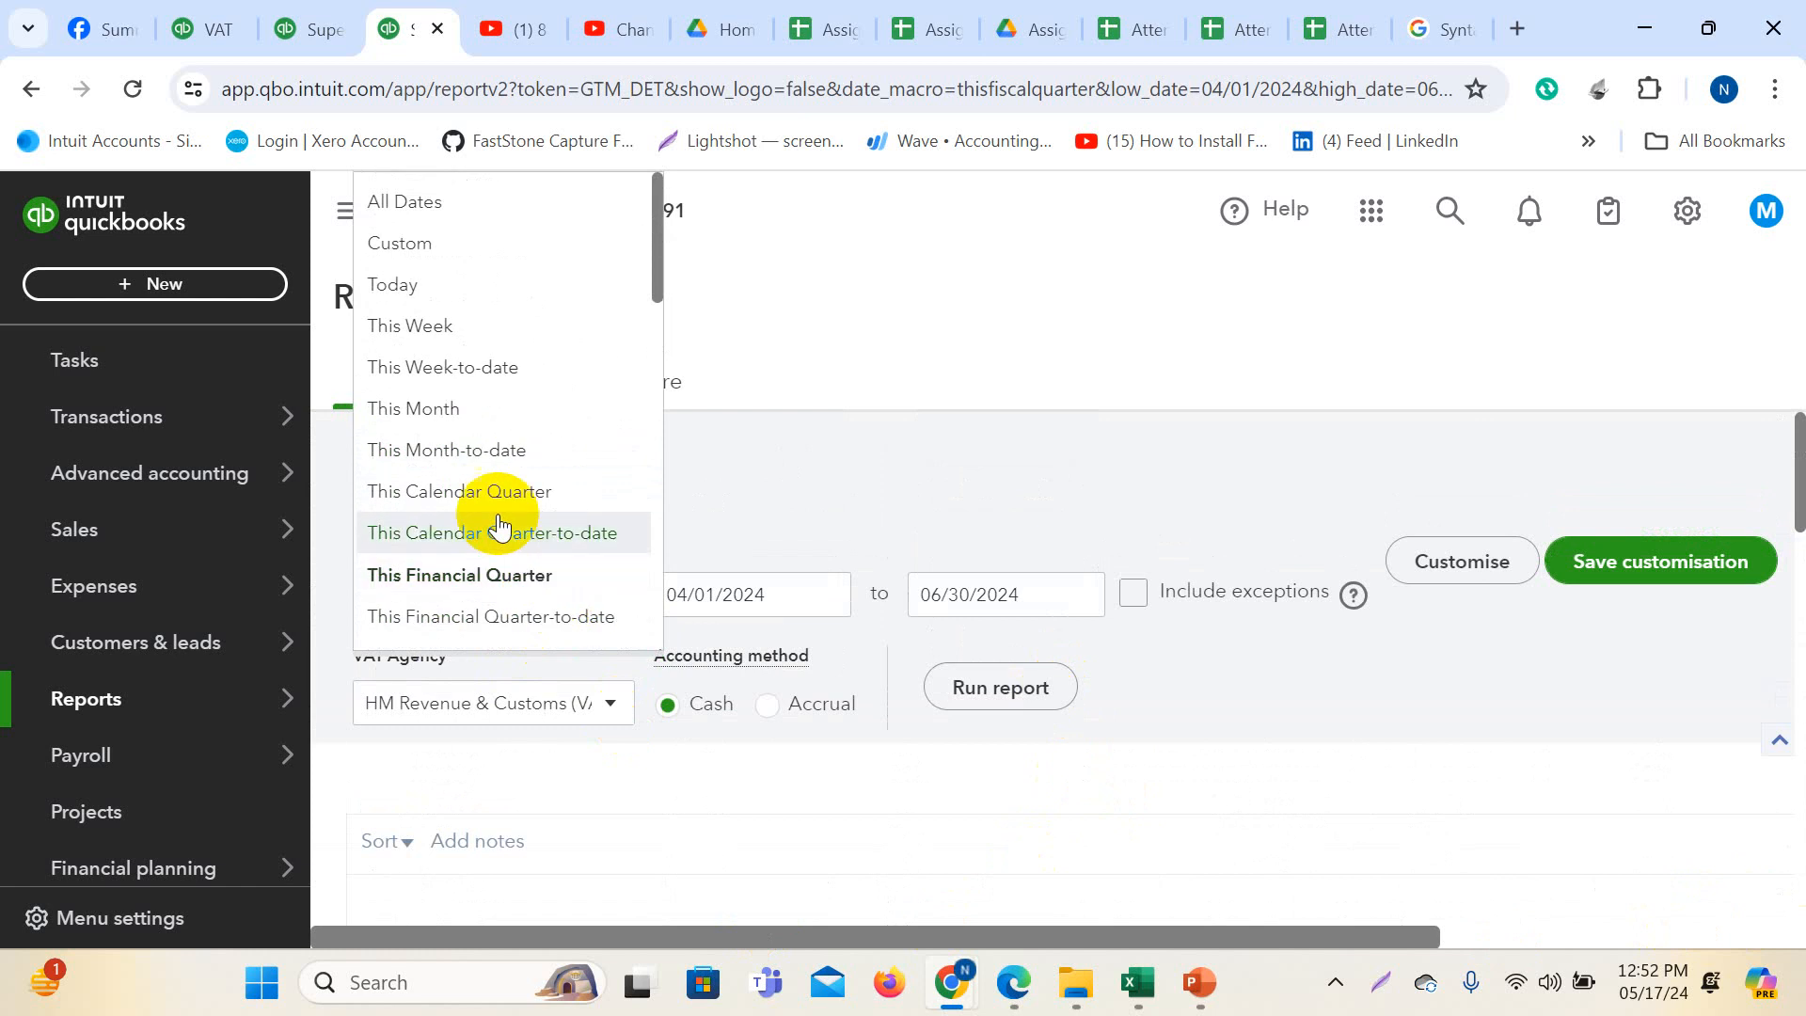
pyautogui.click(429, 242)
# - Set the start date of the VAT Detail Report to 01/01/2024
pyautogui.click(826, 593)
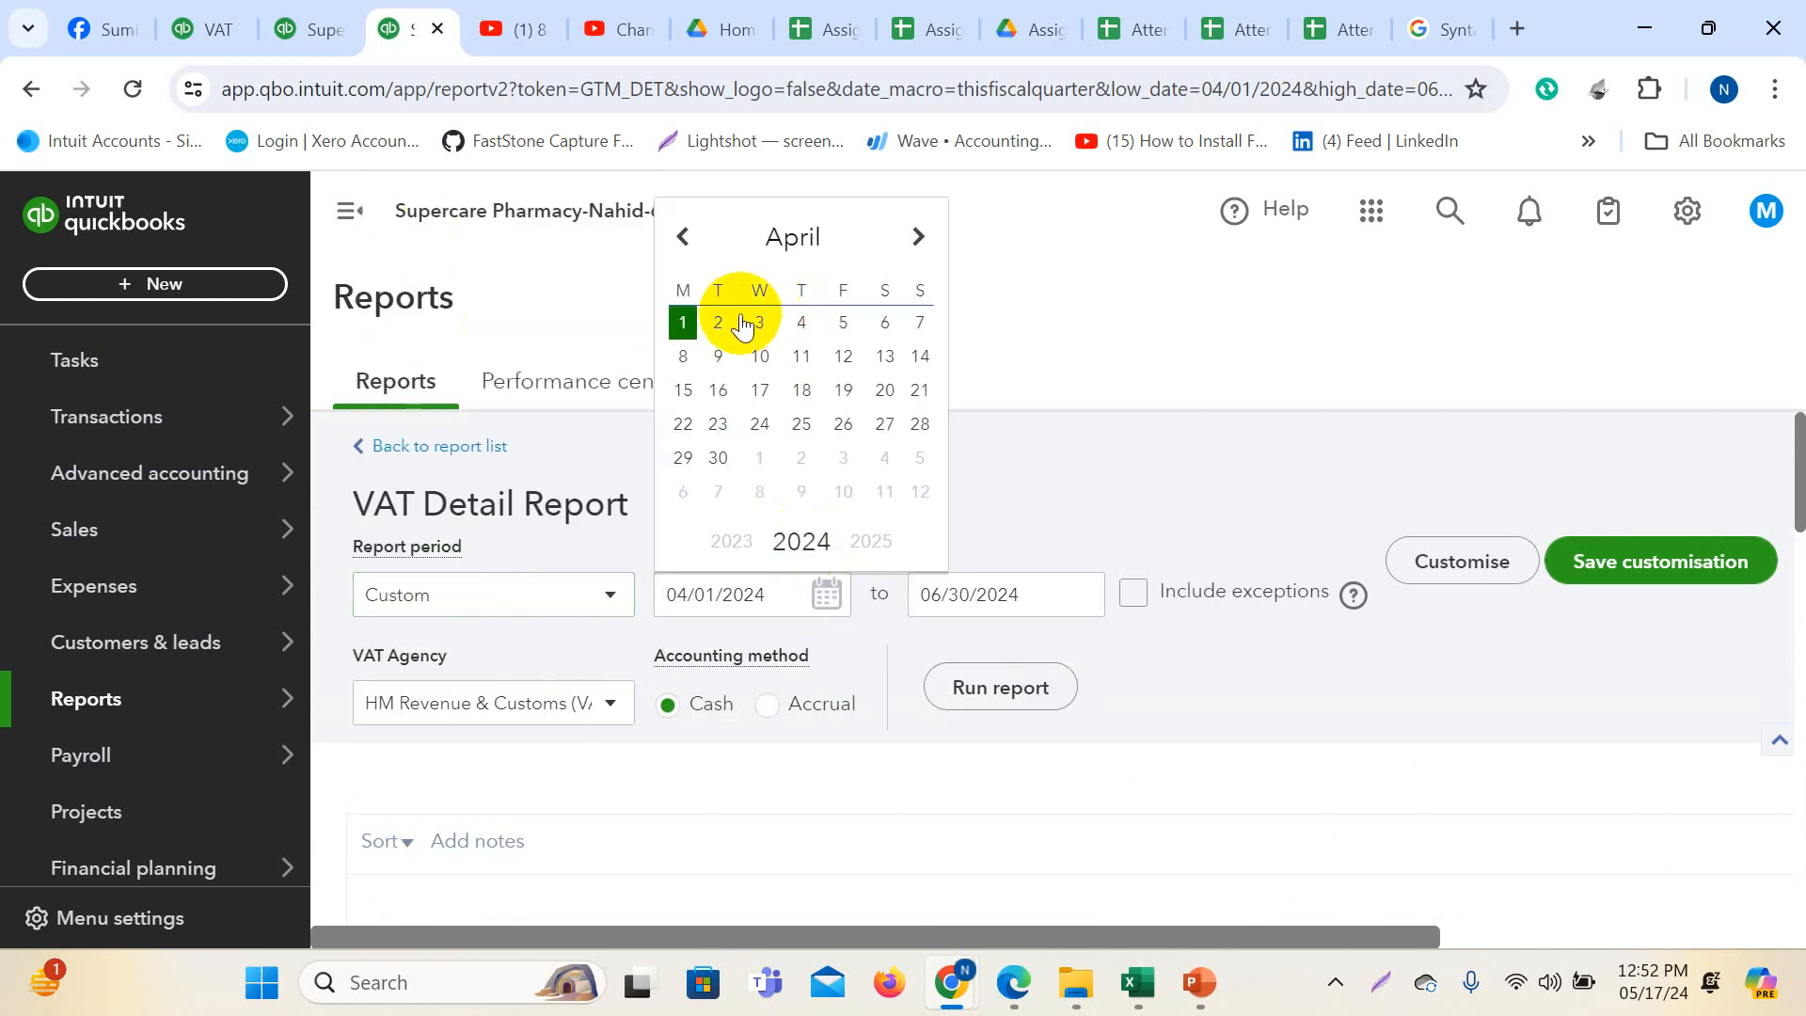
pyautogui.click(684, 236)
pyautogui.click(684, 237)
pyautogui.click(684, 236)
pyautogui.click(684, 236)
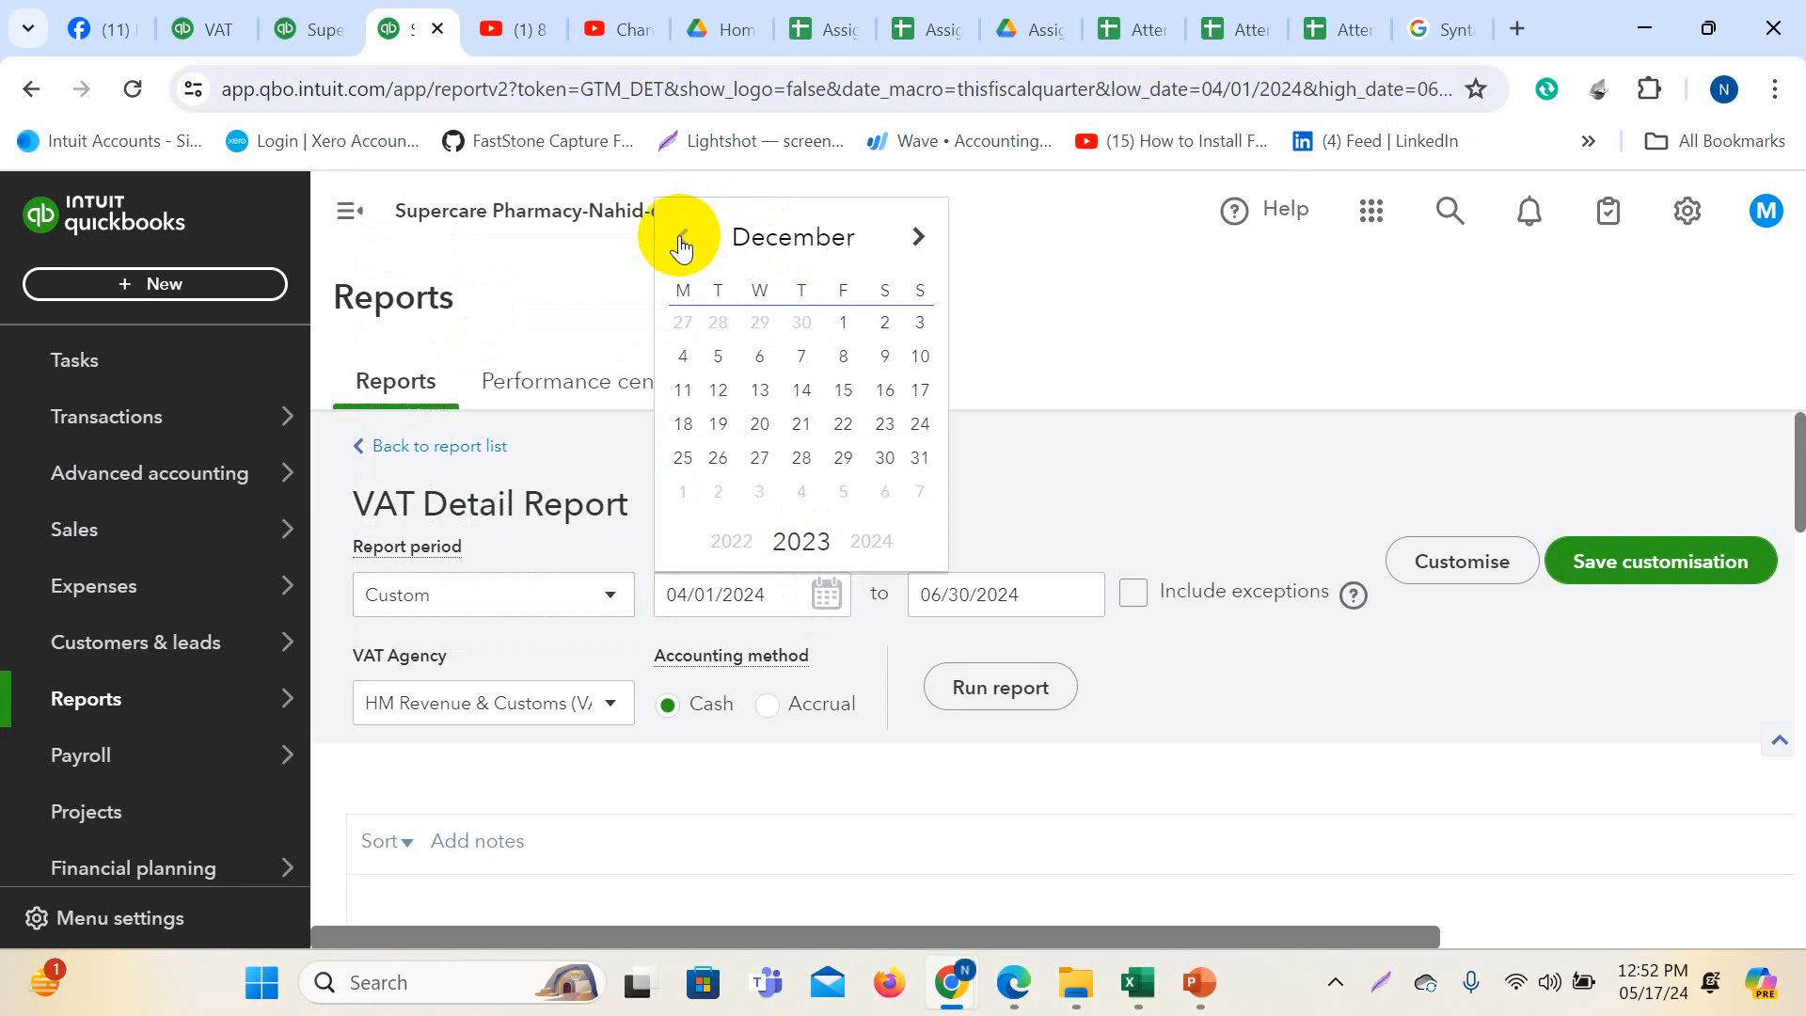
pyautogui.click(921, 239)
pyautogui.click(684, 322)
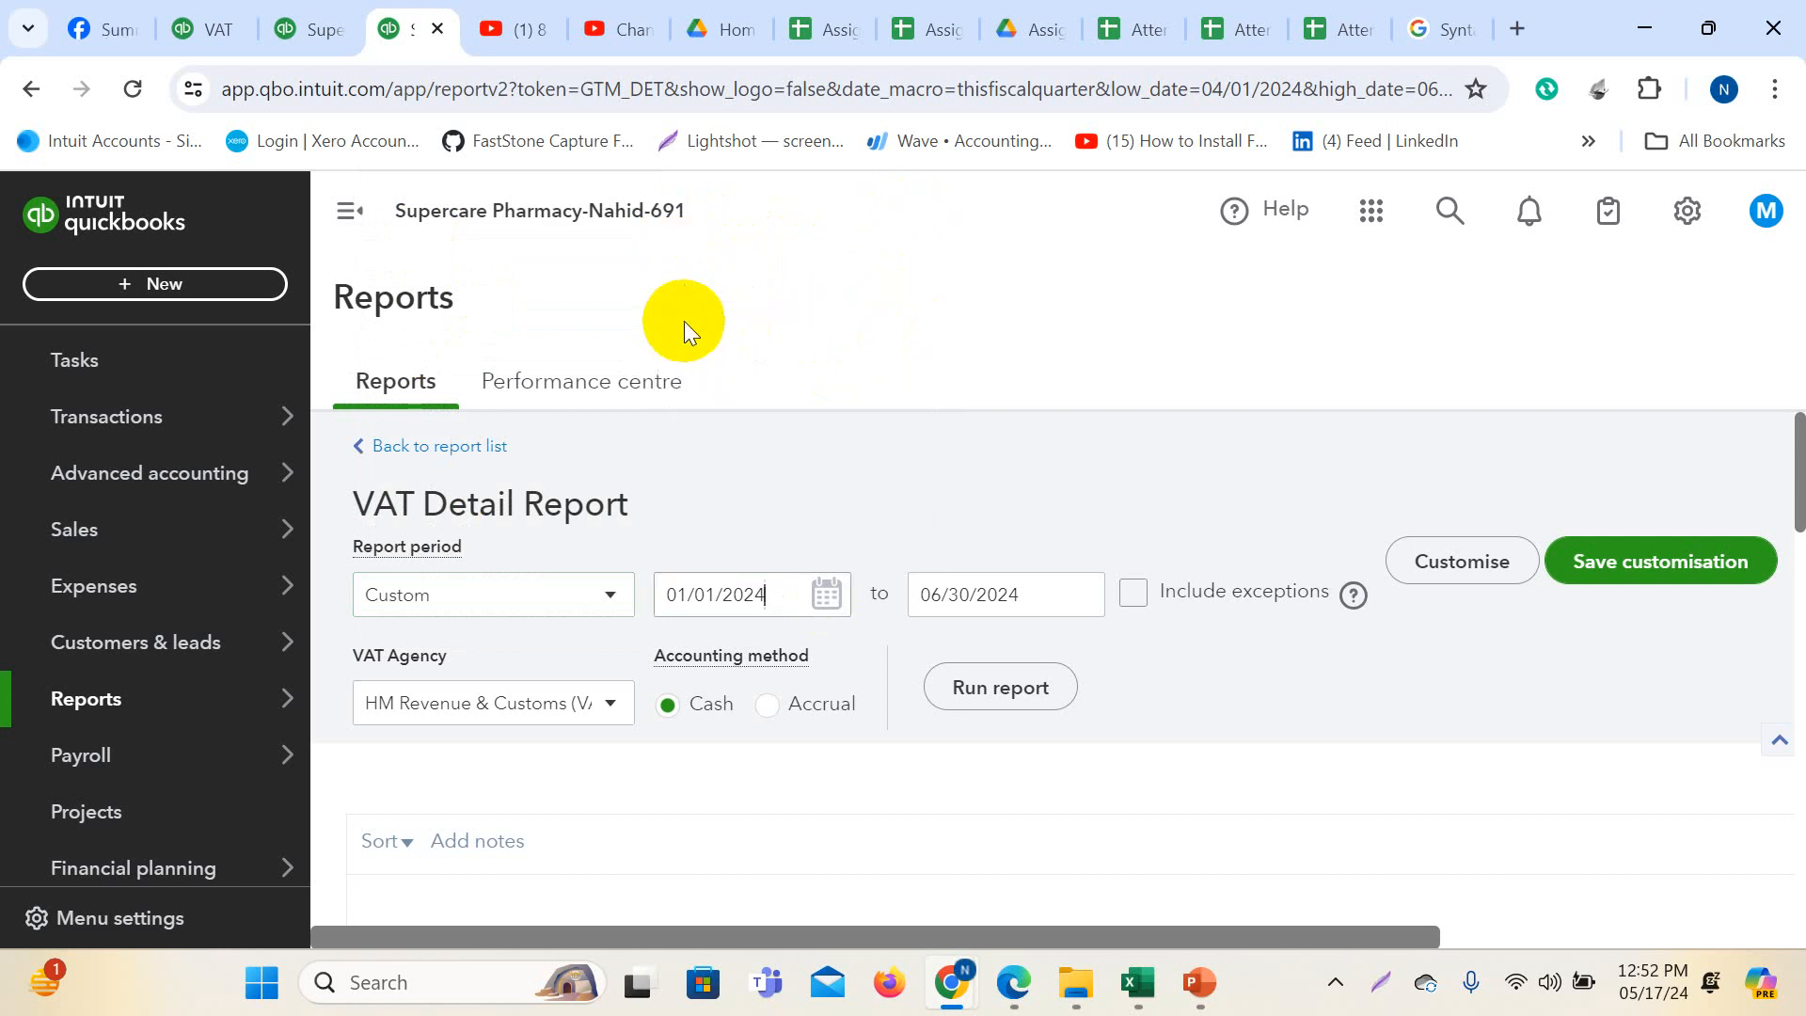
# - Set the end date of the VAT Detail Report to 03/31/2024 and run the report
pyautogui.click(1080, 593)
pyautogui.click(1044, 236)
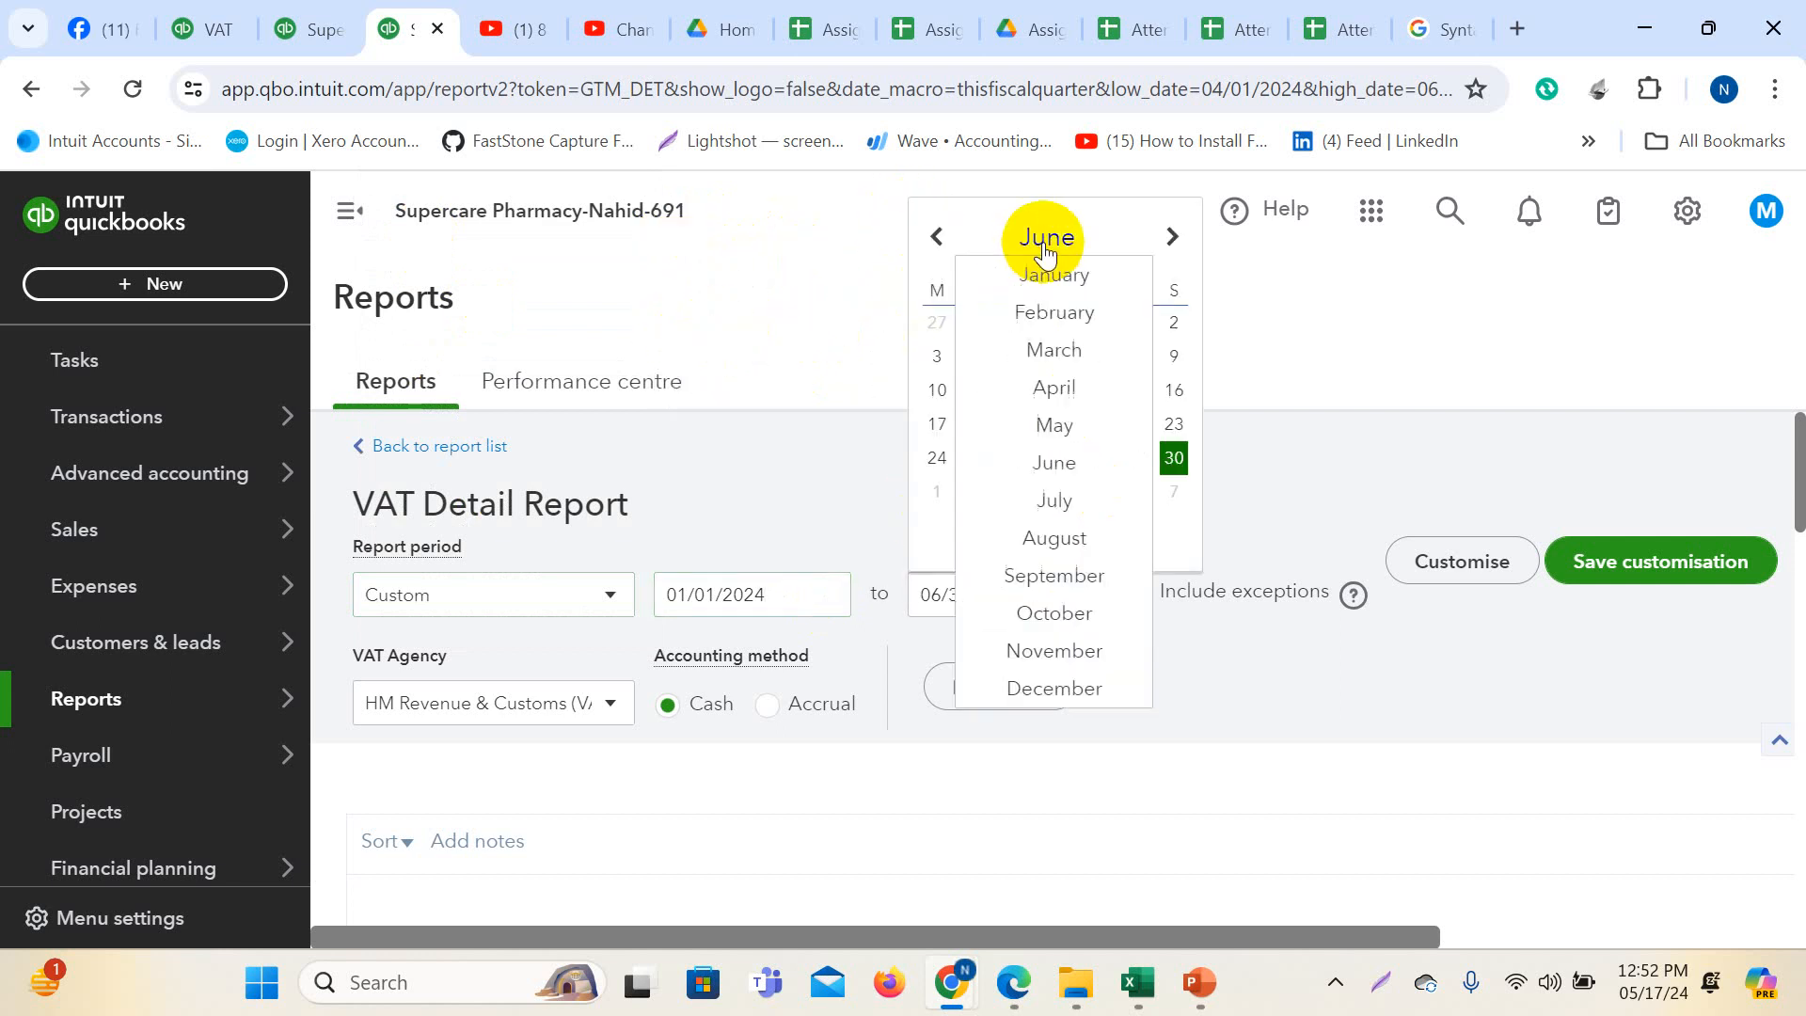
pyautogui.click(1054, 349)
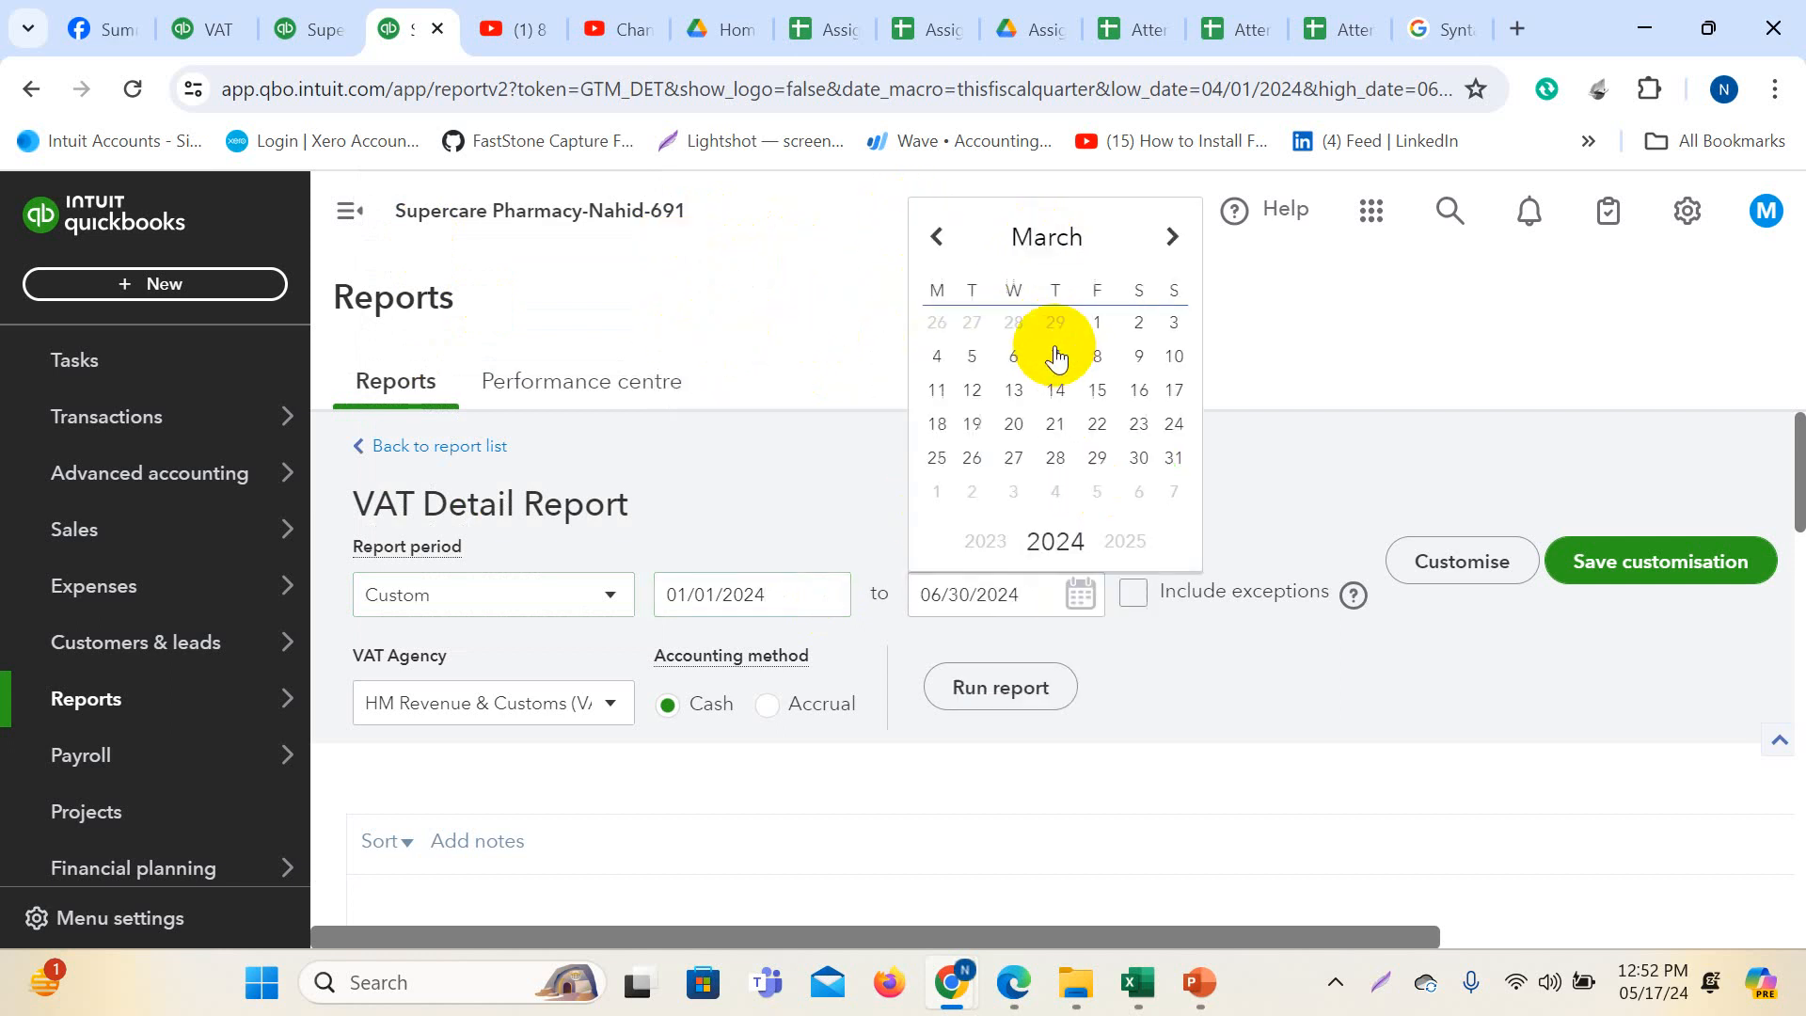
pyautogui.click(1174, 458)
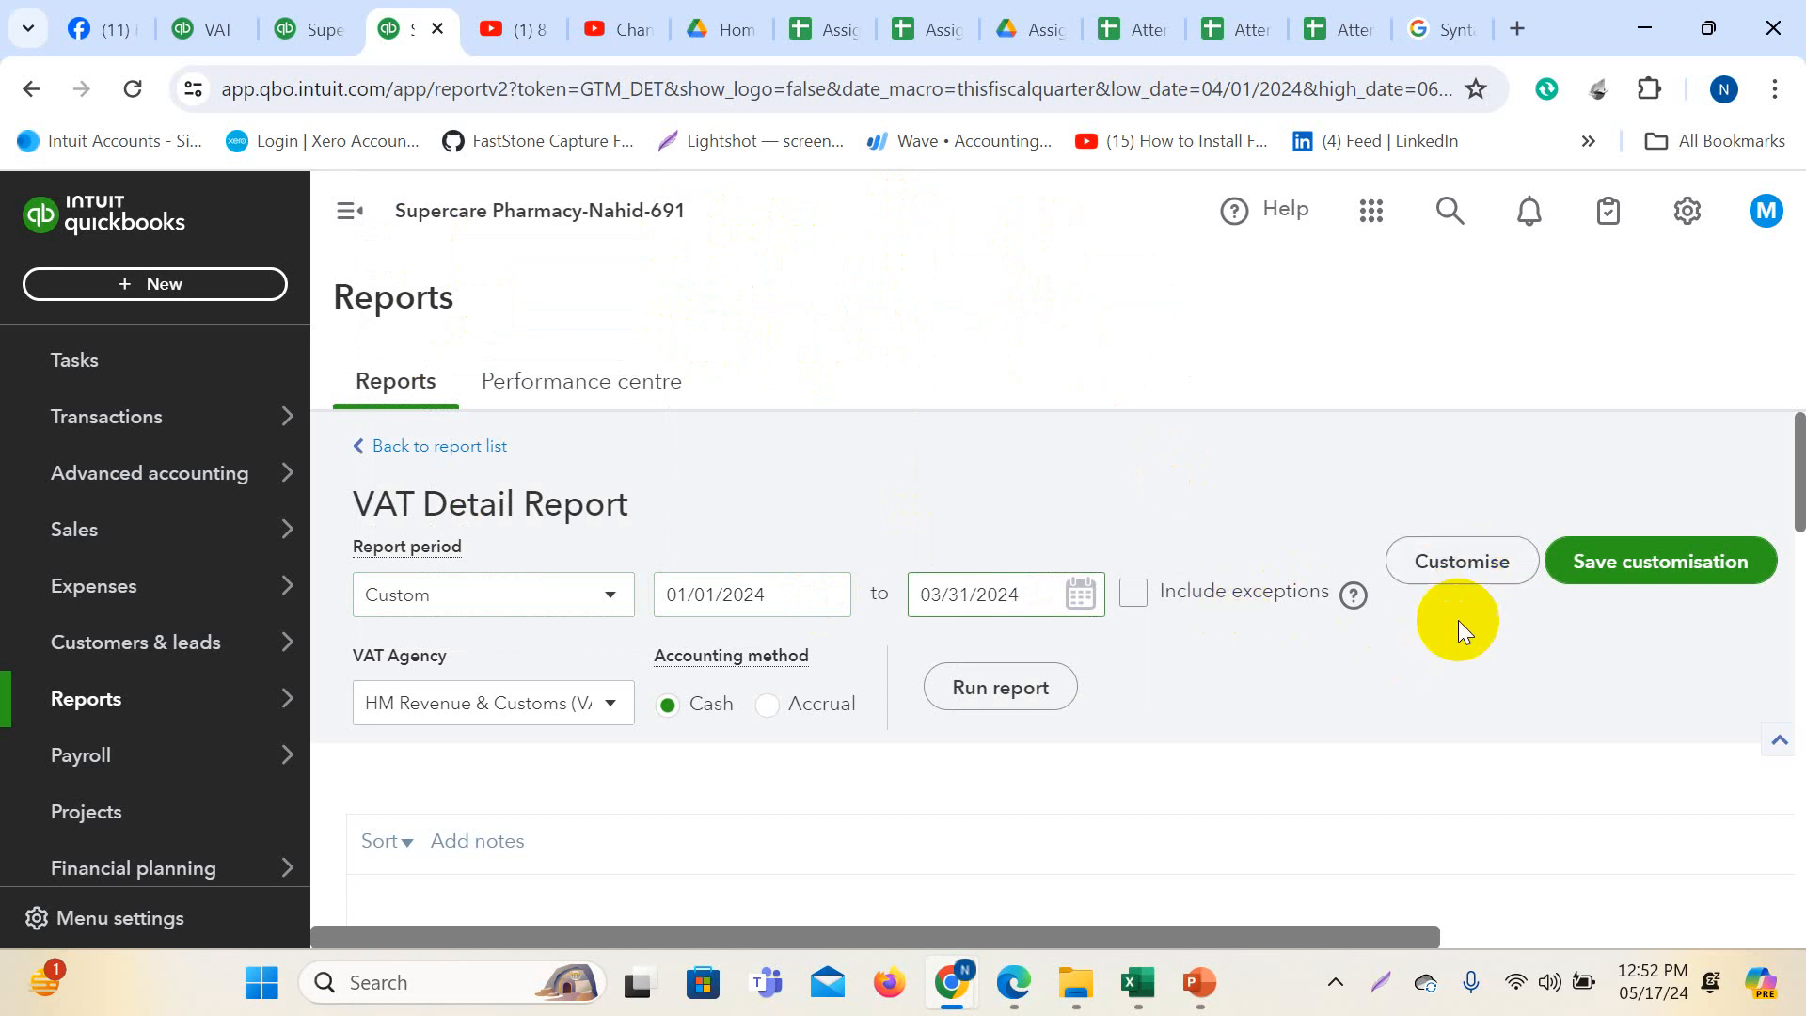
pyautogui.click(1015, 704)
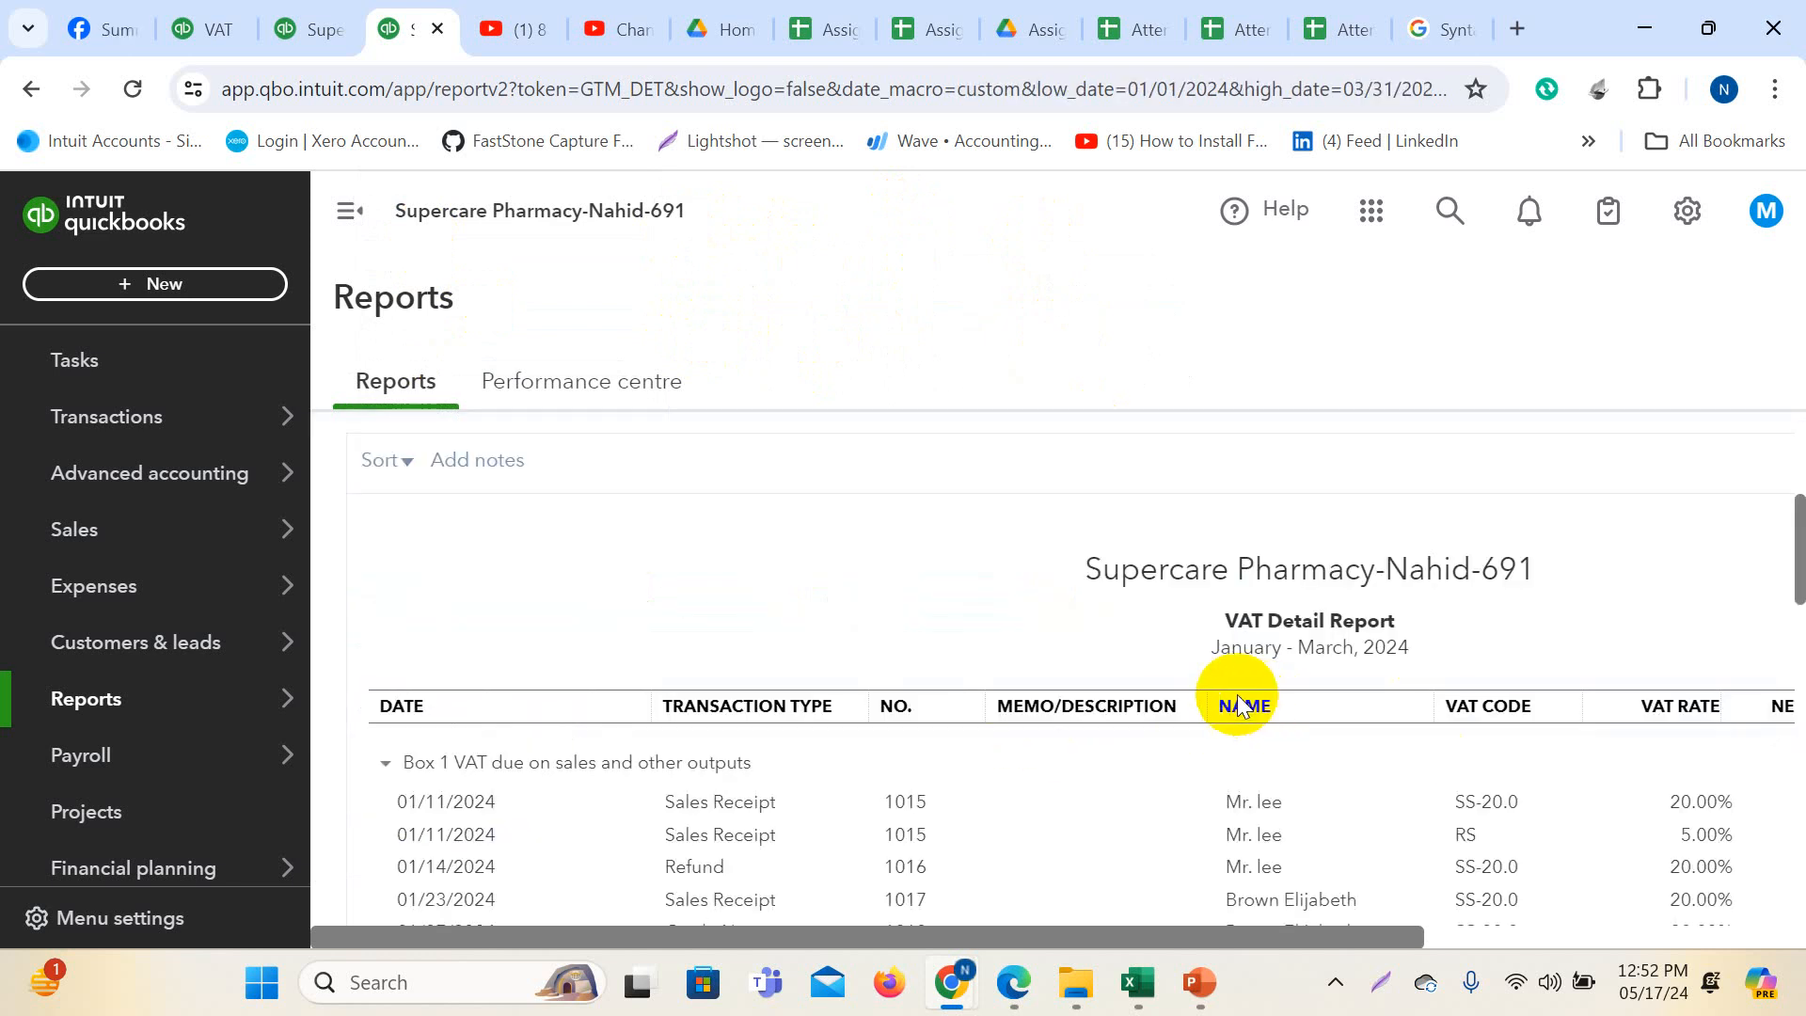
# - Examine the January - March 2024 VAT Detail Report's rates, amounts and totals for sales and purchases
pyautogui.scroll(-15, 1392, 724)
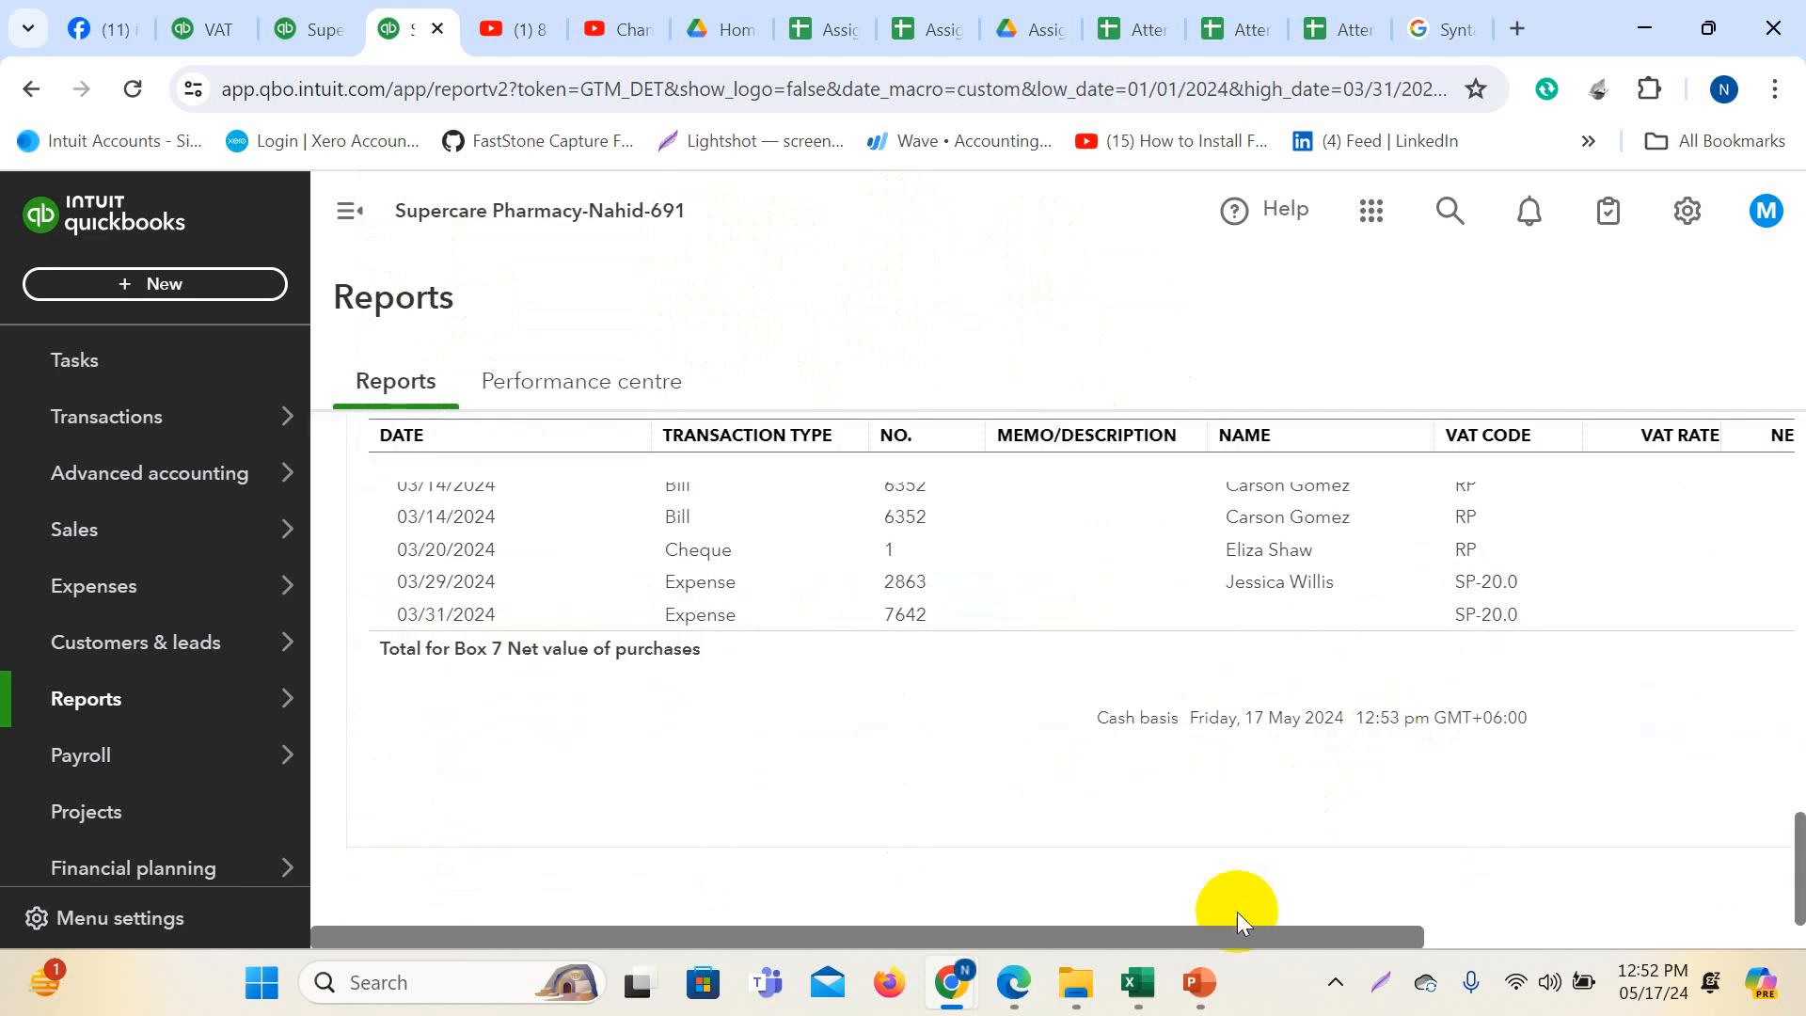
pyautogui.moveTo(1222, 934); pyautogui.dragTo(1628, 899)
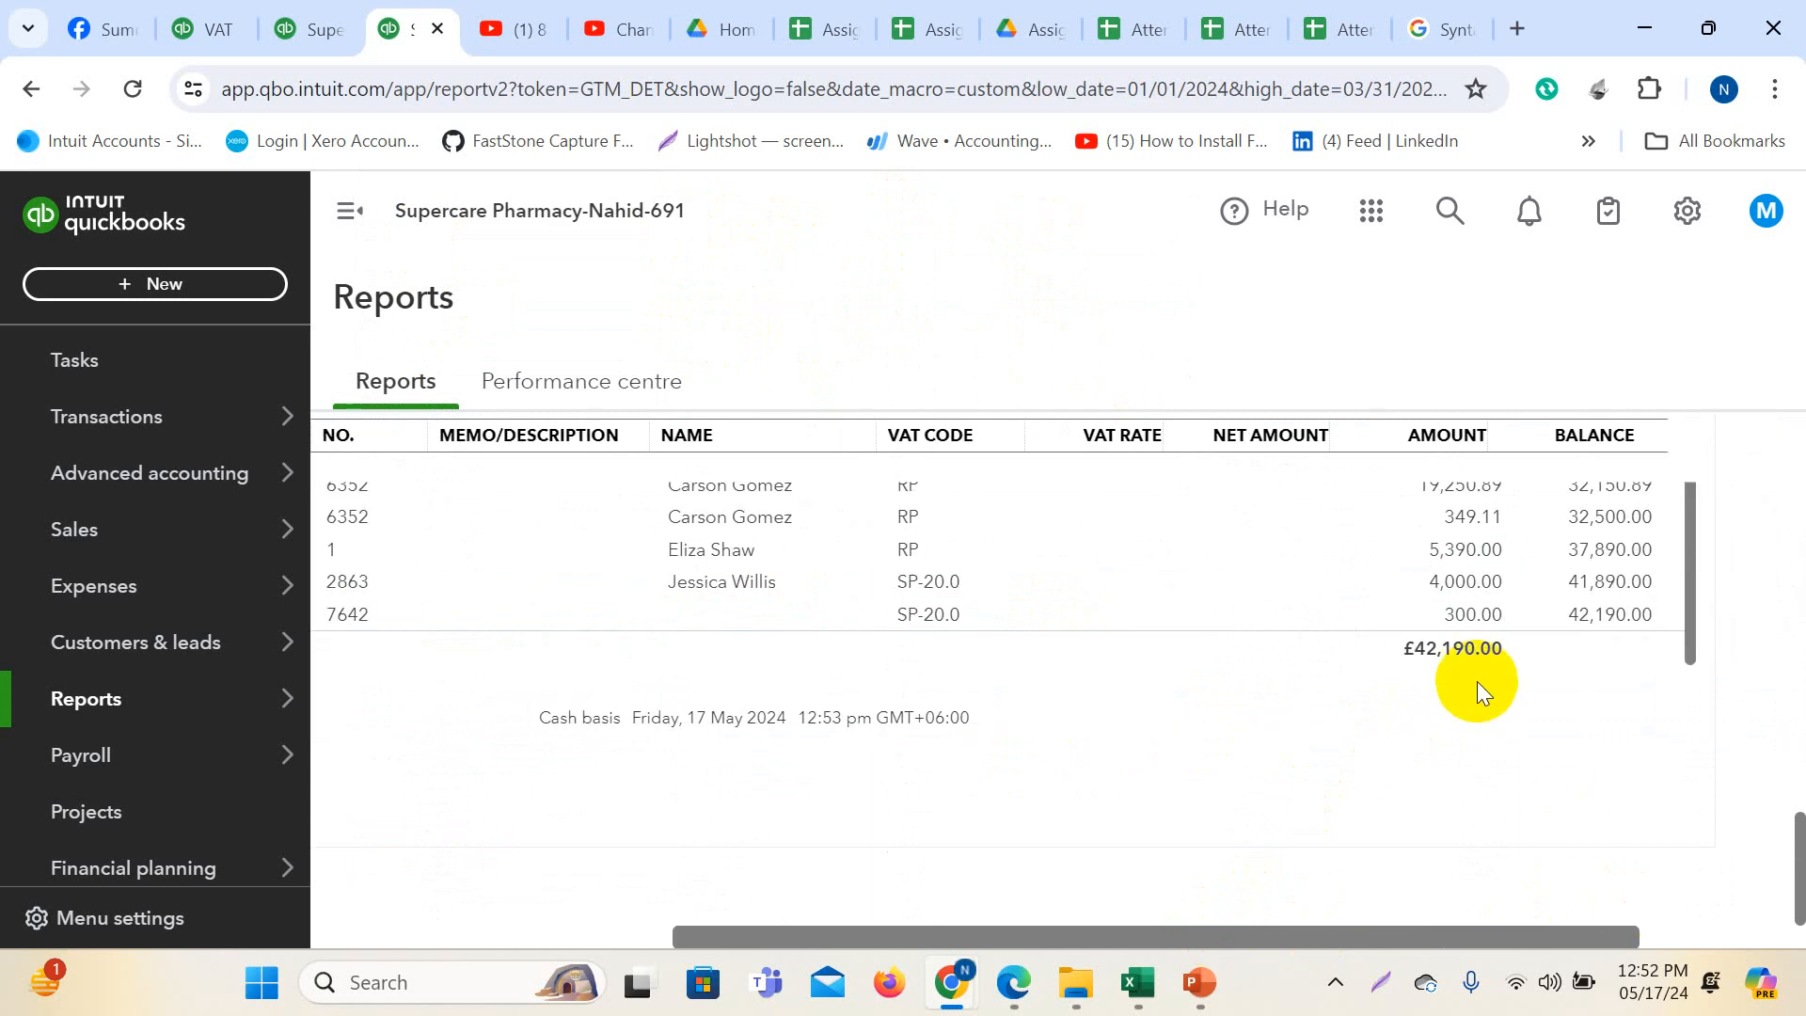
pyautogui.scroll(10, 1458, 658)
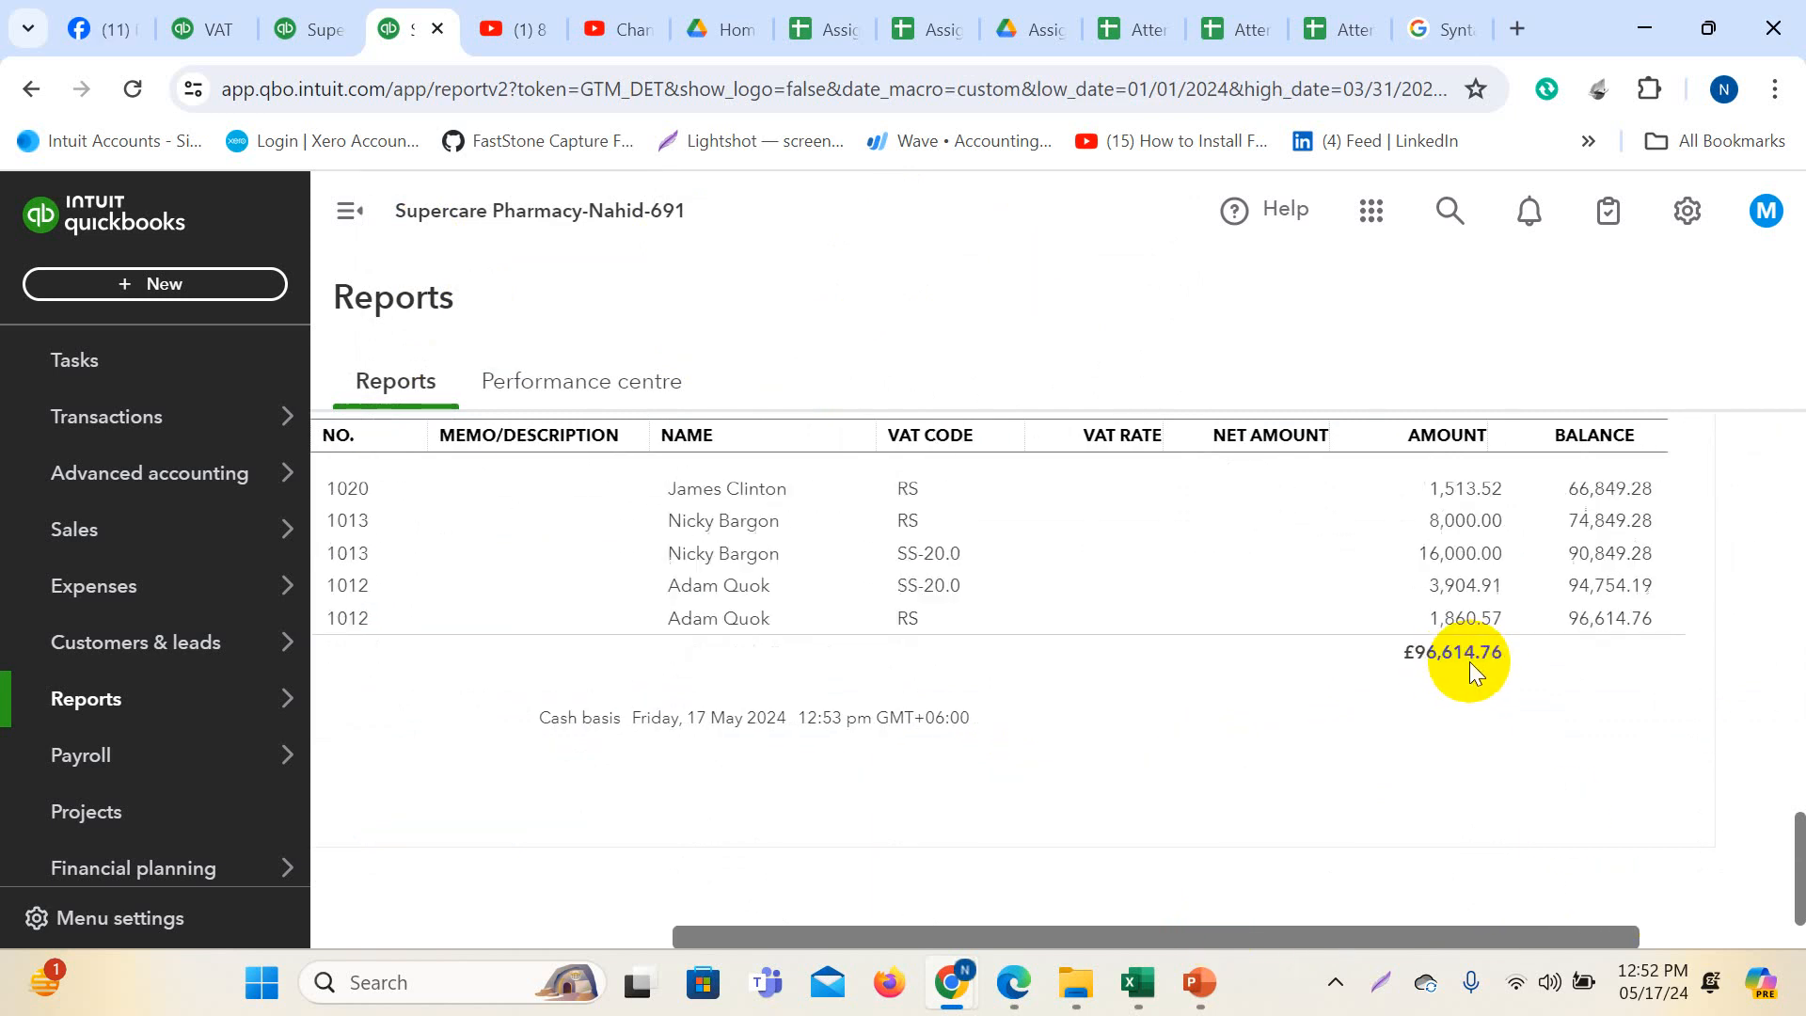
pyautogui.scroll(10, 1496, 624)
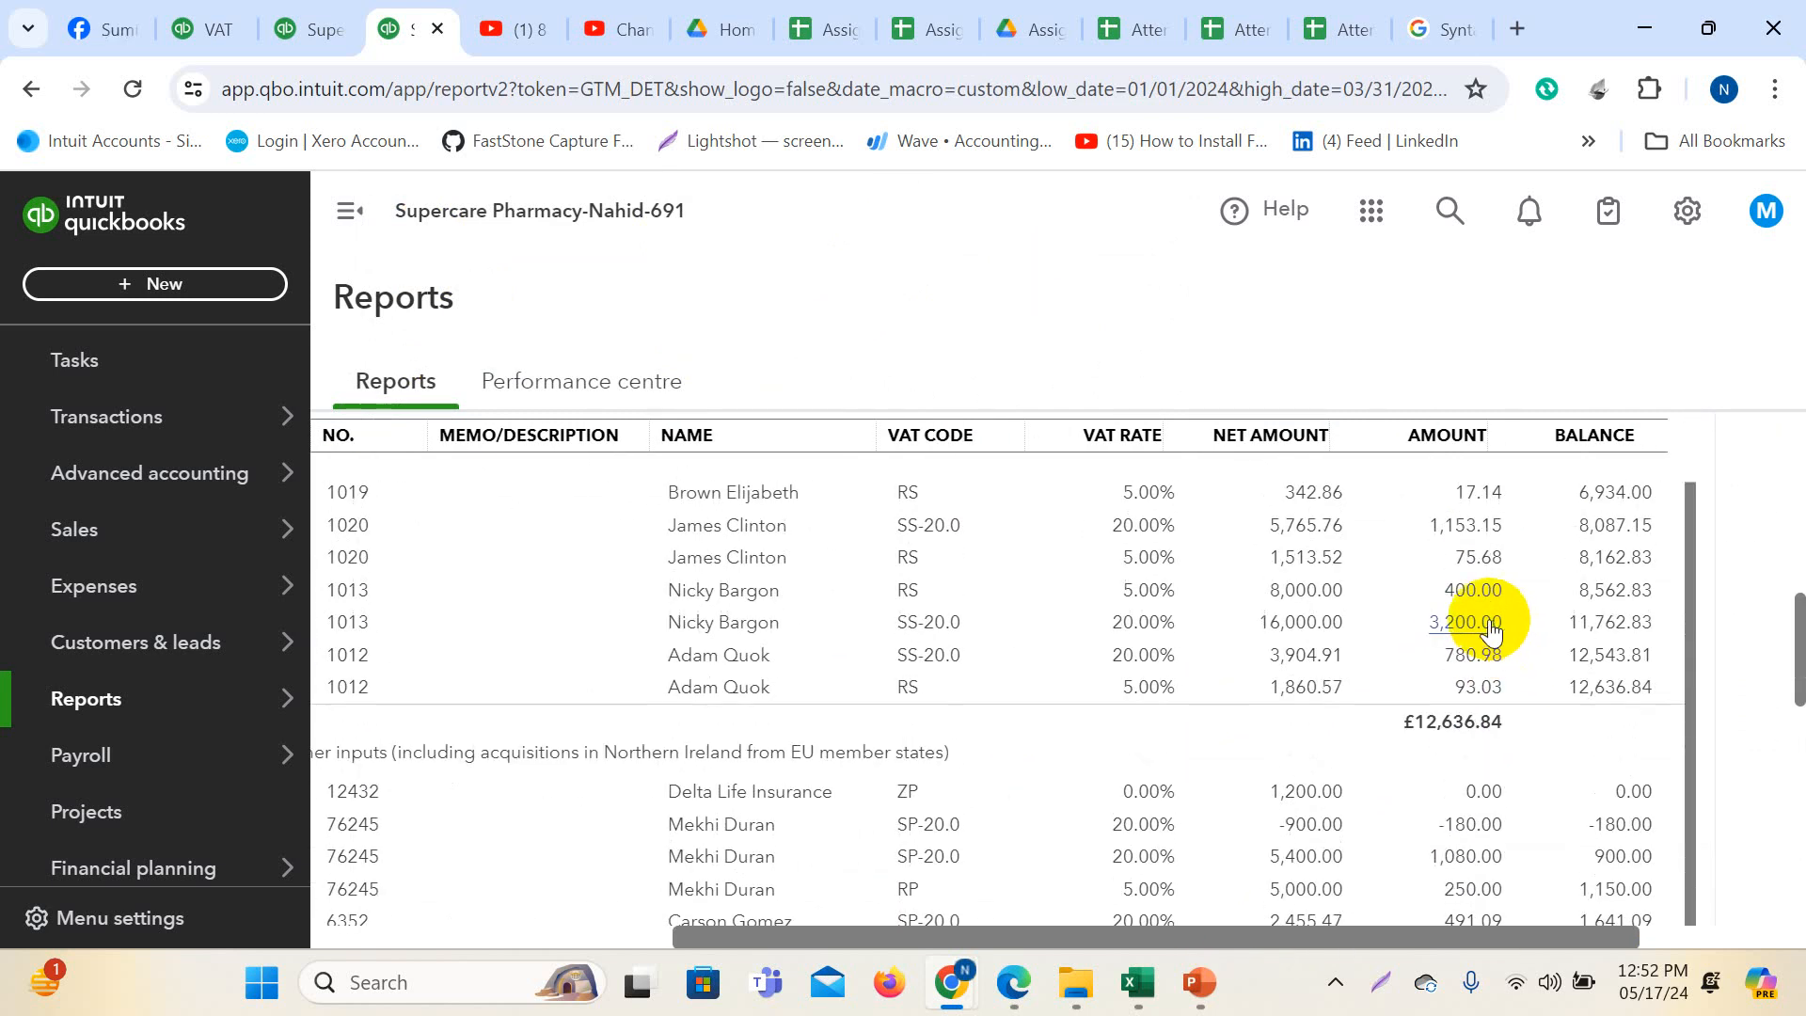
pyautogui.scroll(5, 1481, 618)
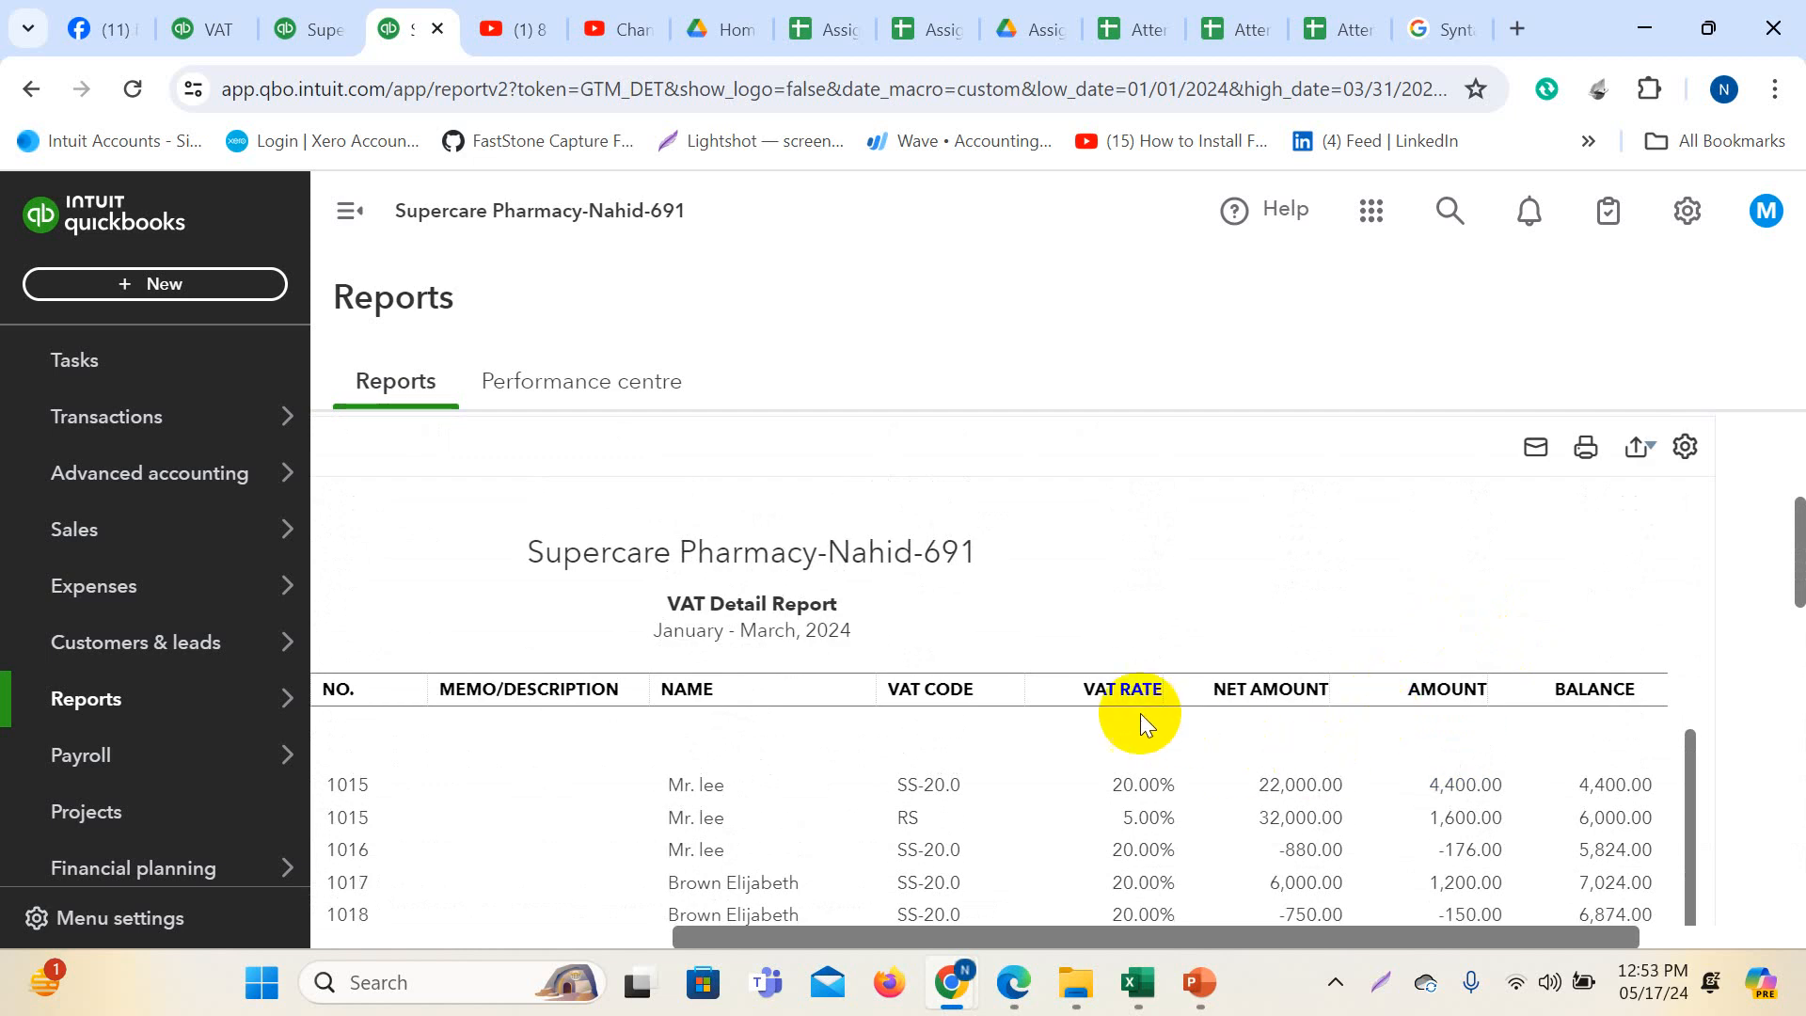
pyautogui.scroll(-10, 1141, 823)
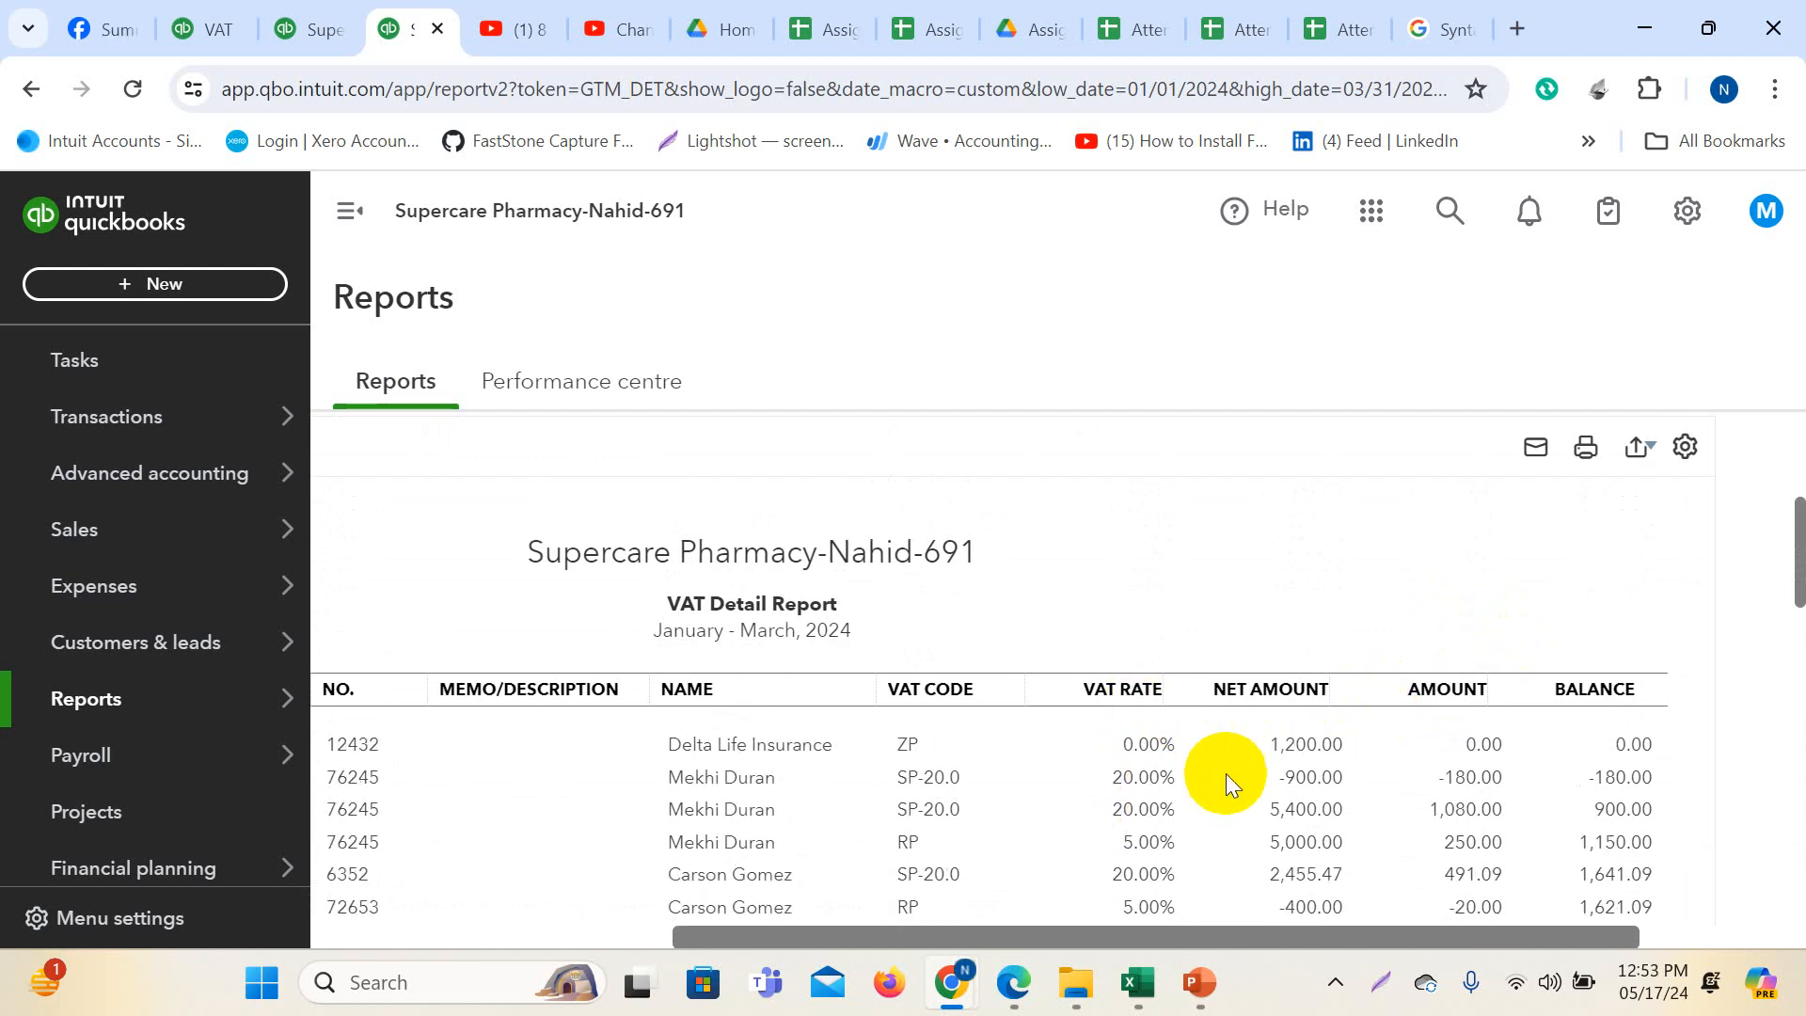
pyautogui.scroll(-1, 1359, 771)
pyautogui.scroll(-10, 1345, 732)
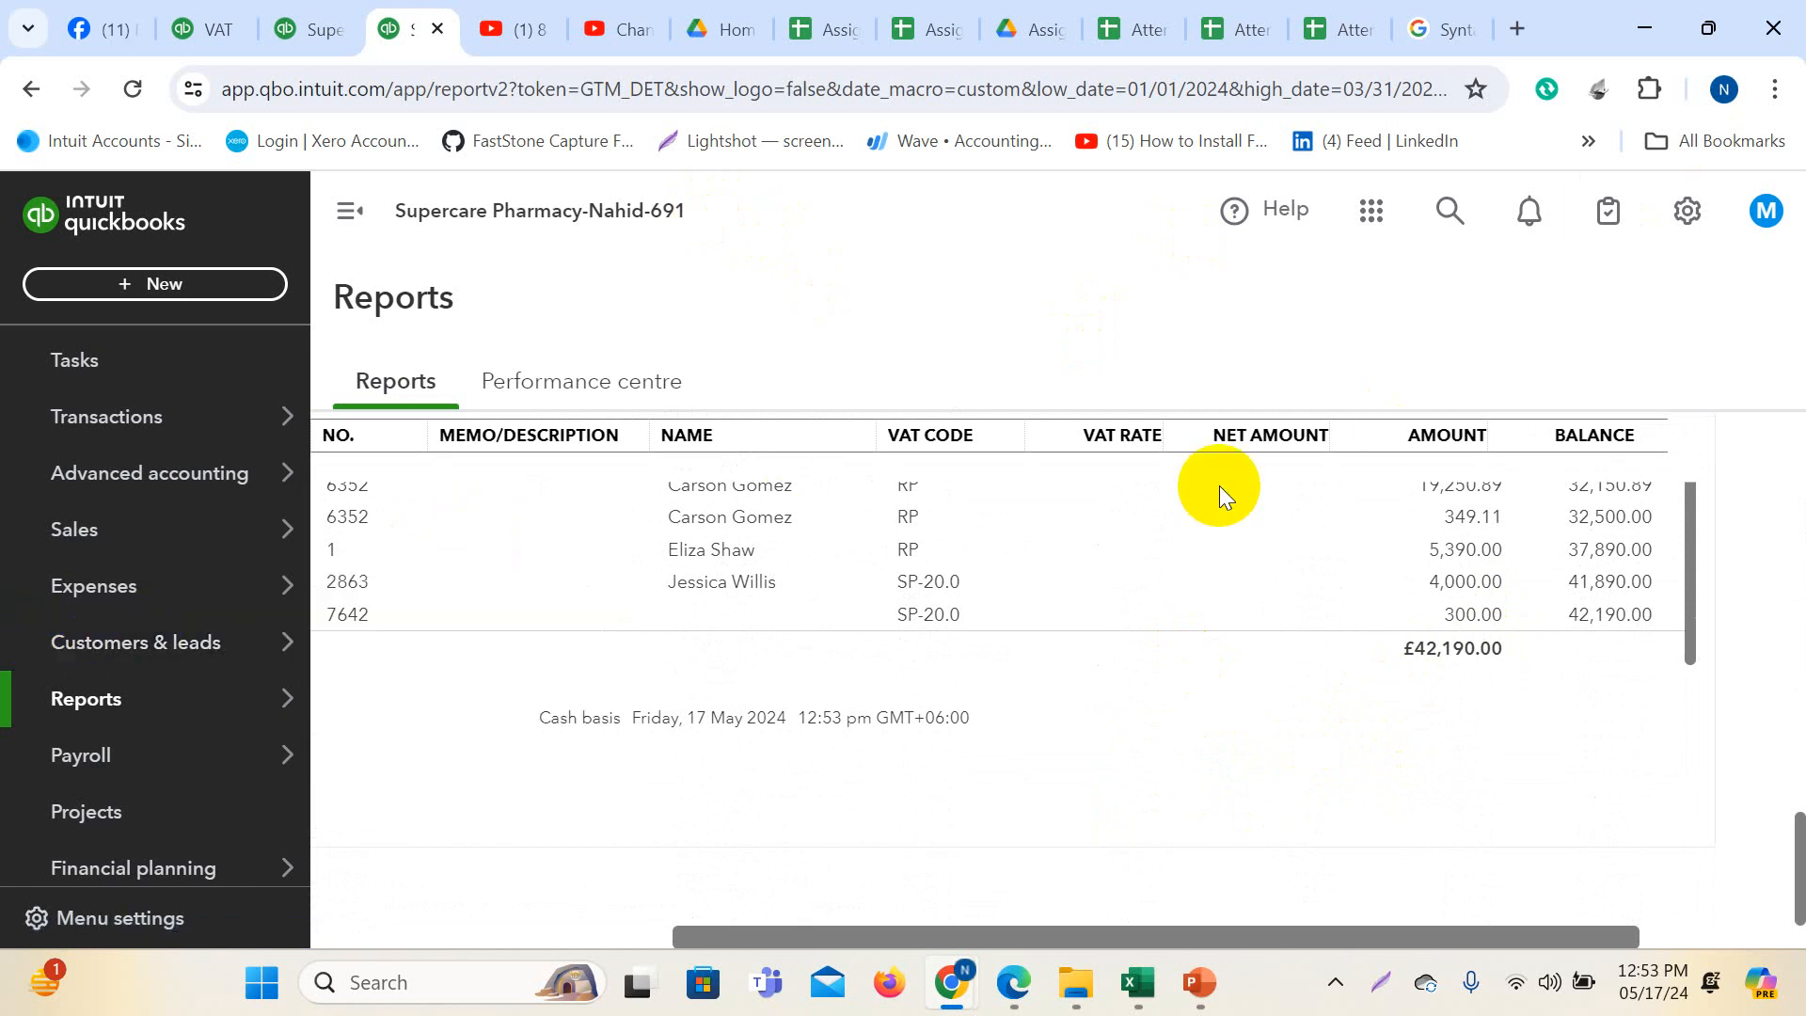
# - Switch to the Balance Sheet browser tab and check the VAT Control liability
pyautogui.click(292, 21)
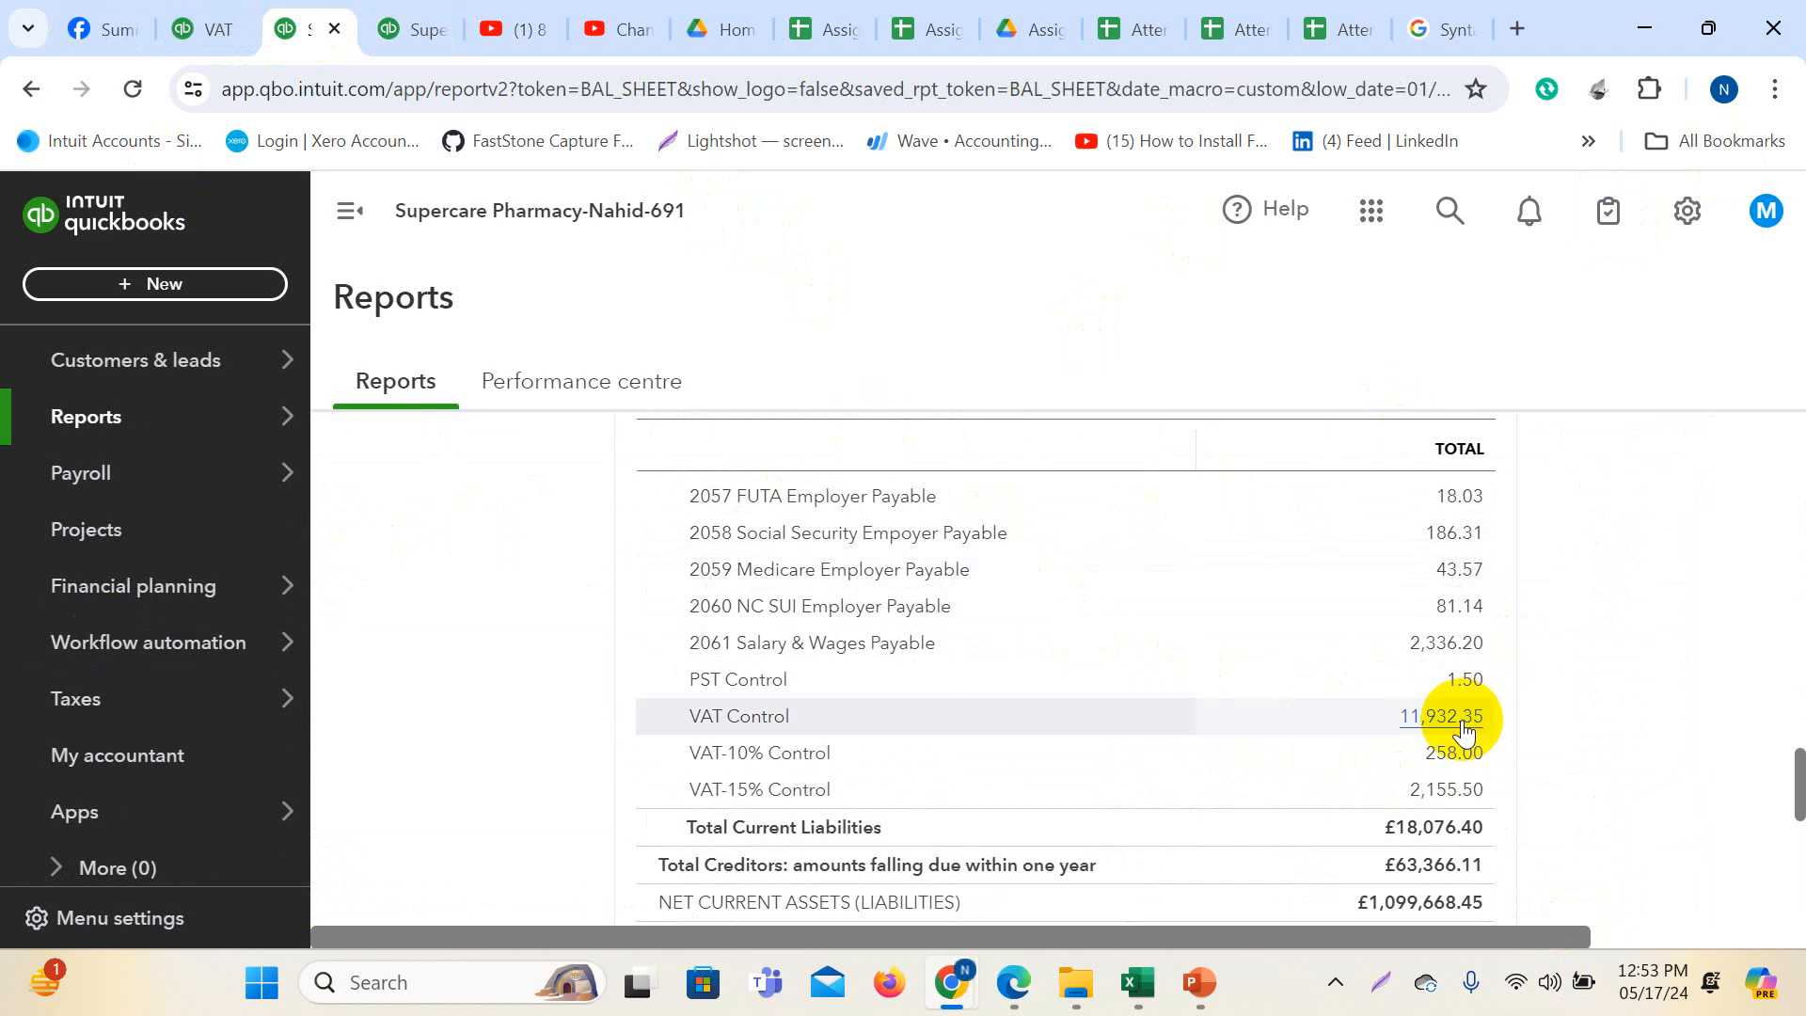
pyautogui.scroll(12, 1060, 504)
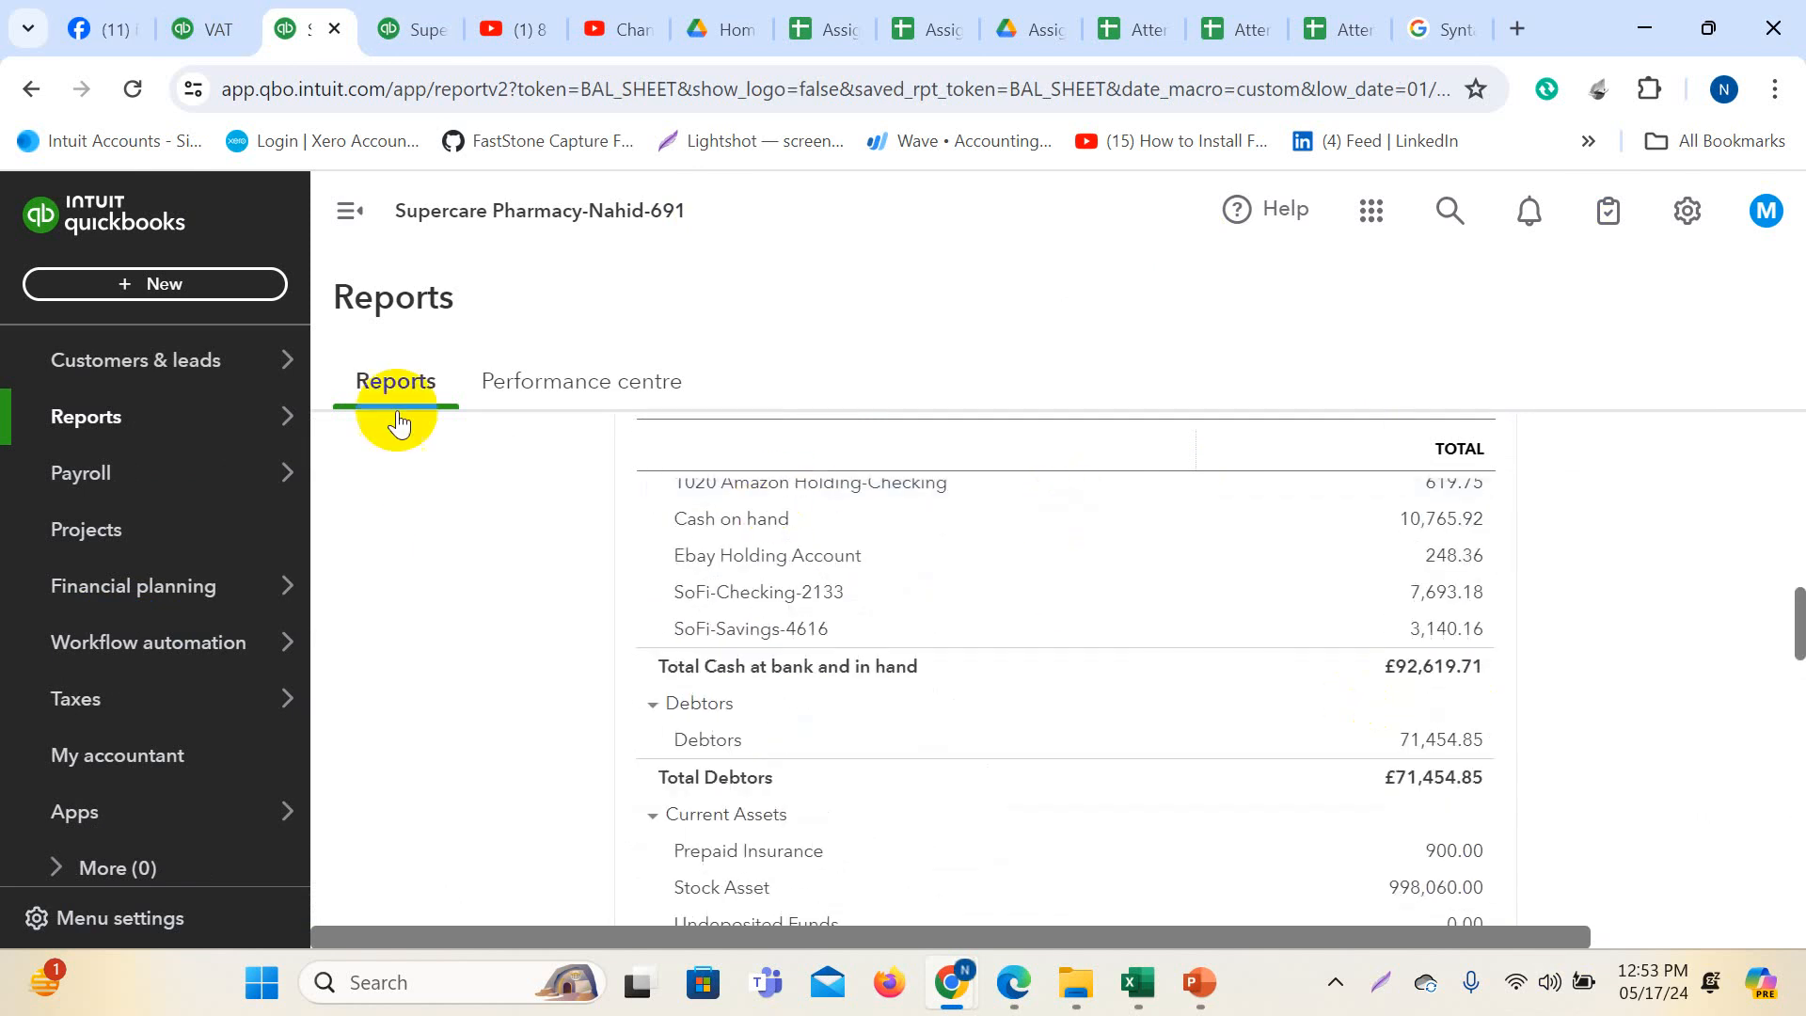
pyautogui.scroll(-5, 640, 503)
# - Switch to the browser tab with the VAT page and open the 01/01/2024 - 03/31/2024 return for preparation
pyautogui.click(202, 28)
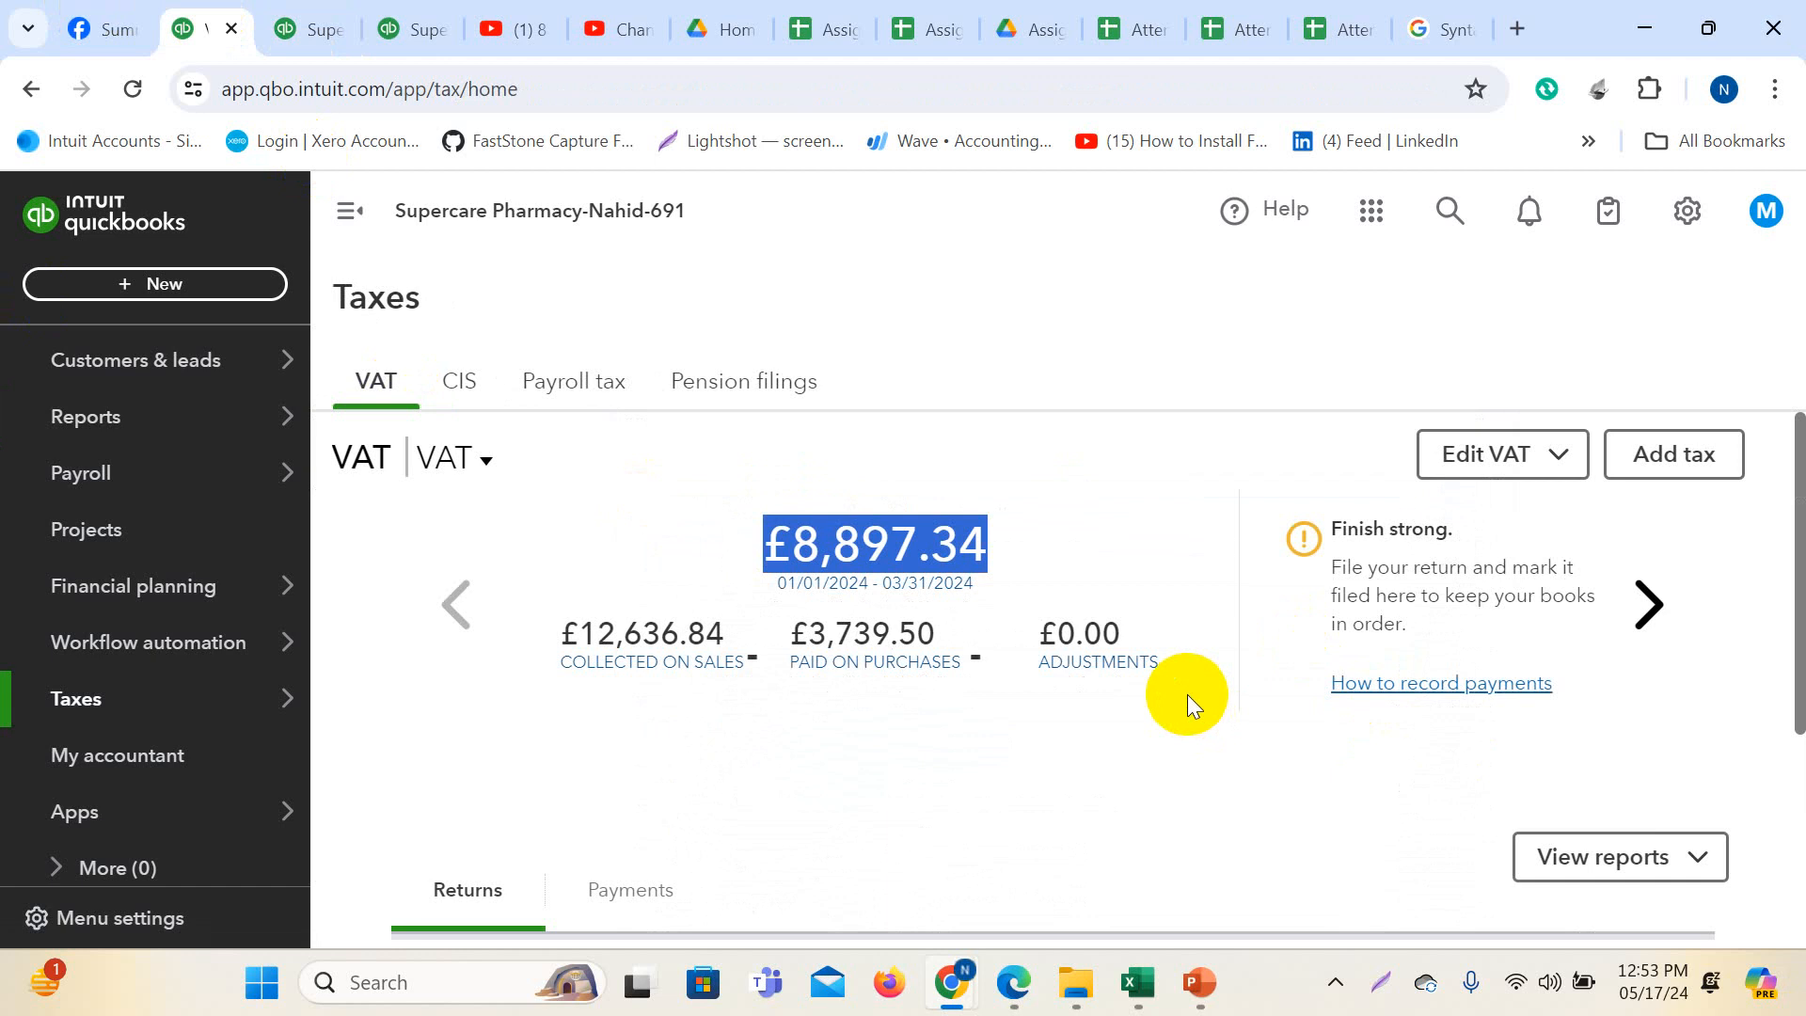
pyautogui.click(1071, 434)
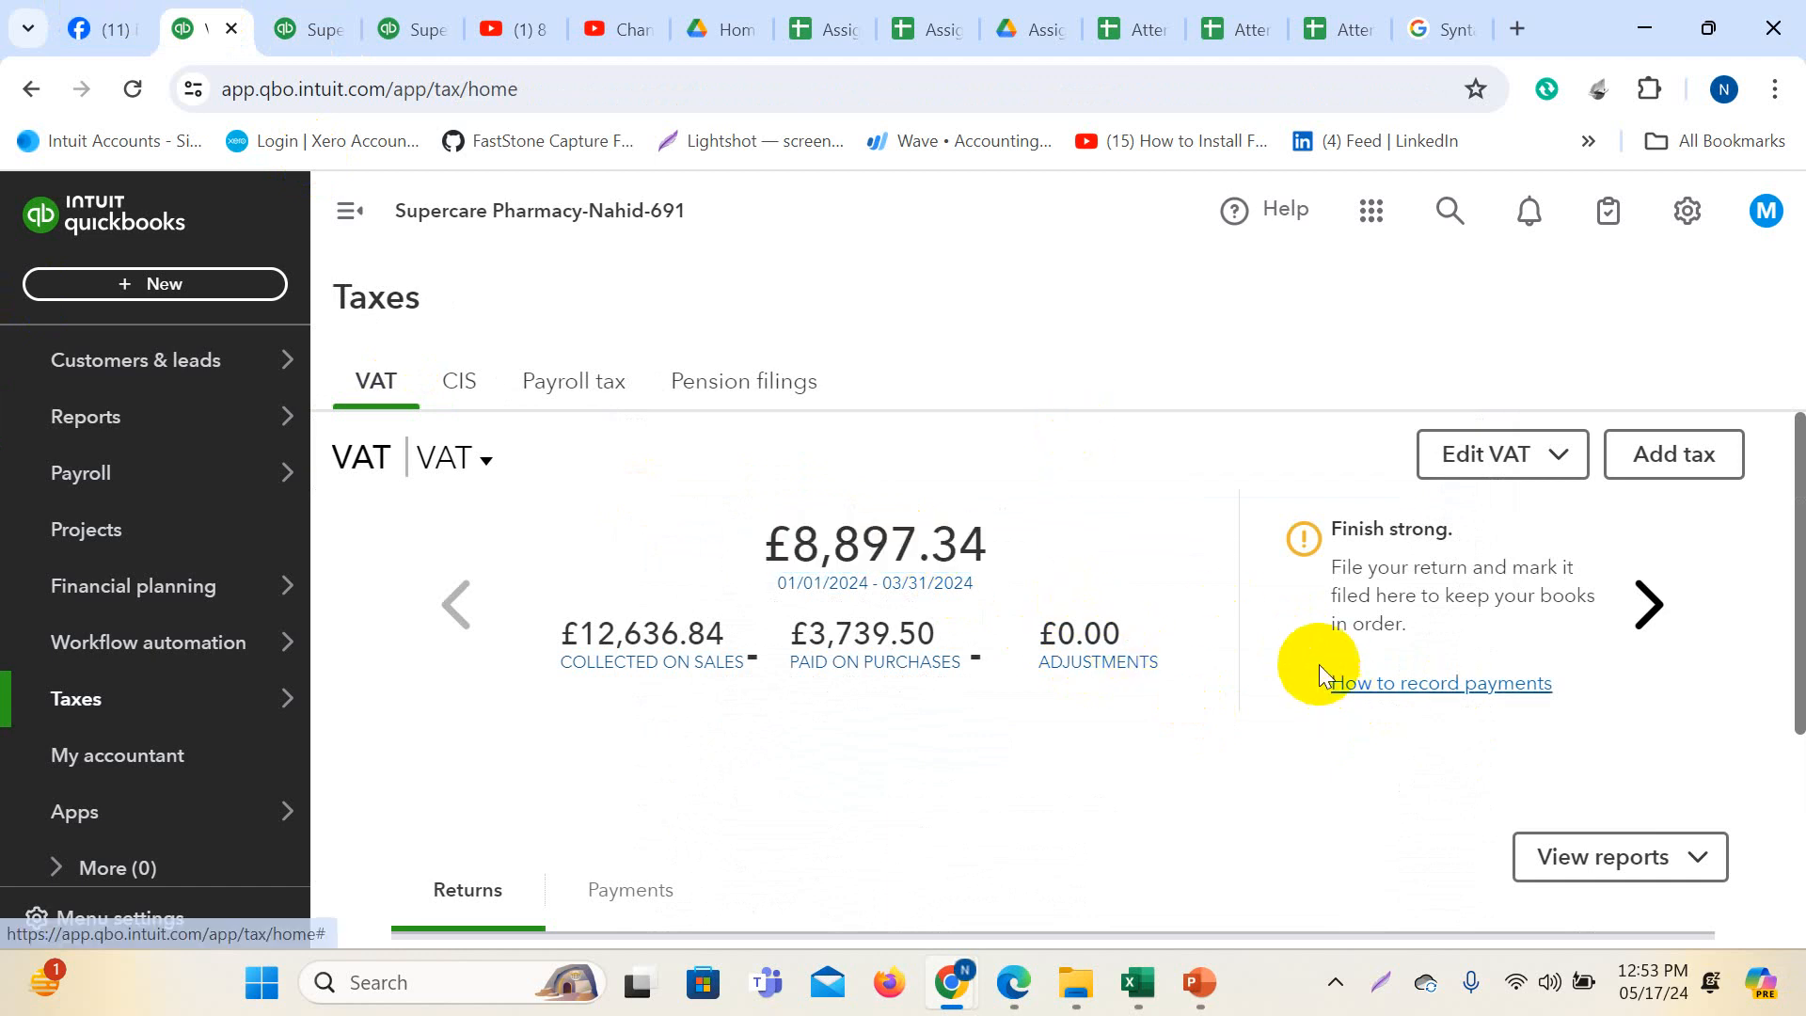
pyautogui.scroll(-4, 1360, 700)
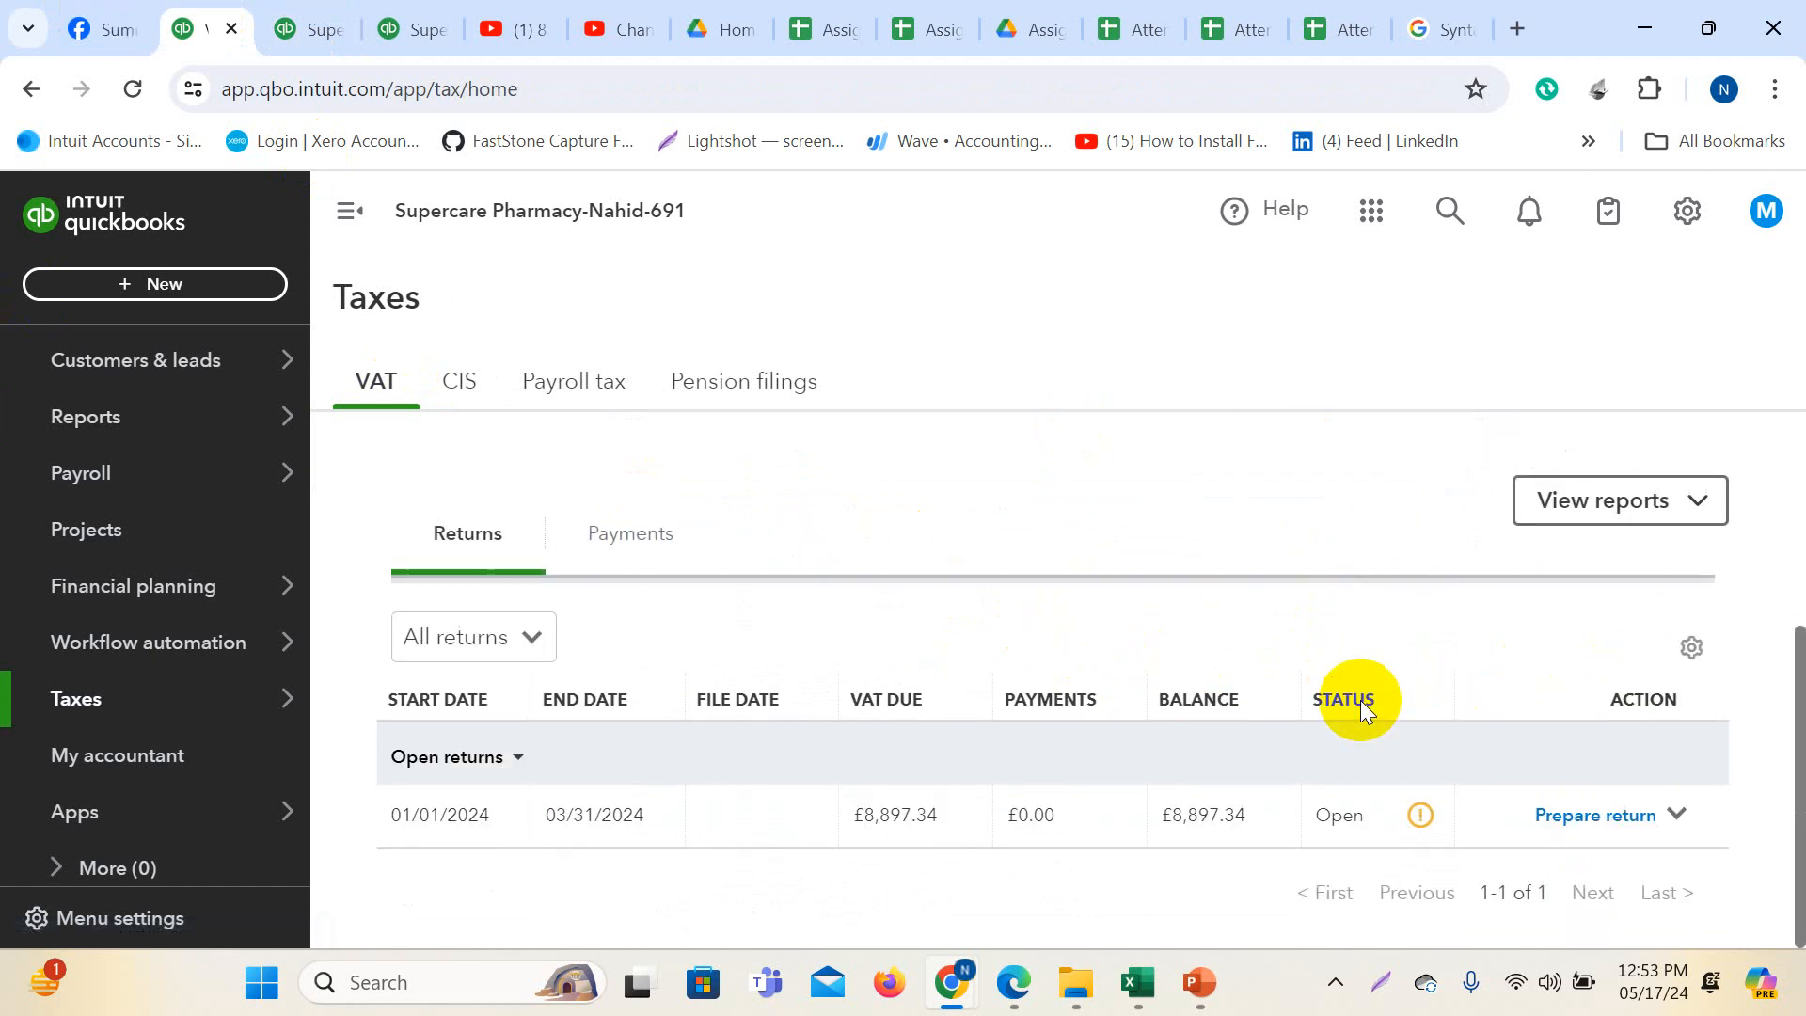
pyautogui.click(1590, 816)
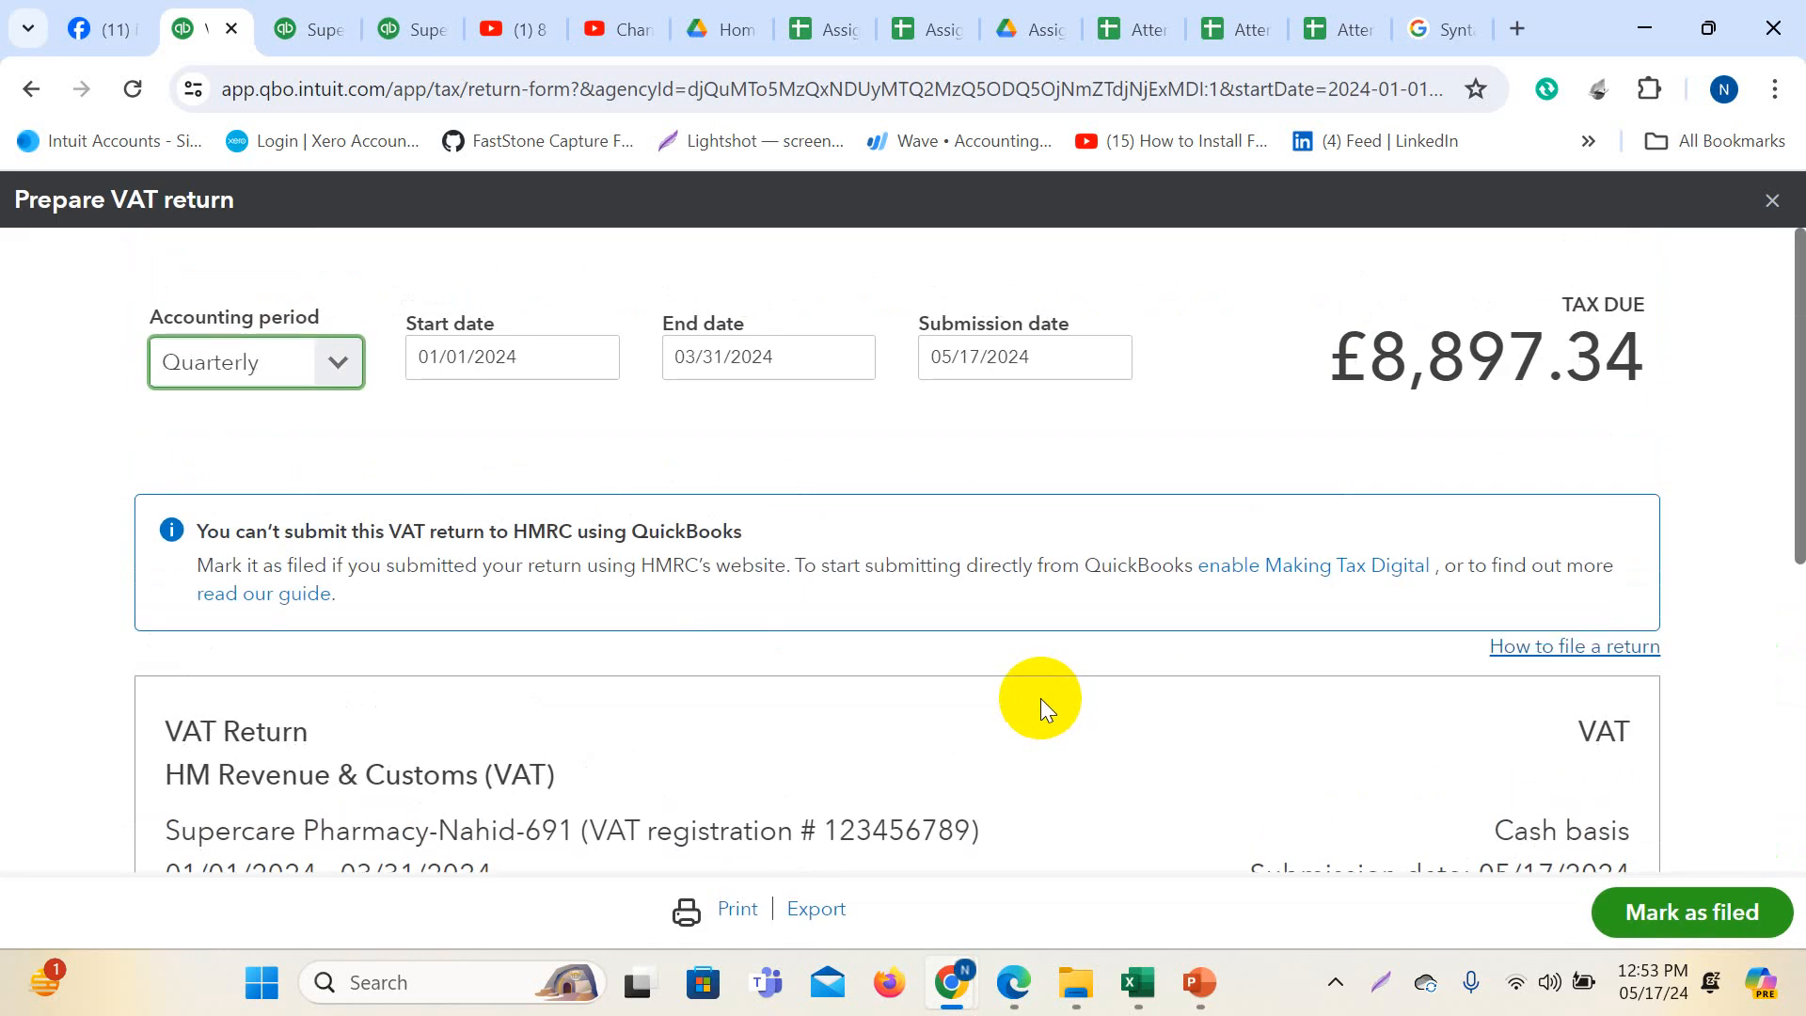
# - Examine Boxes 1 to 9 of the VAT return, highlighting the total output tax due and the net VAT to pay
pyautogui.scroll(-4, 1026, 681)
pyautogui.scroll(-2, 1418, 527)
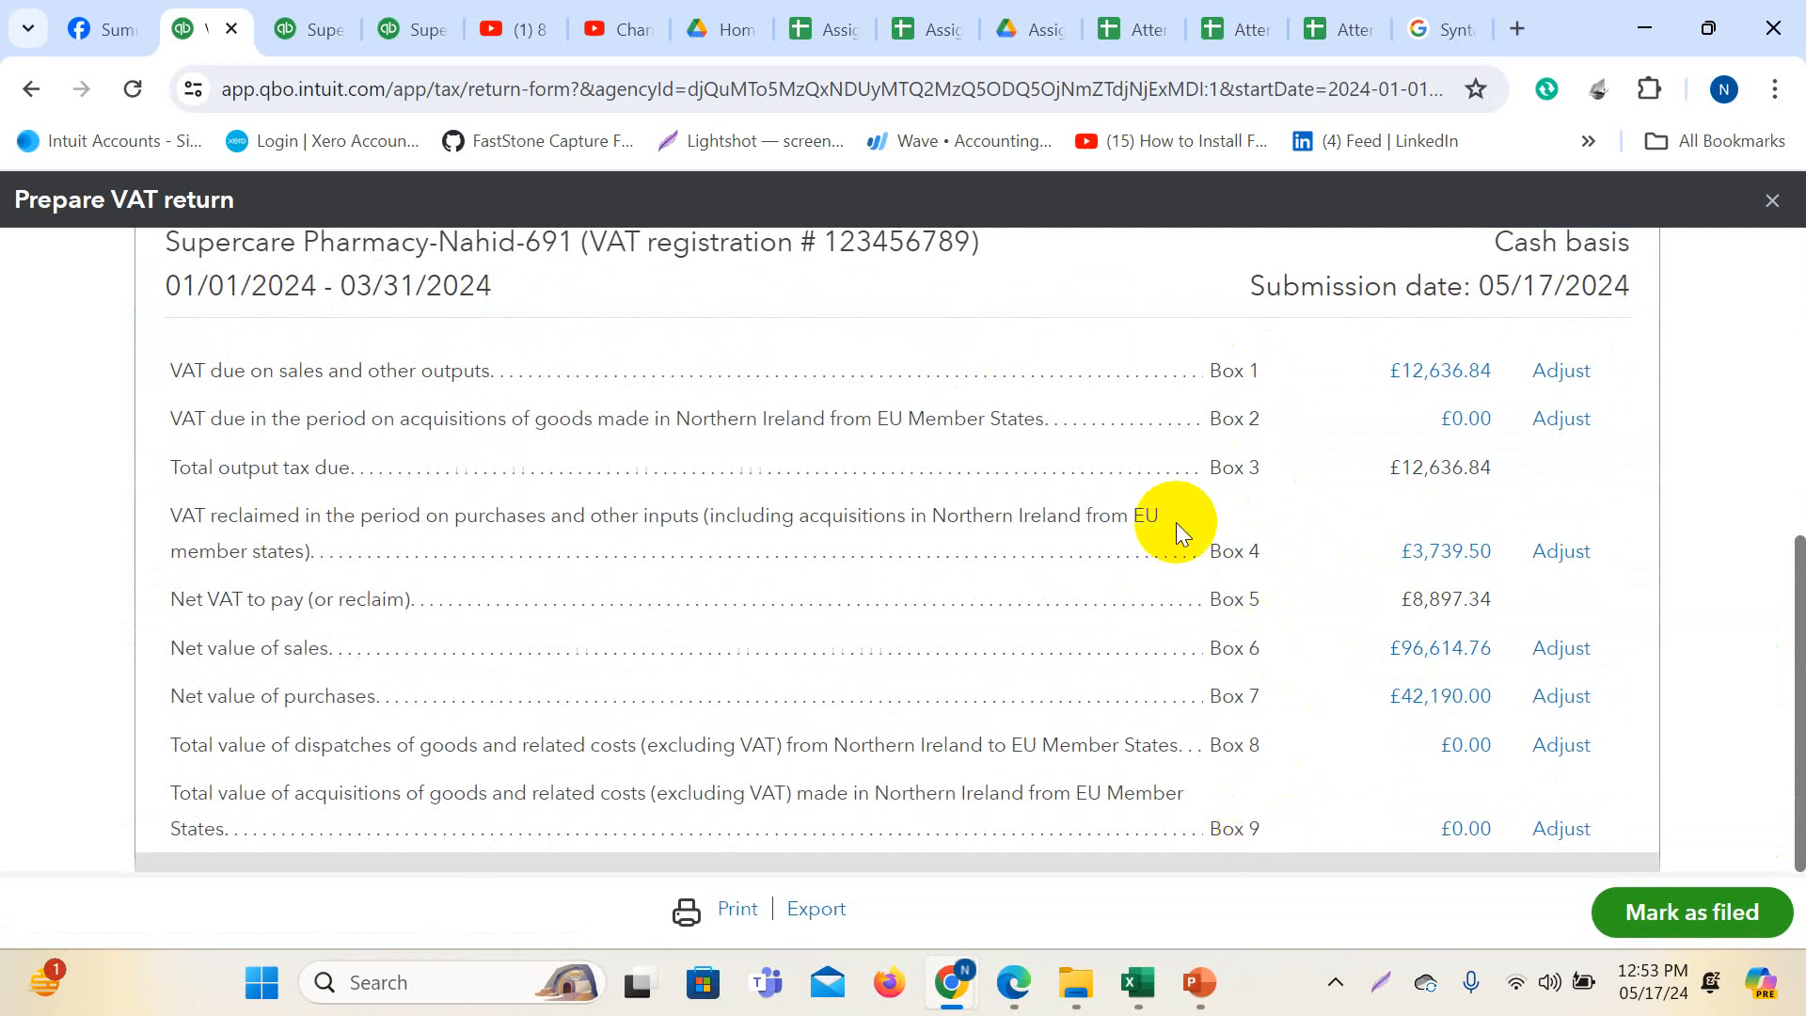
pyautogui.scroll(2, 1176, 522)
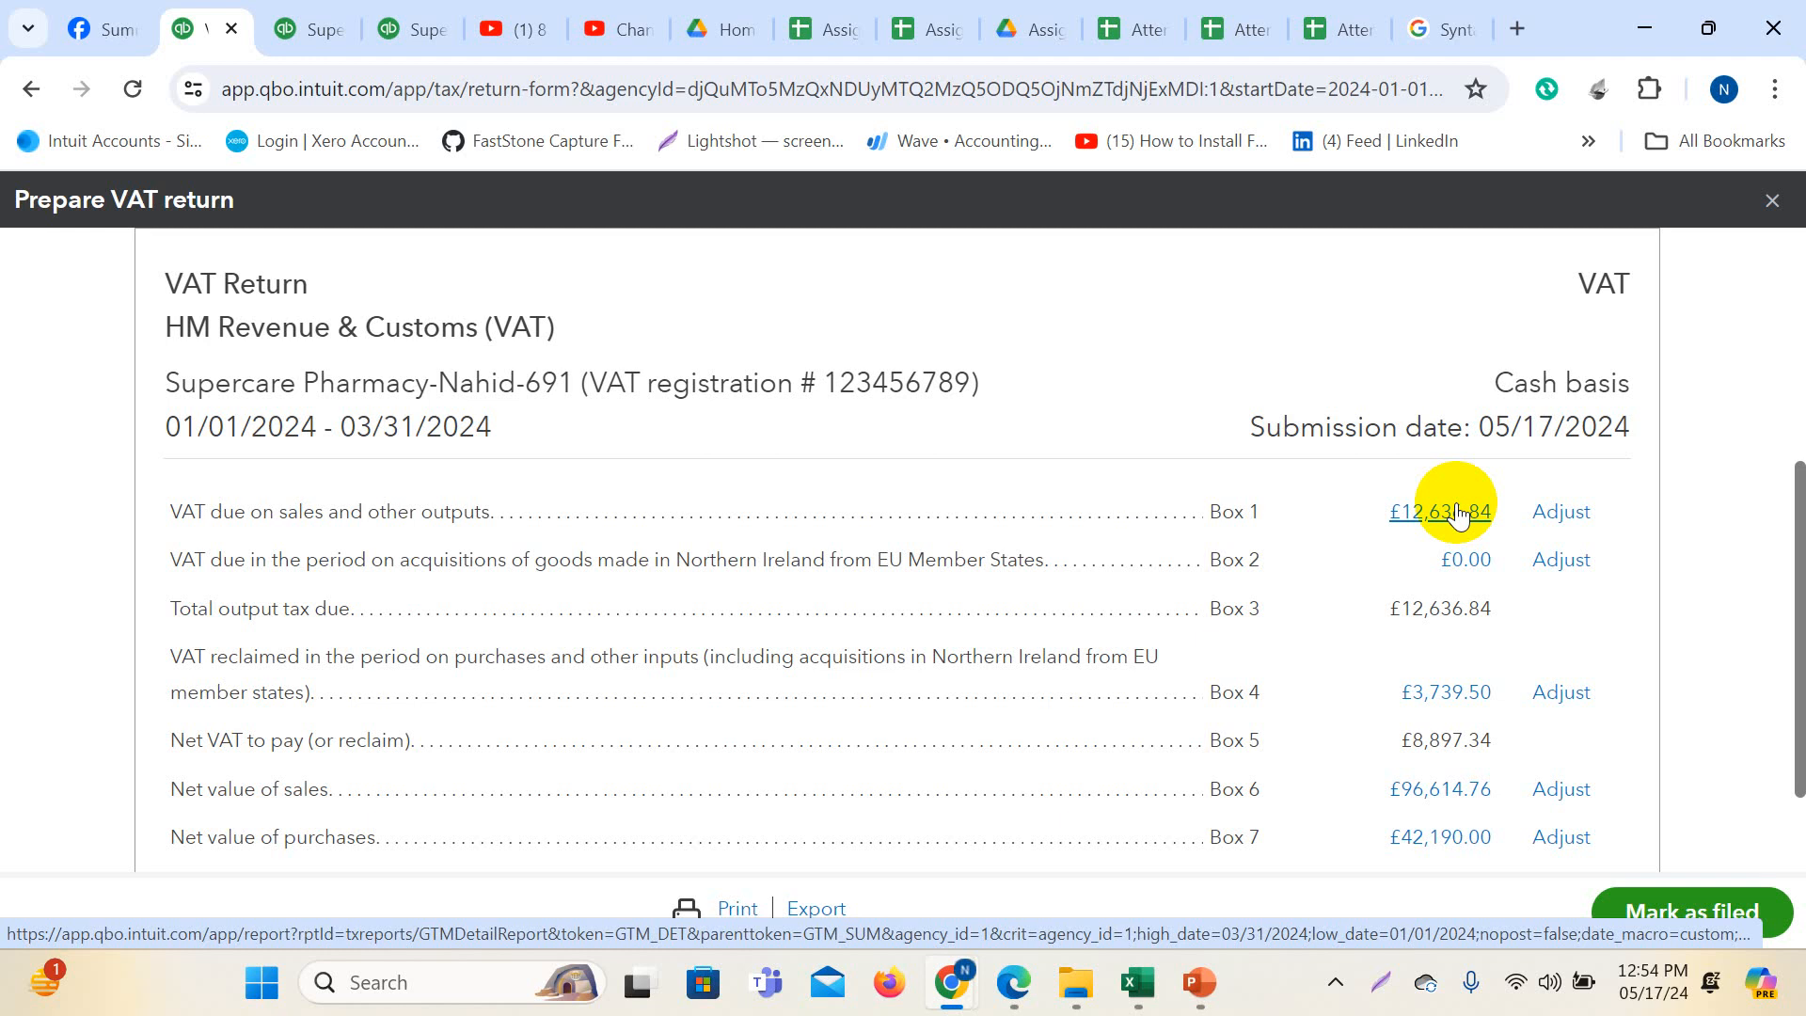
pyautogui.scroll(-2, 1411, 583)
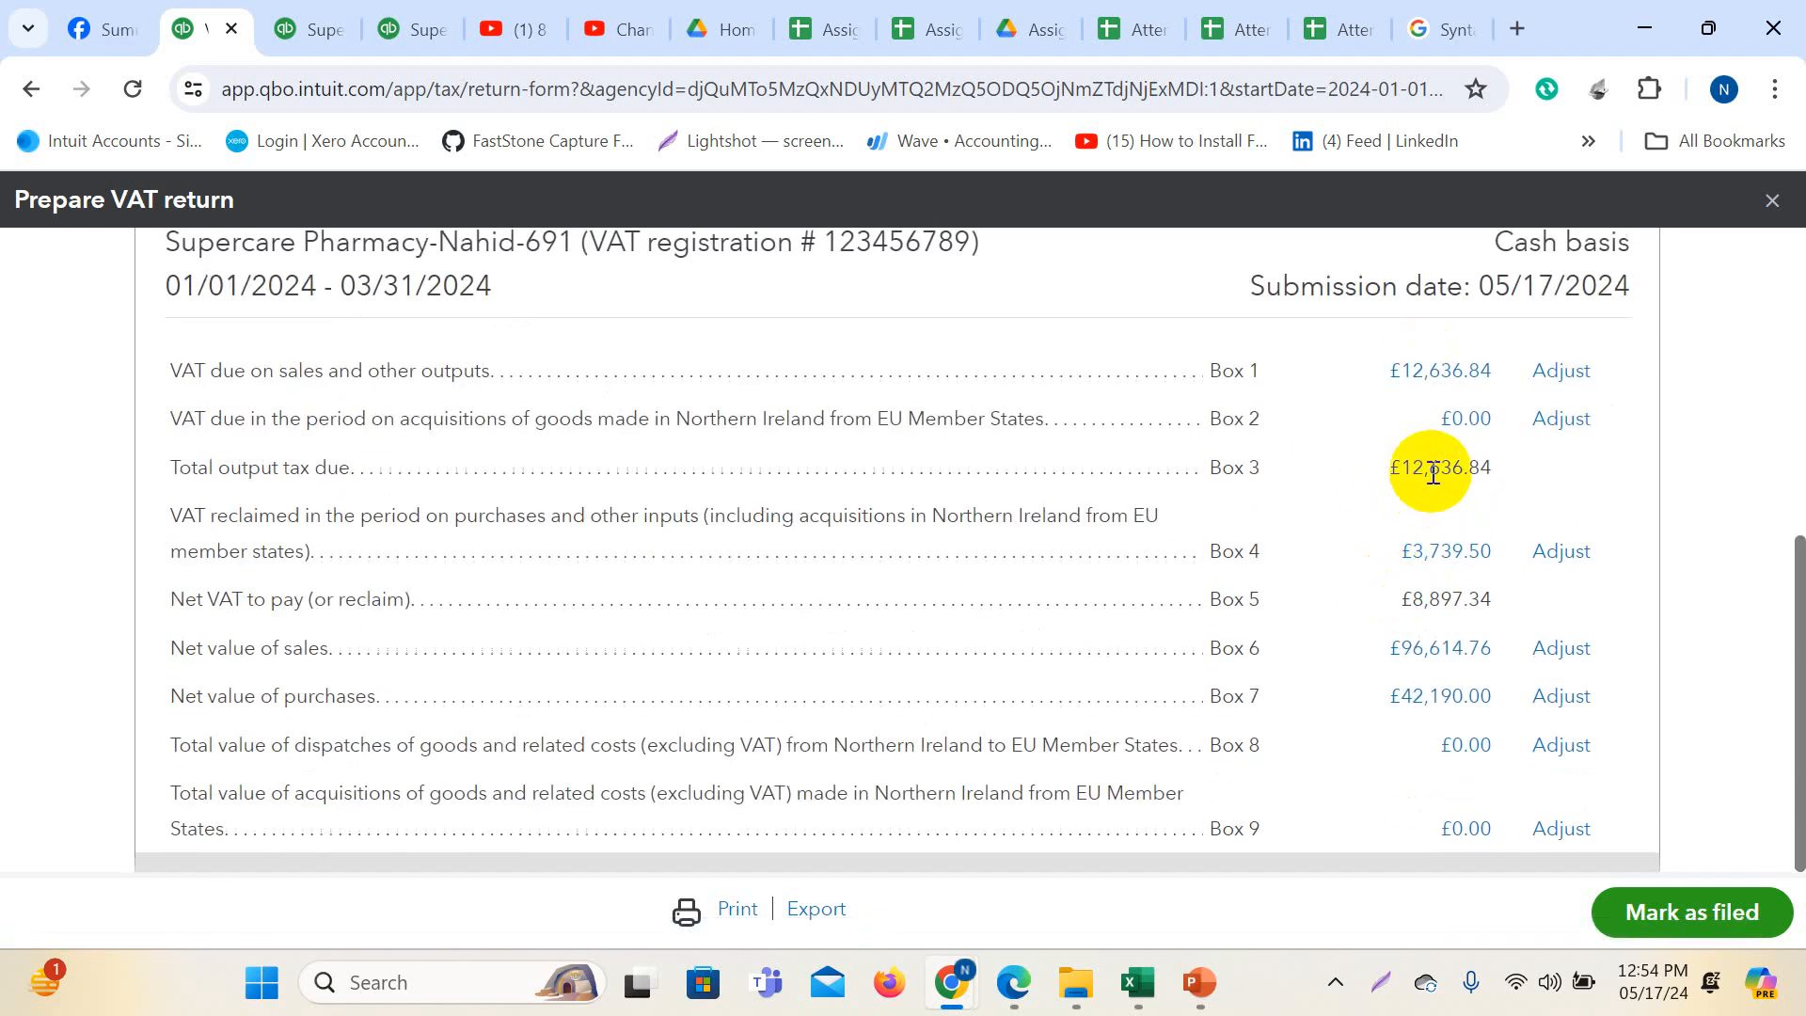
pyautogui.moveTo(1406, 467); pyautogui.dragTo(1484, 470)
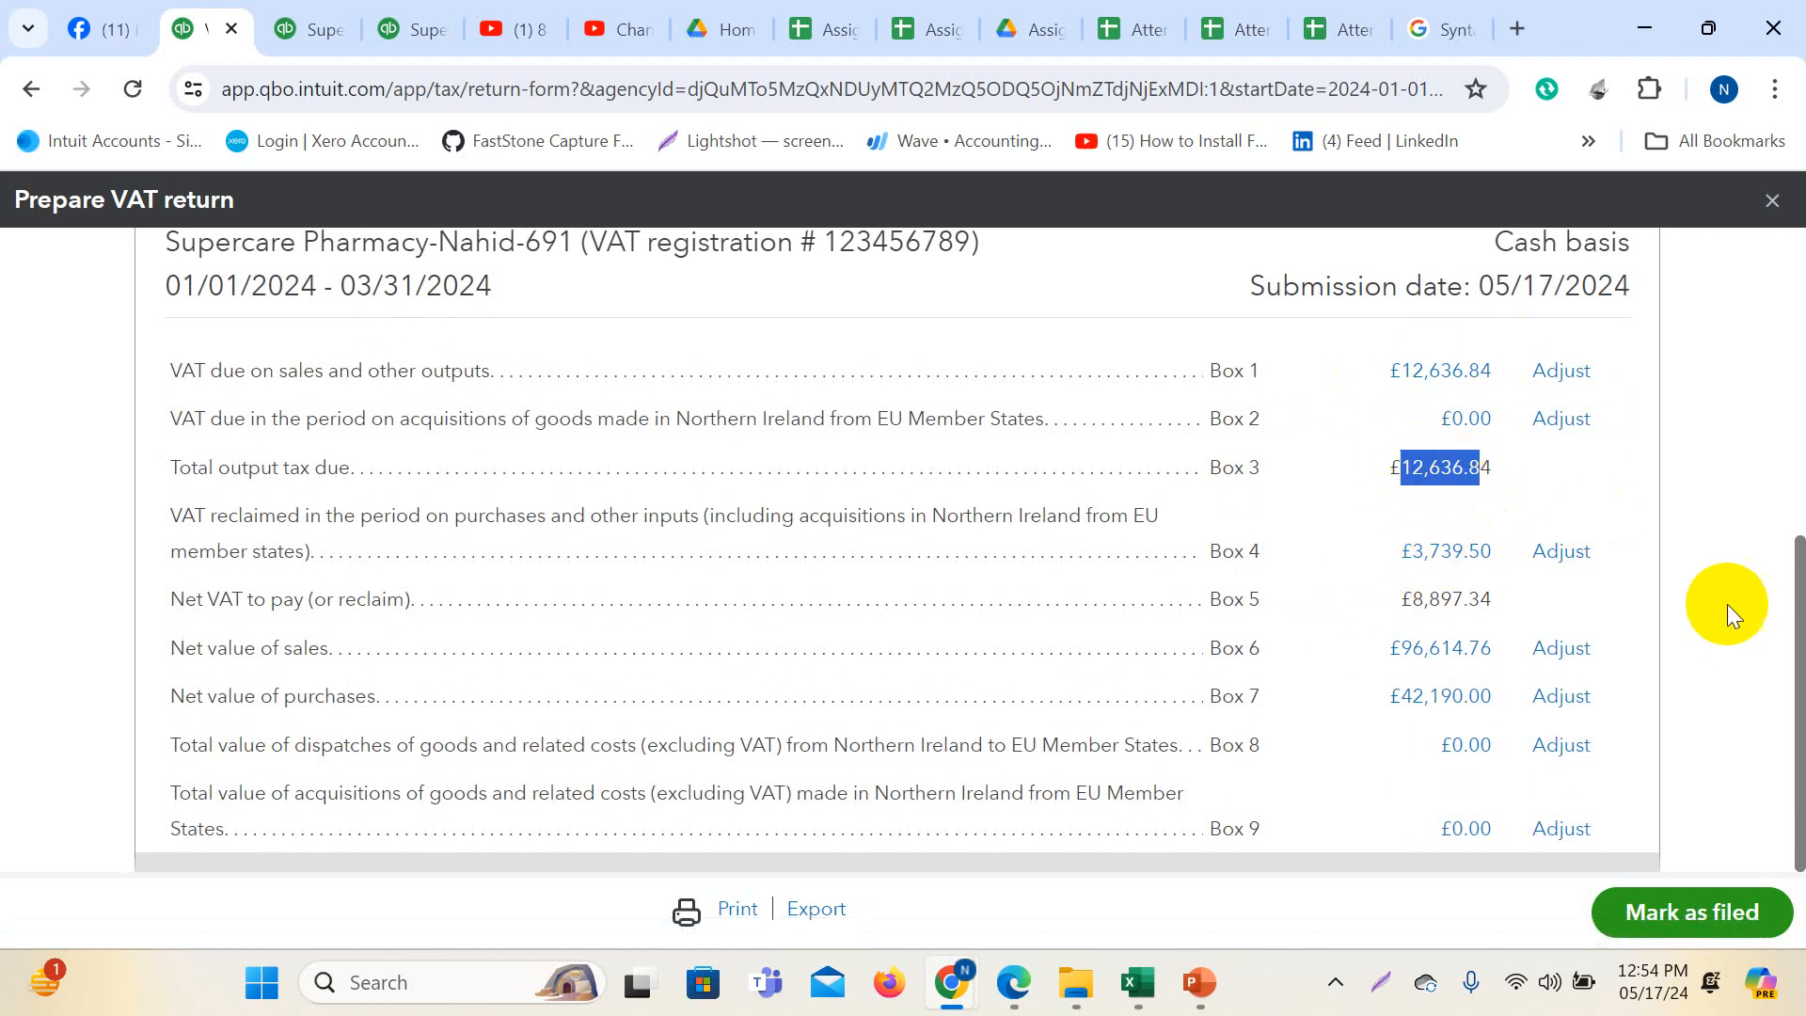
pyautogui.moveTo(1386, 602); pyautogui.dragTo(1502, 609)
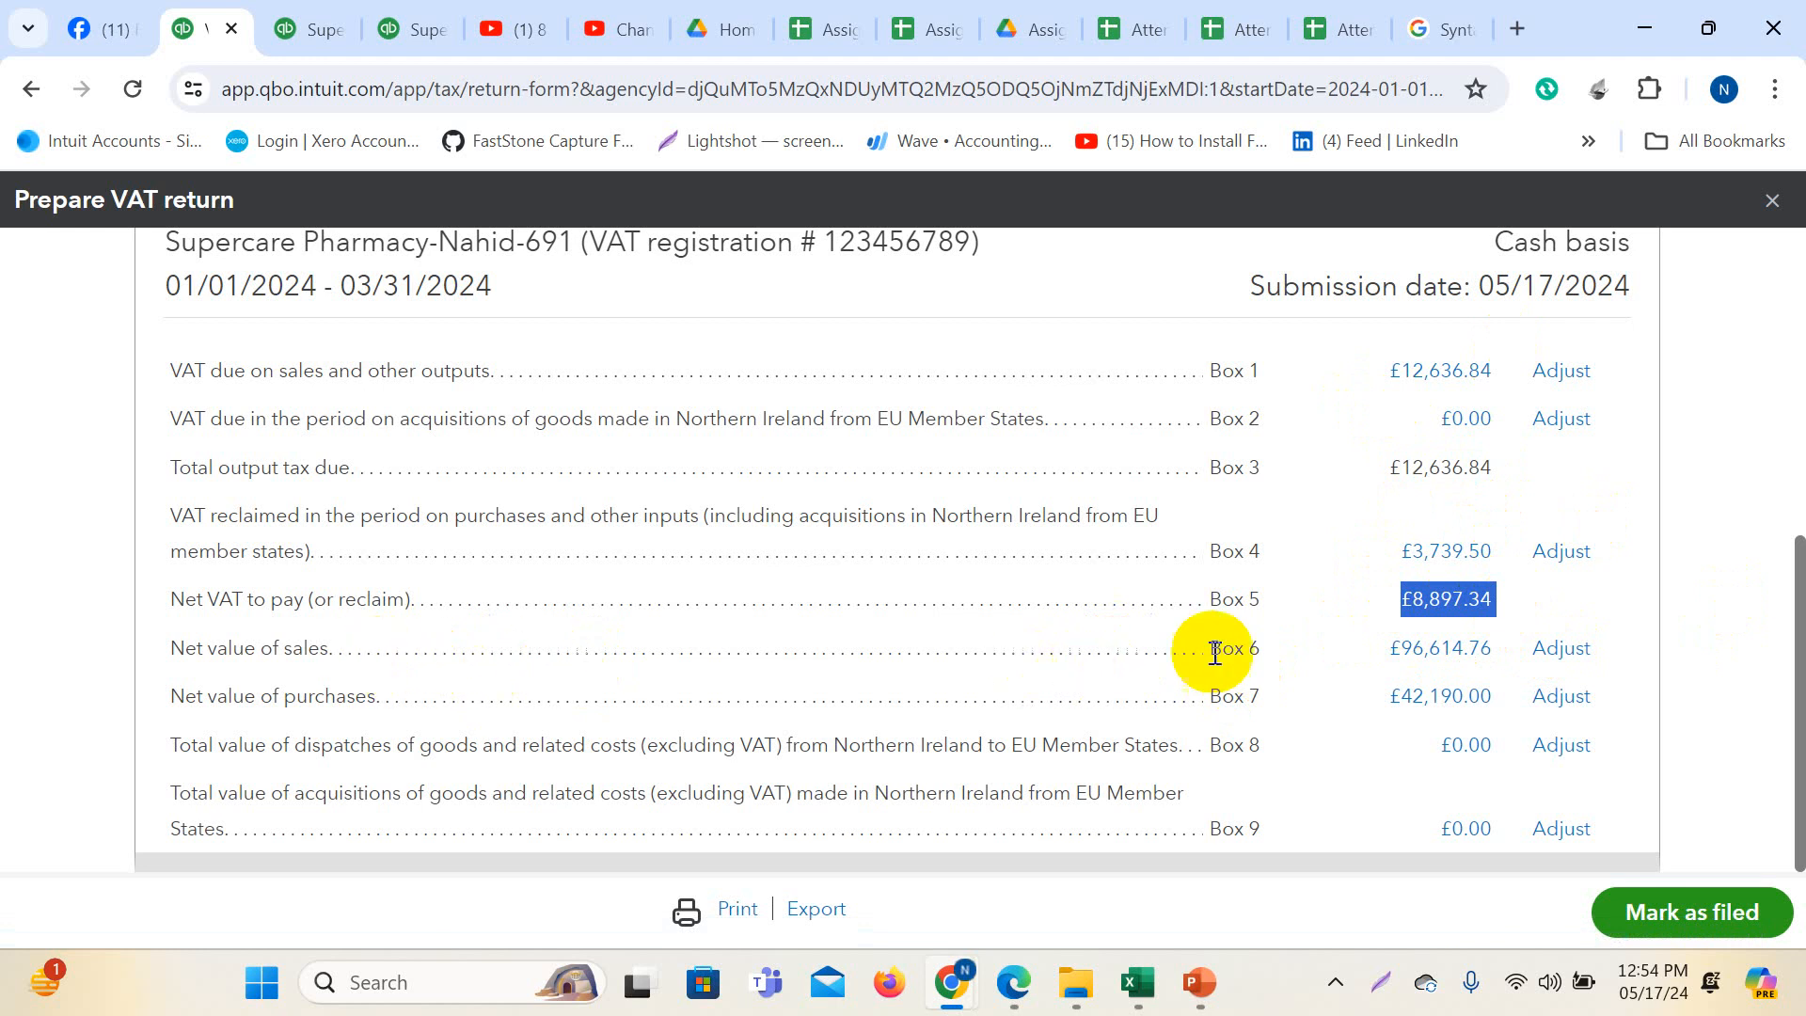
pyautogui.click(1326, 653)
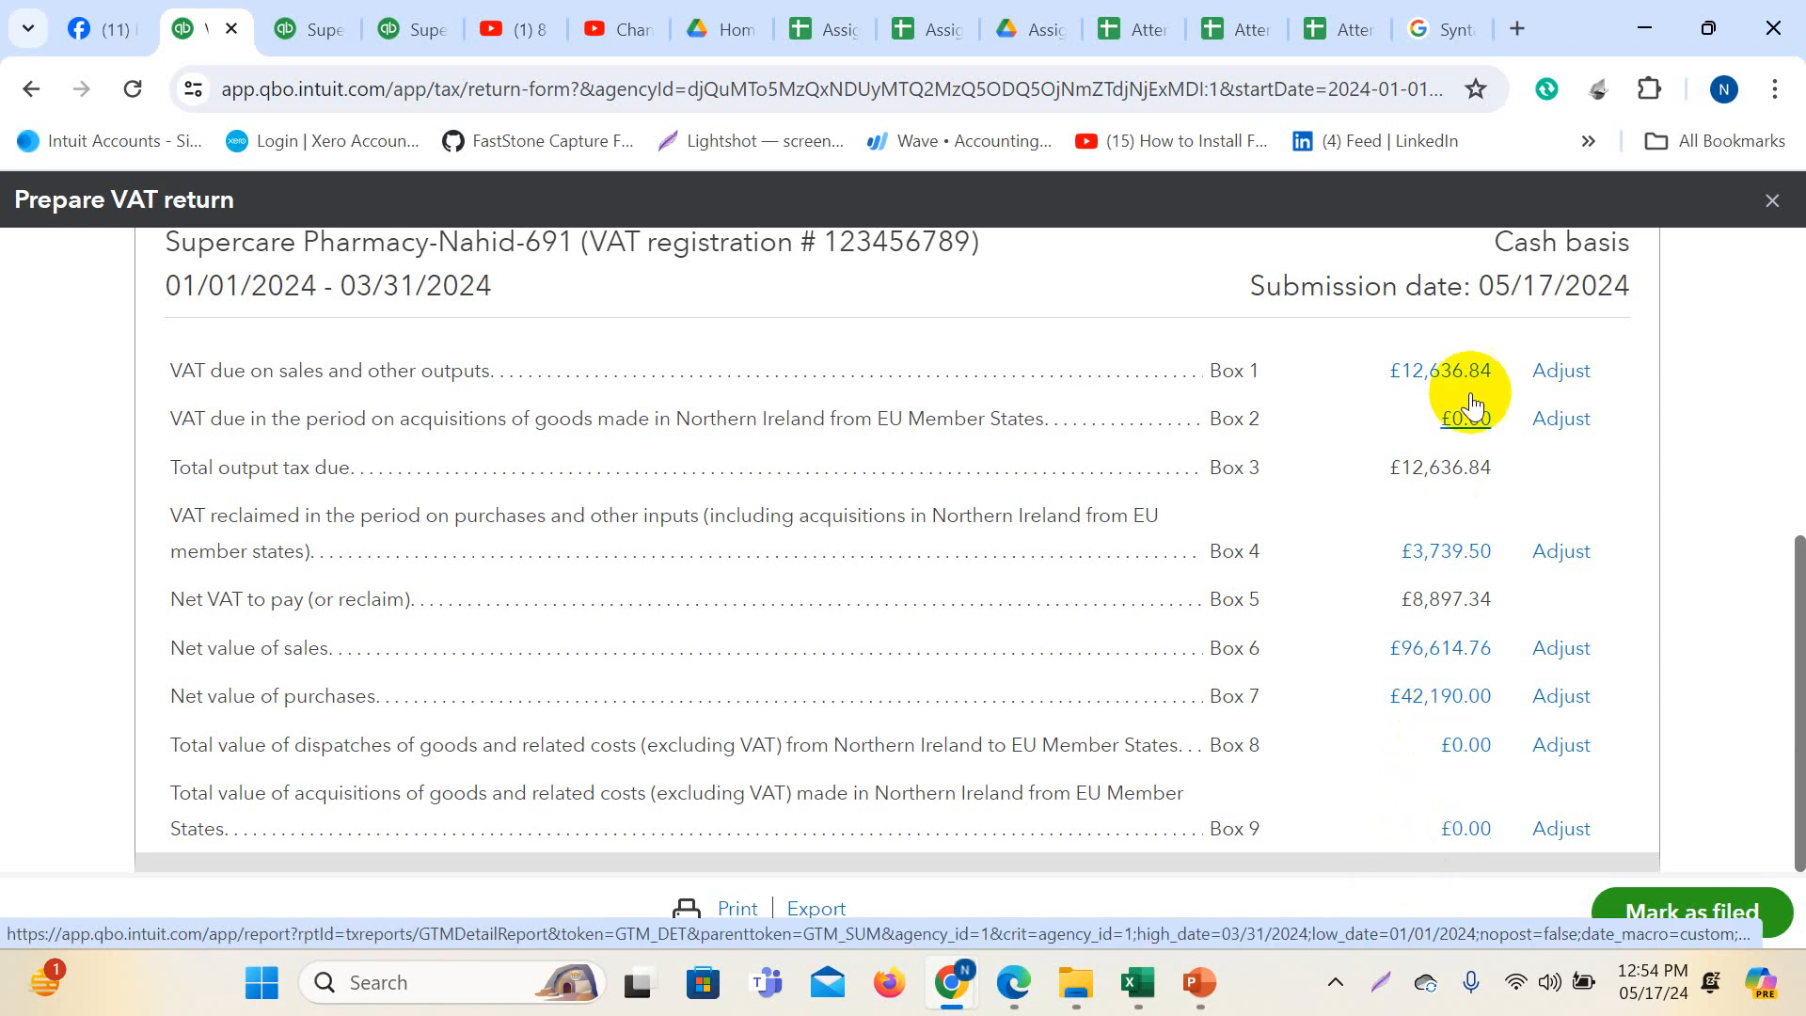
pyautogui.scroll(5, 1421, 658)
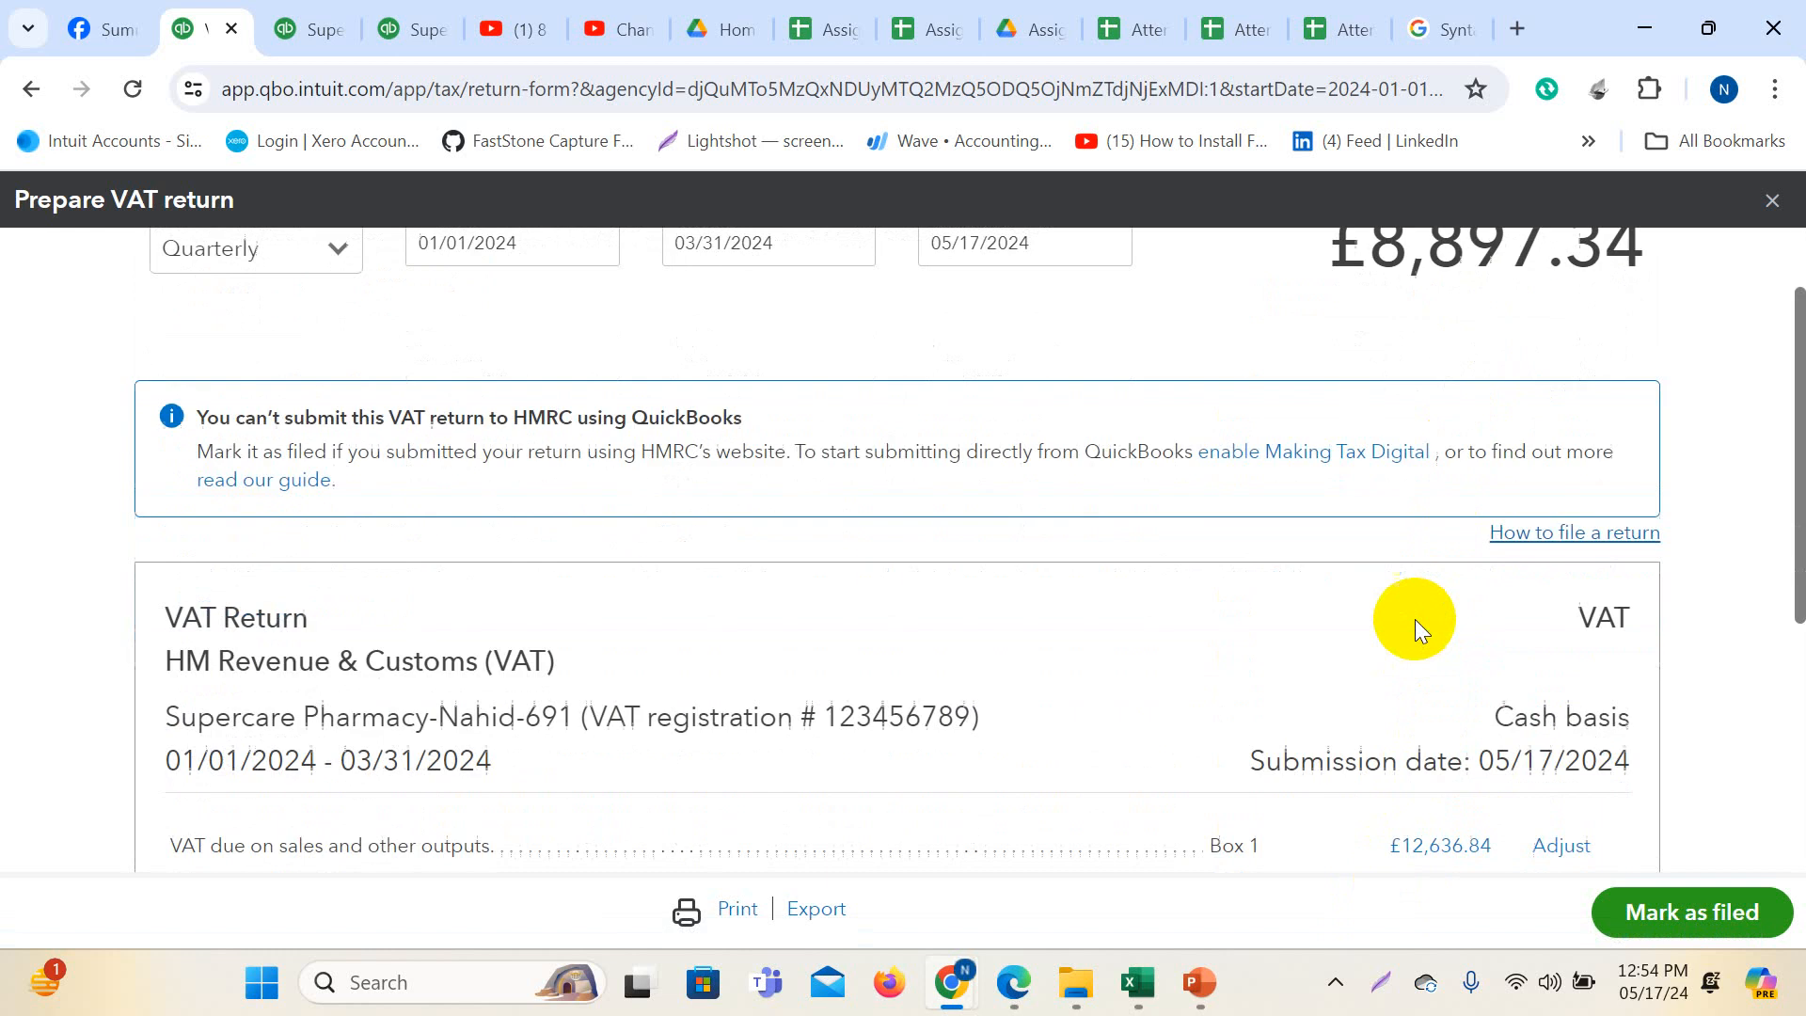
# - Switch from the VAT return to the Balance Sheet browser tab and check the VAT Control amount under Current Liabilities
pyautogui.scroll(-5, 1415, 619)
pyautogui.scroll(6, 1486, 613)
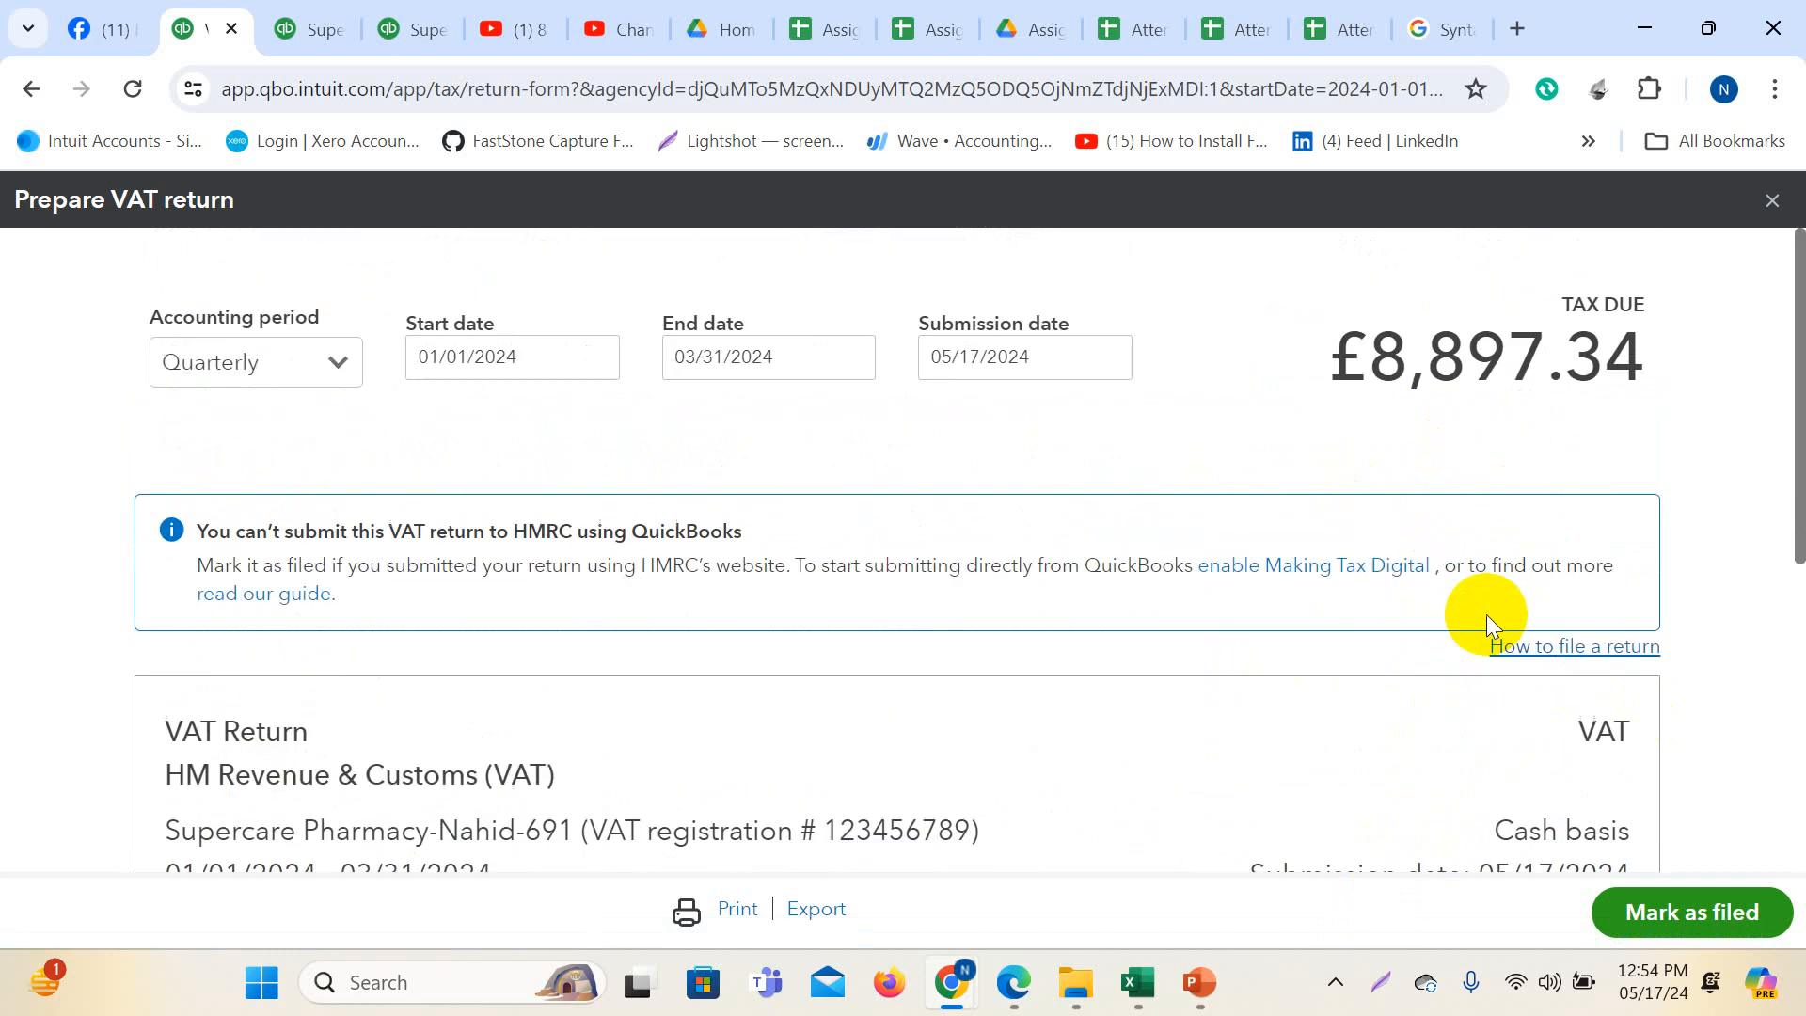
pyautogui.scroll(-1, 1480, 613)
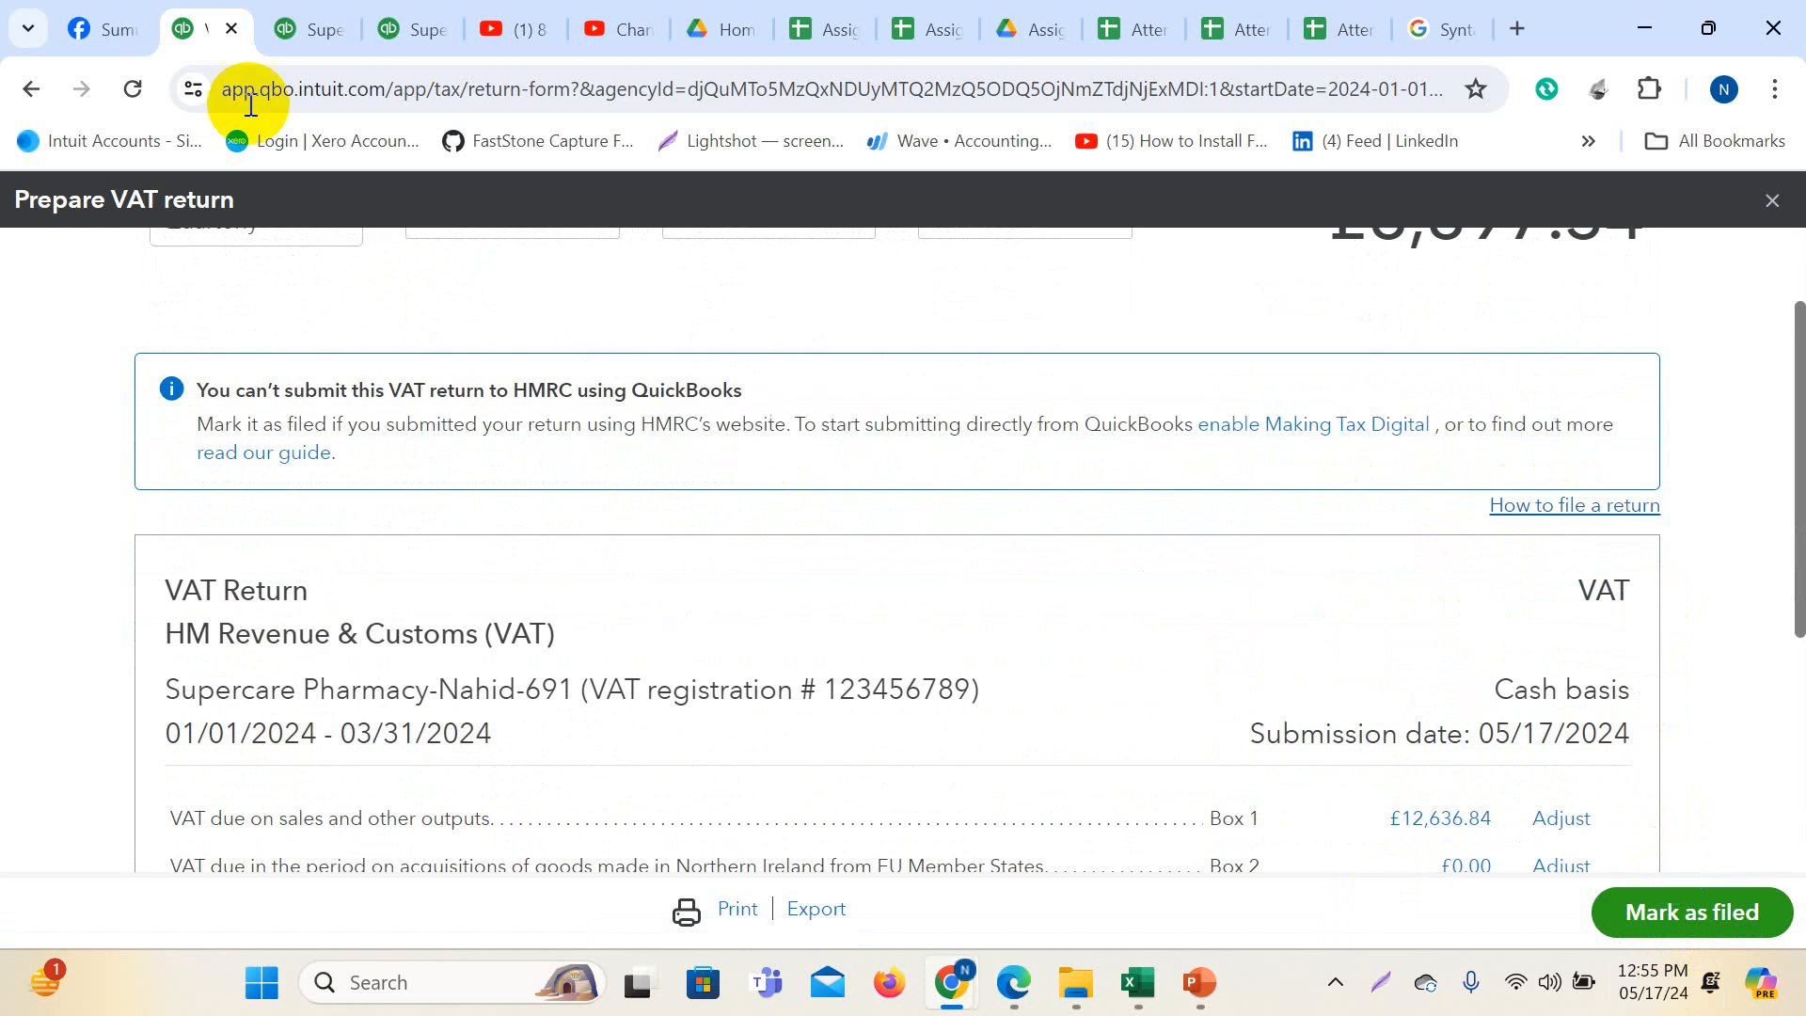
pyautogui.click(299, 29)
pyautogui.scroll(-3, 1270, 639)
pyautogui.scroll(3, 1411, 687)
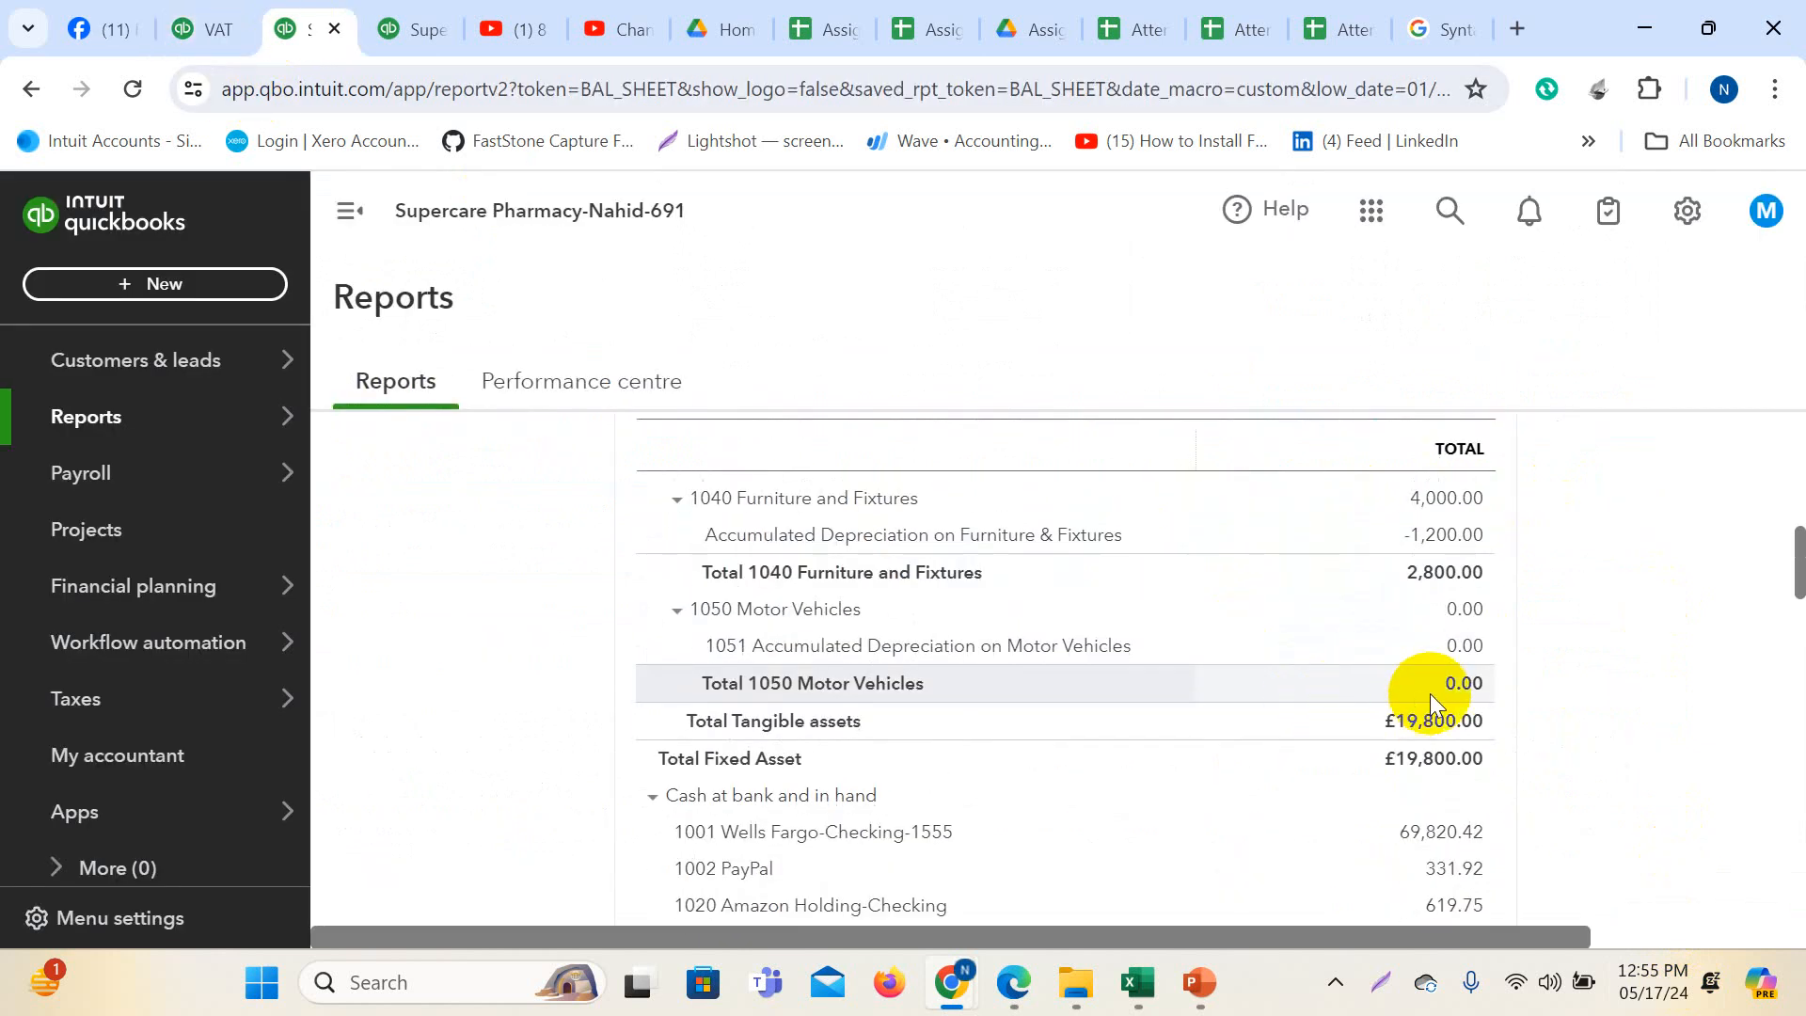
pyautogui.scroll(3, 1035, 738)
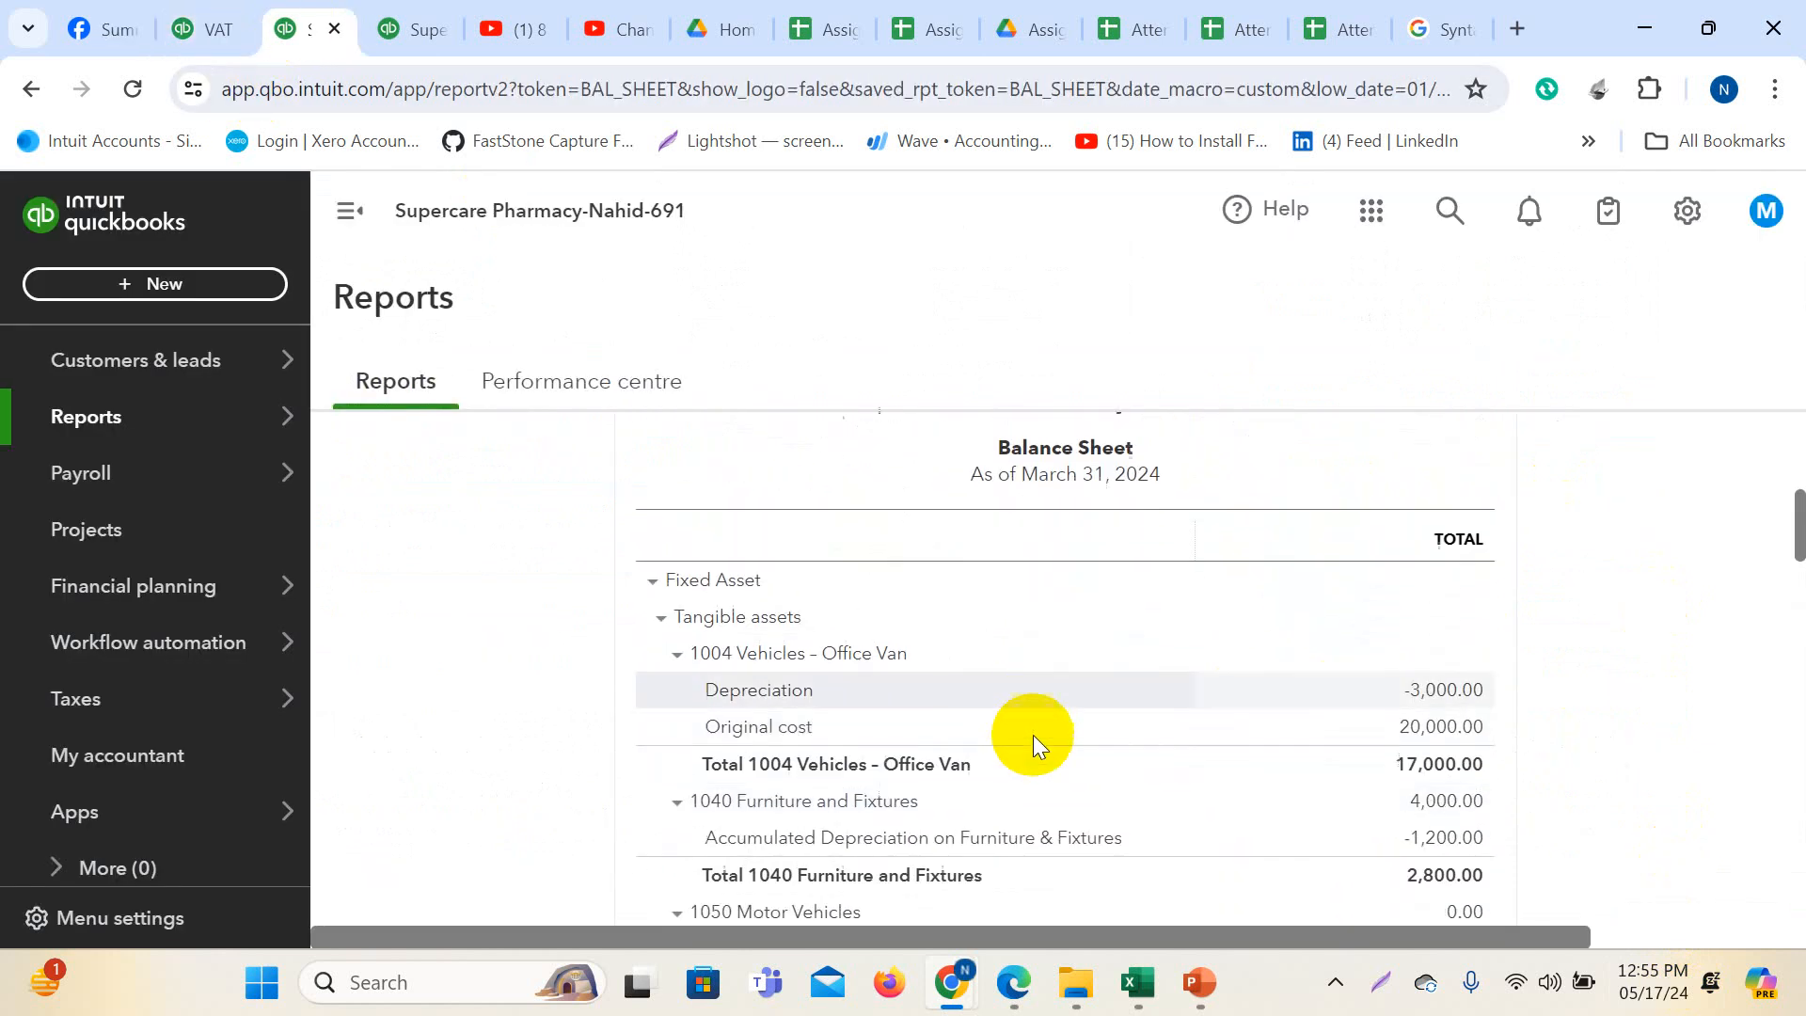
pyautogui.scroll(-10, 1033, 735)
pyautogui.scroll(-10, 1041, 732)
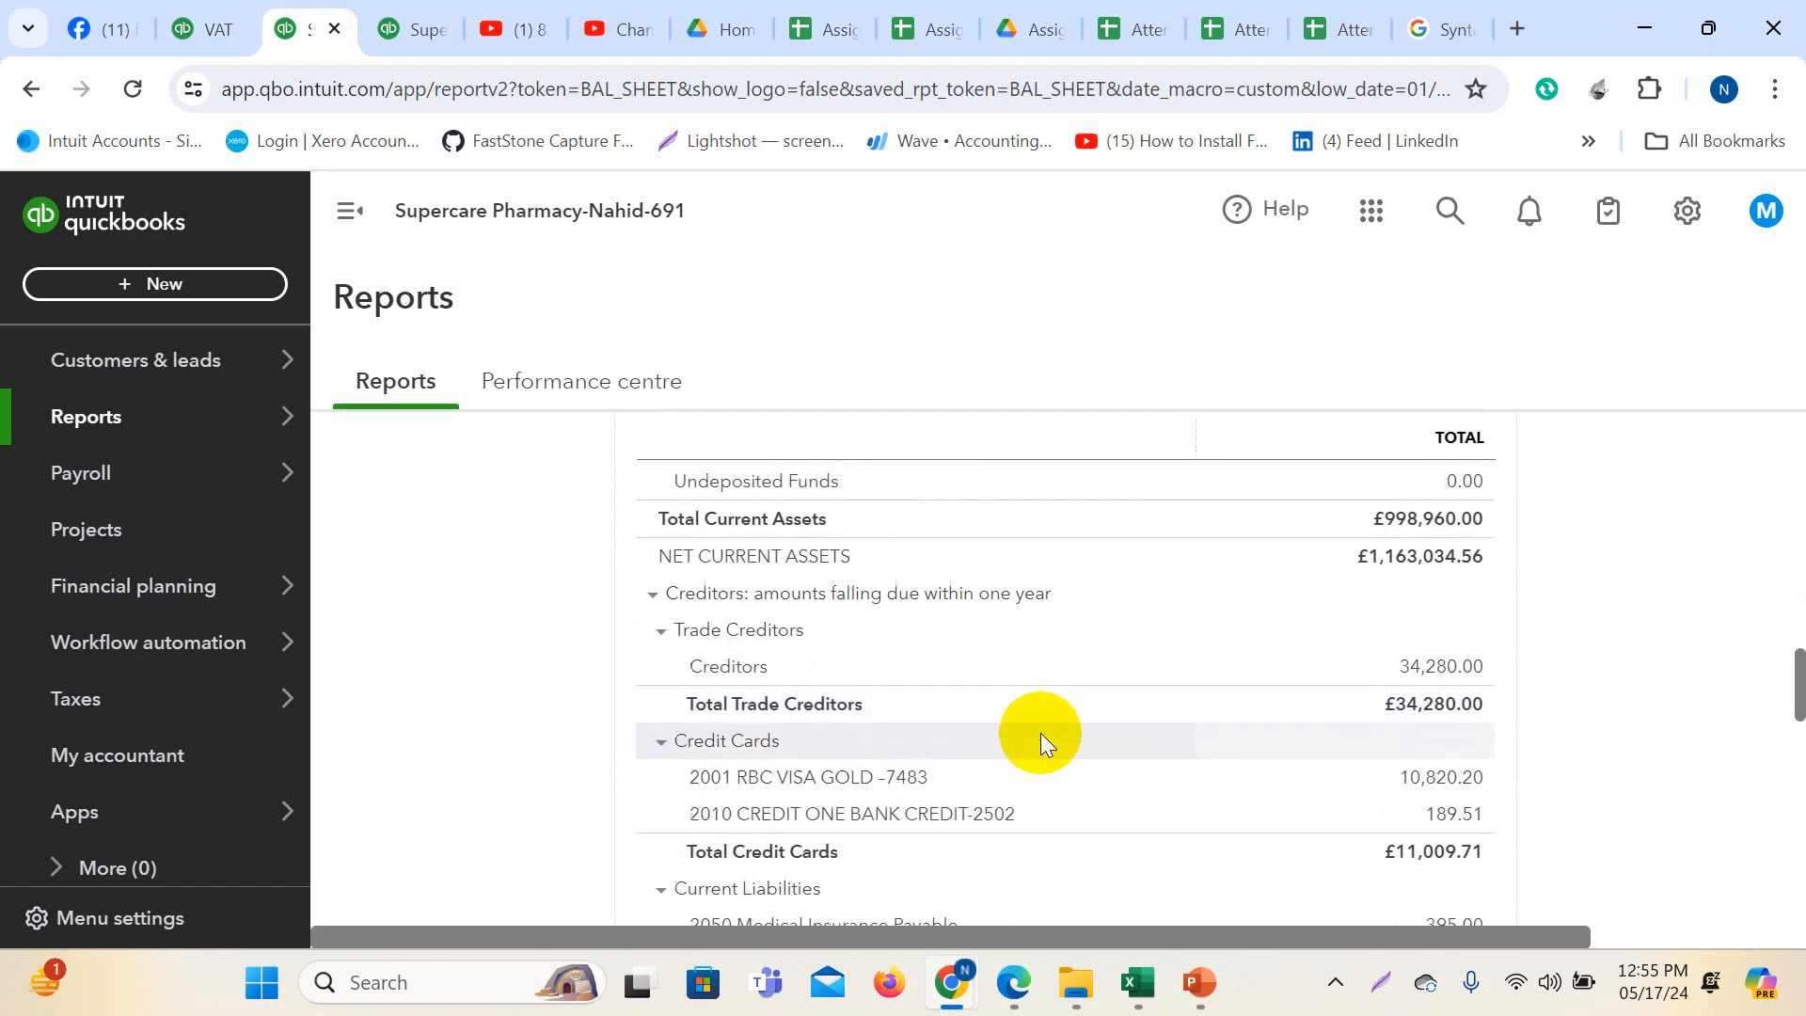
pyautogui.scroll(-3, 1042, 731)
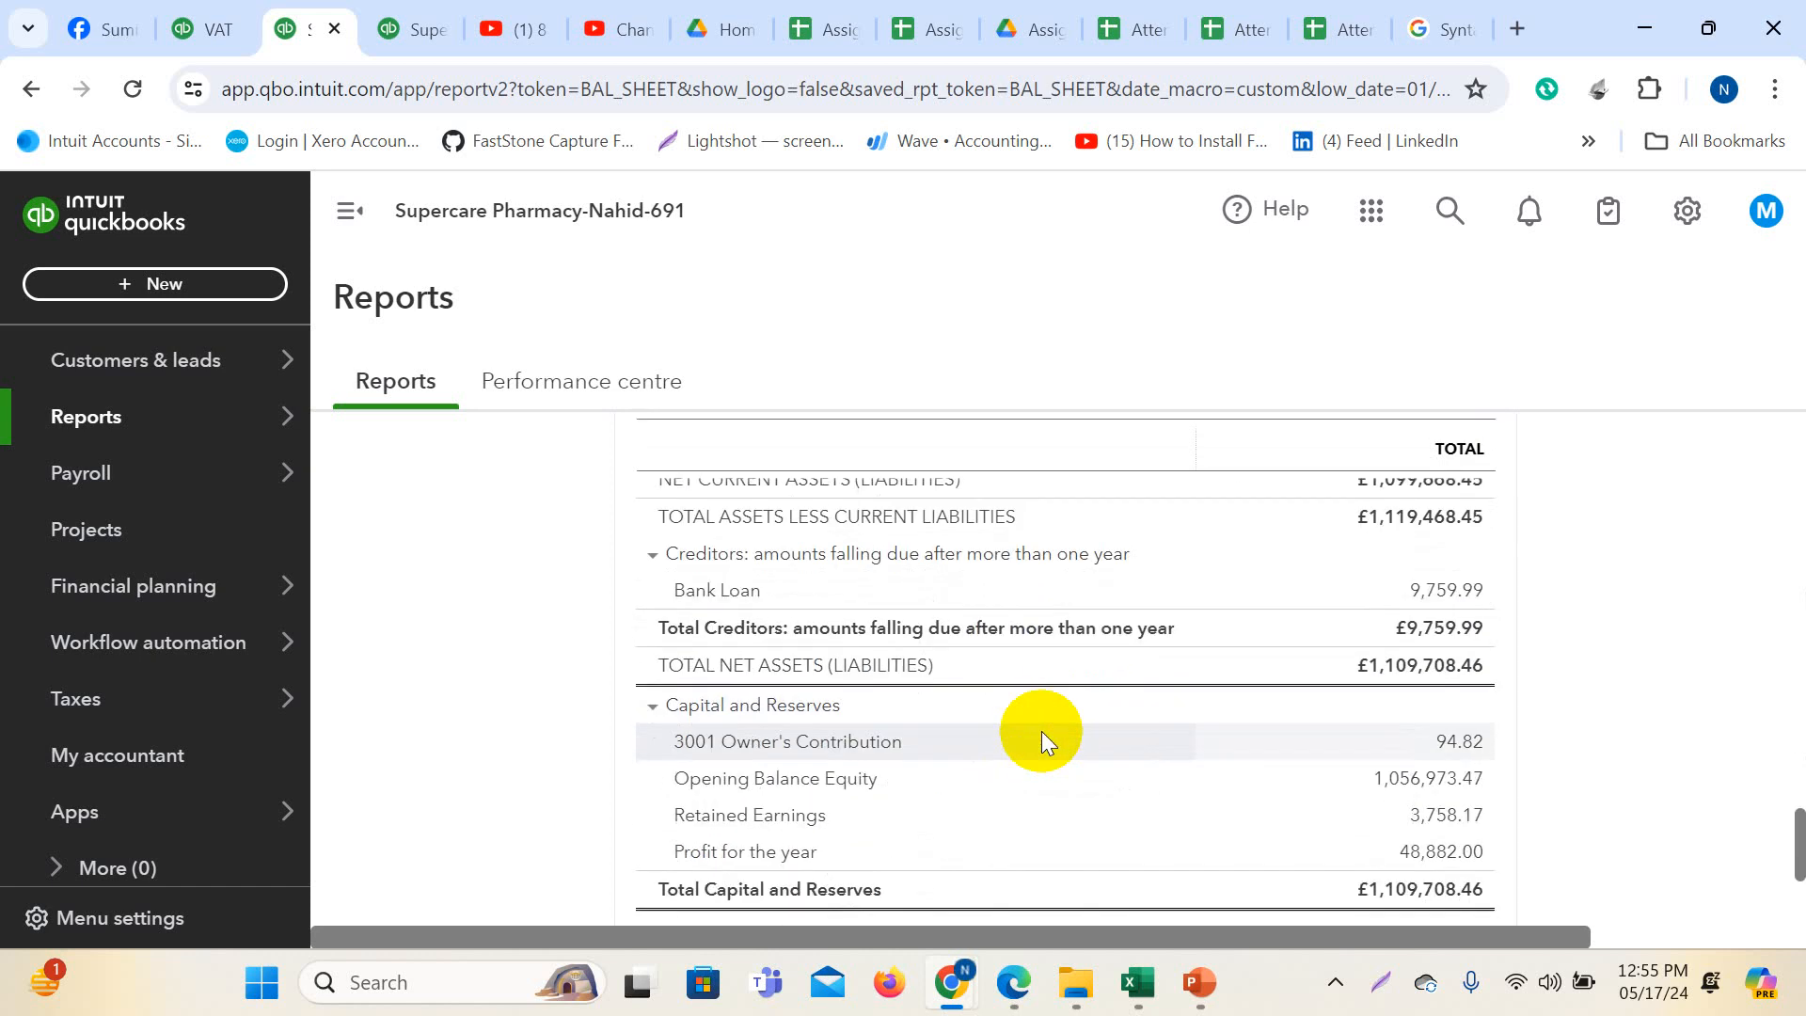
pyautogui.scroll(6, 1044, 720)
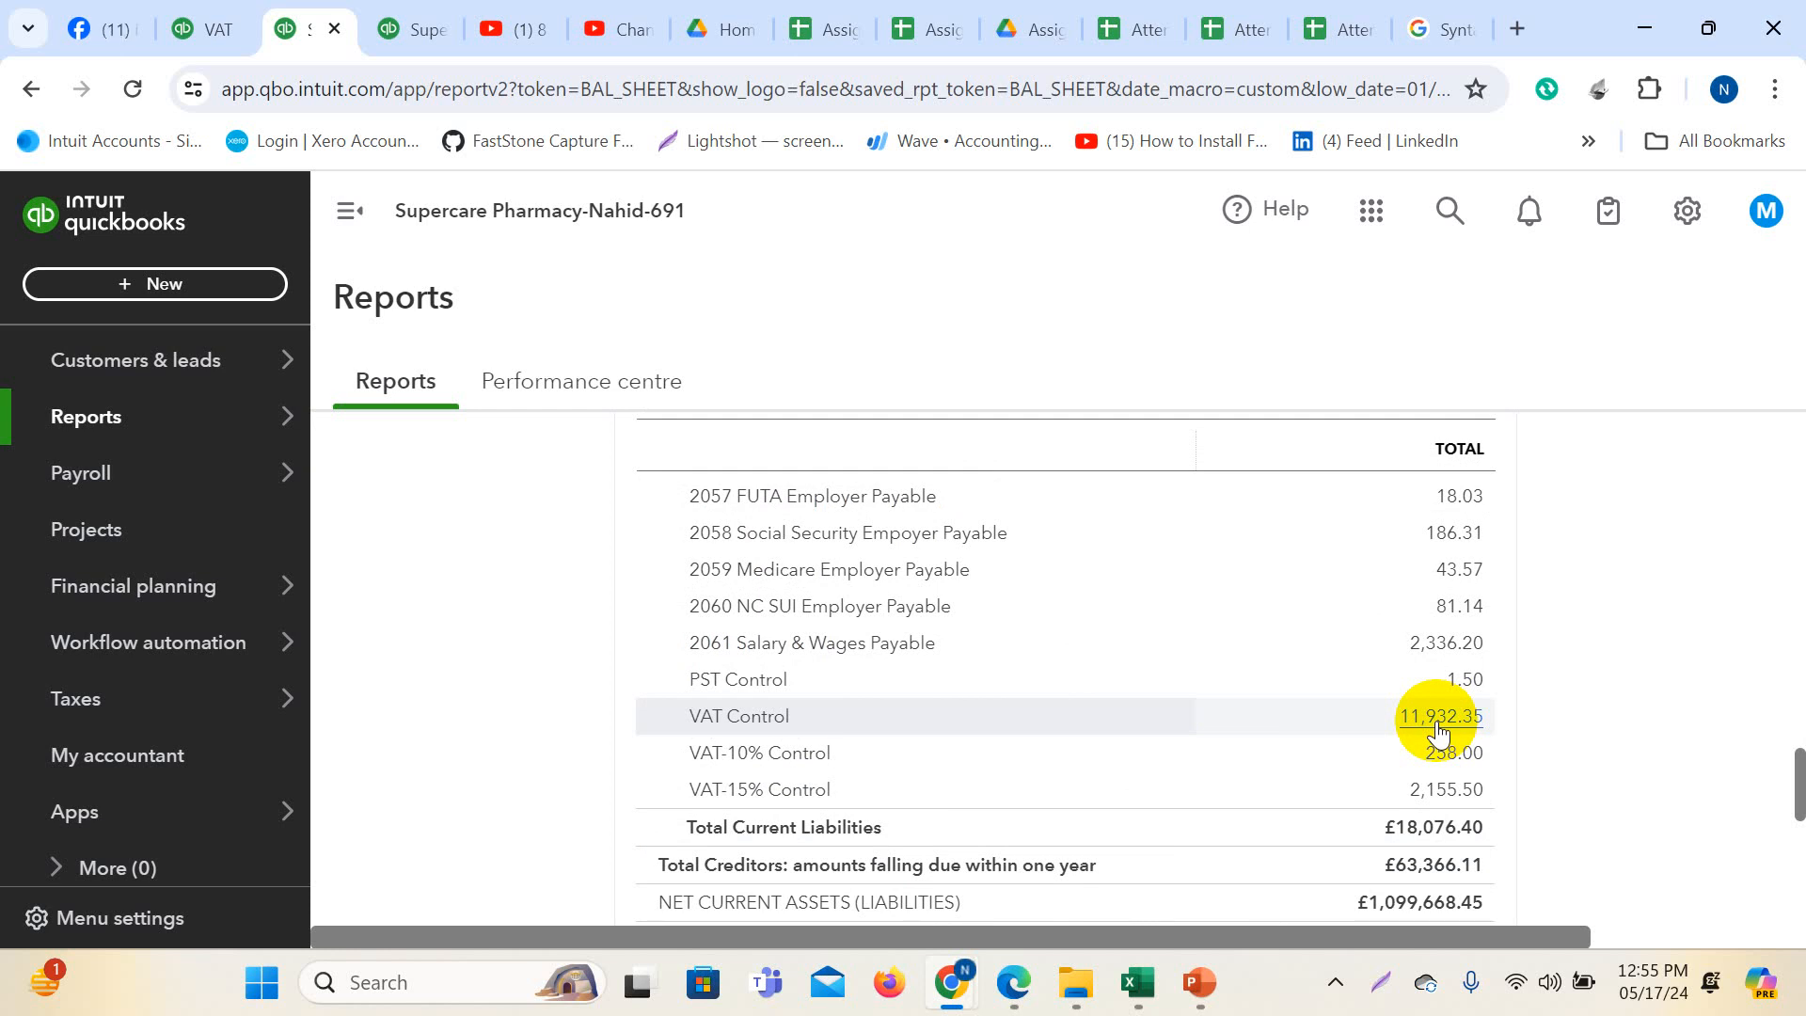
# - Return to the VAT return tab, mark the return as filed, defer its payment and dismiss the feedback survey
pyautogui.click(215, 29)
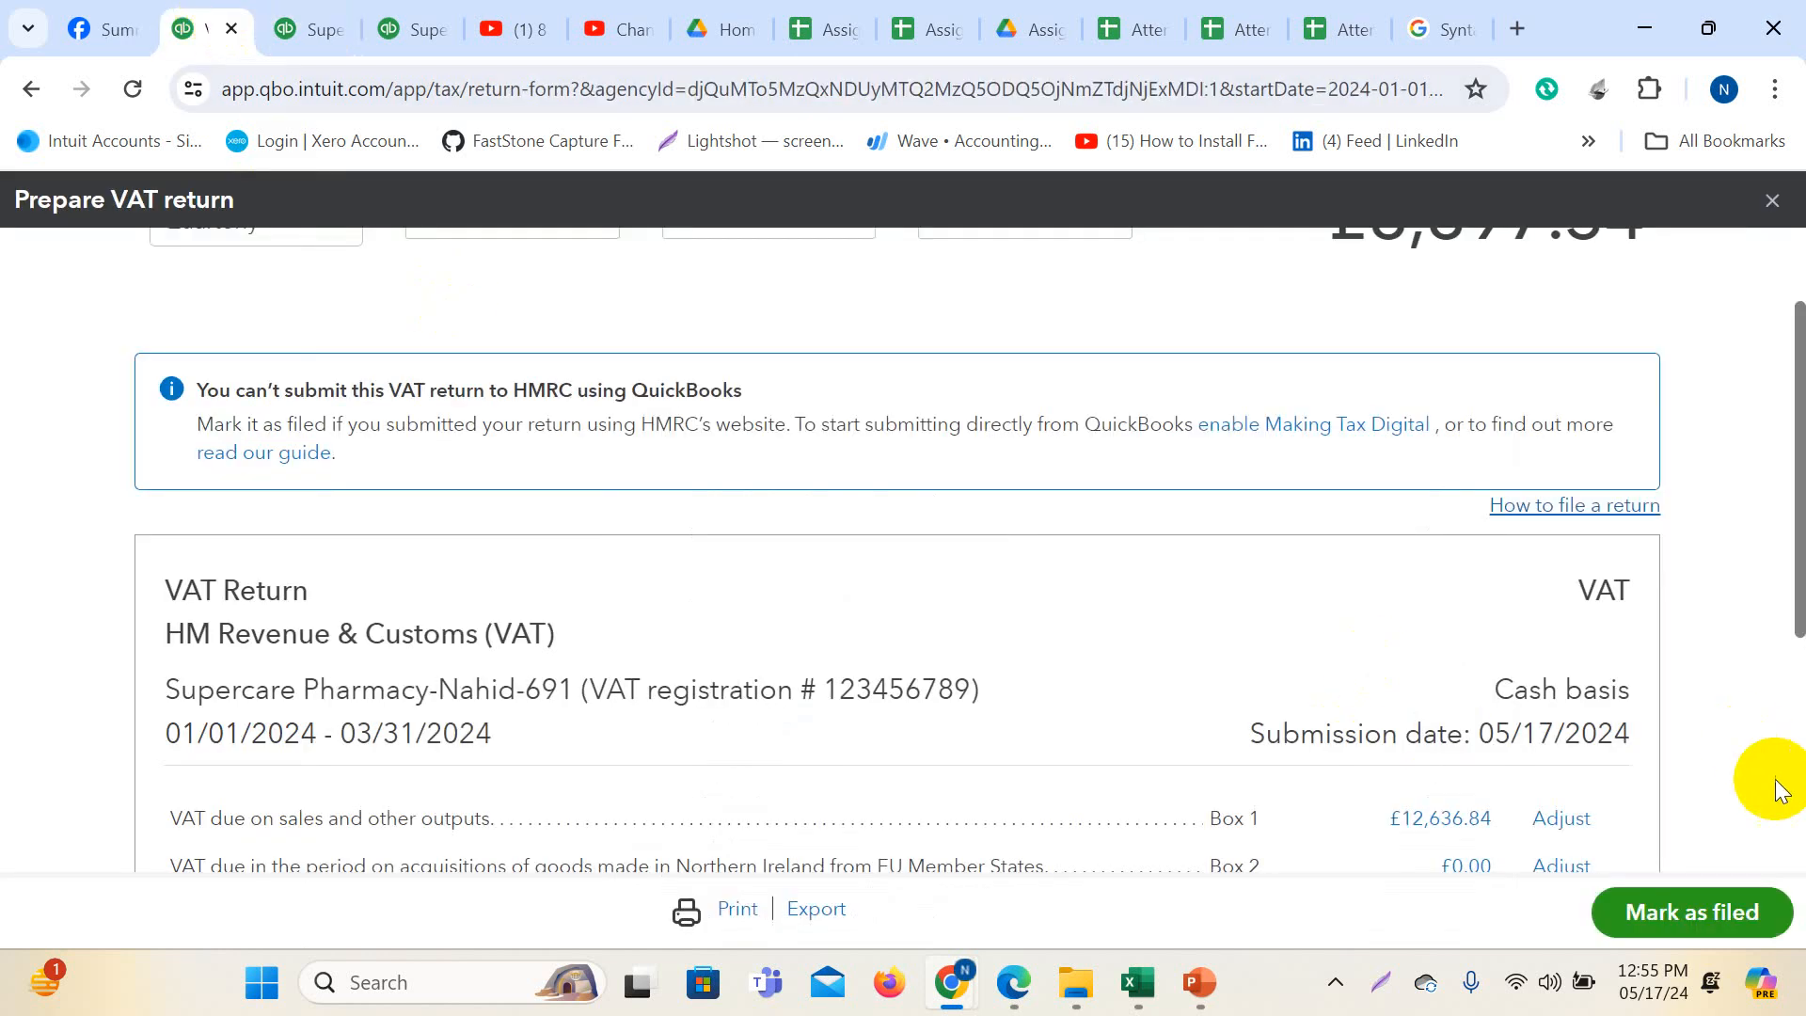
pyautogui.click(1670, 922)
pyautogui.click(1116, 669)
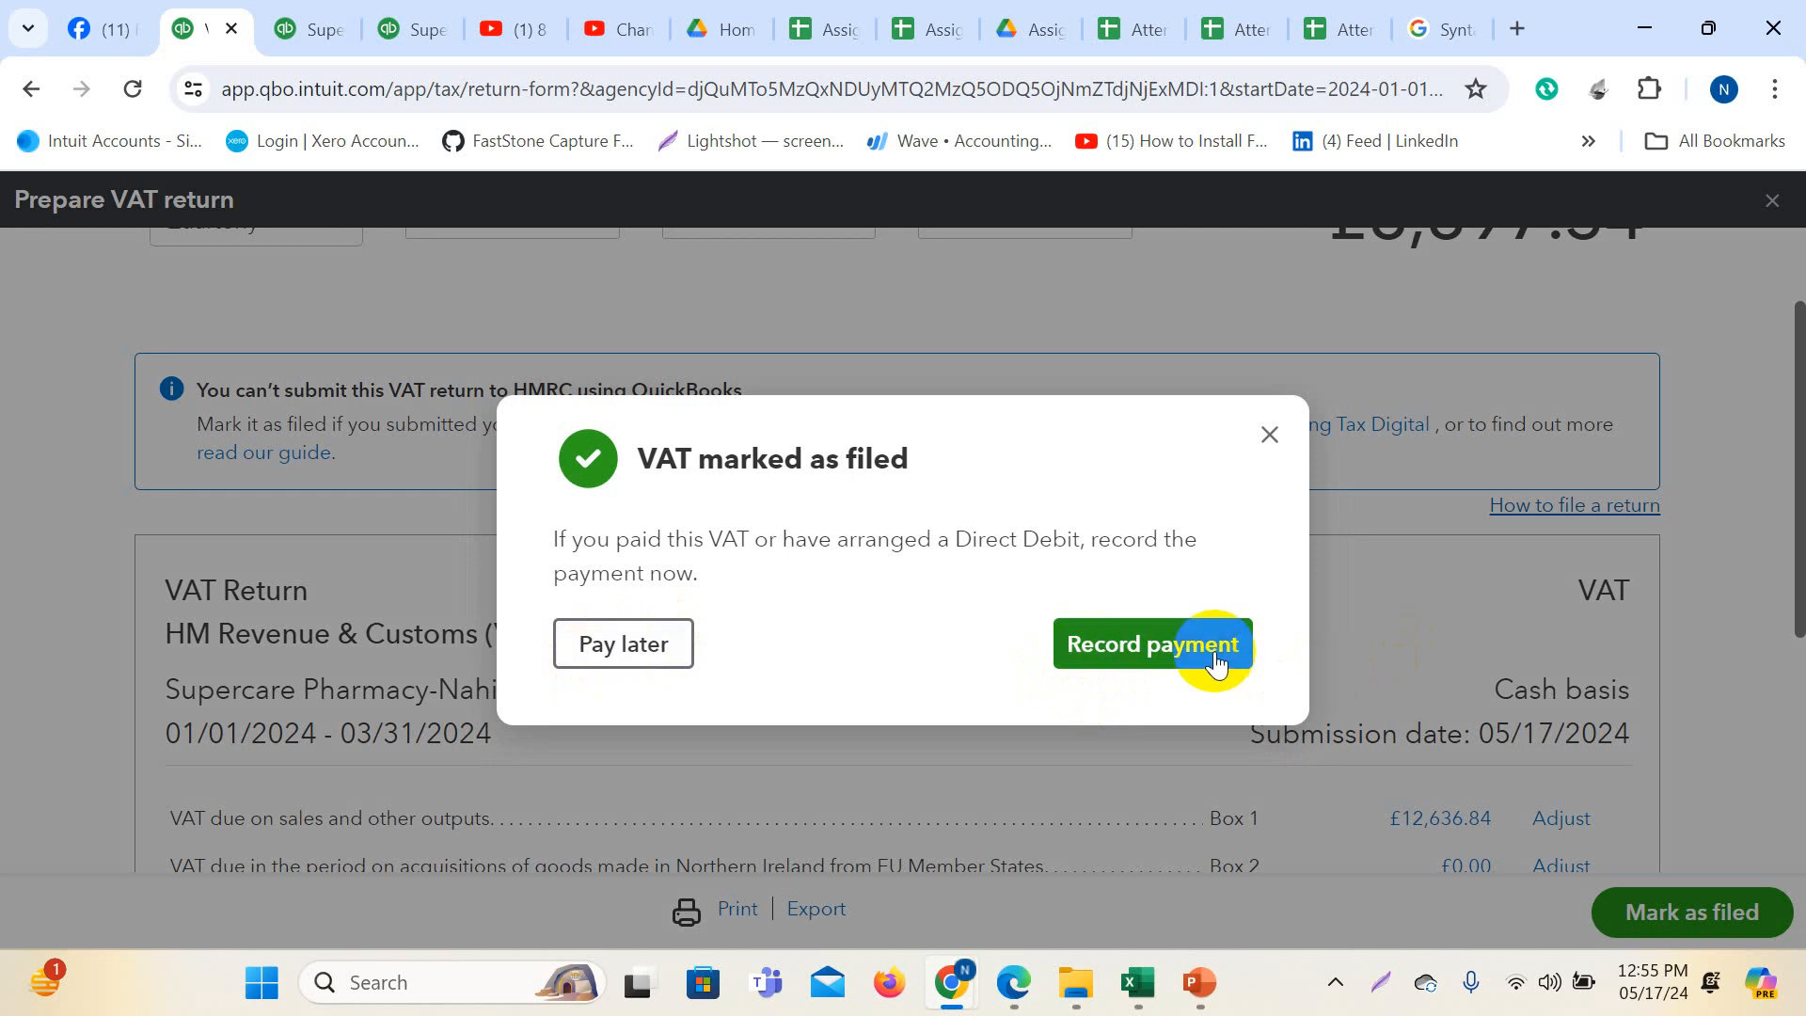
pyautogui.click(607, 639)
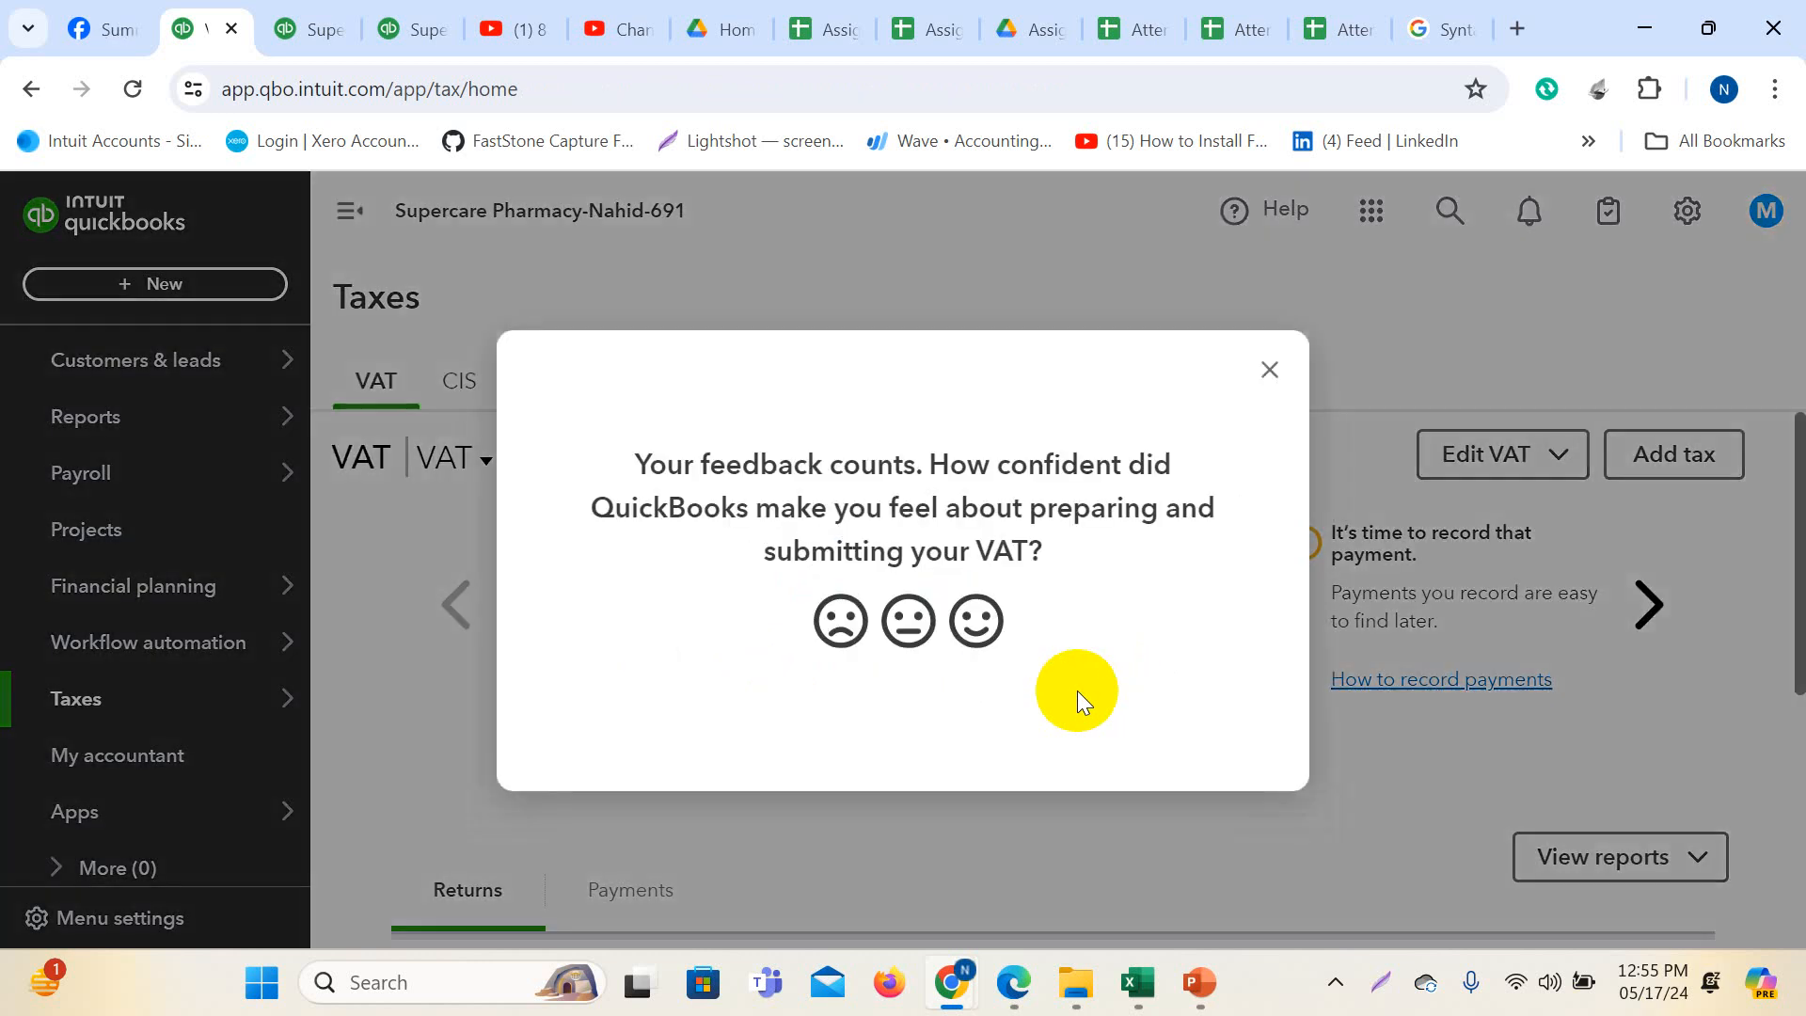
pyautogui.click(1270, 370)
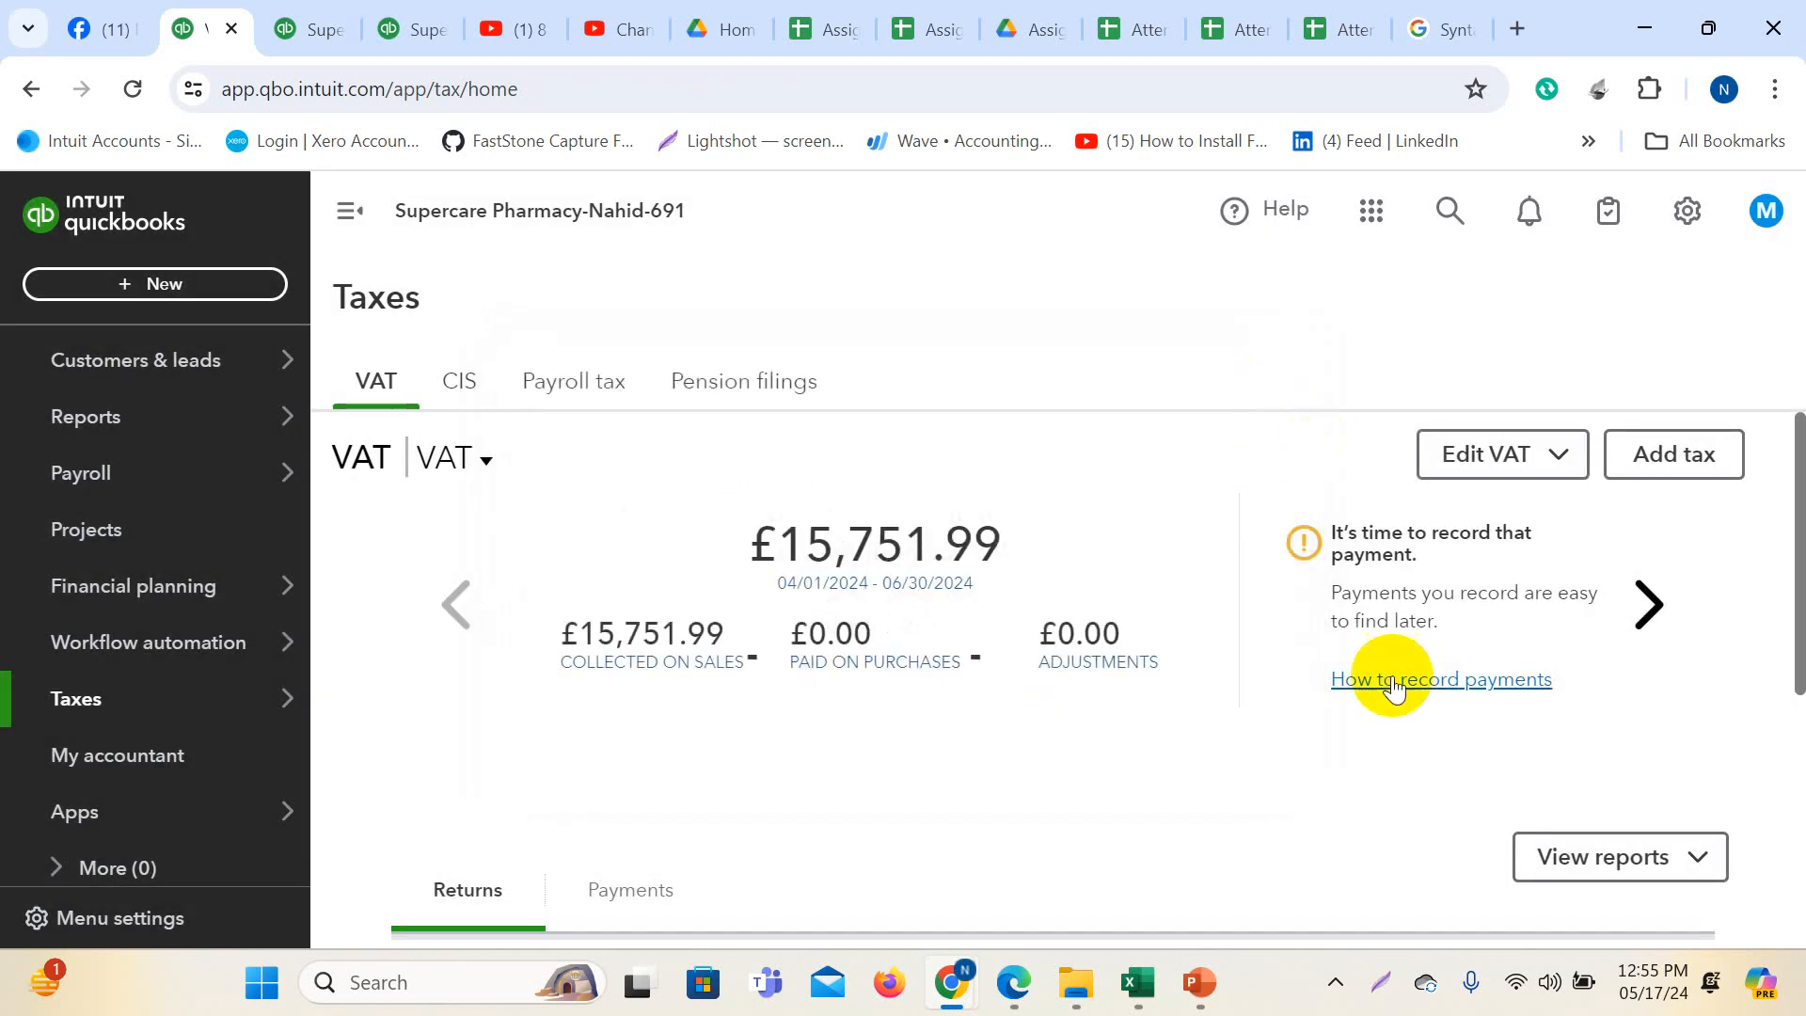
# - Look over the VAT overview and highlight the period shown under the VAT total
pyautogui.scroll(-3, 1089, 686)
pyautogui.scroll(3, 1088, 686)
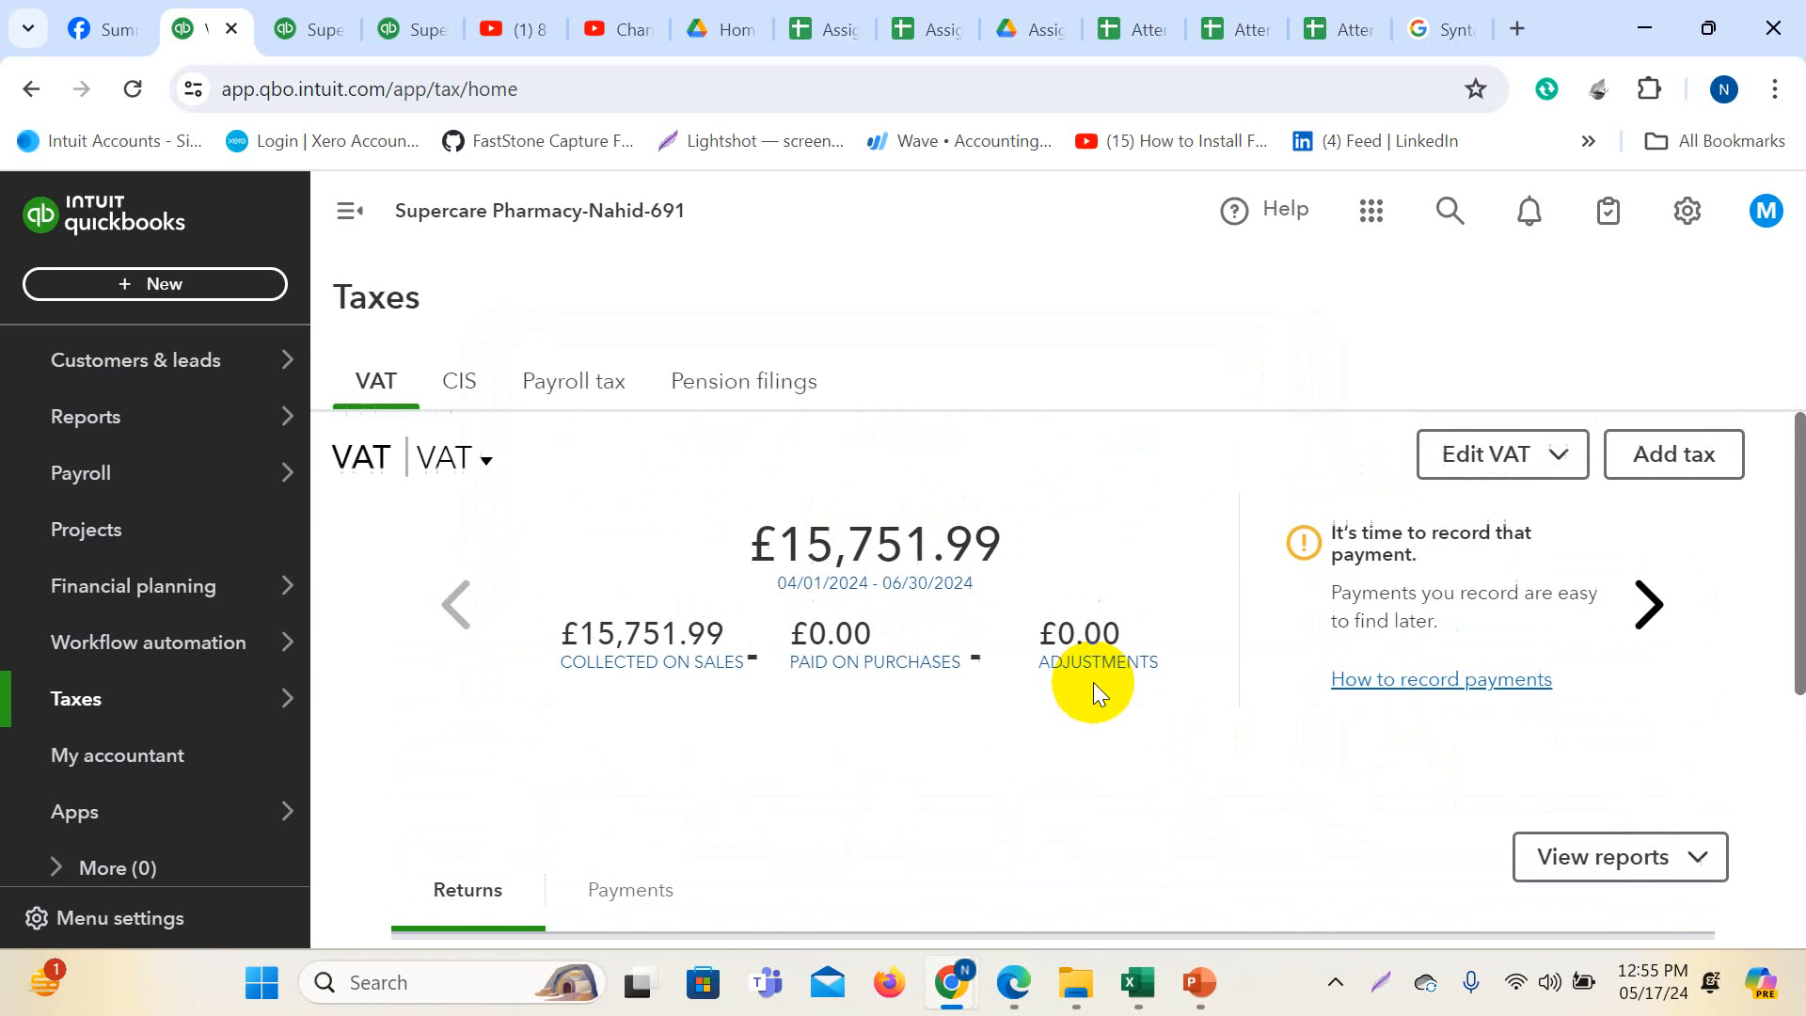
pyautogui.moveTo(769, 584); pyautogui.dragTo(1020, 592)
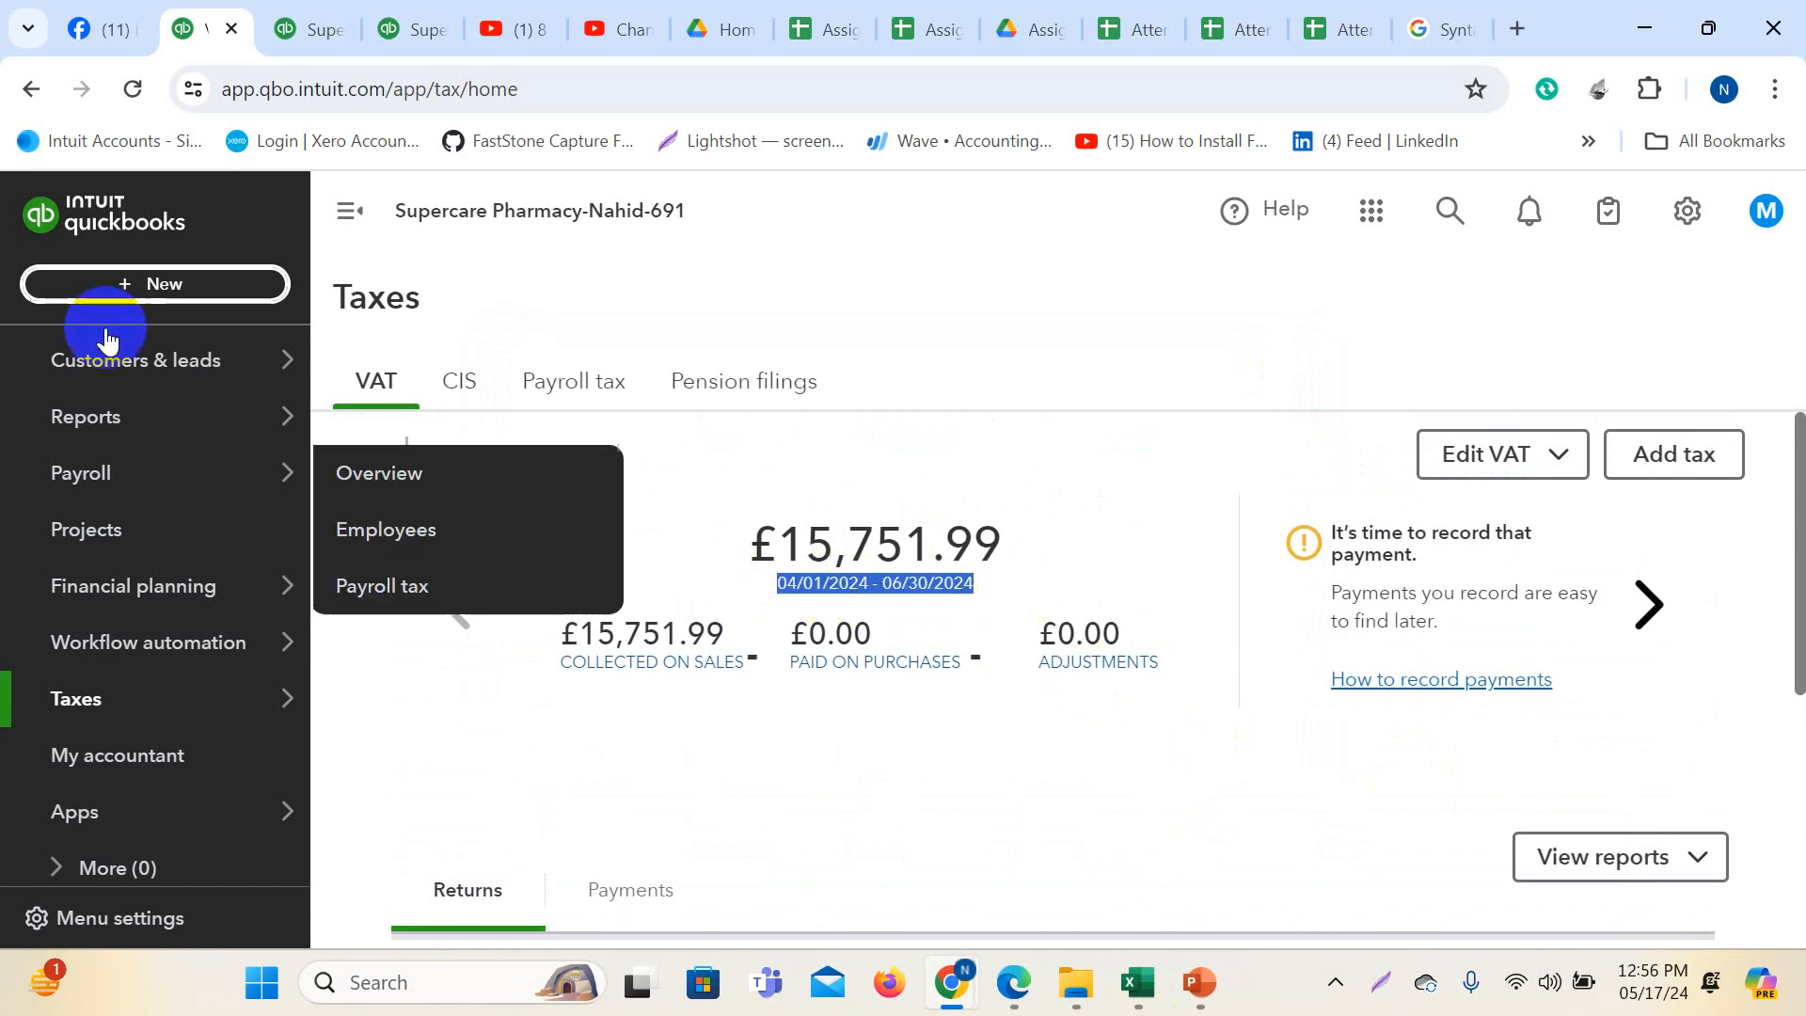
# - Reload the Balance Sheet in its browser tab and check the VAT Control and VAT Suspense liabilities
pyautogui.click(320, 30)
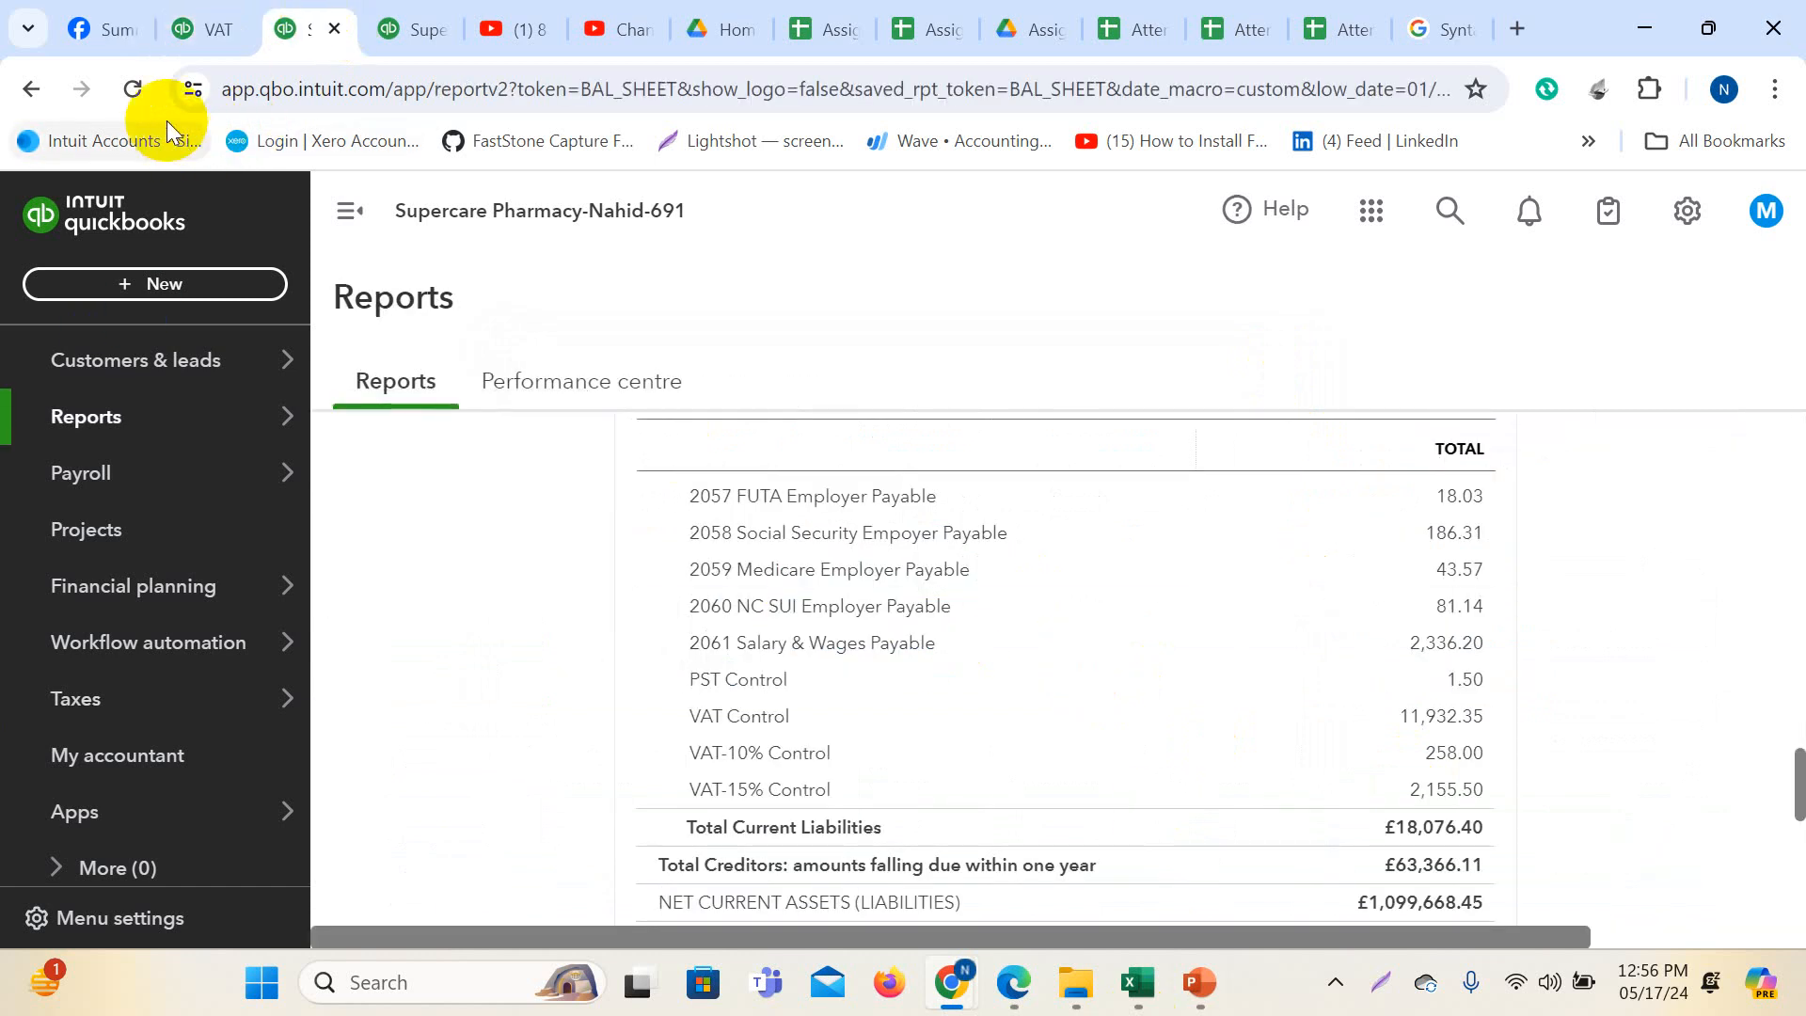
pyautogui.click(134, 92)
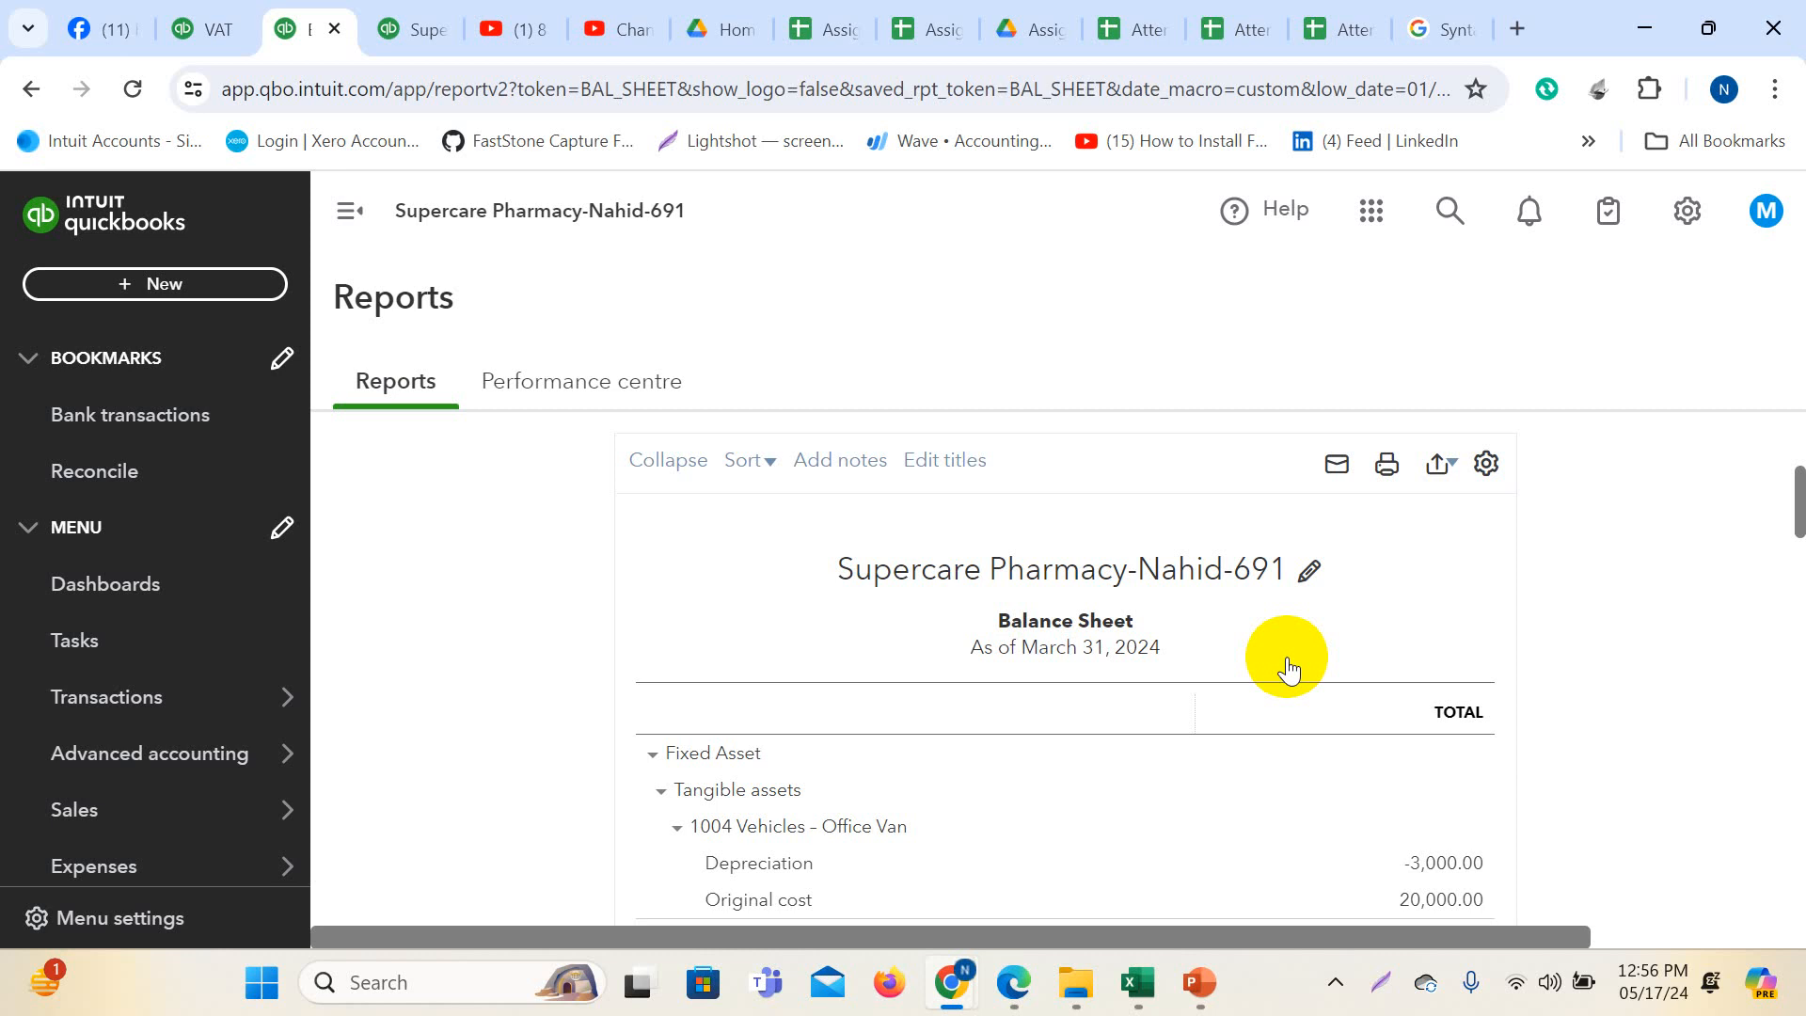
pyautogui.scroll(-10, 1286, 658)
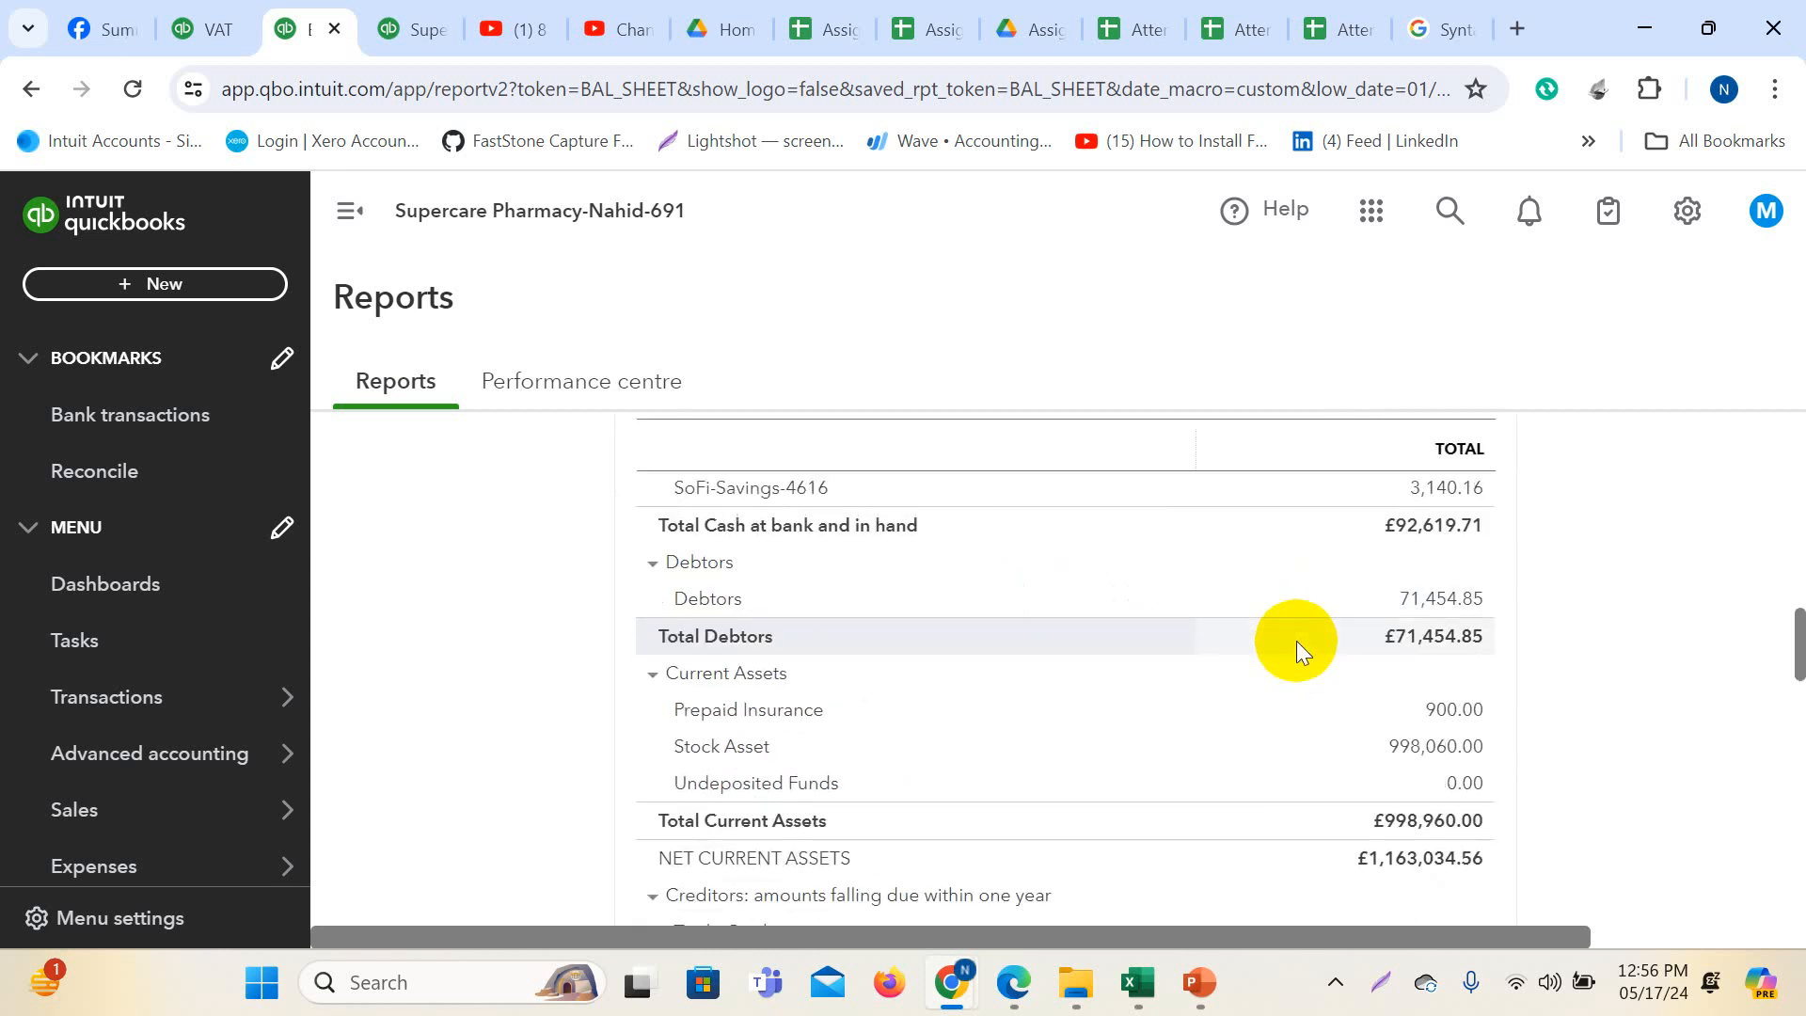
pyautogui.scroll(-10, 1297, 641)
pyautogui.scroll(-3, 1297, 641)
pyautogui.scroll(-3, 1299, 641)
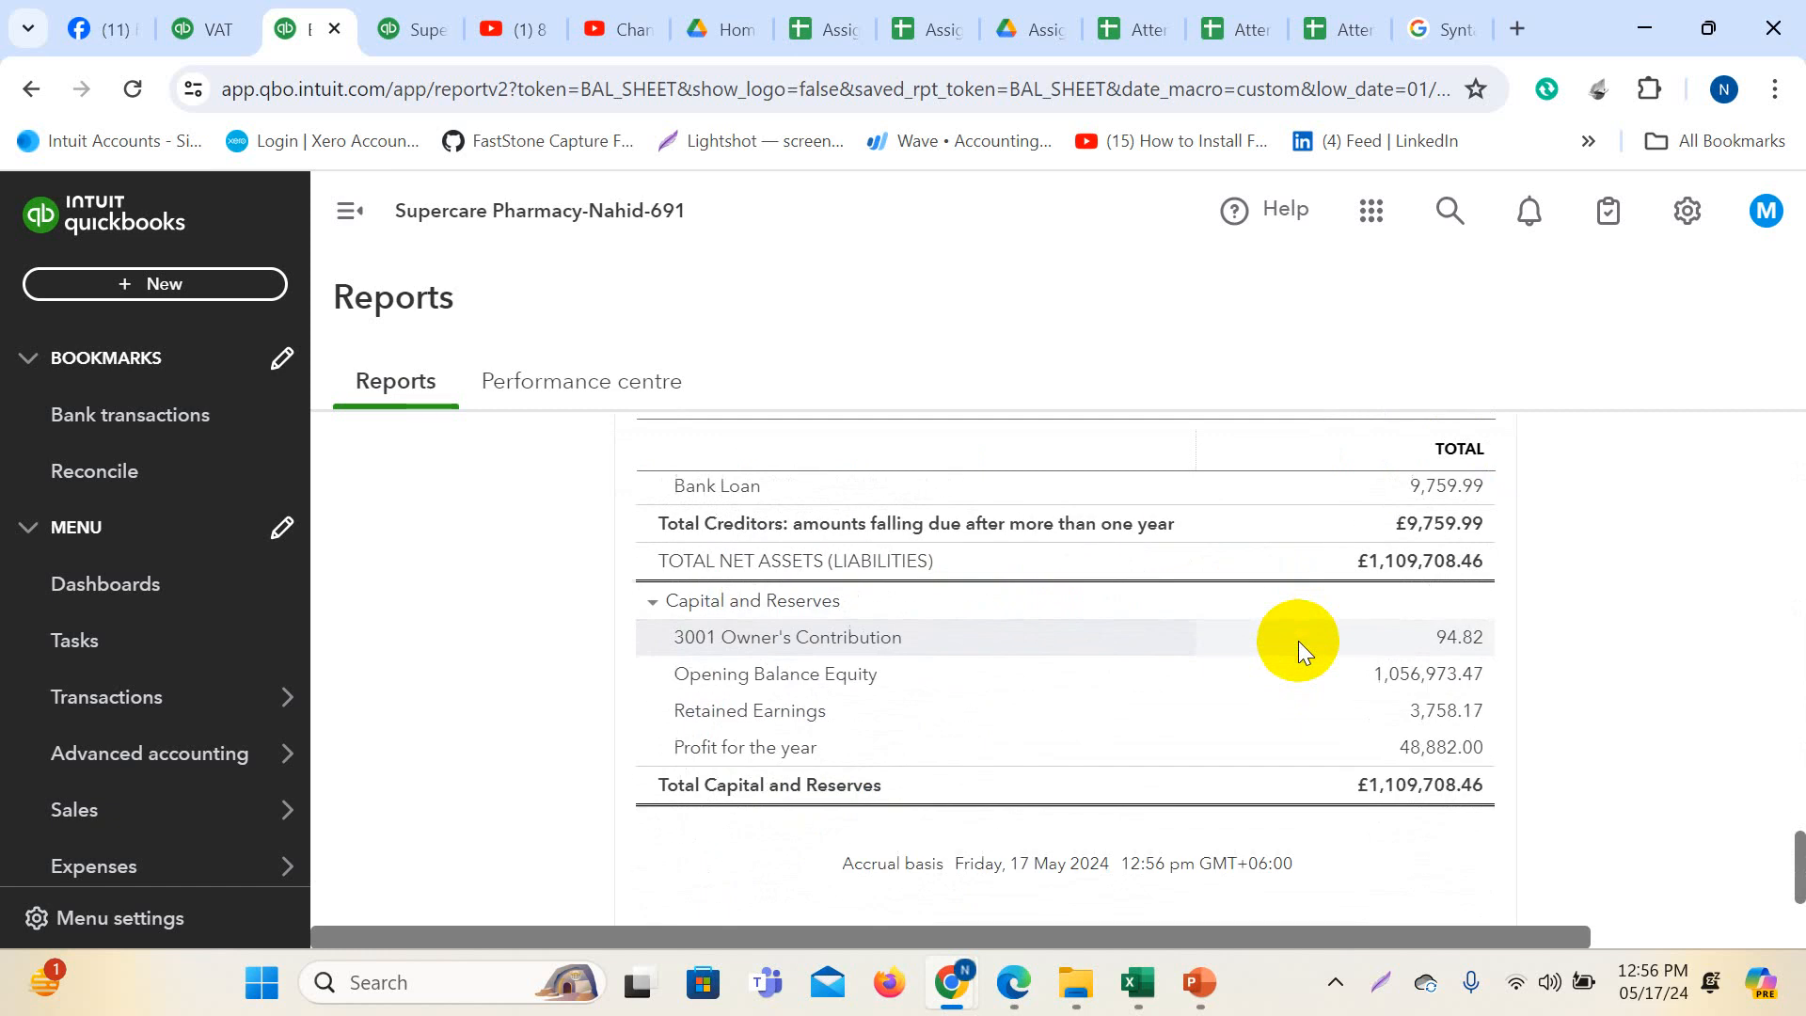
pyautogui.scroll(6, 1255, 662)
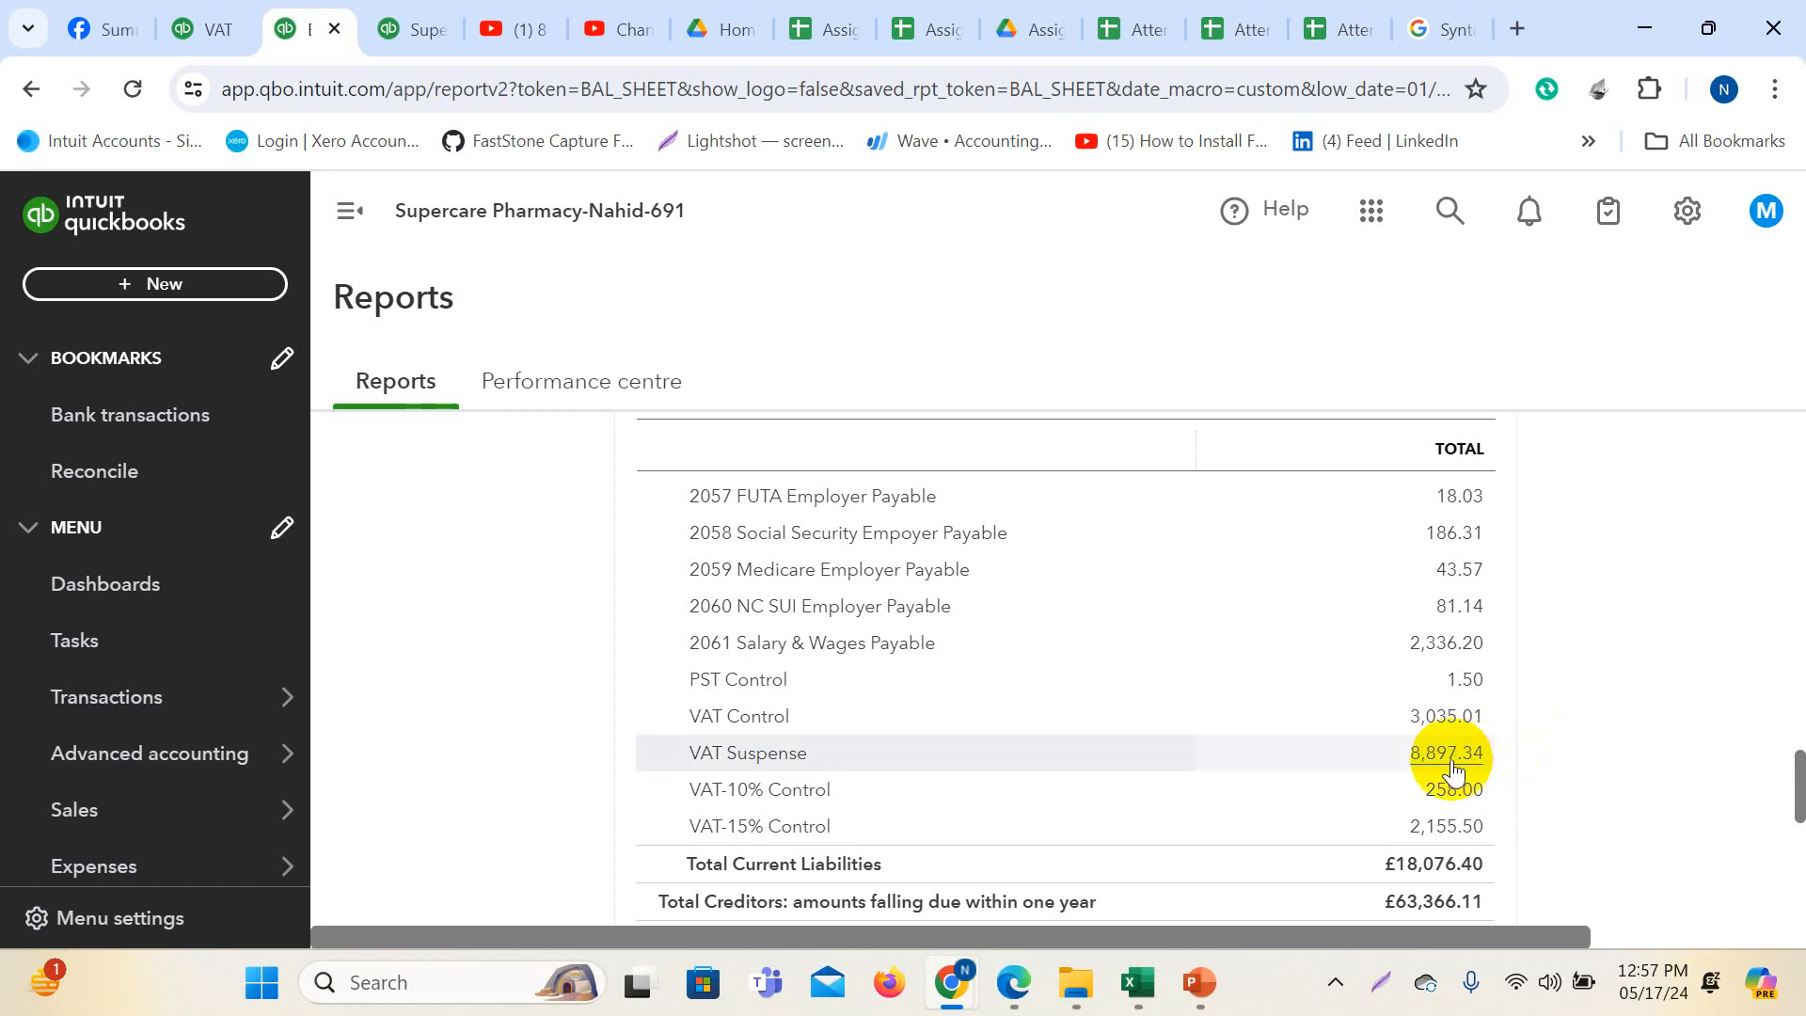
# - Switch back to the VAT page's browser tab and start recording a payment for the filed 01/01/2024 - 03/31/2024 return
pyautogui.click(191, 9)
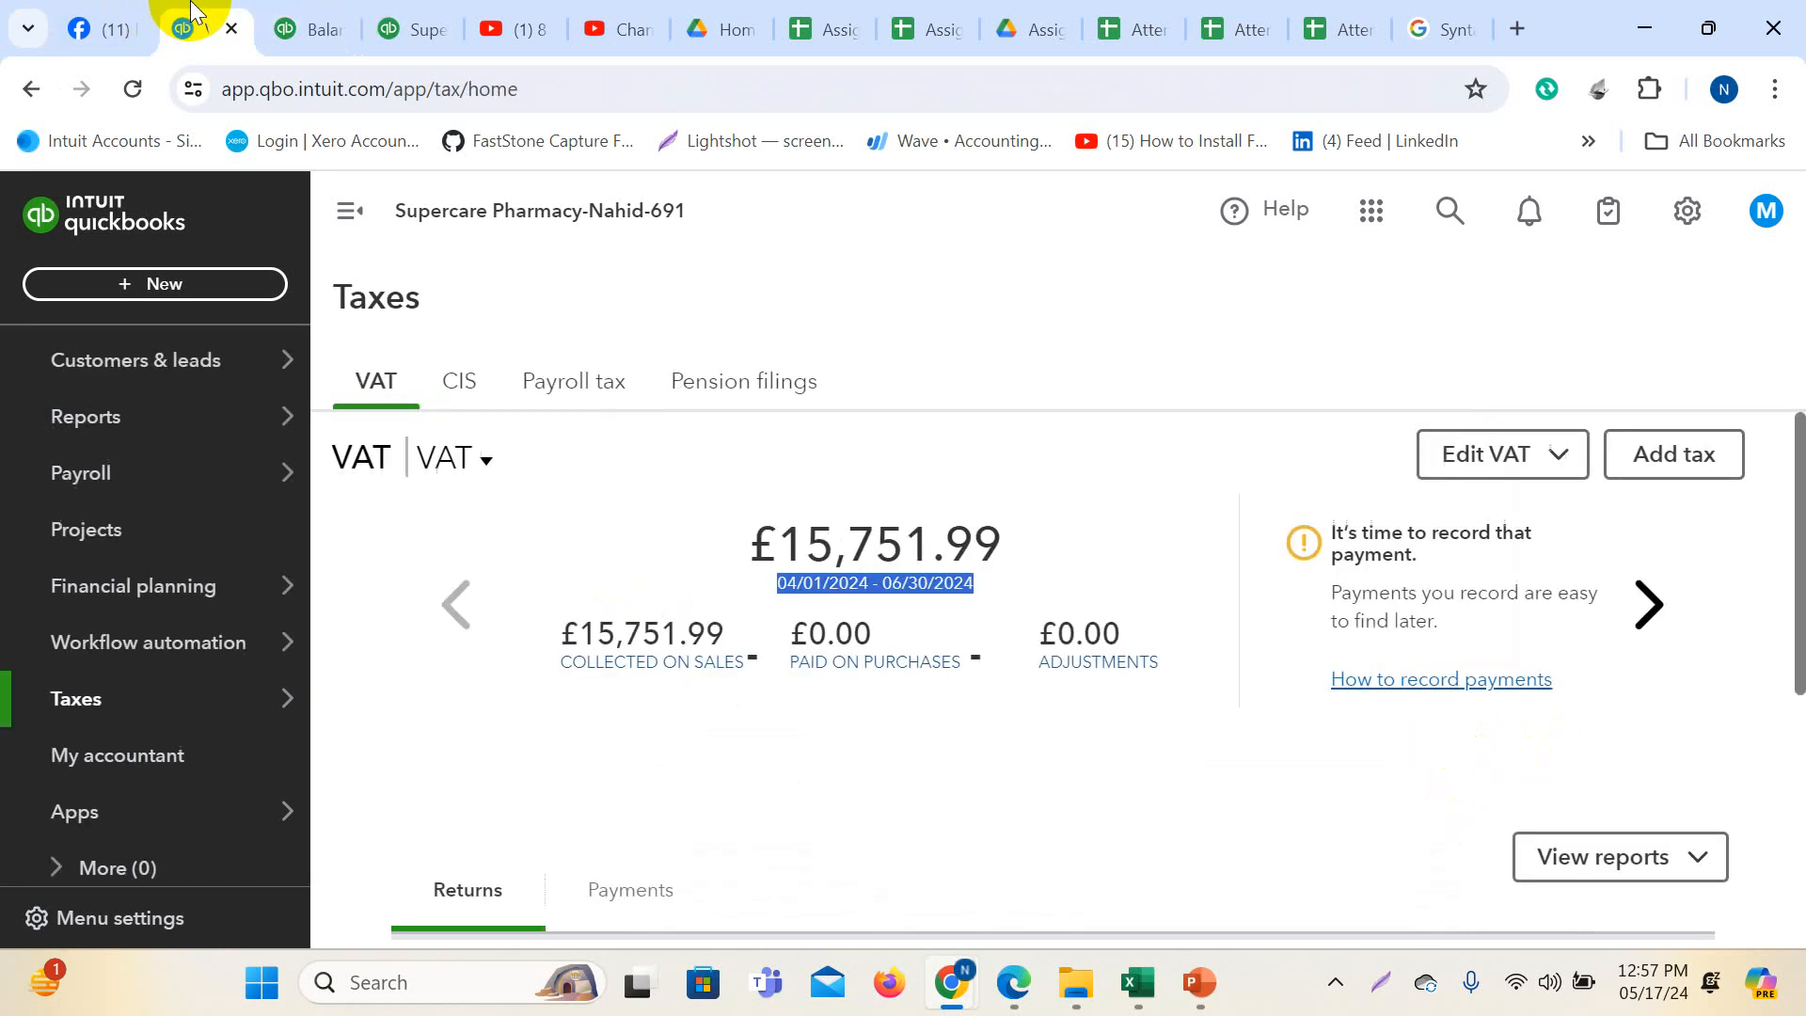
pyautogui.scroll(-5, 1218, 686)
pyautogui.scroll(5, 1004, 753)
pyautogui.scroll(-5, 1149, 750)
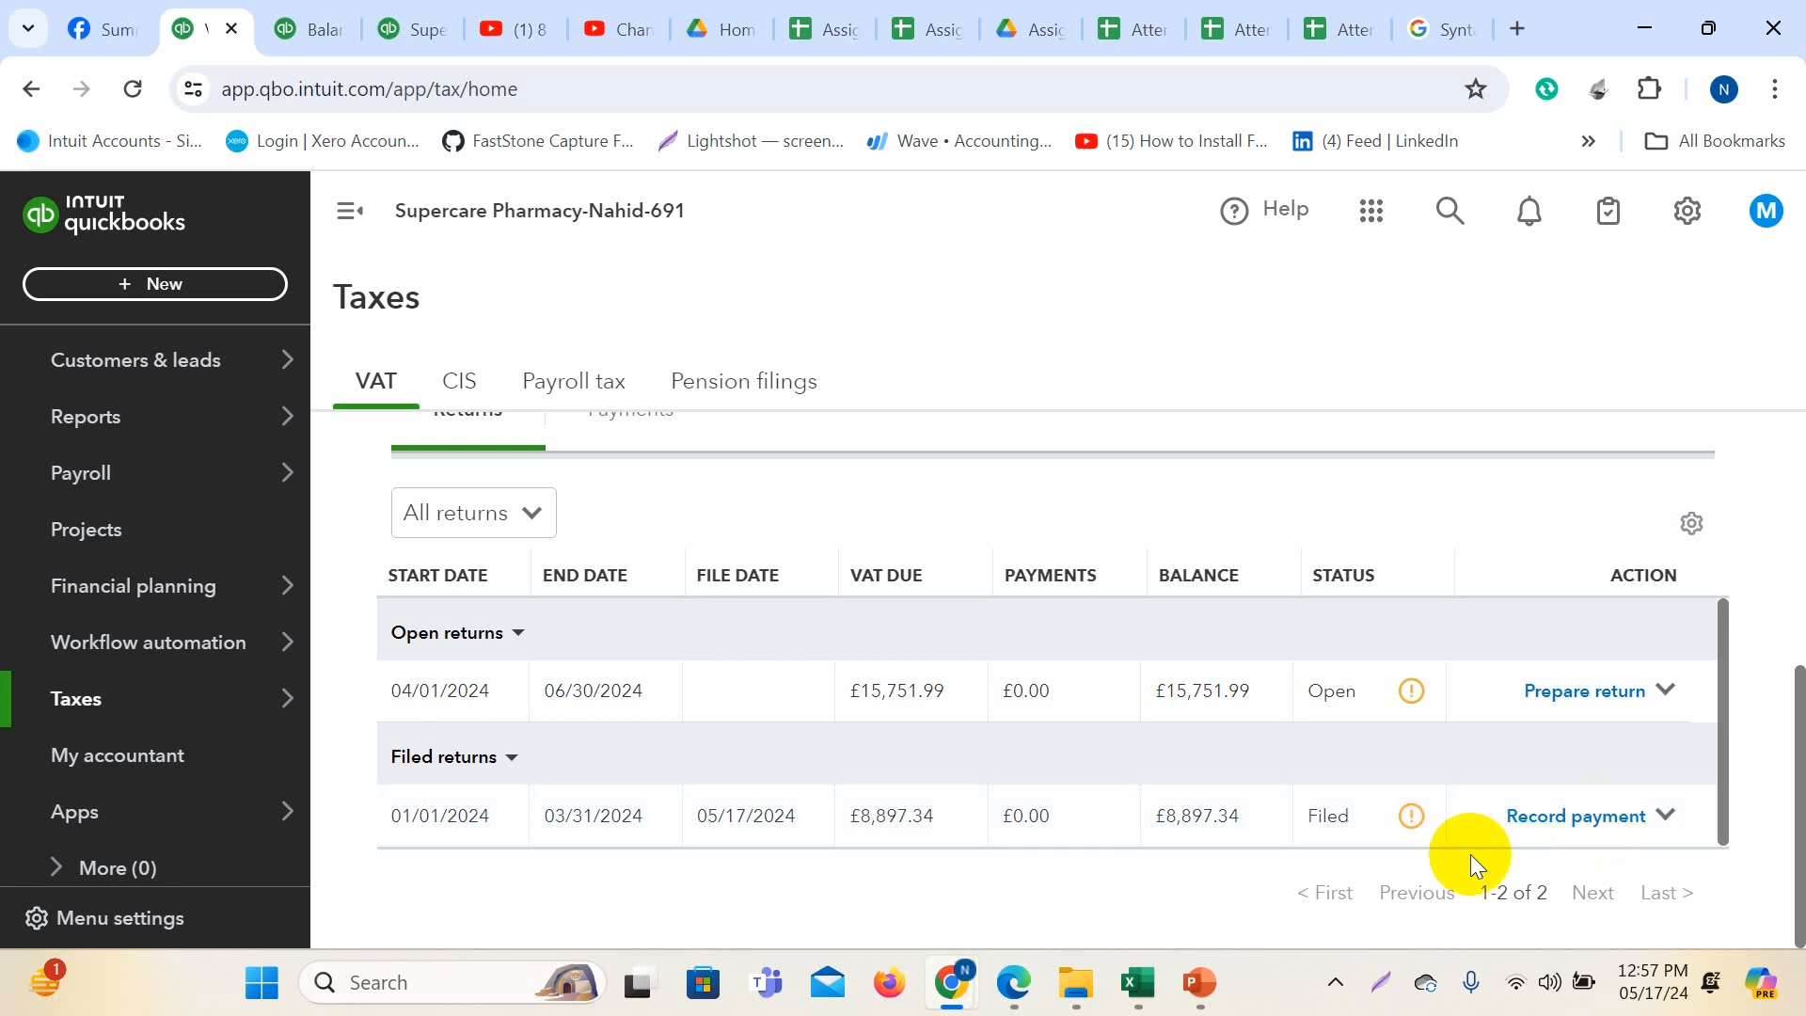
pyautogui.scroll(5, 1317, 687)
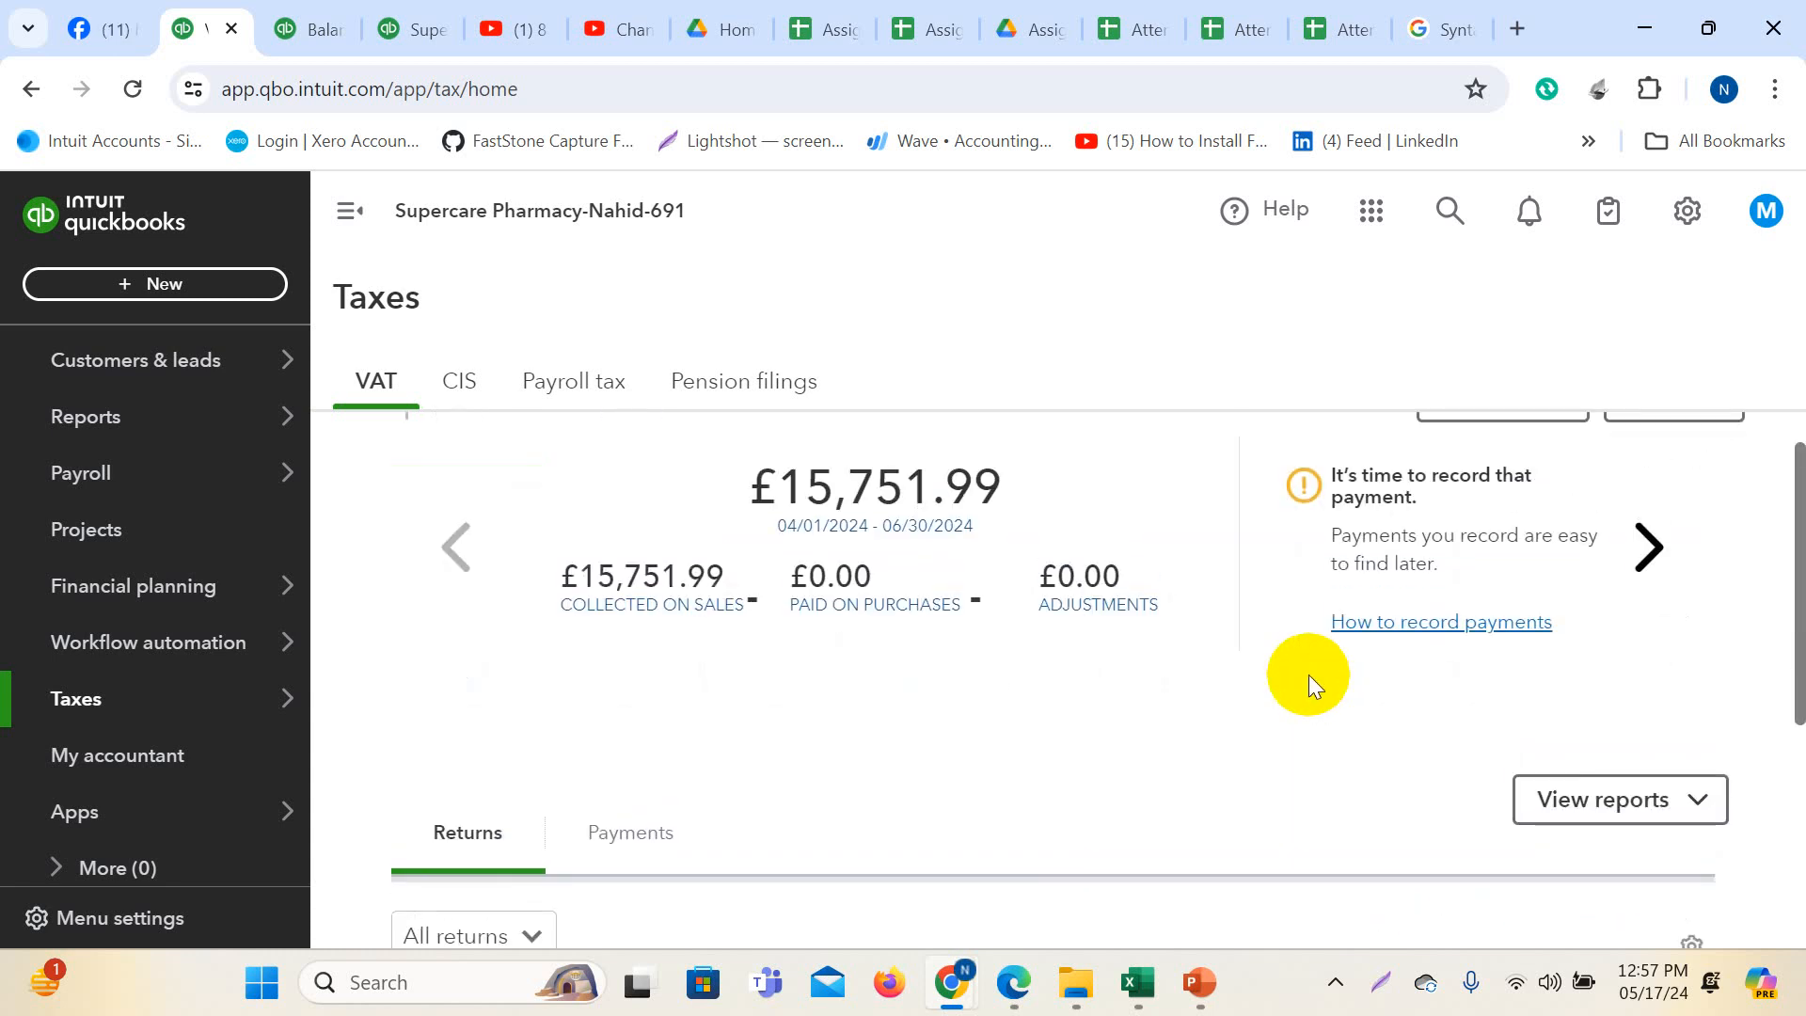
pyautogui.scroll(-5, 1238, 686)
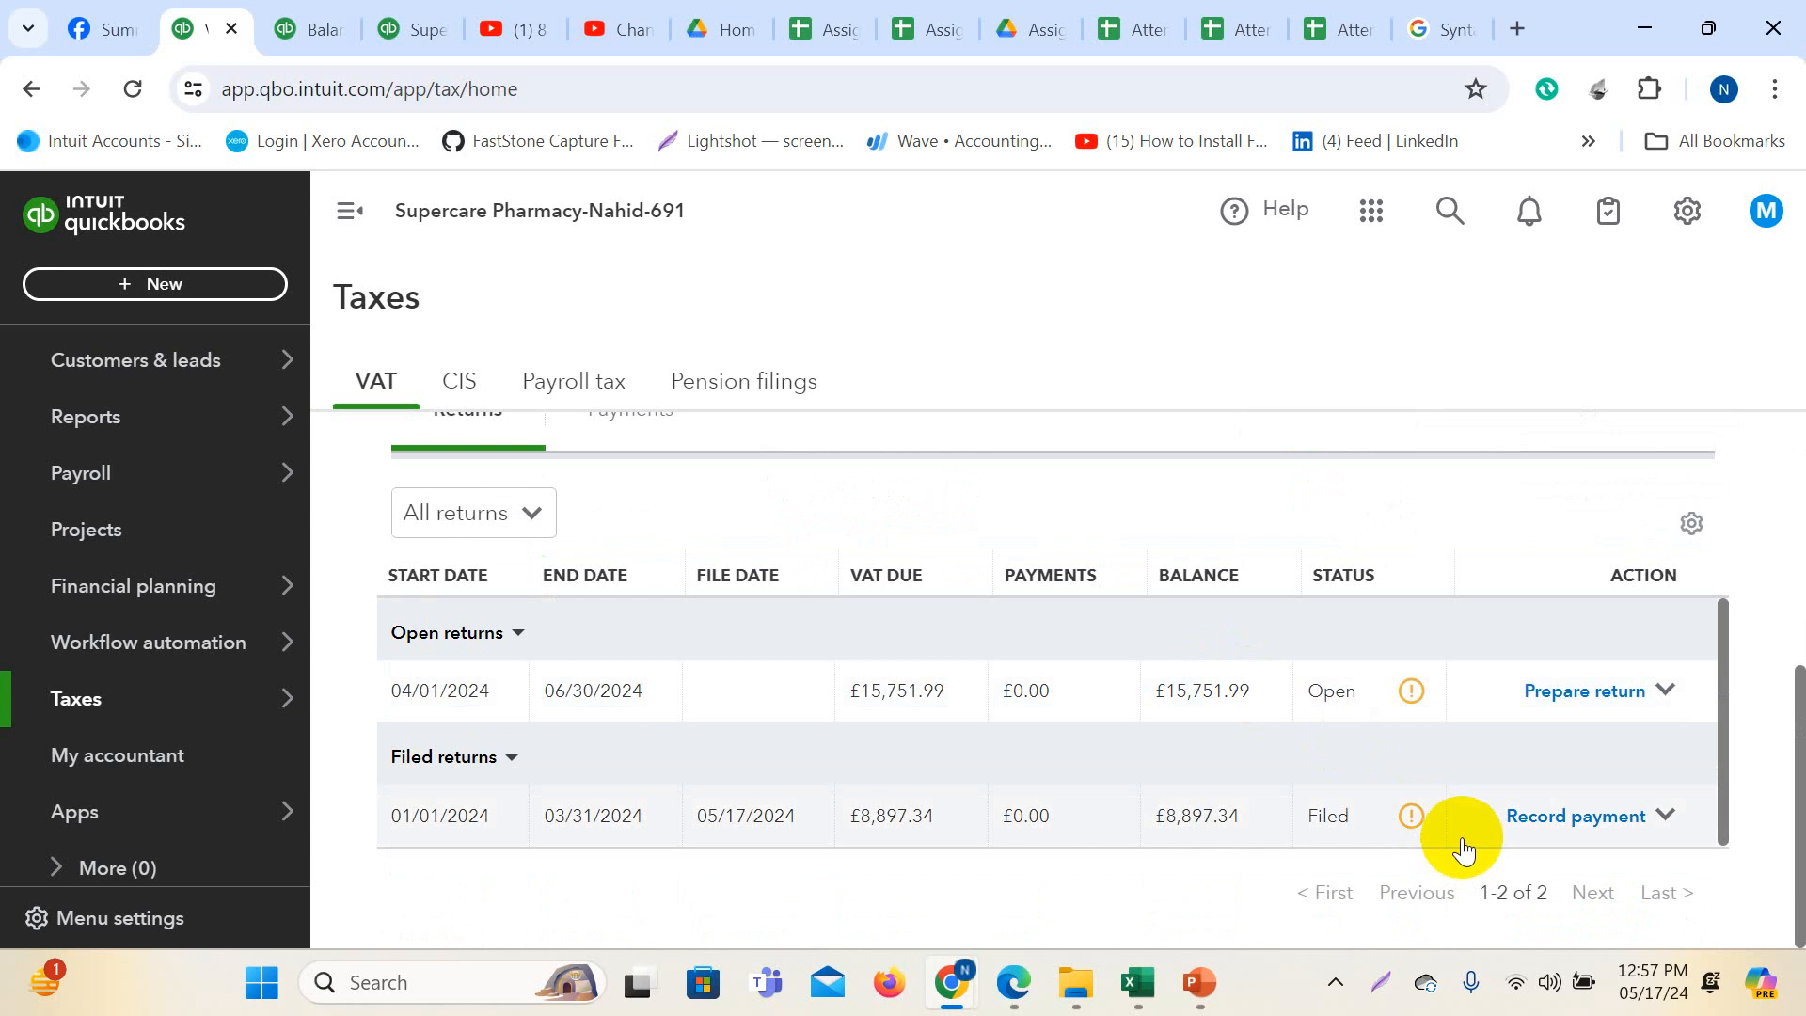
pyautogui.click(1573, 819)
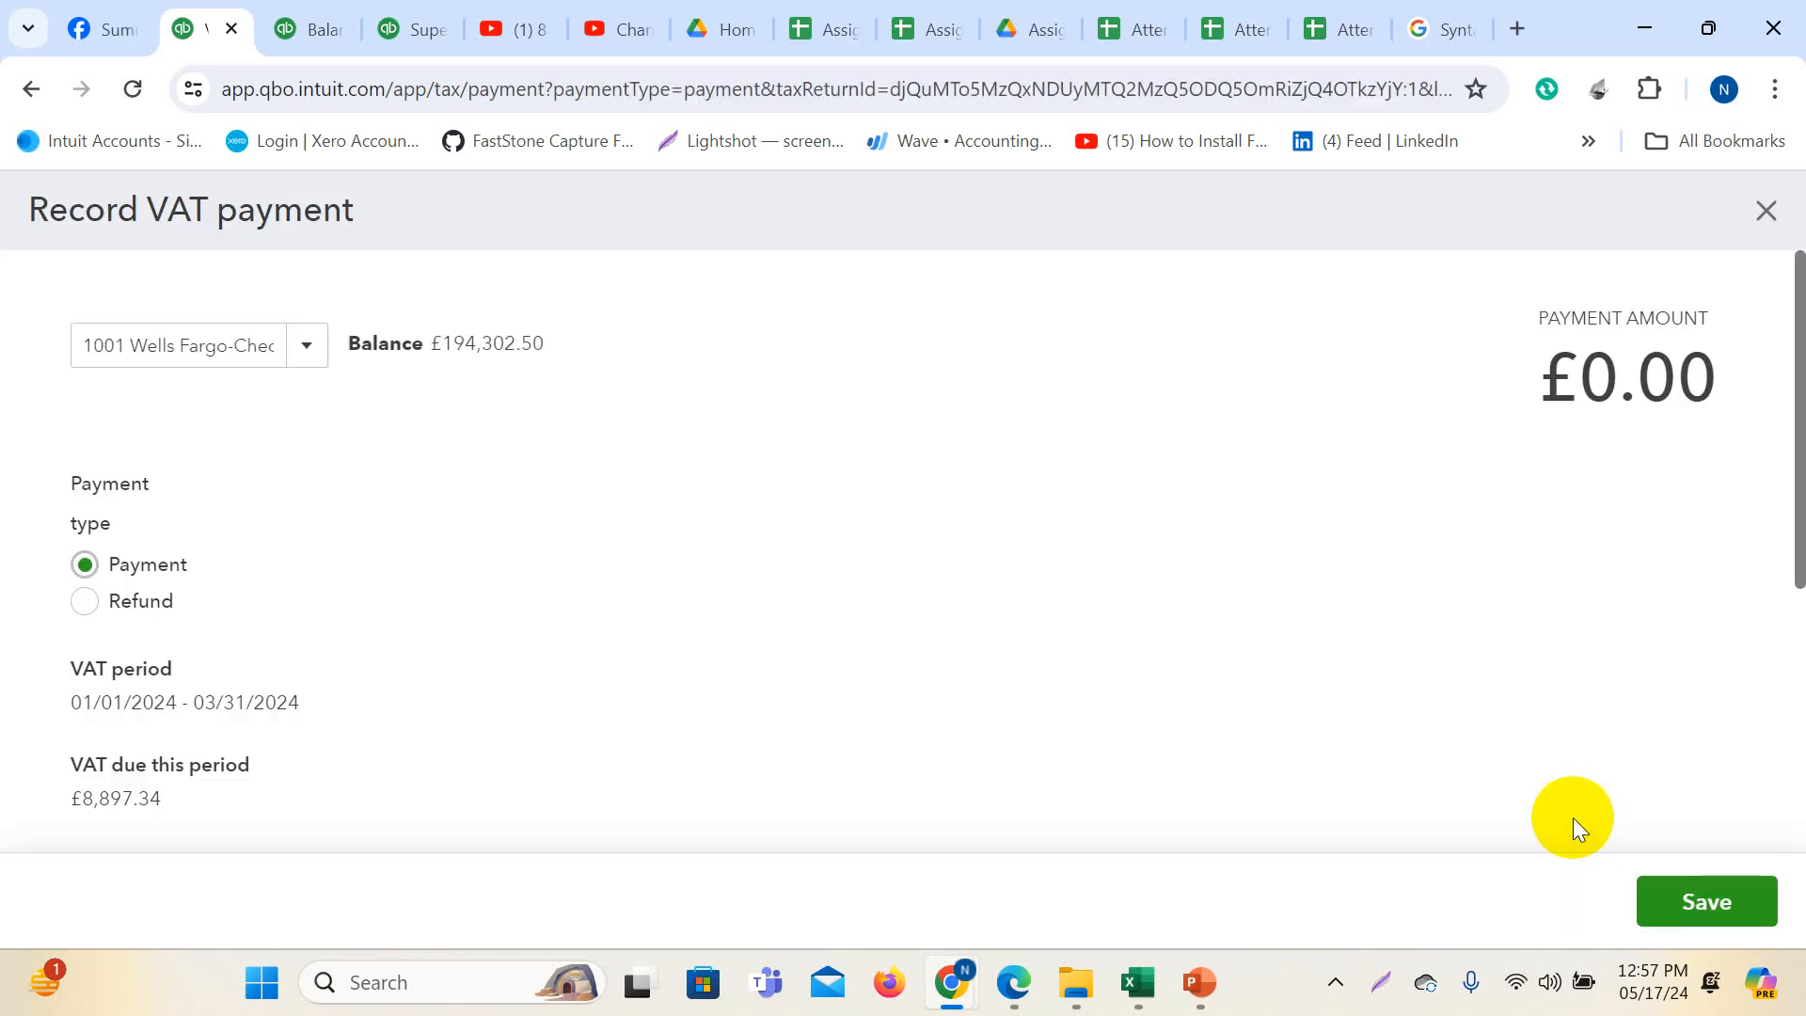
# - Choose the 1001 Wells Fargo checking account for the VAT payment and set the payment date to 04/20/2024
pyautogui.click(311, 346)
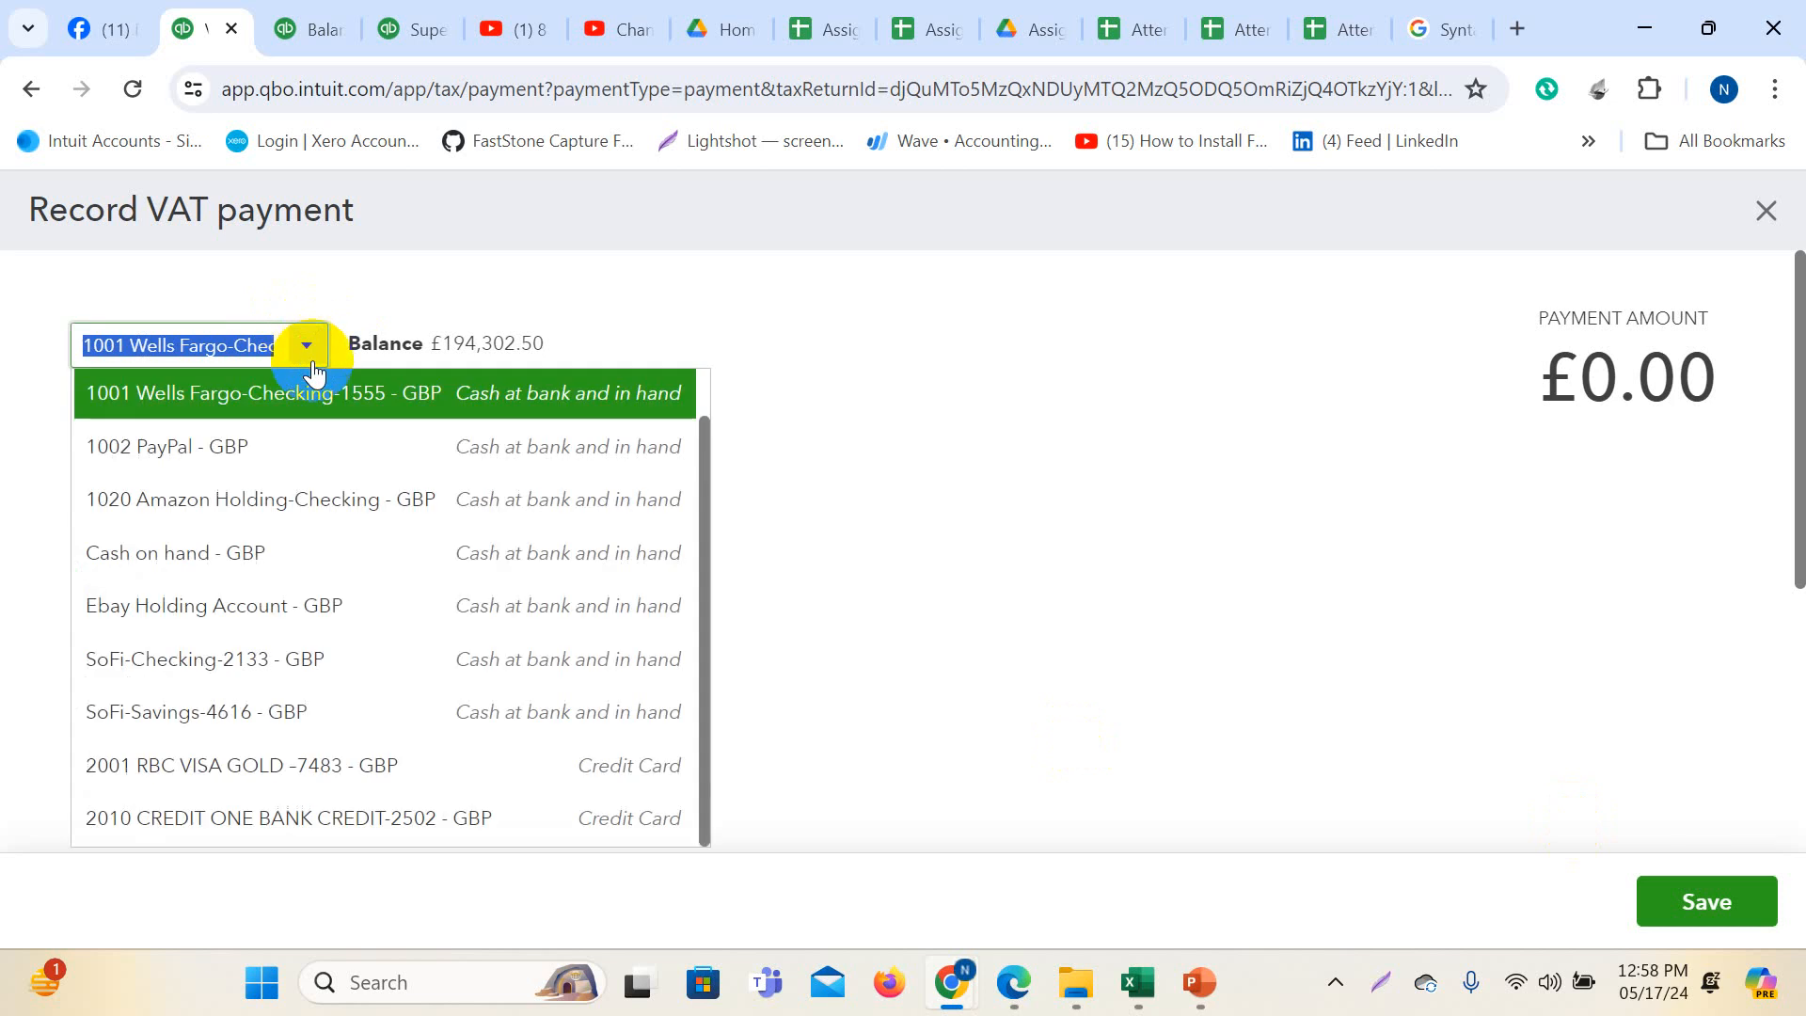
pyautogui.click(243, 395)
pyautogui.scroll(-1, 188, 489)
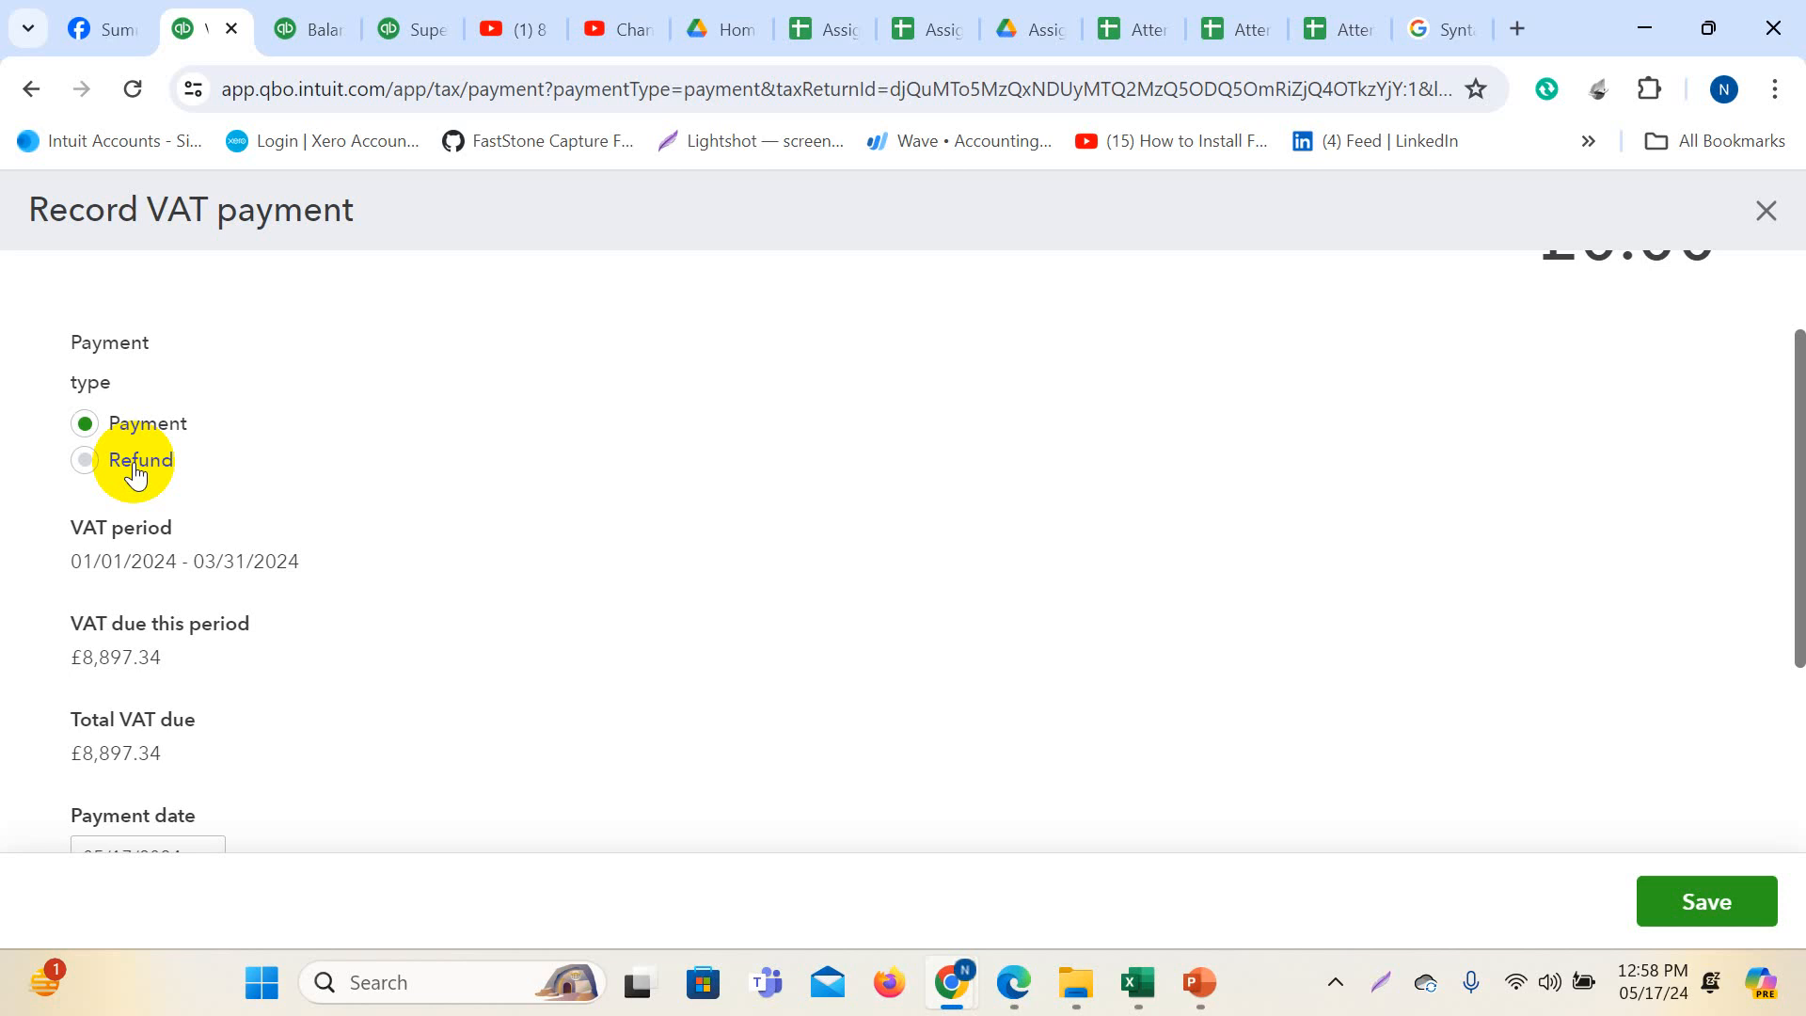
pyautogui.moveTo(70, 523); pyautogui.dragTo(287, 561)
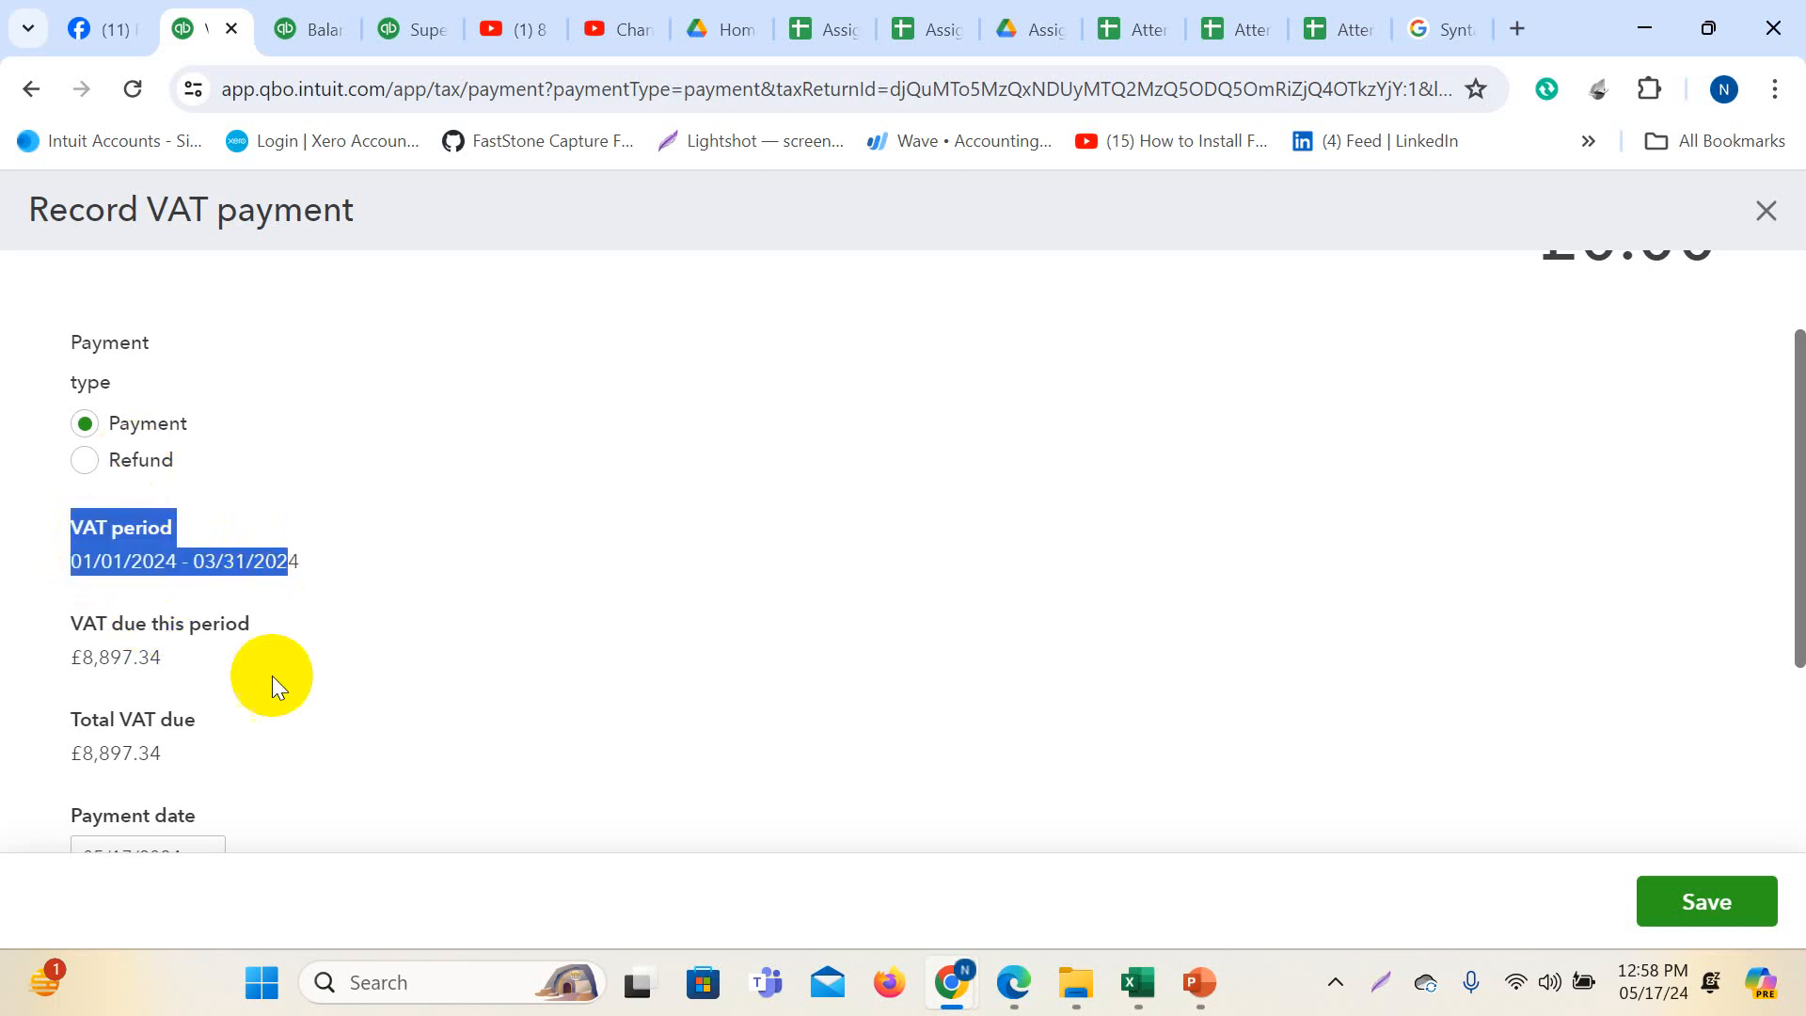
pyautogui.scroll(-3, 187, 623)
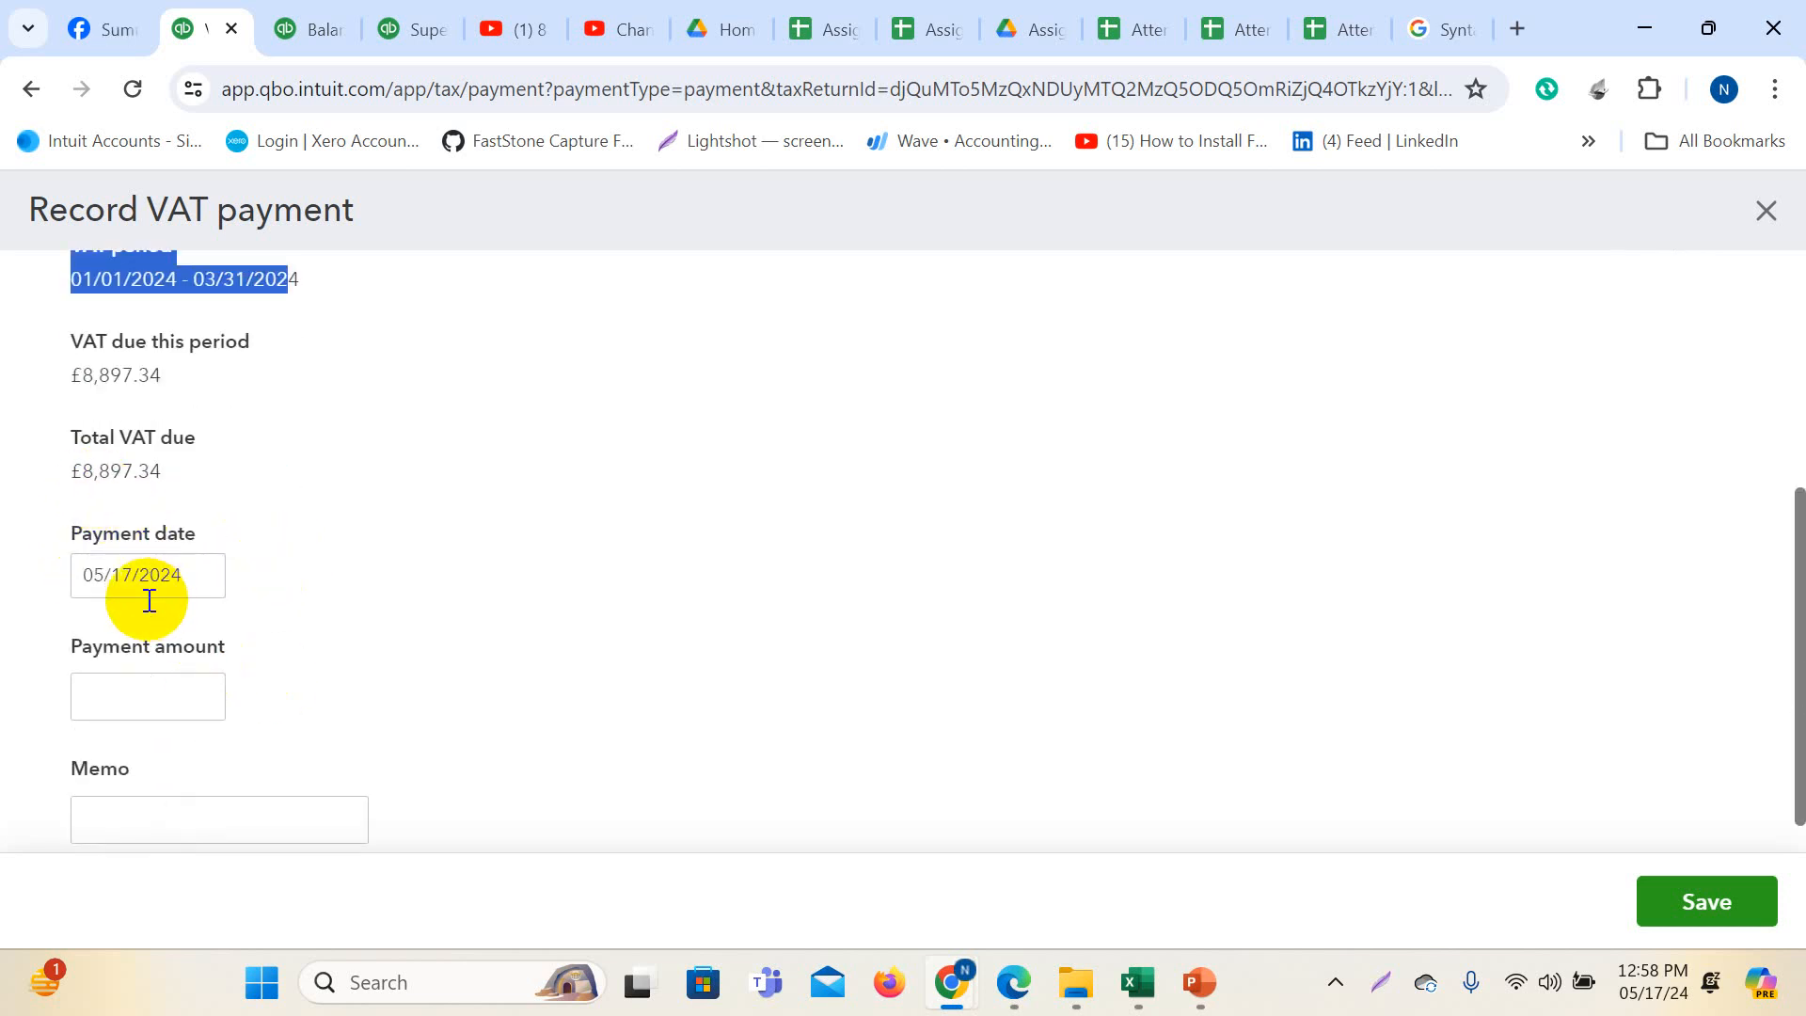
pyautogui.click(199, 577)
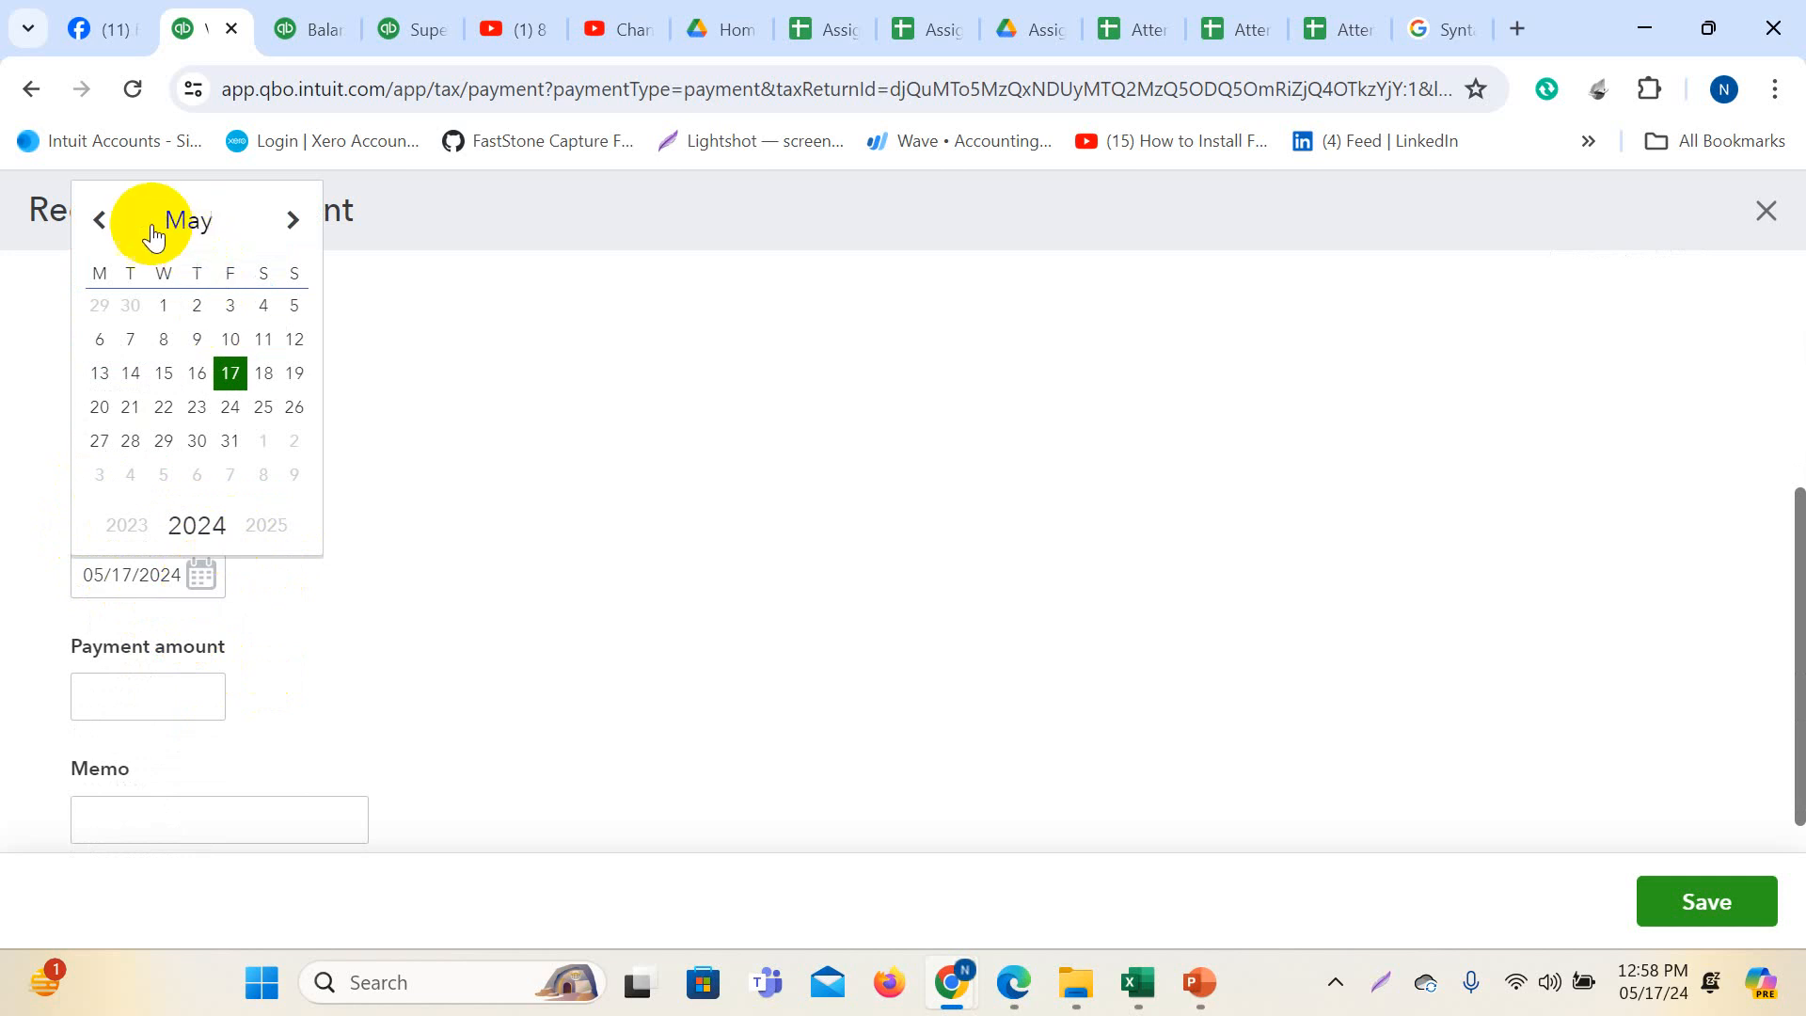
pyautogui.click(102, 220)
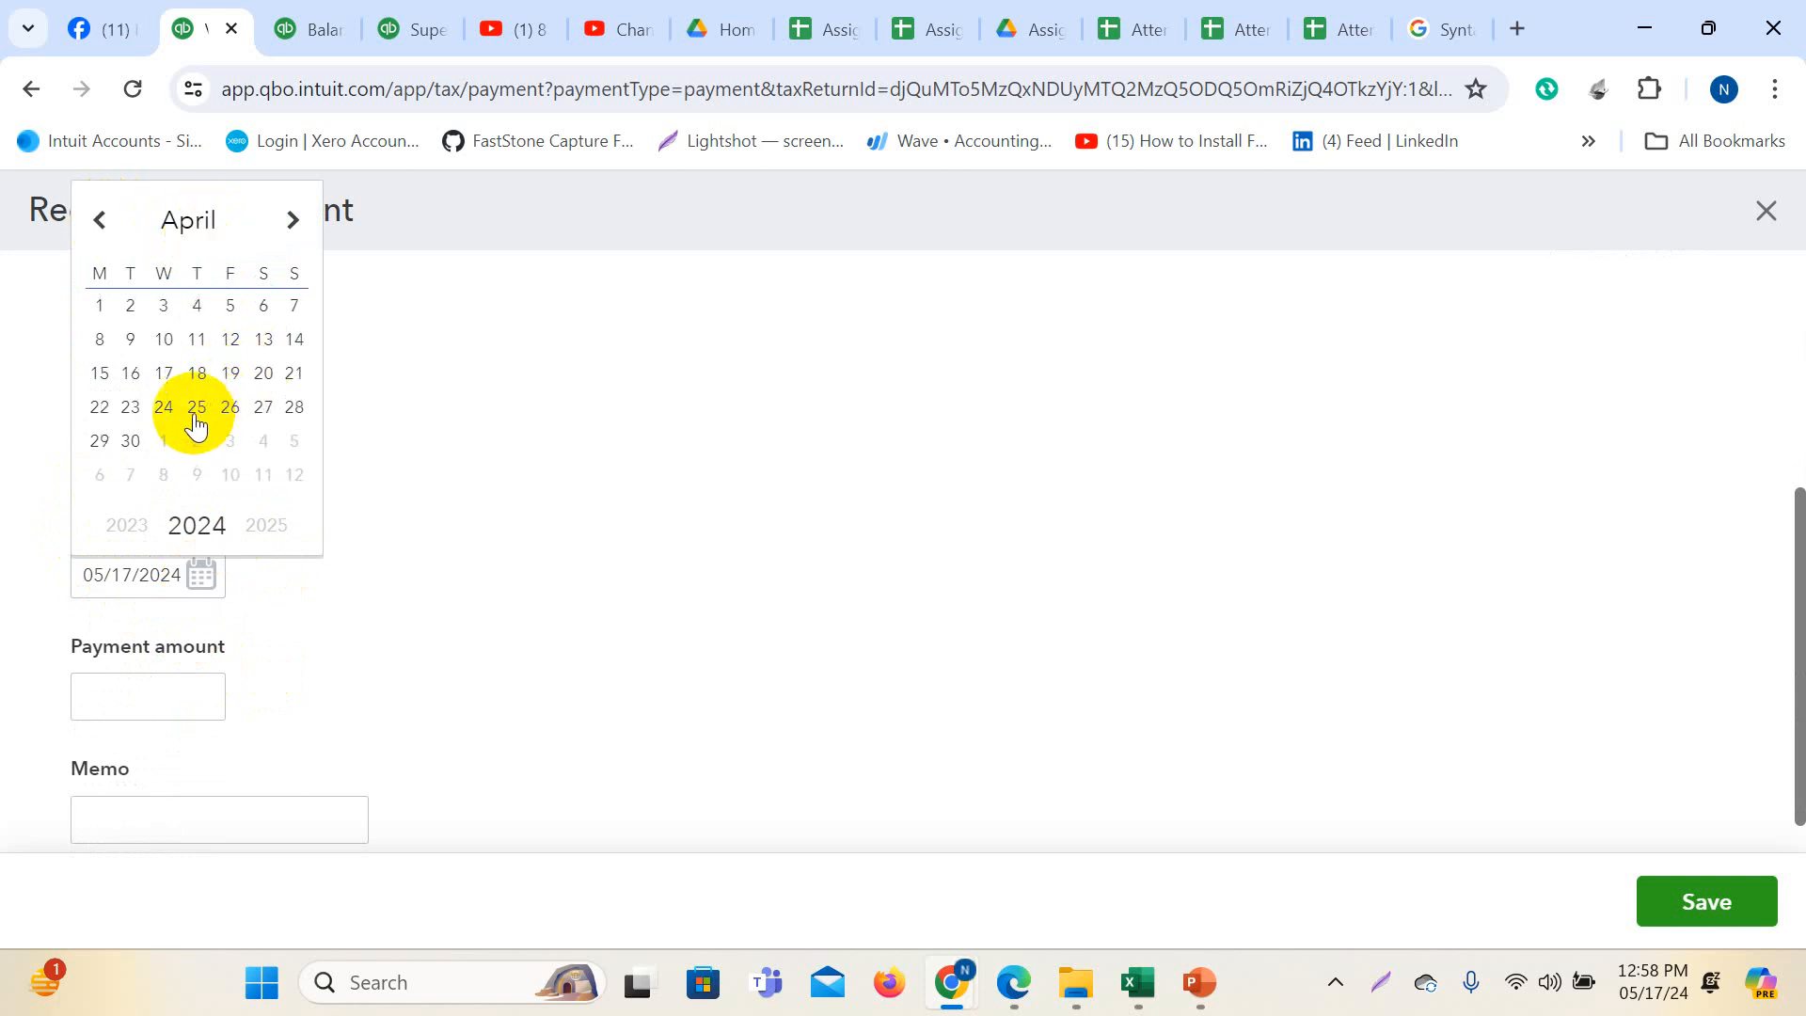
pyautogui.click(264, 373)
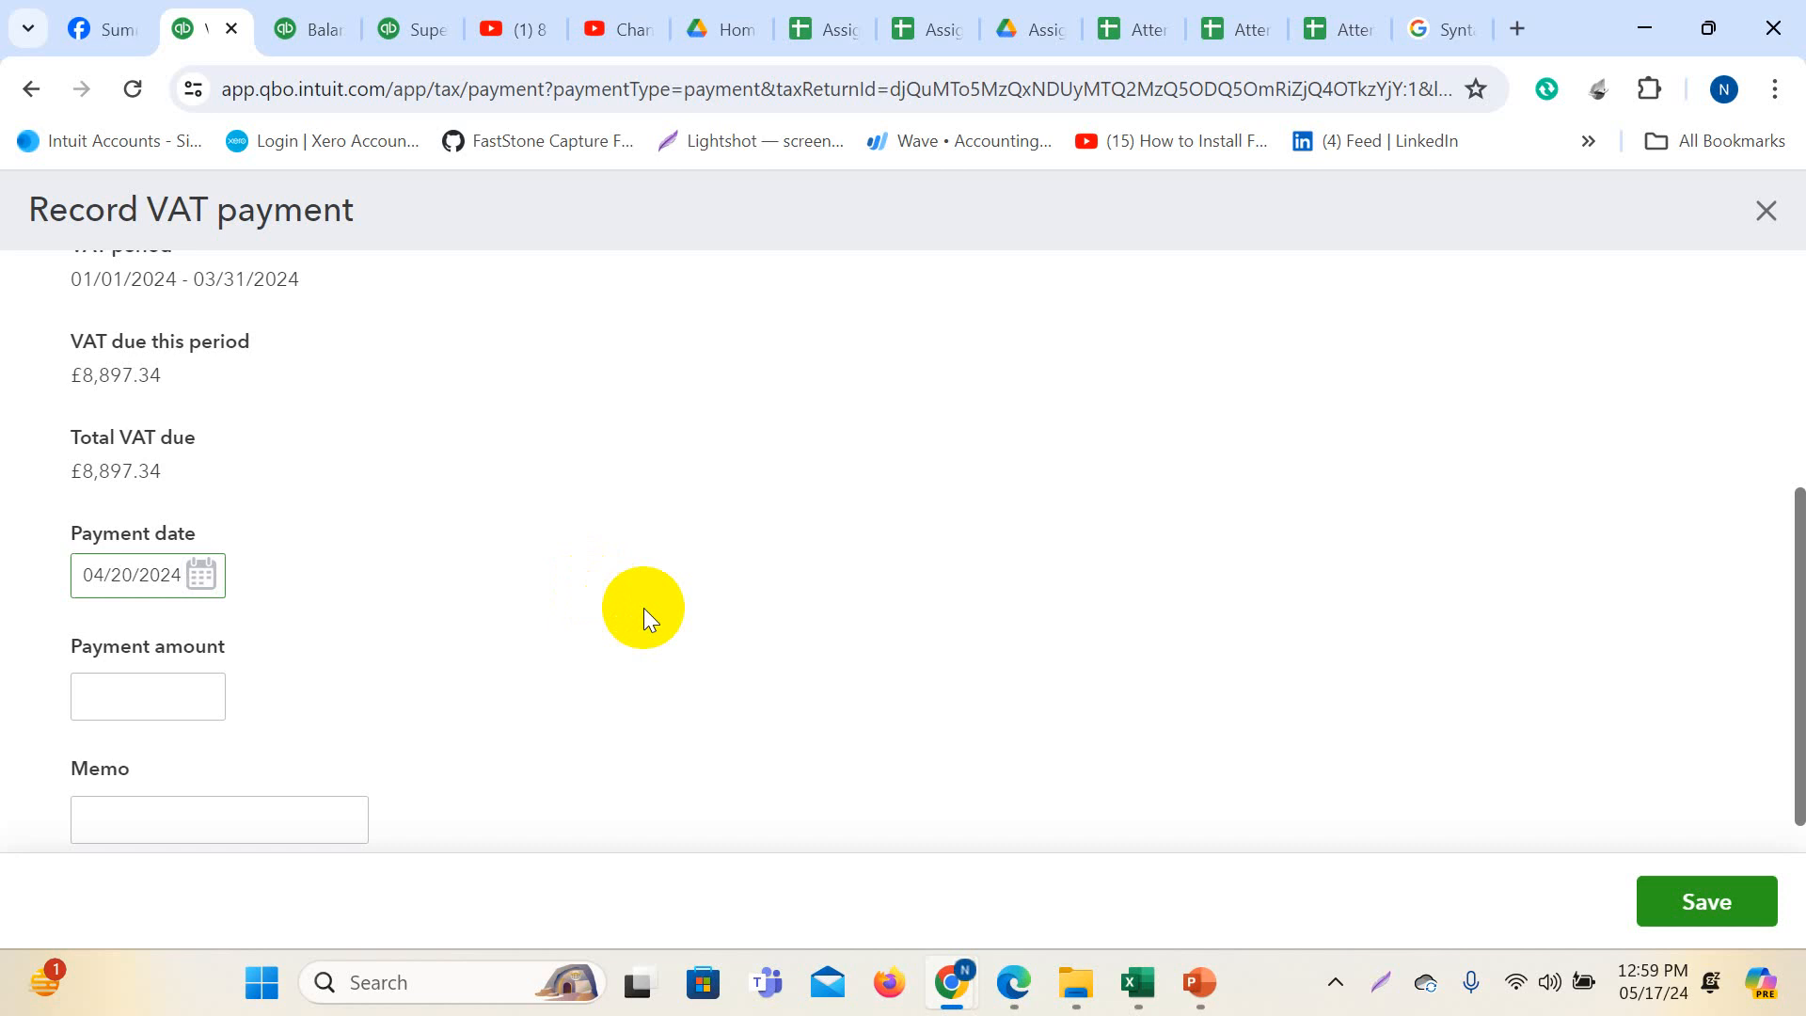
# - Enter a payment amount of 8897.34 and the memo 47627, save the VAT payment, and check the filing status message
pyautogui.click(133, 708)
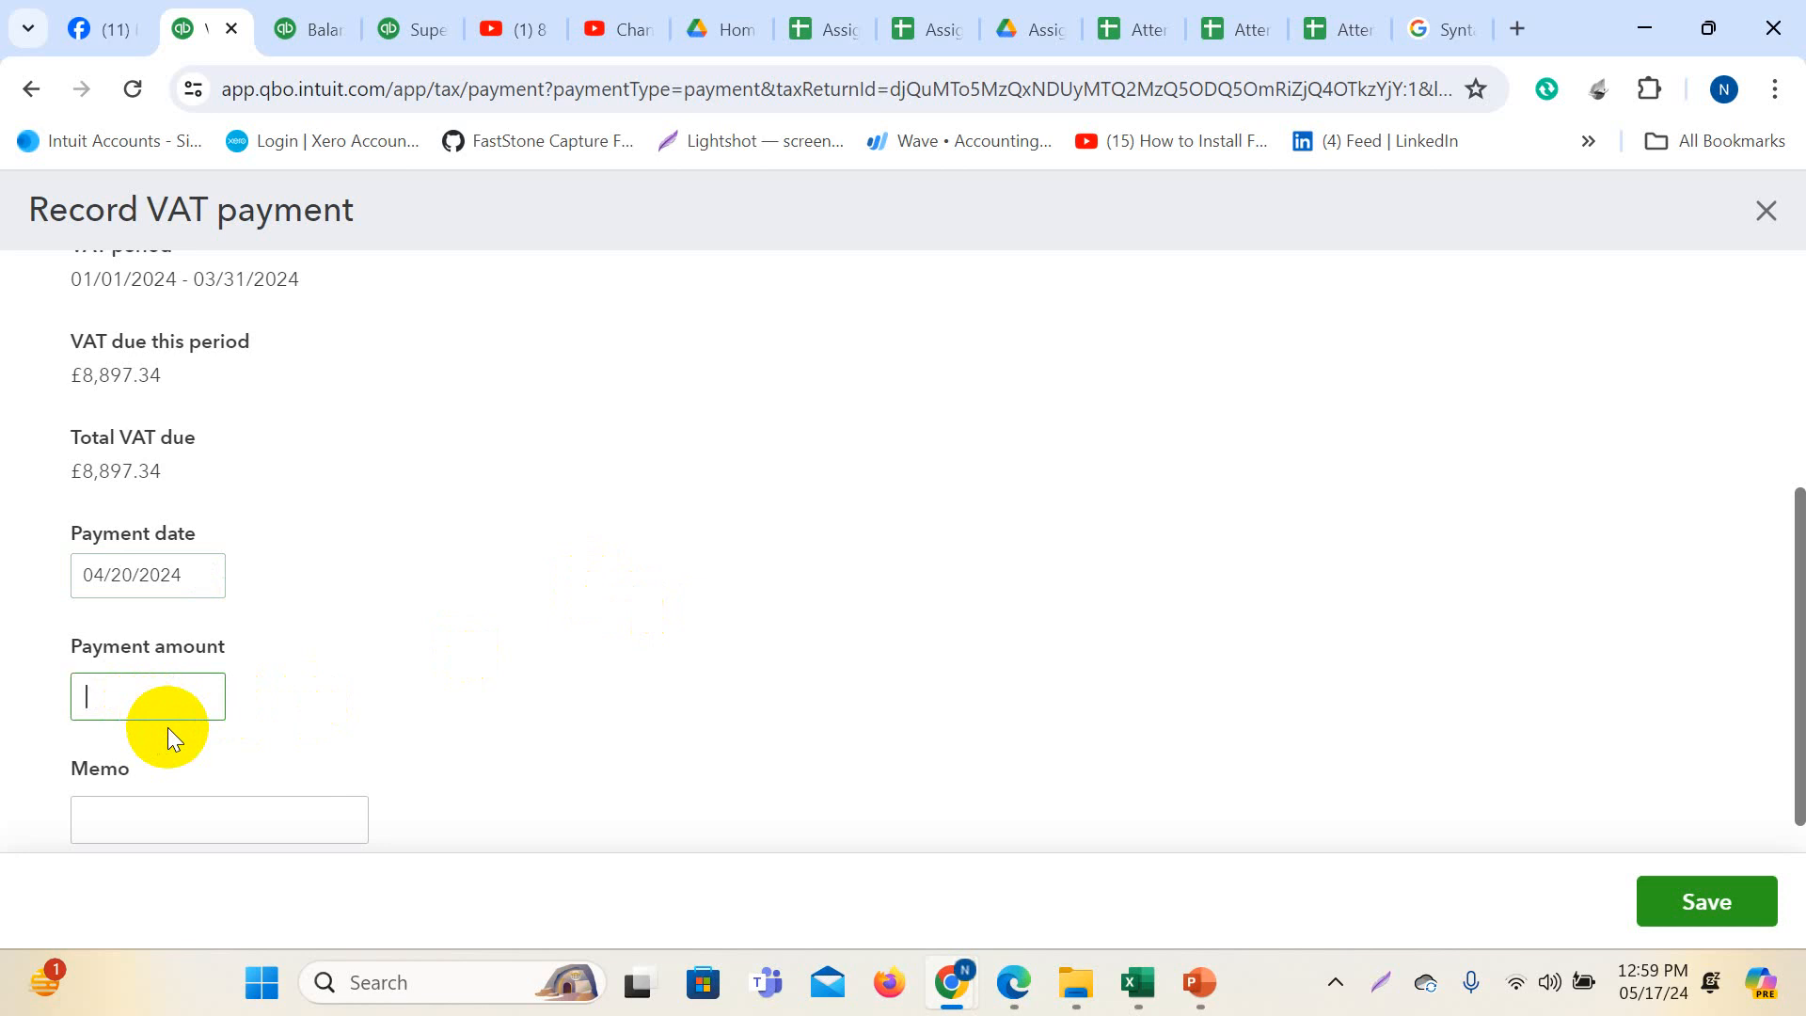
pyautogui.write('8897.34')
pyautogui.scroll(-1, 591, 493)
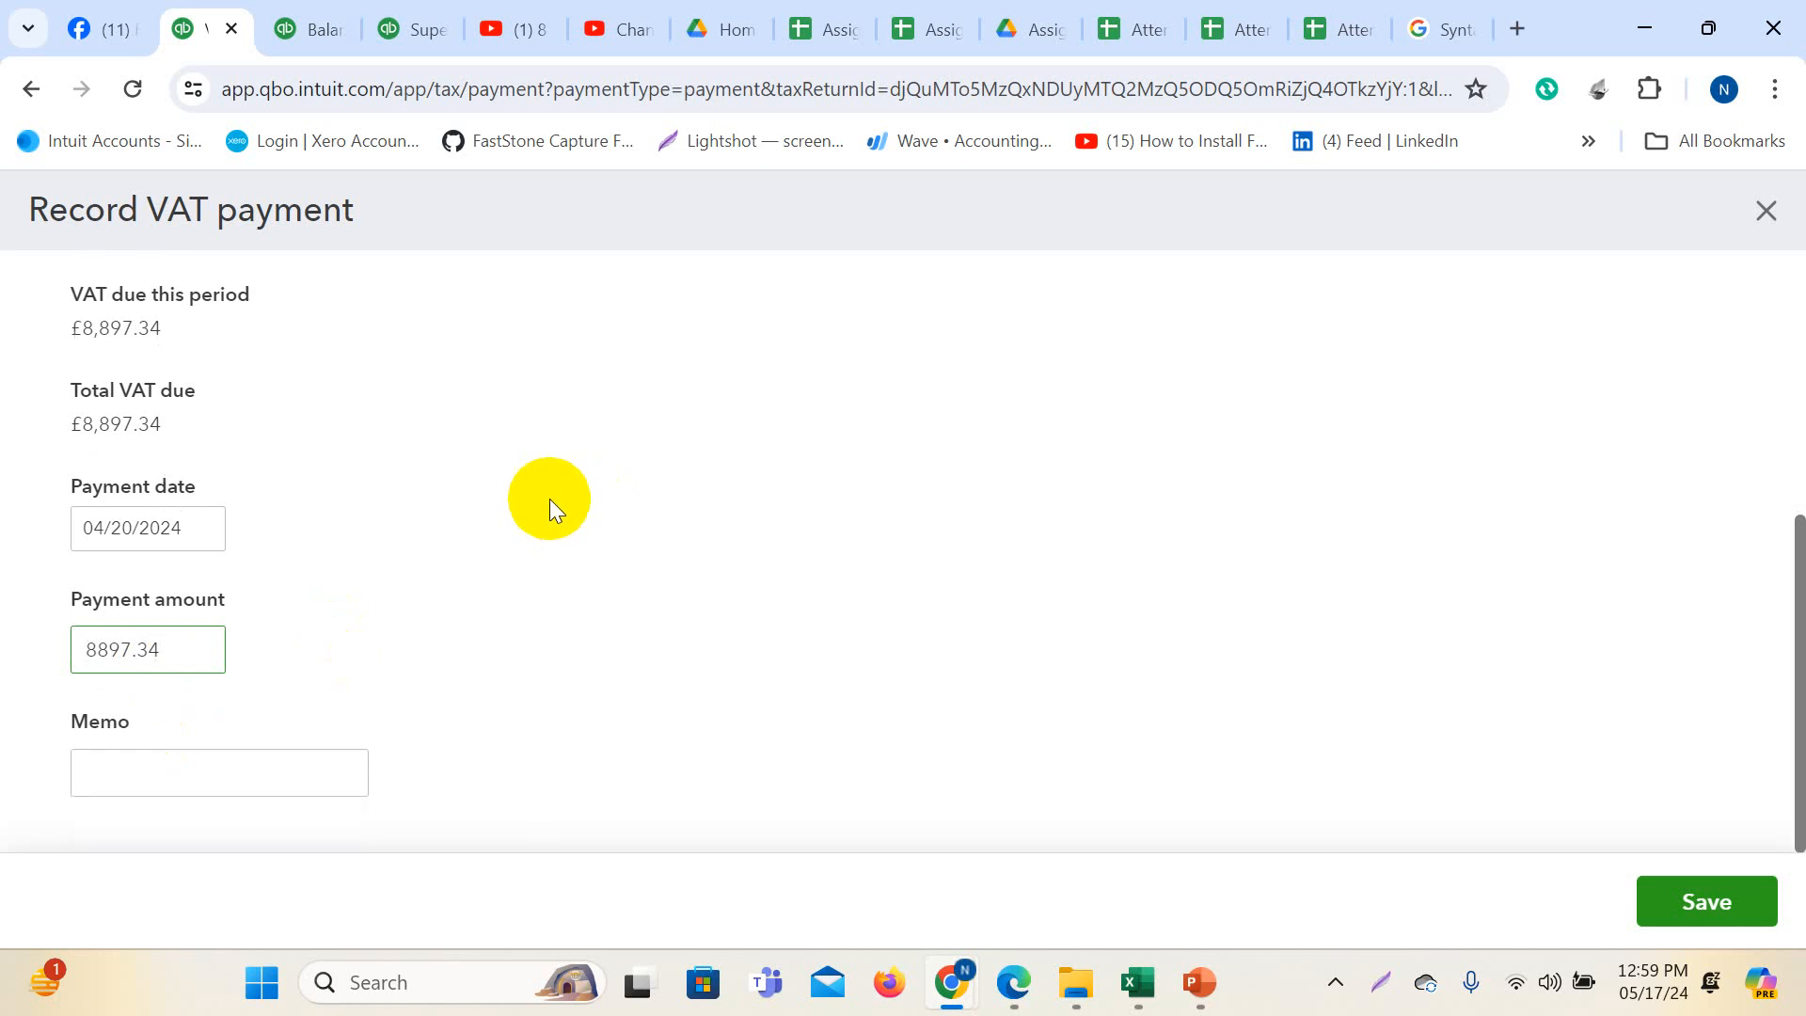
pyautogui.click(194, 769)
pyautogui.write('47627')
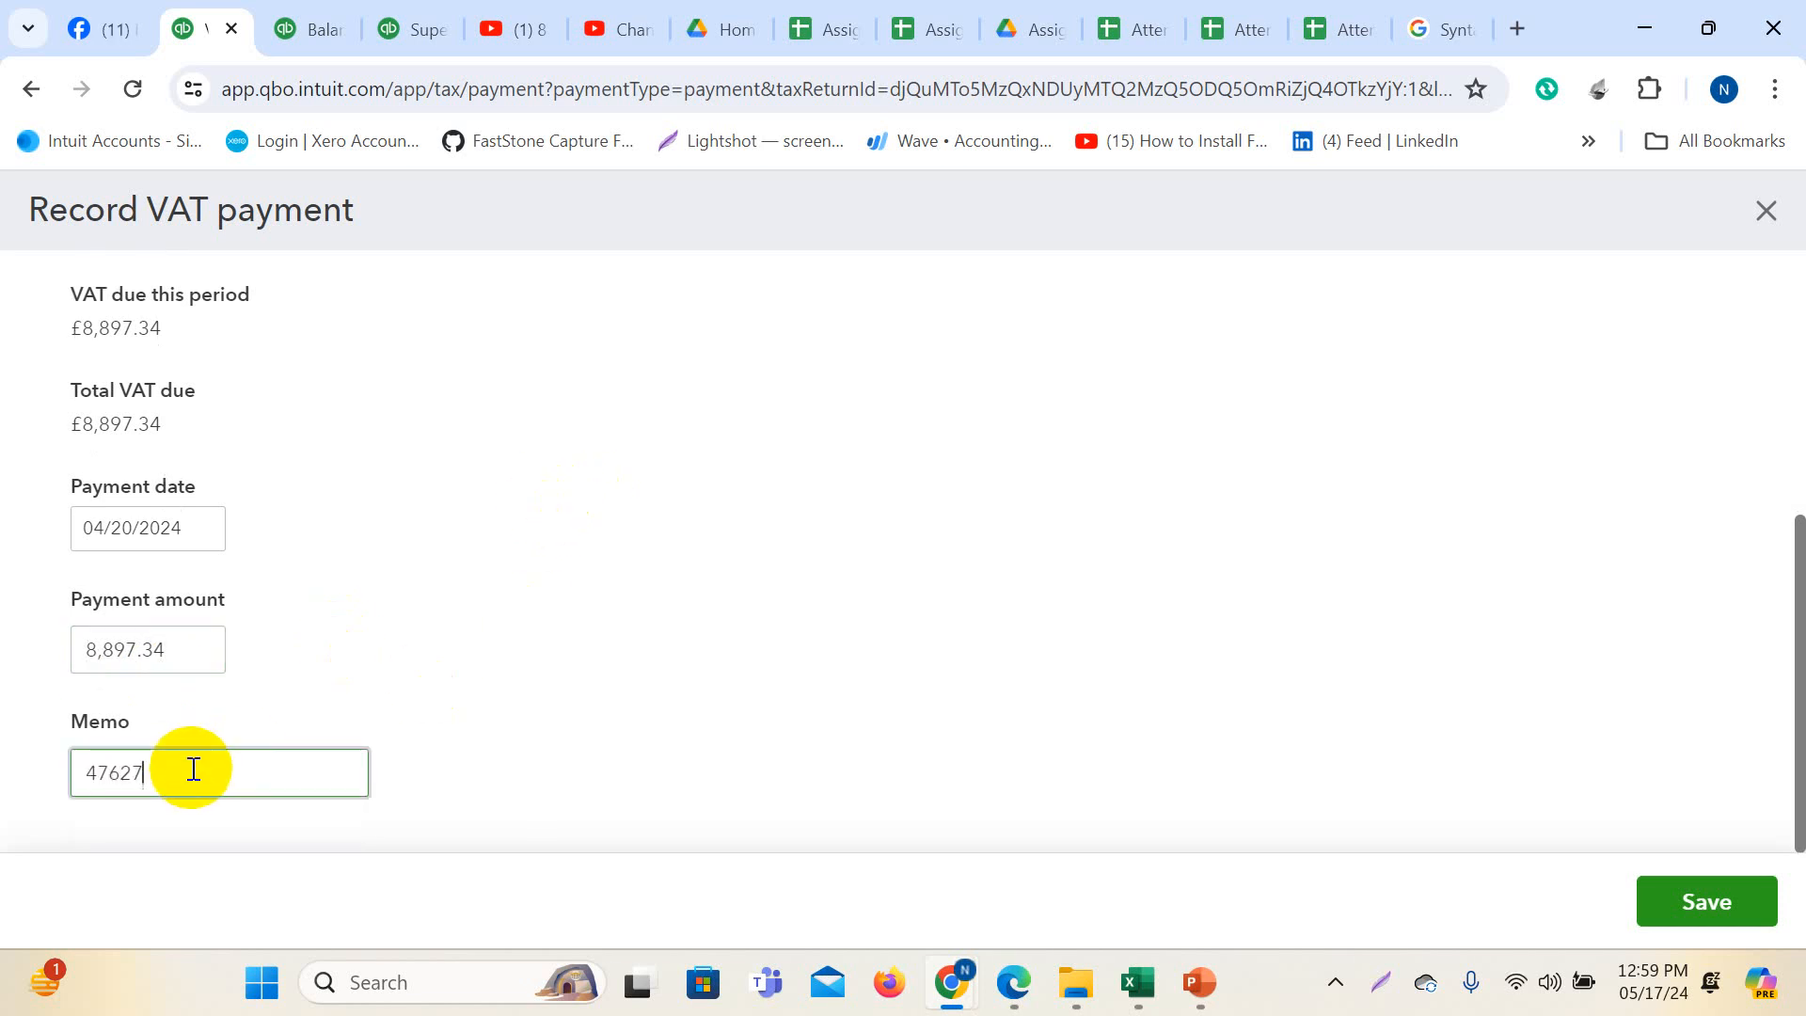
pyautogui.click(1703, 903)
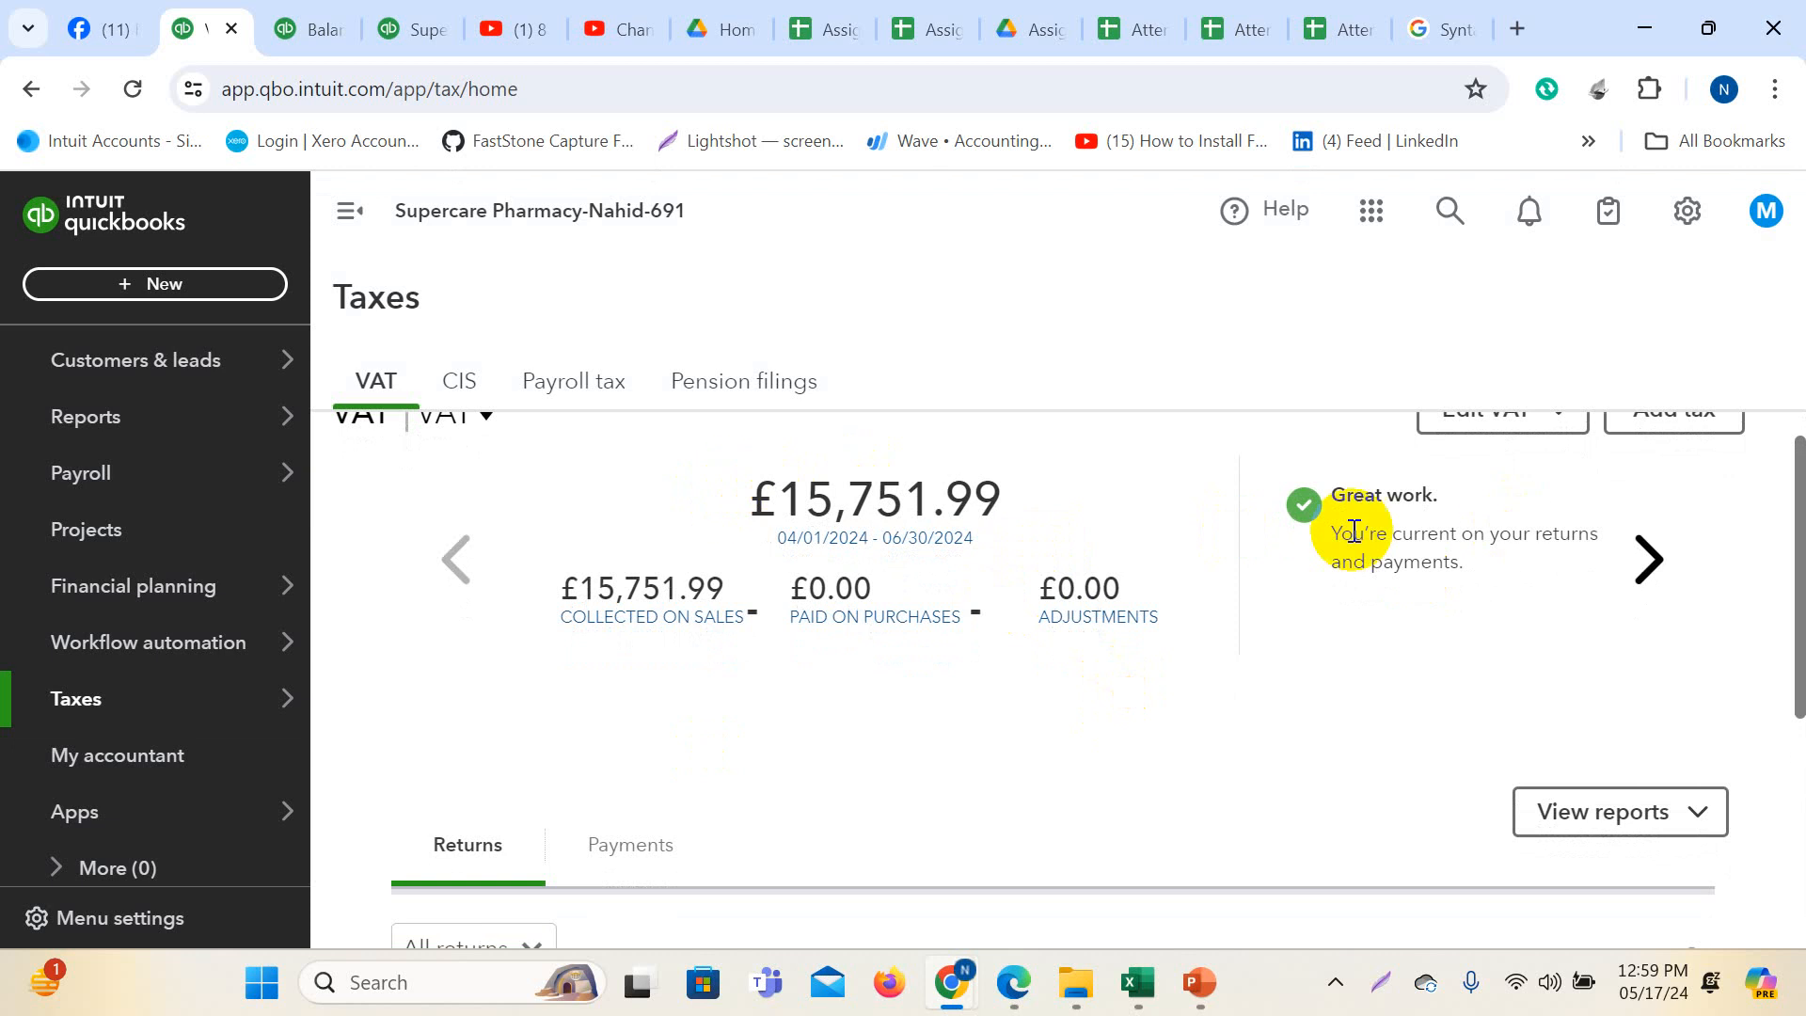
pyautogui.moveTo(1344, 492); pyautogui.dragTo(1441, 499)
pyautogui.click(1336, 670)
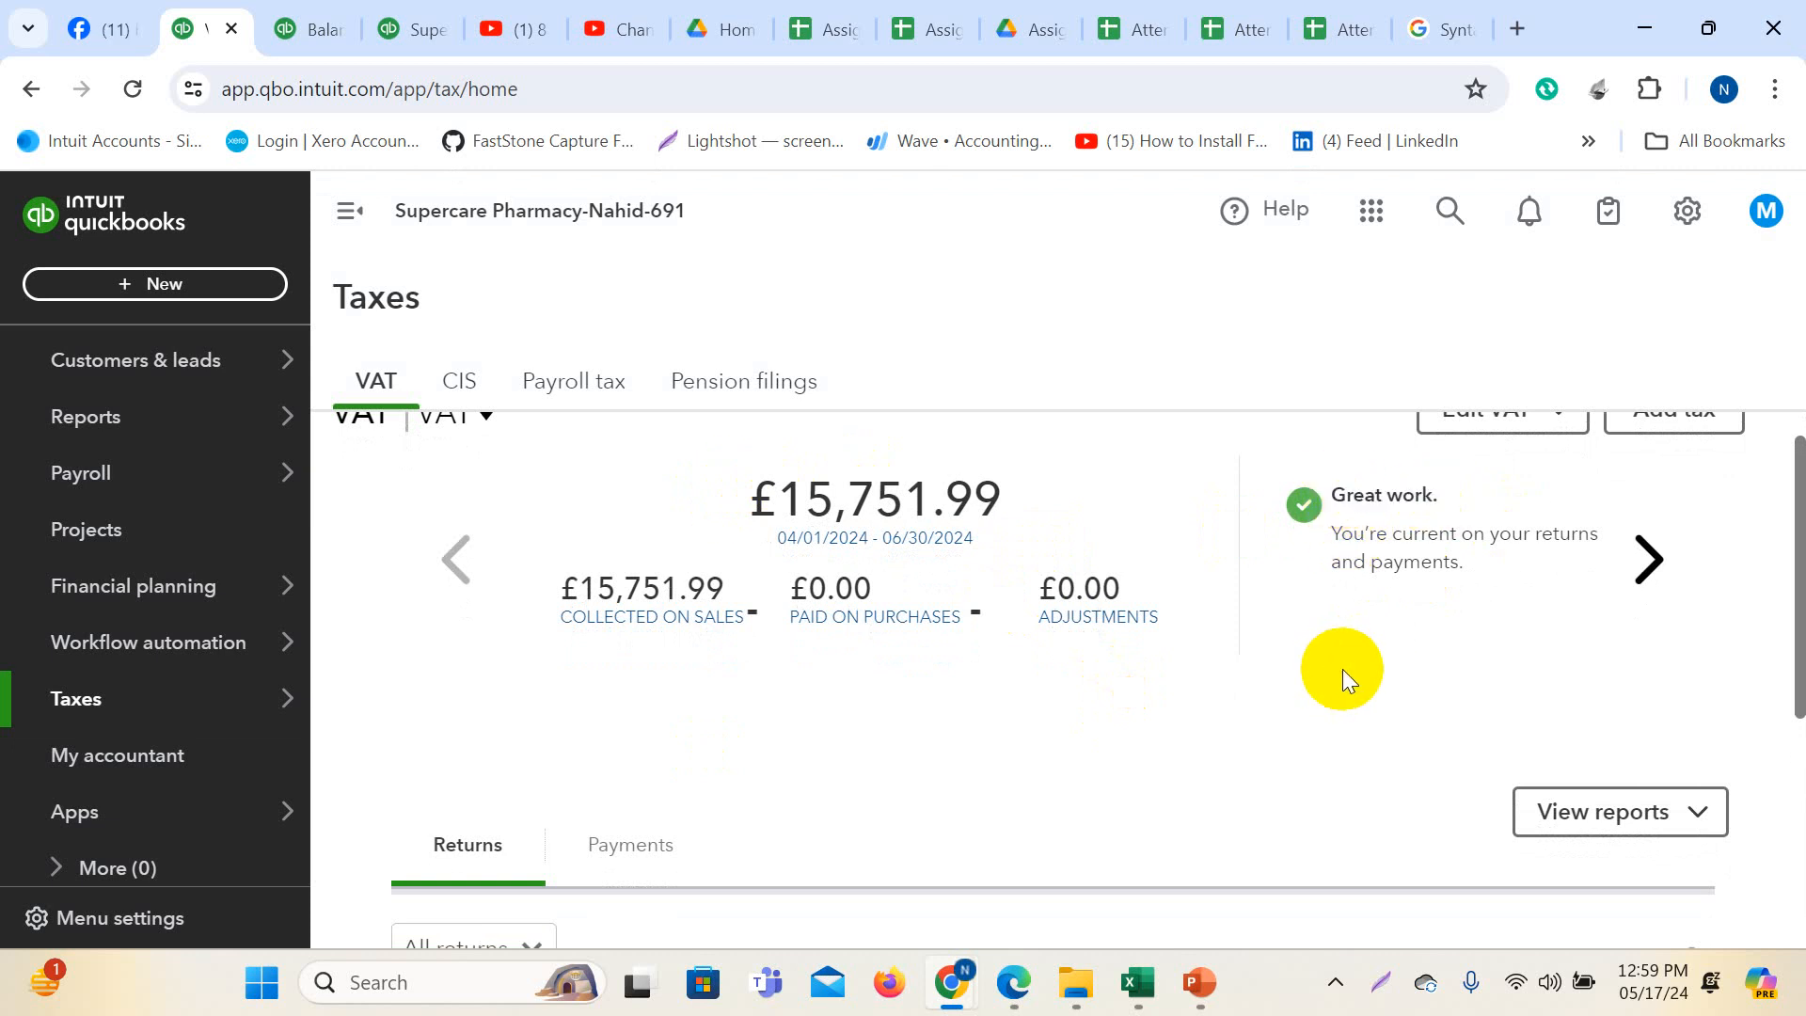
# - Open the VAT 100 Report for the filed 01/01/2024 - 03/31/2024 return and read through all its lines
pyautogui.scroll(-5, 1341, 669)
pyautogui.click(1597, 816)
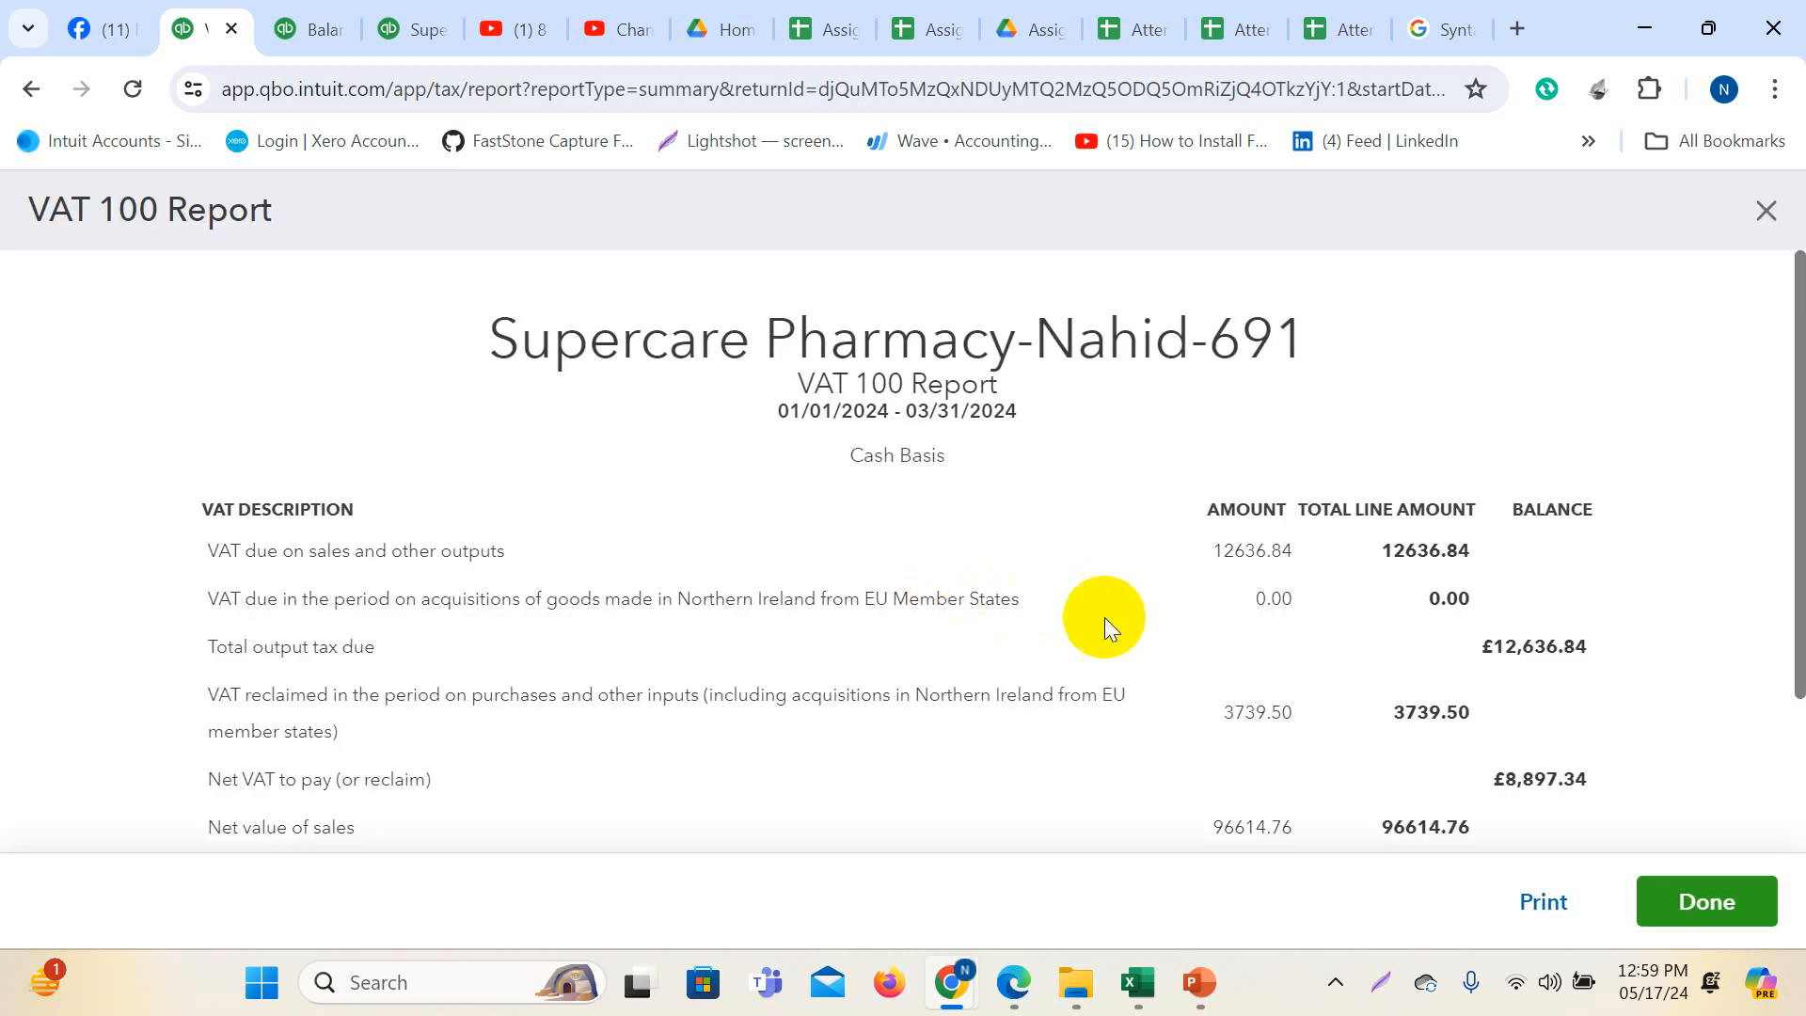
pyautogui.scroll(-2, 1105, 617)
pyautogui.scroll(2, 1103, 617)
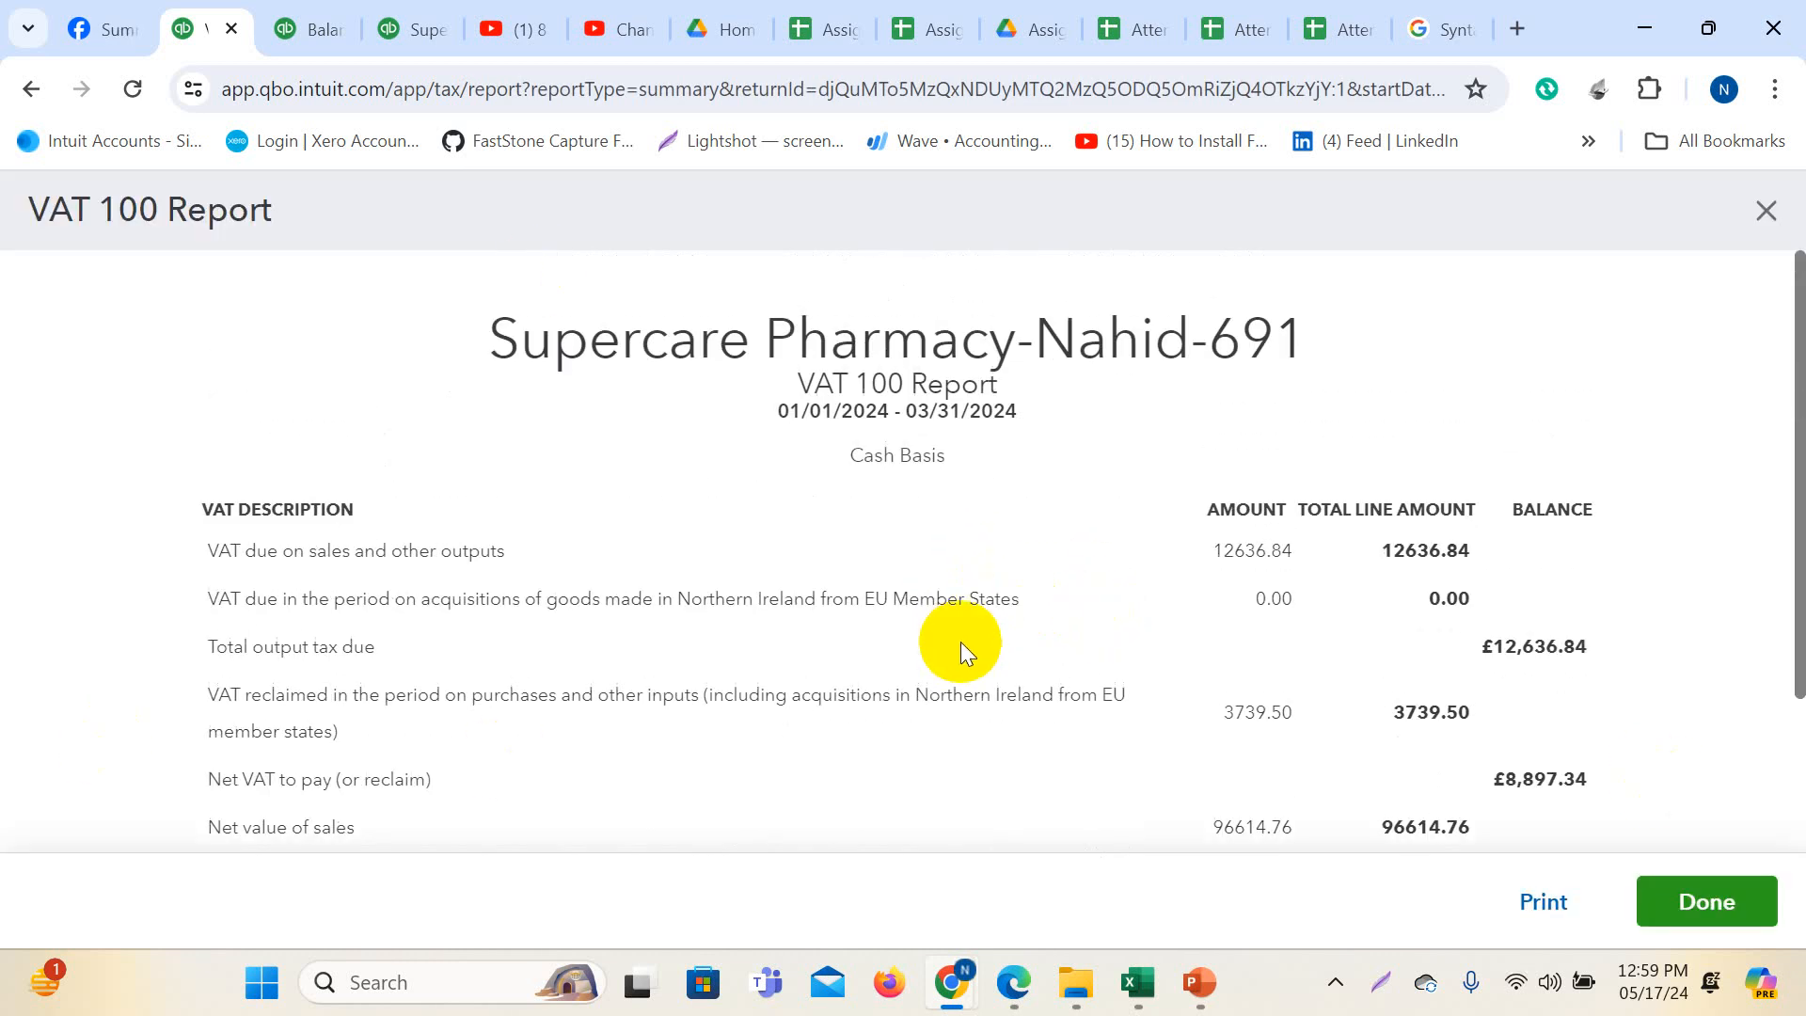
pyautogui.scroll(-2, 956, 637)
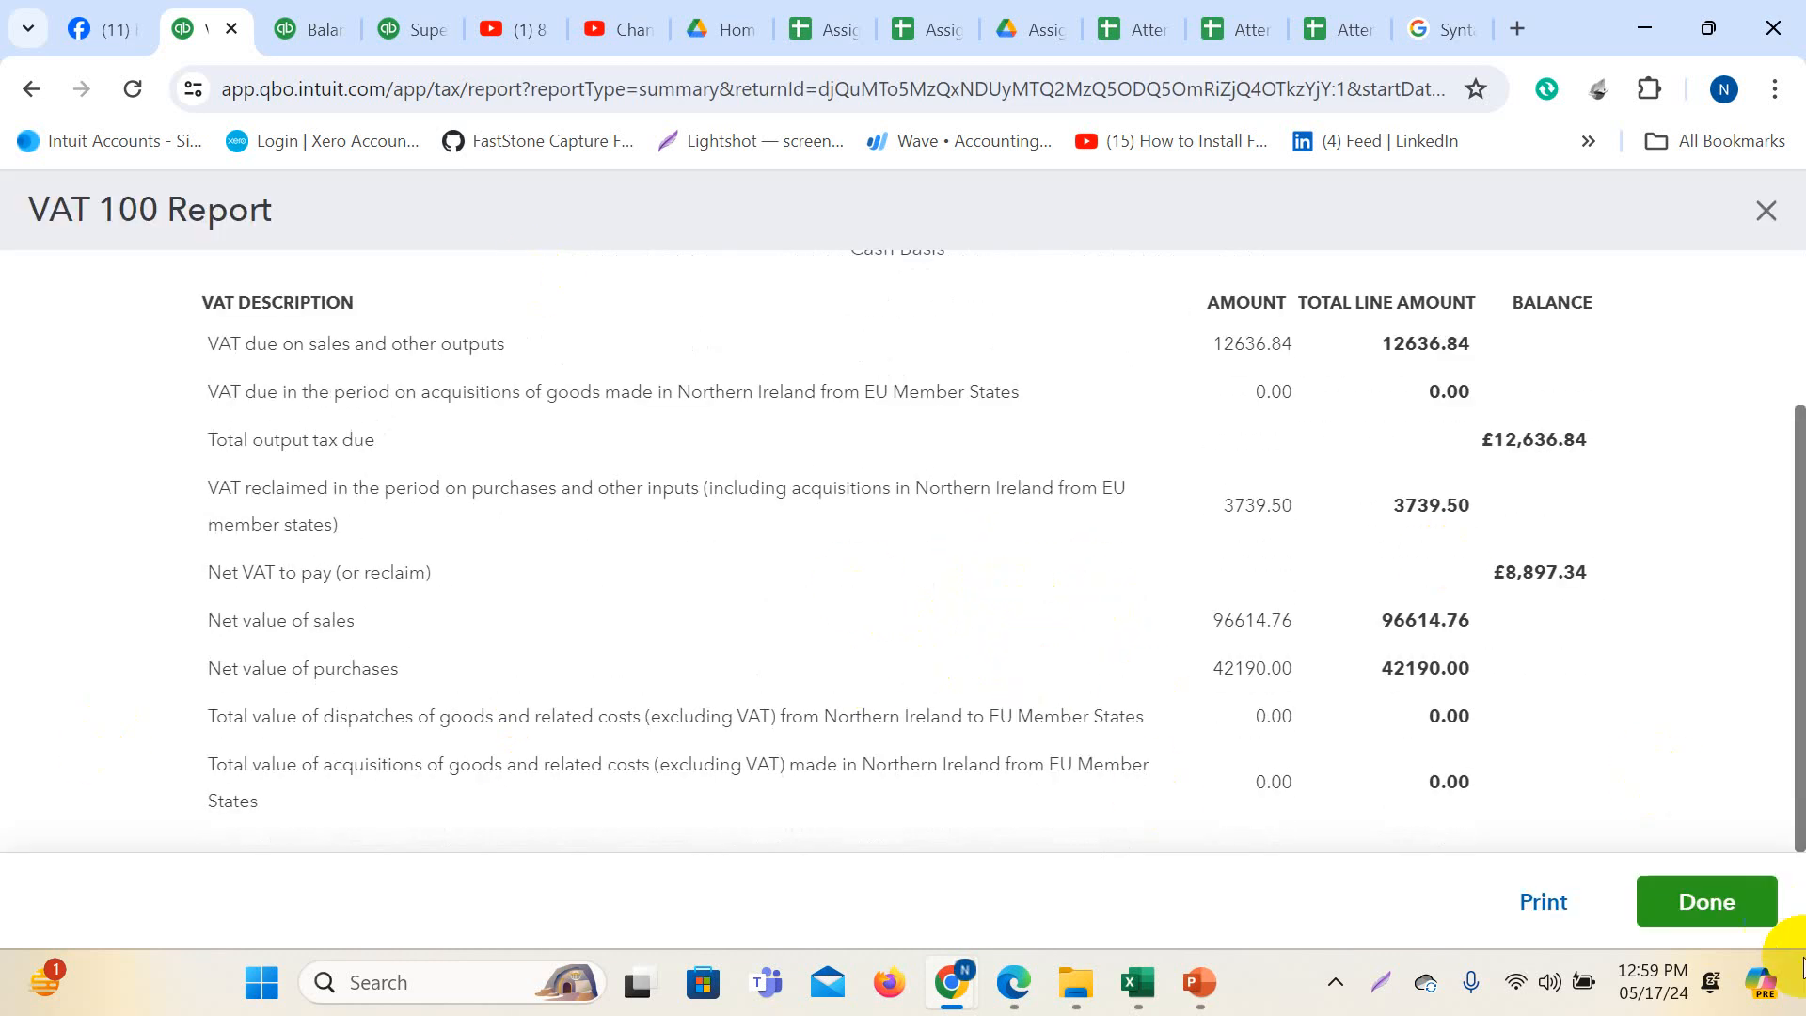
# - Print the VAT 100 Report to PDF and save it in the Downloads folder as VAT-691
pyautogui.click(1547, 904)
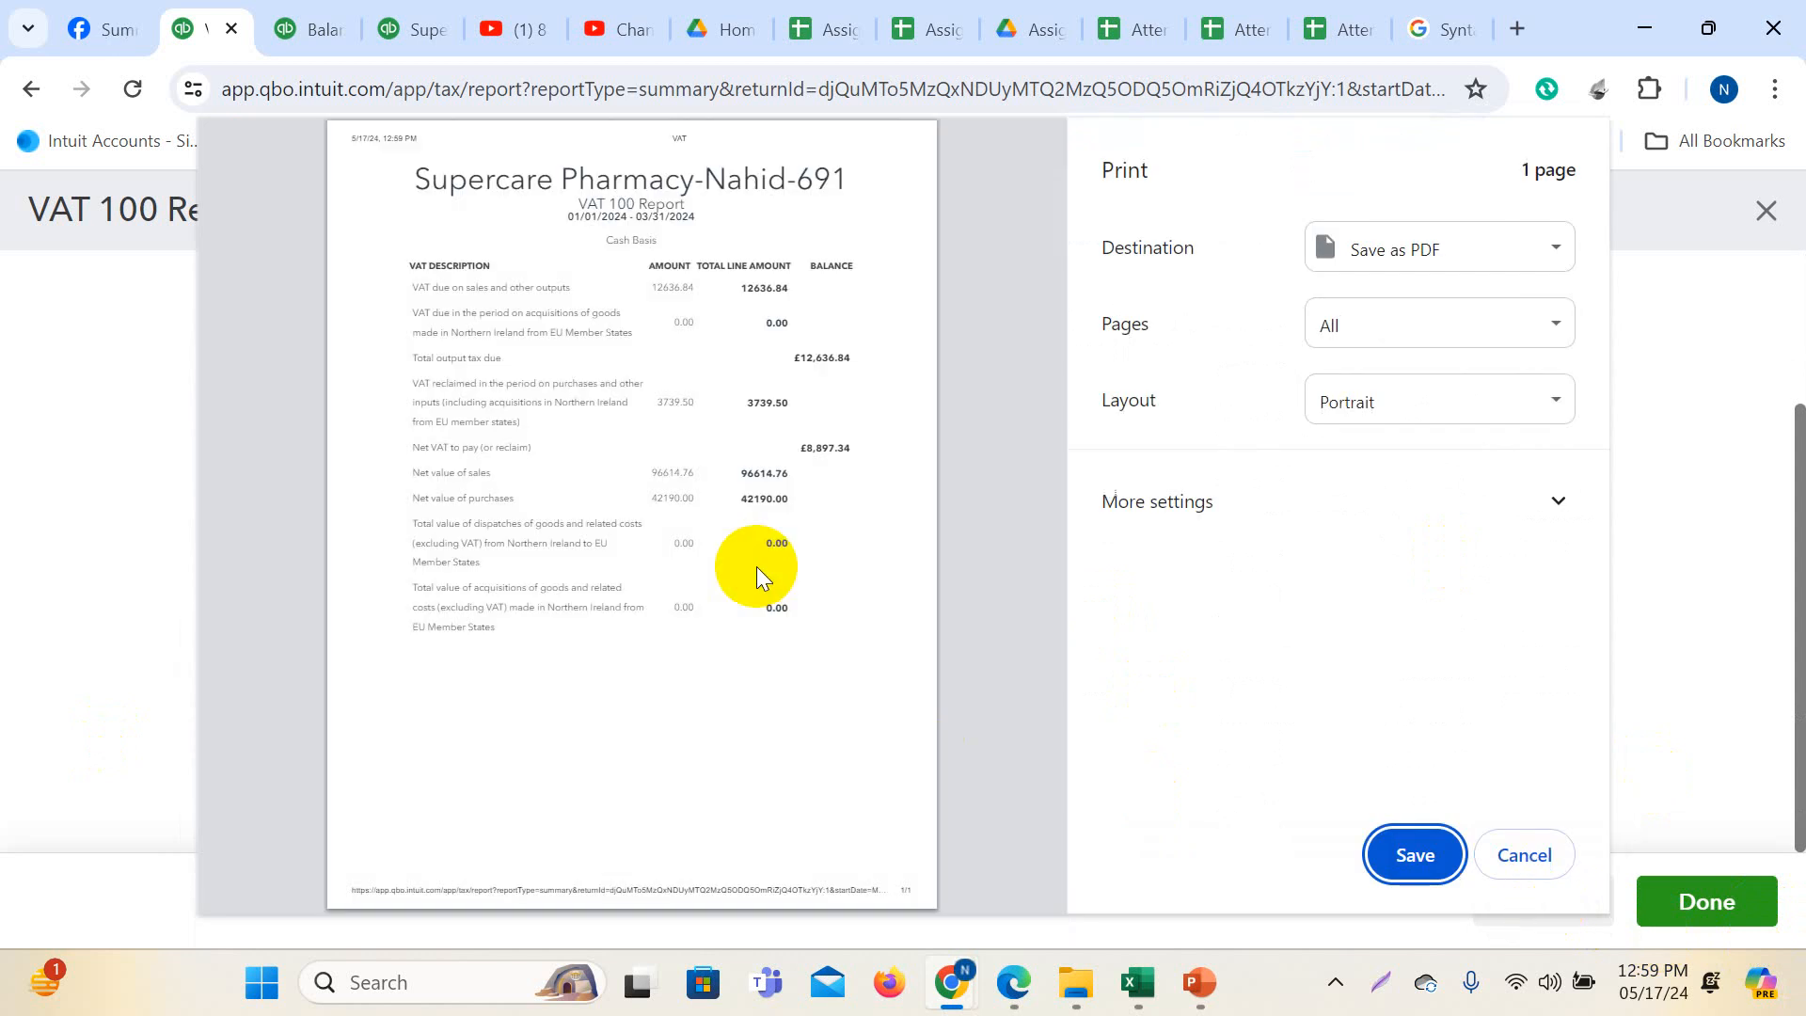
pyautogui.click(1414, 856)
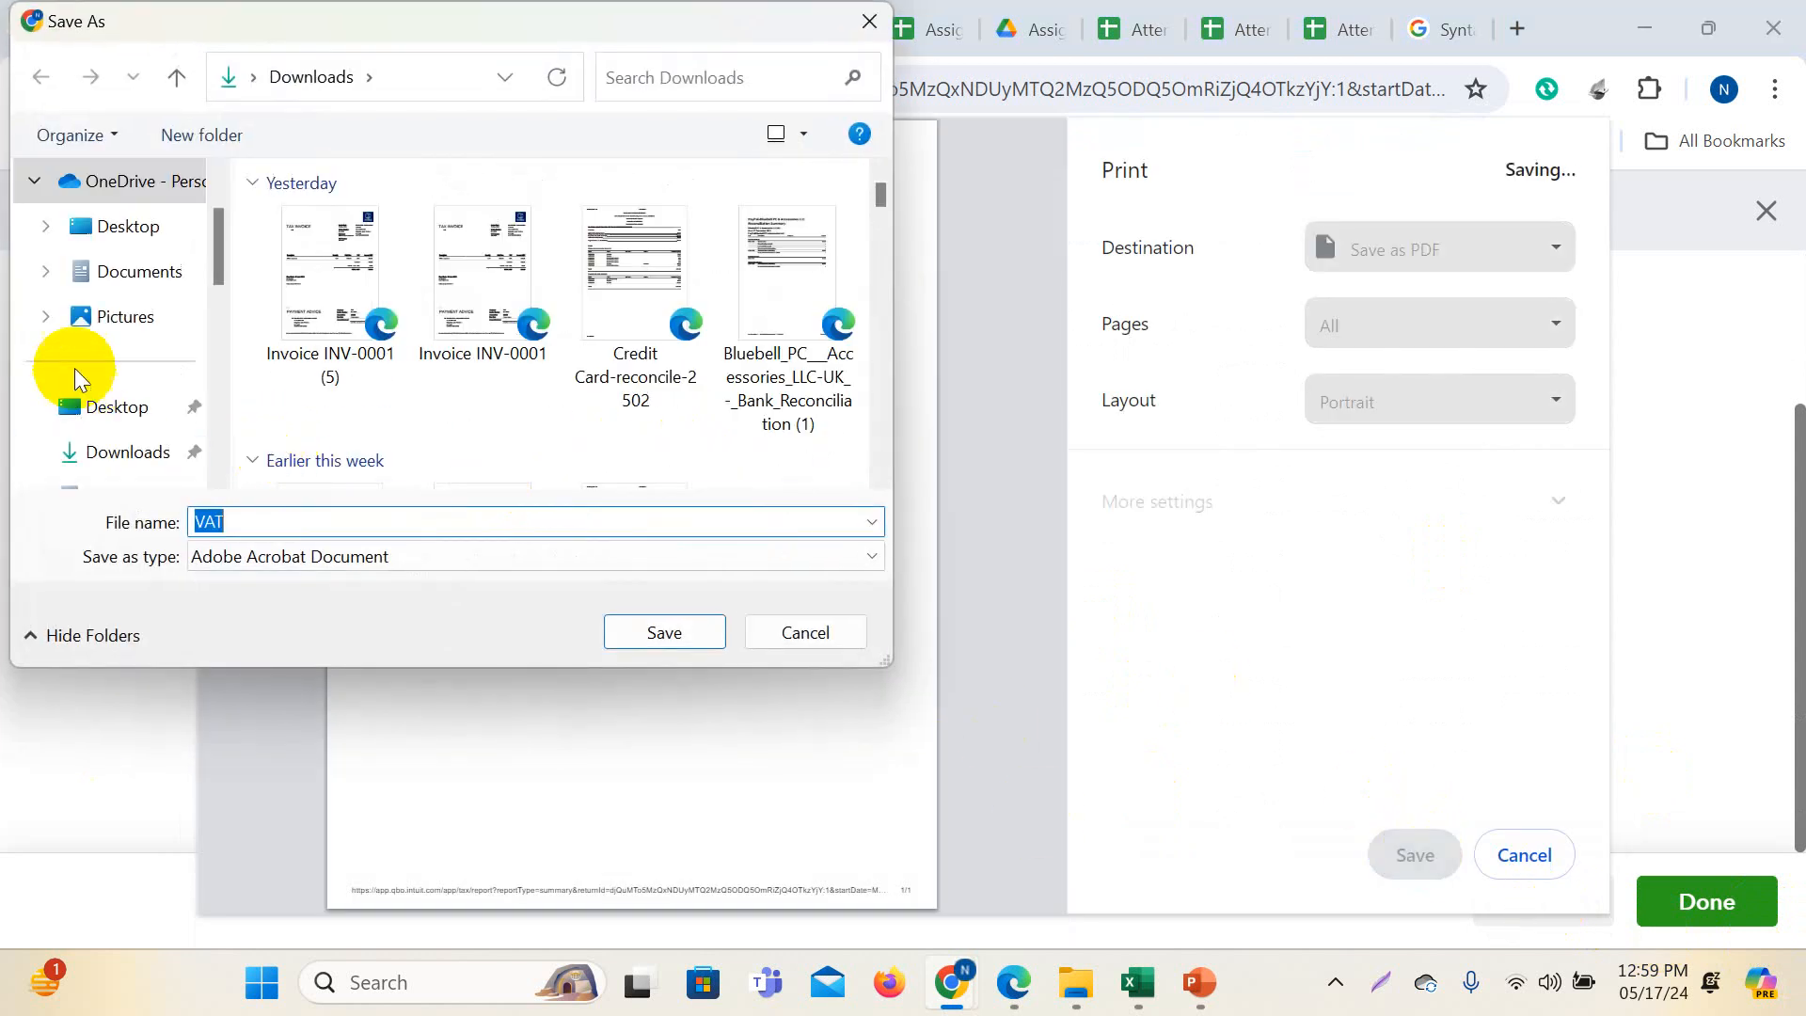
pyautogui.click(133, 455)
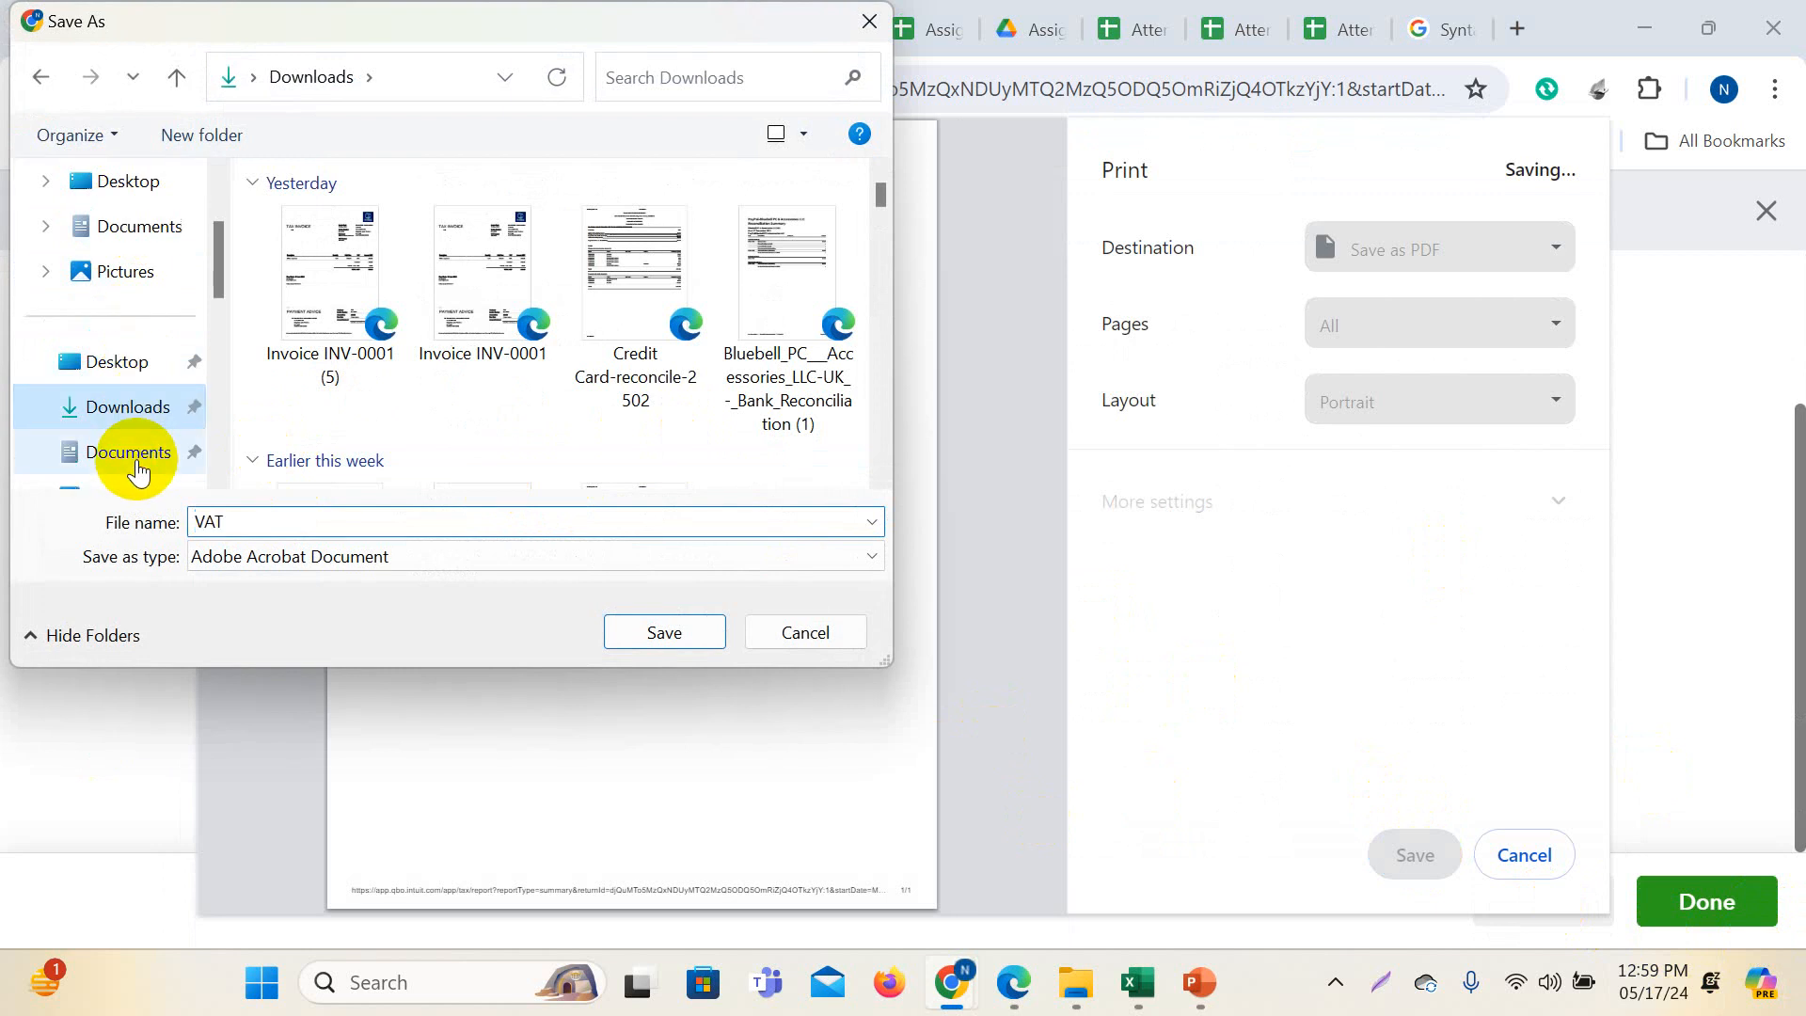
pyautogui.click(238, 525)
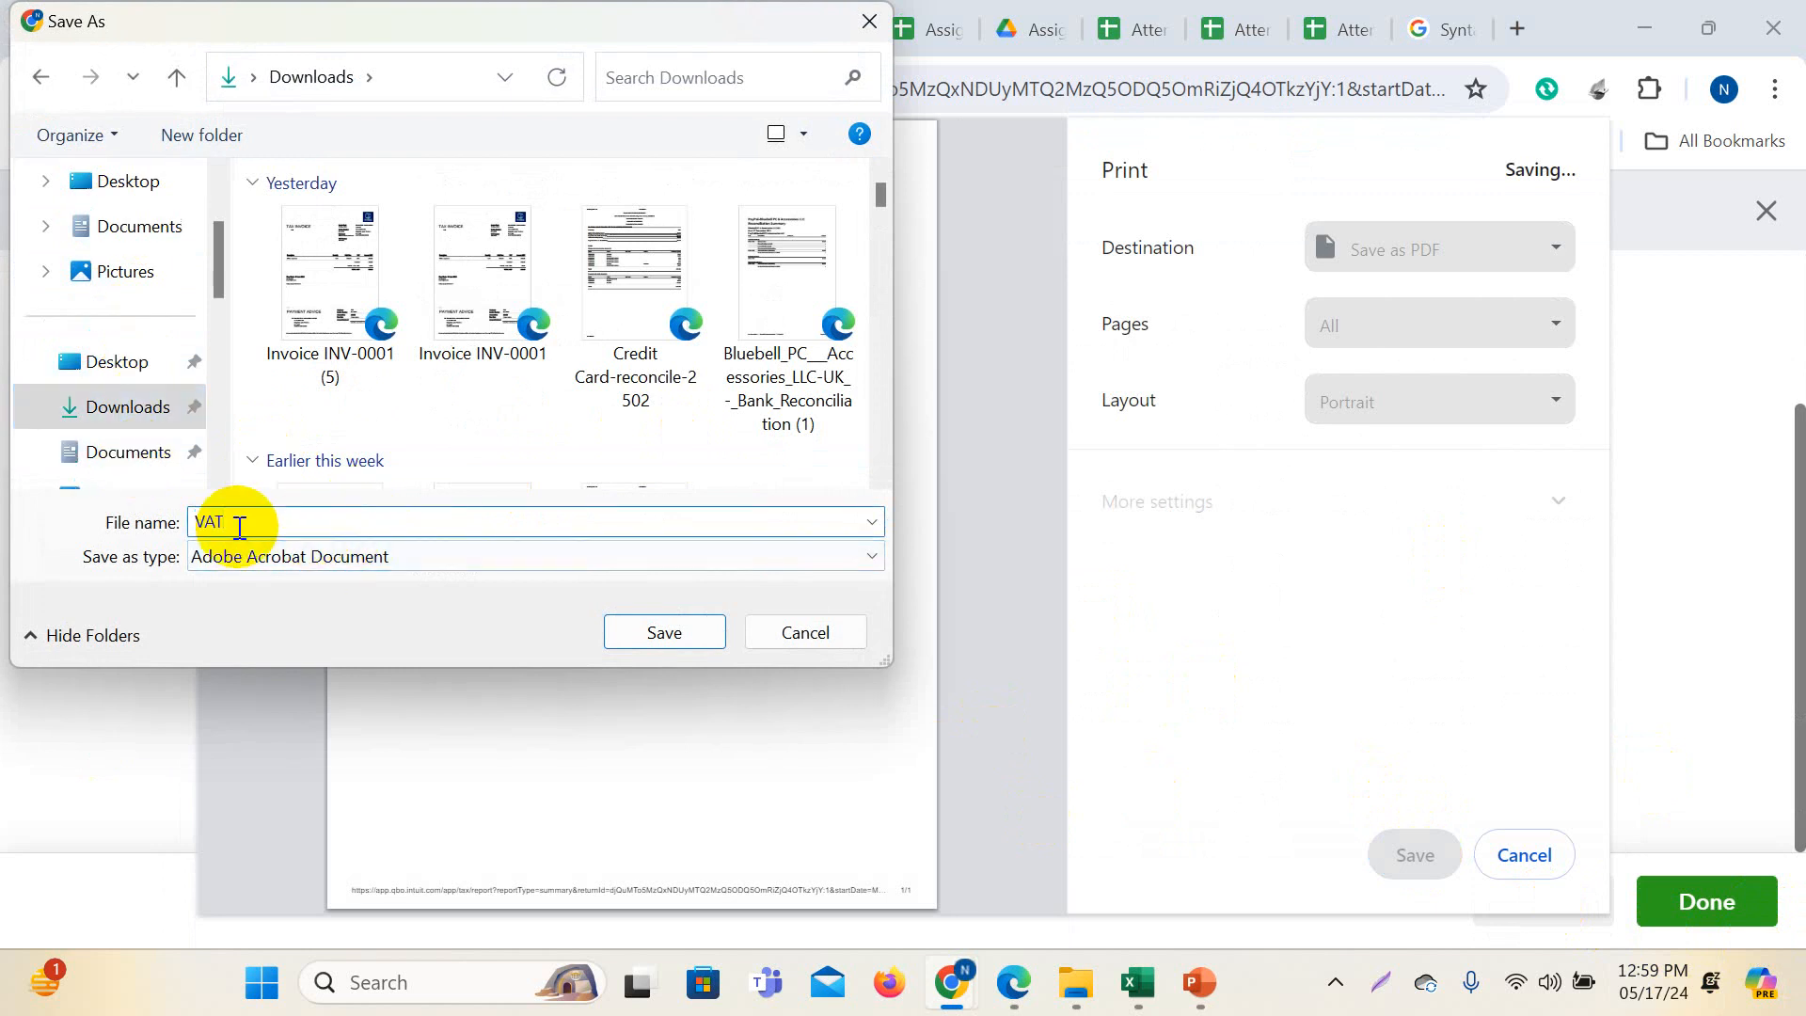
pyautogui.write('-')
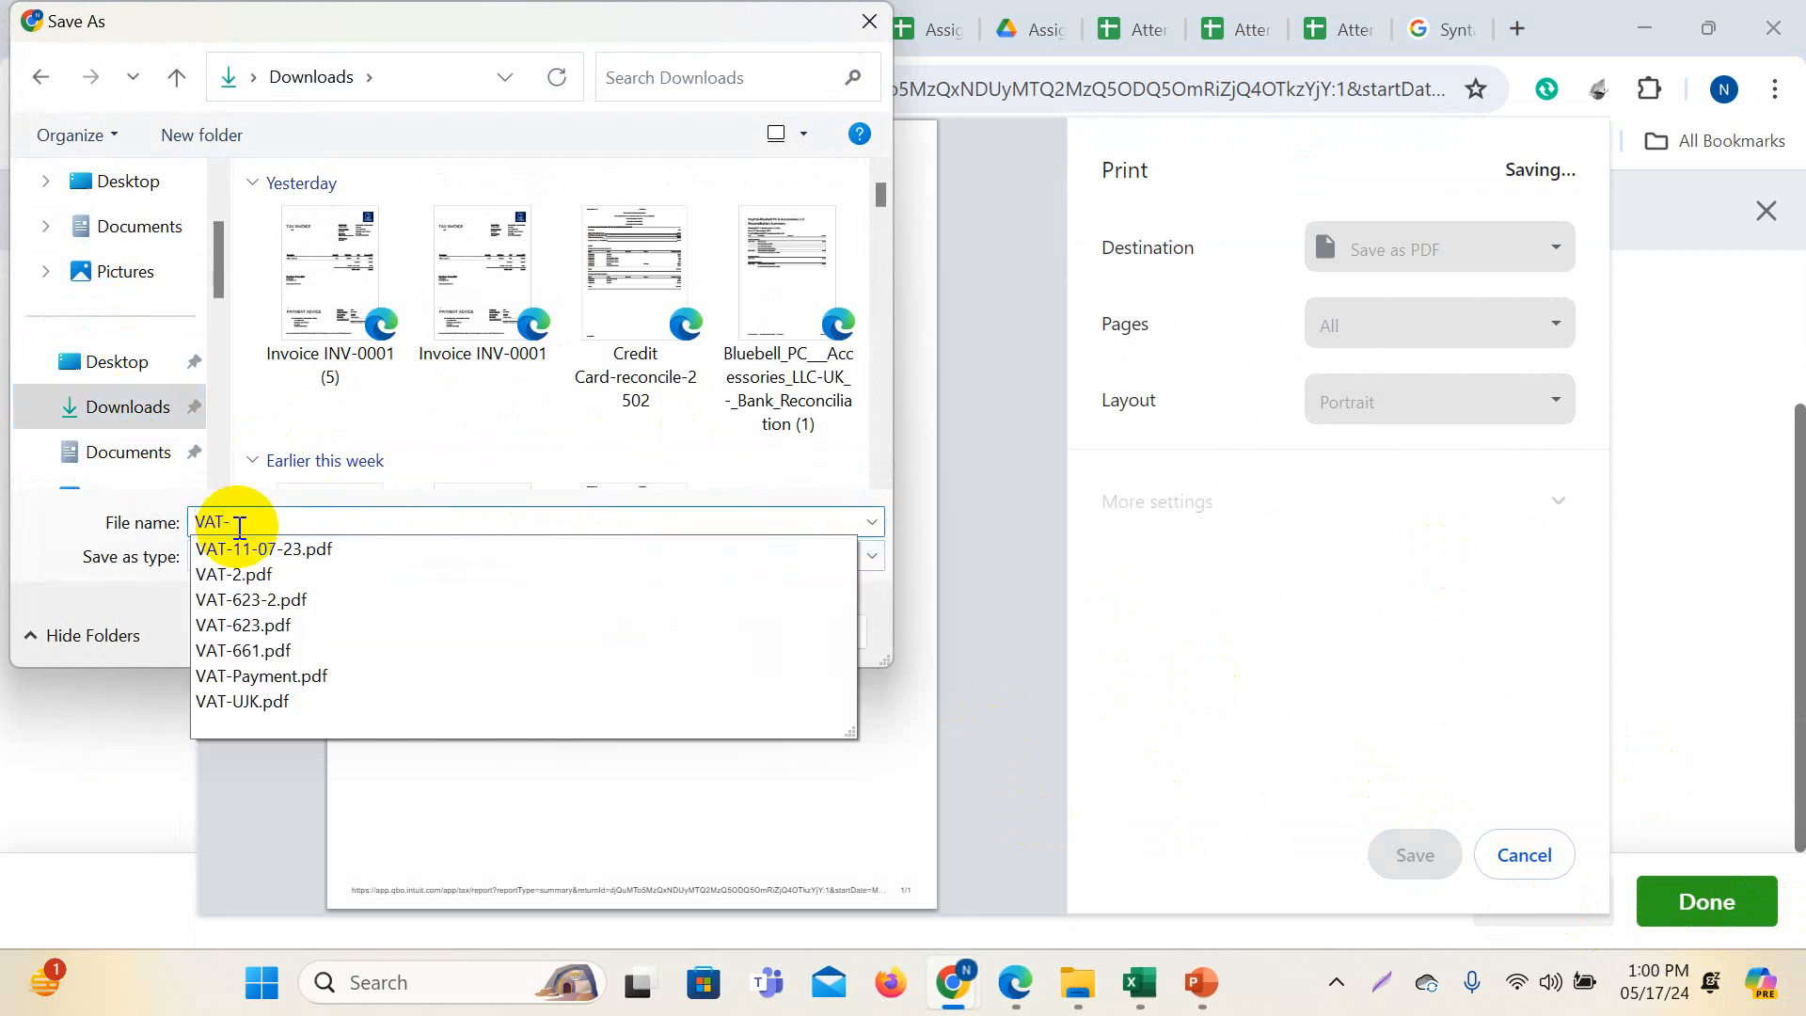
pyautogui.write('691')
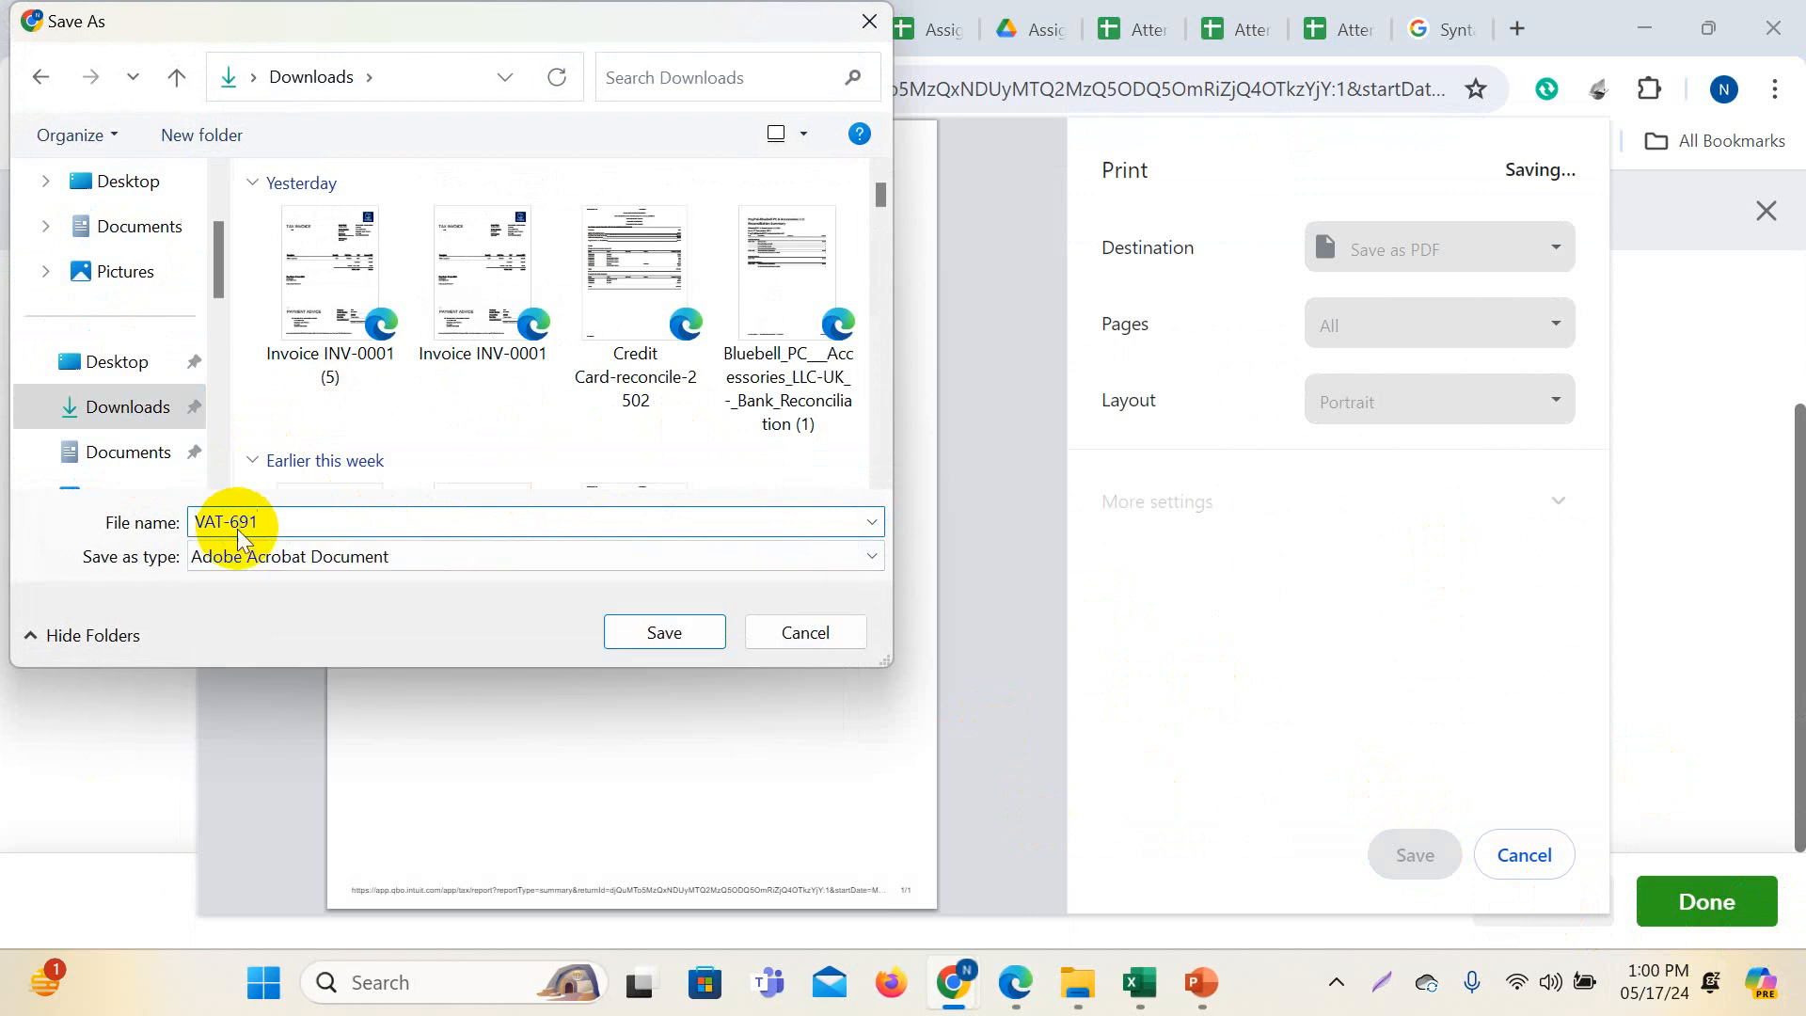
pyautogui.click(663, 630)
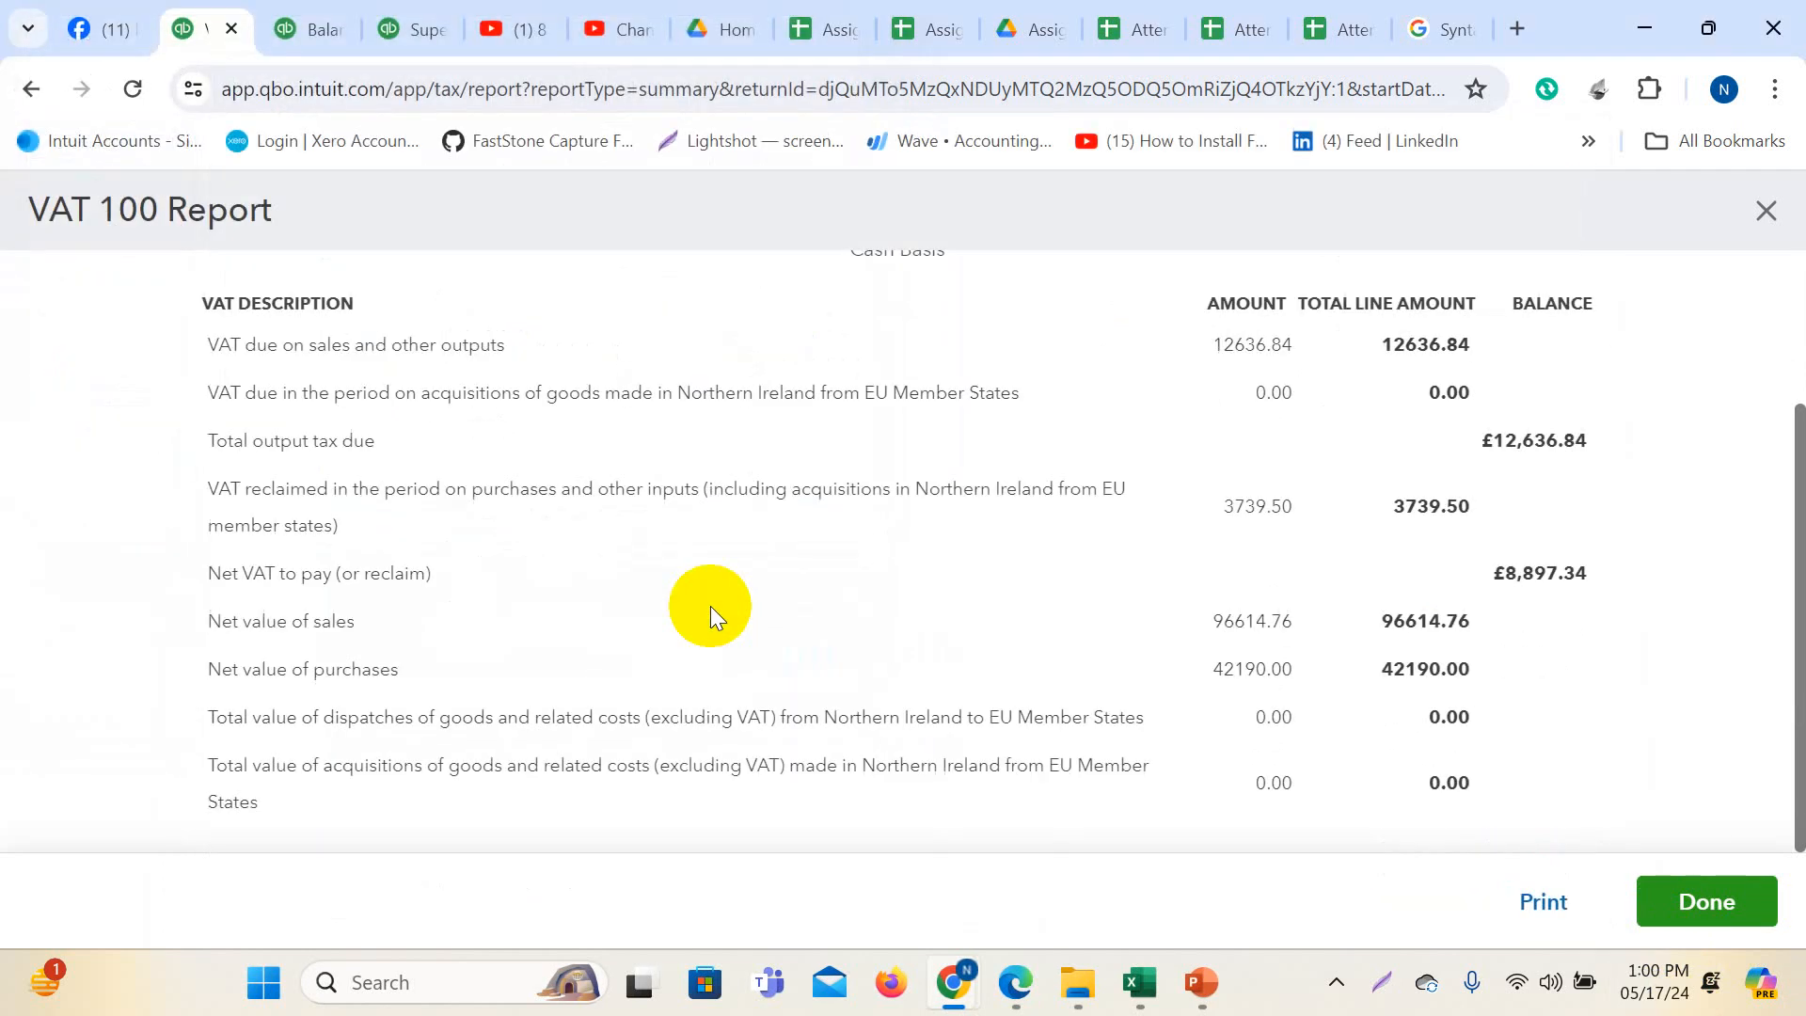
# - Switch to File Explorer, open VAT-691.pdf from the Downloads folder and review the saved VAT 100 figures
pyautogui.click(1078, 982)
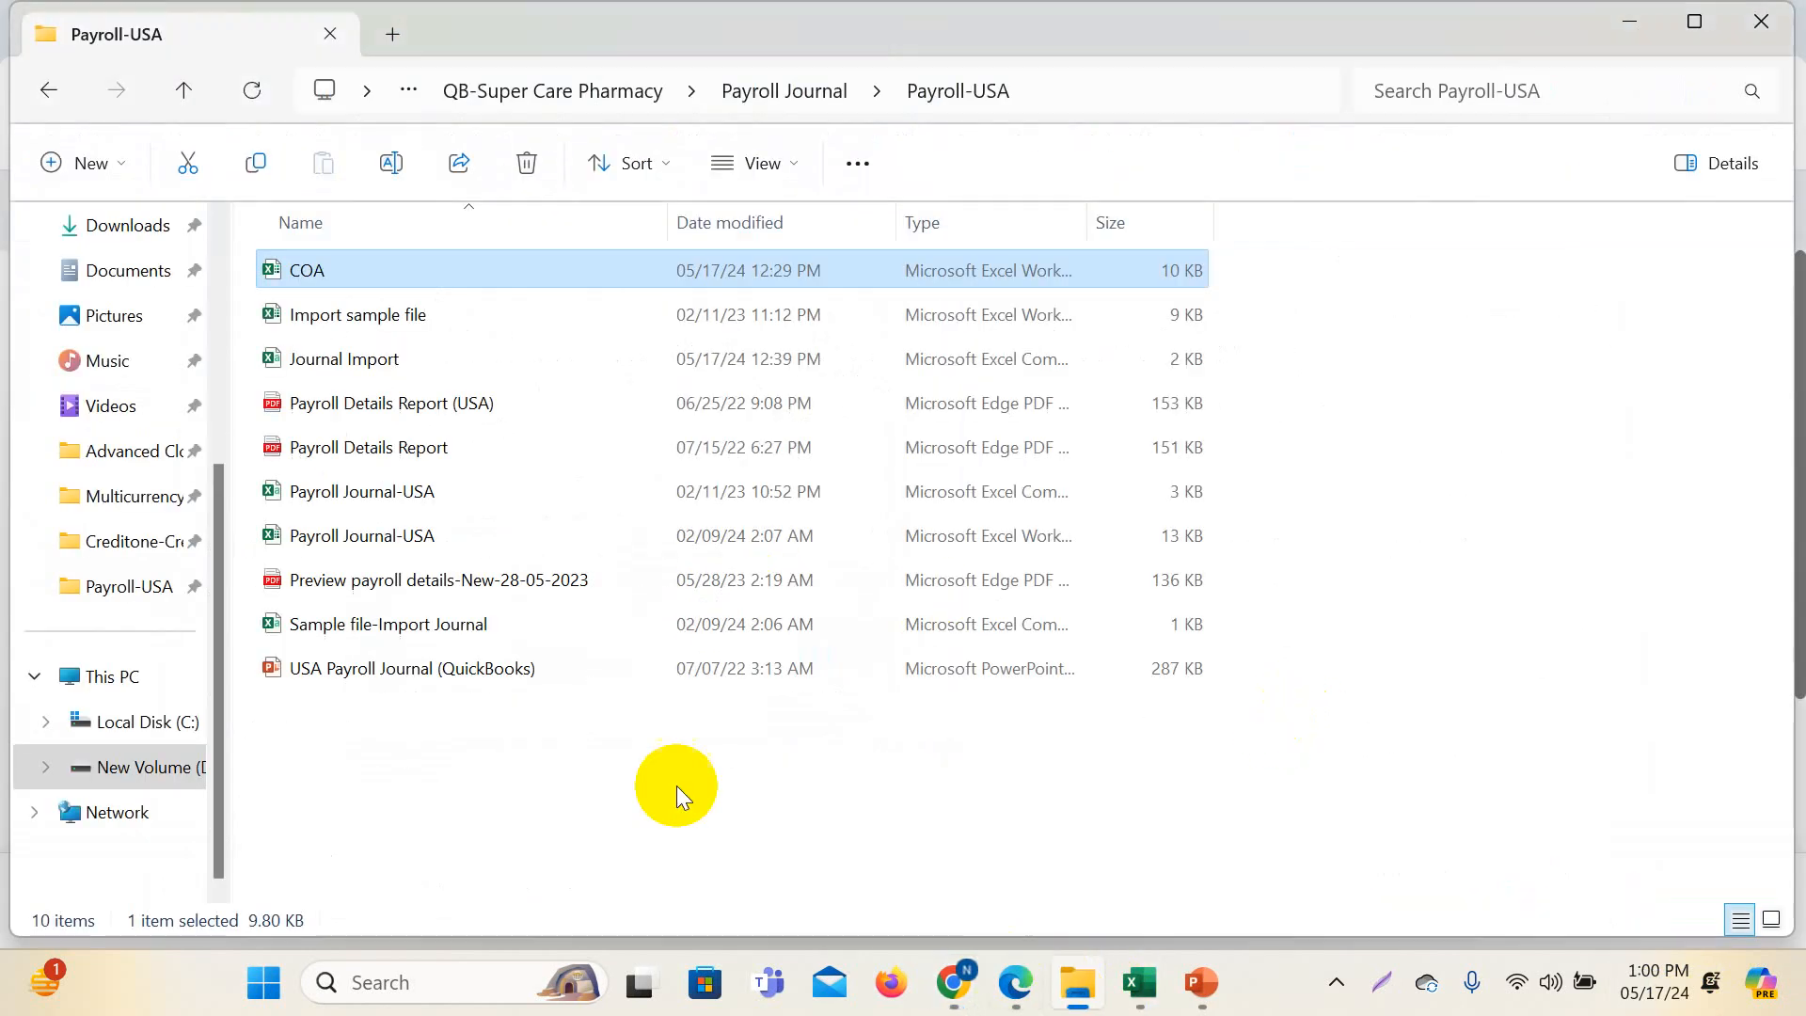
pyautogui.scroll(4, 57, 659)
pyautogui.click(122, 595)
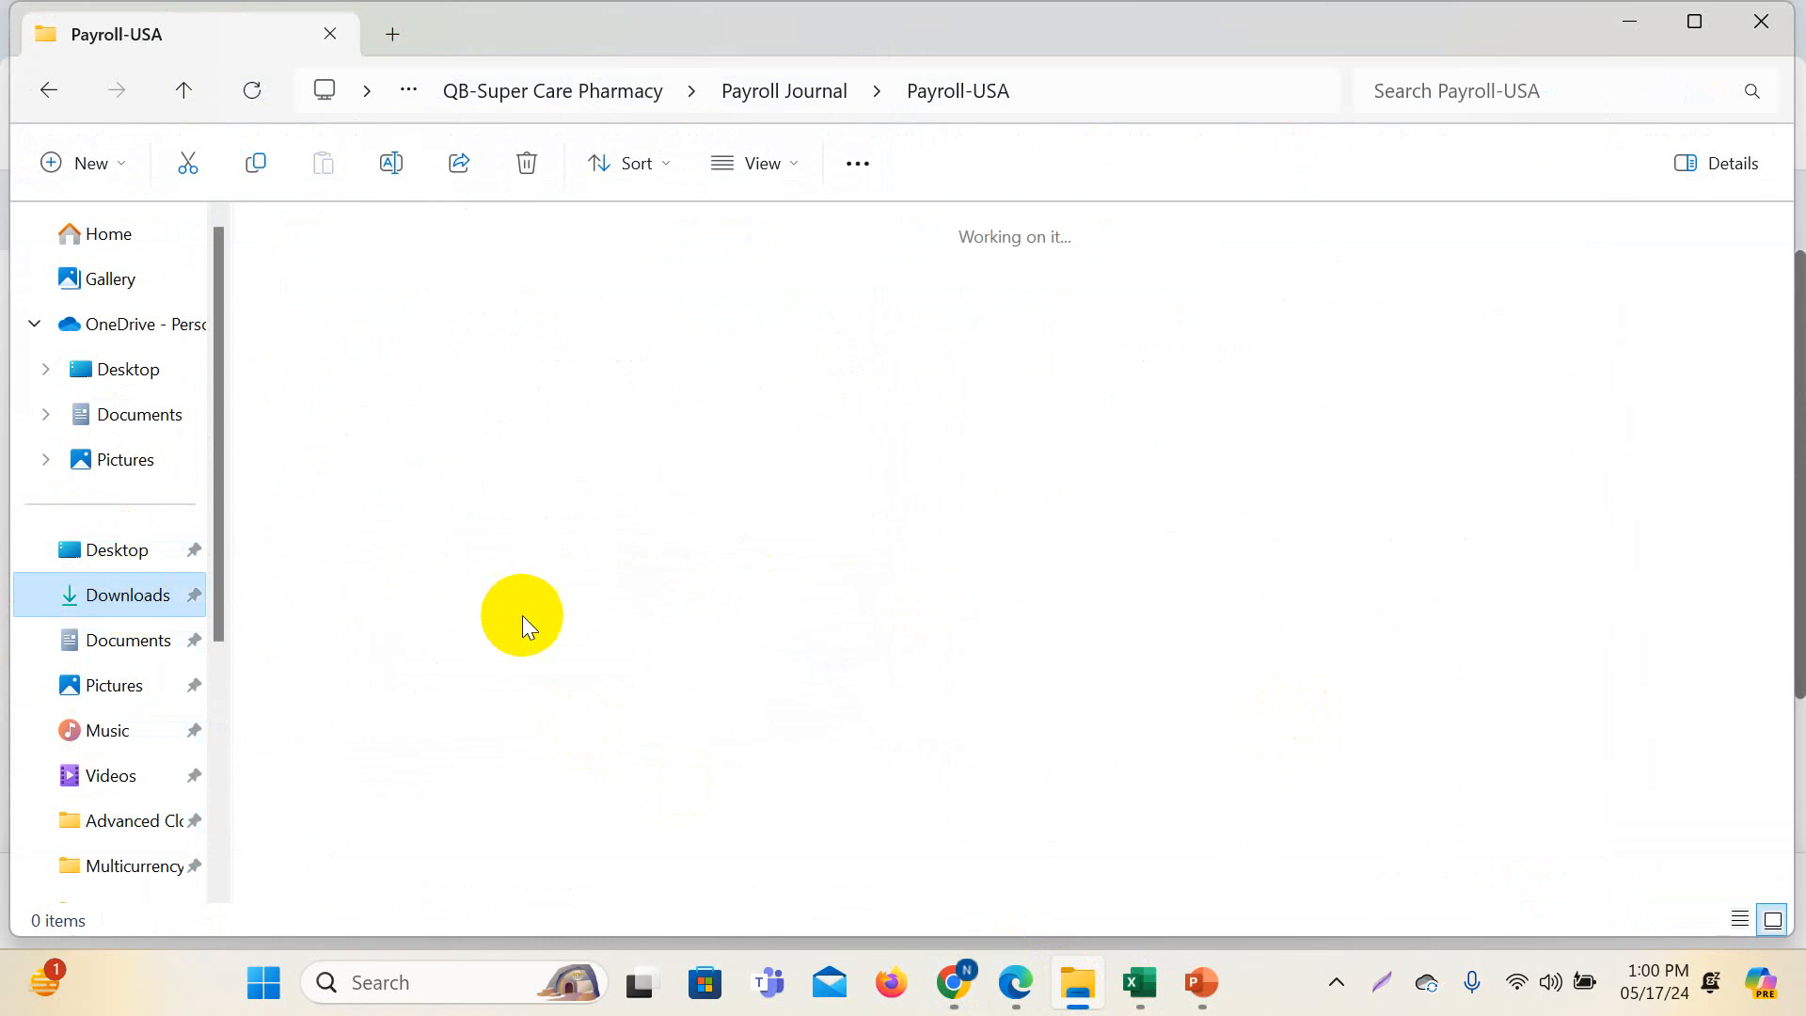
pyautogui.doubleClick(308, 299)
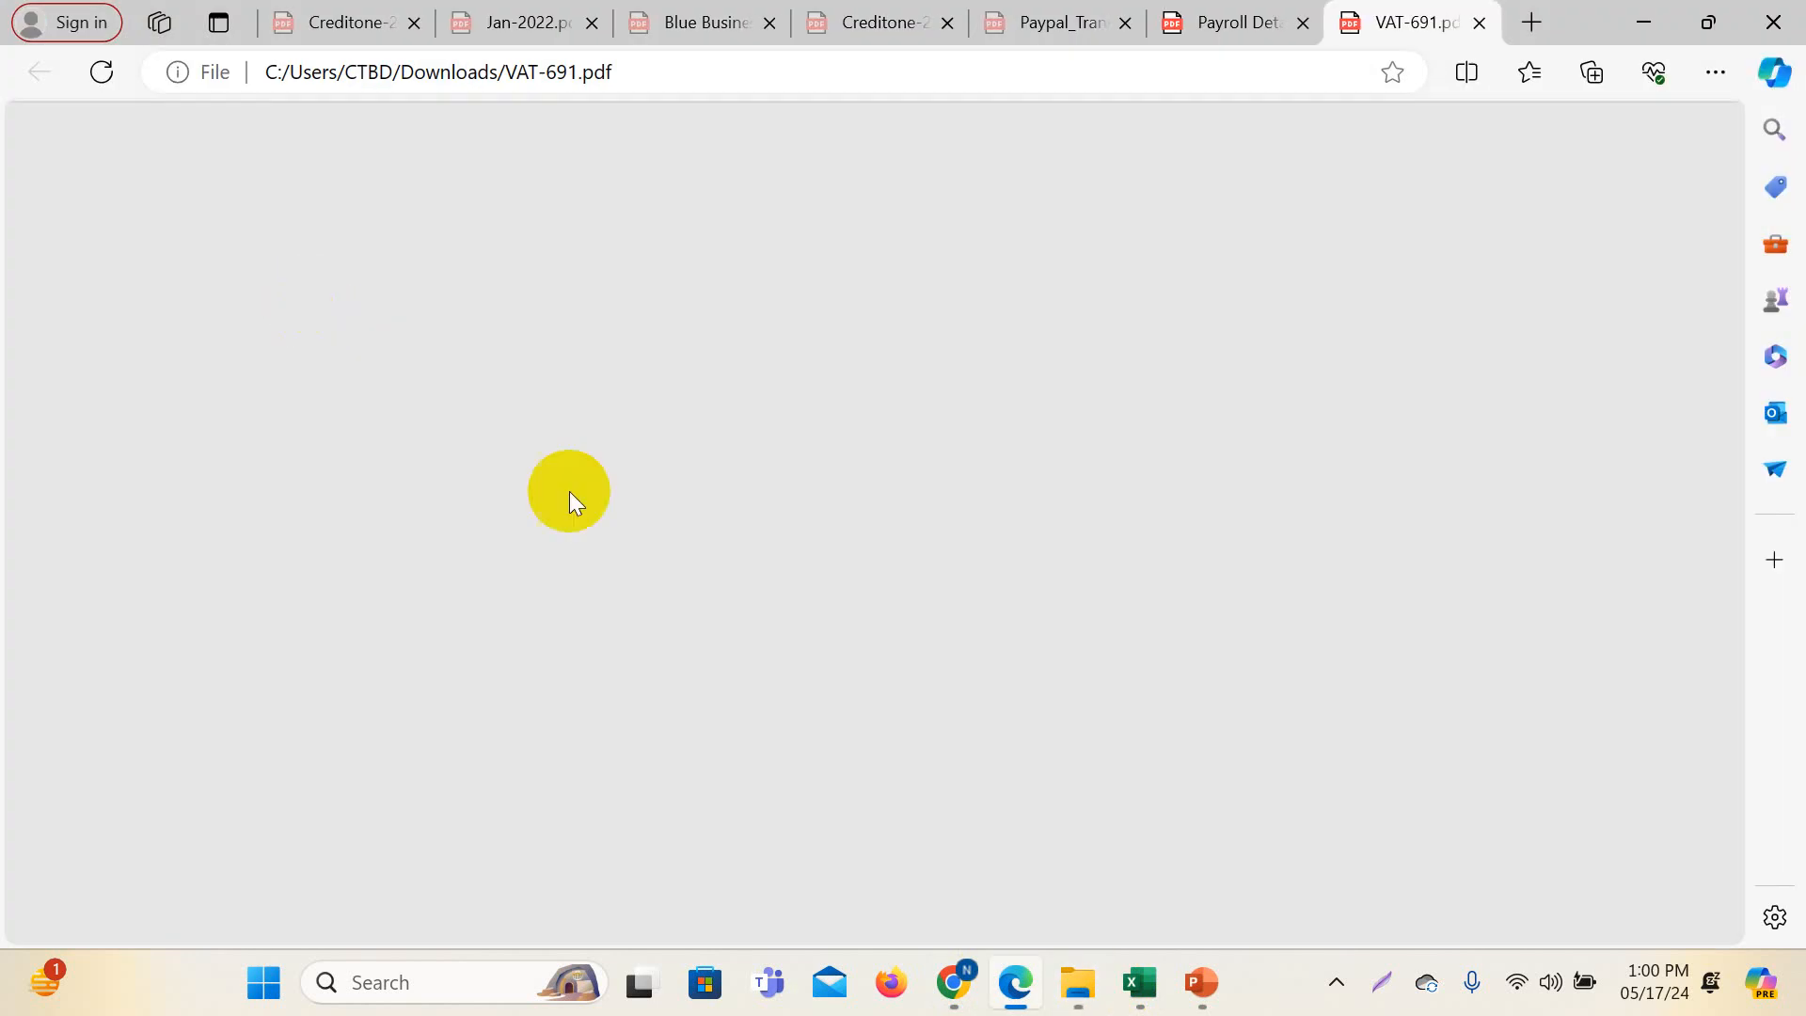
pyautogui.scroll(-8, 1073, 574)
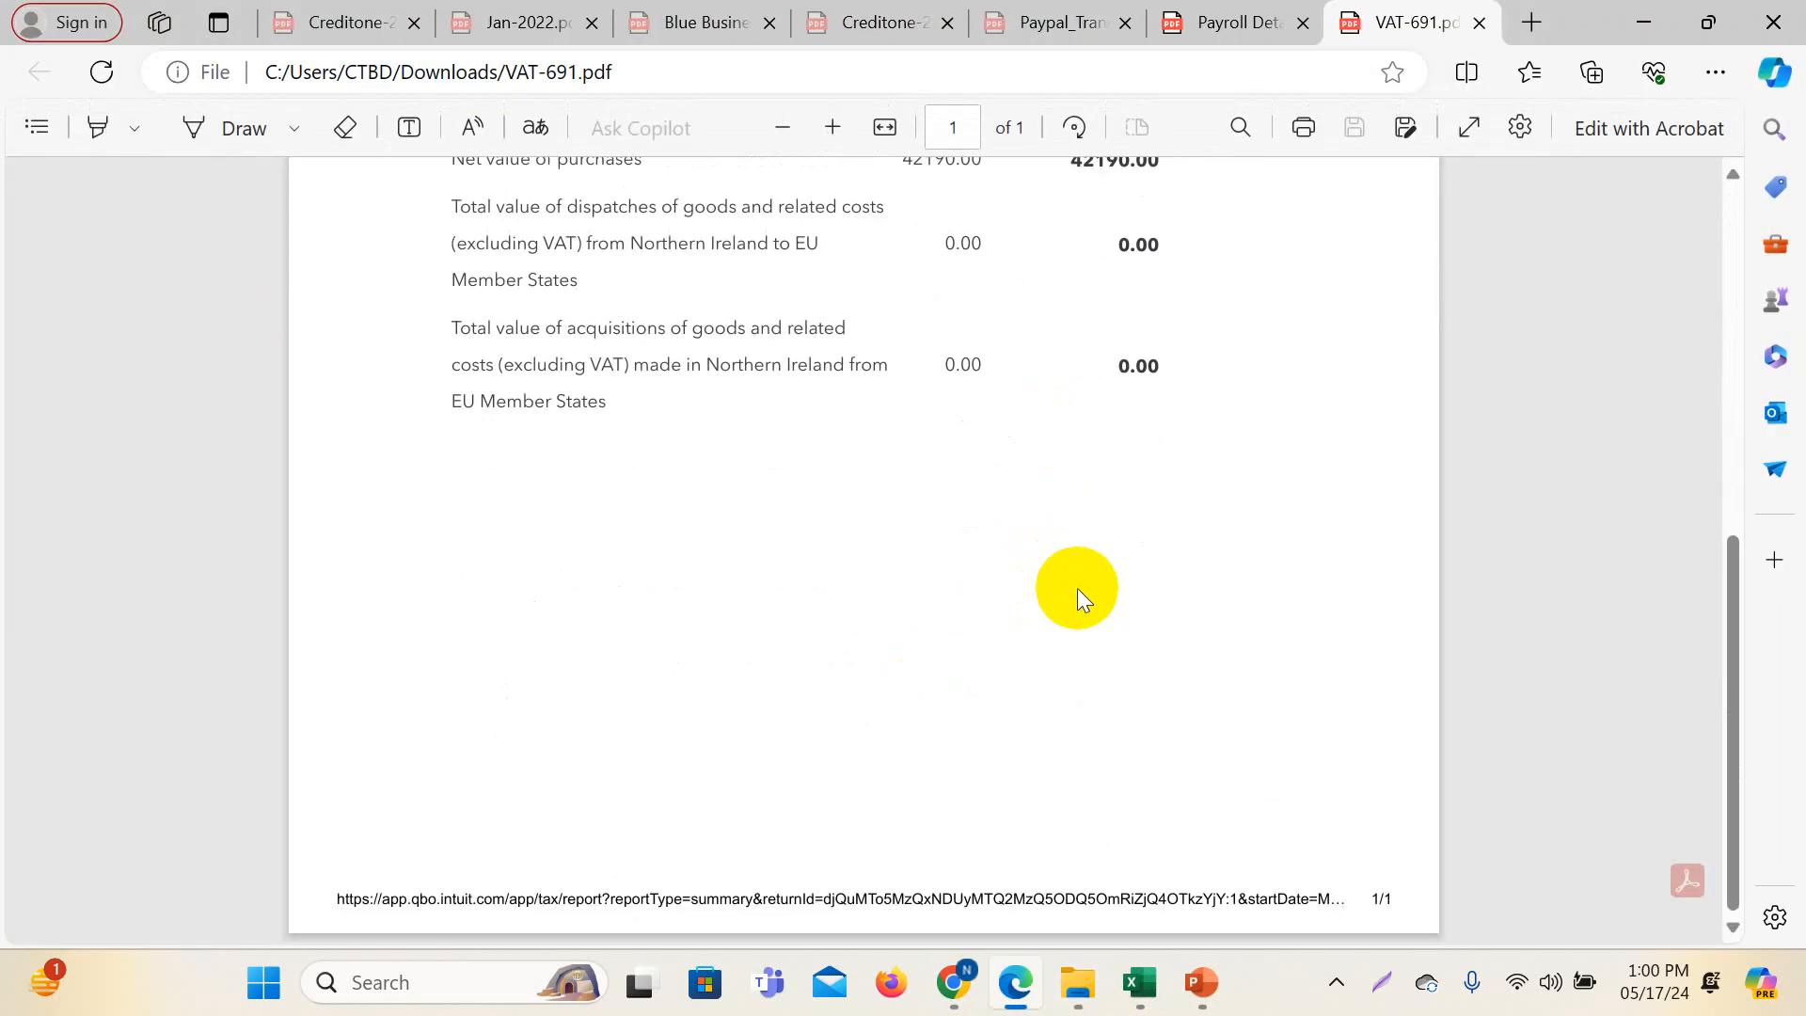
pyautogui.scroll(6, 1076, 587)
pyautogui.doubleClick(1116, 568)
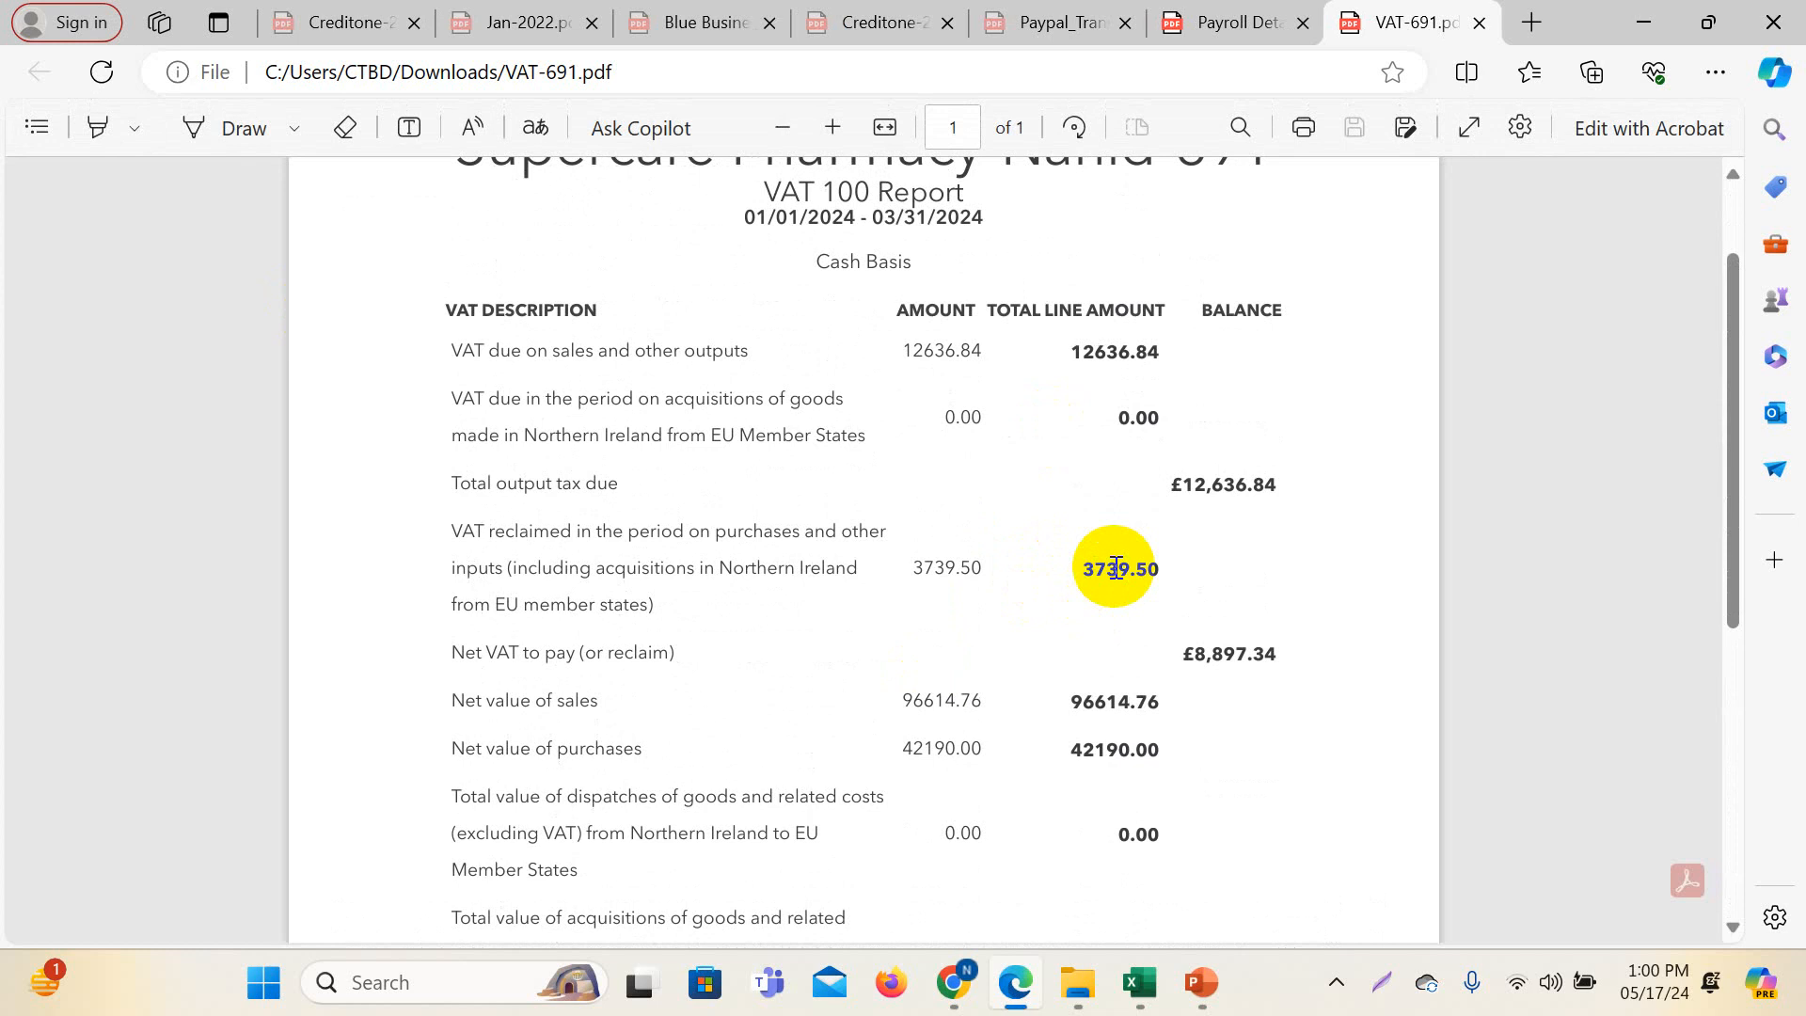
pyautogui.scroll(2, 992, 524)
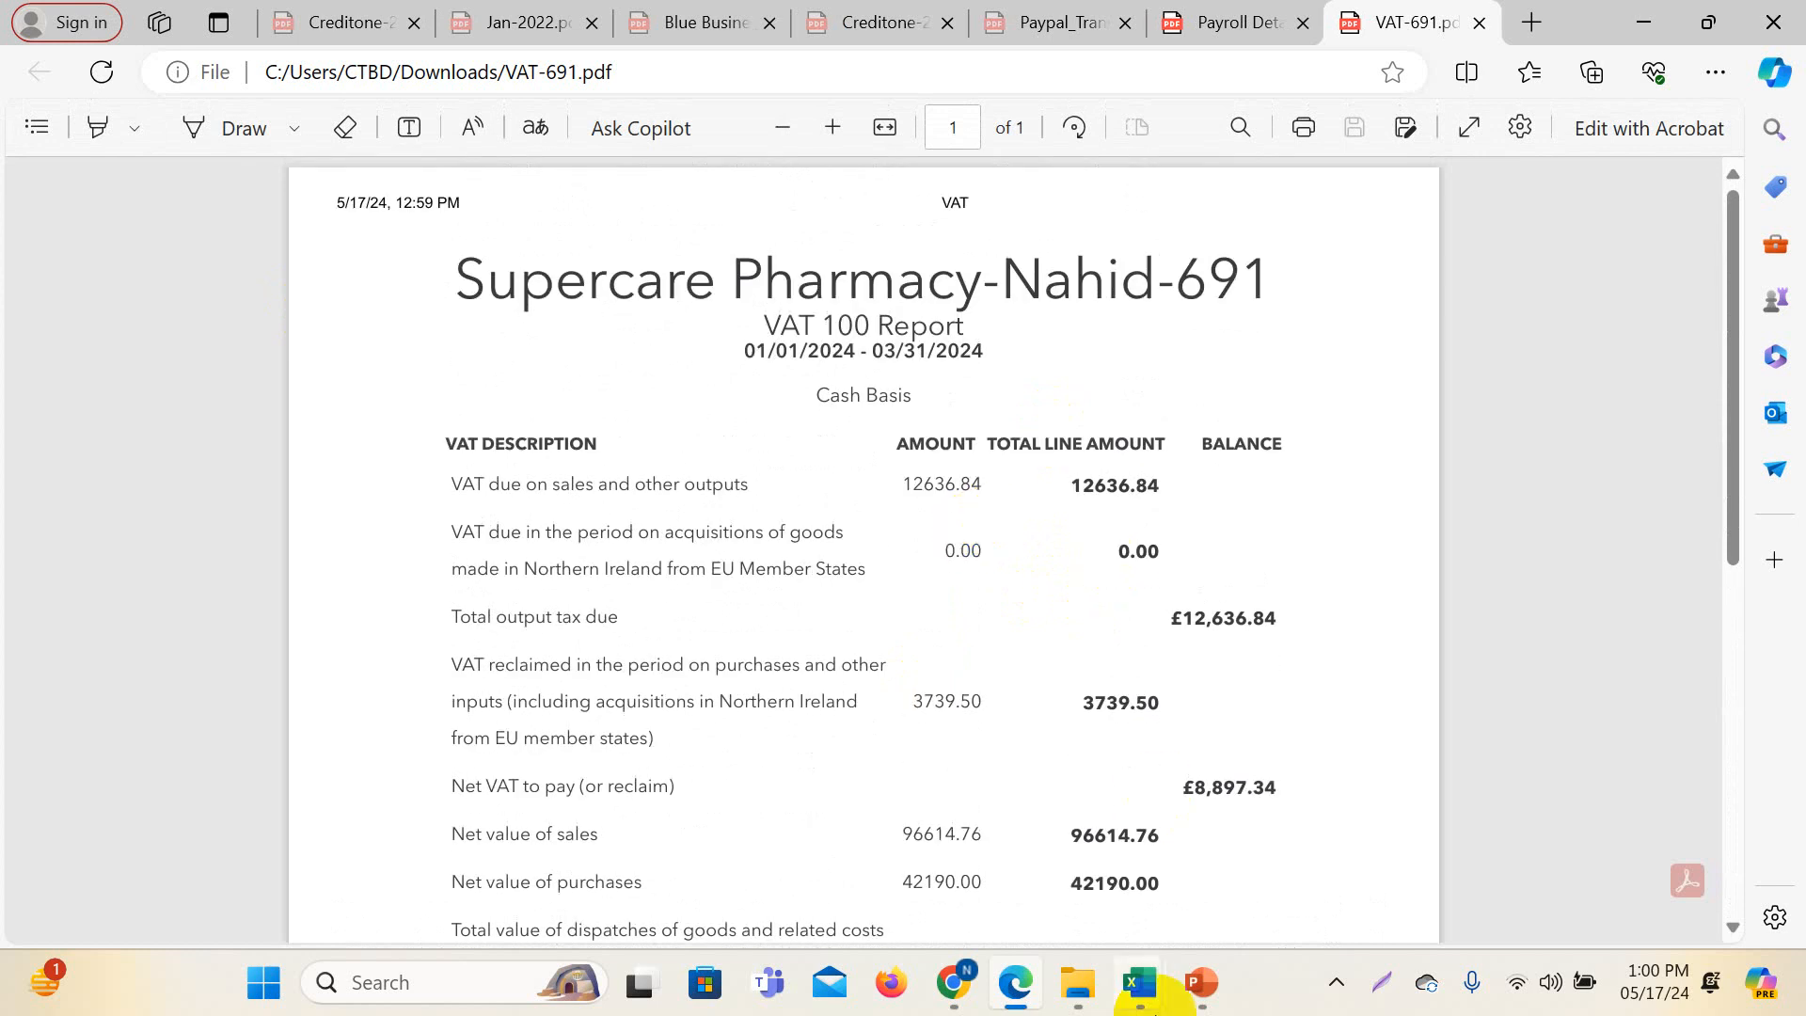
# - Switch back to Chrome, recheck the VAT 100 Report, and reload the Balance Sheet in its browser tab
pyautogui.moveTo(952, 983)
pyautogui.click(794, 847)
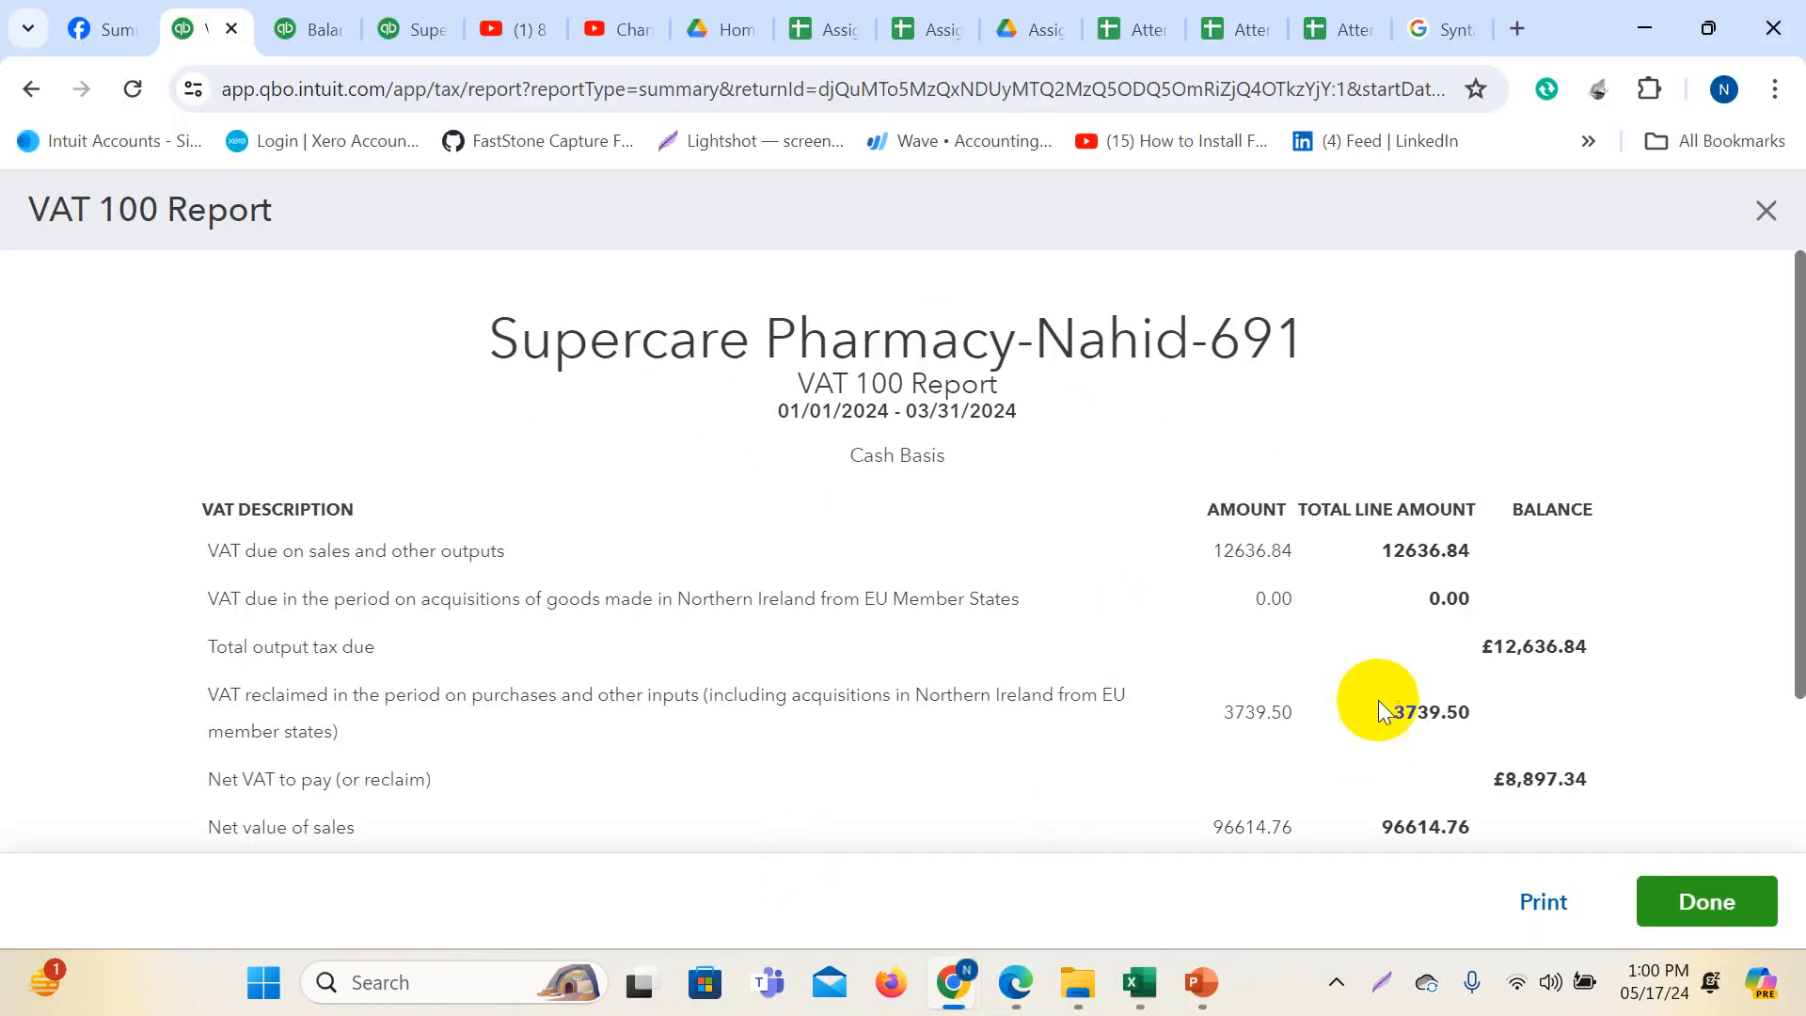
pyautogui.scroll(-2, 1380, 700)
pyautogui.scroll(2, 1381, 702)
pyautogui.click(314, 26)
pyautogui.scroll(-10, 1057, 770)
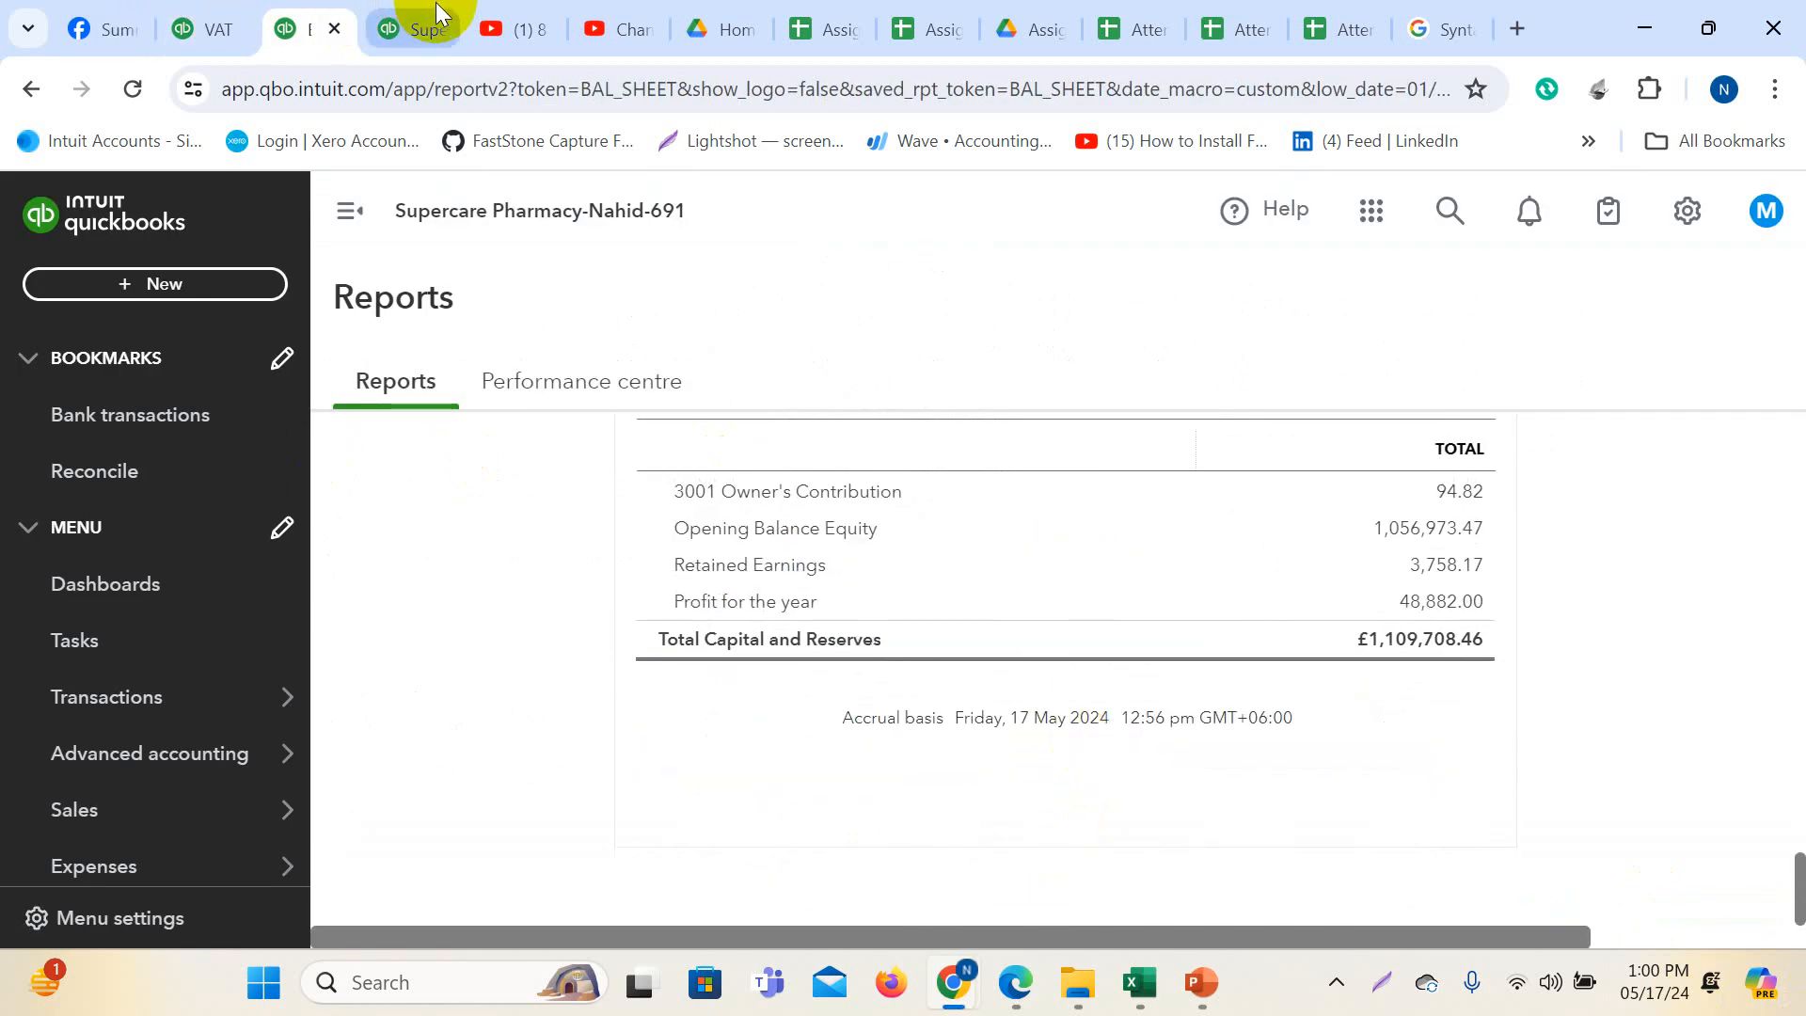
pyautogui.click(423, 30)
pyautogui.click(314, 26)
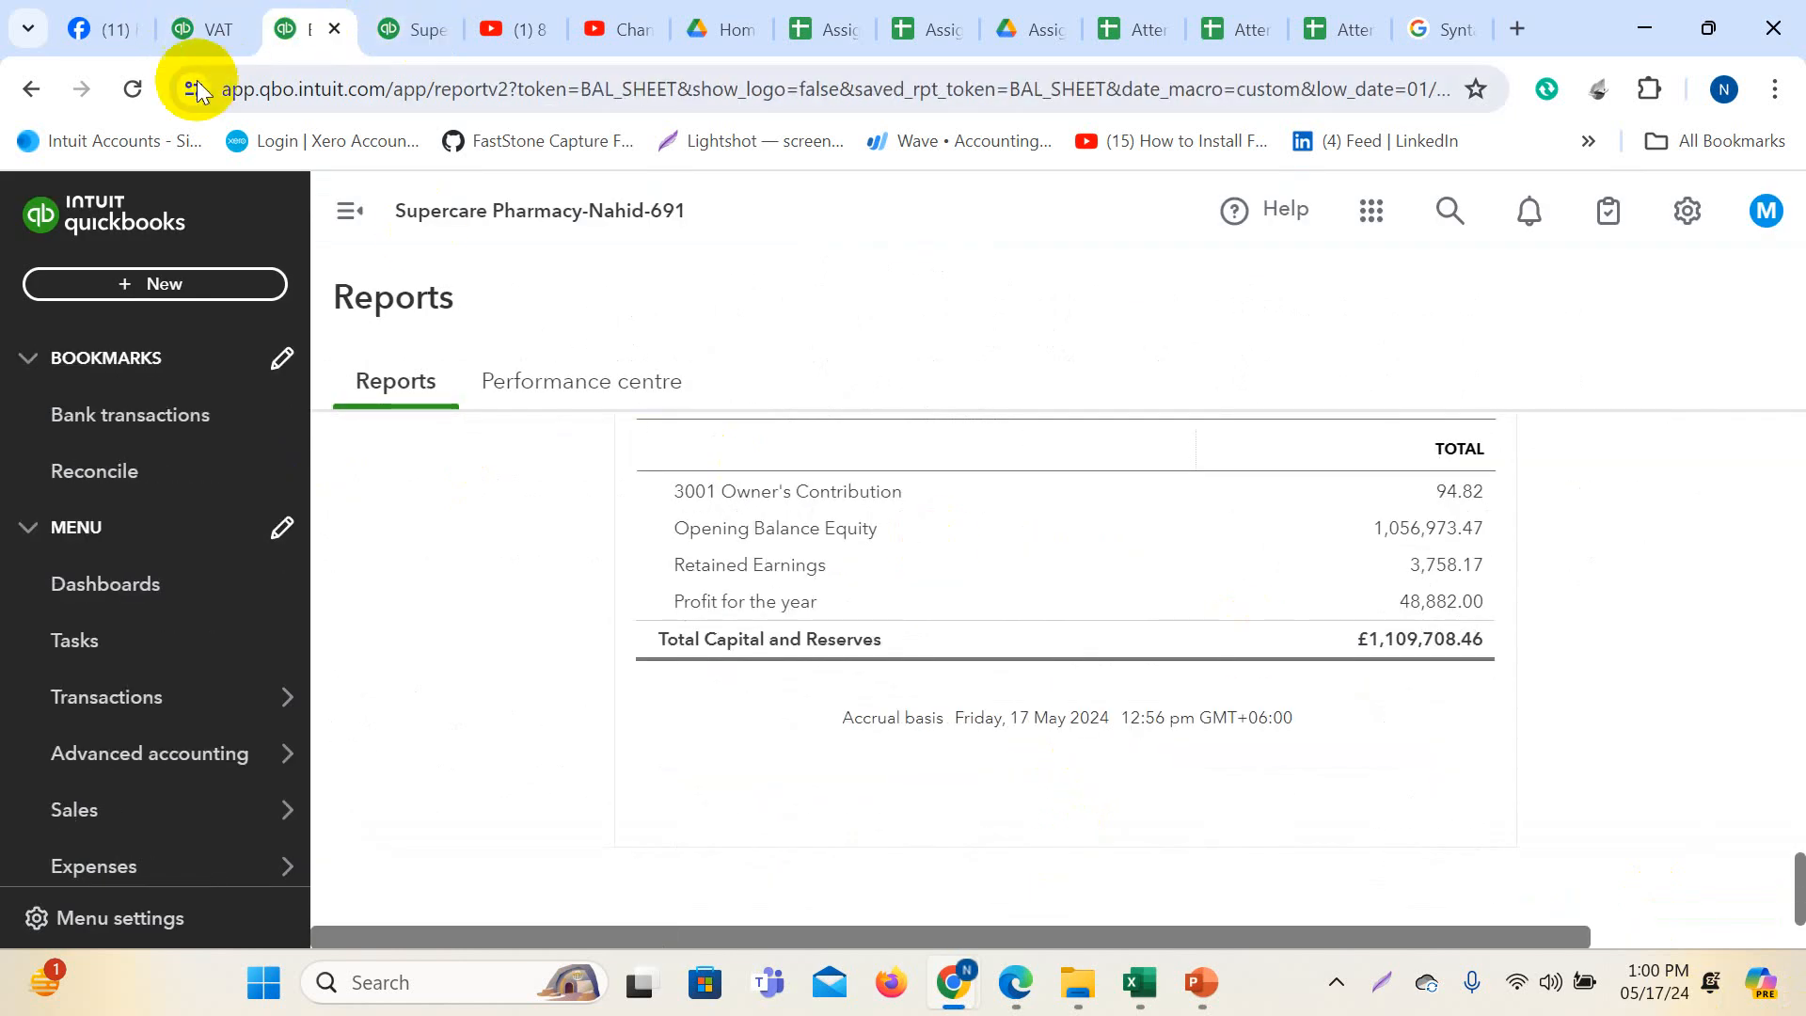
pyautogui.click(133, 88)
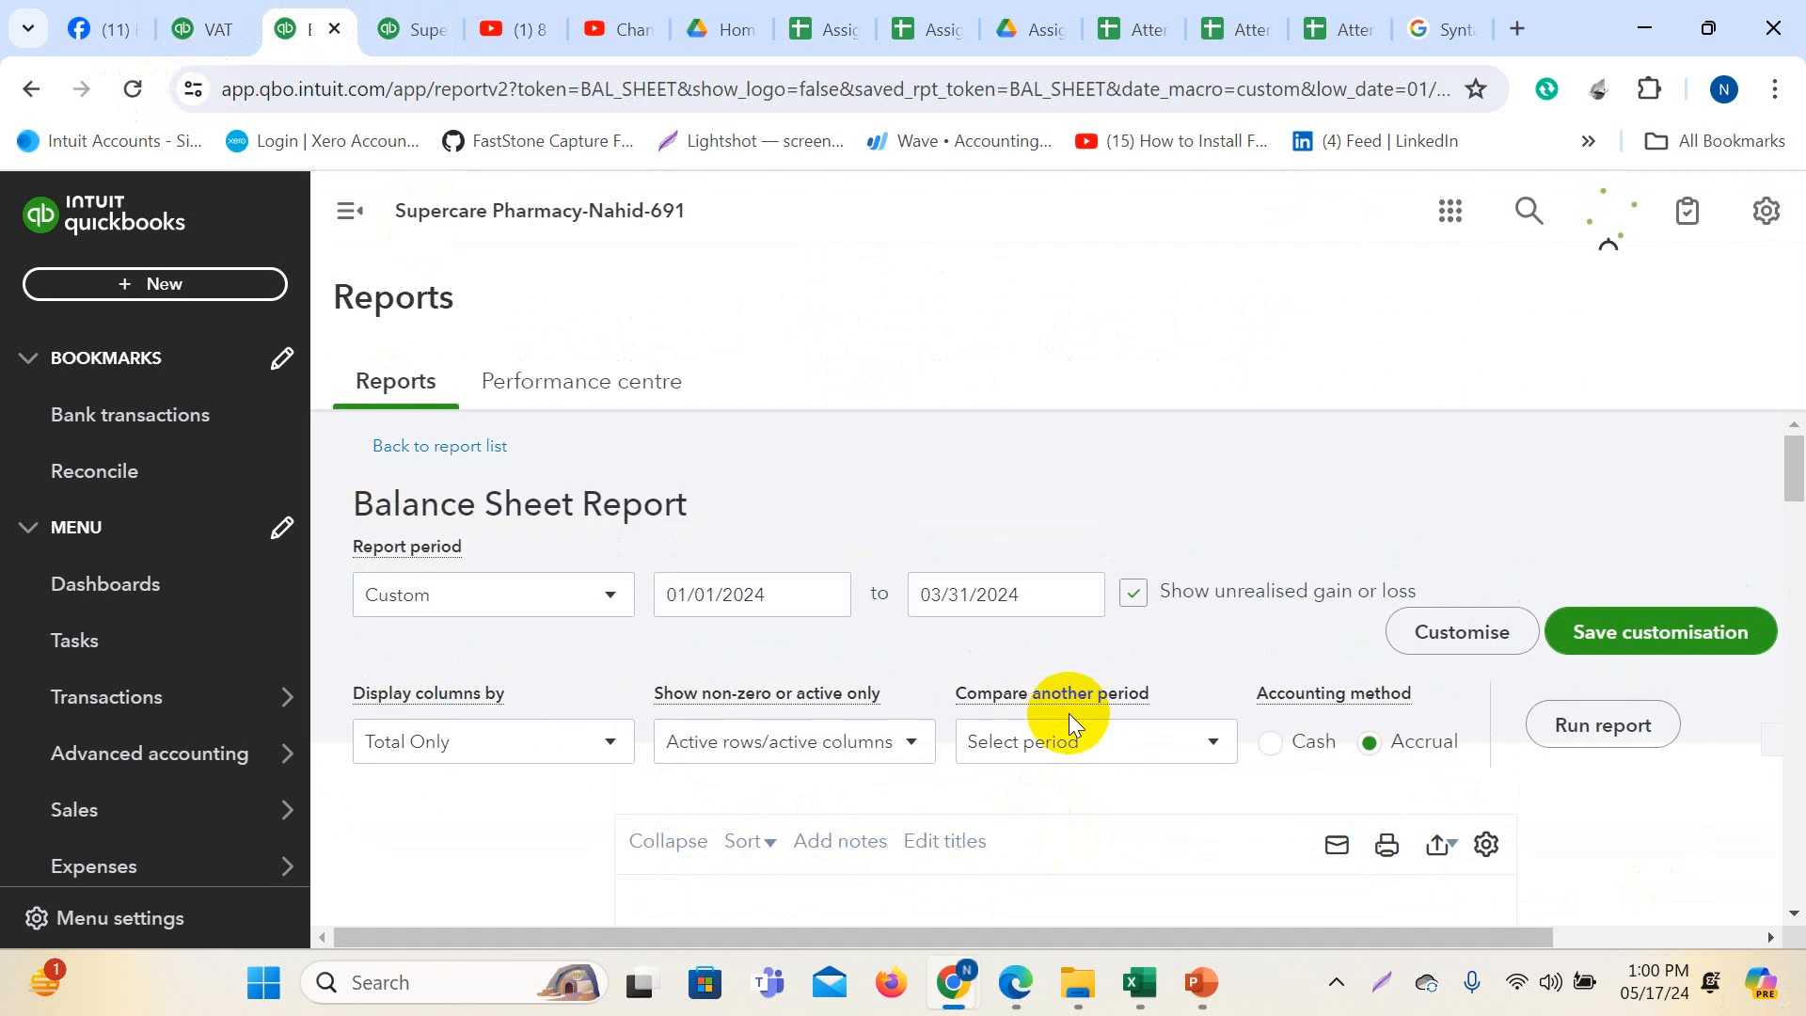
# - Examine the cash at bank, debtors and creditors sections of the reloaded Balance Sheet, then return to its report period settings
pyautogui.scroll(-10, 1075, 717)
pyautogui.scroll(2, 1484, 738)
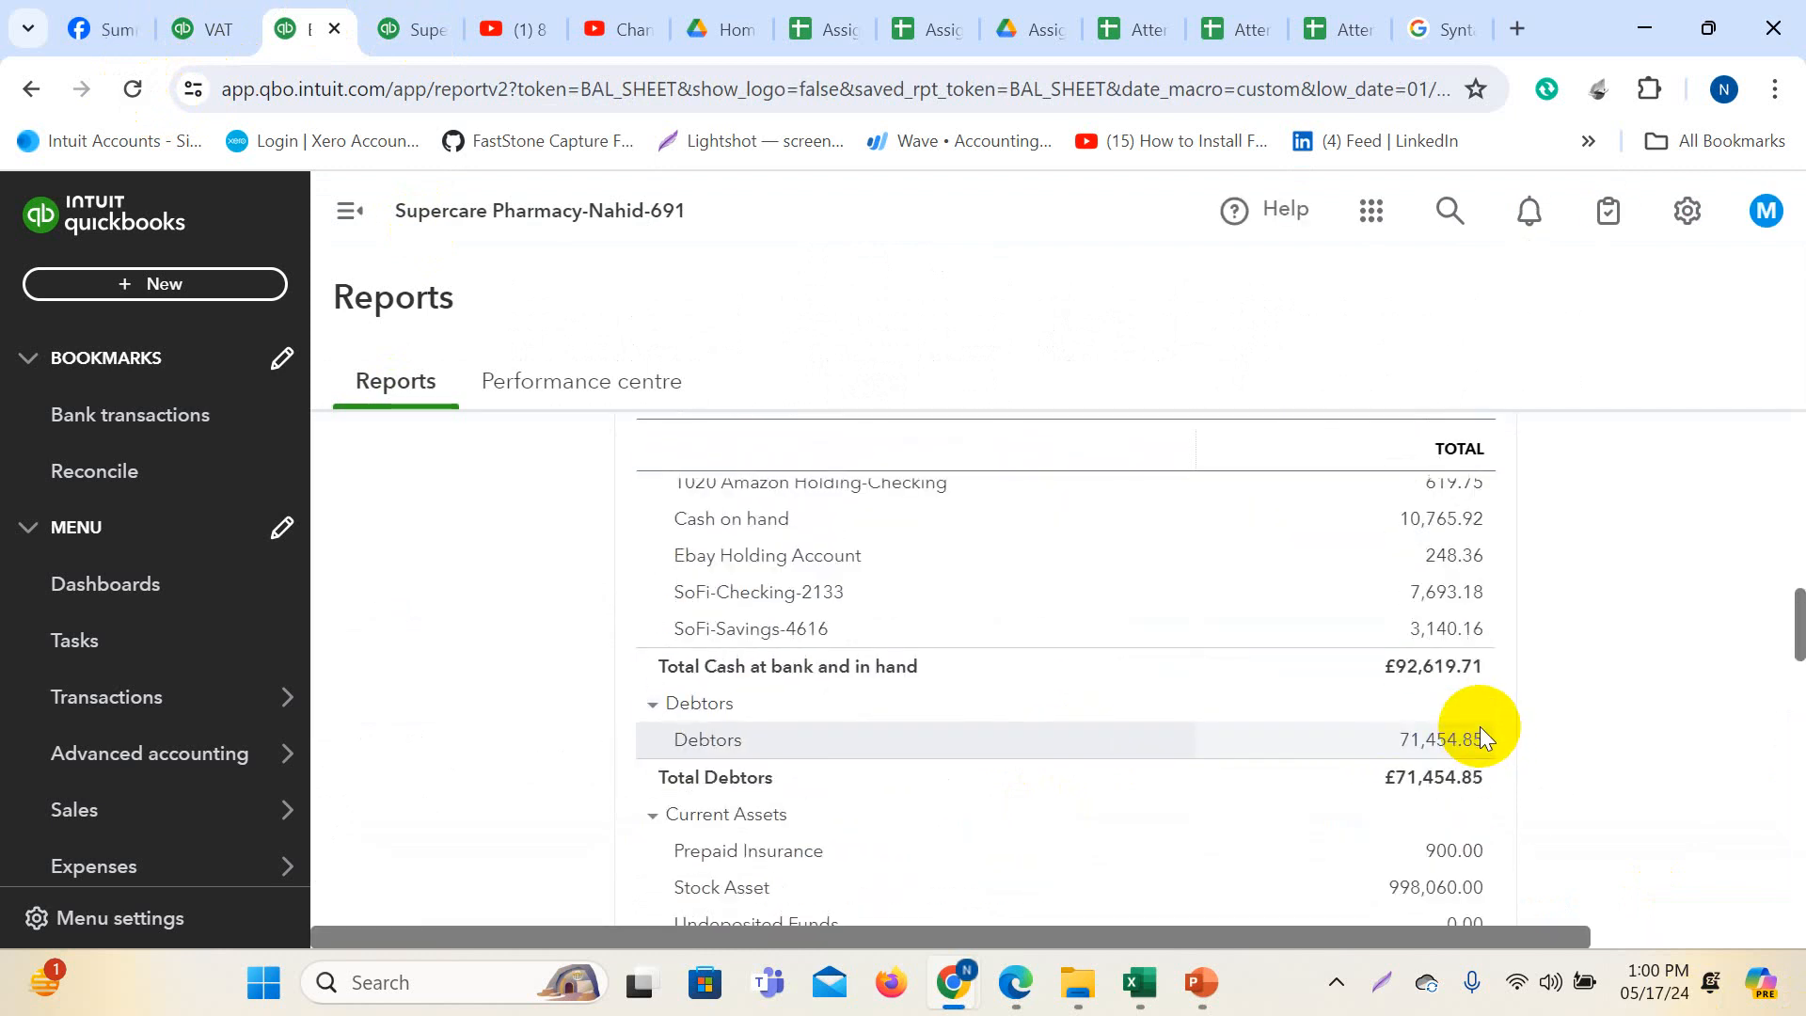
pyautogui.scroll(1, 1481, 727)
pyautogui.scroll(-4, 906, 710)
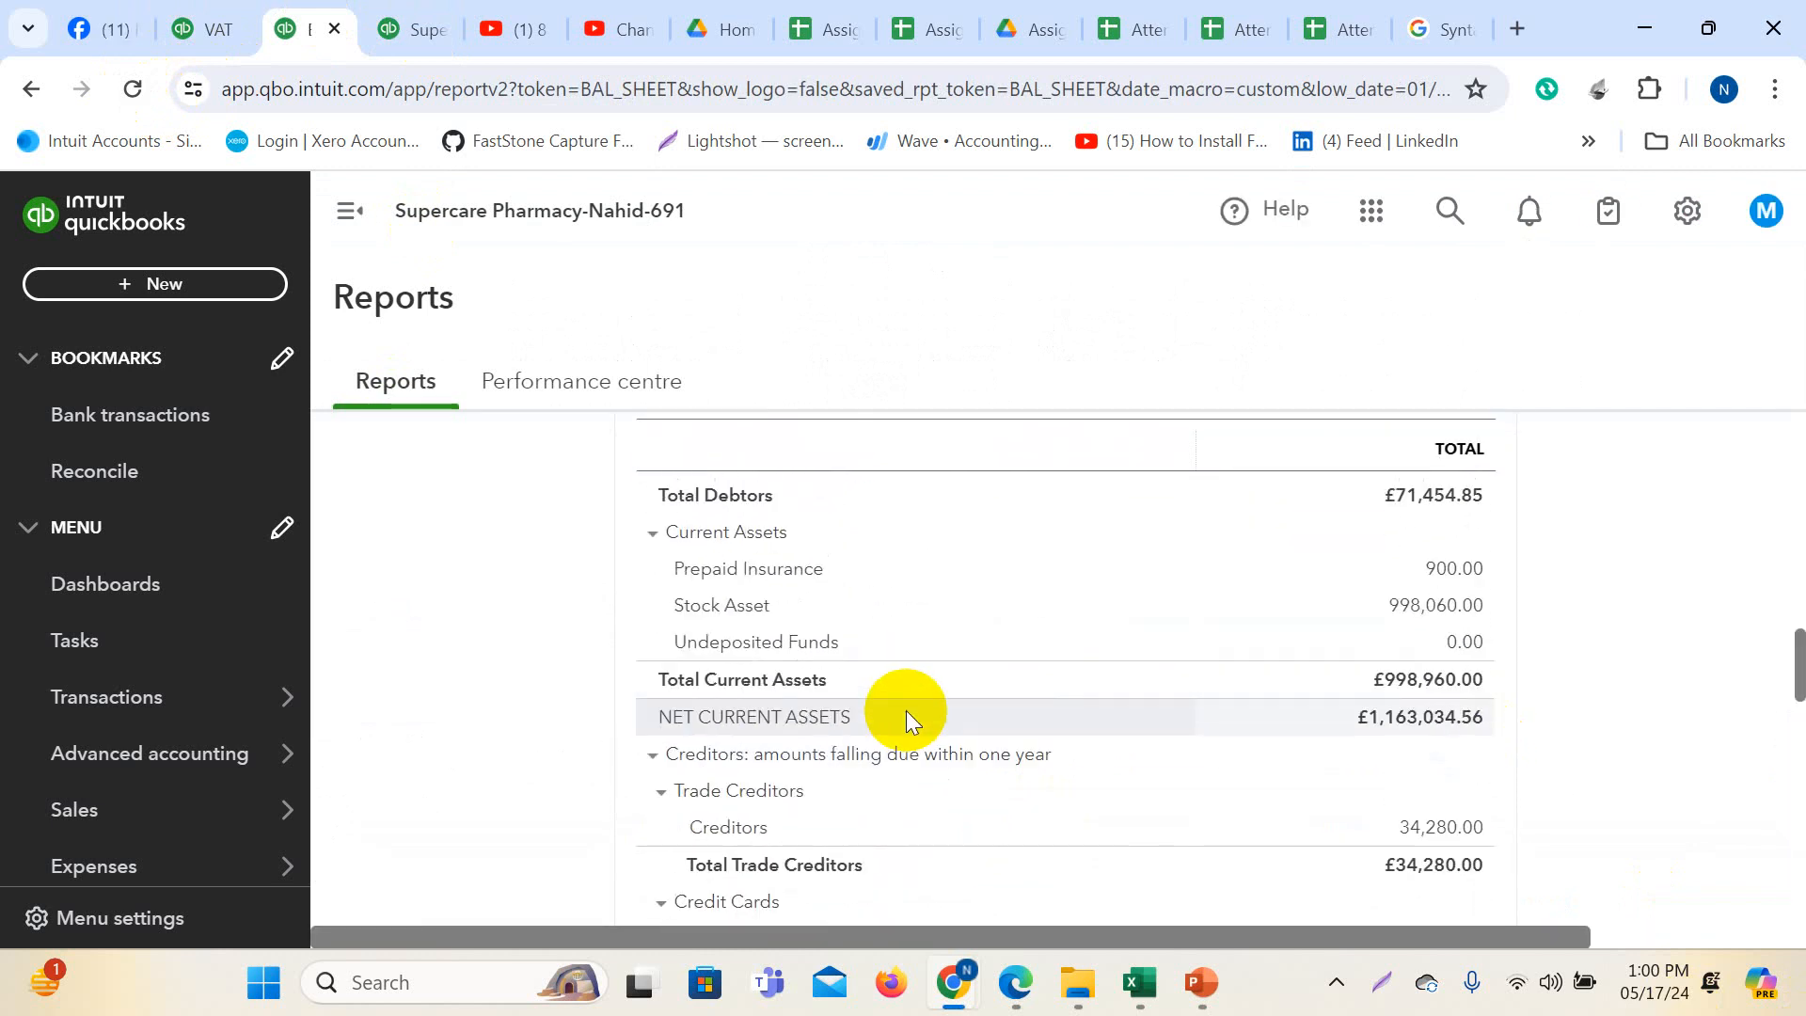
pyautogui.scroll(5, 906, 710)
pyautogui.scroll(-2, 911, 715)
pyautogui.scroll(4, 911, 717)
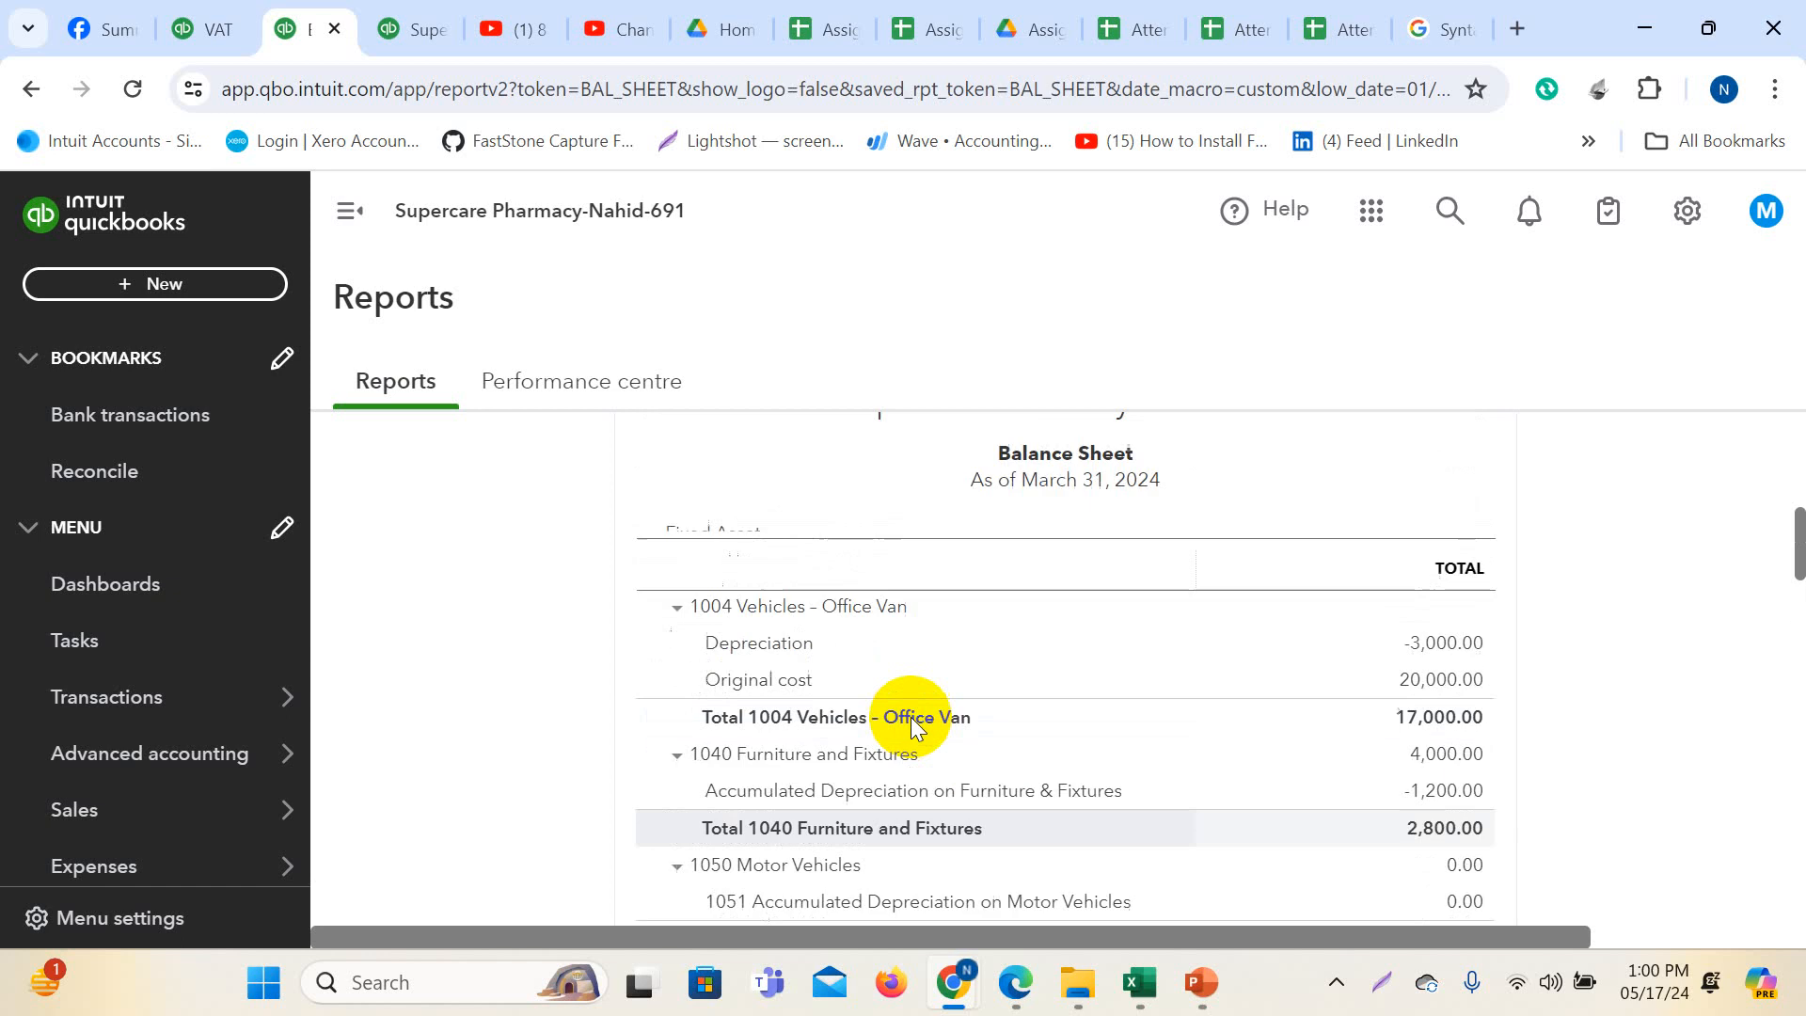
pyautogui.scroll(5, 911, 717)
pyautogui.scroll(-7, 941, 729)
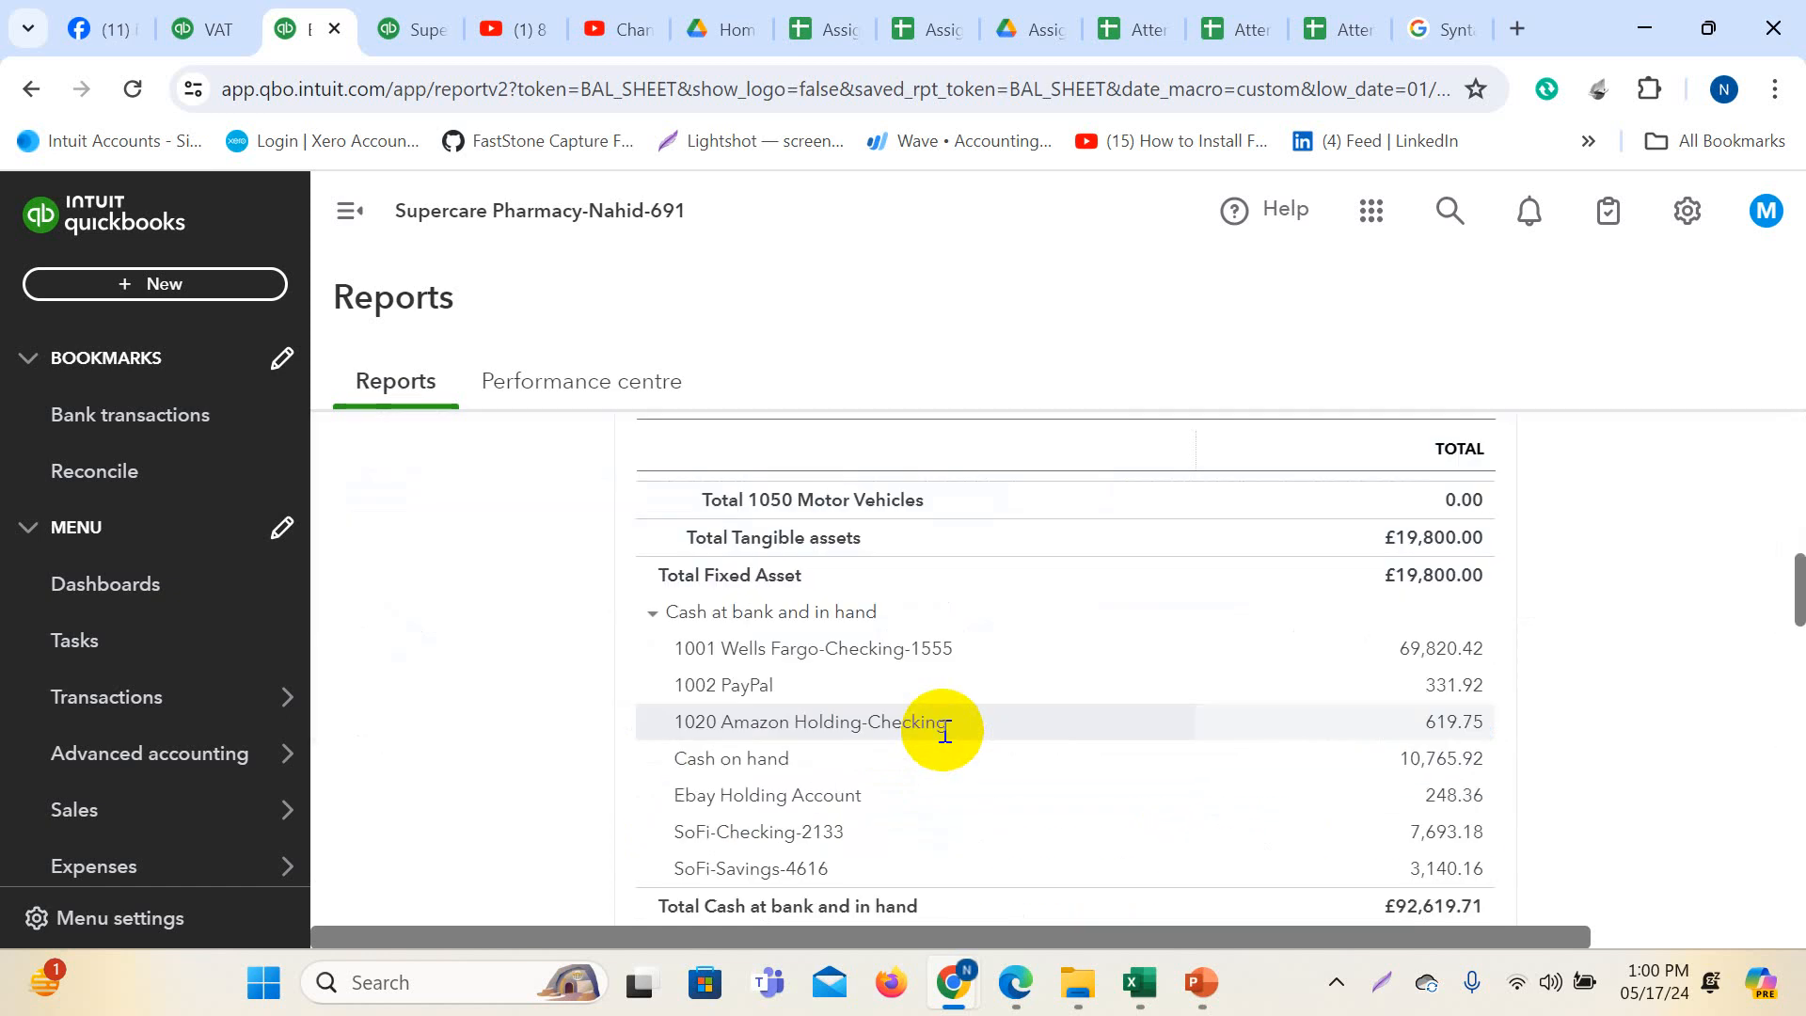
pyautogui.scroll(7, 941, 726)
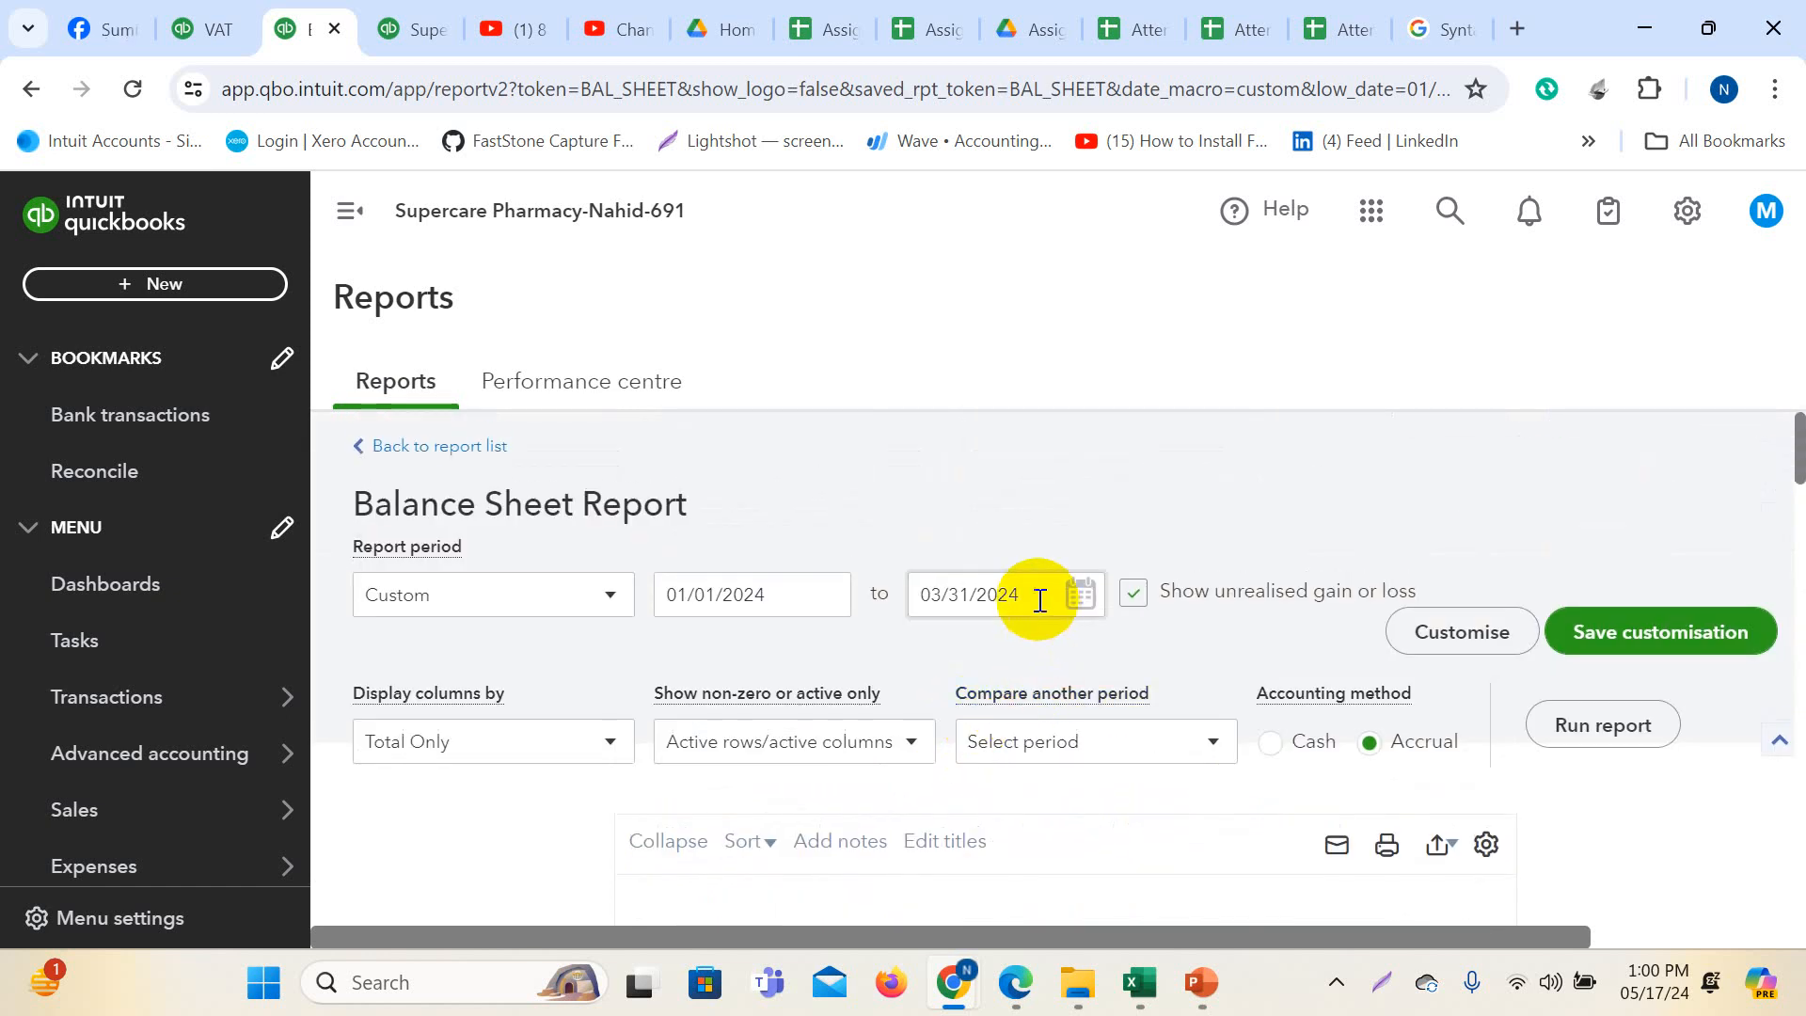
# - Set the Balance Sheet's end date to 04/20/2024 and run the report again
pyautogui.click(1083, 600)
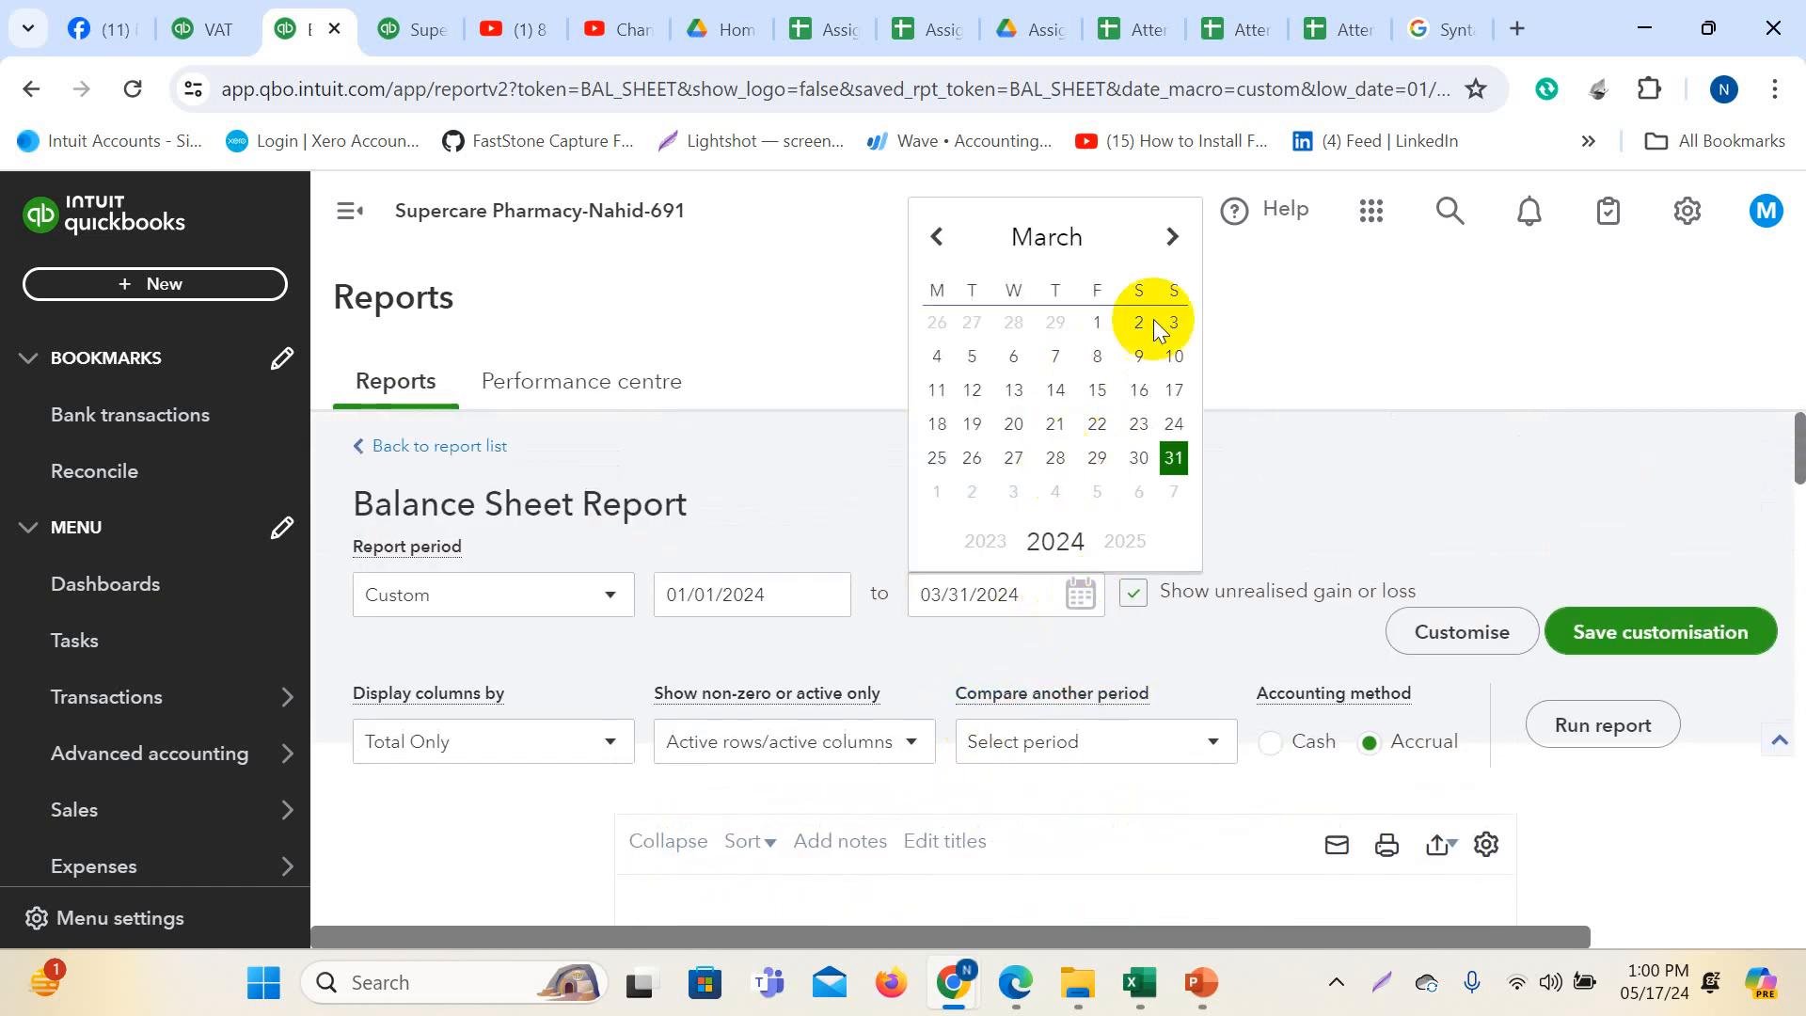
pyautogui.click(1171, 236)
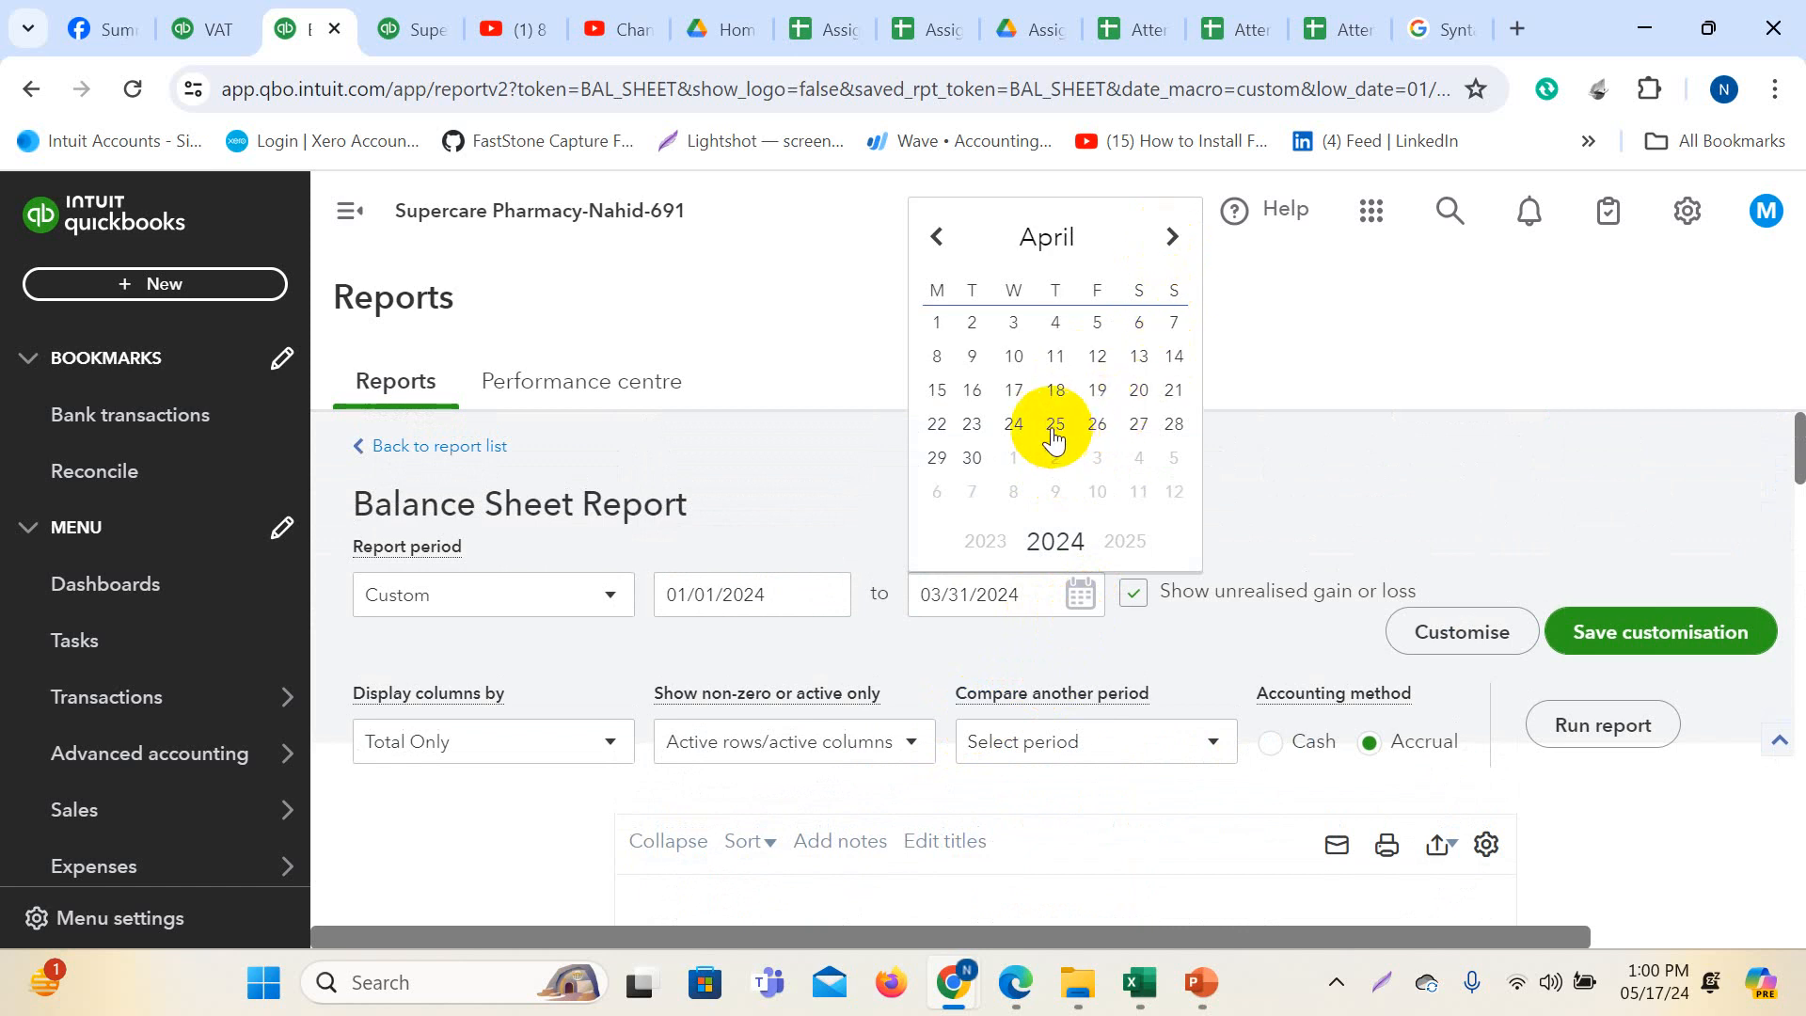
pyautogui.click(1139, 392)
pyautogui.click(1584, 730)
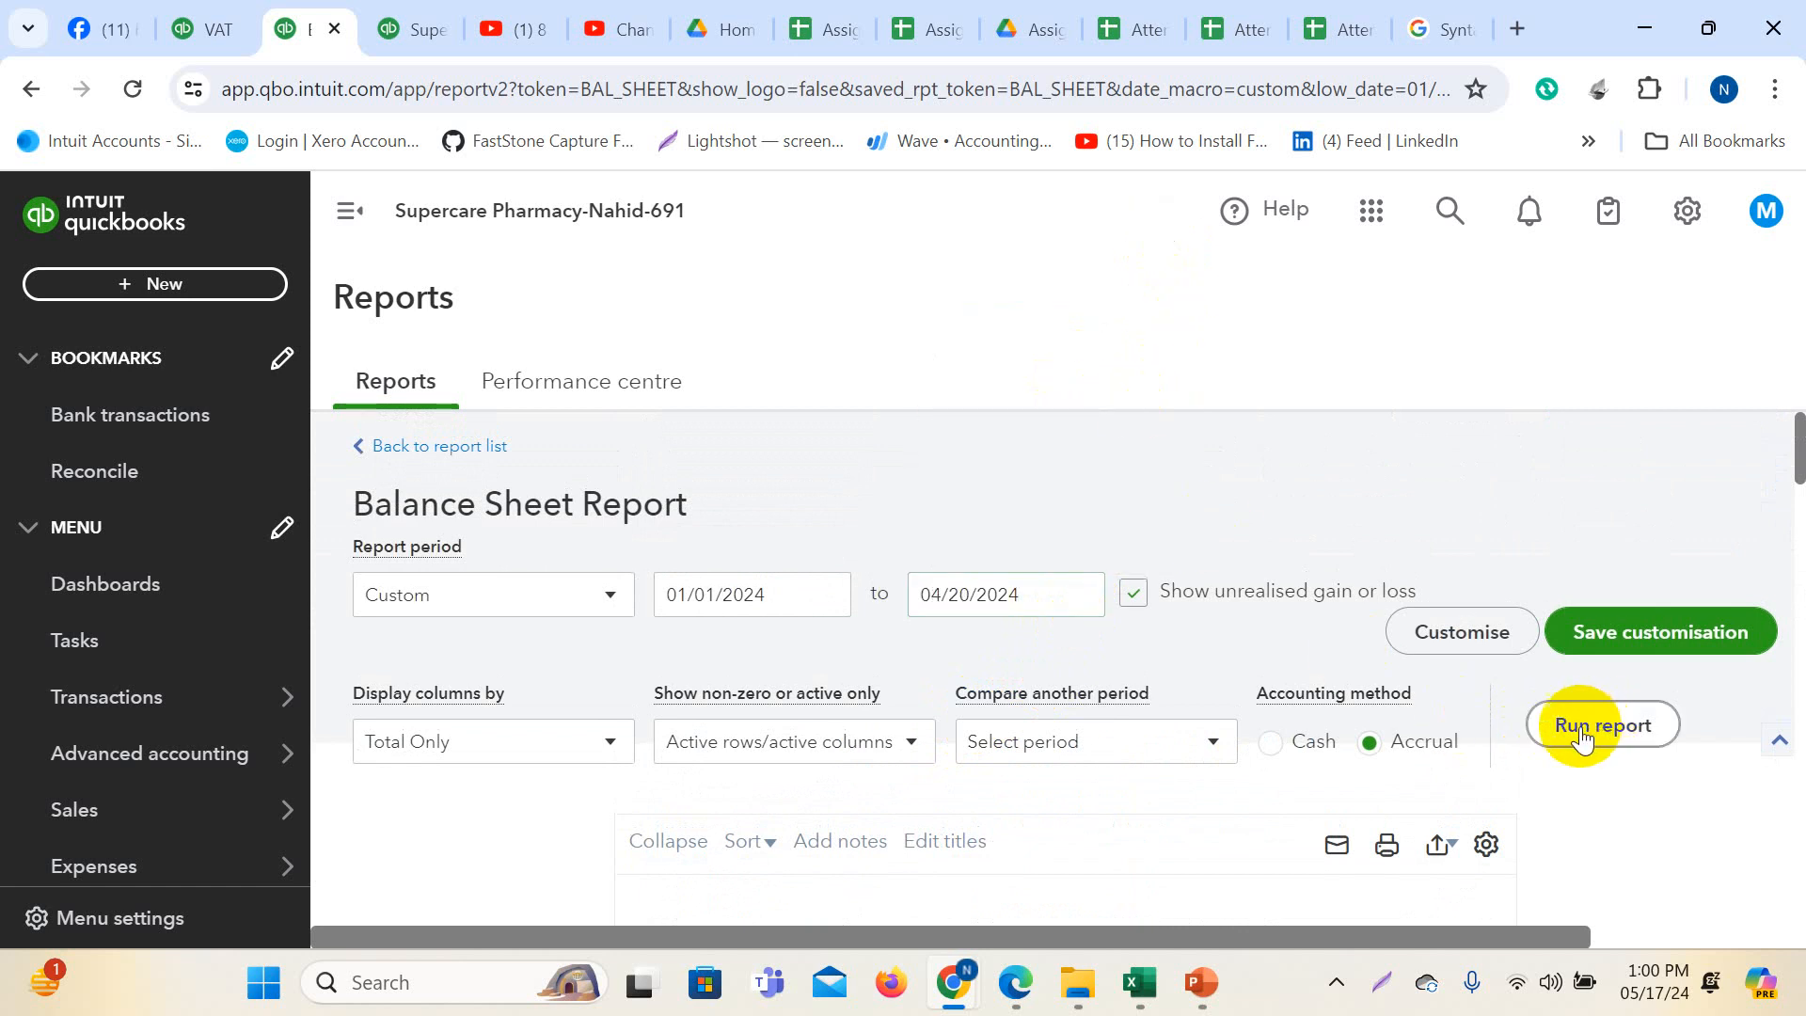
# - Check the VAT Control and VAT Suspense balances under current liabilities in the Balance Sheet to 04/20/2024
pyautogui.scroll(-10, 1181, 682)
pyautogui.scroll(-9, 1166, 677)
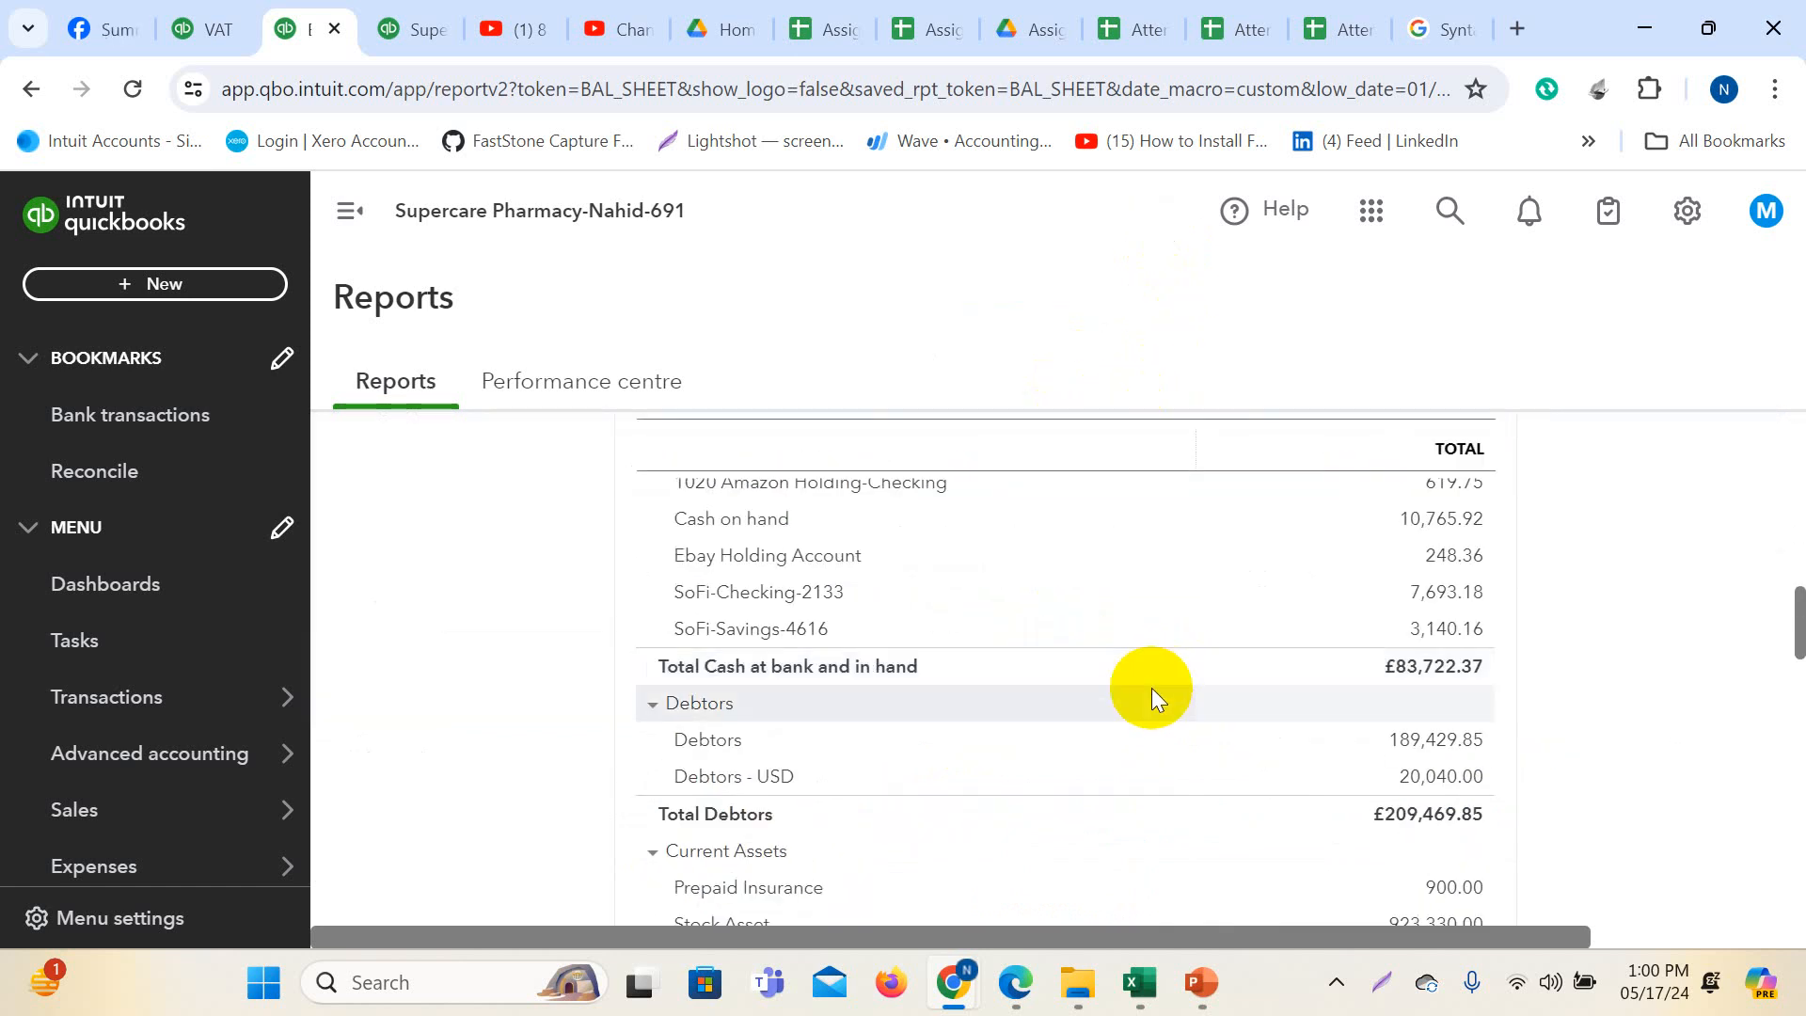
pyautogui.scroll(-5, 1149, 690)
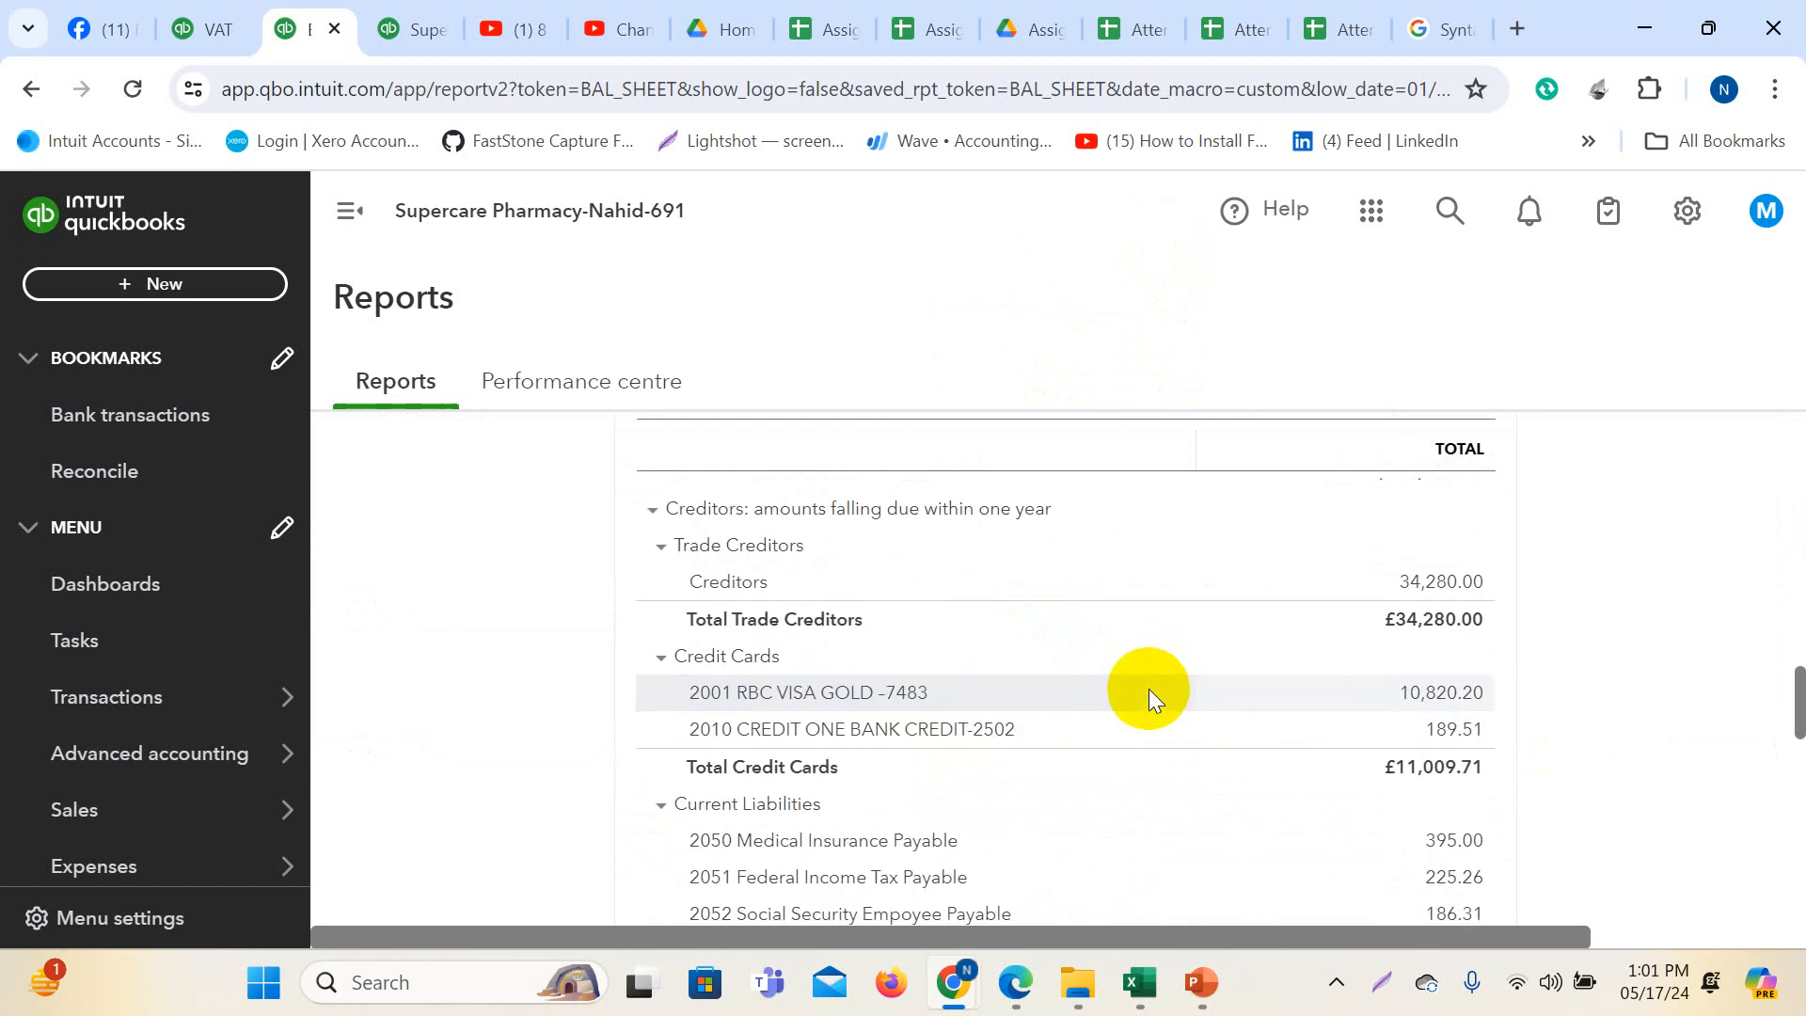
pyautogui.scroll(-10, 1149, 690)
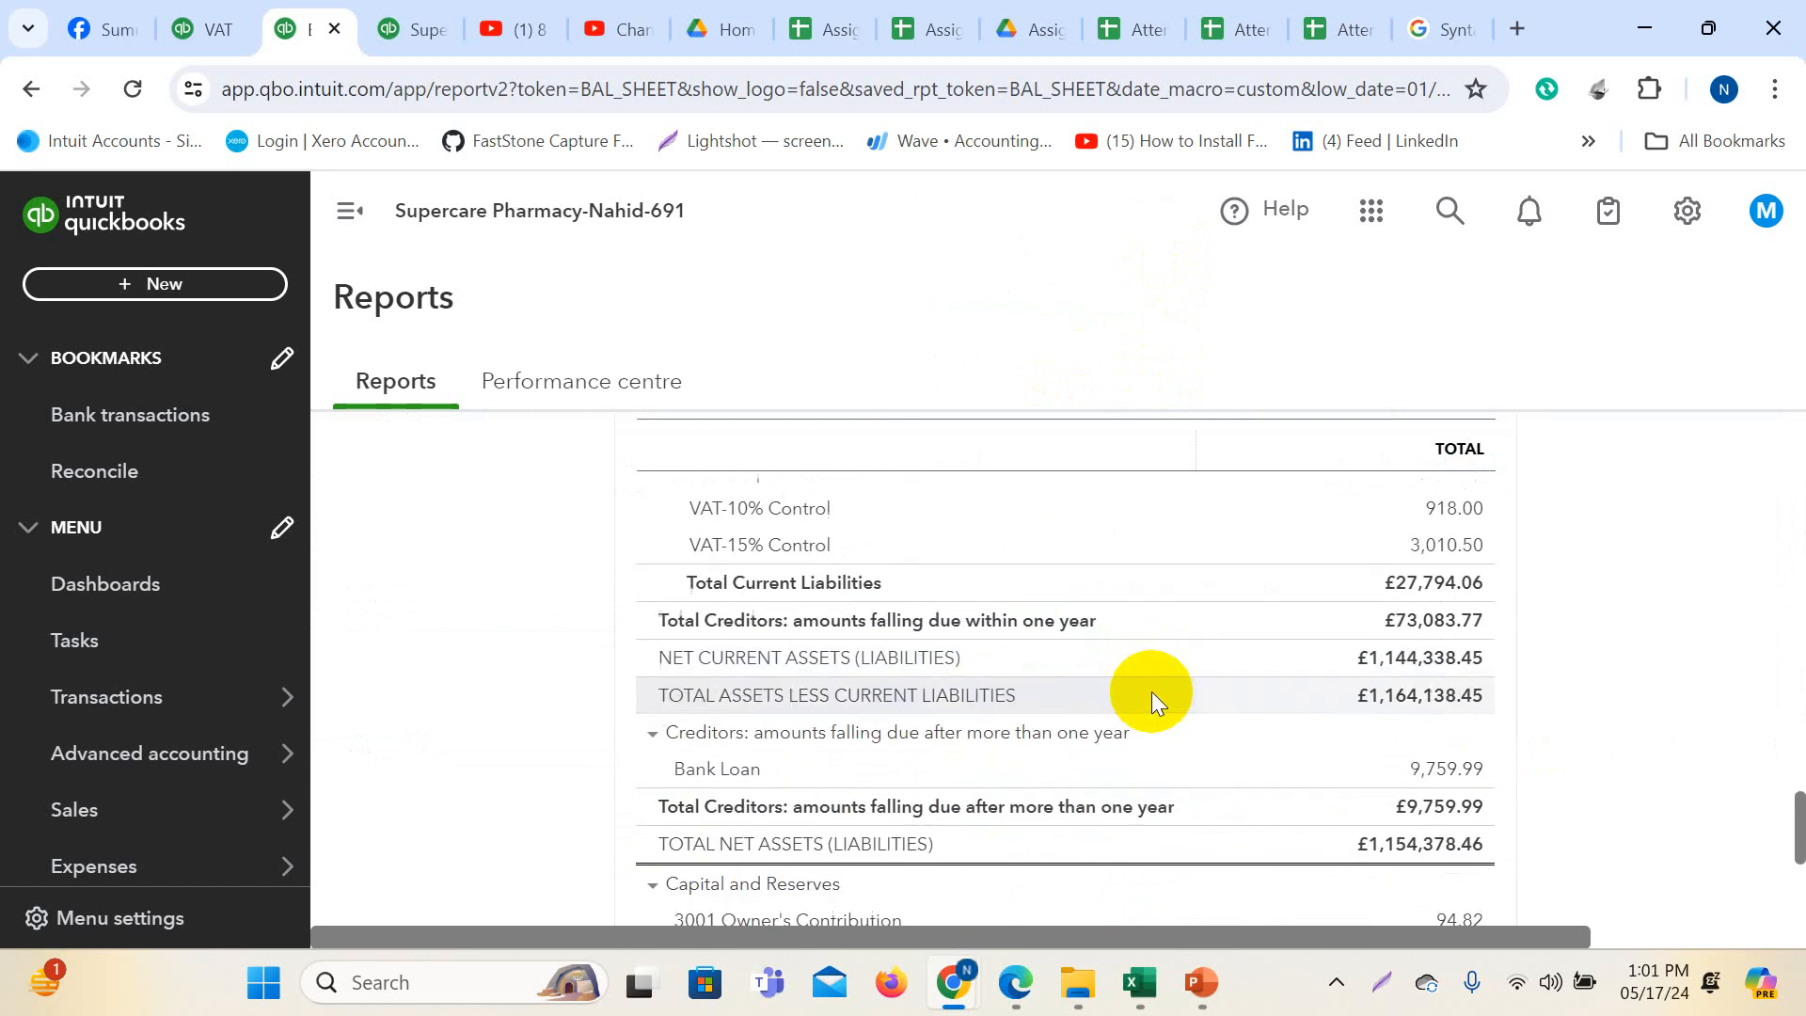
pyautogui.scroll(2, 1151, 691)
pyautogui.scroll(3, 1151, 691)
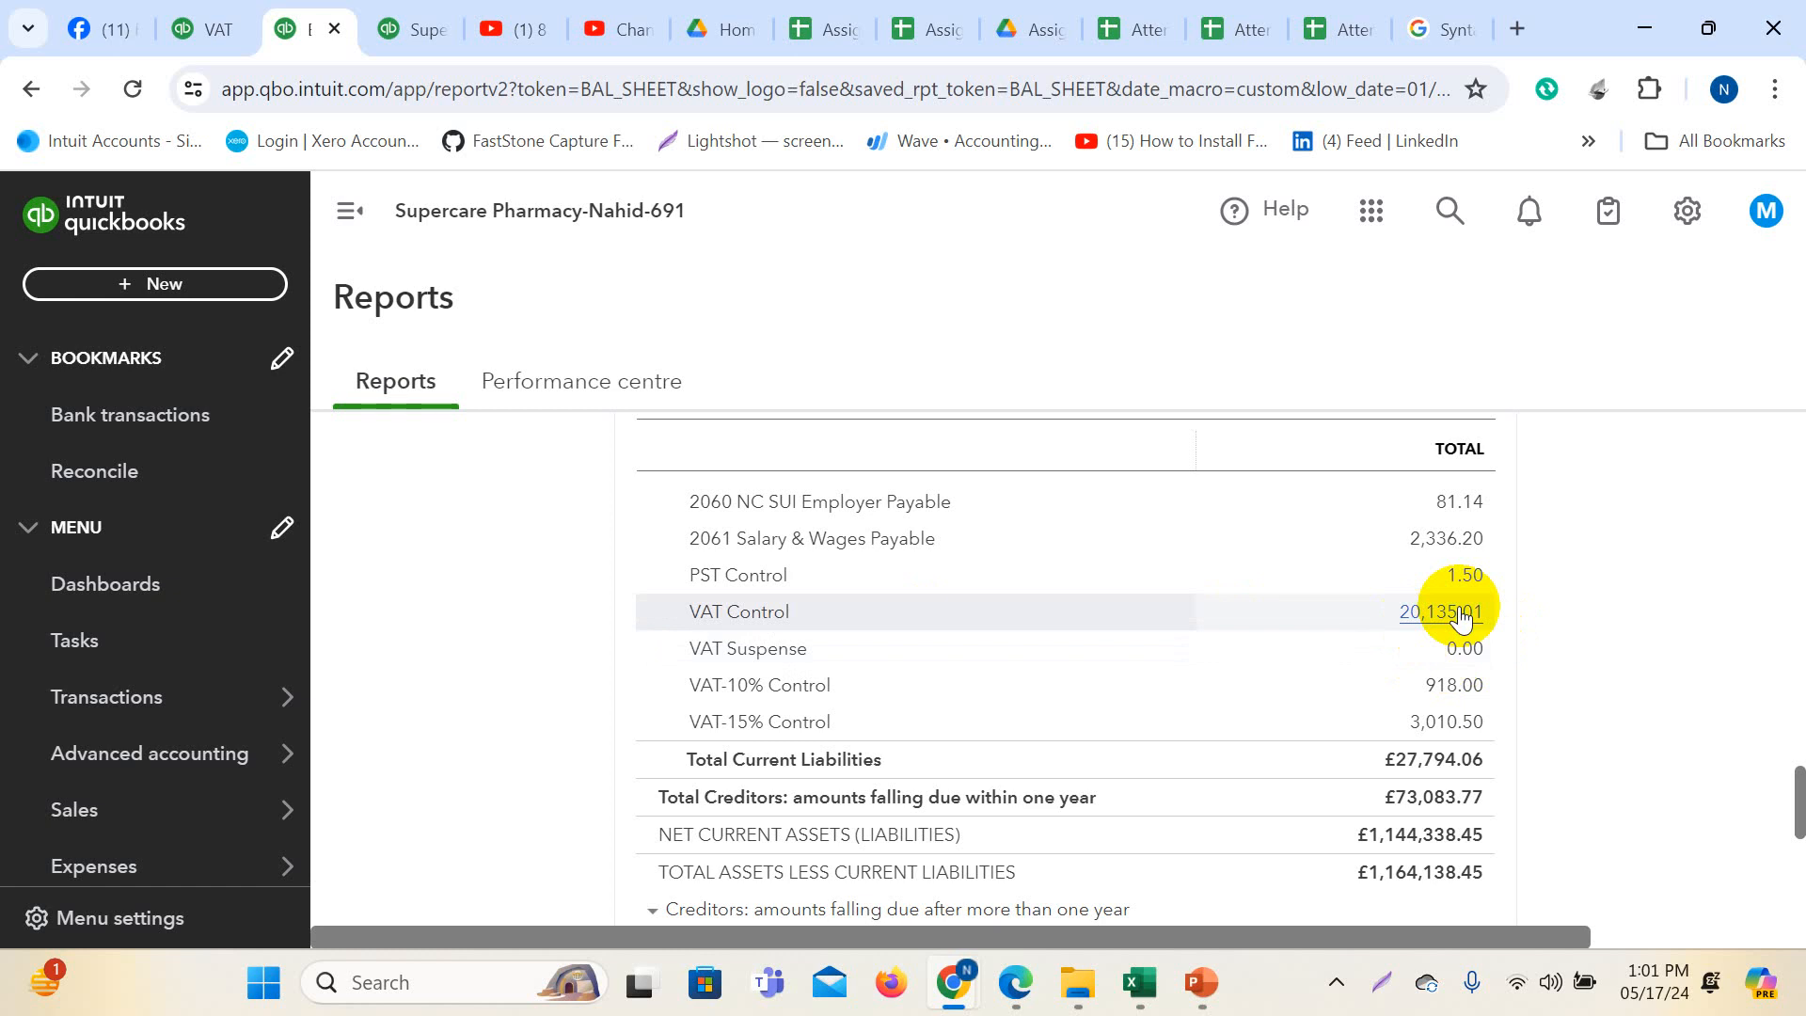
pyautogui.scroll(-5, 1430, 659)
pyautogui.scroll(15, 1308, 717)
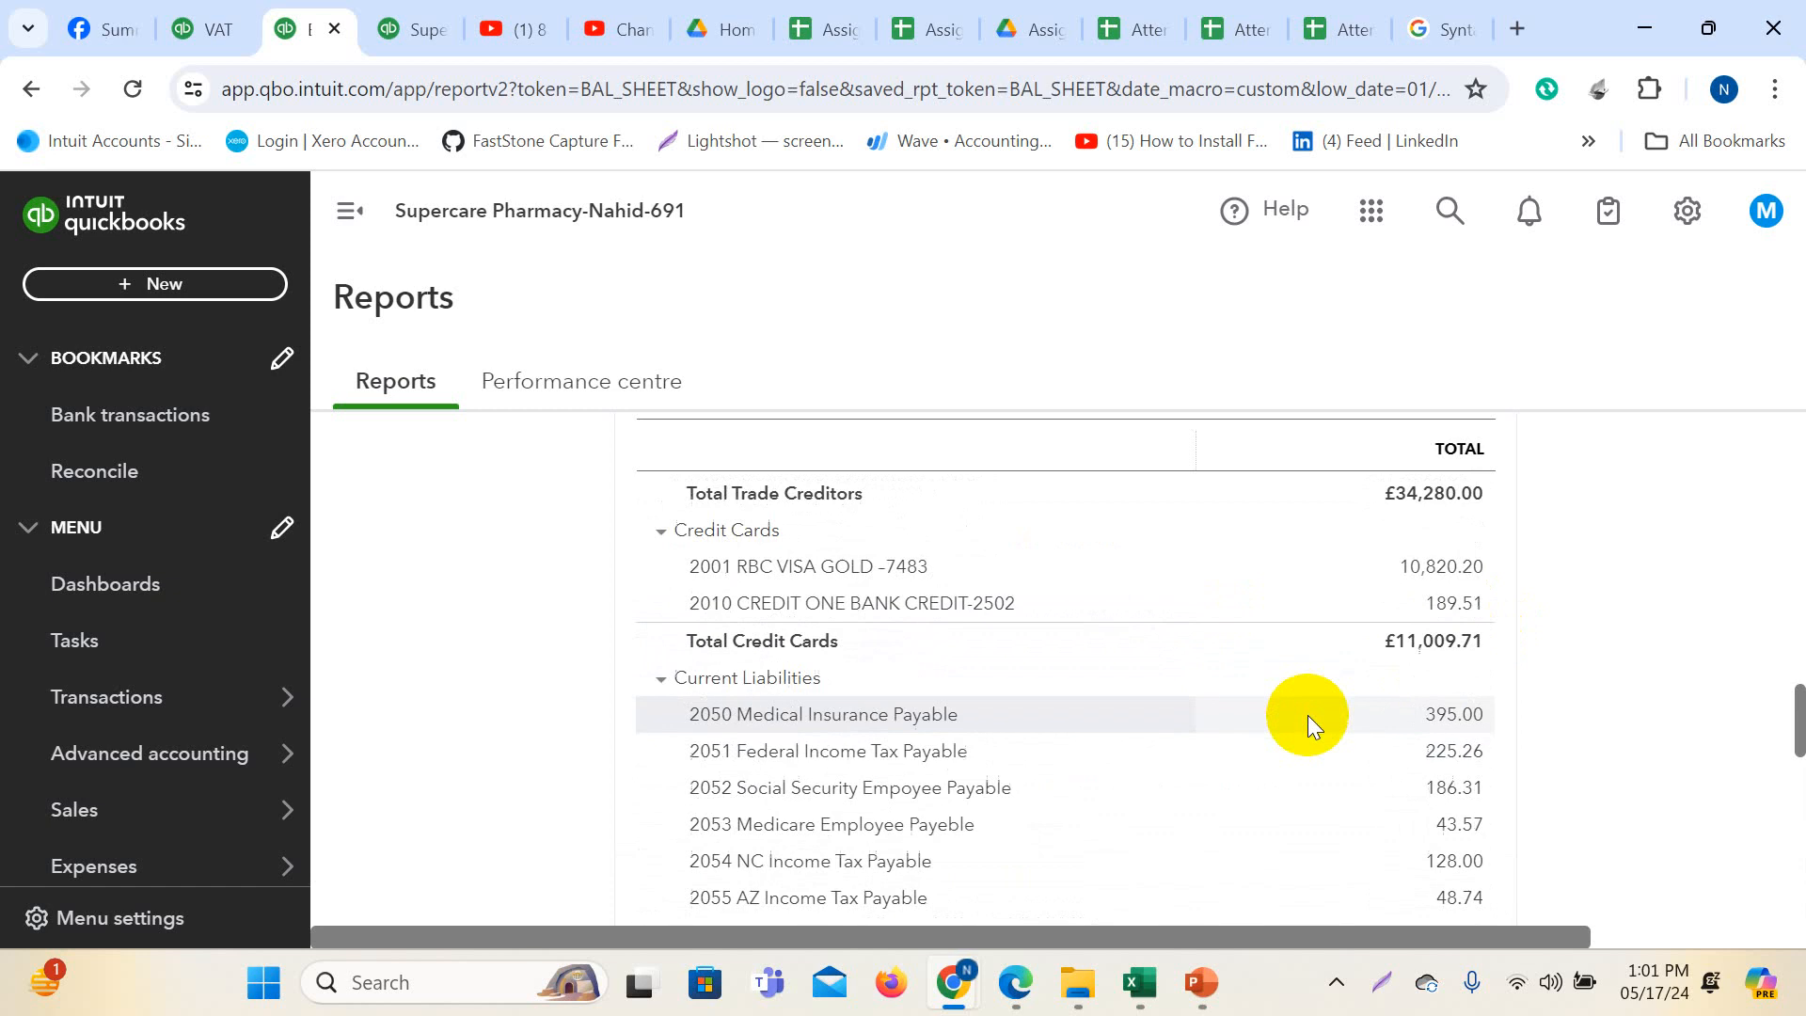
pyautogui.scroll(10, 1304, 717)
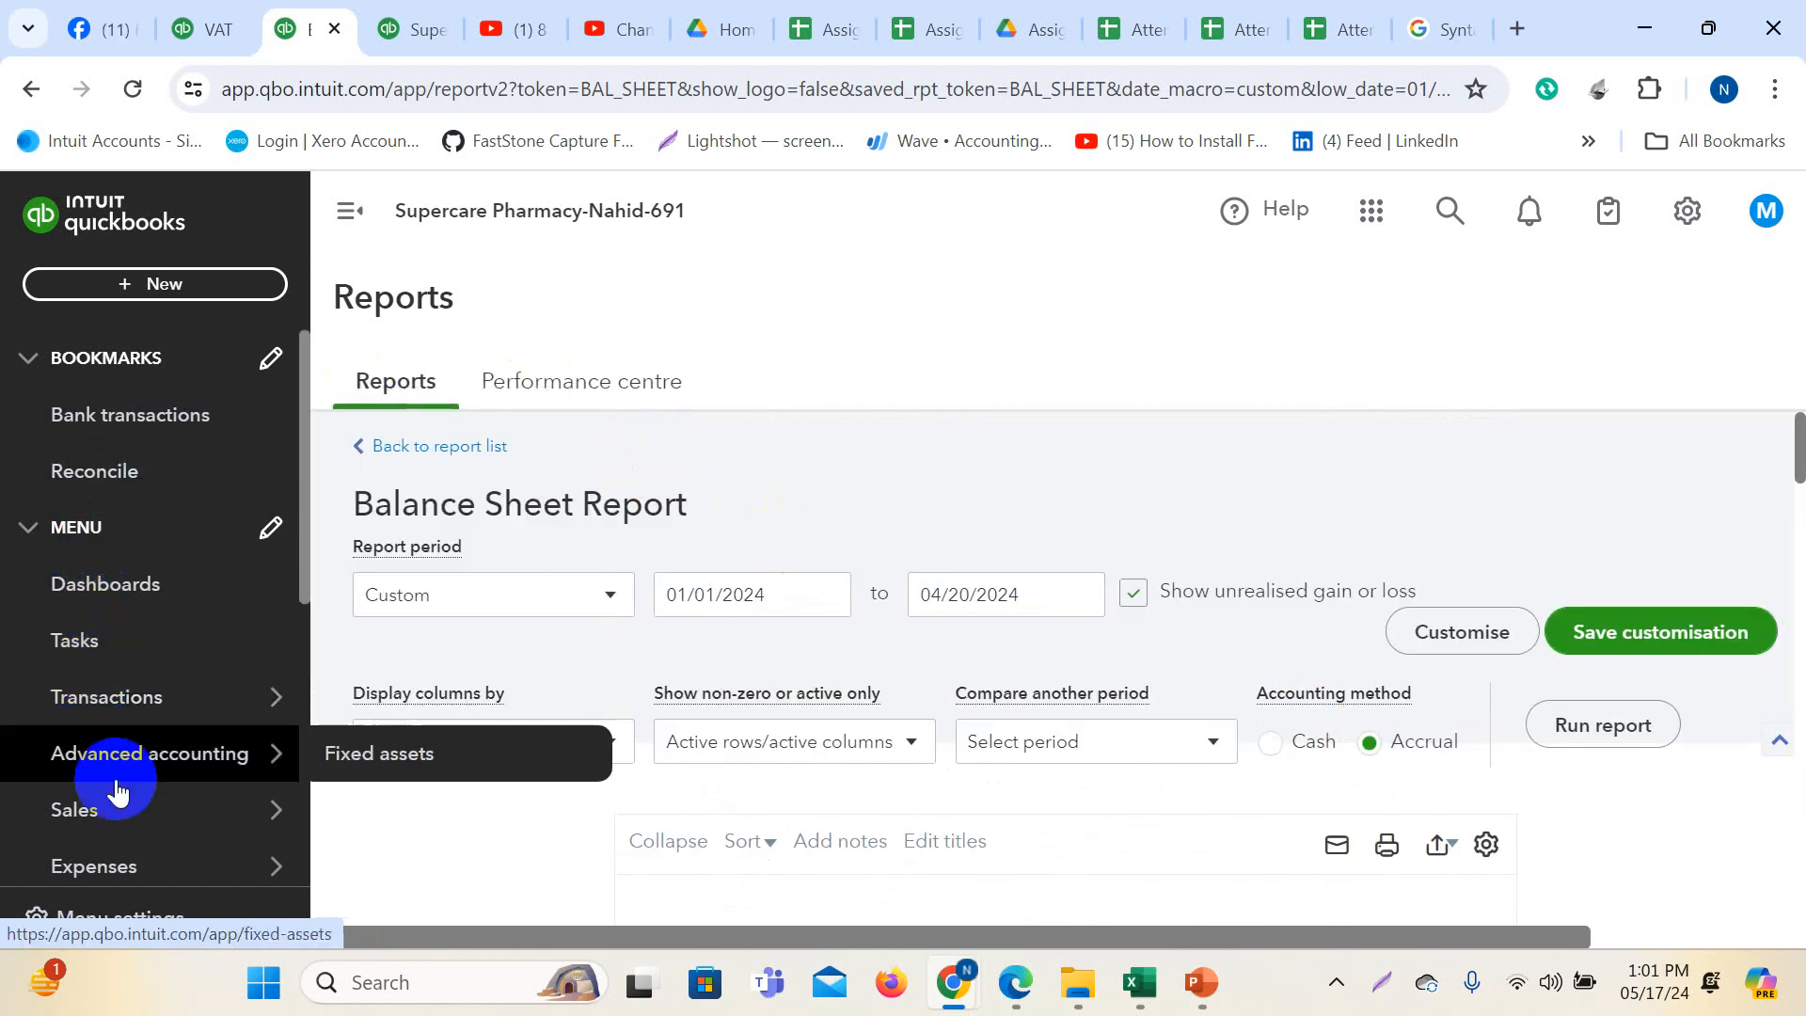
pyautogui.click(86, 815)
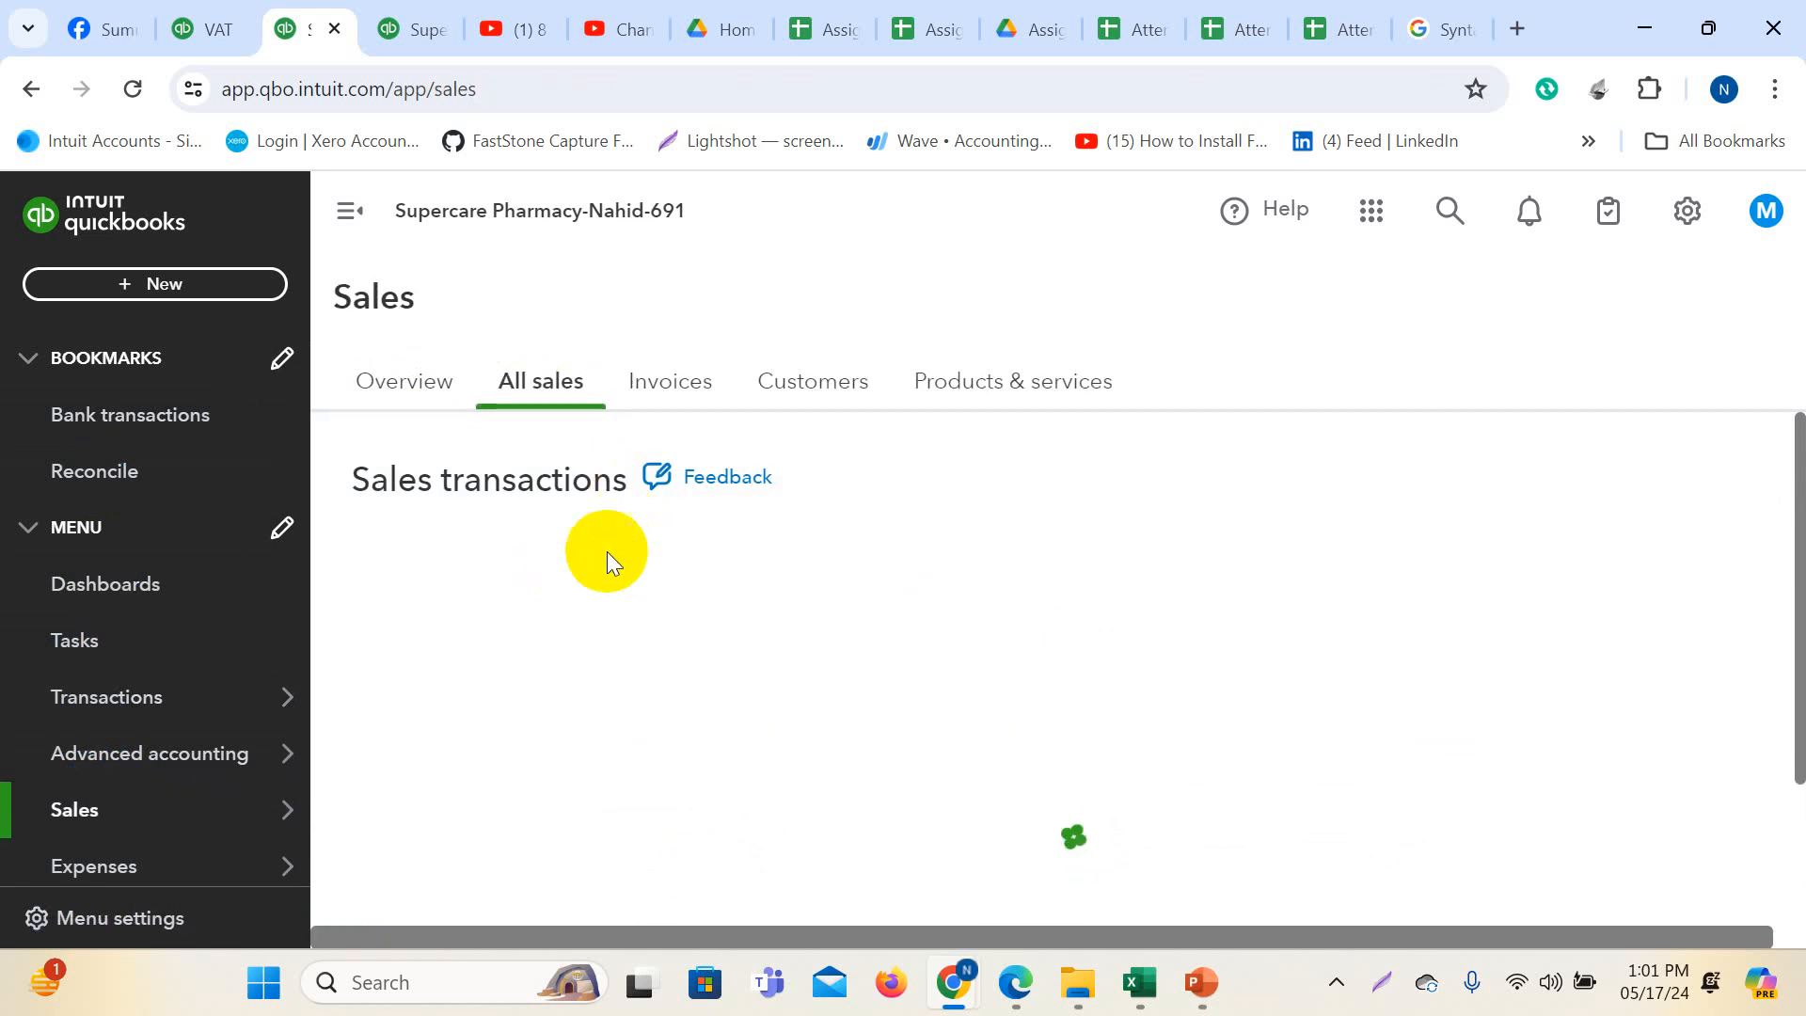
pyautogui.scroll(-3, 136, 782)
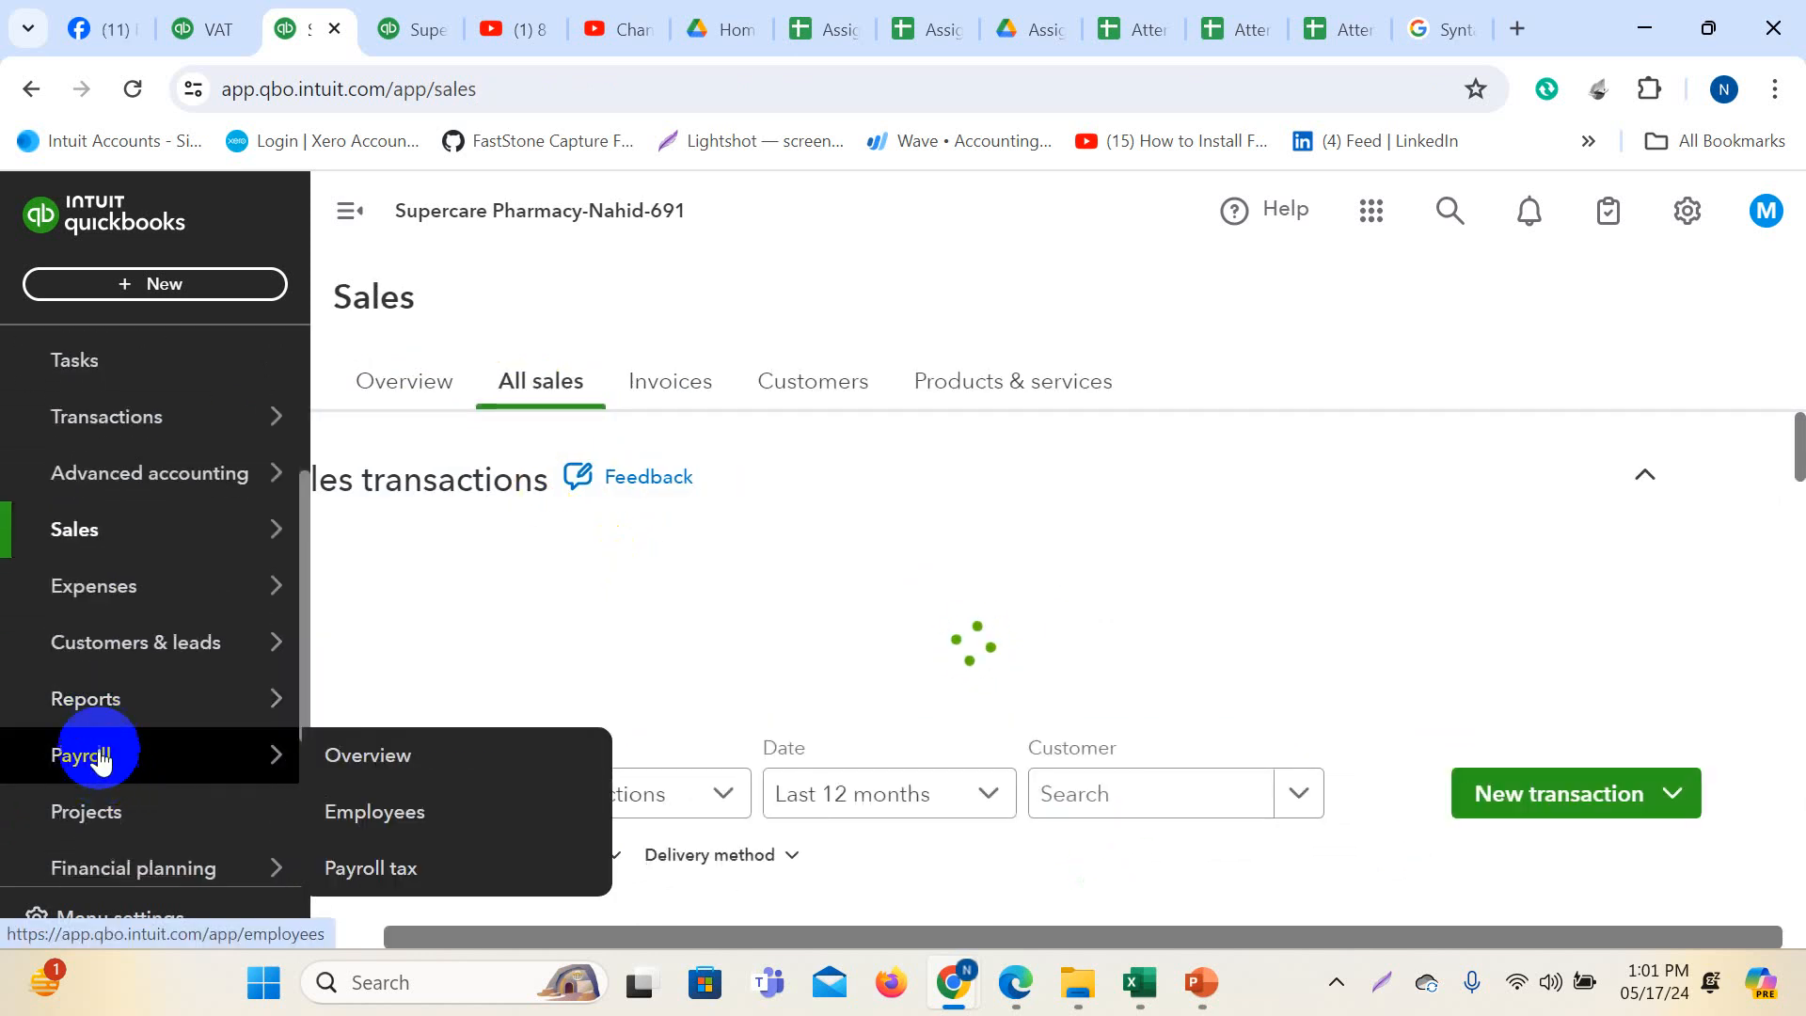
pyautogui.moveTo(101, 600)
pyautogui.scroll(-2, 122, 753)
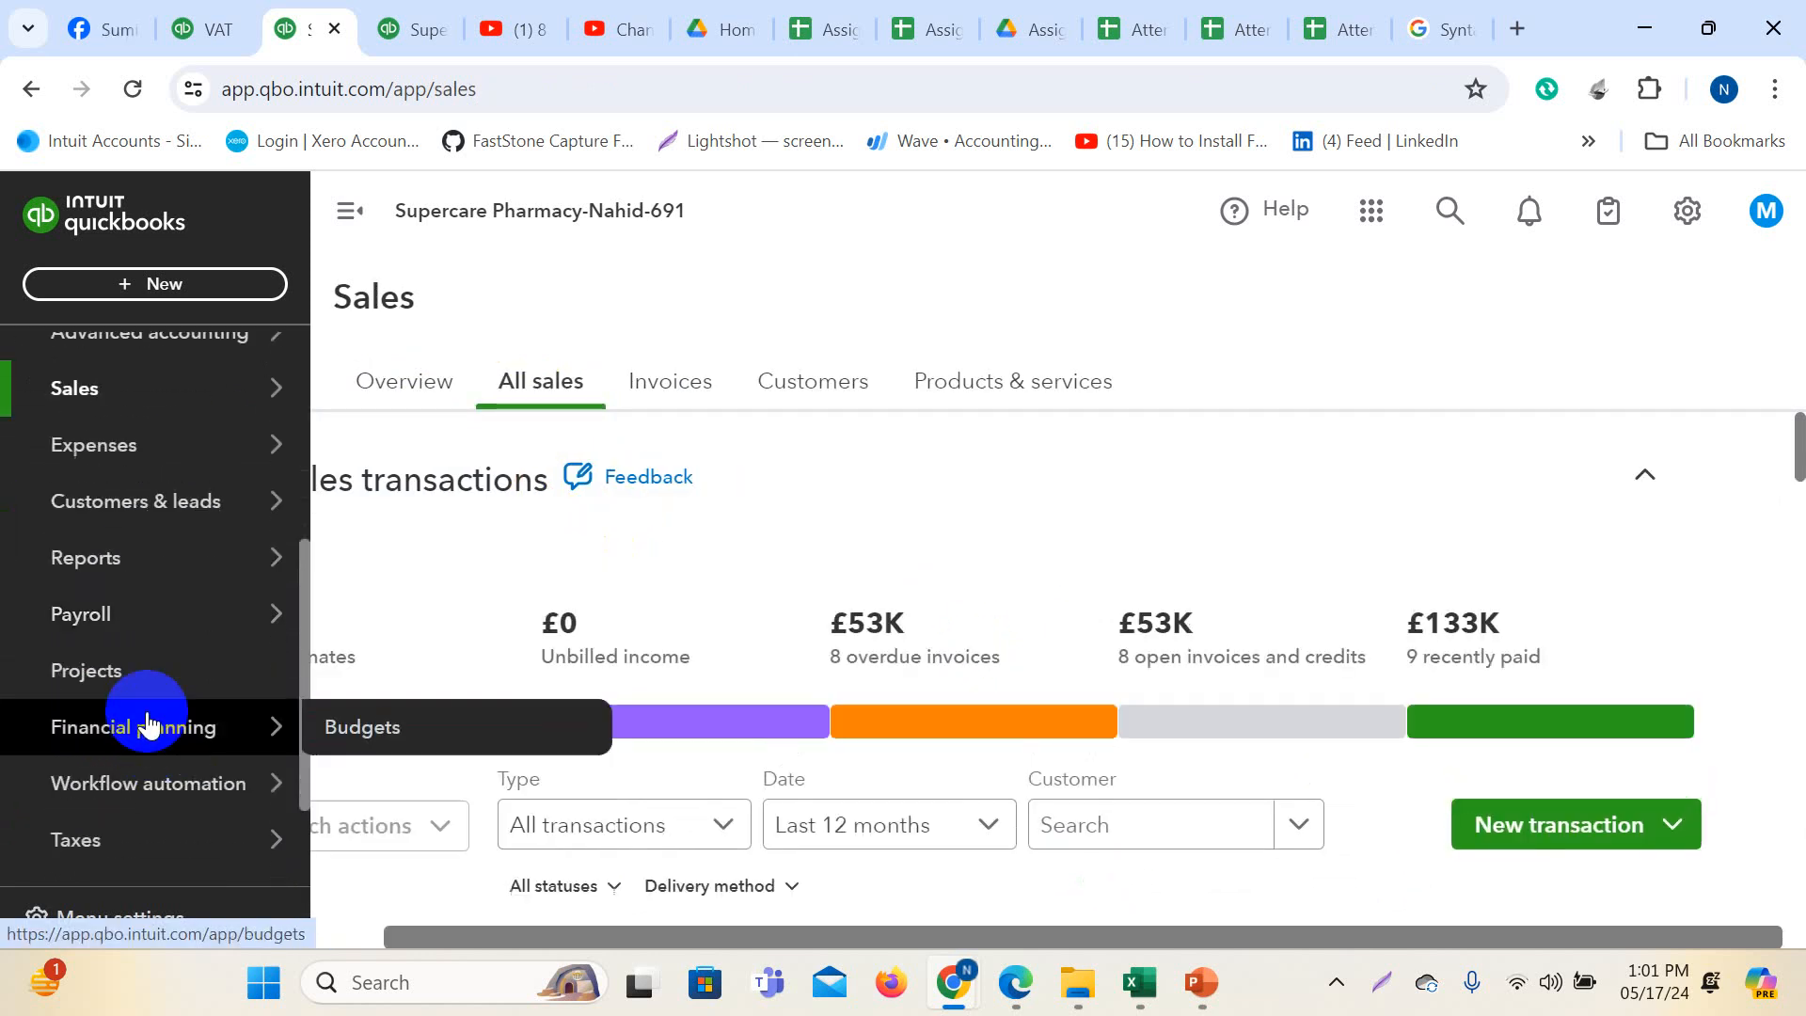
pyautogui.scroll(3, 132, 633)
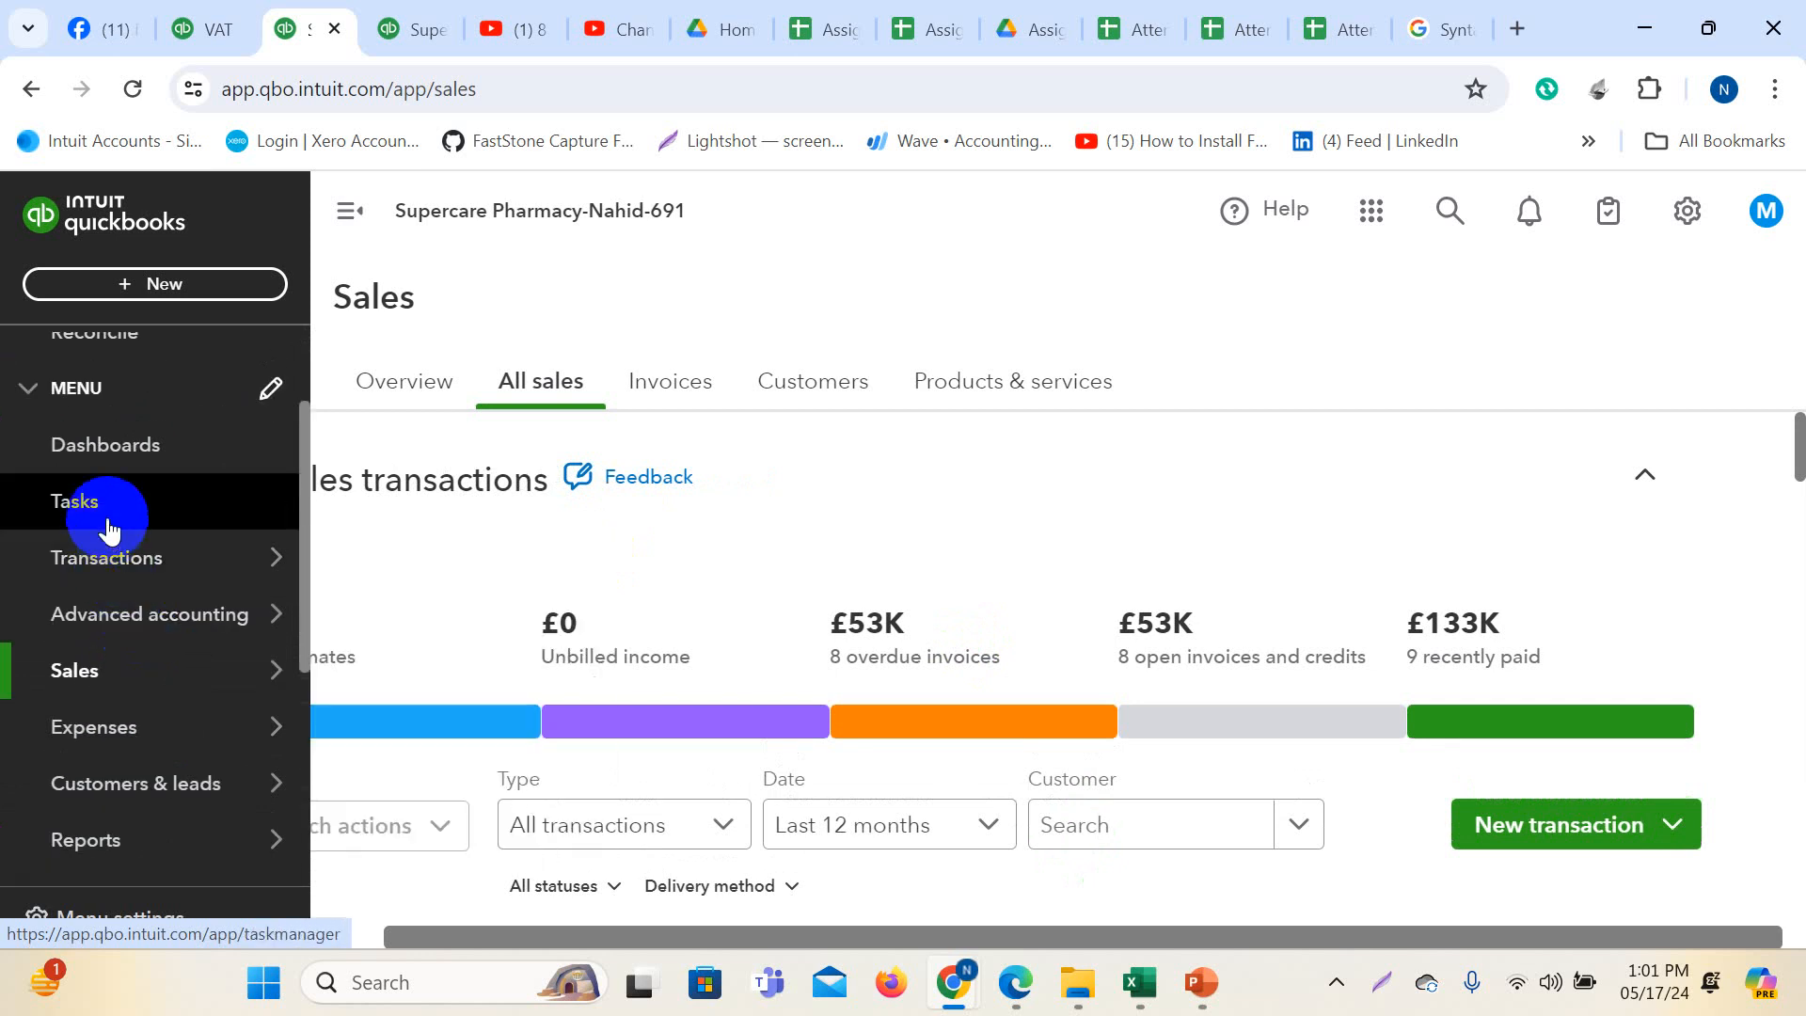
pyautogui.moveTo(103, 687)
pyautogui.scroll(-3, 108, 696)
pyautogui.scroll(4, 132, 691)
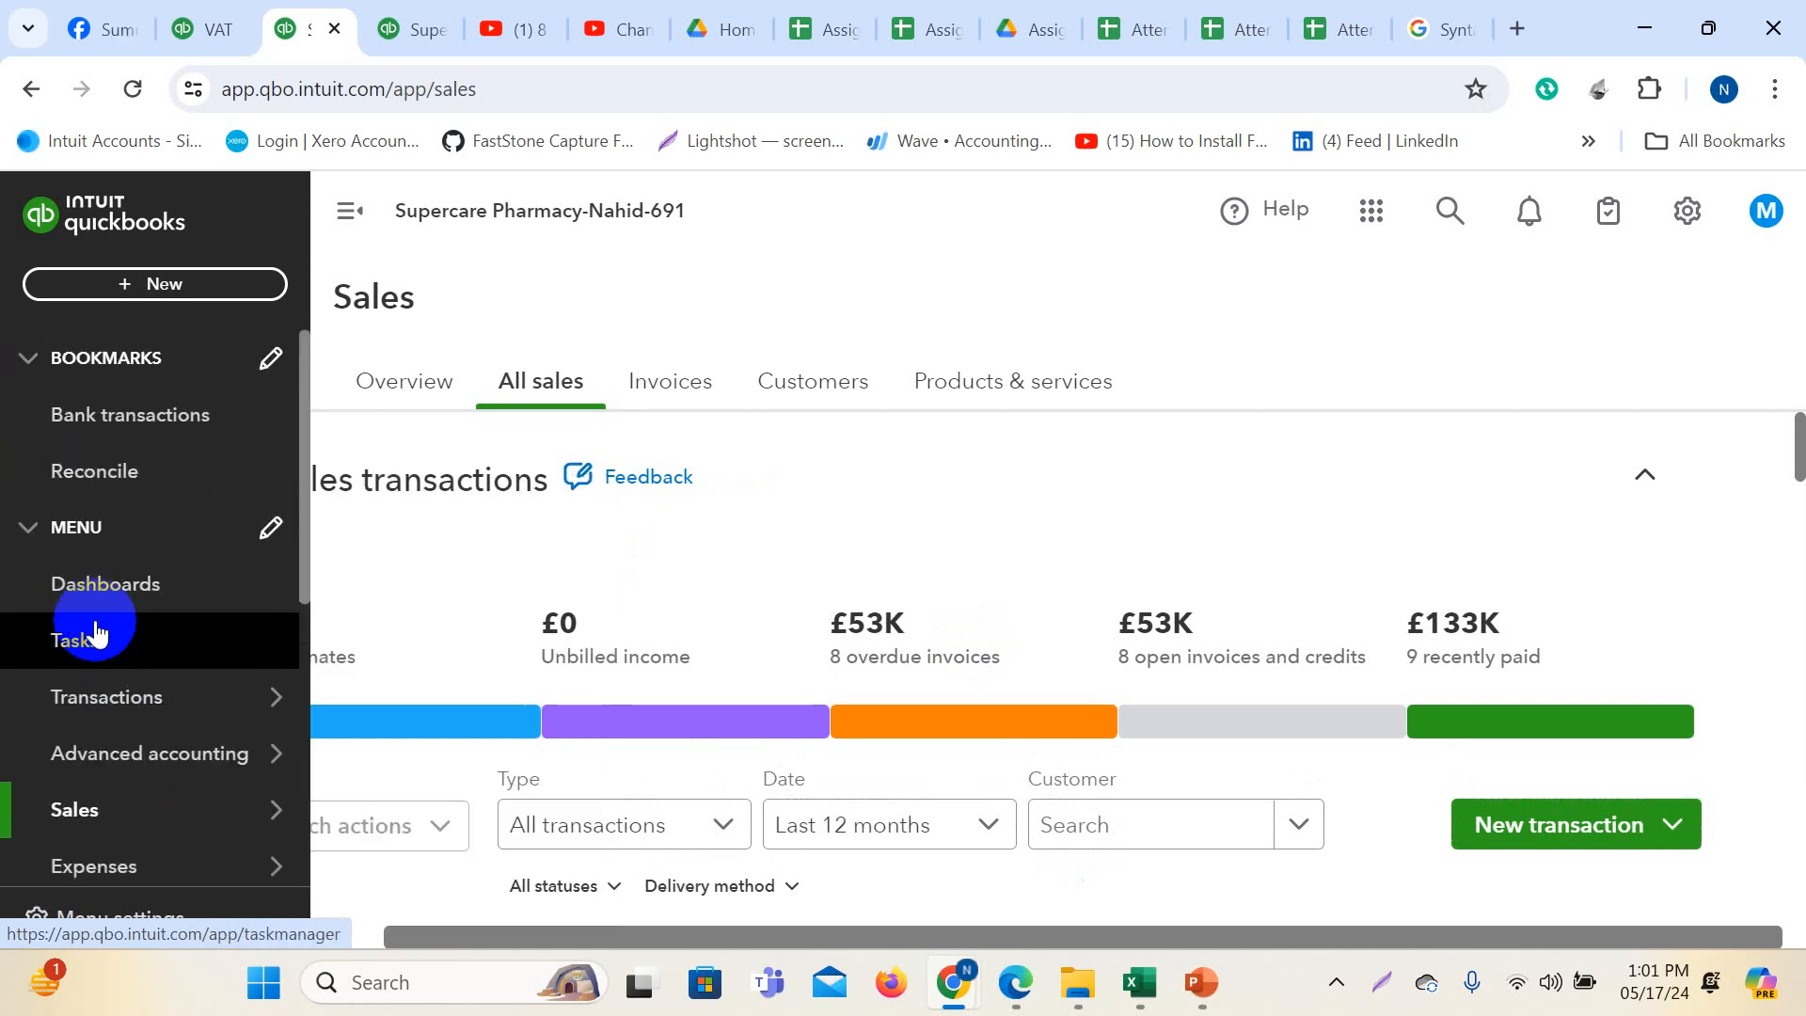
pyautogui.scroll(-2, 108, 672)
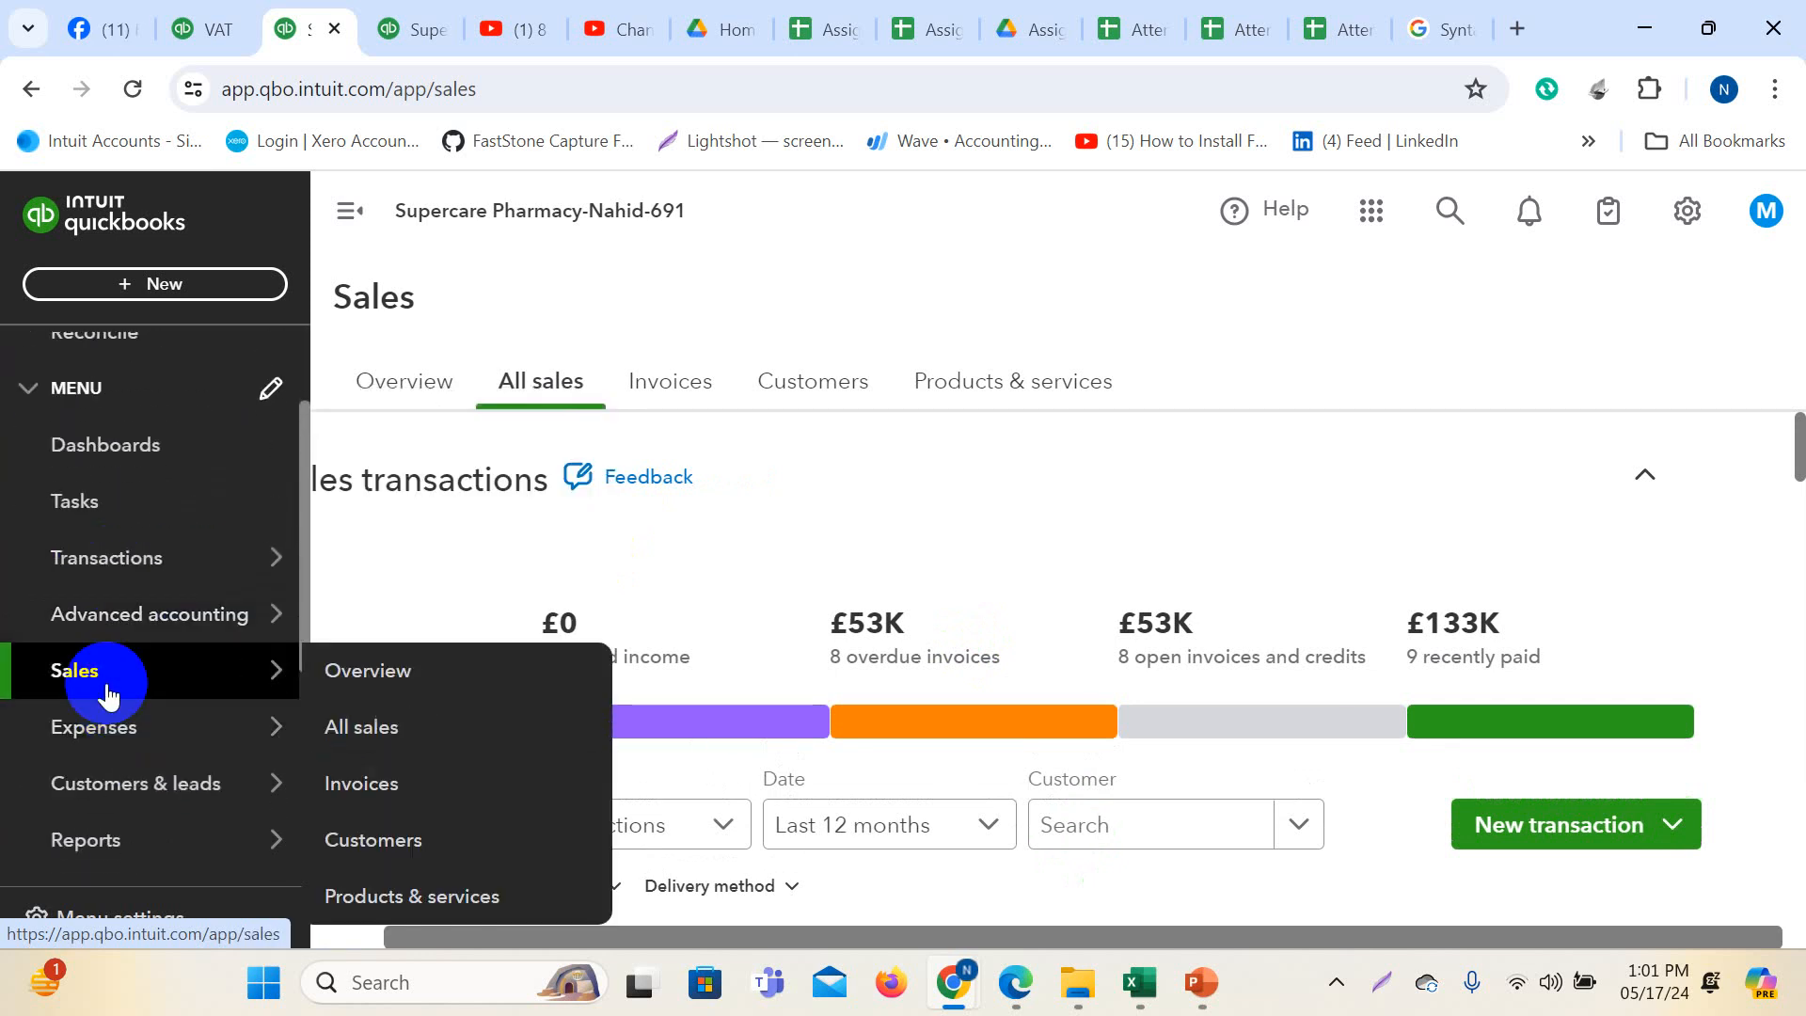
# - Open the VAT page under Taxes and start preparing the open return for 04/01/2024 to 06/30/2024
pyautogui.scroll(-4, 108, 693)
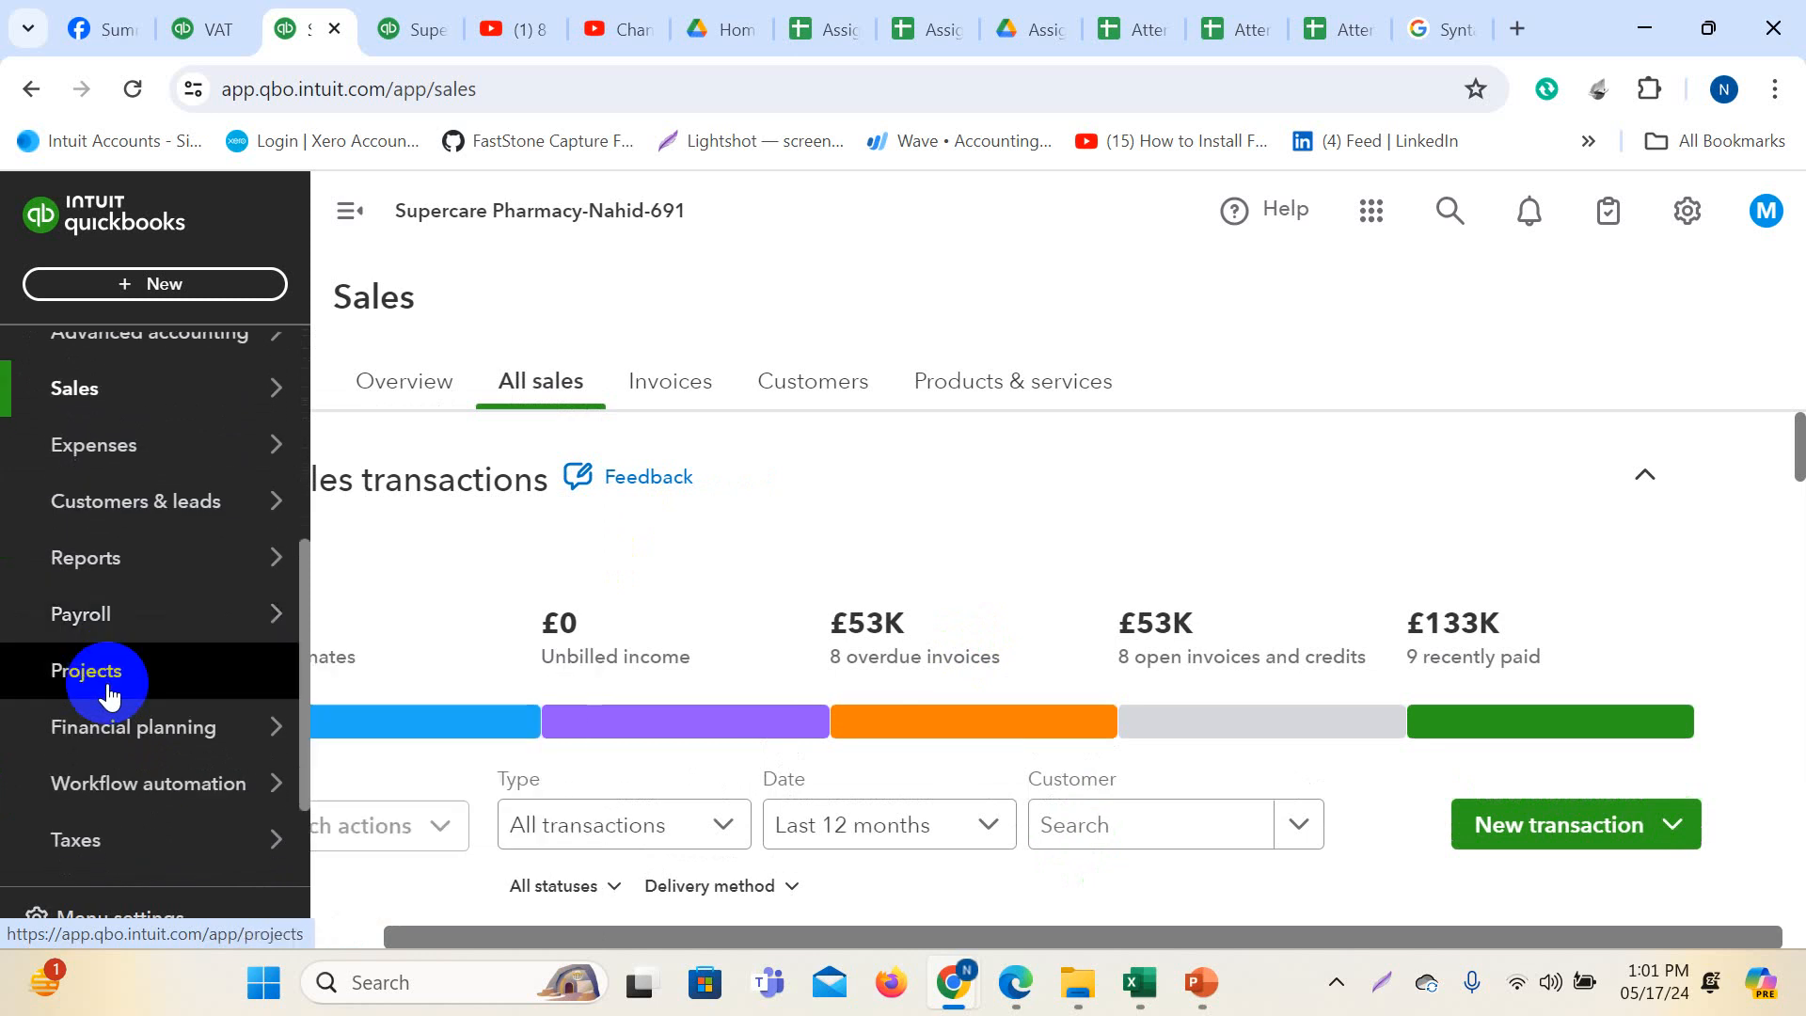
pyautogui.scroll(-2, 111, 691)
pyautogui.click(291, 697)
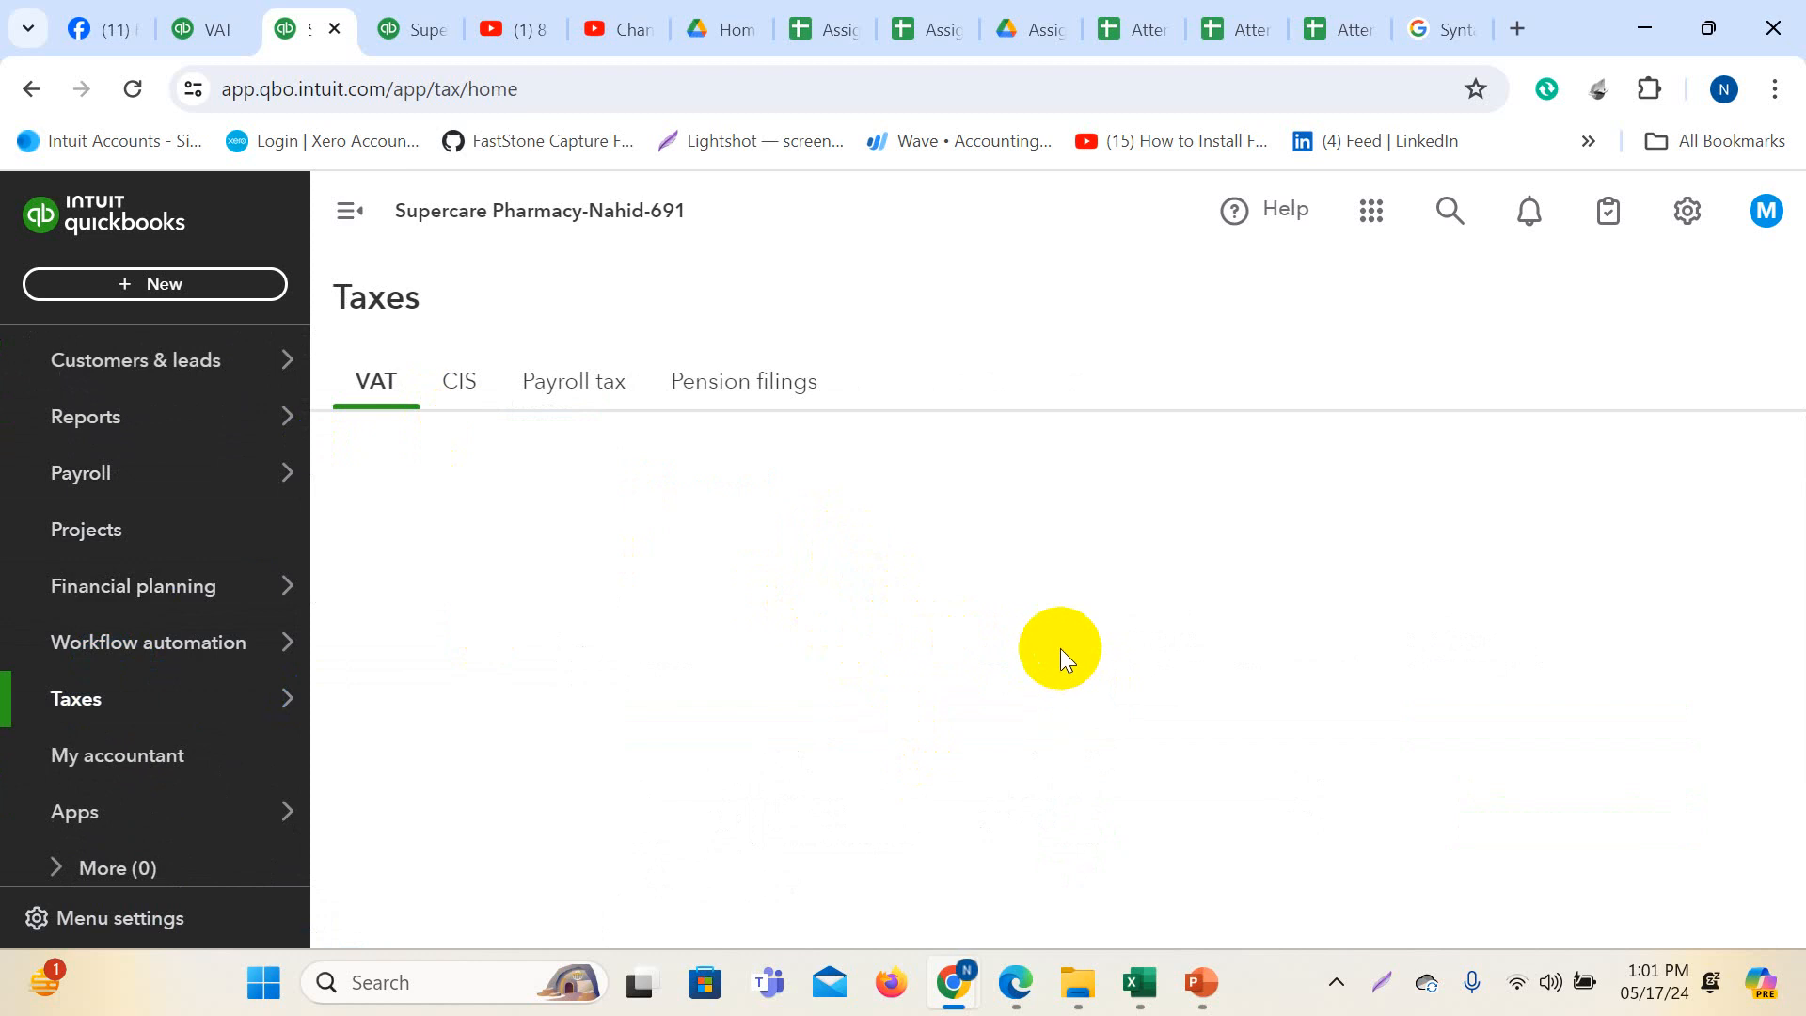
pyautogui.scroll(-3, 1120, 631)
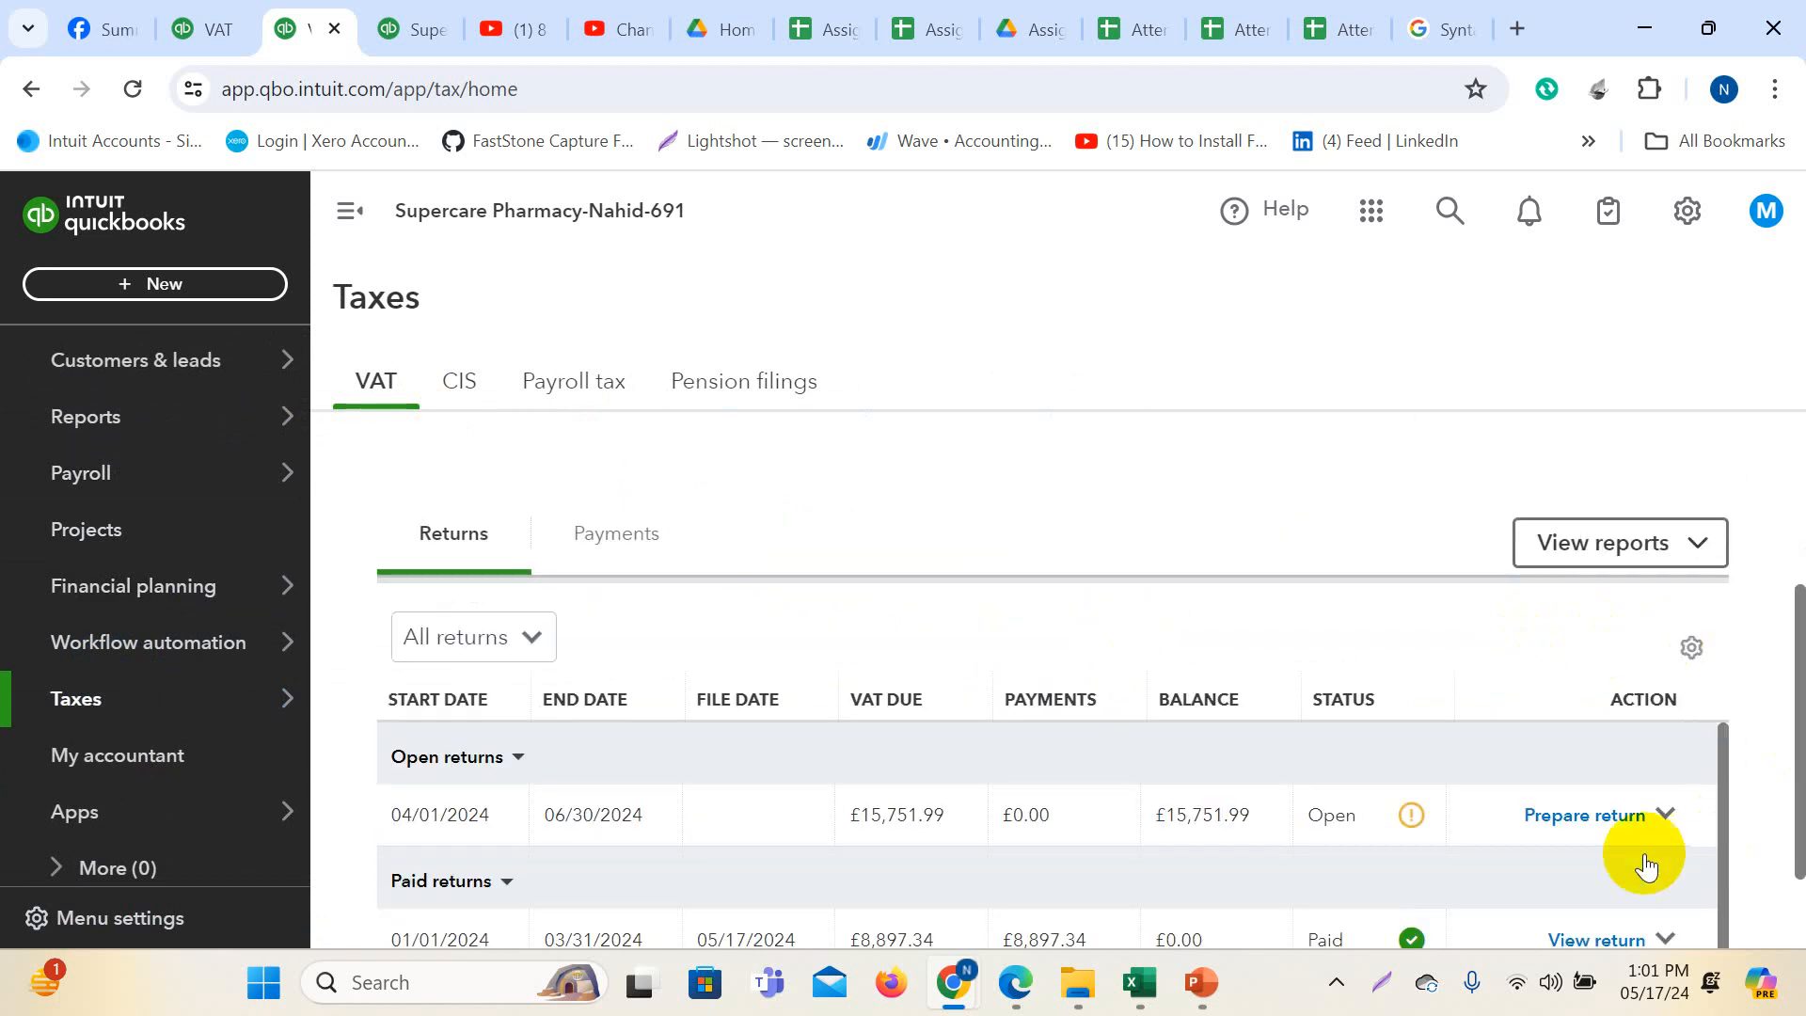
pyautogui.click(1601, 817)
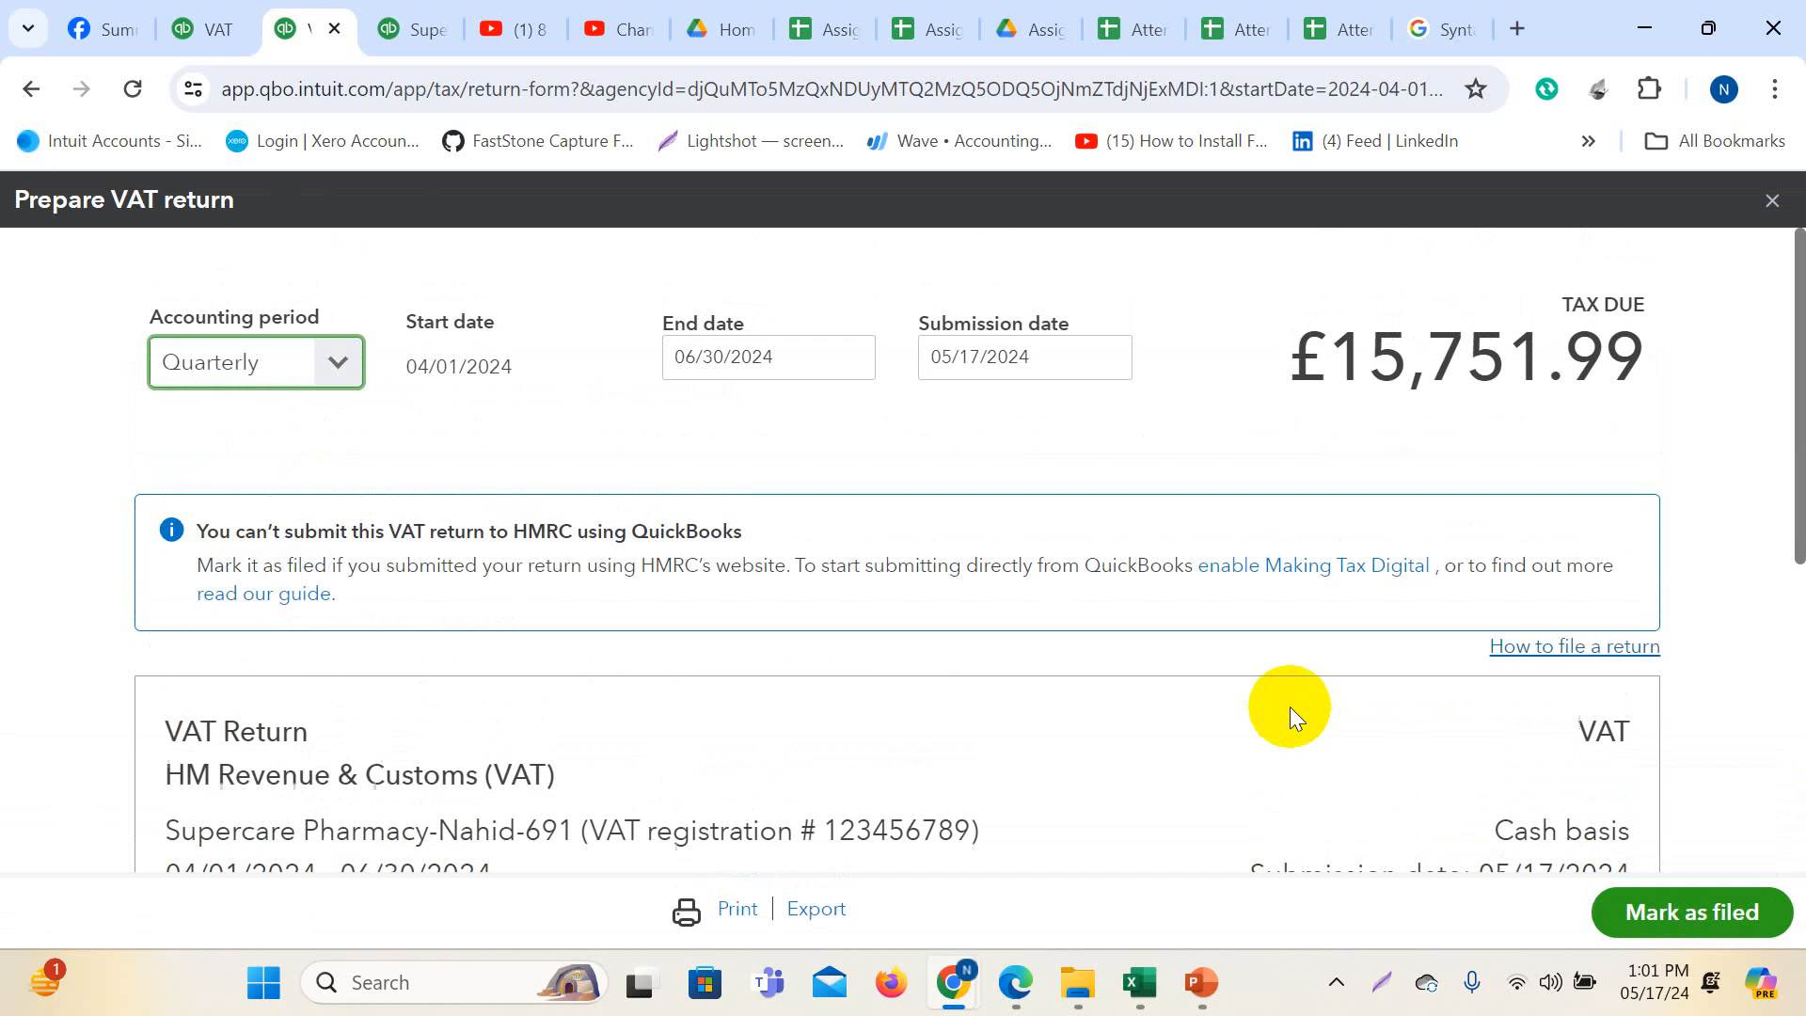
# - Save the April-June 2024 VAT return as a PDF named VAT-691-2 in the Downloads folder
pyautogui.scroll(-5, 1279, 707)
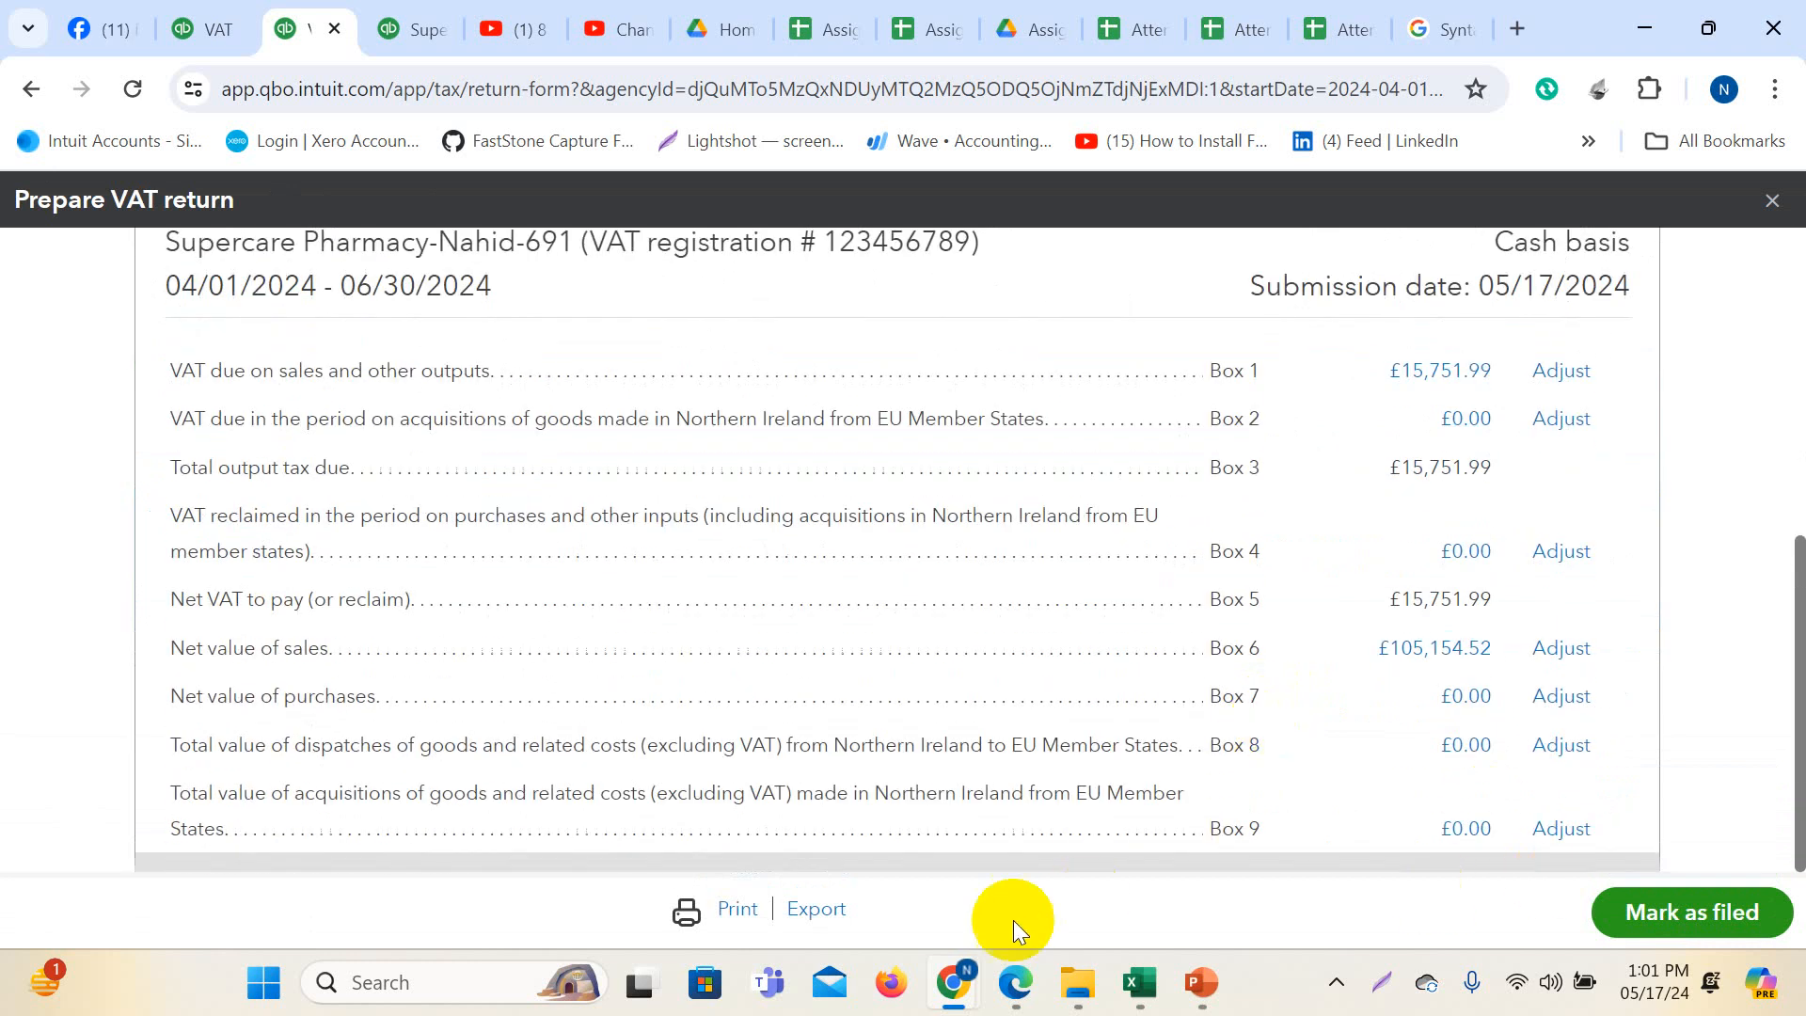
pyautogui.click(731, 910)
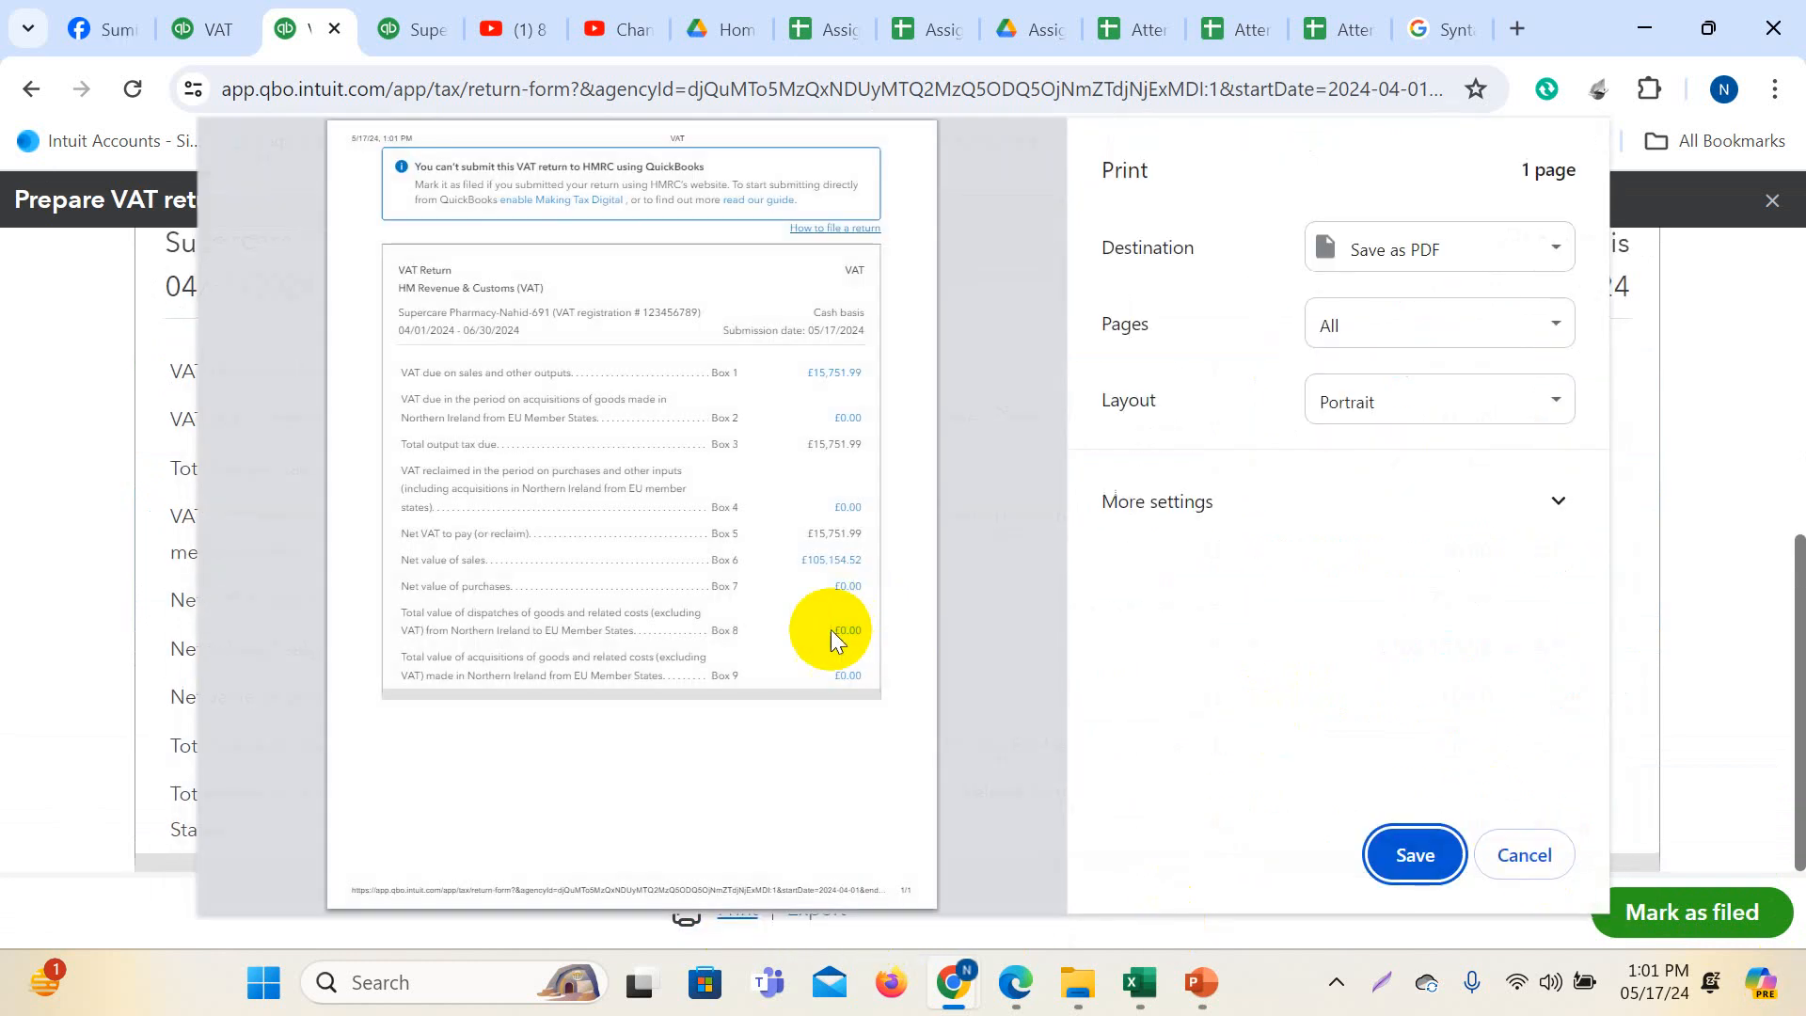
pyautogui.click(1413, 855)
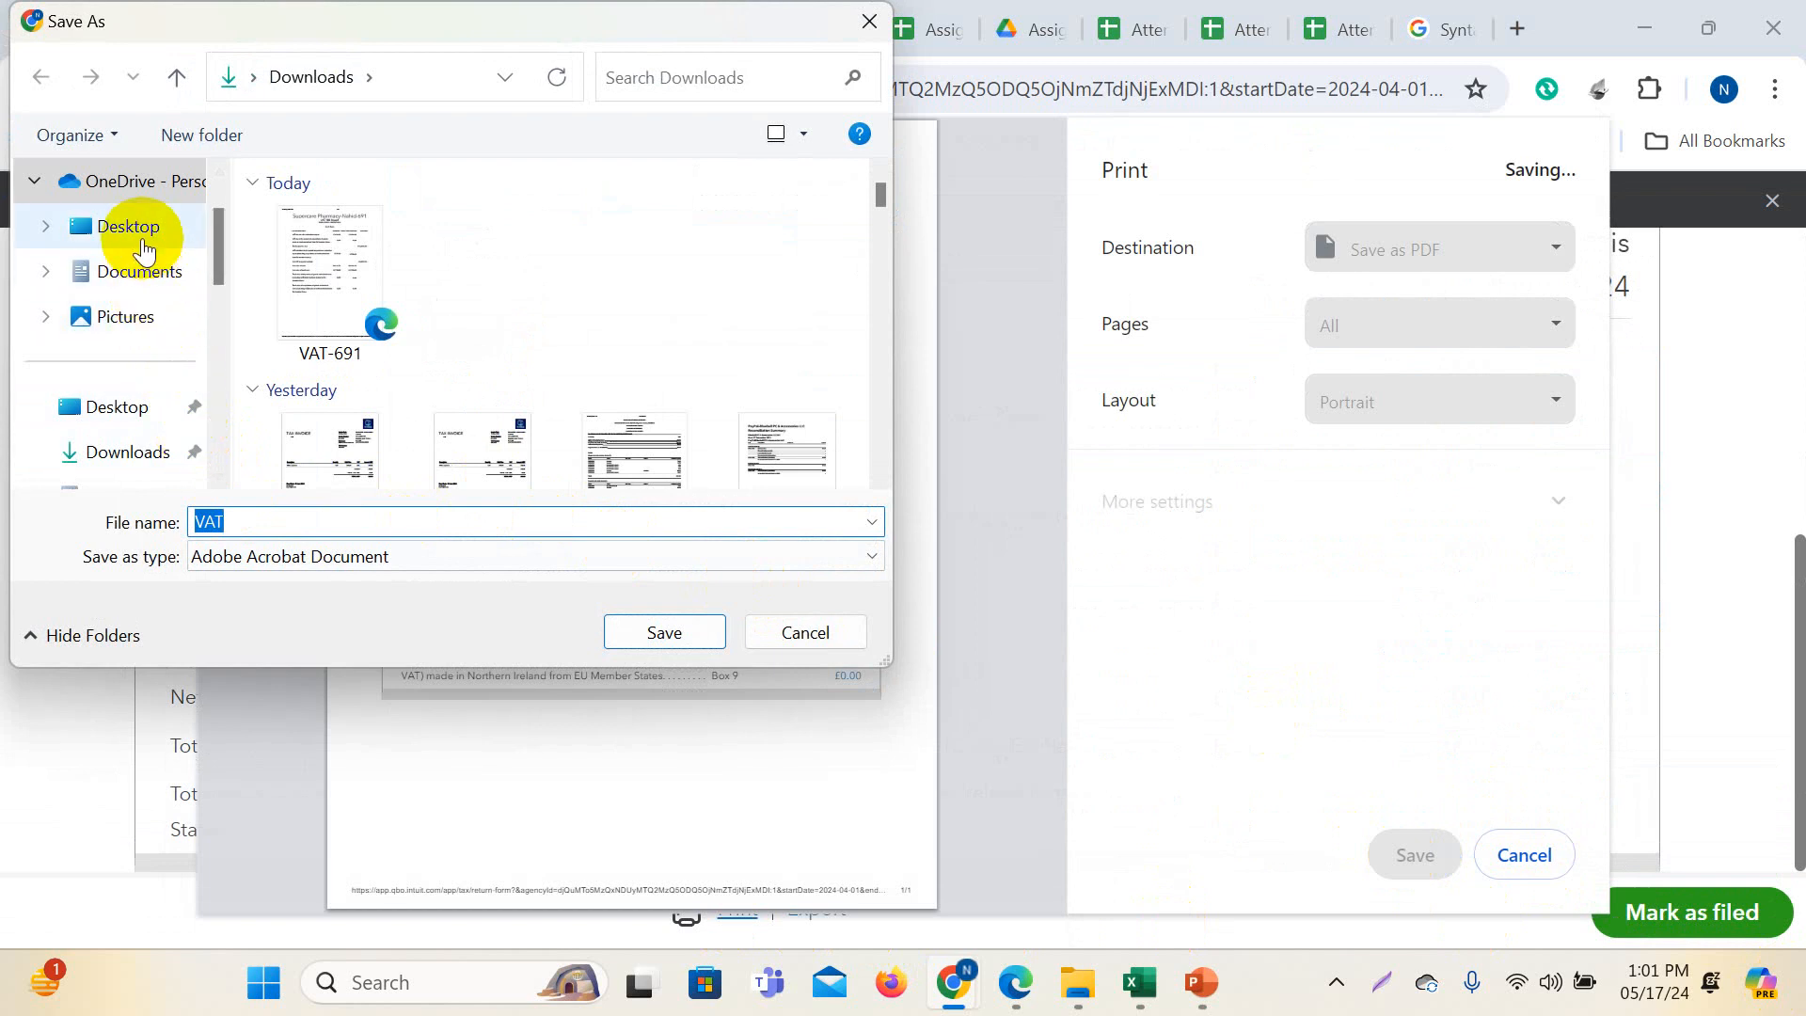
pyautogui.click(128, 452)
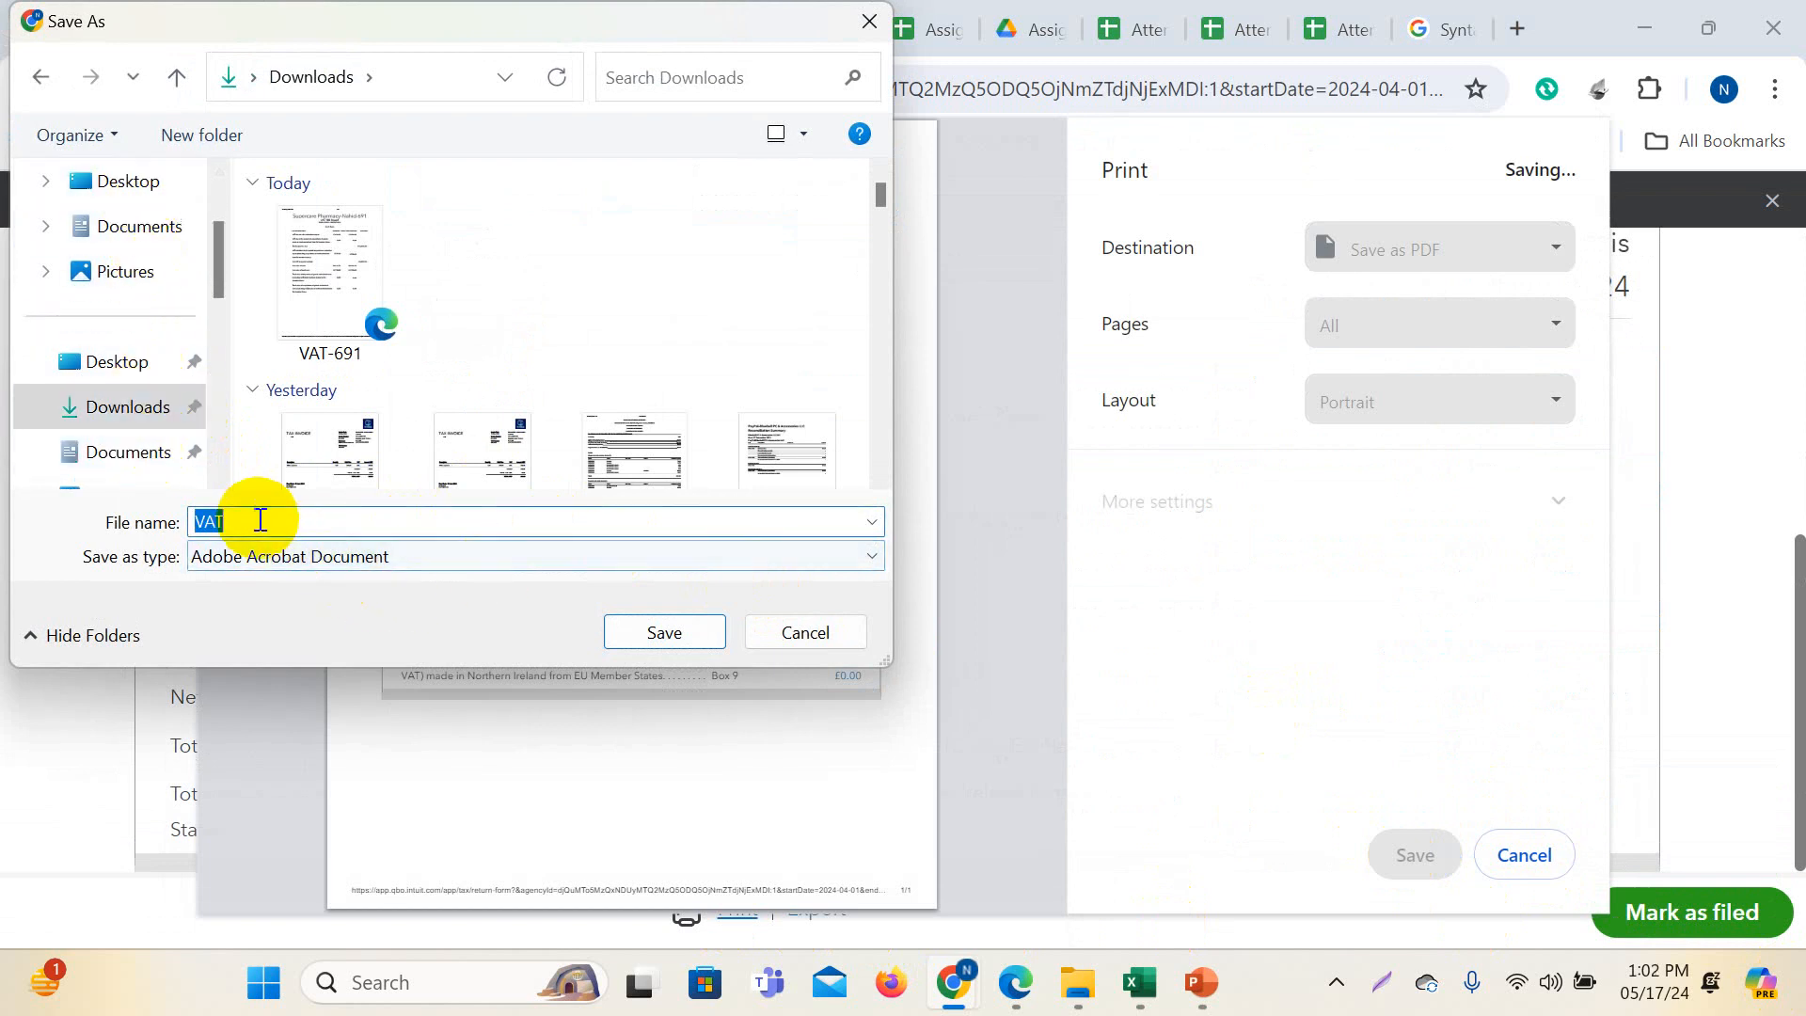
pyautogui.click(260, 520)
pyautogui.write('-')
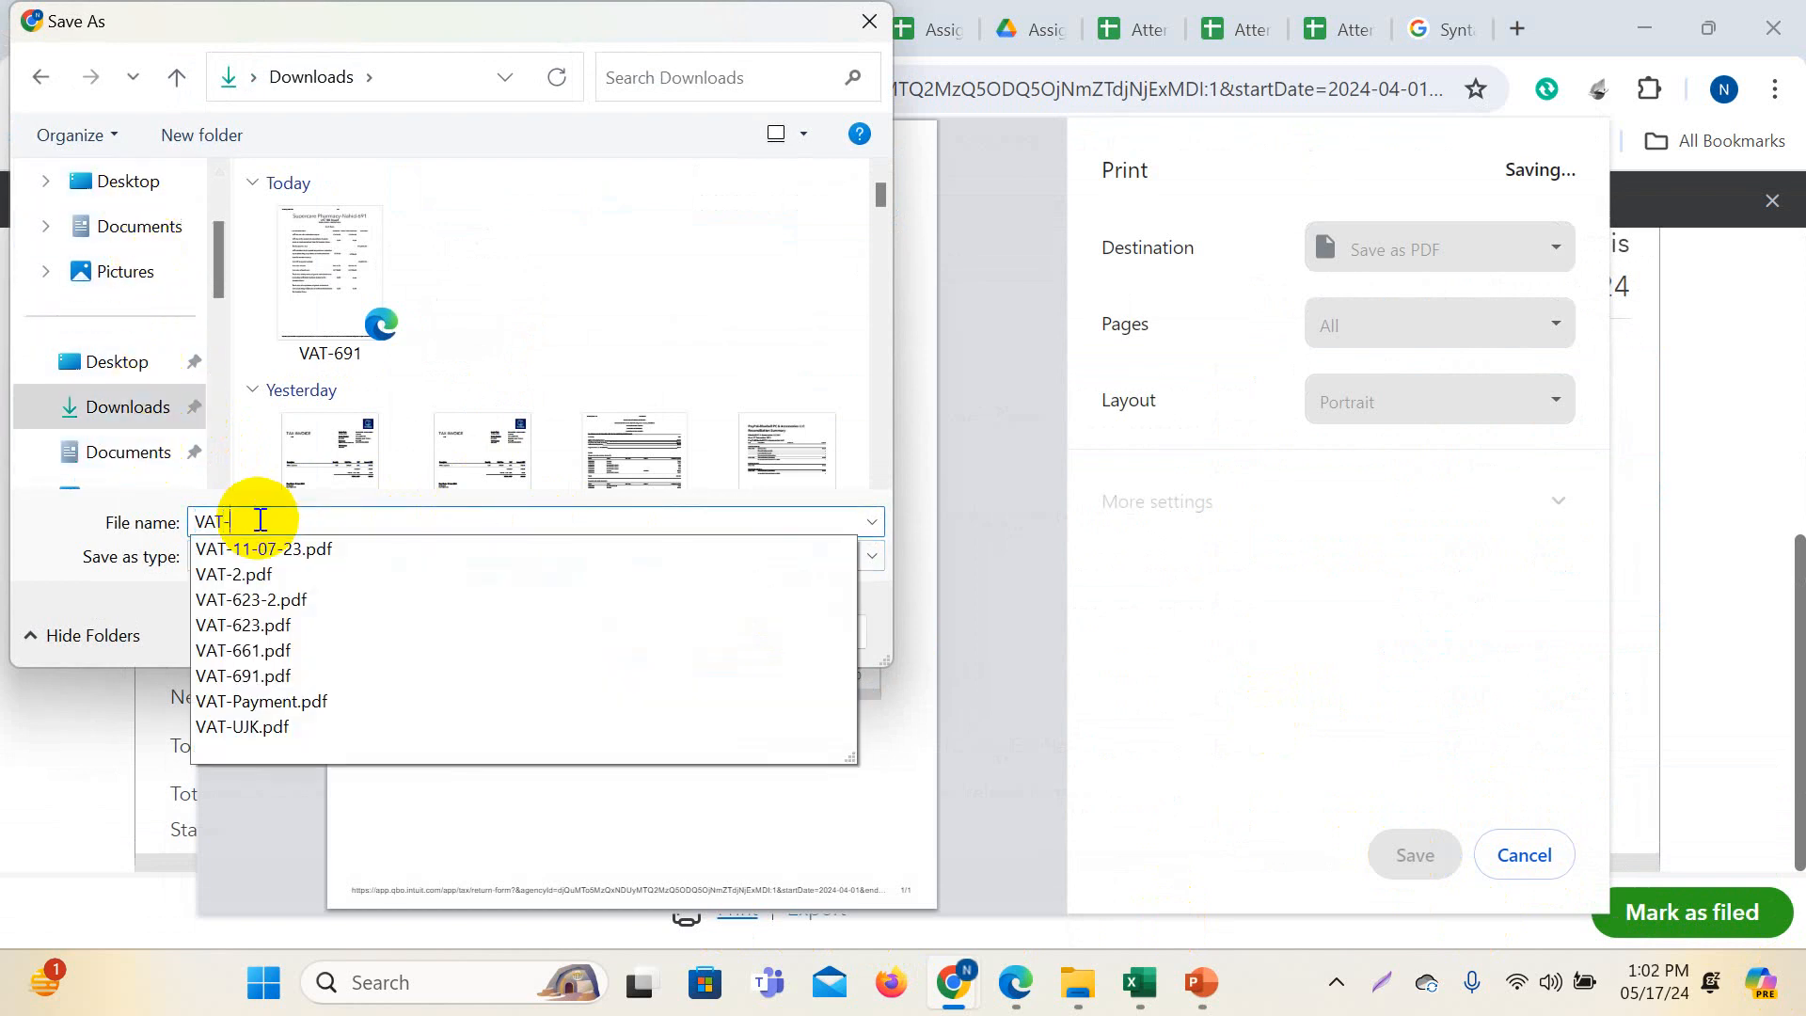
pyautogui.write('691')
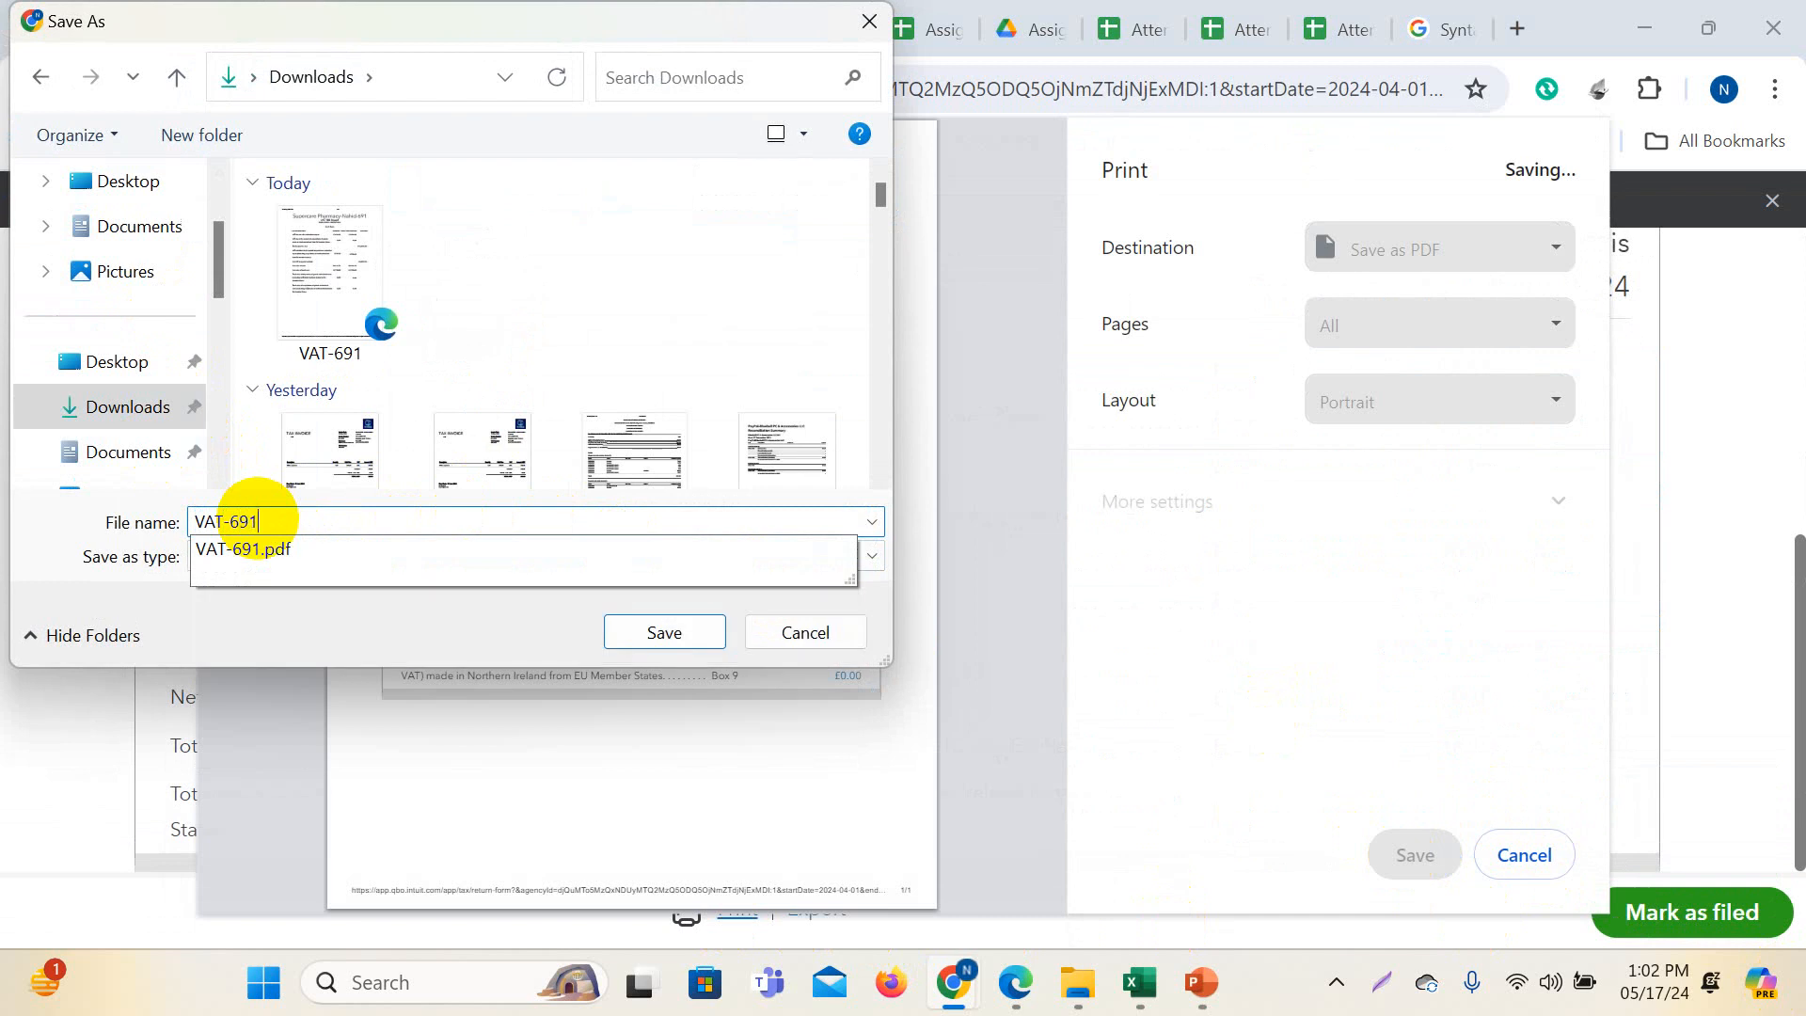
pyautogui.write('-2')
pyautogui.click(664, 632)
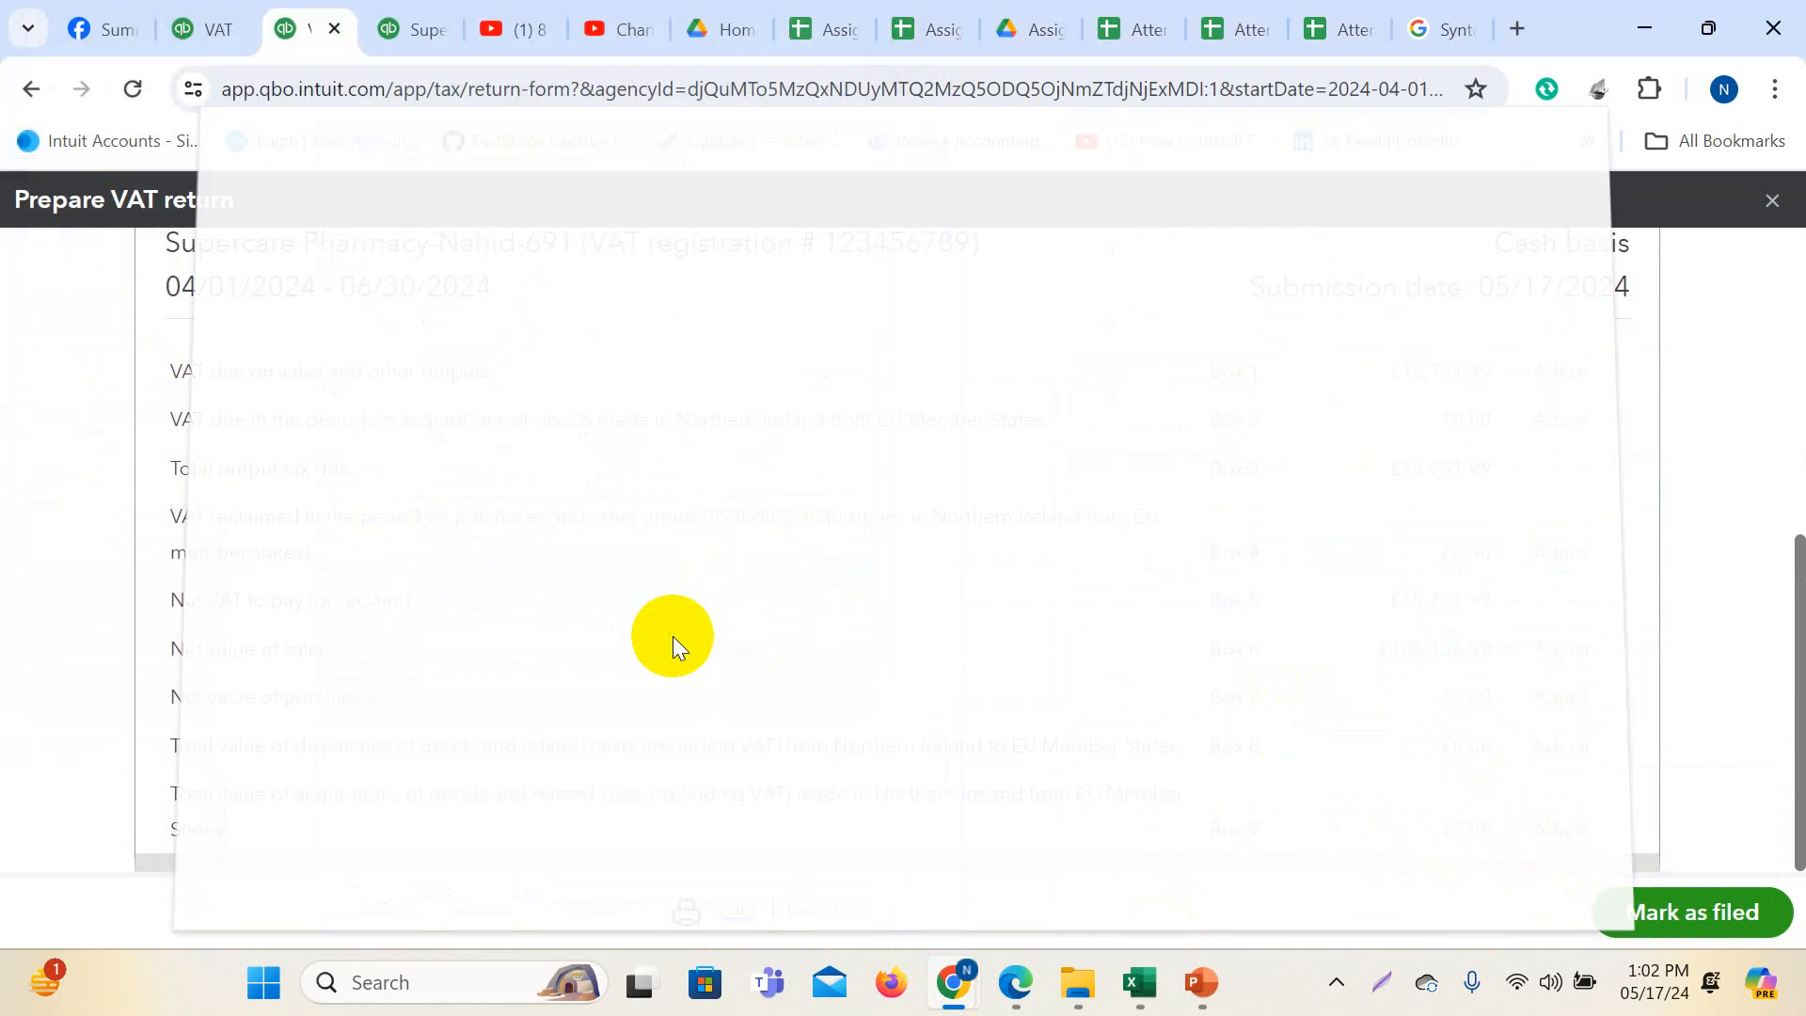
# - Open VAT-691-2 from the Downloads folder in File Explorer and examine the return's boxes in the PDF
pyautogui.click(1078, 982)
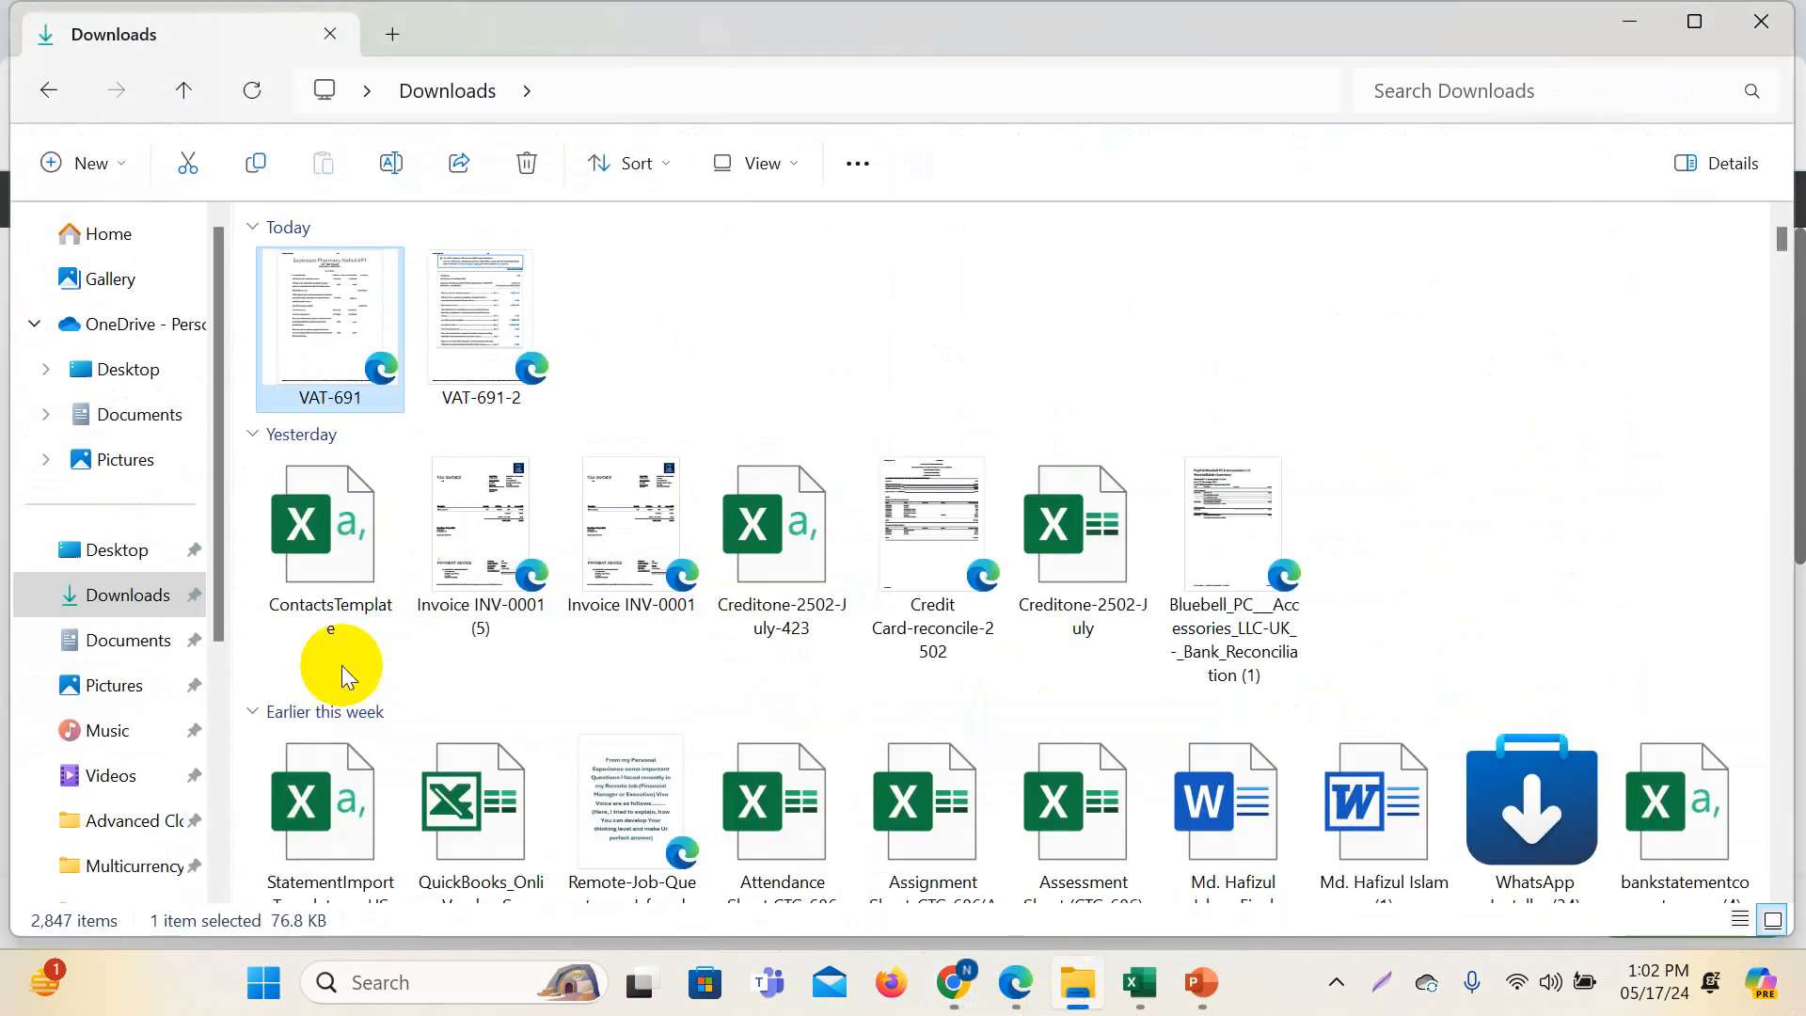
pyautogui.click(123, 595)
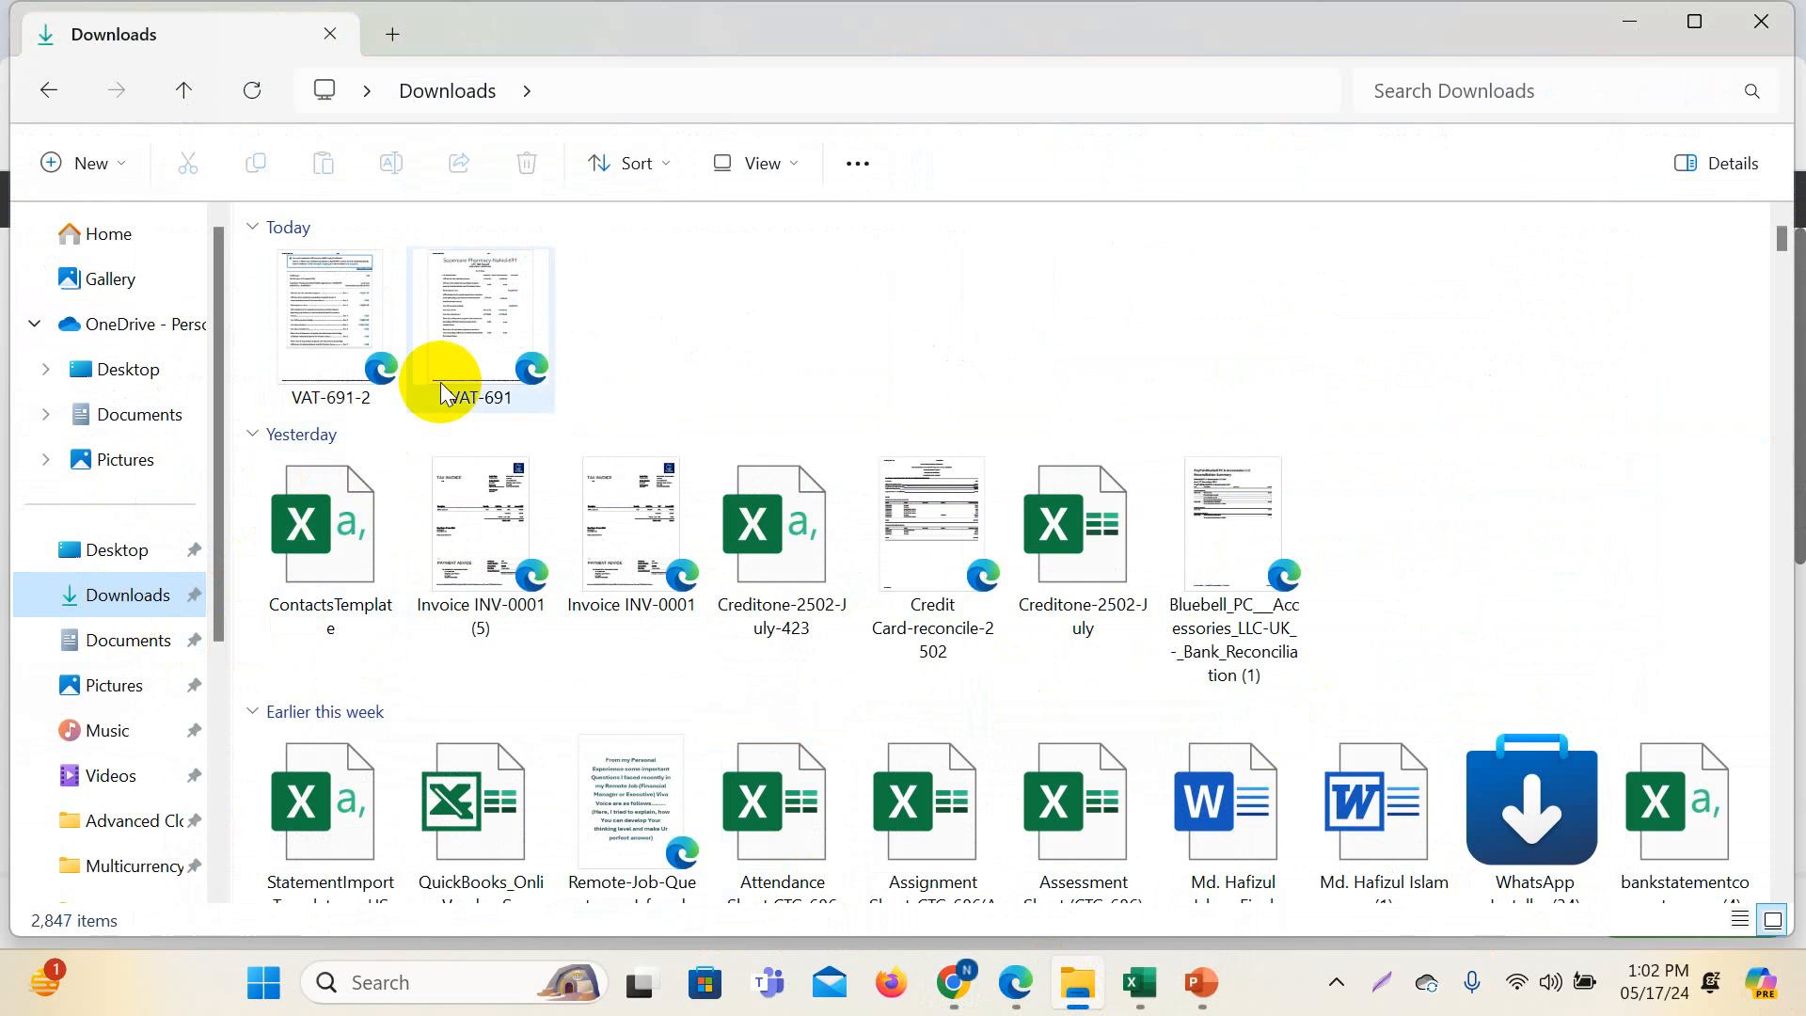
pyautogui.doubleClick(348, 330)
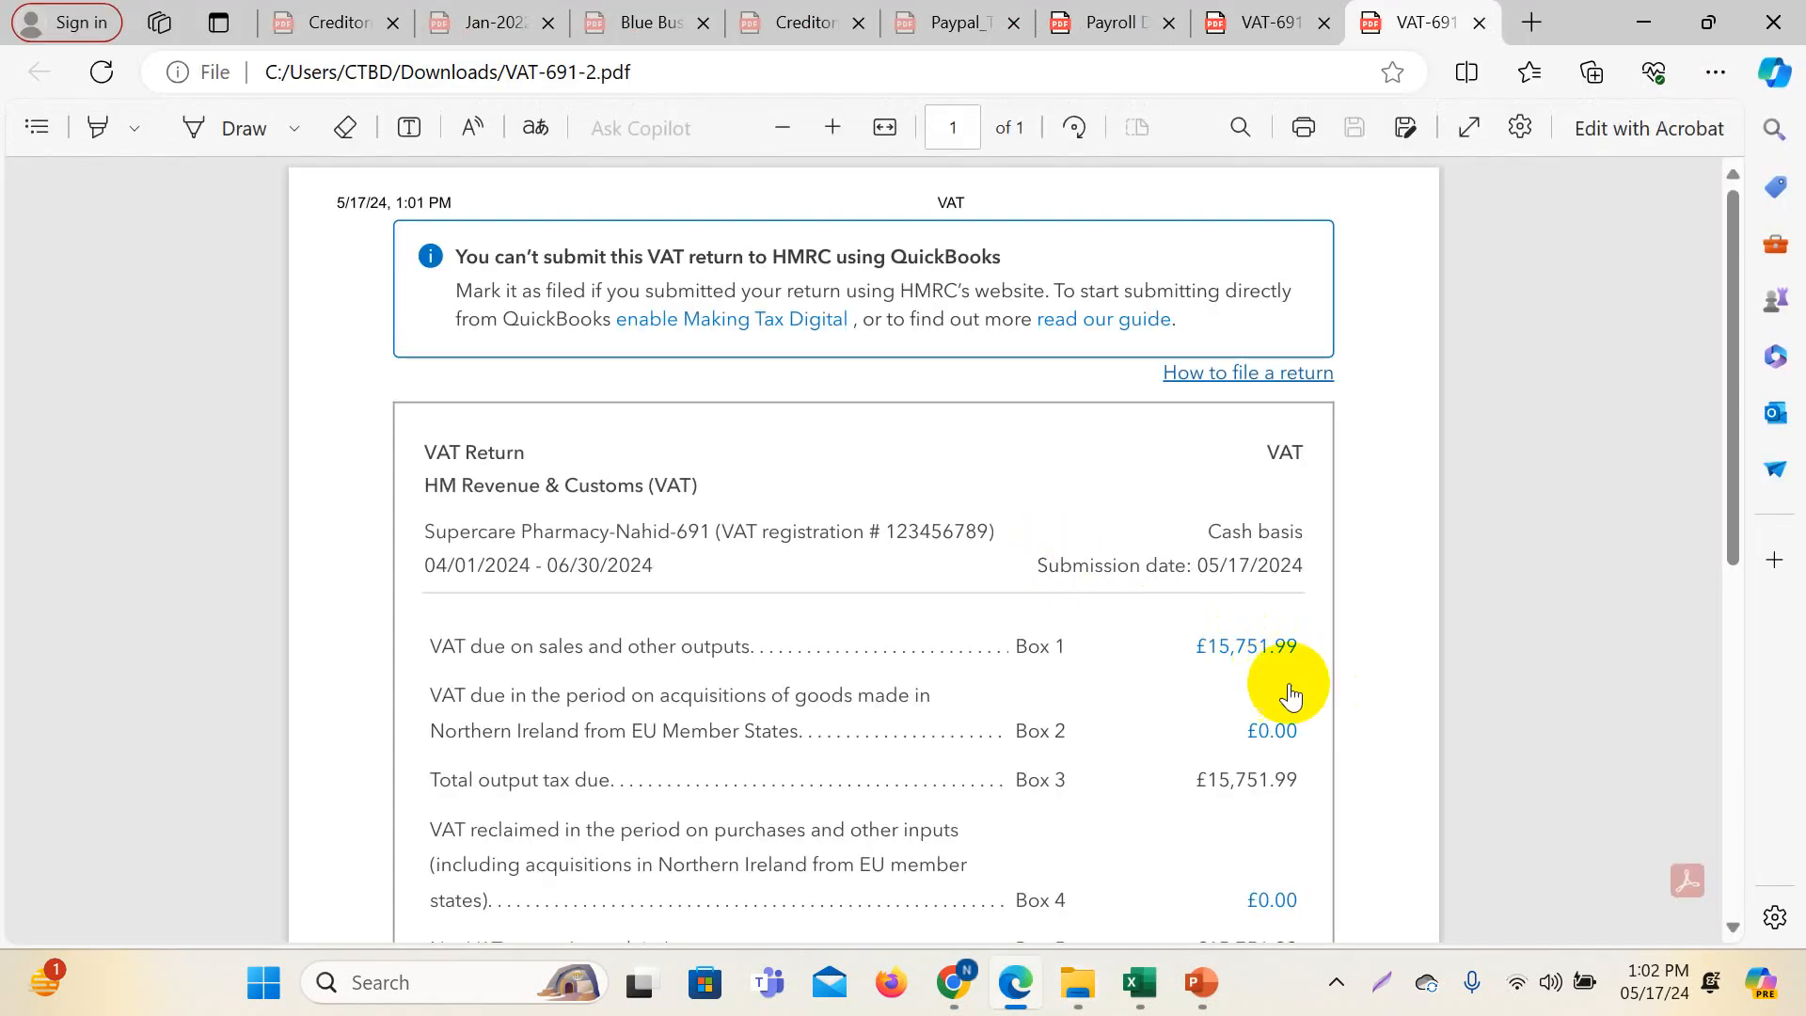
pyautogui.scroll(-7, 996, 597)
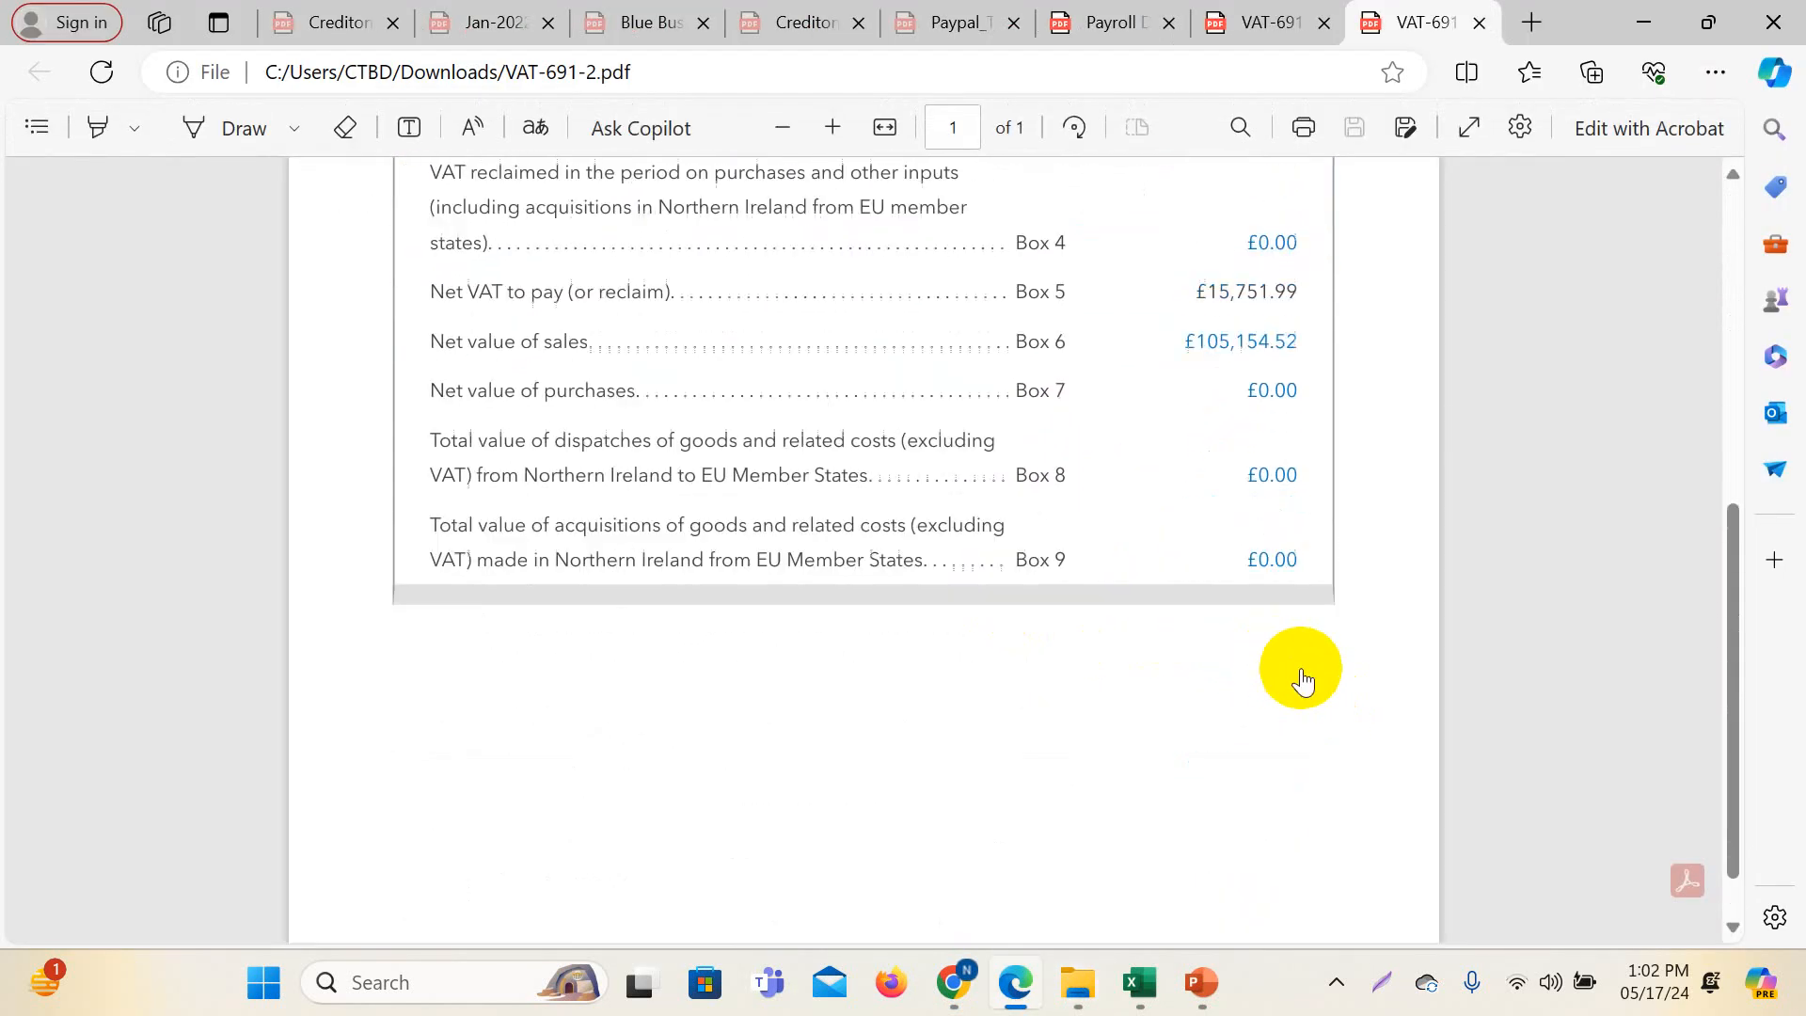
pyautogui.scroll(3, 1303, 679)
pyautogui.scroll(-2, 1097, 194)
pyautogui.scroll(6, 1008, 685)
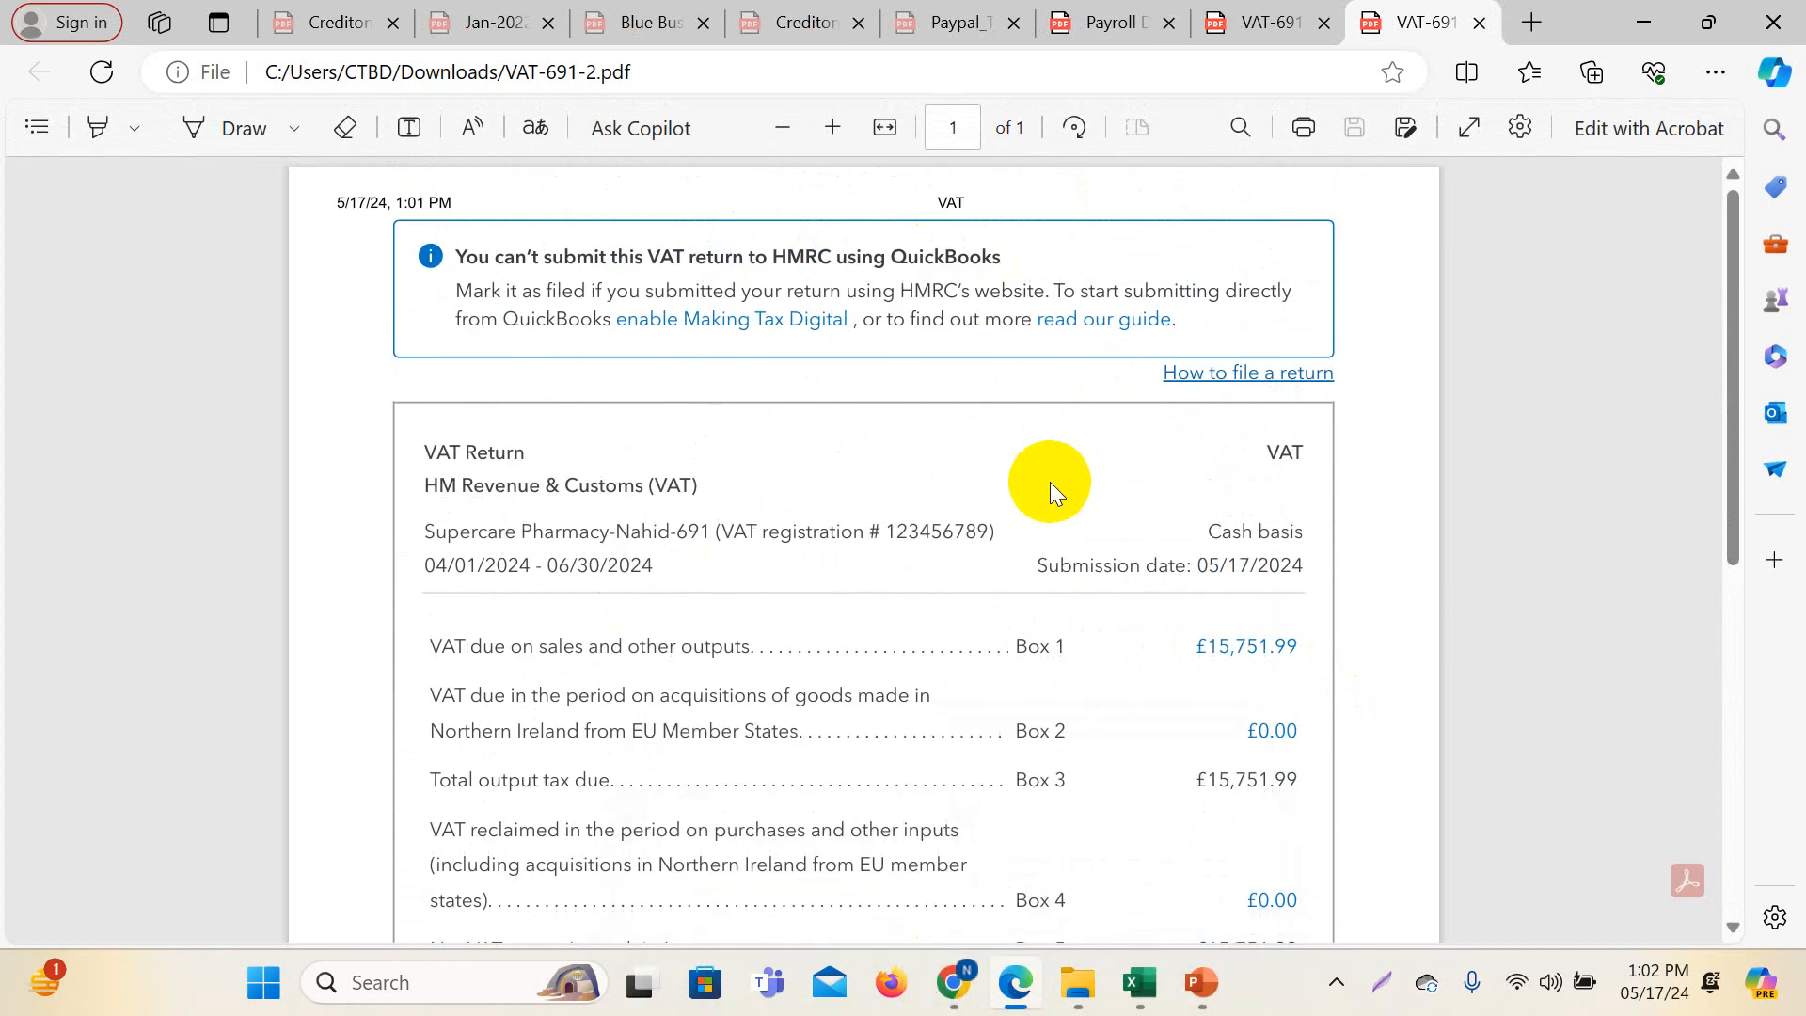
# - Switch back to Chrome and rerun the VAT Detail Report for 01/01/2024 to 03/31/2024, then examine its transaction lines
pyautogui.moveTo(954, 982)
pyautogui.click(806, 877)
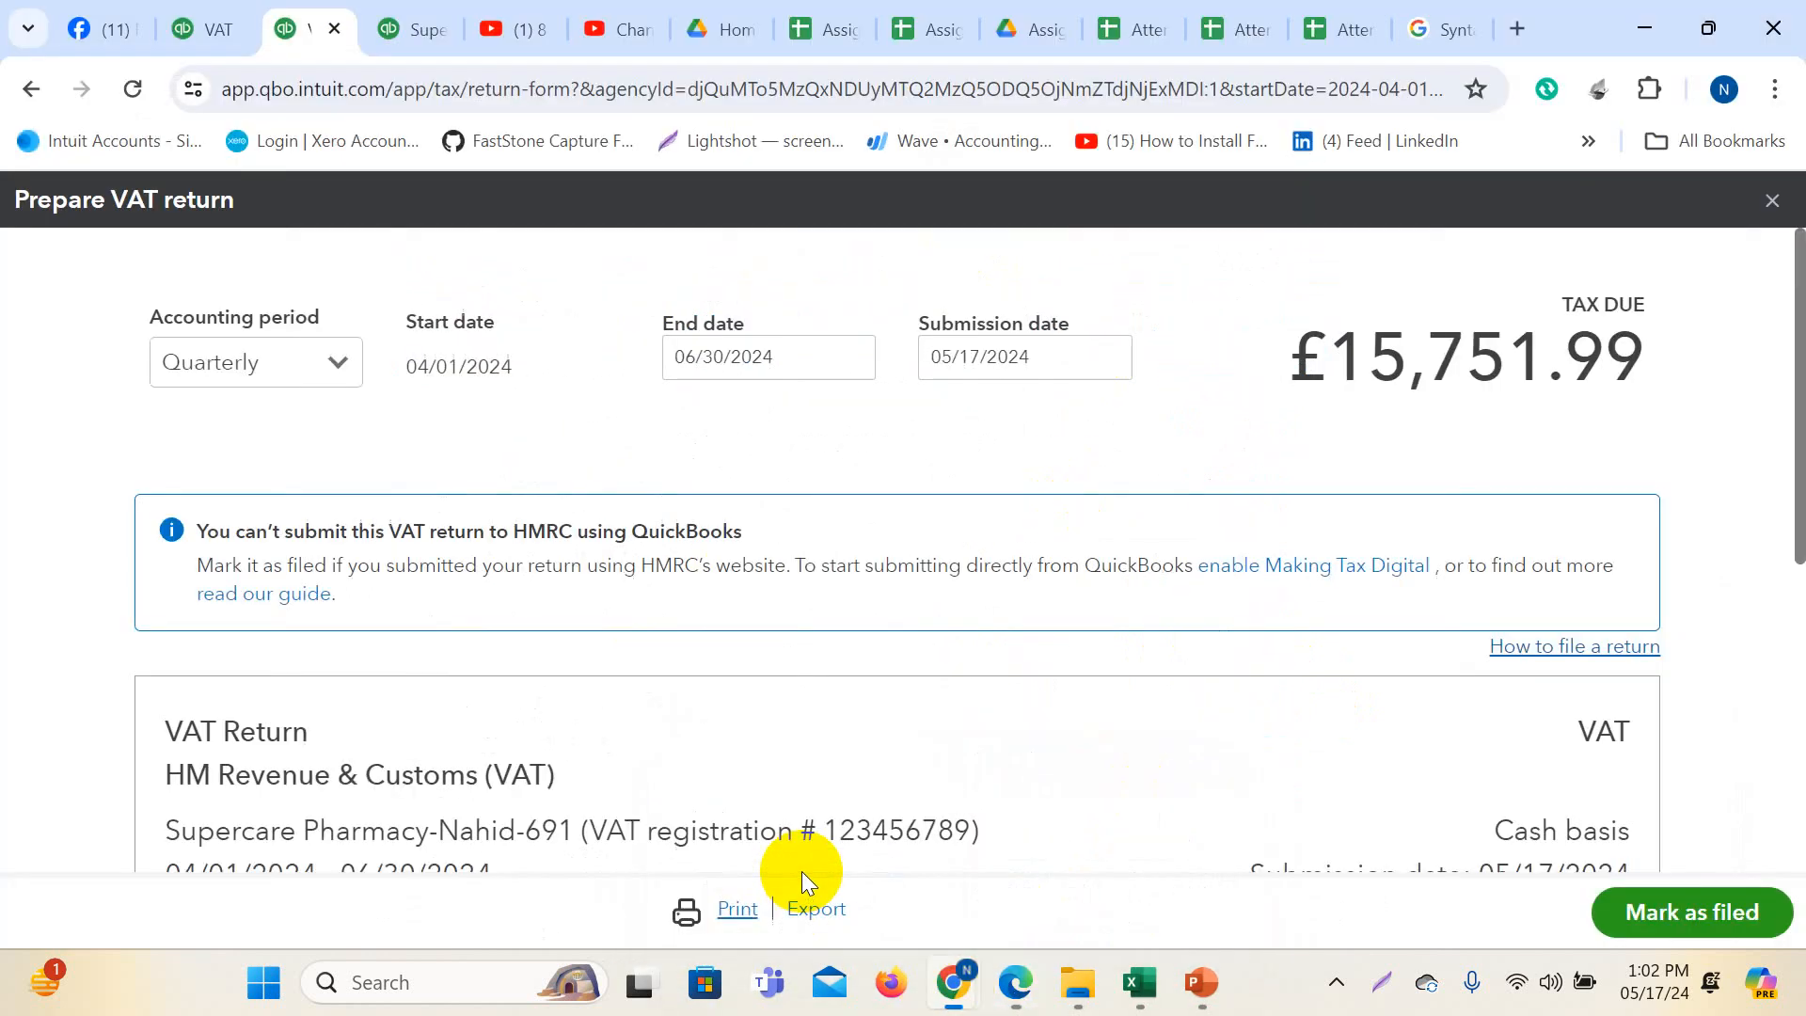
pyautogui.click(410, 11)
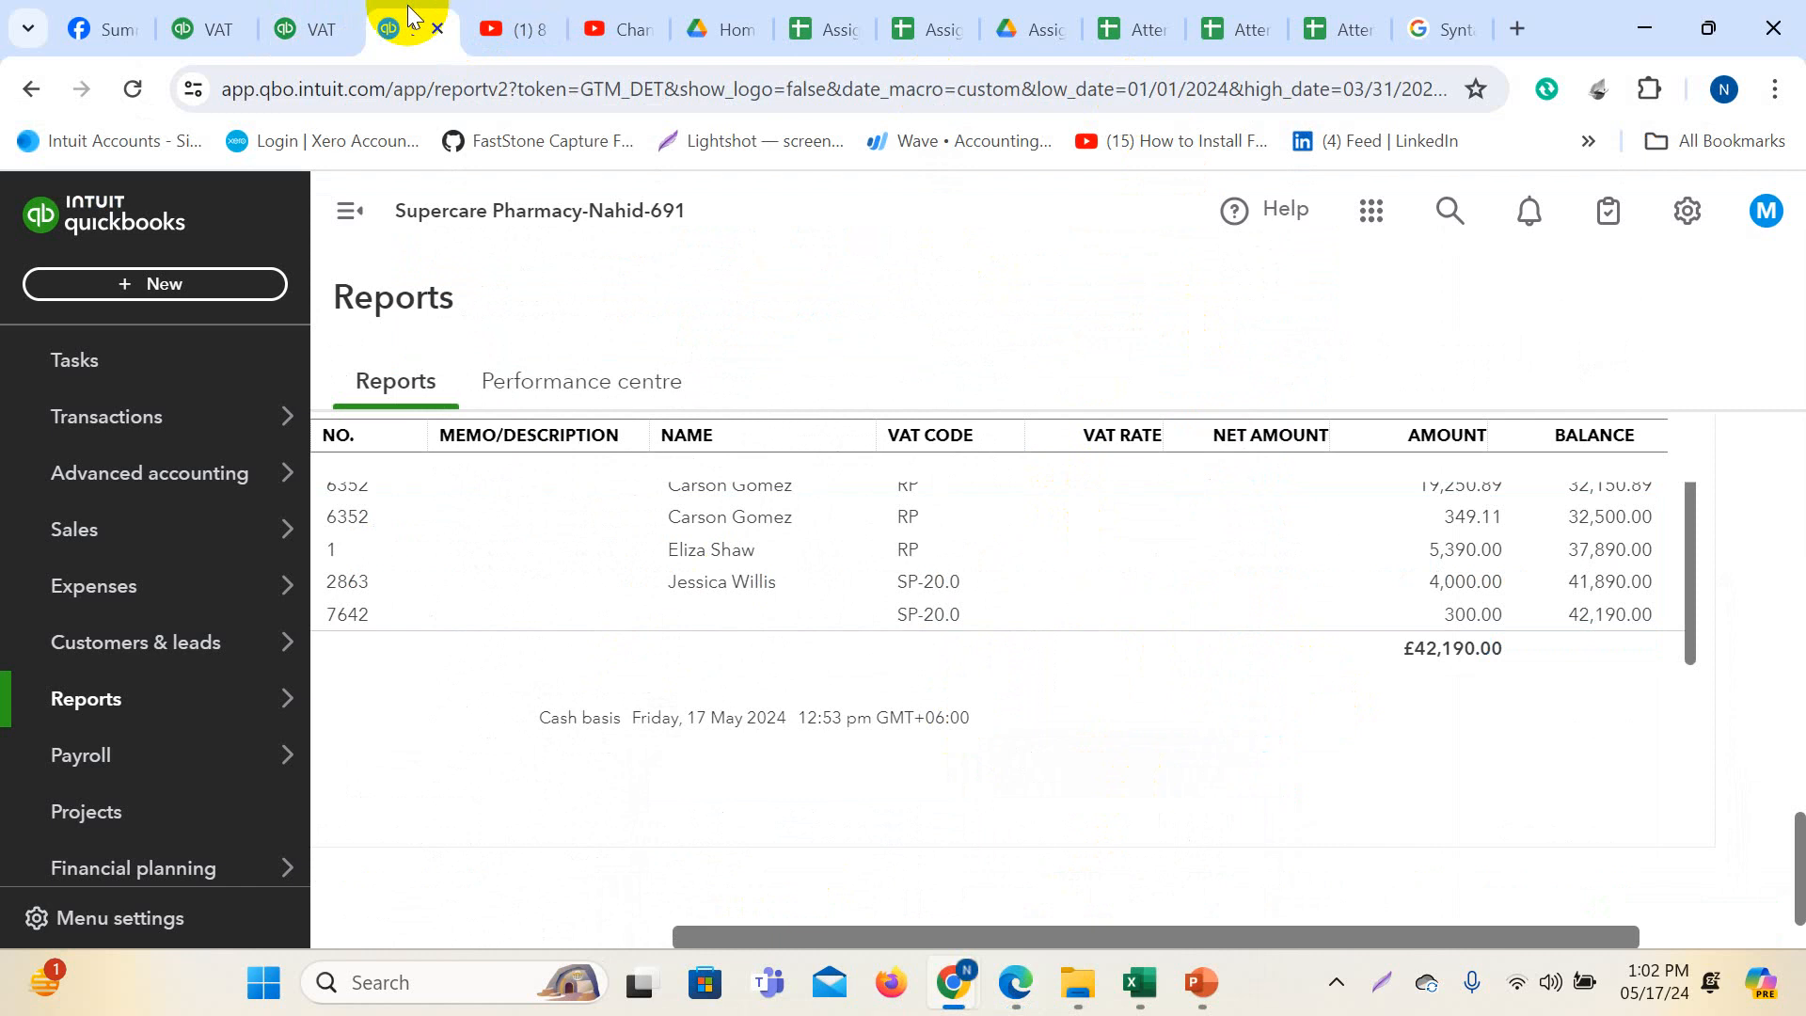
pyautogui.scroll(15, 1500, 646)
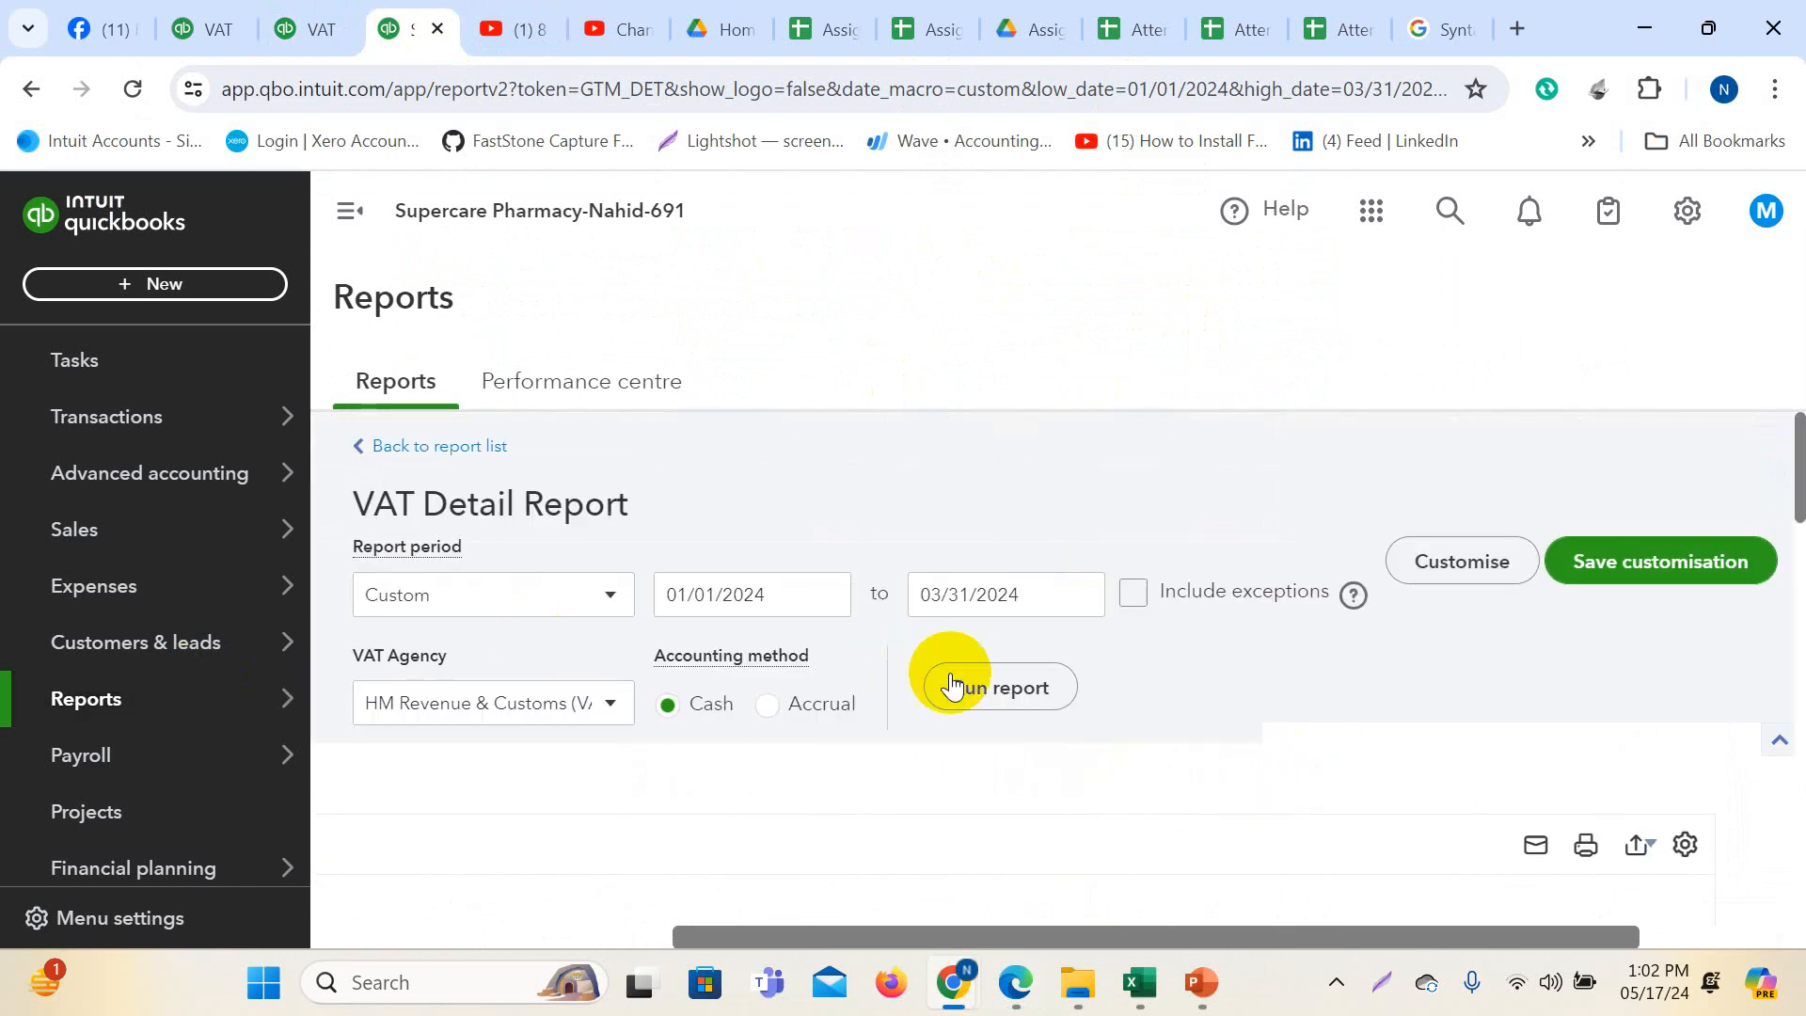
pyautogui.click(952, 685)
pyautogui.scroll(-4, 1076, 748)
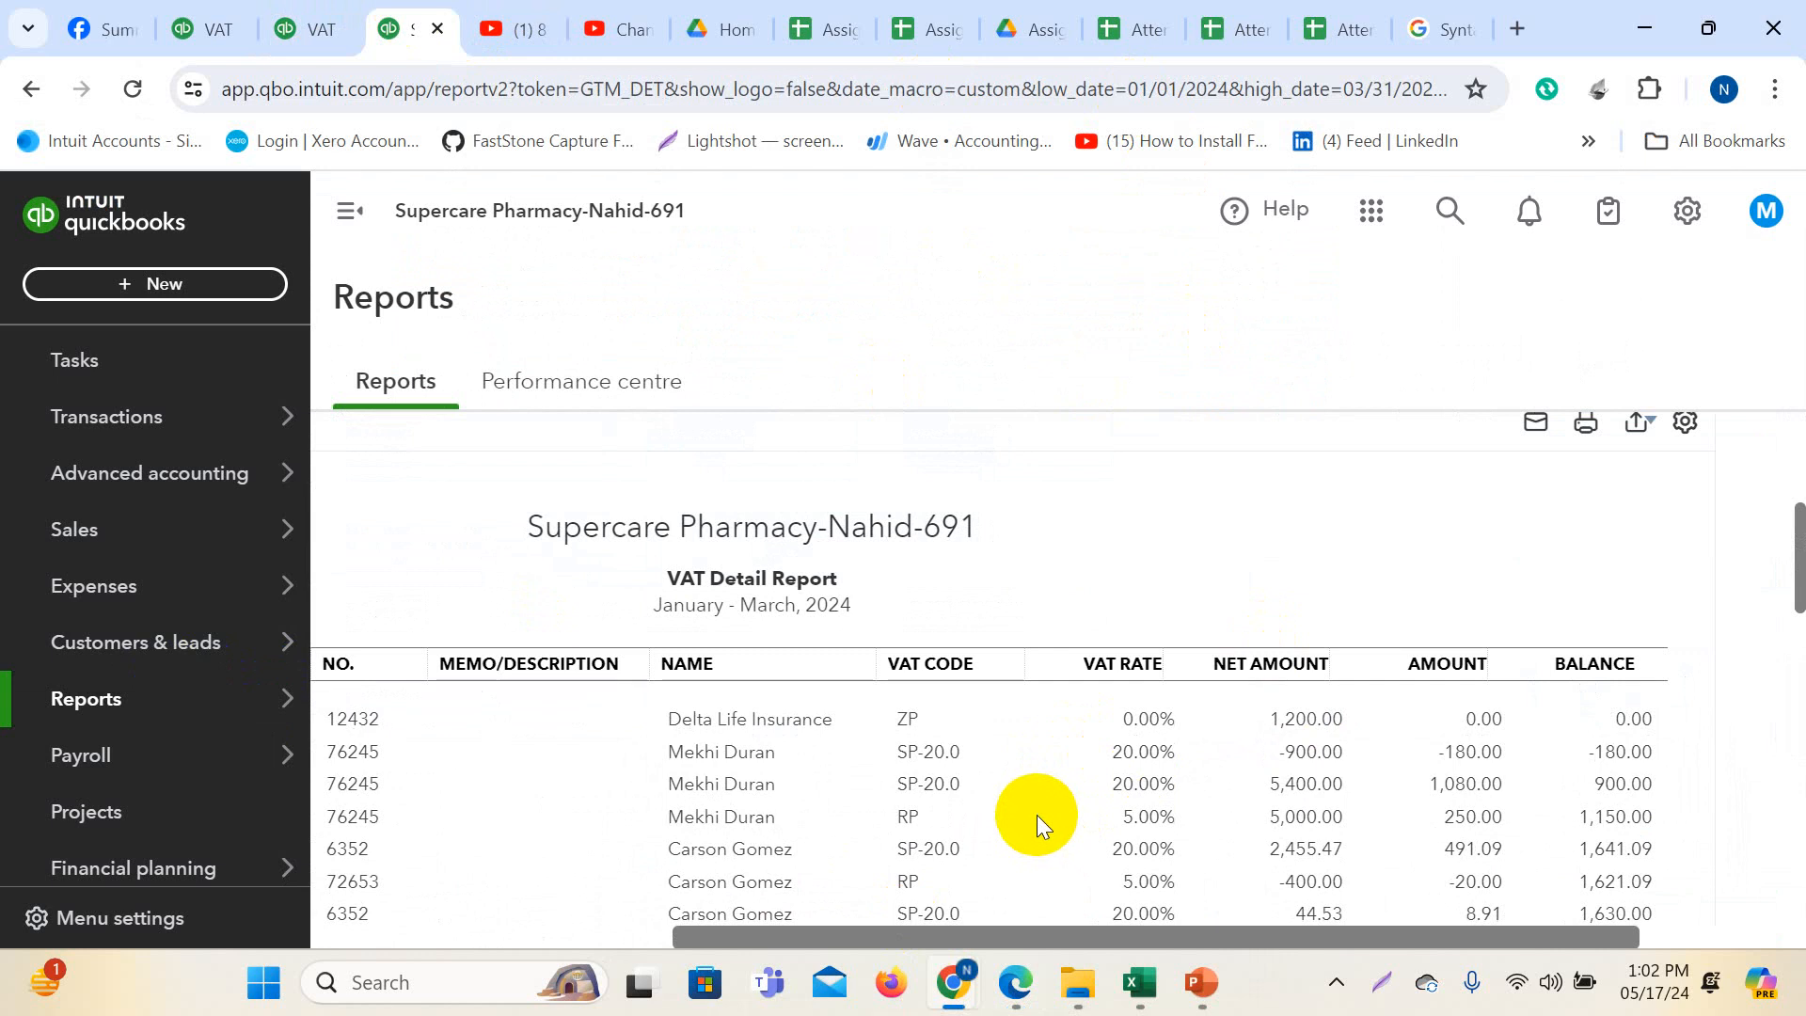
# - Compare the January-March VAT 100 Report with the box amounts of the April-June VAT return being prepared
pyautogui.click(218, 26)
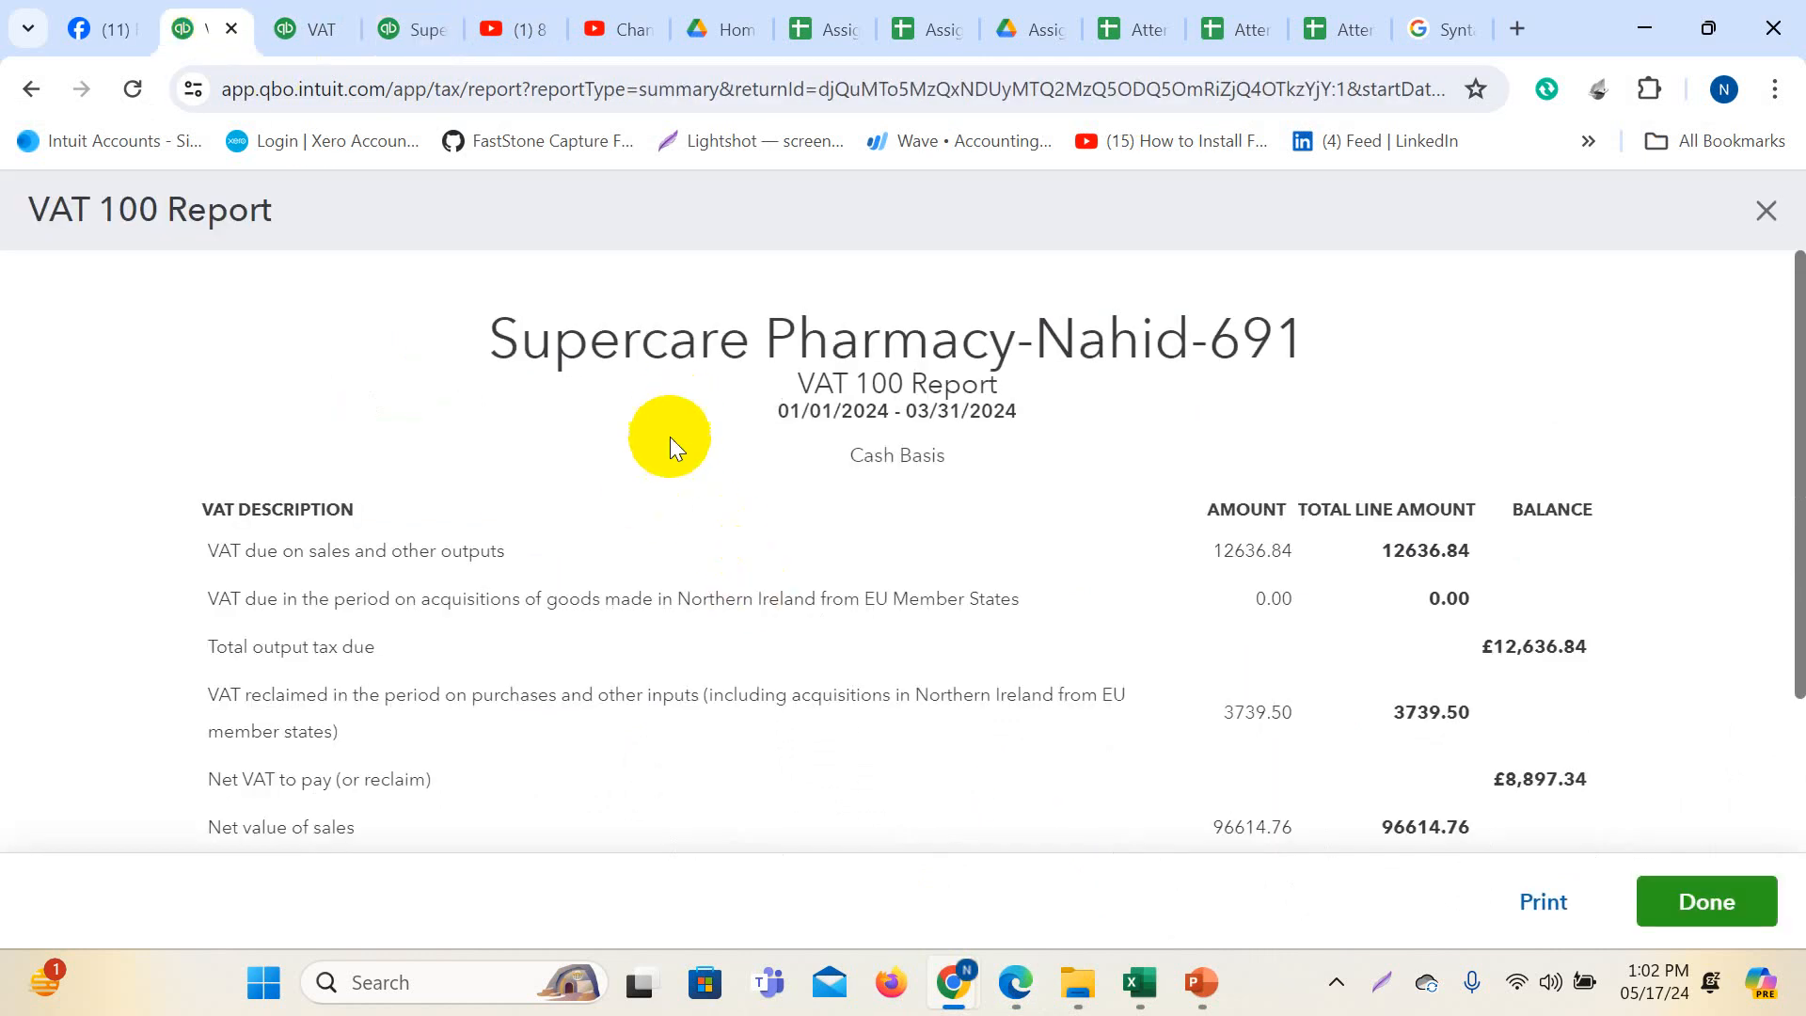
pyautogui.scroll(-2, 1097, 517)
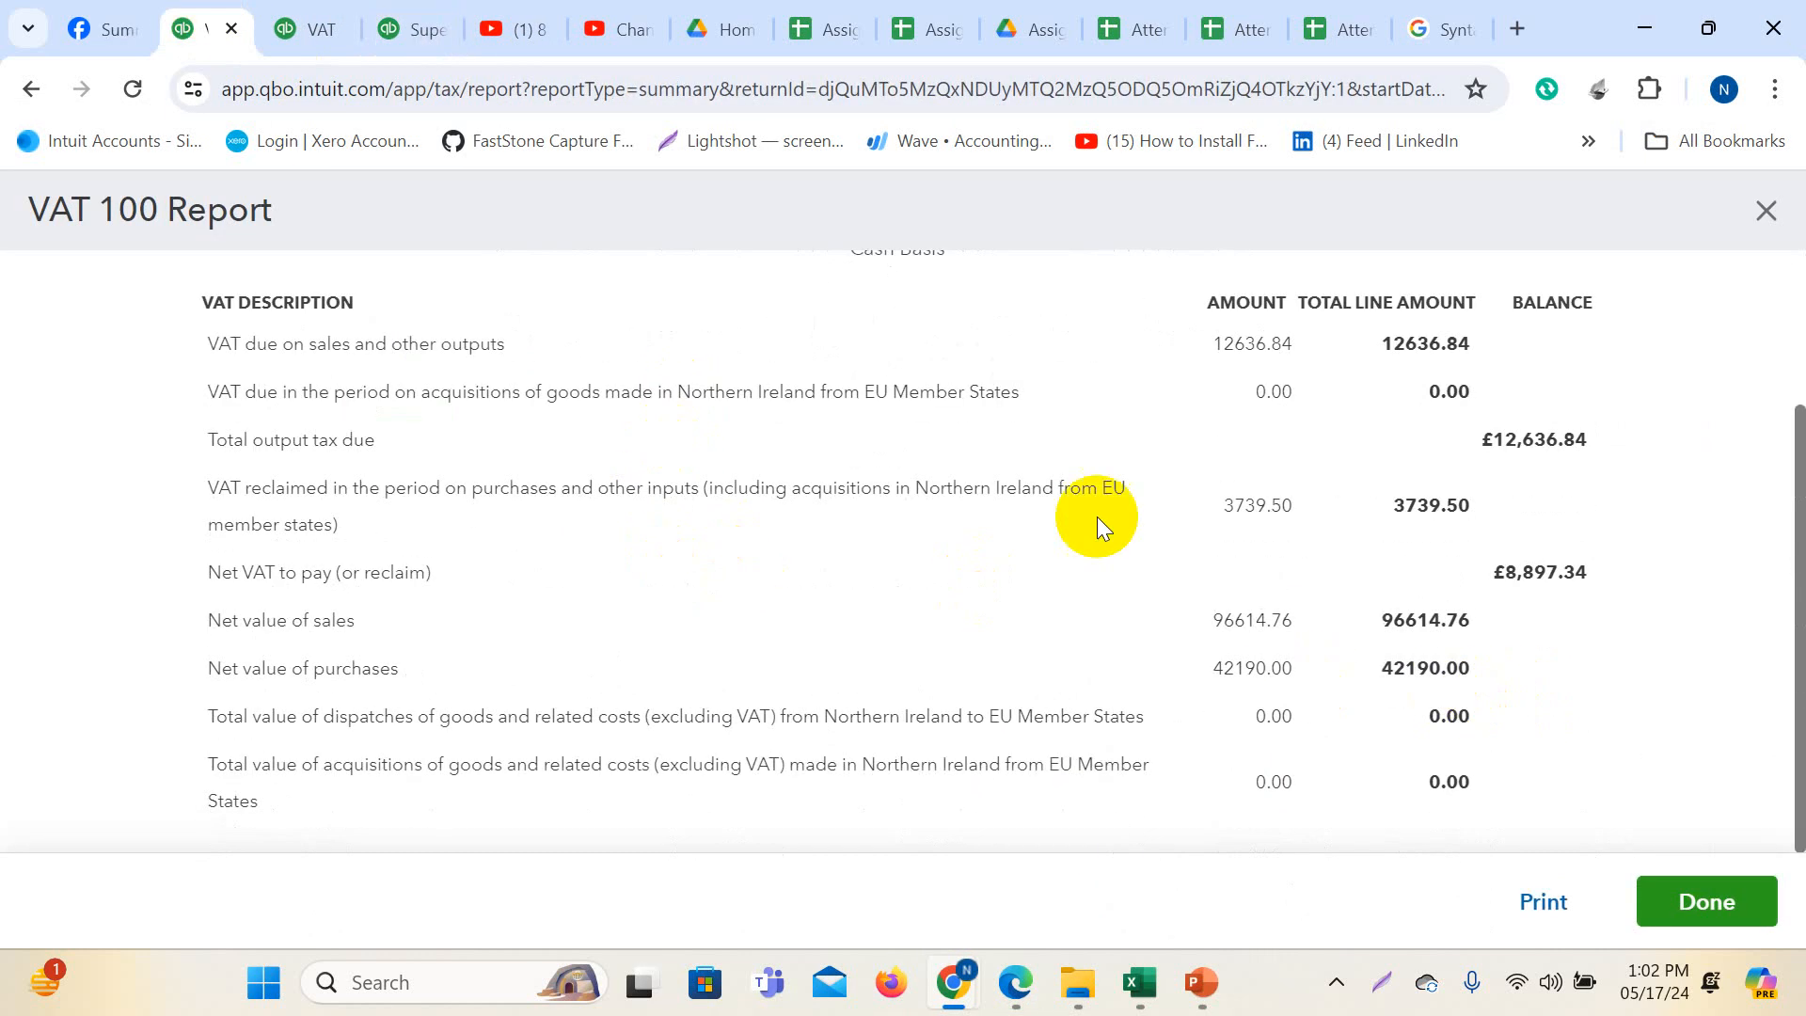
pyautogui.click(407, 28)
pyautogui.click(319, 28)
pyautogui.scroll(-5, 1230, 718)
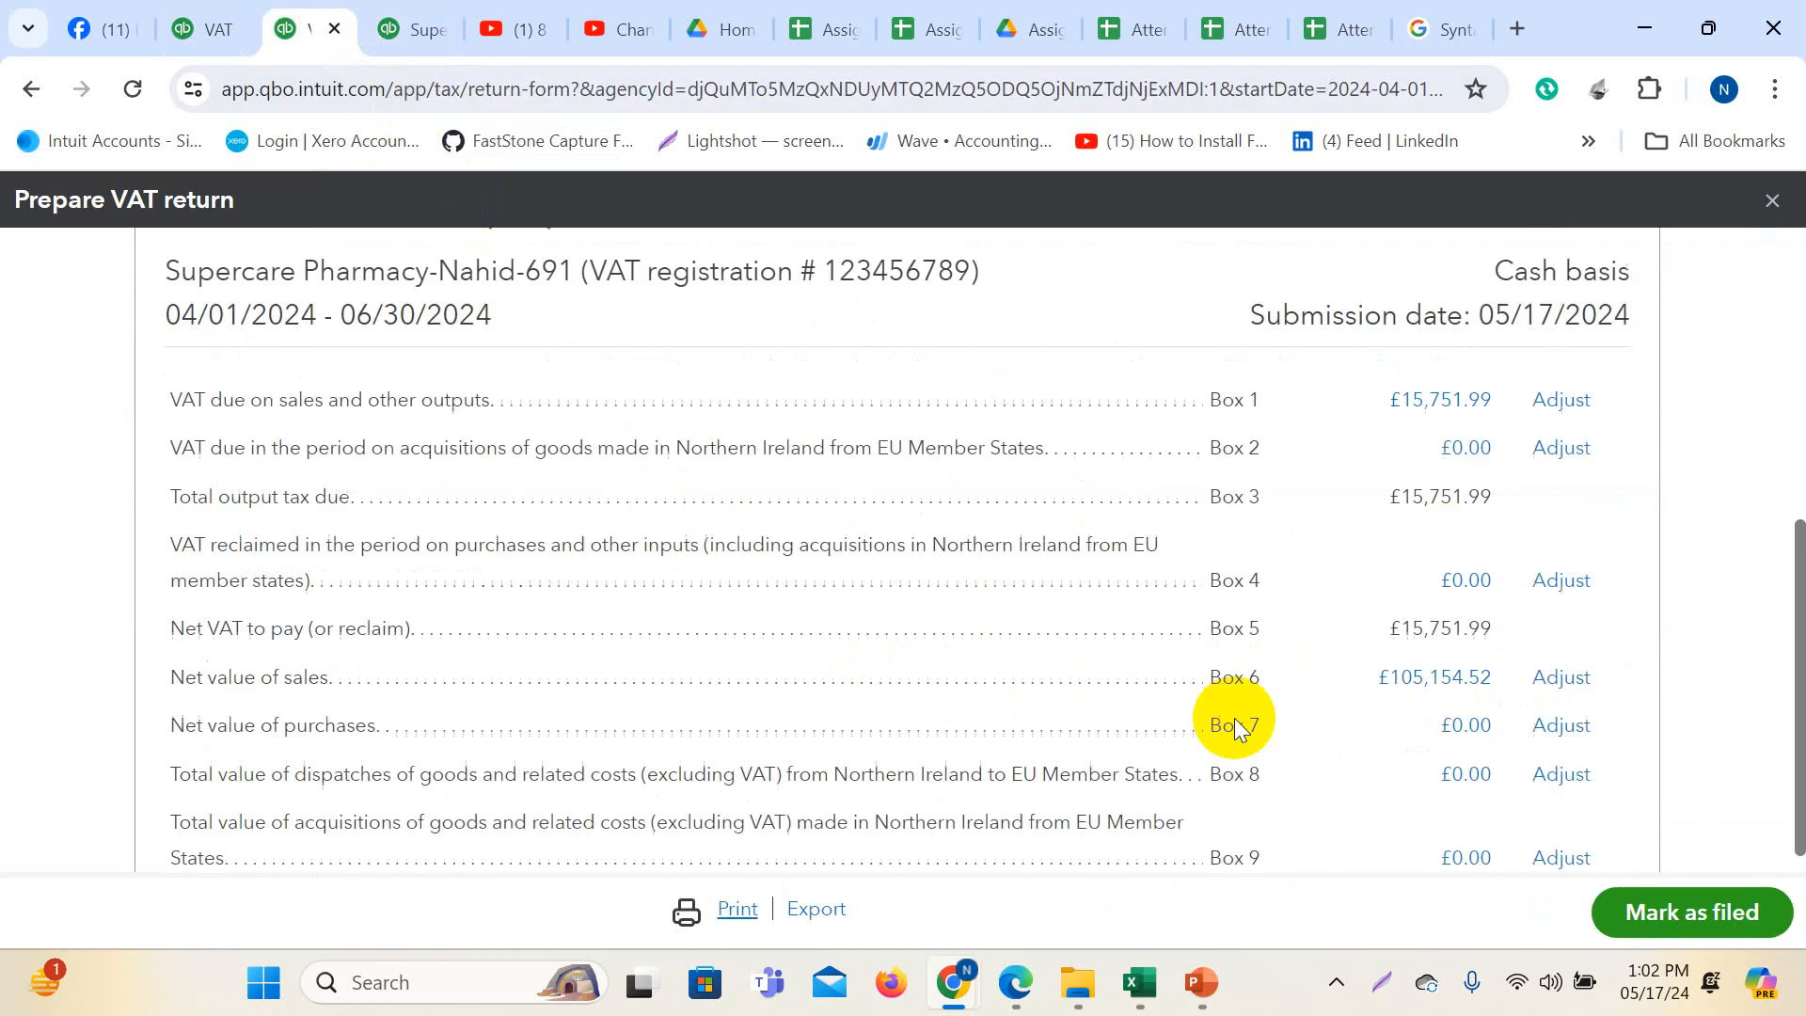
pyautogui.scroll(5, 1594, 495)
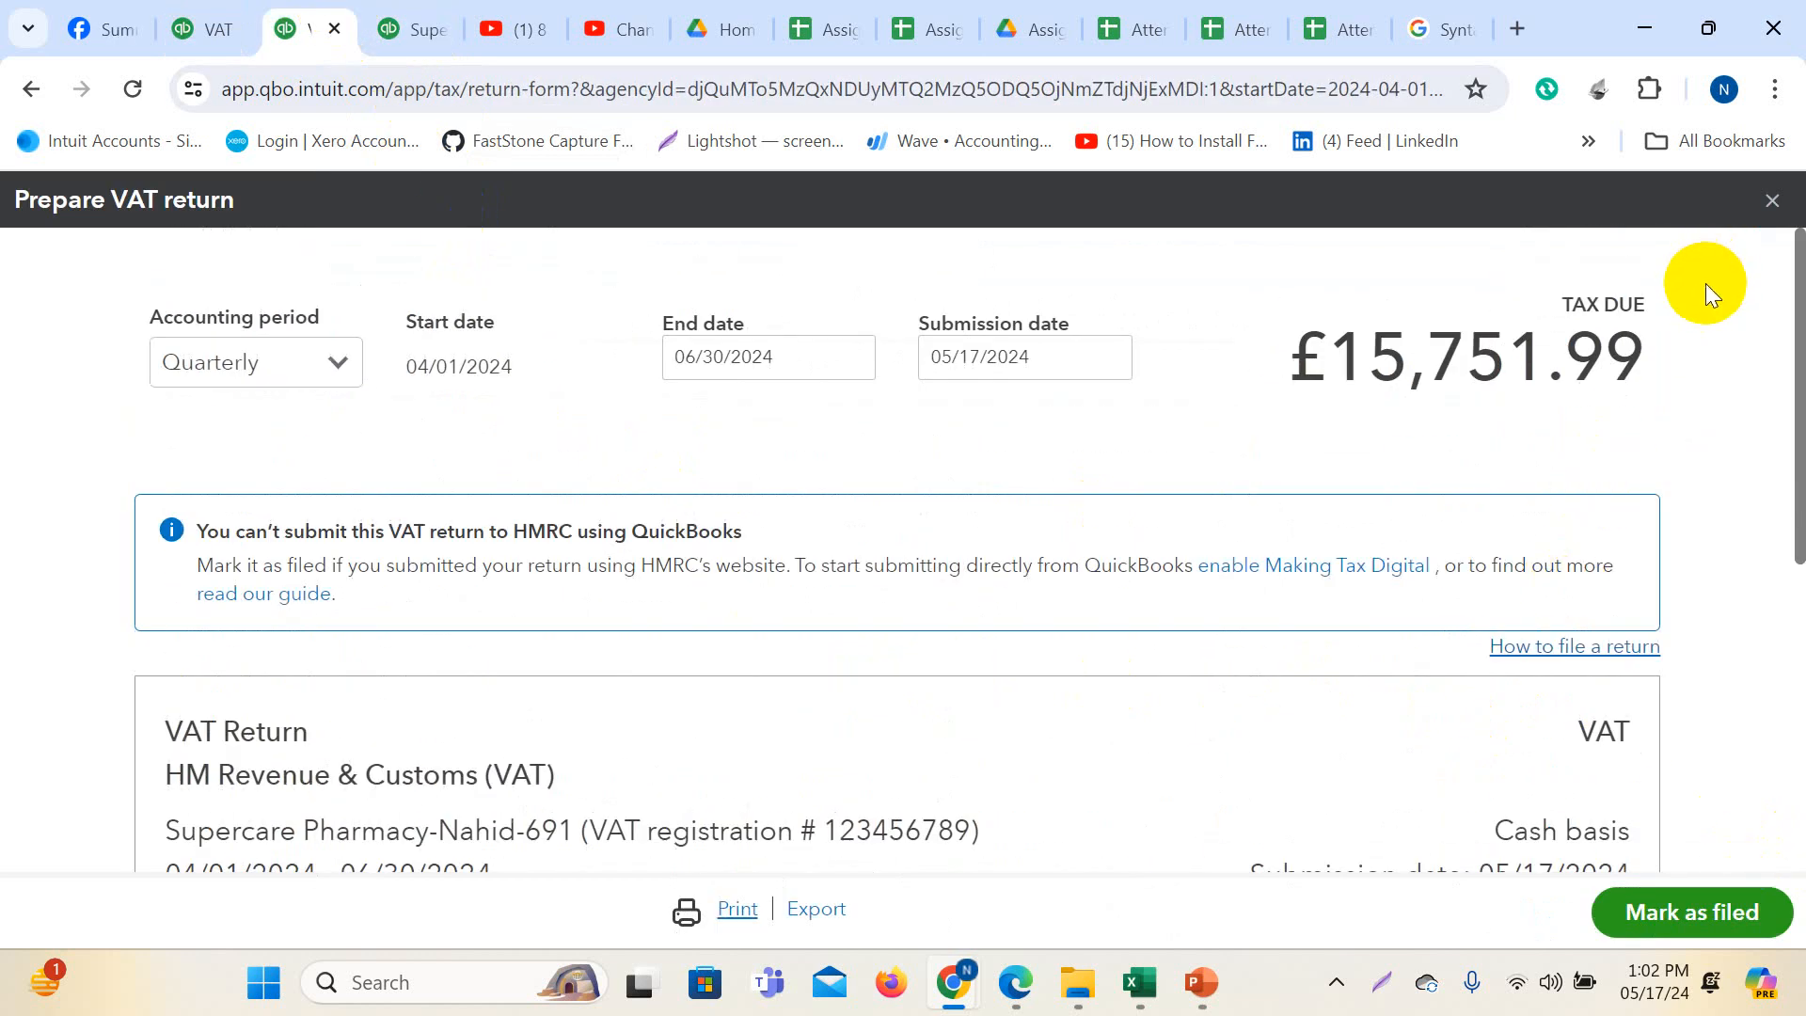
# - Close the April-June VAT return without filing it and open the Reconcile page
pyautogui.click(1773, 200)
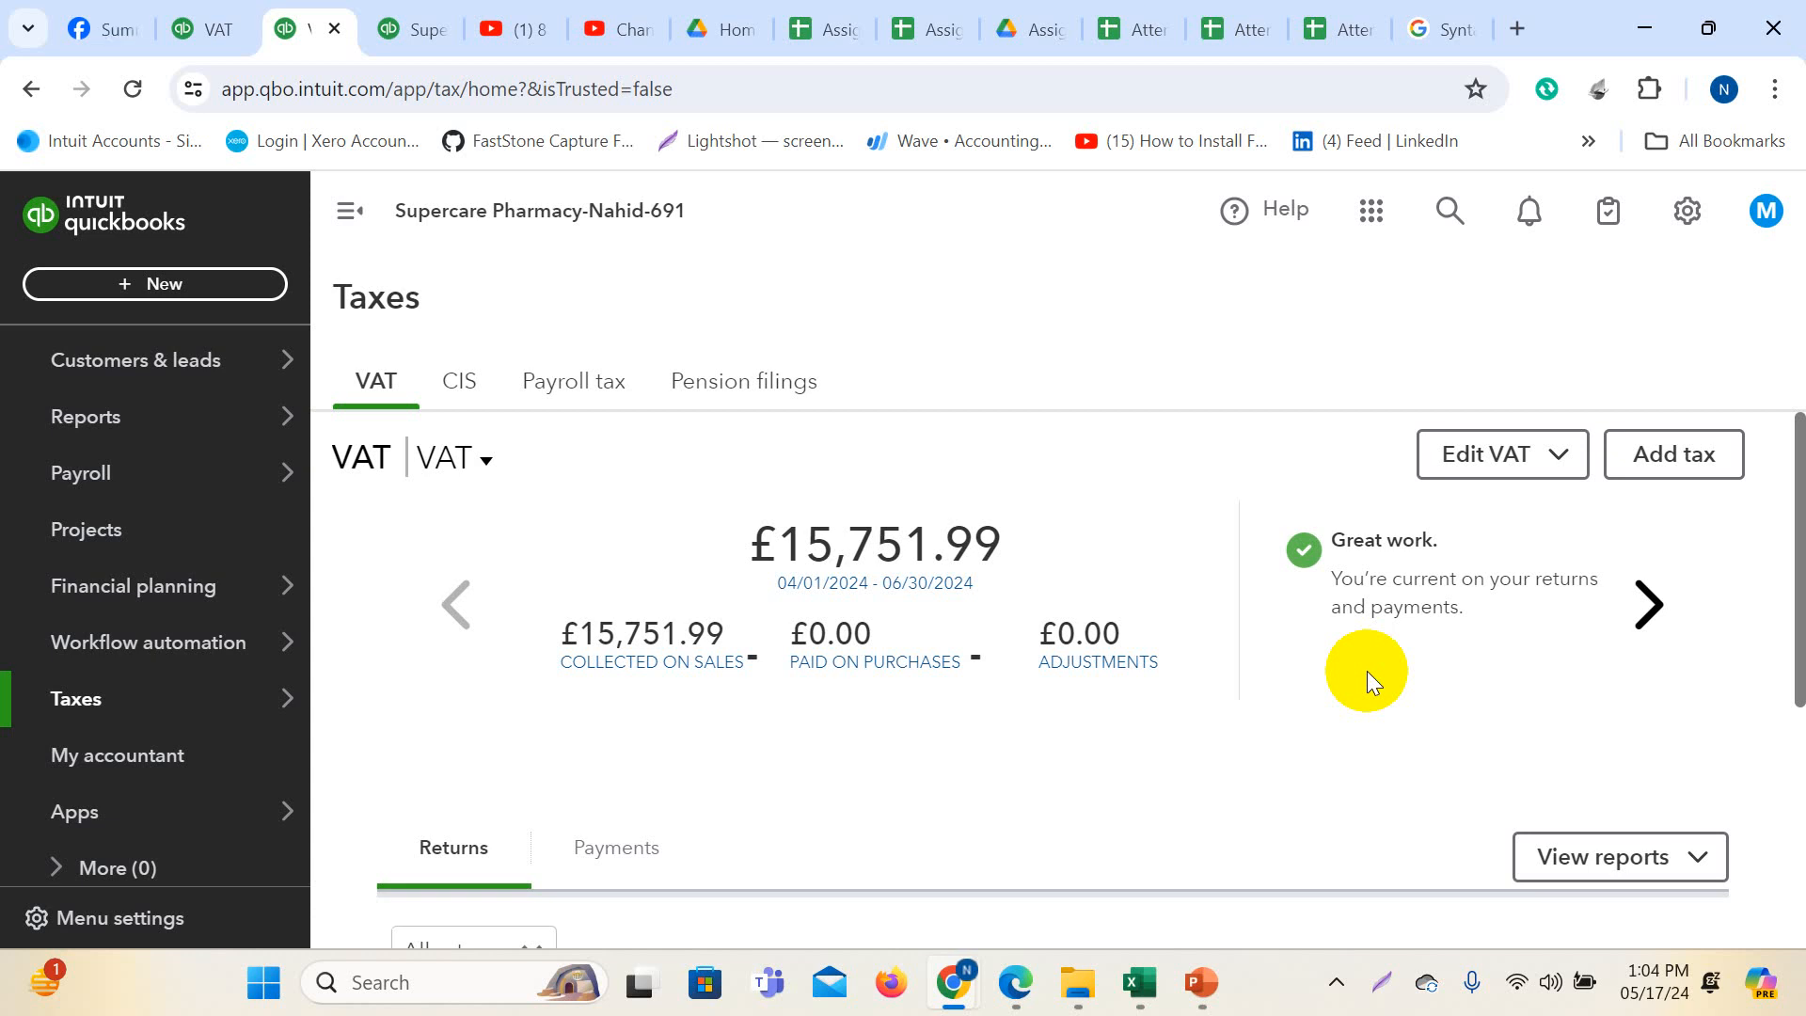
pyautogui.scroll(-5, 1402, 653)
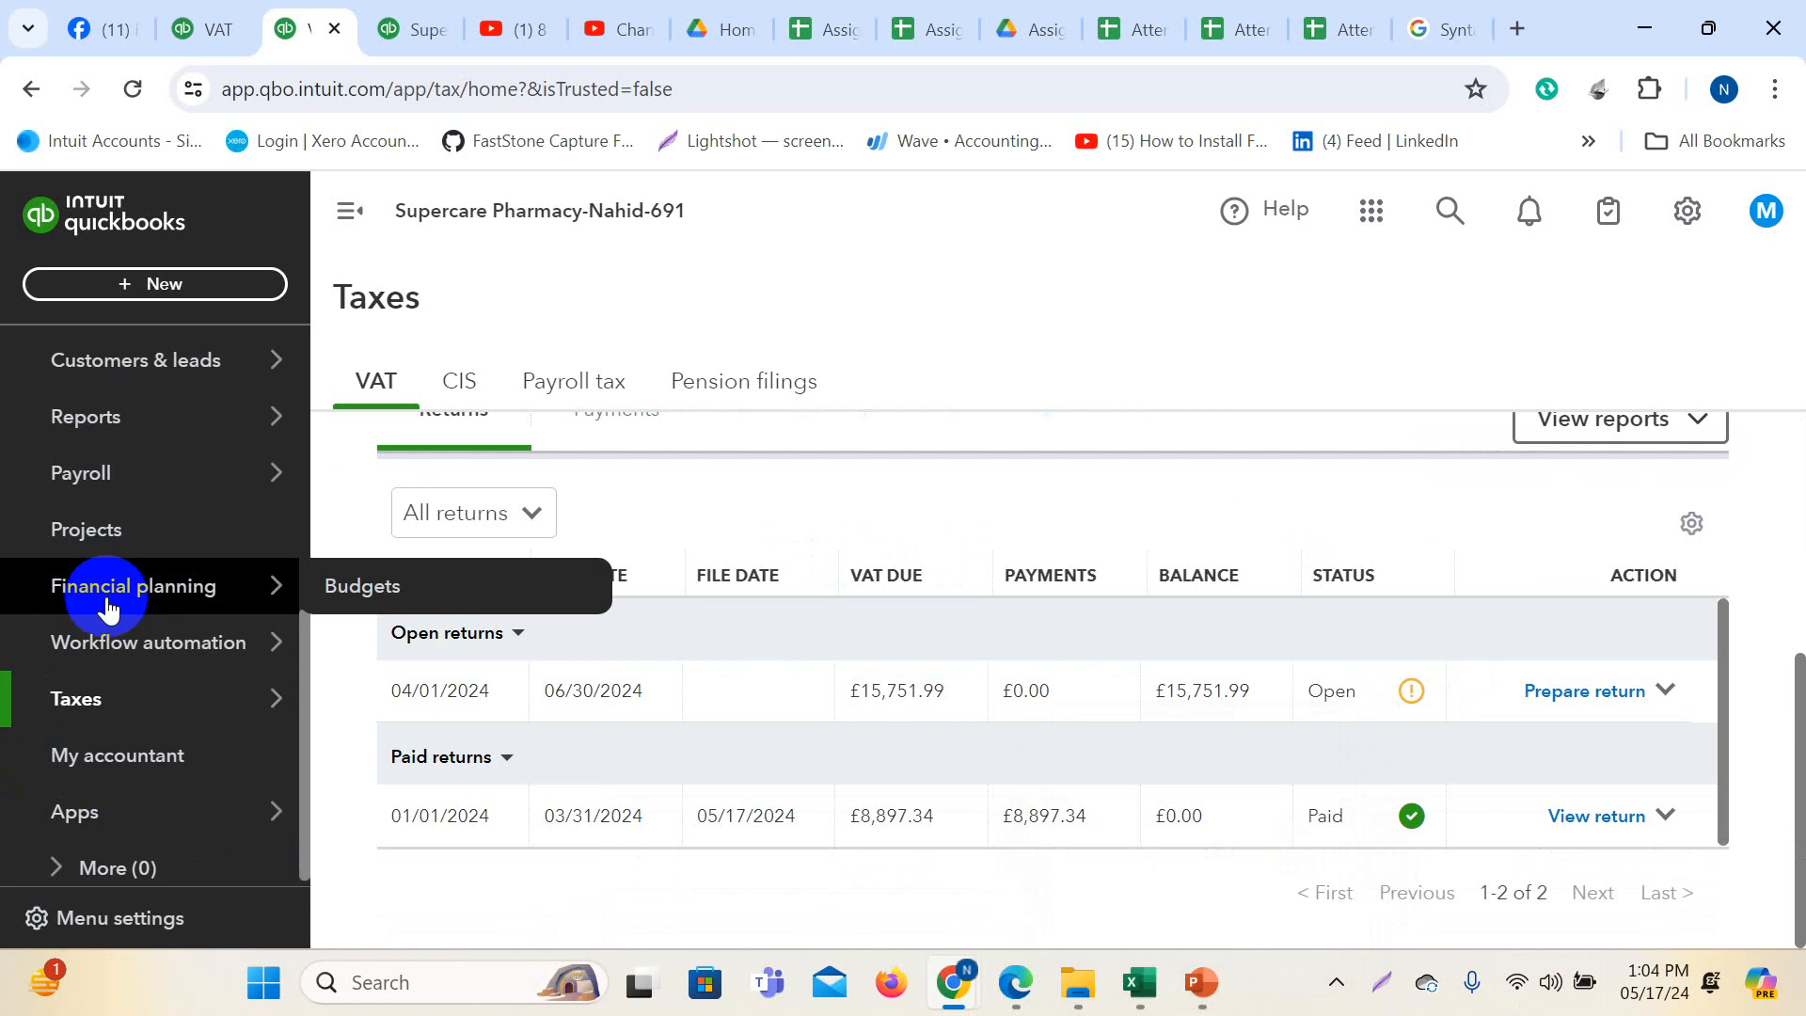
pyautogui.click(105, 551)
pyautogui.click(104, 473)
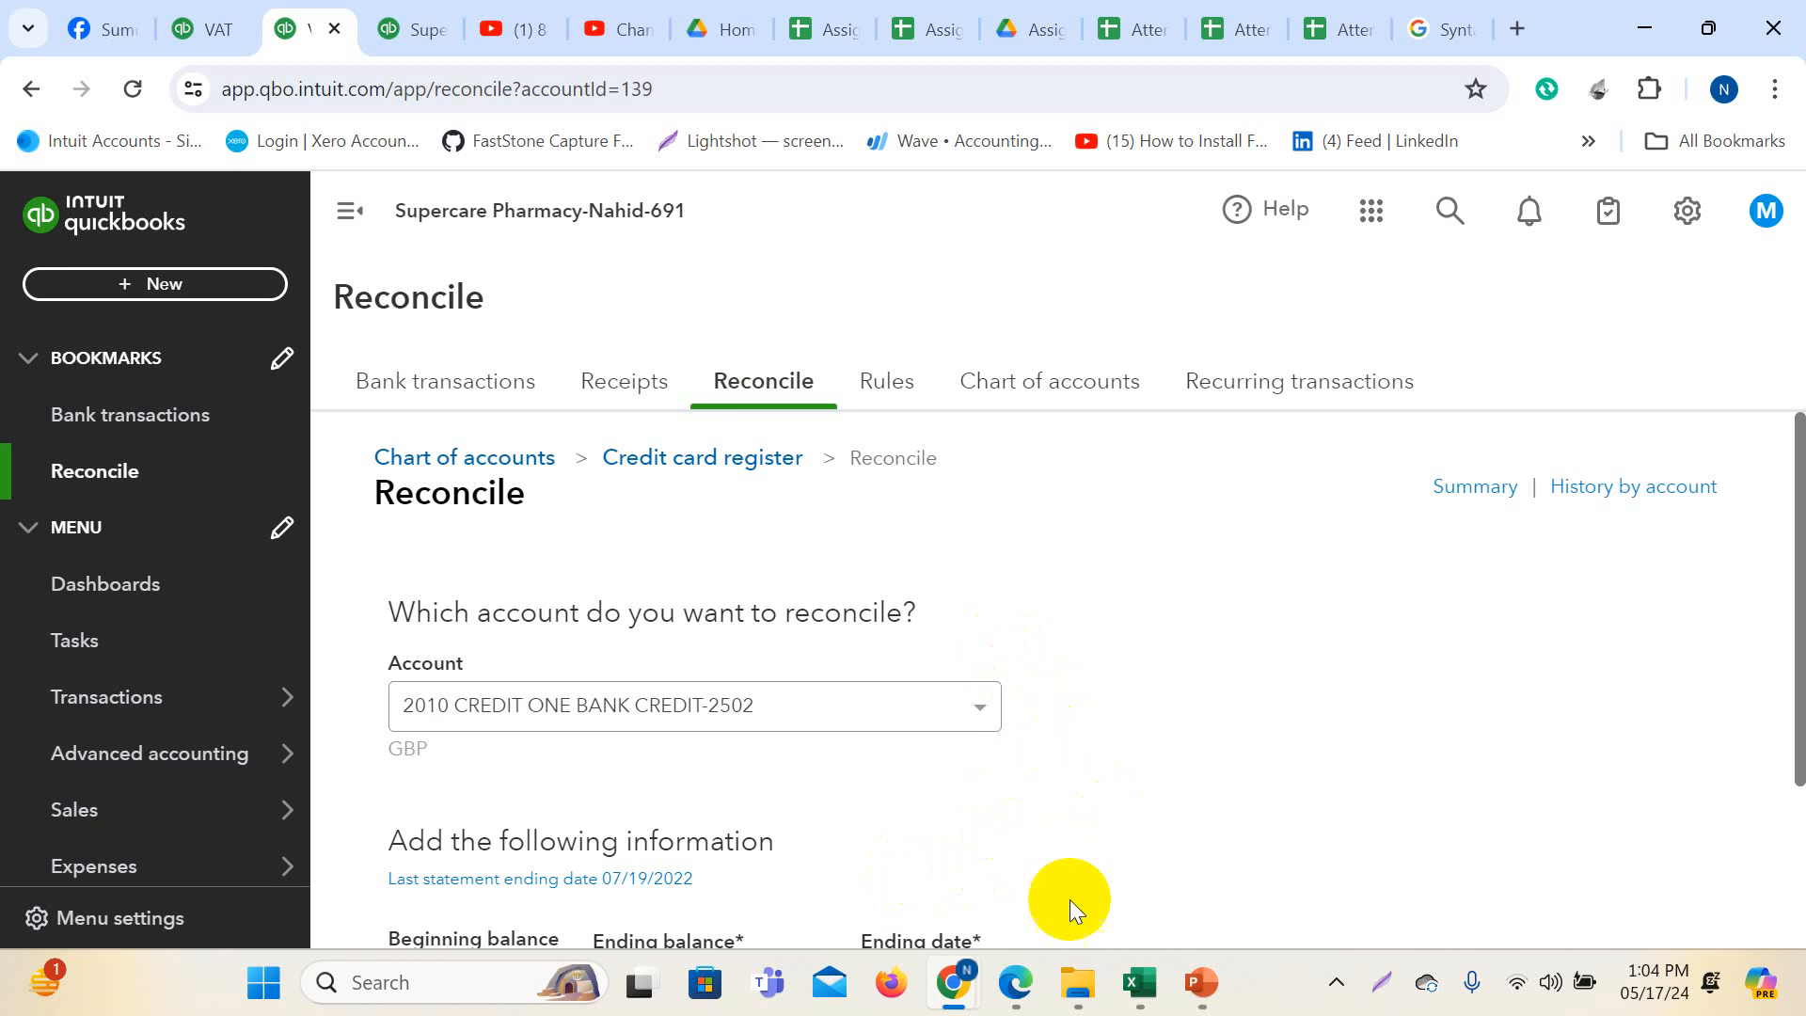
# - Switch to the Attendance Sheet CTG-691 (AMS) in Google Sheets and select the second student's email cell, D9
pyautogui.click(1381, 21)
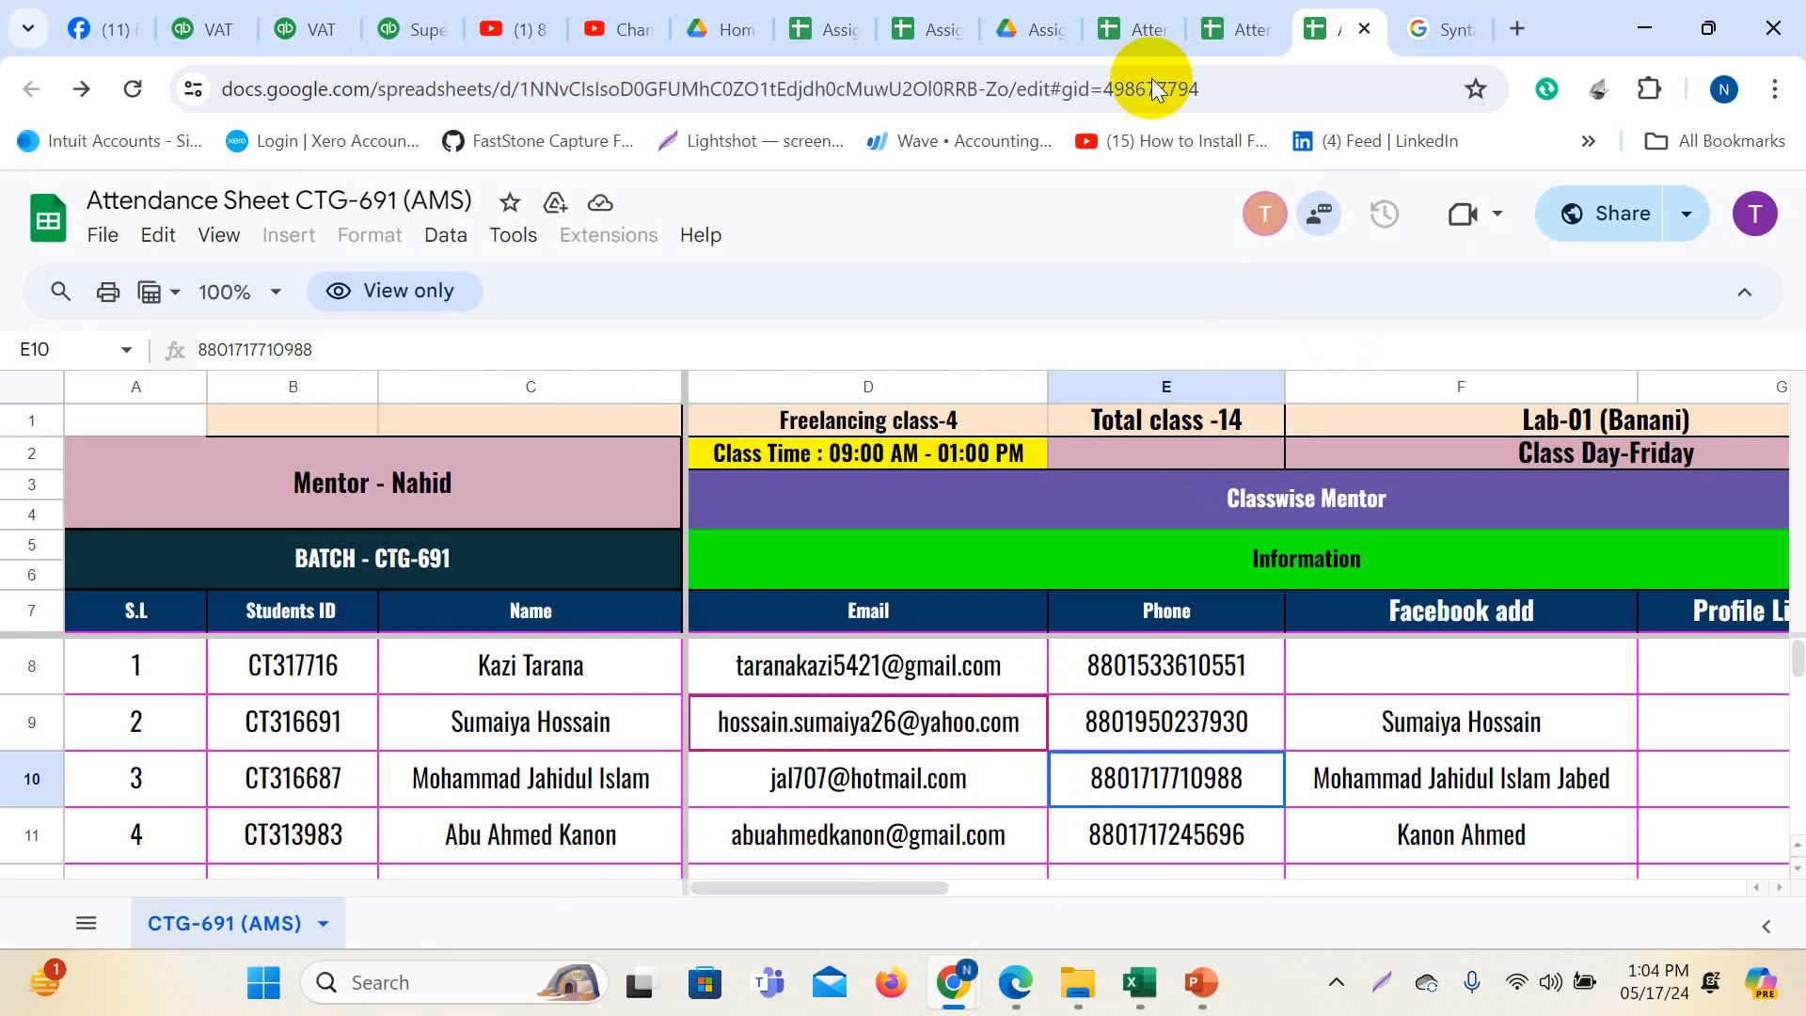
pyautogui.click(901, 742)
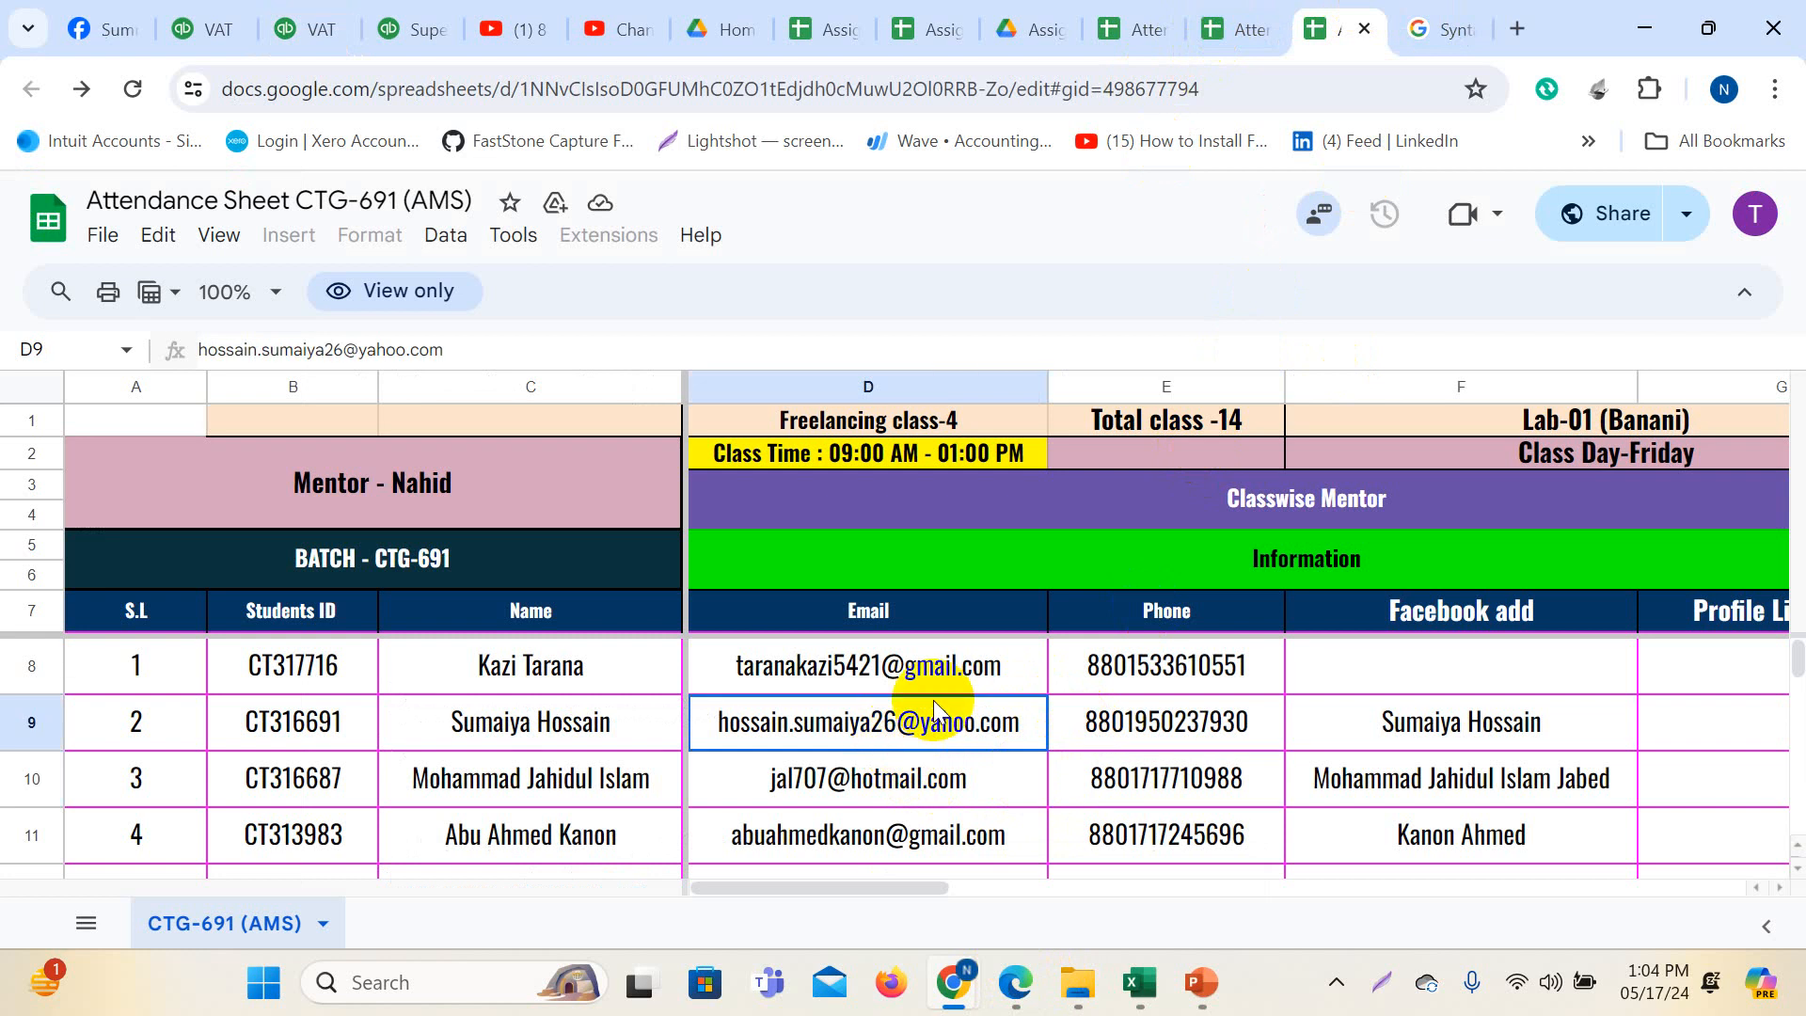
# - Examine the second student's attendance marks in row 9 across all class dates up to column Y
pyautogui.press('Right')
pyautogui.press('Right')
pyautogui.press('Right')
pyautogui.press('Right')
pyautogui.press('Right')
pyautogui.press('Right')
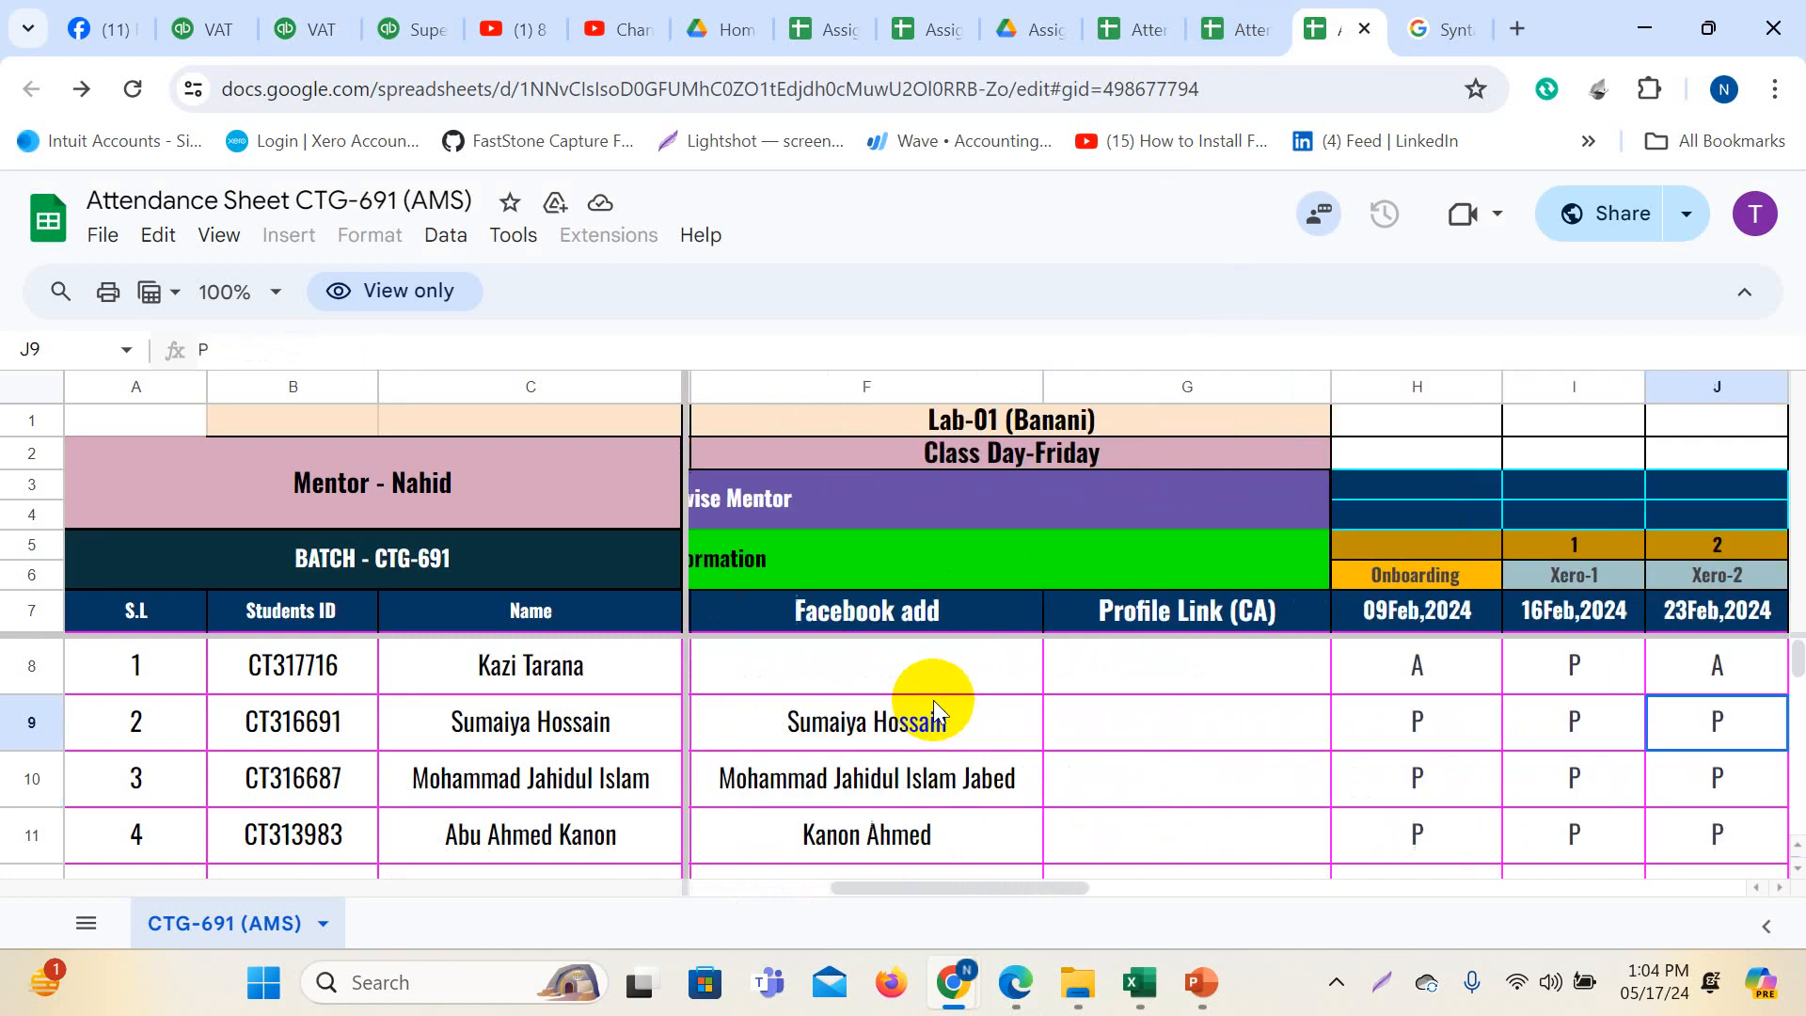
pyautogui.press('Right')
pyautogui.press('Right')
pyautogui.press('Right')
pyautogui.press('Right')
pyautogui.press('Right')
pyautogui.press('Right')
pyautogui.press('Right')
pyautogui.press('Right')
pyautogui.press('Right')
pyautogui.press('Right')
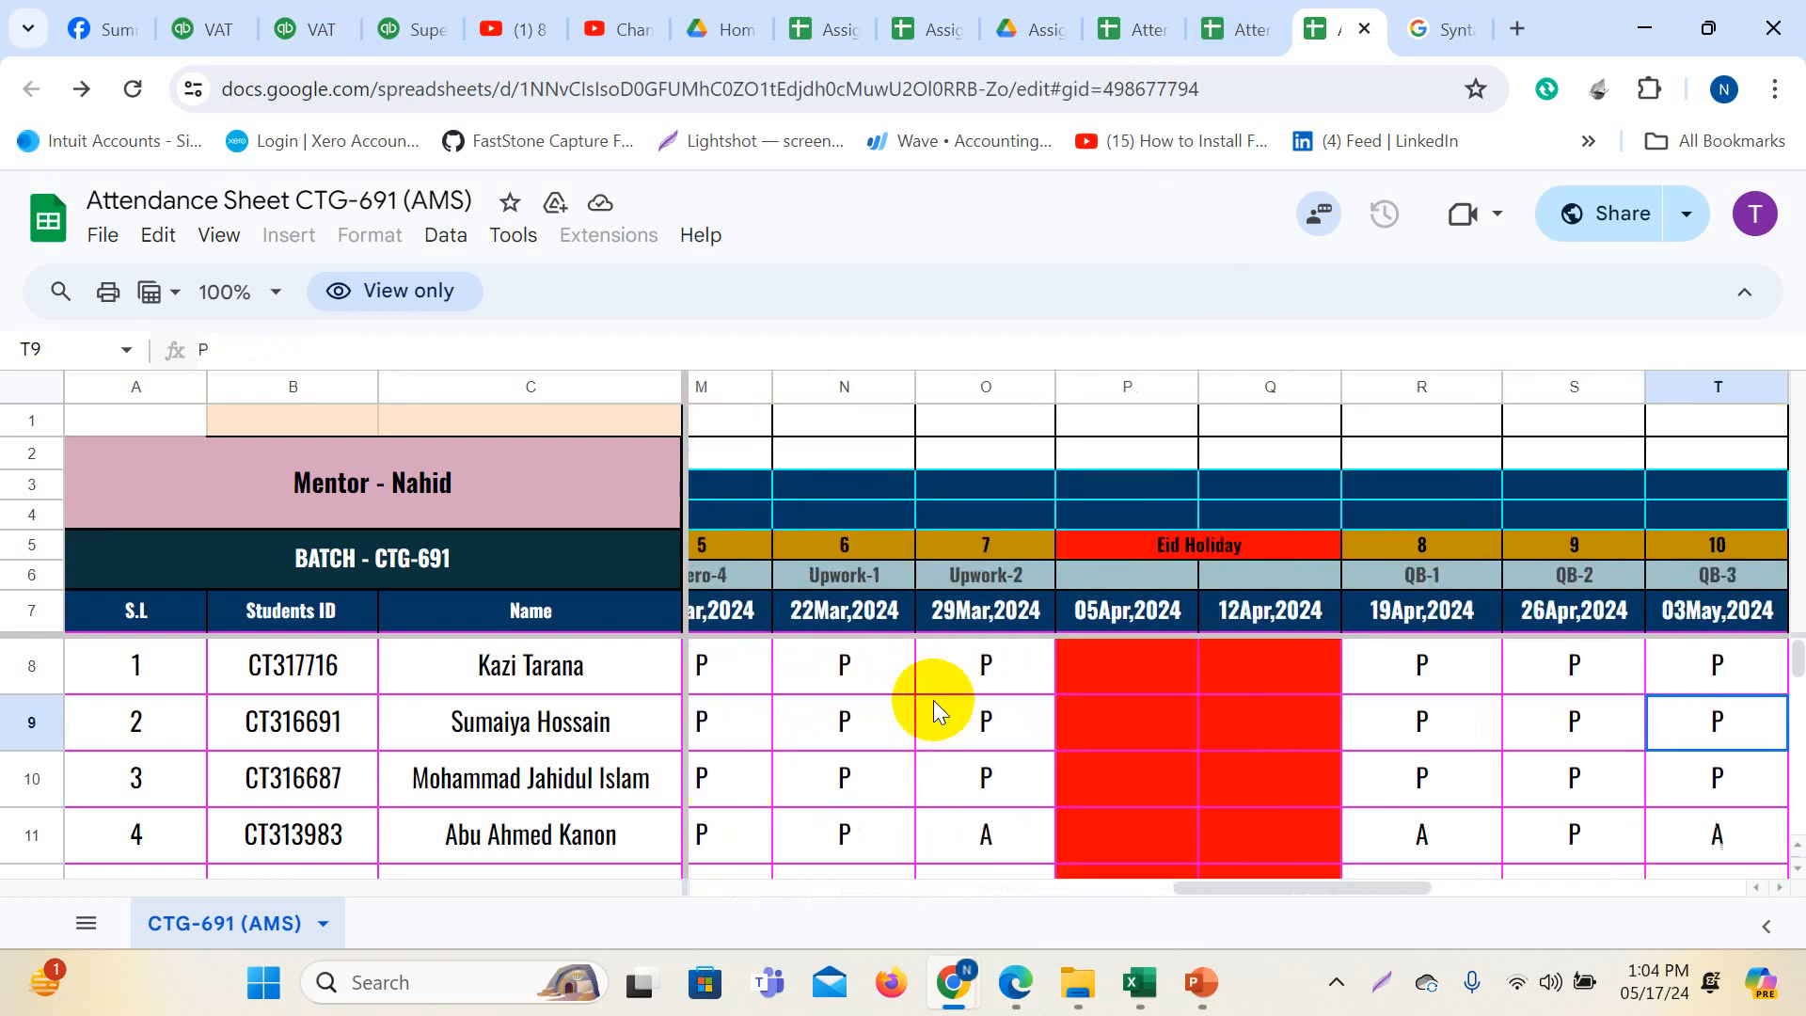
pyautogui.press('Right')
pyautogui.press('Right')
pyautogui.press('Right')
pyautogui.press('Right')
pyautogui.press('Right')
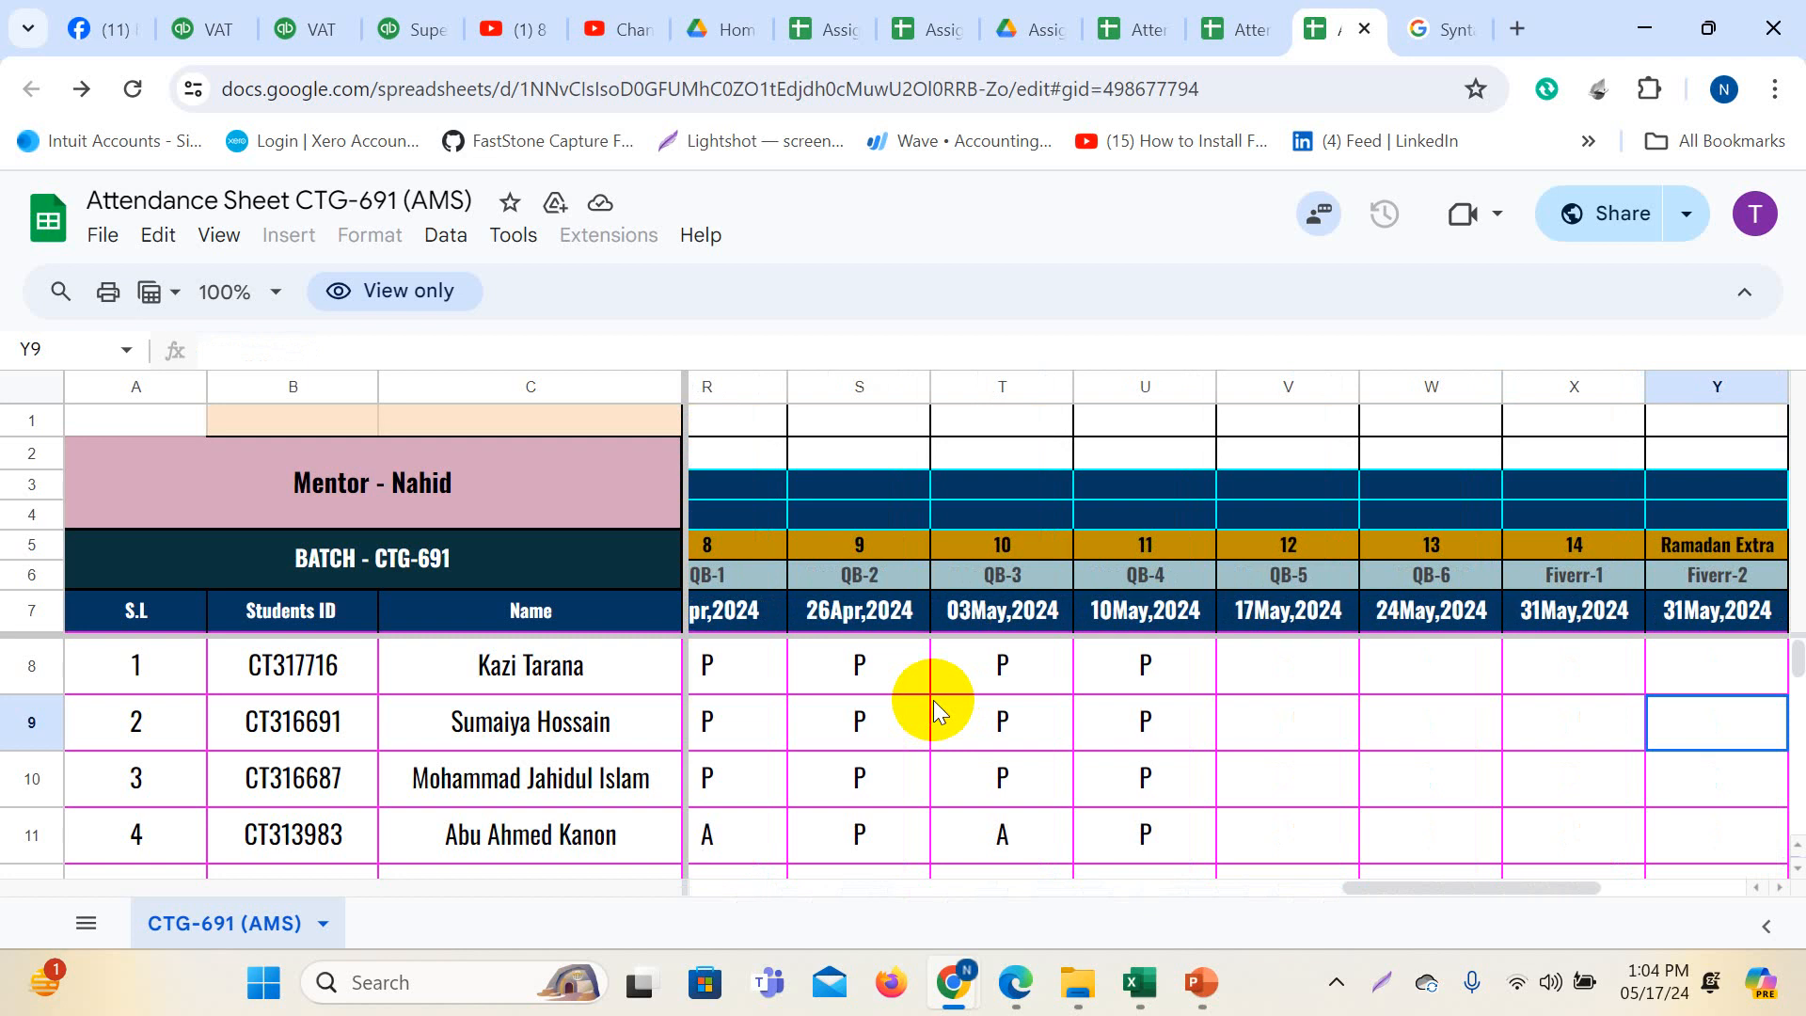
# - Select the first student's attendance cell for 17May,2024, V8, in the view-only sheet
pyautogui.press('Up')
pyautogui.press('Up')
pyautogui.press('Up')
pyautogui.press('Up')
pyautogui.press('Up')
pyautogui.press('Up')
pyautogui.press('Up')
pyautogui.press('Up')
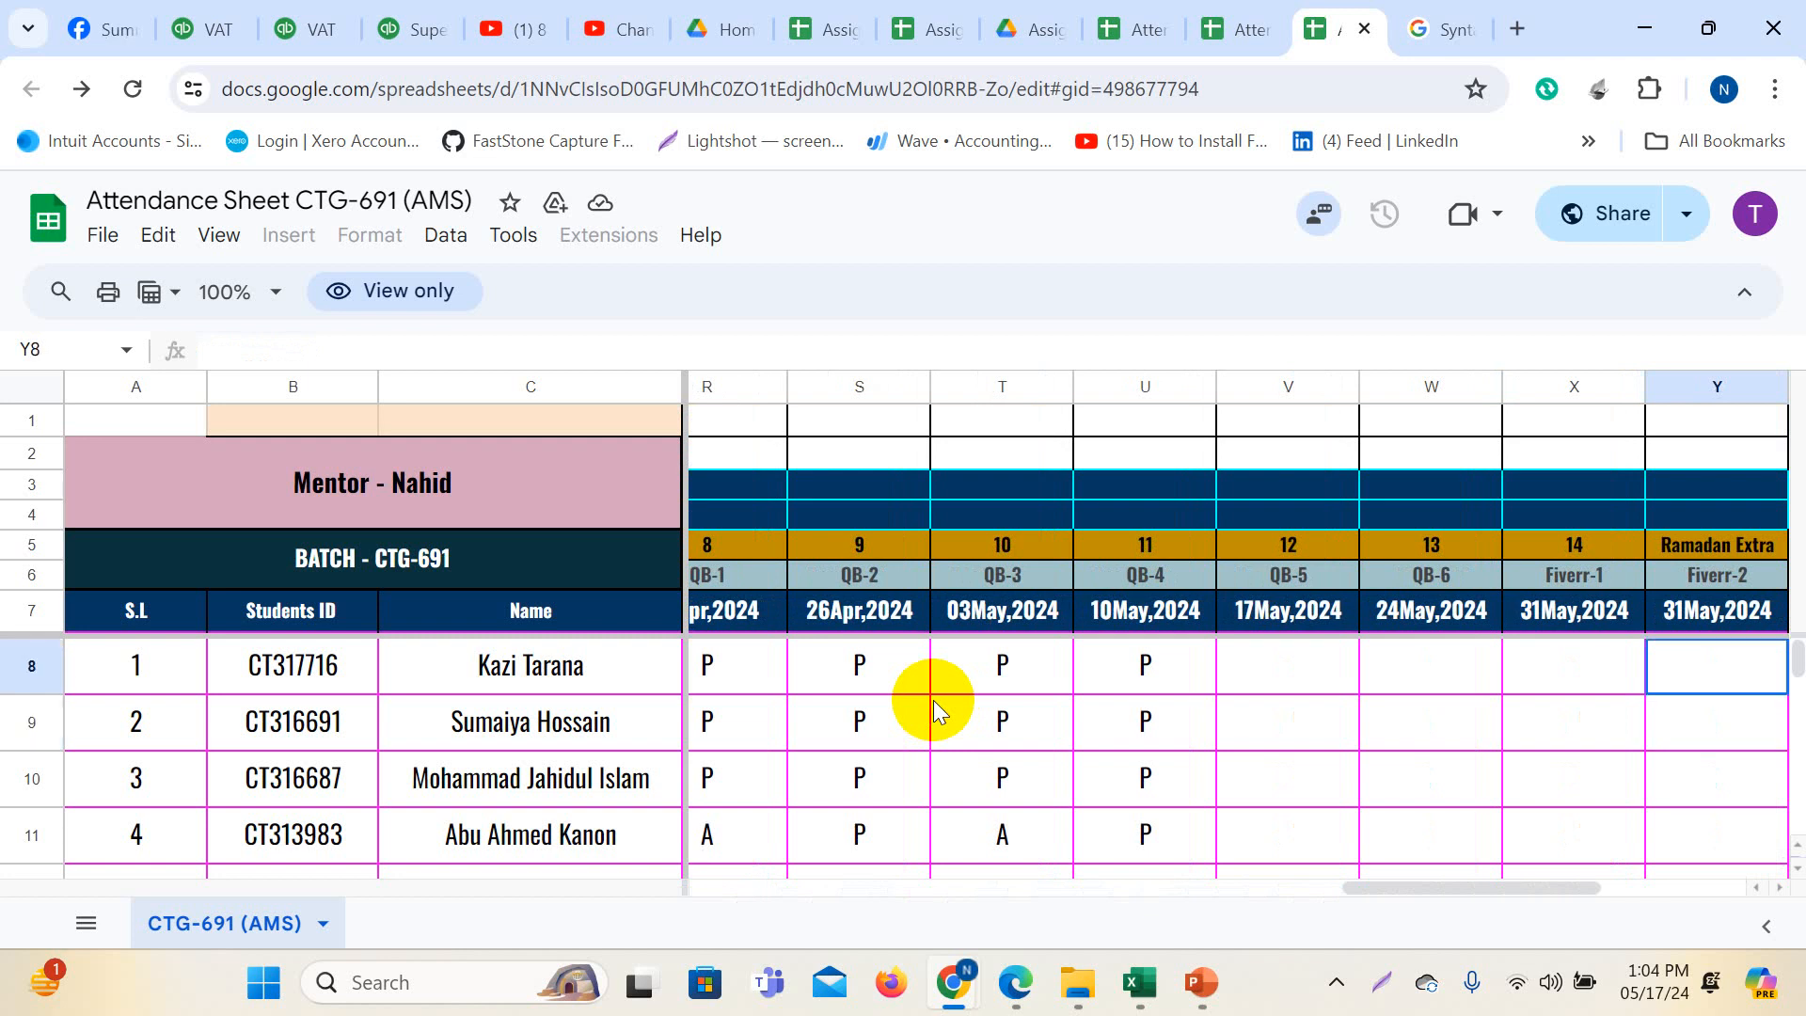
pyautogui.press('Down')
pyautogui.press('Down')
pyautogui.press('Down')
pyautogui.press('Down')
pyautogui.press('Down')
pyautogui.press('Down')
pyautogui.press('Down')
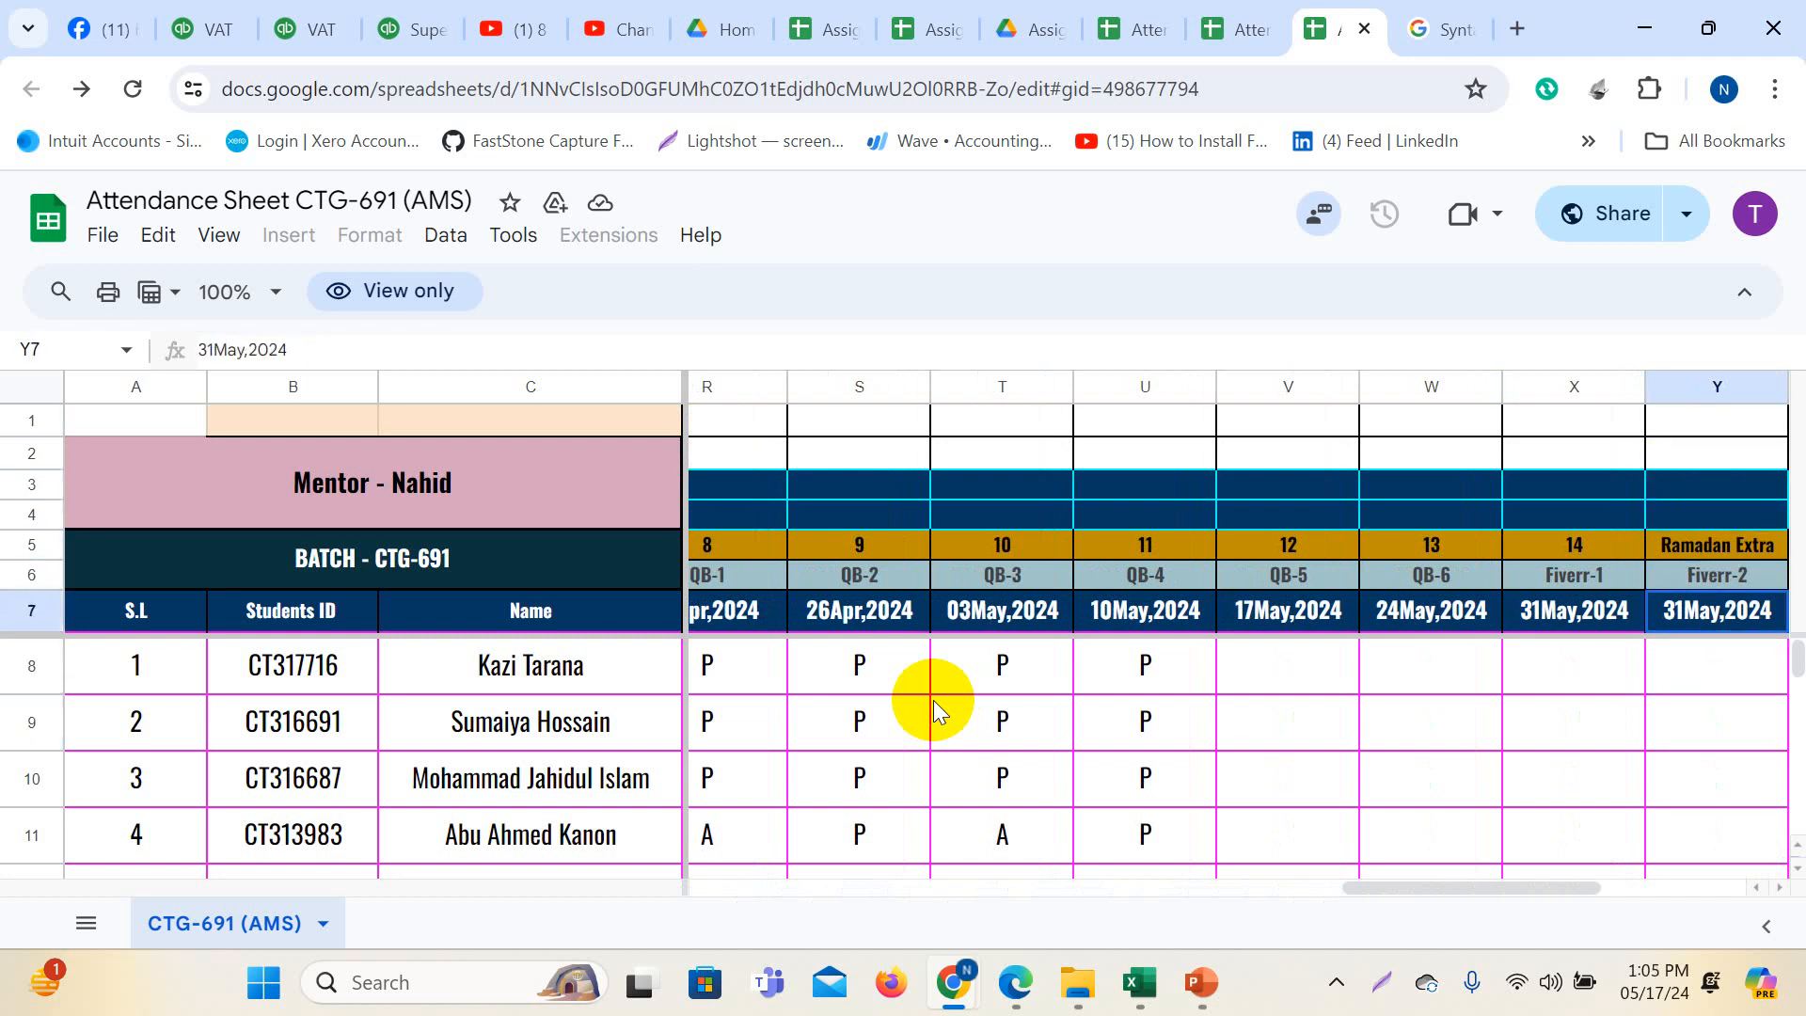
pyautogui.press('Left')
pyautogui.press('Left')
pyautogui.press('Left')
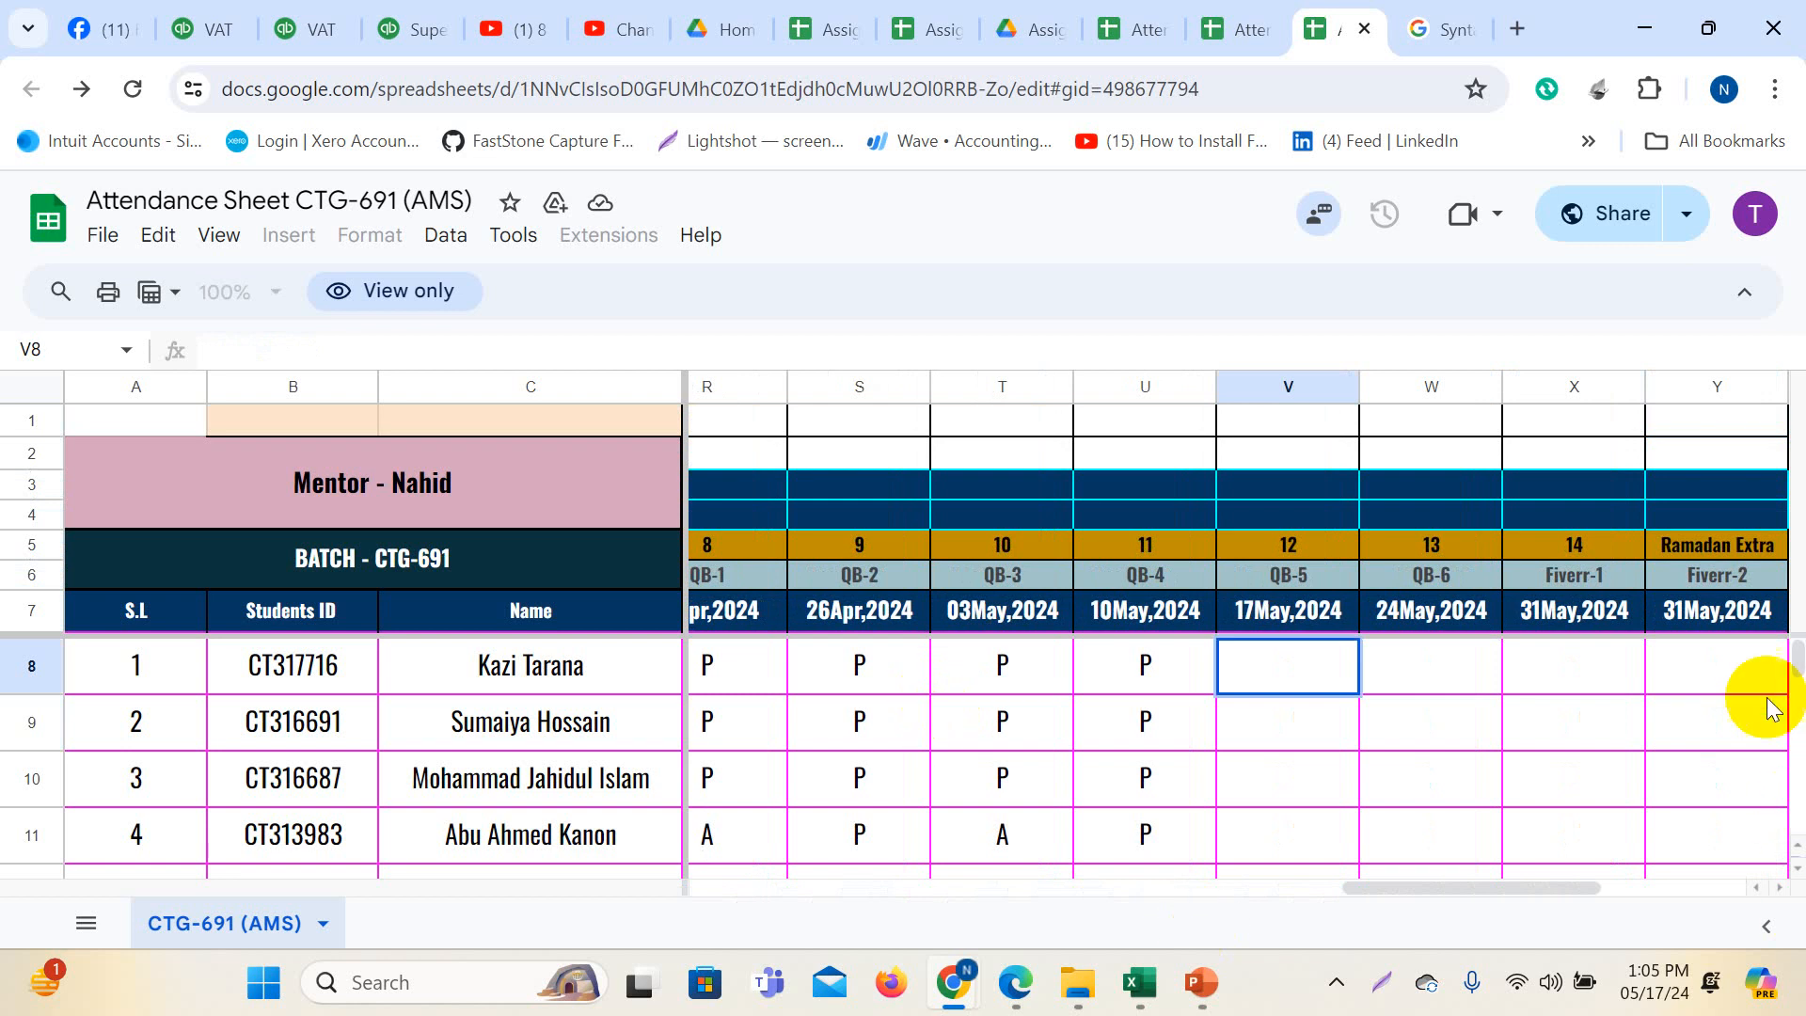
# - Reopen the attendance sheet under the Team Accounts Management Google account
pyautogui.click(1755, 214)
pyautogui.scroll(-5, 1395, 888)
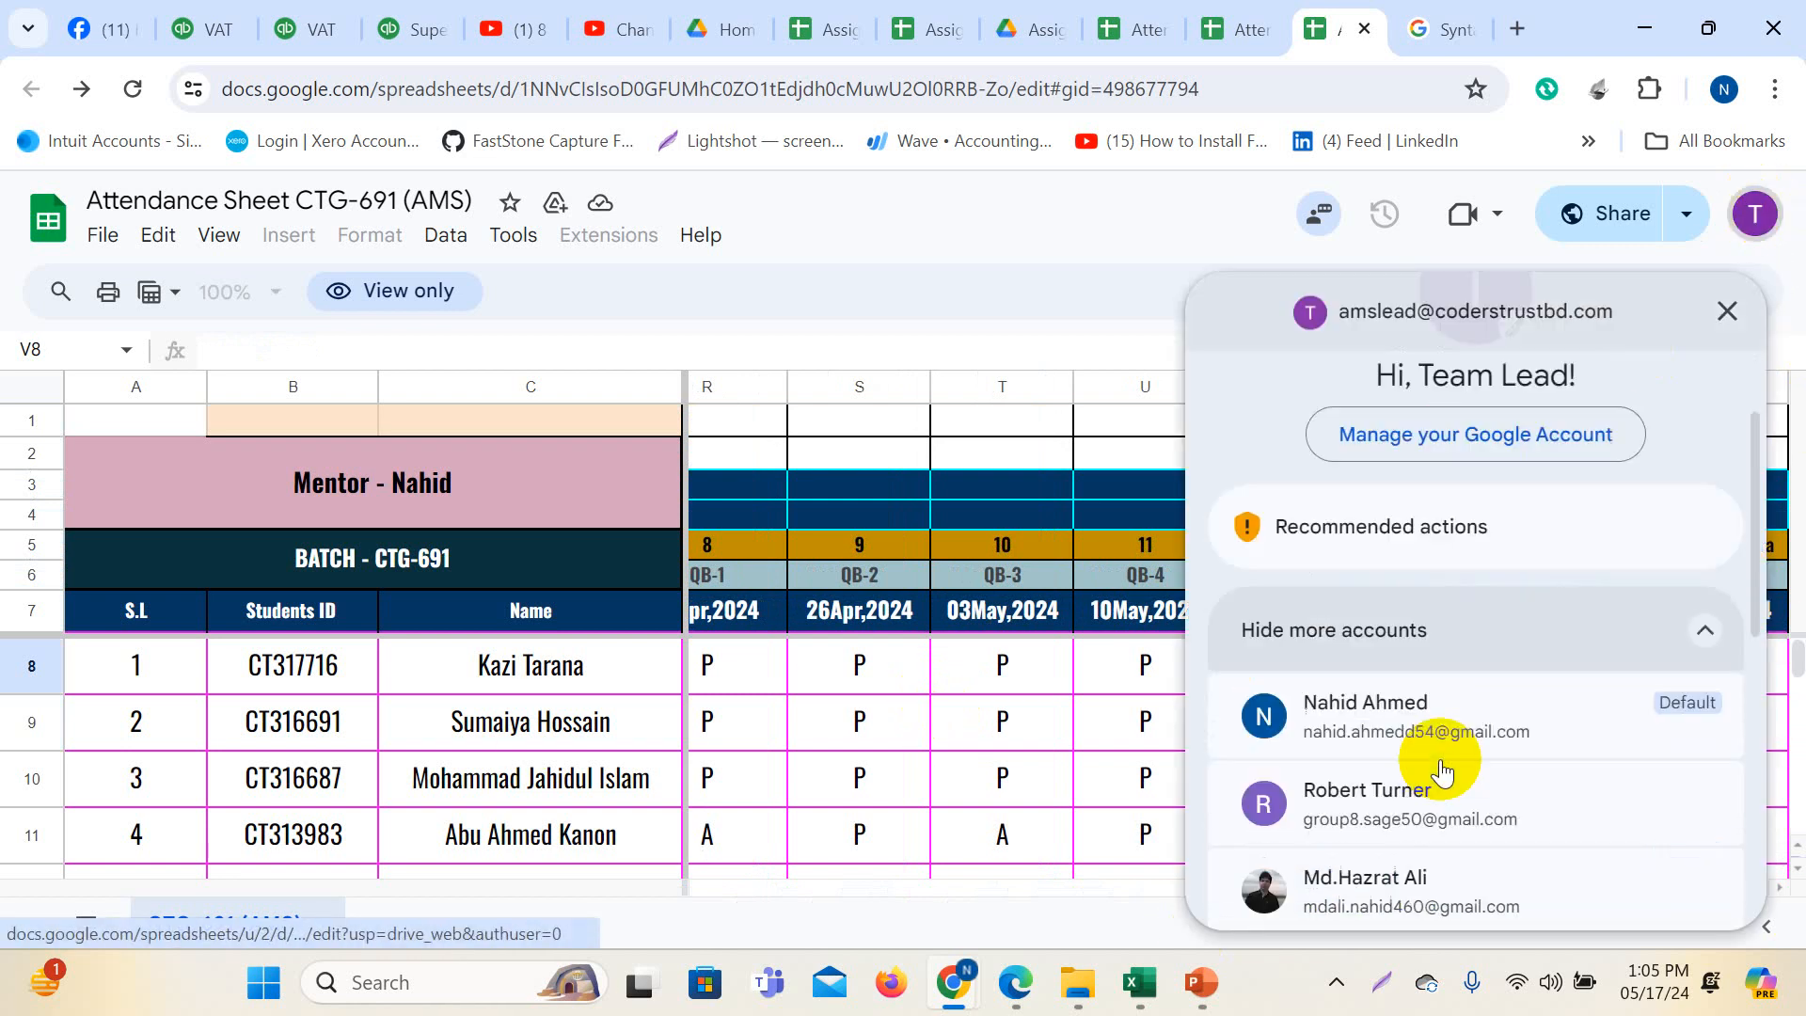
pyautogui.click(1388, 875)
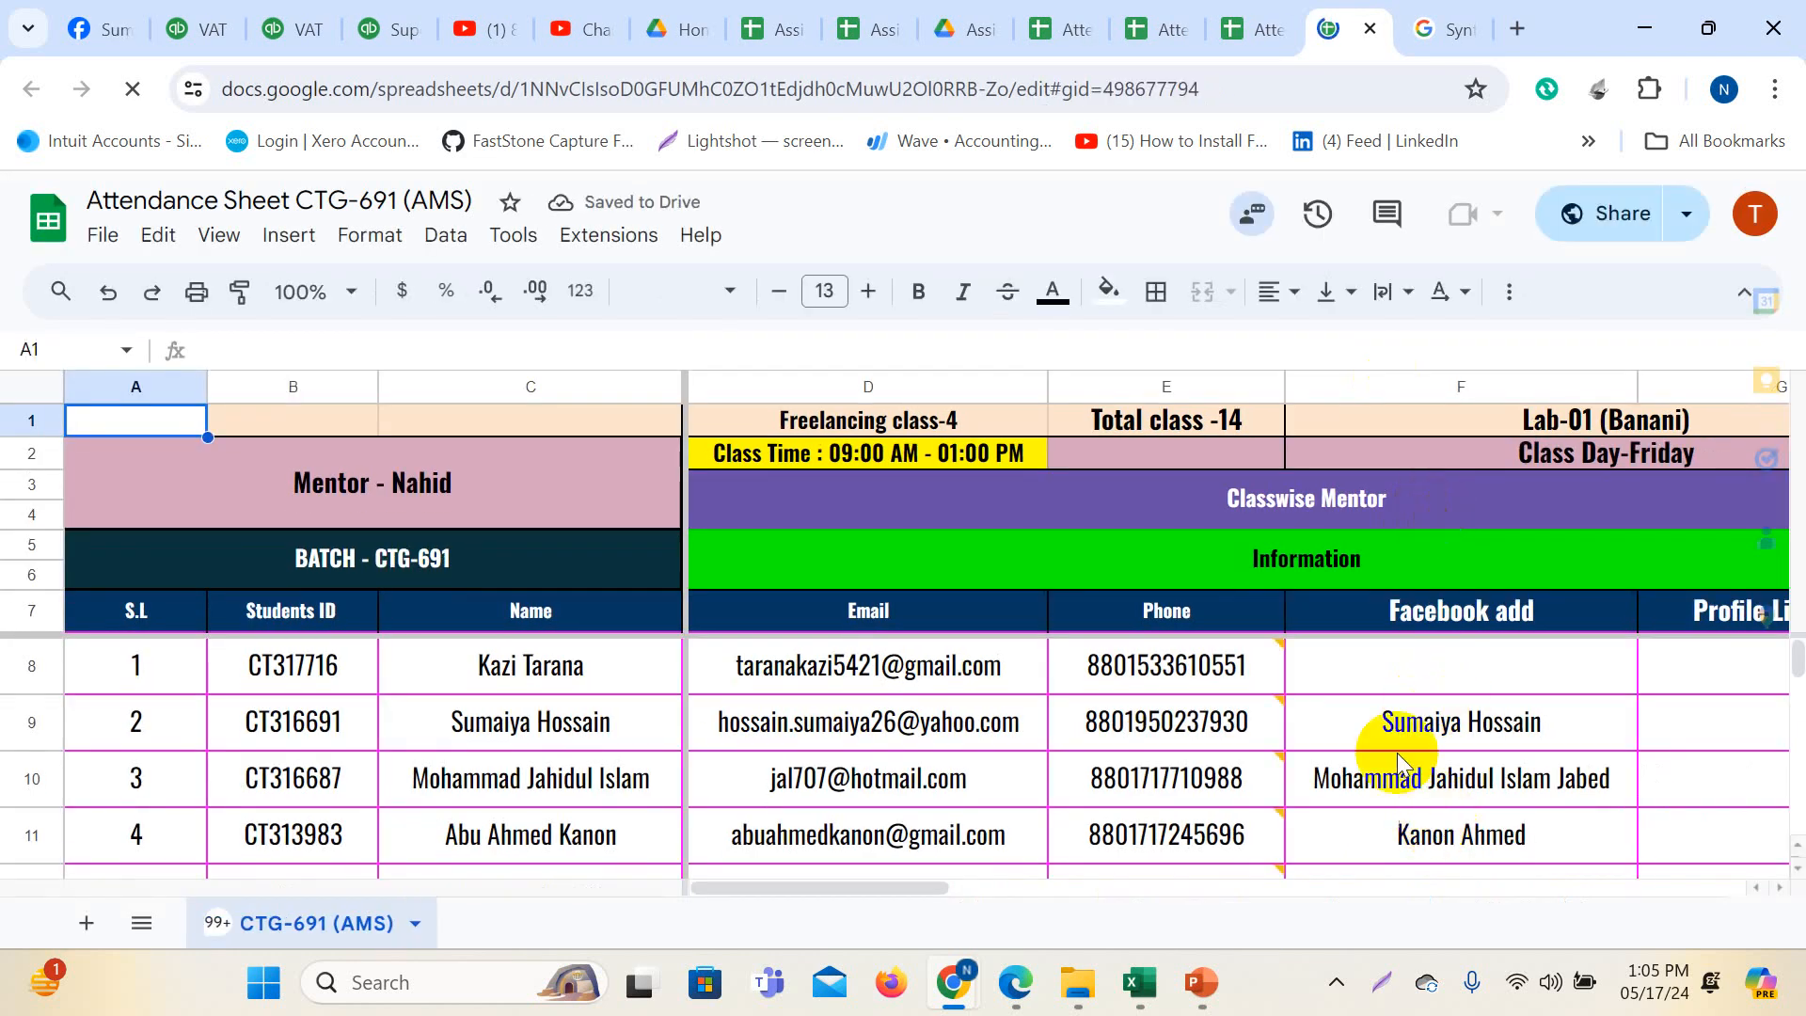
# - Mark the first student absent for 17May,2024 by entering A in cell V8
pyautogui.click(1420, 734)
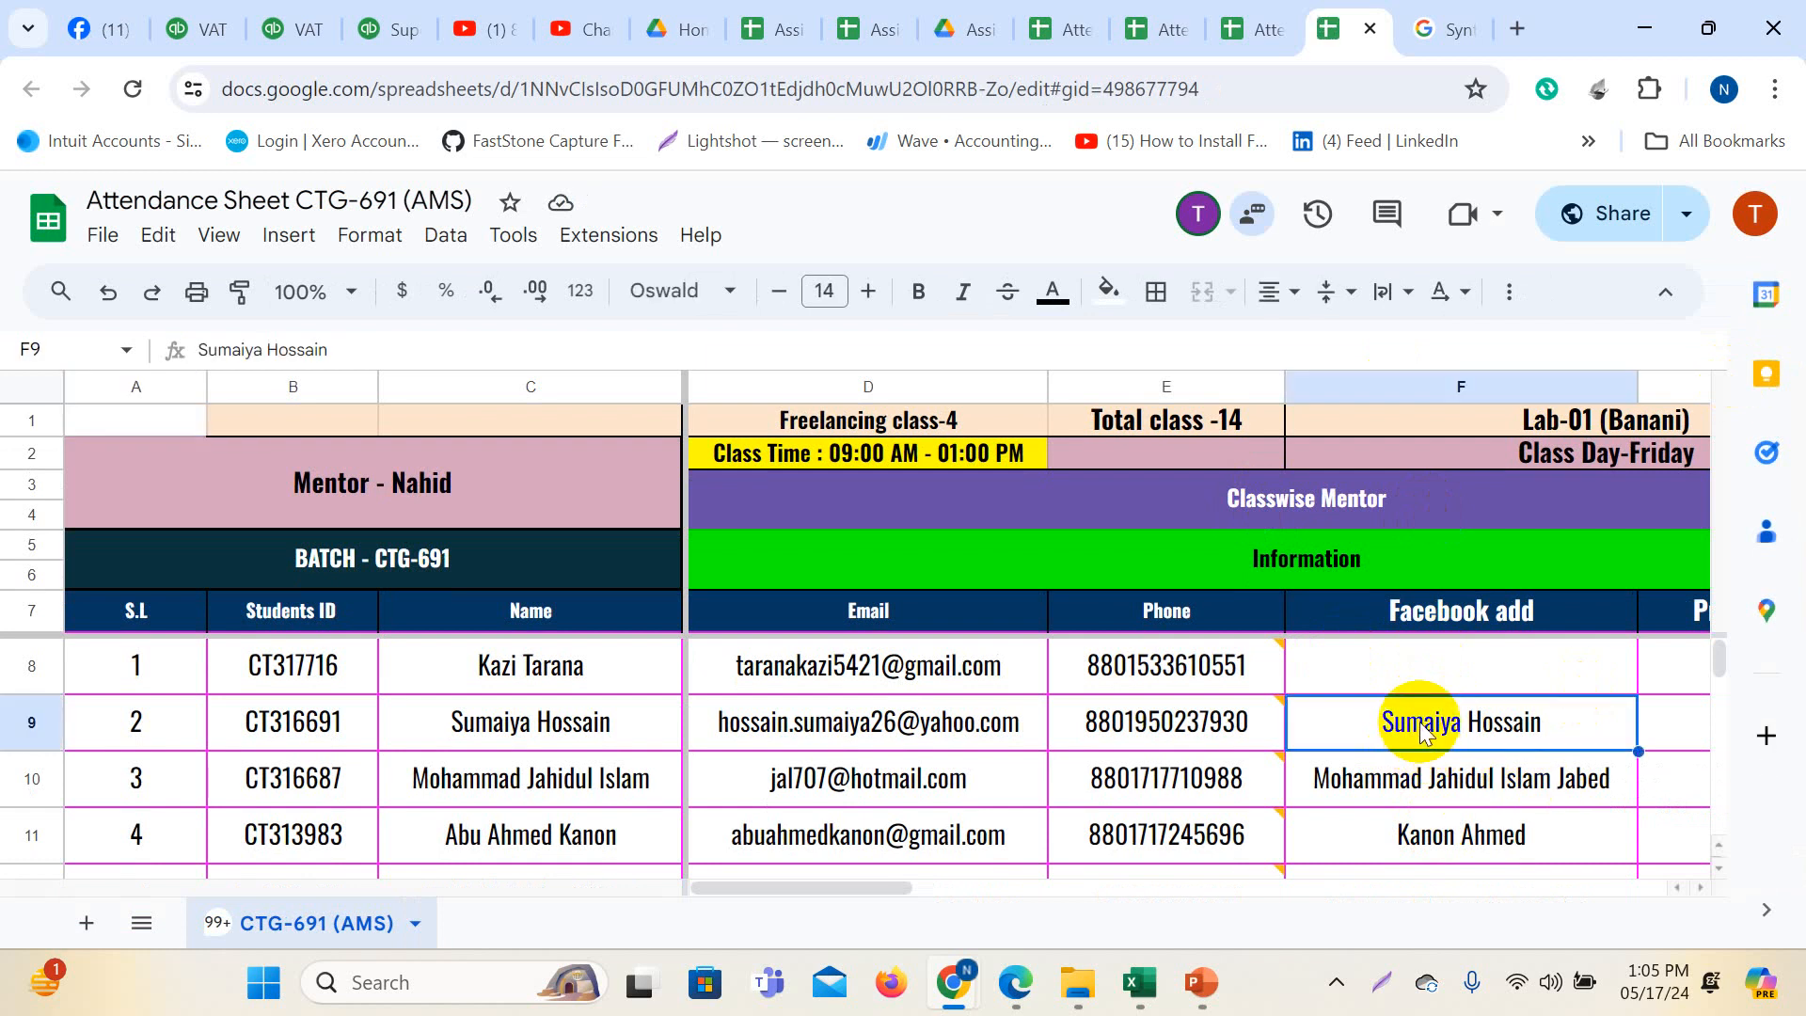
pyautogui.press('Right')
pyautogui.press('Right')
pyautogui.press('Right')
pyautogui.press('Right')
pyautogui.press('Right')
pyautogui.press('Right')
pyautogui.press('Right')
pyautogui.press('Right')
pyautogui.press('Right')
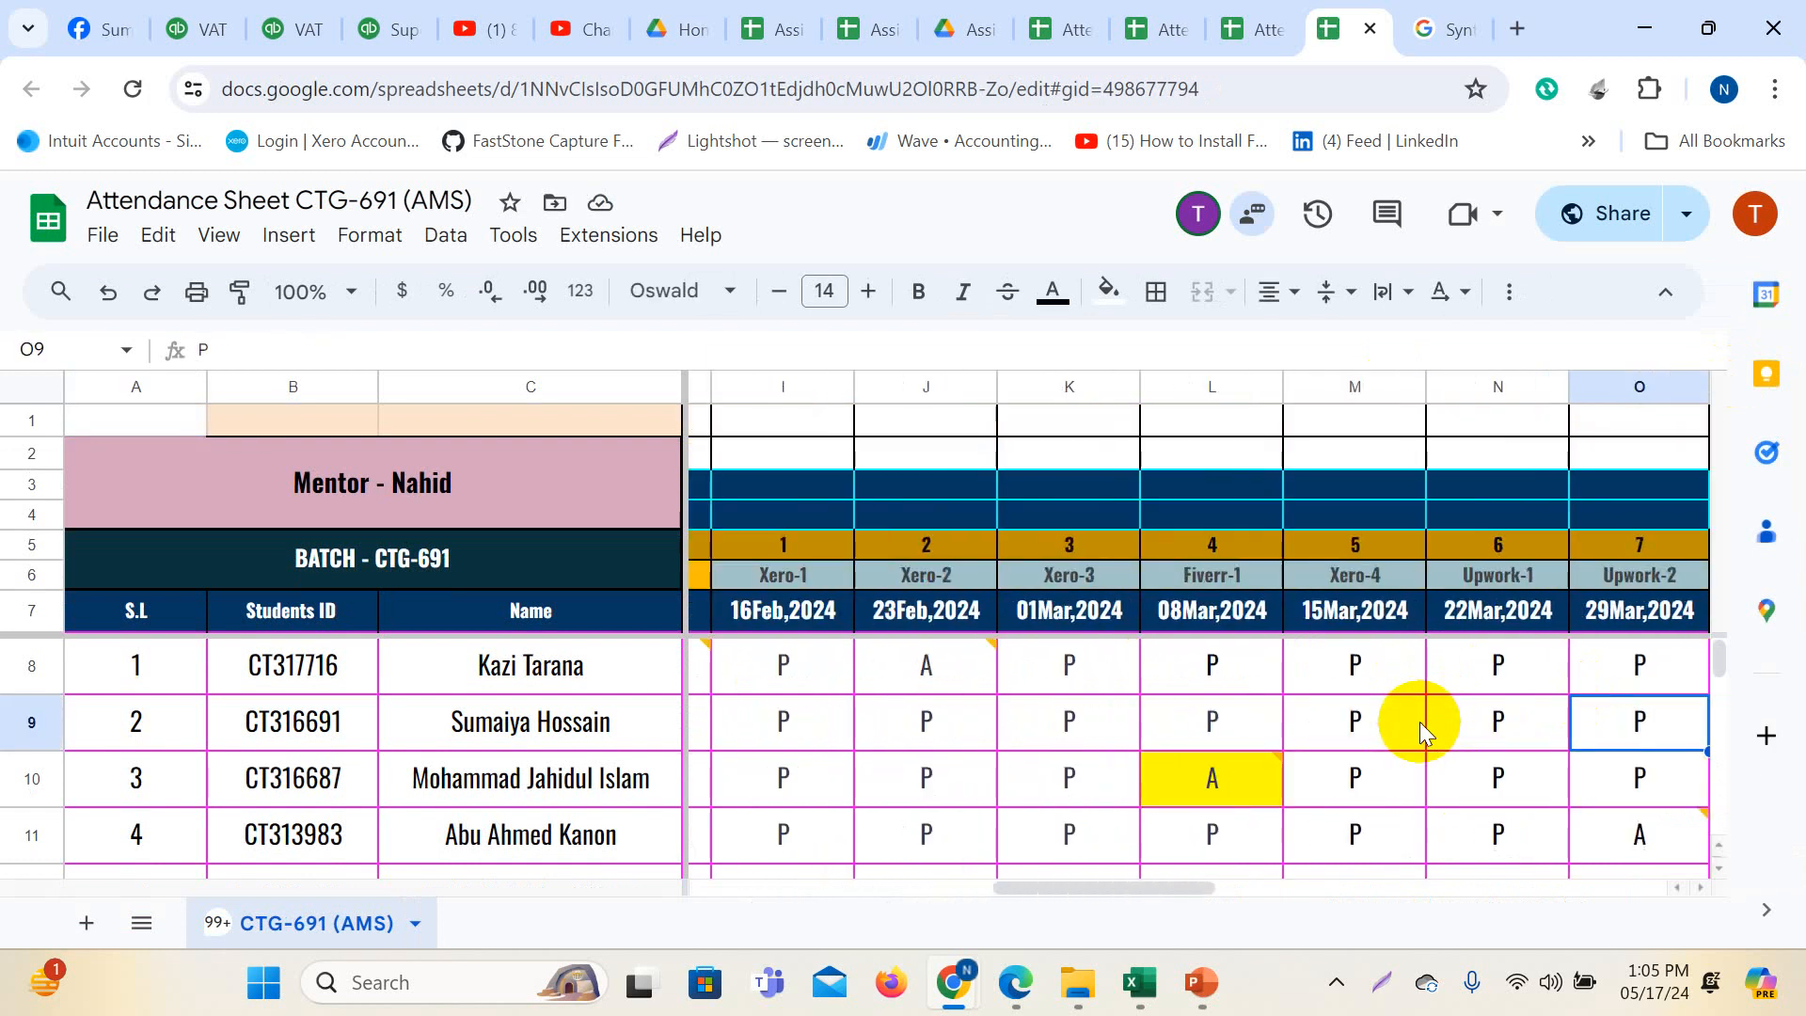
pyautogui.press('Right')
pyautogui.press('Right')
pyautogui.press('Right')
pyautogui.press('Right')
pyautogui.press('Right')
pyautogui.press('Right')
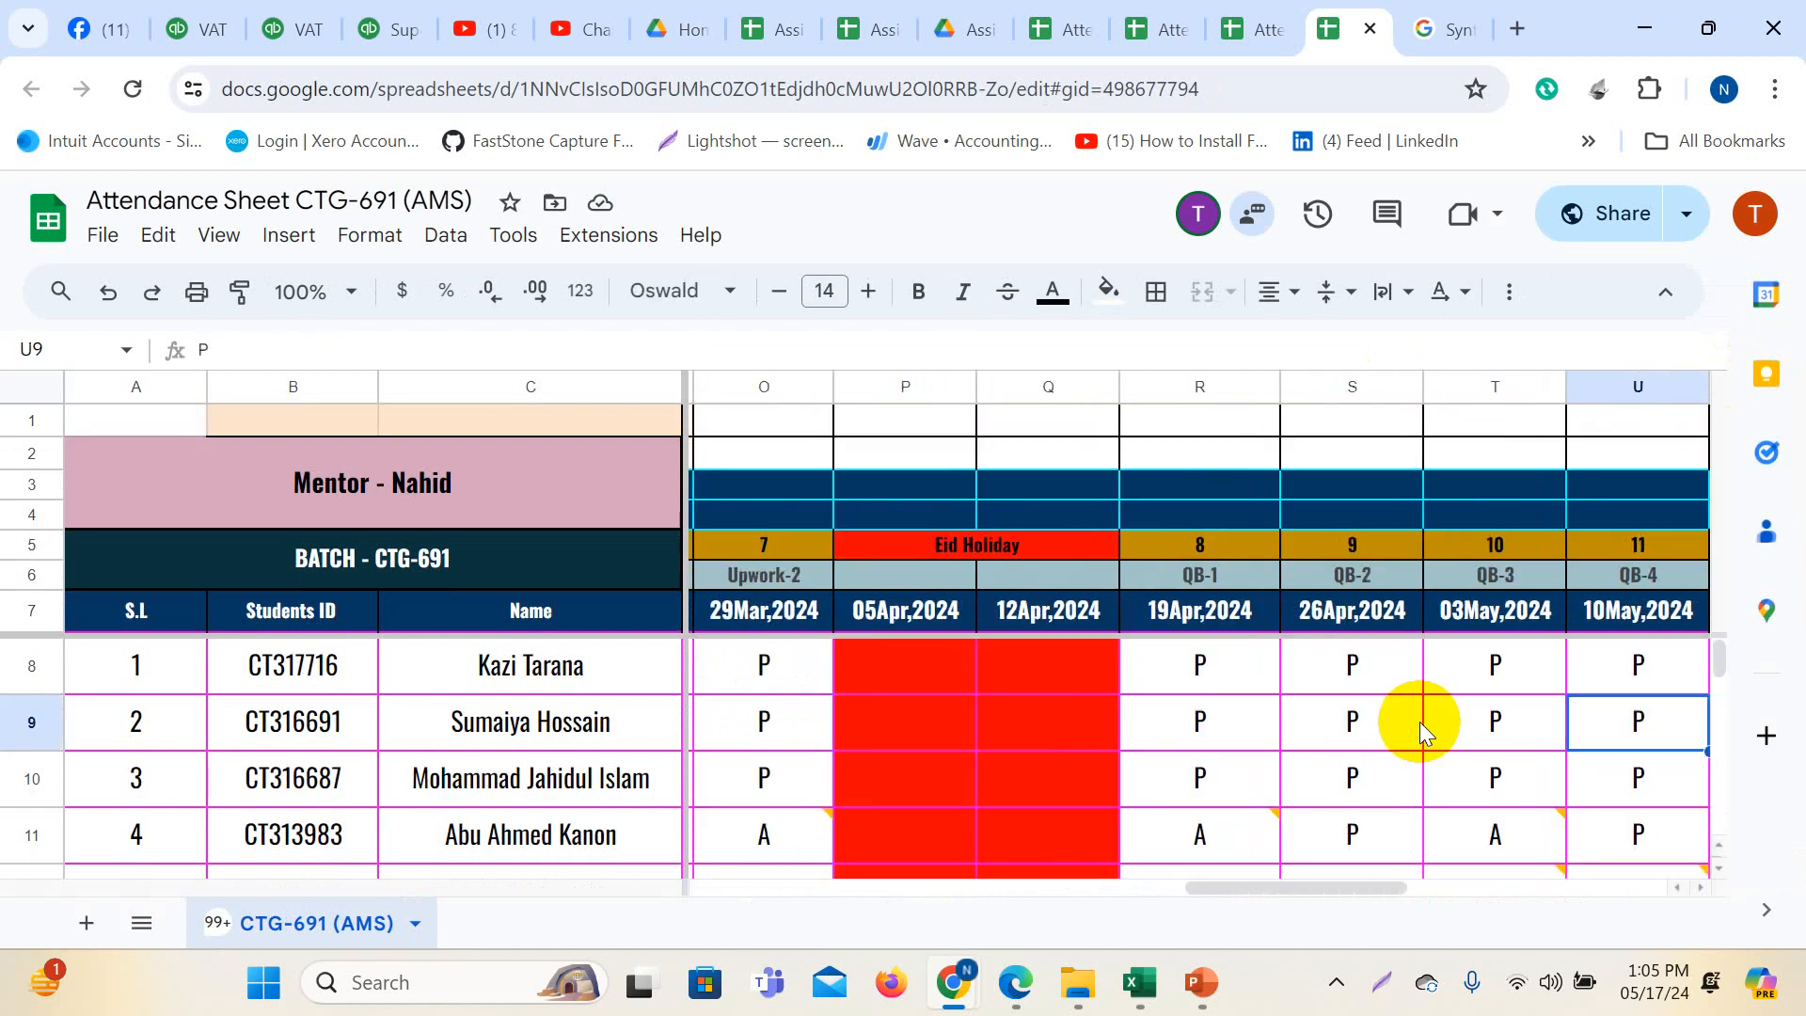
pyautogui.press('Right')
pyautogui.press('Right')
pyautogui.press('Right')
pyautogui.press('Right')
pyautogui.click(1167, 668)
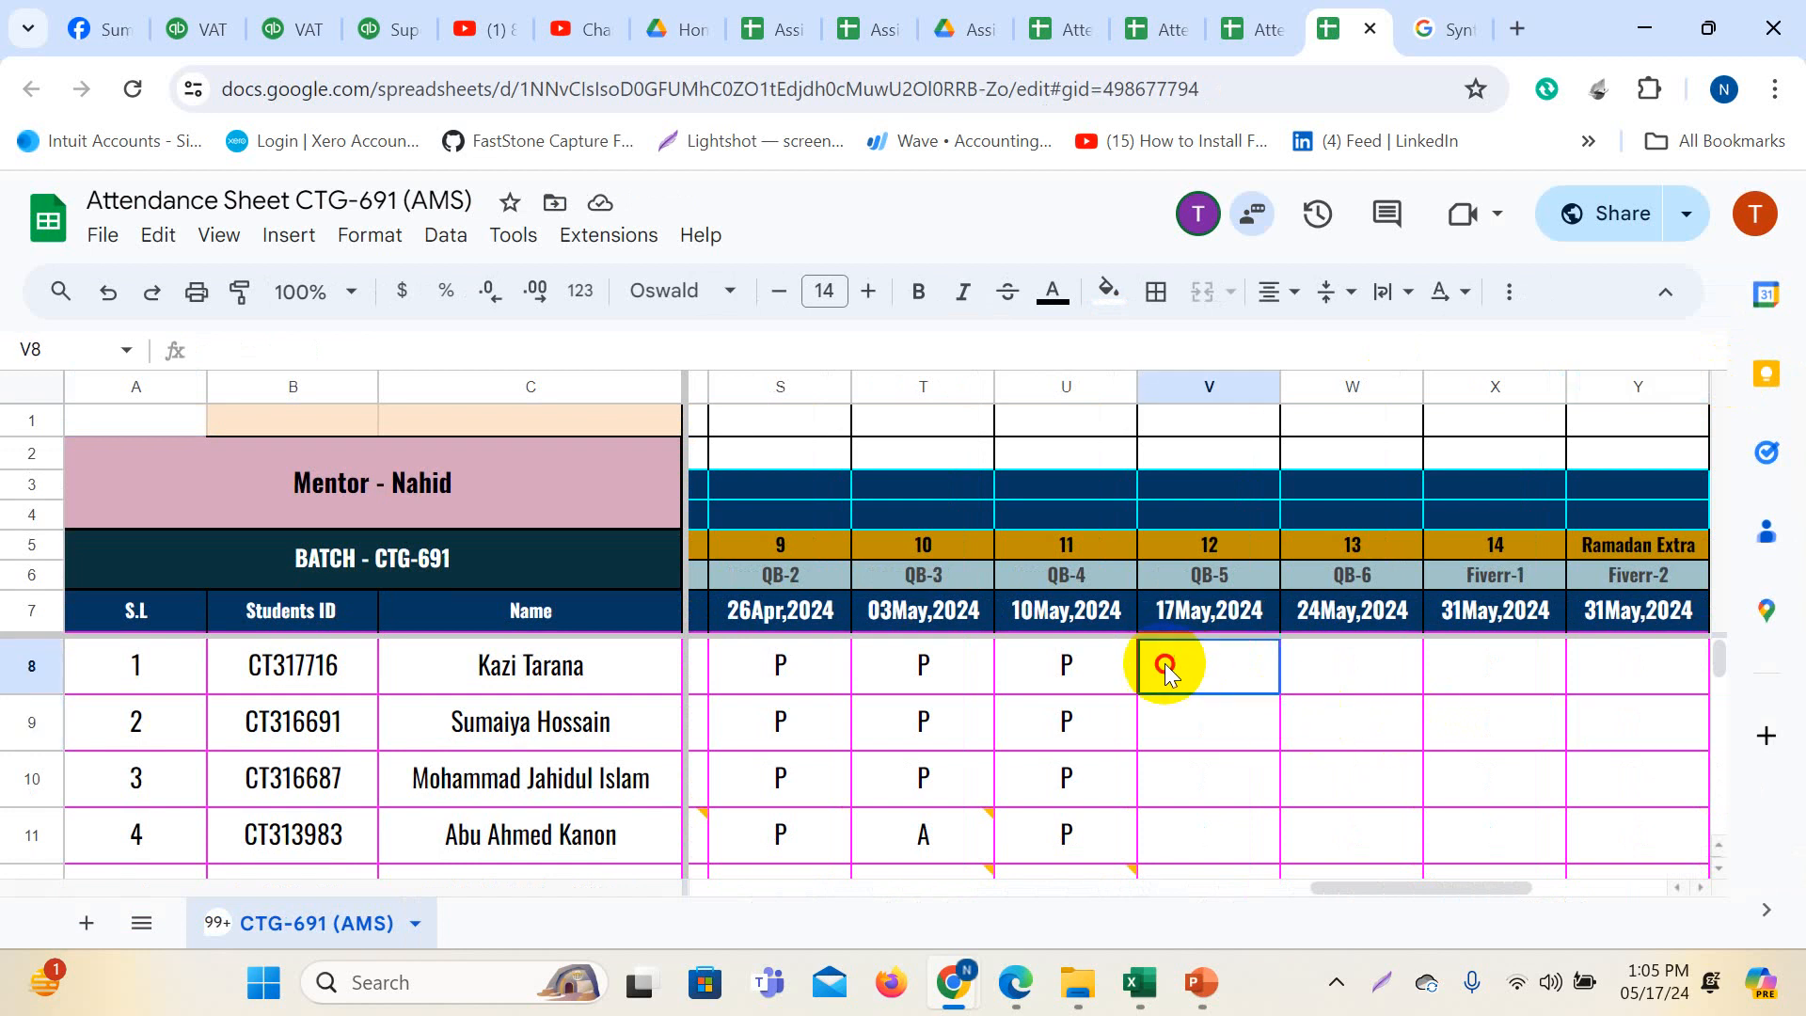
pyautogui.write('A')
pyautogui.press('Return')
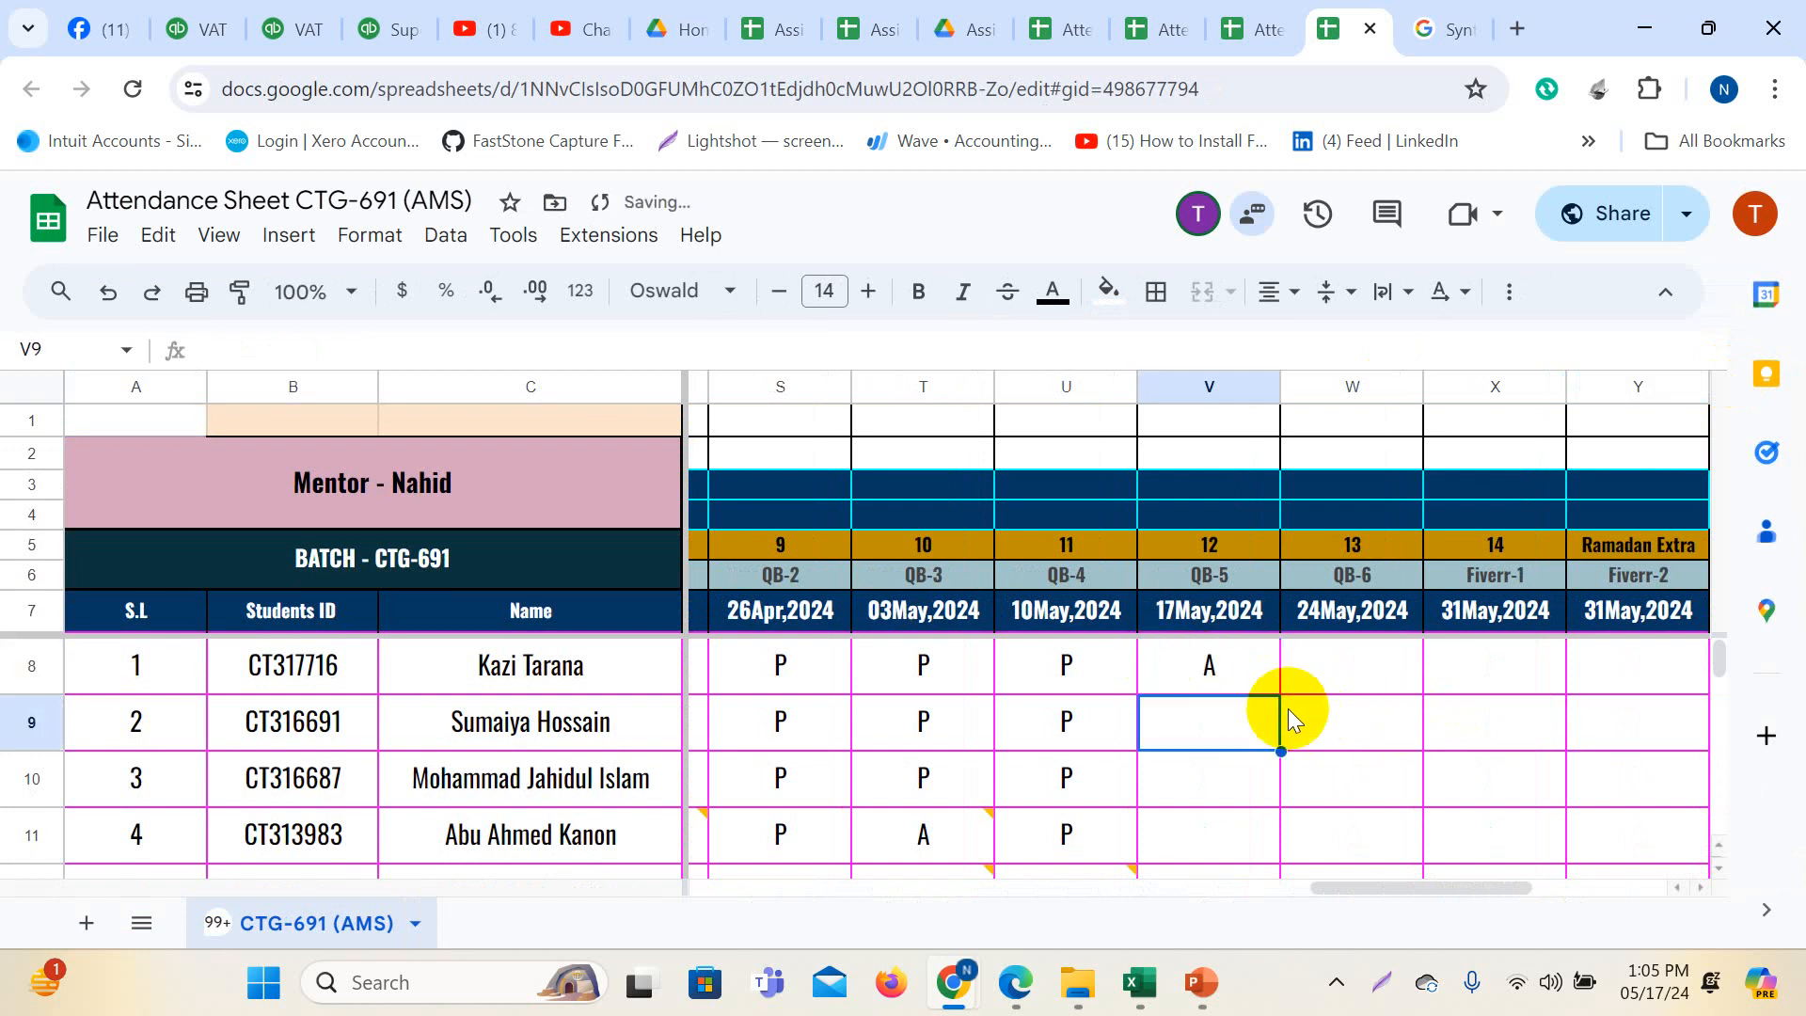
# - Add the comment "Inform" to the first student's absence mark in cell V8
pyautogui.rightClick(1220, 669)
pyautogui.scroll(-4, 1242, 804)
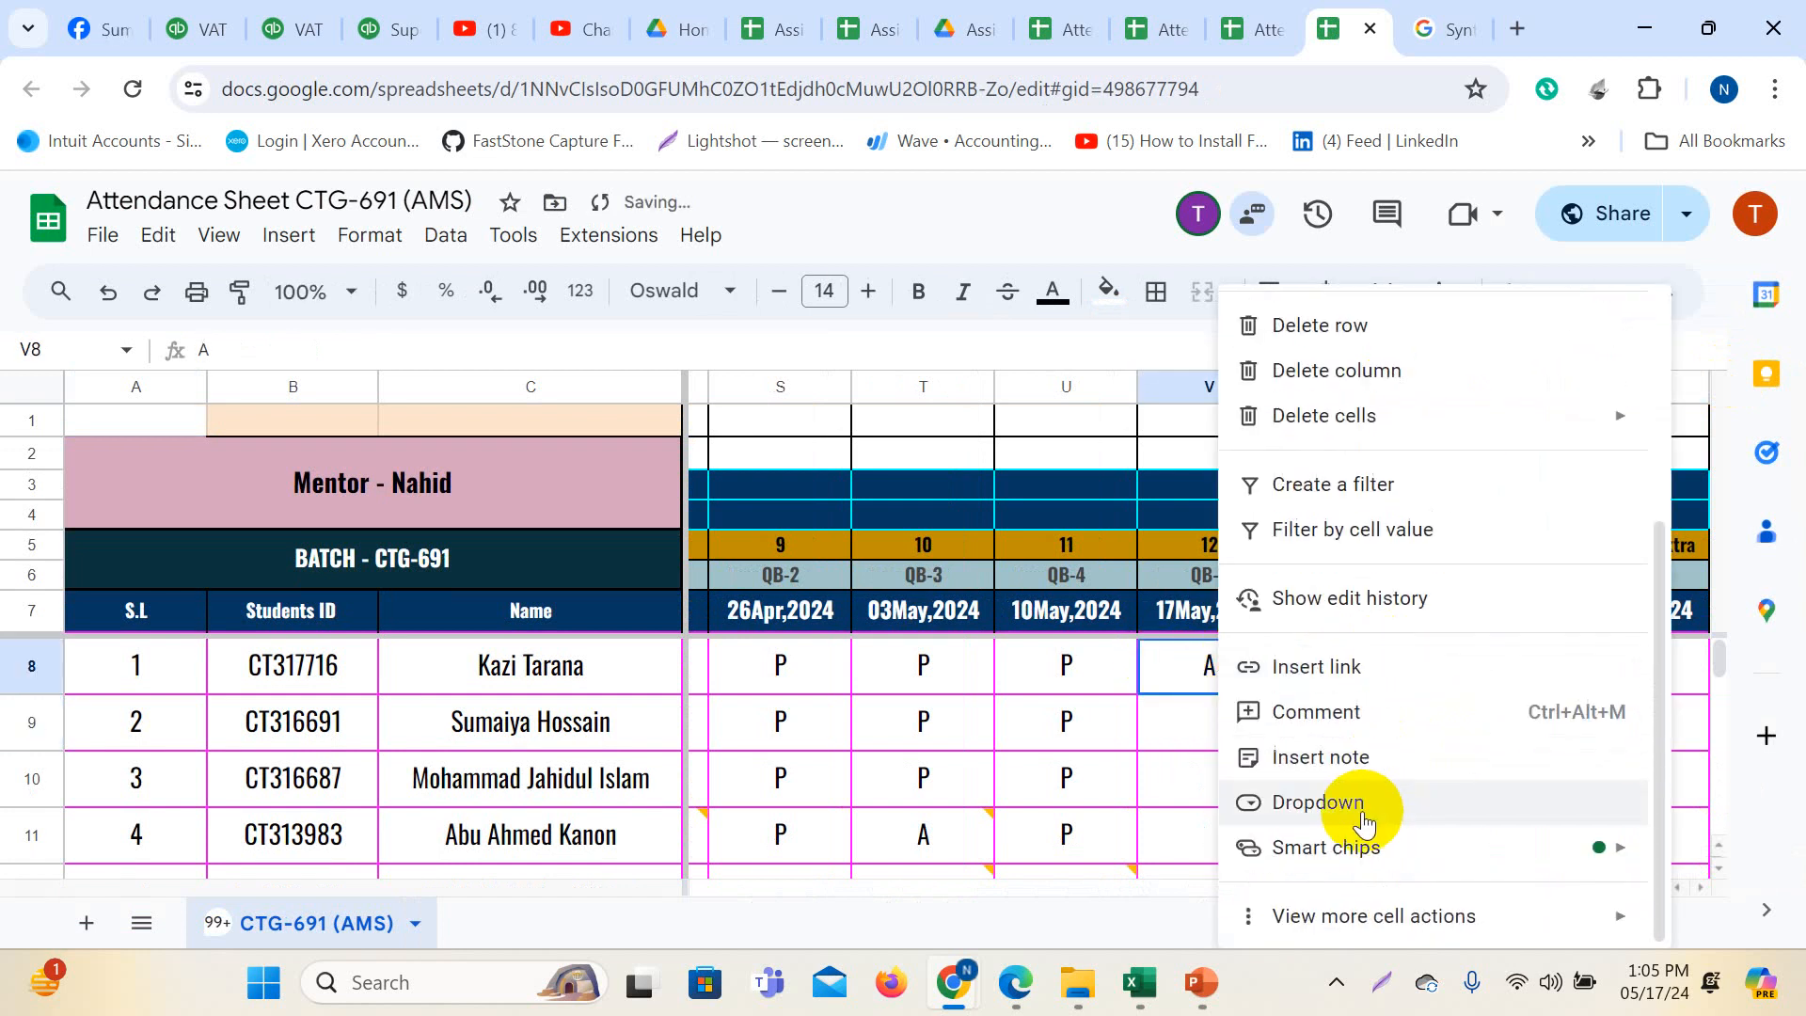
pyautogui.click(1338, 727)
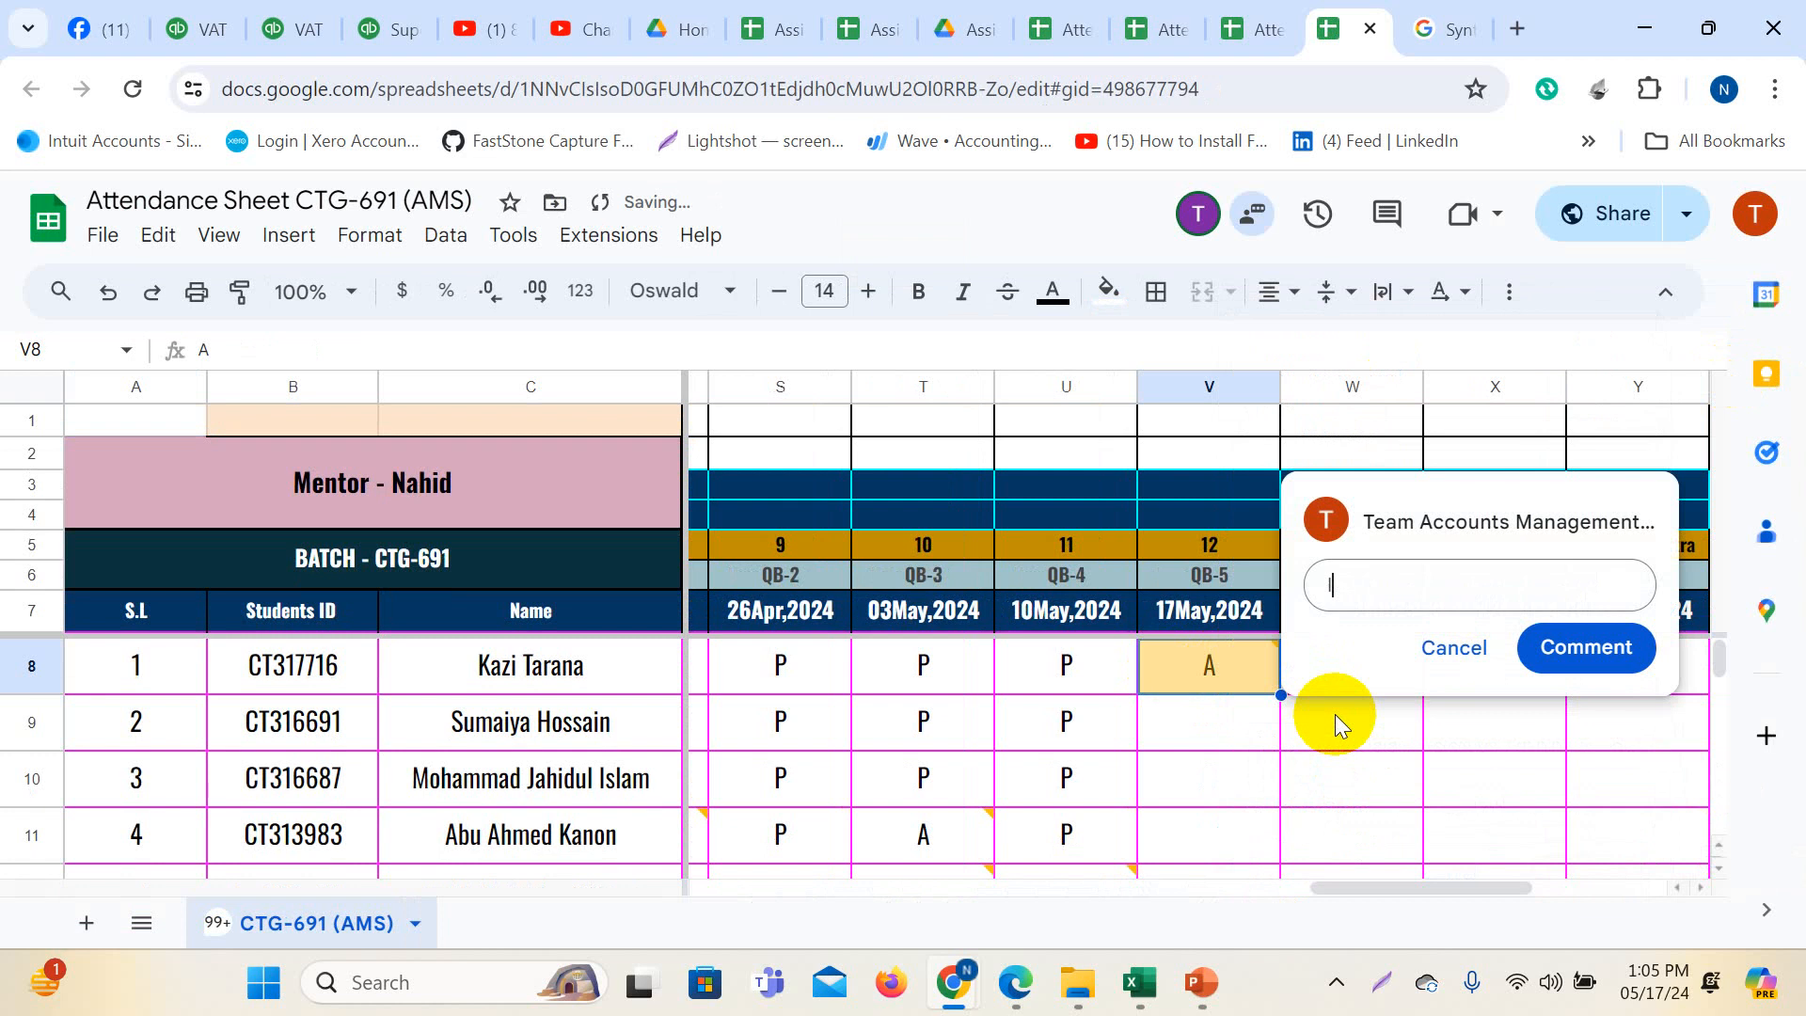
pyautogui.write('Inform')
pyautogui.click(1533, 669)
# - Mark the second, third and fourth students present for 17May,2024 with P in cells V9, V10 and V11
pyautogui.click(1212, 744)
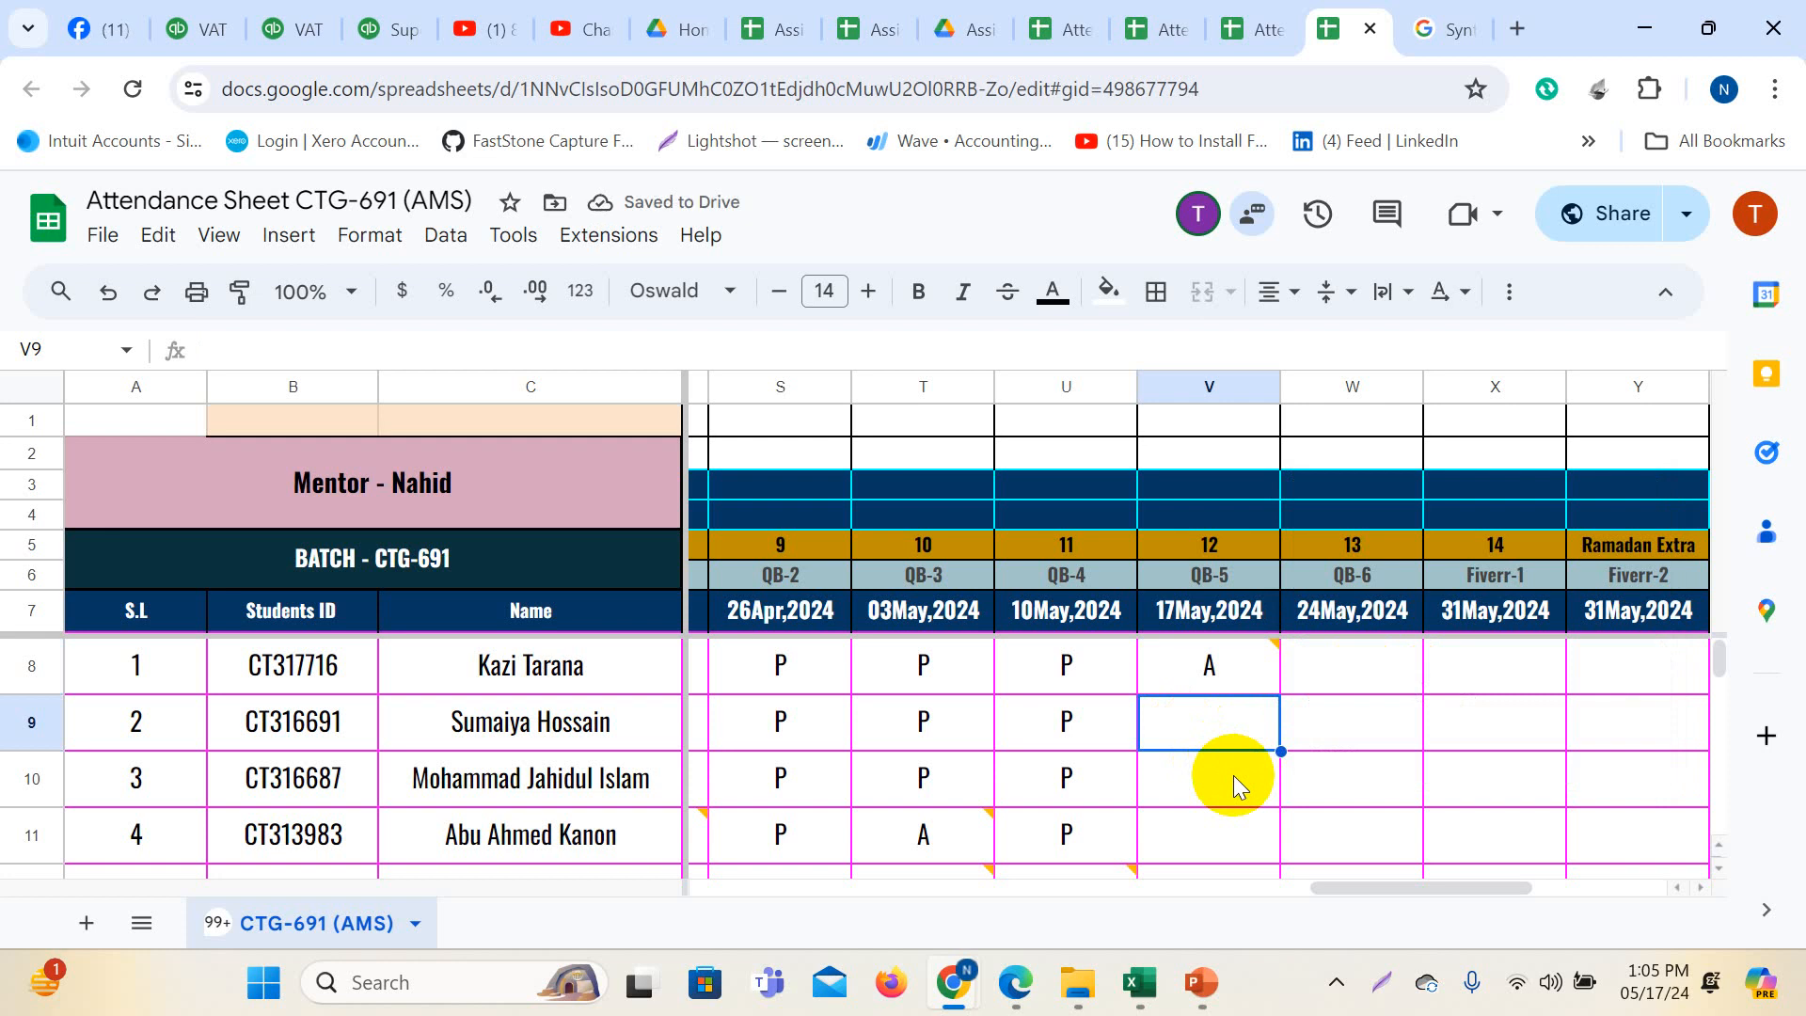
pyautogui.write('P')
pyautogui.click(1234, 776)
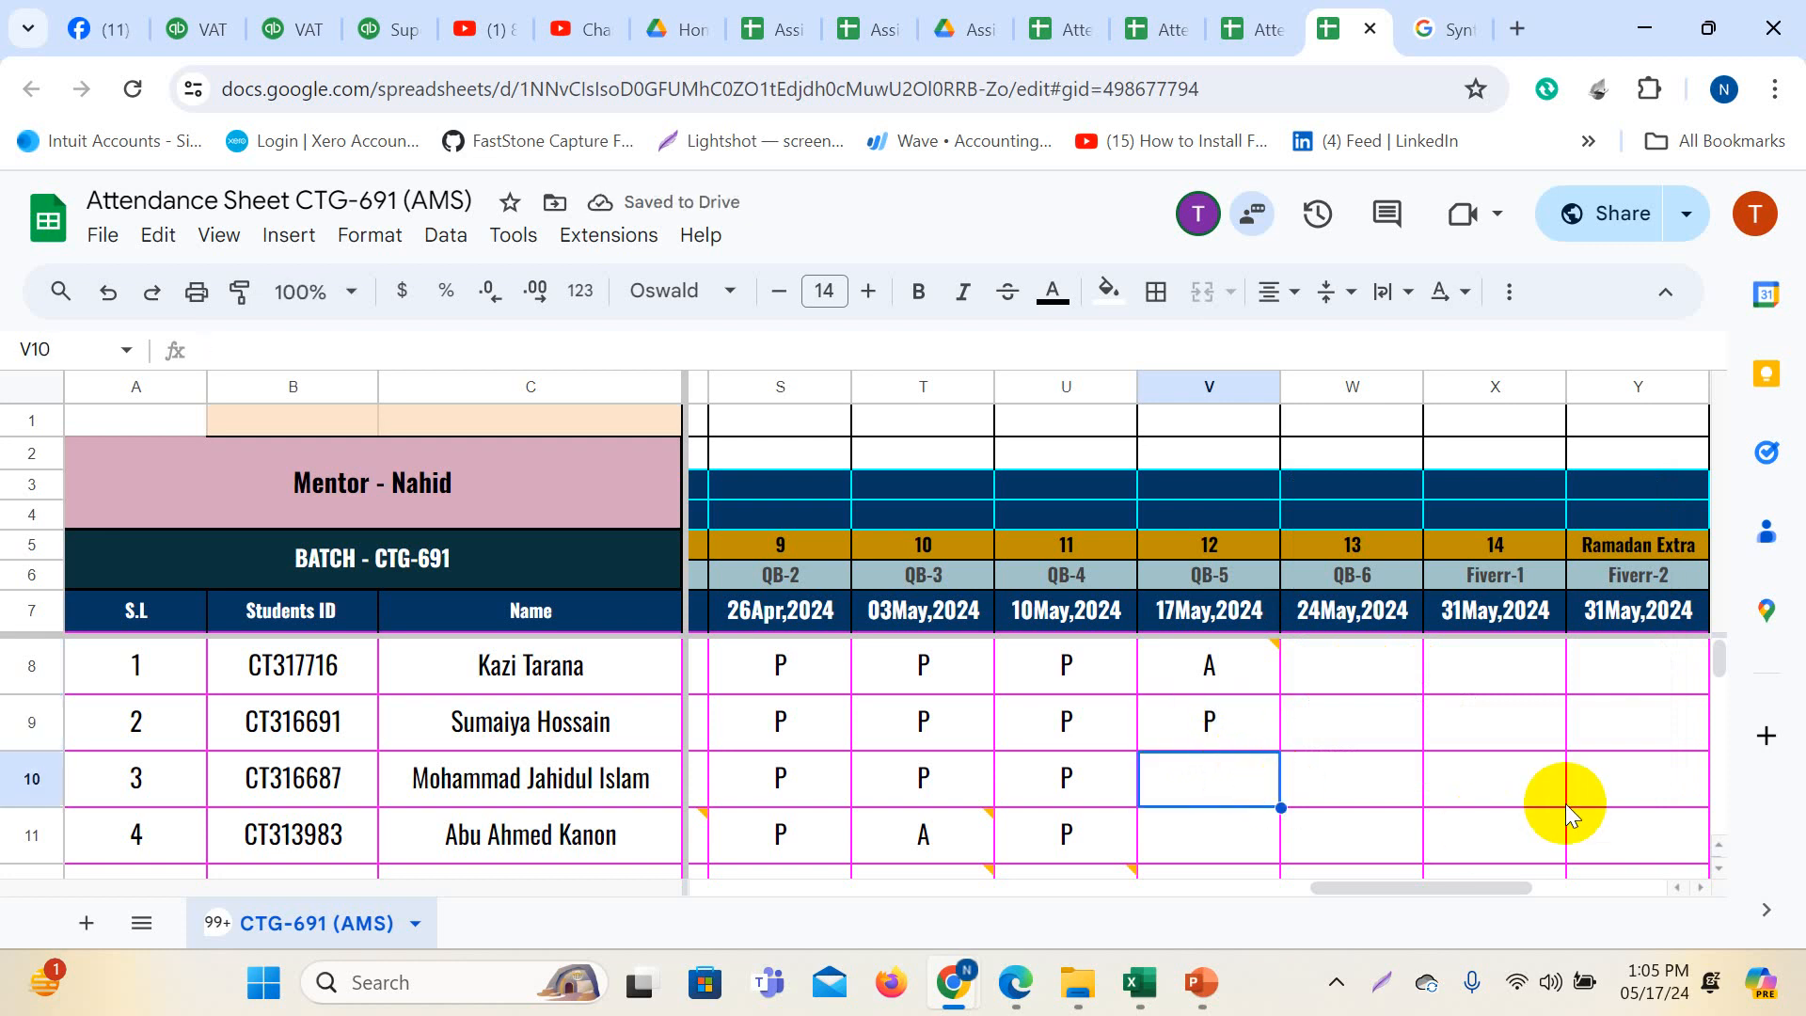
pyautogui.write('P')
pyautogui.press('Return')
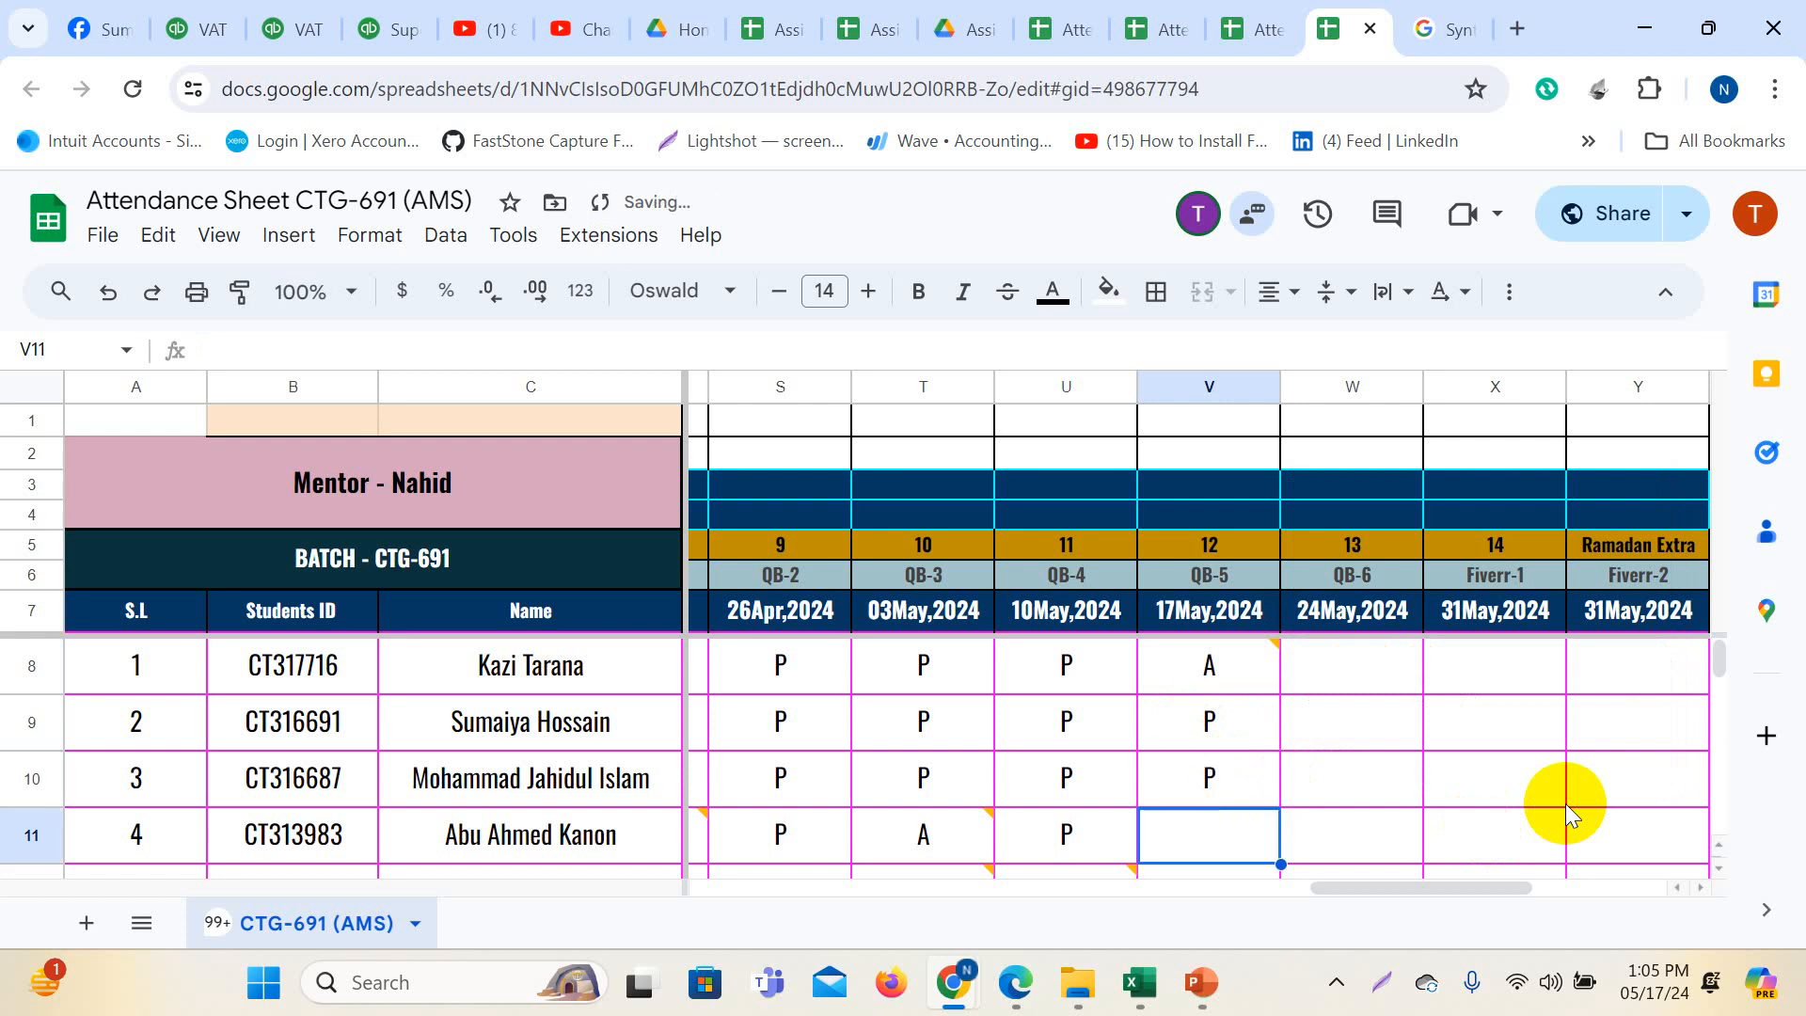
pyautogui.write('P')
pyautogui.press('Return')
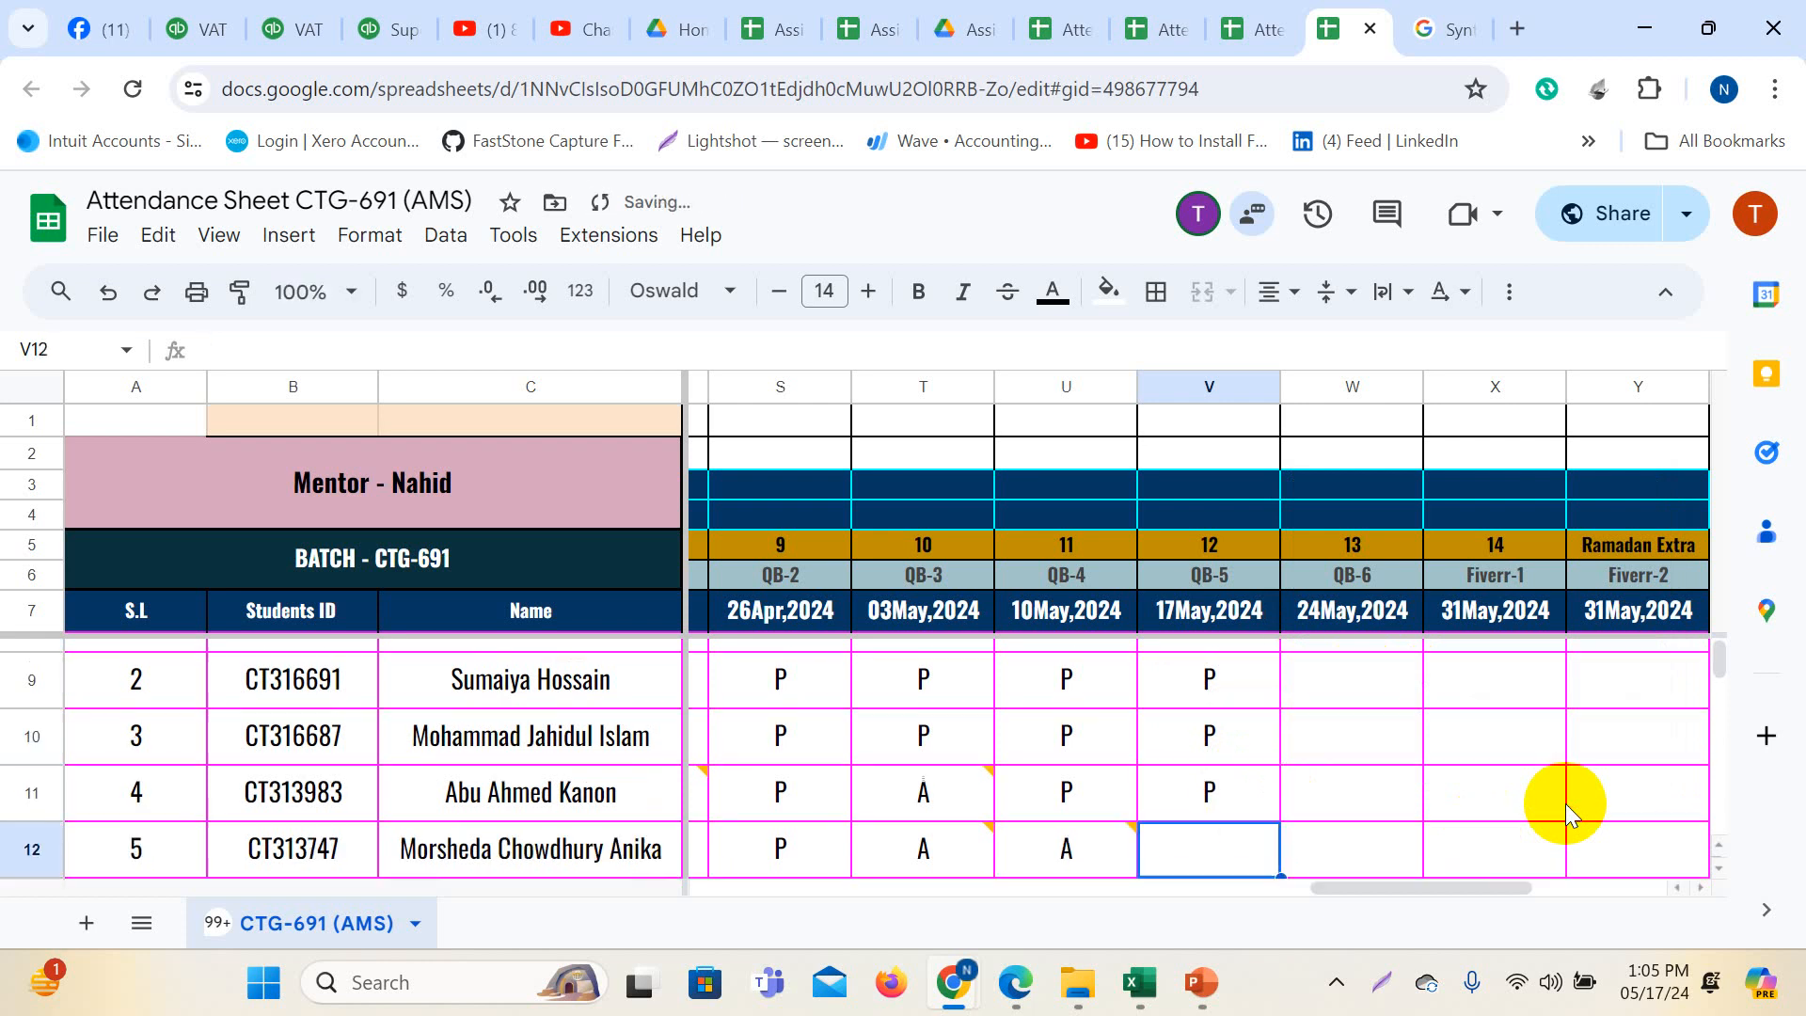
# - Mark the fifth student absent with A in cell V12 and attach the comment "Exam"
pyautogui.write('A')
pyautogui.press('Return')
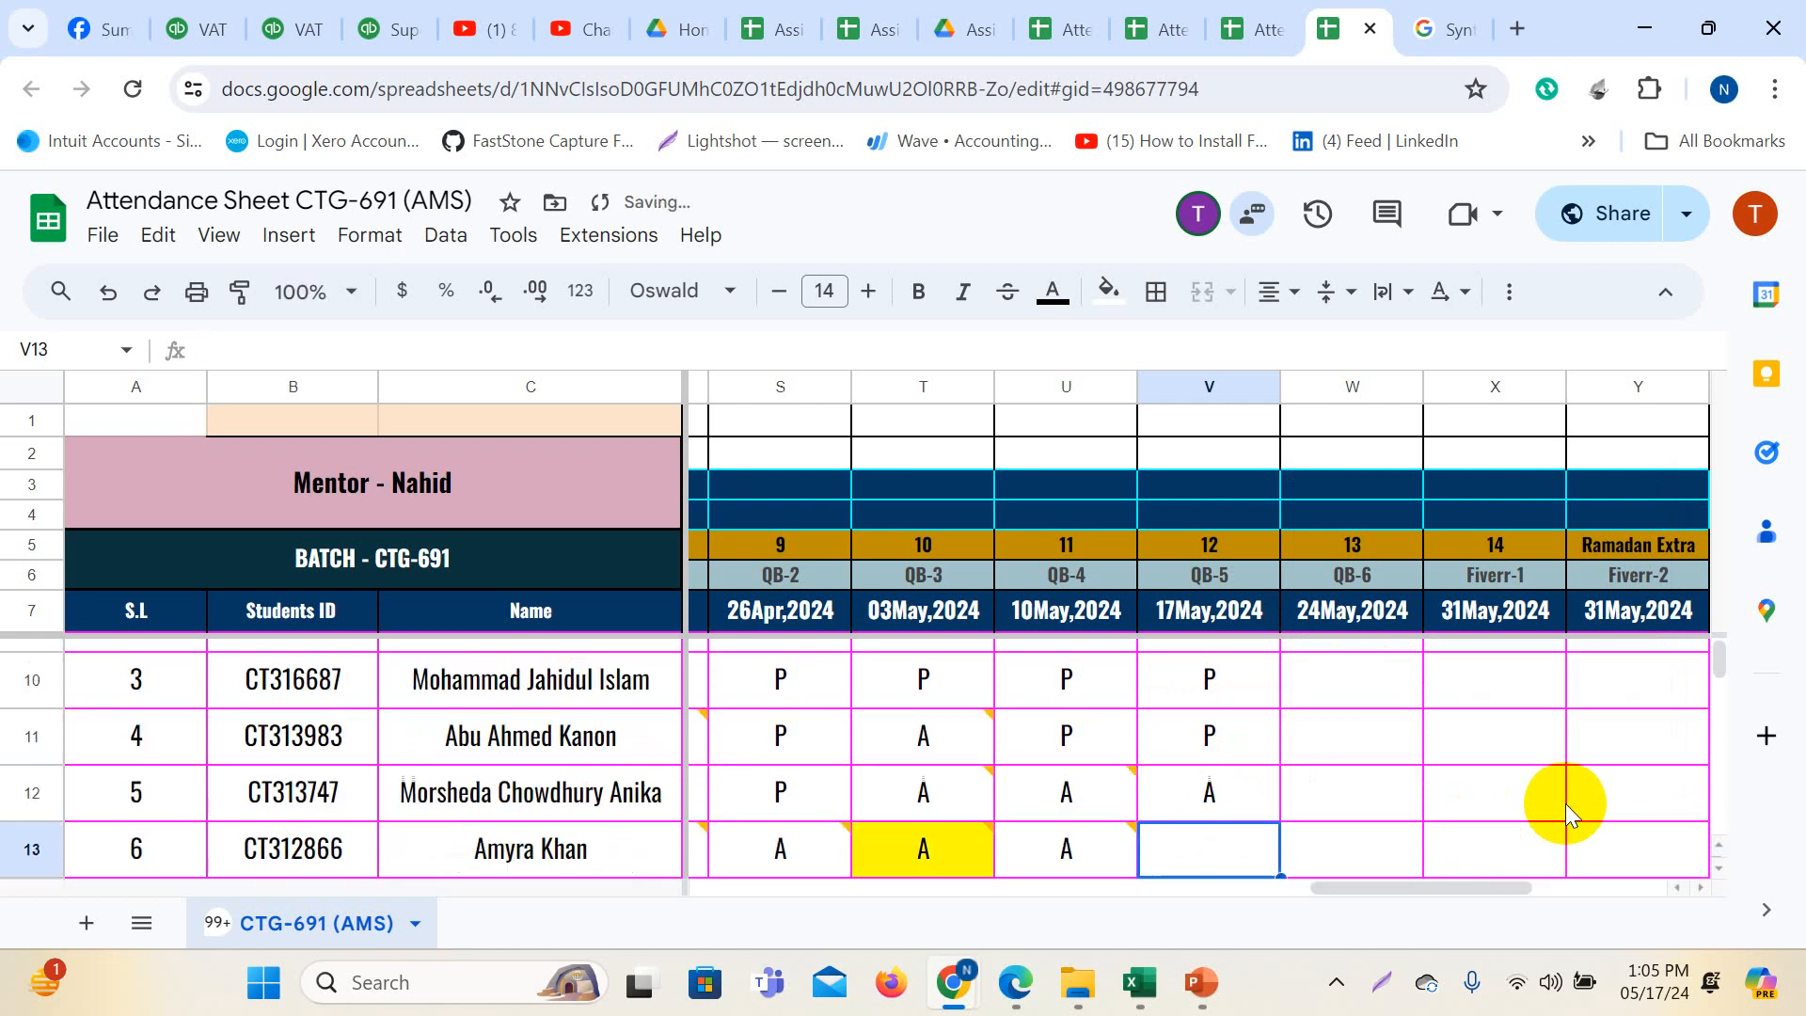
pyautogui.click(1230, 792)
pyautogui.rightClick(1229, 792)
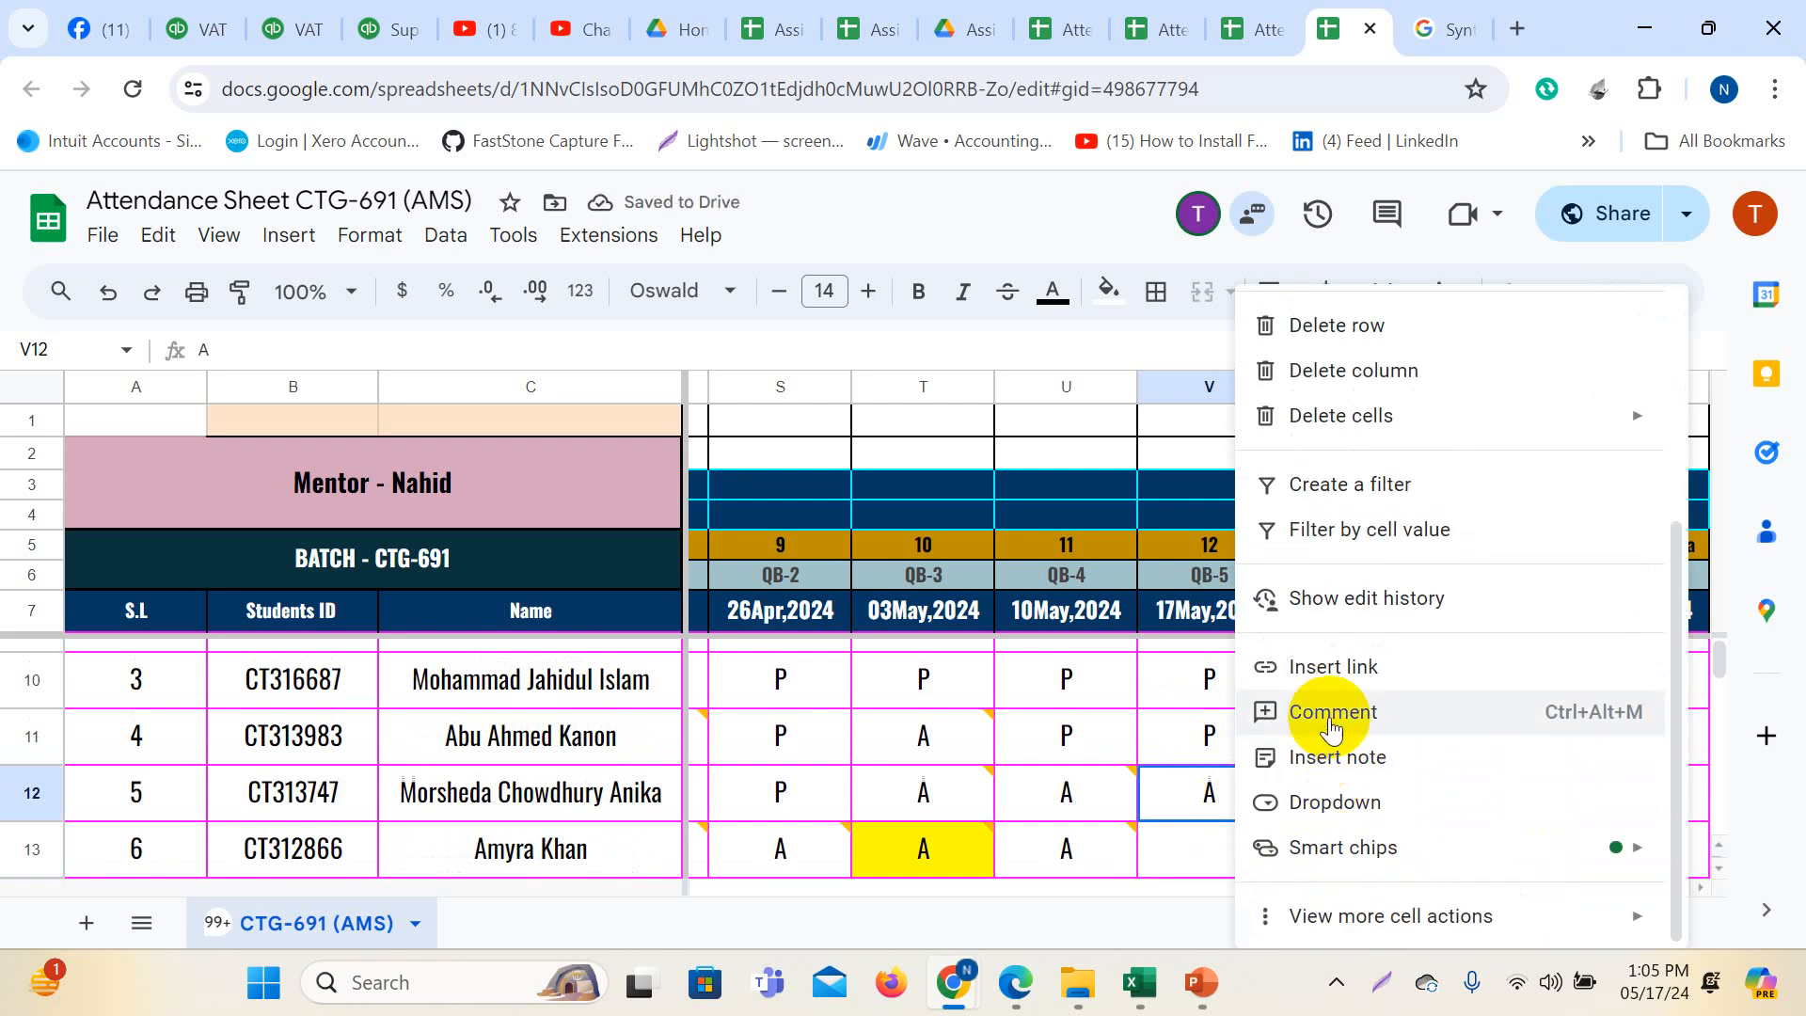
pyautogui.click(1334, 710)
pyautogui.write('Exam')
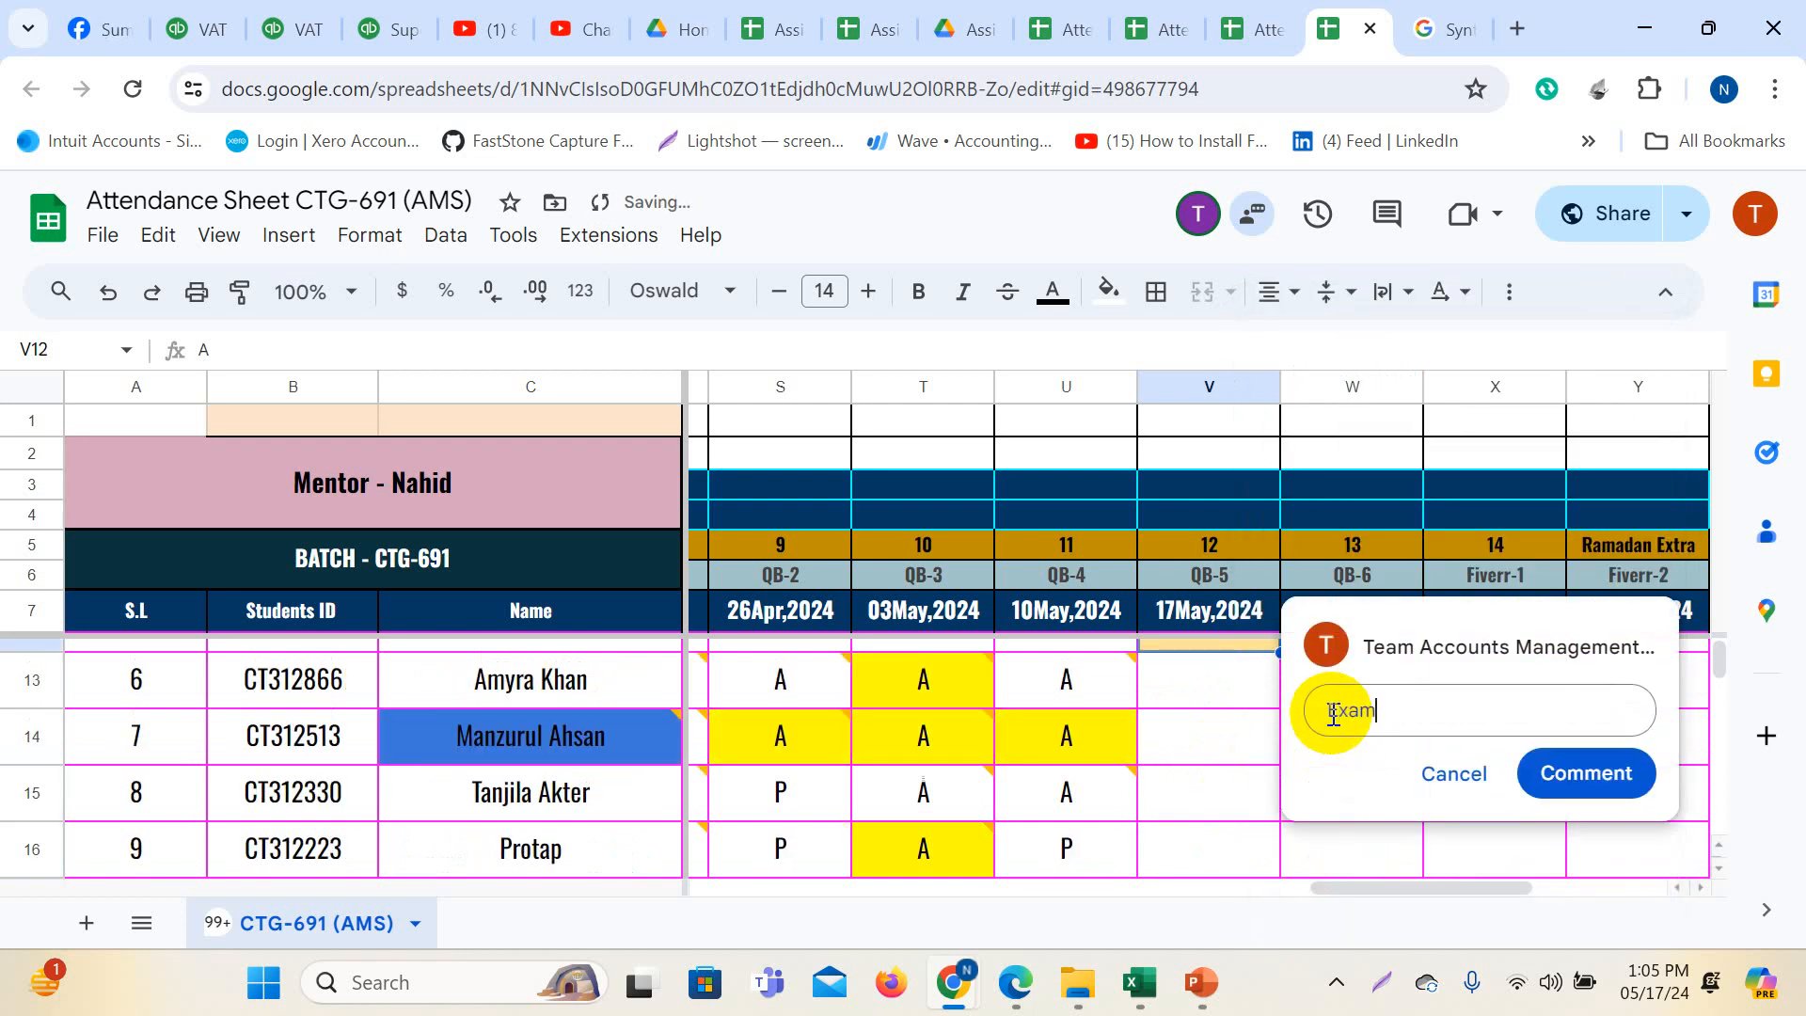
pyautogui.click(1584, 774)
# - Enter A for the sixth and seventh students in V13 and V14, and check the comment on U14
pyautogui.click(1188, 697)
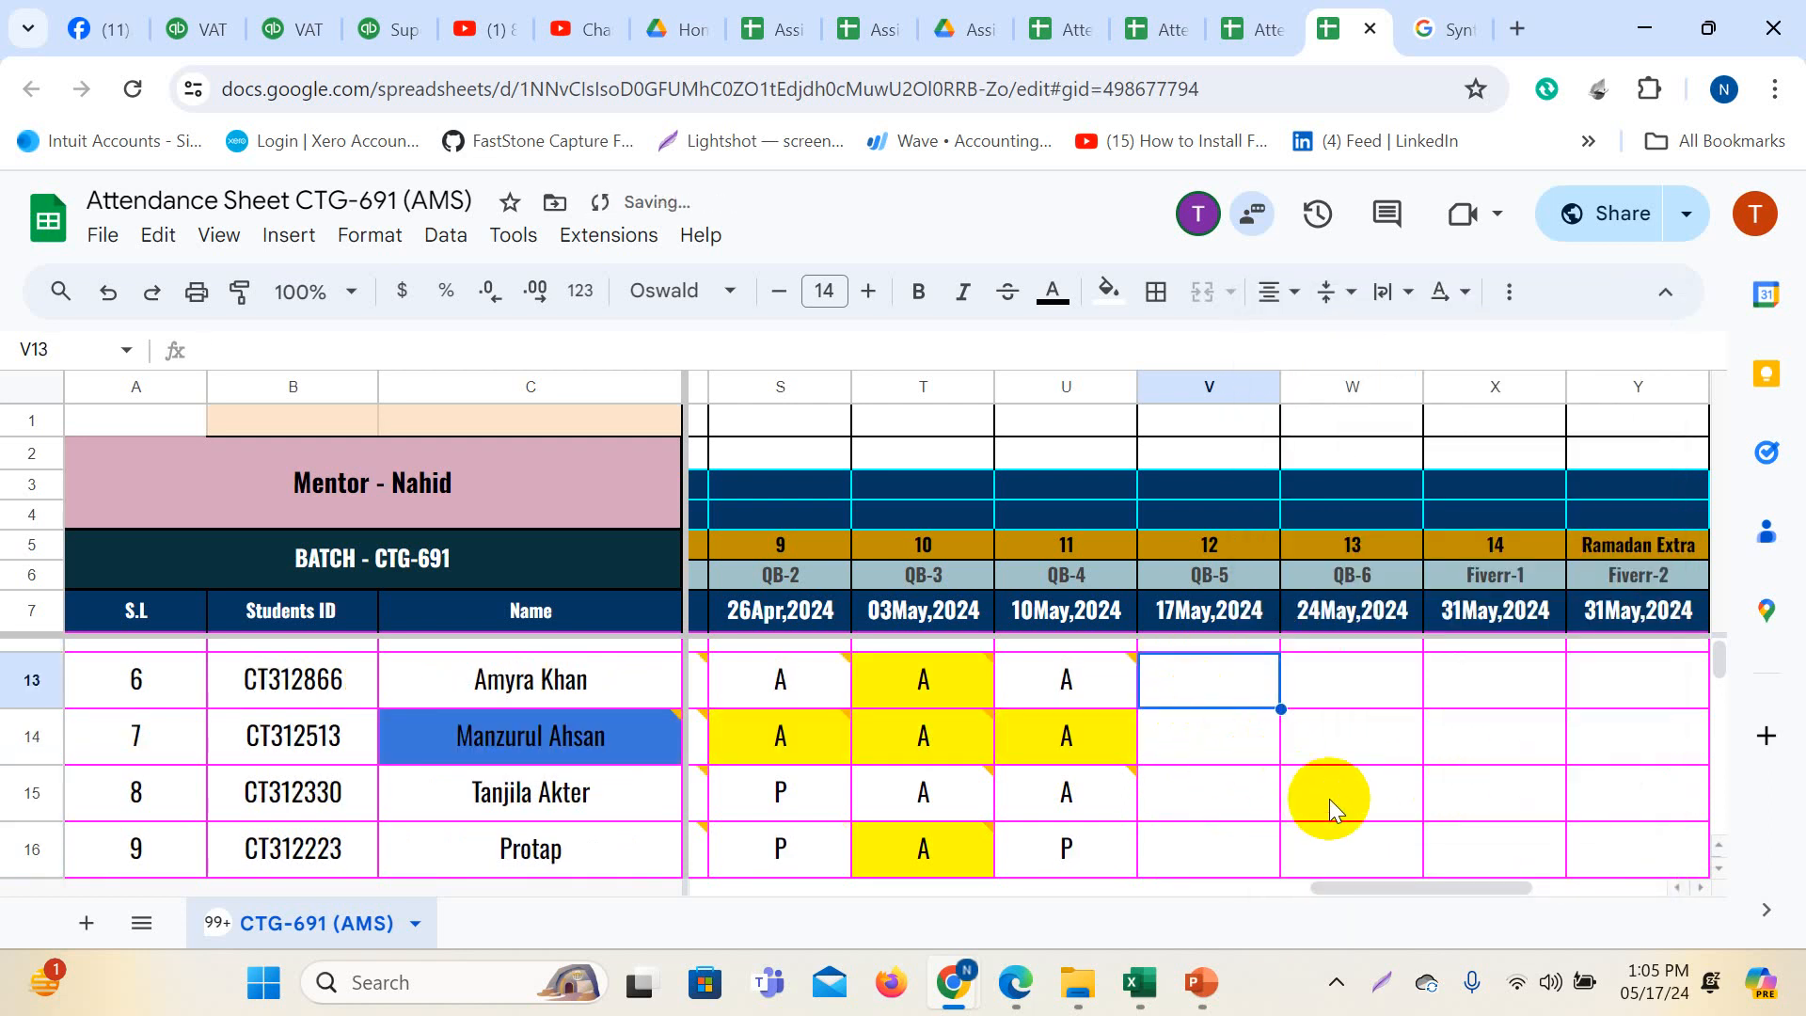
pyautogui.write('A')
pyautogui.press('Up')
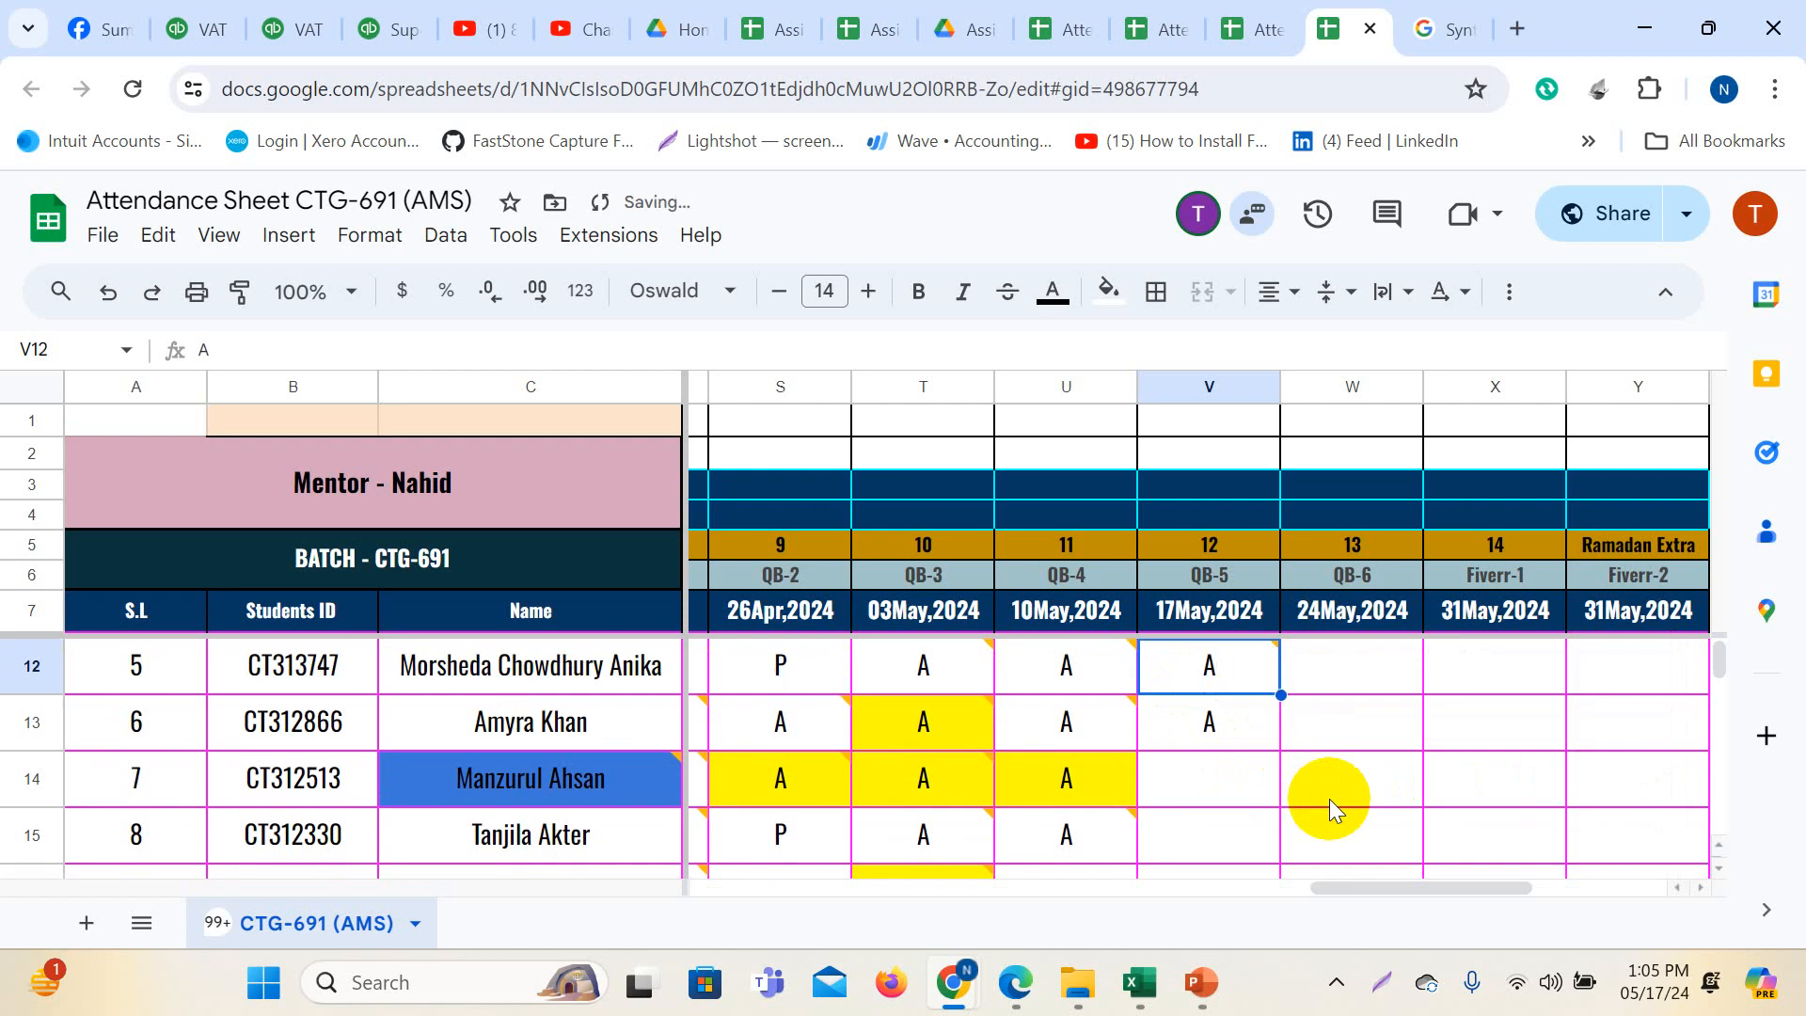
pyautogui.click(1239, 777)
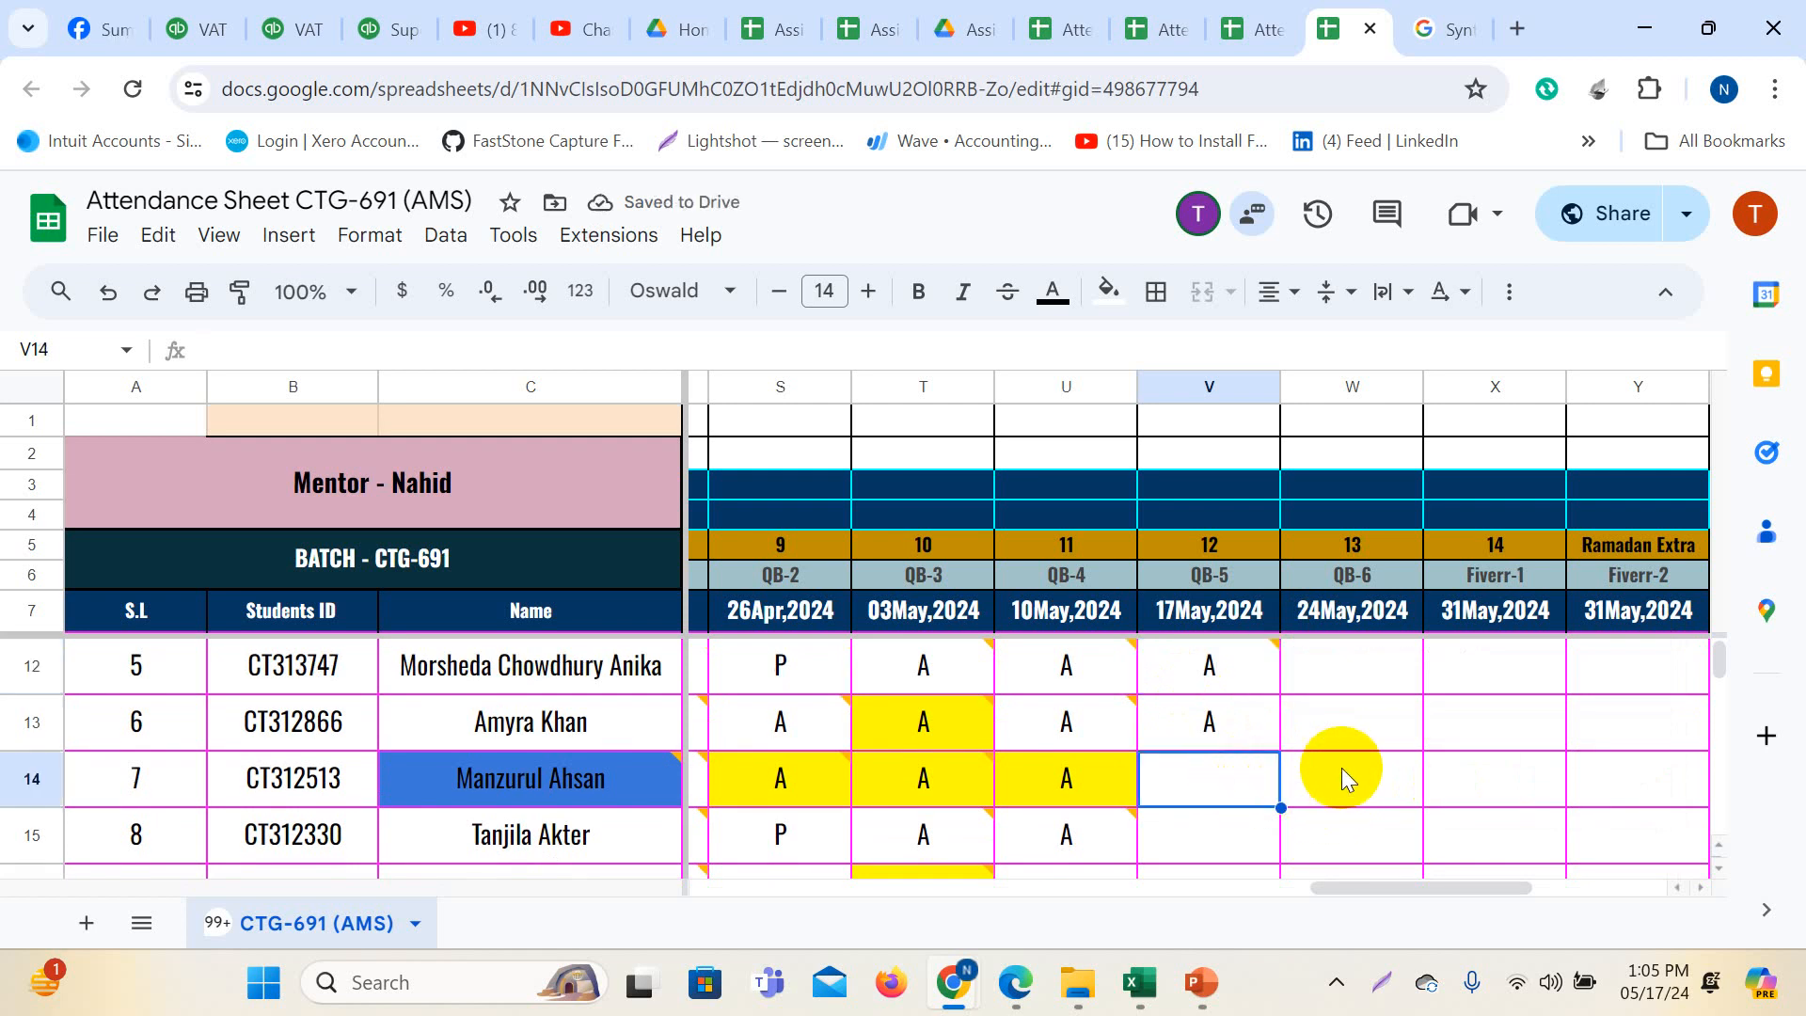
pyautogui.write('A')
pyautogui.click(1036, 790)
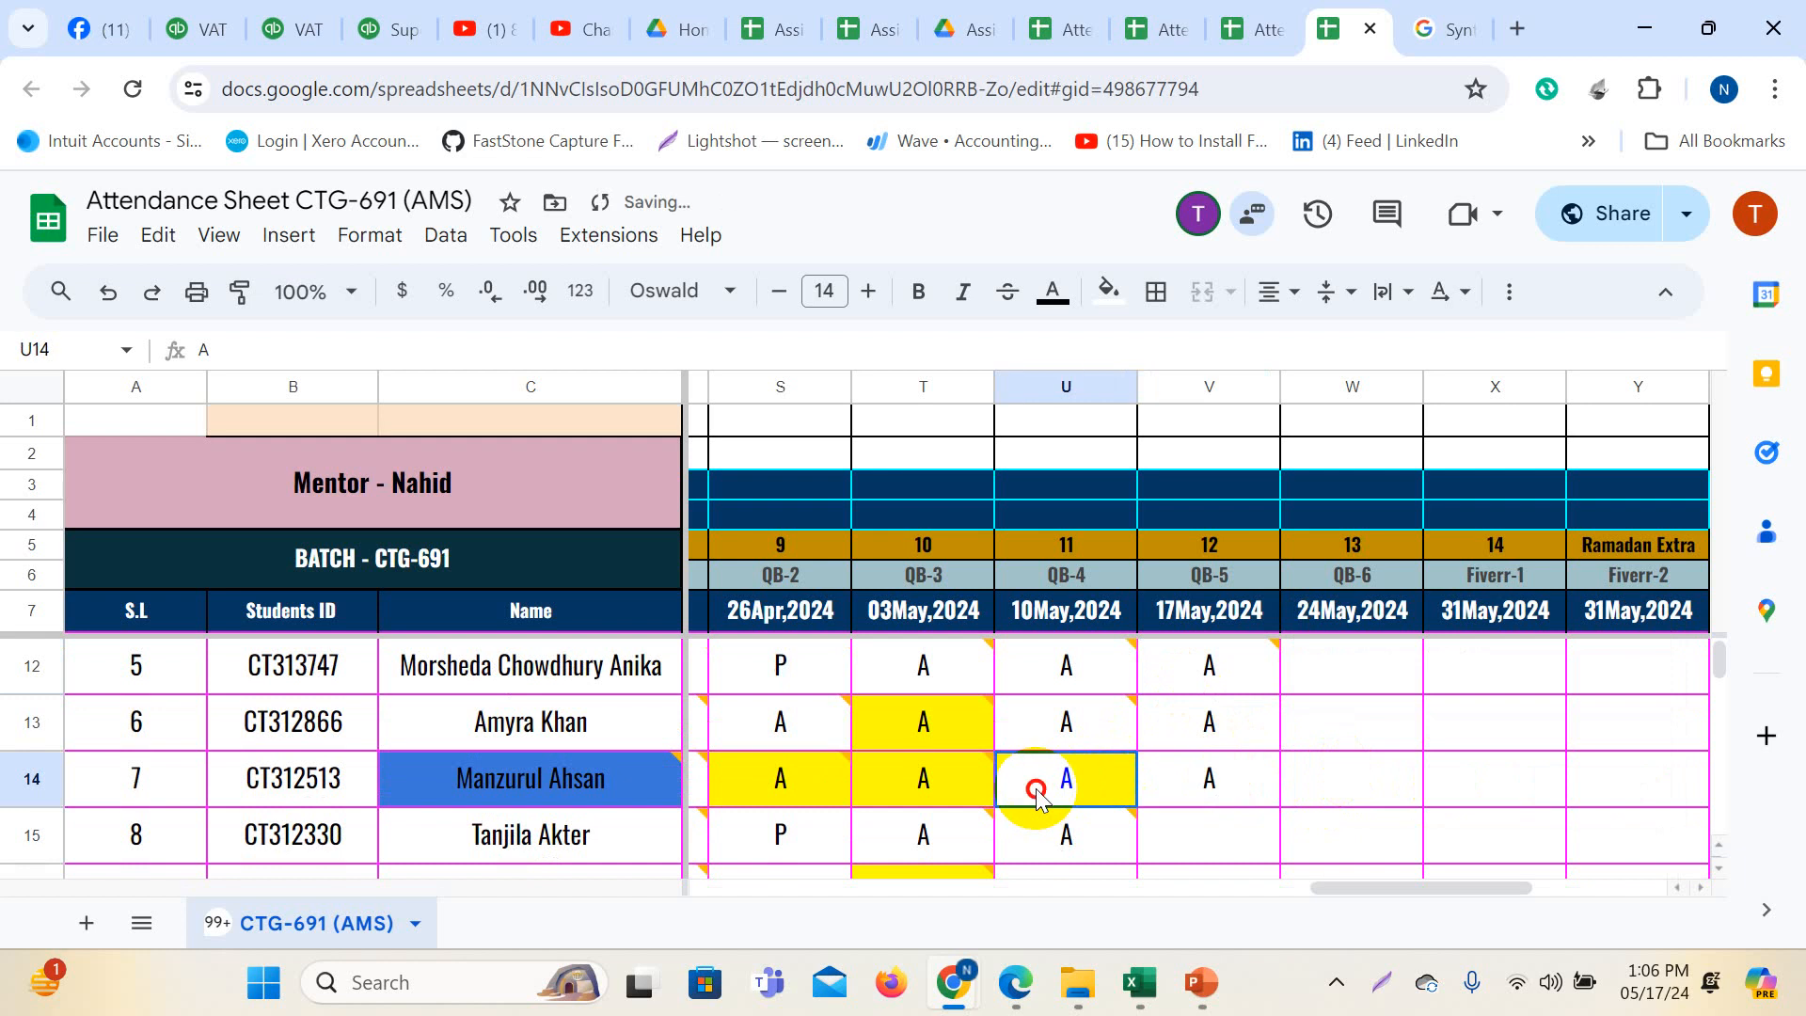
pyautogui.moveTo(955, 790)
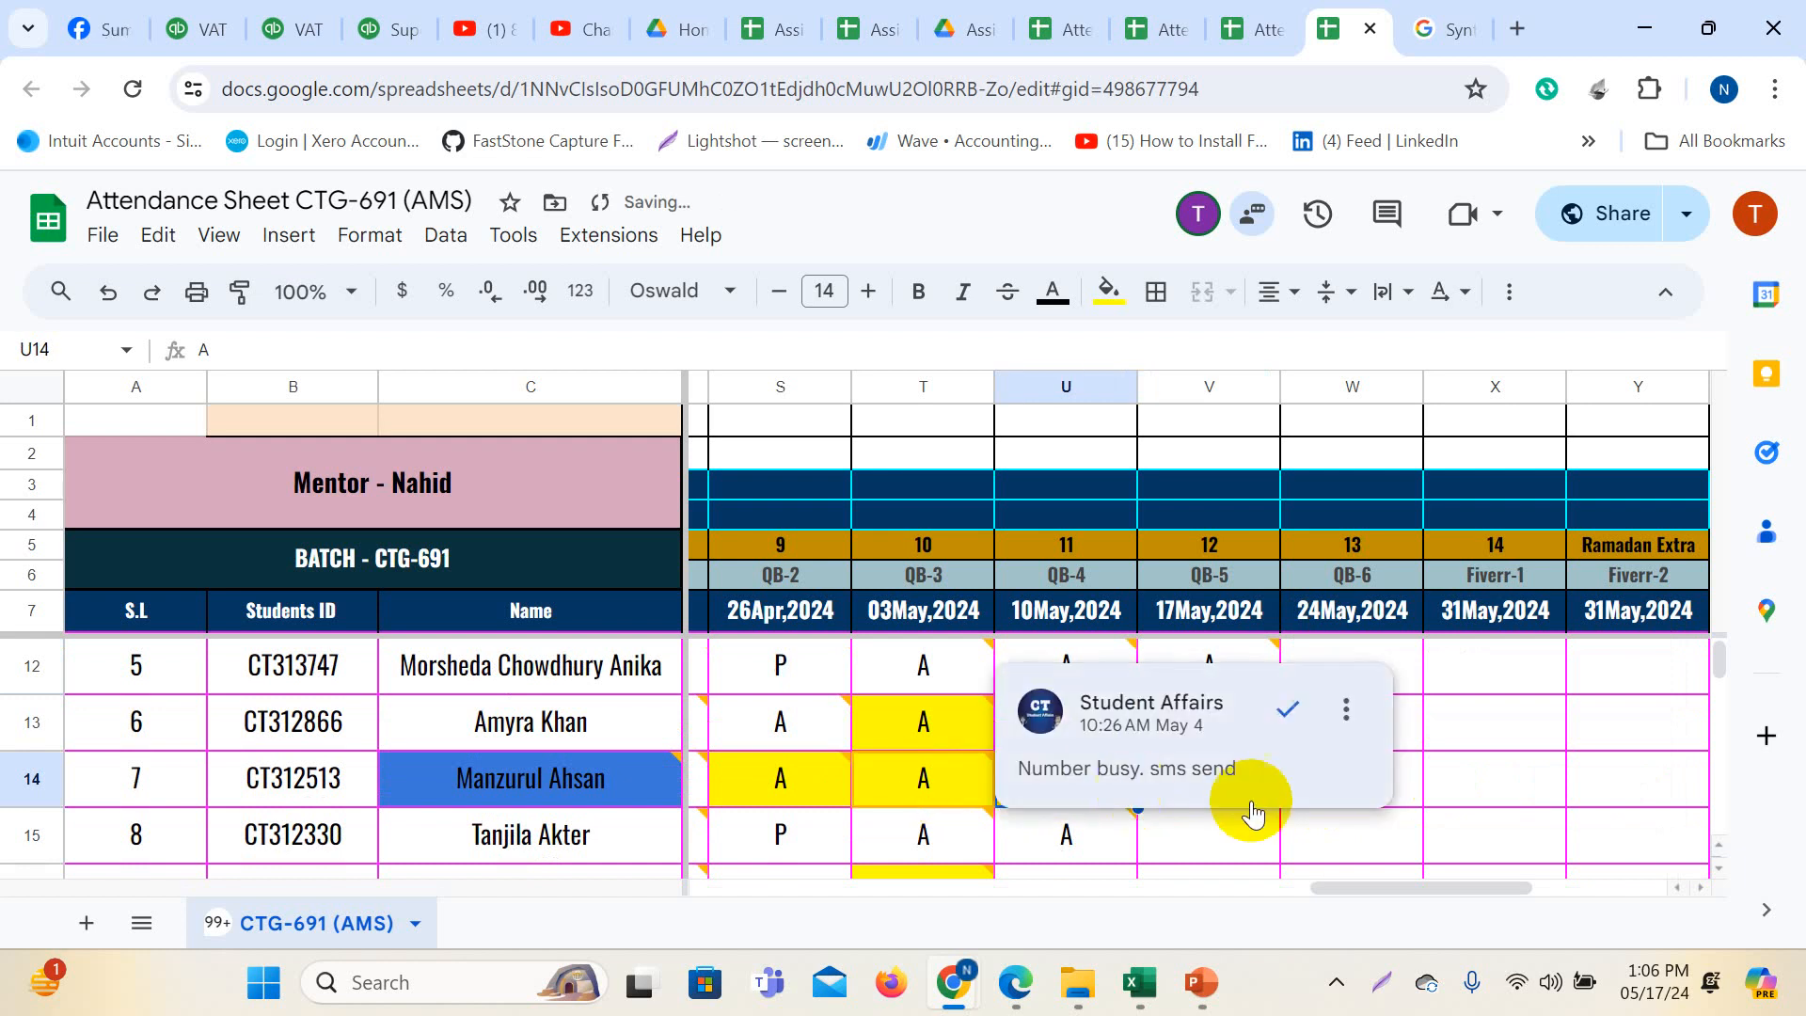
# - Mark the eighth student absent with A in cell V15 and attach the comment "Inform"
pyautogui.click(1218, 826)
pyautogui.scroll(-2, 1384, 792)
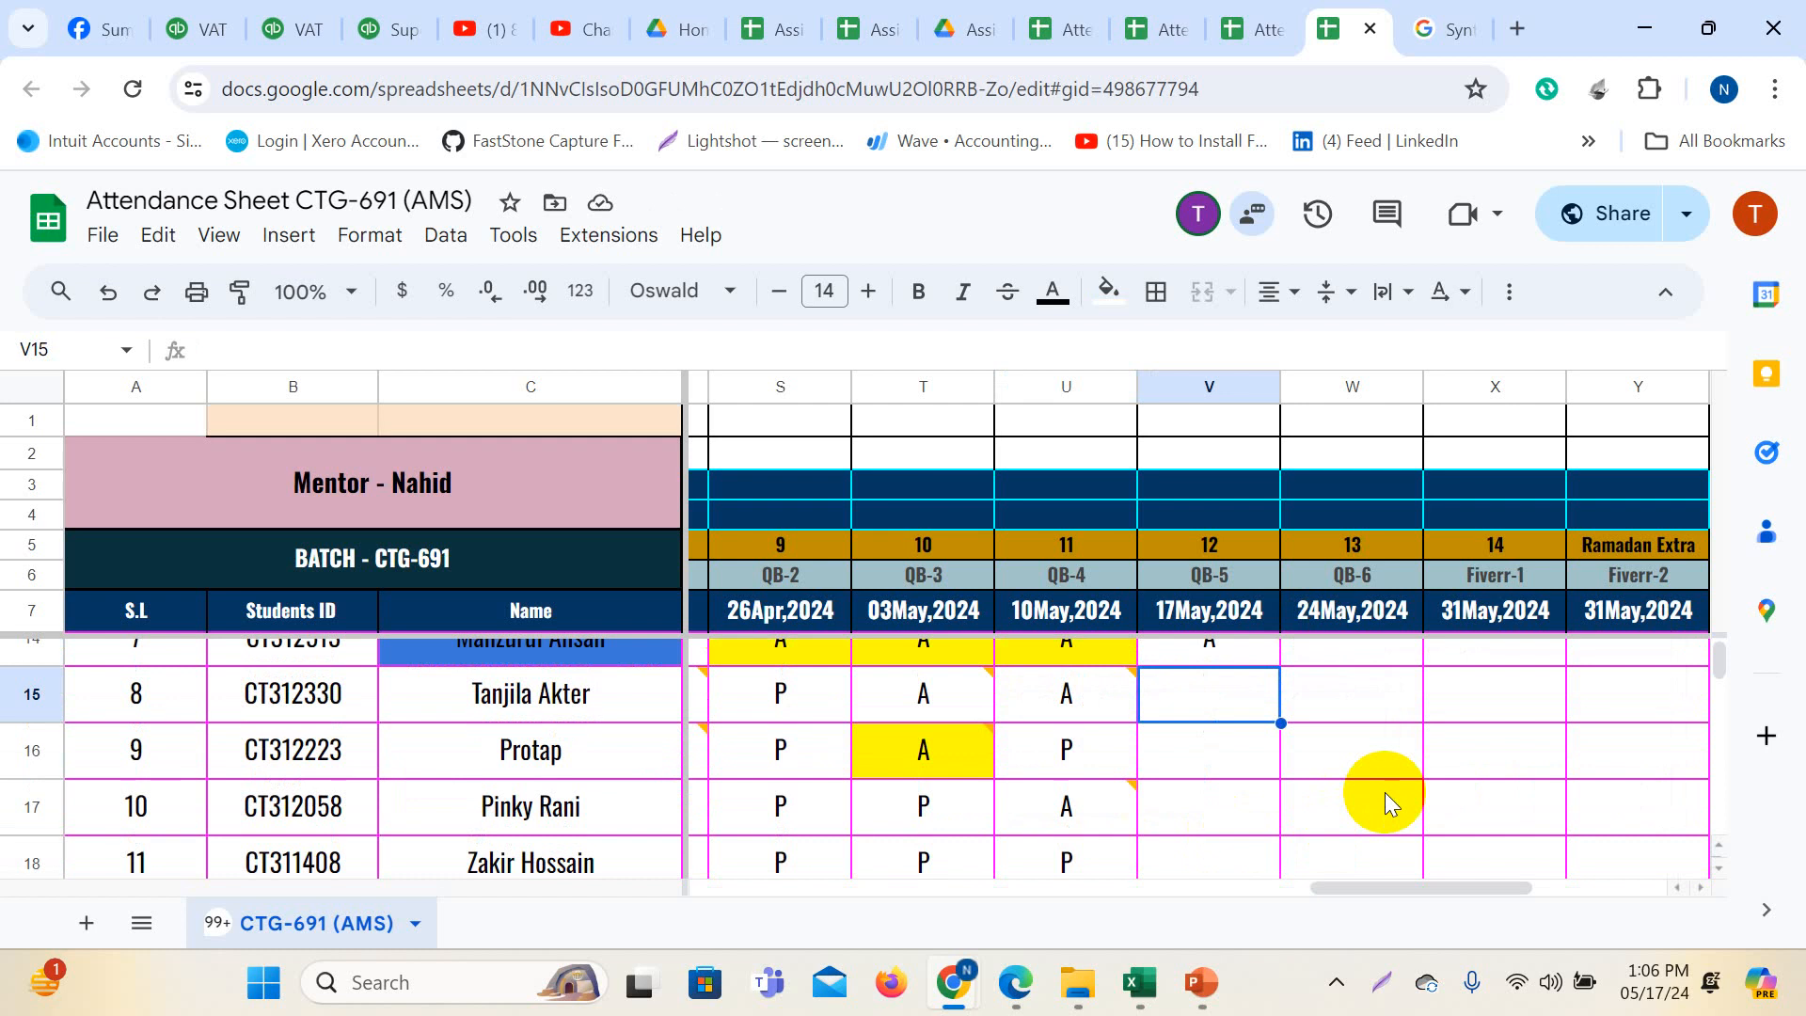
pyautogui.write('A')
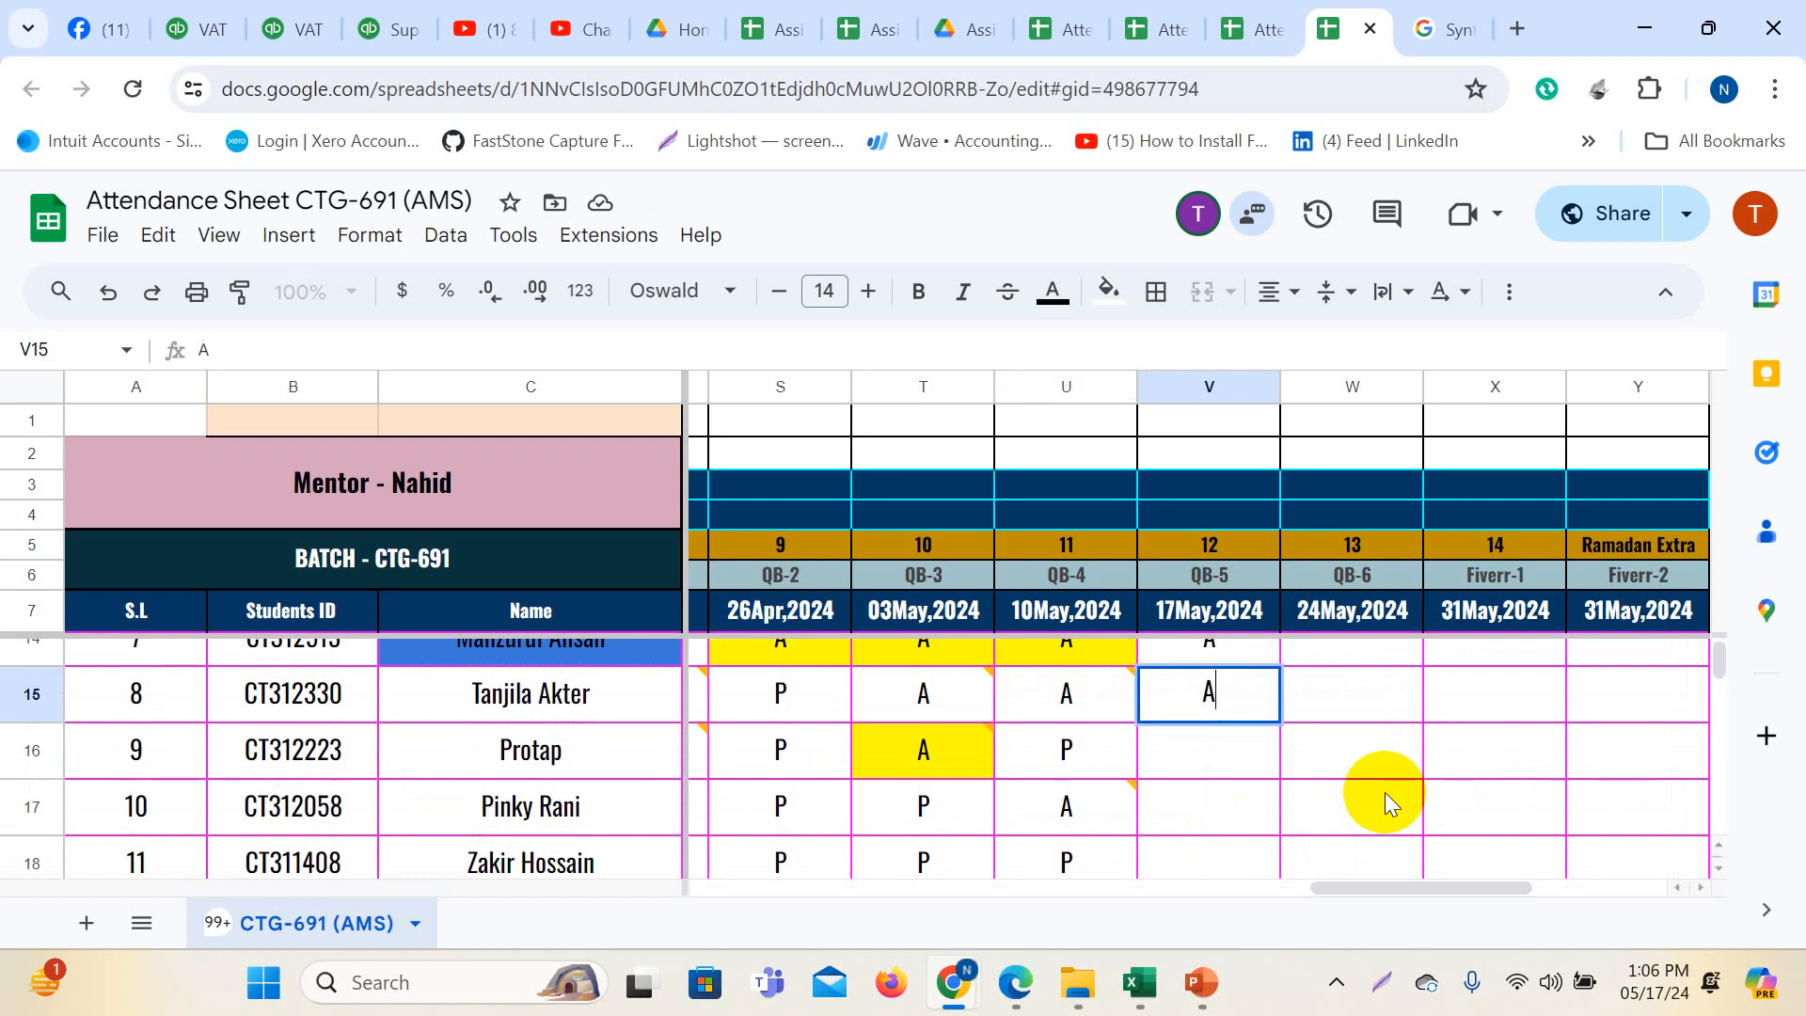
pyautogui.click(1214, 725)
pyautogui.rightClick(1215, 717)
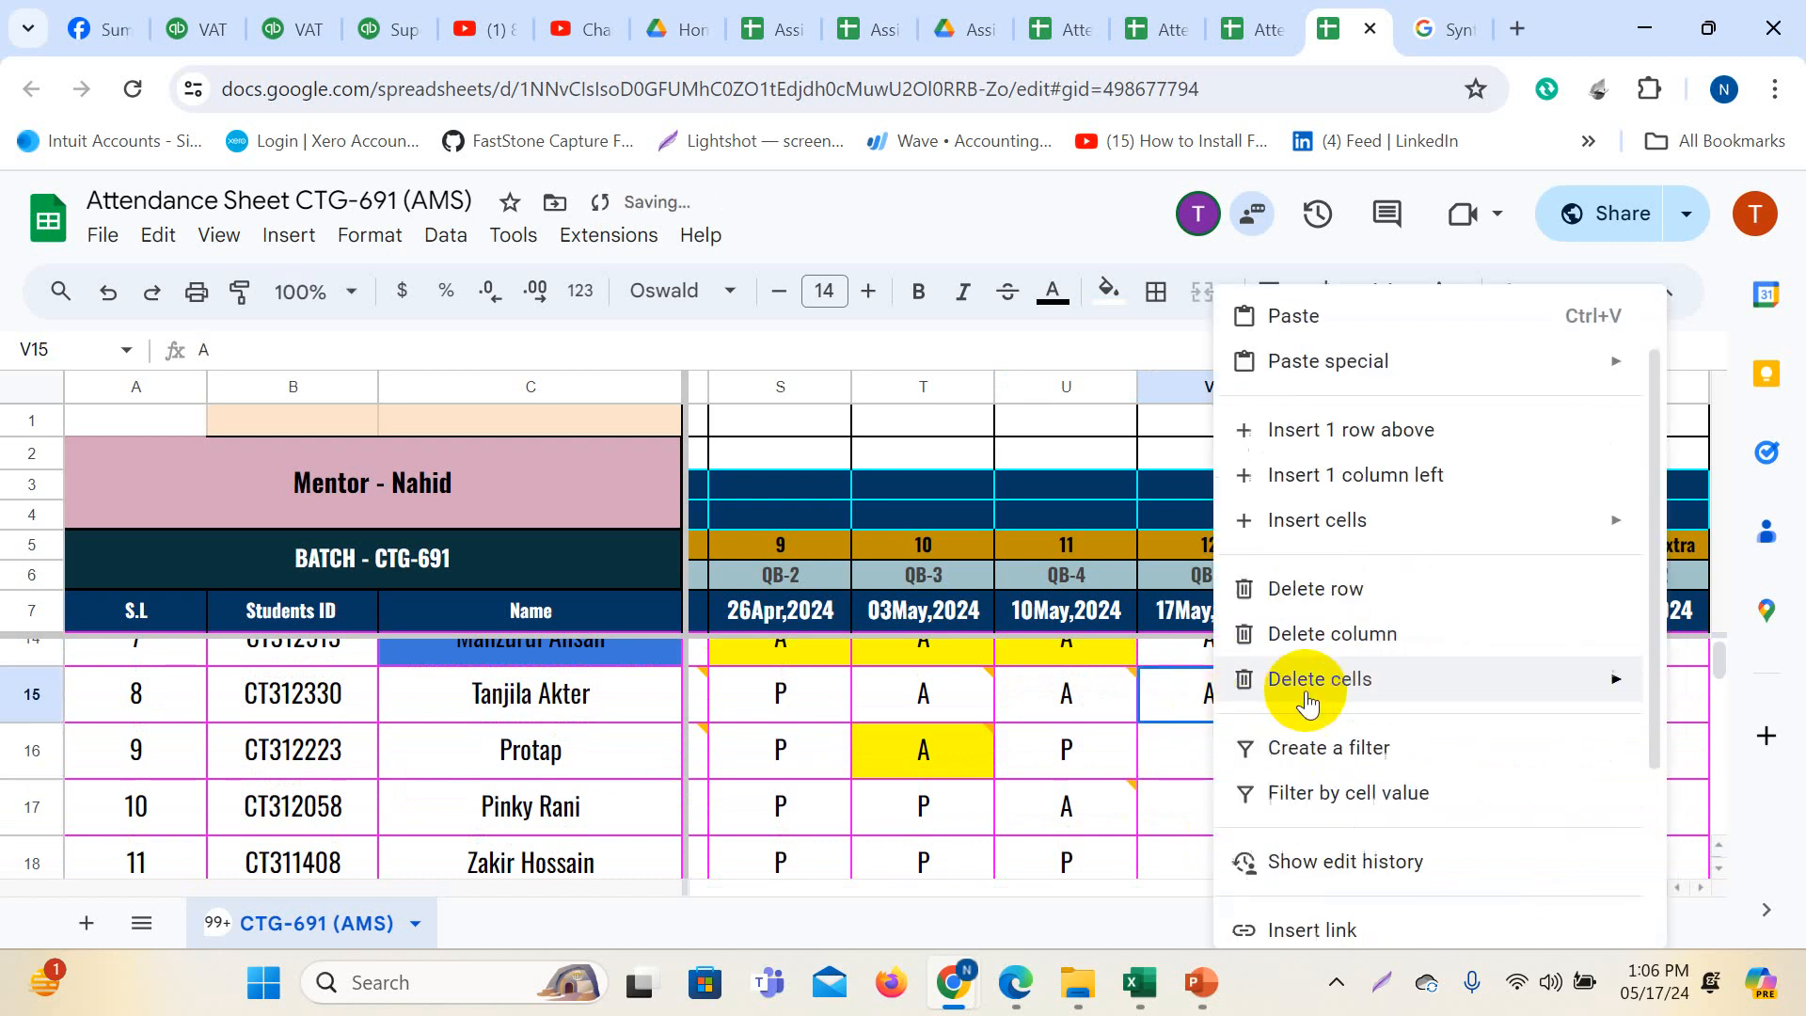
pyautogui.click(1321, 717)
pyautogui.write('Inform')
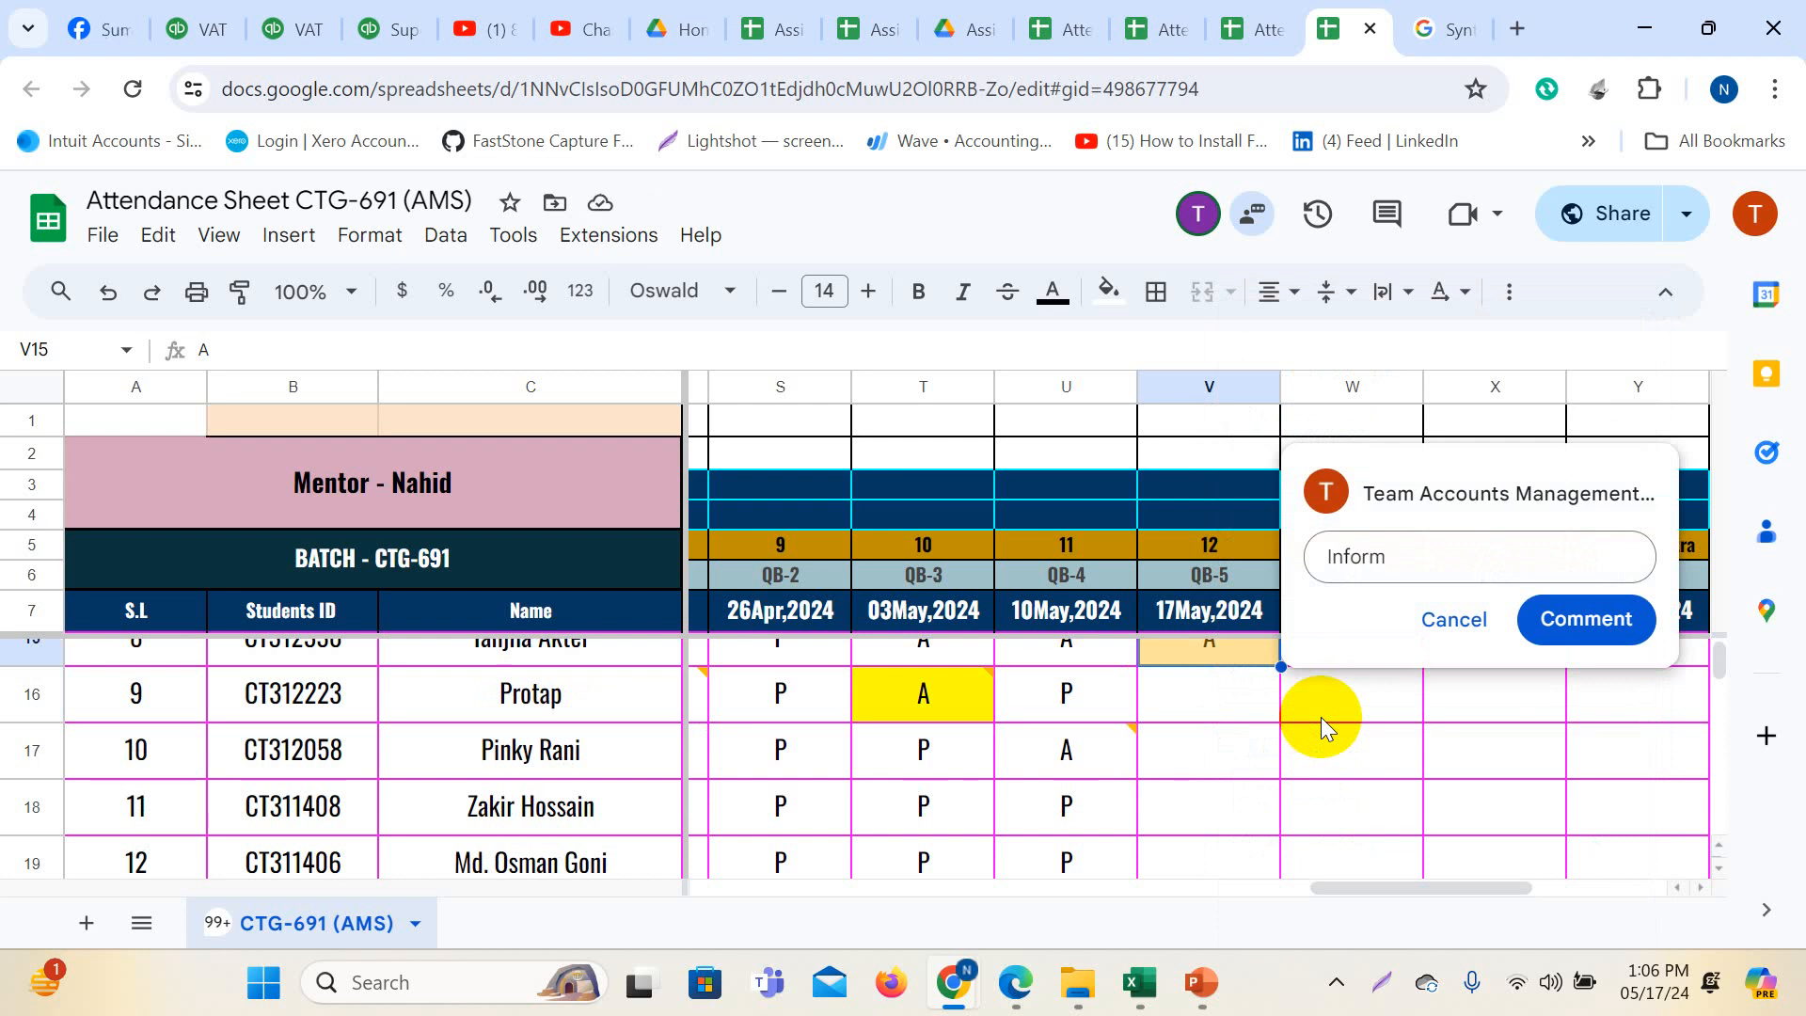
pyautogui.click(1590, 619)
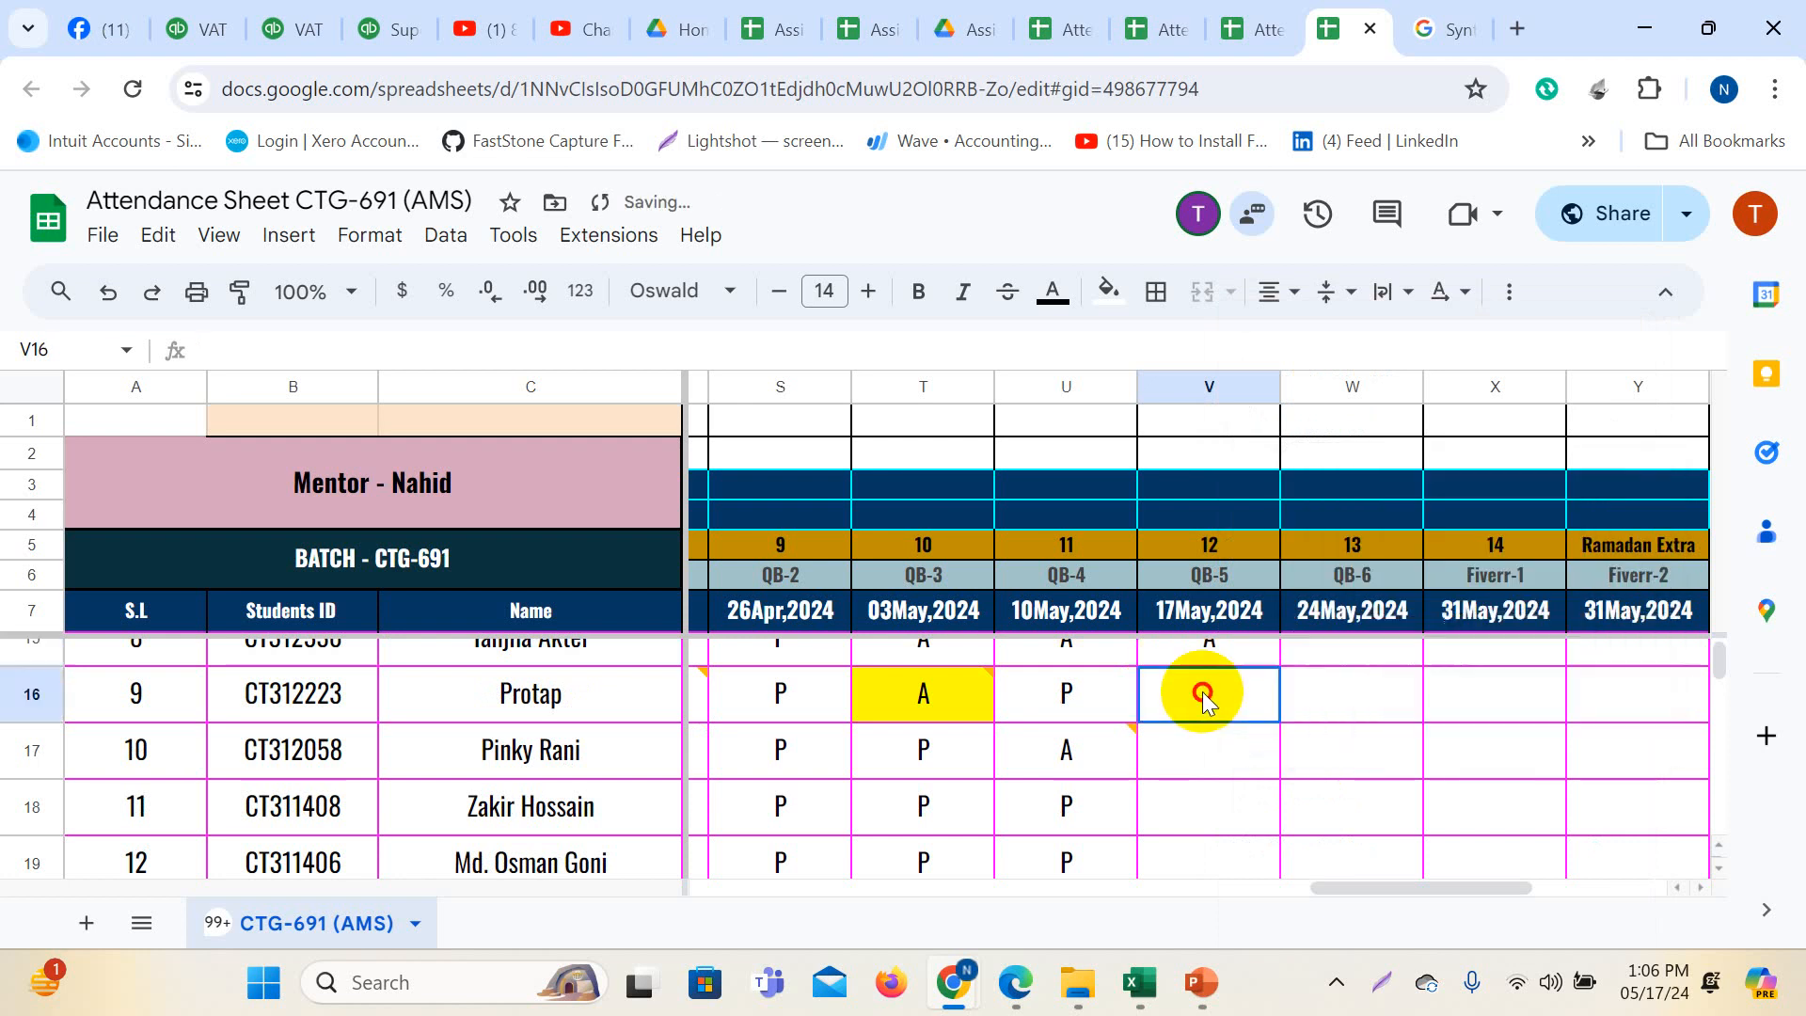
# - Check the comments on the eighth student's absence marks in cells V15 and T15
pyautogui.scroll(2, 1213, 715)
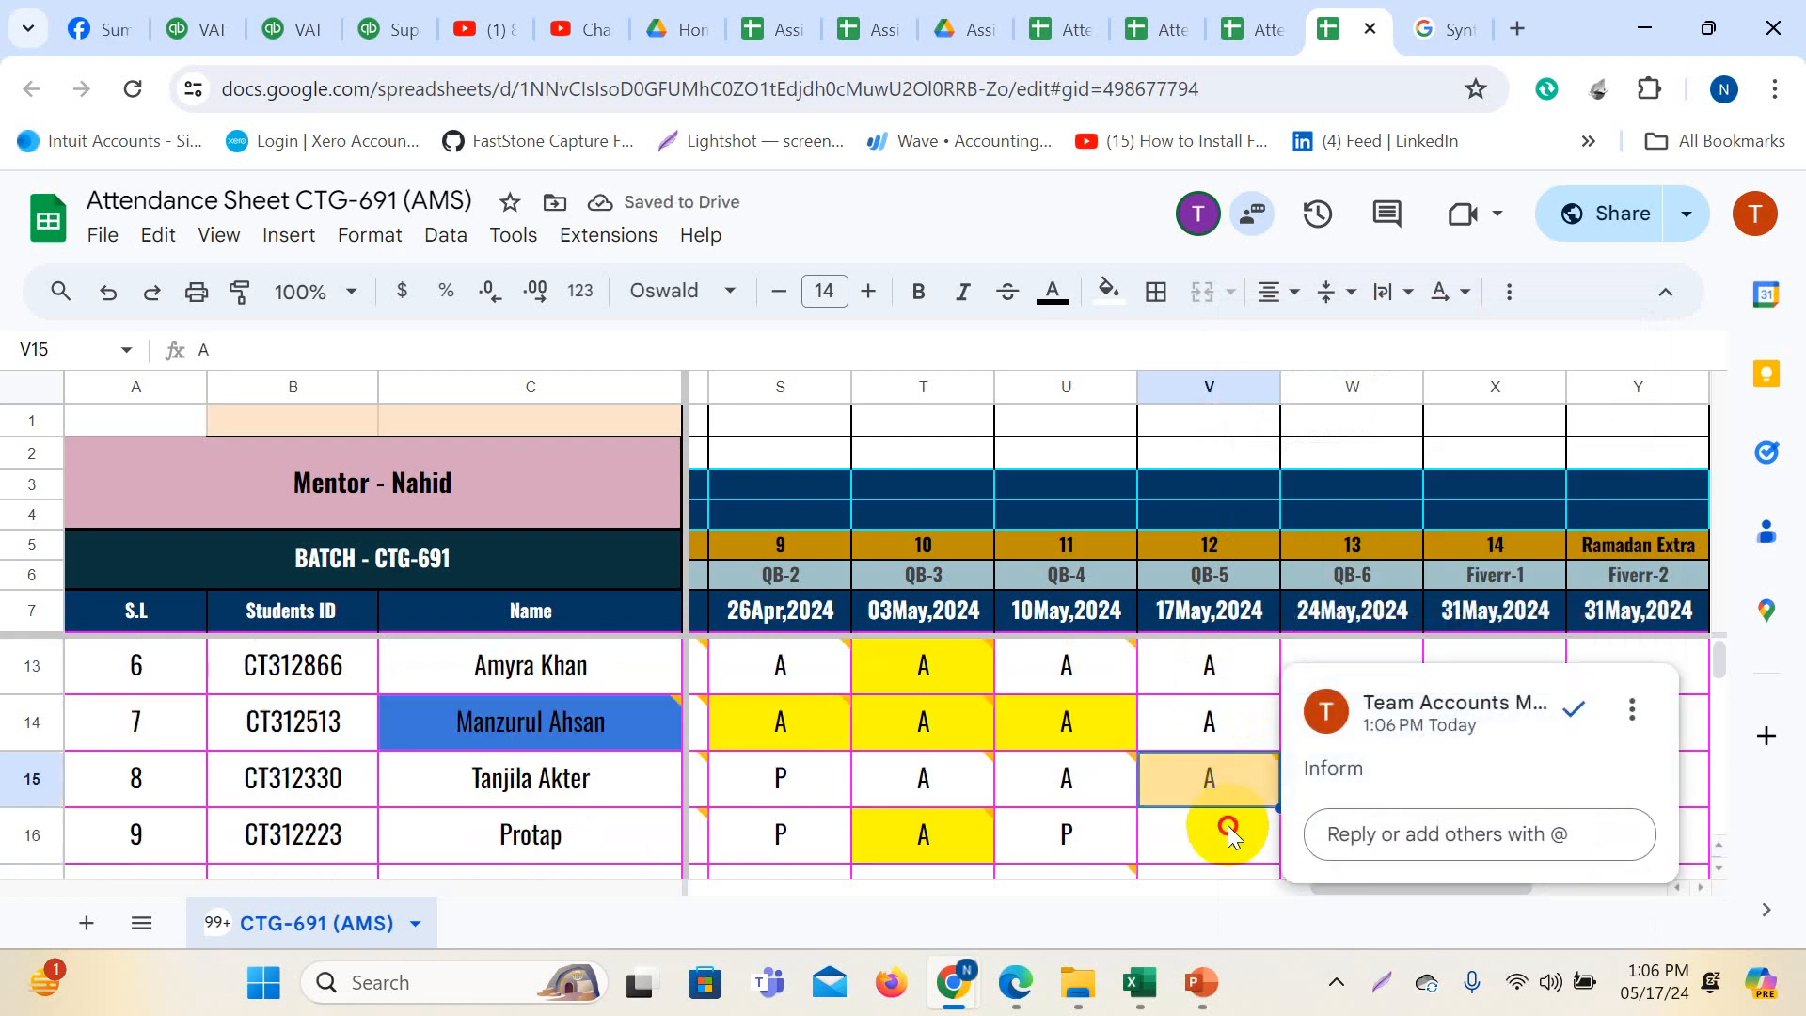
pyautogui.click(1227, 826)
pyautogui.click(922, 794)
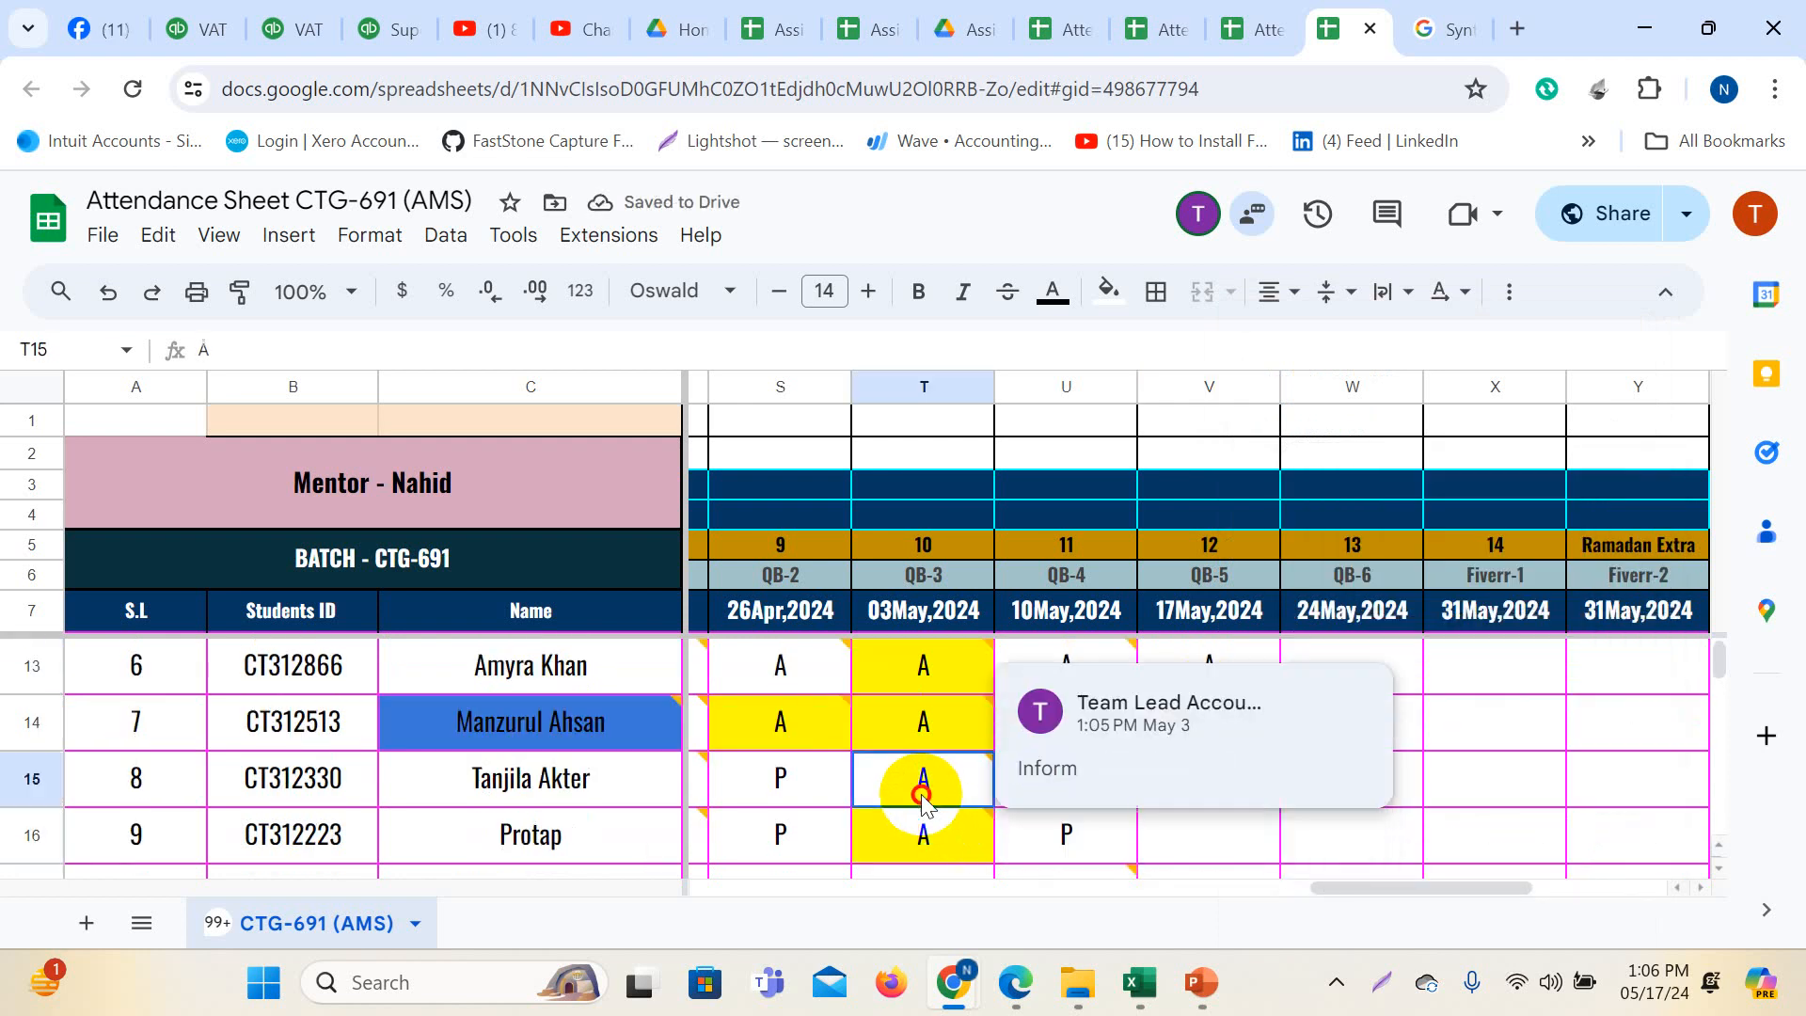
pyautogui.click(1494, 779)
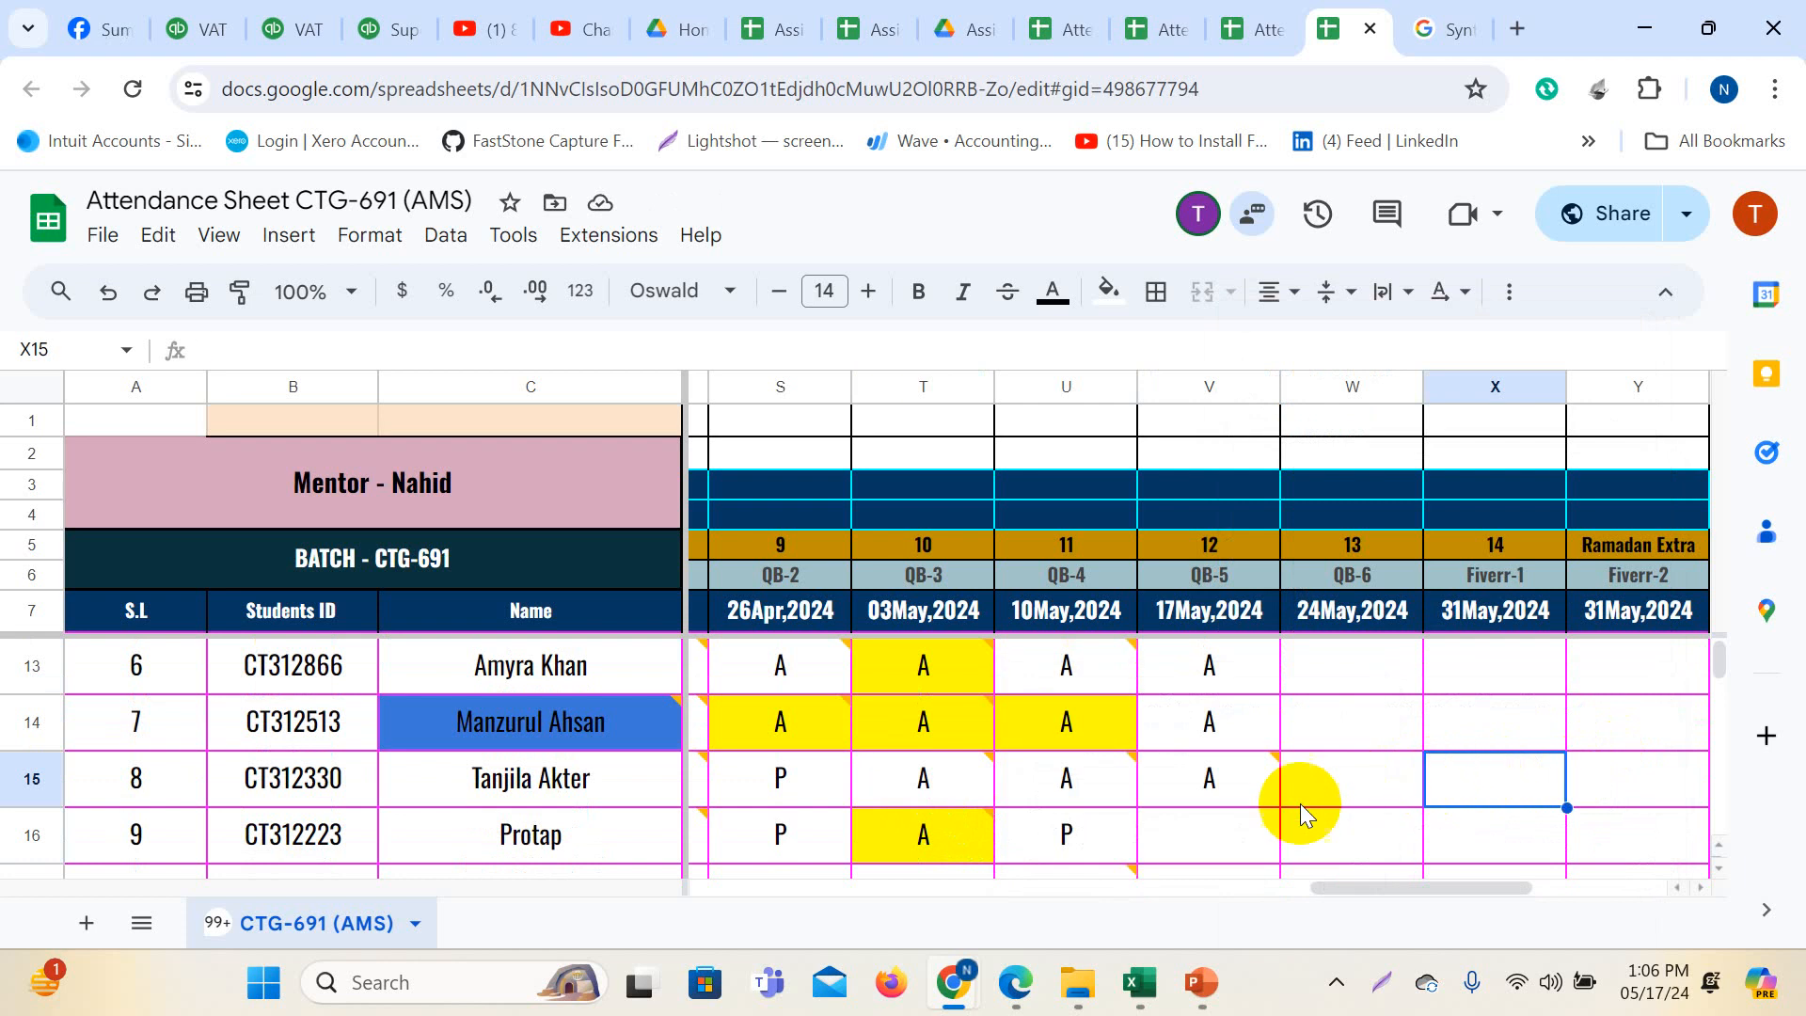
# - Change the comment on the eighth student's absence mark in cell V15 to "Exam"
pyautogui.click(1198, 852)
pyautogui.click(1222, 779)
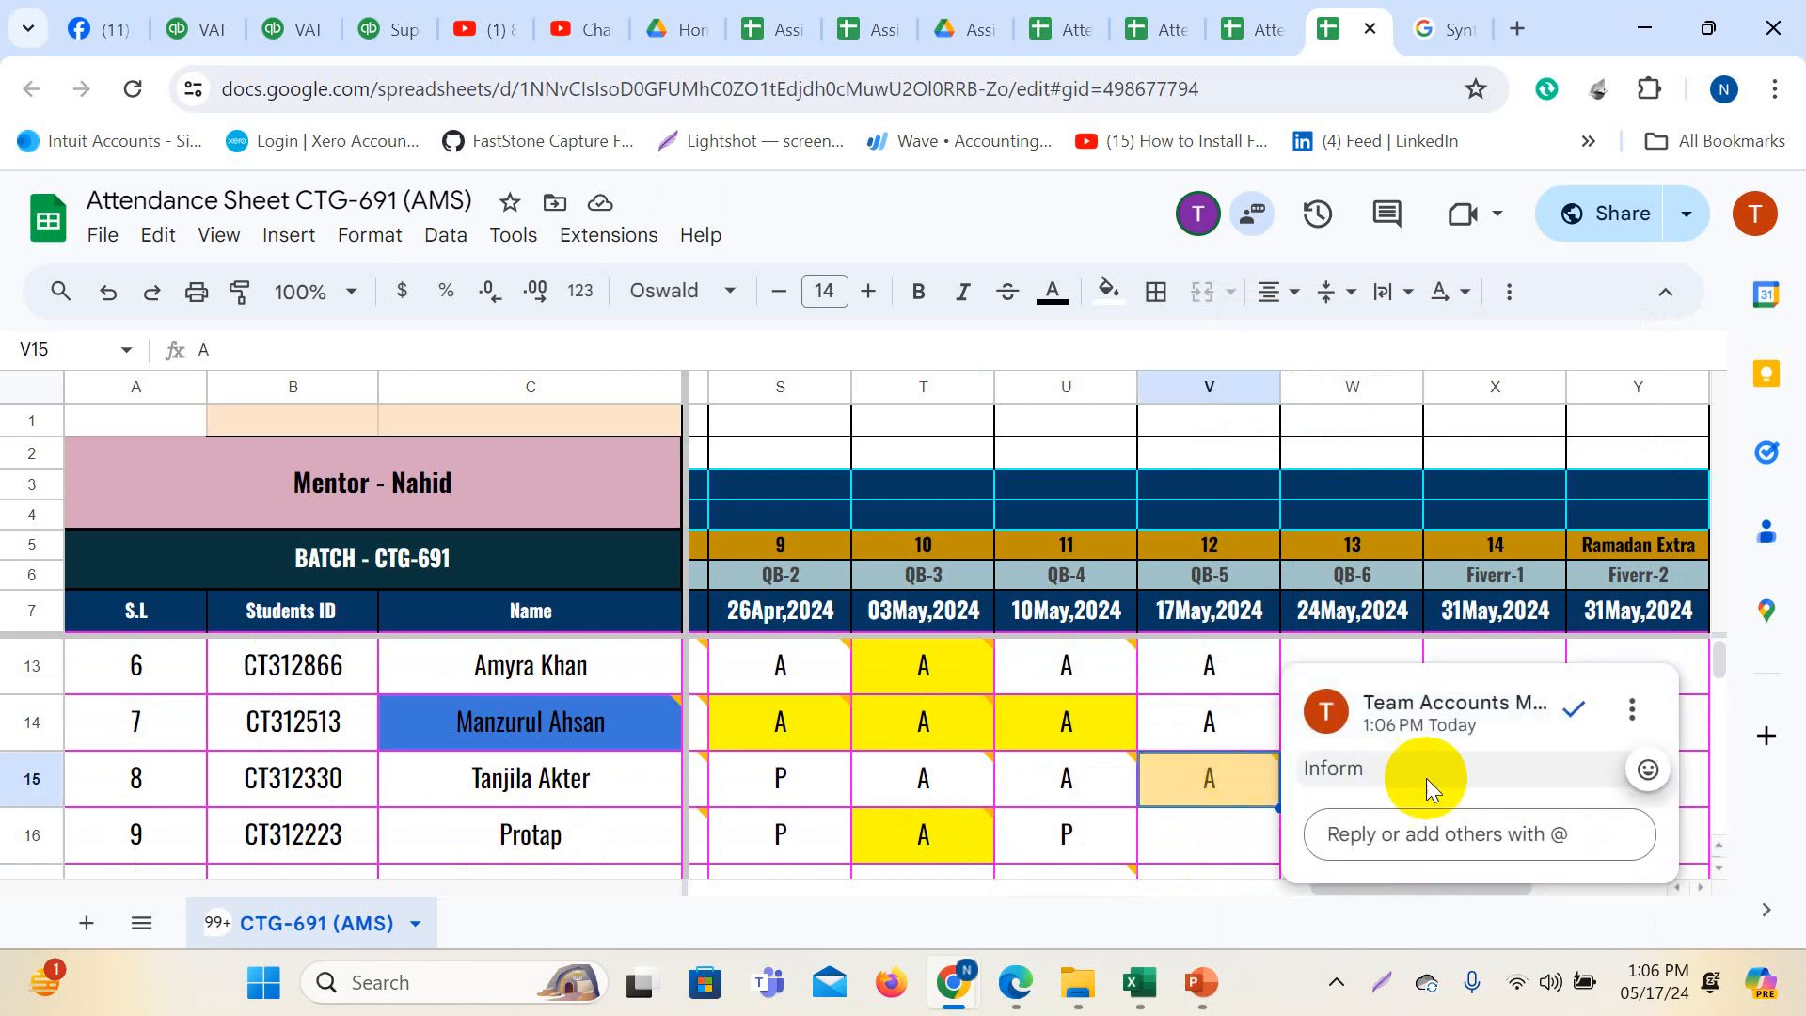
pyautogui.click(1633, 708)
pyautogui.click(1434, 527)
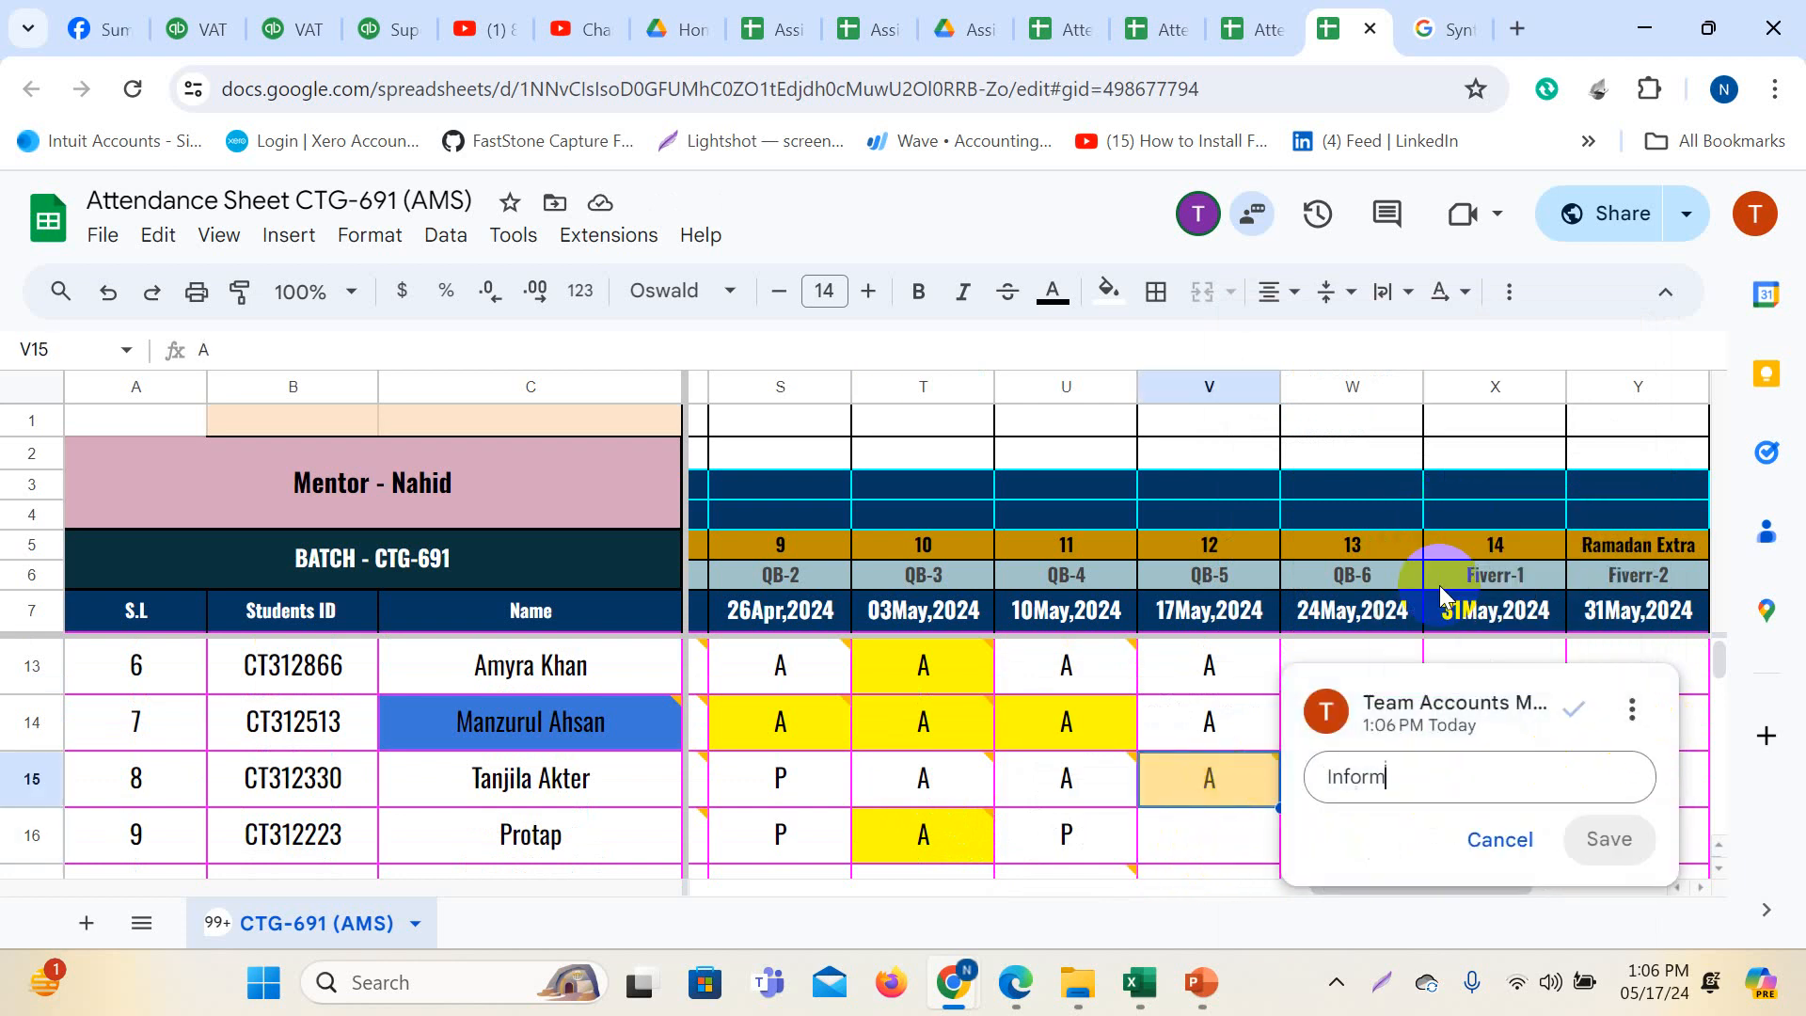
pyautogui.press('BackSpace')
pyautogui.press('BackSpace')
pyautogui.press('BackSpace')
pyautogui.press('BackSpace')
pyautogui.press('BackSpace')
pyautogui.press('BackSpace')
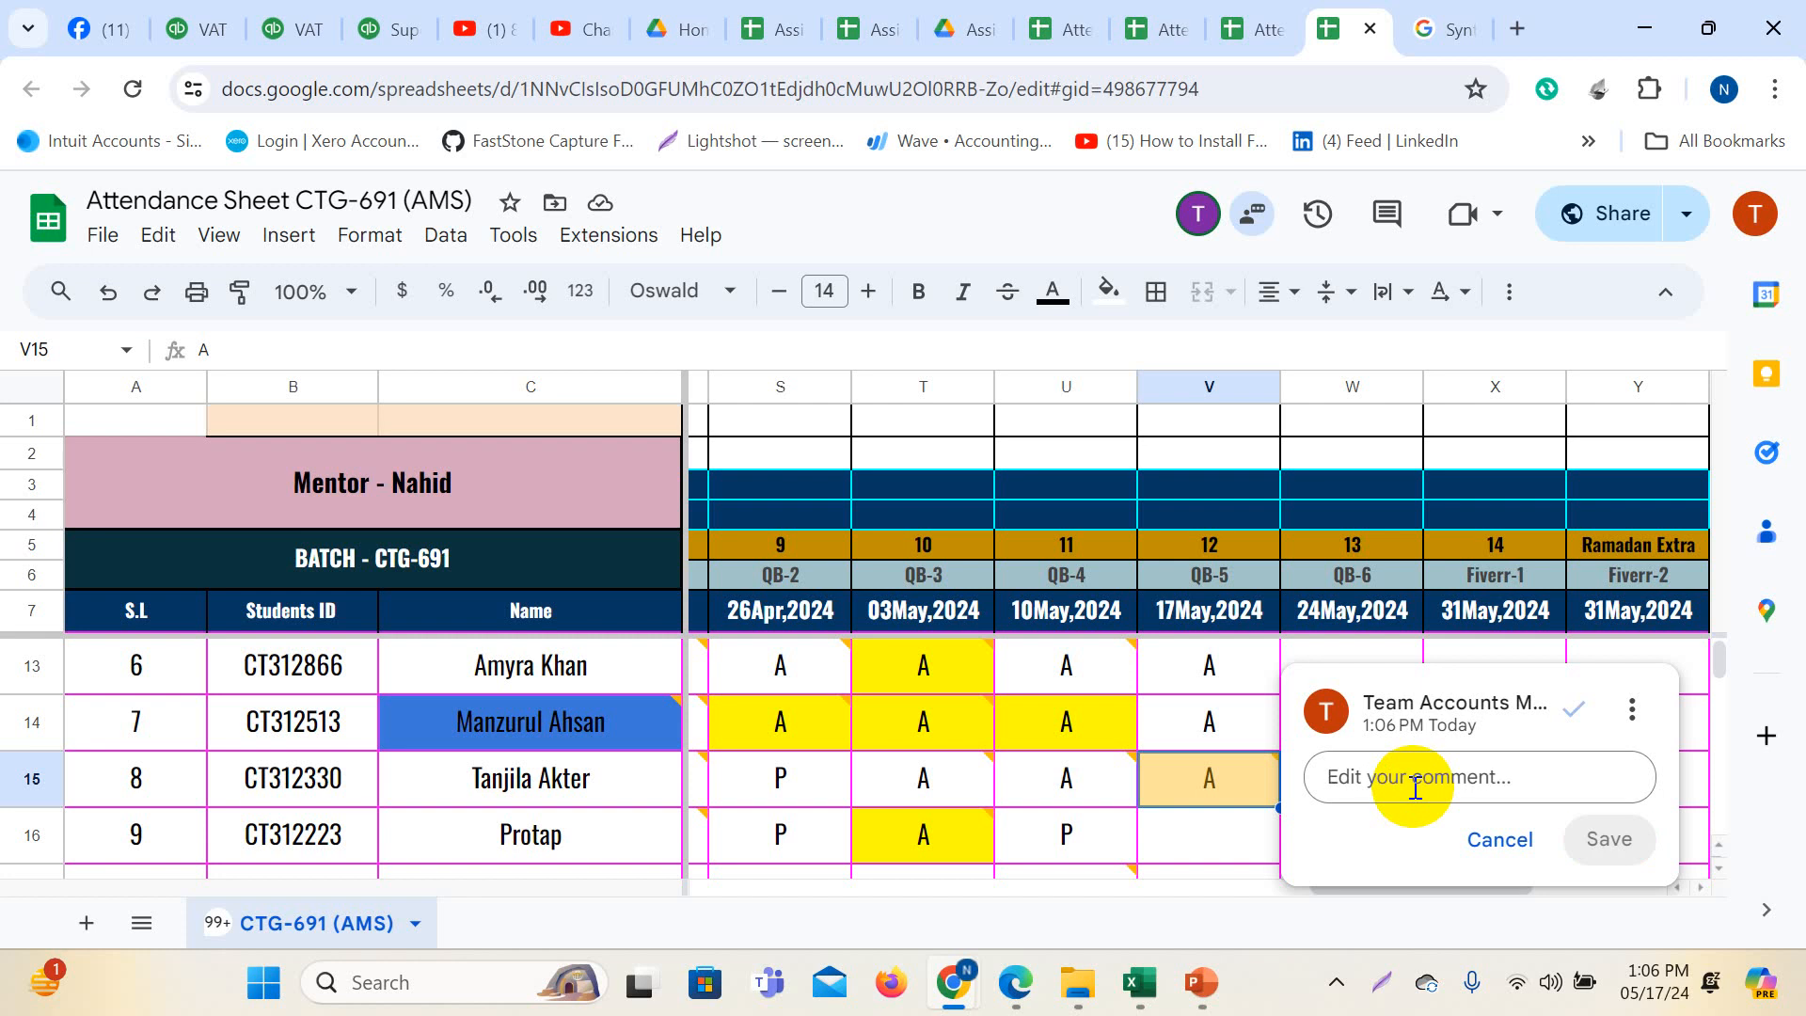
pyautogui.write('Exam')
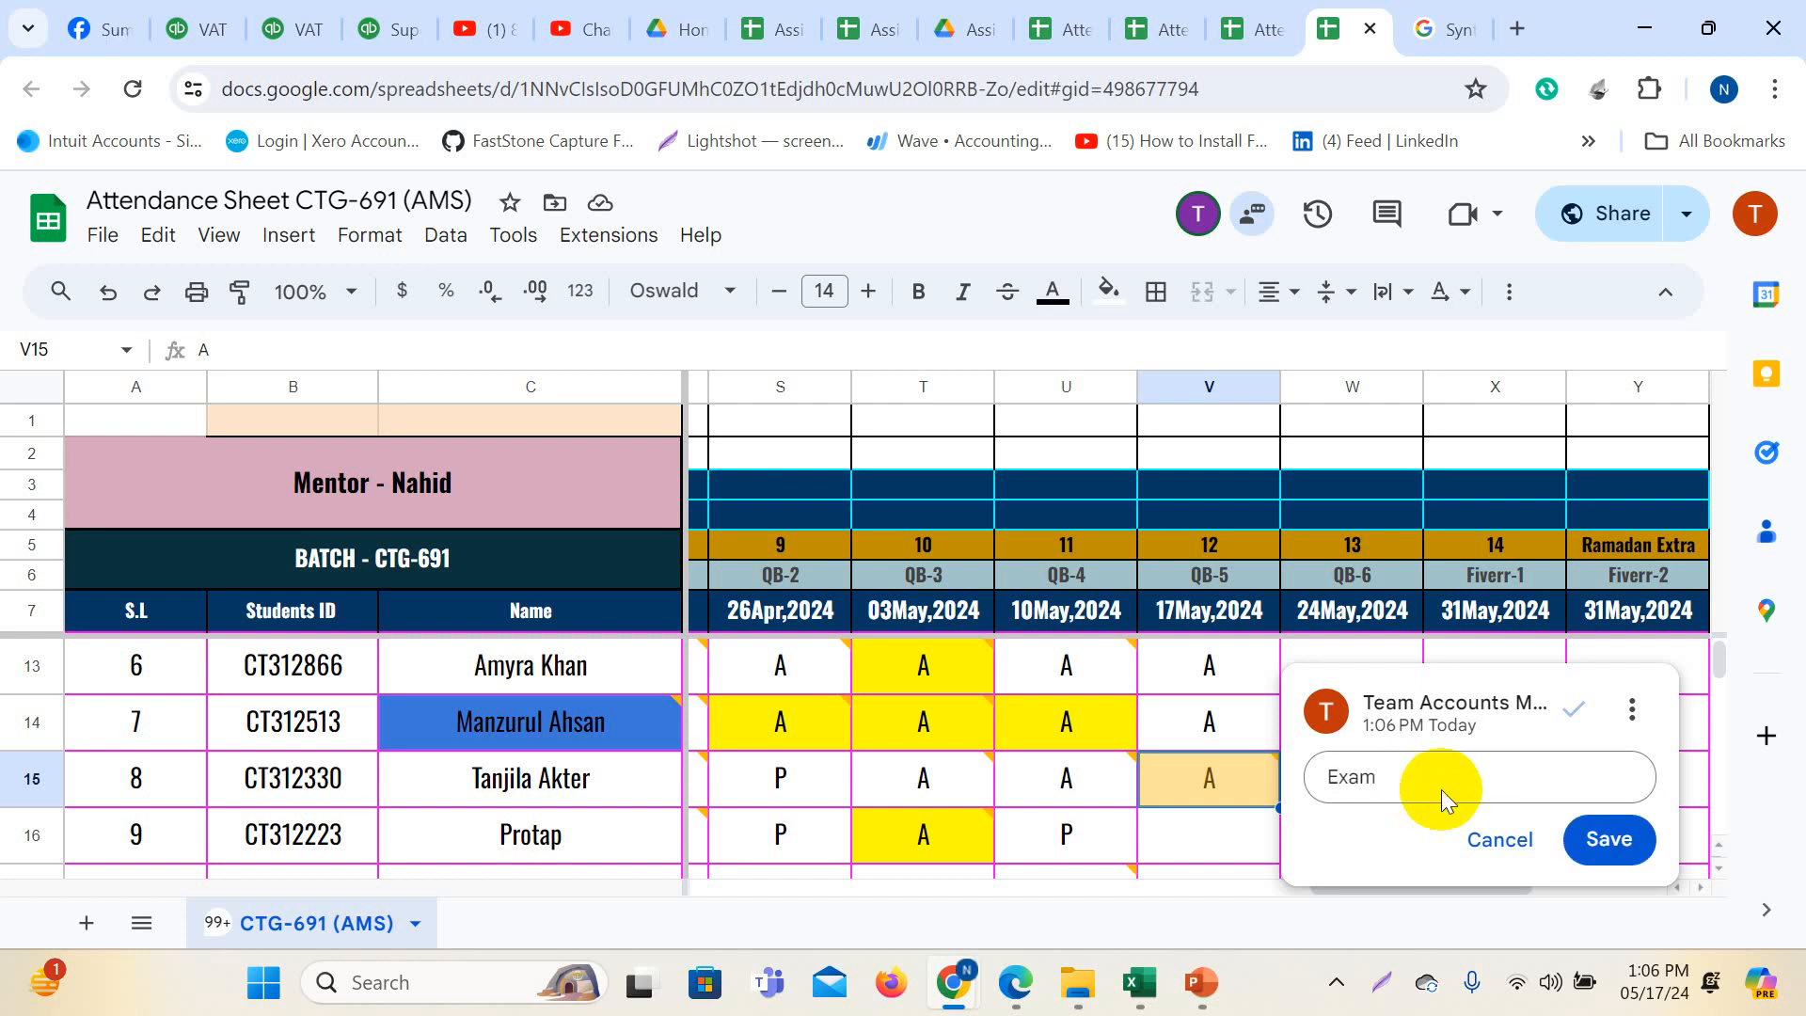
pyautogui.click(1609, 839)
# - Mark the ninth through twenty-fifth listed students present for 17 May 2024 by entering P in each cell from V16 to V31
pyautogui.click(1176, 833)
pyautogui.scroll(-2, 1307, 794)
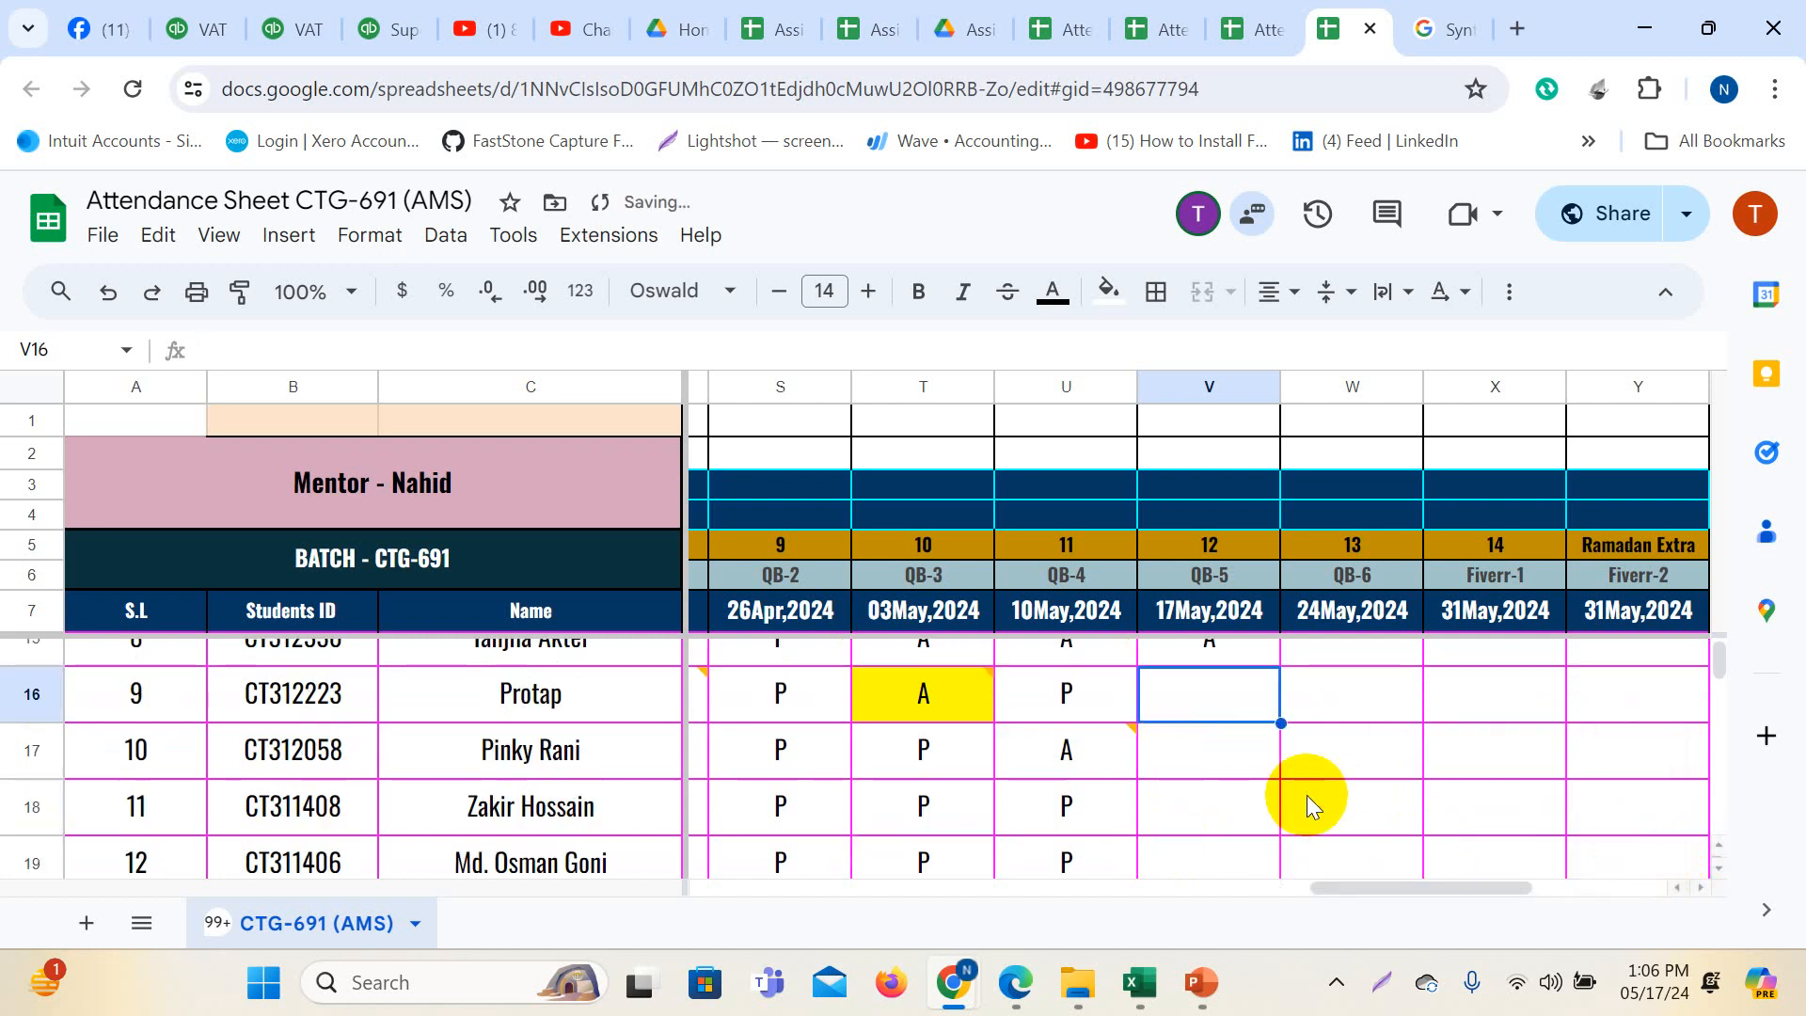
pyautogui.write('P')
pyautogui.press('Return')
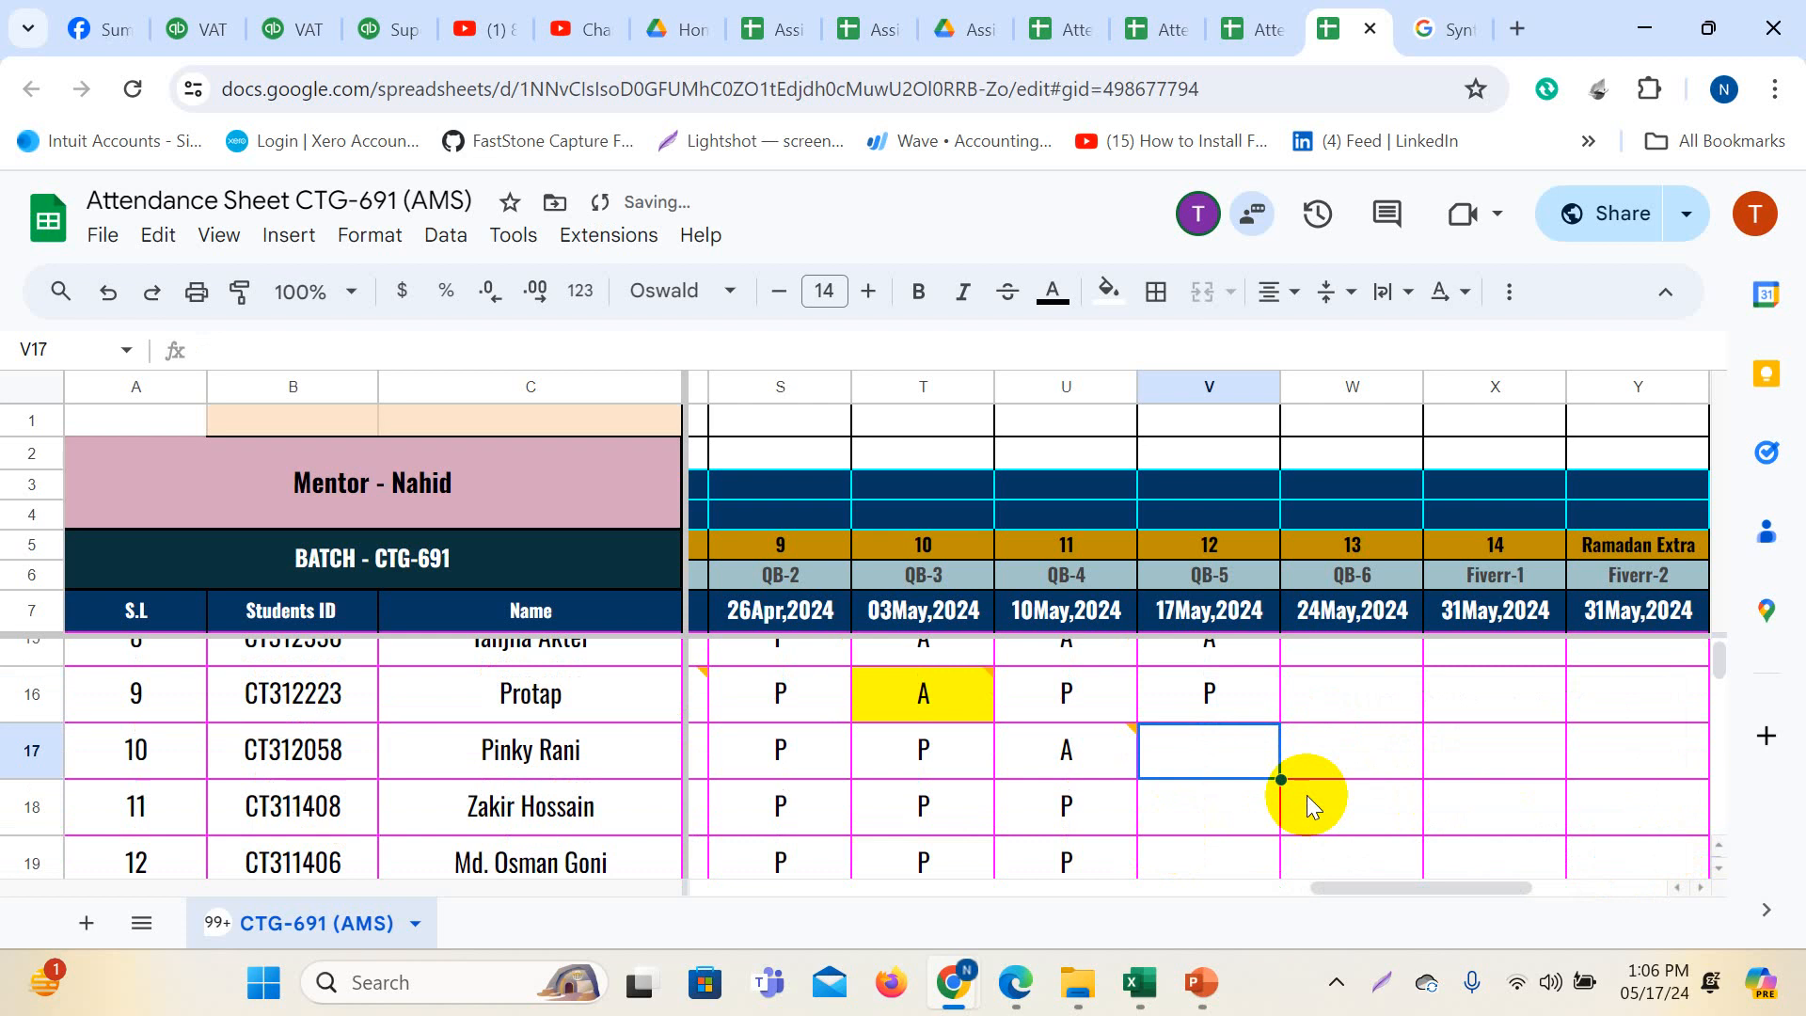
pyautogui.write('P')
pyautogui.press('Return')
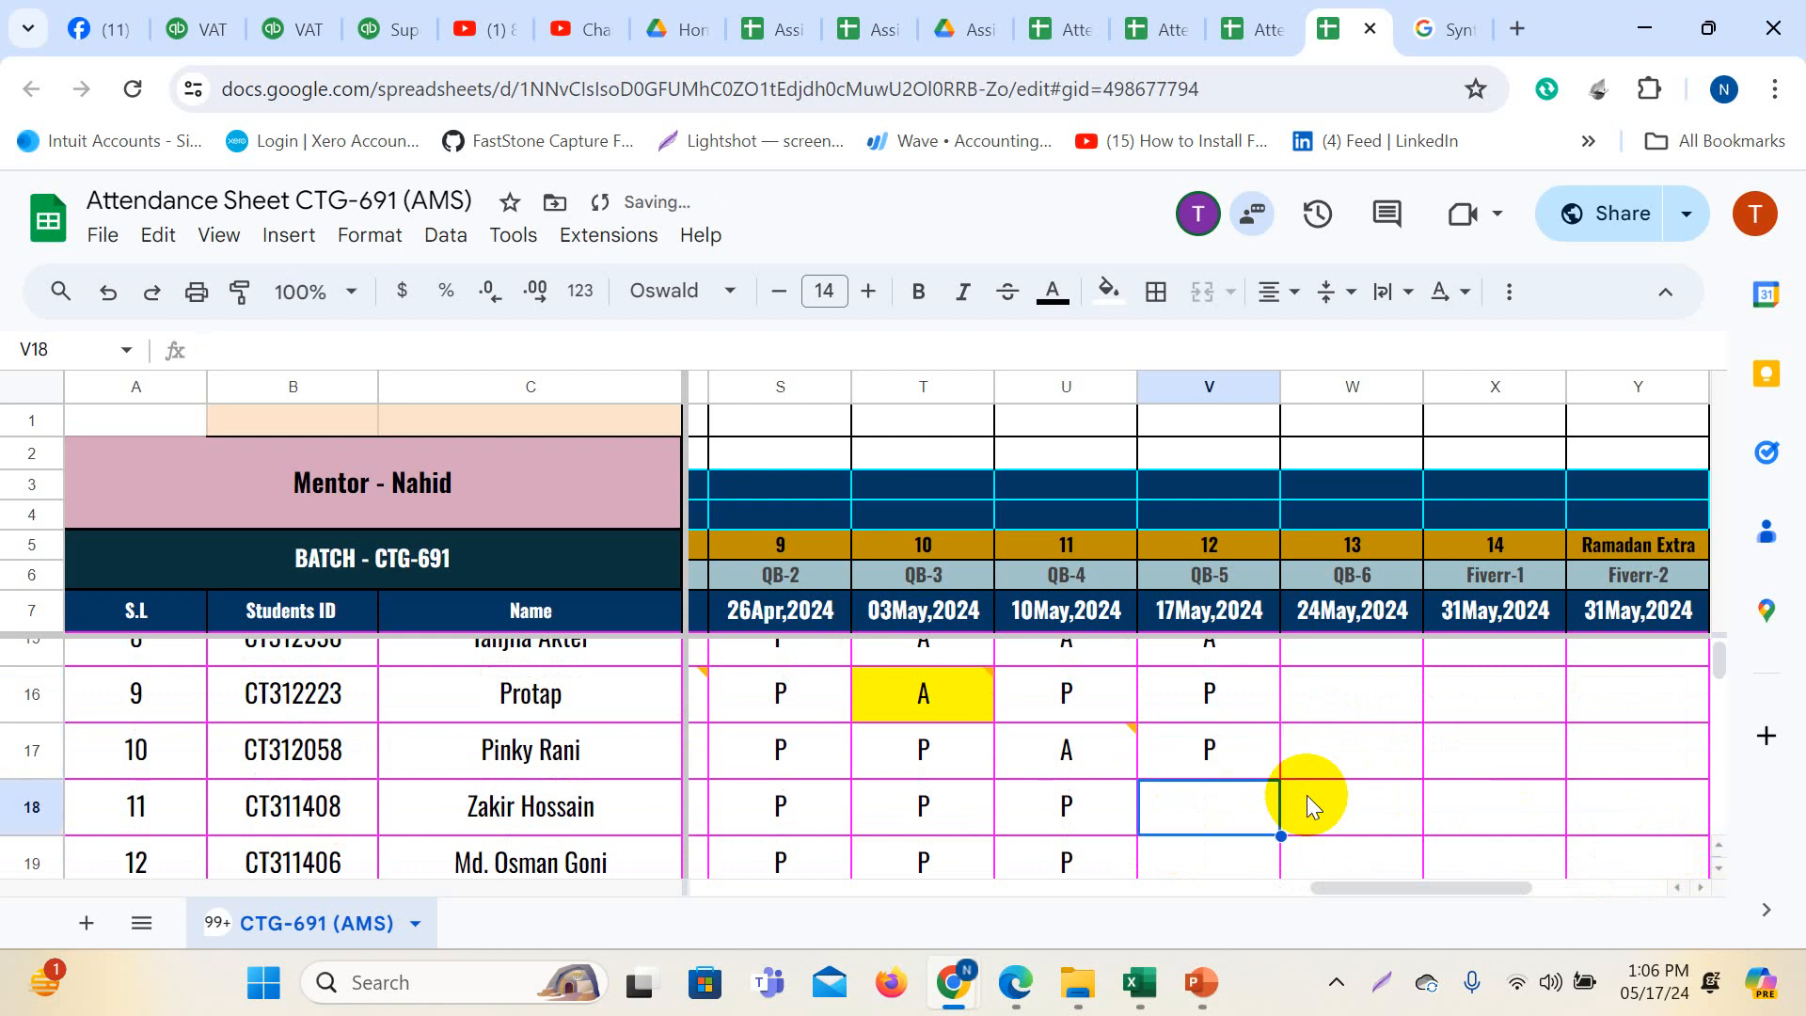
pyautogui.write('P')
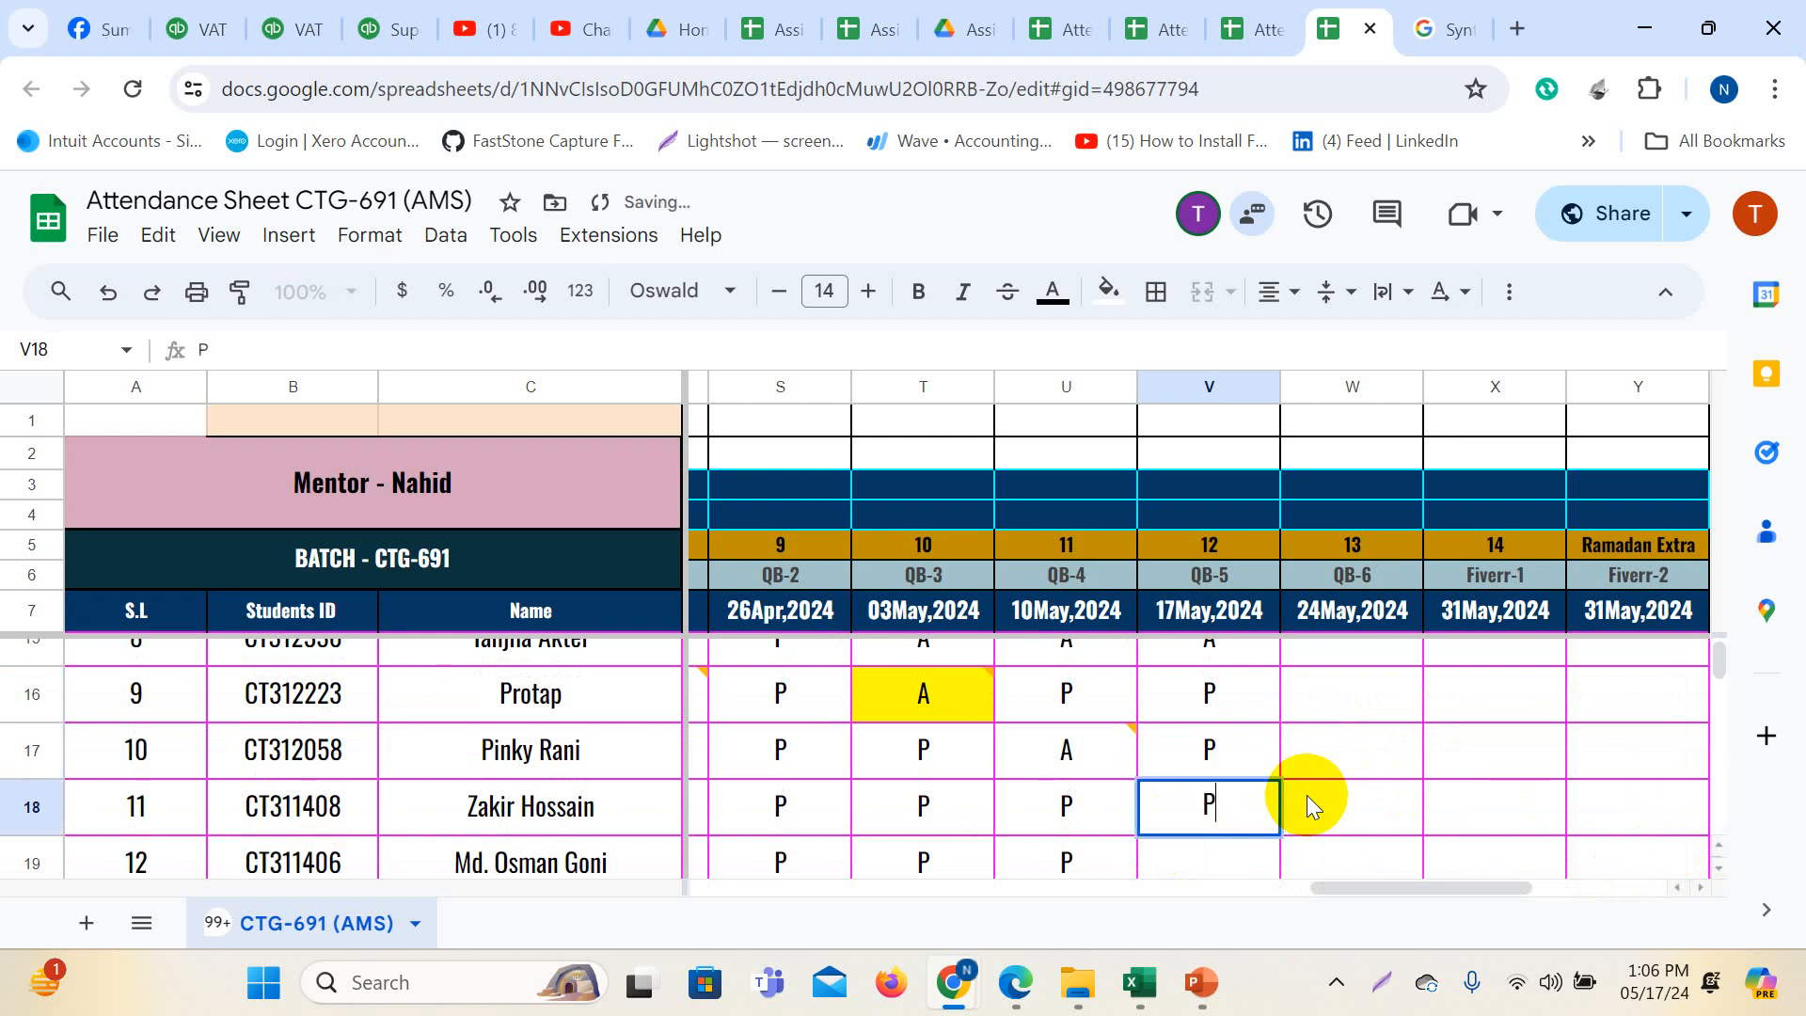
pyautogui.press('Return')
pyautogui.write('P')
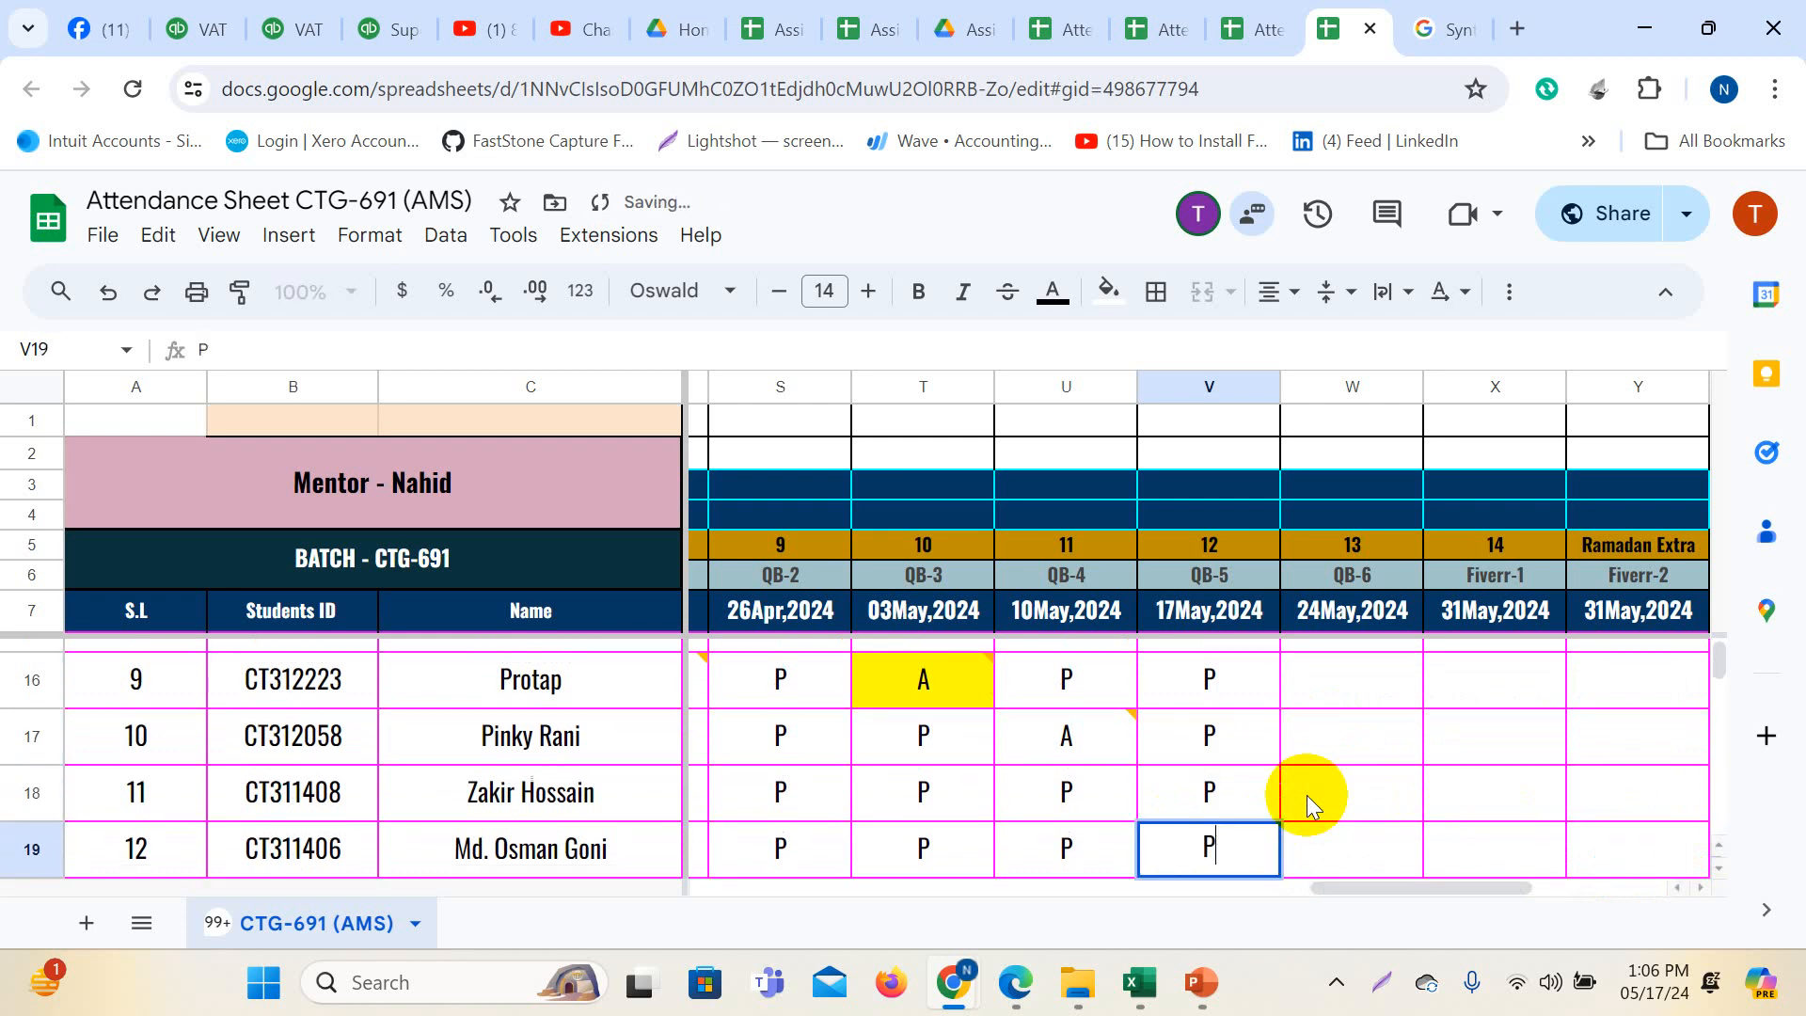
pyautogui.press('Return')
pyautogui.write('P')
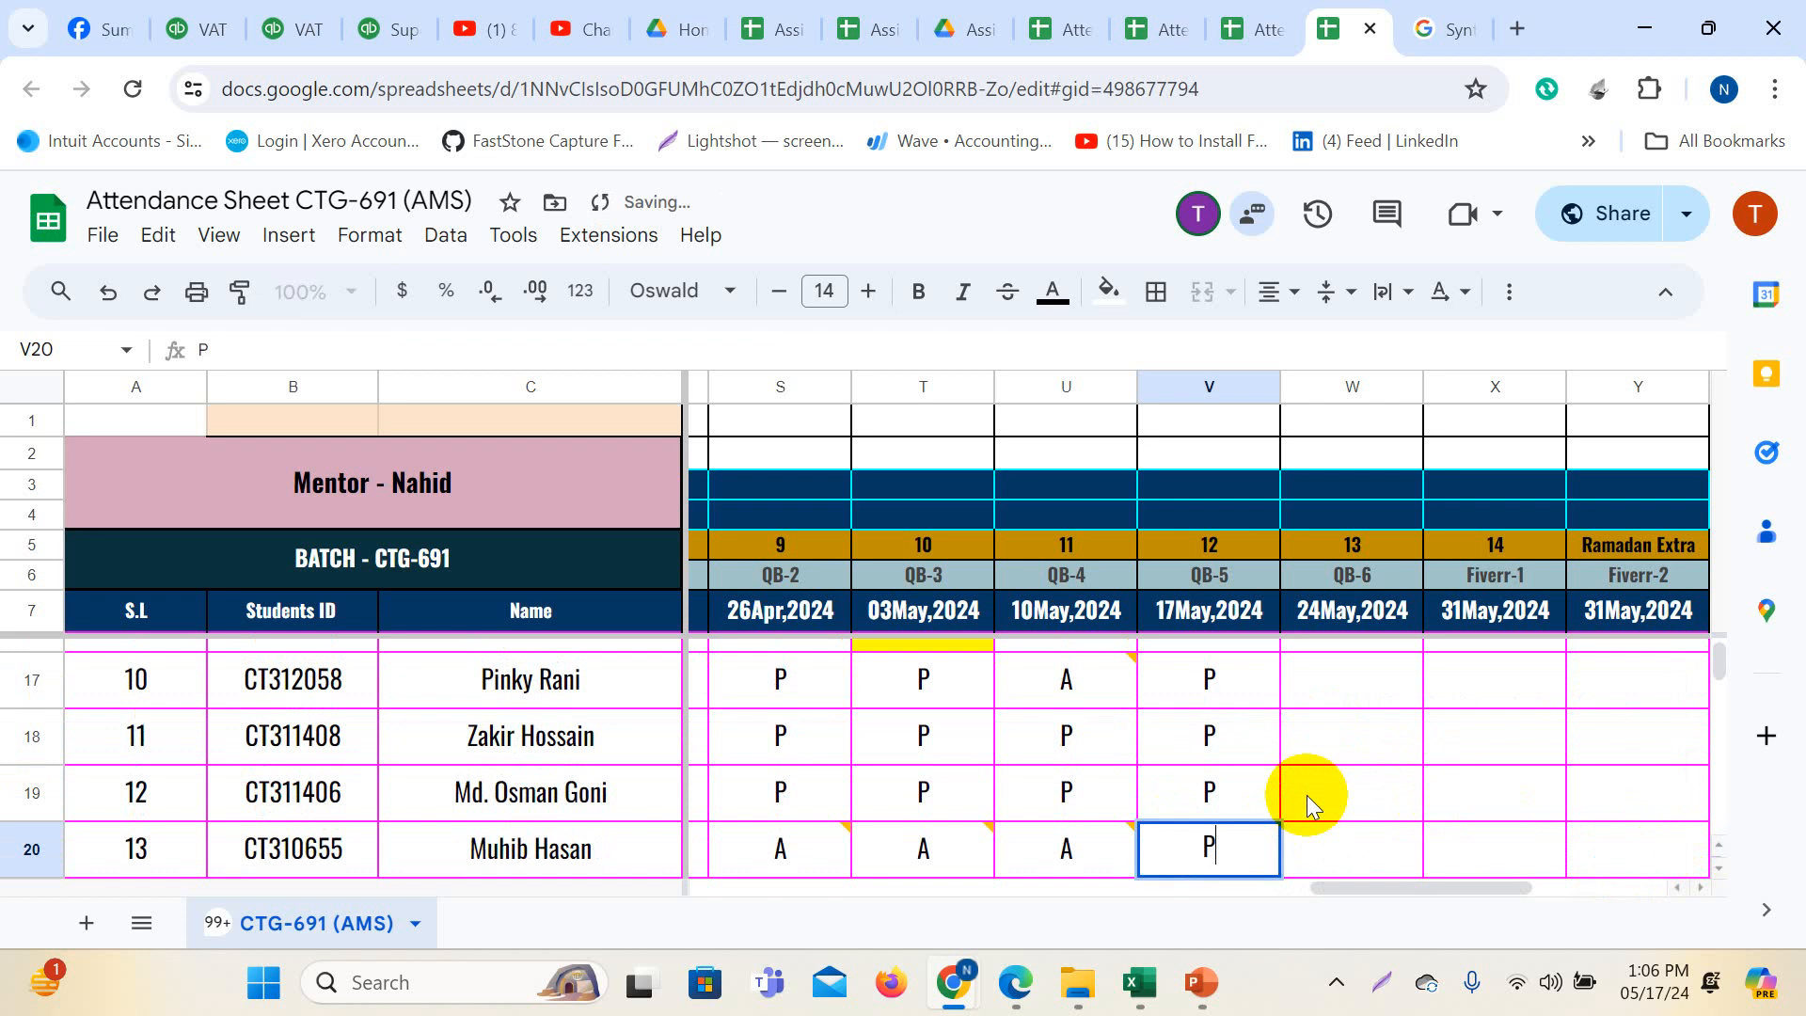
pyautogui.press('Return')
pyautogui.write('P')
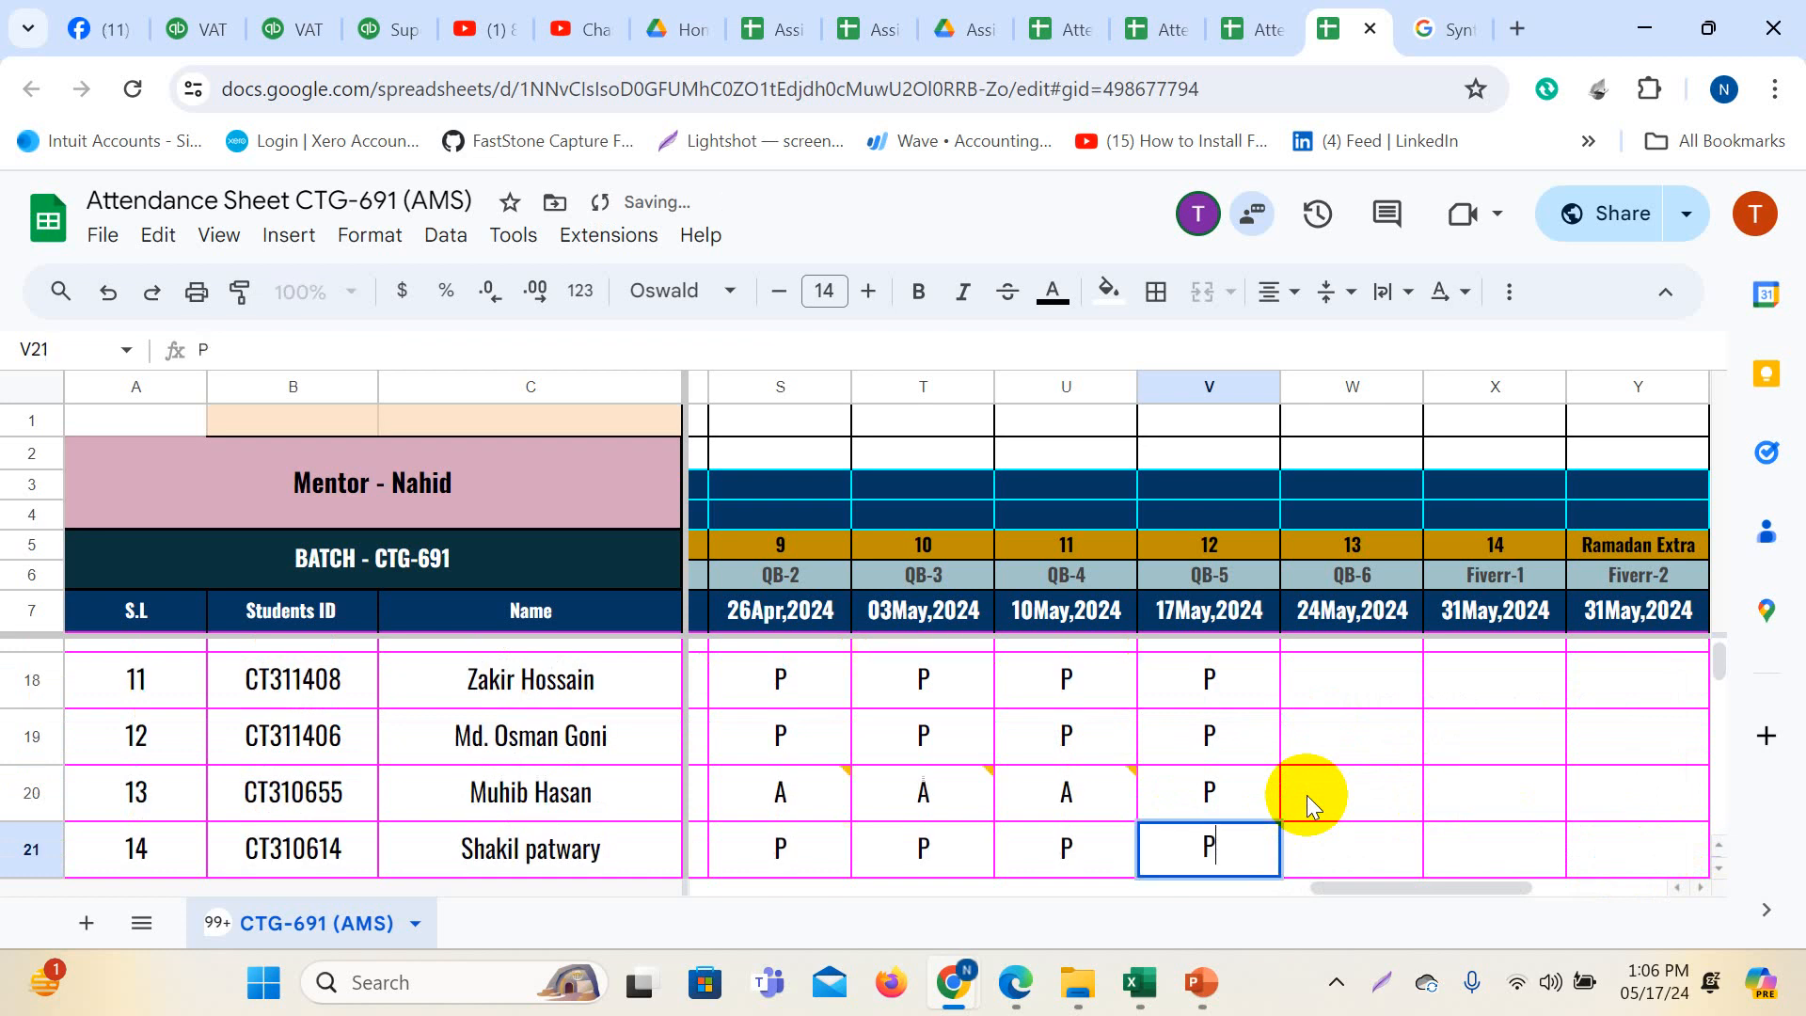
pyautogui.press('Return')
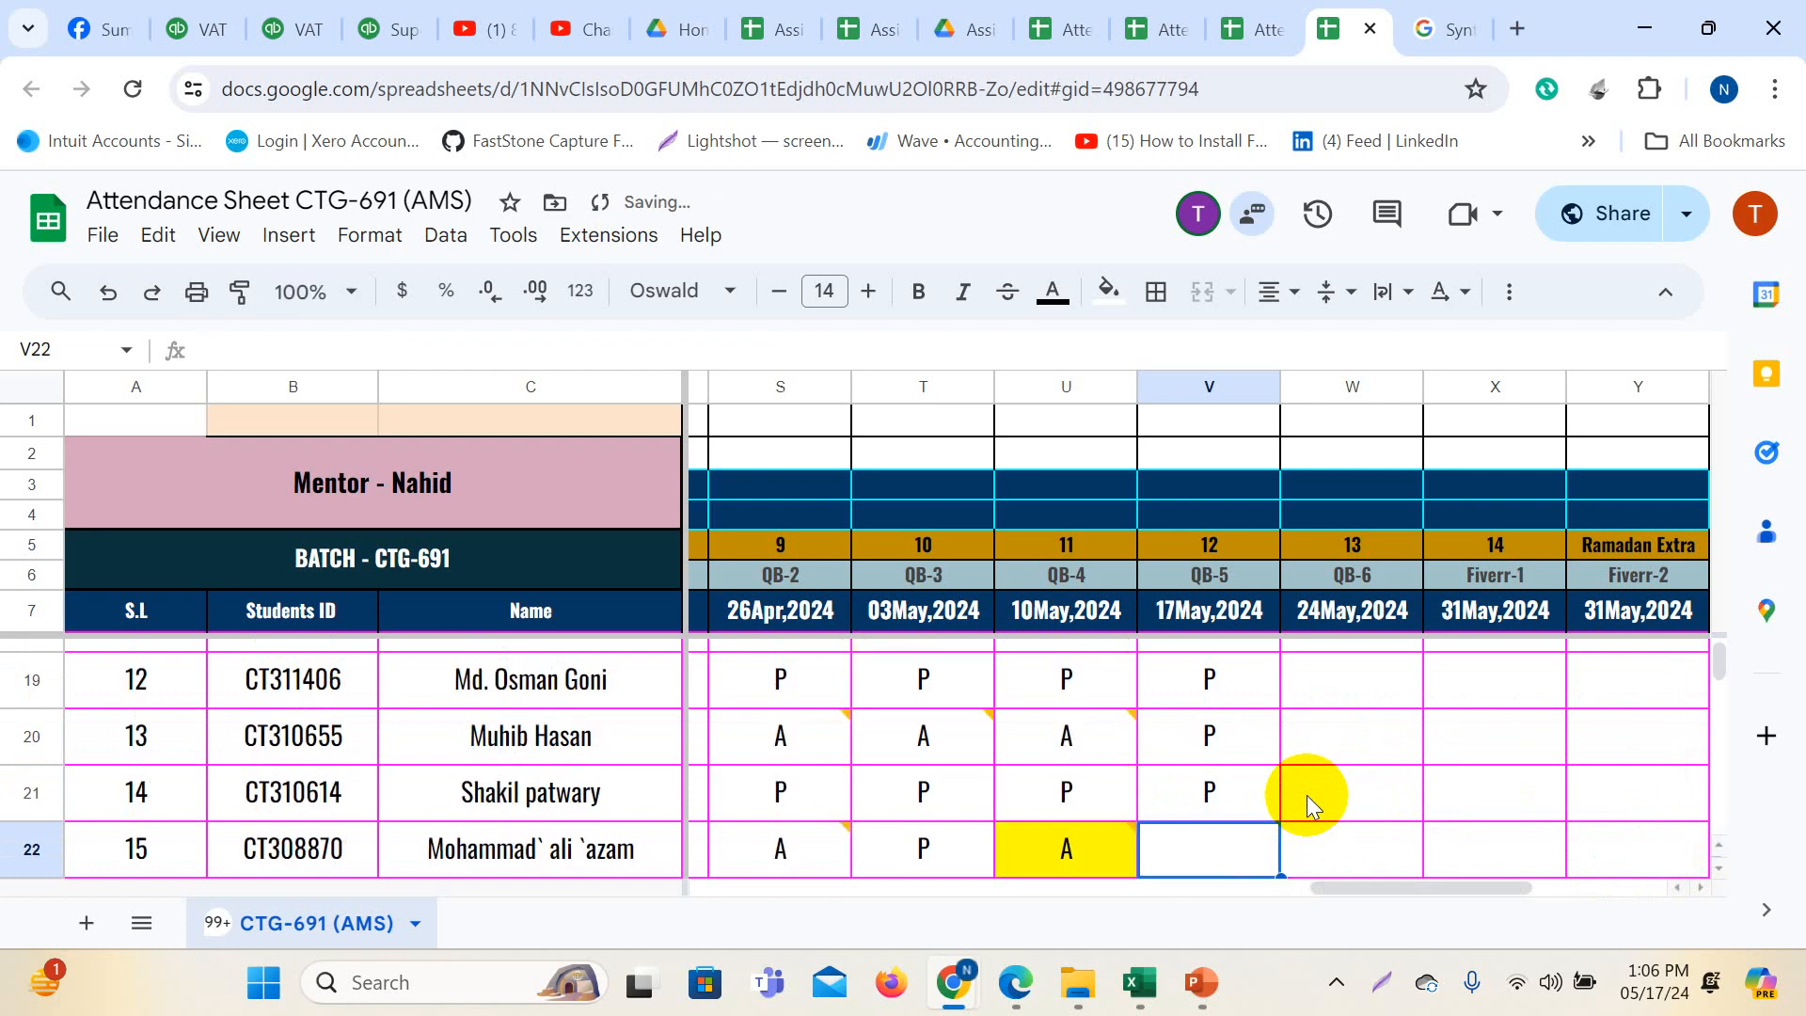
pyautogui.write('P')
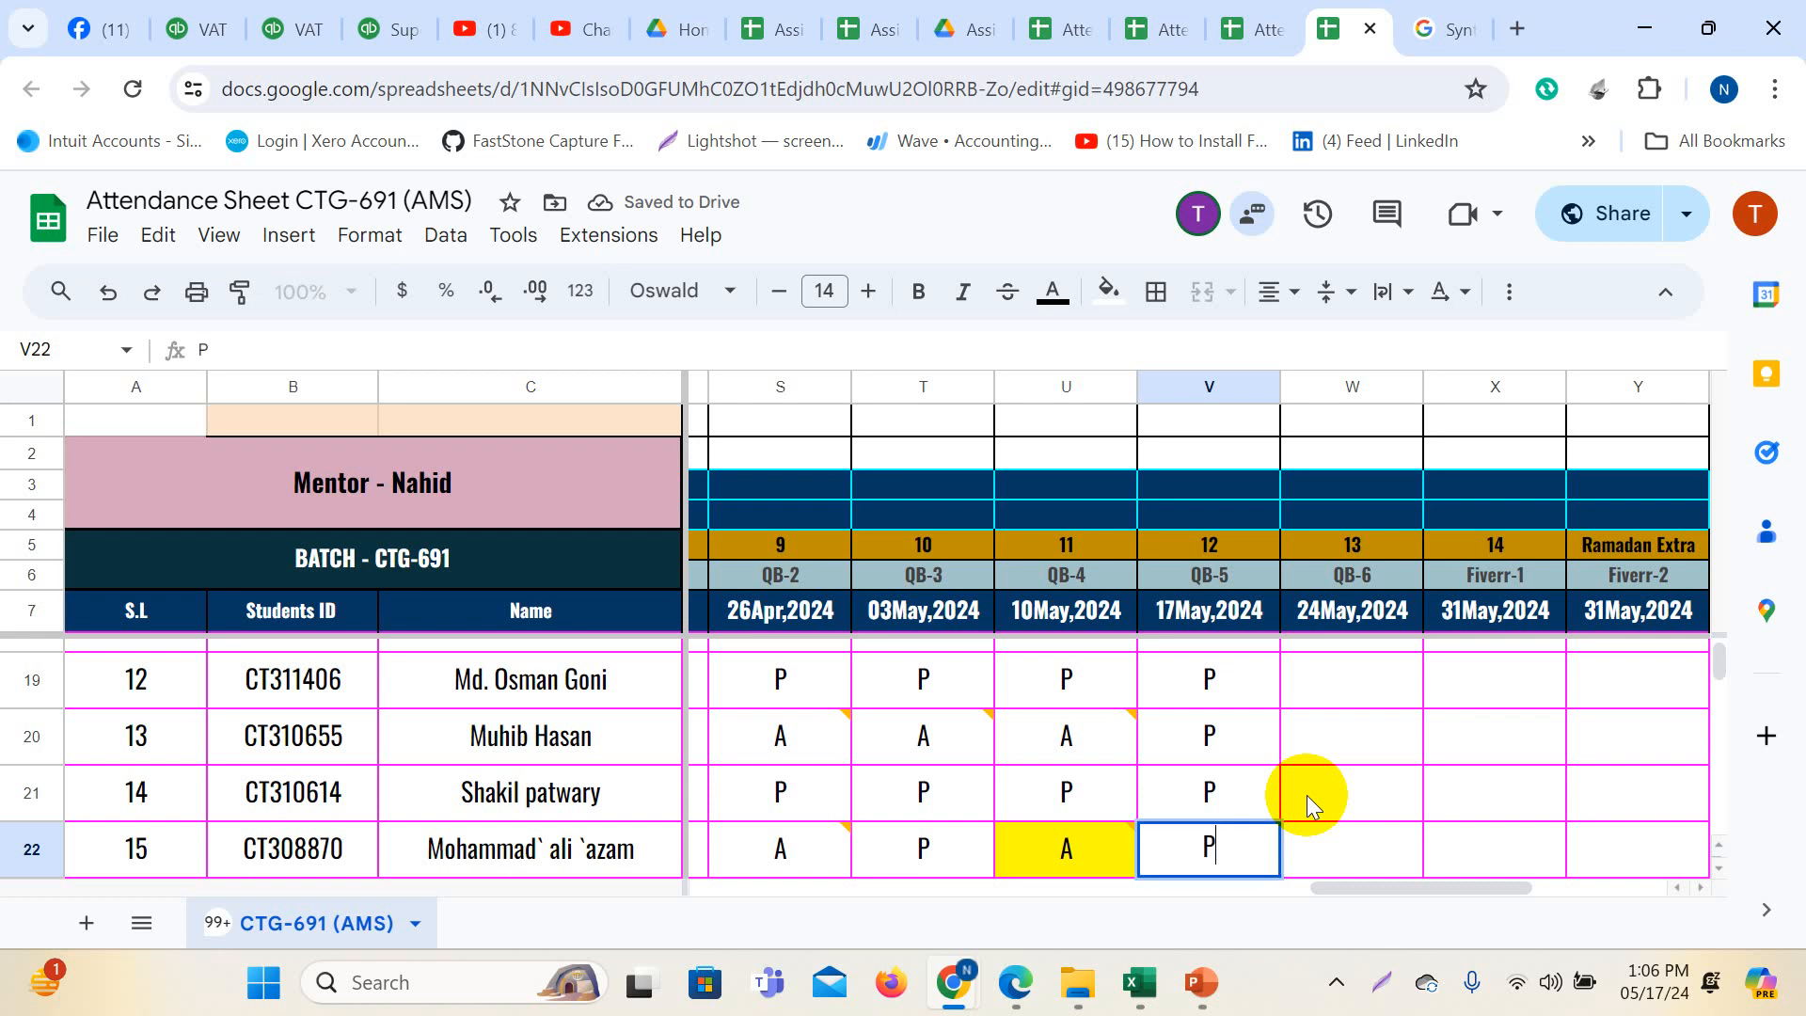
pyautogui.press('Return')
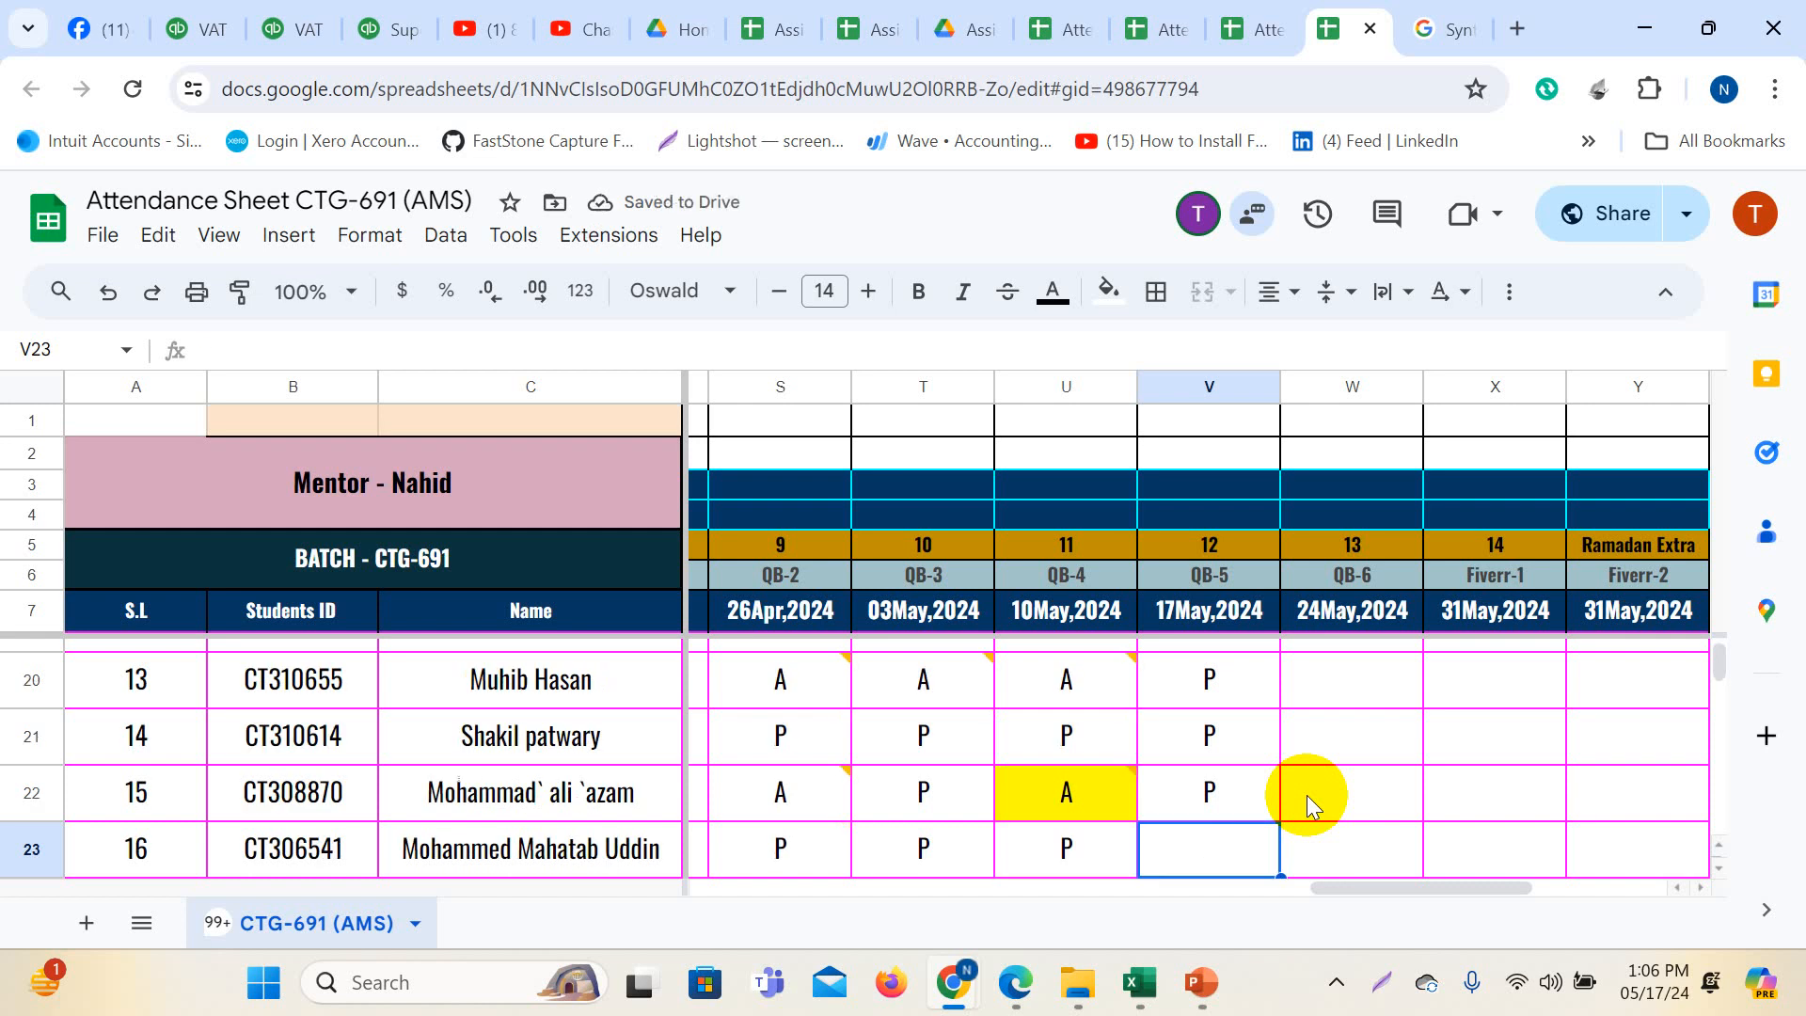
pyautogui.write('P')
pyautogui.press('Return')
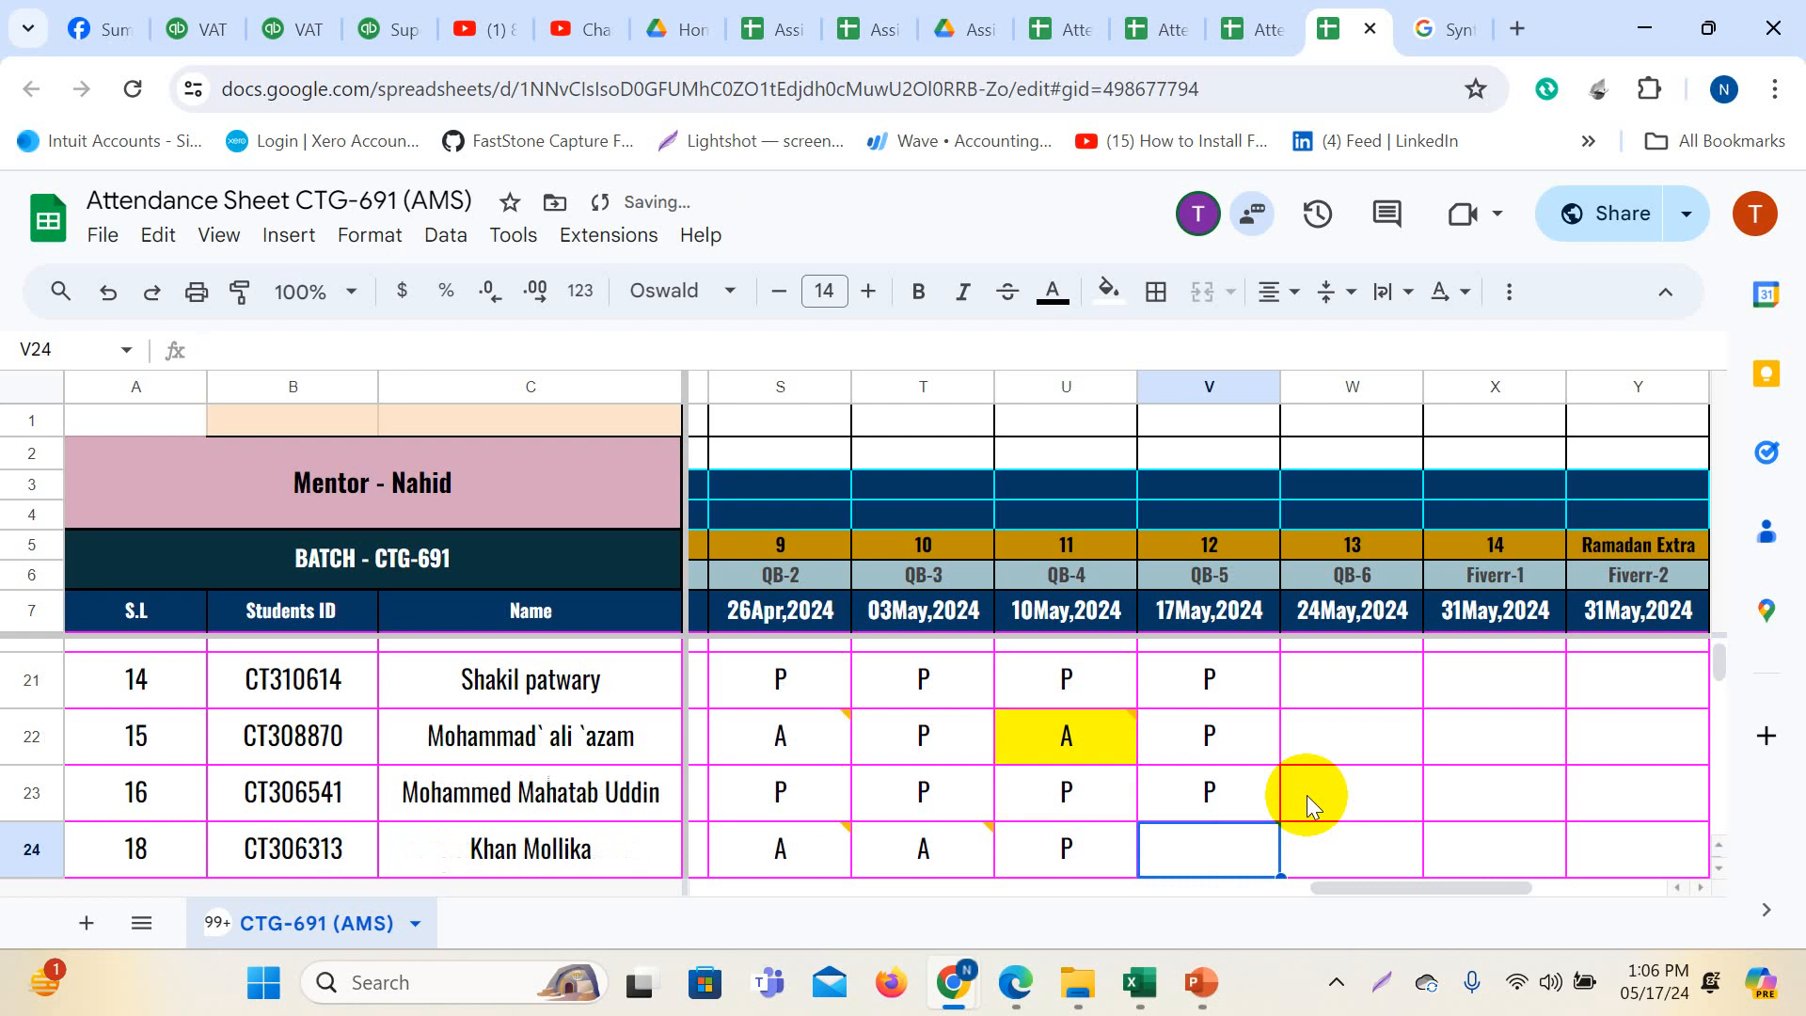
pyautogui.write('P')
pyautogui.press('Return')
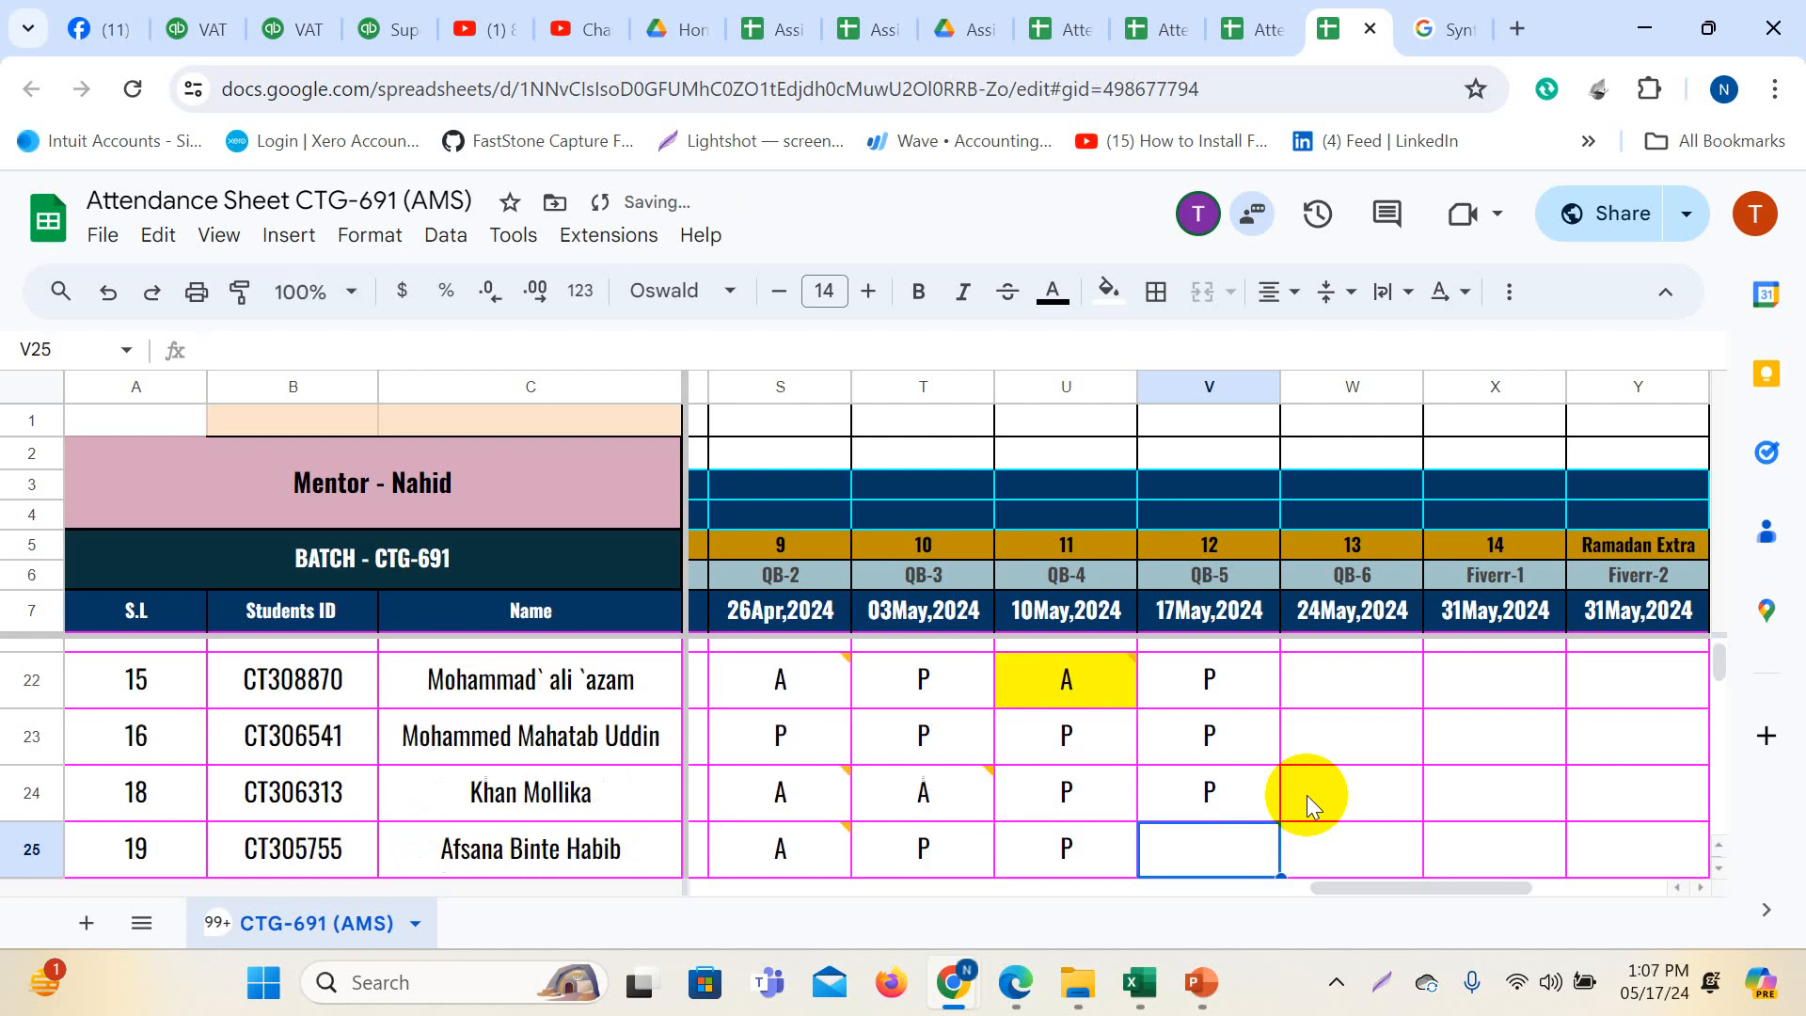
pyautogui.write('P')
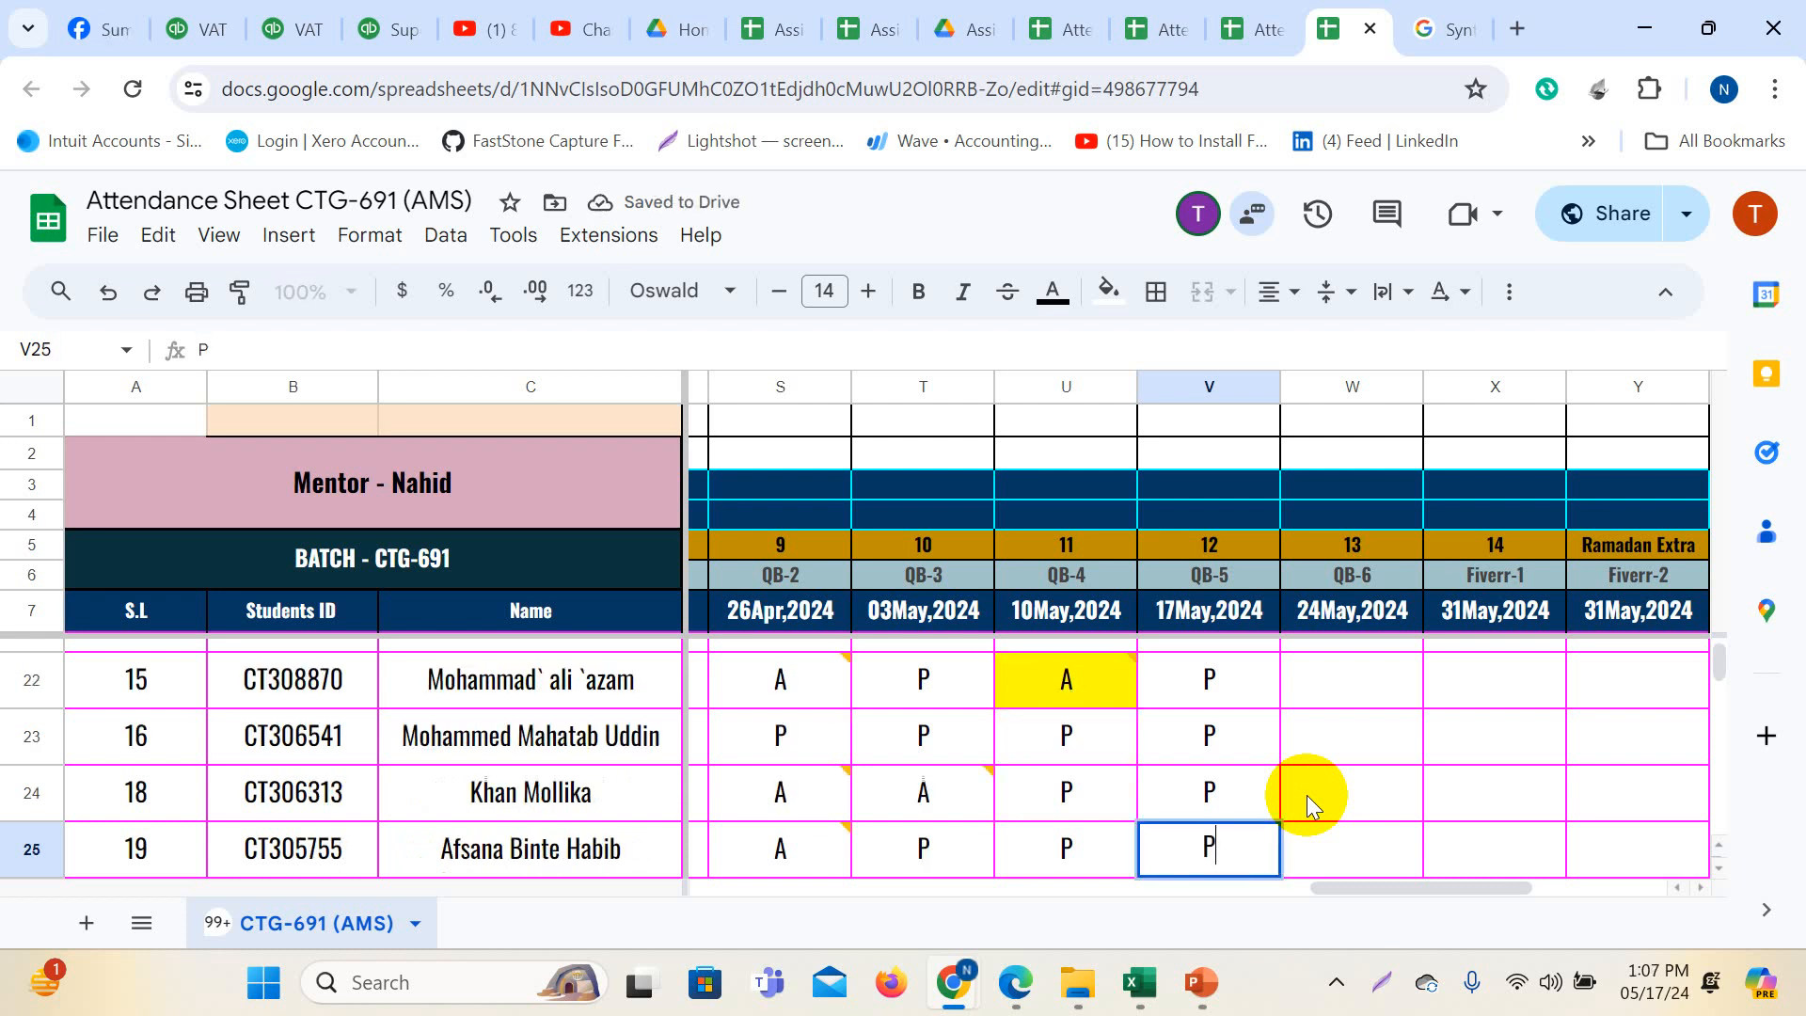
pyautogui.press('Return')
pyautogui.write('P')
pyautogui.press('Return')
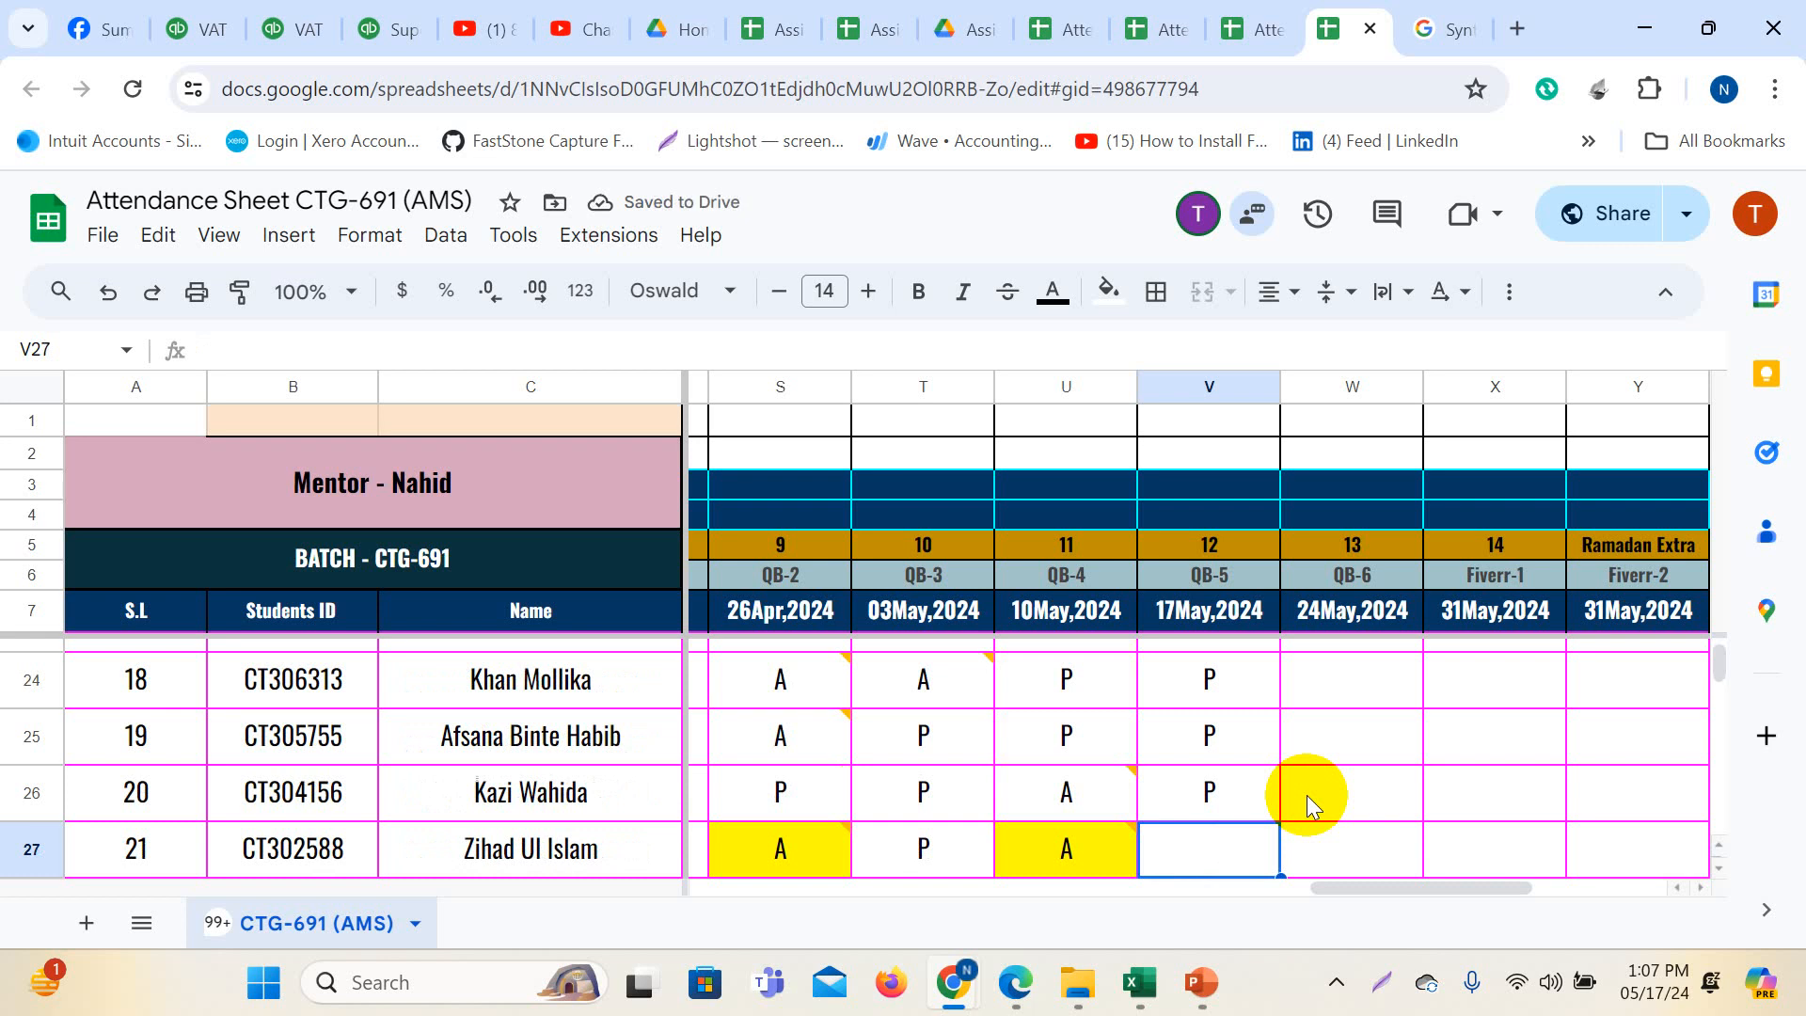
pyautogui.write('P')
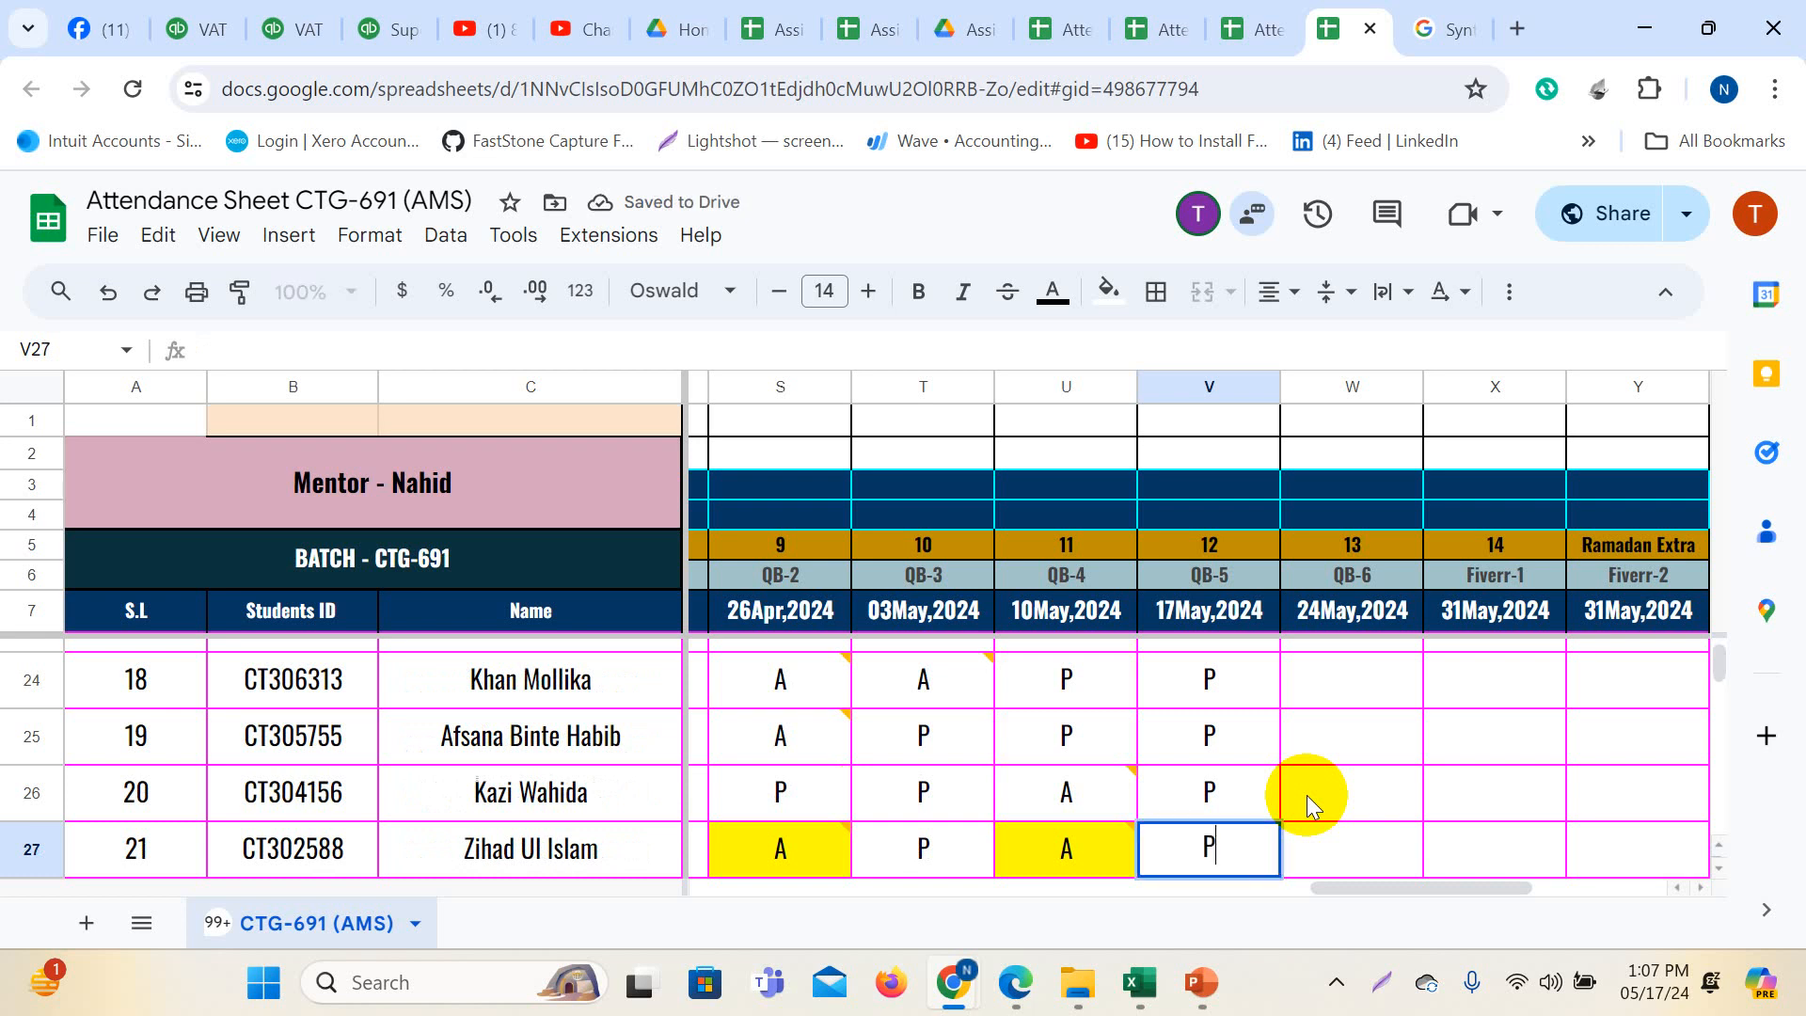
pyautogui.press('Return')
pyautogui.write('P')
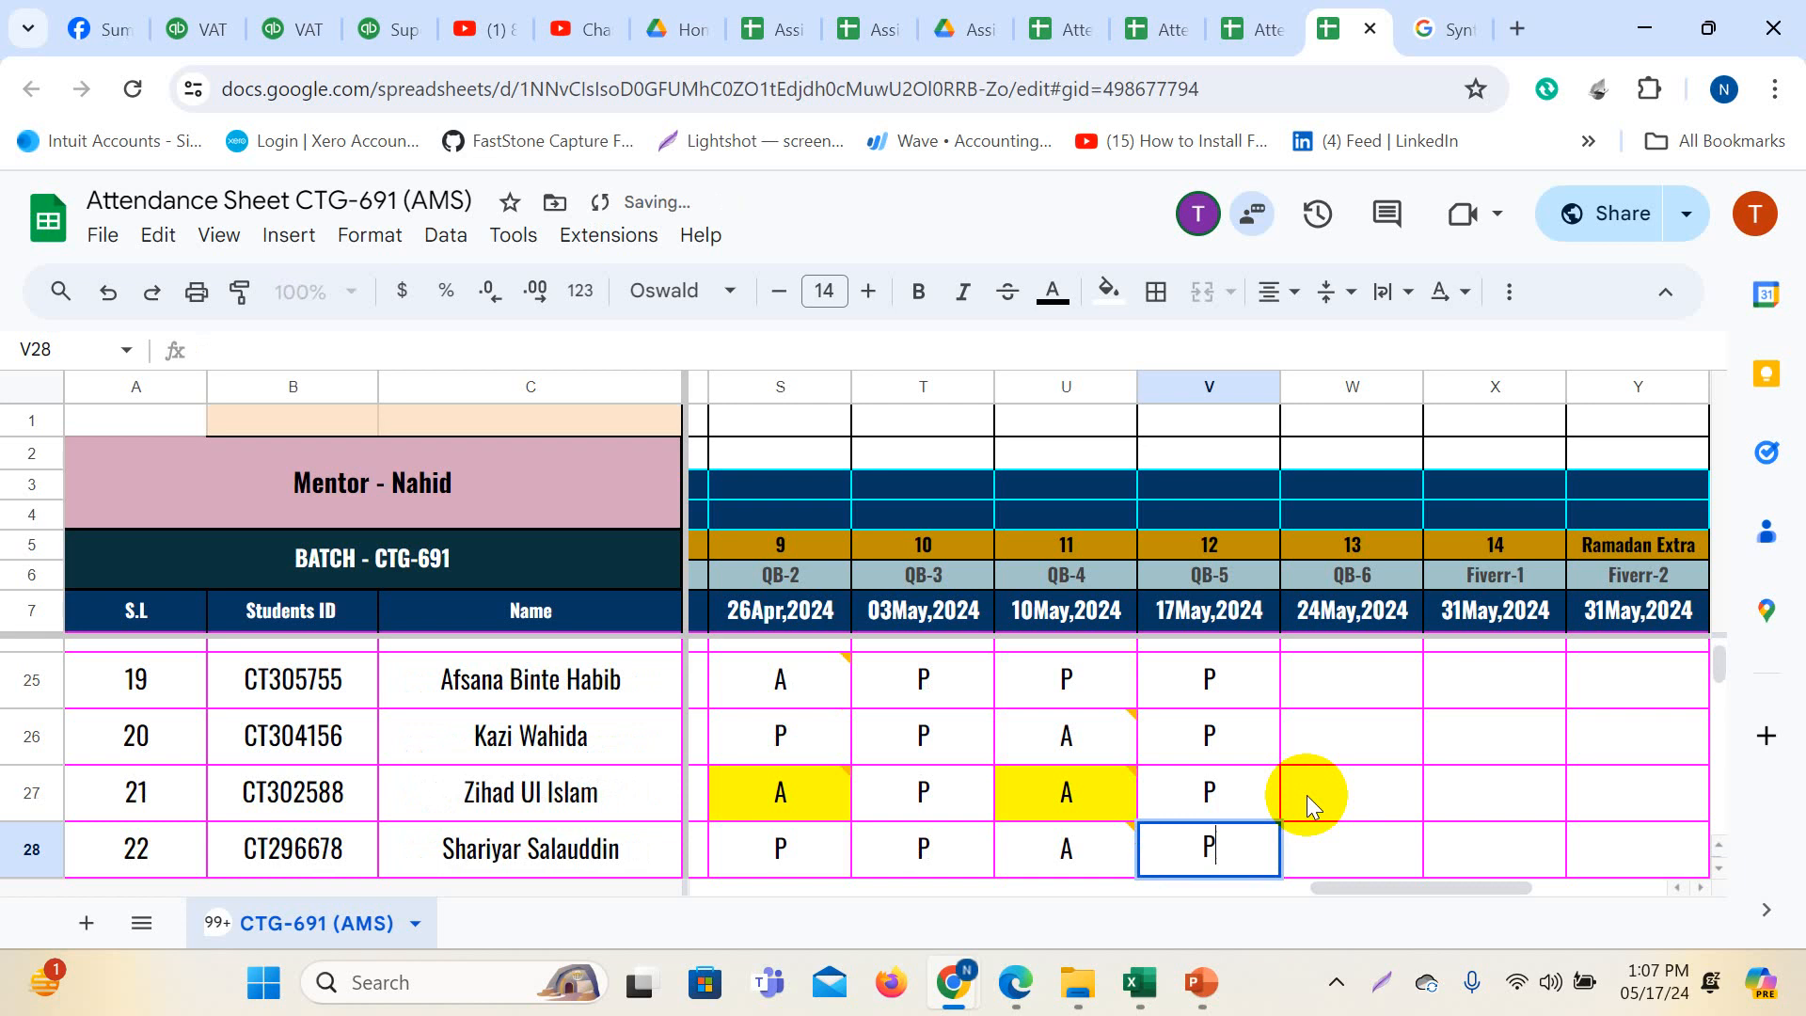
pyautogui.press('Return')
pyautogui.write('P')
pyautogui.press('Return')
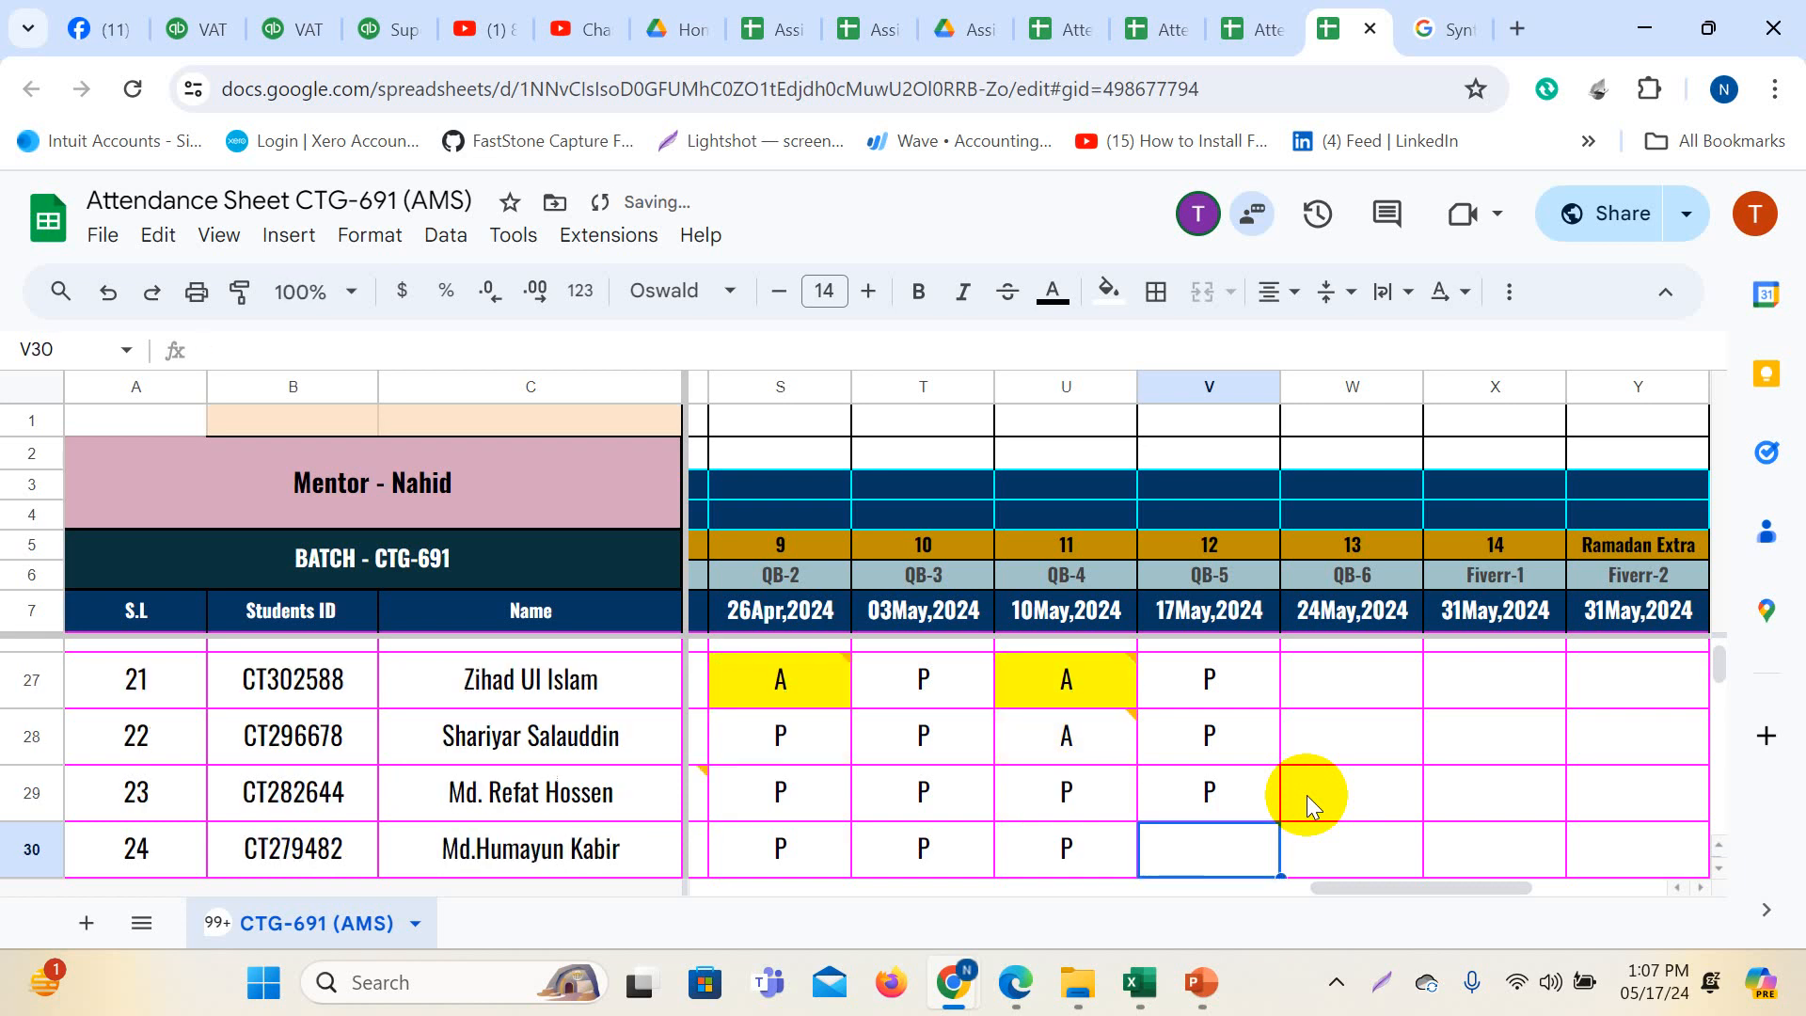
pyautogui.write('P')
pyautogui.press('Return')
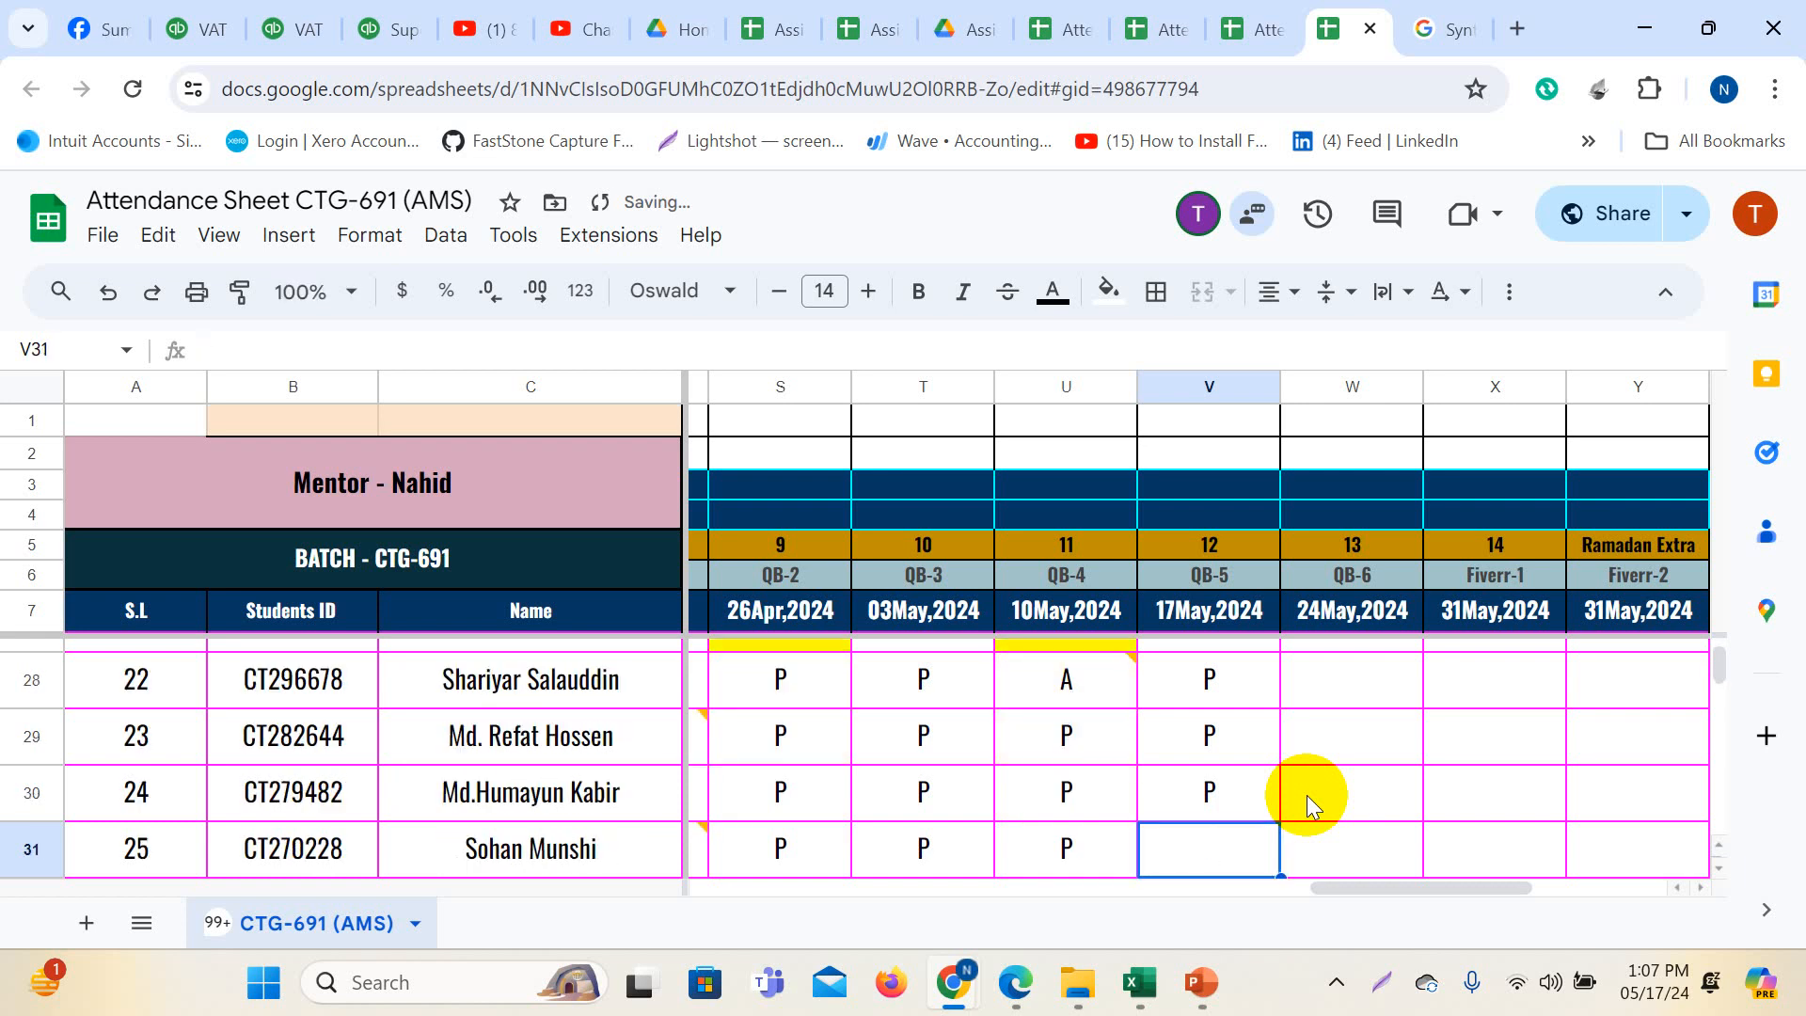
pyautogui.write('P')
pyautogui.press('Return')
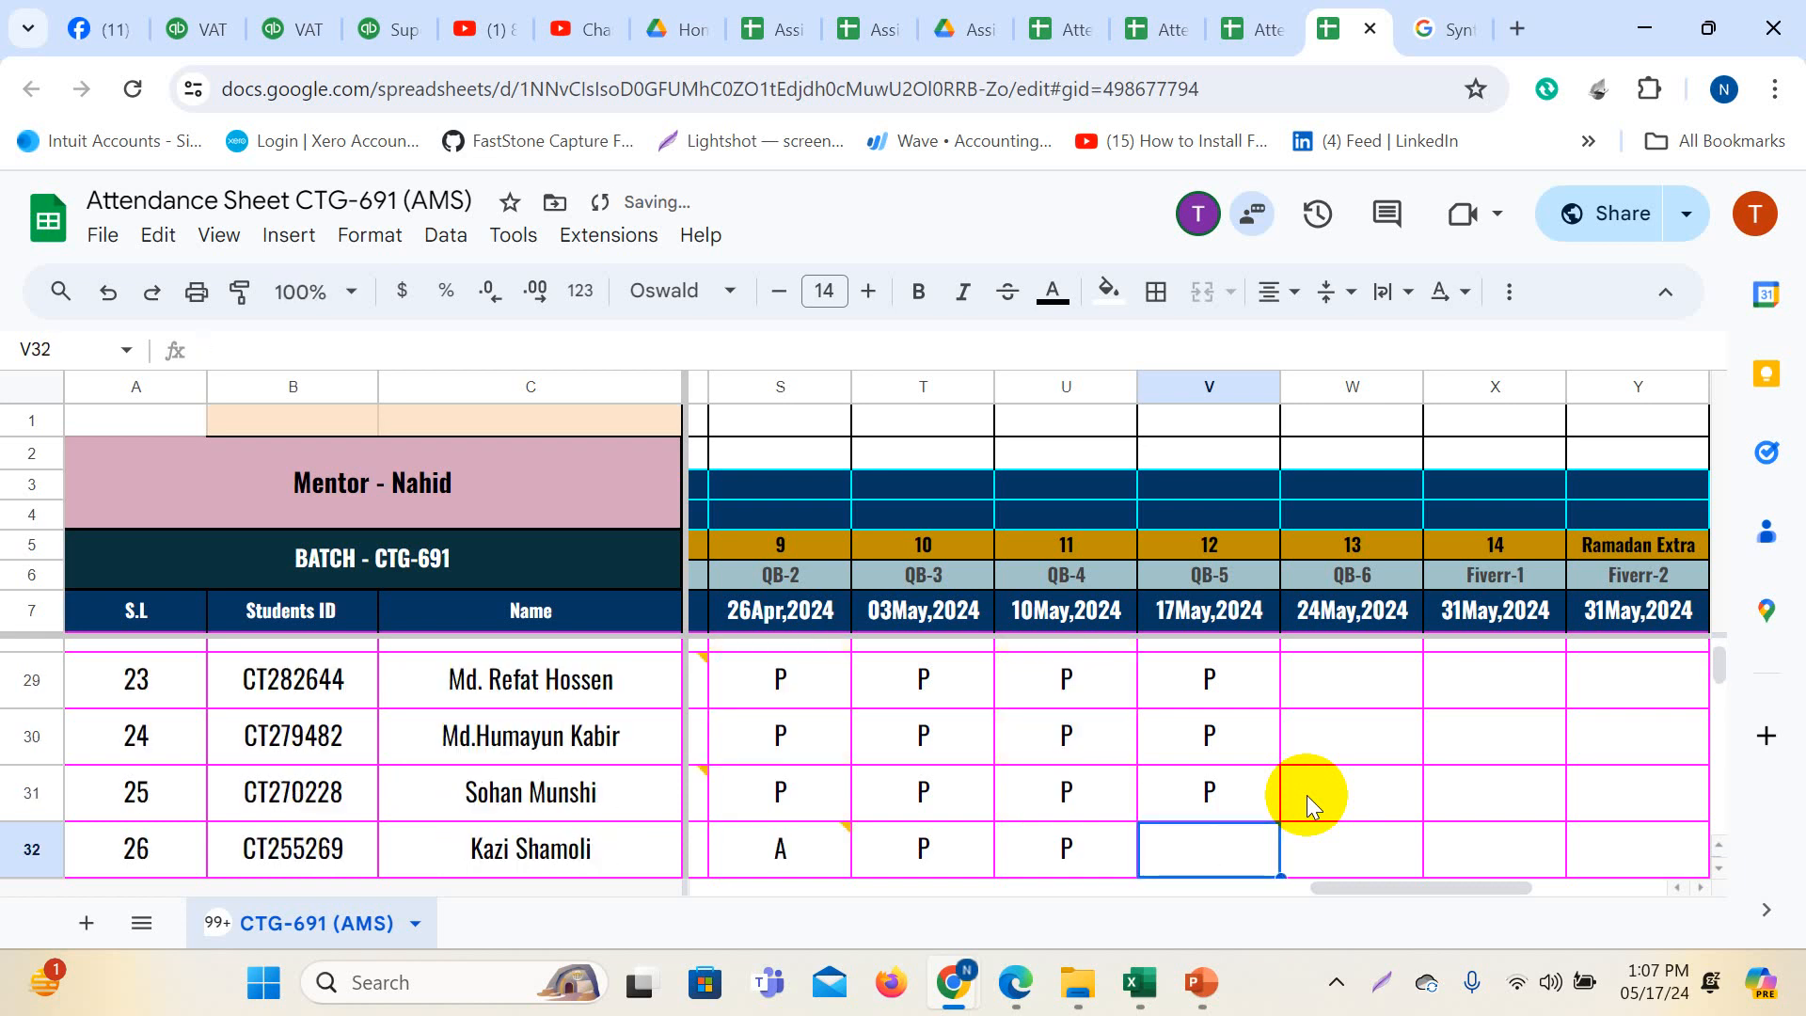
# - Mark student number 26 absent with A in cell V32 and attach the comment "Inform"
pyautogui.write('P')
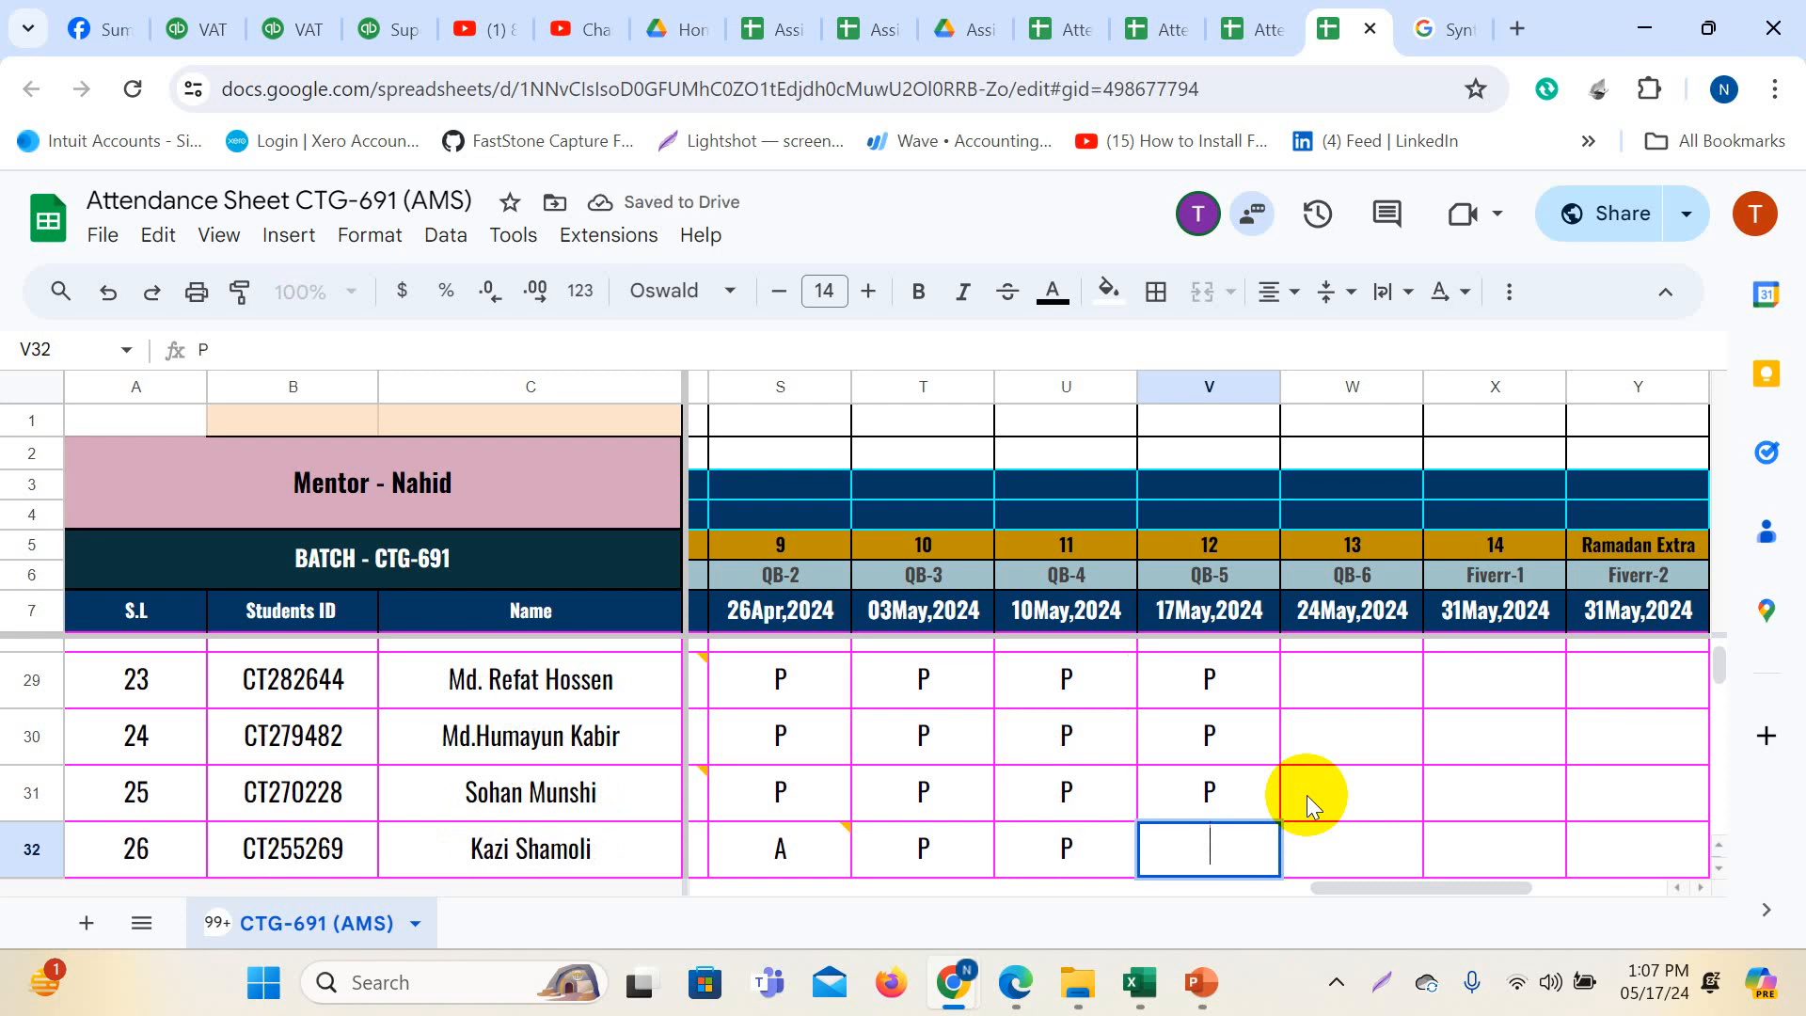
pyautogui.write('A')
pyautogui.press('Return')
pyautogui.rightClick(1221, 794)
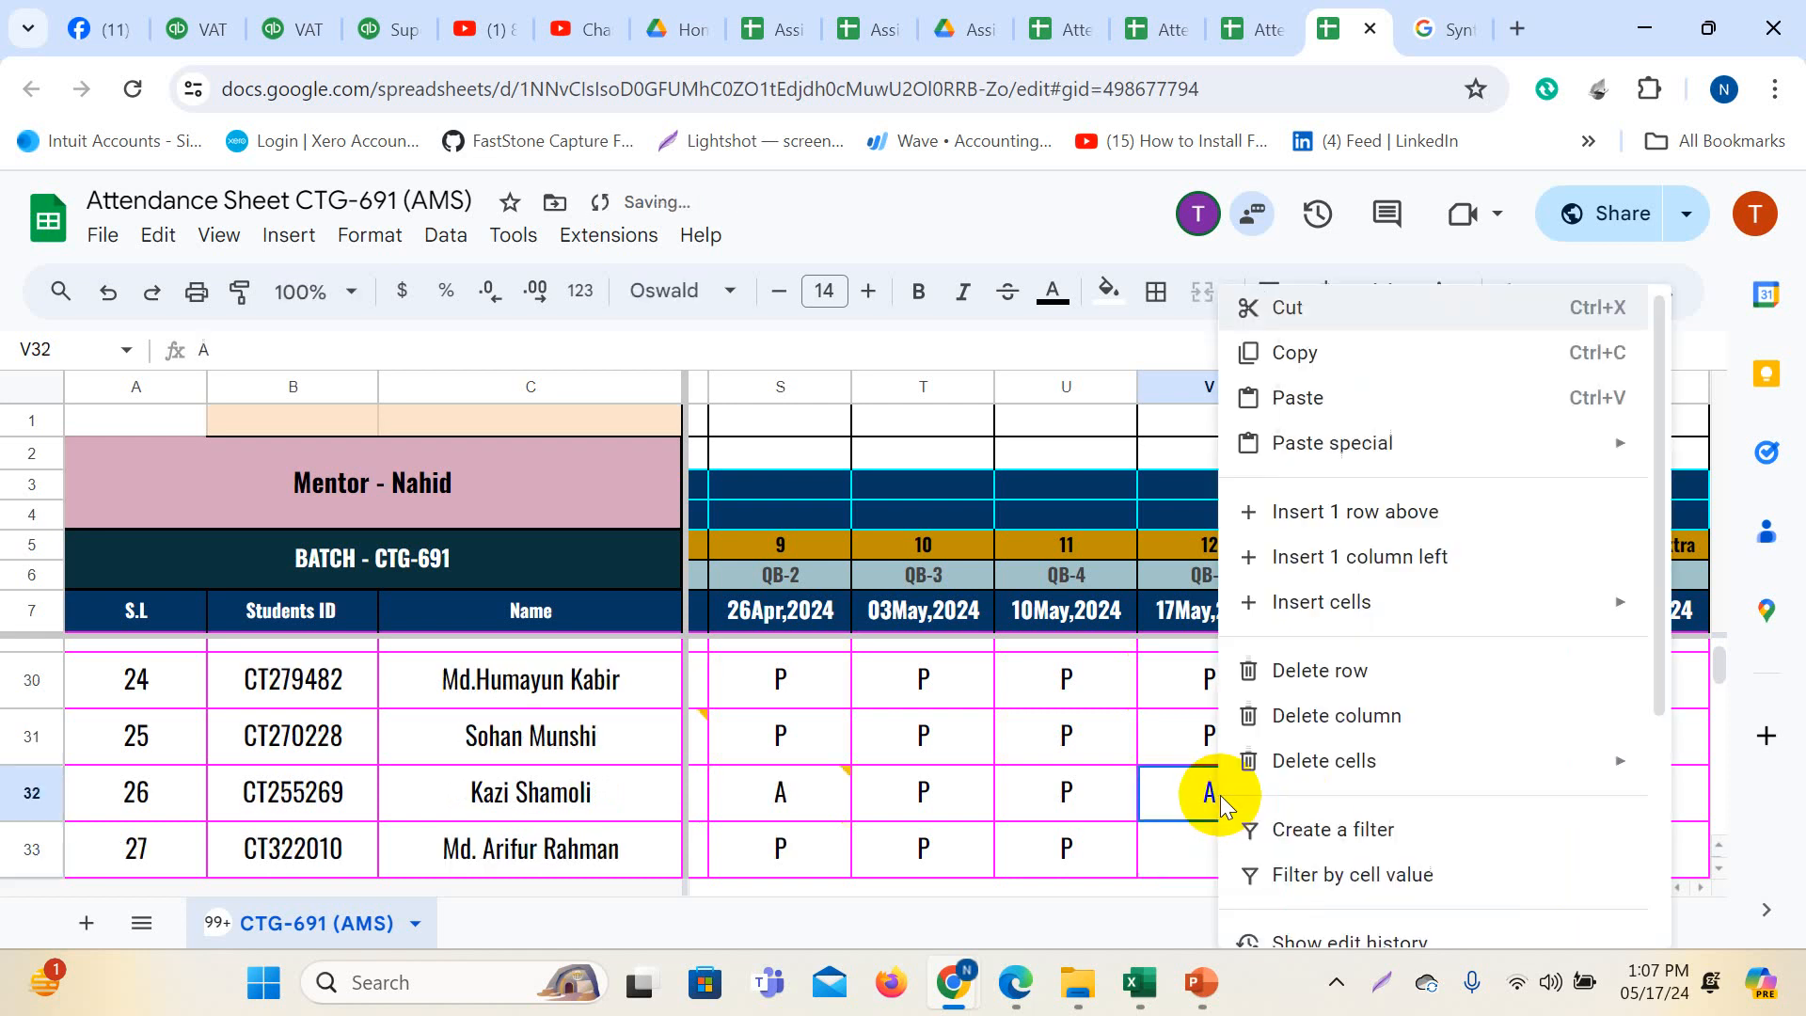
pyautogui.scroll(-4, 1355, 758)
pyautogui.click(1303, 716)
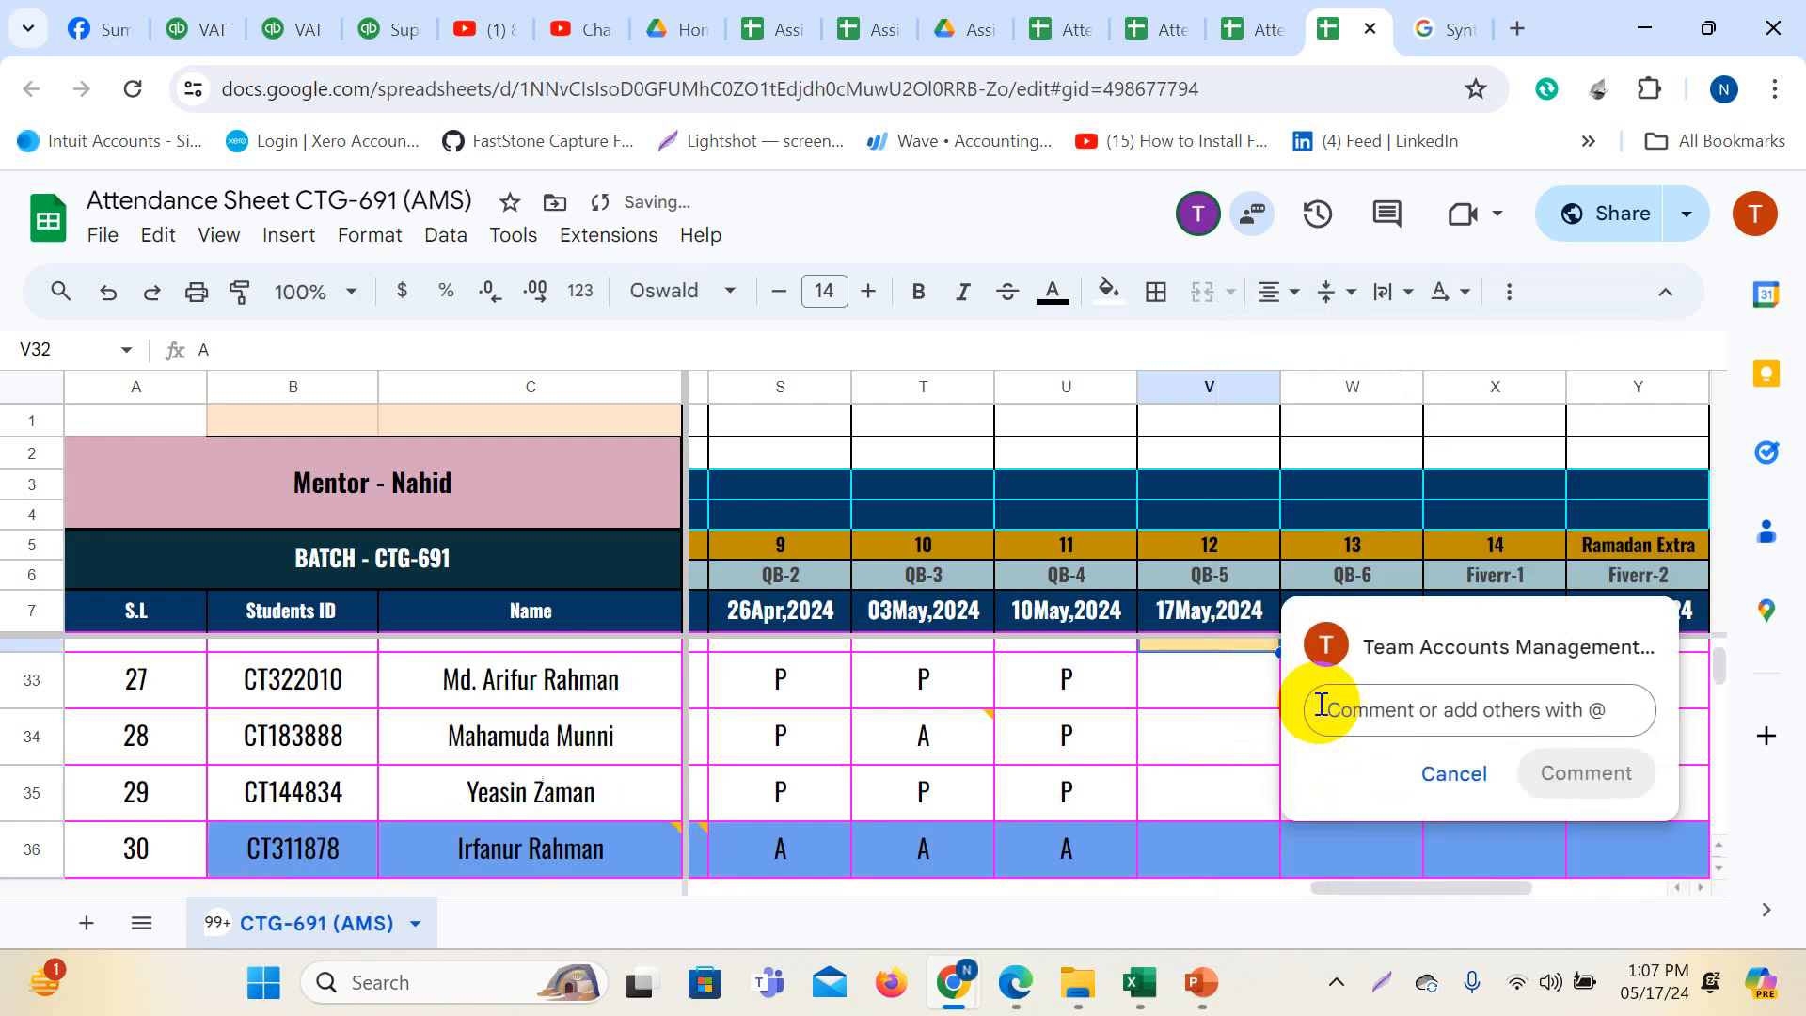
pyautogui.write('Inform')
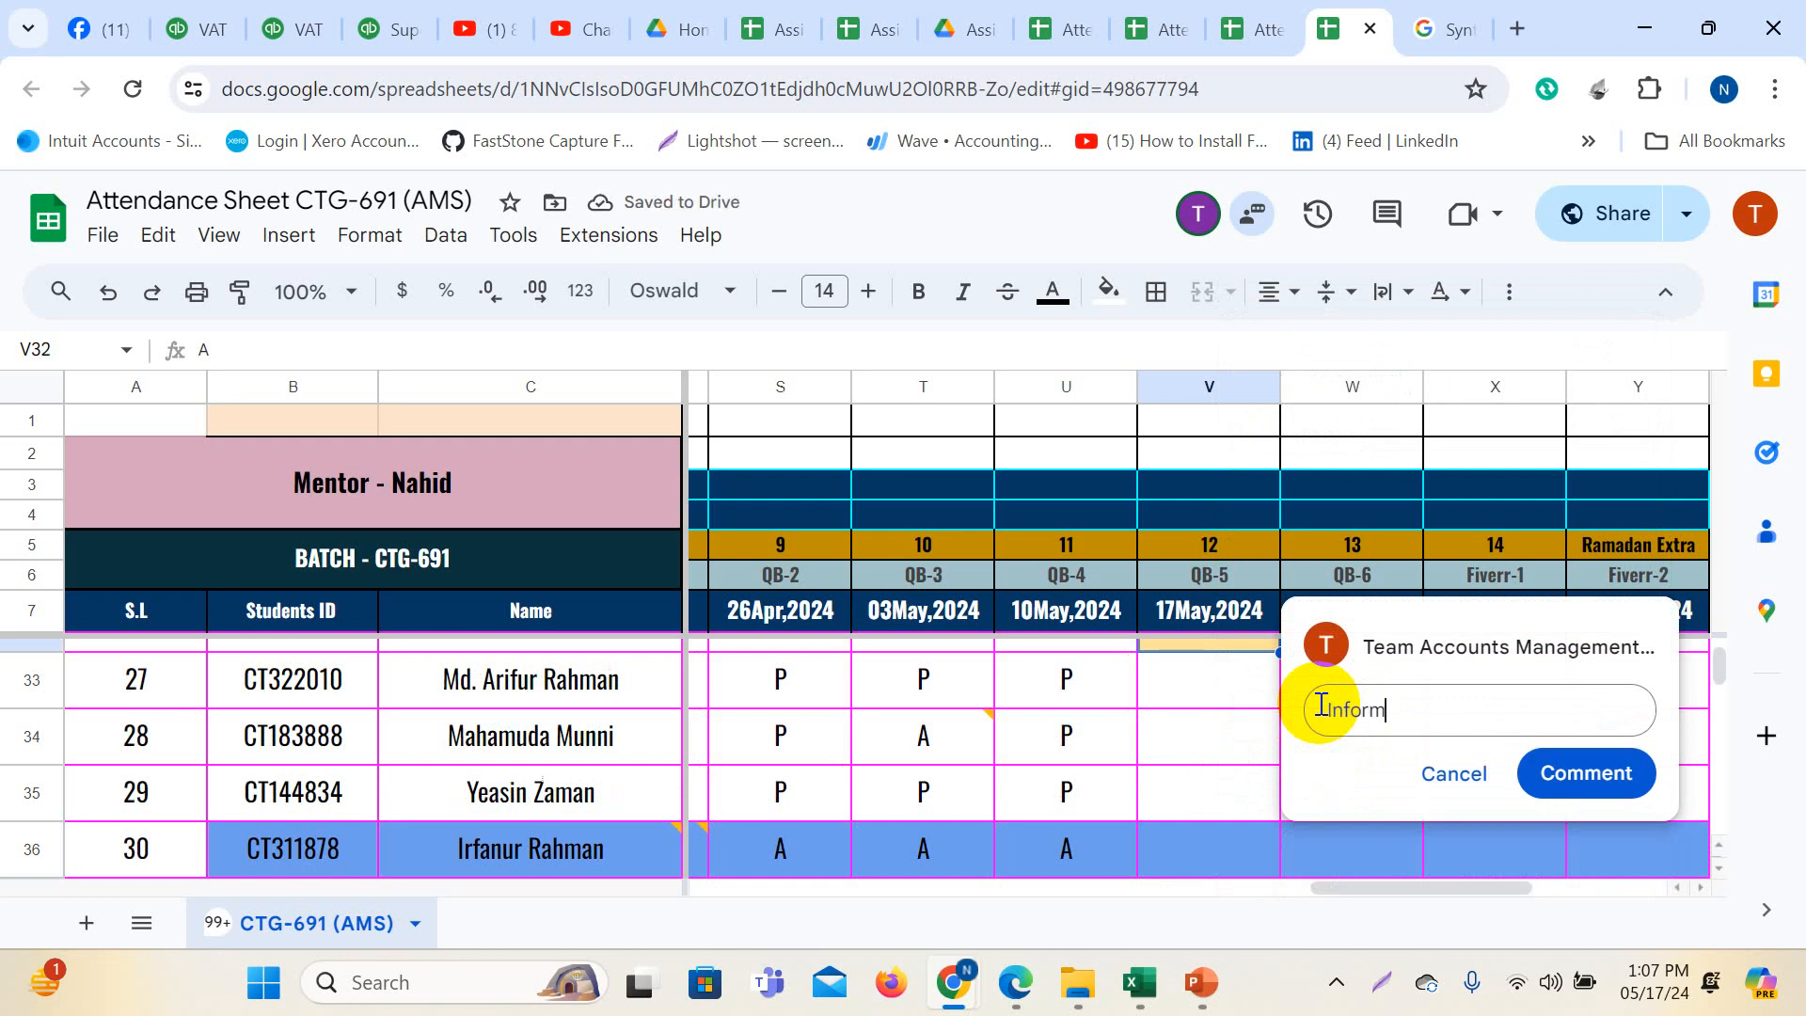
pyautogui.click(1584, 772)
# - Enter P for students 27 to 29 in V33 to V35 and A for student 30 in V36
pyautogui.click(1227, 727)
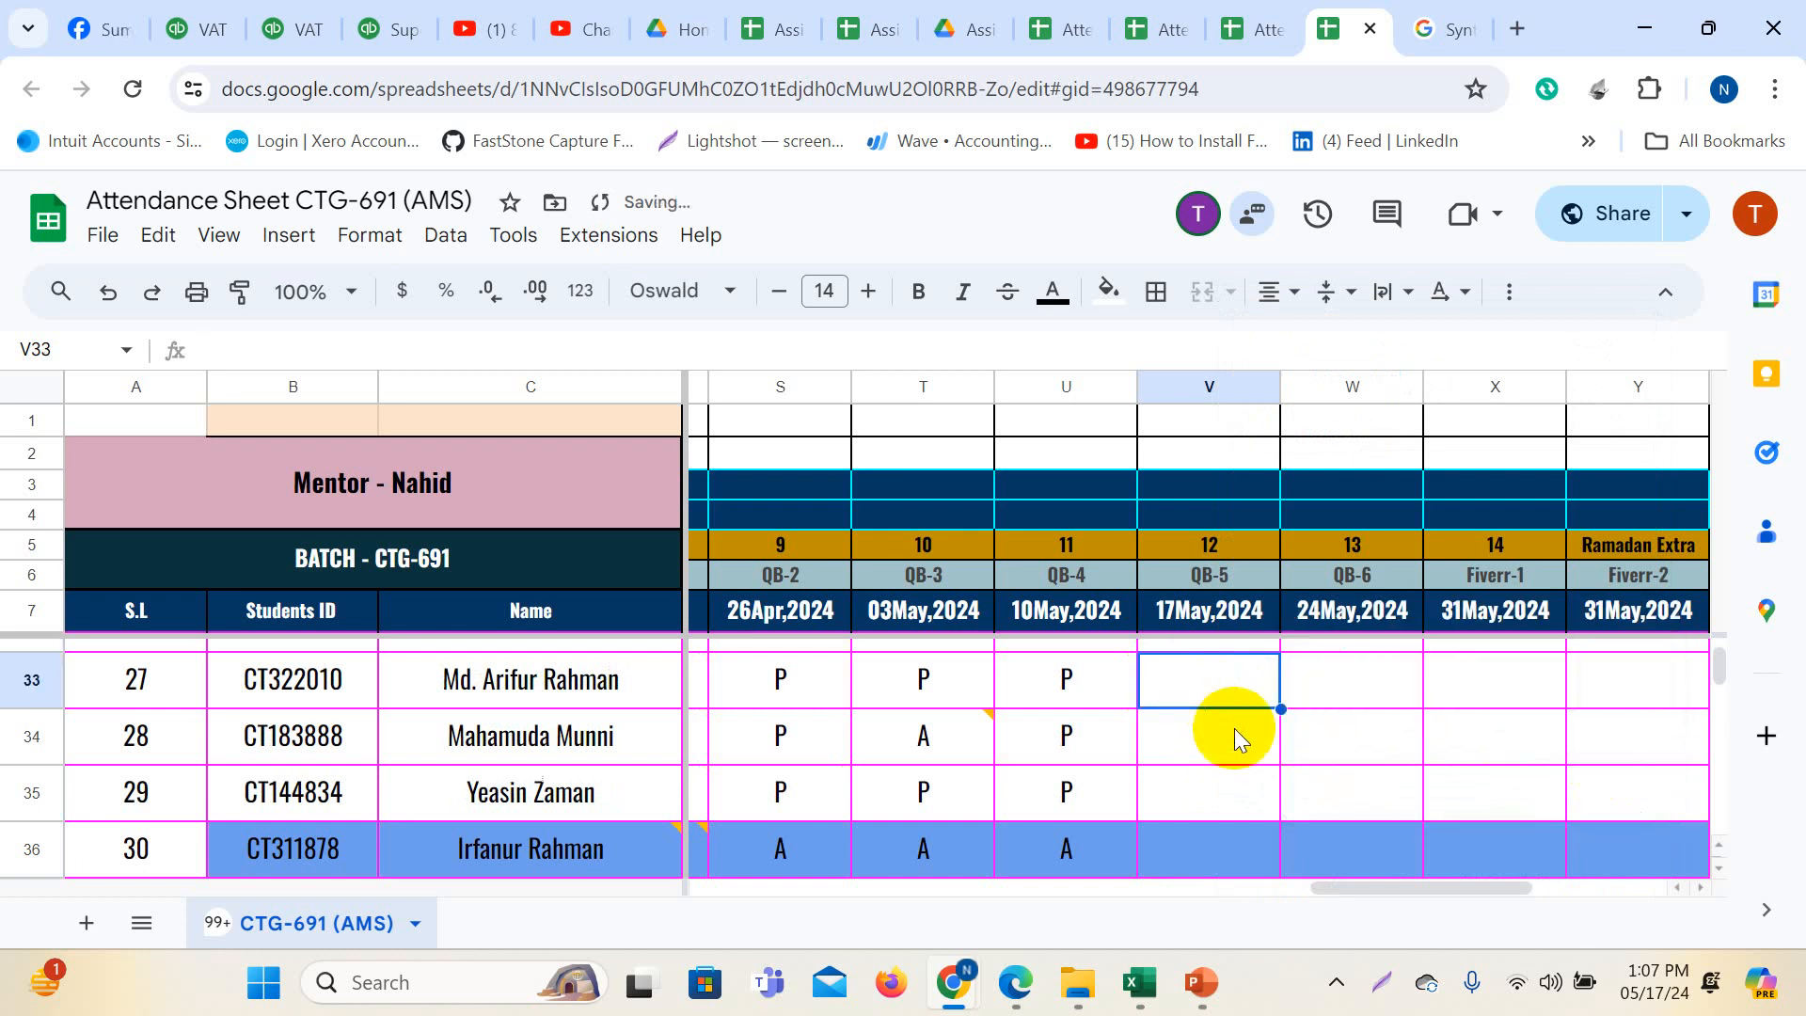
pyautogui.write('P')
pyautogui.press('Return')
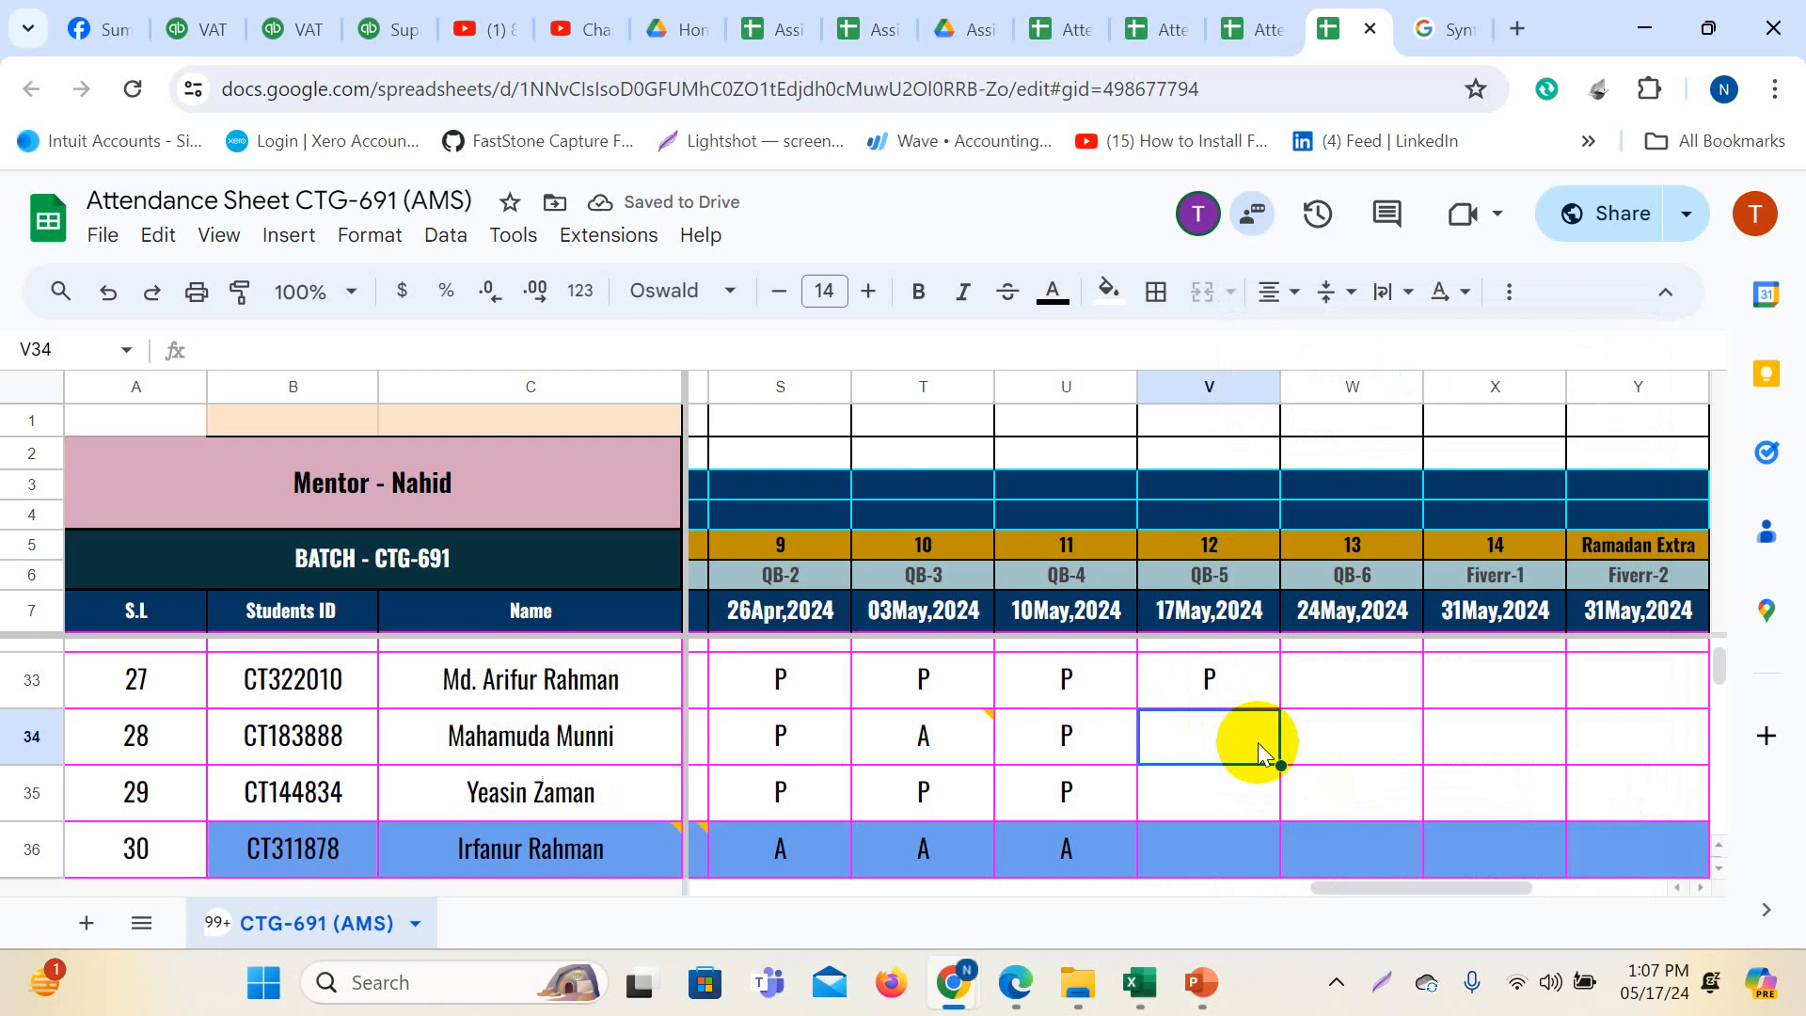
pyautogui.write('P')
pyautogui.press('Return')
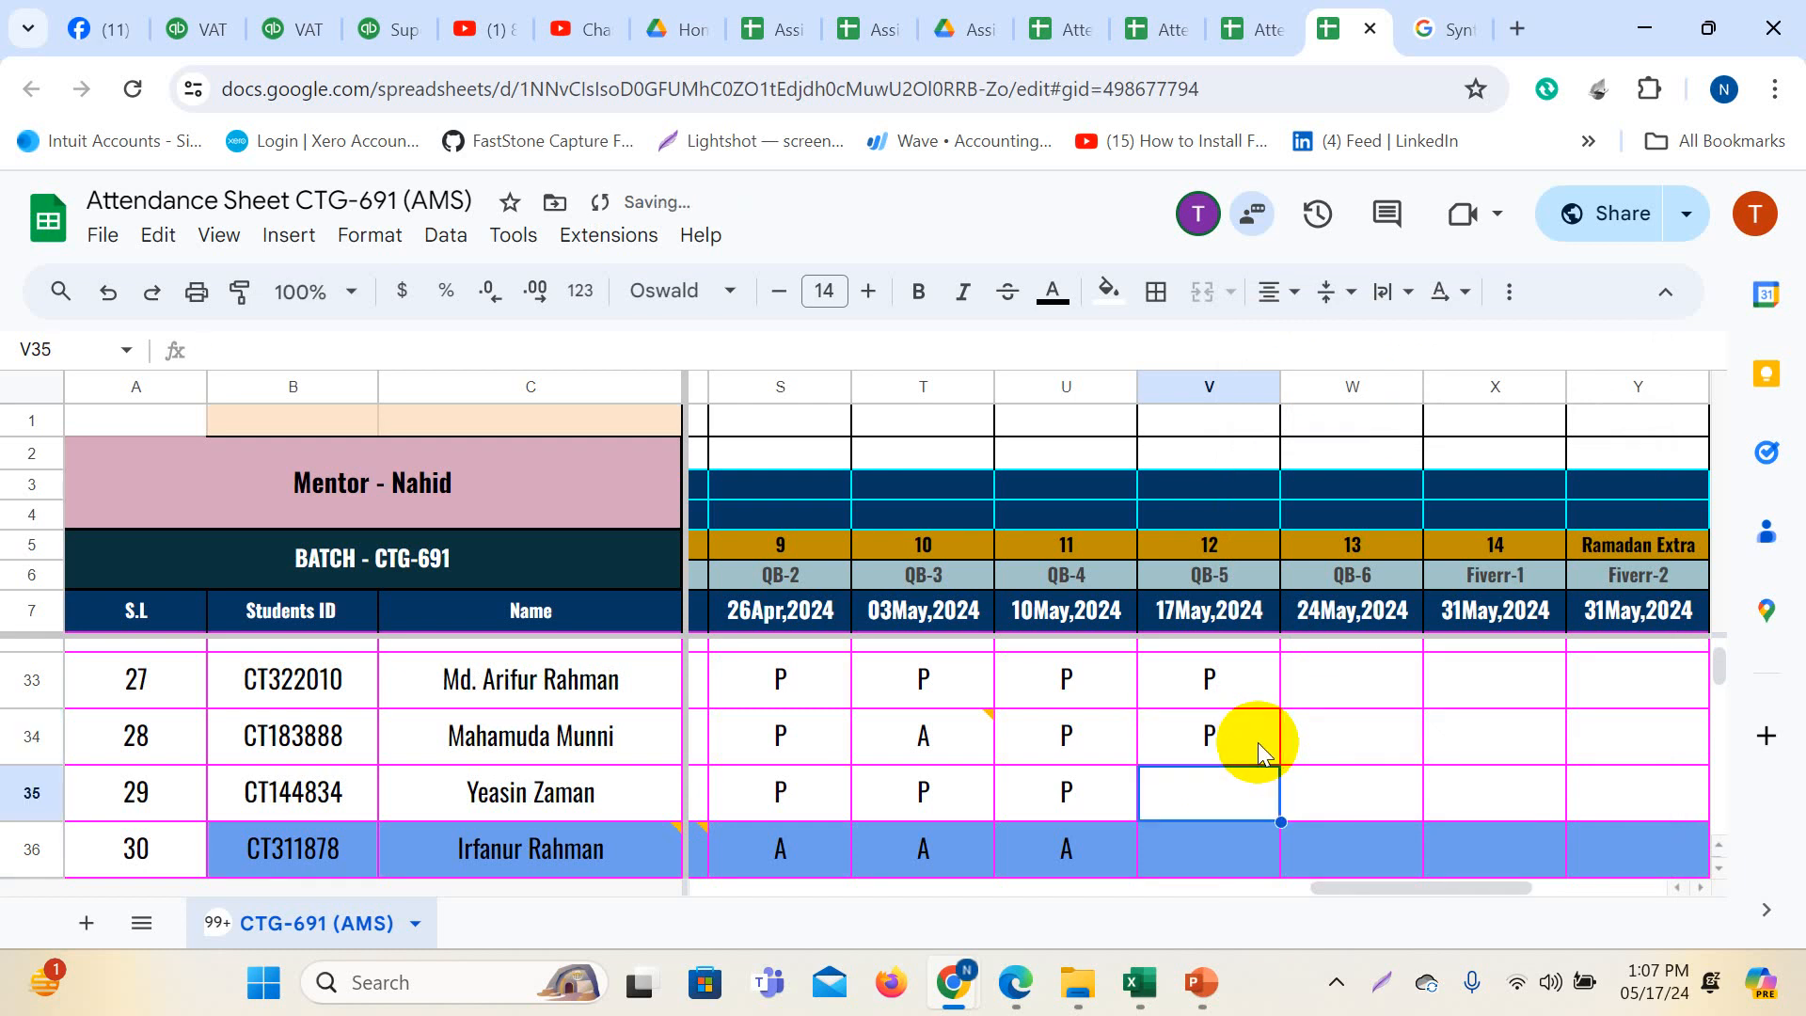
pyautogui.write('P')
pyautogui.press('Return')
pyautogui.write('A')
pyautogui.press('Return')
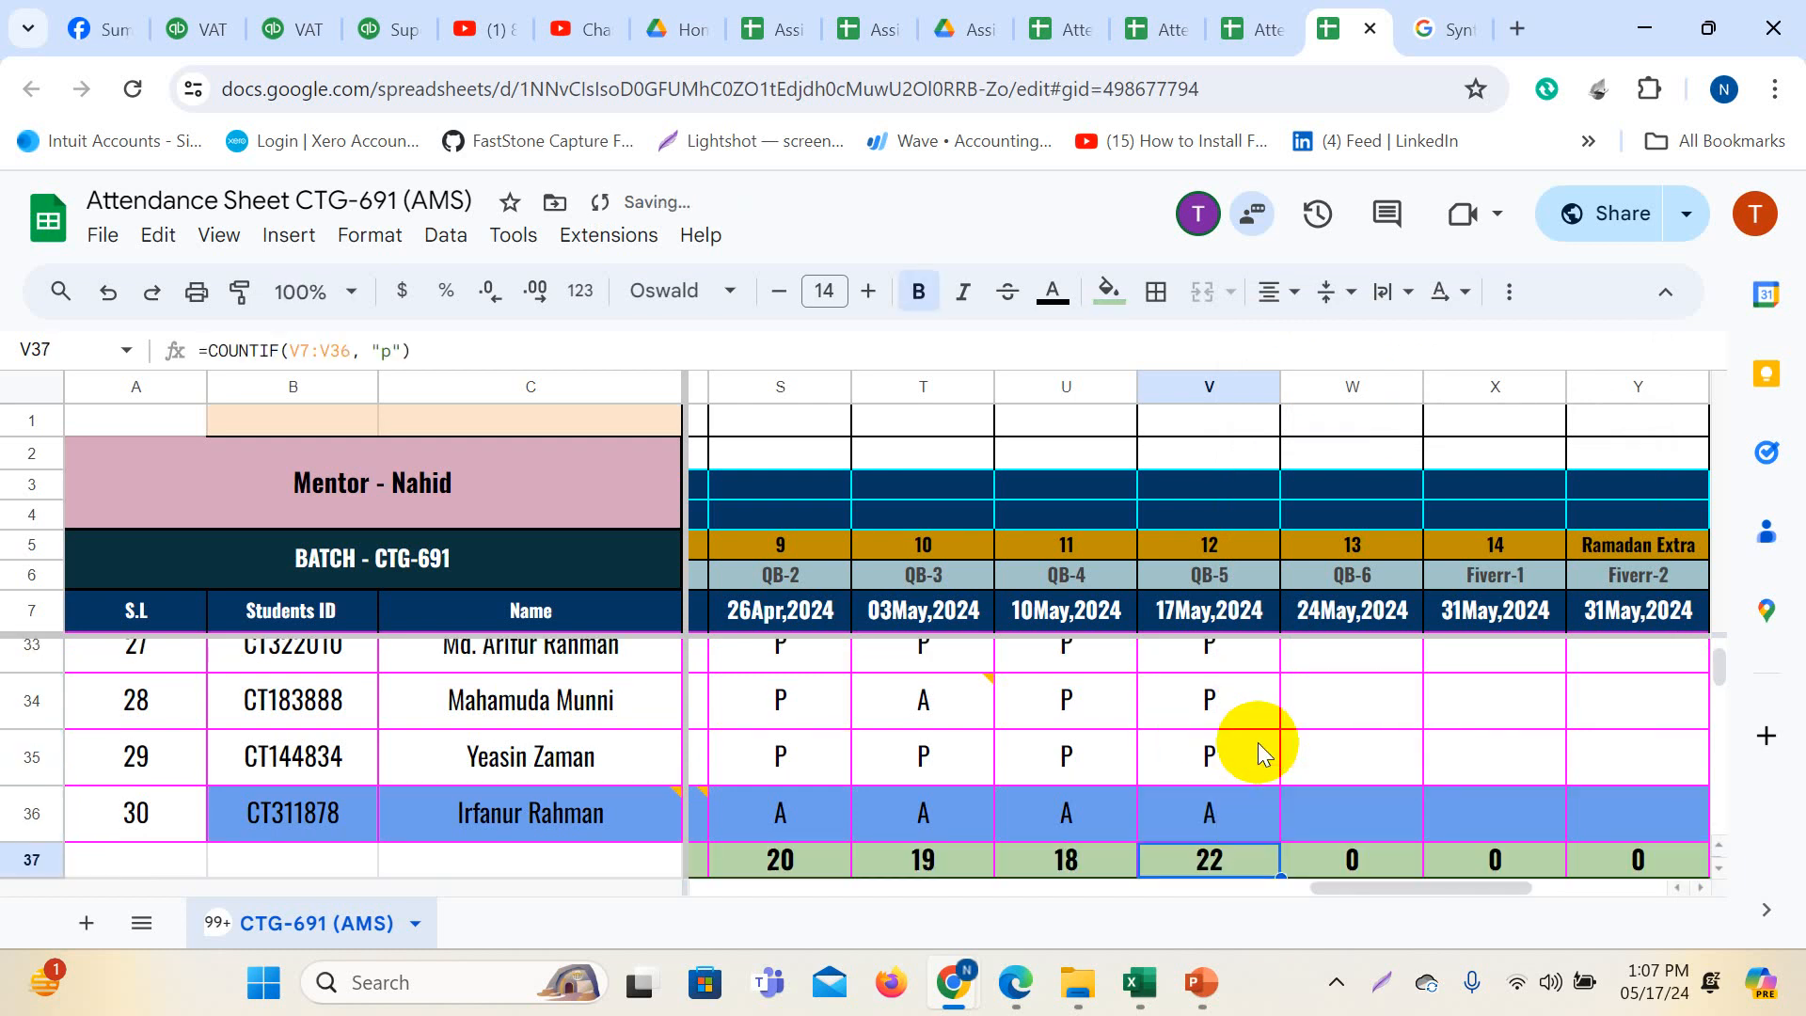
pyautogui.scroll(-2, 1257, 742)
pyautogui.click(1341, 985)
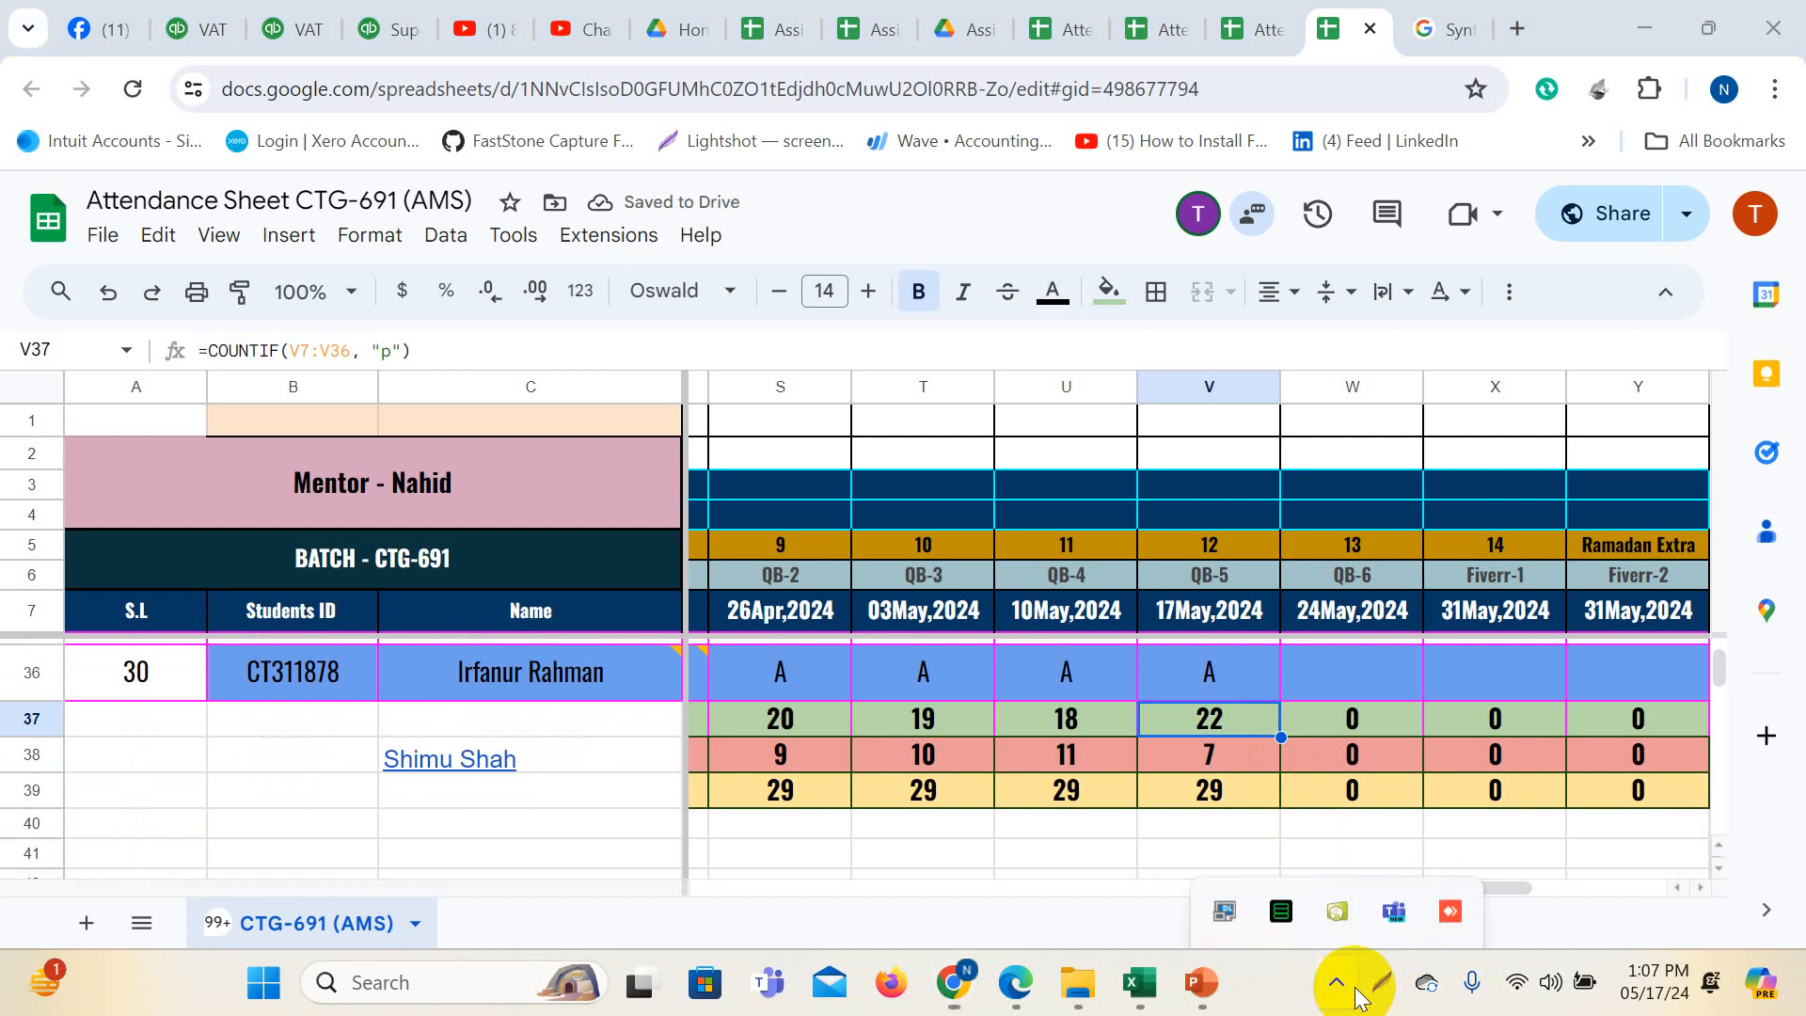